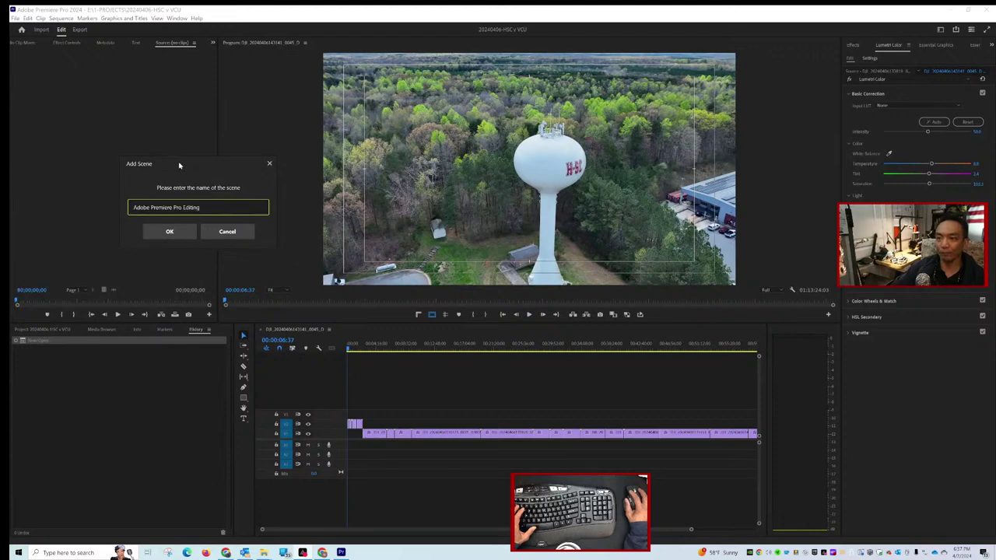
Add the new scene with the name Adobe Premiere Pro Editing.
key("Return")
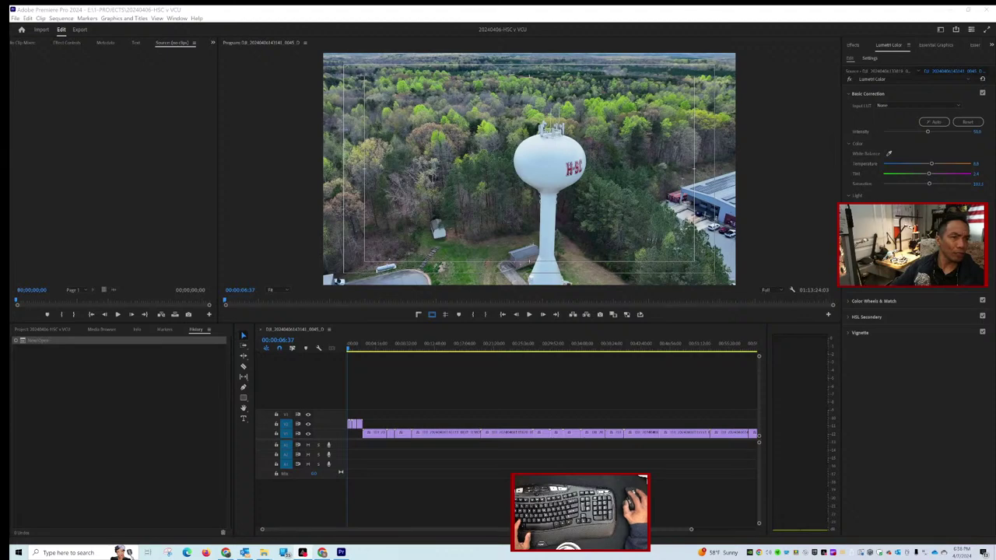
left_click(857, 195)
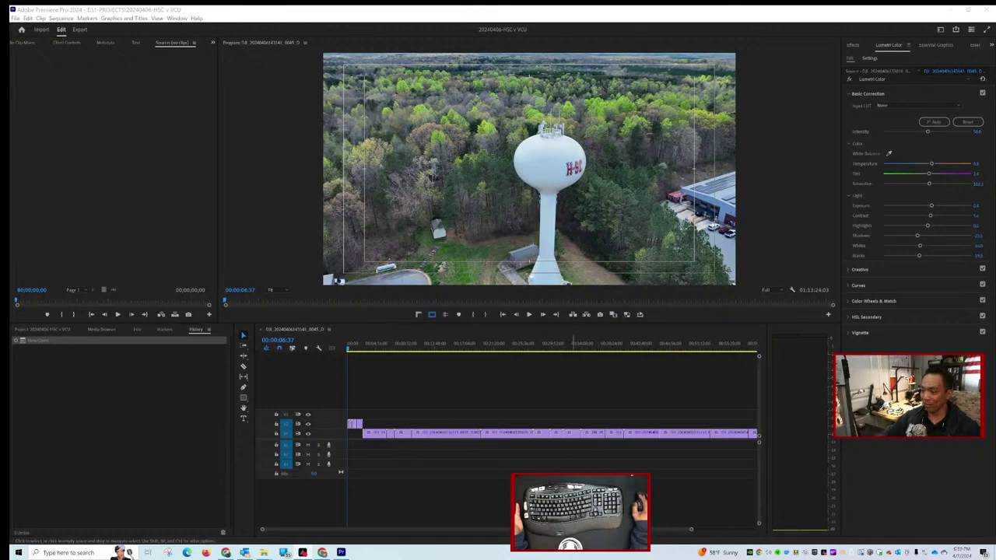
Mute the YouTube video, close its browser tab and get the browser window out of the way.
left_click(708, 535)
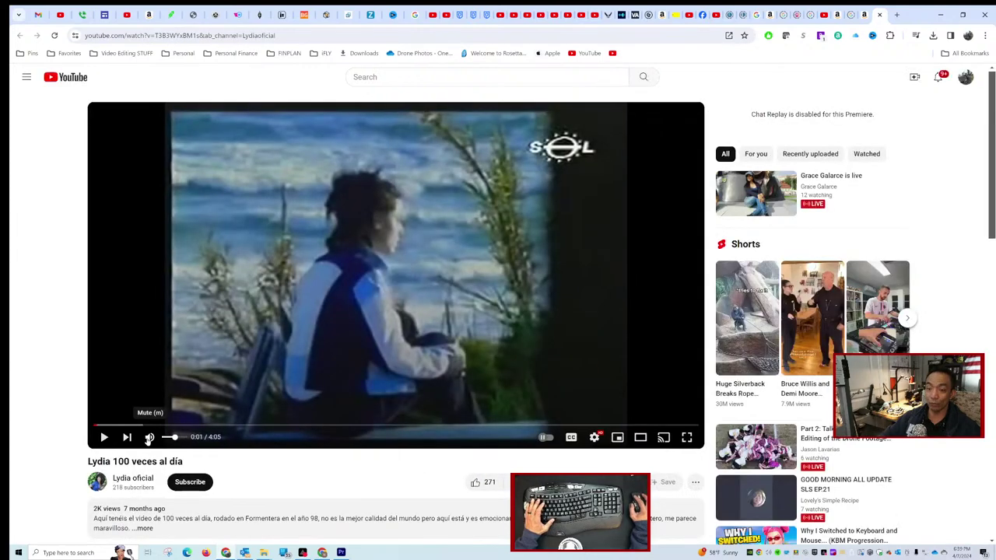
left_click(598, 120)
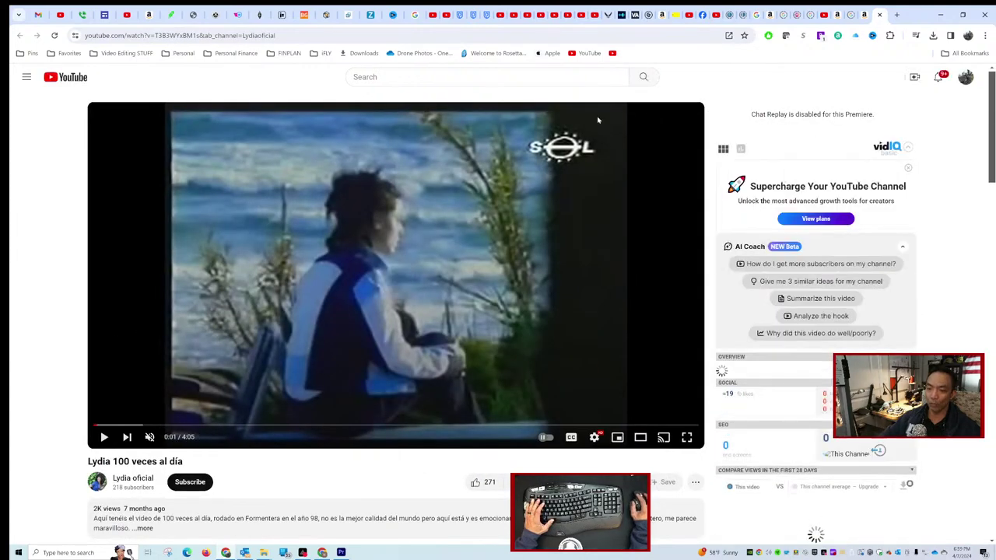
left_click(879, 15)
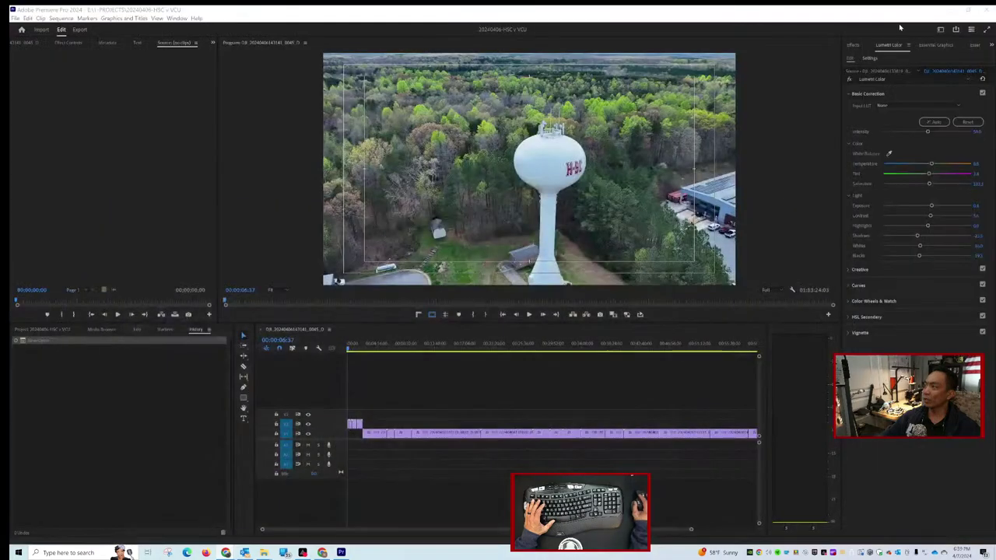
left_click(939, 14)
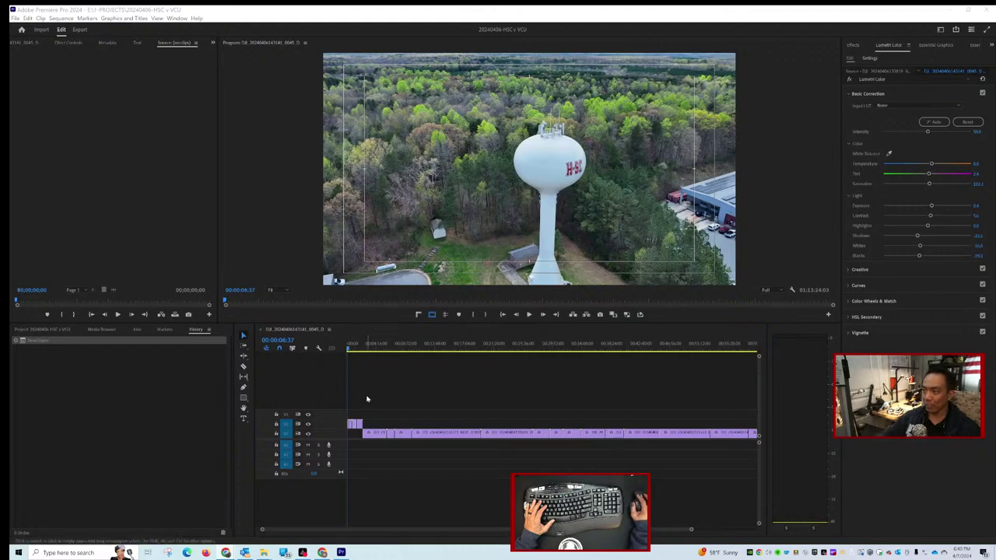
Play the first second of the water tower sequence from its start.
left_click_drag(349, 348, 318, 348)
key("space")
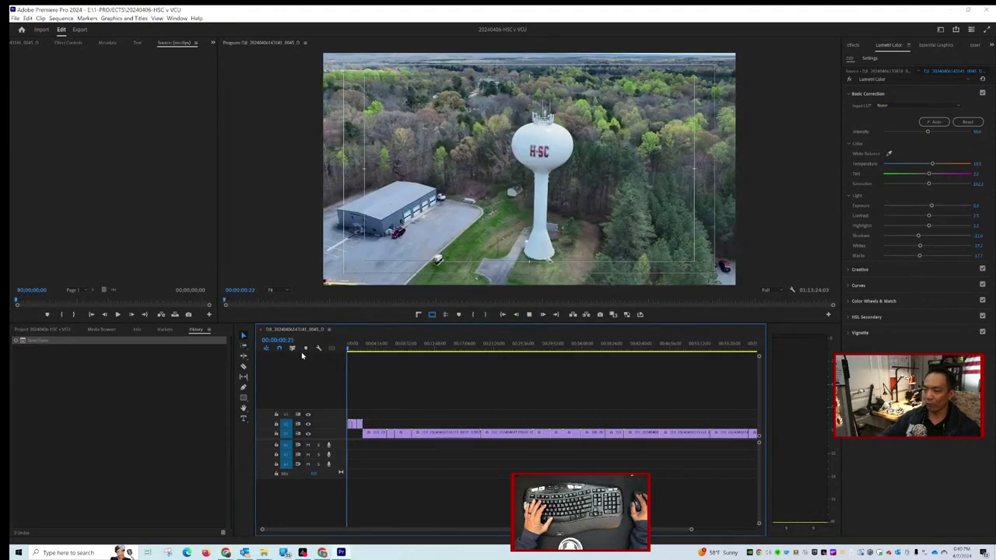
key("space")
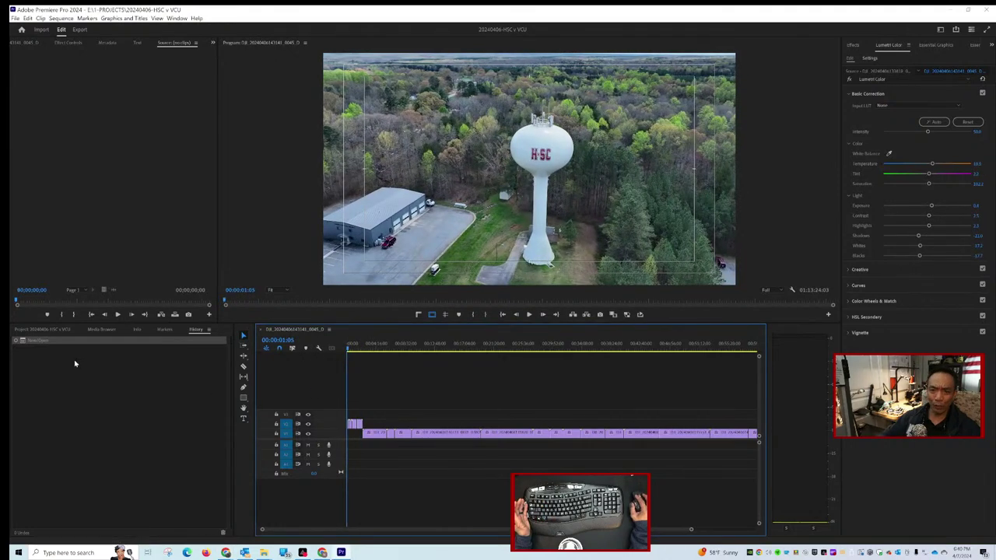
left_click(44, 330)
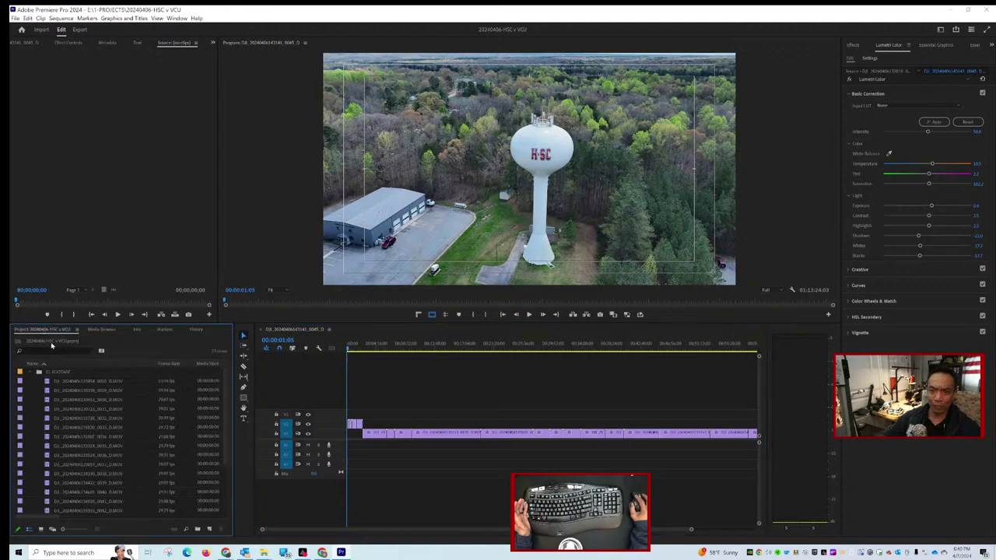
left_click(33, 372)
left_click(38, 401)
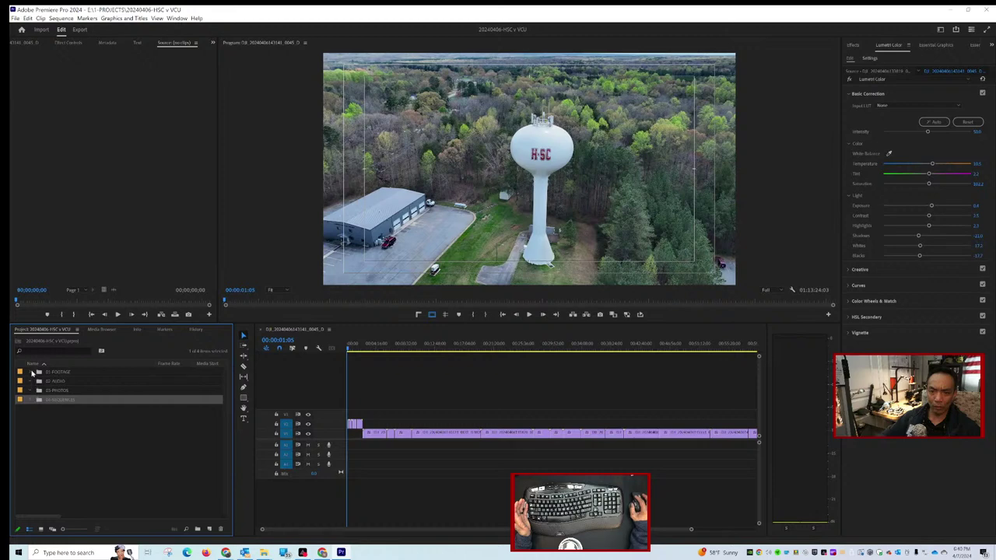
left_click(32, 372)
scroll(86, 482, "down", 3)
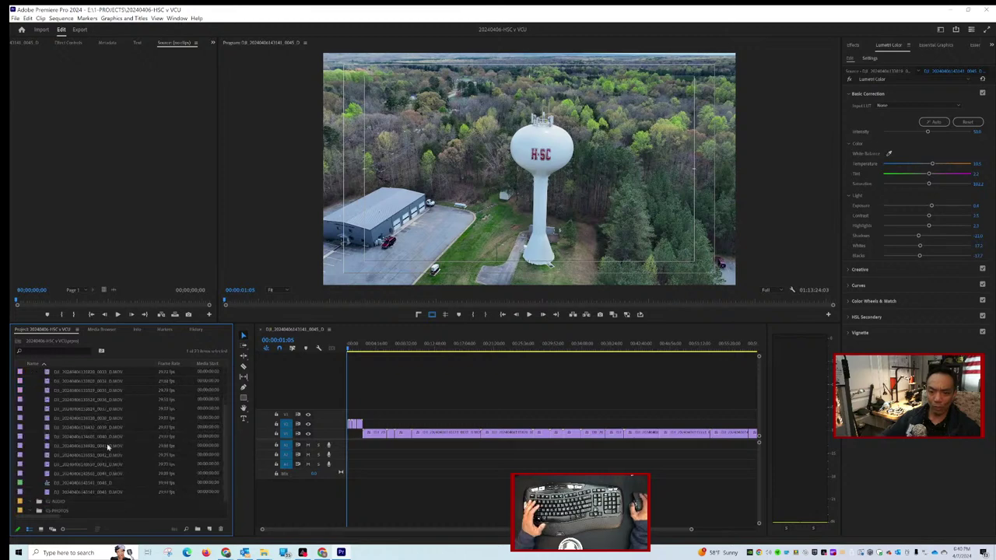
left_click(86, 484)
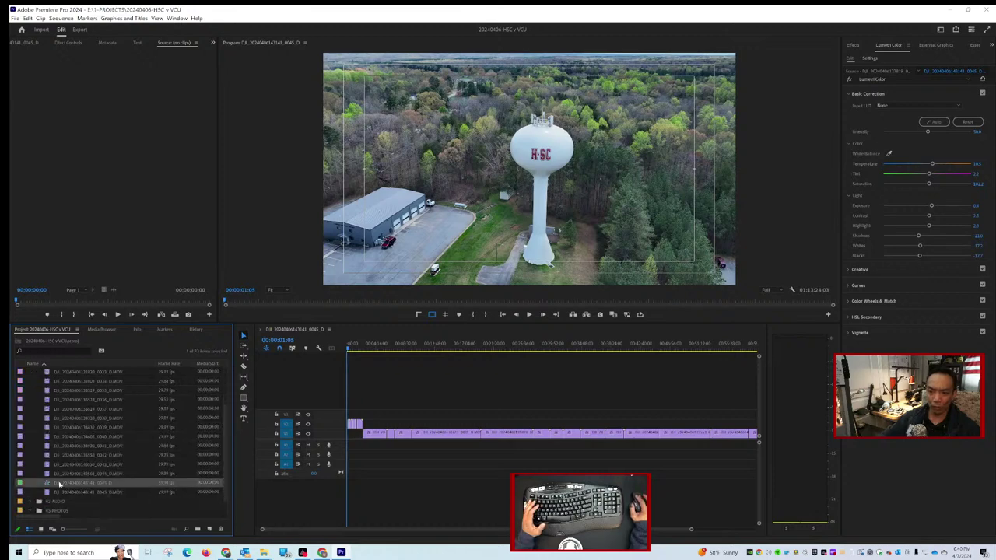
left_click(460, 452)
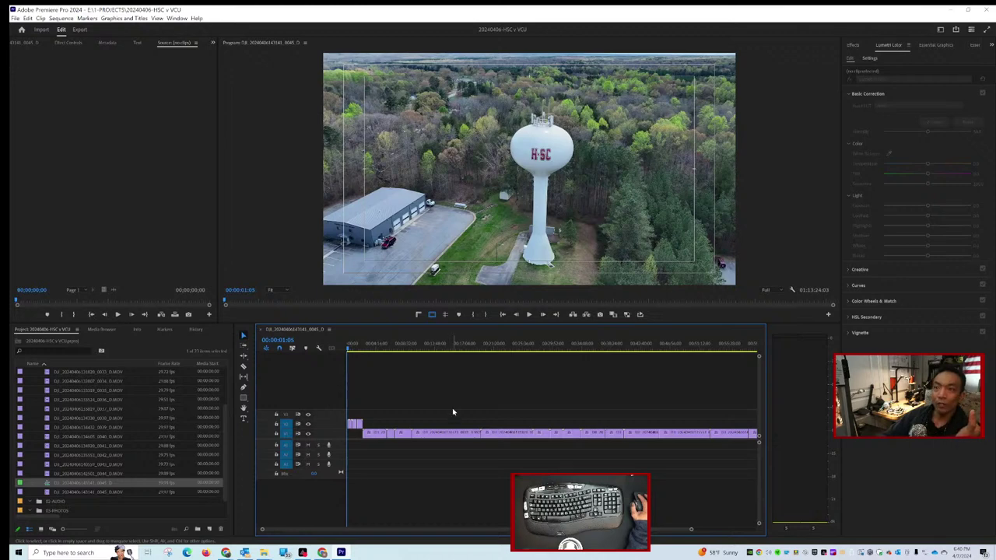
Open the existing project 20231105-HSC v VCU from the 1-PROJECTS folder.
left_click(15, 18)
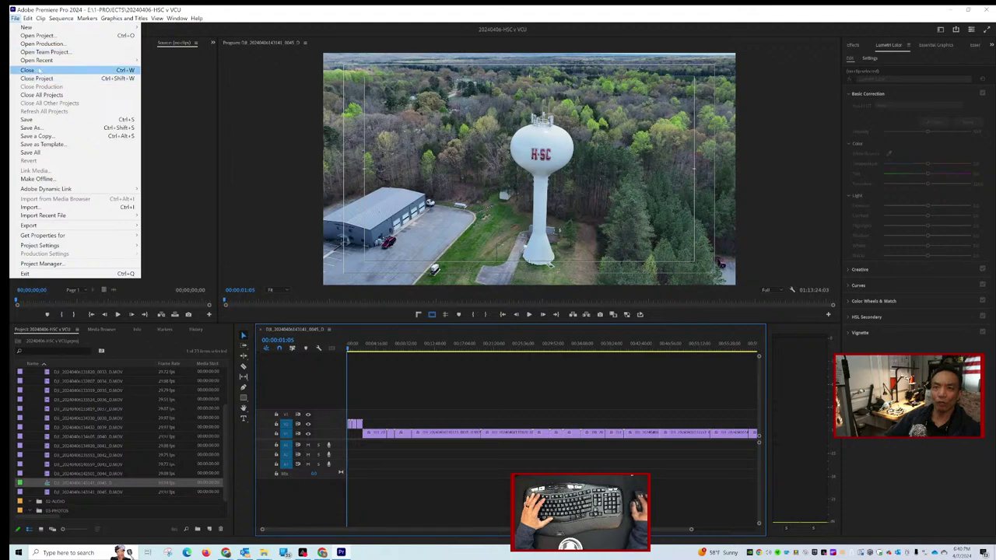
left_click(39, 35)
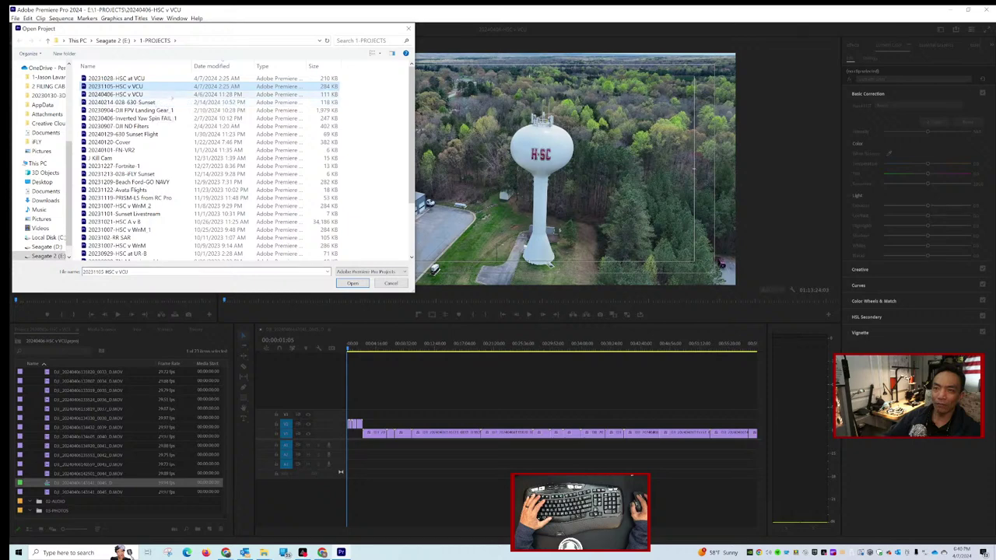
left_click(148, 78)
double_click(154, 87)
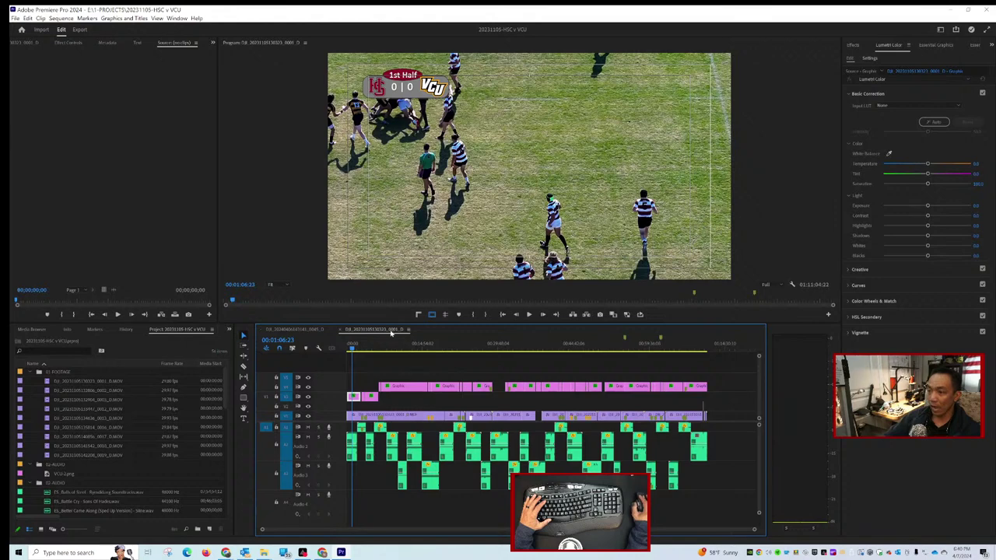
left_click(308, 331)
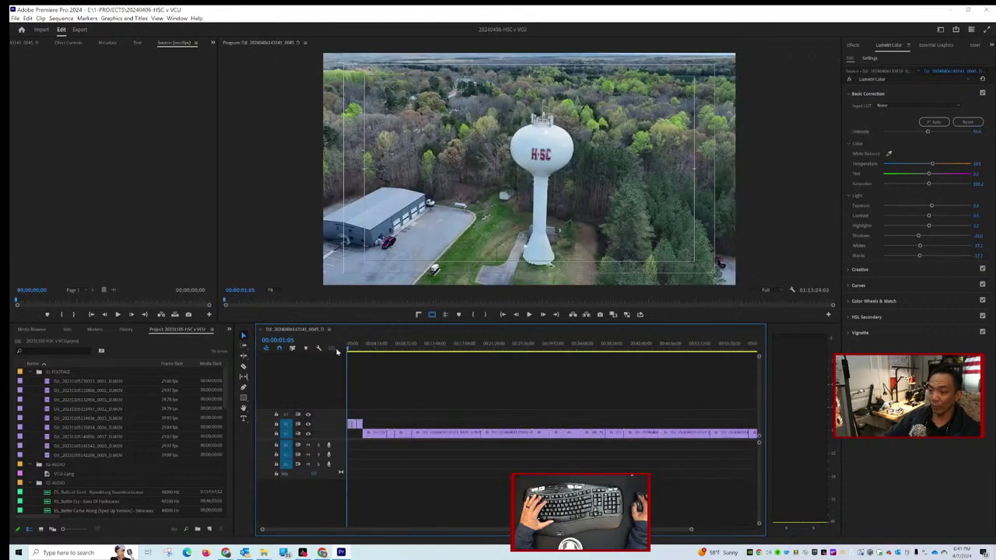
key("space")
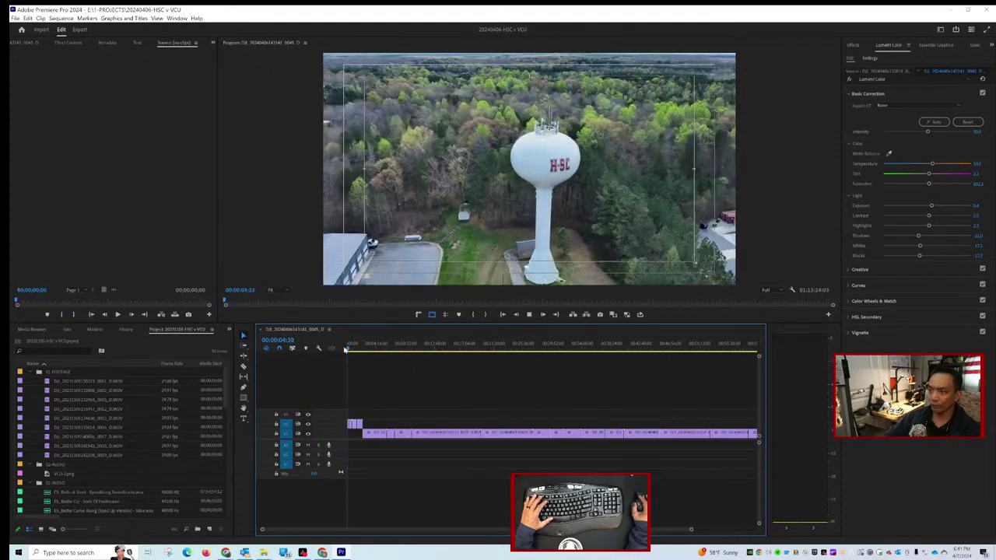
left_click_drag(349, 348, 336, 354)
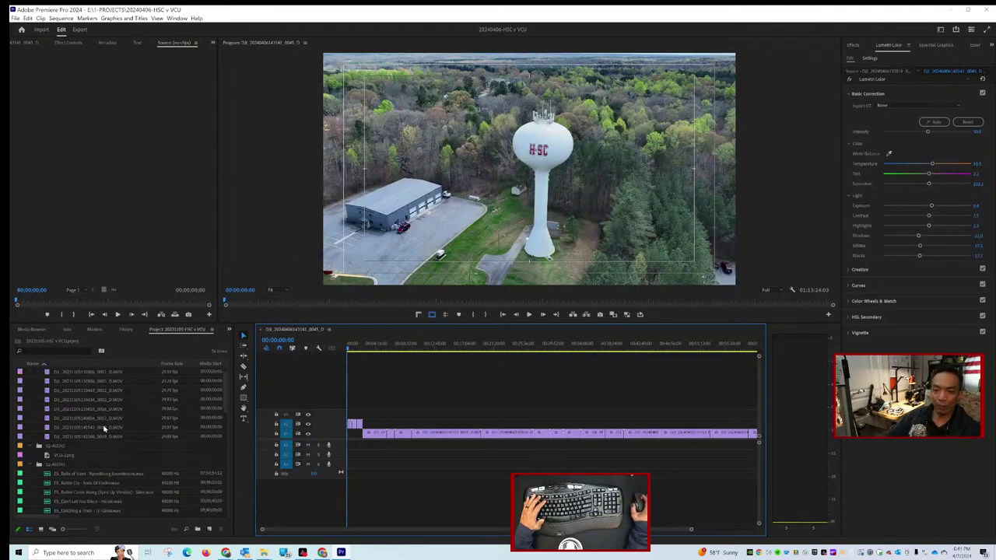
Look through the footage and audio files in the 20231105-HSC v VCU project's bins.
scroll(103, 429, "down", 5)
scroll(76, 440, "up", 5)
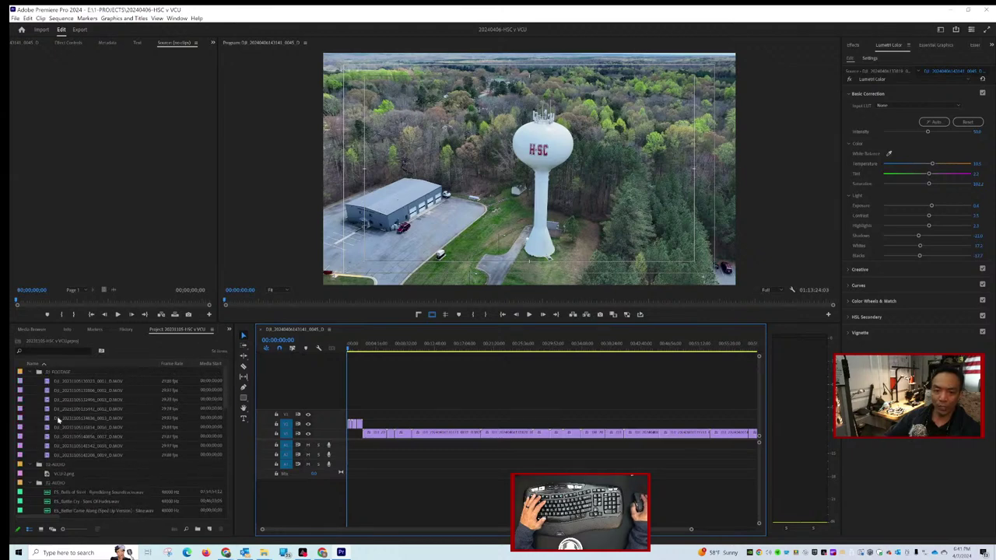
scroll(59, 420, "down", 1)
scroll(165, 472, "down", 5)
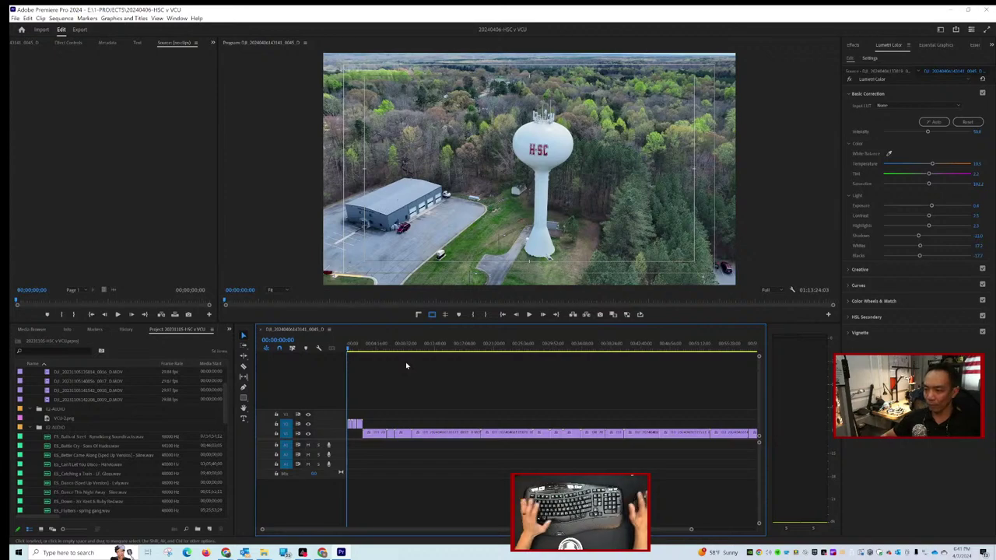
Replay the beginning of the water tower clip and put the playhead back at 00:00:00:00.
key("space")
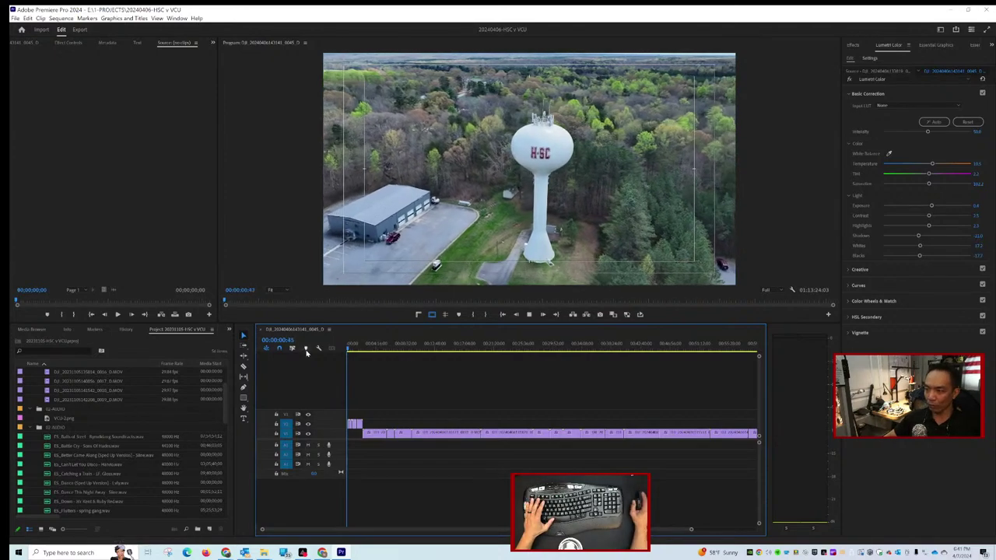
left_click(357, 348)
left_click_drag(357, 348, 219, 347)
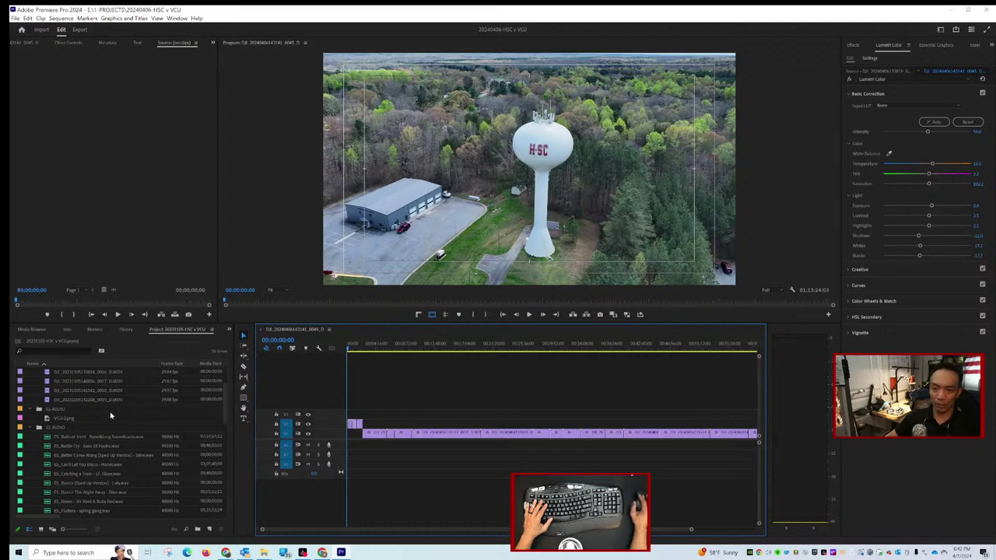
Collapse the audio bin that holds the music tracks in the 20231105-HSC v VCU project.
left_click(38, 427)
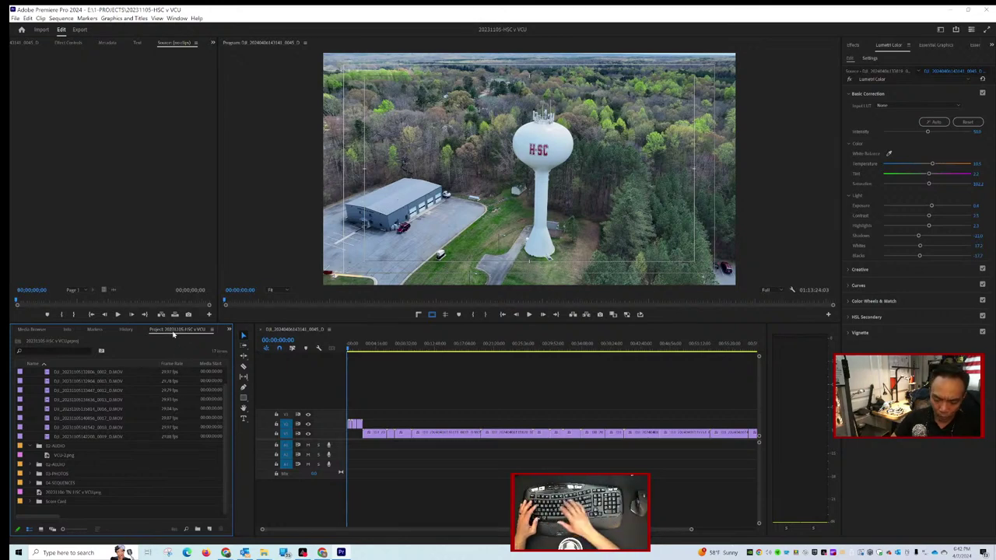
Launch the MouseHighlight app with its default yellow pointer highlight and dismiss its settings window.
key("super")
type("mouse")
key("Down")
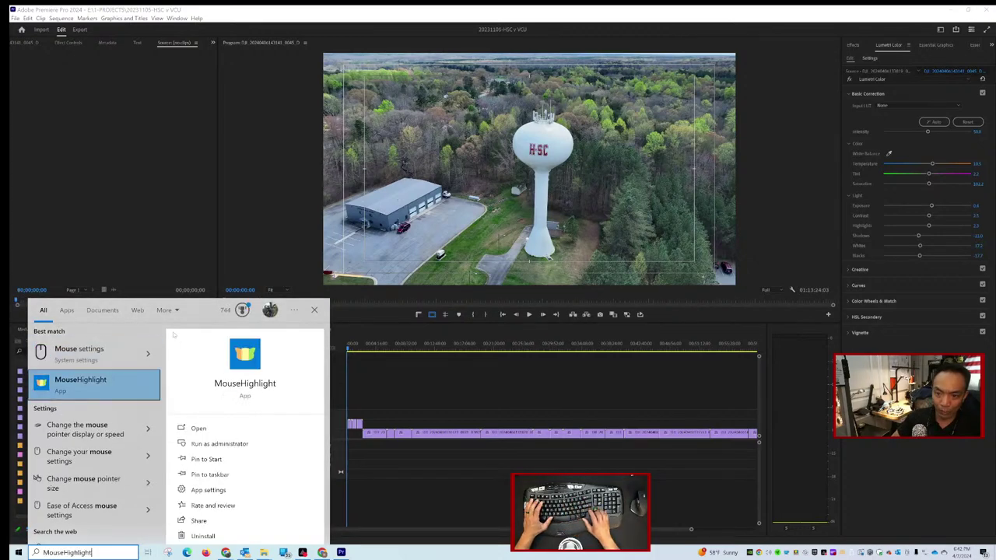
key("Return")
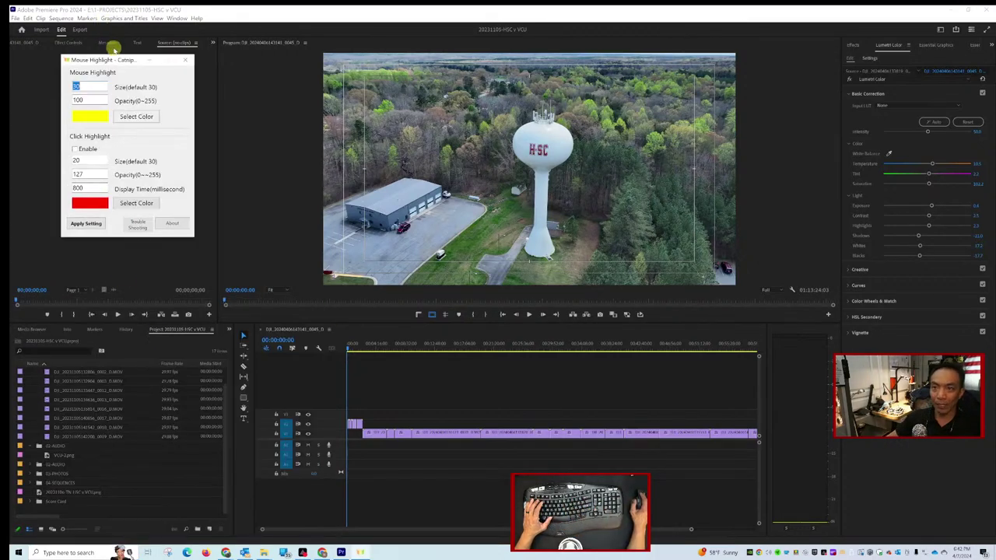
key("Escape")
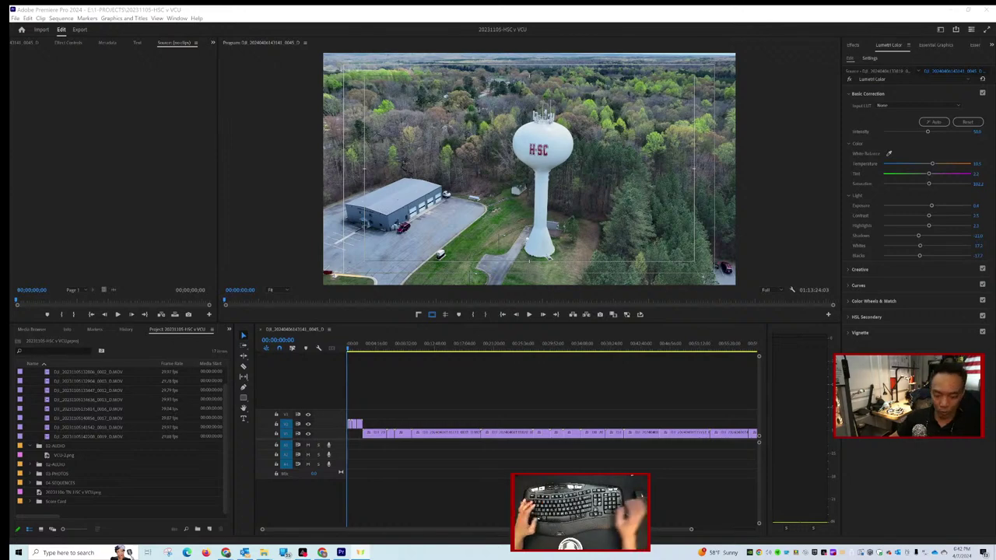
key("super")
type("epic")
key("Return")
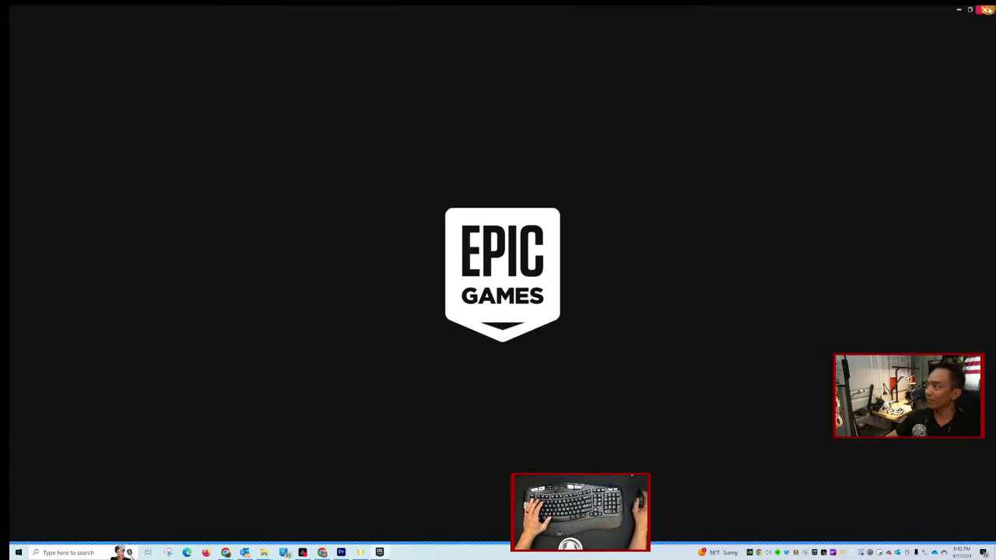
left_click(984, 9)
Launch Epic Pen and move its toolbar over the empty Source monitor.
key("super")
type("excelpic pen")
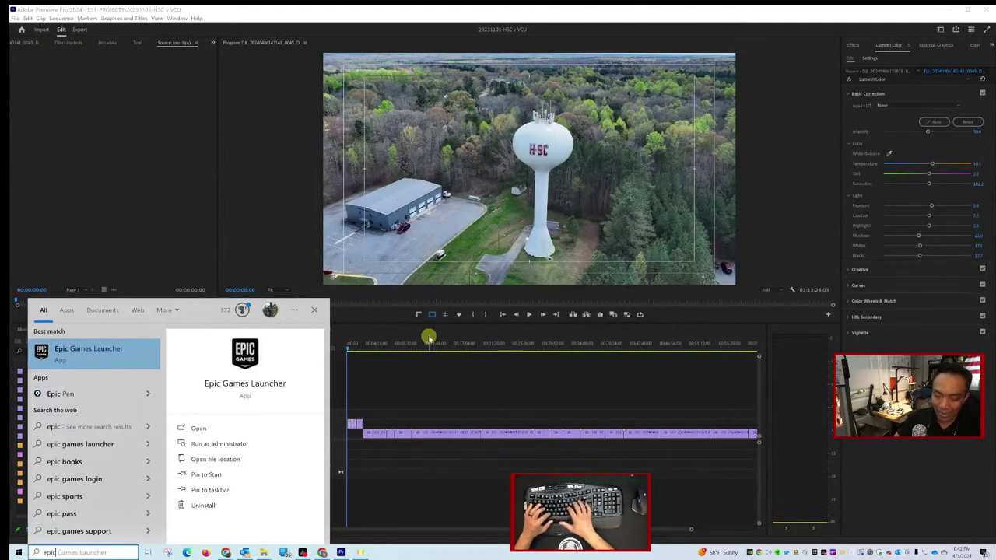
key("Return")
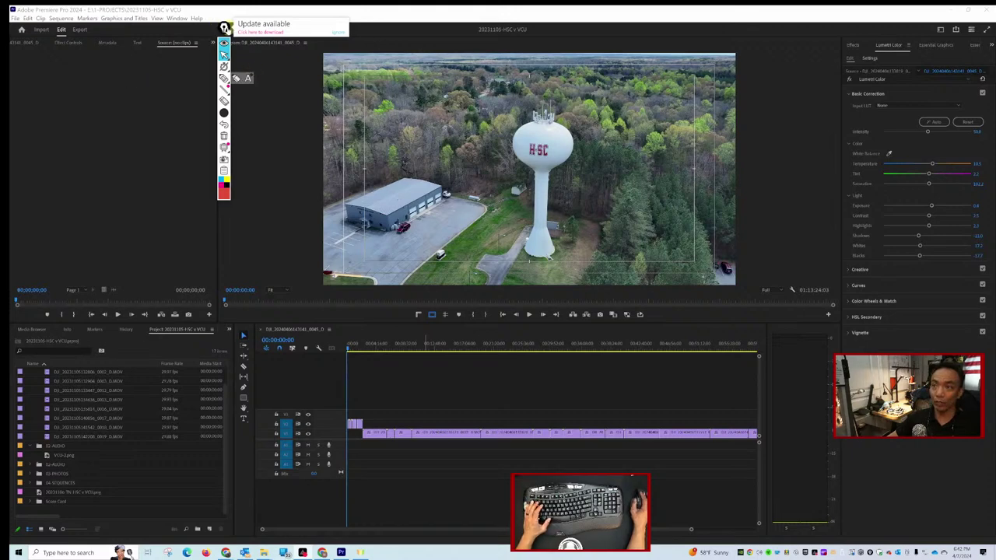
left_click_drag(226, 31, 18, 49)
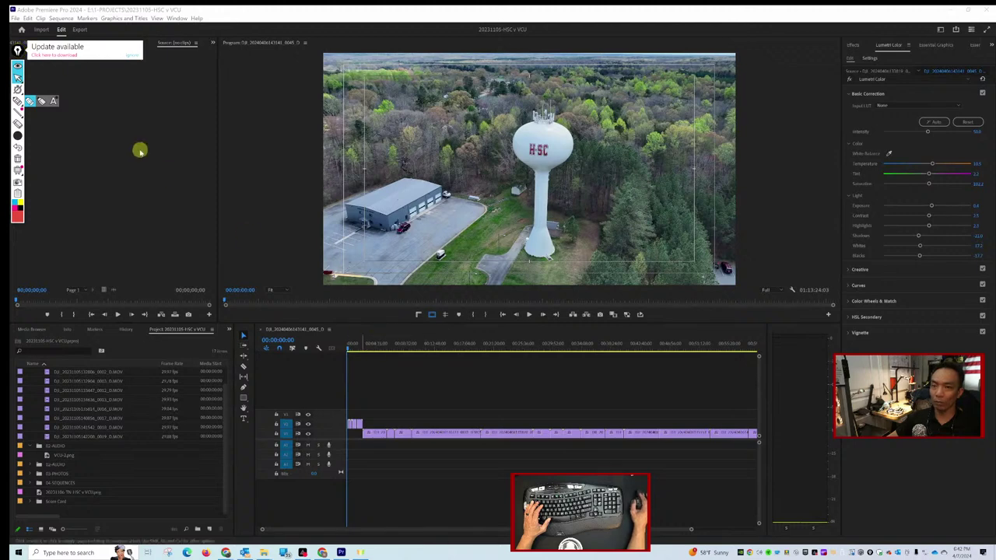
Draw a red freehand loop around the water tower's tank, clear the drawing, and return Epic Pen to cursor mode.
left_click(30, 101)
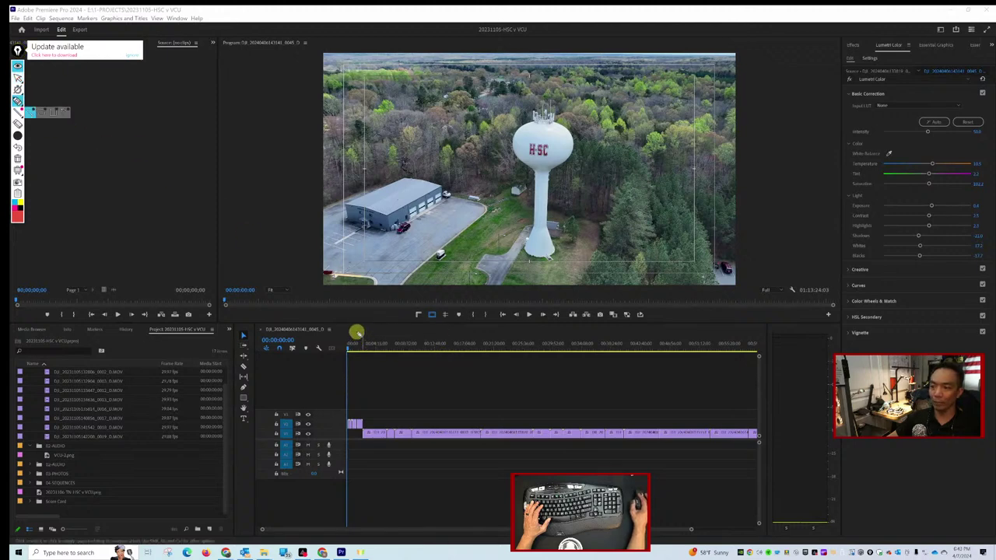
mouse_move(487, 187)
left_mouse_down()
mouse_move(569, 162)
mouse_move(561, 107)
left_mouse_up()
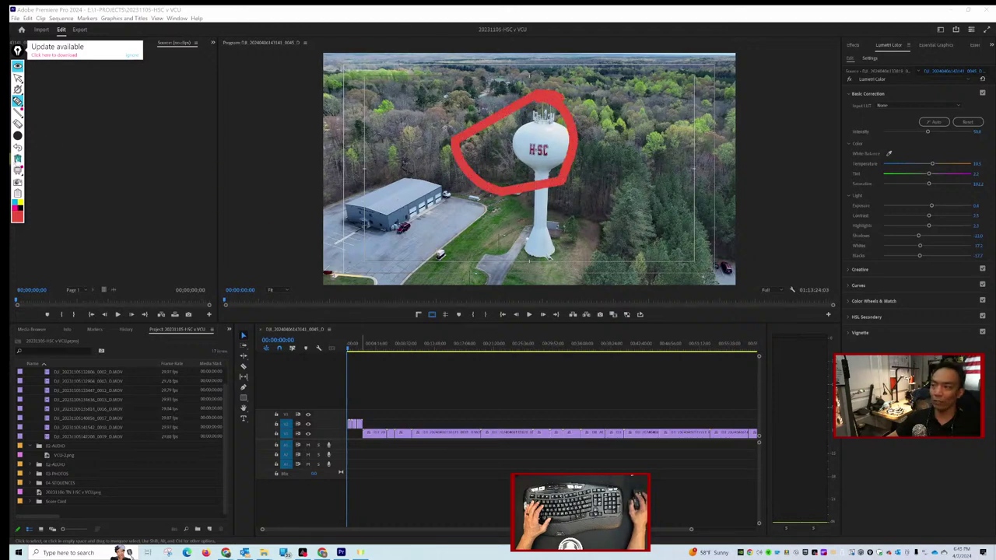
left_click(17, 160)
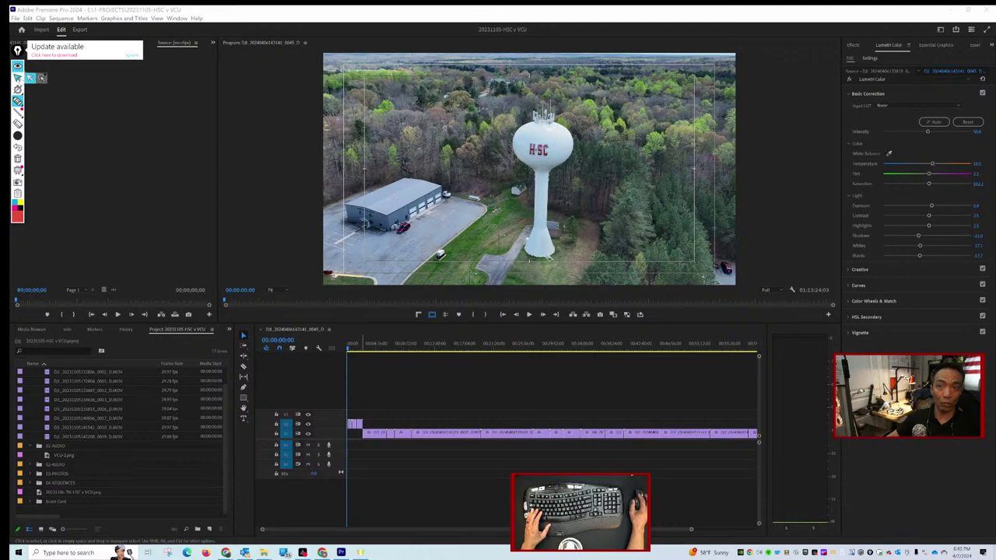
left_click(17, 78)
mouse_move(15, 169)
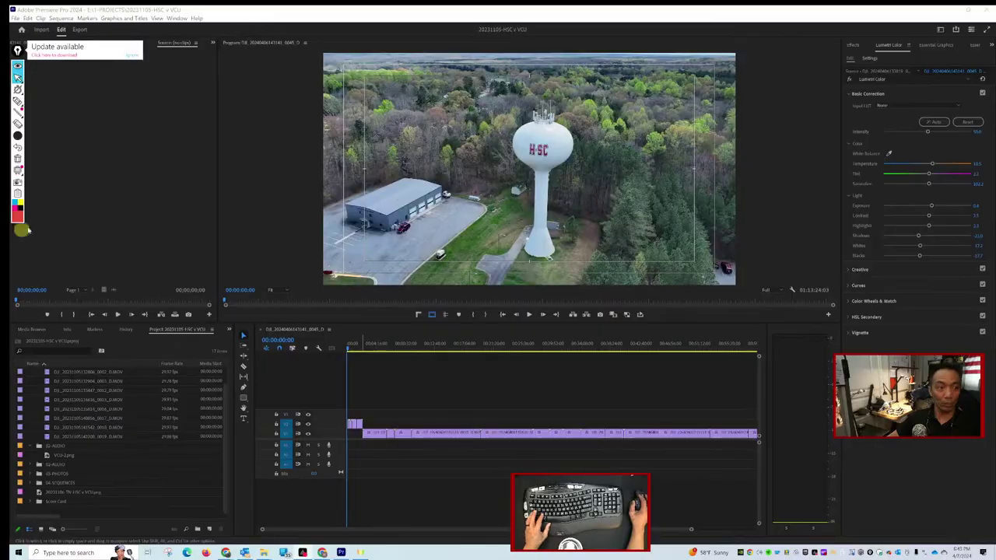
mouse_move(17, 130)
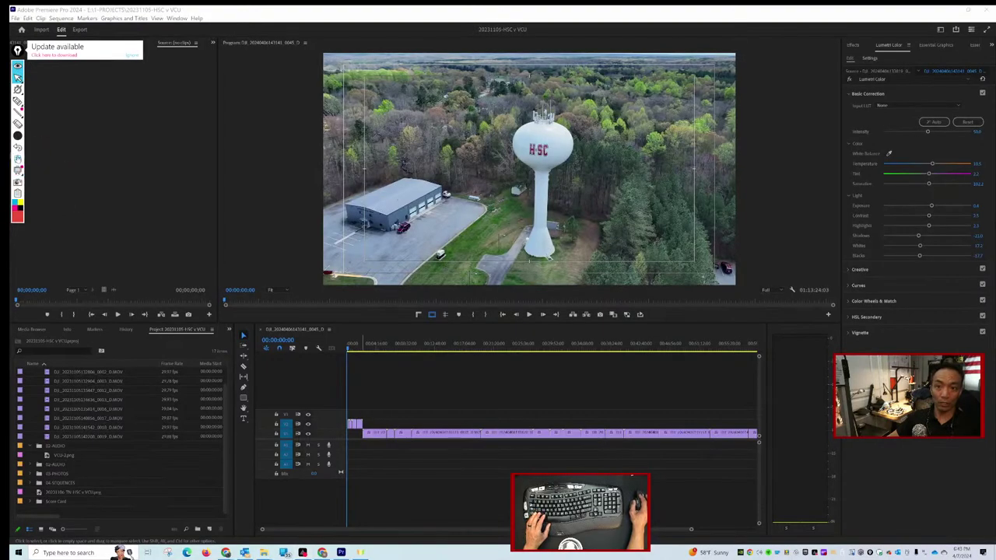
mouse_move(17, 78)
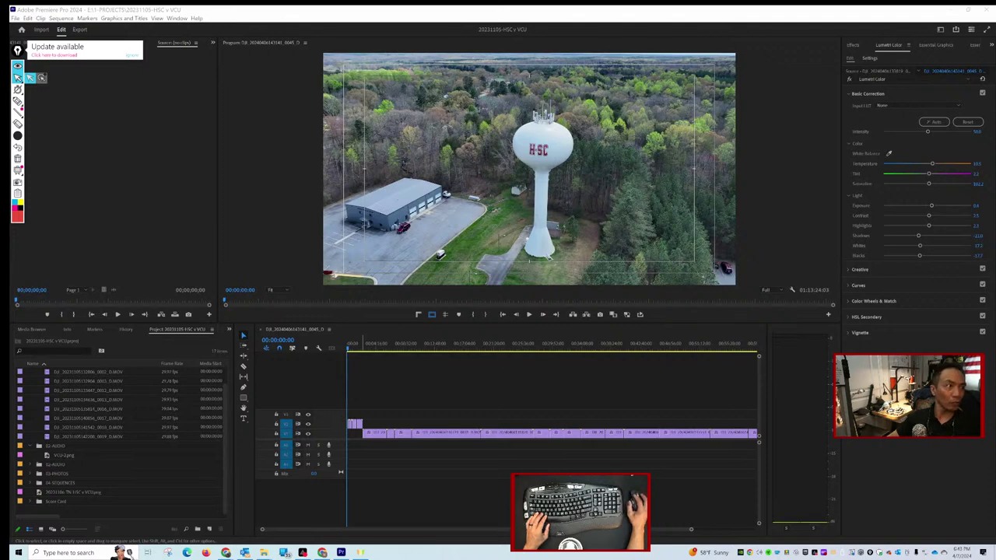
left_click(17, 78)
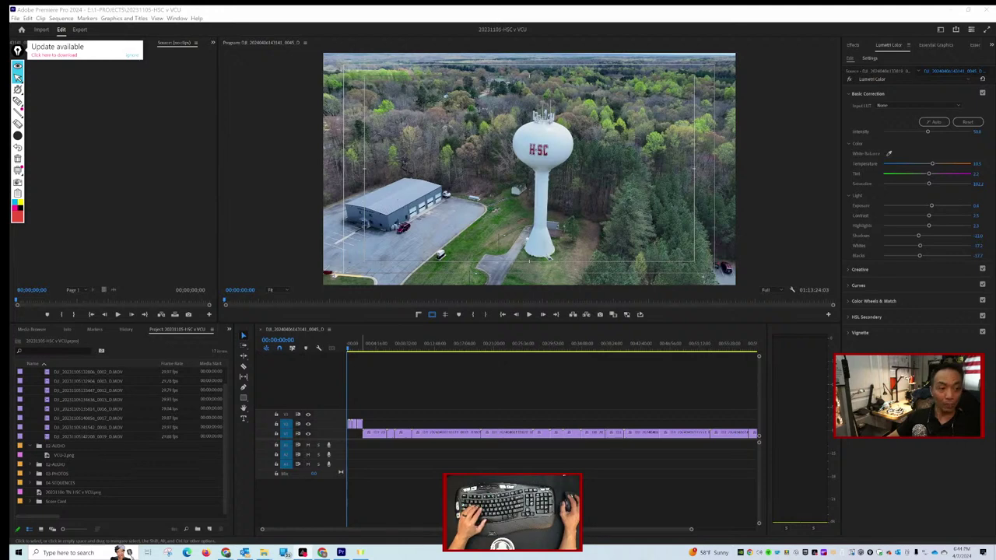
Scrub the 20240406-HSC v VCU sequence from the opening water tower shots to the start of the match footage at 00:02:24:13.
left_click(292, 438)
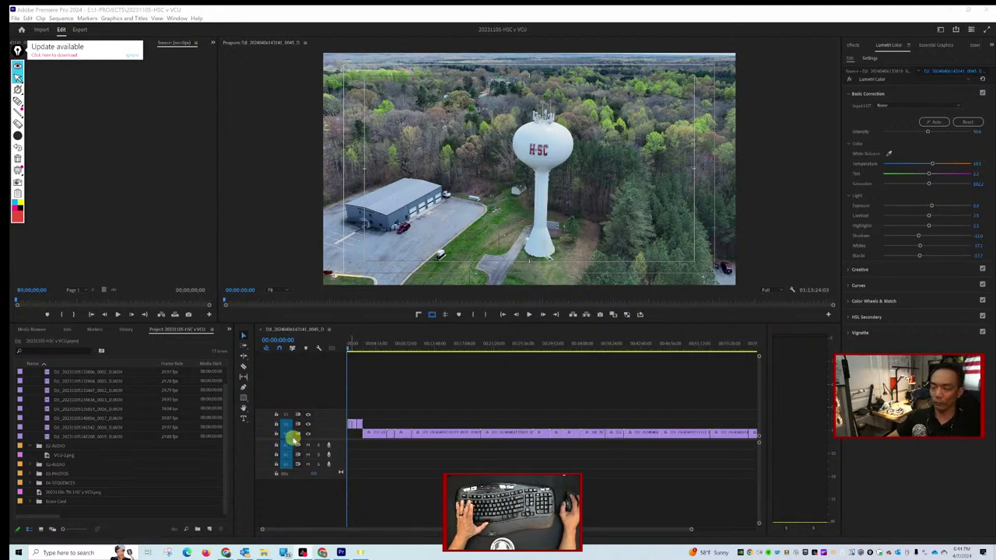
left_click(342, 350)
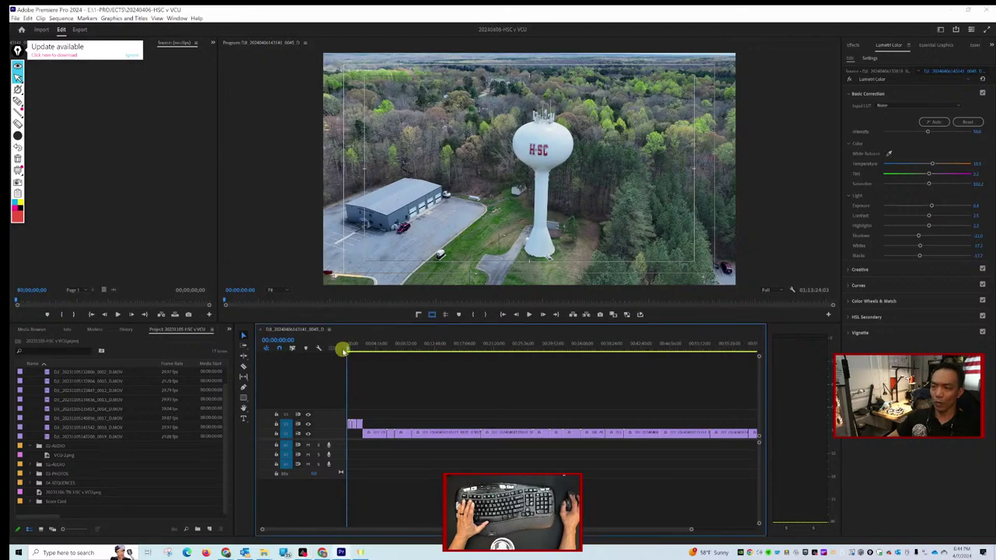
left_click_drag(342, 350, 352, 349)
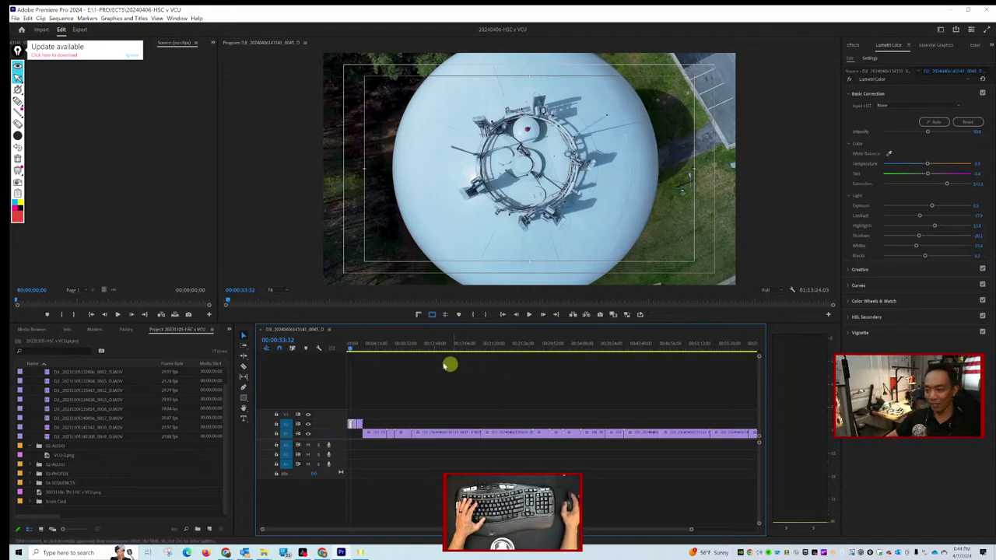
left_click(351, 348)
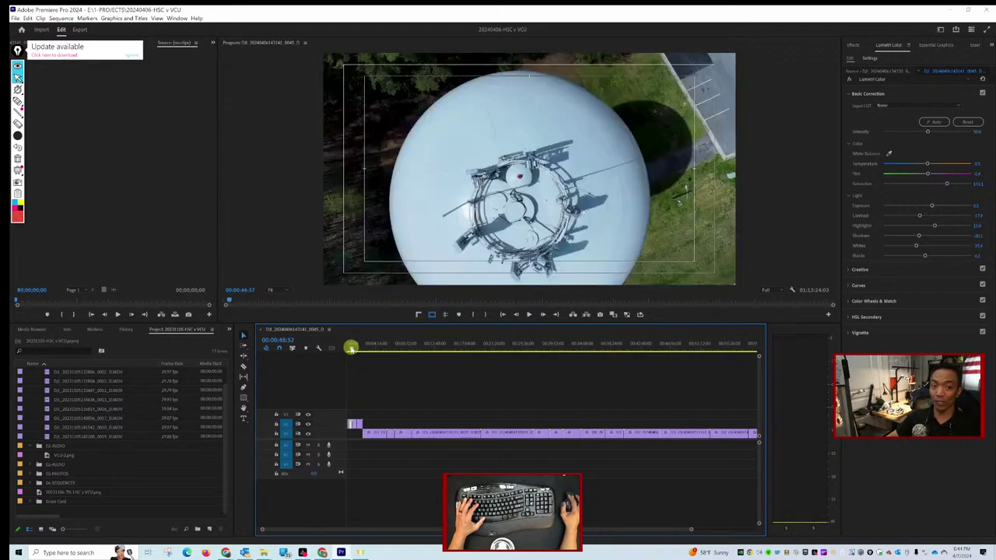
left_click_drag(351, 348, 361, 348)
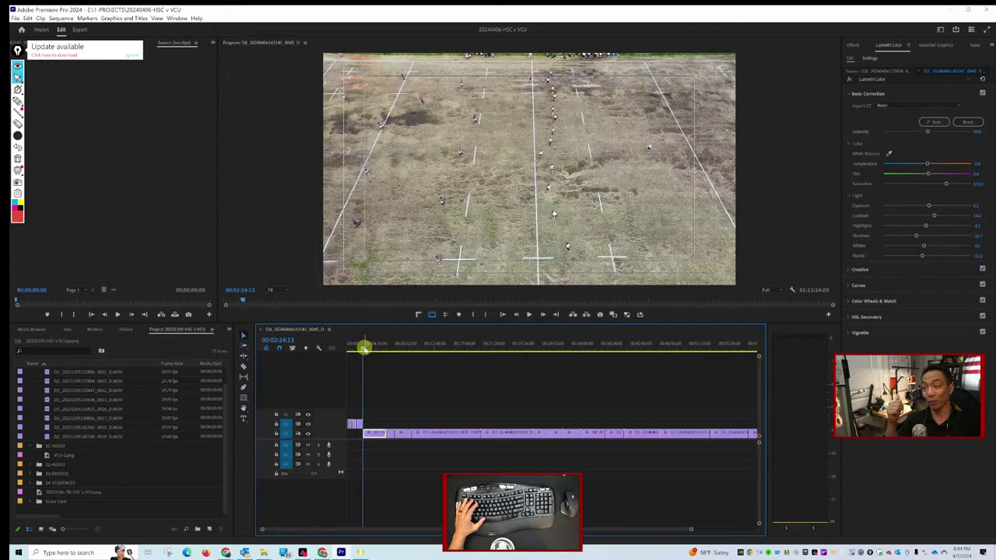
Play and scrub the first match clip between about 00:02:24 and 00:04:20 to find the play near the goalposts.
key("space")
left_click_drag(363, 348, 375, 359)
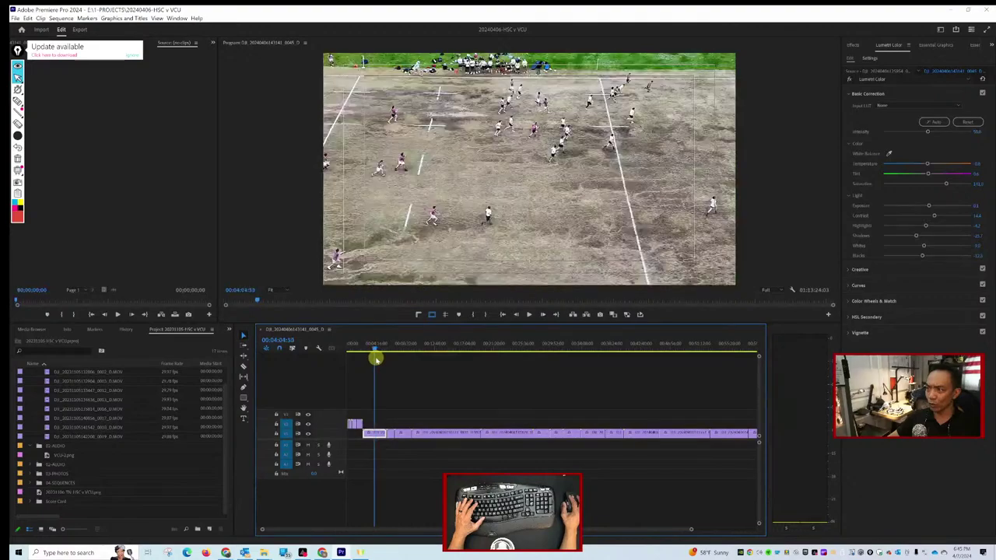
key("space")
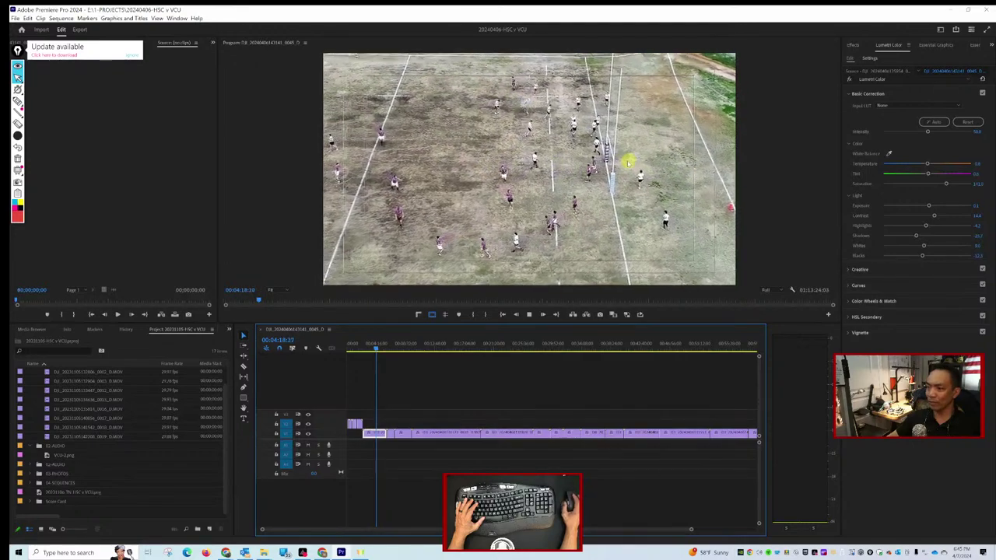
key("space")
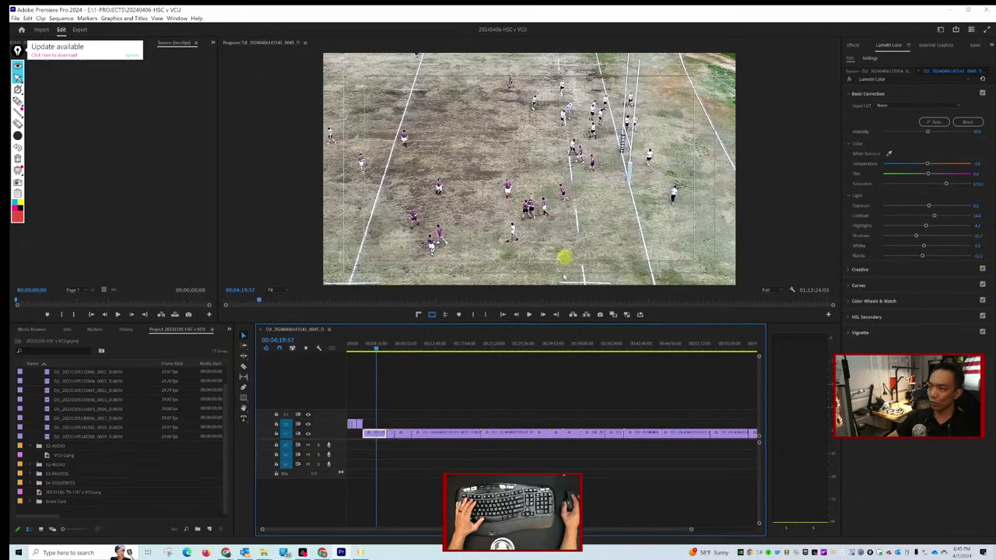
left_click(371, 345)
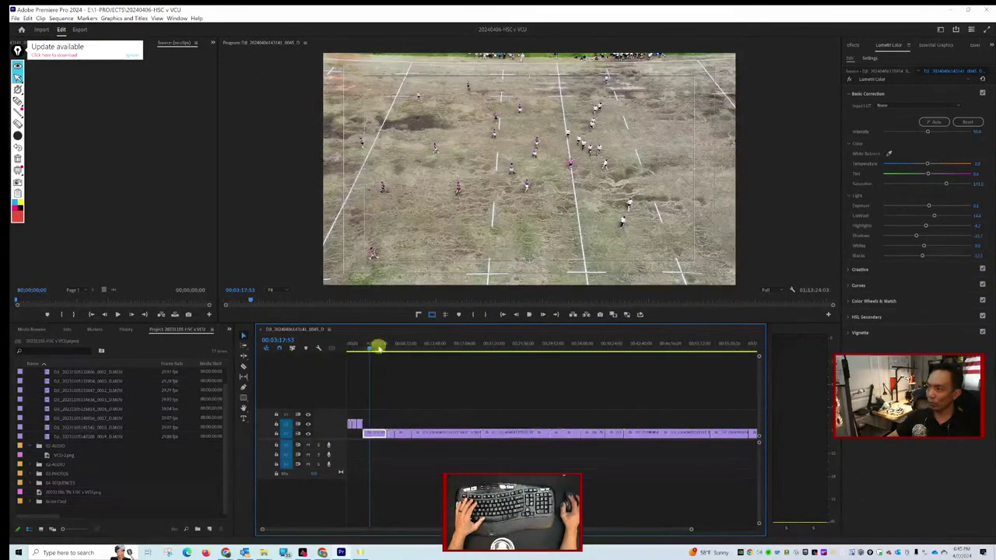
key("space")
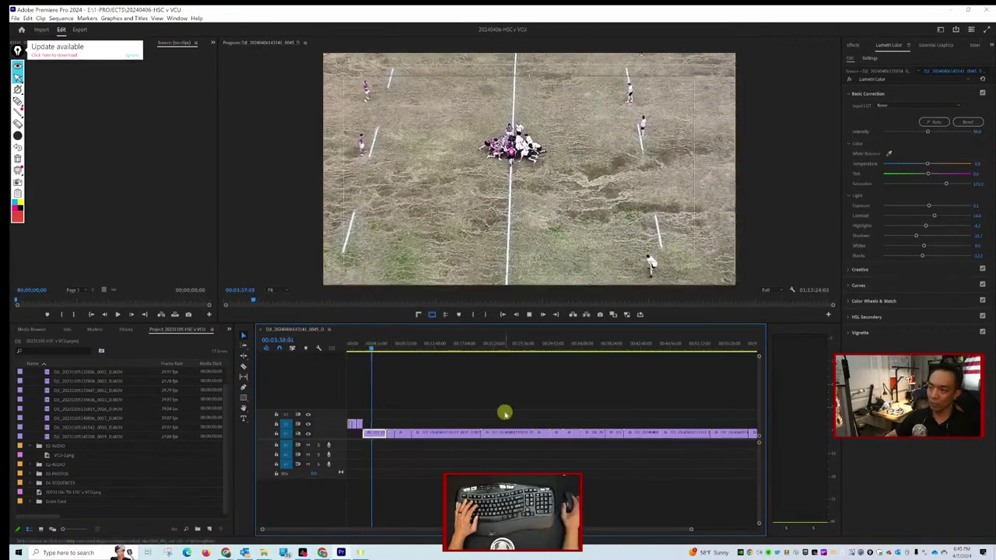
Go to the goalpost play at 00:04:10:17 and mark that frame on the match clip instead of on the sequence.
scroll(467, 438, "up", 2)
scroll(467, 437, "up", 4)
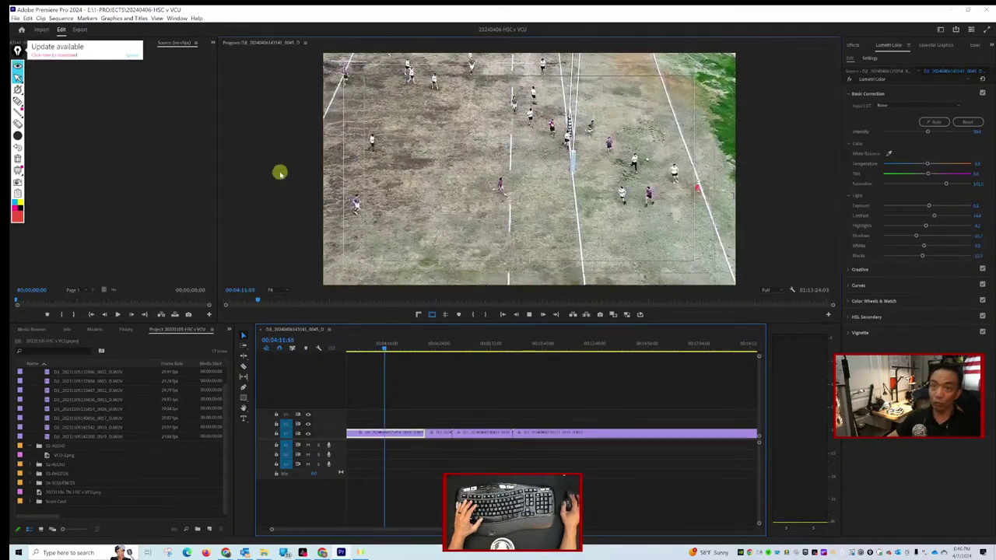
key("j")
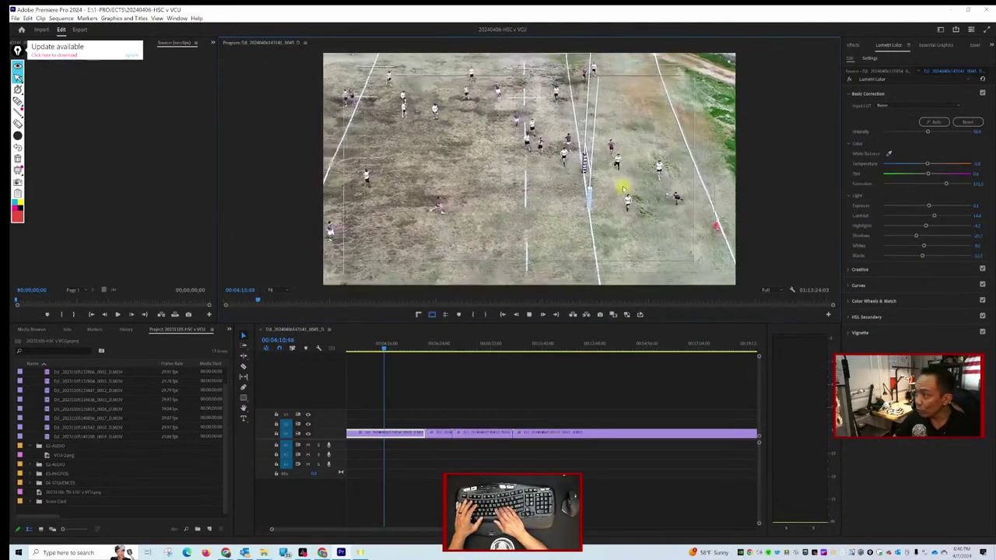
key("Right")
key("Right")
key("Right")
key("Right")
key("Right")
key("Right")
key("Right")
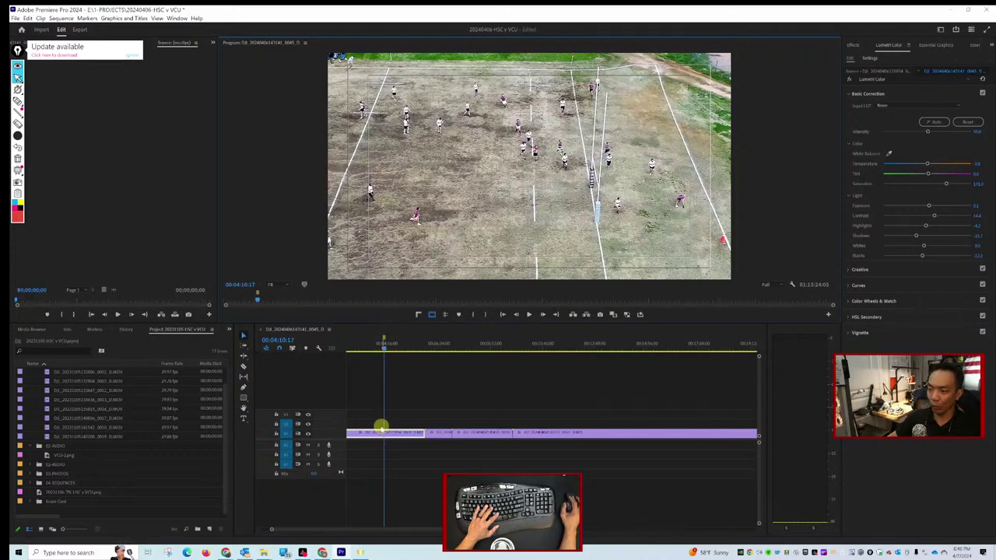
left_click(396, 435)
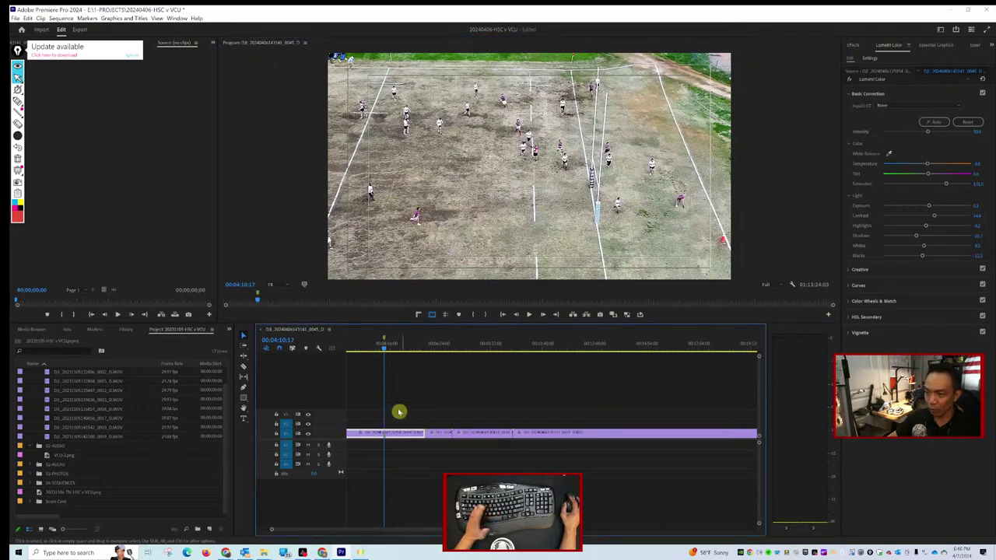
key("ctrl+s")
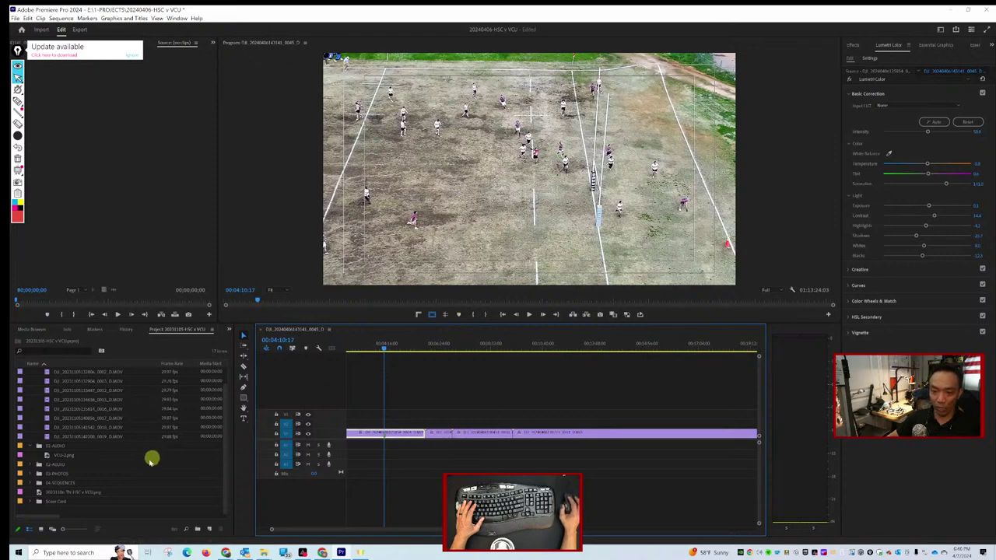
Enlarge the 20231105-HSC v VCU project bin view, expand 04-SEQUENCES, and open the sequence inside it.
left_click(179, 331)
double_click(178, 331)
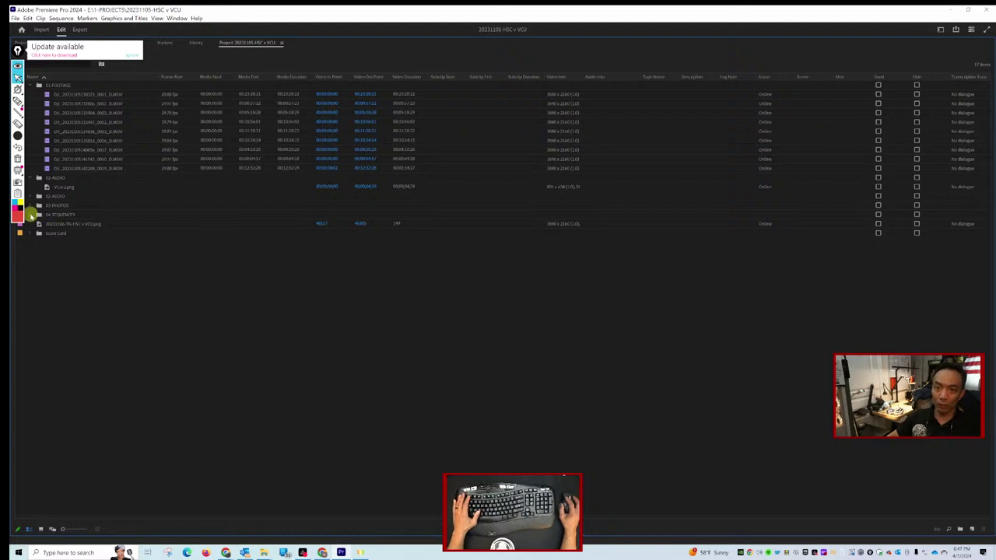
left_click(39, 215)
double_click(83, 224)
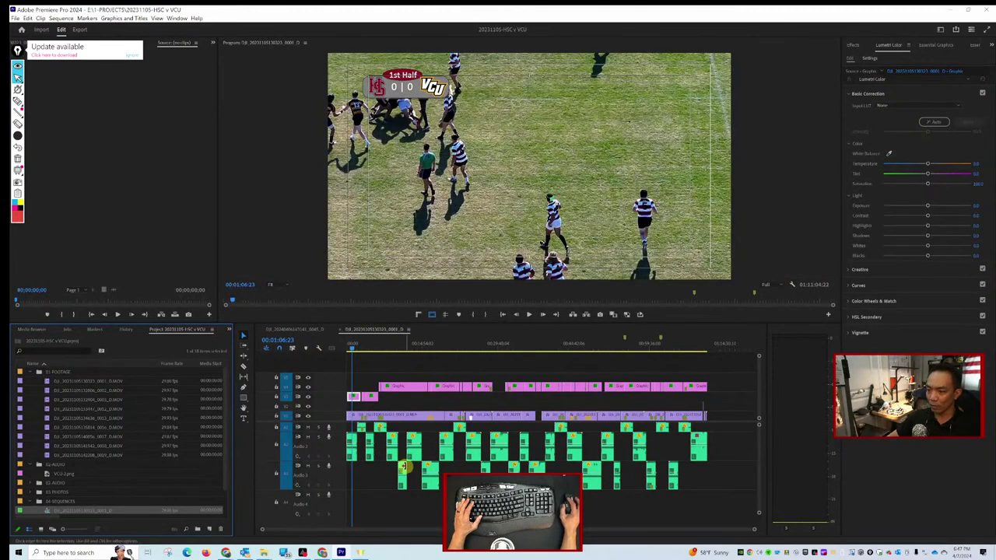
Scrub and play the 20231105 sequence around 00:07:21 to examine its score graphics and music, toggling the second audio track's mute.
left_click(402, 466)
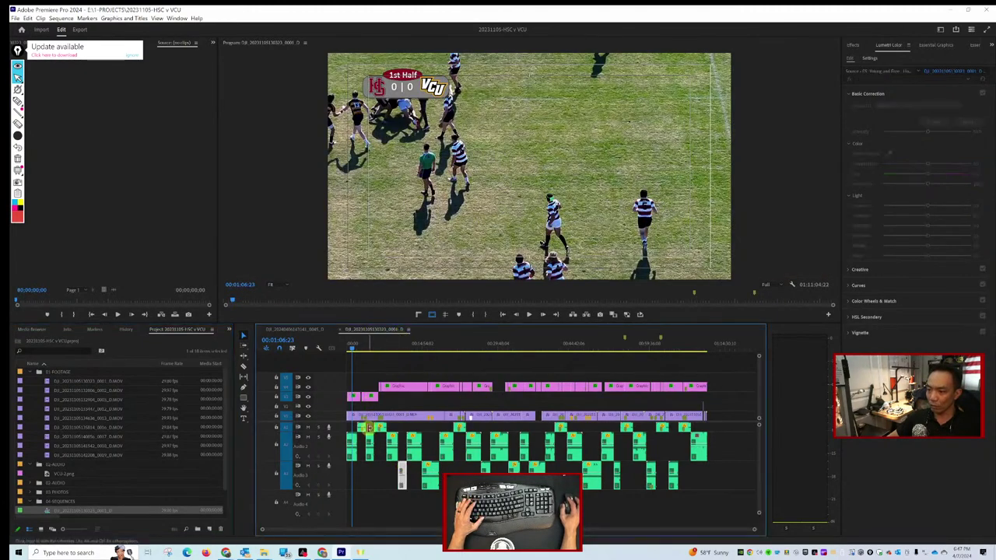
left_click(379, 350)
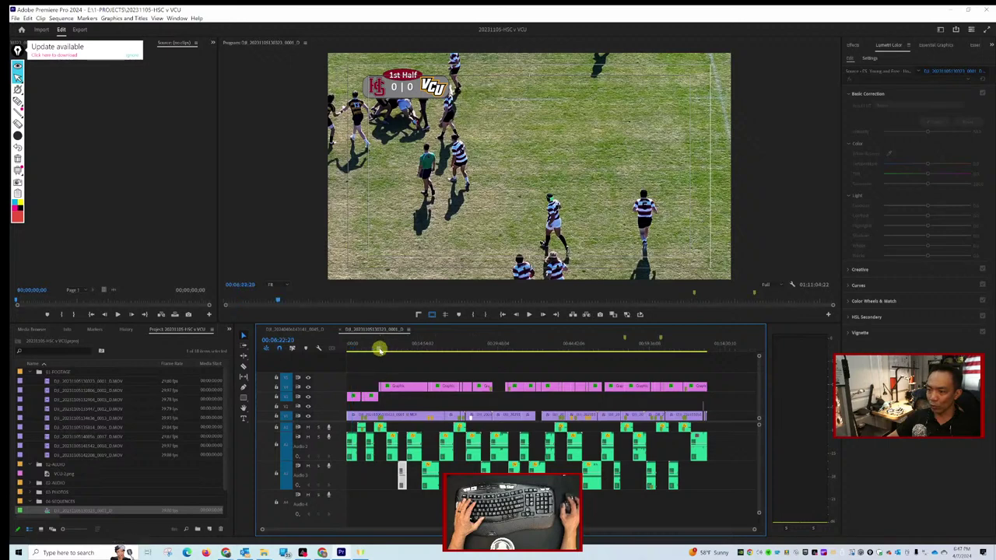
left_click_drag(379, 350, 386, 349)
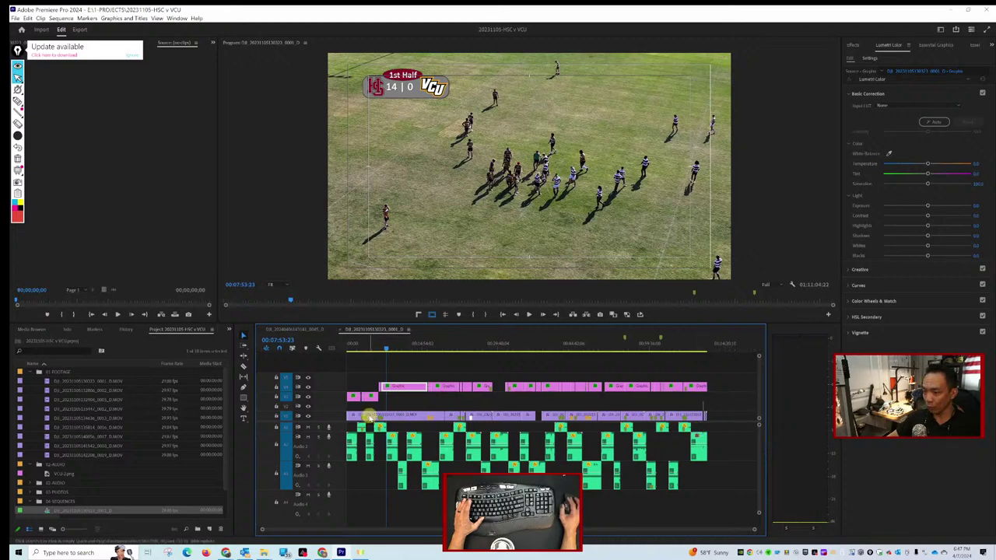
left_click(308, 437)
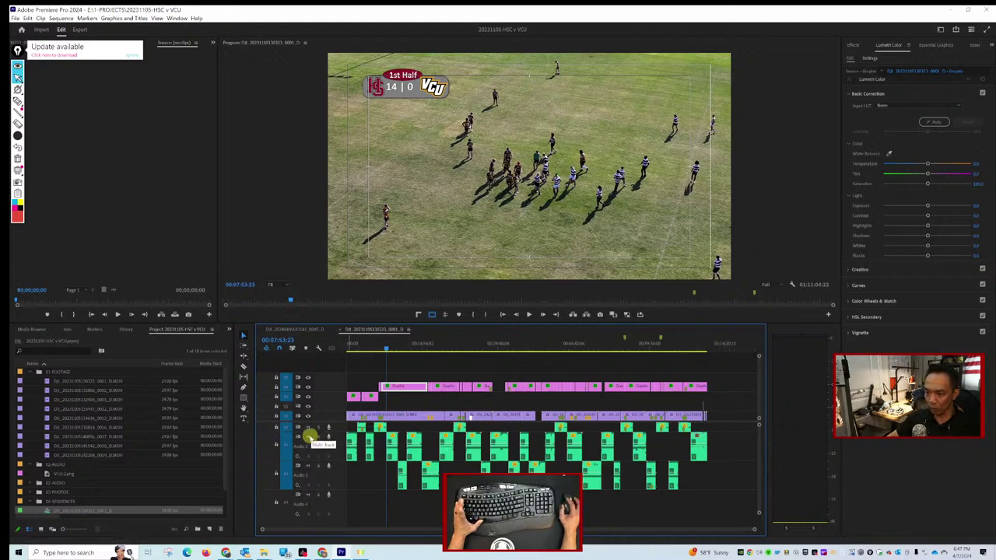
left_click_drag(385, 347, 392, 350)
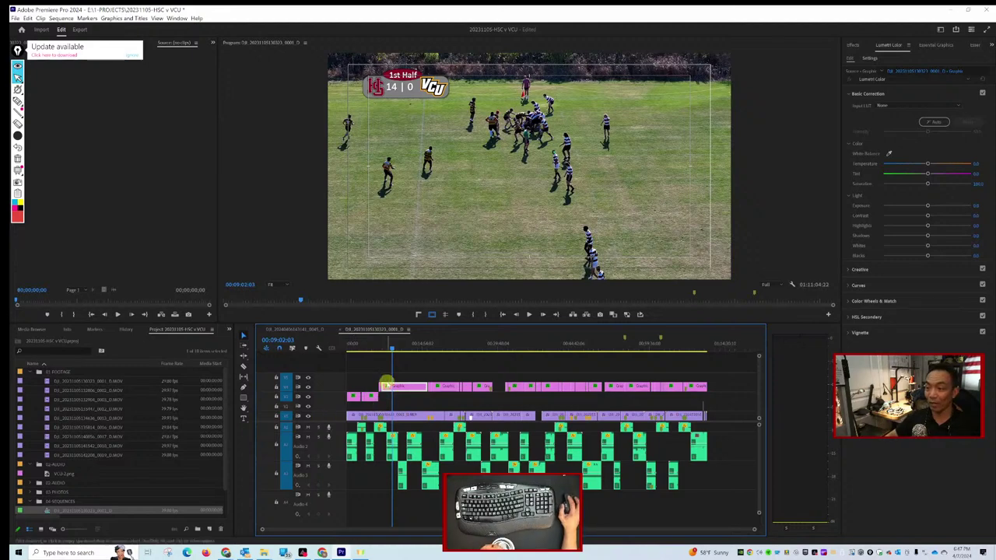
left_click_drag(387, 347, 383, 347)
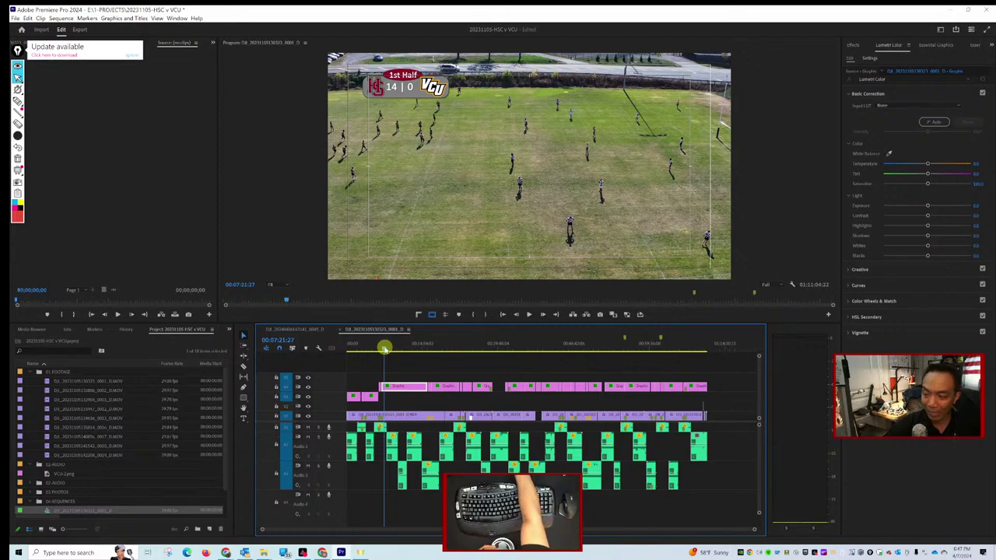
key("space")
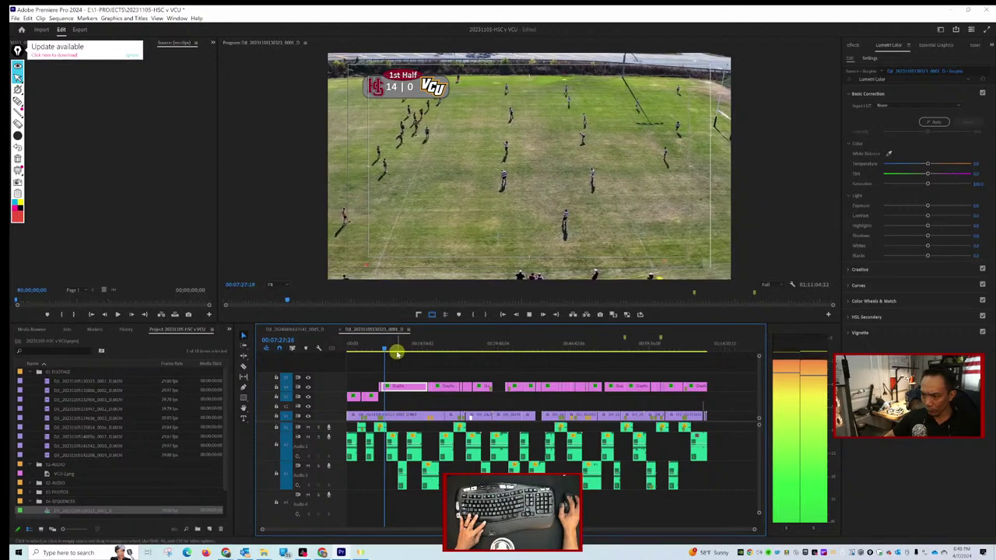
key("space")
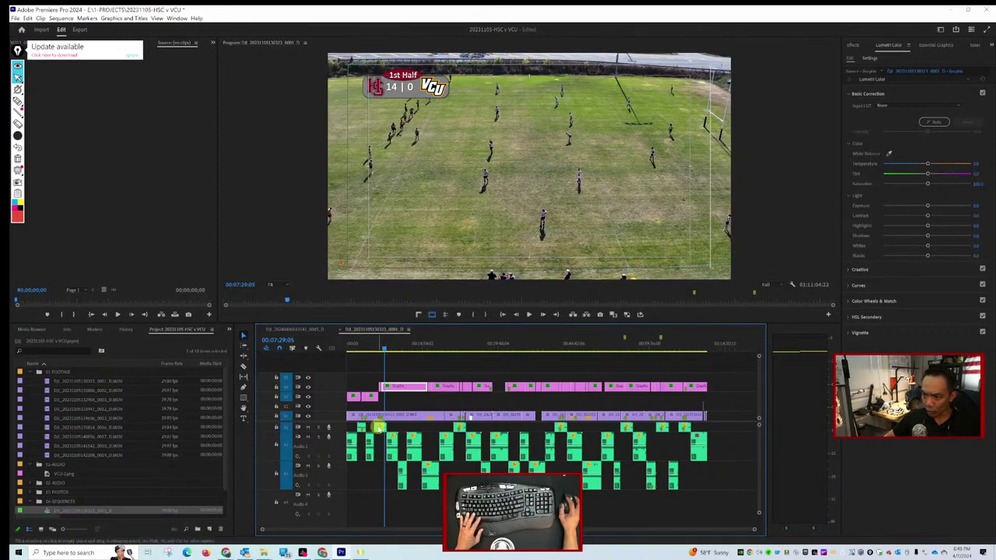
Copy the Better Come Along song clip from the 20231105 sequence into the 20240406 sequence's first audio track near the marked frame.
left_click(379, 426)
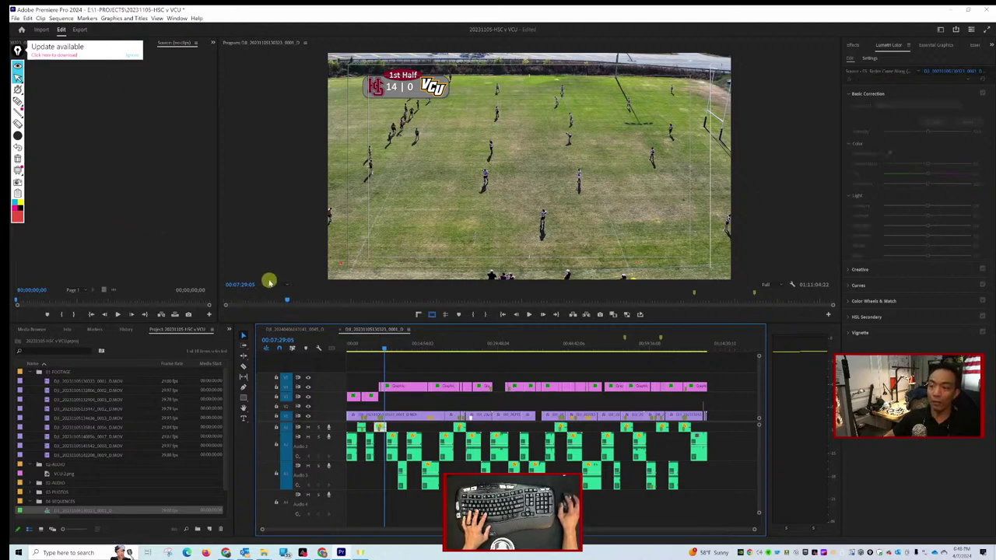
left_click(299, 329)
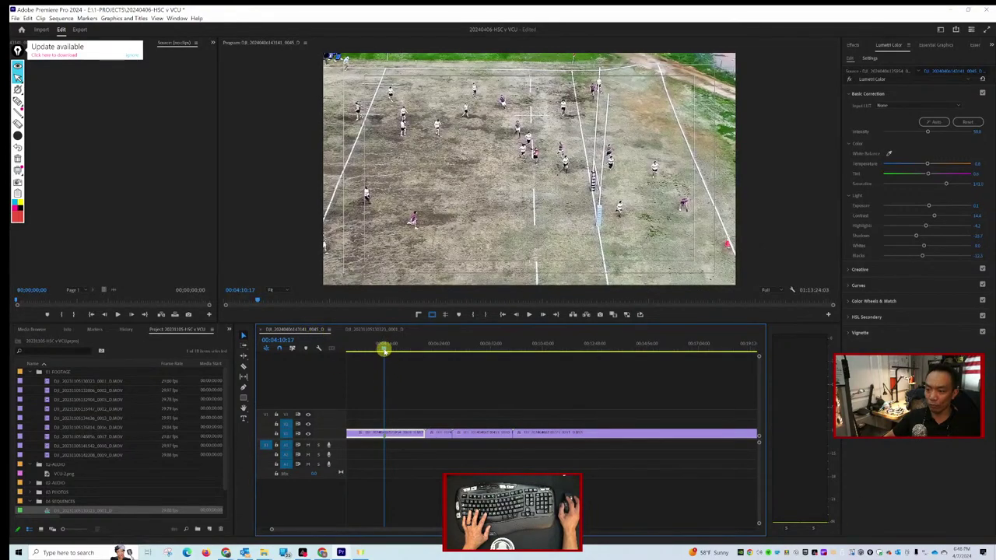
key("ctrl+v")
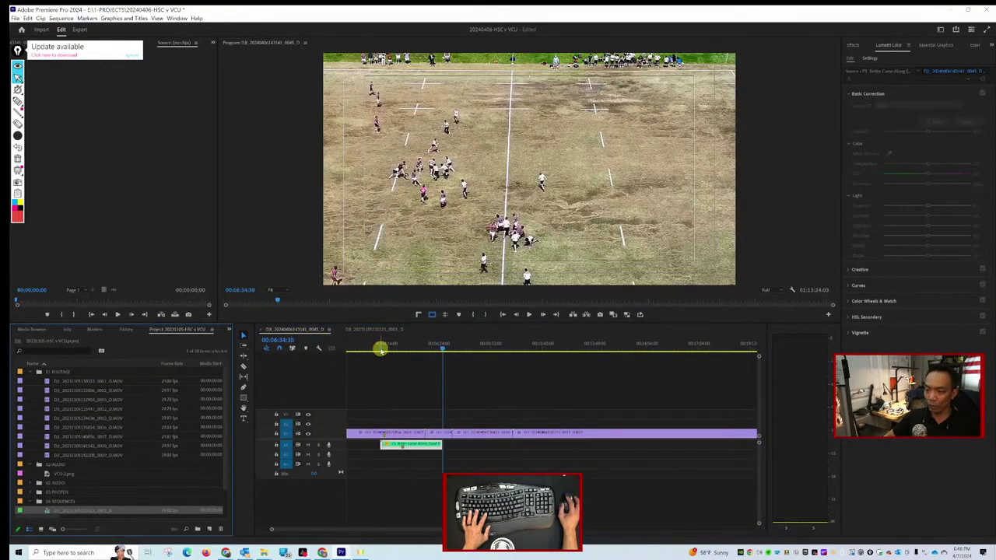
Slide the pasted song clip earlier so its marker lines up under the match clip's marker, and play back that section.
left_click(414, 447)
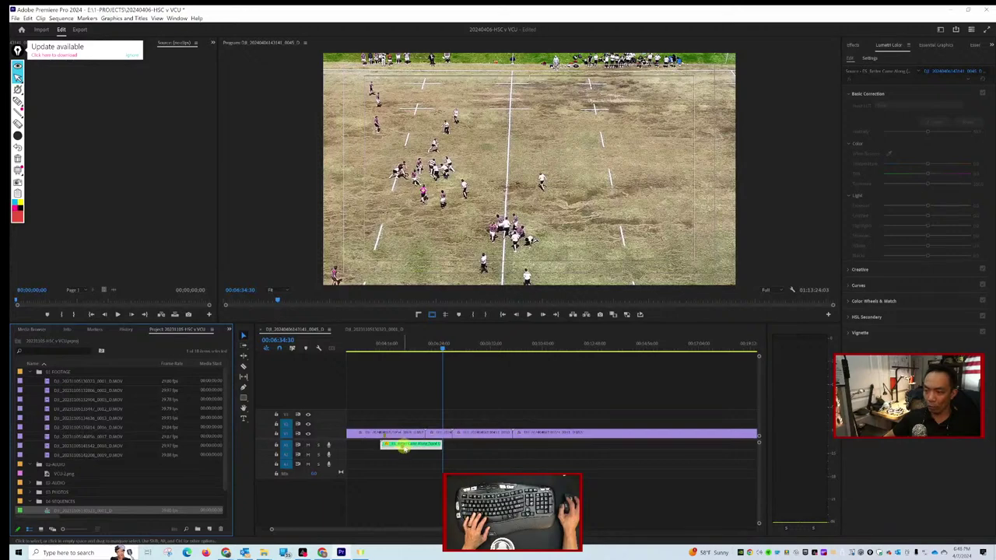
left_click_drag(412, 446, 397, 447)
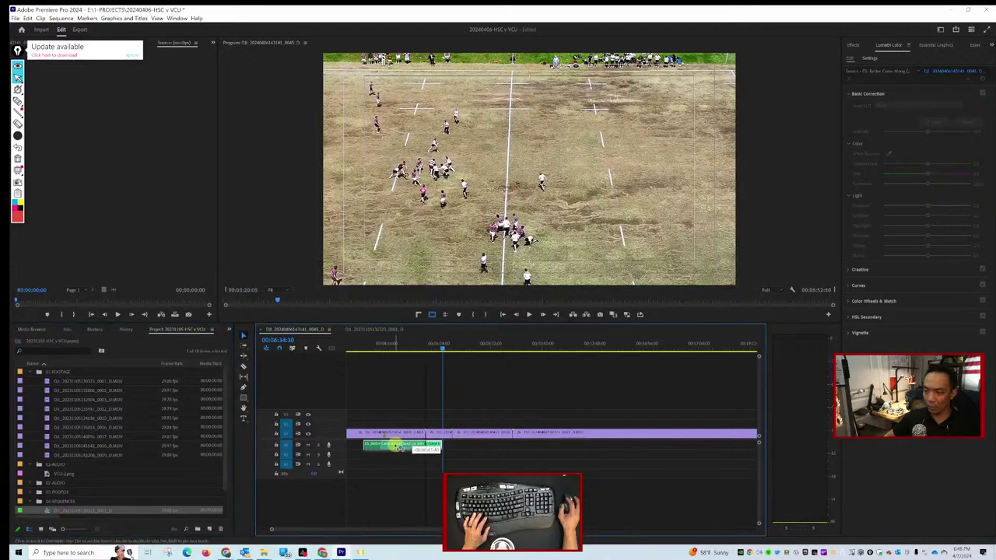
left_click(357, 349)
key("space")
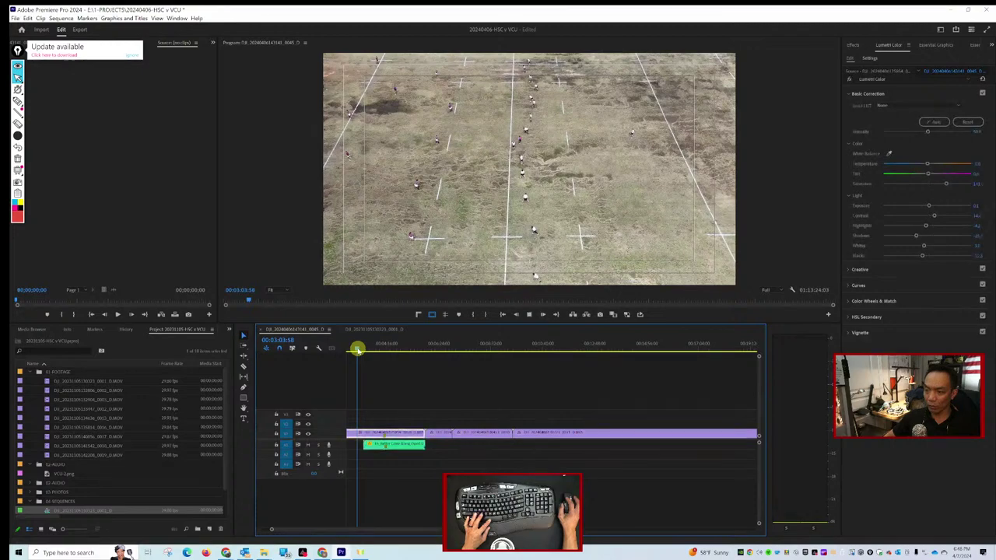
left_click_drag(356, 349, 429, 352)
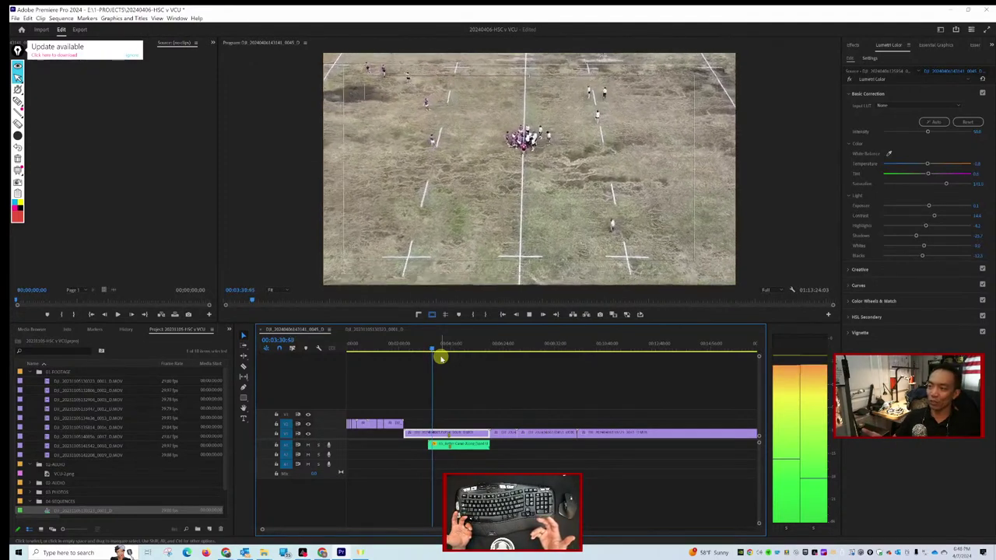
Stop playback, select the Better Come Along song clip in the 20240406 sequence, and switch to the Chrome window.
key("space")
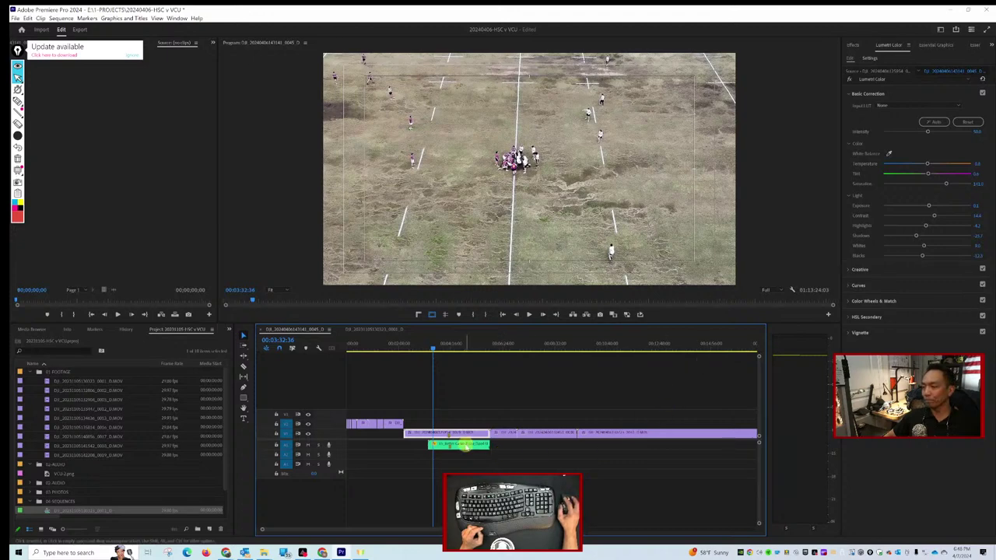
left_click(464, 445)
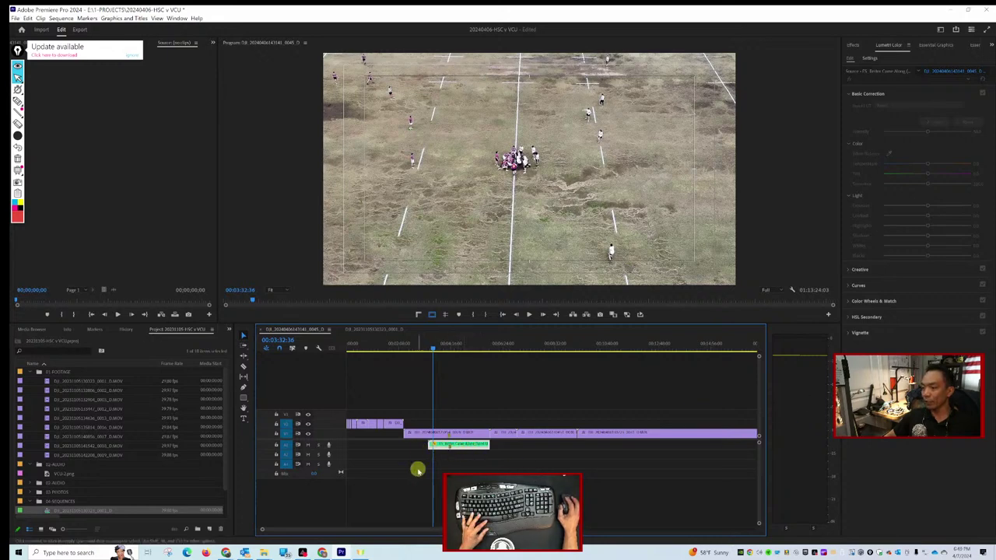
mouse_move(232, 554)
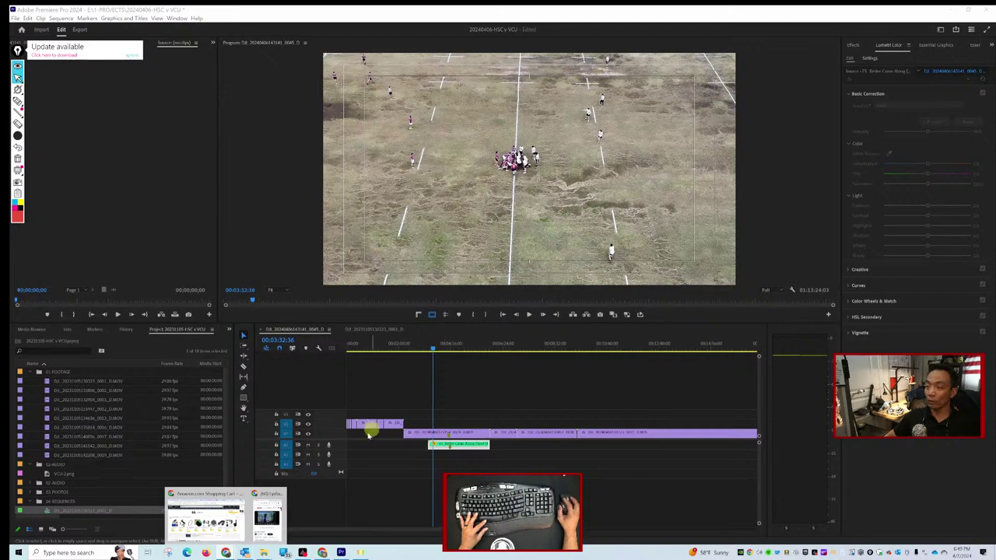
left_click(220, 530)
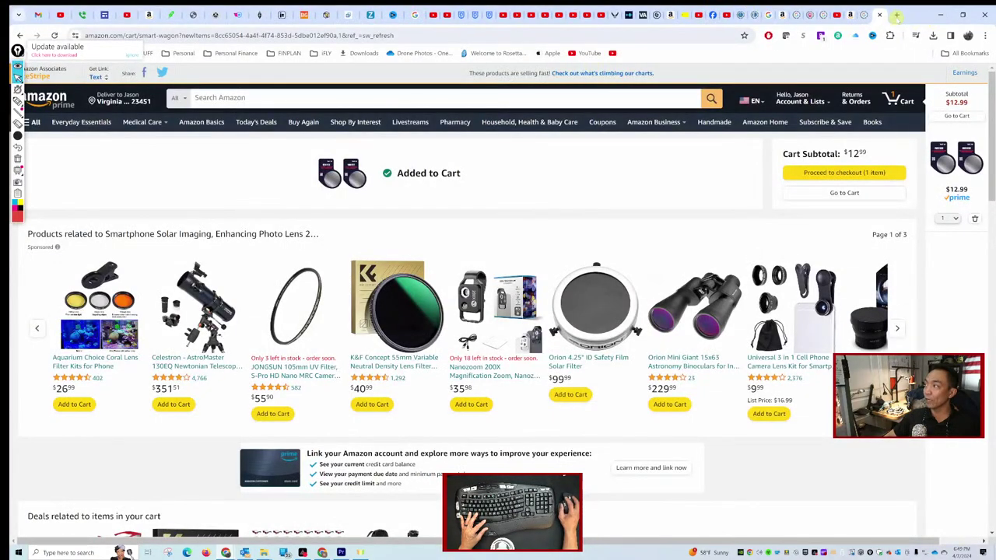
Search Google in a new tab for "what is the ideal decibel for music tracks in youtube videos".
key("ctrl+t")
type("what")
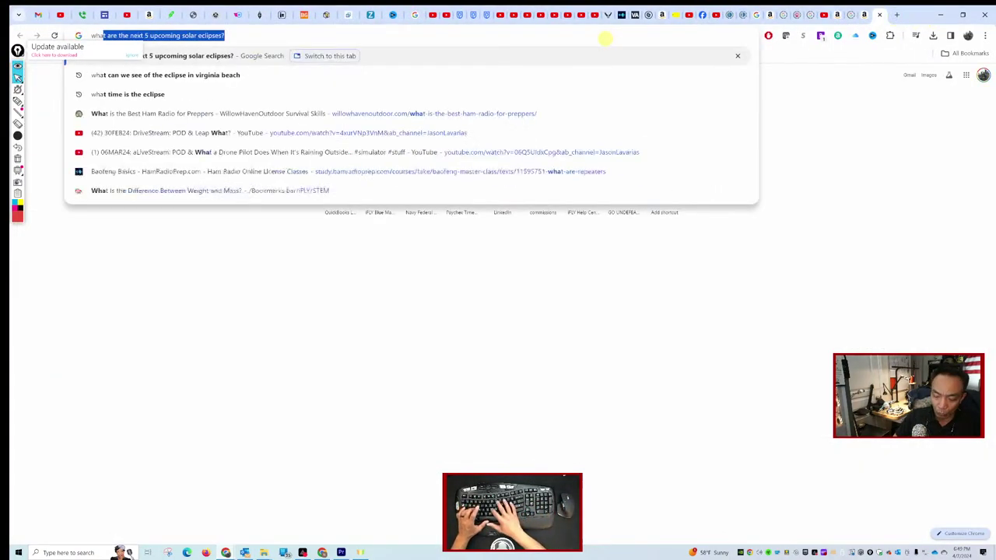
type(" is the ")
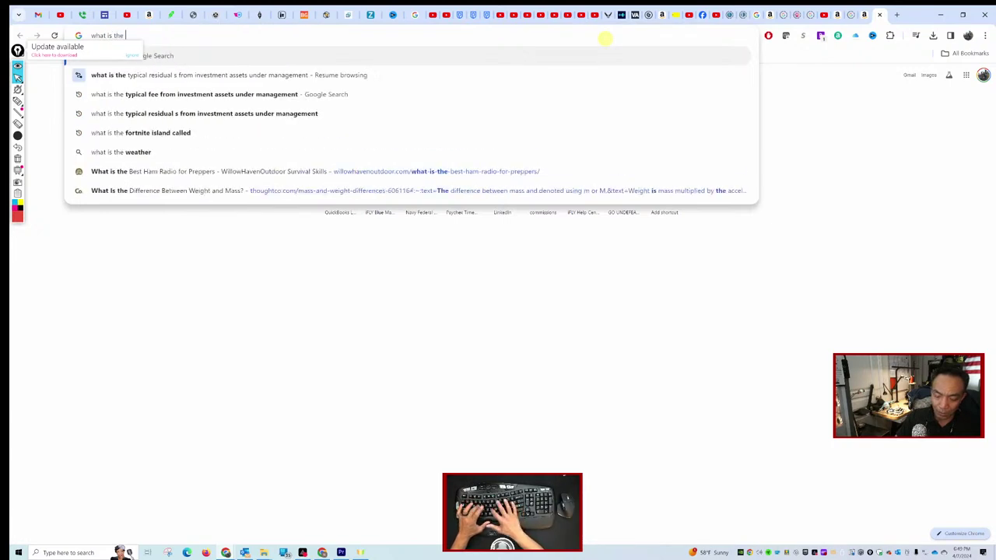
type("ideal d")
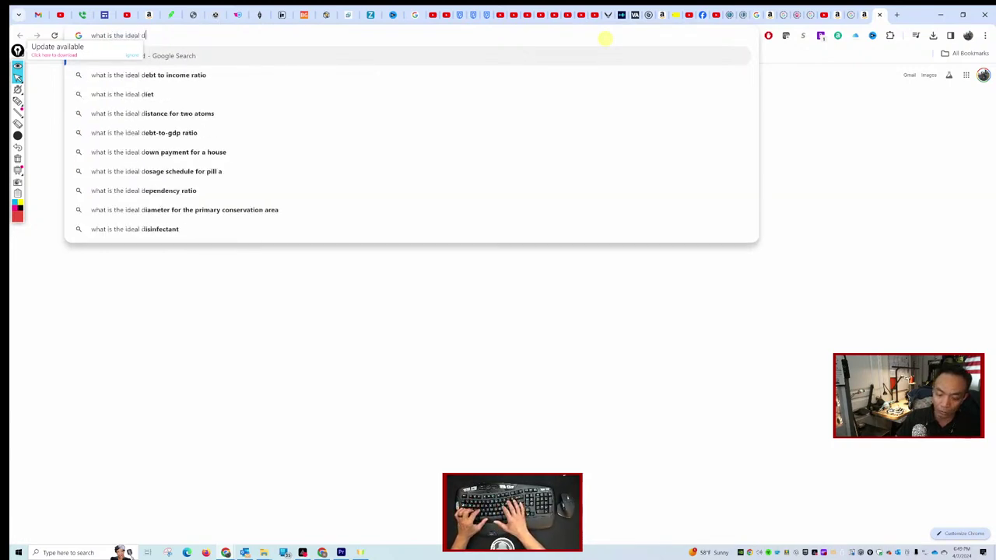
type("ecibel for m")
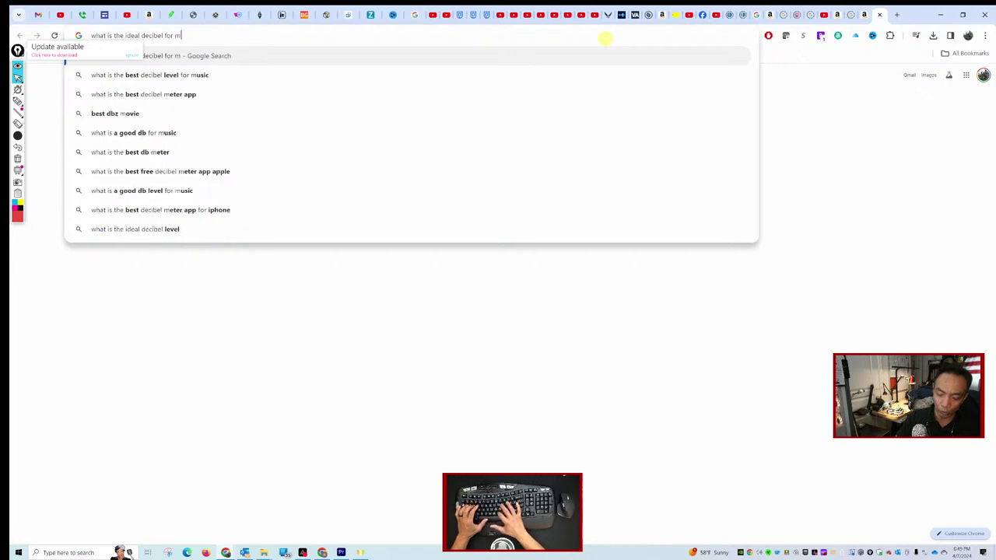
type("usic tracks in ")
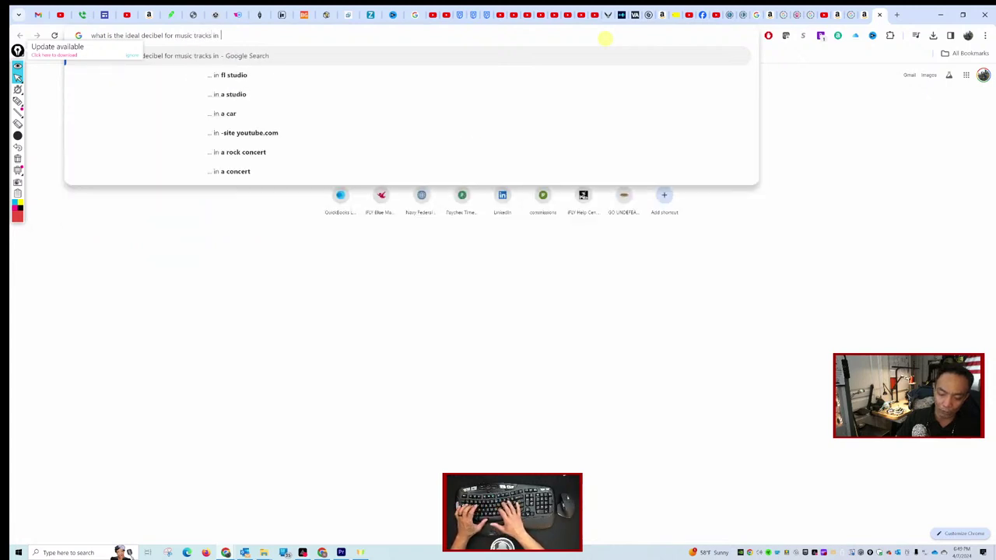
type("youtube viude")
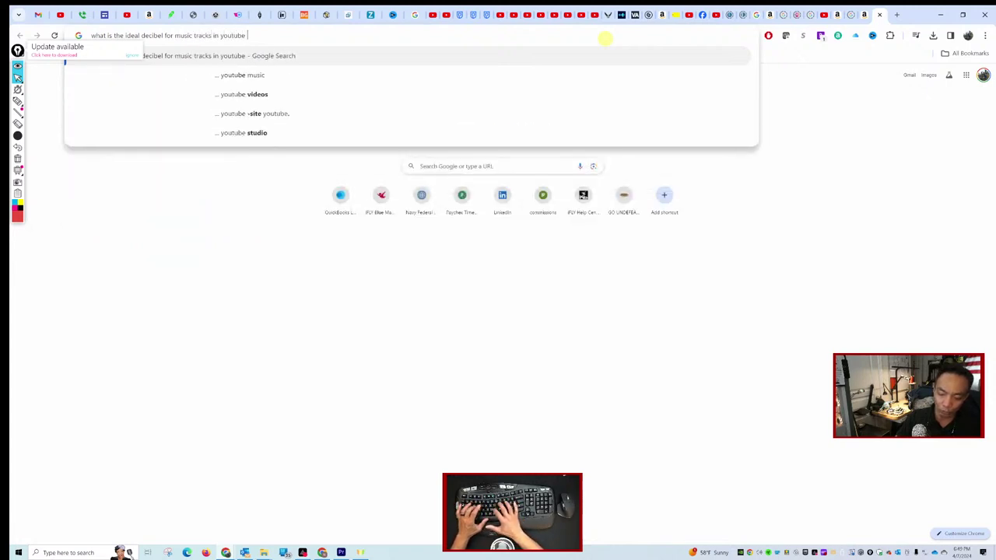
key("BackSpace")
key("BackSpace")
key("BackSpace")
key("BackSpace")
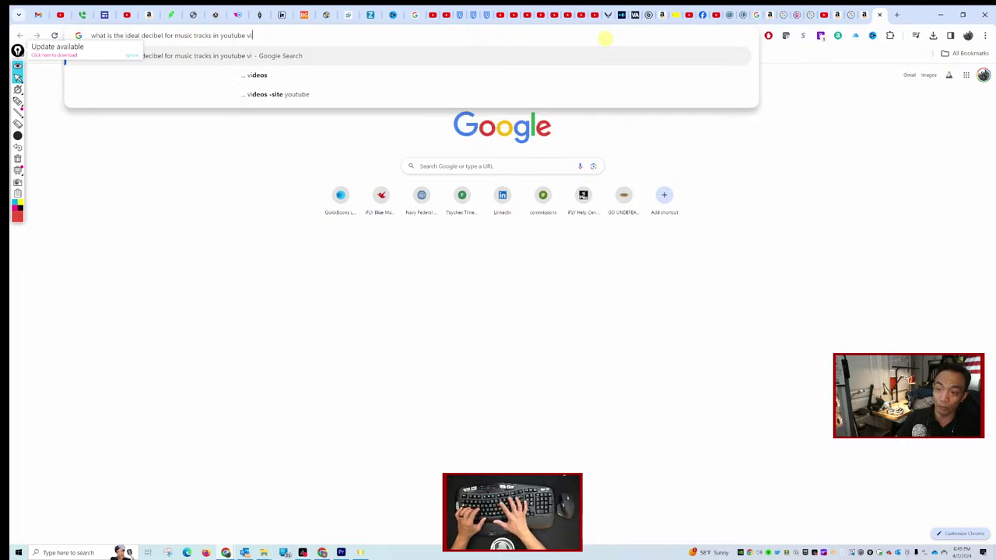
type("ideos")
key("Return")
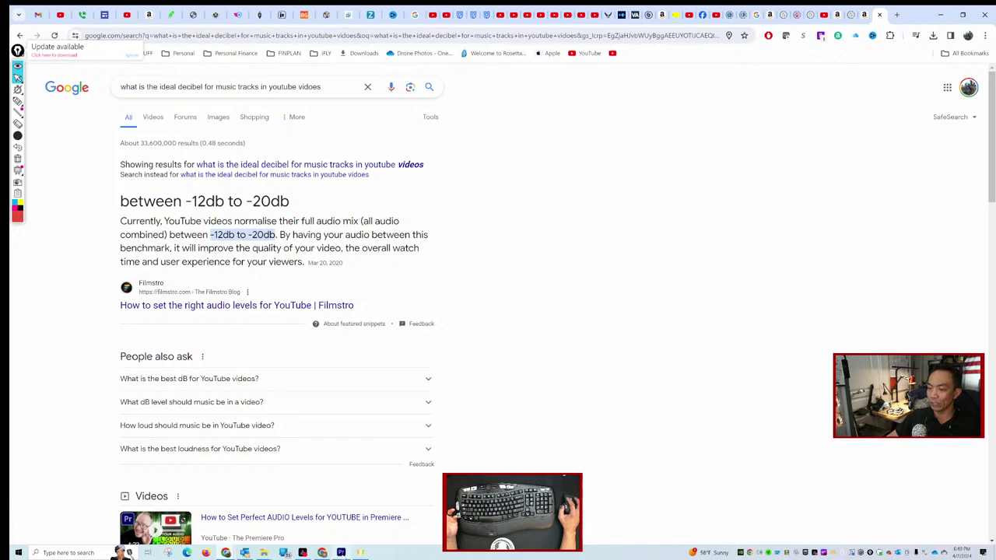
Look over the 20231105 sequence in Premiere Pro, recheck the recommended YouTube audio levels in Chrome, and return to the 20240406 sequence.
left_click(341, 553)
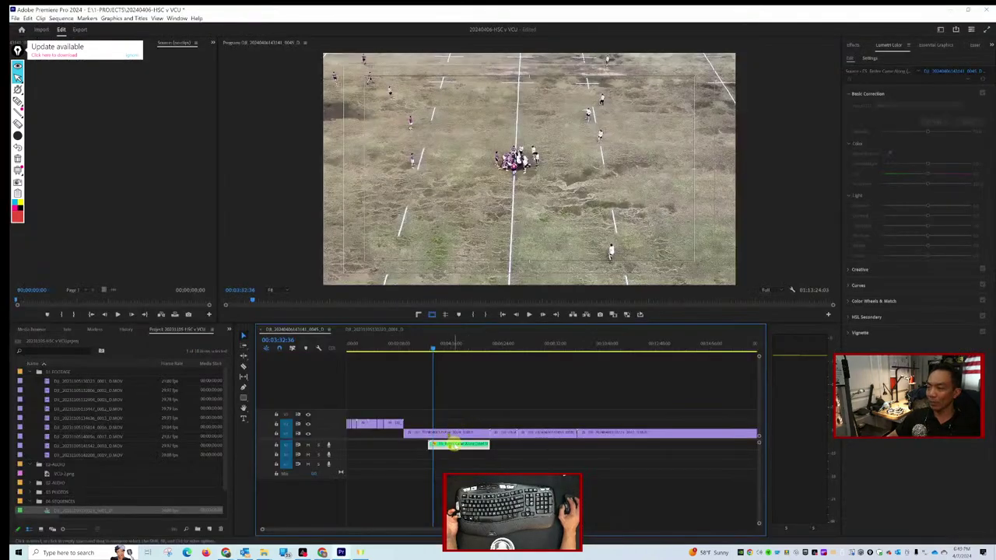
left_click(385, 329)
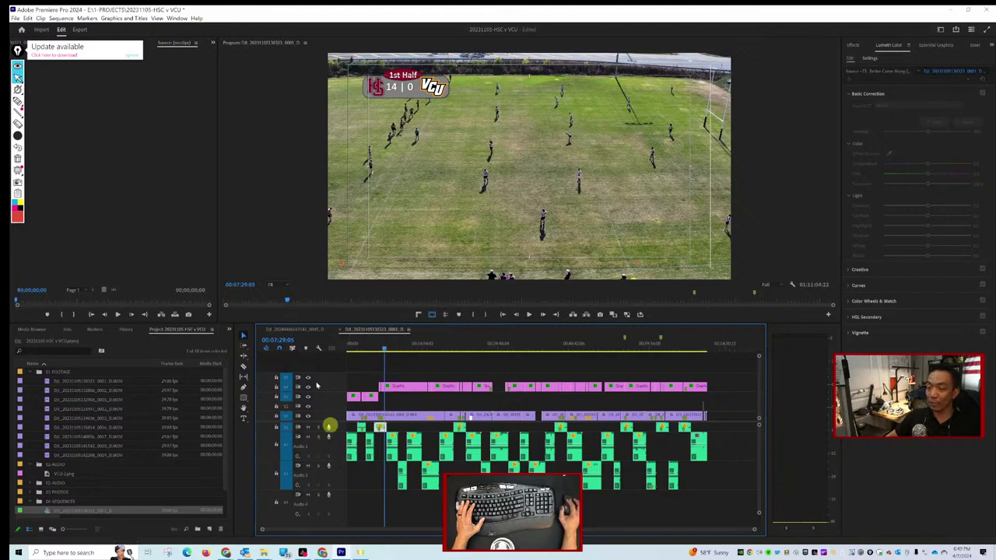
left_click(282, 329)
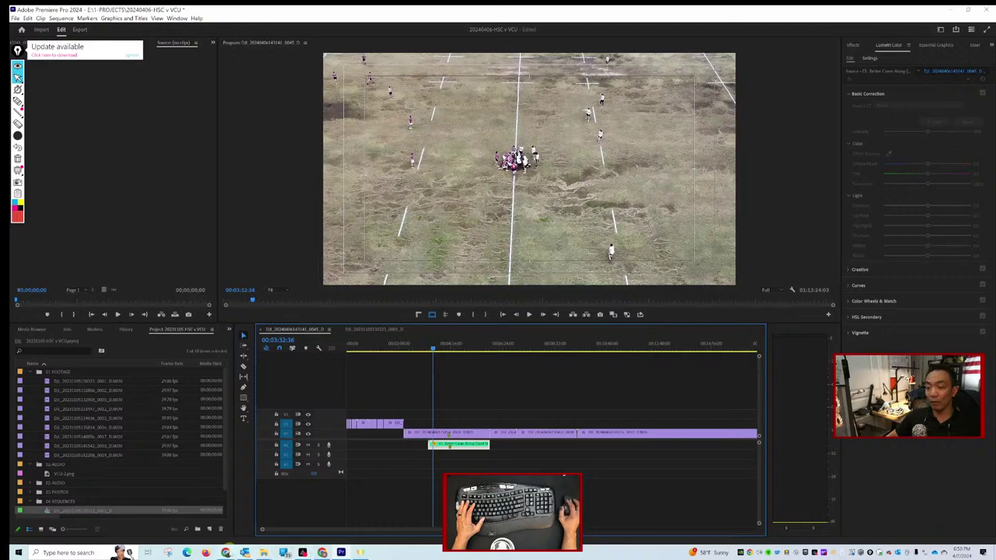
mouse_move(226, 552)
left_click(206, 506)
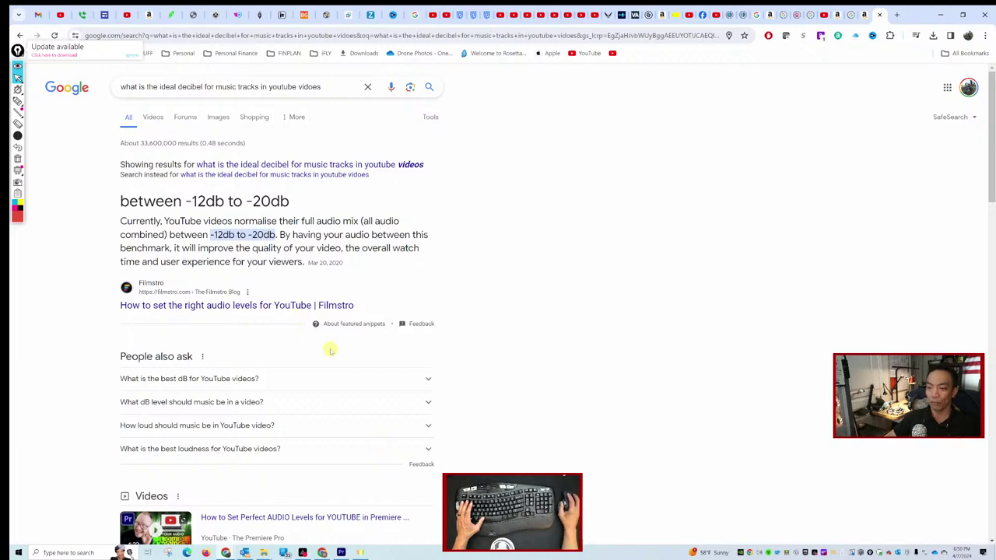
mouse_move(341, 552)
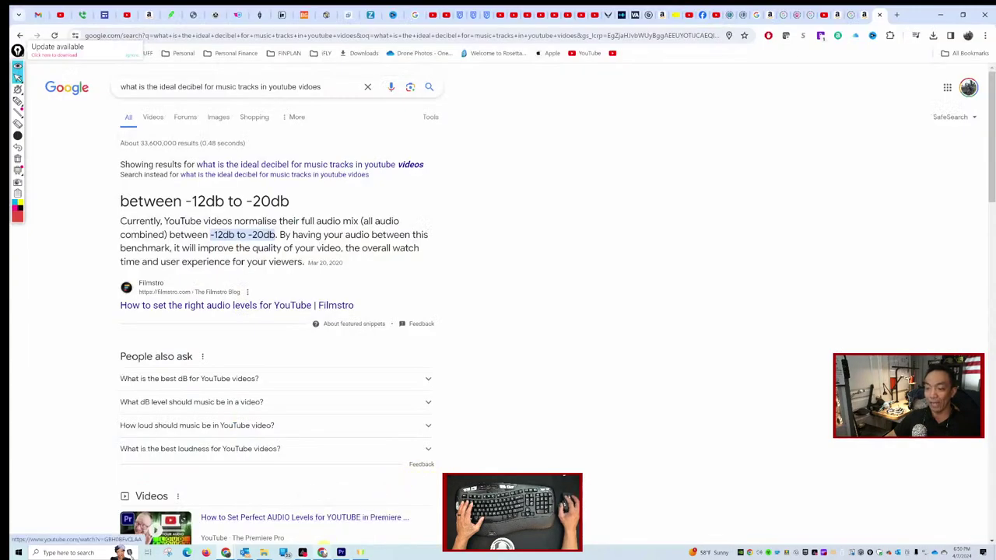
left_click(340, 553)
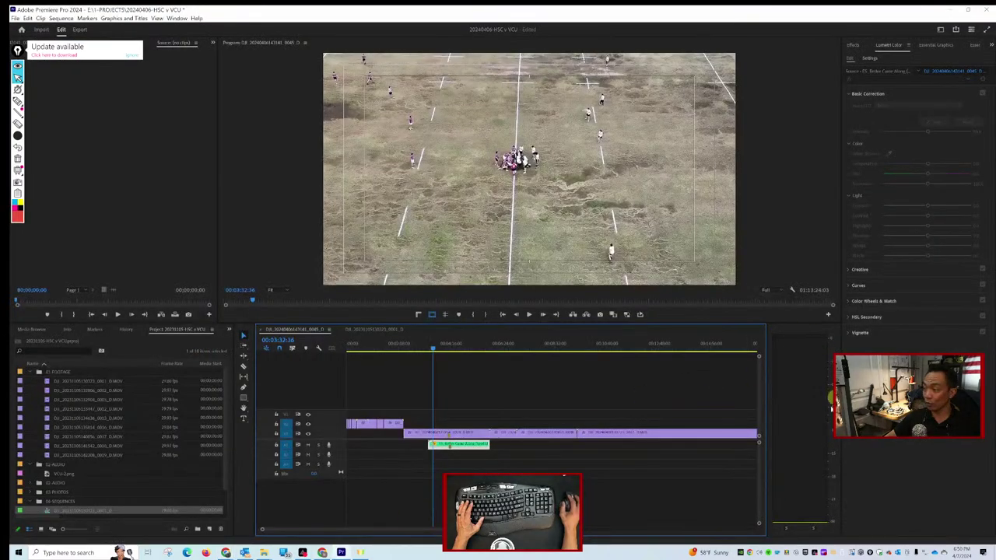
Apply the Set Gain option in Audio Gain to the song clip, playing the section before and after to check its level.
key("space")
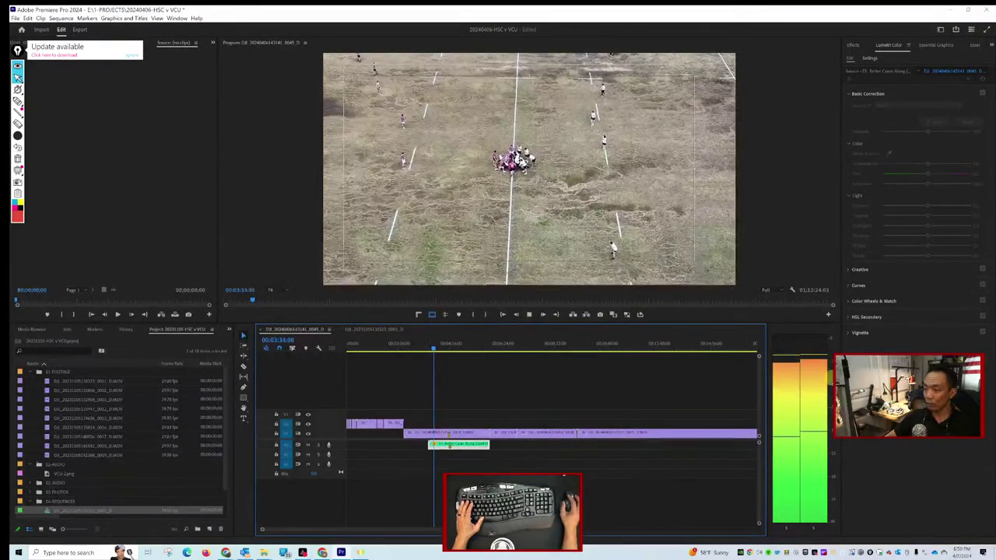
key("space")
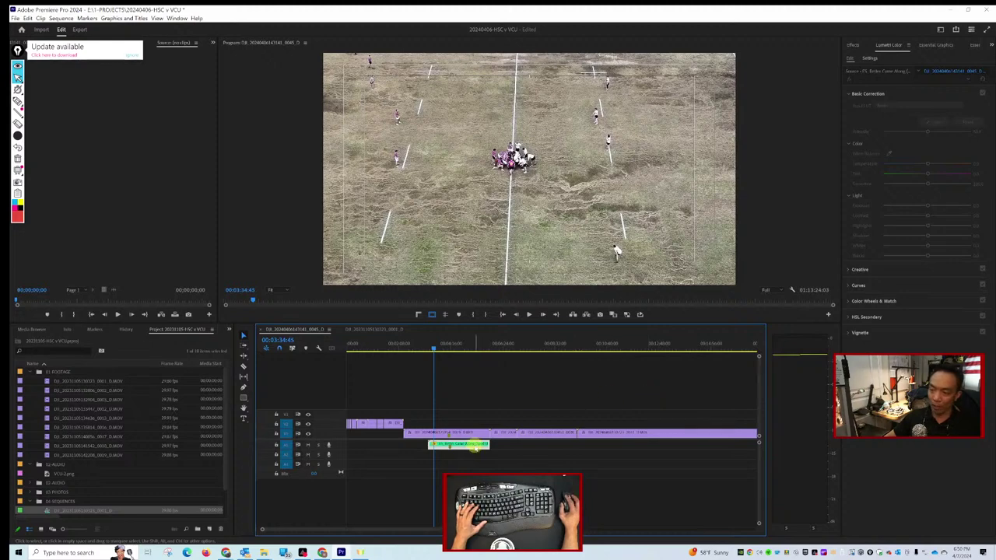
key("g")
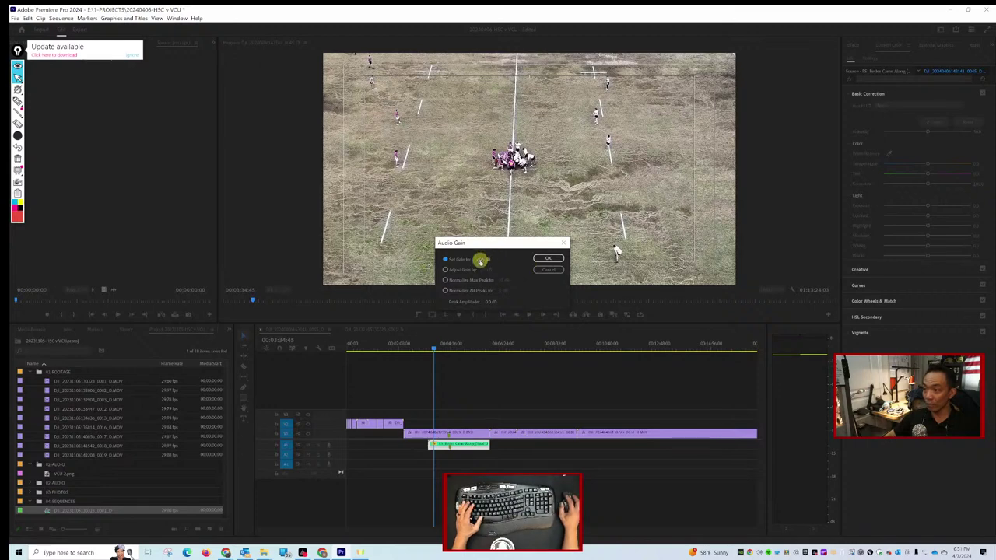
left_click(548, 258)
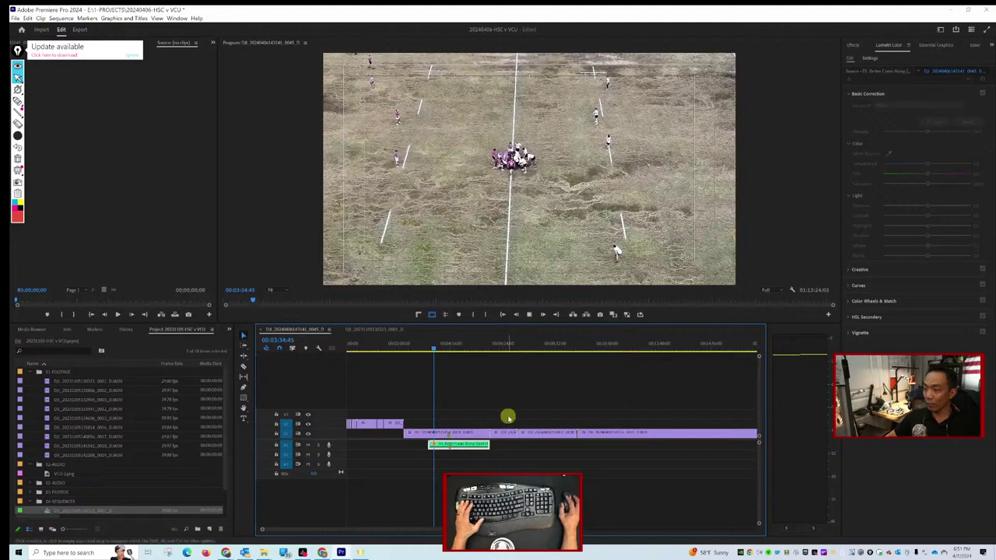
key("space")
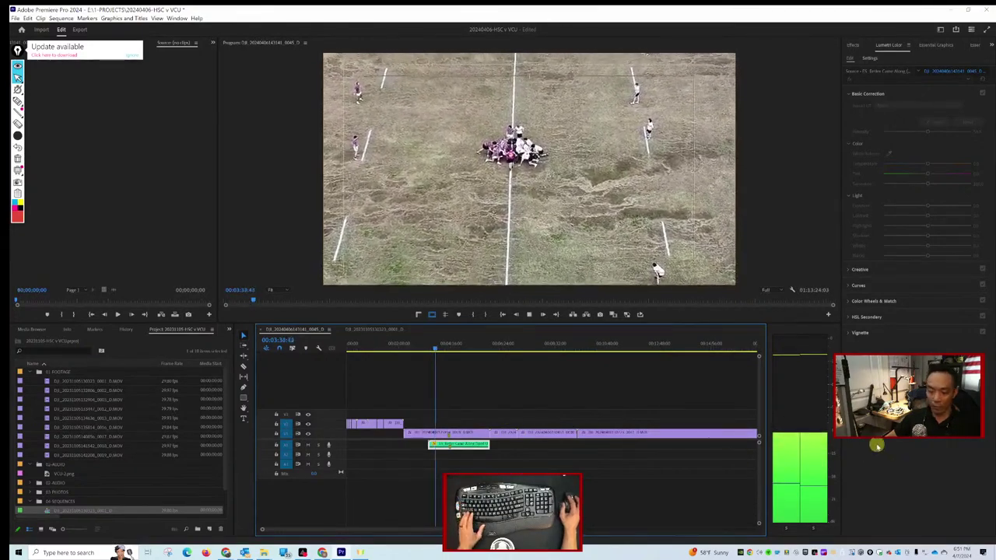
key("space")
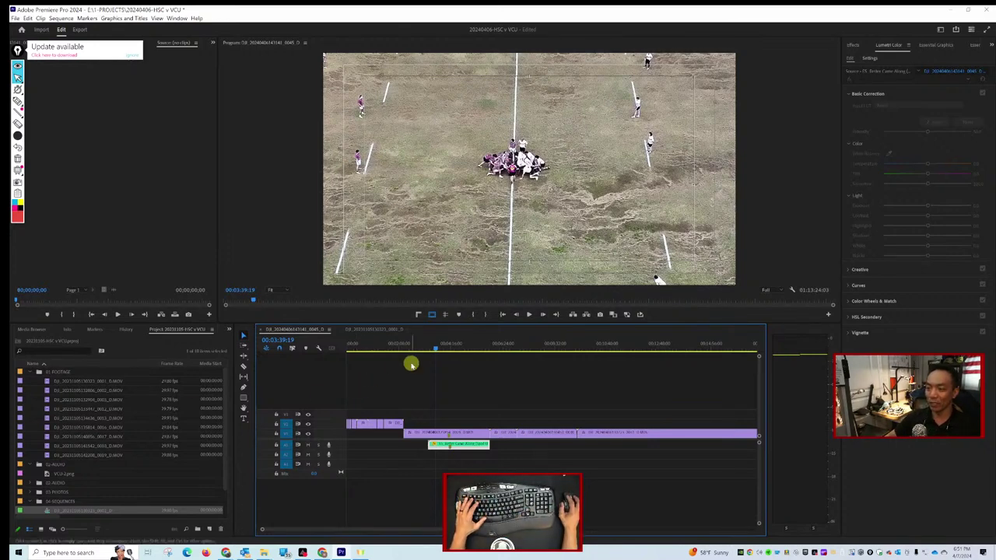
Play the sequence from the song clip's start at 00:03:22 through its marker to check the music's level and timing.
left_click_drag(435, 350, 429, 350)
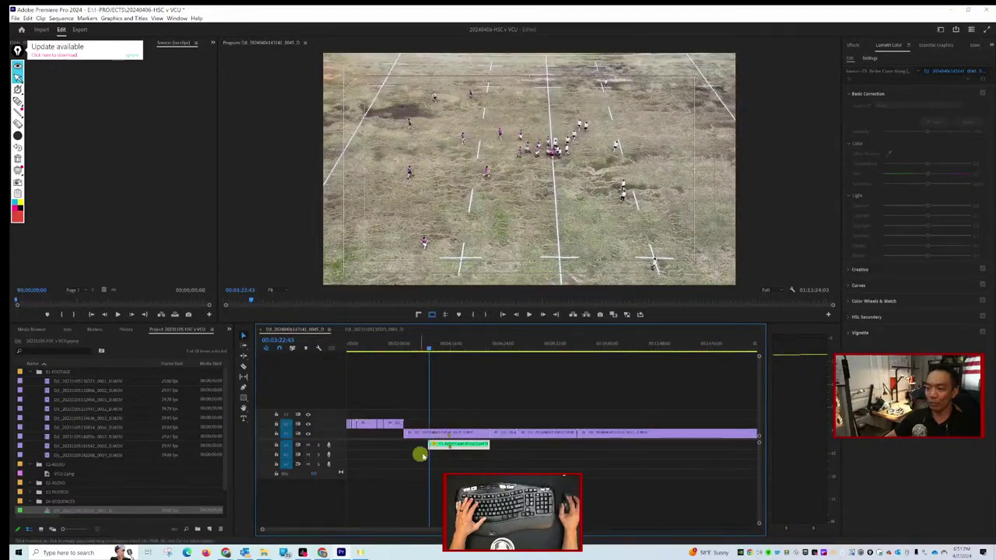
key("space")
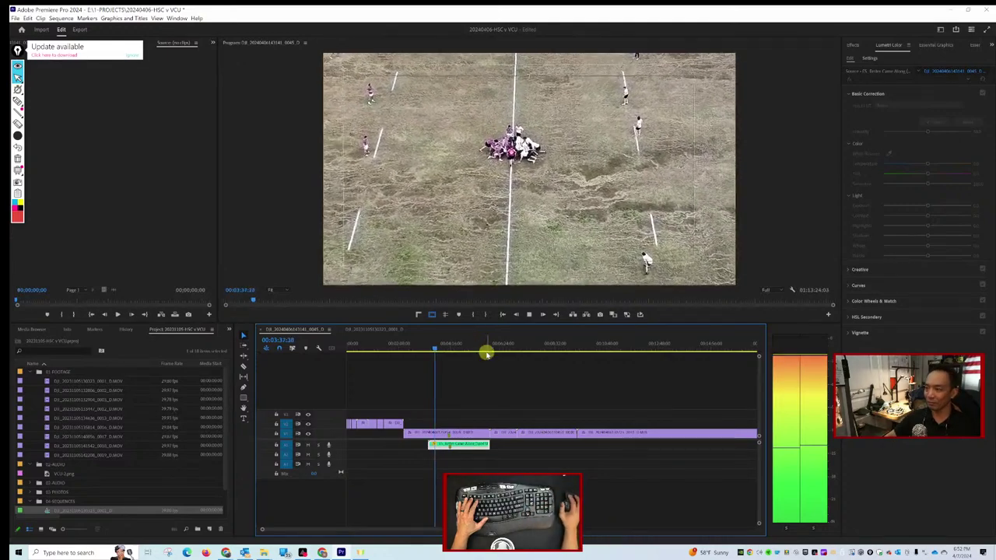
key("XF86AudioLowerVolume")
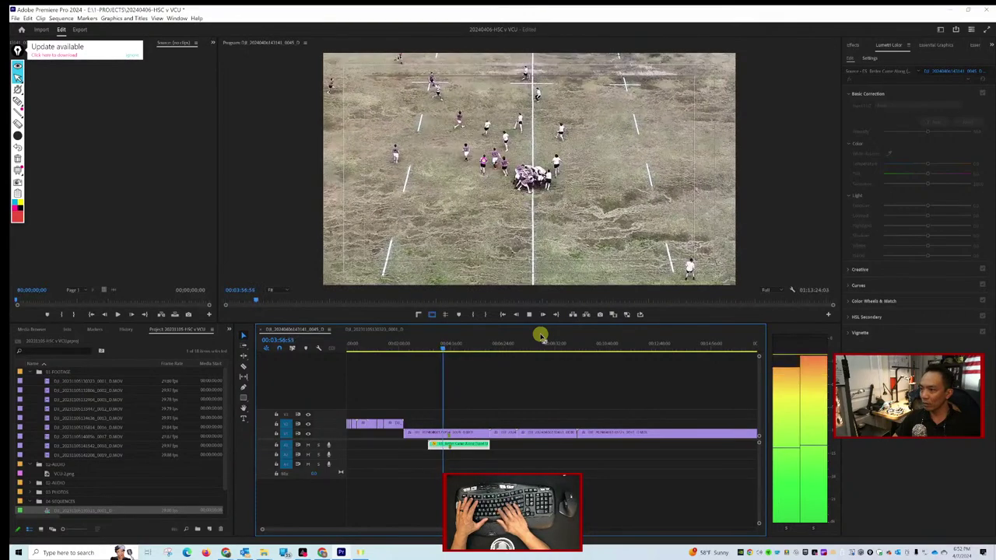
key("space")
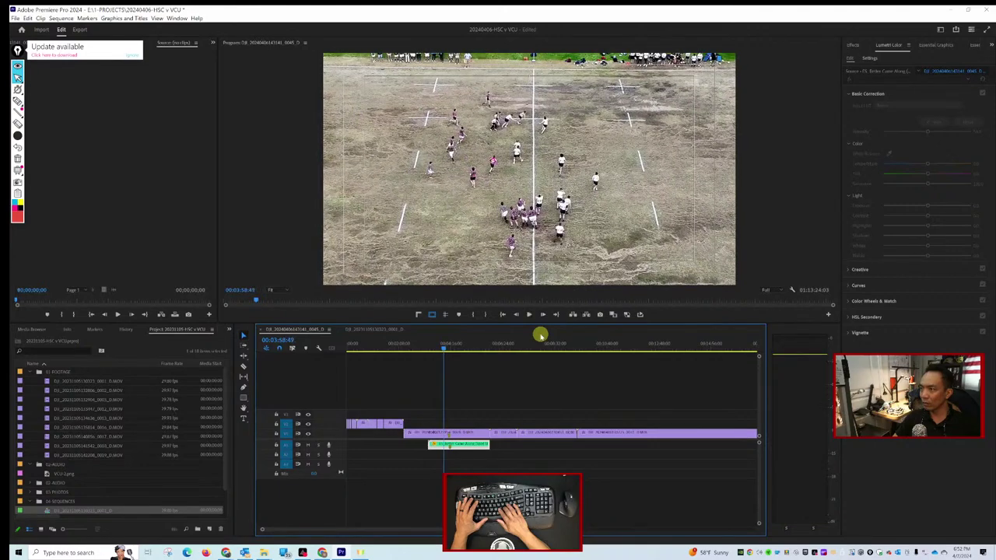
key("space")
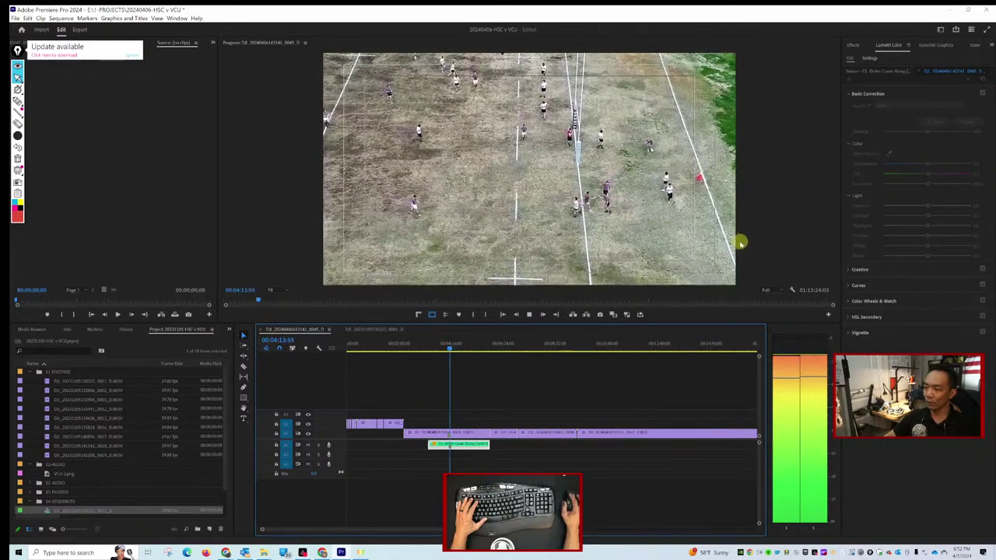
key("space")
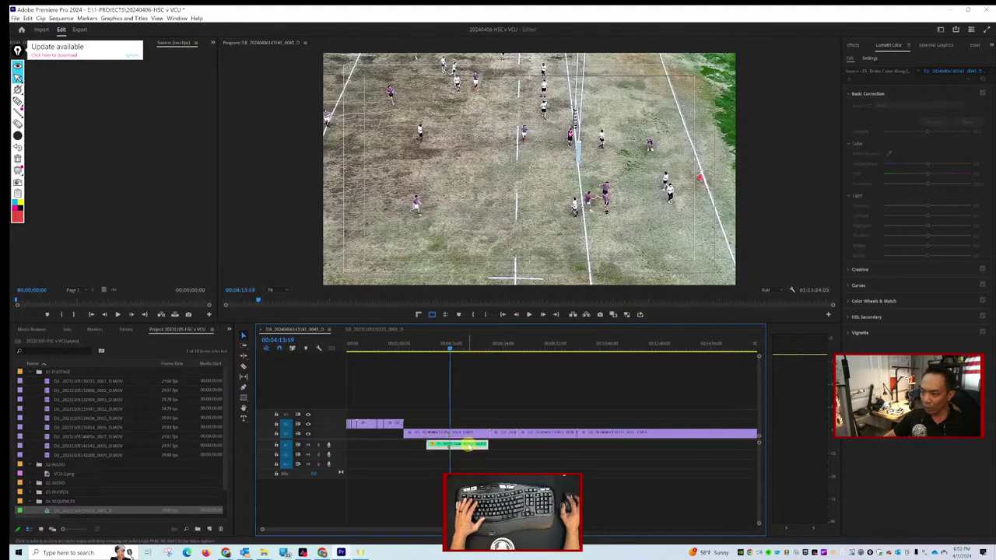
Slide the song clip slightly earlier so its marker lines up with the match clip's marker.
scroll(469, 447, "up", 4)
left_click_drag(464, 453, 442, 448)
scroll(436, 448, "up", 3)
Play back the section from about 00:03:57 past the aligned markers to check the song's timing against the play.
left_click(487, 345)
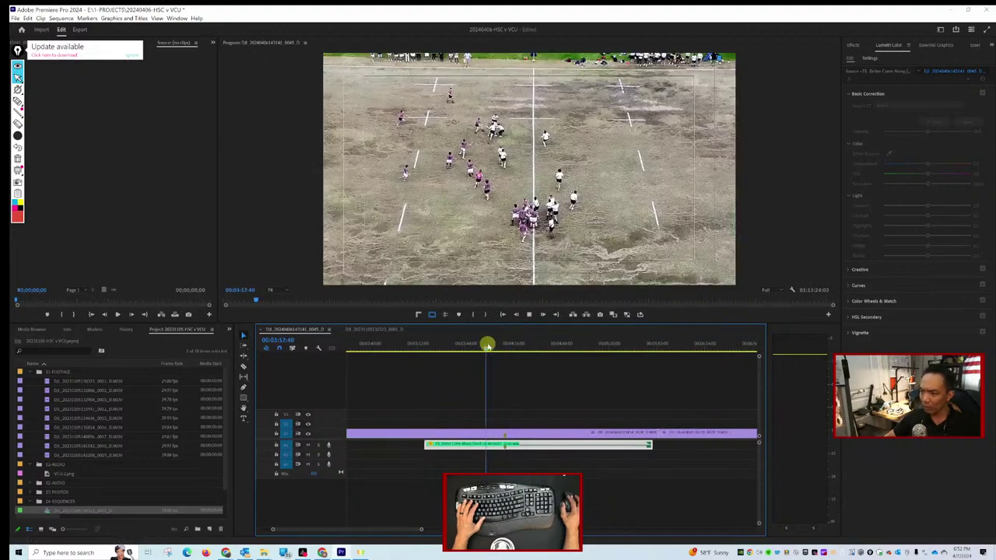
left_click(485, 347)
left_click(495, 350)
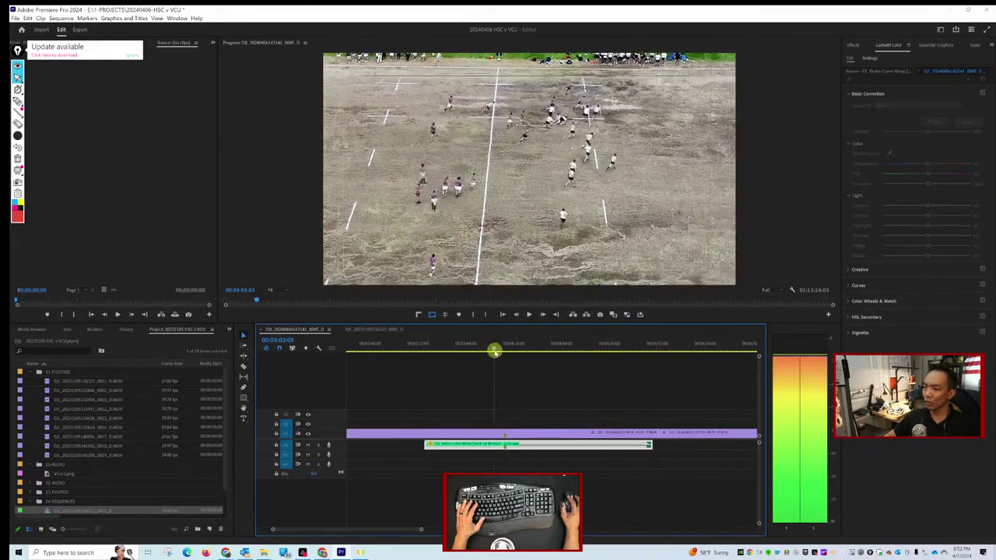
left_click(497, 351)
key("space")
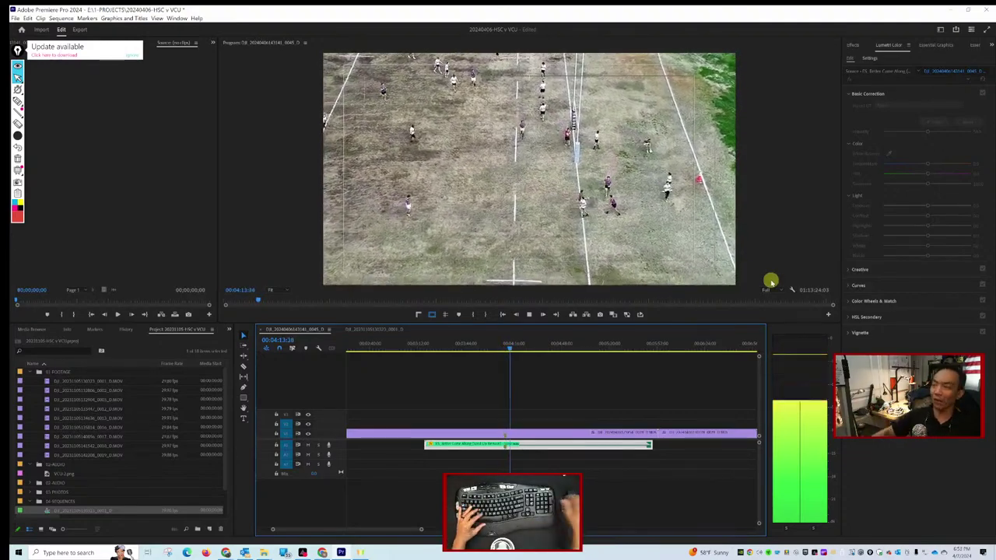
key("space")
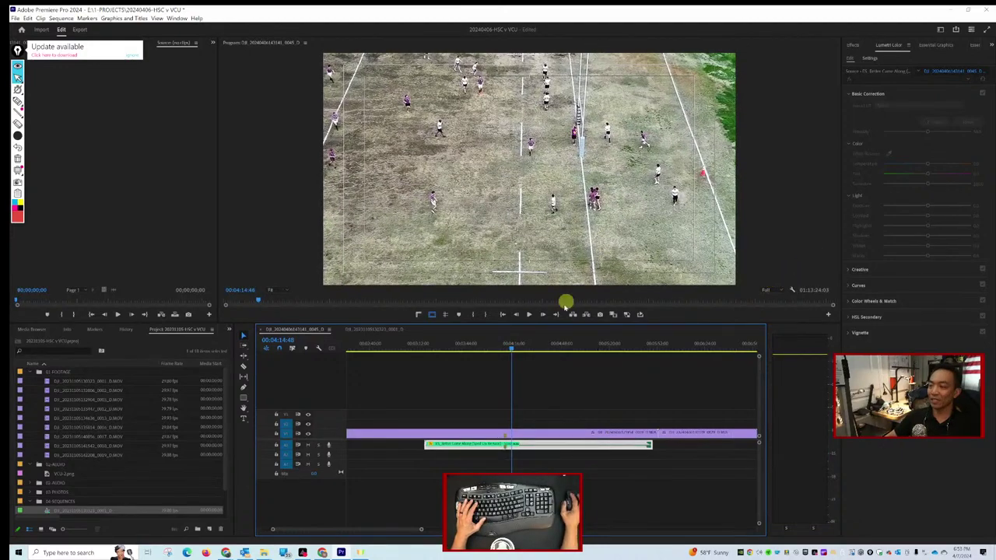
key("space")
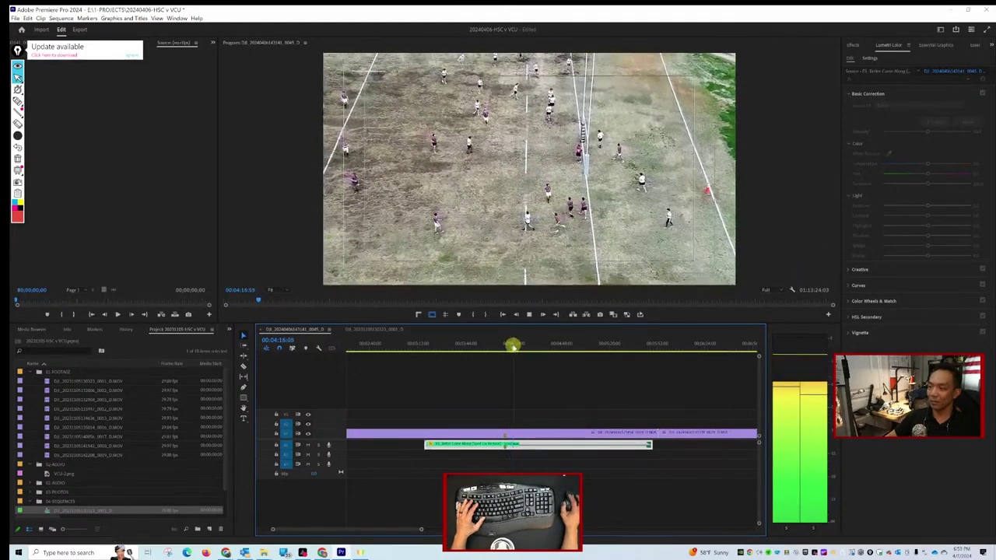
Skim through the match footage from about 00:04:16 to about 00:05:00 to find the conversion kick after the play.
left_click_drag(513, 346, 546, 347)
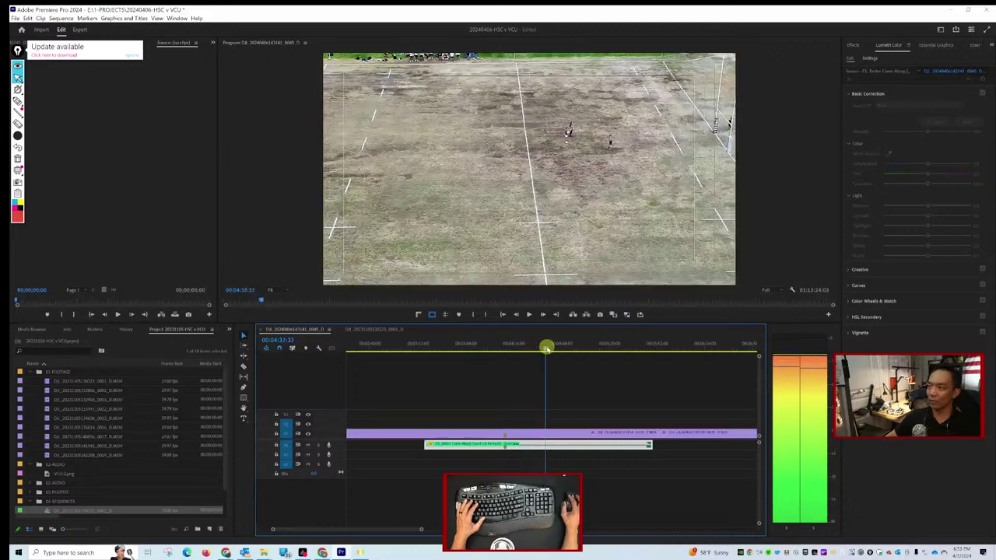
key("space")
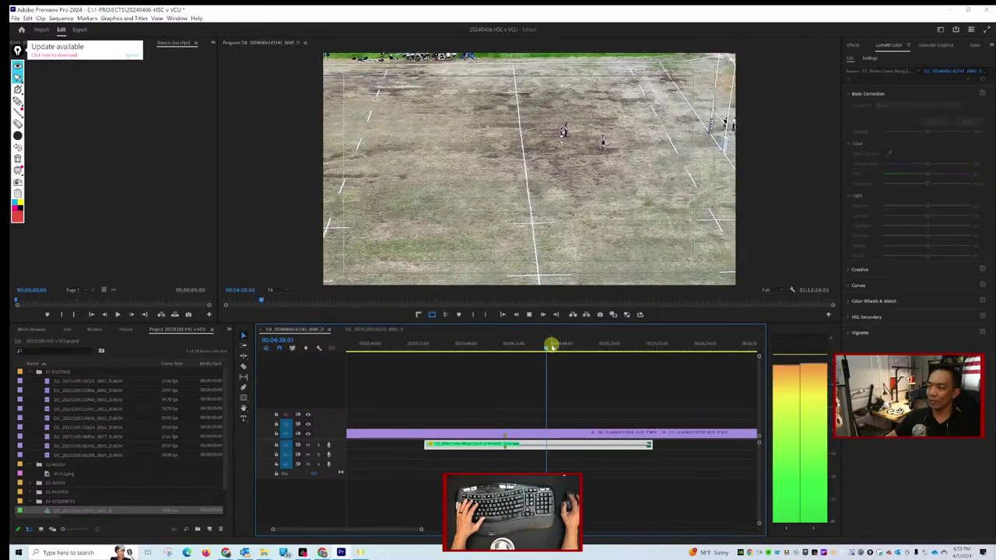
left_click_drag(550, 347, 583, 350)
key("space")
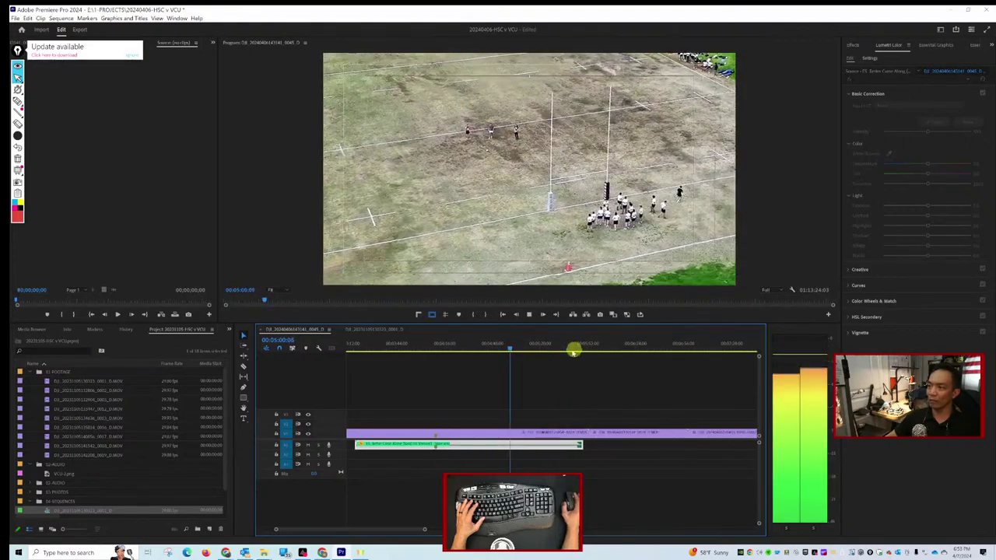
Locate the conversion kick's moment at 00:05:04:13 by replaying the surrounding frames, and mark it on the match clip.
left_click(505, 348)
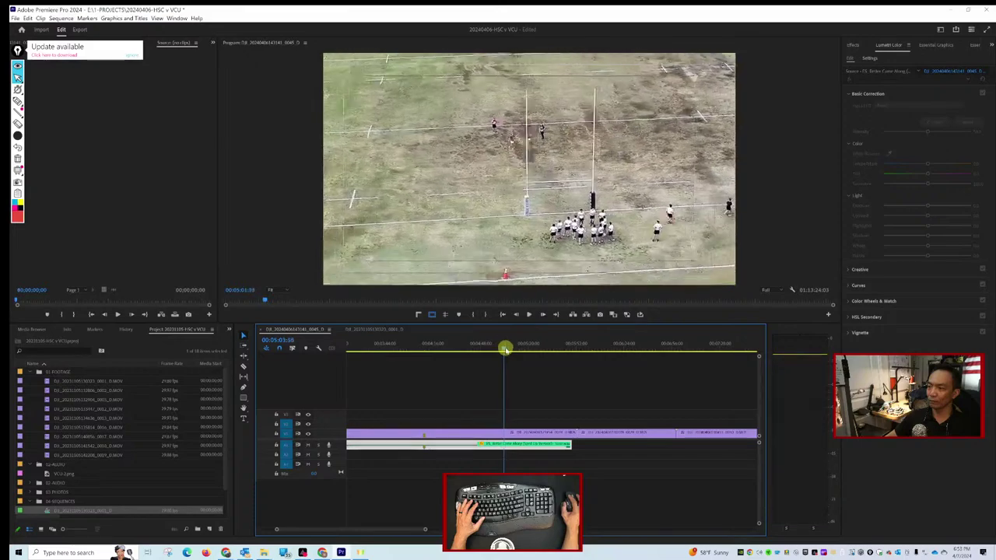
left_click_drag(508, 350, 504, 349)
key("space")
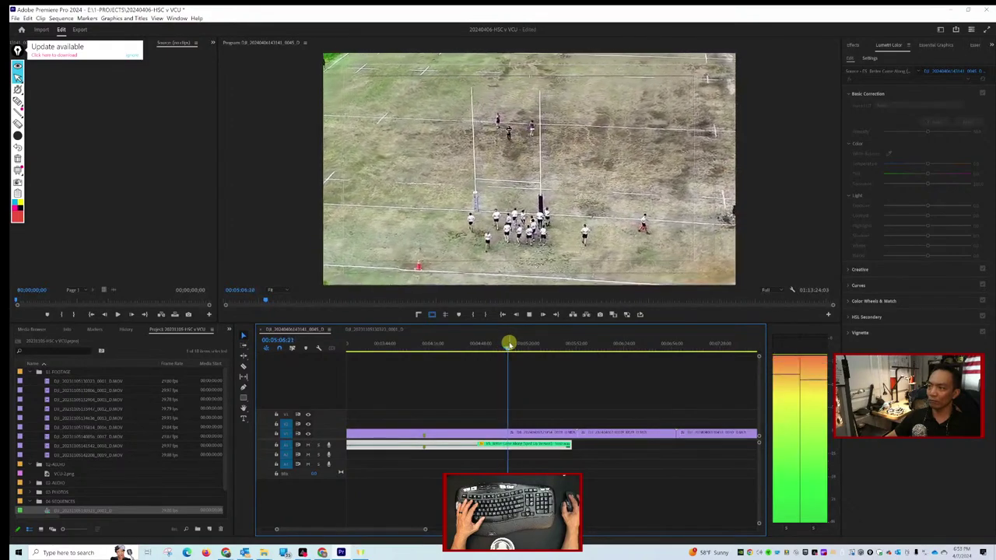
key("space")
left_click_drag(509, 348, 504, 348)
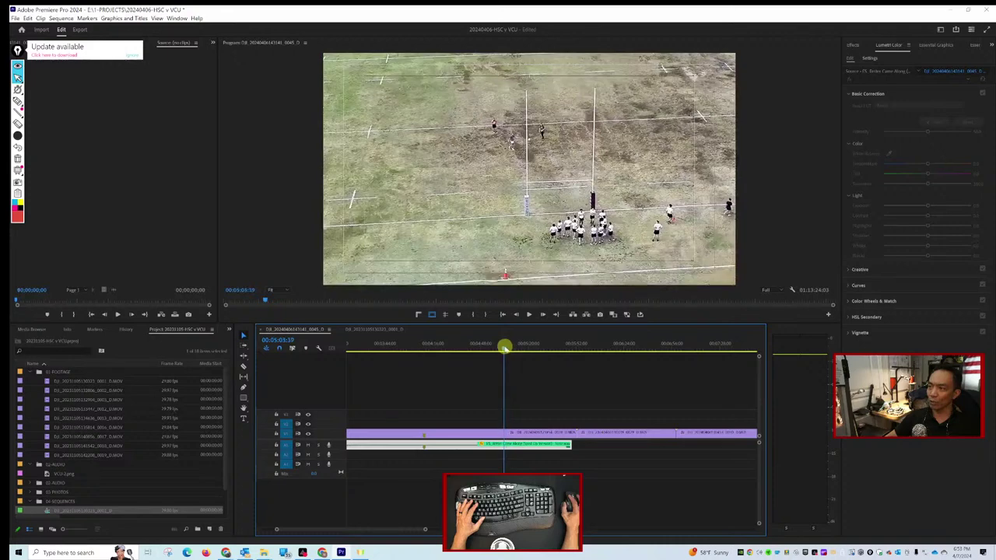
key("Right")
key("Right")
key("Right")
key("Right")
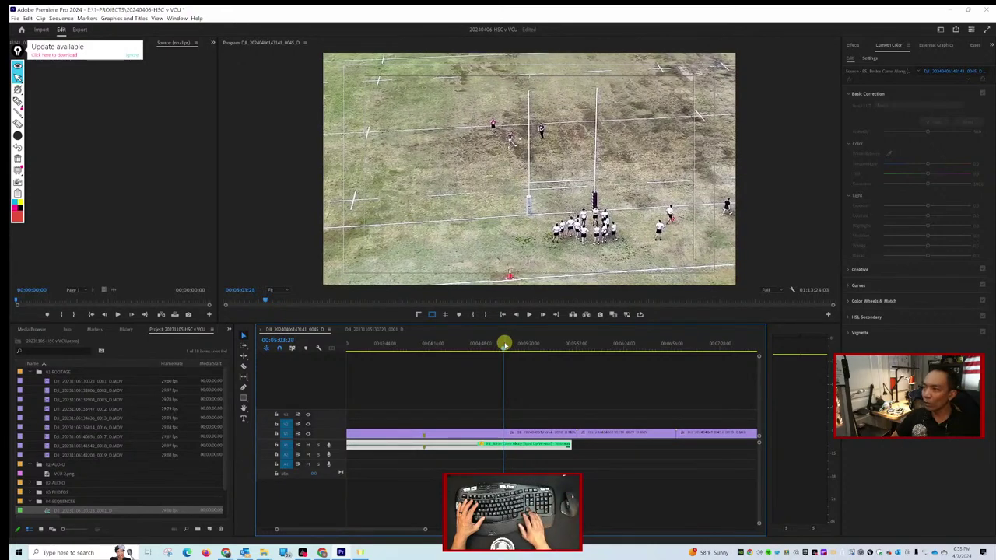
key("space")
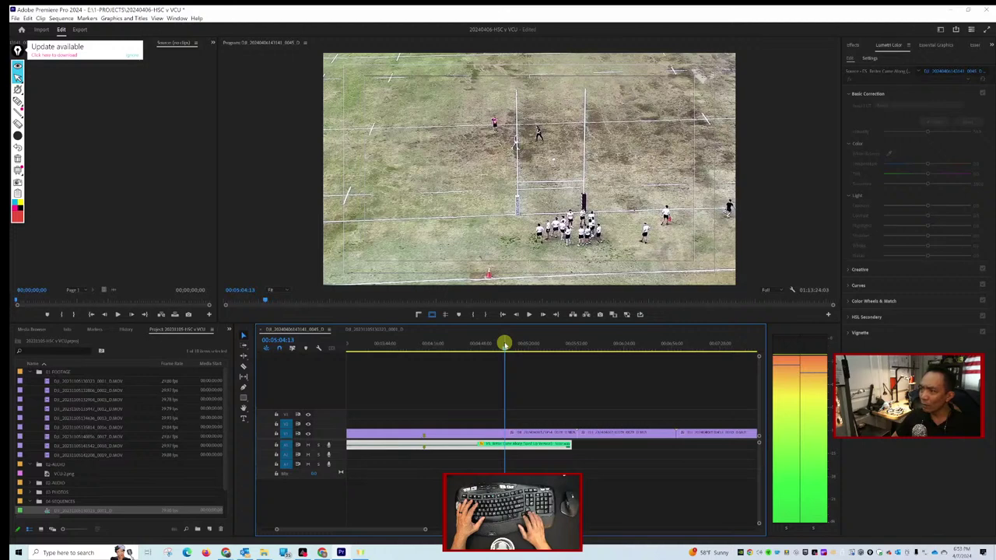
key("space")
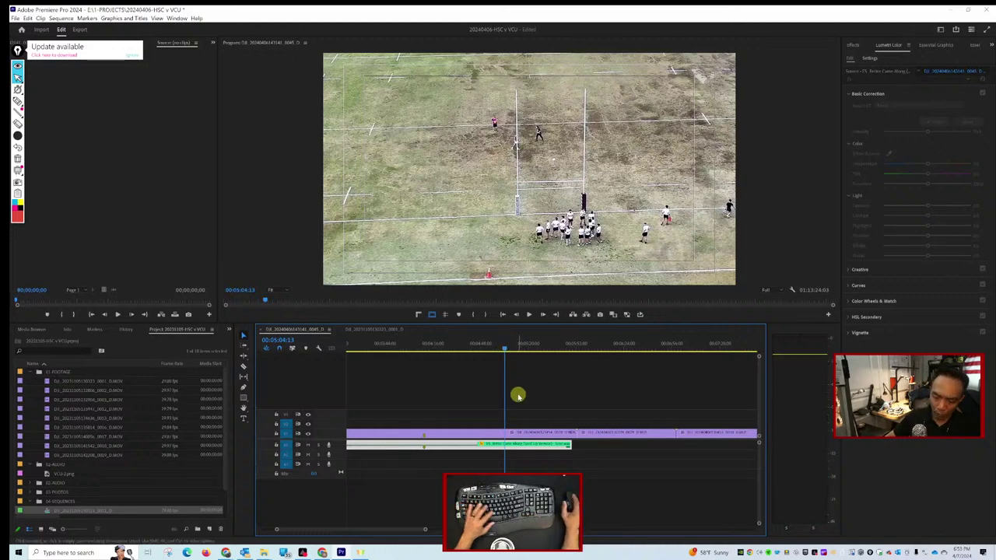
left_click(520, 433)
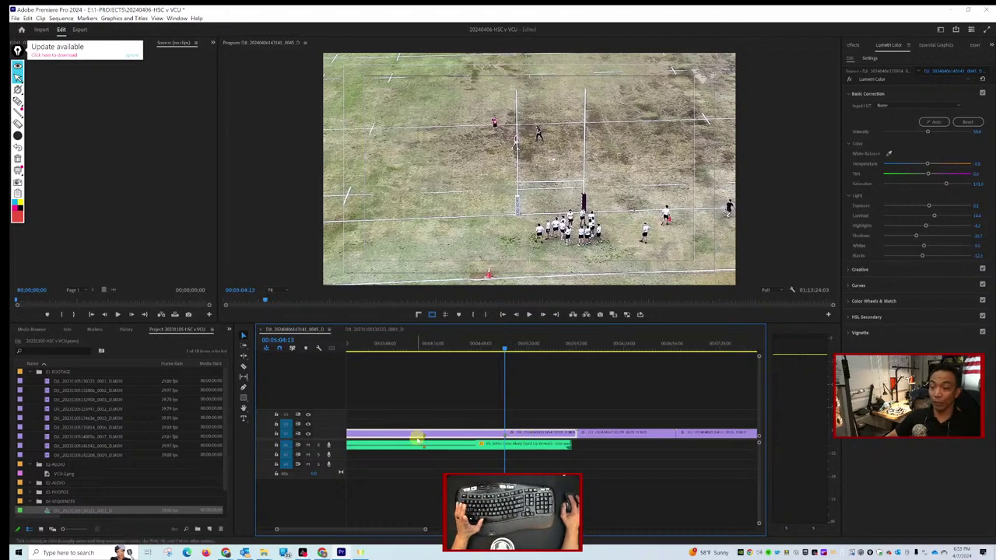
Select all the score graphics on the upper video tracks of the 20231105 sequence, and return to the 20240406 sequence.
left_click(351, 329)
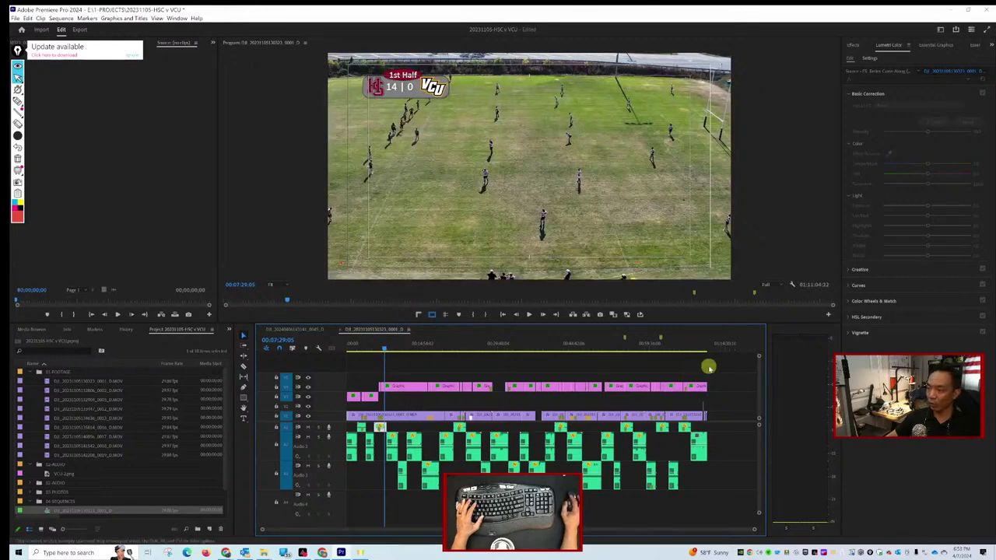
left_click_drag(708, 368, 340, 404)
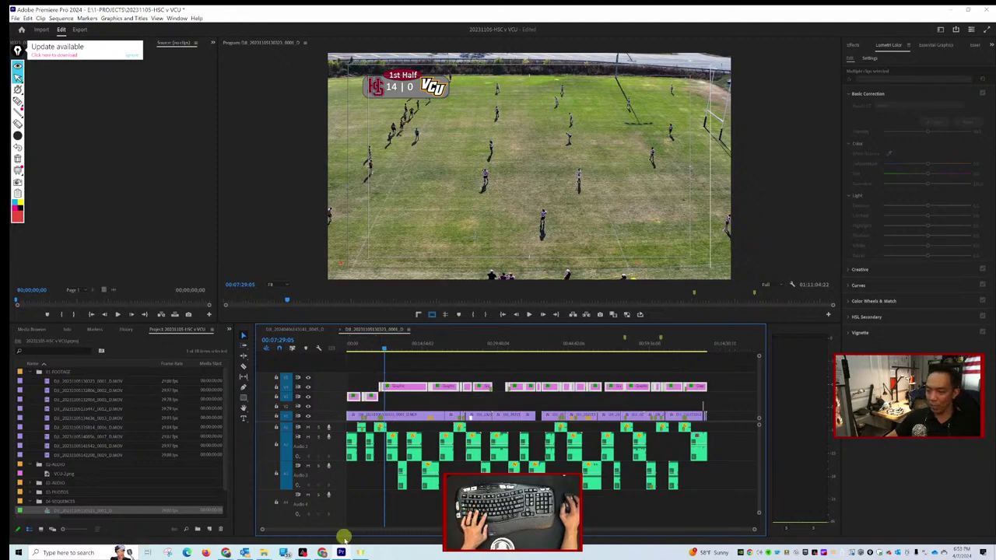
left_click(304, 331)
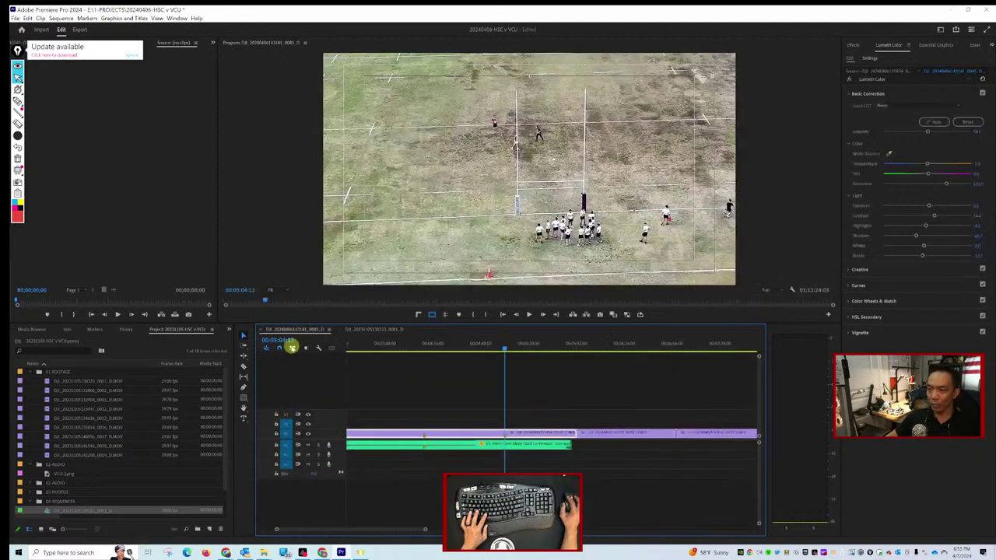
Try to rename the 20231105 sequence in the project as DRAFT 1.
left_click(91, 509)
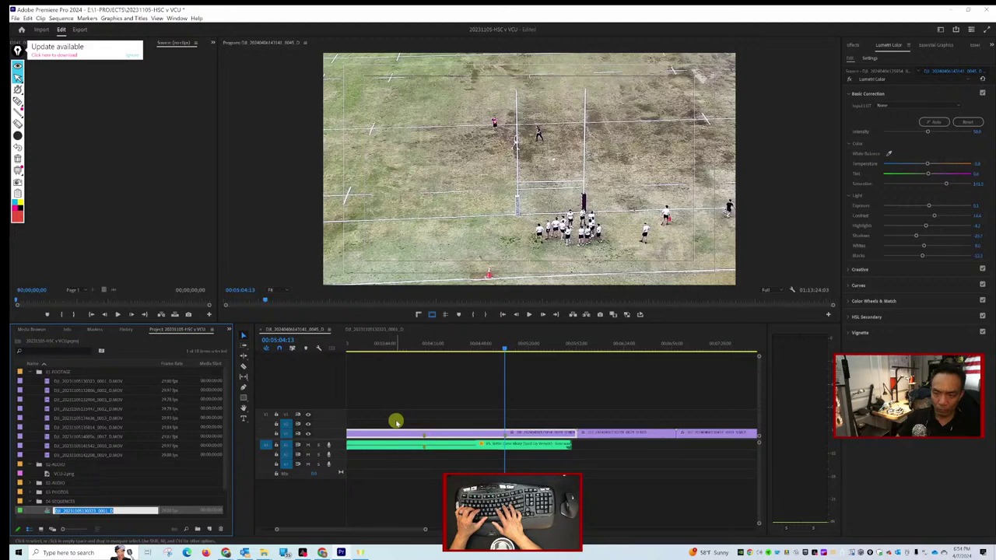
type("Beach")
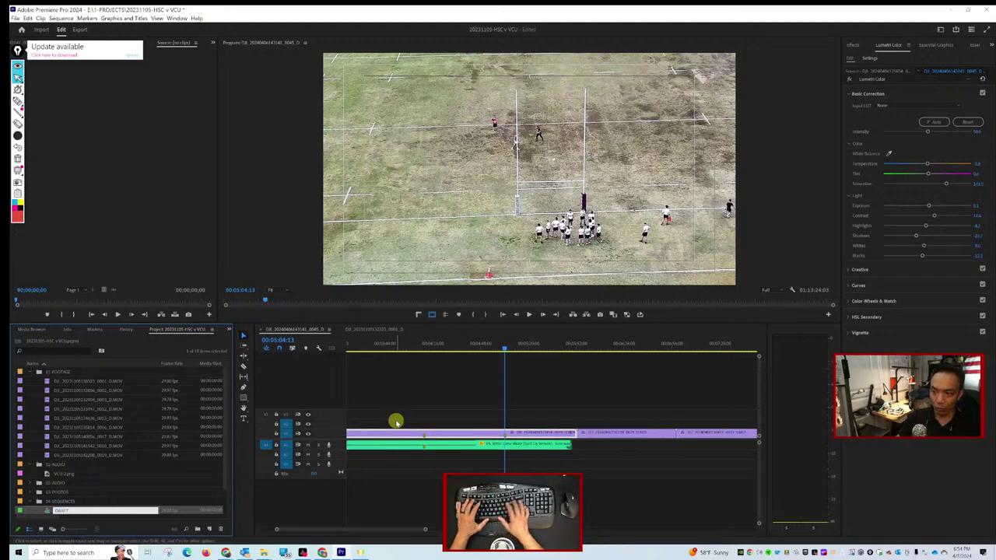
type(" 1")
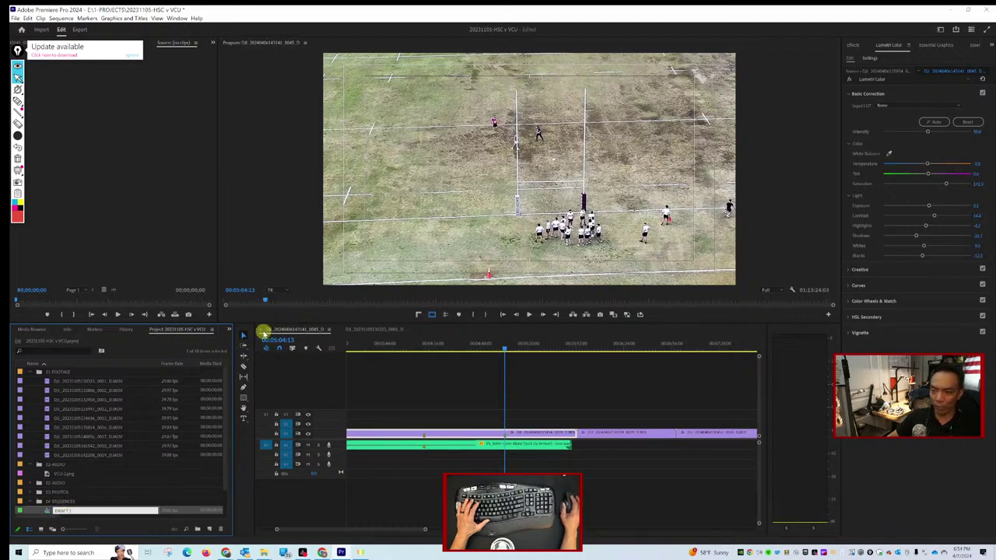
key("Return")
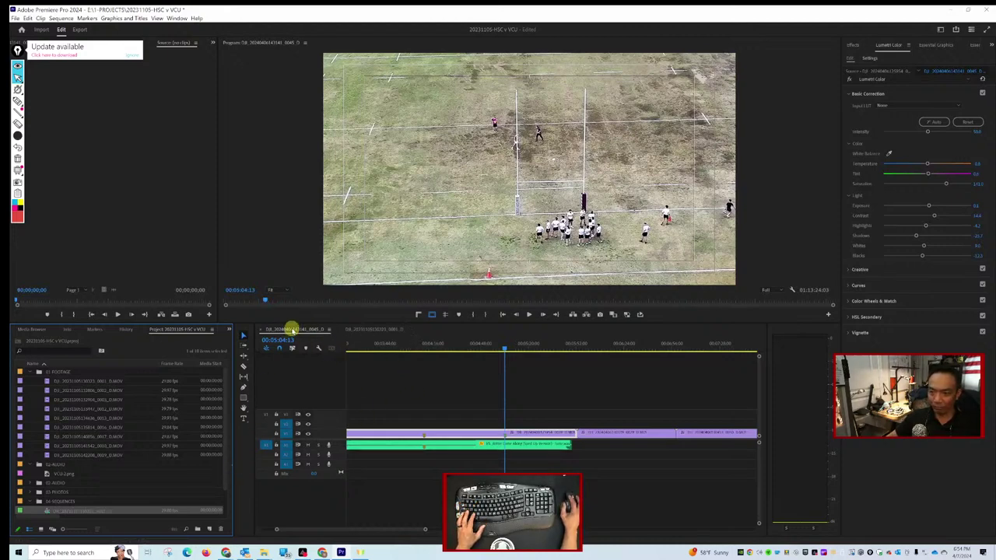
left_click(289, 330)
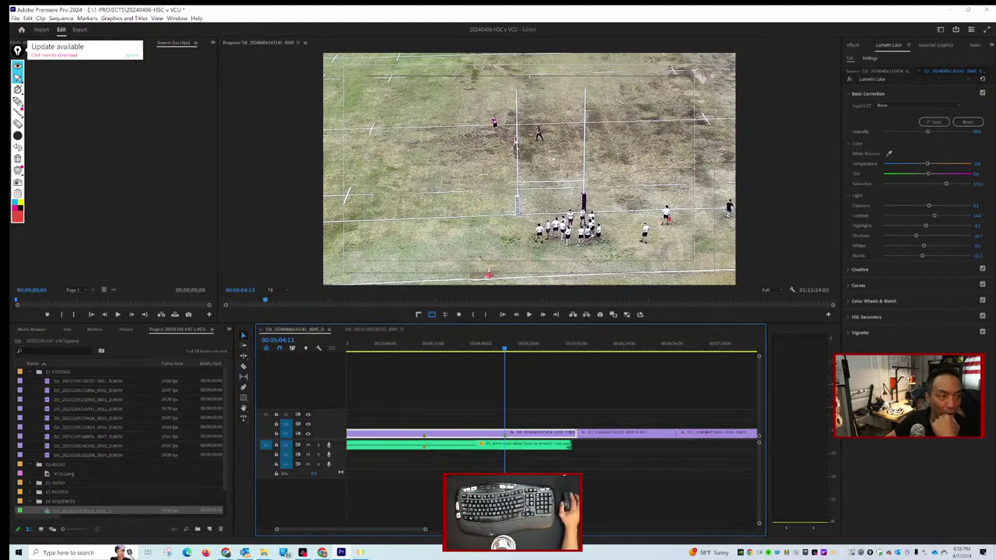
Switch to PRISM Live Studio, check the live chat and the Yeti microphone's level in the Audio Mixer, and return to Premiere Pro.
key("alt+Tab")
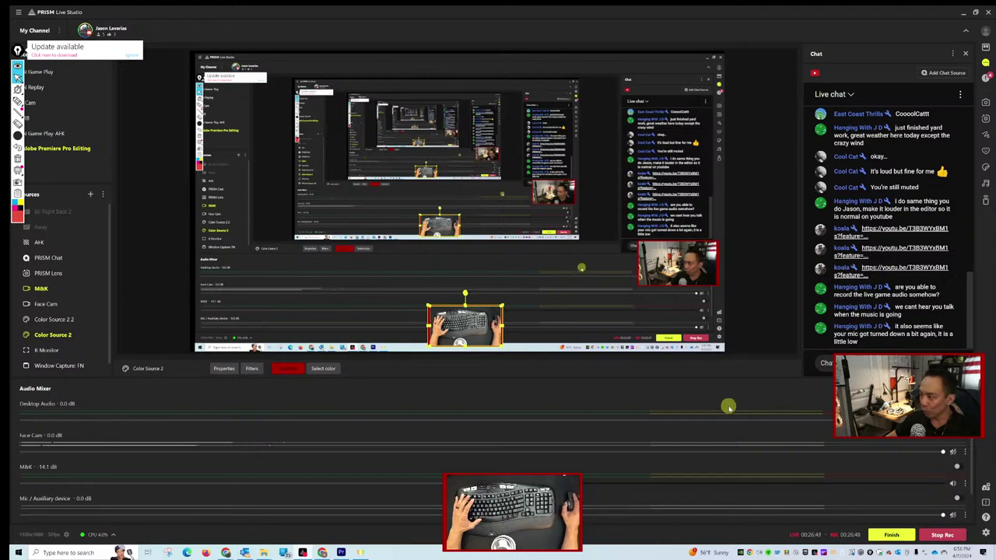
scroll(727, 406, "down", 2)
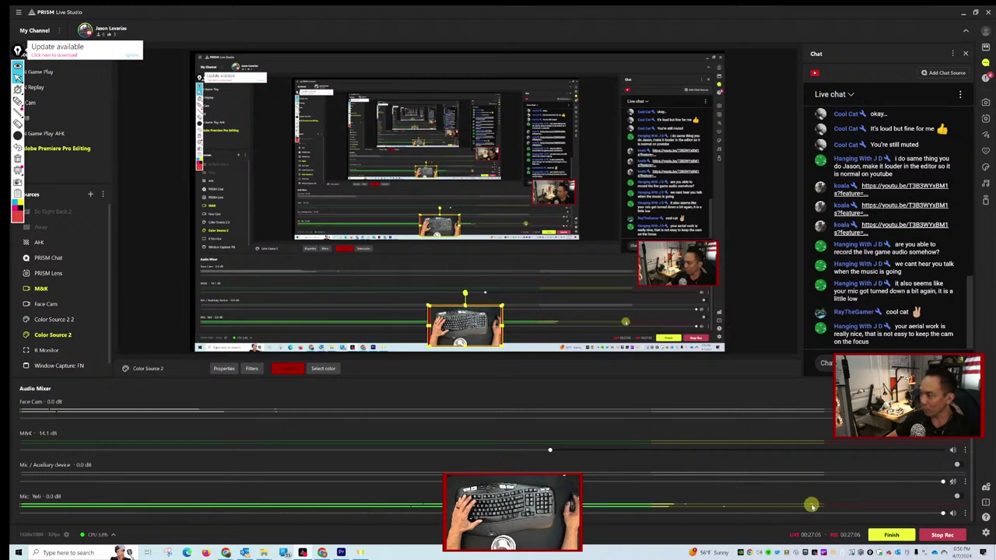
left_click(965, 515)
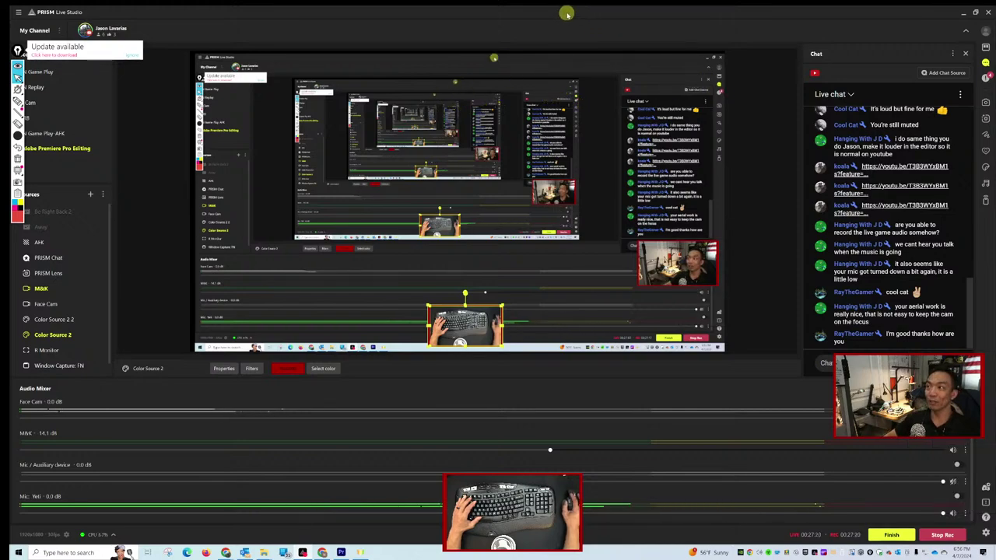
key("alt+Tab")
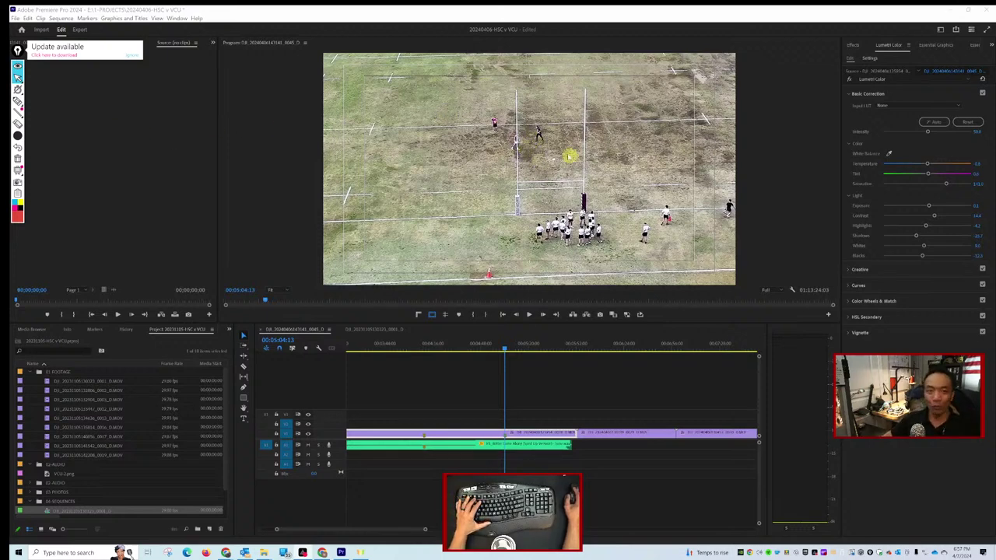
Play the match footage after the kick up to about 00:05:33 to check the music and picture near the song's end.
scroll(520, 381, "right", 5)
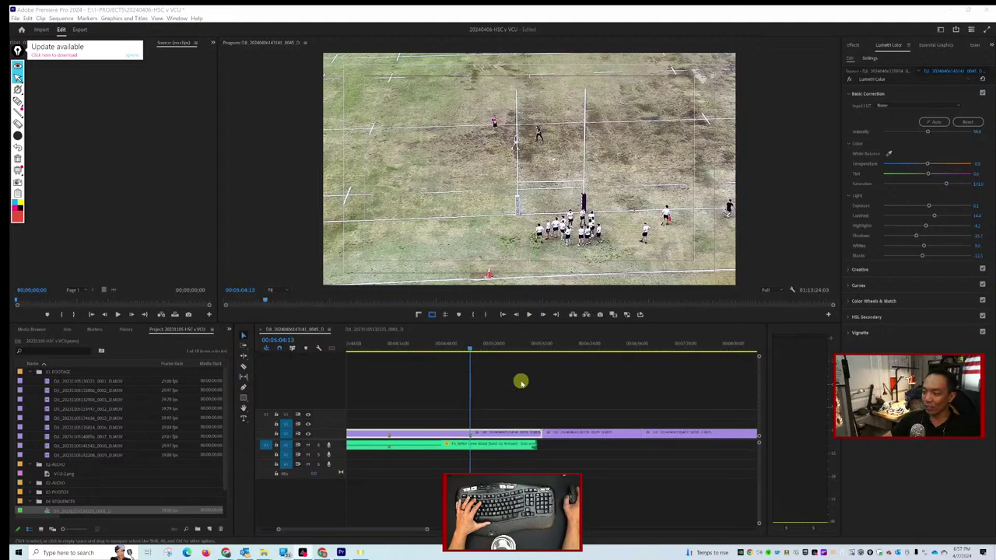
scroll(467, 363, "left", 2)
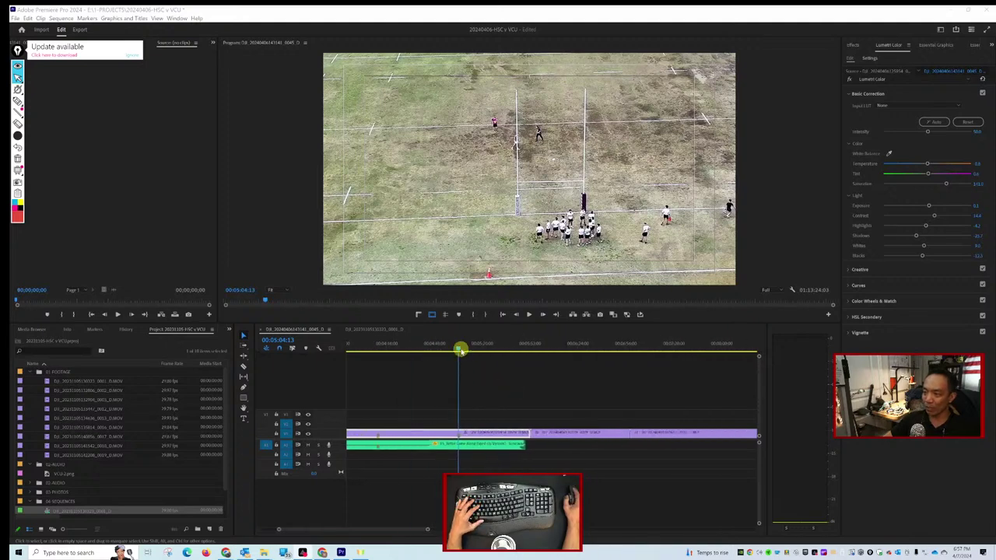
left_click_drag(460, 354, 497, 349)
key("space")
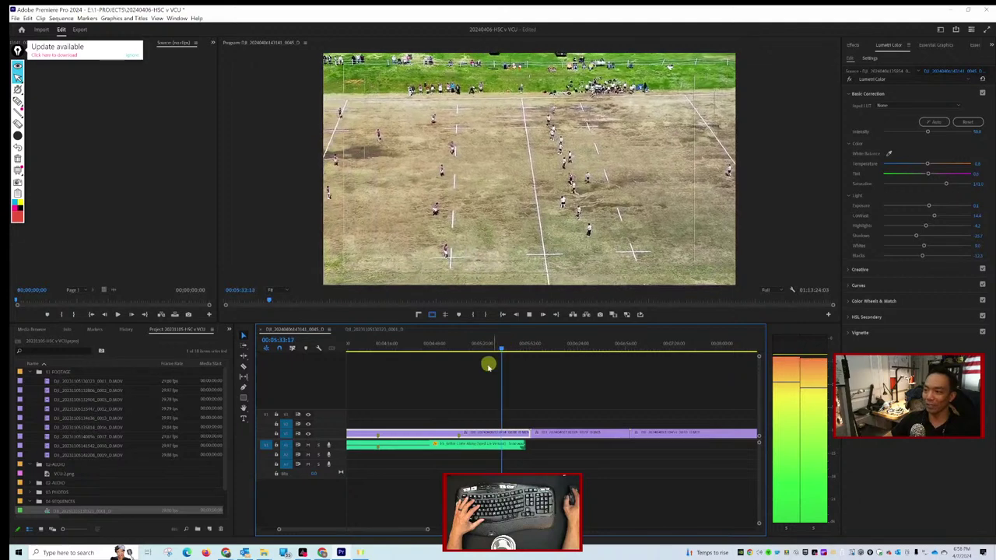
key("space")
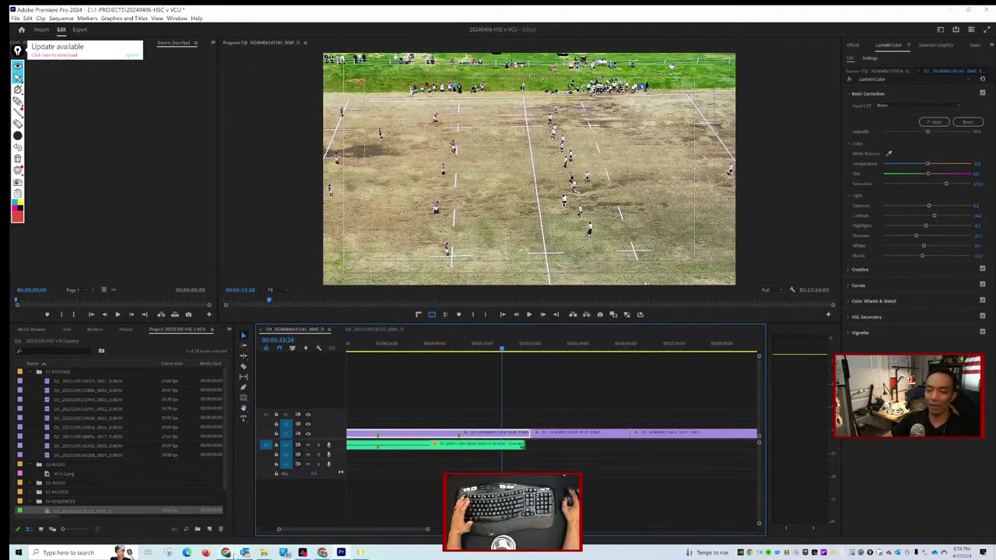
Switch to Chrome and search Google for "how many points is a try in rugby".
mouse_move(226, 553)
left_click(206, 514)
left_click(677, 35)
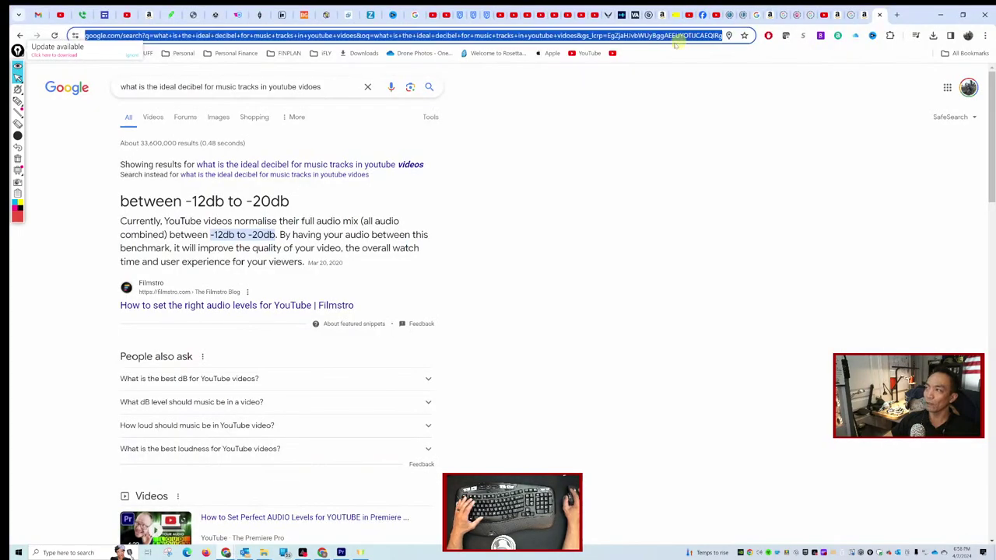
type("how many ")
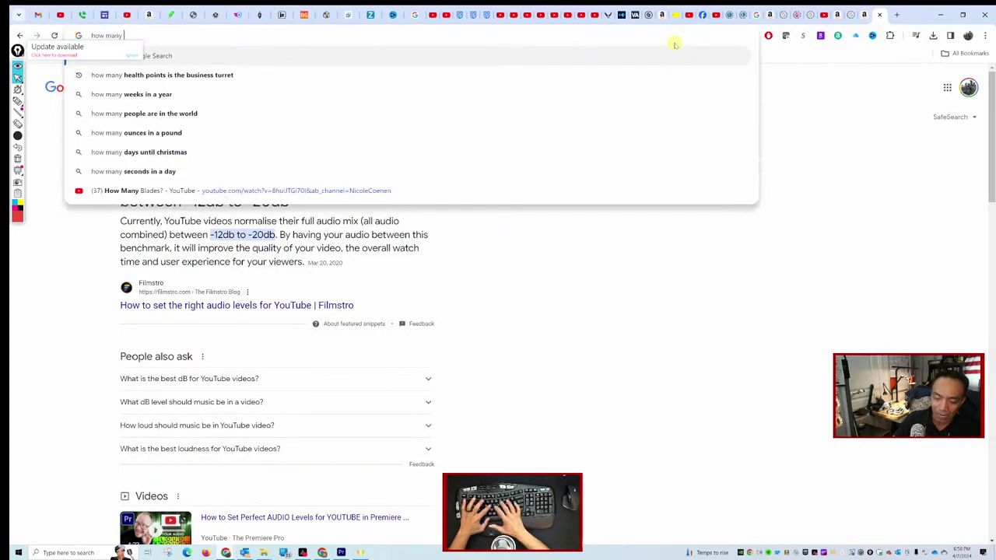
type("points is a t")
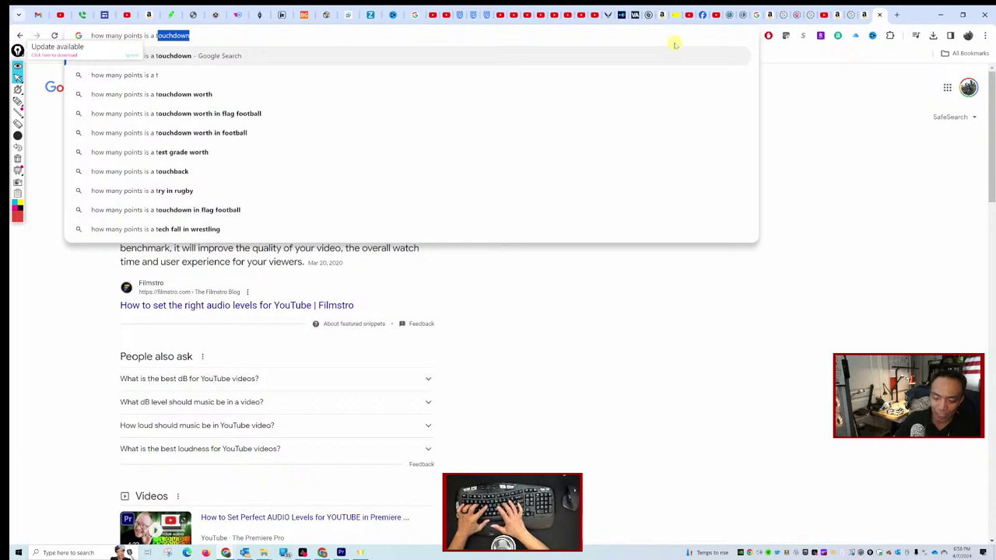
type("ry in rugby")
key("Return")
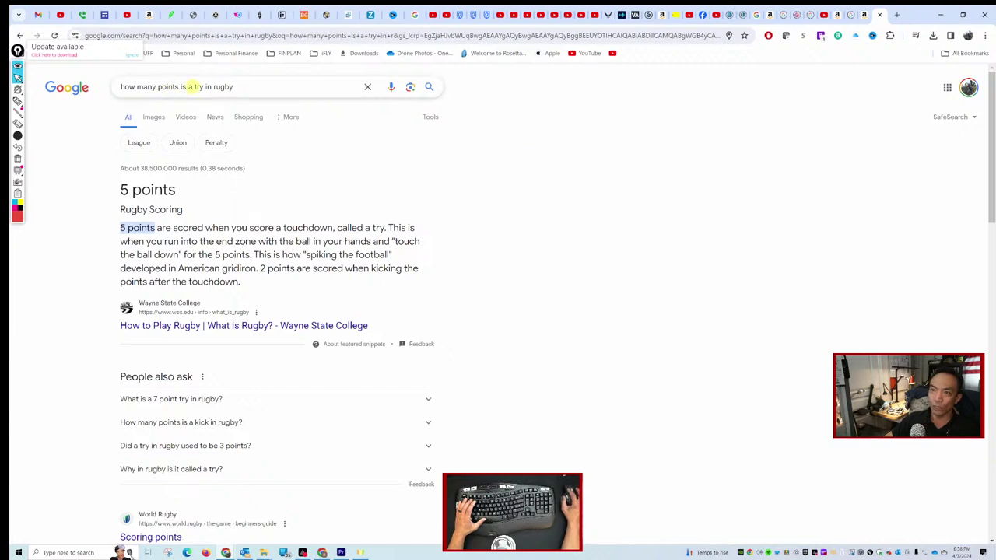
Search Google for "how many points is the kick in rugby", and return to Premiere Pro.
left_click(192, 86)
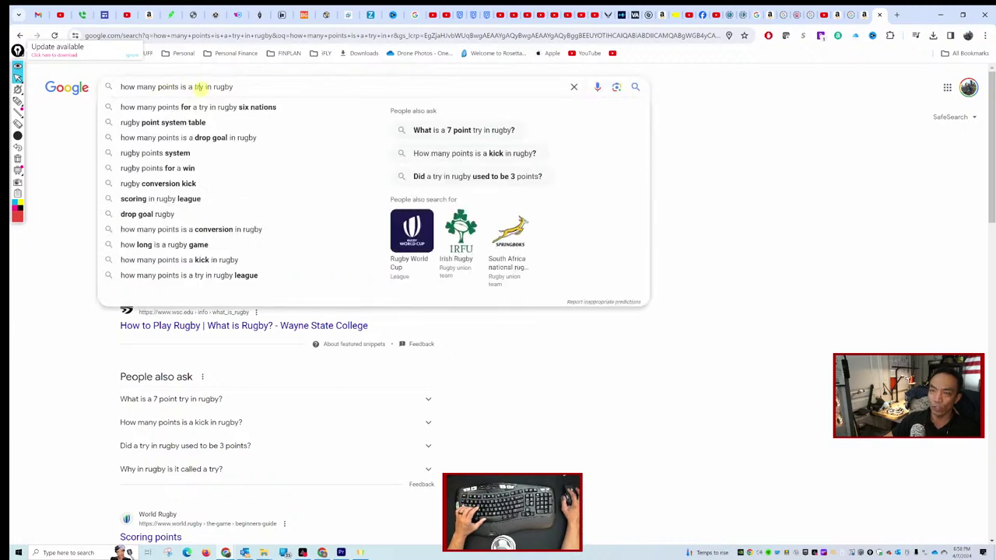
key("BackSpace")
key("BackSpace")
key("BackSpace")
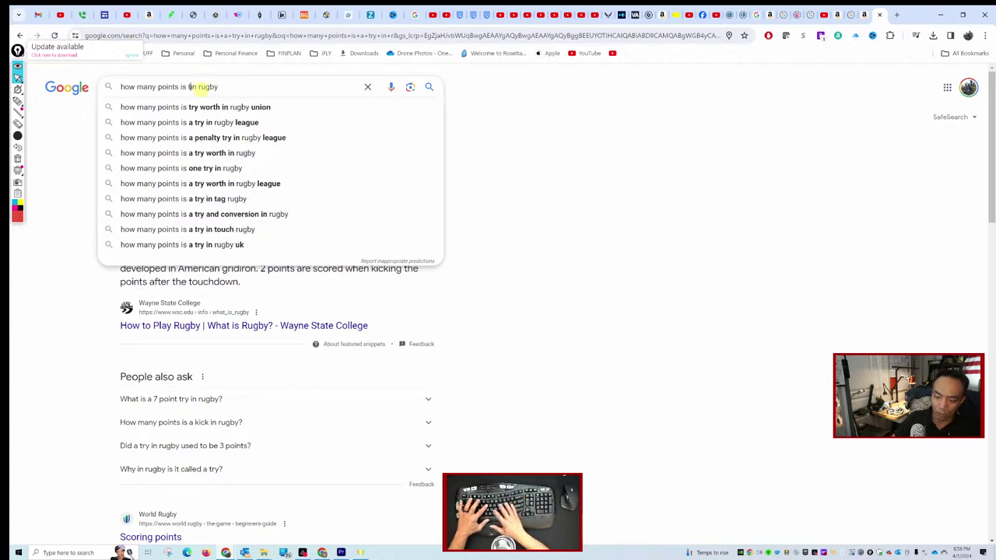
type("the ")
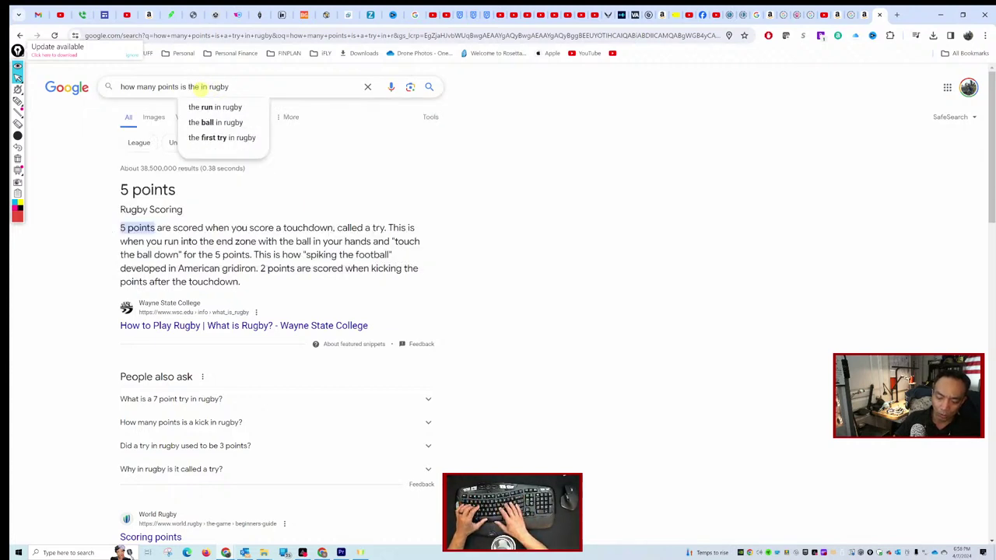
type("kick")
key("Return")
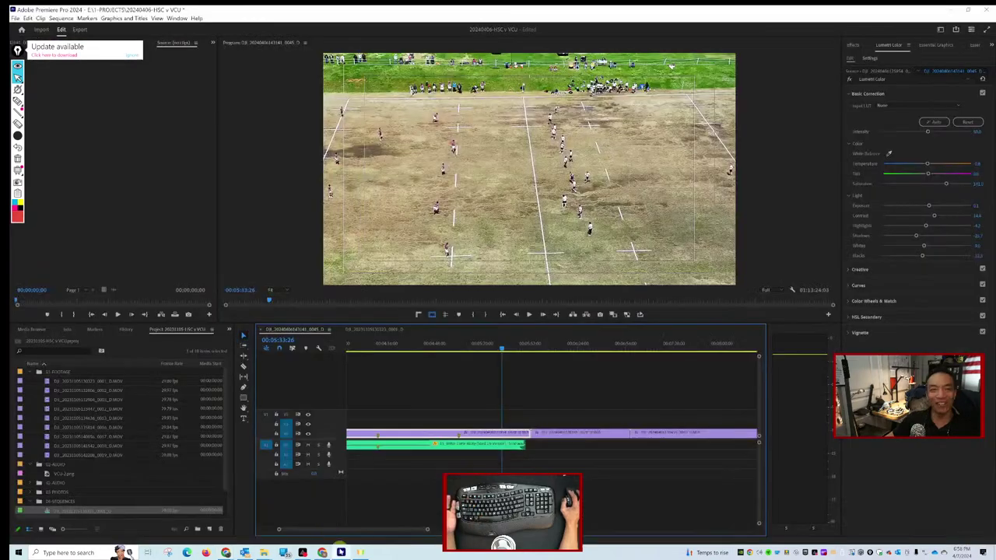
left_click(341, 552)
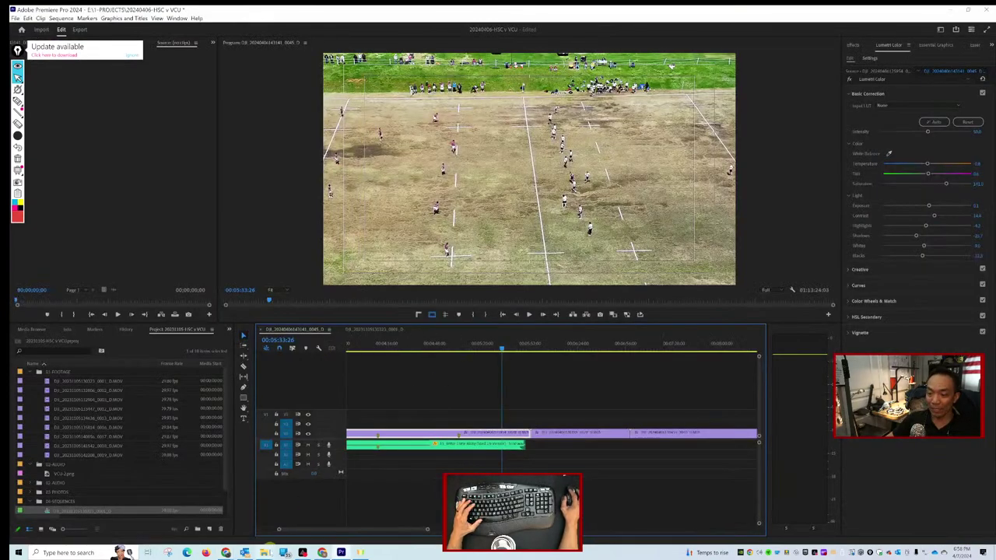
Lock the footage video tracks and paste the score graphics above the footage from the start of the 20240406 match sequence.
left_click_drag(494, 351, 156, 360)
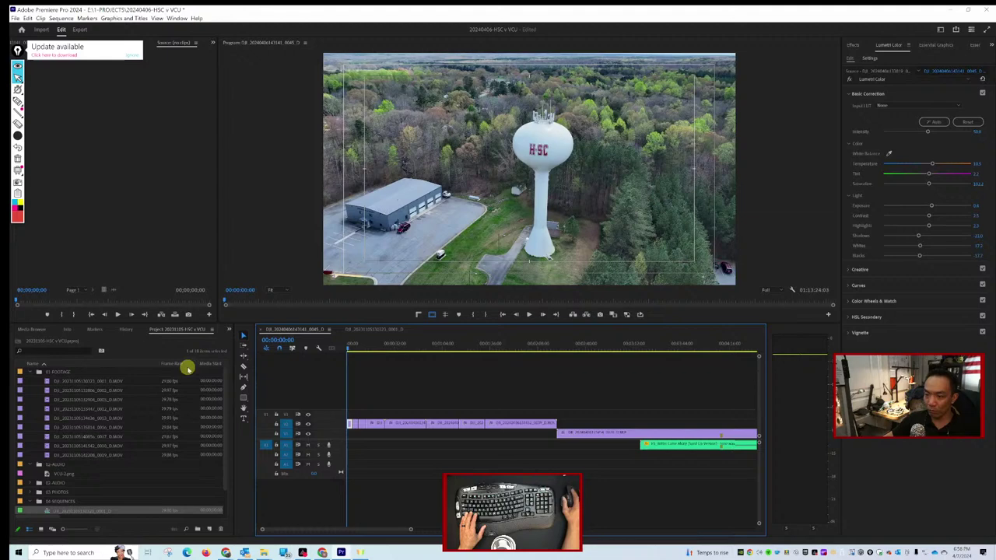
left_click(276, 433)
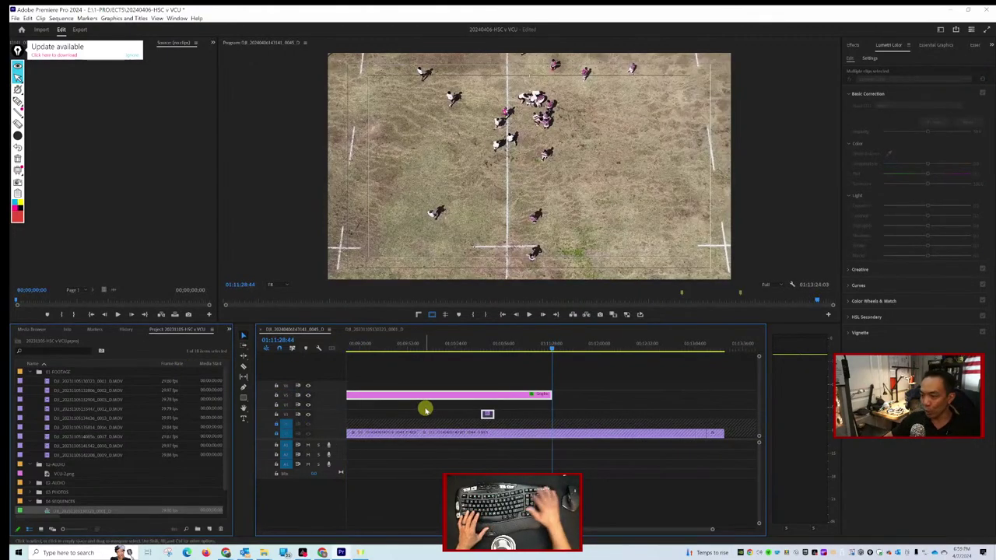
left_click(624, 415)
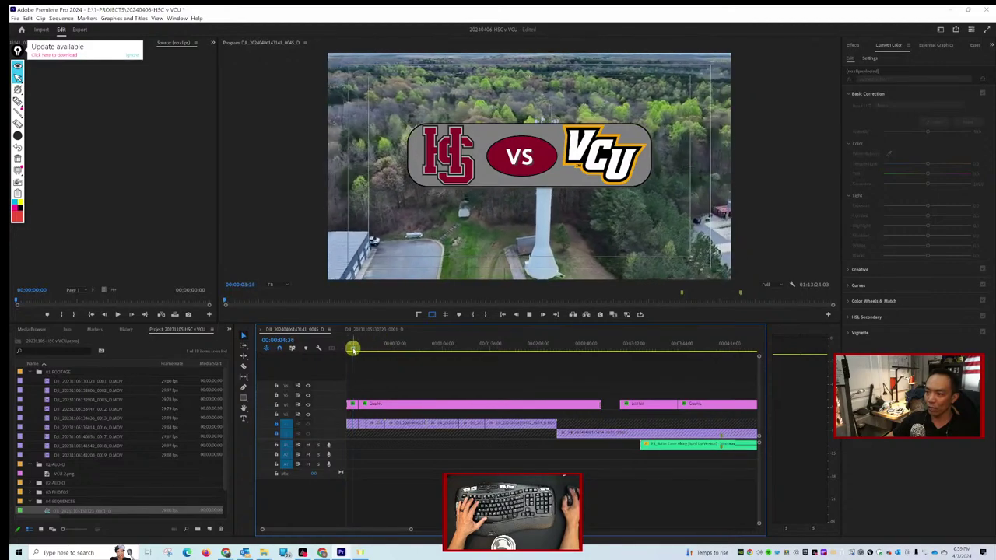
Unlock the footage tracks and scrub the opening to about 00:00:54 to check the versus title and 1st Half scoreboard.
left_click_drag(352, 349, 374, 349)
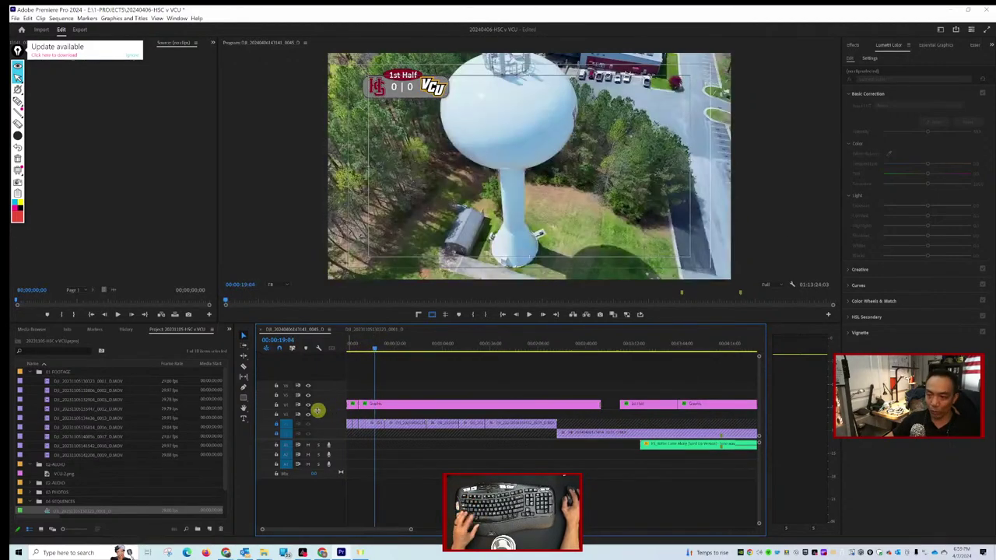
left_click(277, 424)
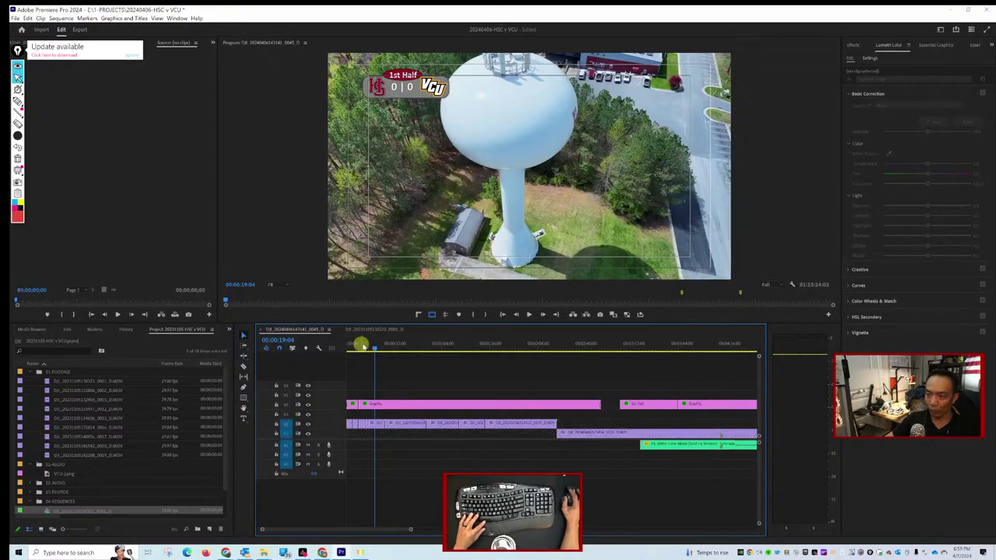
left_click_drag(363, 345, 425, 349)
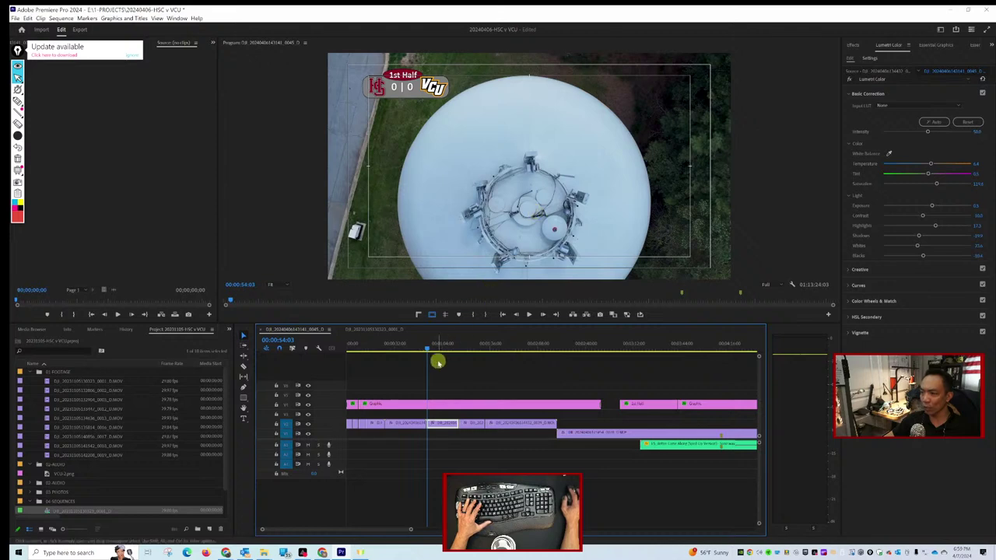
left_click(415, 437)
key("Delete")
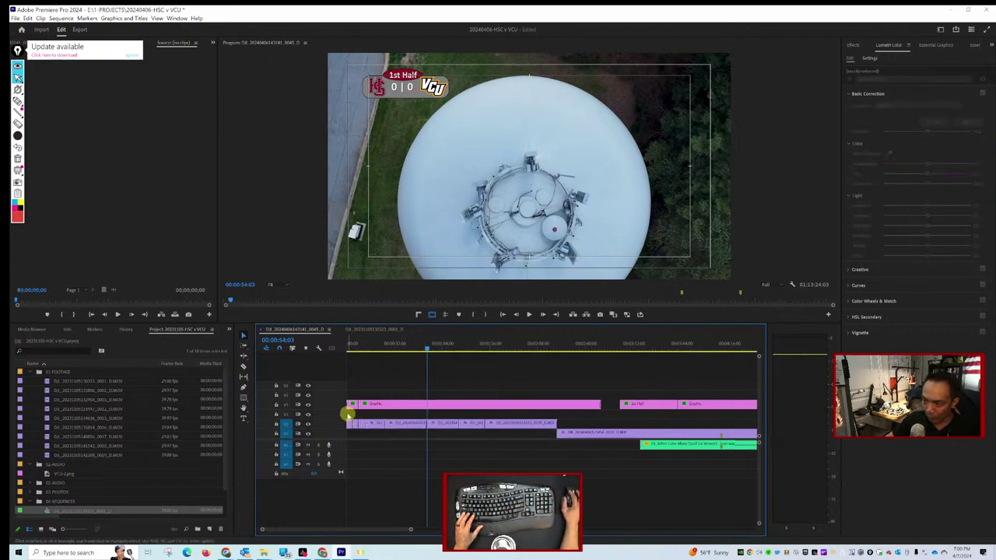
mouse_move(355, 419)
left_mouse_down()
mouse_move(423, 432)
mouse_move(351, 424)
left_mouse_up()
left_click(351, 424)
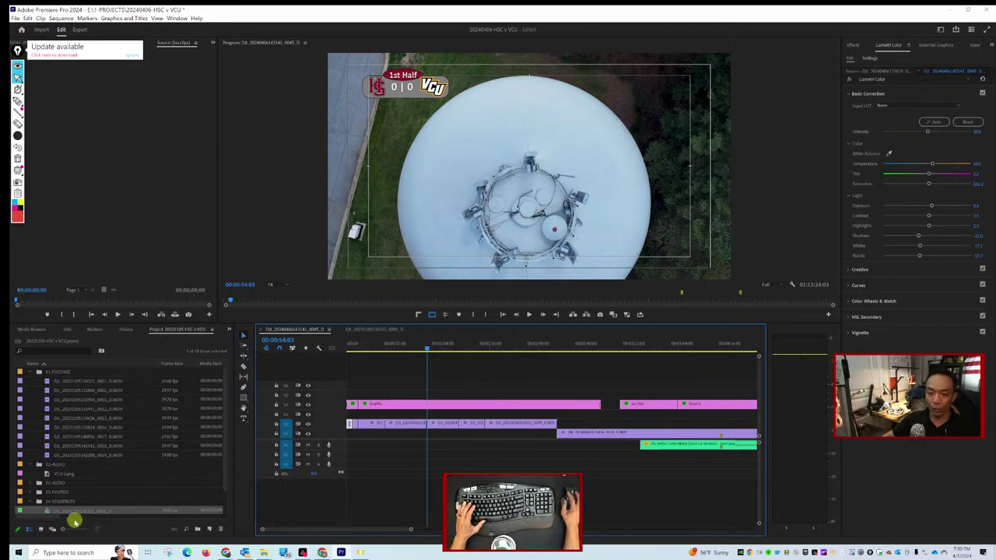
left_click(47, 514)
right_click(48, 515)
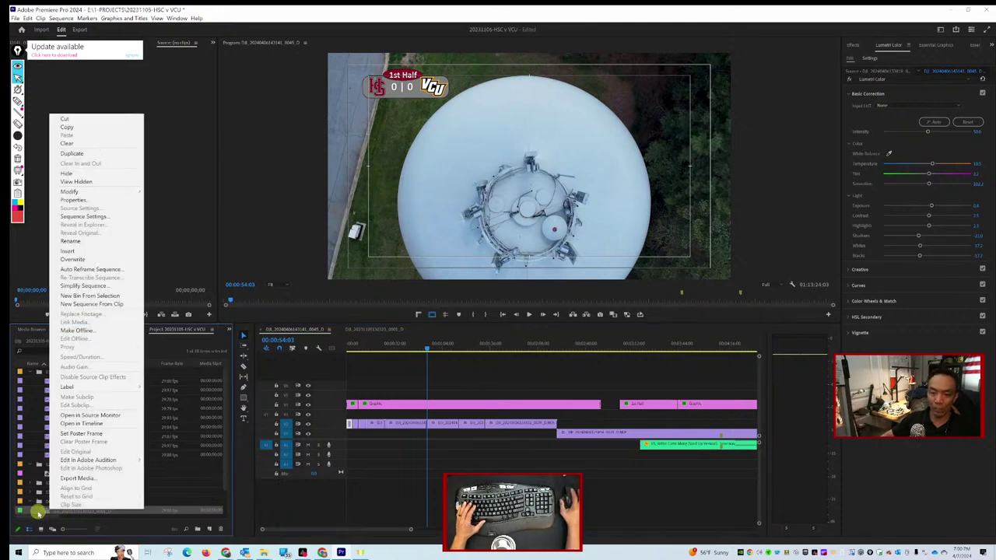
left_click(51, 512)
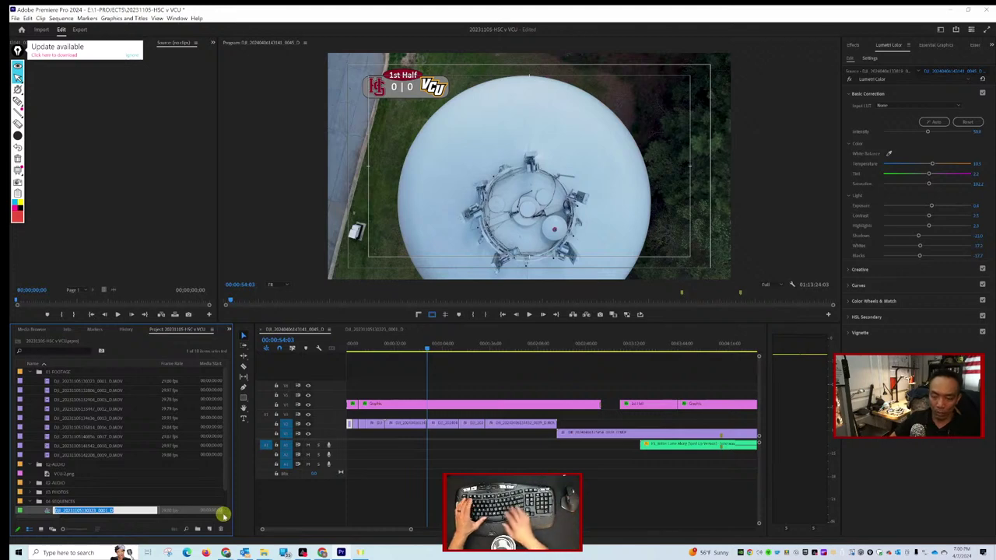
key("BackSpace")
type("1st")
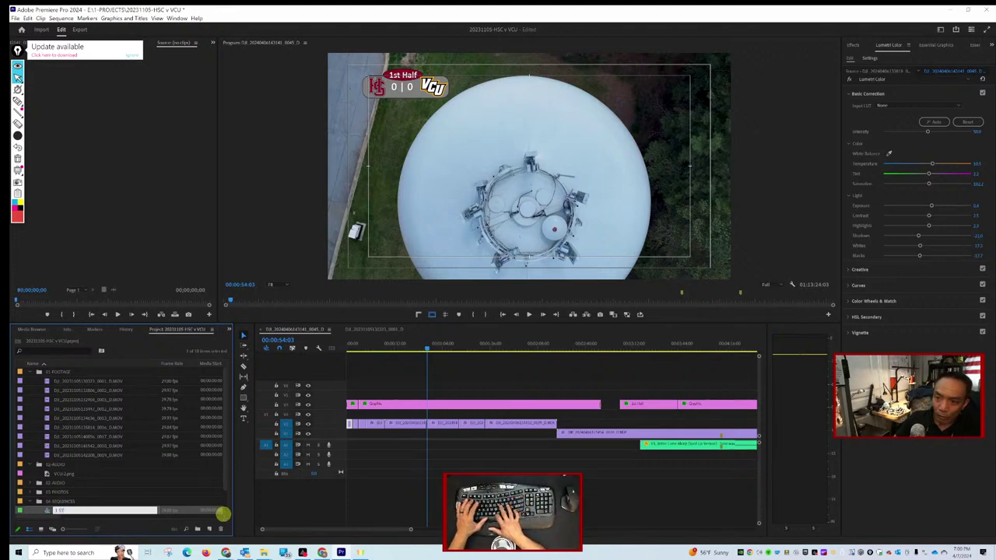
key("Return")
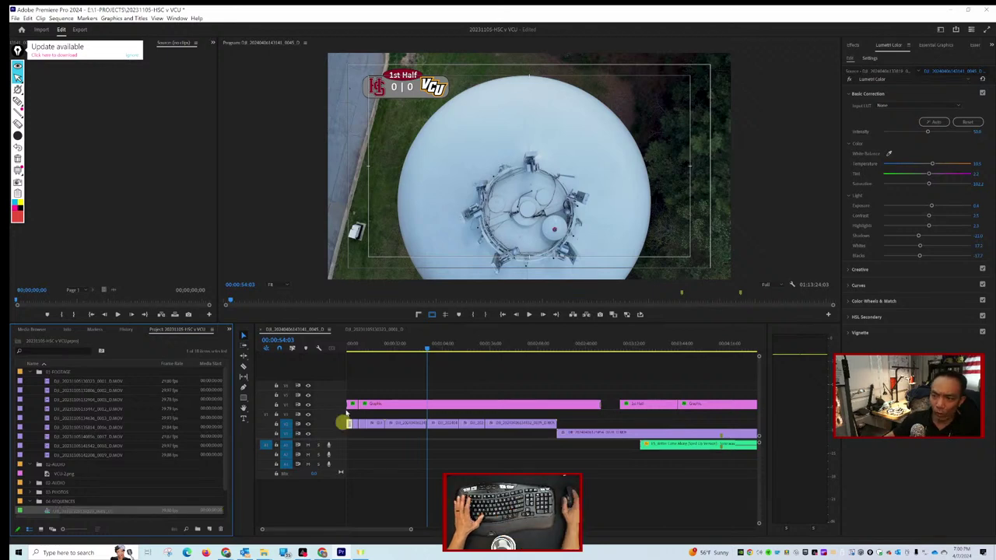
Show the contents of the 20240406-HSC v VCU project in place of the 20231105 project.
left_click(33, 329)
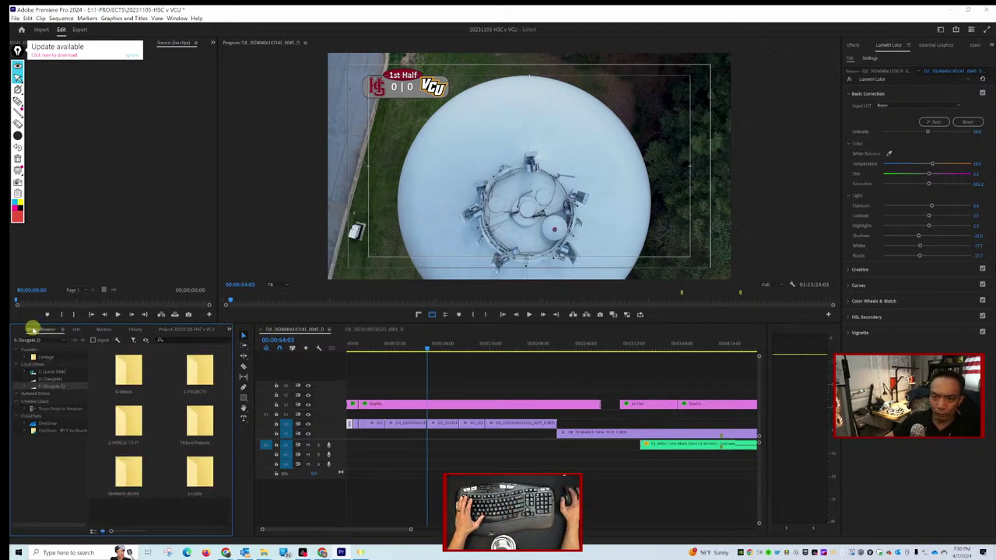
left_click(189, 326)
left_click(229, 329)
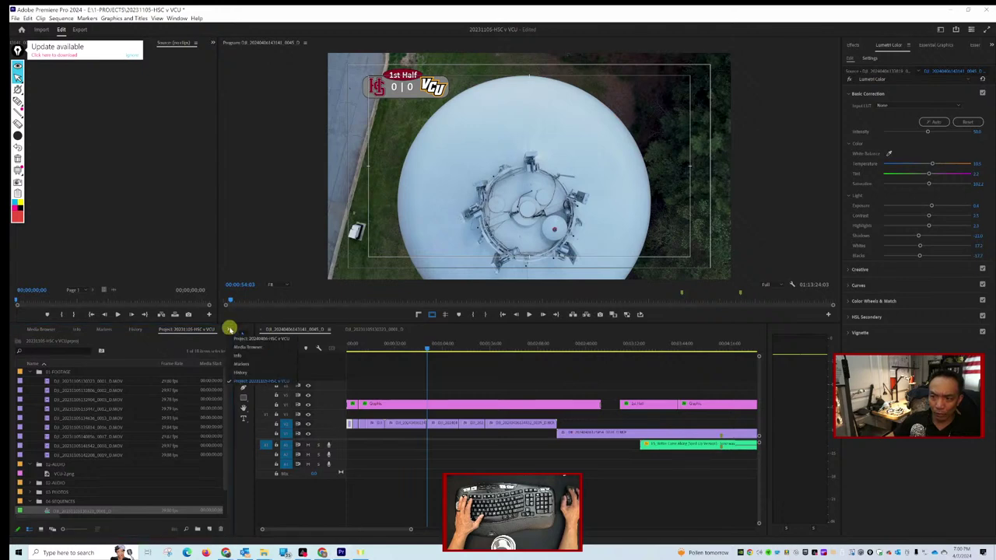
left_click(258, 338)
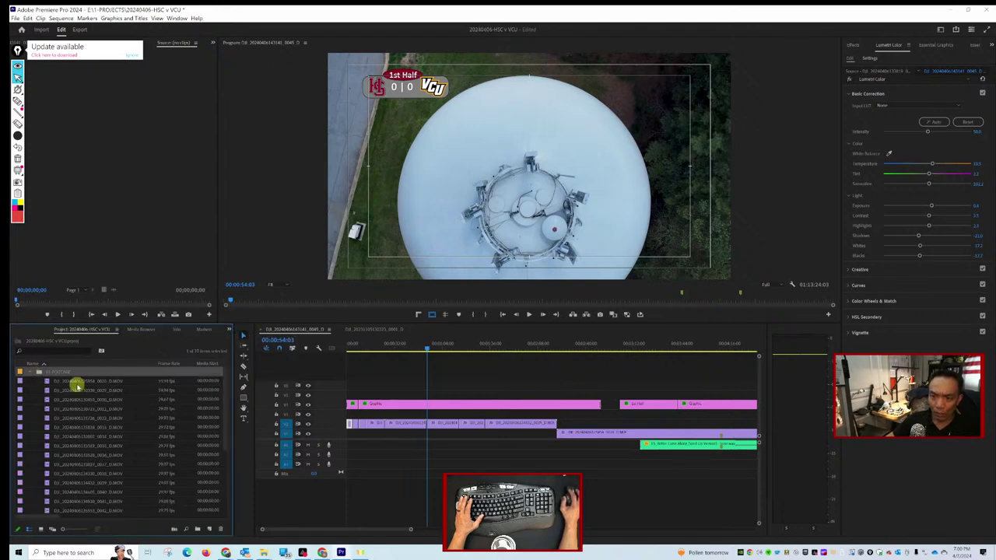
Look through the 01-FOOTAGE and 04-SEQUENCES bins for the match sequence.
left_click(31, 371)
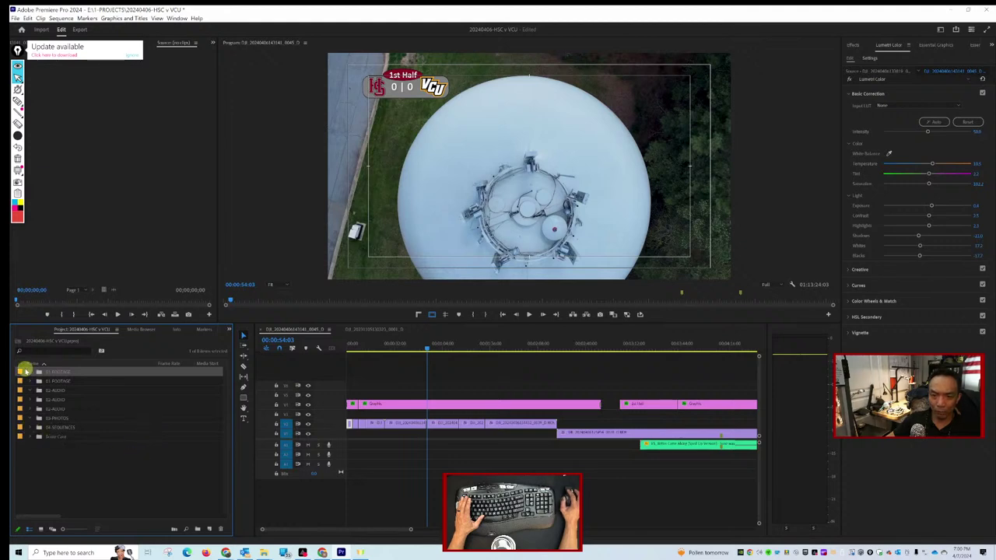
left_click(28, 371)
left_click(28, 371)
left_click(29, 381)
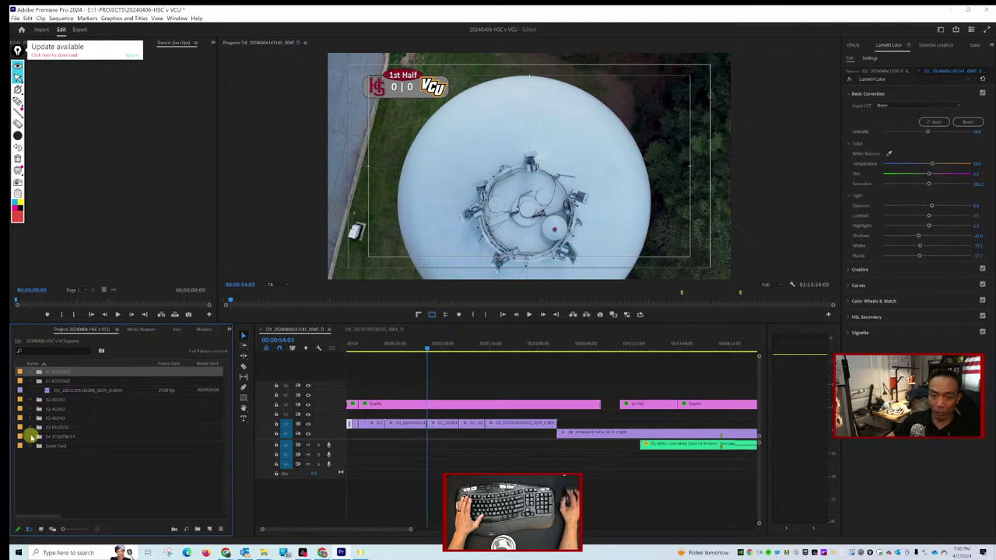
double_click(38, 437)
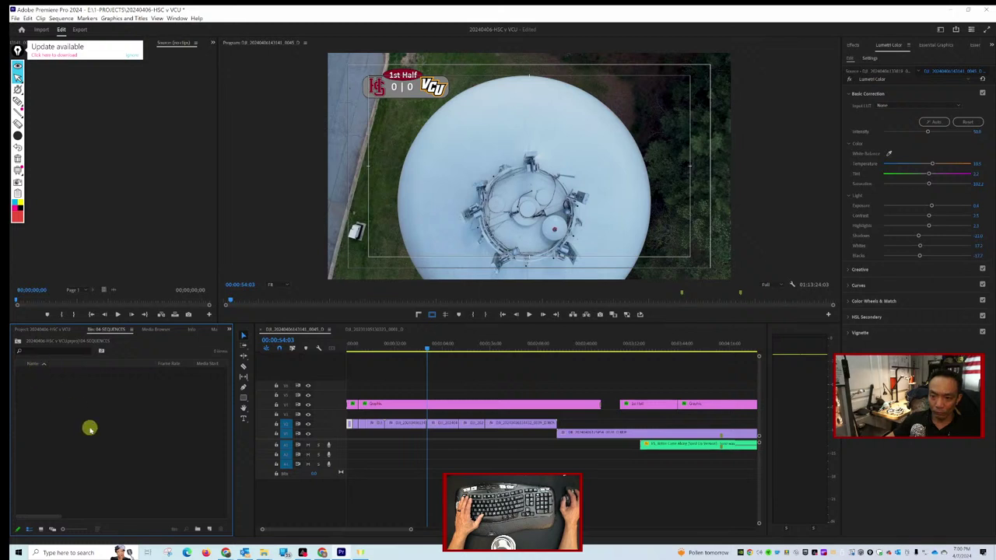
left_click(44, 329)
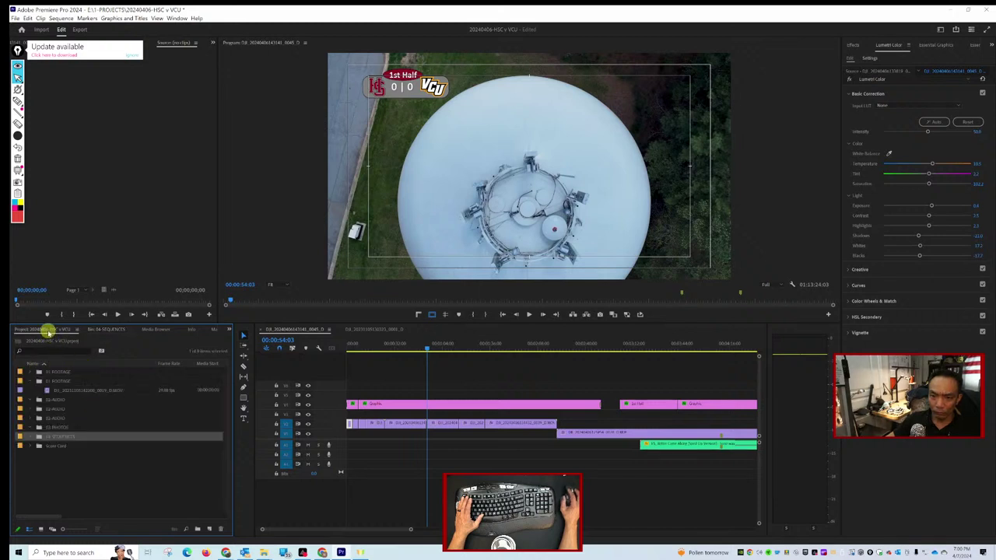
Maximize the project view and move the match sequence from the 01-FOOTAGE bin into the 04-SEQUENCES bin.
double_click(48, 331)
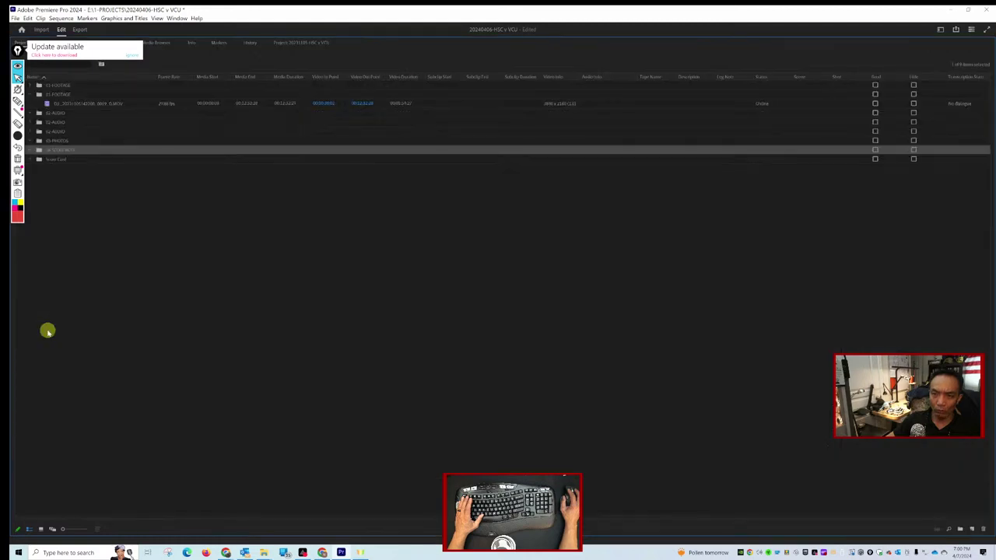
left_click(33, 86)
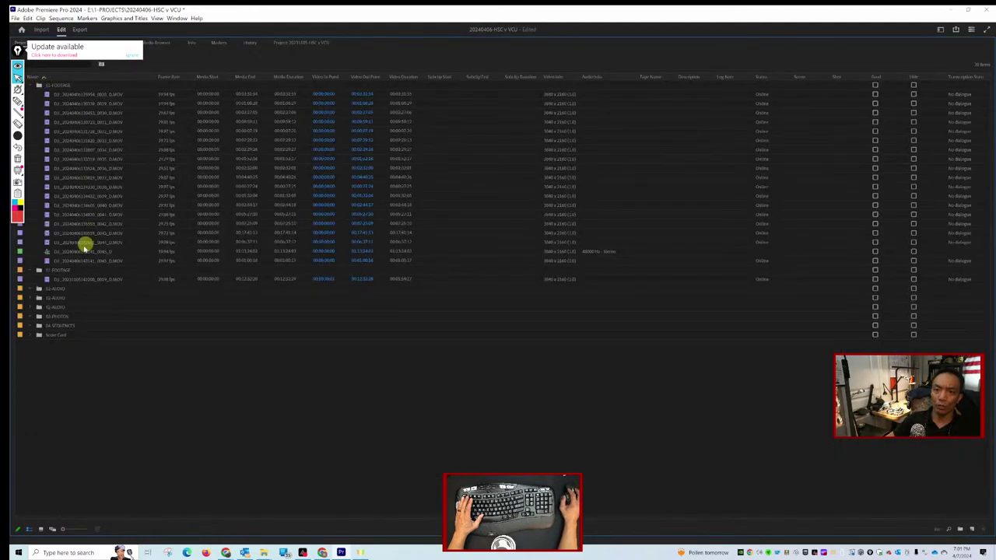
left_click(62, 251)
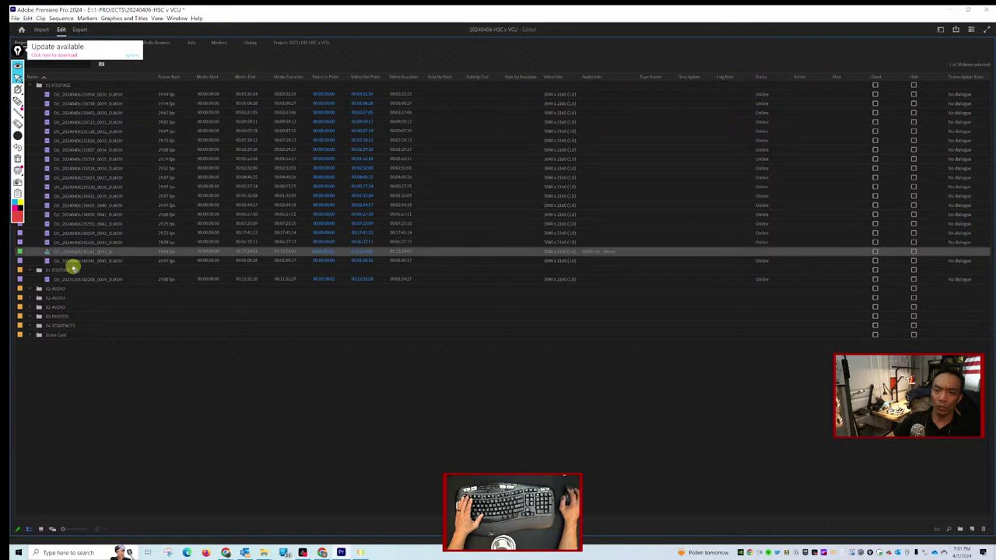
left_click_drag(73, 266, 75, 329)
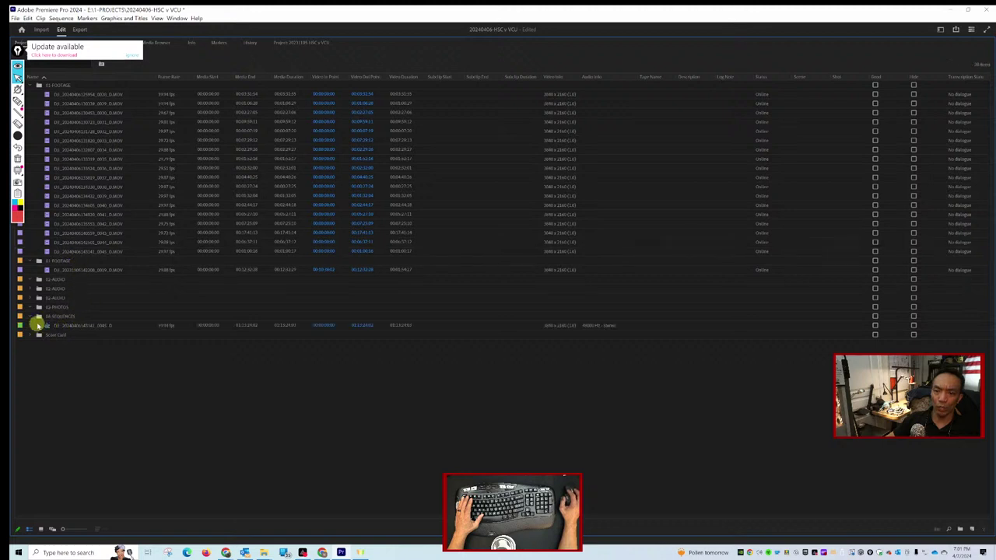
Rename the match sequence in the 04-SEQUENCES bin as 1-20240406-STRINGOUT.
left_click(81, 327)
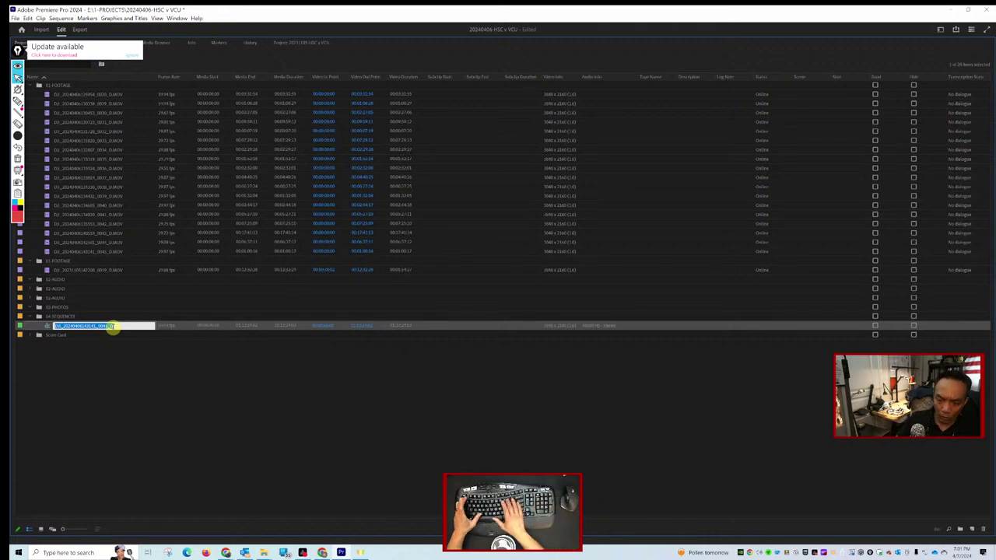
type("202")
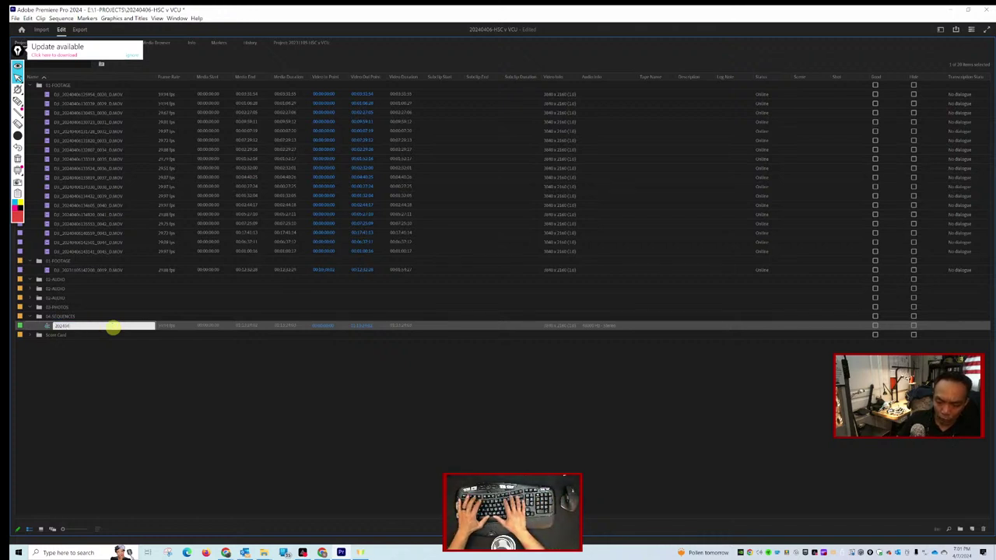
type("40406-")
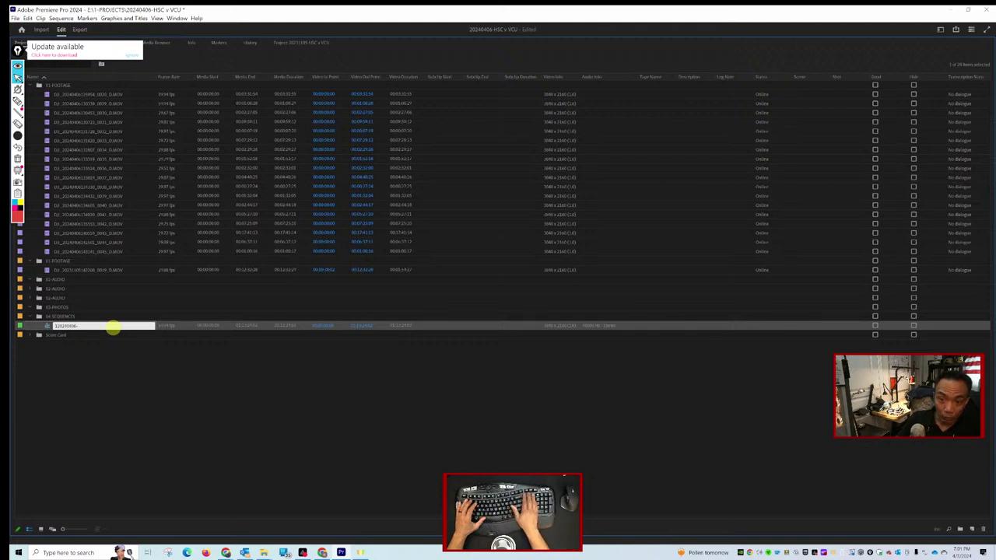
type("H")
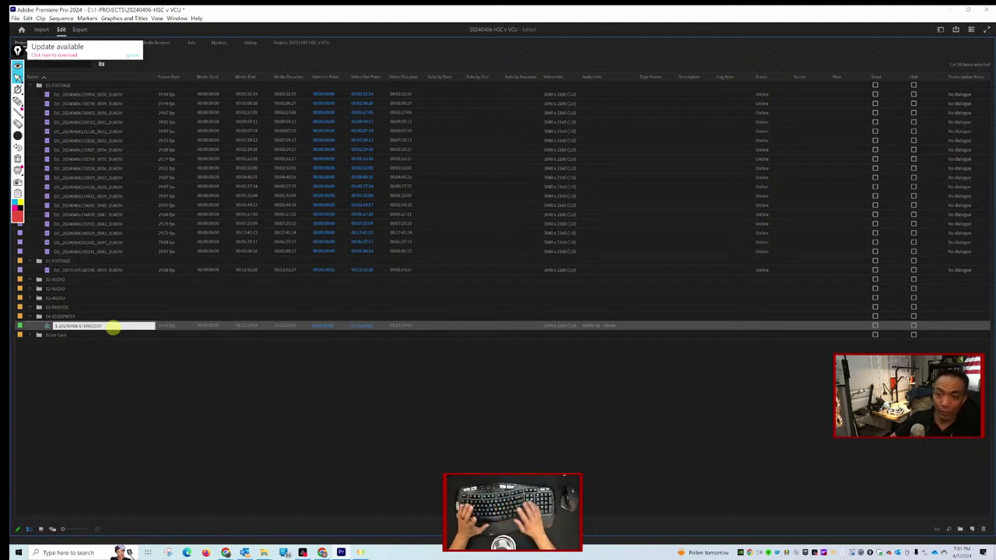
left_click(125, 353)
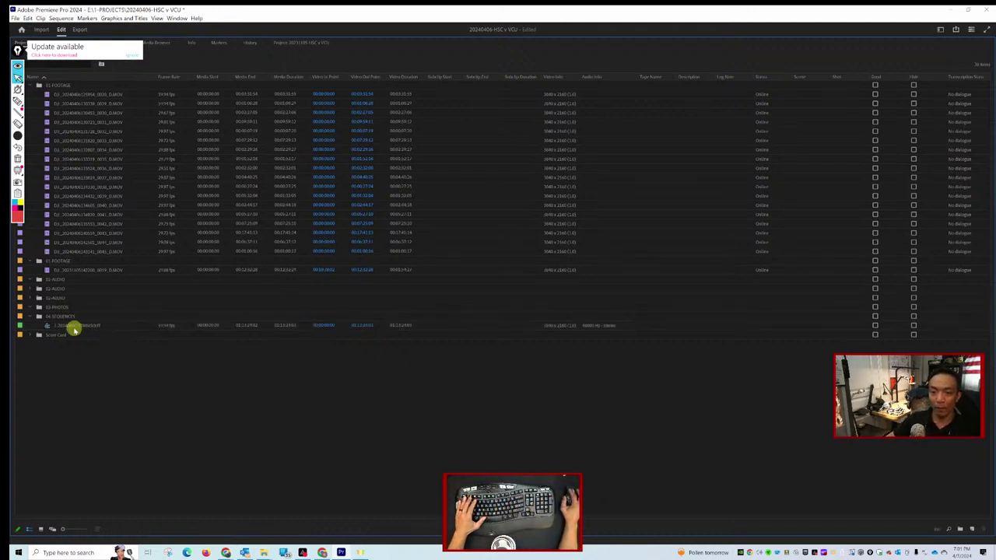
Duplicate the STRINGOUT sequence and rename the copy as 2-Draft 1.
right_click(52, 328)
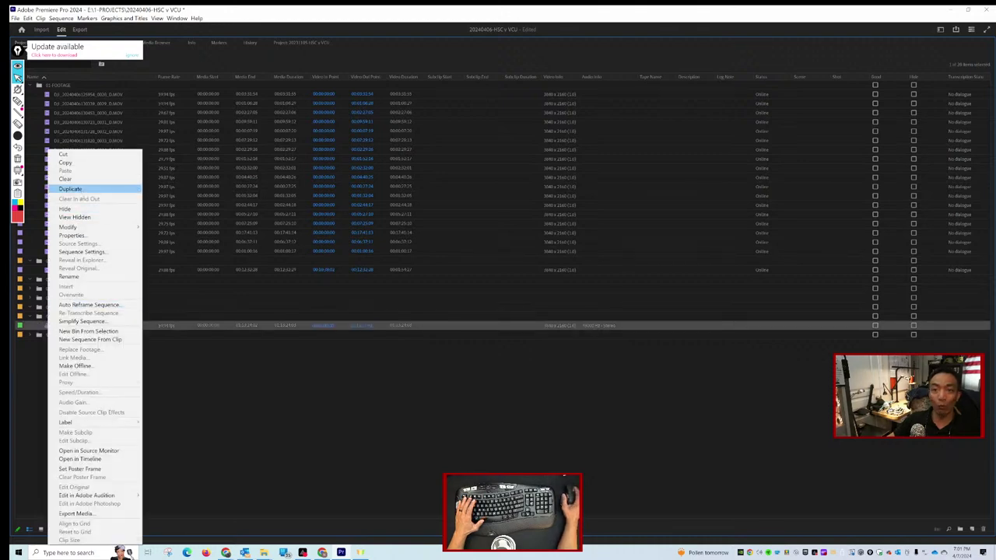
left_click(78, 189)
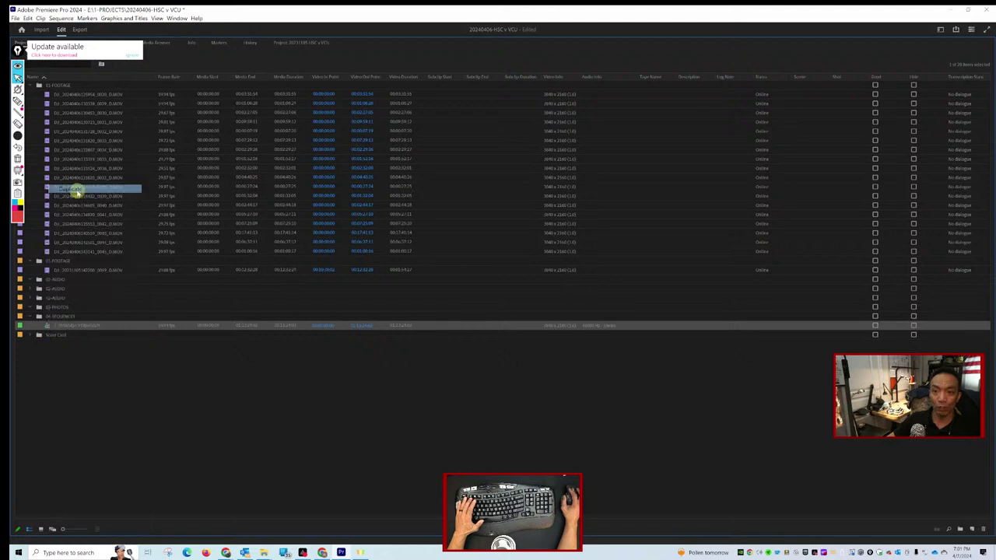
left_click(72, 335)
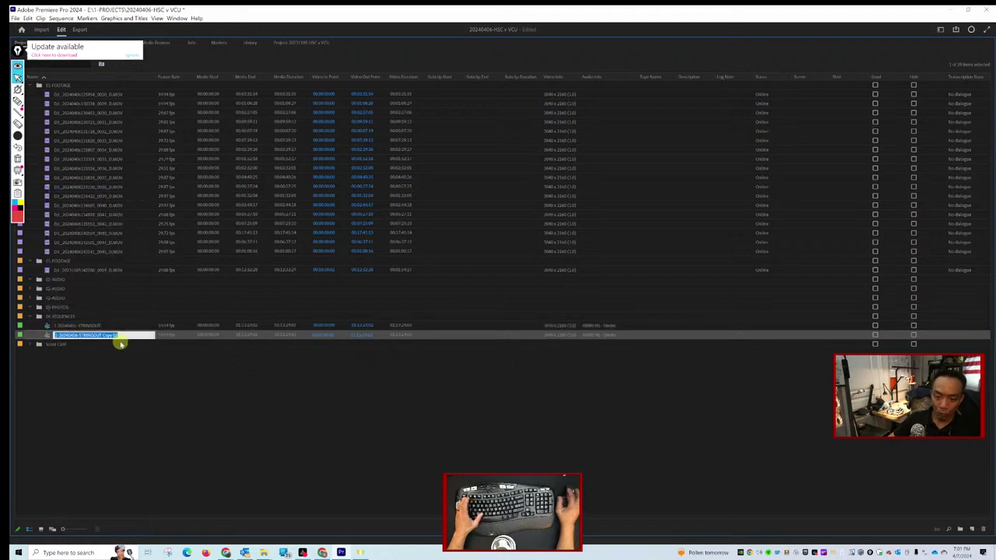
type("2")
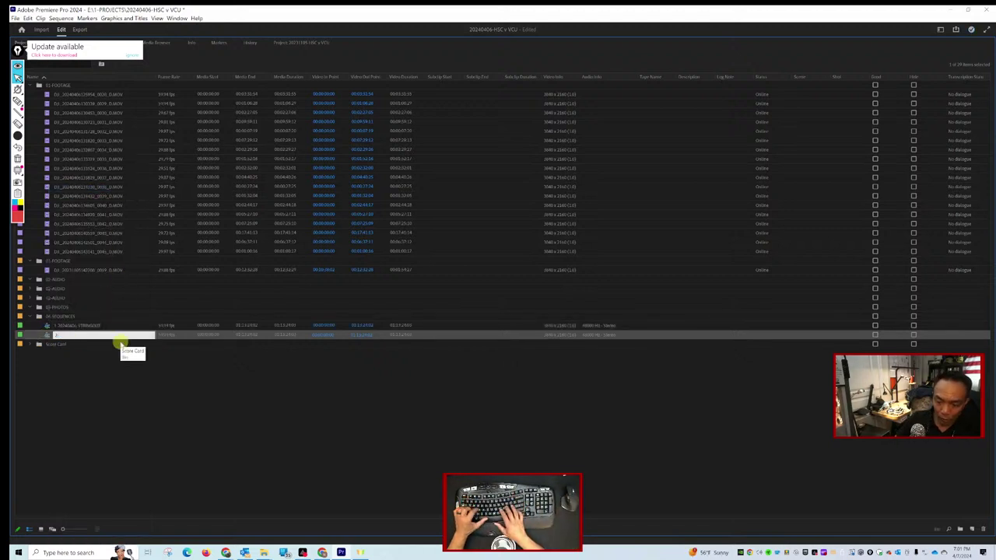
type("-4")
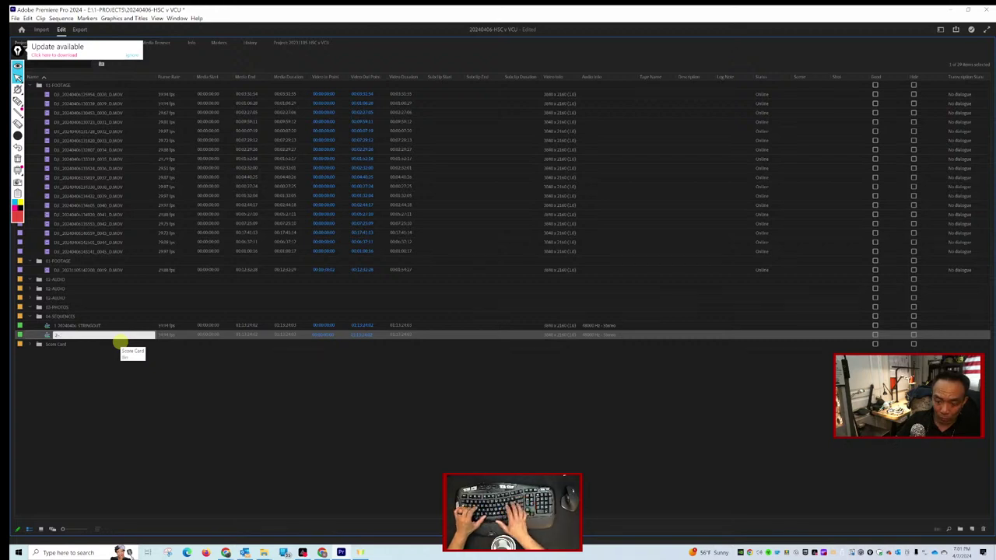
type("raft")
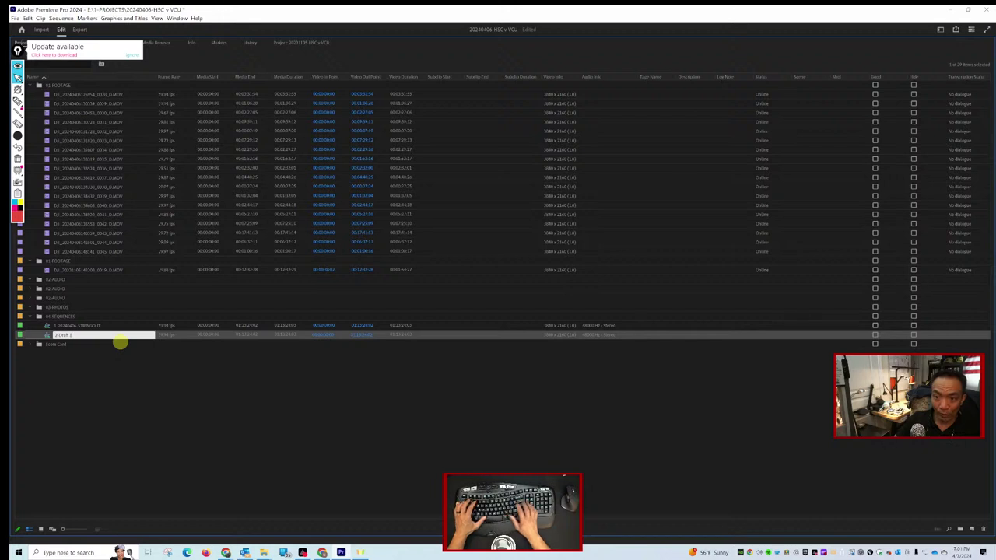
key("Tab")
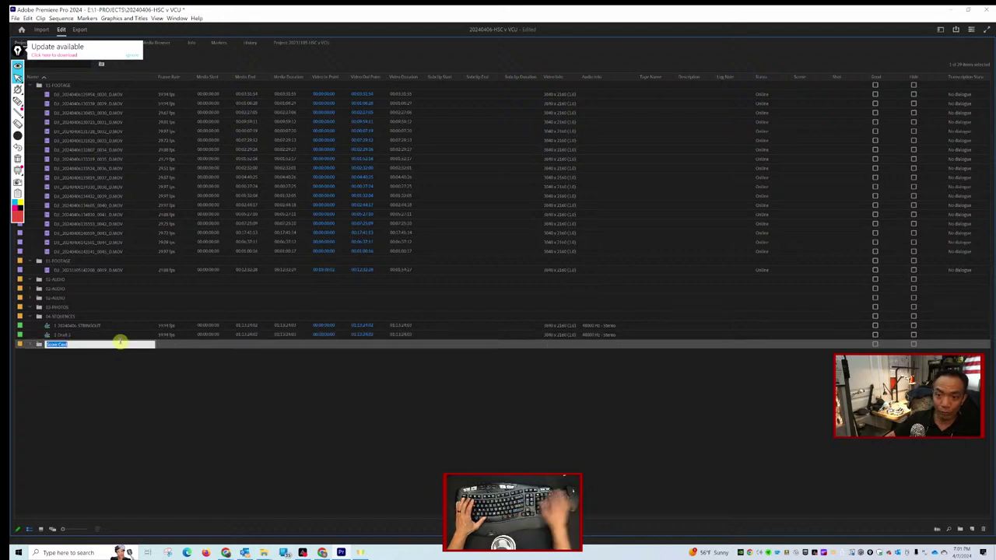
Open the 2-Draft 1 sequence, delete the clips before 00:00:54:03, and close the gap with the graphics track locked.
double_click(60, 335)
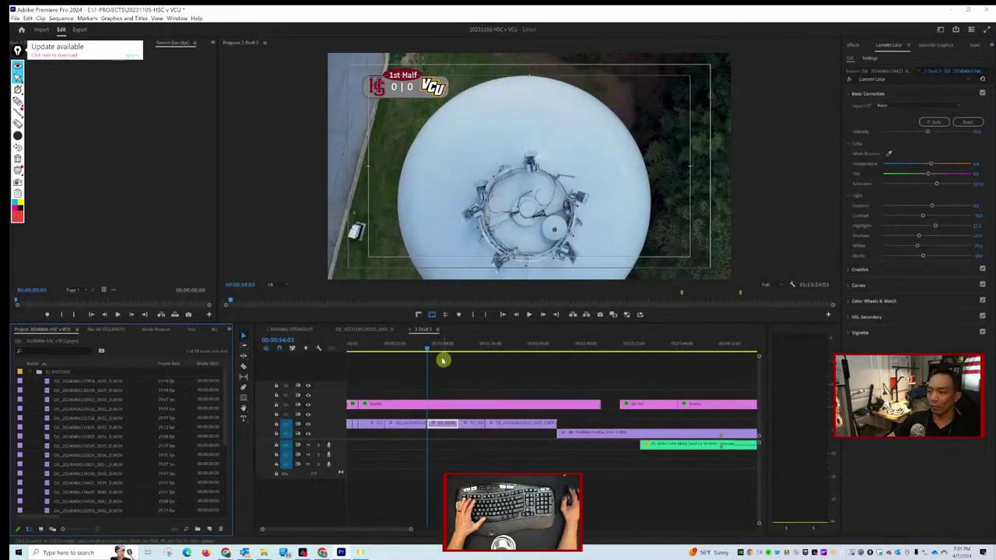
left_click(350, 434)
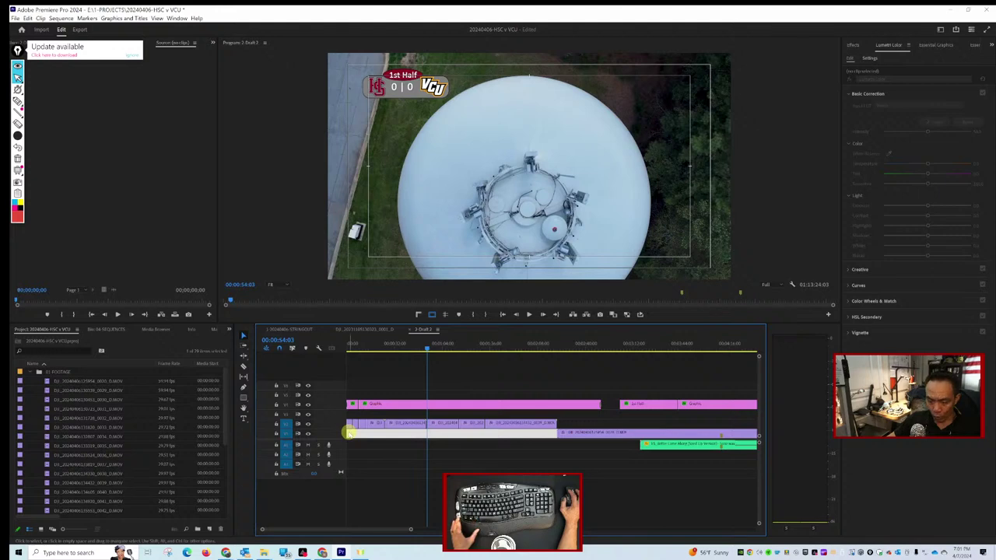
left_click_drag(349, 414, 425, 438)
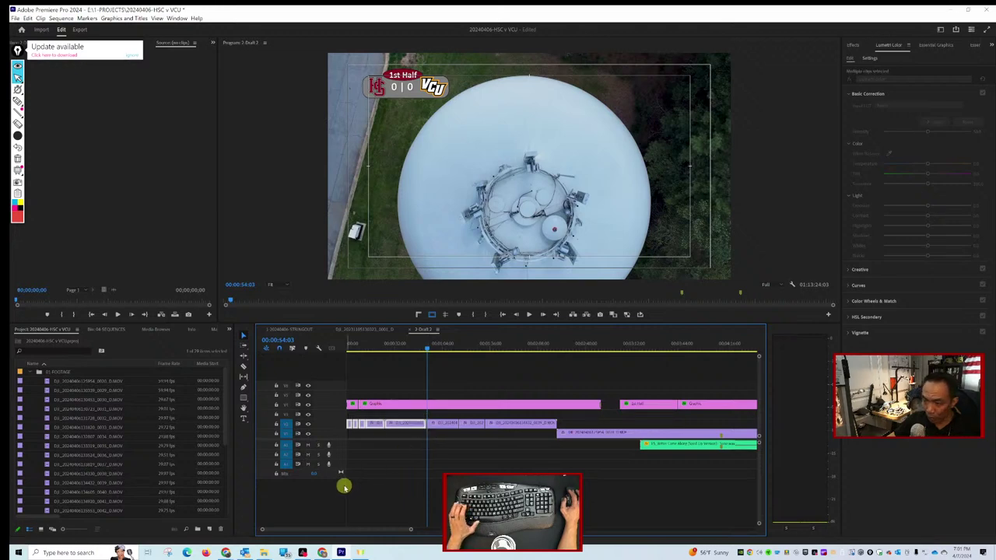
key("Delete")
left_click(377, 423)
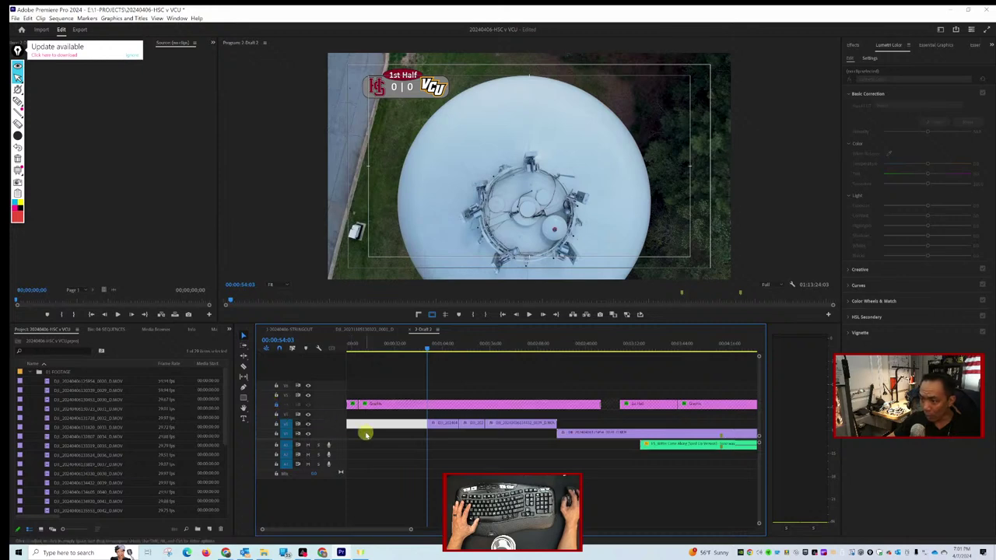
key("Delete")
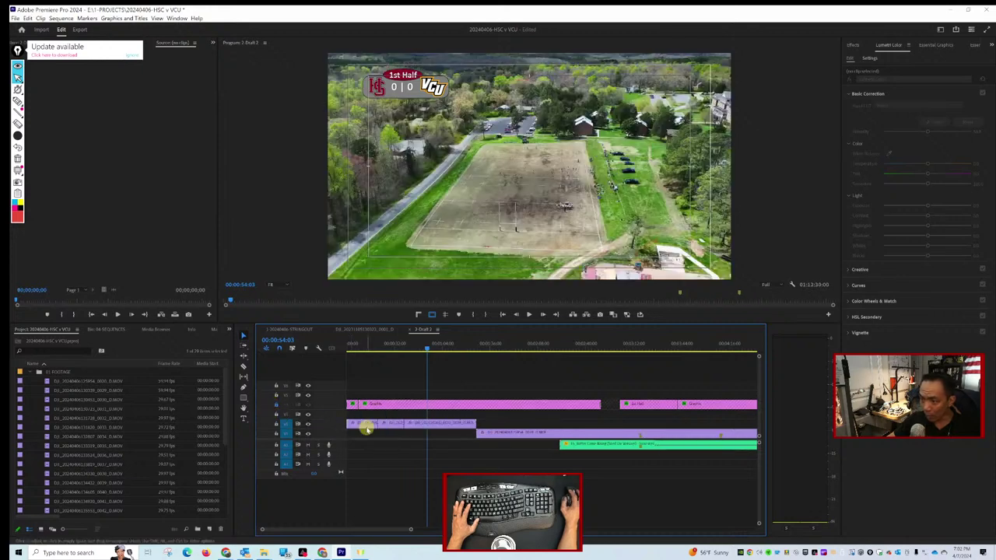
Play through the opening water tower clip and set its speed to 200%.
key("Home")
key("space")
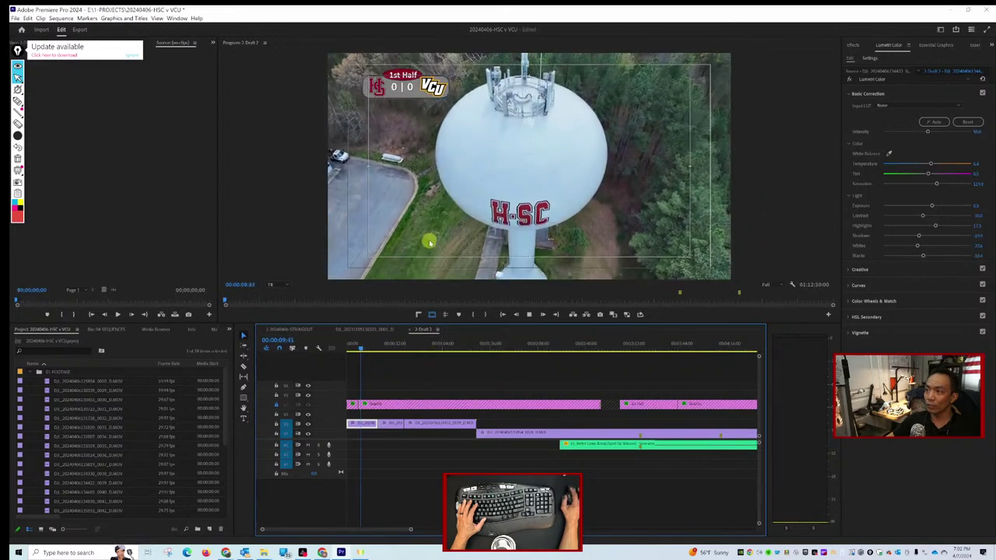
key("space")
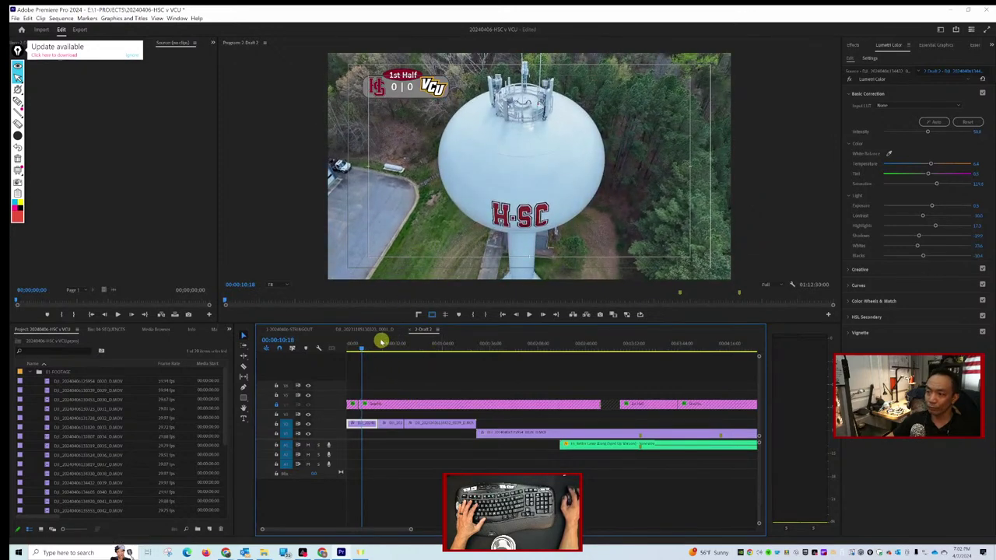
left_click_drag(360, 348, 367, 350)
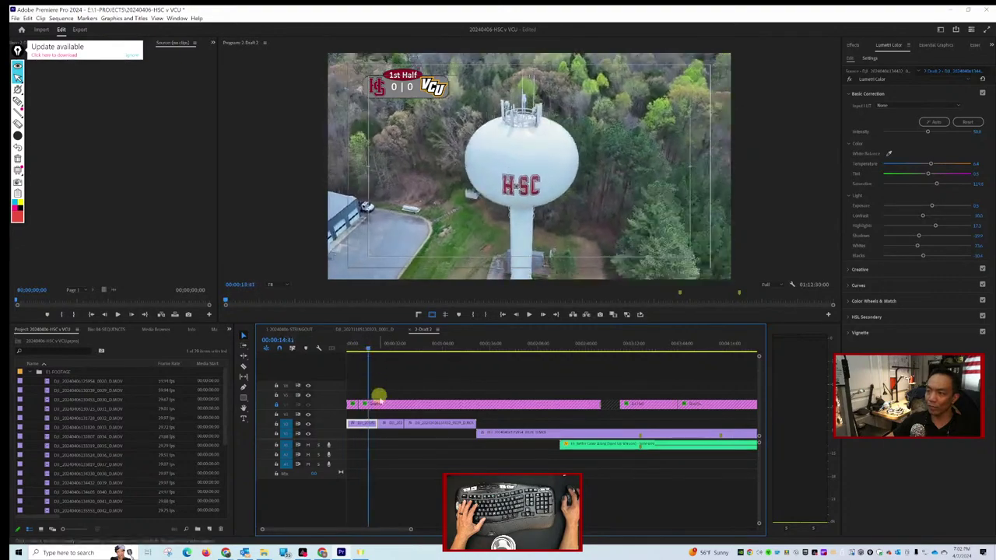
right_click(358, 425)
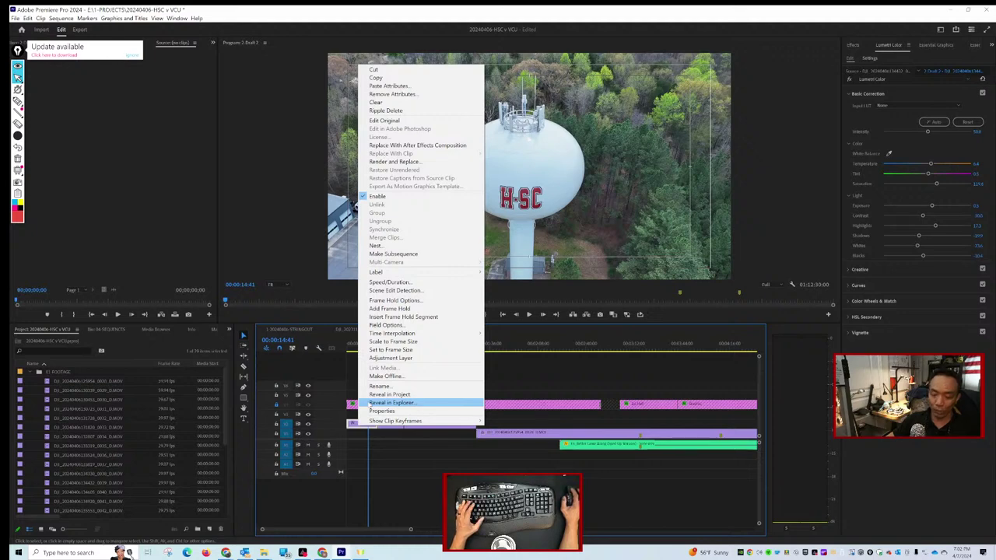
left_click(379, 435)
right_click(359, 430)
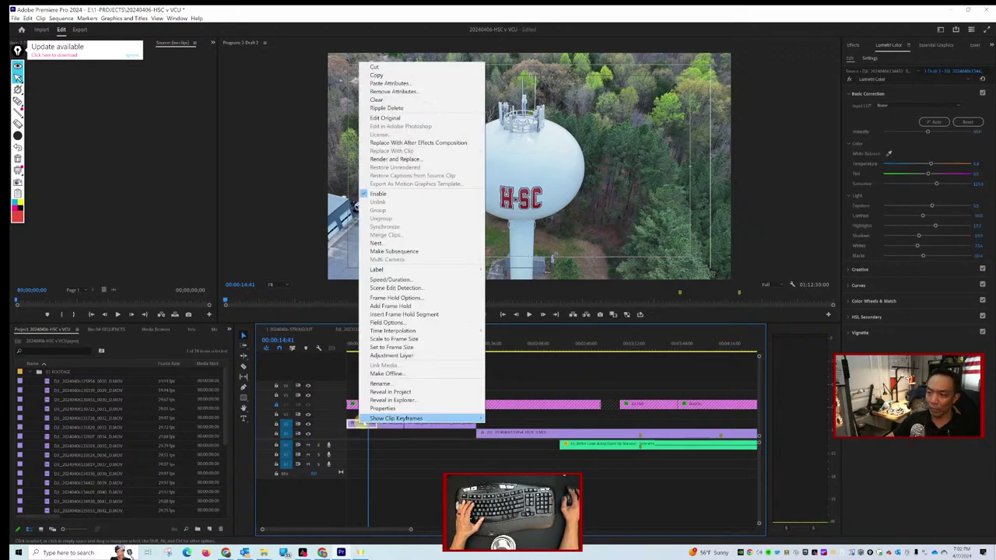
left_click(397, 279)
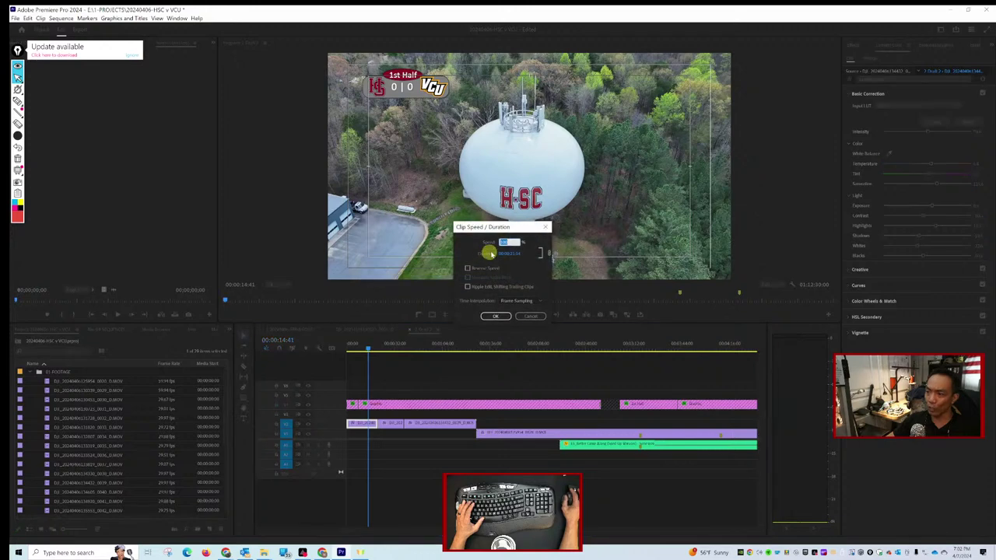
type("5")
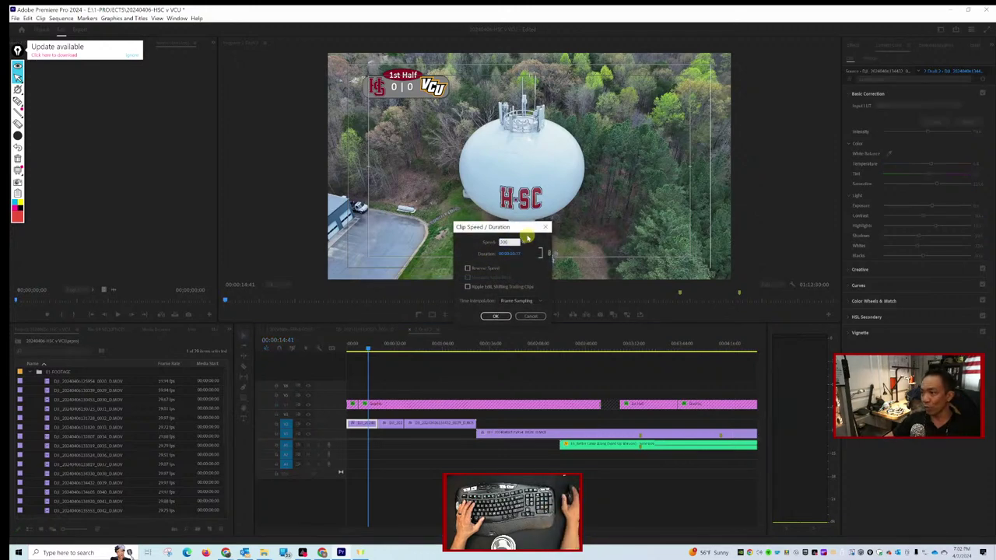
left_click(517, 254)
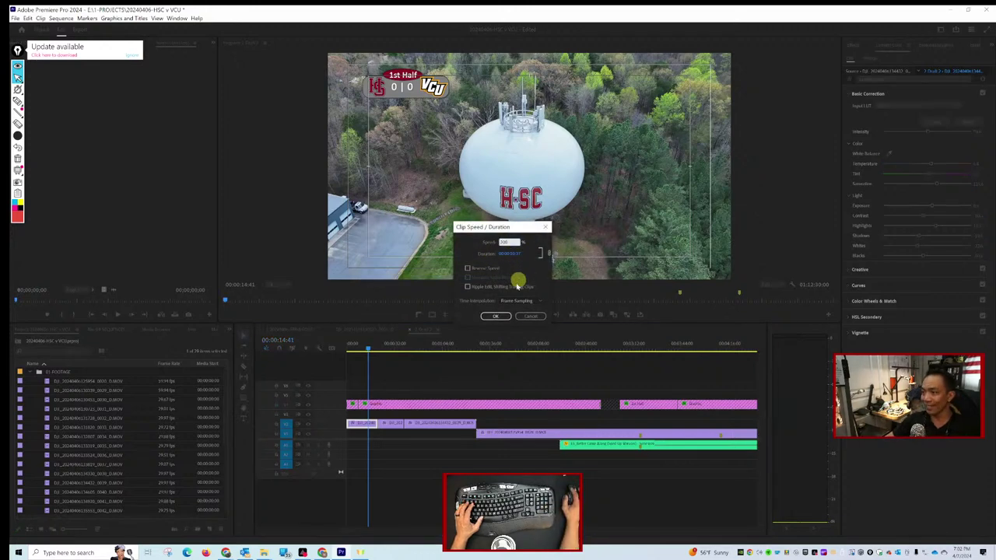
left_click(495, 316)
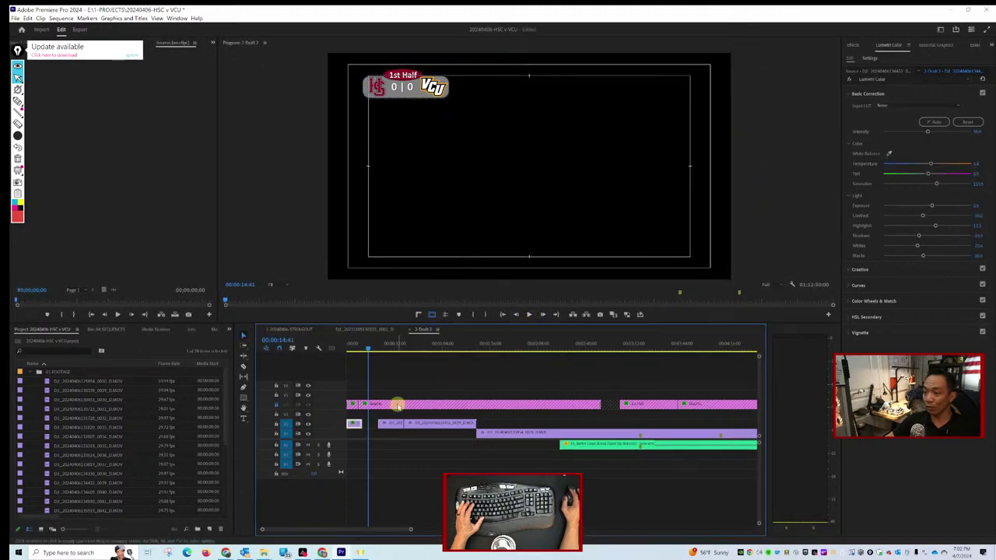
Unlock the graphics track and check the timing of the team title graphic against the sped-up opening clip.
key("Home")
key("space")
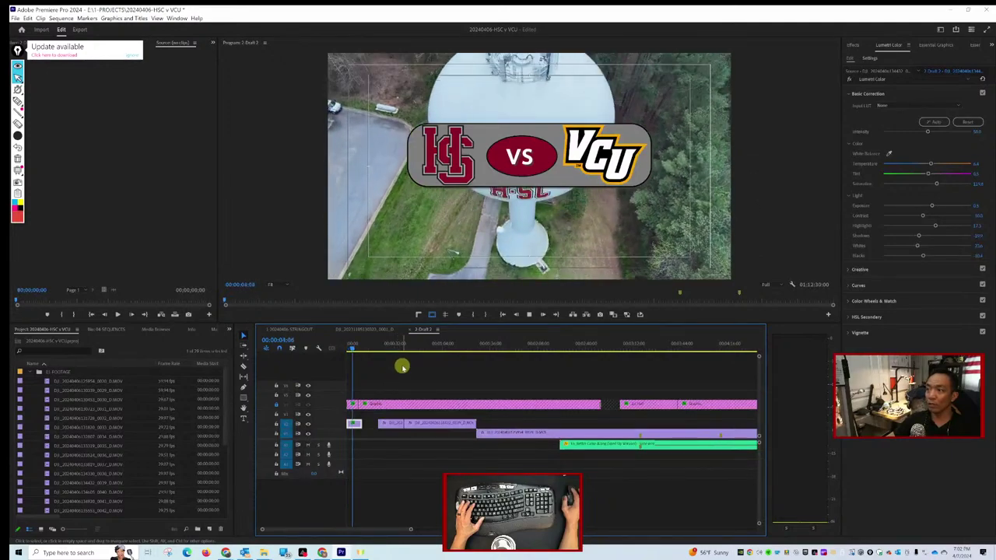
key("space")
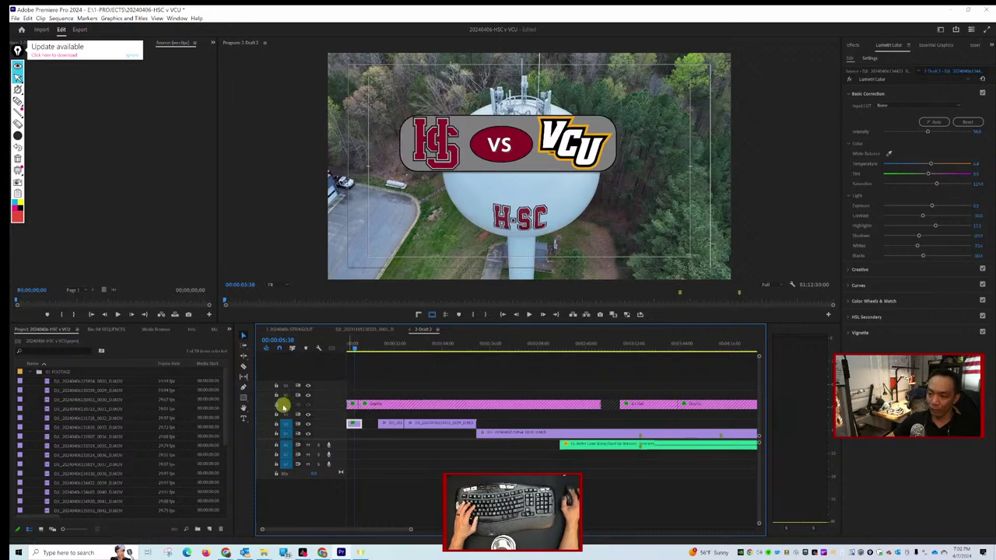
double_click(305, 400)
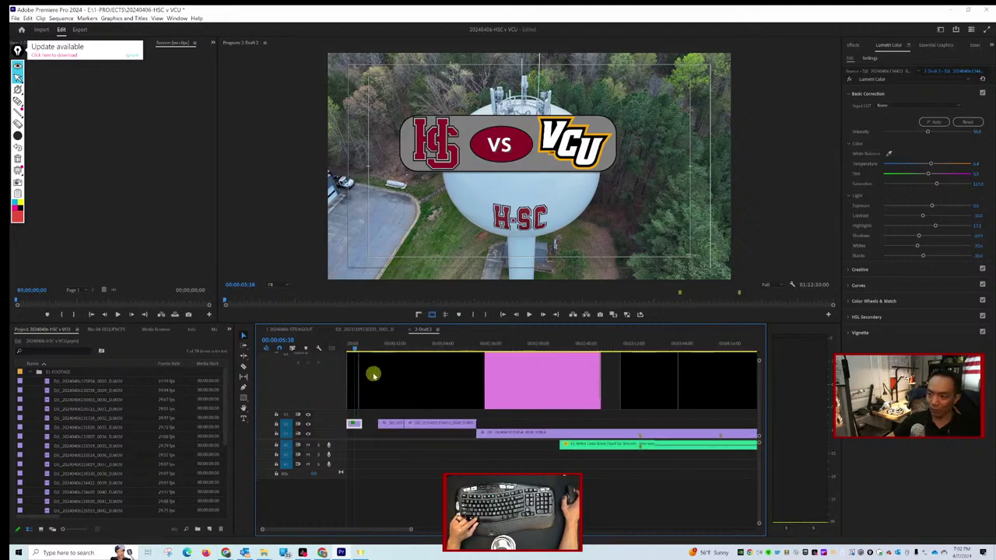
scroll(387, 436, "up", 5)
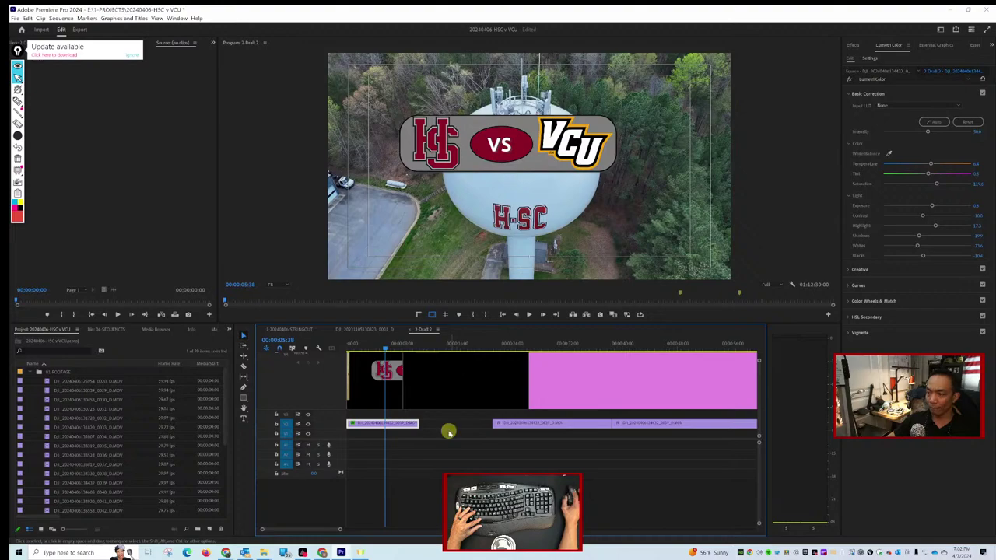
scroll(432, 428, "down", 1)
scroll(398, 422, "up", 1)
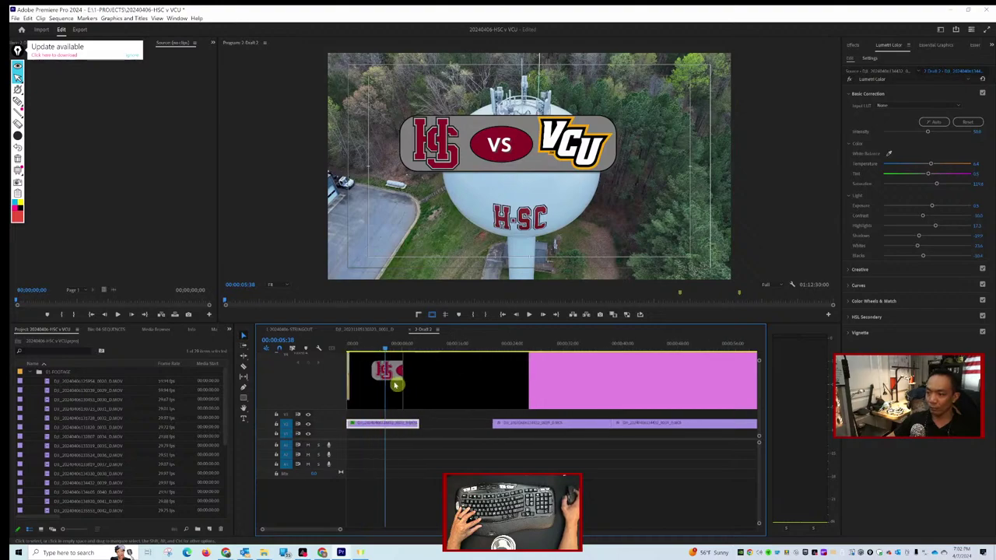
left_click(396, 344)
left_click_drag(397, 345, 293, 344)
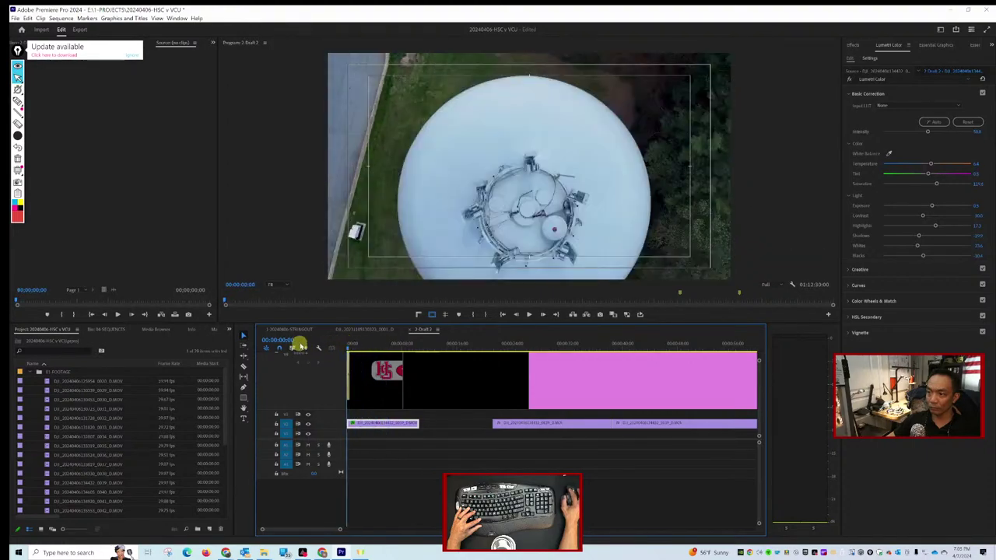
scroll(451, 393, "down", 5)
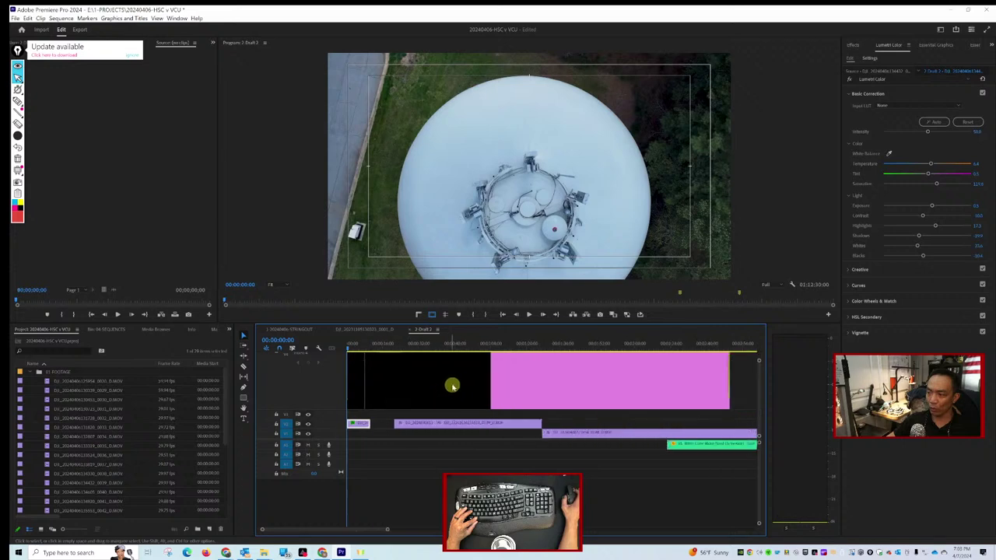
scroll(471, 385, "down", 1)
double_click(334, 371)
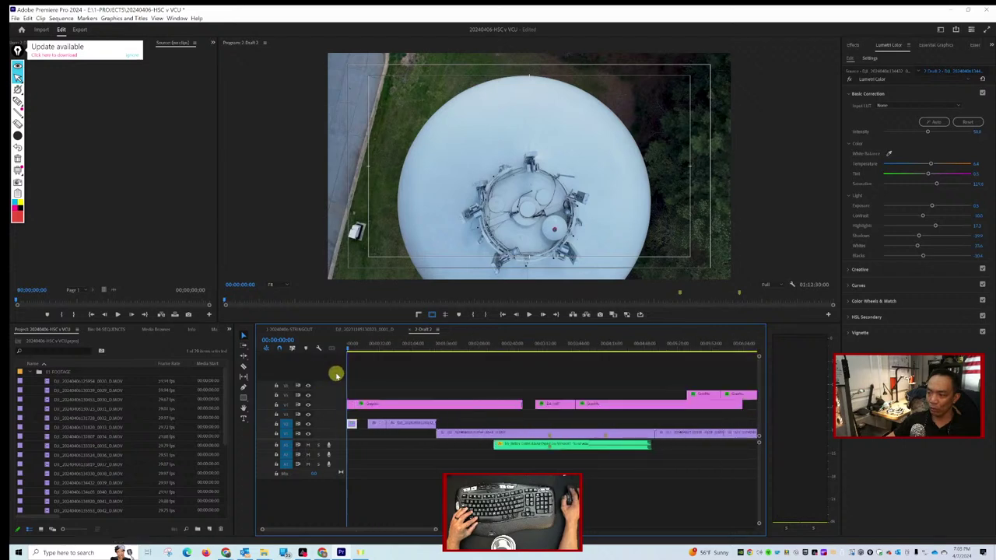
Move the opening HSC vs VCU title graphic up one track and start it at 00:00:04:28.
left_click(349, 406)
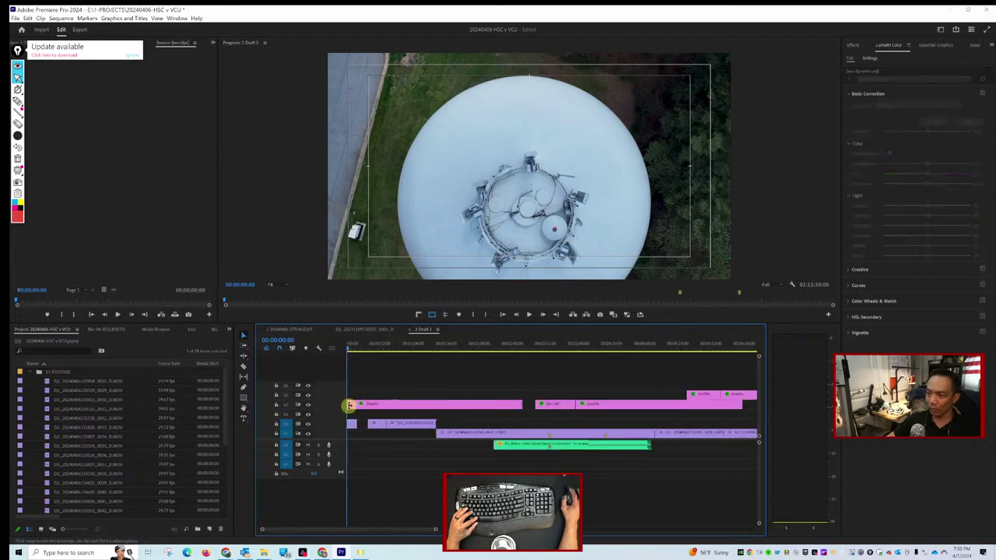
left_click_drag(349, 405, 353, 387)
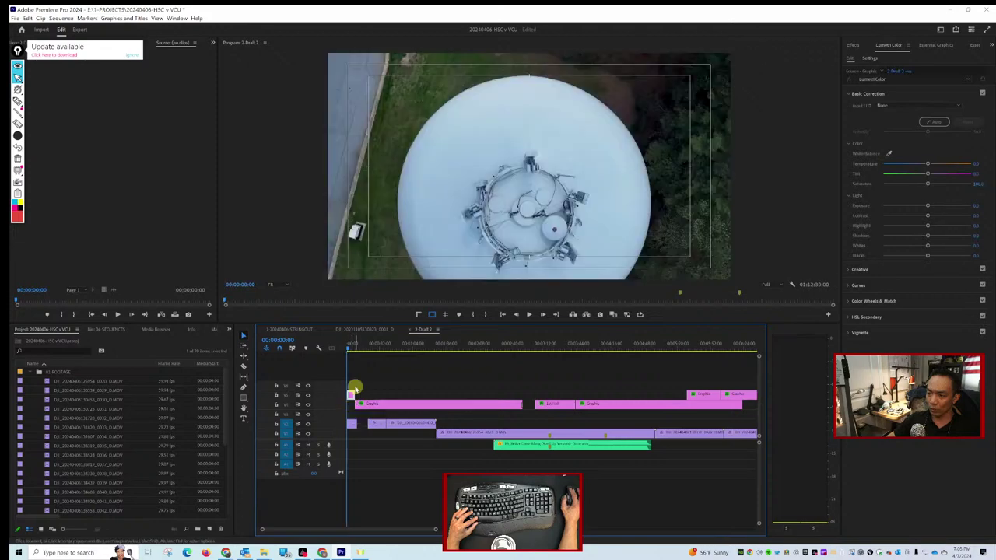
key("space")
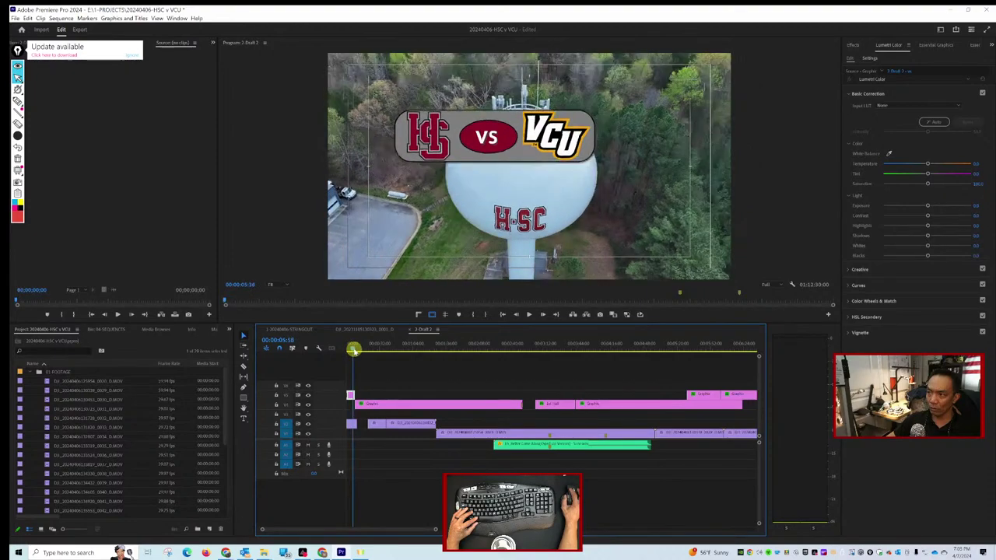
key("space")
left_click(352, 349)
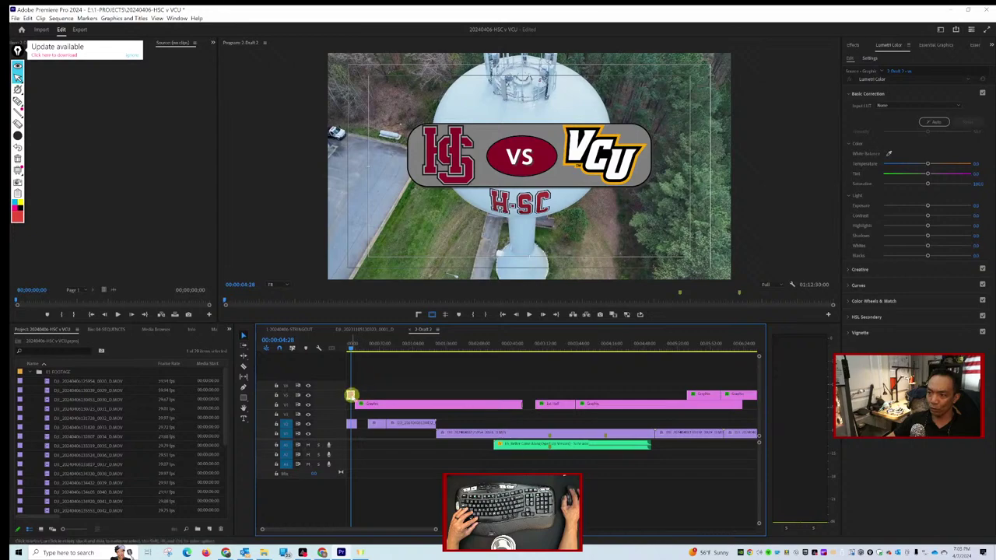
left_click_drag(351, 395, 355, 395)
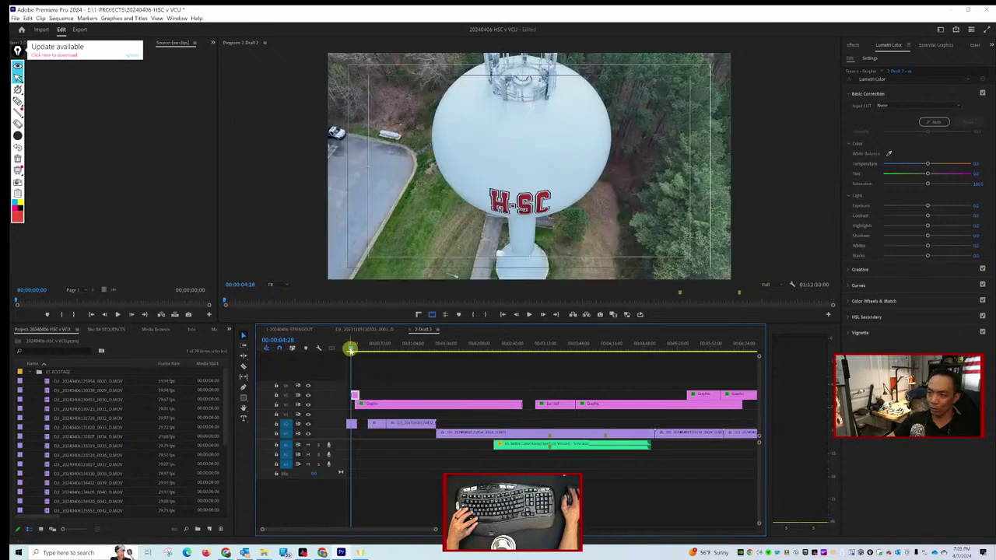
Move the first-half score graphic up to the title graphic's track, placed directly after it.
left_click(354, 350)
left_click_drag(354, 350, 354, 351)
left_click_drag(379, 403, 397, 393)
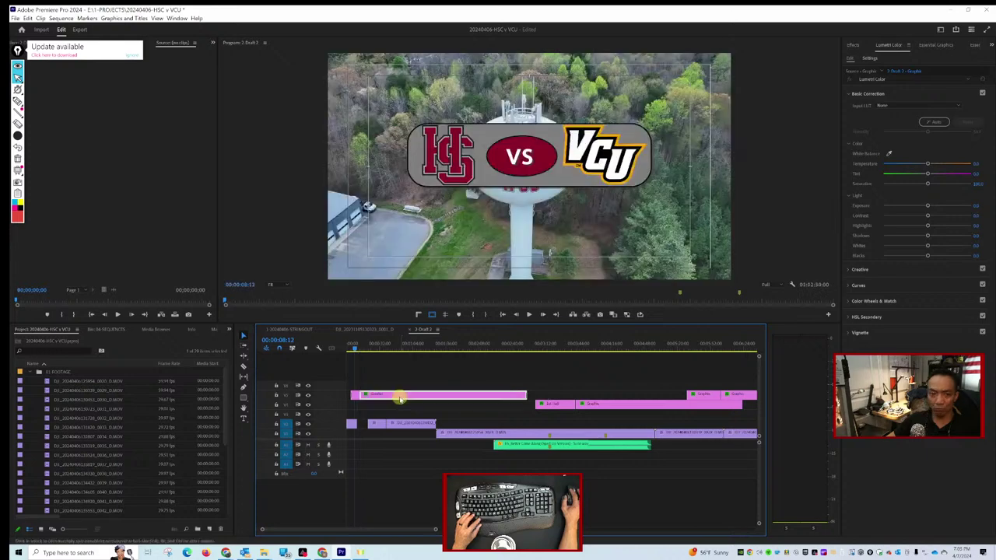
Play the title's entrance and shift the title and first-half score graphics together so they start at 00:00:09:19.
left_click_drag(354, 348, 350, 351)
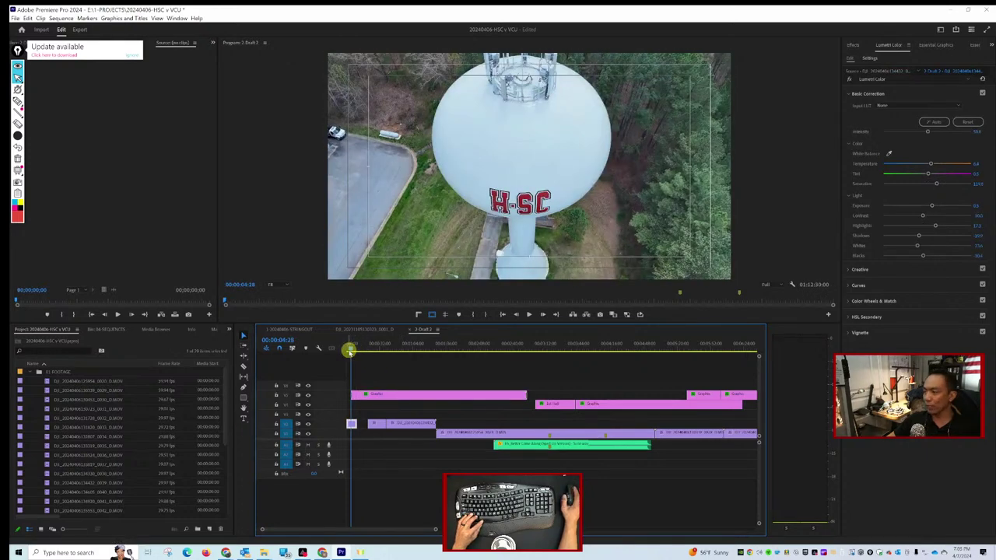
key("space")
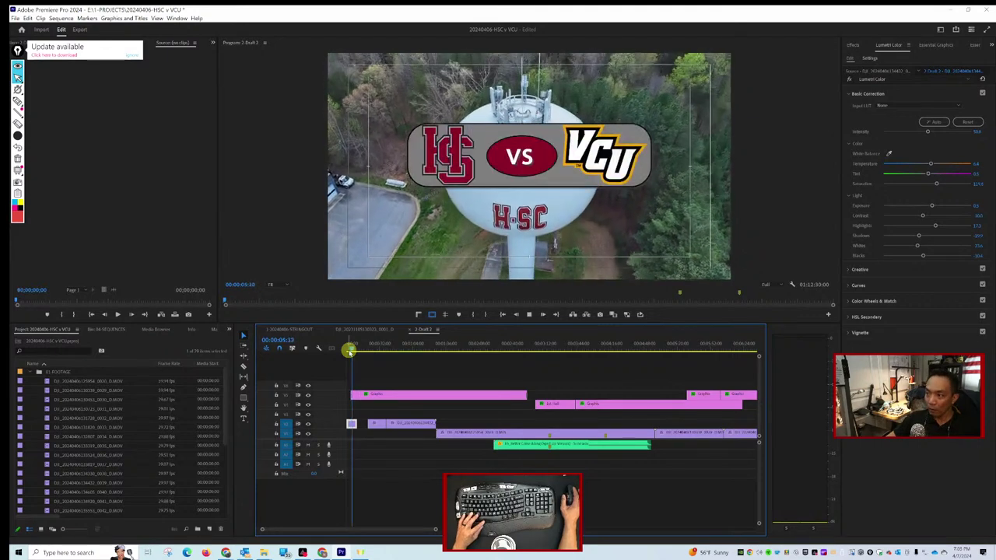
key("space")
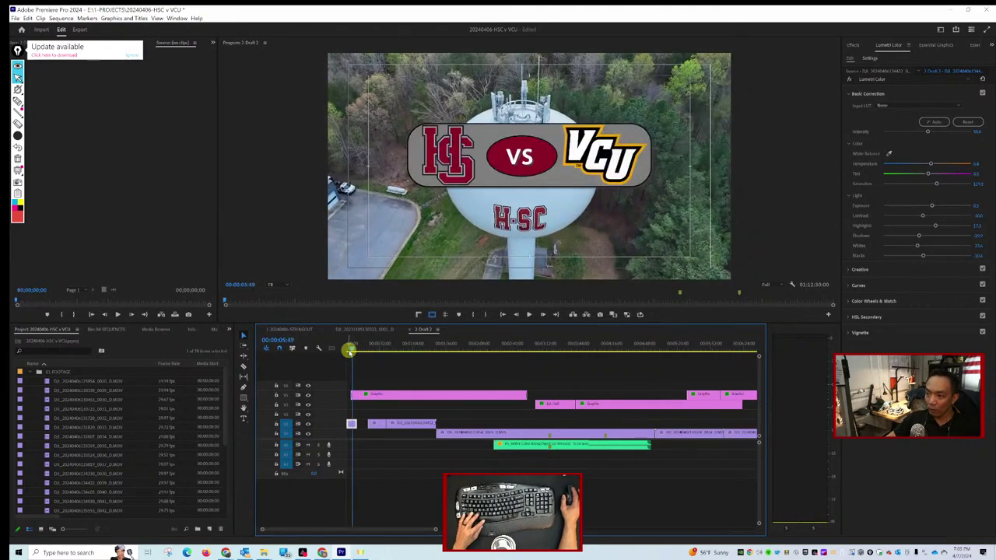
left_click(366, 394)
left_click_drag(356, 402, 385, 401)
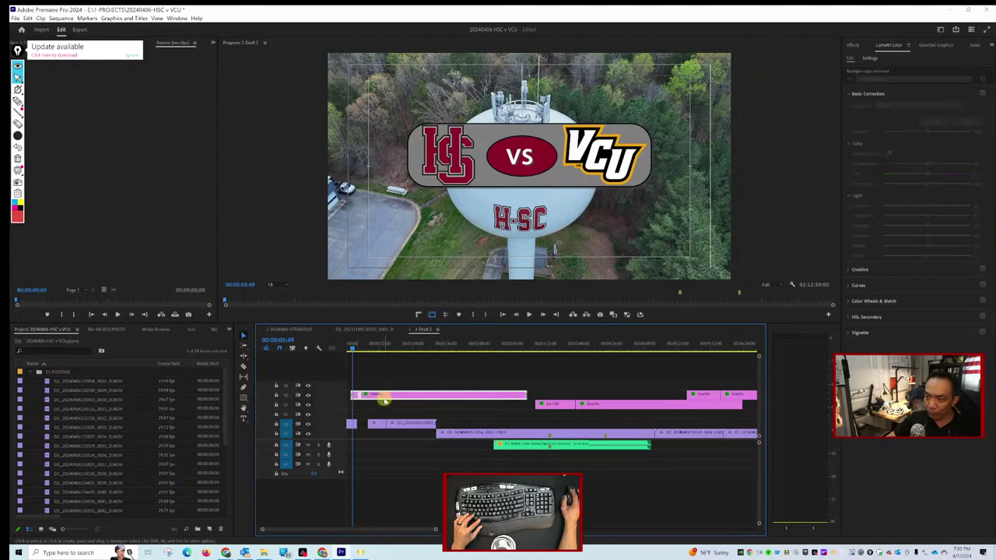
left_click(380, 396)
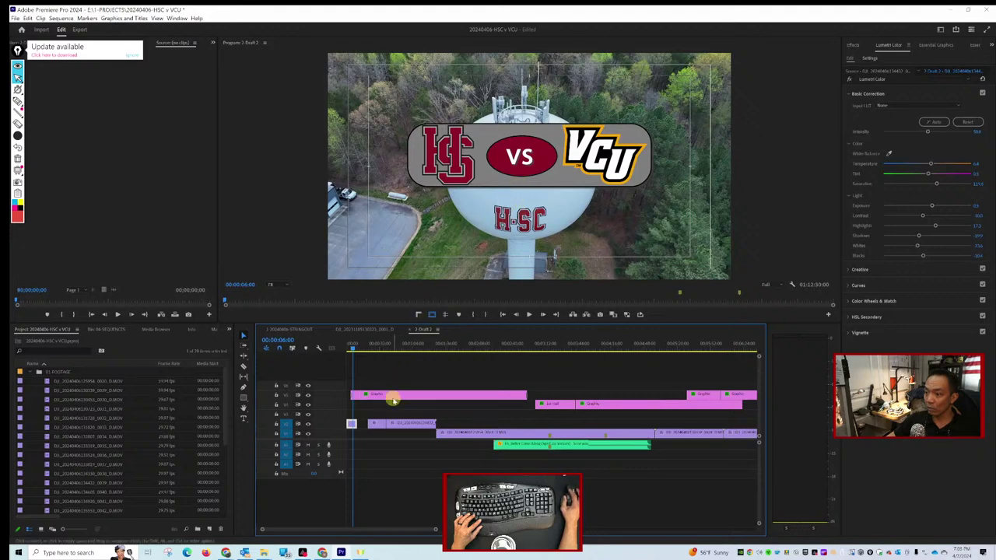
left_click_drag(352, 347, 355, 347)
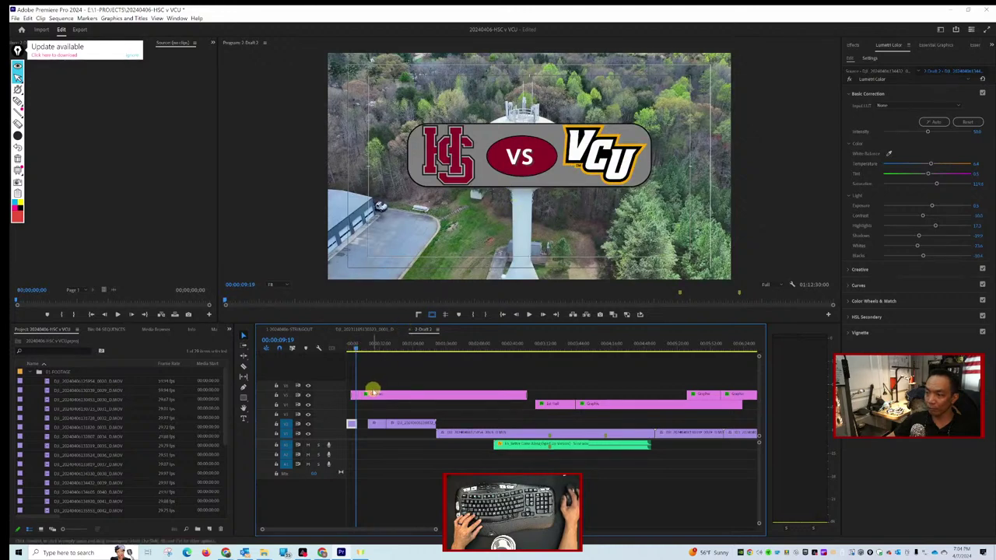
mouse_move(385, 379)
left_mouse_down()
mouse_move(356, 407)
mouse_move(387, 396)
left_mouse_up()
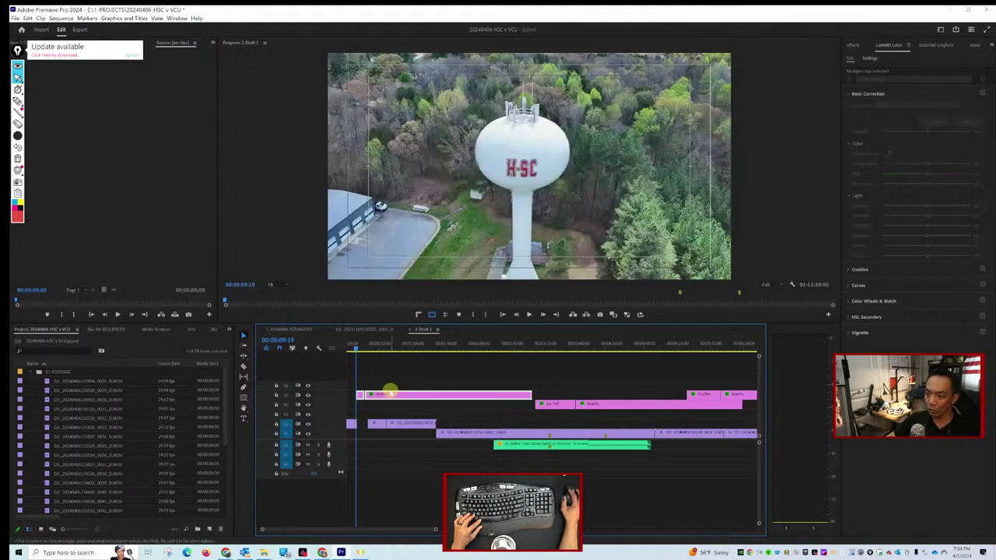
Play the opening from the sped-up water tower clip through the title graphic's entrance to check its timing.
left_click(351, 347)
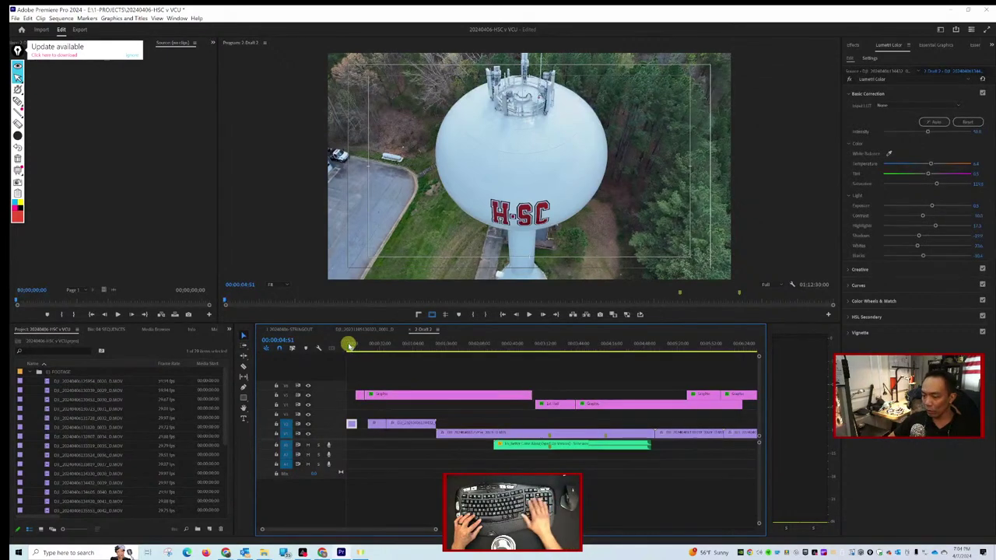
left_click(348, 345)
key("space")
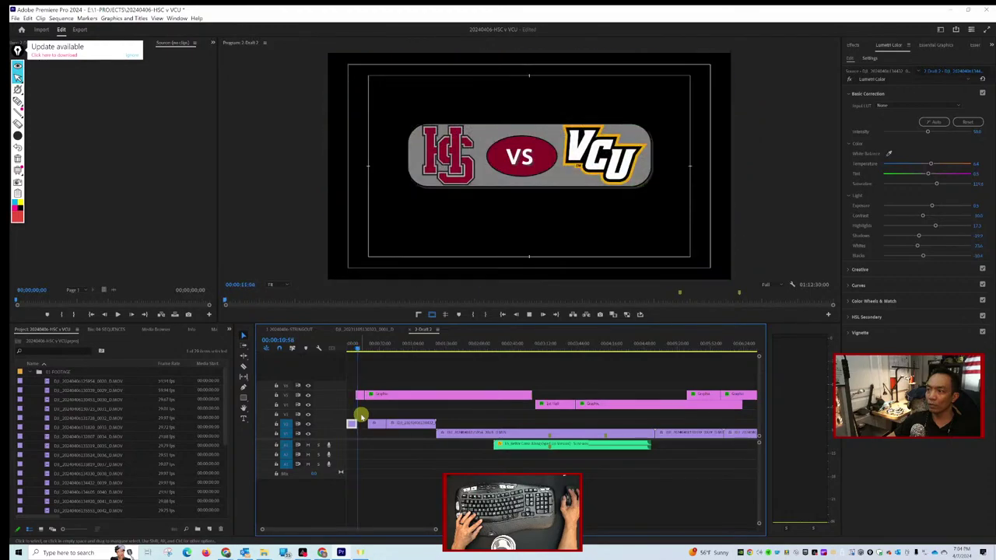
key("space")
Move the second video clip to directly follow the sped-up opening clip, closing the gap, and play the opening up to the title's entrance.
left_click_drag(377, 426, 371, 427)
key("equal")
key("equal")
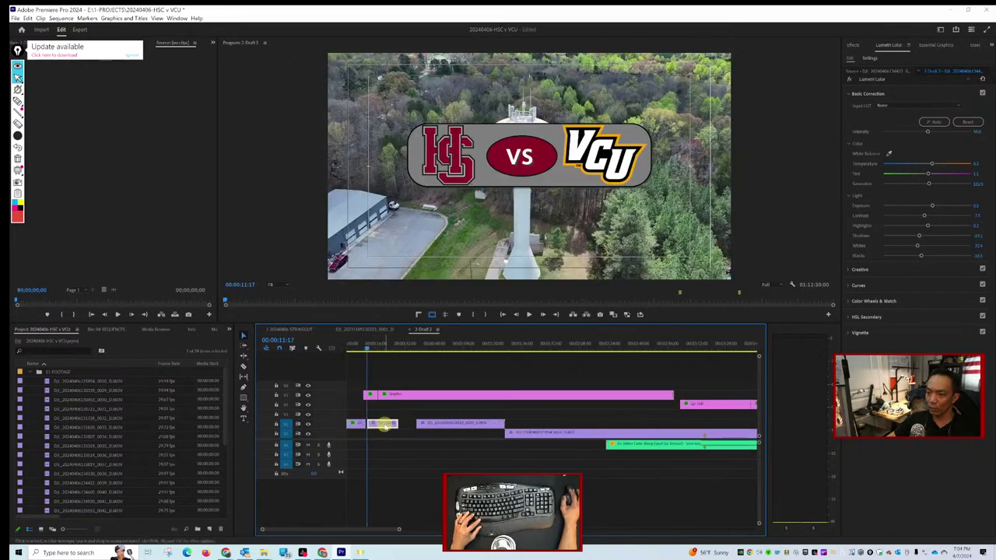
left_click_drag(384, 426, 386, 428)
scroll(386, 426, "up", 3)
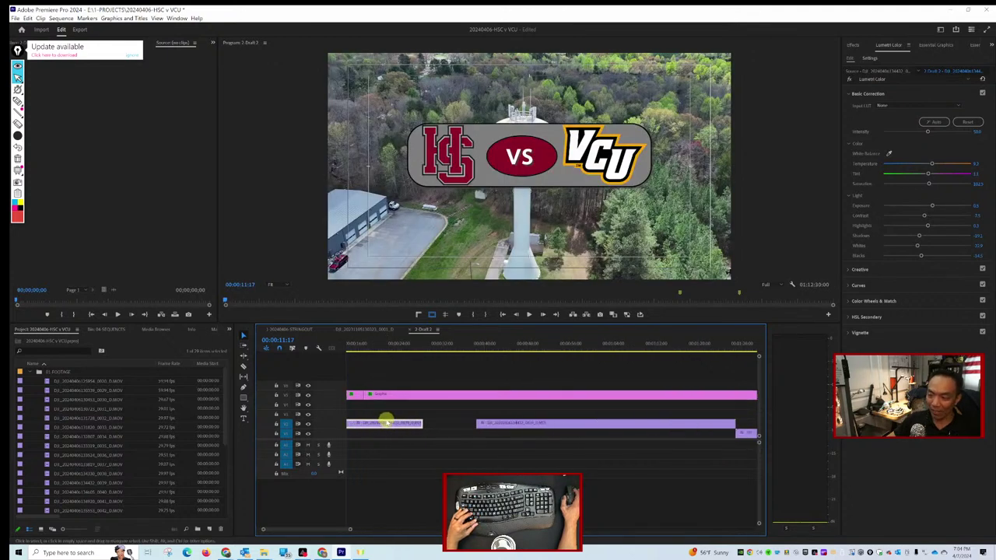
scroll(386, 424, "up", 3)
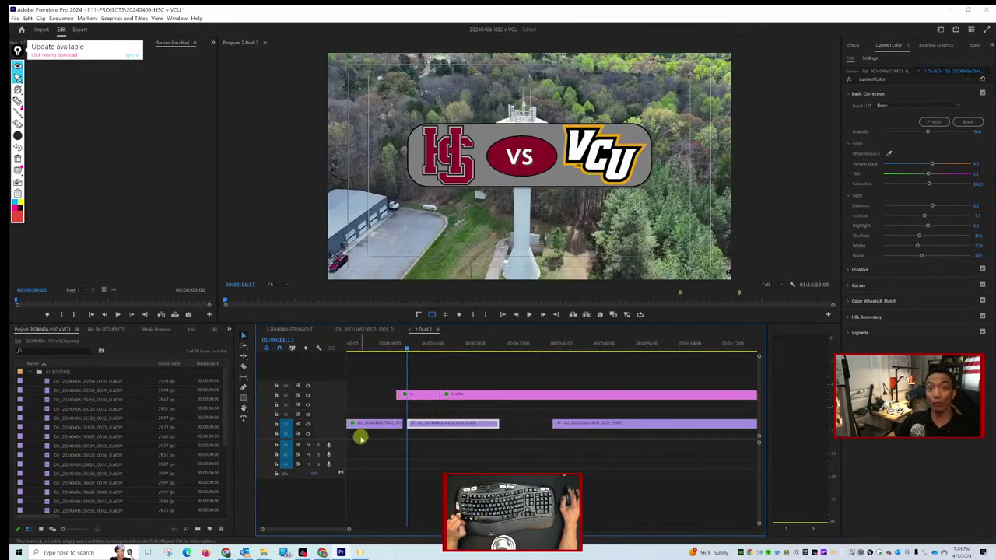
left_click_drag(423, 424, 441, 426)
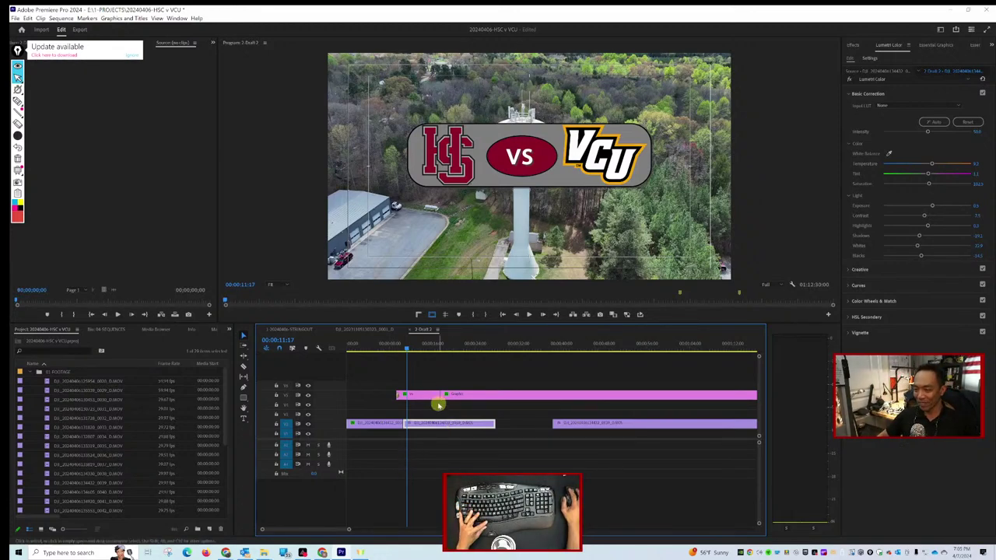
left_click(379, 345)
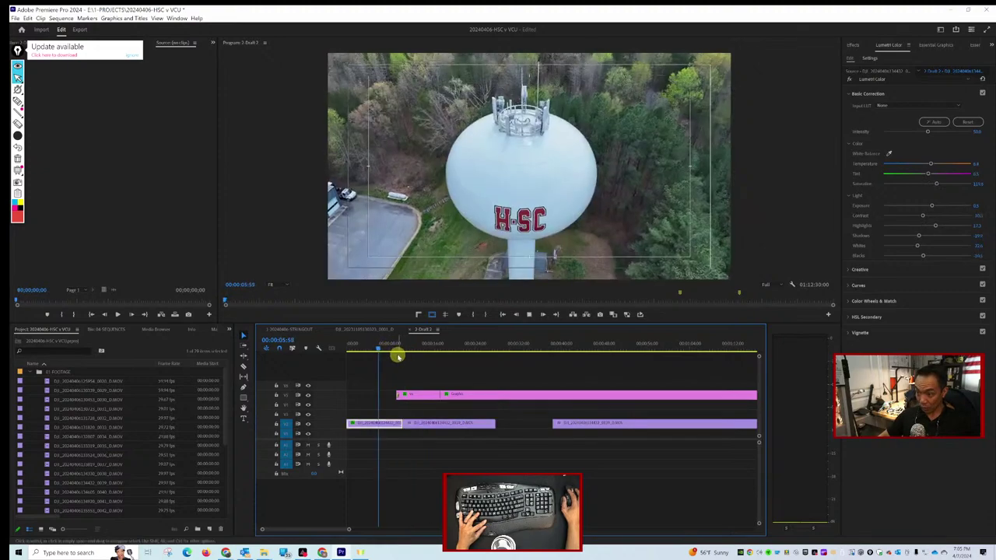
key("space")
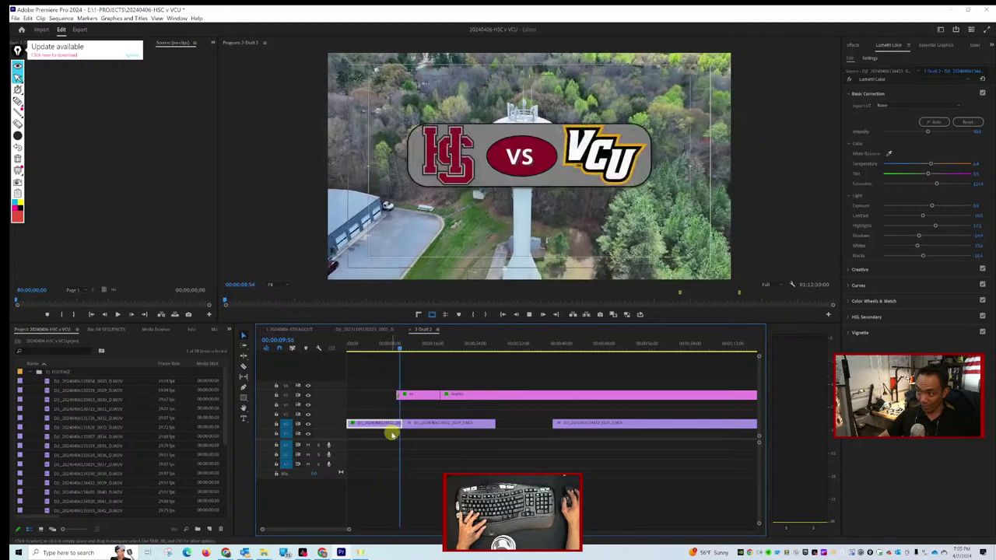
Return the playhead to the start of the sequence and collapse the expanded 01-FOOTAGE bin in the project.
left_click_drag(400, 349, 316, 353)
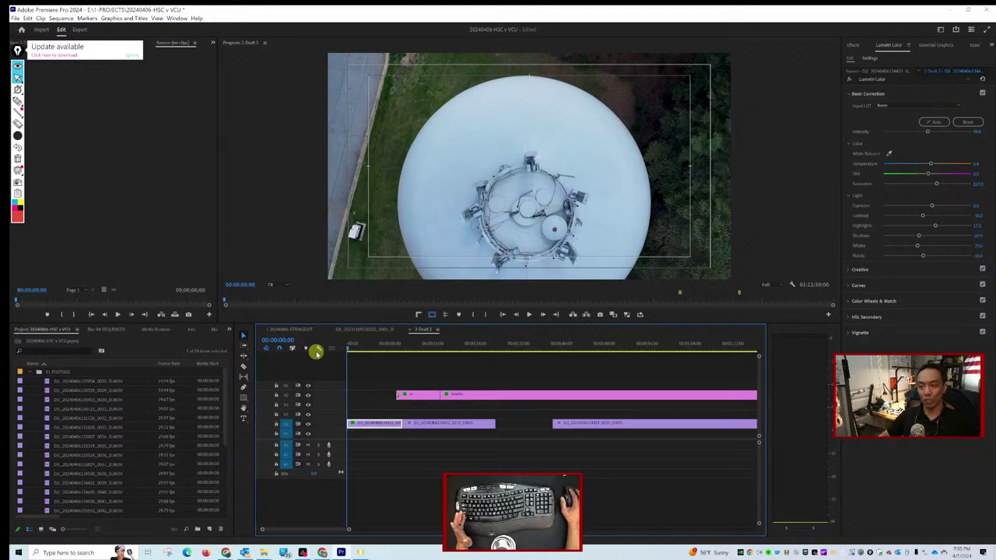
left_click(32, 372)
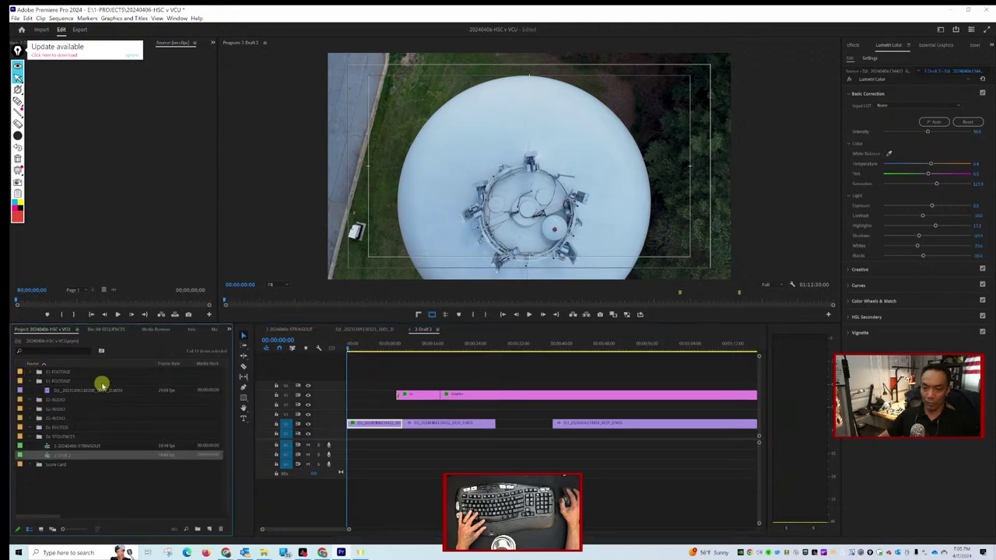
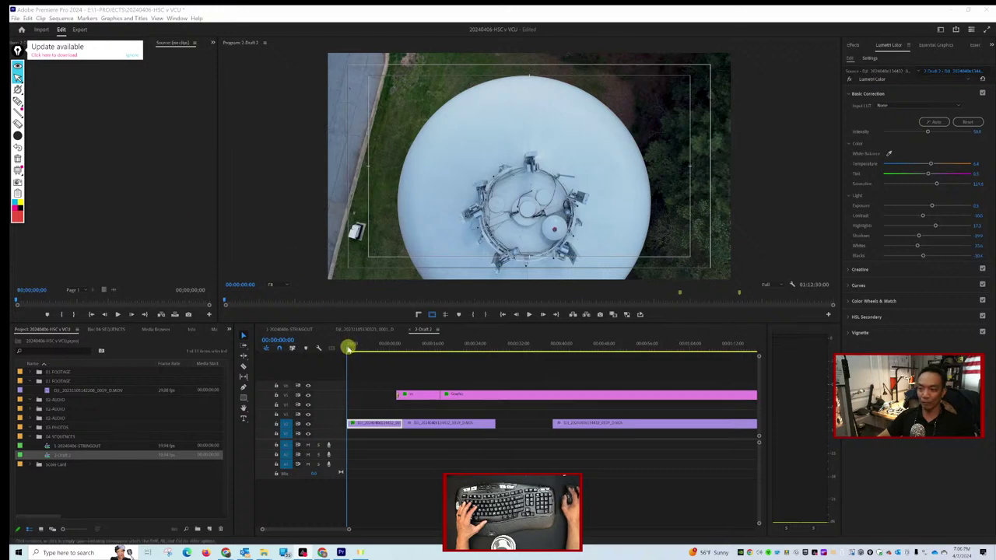
left_click(339, 350)
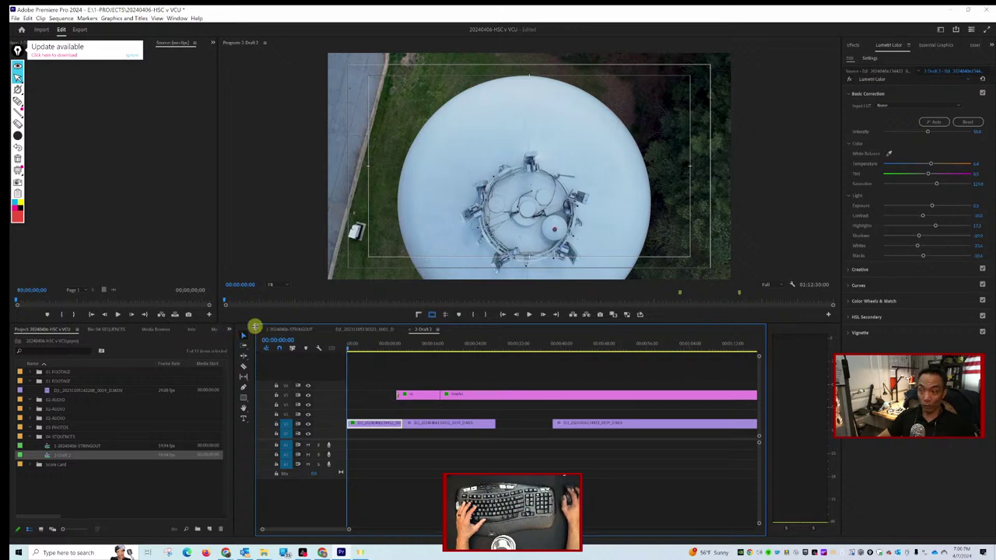
Open the earlier 20231105-HSC v VCU match sequence and play its beginning to hear the intro music.
left_click(349, 329)
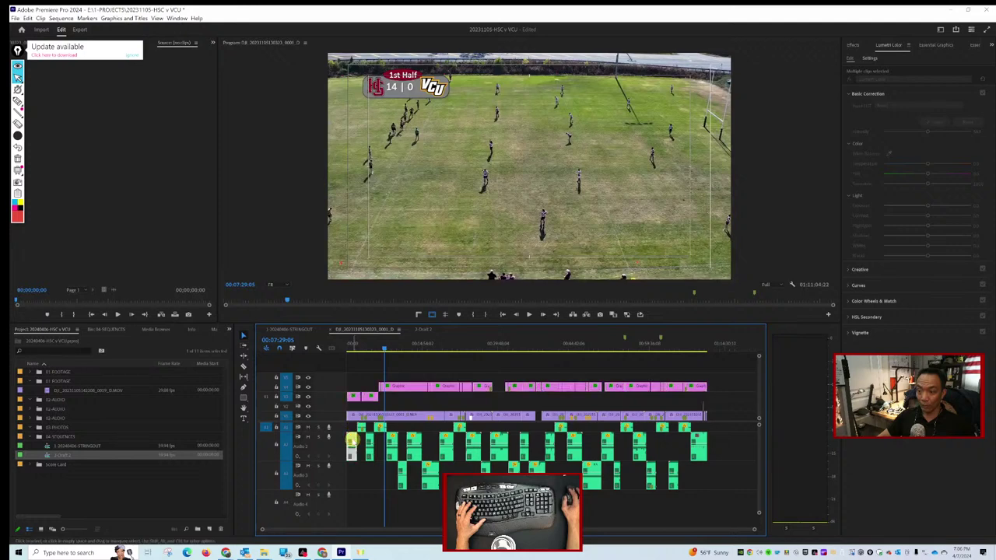
left_click(351, 440)
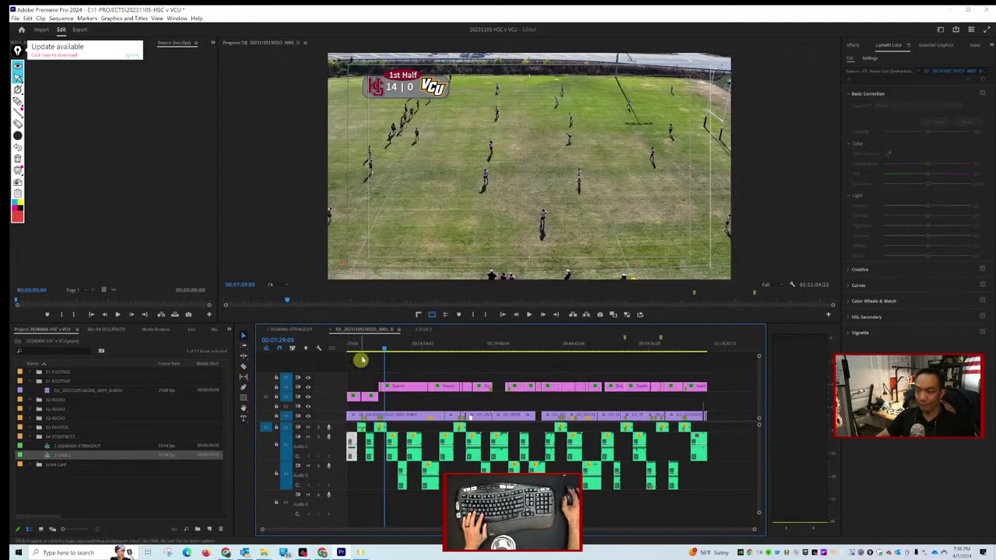
left_click_drag(384, 348, 319, 354)
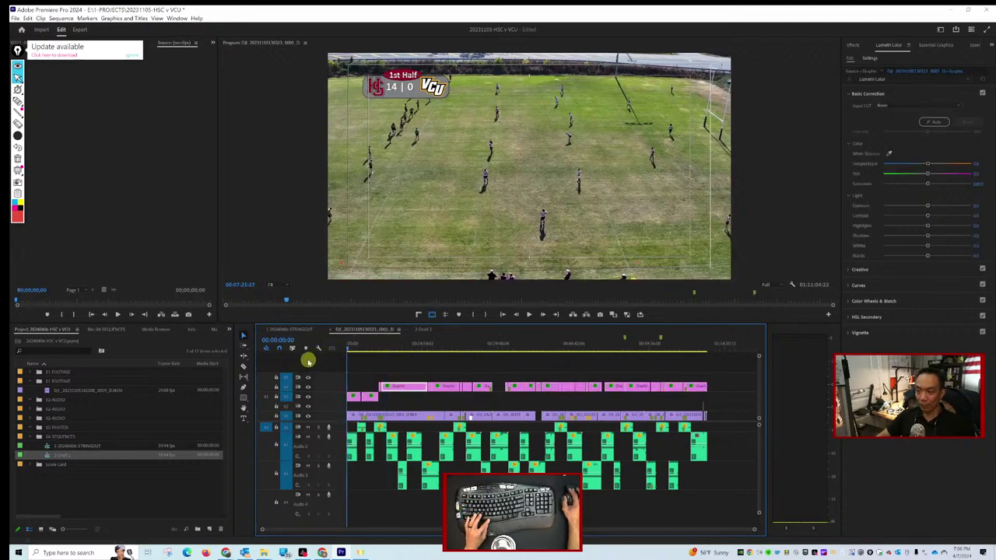
key("space")
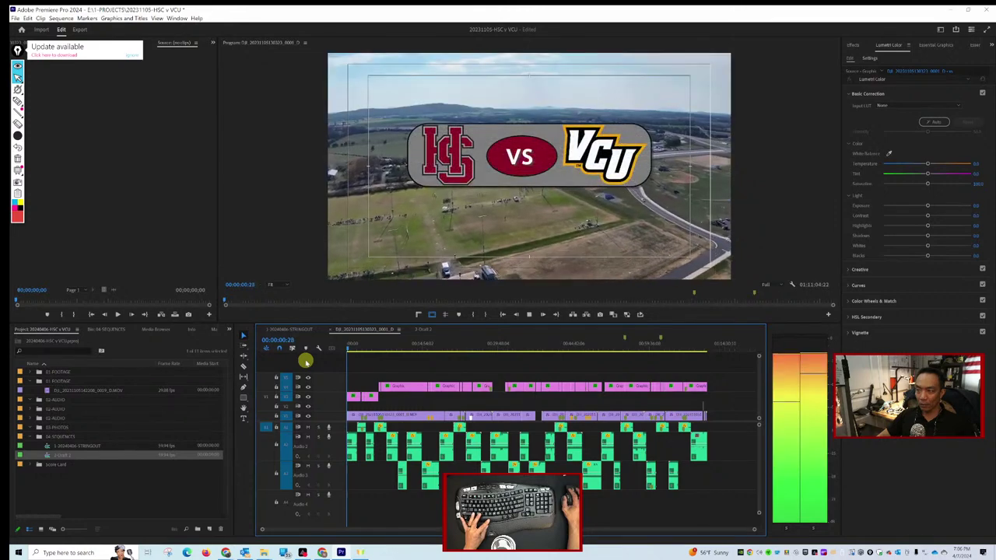
key("space")
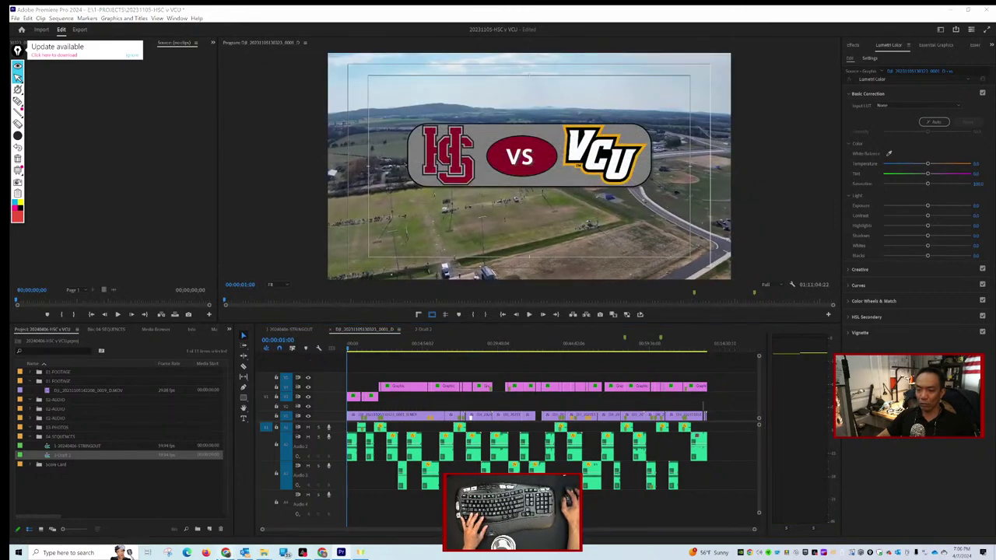
Switch to Chrome and open the Epidemic Sound featured music page in a new tab.
mouse_move(225, 553)
left_click(225, 518)
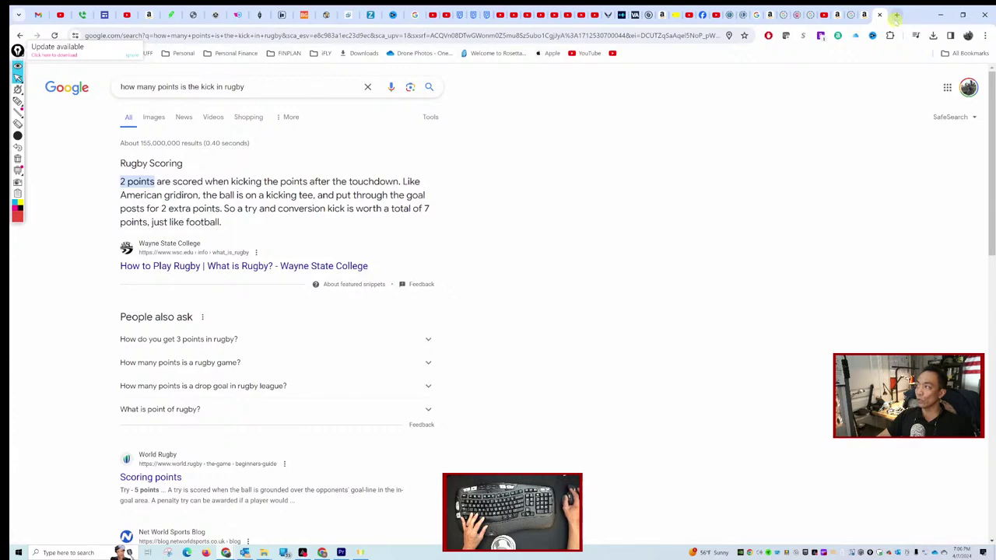
left_click(897, 14)
left_click(648, 35)
type("e")
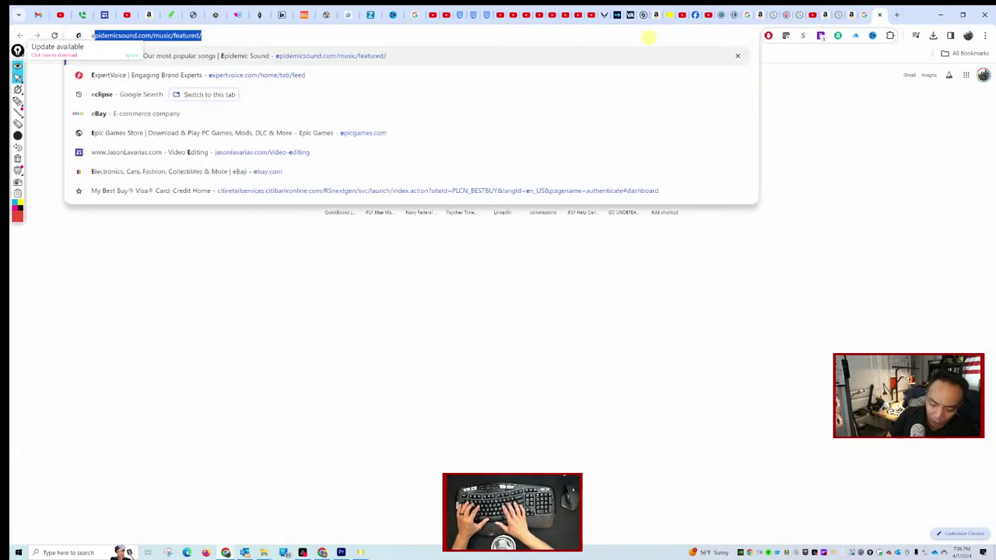
type("pidemic")
key("Return")
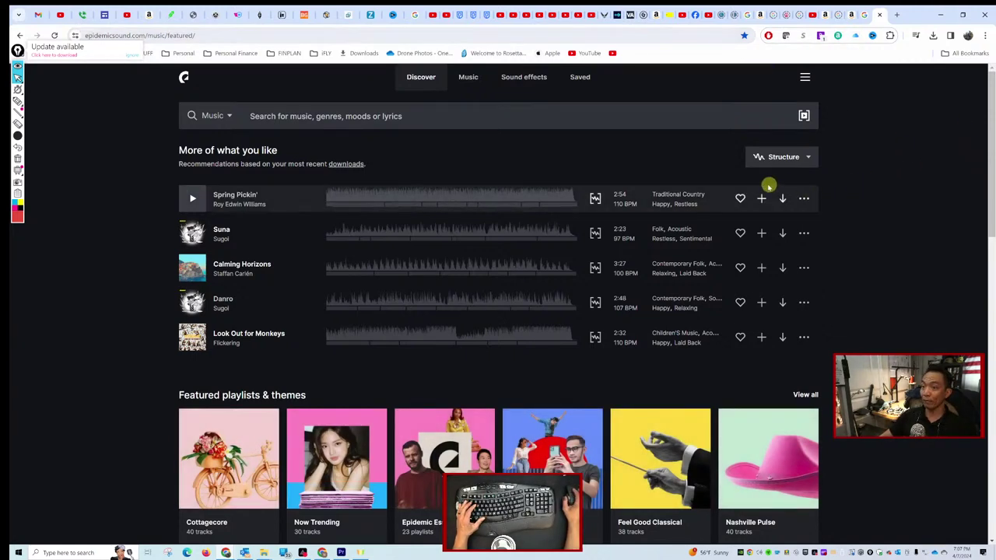
Look through Epidemic Sound's sound effects categories and its music genres, moods and themes.
left_click(462, 85)
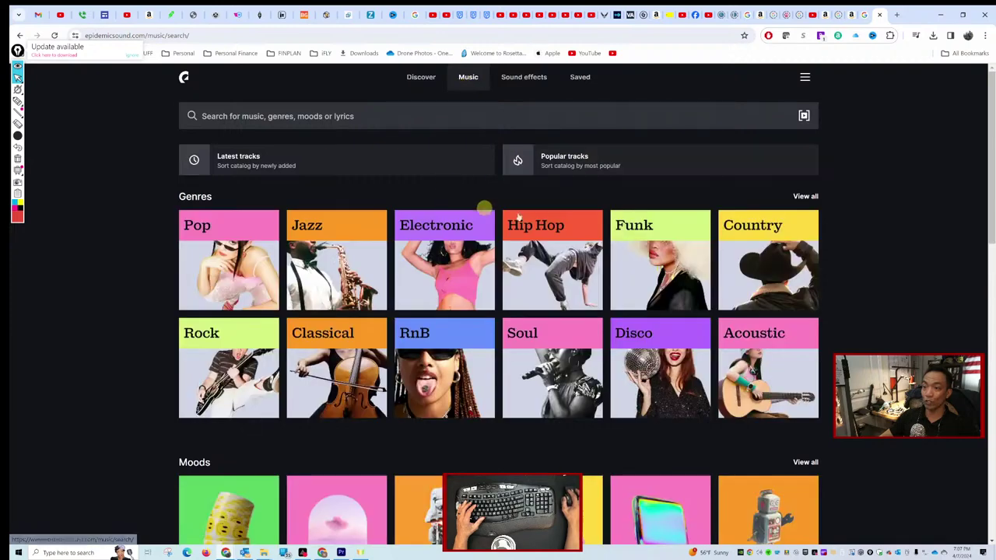
left_click(414, 81)
left_click(503, 85)
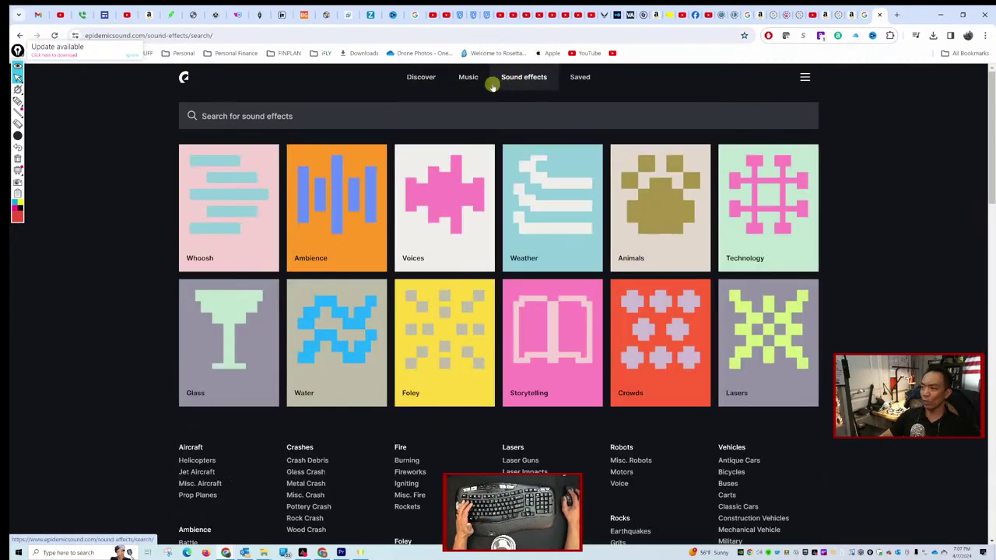
left_click(471, 79)
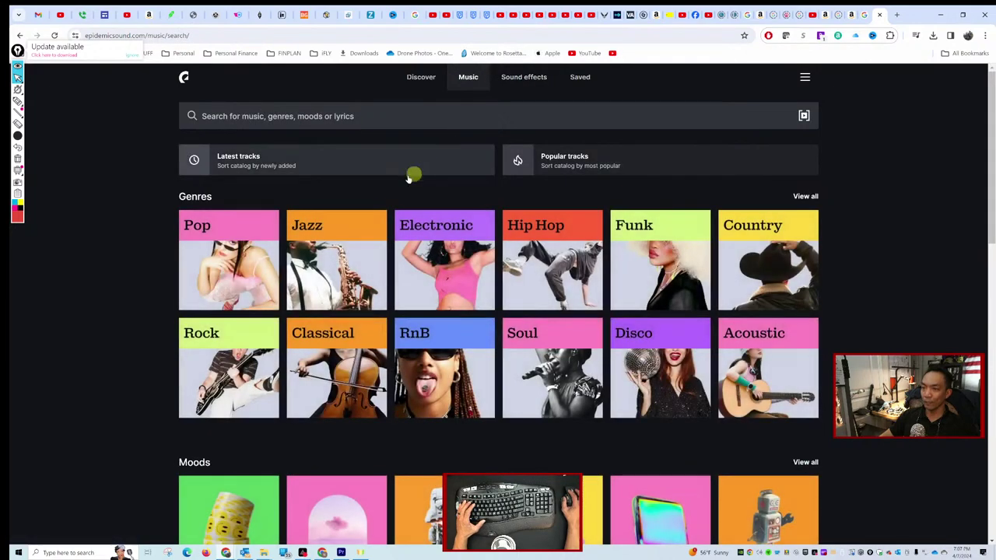
scroll(826, 372, "down", 5)
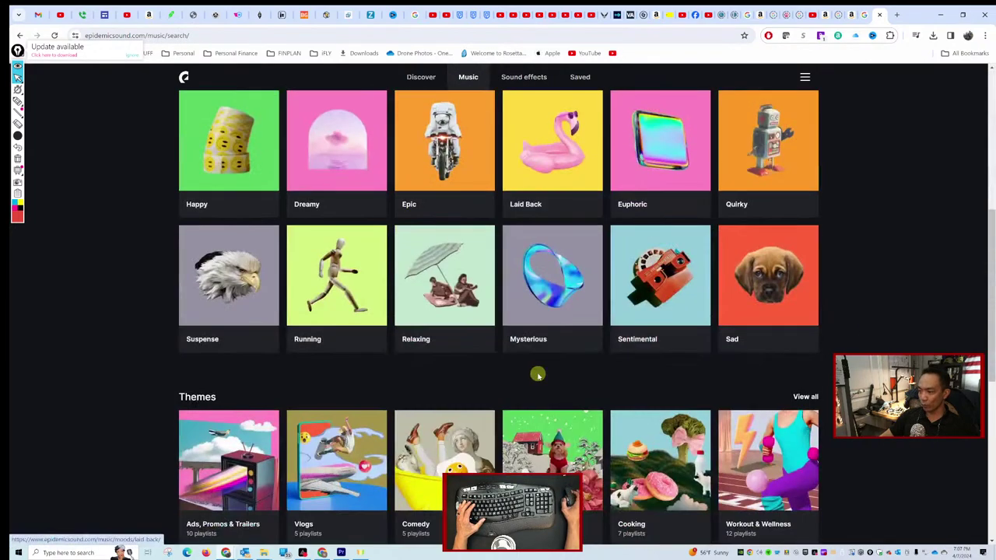
scroll(537, 374, "up", 5)
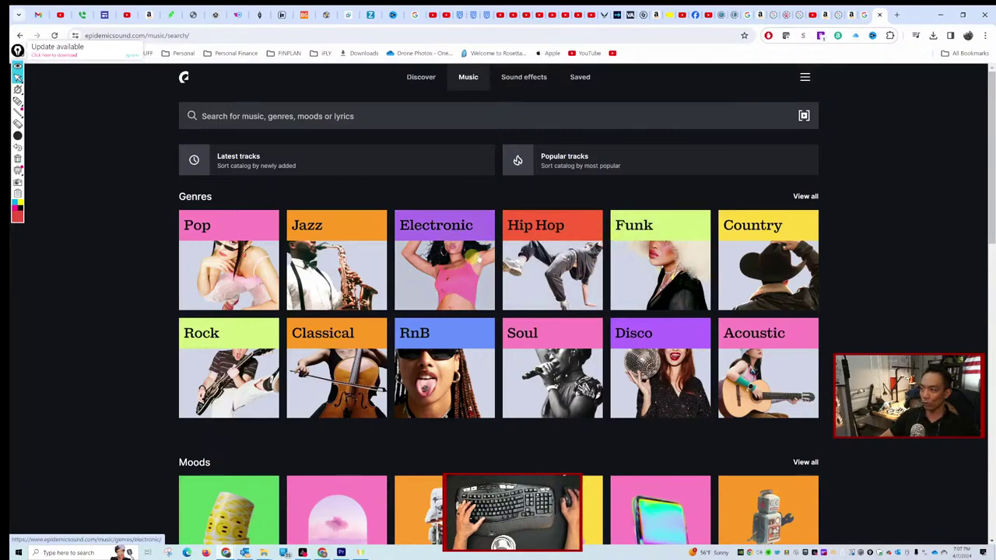
scroll(327, 346, "down", 2)
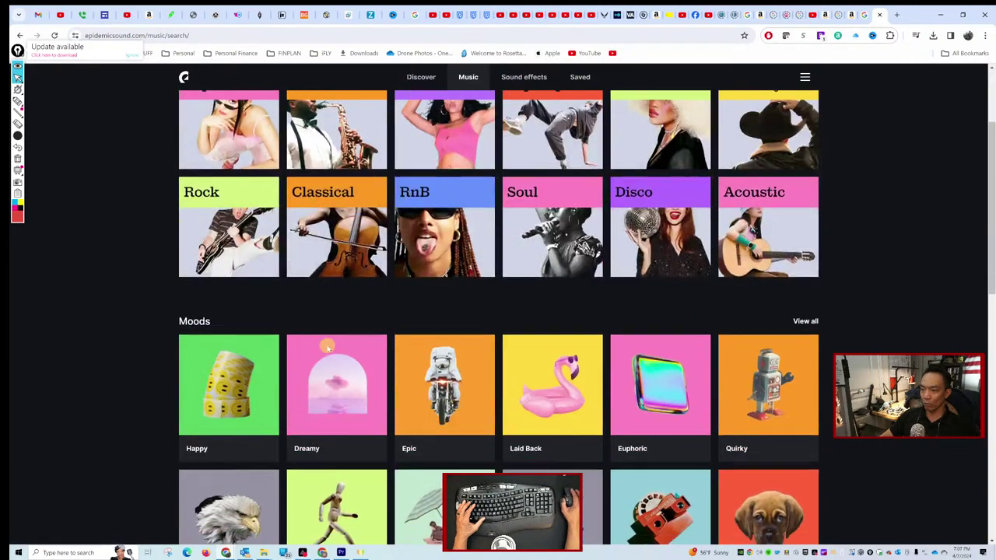
scroll(333, 338, "down", 2)
scroll(347, 335, "down", 3)
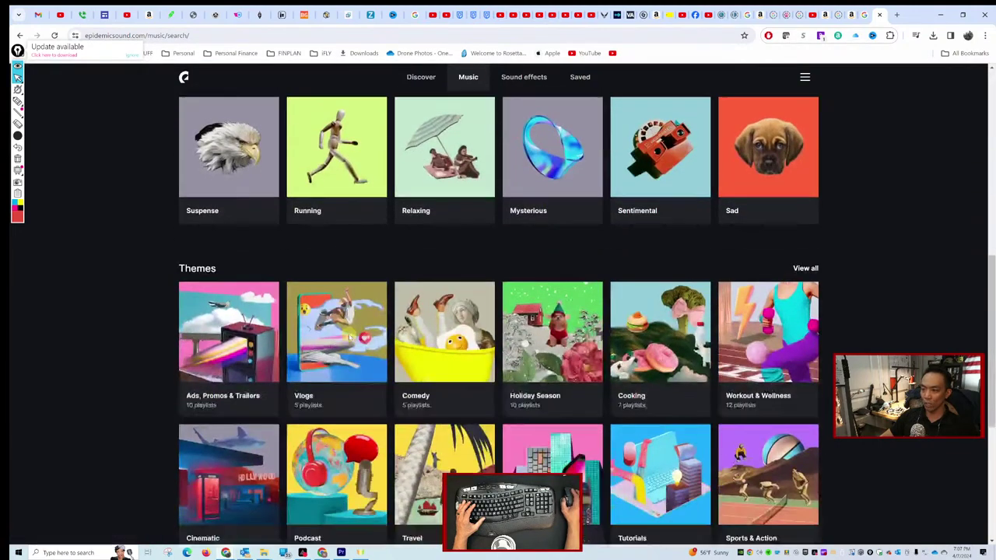
scroll(560, 335, "down", 2)
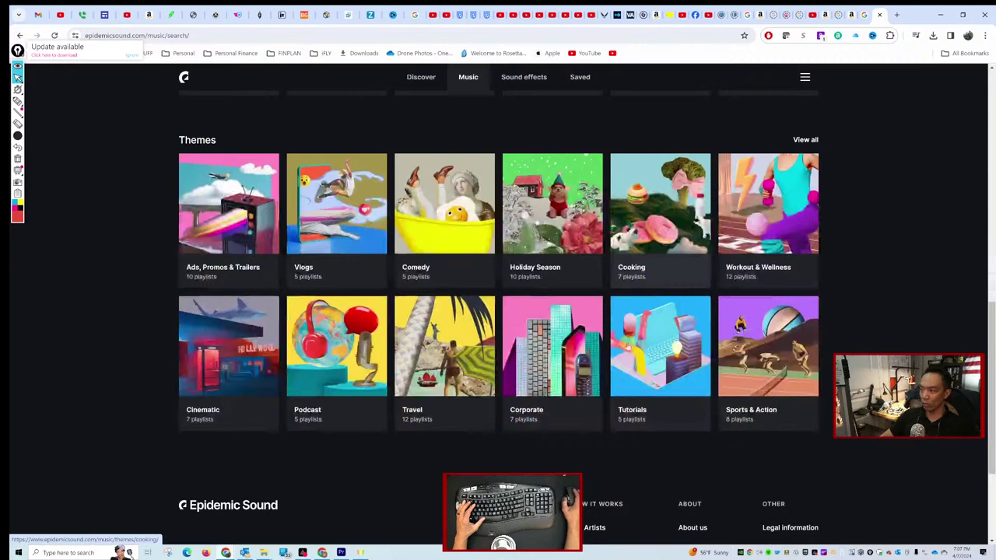
Open the Warm Up playlist in the Workout & Wellness theme and preview the track Replica.
left_click(745, 256)
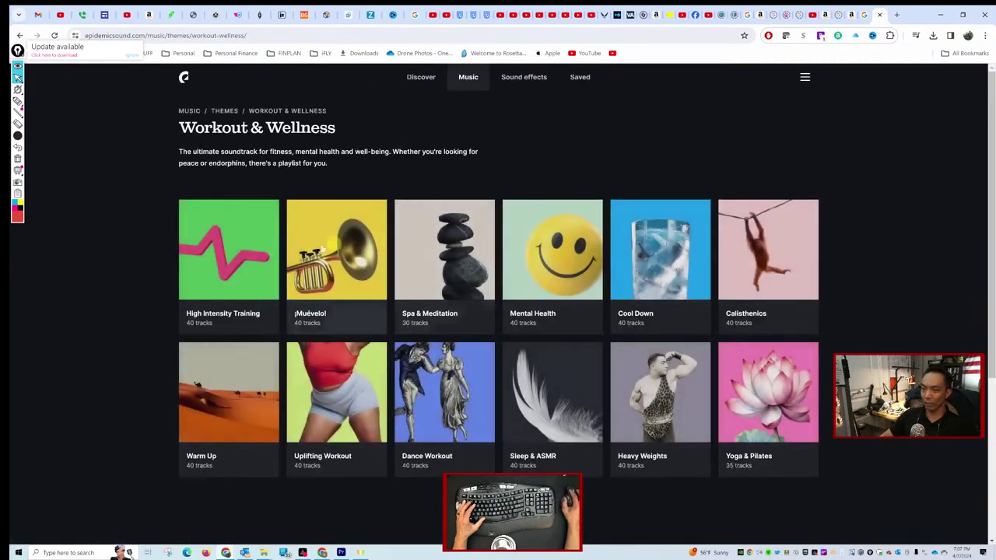
mouse_move(203, 250)
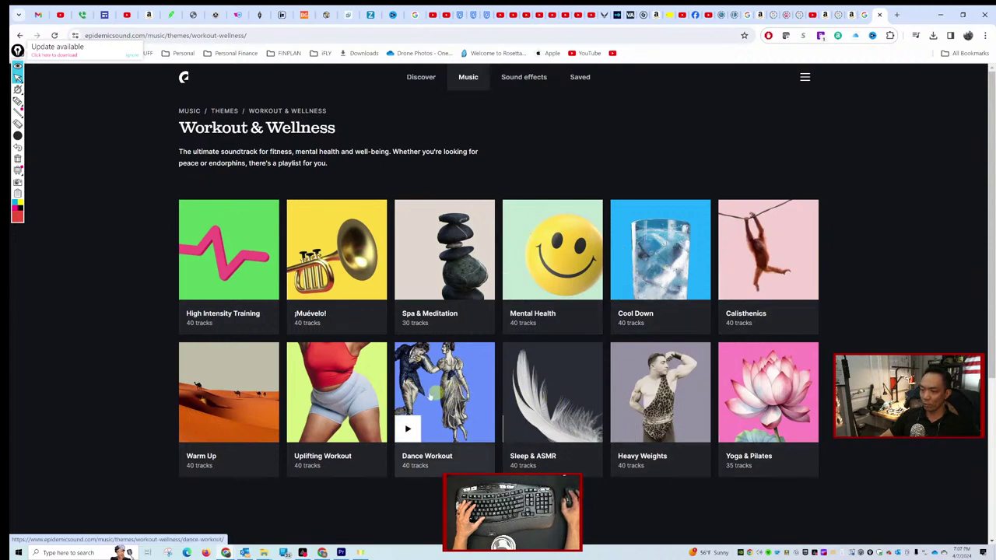
left_click(243, 406)
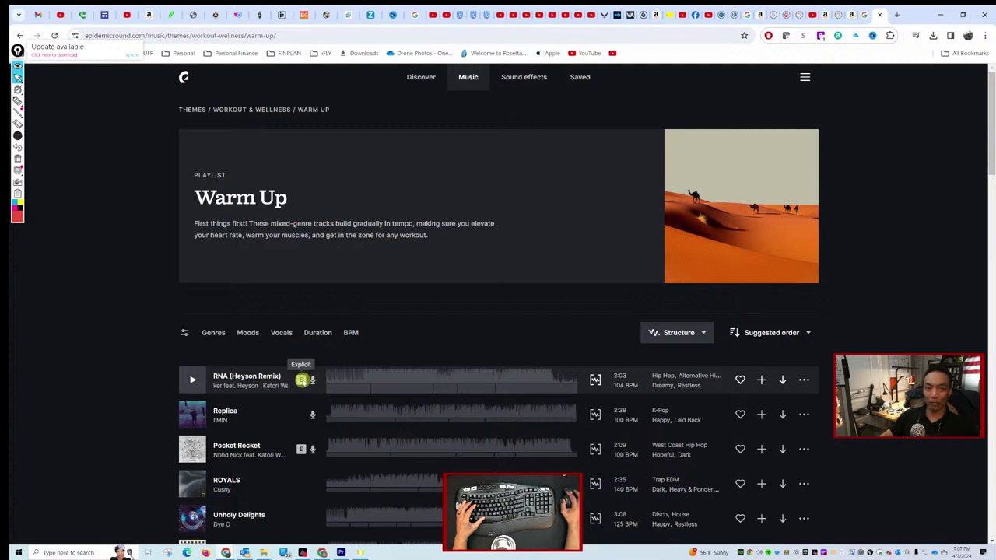
left_click(192, 414)
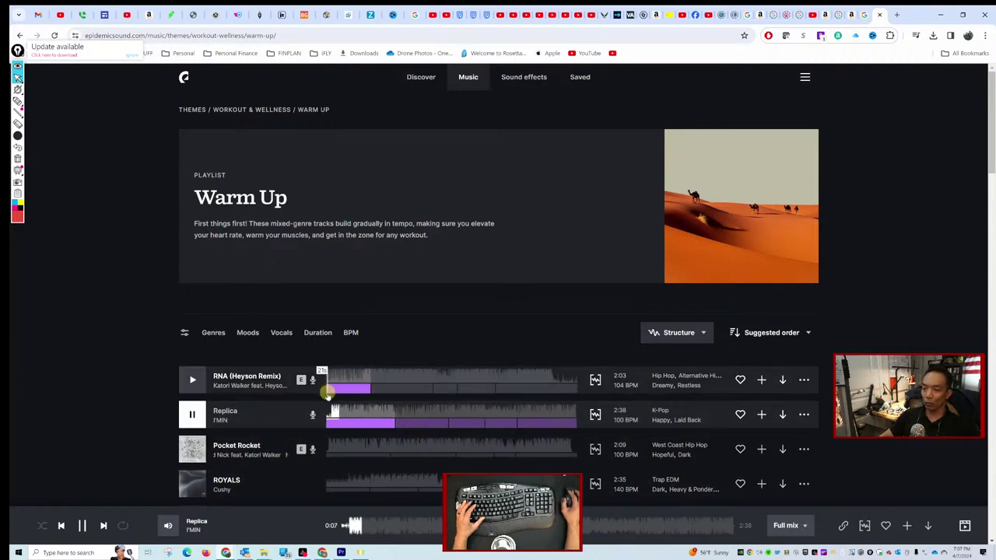
key("space")
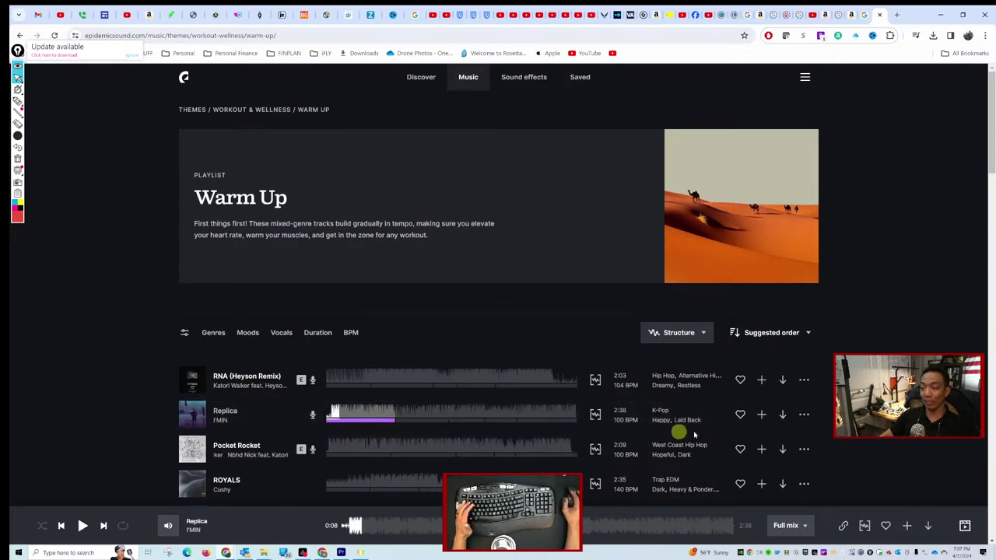
Look through the stem options for downloading Replica and close the download dialog without downloading.
left_click(784, 416)
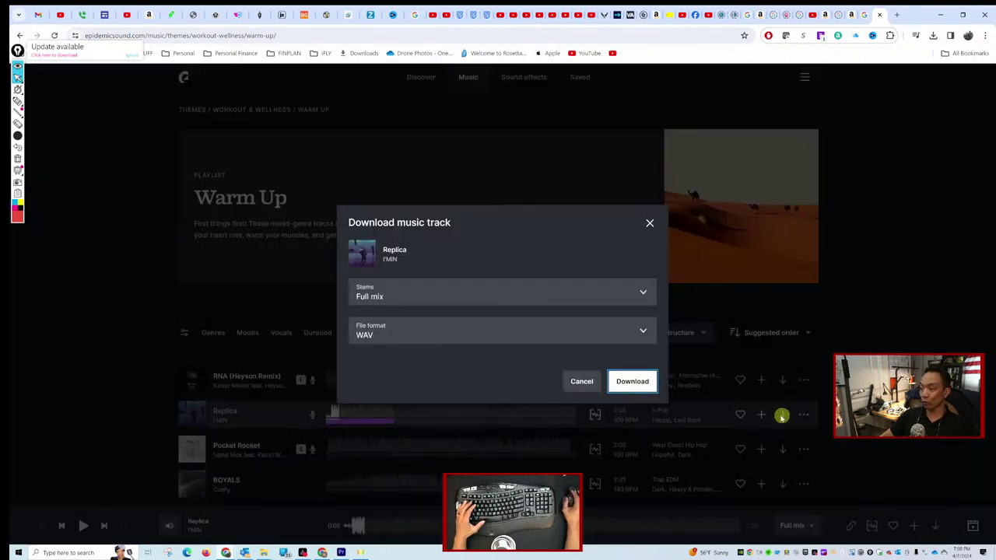
left_click(438, 303)
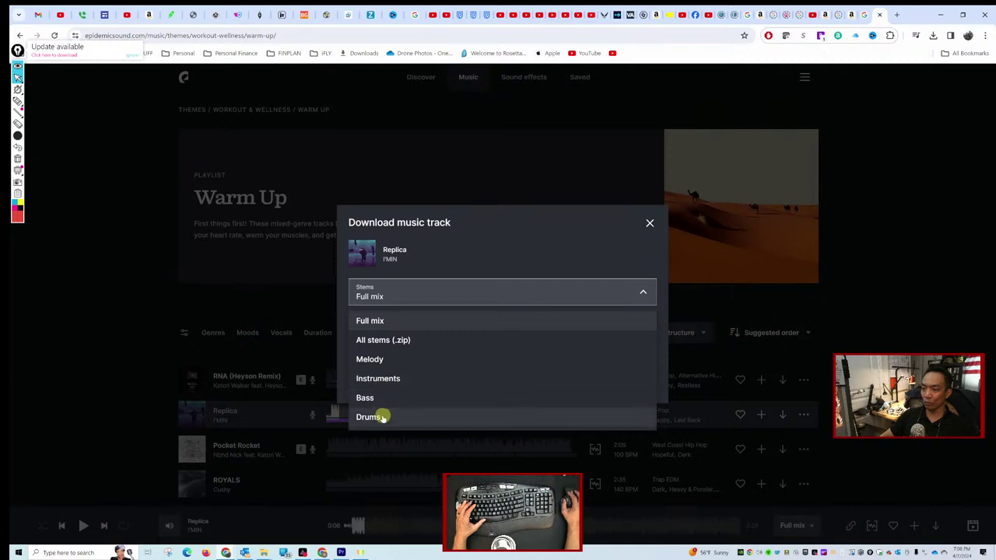
left_click(649, 224)
left_click(650, 224)
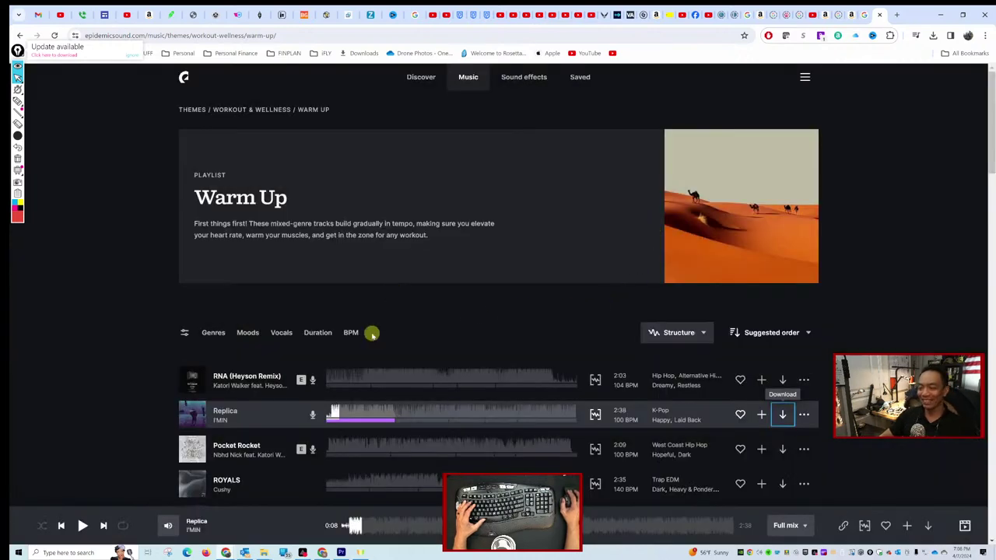
Preview the track ROYALS in the Warm Up playlist and download its full mix as WAV.
scroll(304, 380, "down", 1)
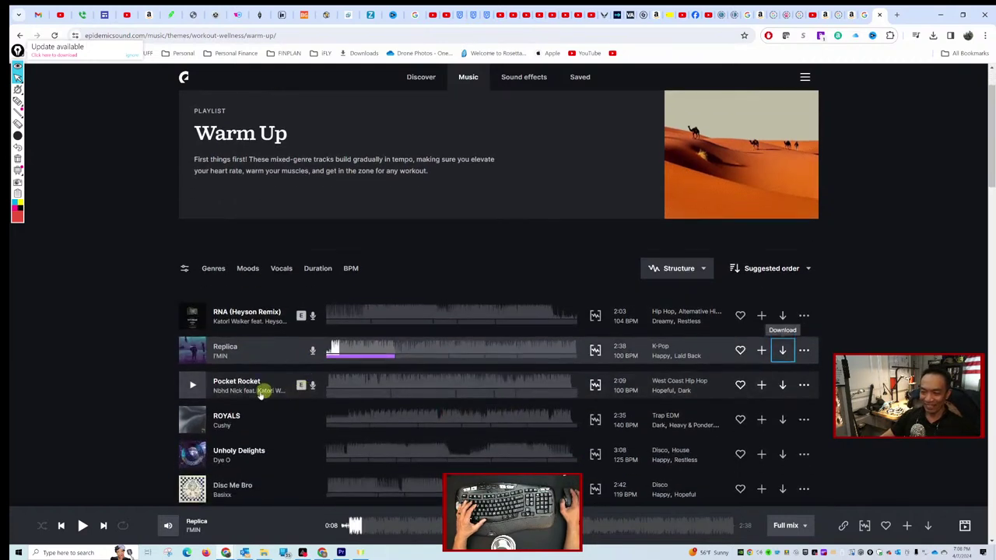
left_click(195, 421)
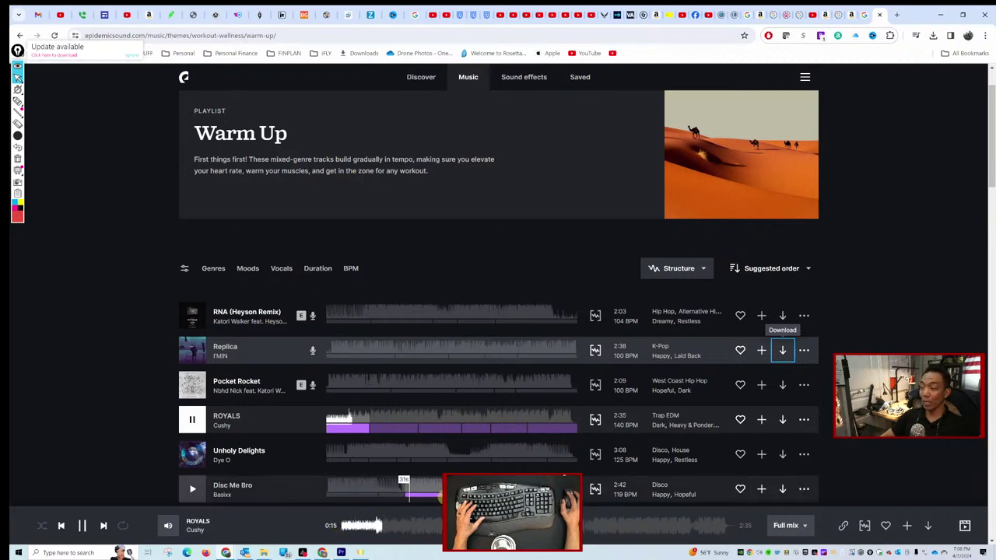
key("space")
left_click(926, 525)
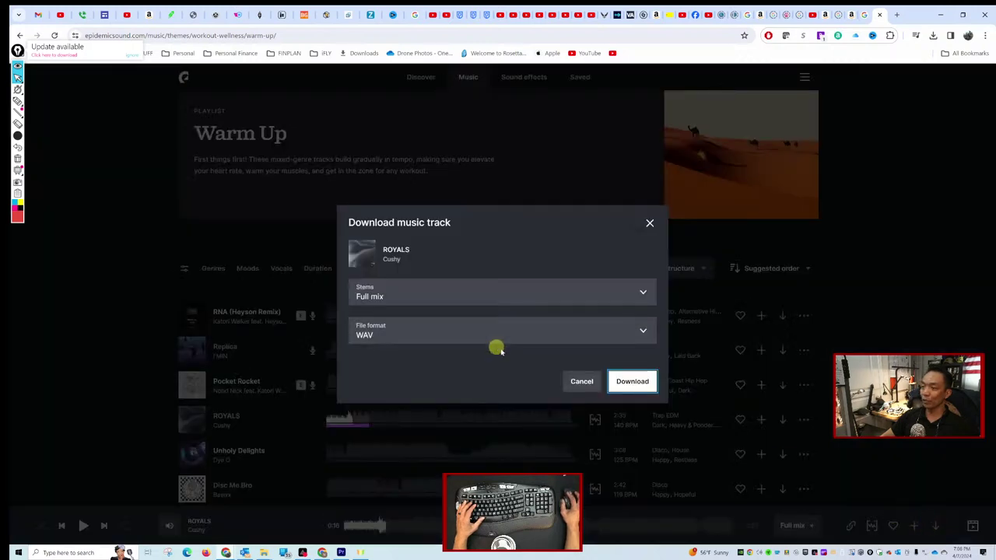
left_click(641, 387)
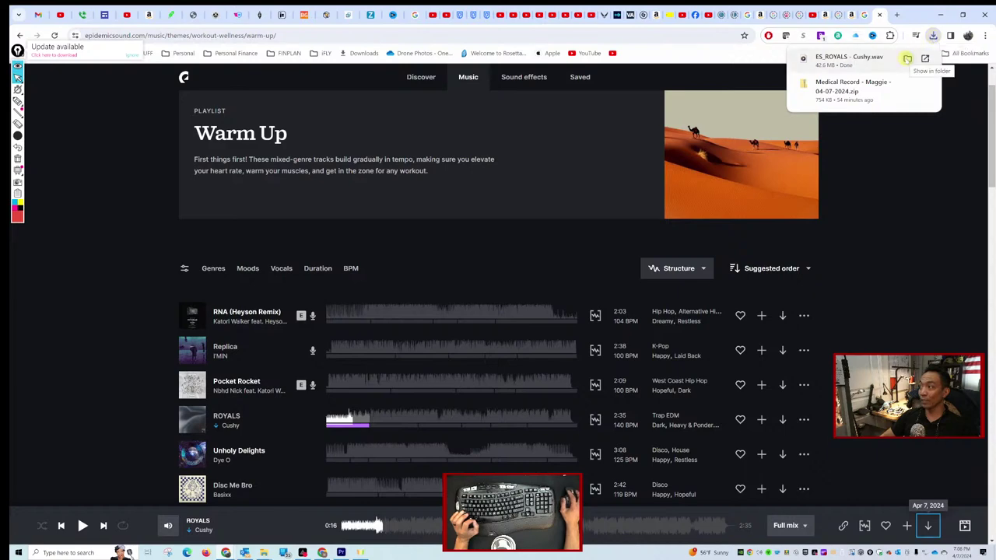
Show the downloaded ES_ROYALS - Cushy file in its folder and place the File Explorer window beside Chrome.
left_click(907, 59)
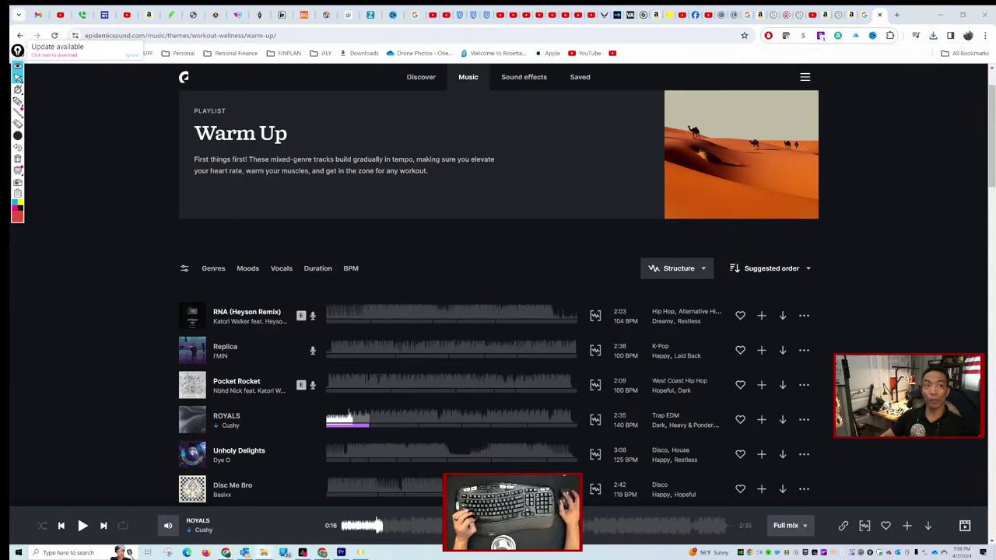
key("super+Right")
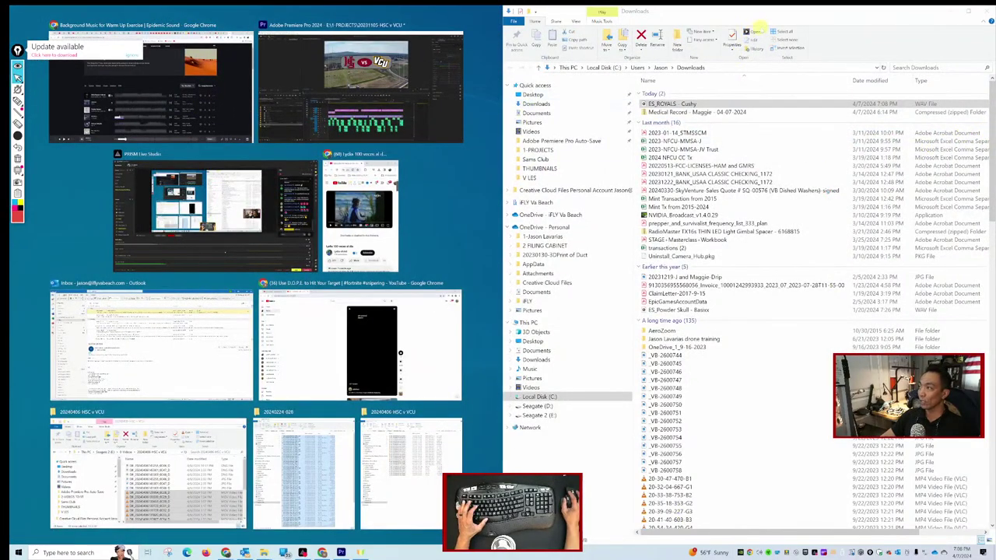
left_click(758, 28)
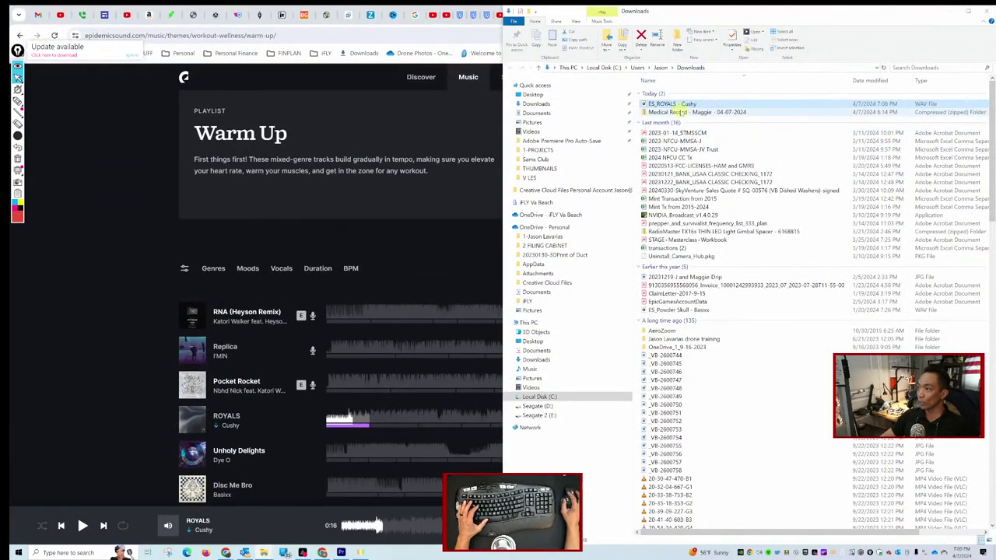
Copy ES_ROYALS - Cushy from Downloads into the Epidemic Sound Downloads folder on Seagate (D:).
left_click(672, 104)
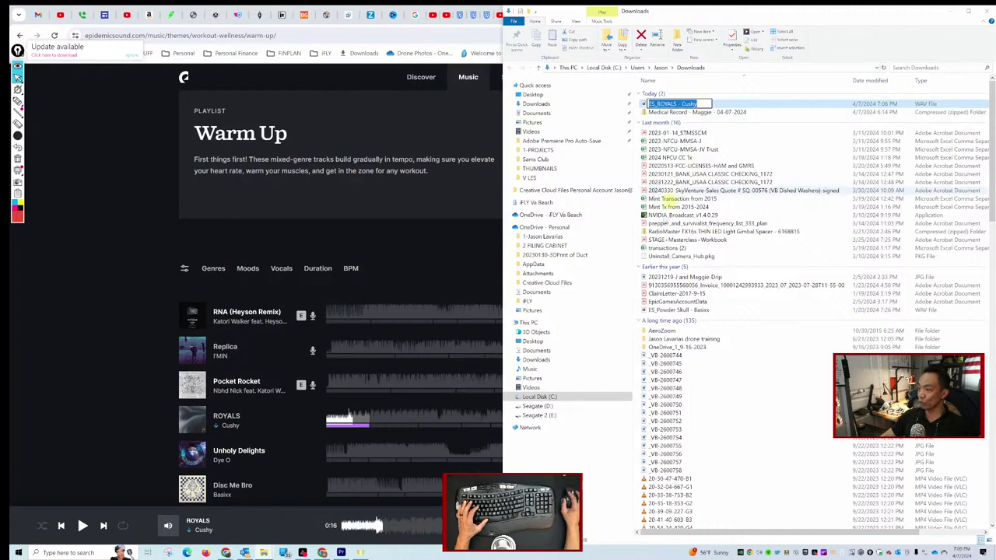
left_click(513, 406)
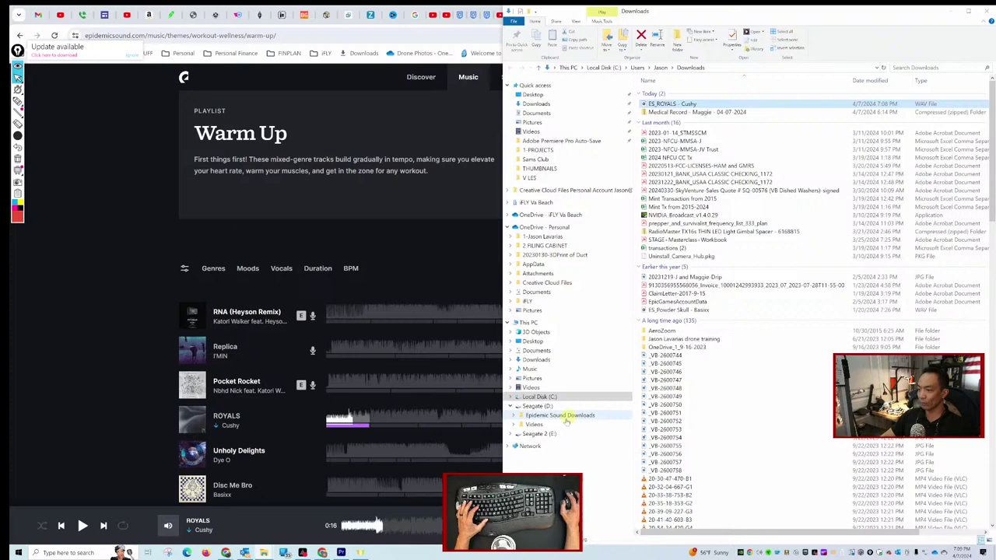
left_click(515, 415)
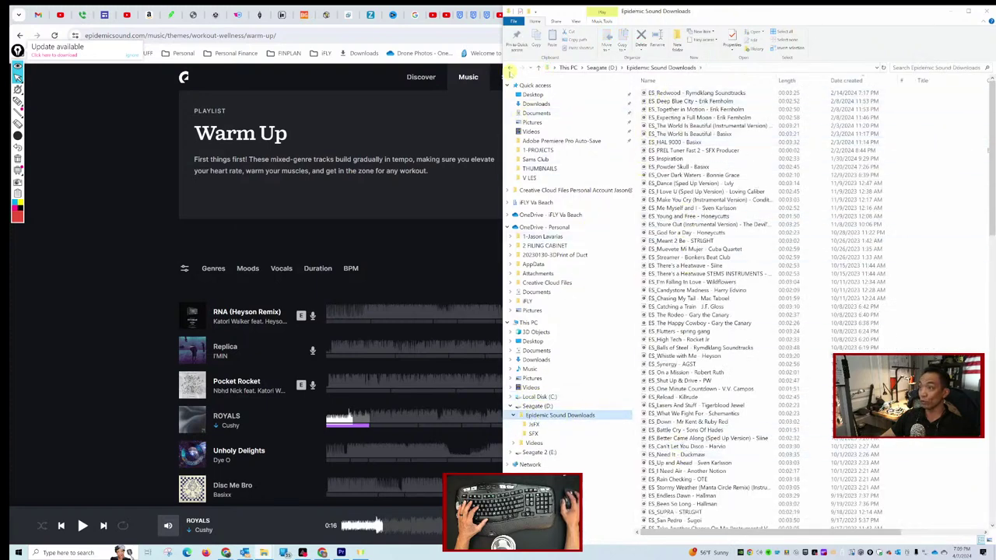
left_click(537, 103)
left_click_drag(675, 103, 558, 415)
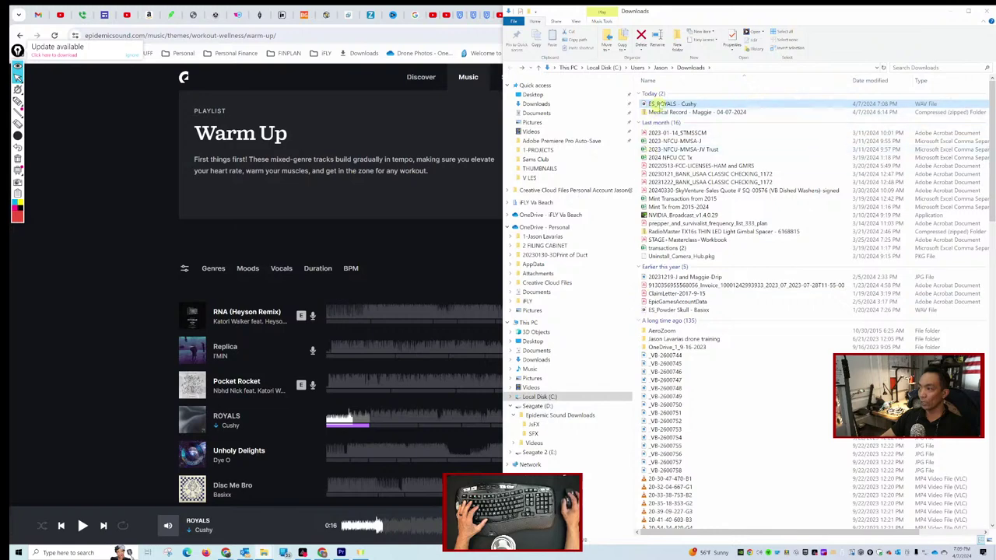
Check the copy in Epidemic Sound Downloads and delete the original ES_ROYALS - Cushy from Downloads.
left_click(558, 415)
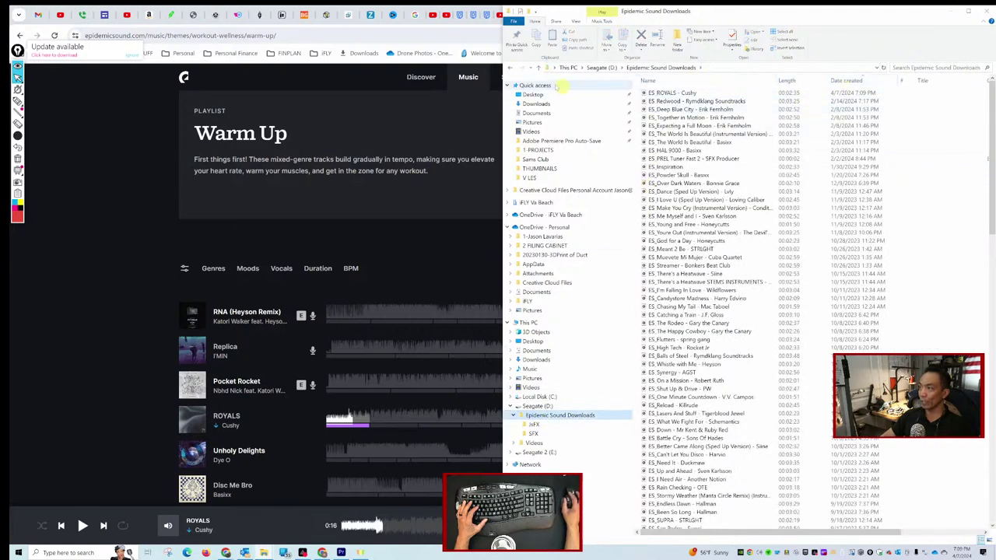
left_click(511, 70)
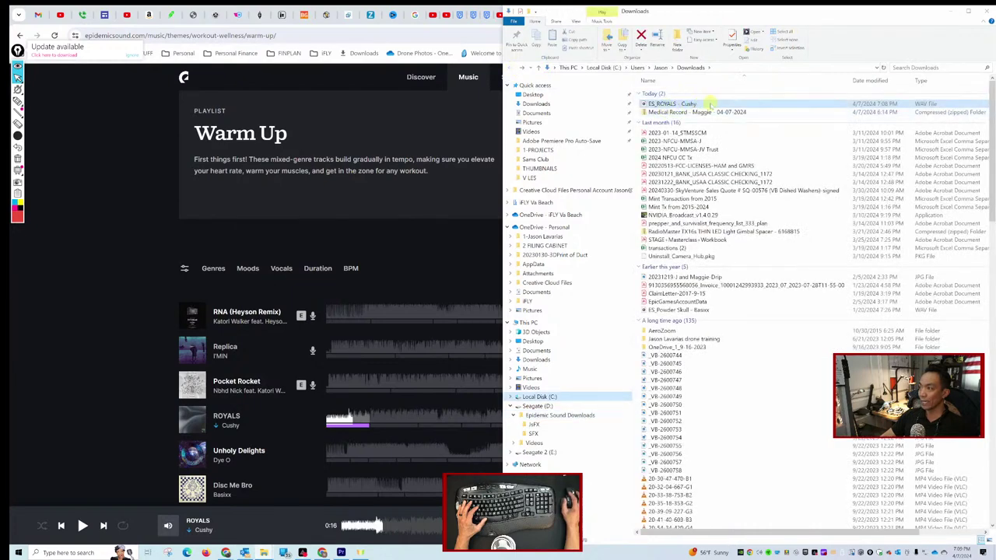
key("Delete")
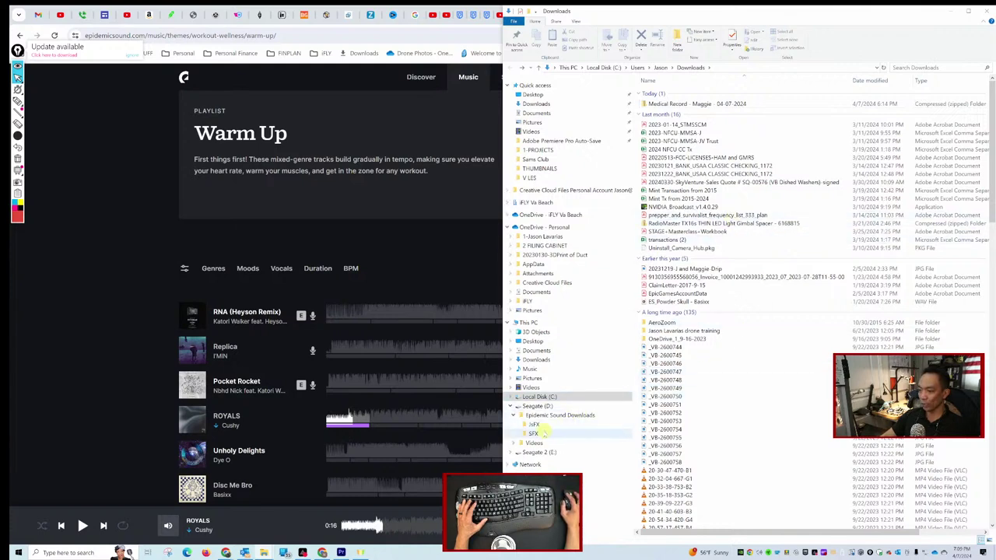
View the JsFX and SFX subfolders, return to Epidemic Sound Downloads and select ES_ROYALS - Cushy.
left_click(546, 424)
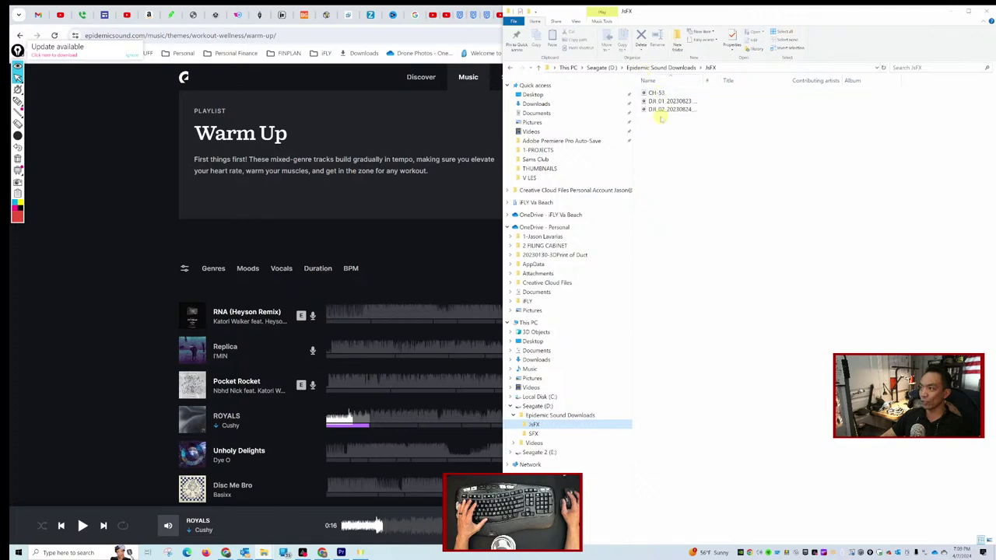
left_click(566, 434)
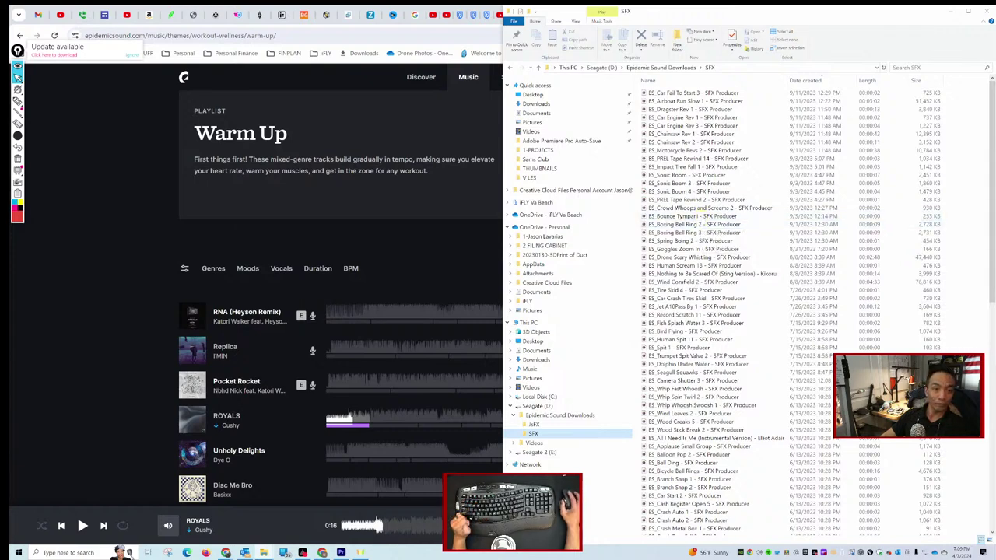
left_click(545, 416)
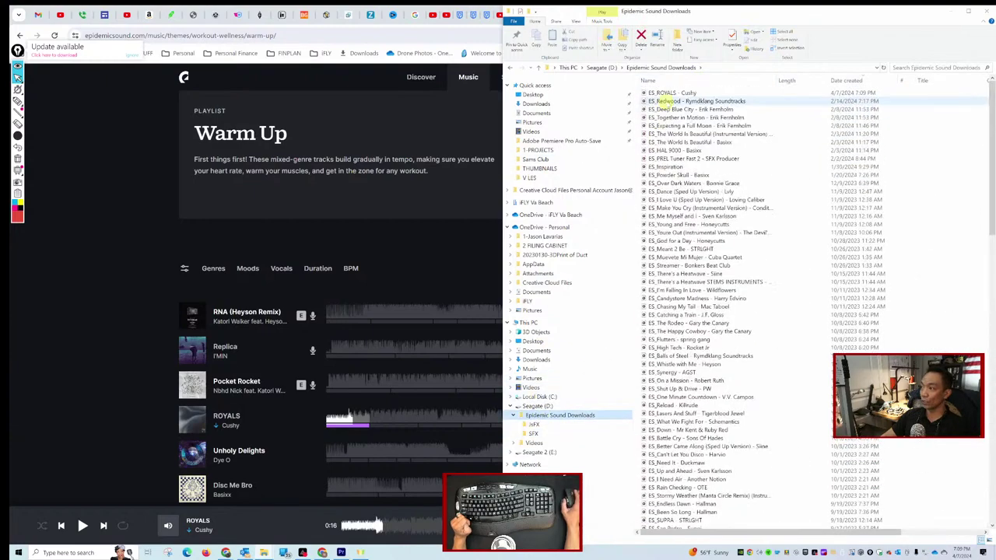
left_click(673, 93)
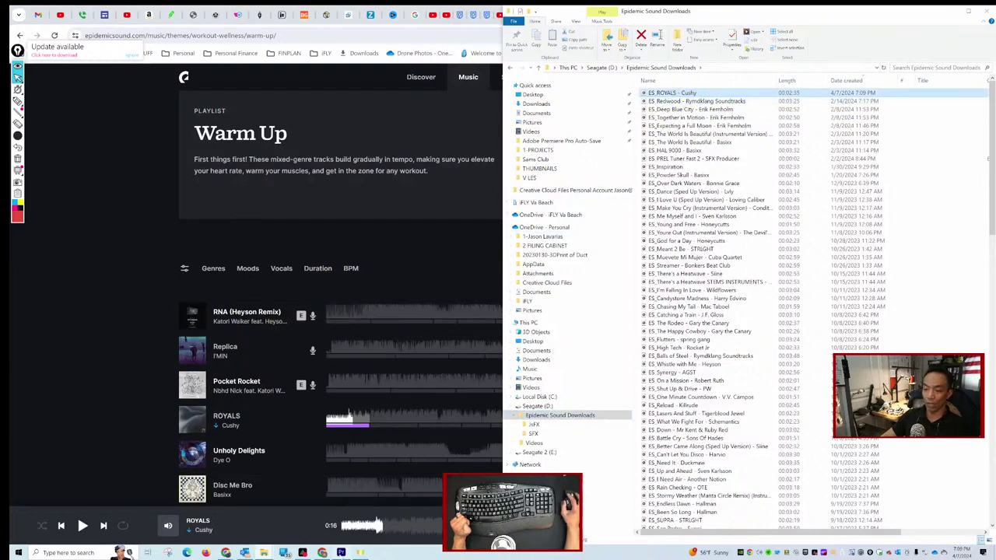
Switch to Premiere Pro, view the 2-Draft 1 sequence and return to the earlier 20231105 match sequence.
key("alt+Tab")
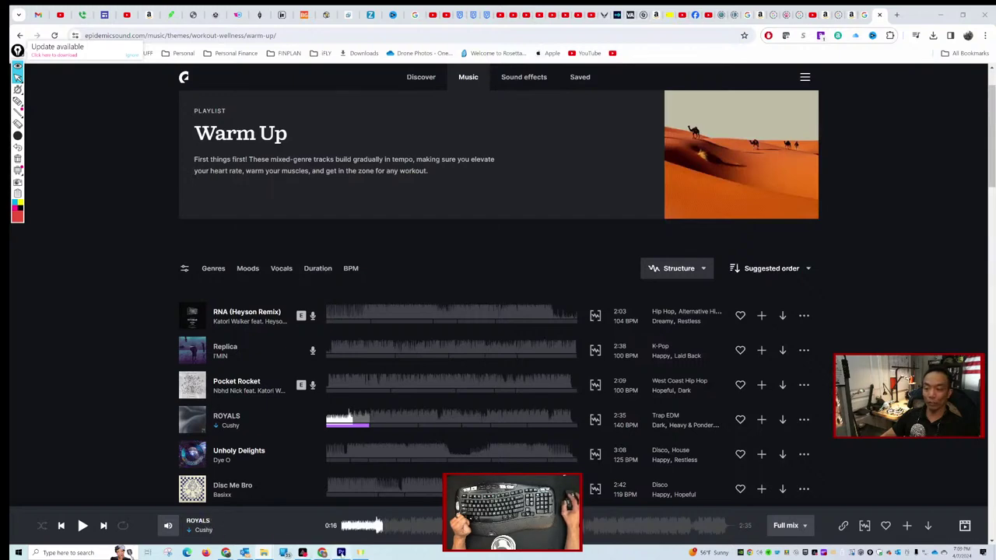
key("alt+Tab")
key("alt+Tab")
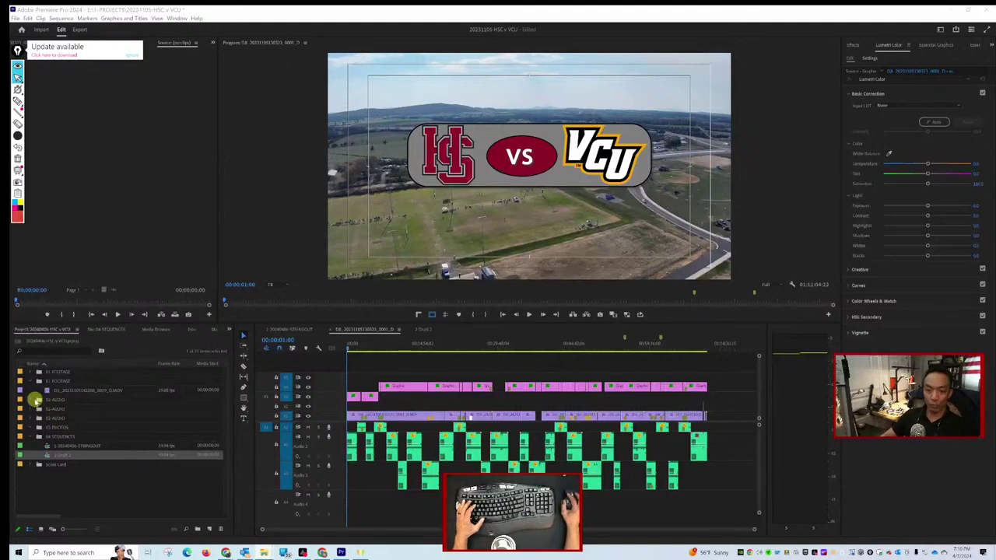
left_click(30, 399)
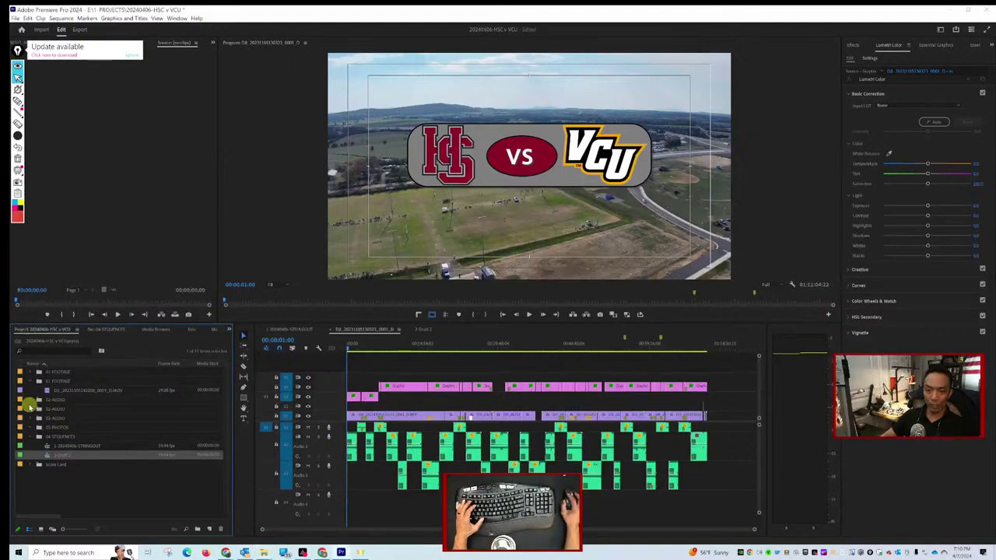
left_click(29, 403)
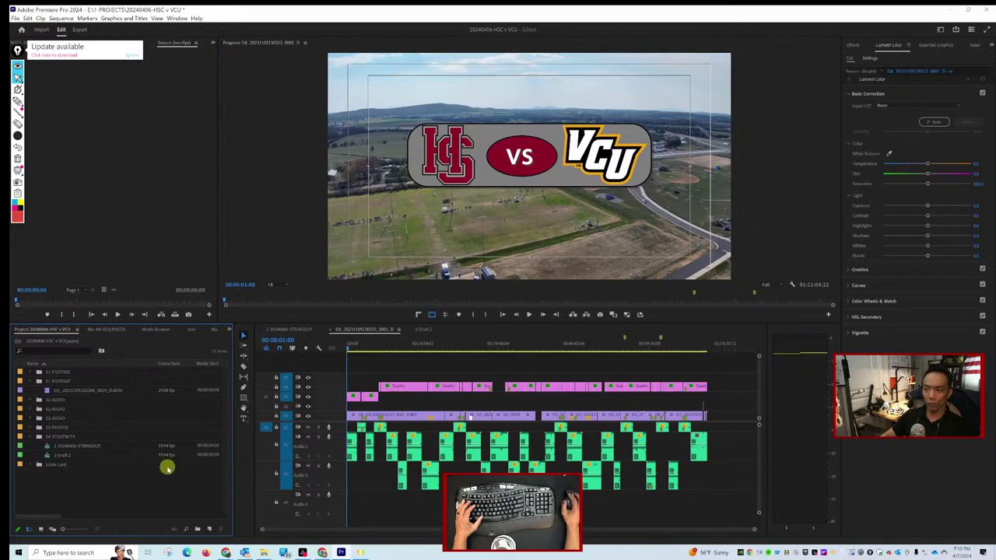
left_click(354, 329)
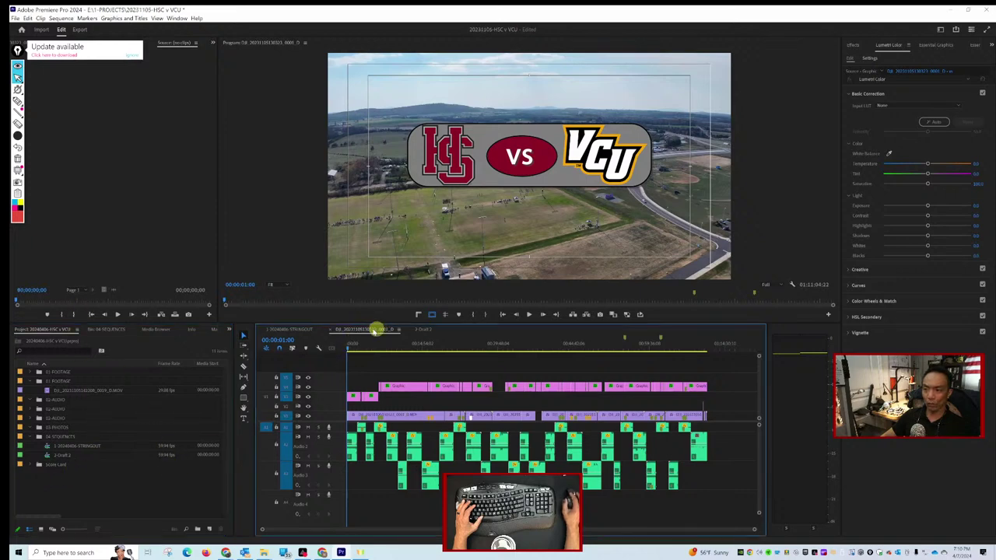
left_click(419, 330)
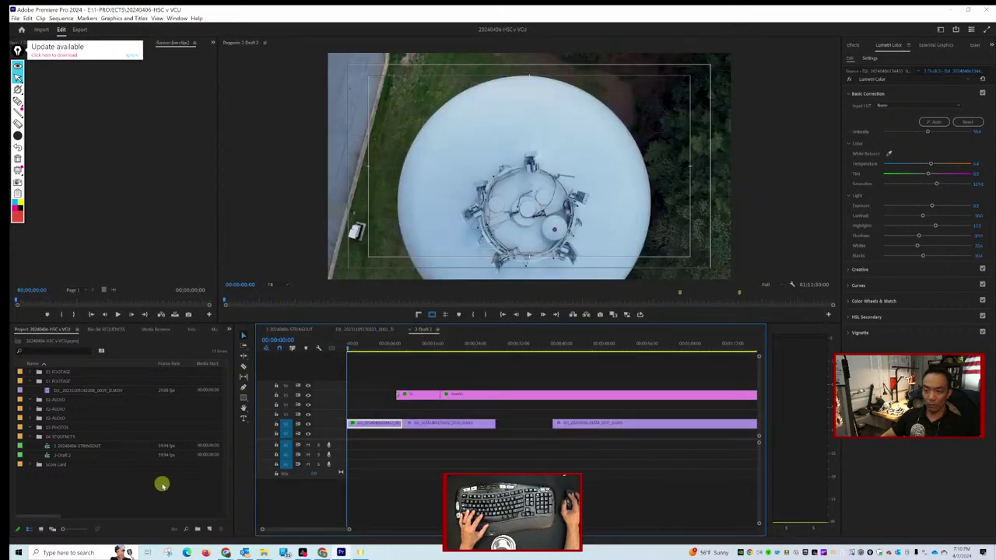
left_click(373, 329)
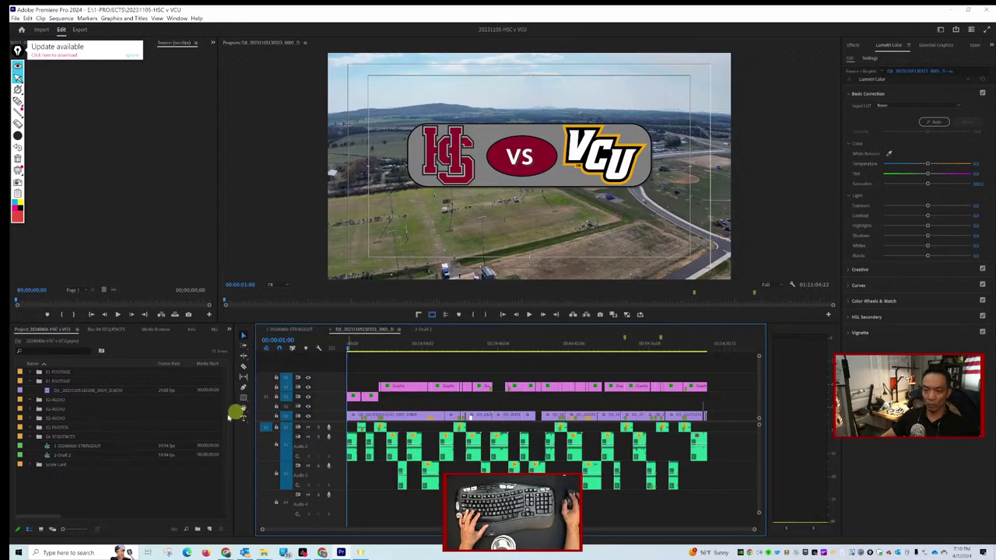
Expand the 02-AUDIO bins of the 20240406-HSC v VCU project to examine their contents.
left_click(31, 417)
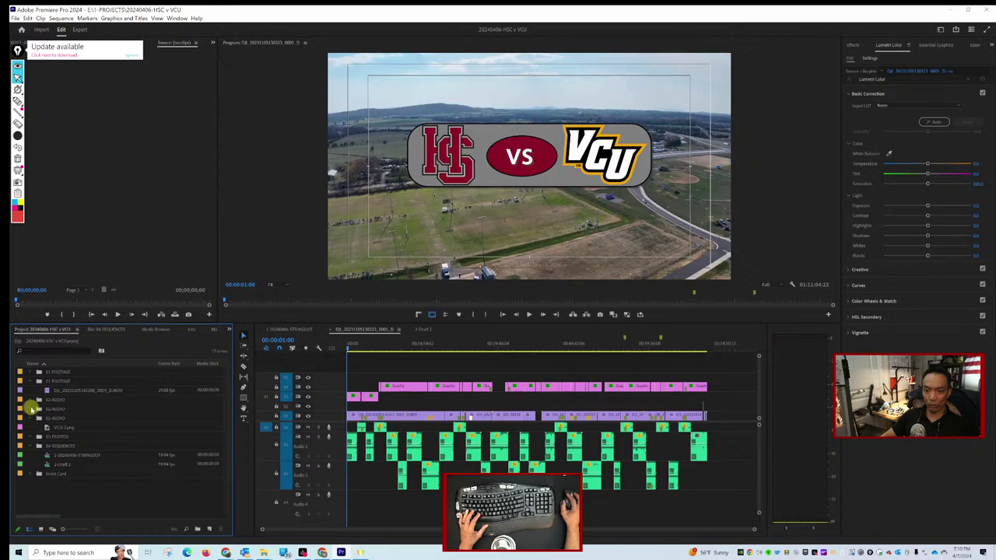
left_click(31, 407)
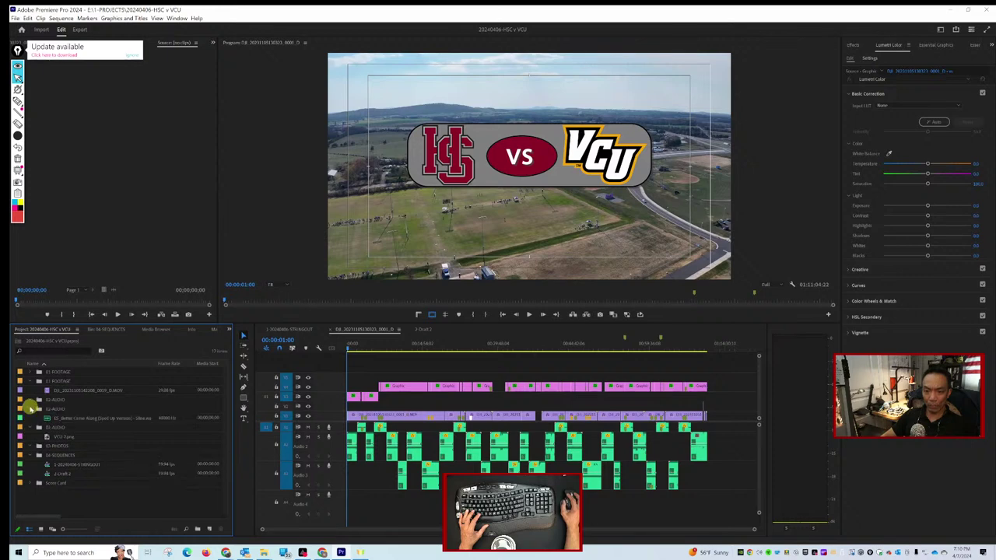
left_click(71, 418)
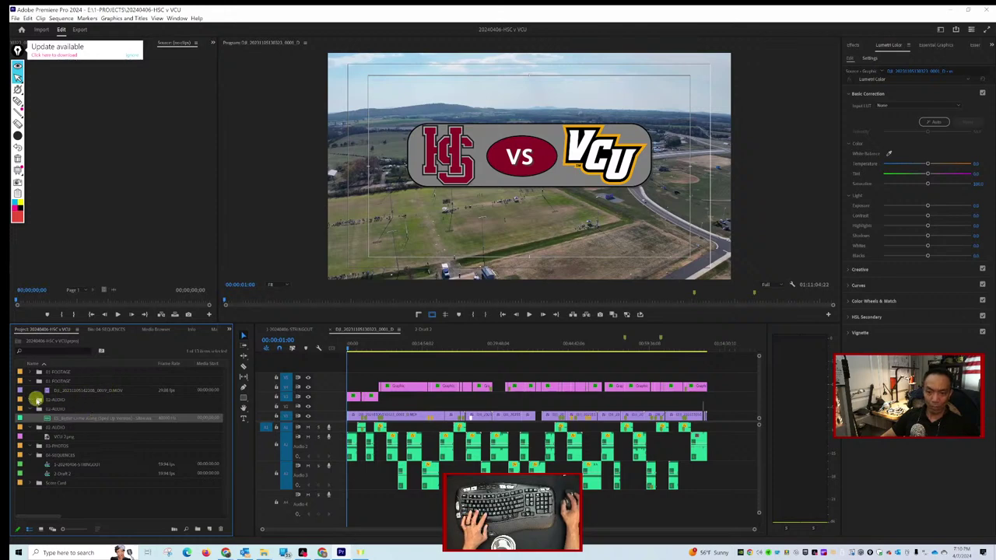
left_click(62, 402)
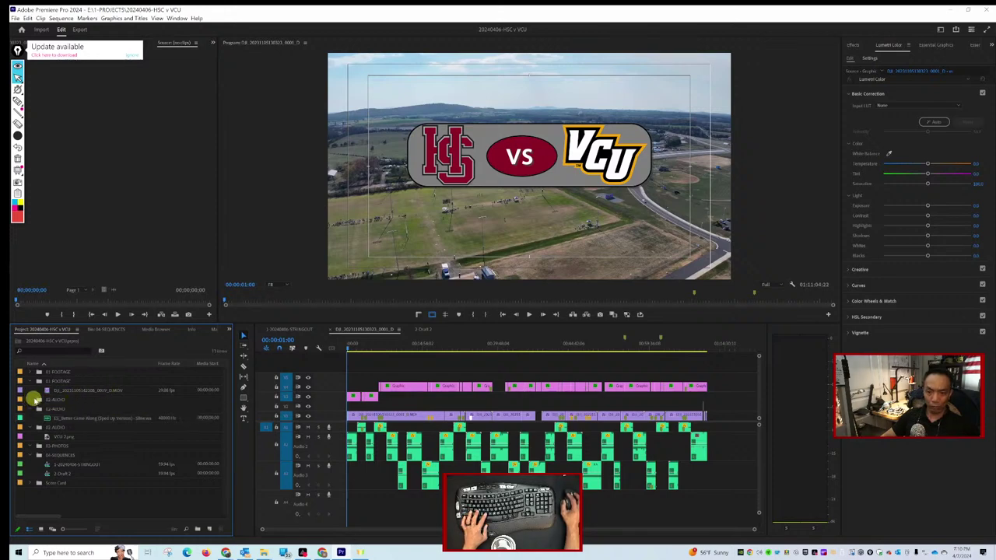
left_click(53, 399)
left_click(57, 402)
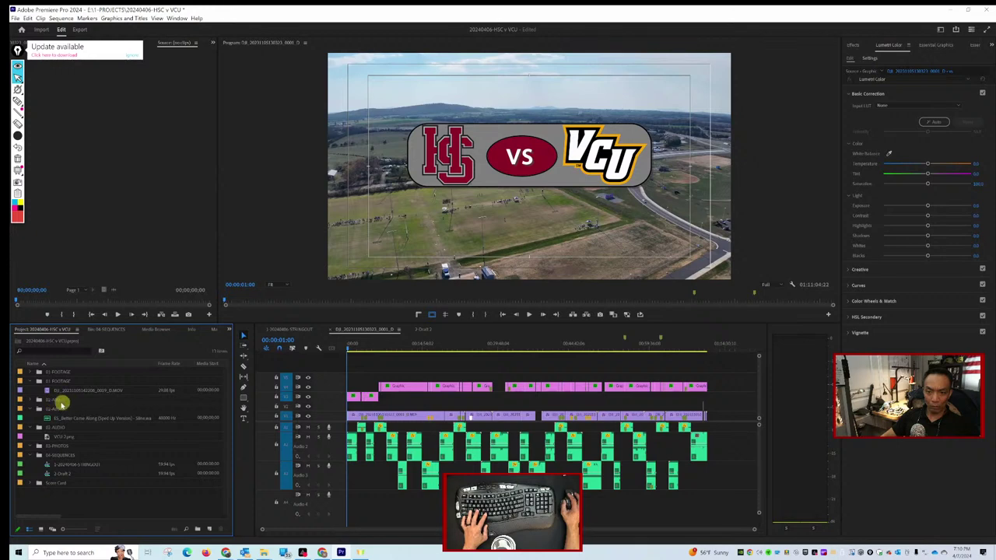
left_click(39, 399)
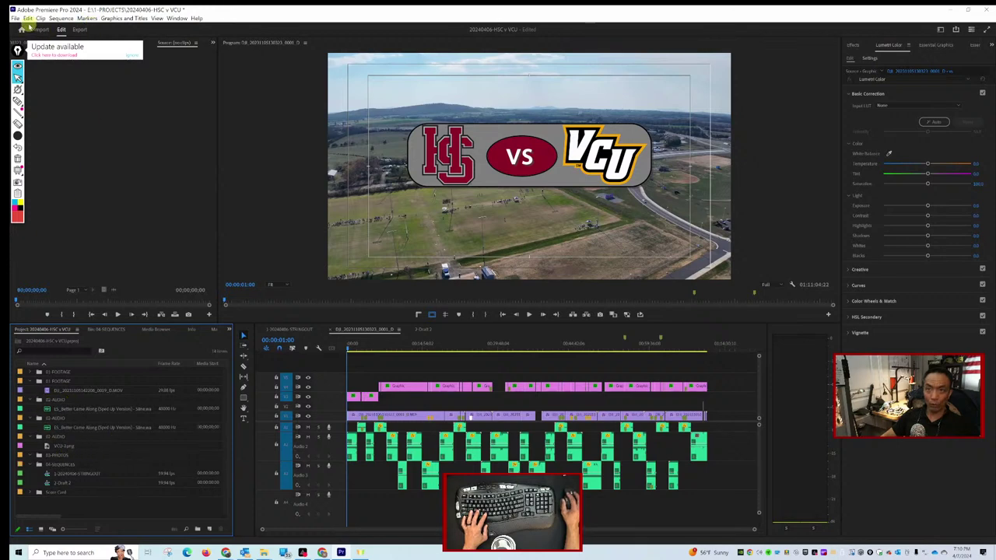
left_click(347, 343)
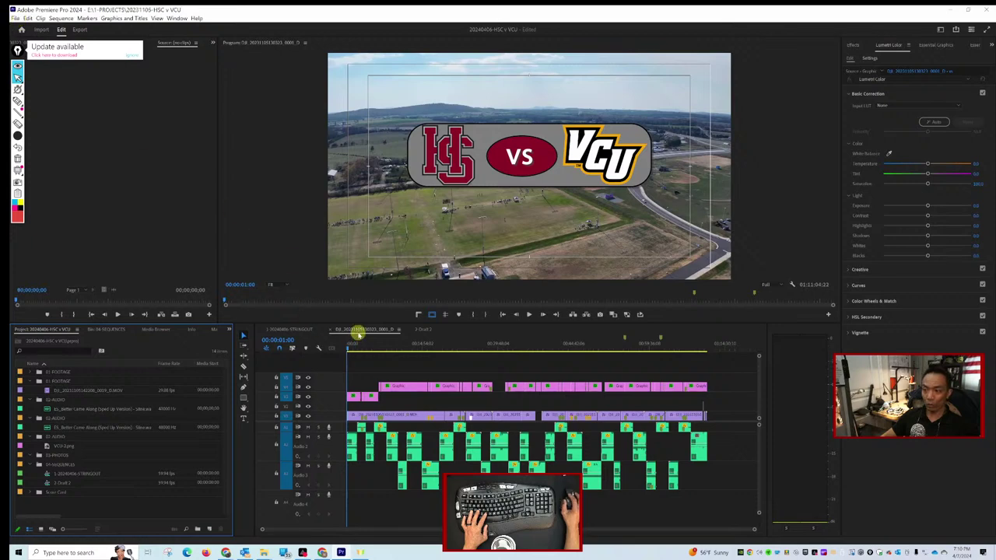
Close the earlier 20231105-HSC v VCU project and return to the 20240406-HSC v VCU project's bins.
left_click(358, 331)
left_click(14, 18)
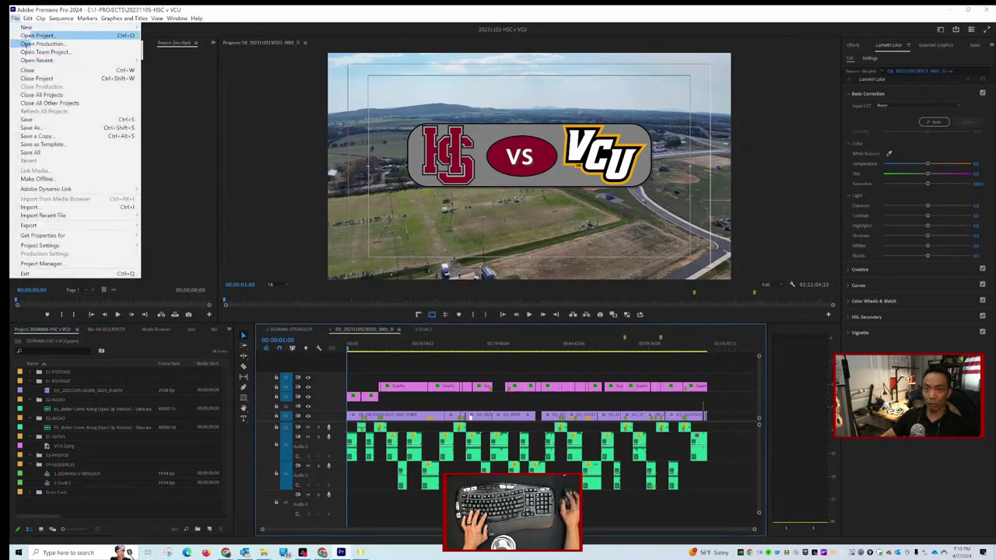
left_click(35, 68)
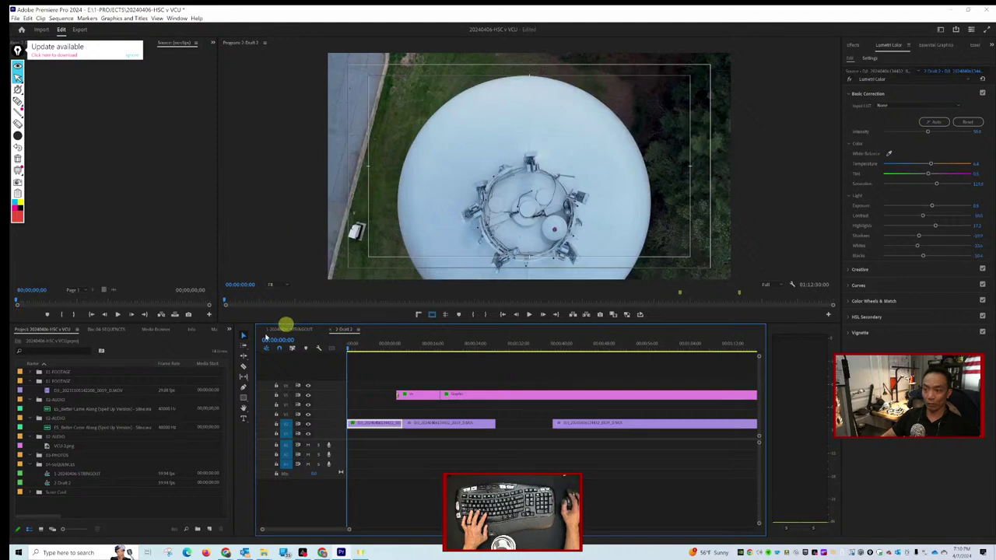
left_click(100, 331)
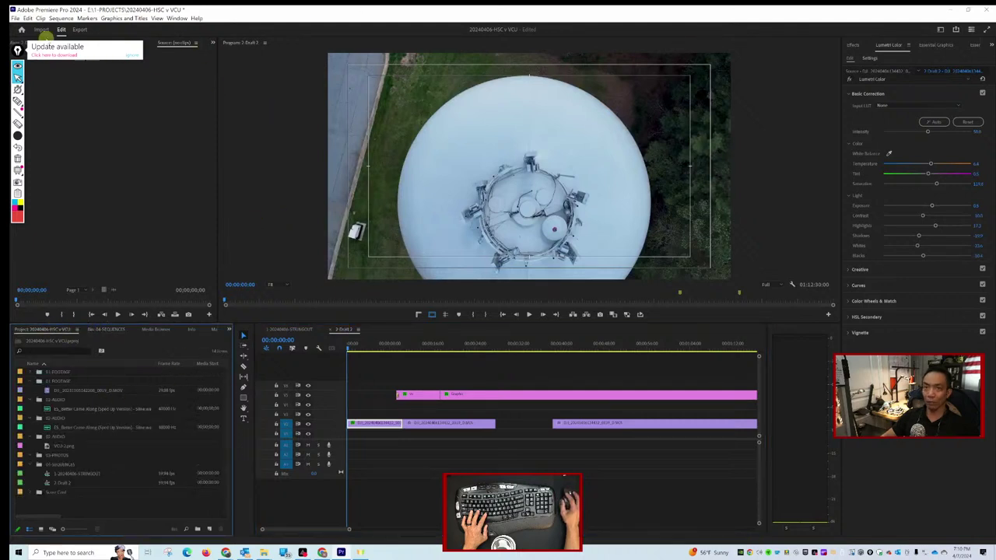
Save and close the 20240406-HSC v VCU project, and reopen it from the recent projects.
key("ctrl+s")
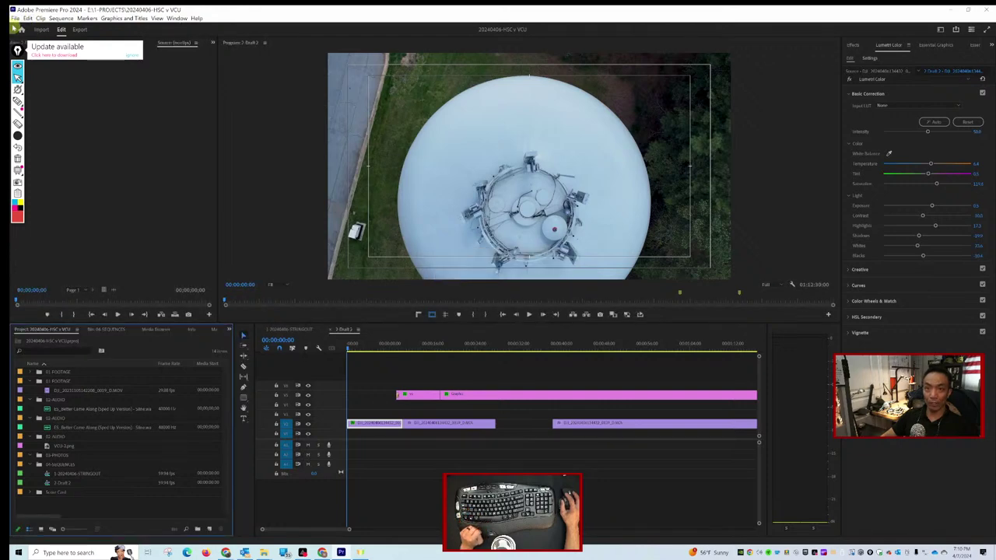
left_click(15, 17)
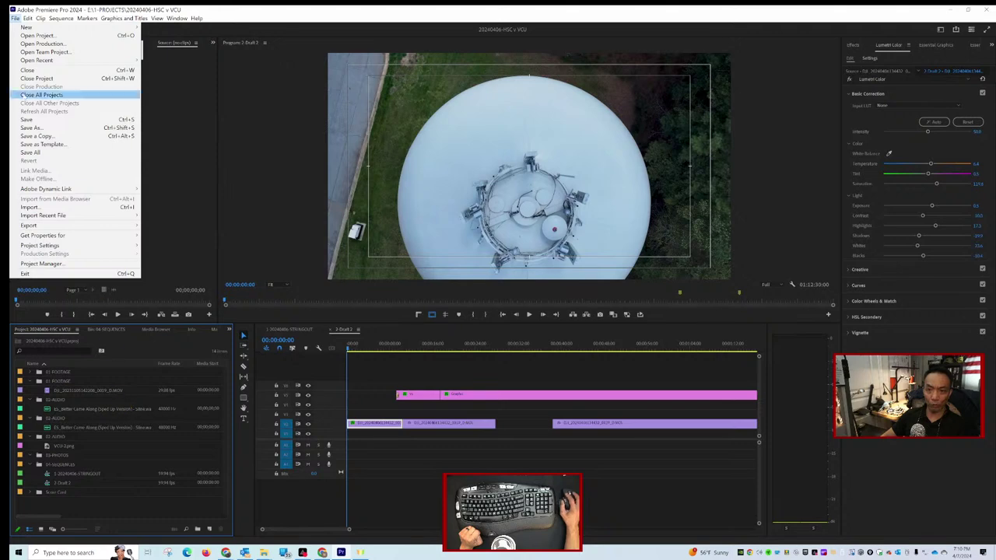
left_click(45, 78)
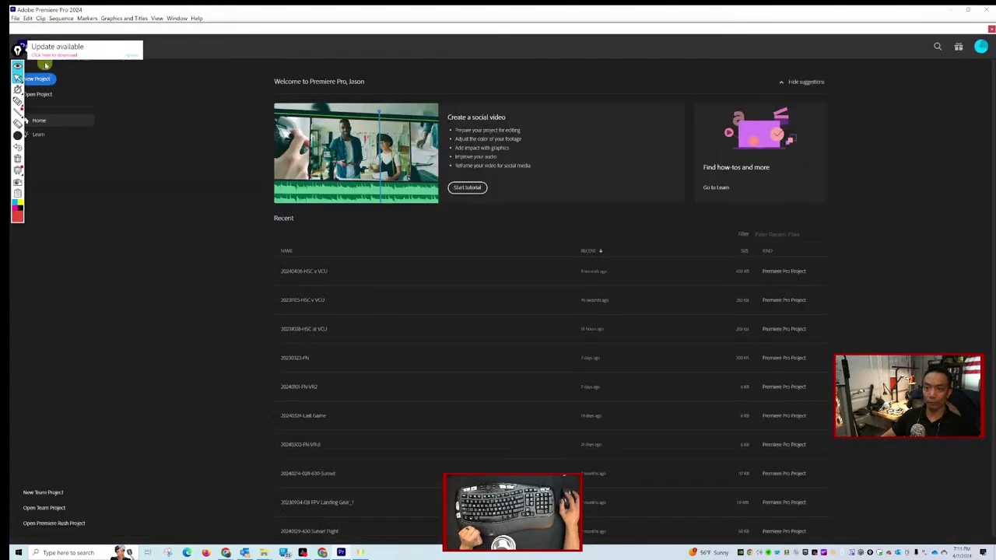
left_click(326, 273)
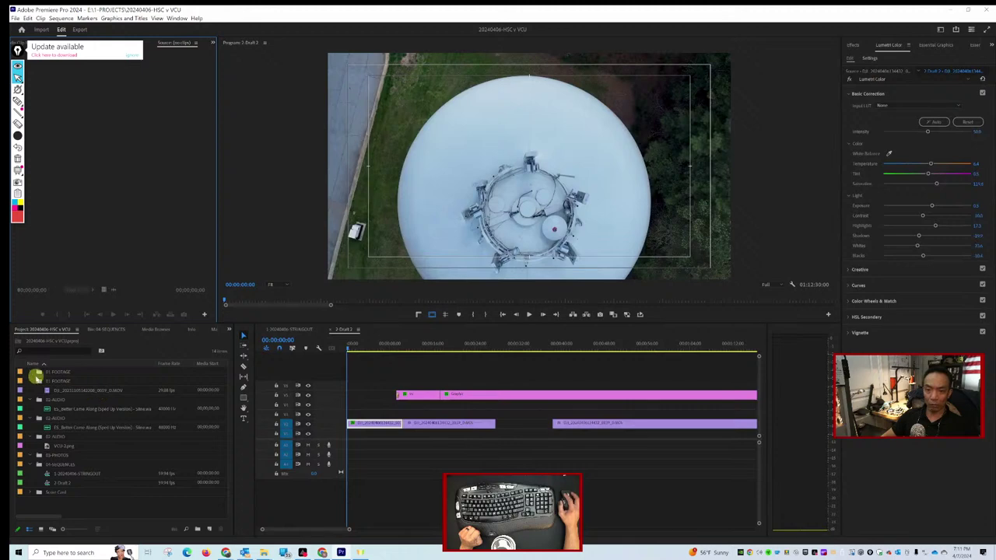
left_click(35, 373)
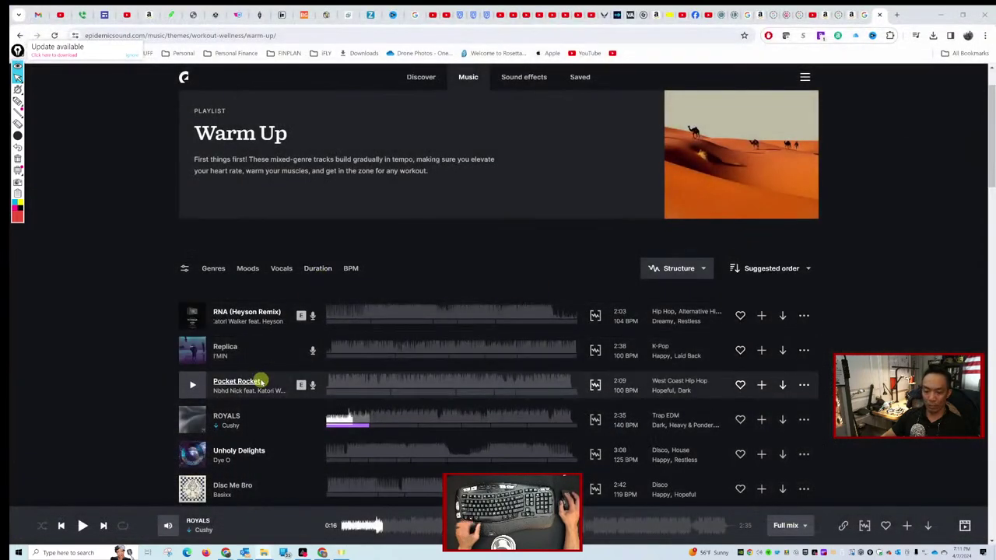
Relaunch Premiere Pro and open the recent 20240406-HSC v VCU project again.
key("super")
type("premie")
key("Escape")
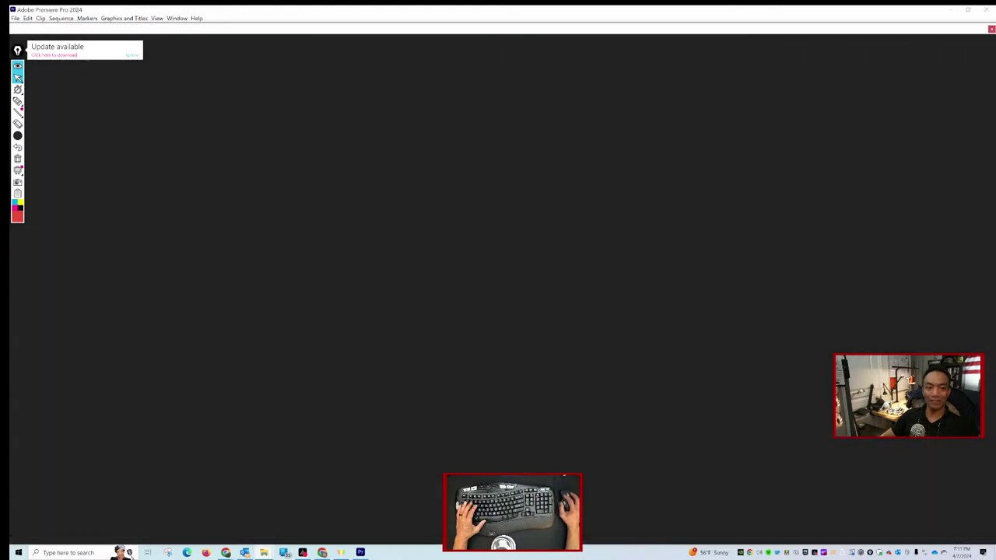
key("super+d")
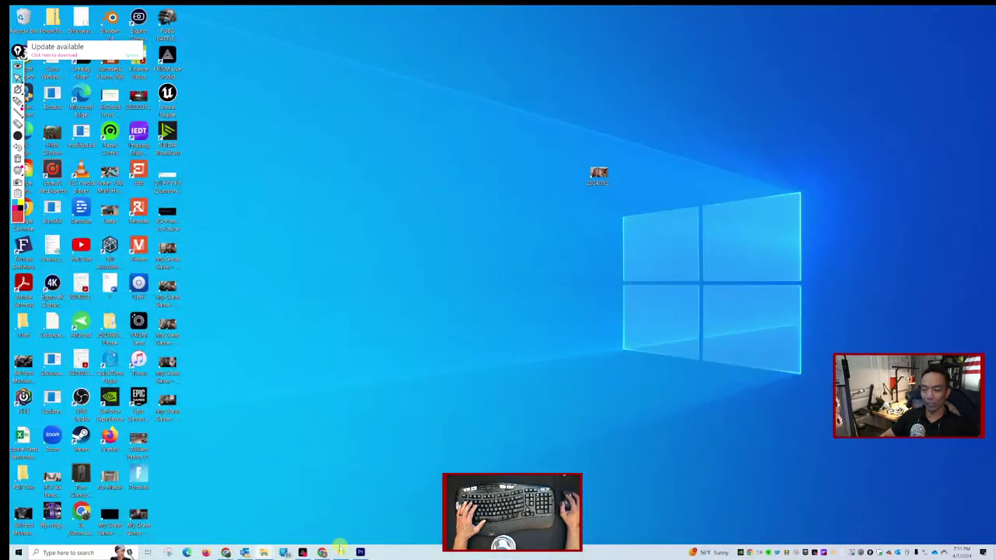
left_click(360, 552)
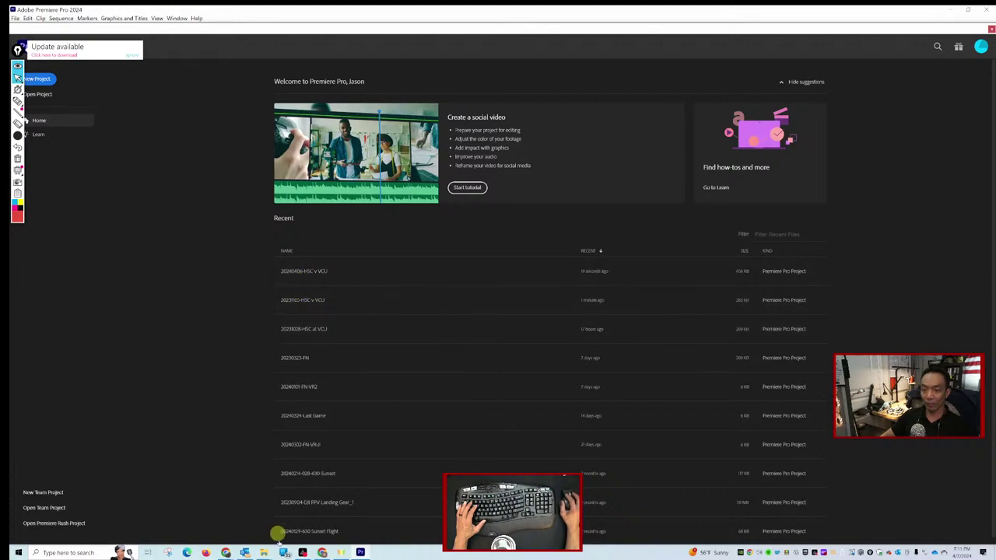
left_click(327, 269)
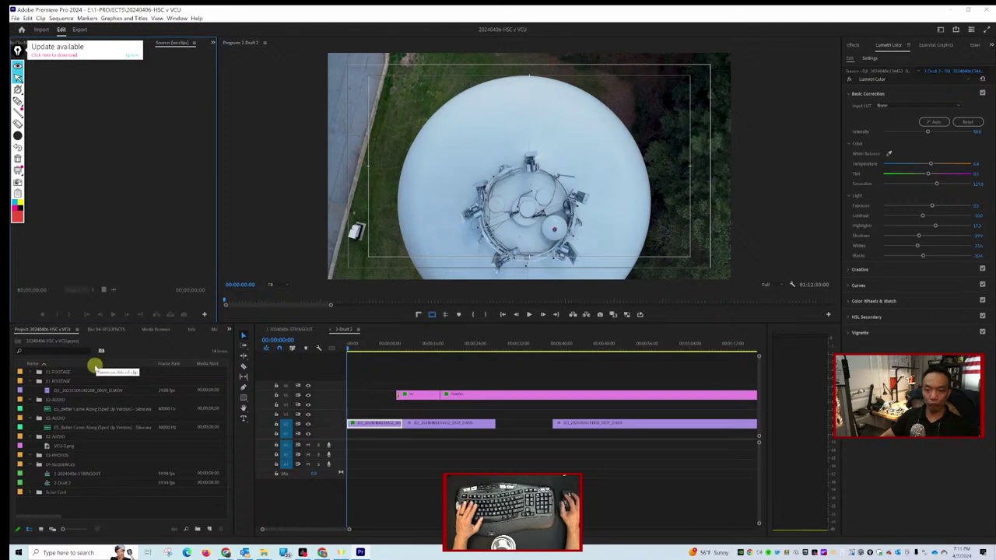
Create a new bin named 2023 Game in the project.
left_click(199, 528)
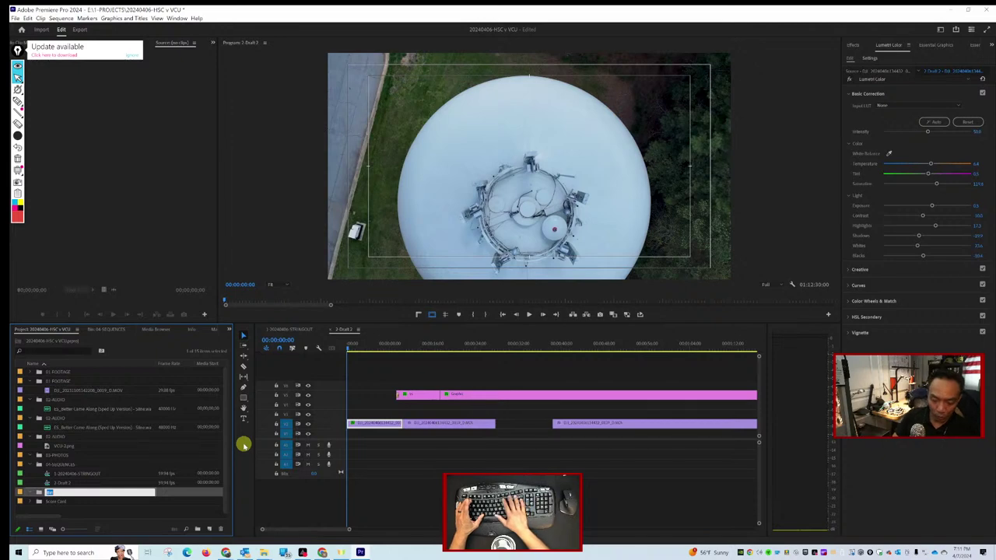
type("2023 Score")
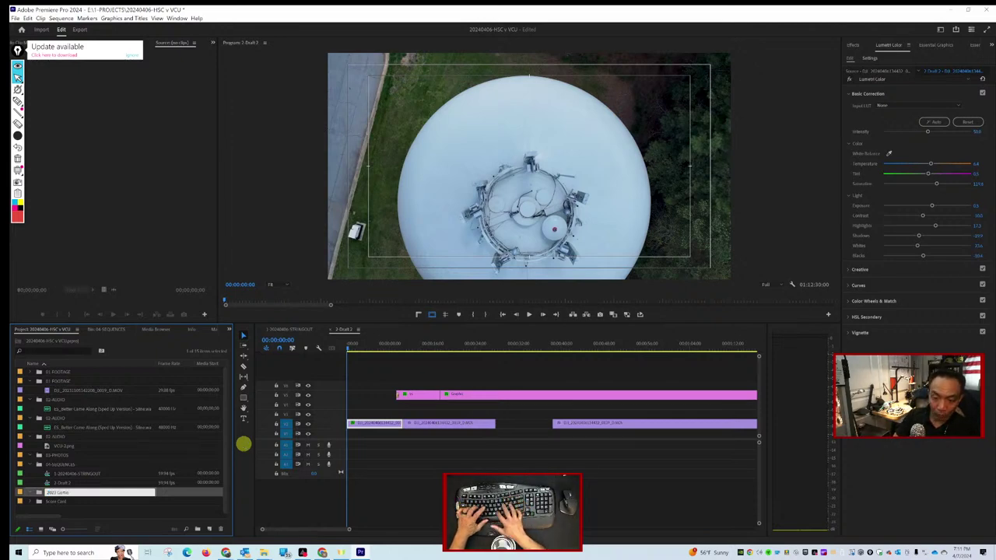
key("Tab")
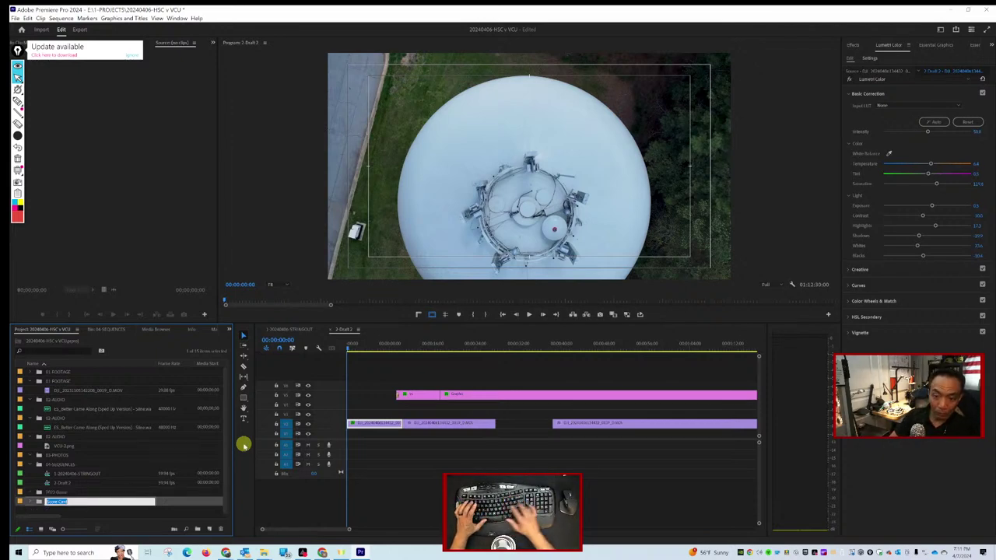
Check the contents of the first 01-FOOTAGE bin and move the second, single-clip 01-FOOTAGE bin into 2023 Game.
left_click(32, 372)
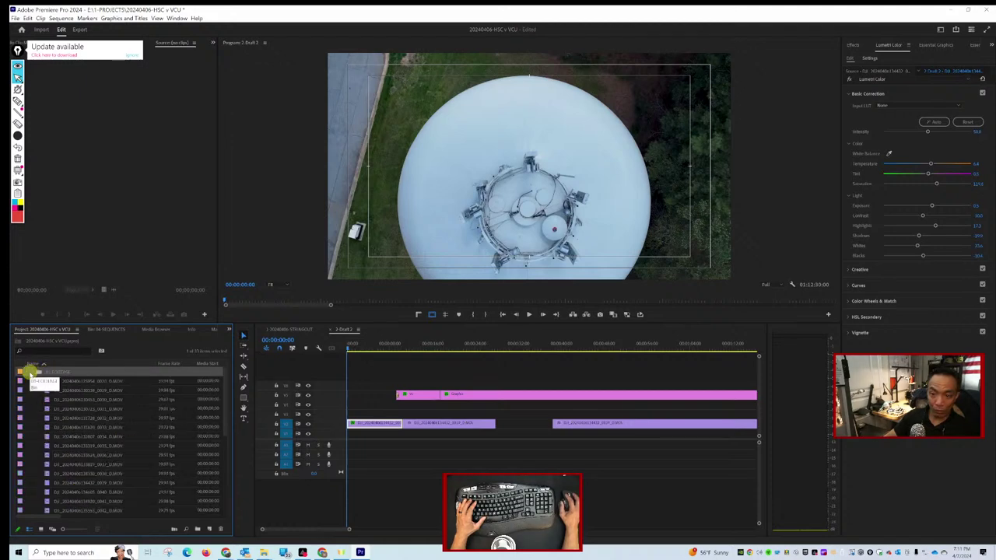
left_click(30, 373)
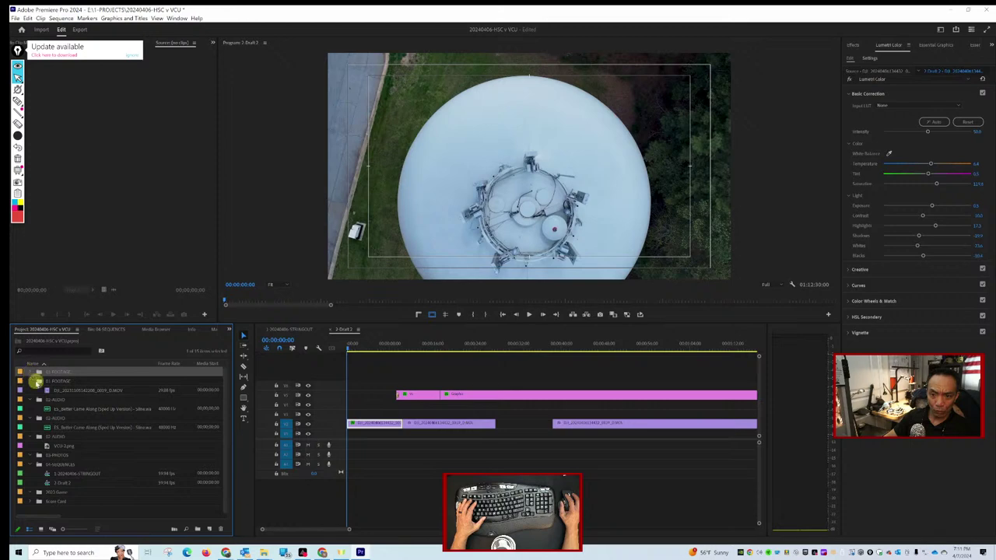
left_click(47, 381)
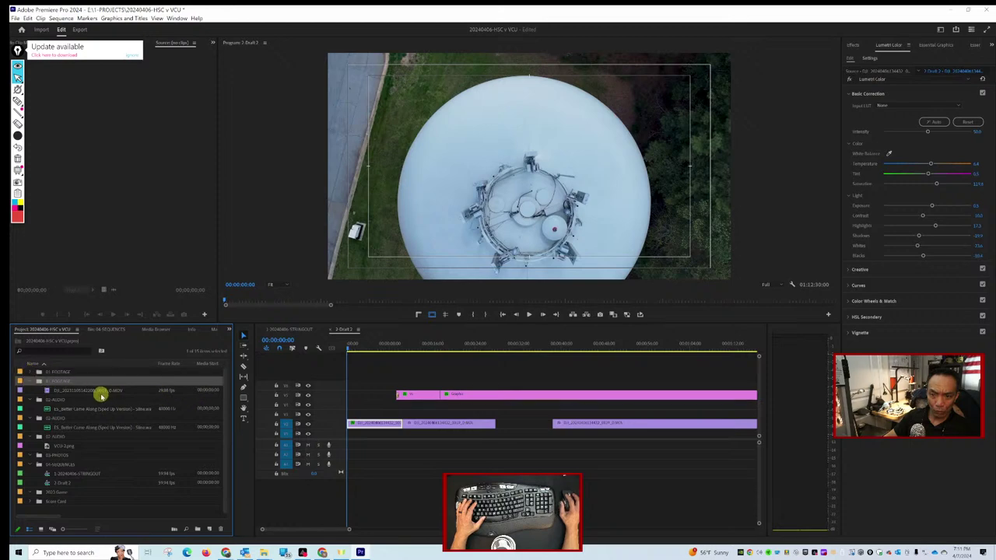
left_click_drag(60, 381, 72, 491)
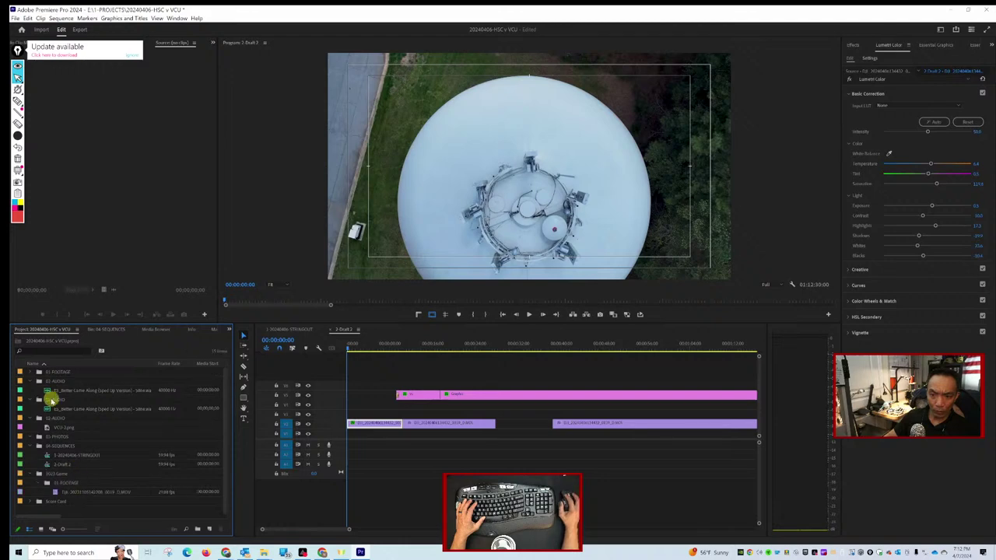
Move the middle 02-AUDIO bin into 2023 Game and collapse the footage and audio bins inside it.
left_click(50, 400)
left_click_drag(63, 401, 76, 466)
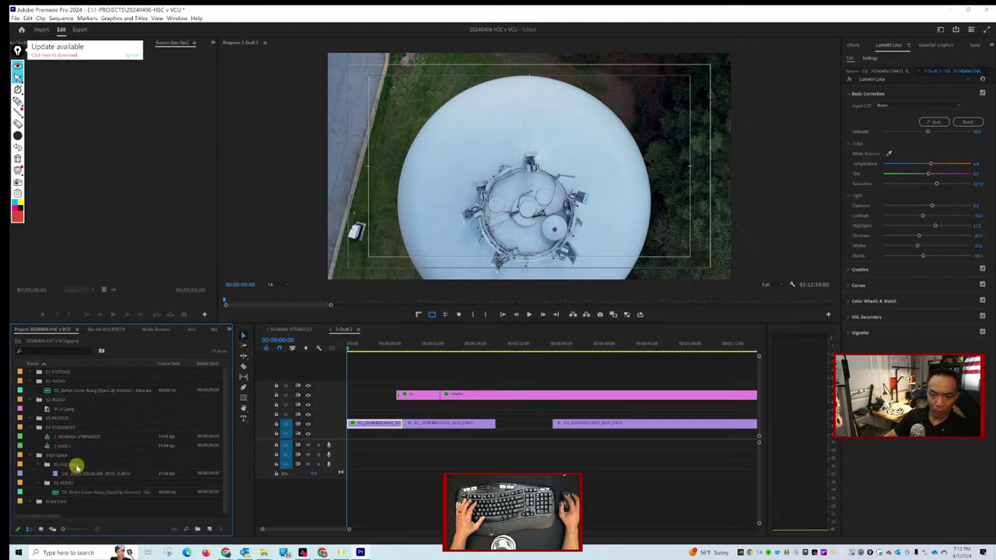
left_click(38, 465)
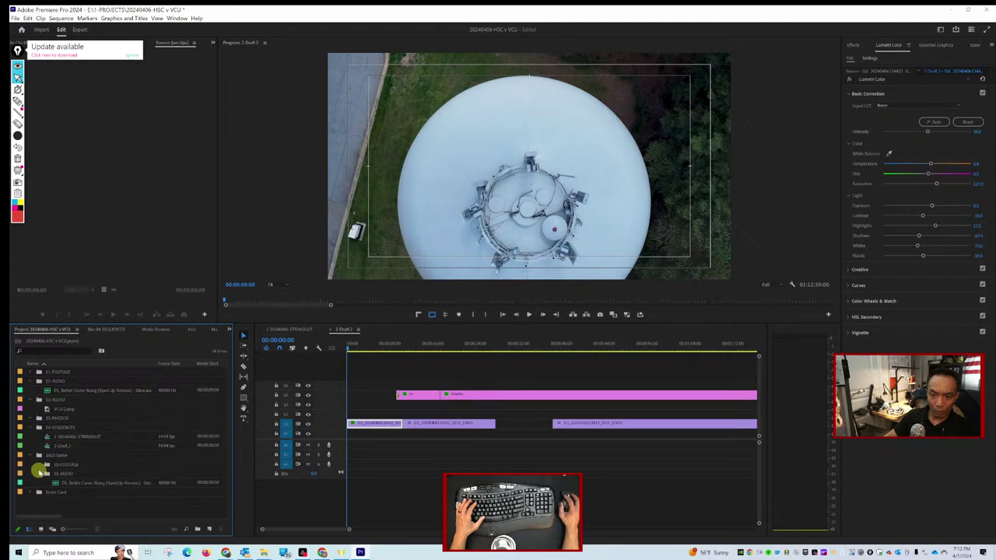
left_click(40, 473)
View the contents of the 03-PHOTOS bin and return to the project's main bin list.
left_click(57, 419)
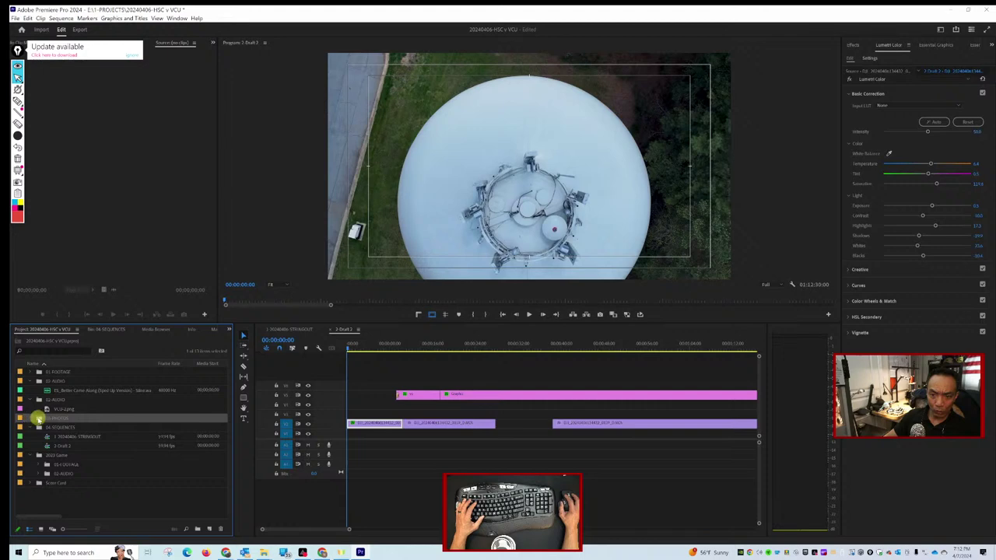
double_click(37, 418)
left_click(54, 326)
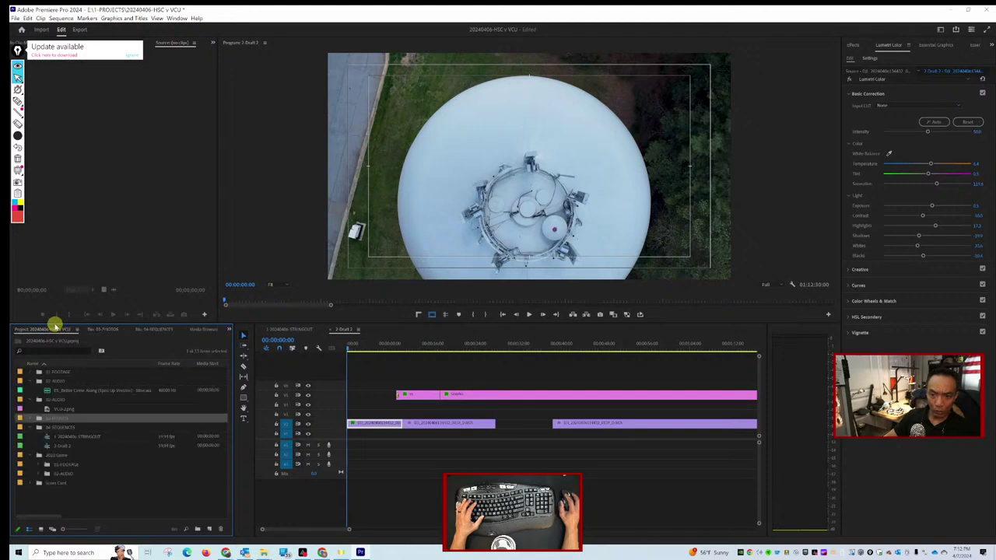
right_click(99, 330)
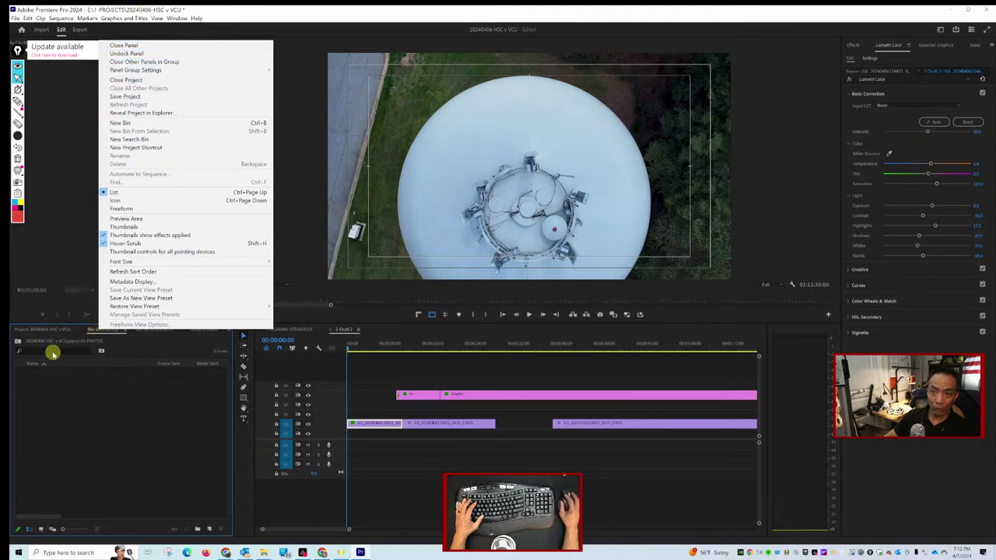
left_click(38, 330)
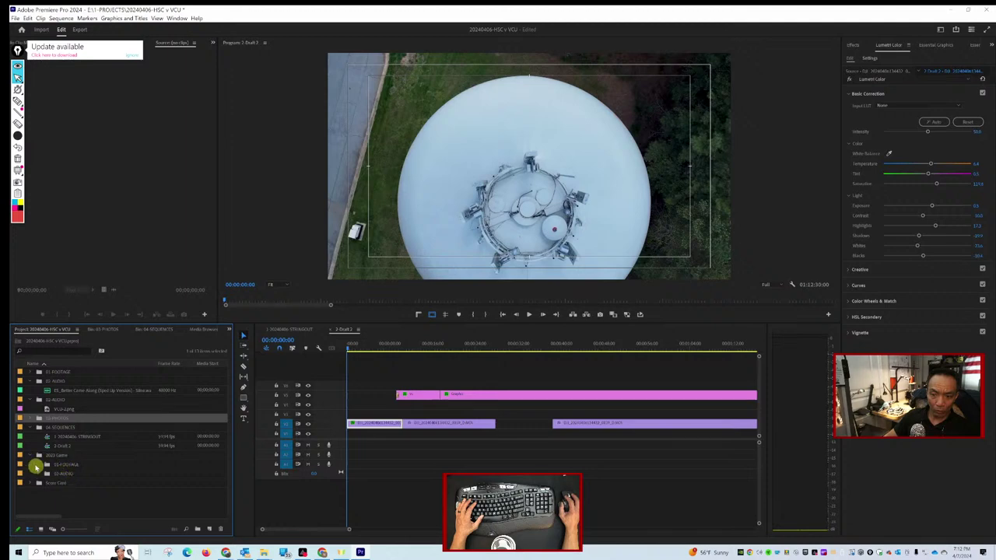
Collapse the 2023 Game bin and rename it z 2023 Game.
left_click(37, 455)
left_click(49, 453)
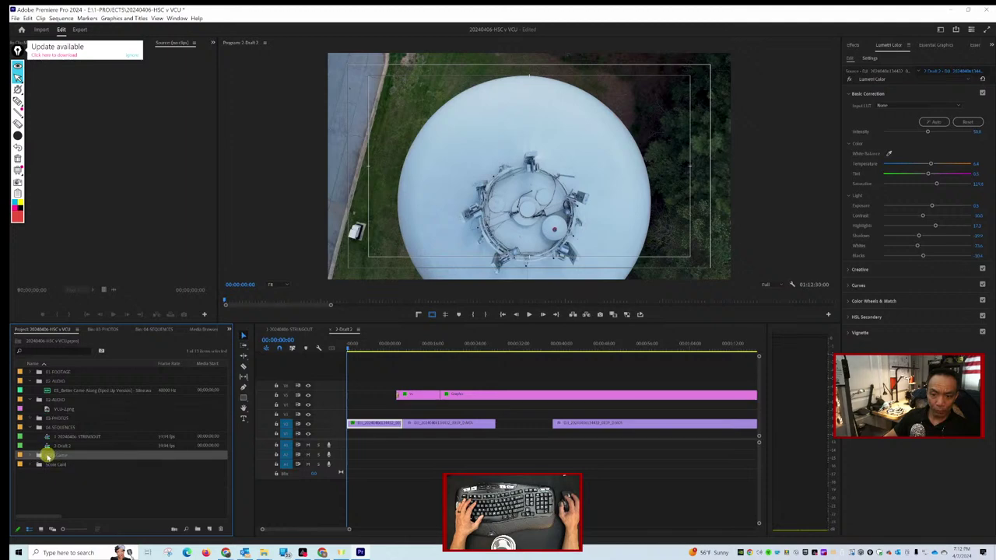
left_click(48, 455)
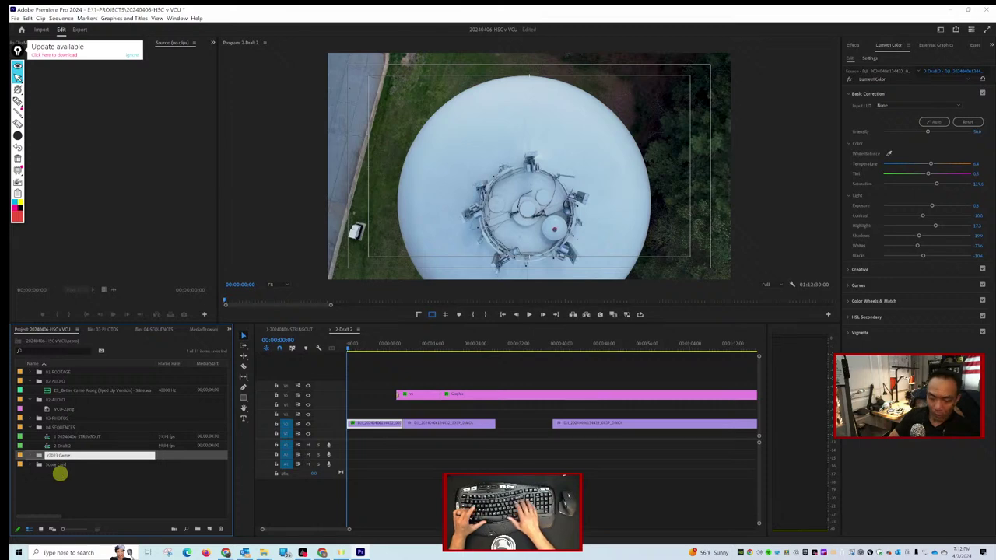
key("Tab")
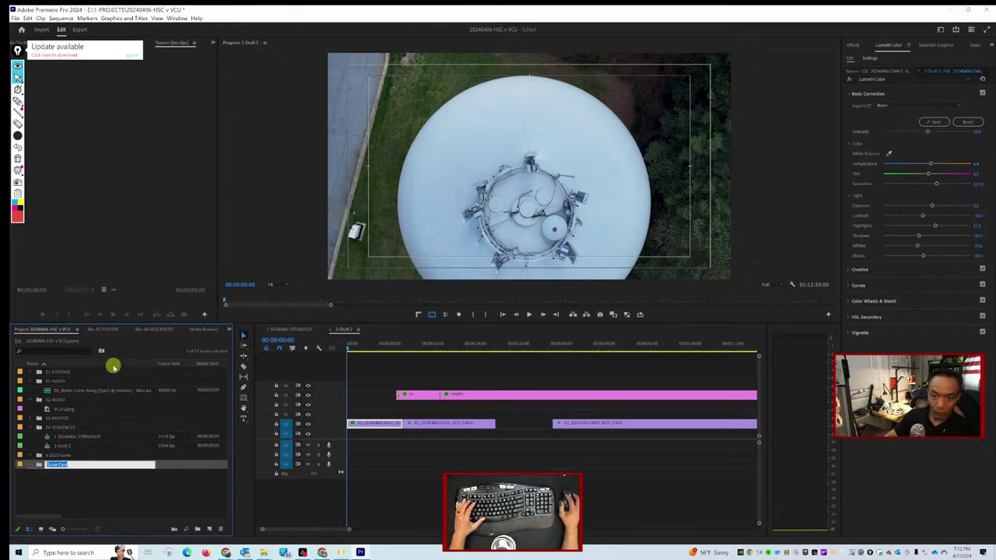
key("Return")
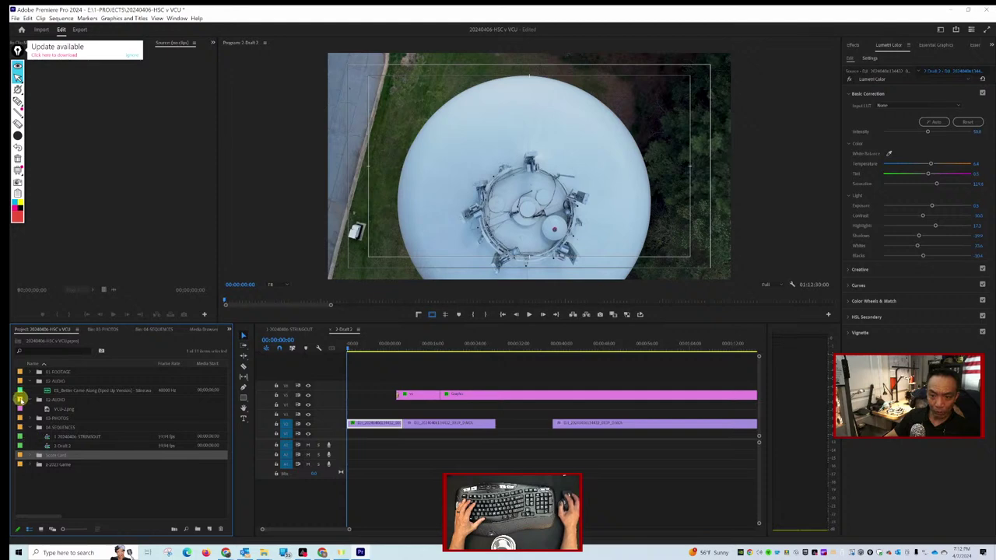
Open the 02-AUDIO bin holding the VCU logo, preview the image and return to the main bin list.
left_click(75, 409)
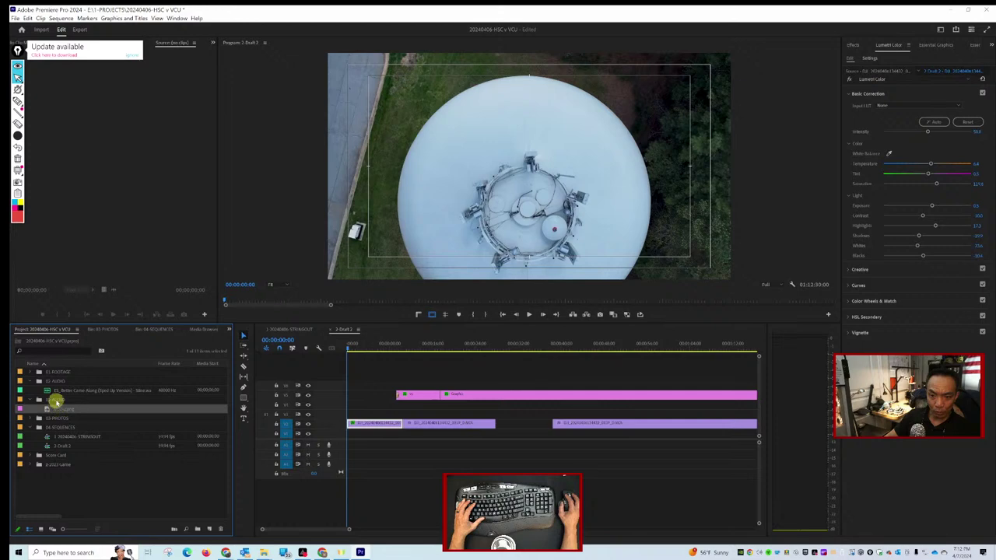
double_click(56, 400)
double_click(45, 373)
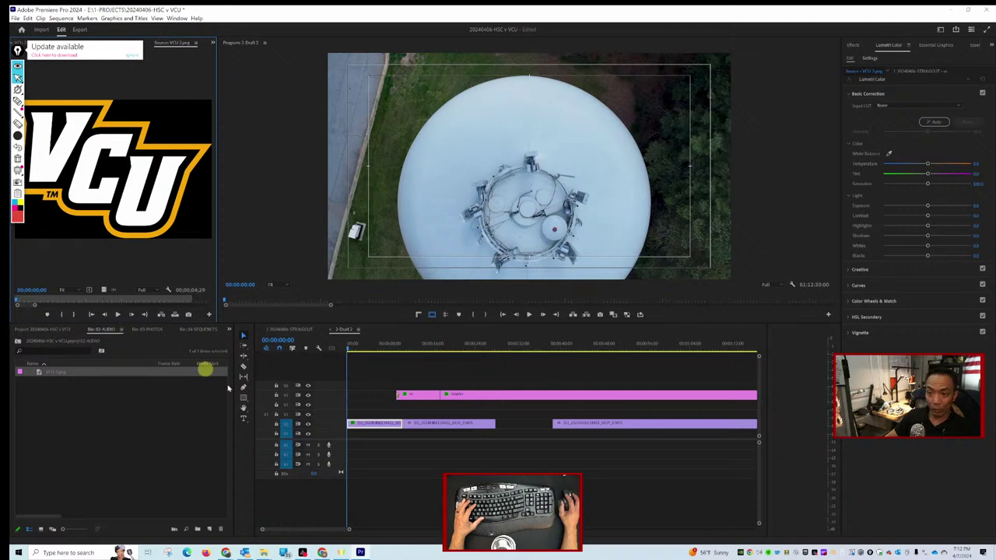
left_click(55, 332)
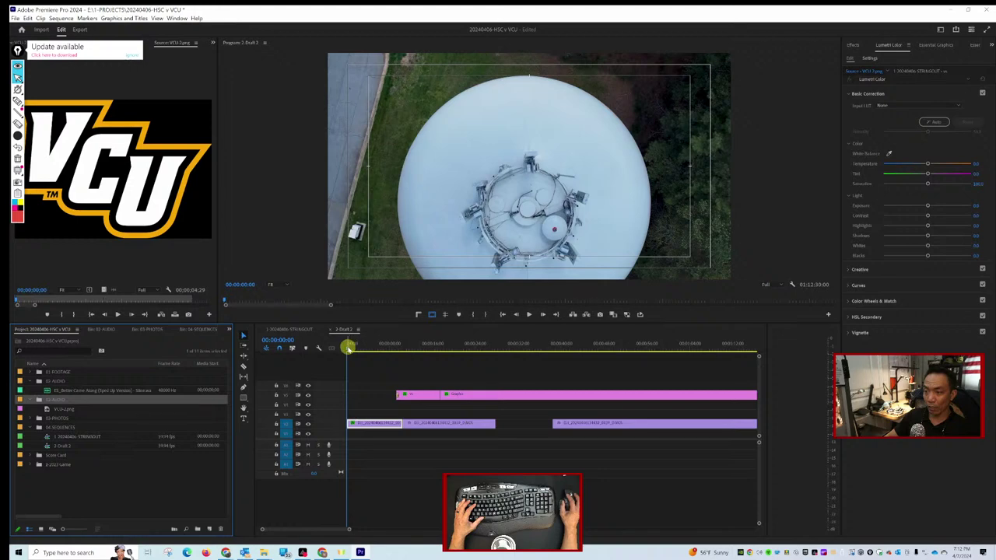
Review the HSC VS VCU title graphic in the draft sequence's opening and return the playhead to the start.
left_click(417, 347)
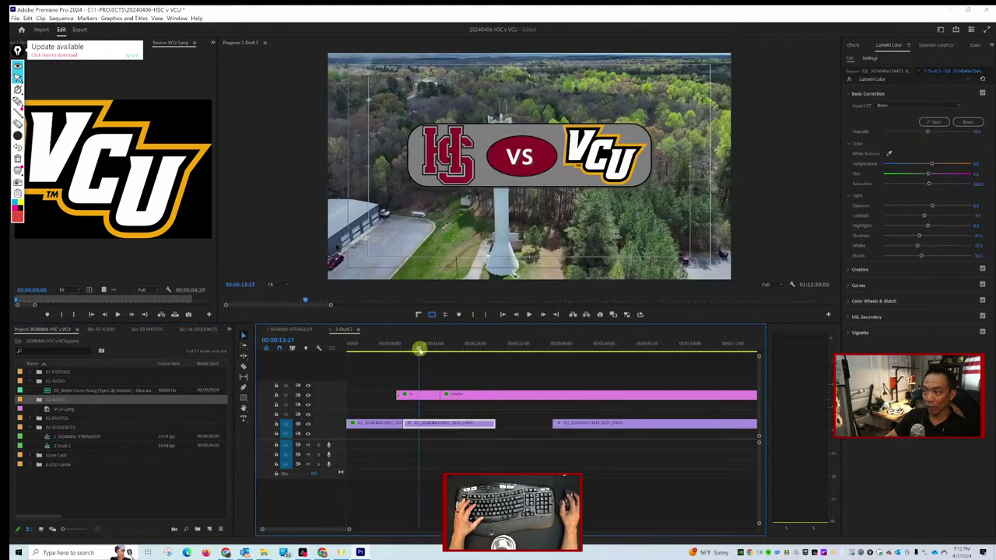
left_click_drag(418, 349, 414, 350)
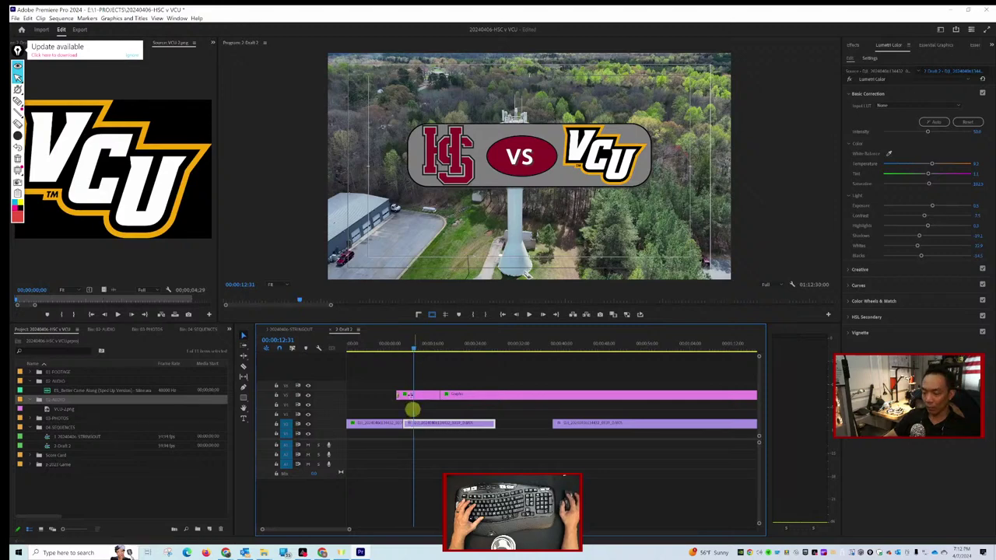
left_click_drag(413, 344, 329, 351)
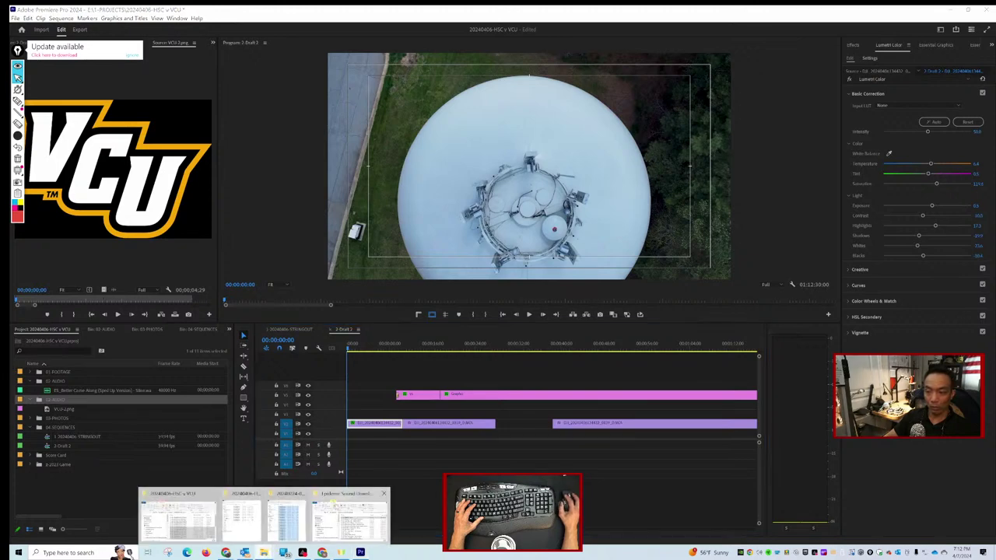
Import the ES_ROYALS track from the Epidemic Sound Downloads folder into the 02 AUDIO bin holding the other music track.
key("alt+Tab")
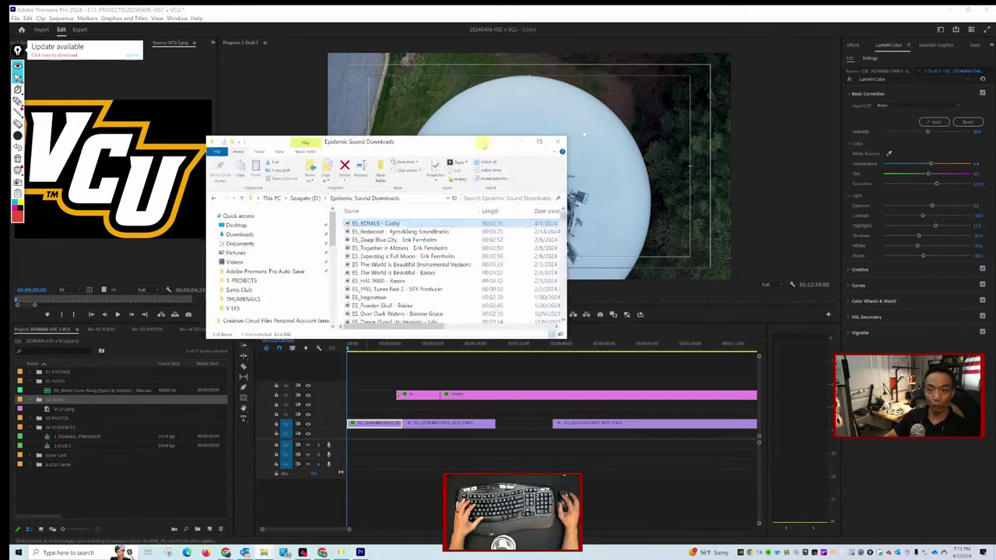
left_click_drag(350, 139, 520, 126)
left_click_drag(353, 278, 62, 383)
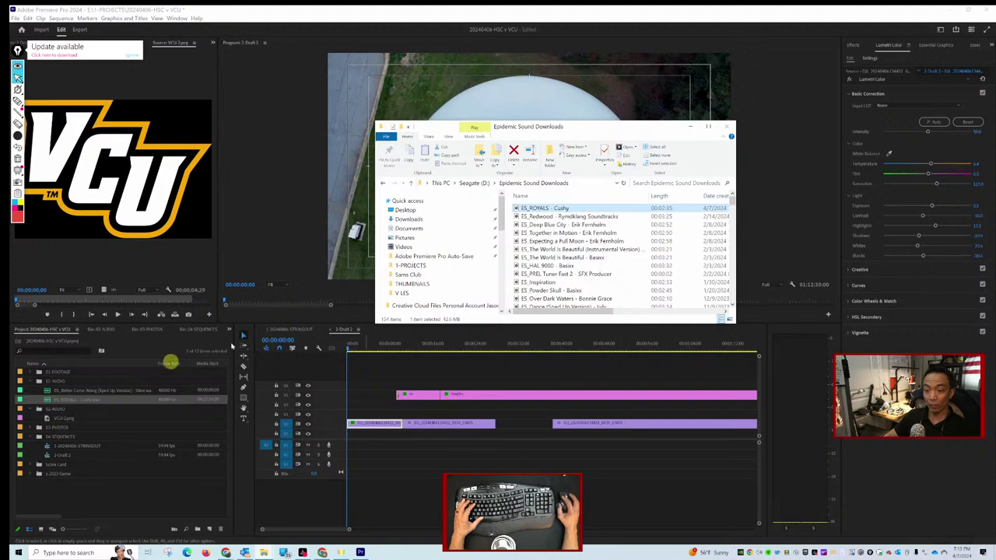
key("alt+Tab")
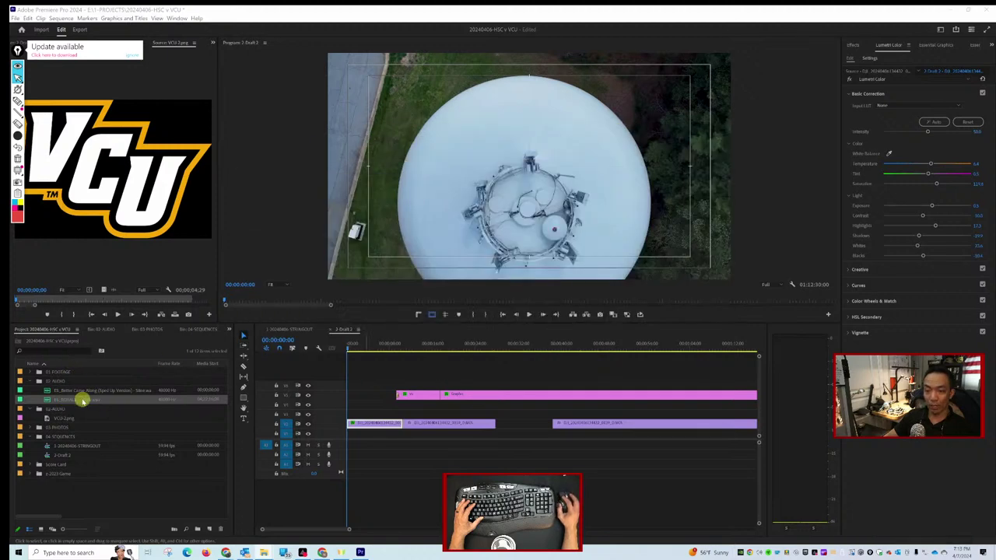
Place the ES_ROYALS music on the first audio track at the very start of the draft sequence.
left_click_drag(83, 400, 429, 445)
left_click(377, 444)
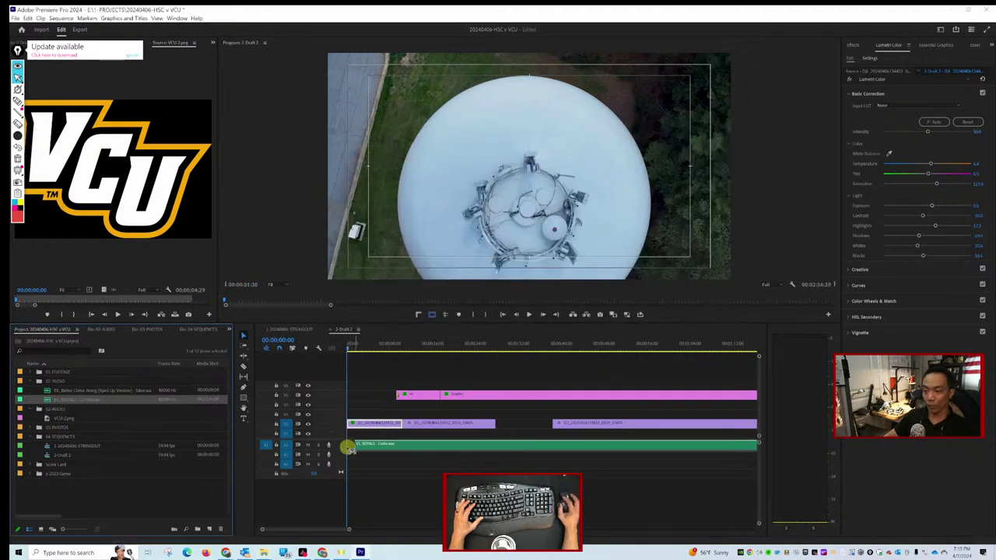
key("Delete")
left_click(349, 445)
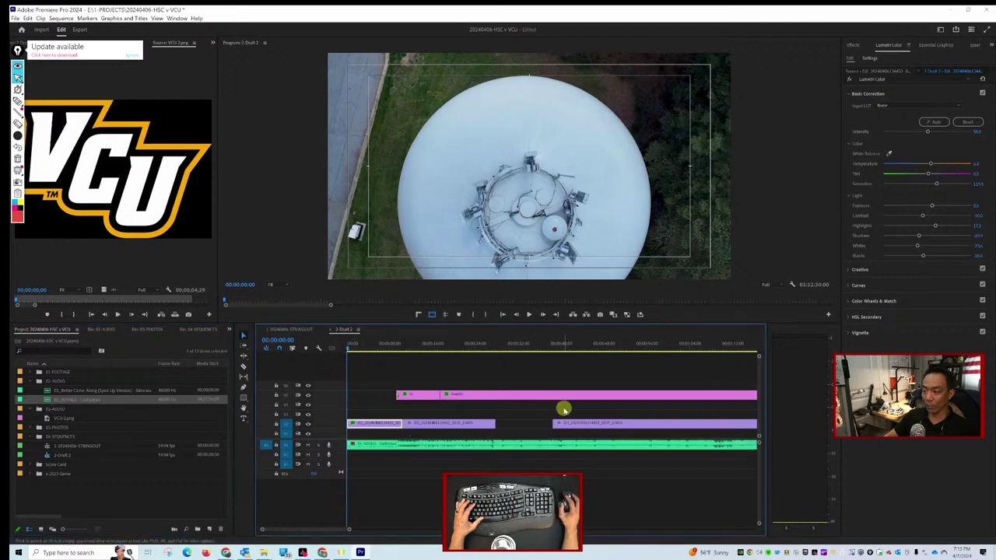
Tag the ES_ROYALS clip as Music in Essential Sound and apply the Balanced Background Music preset.
left_click(423, 442)
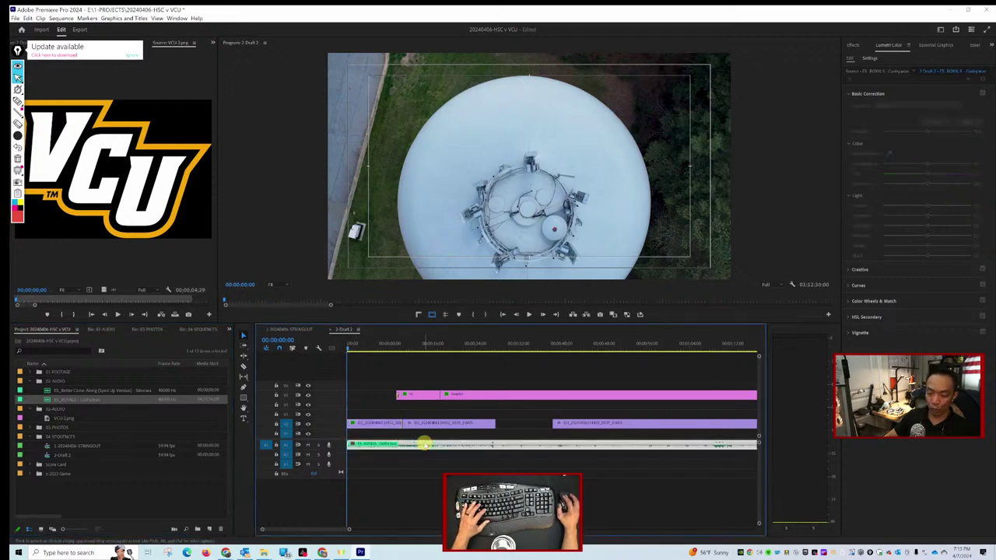
left_click(972, 46)
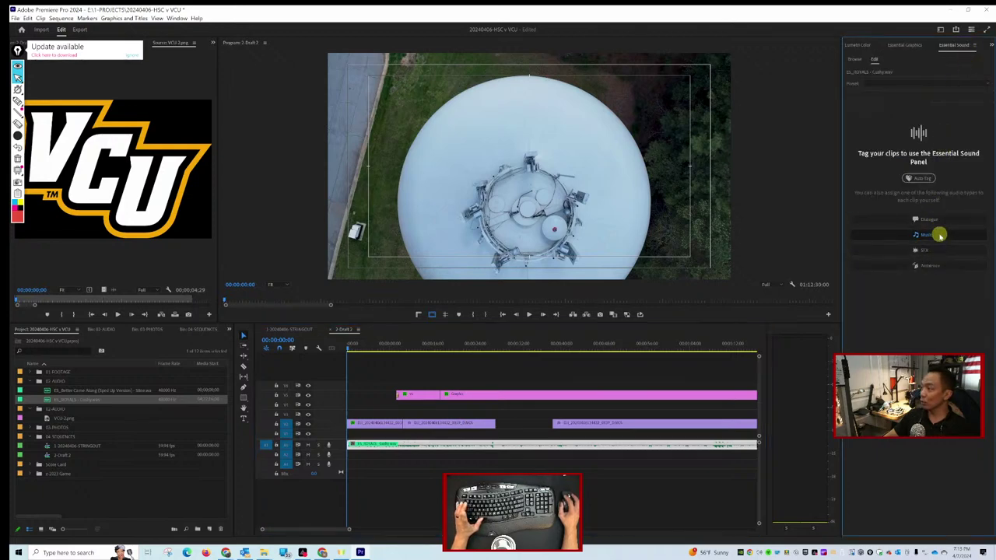
left_click(934, 235)
left_click(909, 94)
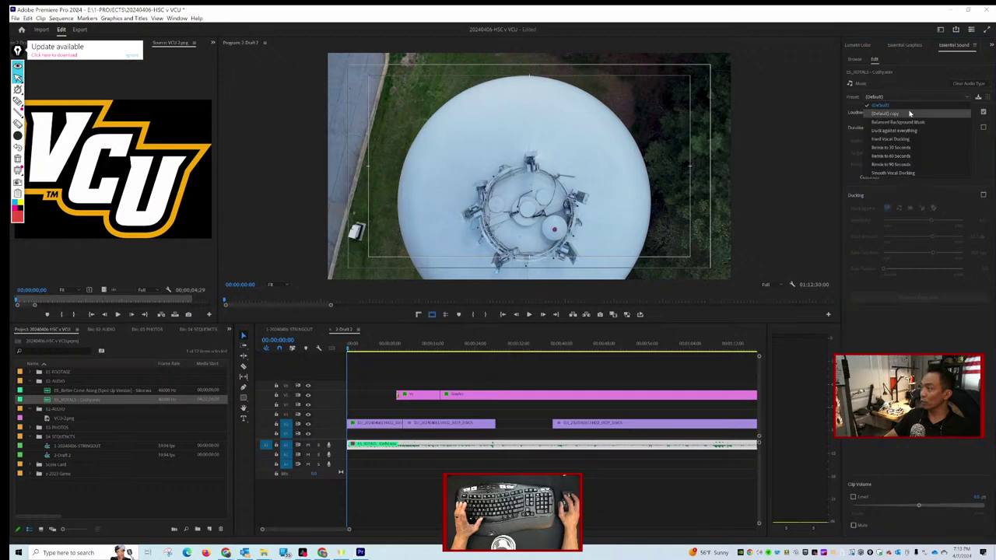
left_click(913, 123)
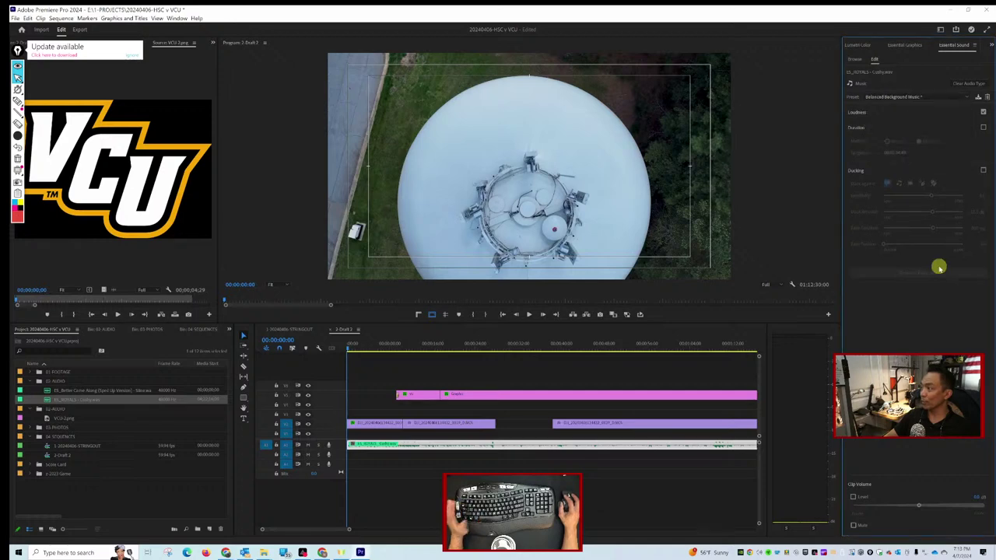
Play the opening from the start to check the music's audio level.
left_click(339, 349)
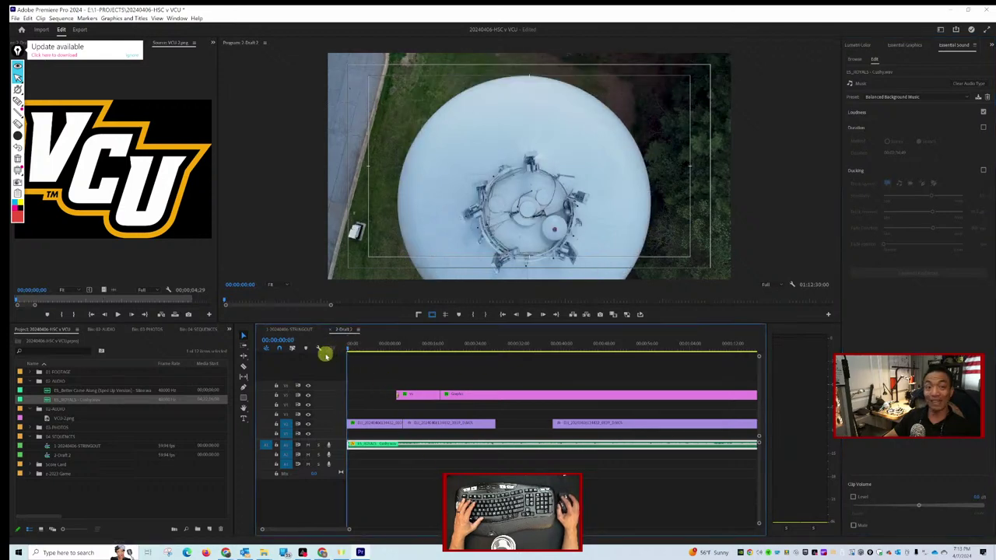
key("space")
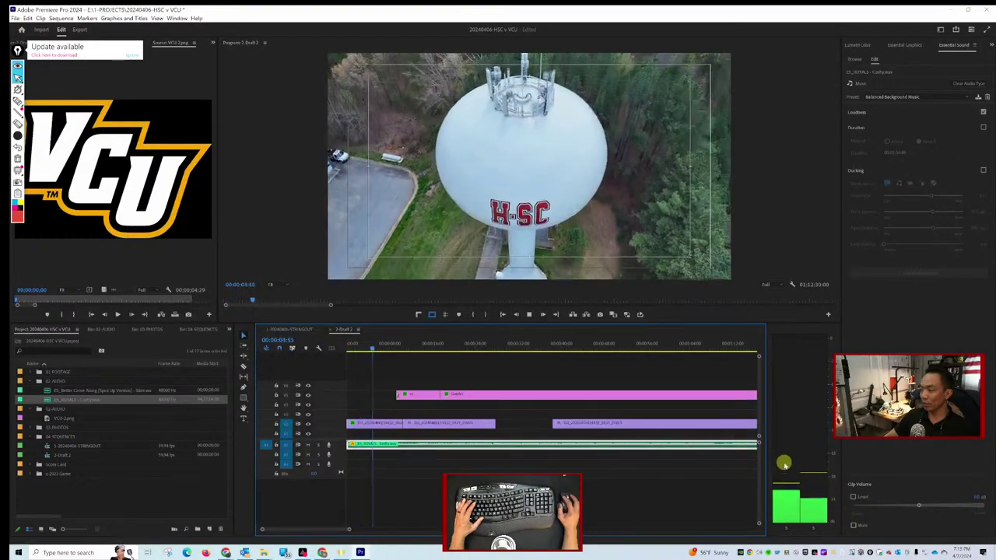
key("space")
Switch the music clip to the (Default) preset, listen to compare its loudness, and return the playhead to the start.
left_click(926, 96)
left_click(925, 69)
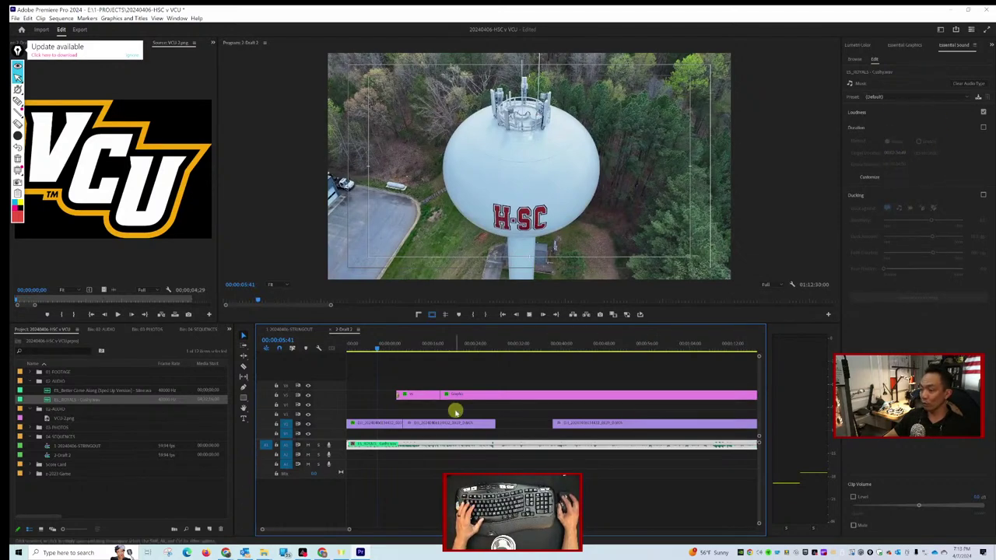
key("space")
key("space")
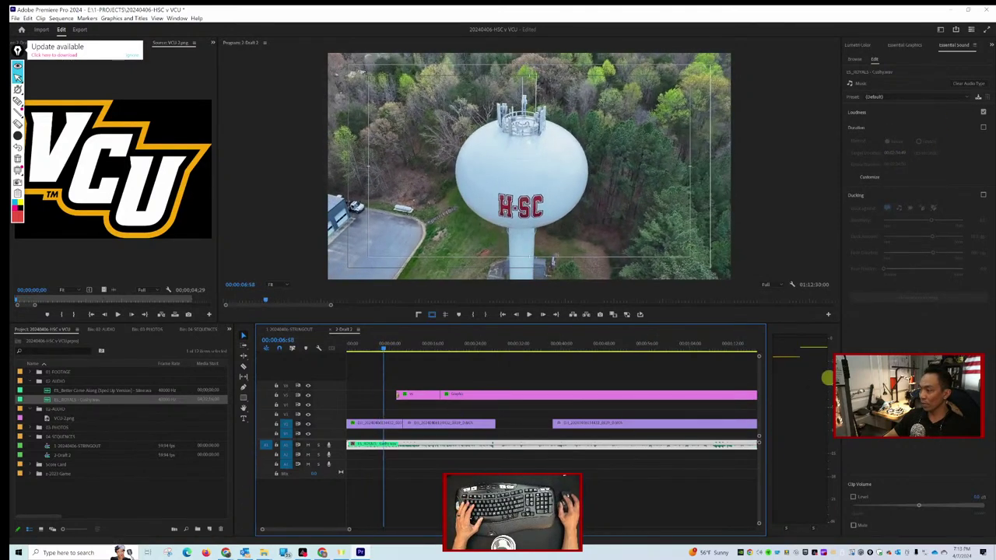
left_click_drag(383, 348, 309, 349)
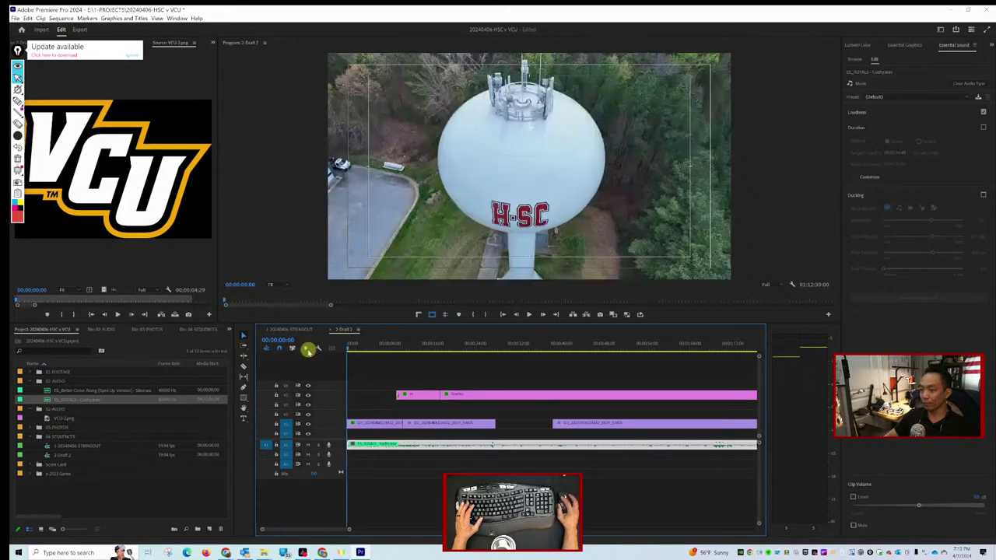
Reapply the Balanced Background Music preset to the ES_ROYALS clip and play the sequence opening.
left_click(929, 99)
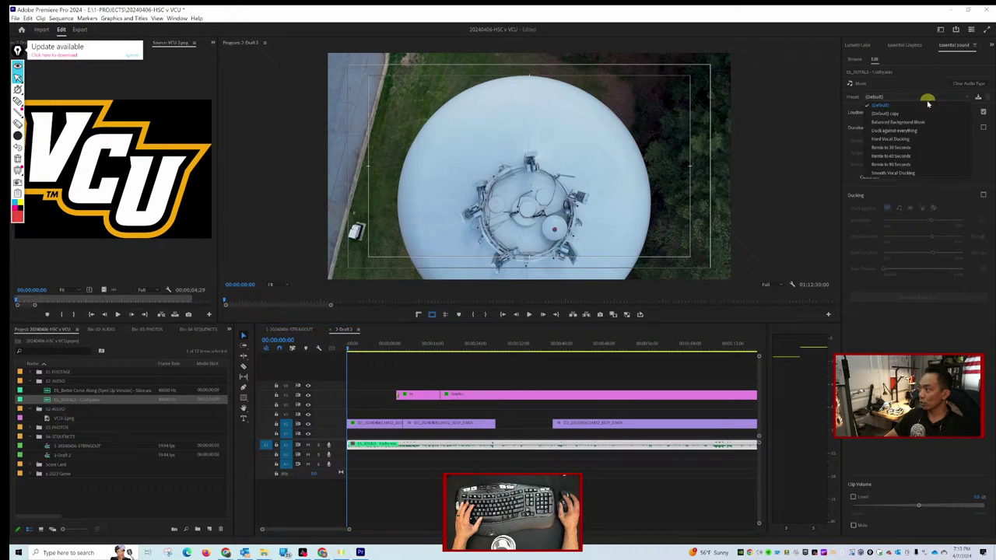
left_click(920, 120)
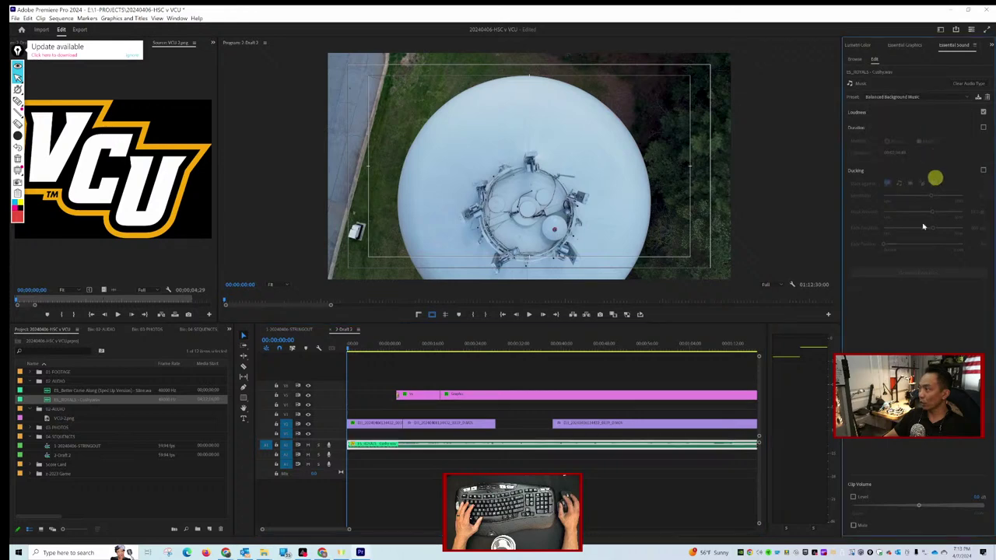
key("space")
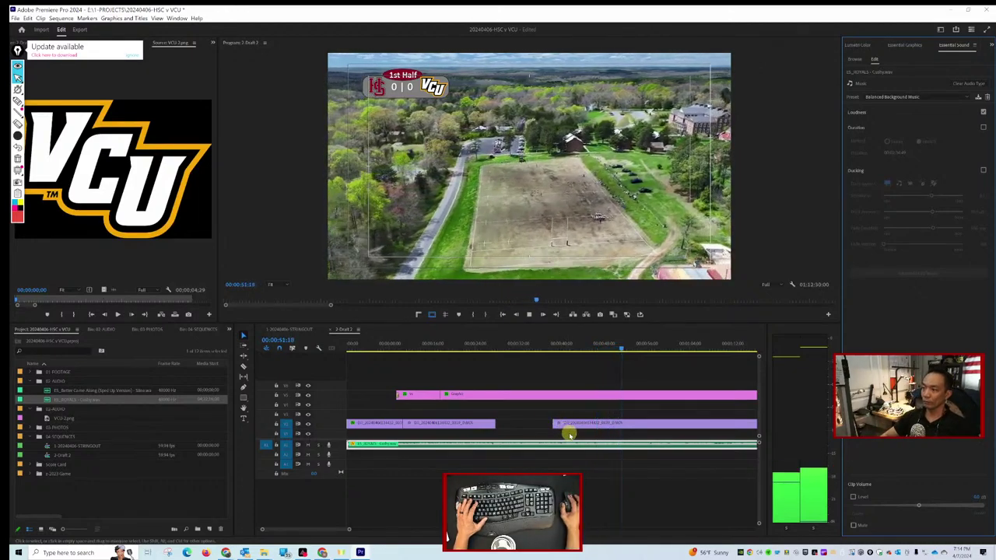
Expand the Audio 1 track to show the music waveform and return the playhead to the start.
left_click(340, 445)
double_click(340, 445)
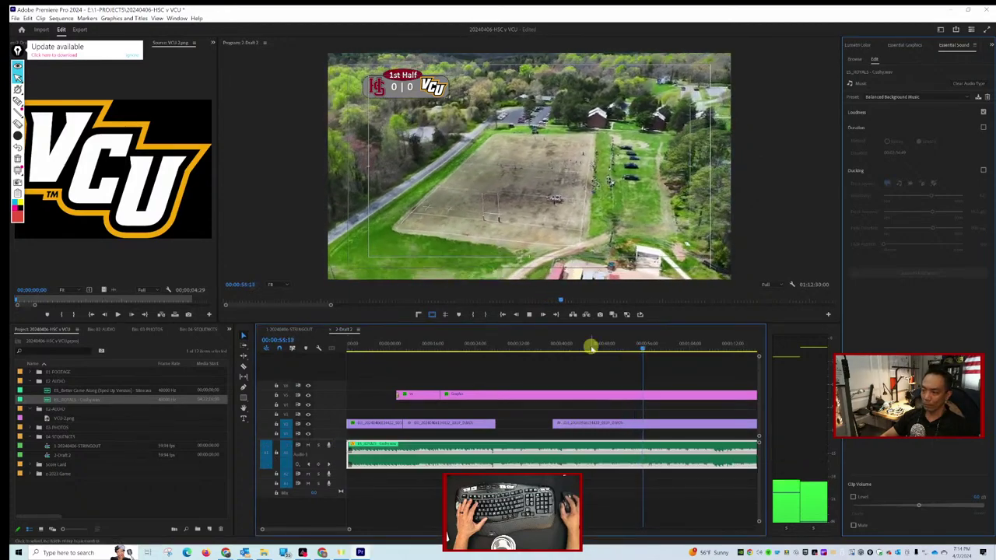
left_click(587, 348)
key("Home")
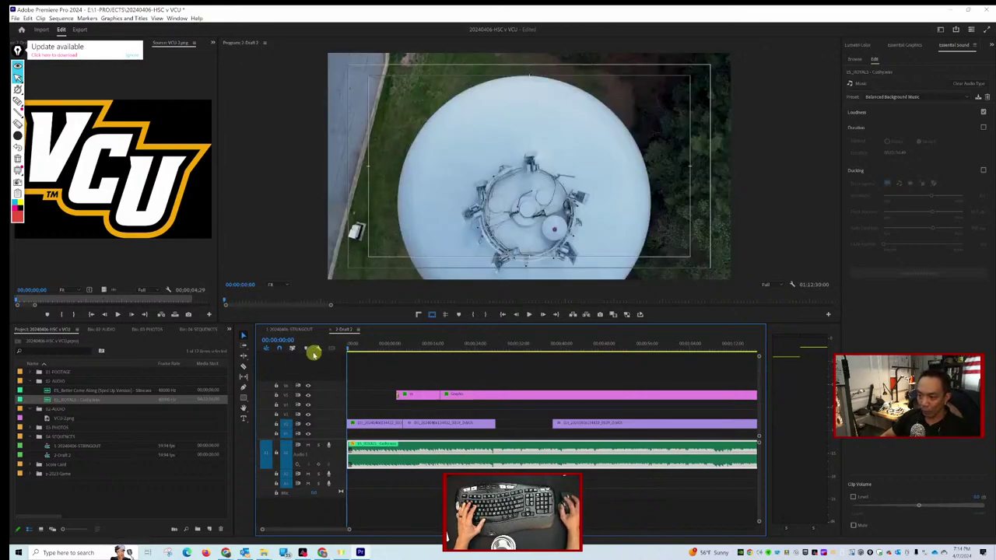
Play through the opening while adding markers to the ES_ROYALS clip along the music, and return the playhead to the start.
key("space")
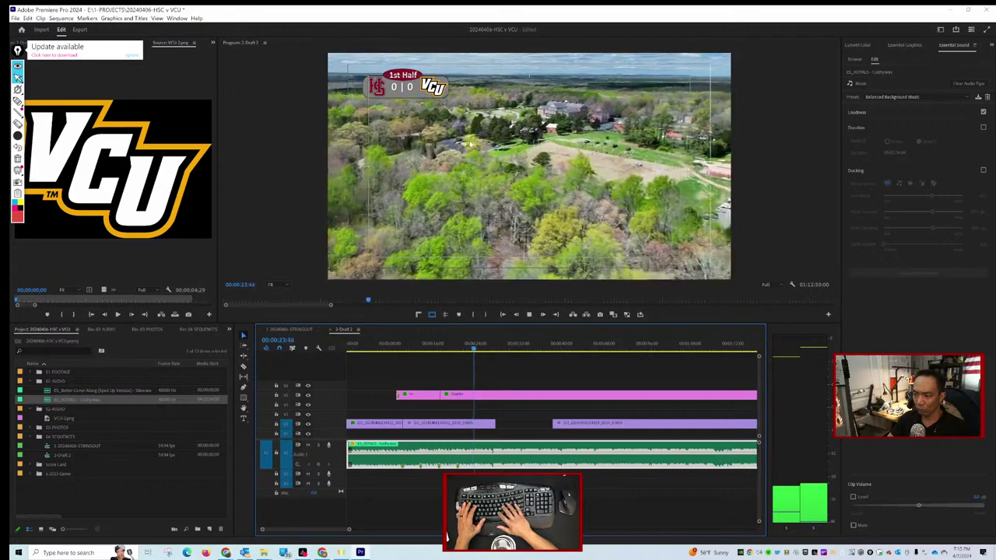
key("space")
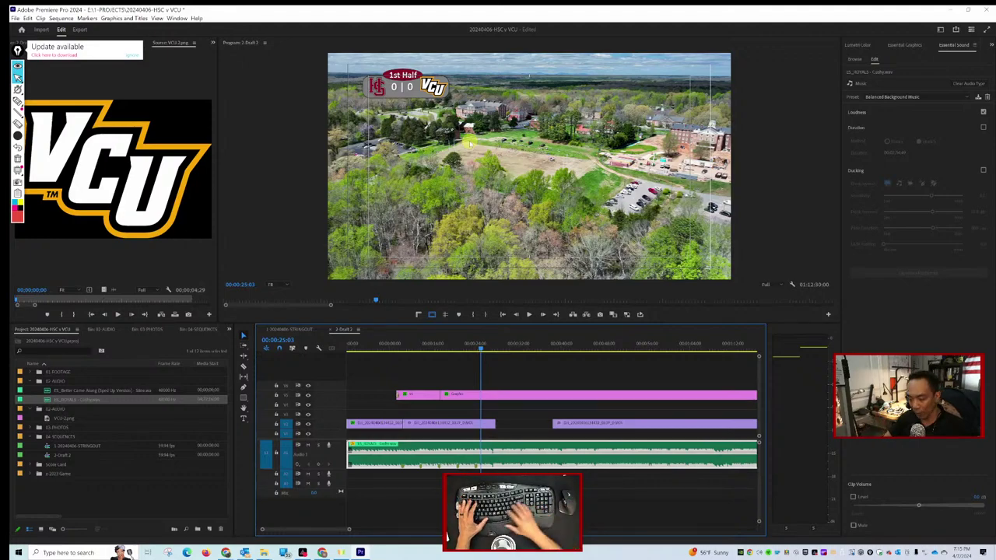
key("space")
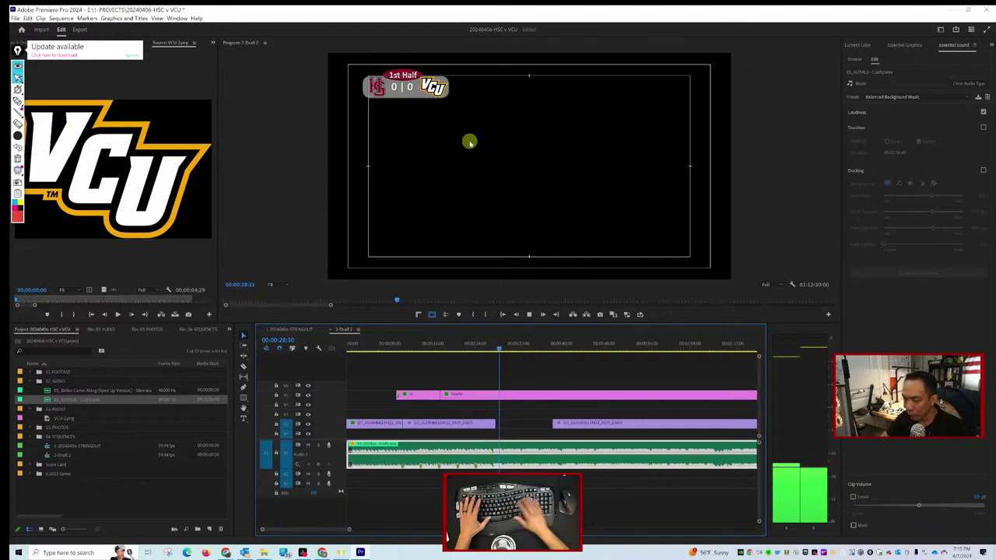
key("space")
key("space")
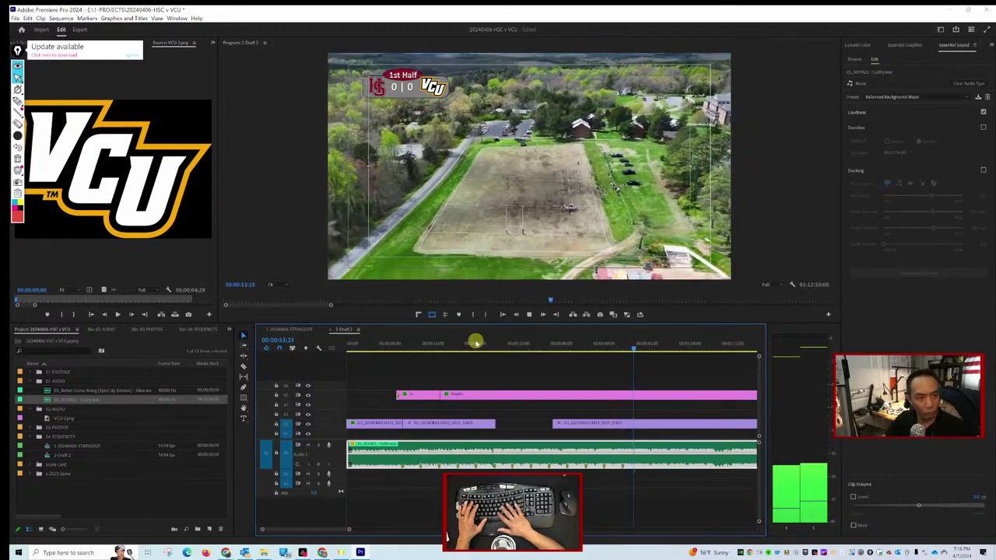
key("space")
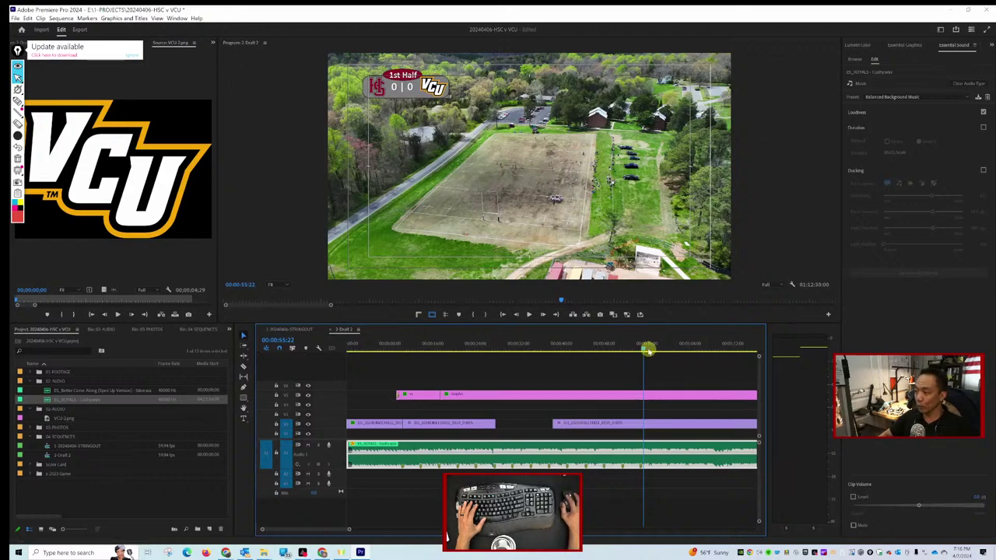
left_click_drag(641, 347, 416, 381)
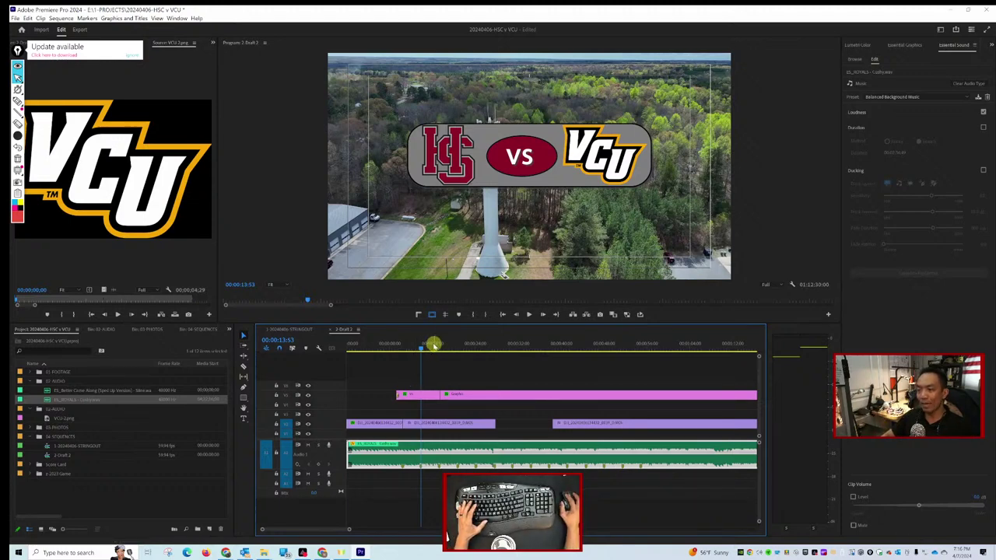
left_click_drag(420, 349, 318, 351)
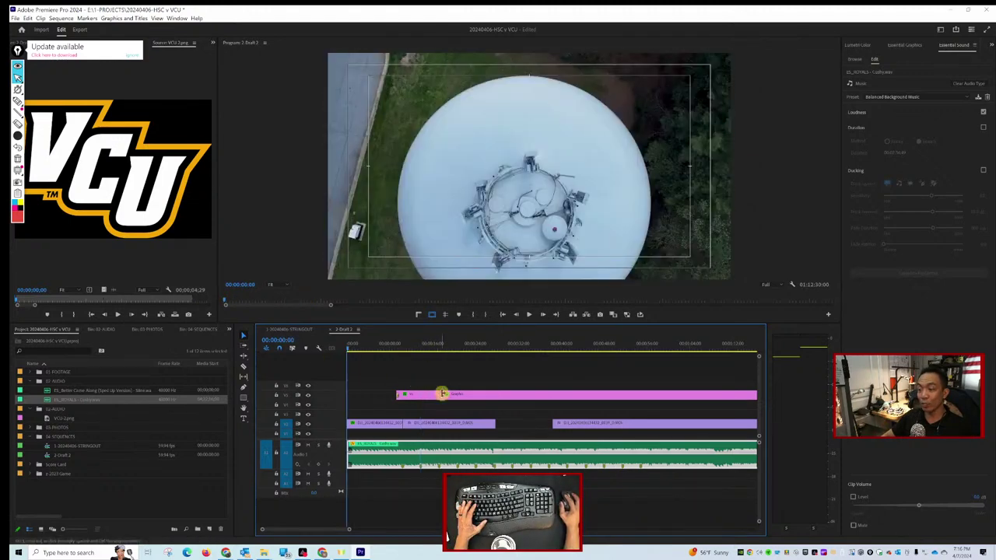
Move the second drone clip down one video track and set the opening water tower clip's speed to 50%.
left_click(448, 425)
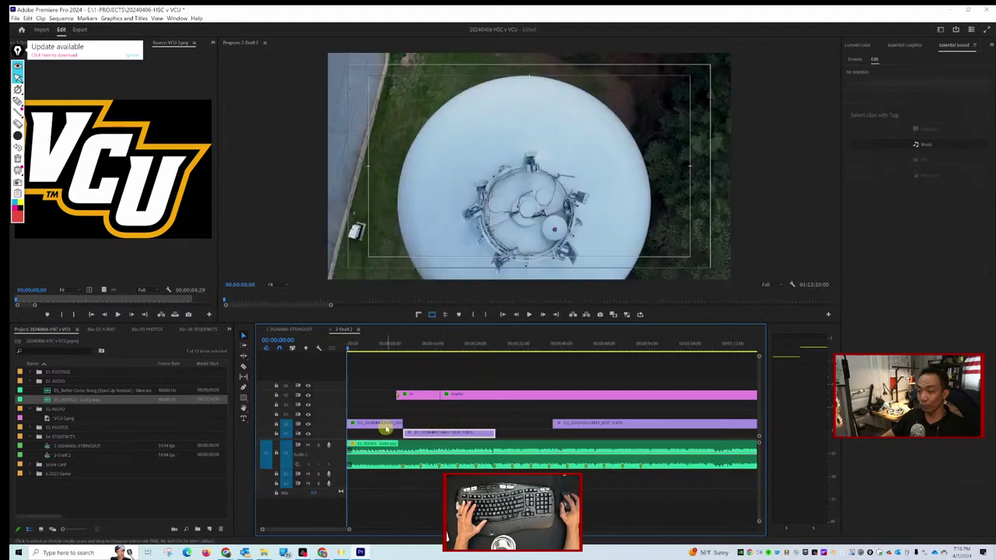
right_click(384, 424)
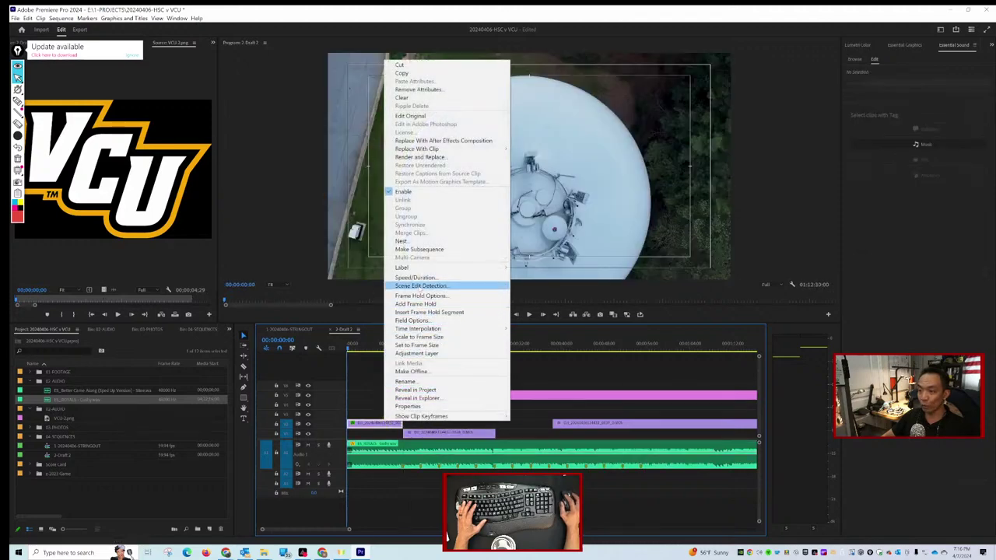
left_click(417, 278)
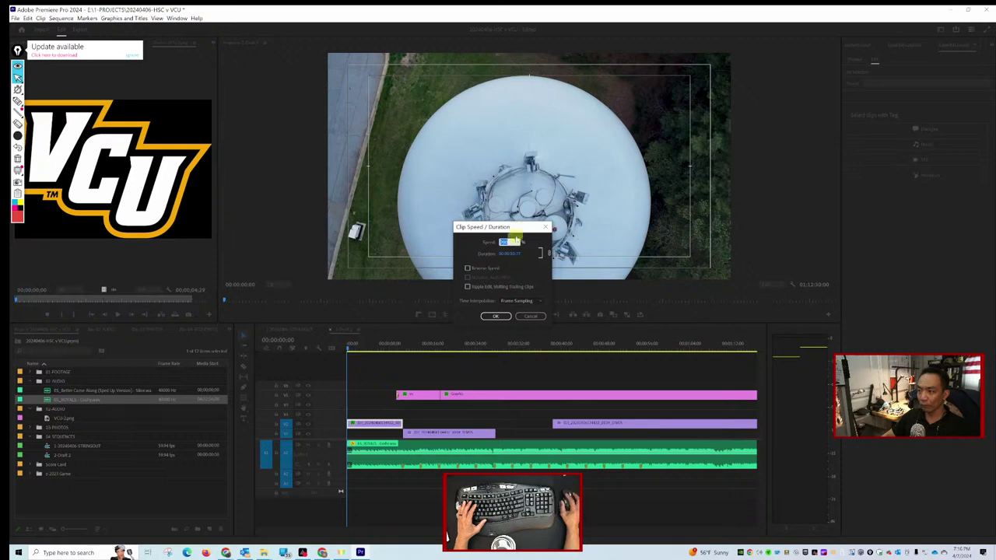
type("50")
key("Return")
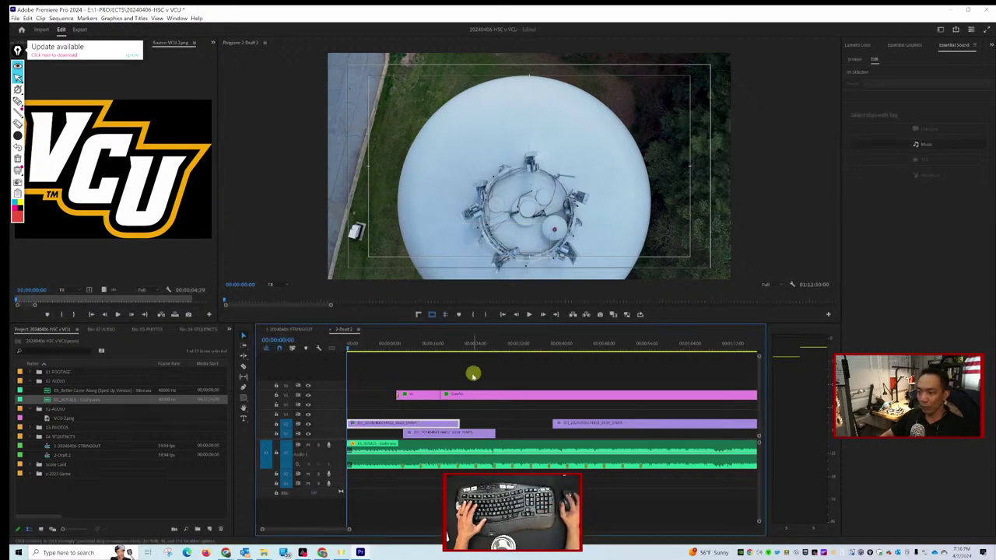
Preview the slowed water tower clip from the start and move the playhead back to 00:00:02:01.
key("space")
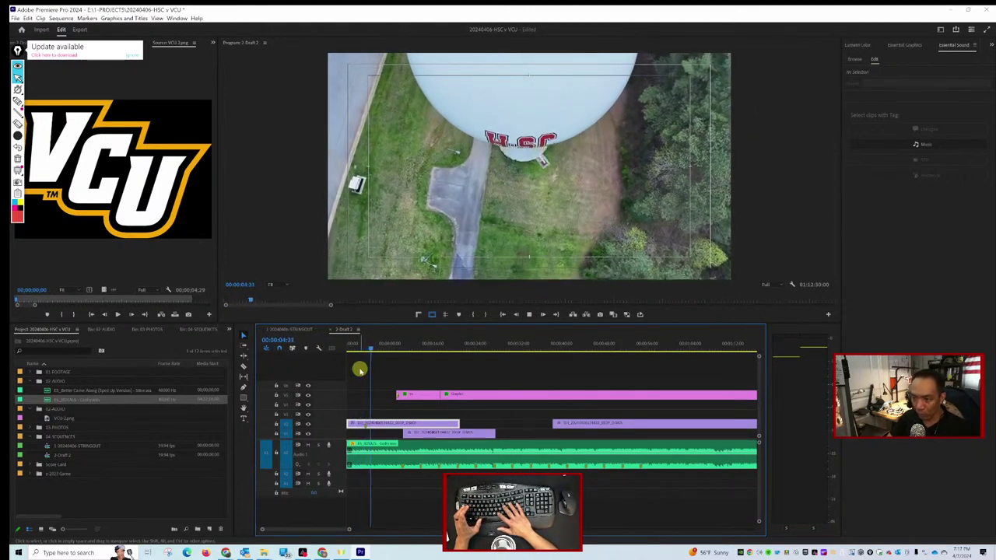
key("space")
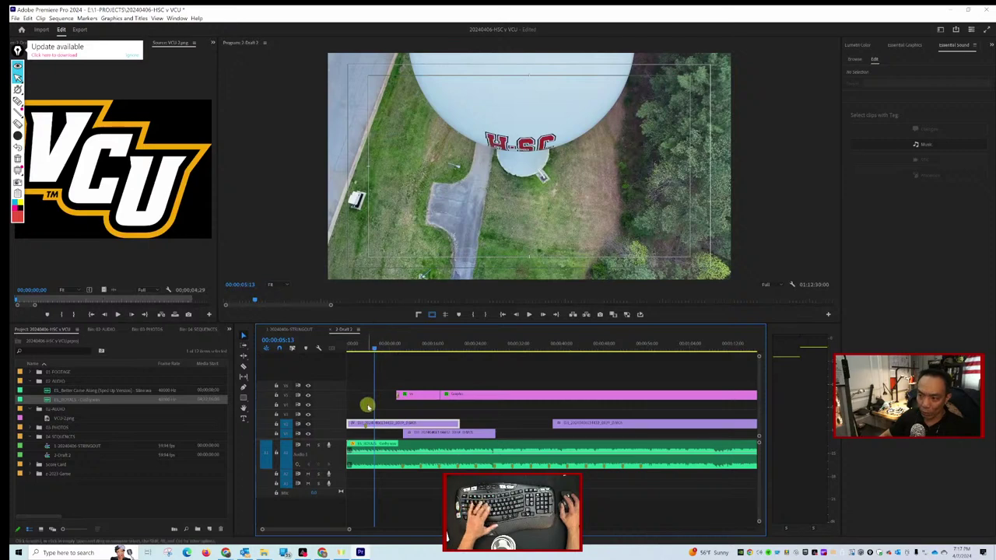
left_click_drag(374, 352, 356, 351)
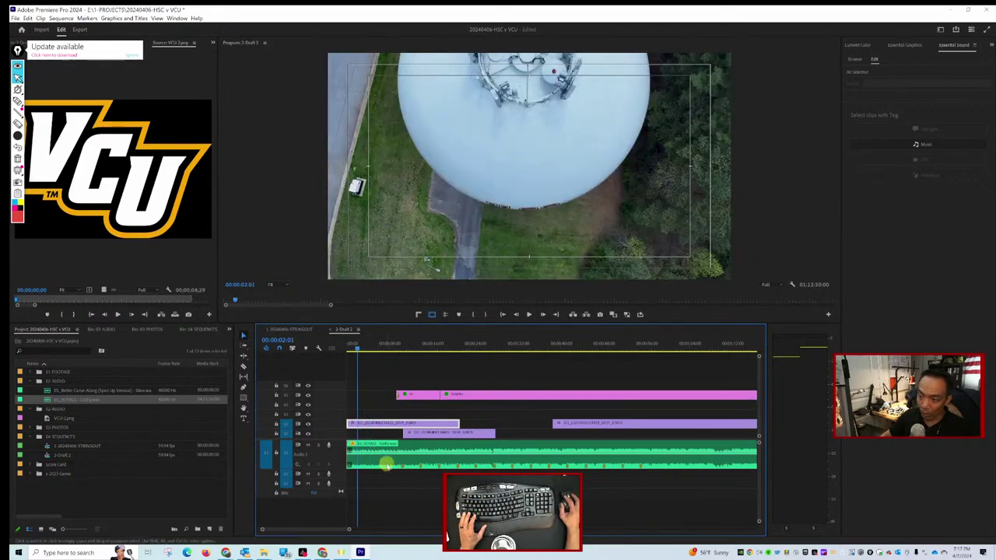
Select the ES_ROYALS clip, preview the opening from 00:00:02:01, and move the playhead back near the start.
left_click(387, 463)
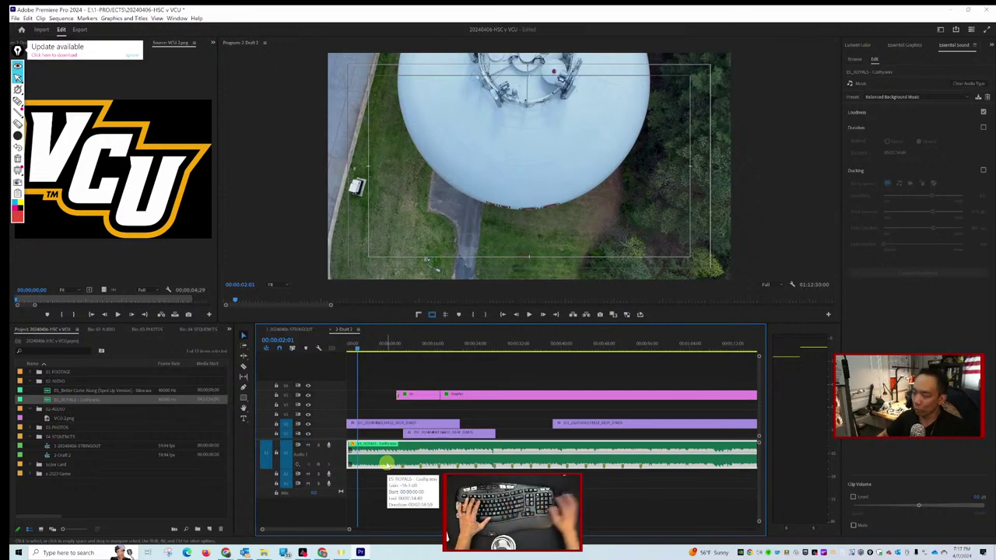
key("space")
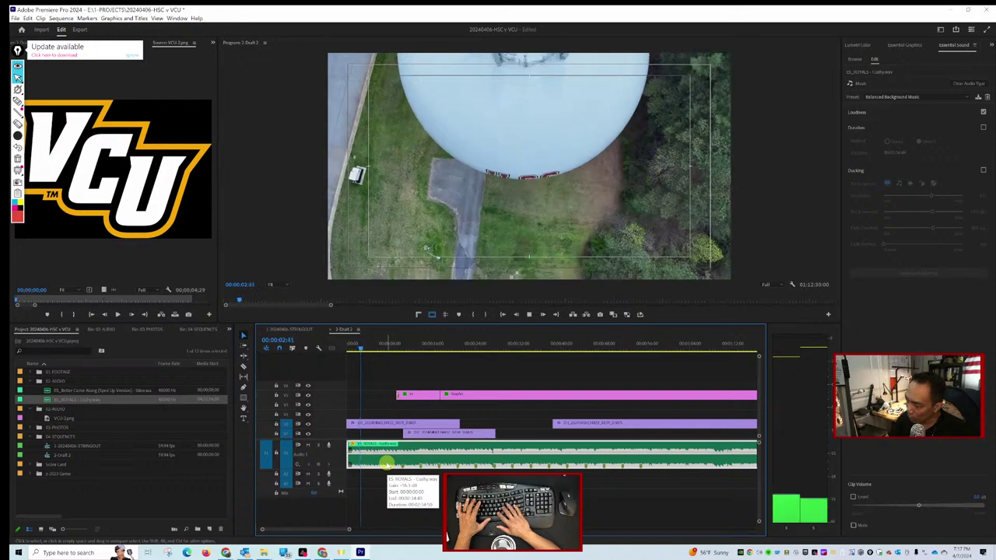
key("space")
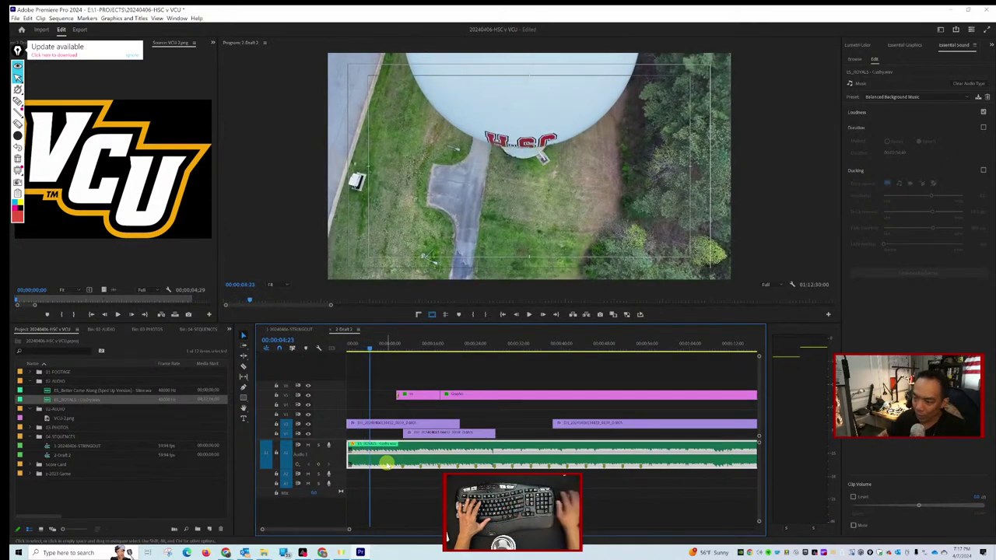
left_click(354, 346)
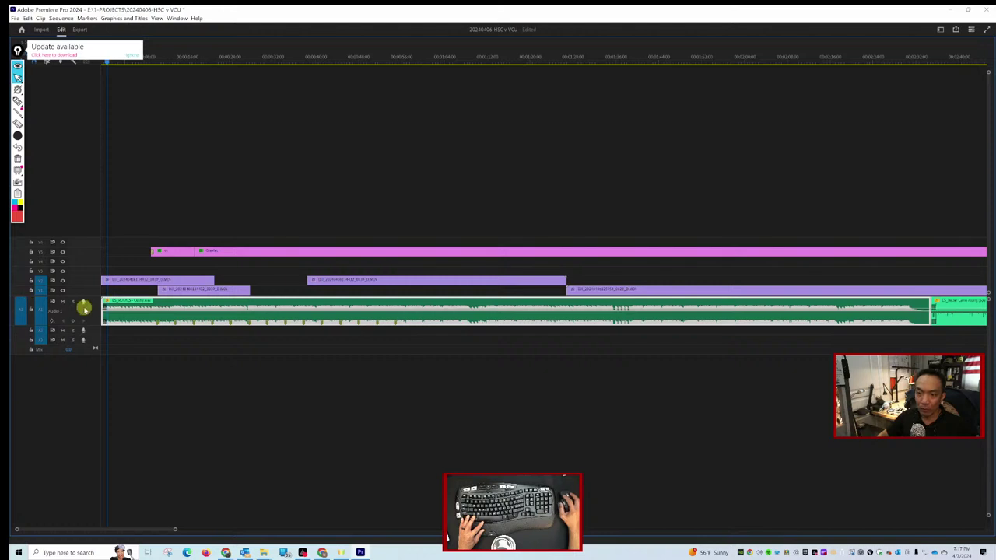
Enlarge the Audio 1 track in the maximized timeline to show the ES_ROYALS waveform in detail and return the playhead to the start.
double_click(92, 312)
double_click(93, 303)
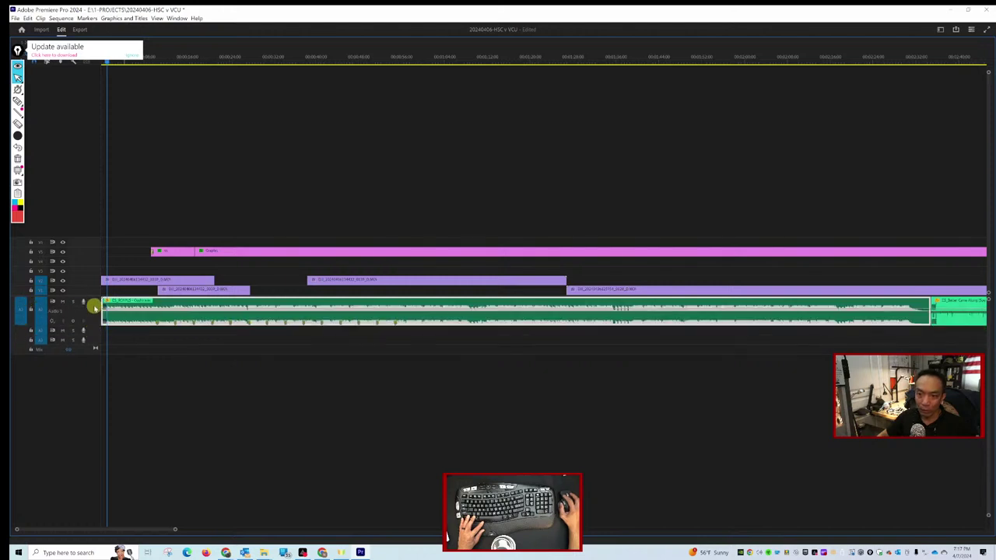
left_click_drag(93, 325, 94, 427)
scroll(228, 363, "up", 2, "alt")
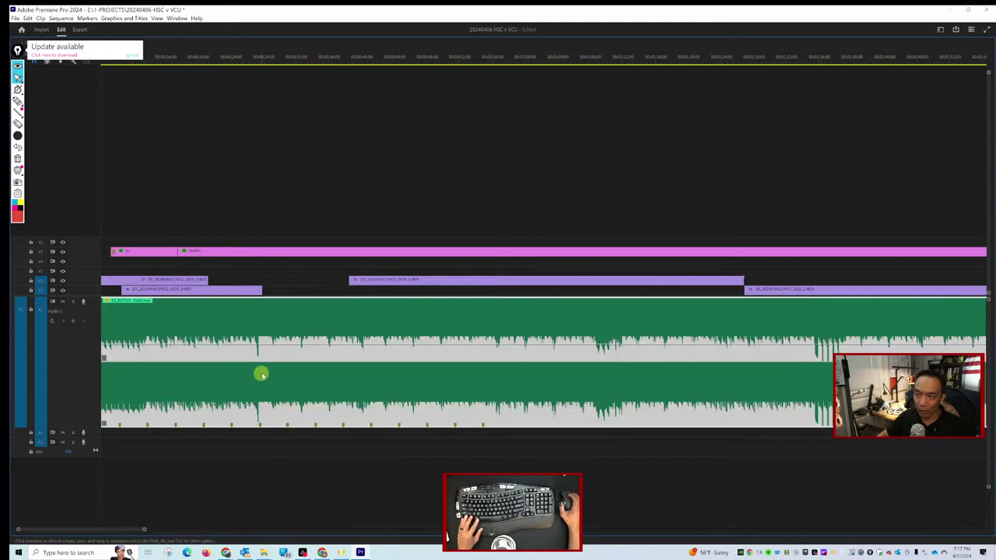
scroll(262, 375, "up", 2)
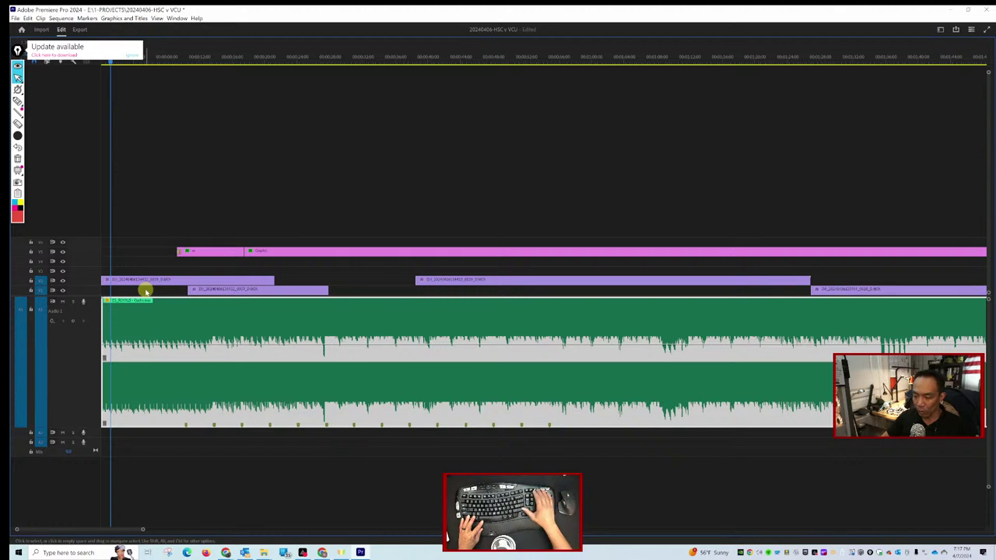
key("Home")
scroll(173, 289, "up", 4, "alt")
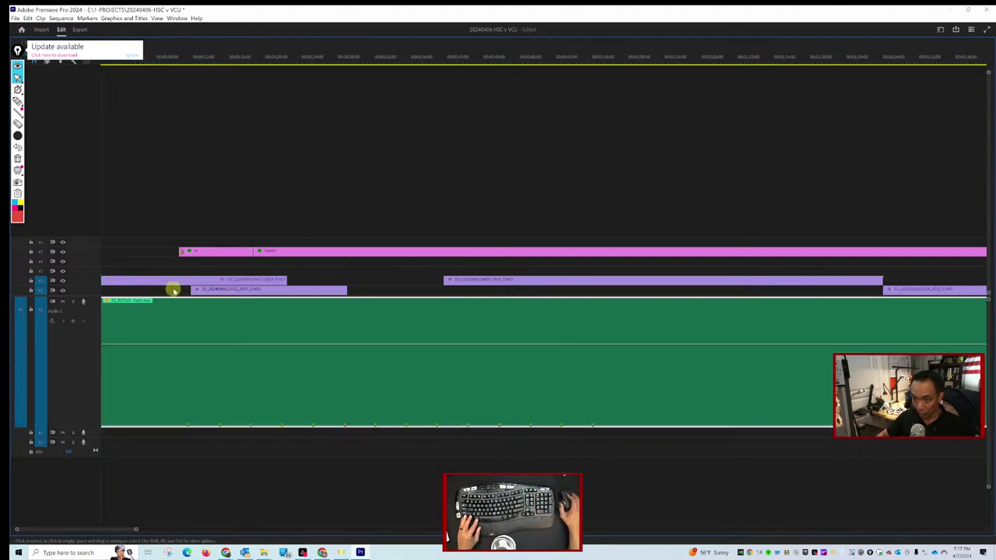
scroll(295, 327, "up", 3)
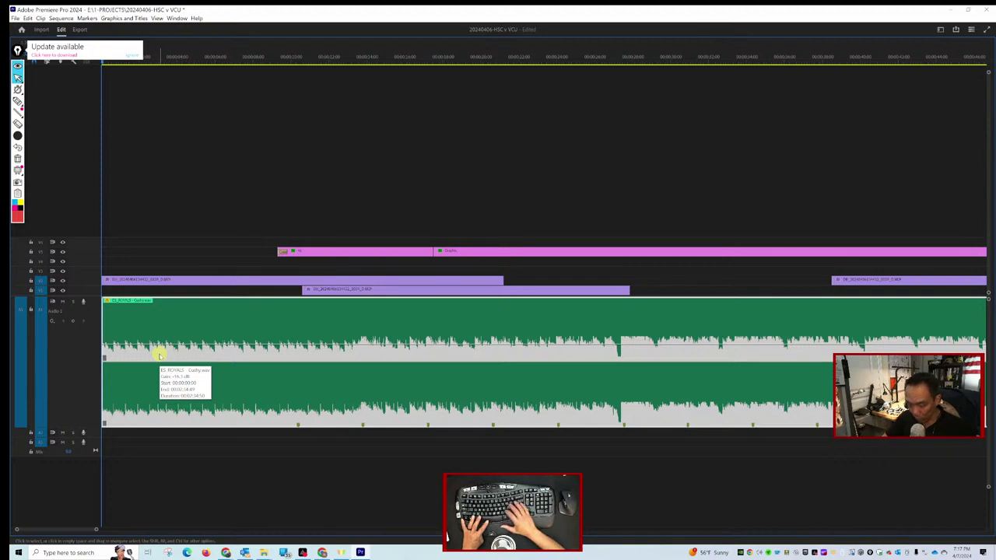
Play the music from the start while adding markers to the early part of the ES_ROYALS clip, and return the playhead to the start.
key("space")
key("XF86AudioRaiseVolume")
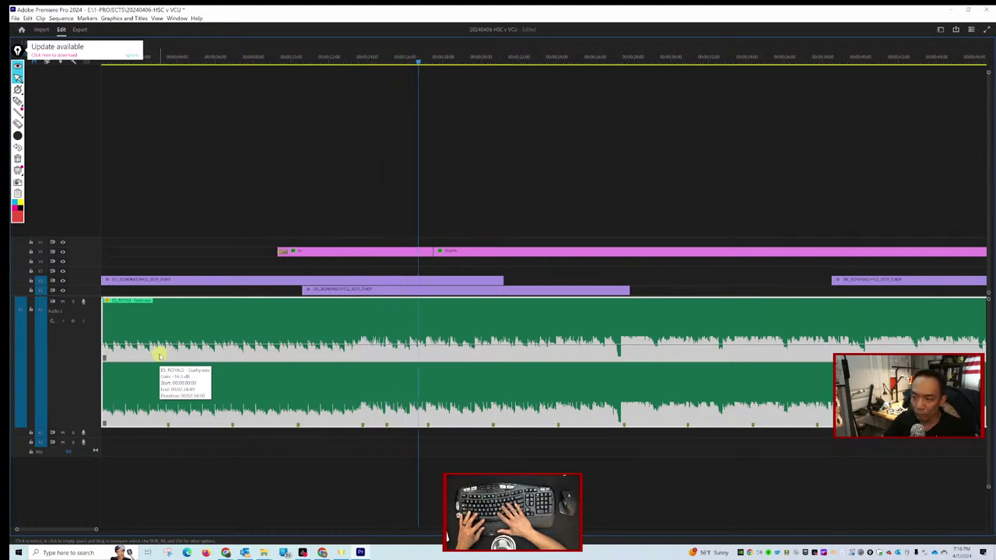
key("space")
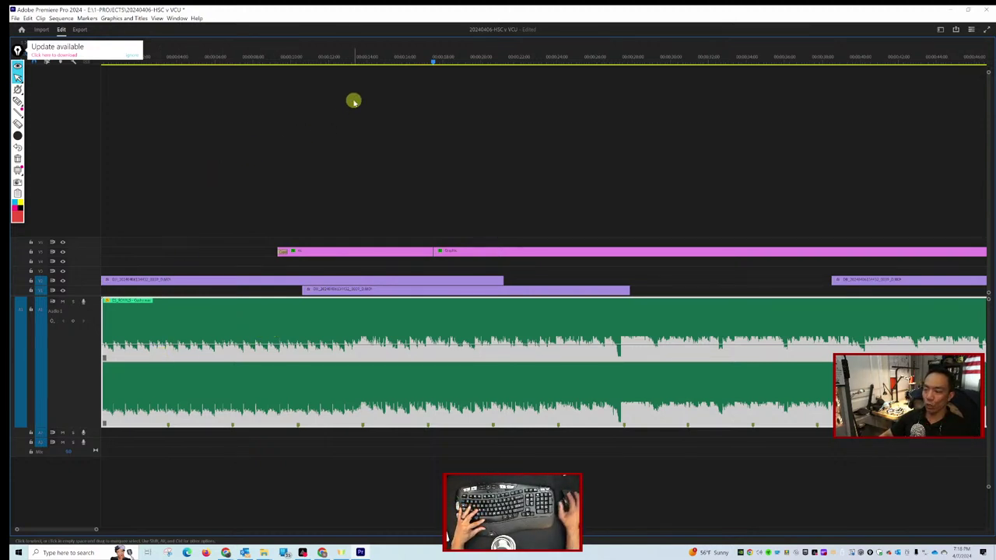
key("Home")
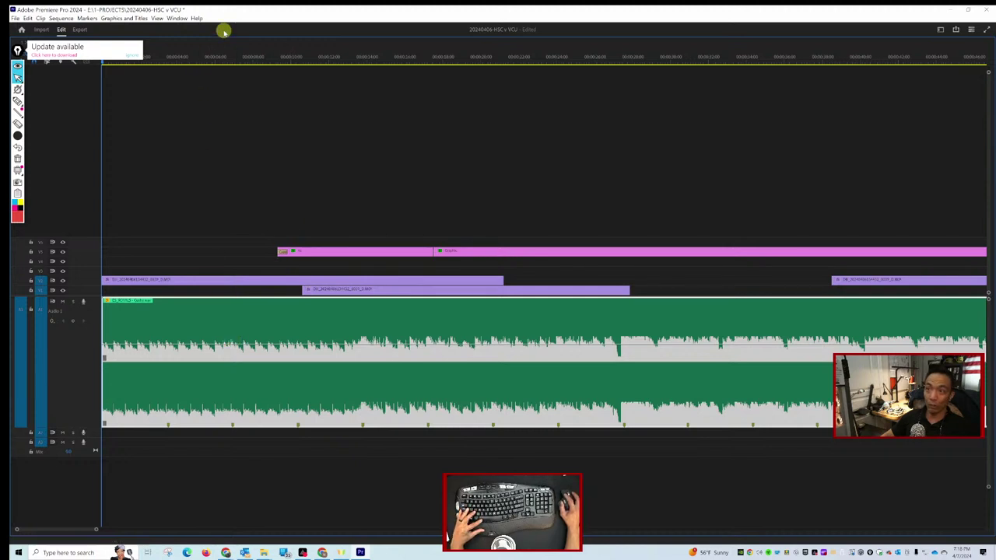
Restore the full panel layout, preview the first seconds of the opening, and collapse the Audio 1 track.
key("grave")
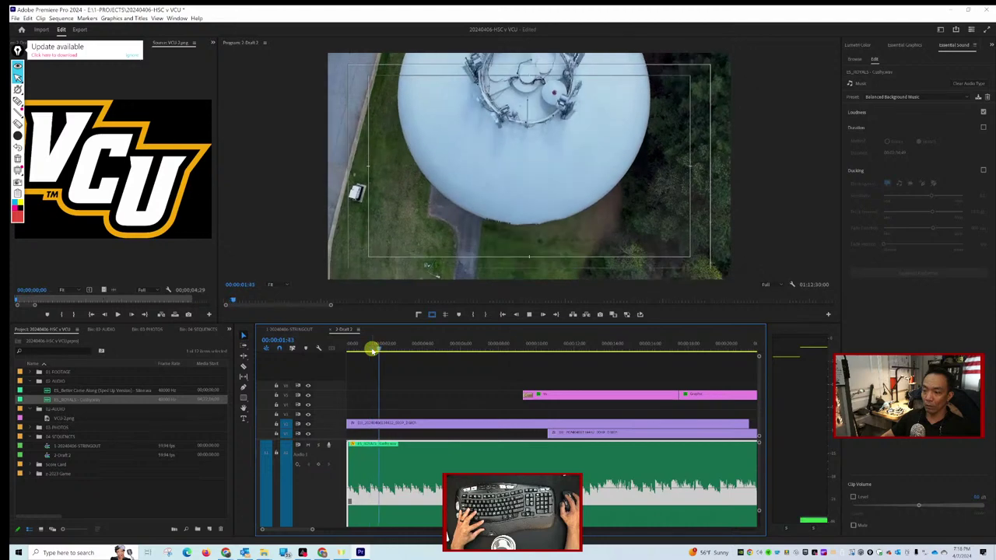
key("space")
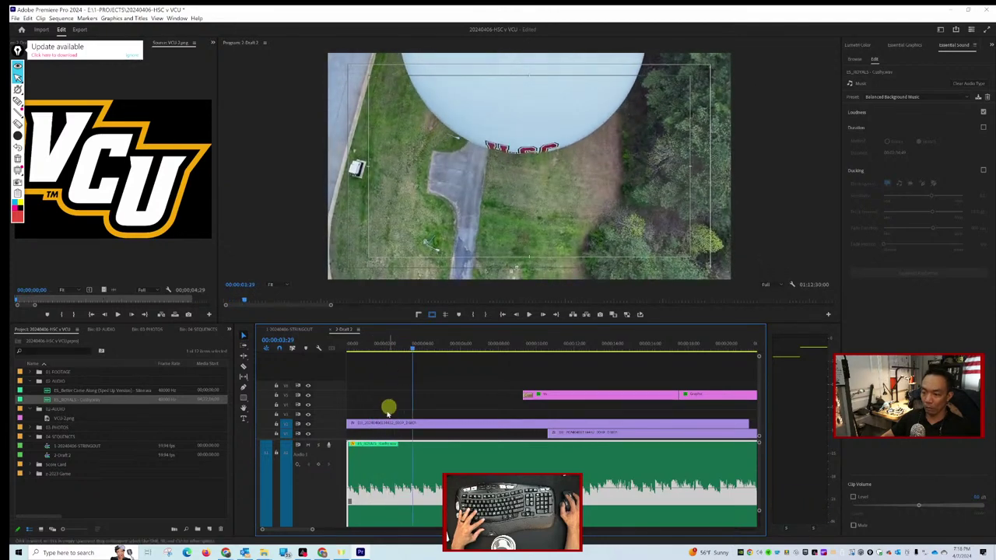
double_click(338, 476)
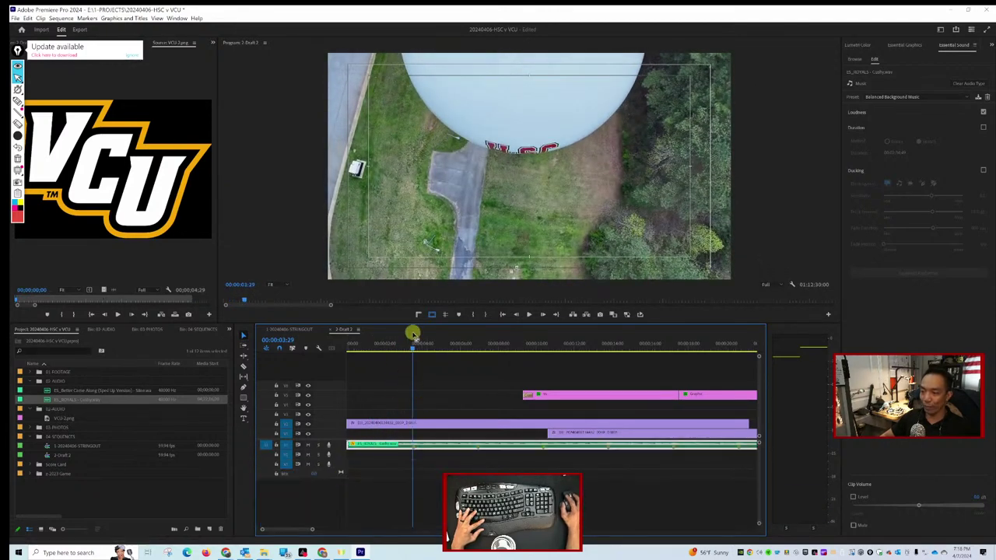
Cut the water tower clip at the first two music markers, delete the section between them, and slide the remainder back to close the gap.
left_click_drag(410, 348, 405, 344)
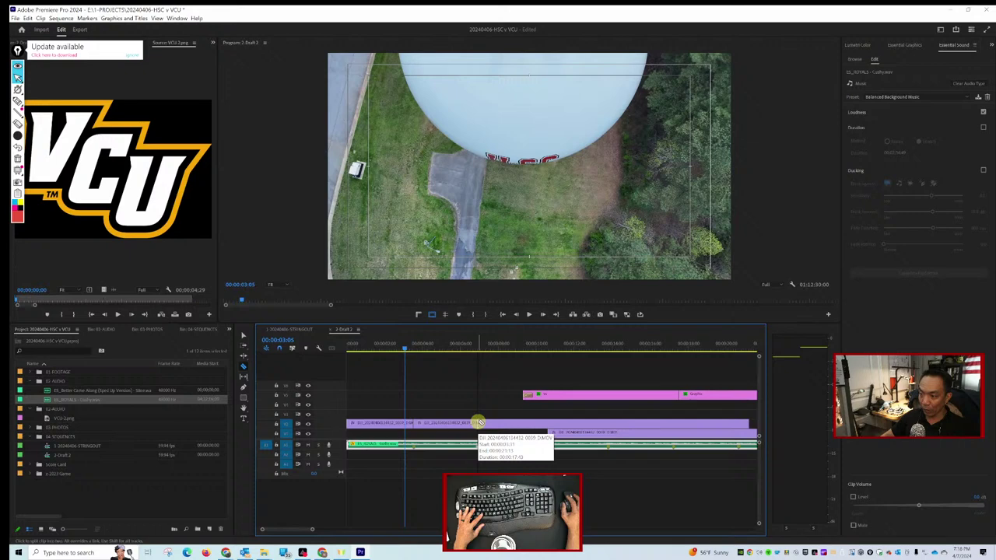
left_click(480, 422)
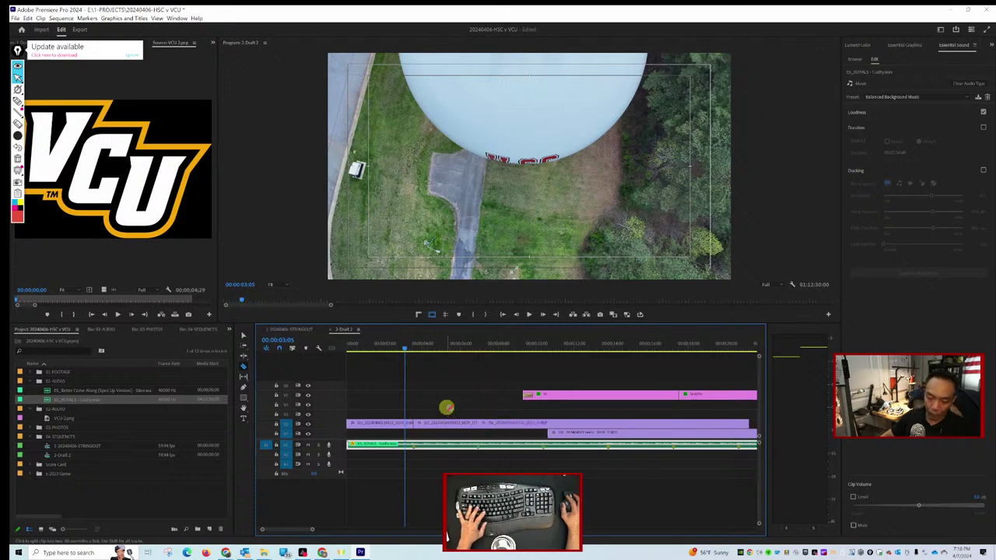
left_click(445, 421)
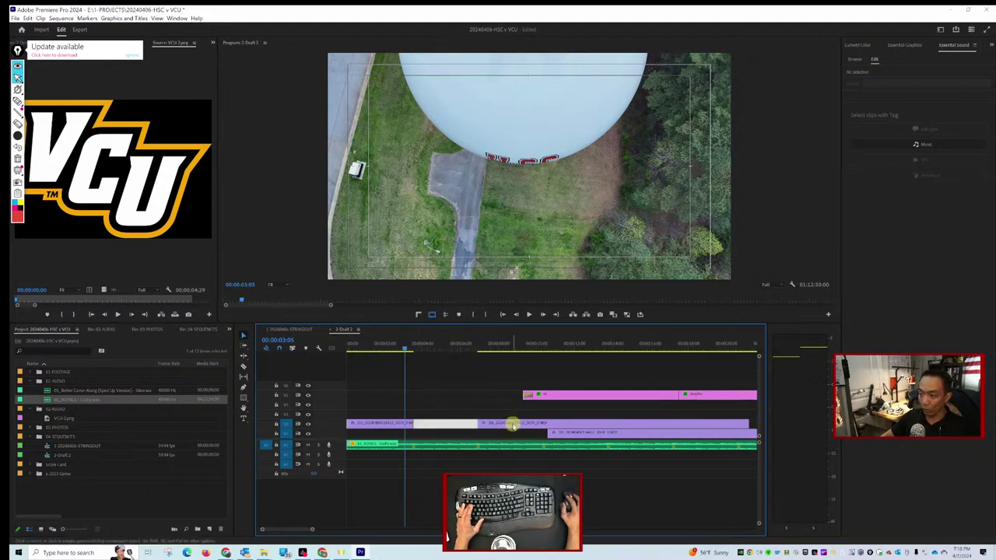
key("Delete")
left_click_drag(523, 424, 459, 424)
Preview the first jump cut in the water tower clip, stopping at 00:00:07:01.
left_click(382, 347)
key("space")
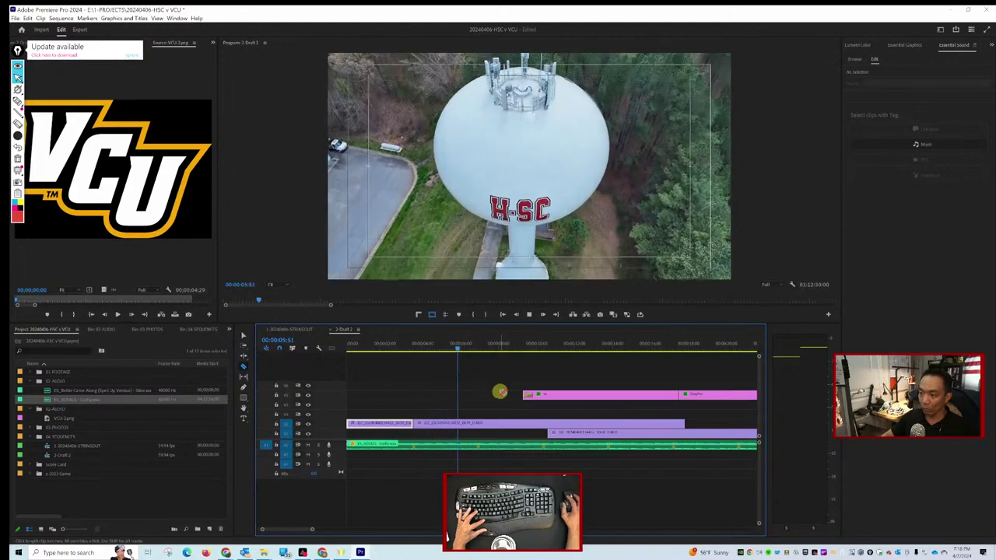
key("space")
Cut the remaining water tower clip at the second and third music markers, delete the section between, close the gap, and preview the second jump cut.
left_click(481, 420)
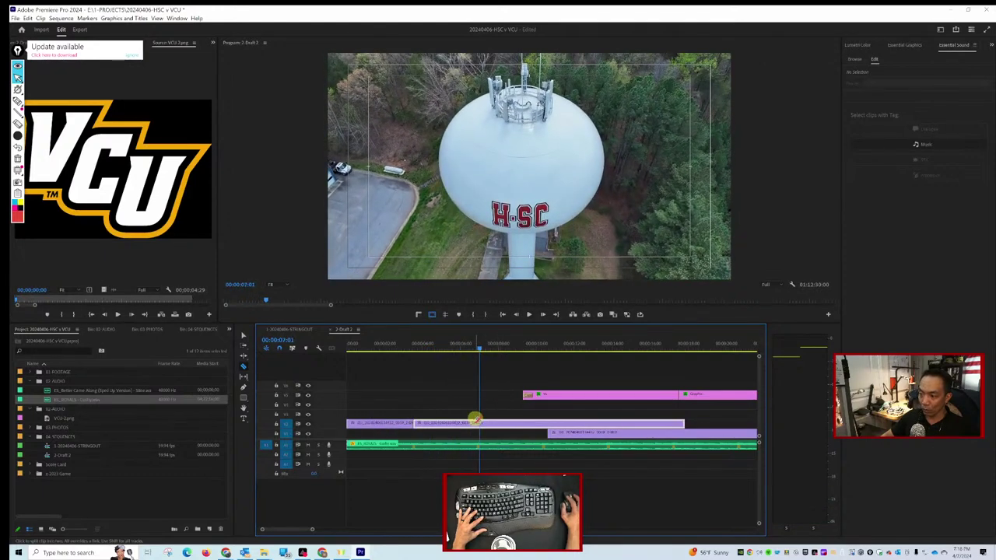
key("ctrl+k")
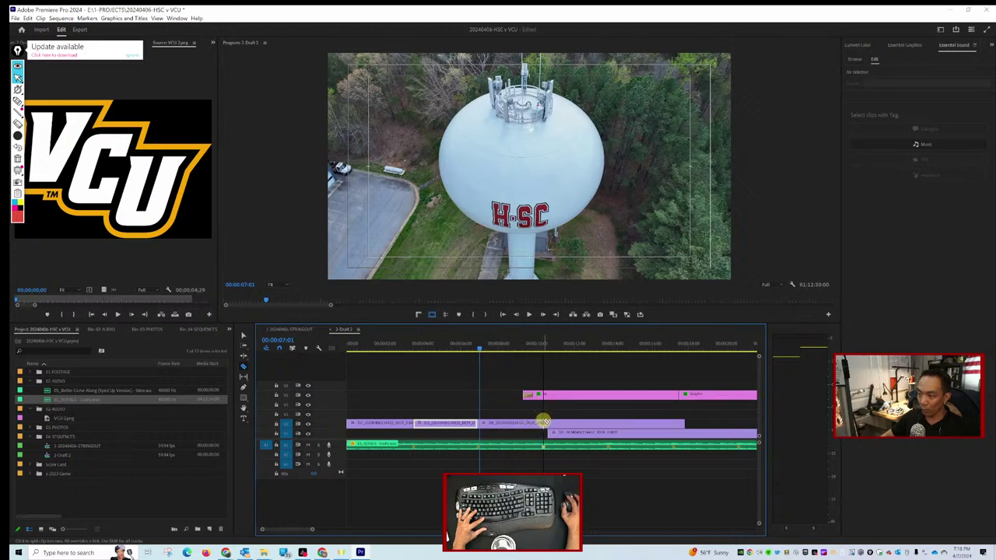
left_click(519, 426)
key("shift+e")
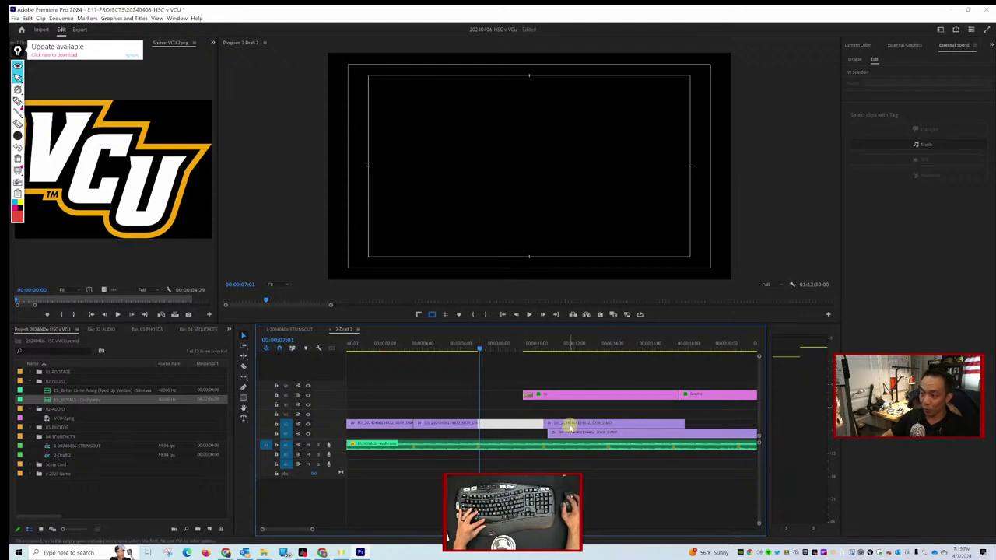
left_click_drag(571, 425, 506, 427)
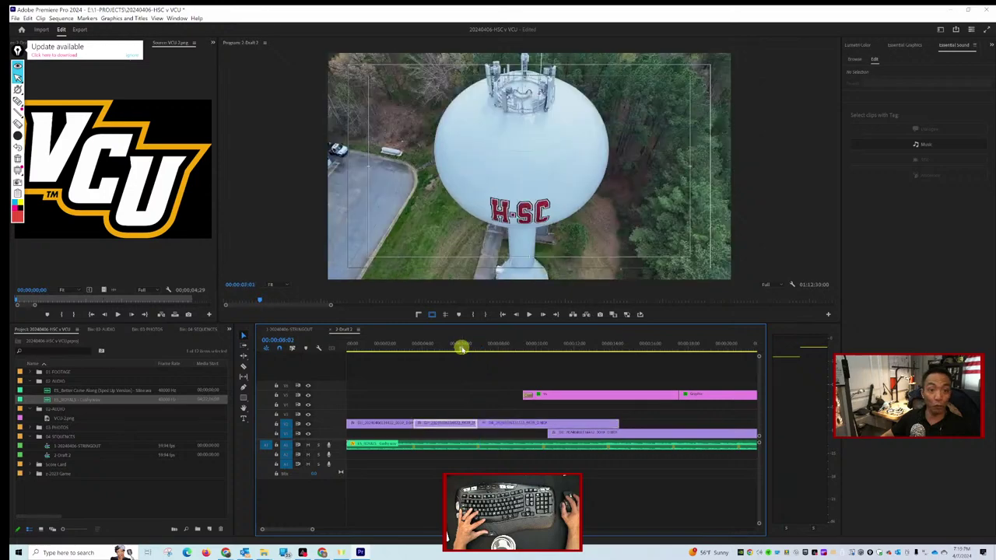
key("space")
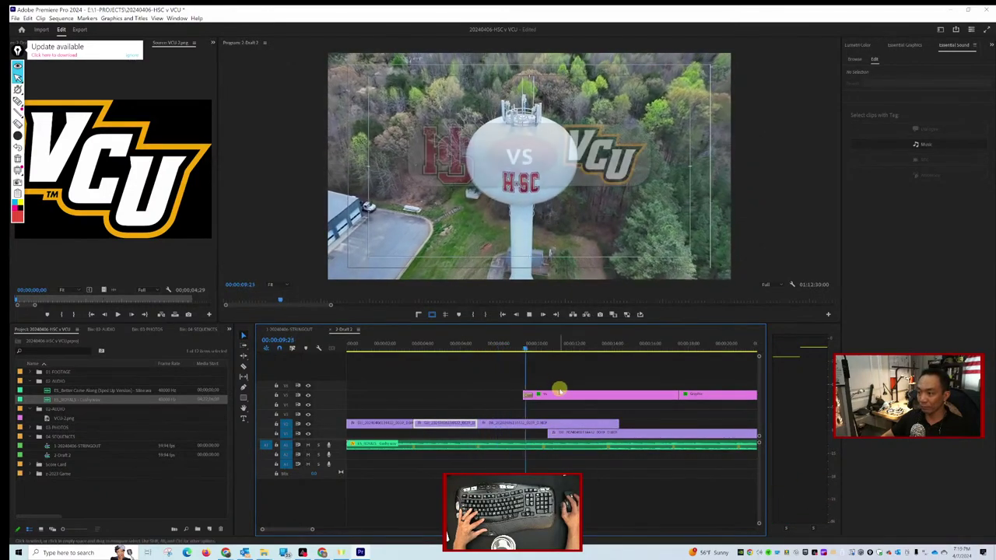
Trim the end of the third aerial clip slightly earlier and move the water tower clip on V1 to start at that end.
key("space")
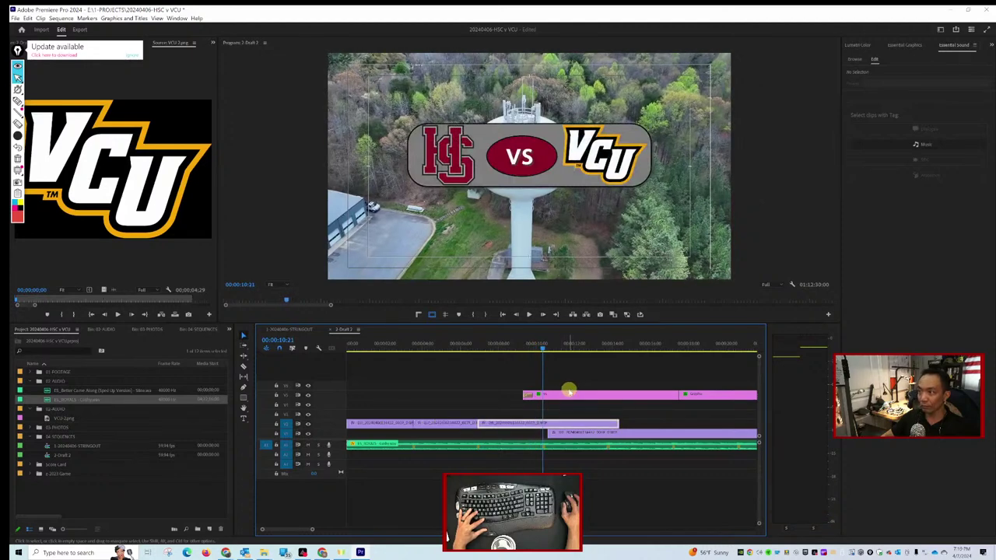
key("space")
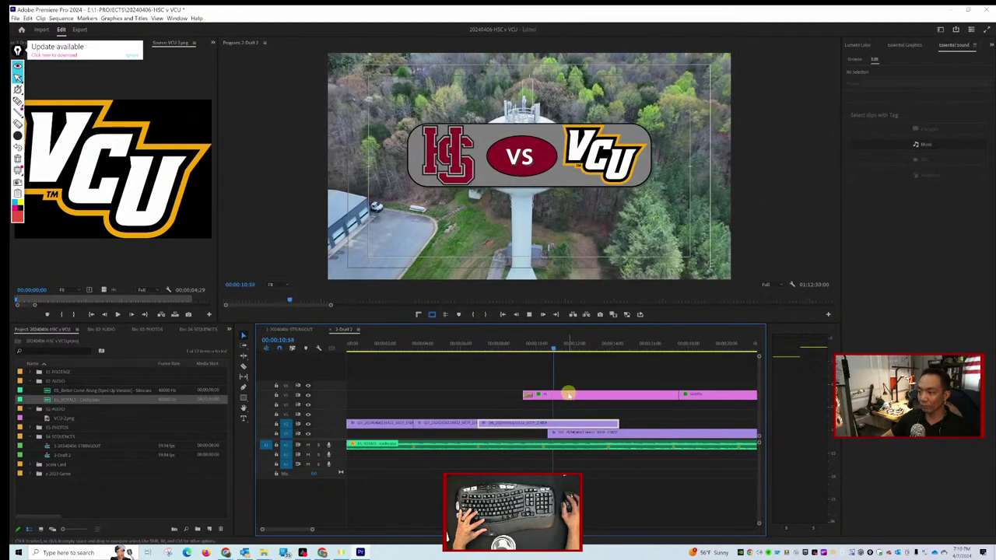
left_click_drag(560, 350, 517, 356)
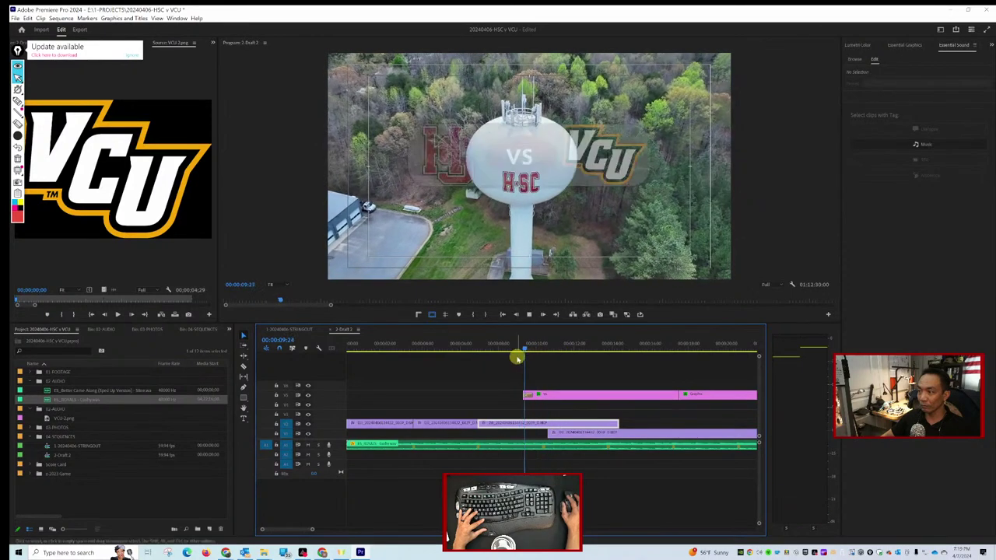
left_click(554, 424)
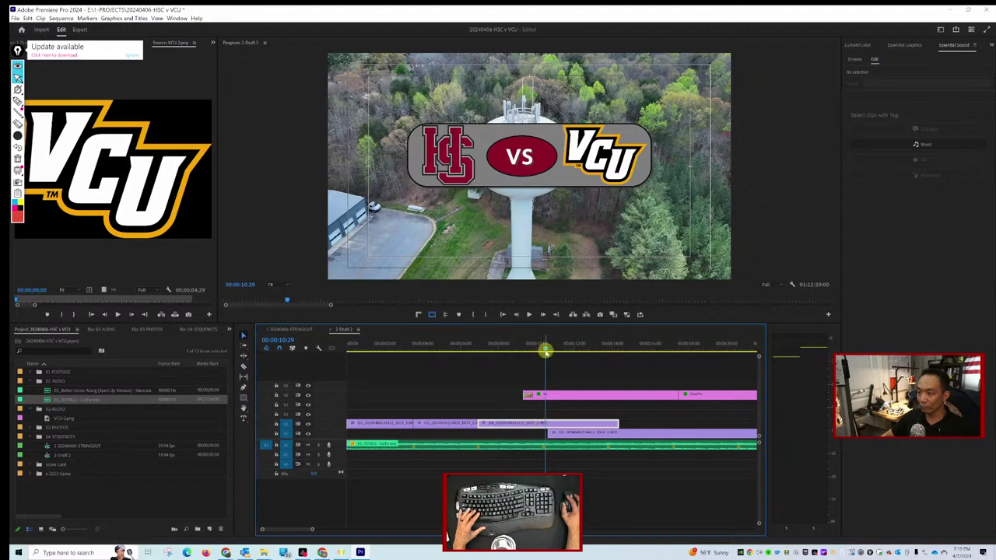
key("space")
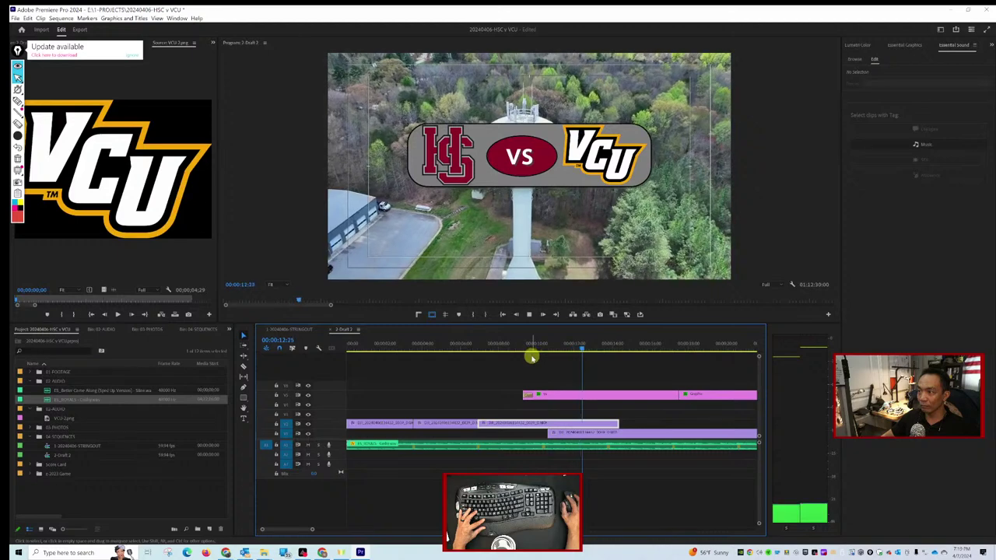
key("space")
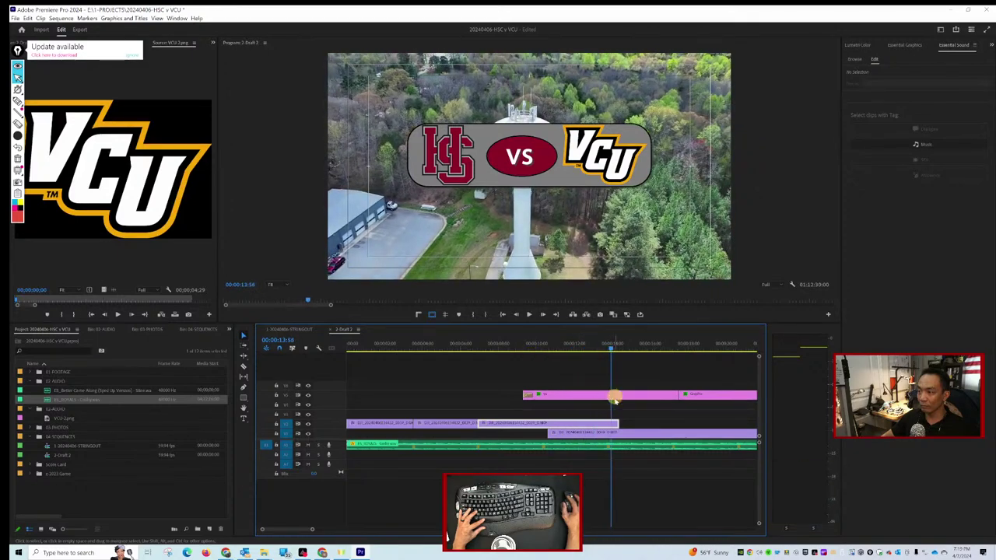
left_click_drag(614, 422, 603, 423)
left_click_drag(612, 349, 571, 350)
key("minus")
key("minus")
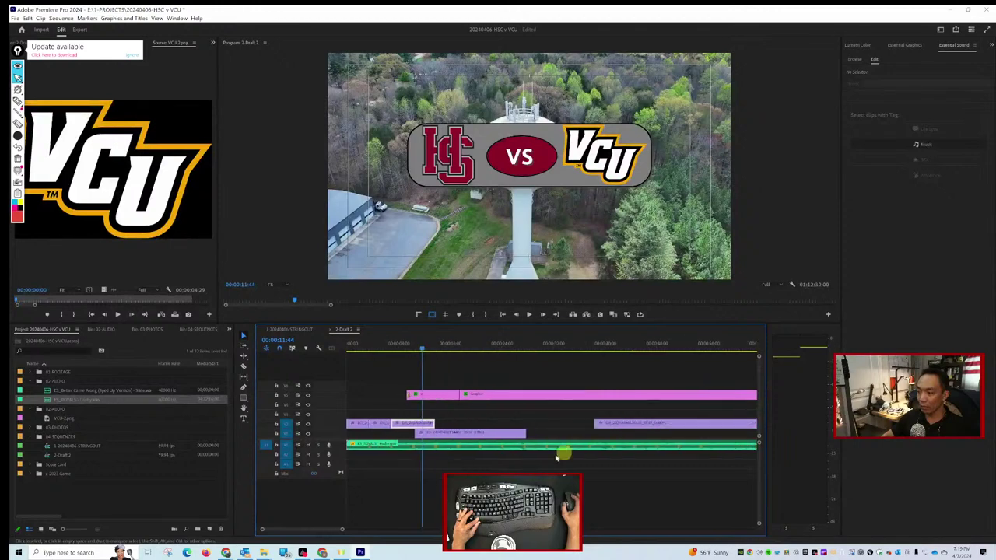
left_click_drag(461, 437, 482, 438)
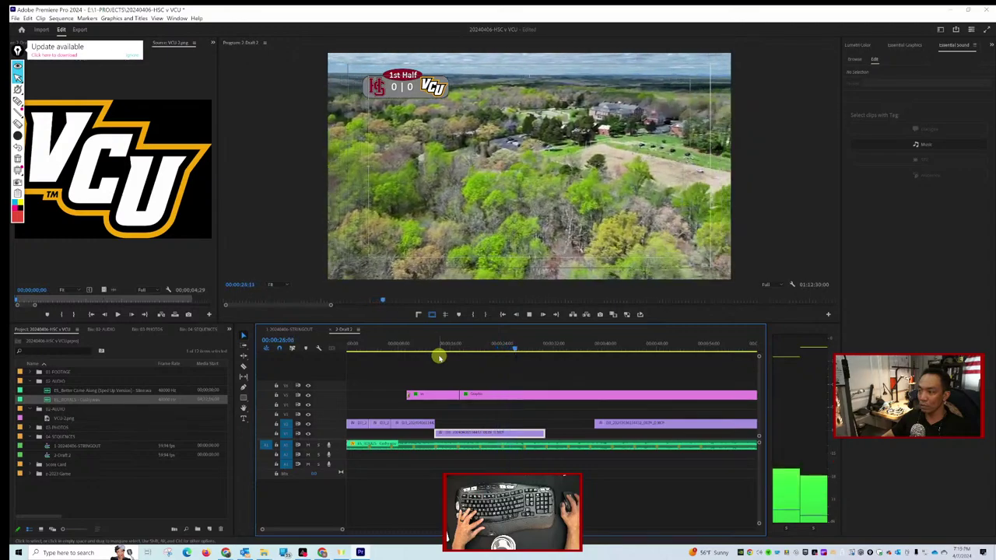
Cut the V1 water tower clip at 00:00:17:36 and move its later footage against the cut, dropping the section in between.
key("space")
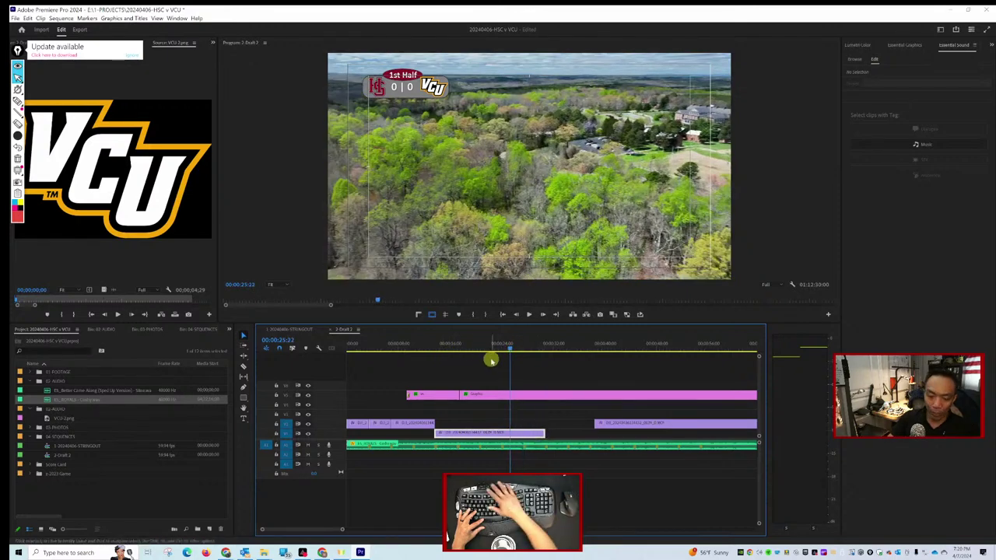
key("space")
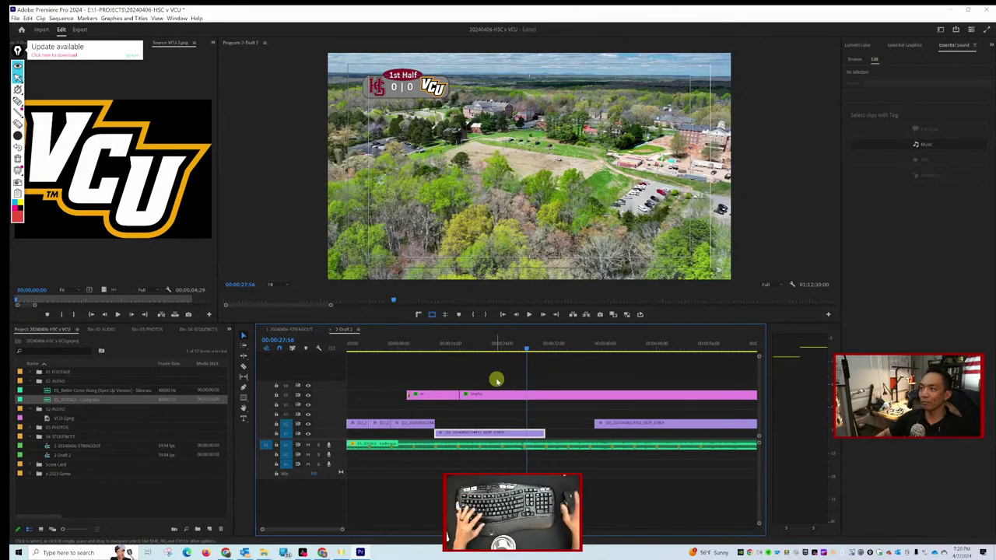
key("space")
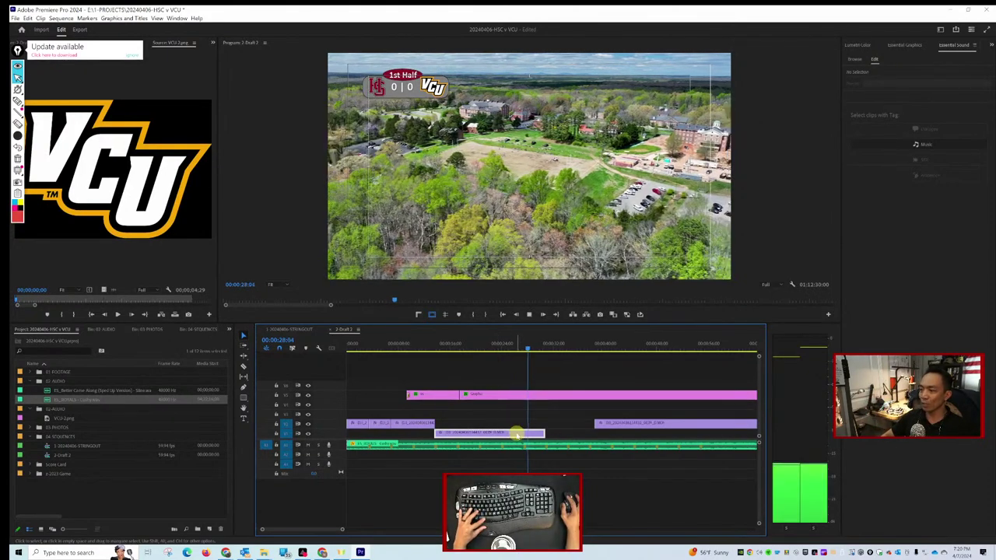
key("space")
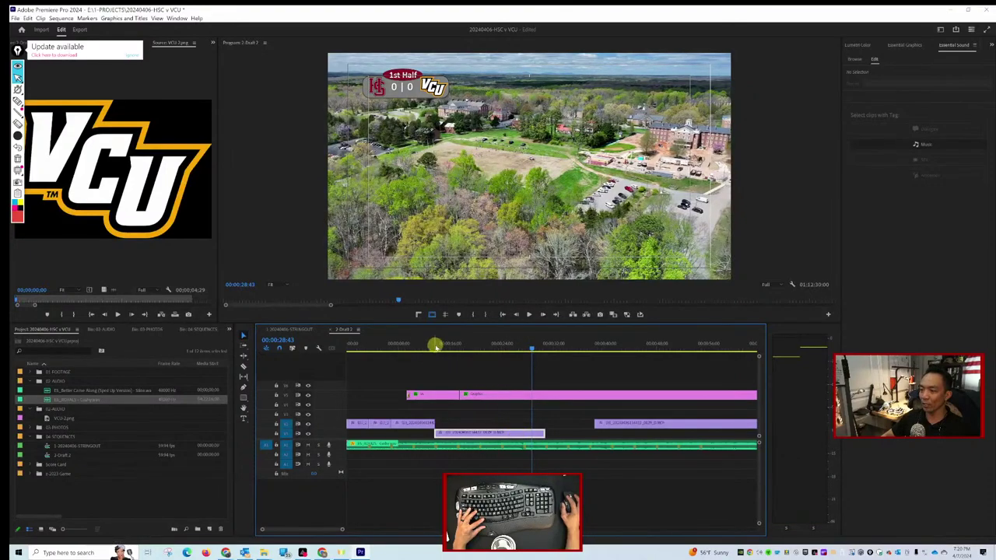
mouse_move(445, 349)
left_mouse_down()
mouse_move(526, 350)
mouse_move(356, 349)
mouse_move(426, 359)
mouse_move(349, 349)
mouse_move(438, 349)
mouse_move(457, 362)
mouse_move(446, 358)
left_mouse_up()
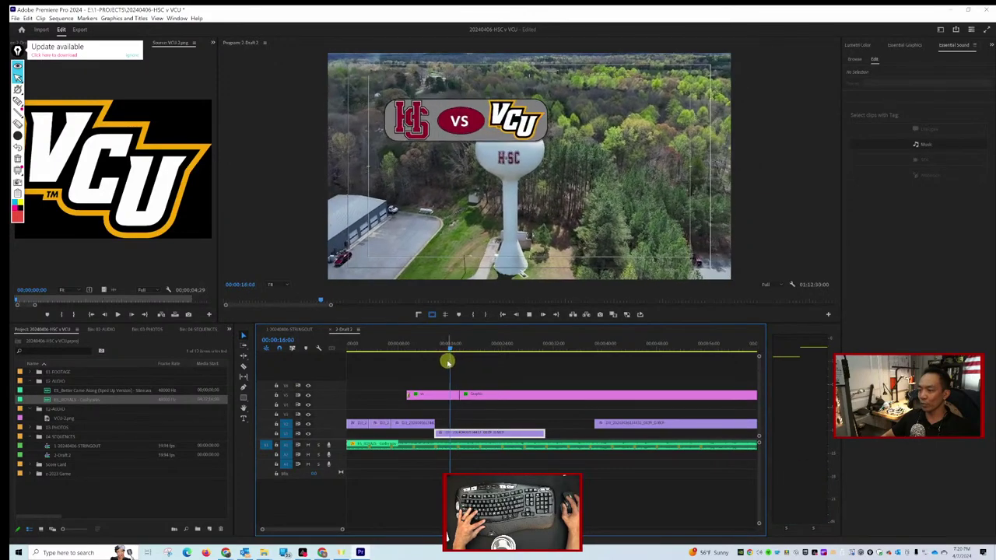
key("space")
key("space")
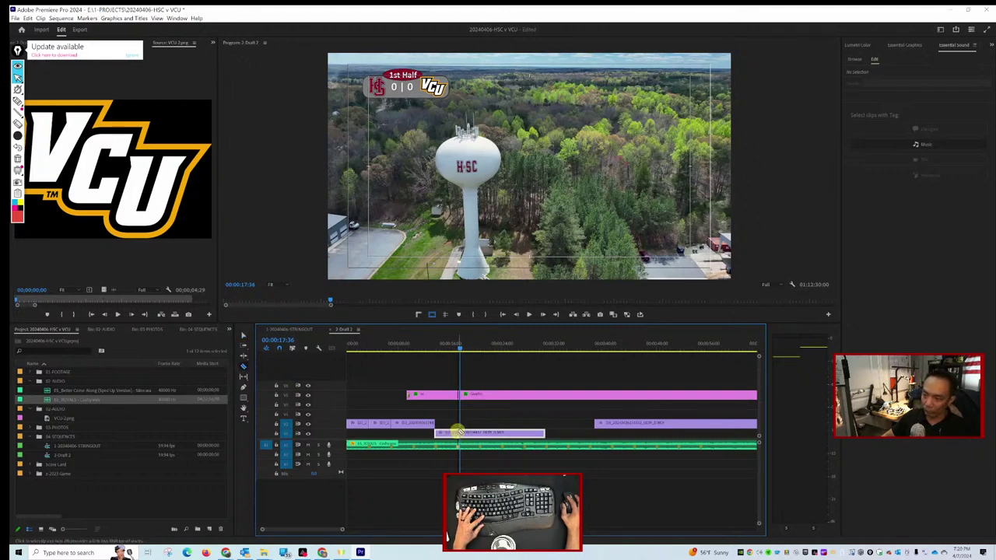
left_click(459, 433)
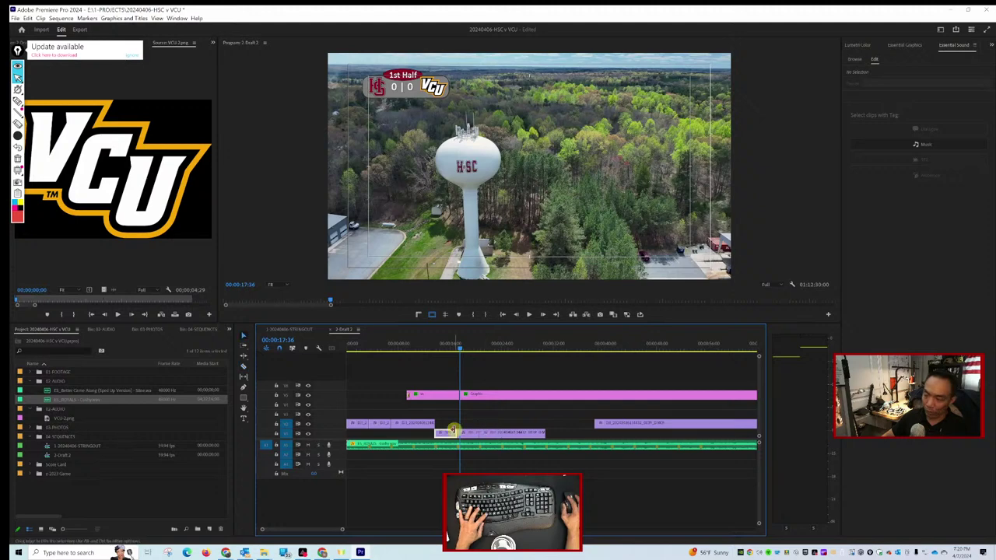
left_click_drag(495, 433, 472, 434)
Split the second V1 segment at the next music beat, drop its middle section and place the remaining end portion on V2 after the cut.
left_click(443, 346)
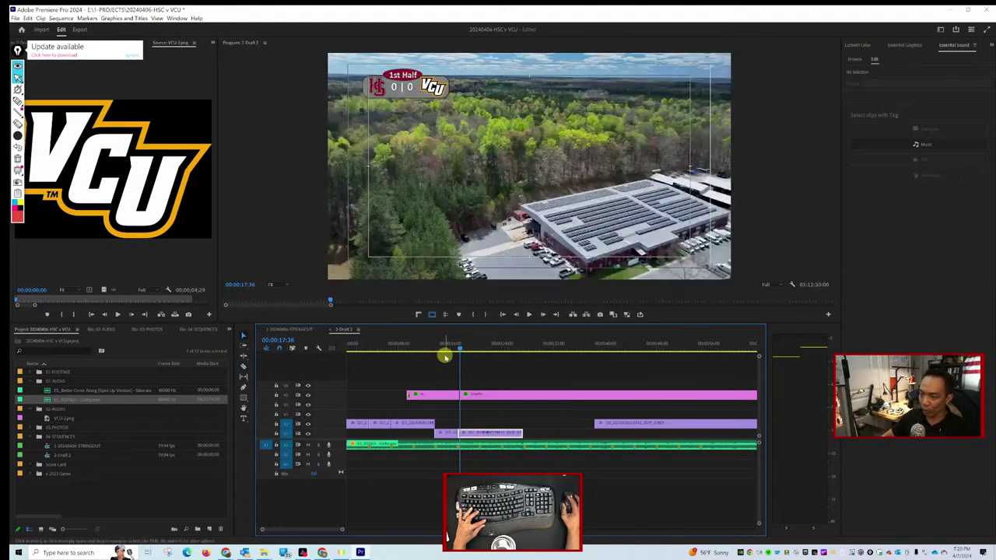
key("space")
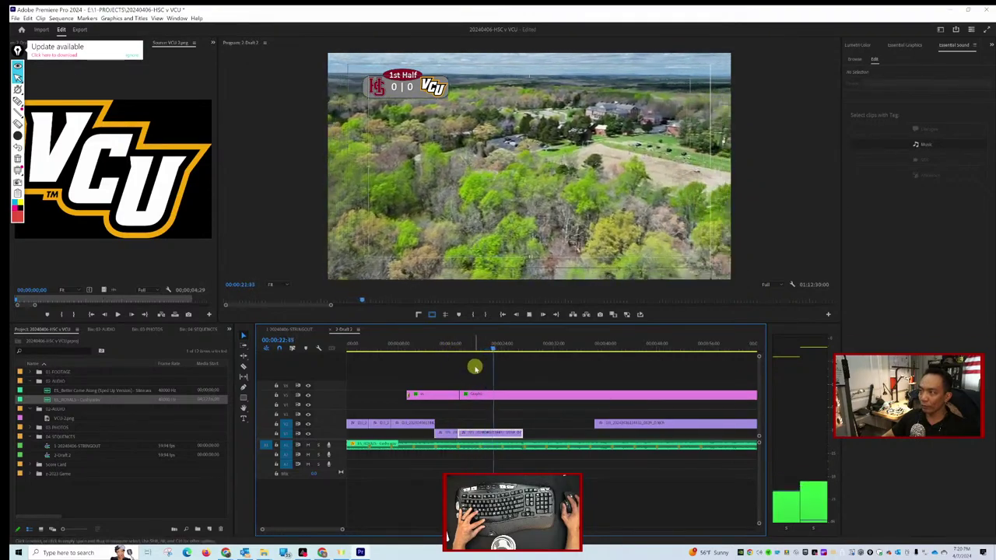
key("space")
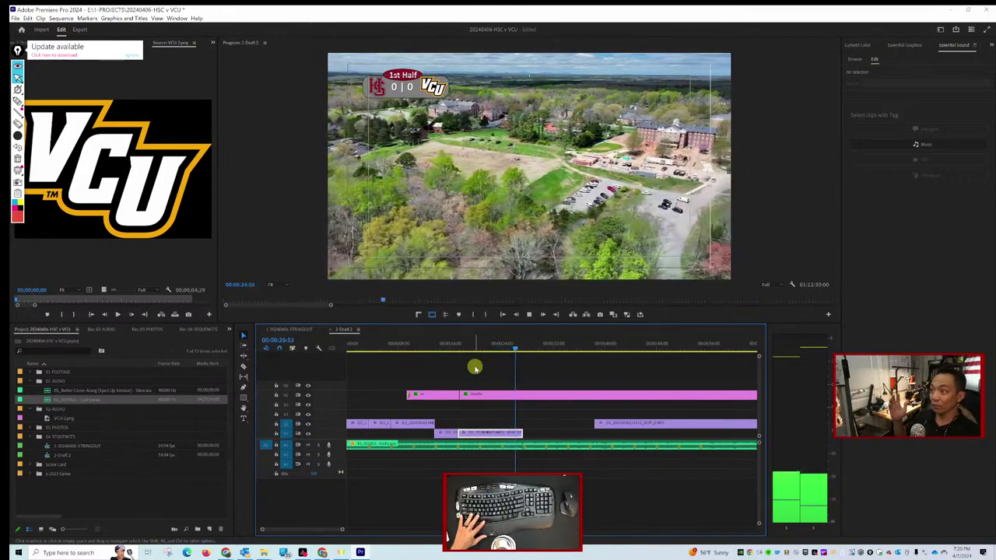
key("space")
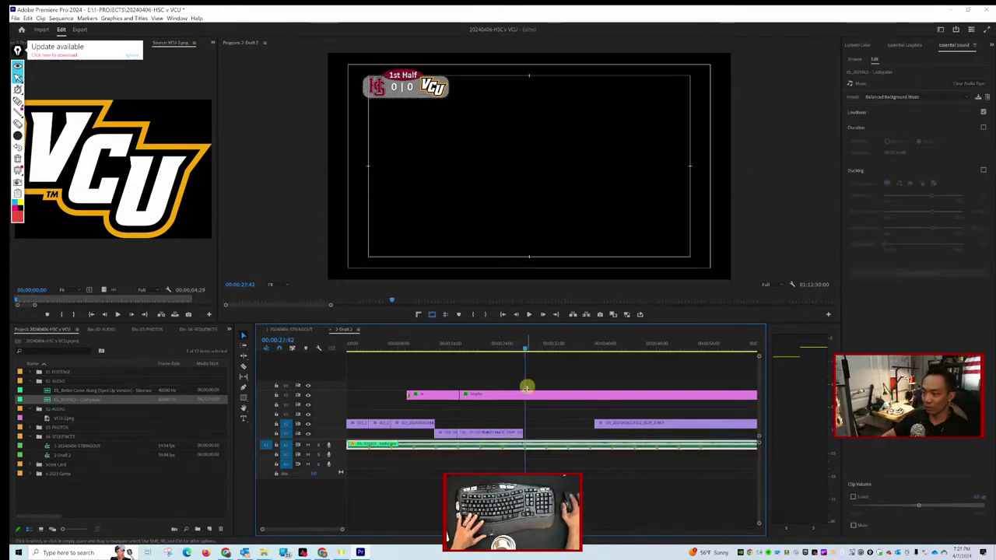
left_click(500, 435)
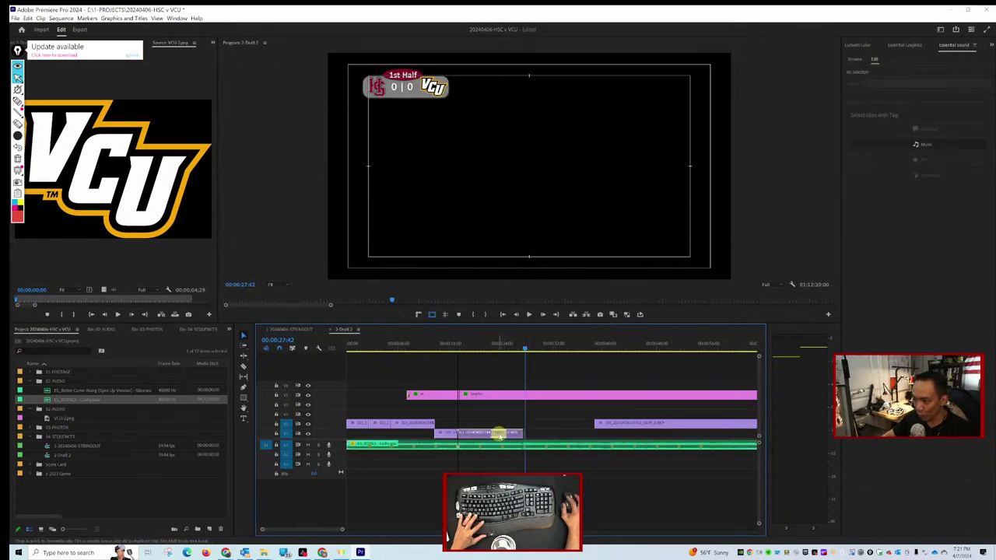
mouse_move(507, 427)
left_mouse_down()
mouse_move(503, 436)
mouse_move(519, 435)
mouse_move(510, 437)
left_mouse_up()
scroll(445, 392, "up", 3)
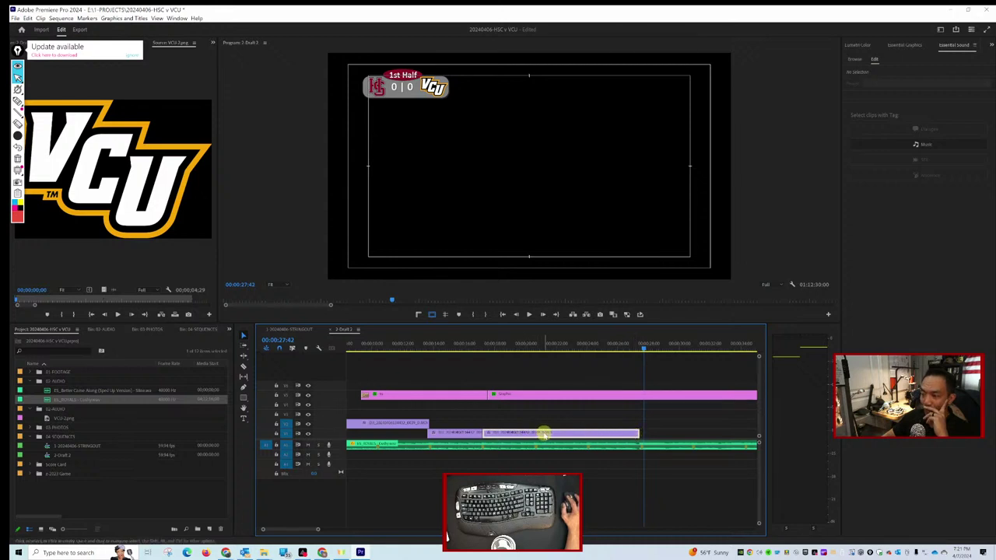
key("c")
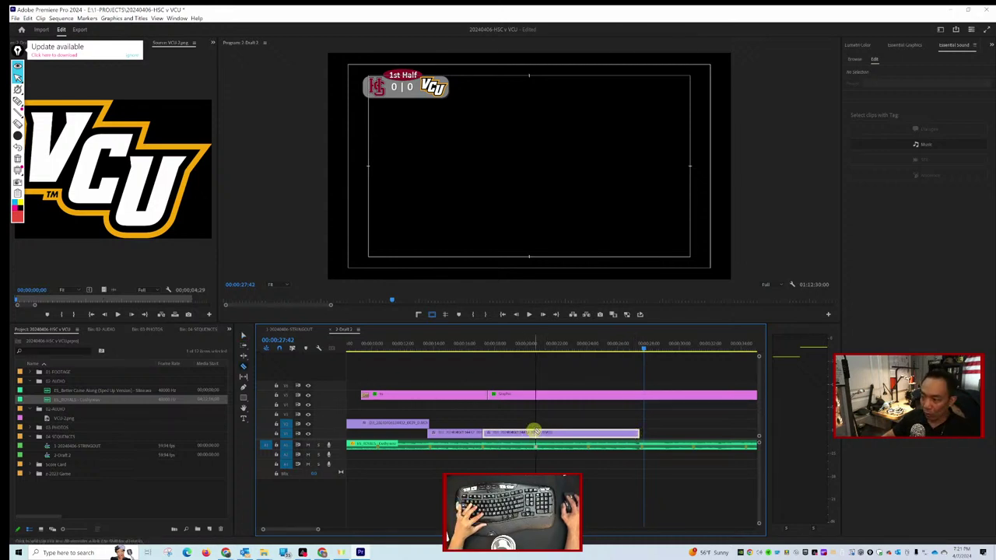
left_click(535, 431)
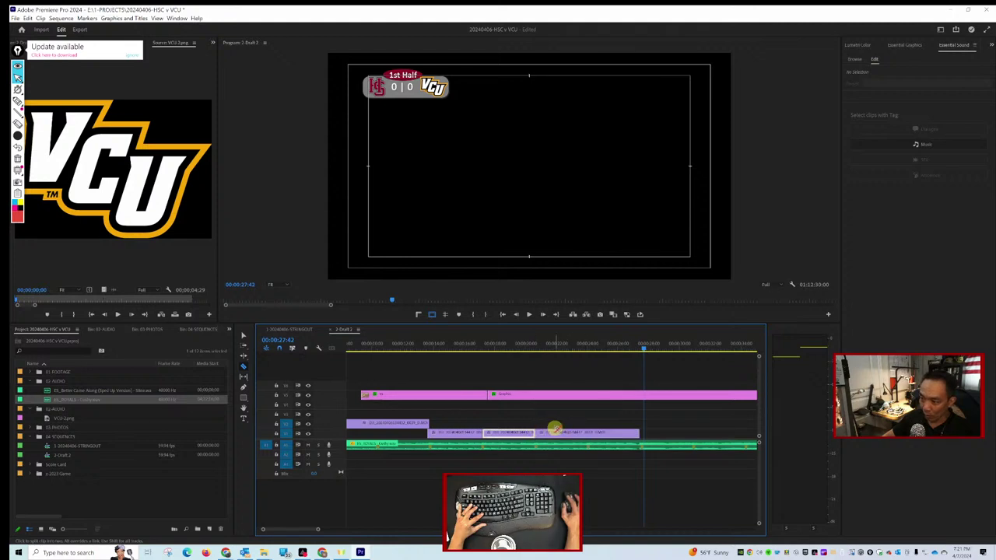
key("v")
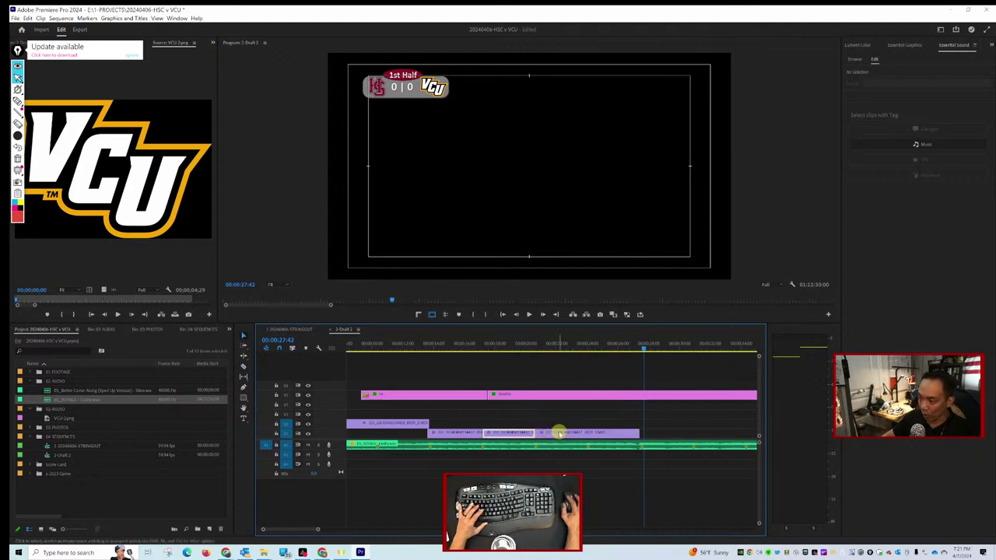
left_click_drag(555, 433, 536, 416)
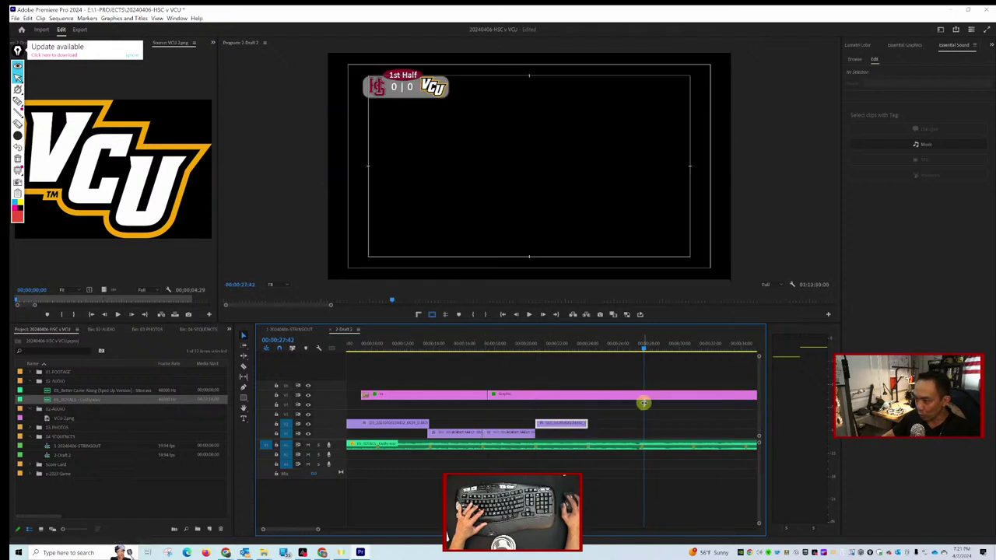
Move the next long aerial clip on V2 earlier so it starts directly after the short end segment.
left_click(458, 344)
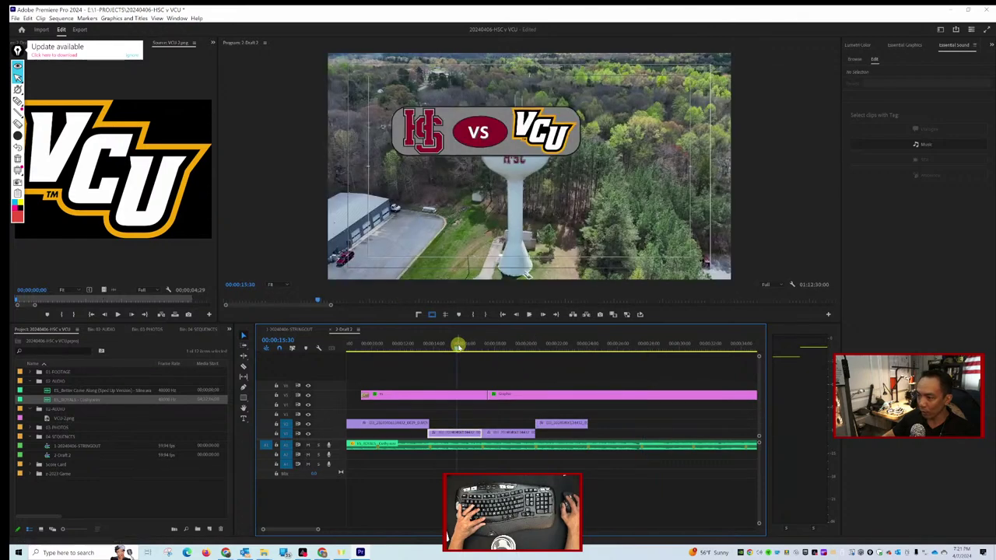
key("space")
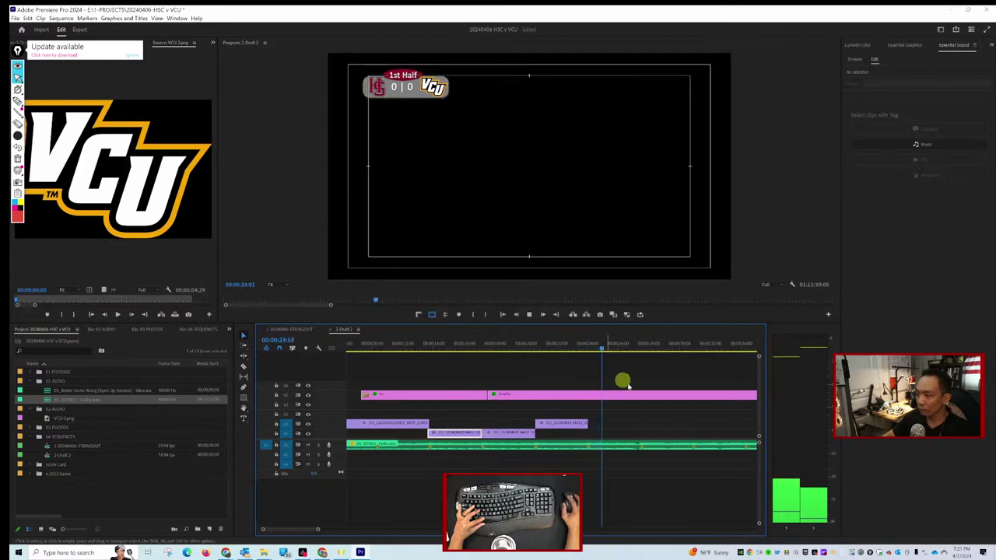
scroll(661, 407, "down", 3)
scroll(658, 409, "down", 2)
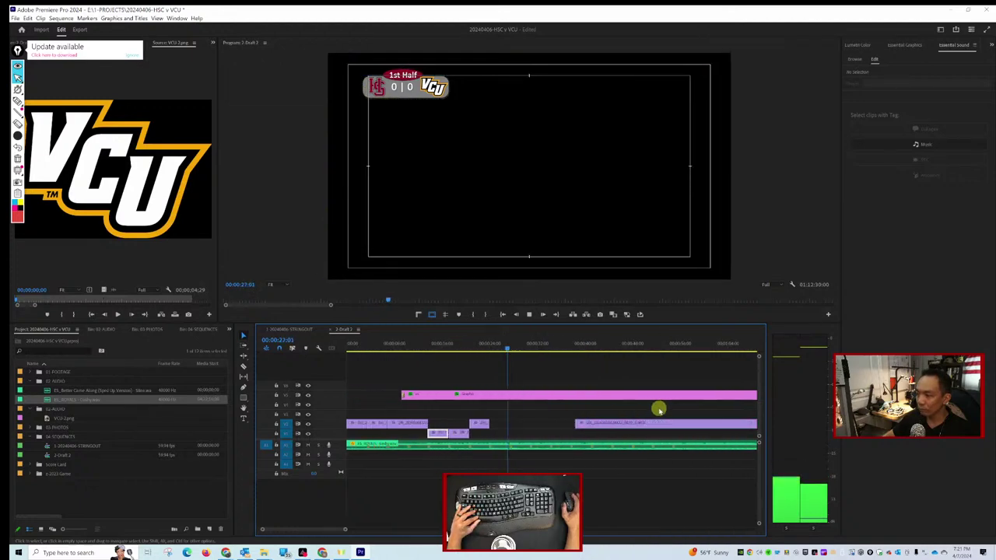
key("ctrl+a")
left_click_drag(610, 430, 525, 428)
Cut the long campus aerial clip on V2 at 00:00:27:20 and delete the portion before the cut.
left_click_drag(493, 349, 477, 349)
key("space")
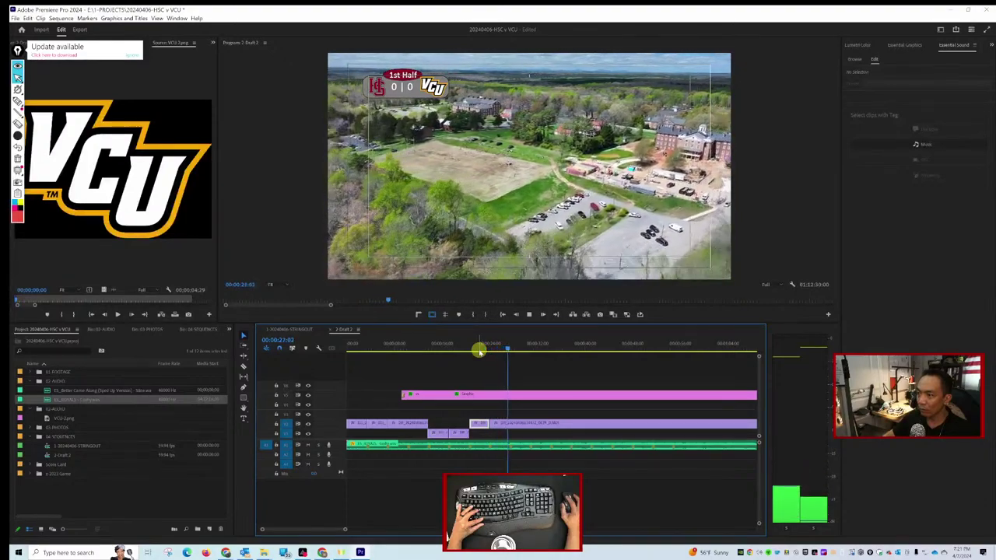
key("space")
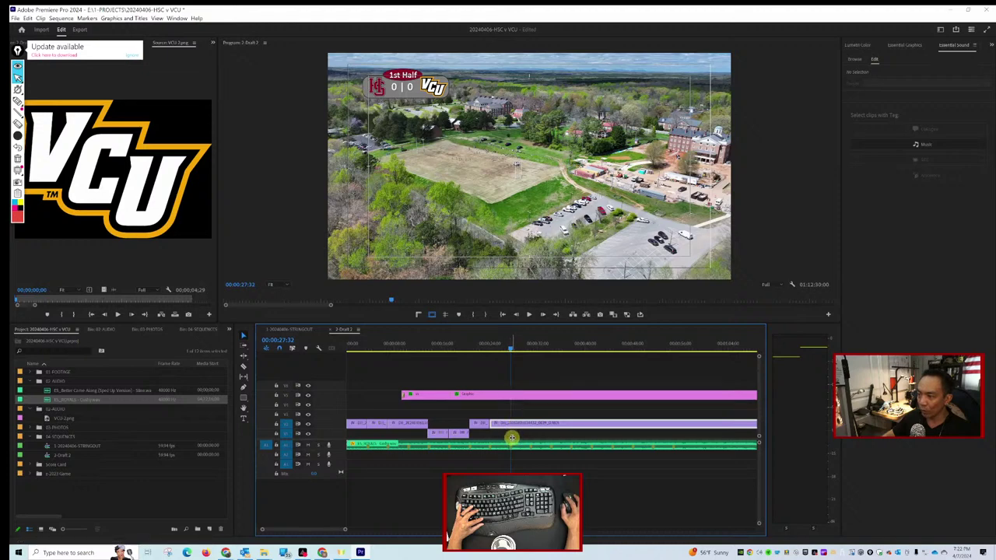
left_click(484, 347)
key("space")
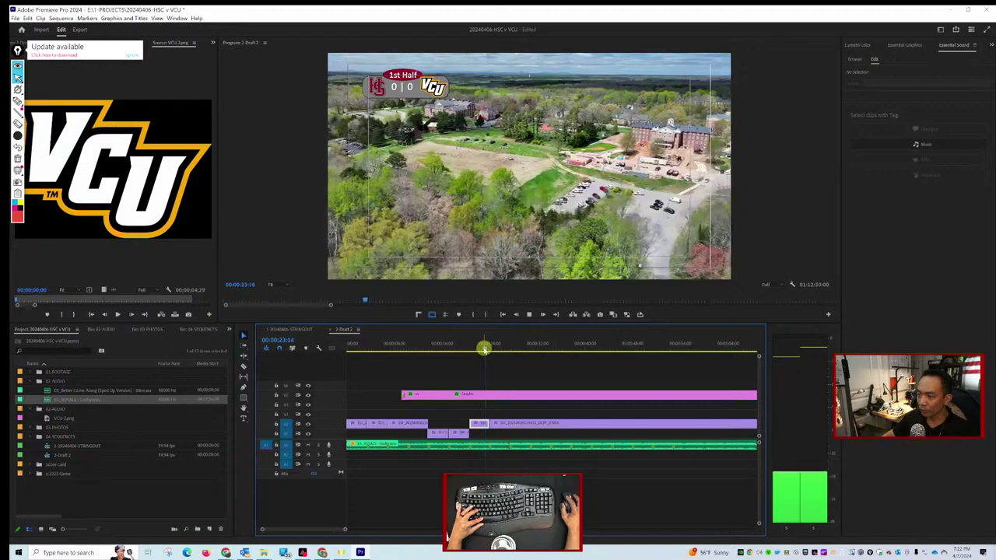
key("space")
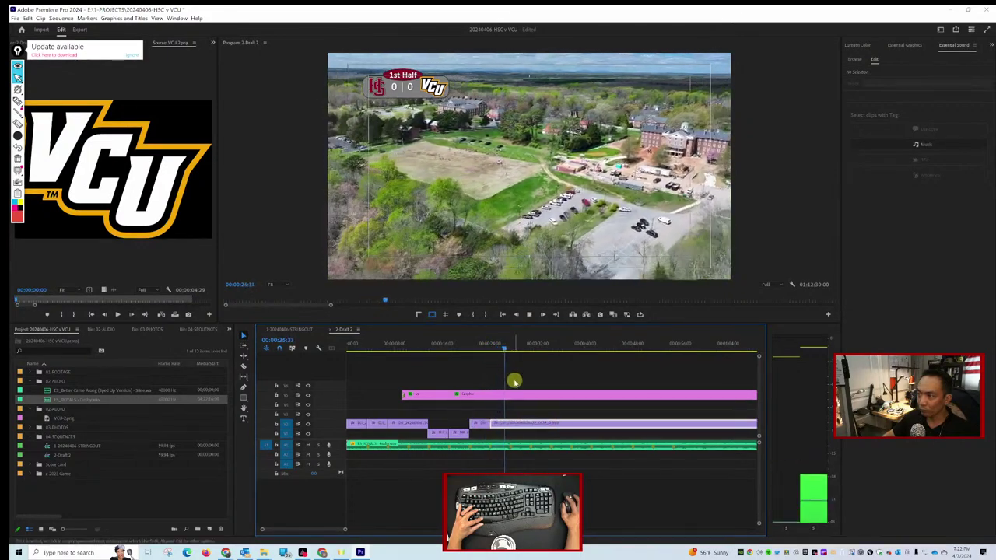
key("space")
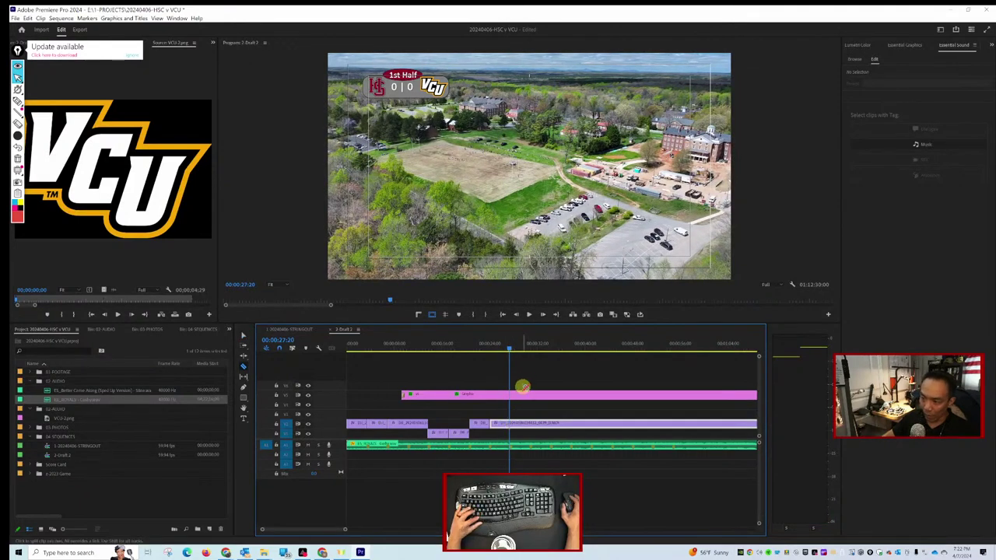
scroll(516, 400, "up", 5)
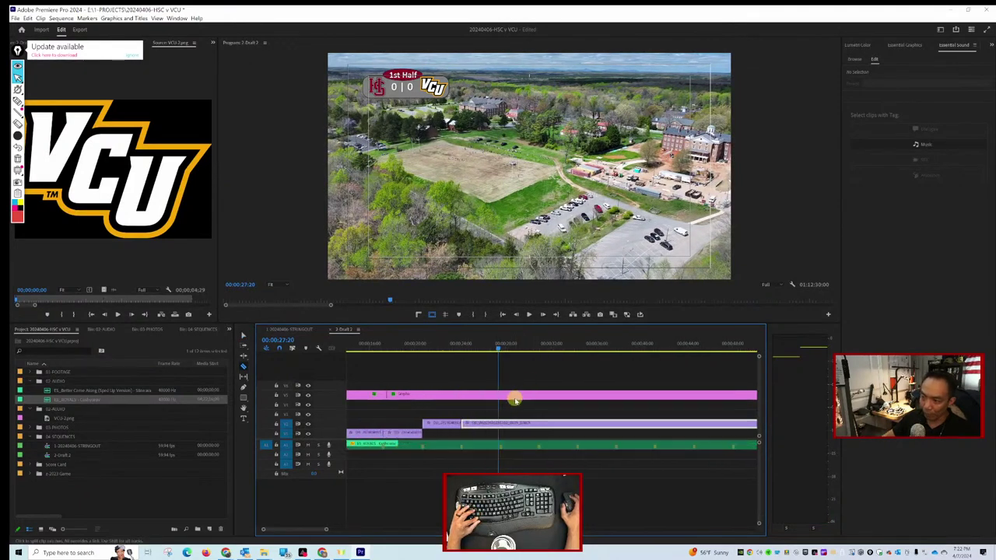
left_click(477, 423)
left_click(462, 422)
key("Delete")
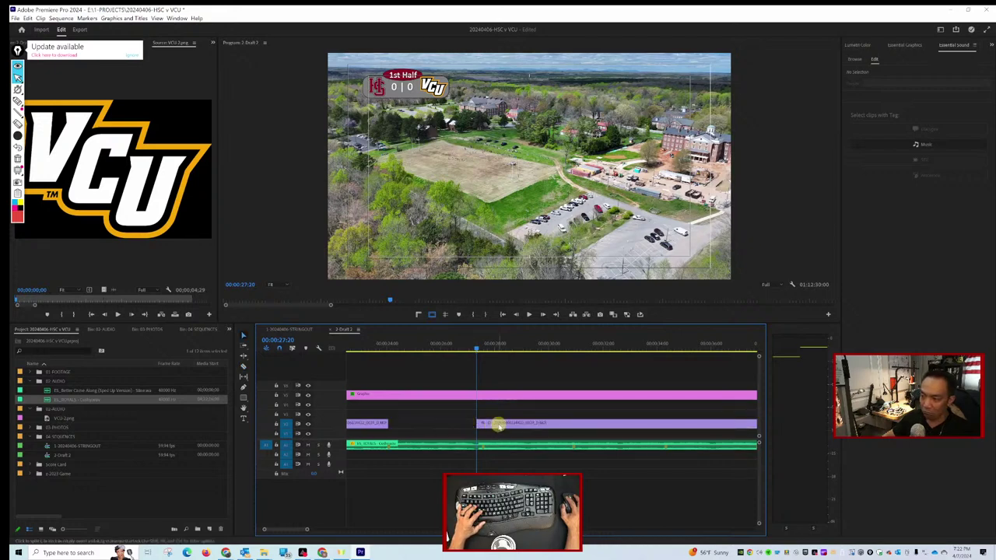
Move the remaining campus aerial clip on V2 directly against the preceding short segment and play back the join.
left_click_drag(498, 425, 411, 420)
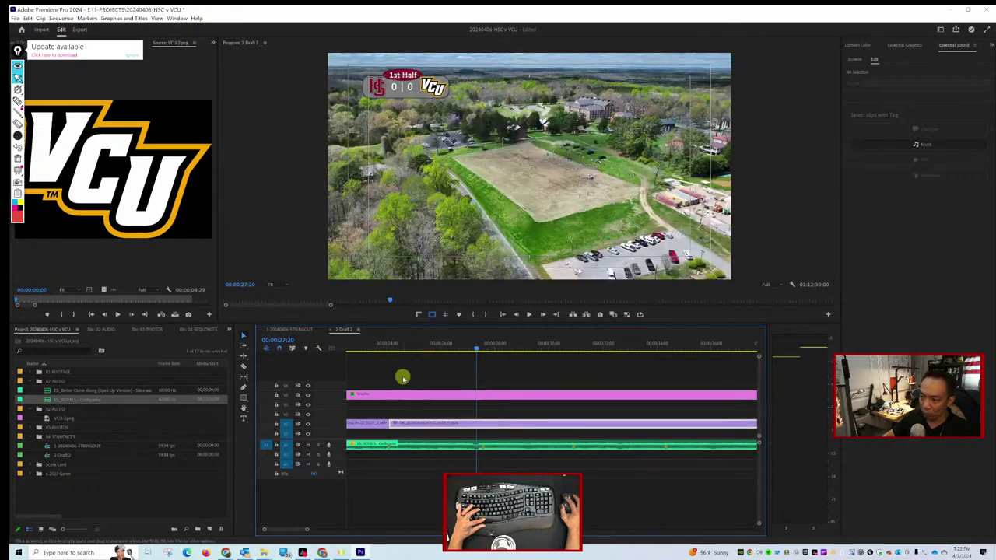
left_click(380, 343)
key("space")
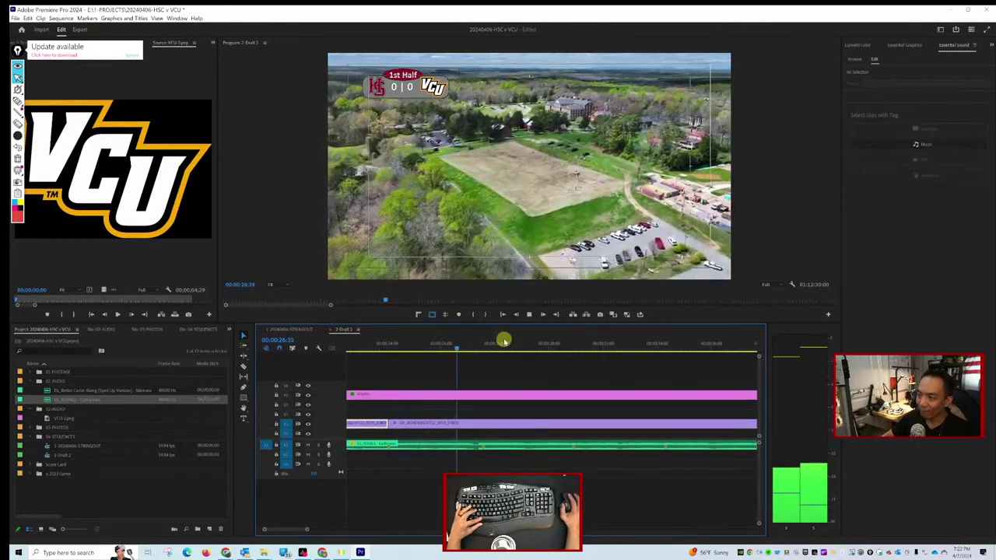
key("space")
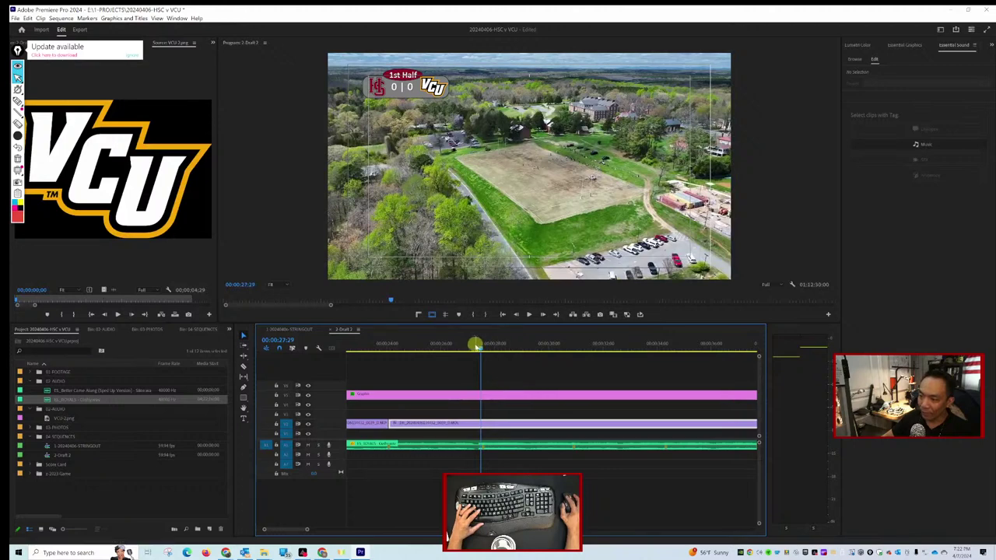
Split the campus aerial clip on V2 at the next music beat, review its remaining footage and delete the portion after the cut.
left_click_drag(476, 343, 451, 348)
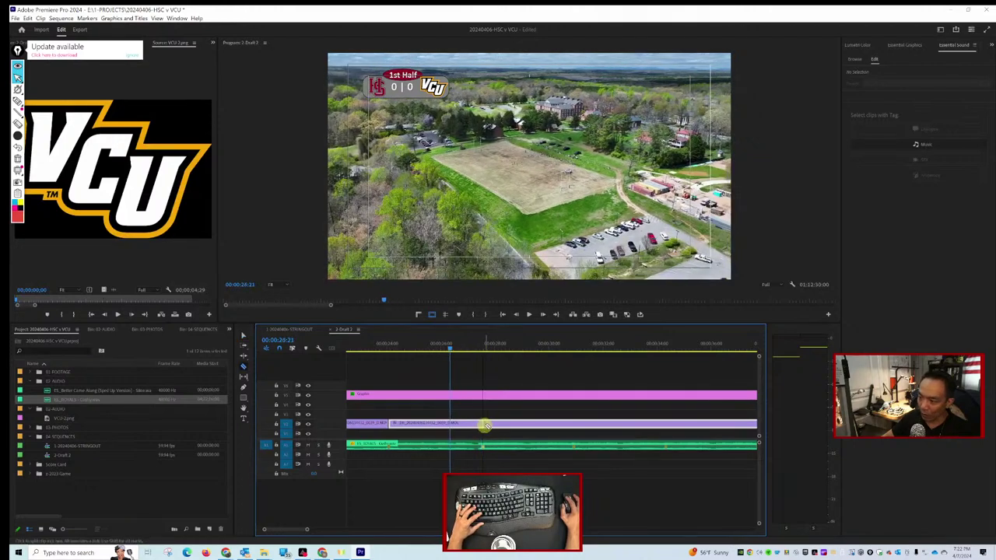
left_click(483, 423)
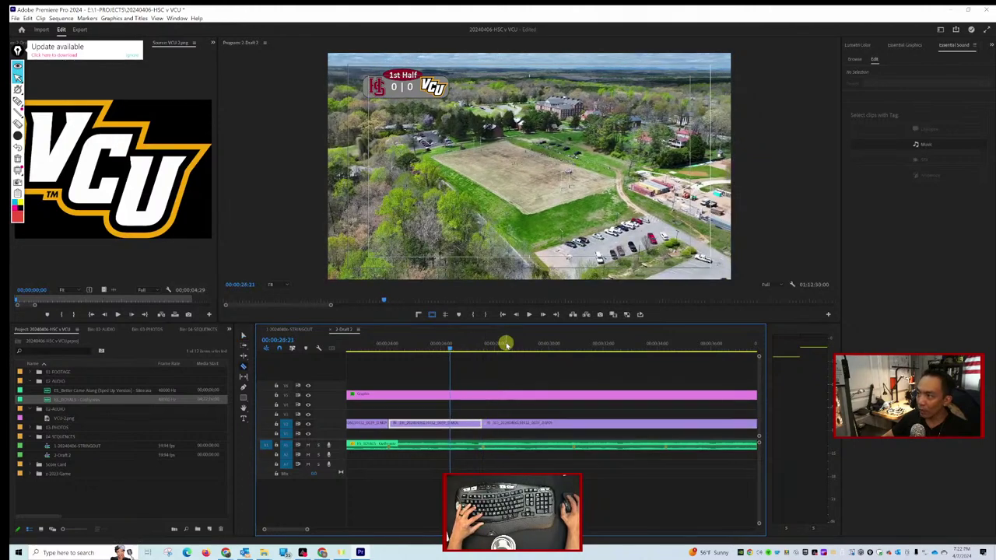
scroll(504, 346, "down", 3)
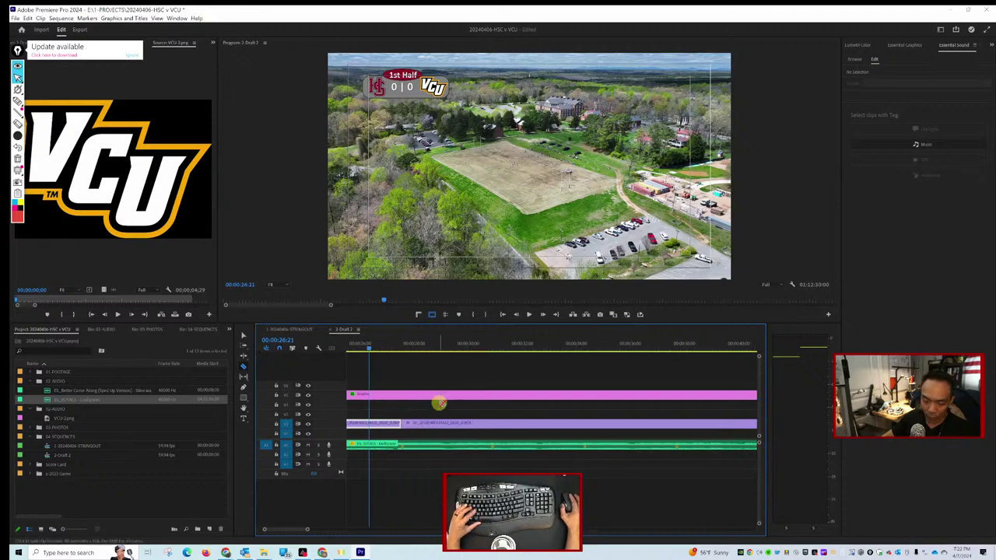
scroll(438, 398, "down", 2, "alt")
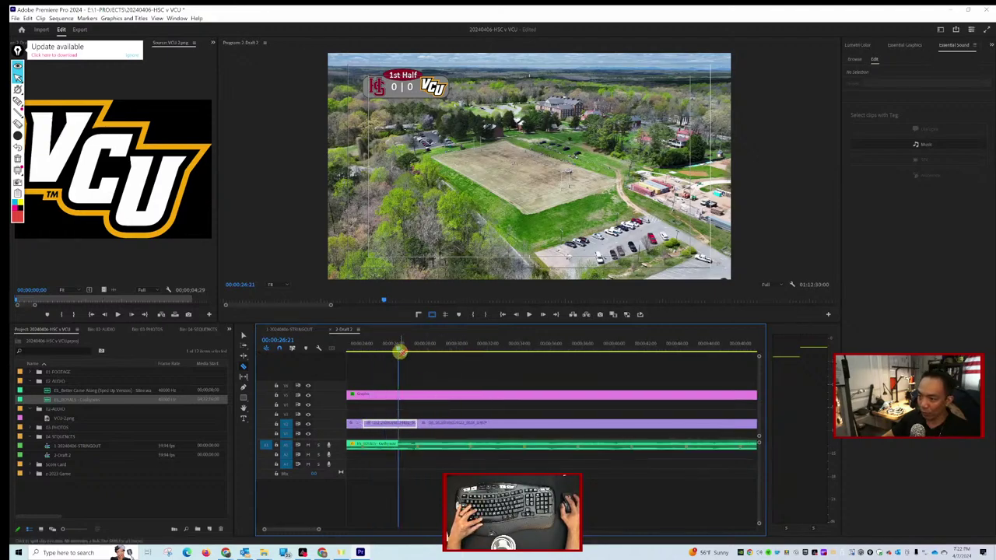
left_click_drag(397, 349, 611, 369)
scroll(611, 371, "down", 3, "alt")
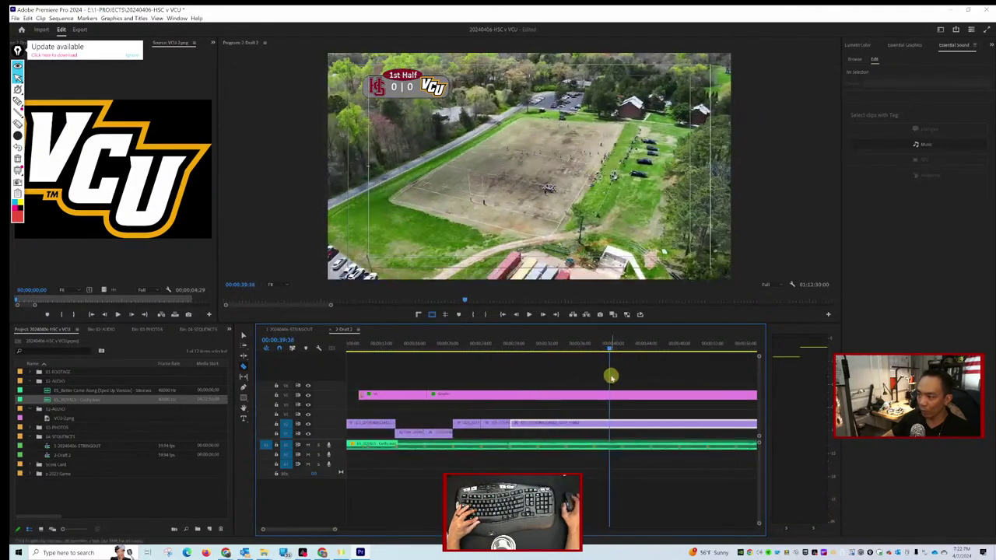
left_click(519, 344)
left_click_drag(519, 348, 626, 357)
left_click(549, 423)
key("Delete")
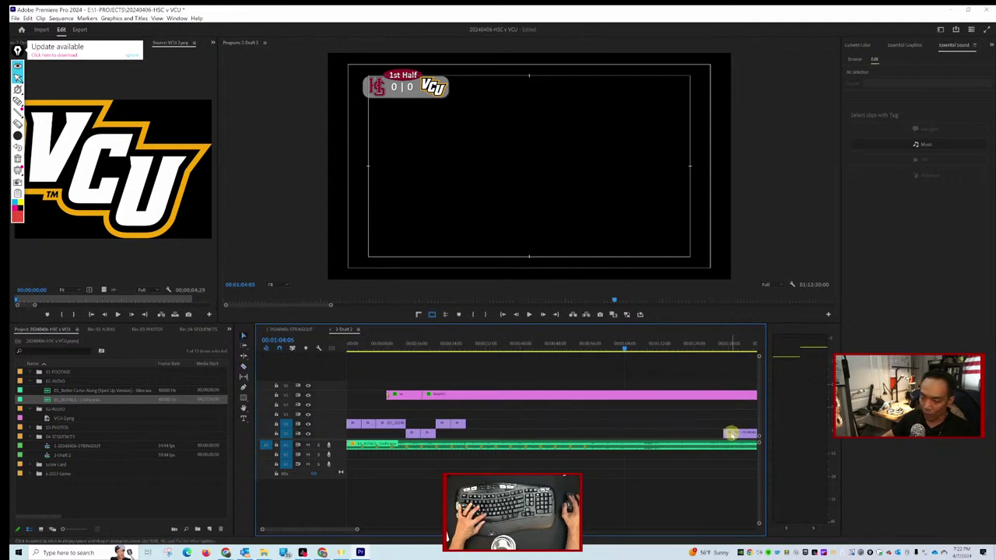
Move the aerial game clip on V1 directly after the last campus segment and play it through to the kickoff lineup.
left_click_drag(734, 433, 490, 432)
left_click(459, 344)
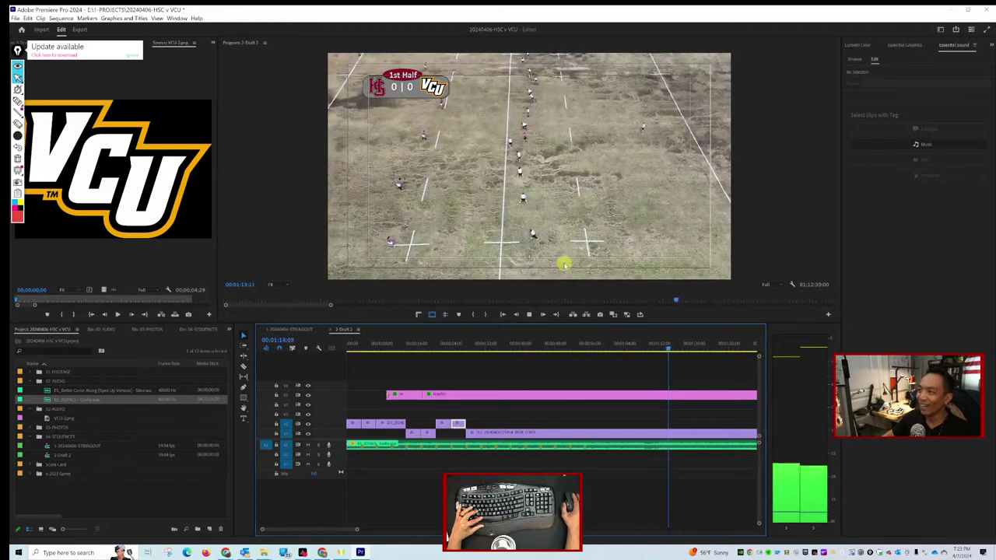
key("space")
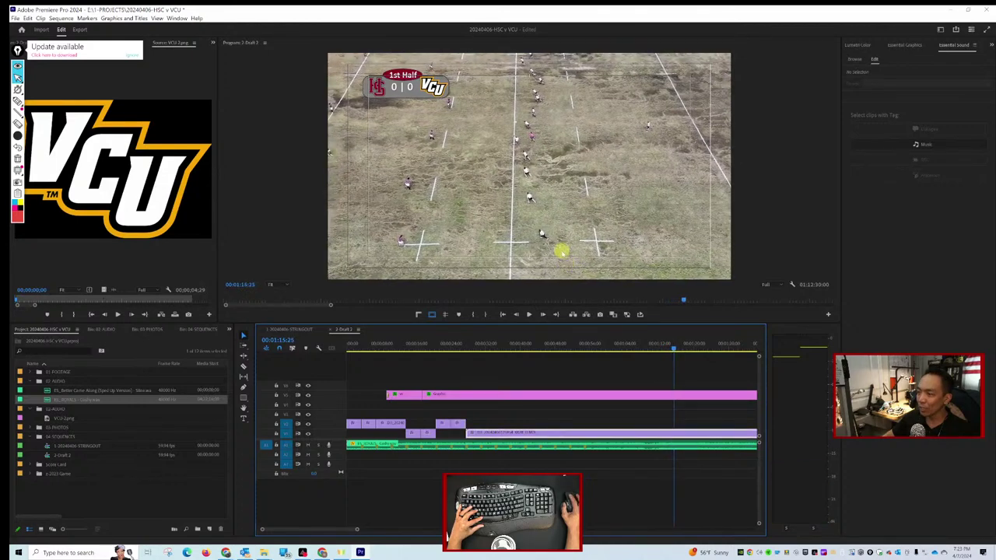
Cut the aerial game clip on V1 at 00:01:15:09 and delete the portion before the cut.
key("shift+Left")
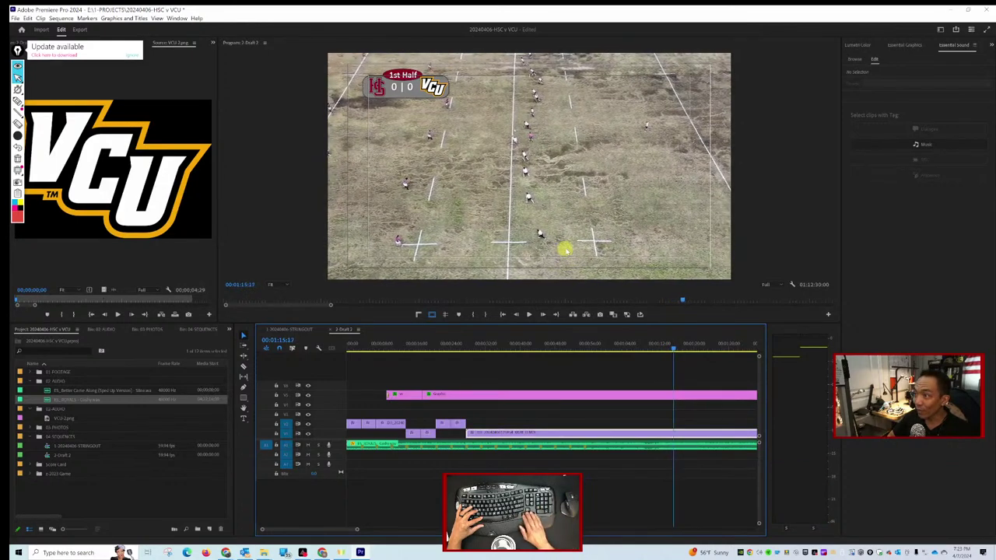
key("shift+Left")
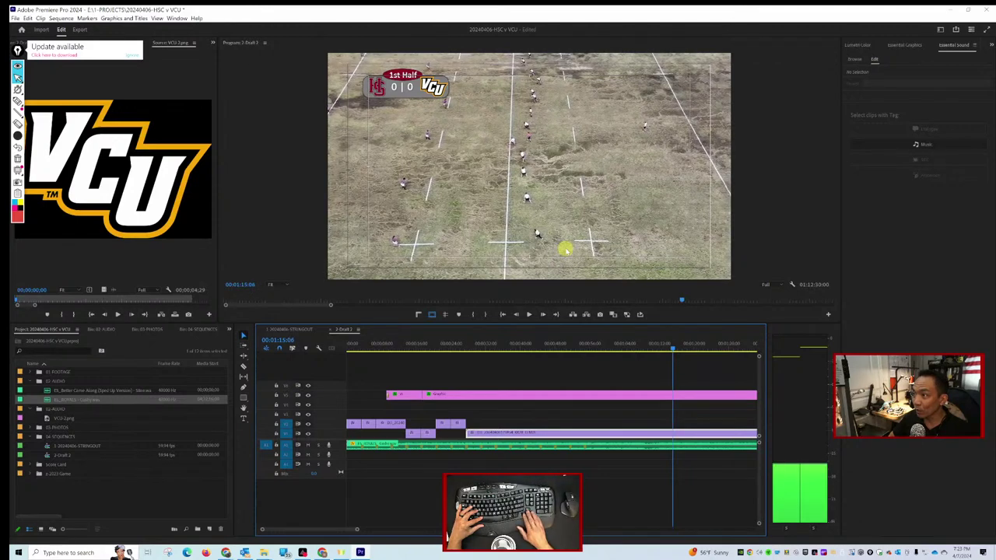
key("shift+Left")
key("shift+Right")
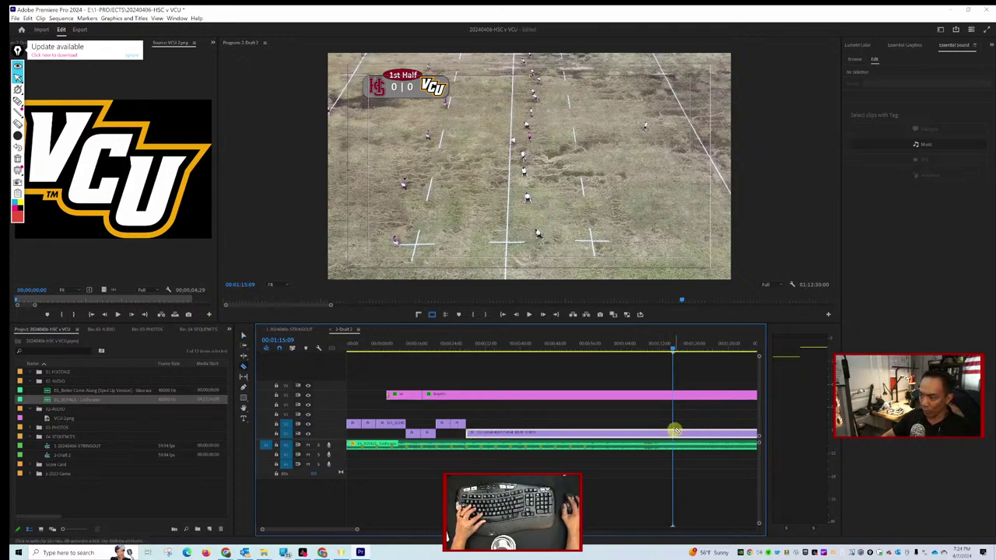
left_click(672, 431)
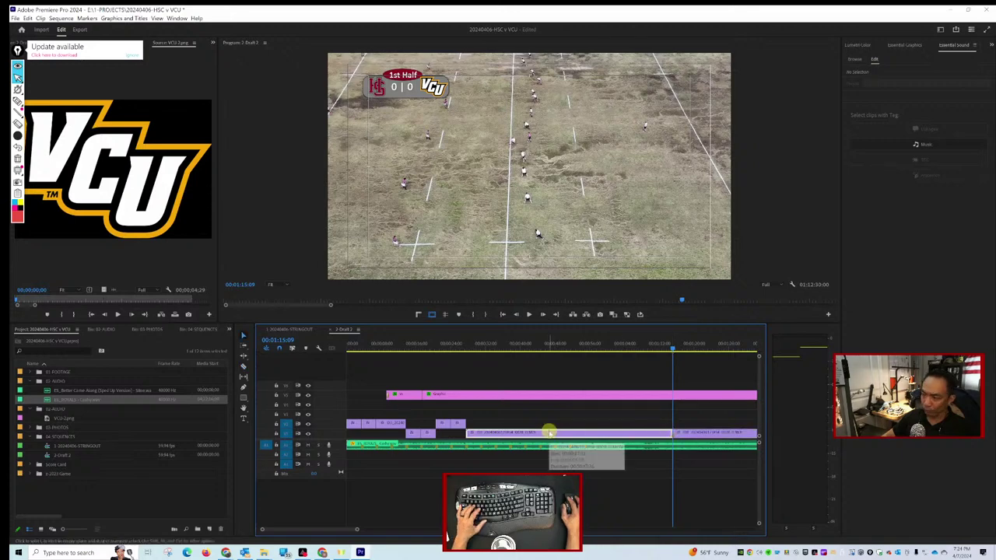
key("Delete")
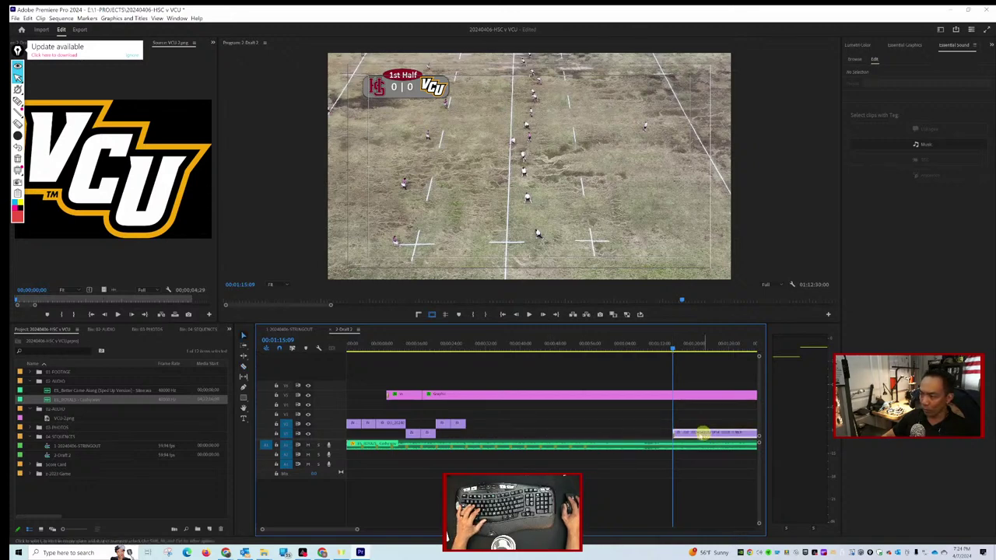
Move the trimmed game clip on V1 directly after the last campus segment and play back the sequence into the game footage.
left_click_drag(702, 433, 519, 440)
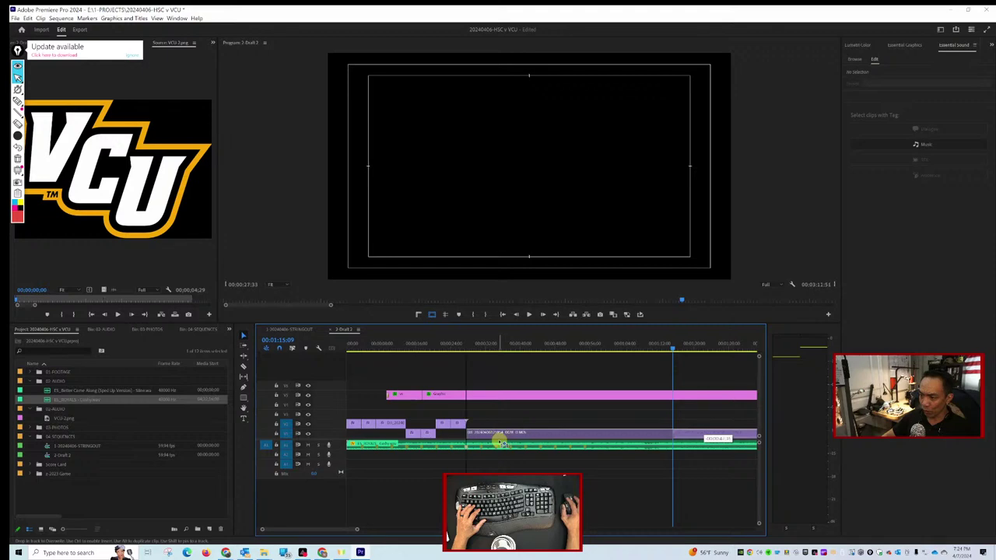
left_click_drag(478, 349, 459, 348)
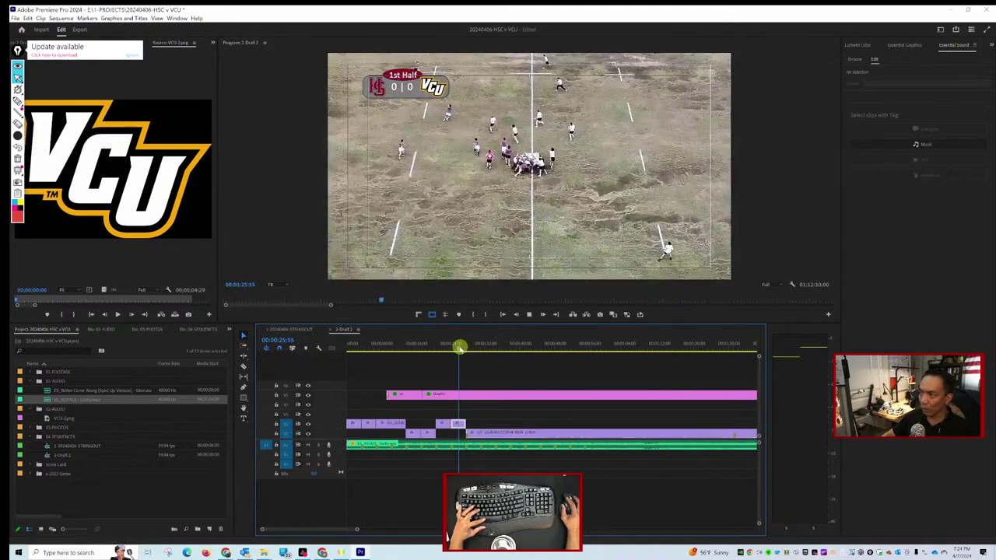
key("space")
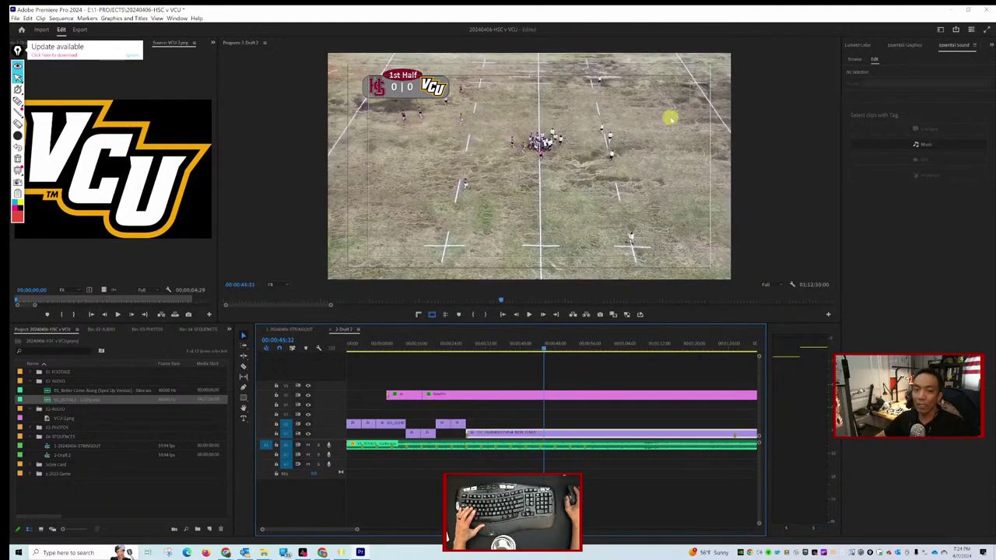
key("space")
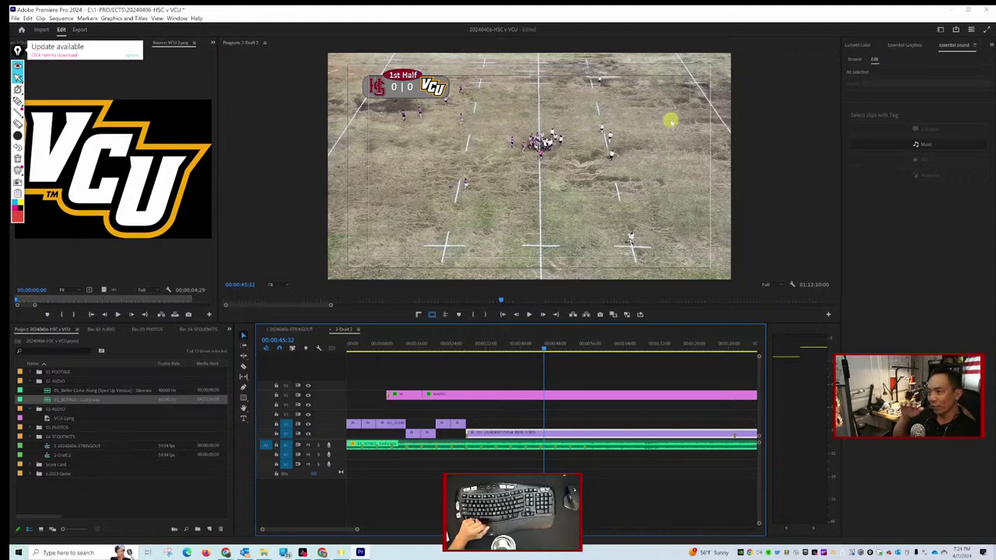
key("space")
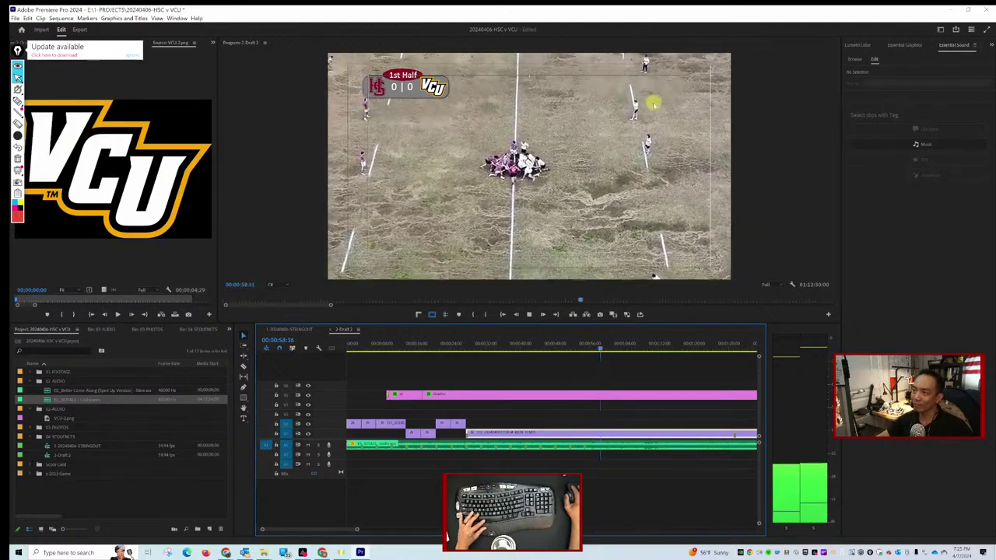
key("space")
Play back the intro from 00:00:24:03 to check the change from the campus aerial to the game footage.
scroll(604, 351, "down", 1)
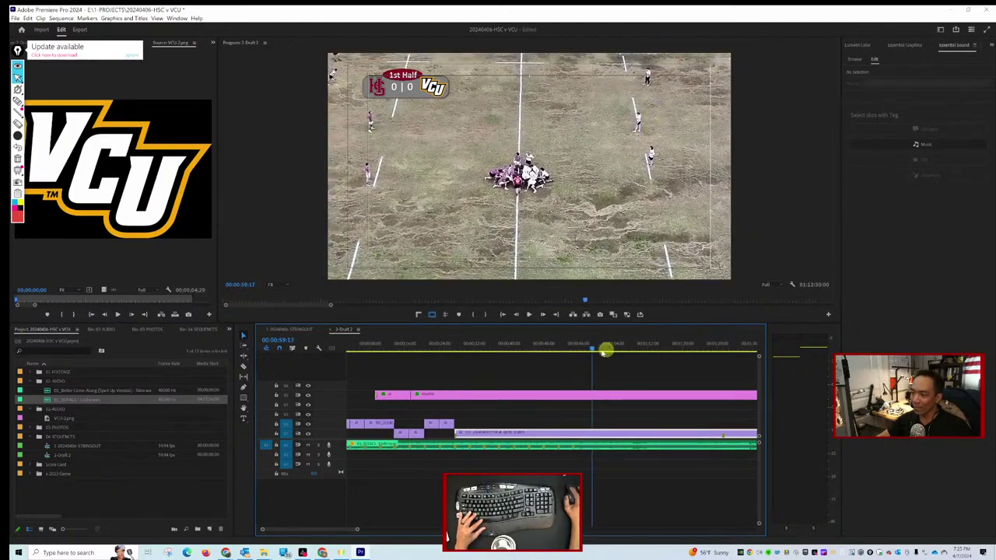
left_click_drag(593, 348, 529, 338)
key("minus")
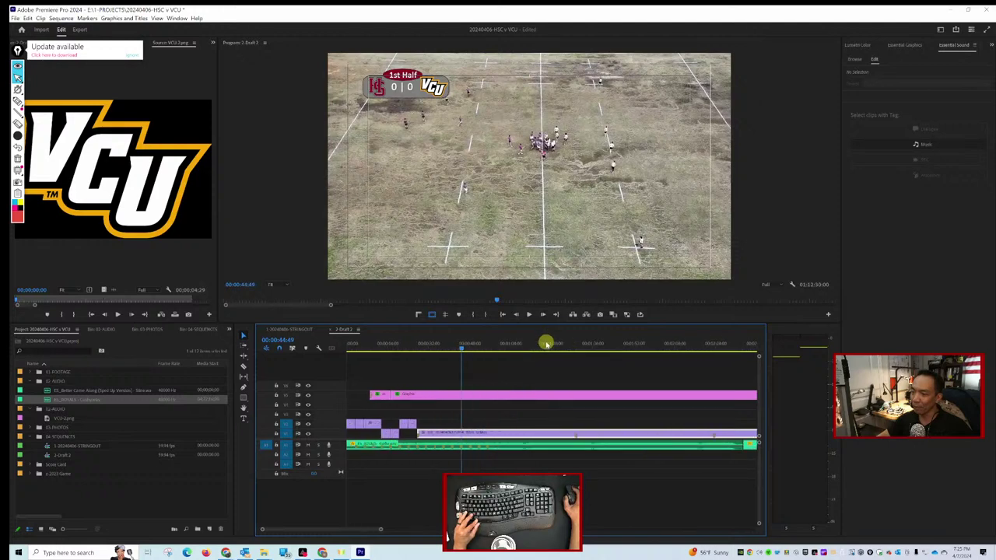
key("equal")
left_click(420, 344)
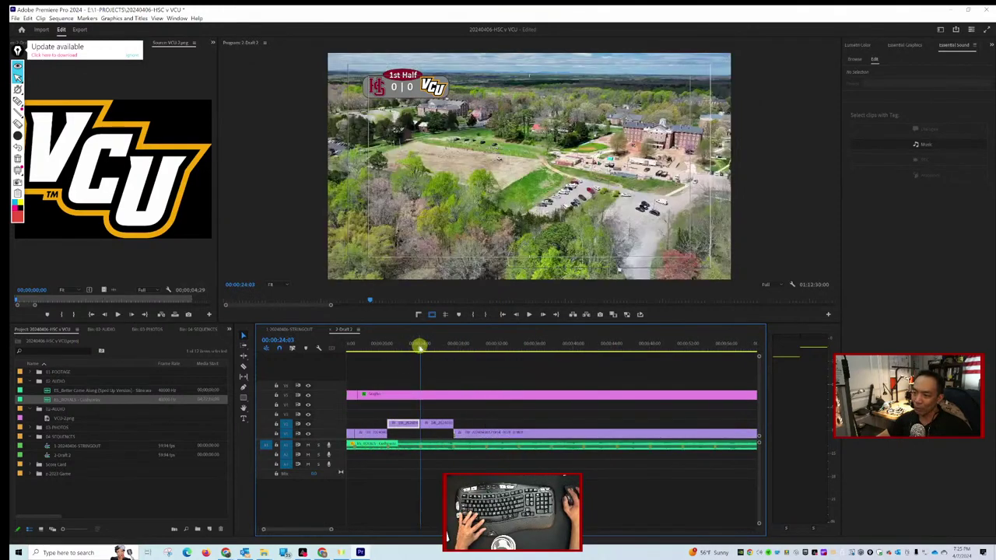
key("space")
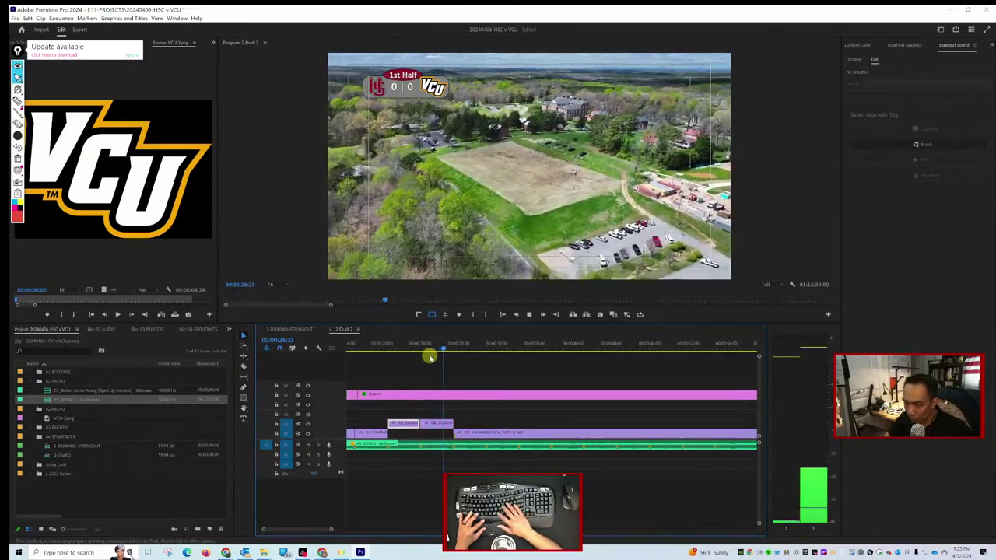
key("space")
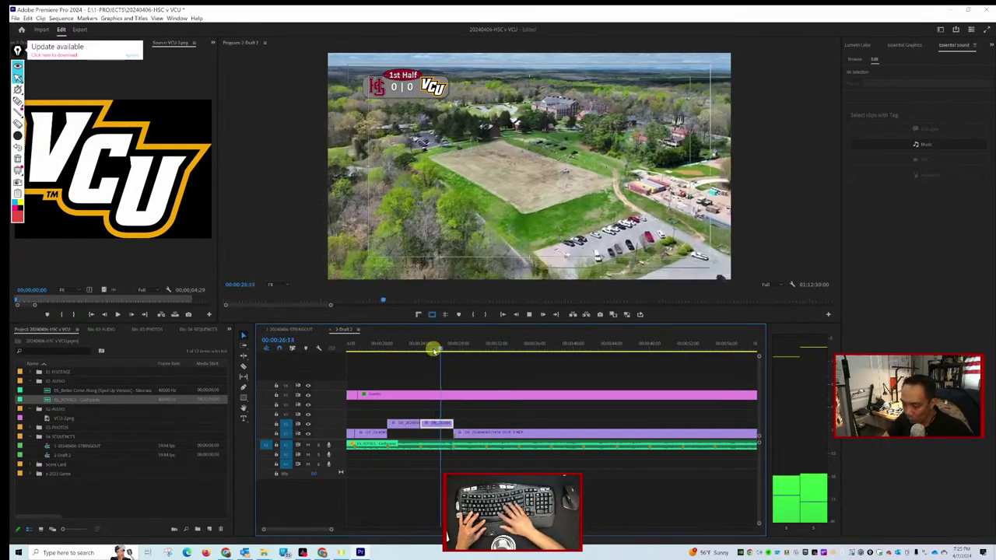
left_click(434, 351)
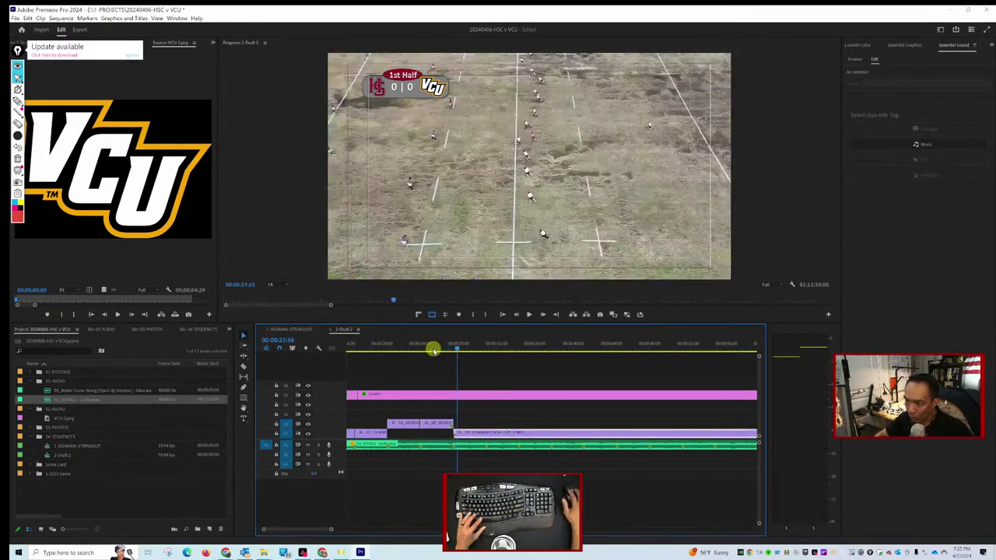
Extend the start of the V1 game clip slightly under the last V2 campus segment, apply the default transition to that segment's end and preview it.
key("=")
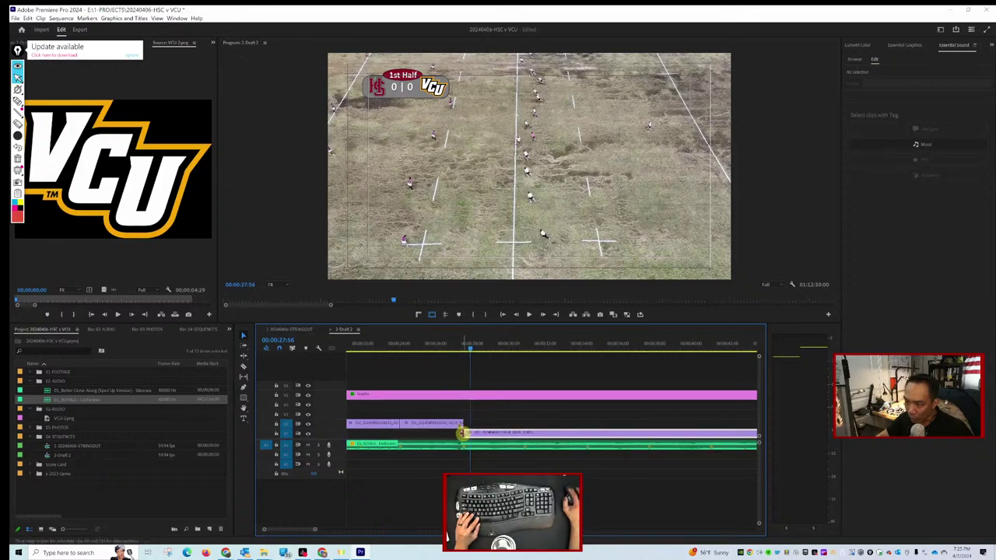
left_click_drag(463, 433, 456, 427)
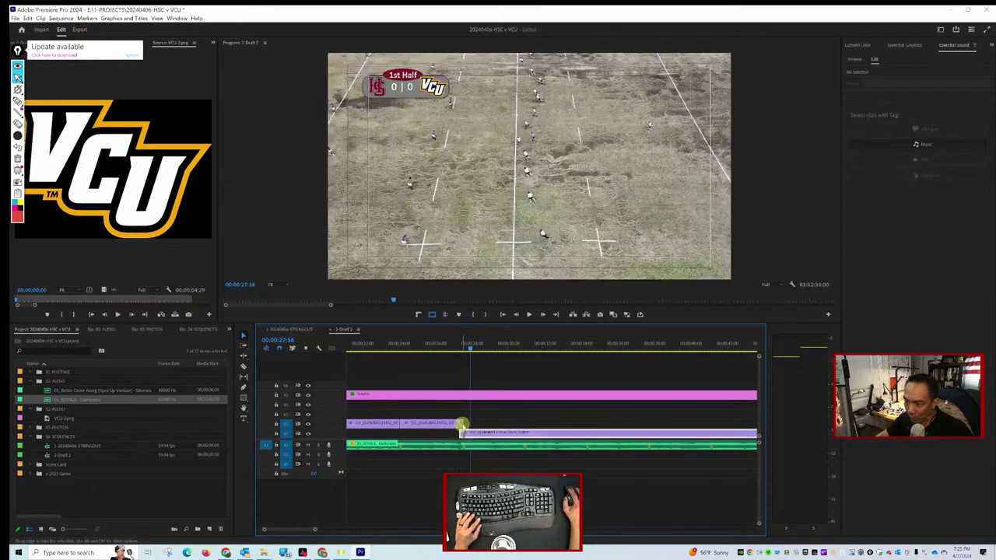
right_click(461, 425)
left_click(483, 447)
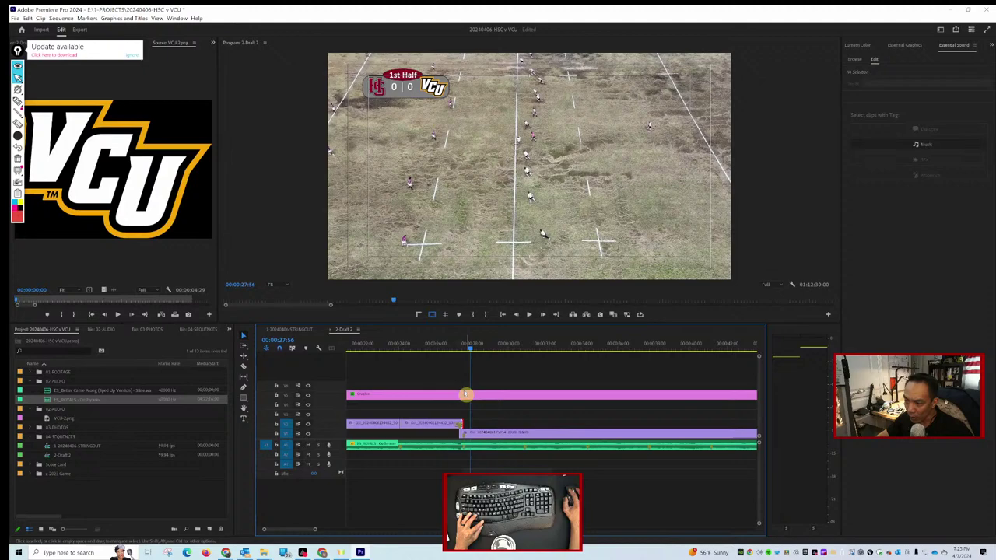
left_click(443, 347)
key("space")
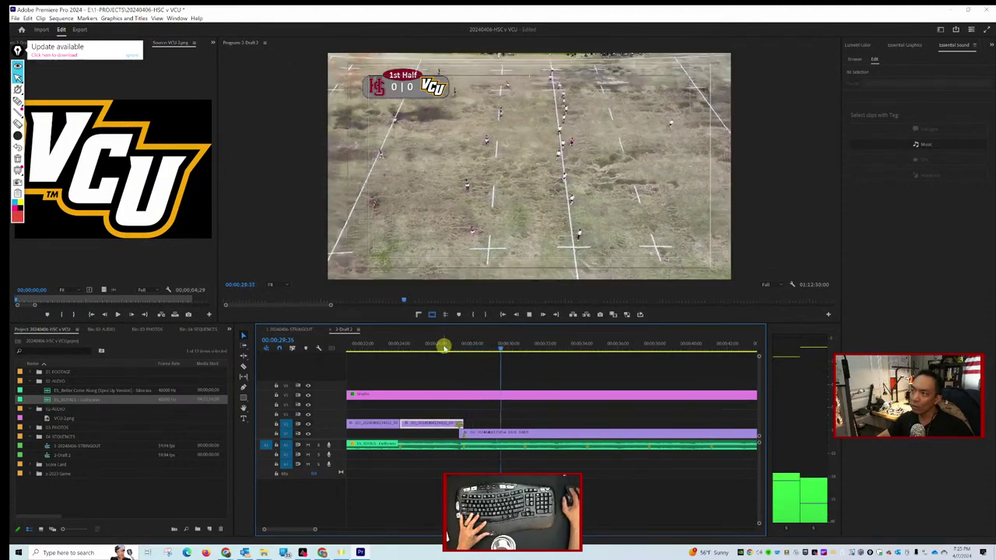
Move the Better Came Along music clip from A1 to A2 so it starts at about 00:00:36, shortly after the game footage begins.
scroll(506, 379, "down", 2)
scroll(506, 379, "down", 4)
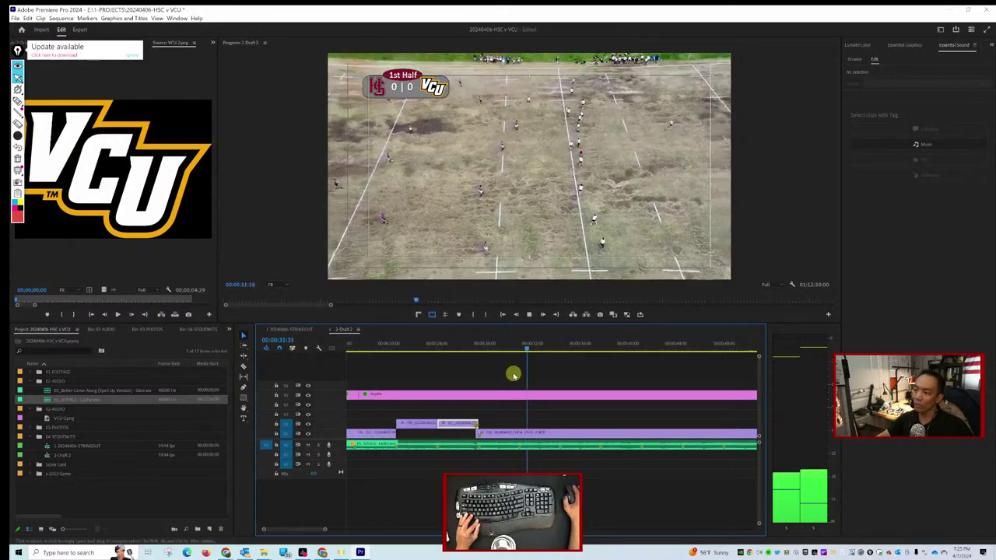
scroll(570, 389, "down", 4)
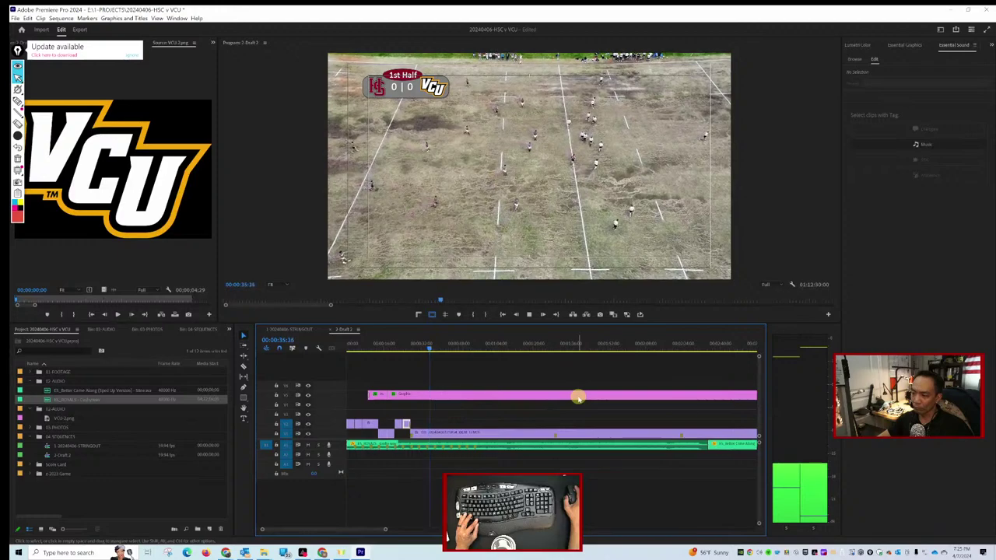
scroll(578, 396, "down", 2)
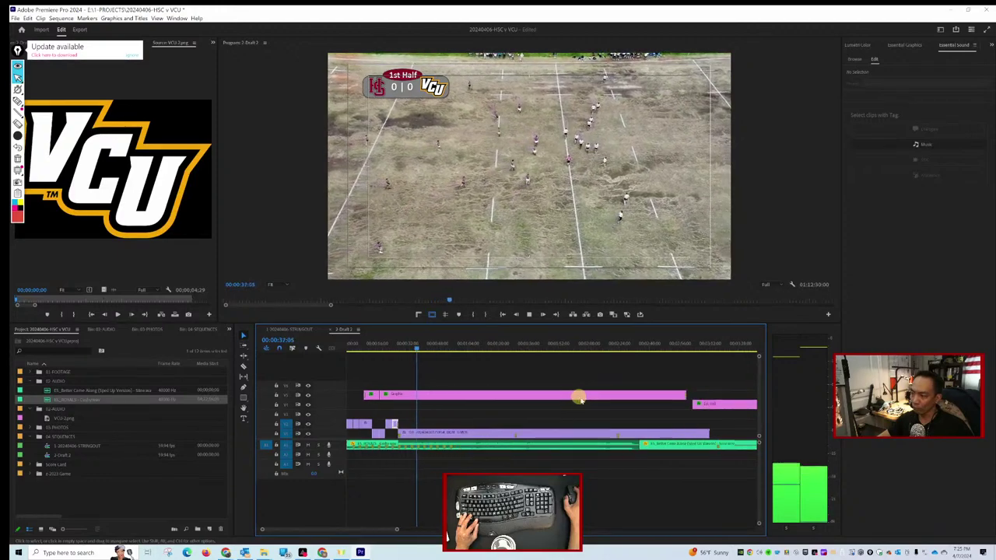
left_click(667, 446)
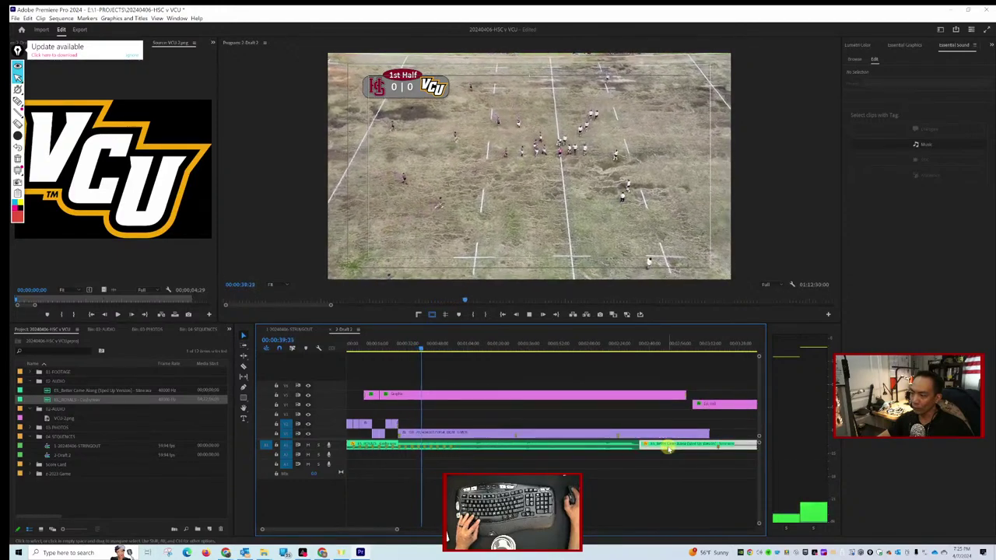
left_click_drag(667, 448, 473, 458)
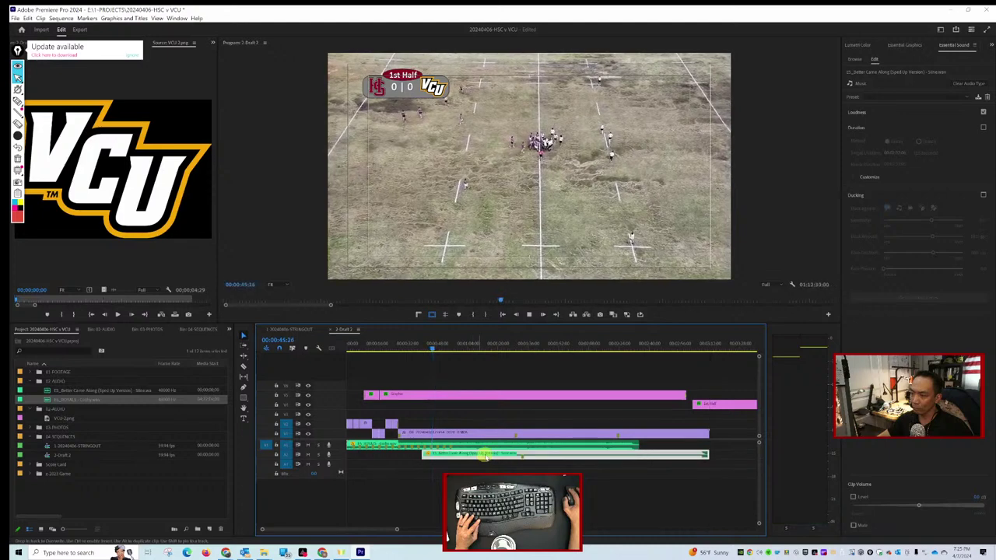
left_click_drag(539, 454, 534, 456)
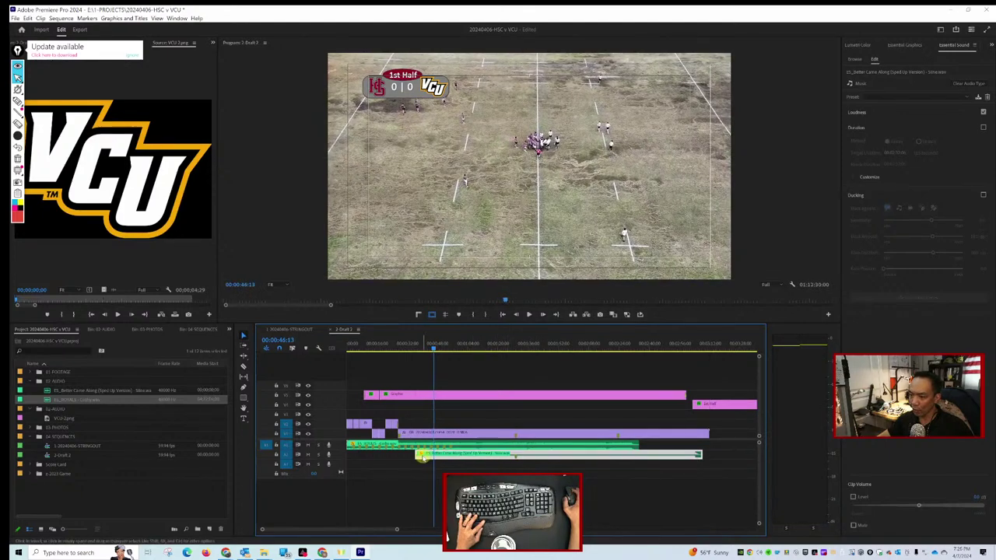
Trim the end of the first song on A1 back to 00:00:35:51, where the second song on A2 starts.
left_click(415, 344)
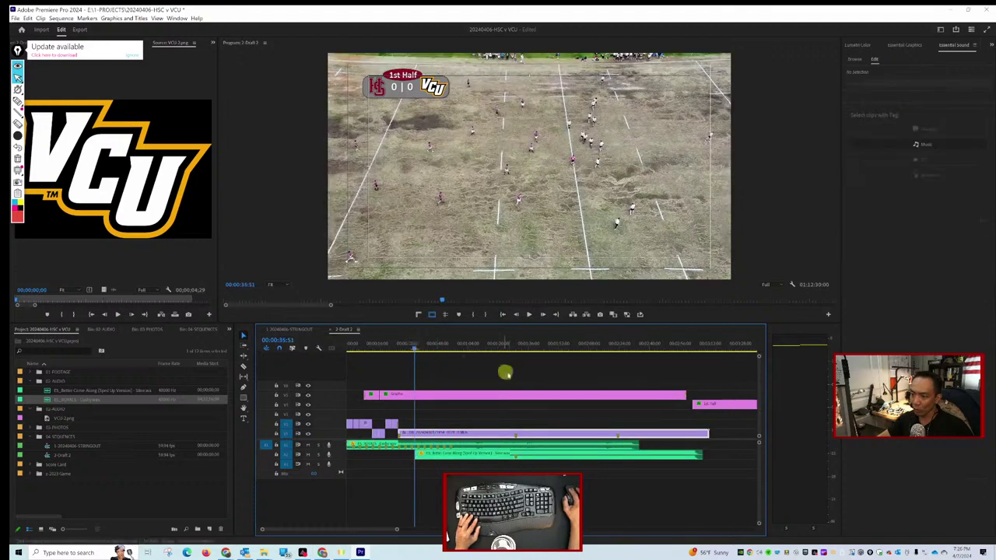
left_click_drag(636, 441, 414, 438)
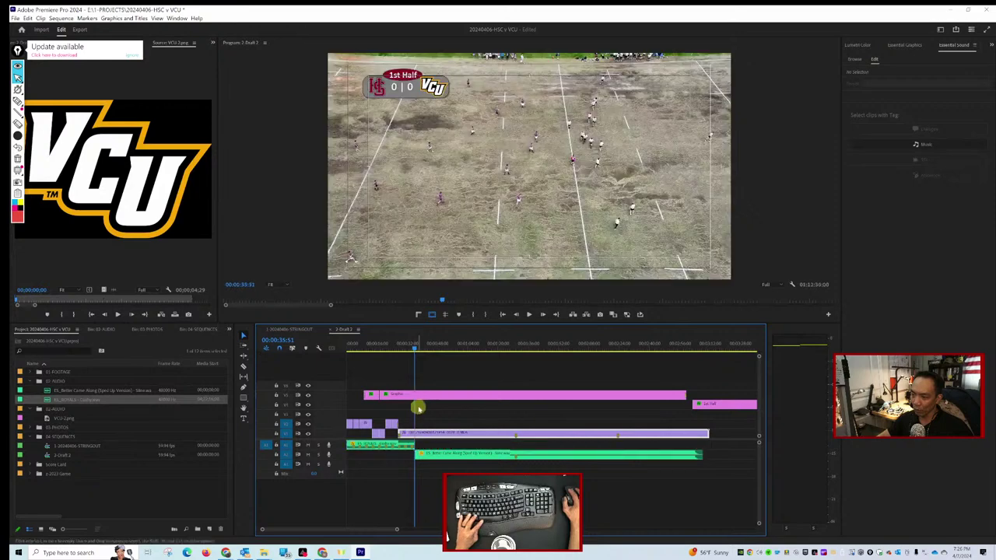
scroll(394, 424, "up", 4)
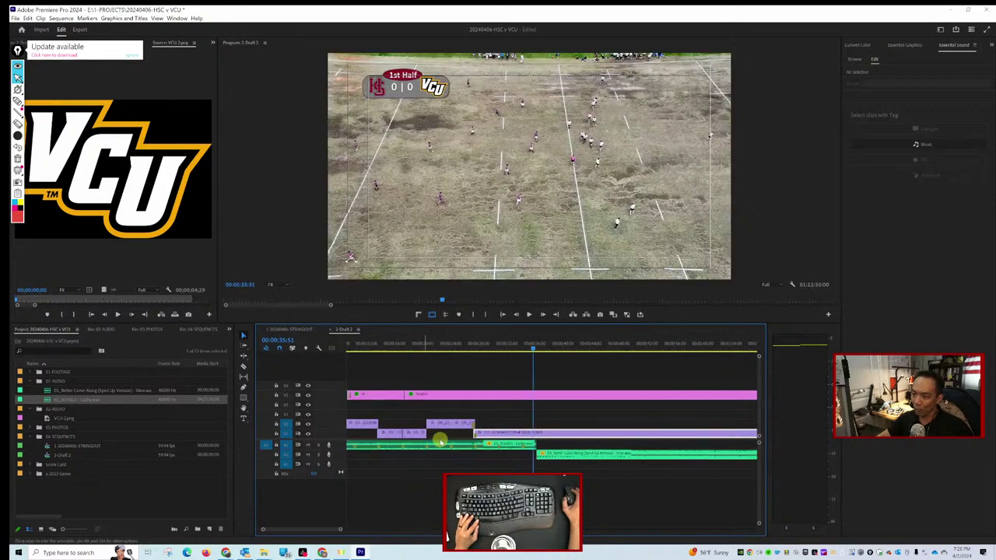
scroll(650, 453, "down", 2)
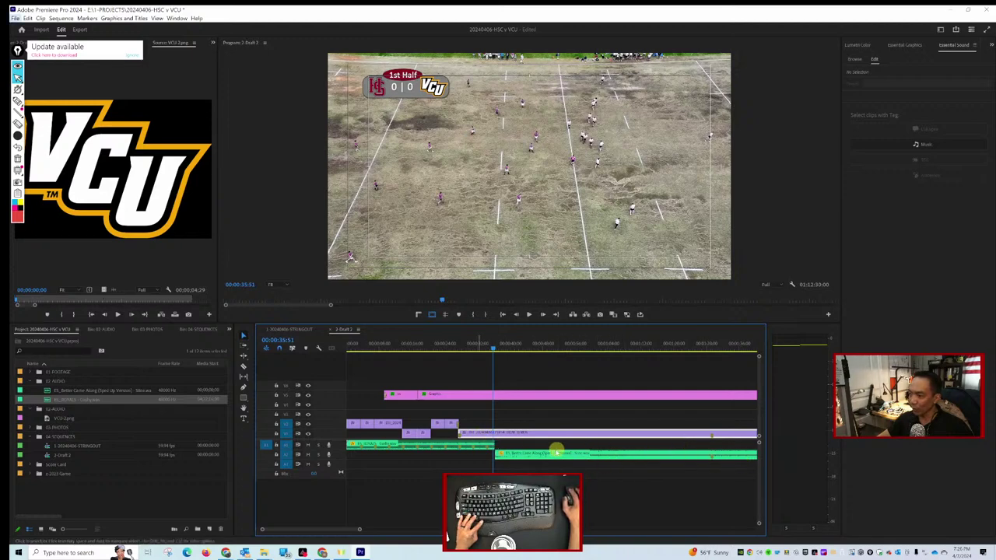
Check the first song's audio gain and set the gain of the Better Came Along clip on A2 to 16.5 dB.
left_click(502, 451)
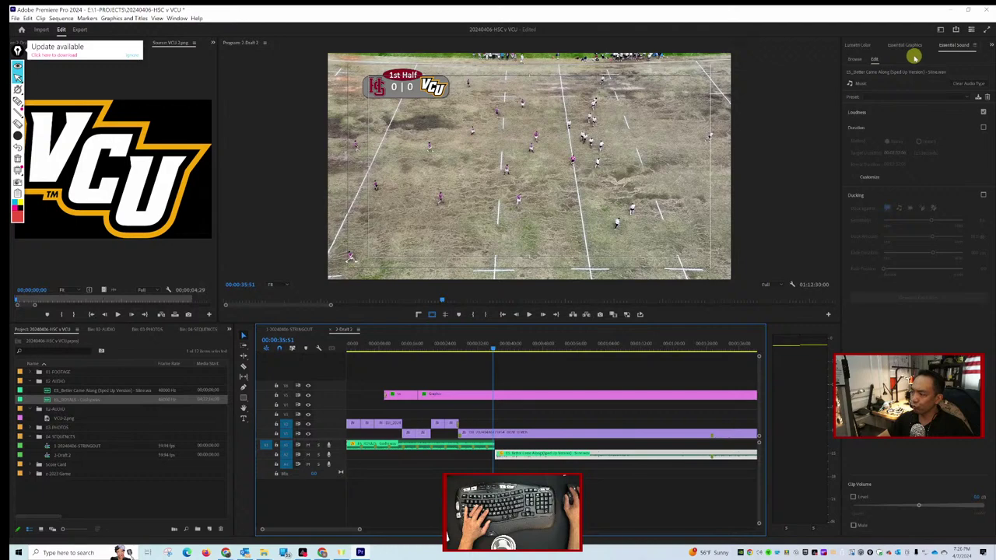
left_click(477, 449)
key("g")
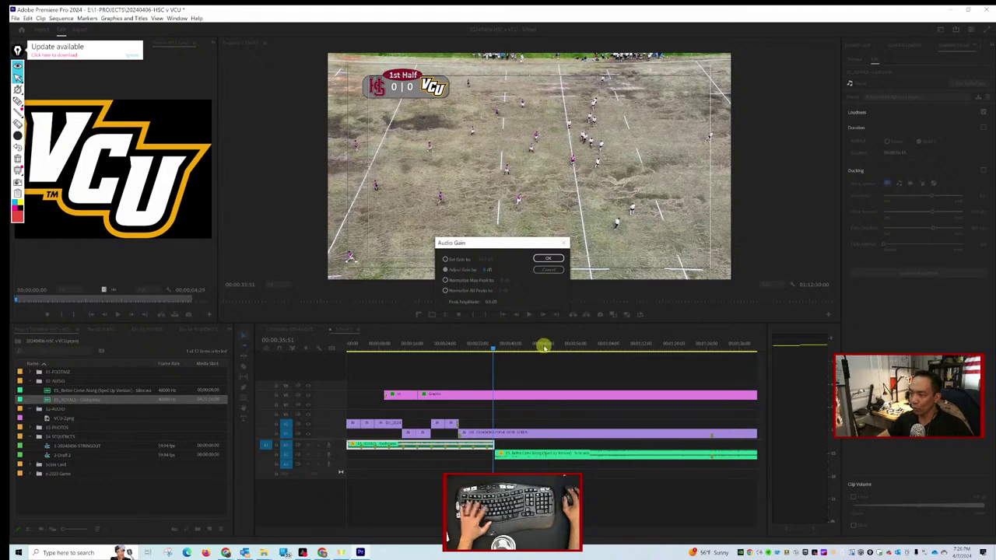
left_click(549, 270)
left_click(563, 455)
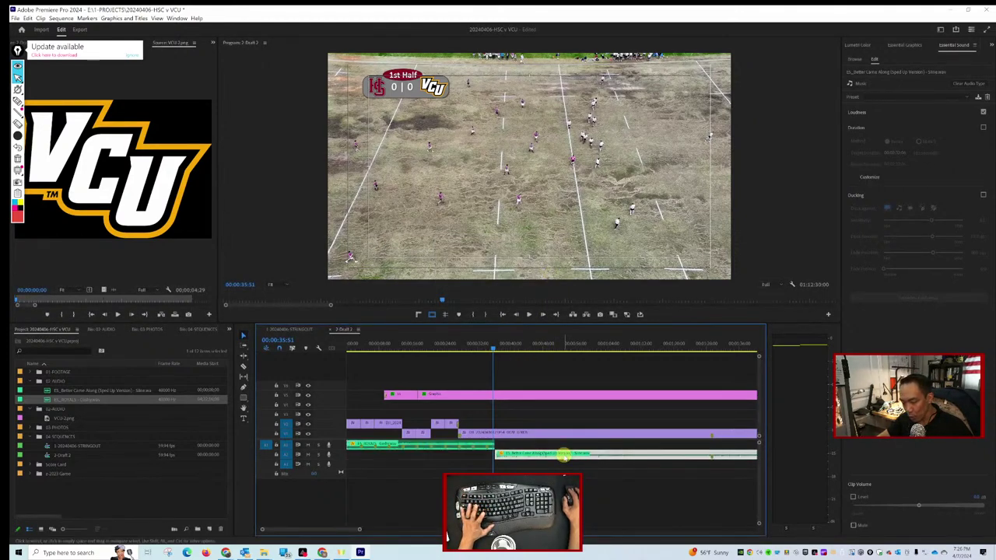
type("g16.5")
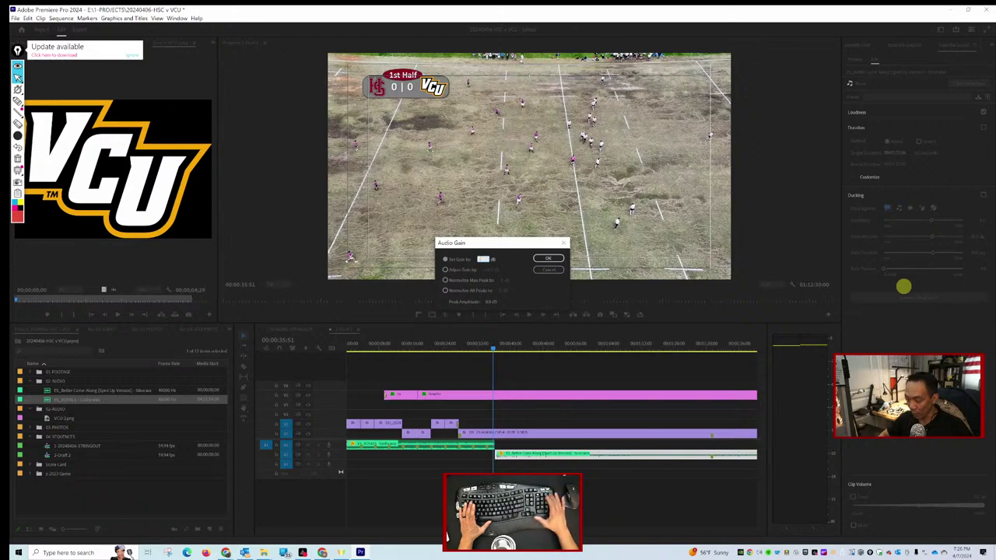
key("Tab")
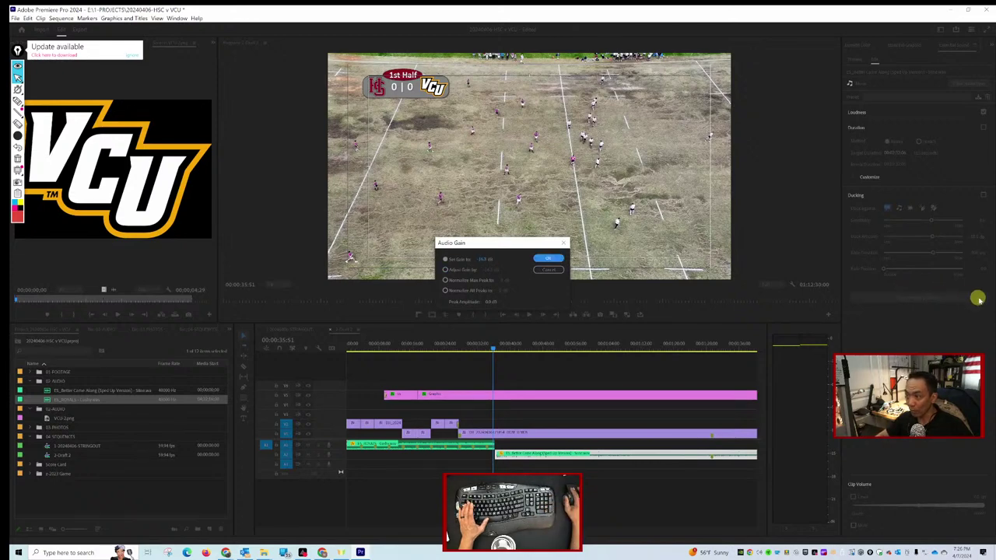
key("Return")
Play back the sequence around the change from the first song to the second to compare their levels.
key("space")
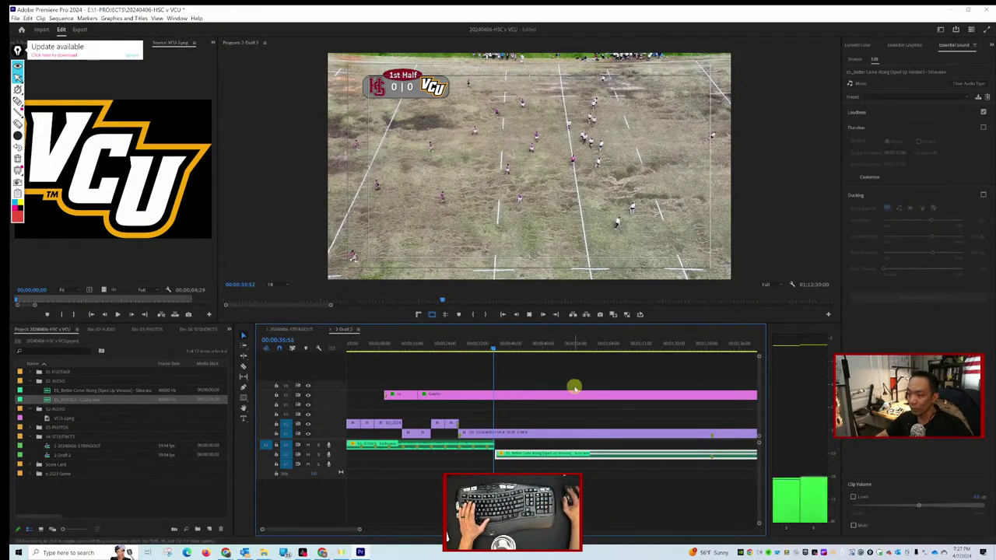
key("space")
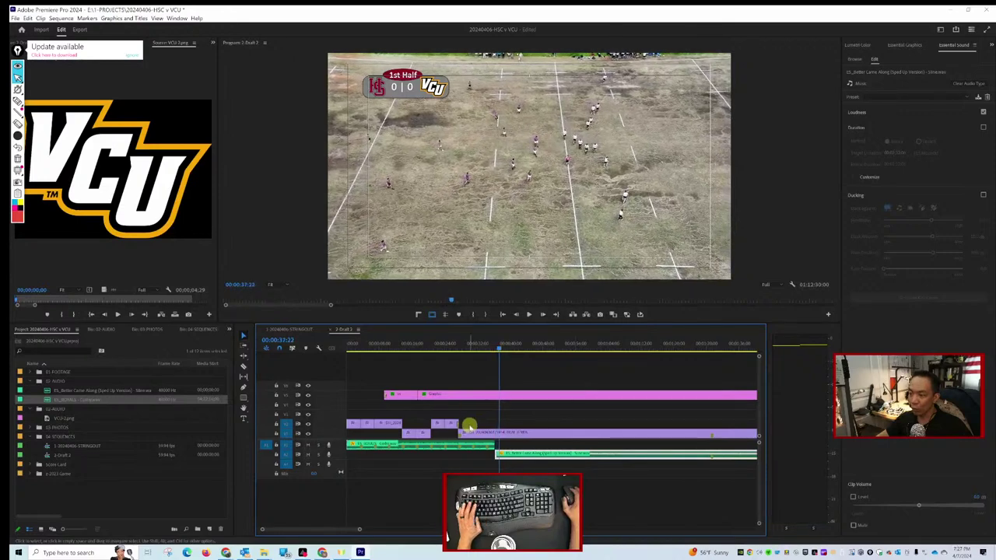
scroll(482, 412, "up", 2)
scroll(495, 427, "up", 1)
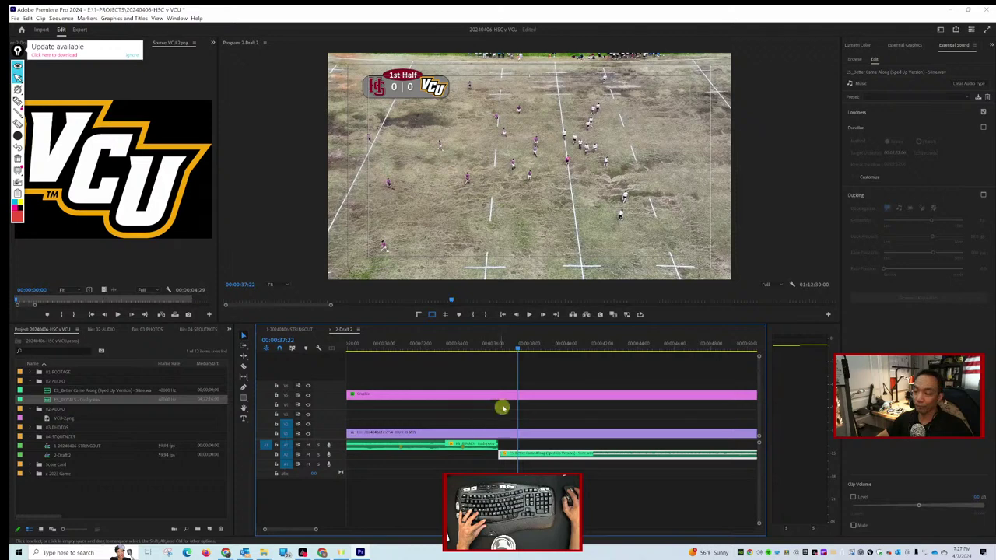
left_click(493, 349)
key("space")
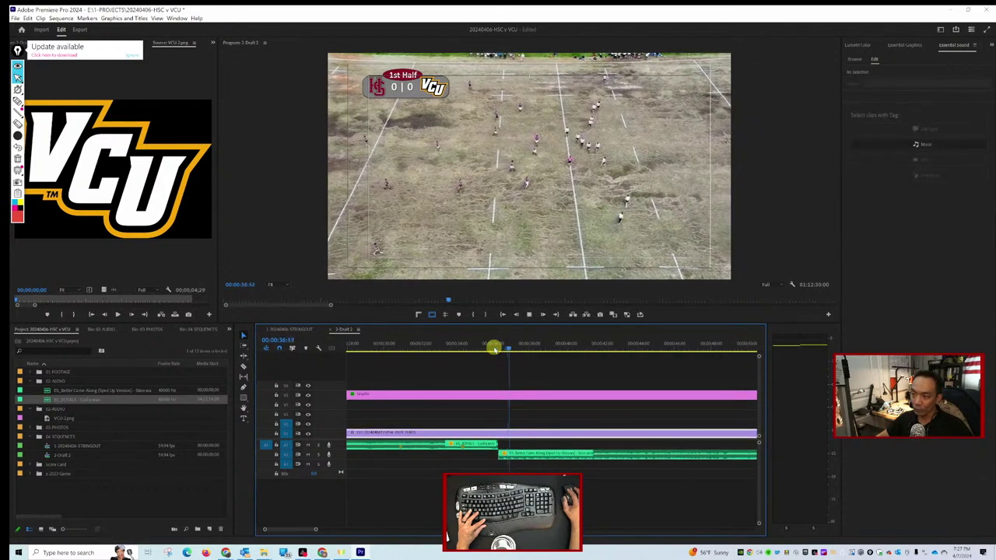
key("space")
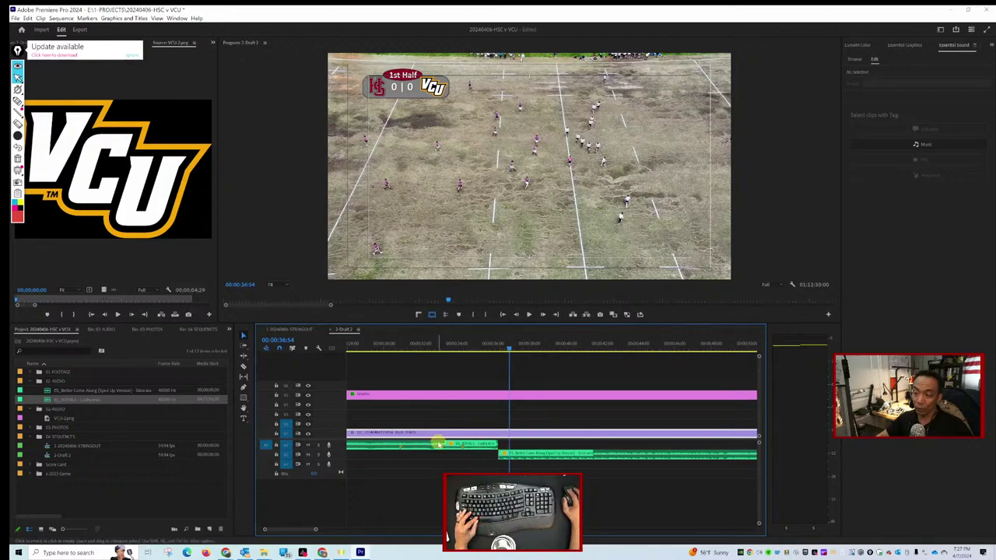
Set a common audio gain for both music clips on A1 and A2 and play back the change between them from 00:00:35:21.
left_click(488, 459)
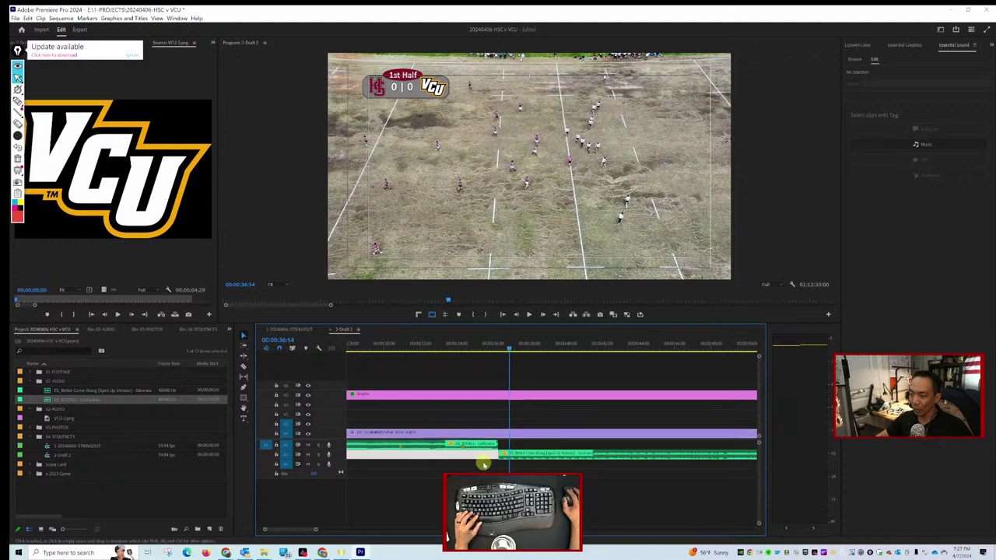
left_click_drag(534, 470, 492, 450)
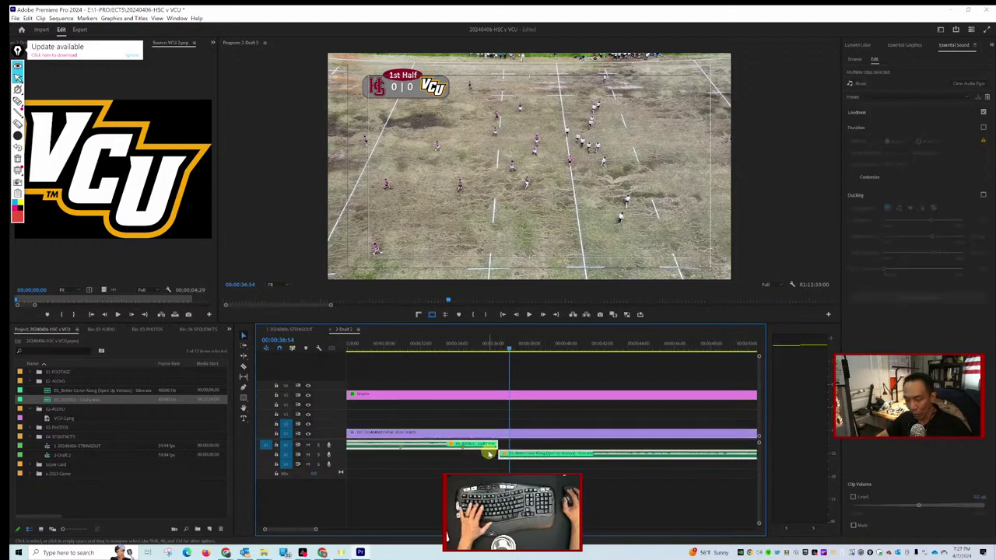
key("g")
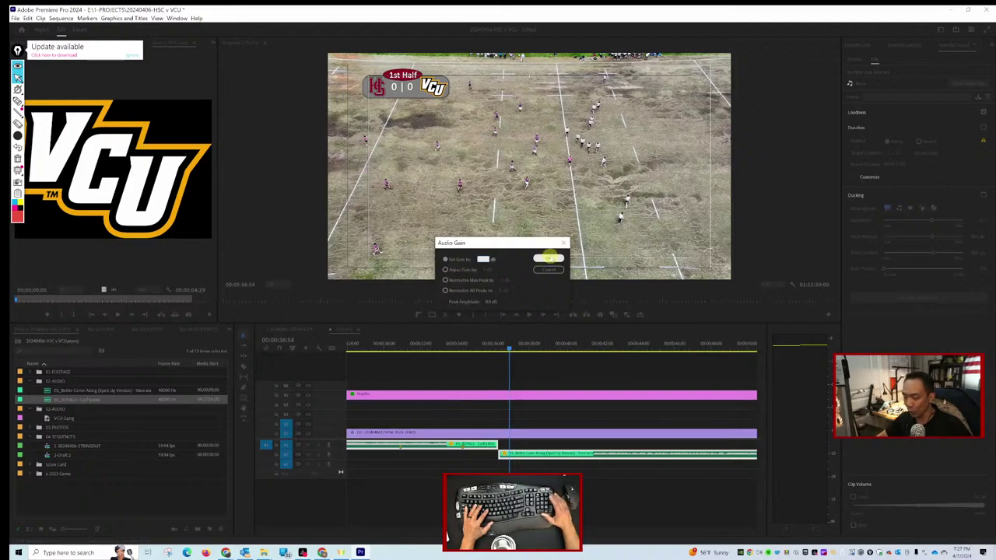
left_click(548, 258)
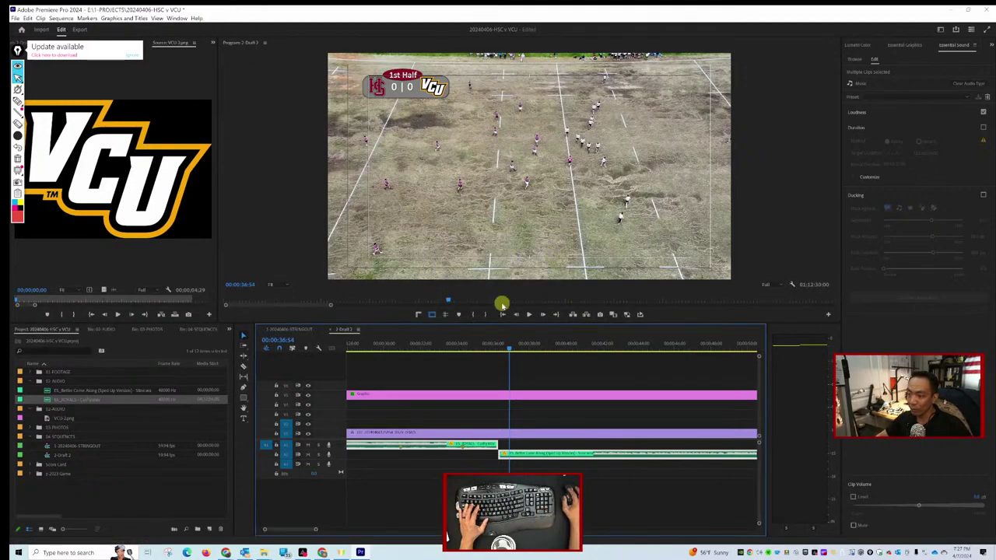
left_click(482, 340)
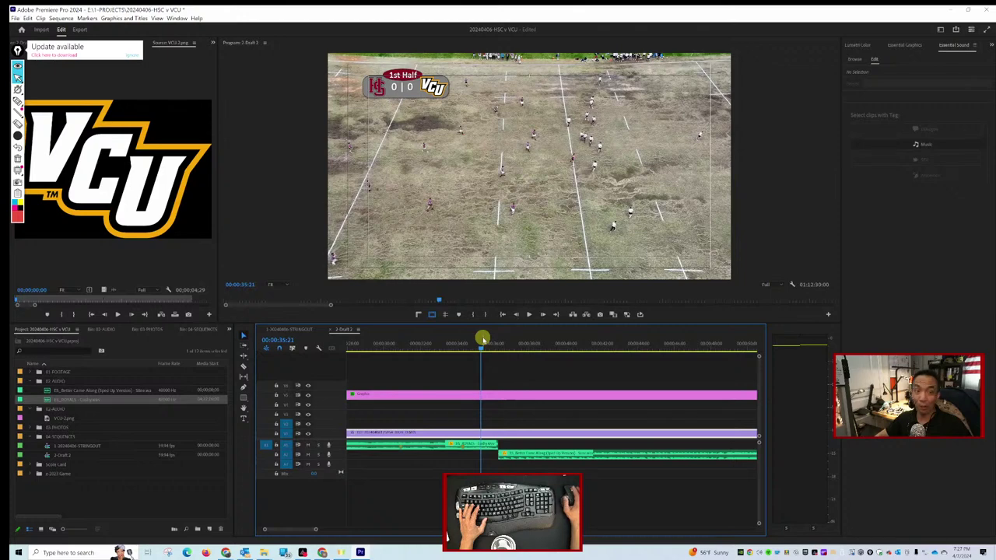
key("space")
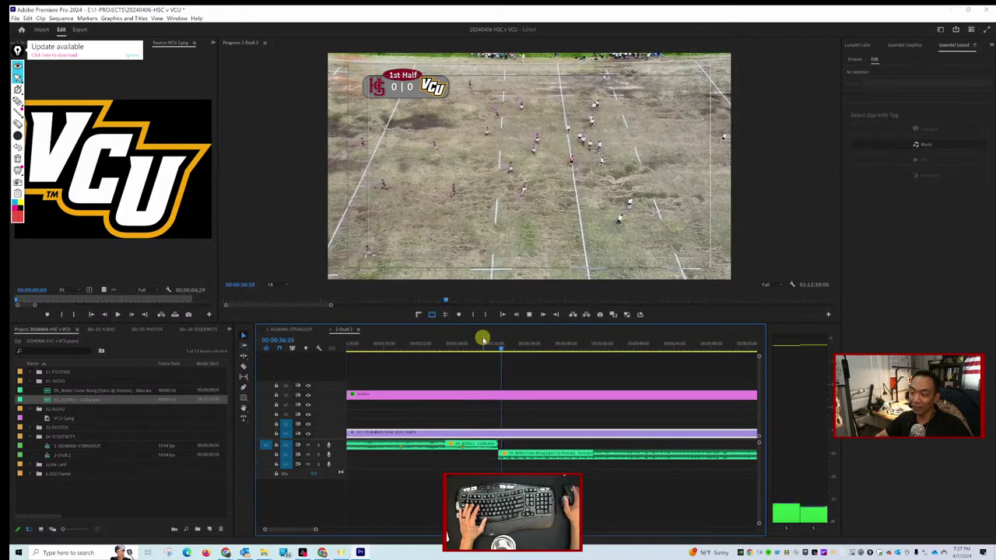
key("space")
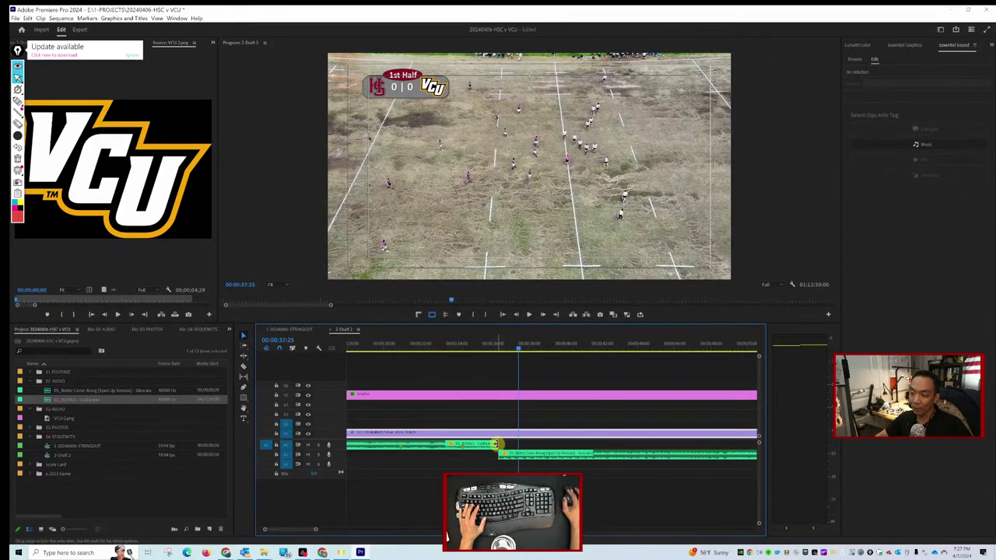
Extend the end of the first song on A1 slightly so it overlaps the start of the second song on A2.
left_click_drag(494, 445, 505, 444)
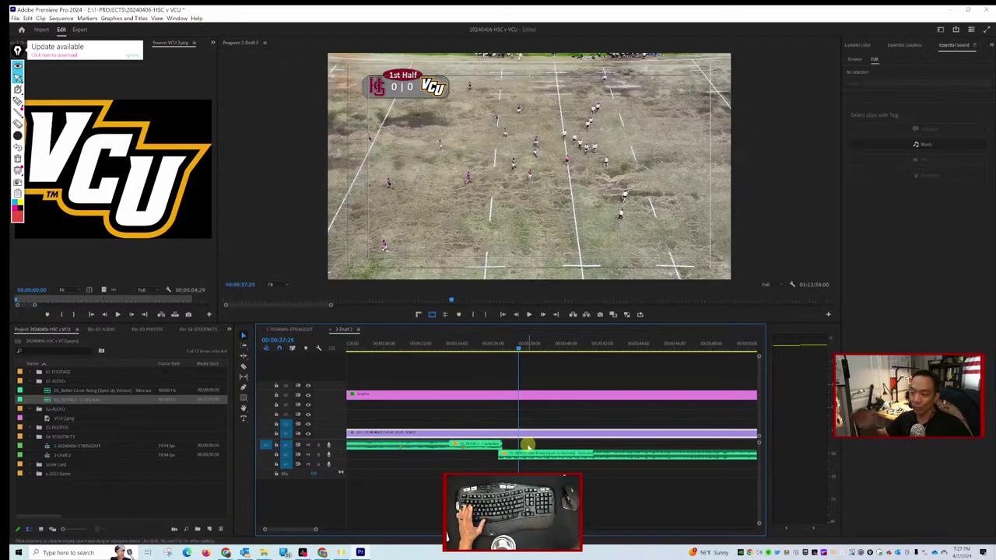
scroll(505, 445, "up", 5, "alt")
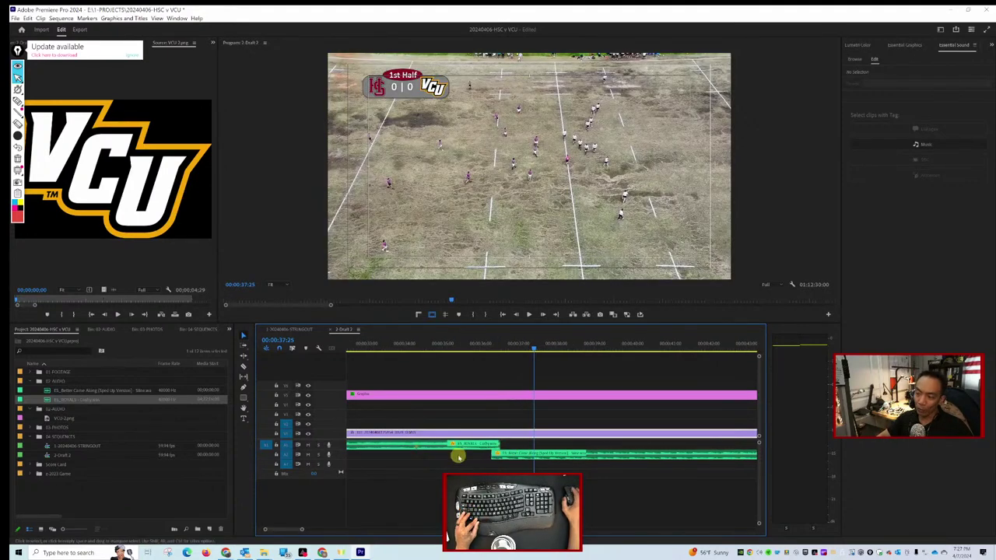
left_click(548, 445)
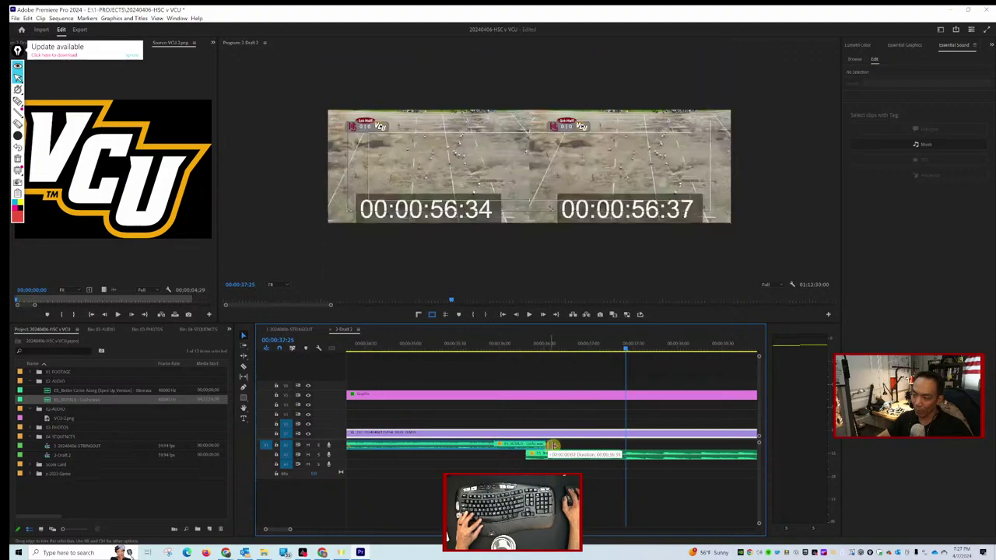
Expand the height of audio tracks A1 and A2 to show the waveforms of both songs.
double_click(339, 448)
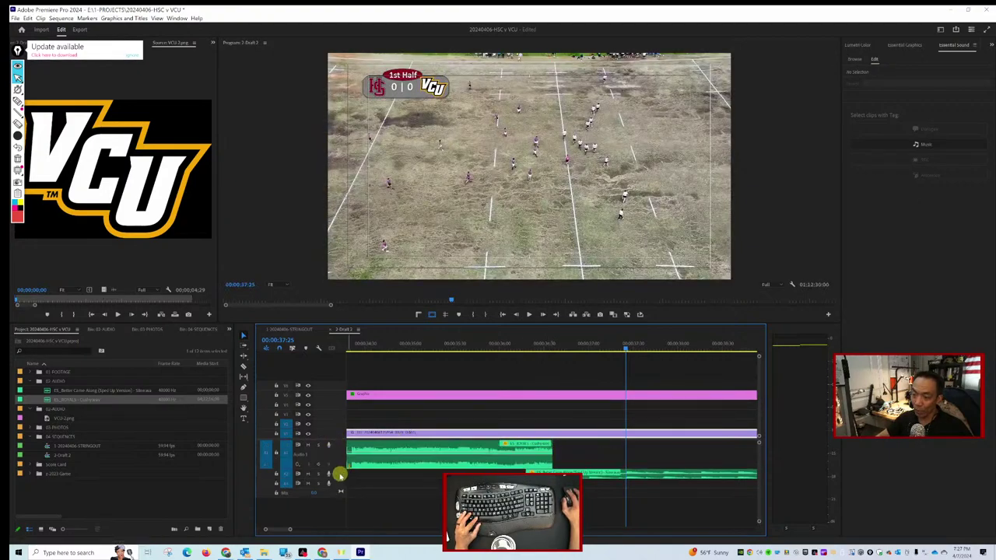
double_click(339, 474)
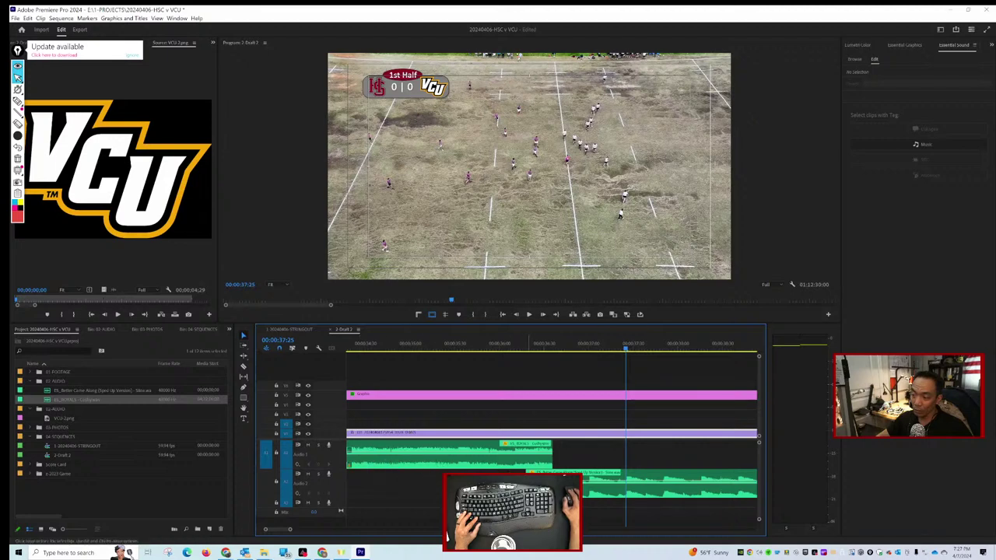
right_click(529, 427)
left_click(592, 476)
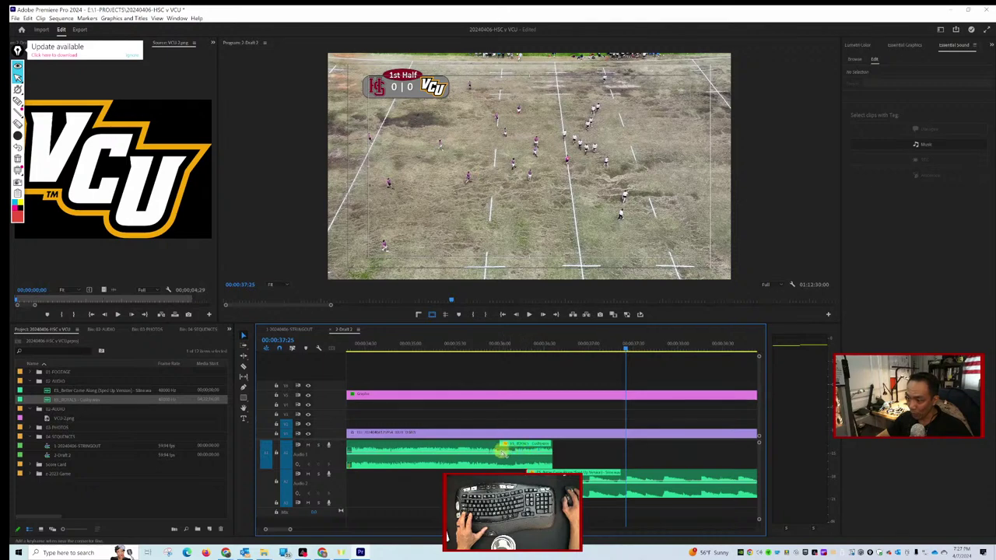
Try a volume keyframe fade-out at the end of the first song on A1 and play back the change from 00:00:35:45.
left_click(527, 453)
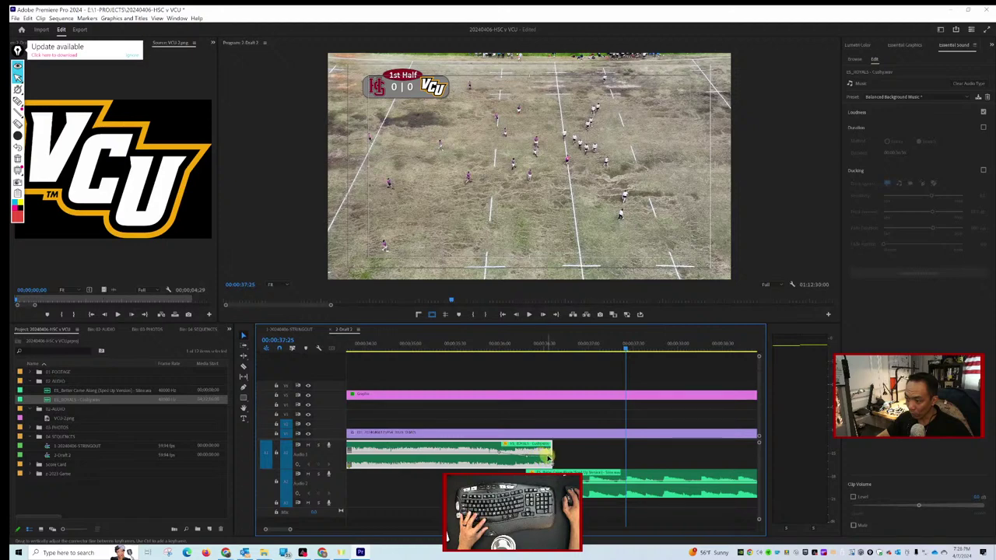
left_click_drag(549, 458, 548, 462)
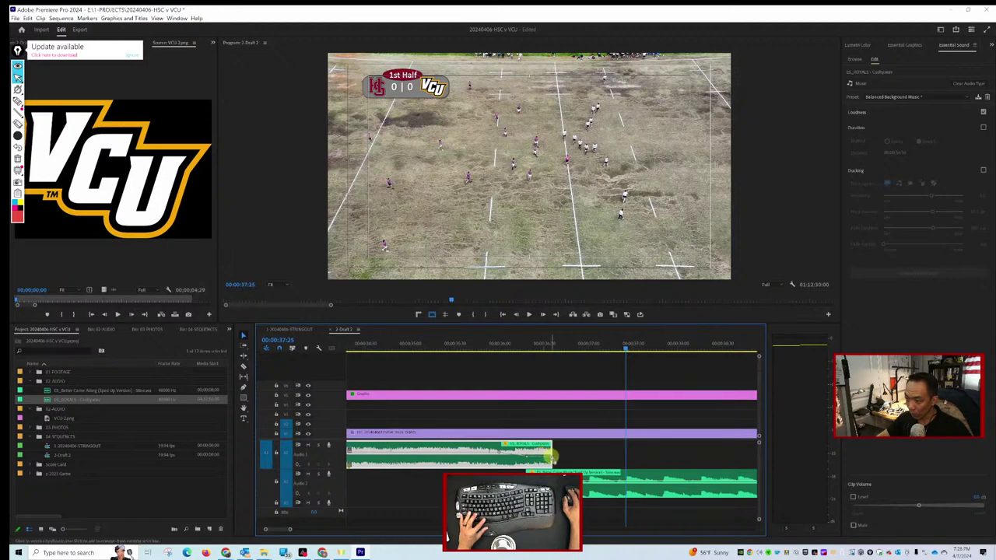
left_click(476, 351)
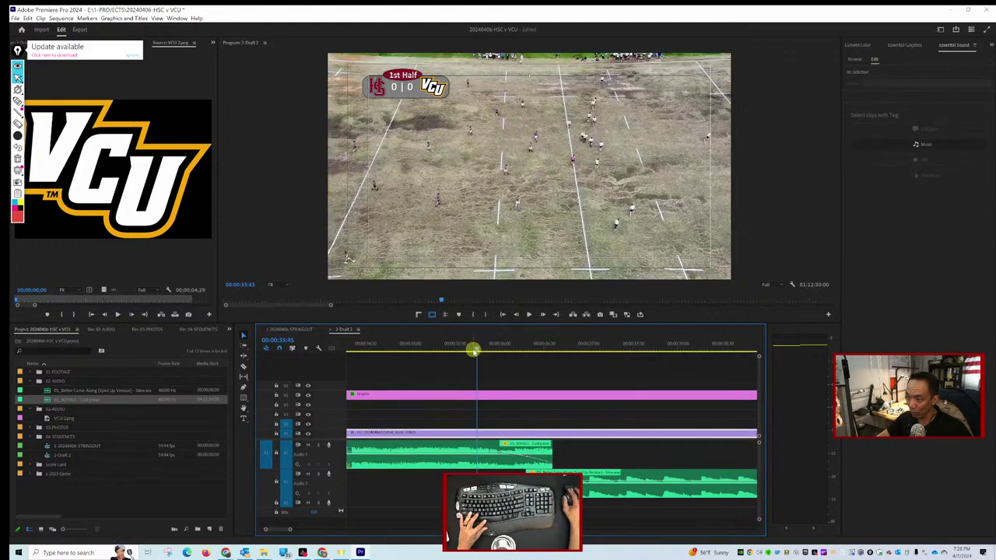
key("space")
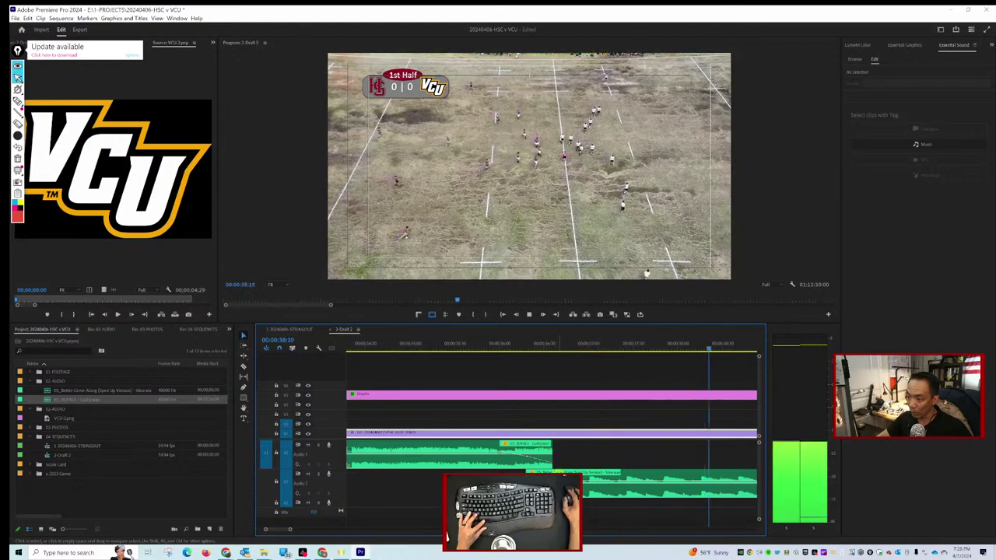
key("space")
Undo the first song's fade-out and extend the end of its A1 clip further over the second song.
scroll(544, 443, "up", 3)
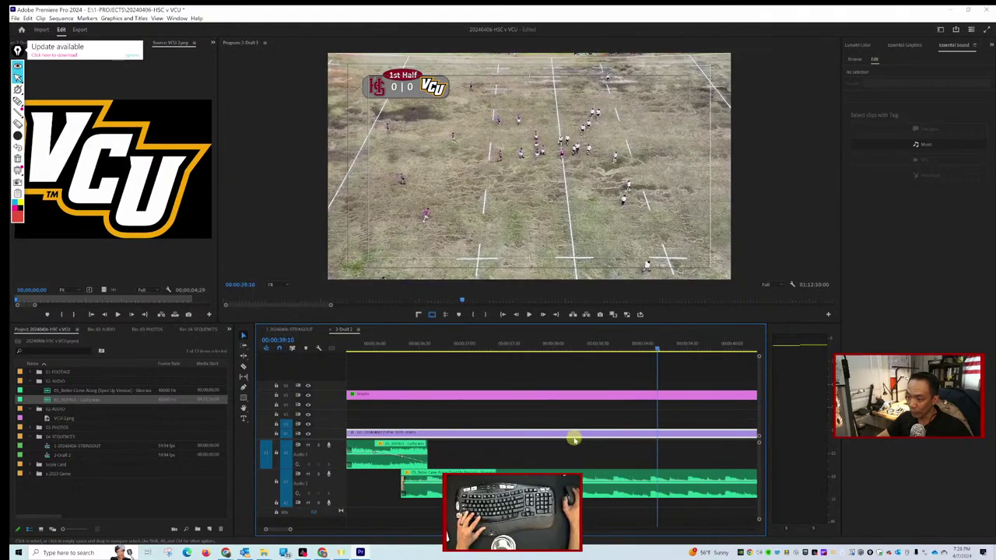
scroll(574, 440, "up", 3)
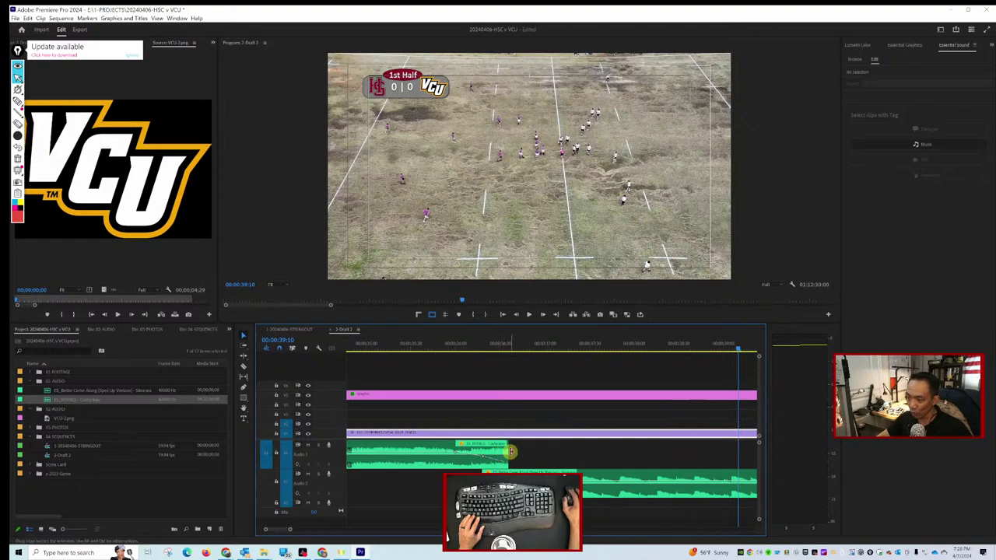
left_click_drag(509, 451, 550, 451)
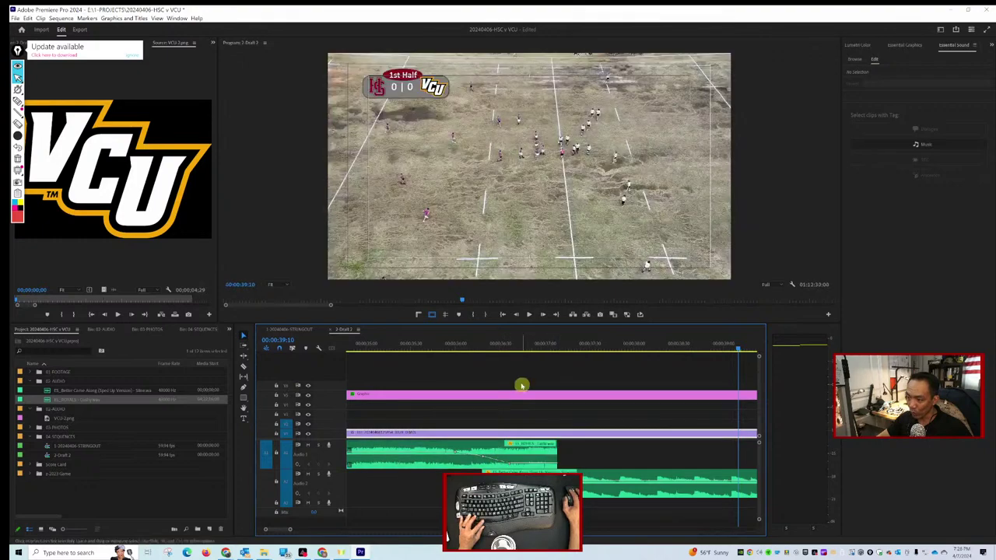
scroll(462, 384, "up", 5)
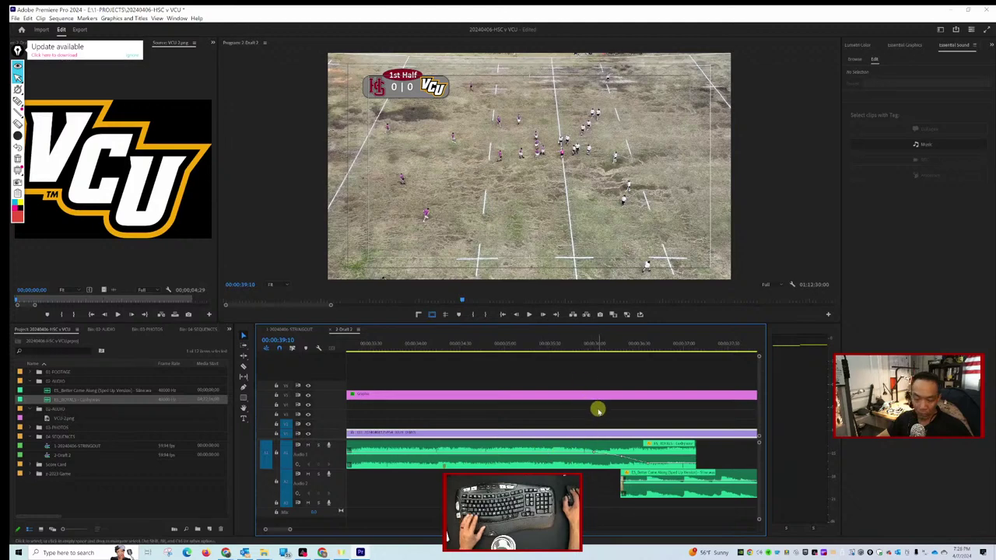
left_click_drag(695, 455, 723, 456)
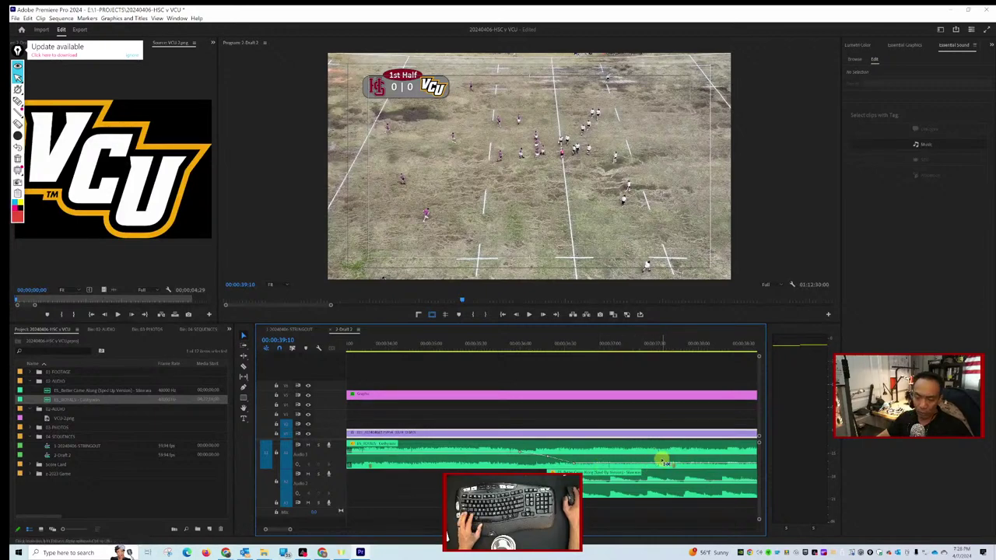
key("ctrl+z")
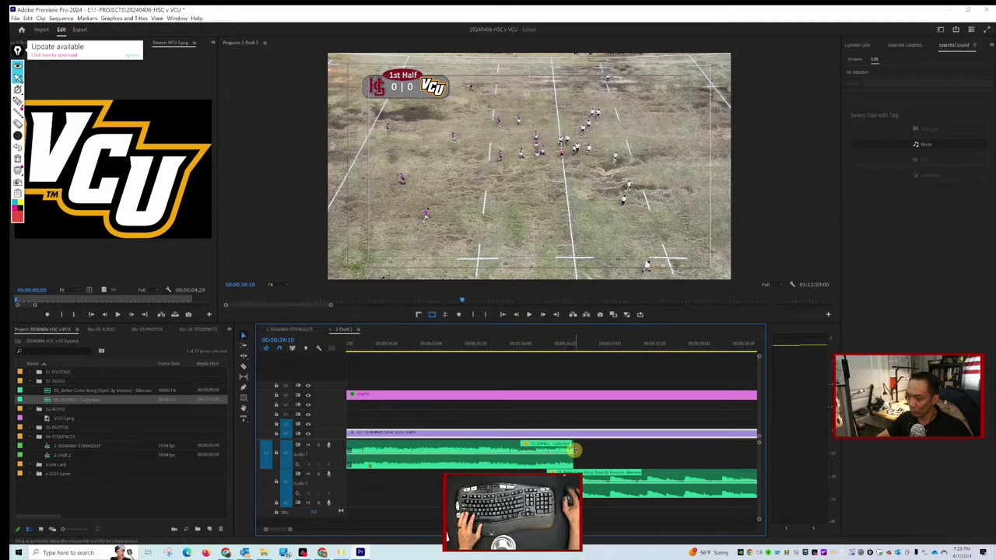
left_click_drag(576, 449, 623, 456)
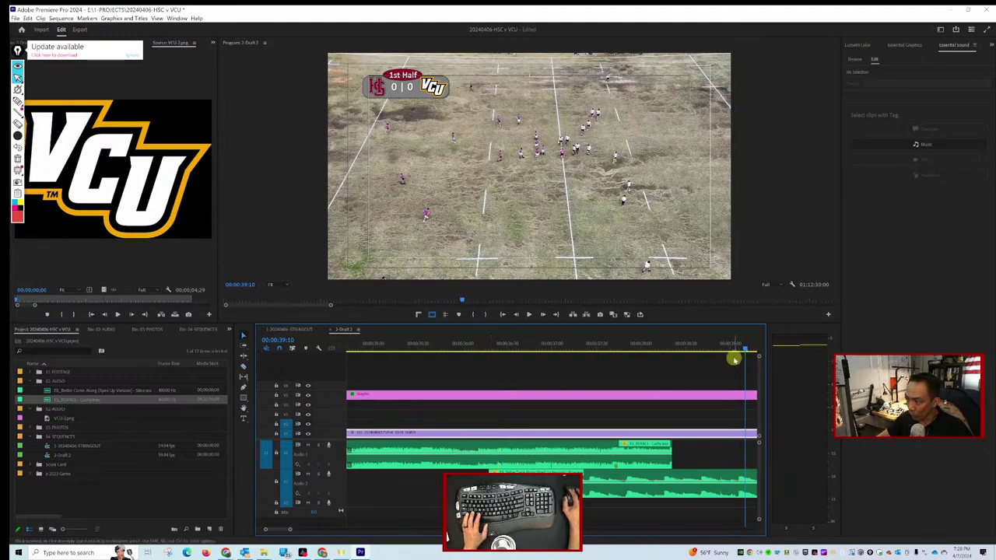
Fade out the first song on A1 with volume keyframes from 00:00:36:18 to the clip's end and play back the change.
left_click_drag(744, 349, 451, 362)
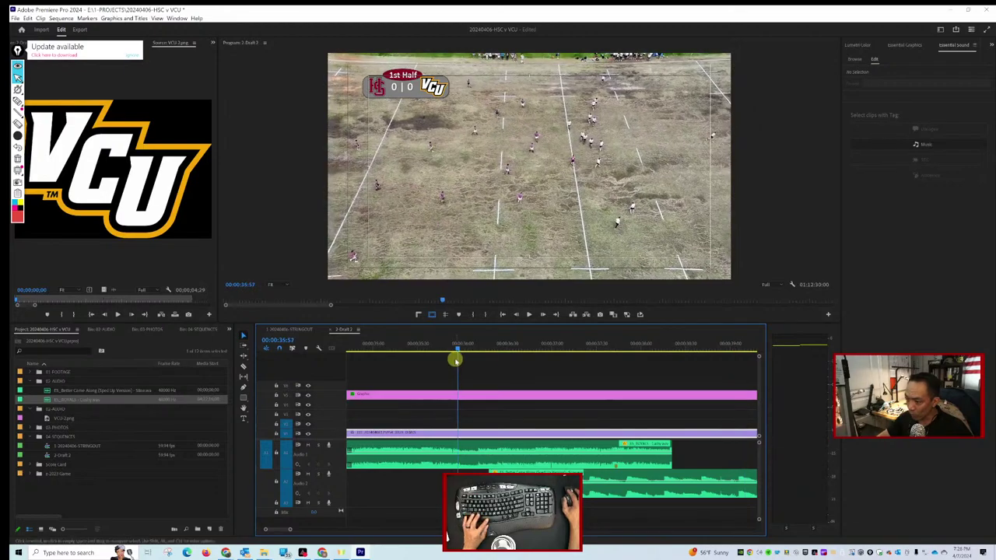
key("space")
key("space")
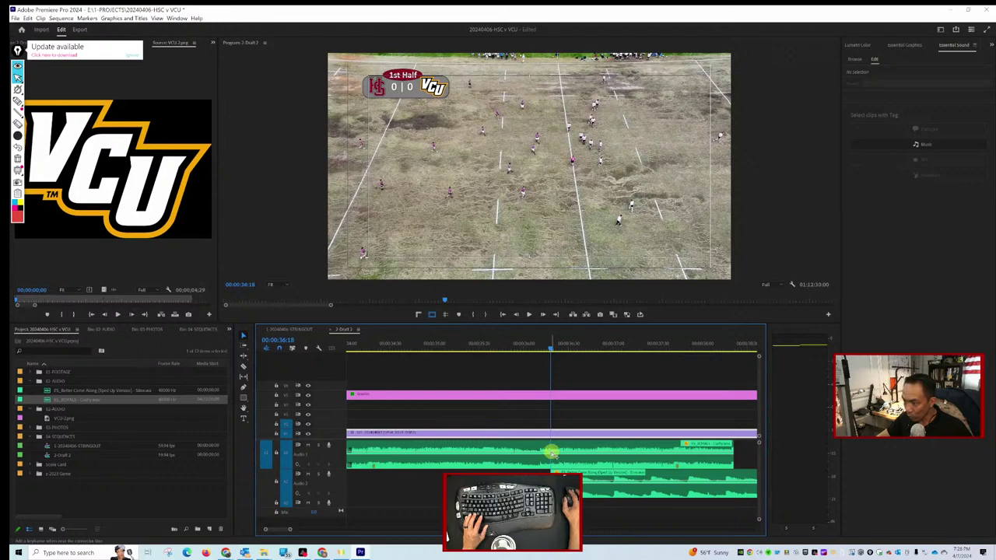
left_click(551, 451)
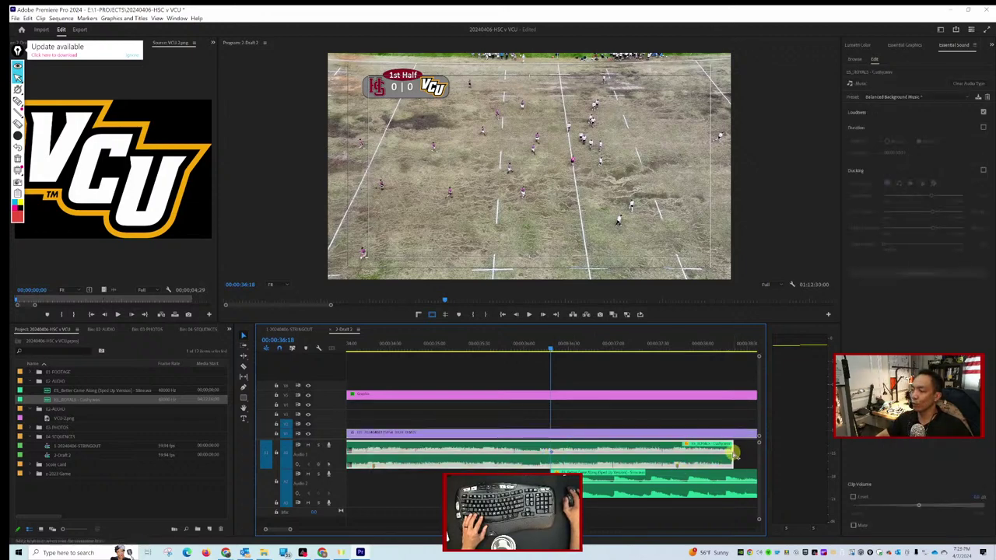
left_click_drag(733, 453, 735, 461)
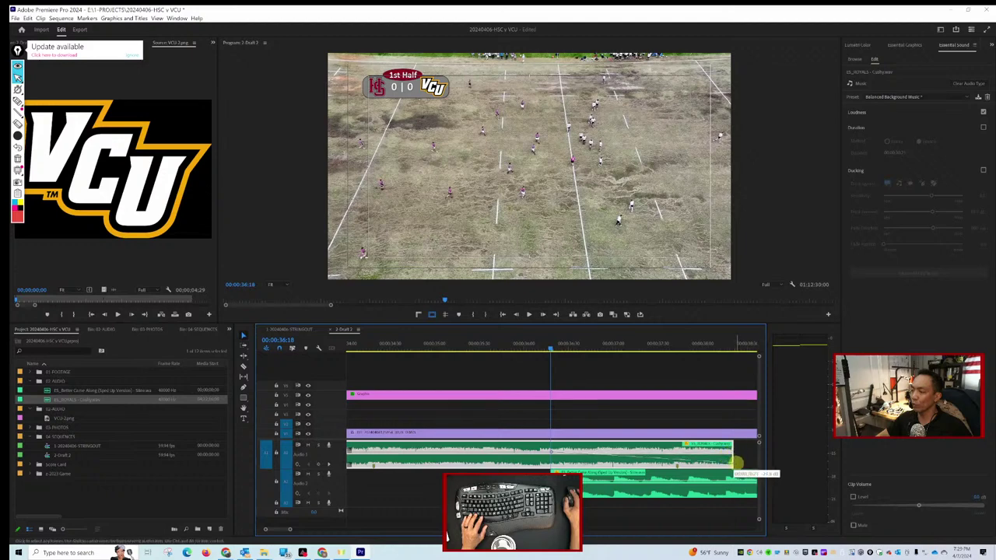
left_click(539, 347)
key("space")
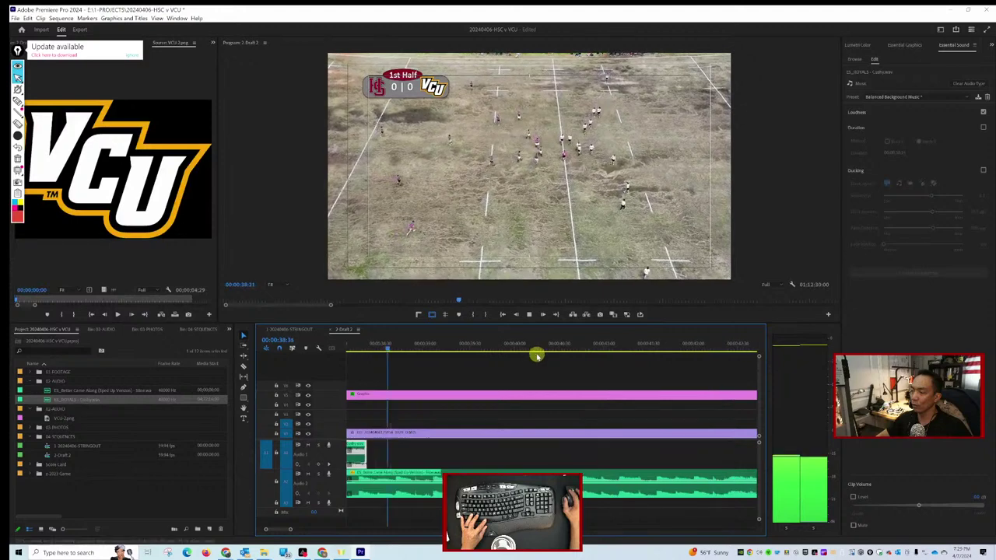
key("space")
Start the first song's fade-out earlier, before the second song begins, and play back the change from 00:00:35:35.
left_click(356, 389)
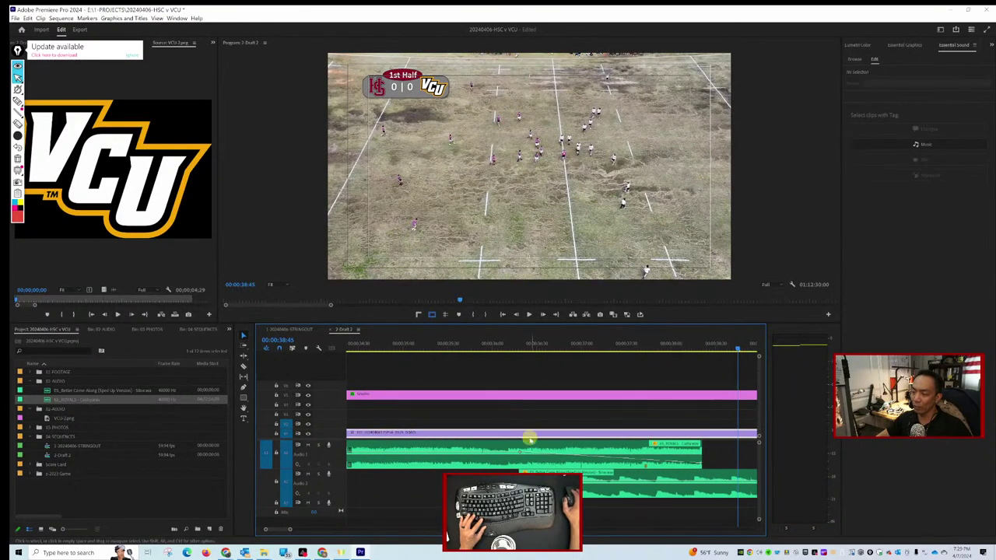
left_click(488, 452)
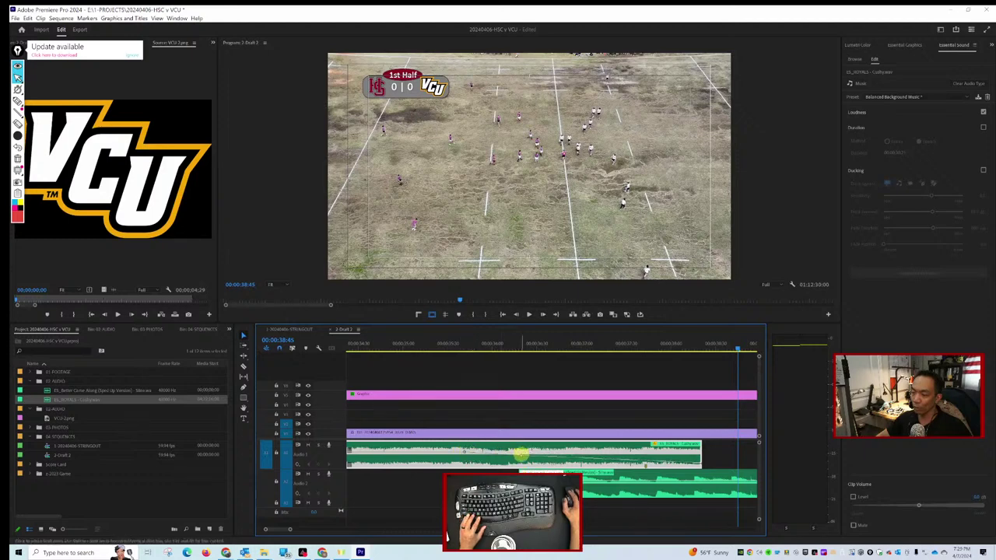
left_click(456, 349)
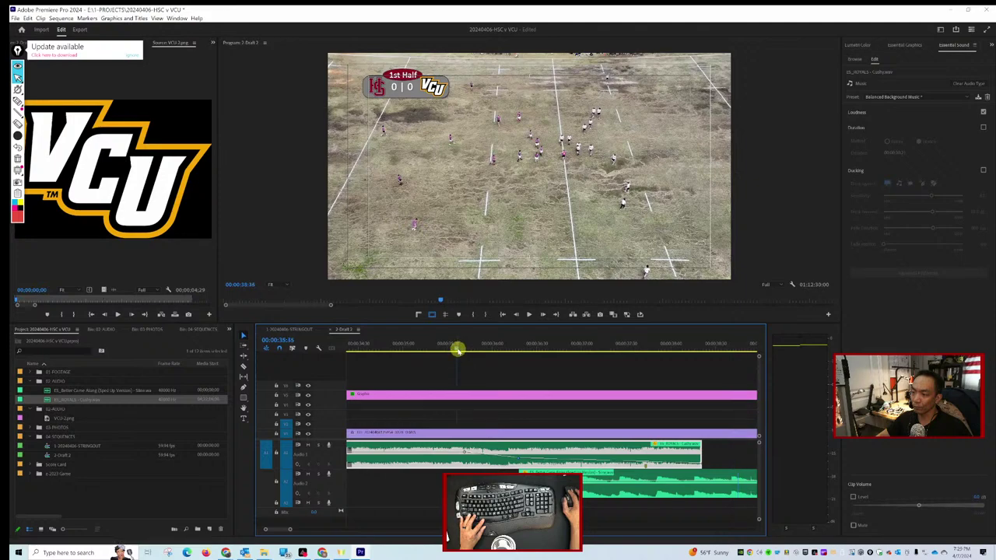
key("space")
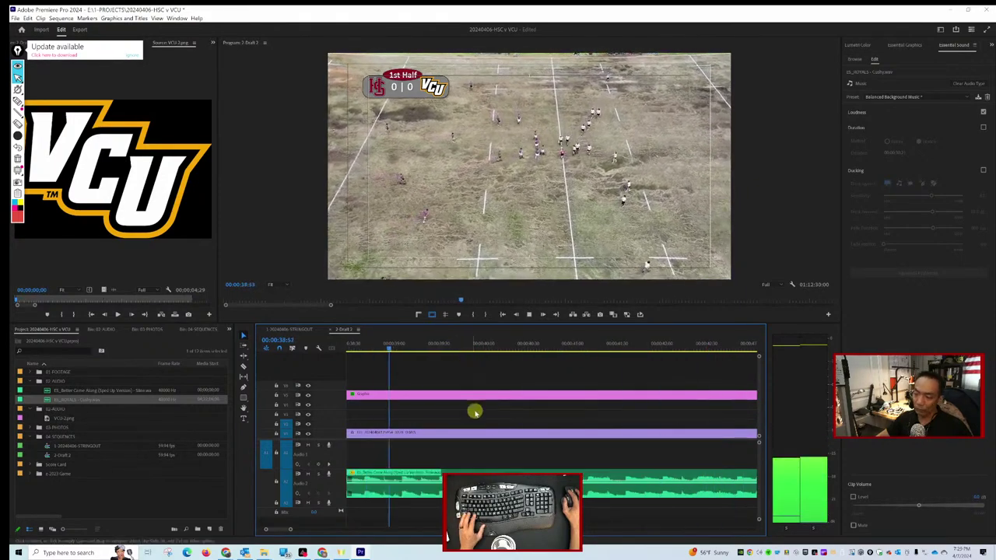
left_click(486, 434)
Adjust the first song's volume keyframe at the start of the second song and play back the transition into the game footage.
scroll(489, 434, "up", 4)
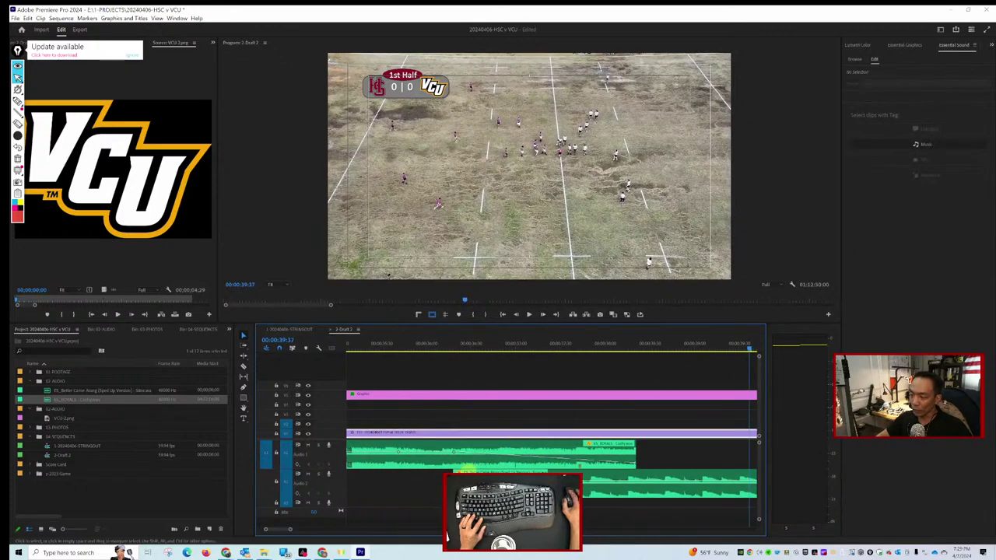
left_click(490, 453)
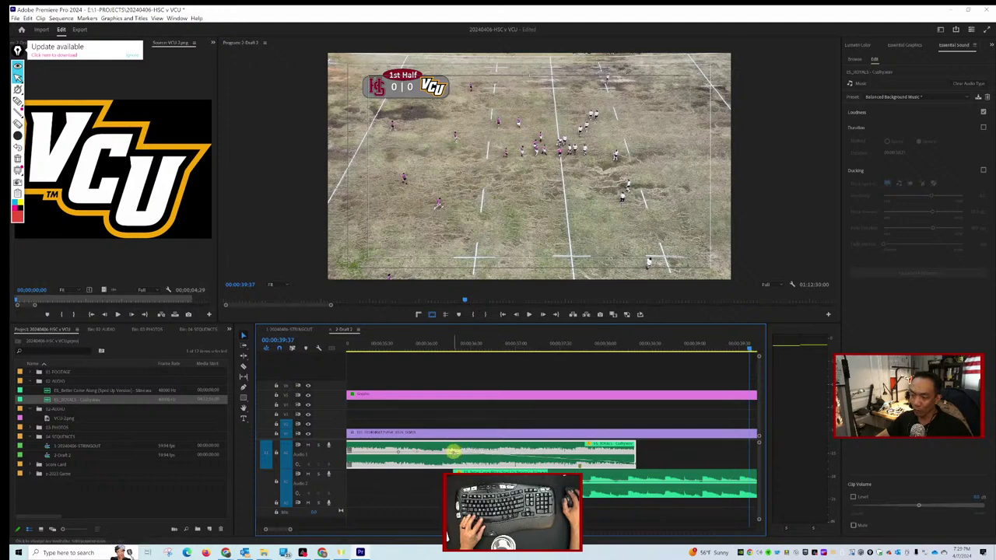
left_click(430, 347)
key("space")
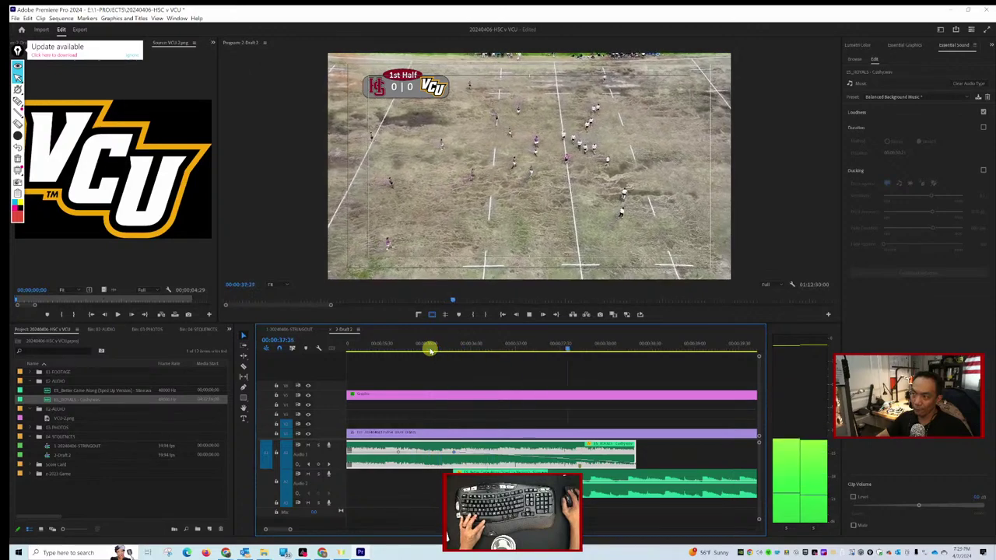
scroll(493, 369, "down", 2)
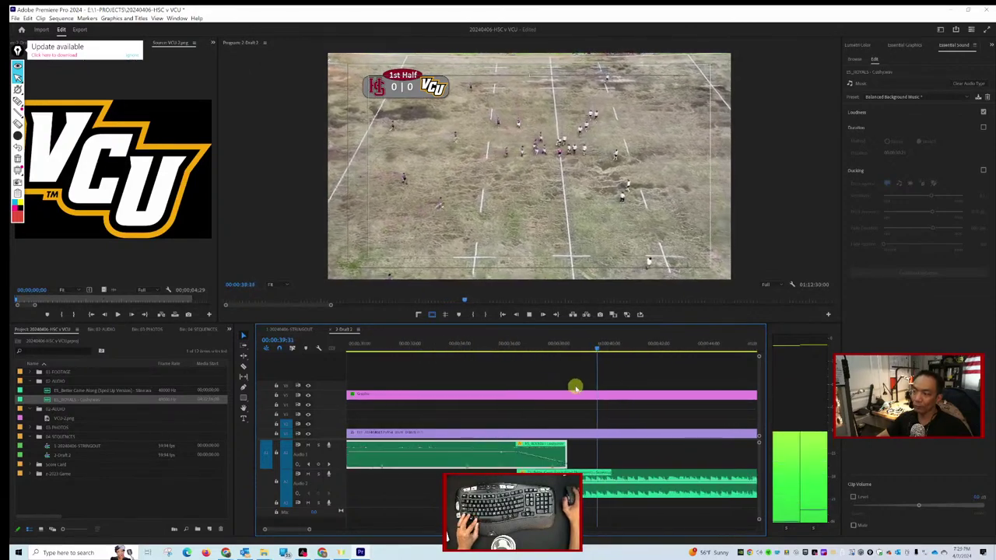
scroll(573, 383, "down", 3)
scroll(633, 394, "down", 3)
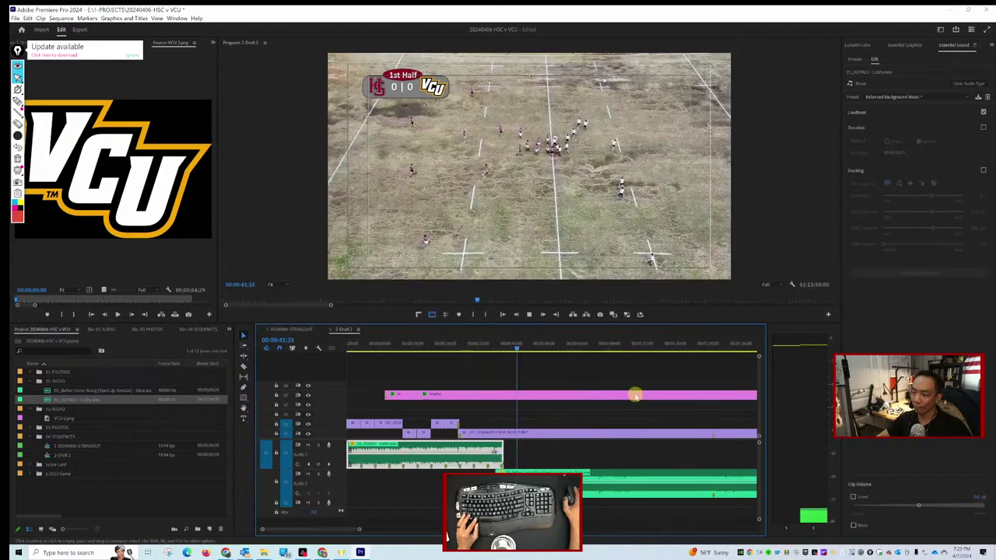
scroll(635, 396, "down", 1)
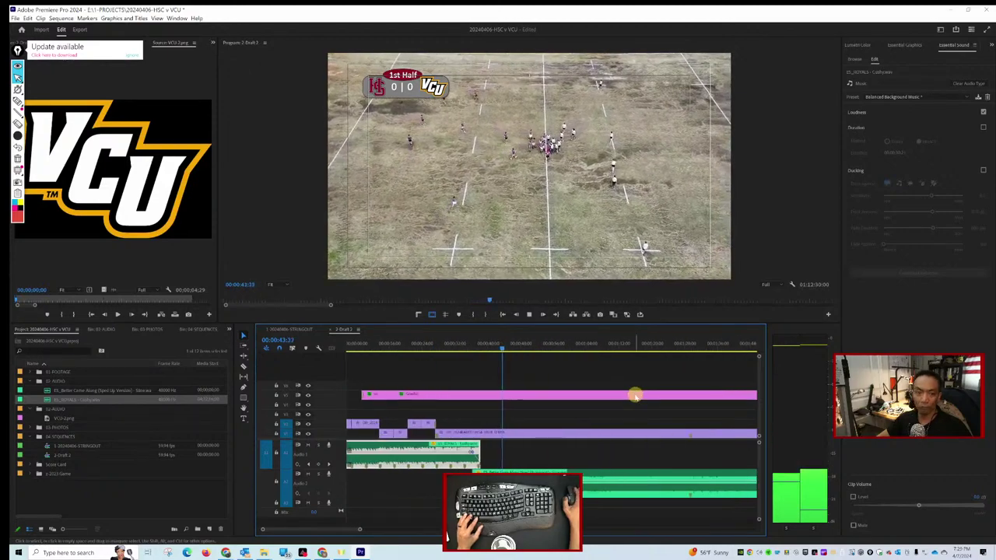
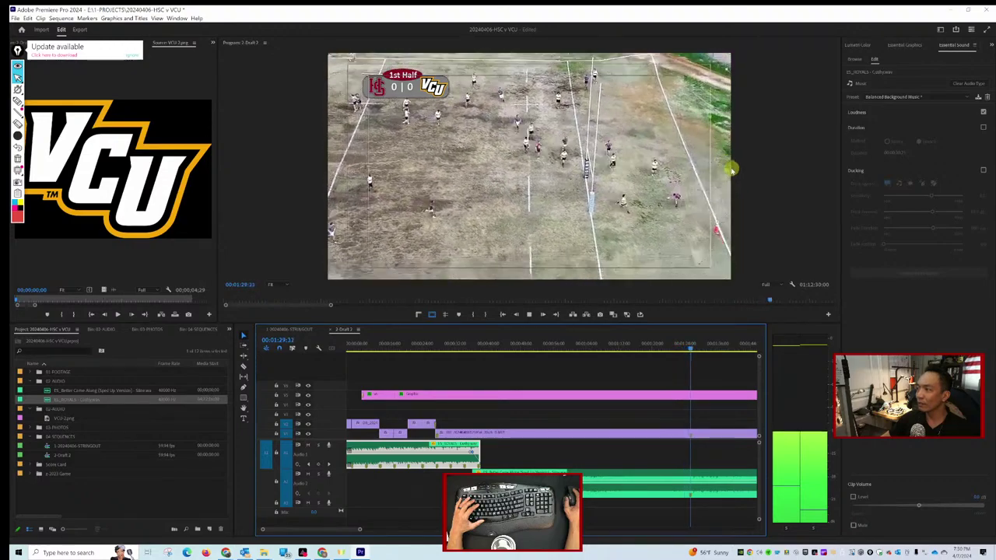
Stop playback and examine where the second song and the first game clip end relative to the scoreboard graphics.
scroll(629, 391, "down", 6)
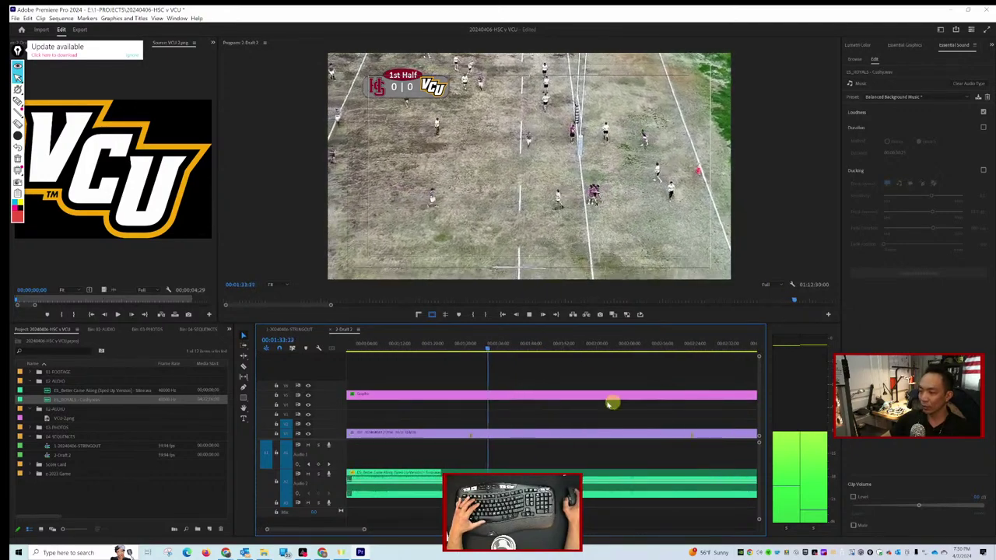
left_click(548, 386)
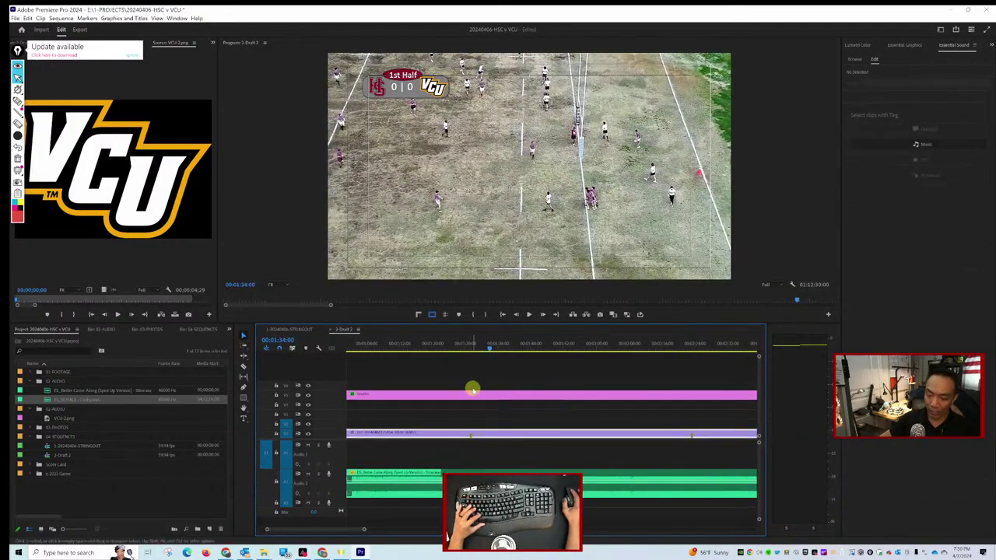
key("minus")
key("minus")
key("minus")
key("minus")
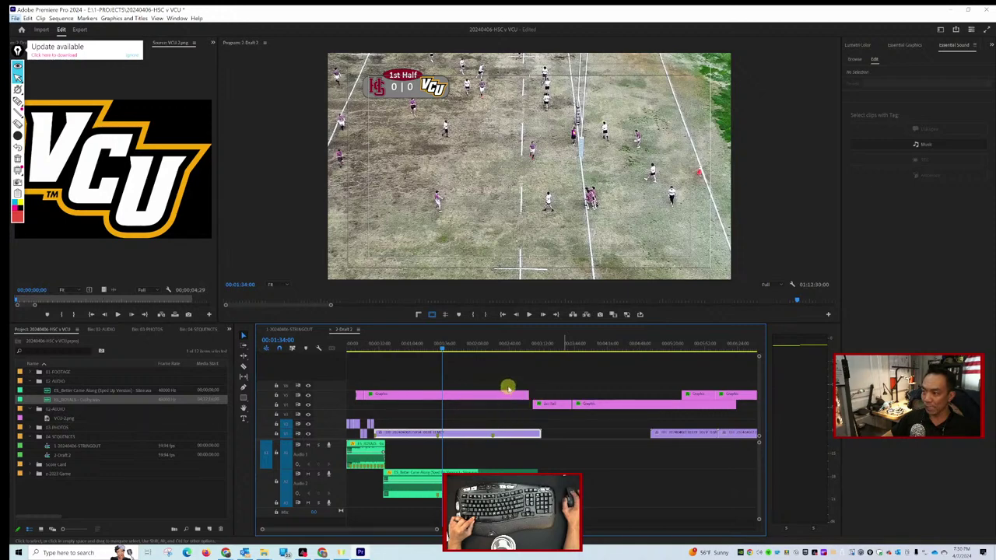
left_click(544, 349)
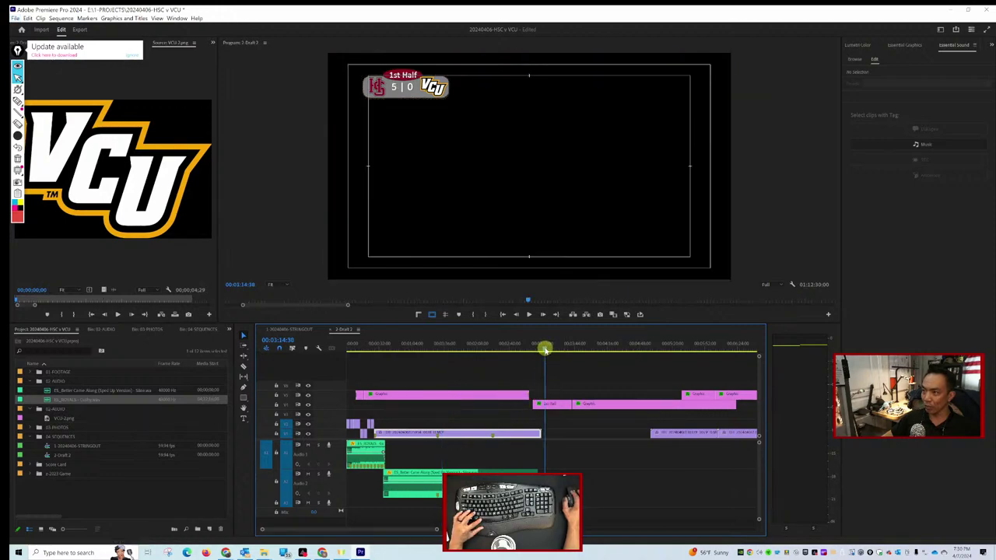
left_click_drag(545, 349, 430, 360)
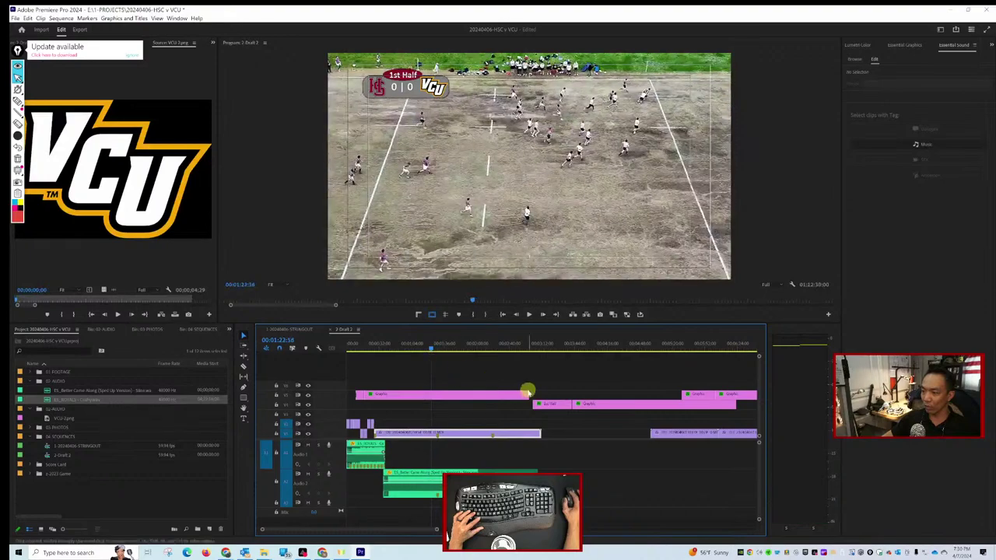
Trim the 0 | 0 scoreboard's end back to the game clip's first marker, start the 5 | 0 graphic there, and play back the score change.
left_click_drag(526, 391, 436, 392)
left_click_drag(556, 404, 465, 409)
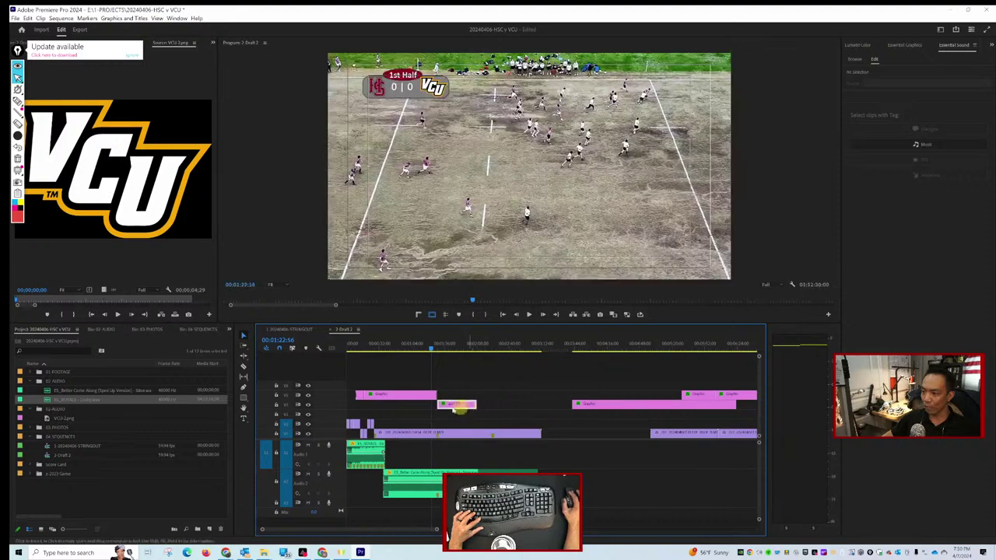
key("=")
key("=")
key("space")
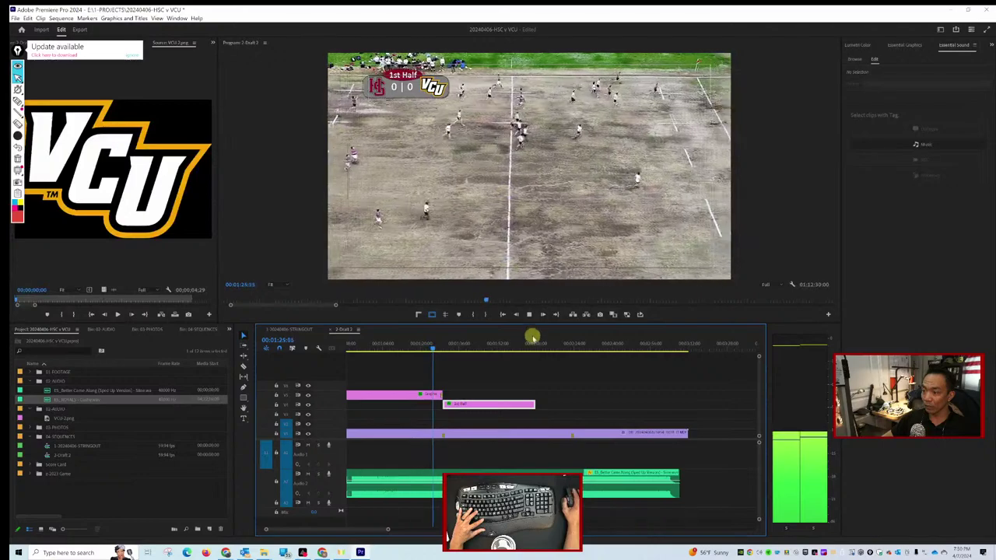
scroll(533, 342, "down", 3)
scroll(567, 349, "up", 3)
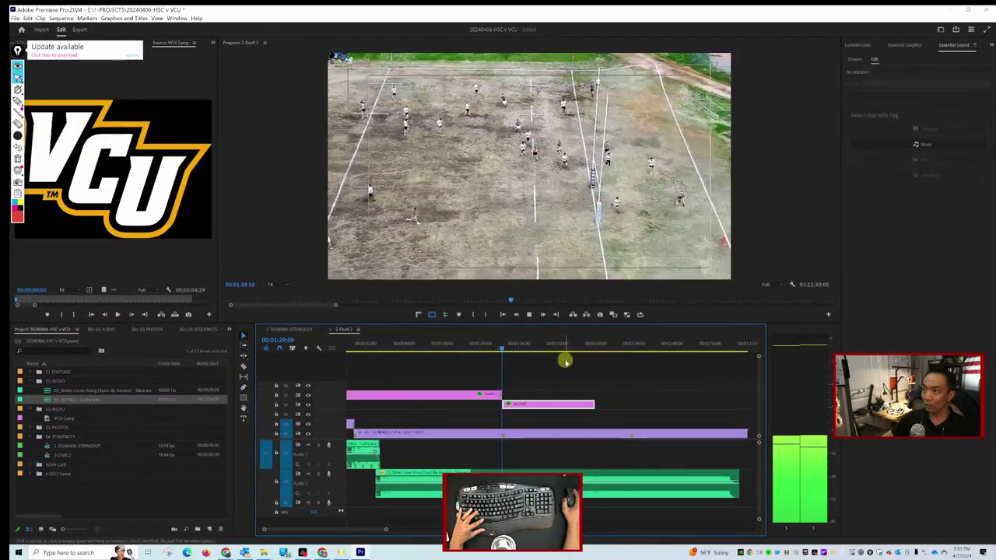
key("space")
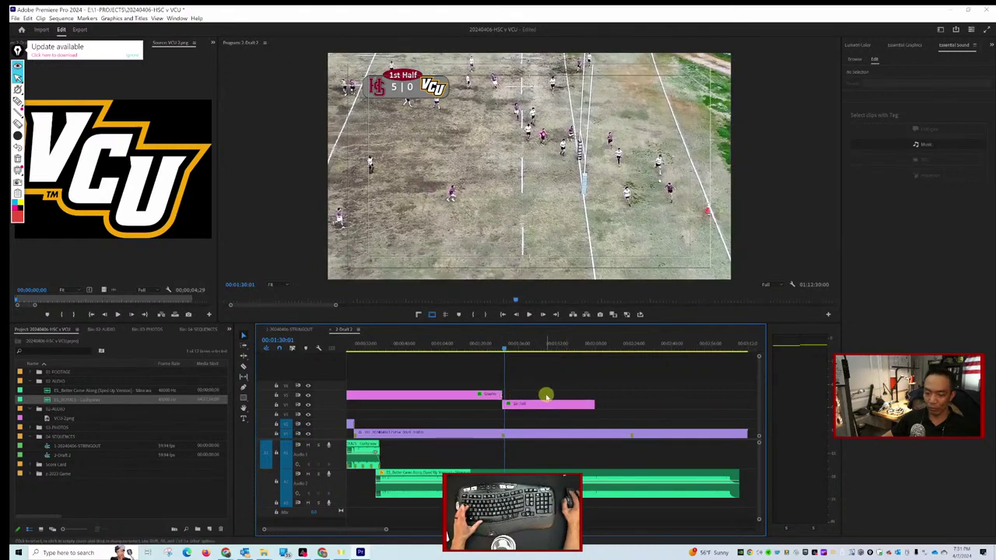
left_click(496, 349)
key("space")
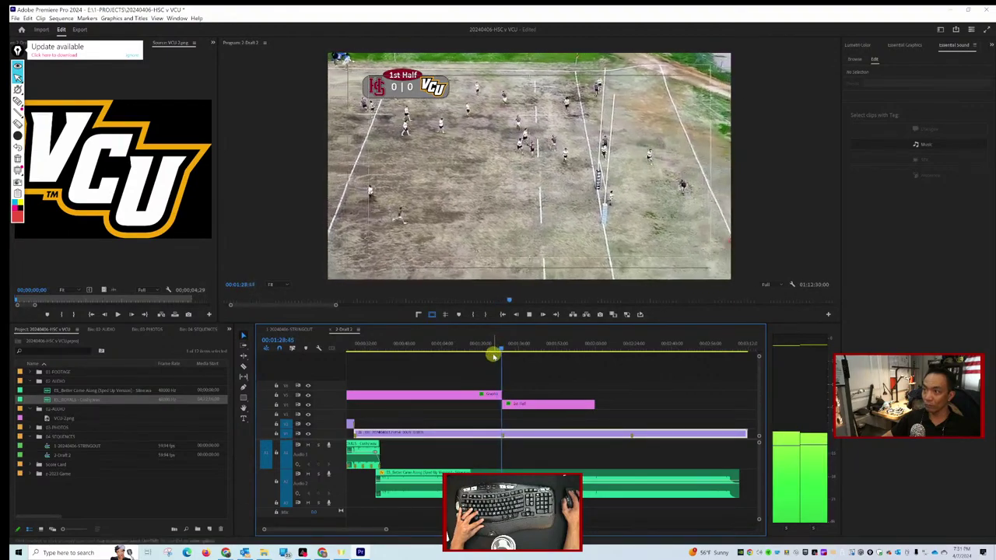
scroll(576, 397, "down", 3)
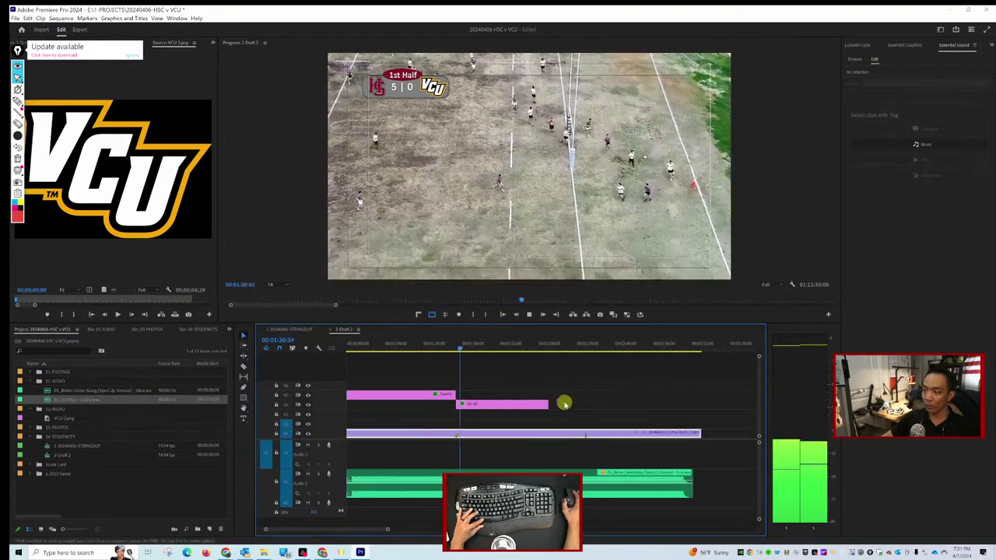
Extend the 5 | 0 scoreboard to the game clip's second marker, extend the 7 | 0 graphic's start back to meet it, and play back the change.
left_click_drag(550, 402, 584, 402)
scroll(514, 435, "down", 5)
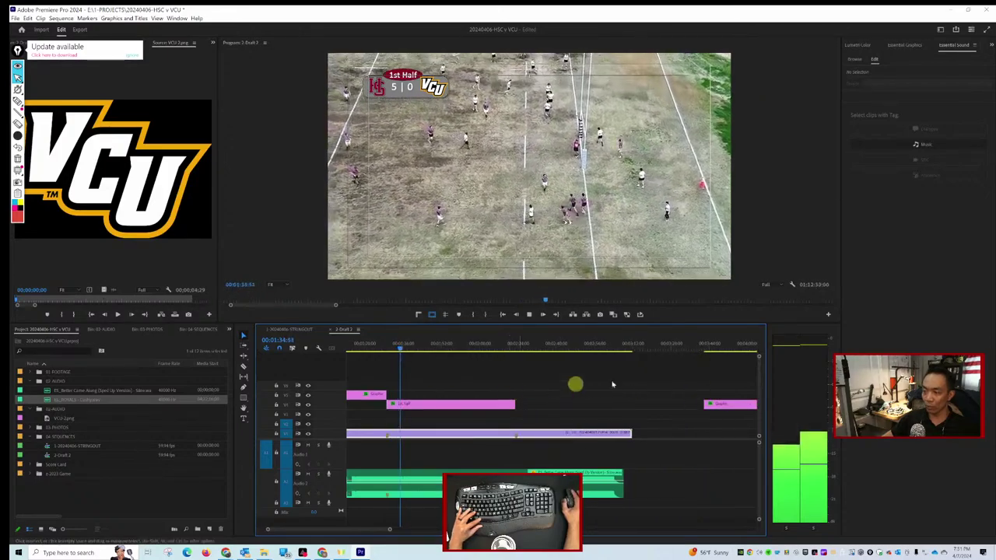
left_click_drag(700, 404, 524, 402)
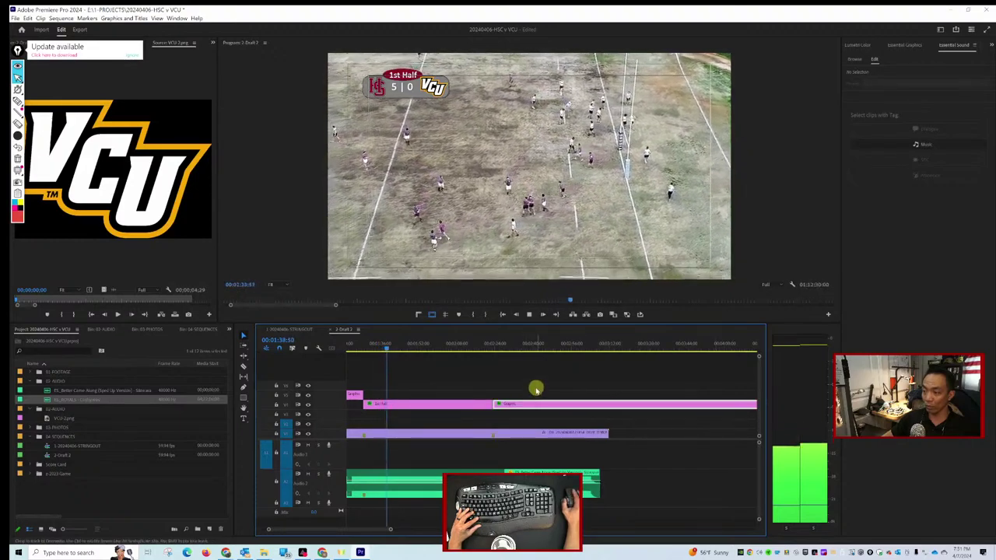
left_click(483, 345)
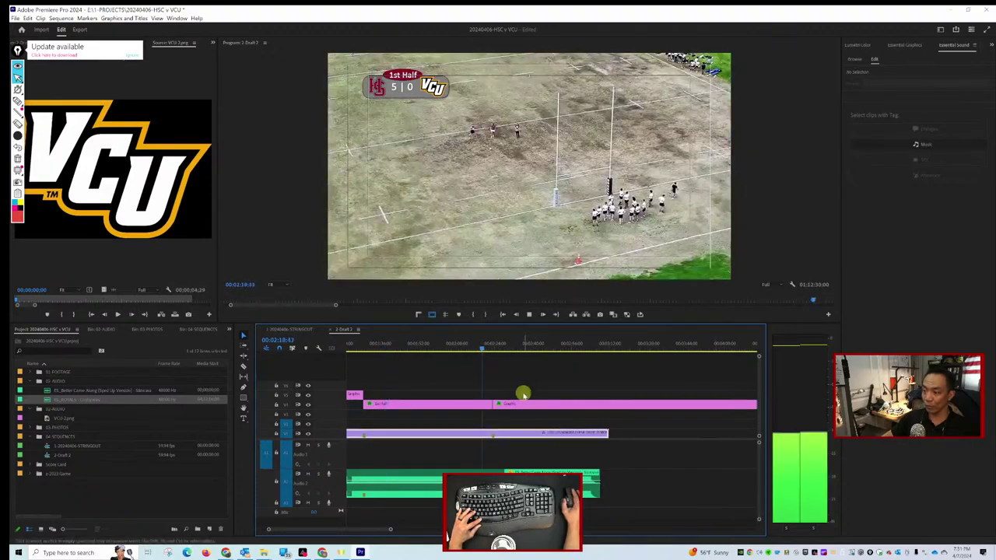
scroll(523, 398, "down", 2)
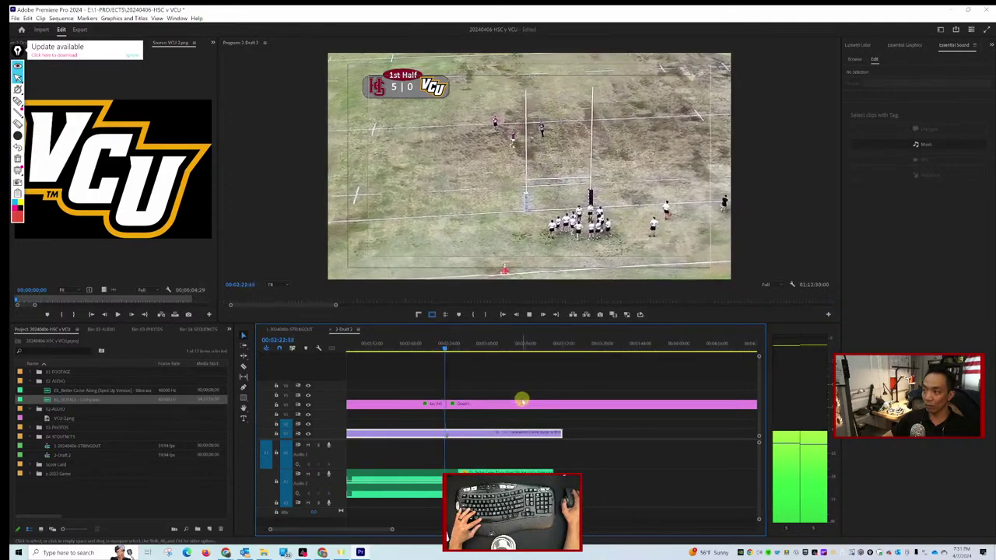
scroll(521, 401, "down", 4)
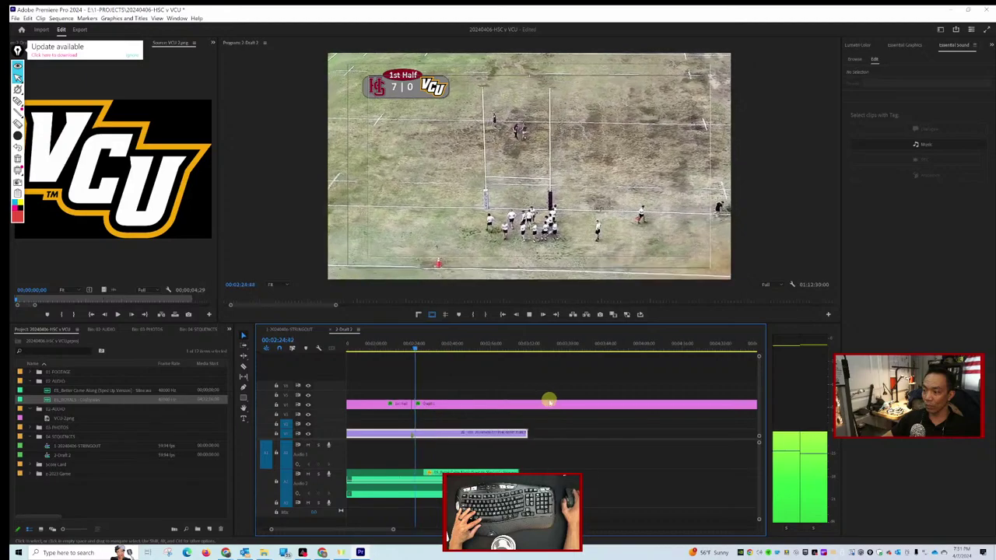
Play through the game footage after the 7 | 0 score change up to the end of the second song.
scroll(524, 408, "up", 11)
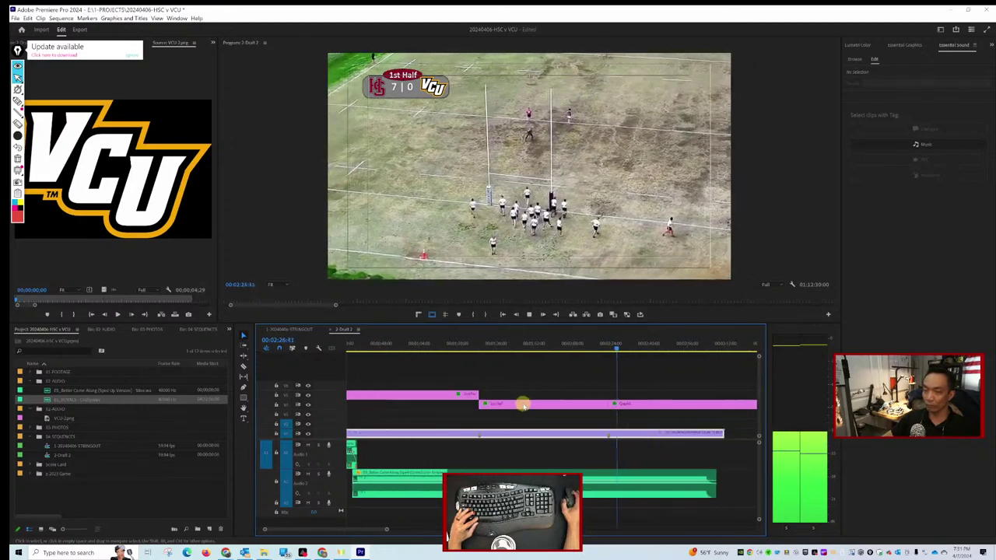
scroll(522, 402, "down", 3)
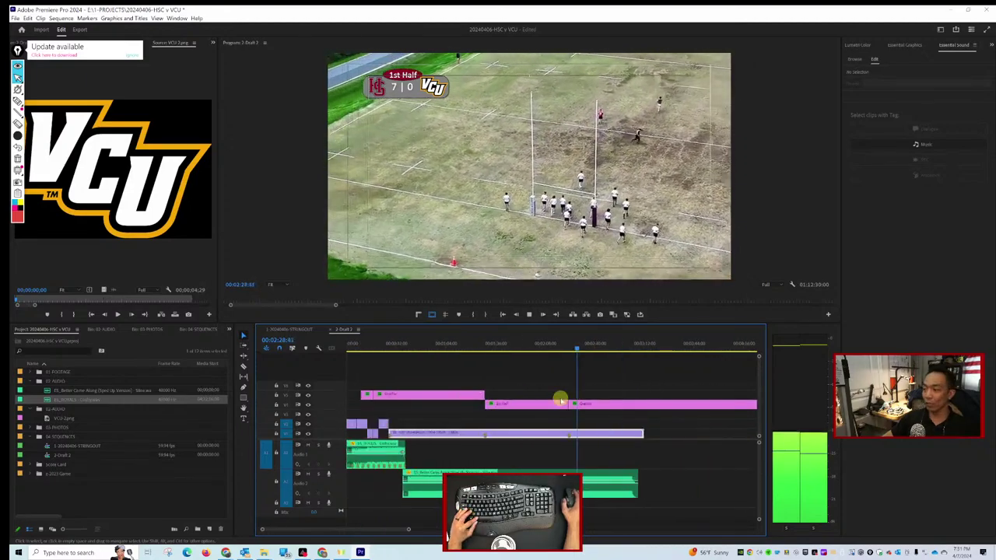
scroll(669, 420, "down", 1)
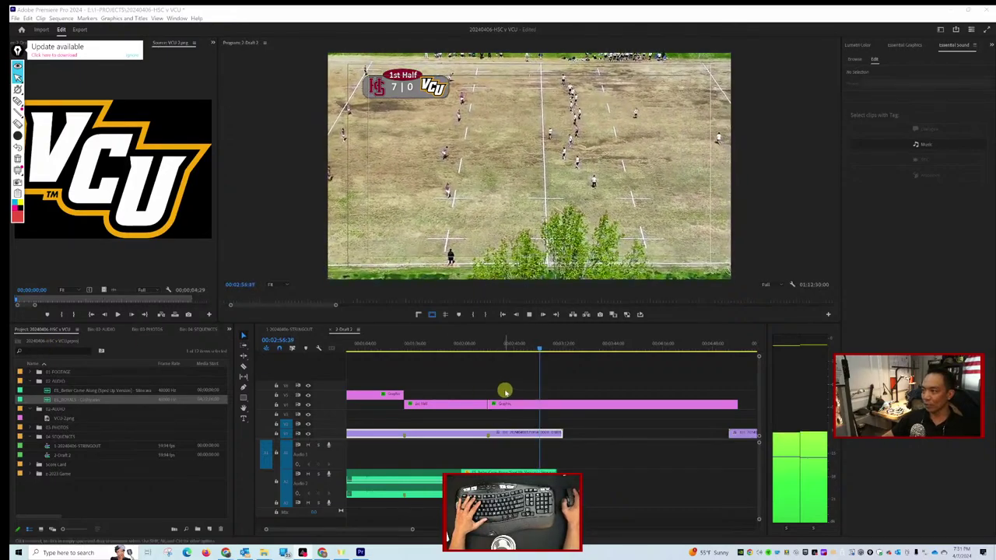
scroll(513, 387, "right", 3)
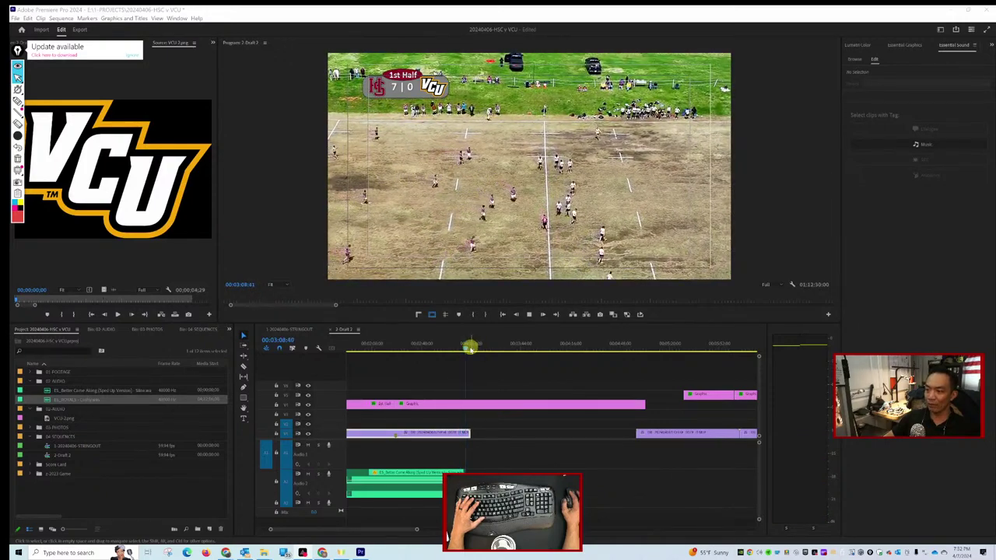
Replay the footage before the second song's end from about 00:02:56, step back to 00:03:02:09, and return the playhead to 00:02:54:39.
left_click(447, 344)
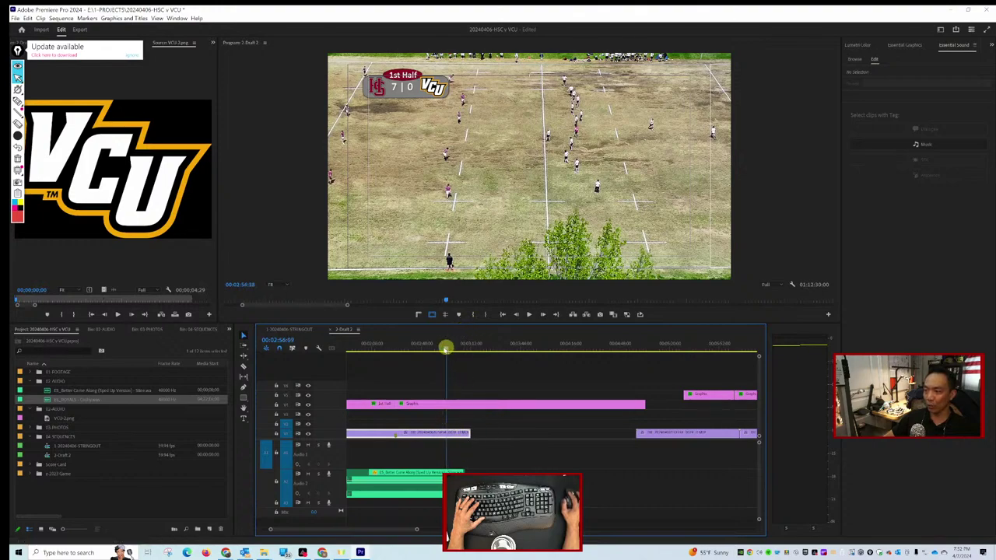
key("space")
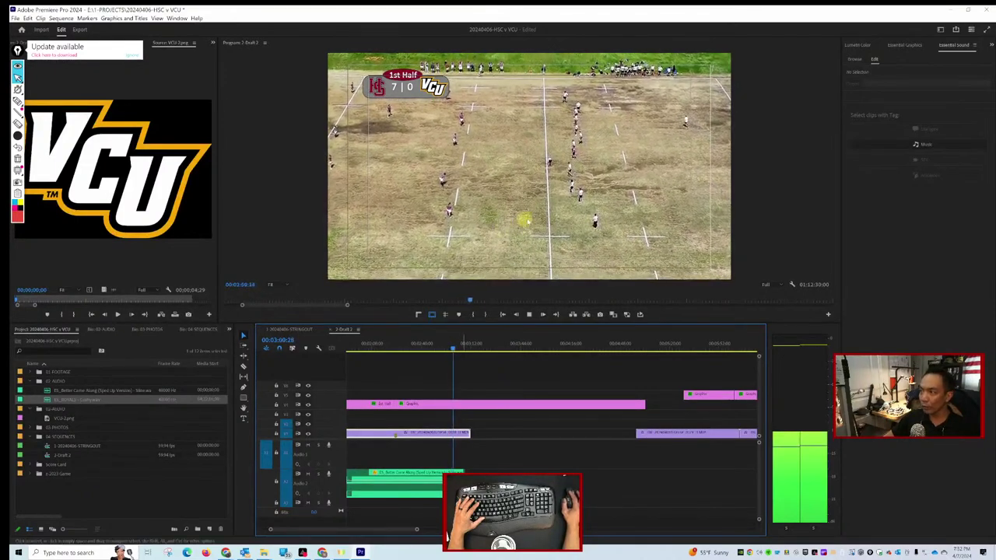
key("space")
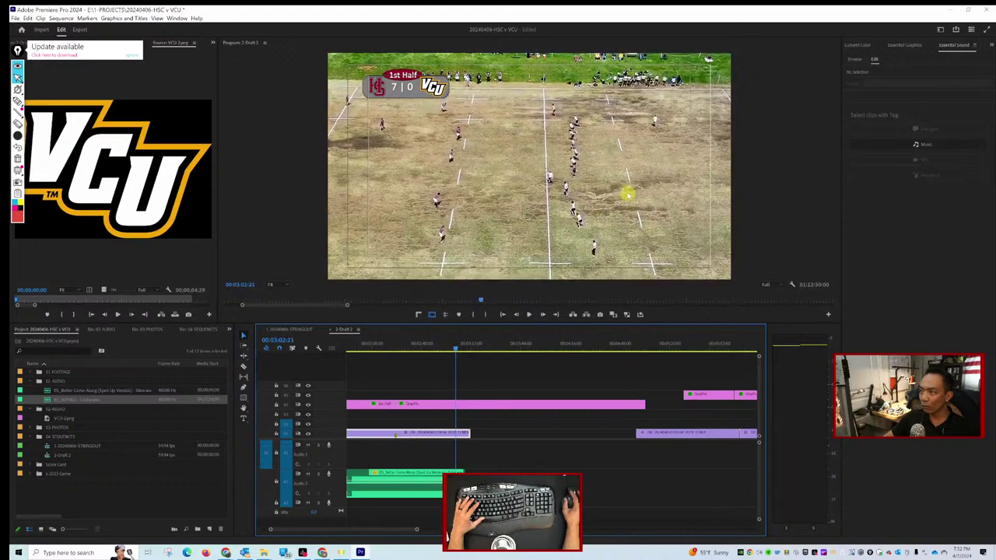
key("Left")
key("Left")
key("Left")
key("Left")
key("Left")
key("Left")
key("Left")
key("Left")
key("Left")
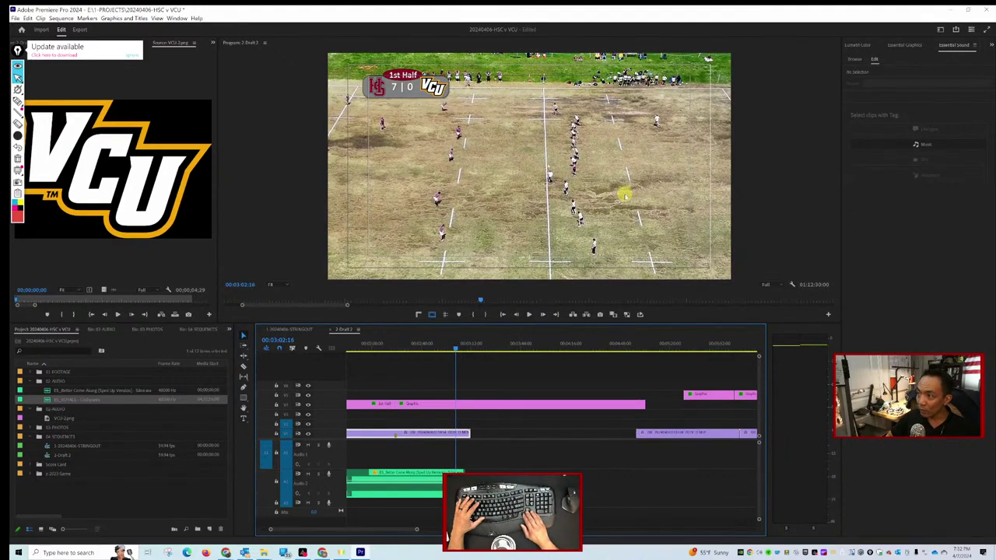
key("Left")
key("Left")
key("Left")
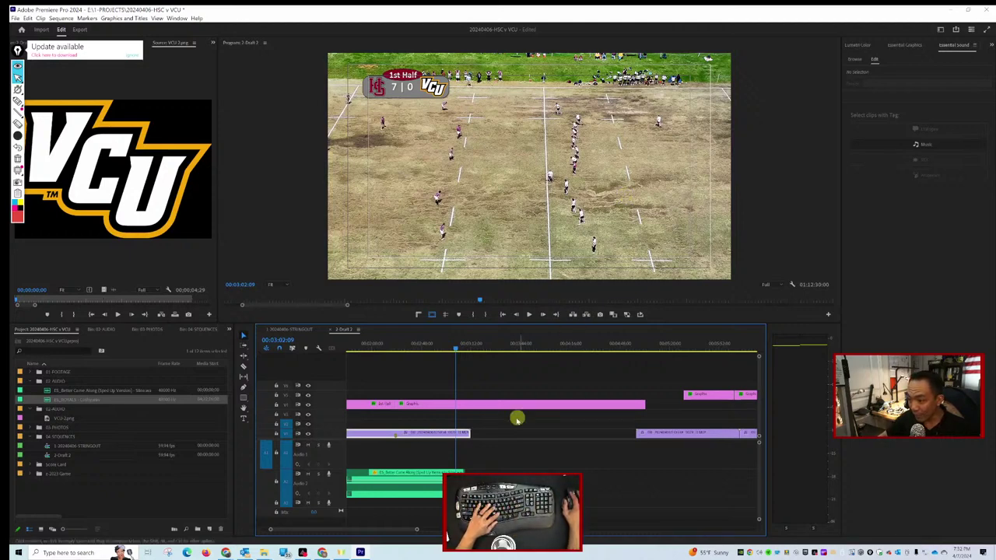
left_click(401, 475)
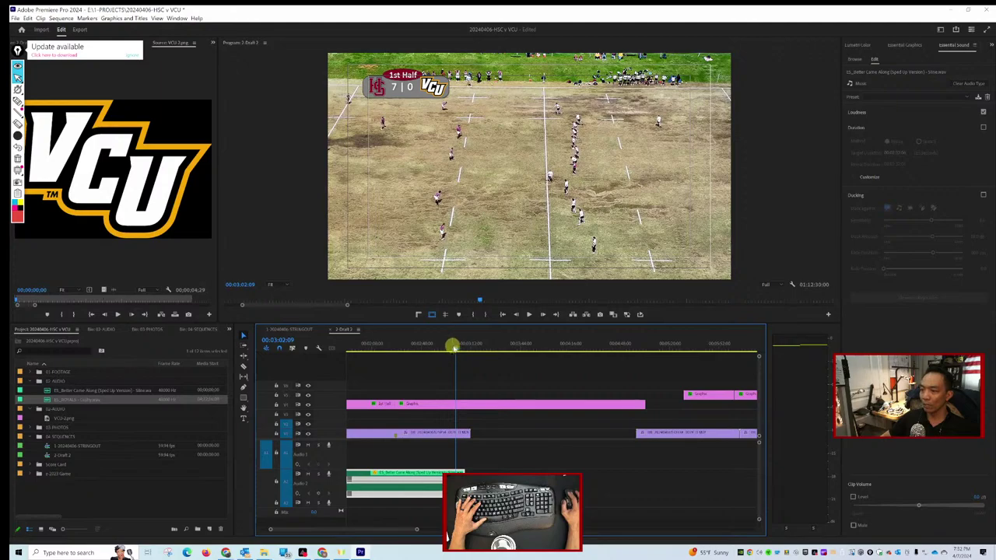
left_click_drag(455, 350, 444, 349)
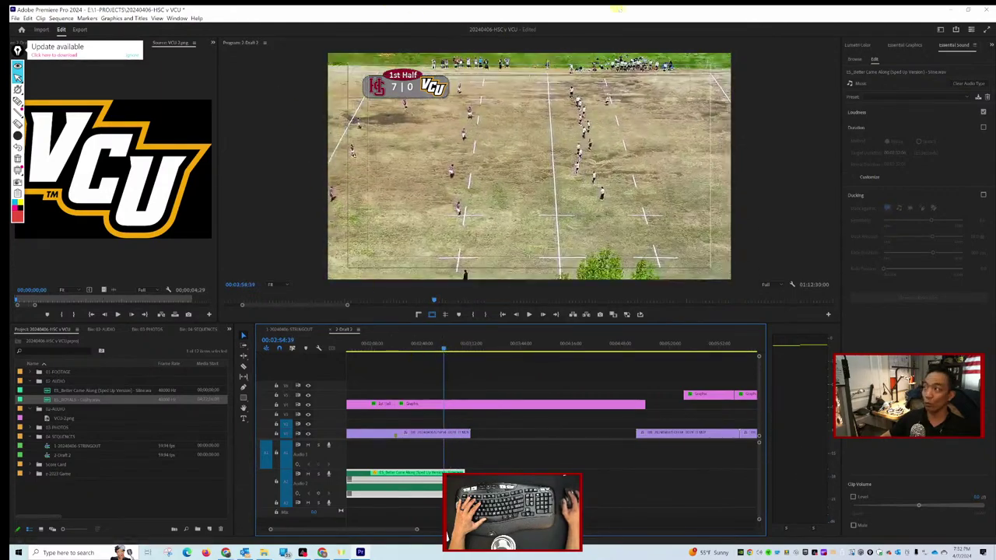
Switch to the Epidemic Sound Warm Up playlist in Chrome and preview Unholy Delights, Disc Me Bro, MANNERS and Wam Energy.
mouse_move(224, 553)
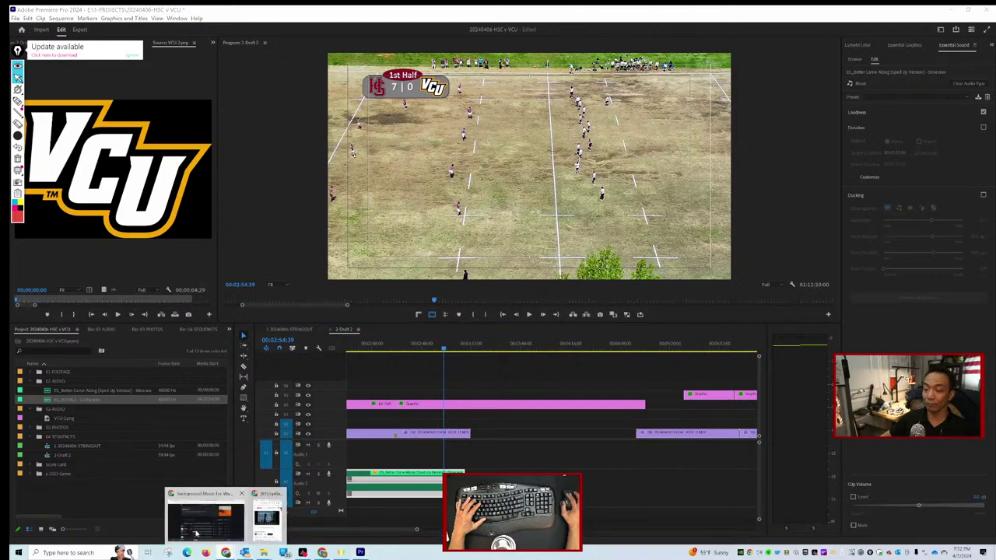
left_click(196, 533)
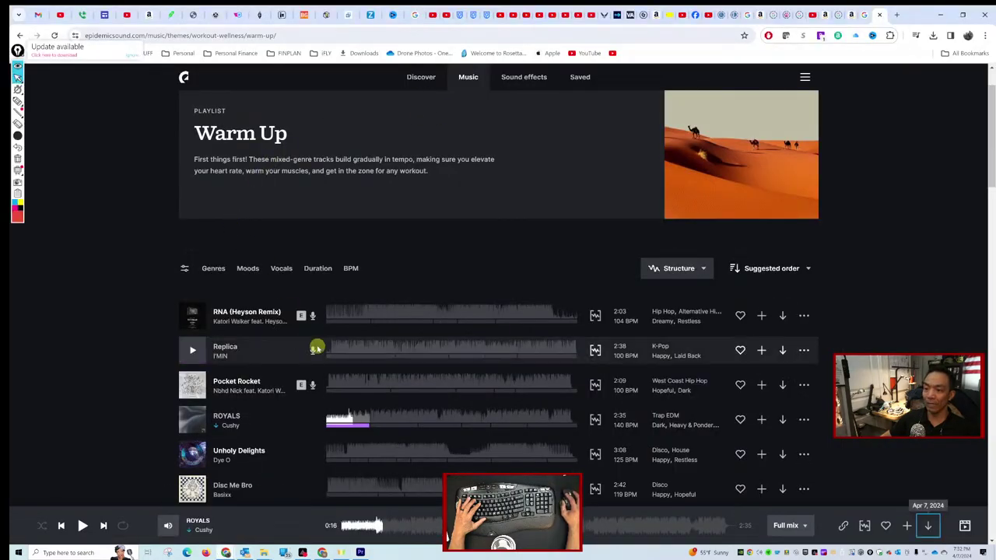
scroll(311, 349, "down", 1)
left_click(192, 389)
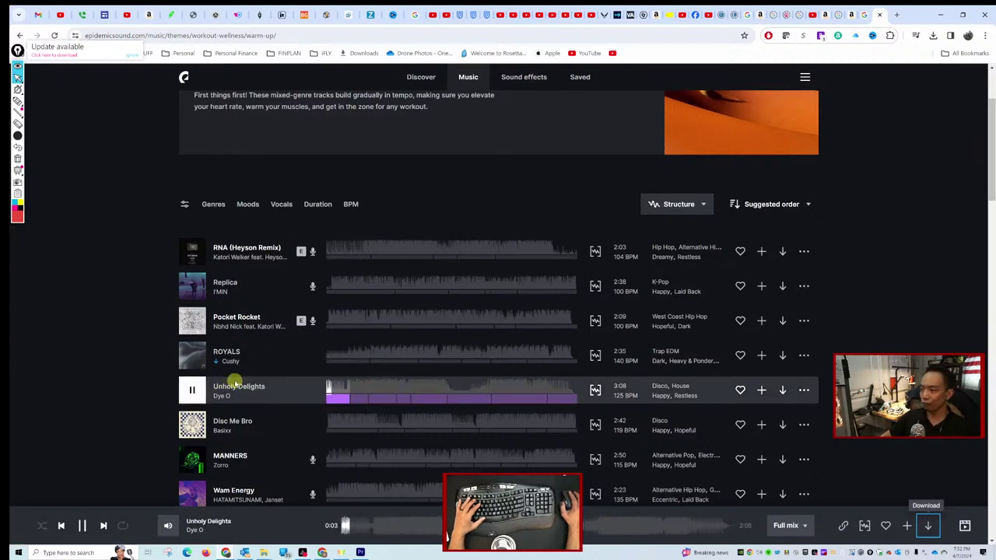
scroll(235, 382, "down", 1)
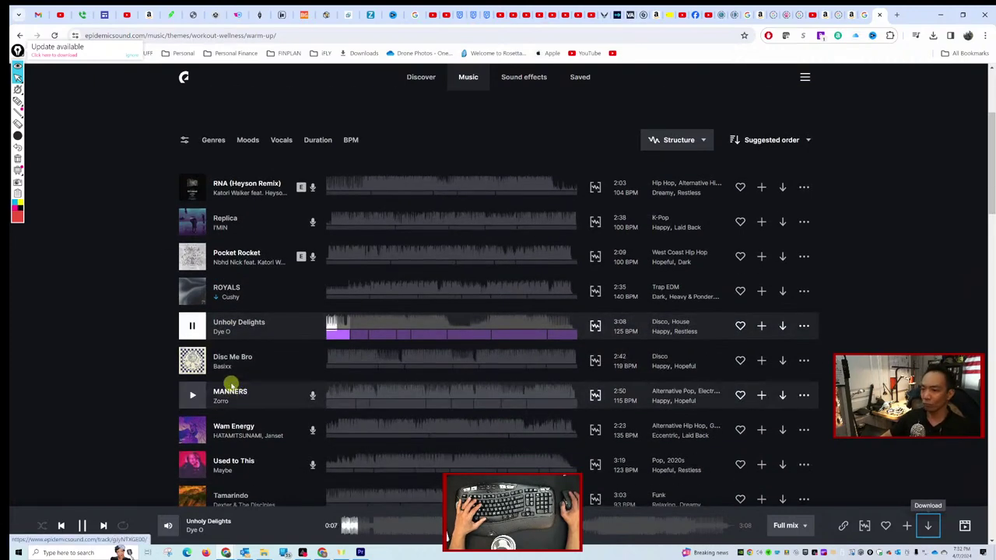
left_click(191, 363)
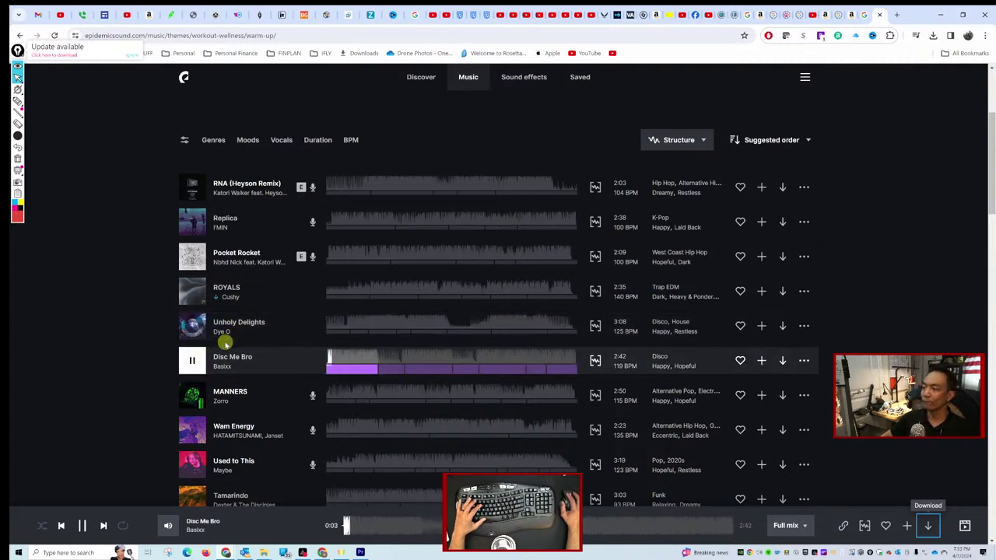
left_click(192, 396)
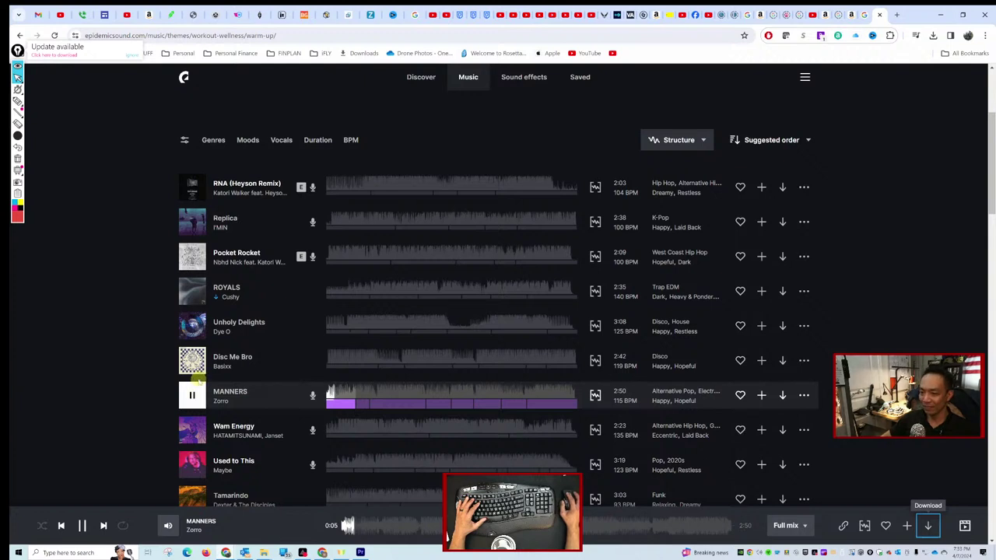
left_click(203, 428)
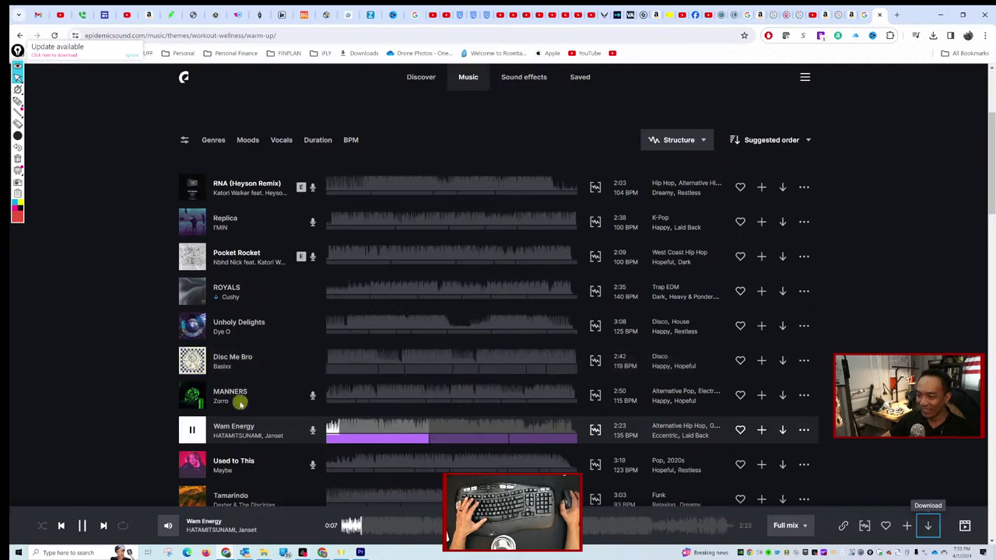
Preview Used to This, Tamarindo, Why Not? and Maniamaster further down the Warm Up playlist.
scroll(231, 421, "down", 3)
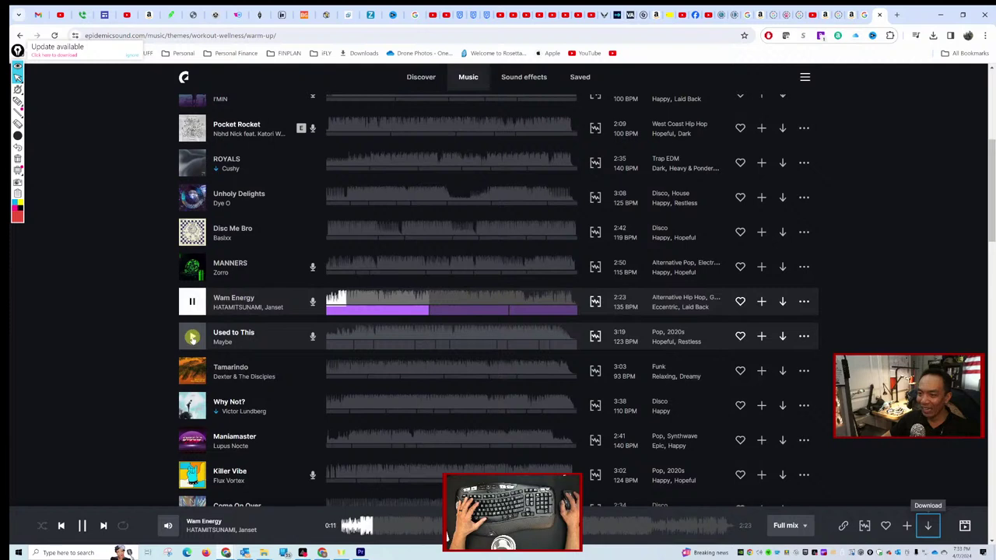
left_click(192, 337)
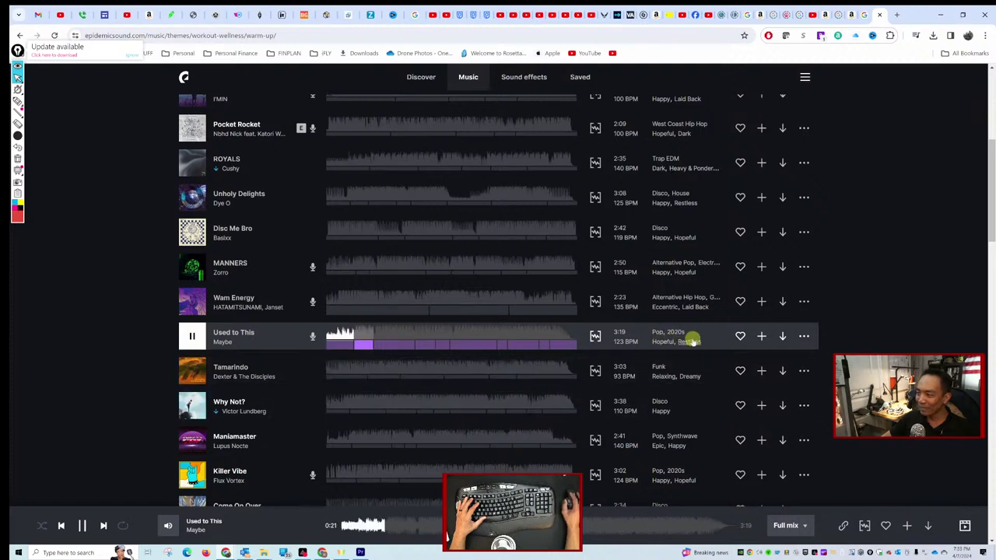
left_click(195, 370)
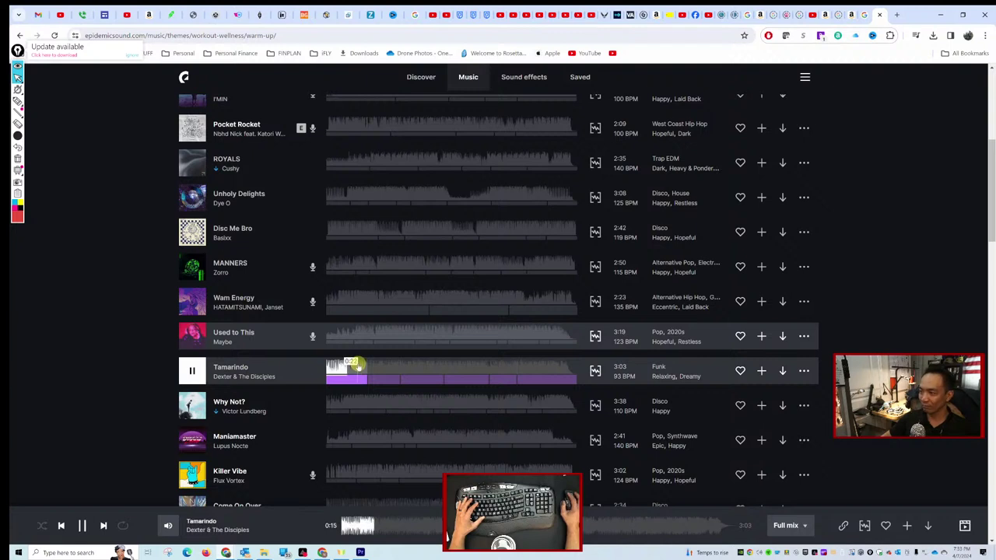
left_click(198, 405)
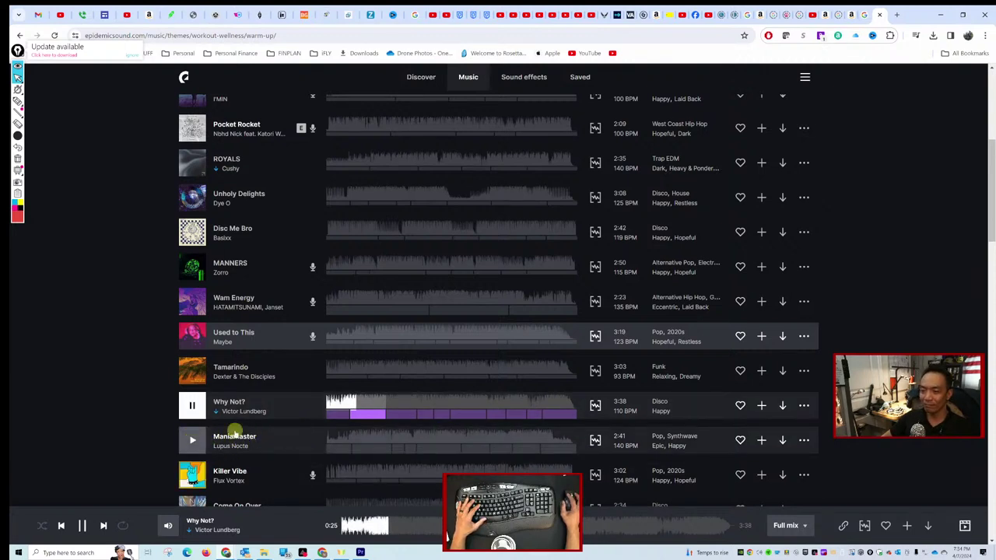
left_click(235, 437)
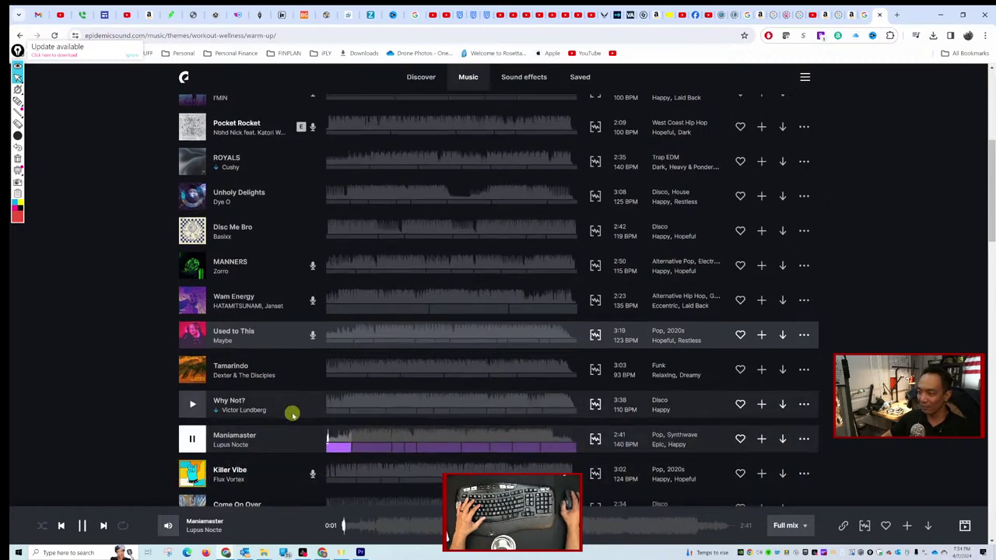
scroll(280, 413, "down", 2)
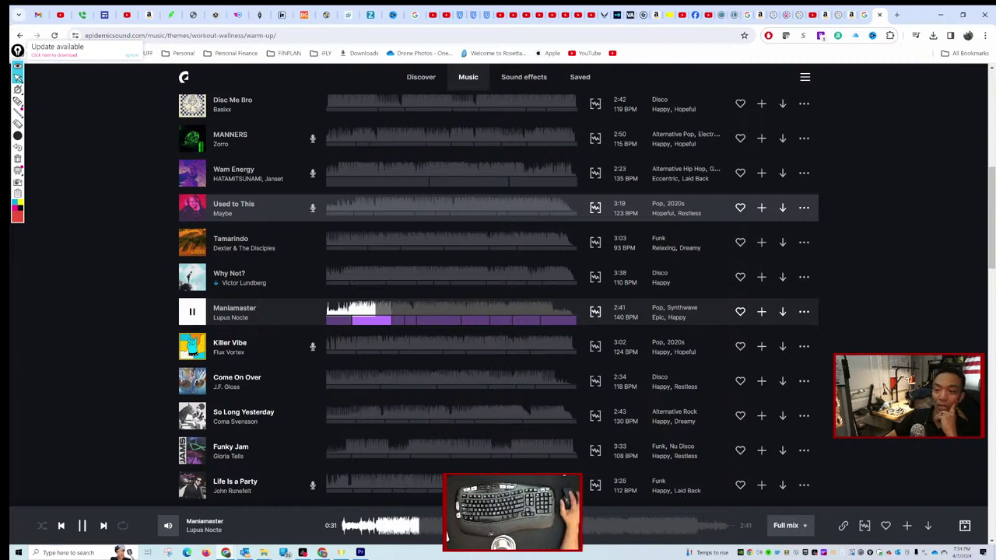
Preview Come On Over in the Warm Up playlist and replay Why Not? from the start.
left_click(190, 380)
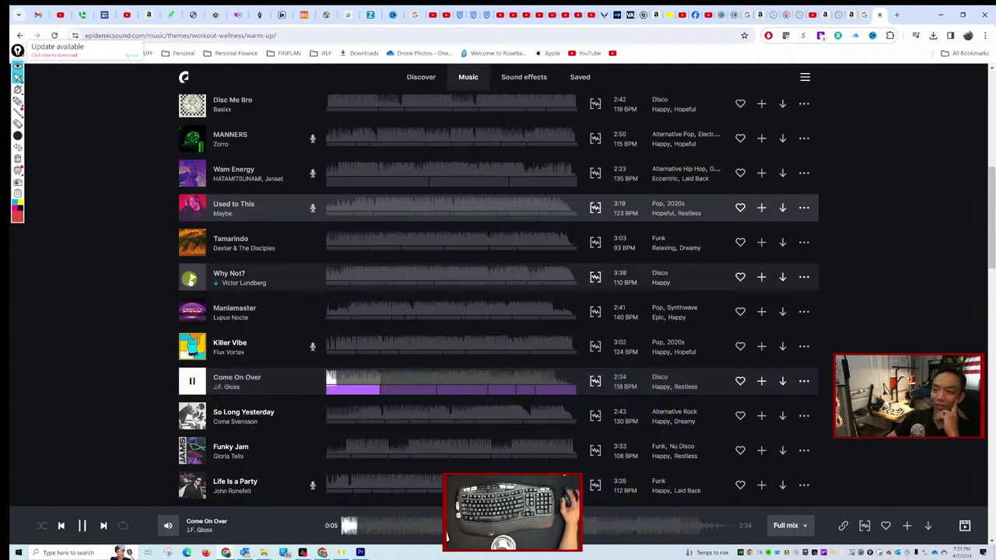
left_click(192, 278)
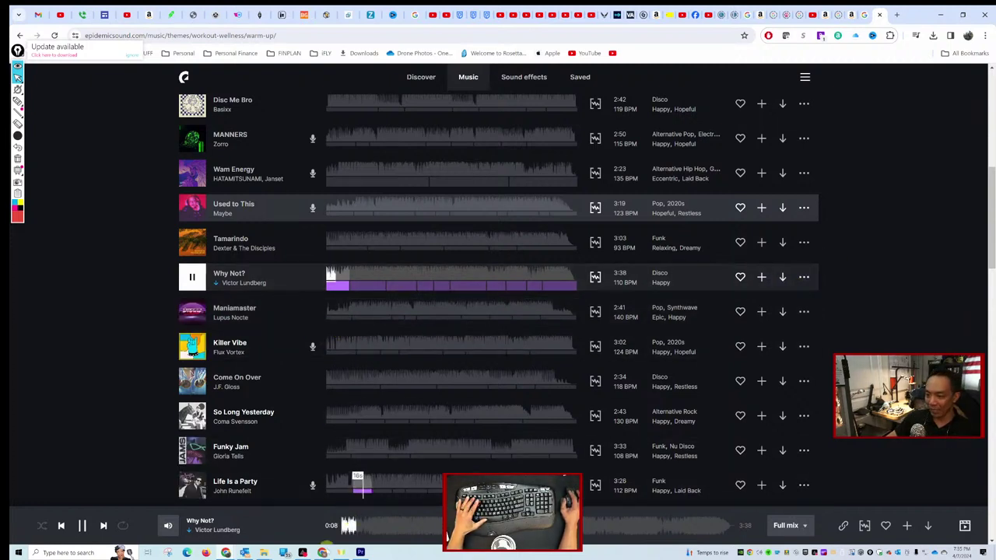
Search the Epidemic Sound Downloads folder for "why not" and "why", clear the search and put the folder window away.
mouse_move(264, 553)
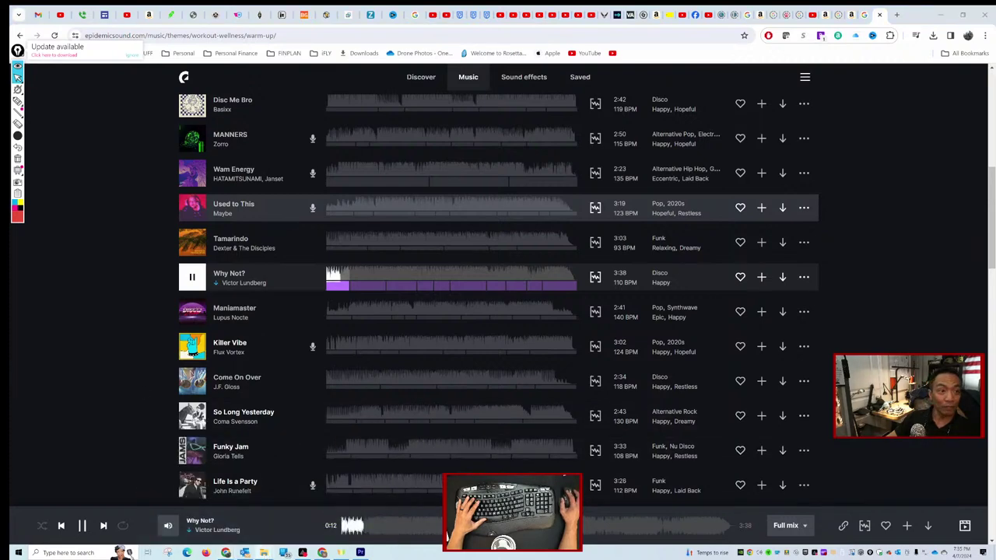
key("alt+Tab")
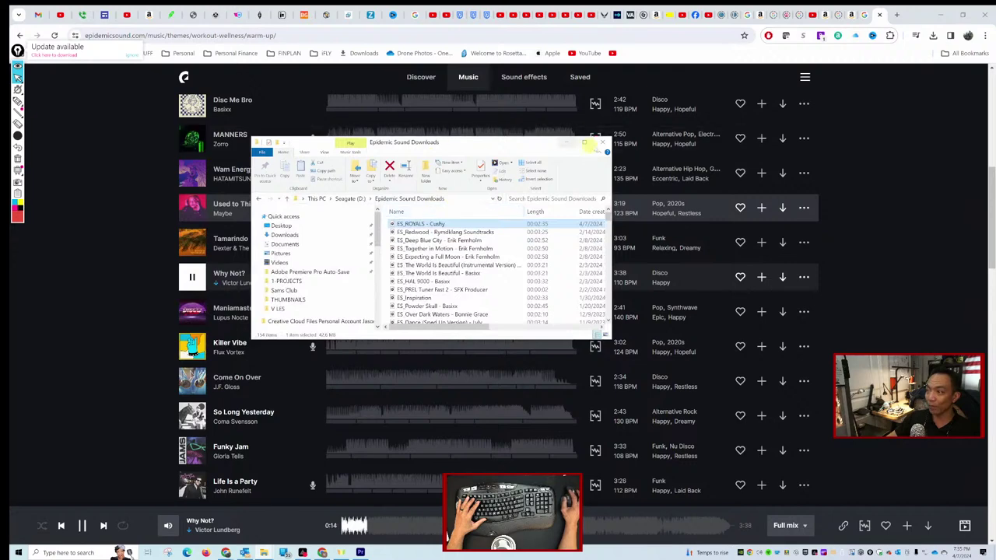
left_click(584, 143)
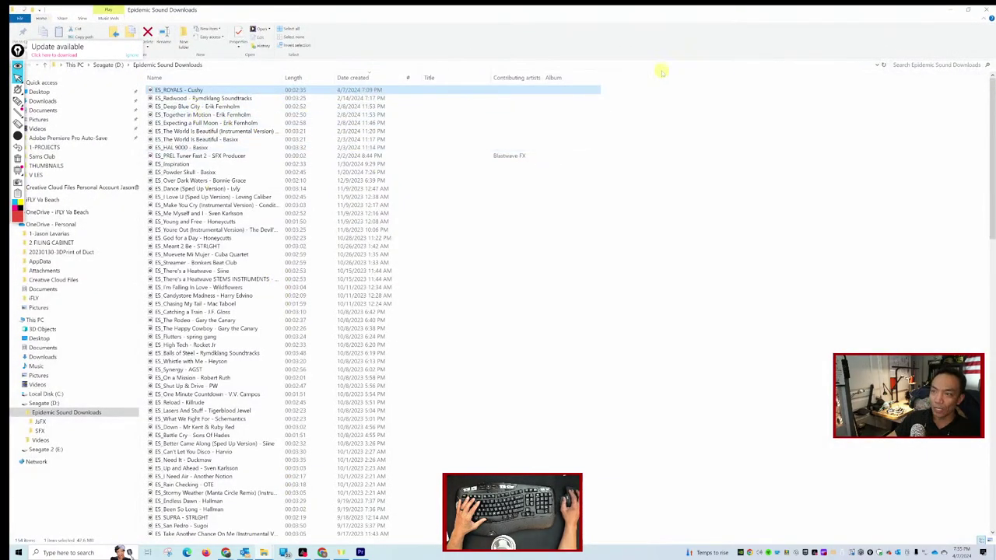
left_click(939, 64)
type("why not")
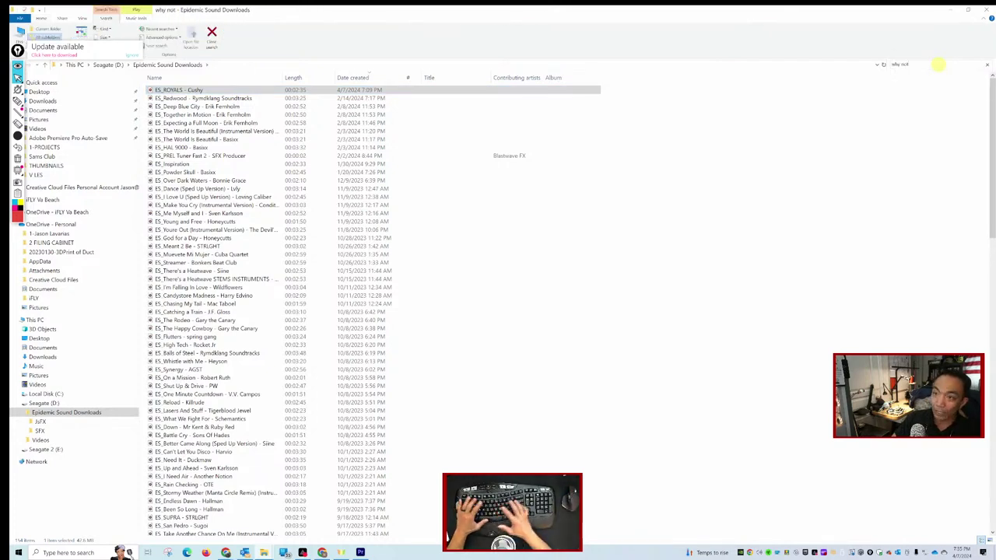
key("Return")
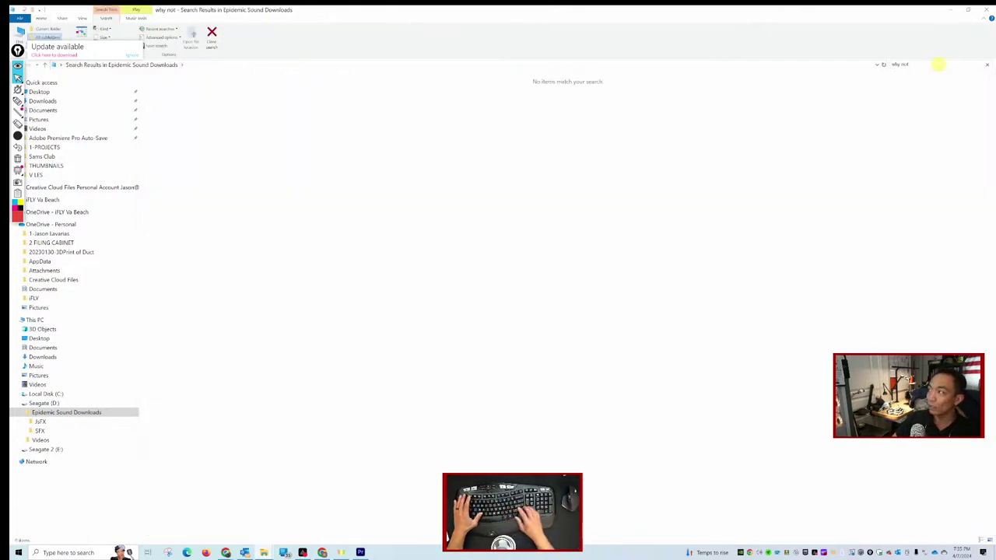
key("BackSpace")
key("BackSpace")
key("BackSpace")
key("BackSpace")
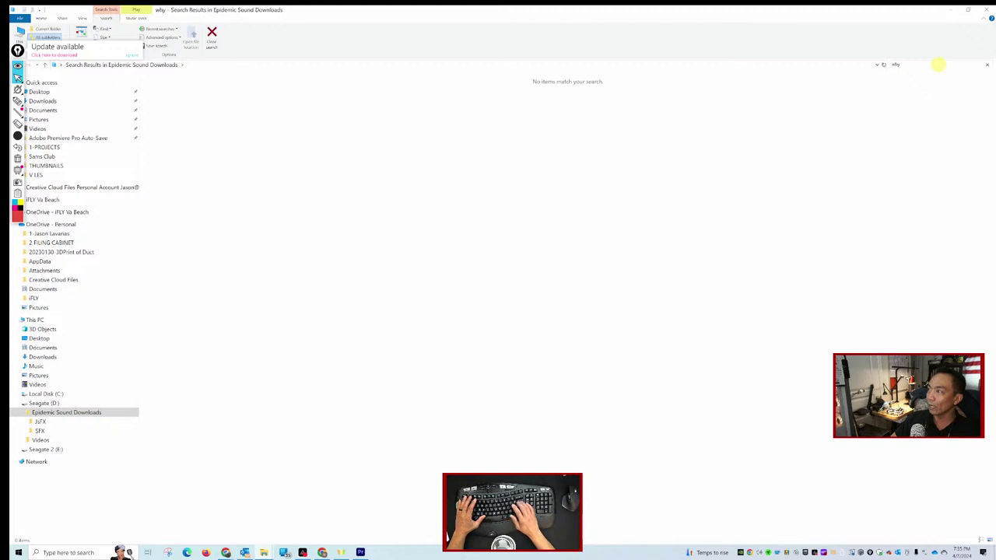
key("BackSpace")
key("BackSpace")
key("BackSpace")
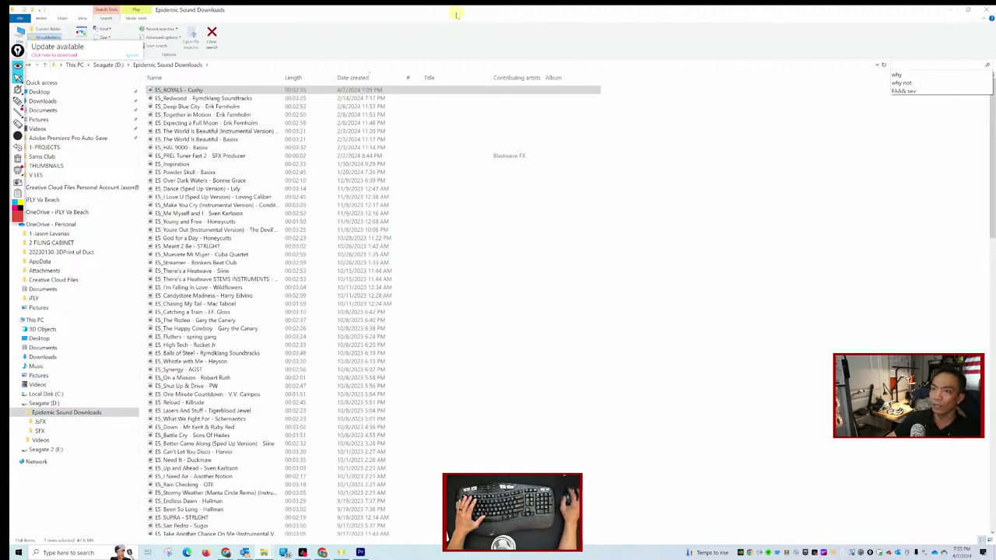
key("super+Down")
key("super+Down")
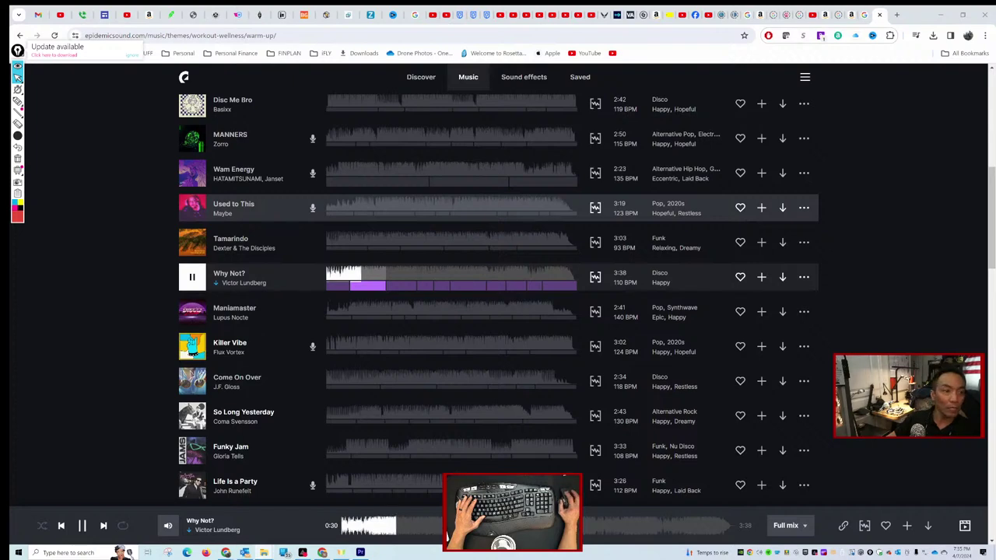
Download Why Not? from the playlist, show the file in the Downloads folder and move it out of there.
left_click(782, 277)
left_click(632, 381)
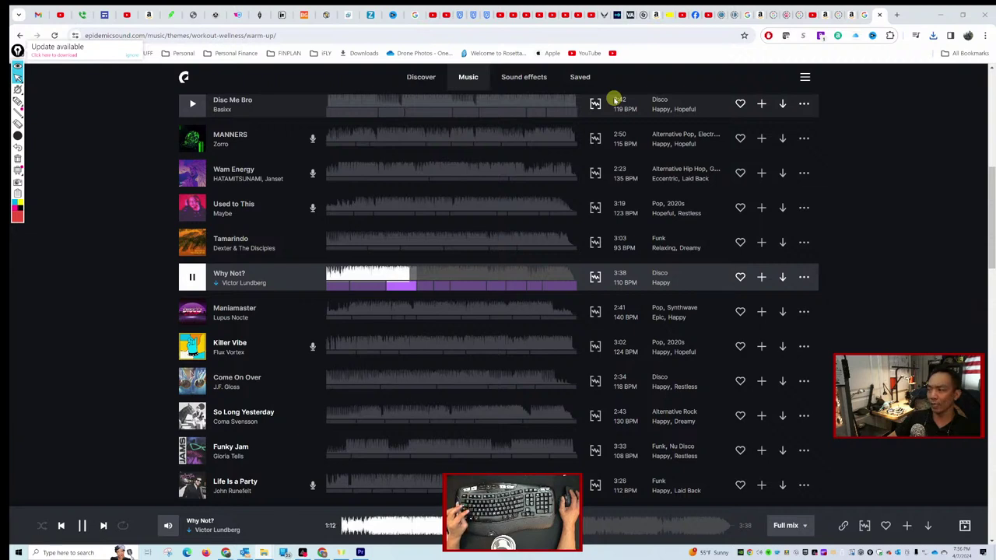
left_click(934, 36)
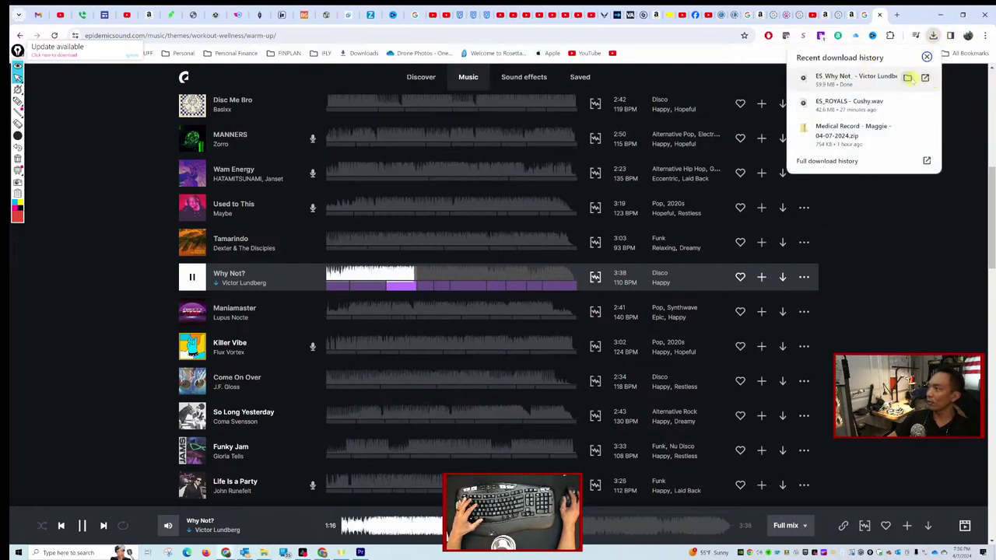
left_click(907, 77)
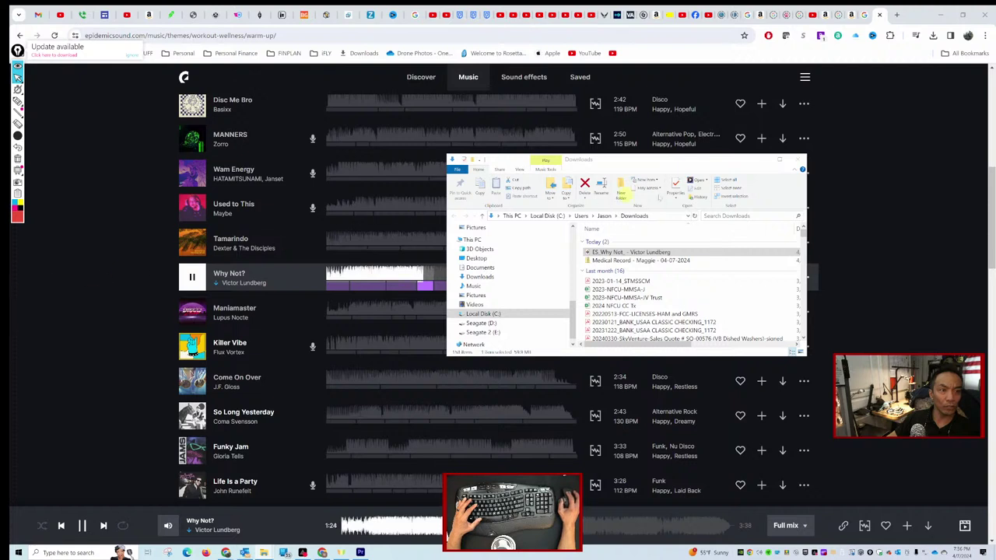
left_click(797, 160)
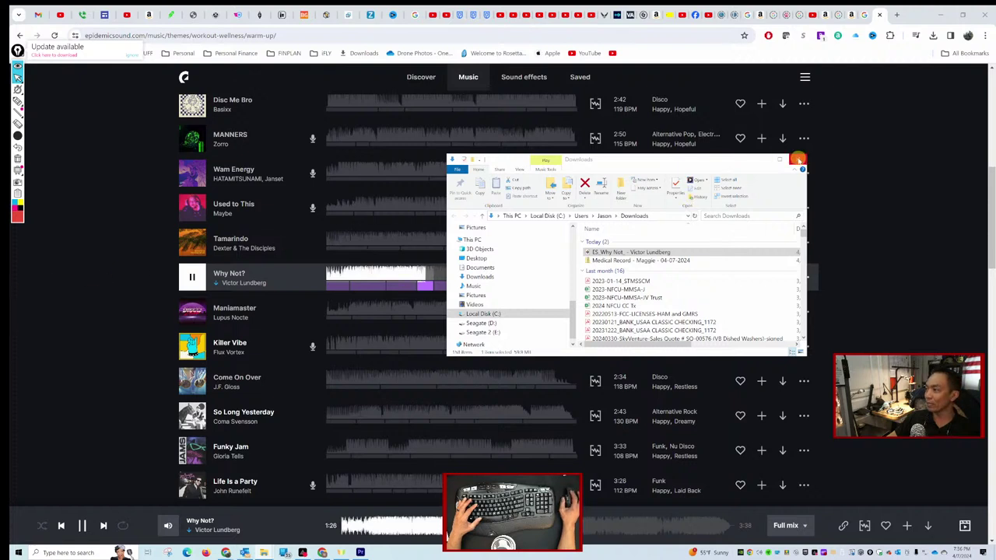
key("Delete")
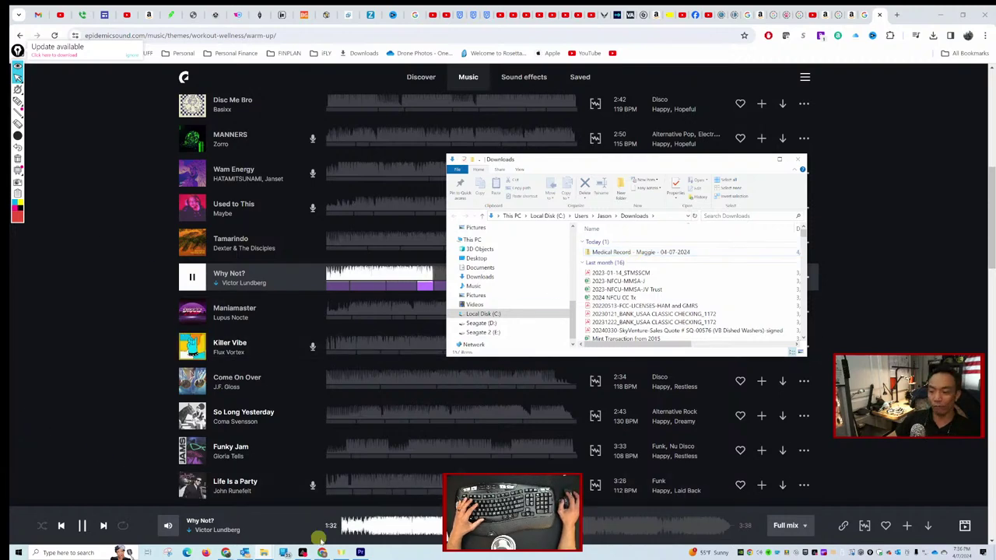
Switch to Premiere Pro, import the Why Not? file, place it on the Audio 1 track and park the playhead at its start, 00:03:02:09.
key("alt+Tab")
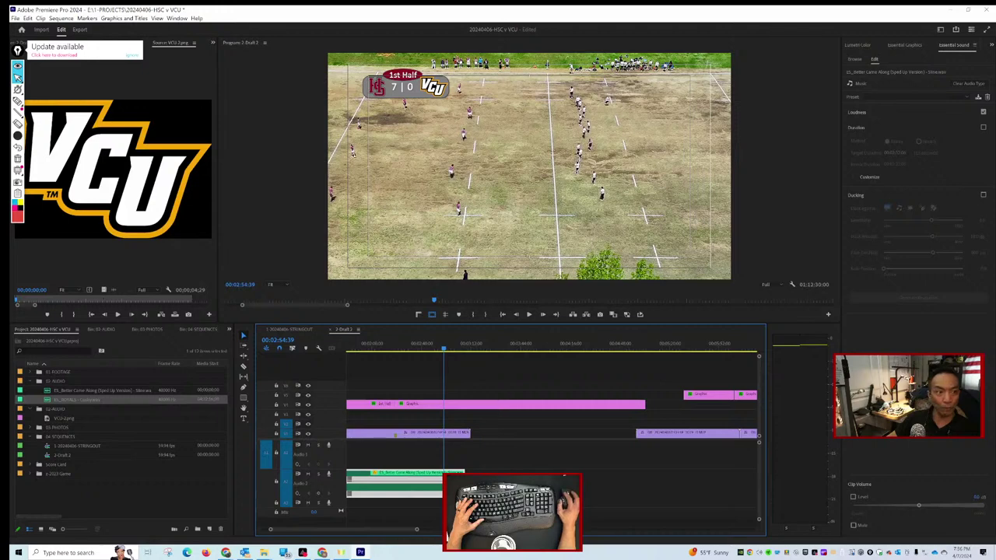
mouse_move(344, 404)
left_mouse_down()
mouse_move(578, 451)
mouse_move(464, 451)
mouse_move(470, 467)
mouse_move(444, 470)
mouse_move(474, 470)
mouse_move(440, 465)
left_mouse_up()
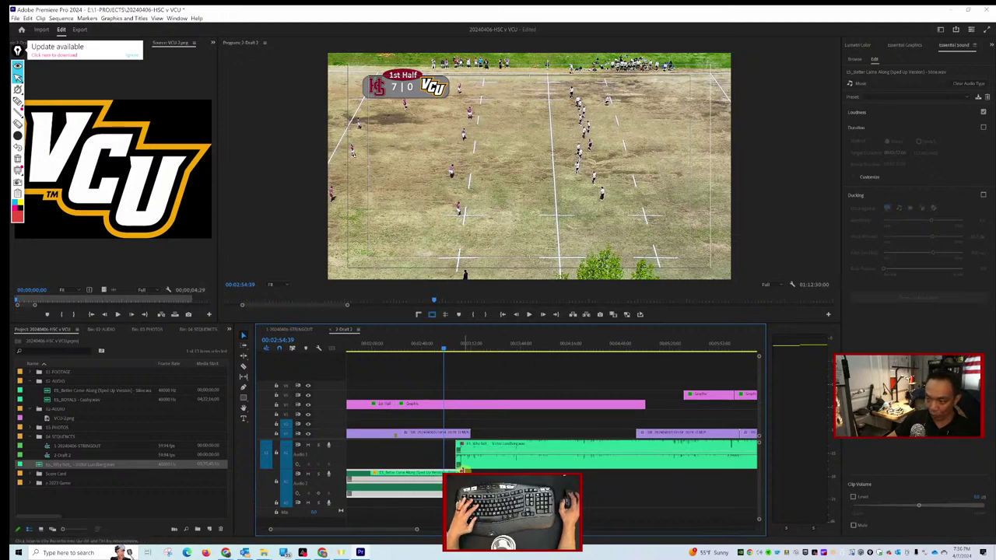
scroll(461, 472, "up", 5)
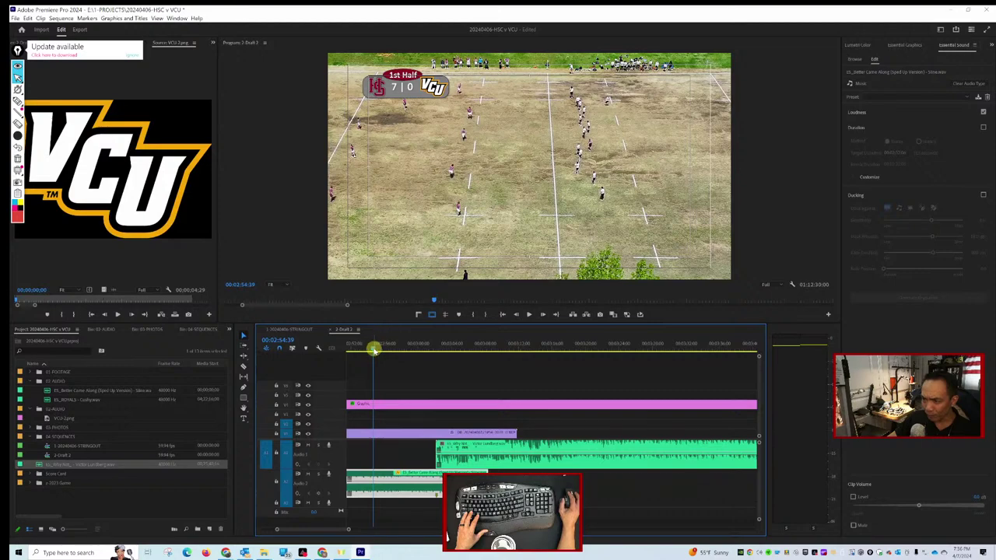
left_click_drag(374, 350, 402, 347)
key("Down")
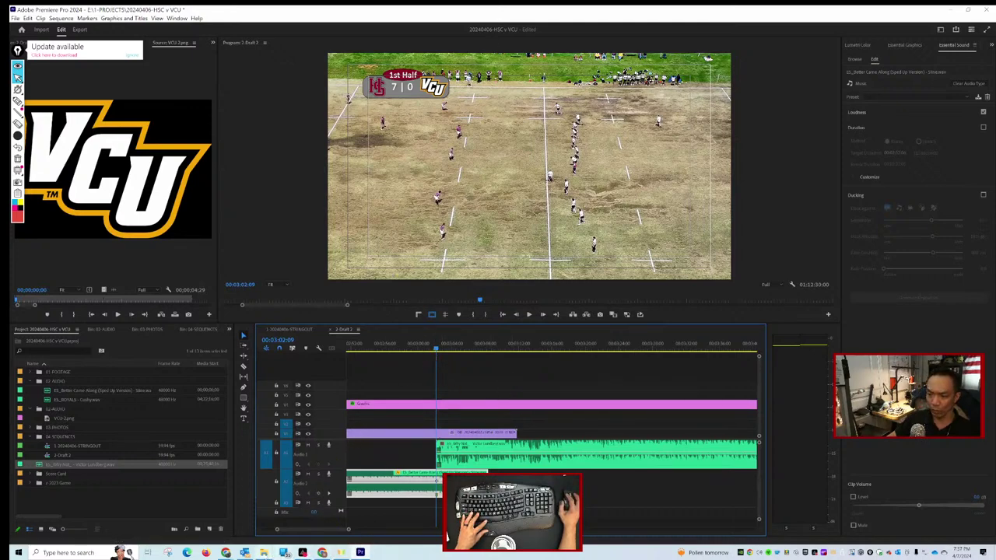
Switch to Chrome to pause the Why Not? preview and return to Premiere Pro.
mouse_move(226, 551)
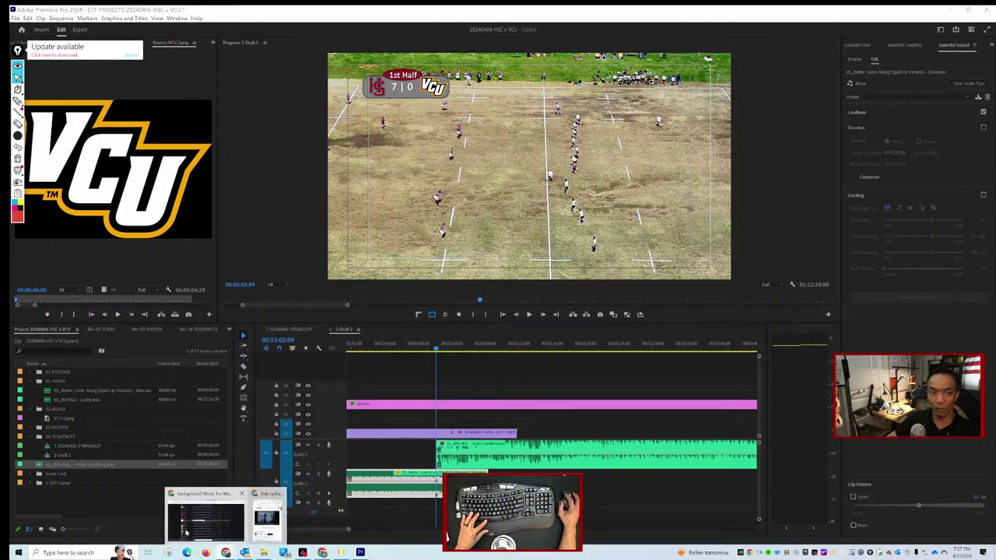
left_click(185, 532)
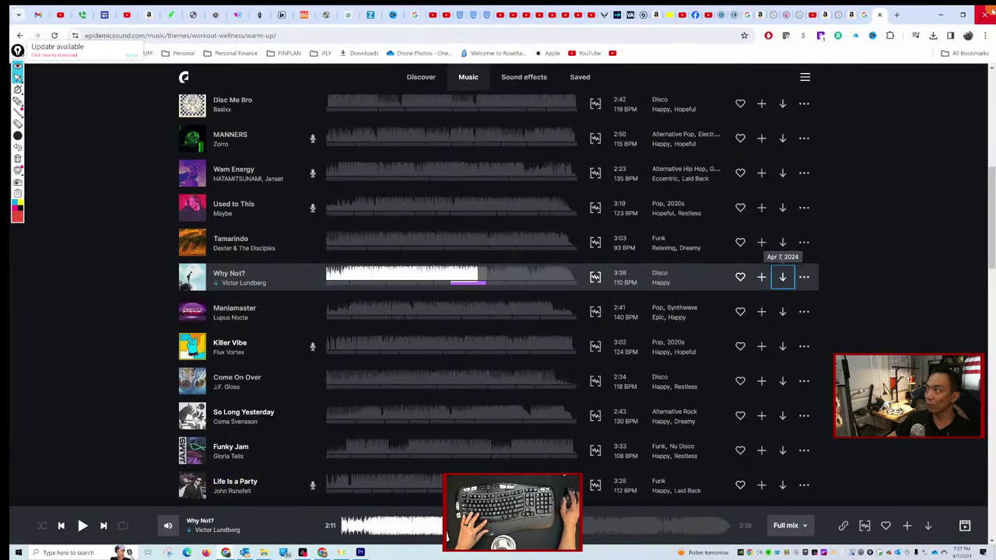
key("alt+Tab")
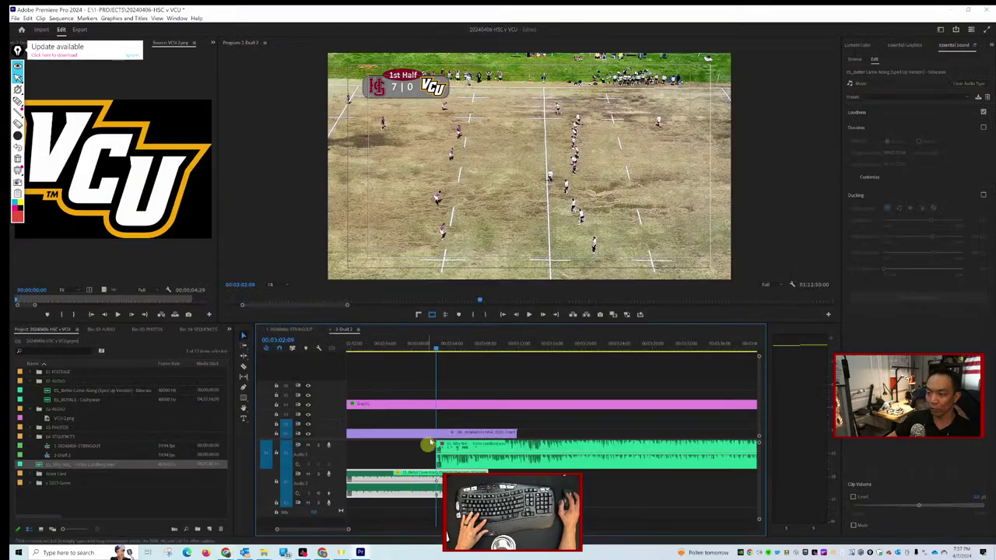
Play the change from the second song to Why Not? starting at 00:03:01:14.
left_click(429, 345)
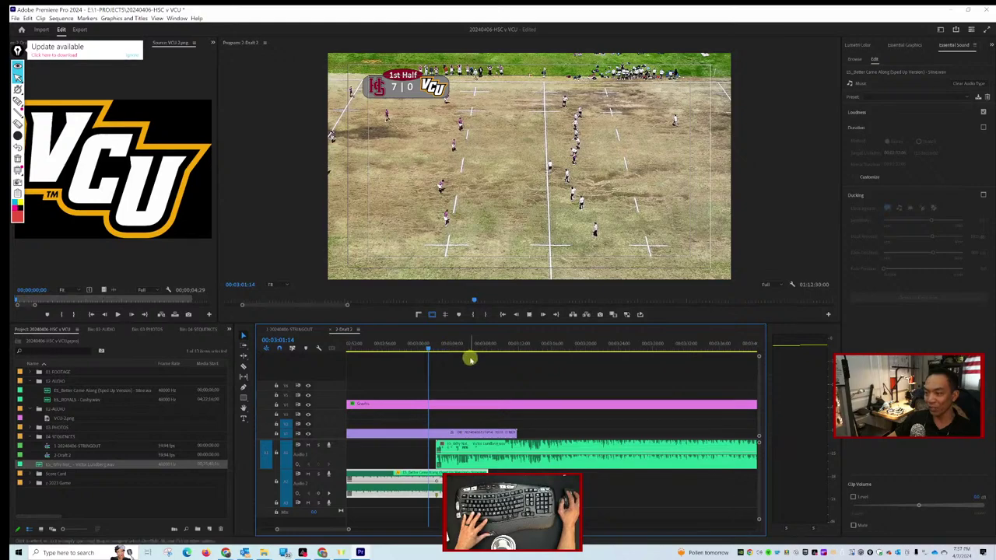
key("space")
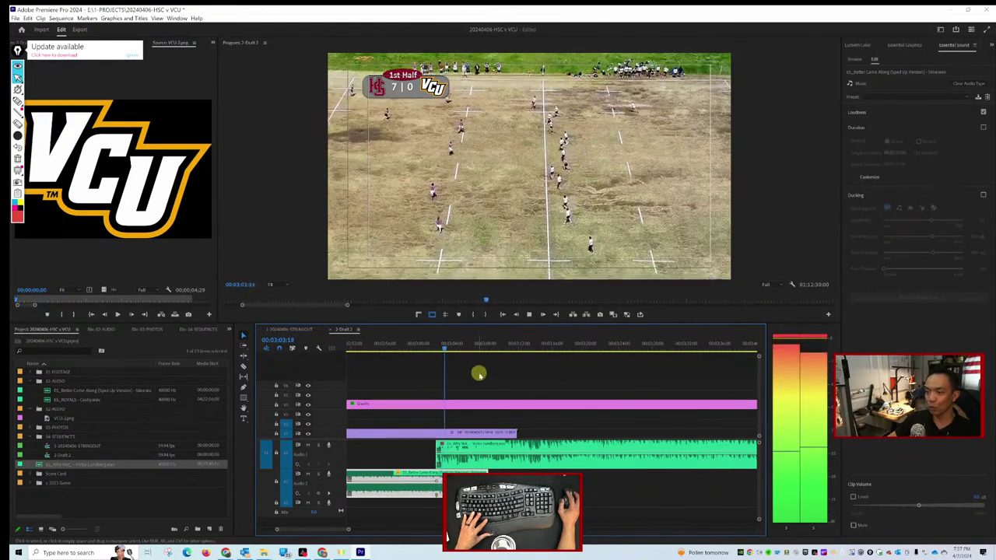
key("space")
key("space")
key("space")
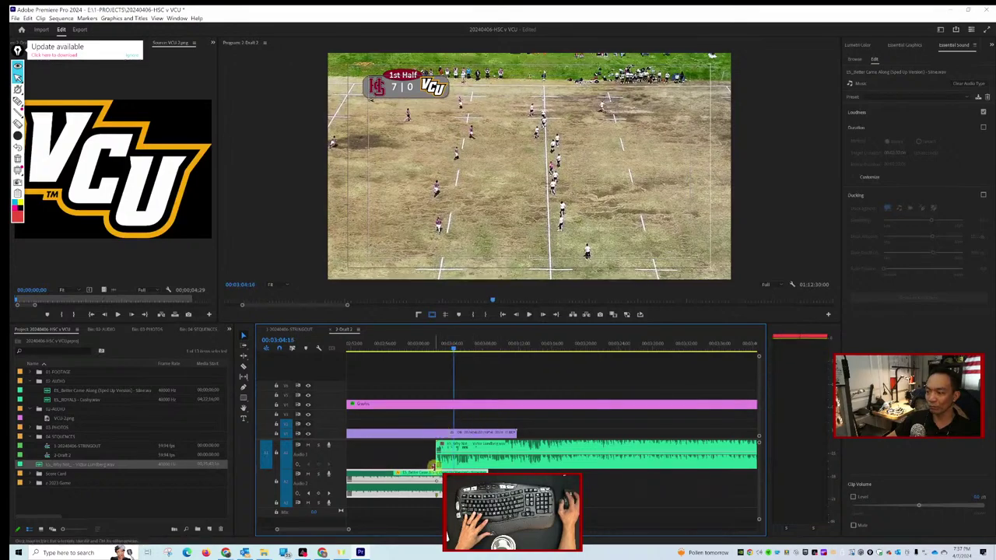
Add a volume keyframe on the Better Came Along clip just before Why Not? begins and play back the transition.
left_click(426, 481)
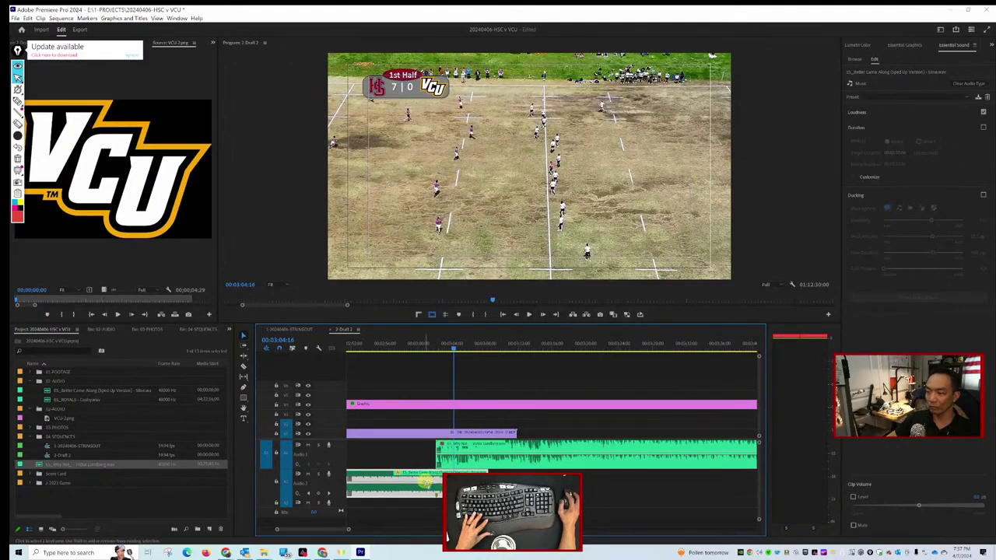
left_click(407, 346)
key("space")
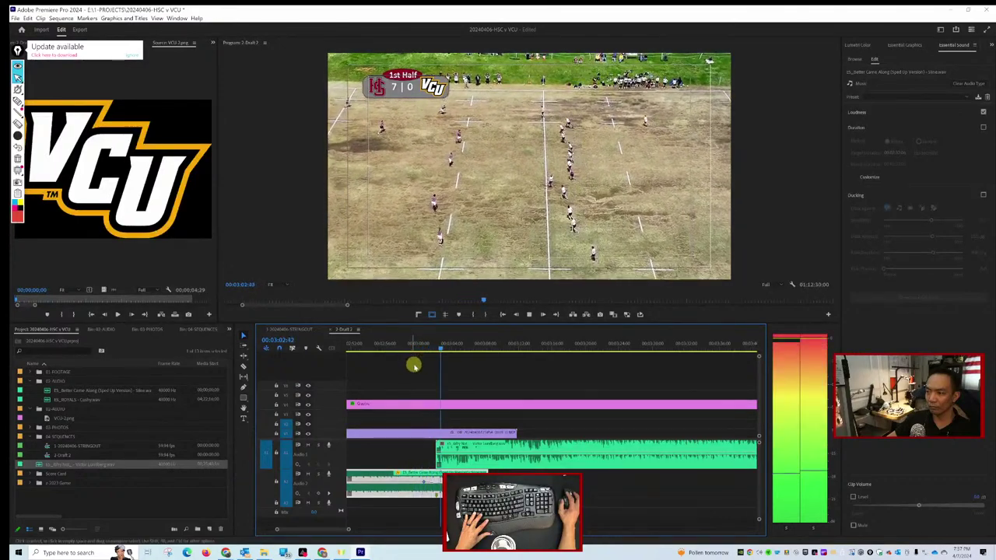
key("space")
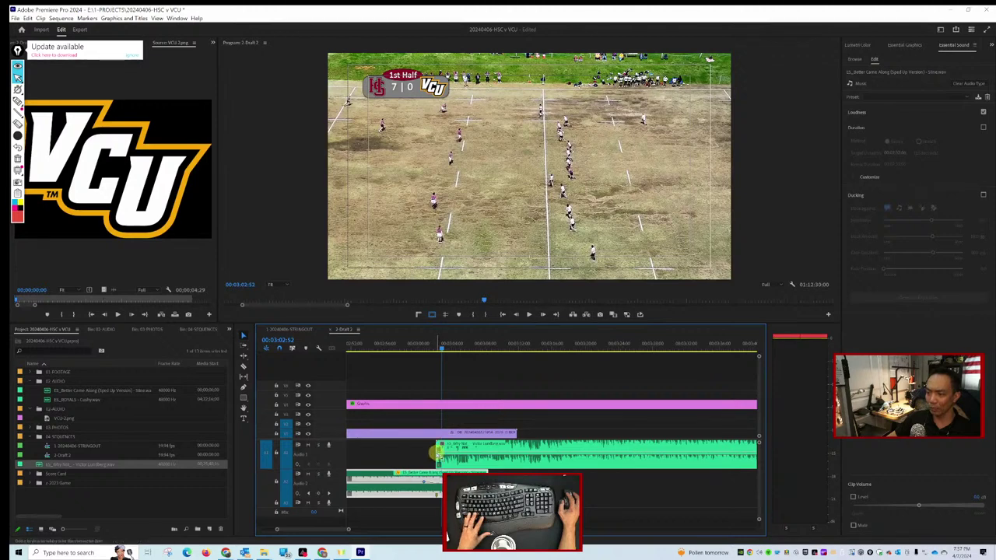
Adjust the volume keyframes at the start of Why Not? and the end of Better Came Along, and replay the overlap.
left_click(437, 451)
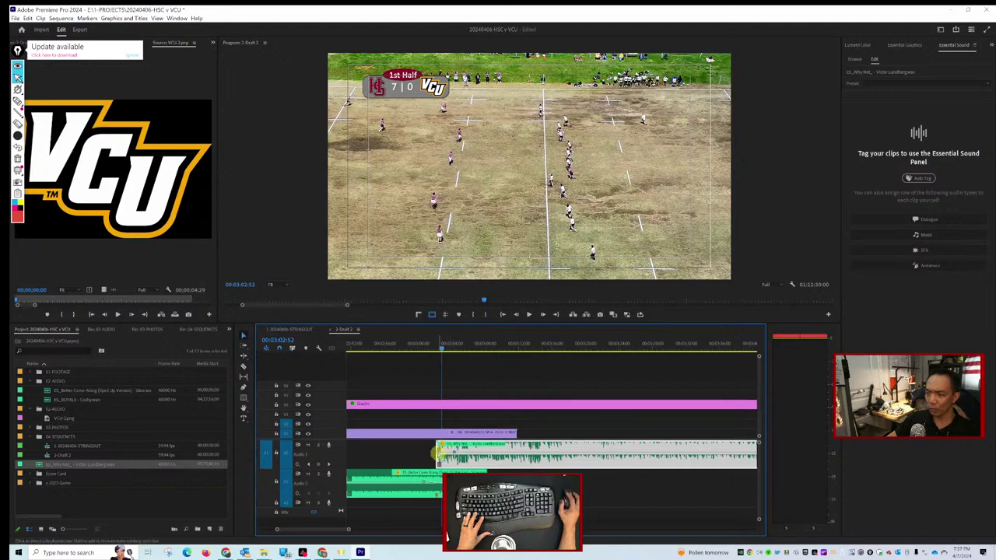
key("ctrl+z")
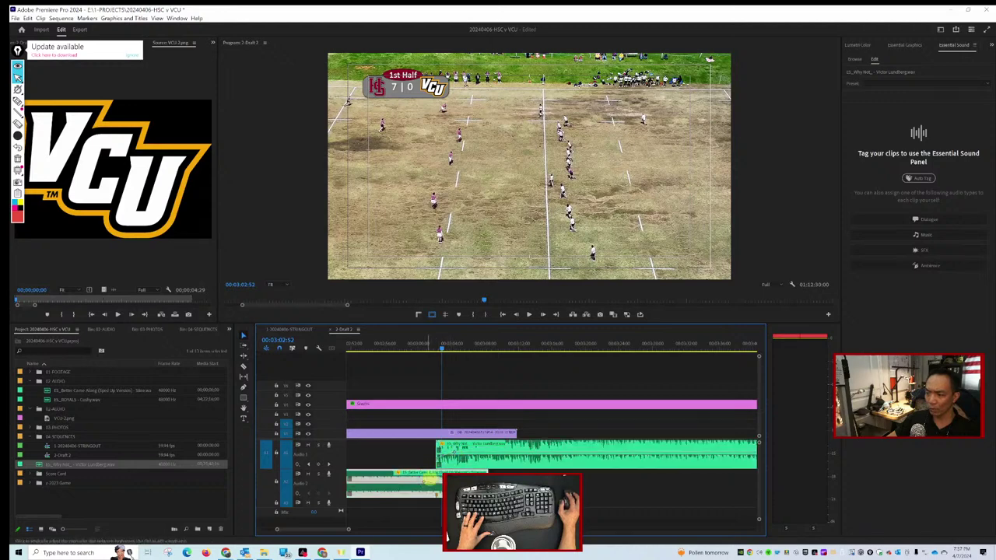
left_click(426, 483)
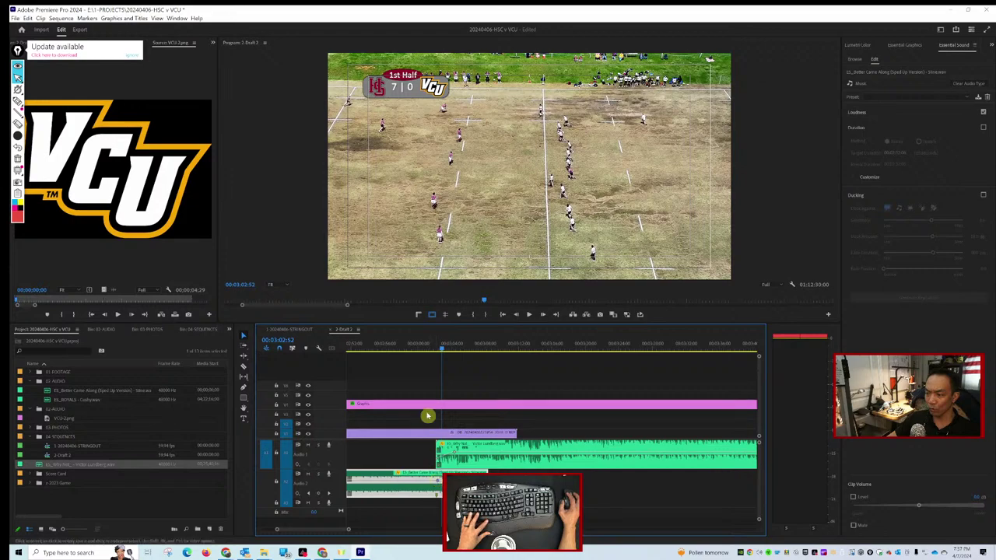
left_click(420, 347)
key("space")
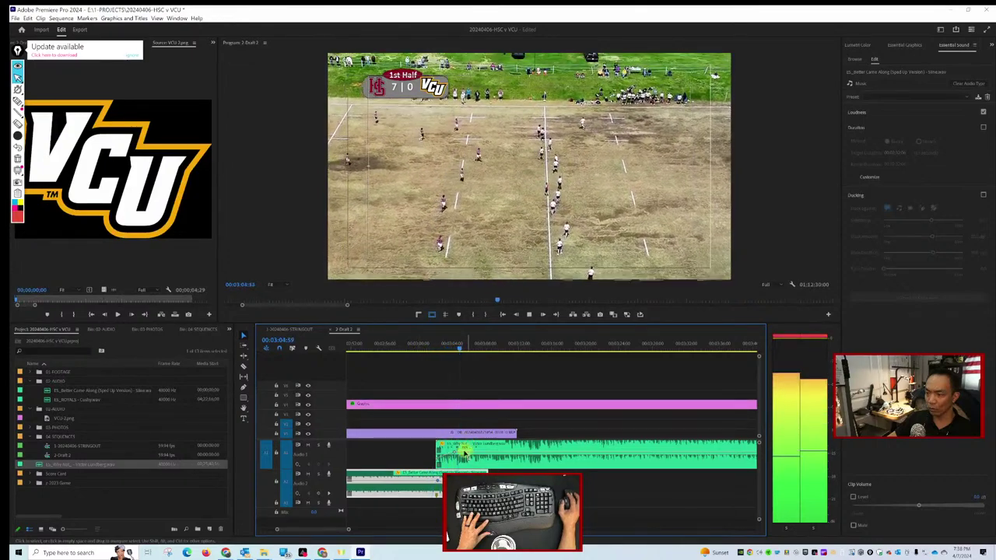
key("space")
Readjust the opening volume keyframe of the Why Not? clip and play the transition through to 00:03:08:20.
left_click(437, 461)
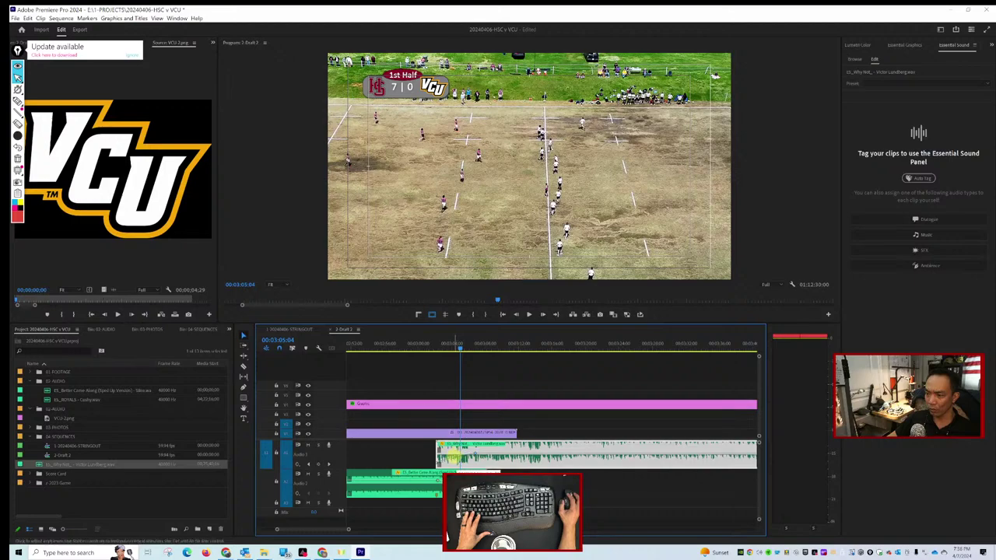
left_click(429, 346)
left_click(430, 359)
key("space")
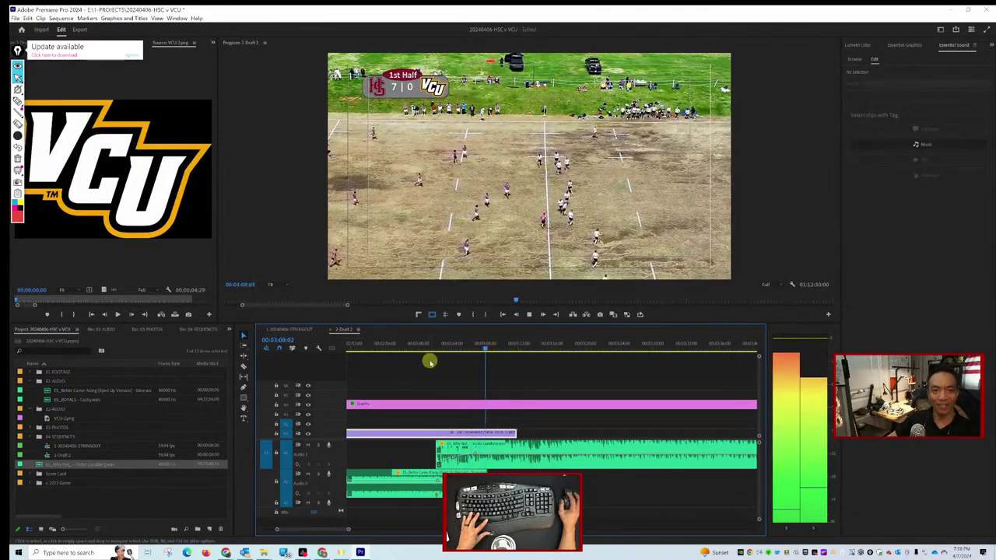
key("space")
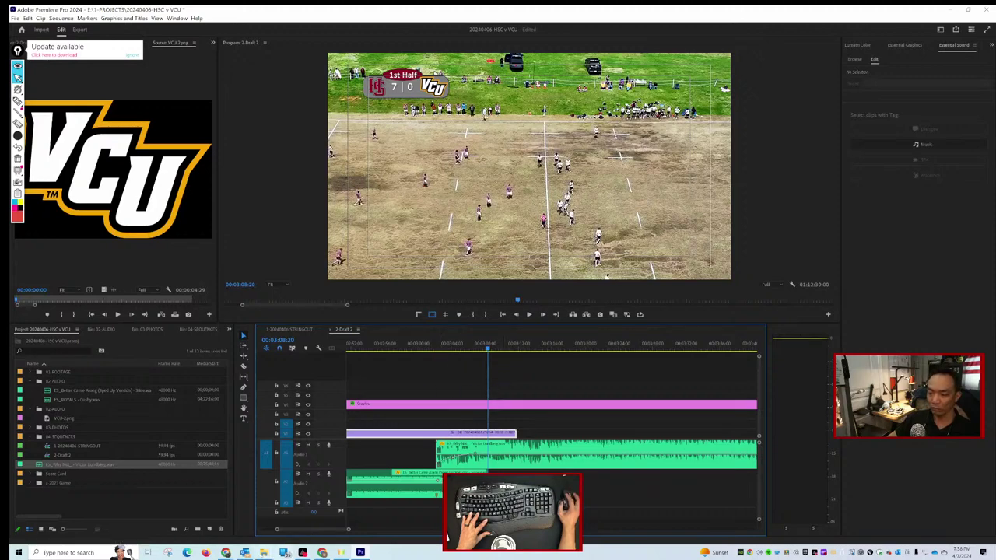
Switch to Epidemic Sound in Chrome and open the Uplifting Workout playlist from the Workout & Wellness theme.
mouse_move(225, 552)
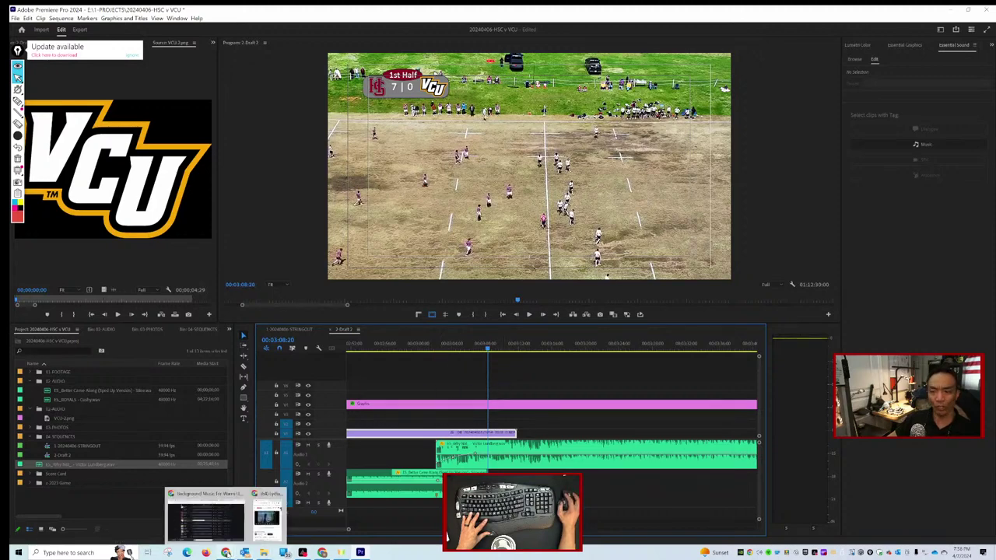
left_click(206, 515)
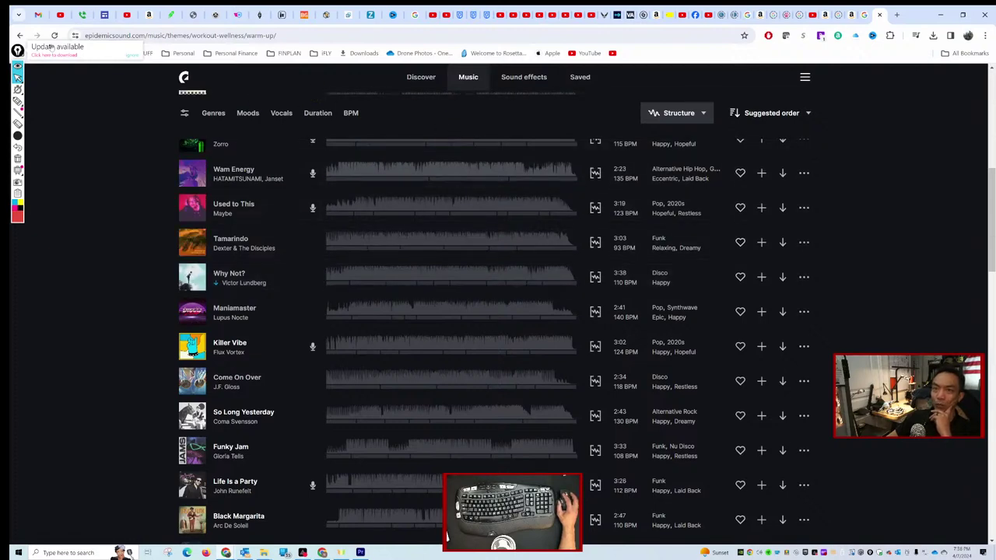
left_click(19, 35)
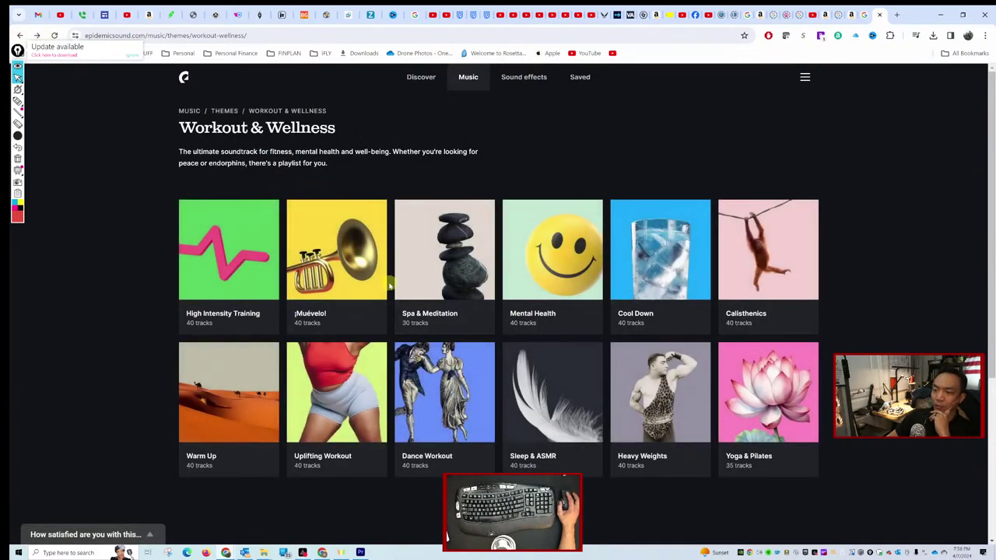
left_click(335, 391)
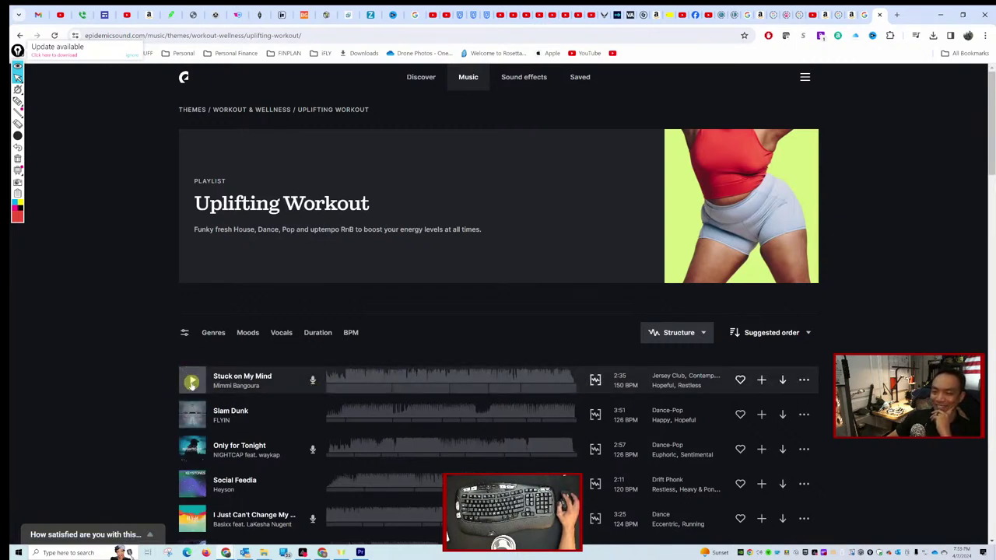
Preview the opening of the track Stuck on My Mind, up to about 0:17, and pause it.
left_click(192, 385)
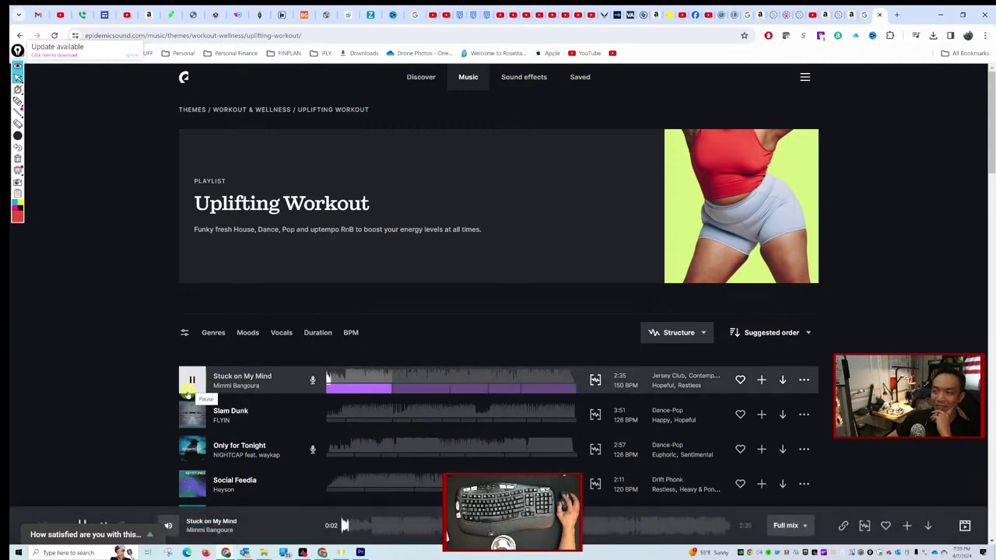
left_click(190, 383)
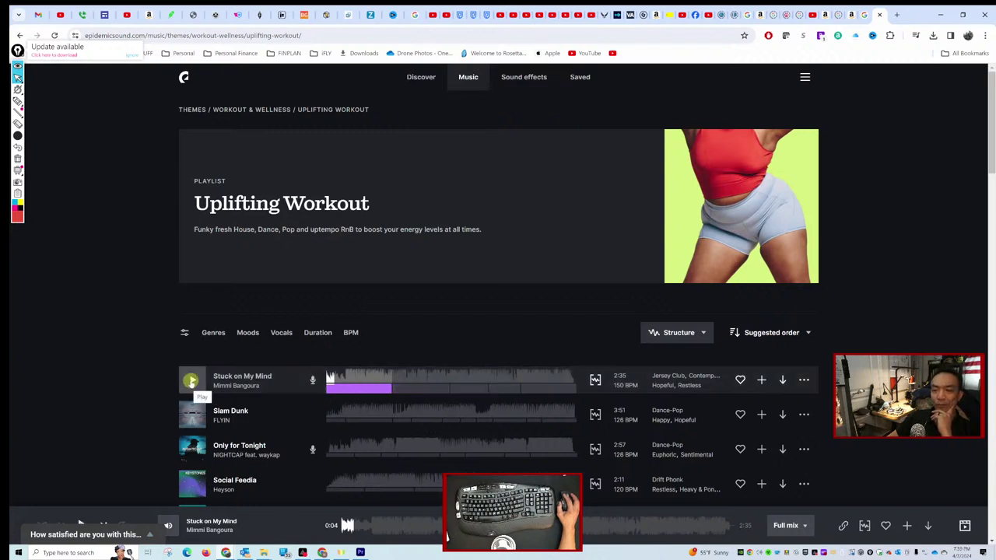
left_click(191, 382)
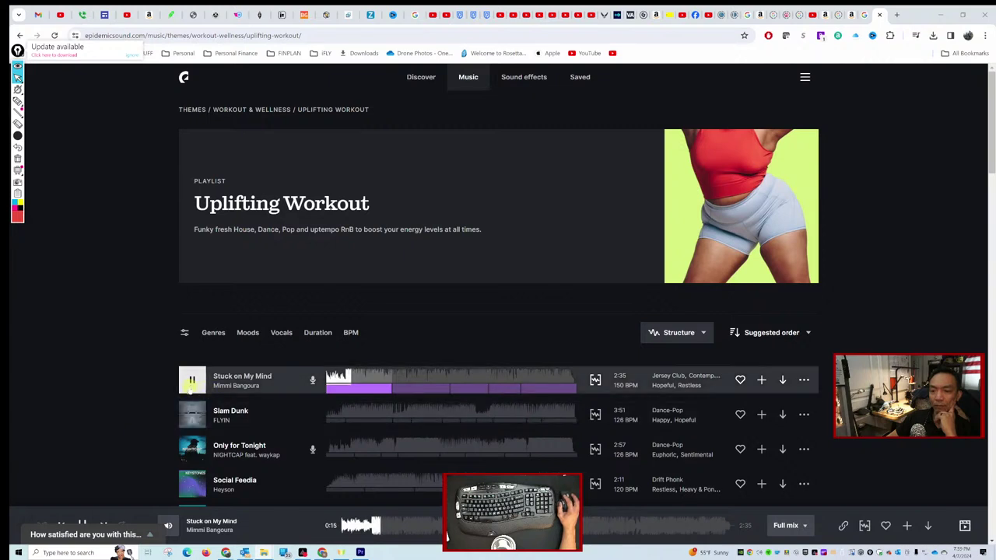
left_click(193, 380)
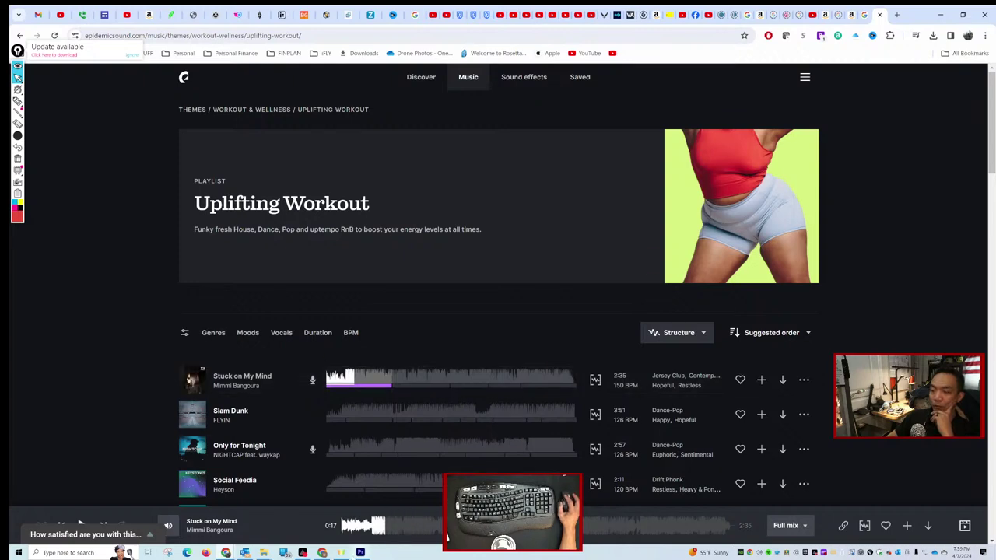
Switch back to Premiere Pro and play the transition into Why Not? through to 00:03:10:18.
key("alt+Tab")
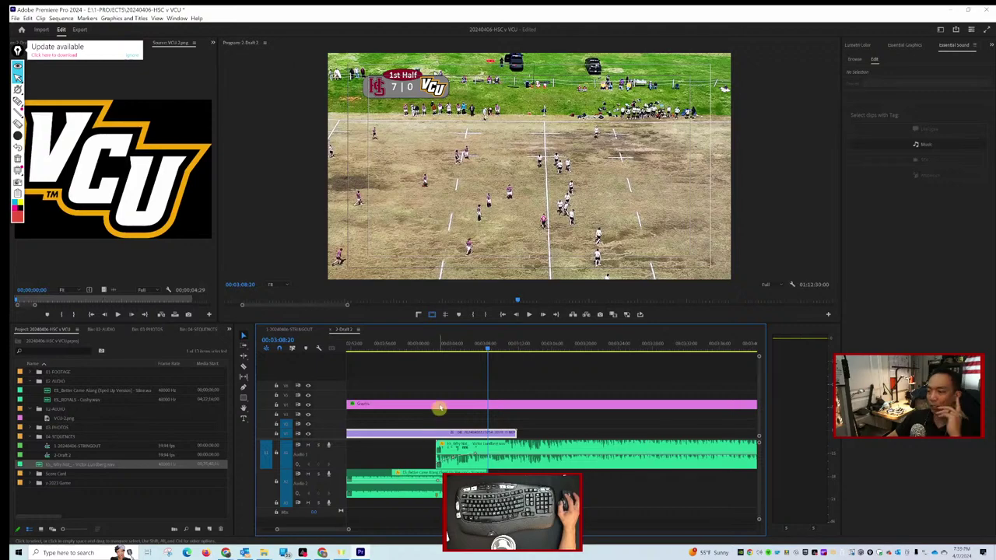
left_click(427, 344)
key("space")
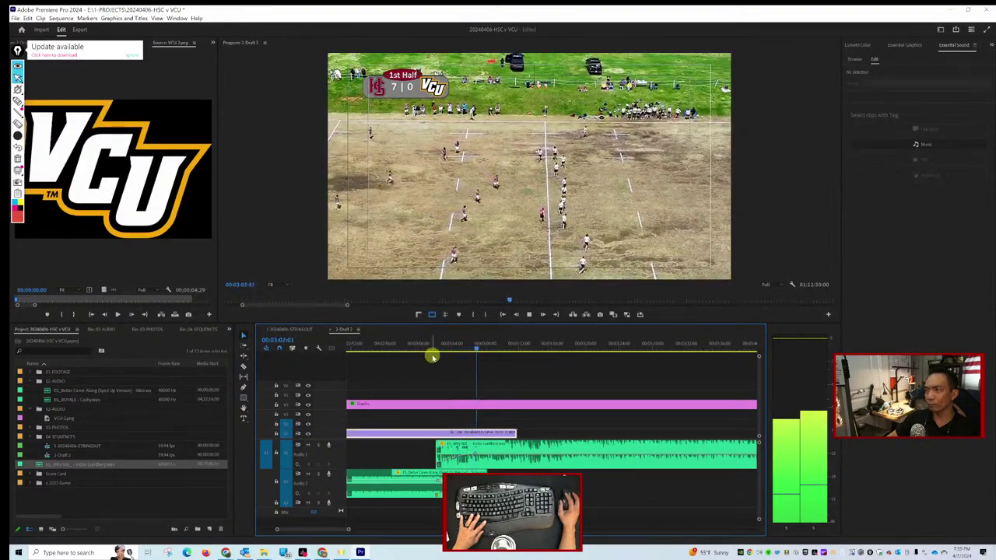
scroll(487, 373, "down", 5)
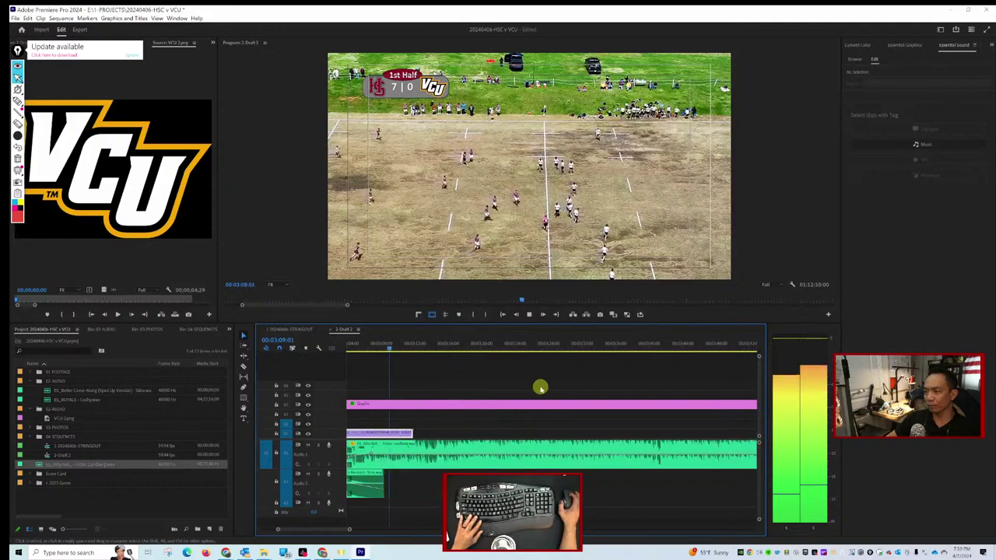
key("space")
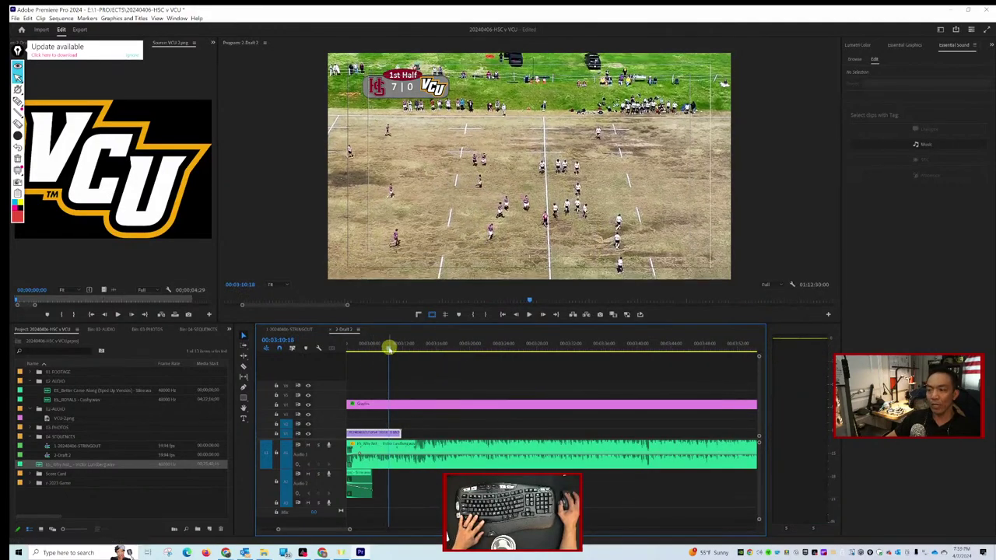
Move the next footage clip earlier on its video track so it starts directly after the preceding clip, closing the gap.
left_click_drag(389, 348, 424, 351)
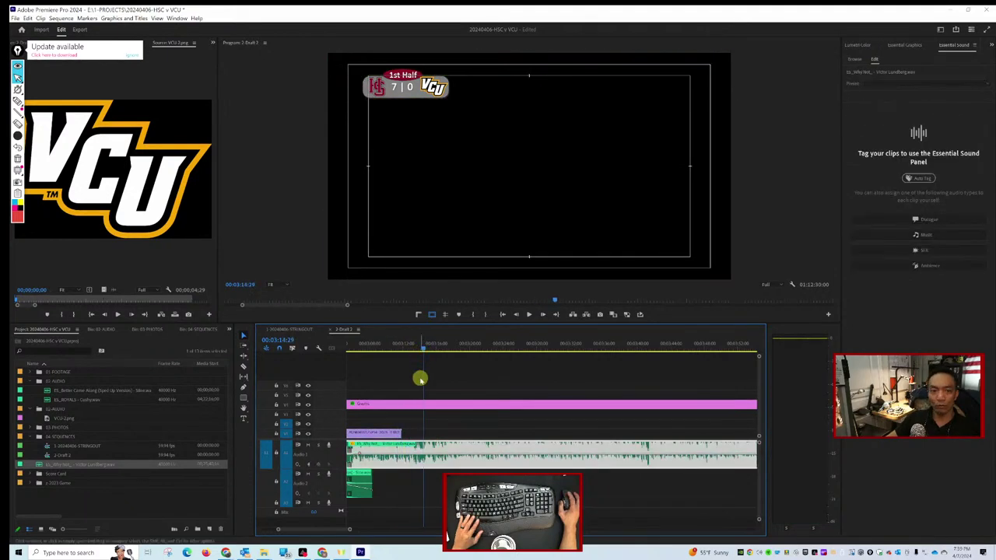
scroll(419, 380, "down", 5)
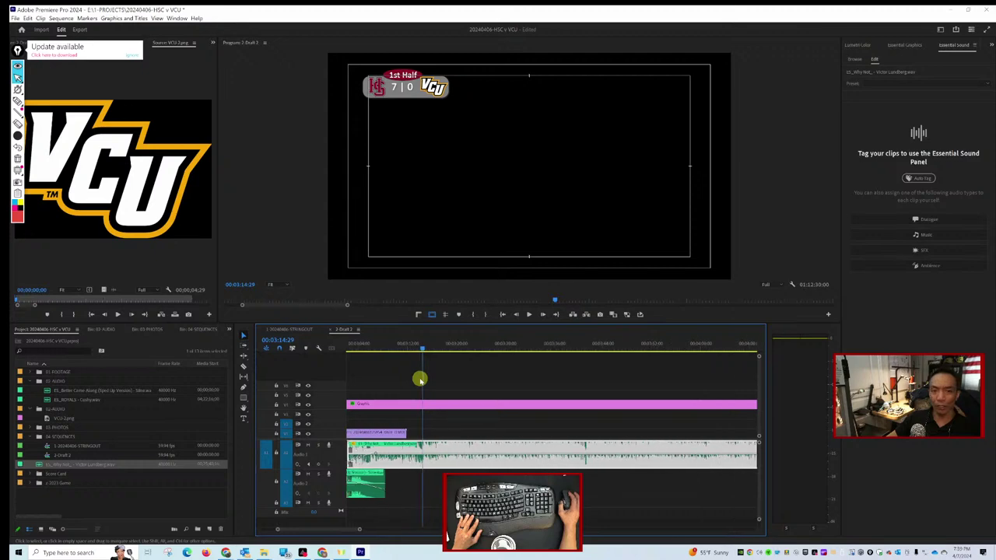
scroll(419, 379, "down", 3)
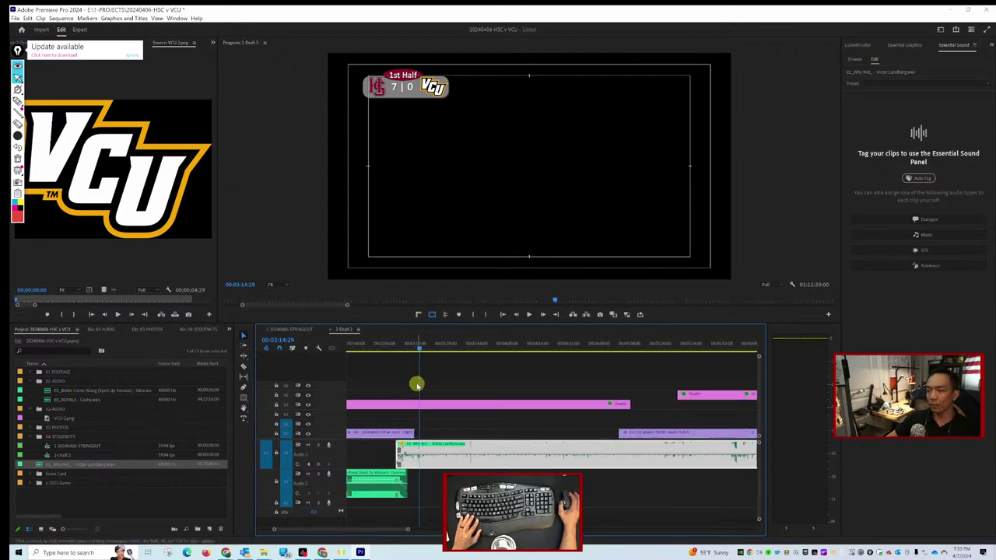
left_click_drag(418, 348, 409, 347)
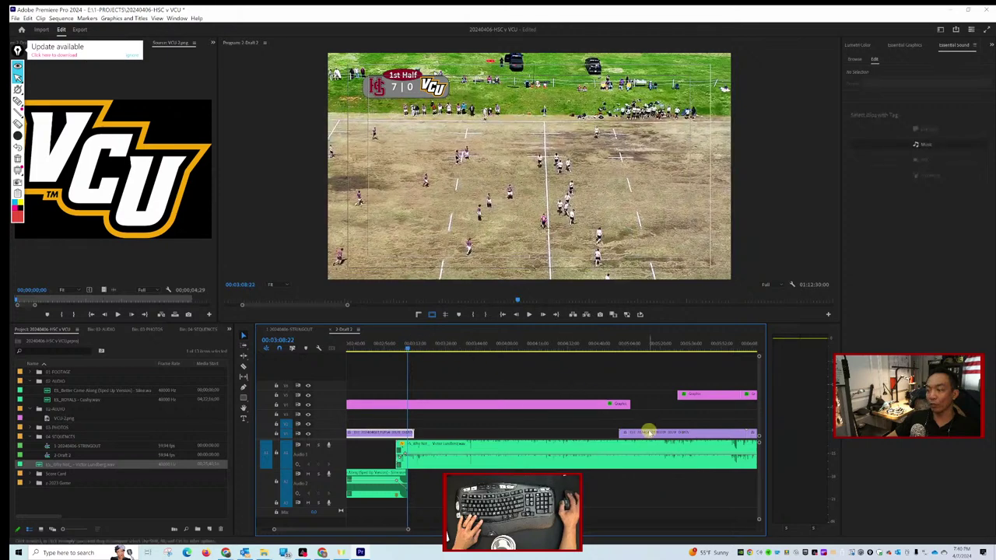
left_click_drag(650, 434, 448, 433)
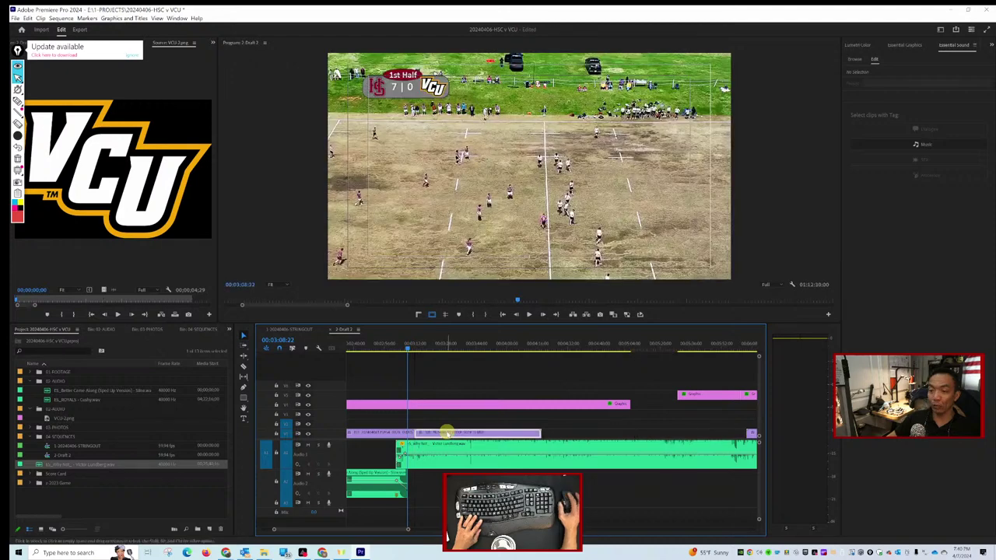
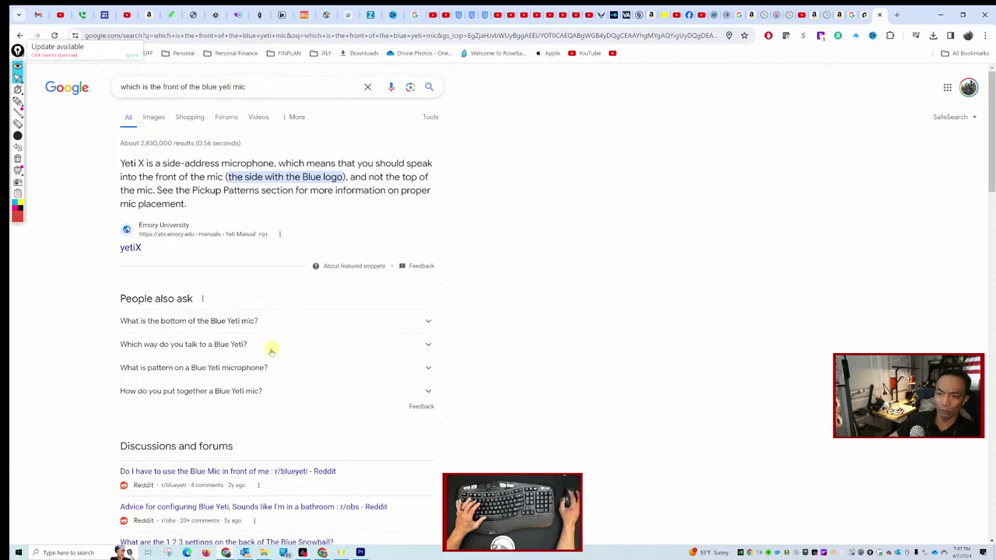
Look through the Google results on the front of the Blue Yeti mic, expanding the questions about speaking direction and pickup patterns.
left_click(222, 344)
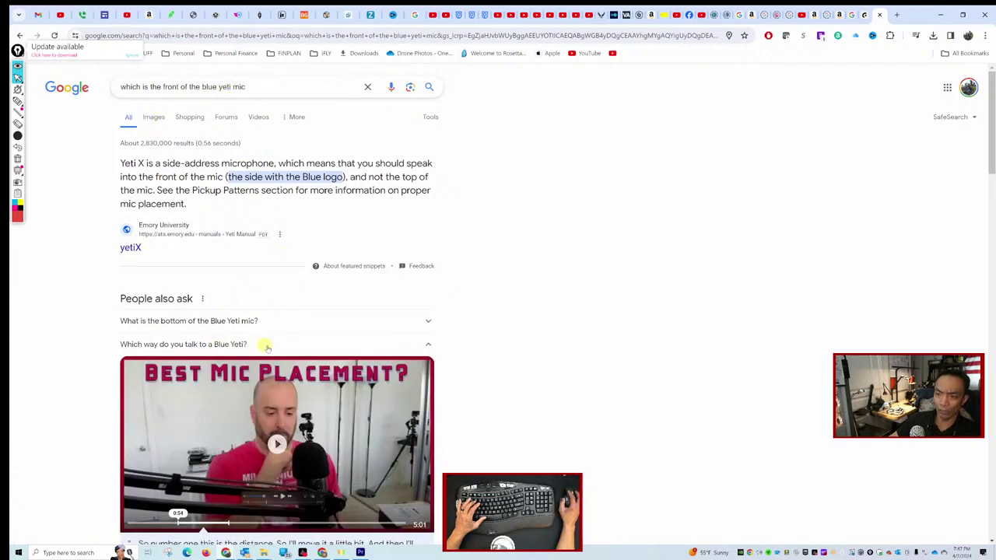
scroll(277, 346, "down", 3)
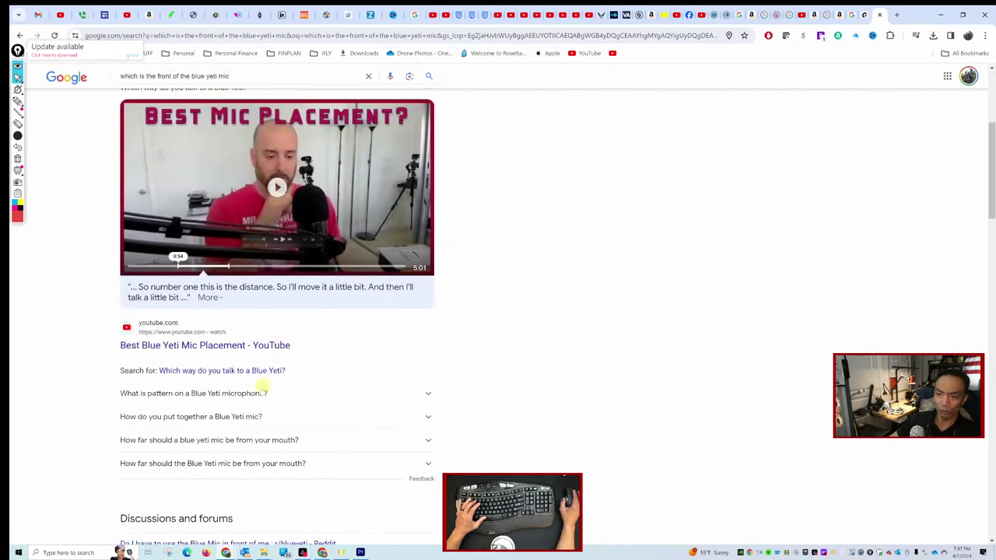
left_click(258, 395)
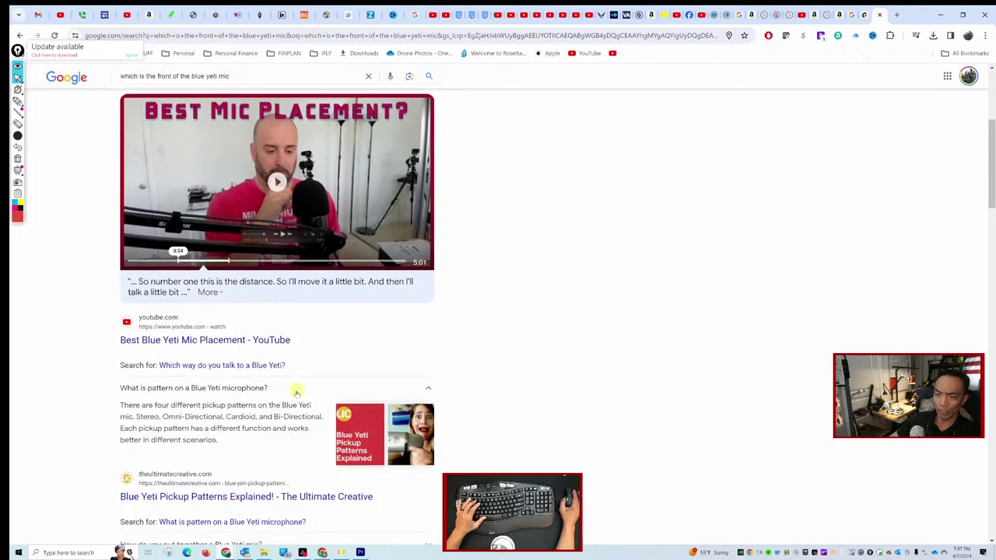
scroll(294, 393, "down", 2)
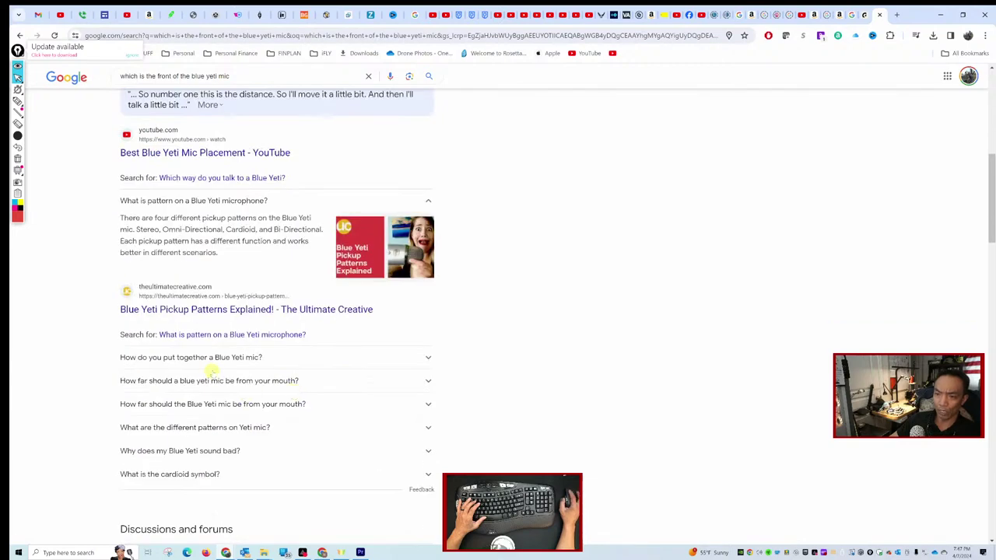
scroll(214, 373, "down", 2)
scroll(214, 374, "down", 5)
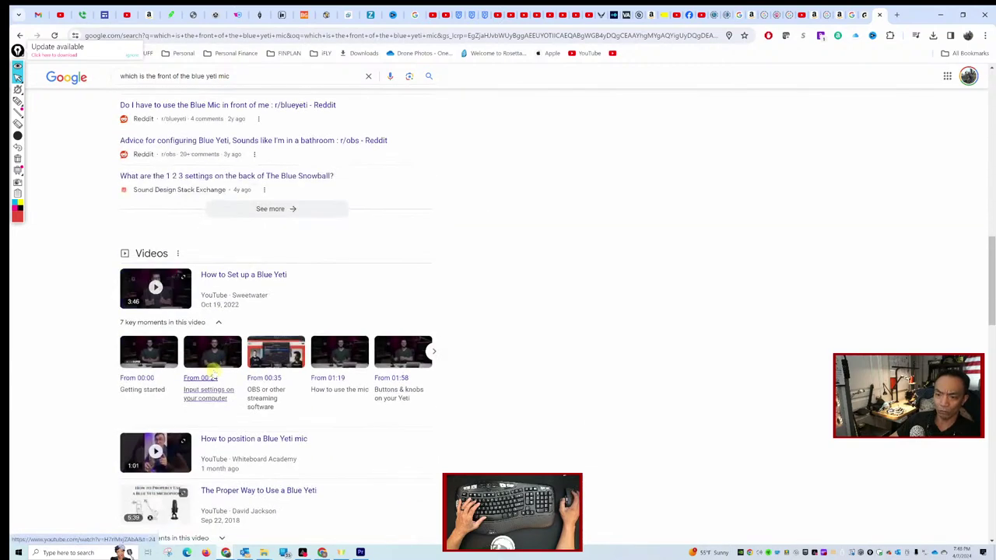
scroll(213, 370, "down", 2)
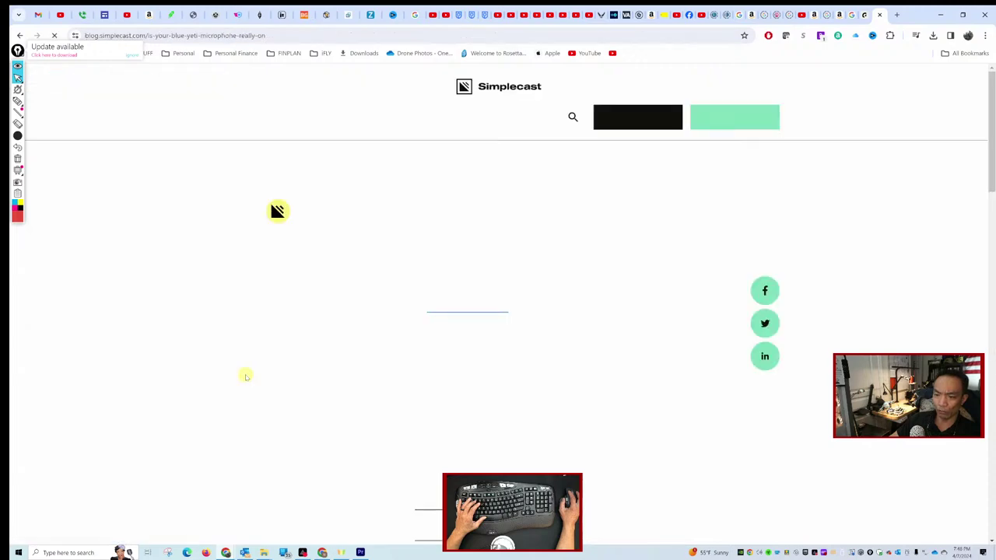
Read through the Simplecast article on the Blue Yeti for its recording modes and its speaking-position tips, and return to its beginning.
scroll(246, 375, "down", 3)
scroll(247, 374, "down", 6)
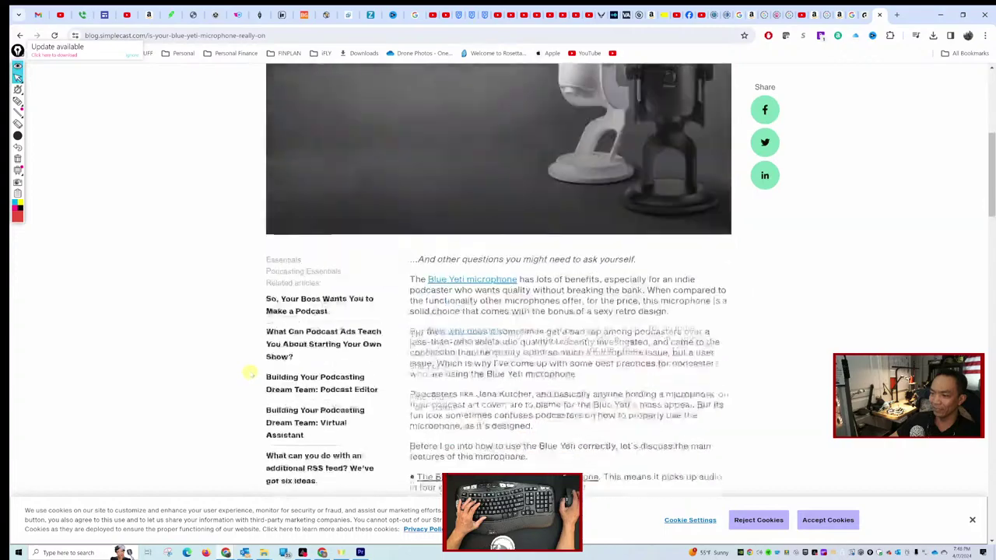
scroll(249, 372, "down", 8)
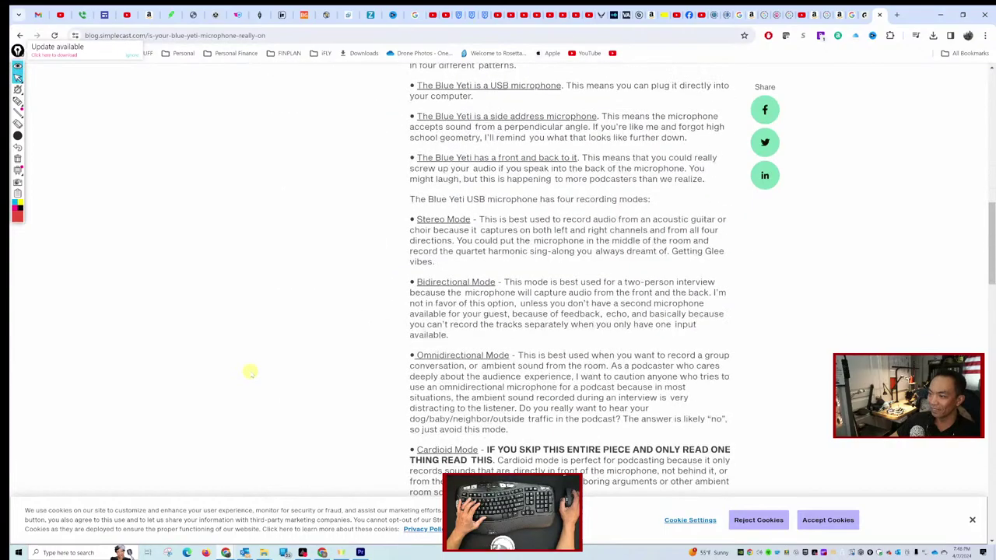
scroll(249, 371, "down", 8)
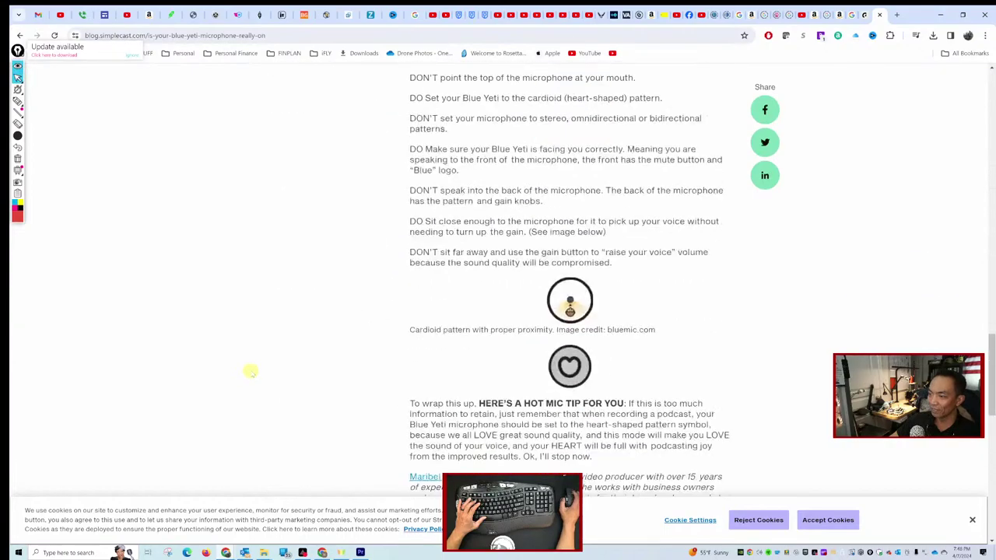
key("Home")
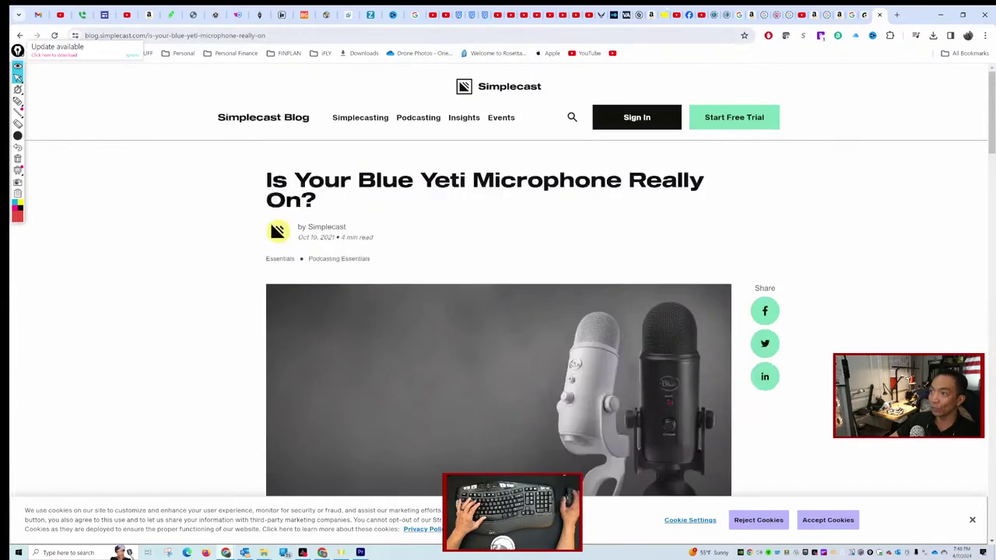
Run a separate web search for Blue Yeti mic instructions and look through the results for user manuals and setup guides.
left_click(896, 15)
type("blue ye")
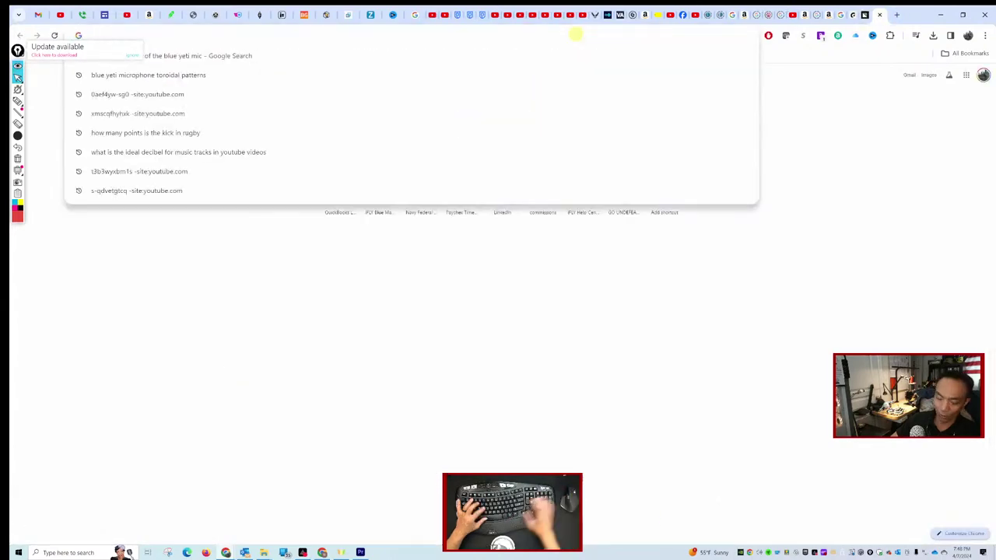
type("ti mic")
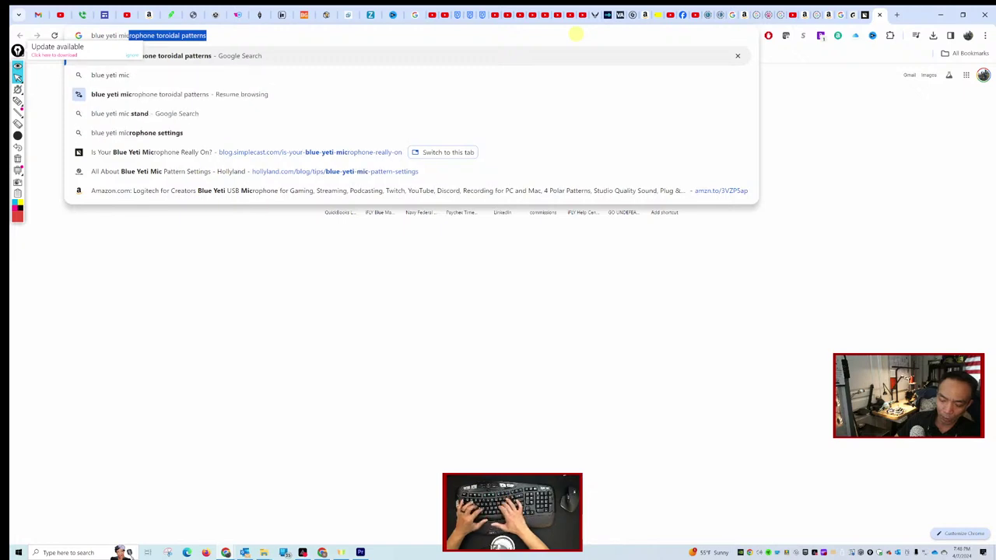
type("r ins")
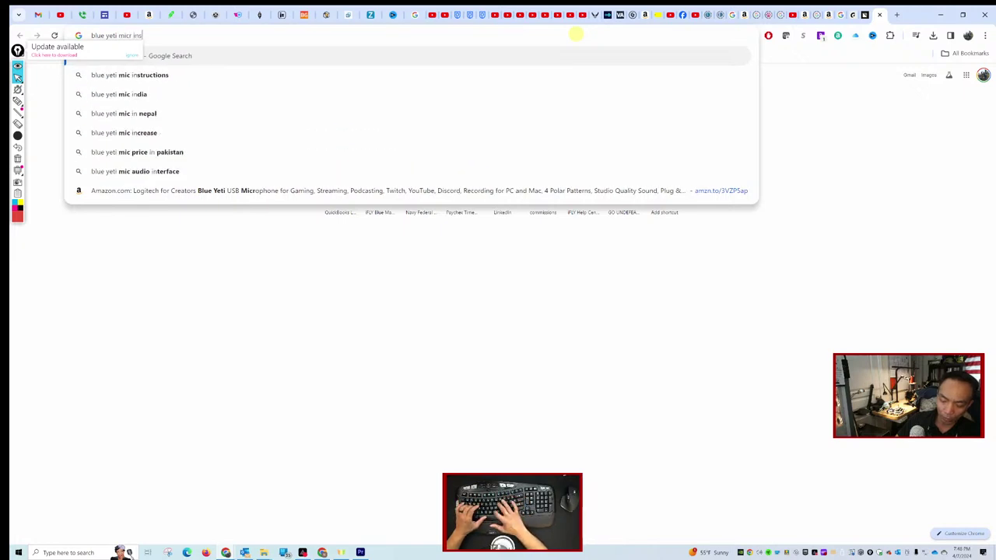
type("tructions")
key("Return")
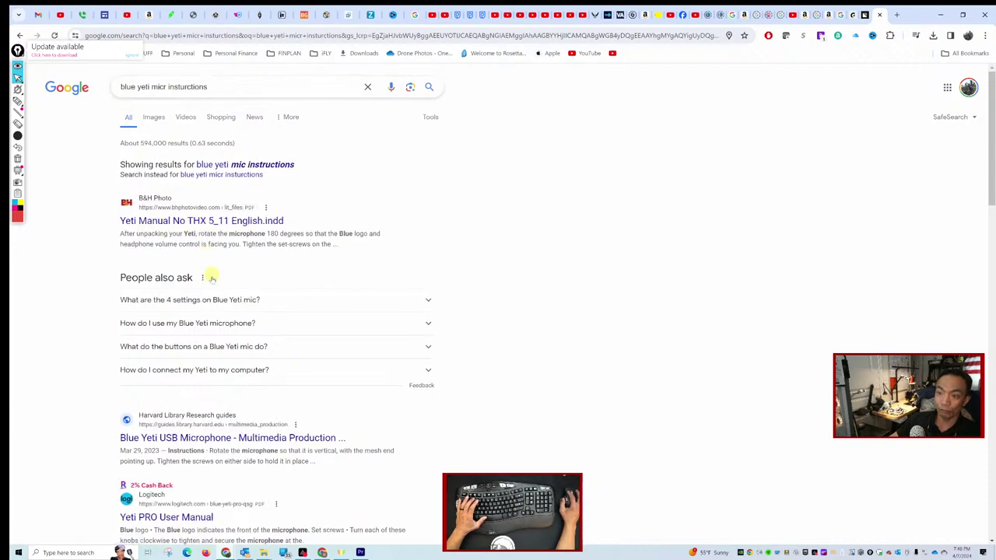
scroll(265, 401, "down", 6)
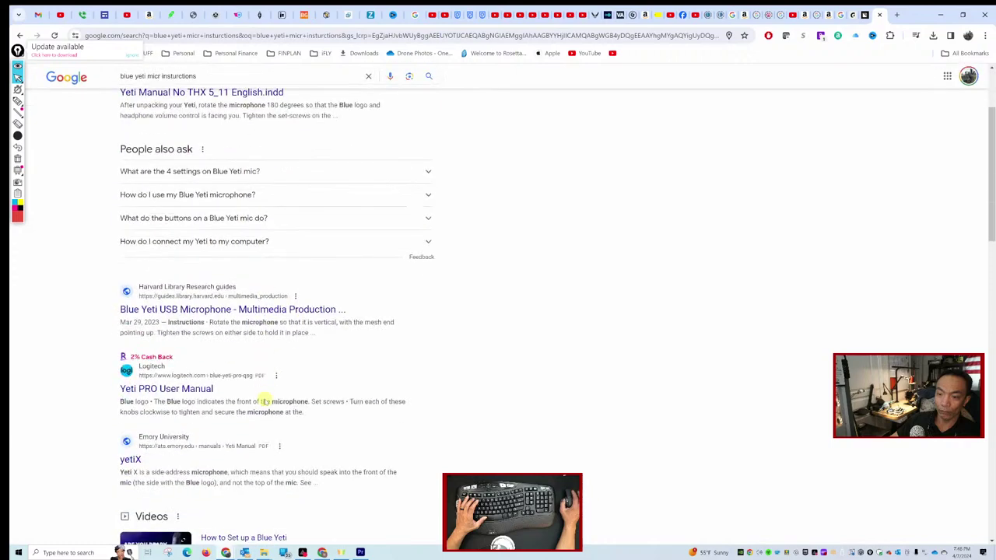
scroll(272, 393, "down", 3)
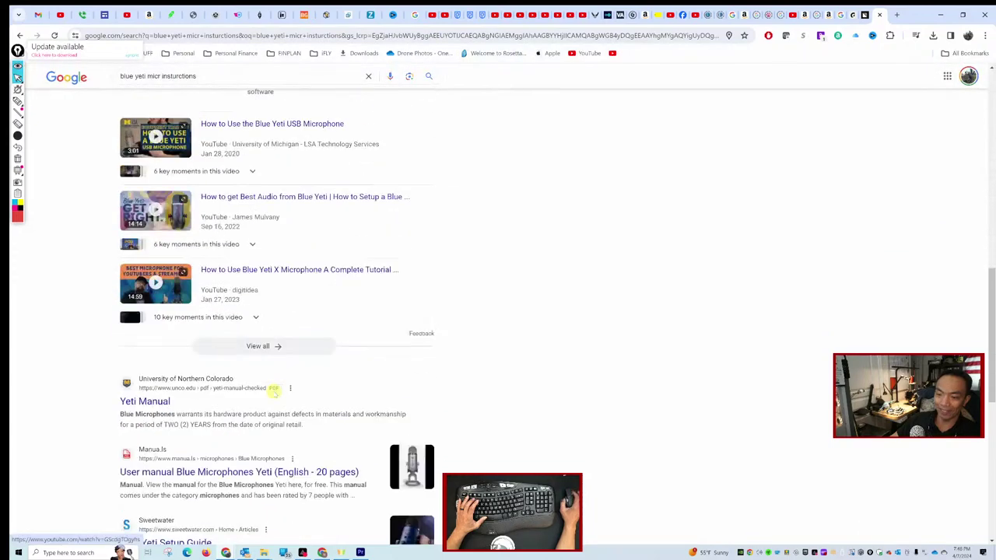
scroll(173, 401, "down", 2)
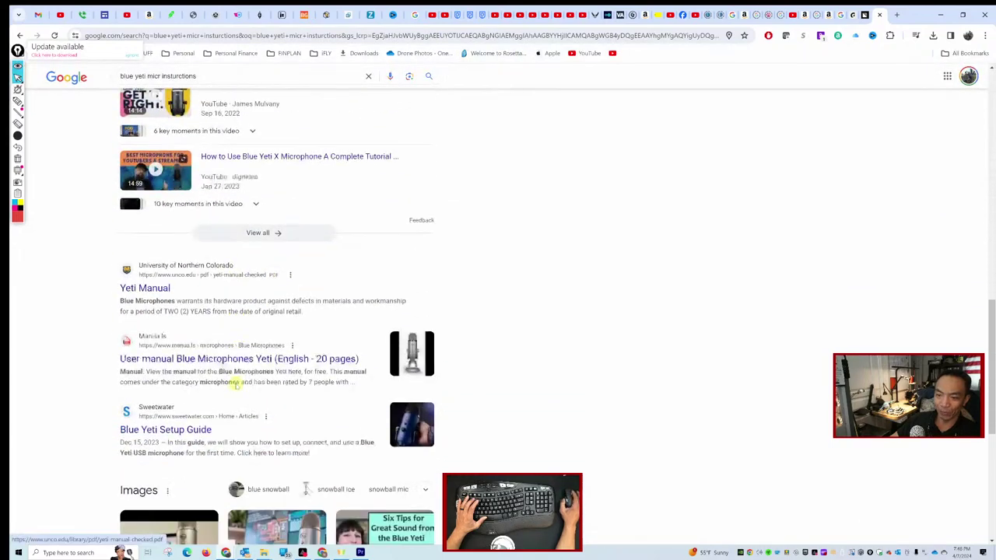
Open the Manua.ls user manual for the Blue Microphones Yeti and page through its introductory and setup sections up to page 7.
left_click(197, 345)
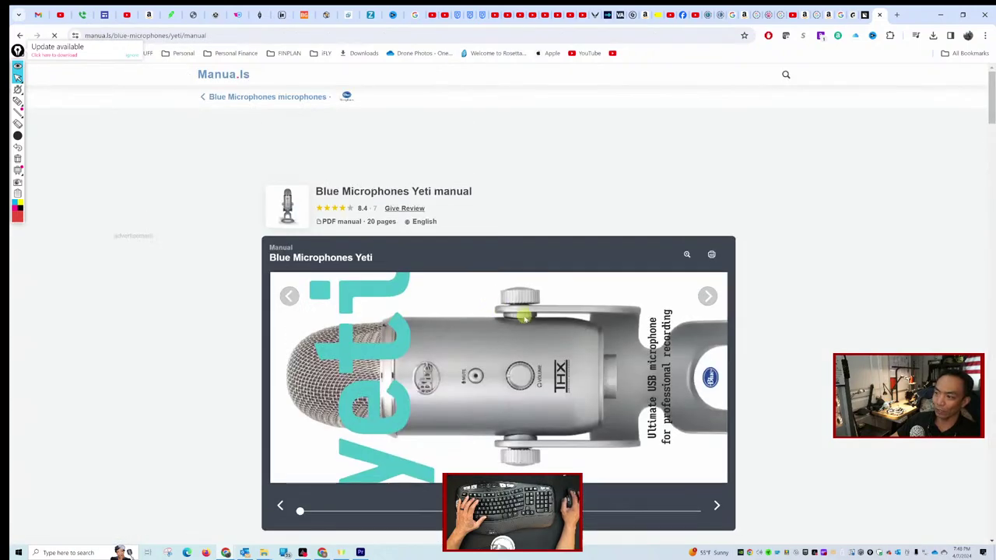
left_click(717, 507)
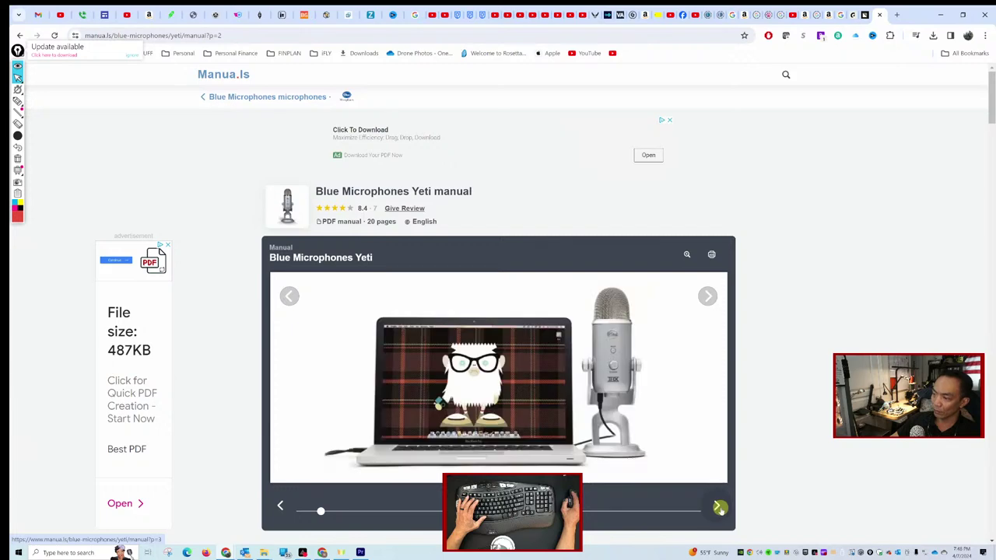
left_click(719, 507)
left_click(720, 507)
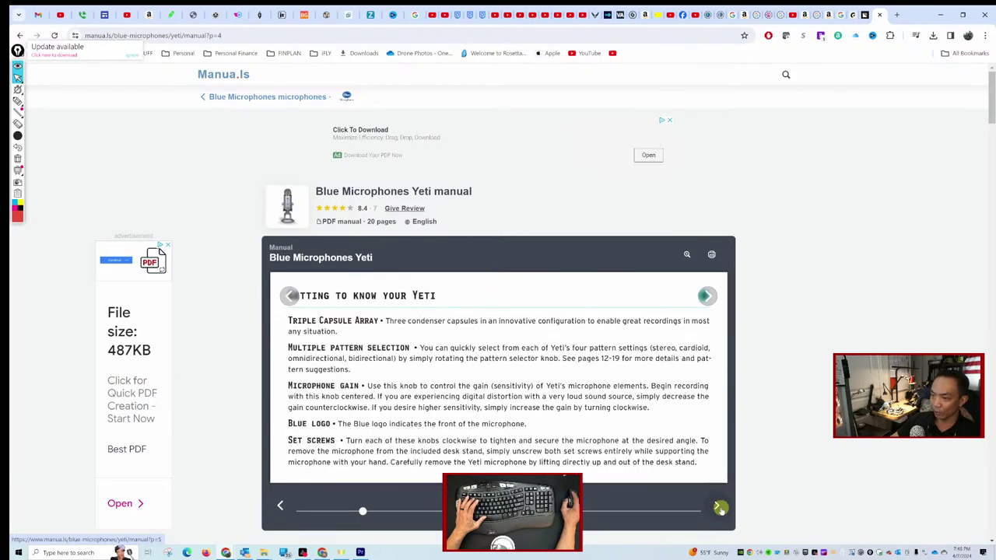
left_click(720, 507)
left_click(719, 507)
left_click(720, 507)
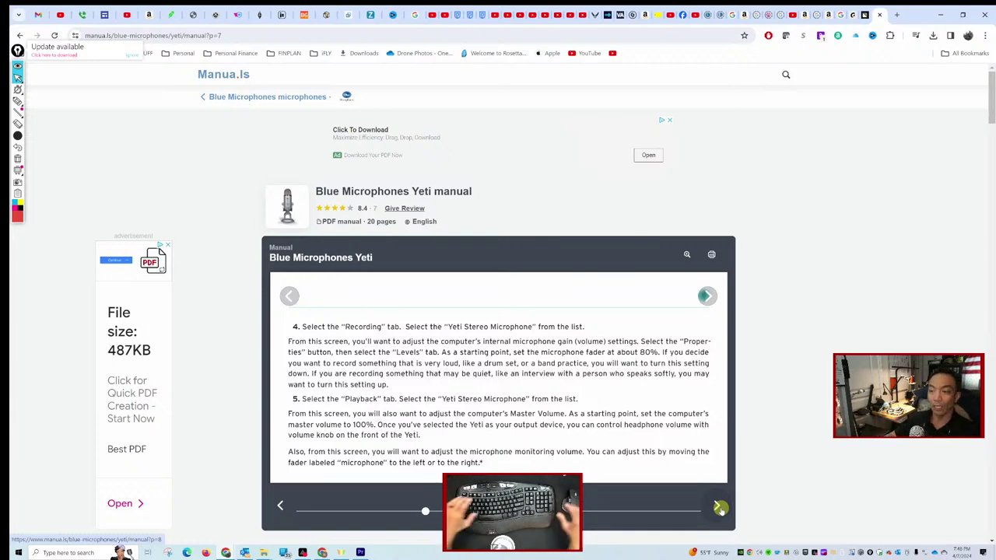
Continue through the Yeti manual from page 8 to page 19, examining the recording modes and pickup pattern descriptions.
scroll(453, 438, "down", 1)
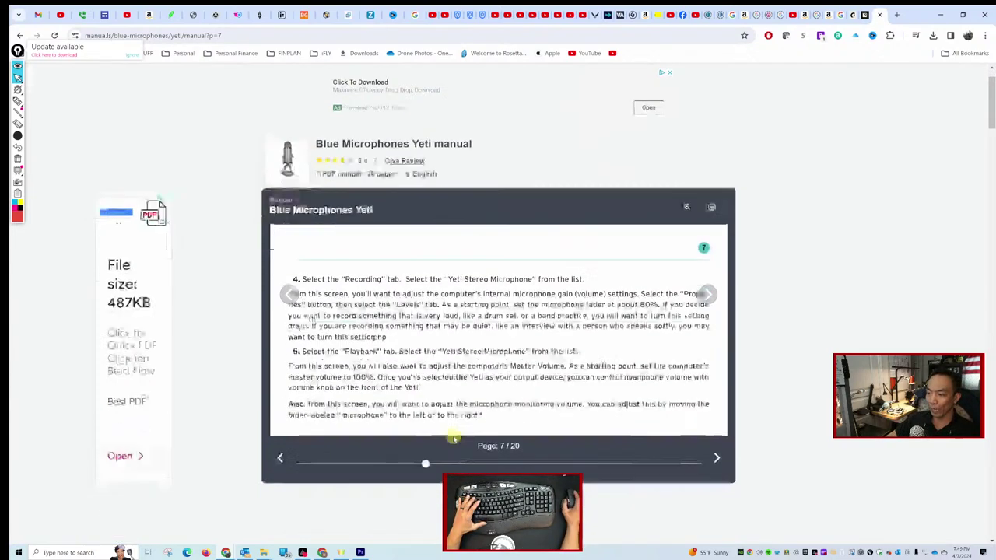
left_click(711, 374)
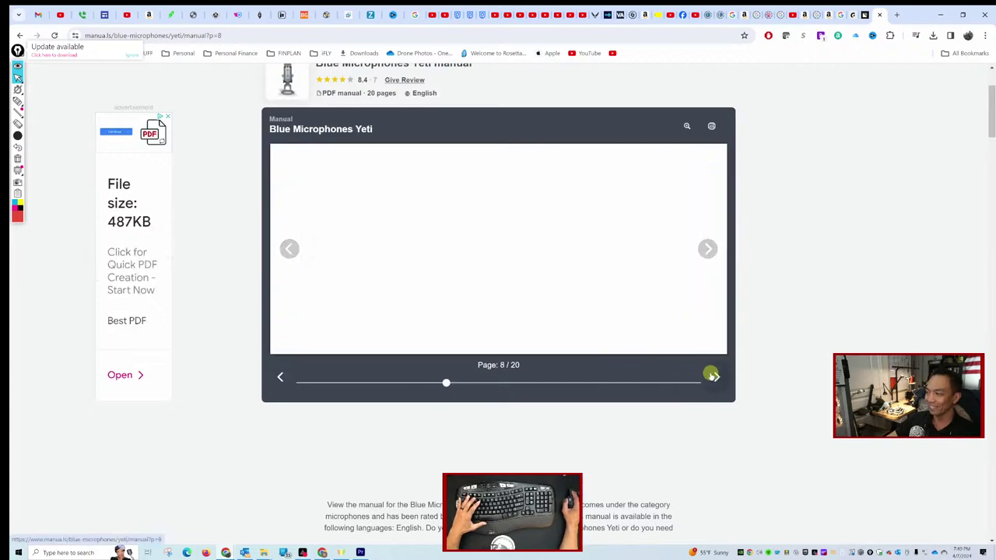
left_click(711, 374)
left_click(711, 375)
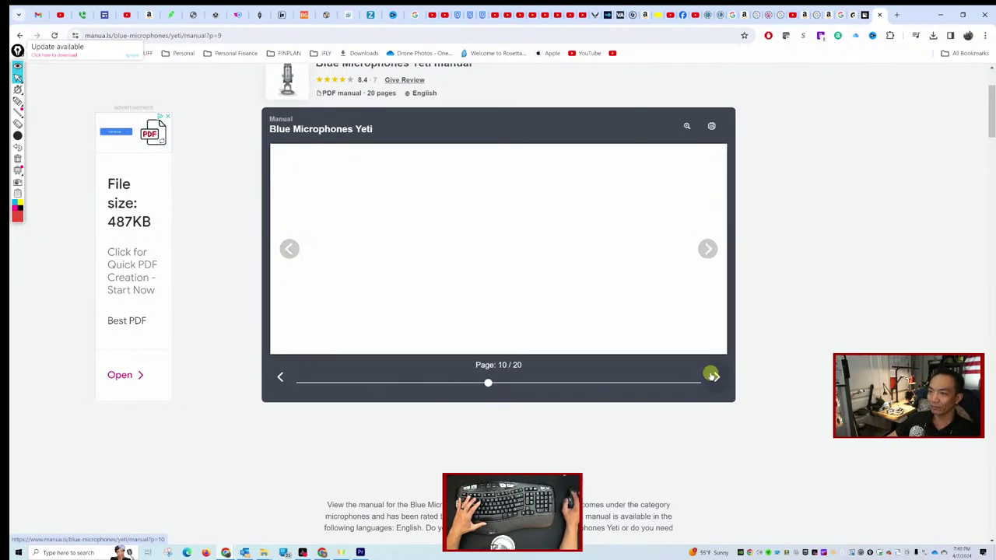
left_click(711, 375)
left_click(711, 375)
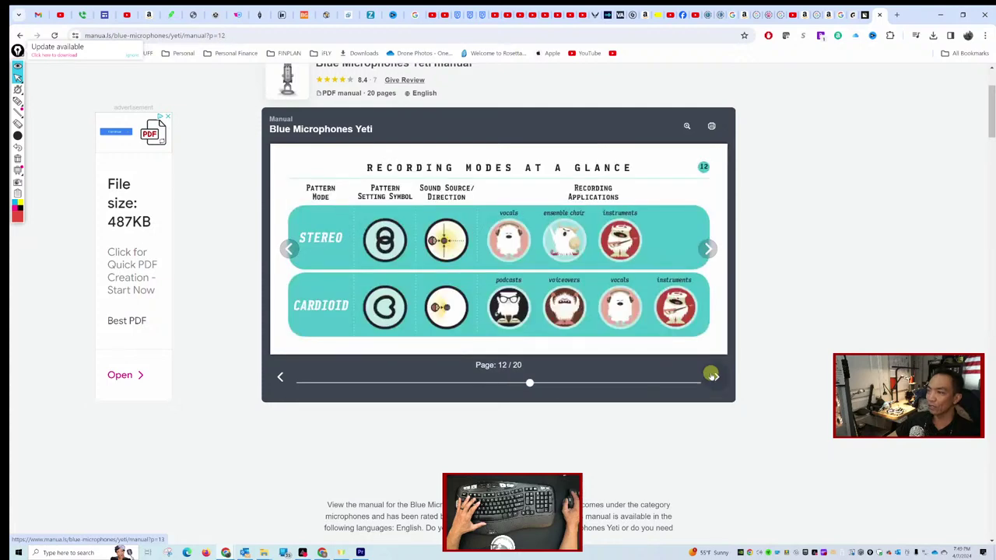
left_click(711, 375)
left_click(711, 375)
left_click(711, 374)
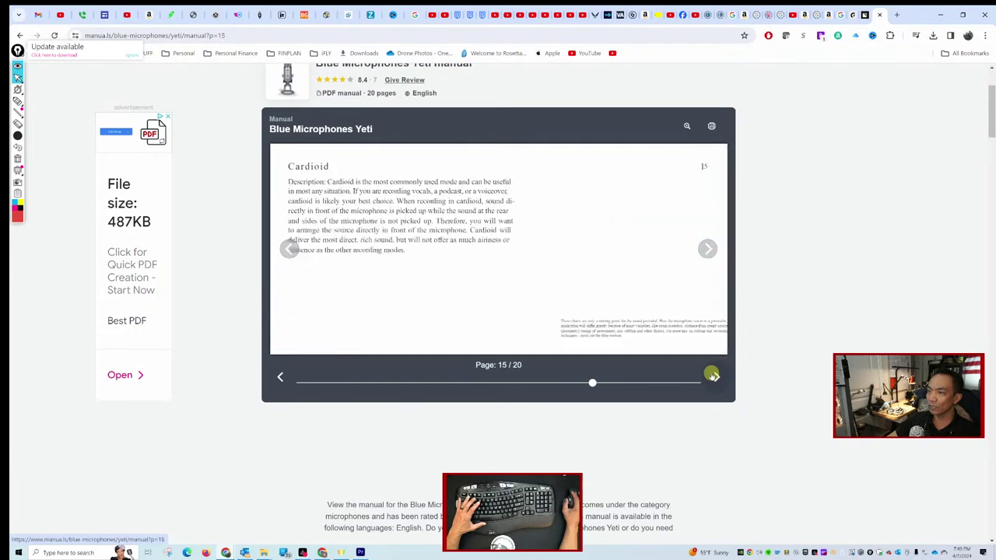
left_click(712, 375)
left_click(713, 375)
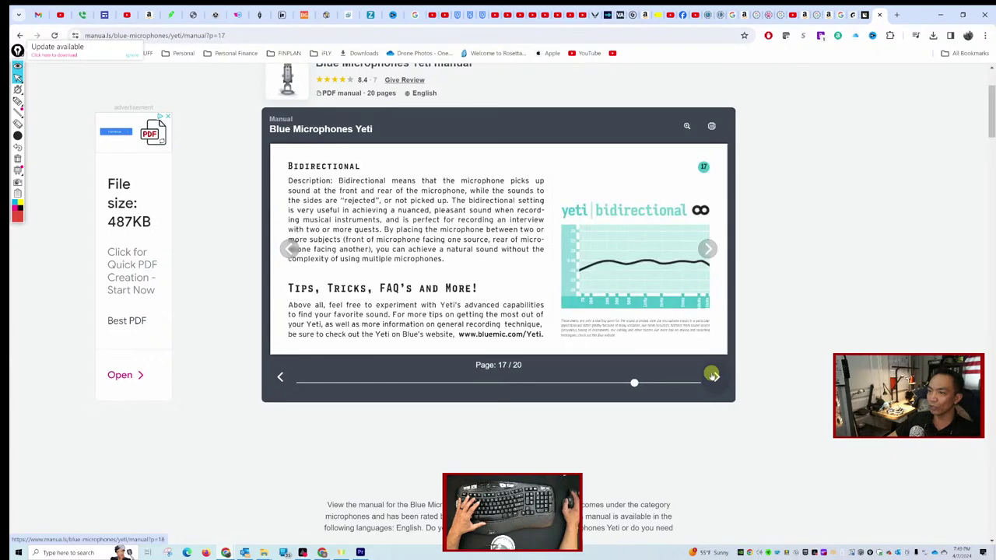
left_click(712, 375)
left_click(712, 375)
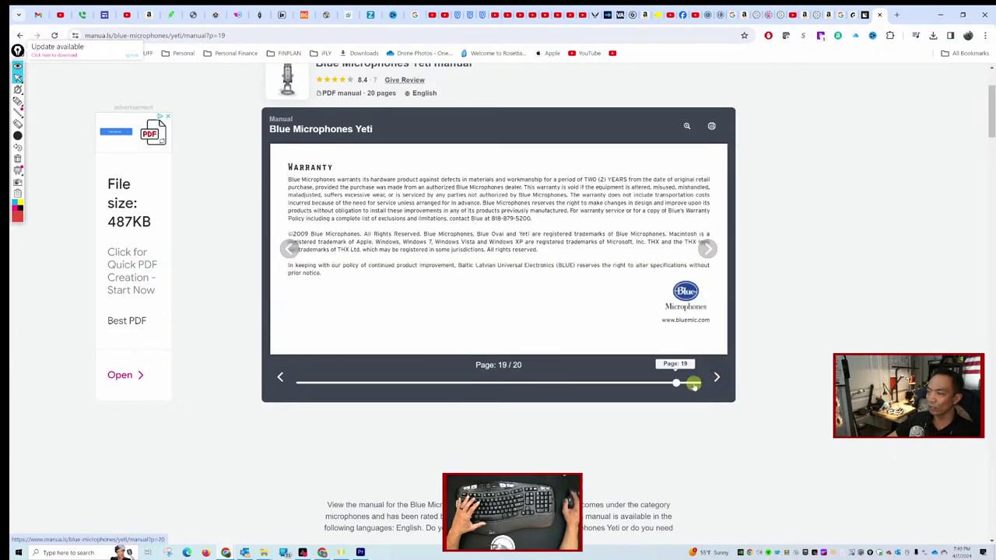
Return to the manual's cover page, recheck the early pages introducing the Yeti's parts, and go back to page 2.
left_click_drag(693, 383, 268, 398)
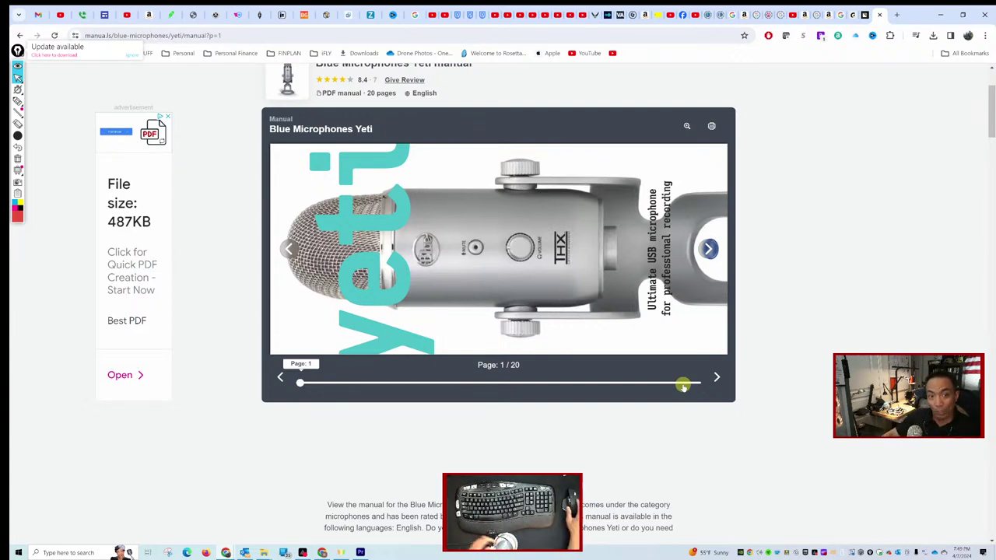
left_click(716, 377)
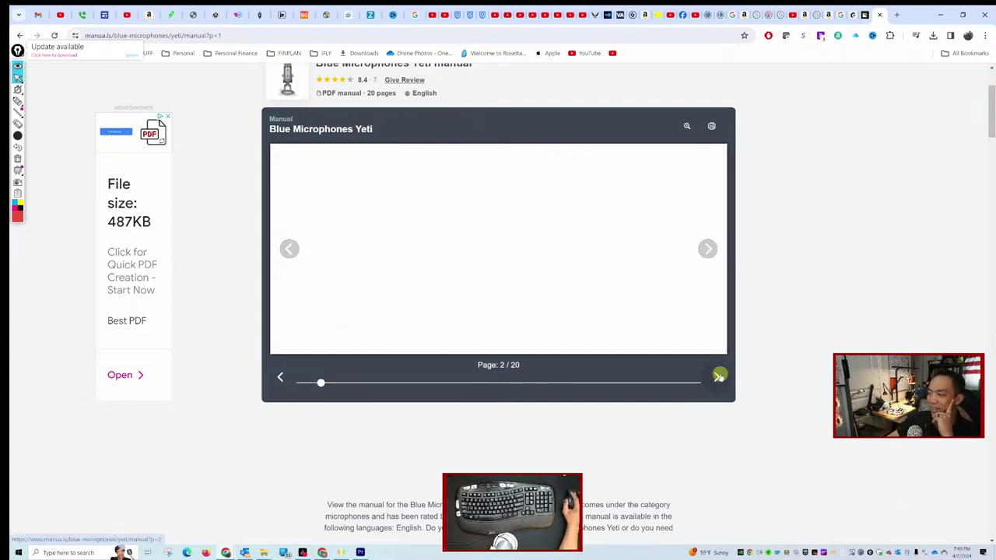
left_click(717, 377)
left_click(717, 377)
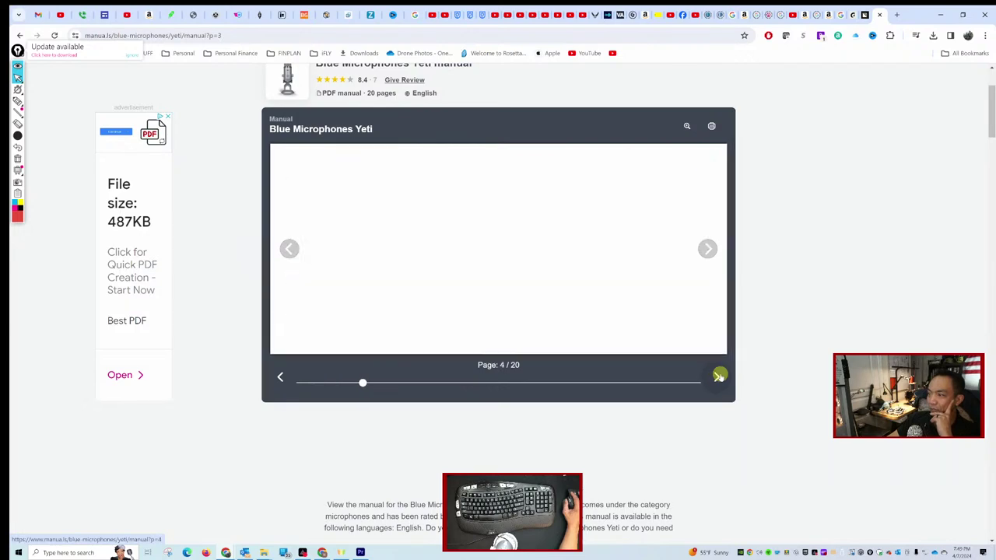
left_click(717, 377)
left_click(717, 376)
left_click(279, 378)
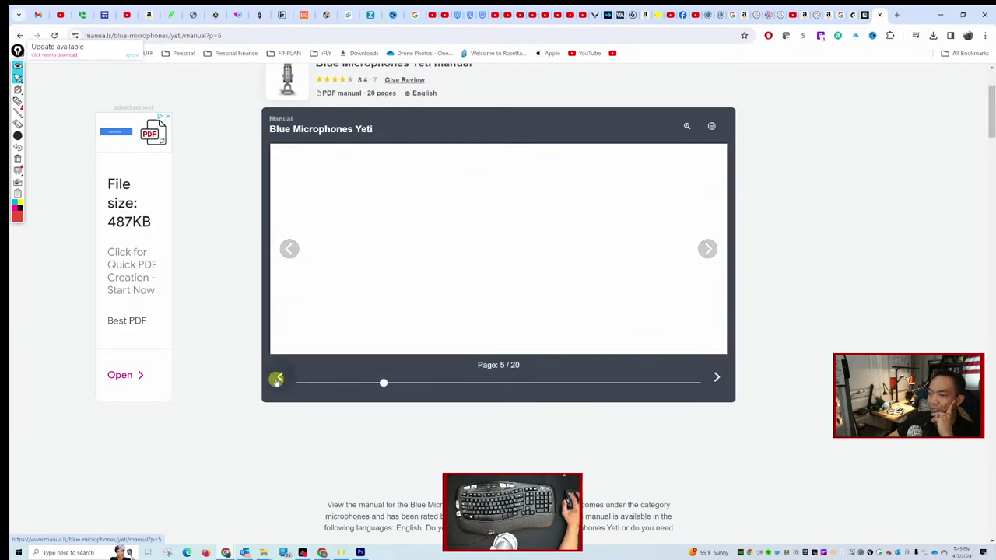
left_click(279, 378)
left_click(279, 377)
left_click(278, 377)
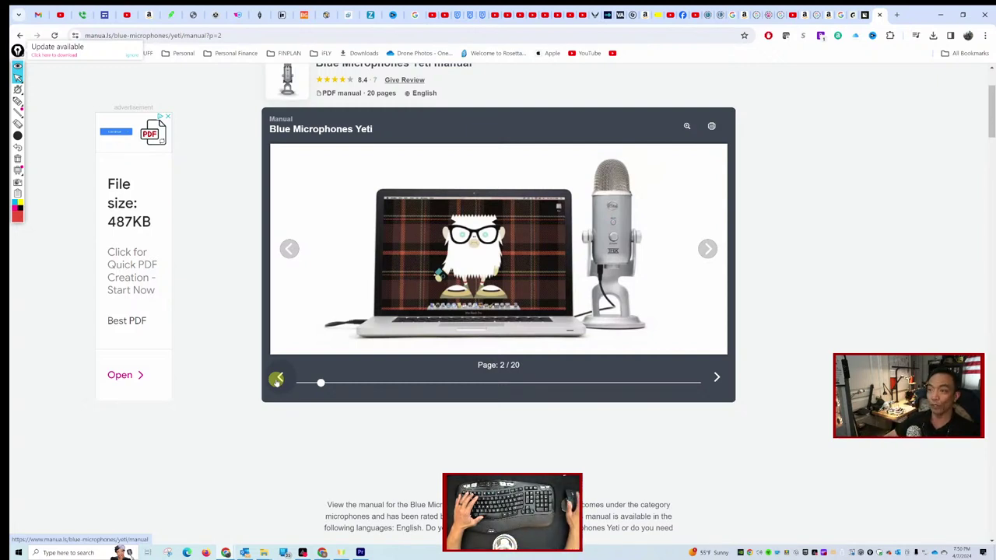
scroll(784, 204, "down", 3)
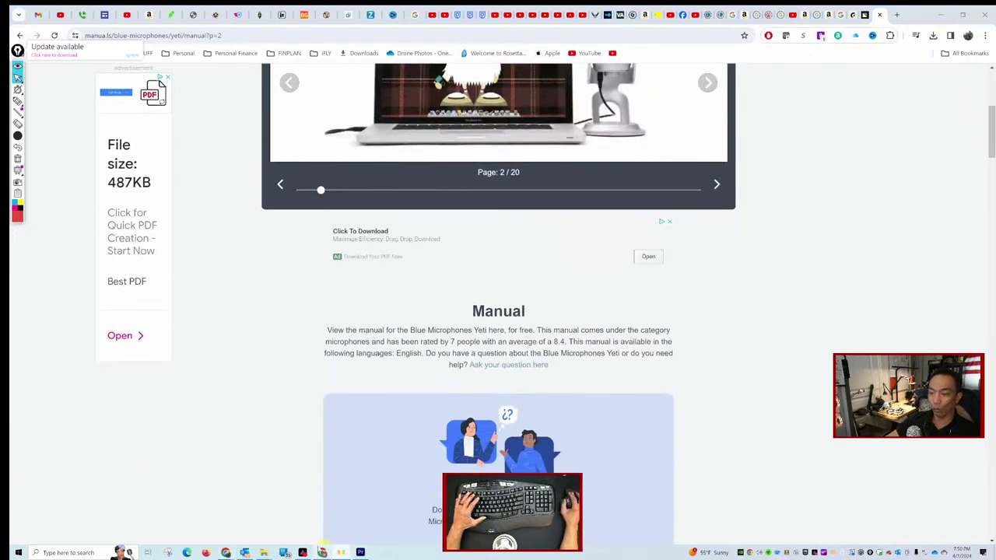
Switch back to Premiere Pro and review the playing sequence around the transition from the second song into Why Not?
left_click(940, 14)
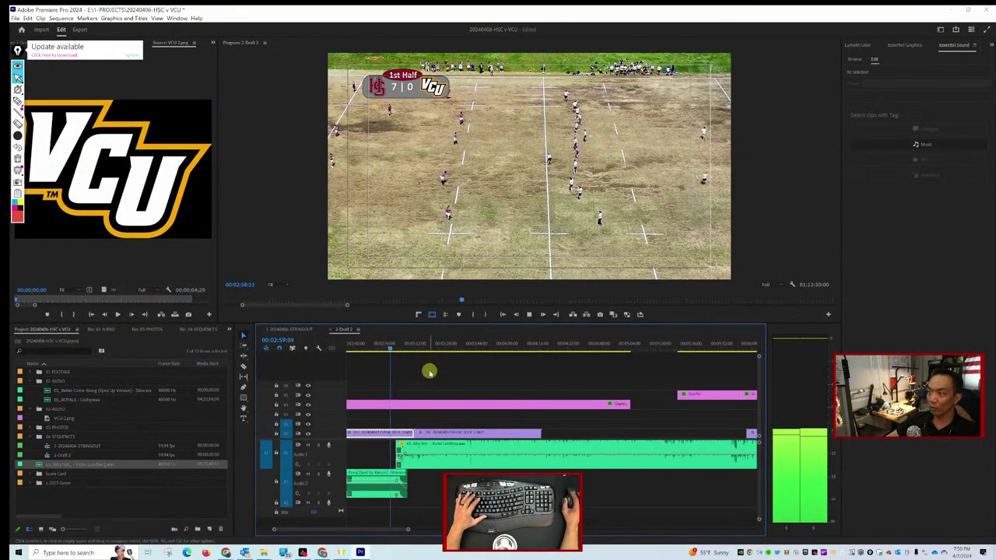
scroll(532, 430, "left", 5)
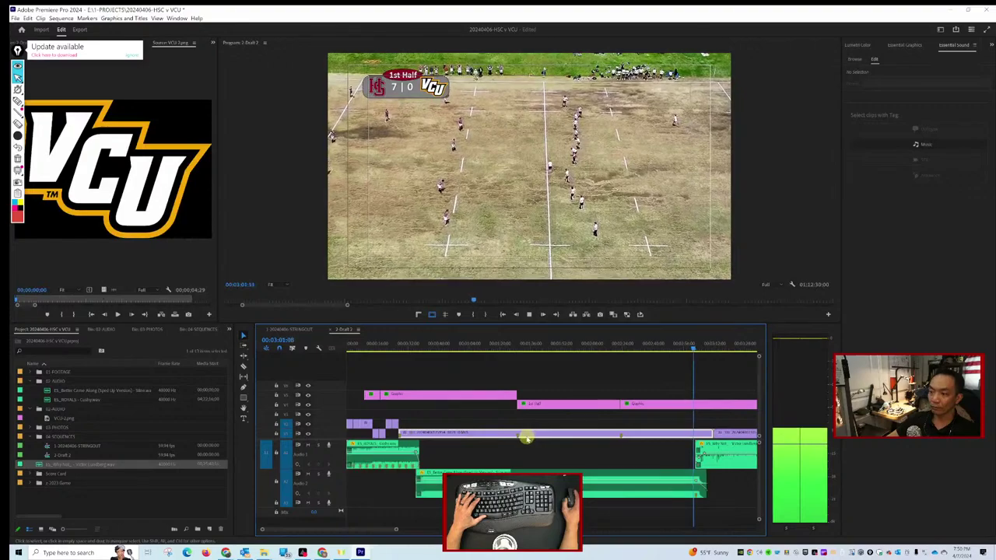
scroll(526, 437, "right", 1)
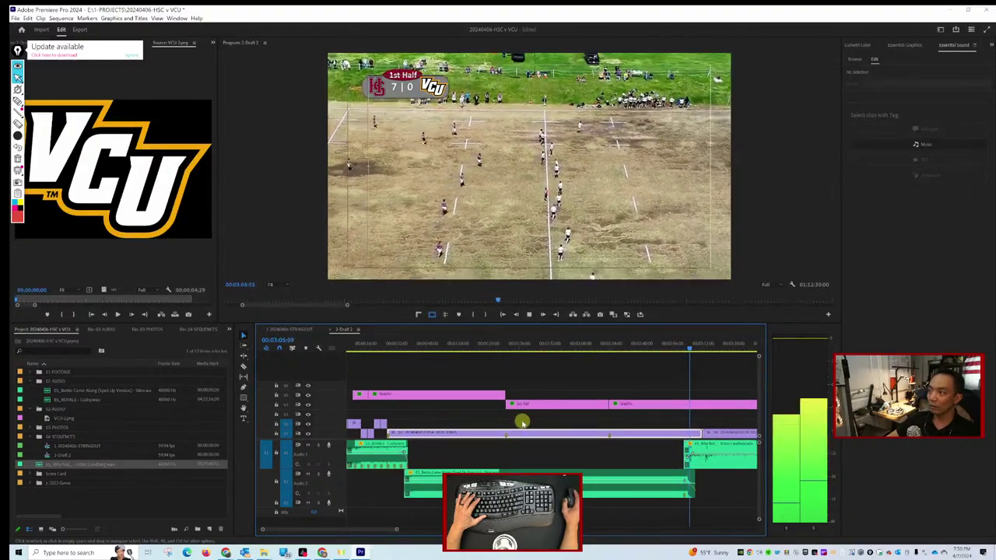
scroll(515, 437, "right", 1)
scroll(515, 437, "right", 15)
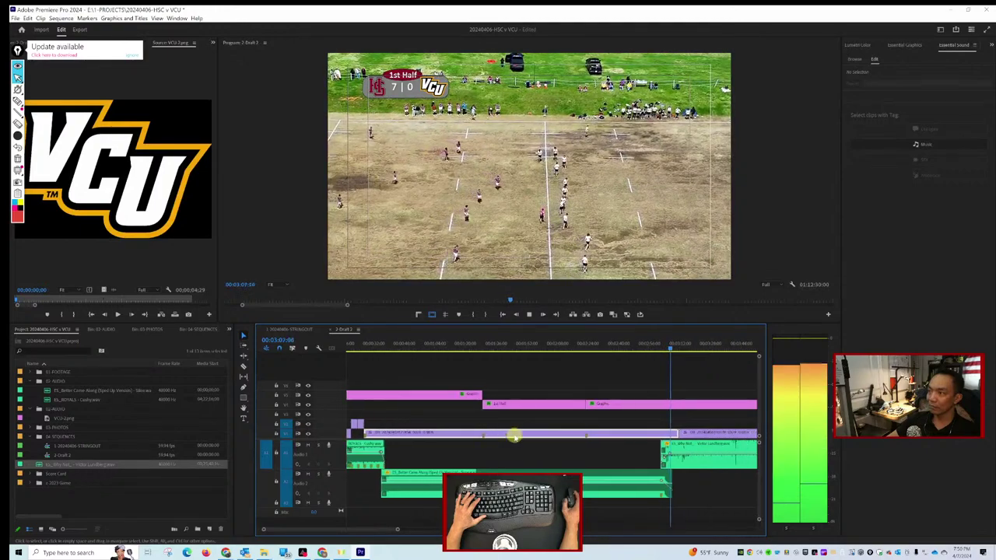
scroll(562, 433, "right", 5)
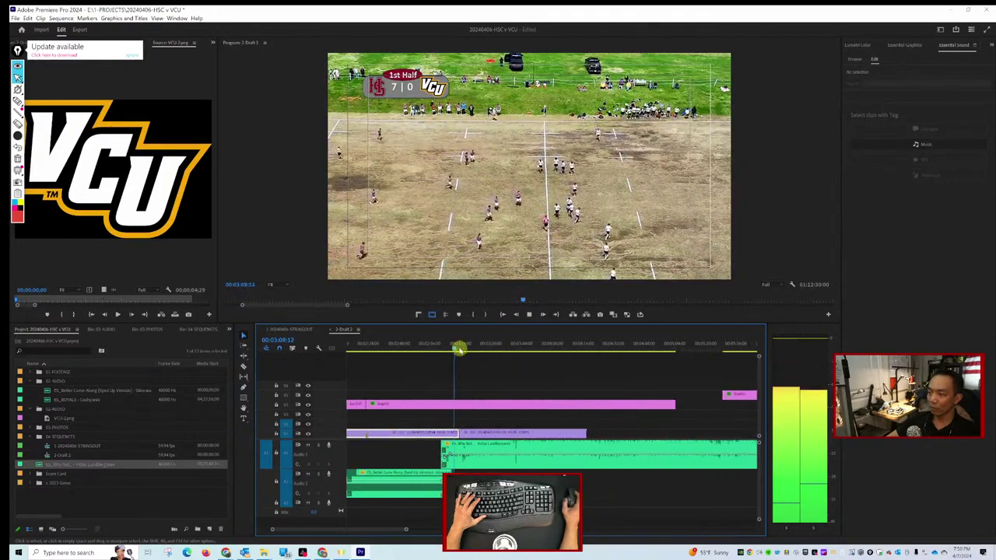
left_click(455, 348)
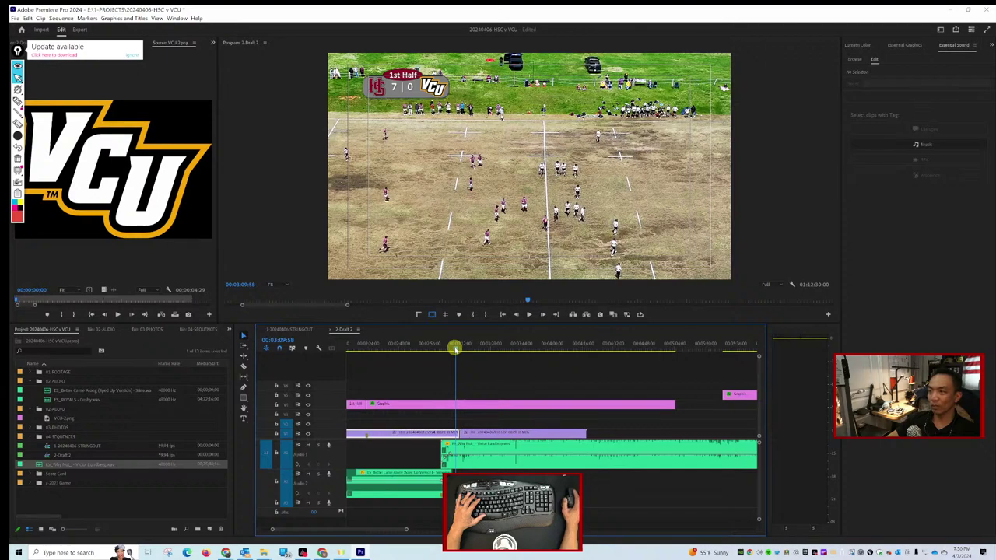
key("space")
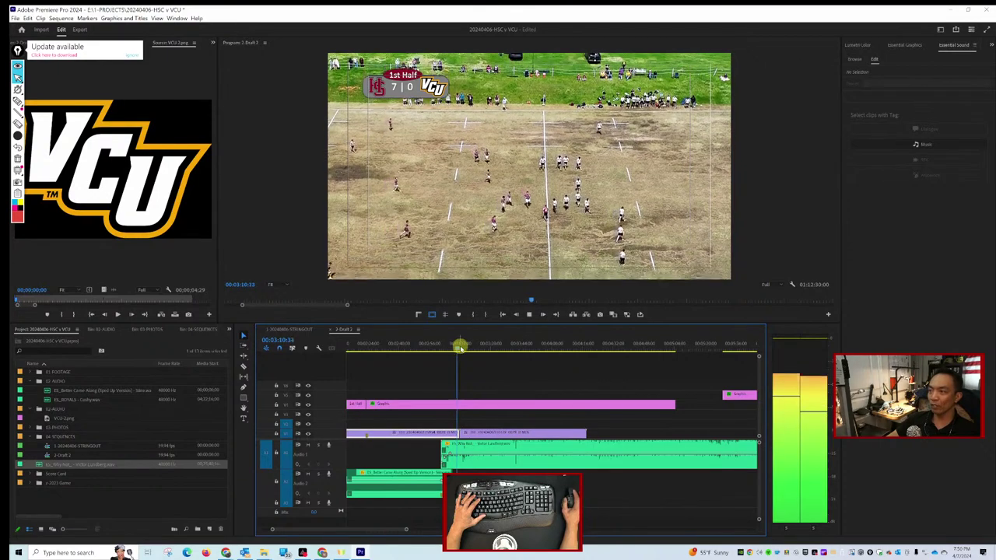
scroll(476, 382, "right", 5)
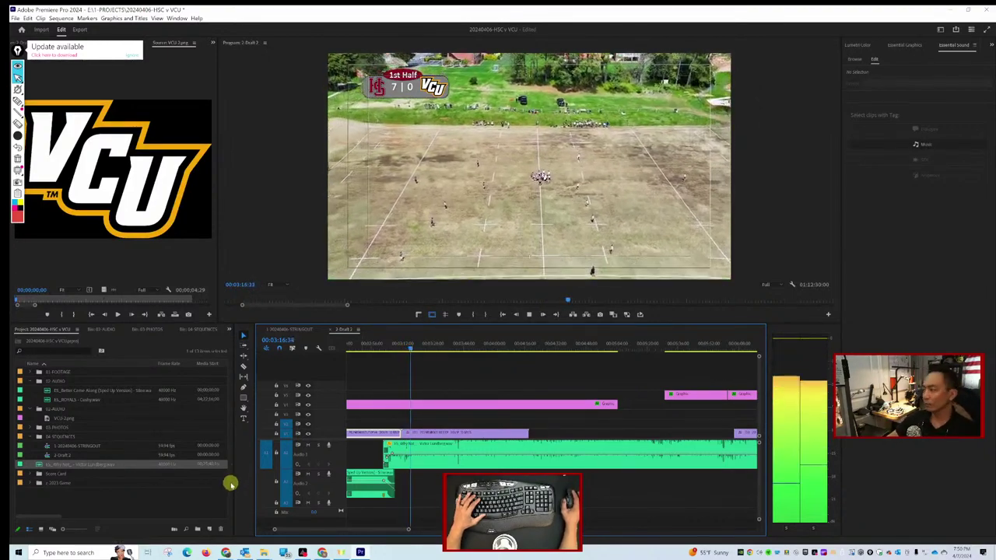
Play the next 1st Half footage clip against the Why Not? music, stopping at 03:46:40 to judge the loudness.
key("space")
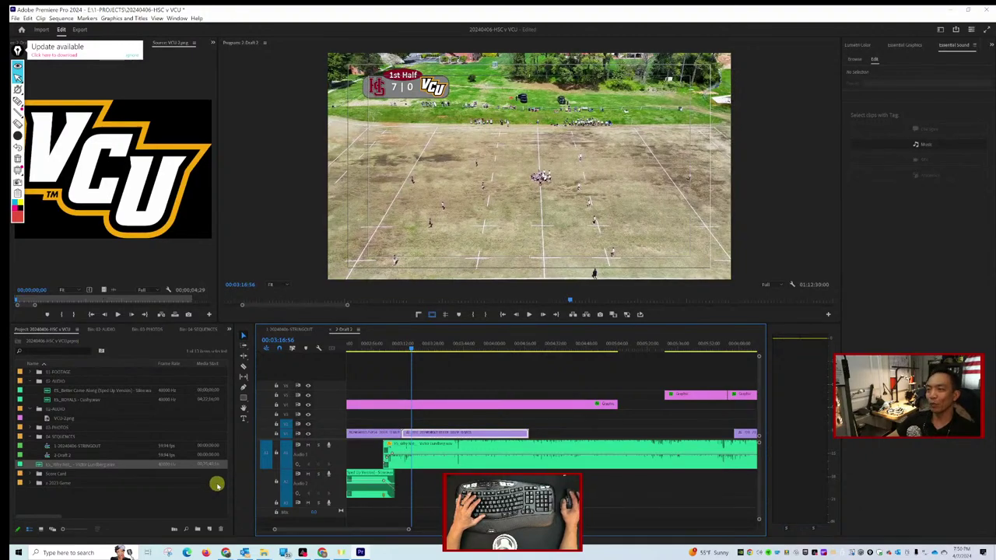
key("space")
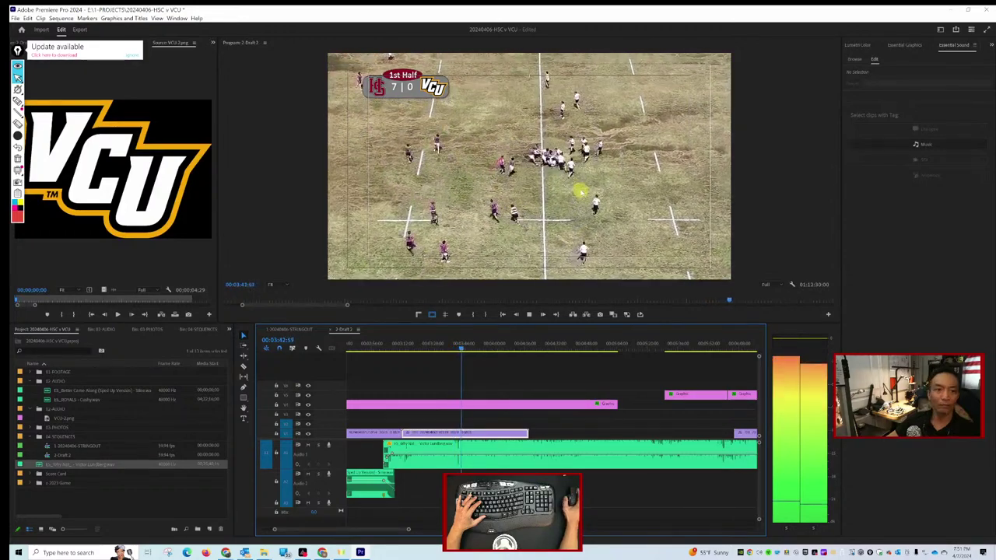
key("space")
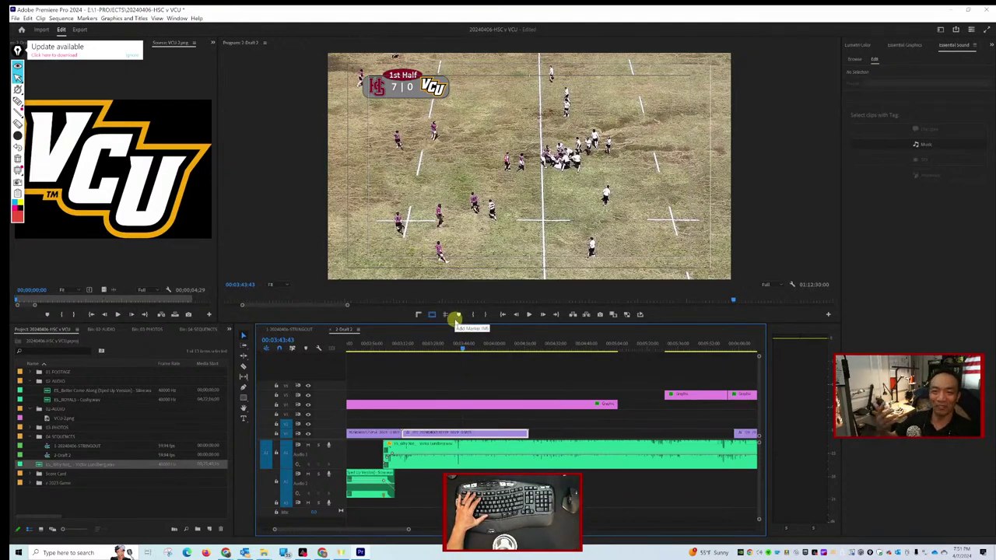
key("space")
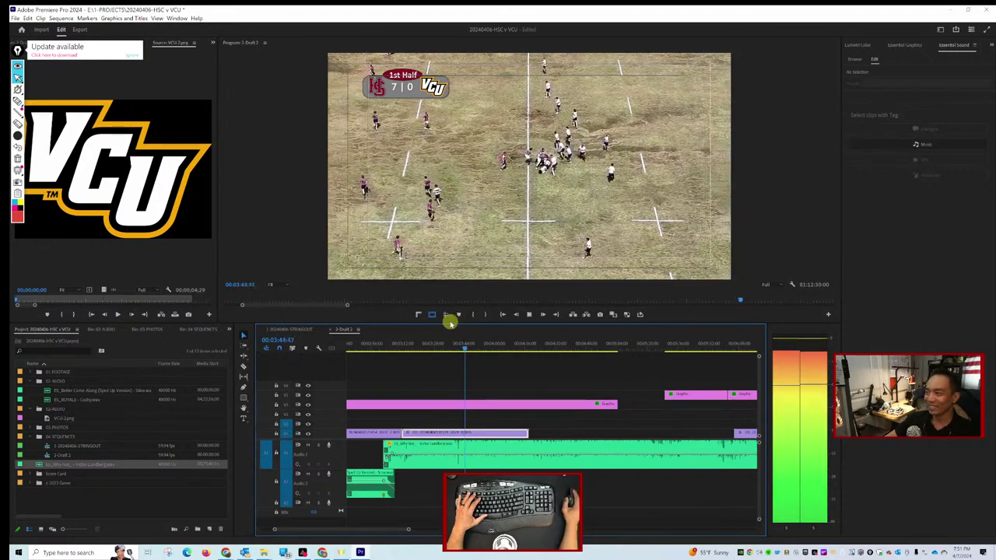
key("space")
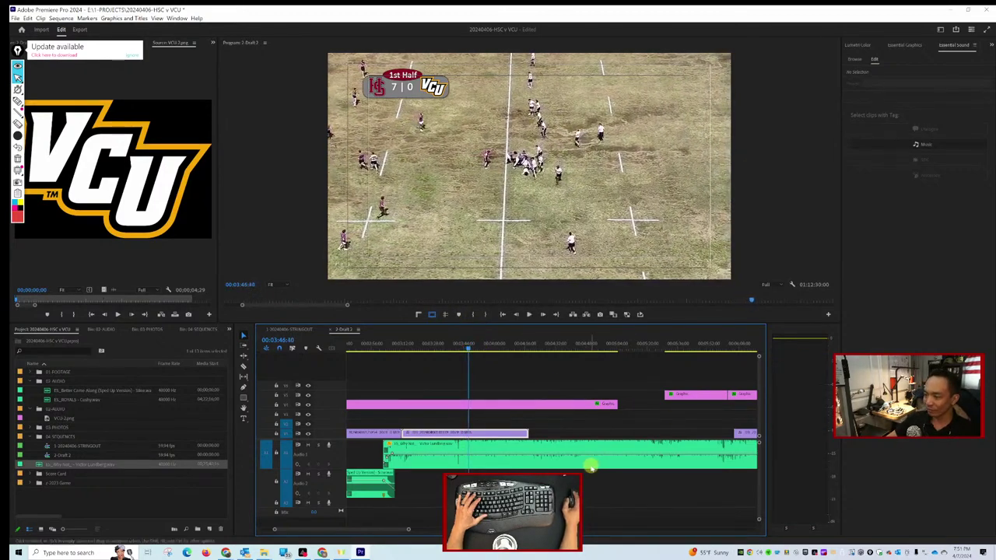
Lower the audio gain of the Why Not? music clip on the Audio 1 track.
left_click(593, 466)
key("g")
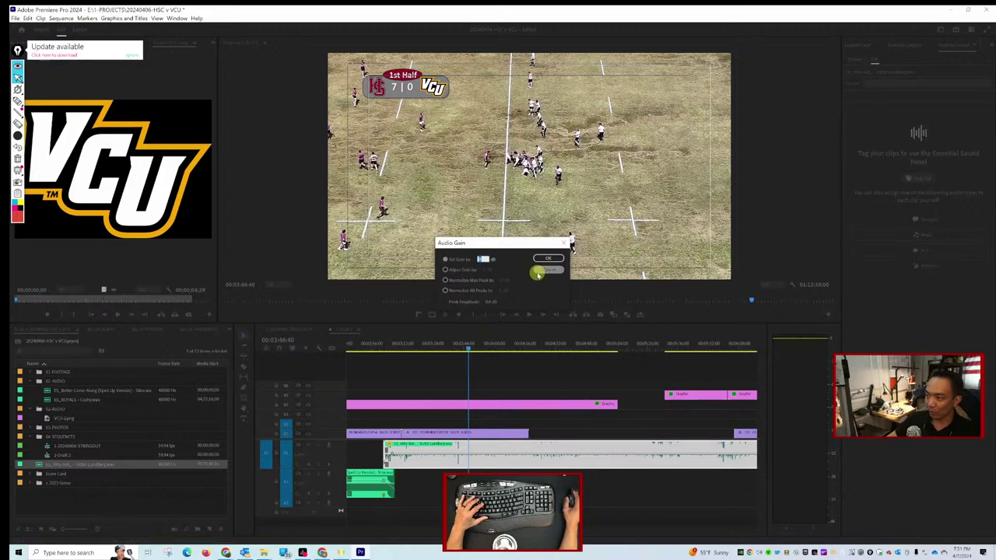
left_click(537, 270)
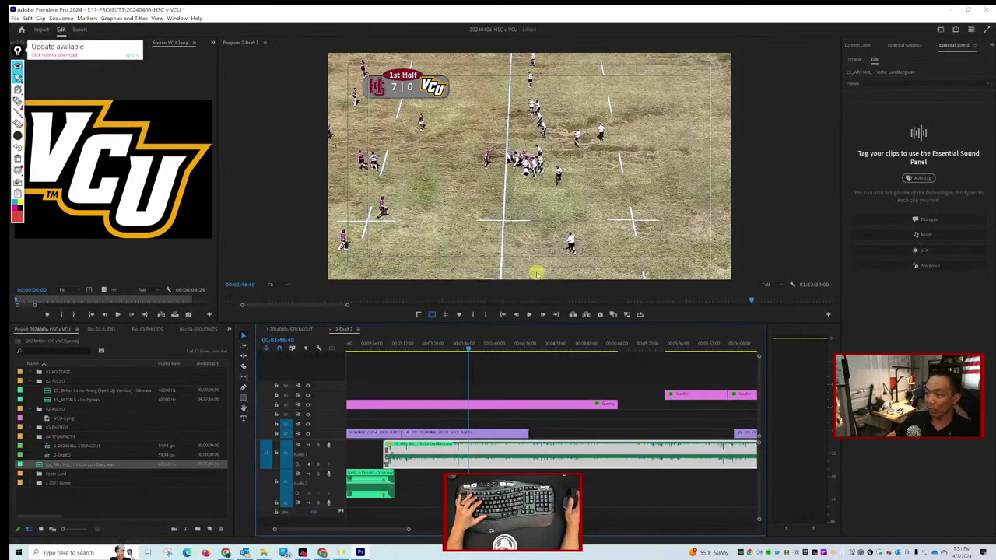
Play short stretches of the sequence to check the Why Not? level, reopening the clip's audio gain settings in between.
key("space")
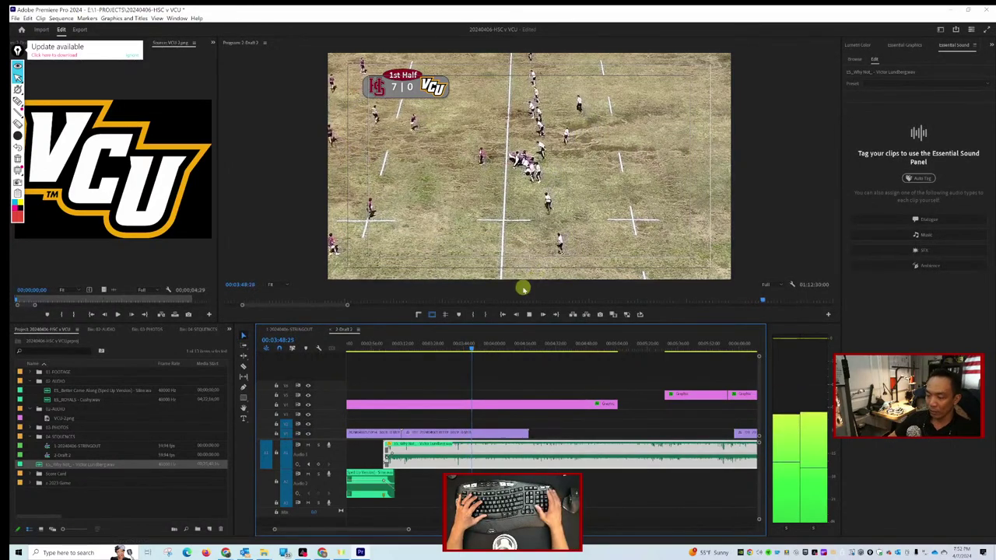
key("space")
key("g")
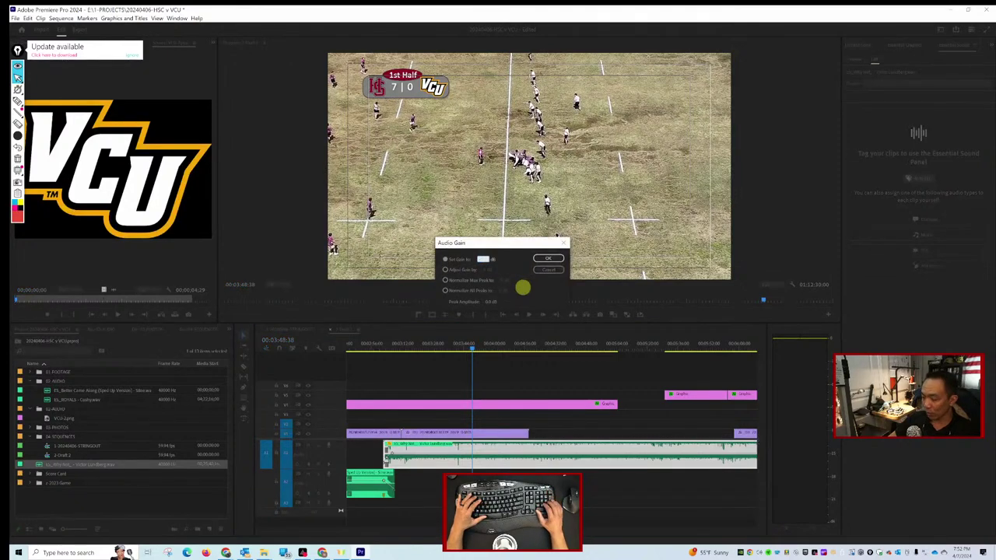
key("Escape")
key("space")
key("space")
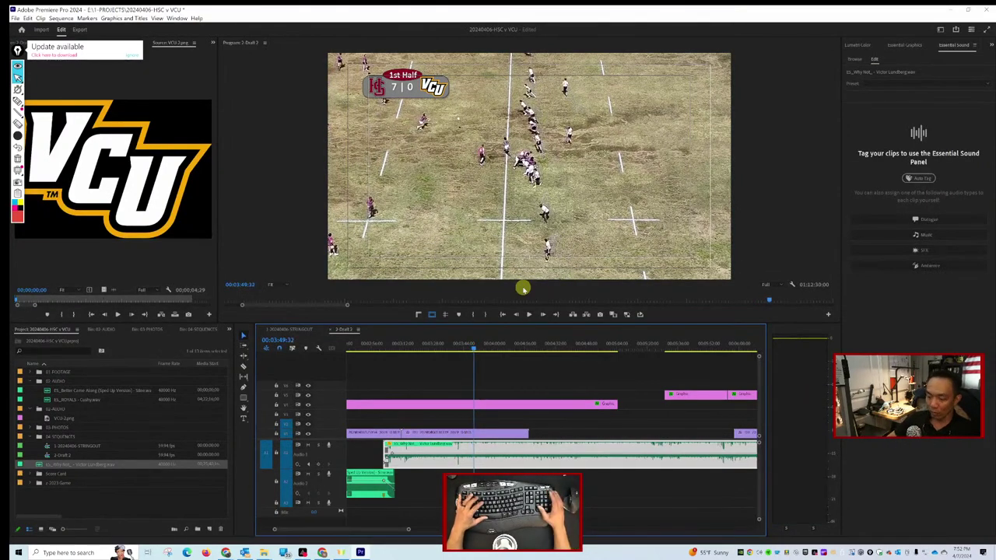
Lower the audio gain of the Why Not? music clip further, playing a short stretch to judge its level first.
key("g")
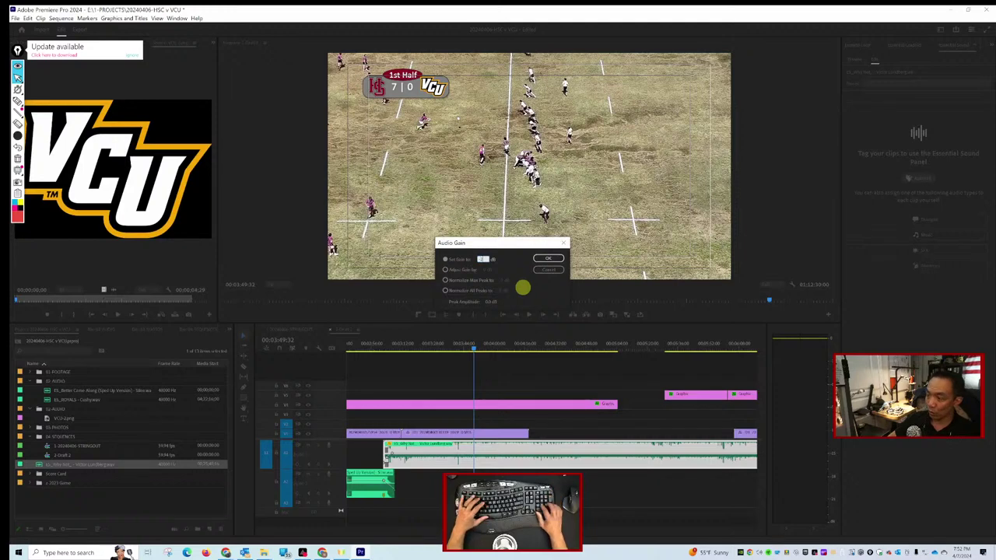
key("Escape")
key("space")
key("space")
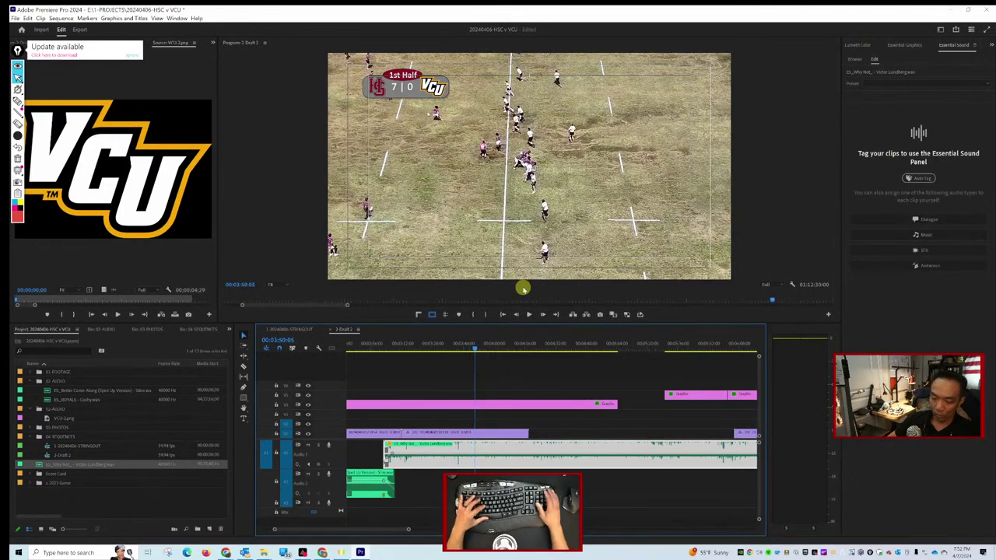
key("g")
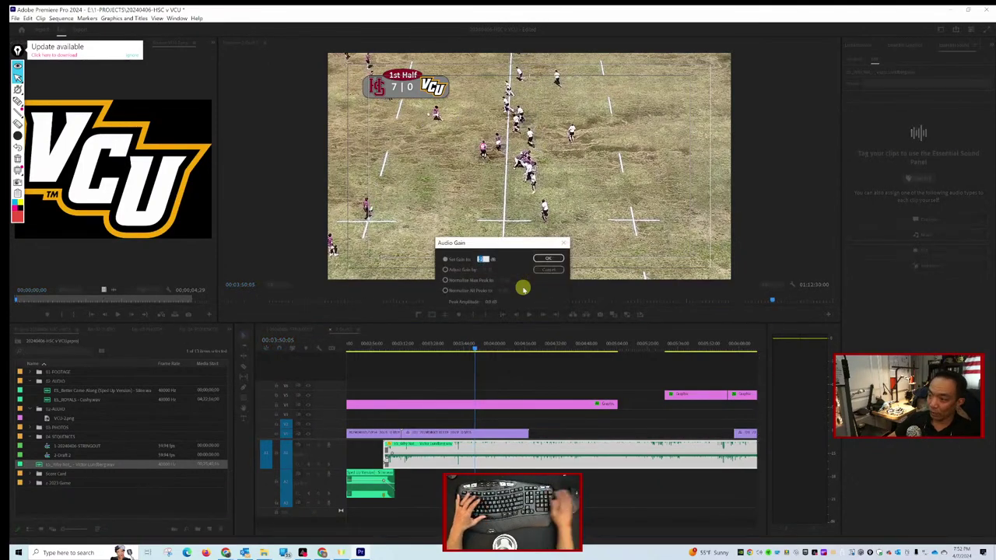
left_click(448, 260)
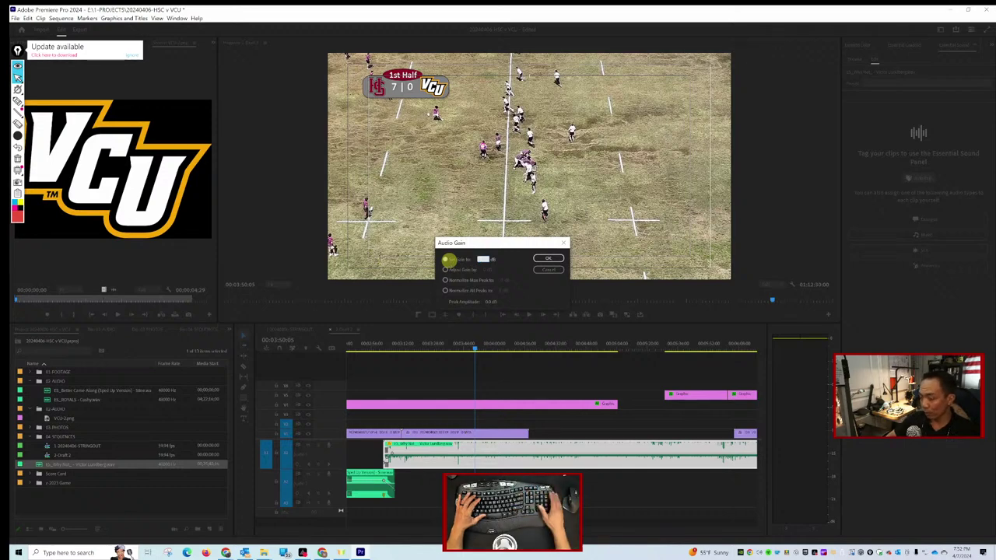
key("Return")
Play on to the gap after the current 1st Half clip and move the next footage clip back to close it.
key("space")
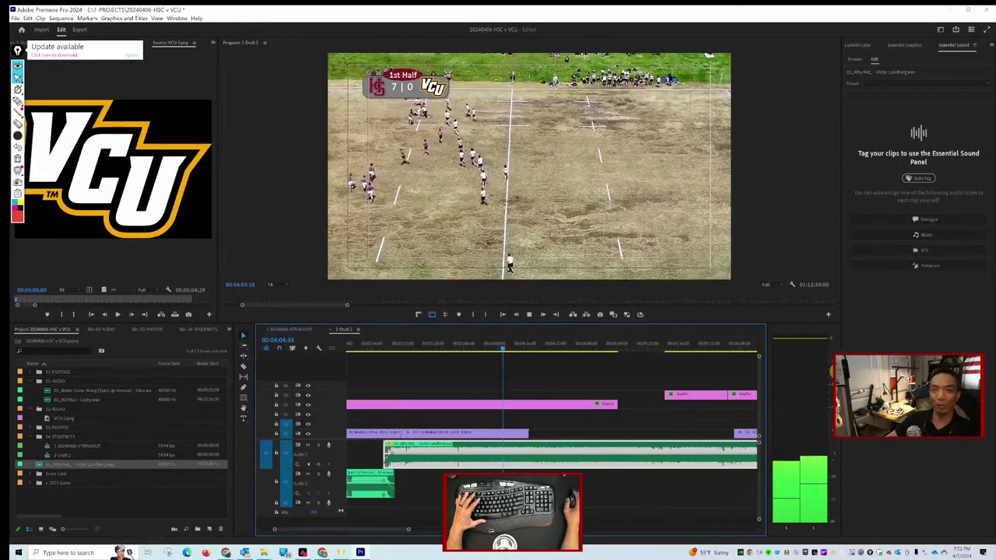
left_click(512, 347)
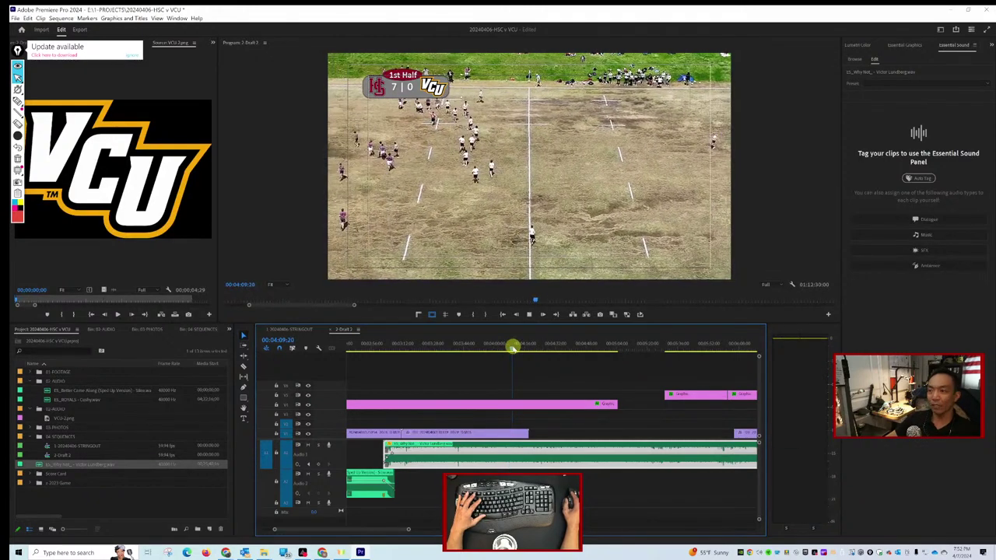
key("space")
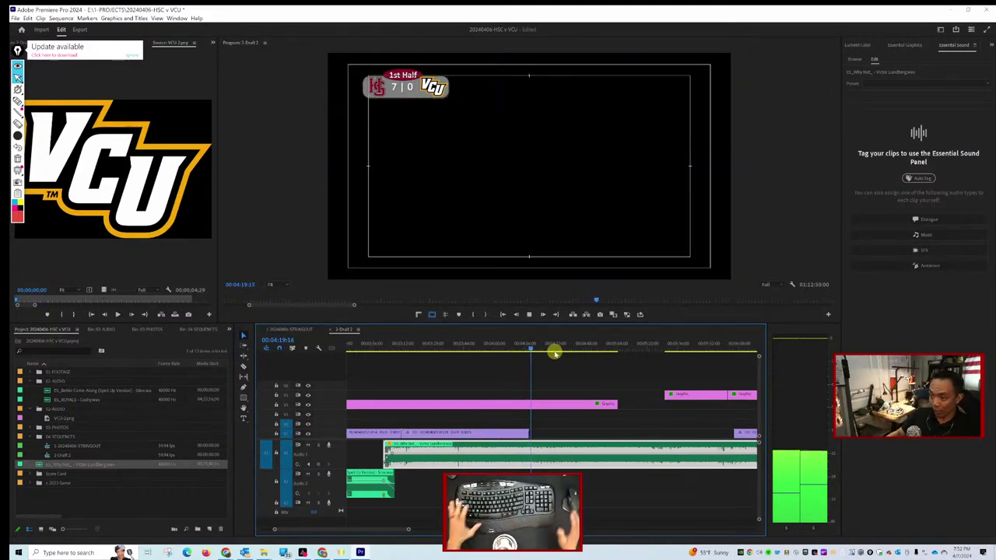
key("space")
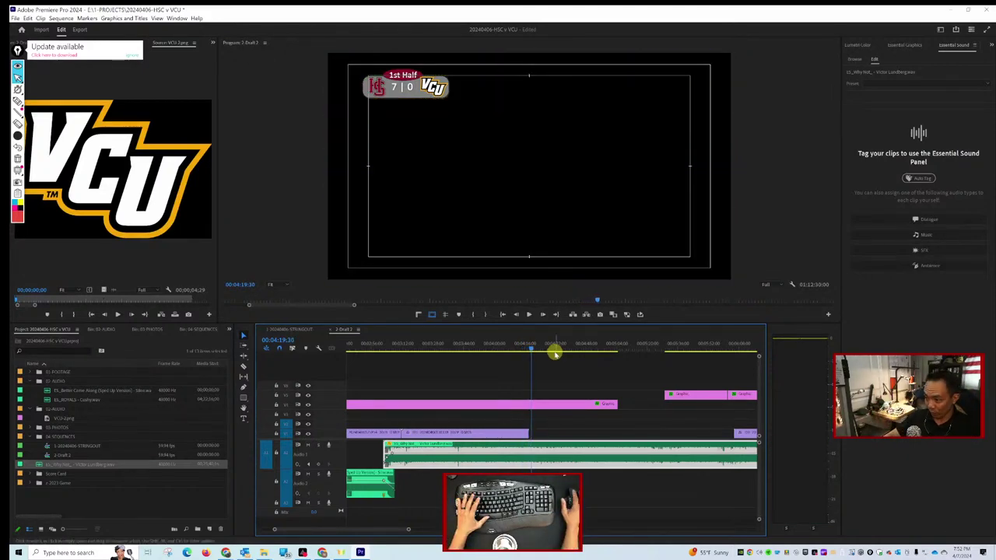
left_click(646, 433)
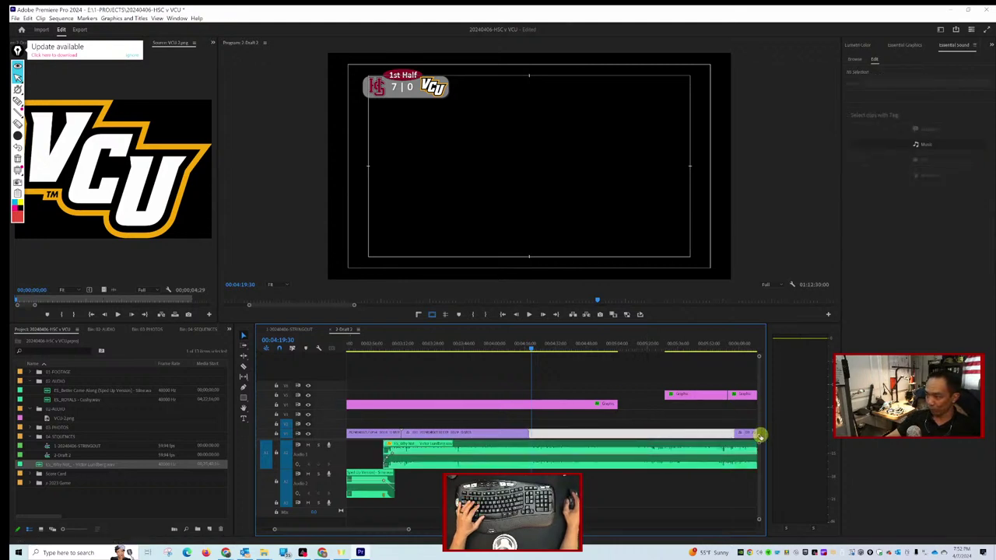
left_click_drag(745, 435, 542, 440)
Review the footage from 04:51:35, then replace the 12 | 0 score graphic by extending the preceding 7 | 0 graphic to 05:55:26.
left_click_drag(526, 343, 594, 341)
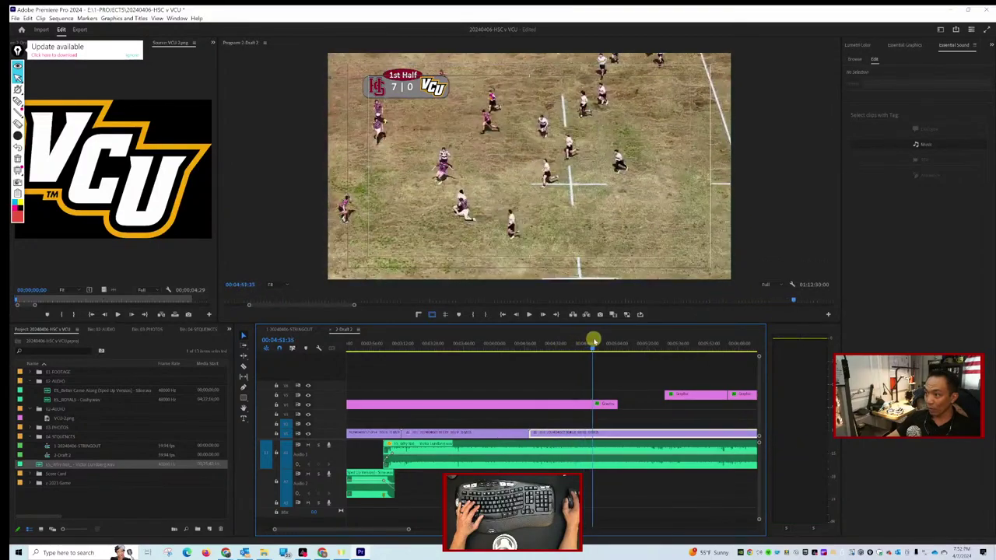
key("space")
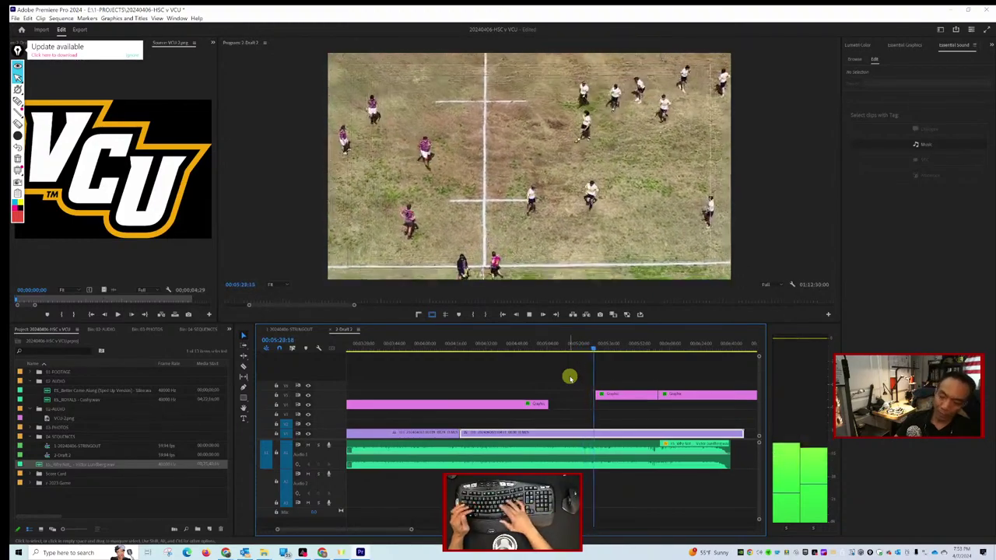
key("space")
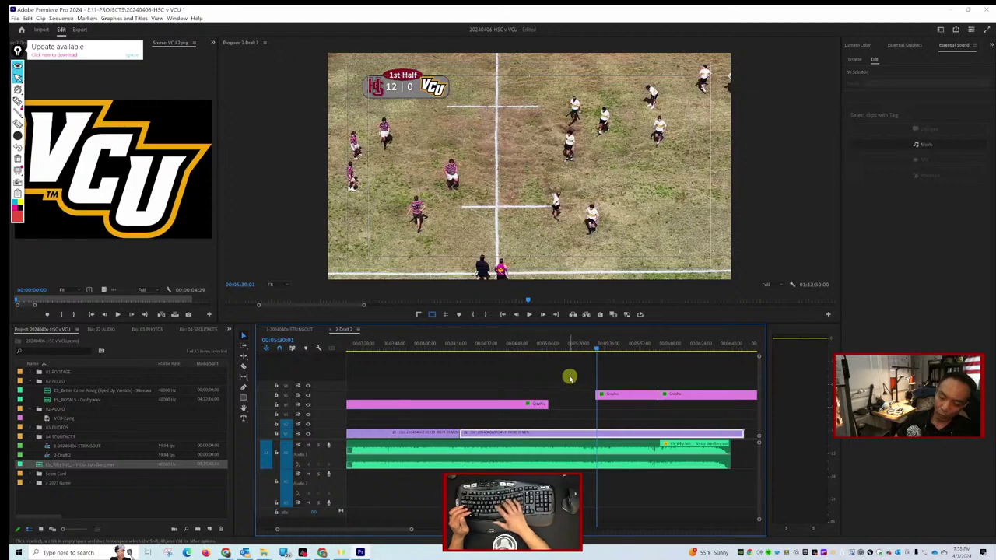
key("j")
key("k")
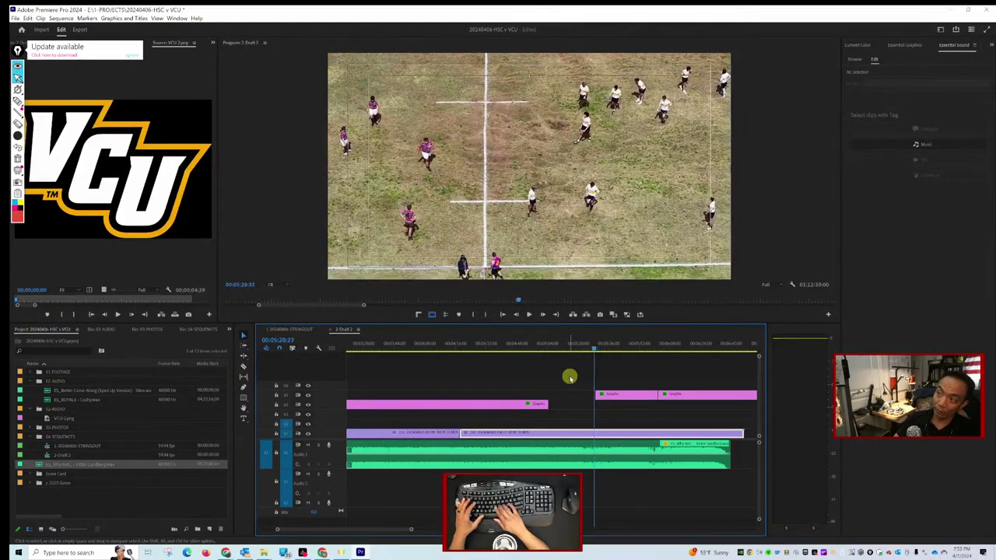
key("space")
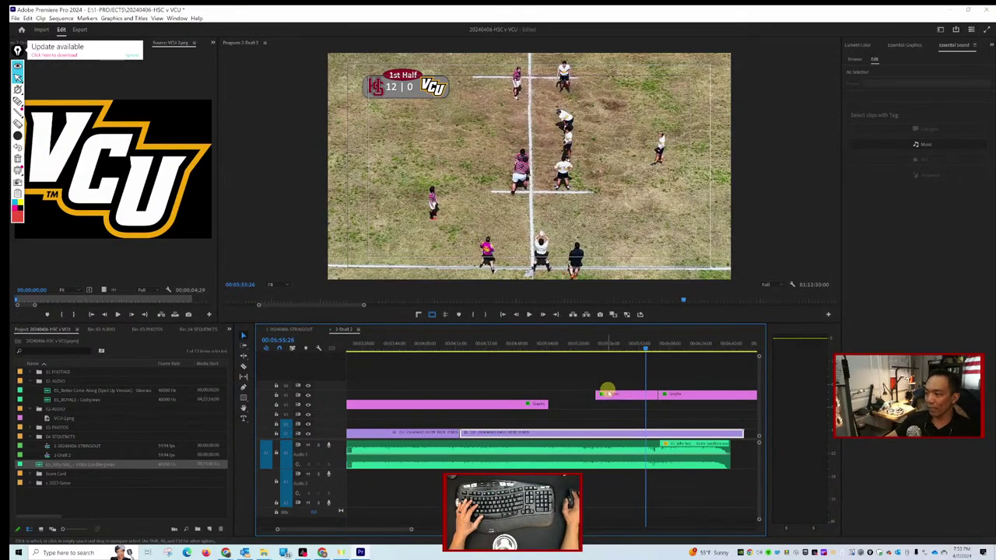
left_click_drag(614, 394, 653, 395)
scroll(595, 409, "down", 3)
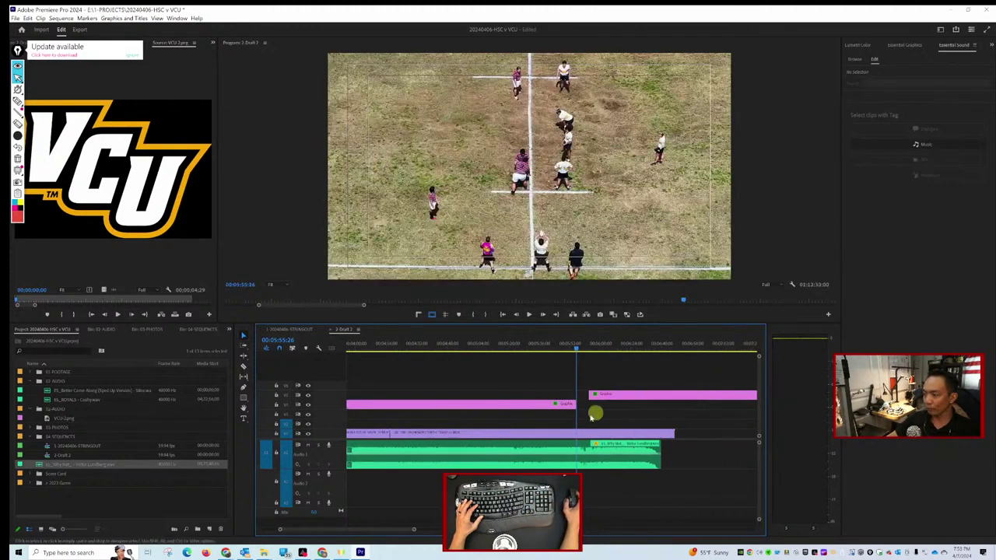
Play on to 06:24:00, delete the 14 | 0 score graphic and extend the 7 | 0 graphic just past the footage clip's end.
scroll(583, 420, "down", 1)
key("space")
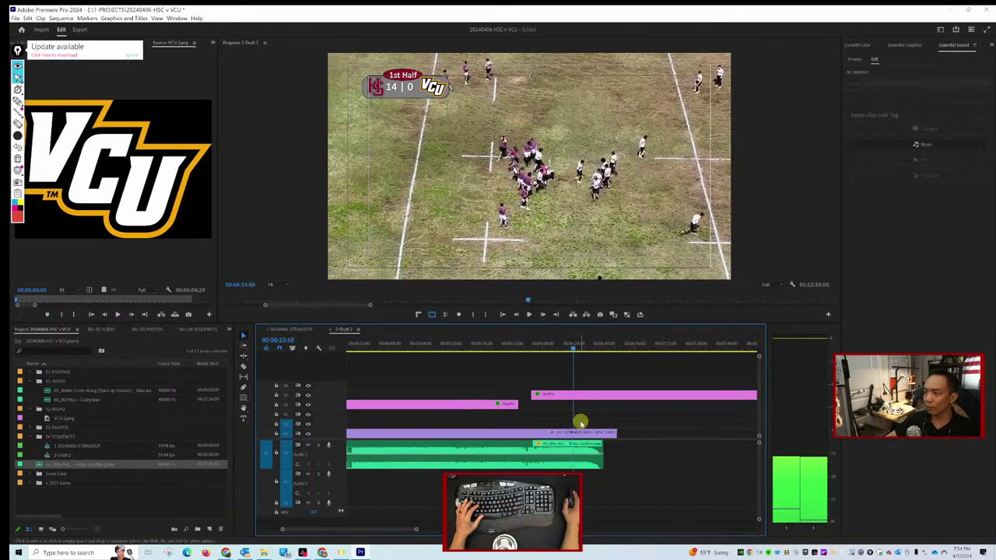
key("space")
left_click(610, 400)
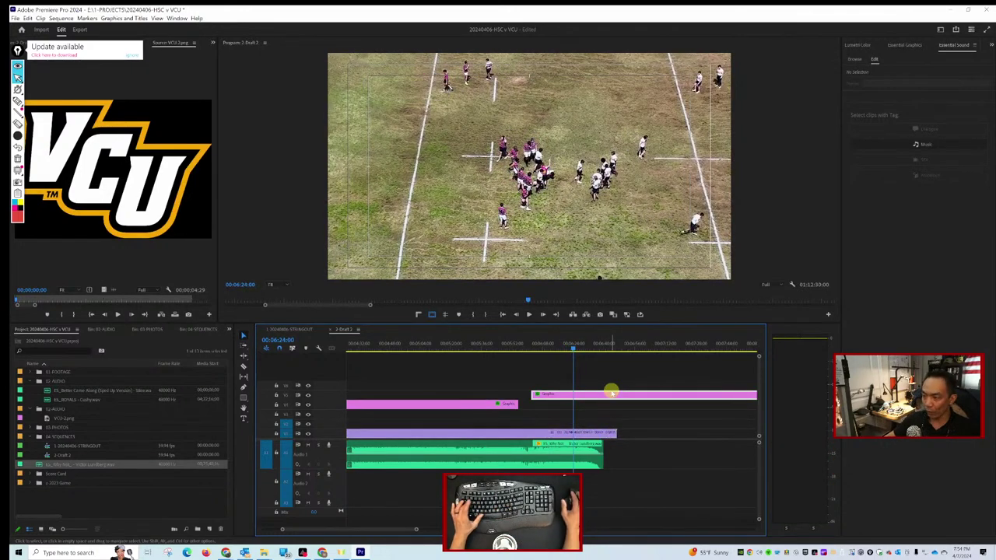
key("Delete")
left_click_drag(521, 403, 633, 387)
scroll(620, 386, "down", 1)
scroll(620, 386, "down", 1)
Play past the end of the current footage clip and ripple delete the gap before the next clip.
key("space")
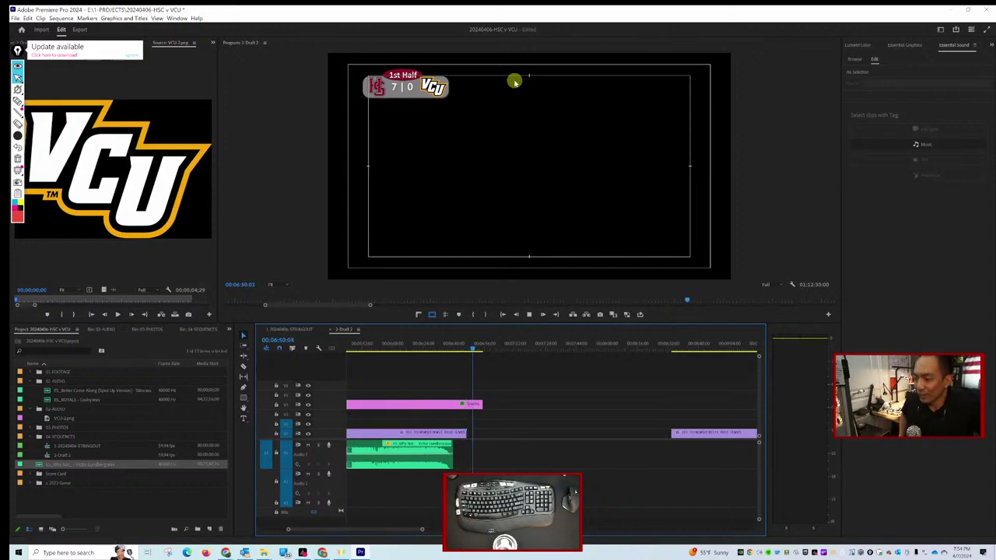
key("space")
left_click(476, 404)
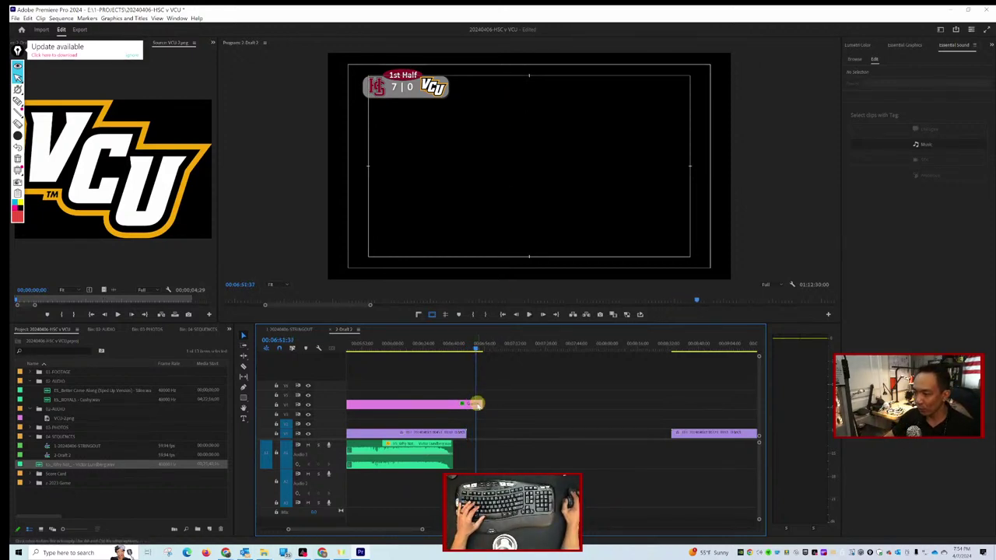
left_click(507, 434)
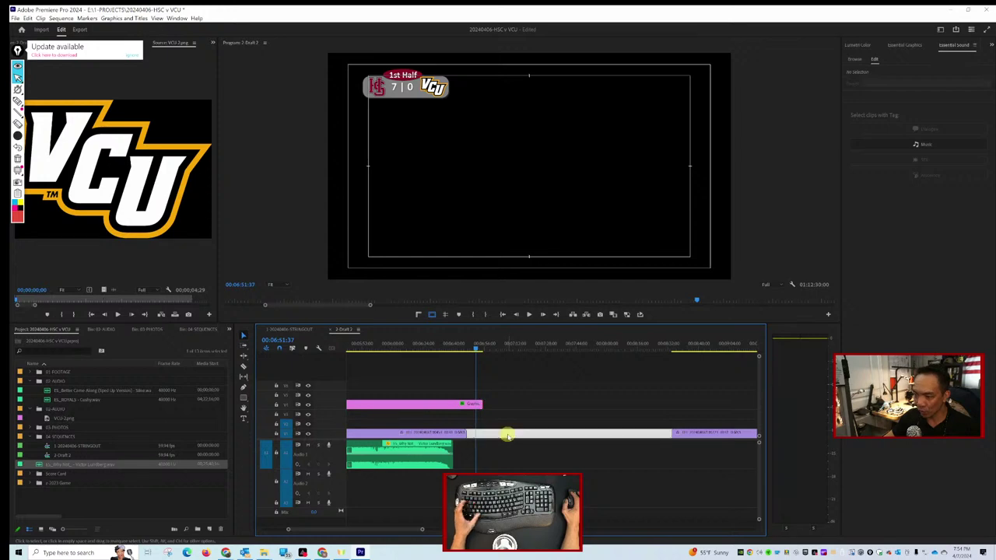
key("Delete")
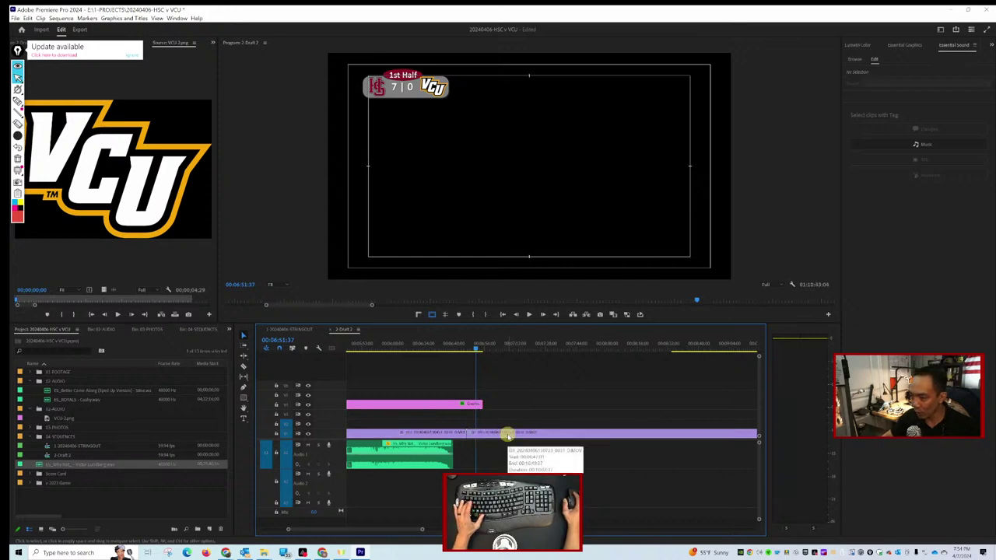
Play and scrub through the start of the newly joined clip between about 06:54 and 07:06 to examine the action.
left_click(483, 350)
key("space")
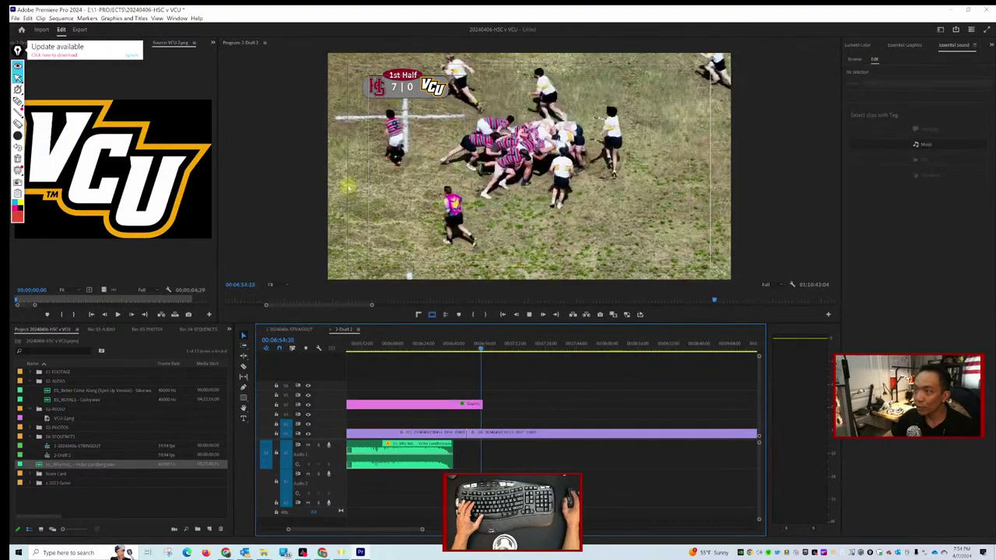
left_click(478, 350)
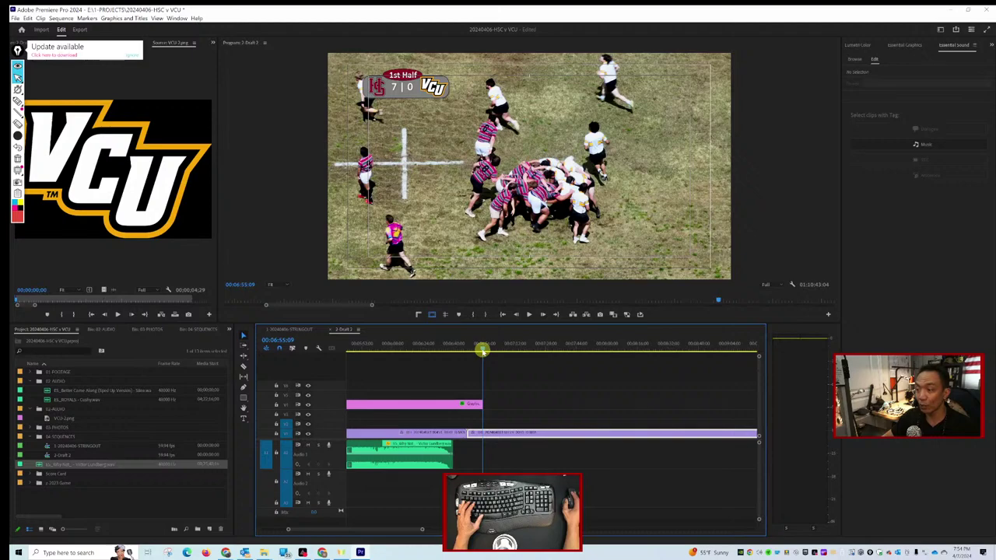
left_click_drag(482, 350, 481, 349)
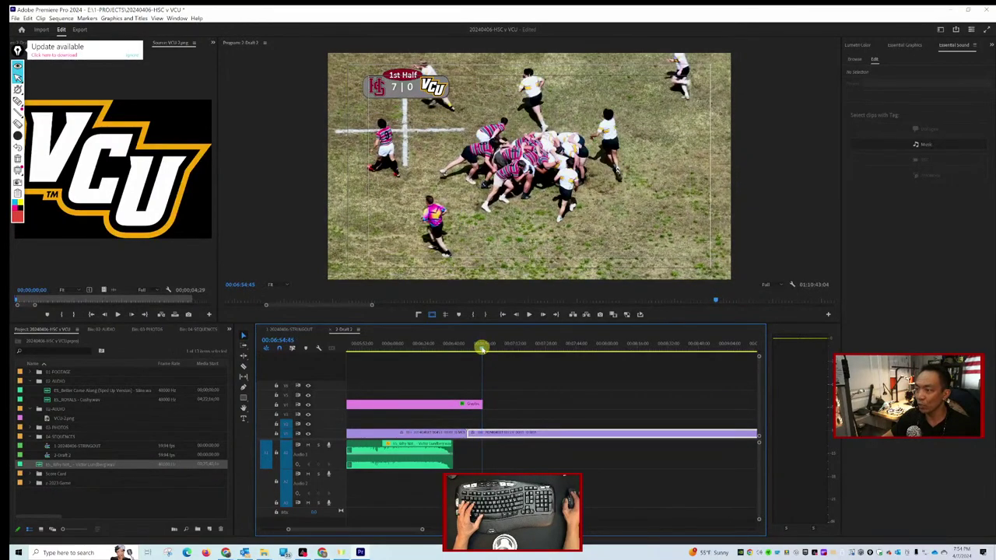
left_click_drag(481, 349, 489, 344)
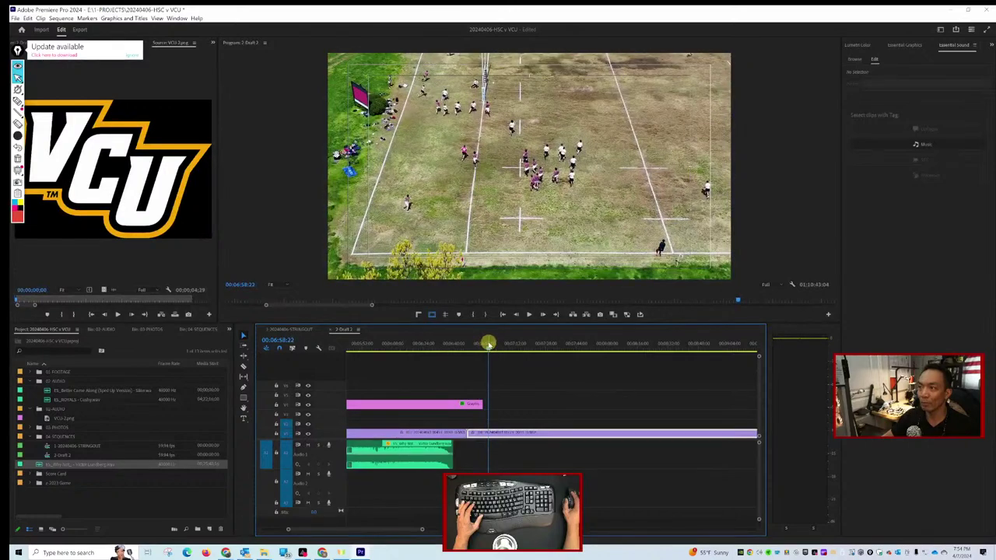
key("space")
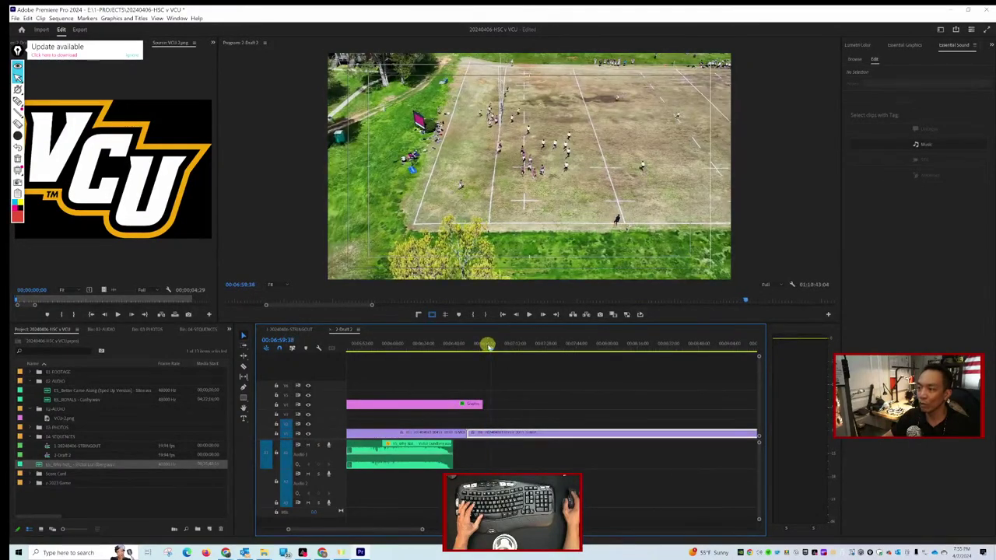
left_click_drag(487, 346, 480, 342)
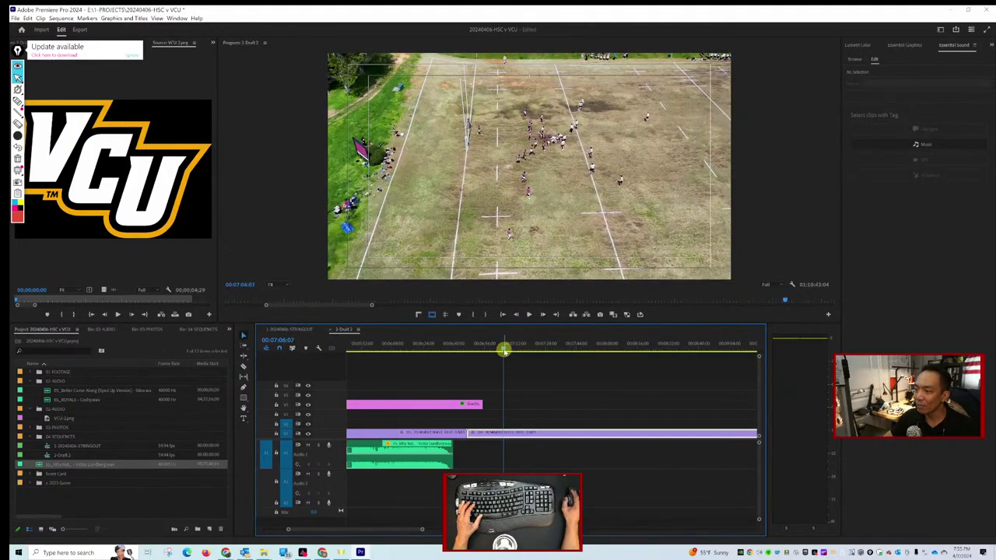
mouse_move(503, 349)
left_mouse_down()
mouse_move(467, 349)
mouse_move(488, 347)
left_mouse_up()
key("space")
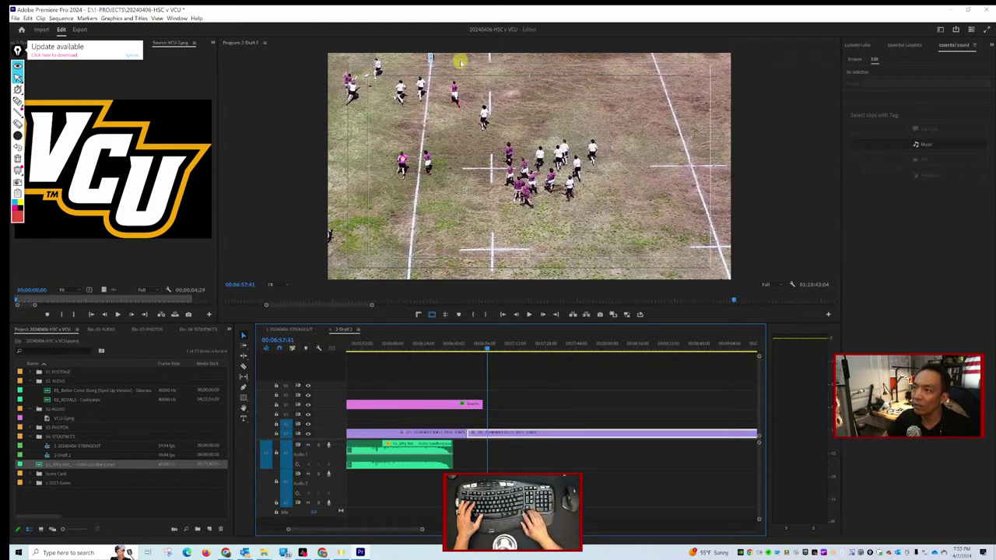
Step frame by frame forward and back through the footage between about 06:57:41 and 06:58:32 to examine the play after the scrum.
left_click(307, 107)
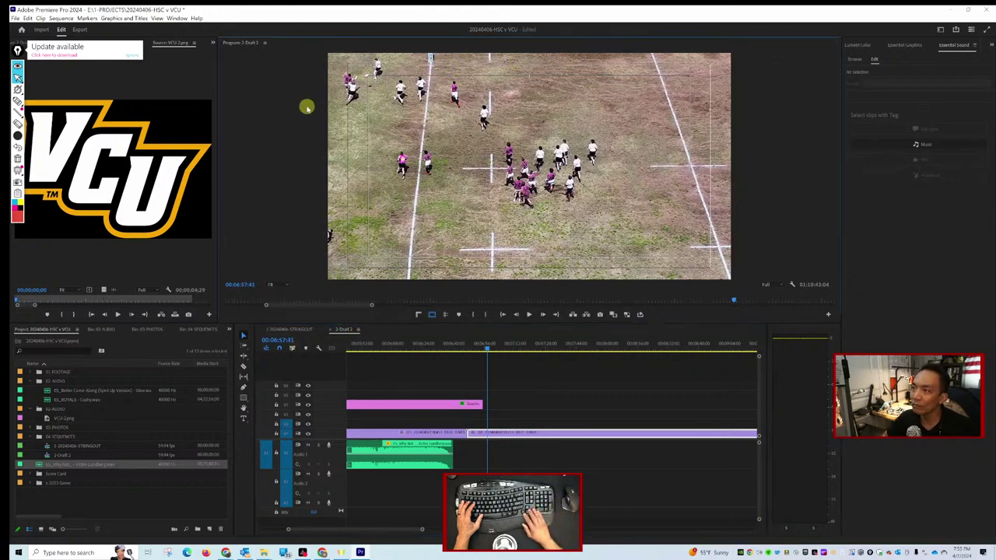
key("Right")
key("Right")
key("Right")
key("Right")
key("Right")
key("Right")
key("Right")
key("Right")
key("Right")
key("Right")
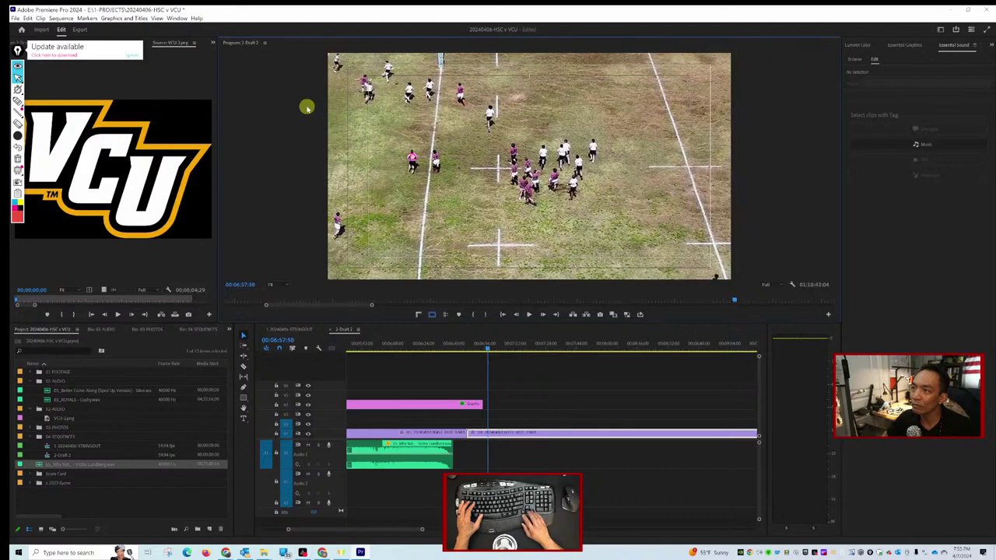
key("Right")
key("Right")
key("Right")
key("Right")
key("Right")
key("Right")
key("Right")
key("Right")
key("Right")
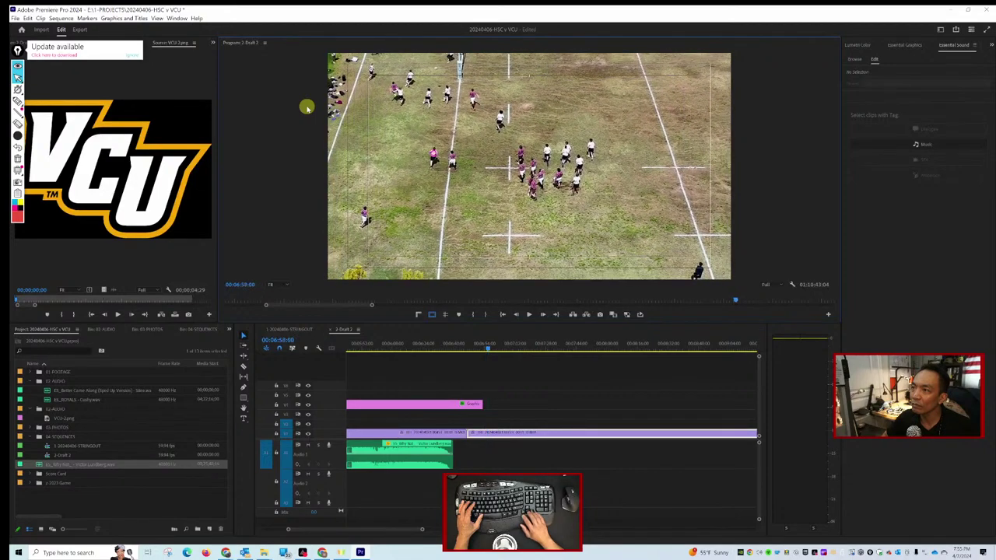
key("Right")
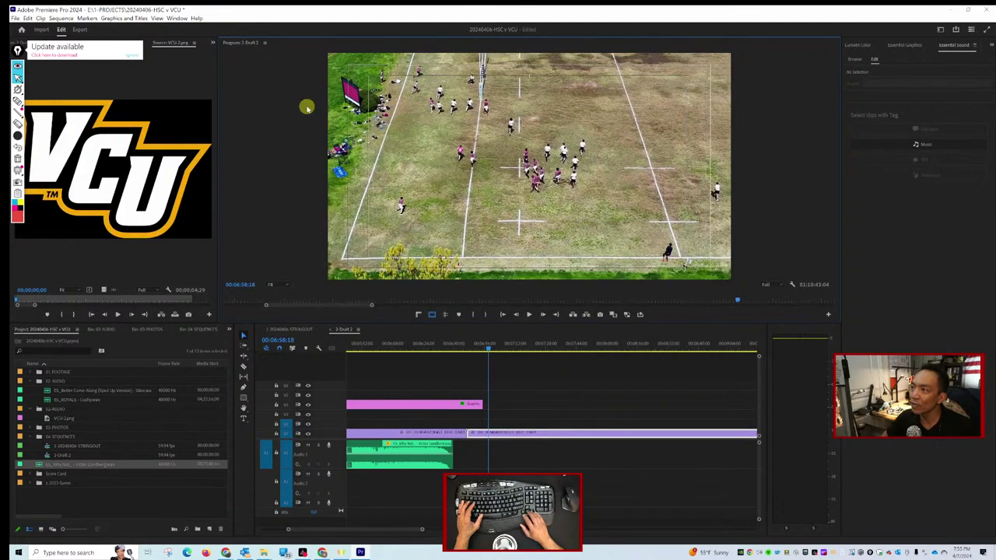
key("Right")
key("Right")
key("Right")
key("Right")
key("Right")
key("Right")
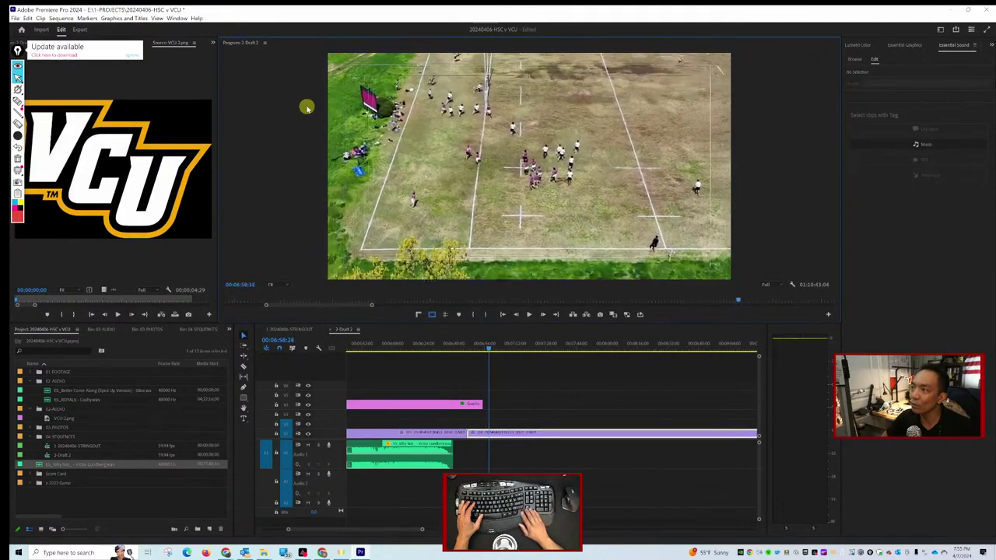
key("Left")
key("Left")
key("Left")
key("Left")
key("Left")
key("Left")
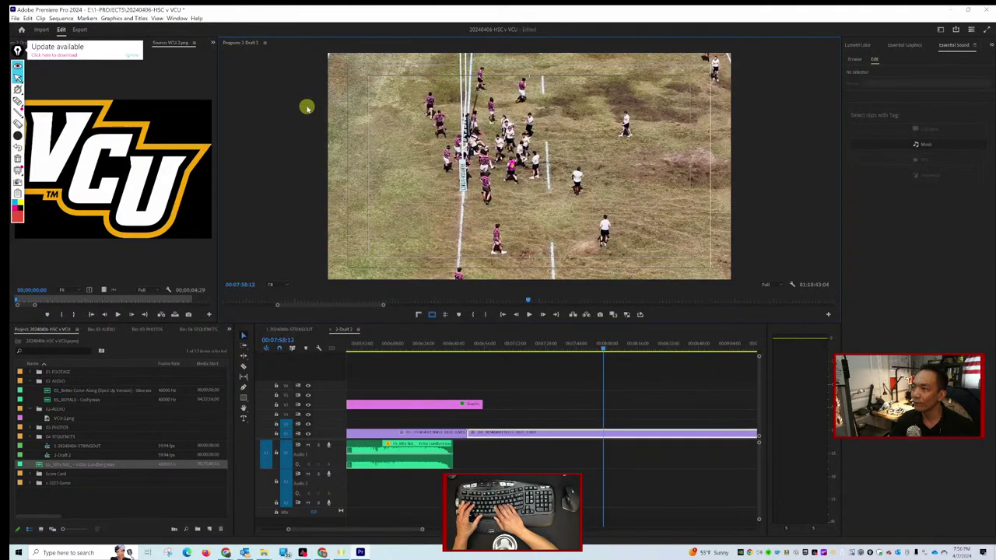
Review the footage from about 07:58 to 09:28:35, then extend the 7 | 0 score graphic well past 09:28:35.
key("Left")
key("Left")
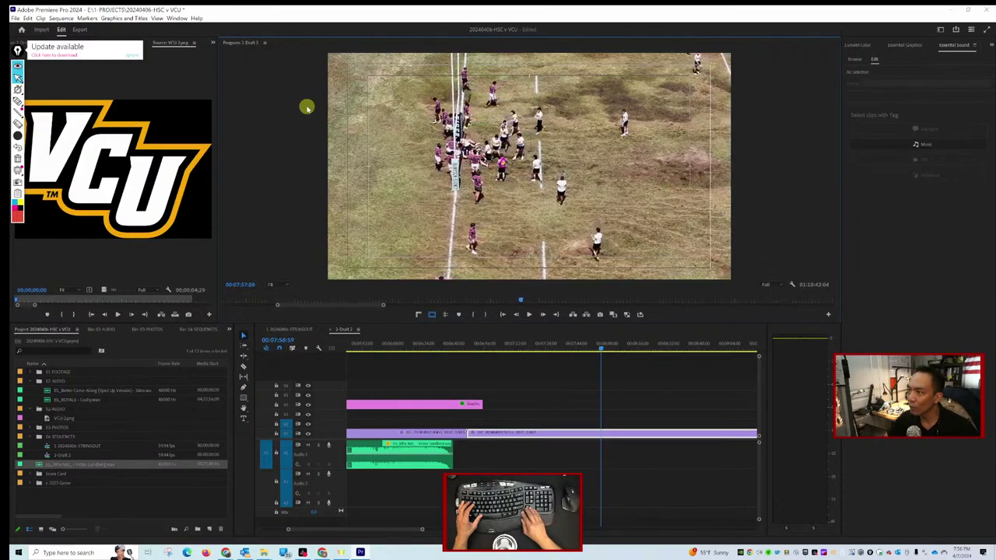
key("j")
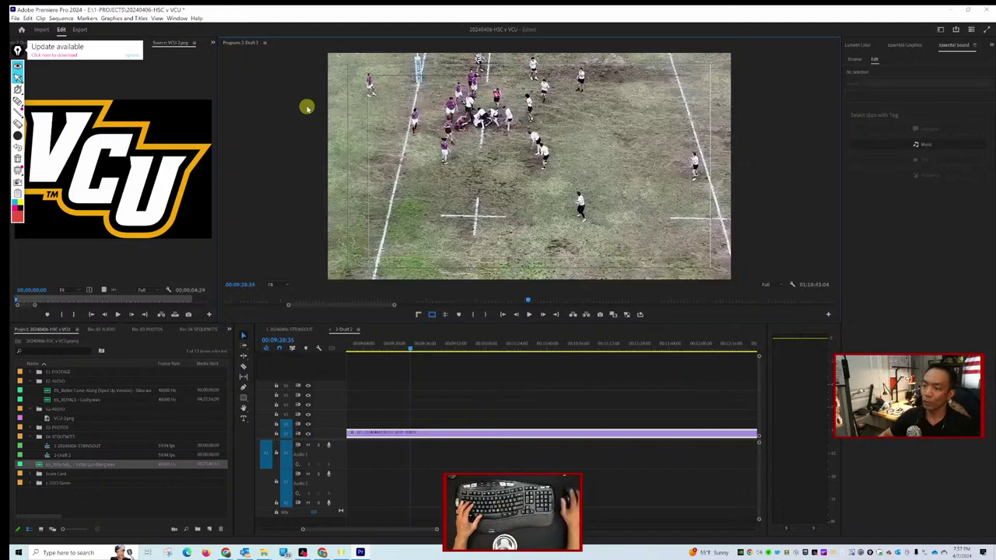
scroll(408, 401, "down", 2)
scroll(407, 401, "down", 3)
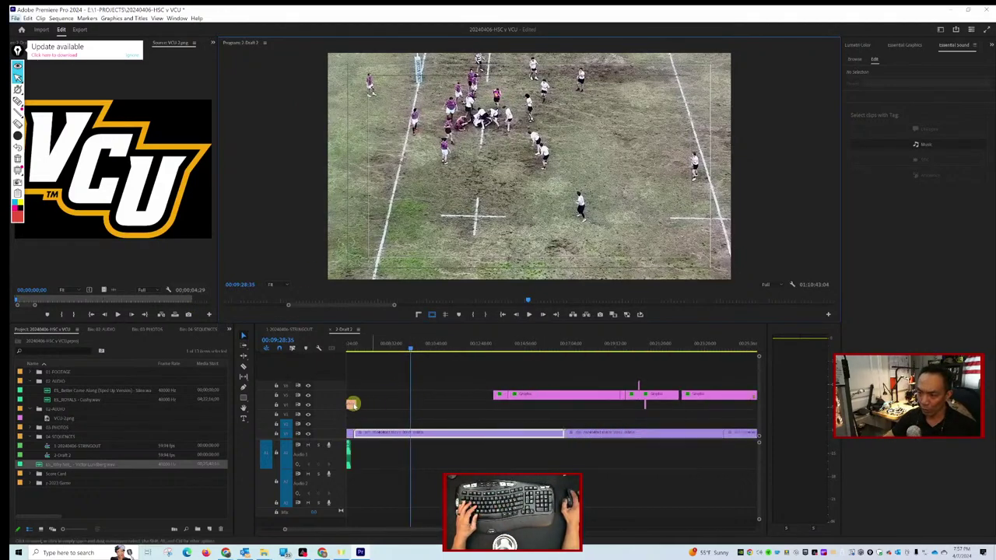
left_click(352, 404)
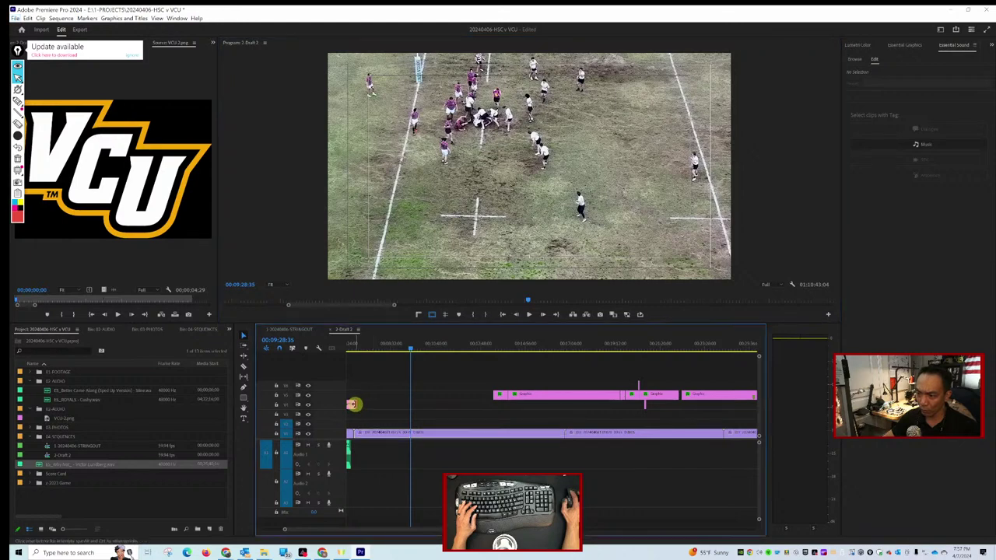
left_click_drag(353, 404, 464, 404)
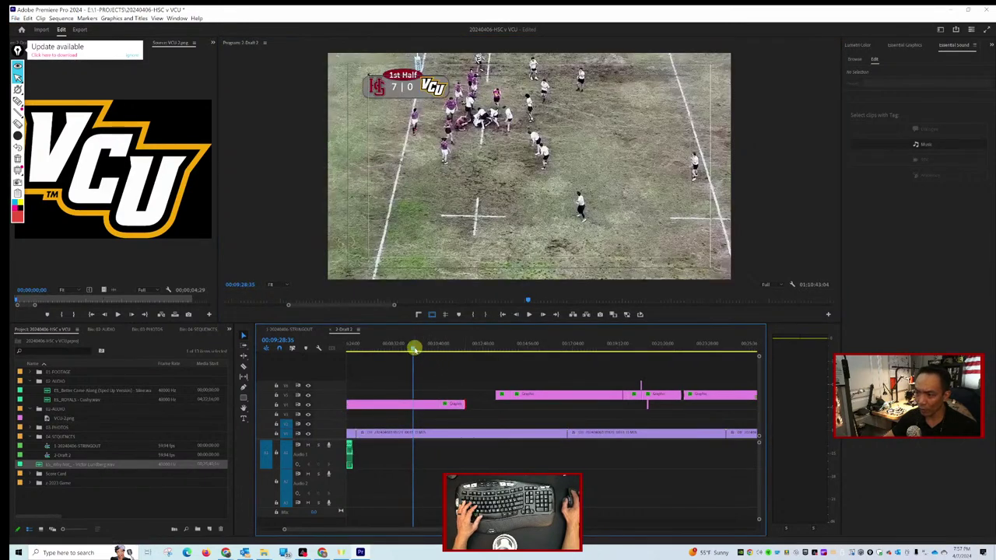
Play the footage on past 09:37 to check the extended score graphic, then return to the play around 06:57:52.
key("space")
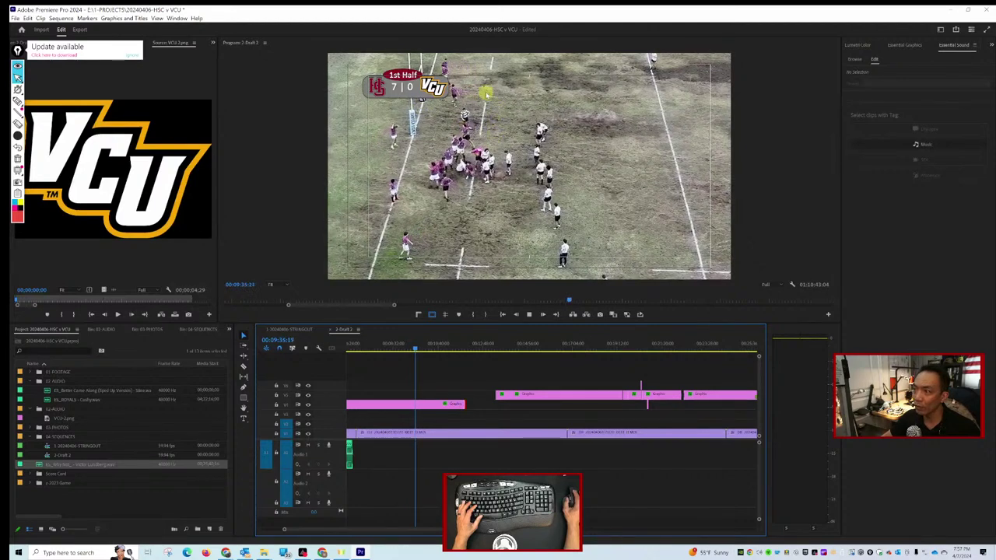
scroll(412, 366, "up", 3)
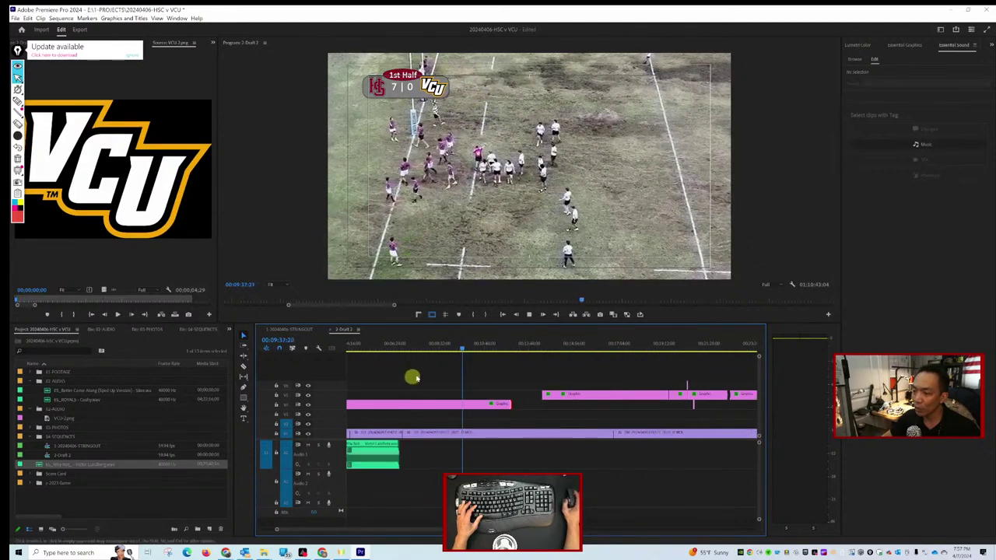
left_click(484, 345)
left_click(474, 349)
mouse_move(473, 349)
left_mouse_down()
mouse_move(415, 347)
mouse_move(485, 349)
left_mouse_up()
scroll(428, 347, "up", 3)
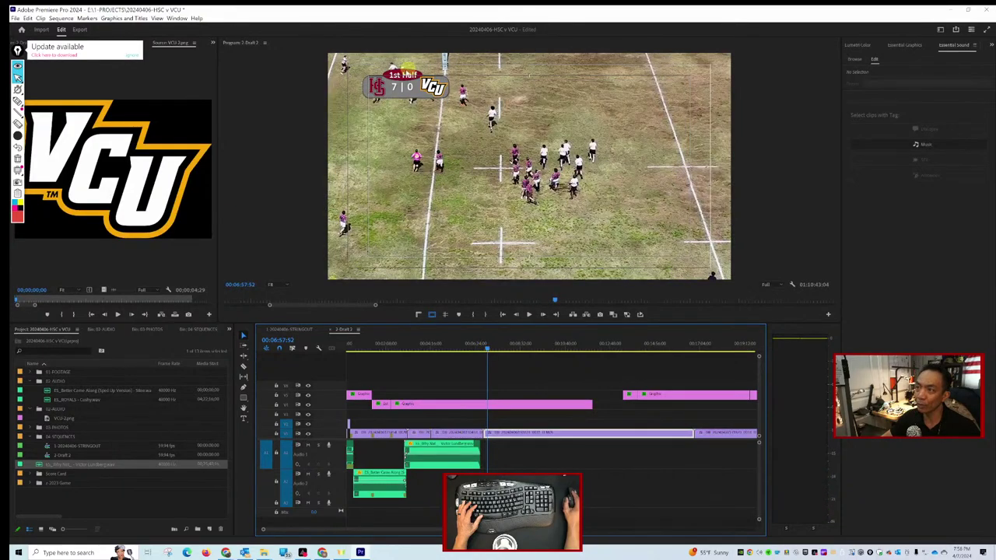
Go back to the scrum at 06:47:01 and split the 7 | 0 score graphic there, leaving nothing selected.
key("Left")
key("Left")
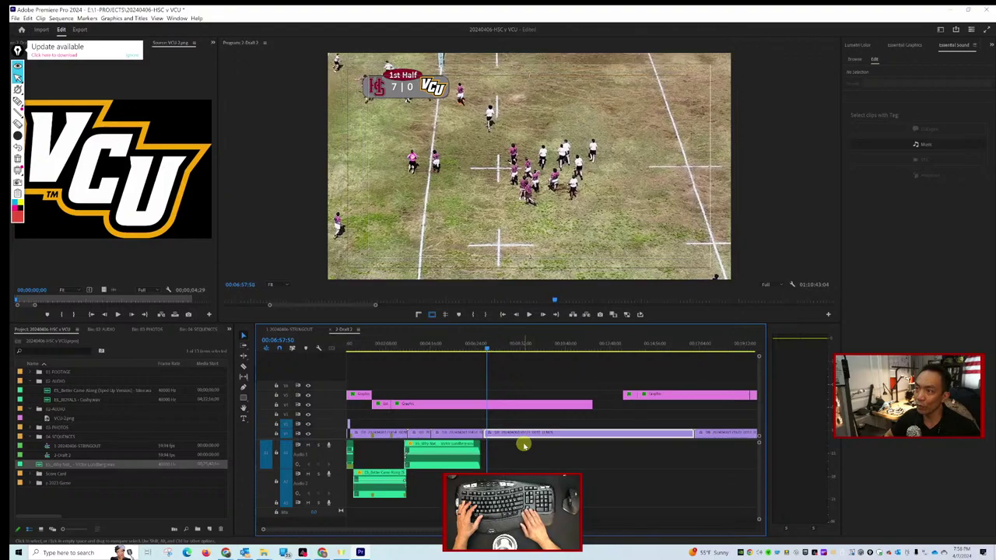
key("Left")
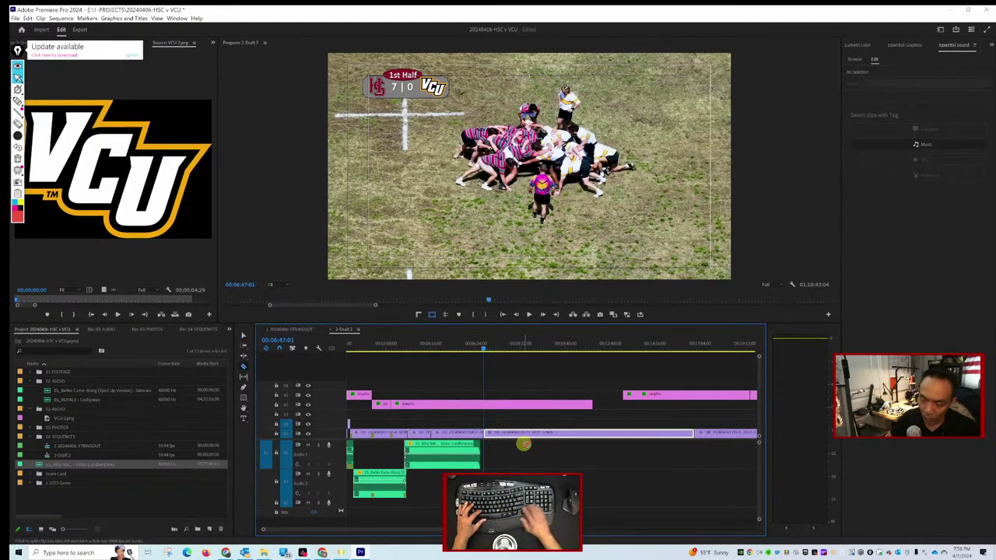
key("d")
key("c")
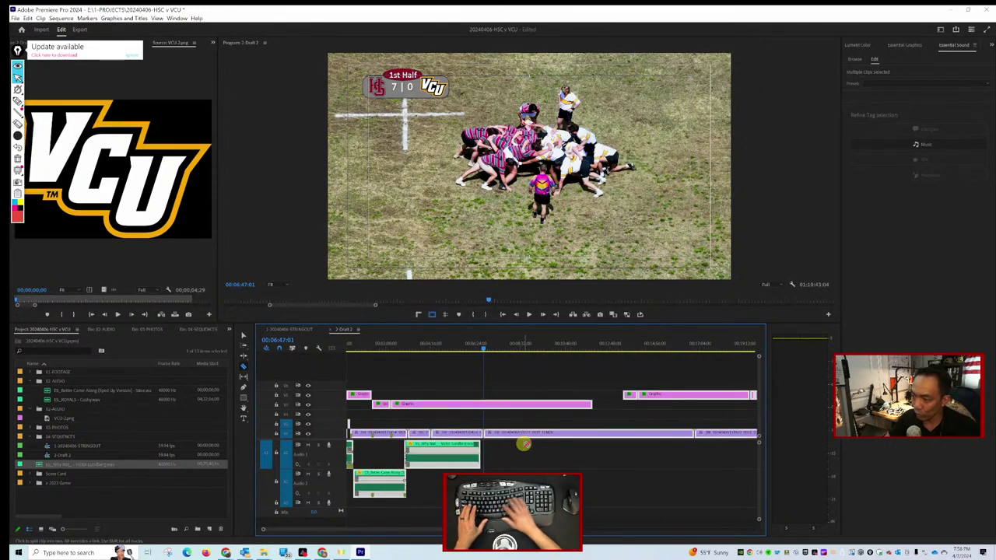
key("ctrl+shift+a")
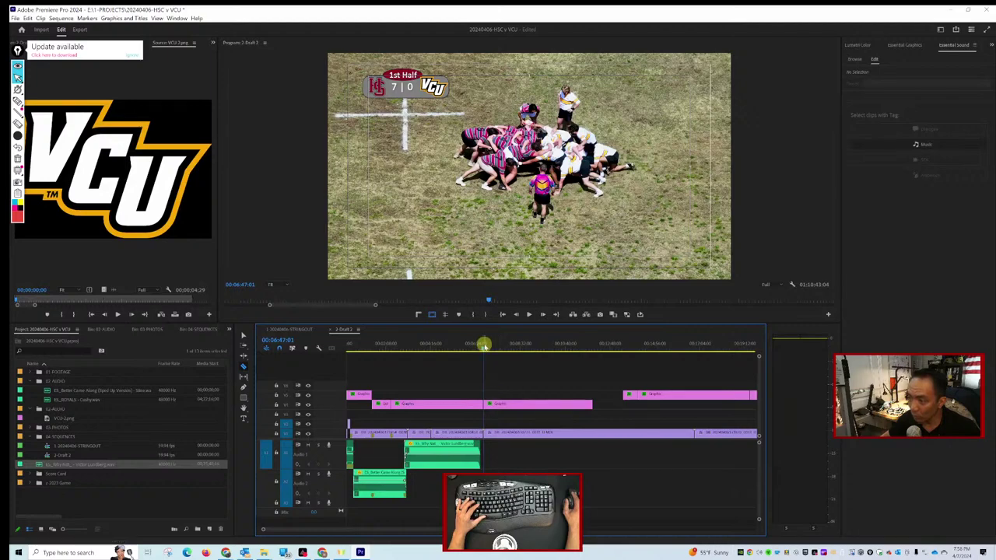
Play from about 06:49 to 06:59:09 and trim the start of the second 7 | 0 score graphic to that point.
left_click(483, 347)
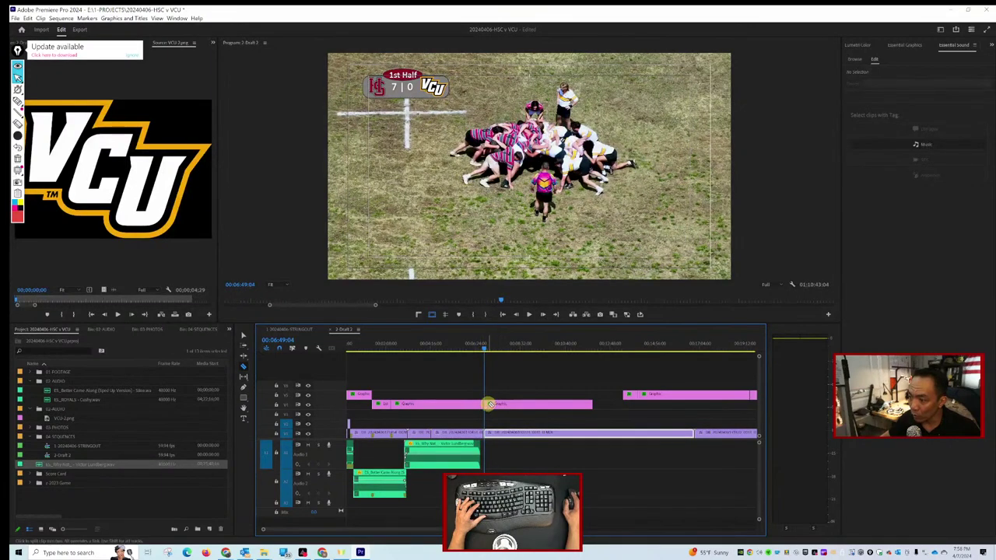
left_click_drag(484, 347, 486, 349)
key("space")
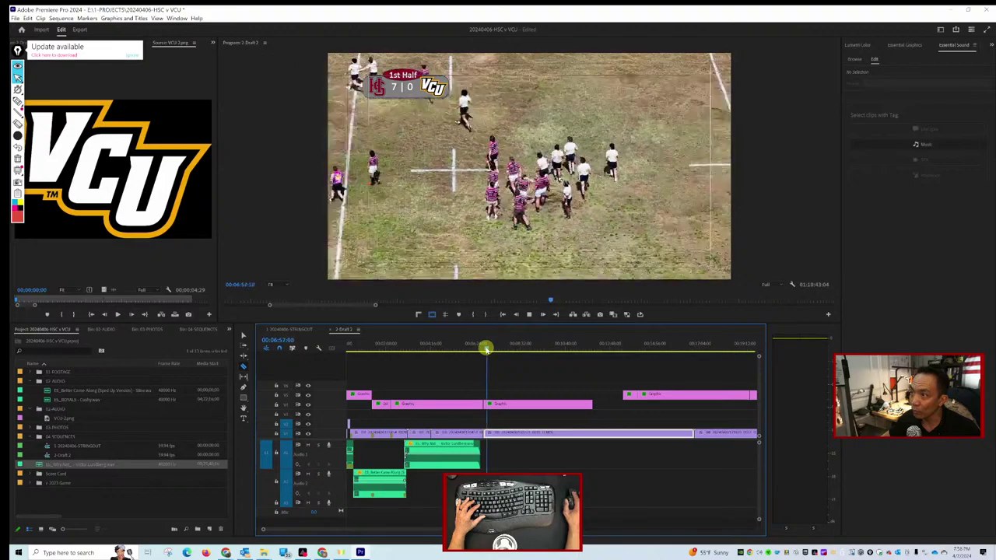
key("space")
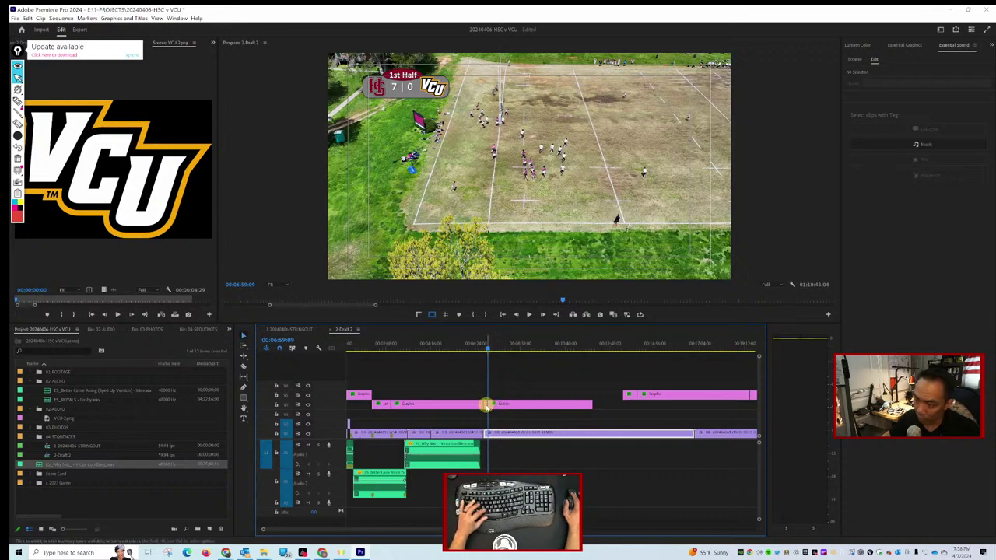
left_click(488, 404)
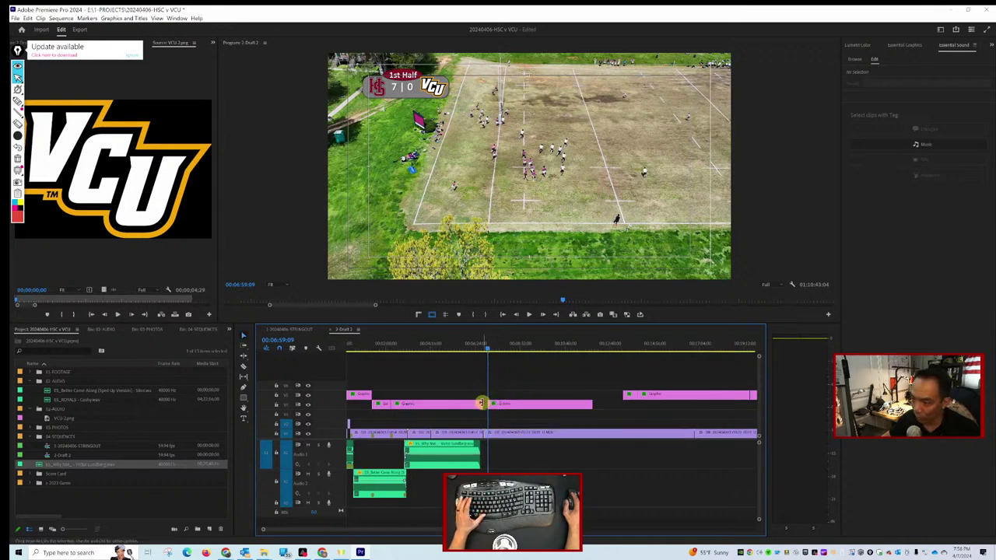
Try to apply the default transition to the score graphic edges around the new gap and play through the section.
right_click(484, 403)
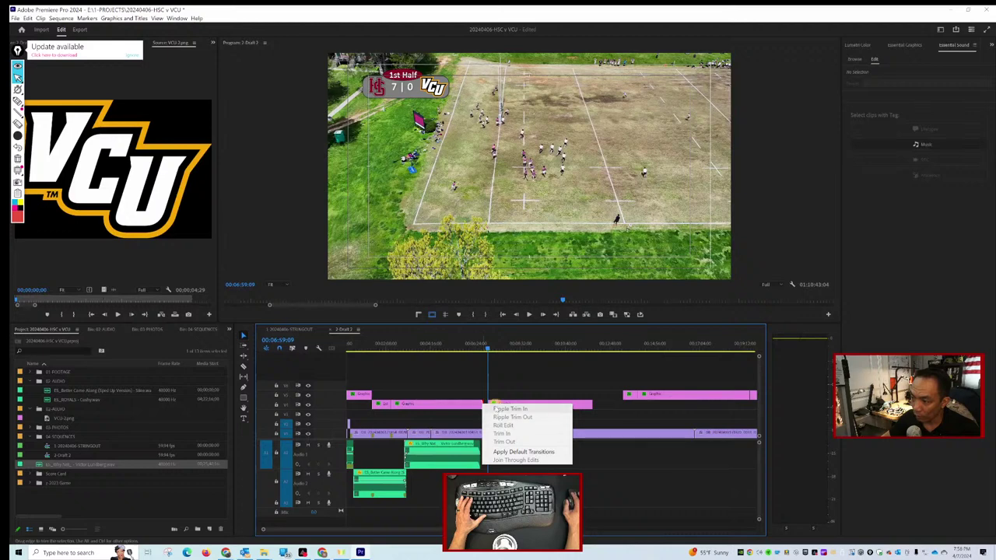
left_click(498, 403)
left_click(486, 404)
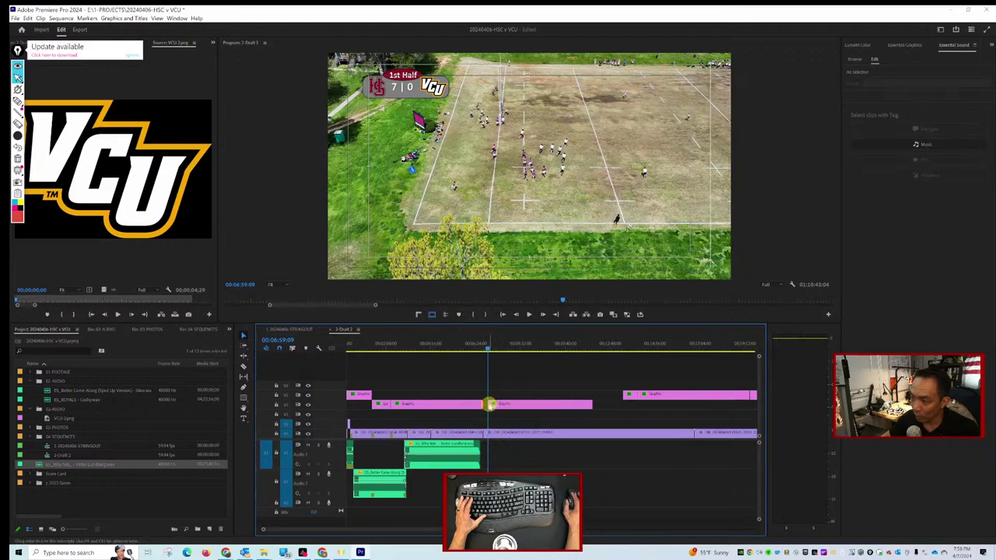
right_click(489, 403)
left_click(508, 451)
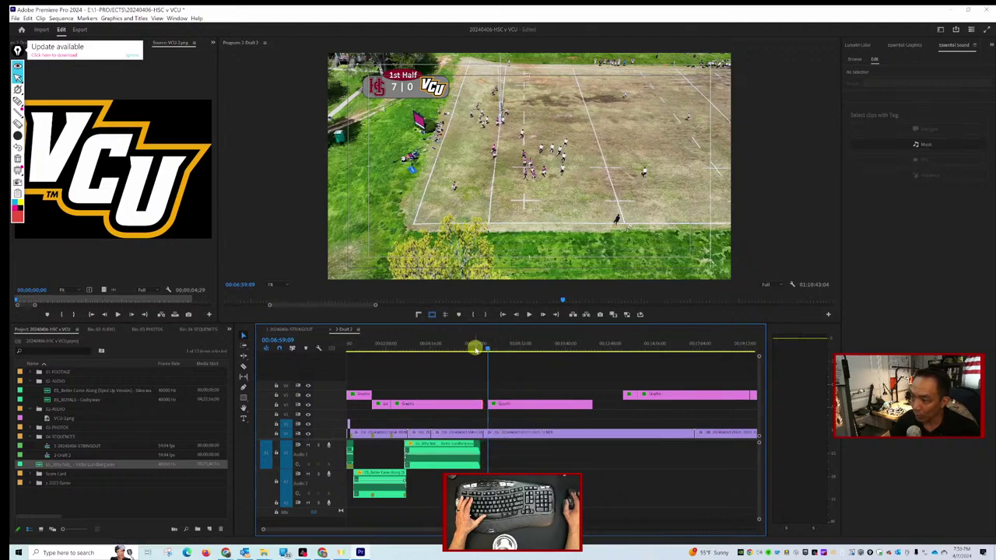
left_click_drag(475, 348, 482, 351)
key("space")
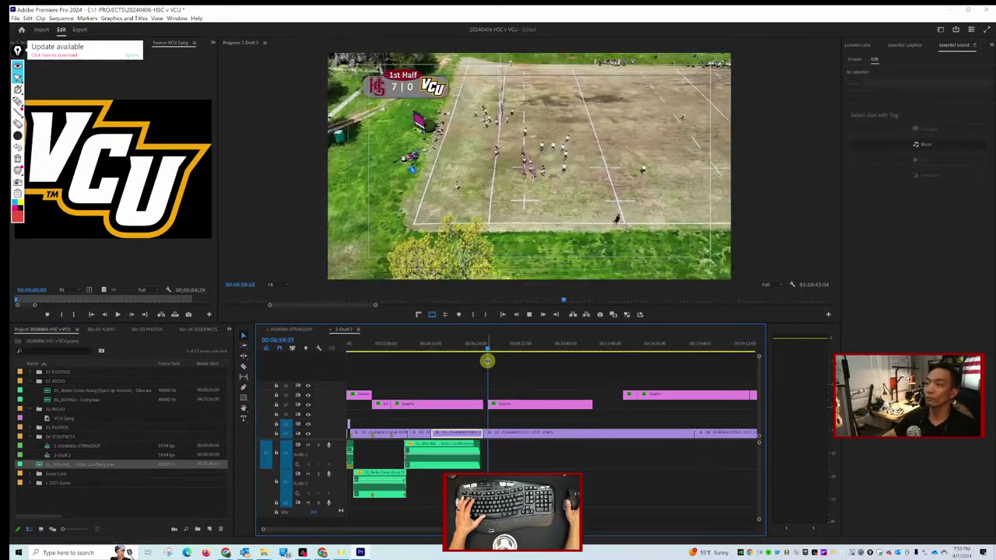
key("space")
Apply the default transition to the end of the first 7 | 0 score graphic and to the start of the one after the gap.
key("equal")
key("equal")
key("equal")
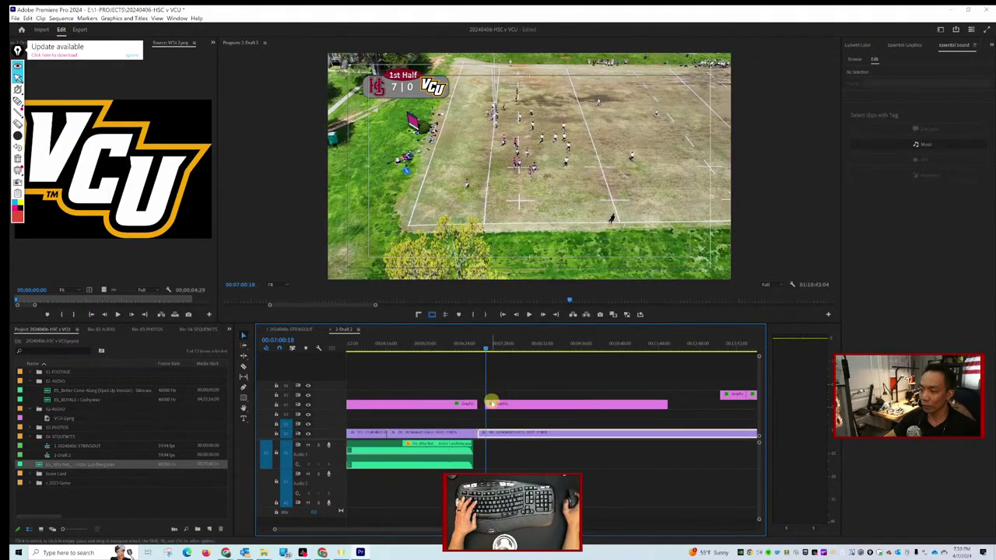
right_click(470, 403)
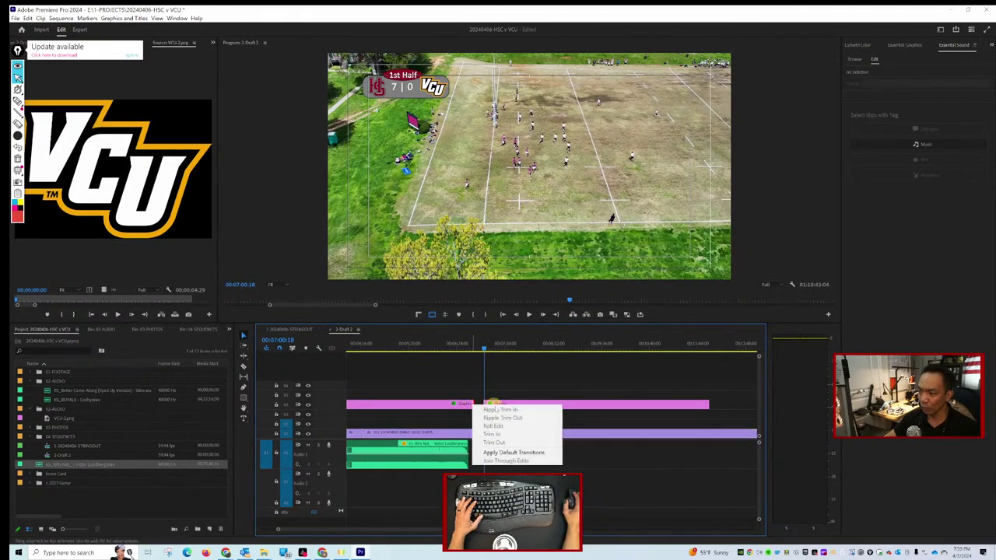
left_click(507, 453)
scroll(471, 349, "up", 5)
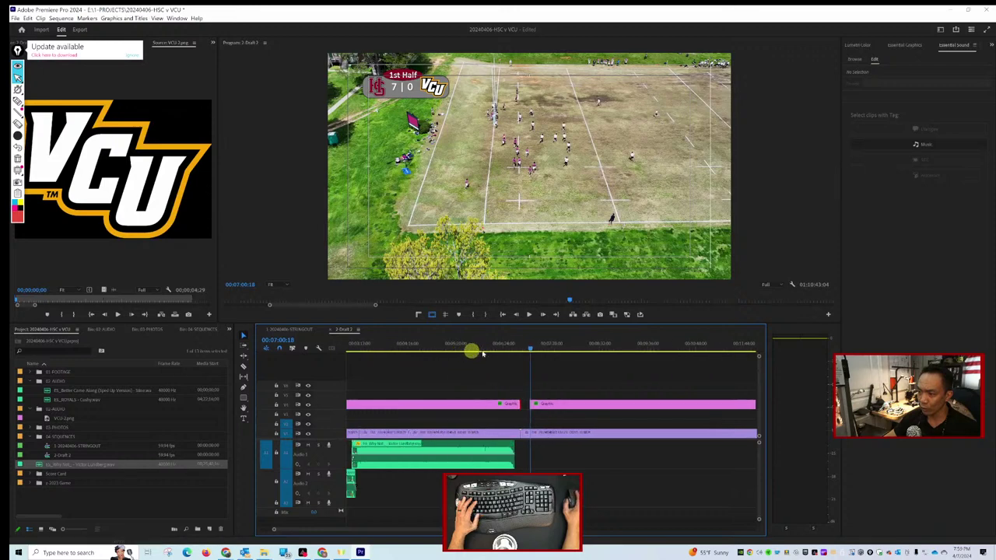
scroll(547, 358, "up", 1)
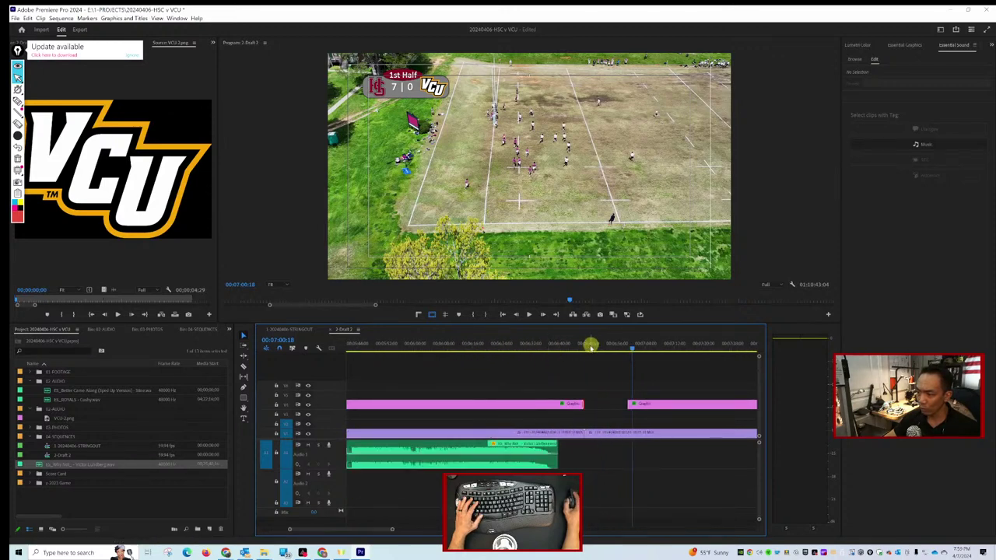
right_click(630, 404)
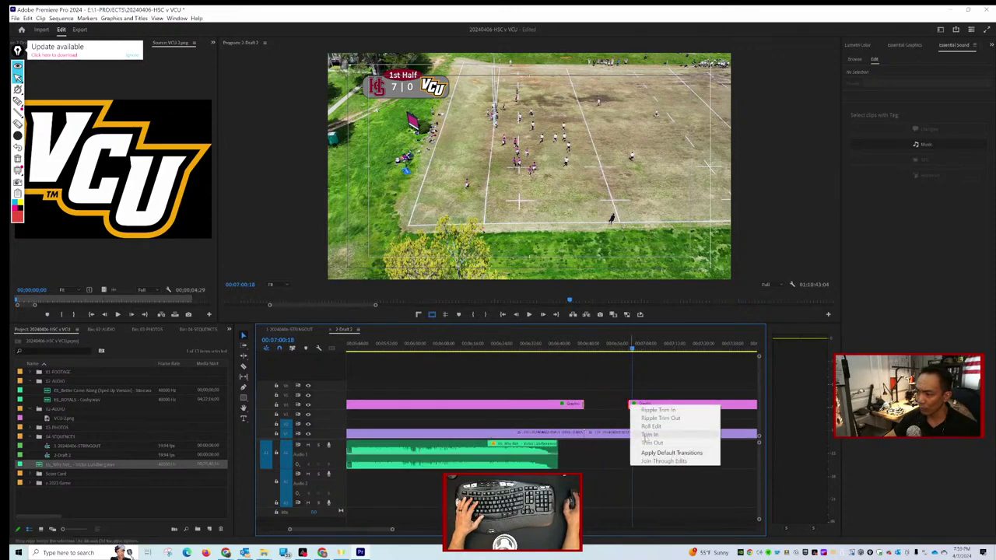
left_click(653, 454)
Play the section from just before the second score graphic's transition through to about 08:15 to review the fade and the match action.
left_click(622, 349)
key("space")
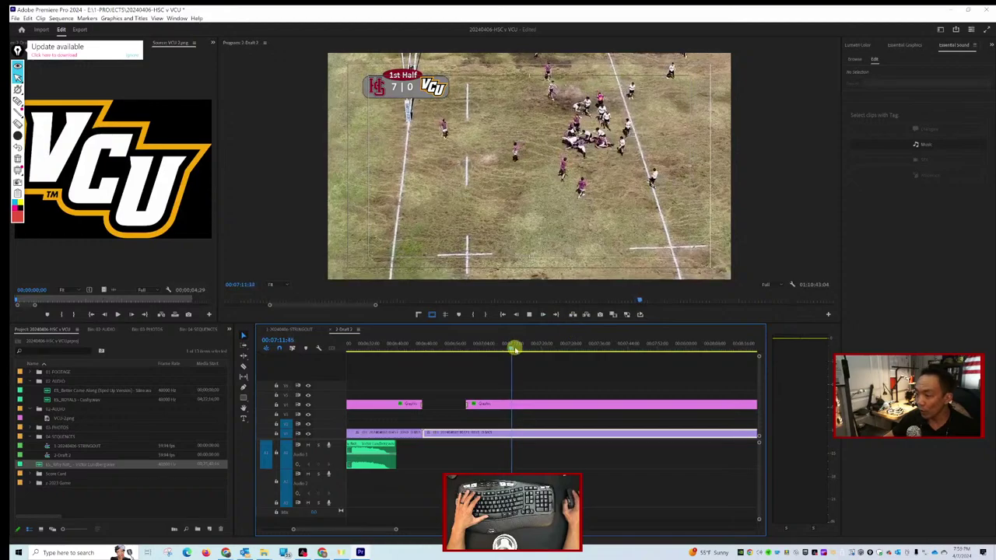
scroll(538, 342, "down", 4)
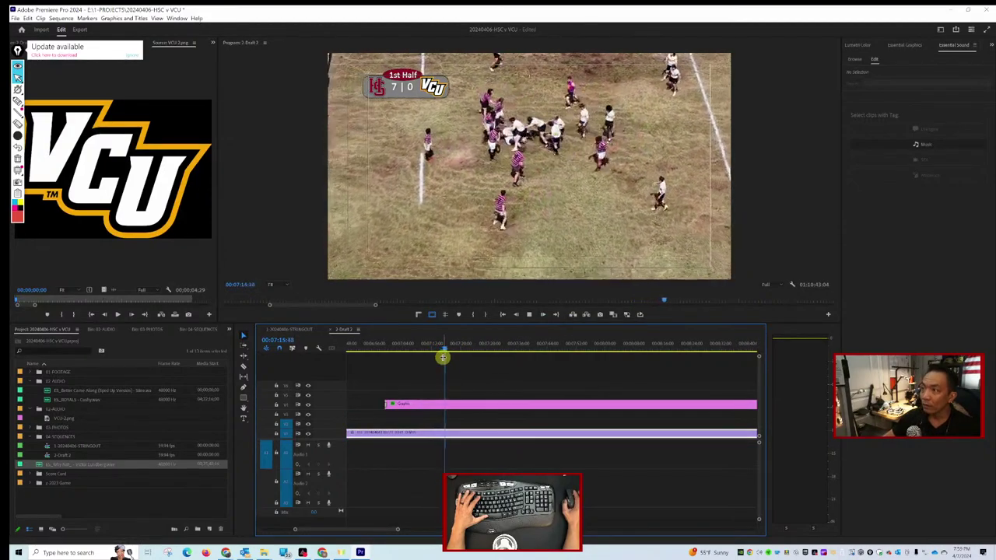
scroll(444, 356, "down", 3)
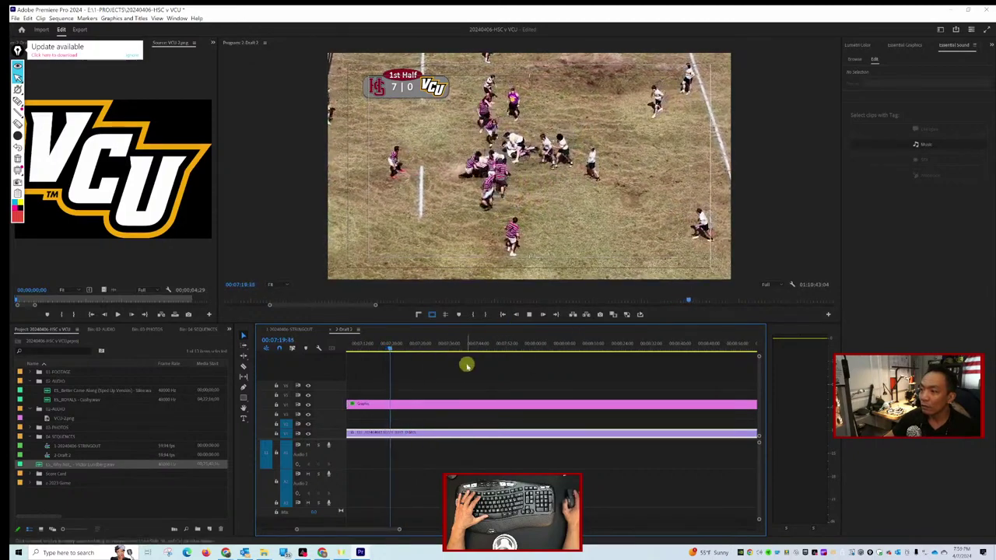
scroll(474, 364, "up", 5)
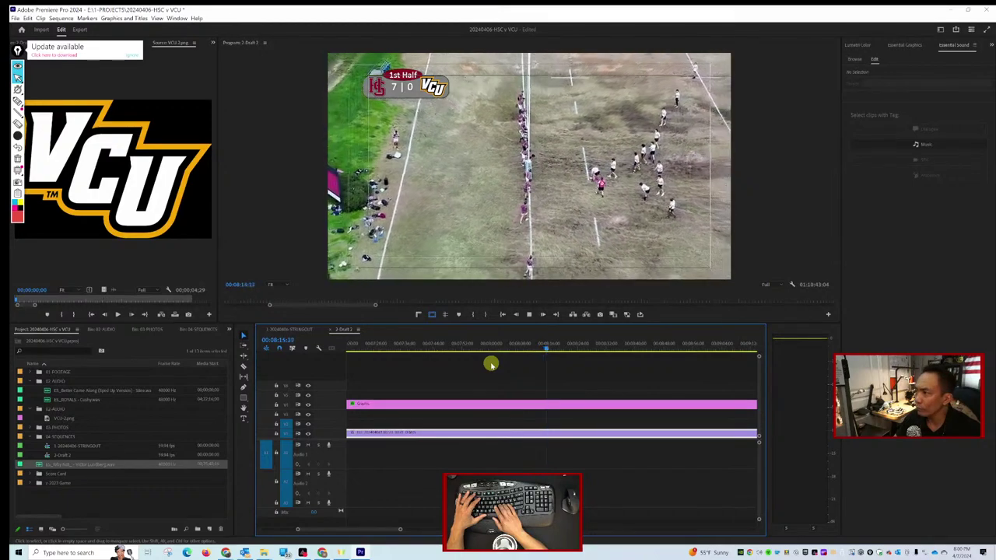
Save the project, play on to 09:48:51 and split the 7 | 0 score graphic at that point.
key("space")
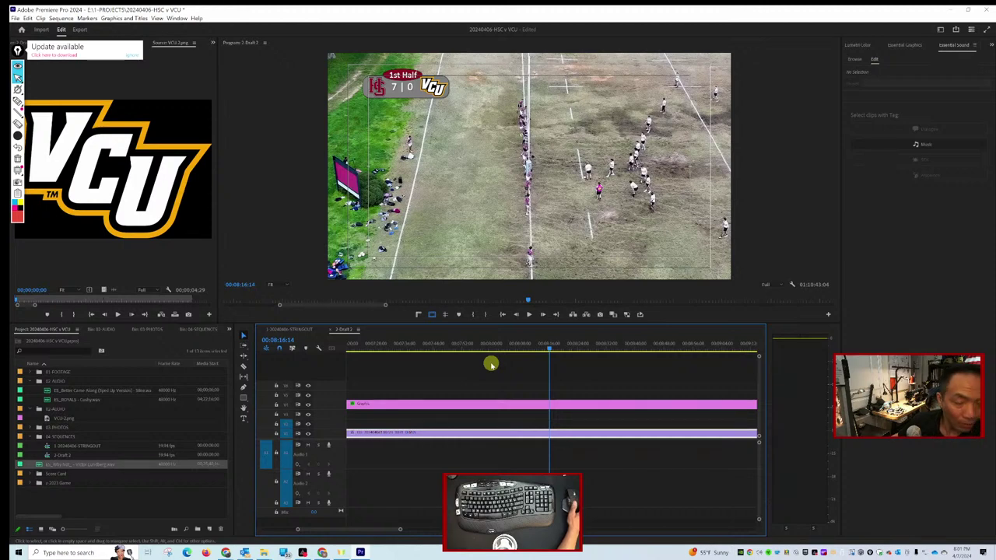
key("space")
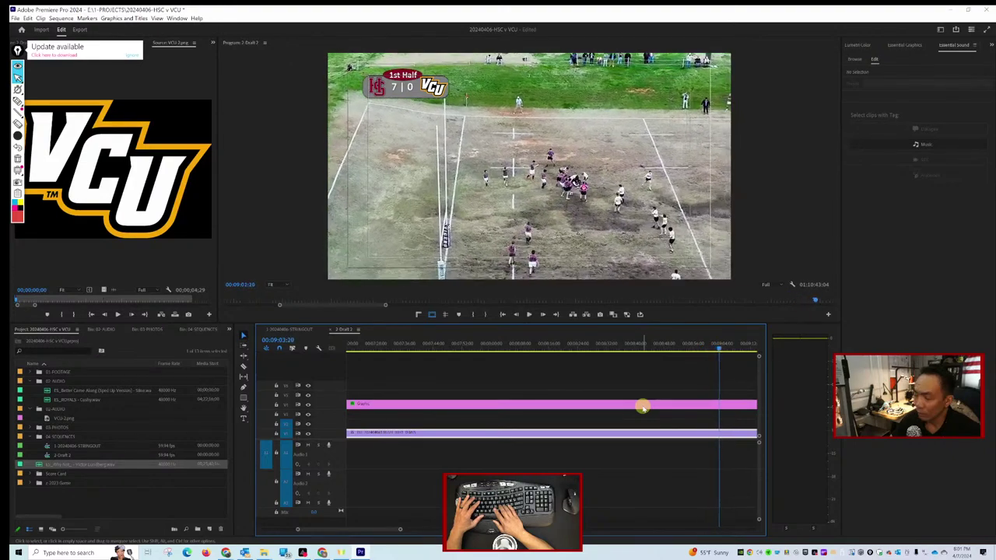
key("ctrl+s")
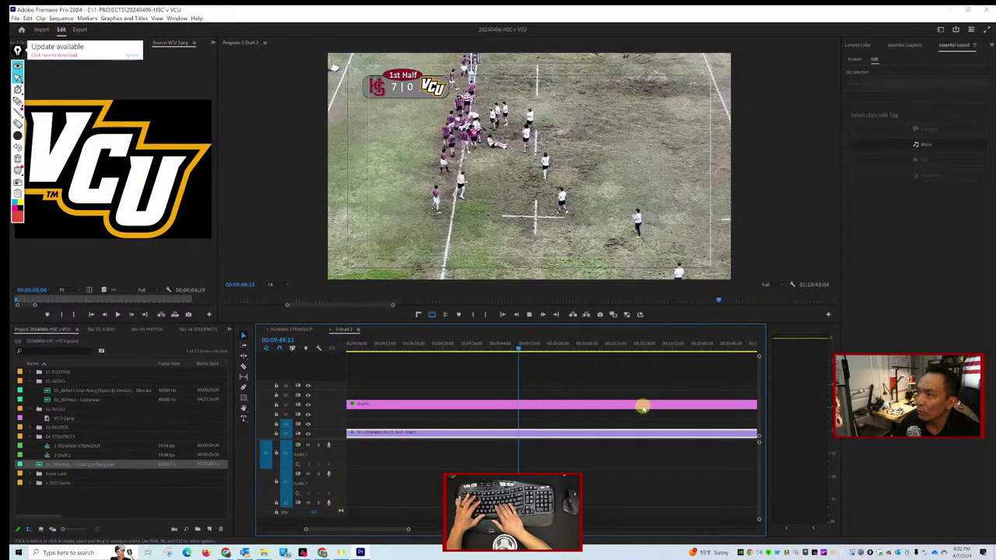
key("j")
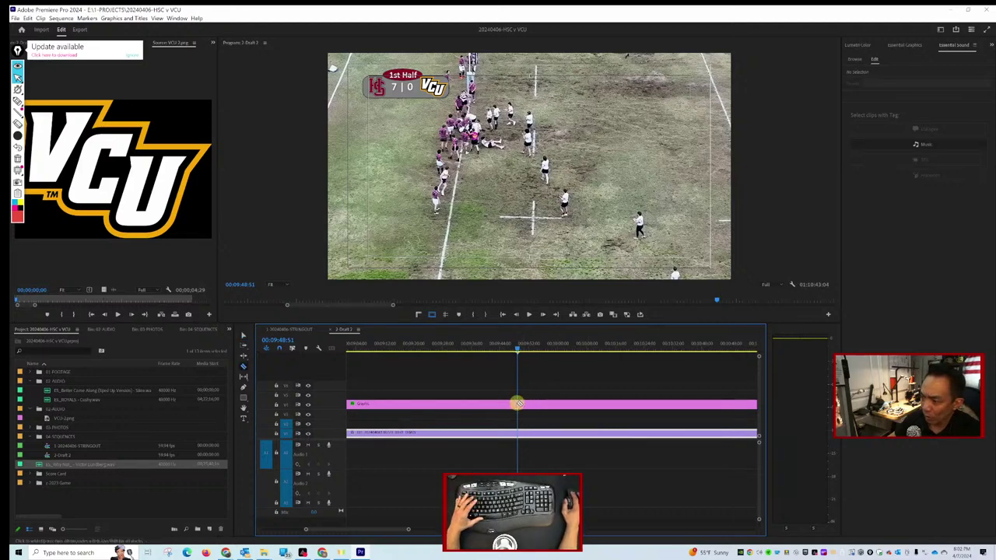
key("ctrl+k")
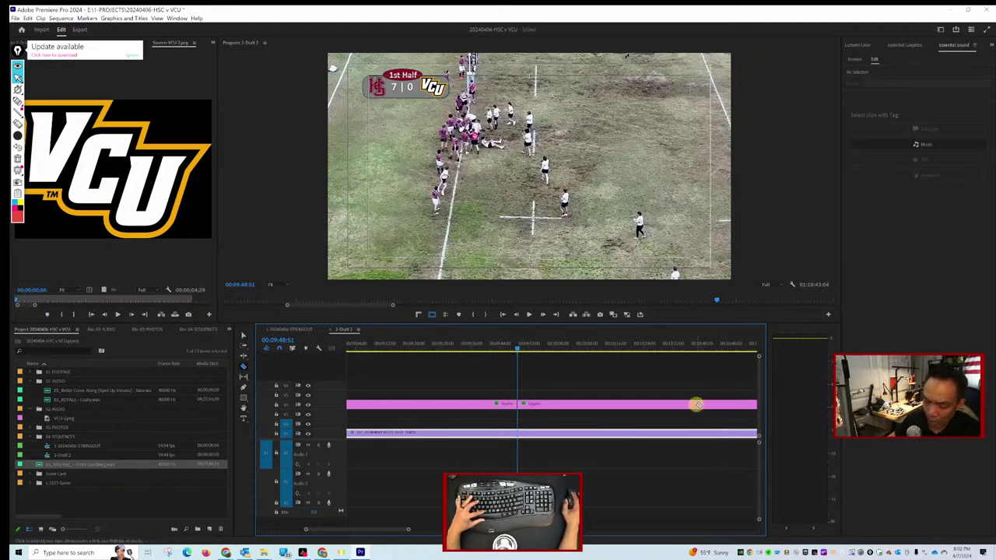
Play the following section and split the score graphic at 10:42:54 and again at 10:47:24.
key("space")
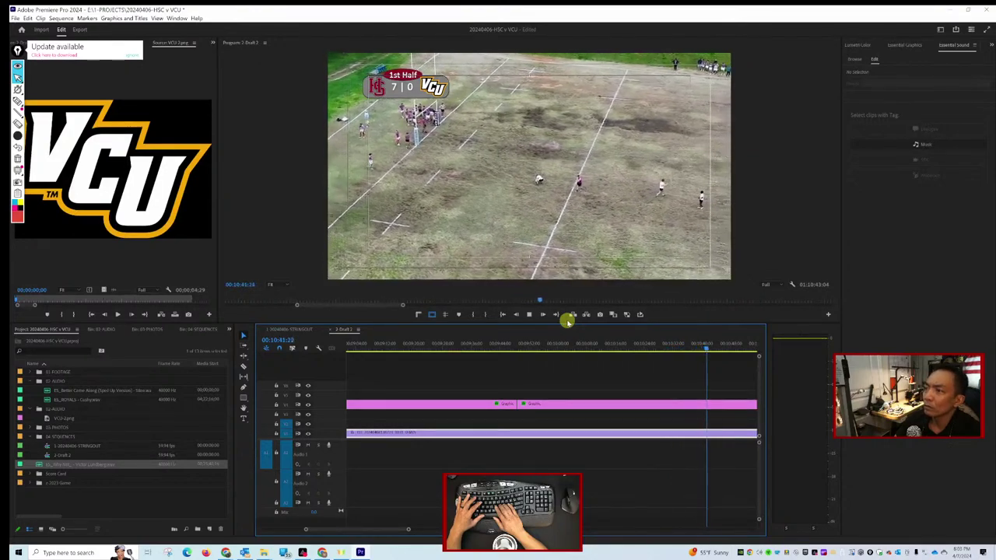
key("space")
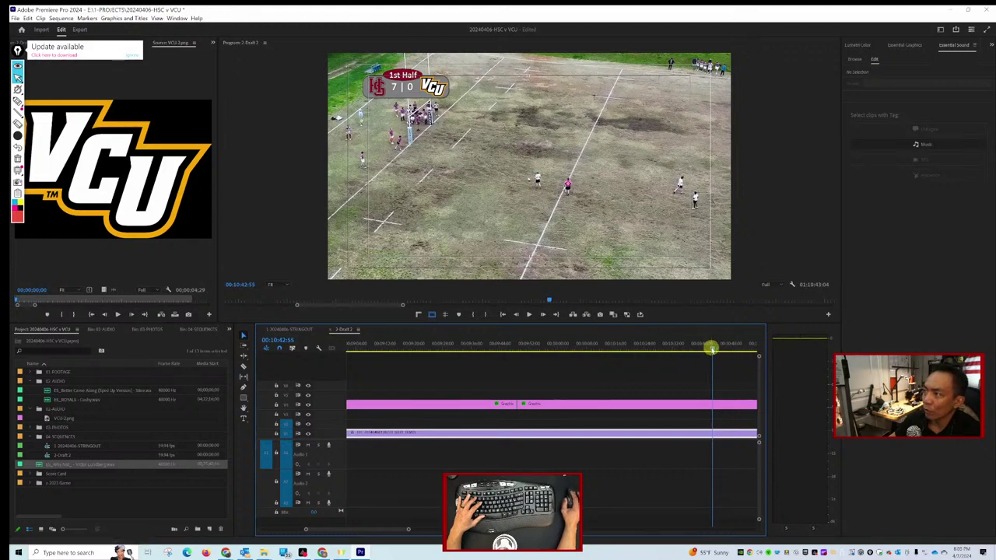
mouse_move(711, 348)
left_mouse_down()
mouse_move(652, 349)
mouse_move(721, 349)
mouse_move(711, 350)
left_mouse_up()
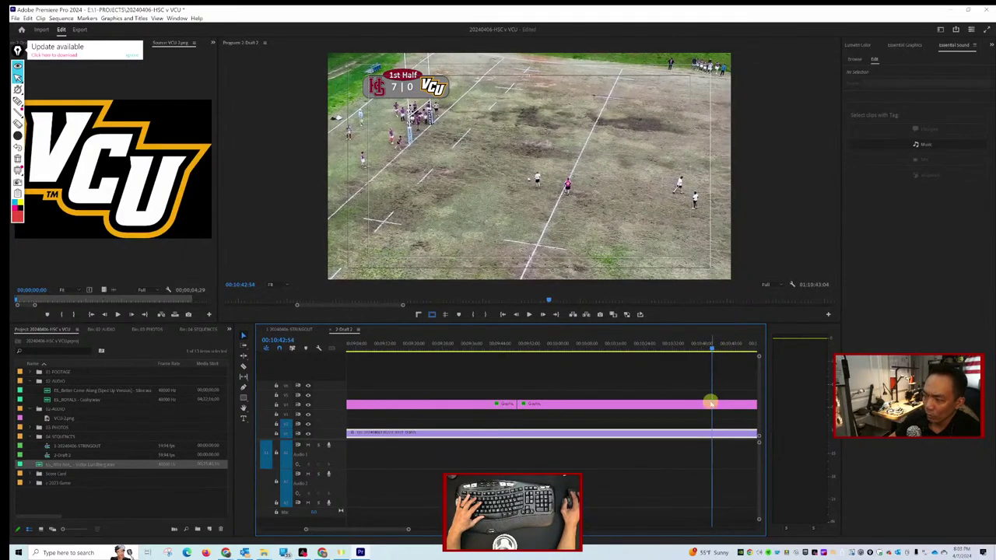
key("c")
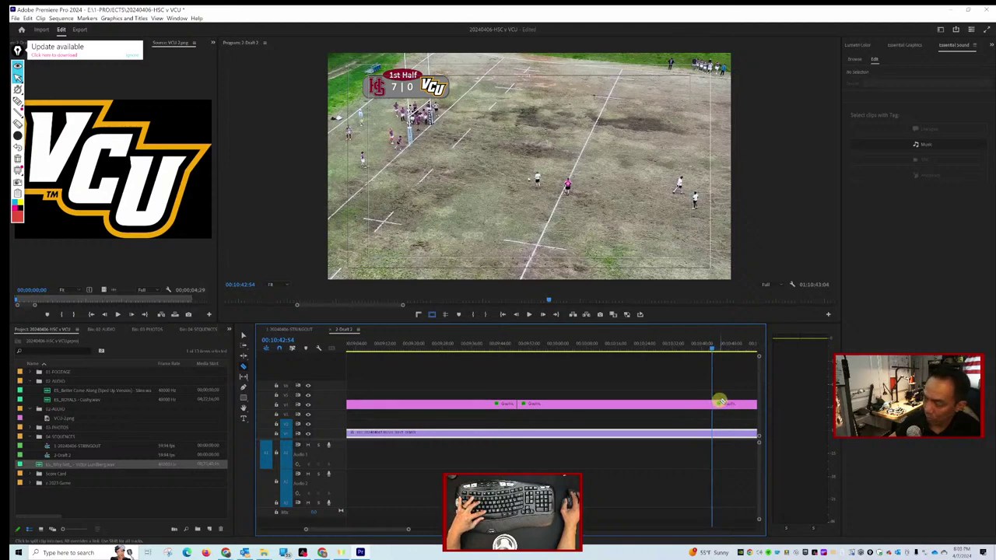
scroll(727, 393, "down", 2)
left_click(651, 402)
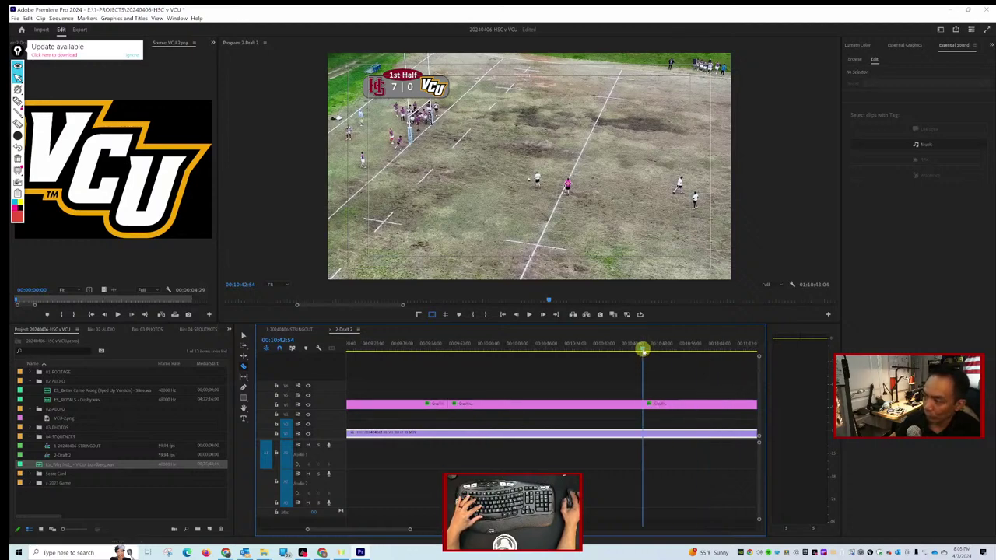
left_click_drag(642, 350, 652, 350)
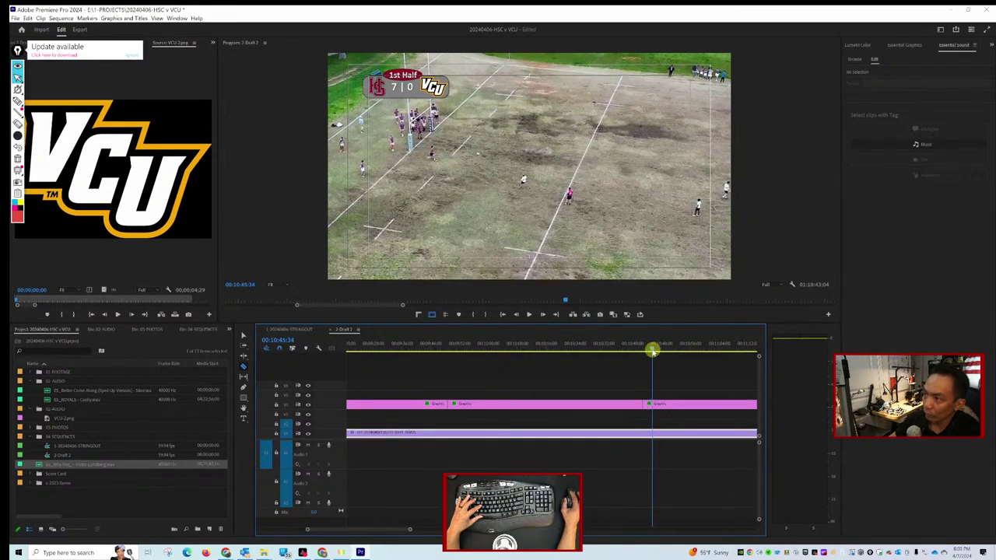
key("space")
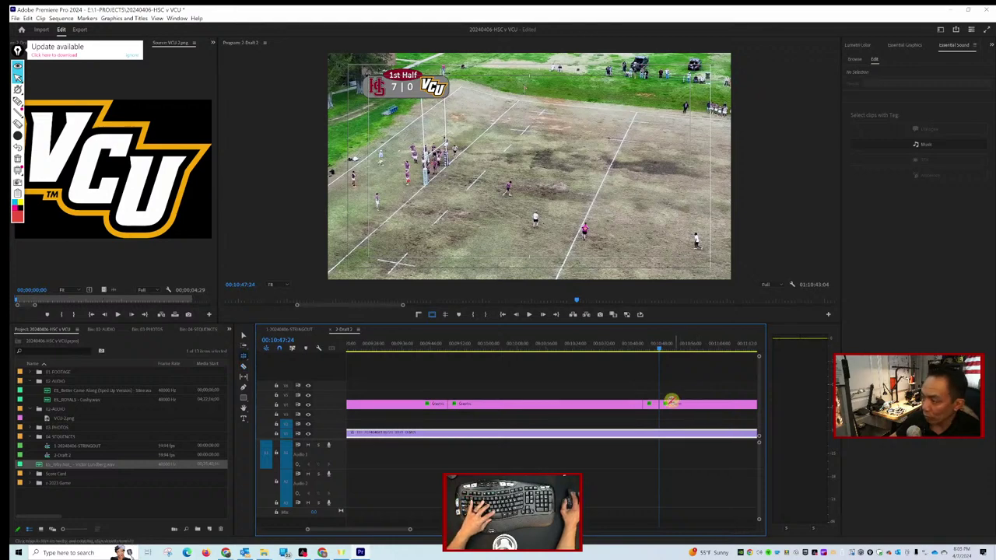
Delete the short score graphic piece between the two new cuts and apply the default transition to the graphic end before the gap.
left_click(651, 405)
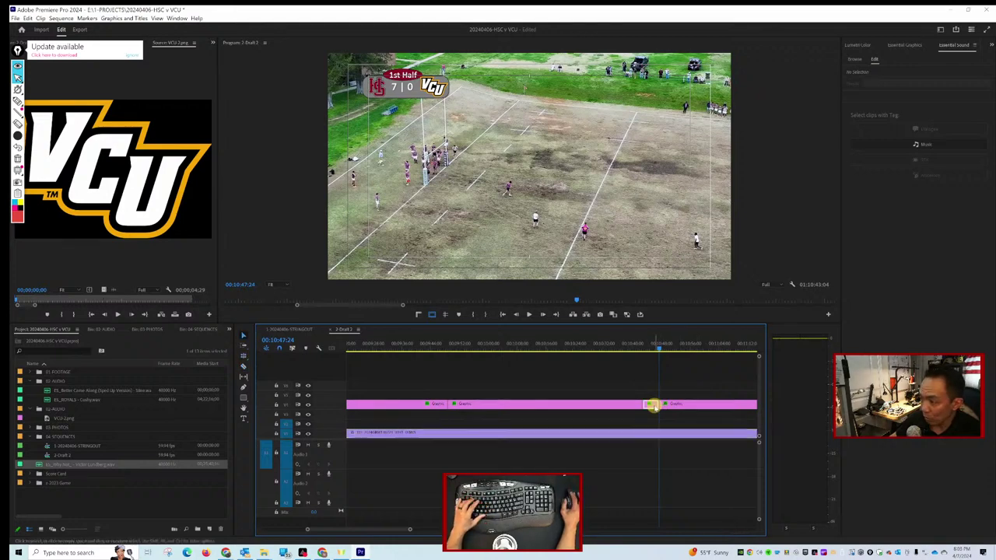
key("Delete")
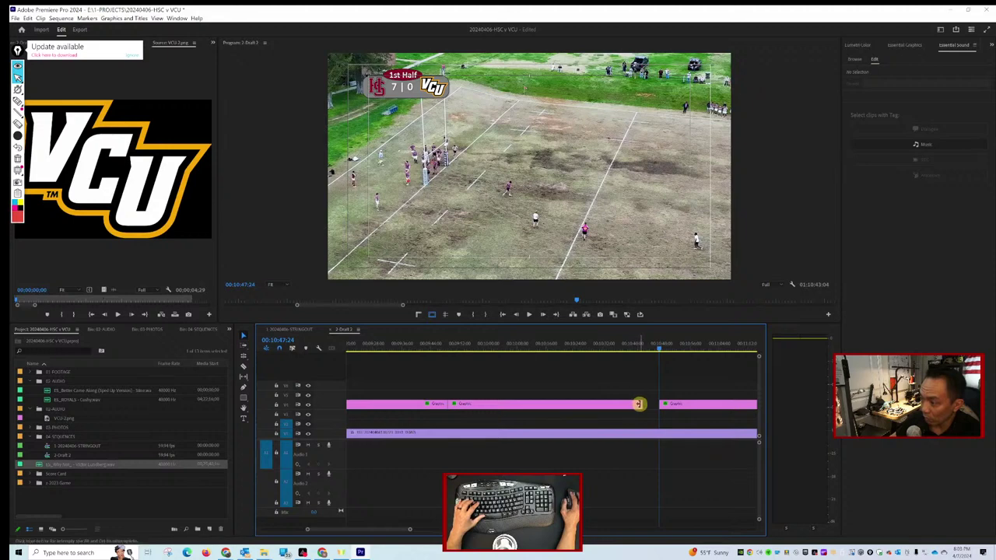
right_click(638, 404)
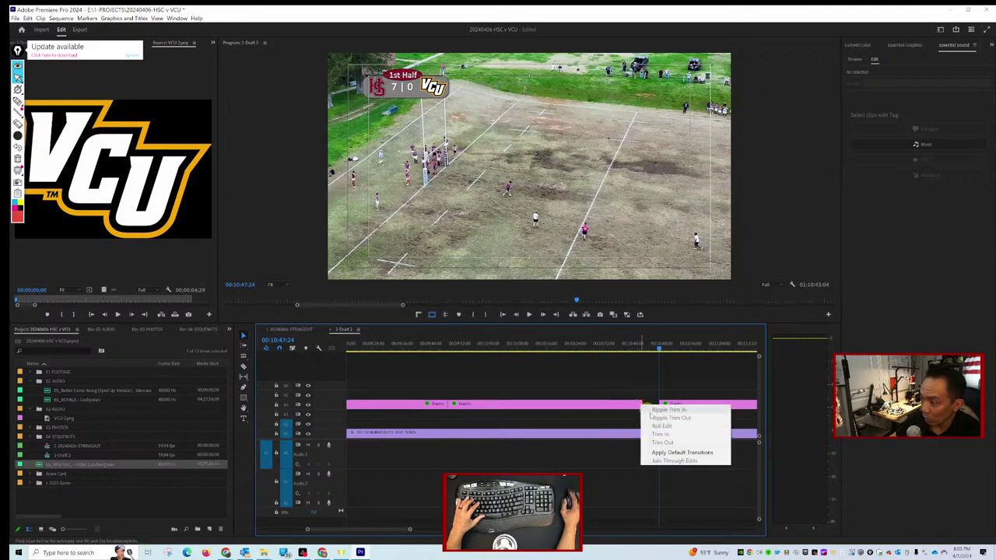
left_click(668, 453)
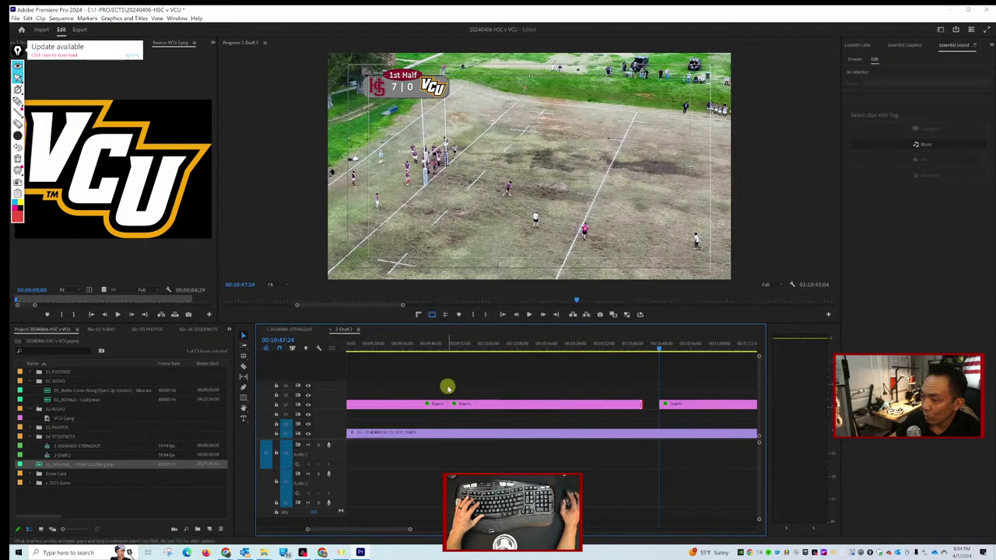
Change the score text in the graphic after the gap at 10:47:24 to 7 | 5.
left_click(487, 405)
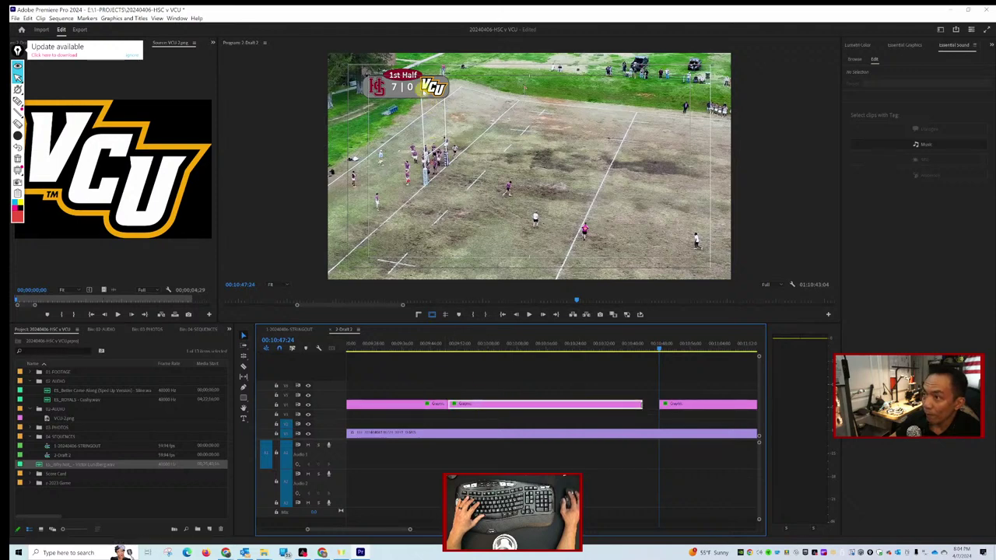
left_click(410, 87)
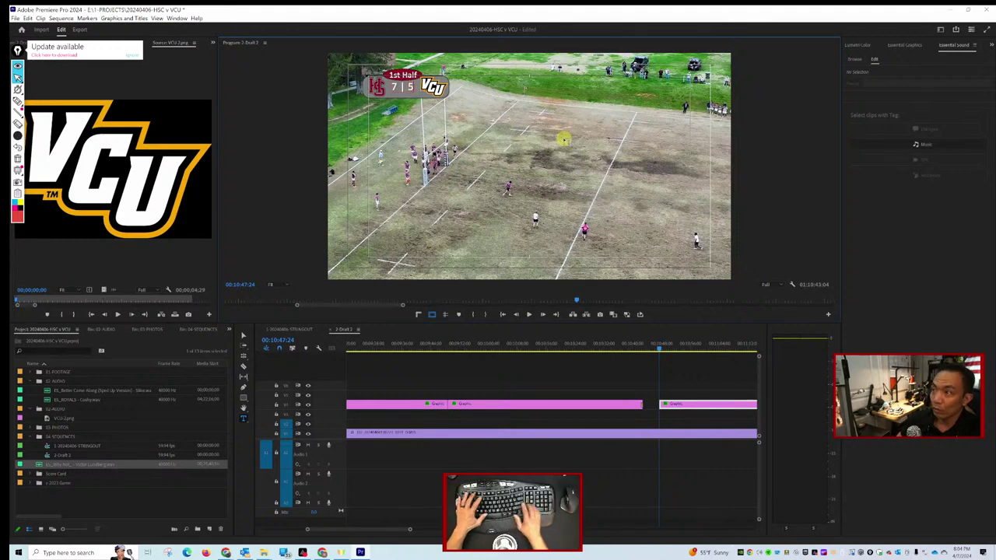
left_click(674, 404)
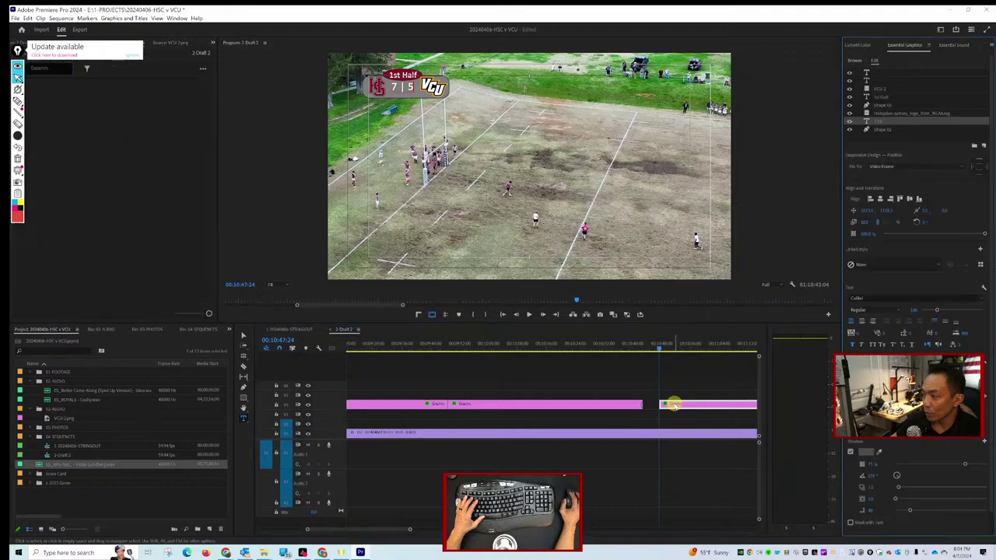
Compare the scores around the gap and change the score text in the graphic starting at 09:48:51 to 7 | 5.
left_click(679, 350)
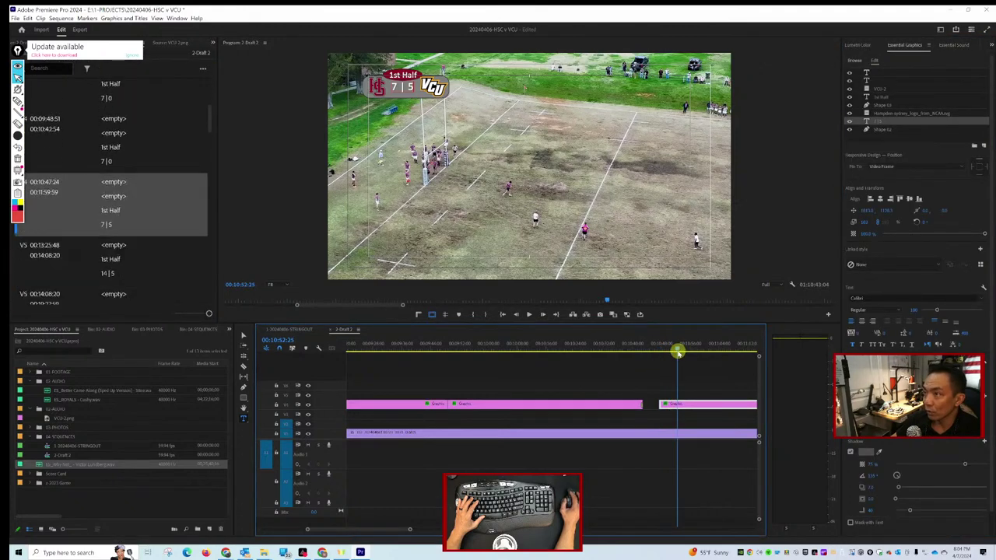
left_click(613, 342)
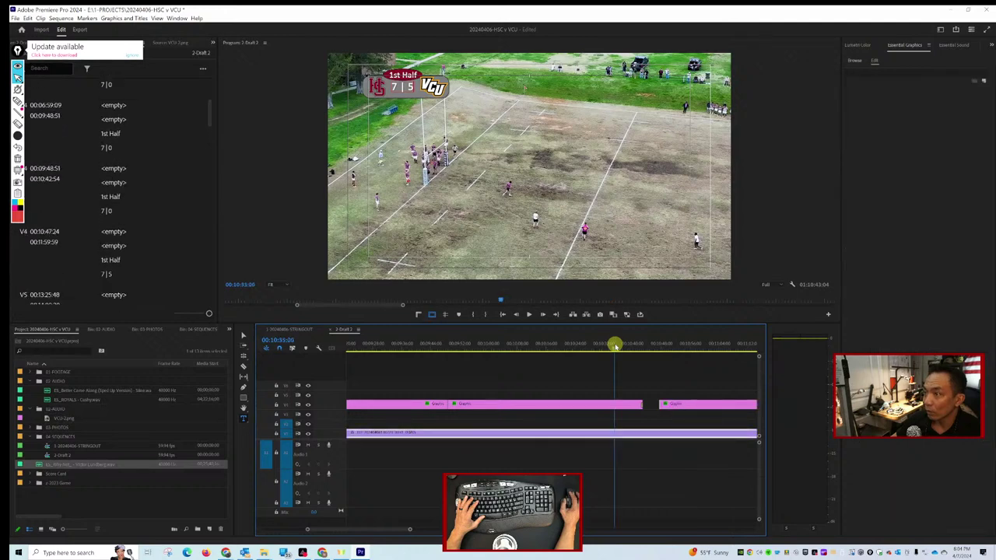
left_click(667, 345)
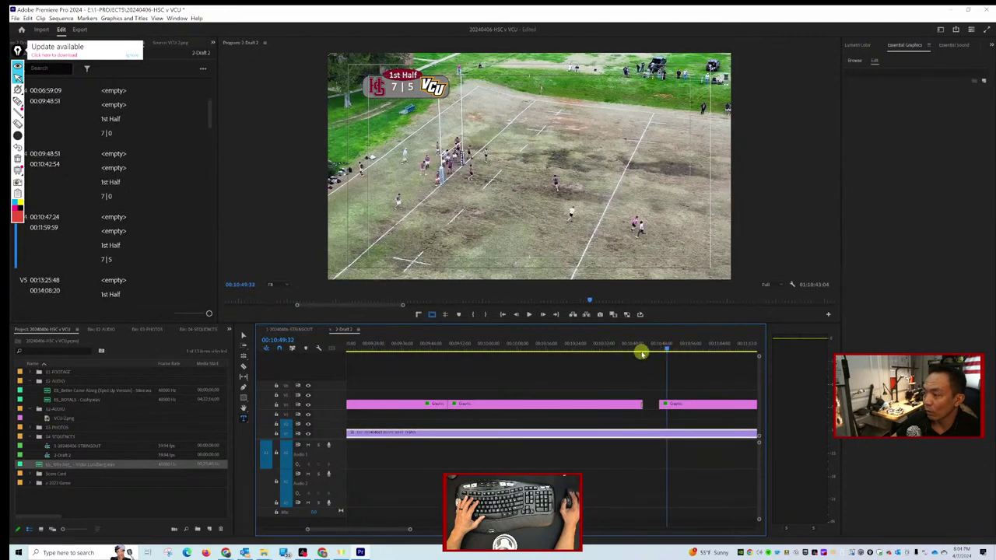
left_click(615, 346)
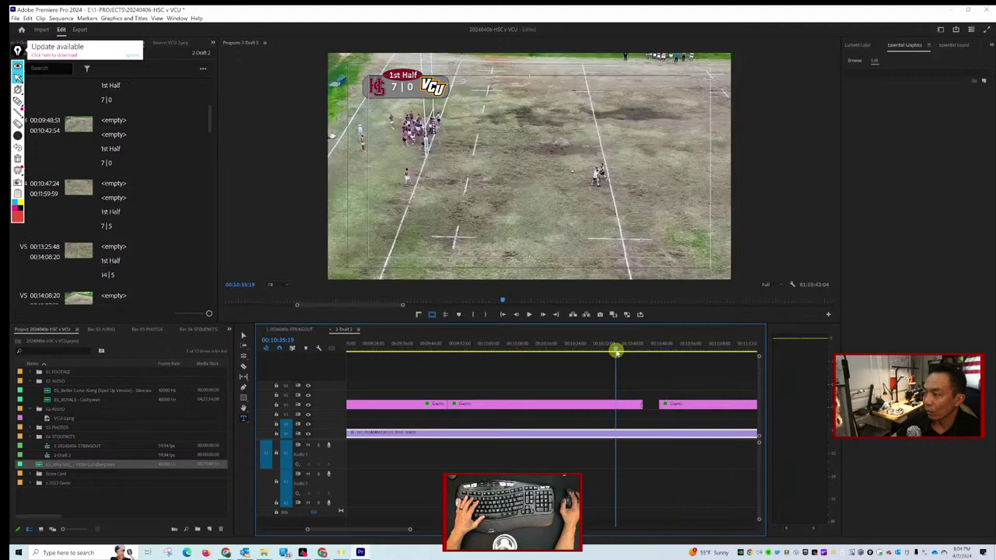
left_click_drag(616, 345, 459, 343)
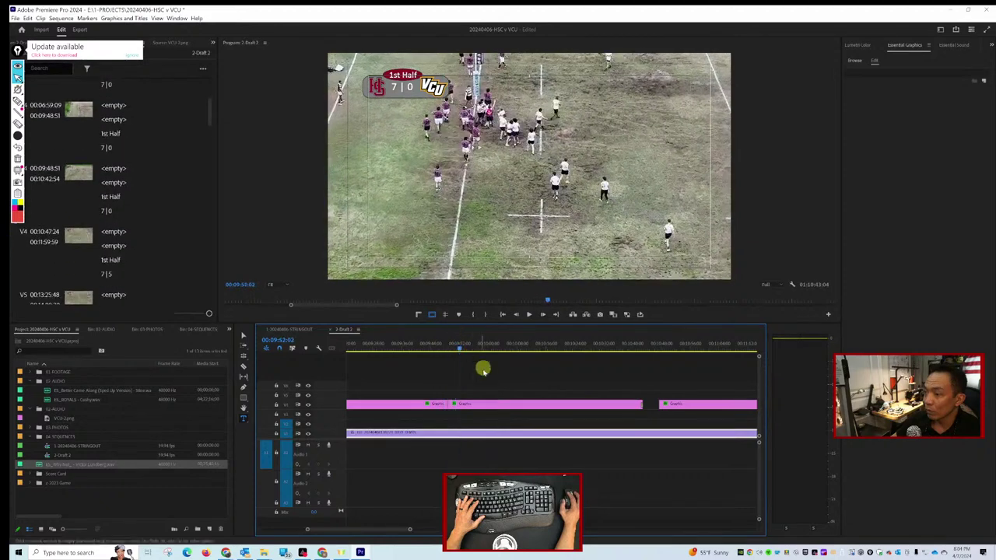
left_click(504, 403)
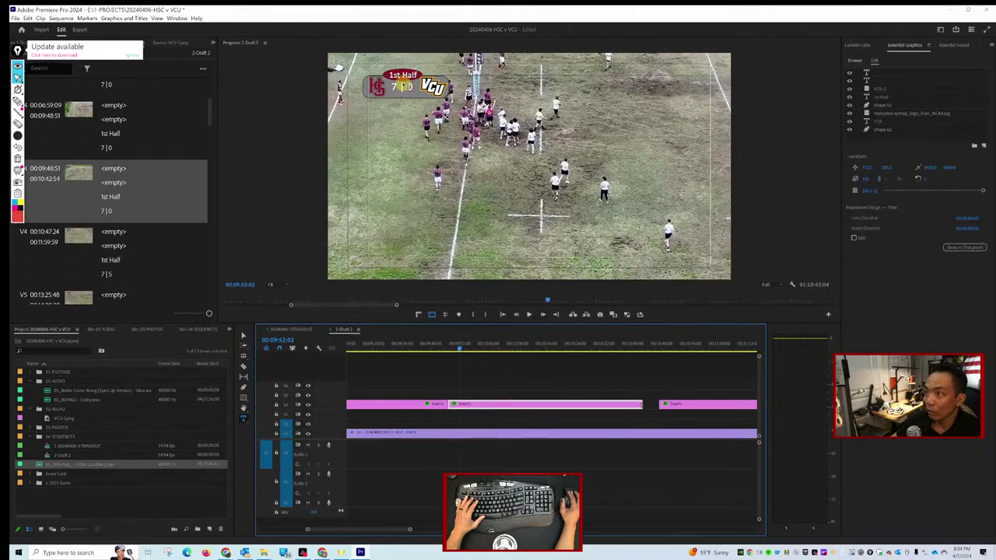
double_click(408, 86)
type("5")
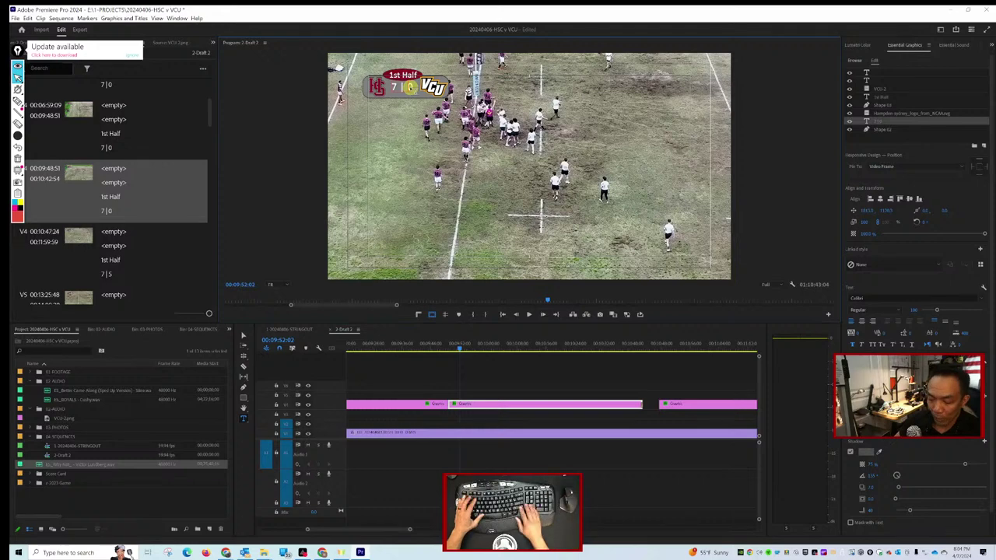
Play across the gap and trim the start of the following 7 | 5 score graphic to 10:47:36.
left_click(635, 352)
left_click(635, 350)
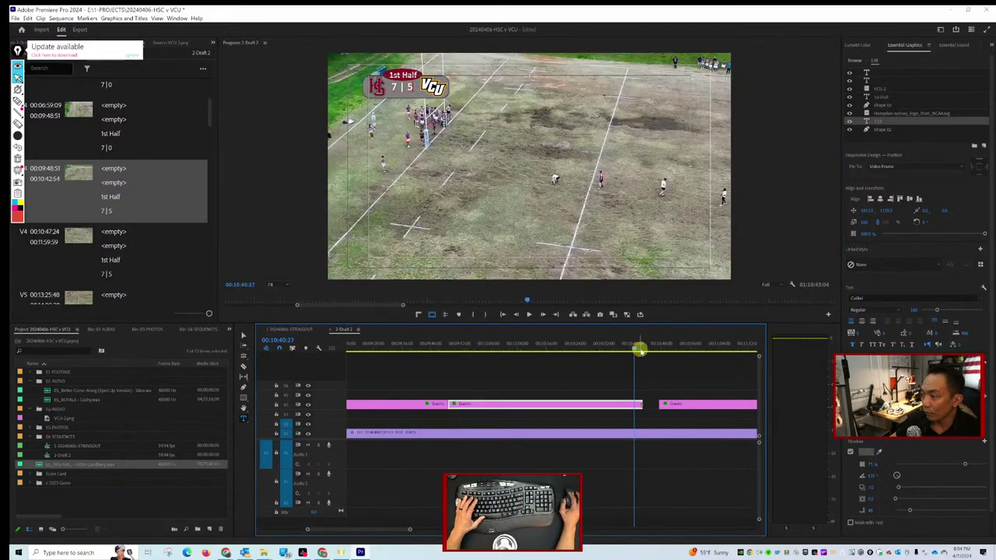
left_click_drag(639, 352, 635, 350)
key("space")
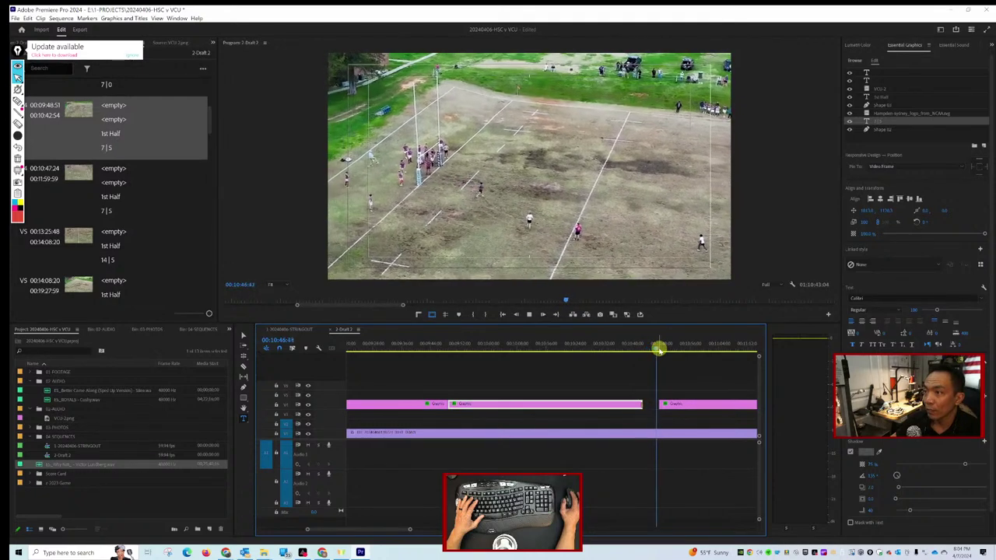
left_click(659, 399)
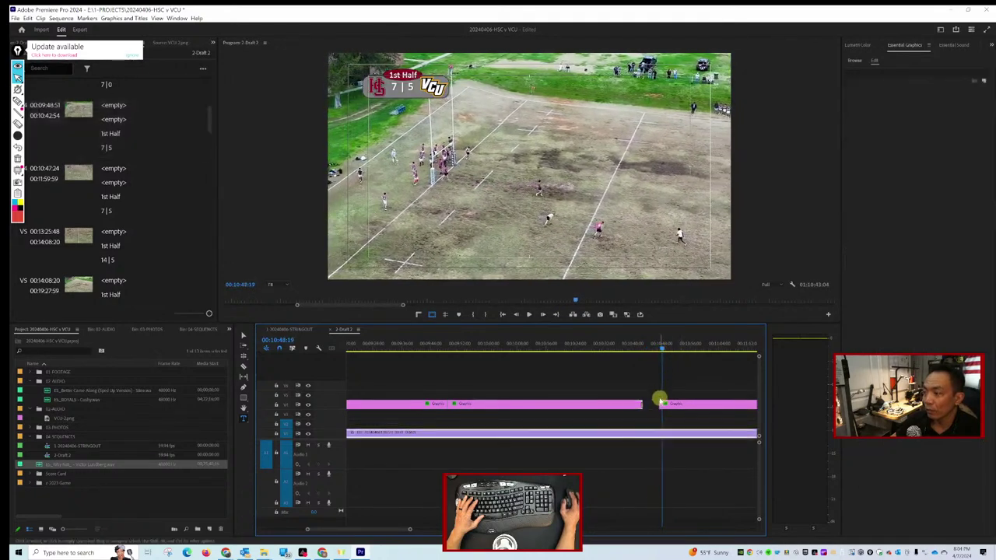
left_click_drag(658, 403, 655, 404)
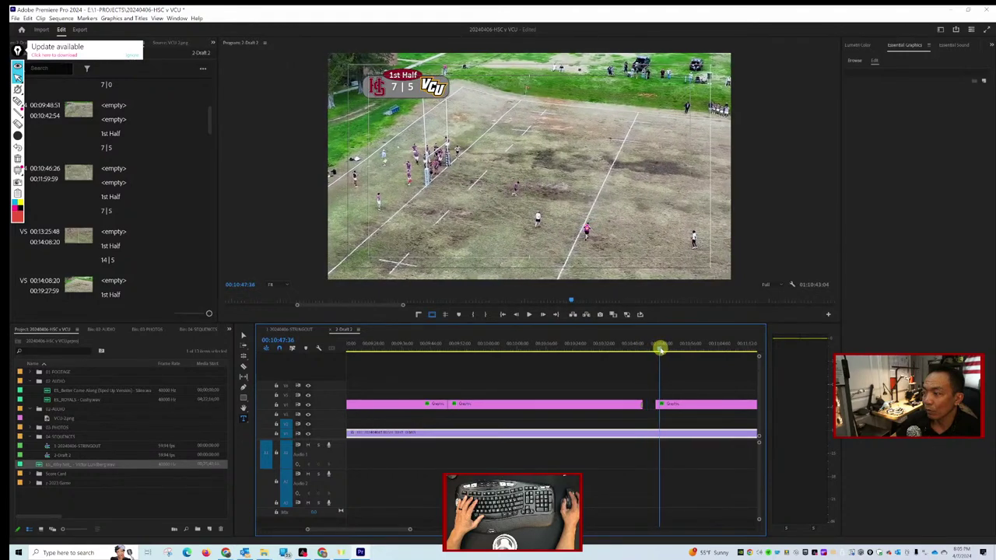
left_click_drag(657, 403, 661, 404)
Apply the default transition to the start of the 7 | 5 graphic after the gap and play through it.
right_click(660, 404)
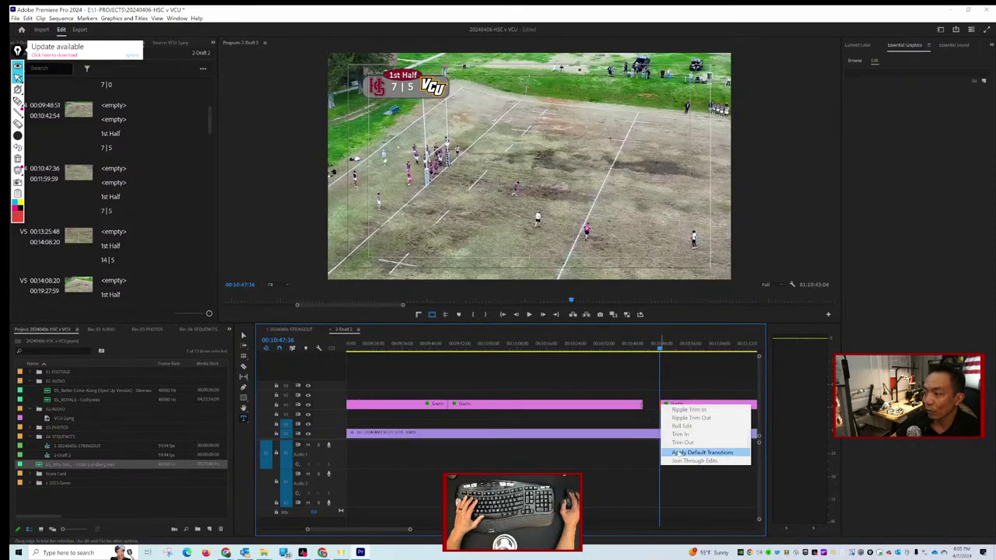
left_click(685, 453)
left_click(655, 349)
key("space")
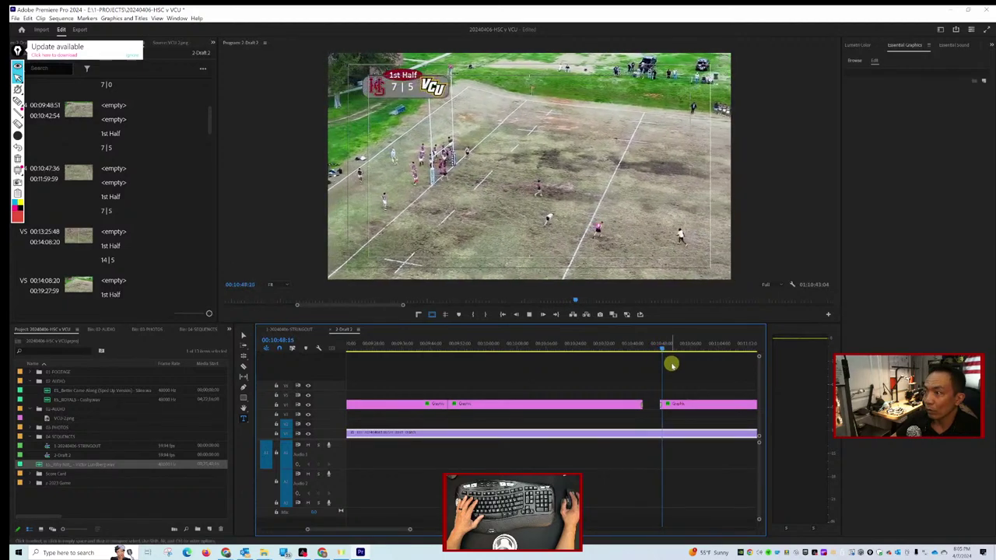
Stop the playback at 10:53:53 and save the project.
scroll(648, 404, "down", 2)
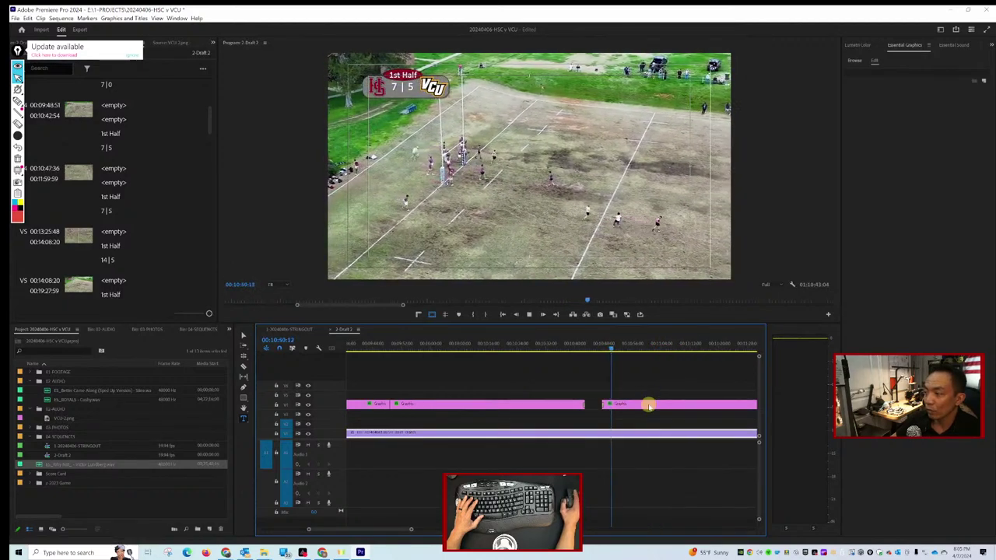
scroll(648, 405, "down", 6)
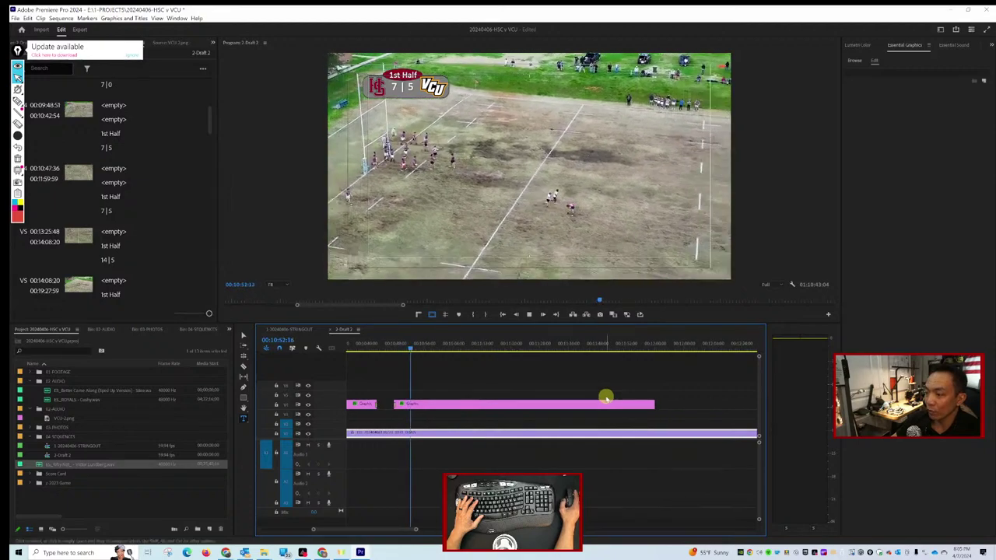
scroll(604, 395, "up", 10)
scroll(605, 395, "down", 2)
key("space")
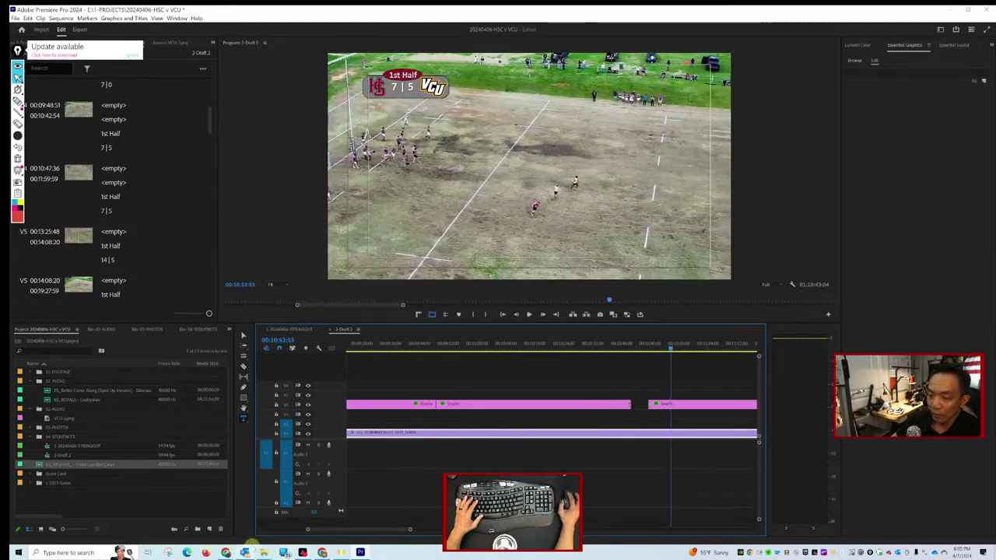
key("ctrl+s")
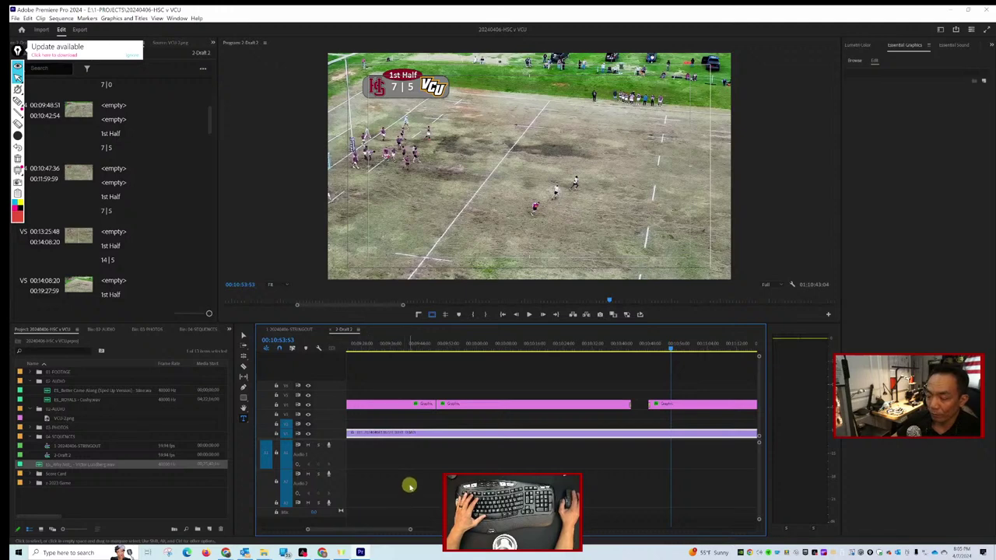
scroll(413, 479, "down", 10)
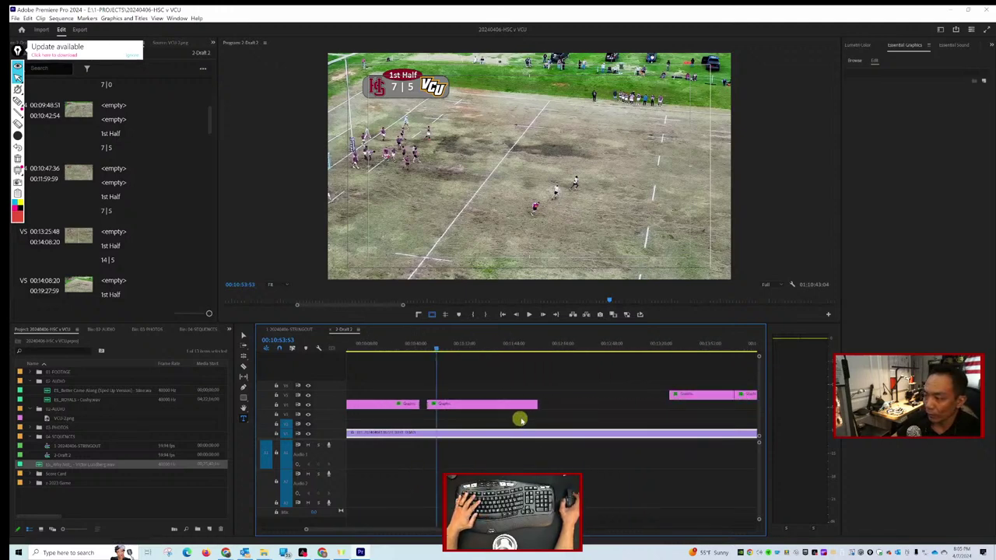
Play and scrub the footage after 00:10:53:53 to examine where the camera leaves the field and returns to the match.
scroll(520, 420, "up", 5)
scroll(442, 424, "down", 2)
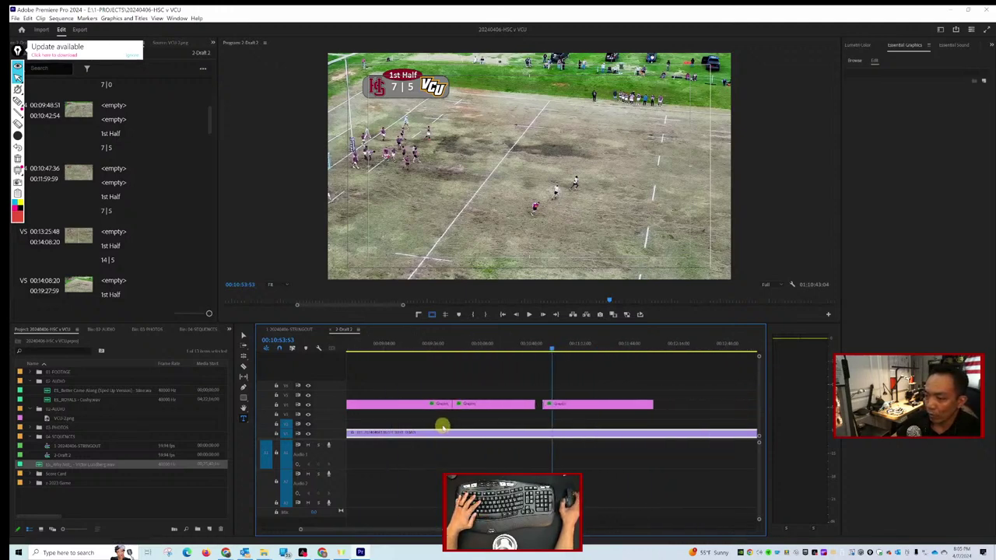
scroll(442, 426, "down", 8)
key("space")
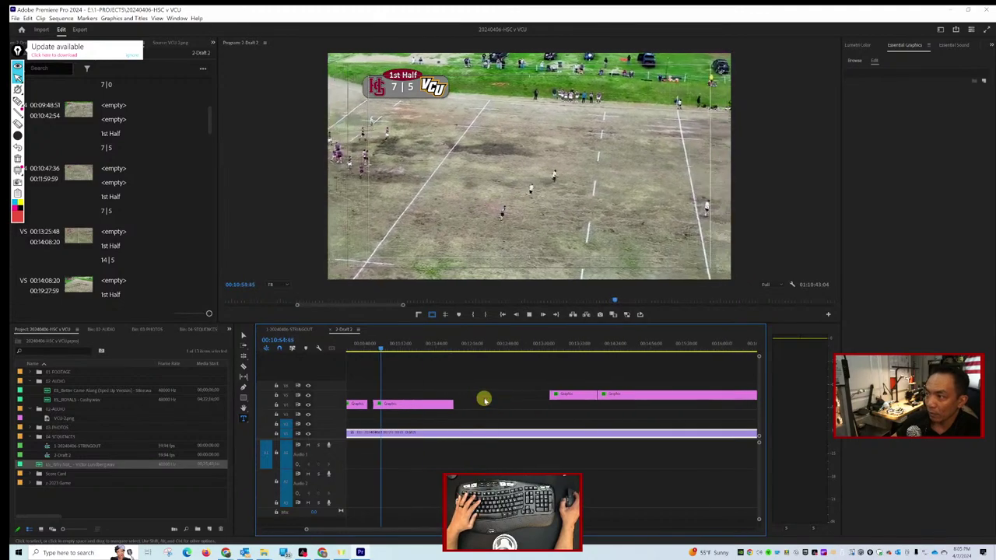
scroll(484, 399, "up", 5)
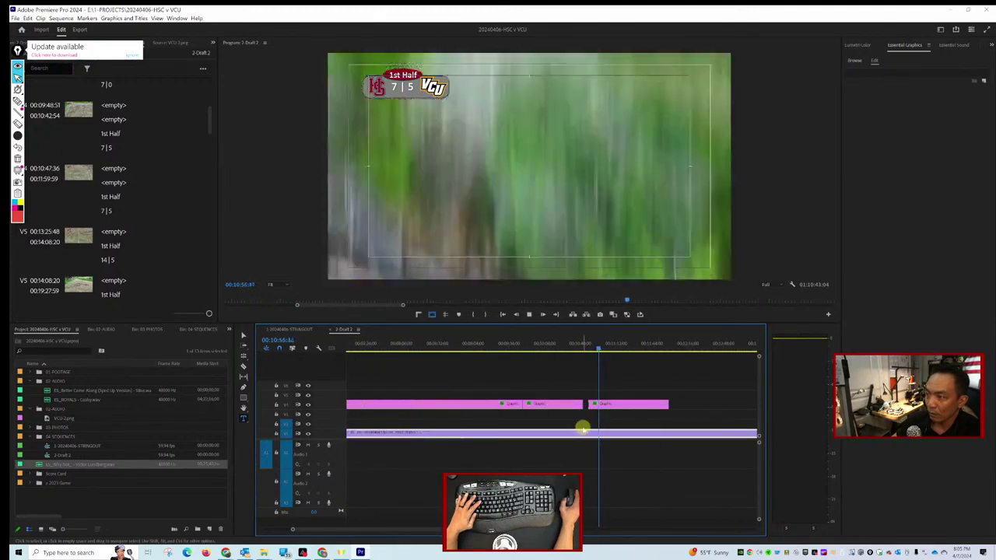
scroll(583, 427, "down", 5)
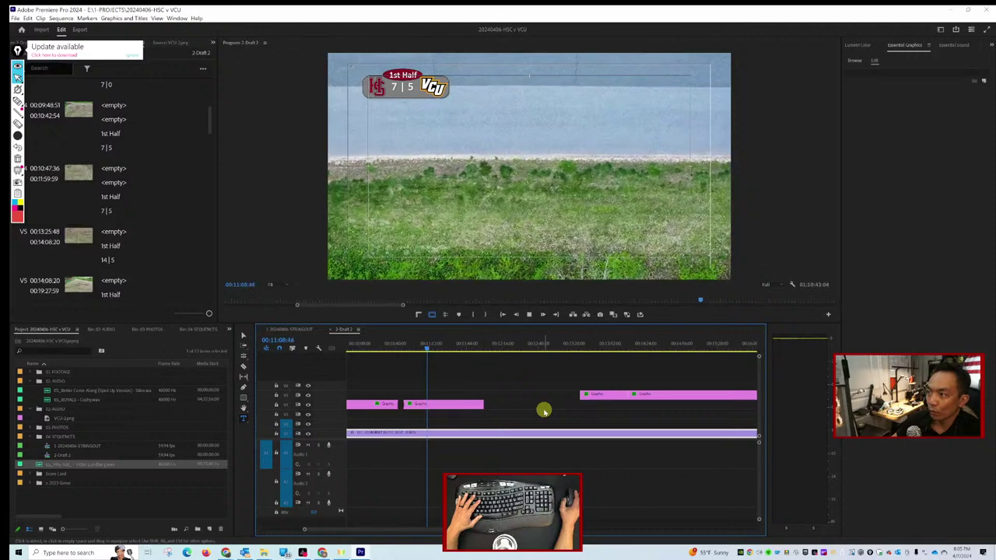
scroll(545, 409, "down", 5)
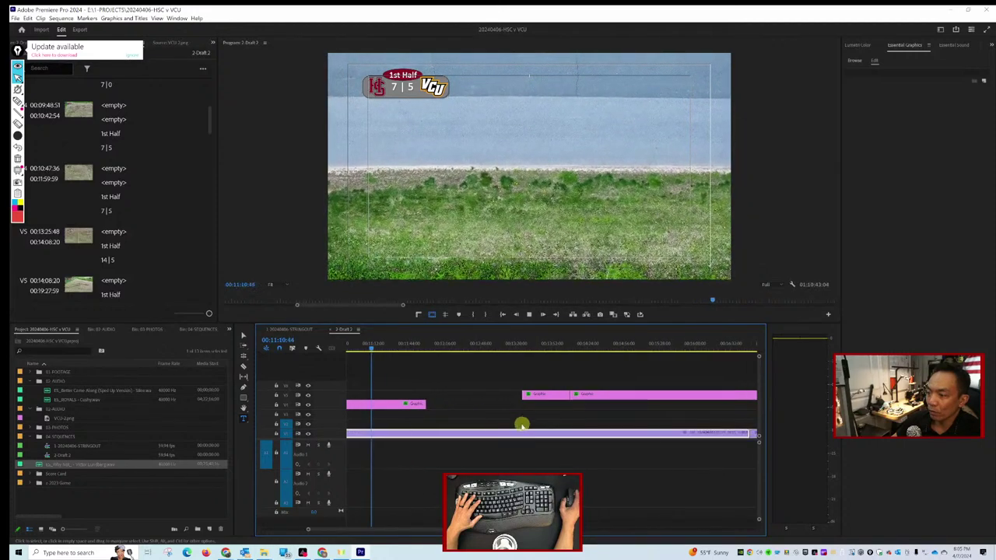
left_click_drag(376, 358, 382, 339)
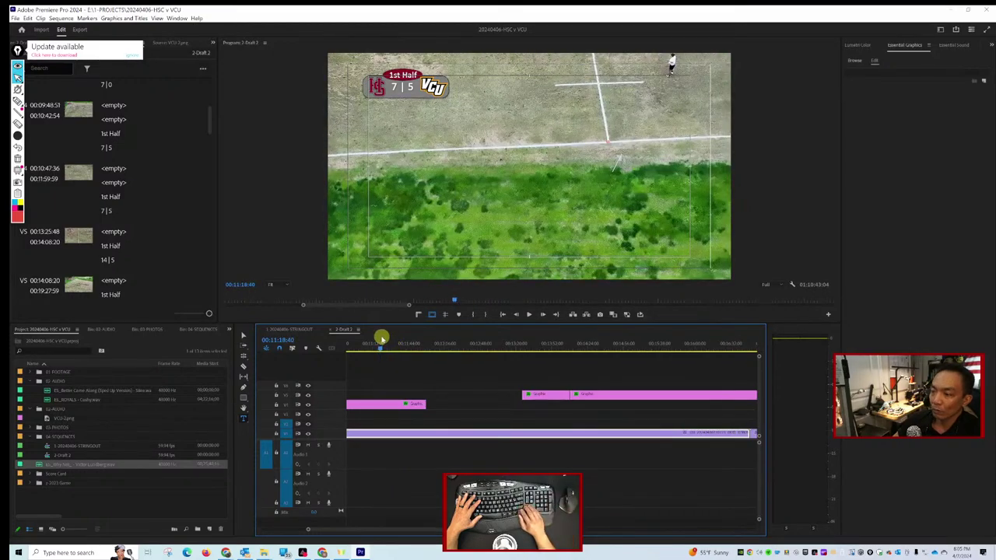
key("space")
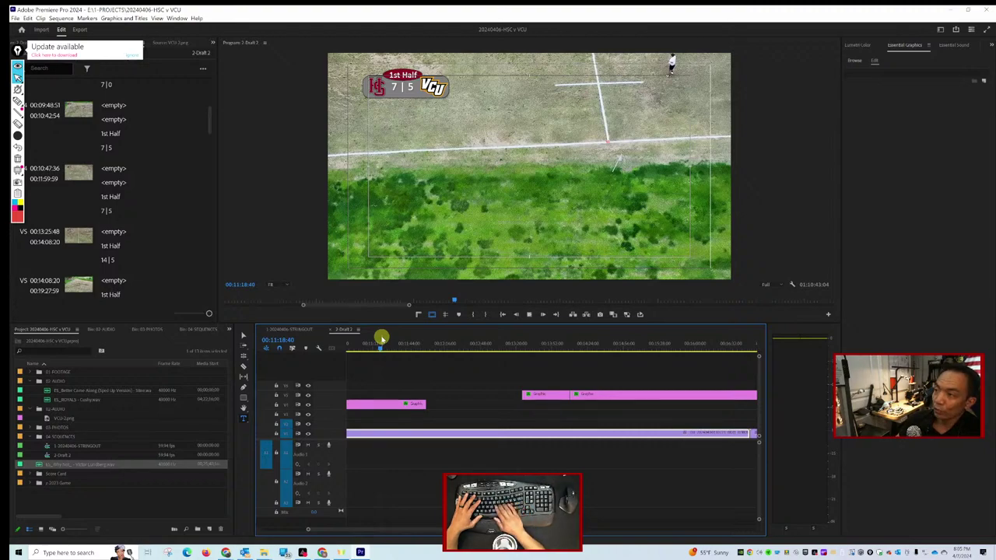
key("space")
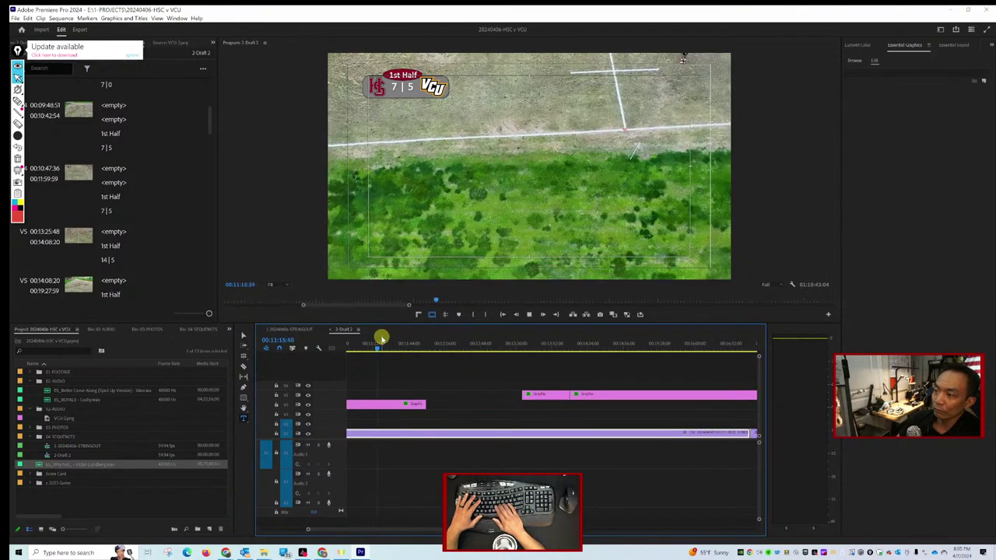
key("space")
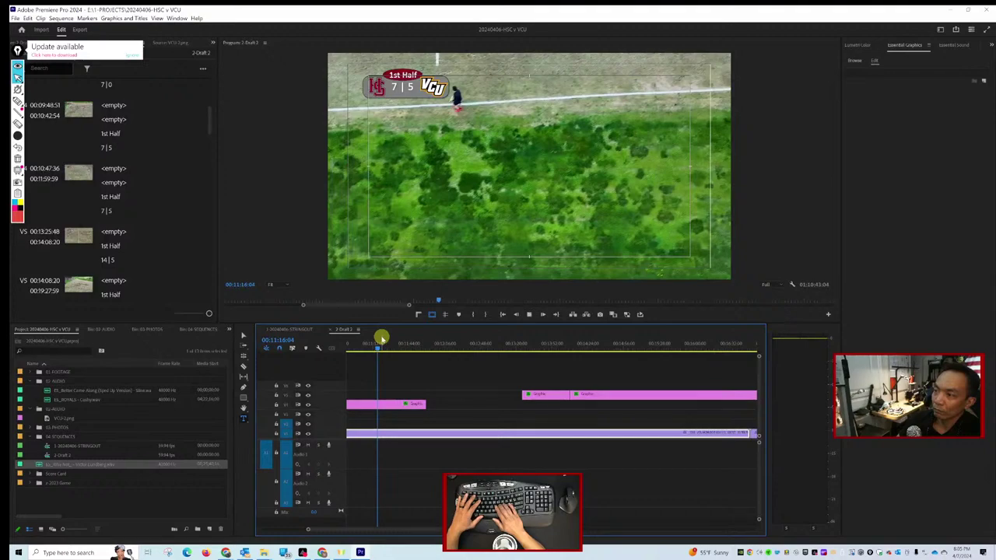
key("space")
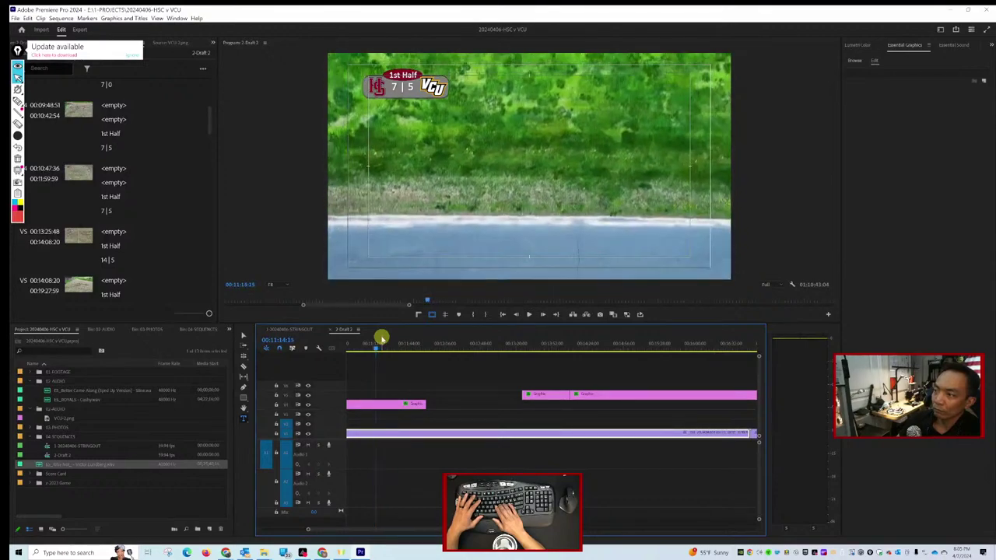
key("space")
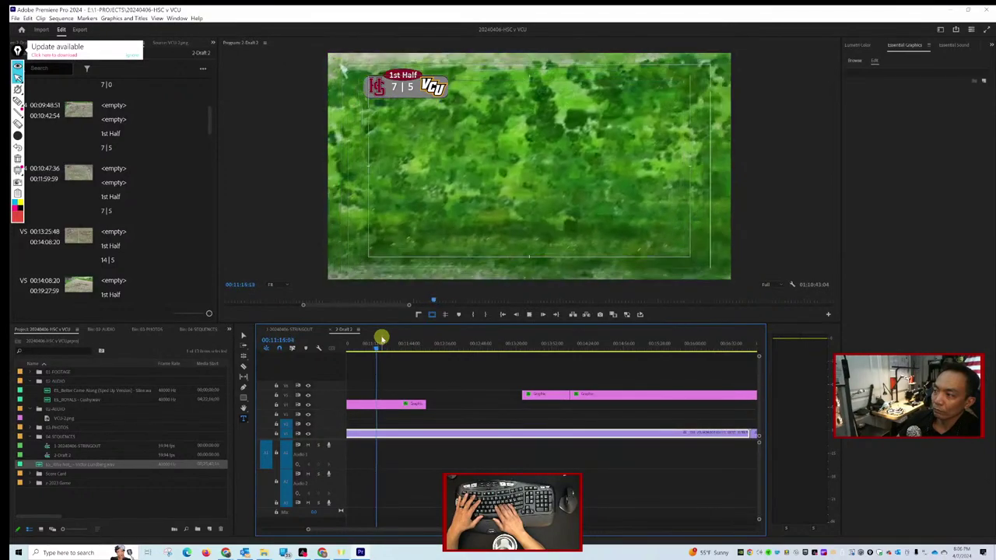
key("space")
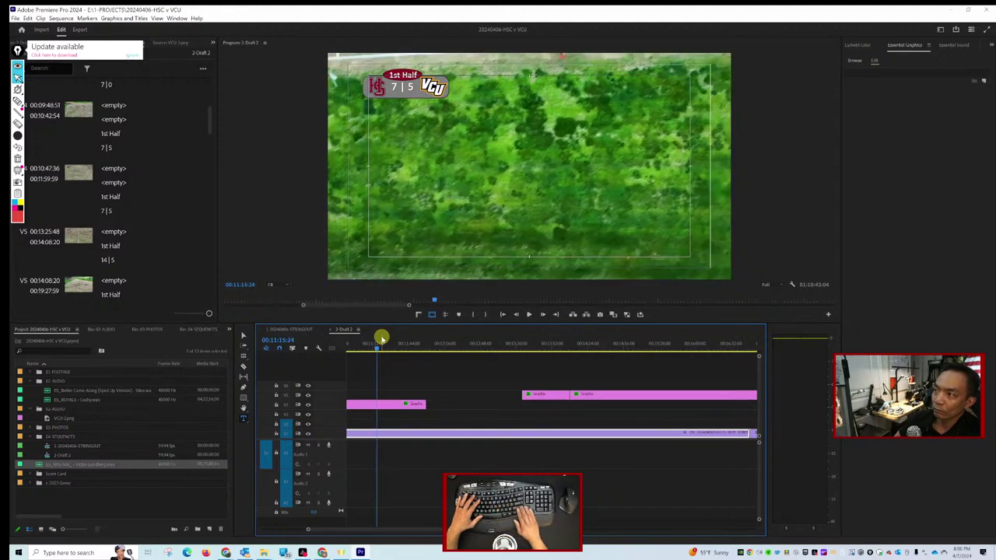
Split the footage clip at 00:11:15:13, as the camera swings back towards the field.
key("Left")
key("Left")
key("Left")
key("Left")
key("Left")
key("Left")
key("Left")
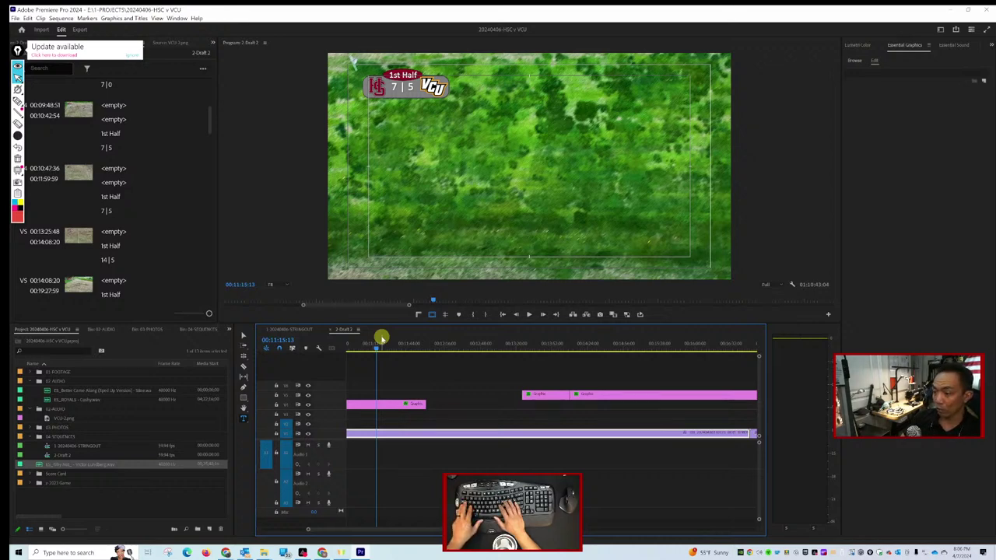
key("c")
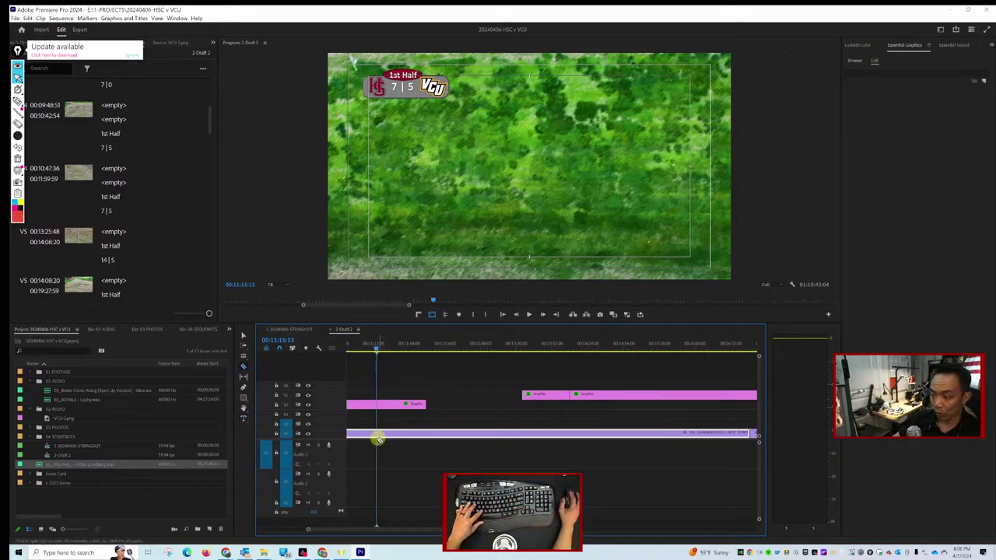
left_click(375, 434)
Split the footage clip at 00:10:55:43, where the camera turns away from the field.
scroll(411, 395, "up", 5)
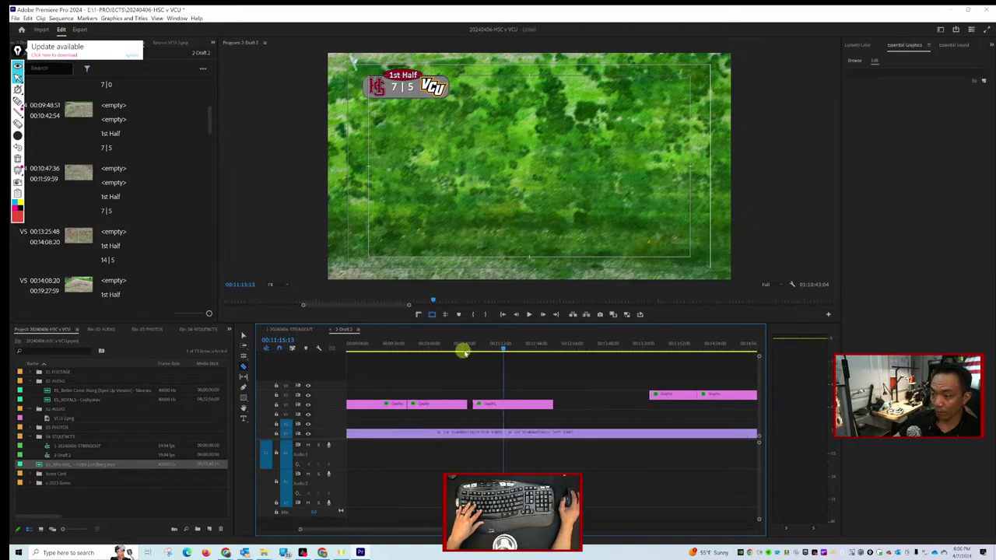
left_click(476, 349)
left_click_drag(476, 349, 484, 354)
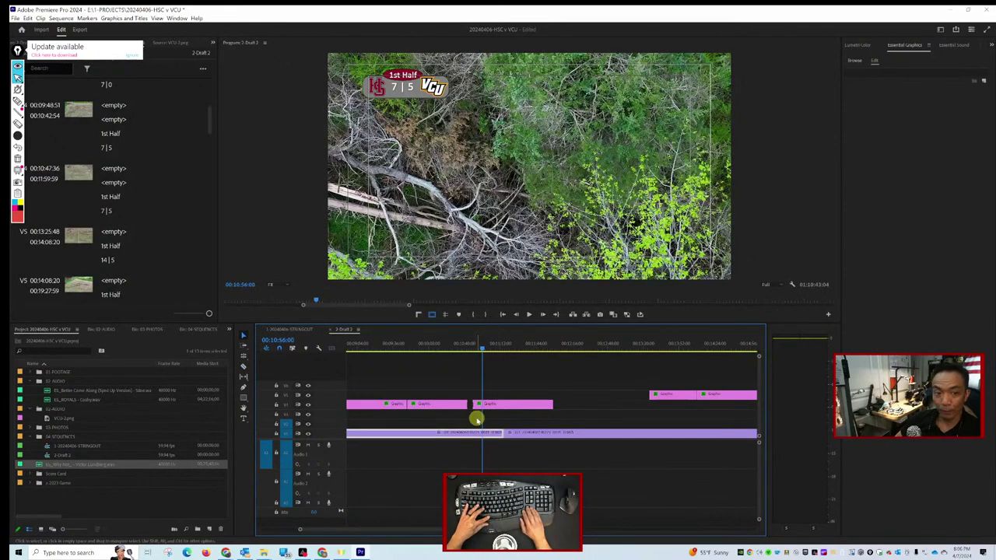
key("Left")
key("Left")
key("Left")
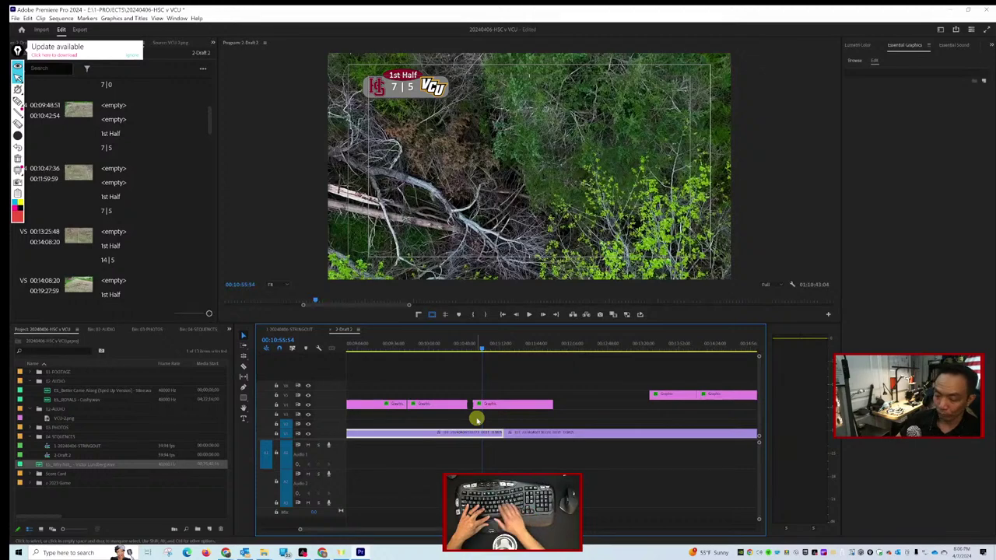
key("Left")
key("Left")
key("Left")
key("Right")
key("Right")
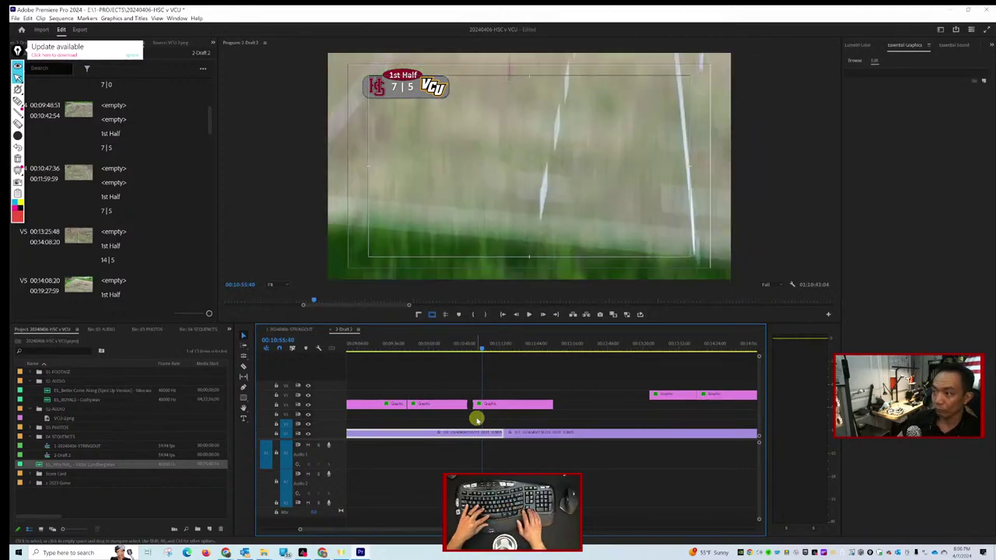
key("Right")
key("Right")
key("Right")
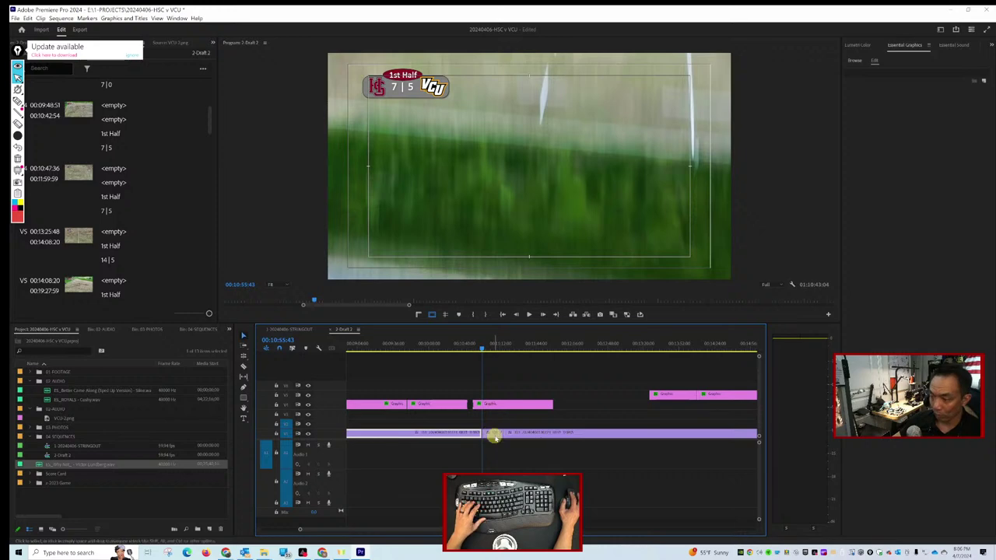
Ripple delete the short off-field segment between the two cuts and replay the footage across the join.
key("shift+e")
left_click_drag(490, 343, 477, 349)
key("shift+e")
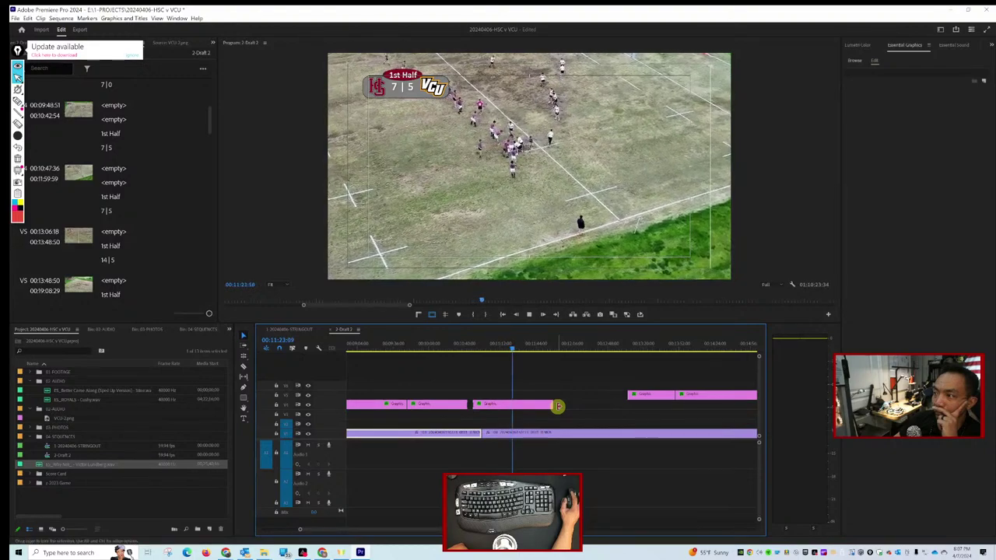
Extend the 7 | 5 scoreboard graphic's end to 00:13:41:42 and delete the short 14 | 5 graphic above it.
scroll(556, 405, "right", 2)
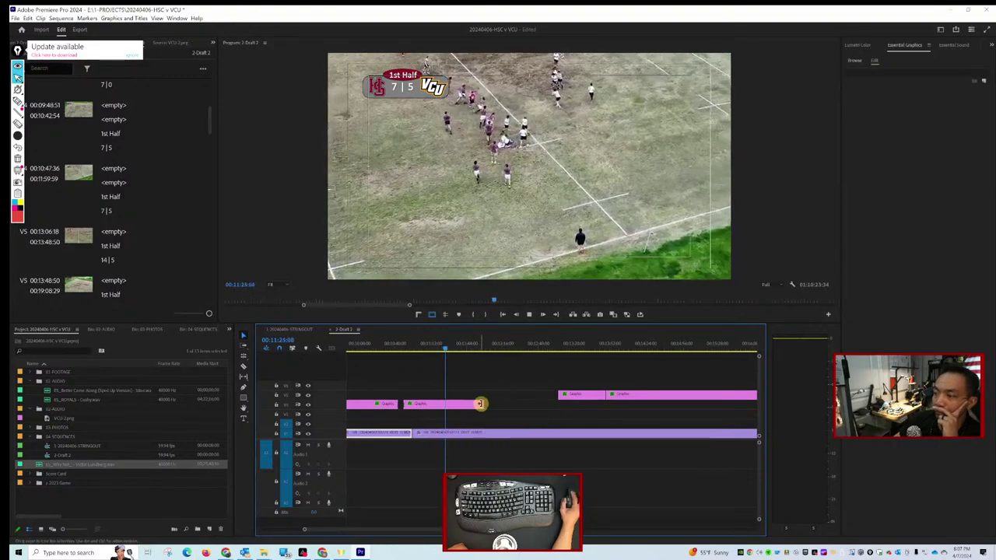
left_click_drag(480, 404, 597, 401)
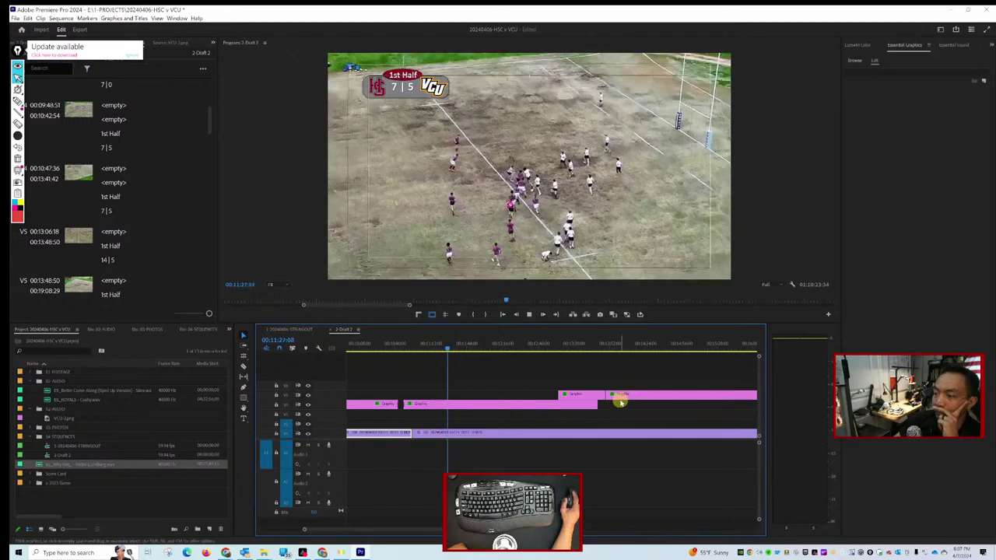
left_click(589, 394)
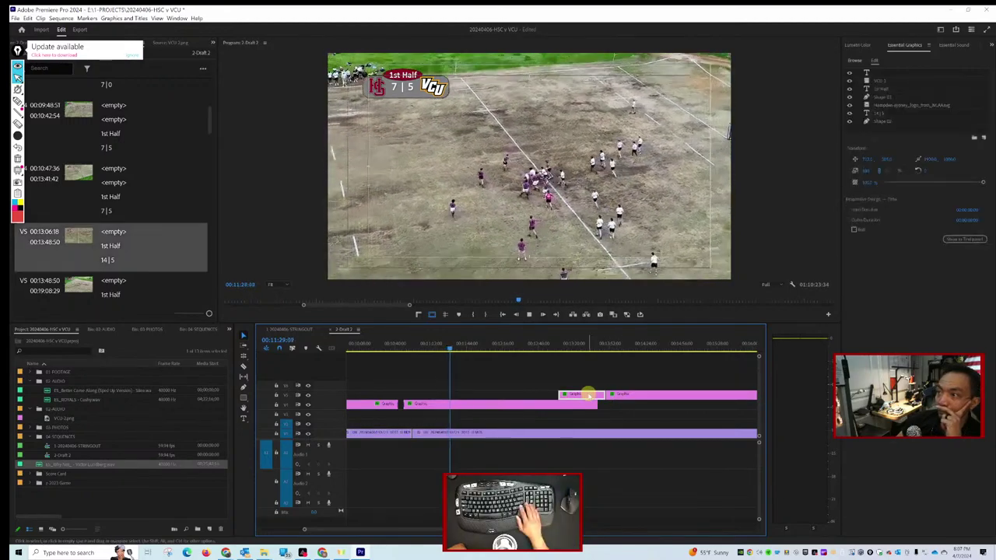
key("Delete")
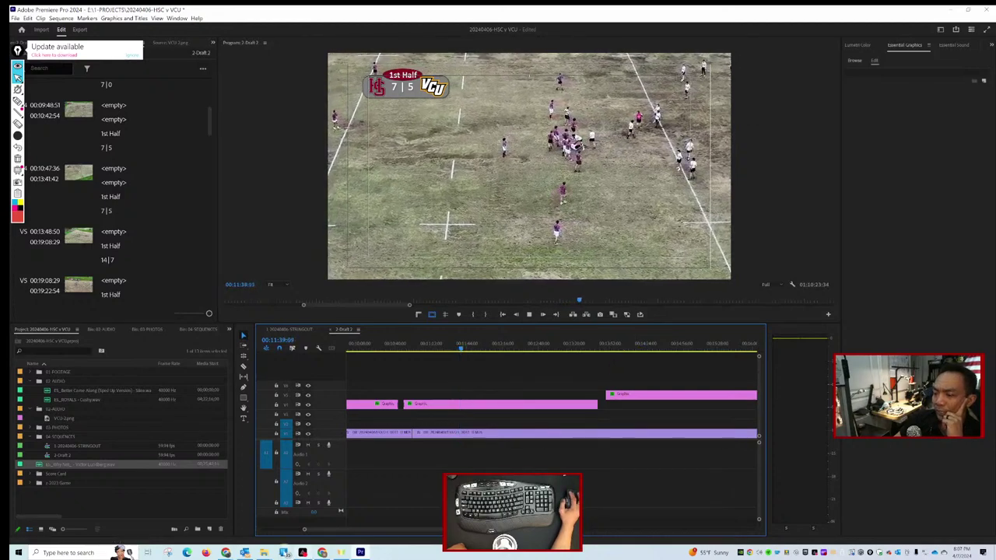
mouse_move(225, 552)
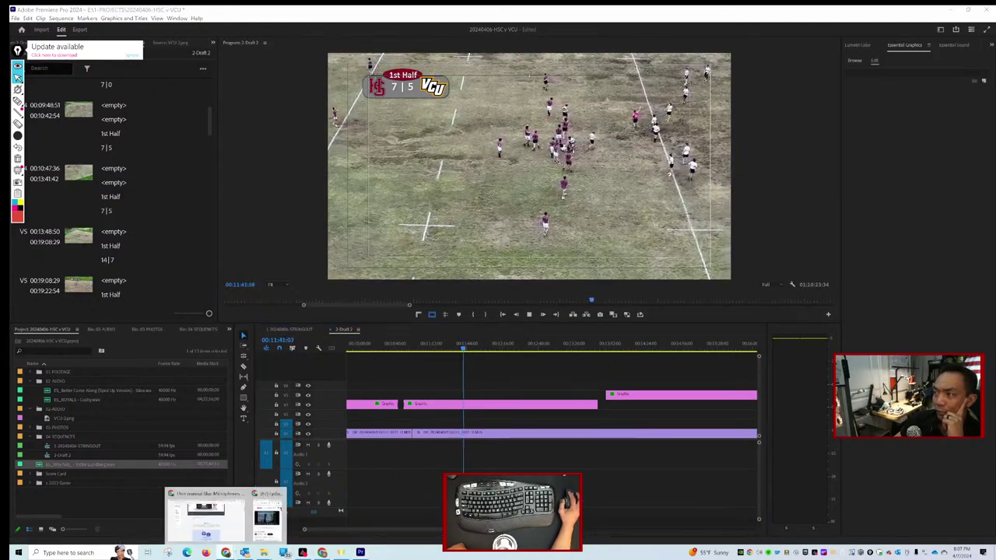
left_click(205, 512)
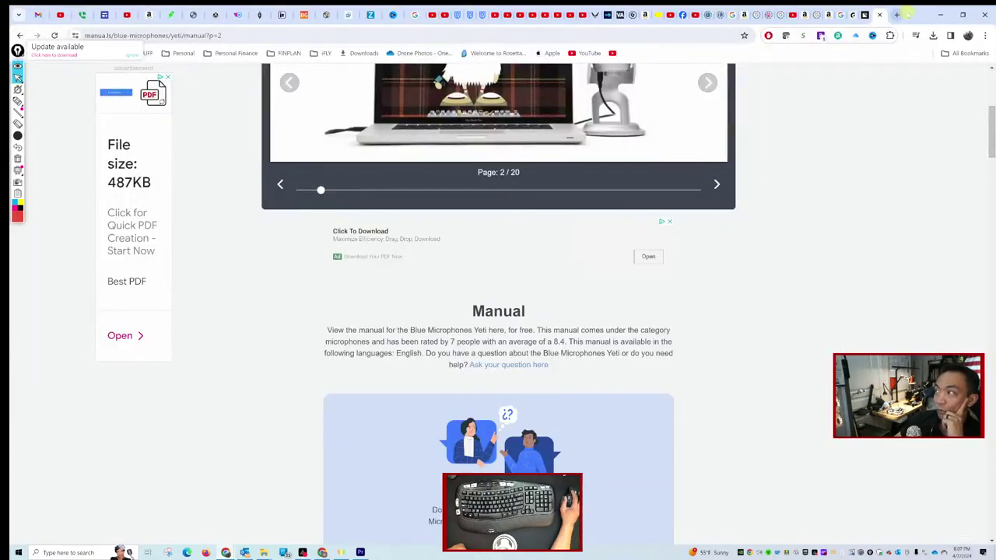
left_click(939, 14)
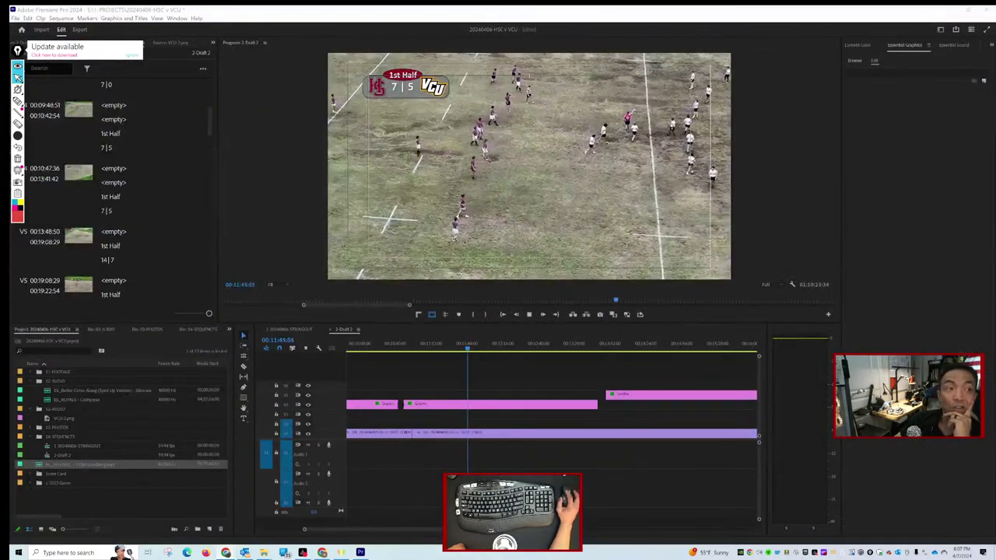
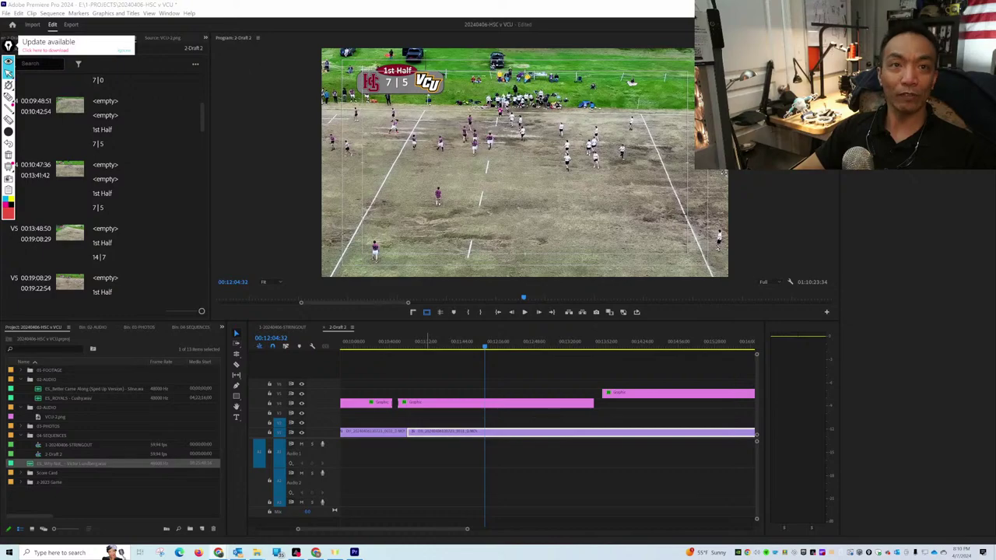
Switch to Chrome and search Google in a new tab for "prehistoric dragonfly size".
key("alt+Tab")
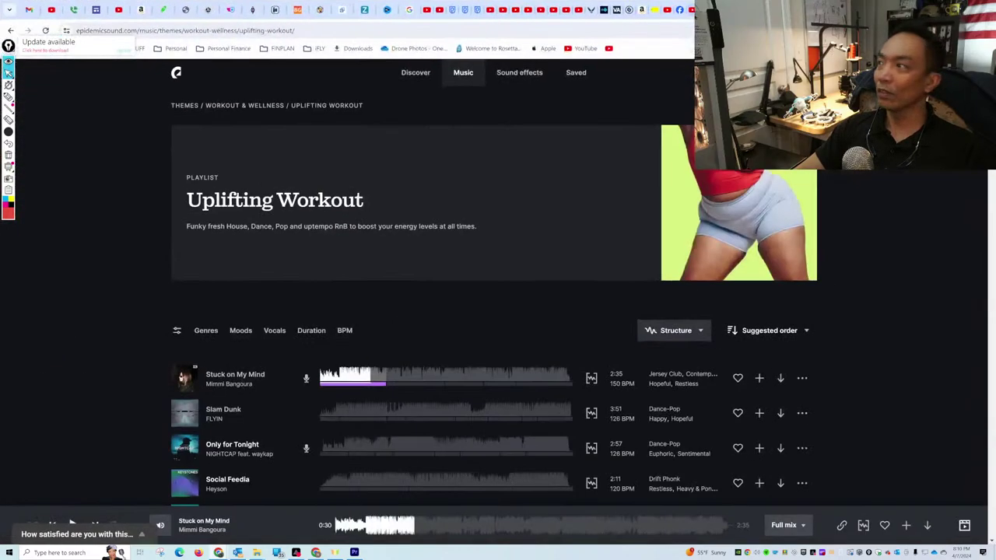
key("ctrl+t")
left_click(636, 34)
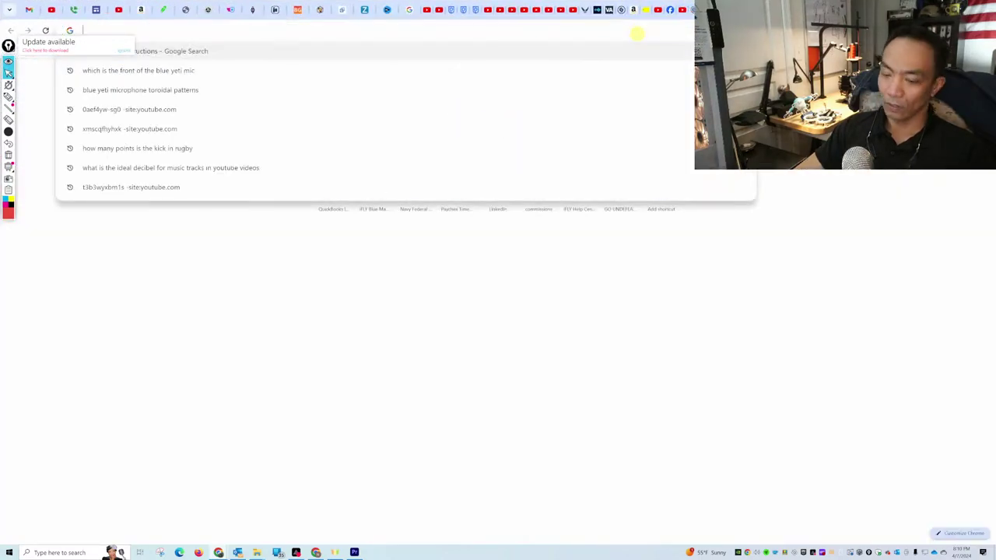
type("pre")
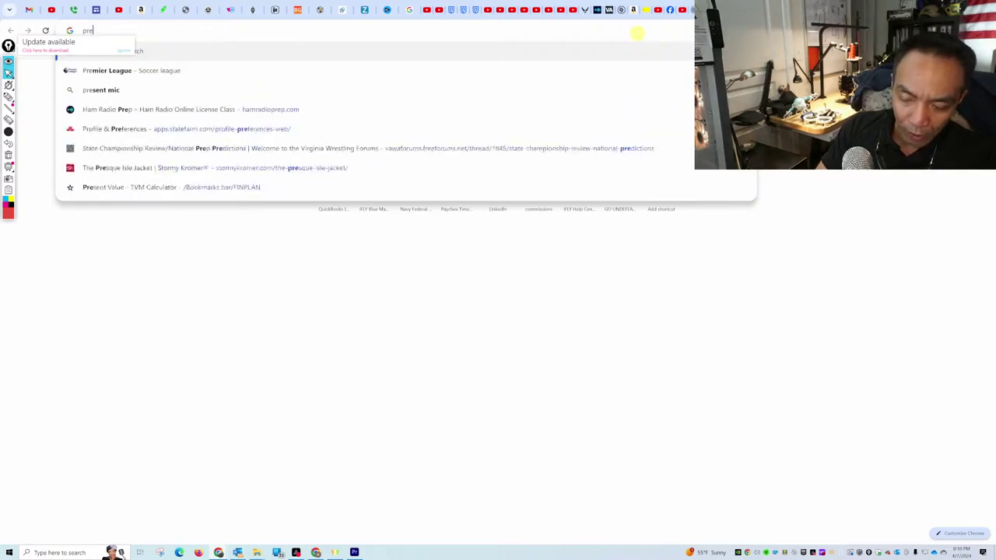
type("historic d")
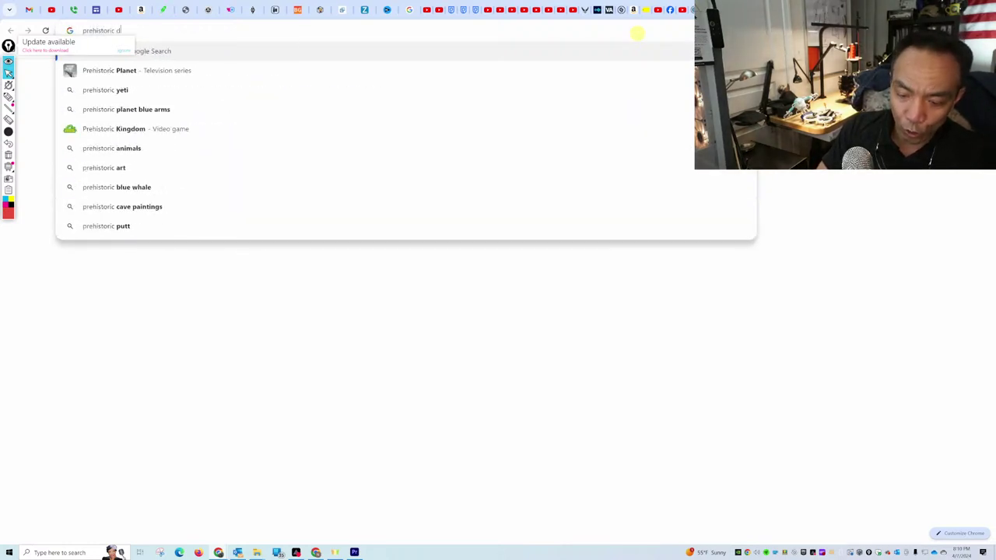
type("ragonfl")
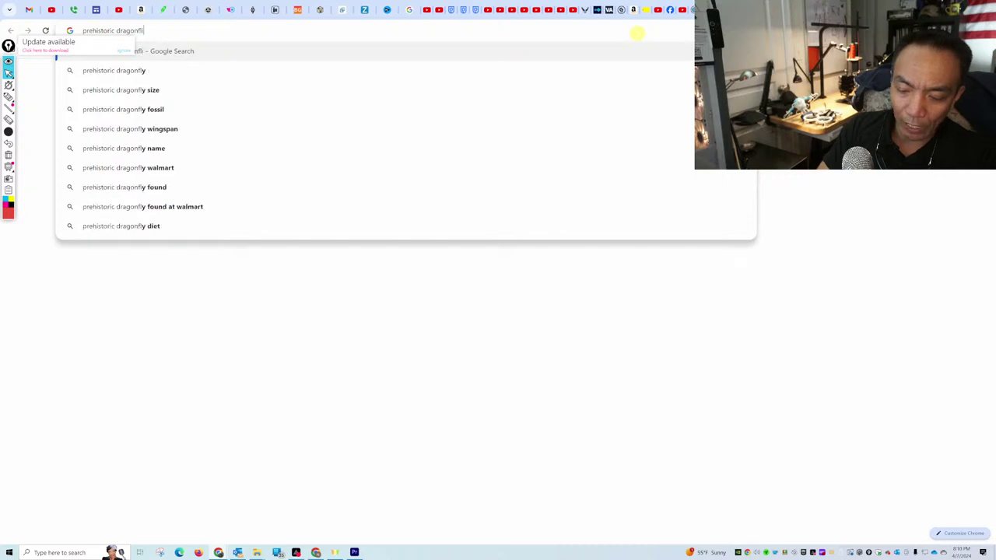
type("y")
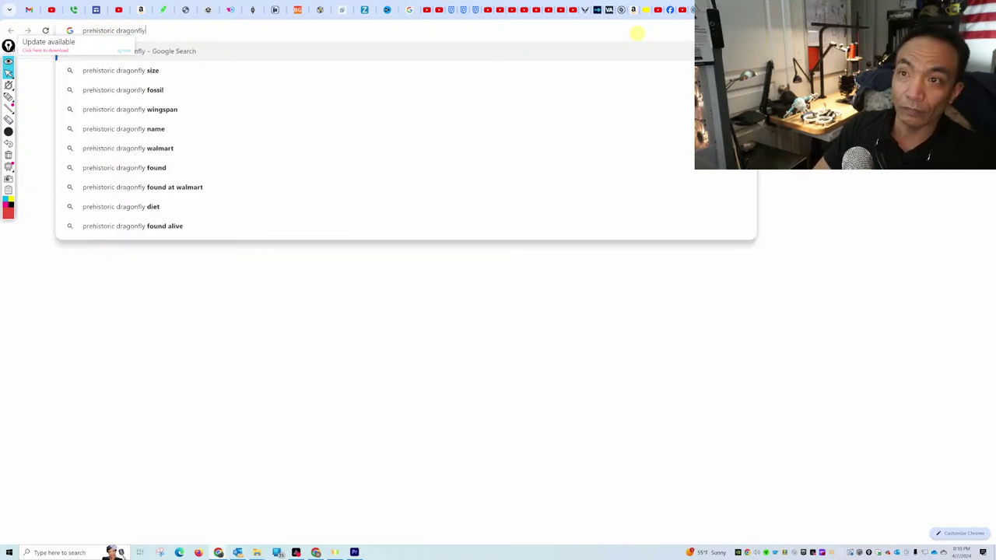
key("Down")
key("Return")
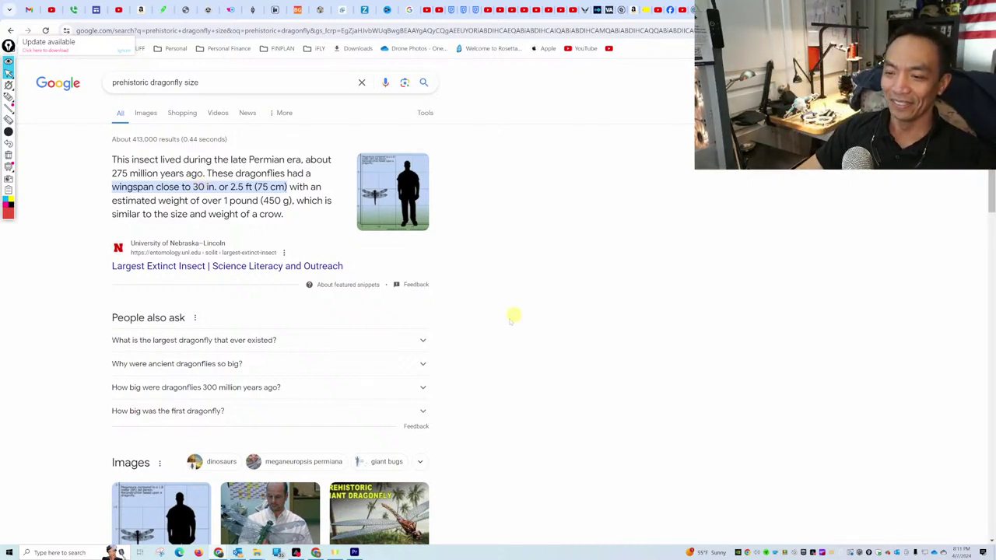
Browse the prehistoric dragonfly image results and open the Meganeura picture.
scroll(443, 431, "down", 3)
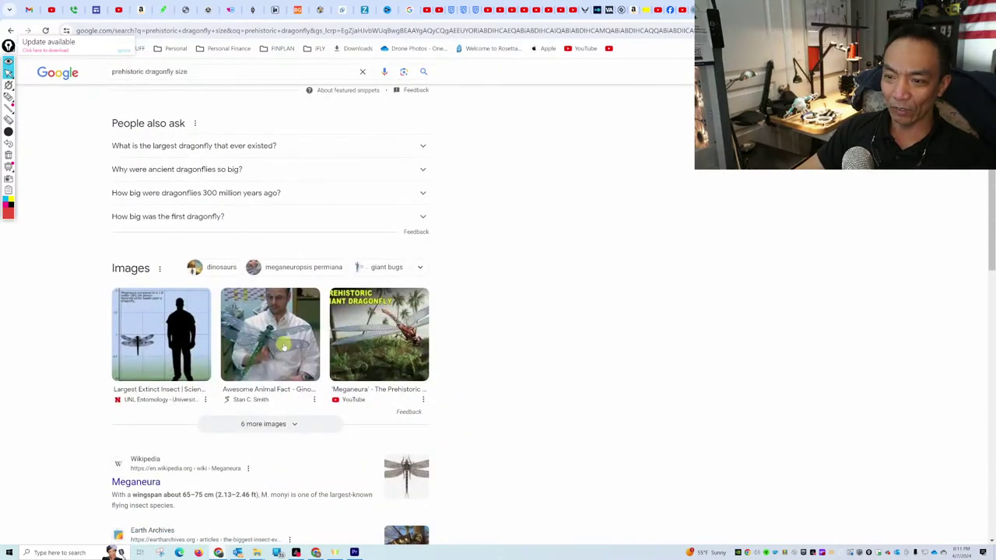
left_click(385, 354)
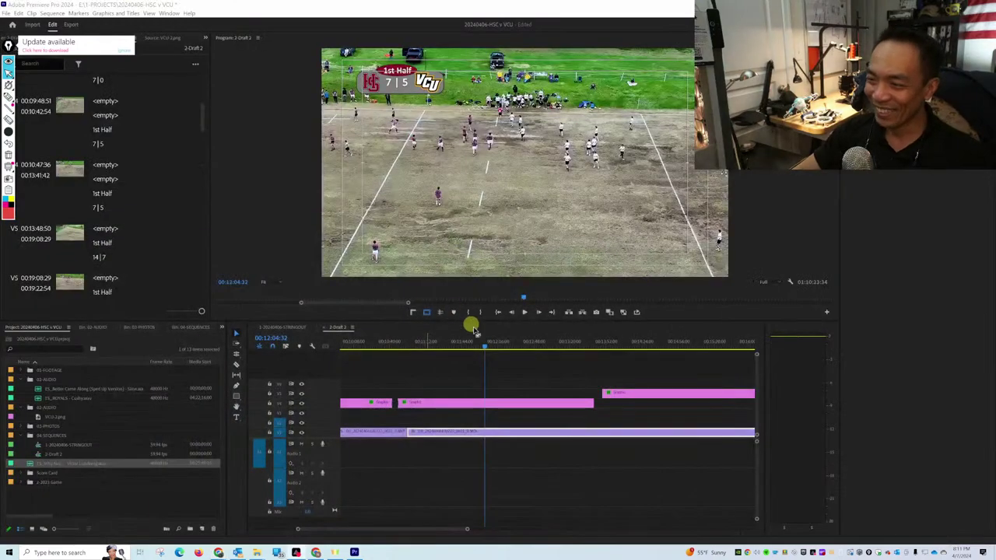
Back in Premiere Pro, extend the 7 | 5 scoreboard graphic's end to 00:15:39:38 and delete the 14 | 7 graphic above it.
left_click(488, 344)
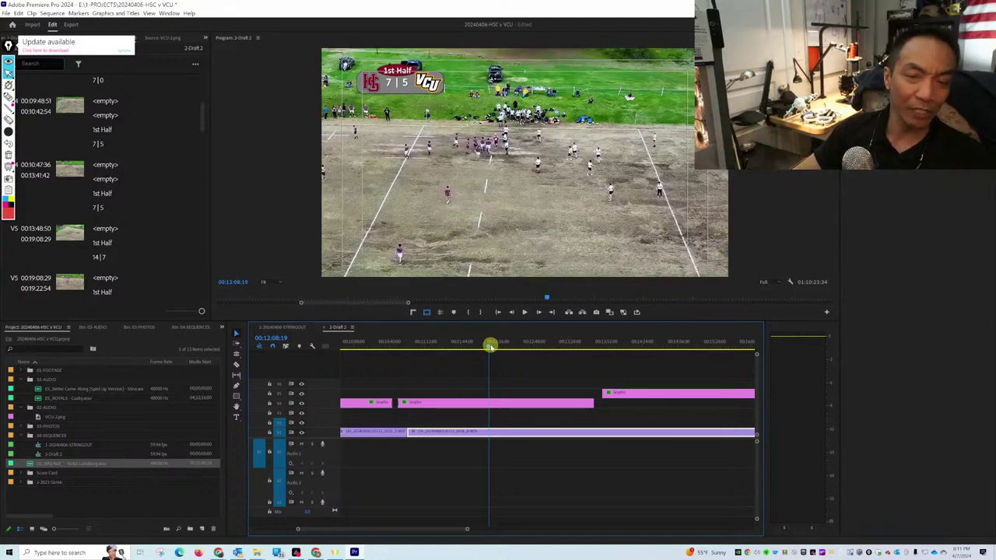
left_click_drag(490, 346, 470, 339)
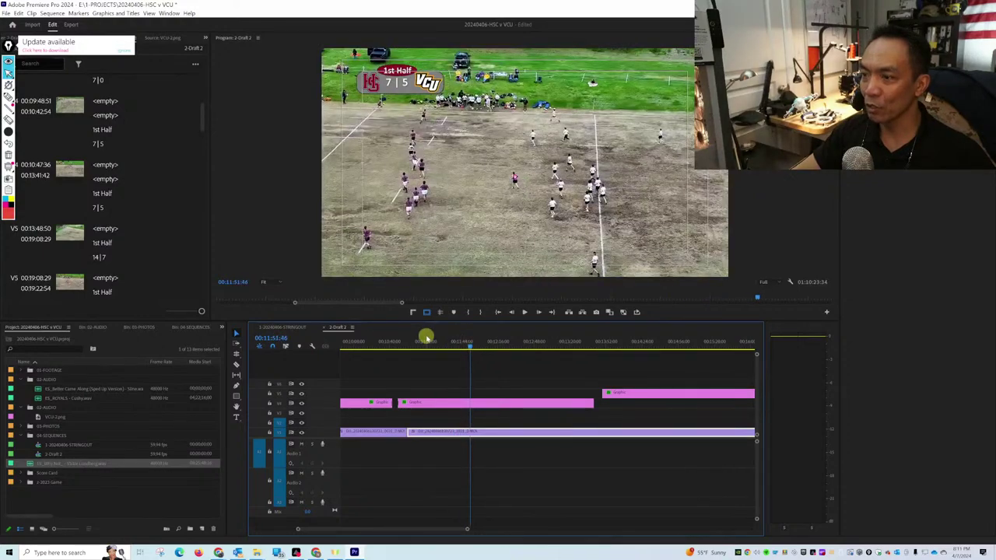
left_click_drag(471, 346, 574, 346)
scroll(485, 374, "down", 4)
left_click_drag(503, 348, 510, 348)
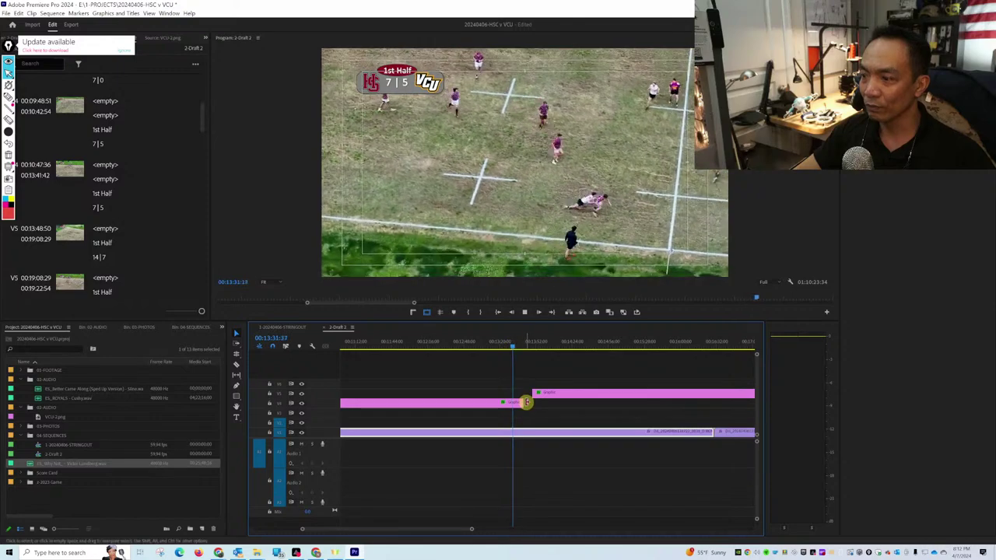
mouse_move(526, 400)
left_mouse_down()
mouse_move(716, 395)
mouse_move(622, 375)
left_mouse_up()
Split the 7 | 5 scoreboard graphic at 00:14:01:26 and 00:14:16:57, around the footage where the trees block the view.
mouse_move(515, 345)
left_mouse_down()
mouse_move(573, 348)
mouse_move(548, 354)
left_mouse_up()
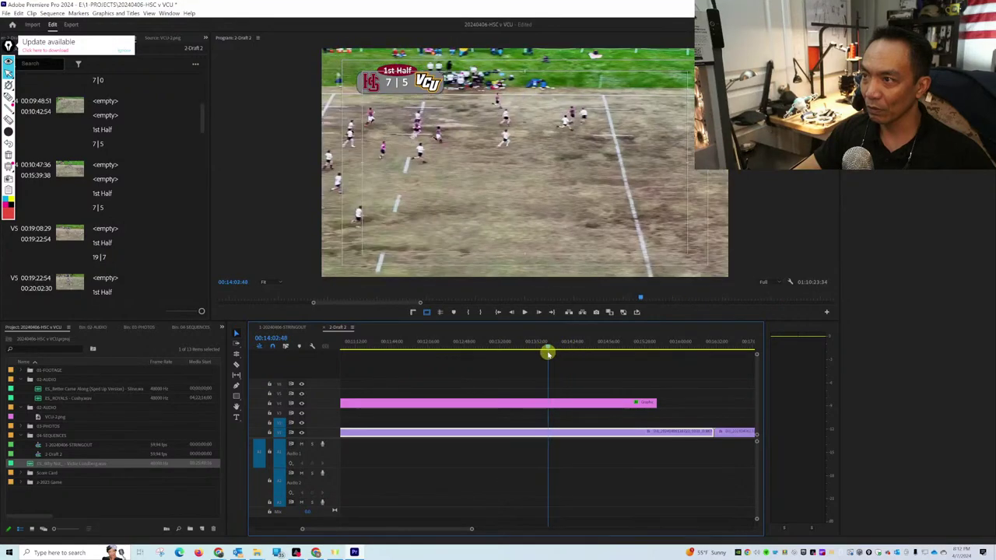
key("space")
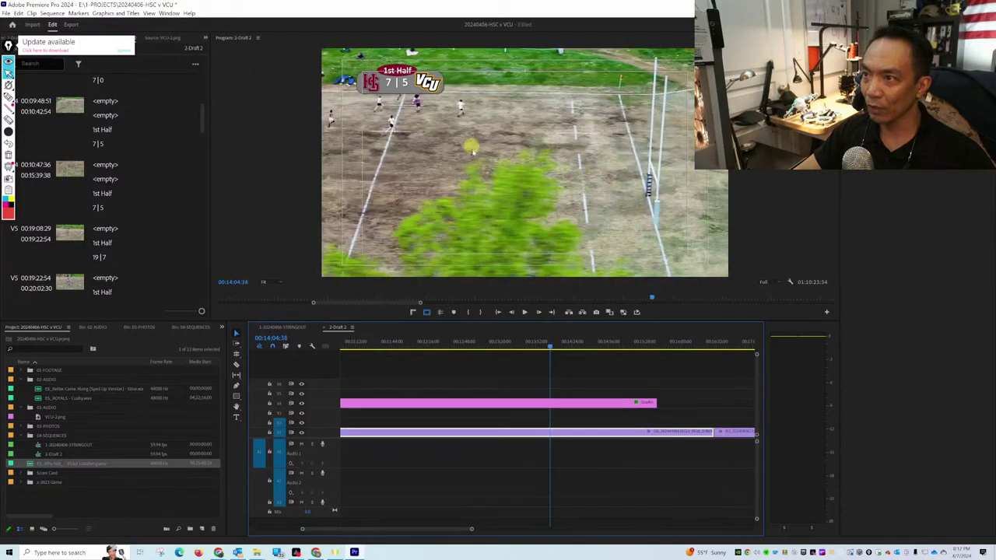
left_click(542, 343)
left_click_drag(543, 343, 546, 343)
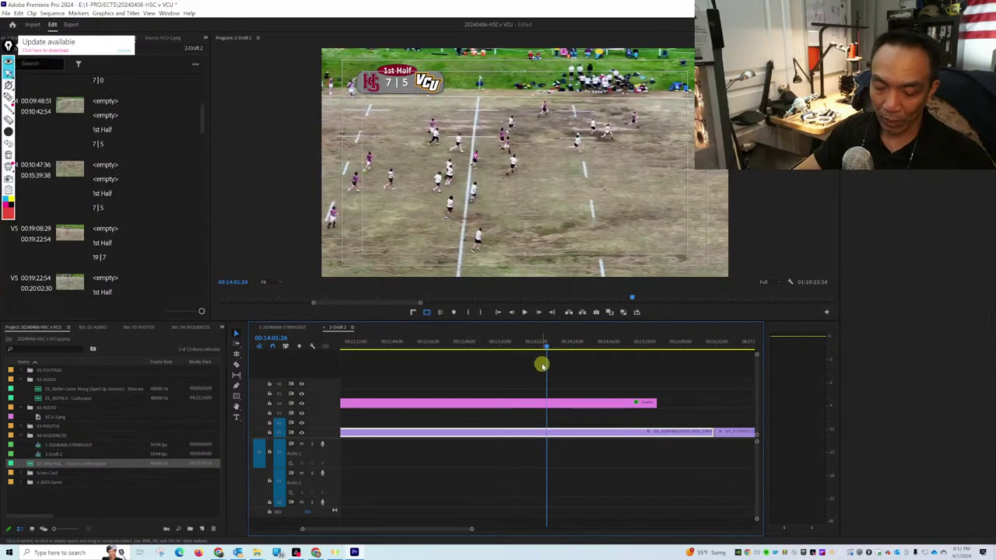
key("c")
left_click(548, 402)
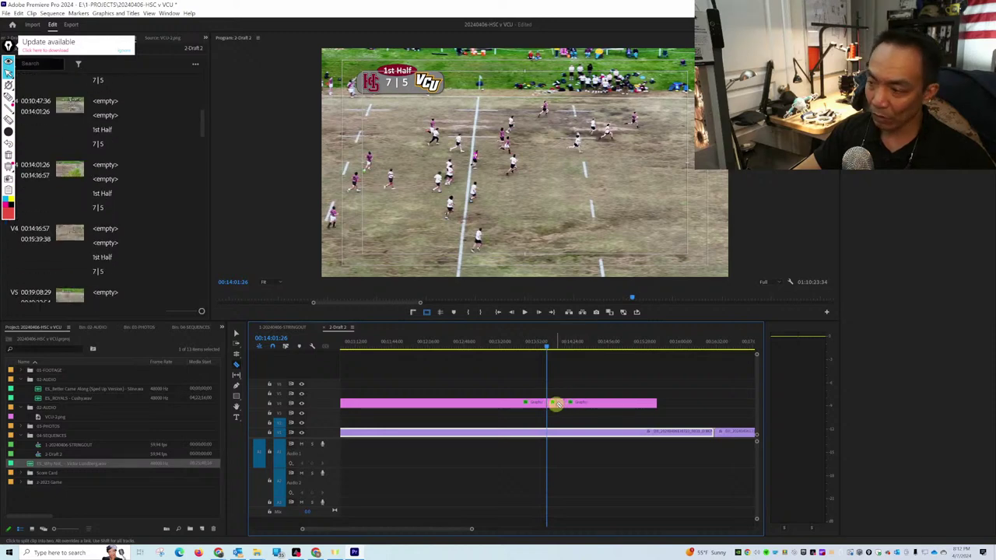
Delete the short scoreboard graphic piece between the two cuts, from 00:14:01:26 to 00:14:16:57.
key("v")
left_click(557, 403)
key("Delete")
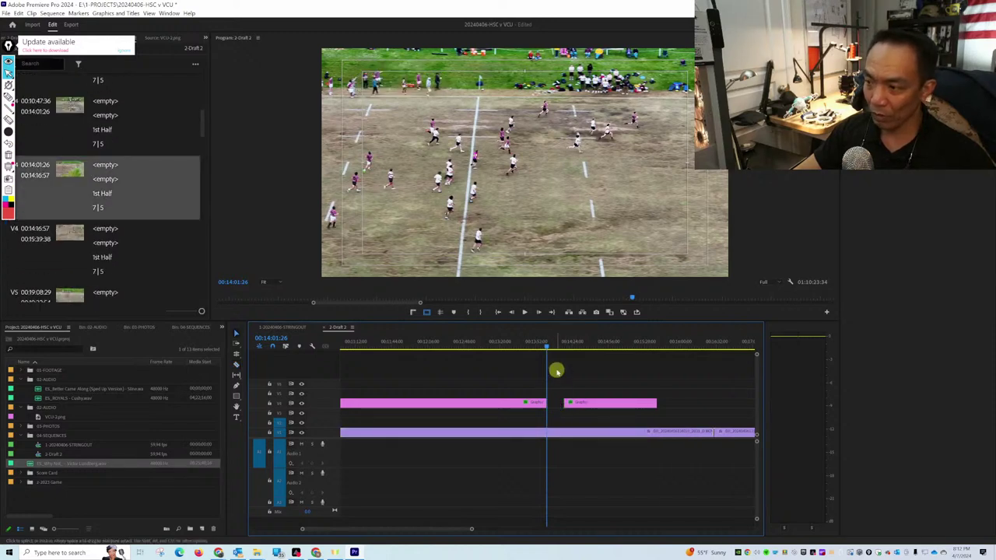
Play the footage across the scoreboard gap and move the 7 | 5 graphic after it to start at 00:15:11:47.
left_click(543, 347)
key("space")
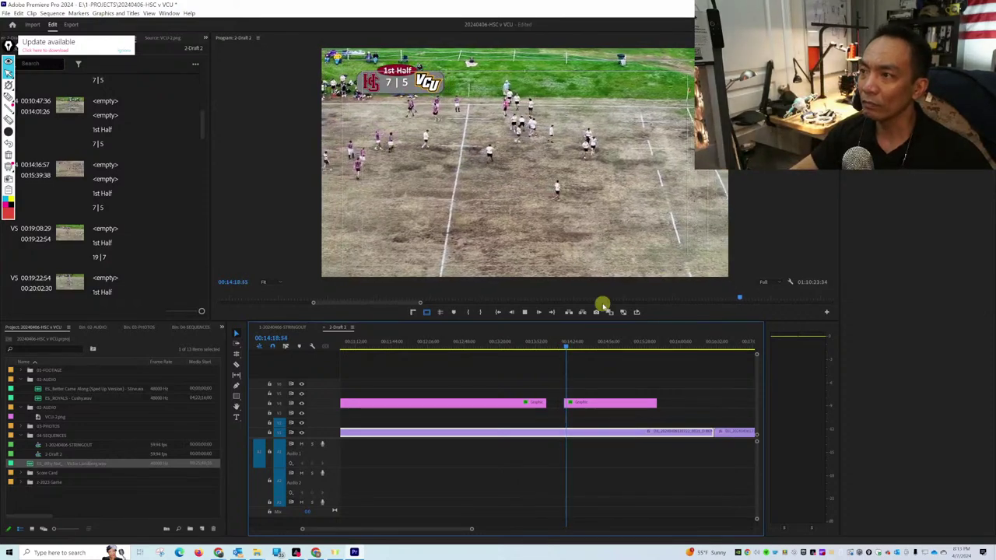
key("space")
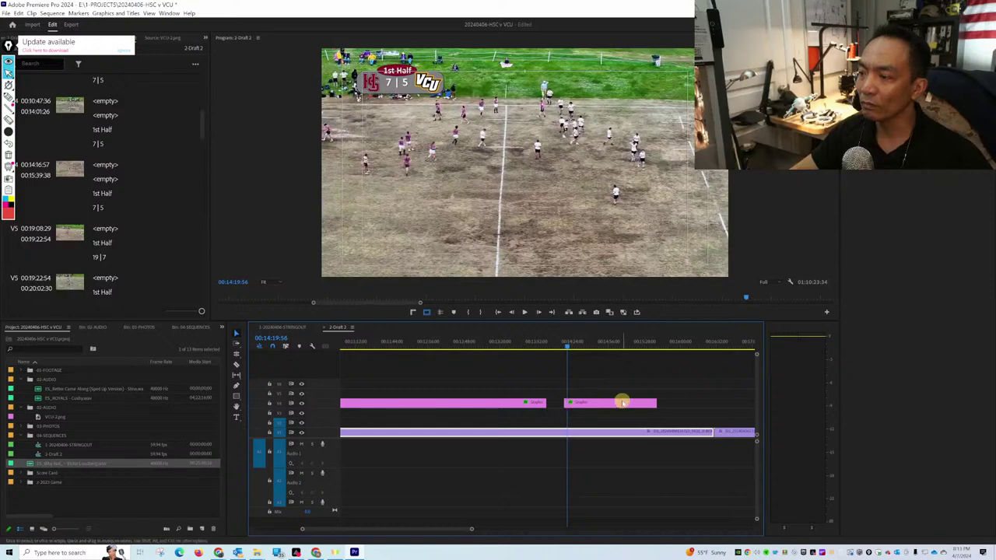
left_click_drag(622, 402, 682, 397)
Review the play up to the corner flag and split the moved 7 | 5 scoreboard graphic at 00:15:38:43.
key("space")
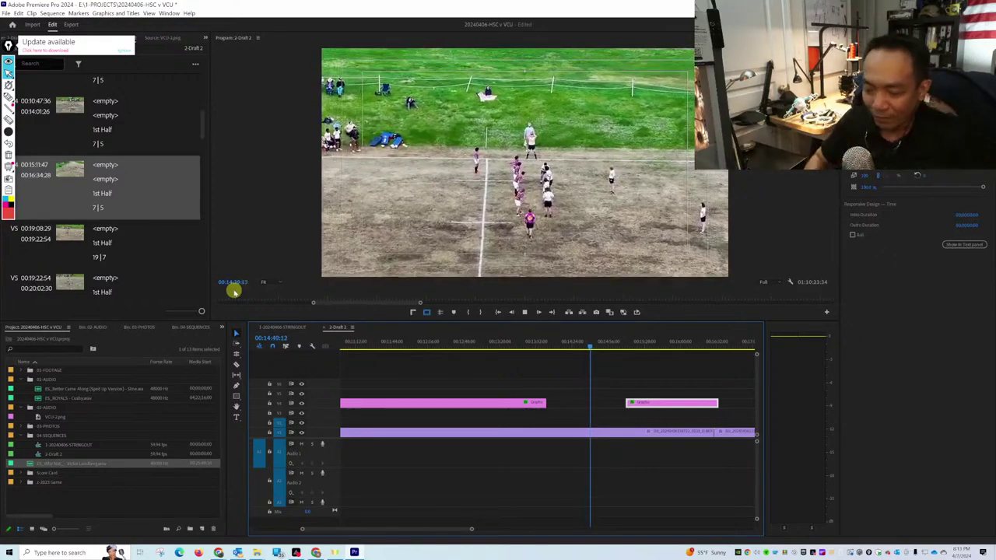
key("space")
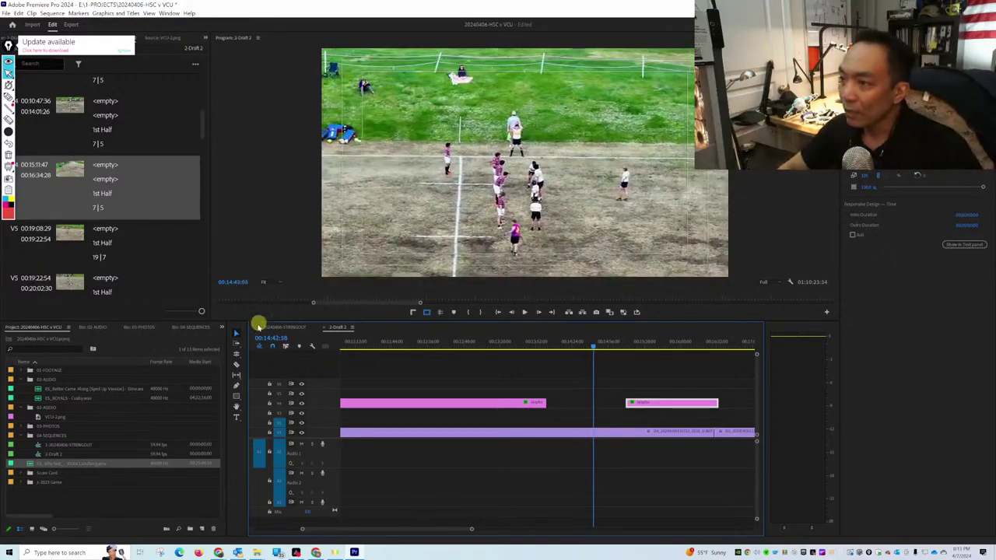
key("space")
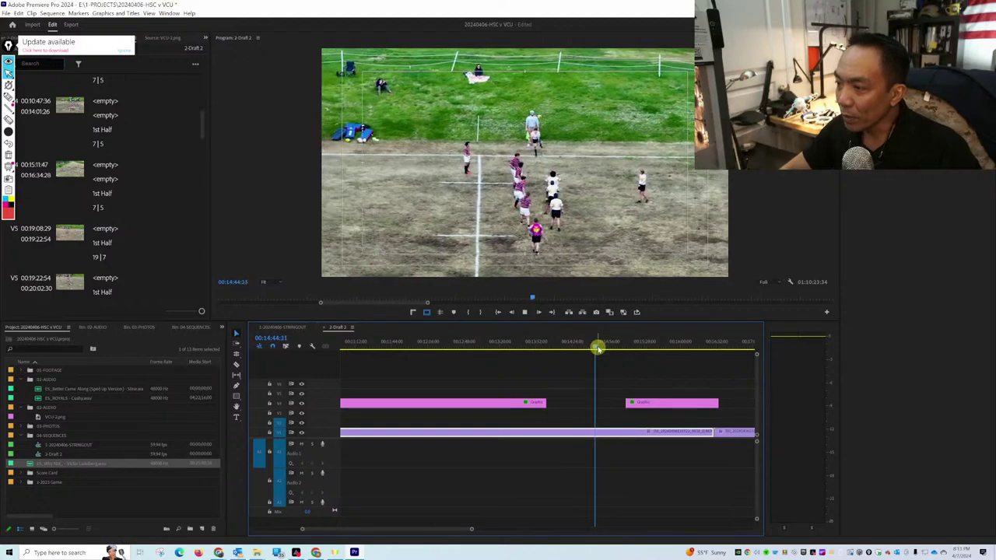
left_click_drag(597, 347, 625, 350)
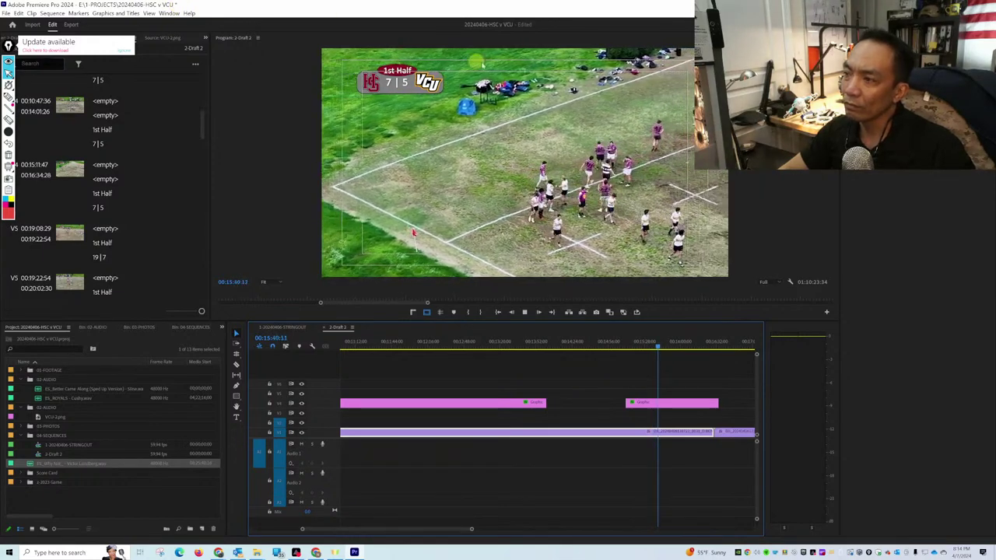
key("space")
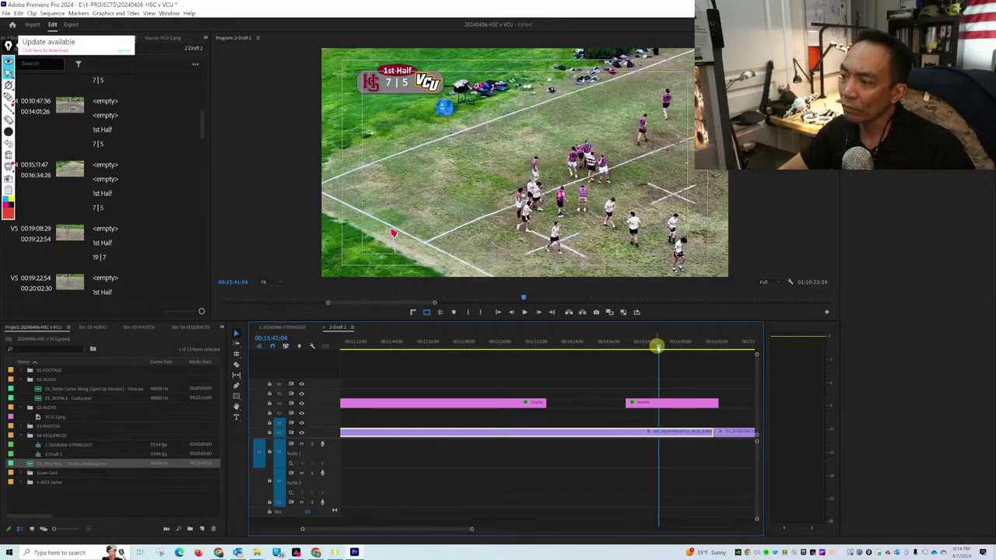
left_click_drag(658, 347, 652, 343)
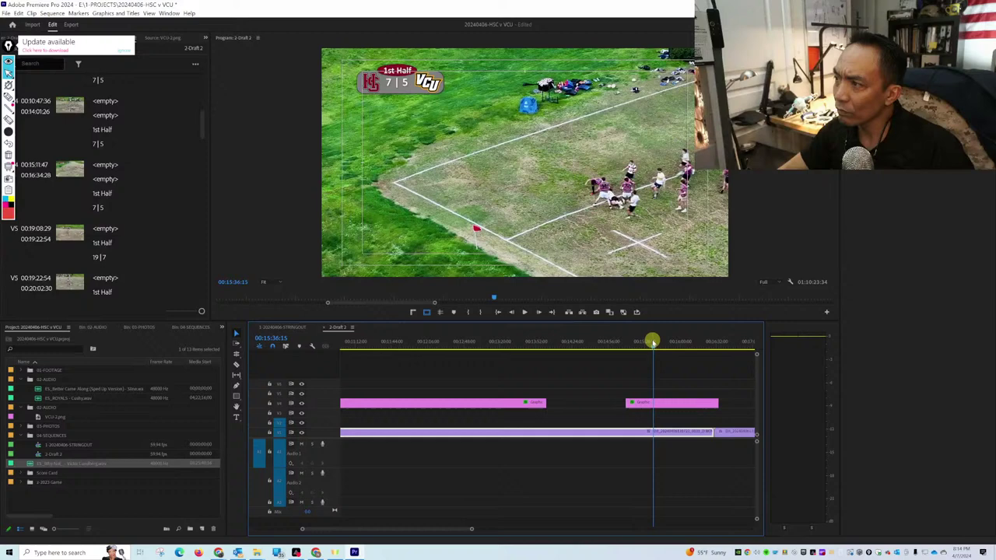
key("space")
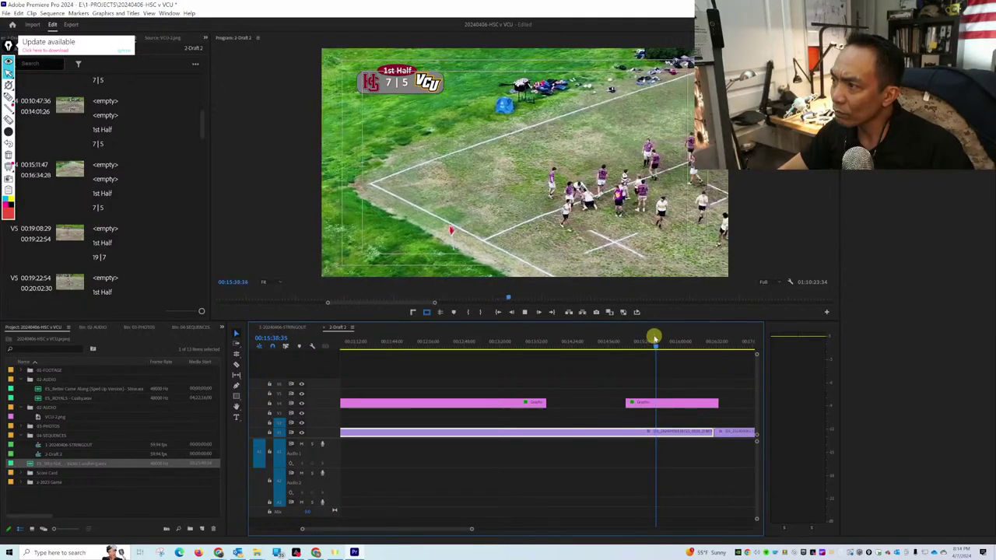
key("space")
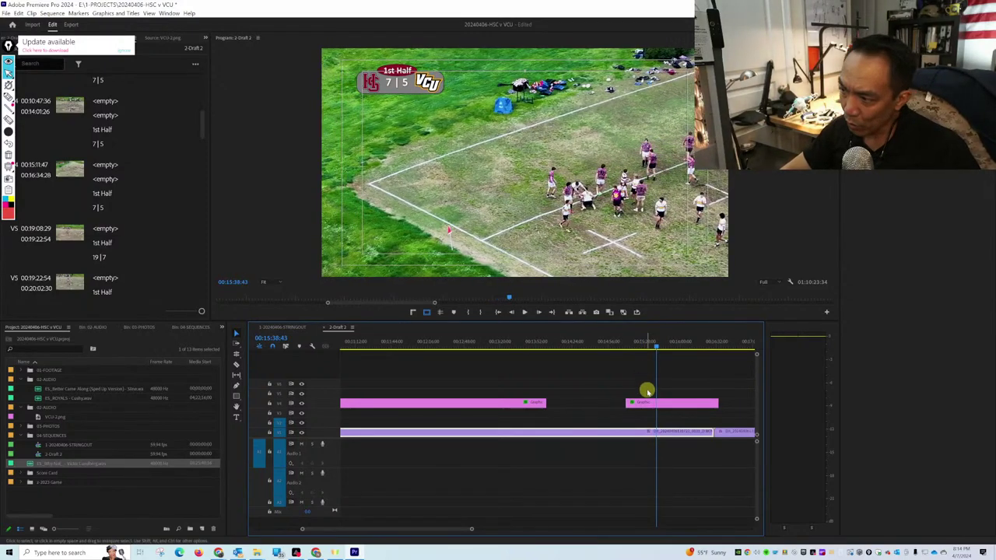
left_click_drag(627, 403, 663, 403)
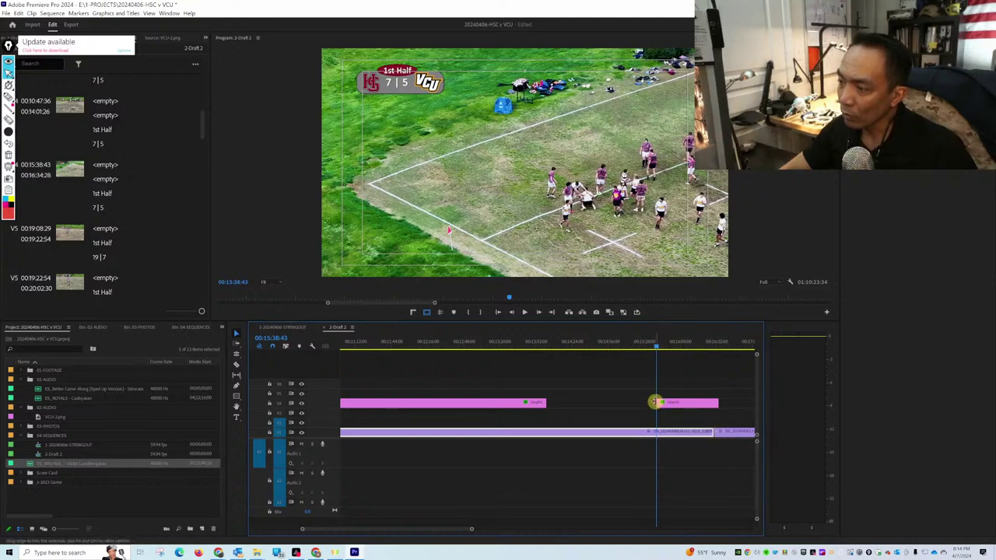
left_click_drag(656, 402, 634, 403)
left_click(658, 404)
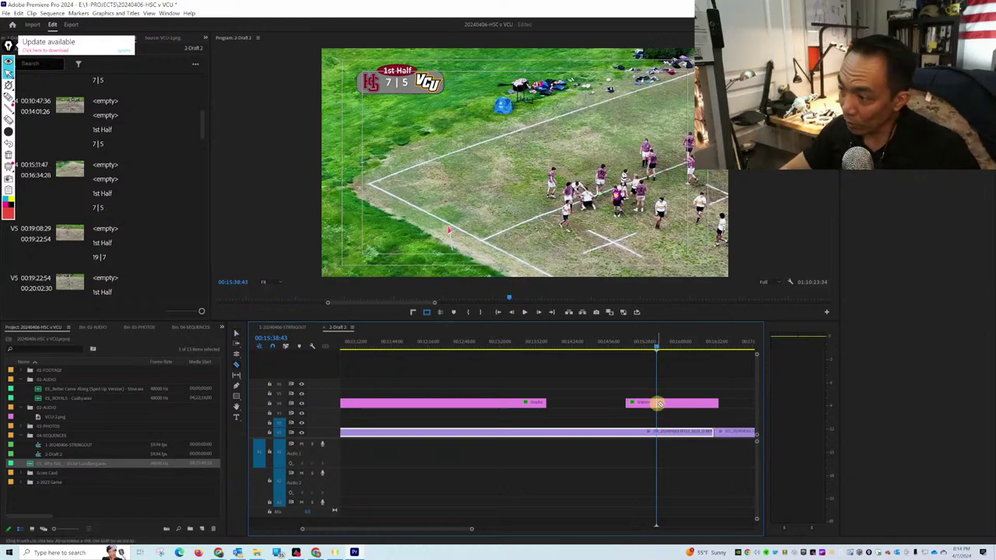
Set the VCU score to 10 in the scoreboard graphic that starts at 00:15:38:43.
left_click(669, 403)
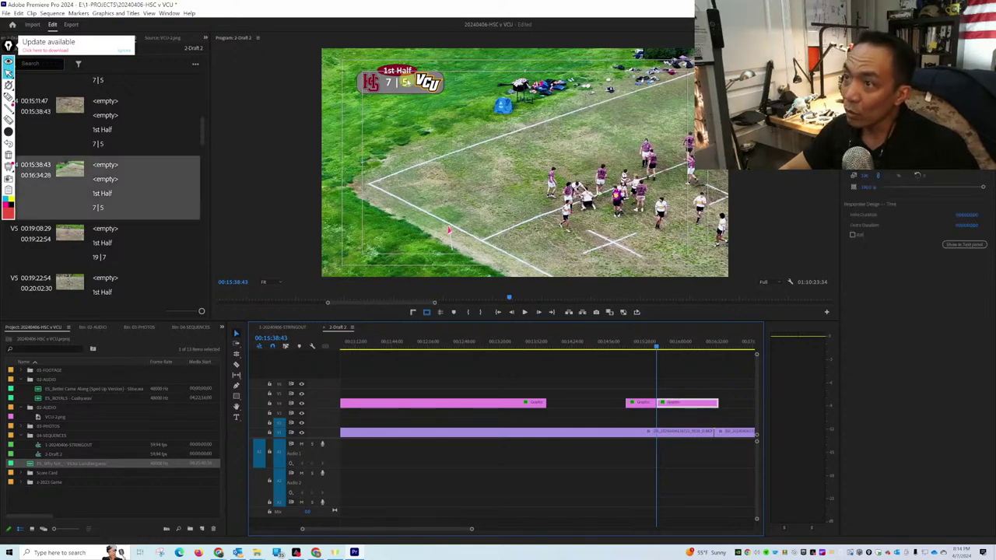
left_click(406, 82)
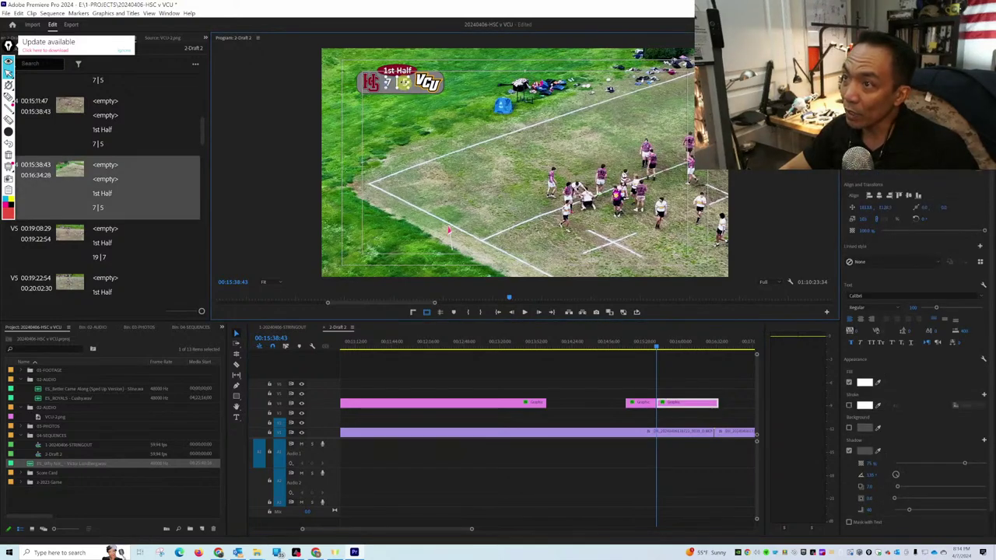
double_click(405, 82)
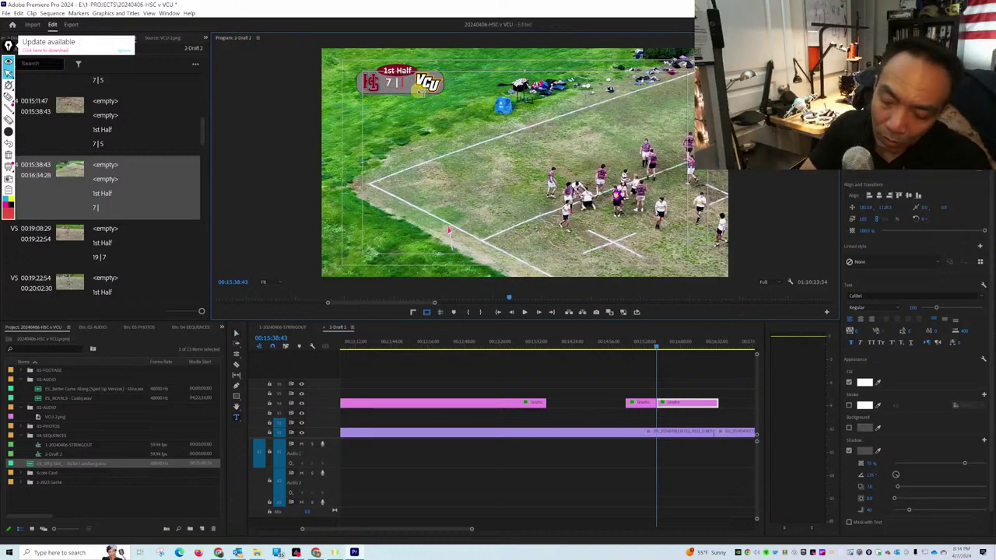
type("10")
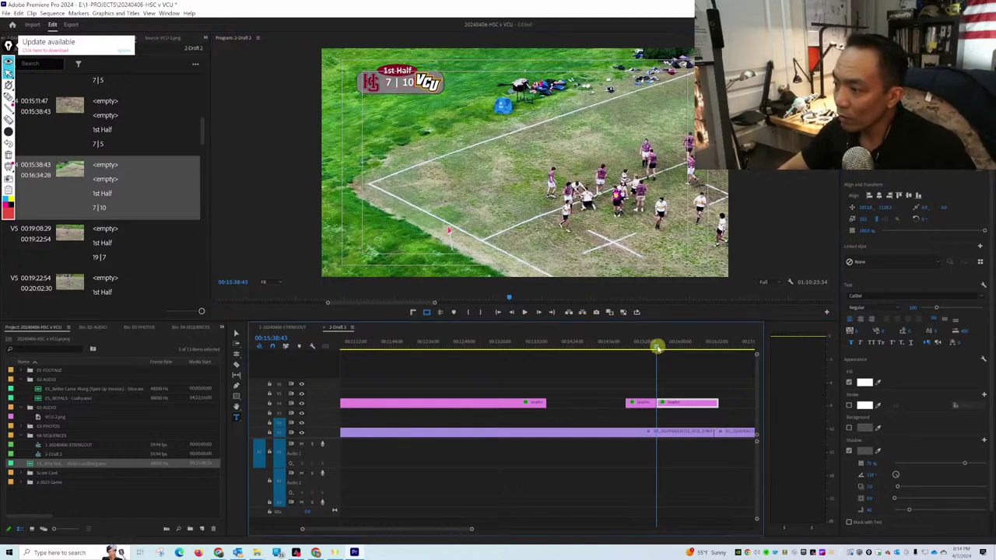
Check the score change at the cut and step back and forth between the footage clip's edit points.
left_click(655, 345)
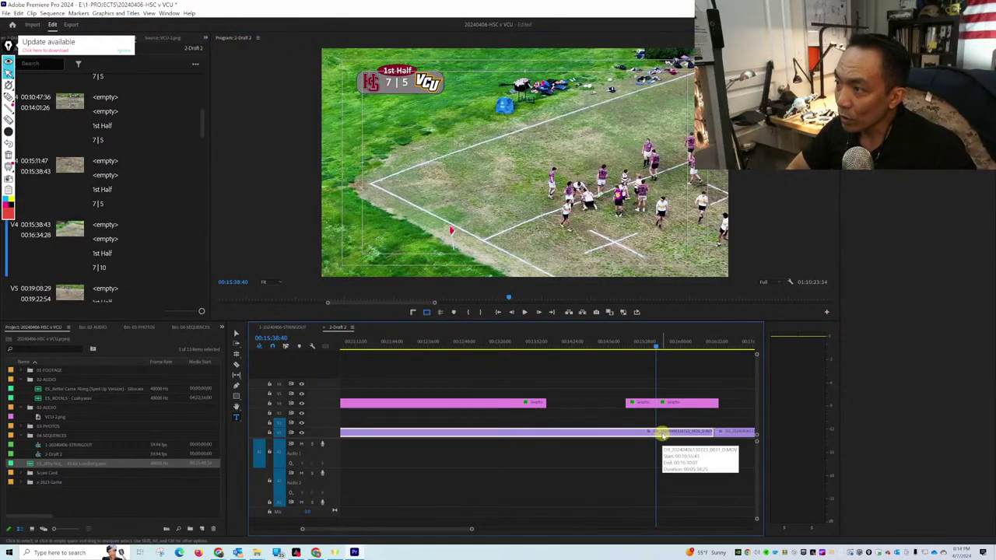
key("Down")
key("Up")
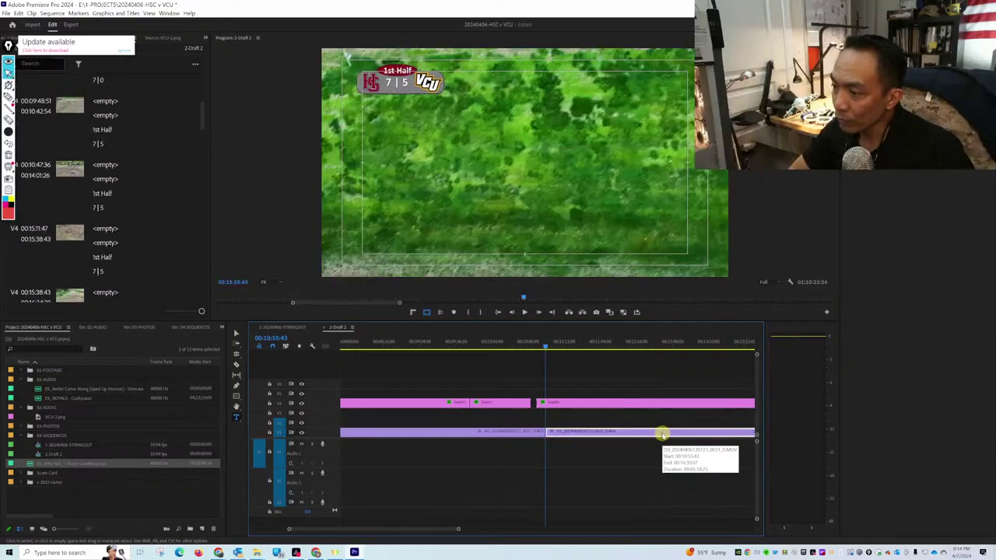
key("Down")
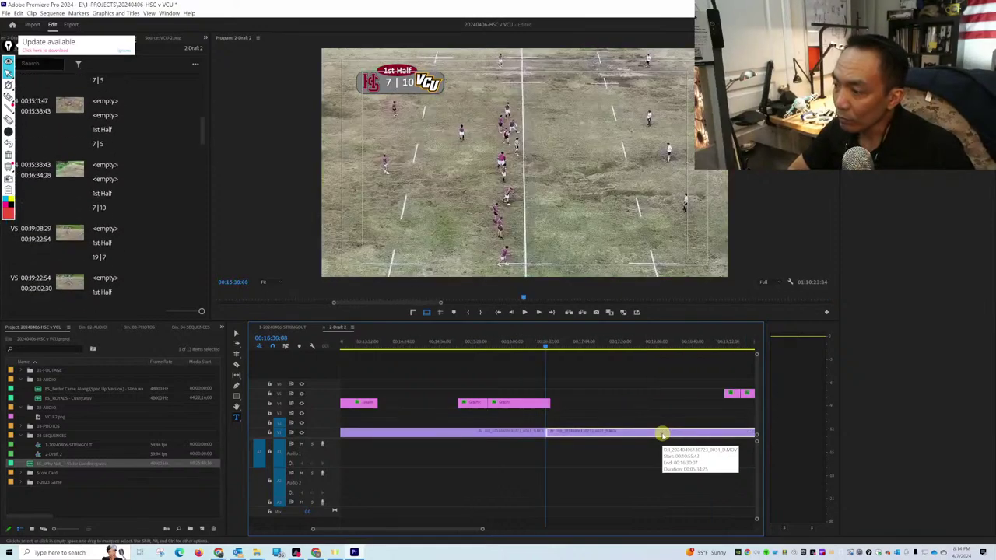
key("Up")
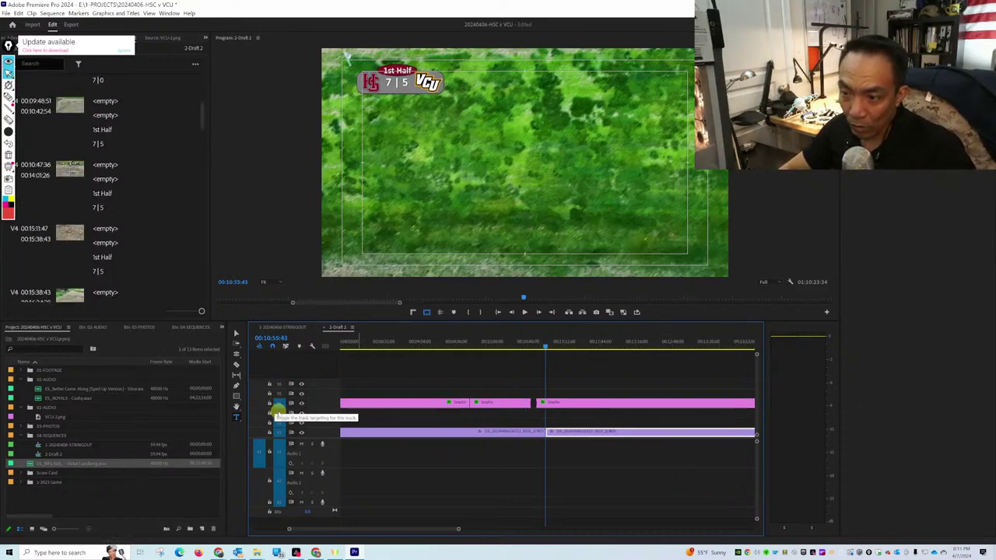
Enable targeting for the scoreboard graphics track and step through its edit points to the start of the 7 | 10 graphic.
left_click(279, 414)
key("Up")
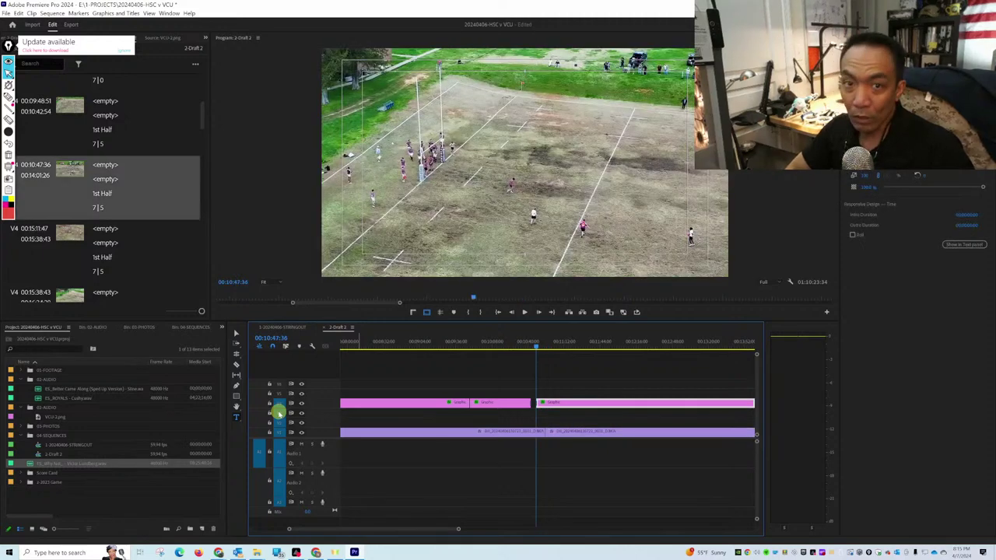
key("Down")
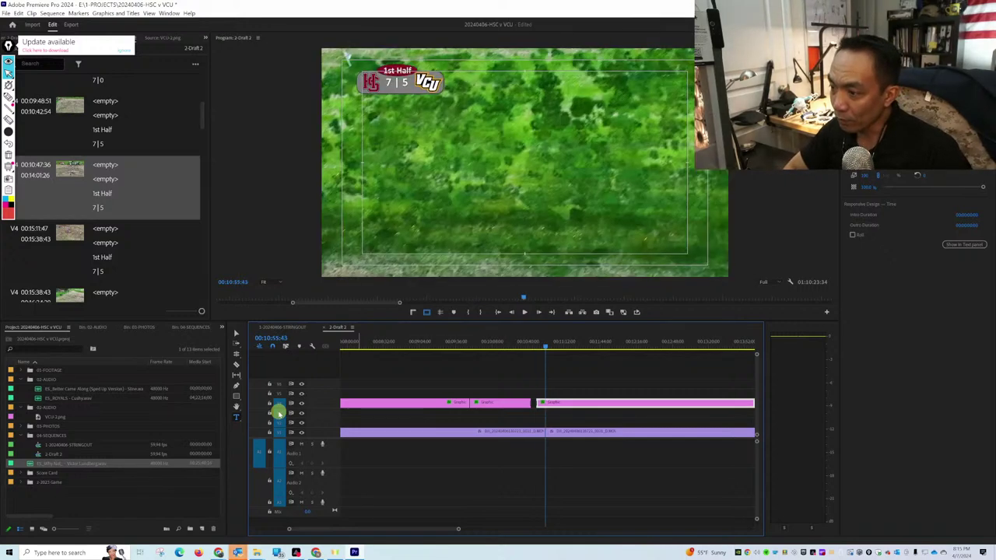
key("Down")
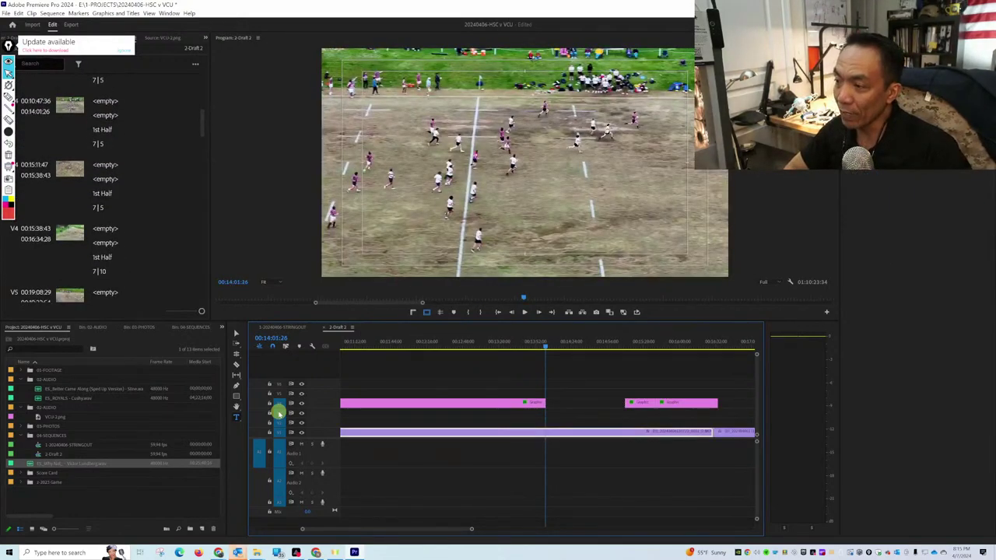
key("Down")
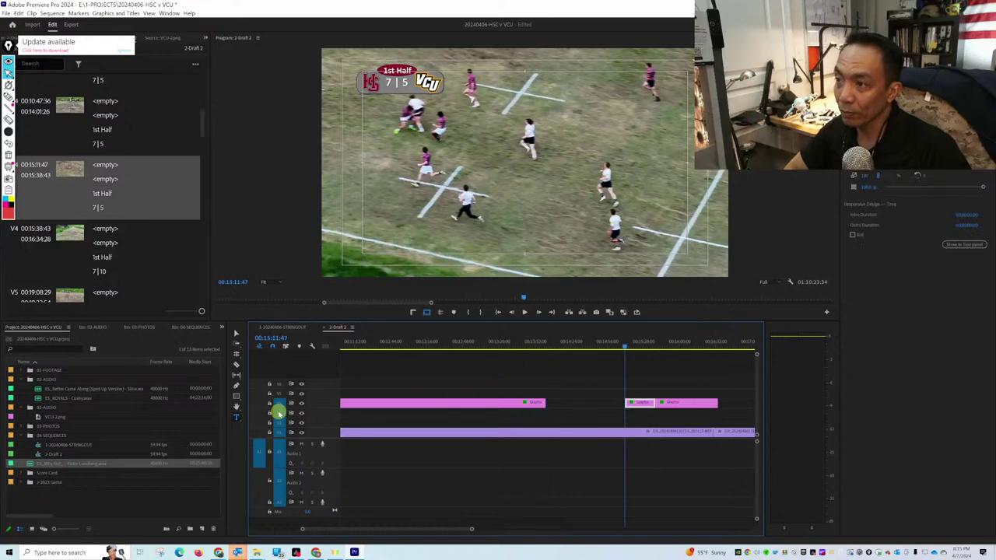
key("Down")
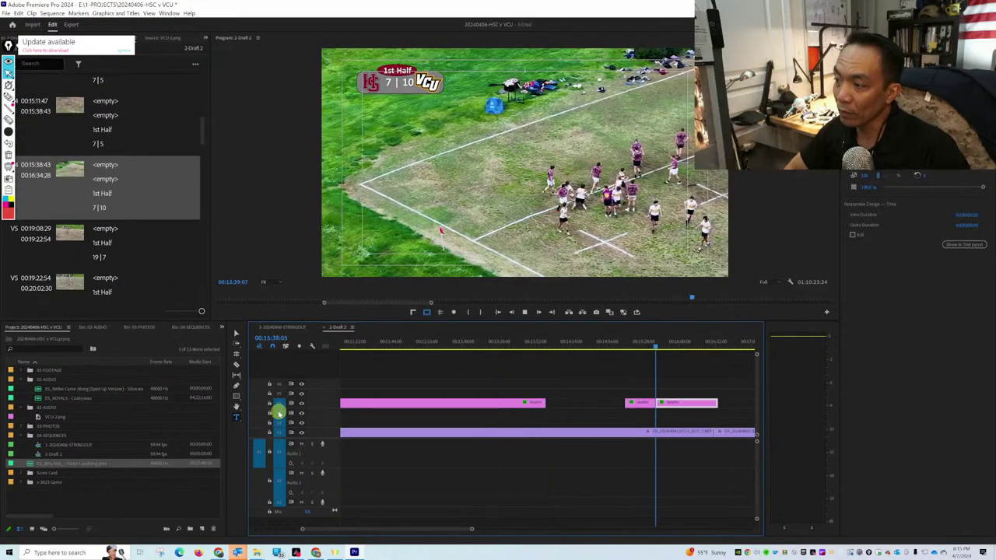
Add a clip marker to the footage clip where the 7 | 10 scoreboard graphic starts, at 00:15:38:43.
scroll(736, 428, "down", 1)
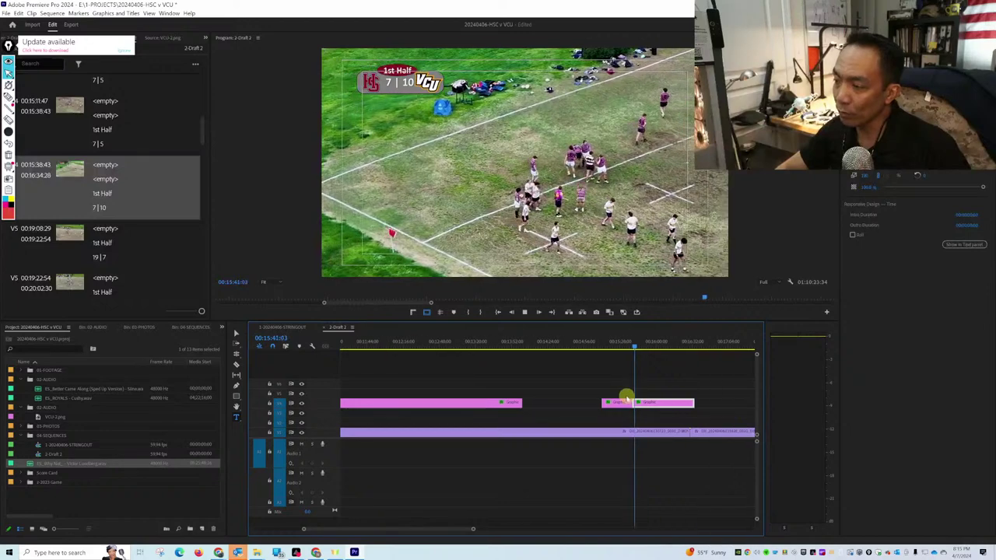
key("Up")
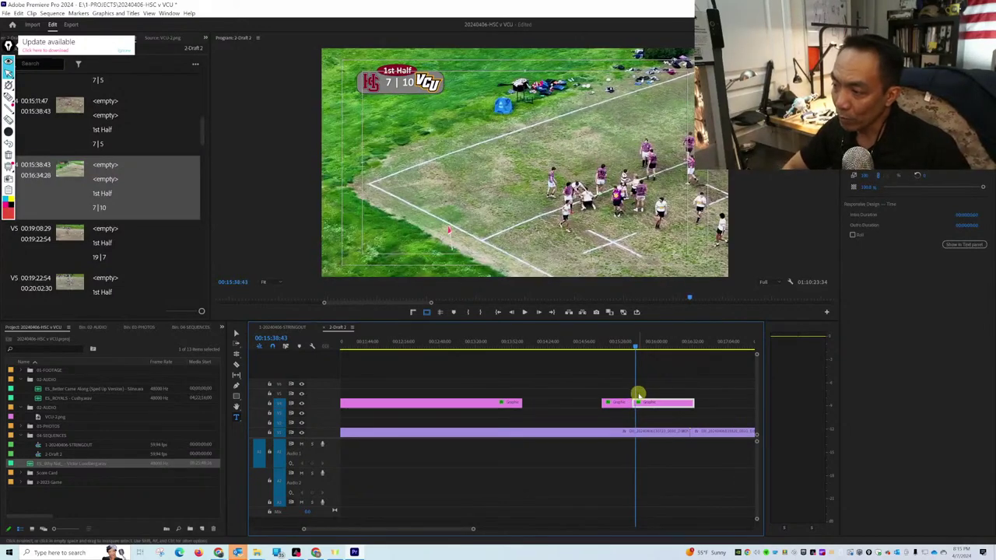
left_click(634, 436)
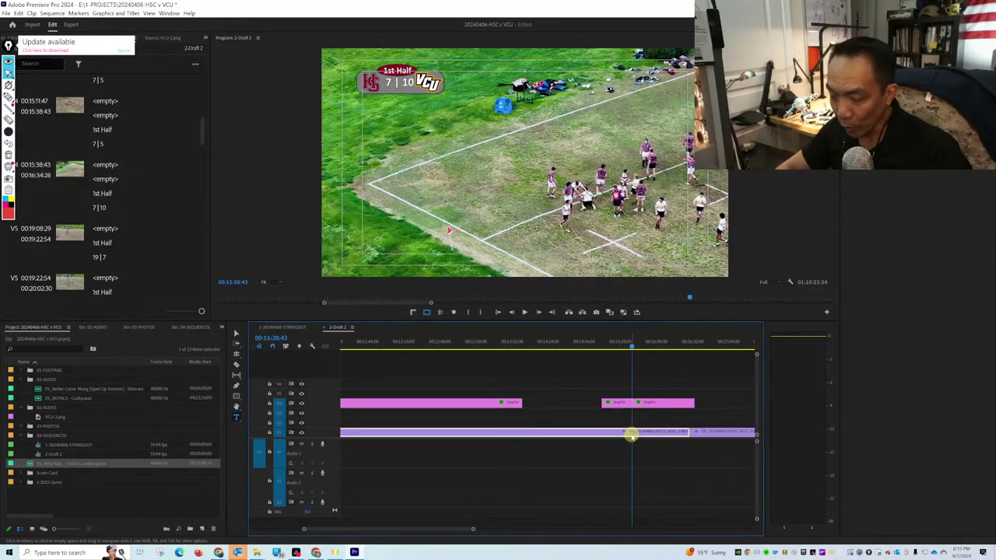
key("m")
key("m")
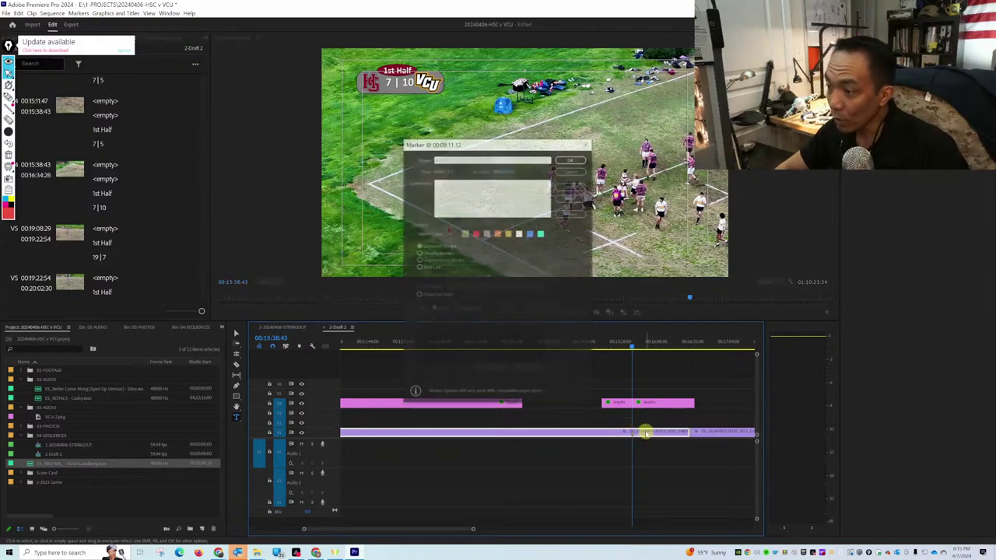
left_click(571, 159)
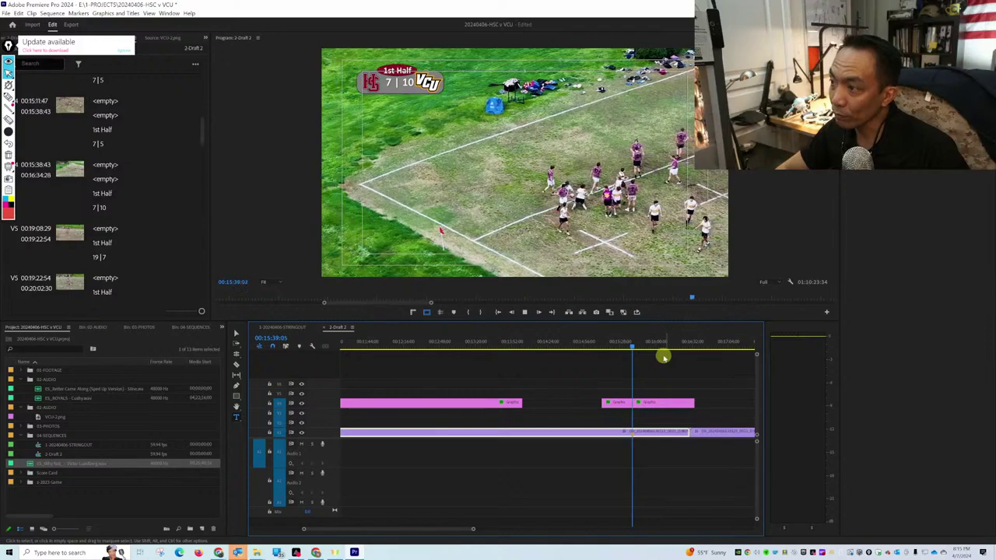
Review the footage after the score change, replaying the play at the goal posts around 00:16:14 to 00:16:17.
scroll(568, 351, "down", 2)
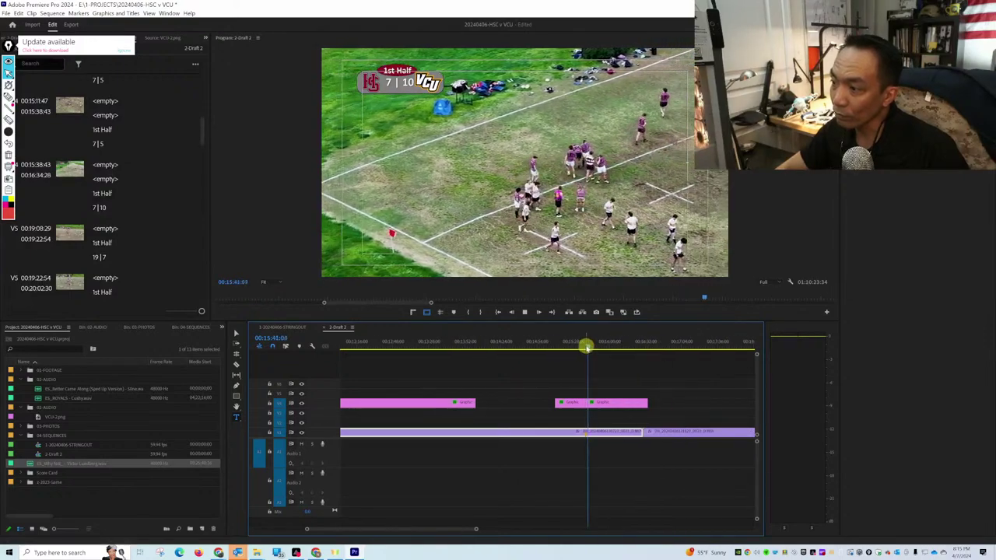
left_click_drag(576, 347, 625, 344)
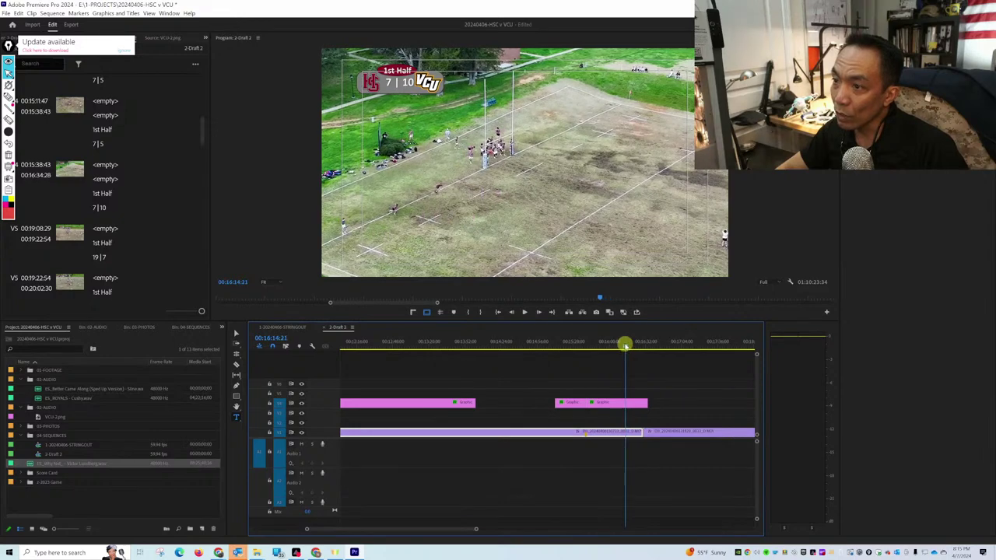
key("space")
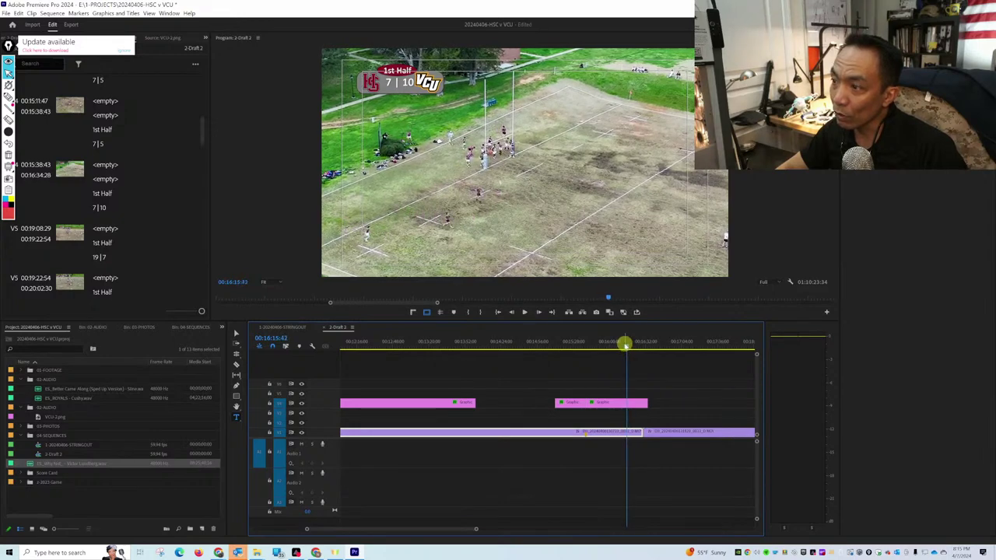
key("space")
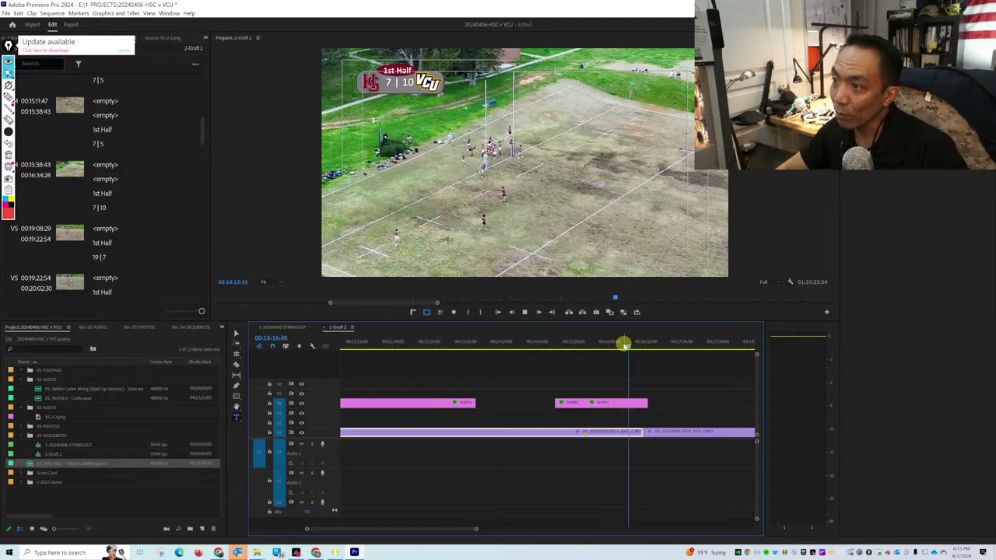
key("space")
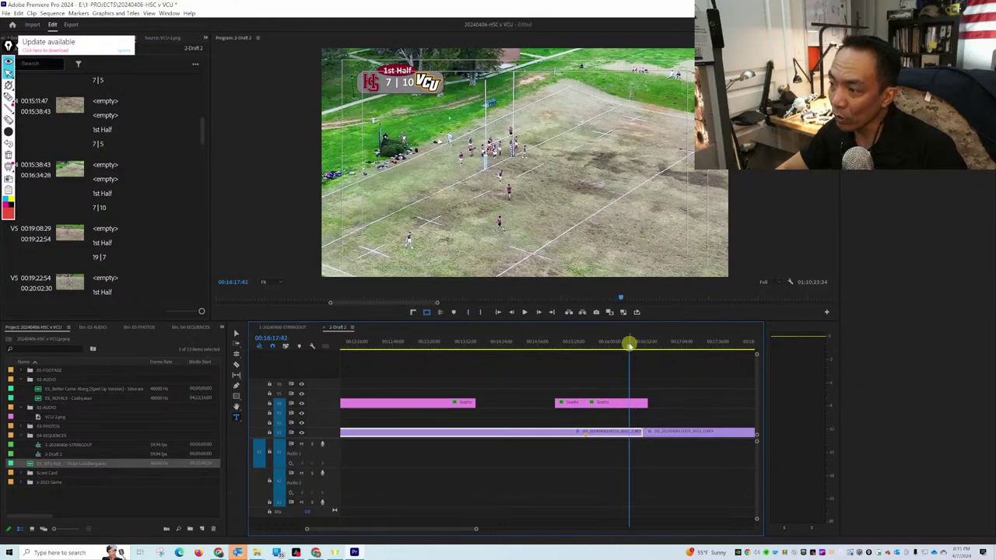
left_click(626, 343)
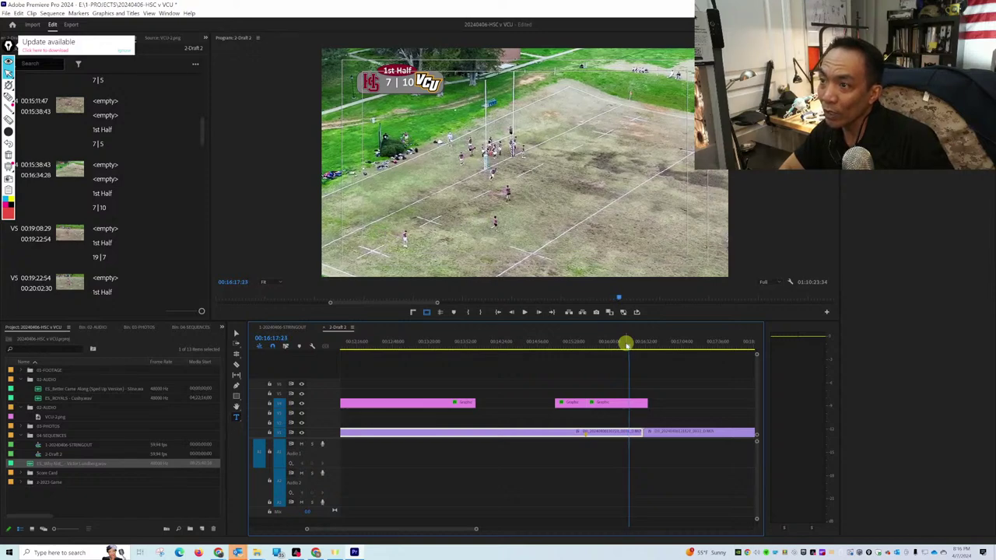
left_click(627, 343)
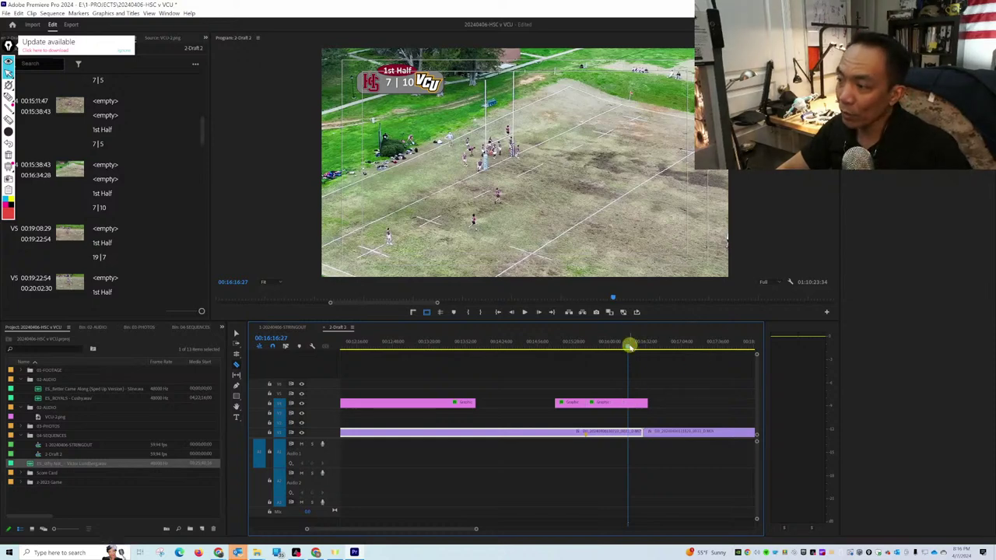
Extend the end of the 7 | 10 scoreboard graphic to 00:18:34:28.
left_click_drag(629, 347, 637, 349)
scroll(638, 355, "down", 4)
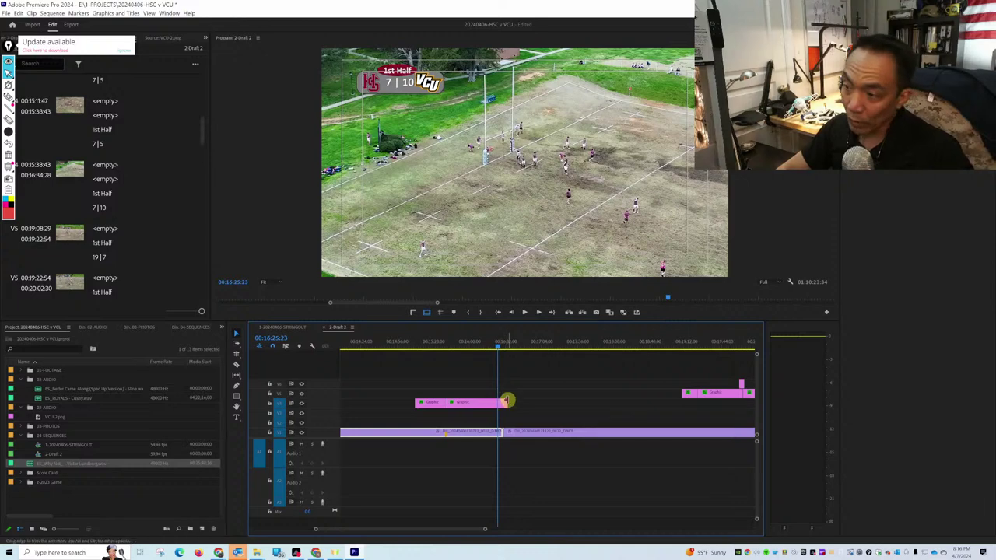
left_click_drag(507, 400, 640, 406)
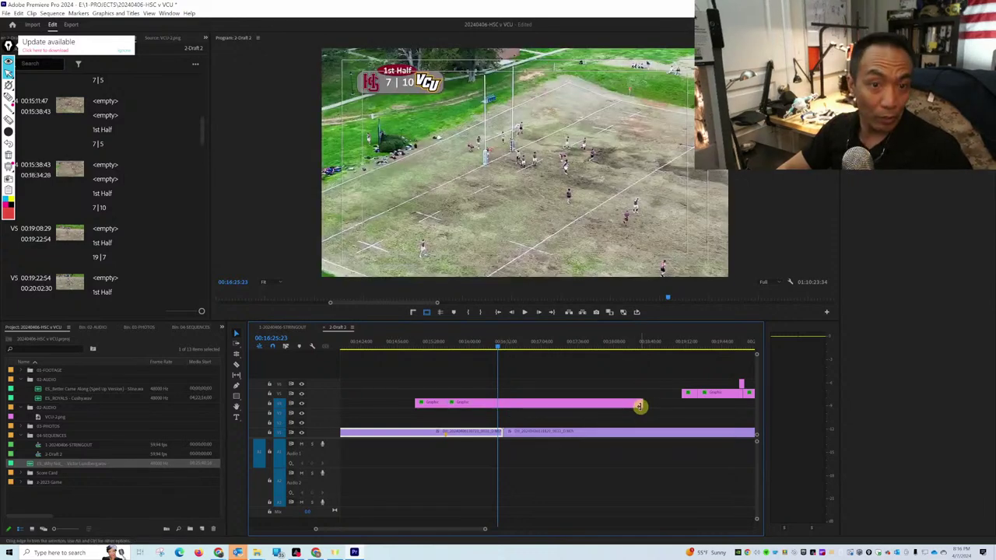
Review the play from 00:16:40 and delete the 19 | 7 and 21 | 7 scoreboard graphics starting at 00:19:08:29 and 00:19:22:54.
left_click_drag(499, 346, 515, 349)
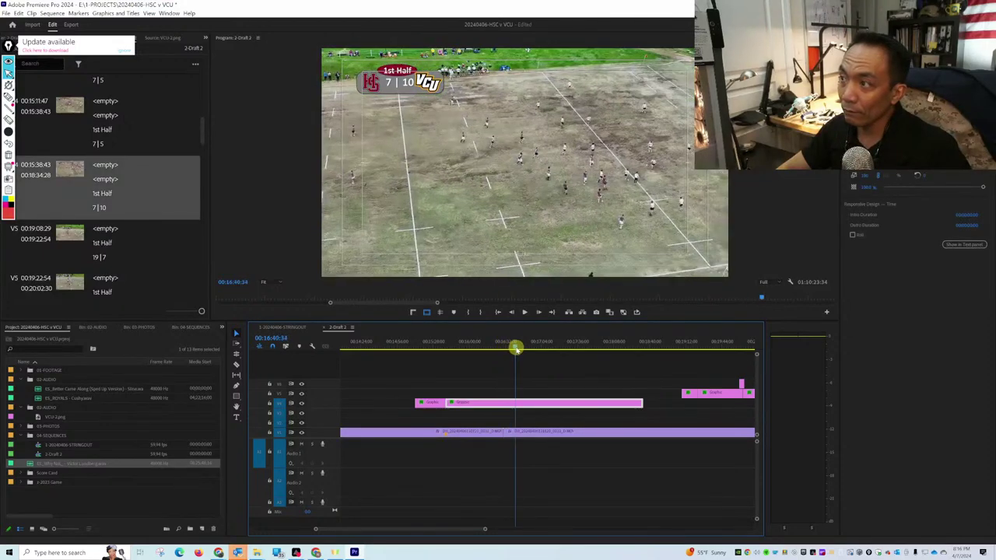
key("space")
scroll(527, 353, "down", 3)
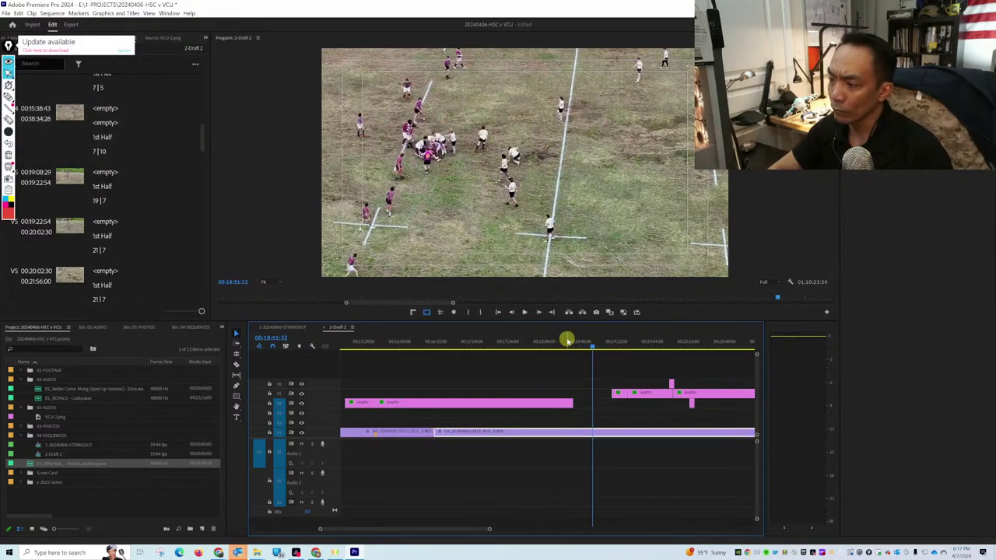
left_click(618, 343)
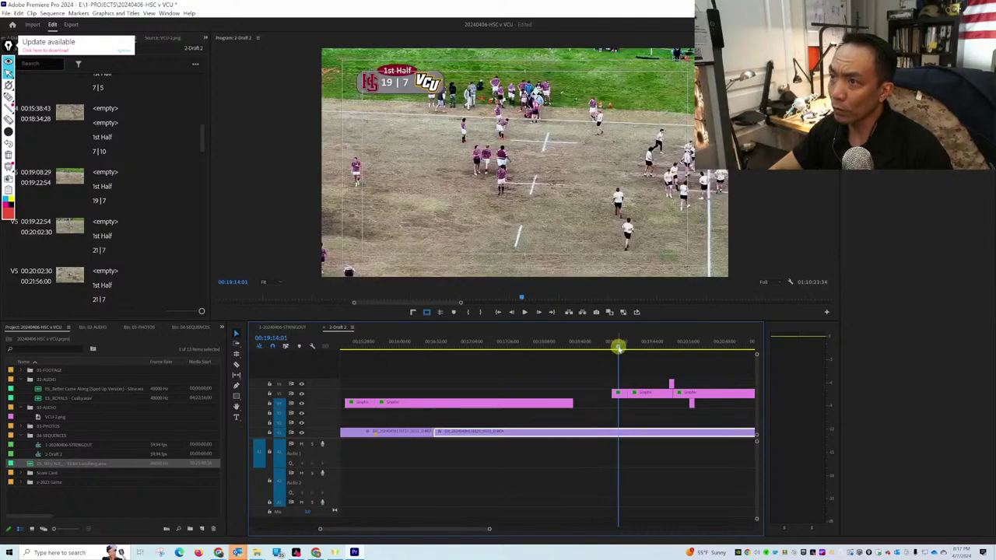
left_click(619, 393)
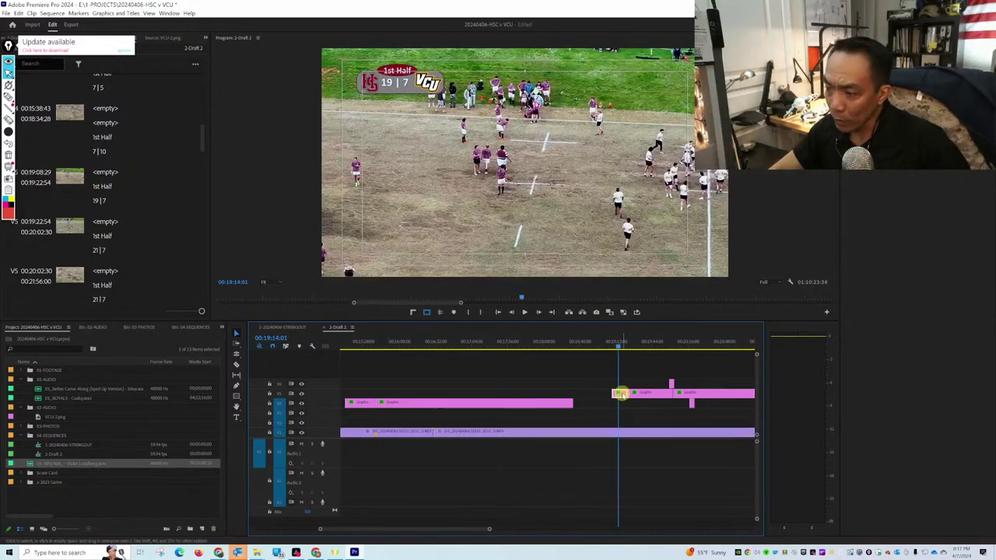
left_click_drag(613, 405, 630, 407)
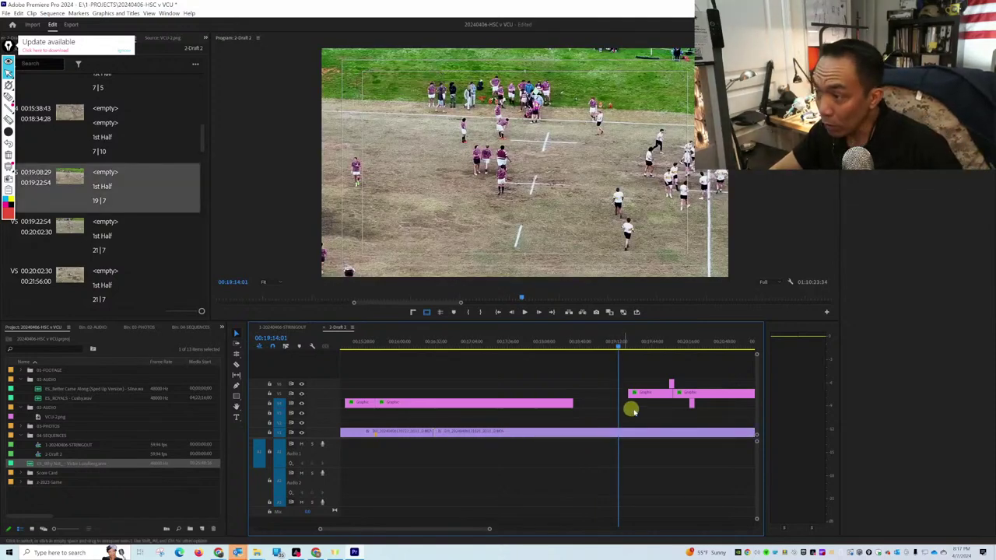
left_click(656, 349)
key("Delete")
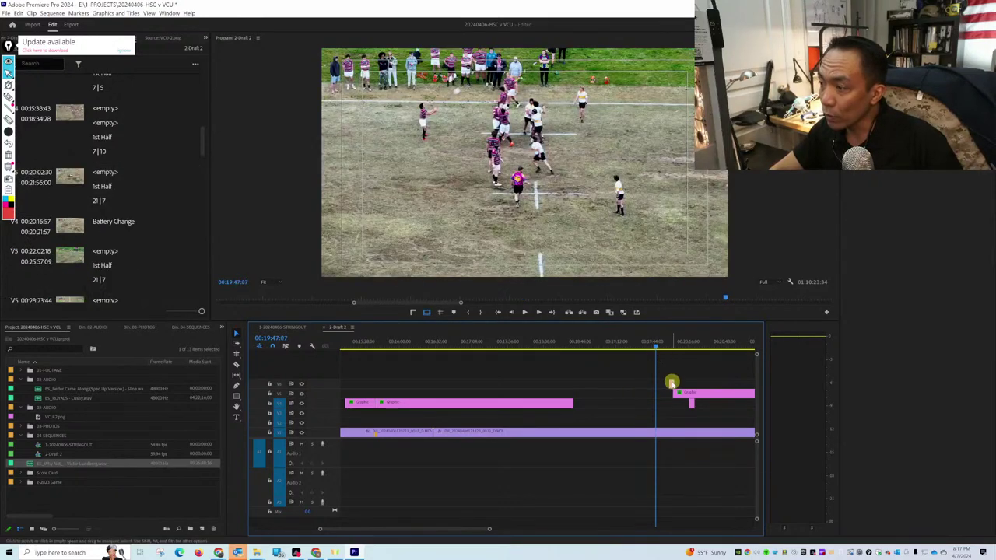
Restore the short clip on V6 near 00:20:00 and delete the 21 | 7 scoreboard graphic that starts at 00:20:02:30.
left_click(672, 351)
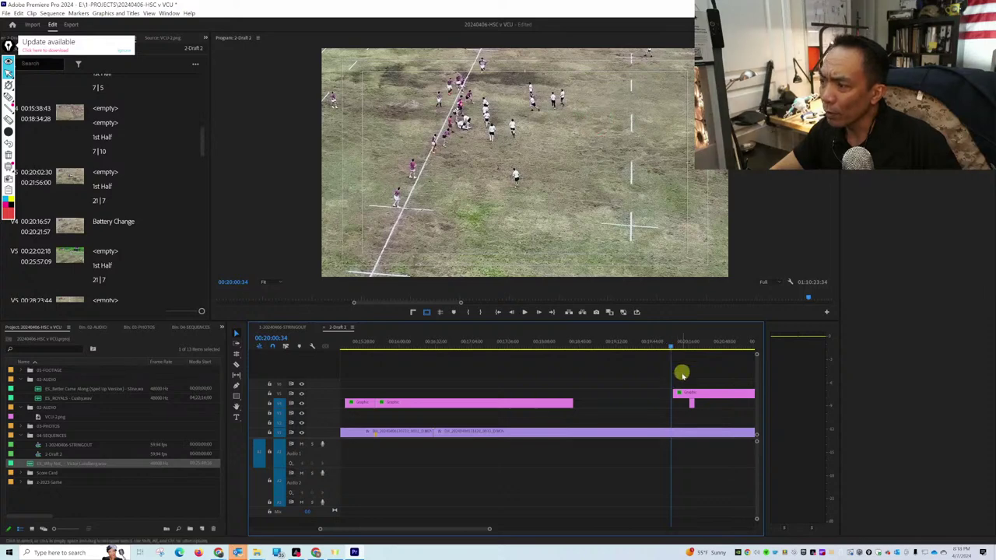
key("ctrl+v")
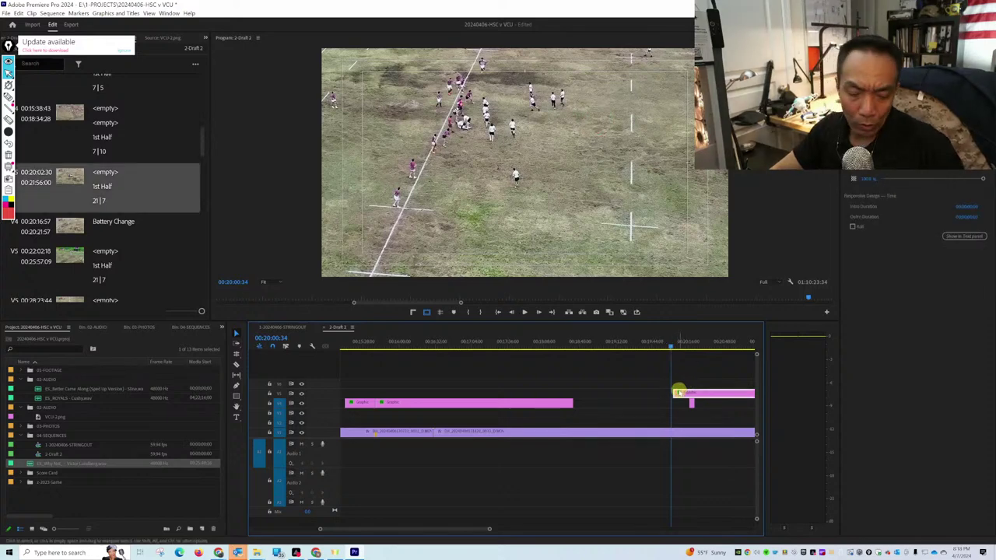
left_click(688, 347)
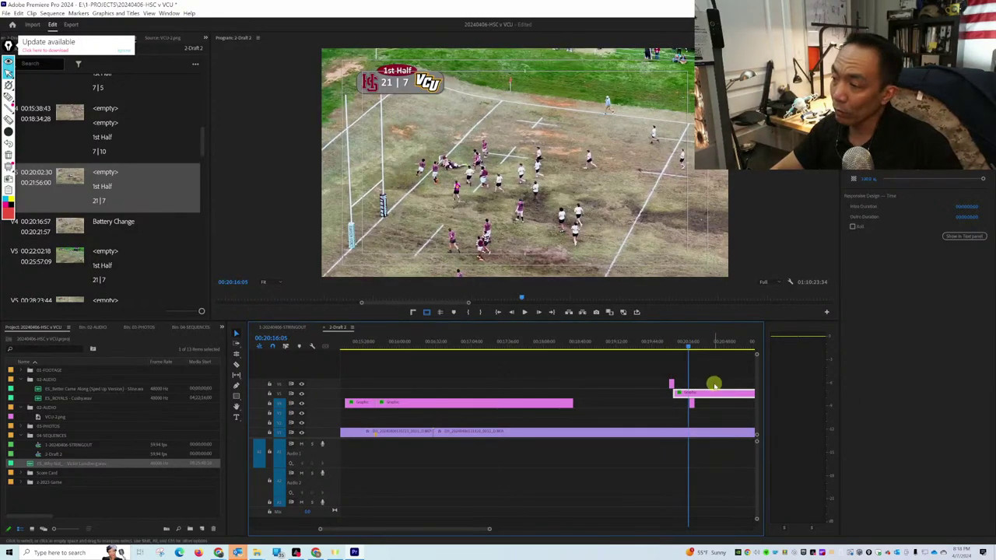
scroll(711, 384, "down", 3)
key("Delete")
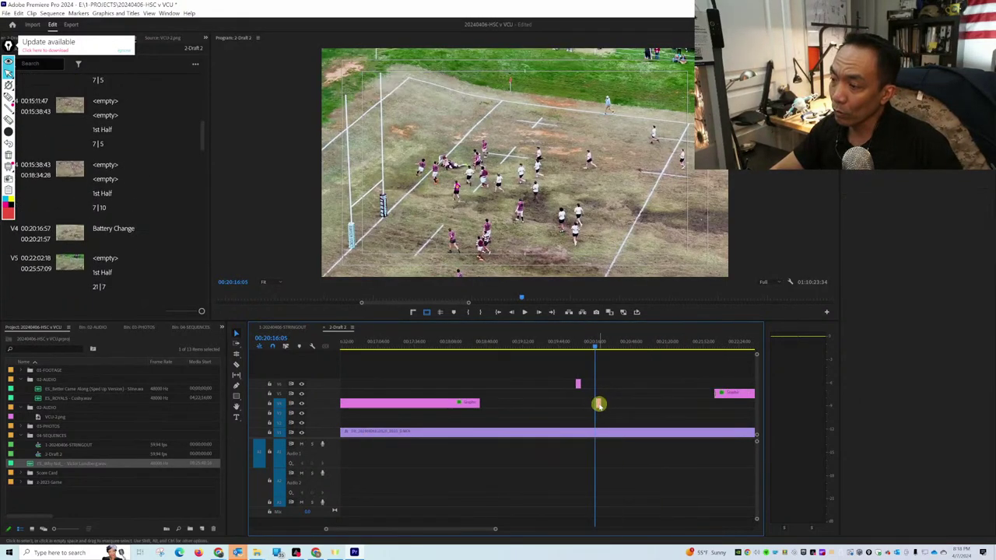
Check the Battery Change title around 00:20:19 and extend the end of the 7 | 10 scoreboard graphic to 00:20:11:01.
left_click(596, 345)
left_click_drag(596, 345, 599, 348)
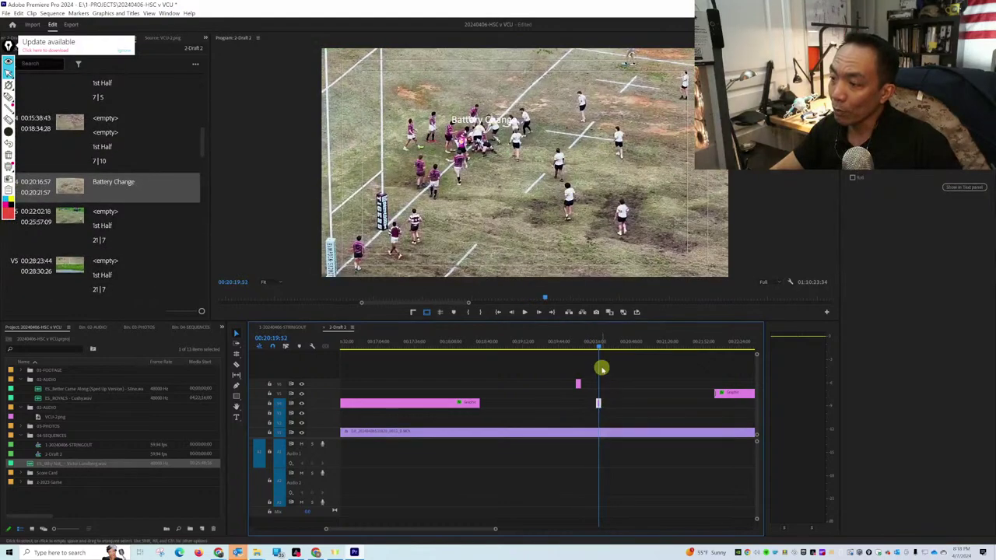
left_click(594, 347)
left_click_drag(580, 347, 468, 360)
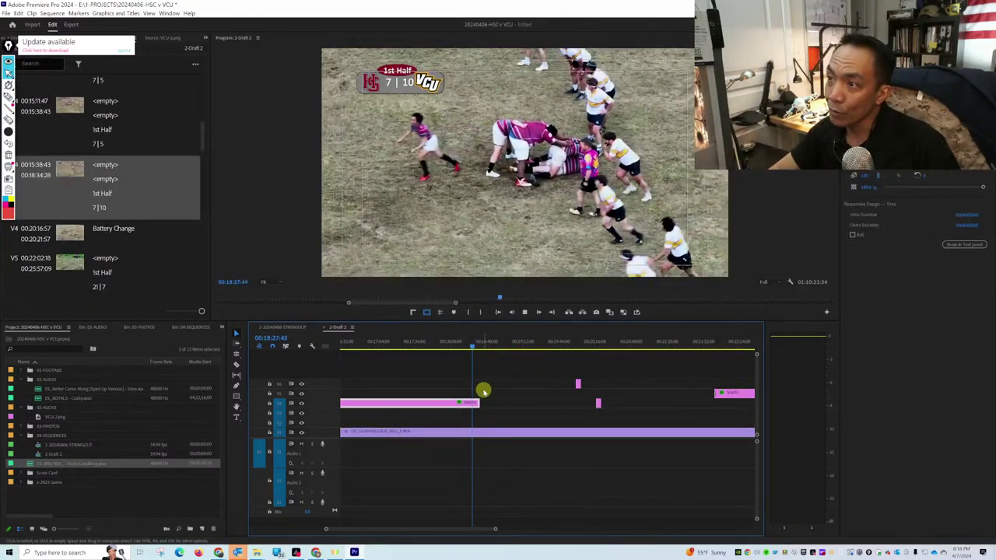
key("space")
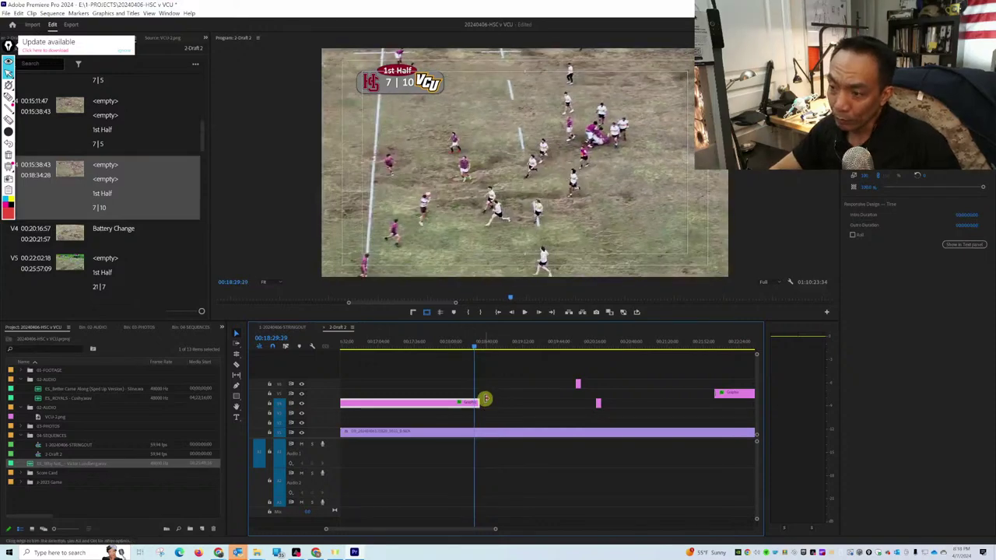
left_click_drag(485, 401, 589, 402)
Play the footage from 00:18:29 to about 00:19:48 under the extended scoreboard to look for the next scoring moment.
key("space")
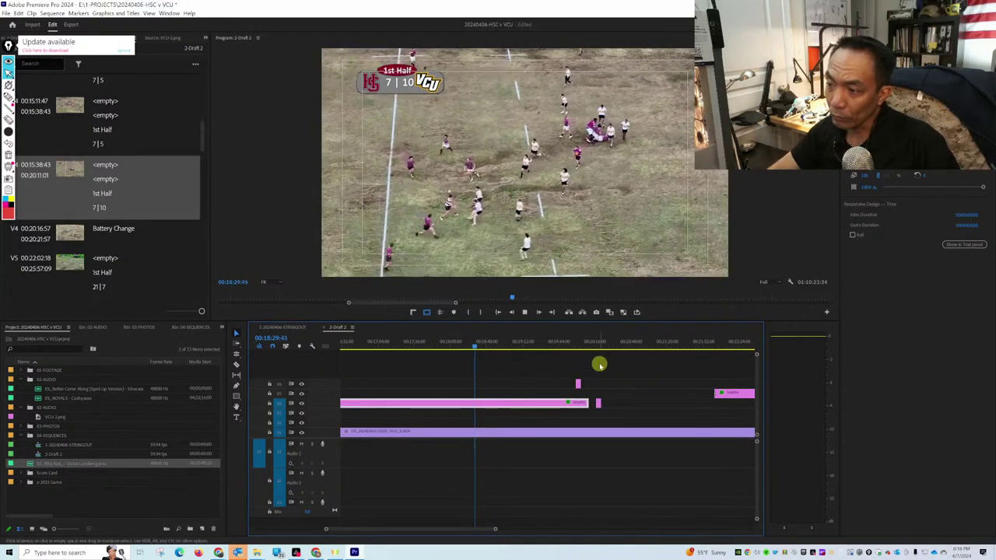
scroll(381, 394, "down", 5)
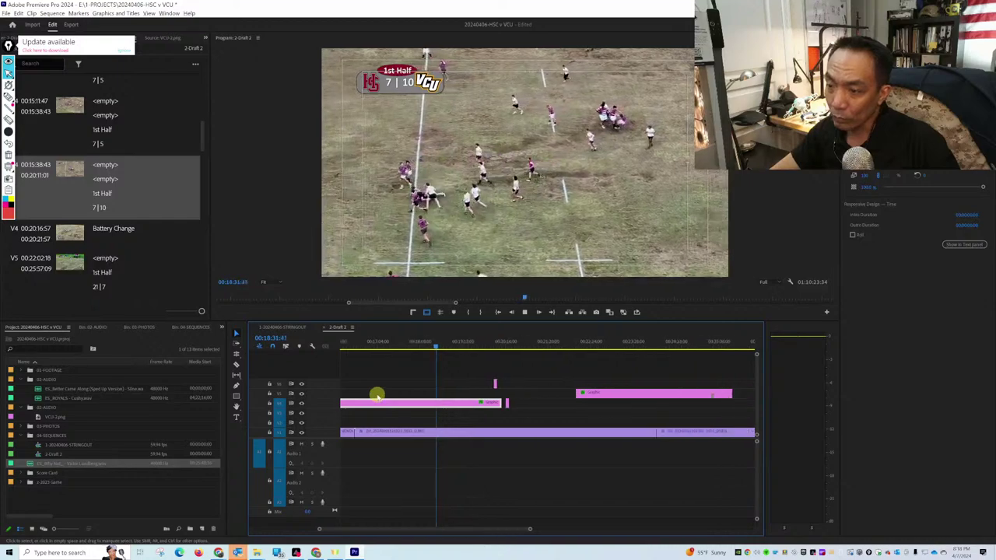
scroll(381, 395, "down", 2)
scroll(381, 395, "down", 3)
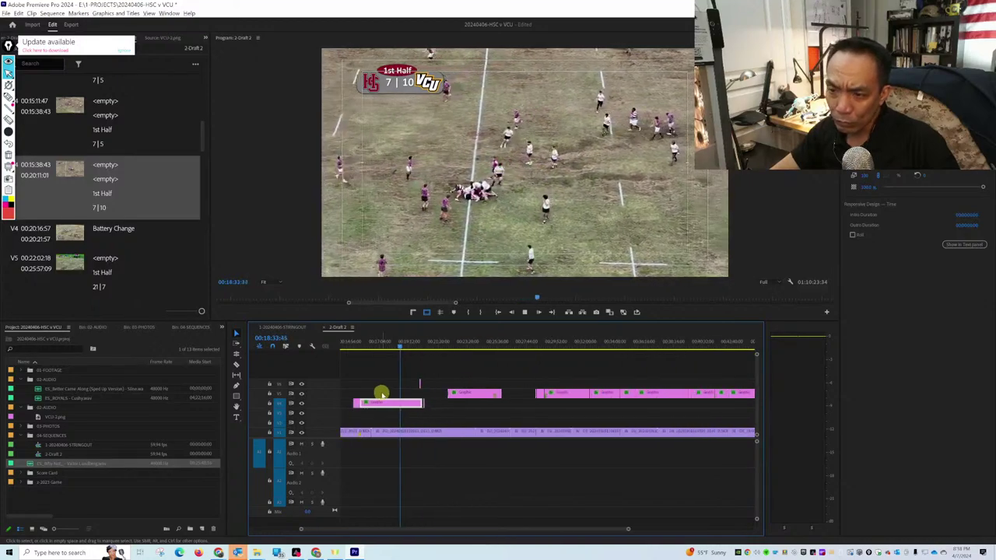
scroll(381, 394, "up", 6)
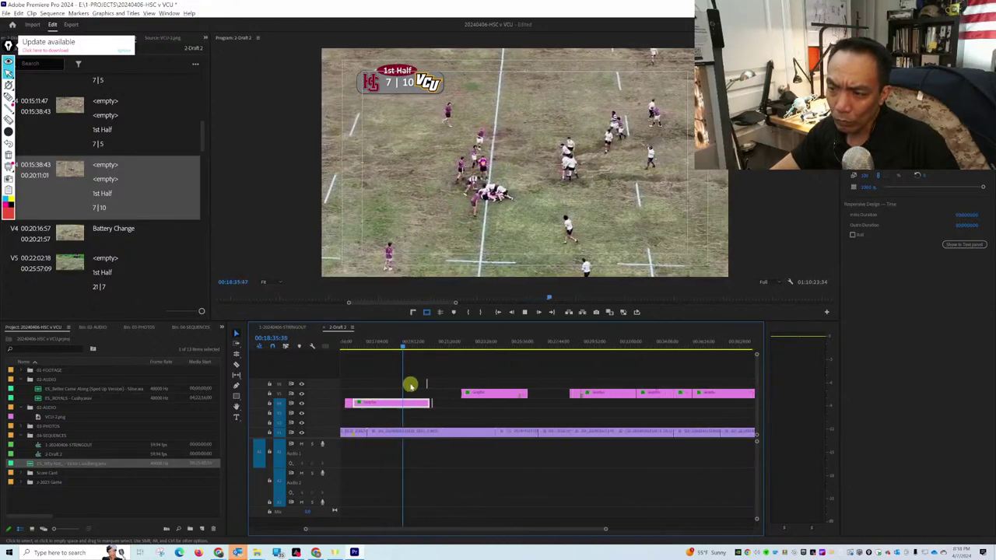
scroll(472, 398, "down", 3)
scroll(473, 398, "up", 1)
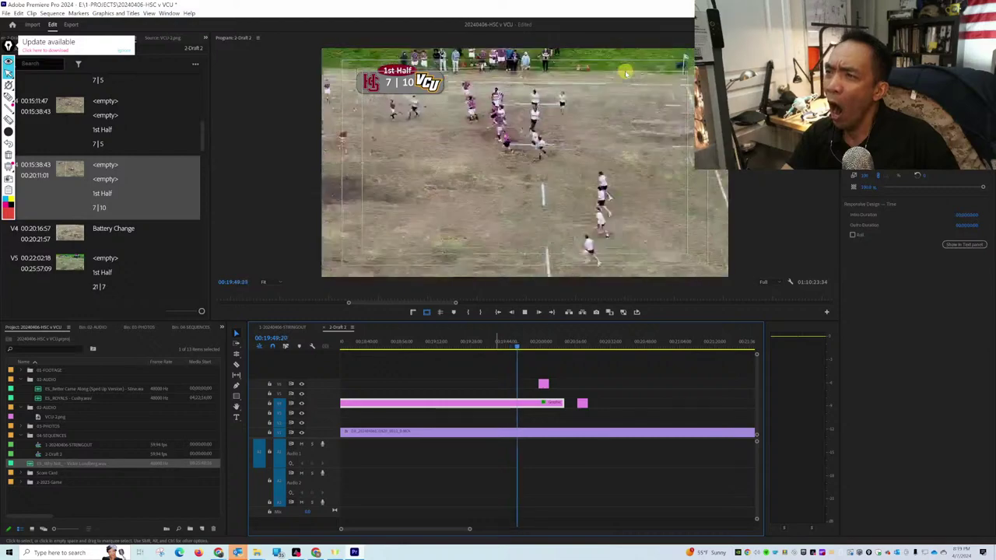
Split the 7 | 10 scoreboard graphic at 00:19:47:38 and return to about 00:19:29:45 to recheck the footage.
key("space")
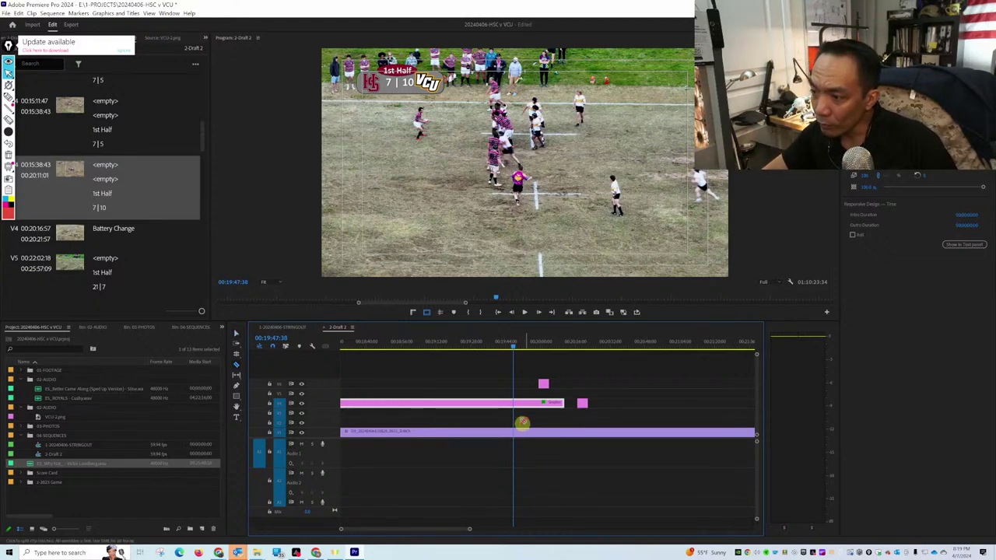
key("m")
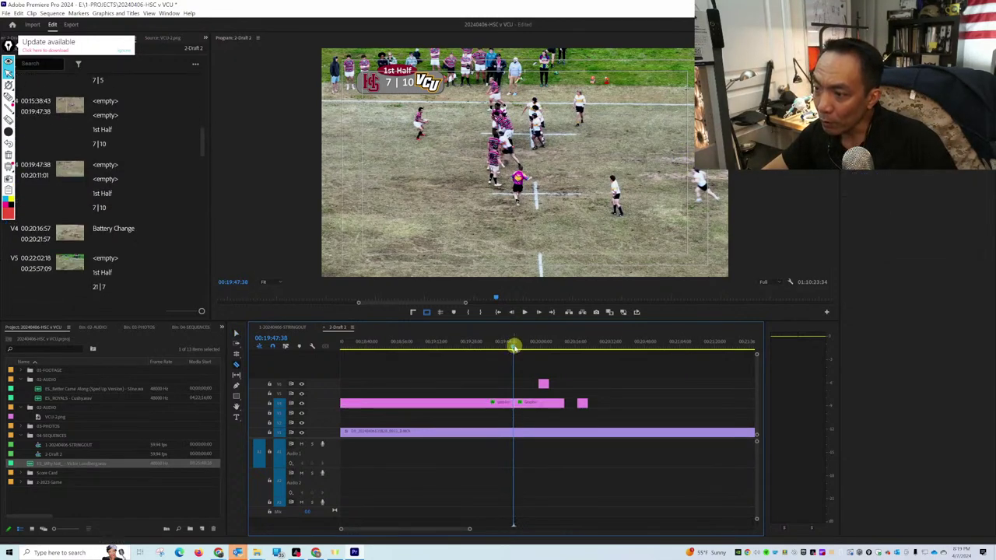
left_click_drag(513, 347, 474, 334)
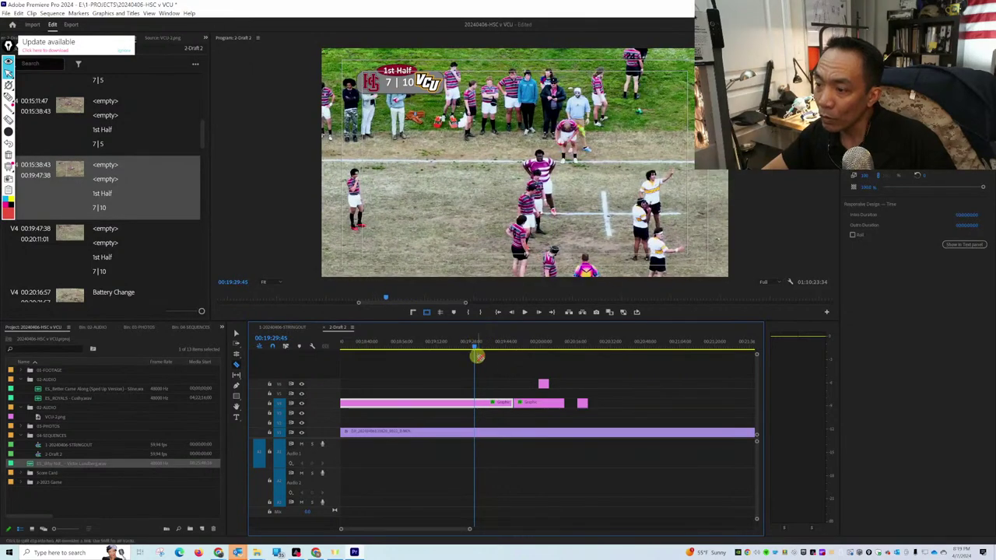
Split the 7 | 10 scoreboard graphic at 00:19:29:45, delete the section up to 00:19:47:38 and apply default transitions at the cut.
left_click(478, 402)
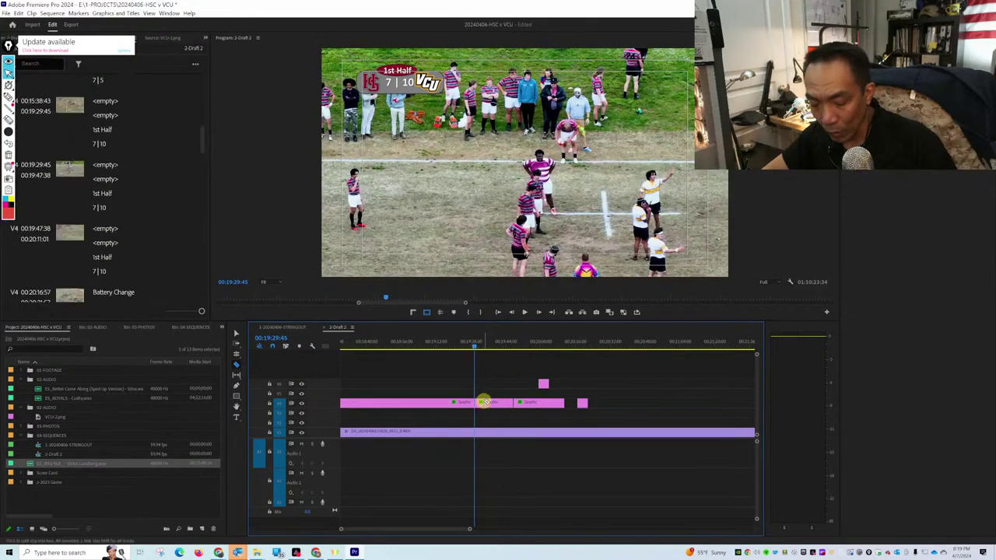
key("v")
right_click(477, 403)
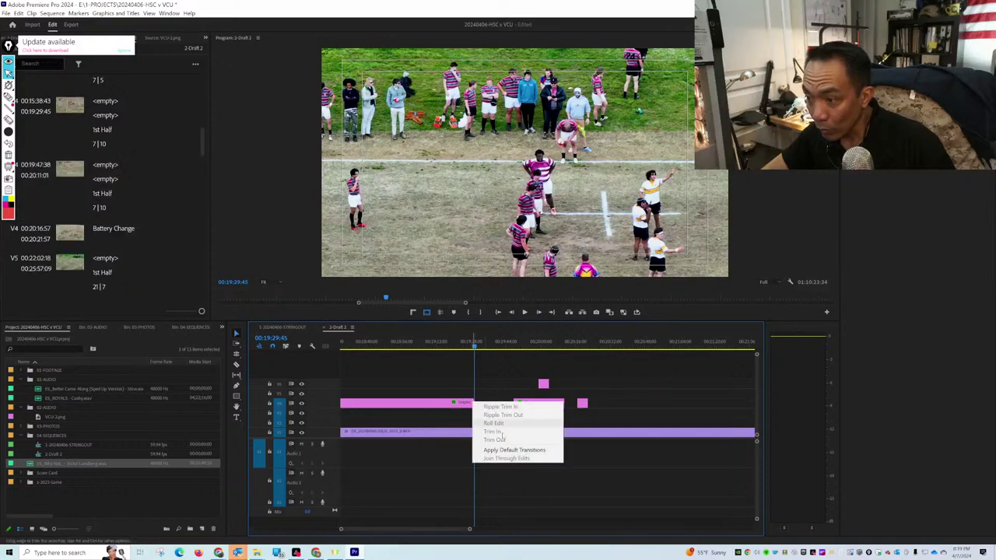
left_click(506, 449)
Cut away the 7 | 10 scoreboard graphic's opening up to 00:19:50:19 and apply default transitions at its new start.
left_click_drag(473, 345, 520, 345)
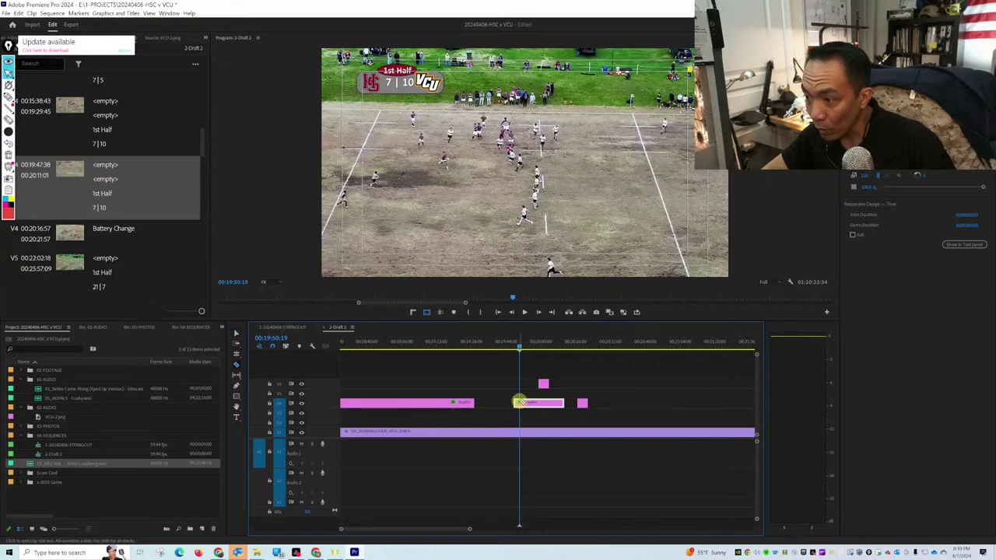
left_click_drag(518, 402, 519, 401)
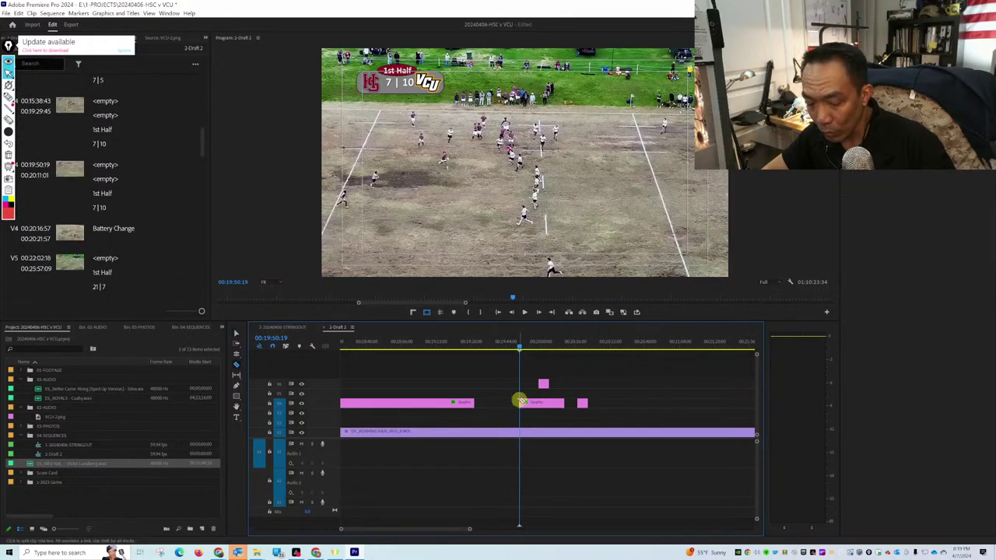
right_click(520, 402)
right_click(521, 403)
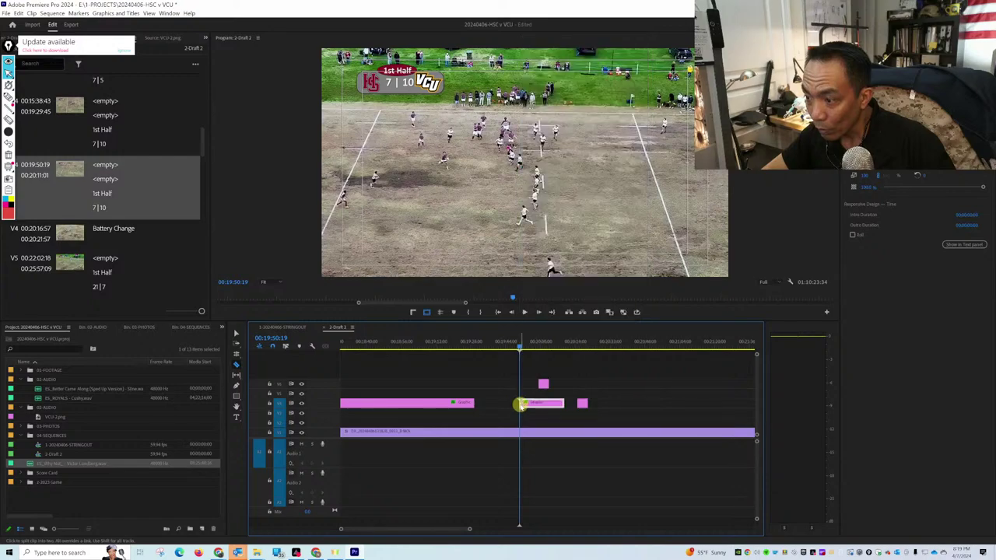
right_click(520, 403)
right_click(521, 404)
right_click(521, 404)
right_click(522, 404)
right_click(520, 404)
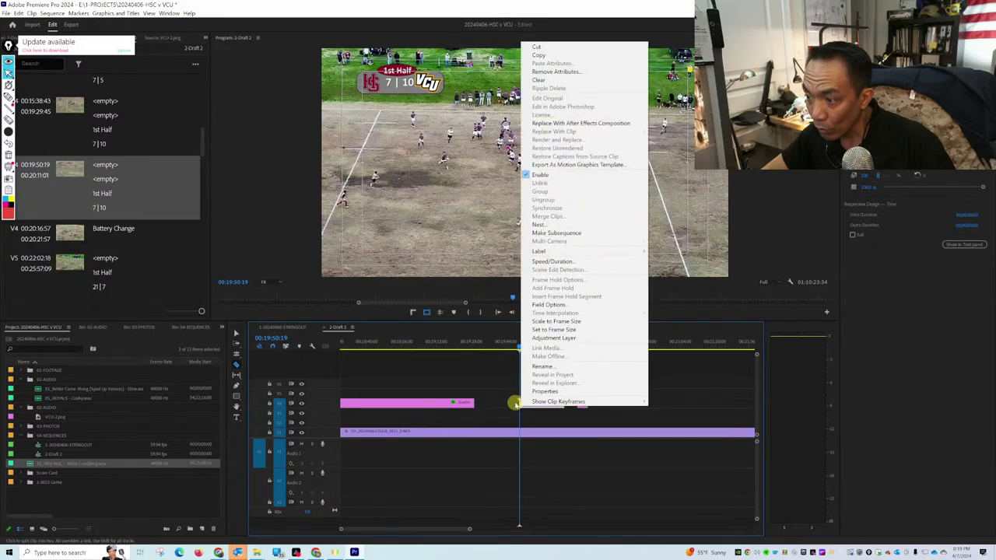
right_click(519, 403)
right_click(518, 402)
left_click(505, 402)
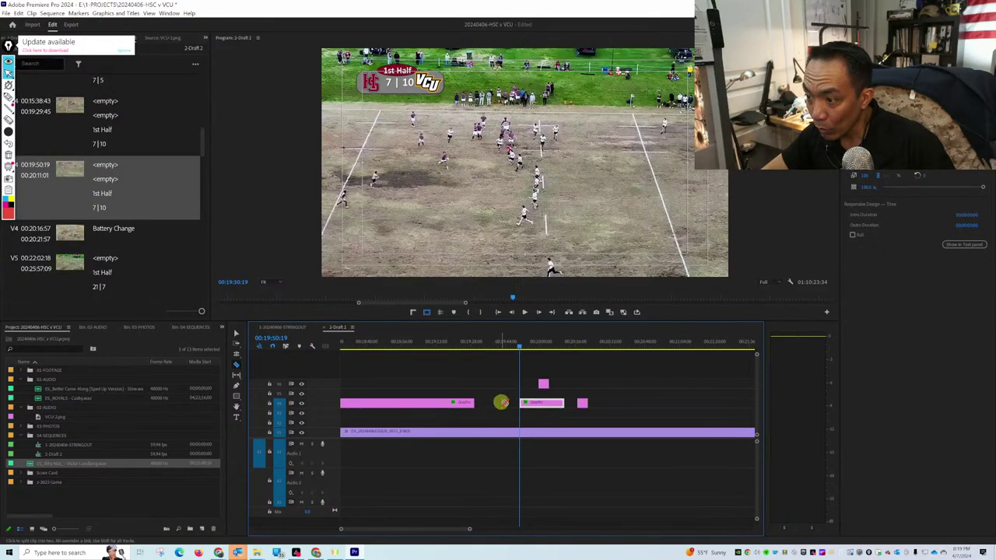
right_click(522, 402)
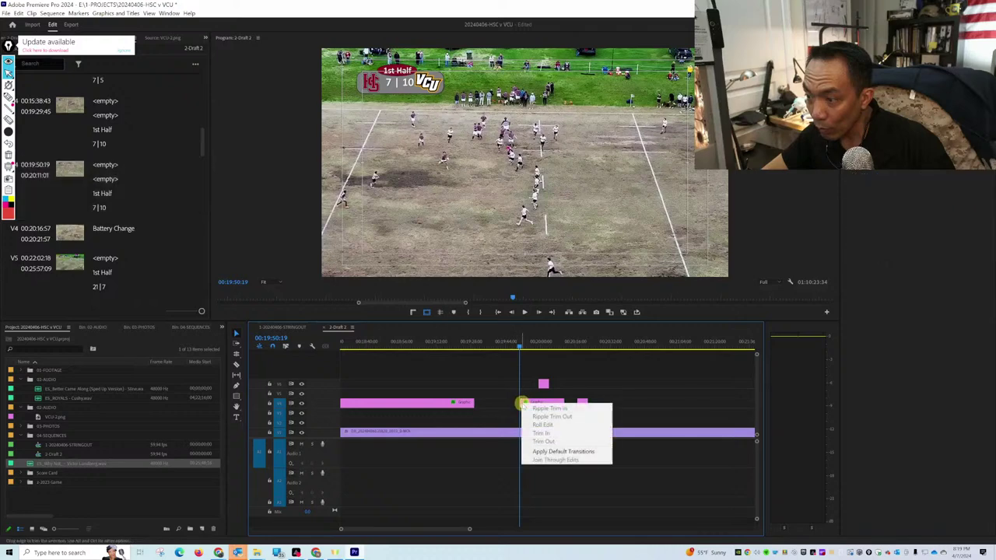
left_click(564, 451)
Move the Battery Change title from V4 up to V6 and extend the end of the 7 | 10 scoreboard graphic to 00:21:02:41.
left_click_drag(516, 350, 557, 357)
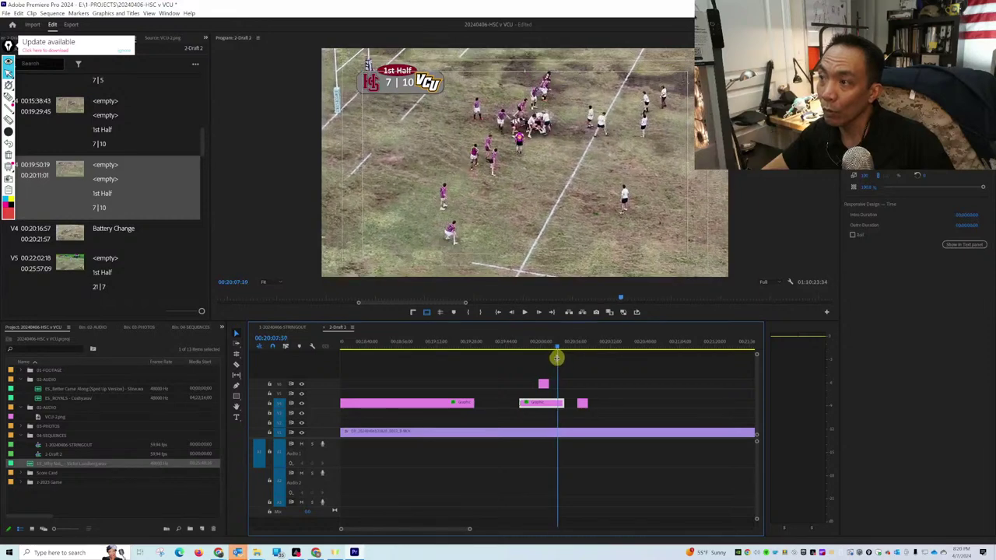
left_click(583, 401)
left_click_drag(582, 401, 583, 383)
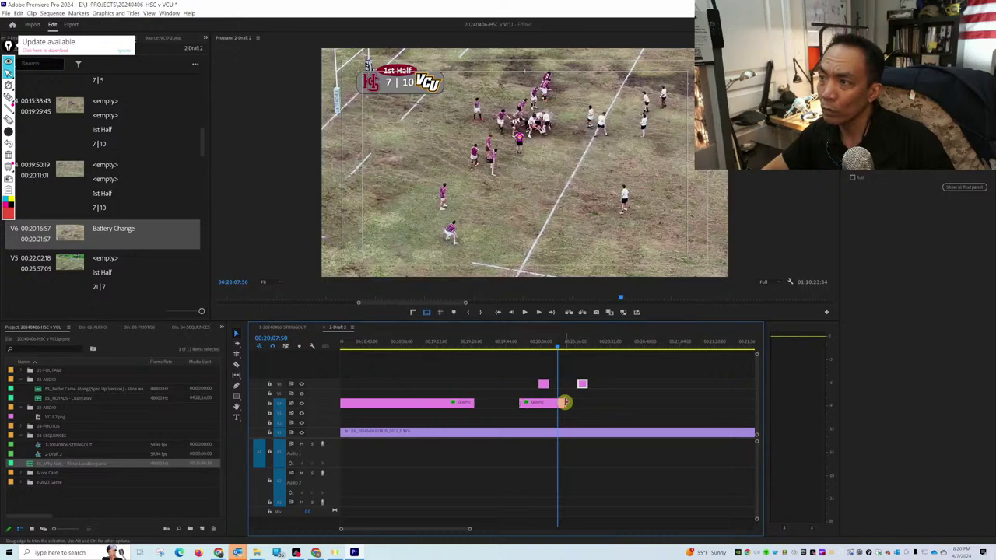
left_click_drag(568, 402, 605, 403)
left_click_drag(668, 405, 676, 404)
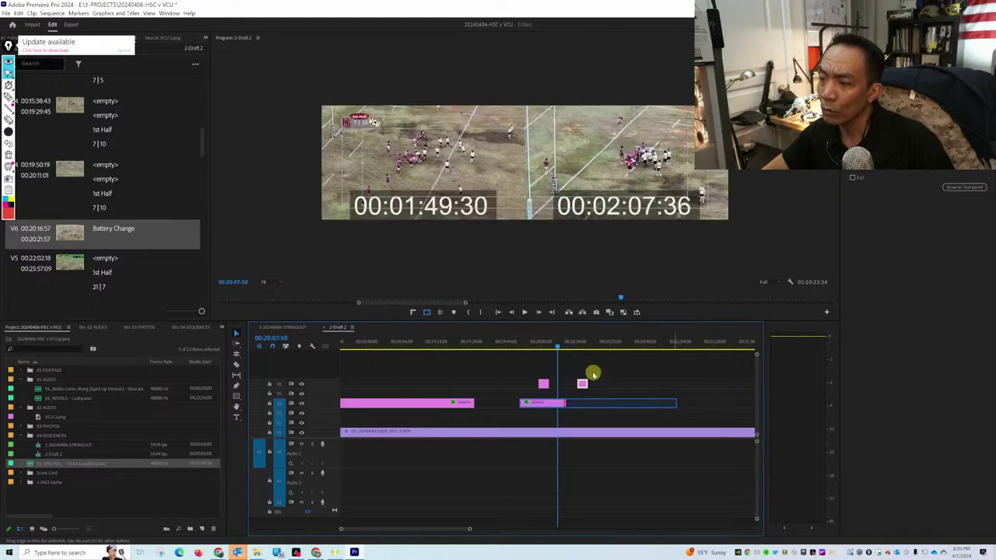
Play the footage up to 00:20:21 and shift the Battery Change title earlier on V6, so it starts at 00:20:11:57.
left_click_drag(559, 347, 576, 350)
key("space")
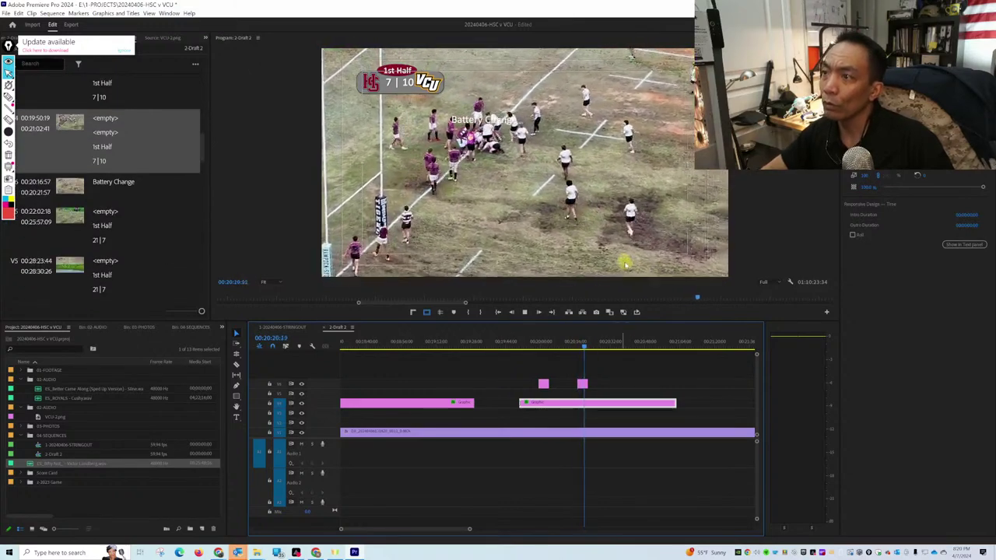
key("space")
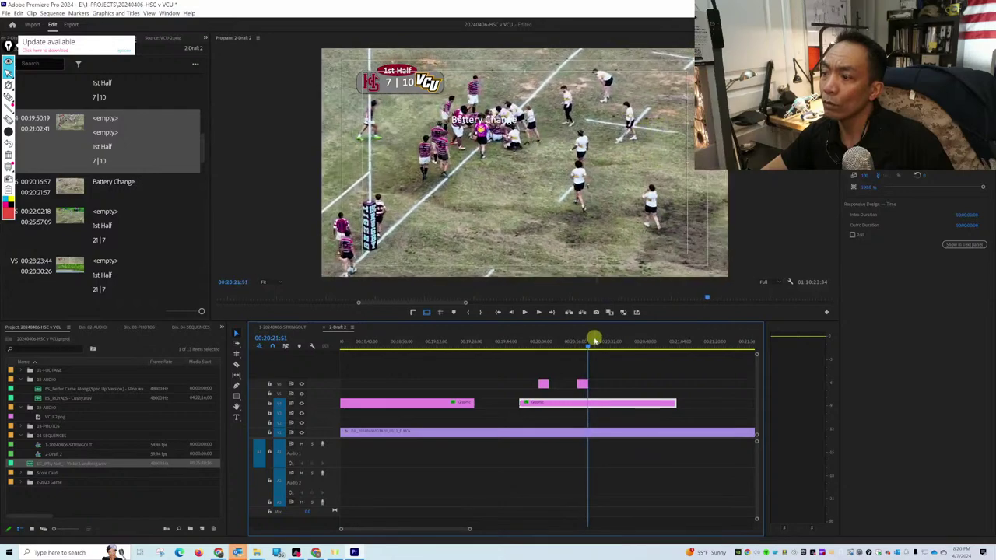
left_click_drag(582, 382, 572, 385)
Review the play up to 00:20:53:25, trimming the 7 | 10 scoreboard graphic to start at 00:20:23:02 and end at 00:21:56:51.
key("space")
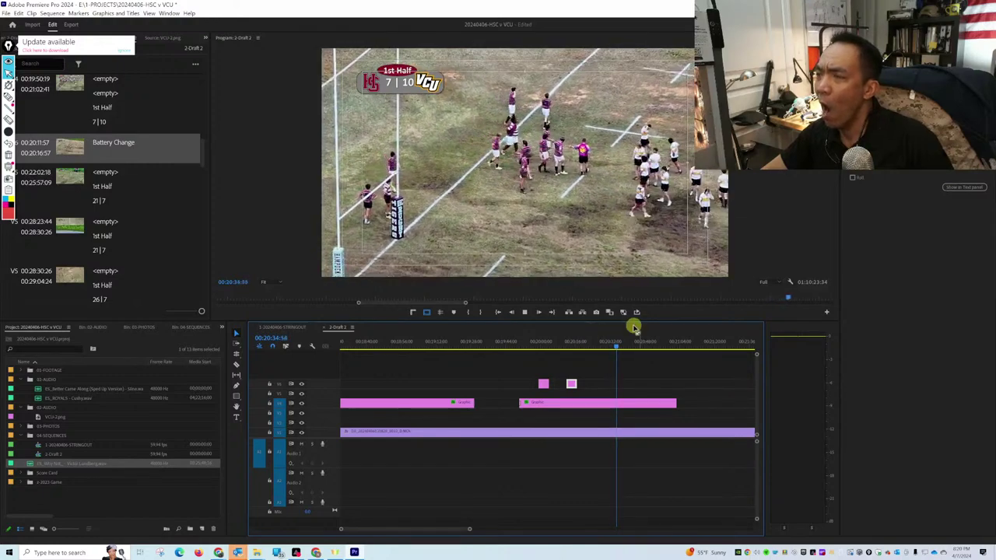
key("space")
left_click(521, 402)
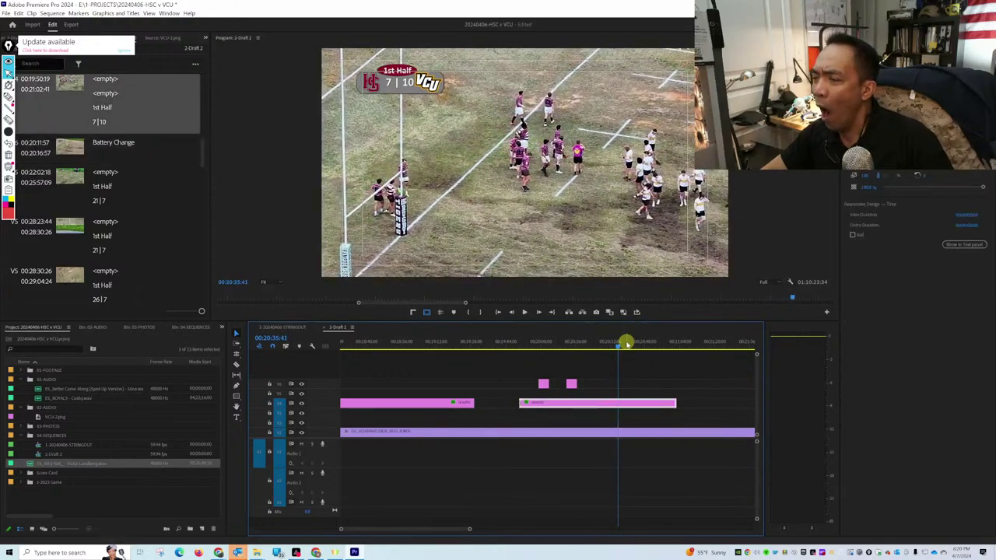
left_click_drag(619, 345, 587, 354)
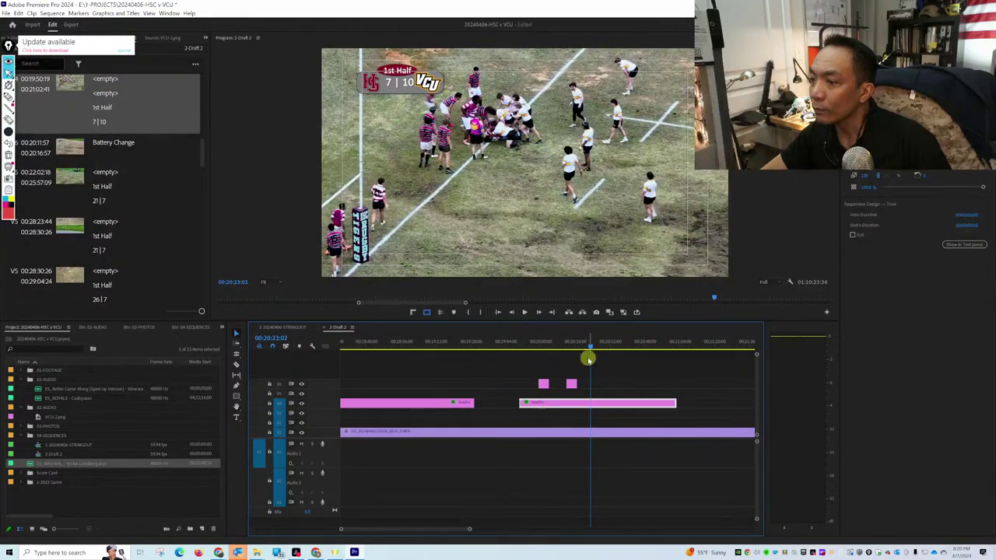
left_click(527, 401)
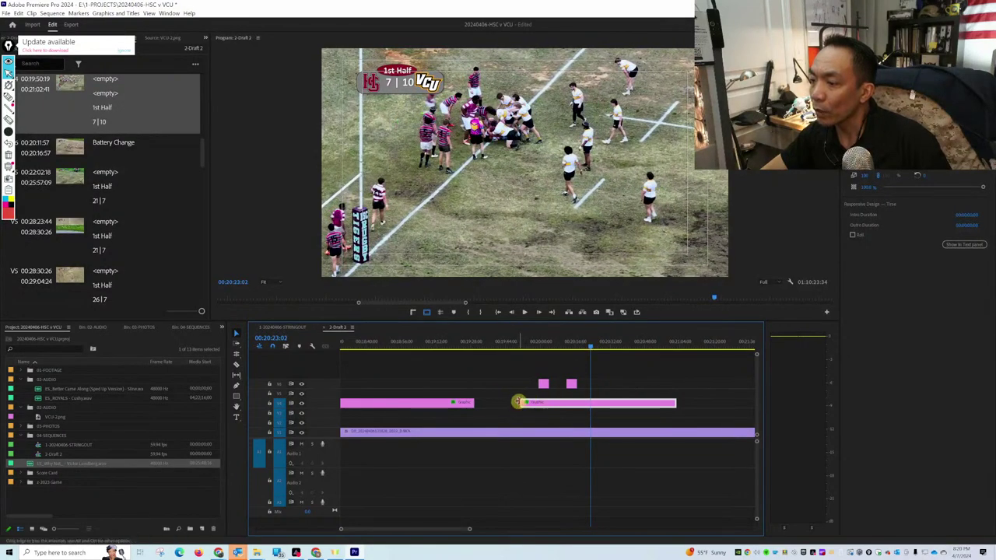
left_click_drag(517, 401, 591, 400)
left_click_drag(589, 344, 655, 347)
scroll(646, 377, "right", 8)
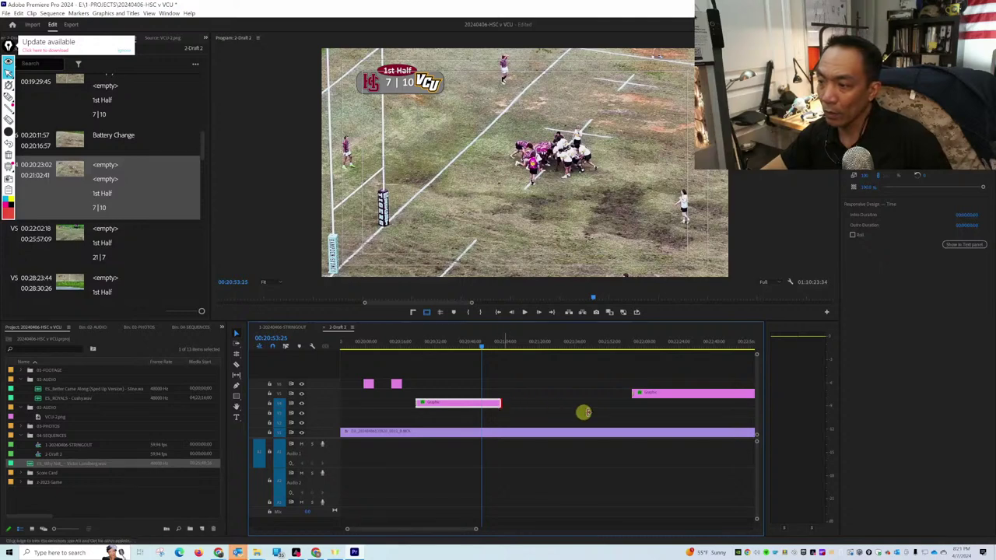
left_click_drag(583, 412, 619, 409)
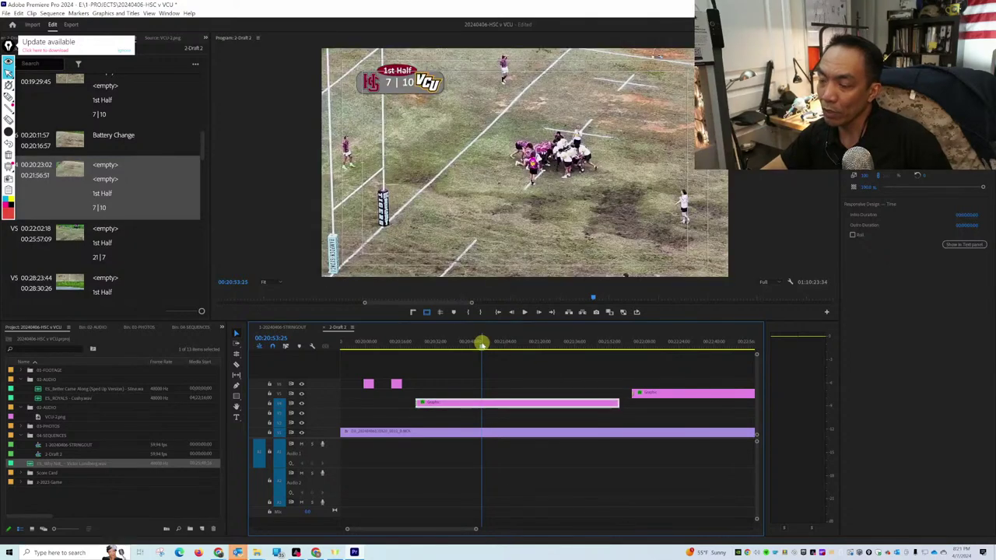
Review the footage from 00:20:53 to about 00:22:07 under the scoreboard graphics for the next scoring moment.
left_click_drag(482, 345, 506, 343)
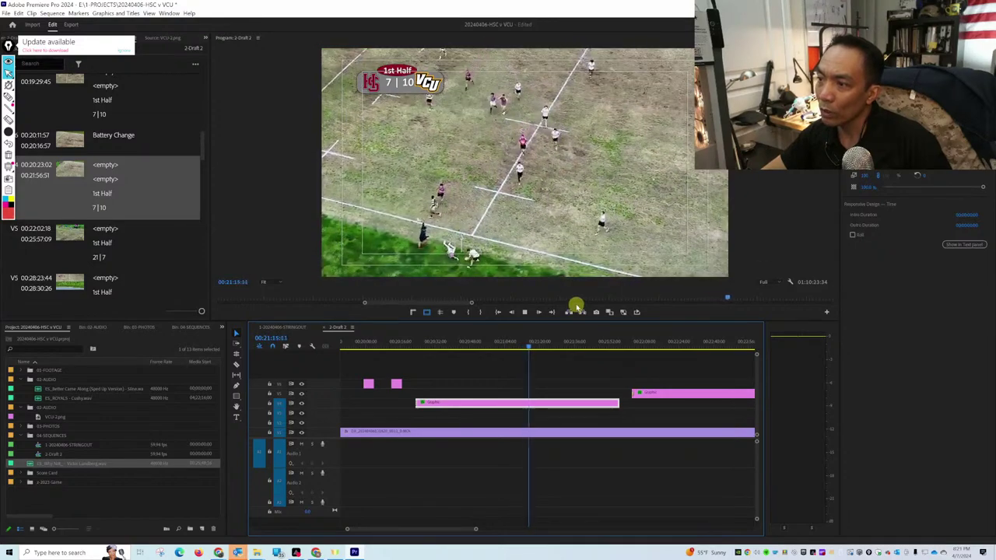
left_click_drag(542, 340, 570, 346)
scroll(540, 352, "down", 3)
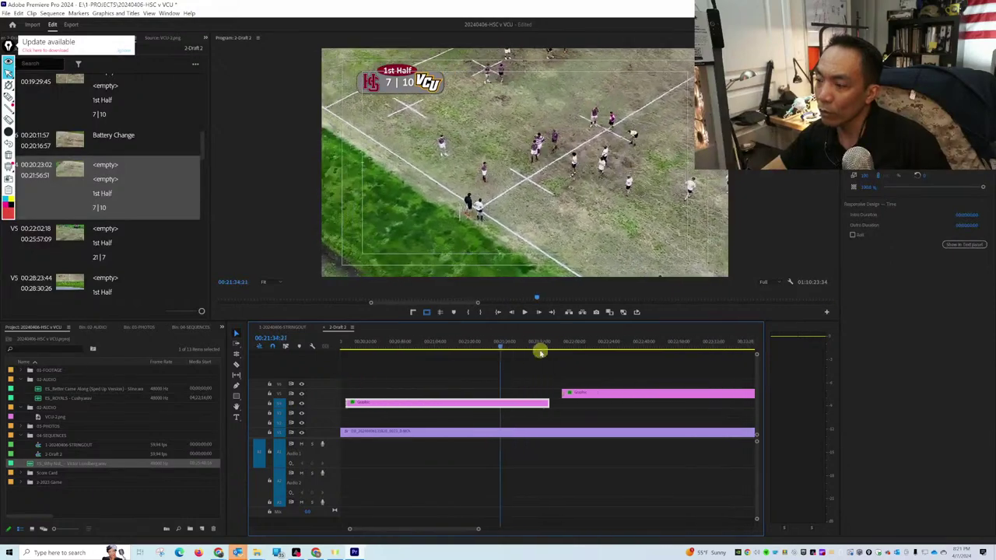
left_click_drag(498, 346, 546, 350)
key("space")
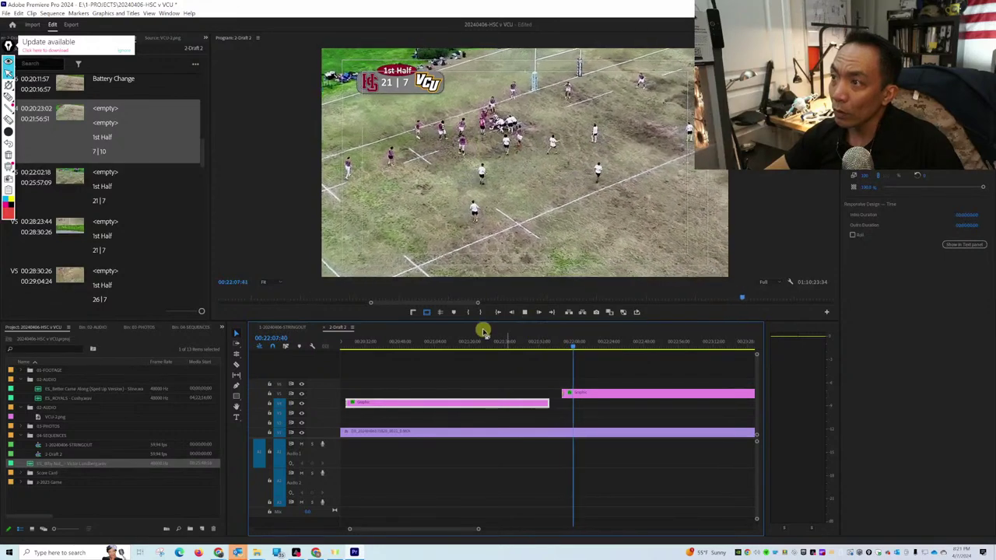
Check the scoreboard graphics around 00:06:37 and 00:10:28 in the 1-20240406-STRINGOUT sequence and return to 2-Draft 2.
key("ctrl+shift+period")
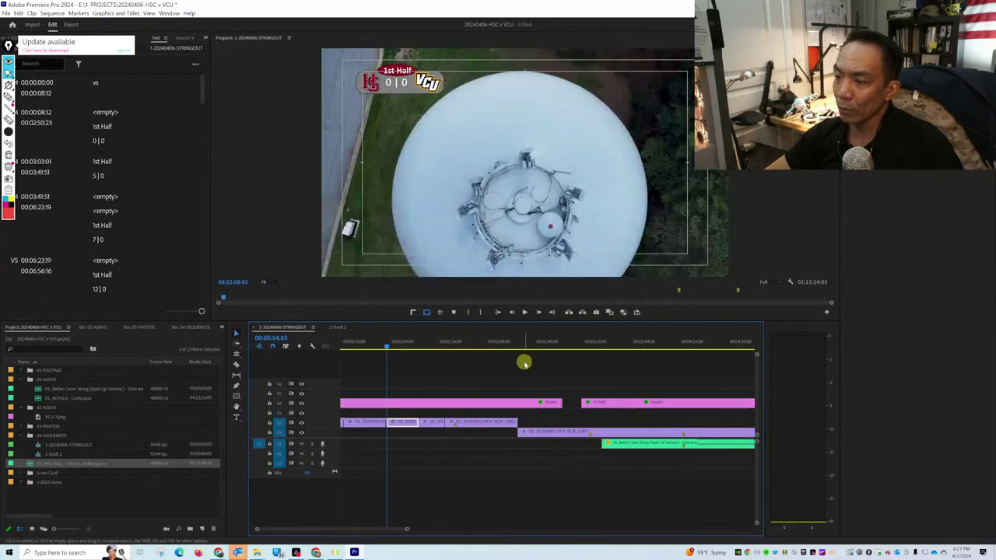
scroll(523, 361, "down", 8)
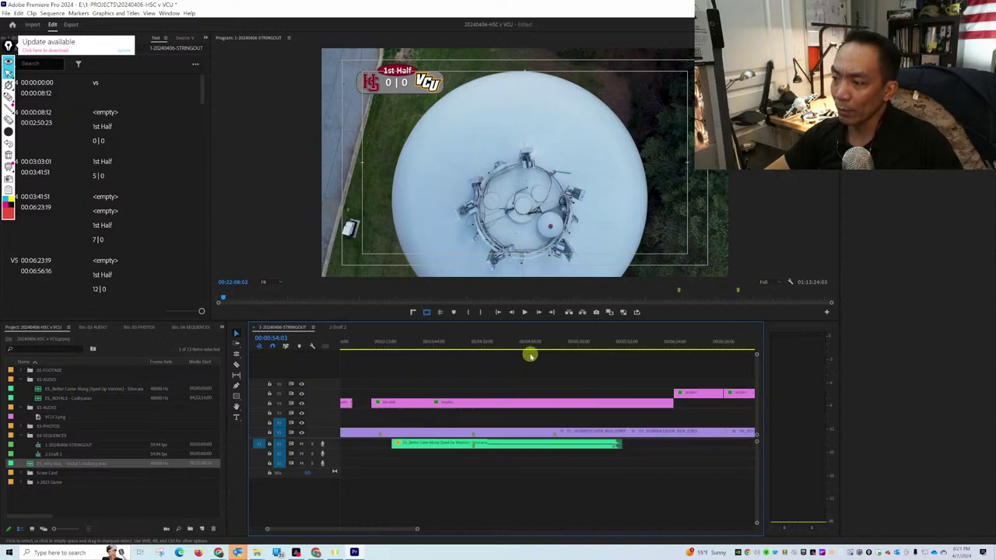
scroll(529, 355, "down", 8)
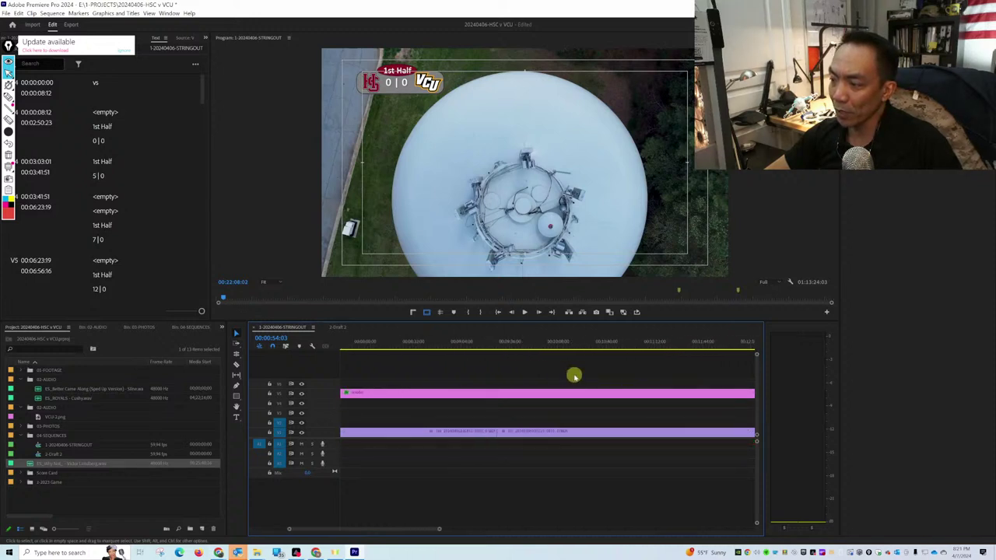
left_click(568, 343)
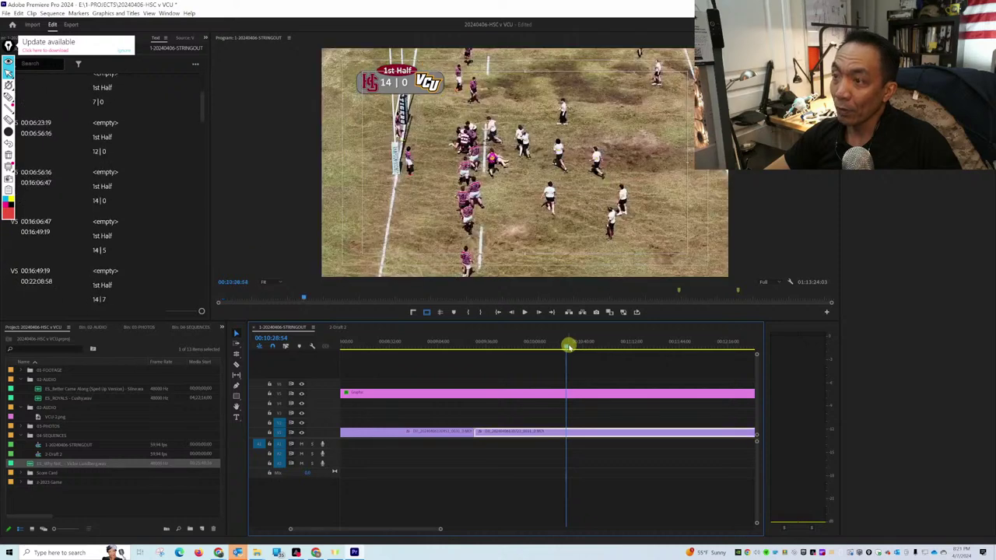
scroll(553, 350, "up", 10)
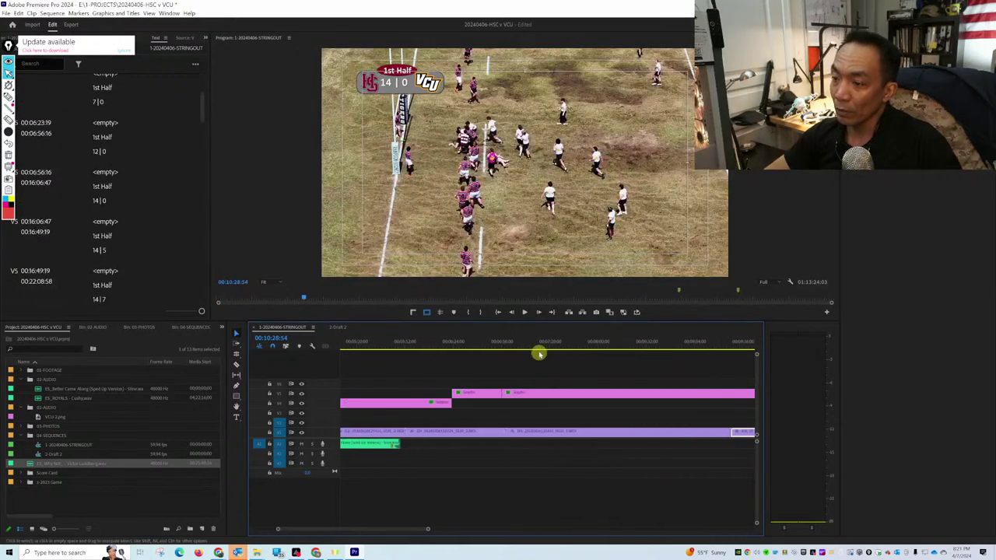
left_click(473, 342)
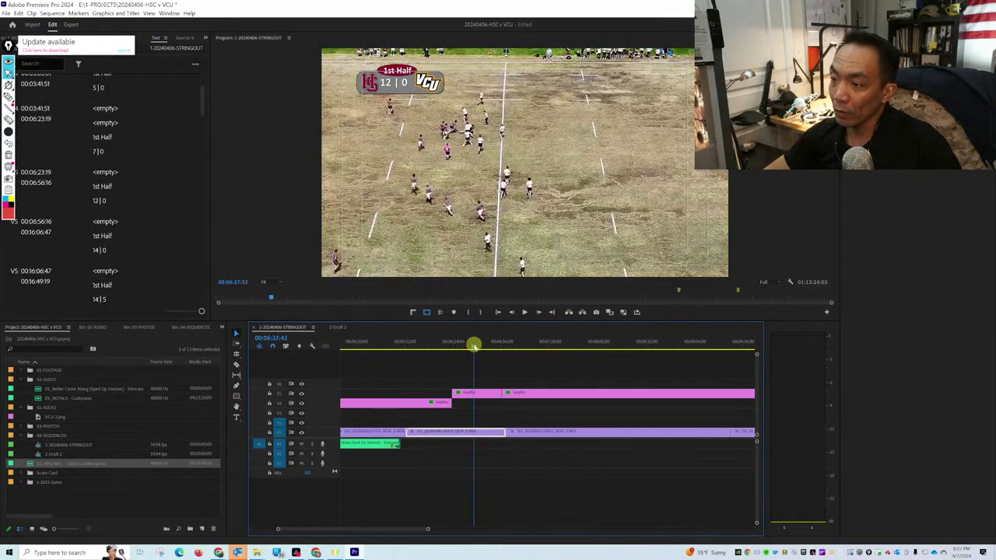
left_click_drag(476, 345, 514, 332)
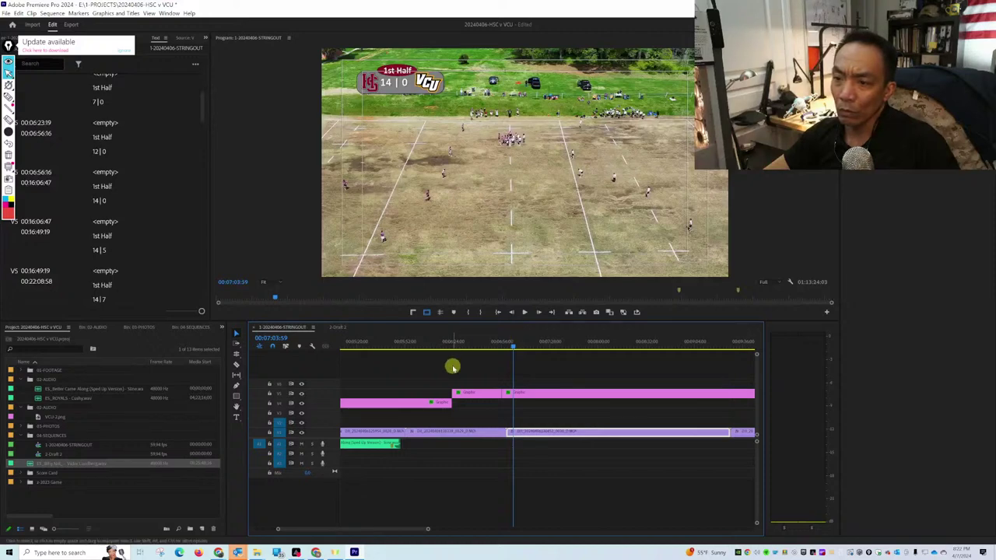
scroll(452, 365, "up", 10)
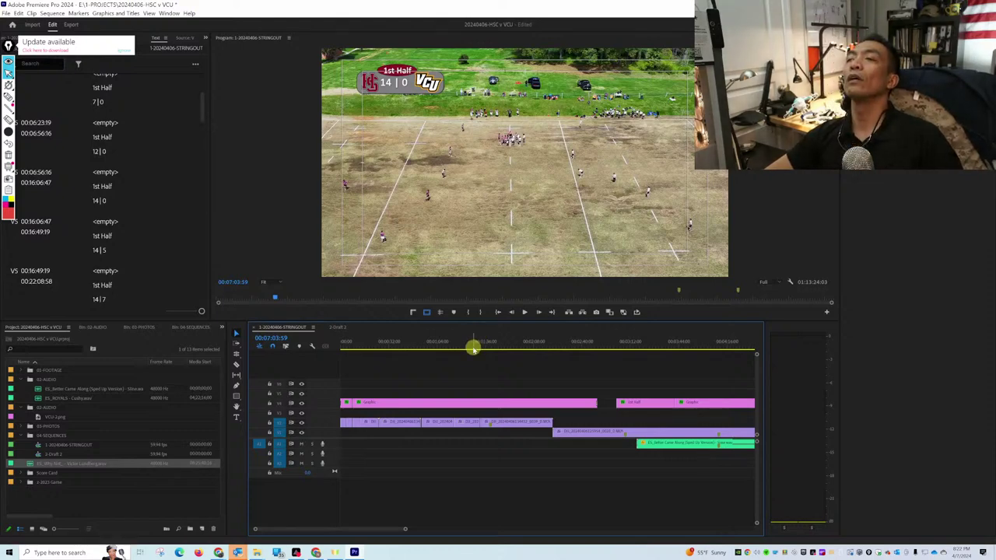
left_click(343, 328)
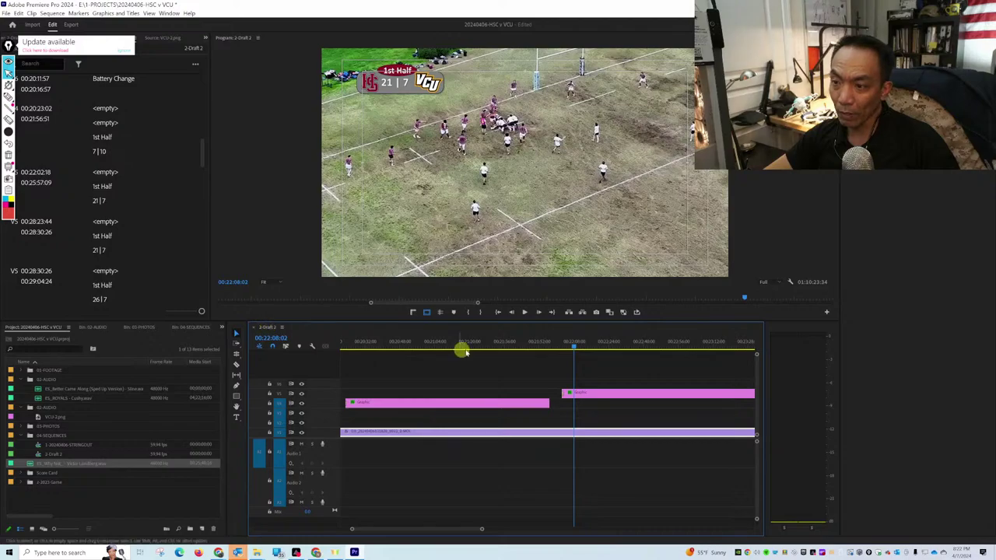
Recheck the play from 00:21:30, extend the end of the 7 | 10 scoreboard graphic to 00:22:56:33 and stop playback at 00:22:23:12.
left_click_drag(573, 345, 492, 341)
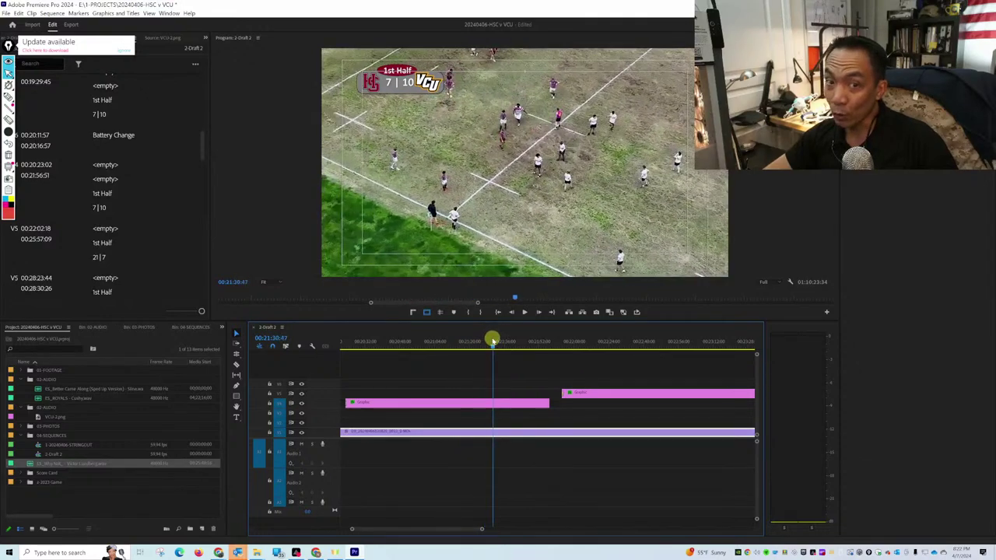
left_click_drag(493, 340, 546, 334)
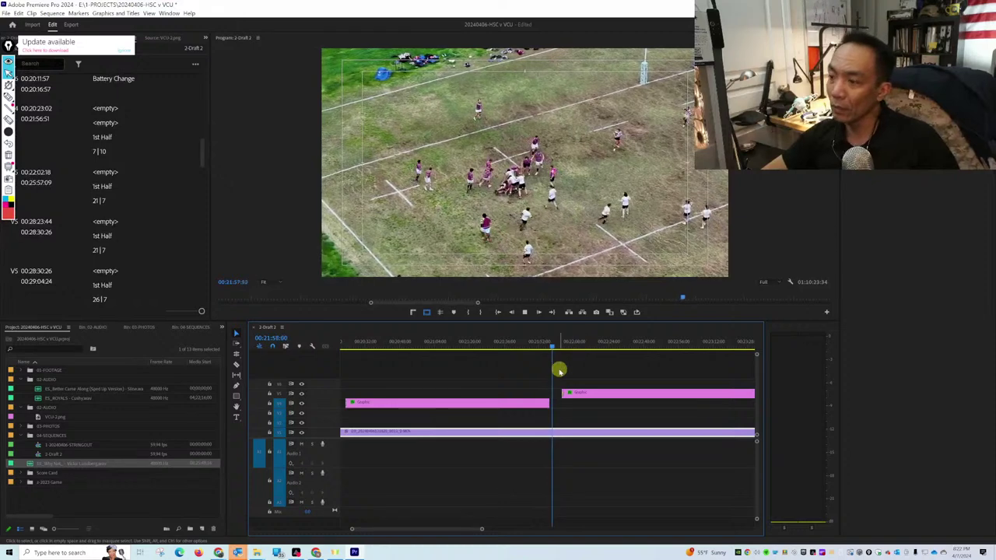
left_click_drag(550, 402, 679, 408)
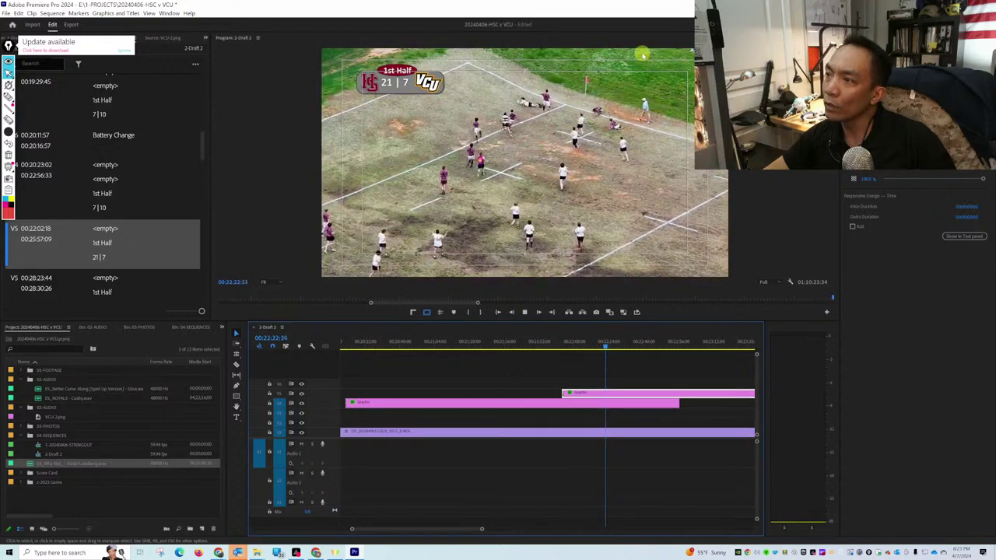
key("space")
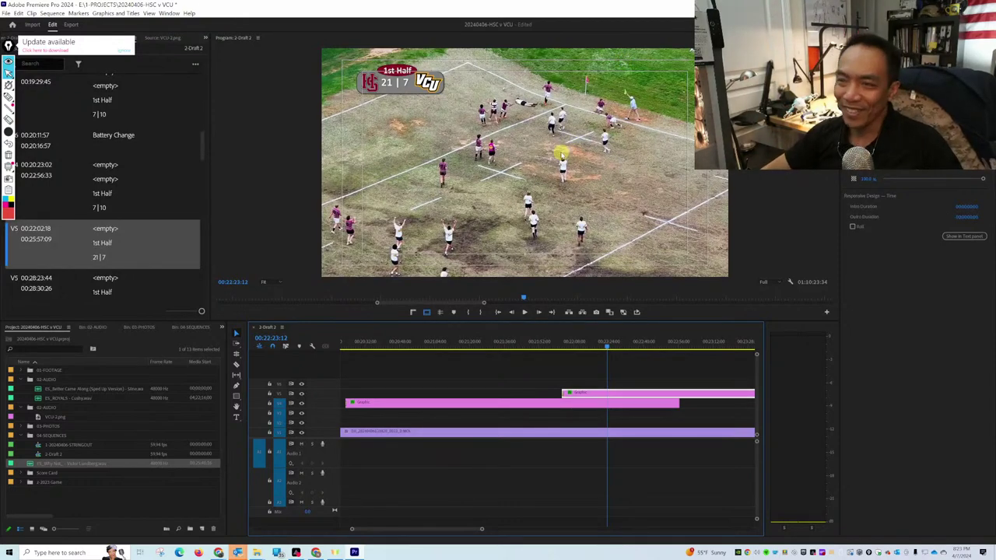
Delete the 21 | 7 scoreboard graphic that ends at 00:25:57:09.
left_click(9, 131)
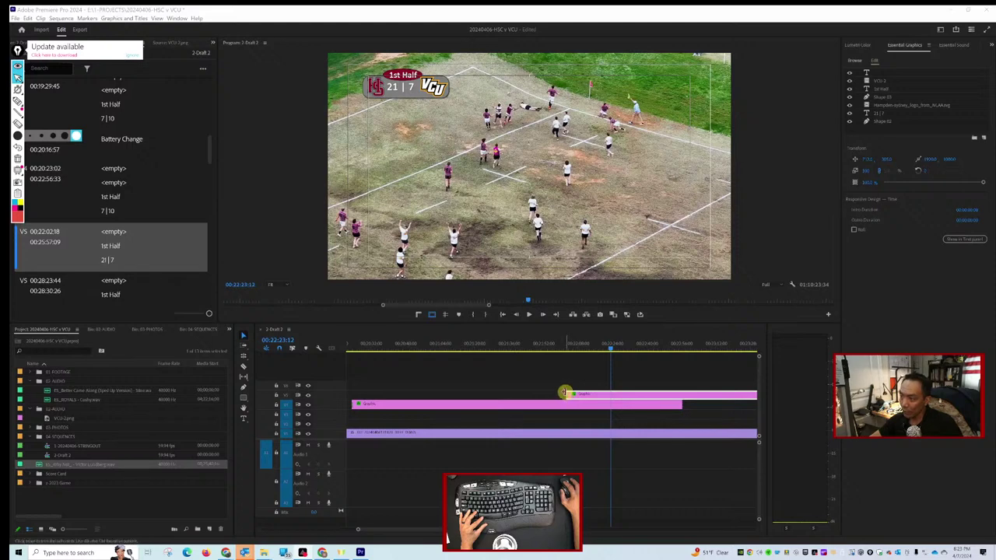
left_click_drag(564, 391, 698, 393)
key("space")
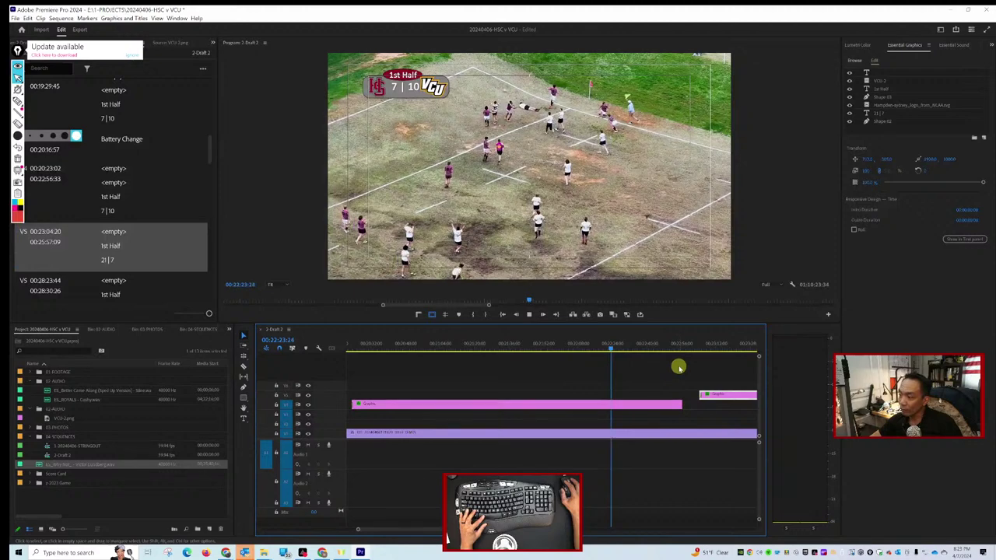
scroll(673, 362, "right", 4)
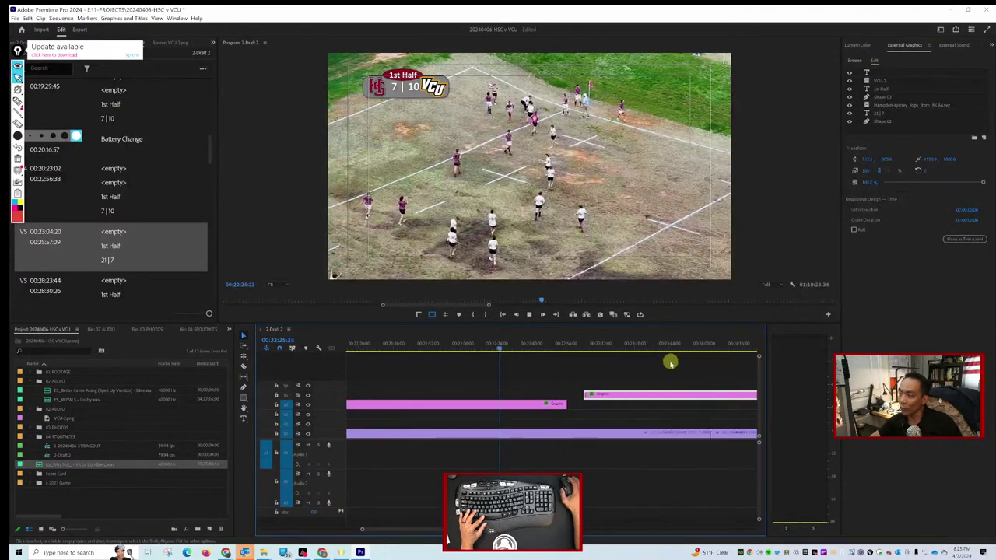
key("Delete")
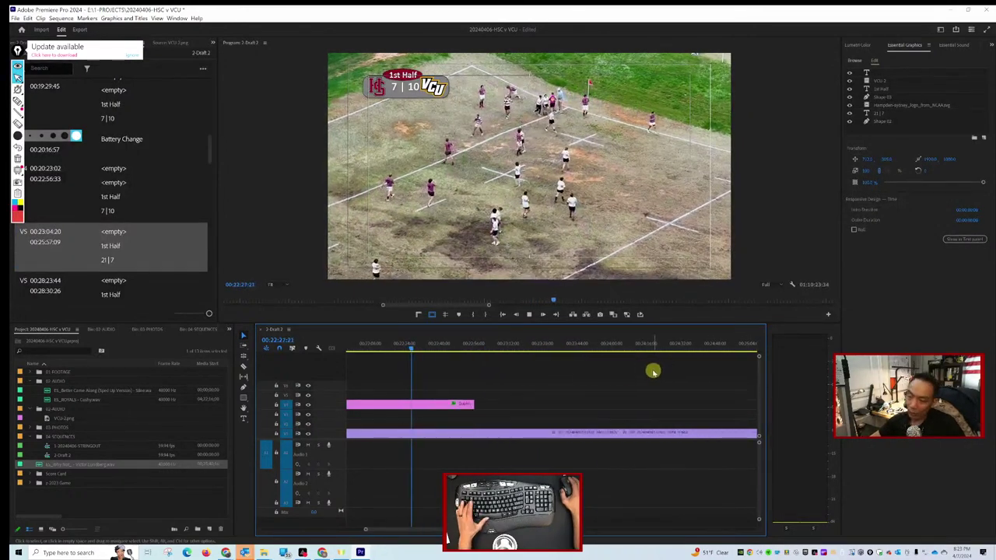
Split the 7 | 10 scoreboard graphic at 00:22:22:23, keeping both pieces on the same track.
left_click_drag(414, 343, 399, 349)
key("space")
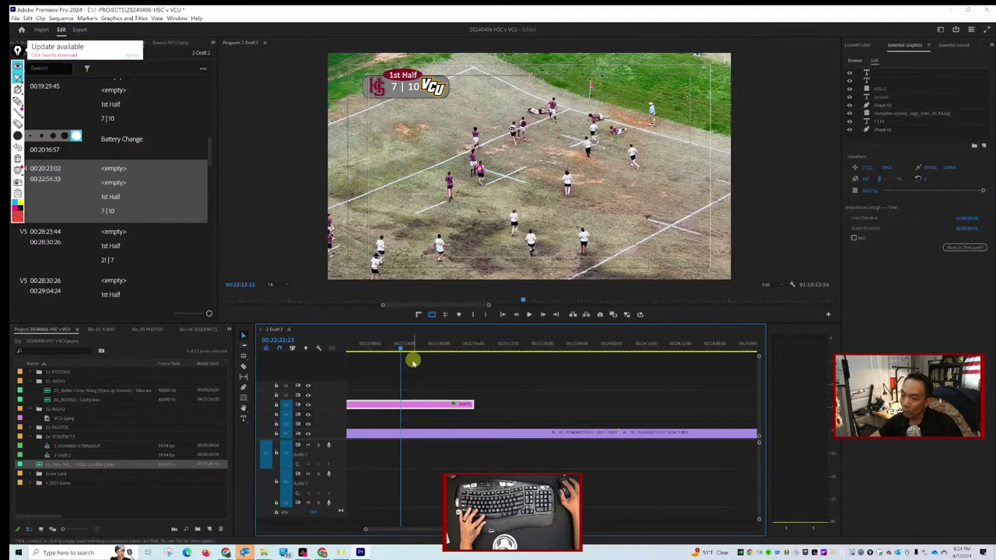
left_click(401, 405)
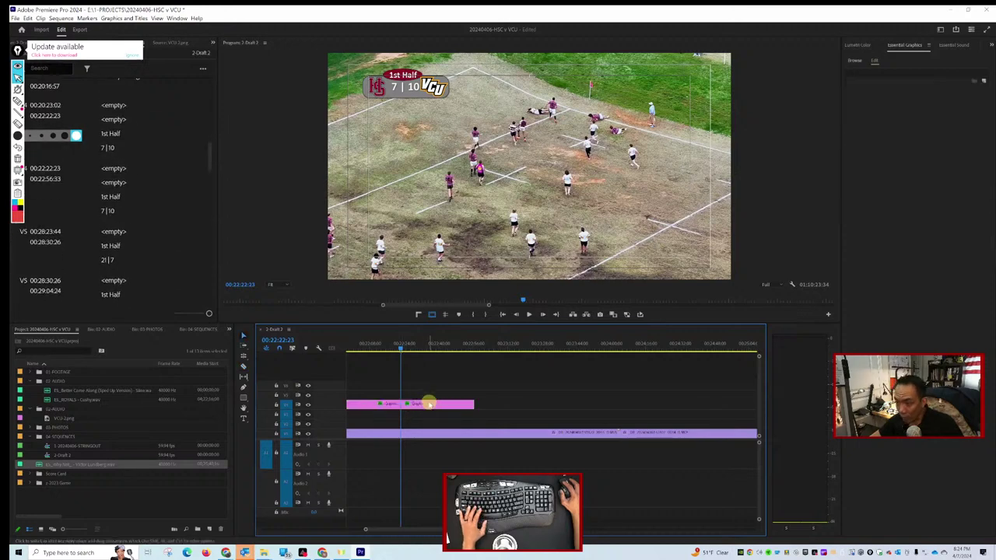
left_click_drag(429, 401, 435, 392)
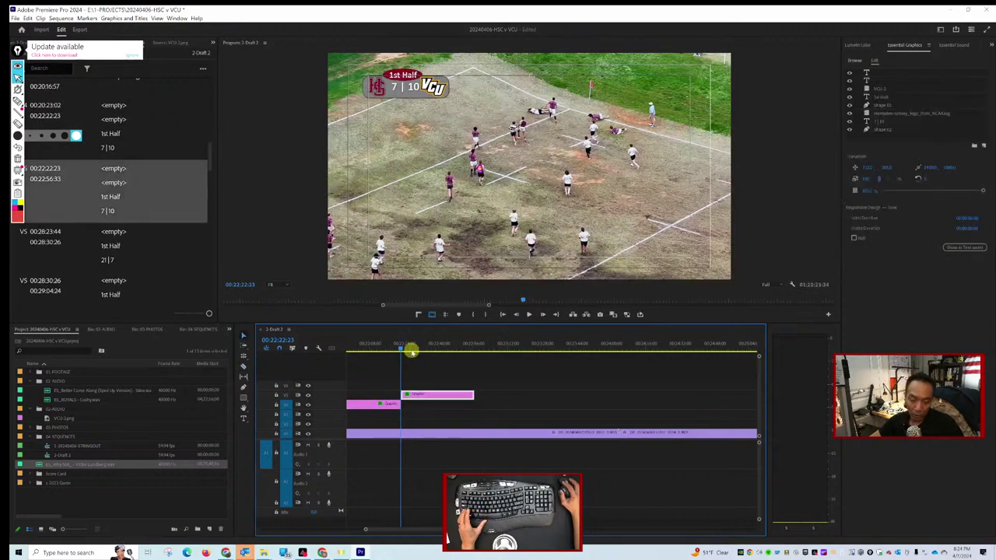
key("ctrl+z")
Change the score in the second piece of the split scoreboard graphic to 7 | 15.
left_click(402, 348)
left_click_drag(402, 348, 406, 348)
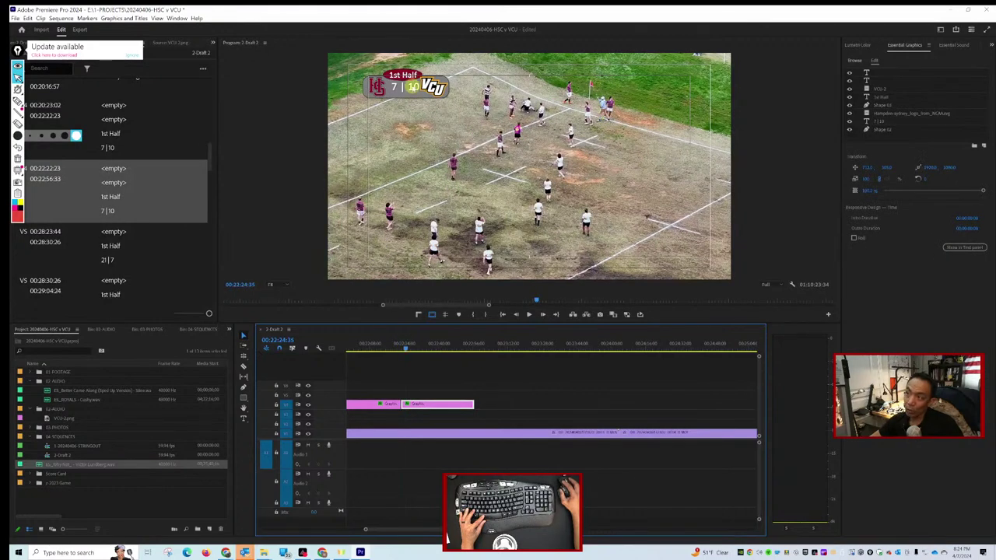
left_click(413, 87)
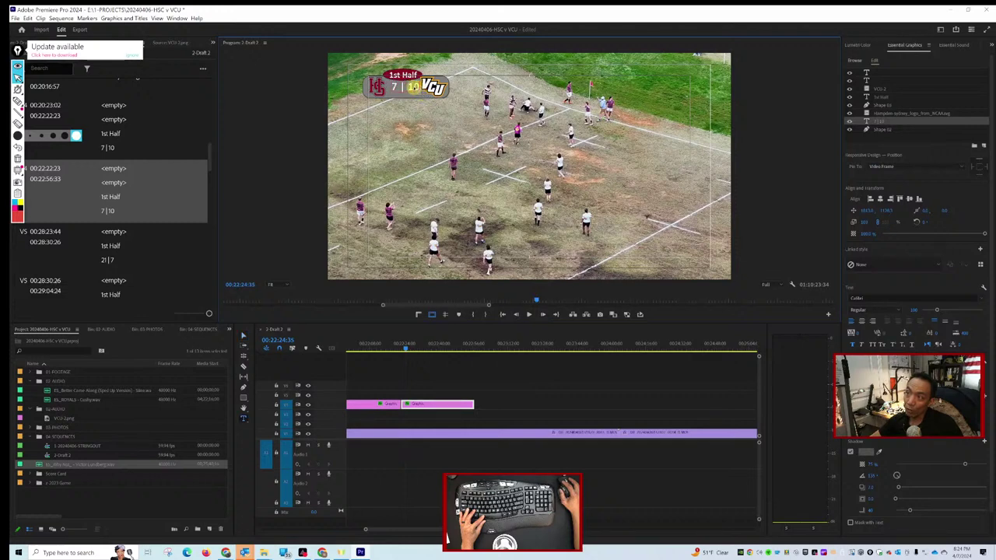
key("BackSpace")
type("5")
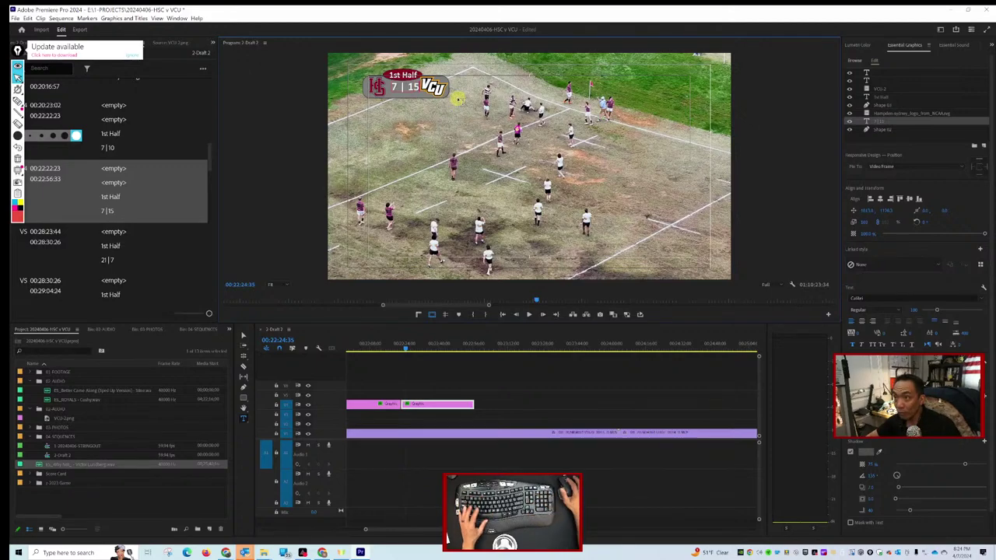
Review the play up to 00:23:56:24, move the 7 | 15 graphic to start there and extend the 7 | 10 graphic to meet it.
left_click_drag(406, 349, 530, 352)
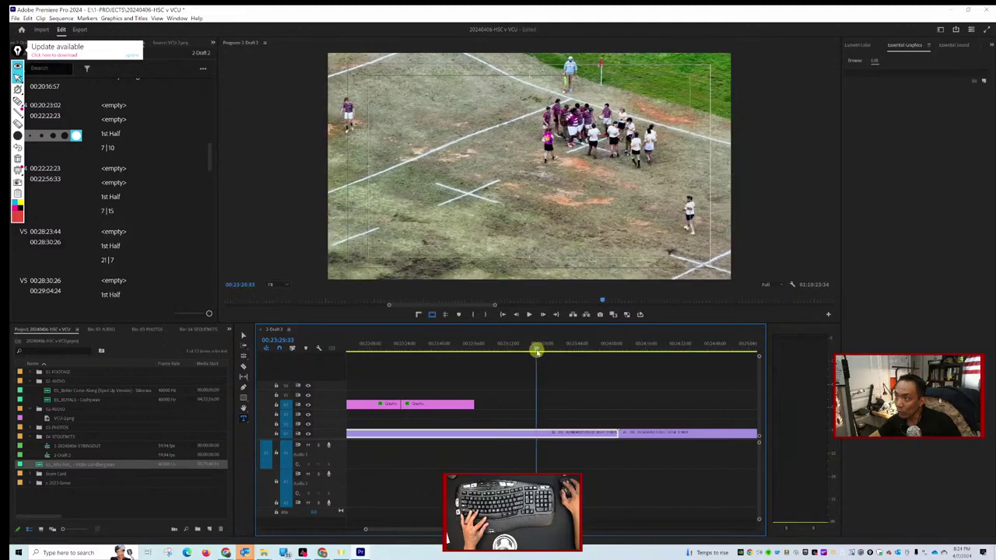
left_click_drag(537, 351, 495, 347)
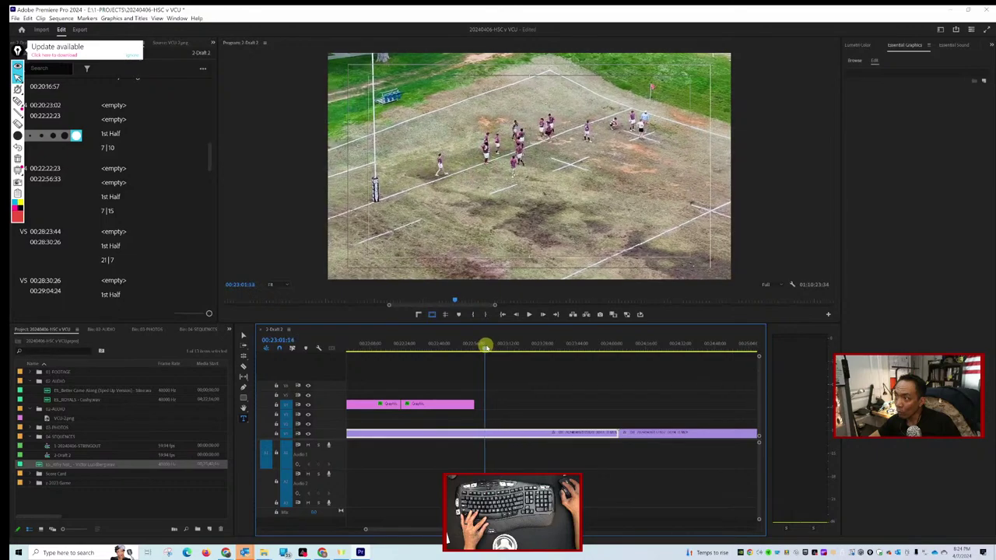
mouse_move(491, 348)
left_mouse_down()
mouse_move(520, 350)
mouse_move(378, 340)
mouse_move(396, 340)
left_mouse_up()
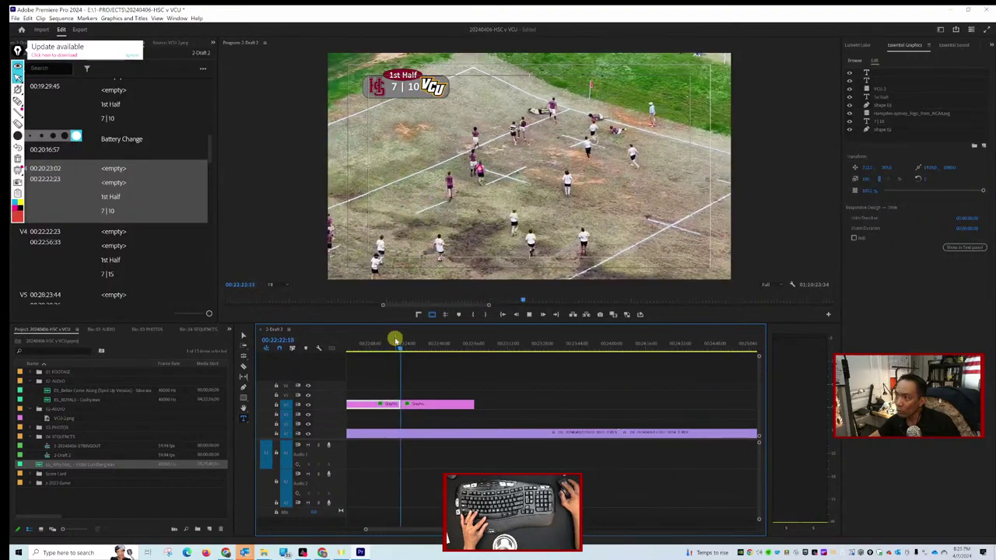
key("space")
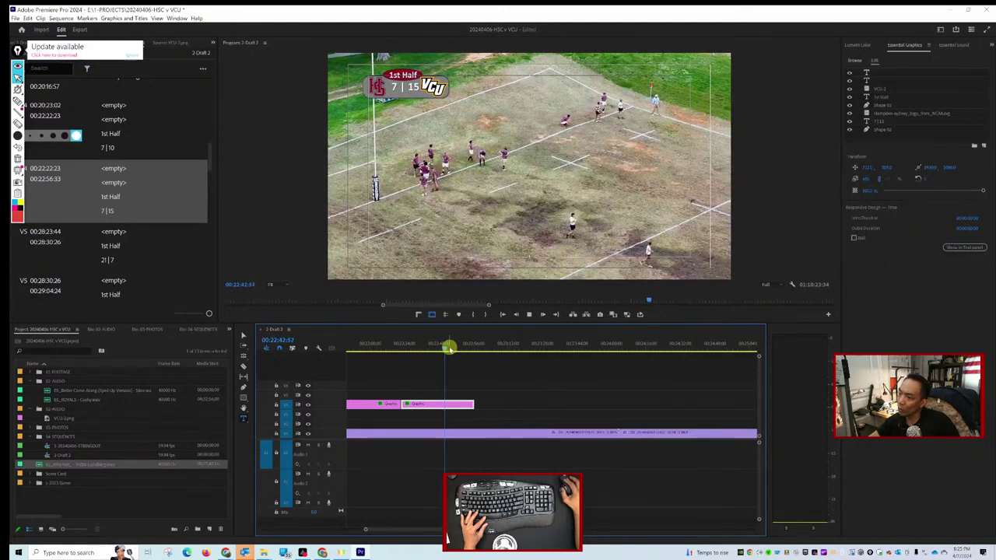
left_click_drag(449, 350, 591, 348)
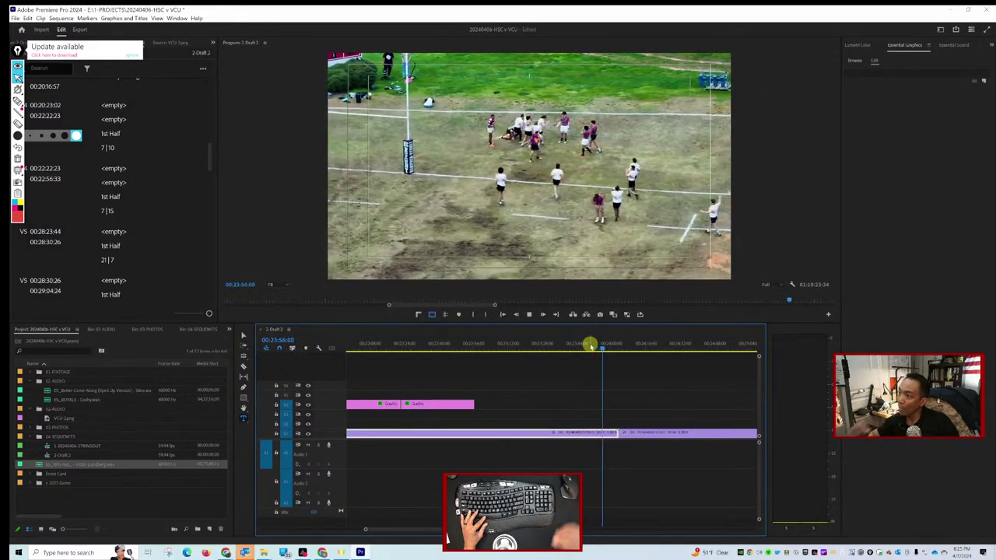
key("space")
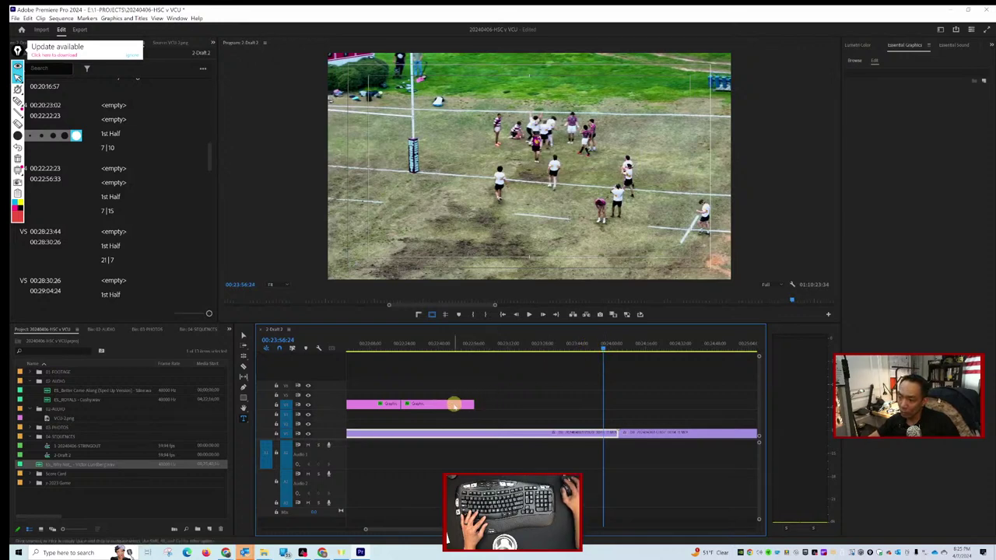
left_click_drag(452, 405, 658, 407)
left_click_drag(403, 403, 604, 402)
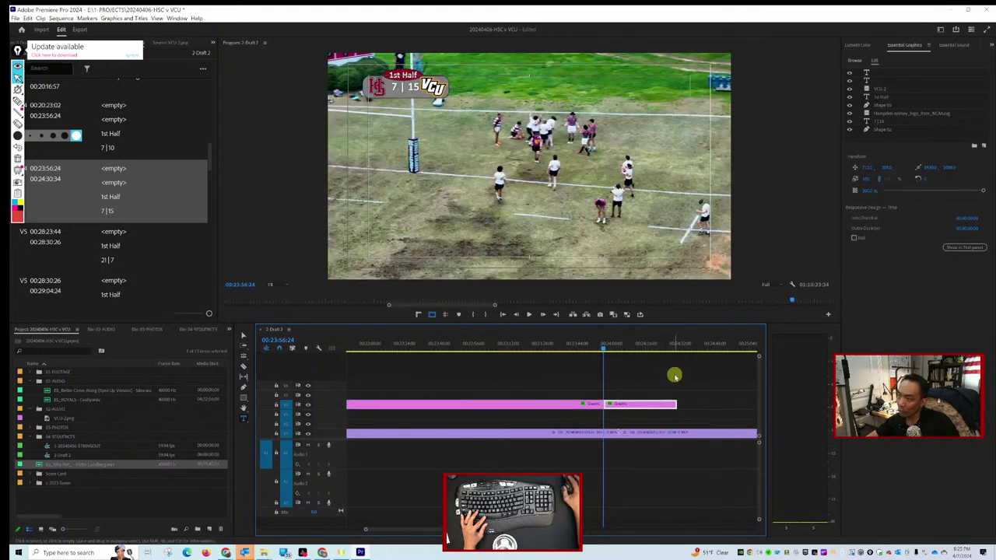
Replay the moment of the score change and add an unnamed comment marker to the footage clip at 00:23:56:24.
key("space")
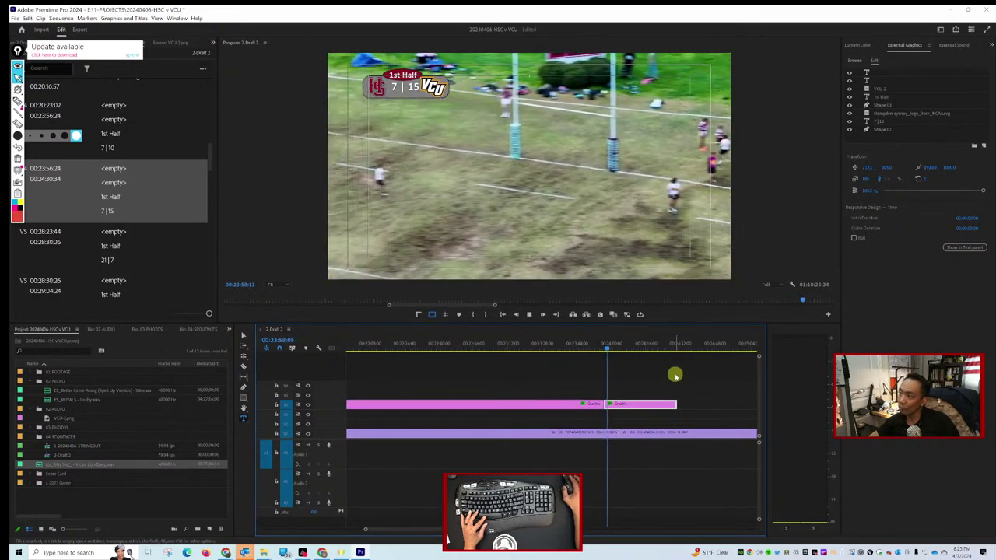
scroll(645, 374, "down", 1)
scroll(645, 374, "down", 6)
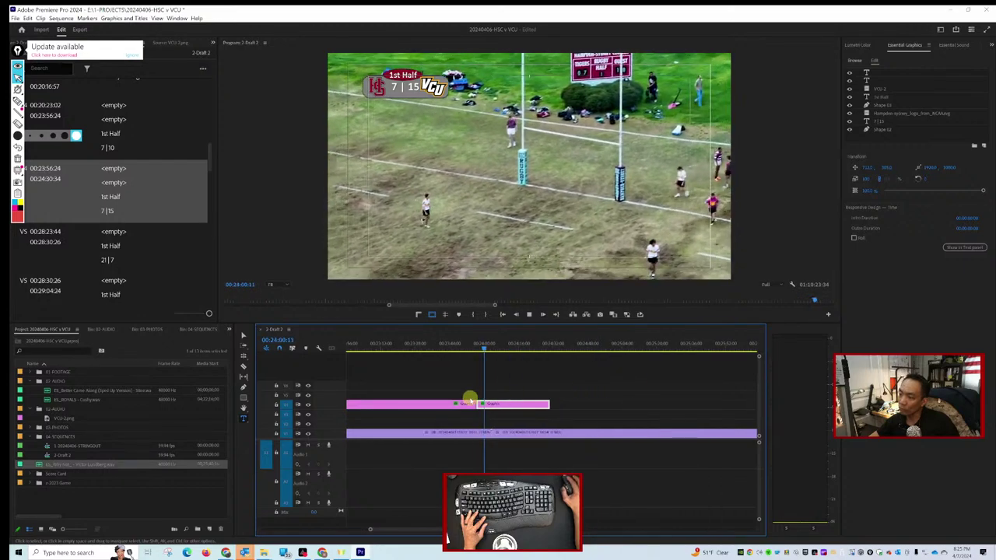
key("space")
key("Up")
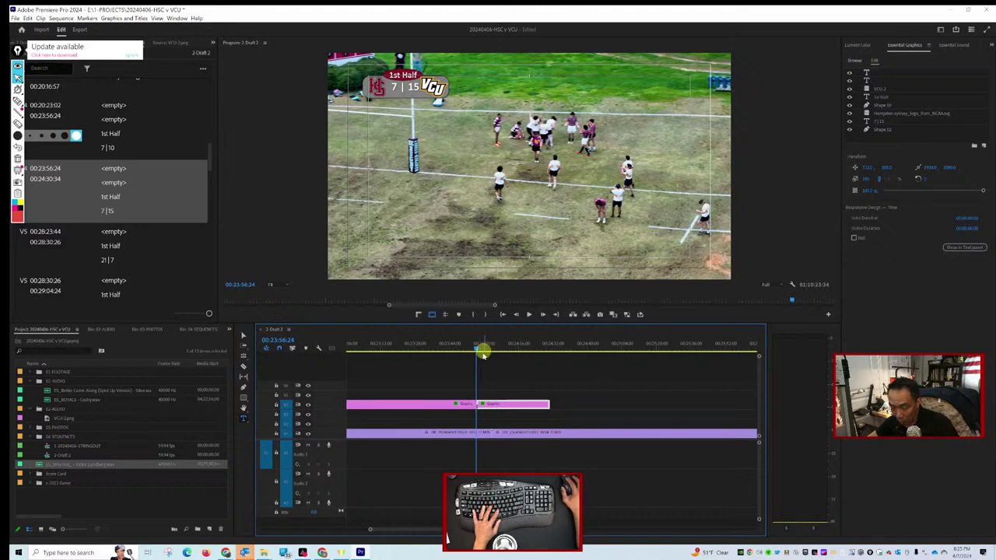
left_click(471, 432)
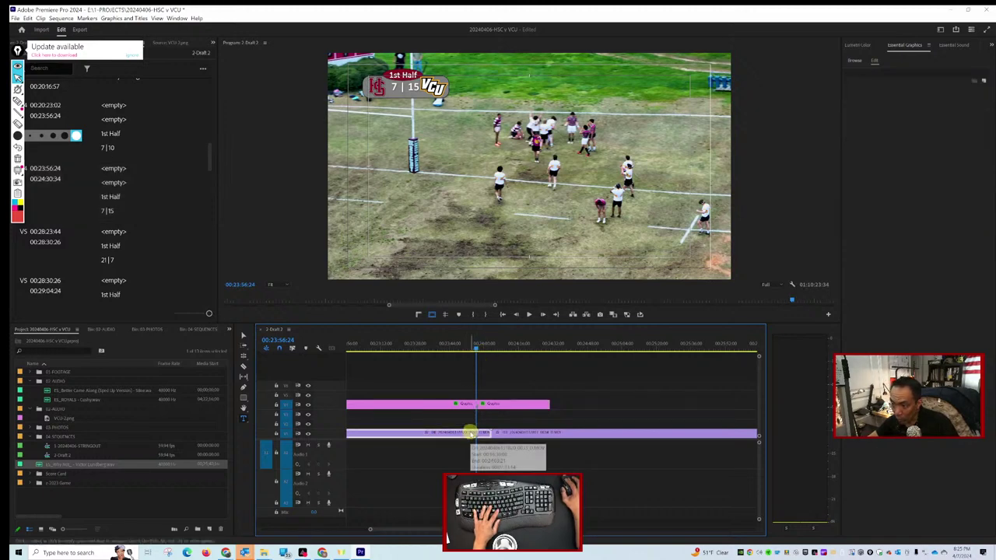
key("m")
key("m")
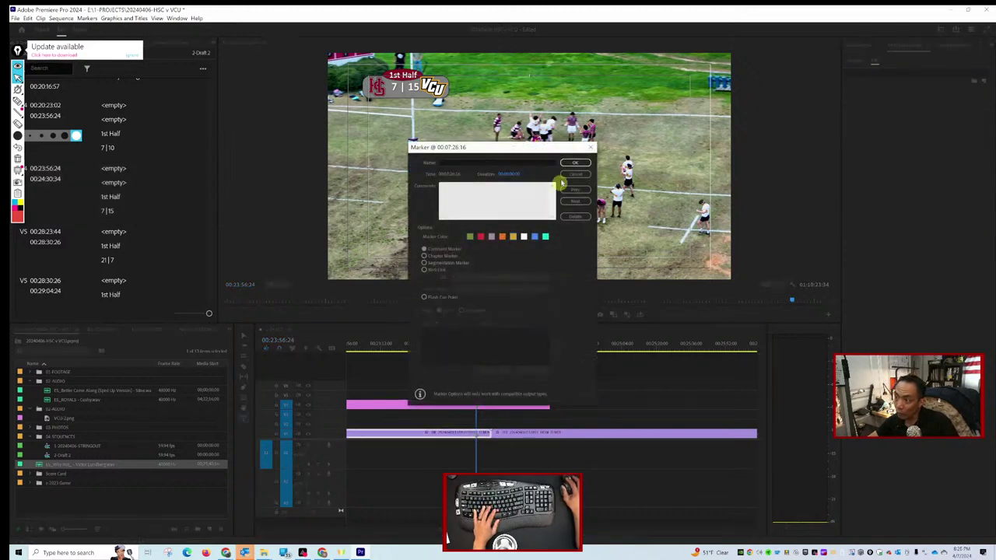
left_click(573, 163)
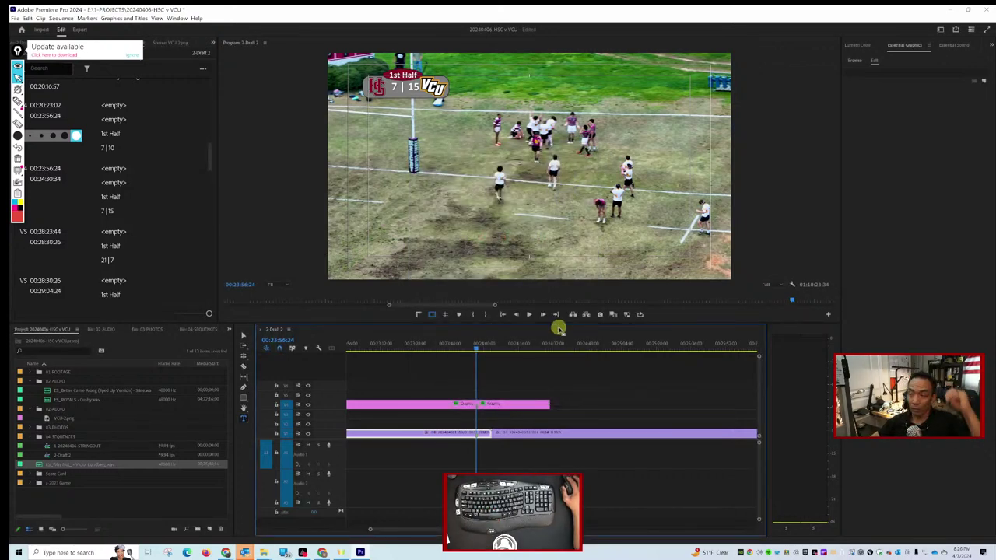
Review the footage cut after the marker and move the second Battery Change title to start at 00:23:56:24.
key("space")
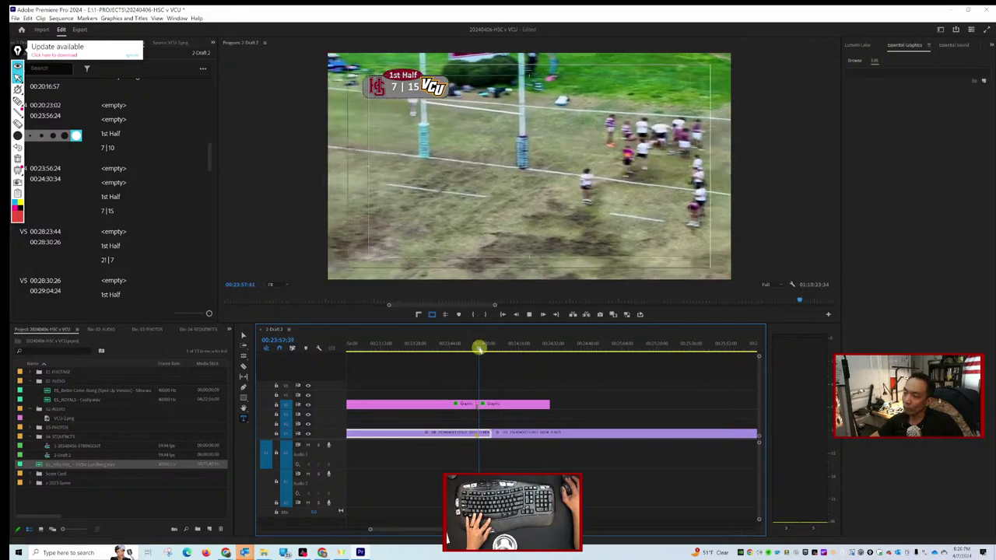
key("space")
left_click_drag(495, 348, 478, 347)
key("space")
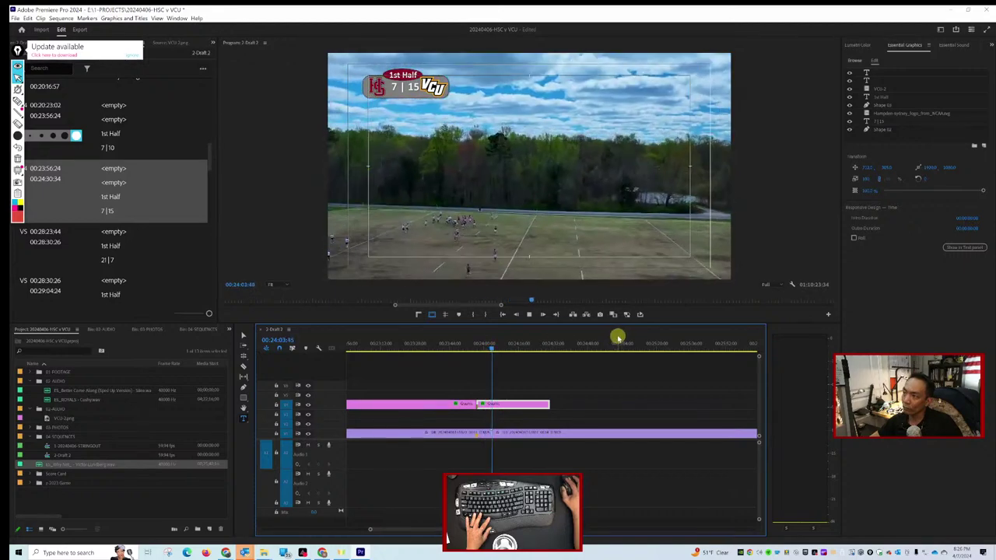
key("space")
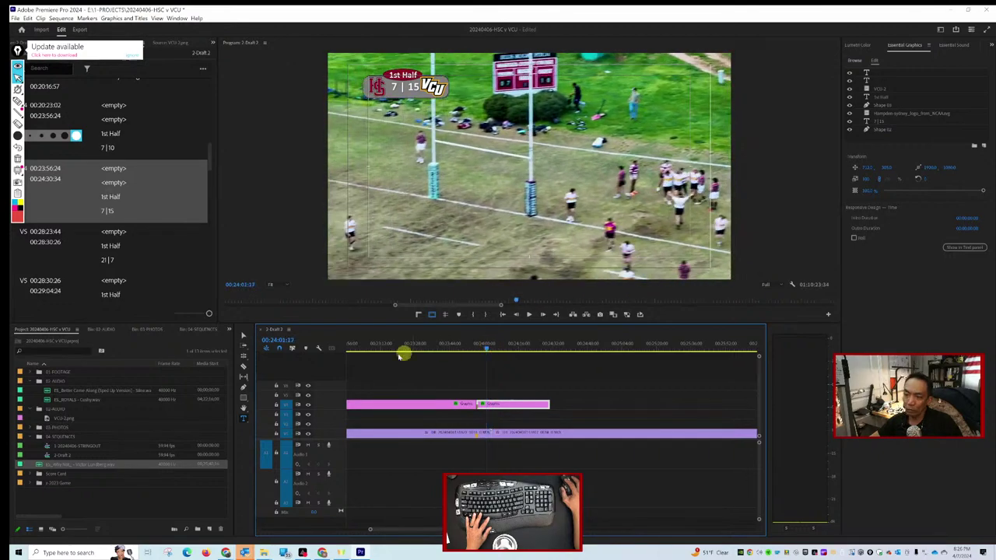
scroll(469, 393, "down", 3)
scroll(469, 397, "down", 2)
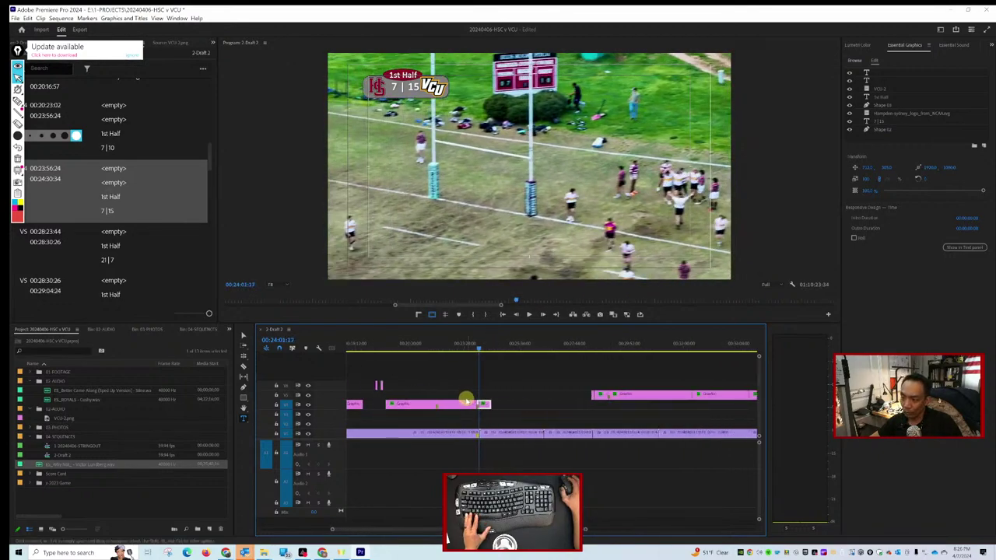
left_click_drag(380, 384, 477, 385)
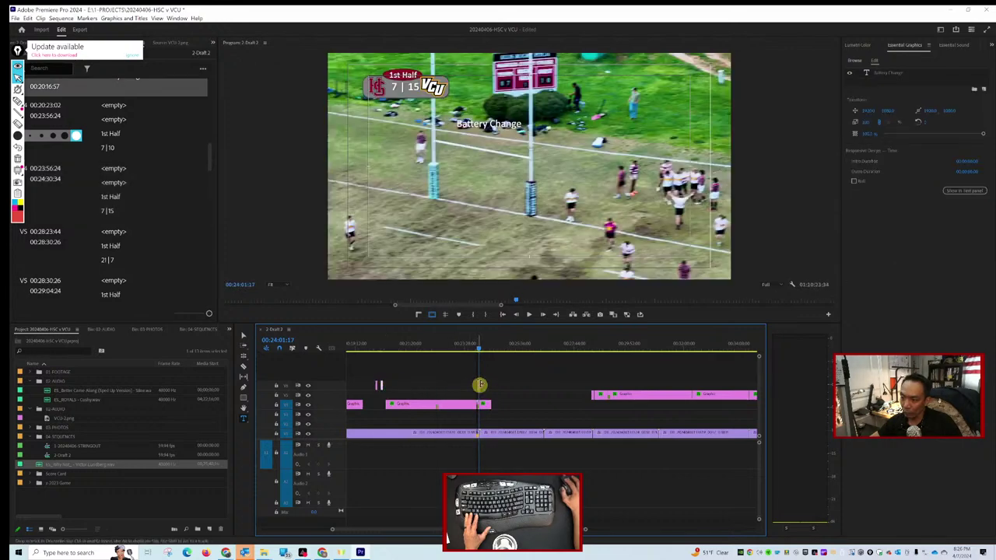
Replay the play around 00:23:56:24, where the scoreboard changes to 7 | 15 and the Battery Change title starts.
left_click_drag(482, 347, 475, 347)
key("space")
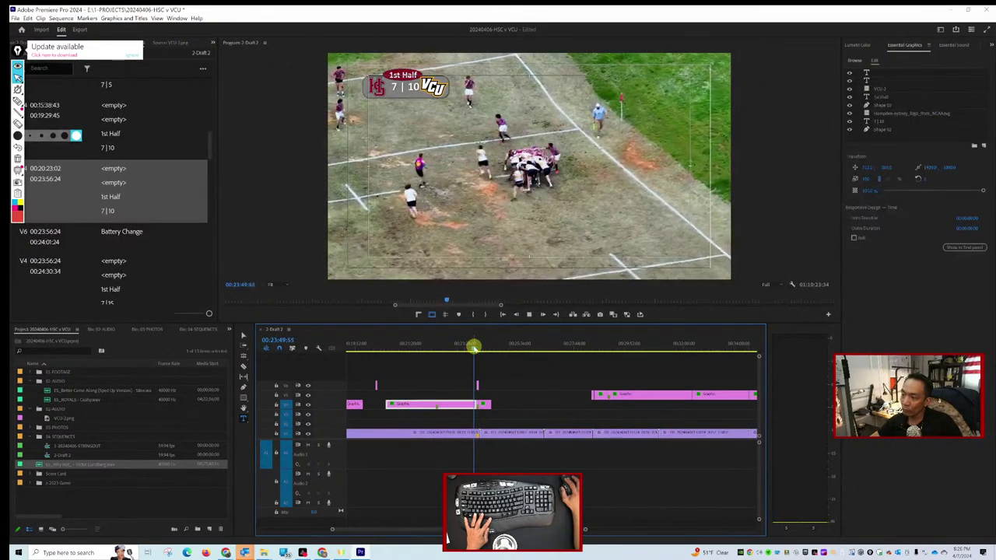
key("space")
key("space")
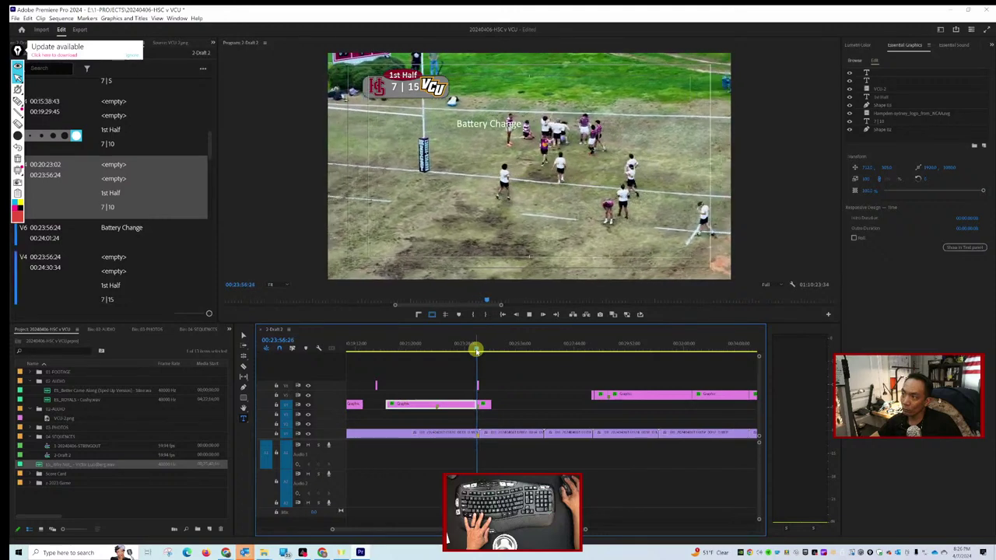
key("space")
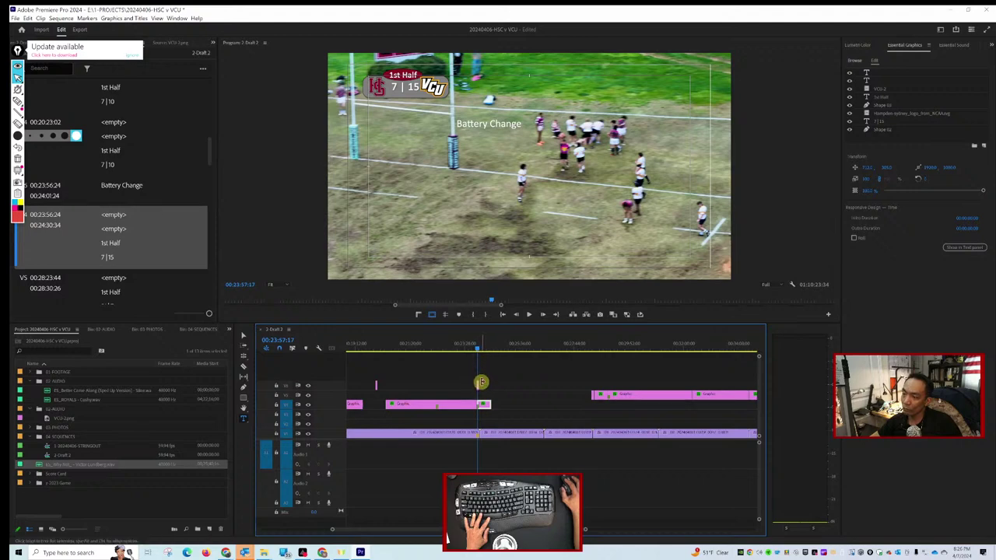
Reposition the second Battery Change title in the upper-right area of the video frame, level with the scoreboard graphic.
left_click(484, 127)
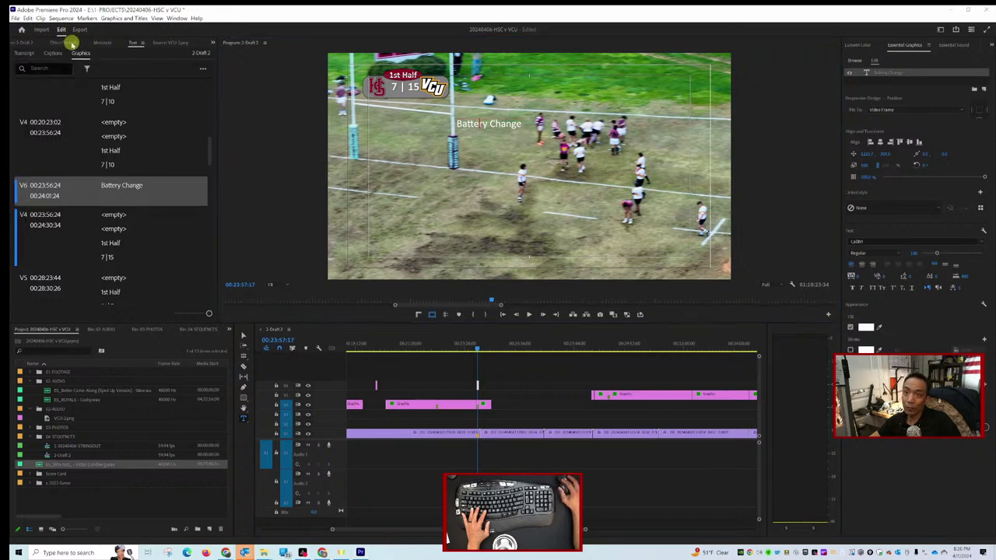
left_click(67, 42)
left_click(41, 80)
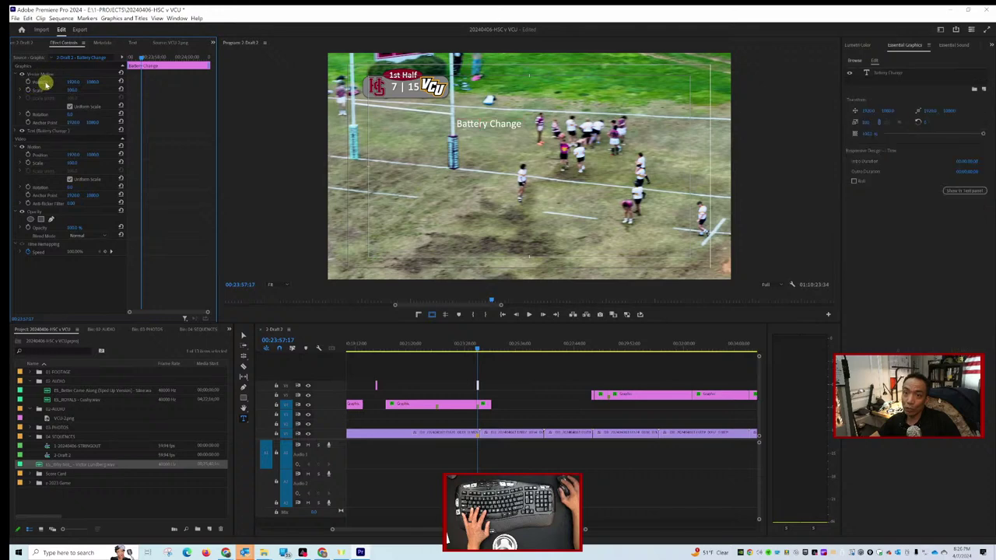
left_click_drag(510, 123, 655, 99)
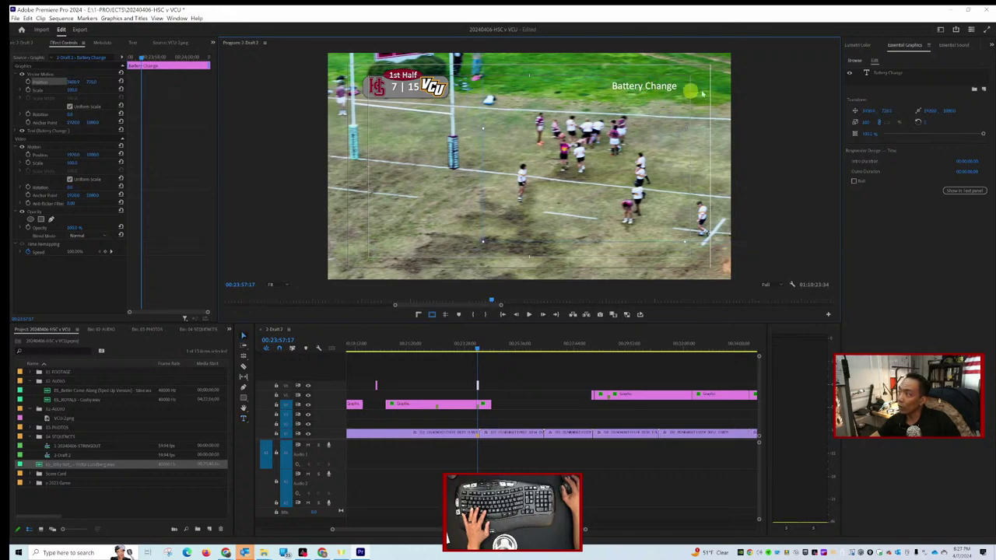
left_click(883, 73)
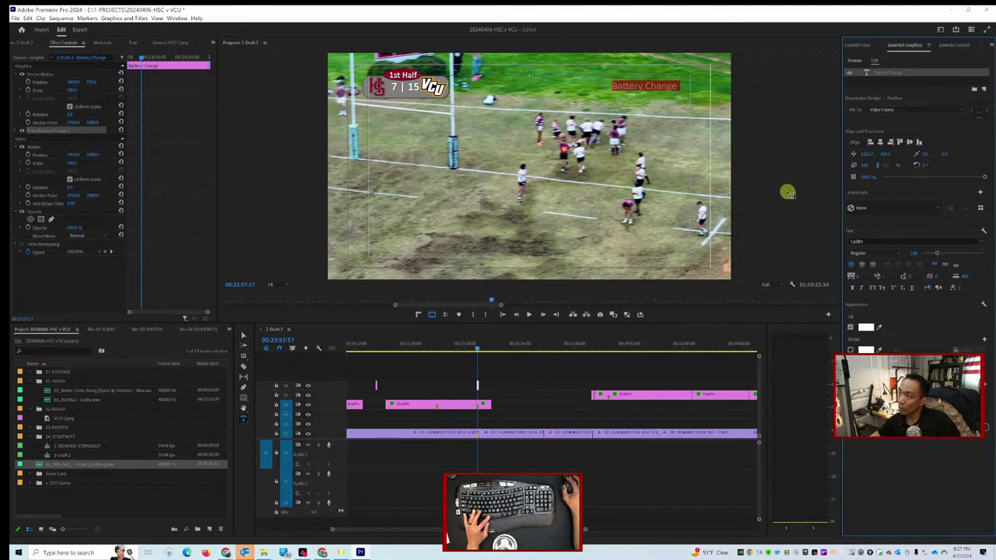
left_click(731, 271)
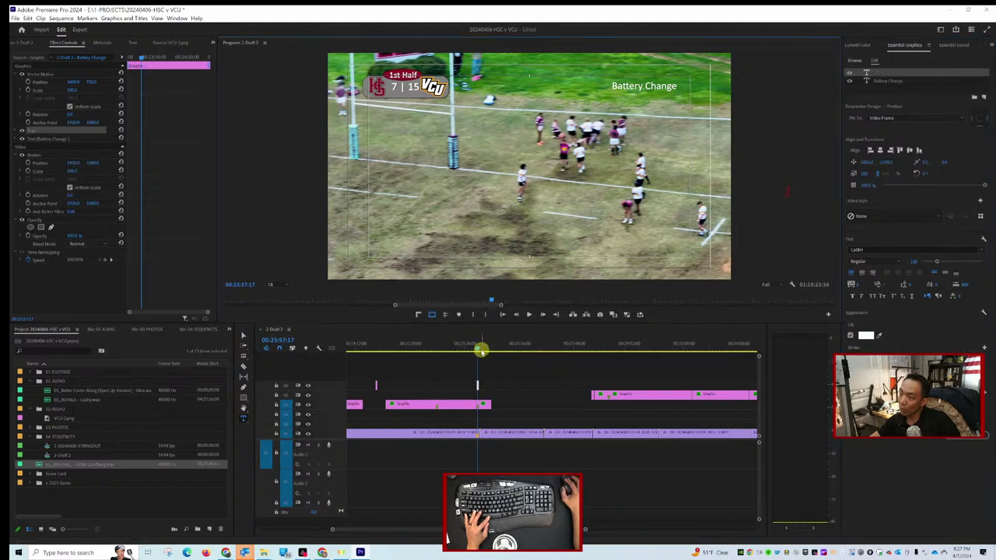
Review the play up to 00:25:44:12 and add an unnamed yellow comment marker to the footage clip there.
left_click_drag(480, 349, 476, 343)
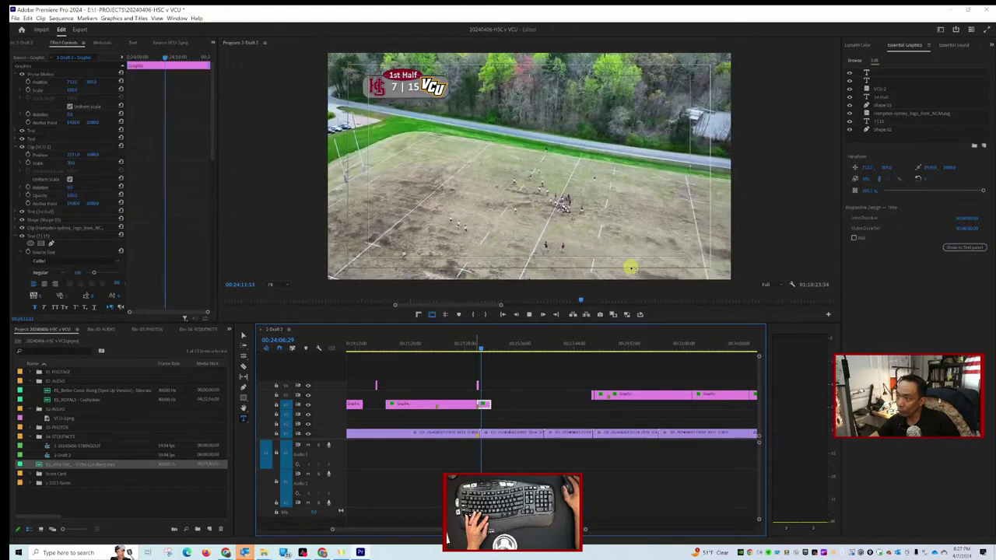
left_click_drag(498, 344, 521, 349)
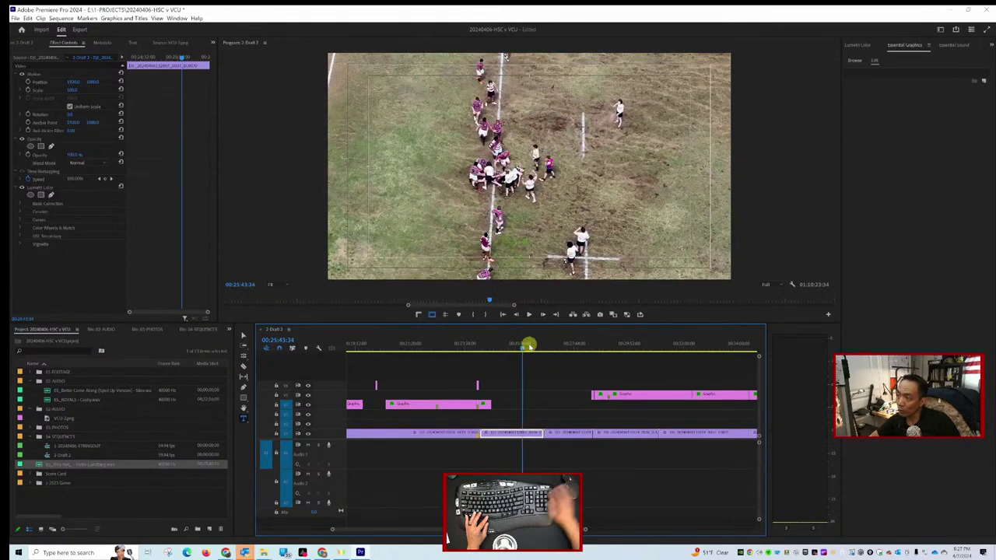
key("Left")
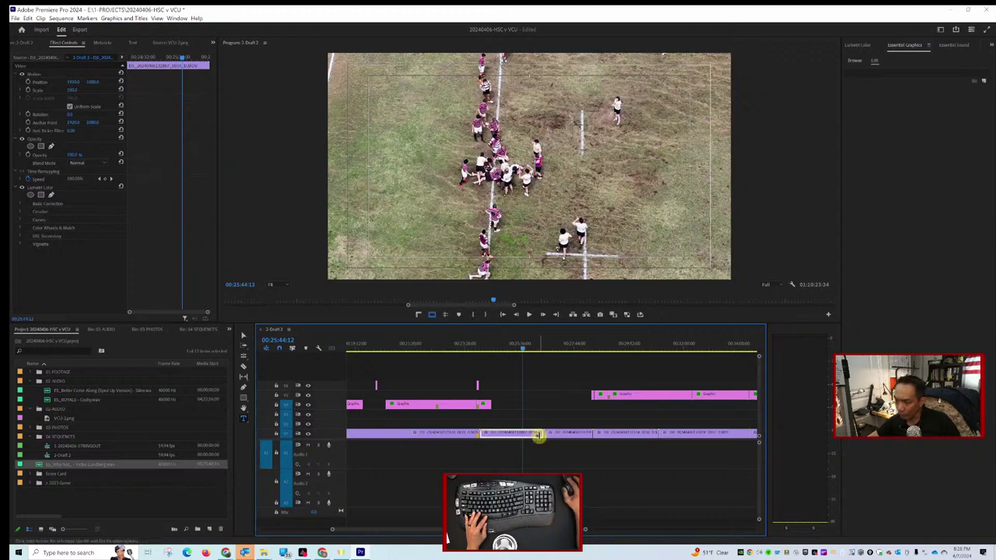
key("m")
key("m")
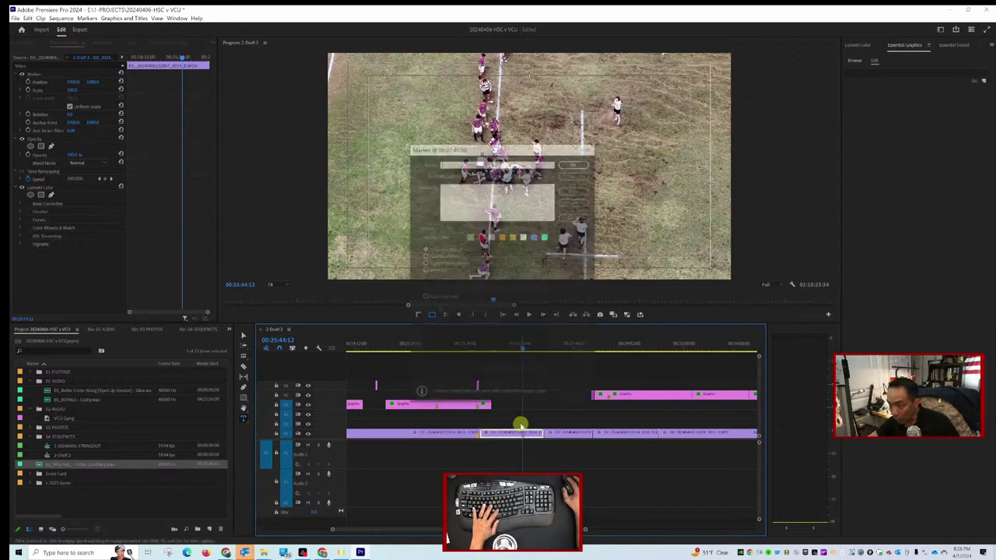
left_click(513, 237)
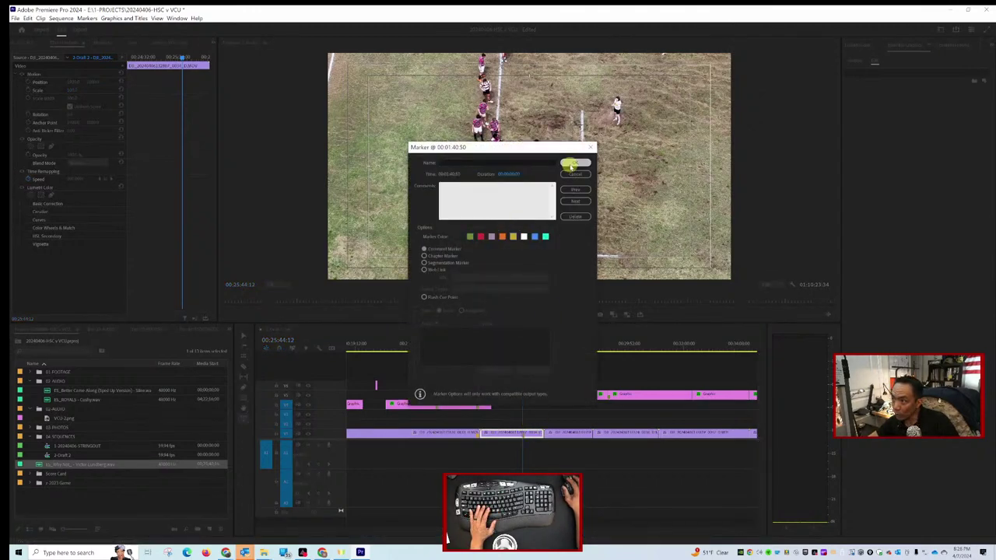
Extend the 7 | 15 graphic until it slightly overlaps the start of the following graphic, and split it at 00:25:44:12.
left_click_drag(472, 409, 601, 403)
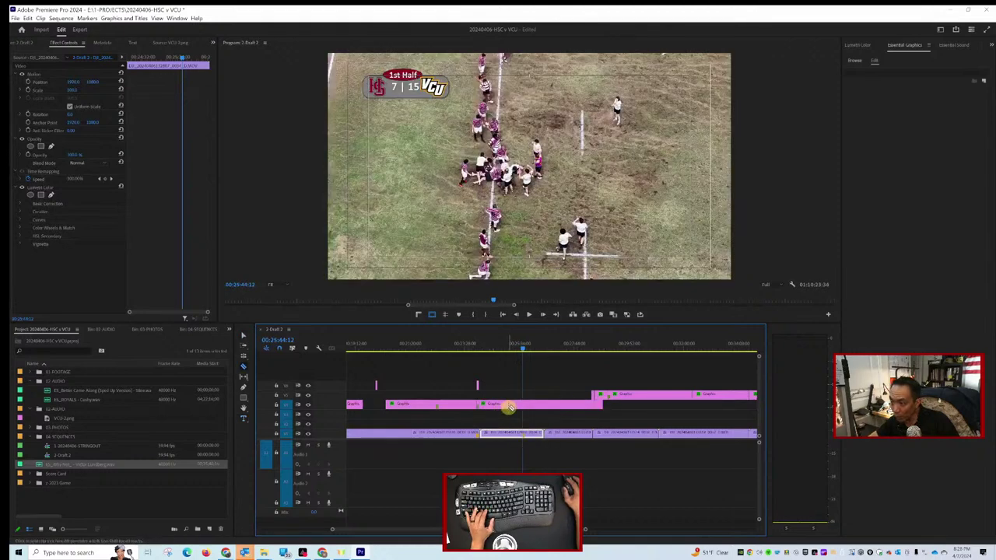
left_click(535, 402)
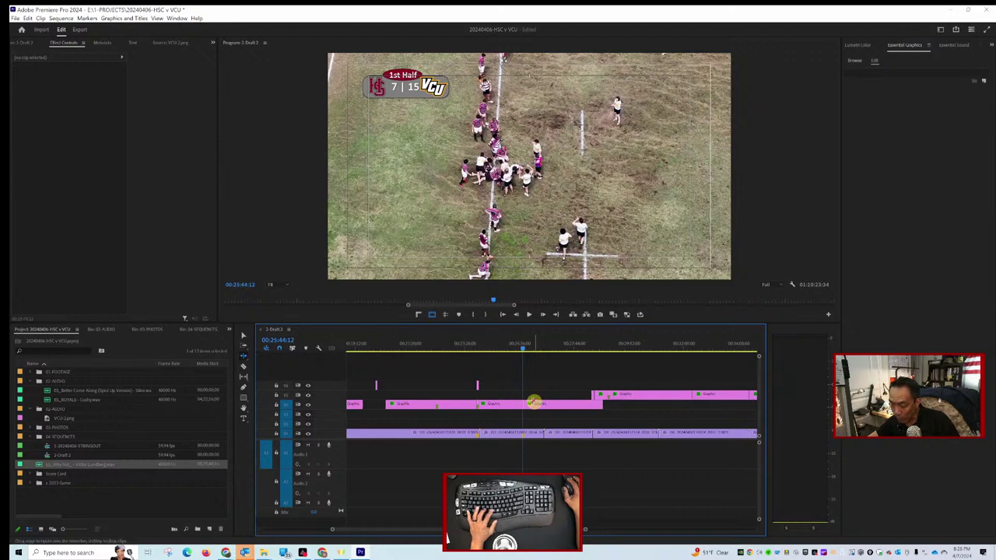
Change the score in the second piece of the split 7 | 15 graphic to 7 | 20.
left_click(535, 403)
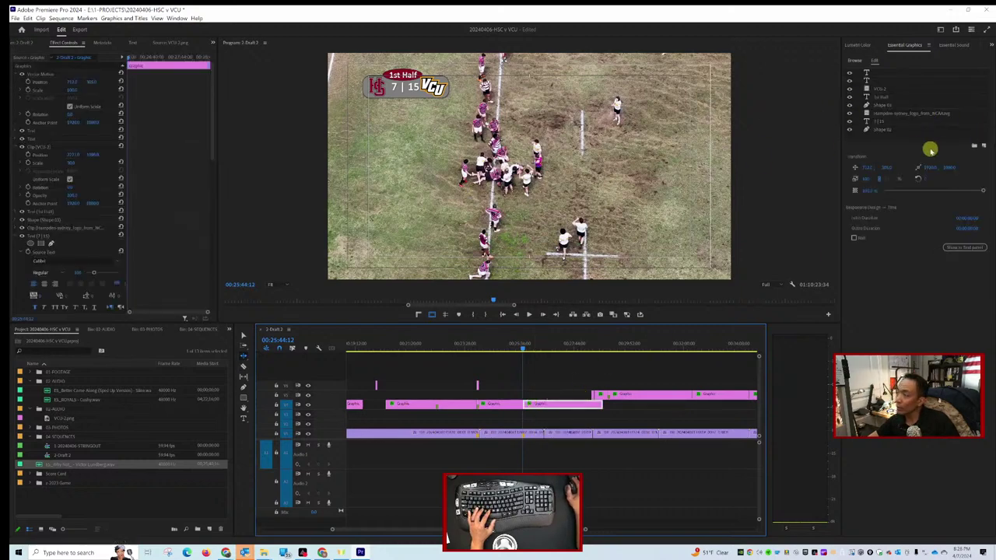
left_click(889, 121)
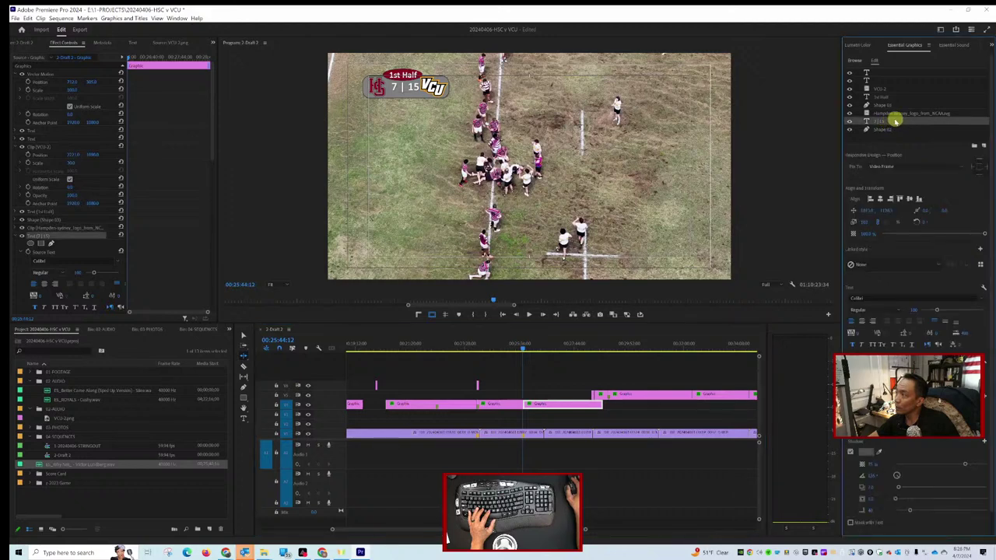
double_click(895, 121)
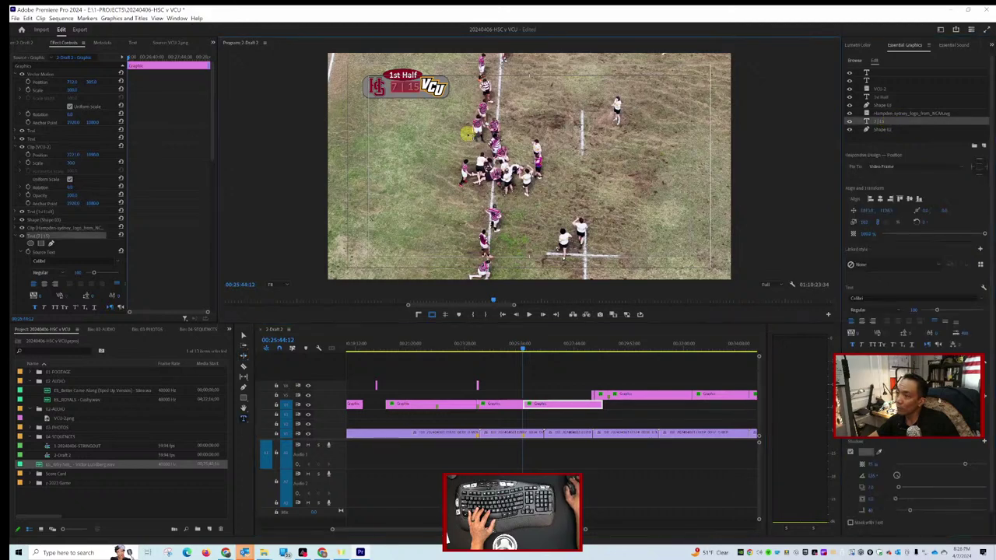
key("ctrl+t")
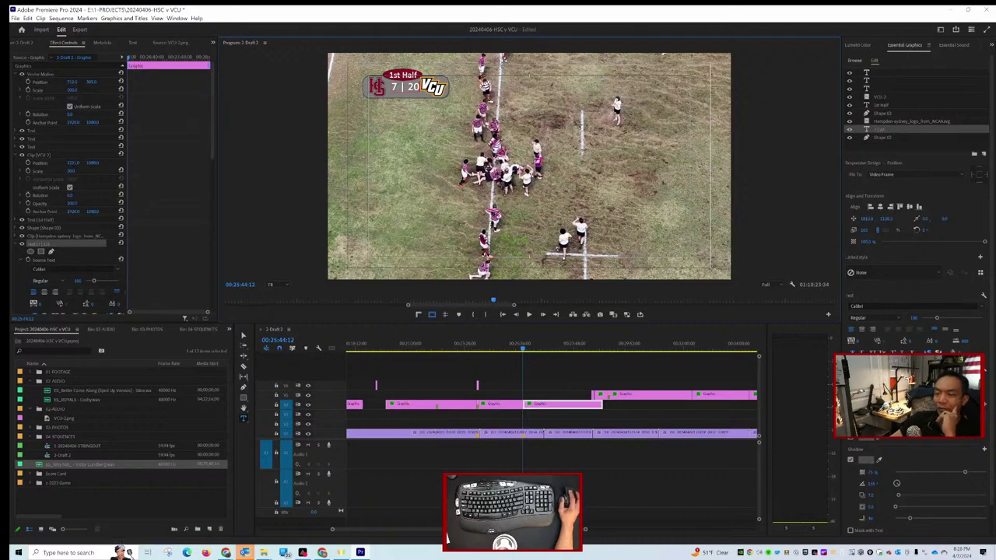
Switch to the web browser and open instagram.com.
mouse_move(244, 553)
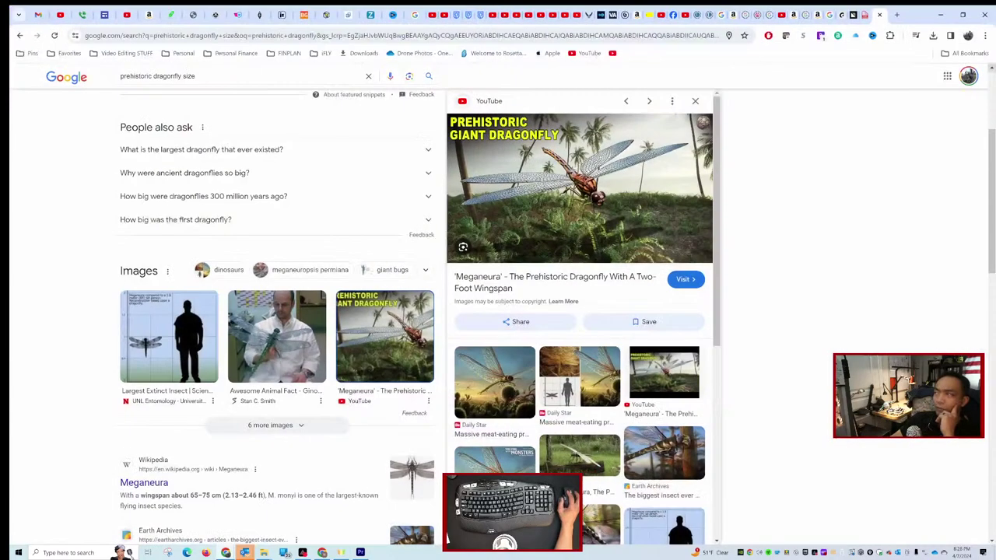
left_click(190, 517)
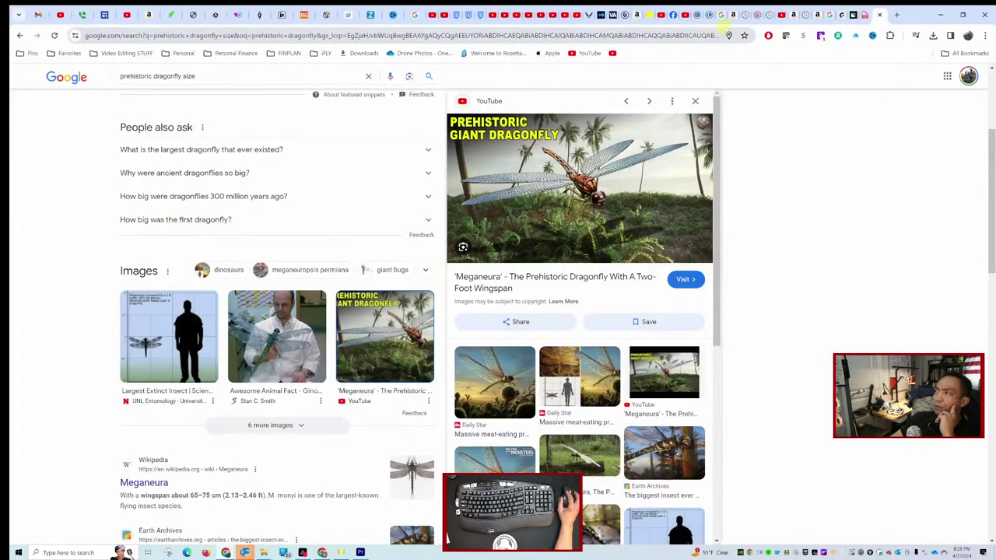
left_click(696, 34)
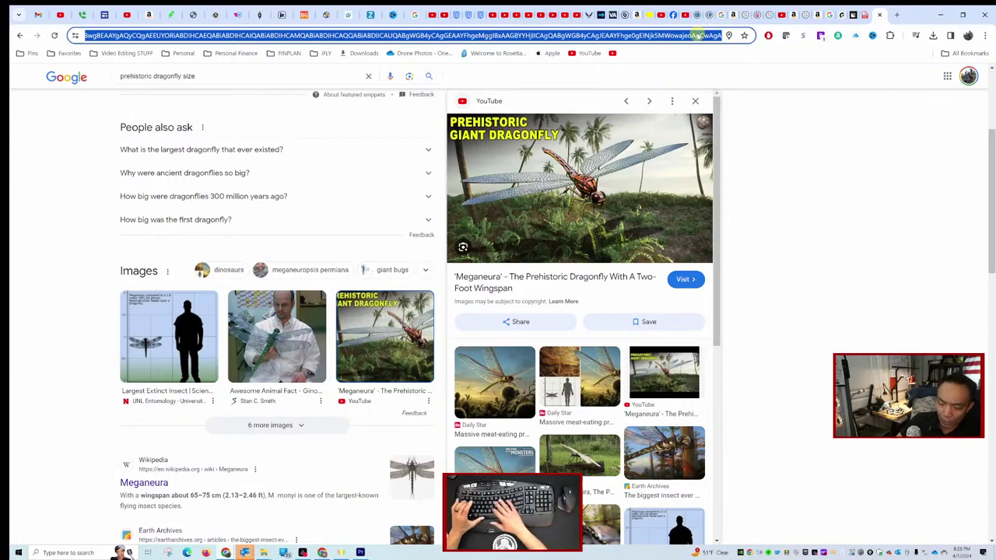
type("https://www.google.com/search?q=prehistoric+dragonfly+size&oq=prehistoric+dragonfly&gs_lcrp=ins&sourceid=chrome&ie=UTF-8#vhid=JEn6yjRjyYMiYM&vssid=l")
type("tag")
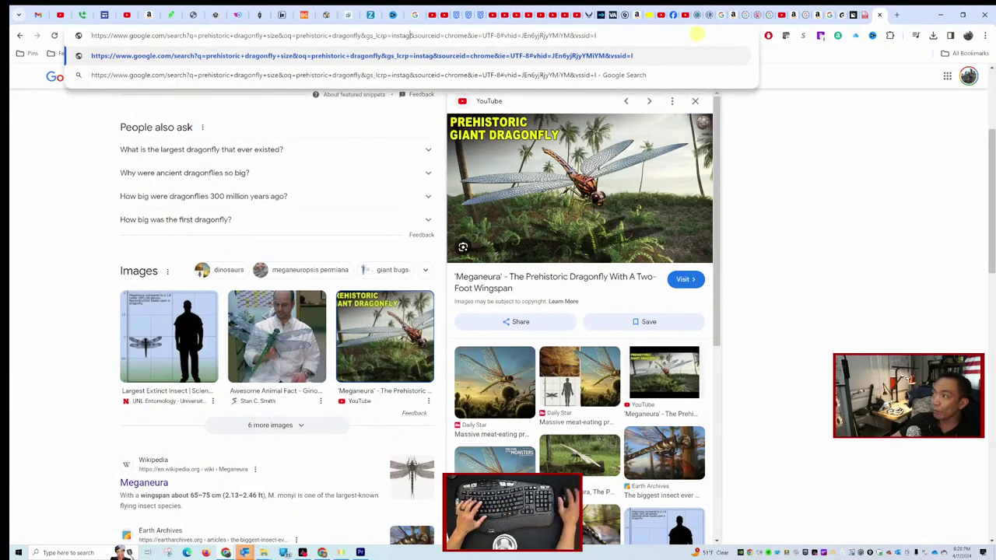
key("ctrl+a")
type("ins")
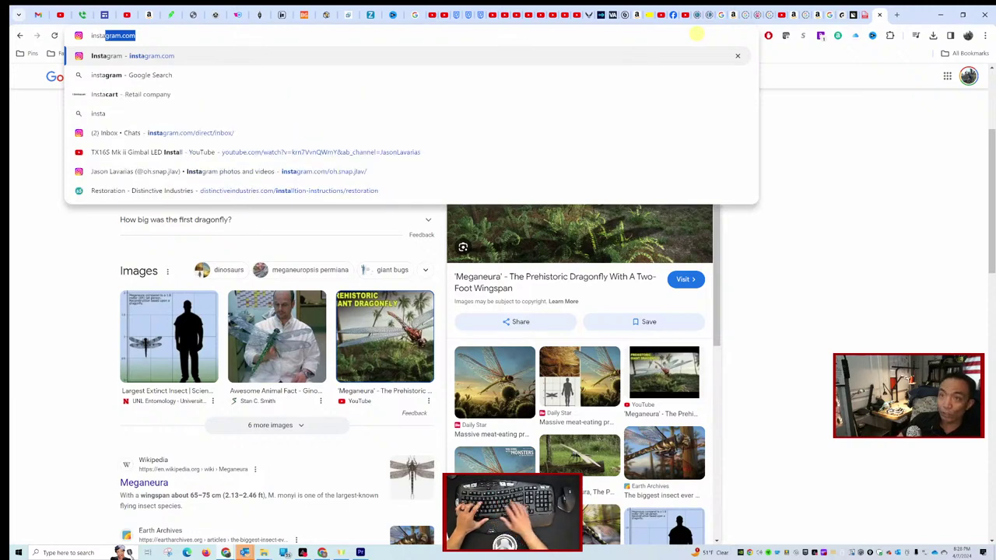
key("Return")
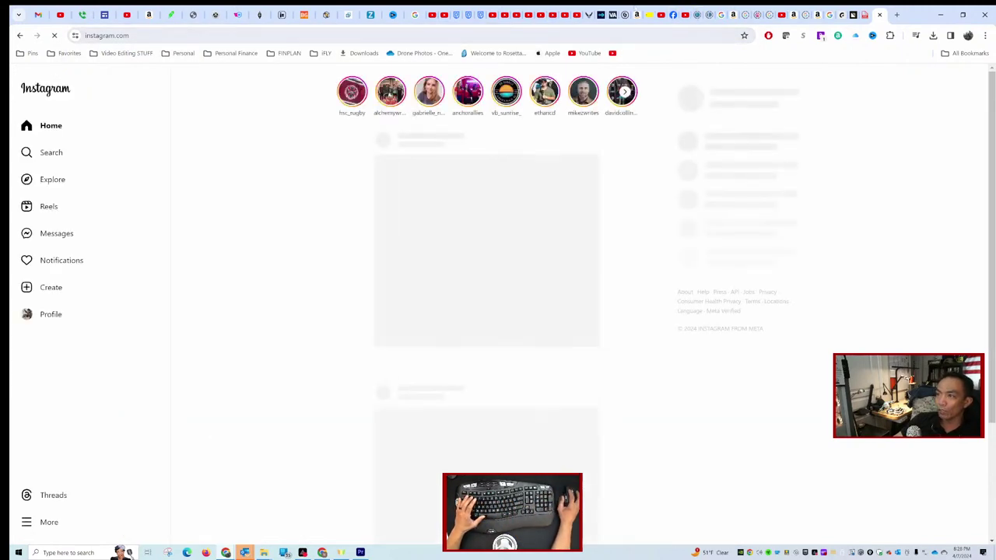
Open the hsc_rugby story and go to that account's profile to check the posted game result.
scroll(178, 176, "down", 3)
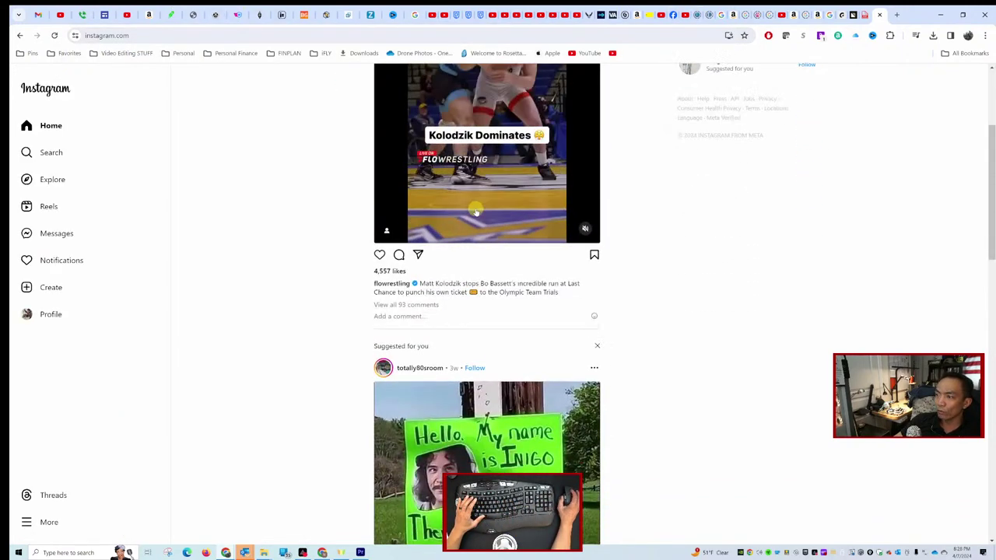
scroll(627, 169, "up", 3)
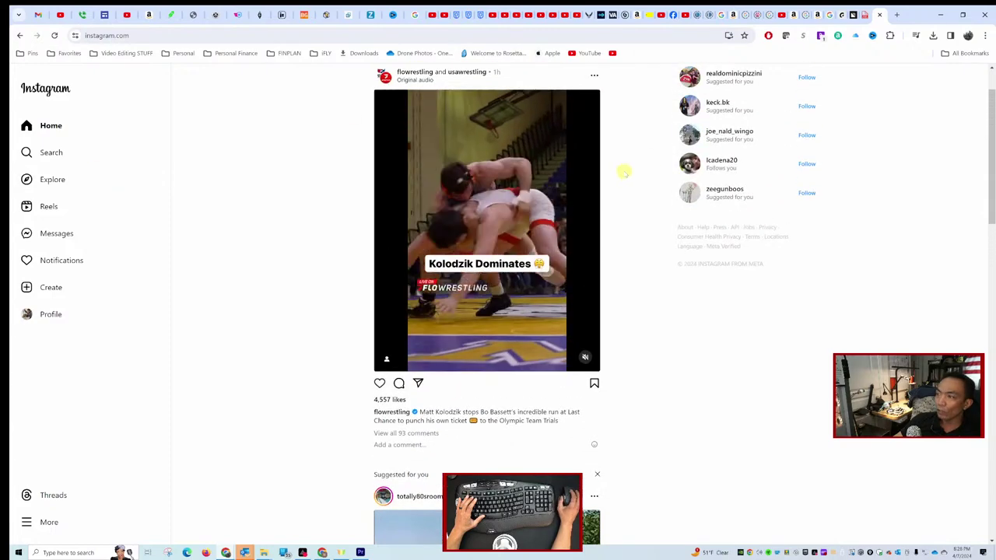
left_click(354, 92)
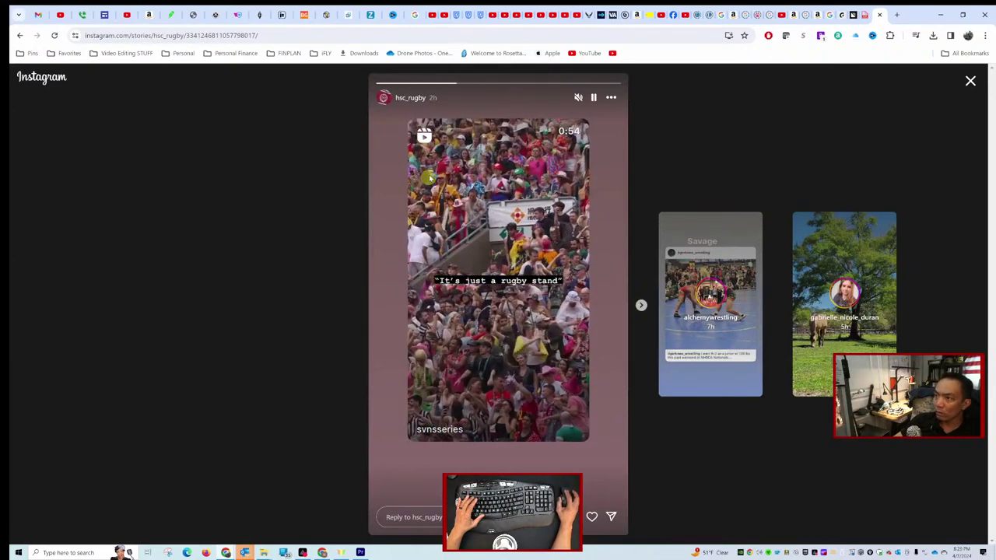
left_click(417, 97)
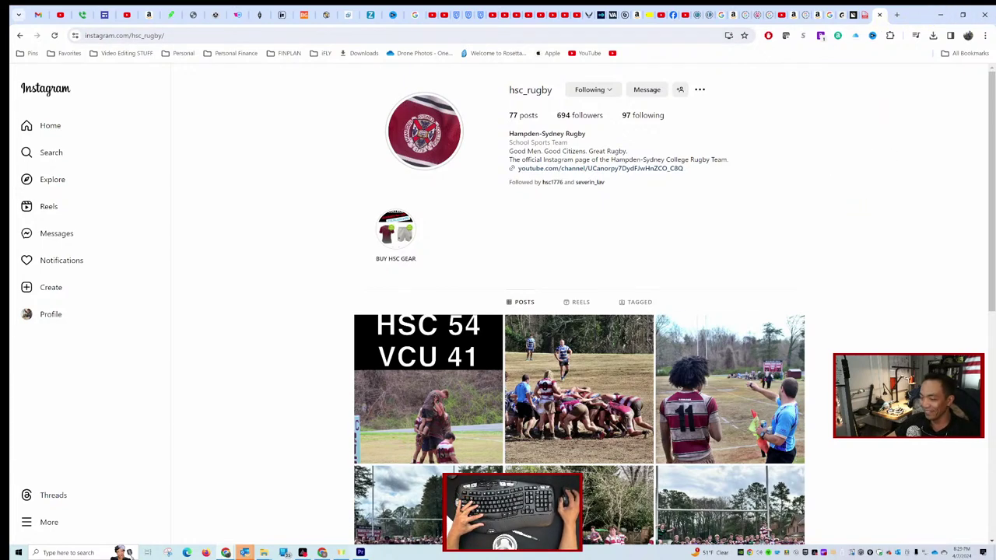
Switch back to Premiere Pro and review the footage around 00:26:17:06 and the play after the try near 00:24:01:45.
left_click(360, 552)
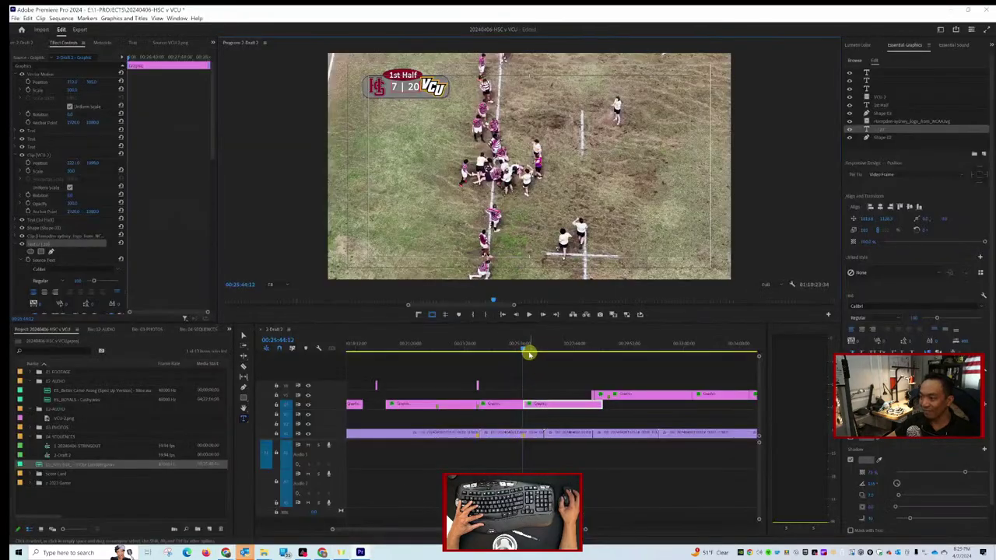
left_click_drag(521, 348, 536, 351)
key("space")
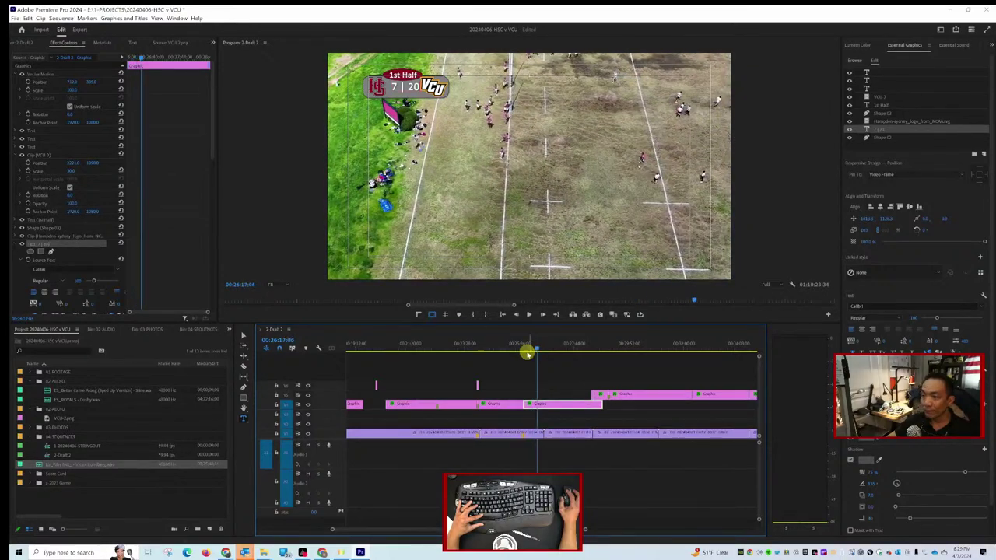
left_click_drag(536, 351, 484, 348)
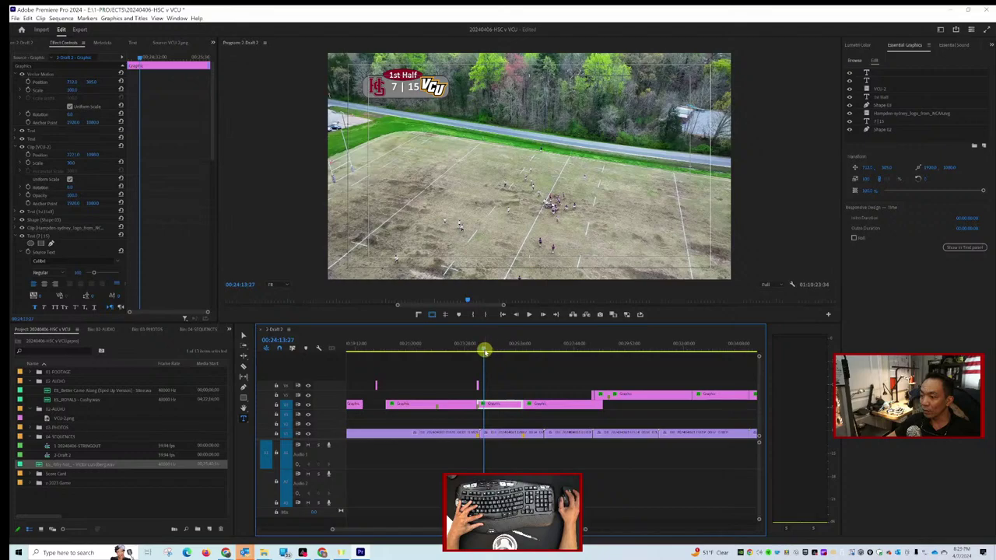
mouse_move(484, 352)
left_mouse_down()
mouse_move(493, 349)
mouse_move(478, 345)
left_mouse_up()
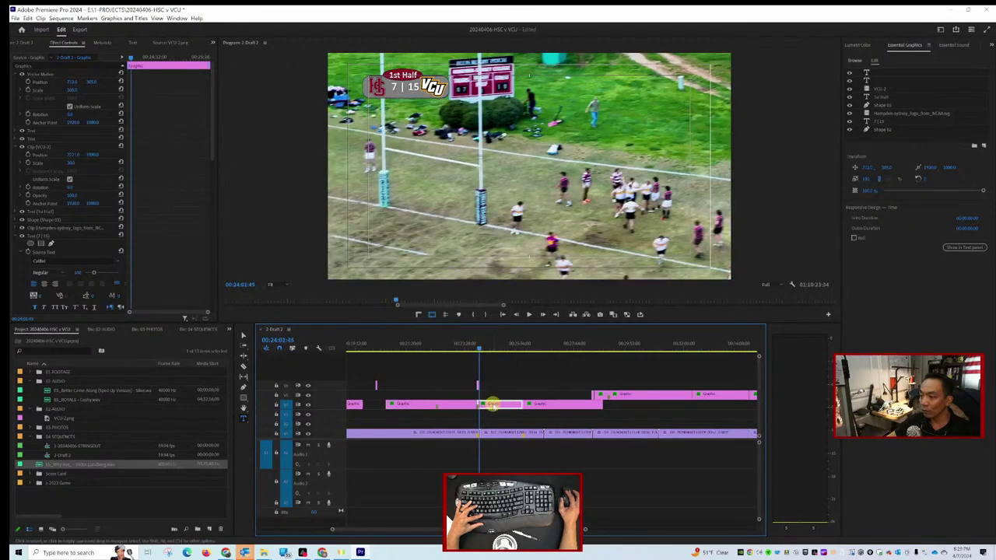
Change the score in the scoreboard graphic at 00:24:01:45 to 7 | 17.
left_click(415, 88)
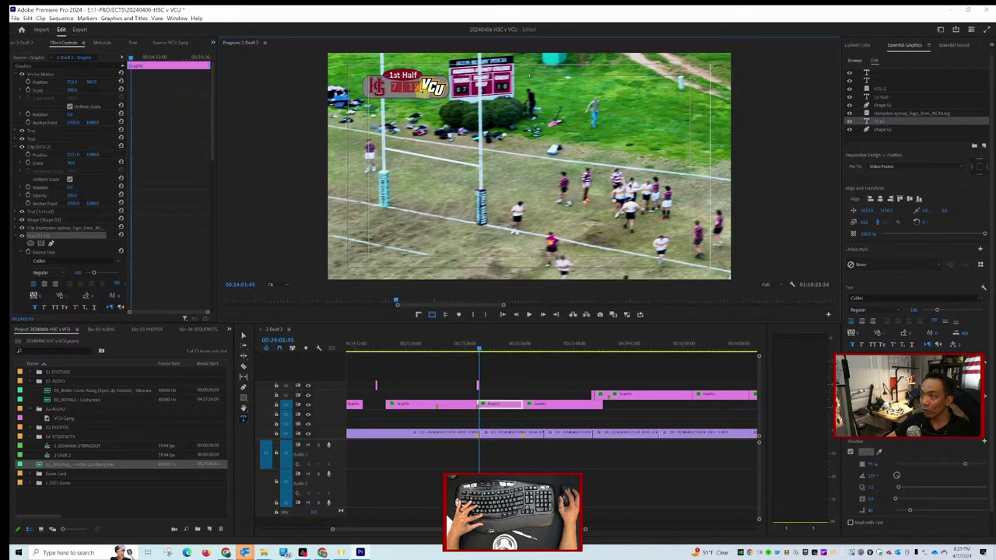
key("BackSpace")
type("7")
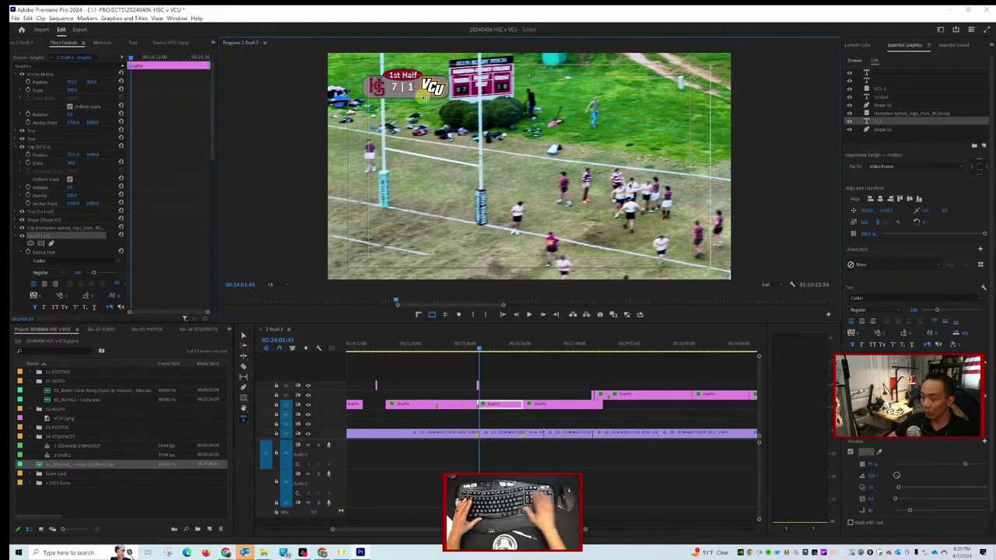
left_click(479, 343)
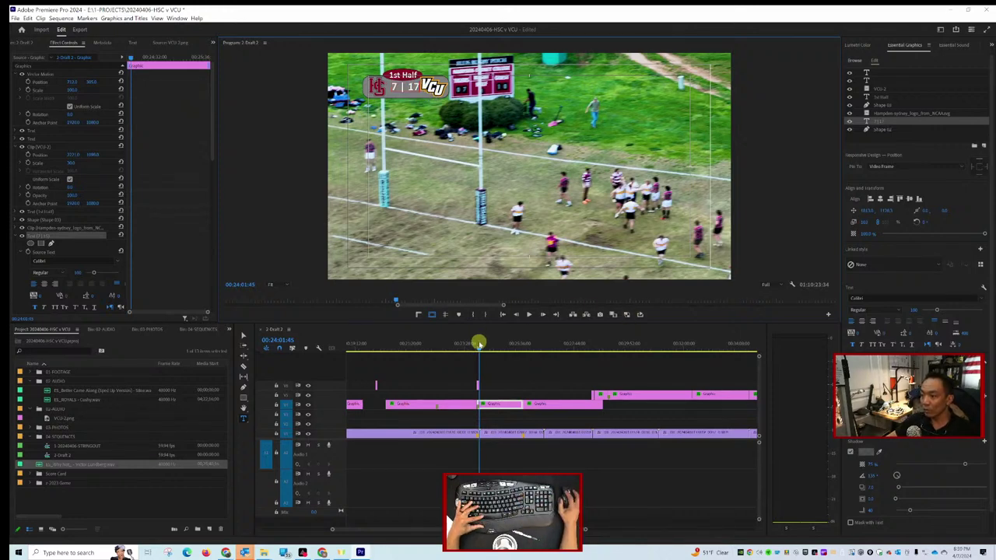
Change the score in the following scoreboard graphic, around 00:25:56:11, to 7 | 22.
left_click_drag(480, 348, 516, 350)
left_click_drag(517, 350, 517, 356)
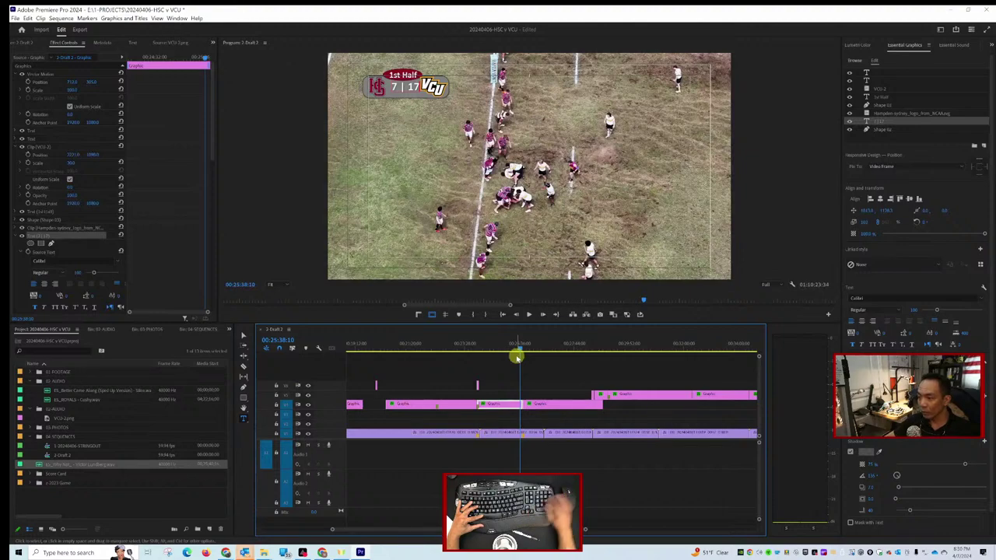
left_click_drag(519, 351, 528, 352)
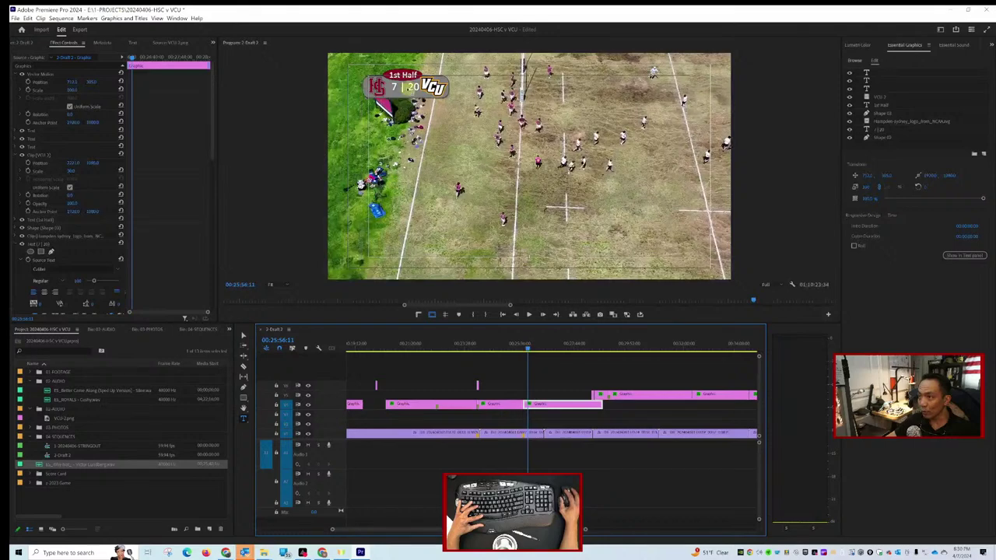
left_click(412, 86)
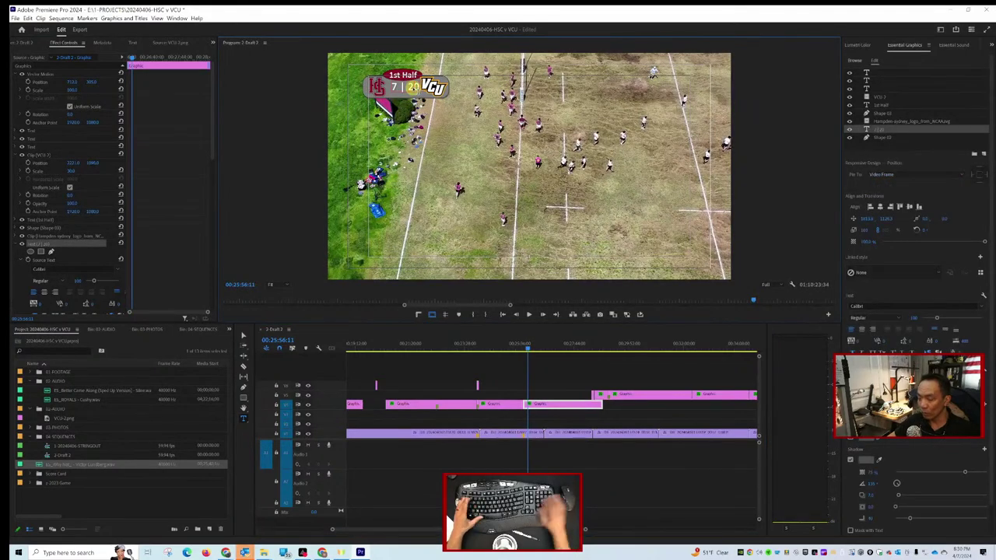
type("2")
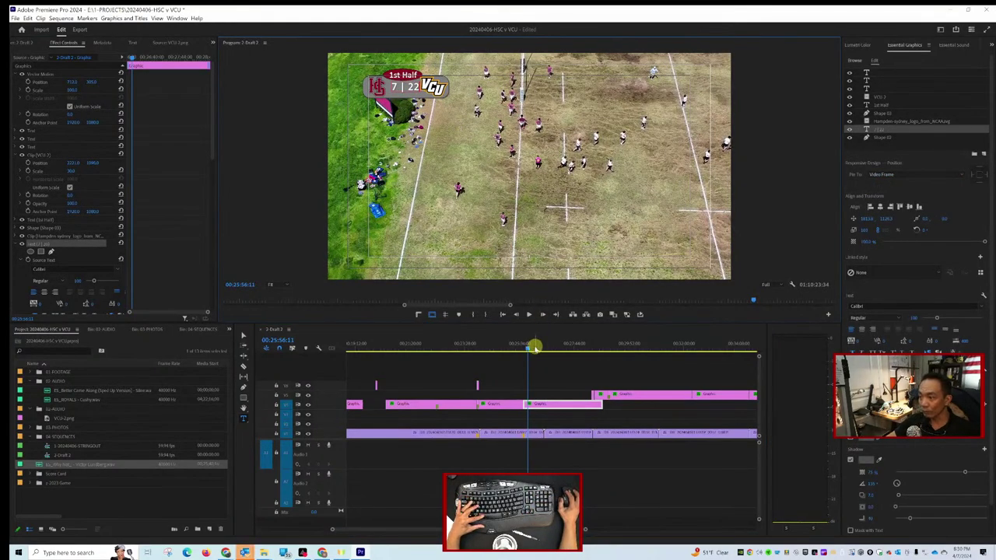
Find the scoring moment at 00:26:23:44 and add a yellow comment marker to the footage clip there.
mouse_move(528, 350)
left_mouse_down()
mouse_move(547, 347)
mouse_move(538, 346)
left_mouse_up()
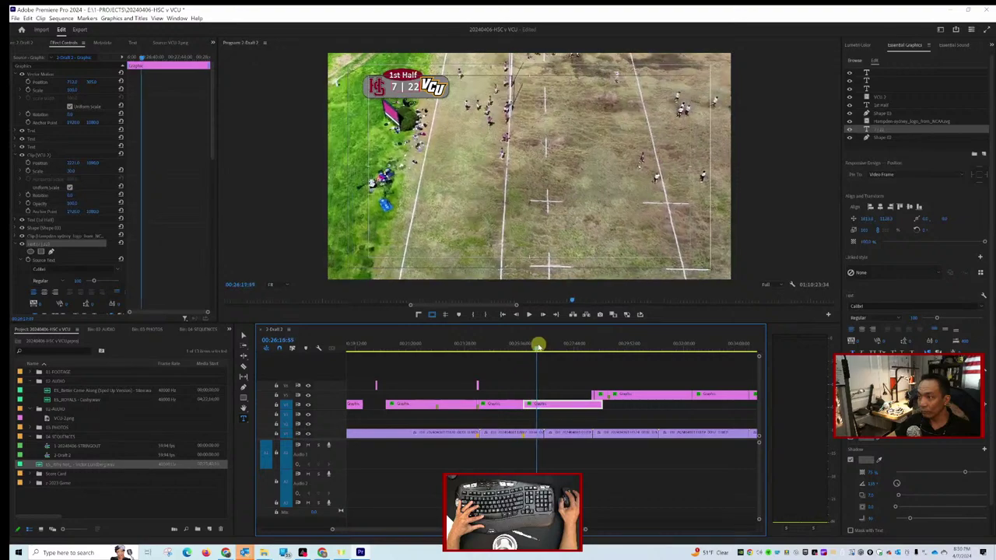
key("space")
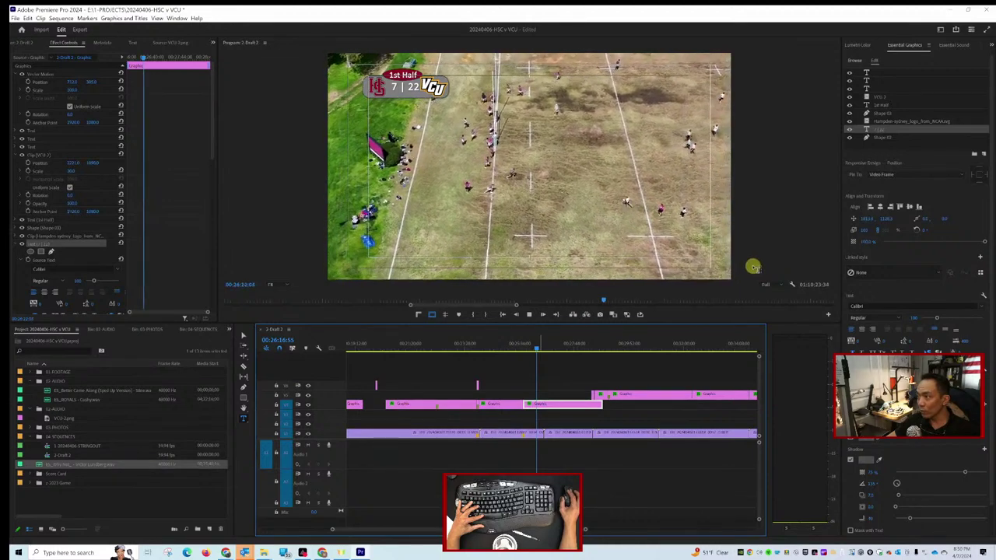
key("space")
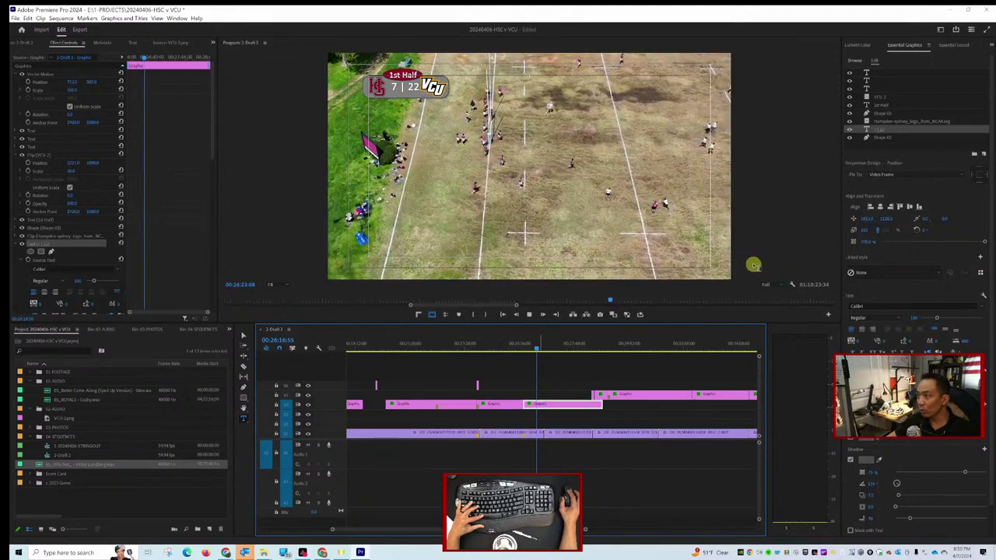
key("Left")
key("Left")
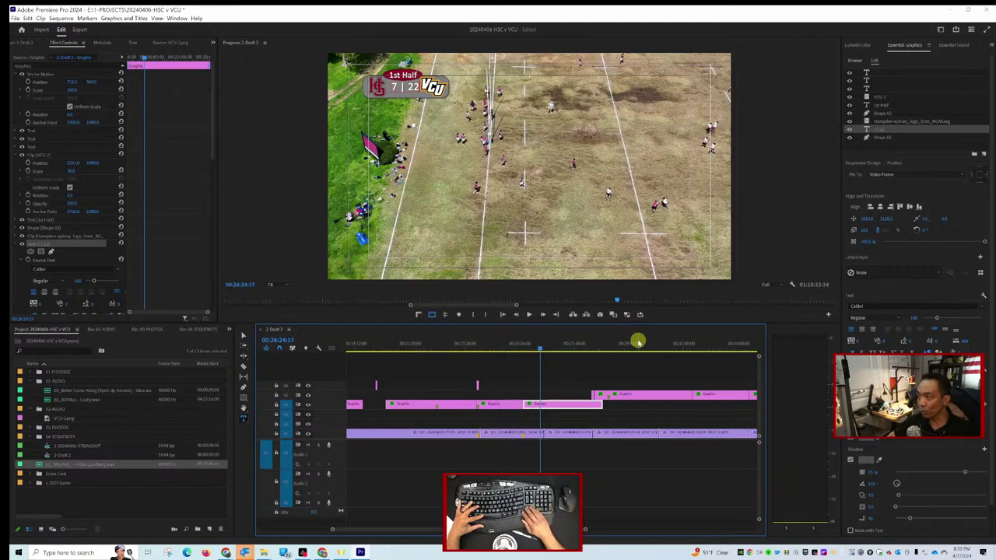
key("Left")
key("Left")
key("Left")
key("Left")
key("Left")
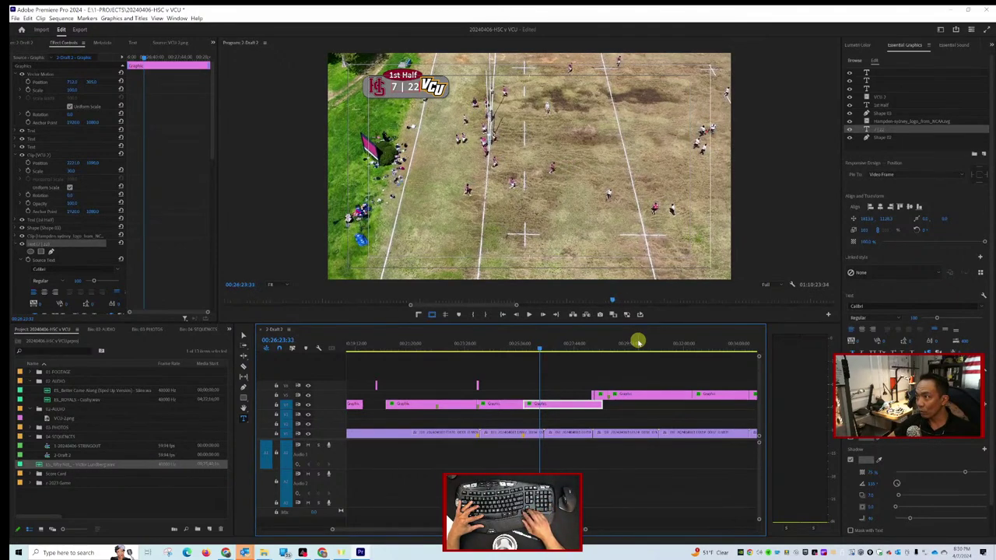
key("Right")
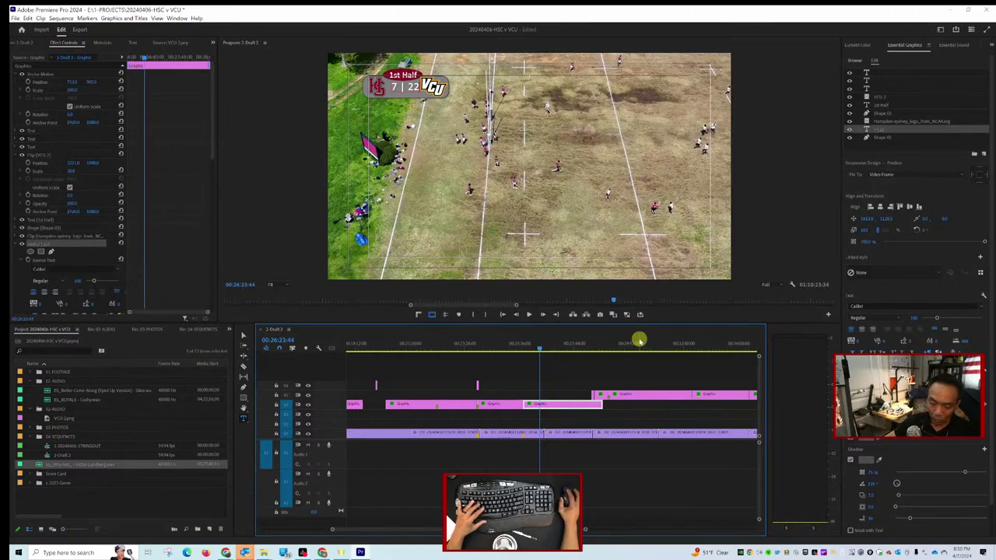
left_click(536, 436)
key("m")
key("m")
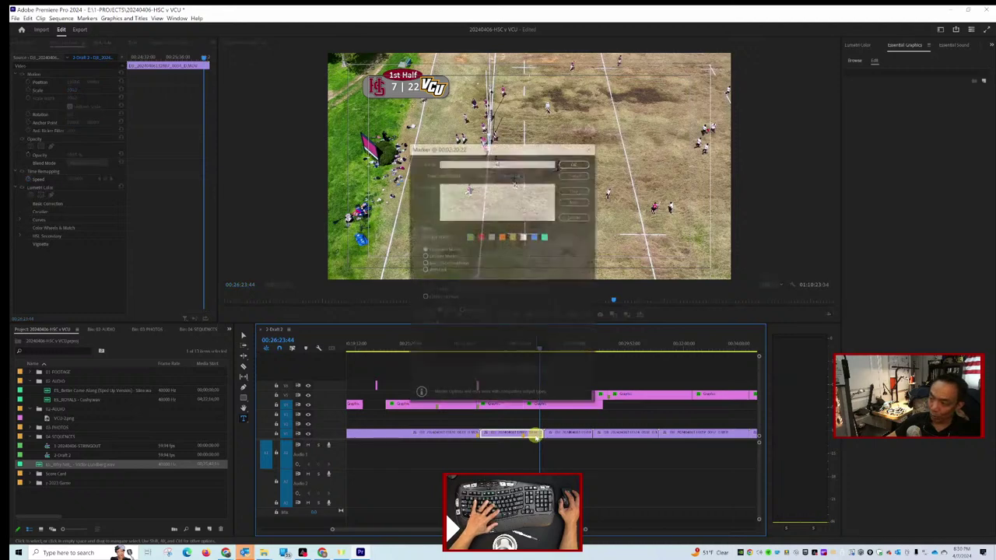
left_click(514, 237)
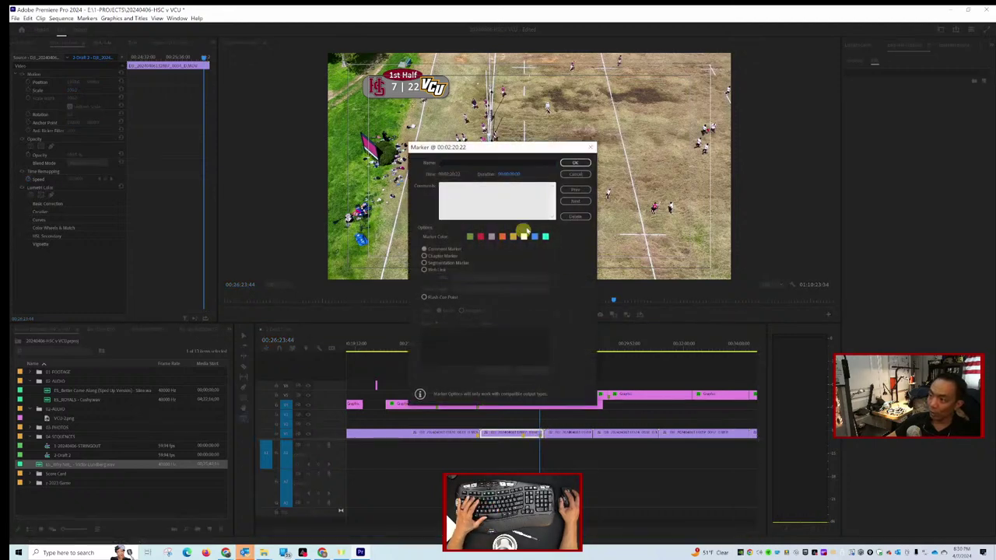
left_click(575, 161)
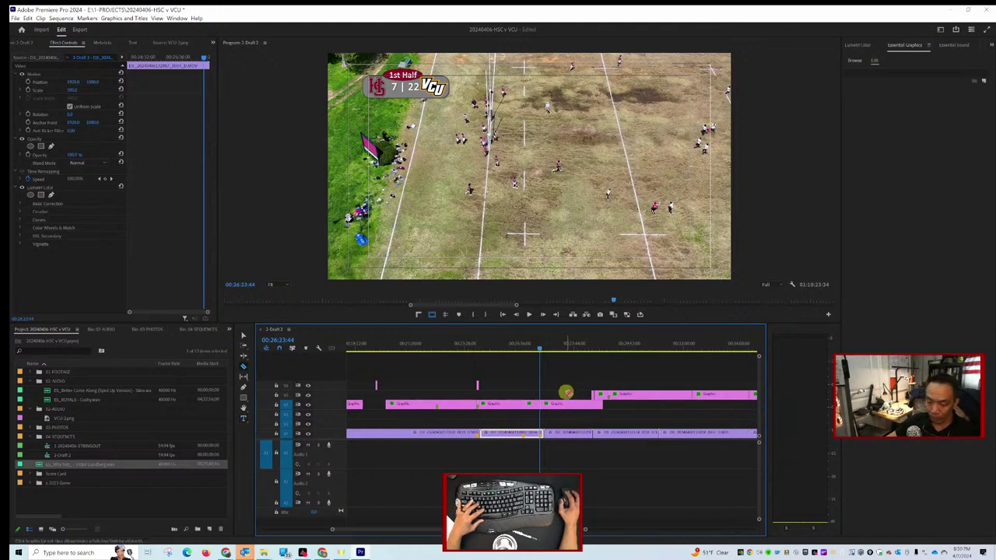
Split the 7 | 22 scoreboard graphic at 00:26:23:44 and change the second piece's score to 7 | 24.
left_click(560, 403)
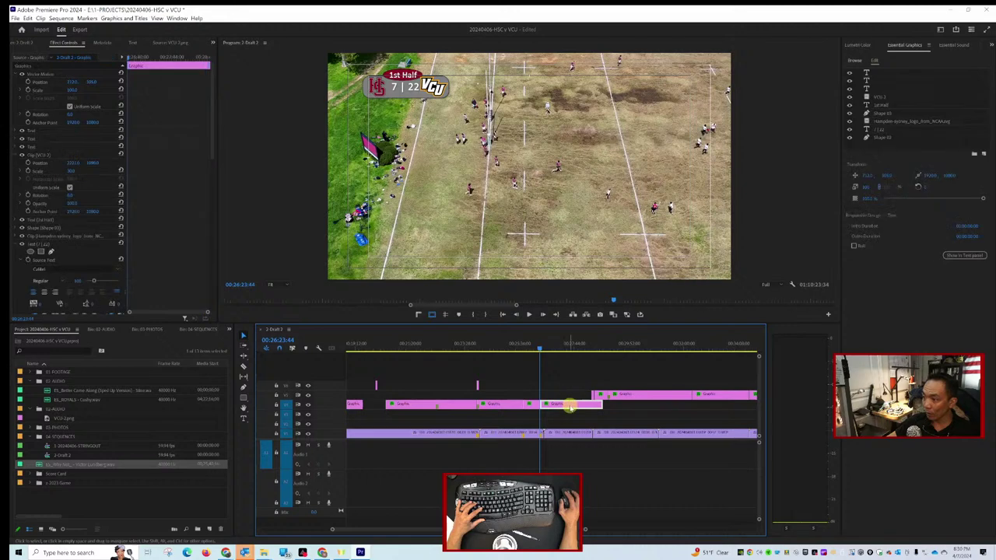
left_click(887, 130)
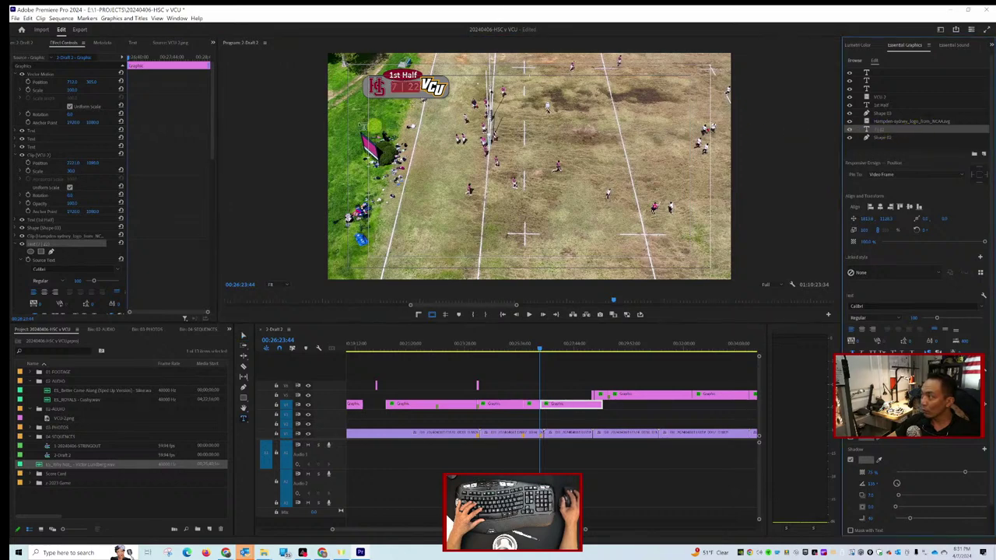
left_click(407, 83)
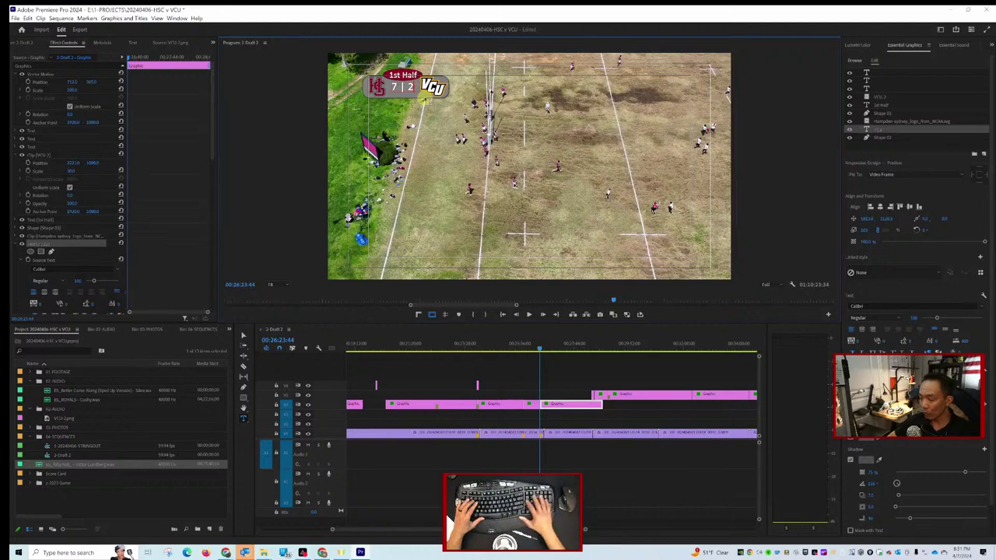
key("BackSpace")
type("4")
left_click(564, 383)
left_click(537, 350)
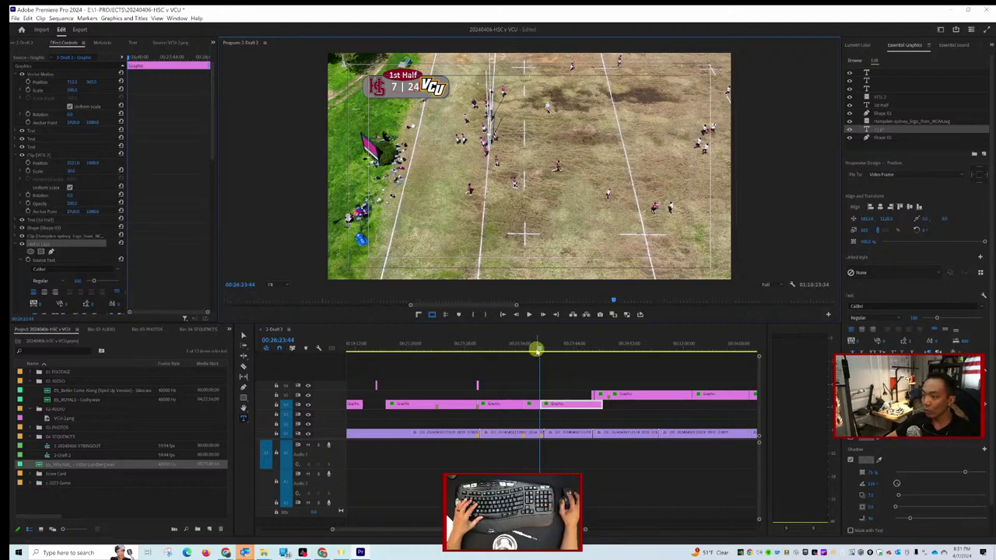
Find the try in the next play and mark the footage clip at 00:27:12:18.
left_click_drag(540, 350, 551, 350)
key("space")
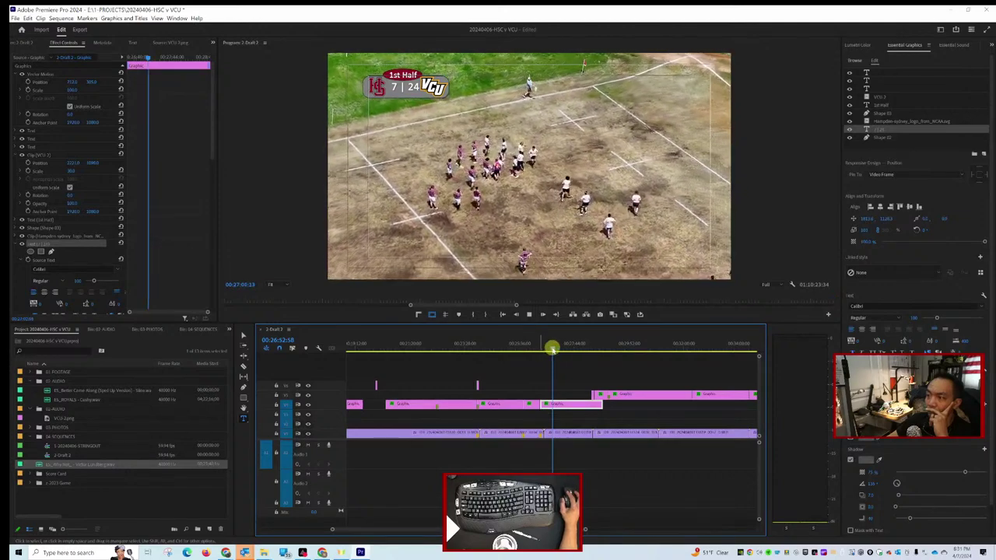
left_click_drag(551, 349, 559, 350)
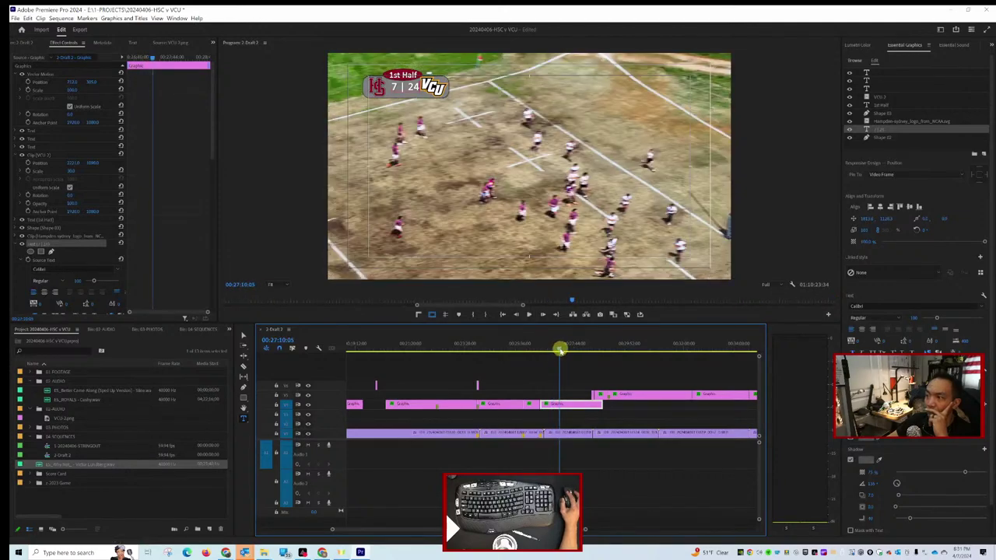
key("space")
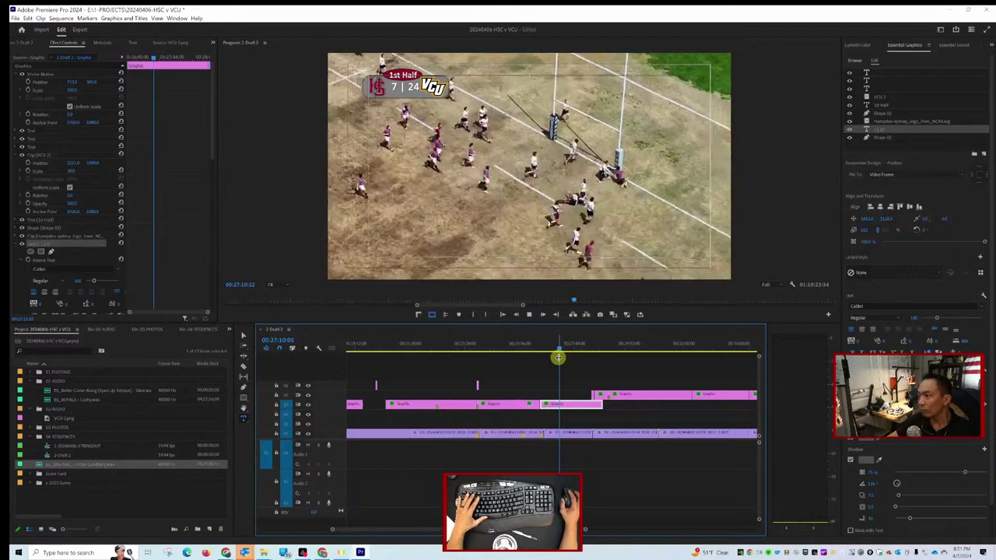
key("space")
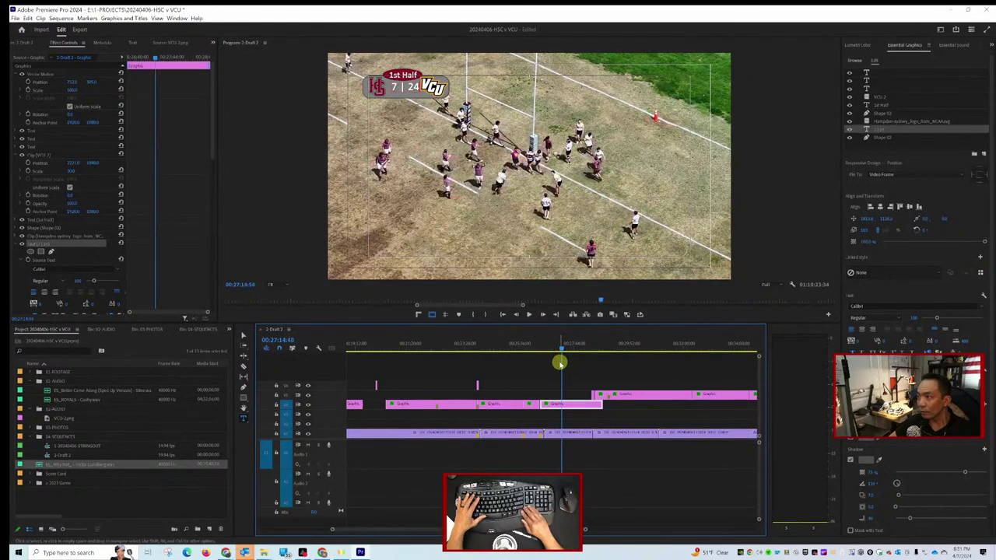
key("Left")
key("Left")
key("Left")
key("Left")
key("Left")
key("Left")
key("Left")
key("Left")
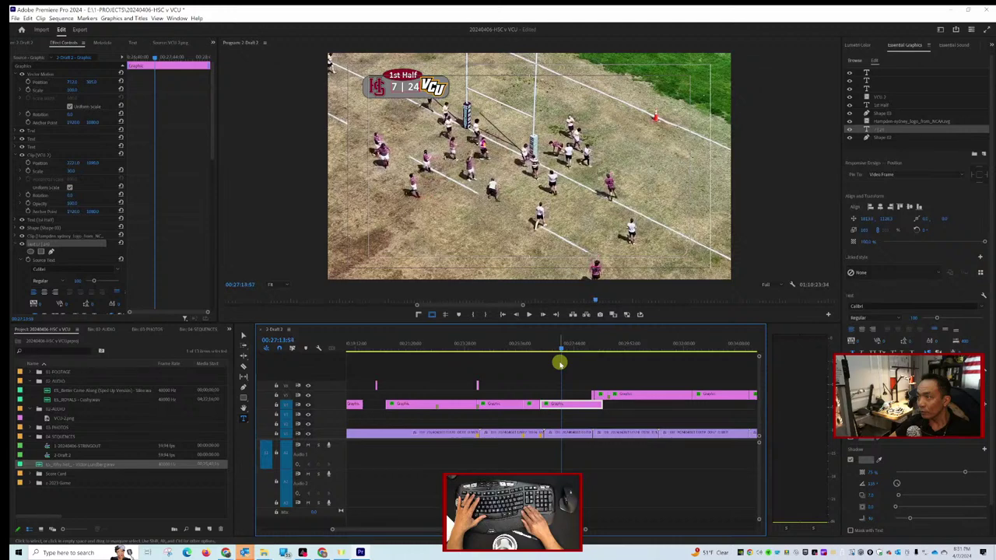
key("space")
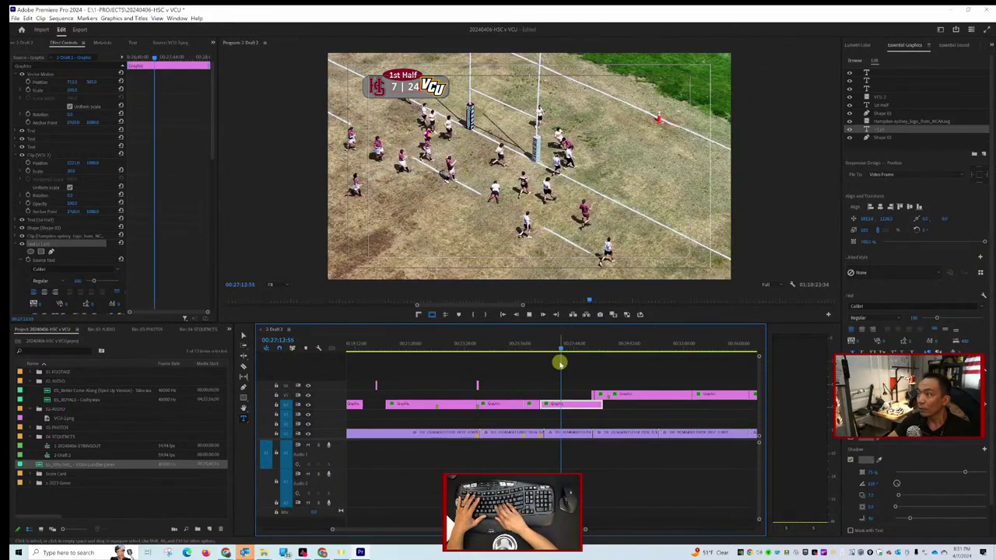
key("j")
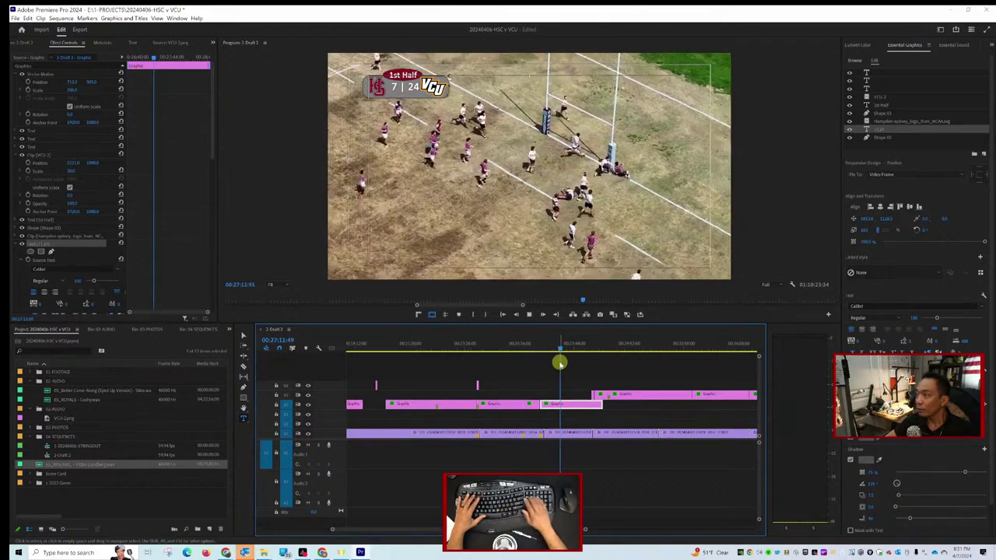
key("k")
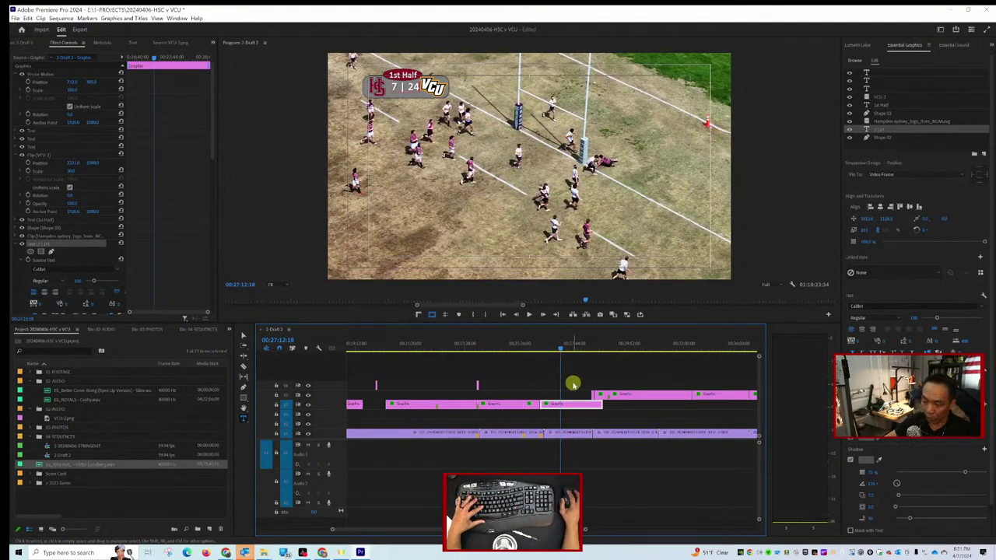
left_click(562, 431)
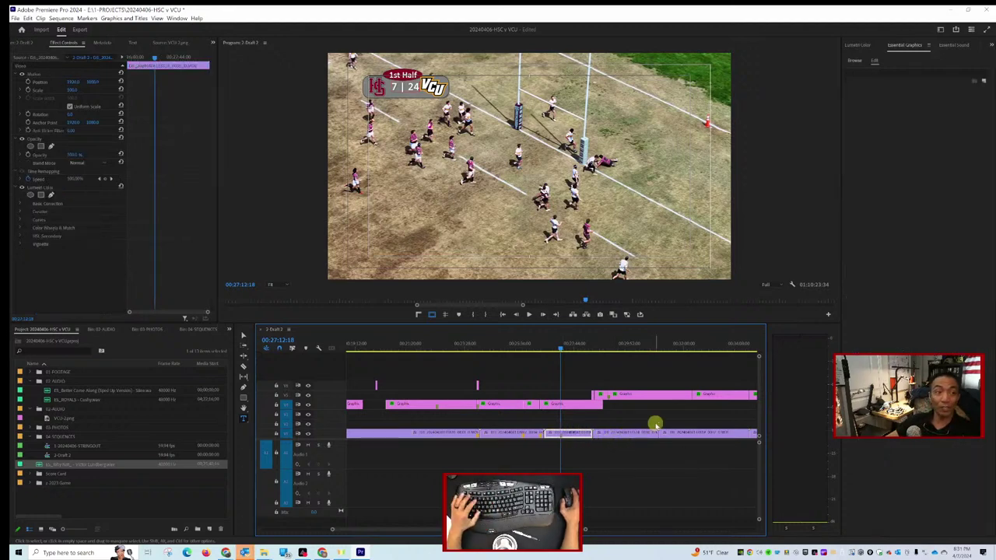
Copy the ES_Better Come Along music clip from the sequence start to the play at 00:27:12:18, aligning its marker with the footage marker.
key("minus")
key("minus")
key("minus")
key("minus")
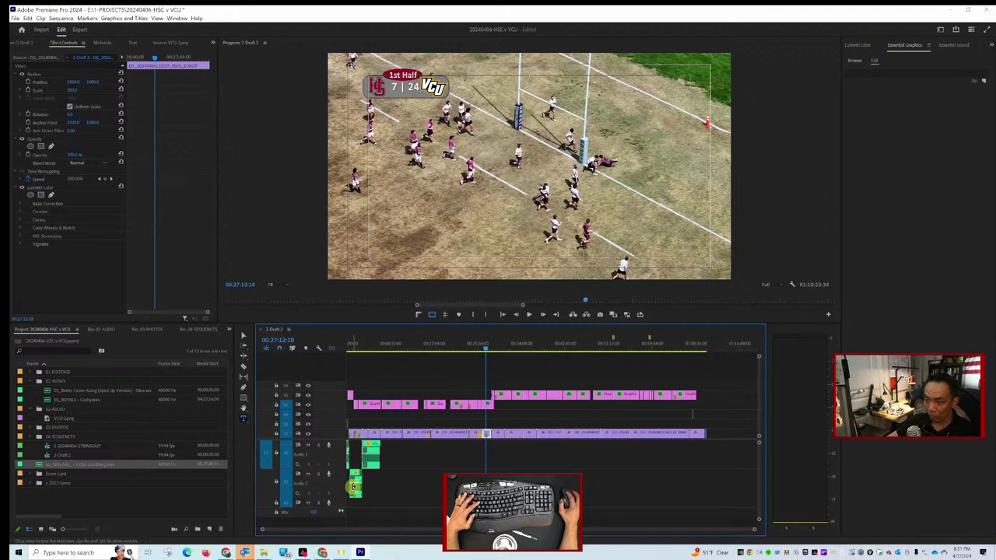
key("super")
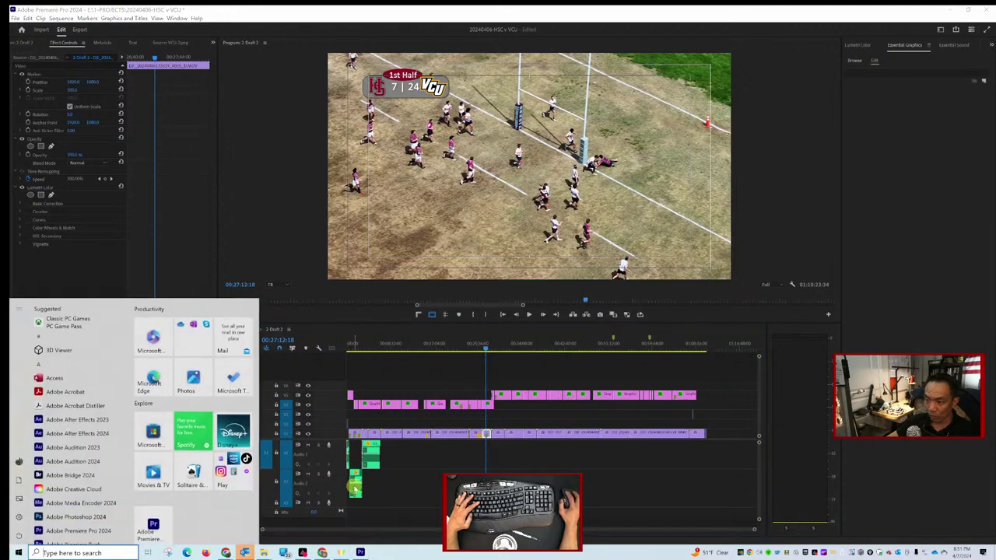
left_click(354, 484)
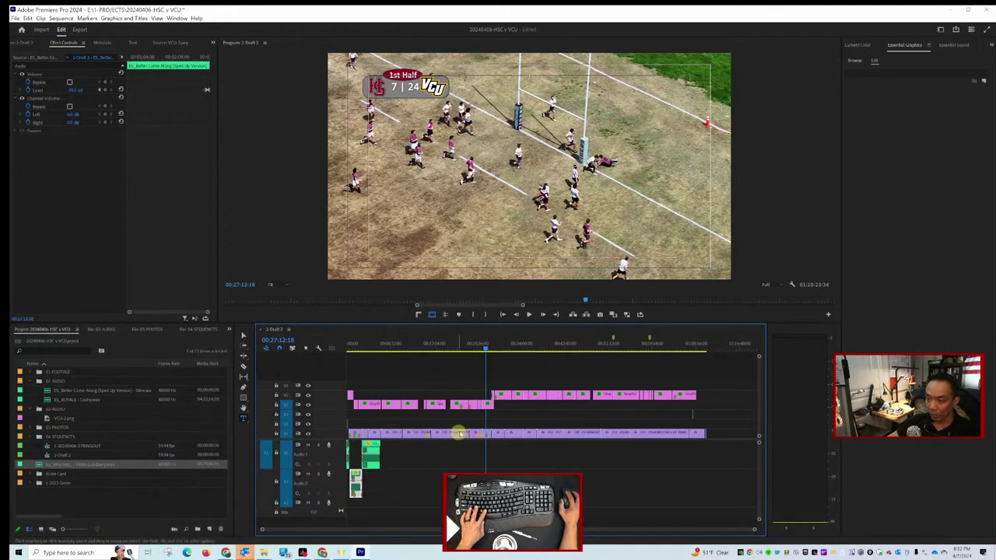
left_click_drag(482, 351, 462, 418)
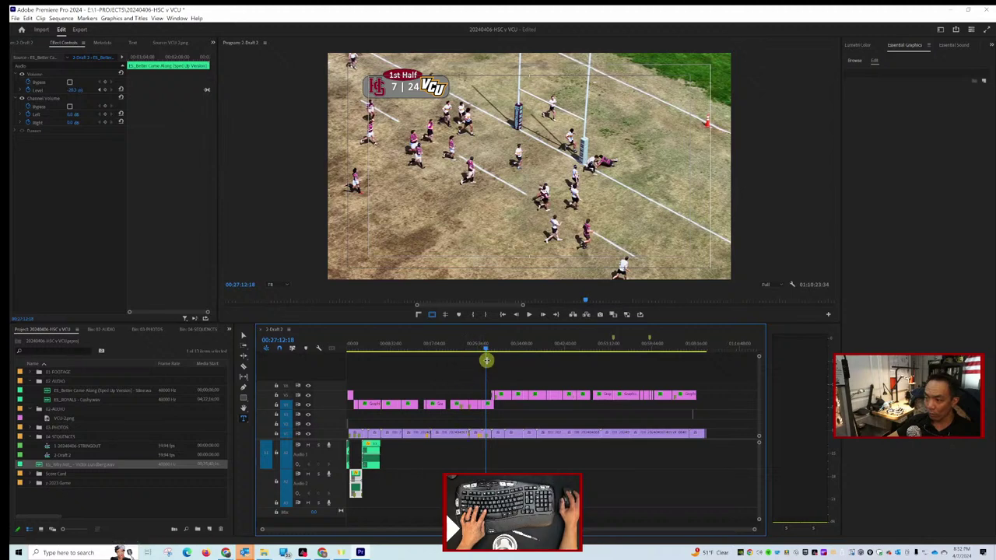
key("Down")
key("=")
key("=")
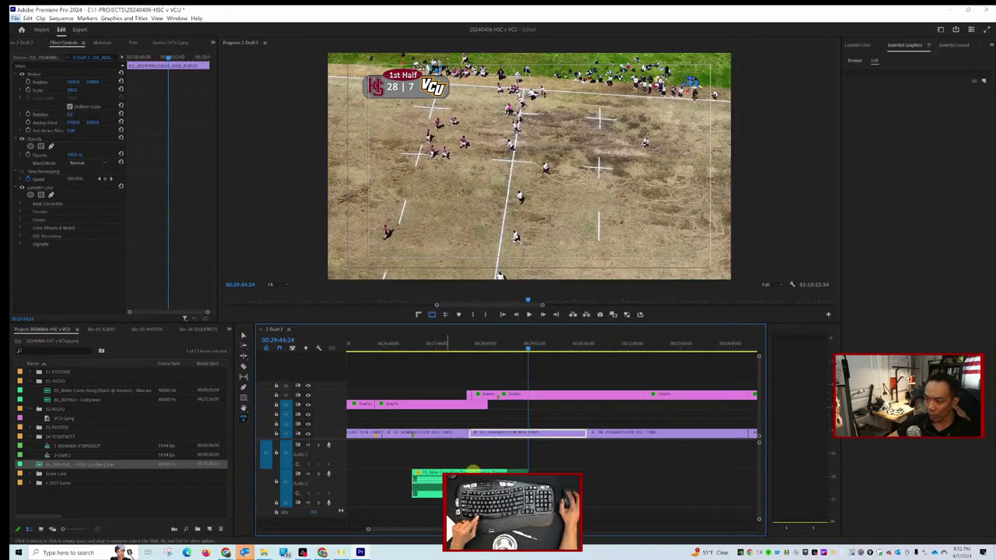
left_click_drag(473, 470, 428, 472)
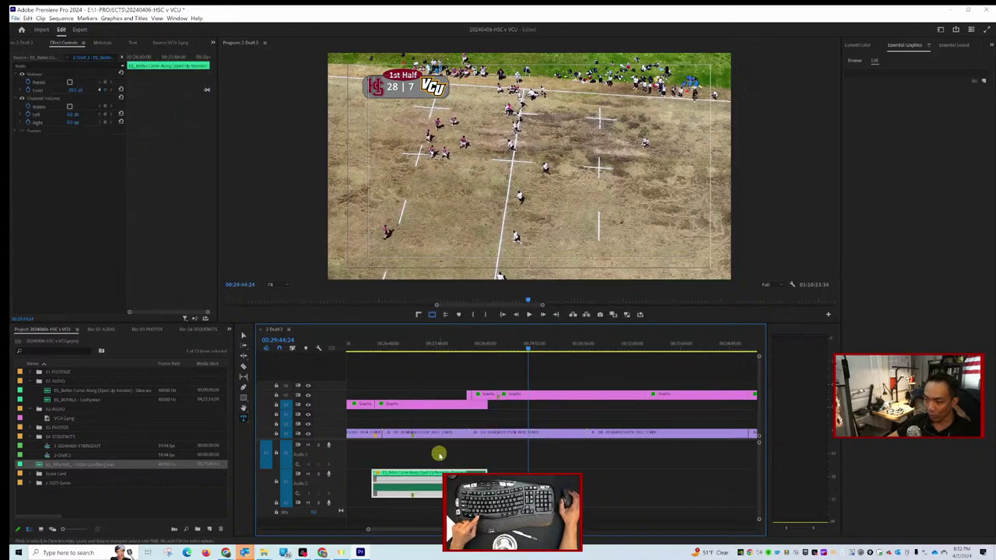
Play the sequence from 00:26:05:37 through the next try to check the 7 | 24 score change and the music timing.
scroll(434, 380, "up", 3)
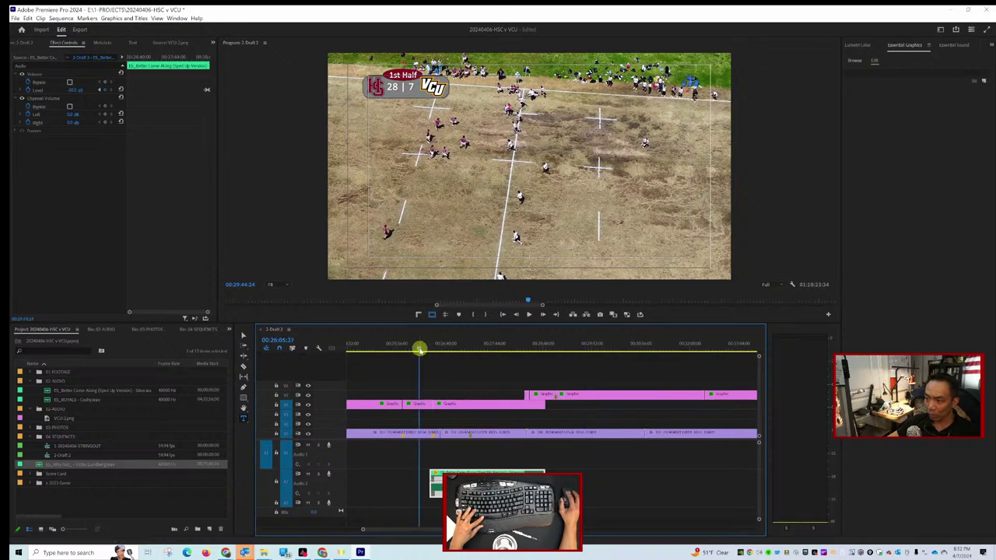
key("space")
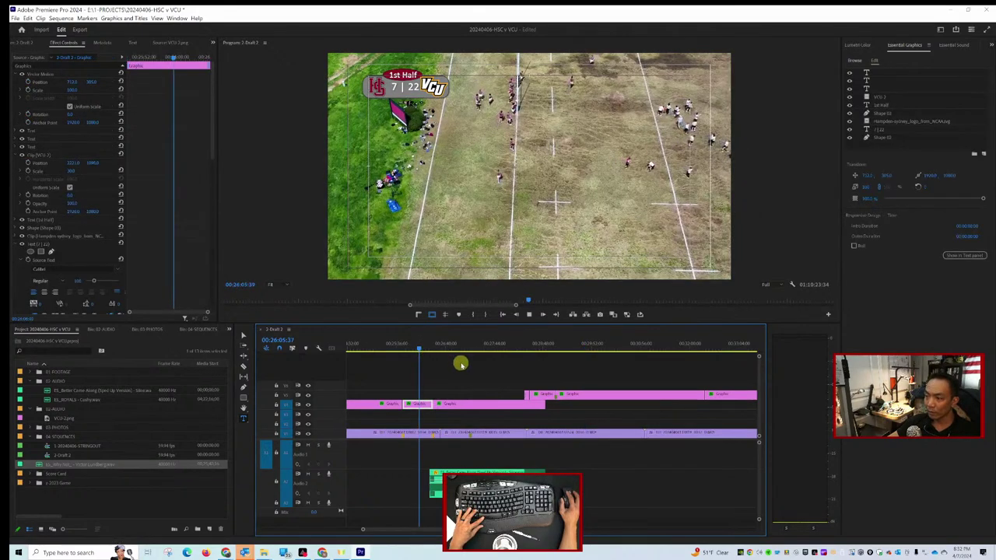
left_click(430, 351)
key("space")
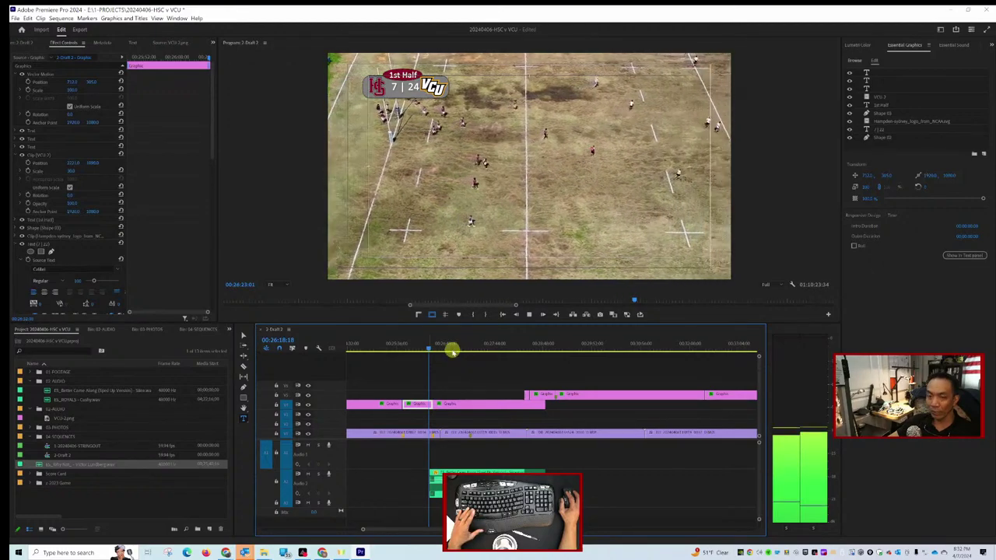
key("minus")
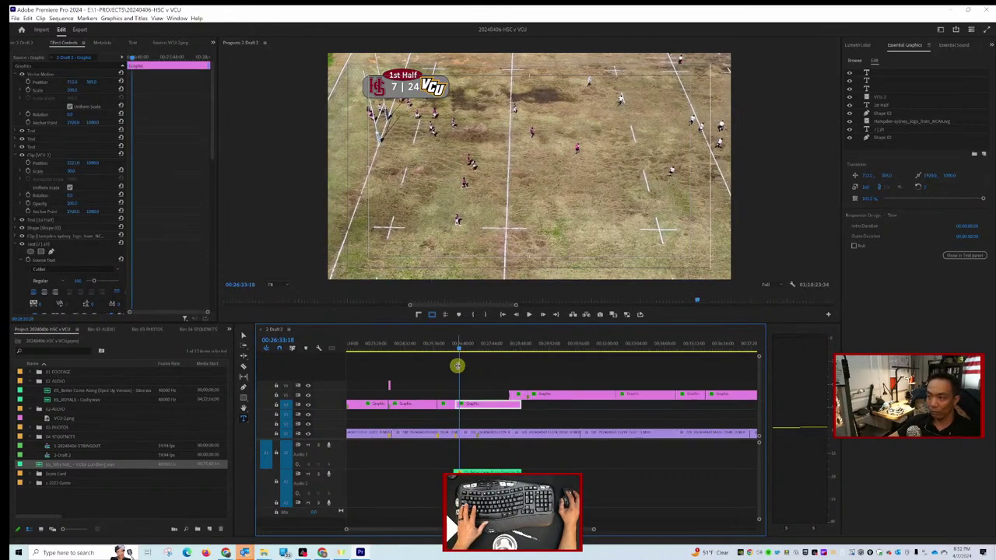
key("space")
left_click_drag(462, 349, 472, 350)
key("space")
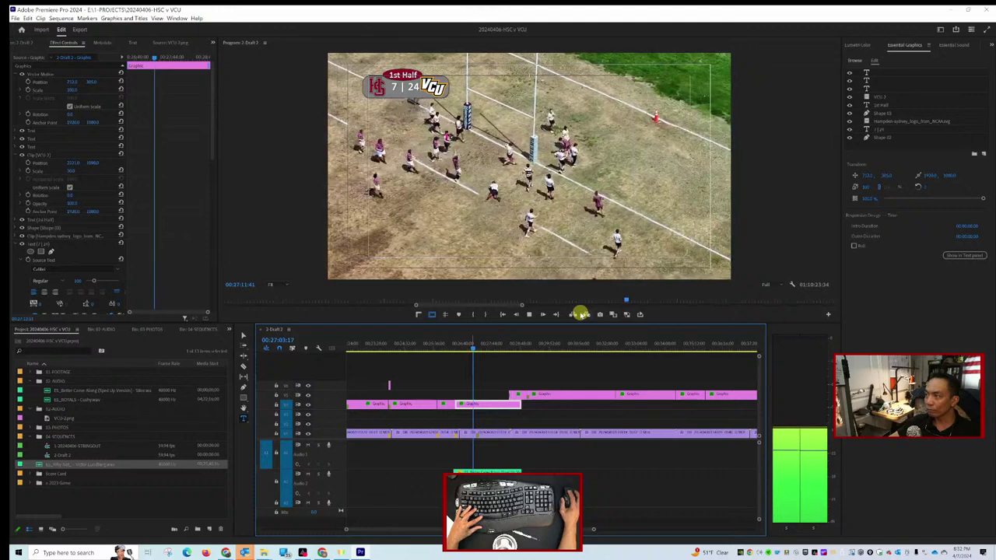
Split the 7 | 24 scoreboard graphic at the try marker, 00:27:12:18, and change the second piece's score to 12 | 24.
key("space")
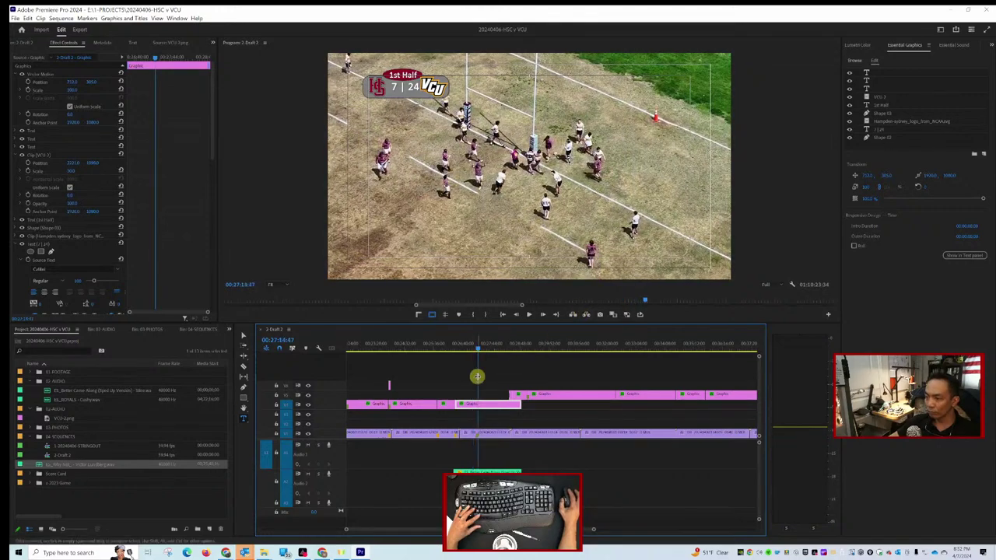
key("equal")
key("equal")
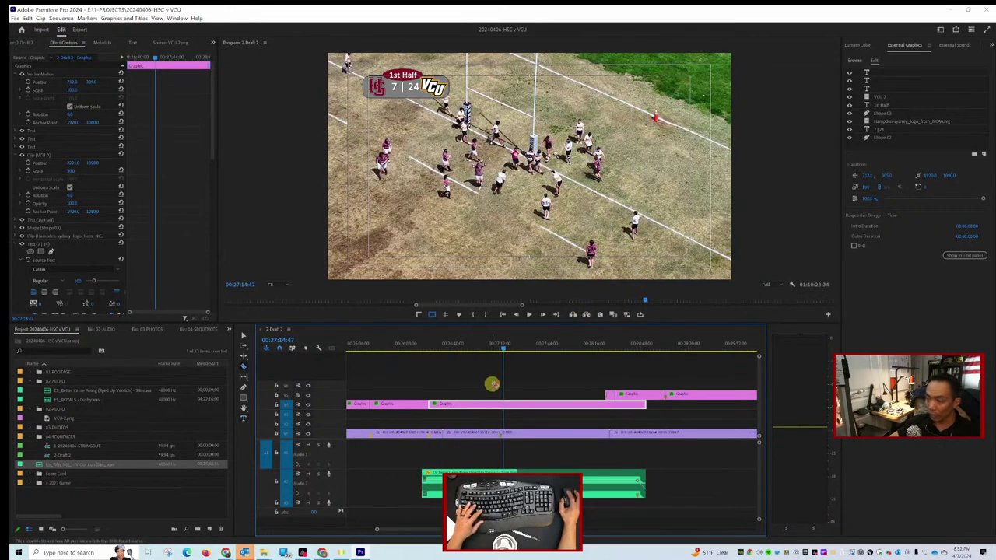
left_click(502, 403)
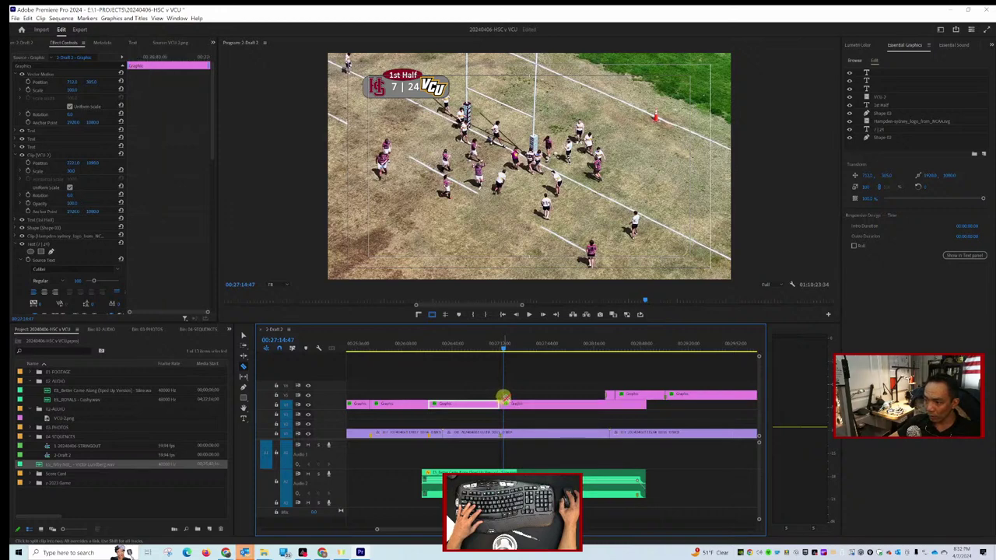
left_click(514, 404)
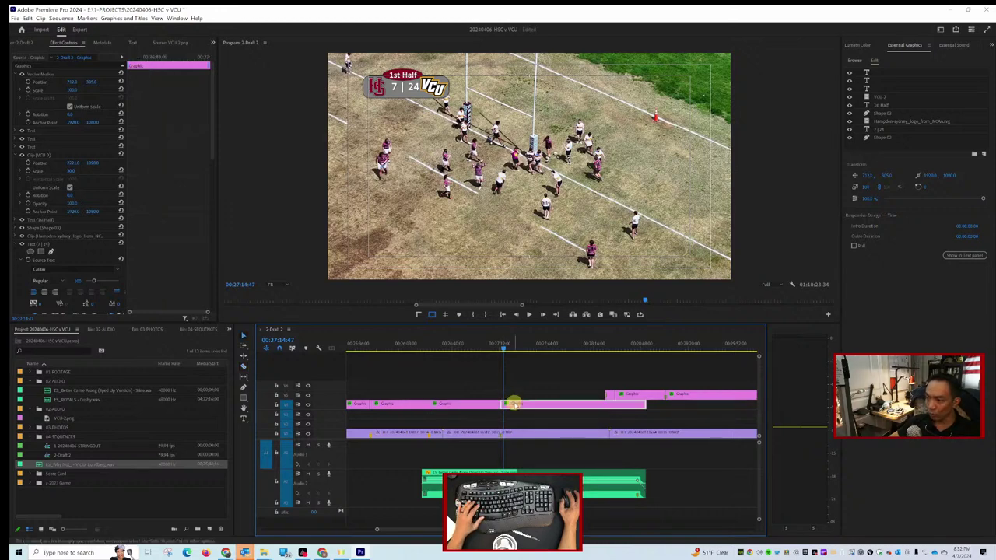
key("ctrl+shift+t")
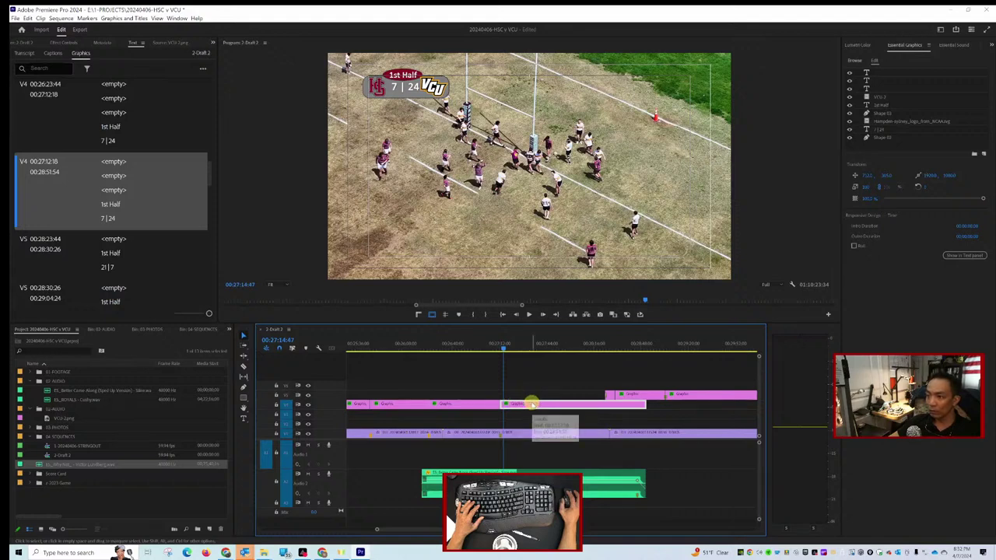
left_click(880, 130)
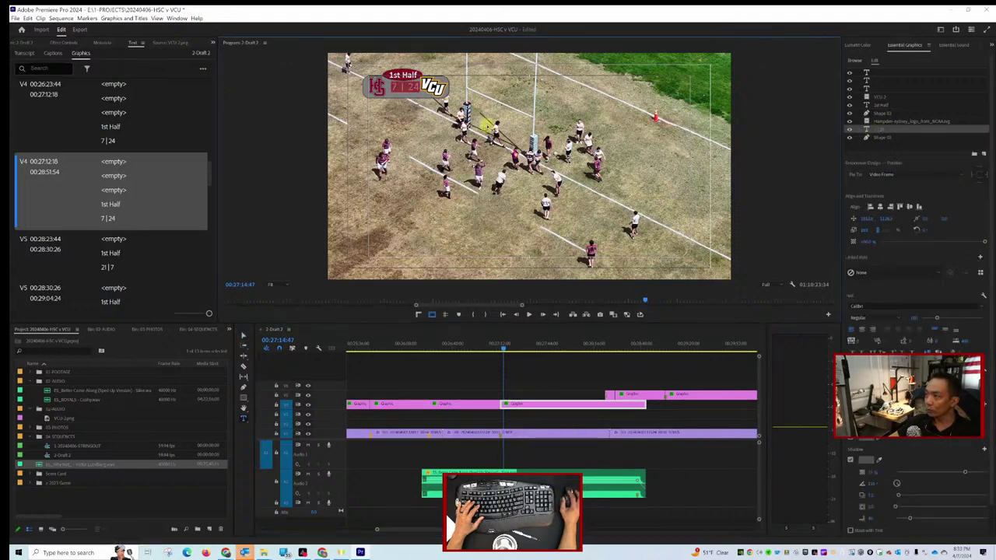
type("12")
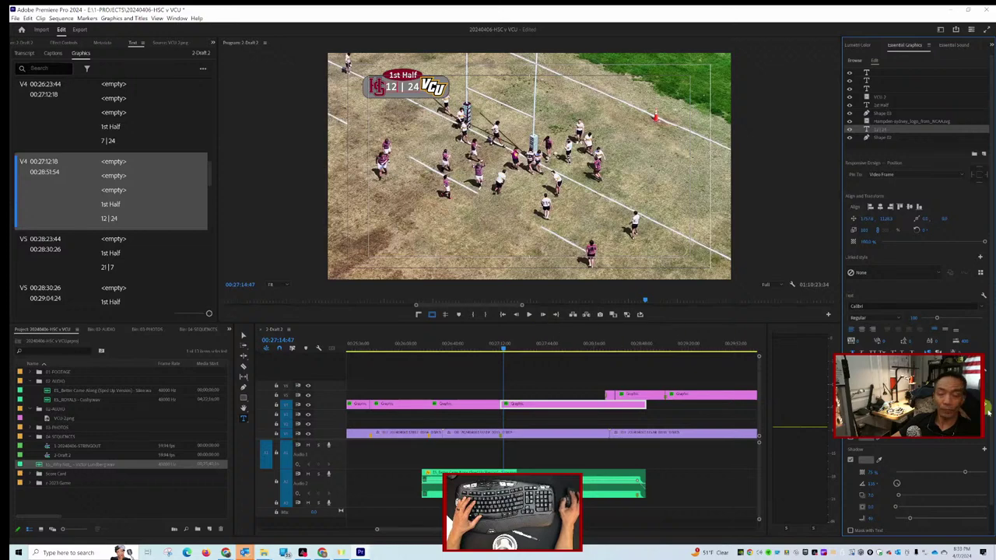
Find the conversion kick after the try and split the 12 | 24 scoreboard graphic there, at 00:27:58:38.
left_click(501, 348)
key("space")
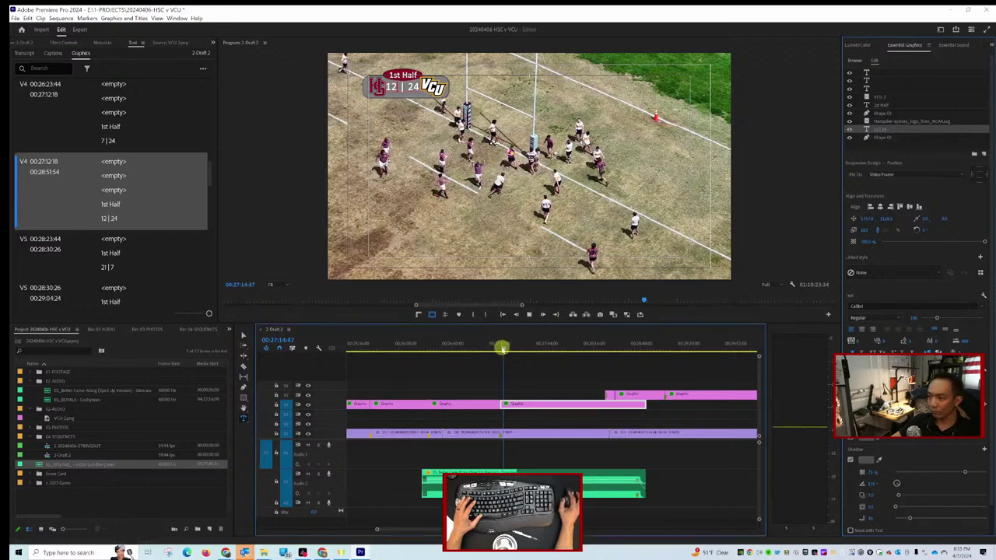
left_click_drag(501, 348, 551, 344)
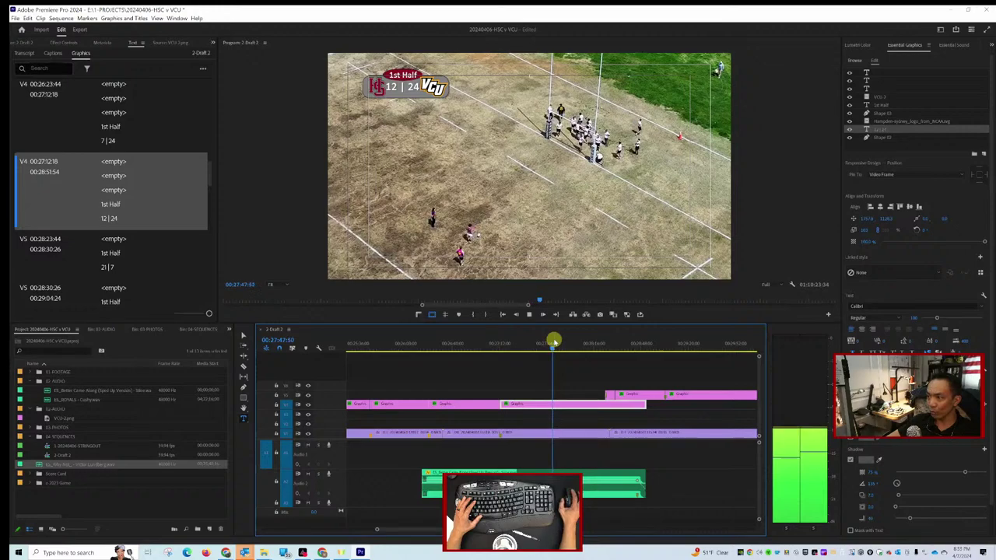
left_click_drag(555, 349, 565, 348)
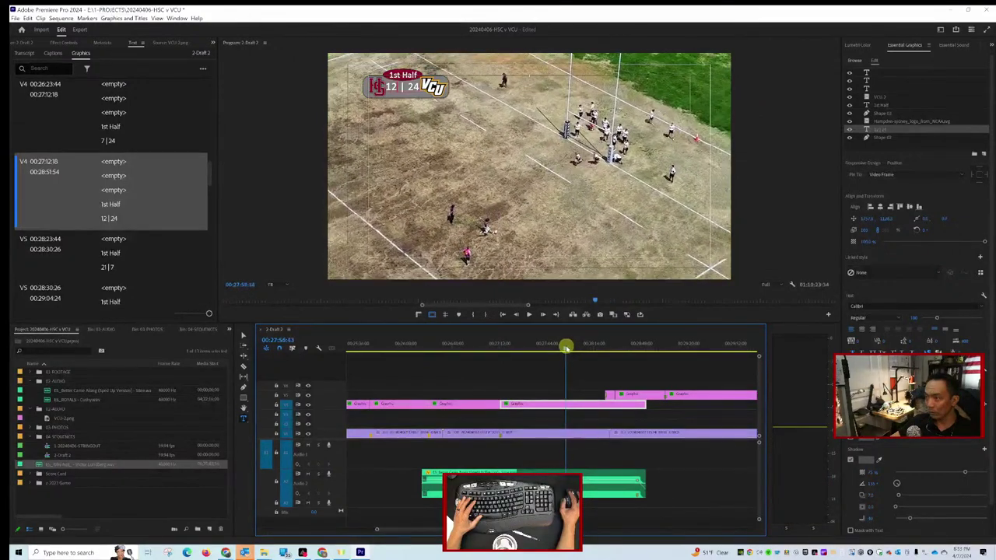
key("space")
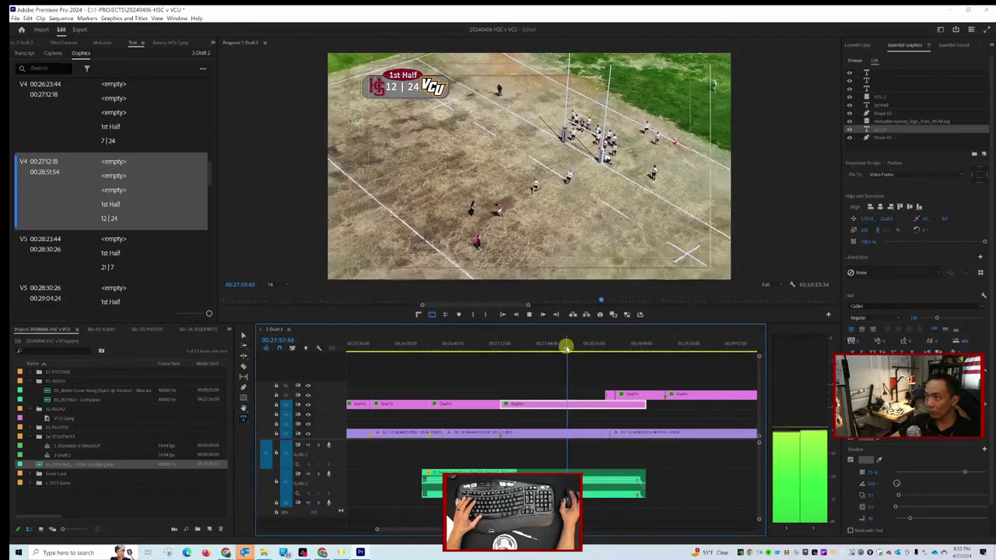
key("space")
key("c")
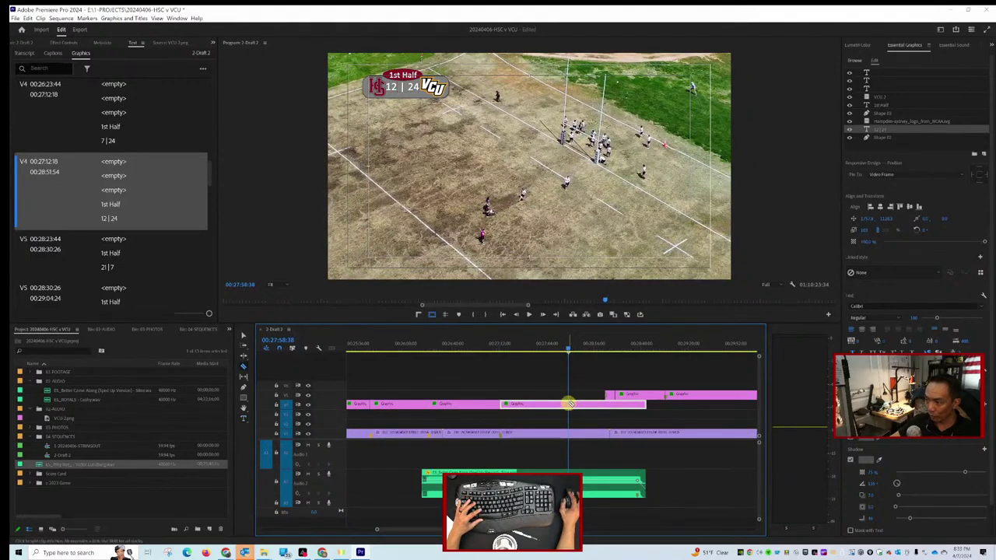
left_click(571, 404)
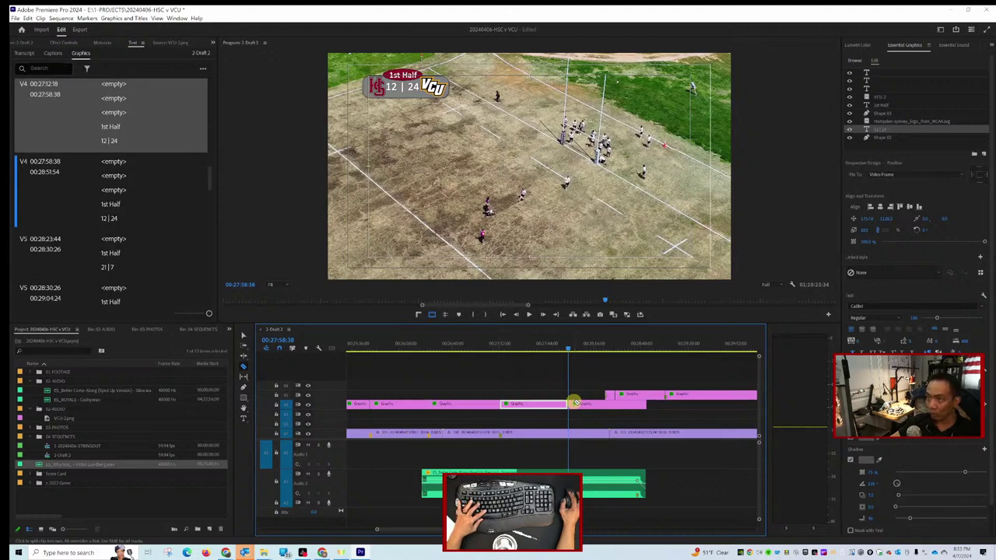
Change the score in the scoreboard graphic piece starting at 00:27:58:38 to 14 | 24.
key("v")
left_click(577, 405)
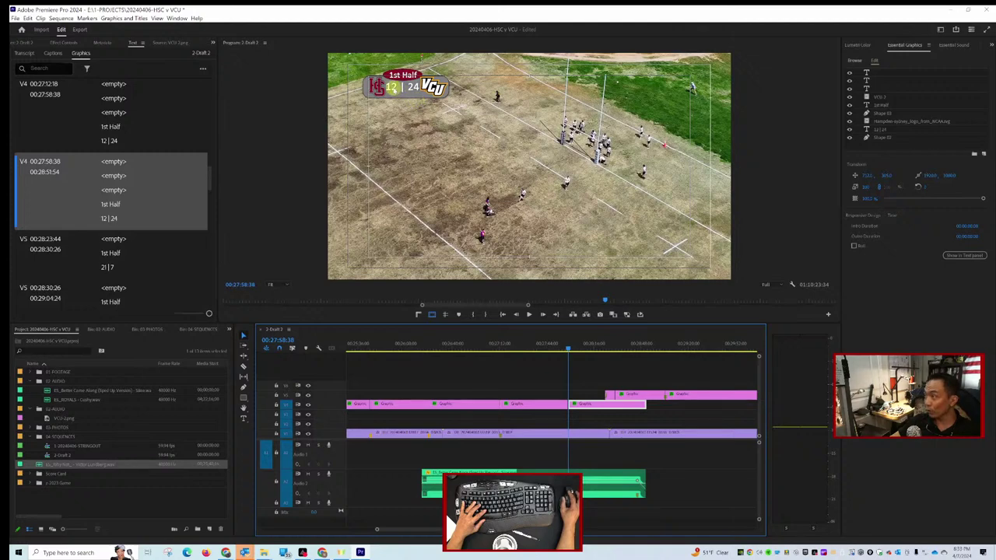
left_click(902, 133)
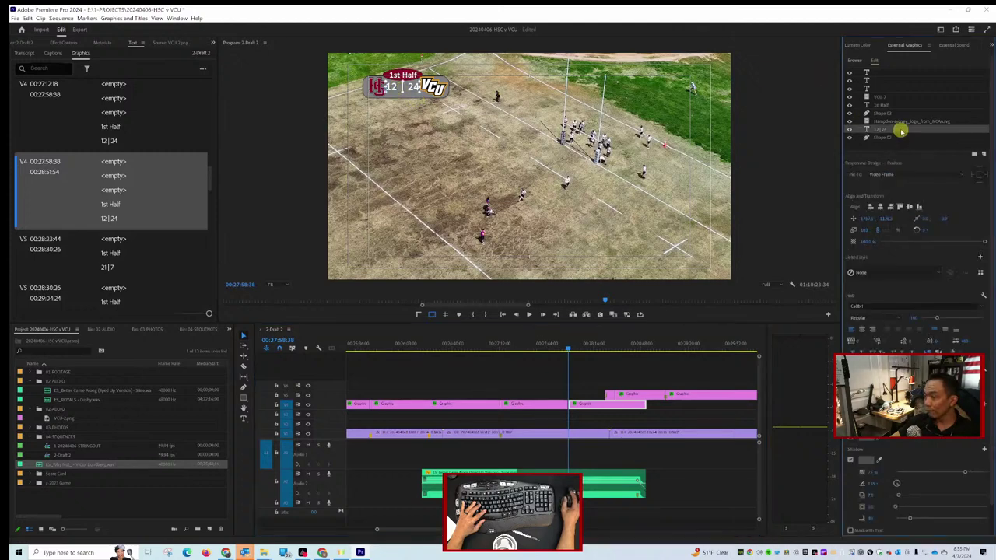
double_click(902, 131)
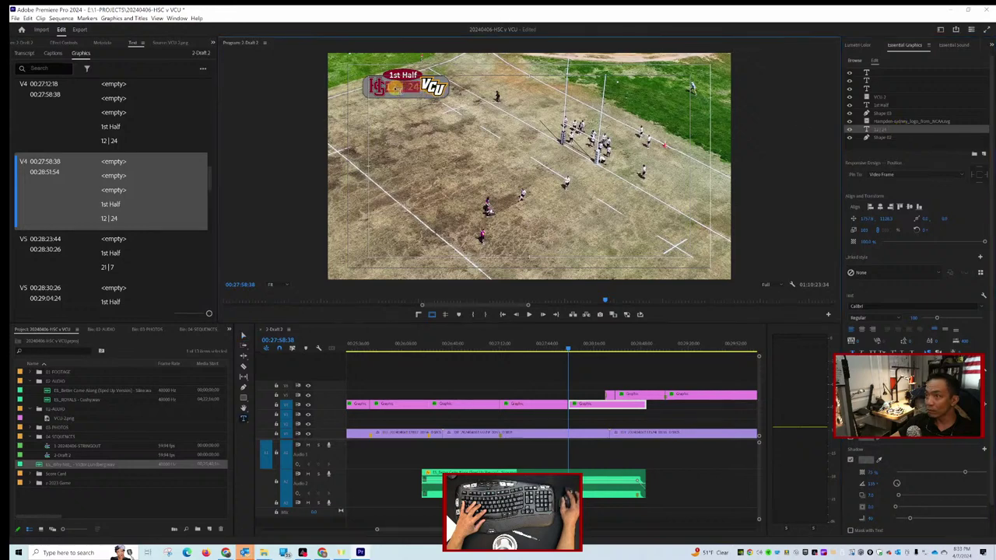
type("14 | 24")
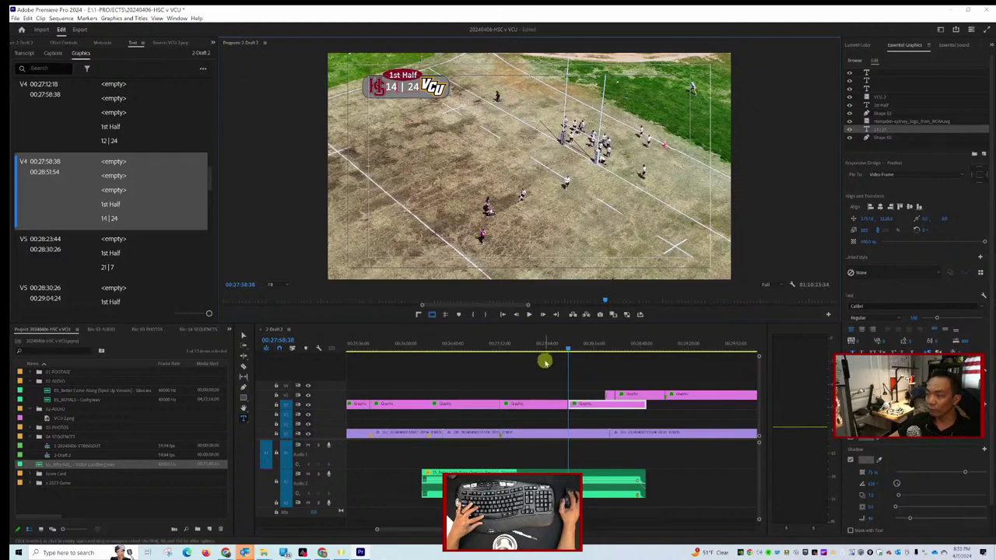
Play the footage following the conversion to about 00:29:49 and check the scoreboard graphics against the game.
left_click_drag(571, 350, 598, 348)
scroll(578, 350, "down", 3)
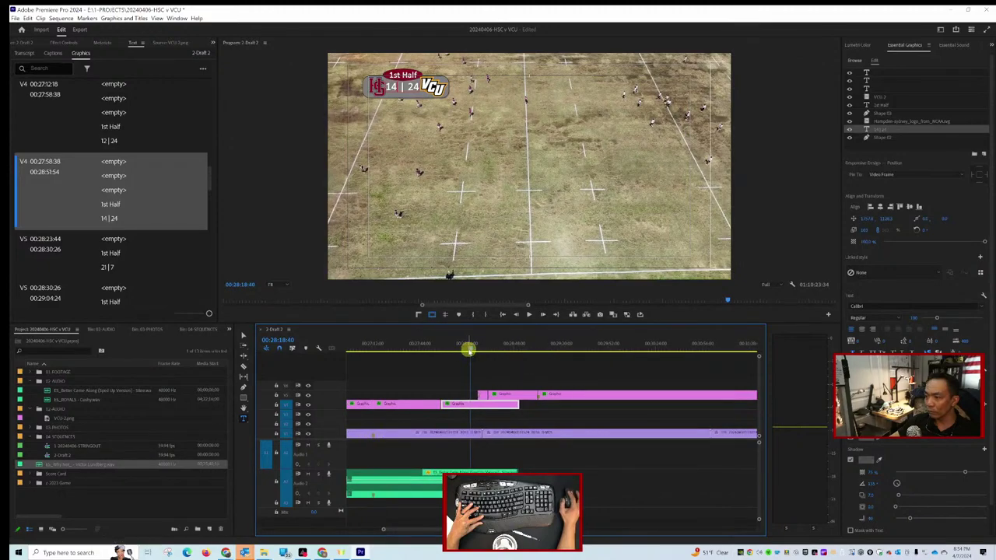
left_click_drag(469, 350, 481, 349)
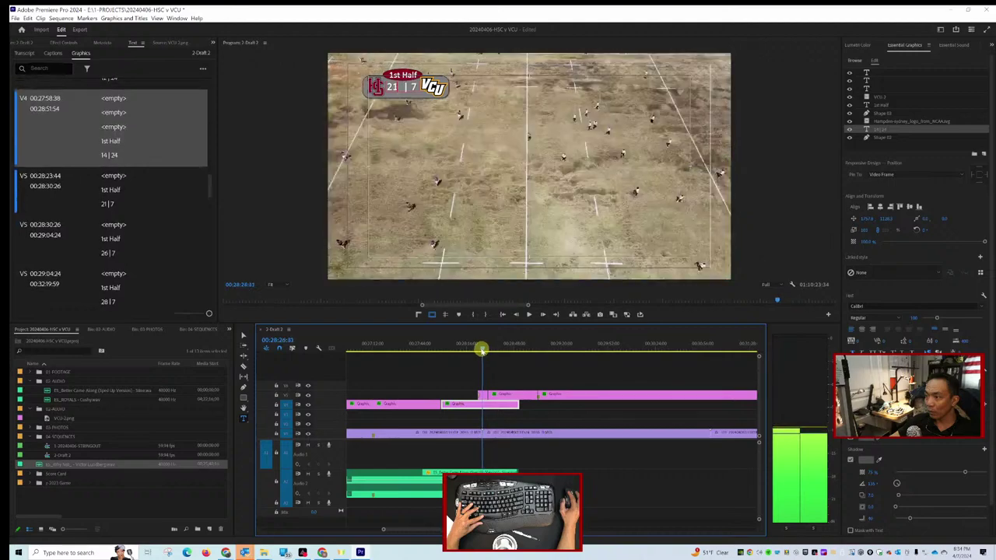
key("space")
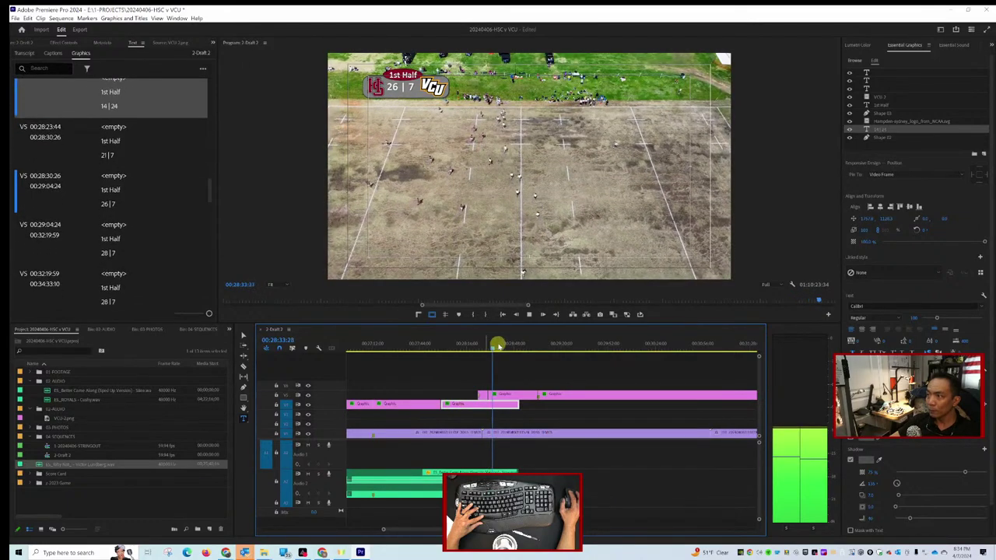
left_click_drag(493, 350, 578, 339)
key("space")
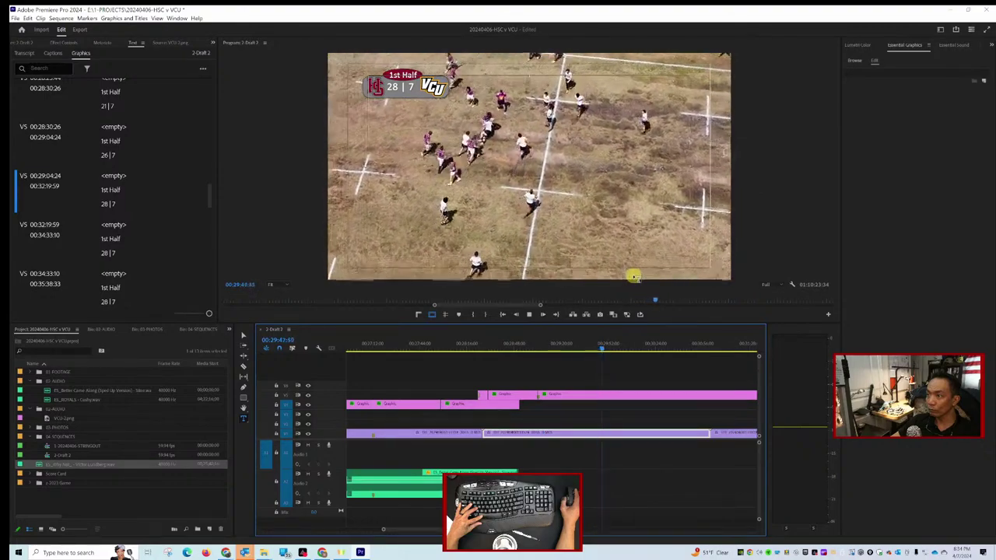
left_click(573, 391)
key("Delete")
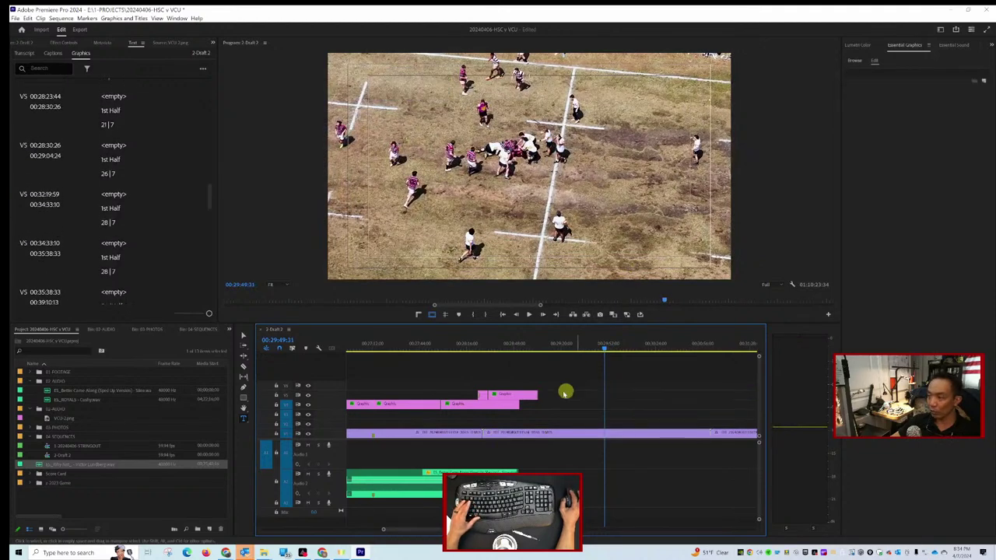
key("ctrl+z")
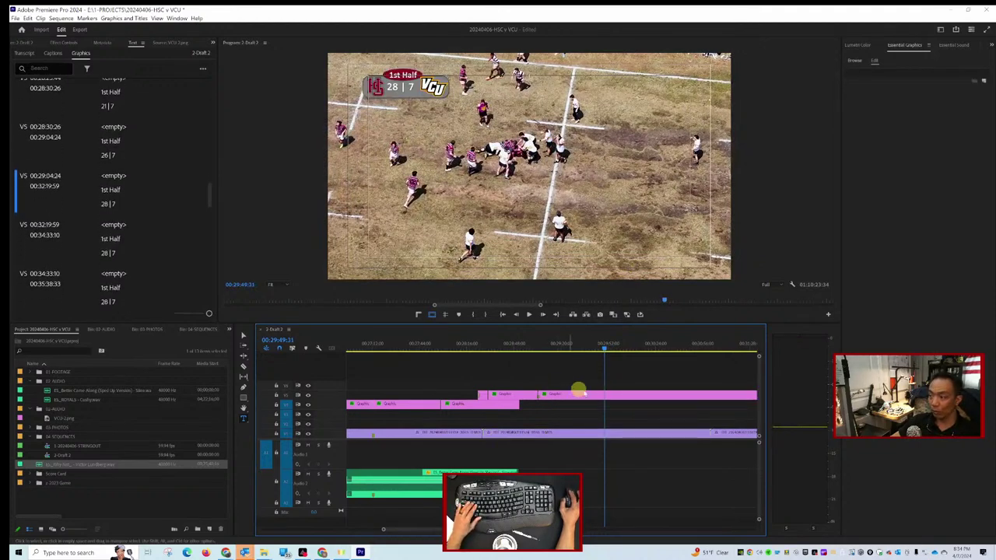
Delete the outdated 21 | 7, 26 | 7 and 28 | 7 graphics between 00:28:23:44 and 00:32:19:59 and extend the 14 | 24 graphic to 00:29:50:44.
left_click(600, 394)
key("Delete")
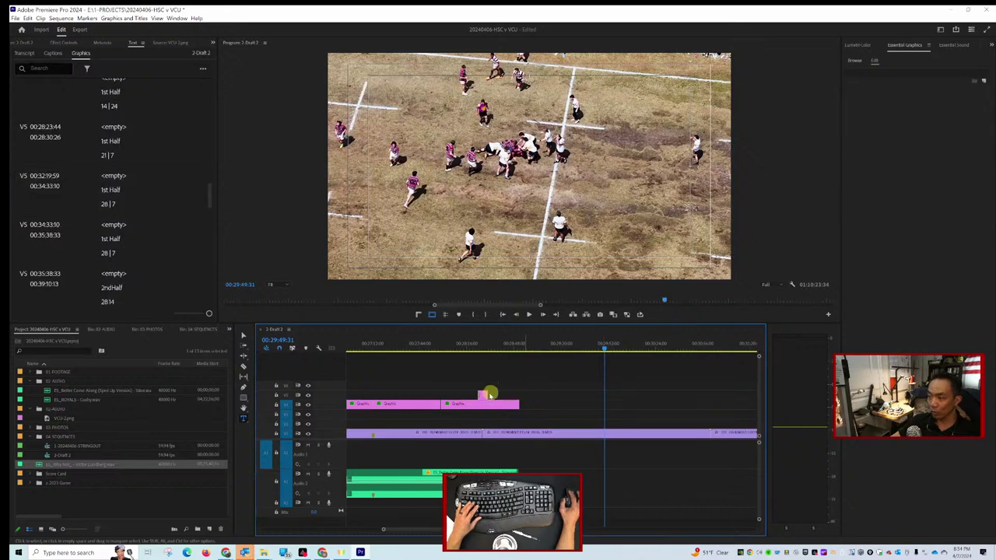
left_click(481, 350)
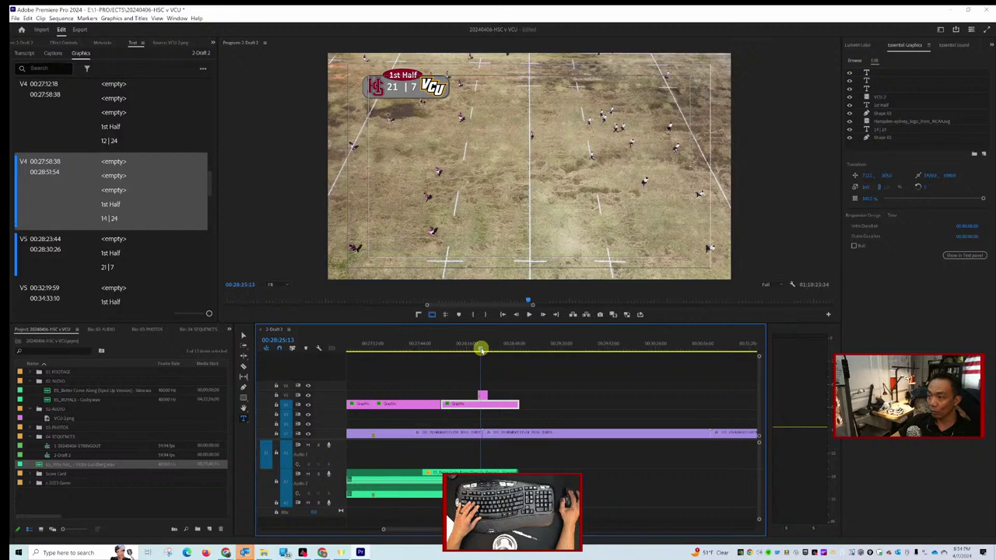
key("Delete")
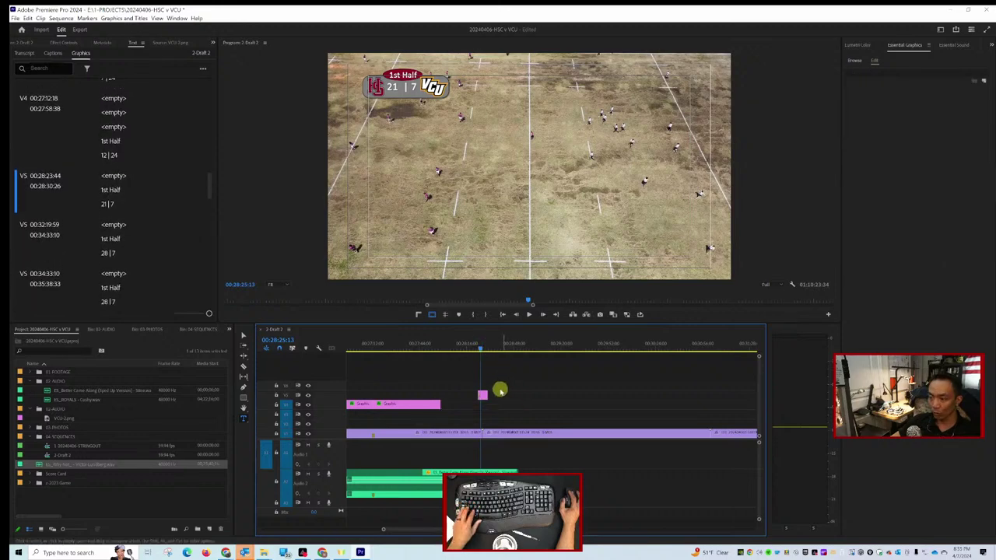
key("ctrl+z")
key("Delete")
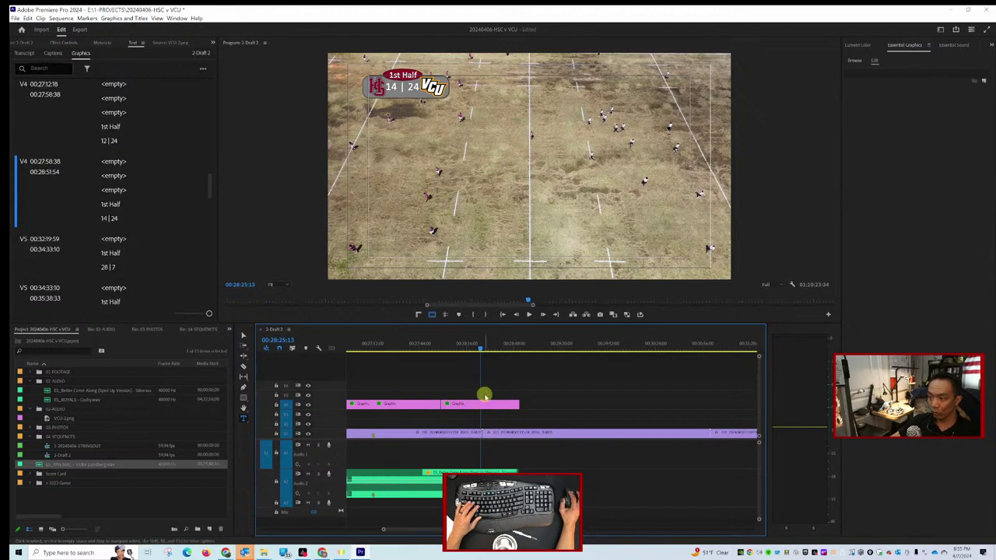
left_click_drag(510, 405, 604, 402)
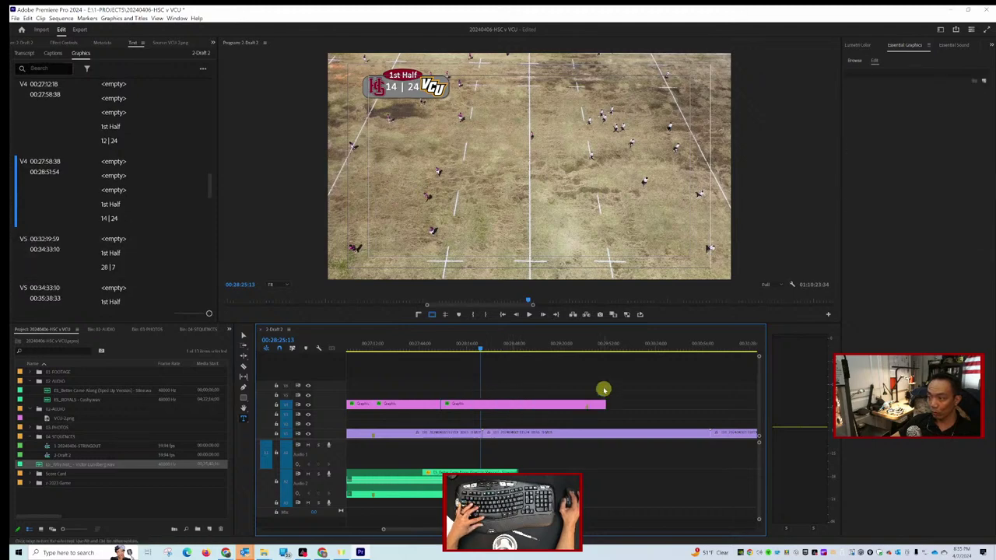
Find the next try in the footage at 00:30:09:03 and extend the 14 | 24 scoreboard graphic to 00:30:57:09.
left_click_drag(587, 349, 630, 331)
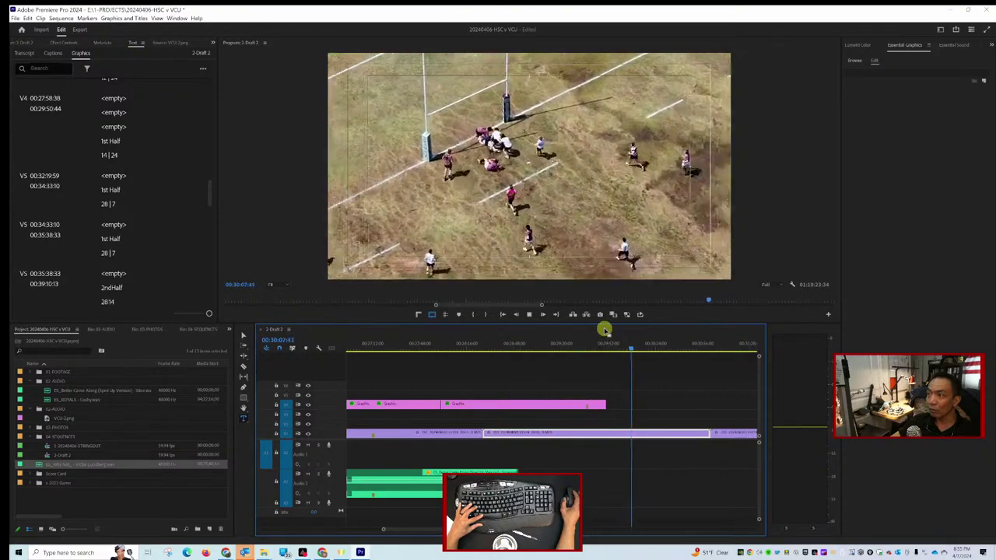
key("space")
key("space")
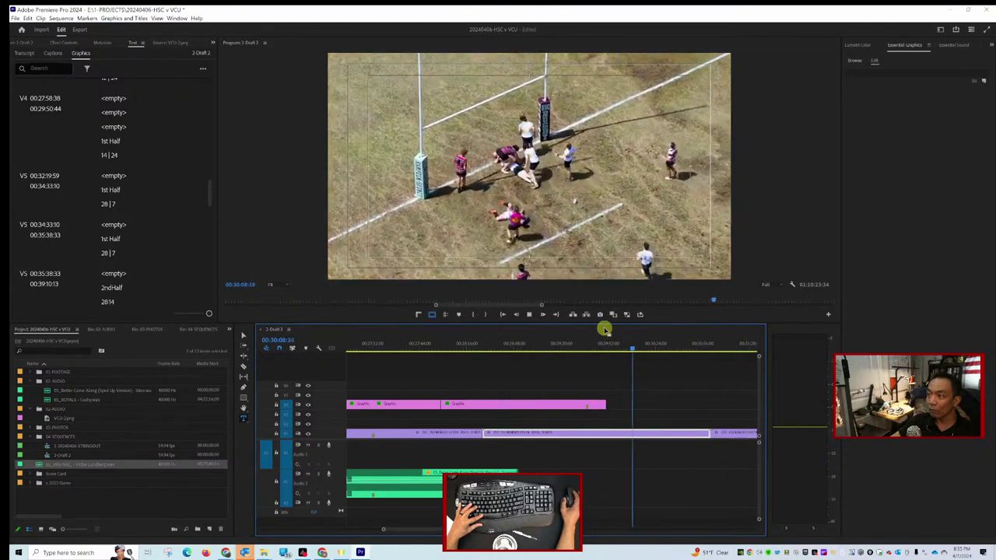
key("space")
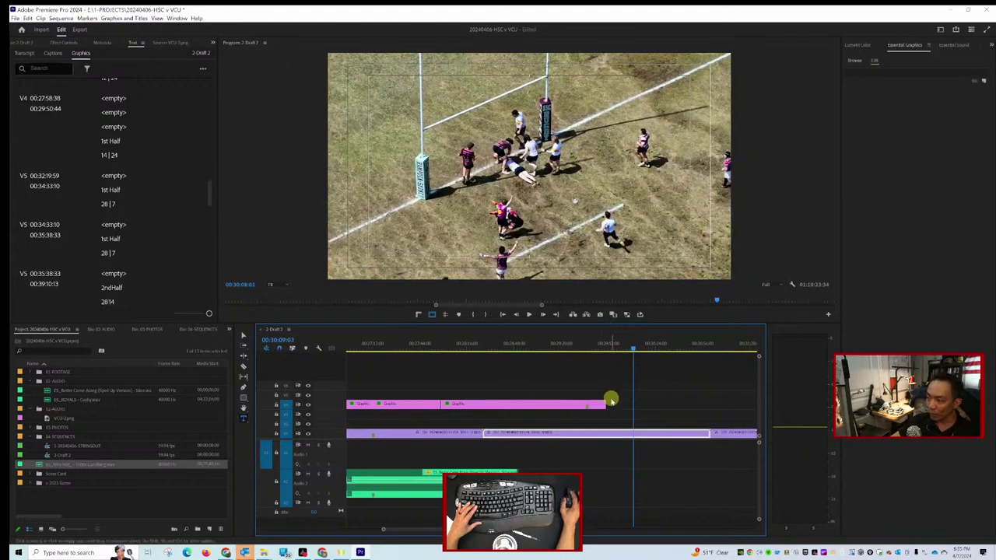
left_click_drag(615, 403, 704, 404)
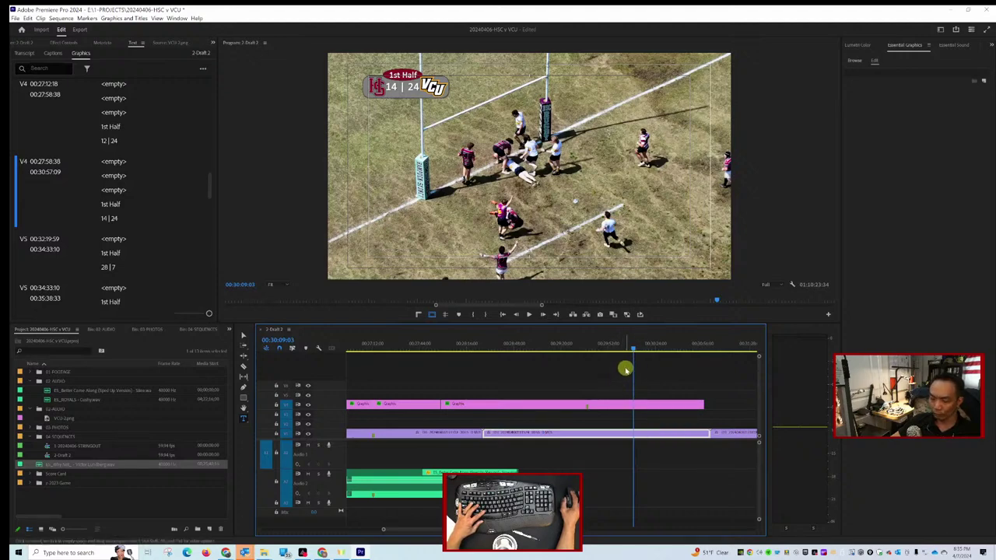
Add a marker for the try to the footage clip at 00:30:09:03, keeping the default marker settings.
key("m")
key("m")
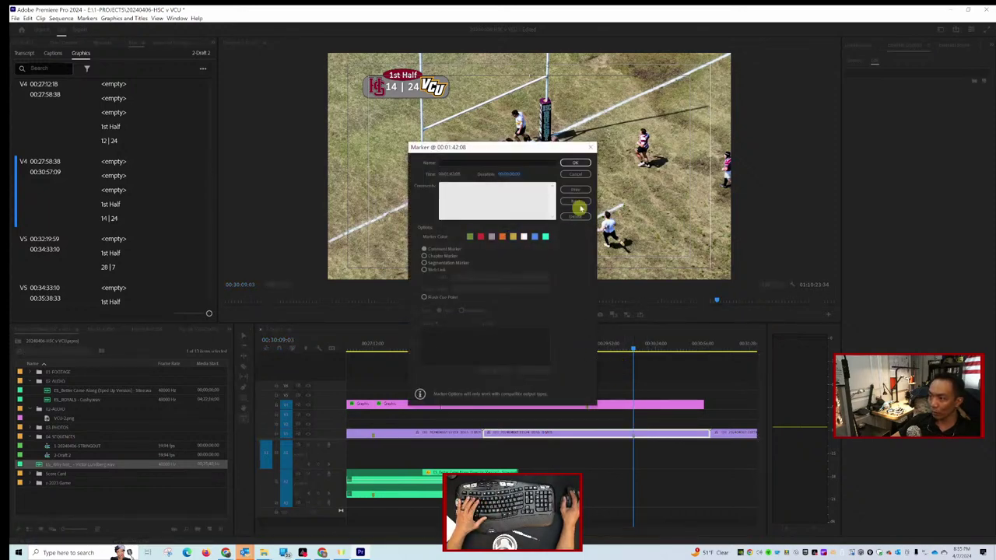
left_click(574, 164)
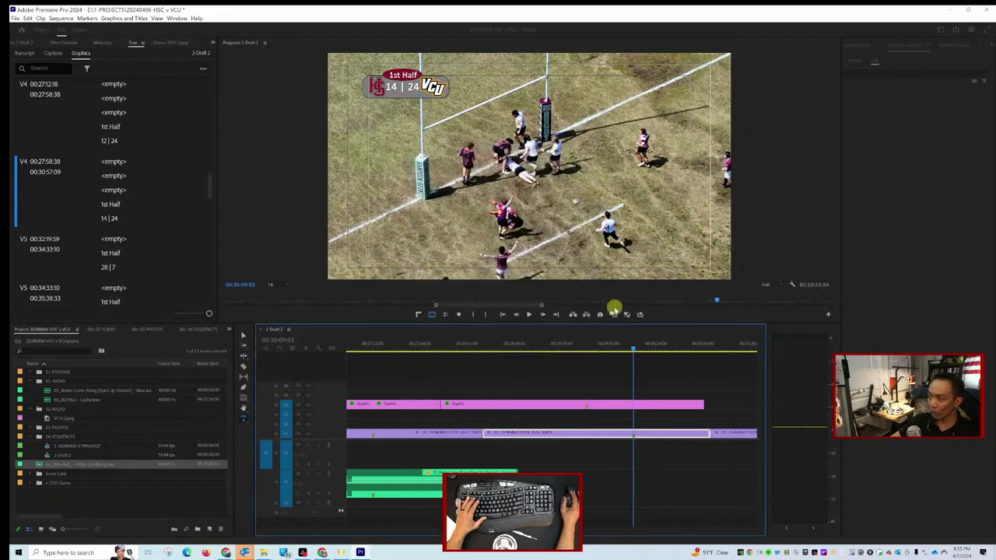
Split the 14 | 24 scoreboard graphic at 00:30:09:03 and change the score in the new piece to 14 | 29.
left_click(636, 405)
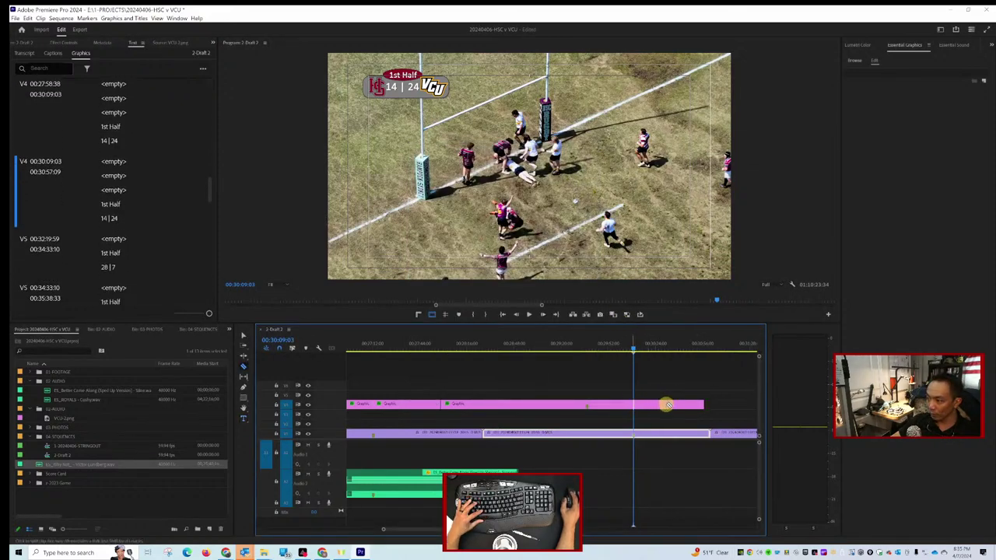
key("v")
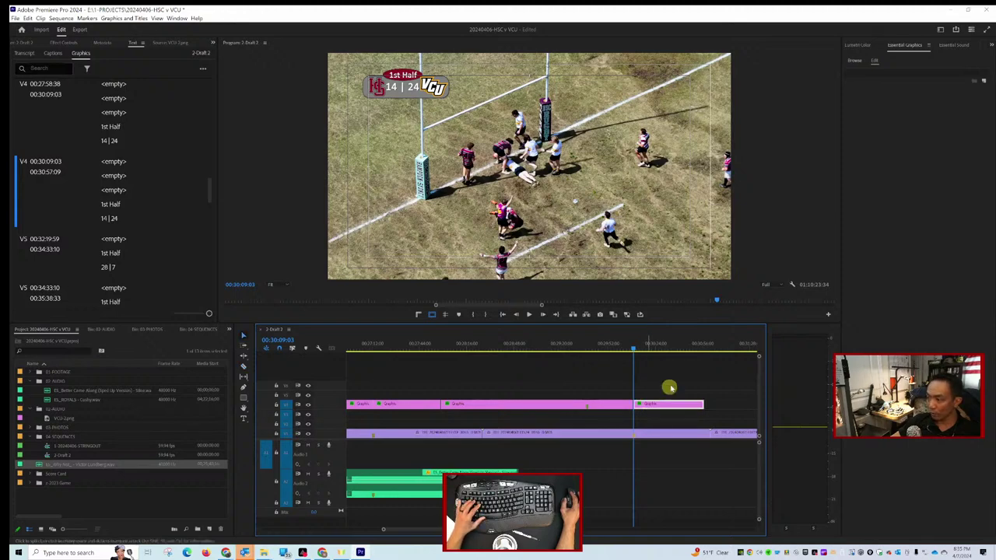
left_click(669, 387)
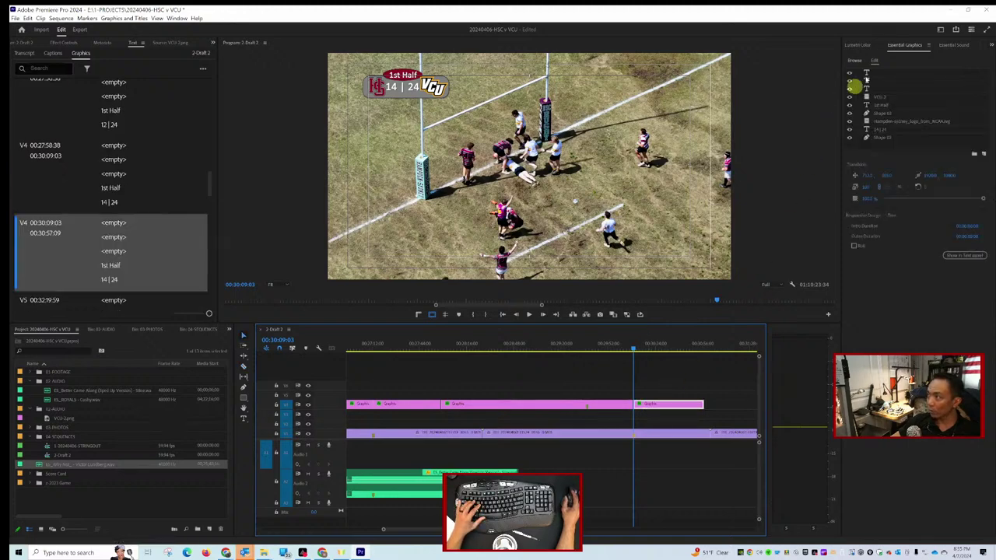
left_click(886, 131)
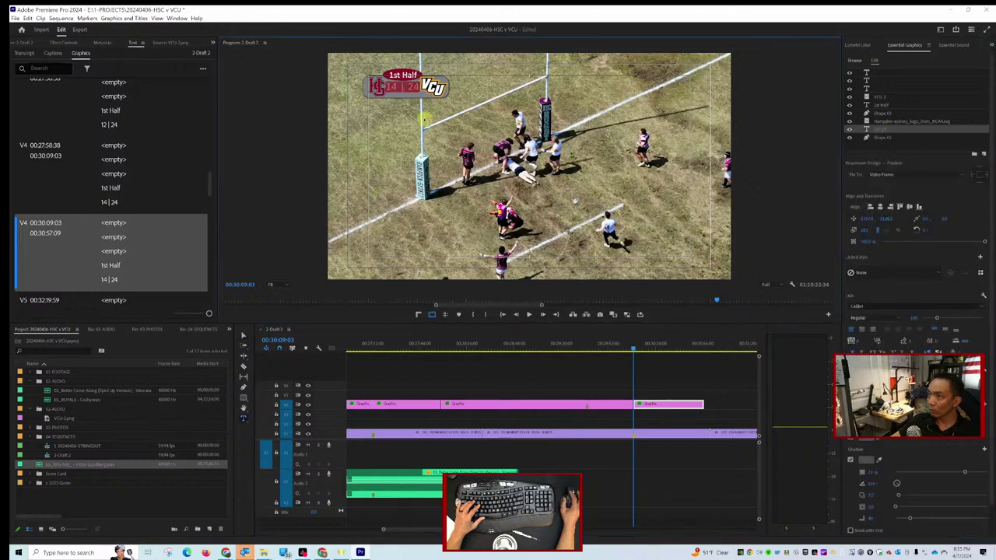
key("BackSpace")
type("9")
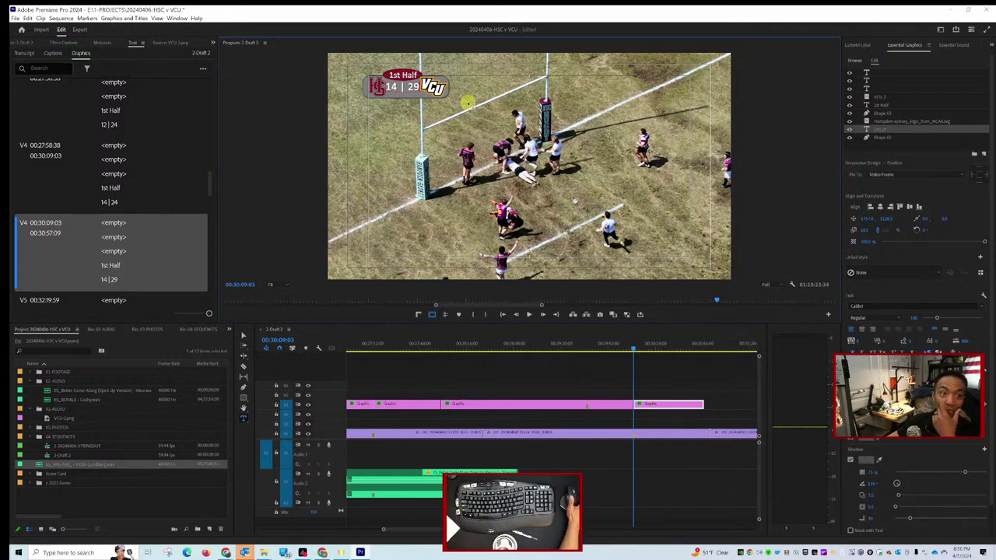
Review the footage after the try to about 00:30:43 and extend the 14 | 29 graphic to 00:31:49:42.
left_click(636, 351)
left_click_drag(636, 351, 673, 350)
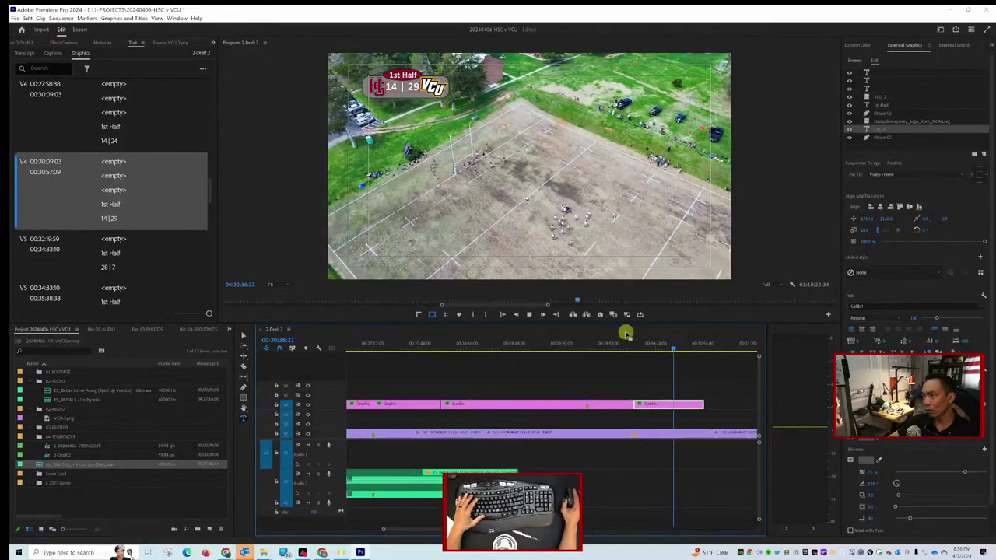
left_click(529, 314)
scroll(562, 343, "right", 10)
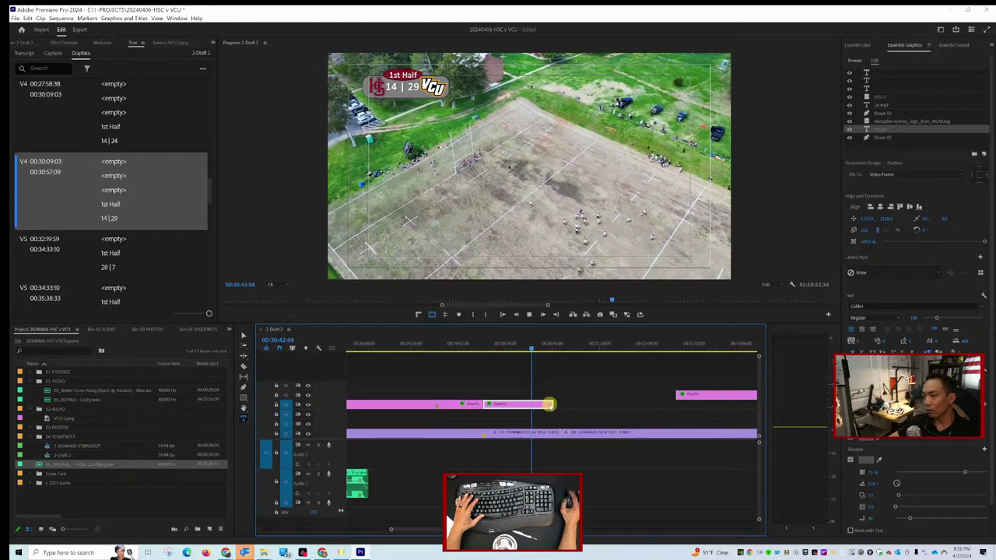
key("space")
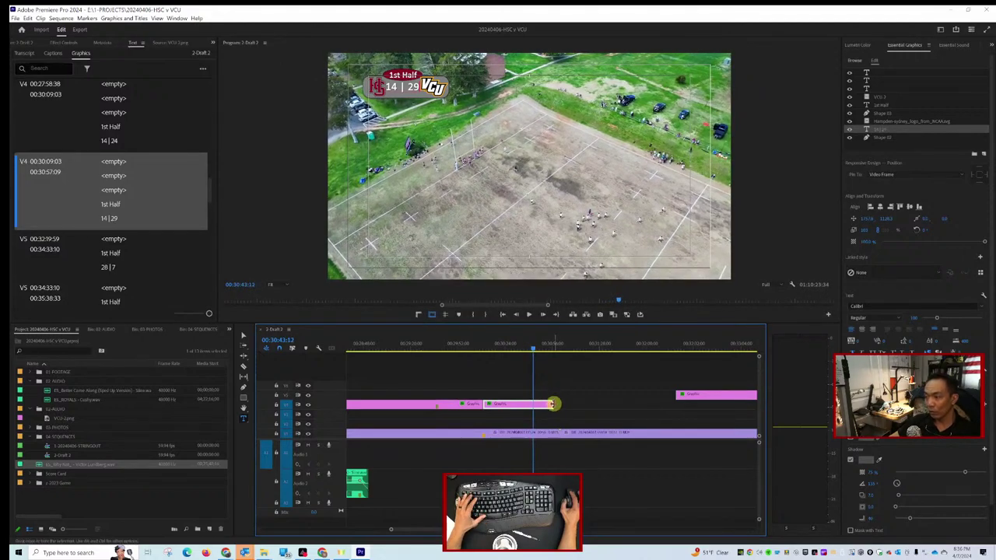
left_click_drag(553, 403, 630, 399)
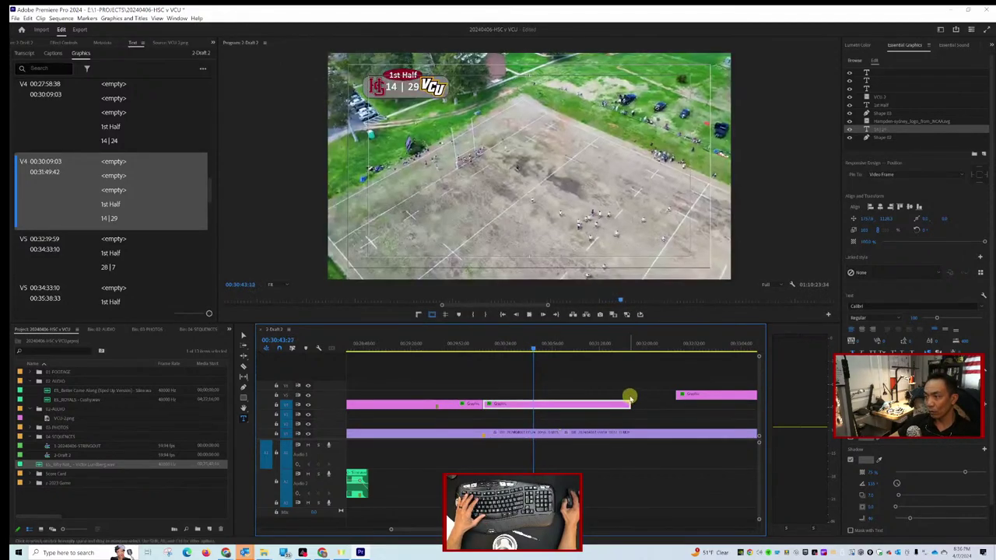
Play and scrub the footage from about 00:30:43 to 00:31:30 to check the play after the try for further scoring.
scroll(482, 344, "up", 3)
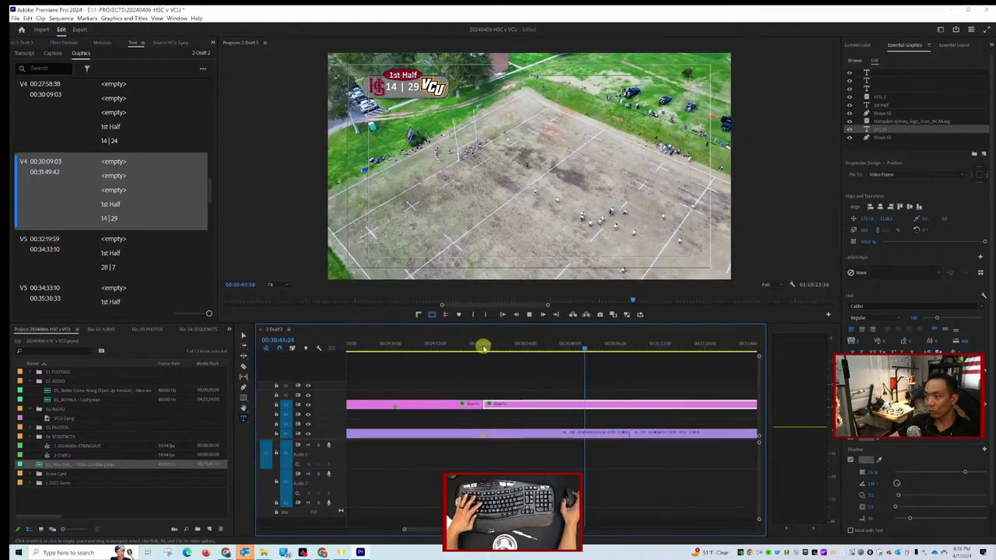
scroll(618, 396, "down", 2)
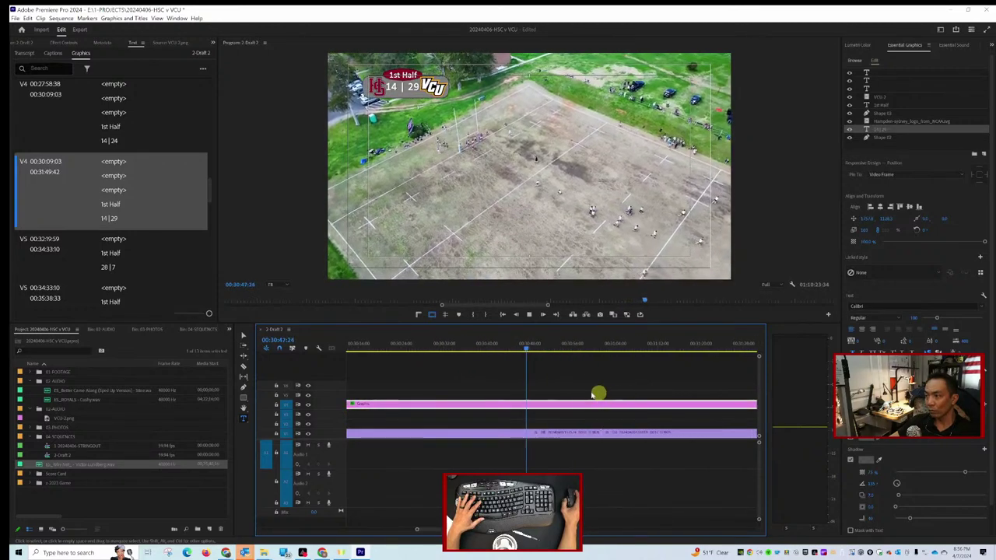
scroll(596, 395, "down", 2)
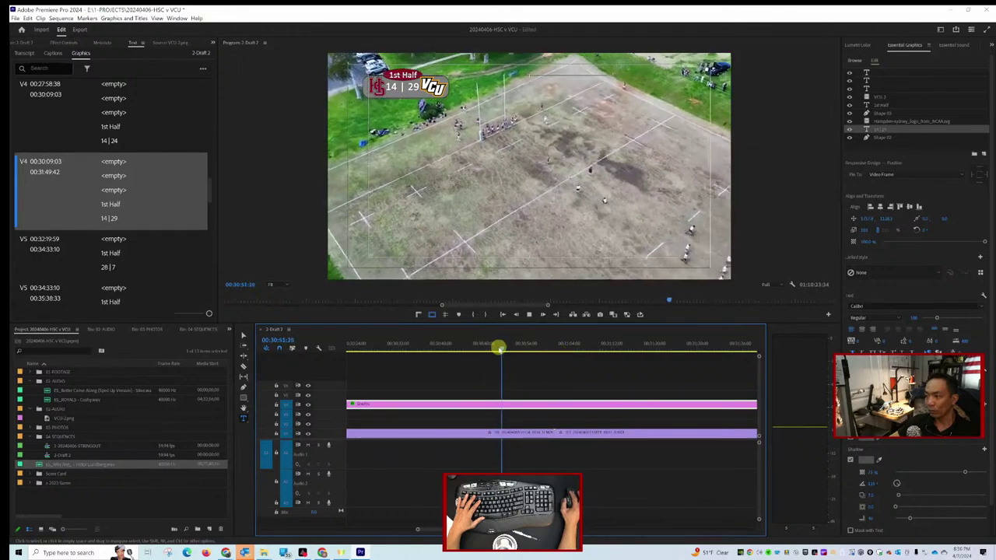
left_click_drag(509, 350, 525, 350)
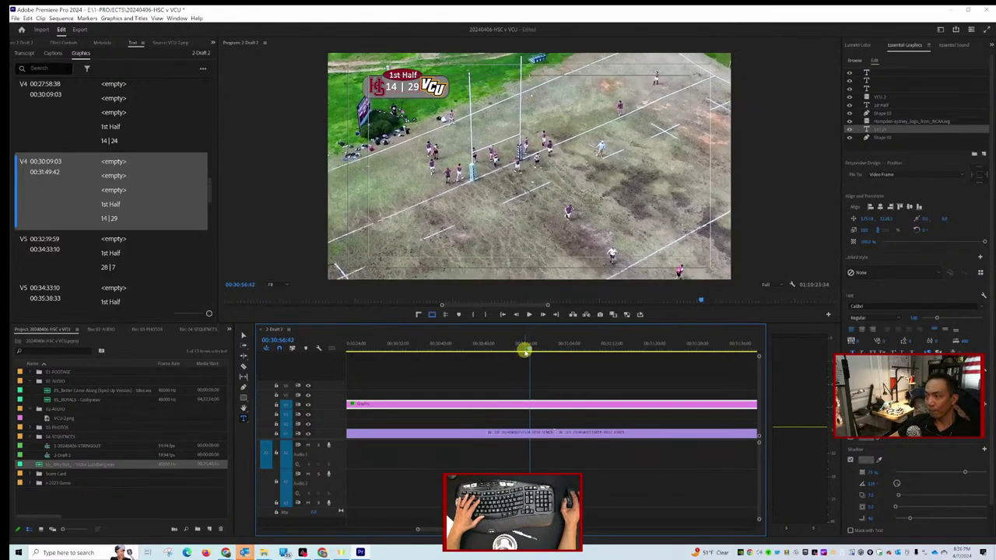
left_click_drag(529, 350, 529, 354)
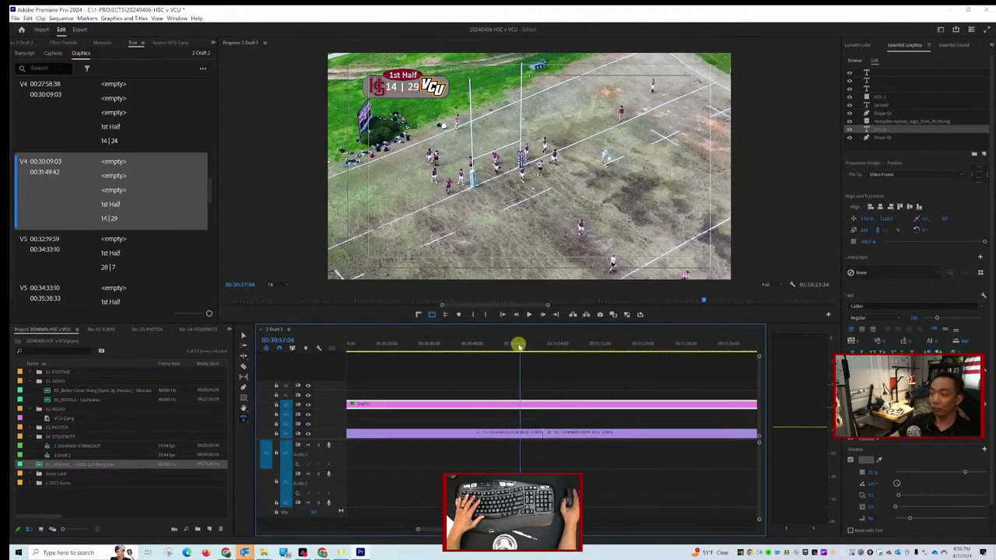
scroll(518, 350, "down", 5)
key("space")
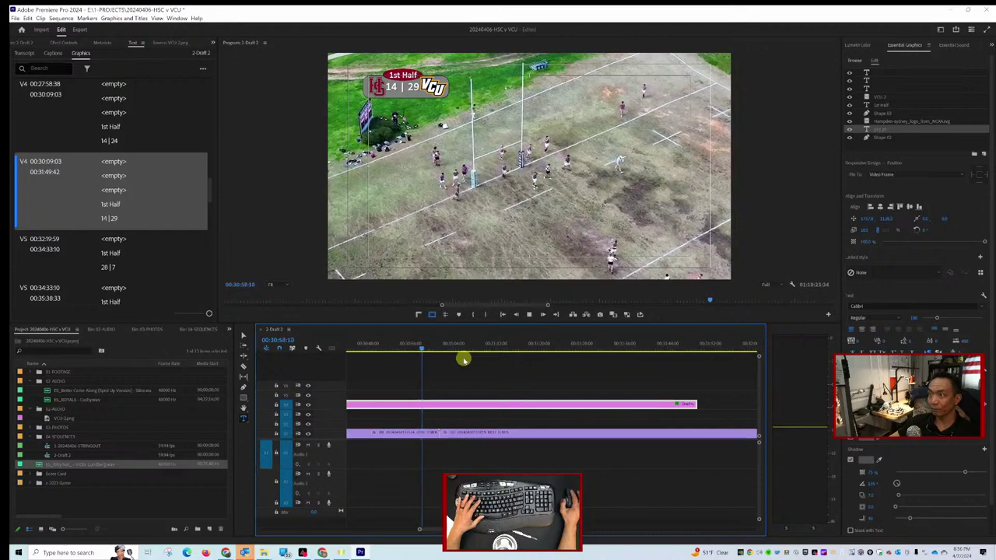
key("space")
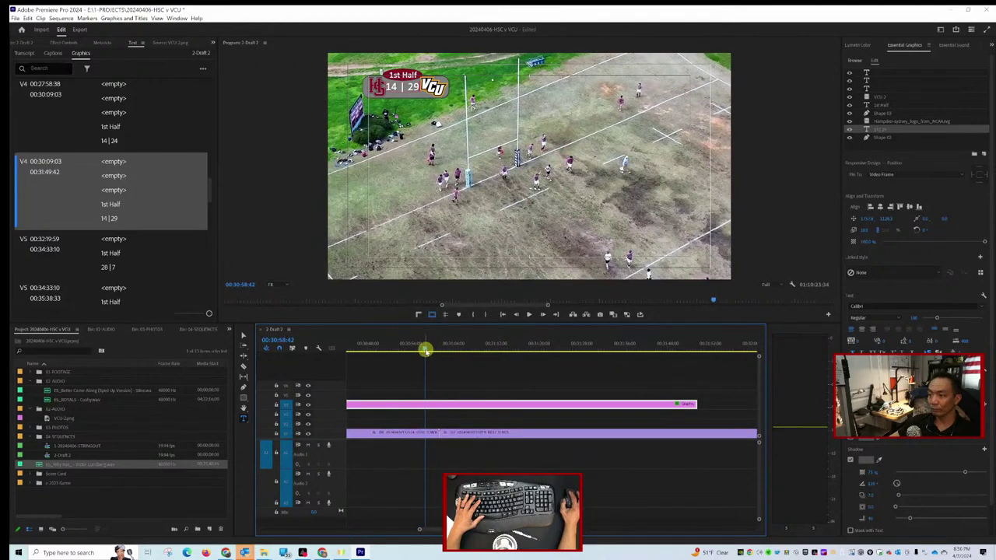
left_click_drag(425, 350, 558, 342)
key("space")
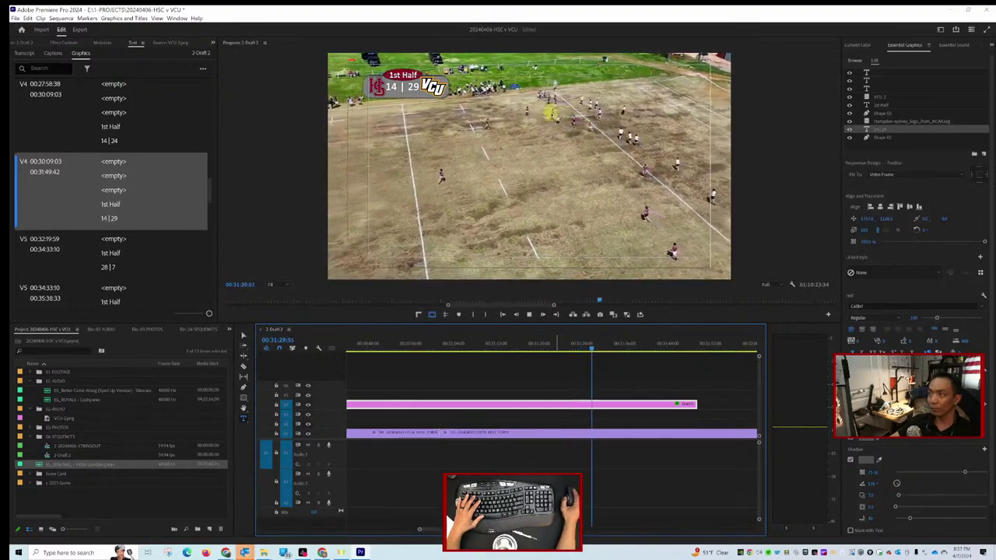
Extend the 14 | 29 scoreboard graphic to 00:32:21:54 so it reaches the following 28 | 7 graphic.
scroll(599, 372, "right", 5)
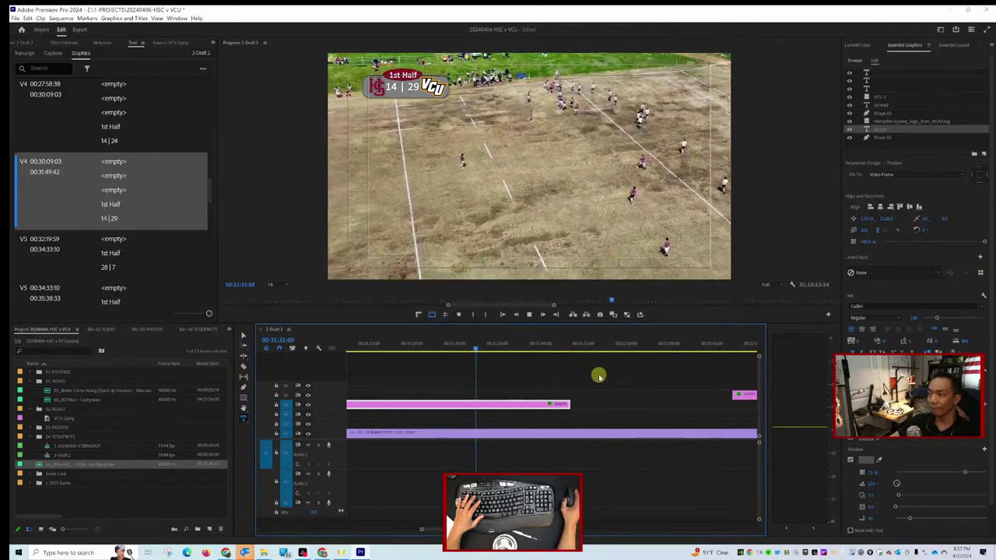
scroll(598, 376, "right", 2)
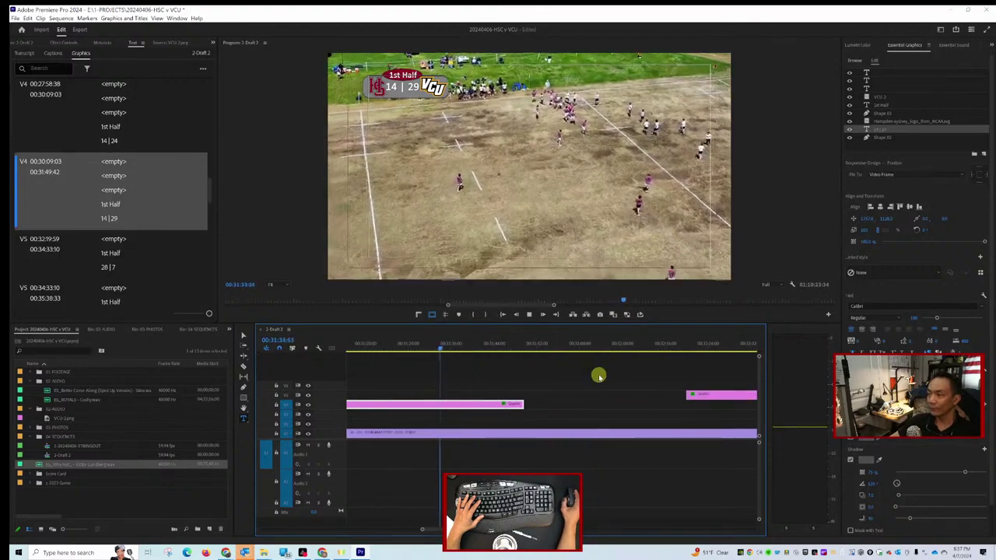
scroll(598, 375, "right", 2)
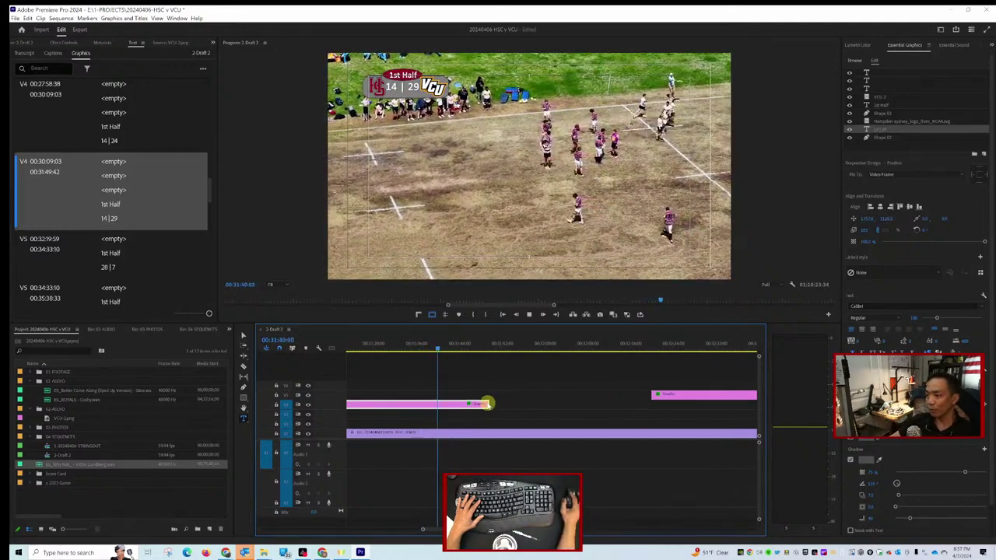
left_click_drag(486, 404, 660, 401)
key("space")
scroll(518, 425, "down", 3)
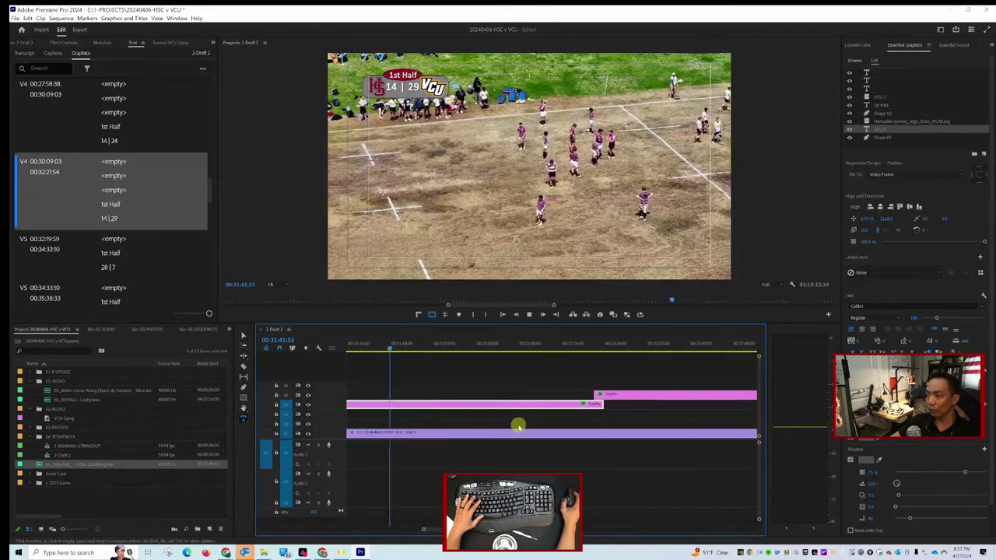
Review the footage from about 00:31:41 to 00:32:59 to find the next try.
scroll(498, 429, "up", 10)
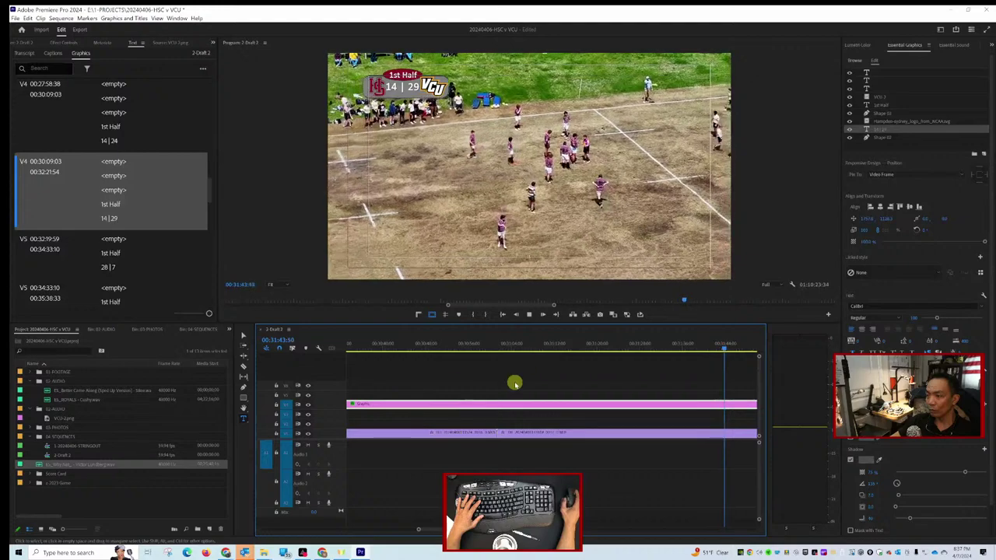
scroll(513, 393, "down", 3)
scroll(511, 404, "down", 5)
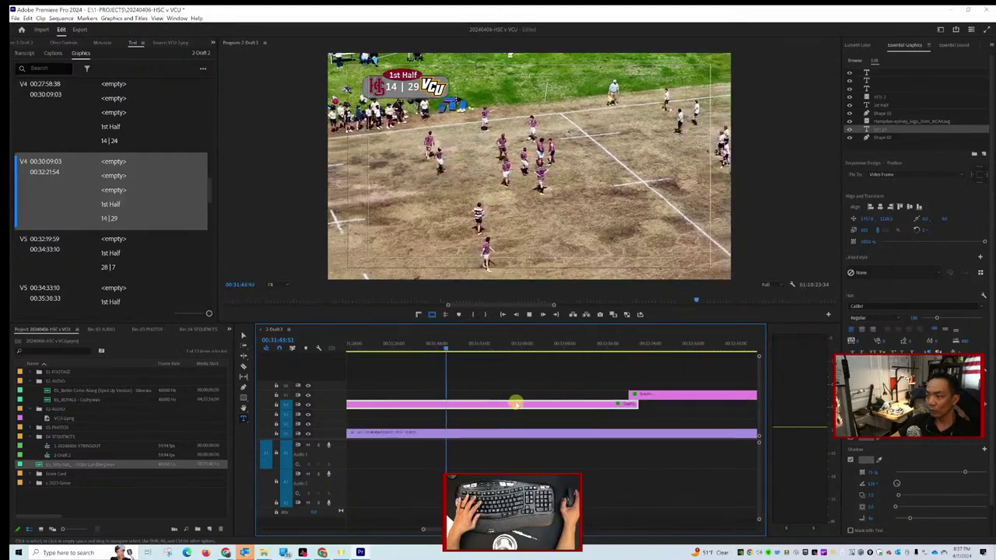
scroll(508, 408, "down", 6)
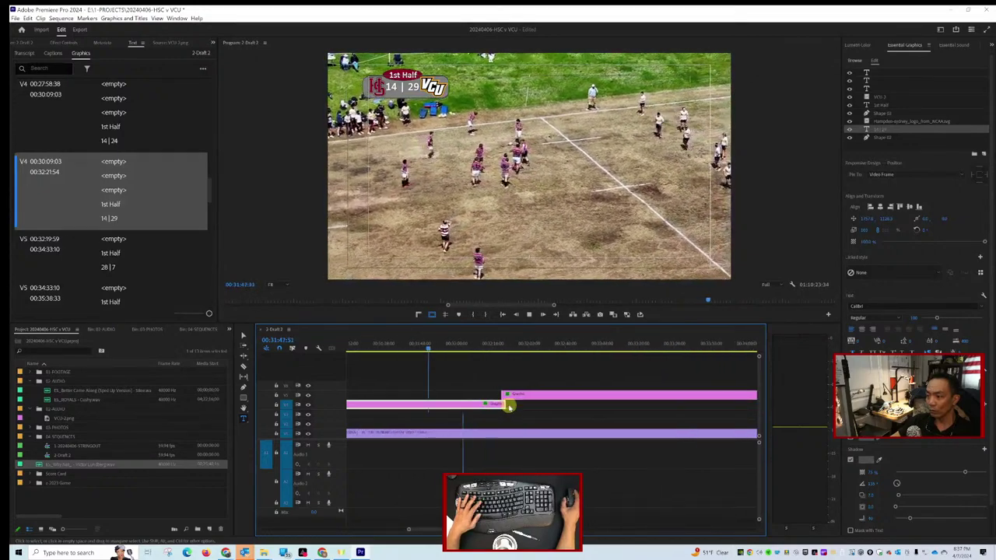
scroll(504, 402, "down", 3)
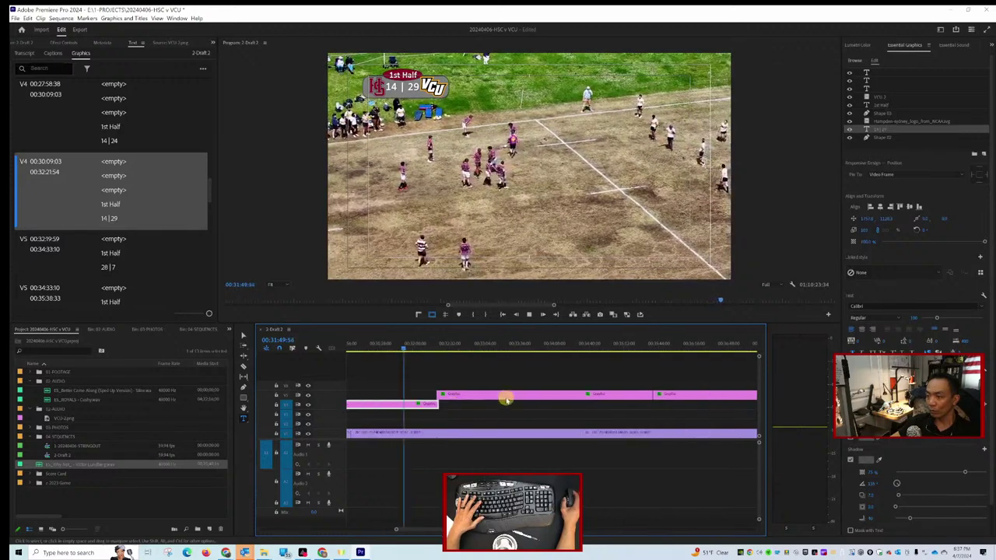
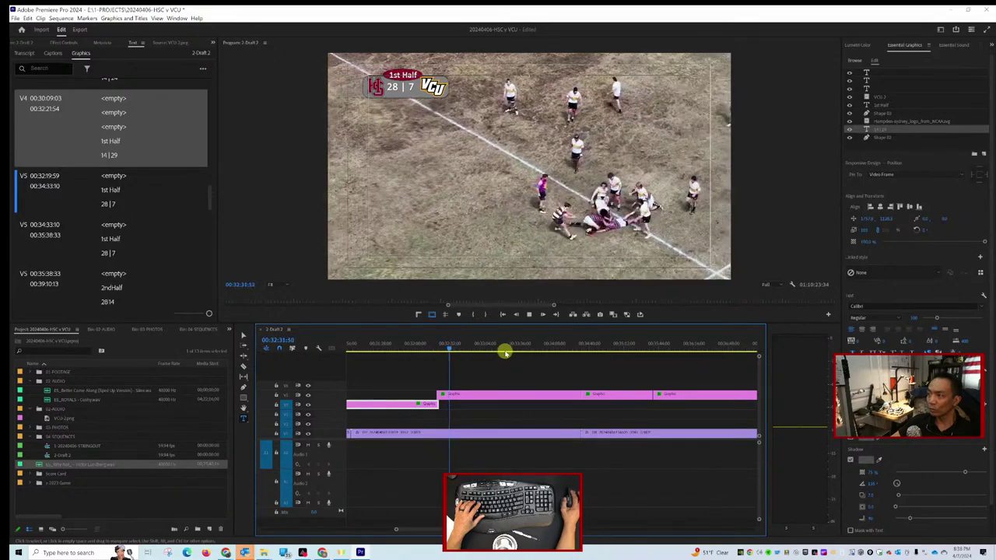
left_click(550, 352)
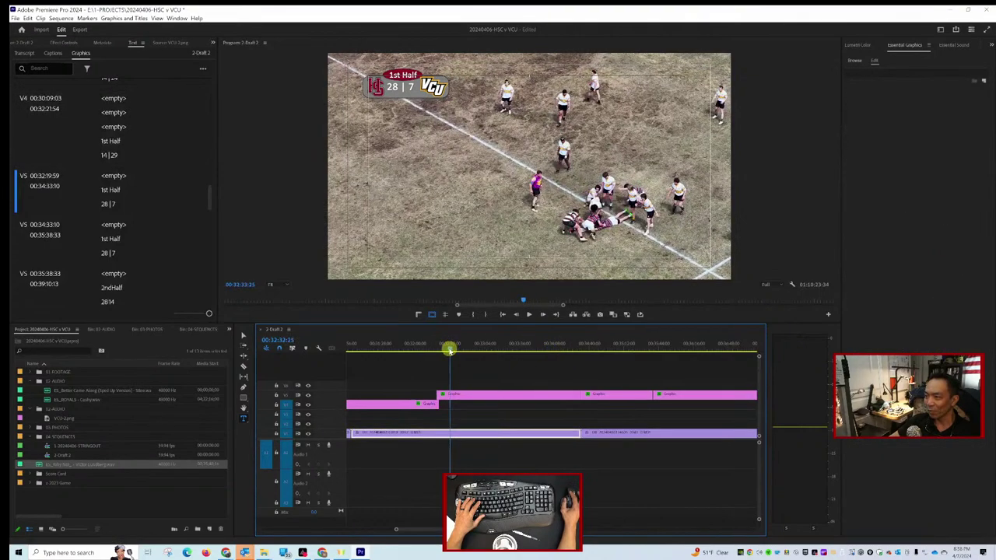
left_click_drag(449, 348, 446, 348)
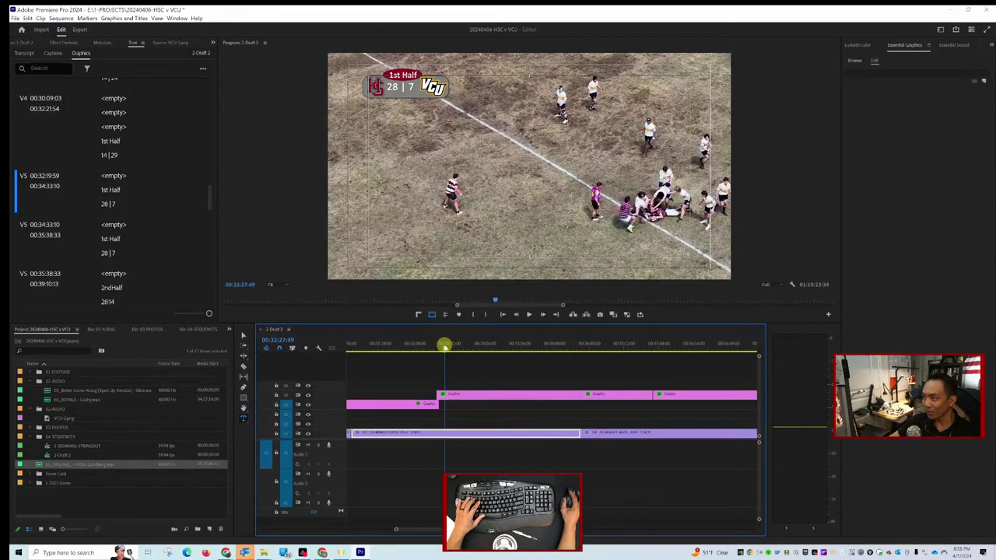
key("space")
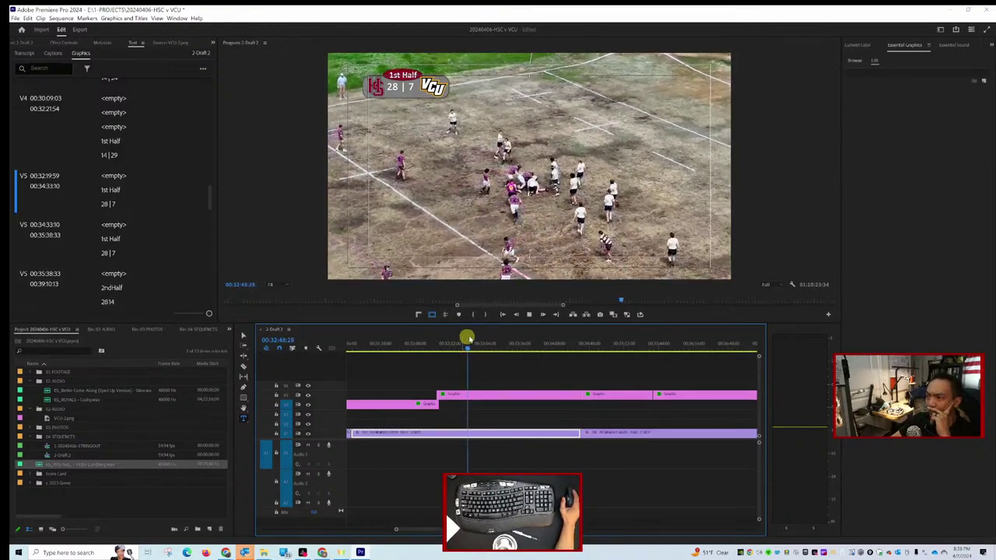
left_click_drag(472, 351, 474, 350)
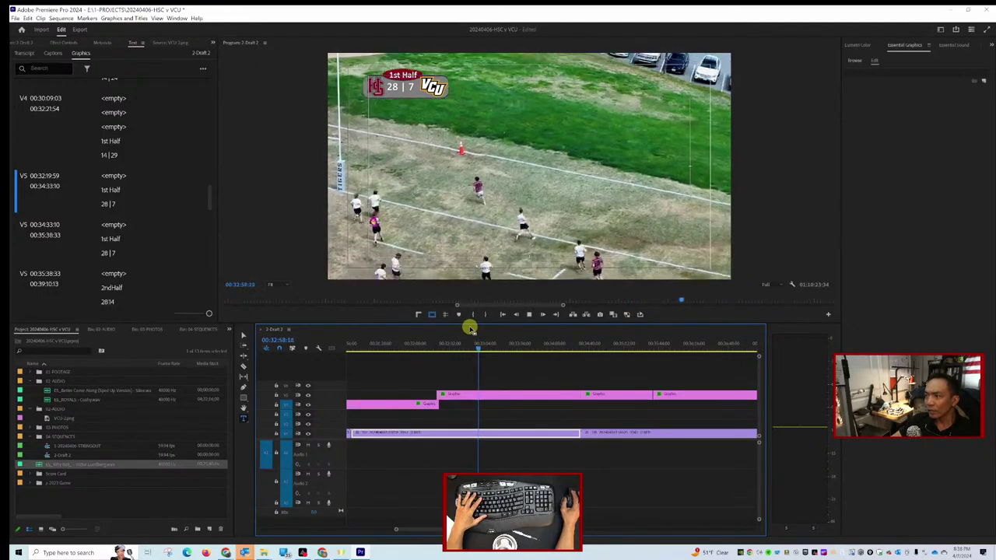
key("space")
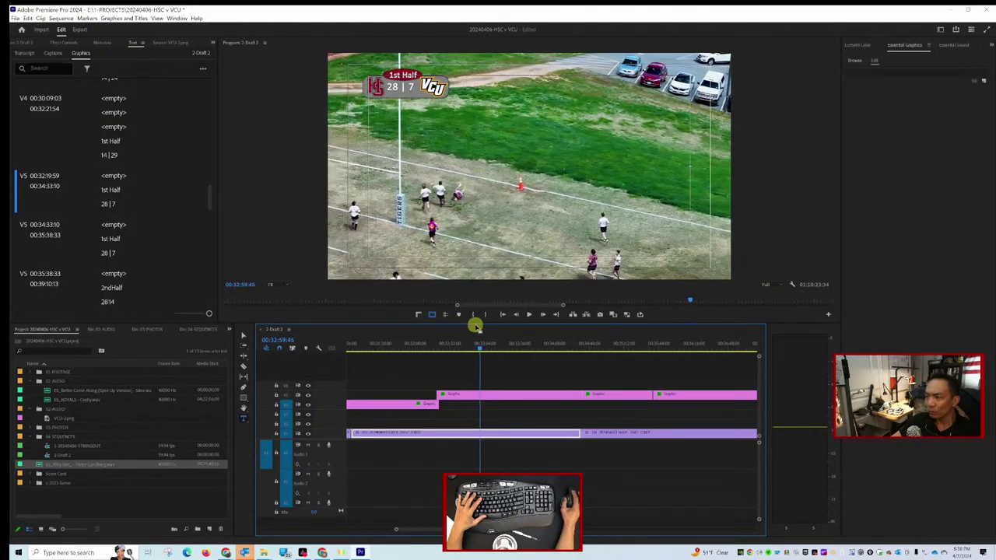
Find the exact frame where the try is grounded, 00:32:59:29, and mark it on the footage clip.
key("Left")
key("Left")
key("Left")
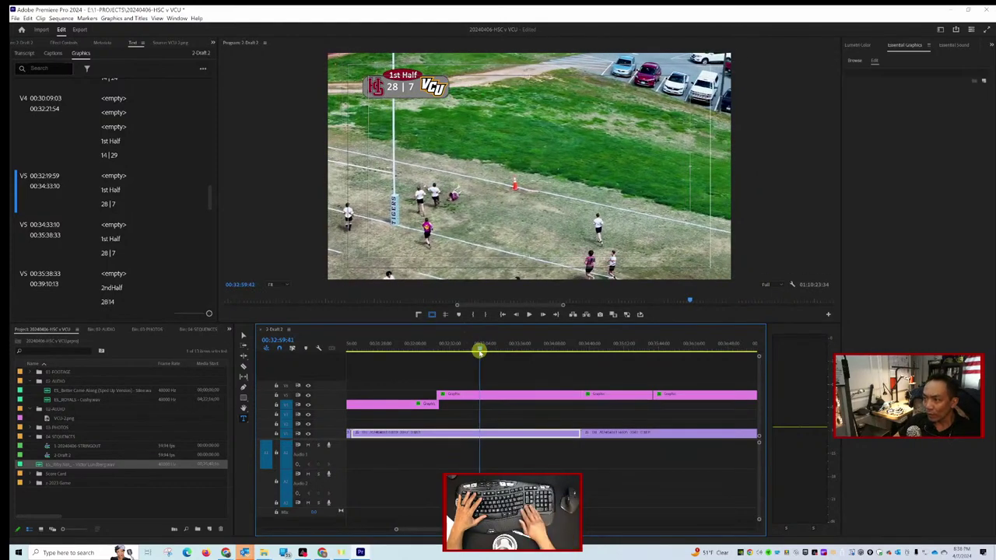
key("Left")
key("Left")
key("Left")
key("Left")
key("Left")
key("Left")
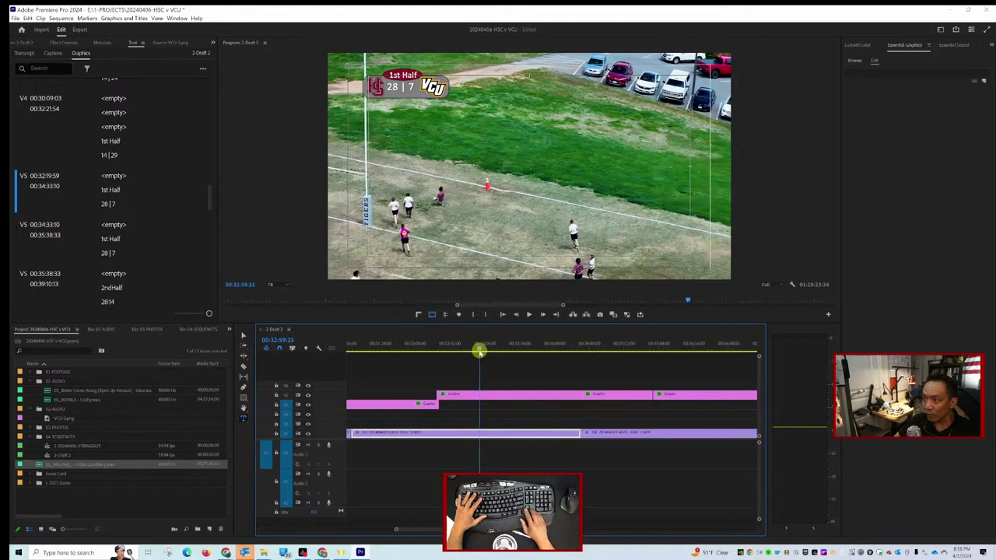
key("Right")
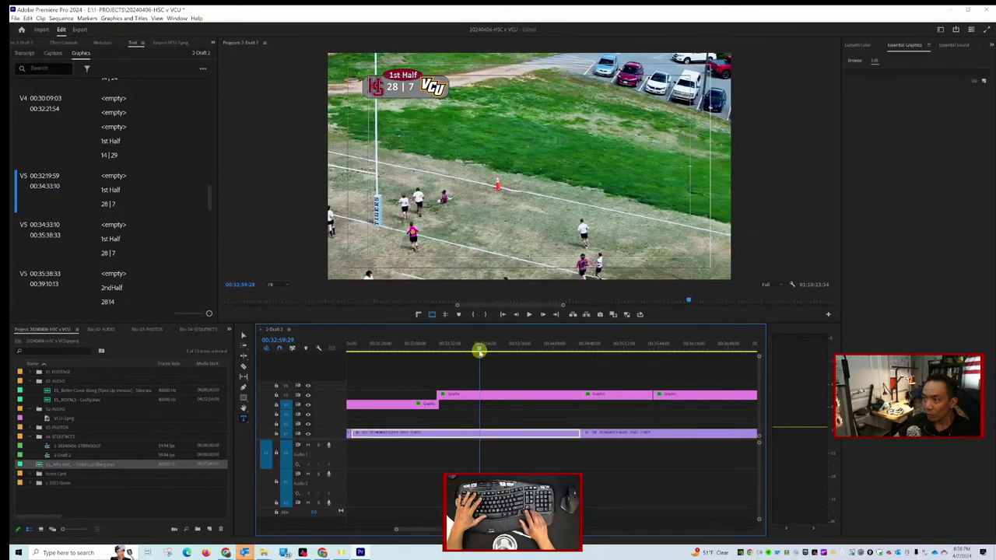
key("Right")
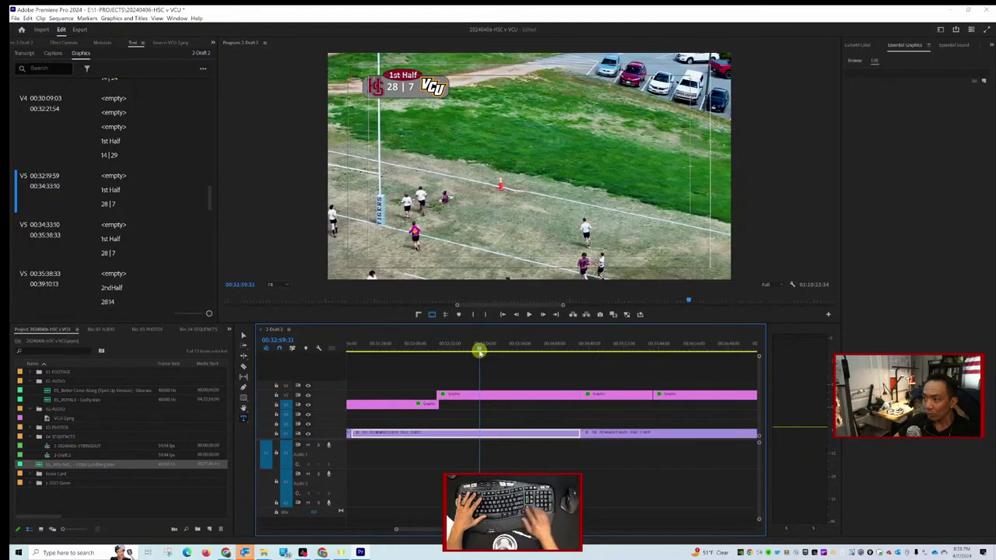
key("Left")
key("Left")
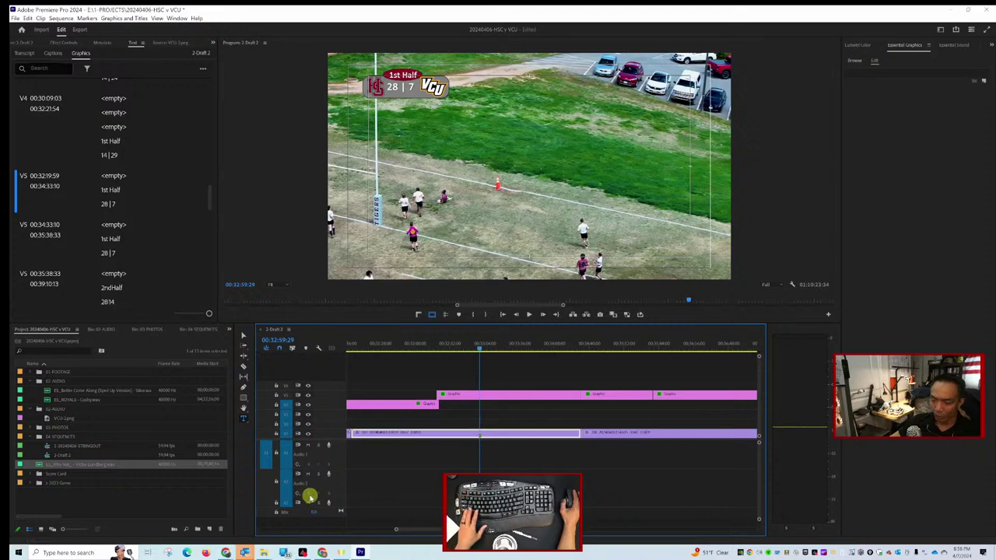
Paste the music clip onto Audio 2 and shift it earlier to sync it with the try marker at 00:32:59:29.
key("ctrl+v")
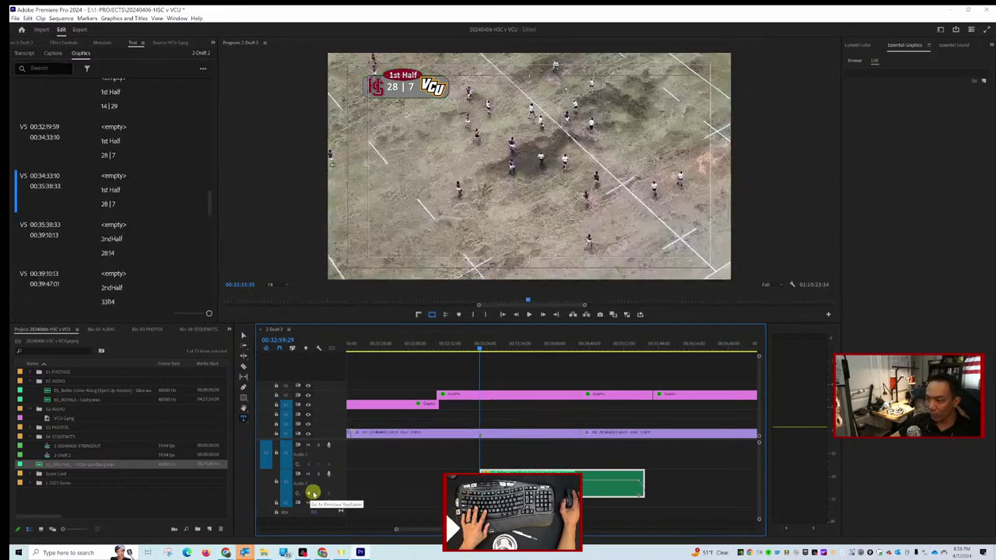
left_click_drag(582, 494, 582, 495)
left_click(417, 344)
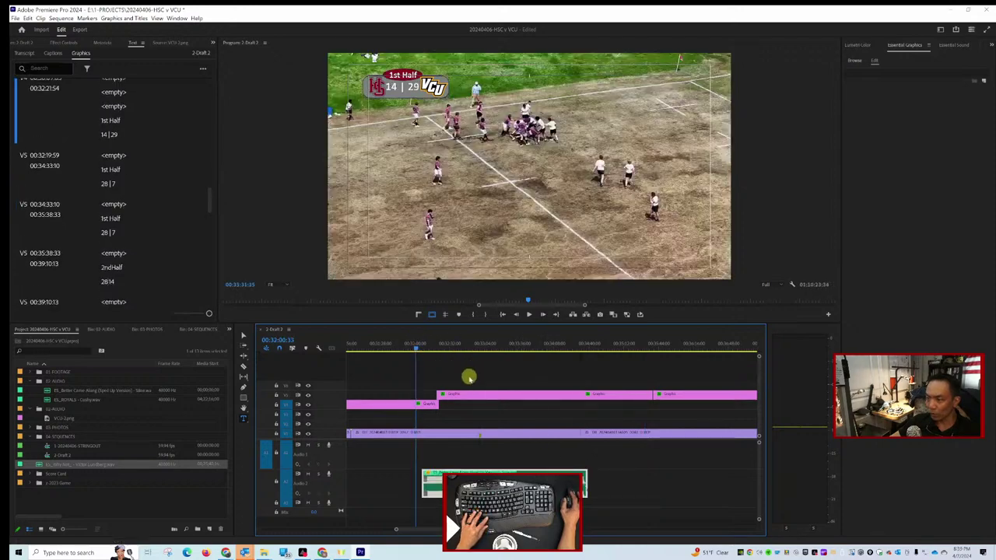
Delete the two outdated 28 | 7 scoreboard graphics starting at 00:32:19:59 and 00:34:33:10, keeping the footage in place.
left_click(456, 395)
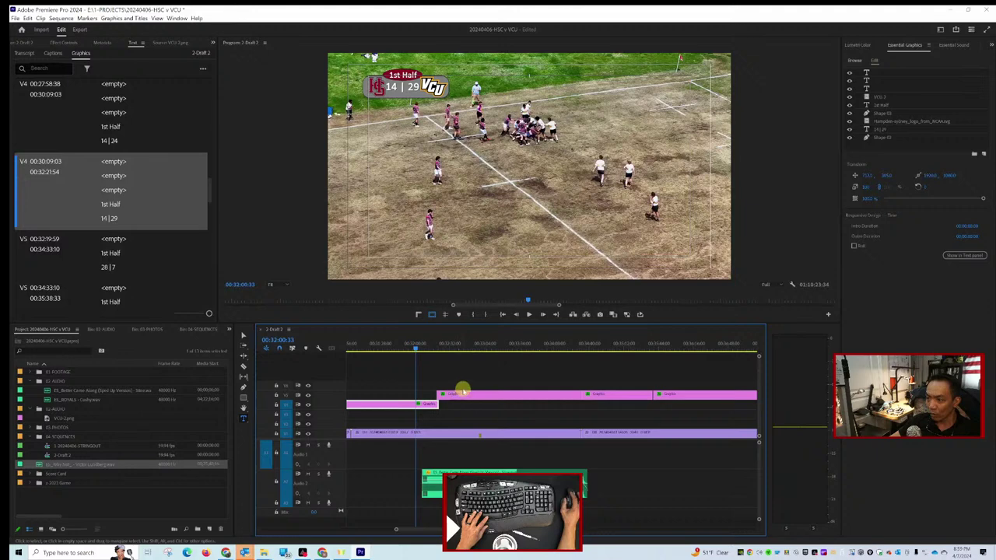
left_click(462, 388)
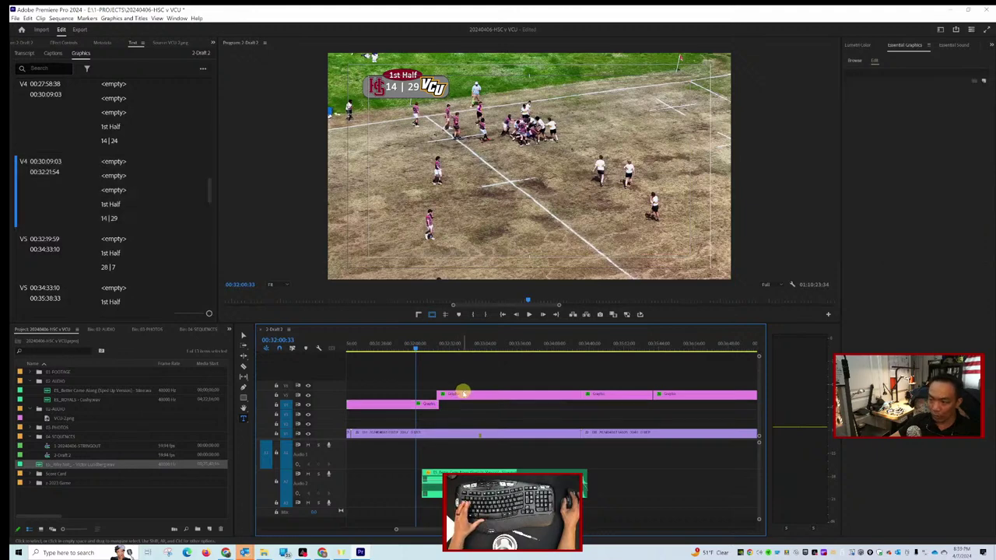
left_click(462, 393)
key("Delete")
left_click(622, 344)
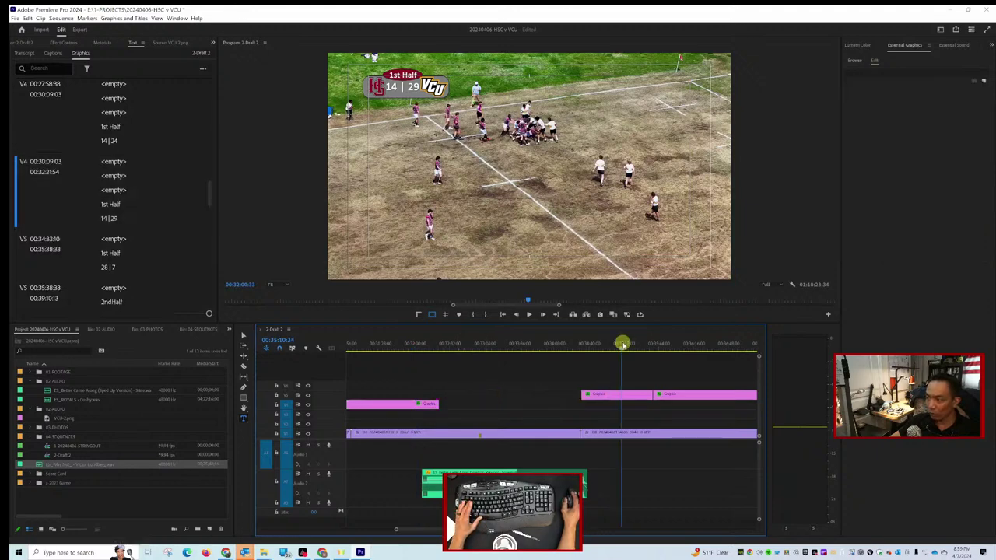
key("Delete")
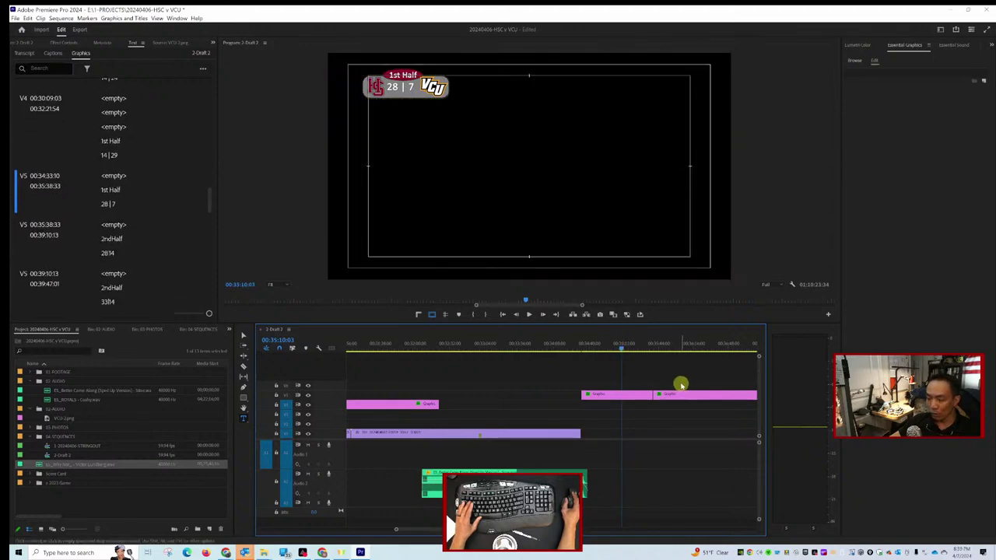
key("ctrl+z")
left_click(638, 396)
key("Delete")
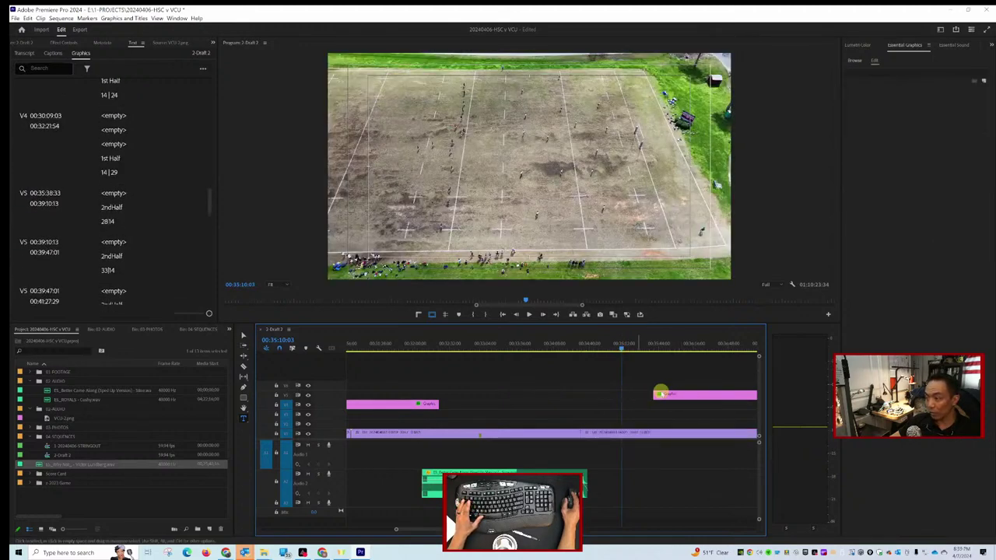
Extend the 14 | 29 scoreboard graphic to 00:35:53:22 so it overlaps the start of the 2ndHalf 28|14 graphic.
left_click(680, 346)
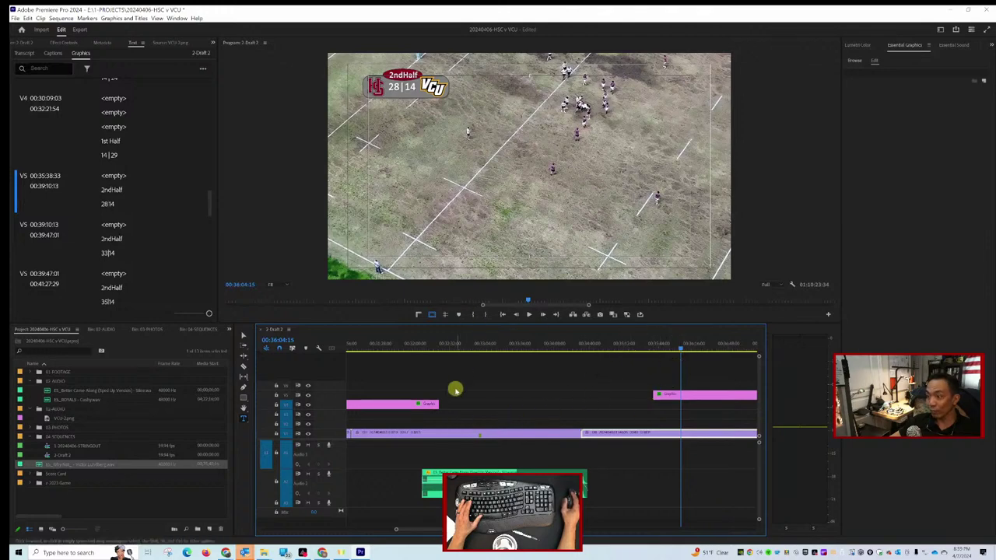
left_click_drag(440, 404, 670, 416)
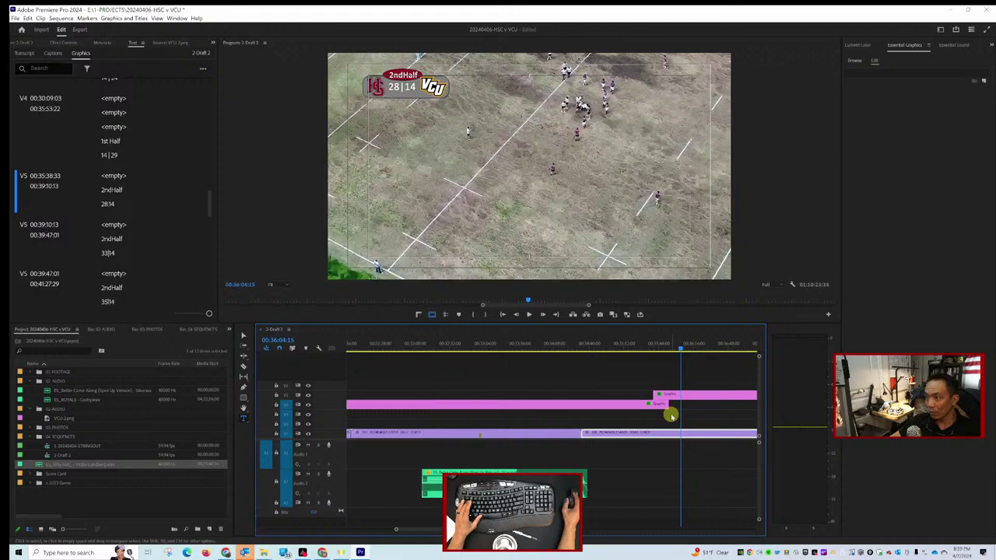
left_click(611, 345)
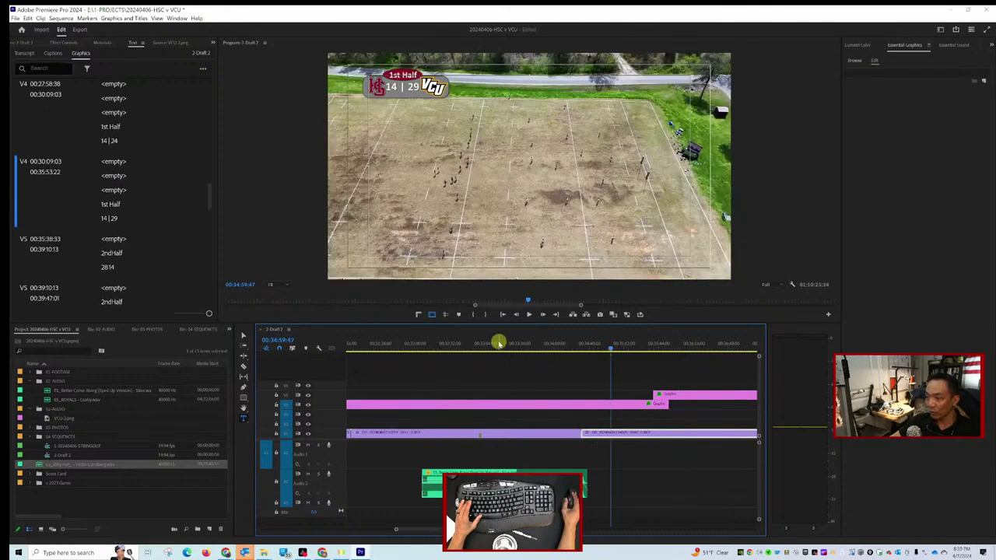
Split the 14 | 29 scoreboard graphic at the try marker, 00:32:59:29.
left_click_drag(485, 347, 478, 350)
key("space")
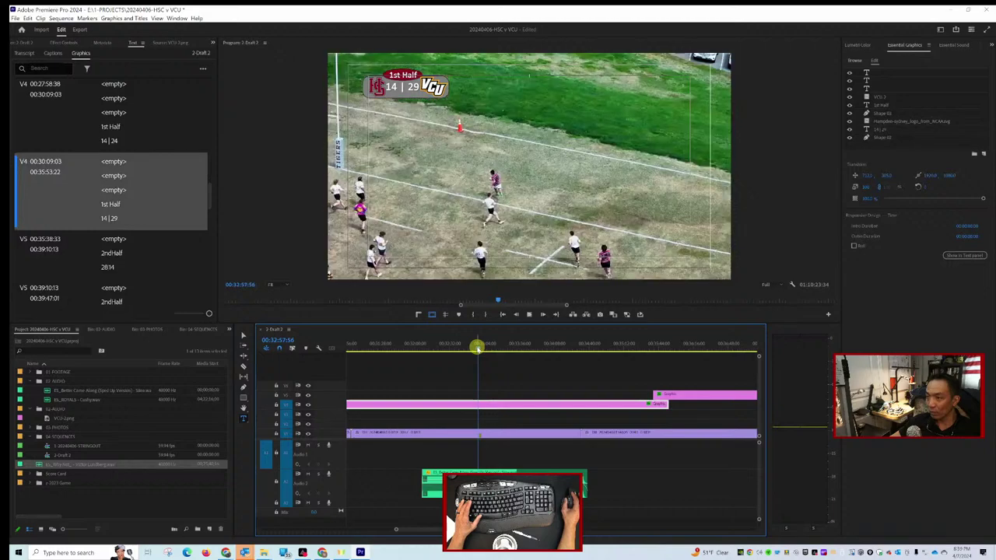
key("space")
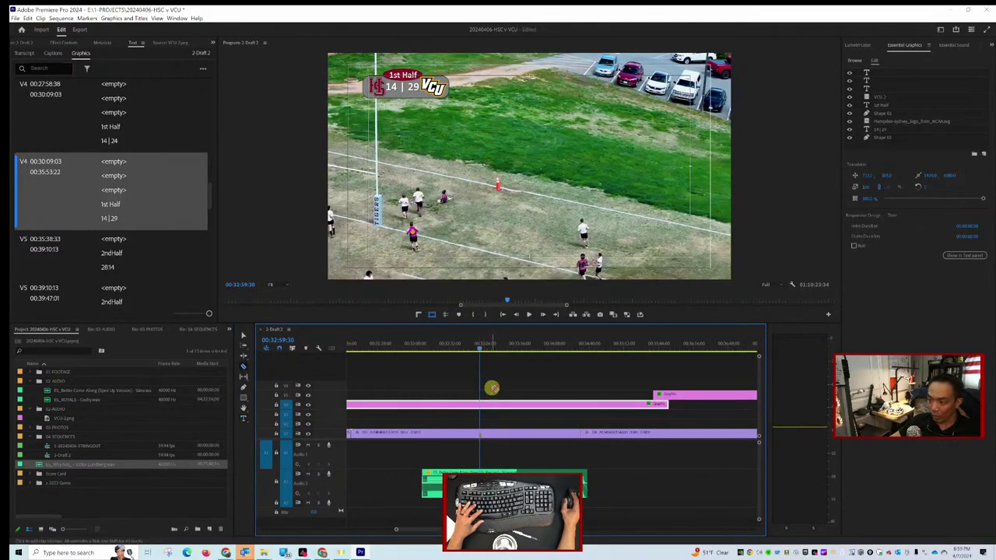
left_click_drag(479, 347, 465, 347)
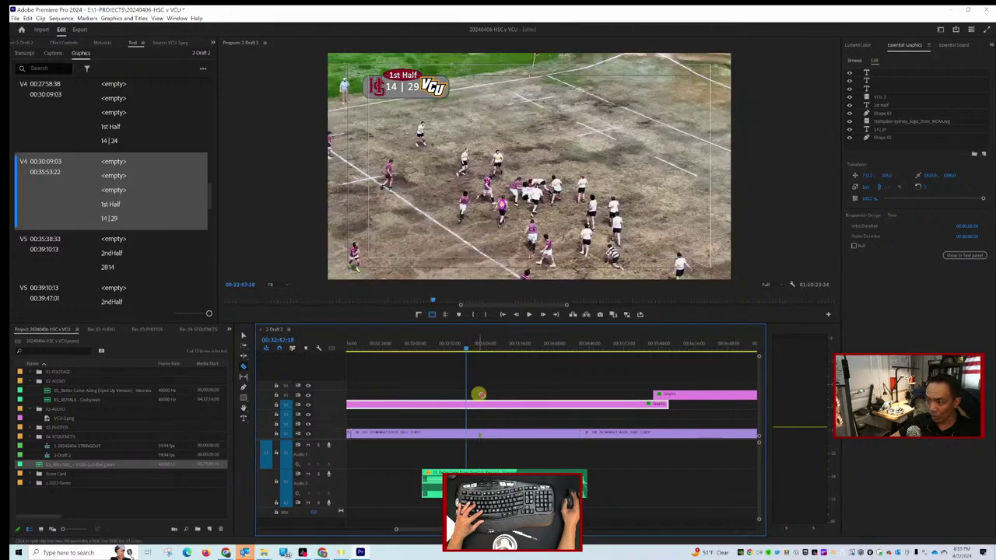
left_click(482, 403)
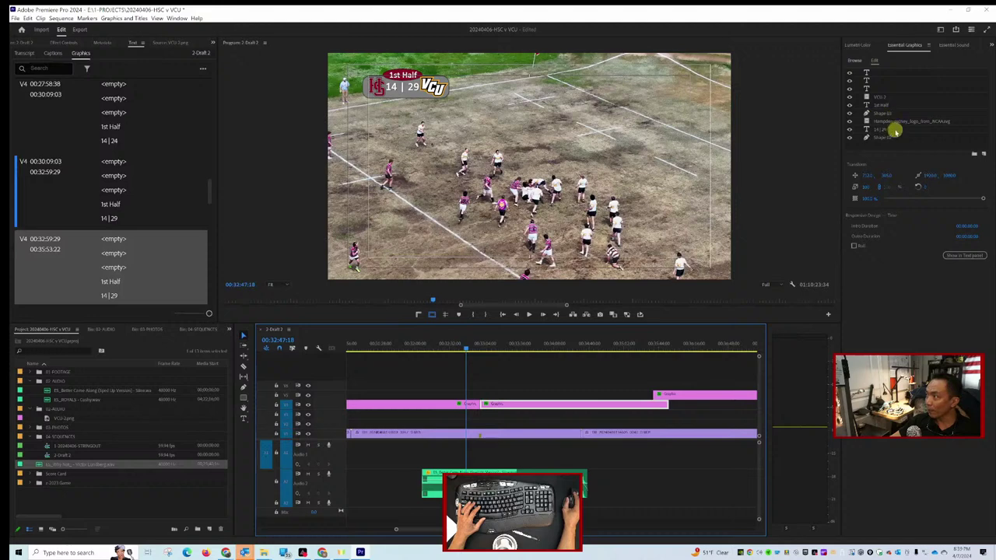
Change the score to 19 | 29 in the scoreboard piece running from 00:30:09:03 to 00:32:59:29.
left_click(894, 133)
left_click(893, 129)
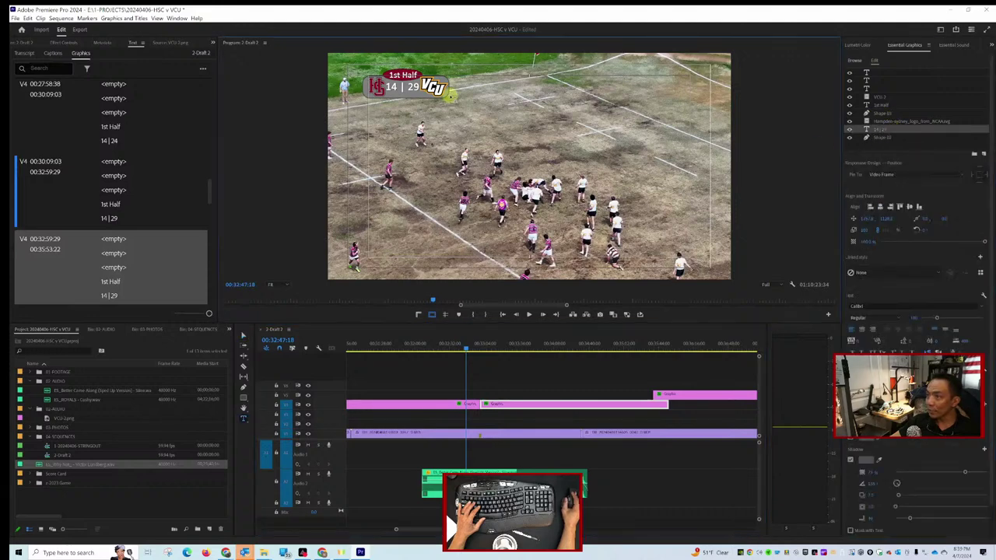
double_click(394, 87)
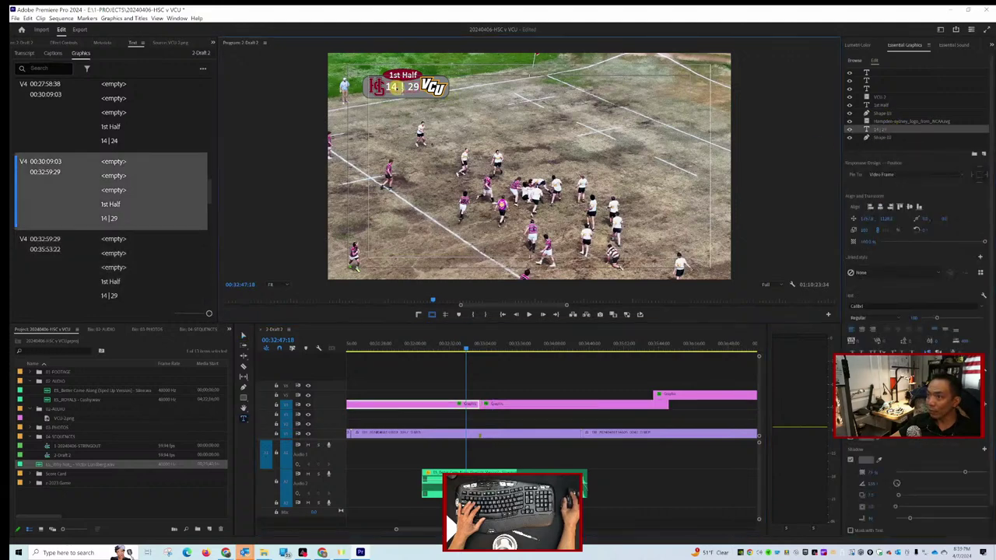
type("19")
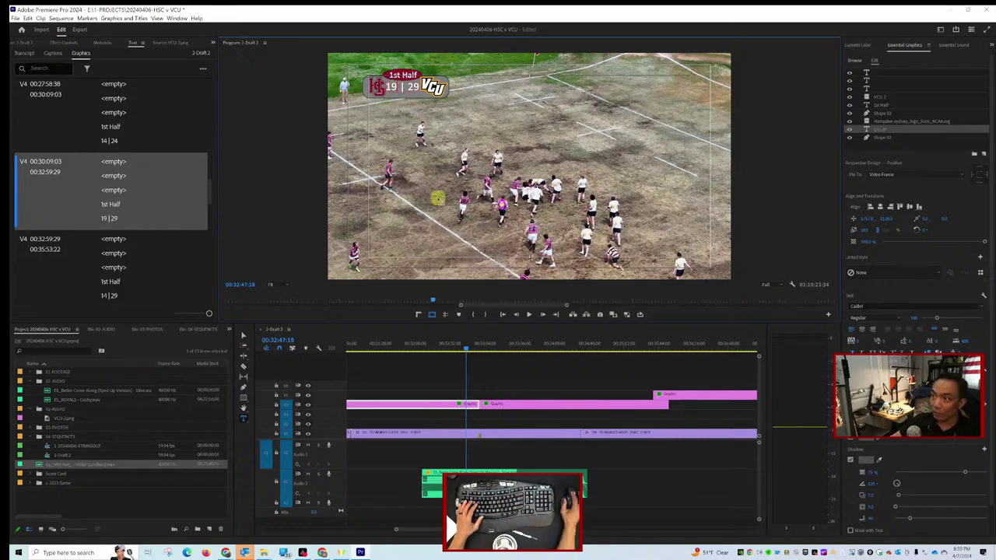
Check the try against the music and scoreboard, and review the following footage to about 00:33:20.
left_click(466, 350)
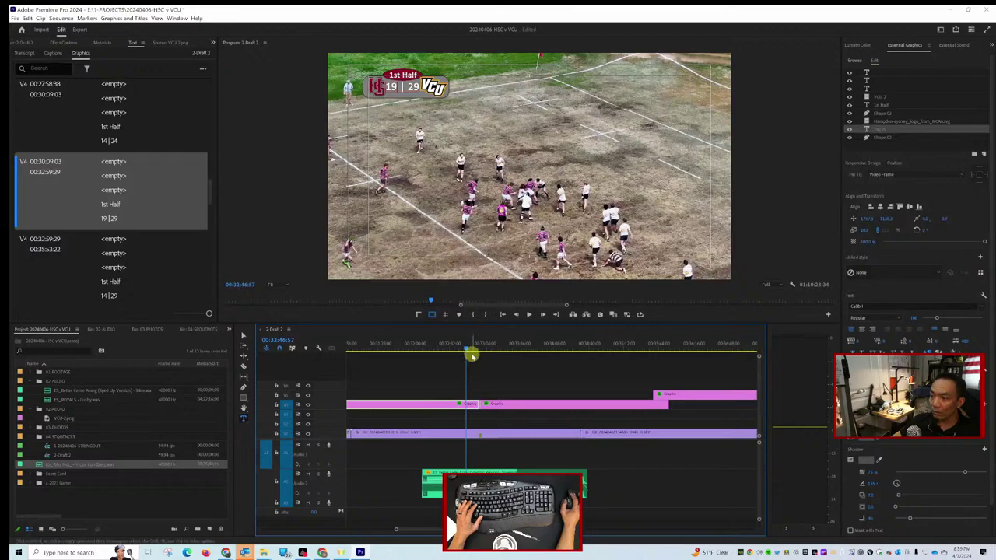
mouse_move(471, 354)
left_mouse_down()
mouse_move(479, 347)
mouse_move(459, 348)
mouse_move(478, 347)
left_mouse_up()
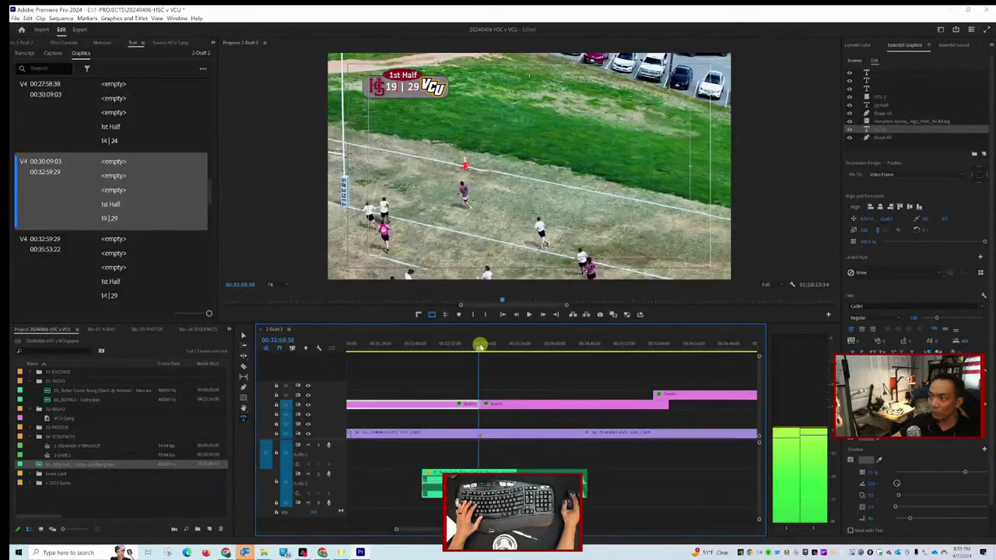
left_click_drag(482, 347, 503, 346)
scroll(480, 367, "down", 5)
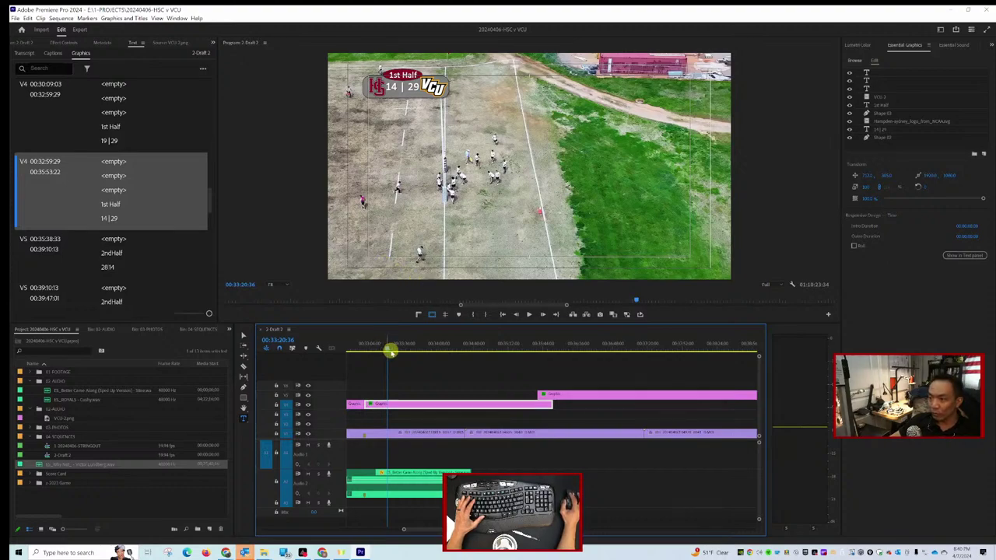
Split the 14 | 29 scoreboard graphic at the conversion kick, 00:33:51:46.
left_click_drag(387, 347, 421, 344)
key("space")
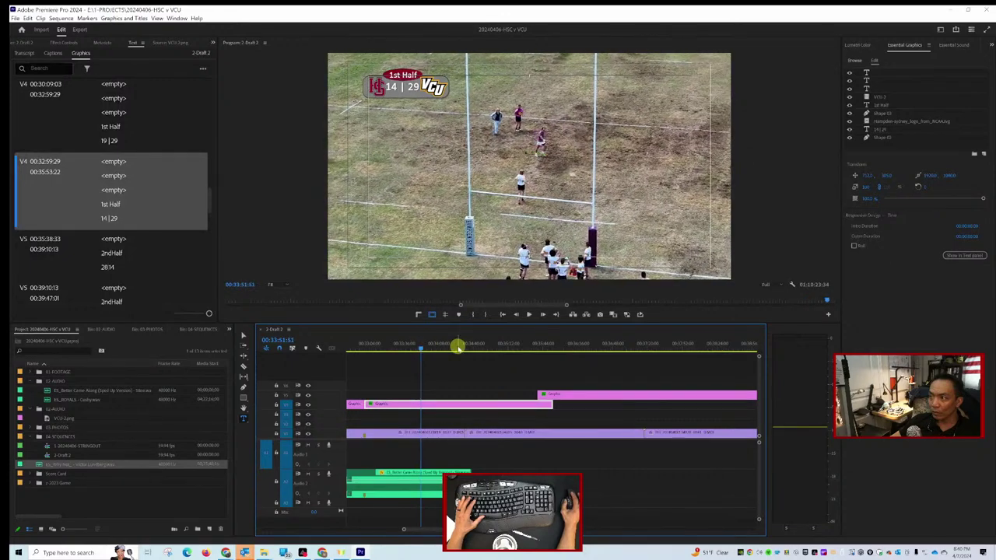
key("space")
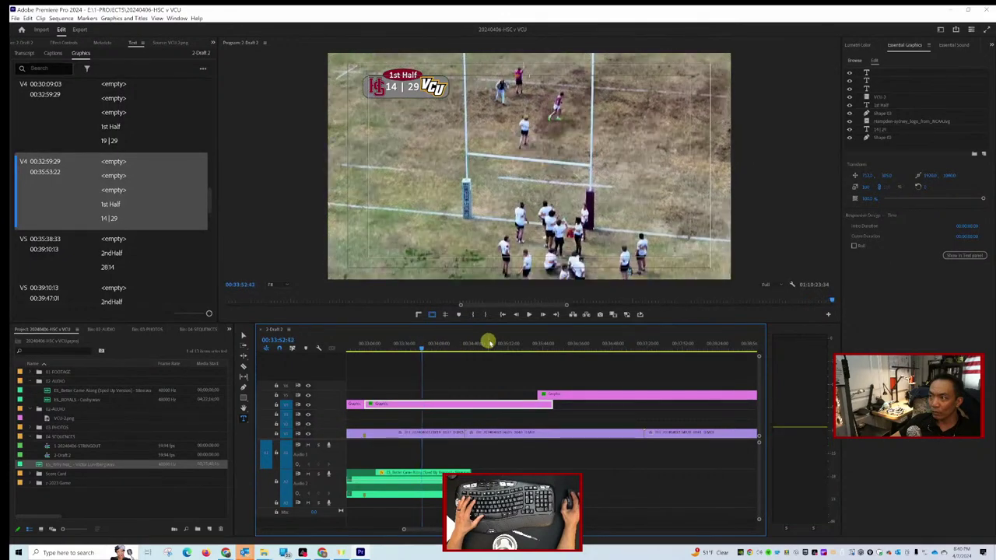
left_click_drag(422, 347, 420, 349)
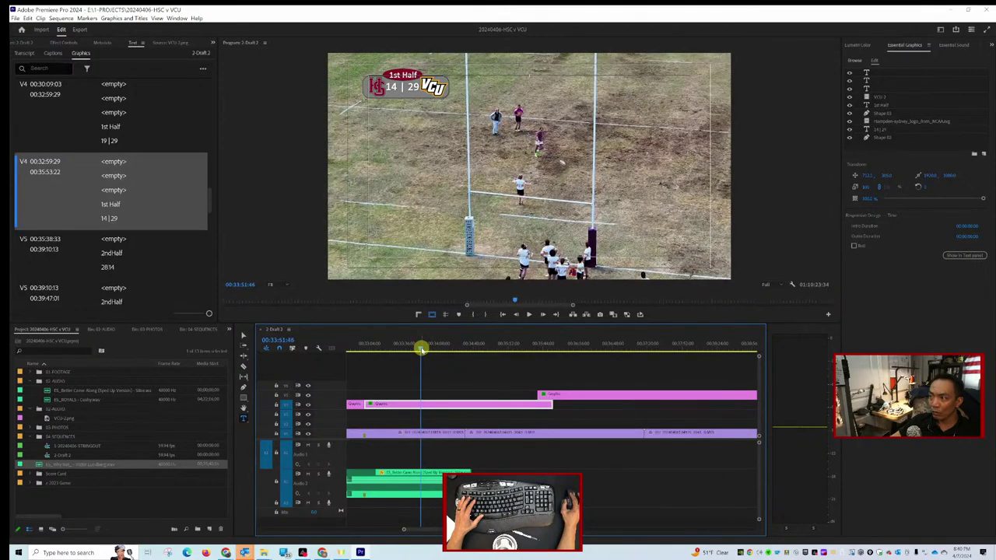
left_click(421, 404)
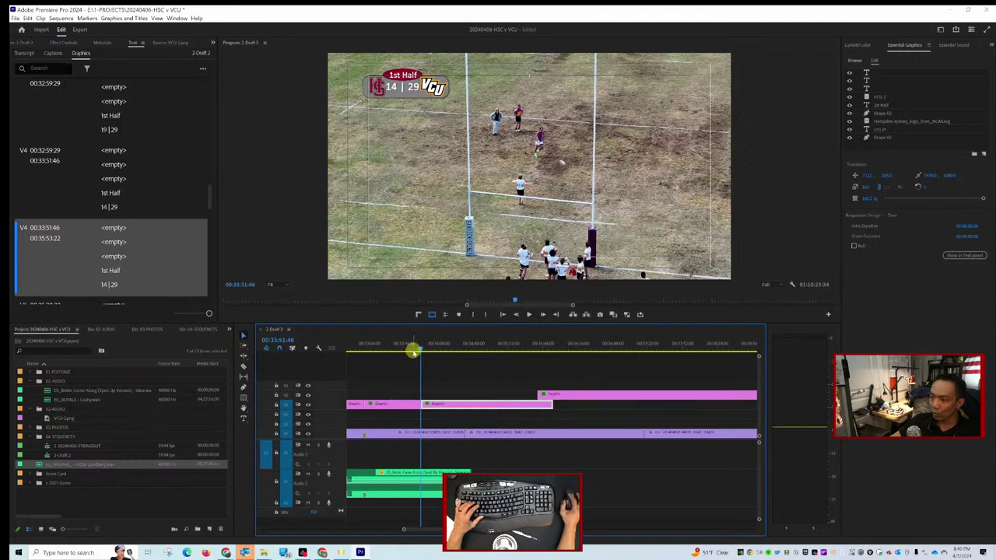
Review the scoreboard pieces around the try and undo the split at 00:33:51:46.
left_click(413, 351)
left_click(415, 346)
scroll(416, 348, "up", 3)
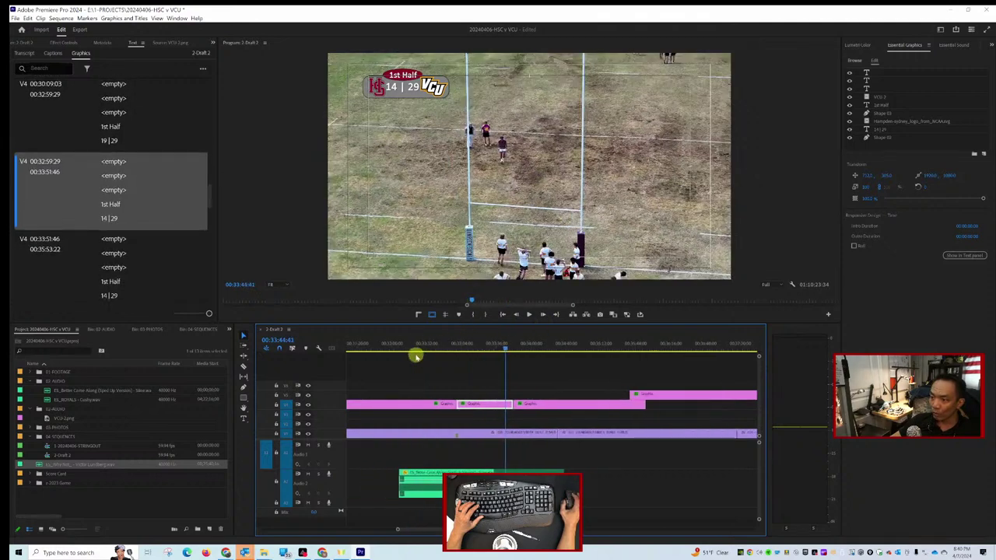
left_click(460, 344)
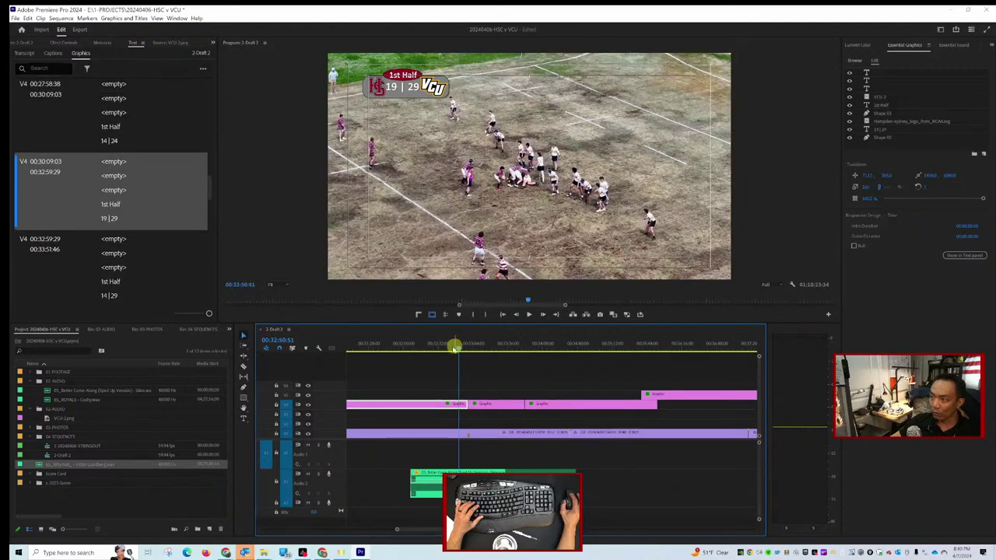
scroll(455, 348, "up", 1)
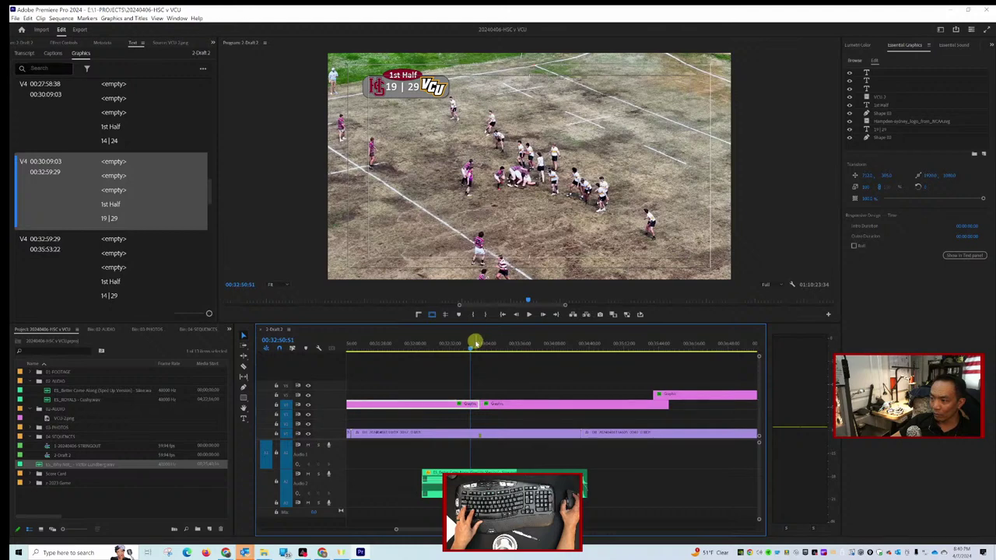
key("ctrl+v")
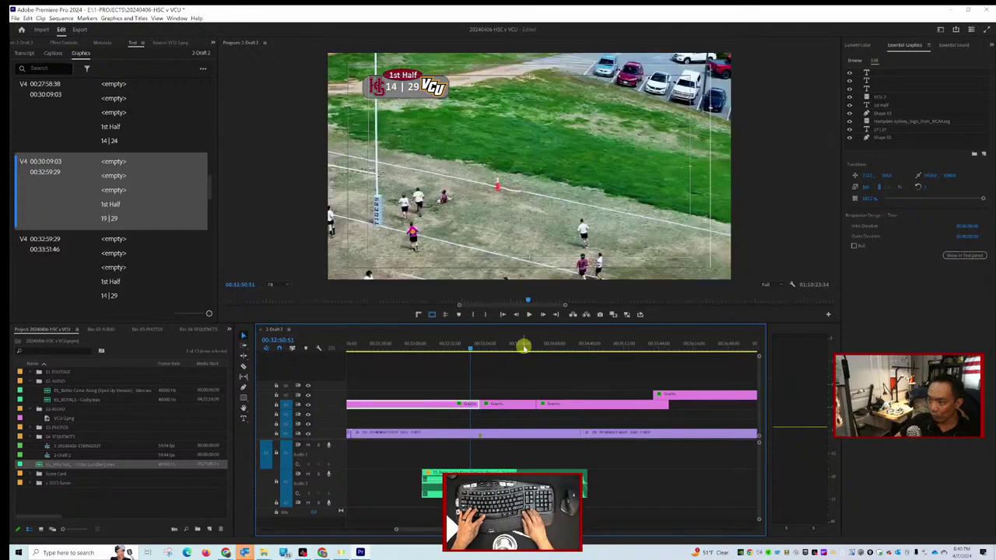
key("Up")
key("Up")
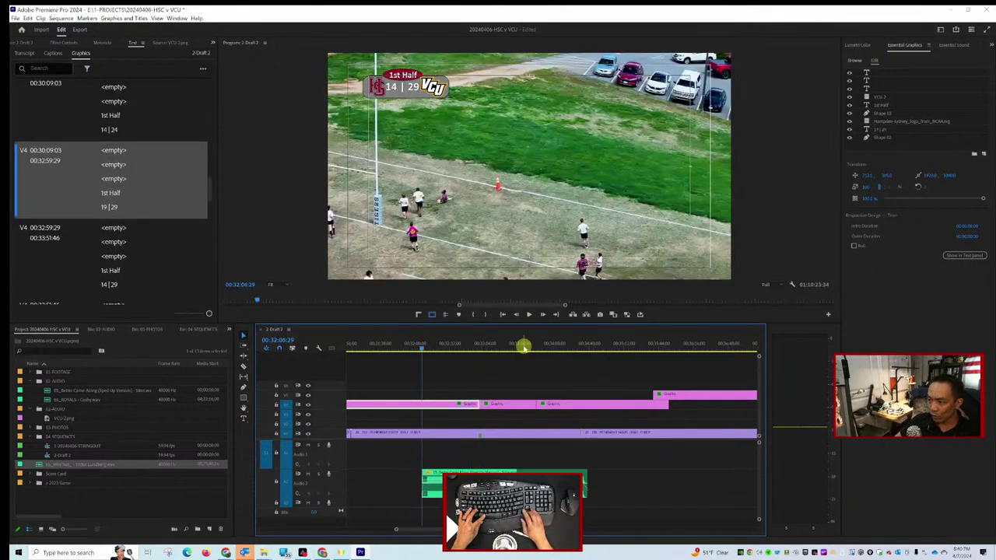
key("Down")
key("Down")
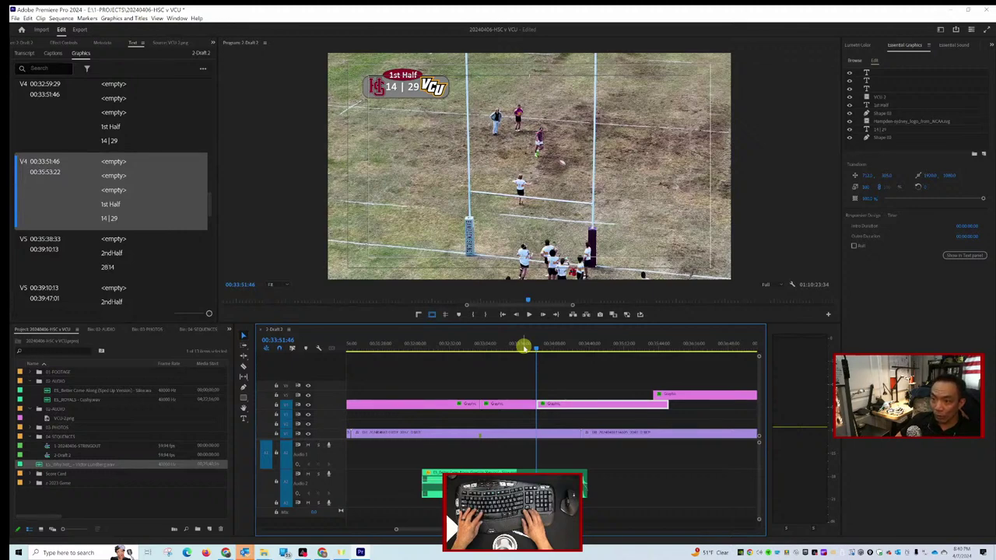
left_click(522, 348)
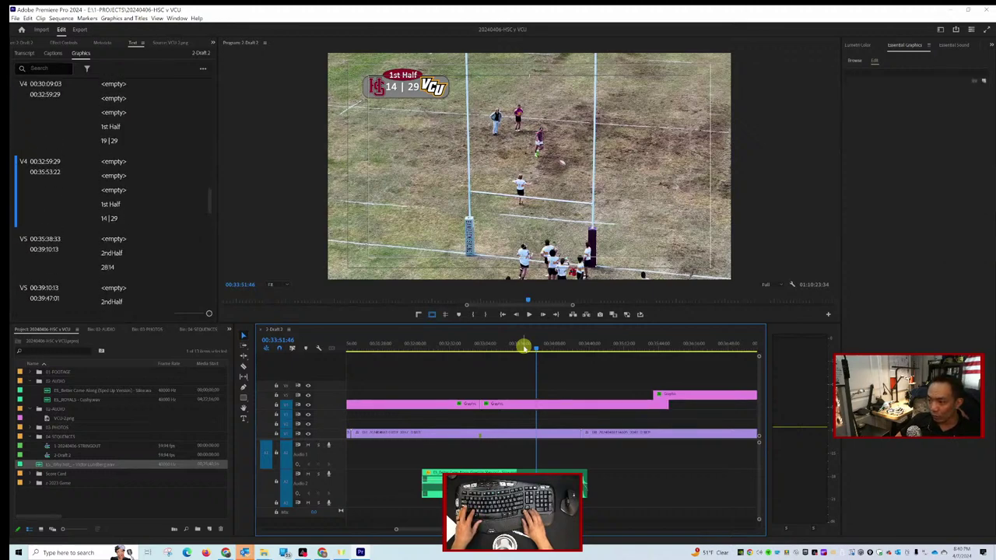
Change the score to 19 | 29 in the scoreboard graphic running from 00:32:59:29 to 00:35:53:22.
left_click(472, 346)
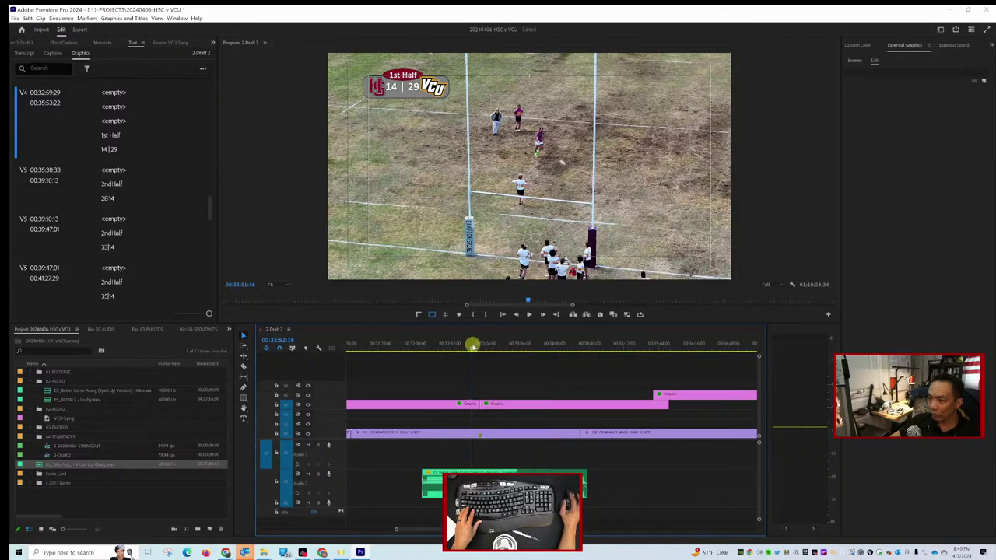
left_click_drag(469, 349, 493, 354)
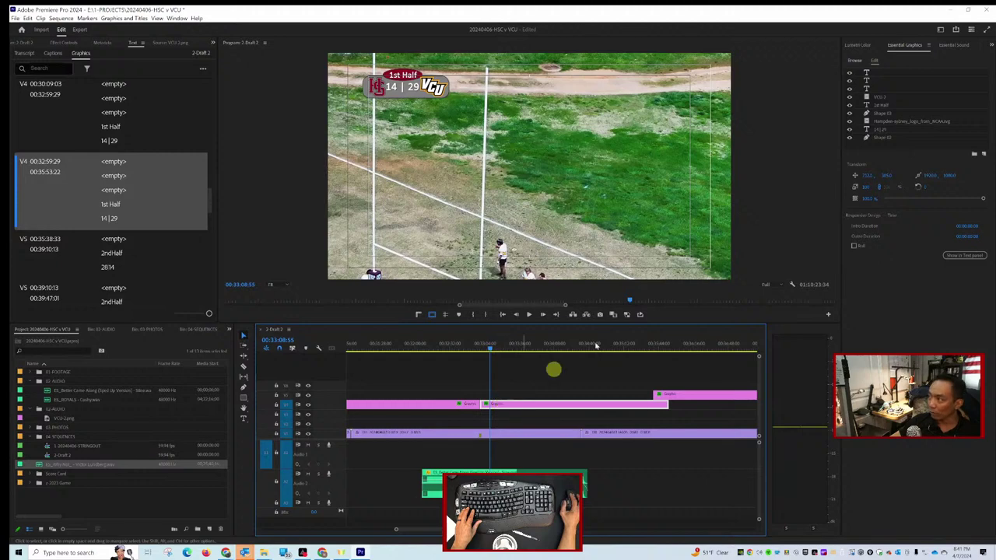
left_click(877, 130)
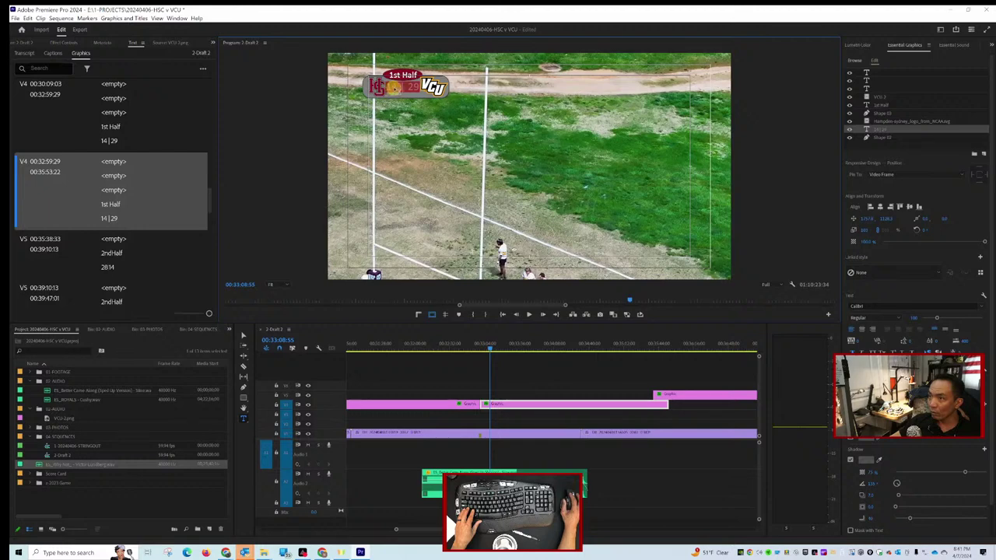
type("19")
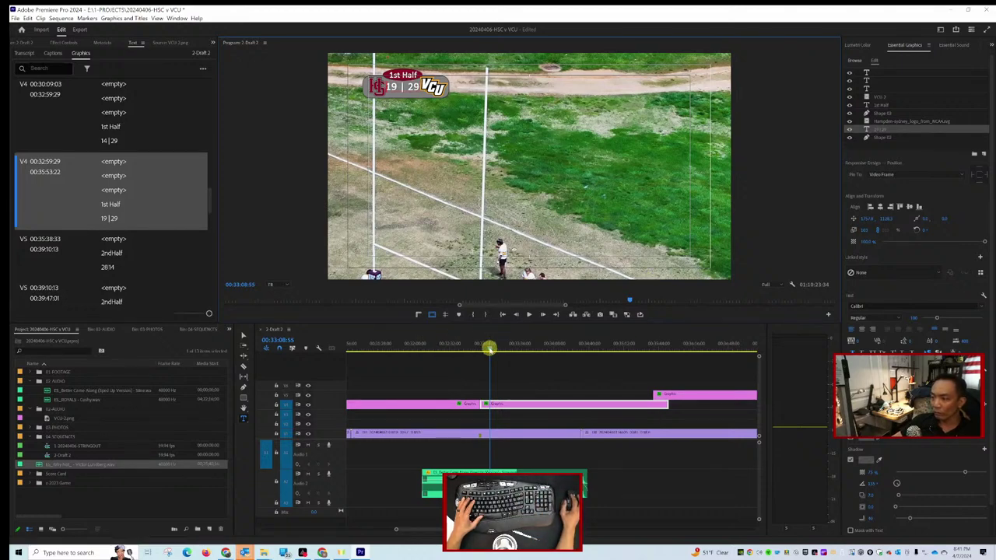
Find the conversion kick and split the 19 | 29 scoreboard graphic there, at 00:33:51:56.
left_click_drag(490, 348, 535, 347)
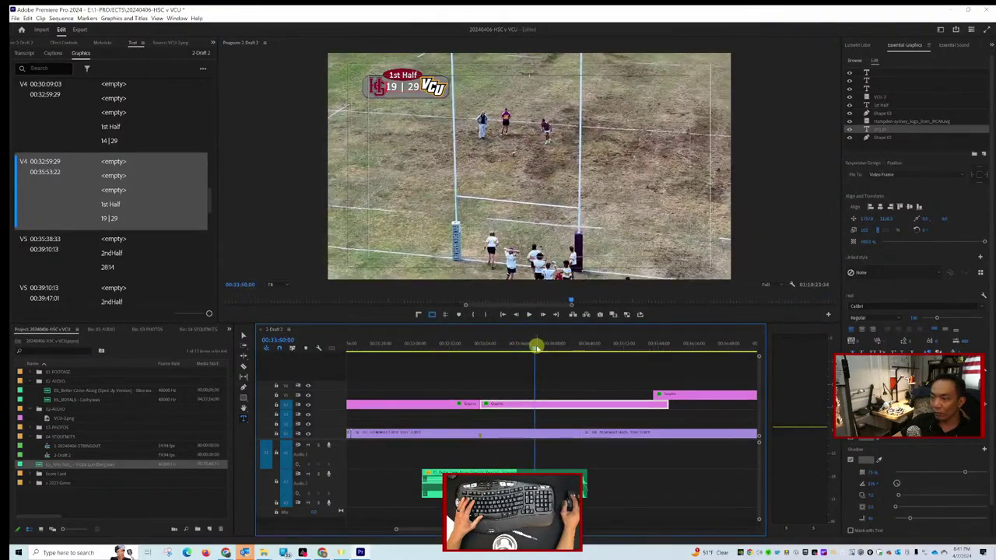
key("Right")
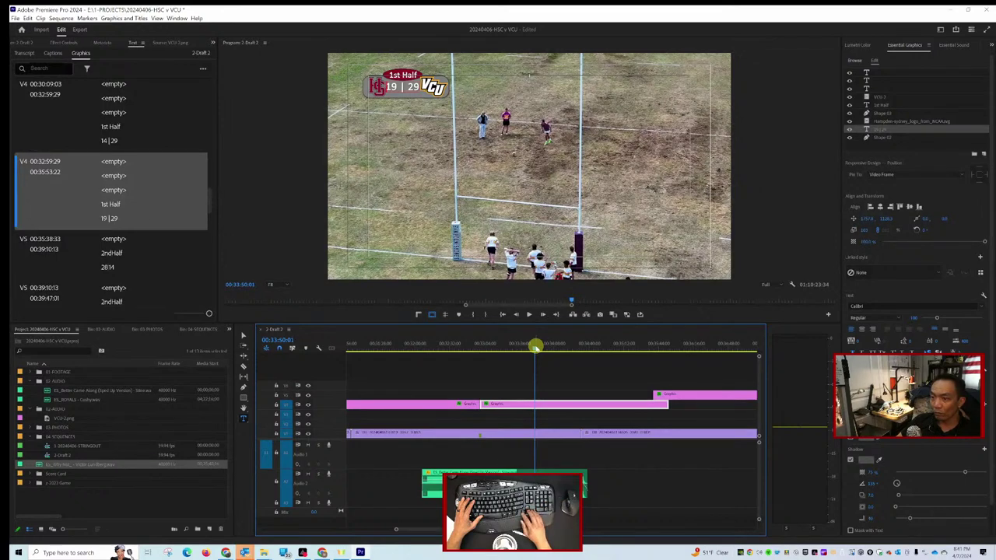
key("space")
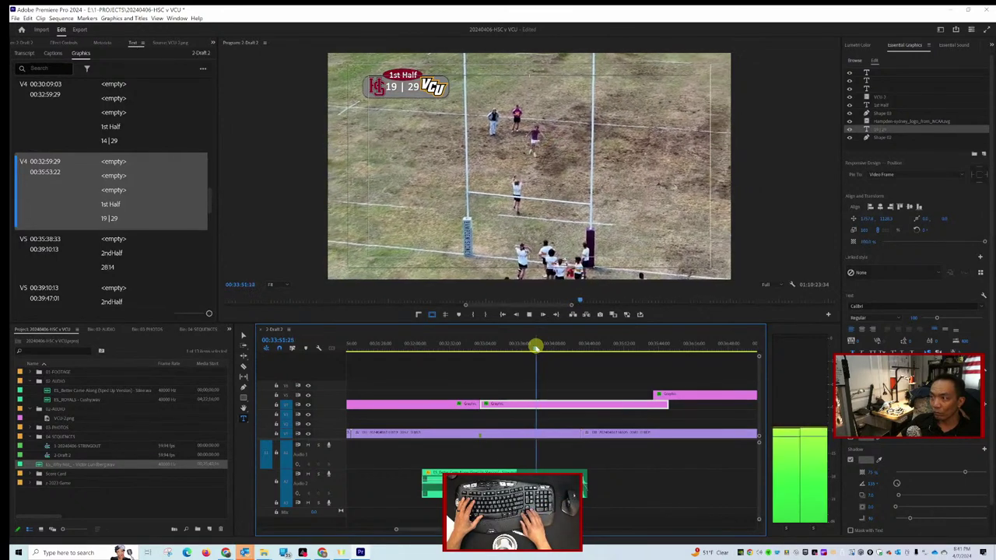
key("space")
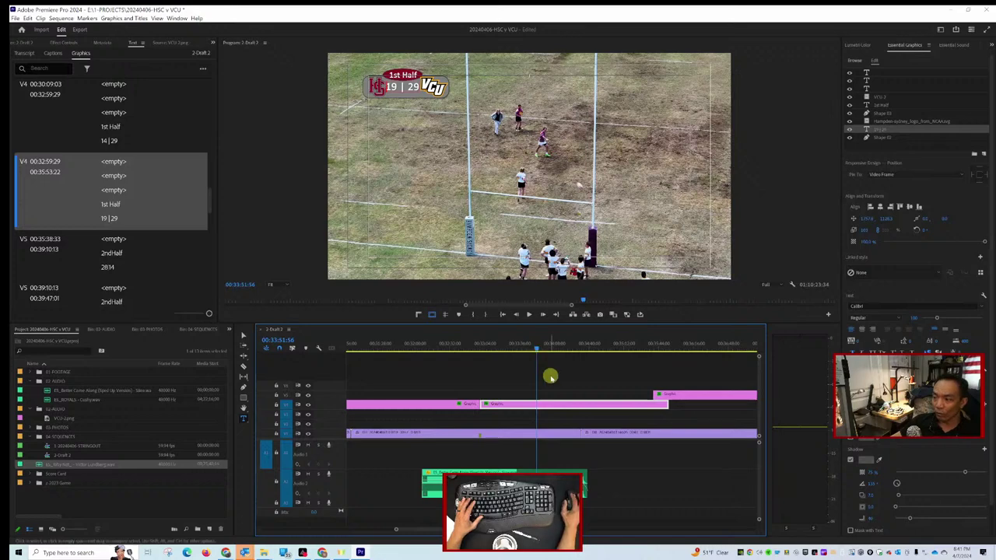
key("ctrl+k")
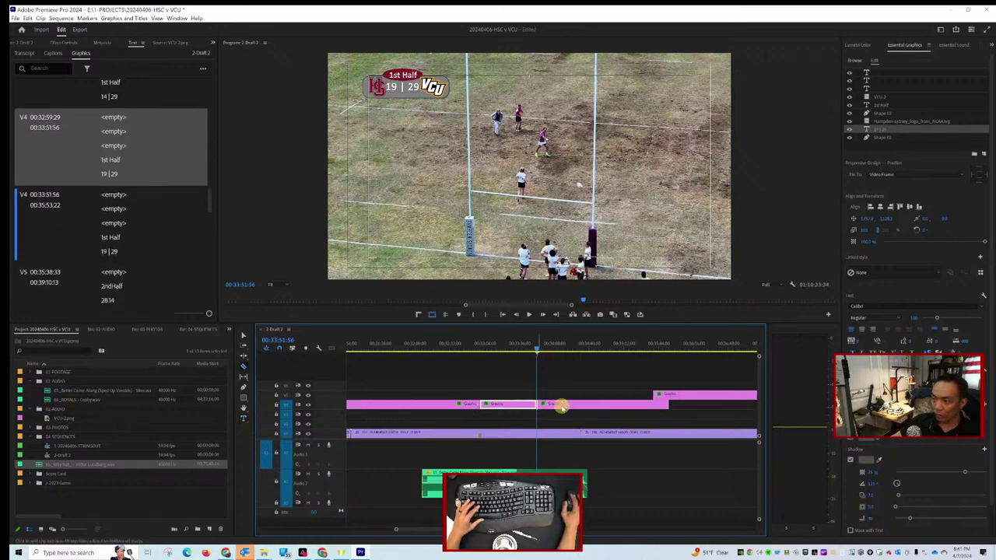
Change the score to 21 | 29 in the scoreboard piece starting at 00:33:51:56 and play across the kick to check it.
left_click(562, 408)
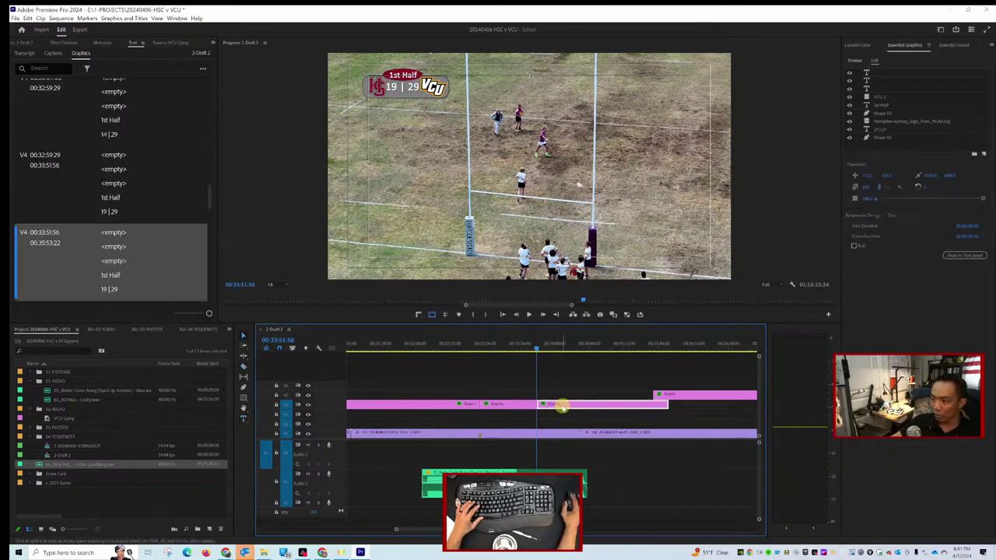
left_click(895, 129)
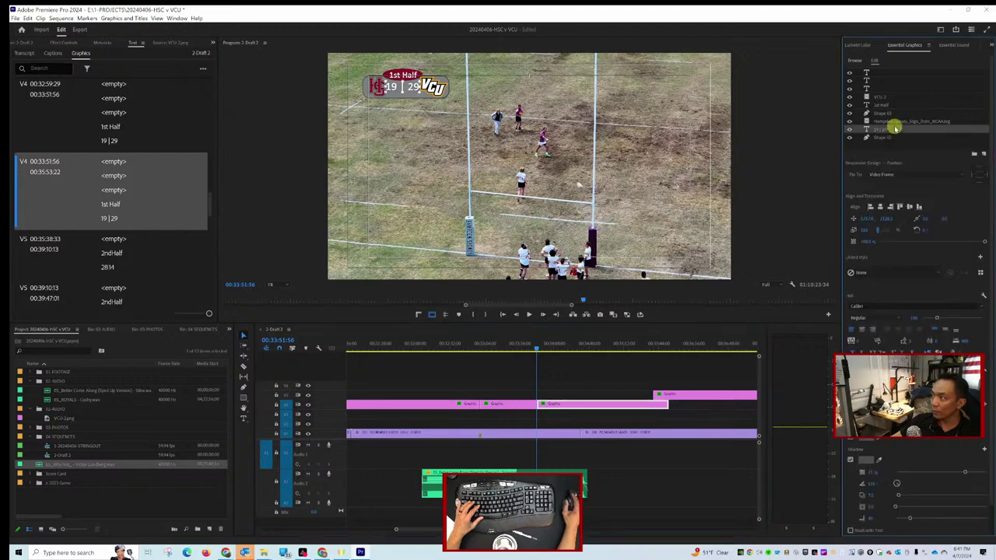
double_click(396, 86)
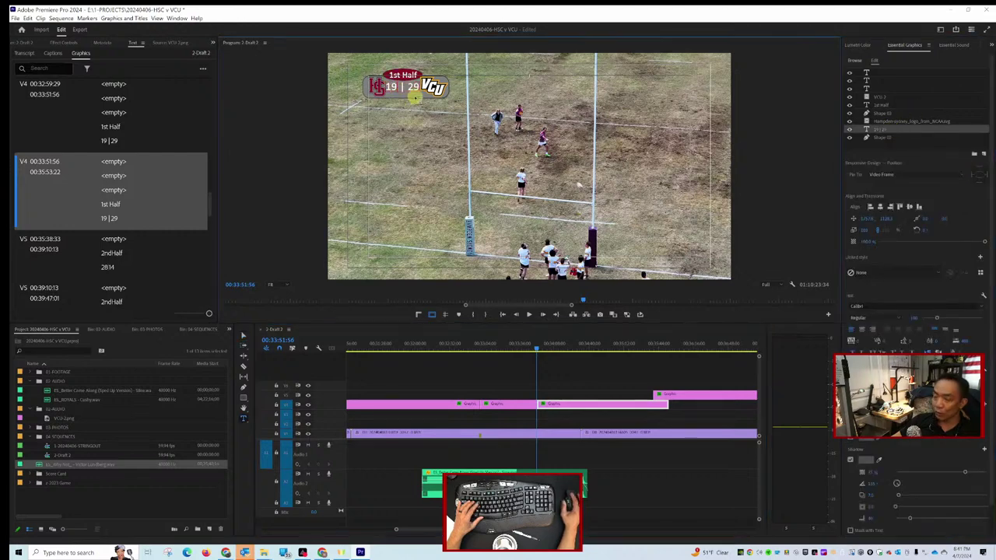
type("21")
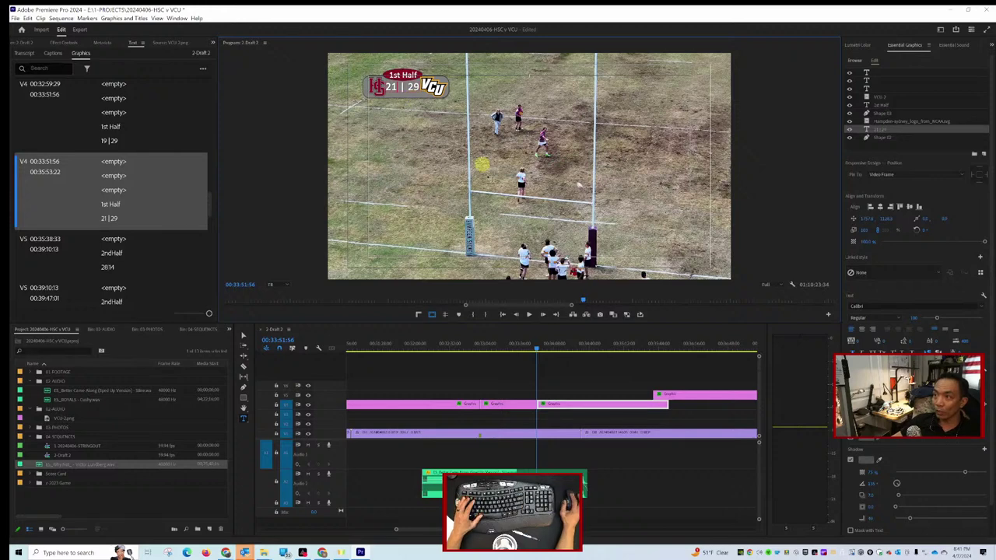
left_click(535, 348)
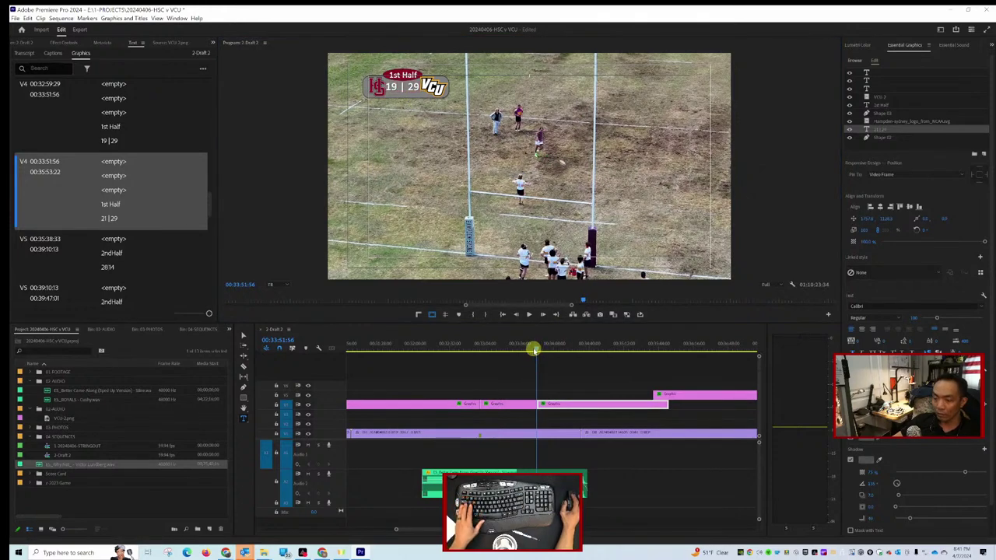
key("space")
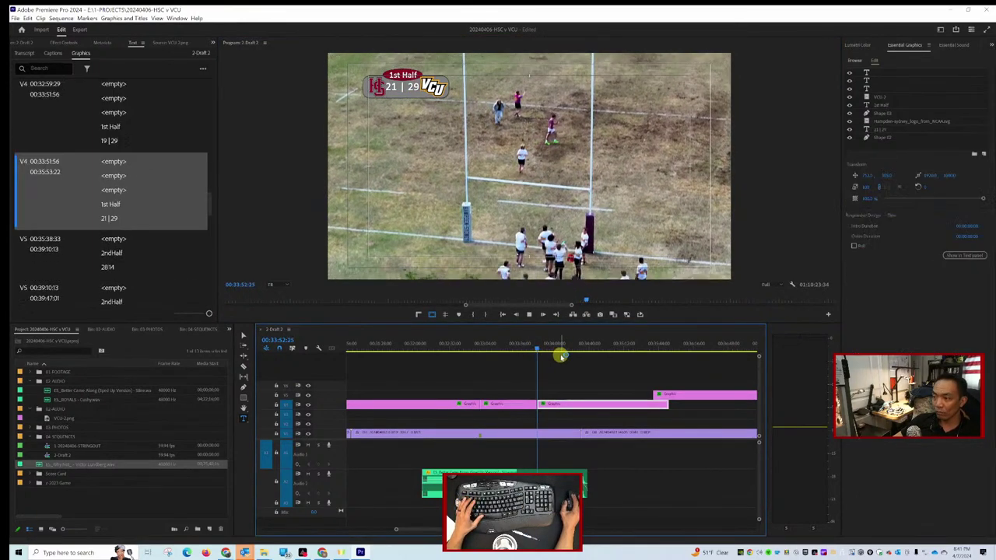
Play the footage after the conversion and split the 21 | 29 scoreboard graphic at 00:34:16:01.
scroll(561, 354, "down", 2)
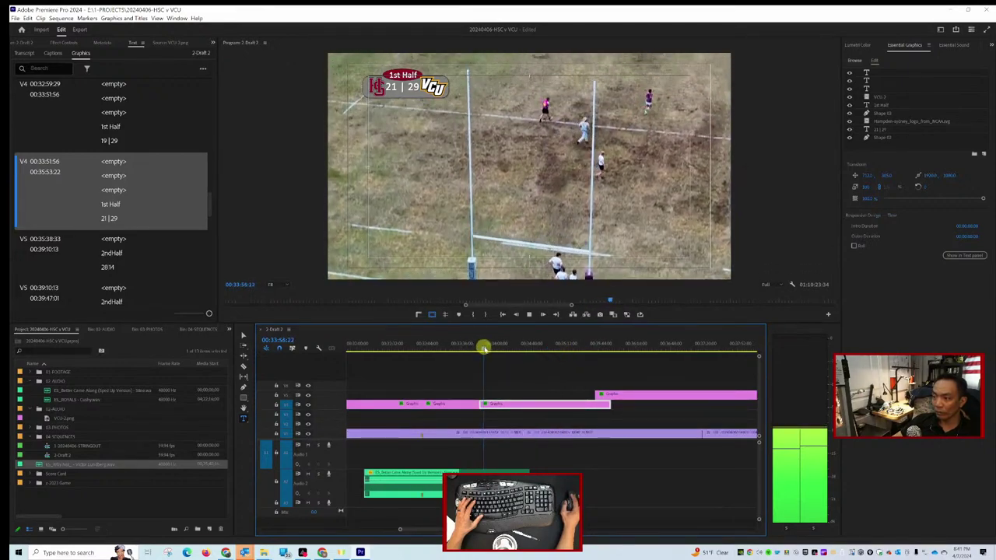
scroll(478, 378, "down", 3)
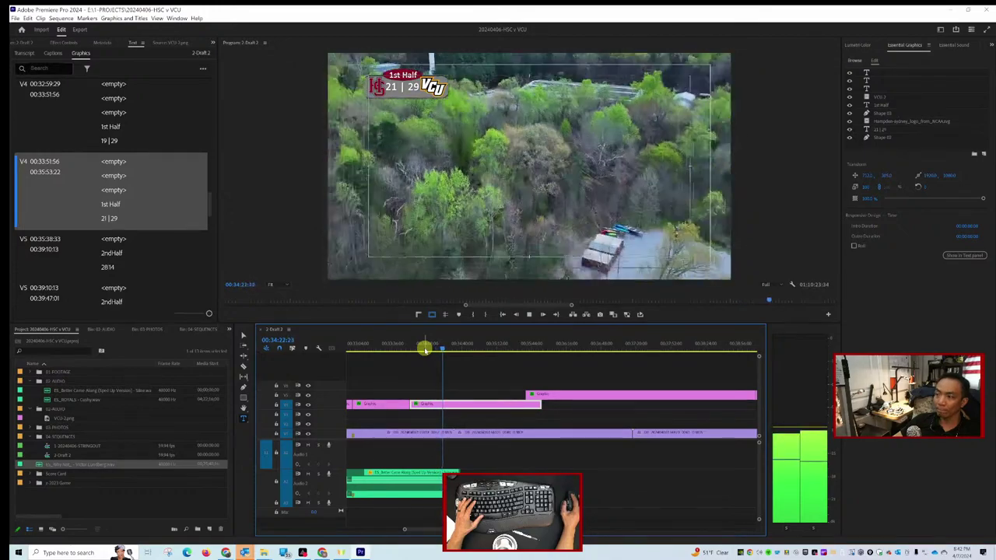
mouse_move(444, 349)
left_mouse_down()
mouse_move(469, 348)
mouse_move(432, 350)
left_mouse_up()
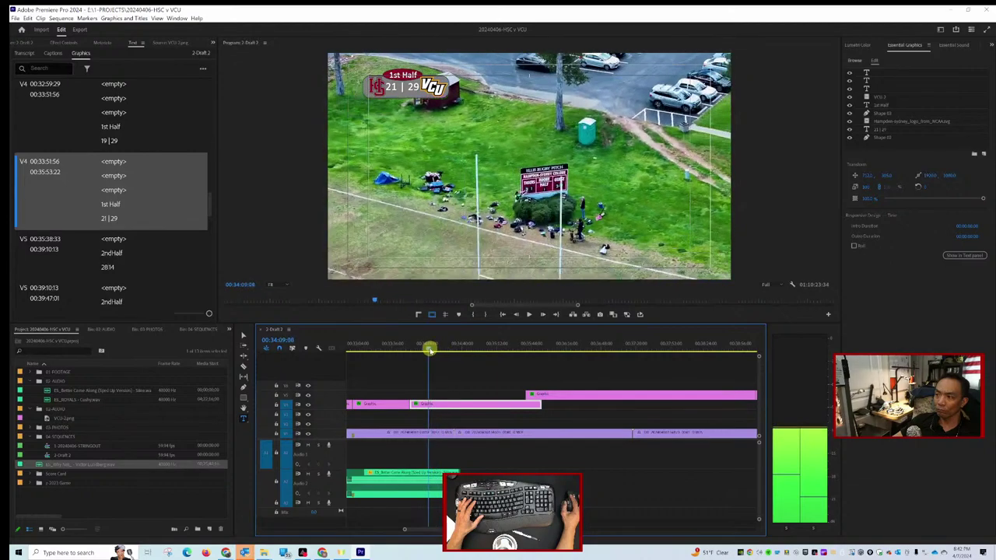
key("space")
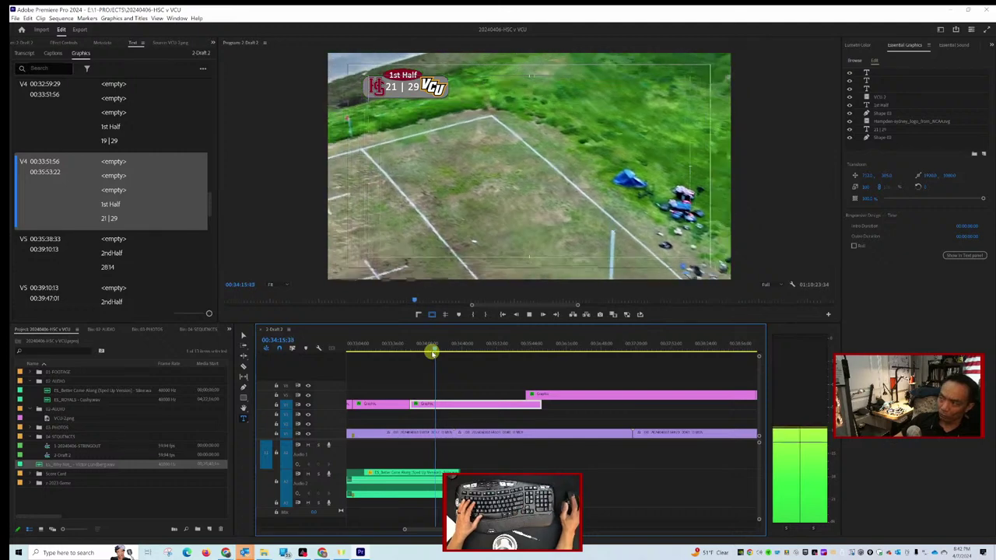
key("space")
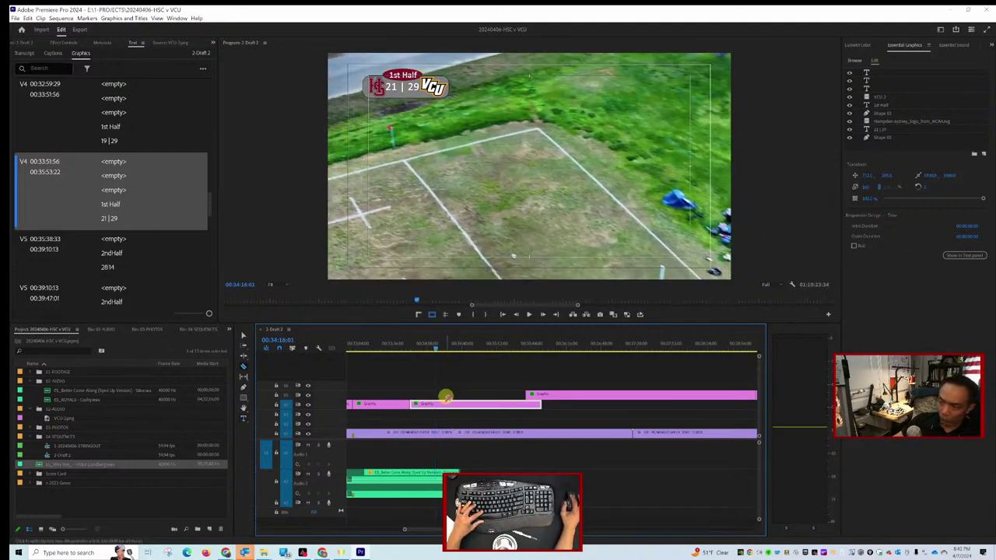
key("ctrl+k")
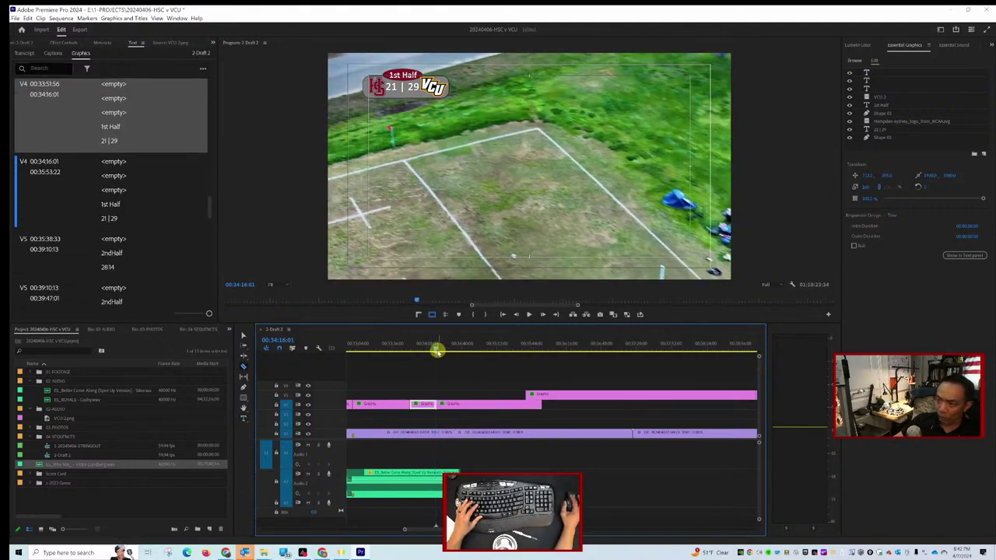
Review the aerial footage and split the remaining 21 | 29 scoreboard graphic at 00:34:51:45.
mouse_move(444, 347)
left_mouse_down()
mouse_move(482, 350)
mouse_move(454, 347)
left_mouse_up()
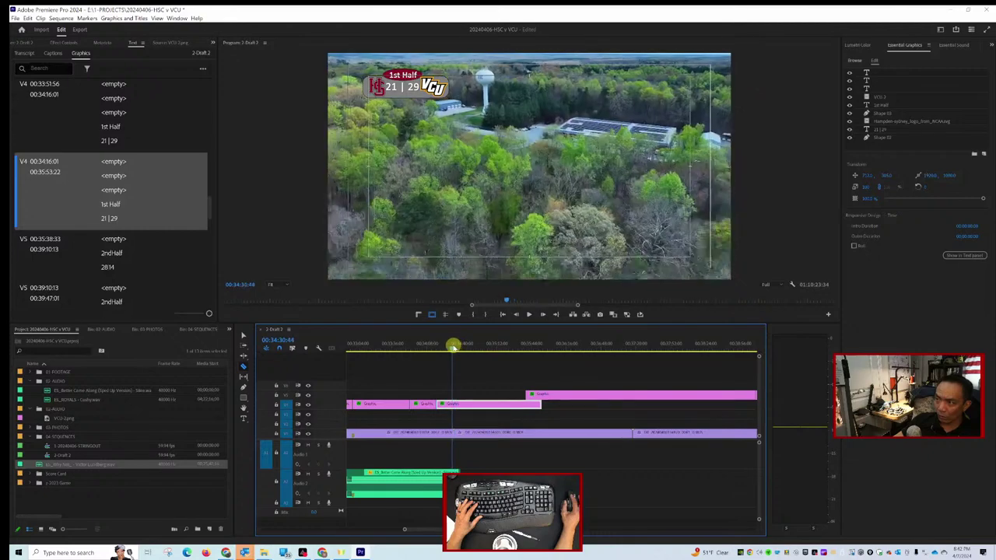
key("space")
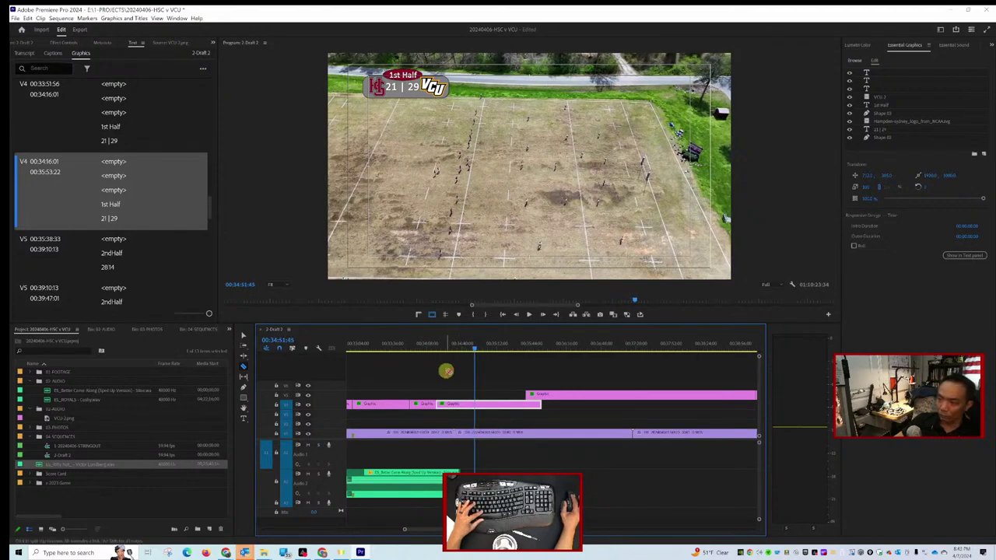
left_click(477, 402)
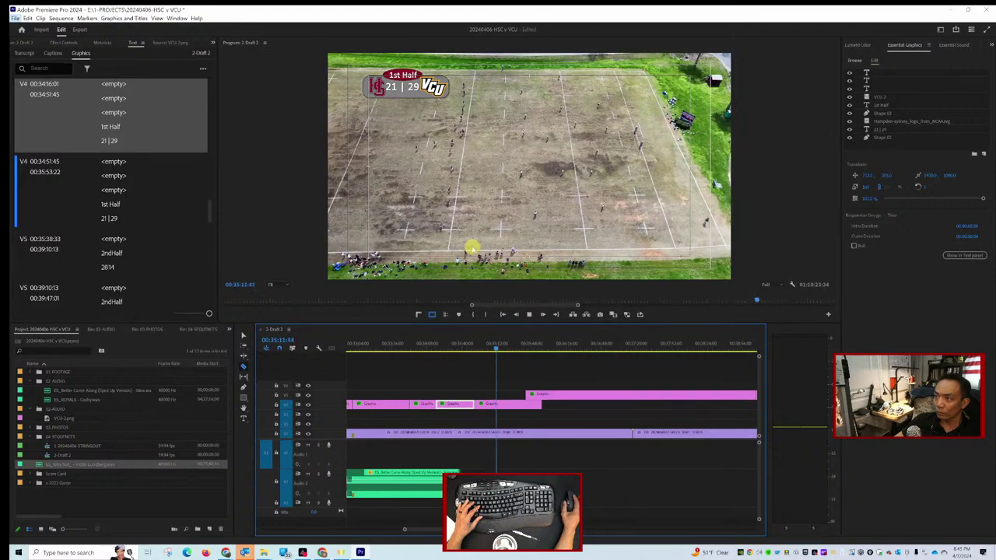
Review the footage before the 2ndHalf graphic and split the last 21 | 29 scoreboard piece at 00:35:23:13.
scroll(519, 404, "up", 5)
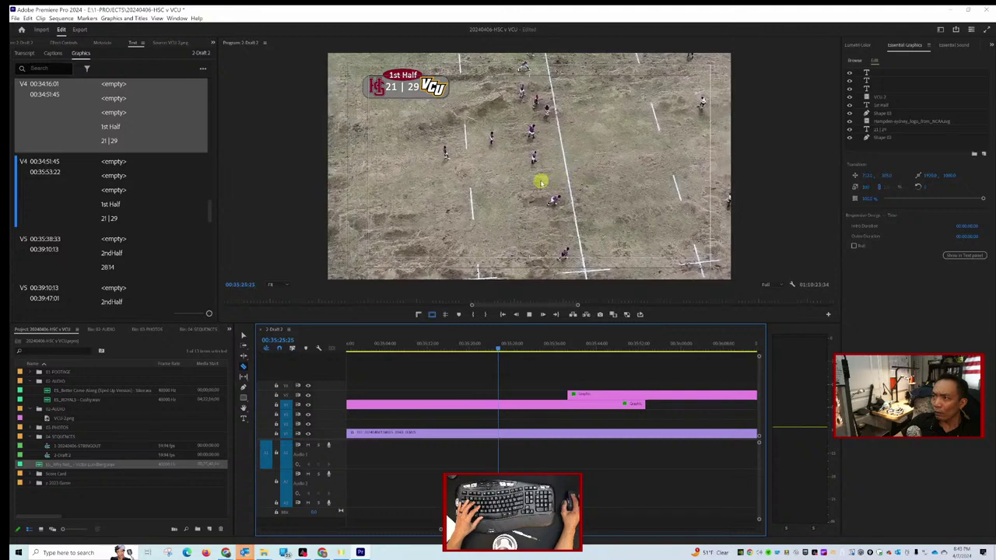
key("space")
key("space")
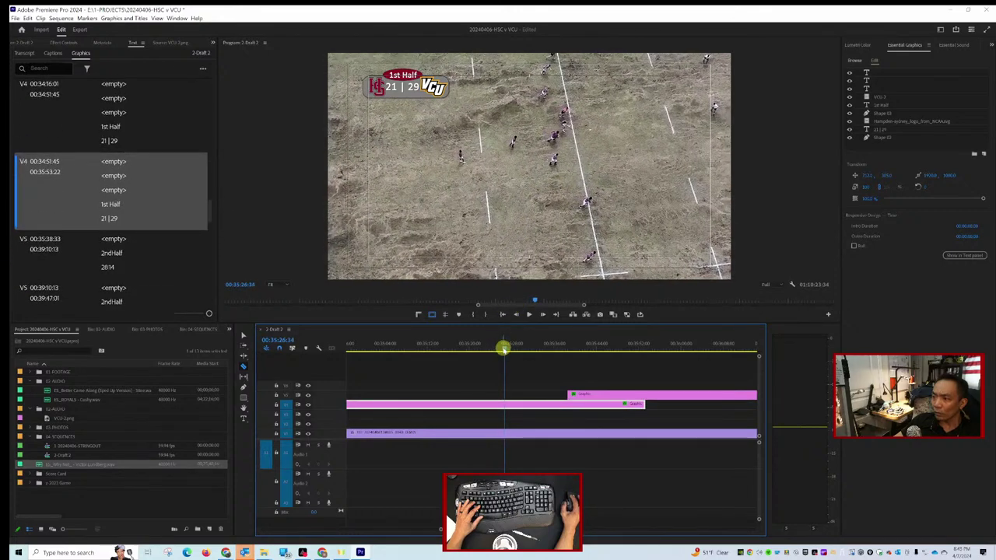
left_click_drag(504, 349, 486, 349)
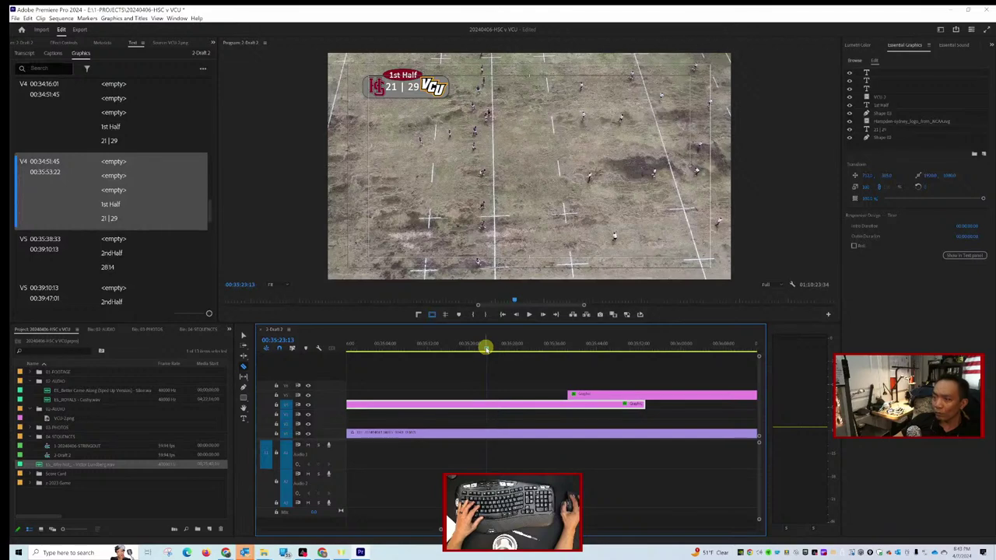
left_click(485, 404)
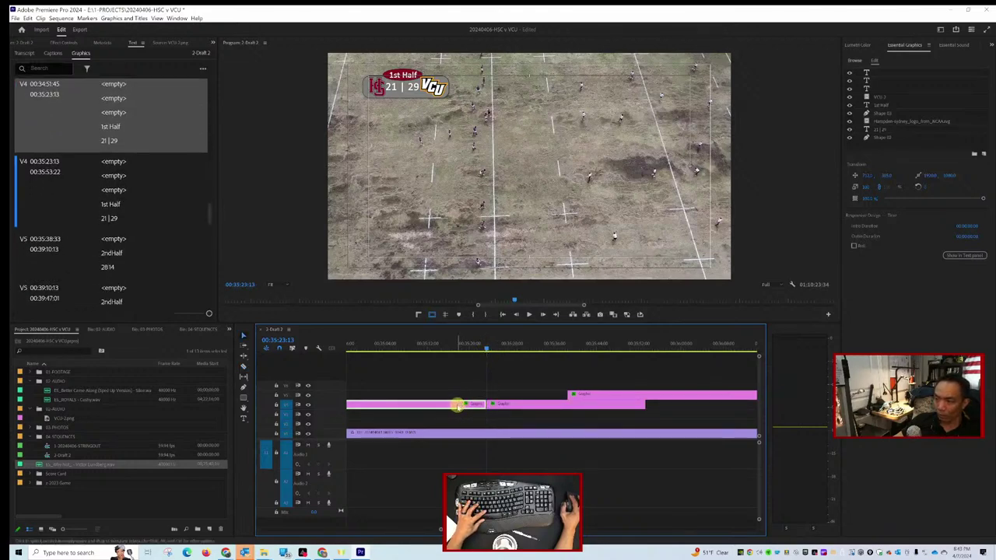
Split the V1 footage clip at 00:35:23:13, in line with the cut between the two scoreboard graphics.
key("c")
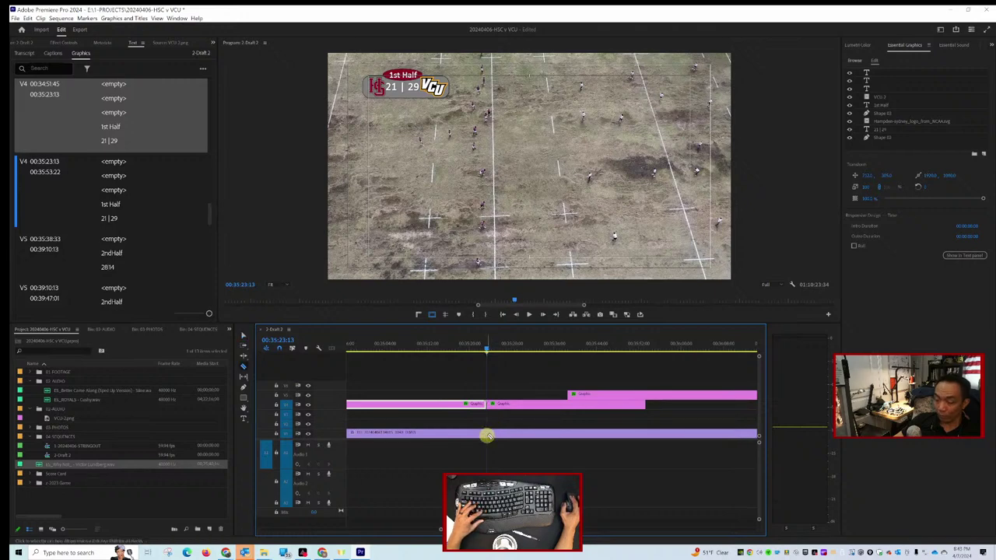
left_click(486, 434)
scroll(456, 403, "up", 2)
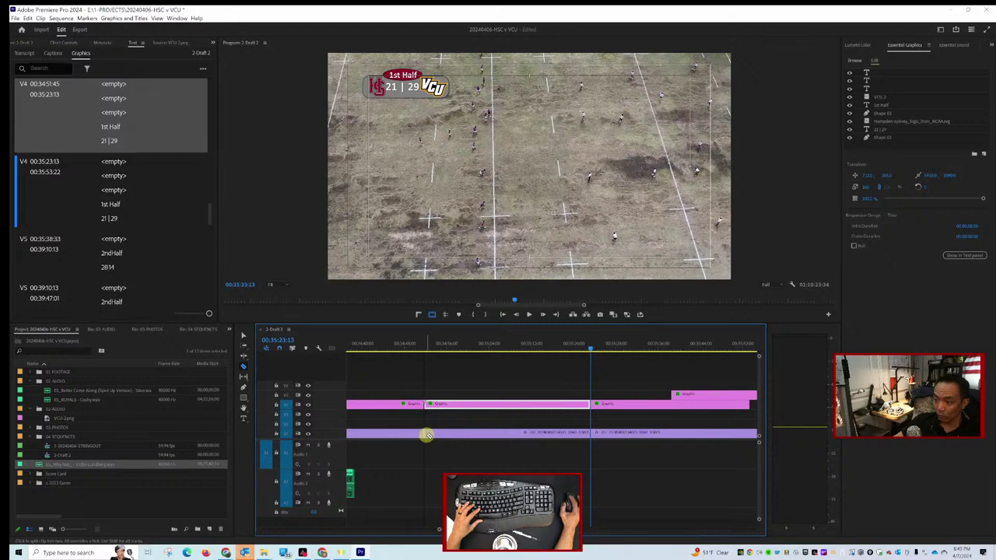
Review the earlier footage back to the pitch-side scoreboard shot and split the V1 footage at the 00:34:16:01 graphic cut.
scroll(434, 410, "up", 2)
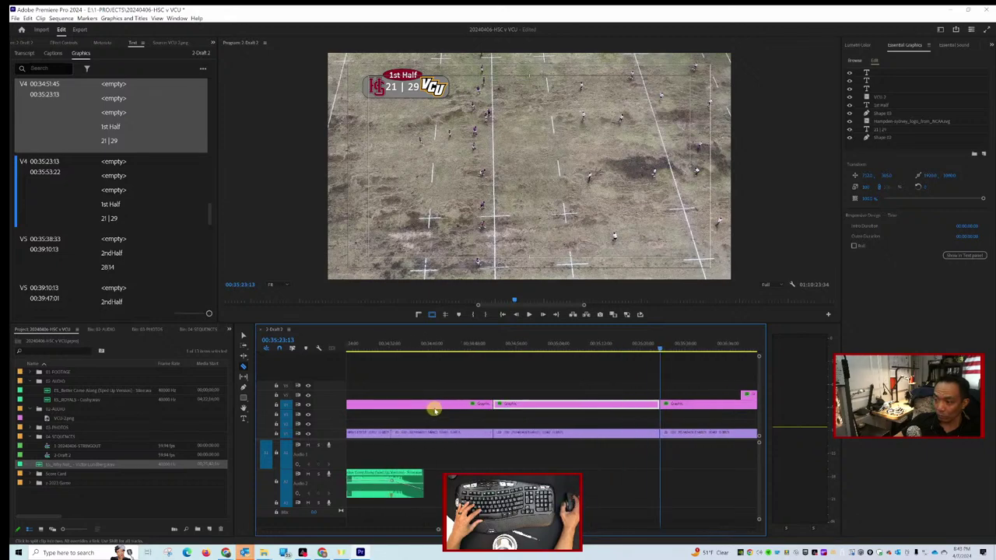
mouse_move(469, 348)
left_mouse_down()
mouse_move(480, 340)
mouse_move(467, 345)
left_mouse_up()
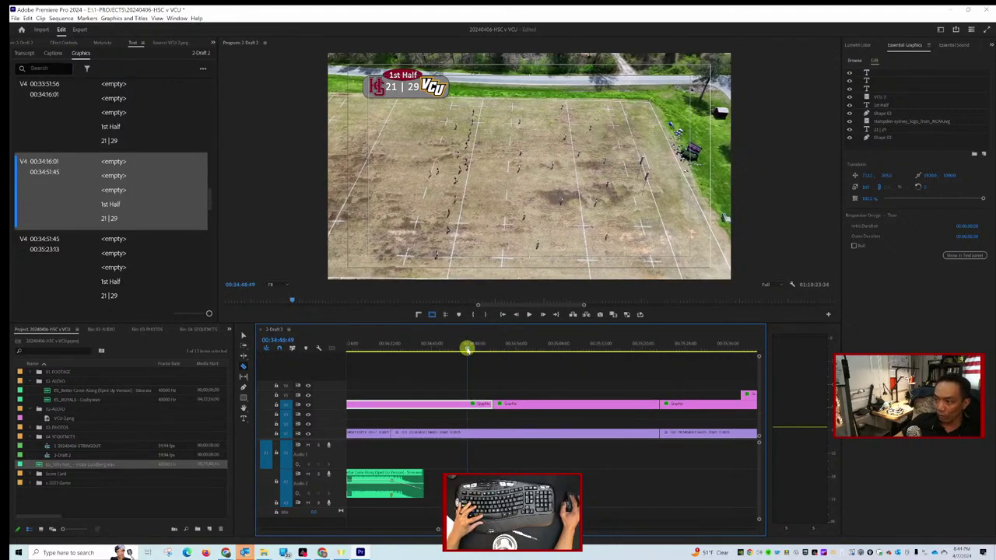
left_click_drag(467, 348, 391, 369)
scroll(436, 381, "up", 3)
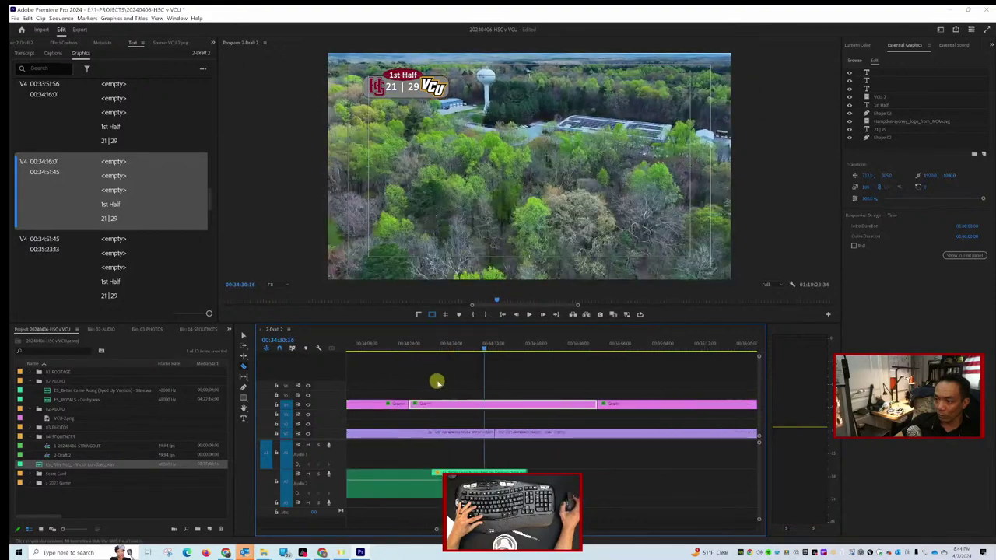
scroll(458, 380, "up", 5)
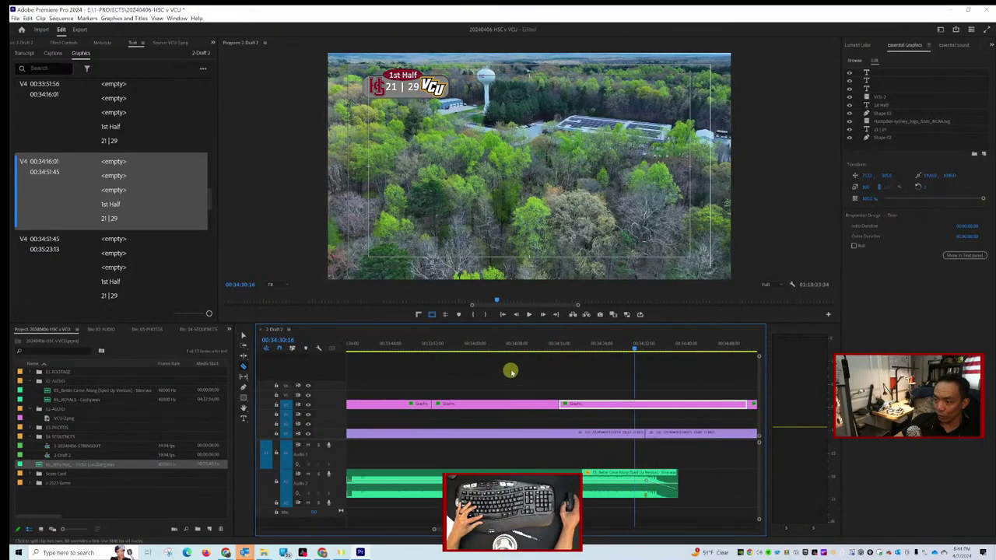
scroll(471, 371, "up", 1)
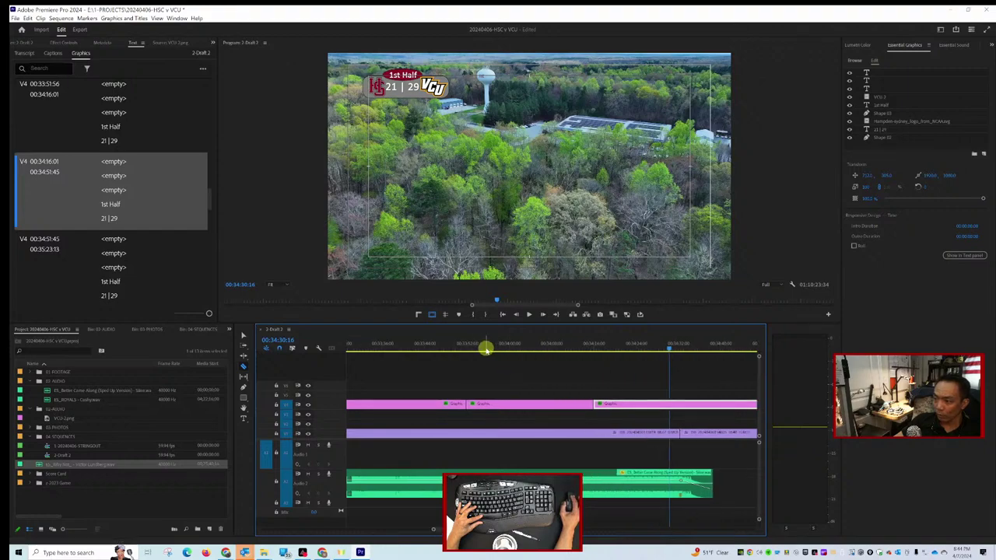
left_click_drag(486, 350, 582, 351)
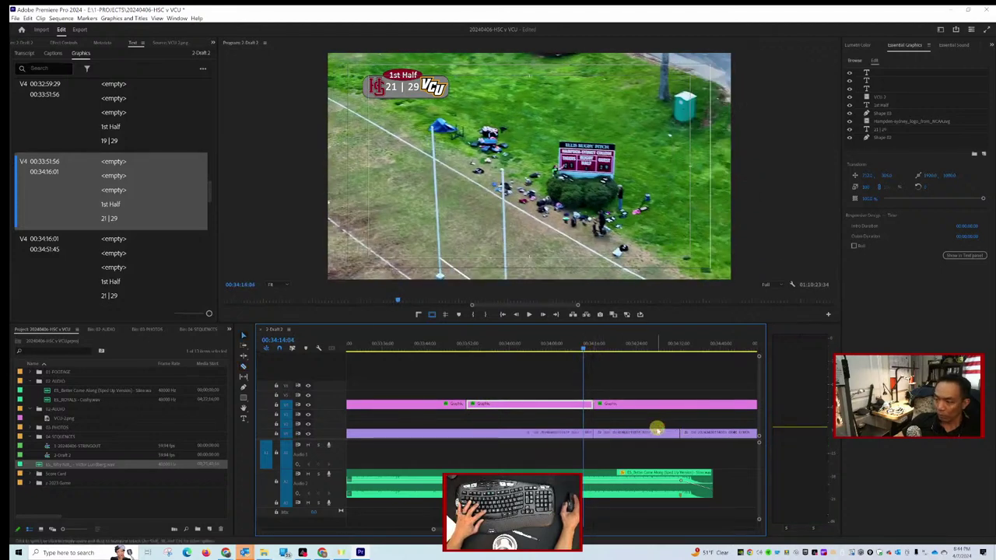
Delete the two V1 footage segments between 00:34:16:01 and 00:35:23:13.
left_click(658, 431)
key("Delete")
scroll(632, 441, "right", 2)
scroll(632, 441, "right", 3)
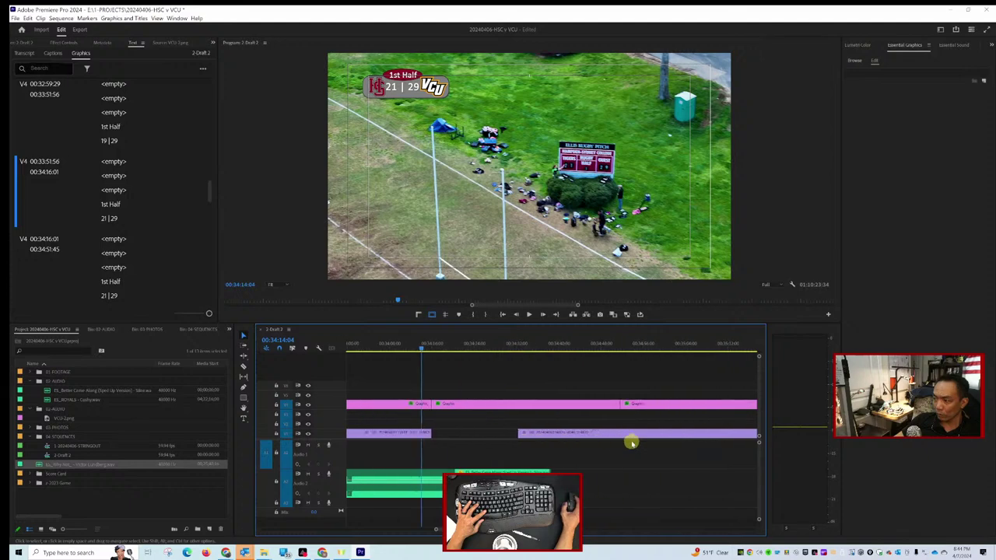
left_click(558, 352)
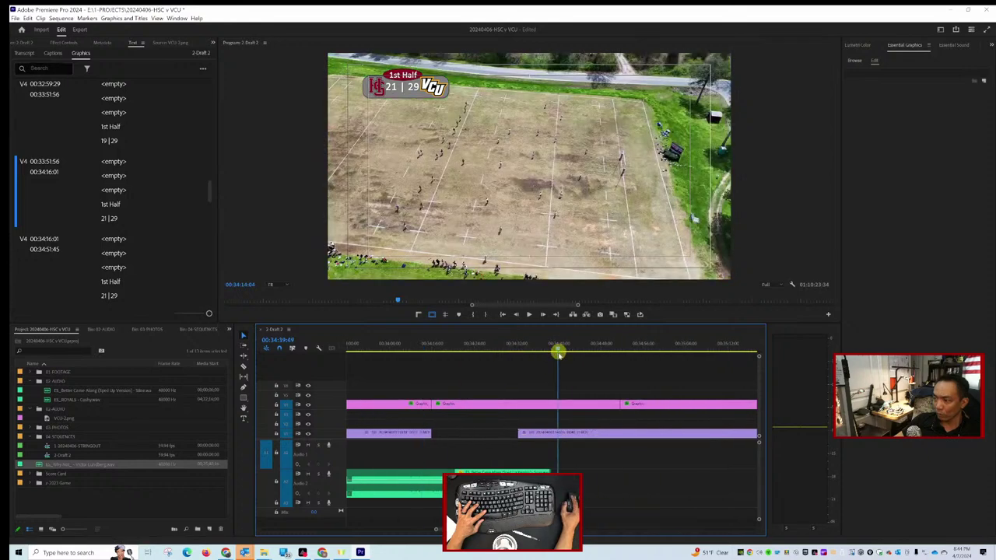
left_click(589, 437)
scroll(589, 437, "right", 2)
key("Delete")
Ripple delete the two 1st Half 21 | 29 graphics above the footage gap so the following clips close up at 00:34:16:01.
left_click(580, 437)
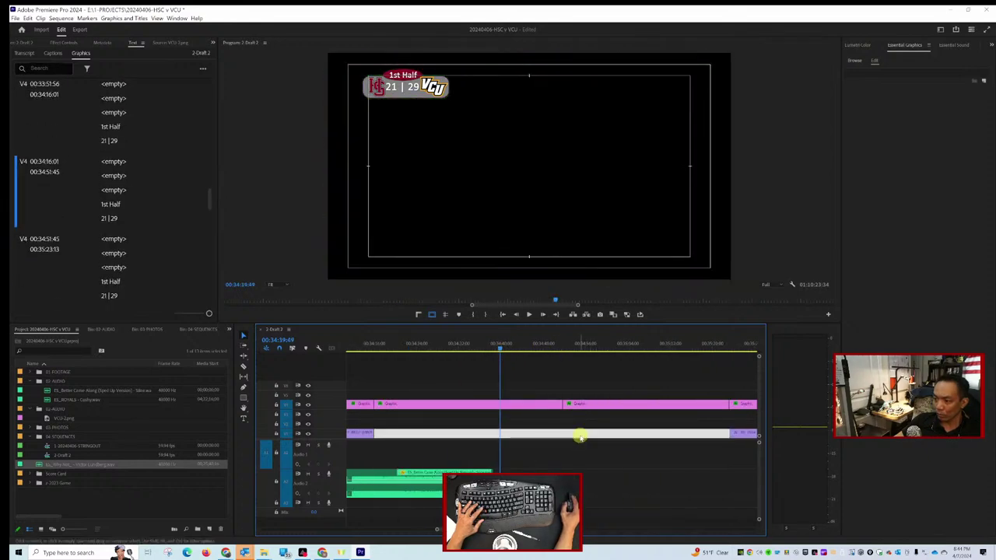
scroll(437, 406, "left", 2)
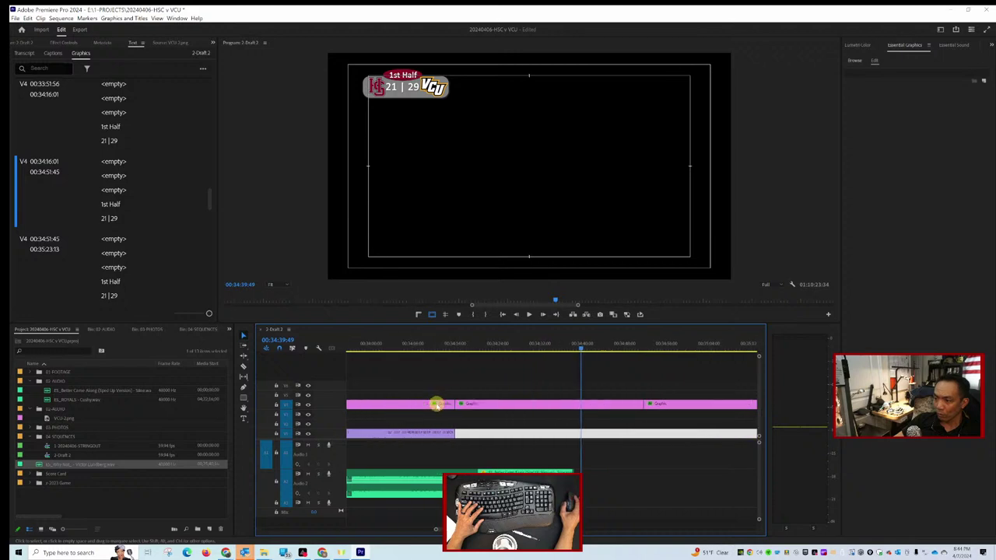
left_click(492, 403)
left_click(448, 343)
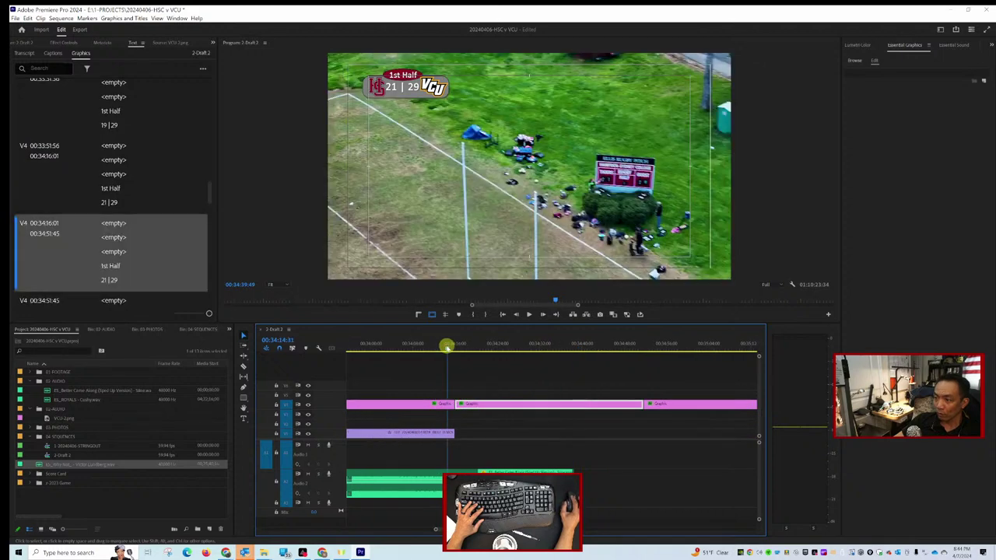
left_click(493, 403)
left_click(495, 405)
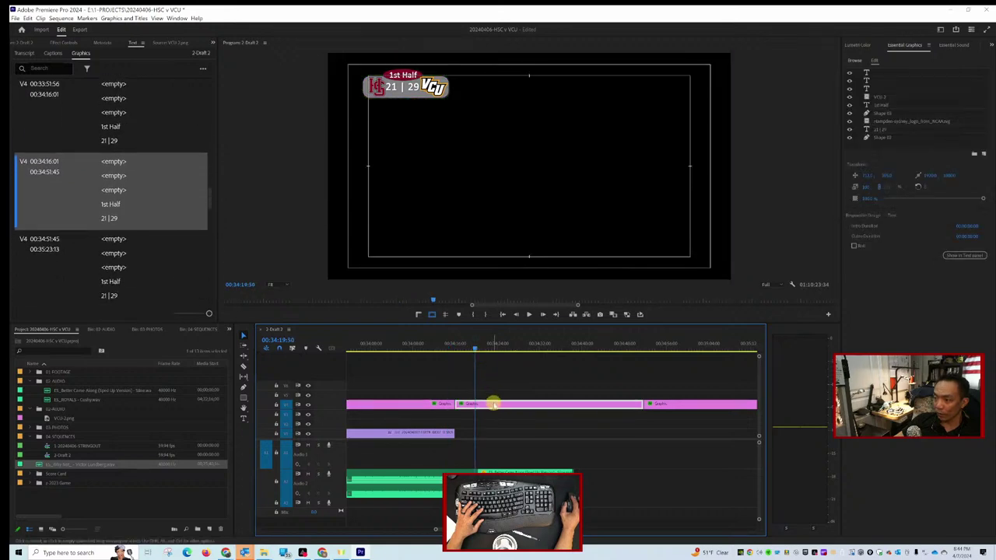
key("Delete")
key("ctrl+v")
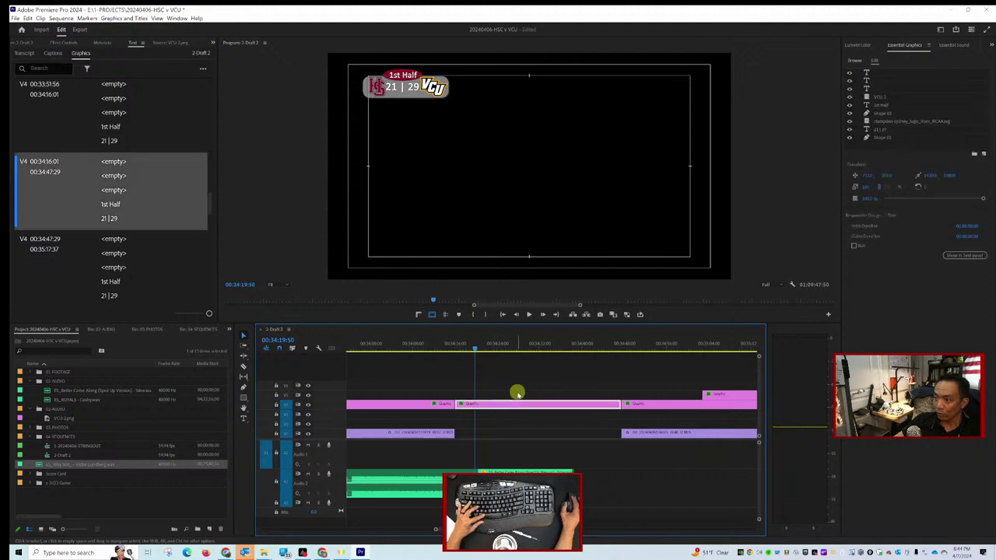
key("Delete")
left_click(511, 433)
key("Delete")
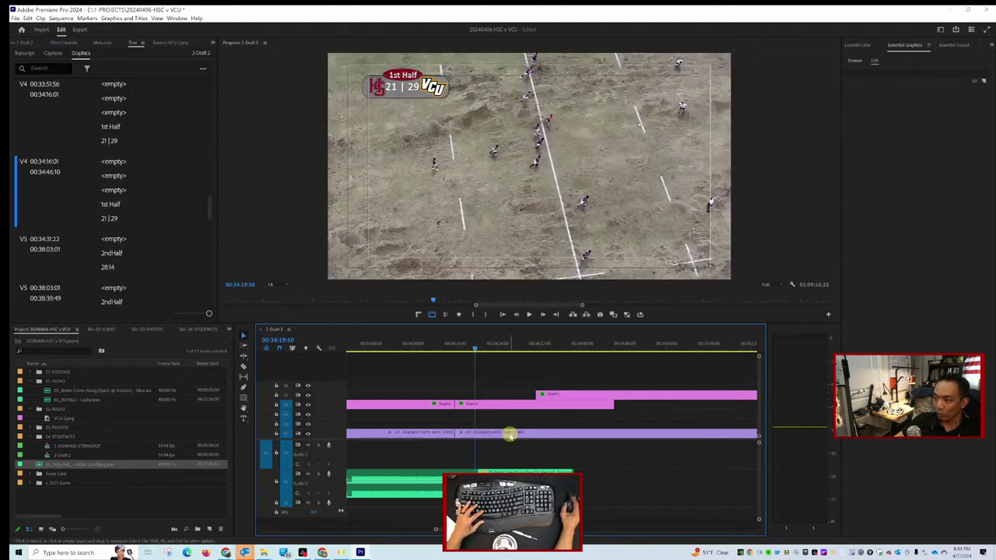
Replace the V4 graphic starting at 00:34:16:01 by extending the preceding 1st Half 21 | 29 graphic to 00:34:32:20.
left_click(481, 406)
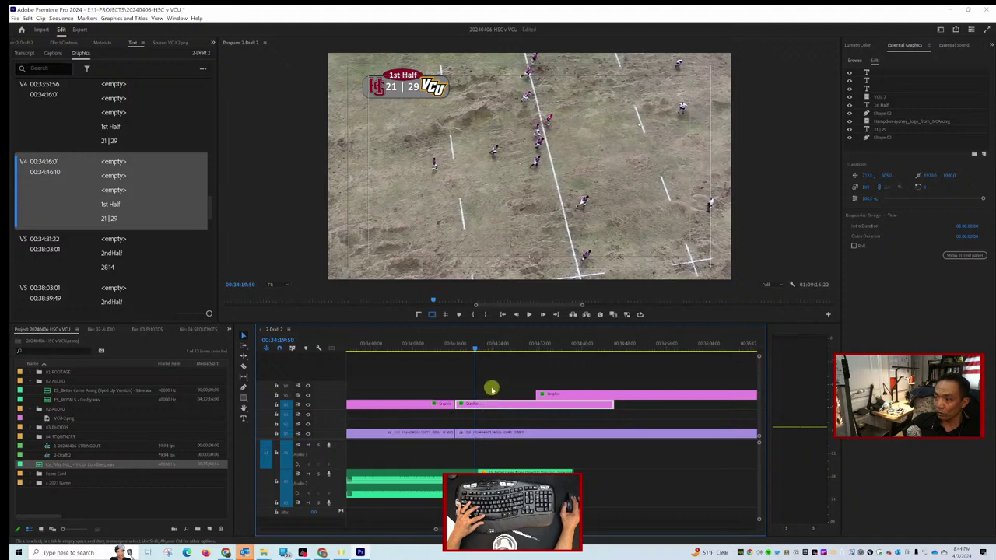
right_click(453, 405)
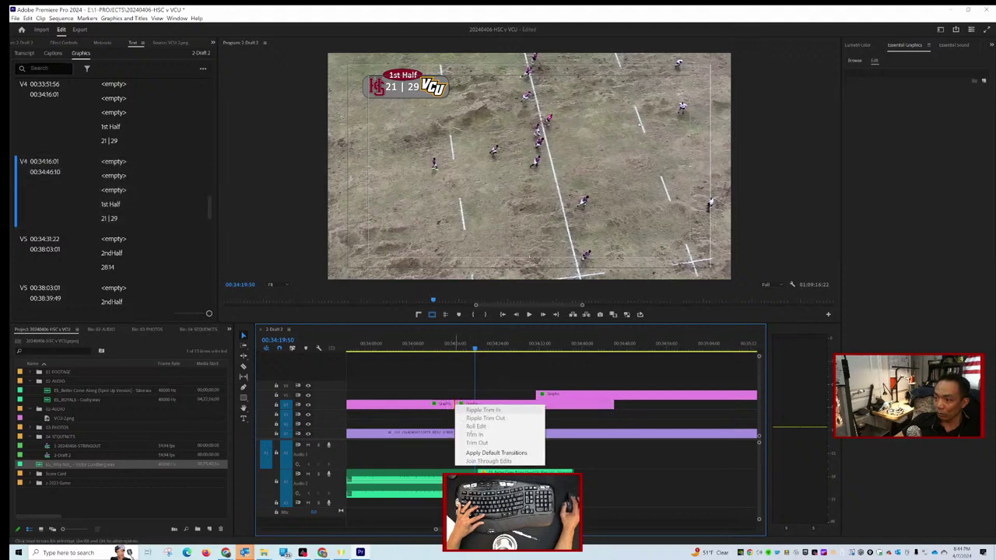
left_click(490, 451)
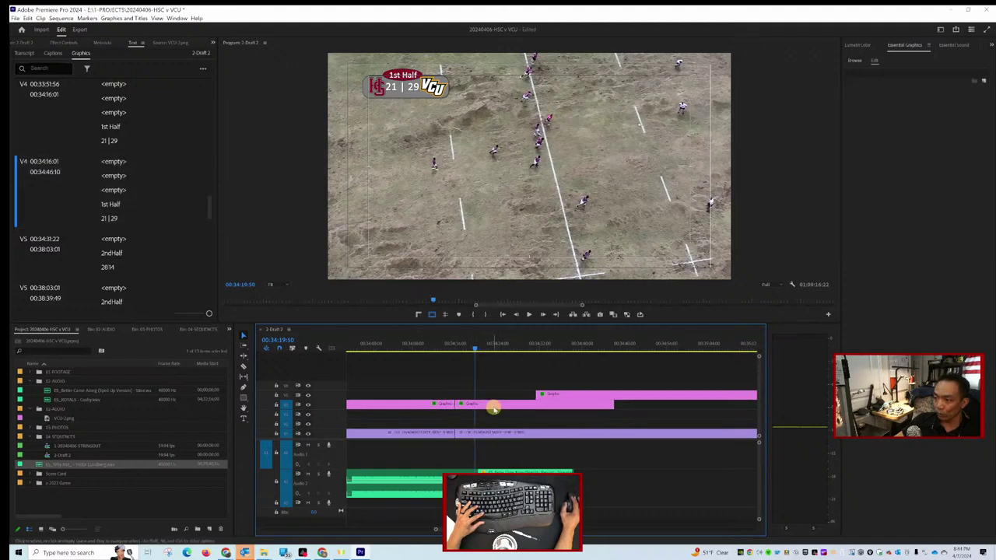
left_click_drag(458, 403, 541, 400)
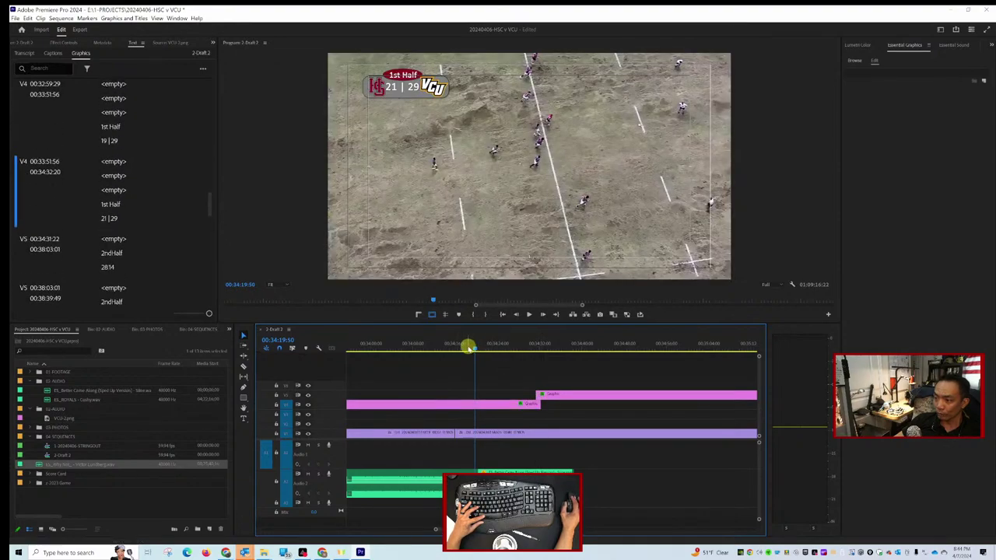
Trim the start of the 2ndHalf 28|14 graphic to 00:35:02:56 and extend the 1st Half 21 | 29 graphic to 00:35:00:03.
left_click_drag(469, 346, 498, 347)
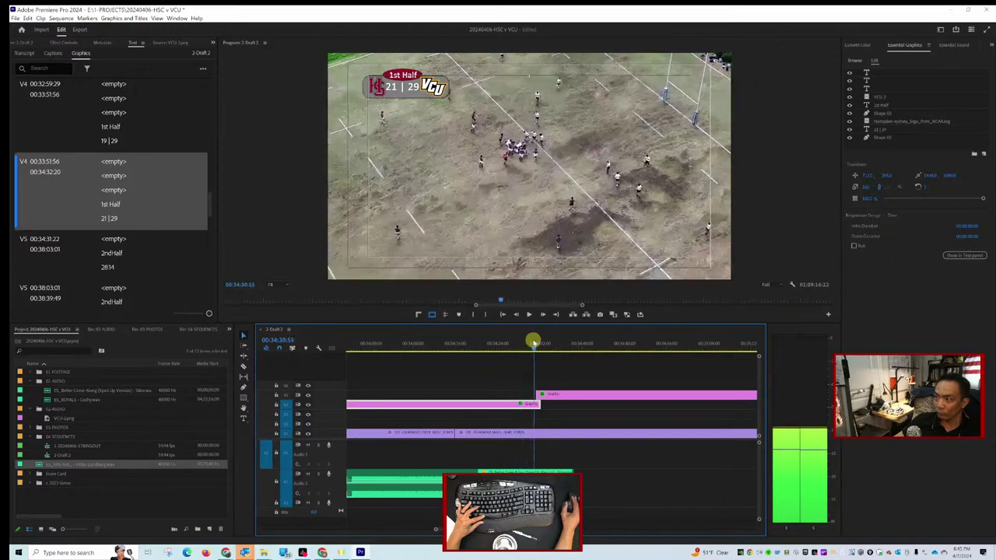
left_click_drag(542, 342, 570, 343)
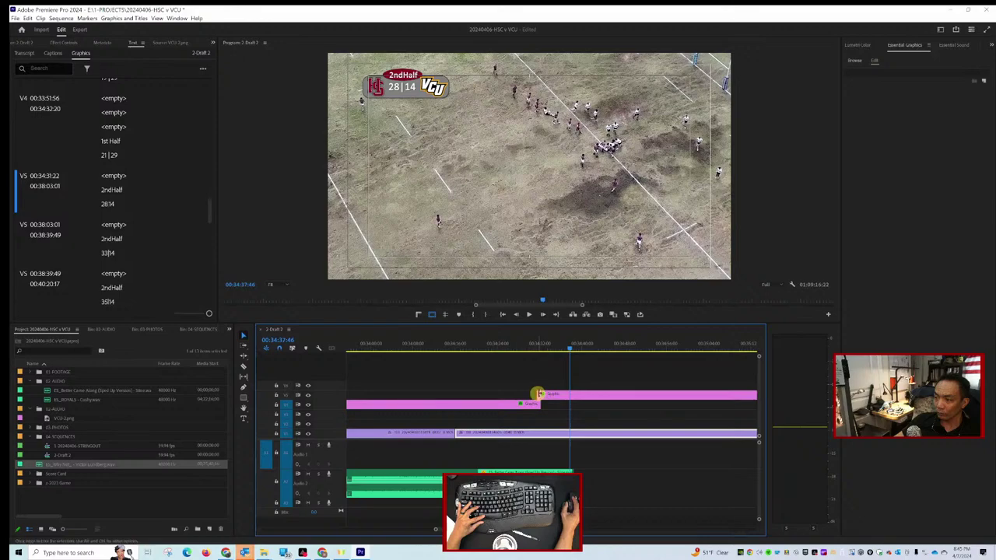
left_click_drag(538, 393, 703, 393)
left_click_drag(542, 403, 687, 395)
scroll(492, 436, "down", 2)
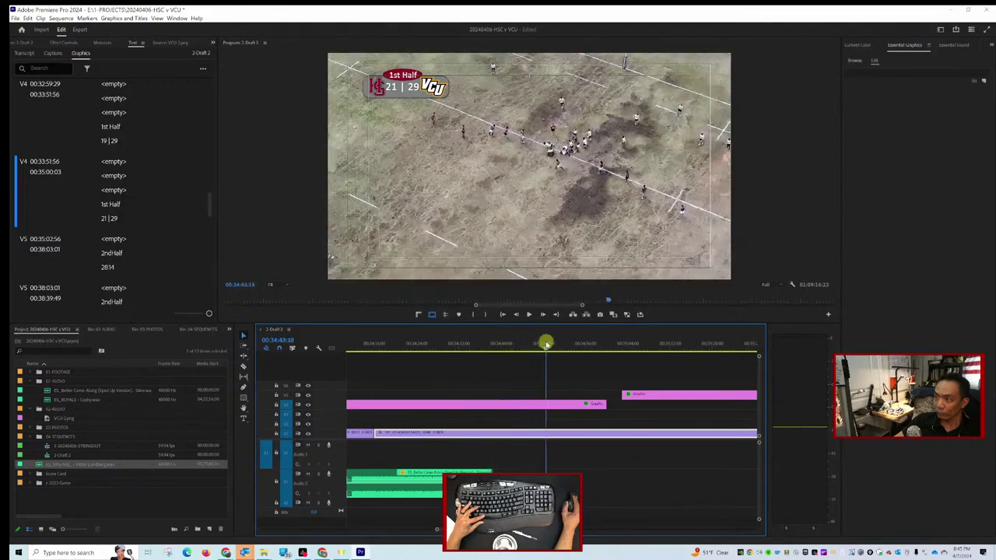
Move the start of the 2ndHalf 28|14 graphic to 00:35:20:18 and extend the 1st Half 21 | 29 graphic to 00:35:22:24.
left_click_drag(574, 344, 622, 344)
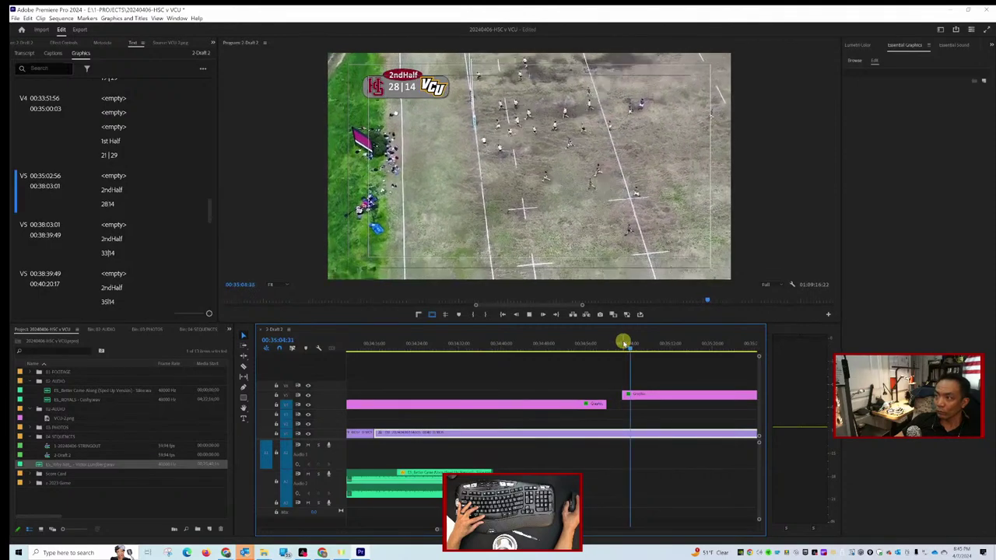
key("space")
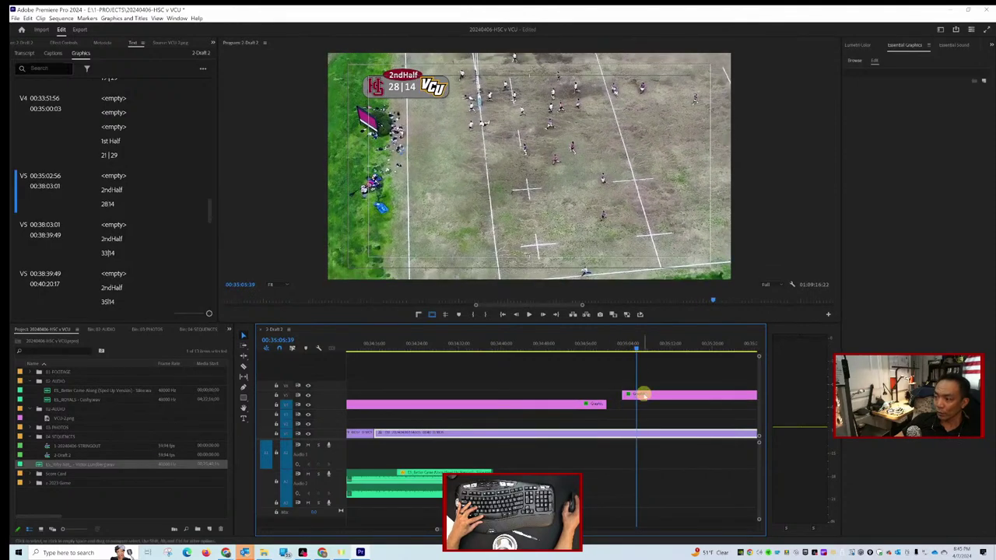
left_click_drag(608, 403, 714, 395)
left_click_drag(635, 404, 722, 402)
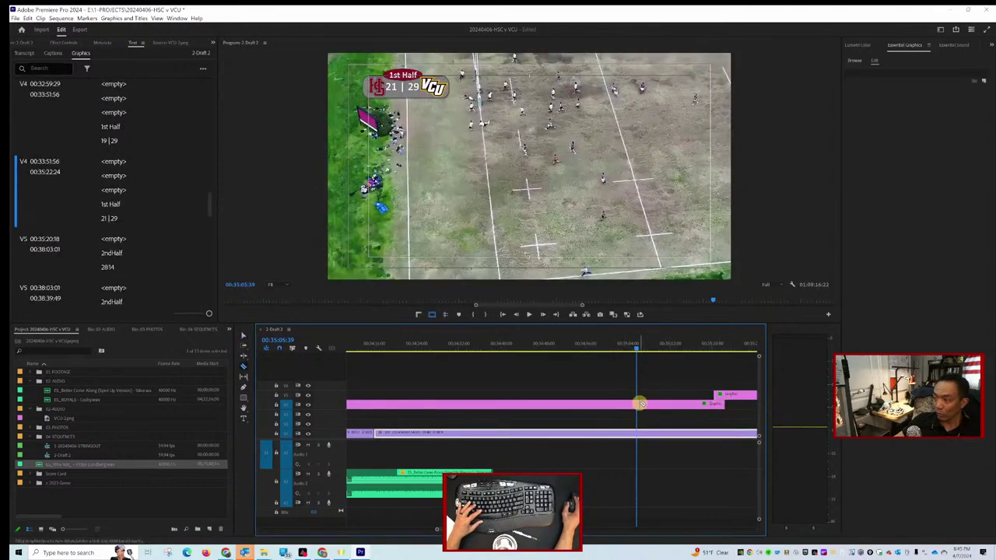
Split the 1st Half 21 | 29 graphic on V4 at 00:35:05:39.
left_click(638, 403)
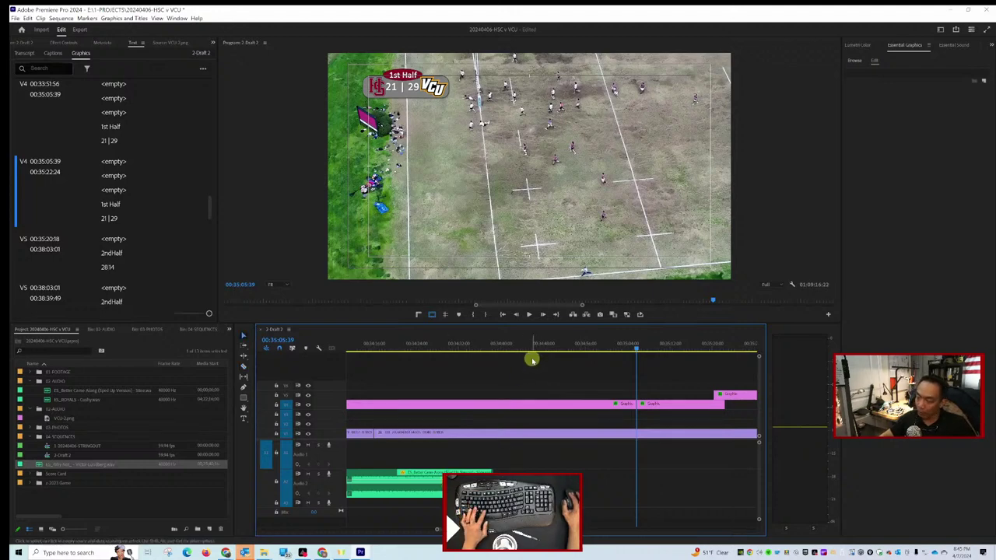
Review the footage under the 2ndHalf 28|14 graphic up to about 00:37:40, and return to the graphic cut at 00:35:05:39.
key("Down")
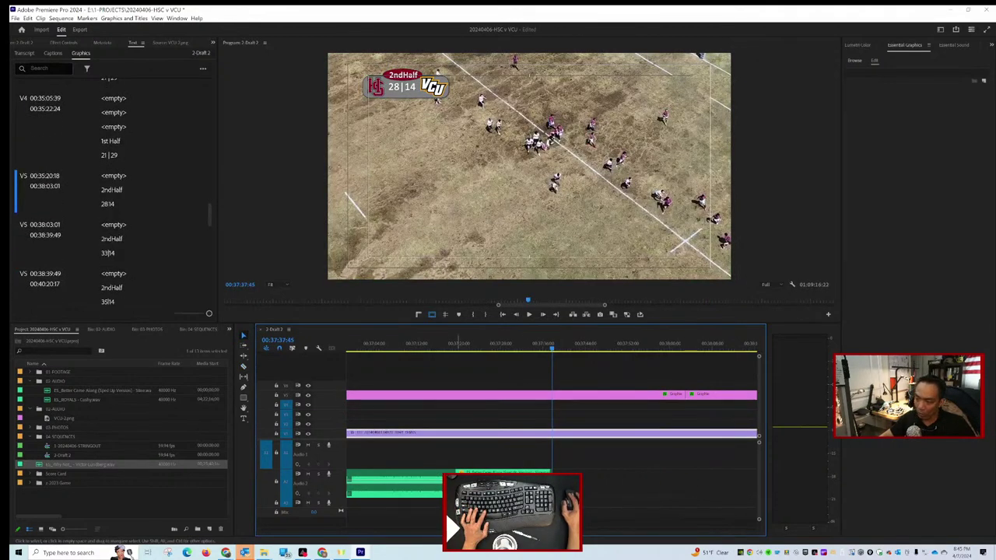
scroll(622, 449, "up", 5)
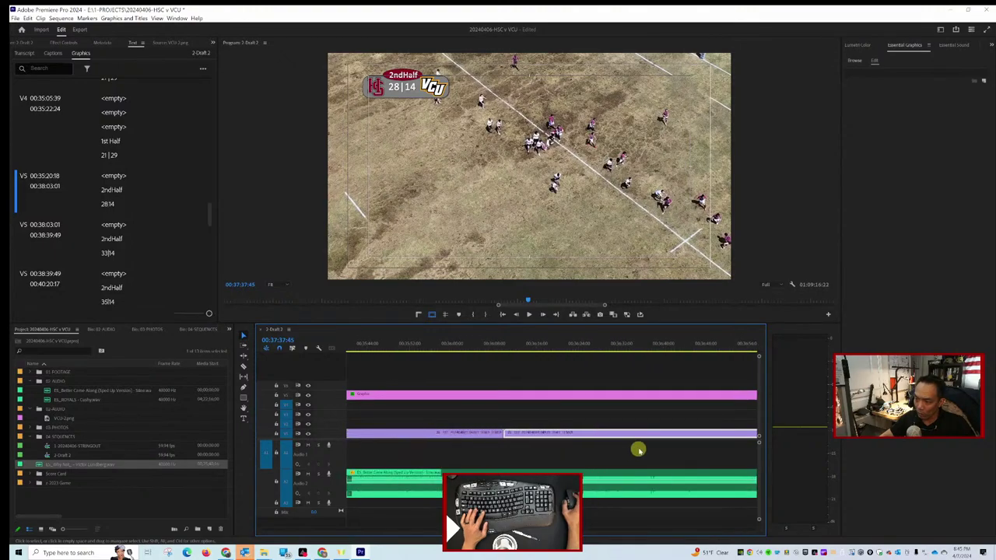
key("space")
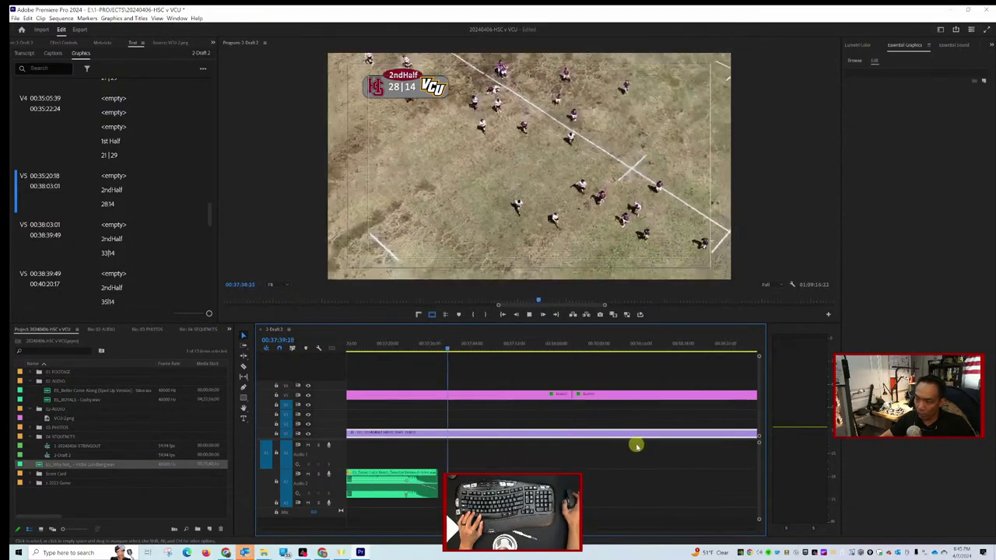
key("space")
scroll(637, 433, "up", 3)
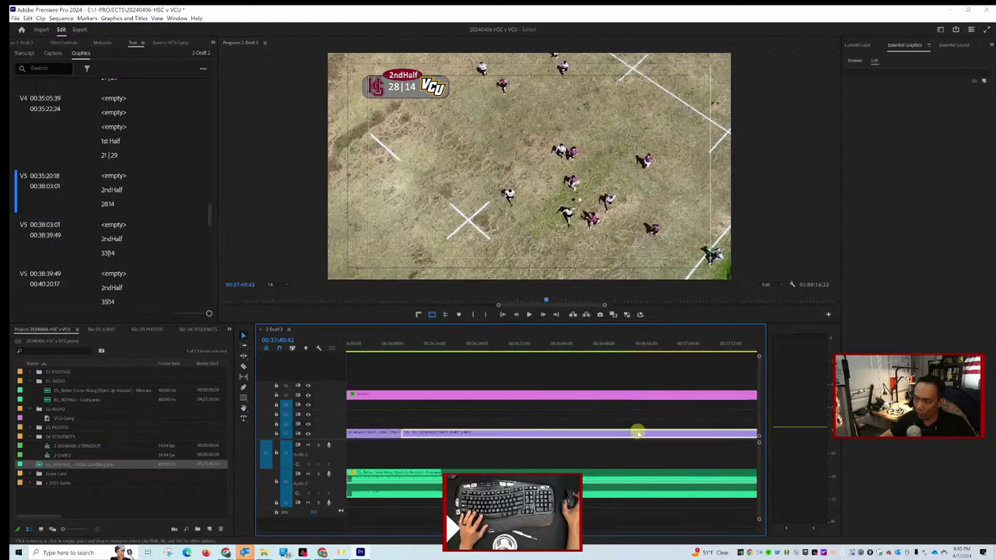
scroll(636, 429, "down", 3)
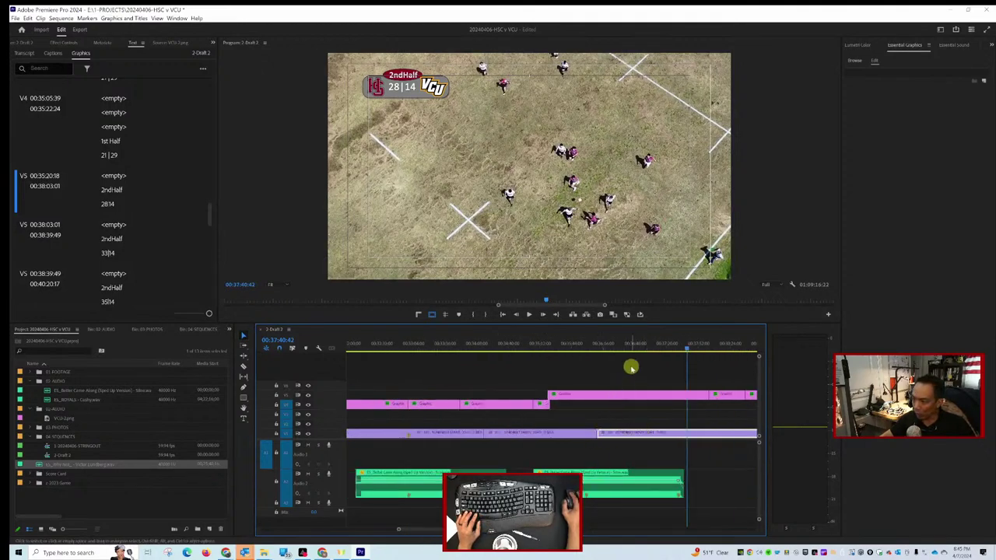
left_click(606, 347)
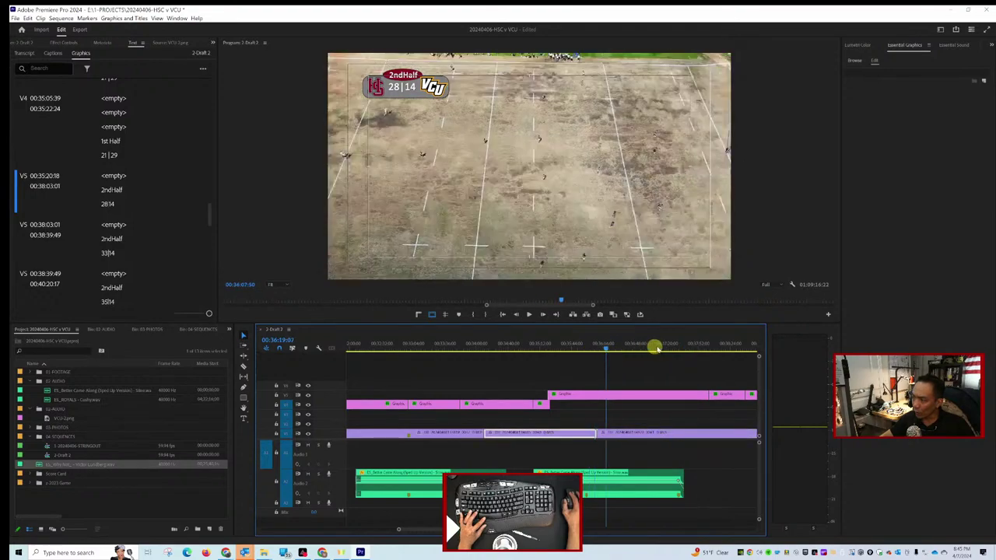
left_click_drag(656, 347, 526, 355)
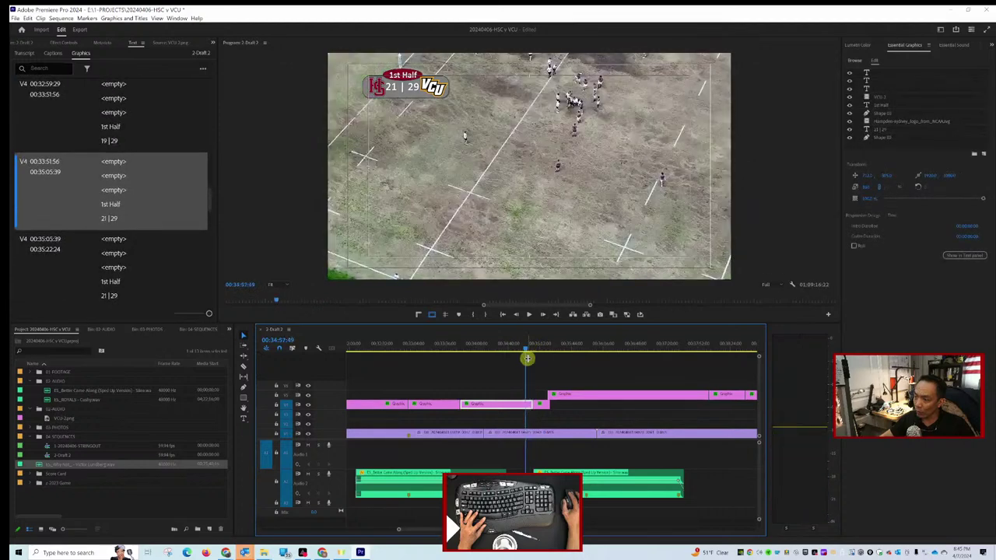
key("Down")
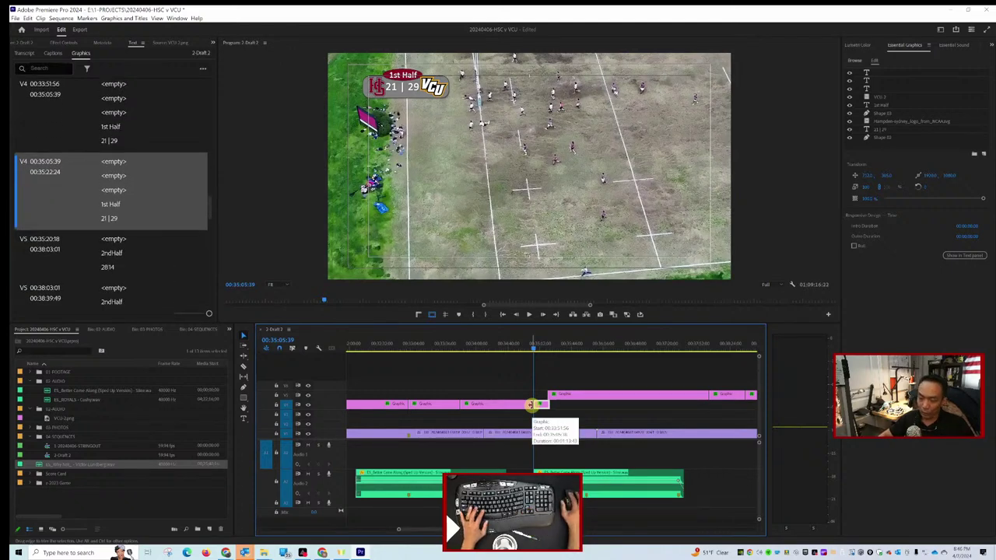
Add a marker to the V1 game footage clip at 00:35:05:39.
left_click(514, 437)
key("m")
key("m")
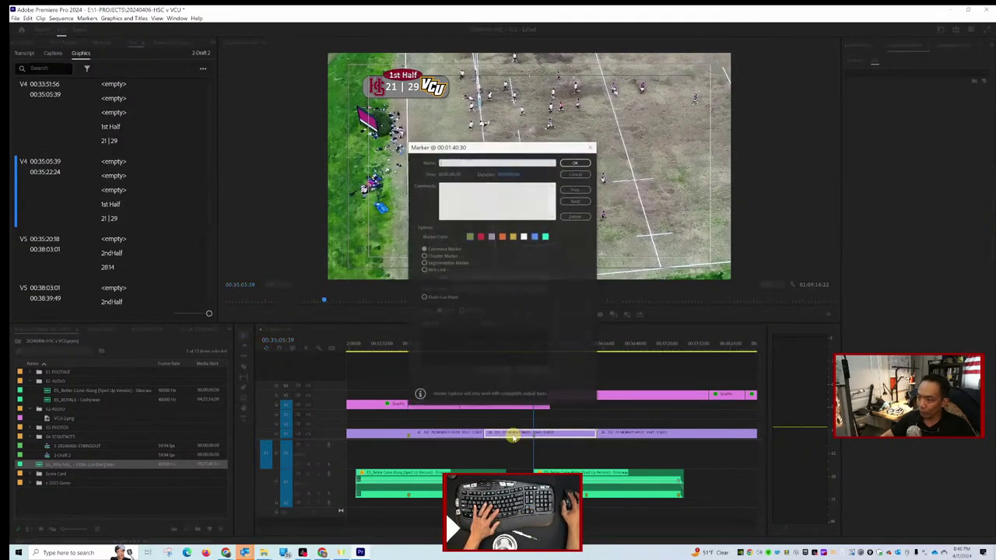
Move the second Better Come Along clip to Audio 1, aligning its marker with the footage marker, and trim the preceding music clip's end to a slight overlap.
left_click(573, 471)
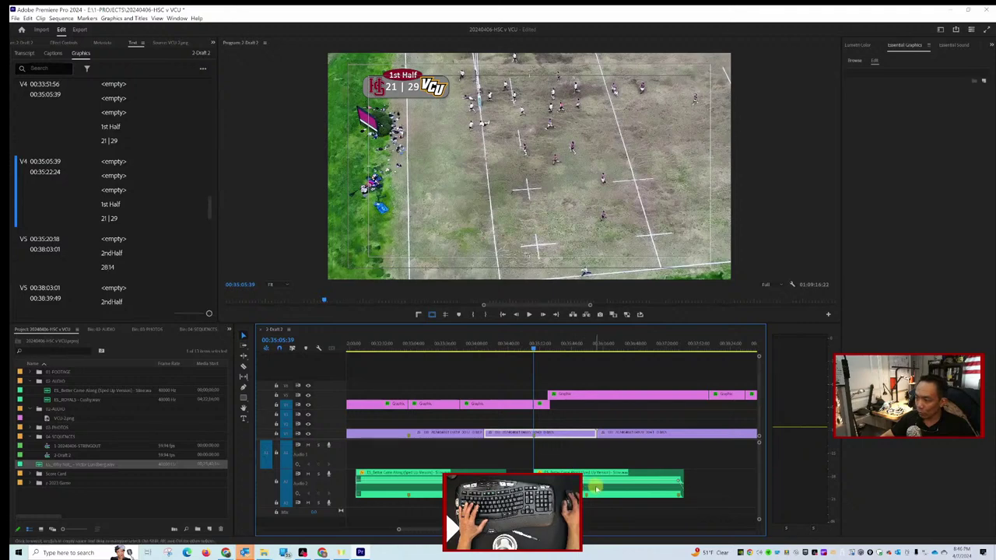
left_click_drag(597, 488, 560, 451)
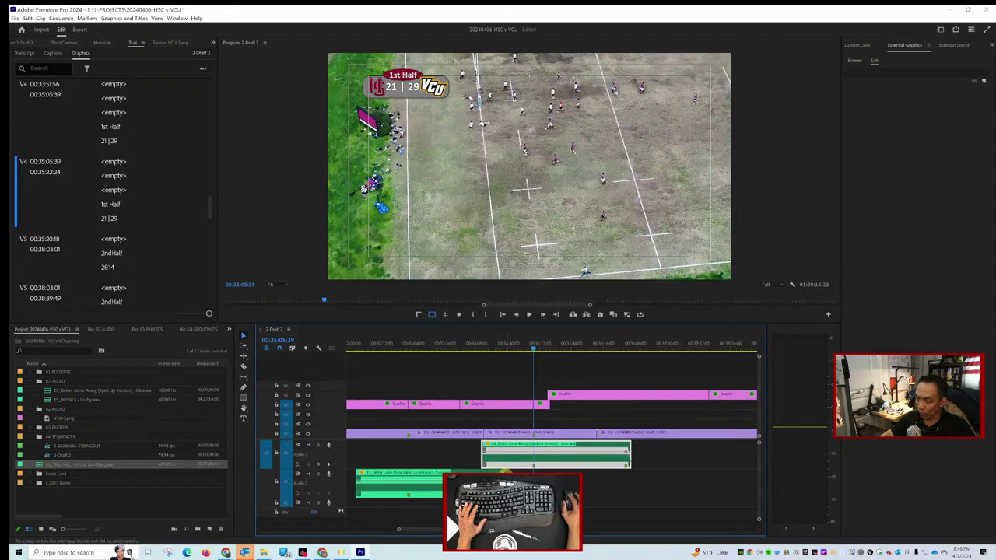
left_click_drag(504, 471, 482, 472)
Play the overlap between the two music clips from 00:34:08:55 to 00:34:16:42.
key("equal")
key("equal")
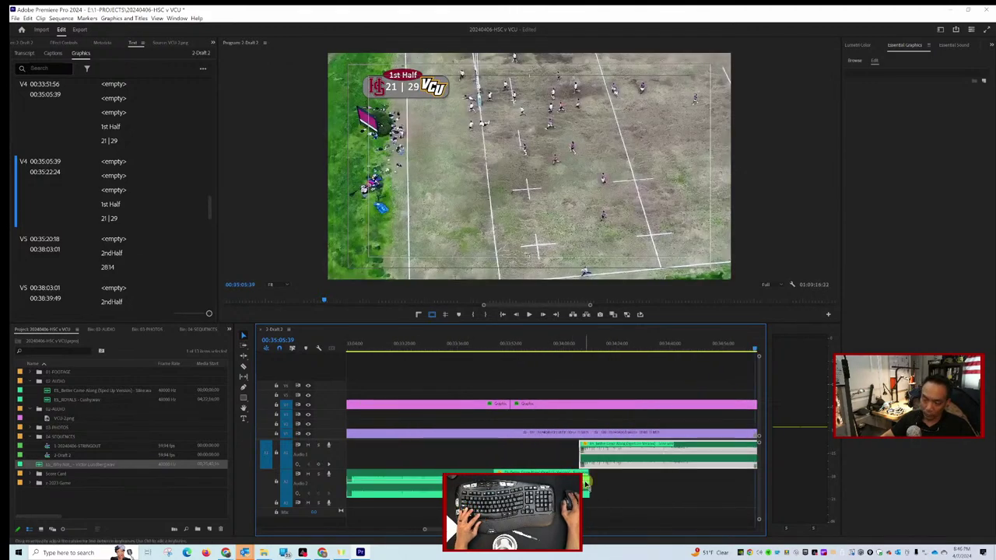
left_click(568, 349)
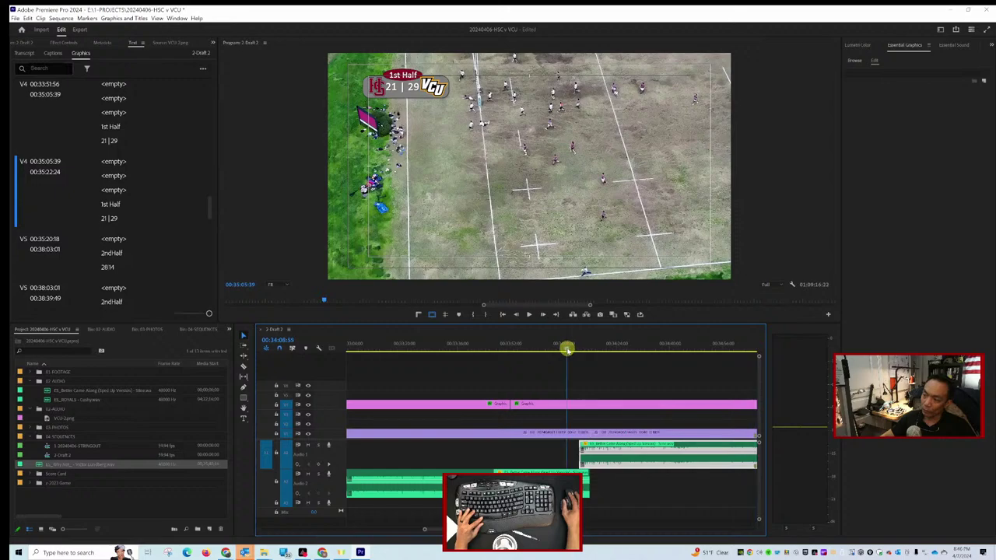
key("space")
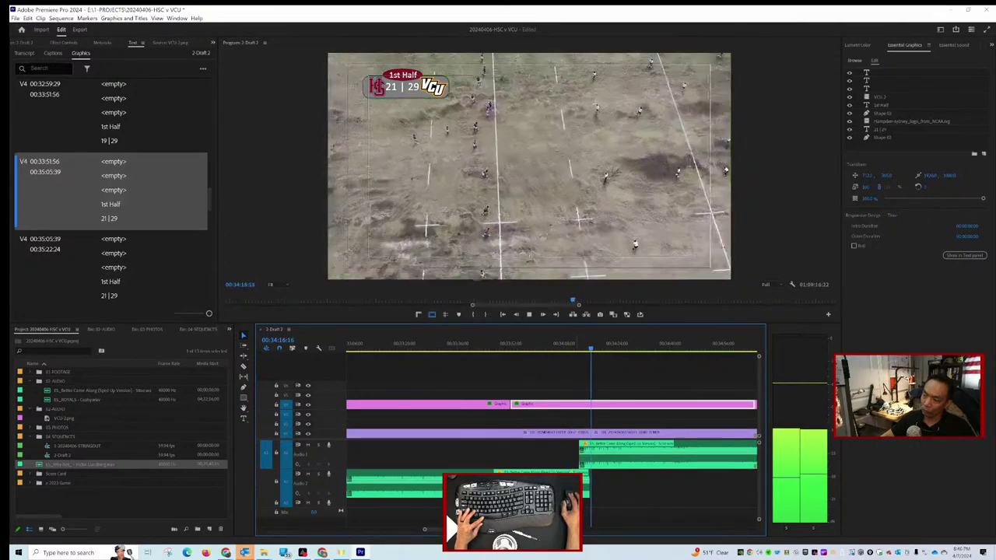
key("space")
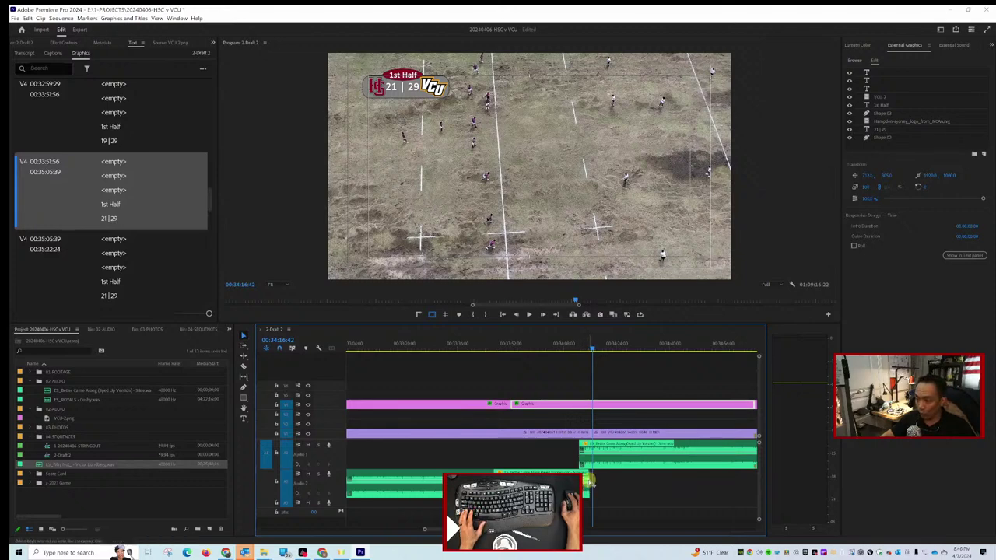
Fade out the end of the outgoing music clip on Audio 2 and play back the overlap.
left_click(590, 483)
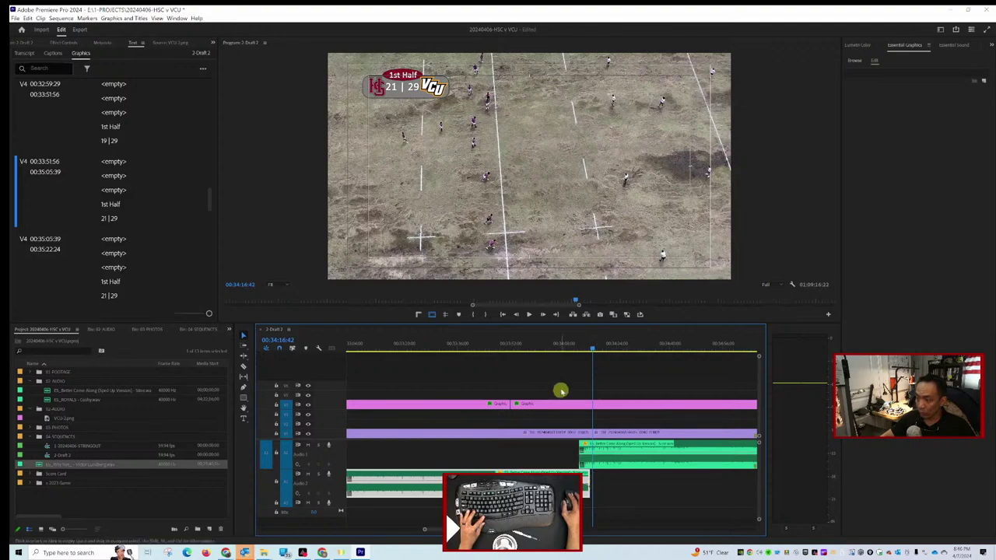
left_click_drag(554, 347, 568, 354)
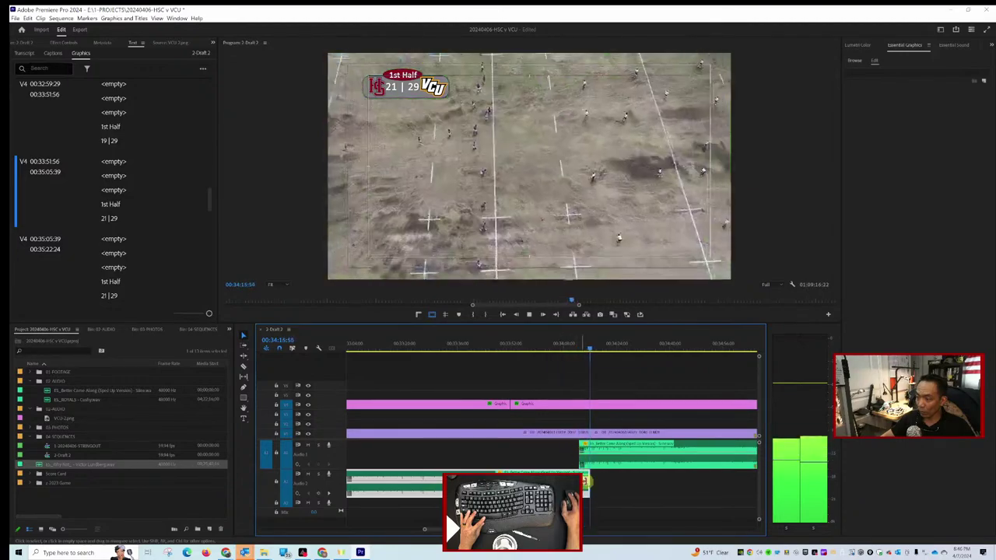
key("space")
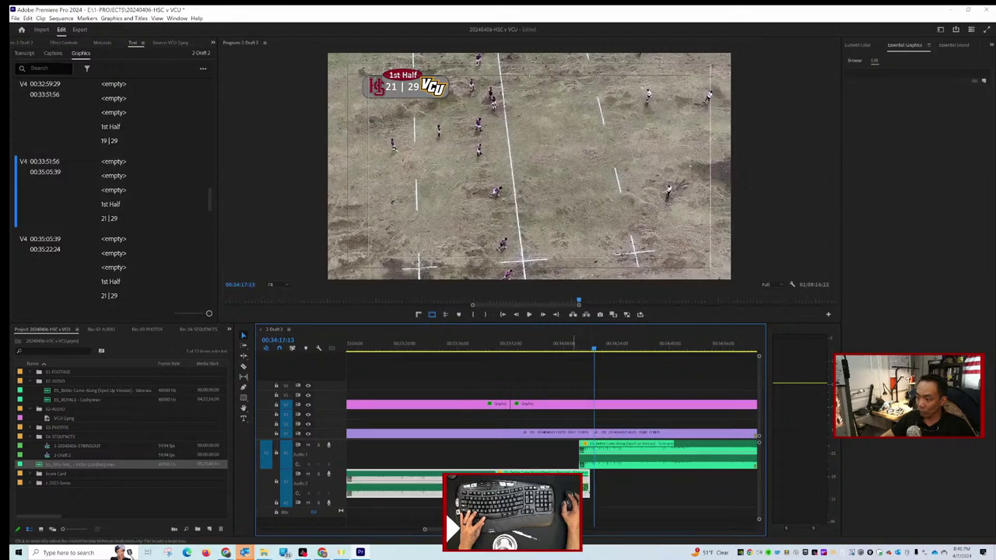
right_click(556, 482)
key("Escape")
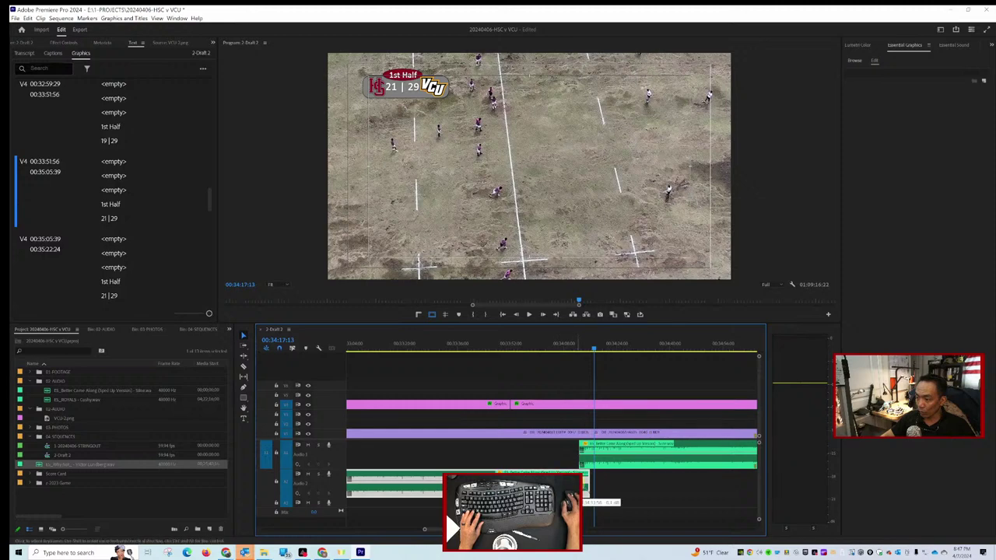
Play the music transition from 00:34:02:39 to 00:34:20:47 to check the fade between the two clips.
left_click(541, 353)
left_click(547, 350)
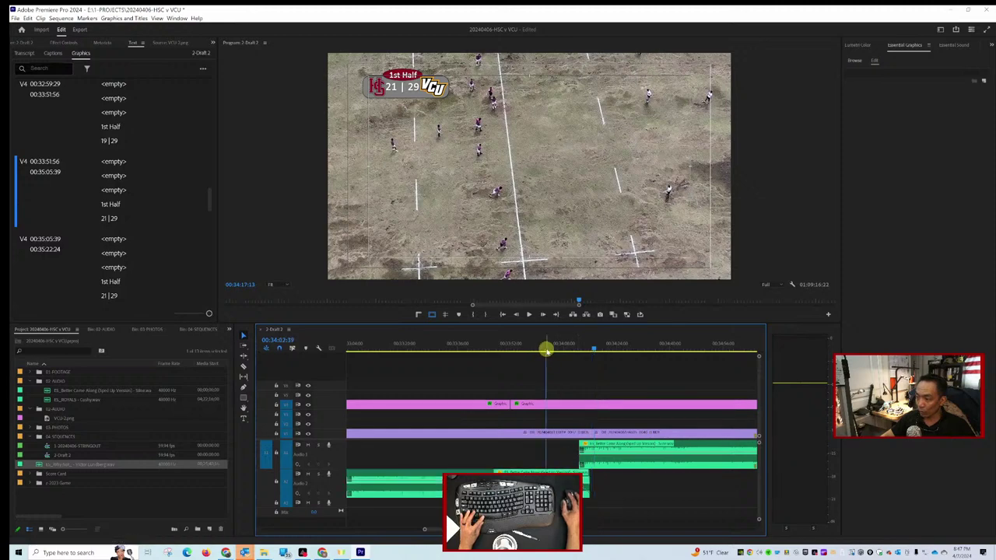
key("space")
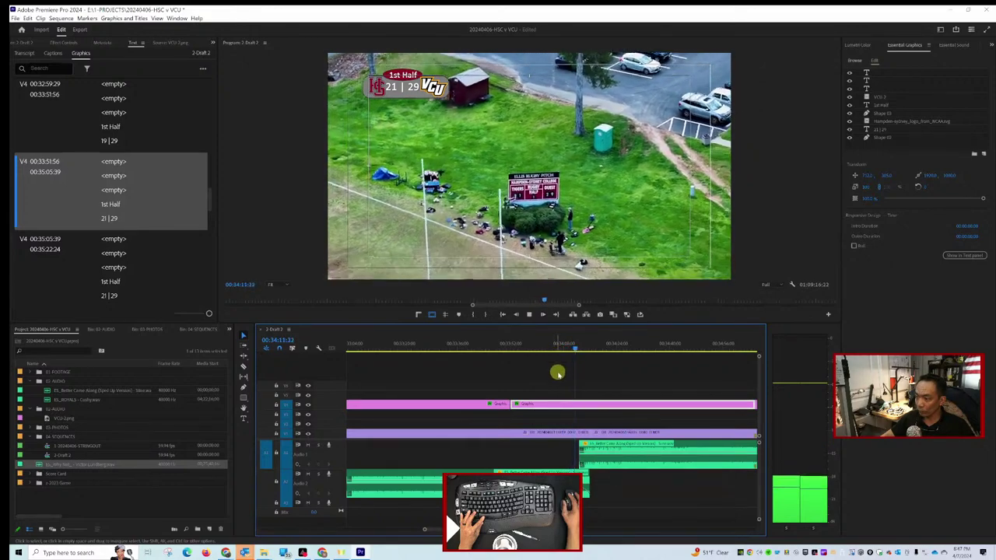
key("space")
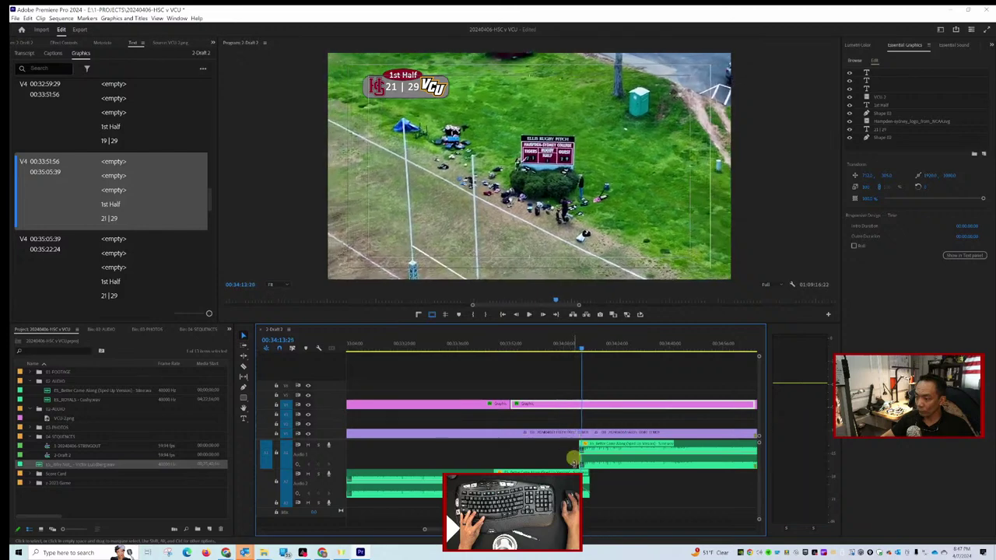
key("ctrl+shift+a")
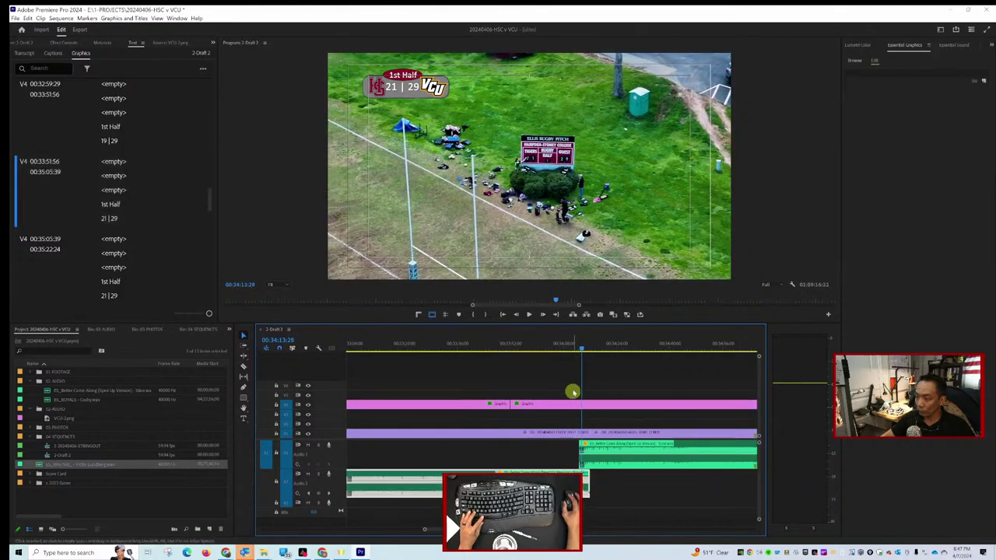
key("space")
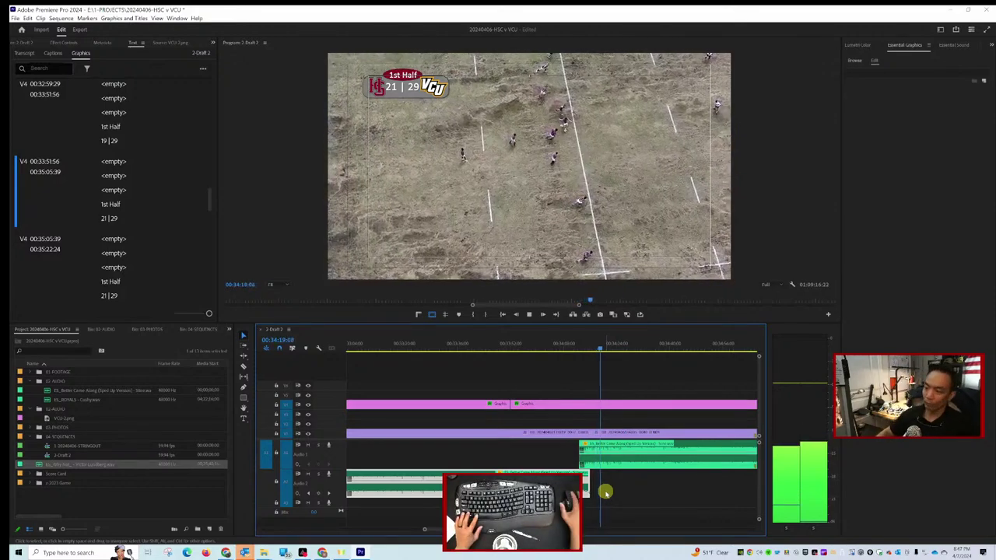
scroll(596, 389, "down", 4)
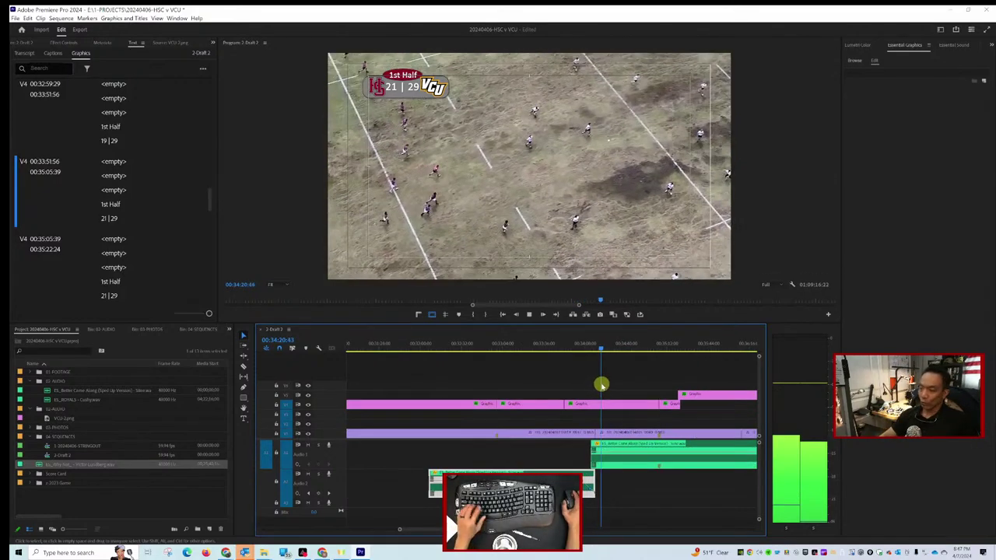
key("space")
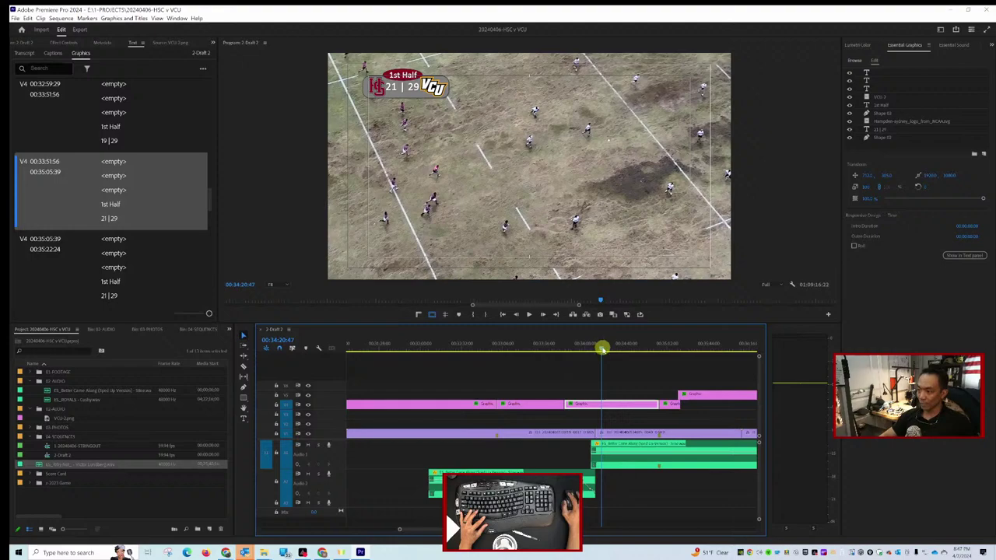
Change the score text of the 1st Half graphic starting at 00:35:05:39 to 26 | 29.
left_click_drag(602, 349, 662, 350)
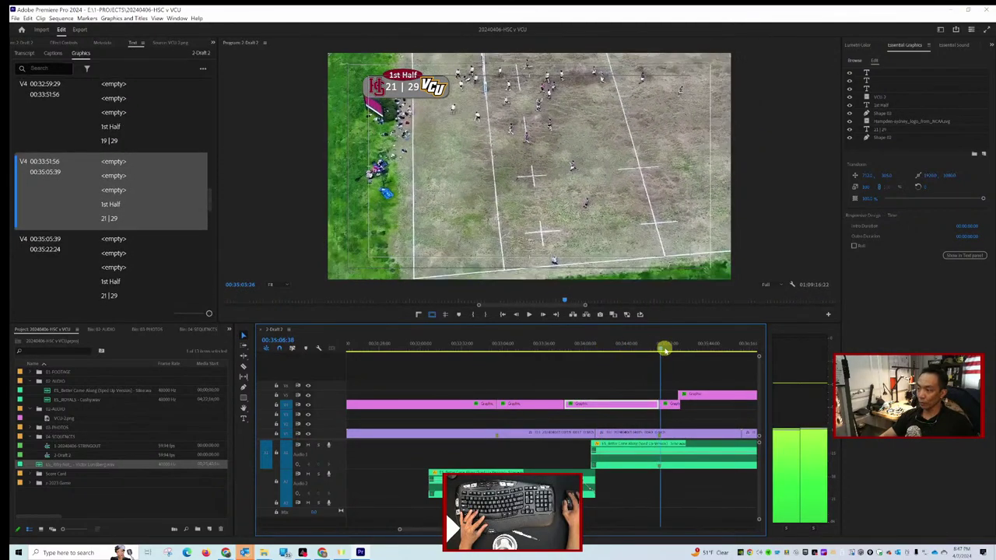
key("space")
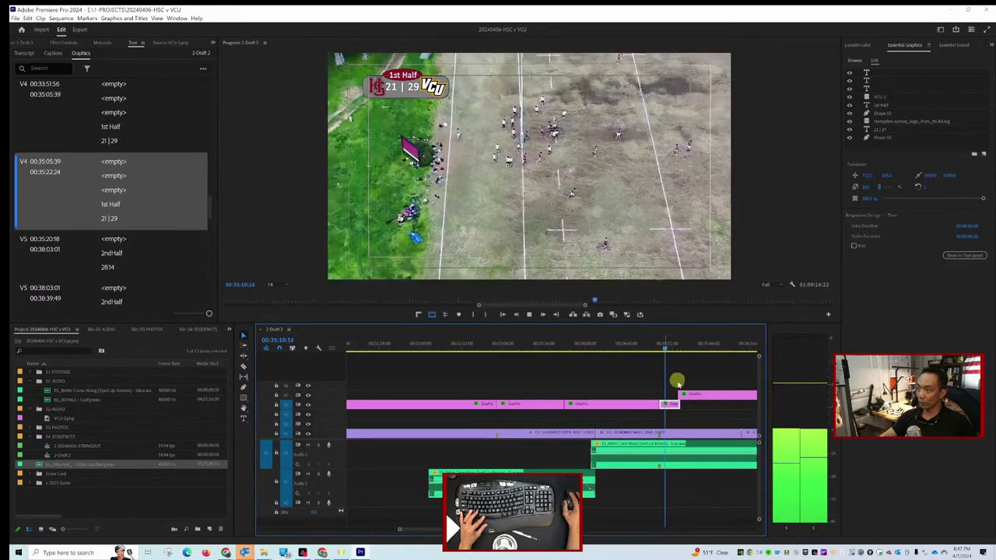
key("space")
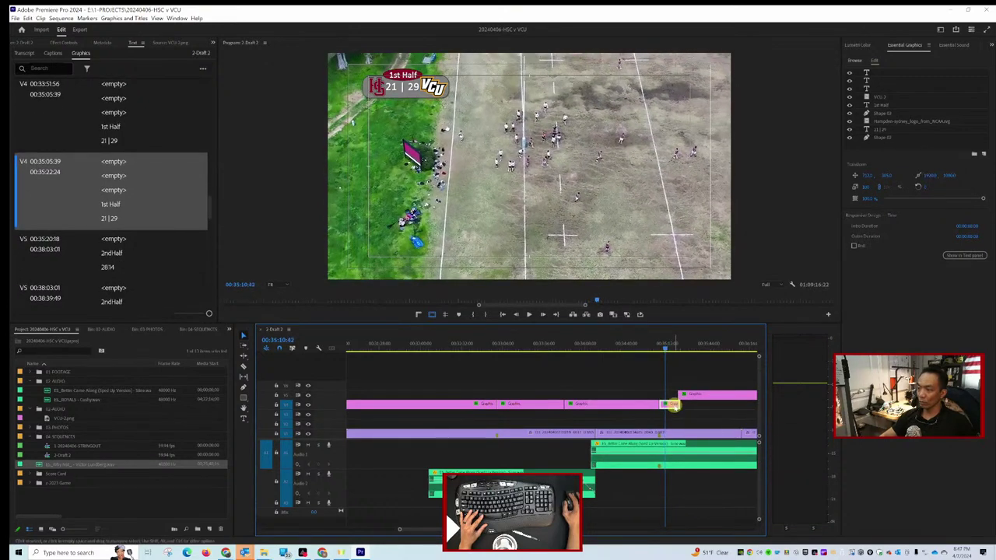
left_click(889, 130)
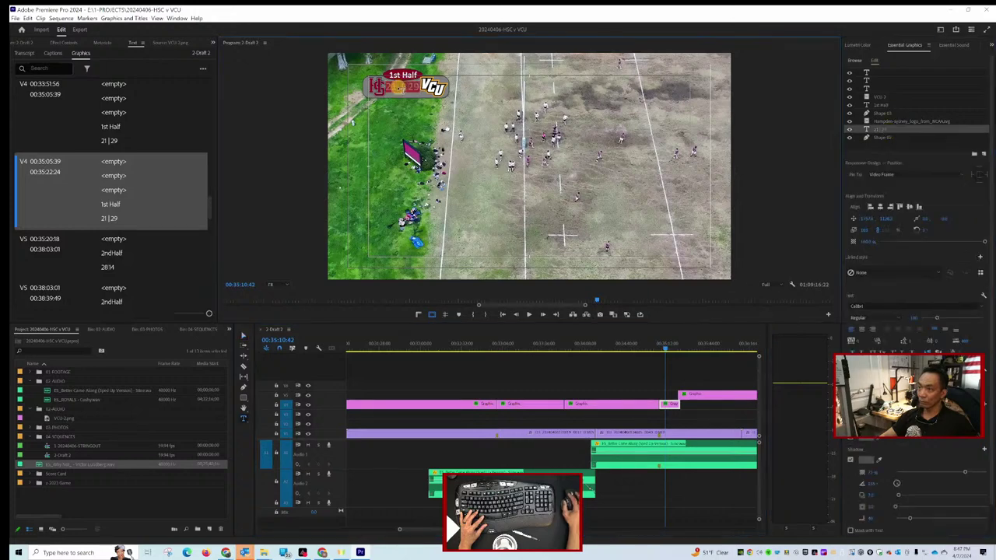
key("BackSpace")
type("6")
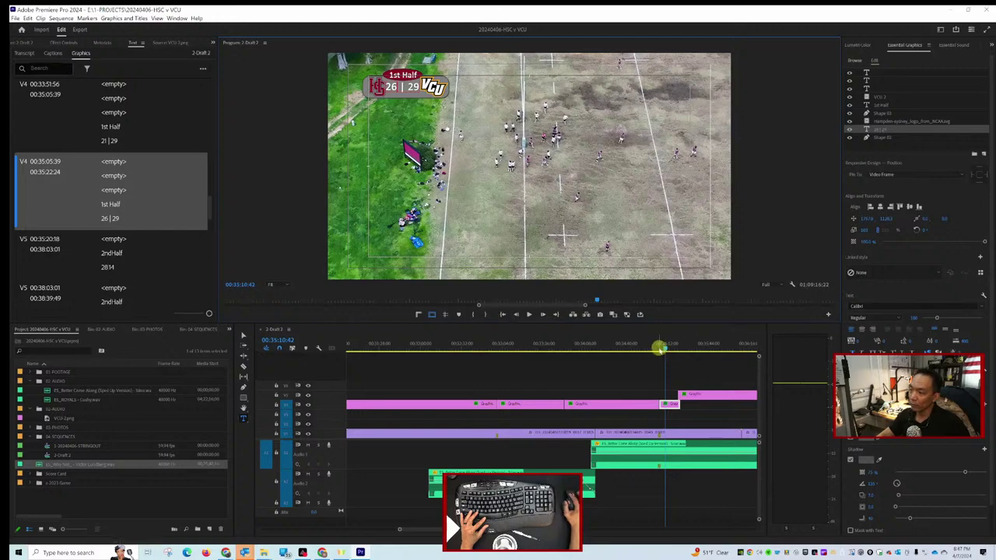
Trim the start of the 2ndHalf 28|14 graphic to about 00:36:47 and extend the 1st Half 26 | 29 graphic to 00:36:04:59.
key("space")
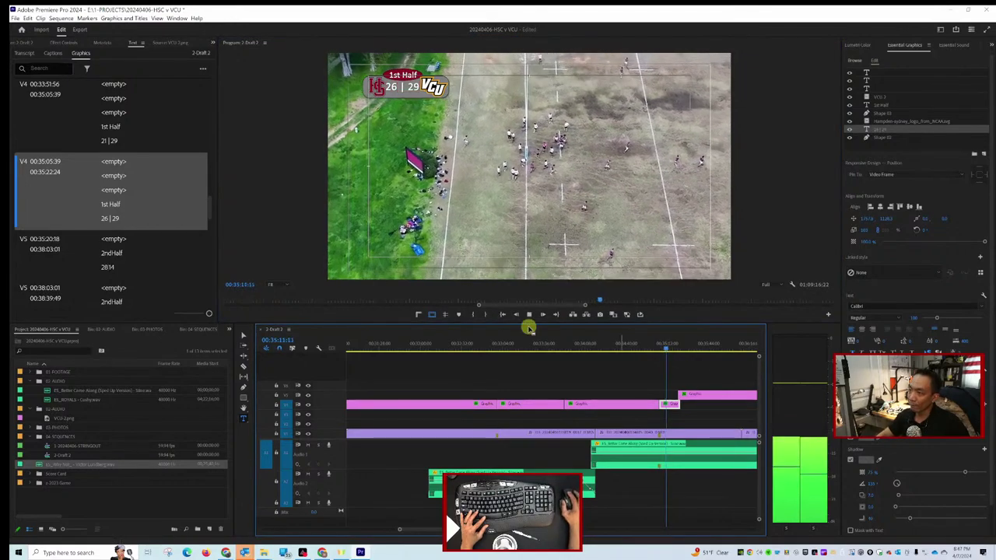
scroll(669, 361, "right", 5)
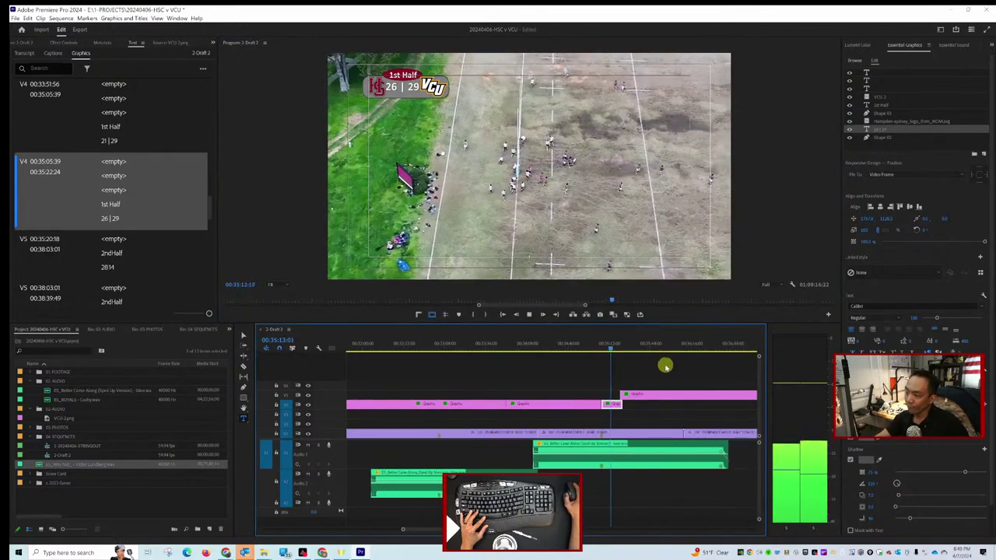
scroll(636, 364, "right", 3)
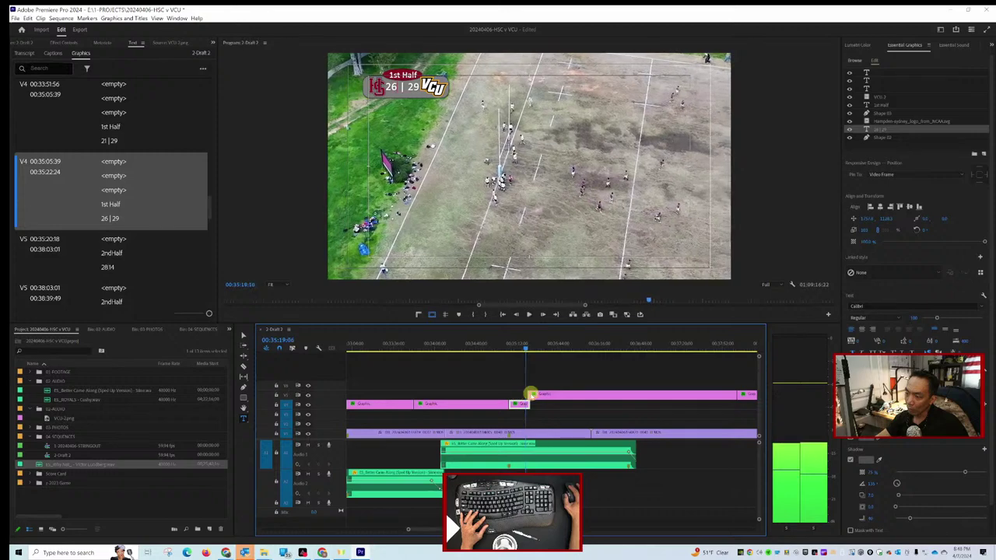
left_click_drag(529, 394, 638, 394)
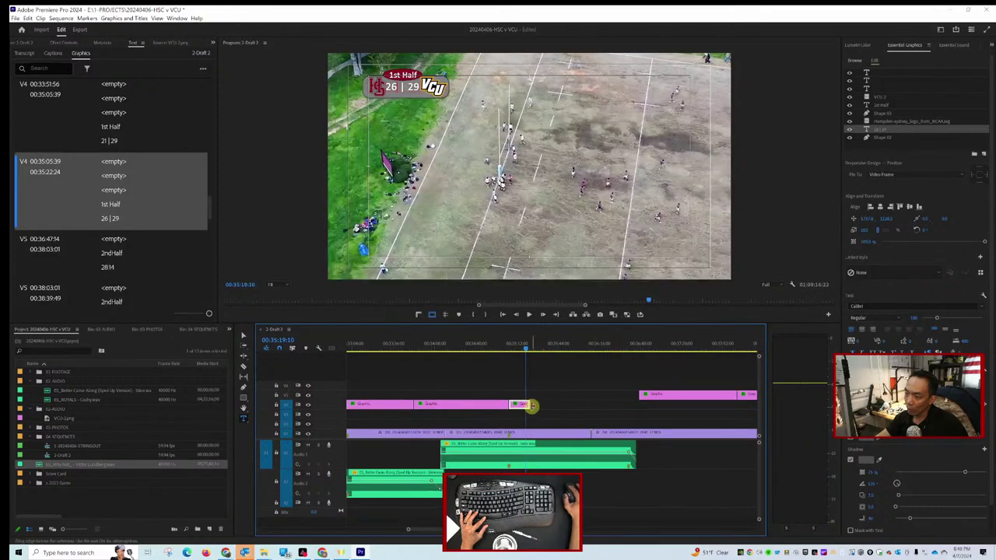
left_click_drag(531, 405, 584, 404)
Find the conversion kick in the footage and split the 1st Half 26 | 29 graphic at 00:35:52:47.
key("space")
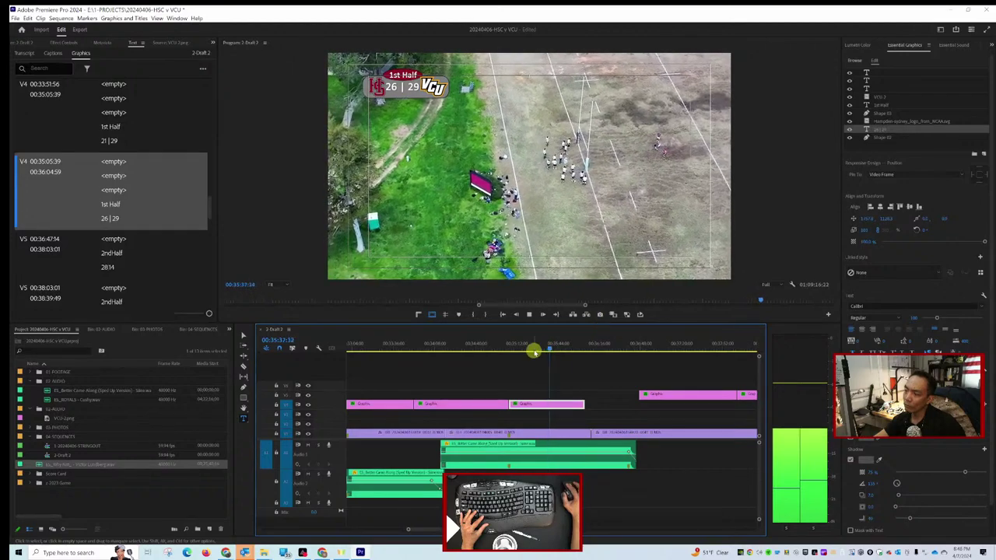
left_click_drag(552, 349, 570, 348)
key("space")
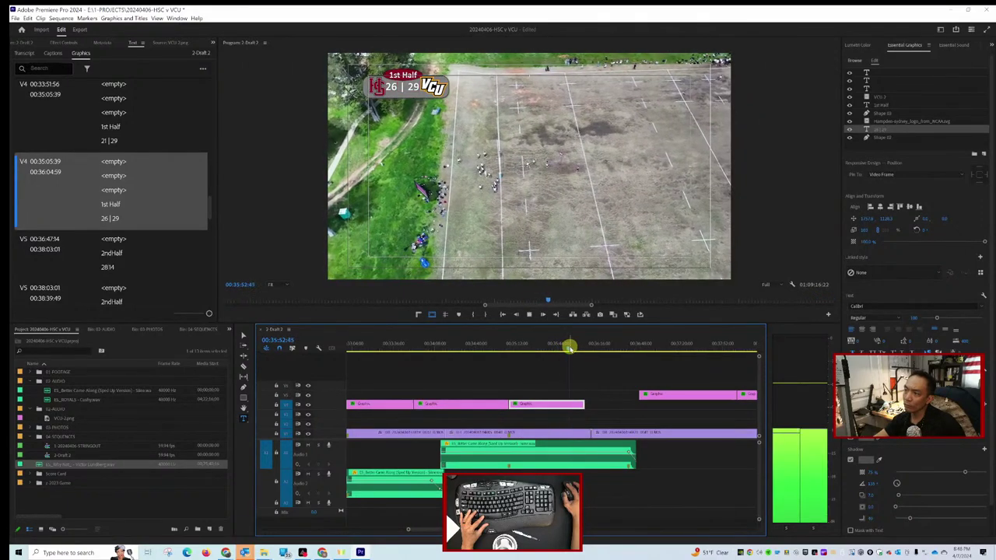
key("space")
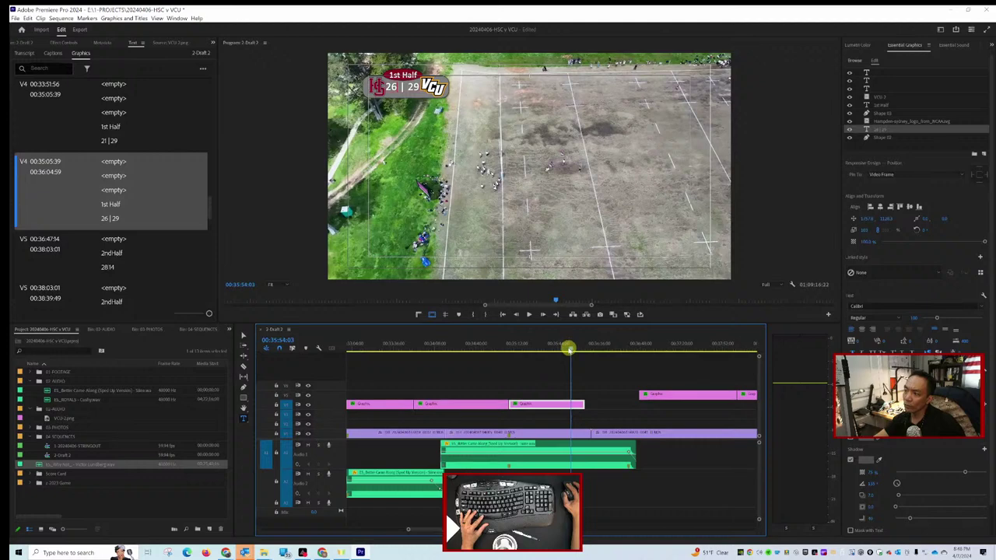
left_click_drag(571, 349, 566, 350)
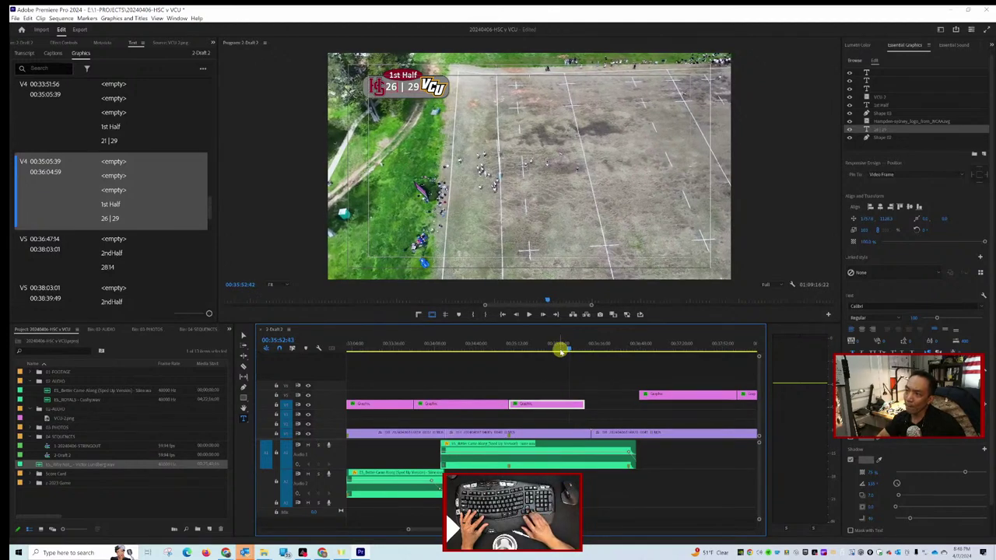
key("space")
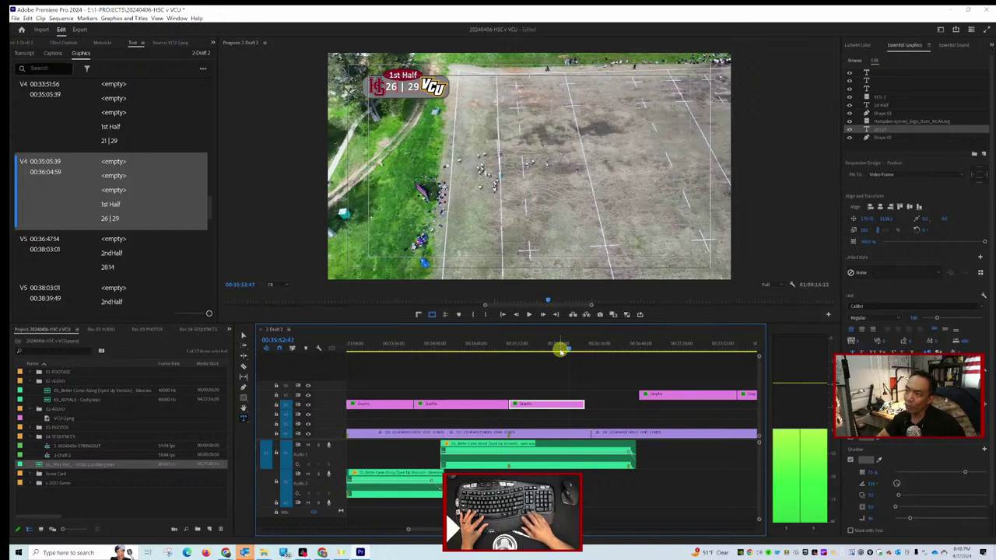
key("space")
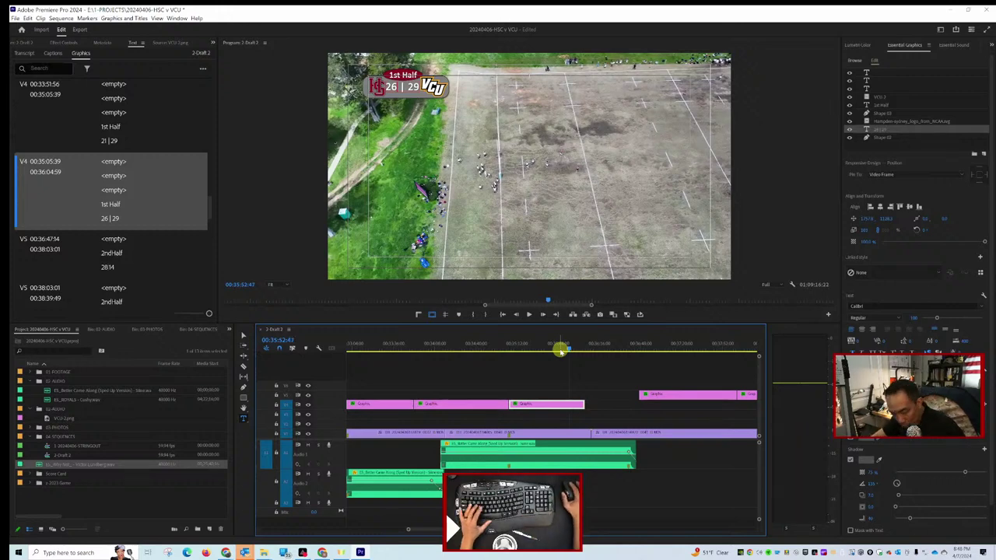
key("c")
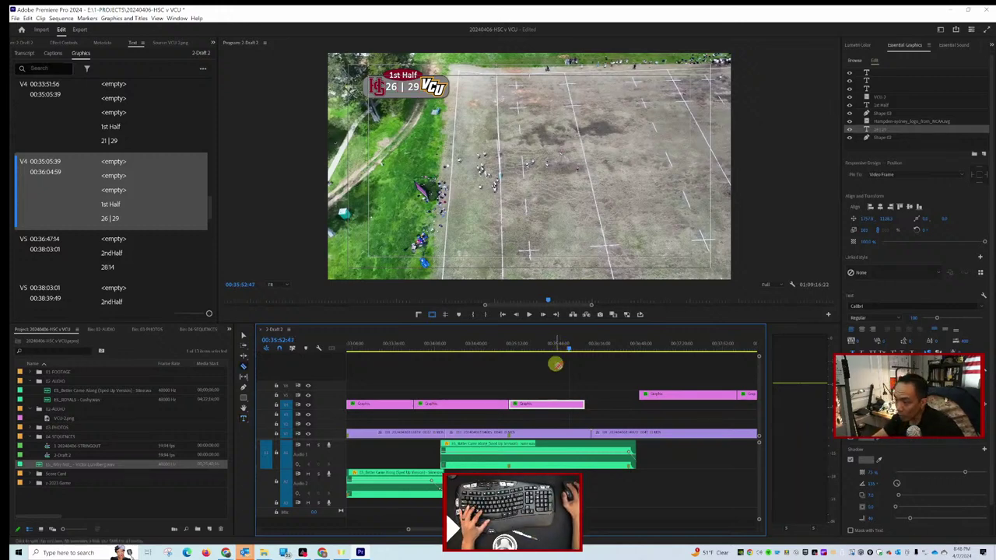
left_click(572, 404)
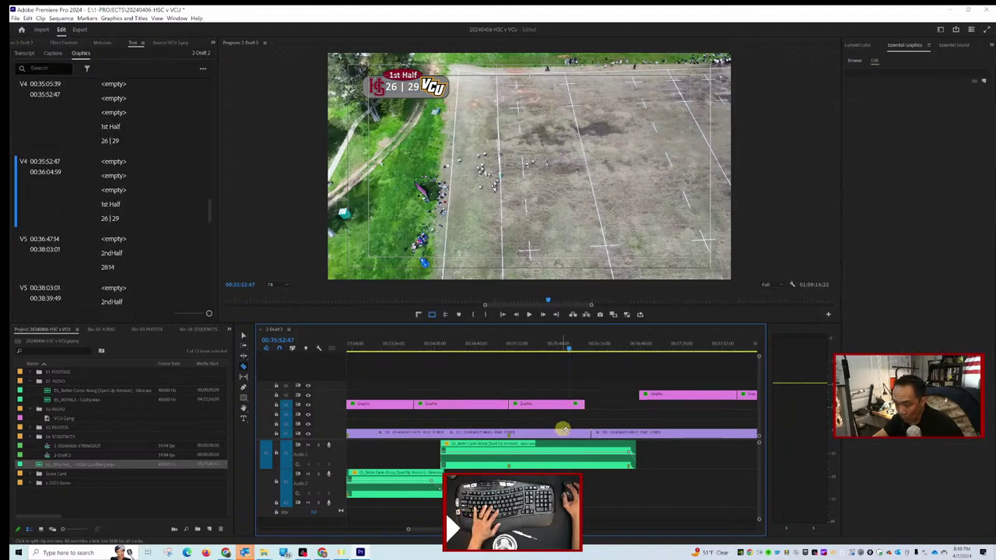
Mark the conversion at 00:35:52:47 on the footage clip and change the score text of the graphic starting there to 28 | 29.
key("v")
left_click(569, 434)
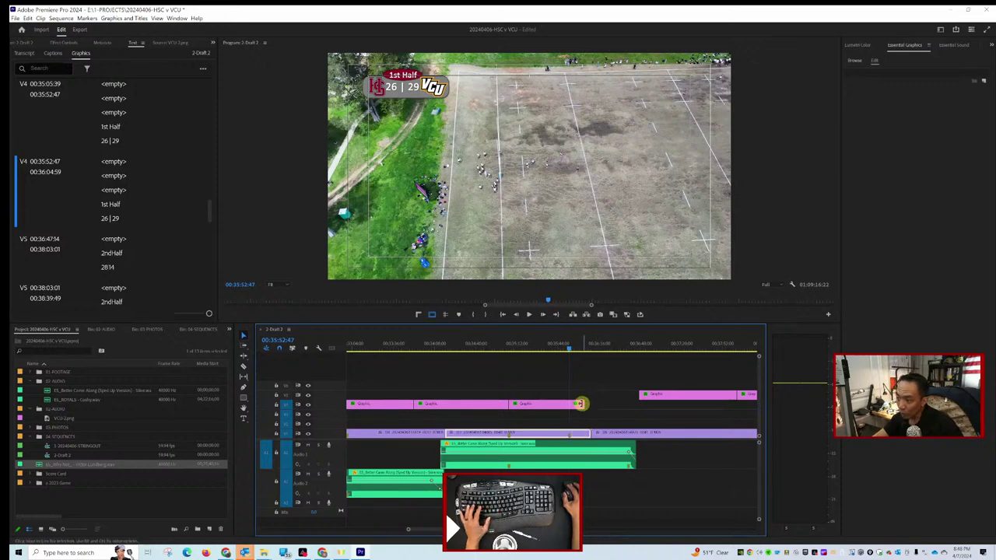
left_click(580, 405)
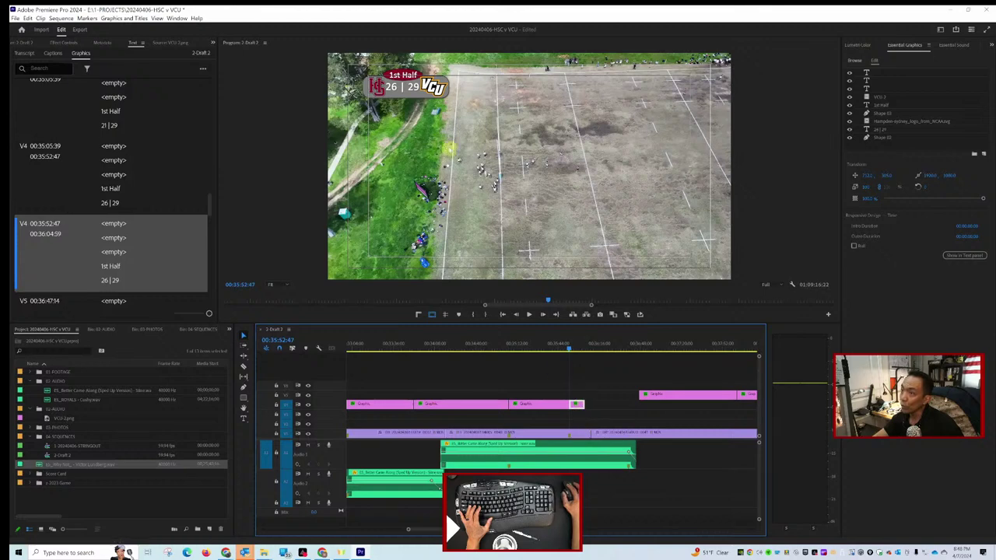
left_click(390, 87)
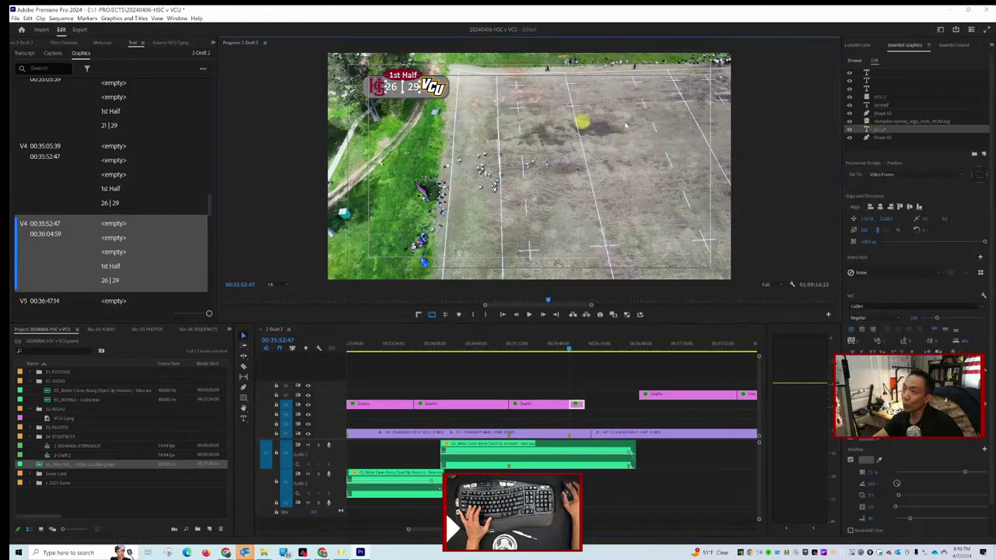
left_click(894, 131)
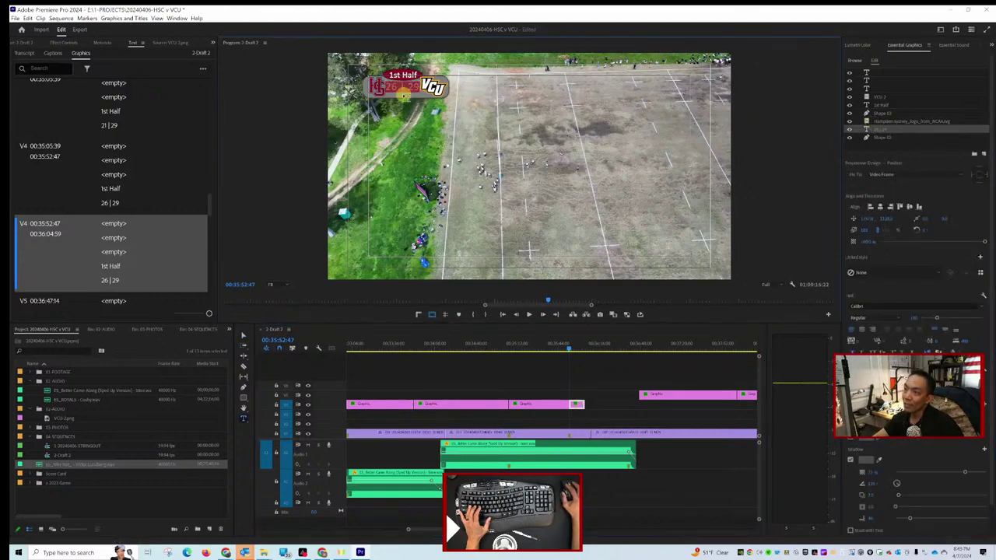
left_click(393, 87)
key("BackSpace")
type("8")
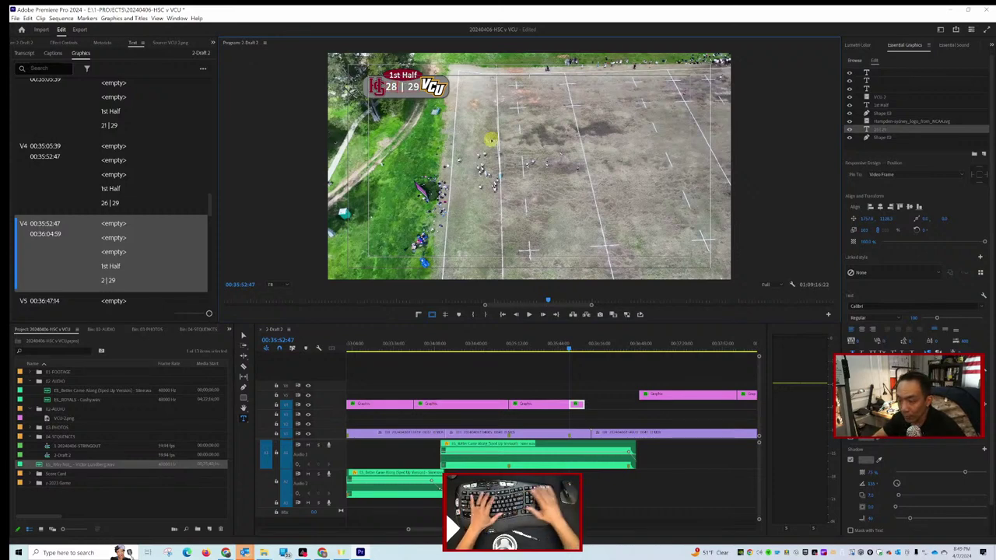
Check the score change at the split and extend the 1st Half 28 | 29 graphic to 00:36:44:44.
left_click_drag(571, 335, 572, 349)
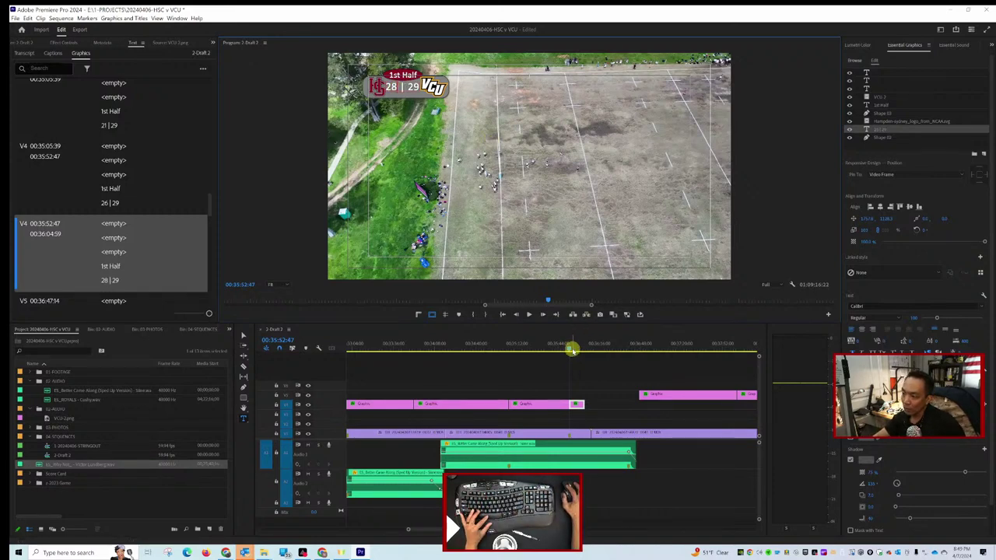
left_click(569, 349)
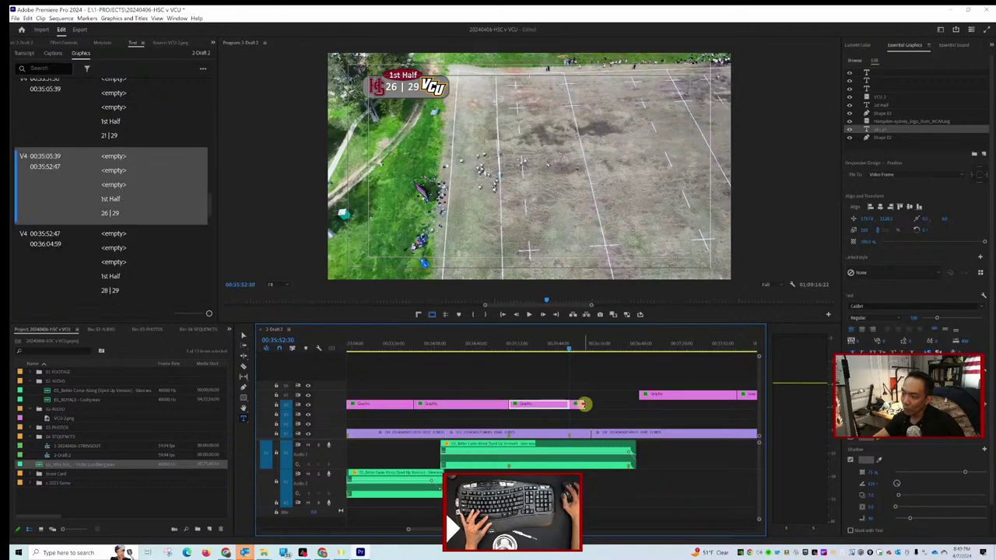
left_click_drag(582, 403, 634, 404)
Review the play after the conversion, trim the 2ndHalf 28|14 graphic's start to 00:37:25:00 and extend the 28 | 29 graphic to 00:37:38:07.
left_click(567, 348)
key("space")
left_click_drag(567, 348, 595, 347)
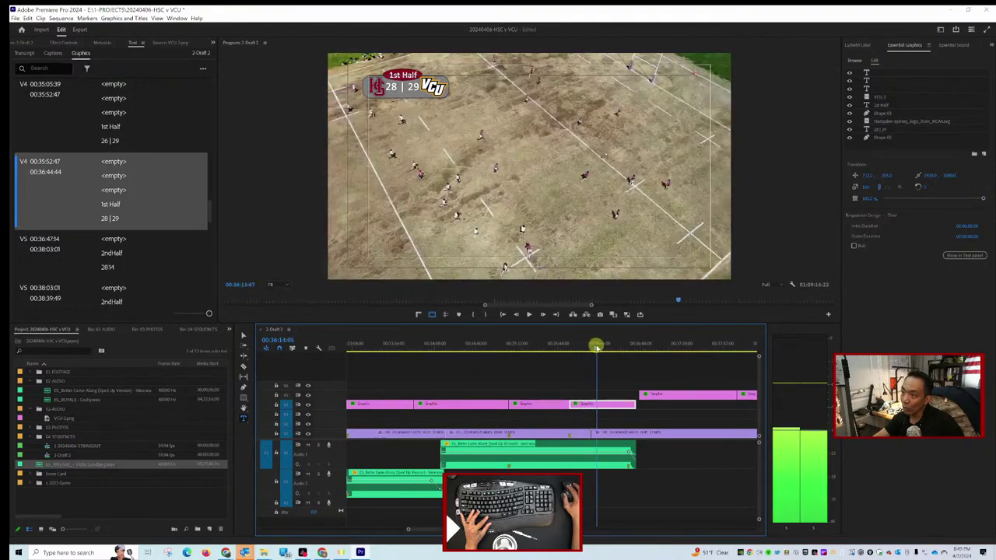
key("space")
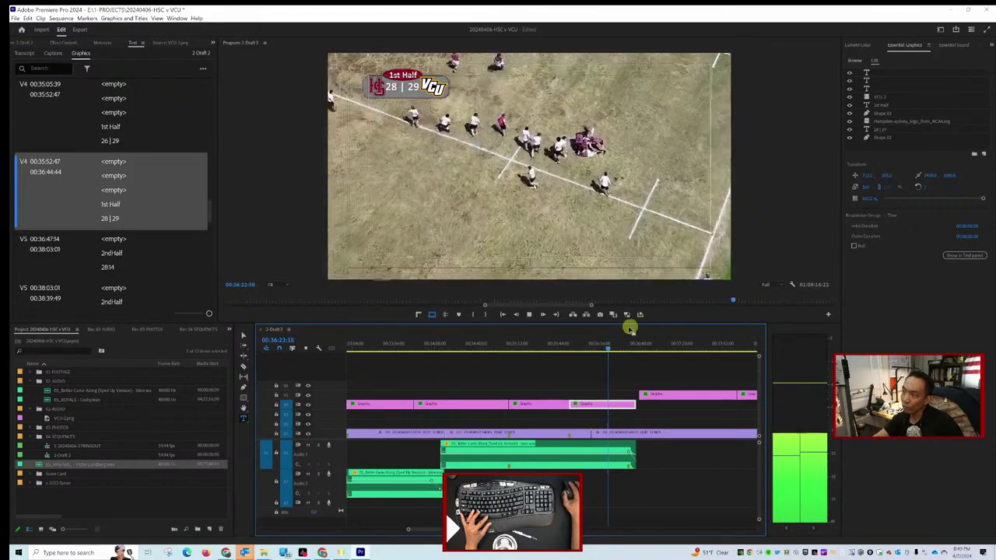
left_click_drag(608, 349, 623, 355)
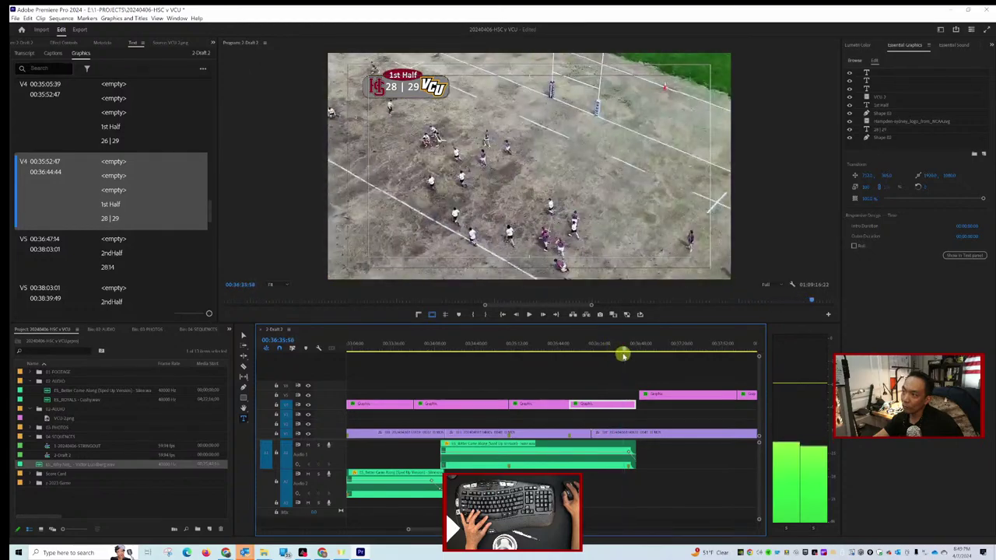
key("space")
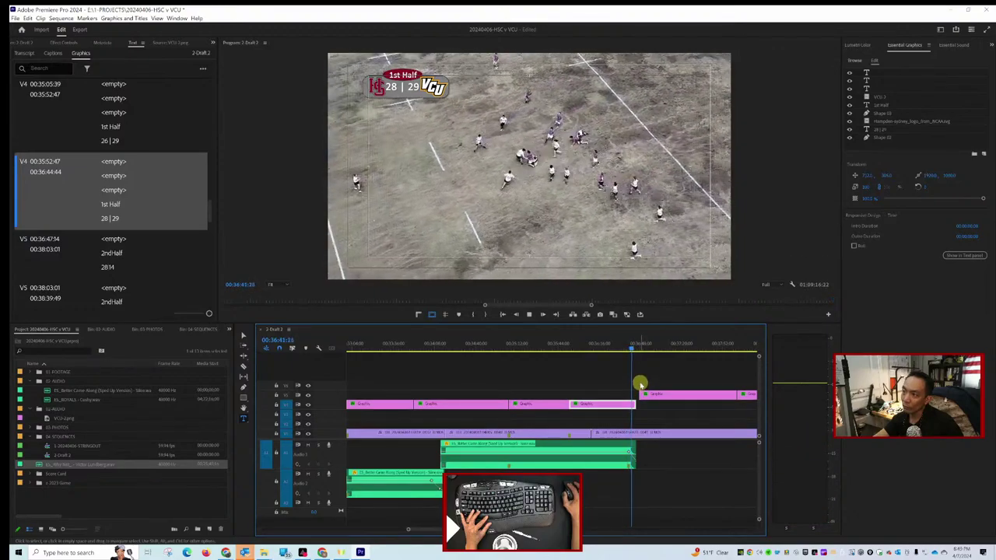
key("space")
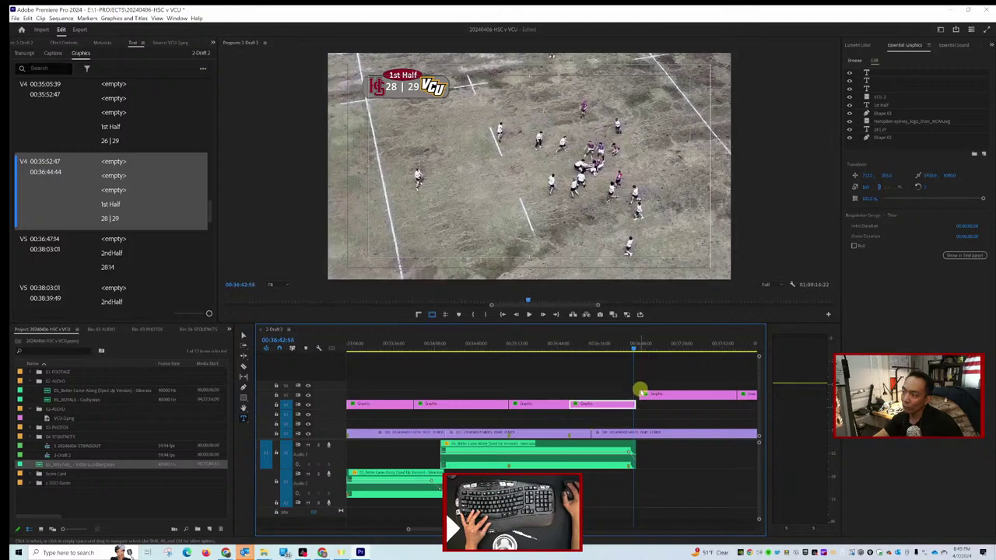
left_click_drag(642, 394, 697, 402)
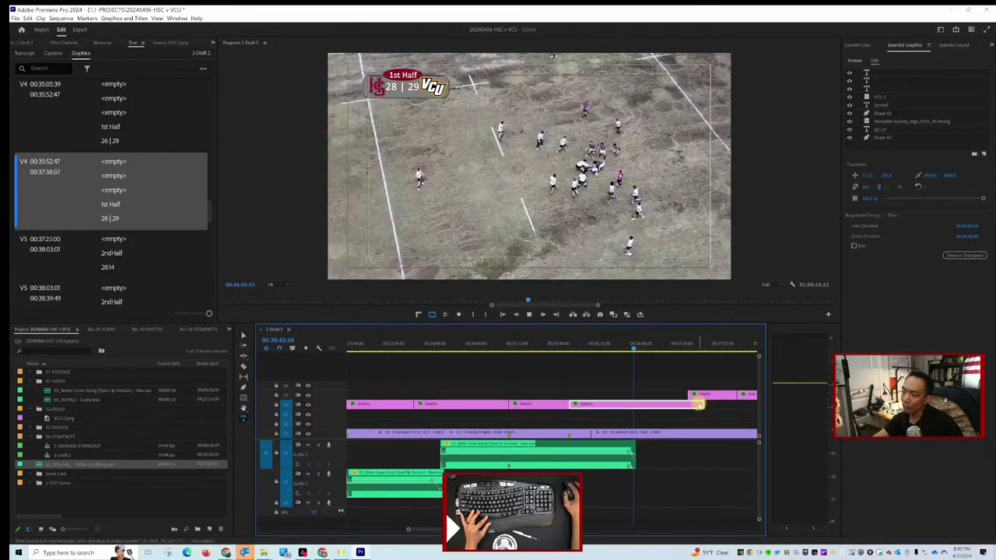
Play and skim the footage from 00:36:42 to about 00:38:28 to look for the next score.
key("space")
left_click_drag(631, 348, 655, 353)
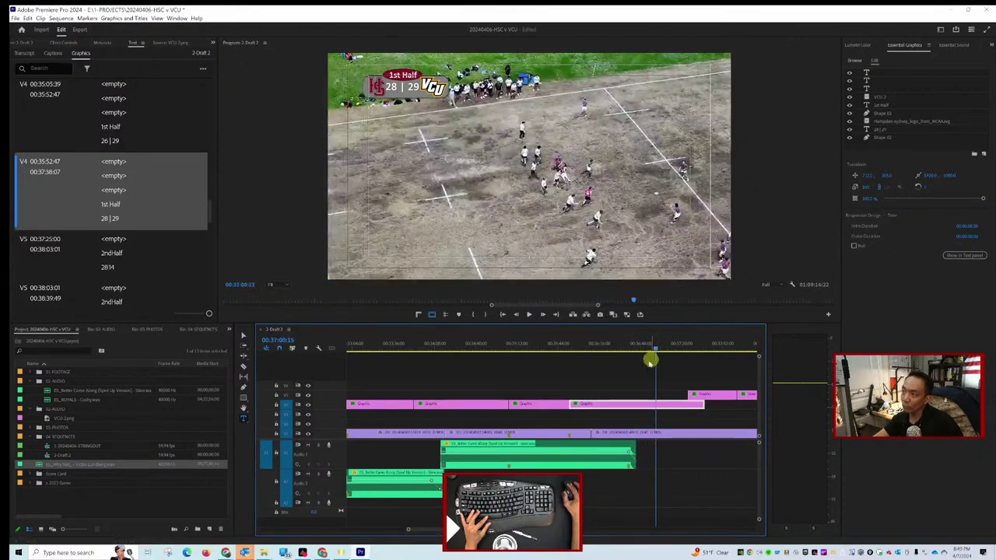
scroll(645, 364, "right", 5)
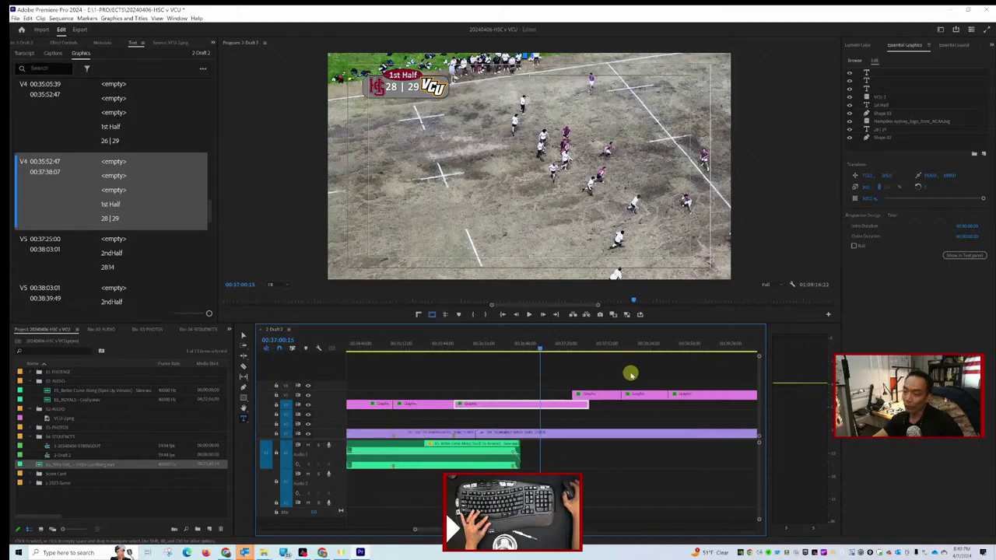
scroll(622, 377, "right", 4)
left_click_drag(436, 347, 453, 347)
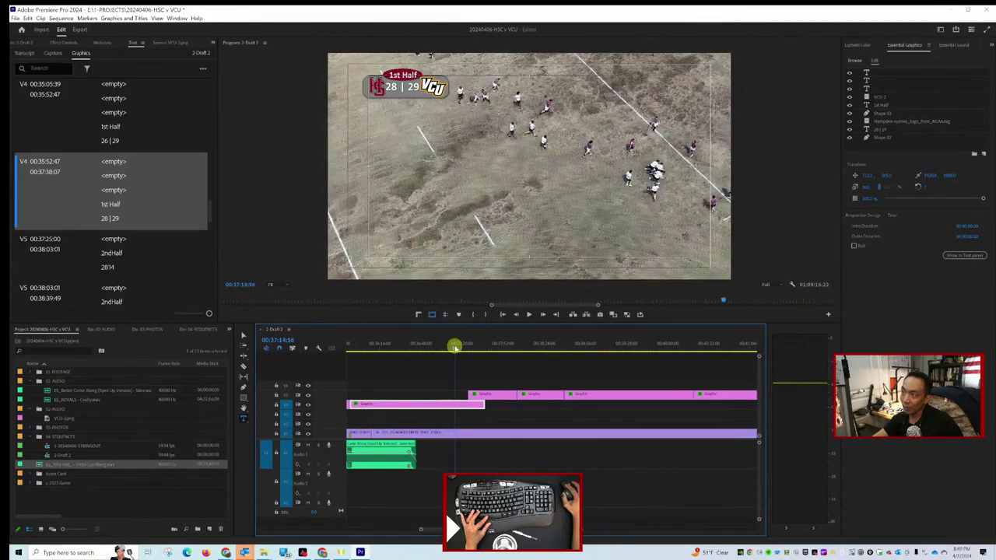
key("space")
scroll(441, 379, "right", 2)
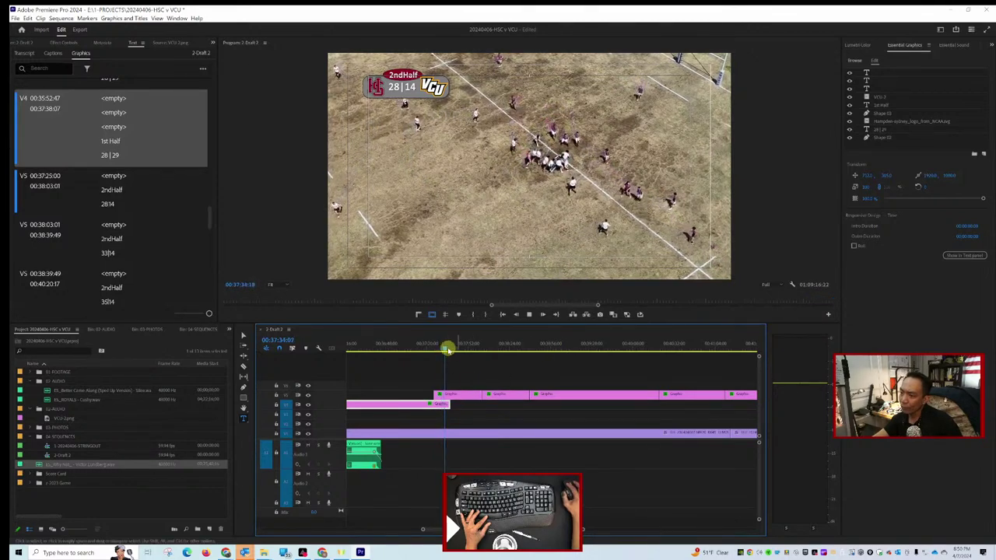
left_click_drag(445, 348, 467, 349)
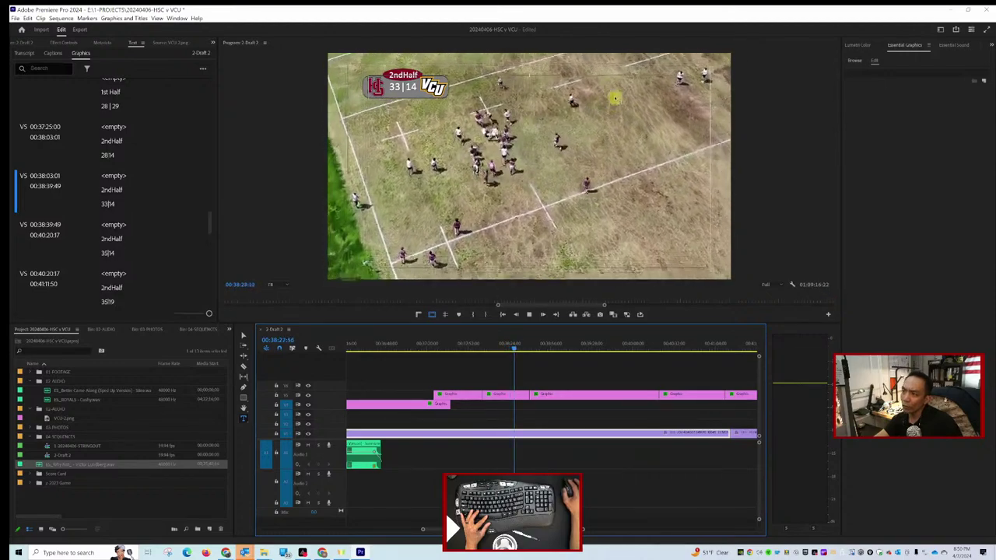
Extend the 1st Half 28 | 29 graphic to 00:39:45:50 and split it at the scoring moment at 00:38:30:22.
key("space")
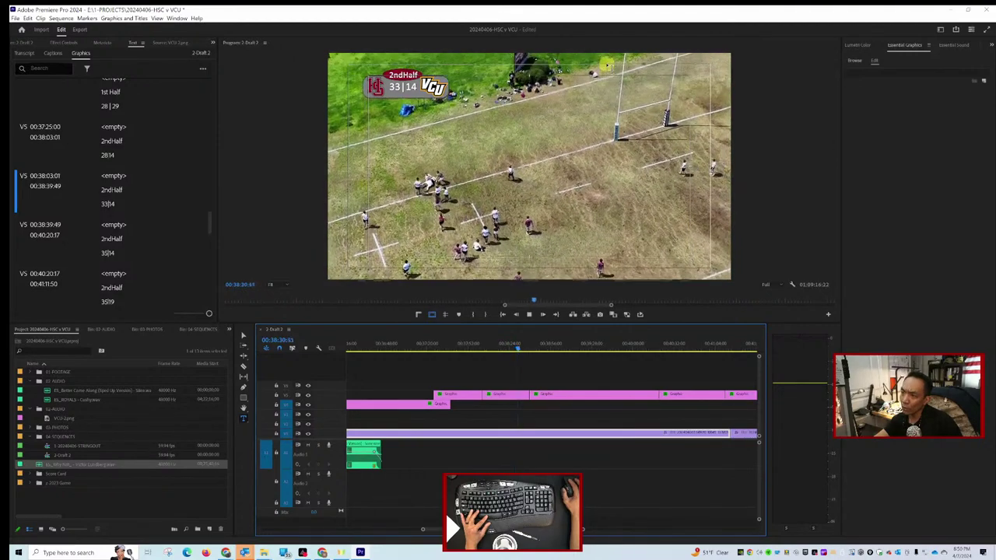
key("Left")
key("Left")
key("Left")
key("Left")
key("Left")
key("Left")
key("Left")
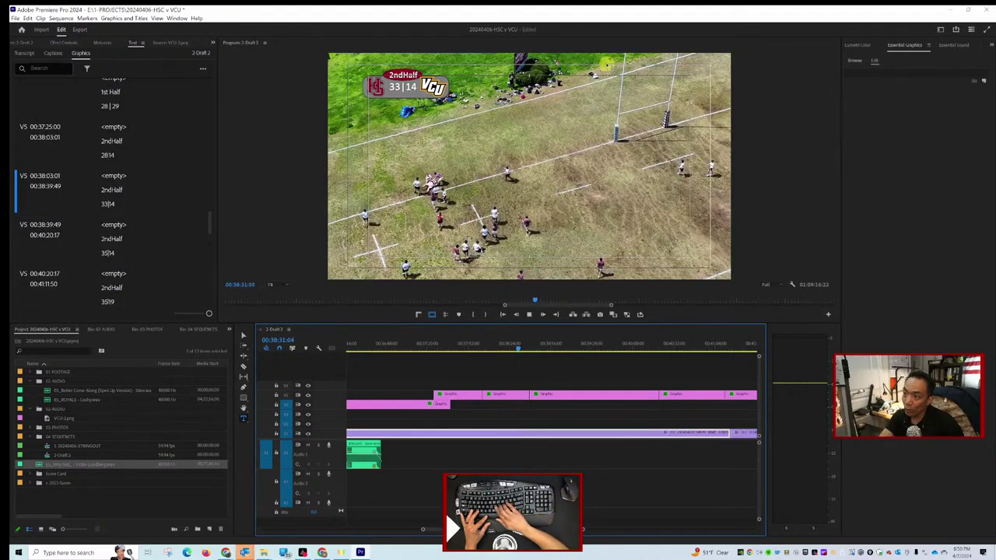
key("j")
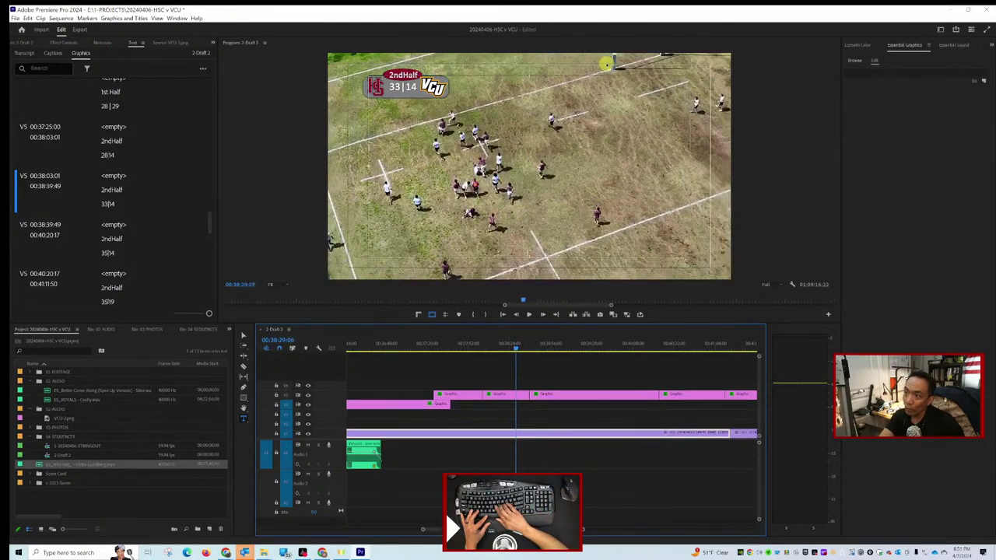
key("l")
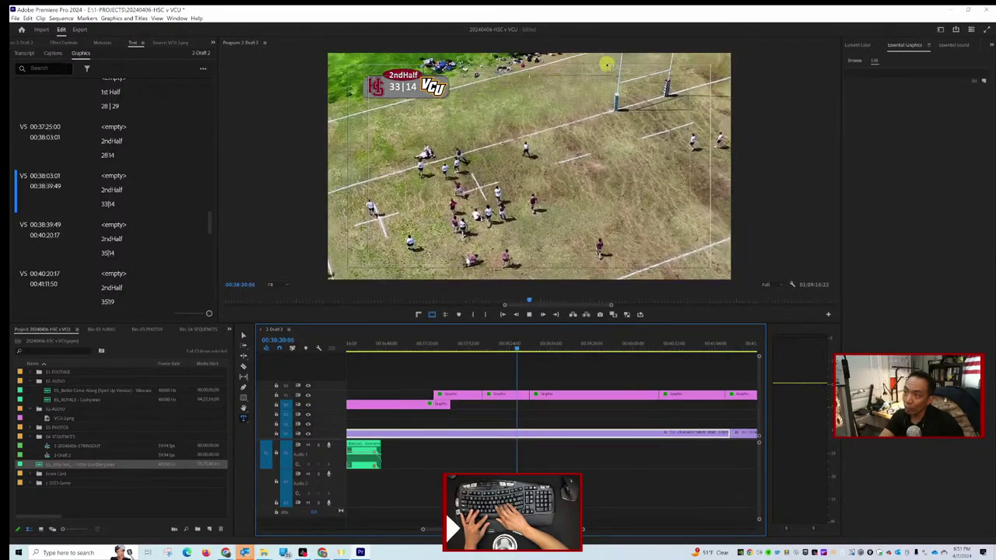
key("k")
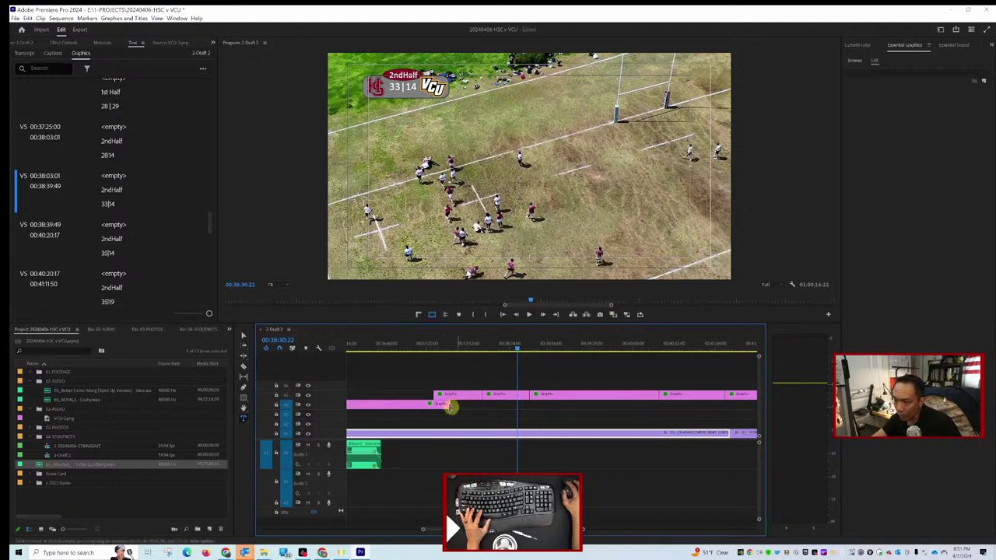
left_click_drag(452, 404, 613, 404)
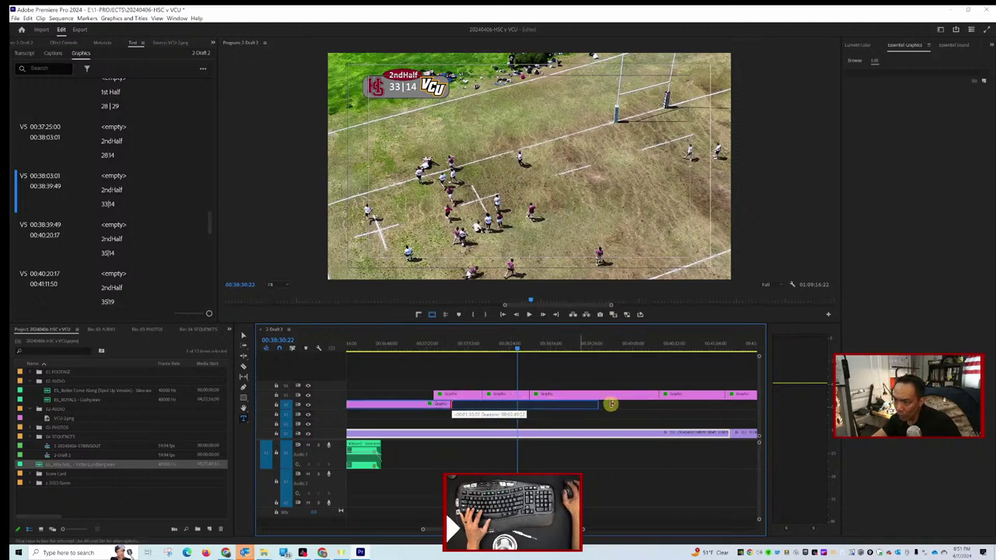
key("c")
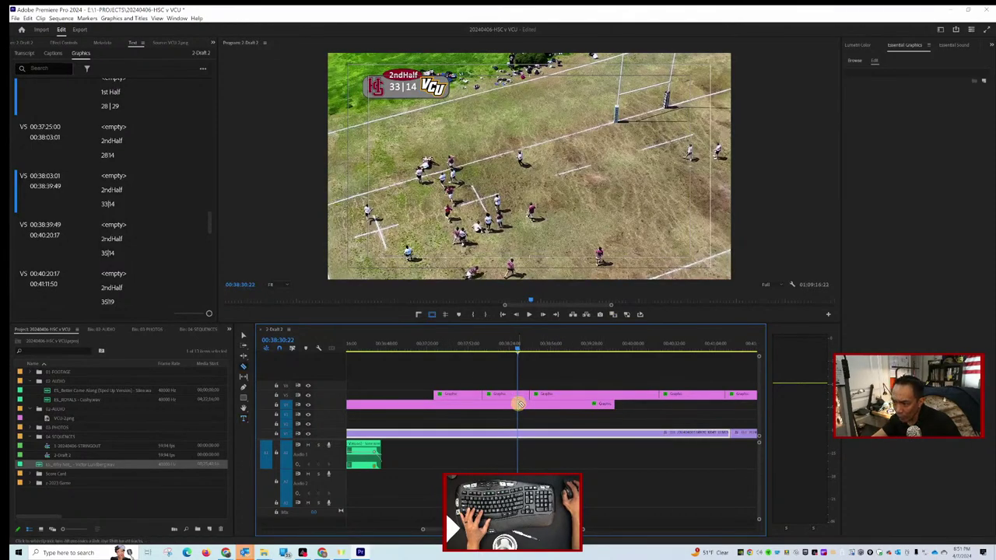
left_click(517, 403)
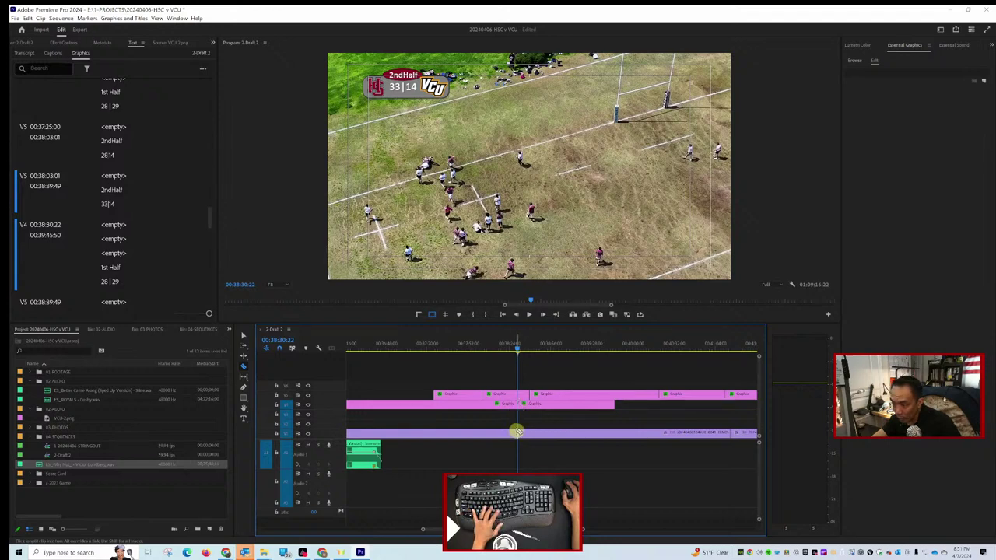
Mark the score at 00:38:30:22 on the footage clip and paste the Better Come Along music clip on Audio 2, aligning its marker there.
key("v")
left_click(517, 430)
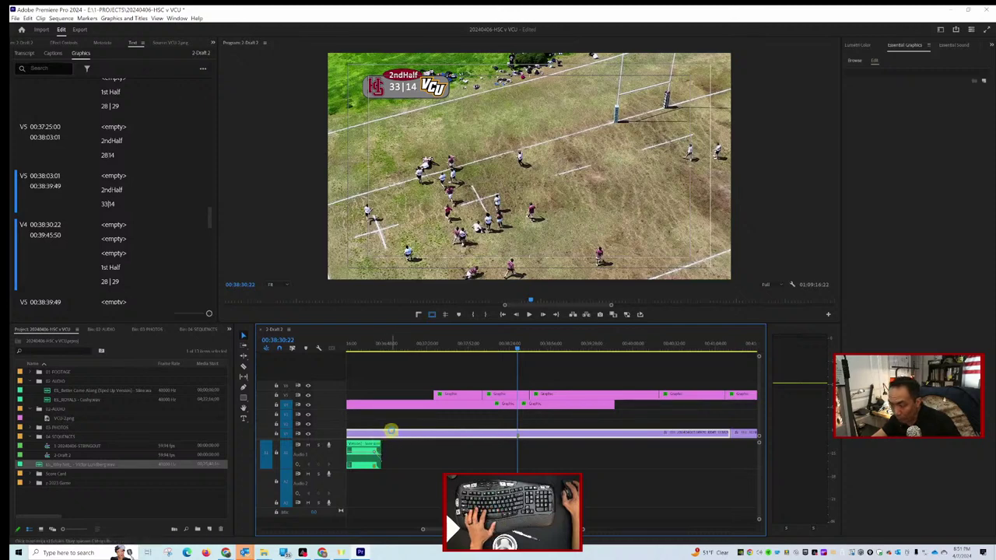
key("ctrl+v")
left_click_drag(607, 472, 550, 471)
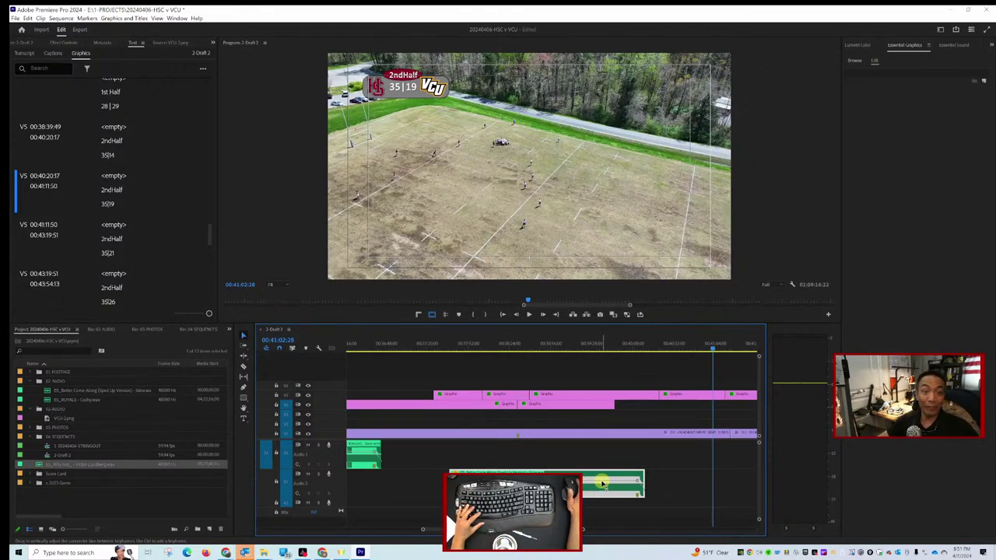
left_click(601, 484)
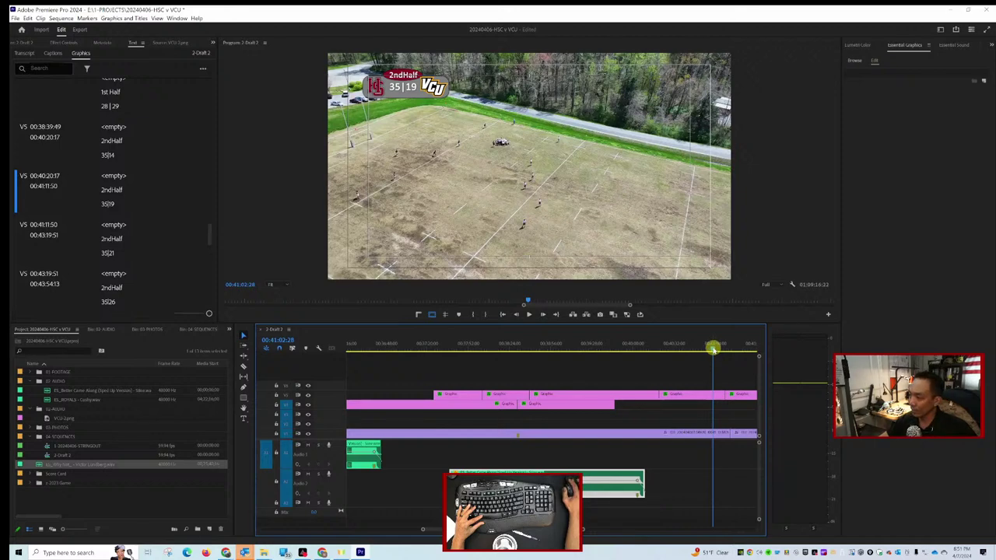
Delete the four 2ndHalf graphics on V5 between 00:37:25:00 and 00:41:11:50.
left_click_drag(712, 349, 701, 349)
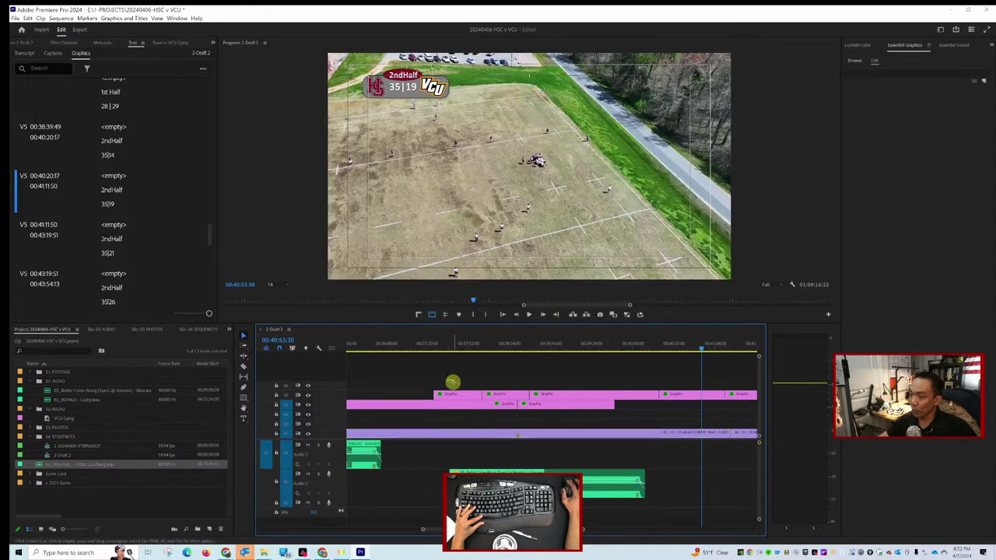
left_click_drag(452, 382, 668, 396)
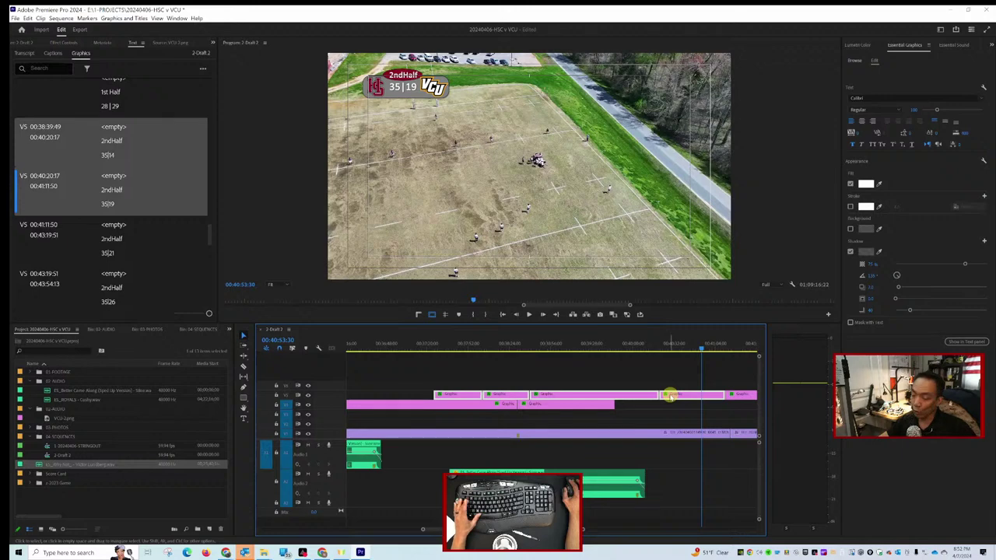
key("Delete")
Play the footage around 00:39:45 and extend the 1st Half 28 | 29 graphic starting at 00:38:30:22 to 00:42:37:19.
left_click(746, 351)
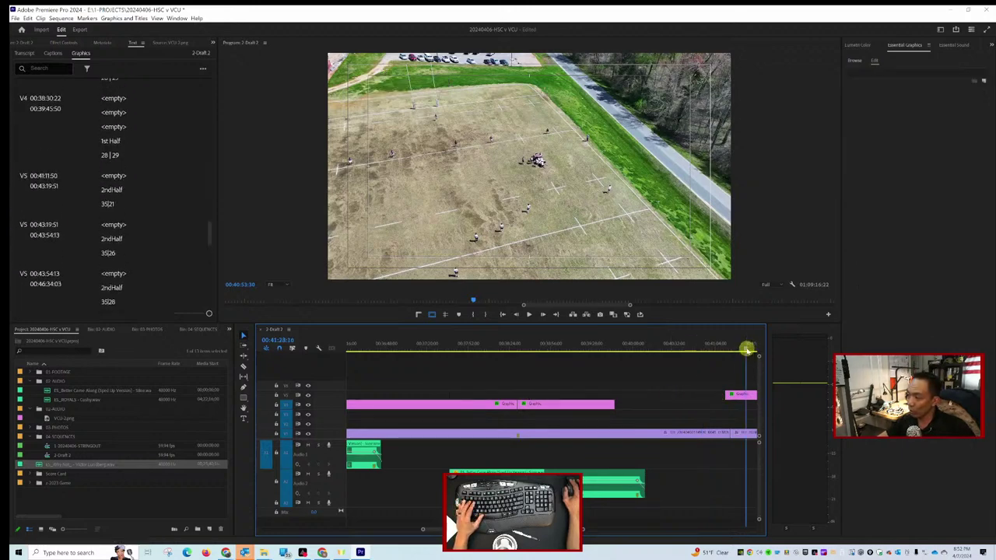
left_click_drag(746, 351, 609, 357)
key("space")
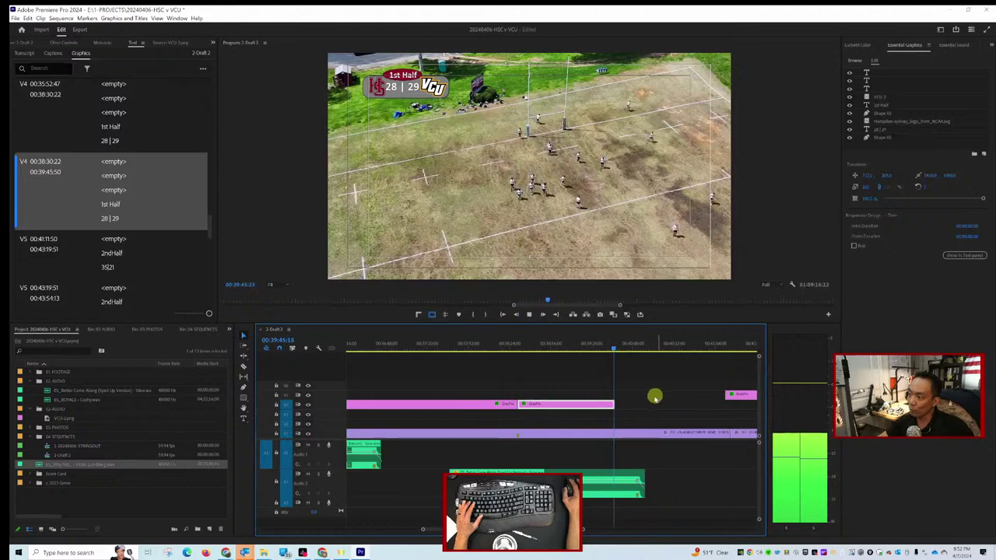
scroll(638, 393, "right", 4)
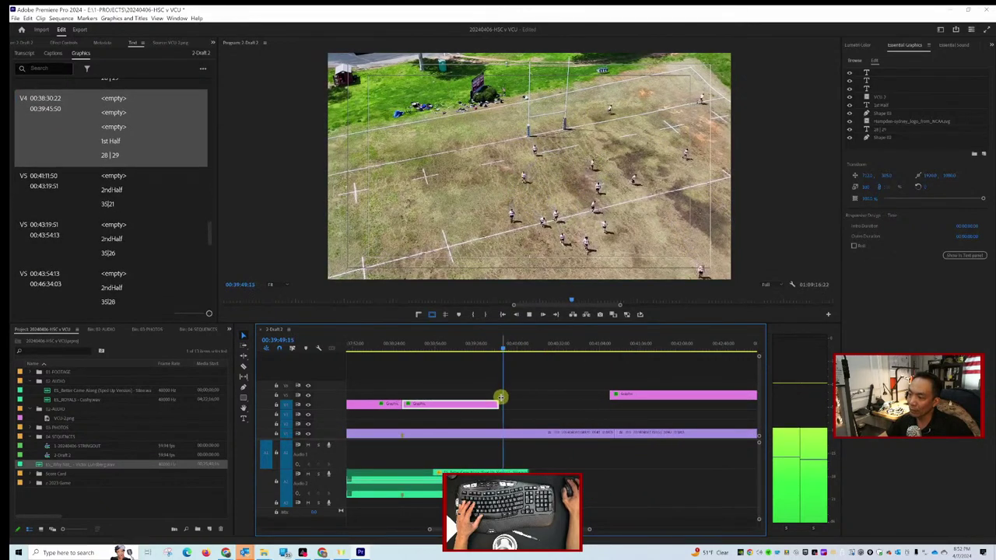
left_click_drag(499, 404, 717, 407)
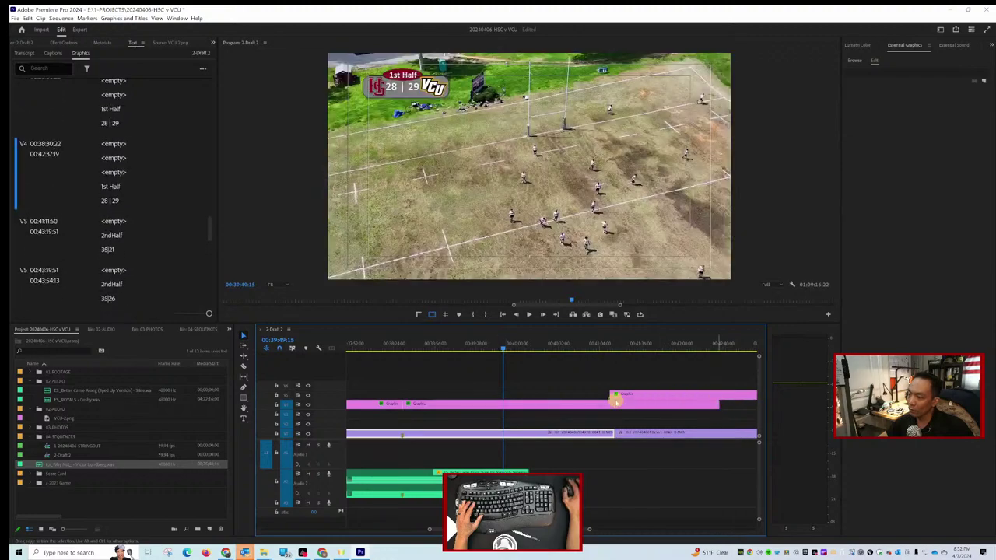
Trim the start of the 2ndHalf 35|21 graphic to 00:41:57:06 and review the footage through 00:41:59 for the half change.
left_click_drag(610, 395, 667, 376)
left_click(510, 350)
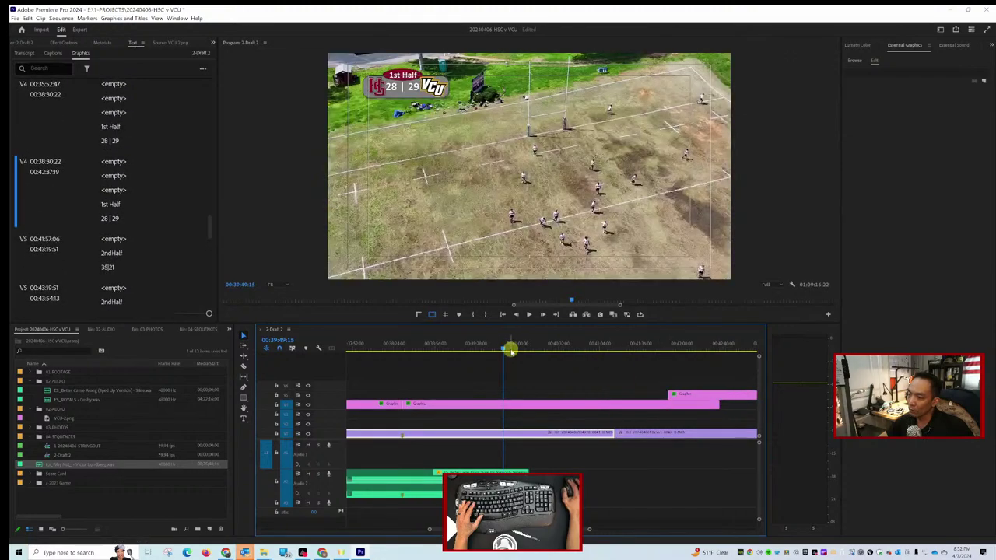
left_click_drag(502, 350, 556, 350)
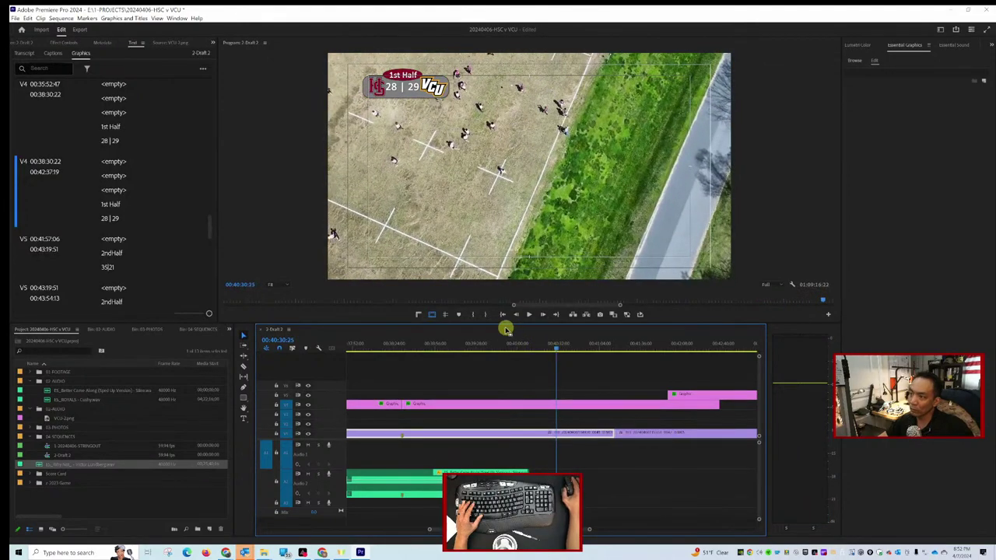
scroll(516, 360, "down", 3)
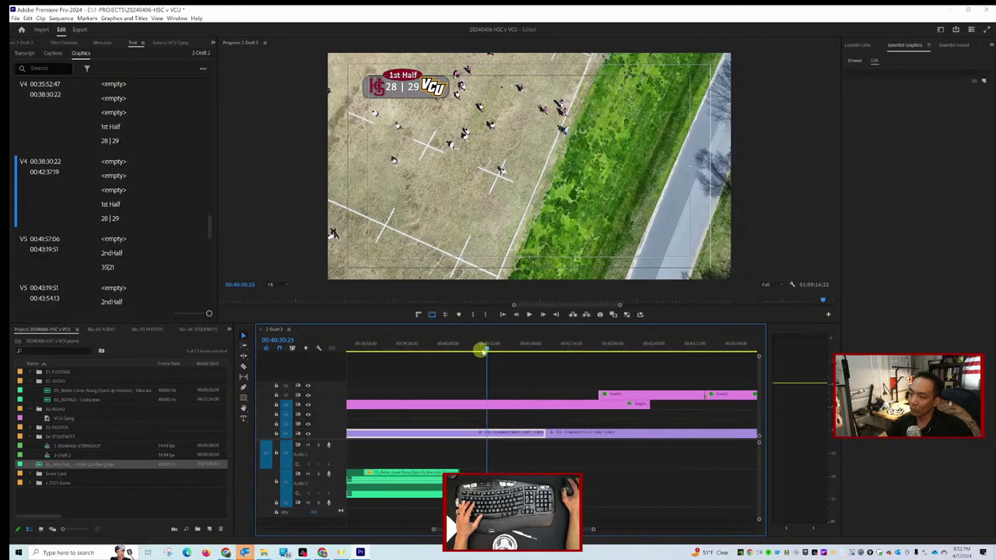
left_click_drag(502, 351, 528, 347)
key("space")
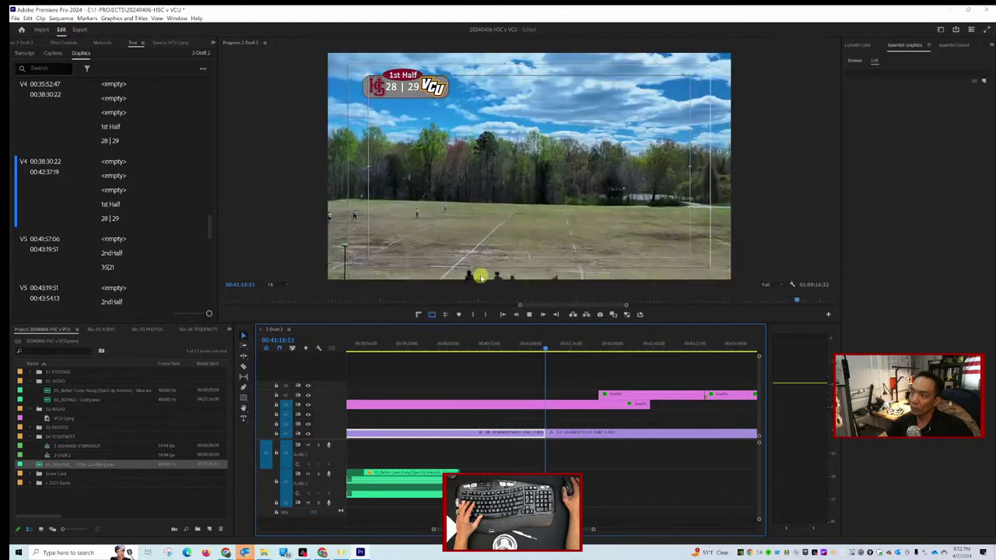
key("space")
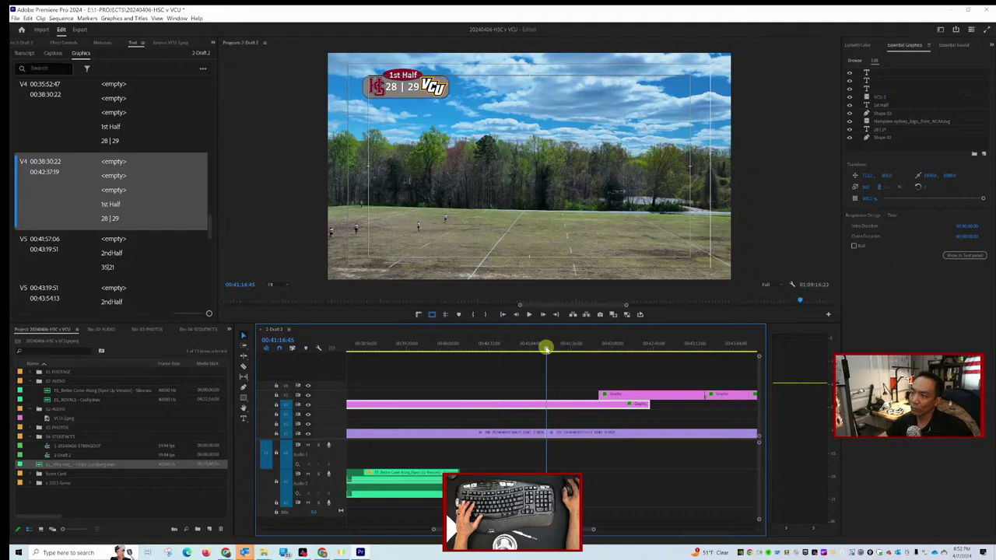
left_click_drag(545, 348, 551, 347)
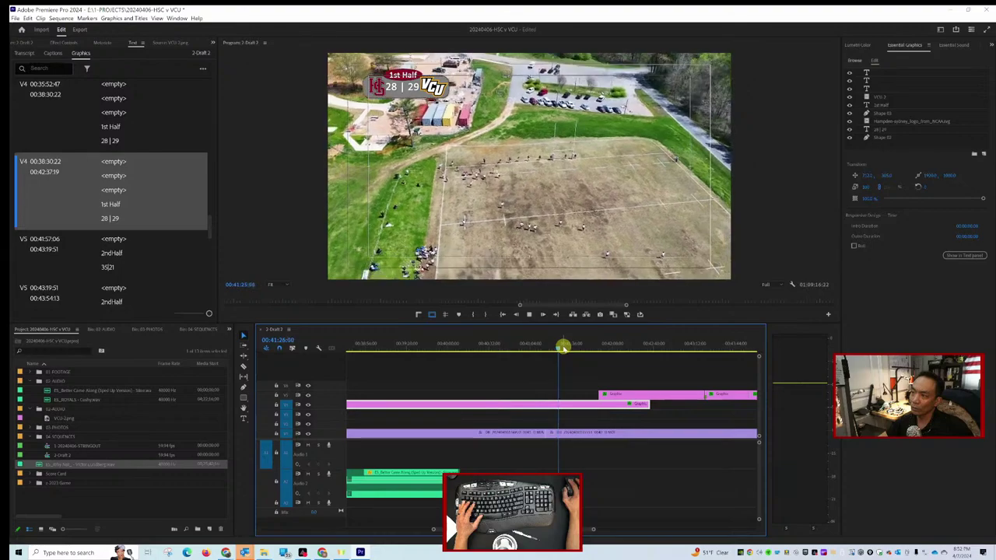
left_click_drag(561, 349, 589, 339)
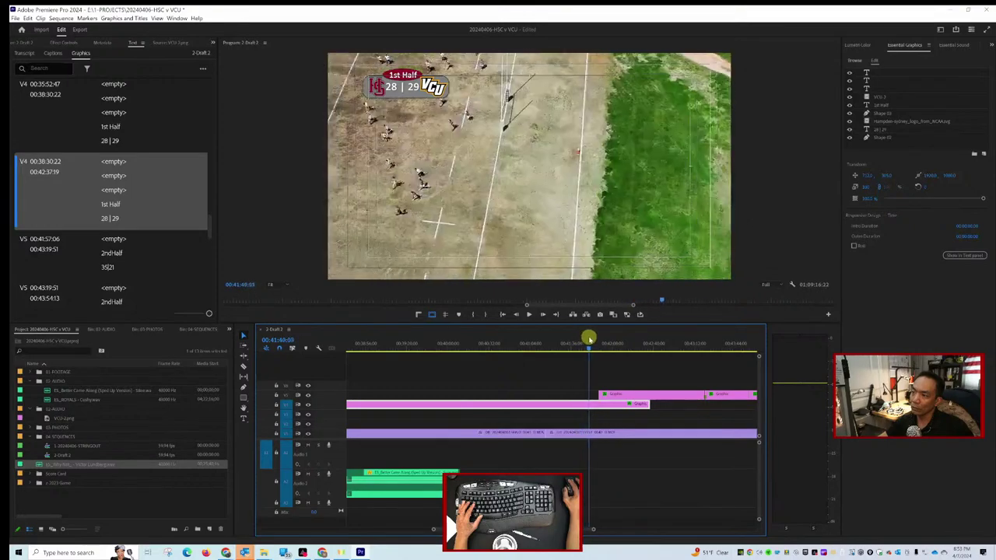
key("space")
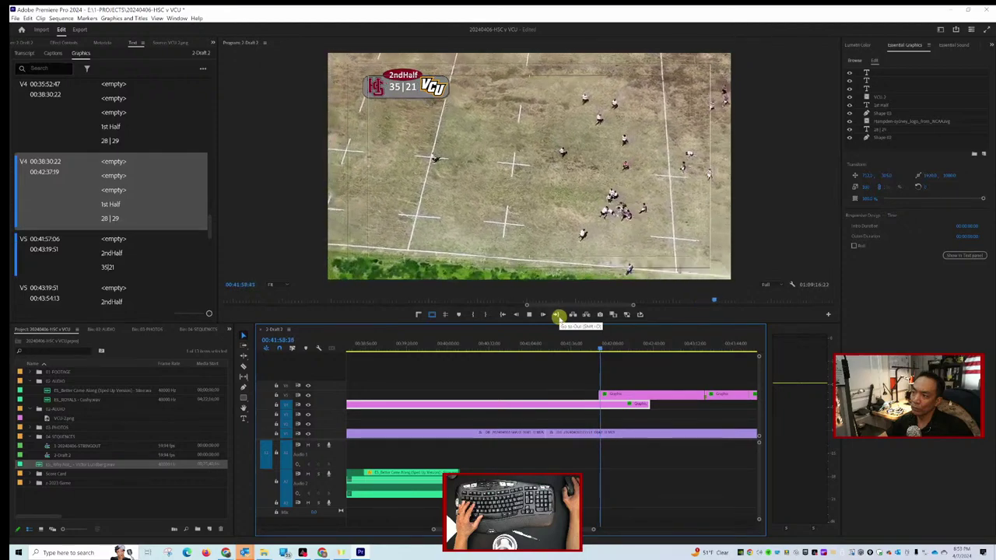
key("space")
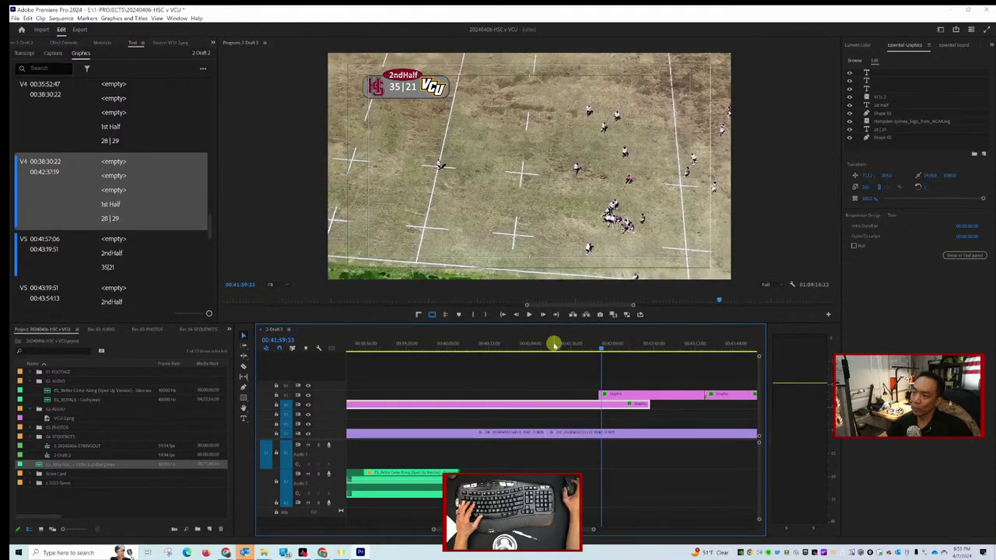
Trim the end of the 1st Half 28 | 29 graphic and the start of the 2ndHalf 35|21 graphic to meet at 00:41:15:55.
scroll(589, 369, "up", 3)
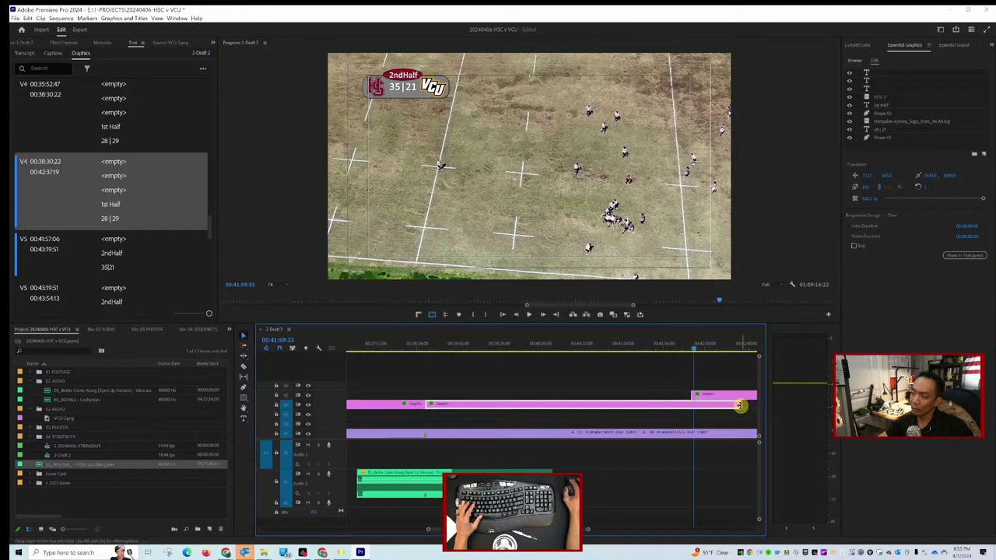
left_click_drag(739, 405, 637, 405)
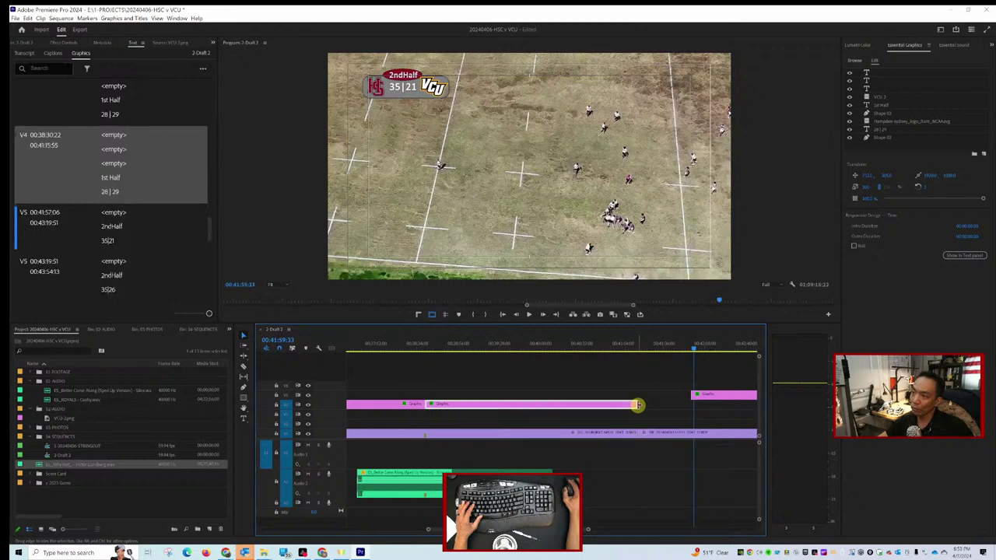
left_click(635, 349)
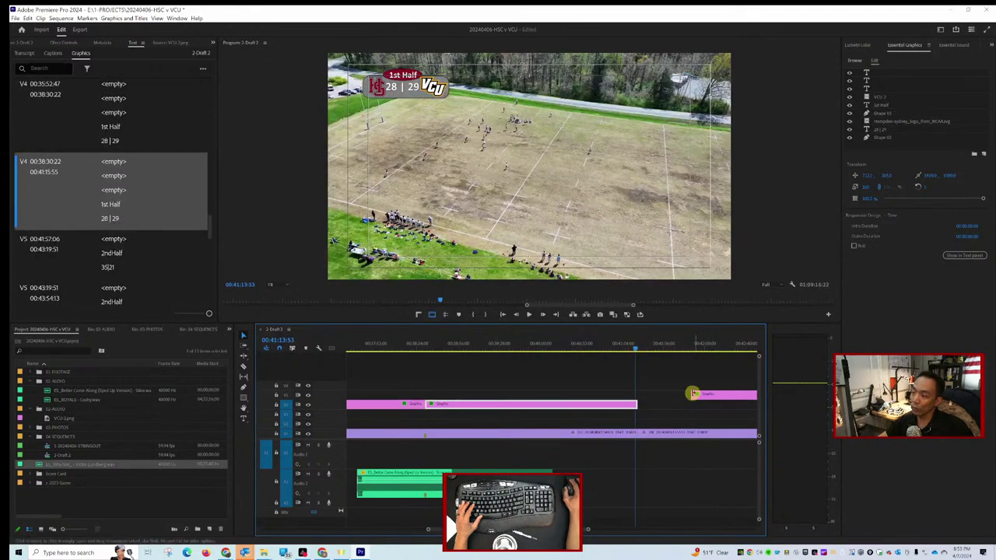
left_click_drag(692, 393, 640, 395)
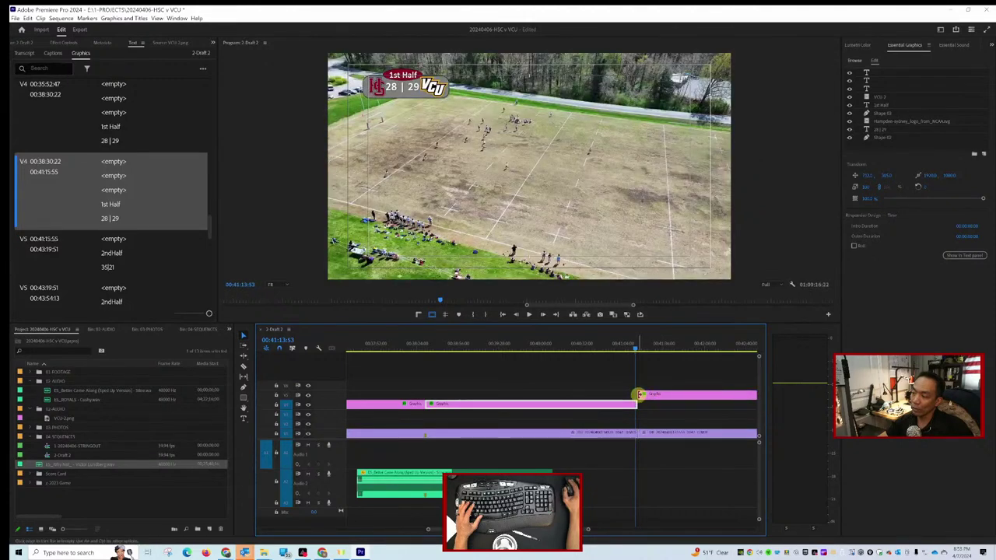
left_click(643, 388)
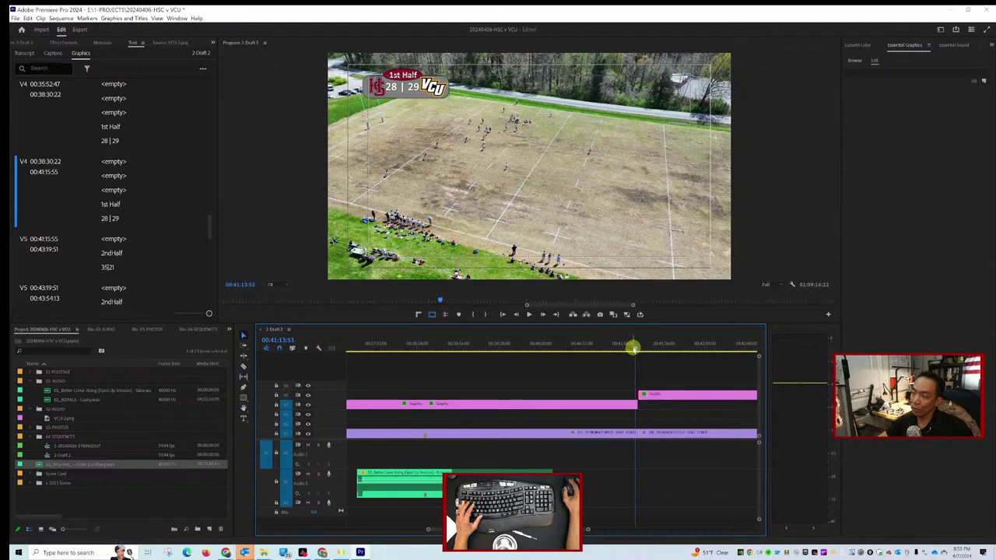
Change the score text of the 2ndHalf graphic starting at 00:41:15:55 to 28|29.
left_click_drag(633, 348, 644, 347)
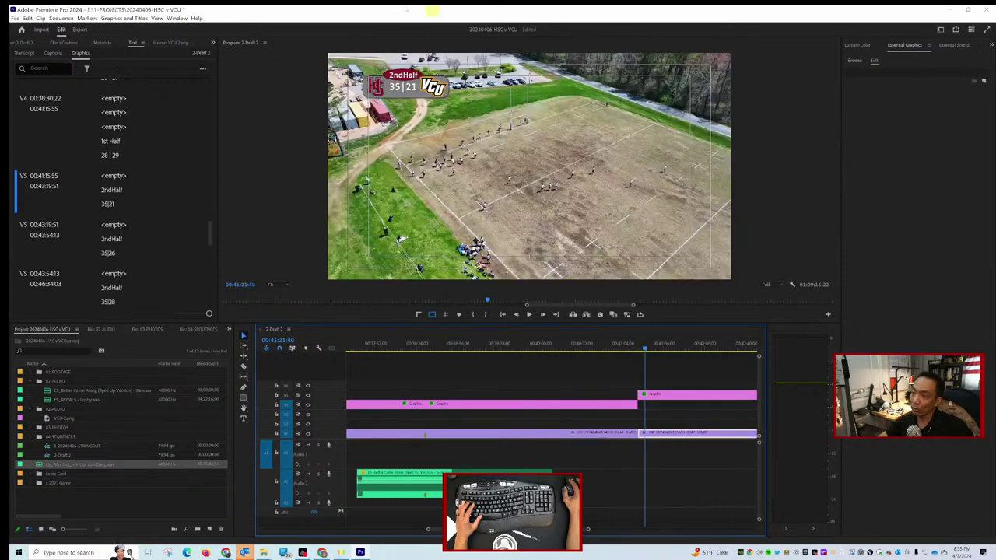
left_click(109, 191)
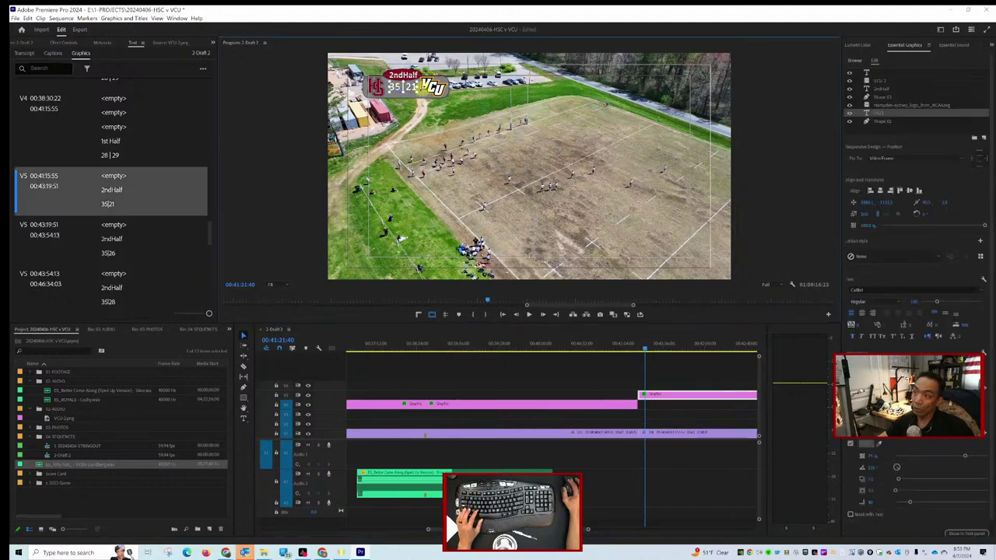
left_click(888, 112)
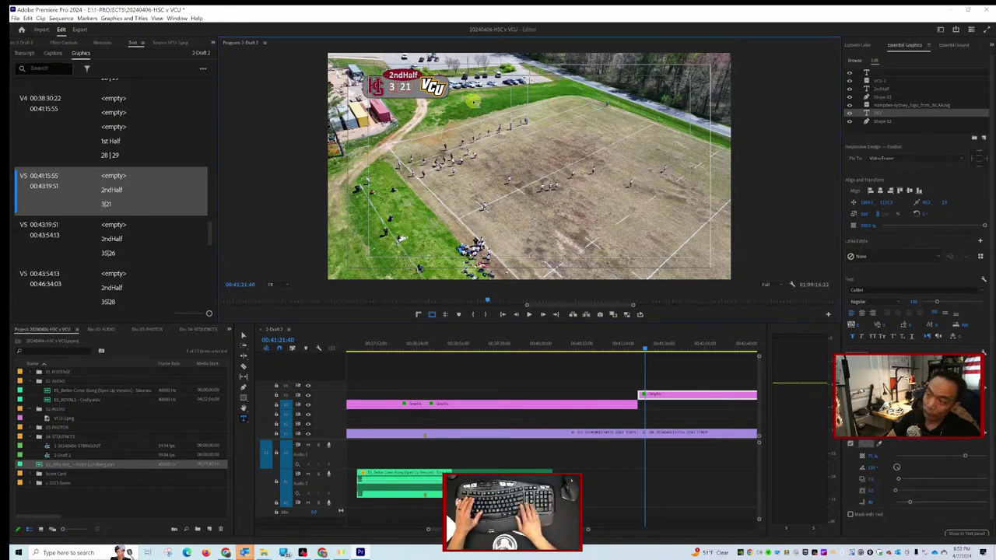
key("BackSpace")
key("BackSpace")
type("28")
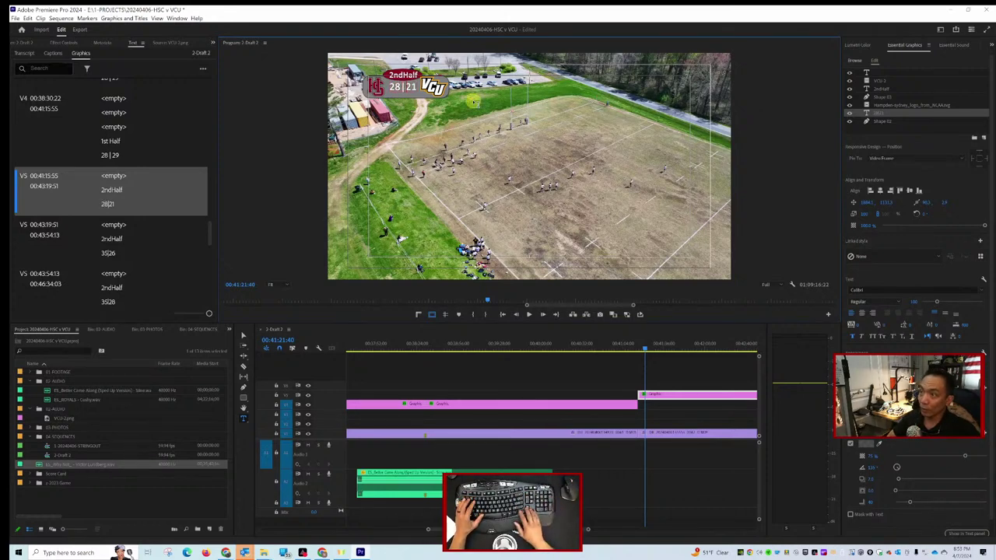
key("End")
key("BackSpace")
type("9")
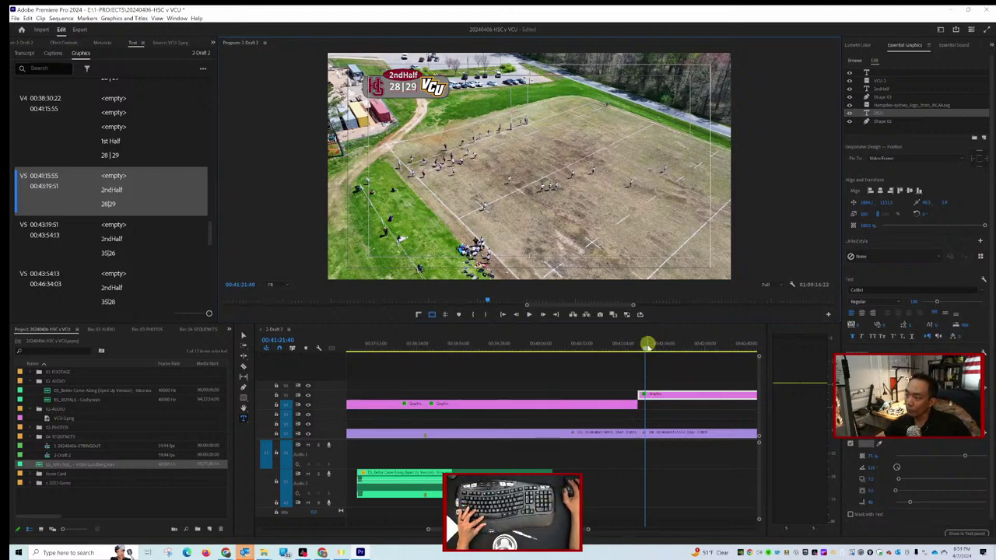
Review the second-half footage from 00:41:21 to 00:43:27 for score changes against the scoreboard.
left_click(647, 346)
left_click_drag(646, 348, 660, 351)
scroll(660, 351, "up", 5)
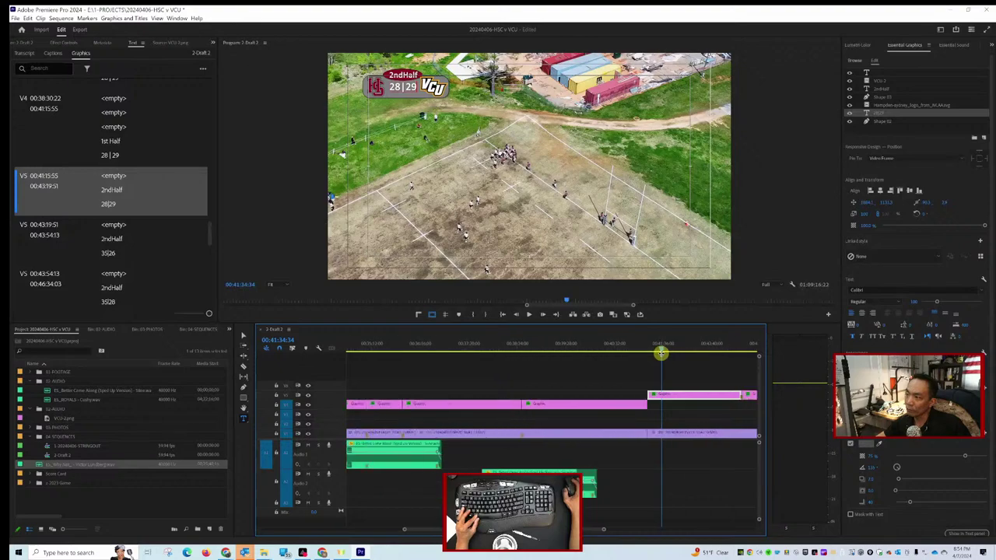
scroll(661, 353, "down", 2)
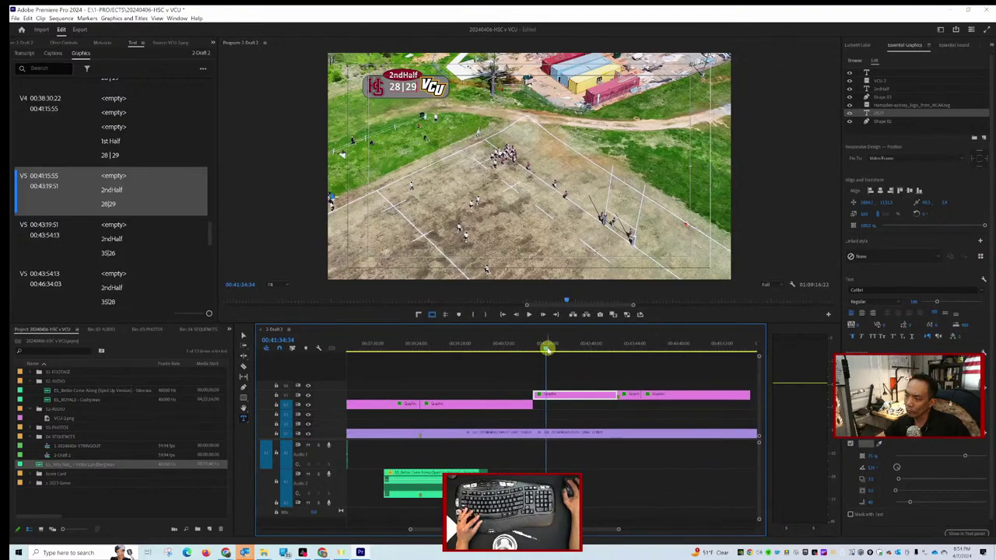
left_click_drag(547, 349, 459, 350)
scroll(453, 351, "down", 2)
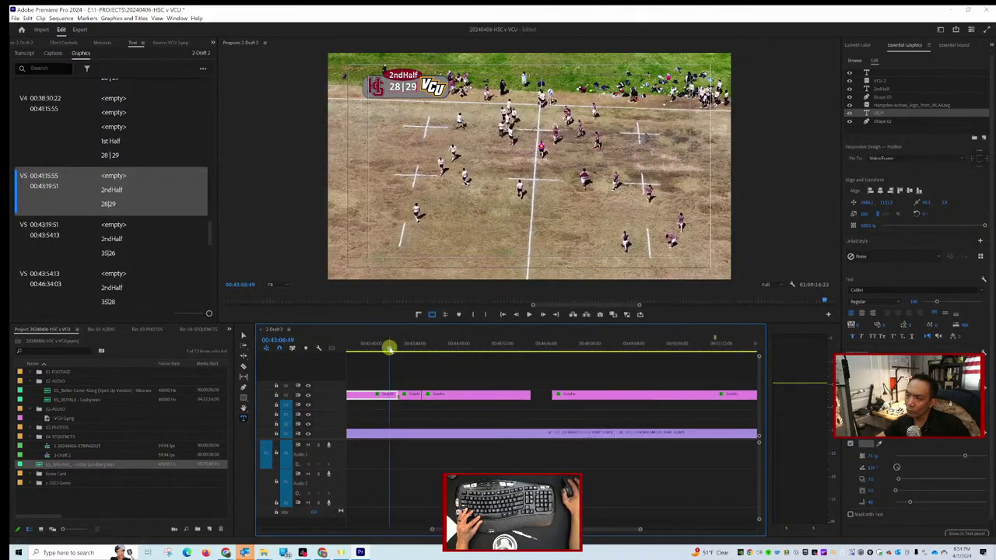
left_click_drag(390, 347, 393, 350)
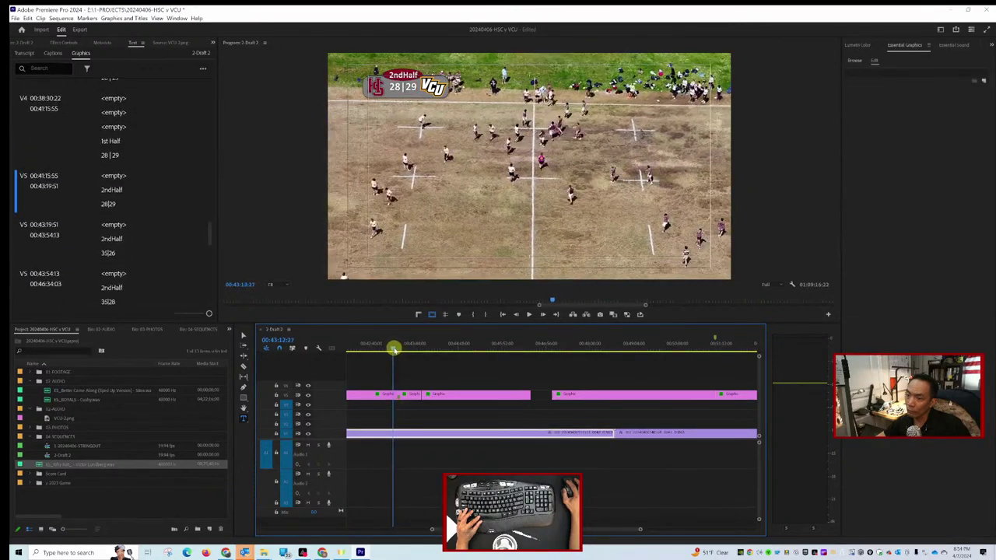
scroll(413, 359, "left", 1)
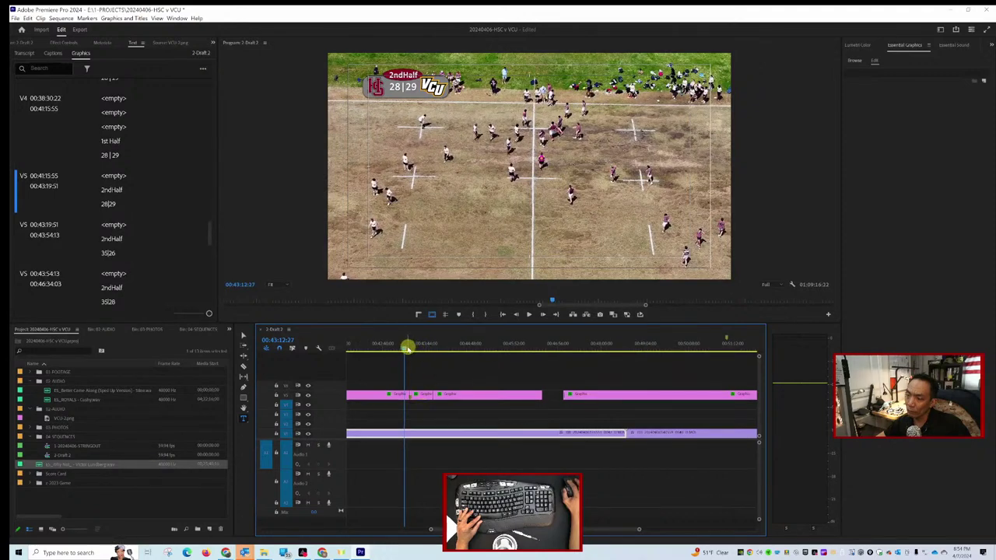
left_click_drag(404, 350, 415, 350)
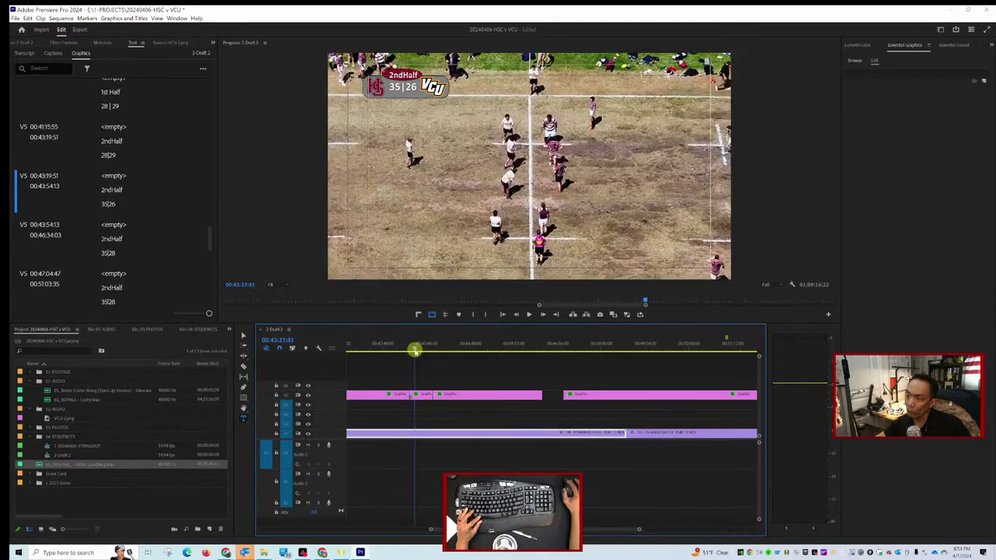
Check the footage up to 00:46:25 and delete the 2ndHalf 35|26 graphic at 00:43:19:51 and the 35|28 graphic at 00:43:54:13.
left_click(420, 393)
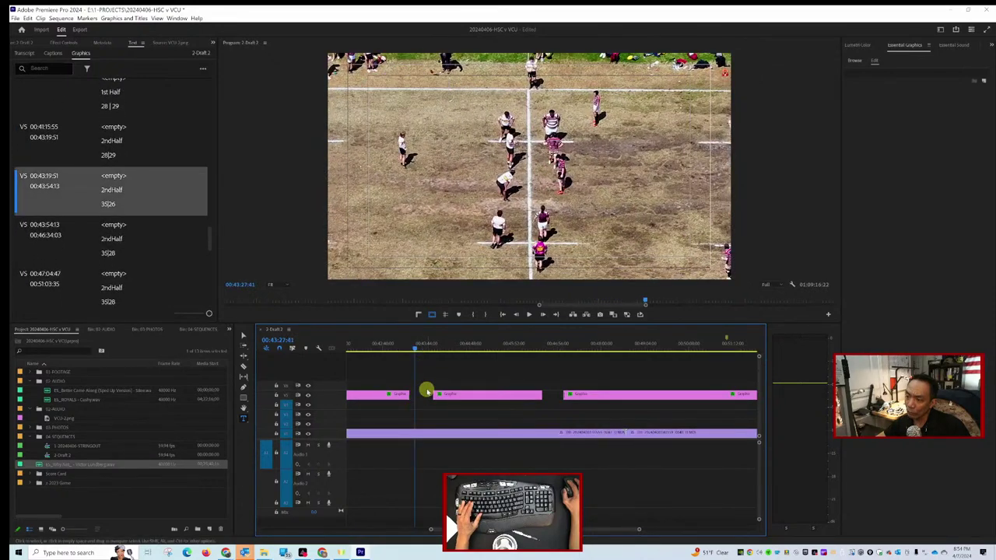
key("Delete")
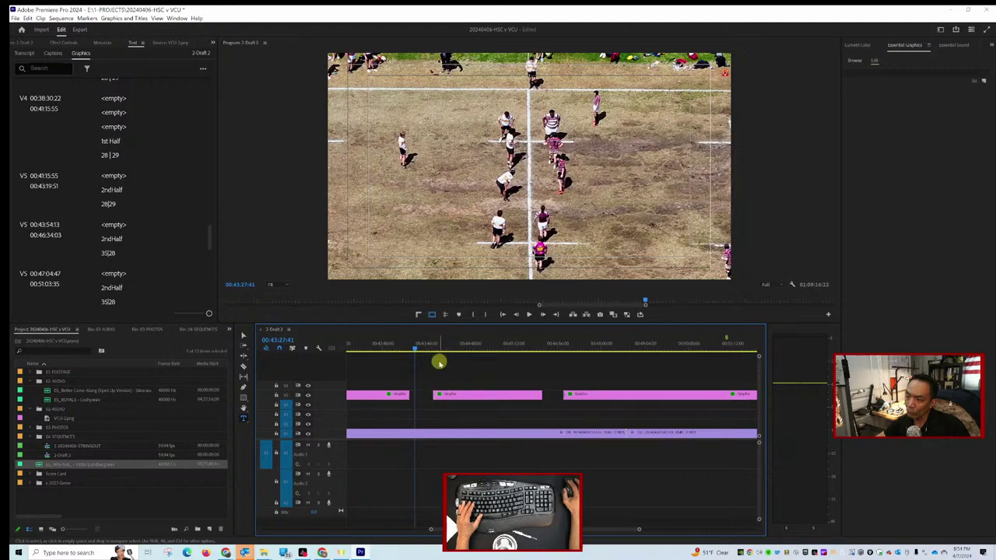
left_click_drag(413, 345, 529, 349)
scroll(517, 356, "down", 3)
scroll(466, 354, "down", 1)
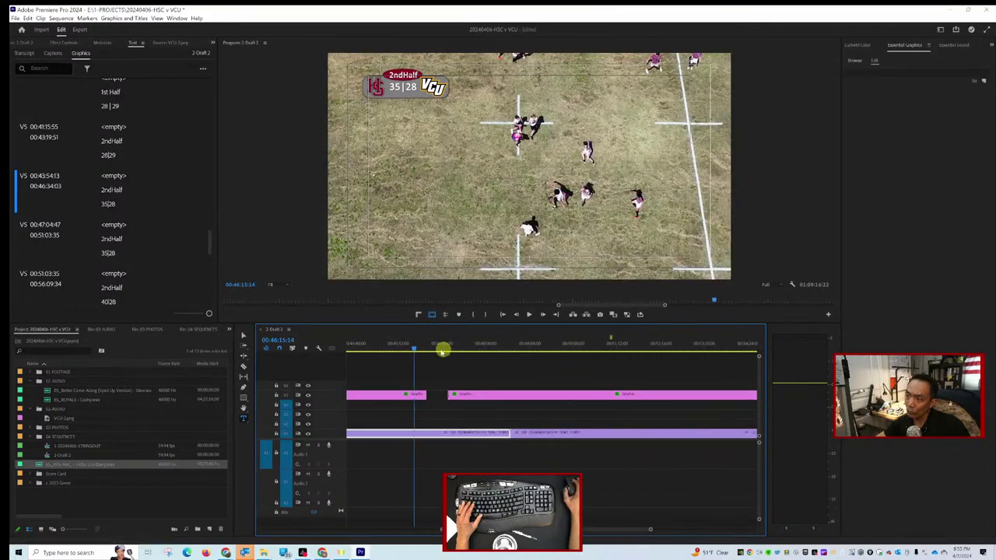
left_click_drag(413, 350, 420, 350)
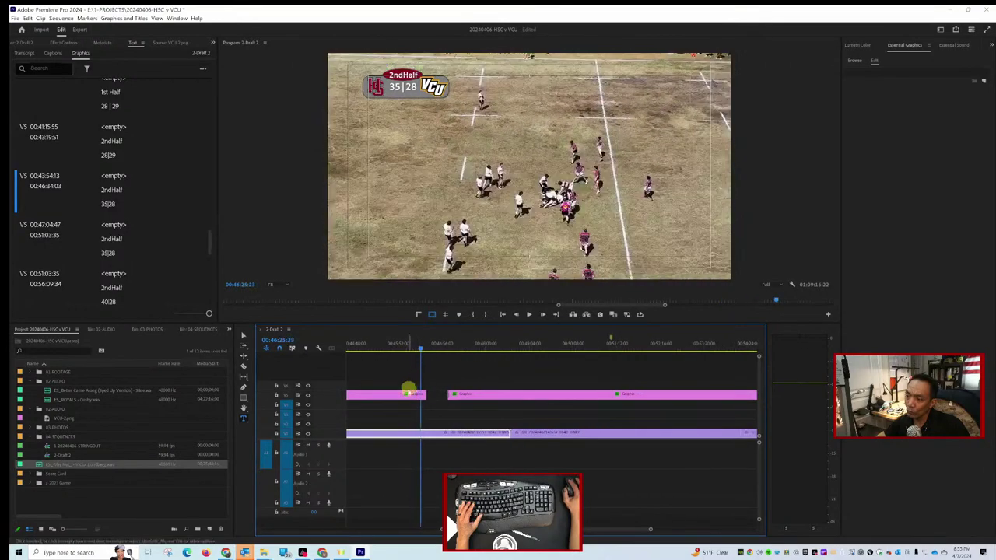
left_click(397, 395)
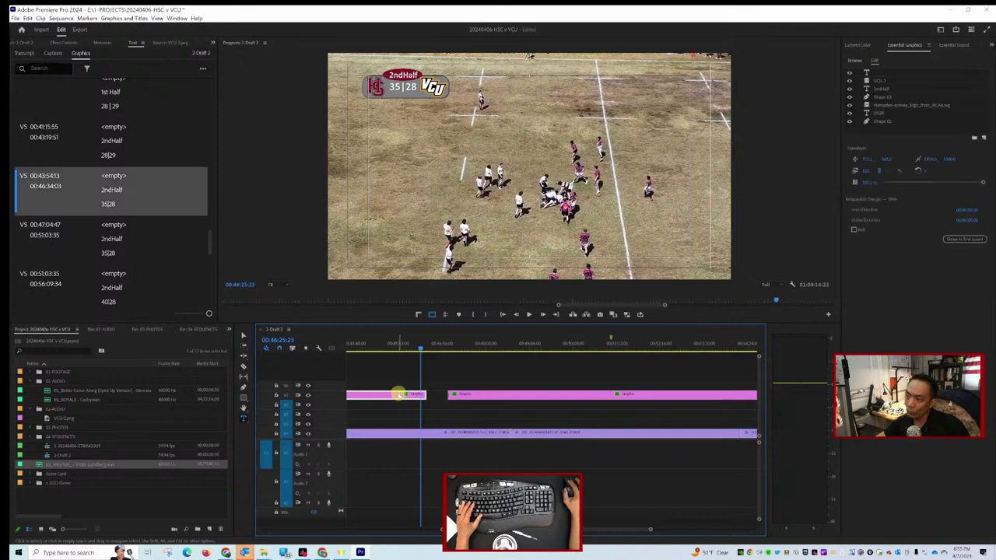
key("Delete")
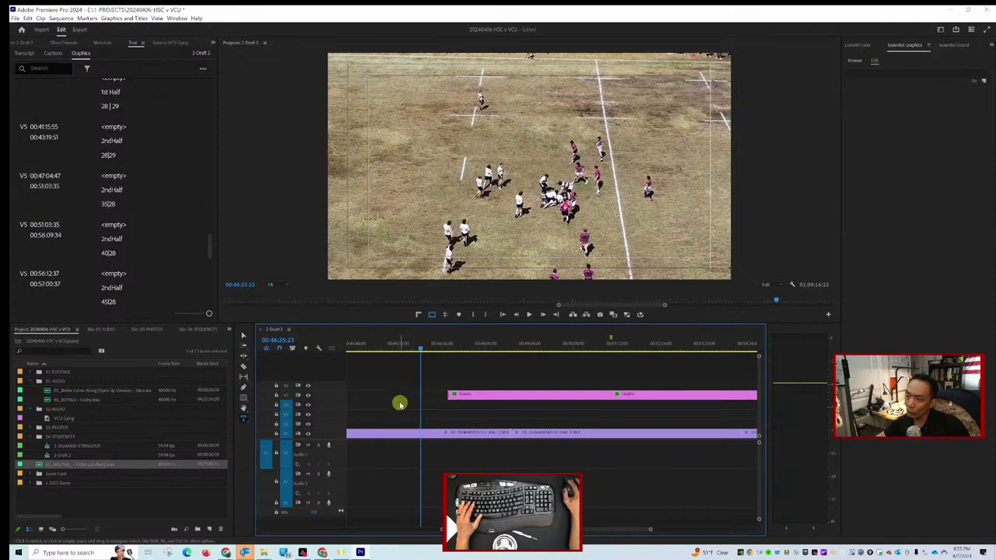
Extend the end of the 2ndHalf 28|29 graphic on V5 to 00:46:53:39.
scroll(424, 418, "down", 1)
scroll(424, 417, "up", 3)
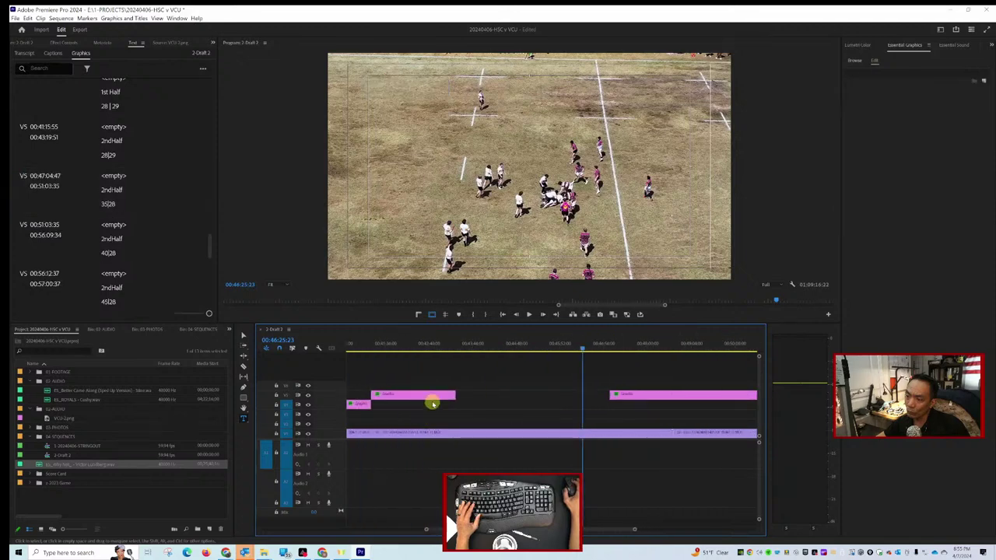
left_click_drag(455, 394, 599, 392)
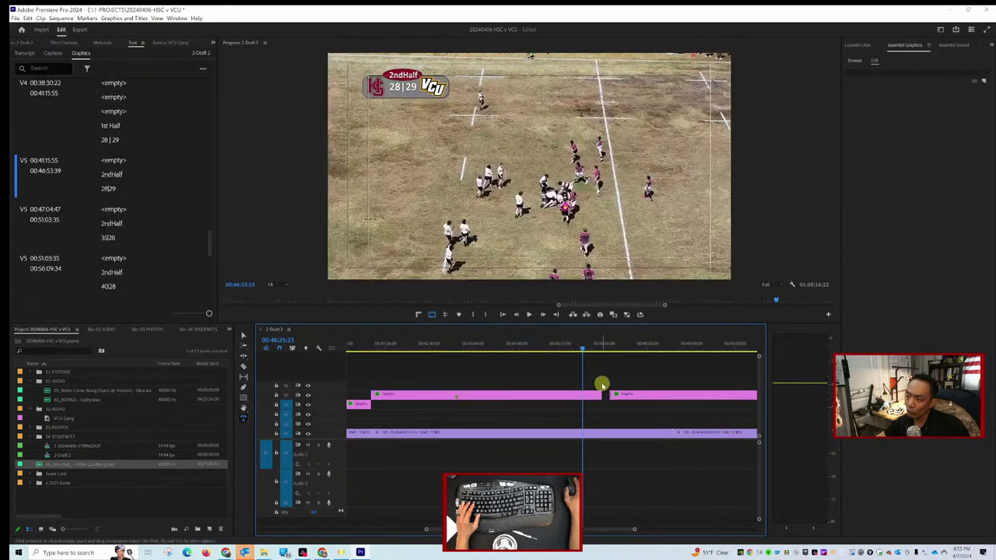
Delete the 2ndHalf graphics following the 28|29 graphic on V5 and extend the 28|29 graphic's end to 00:49:53:25.
scroll(599, 392, "down", 2)
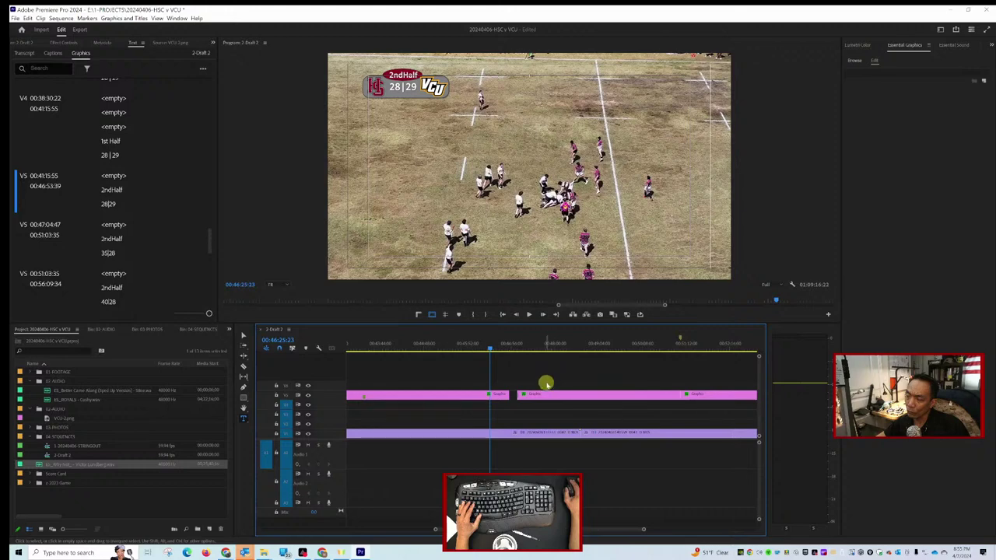
left_click(565, 399)
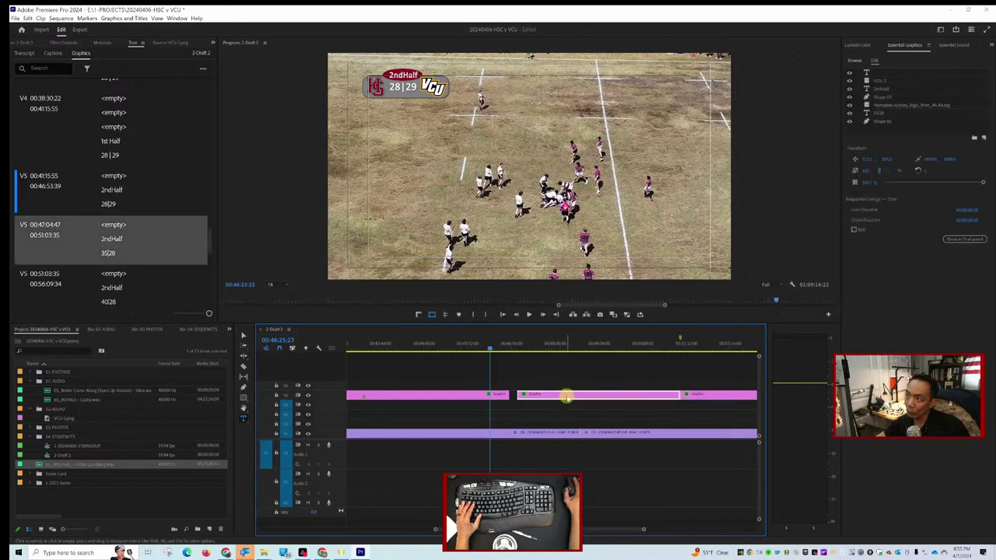
scroll(567, 398, "down", 5)
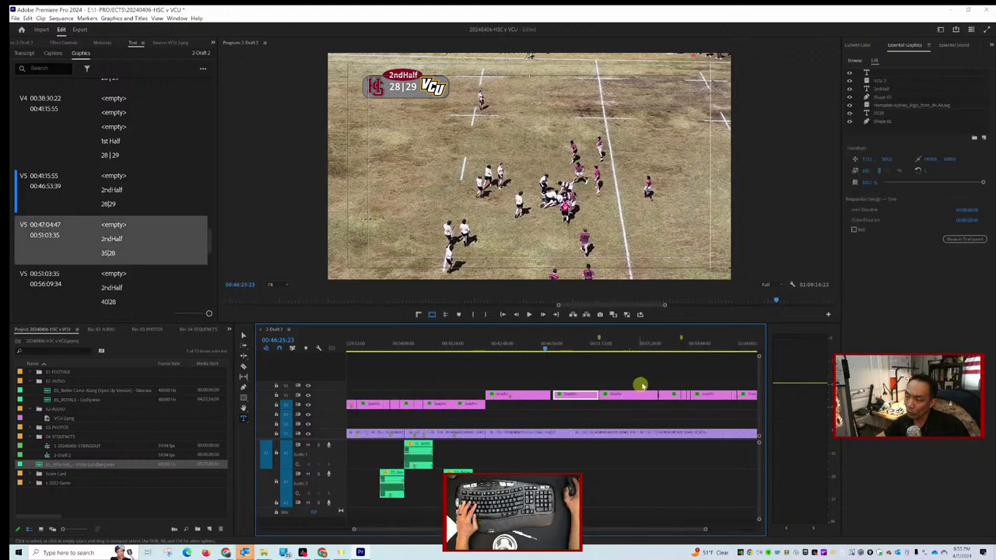
scroll(640, 385, "down", 1)
left_click_drag(705, 374, 527, 391)
key("Delete")
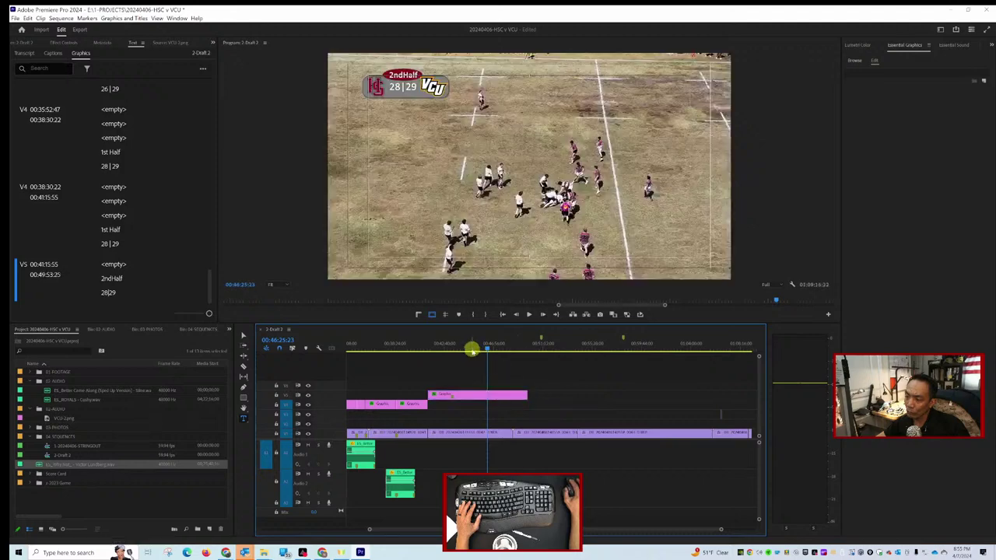
Review the play between about 00:46:39 and 00:46:55 and split the 2ndHalf 28|29 graphic at 00:46:52:48.
left_click_drag(486, 349, 493, 351)
key("space")
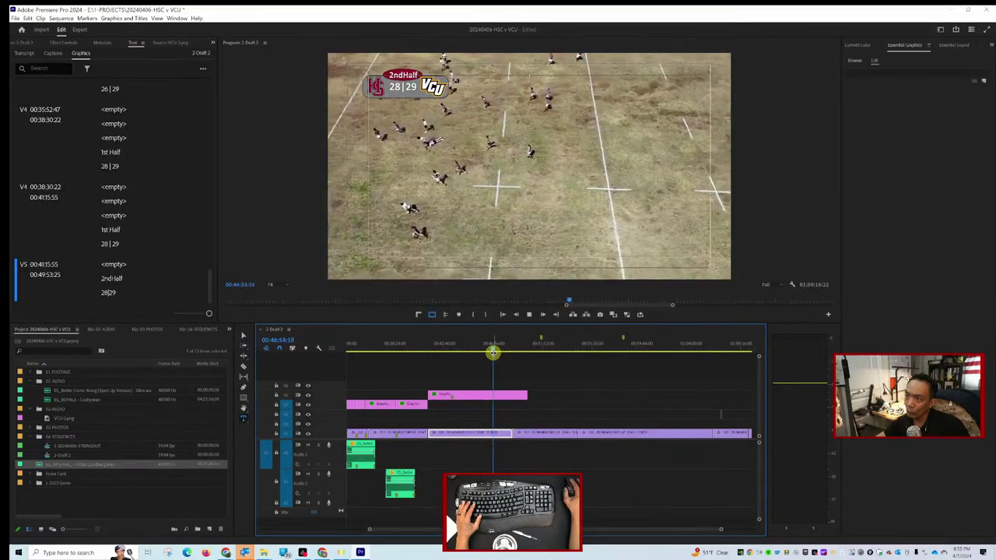
key("space")
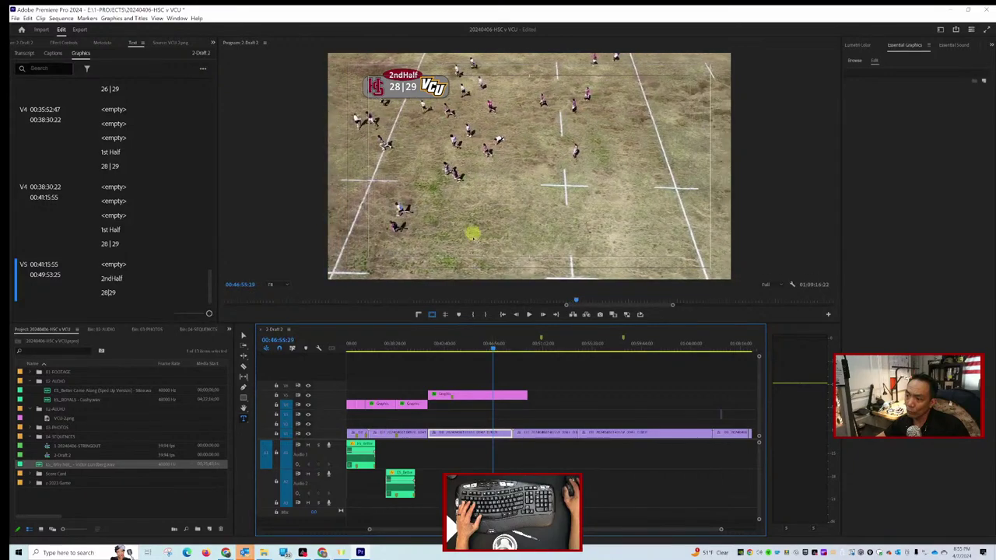
left_click_drag(492, 349, 489, 350)
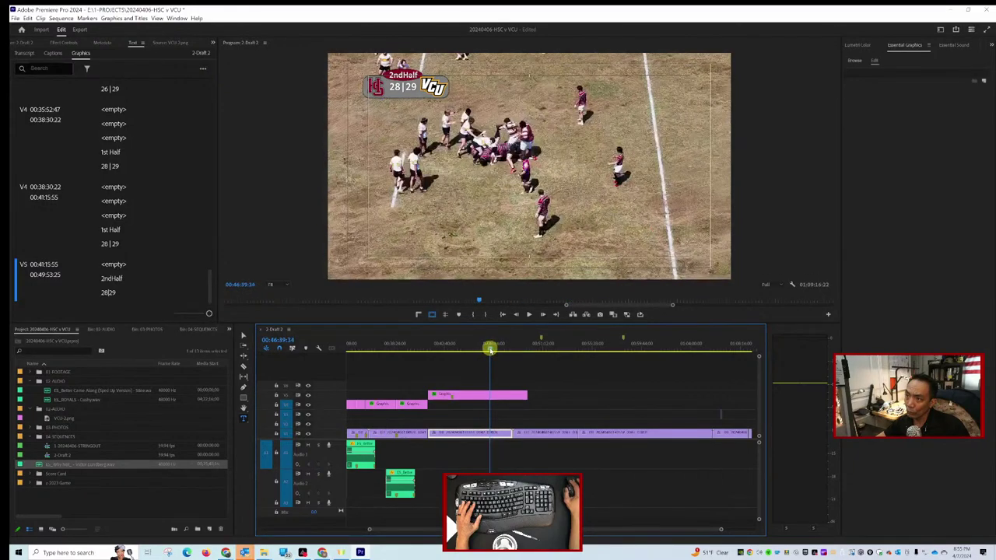
key("space")
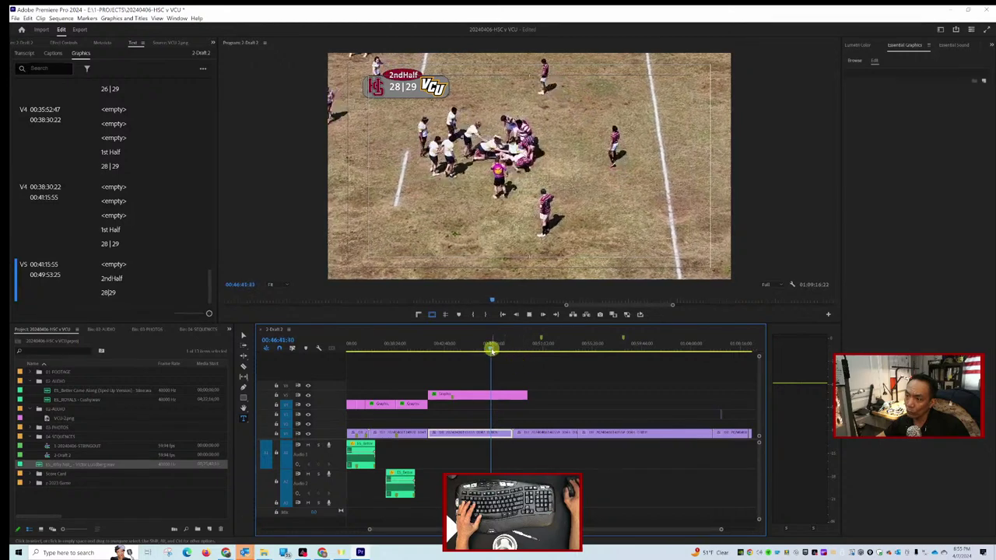
left_click(492, 349)
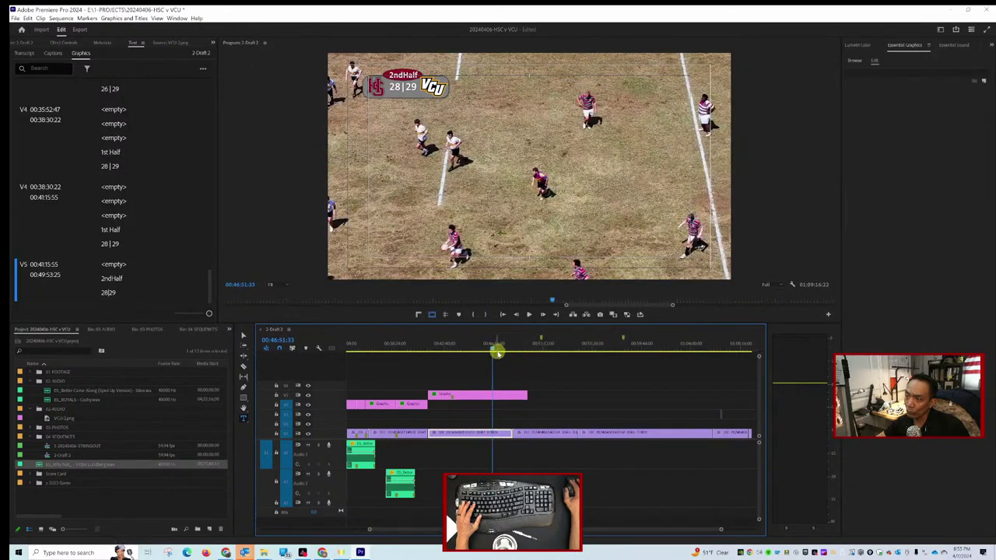
key("space")
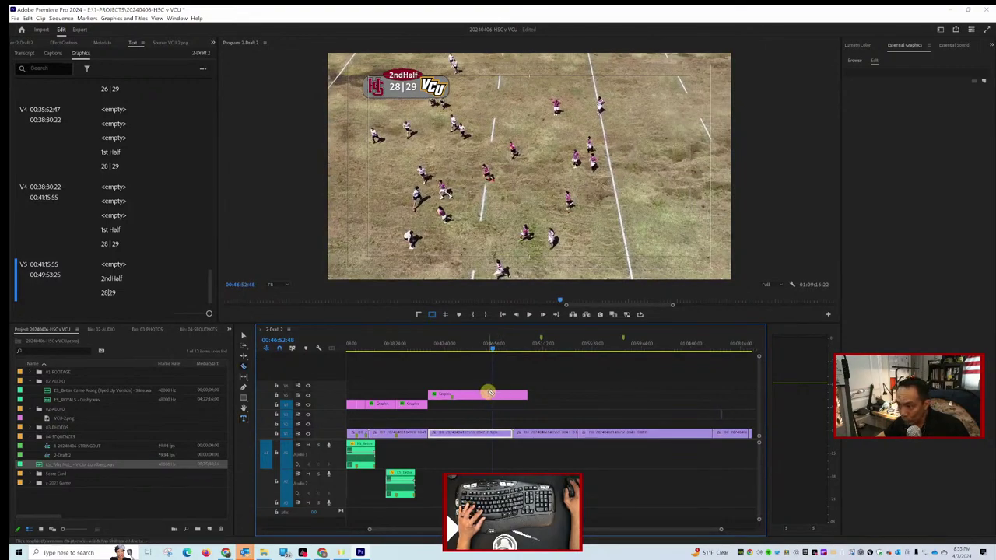
left_click(495, 394)
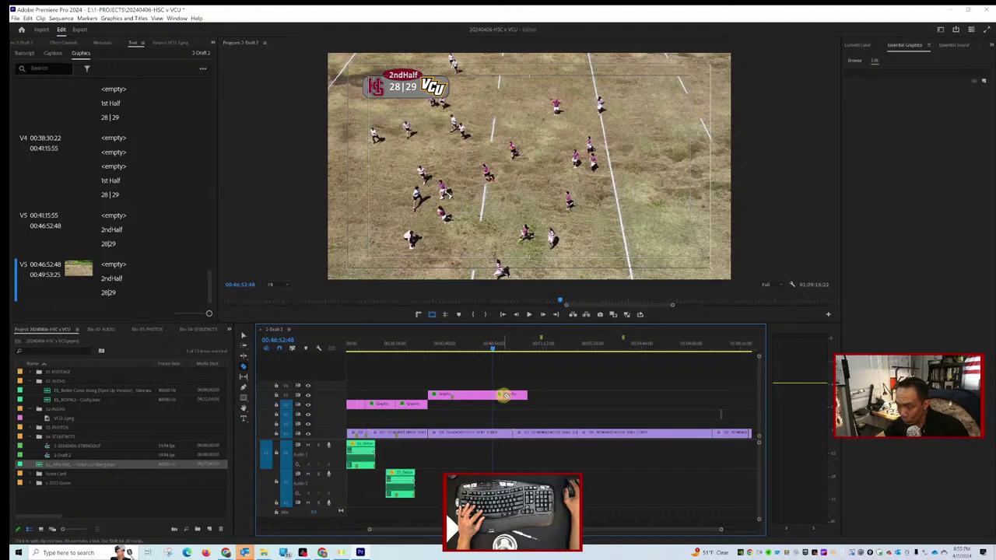
Trim the first 2ndHalf 28|29 graphic's end to 00:46:42:48 and move the split-off second piece to start at 00:46:59:02.
key("v")
left_click(509, 396)
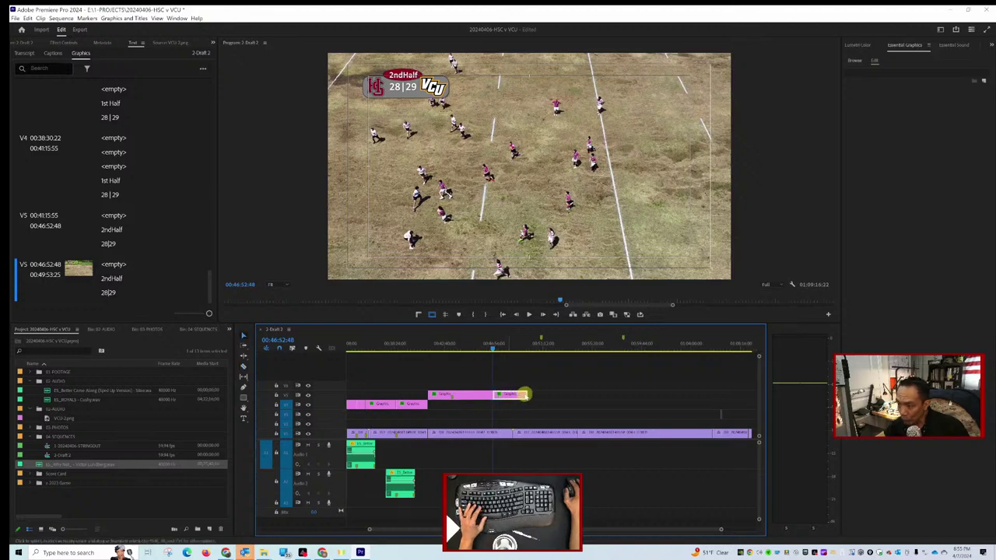
left_click_drag(525, 394, 543, 394)
left_click(495, 347)
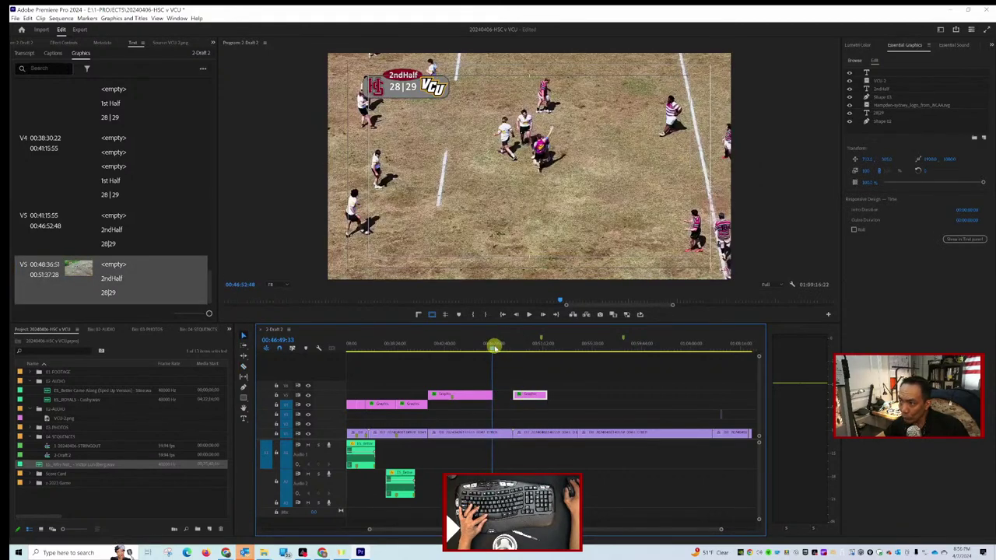
key("space")
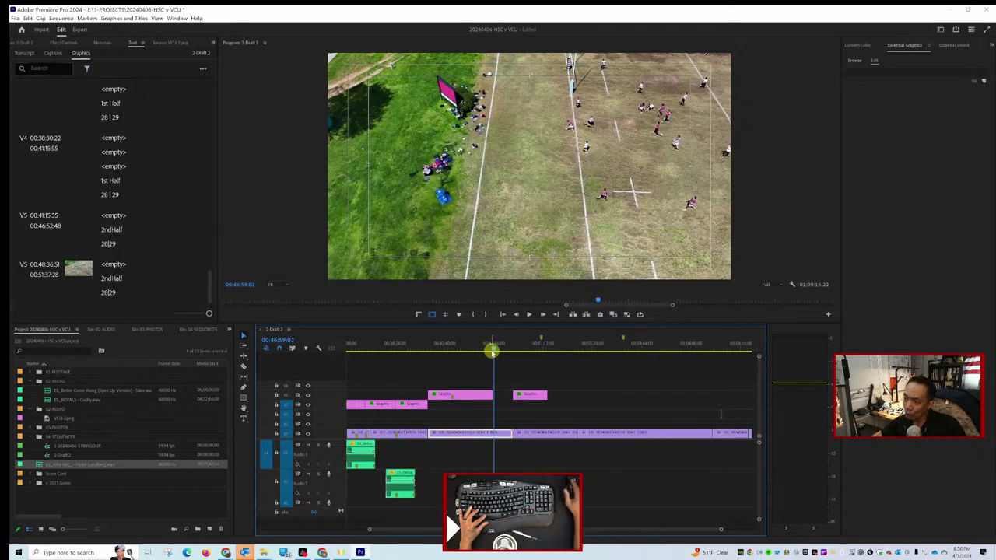
mouse_move(494, 394)
left_mouse_down()
mouse_move(510, 394)
mouse_move(500, 395)
left_mouse_up()
left_click(519, 396)
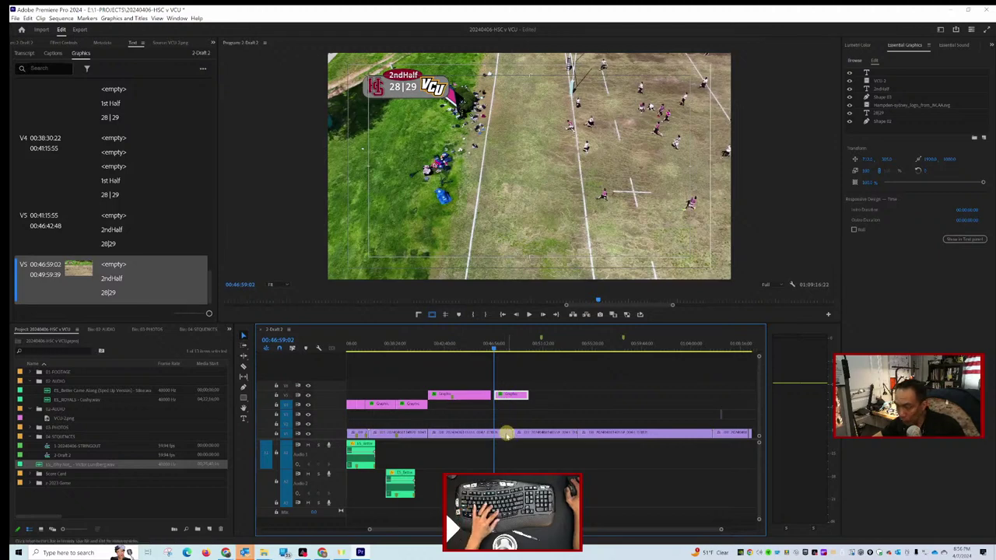
Mark the game footage clip at 00:46:59:02 and place a copy of the Audio 2 music clip with its marker aligned to that point.
left_click(505, 433)
key("m")
key("m")
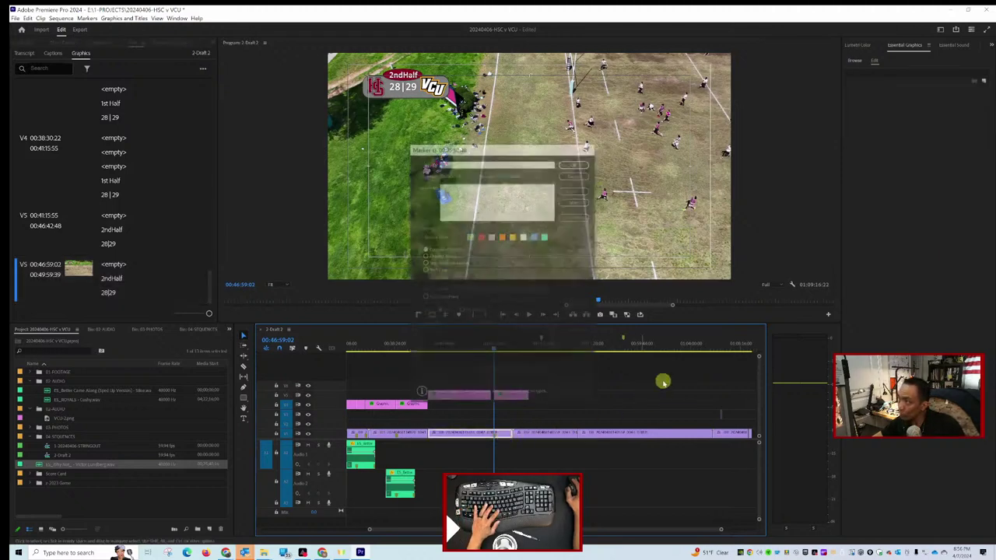
key("Escape")
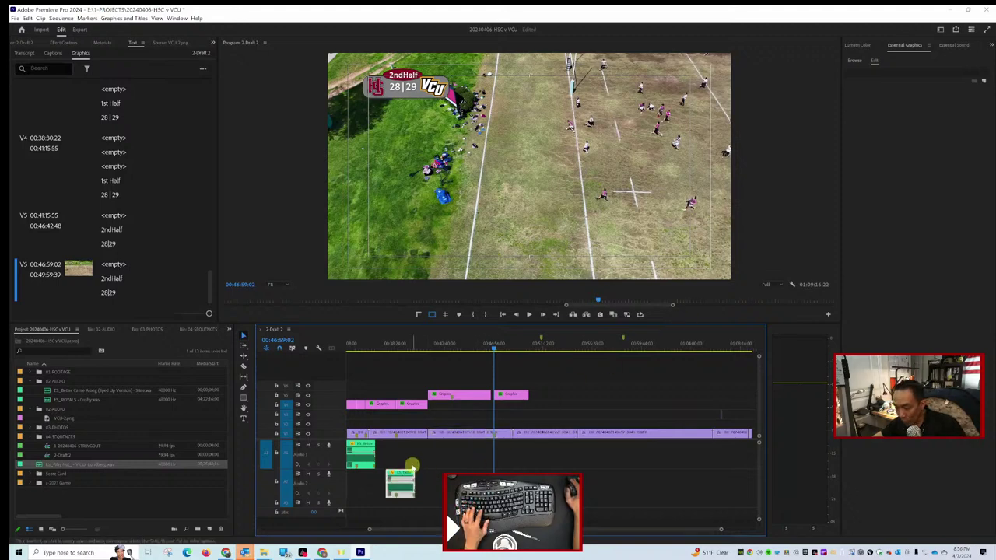
left_click_drag(411, 467, 507, 467)
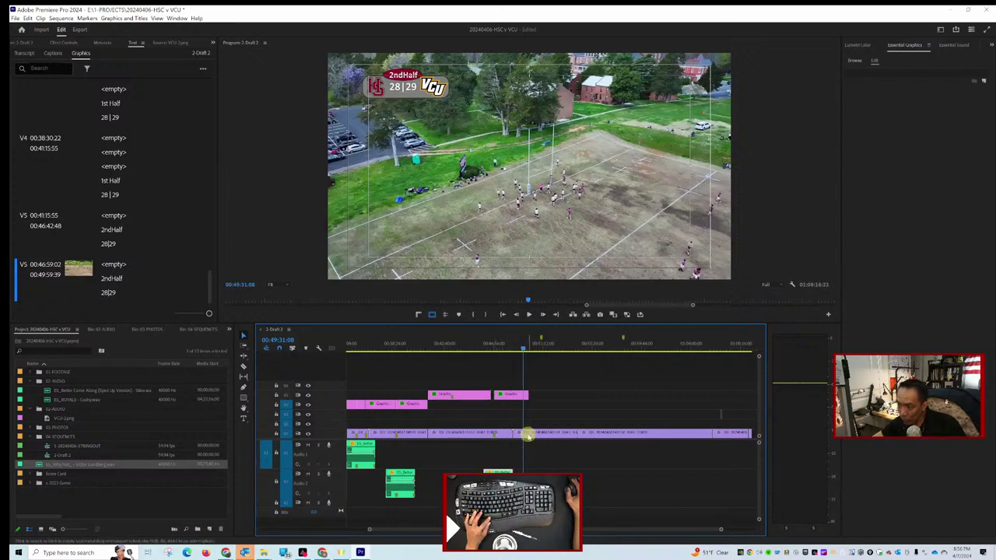
Change the score text of the 2ndHalf graphic starting at 00:46:59:02 to 33|29.
left_click(498, 349)
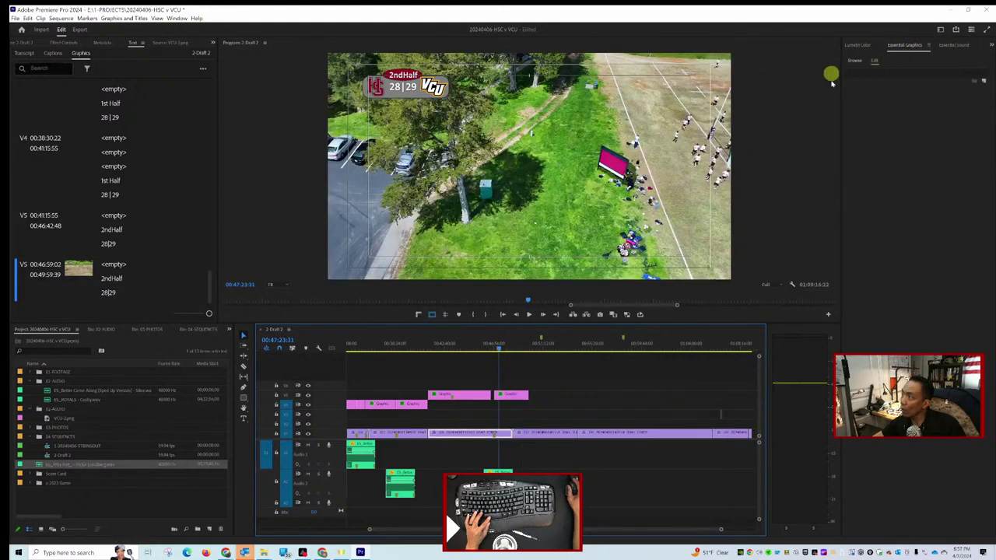
left_click(513, 397)
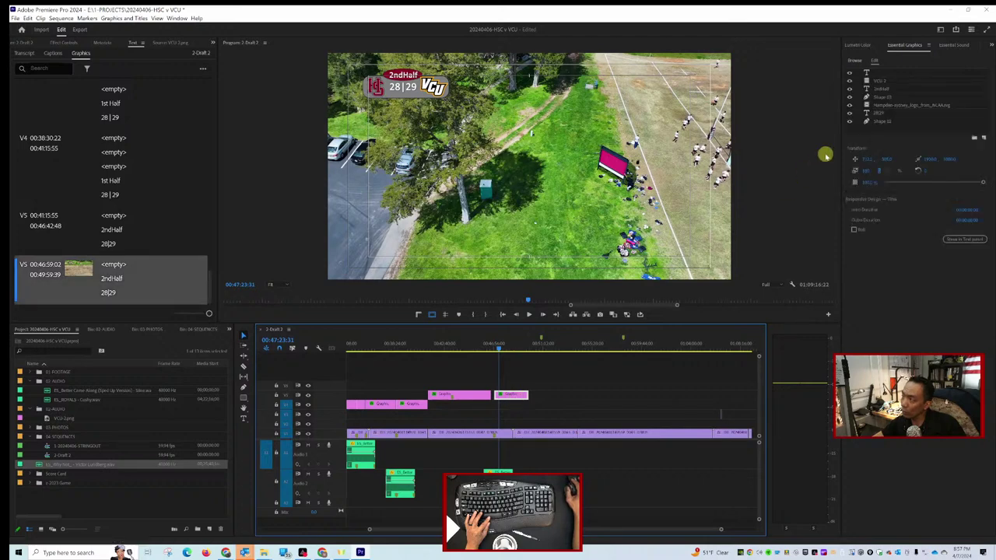
left_click(881, 113)
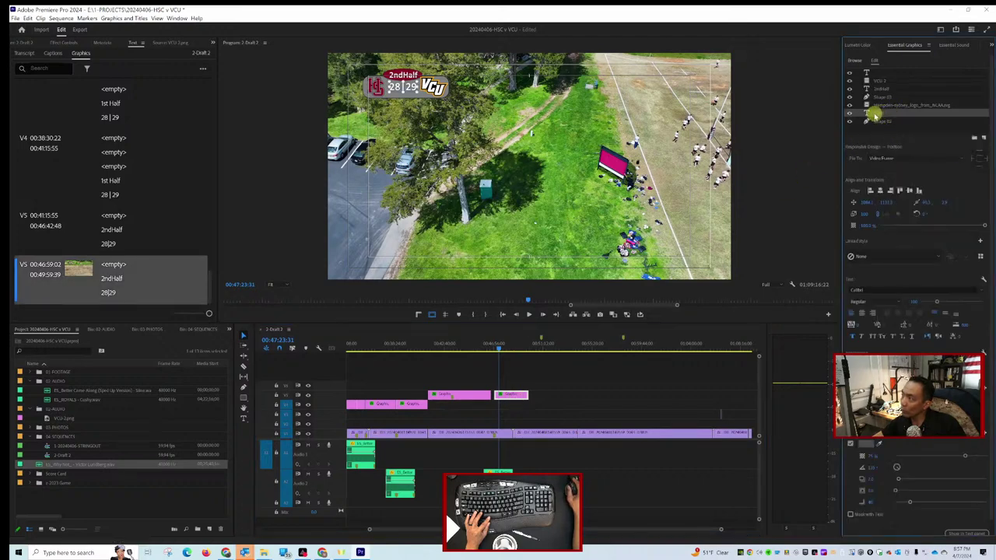
double_click(875, 113)
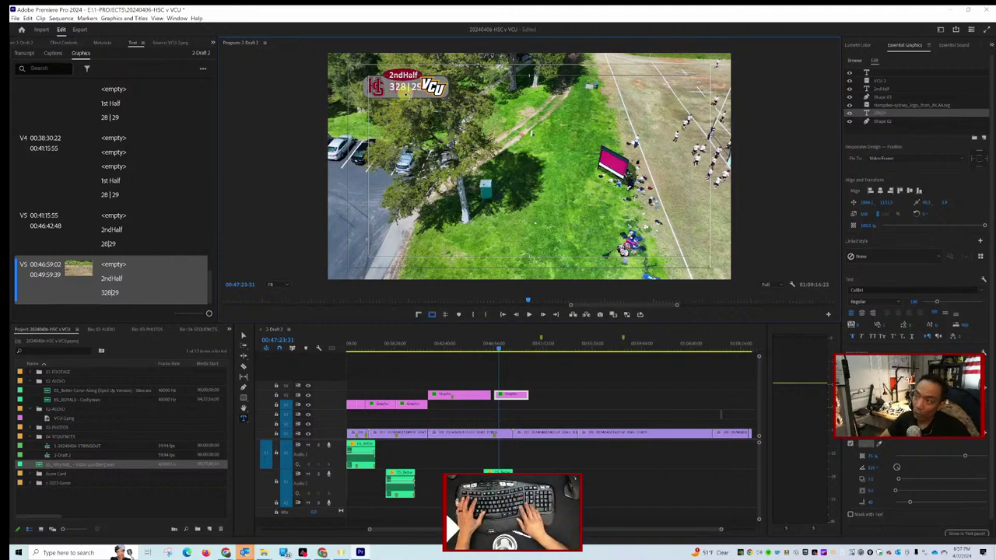
type("3")
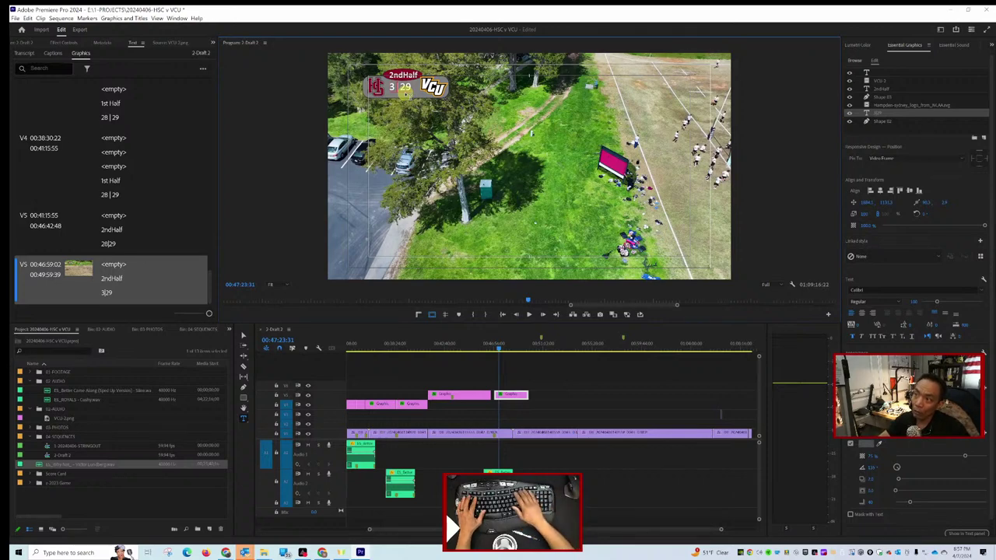
type("3")
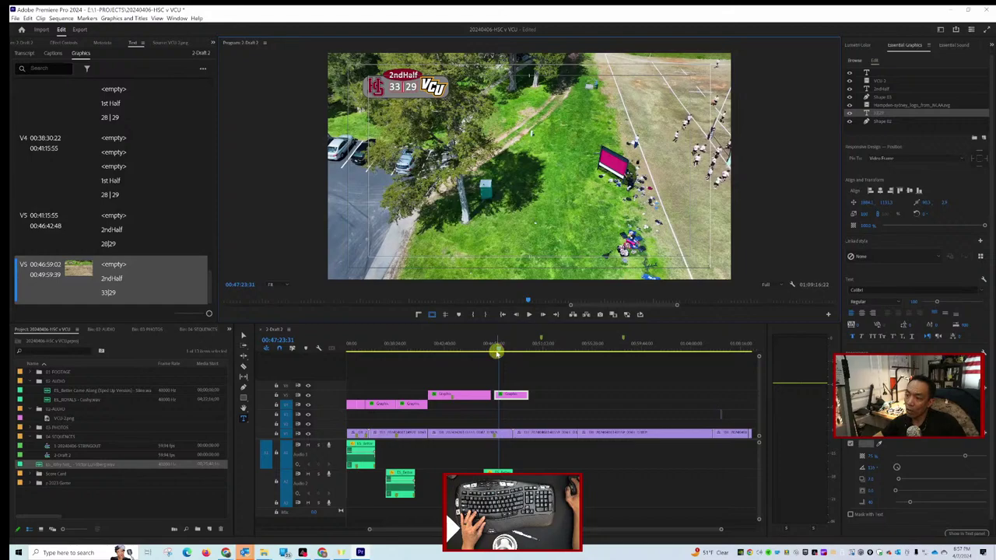
Play through the conversion kick and split the 2ndHalf 33|29 graphic at 00:48:05:02.
left_click_drag(499, 348, 505, 349)
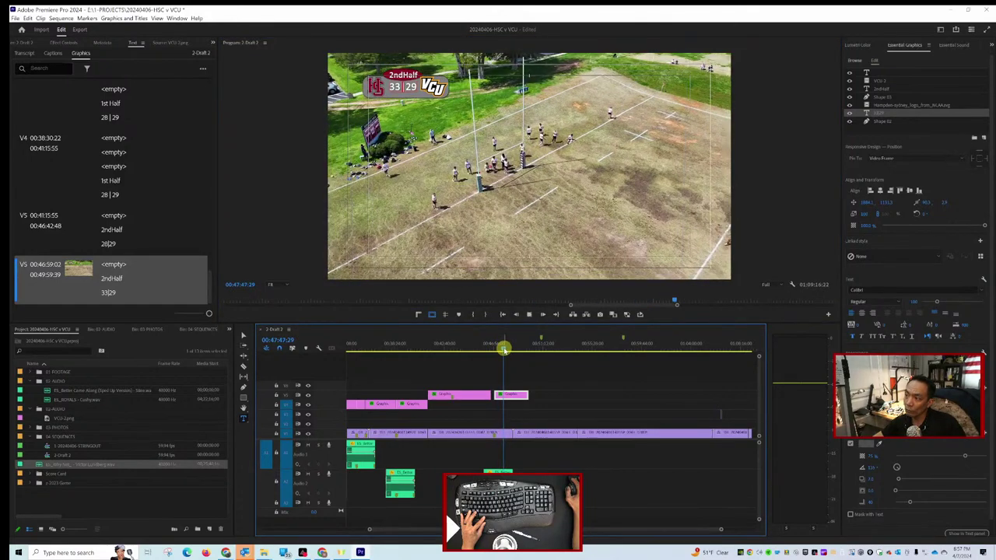
key("space")
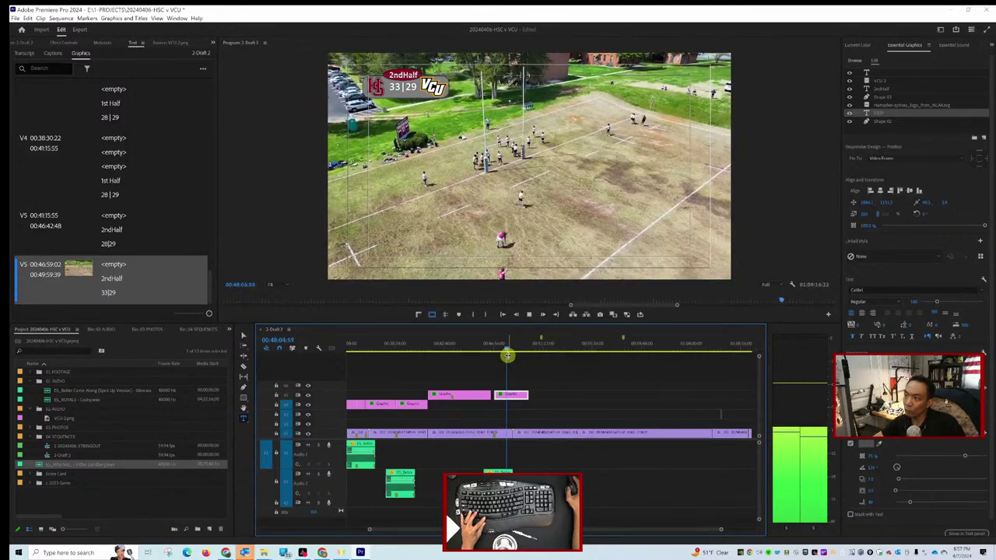
key("space")
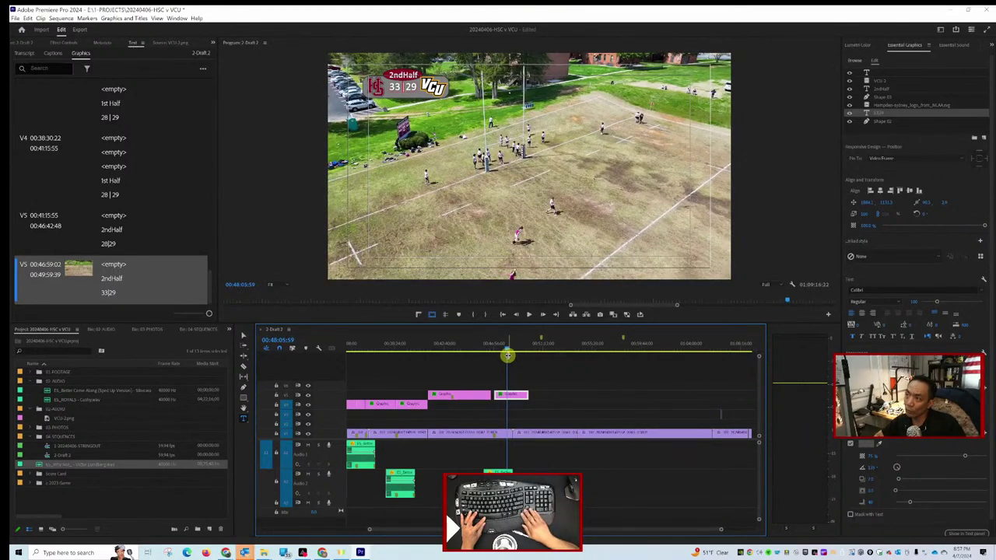
key("space")
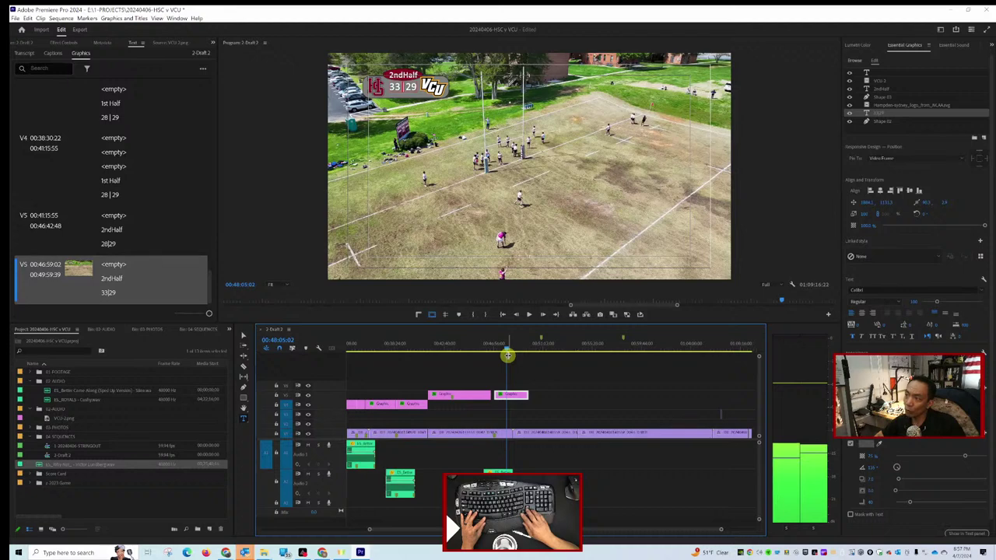
key("space")
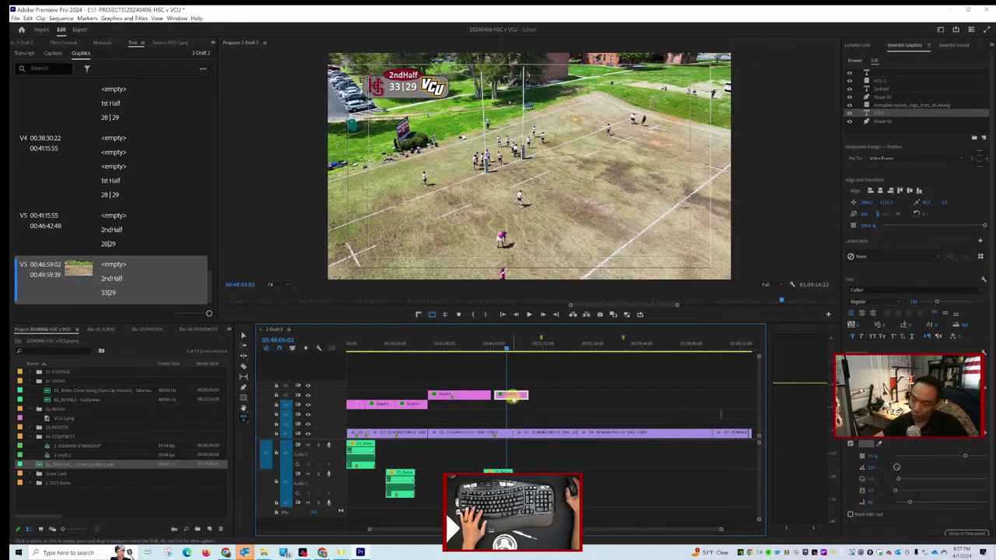
left_click(510, 395)
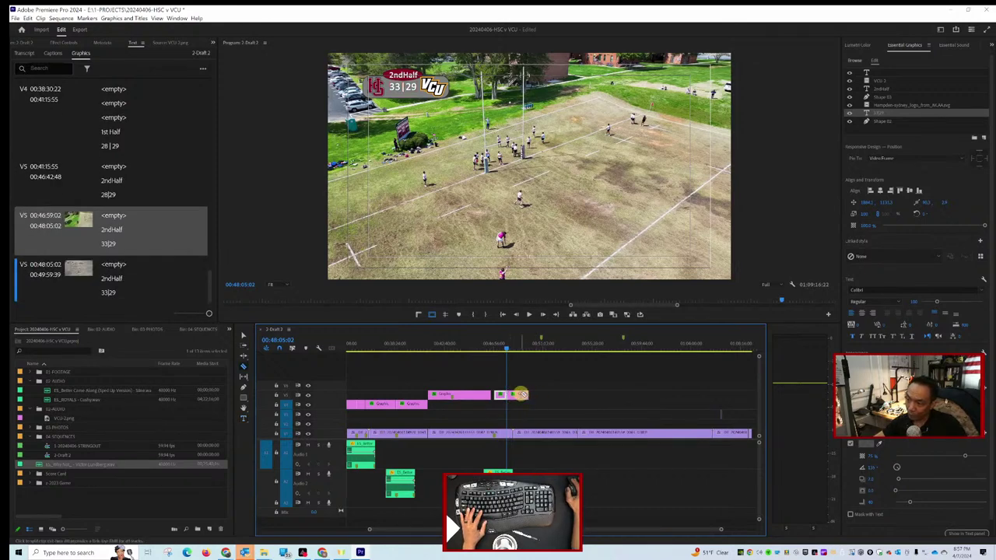
key("v")
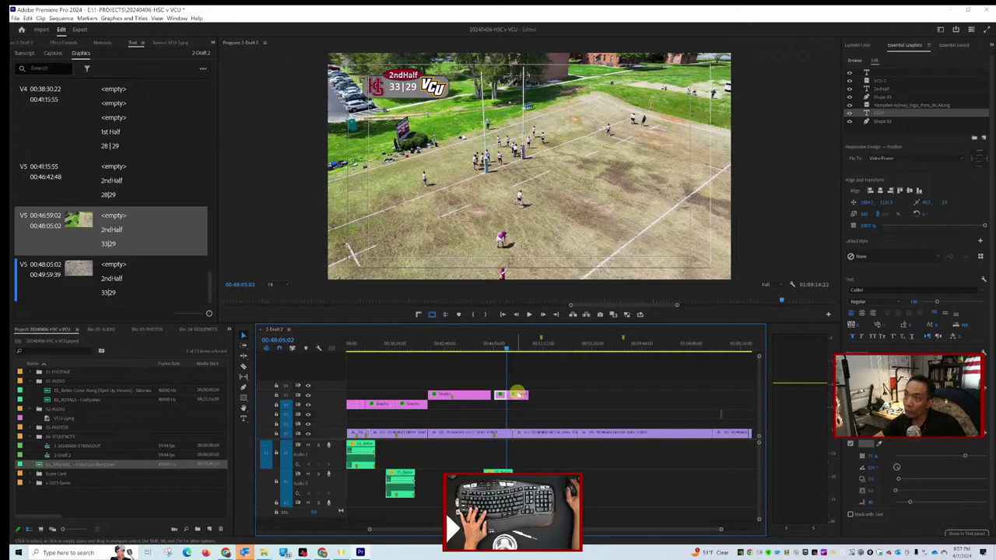
Change the score text of the 2ndHalf graphic starting at 00:48:05:02 to 35|29.
left_click(519, 394)
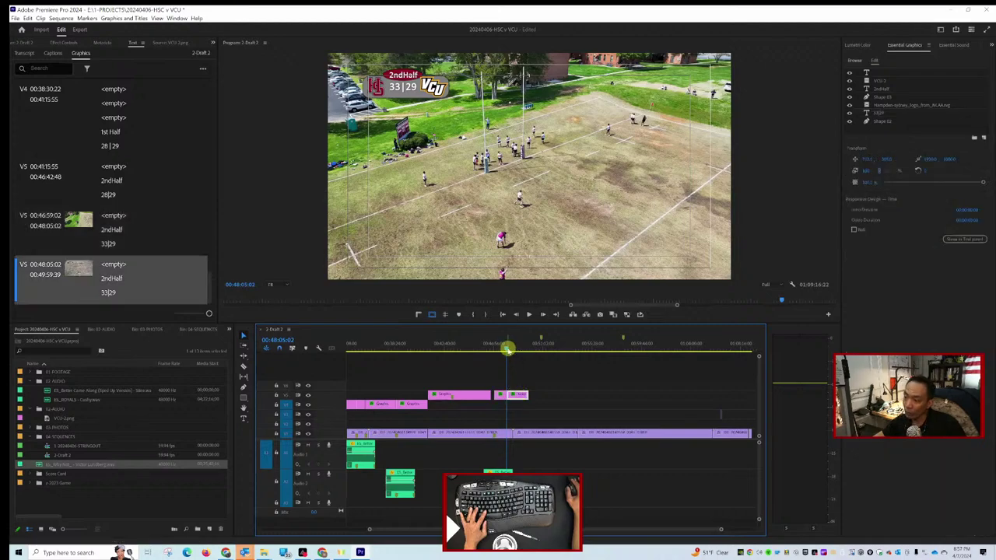
left_click(506, 349)
mouse_move(506, 349)
left_mouse_down()
mouse_move(487, 349)
mouse_move(513, 349)
left_mouse_up()
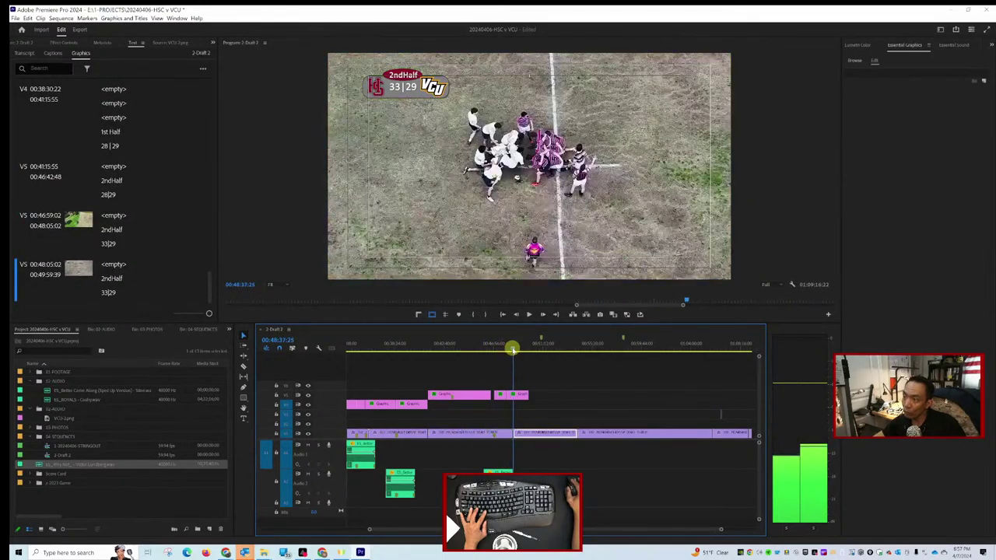
left_click(527, 391)
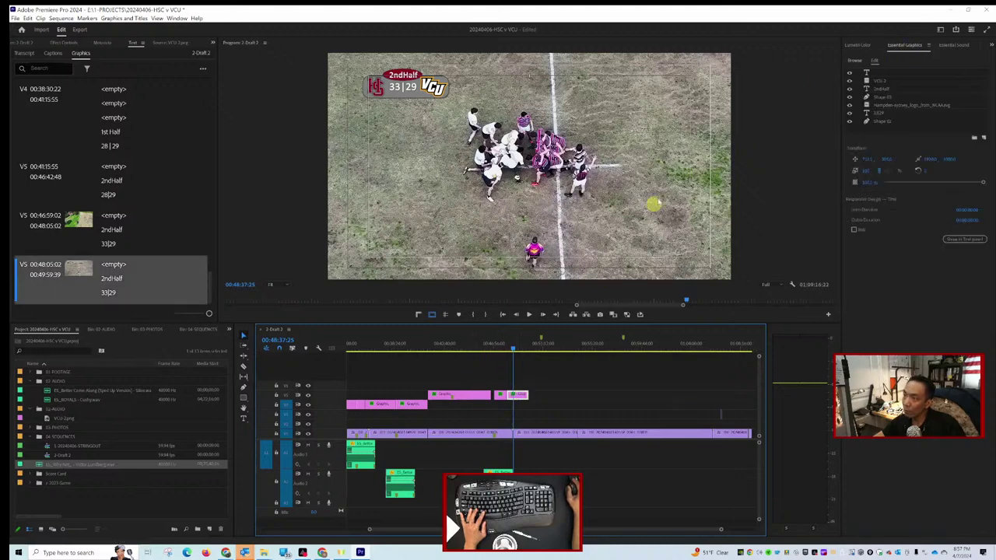
left_click(879, 112)
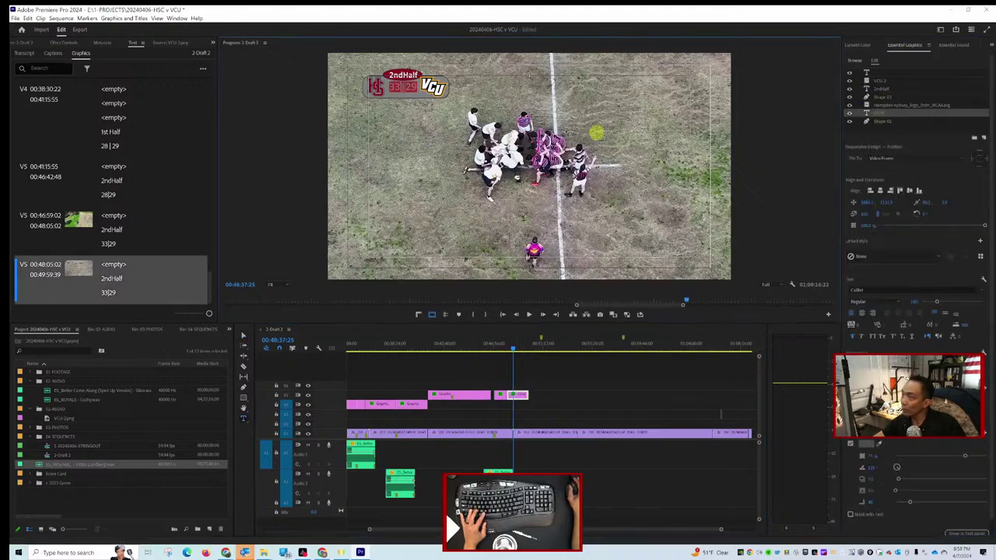
key("BackSpace")
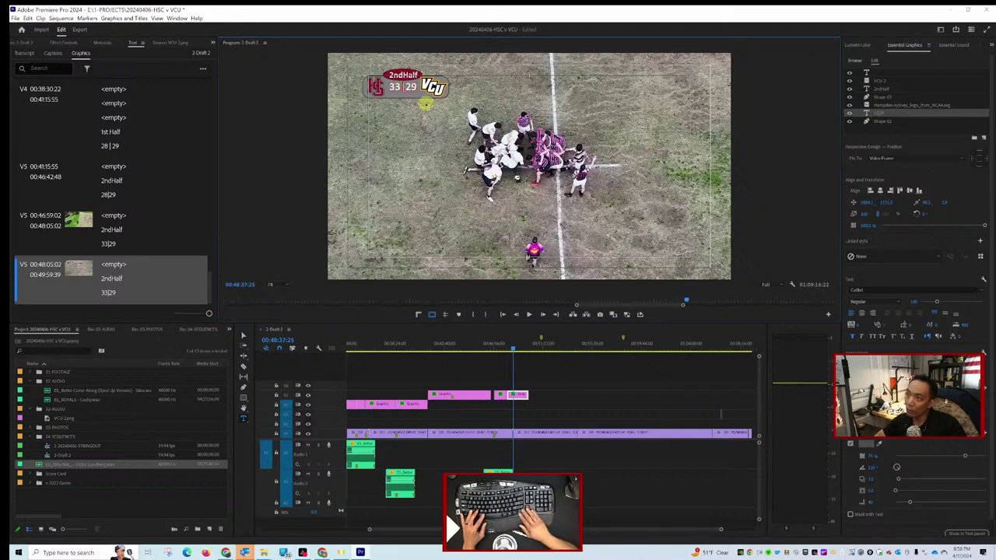
type("5")
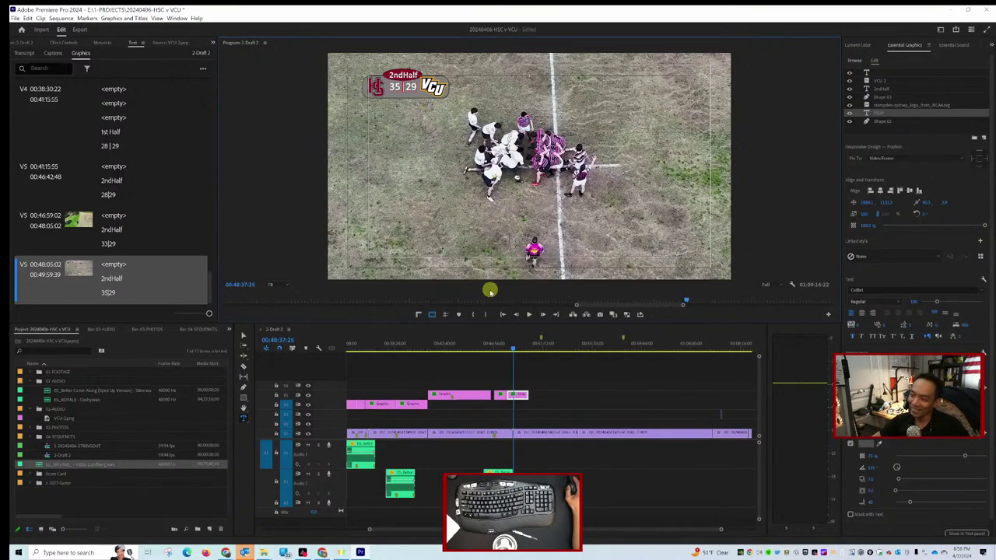
Find the next scoring moment in the game footage and split the 2ndHalf 35|29 graphic at 00:49:21:06.
left_click_drag(513, 348, 521, 352)
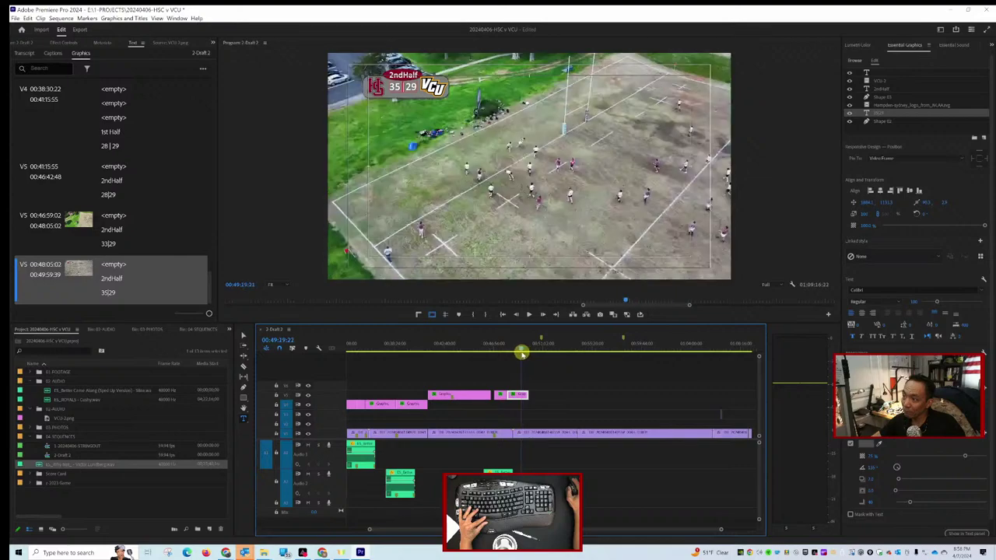
key("space")
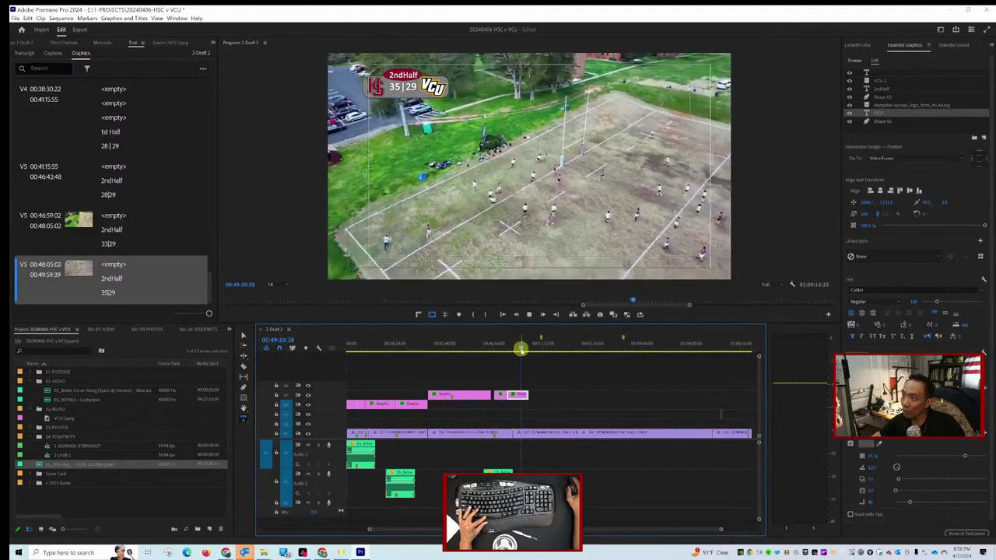
key("space")
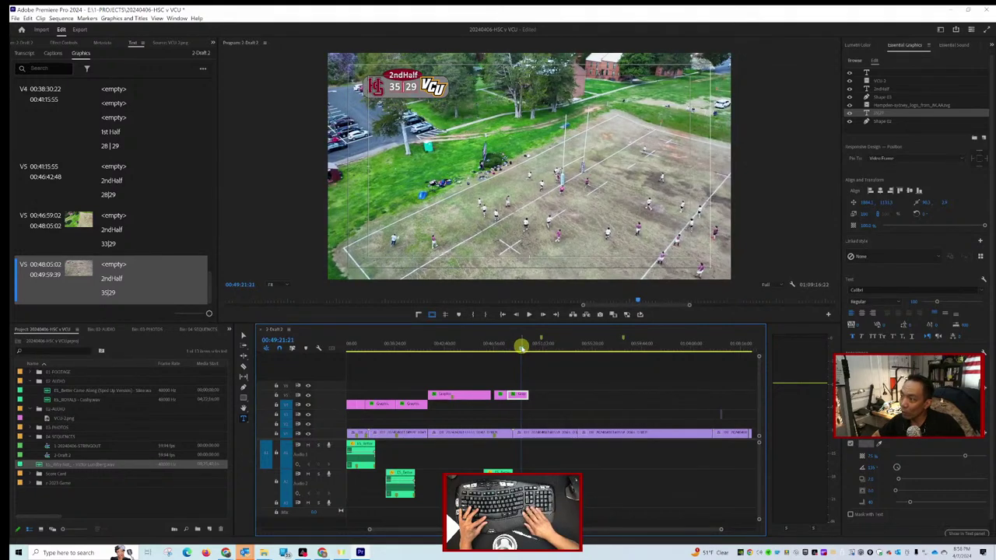
key("Left")
key("Left")
key("Left")
key("Left")
key("Left")
key("Left")
key("Left")
key("Left")
key("Left")
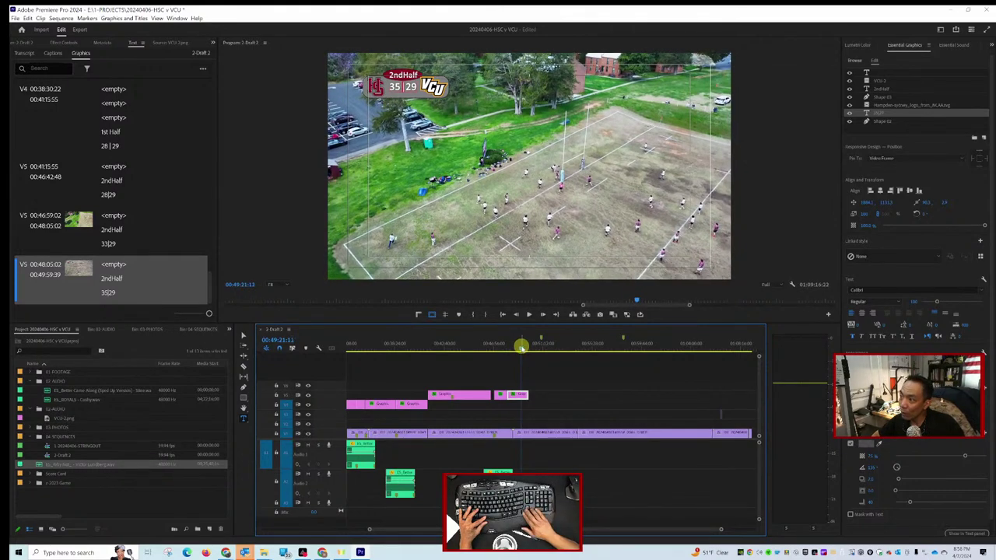
key("Left")
key("Left")
key("Left")
key("Left")
key("Left")
key("Left")
key("Left")
key("Left")
key("Left")
key("Left")
key("Left")
key("Left")
key("Left")
key("Right")
key("Right")
key("Right")
key("Right")
key("Right")
key("Right")
key("Right")
key("Right")
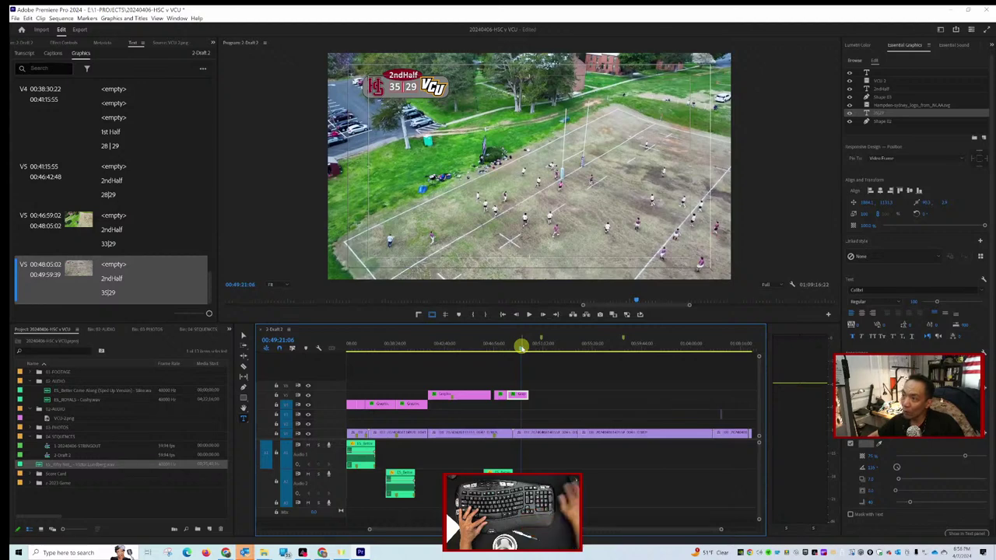
left_click(522, 394)
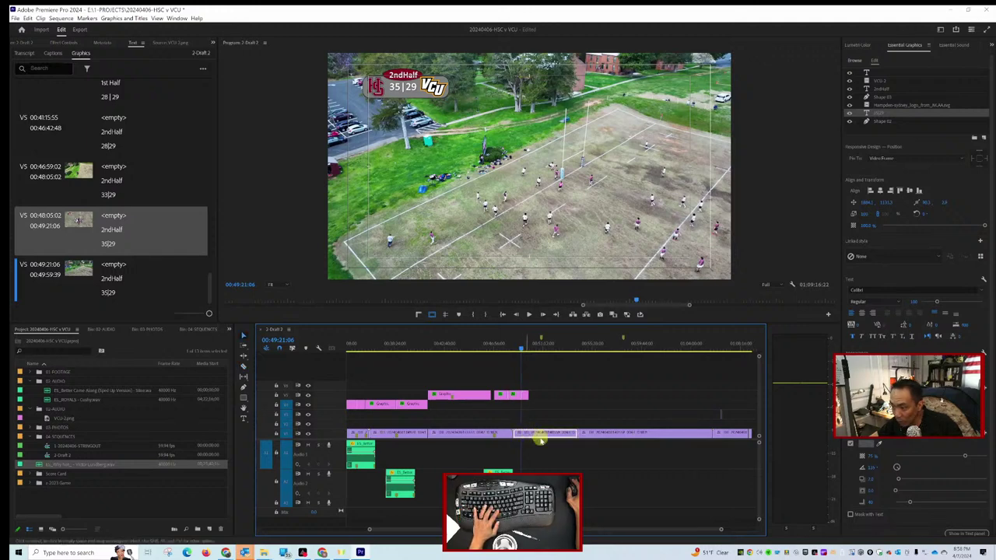
Mark the game footage clip at 00:49:21:06 and place a copy of the music clip on Audio 1 with its marker aligned there.
left_click(535, 452)
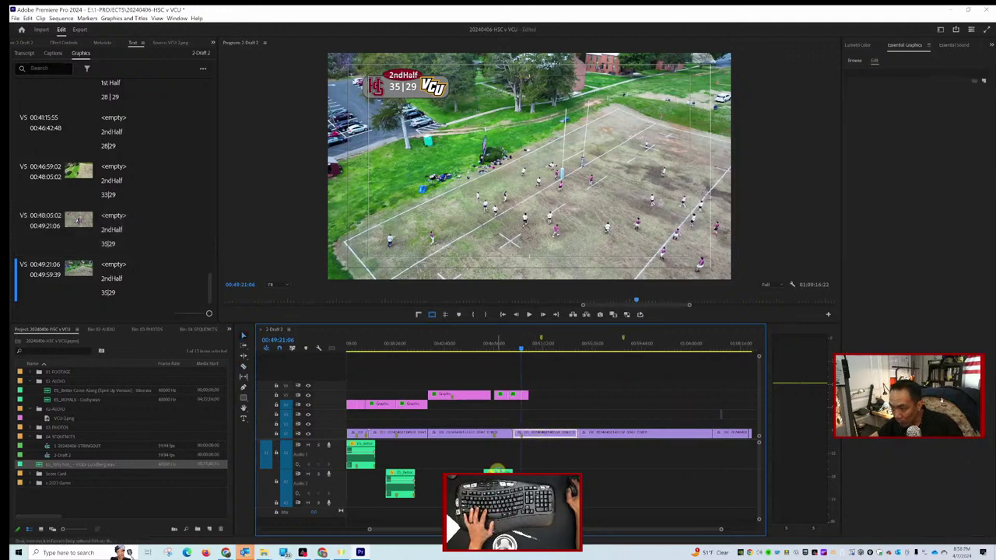
key("Down")
mouse_move(537, 470)
left_mouse_down()
mouse_move(537, 455)
mouse_move(516, 455)
mouse_move(527, 456)
left_mouse_up()
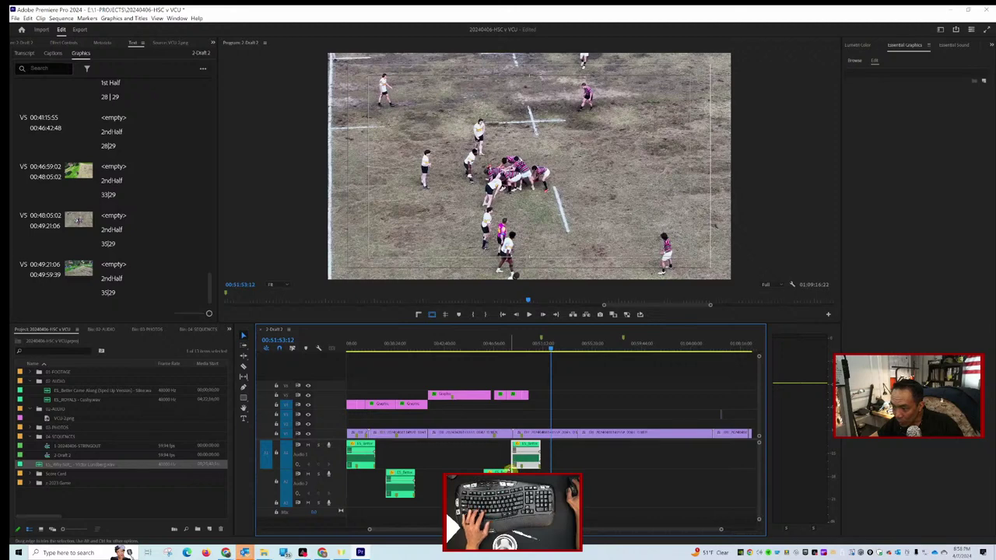
Play back the overlap between the Audio 2 music clip's end and the Audio 1 copy's start to check the transition.
scroll(509, 463, "up", 3)
scroll(496, 460, "up", 5)
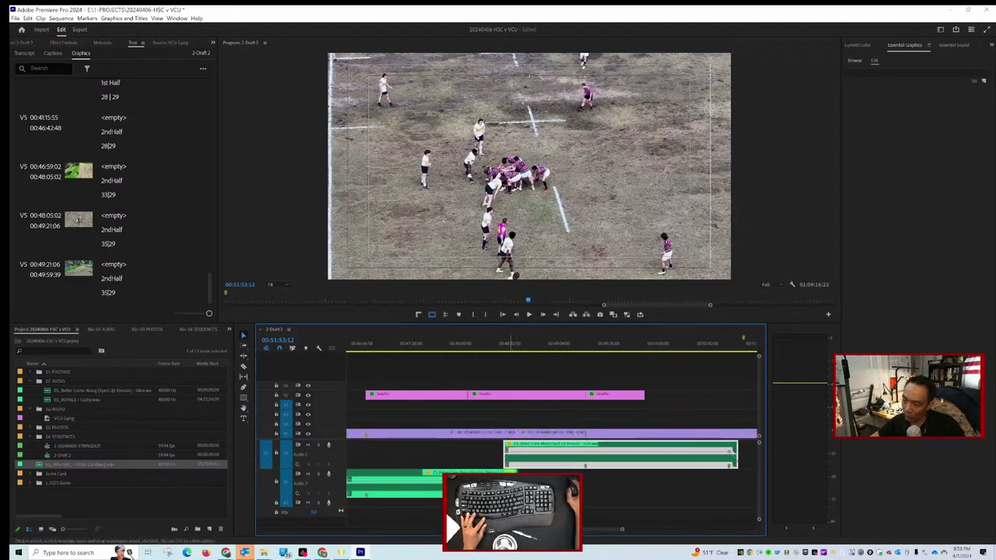
left_click(510, 459)
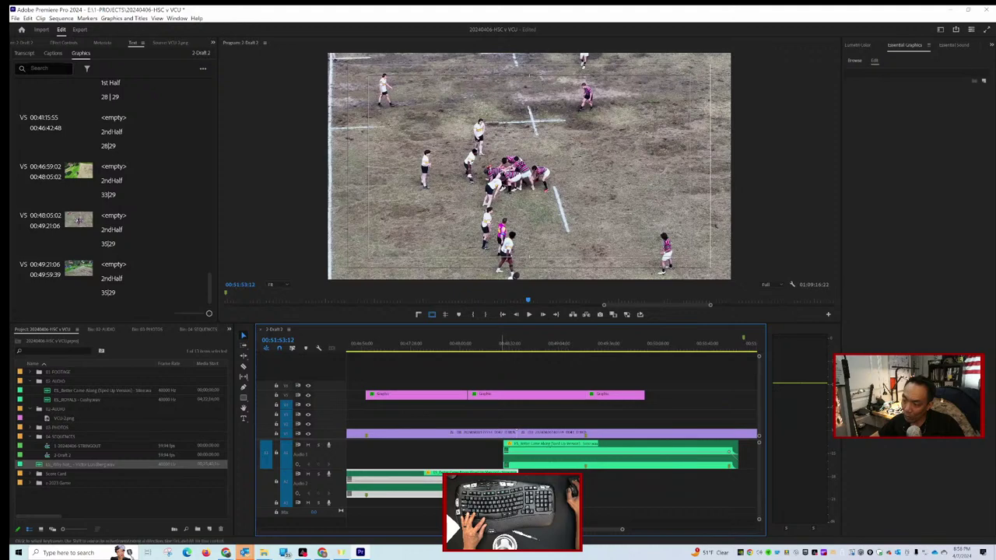
left_click_drag(495, 349, 501, 353)
key("space")
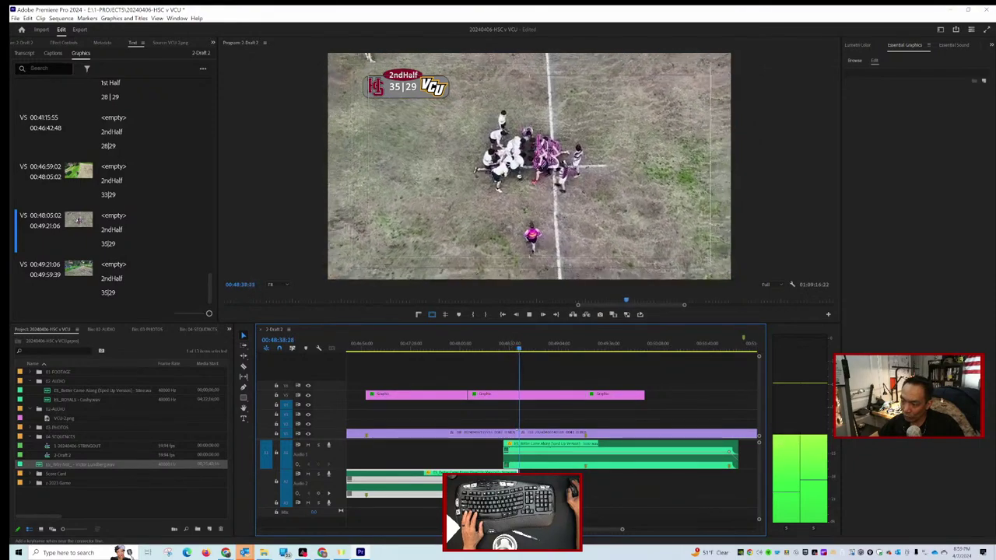
left_click(493, 352)
key("space")
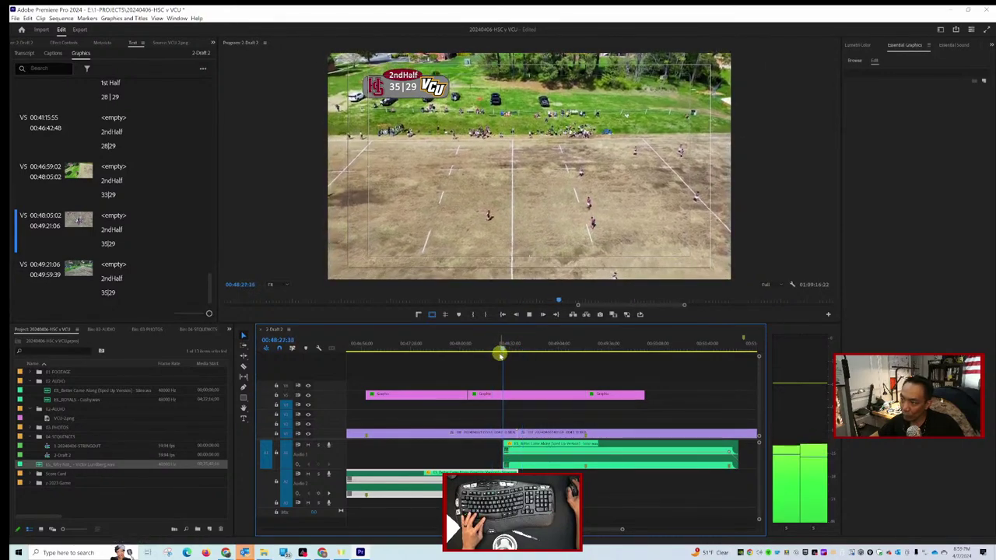
key("space")
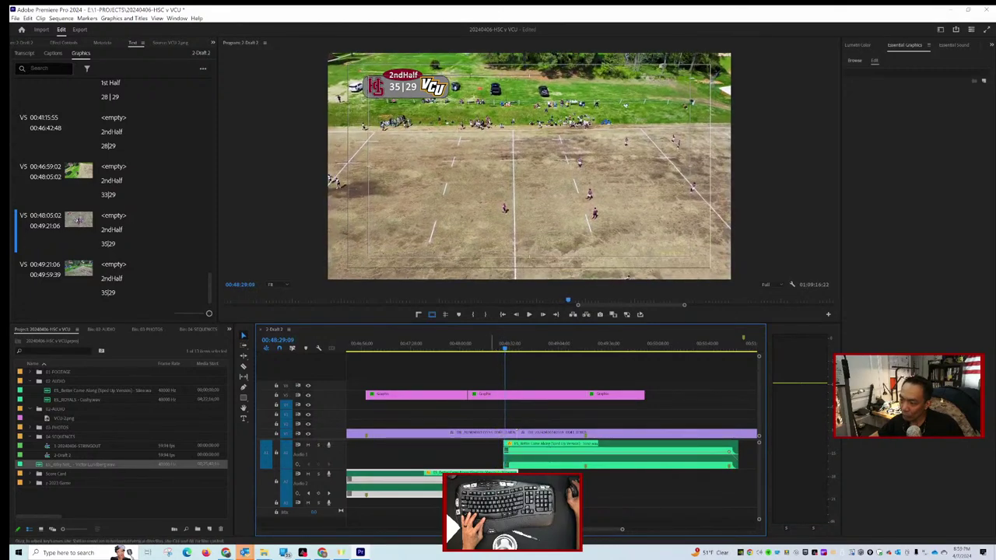
left_click(487, 348)
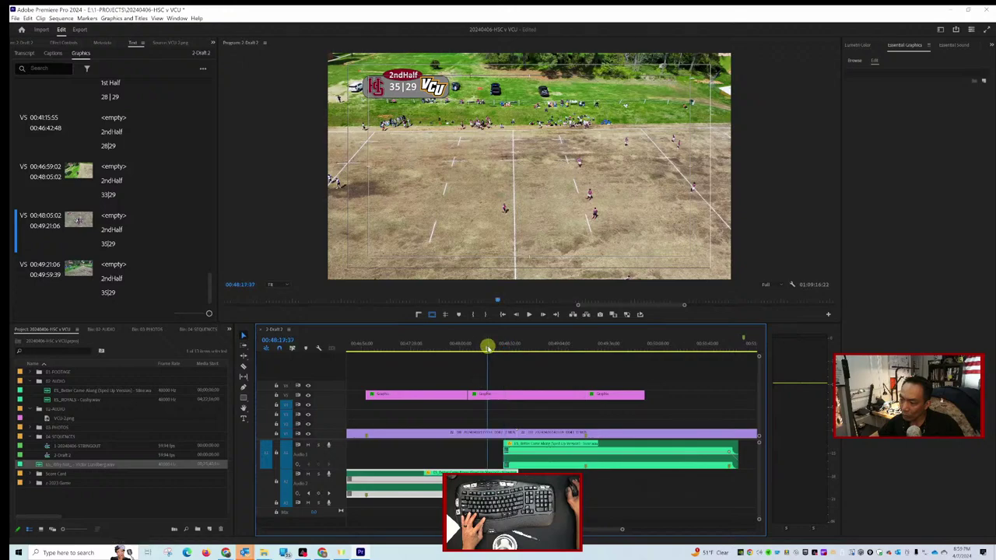
key("space")
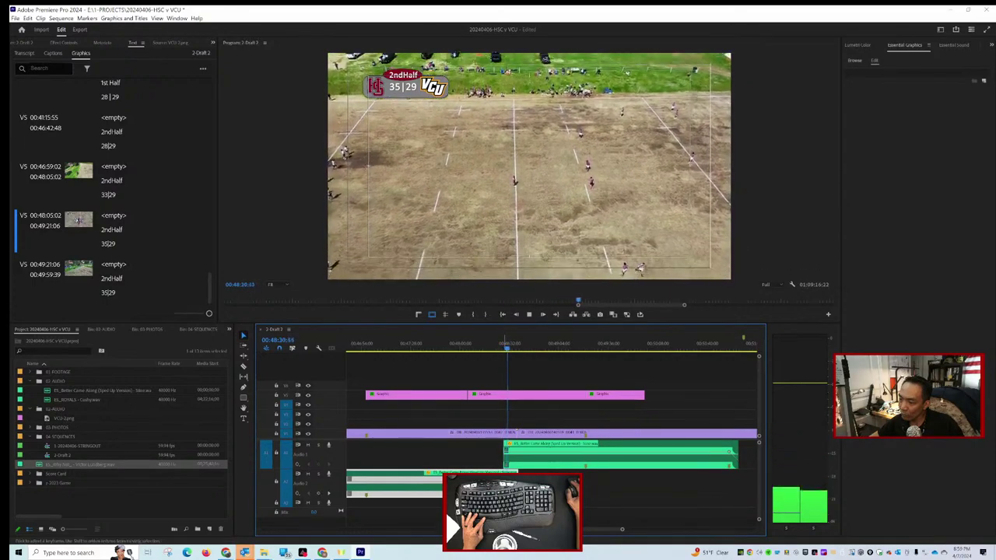
left_click(493, 346)
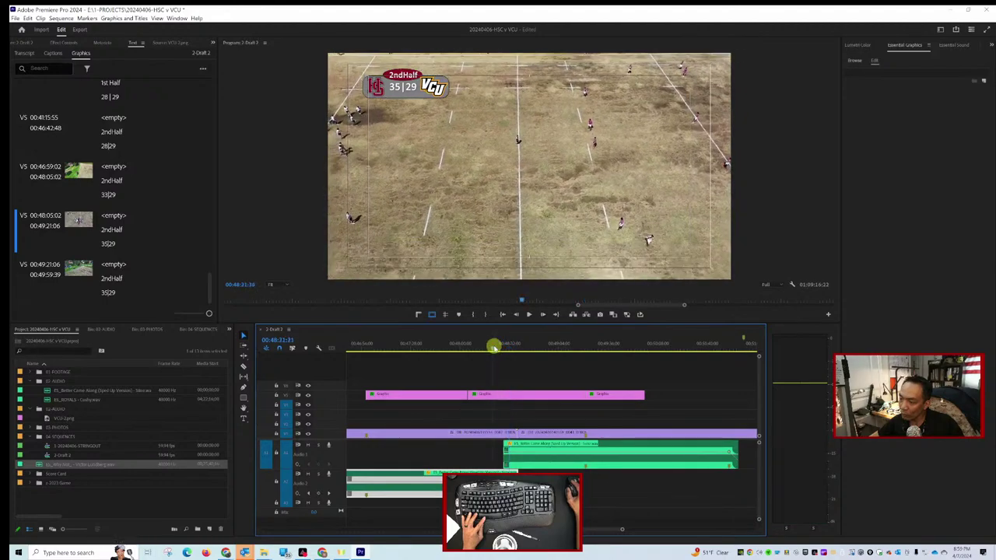
key("space")
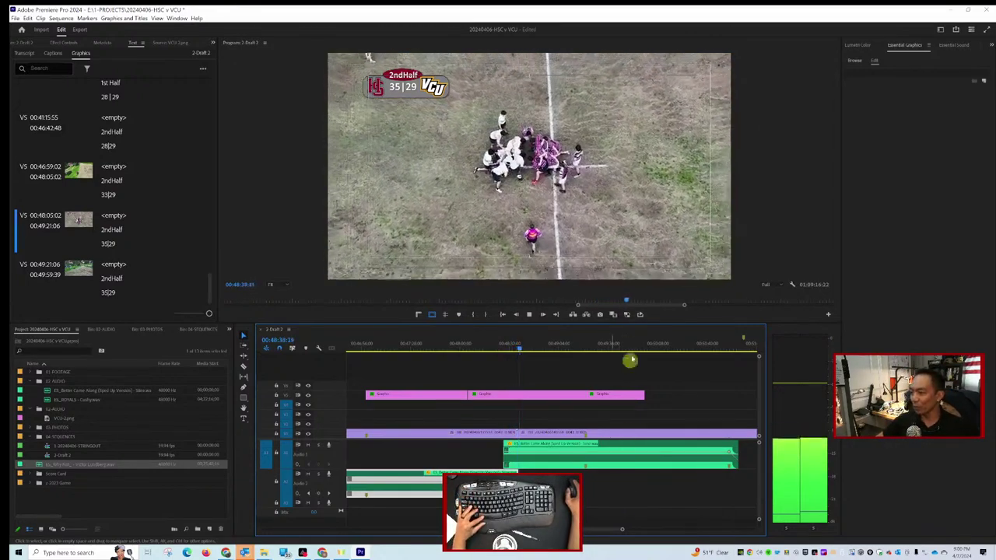
Extend the end of the last 2ndHalf 35|29 graphic to 00:50:51:04 so it covers the conversion kick footage.
left_click_drag(520, 351, 622, 355)
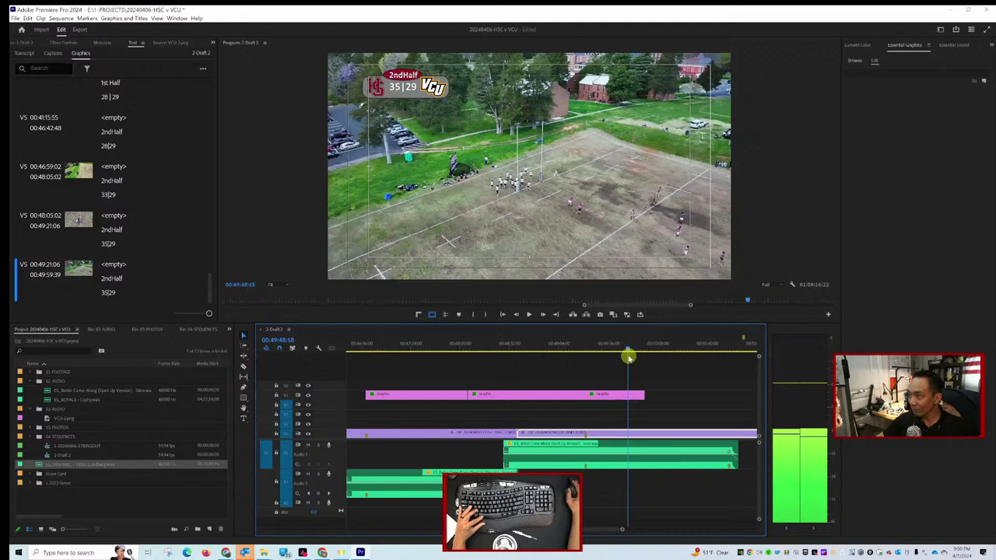
left_click_drag(629, 356, 637, 360)
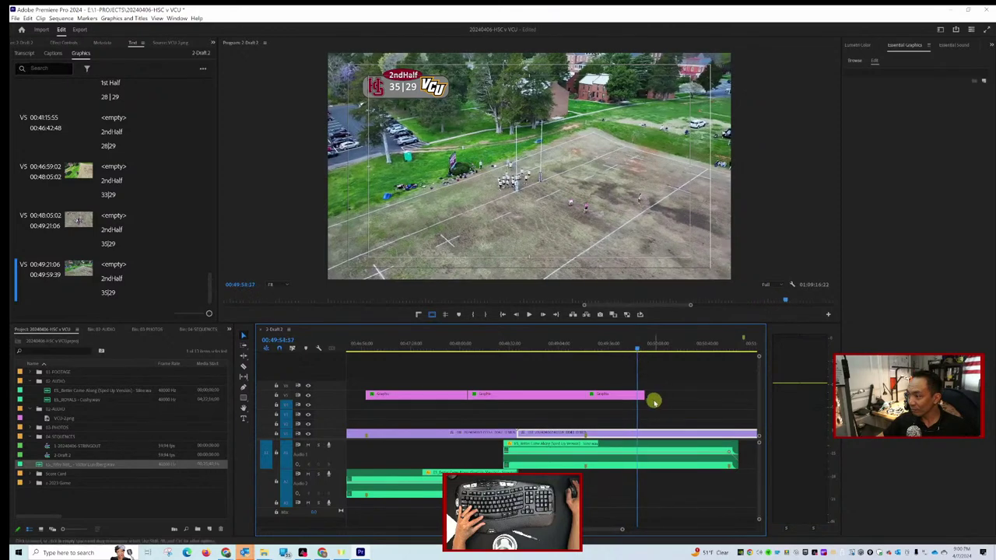
left_click_drag(645, 395, 726, 396)
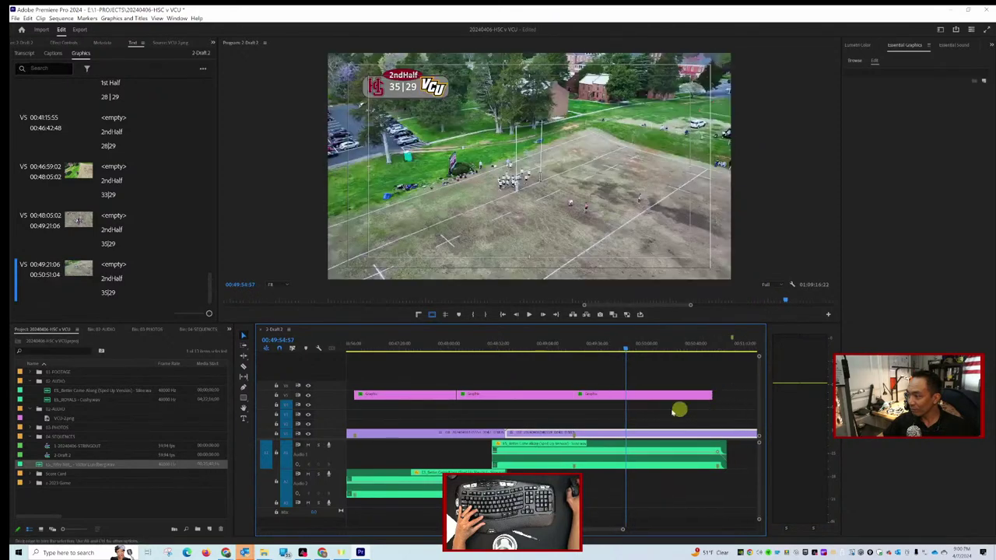
Find the conversion kick in the footage and split the last 2ndHalf 35|29 graphic at 00:50:12:52.
scroll(677, 410, "down", 3)
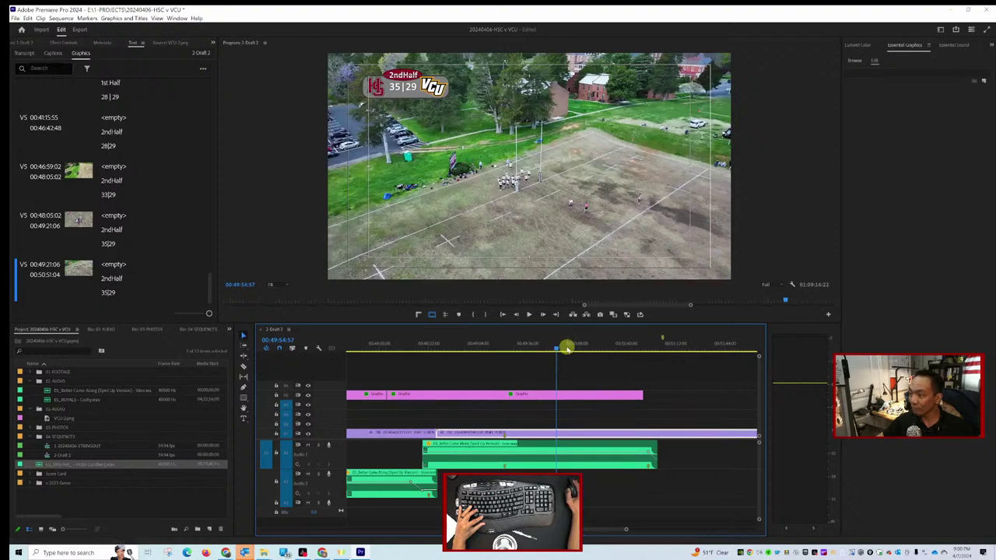
left_click_drag(555, 350, 624, 338)
key("space")
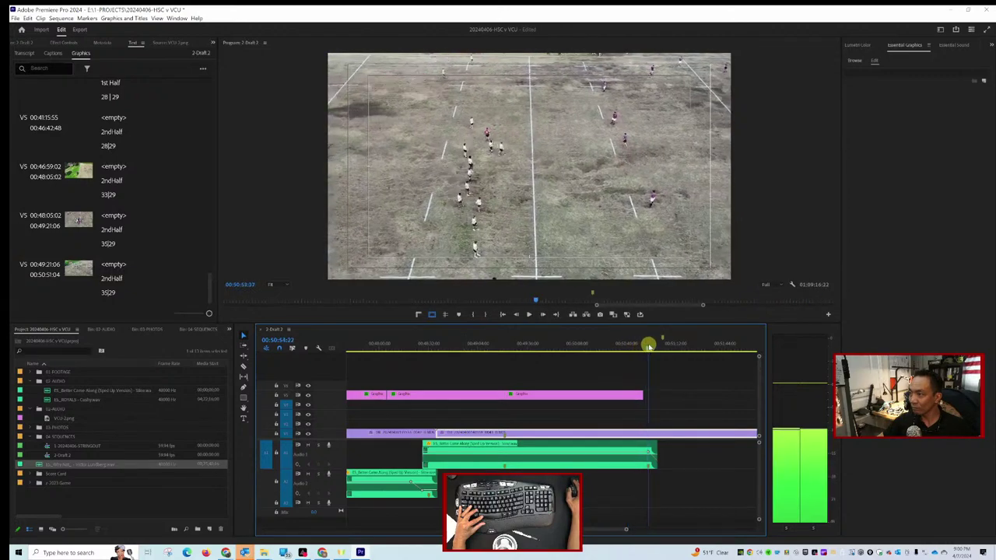
left_click_drag(630, 343, 585, 346)
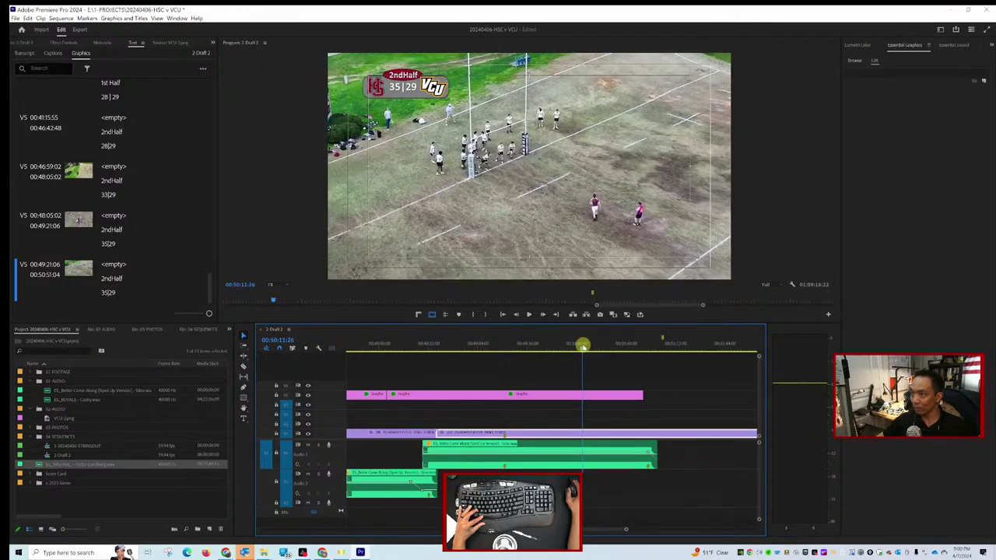
key("space")
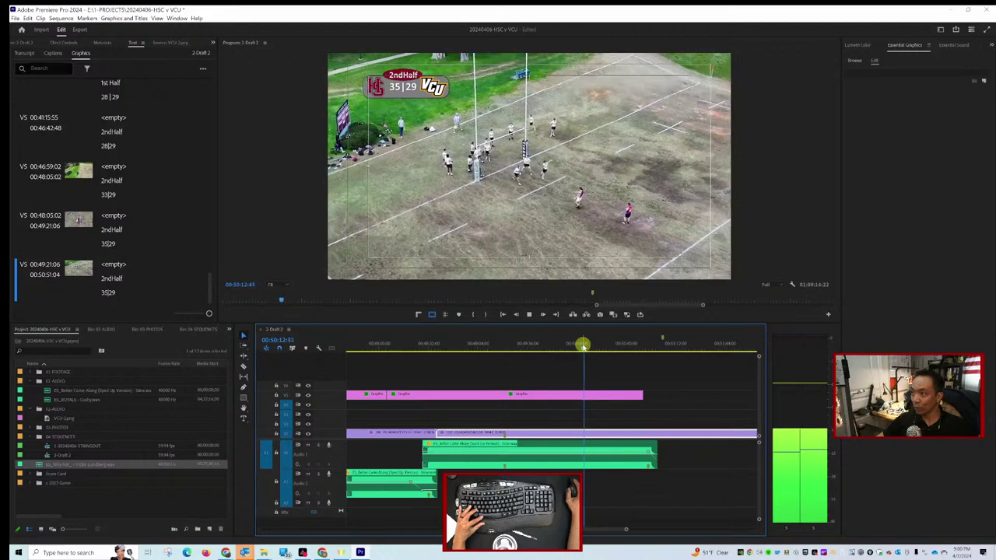
key("space")
key("space")
key("space")
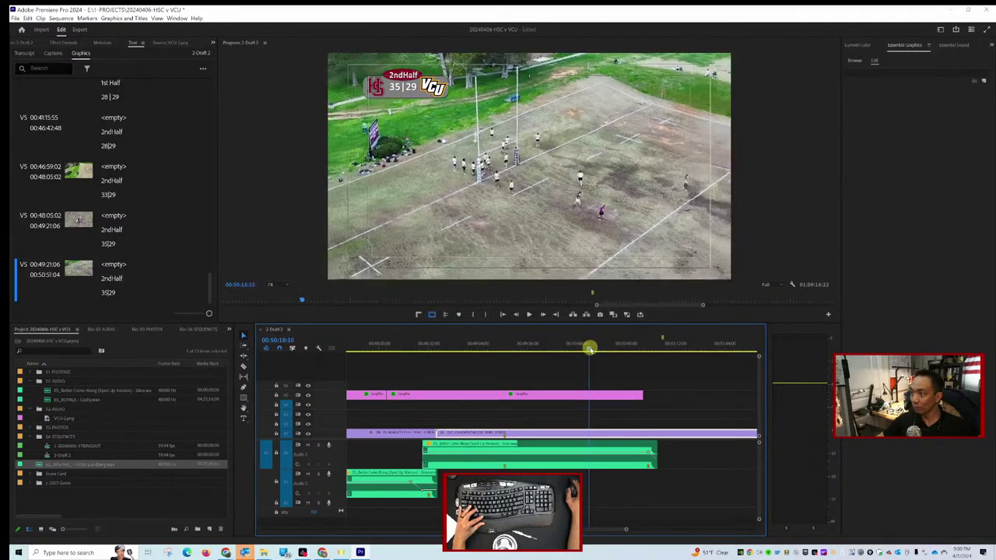
left_click_drag(590, 350, 580, 349)
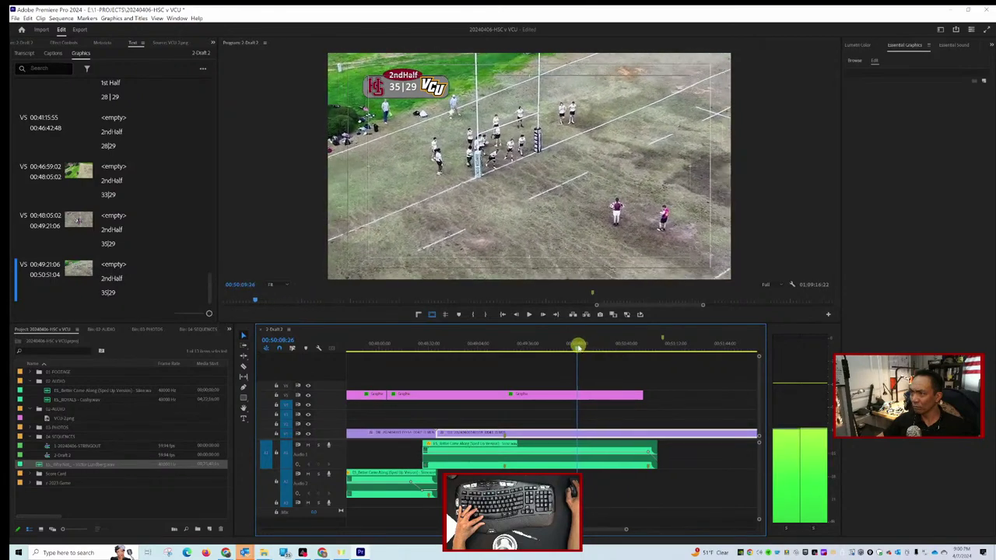
key("space")
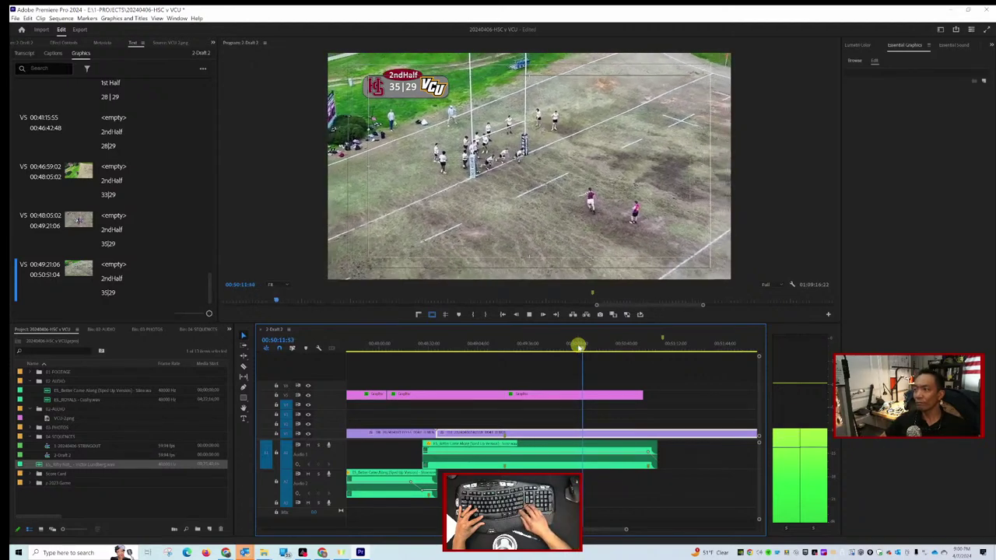
key("space")
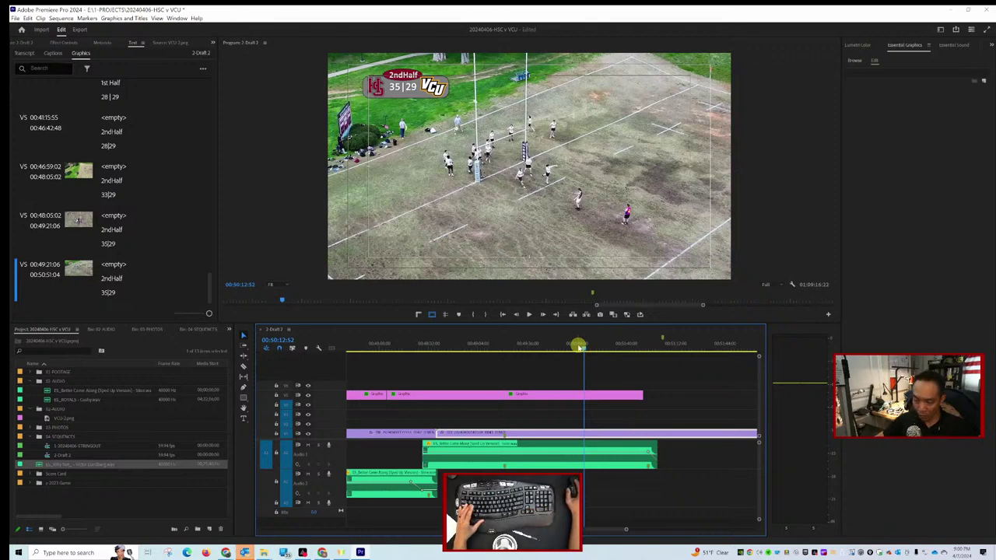
left_click(585, 396)
key("v")
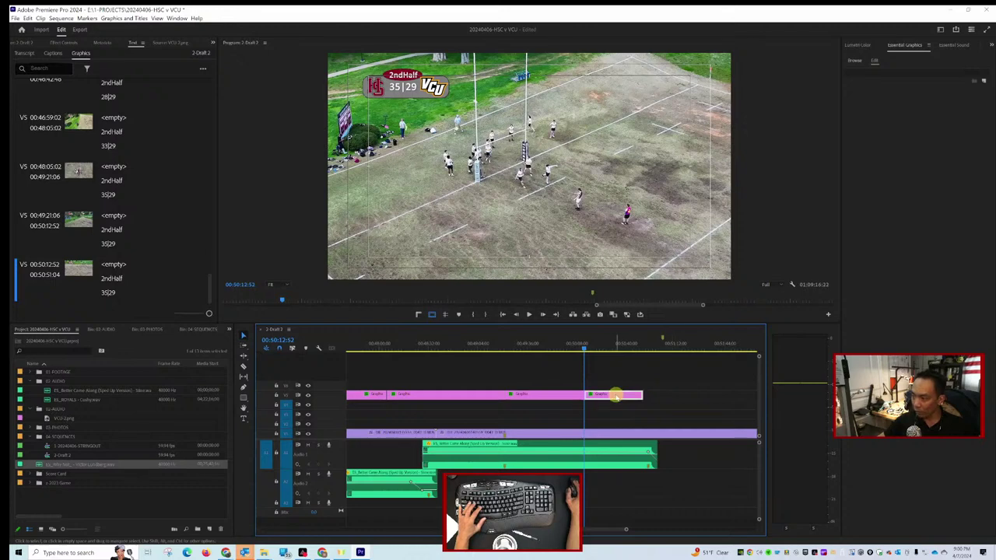
Change the score text in the last second-half graphic to 37|29 after the conversion kick.
left_click(614, 394)
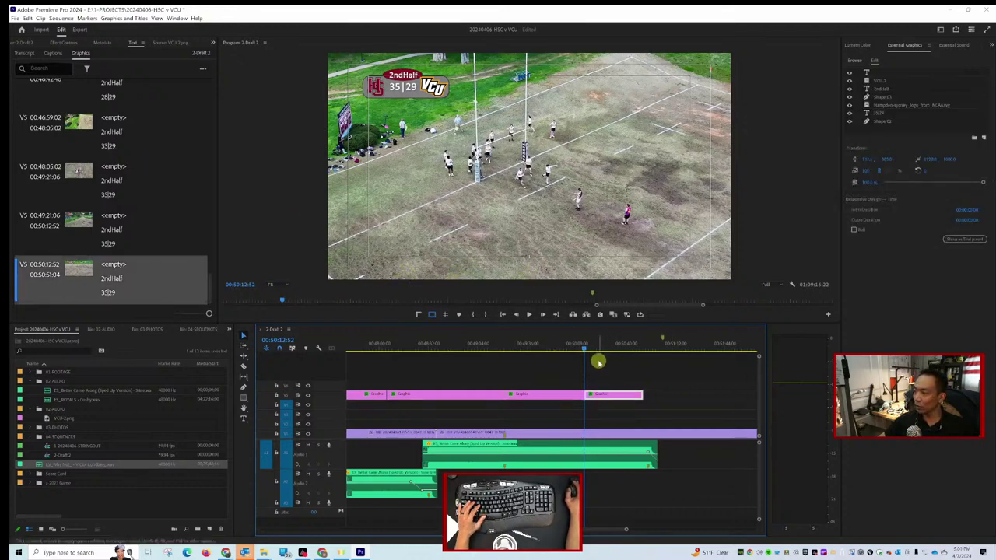
left_click_drag(583, 350, 587, 350)
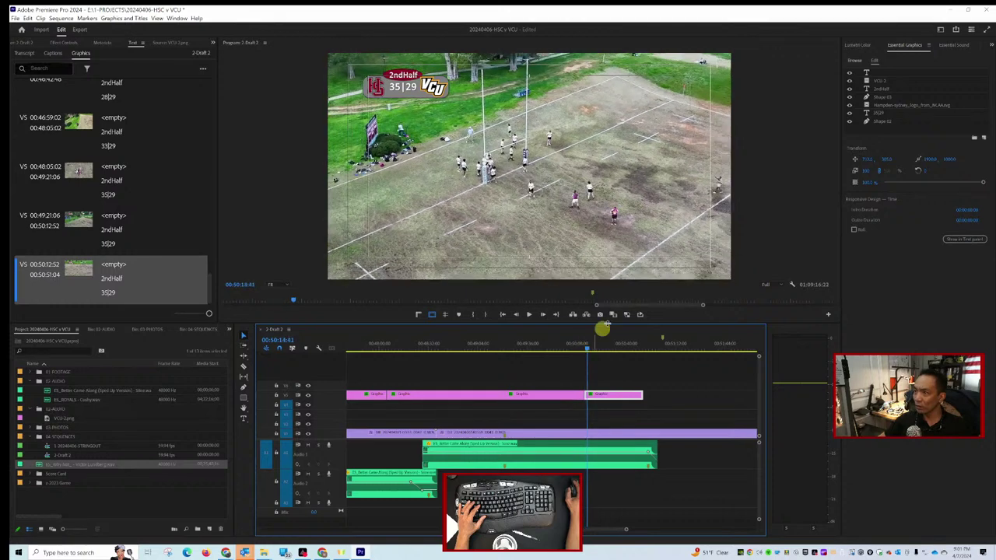
left_click(883, 113)
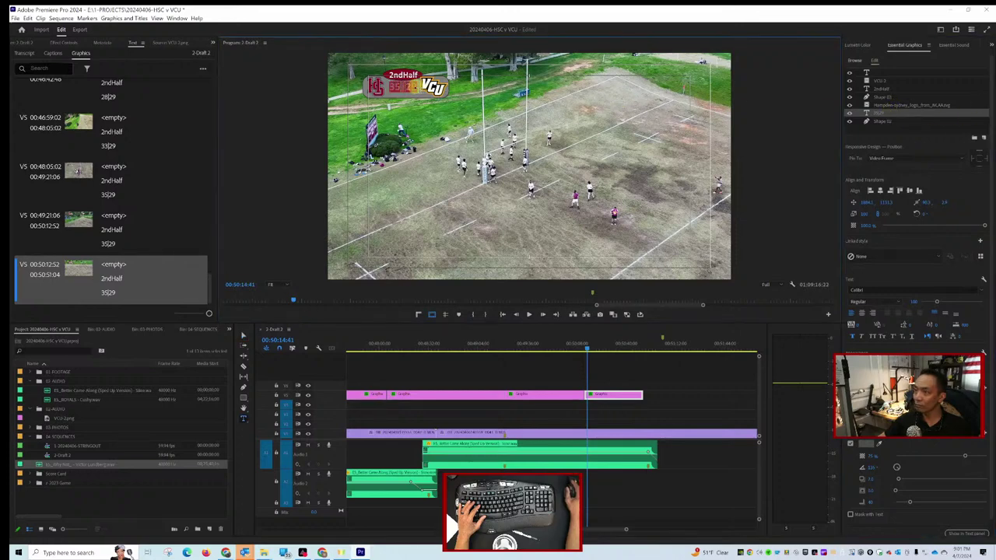
key("BackSpace")
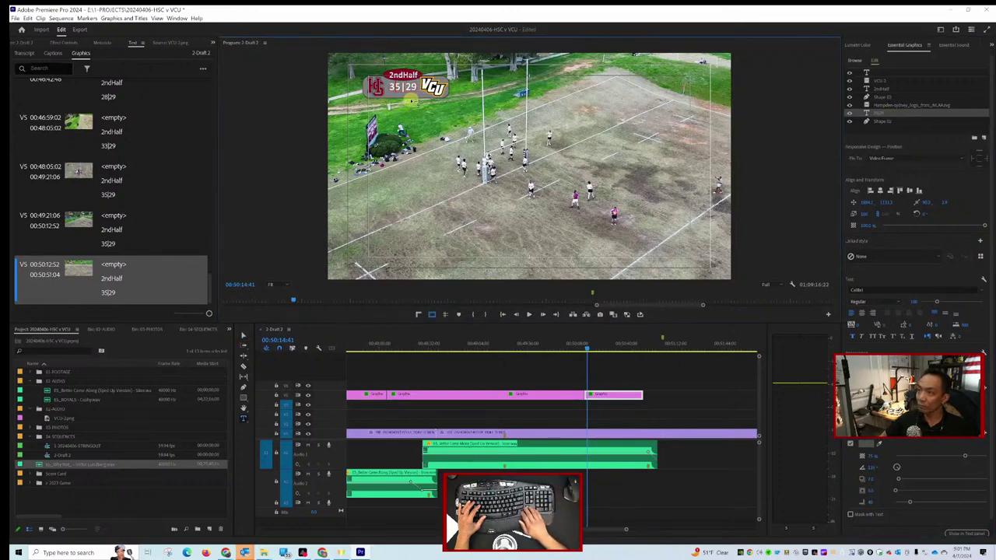
type("7")
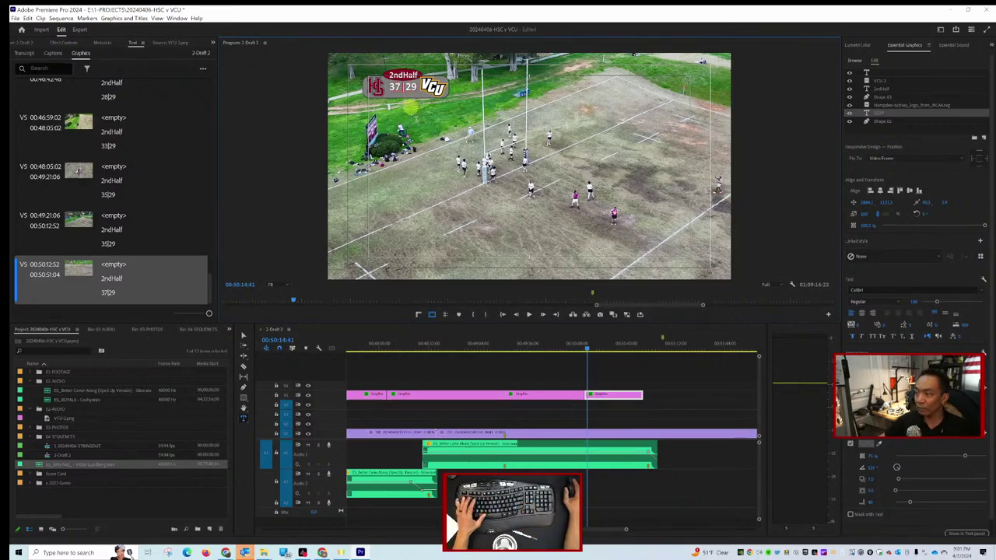
Extend the end of the 2ndHalf 37|29 graphic to 00:51:50:43.
left_click_drag(587, 348, 637, 347)
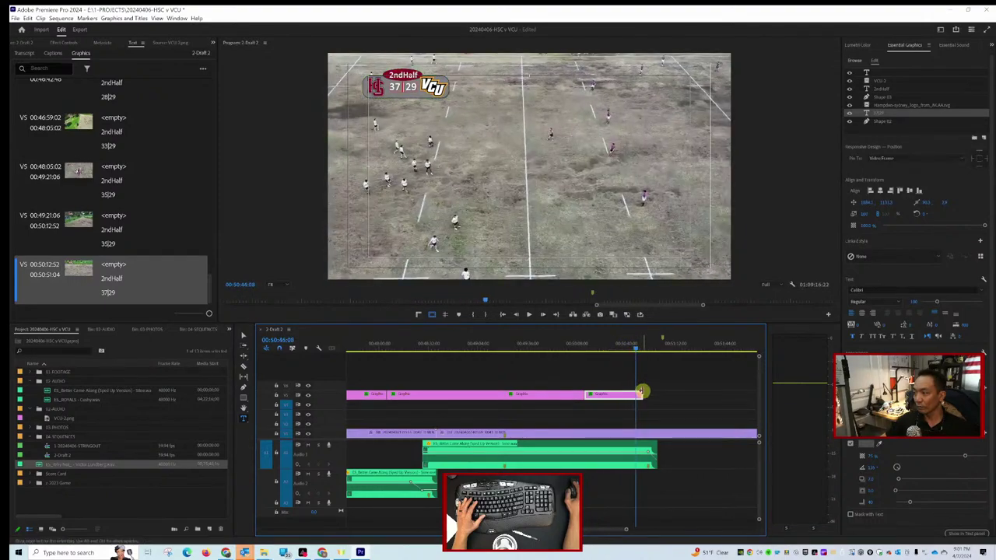
left_click_drag(642, 391, 743, 402)
key("minus")
key("minus")
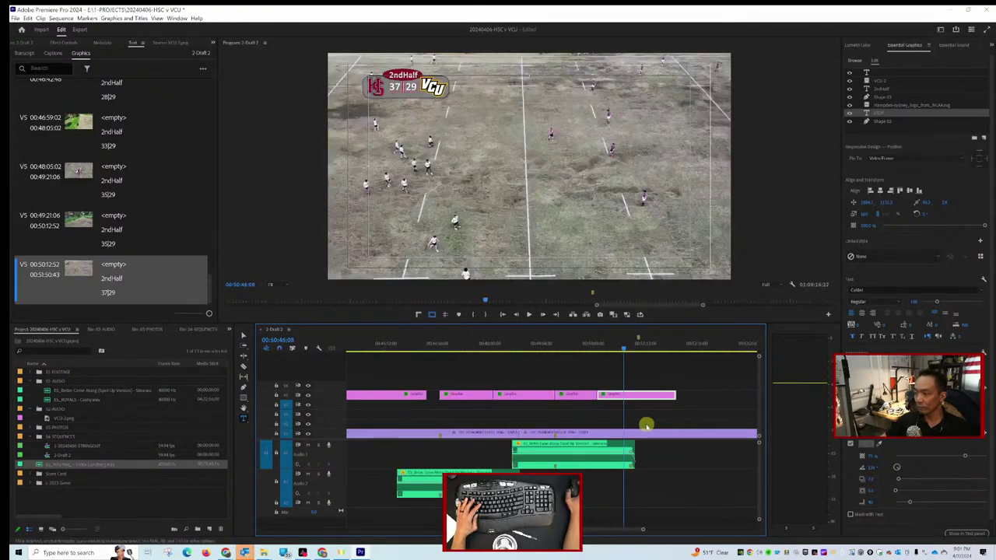
Play the game footage from near the end of the 37|29 graphic onward to check for the next score.
key("minus")
left_click_drag(629, 345, 658, 352)
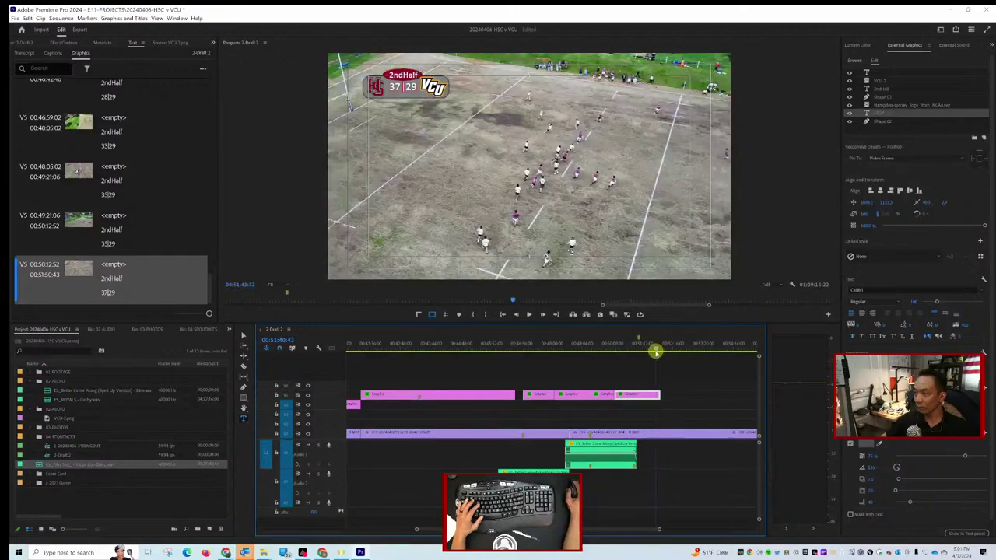
key("space")
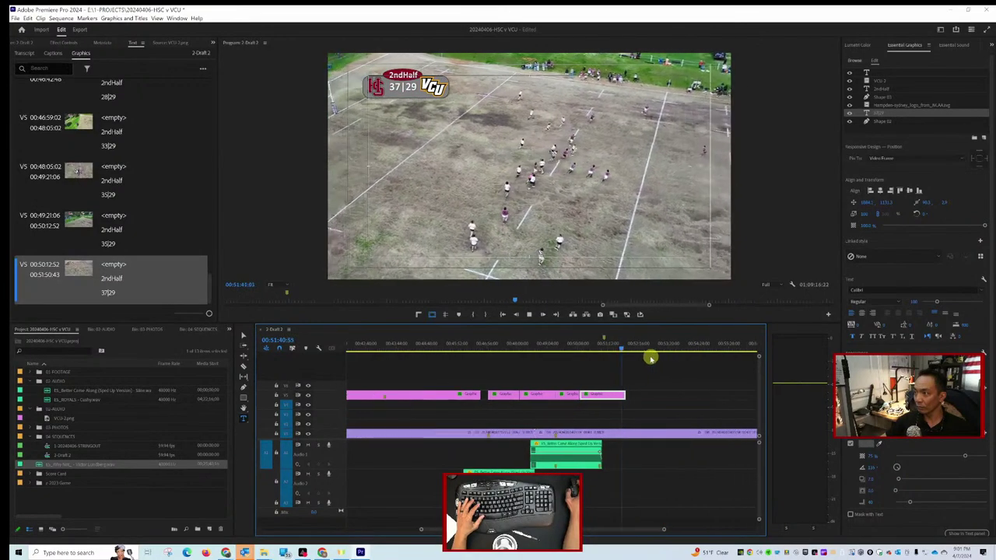
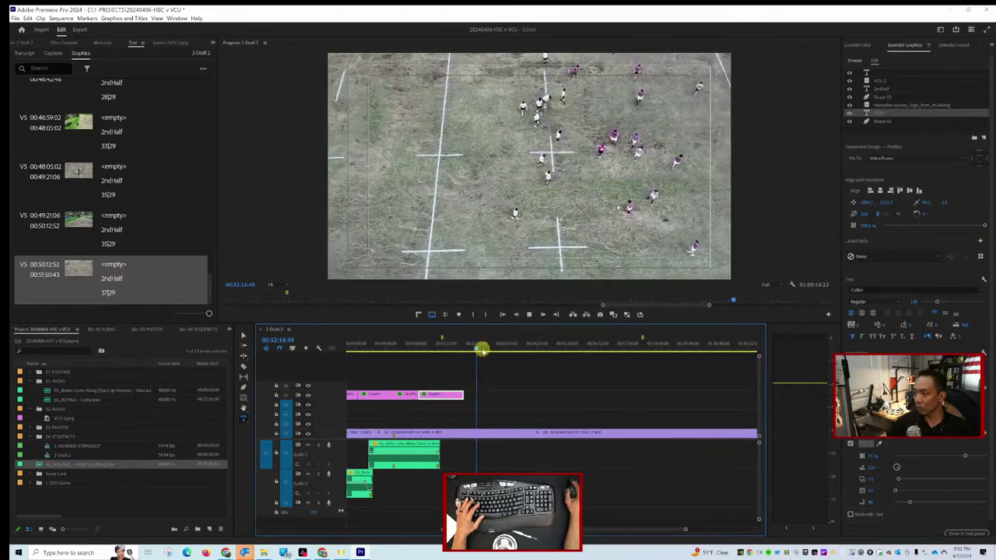
key("space")
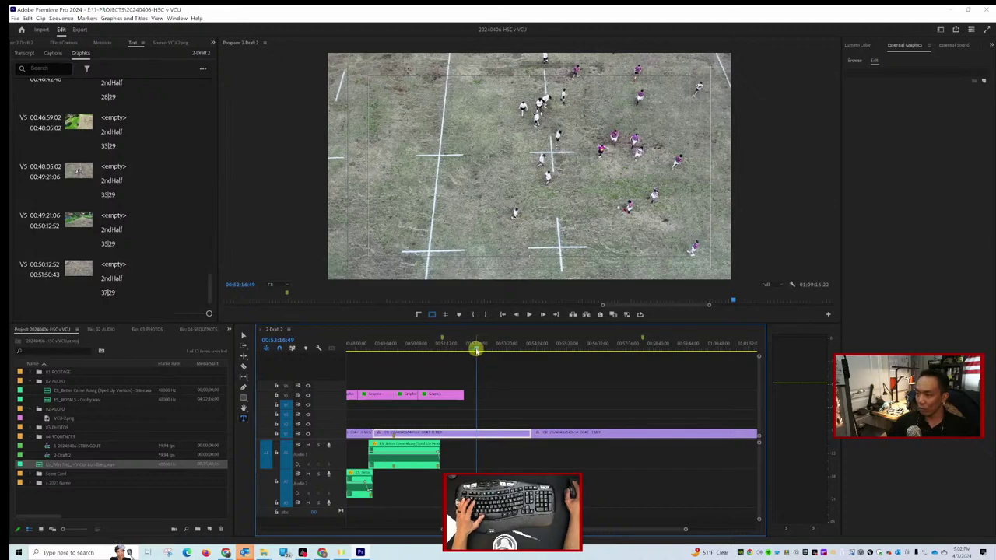
Export the overhead scrum frame at 00:52:51:05 as a PNG thumbnail with a name starting 20240406-TN-HSC v VCU.
left_click_drag(476, 349, 485, 341)
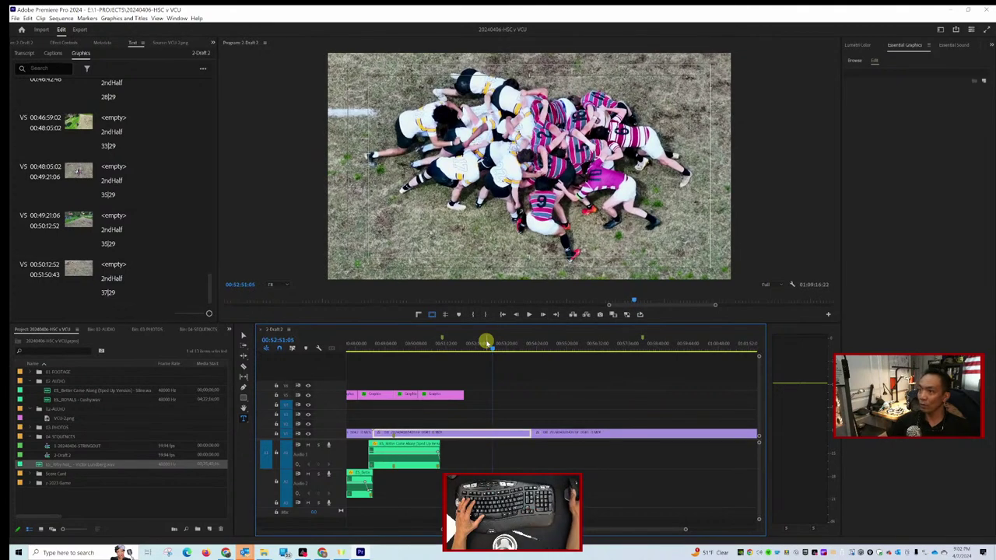
left_click(599, 315)
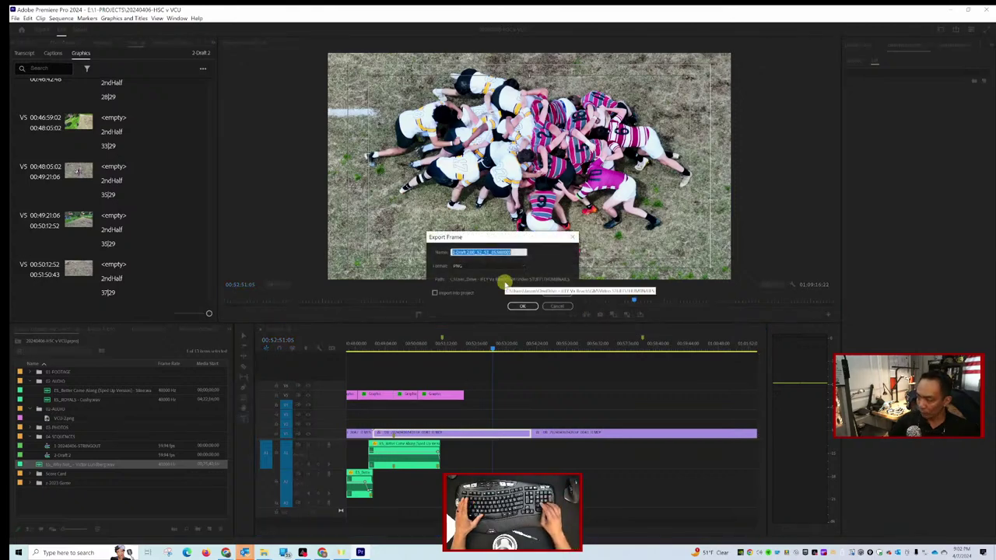
type("S024")
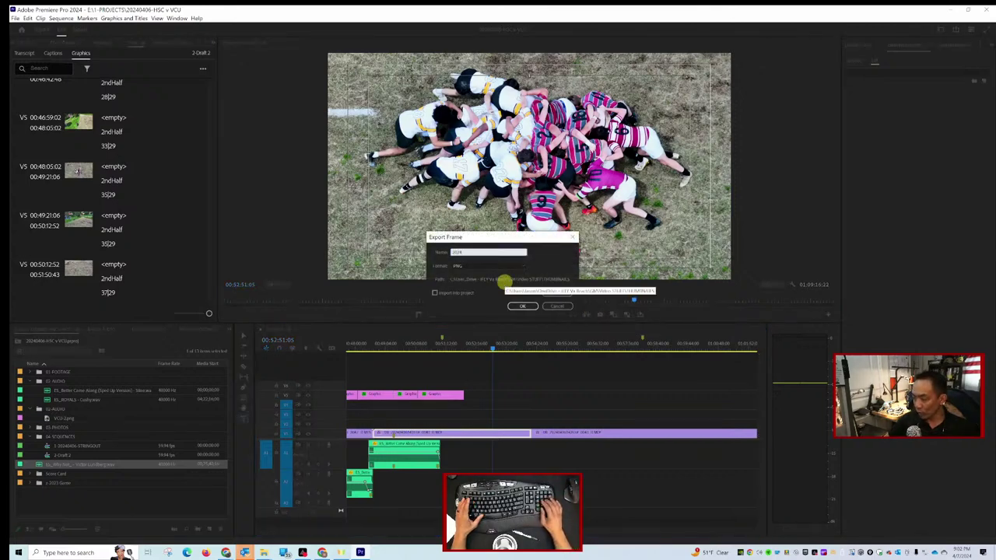
type("06-19")
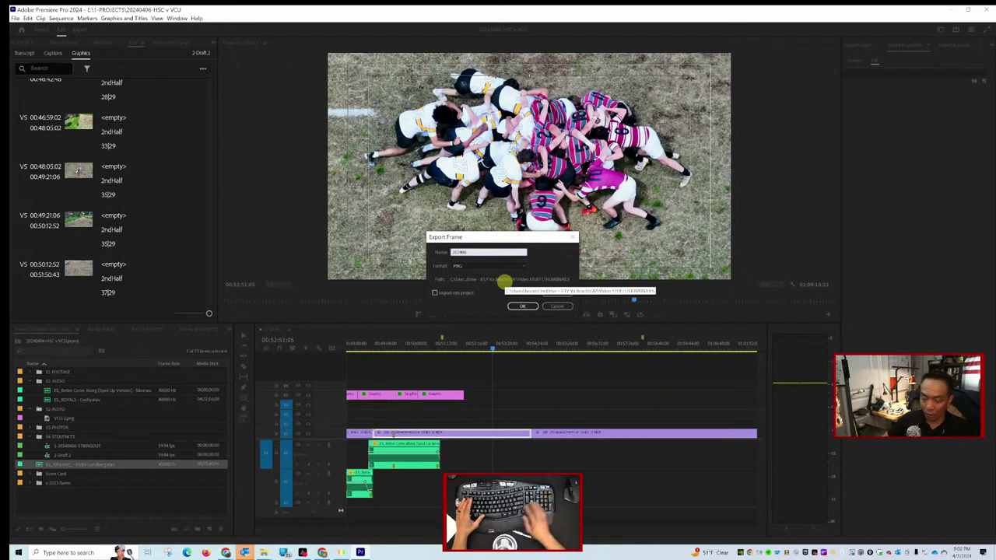
type("-HSC v C")
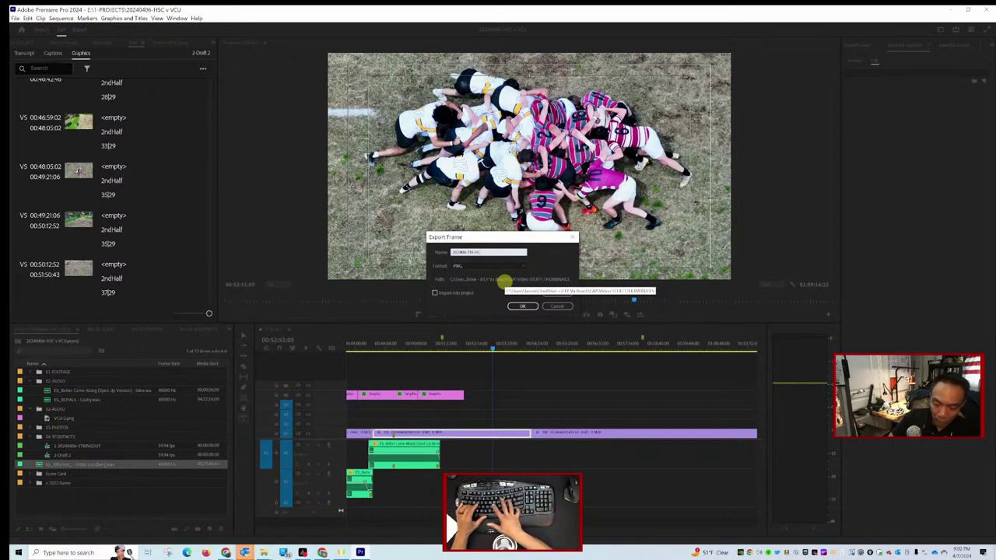
key("BackSpace")
key("BackSpace")
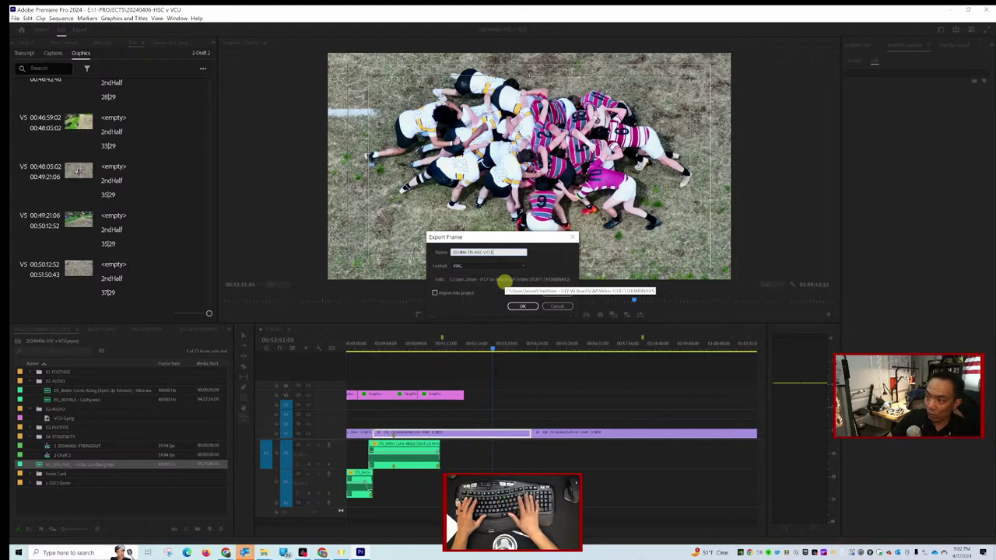
type("VCU-1")
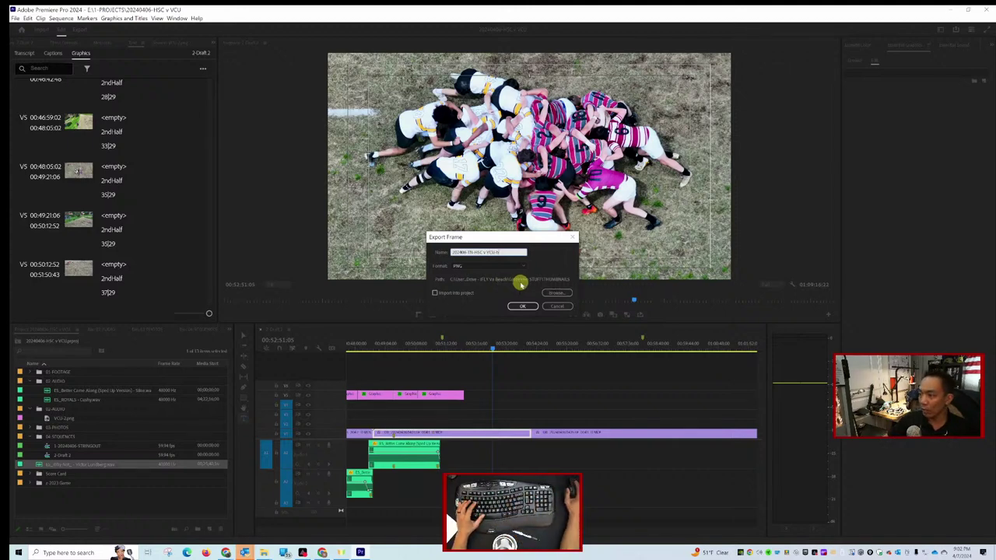
left_click(529, 307)
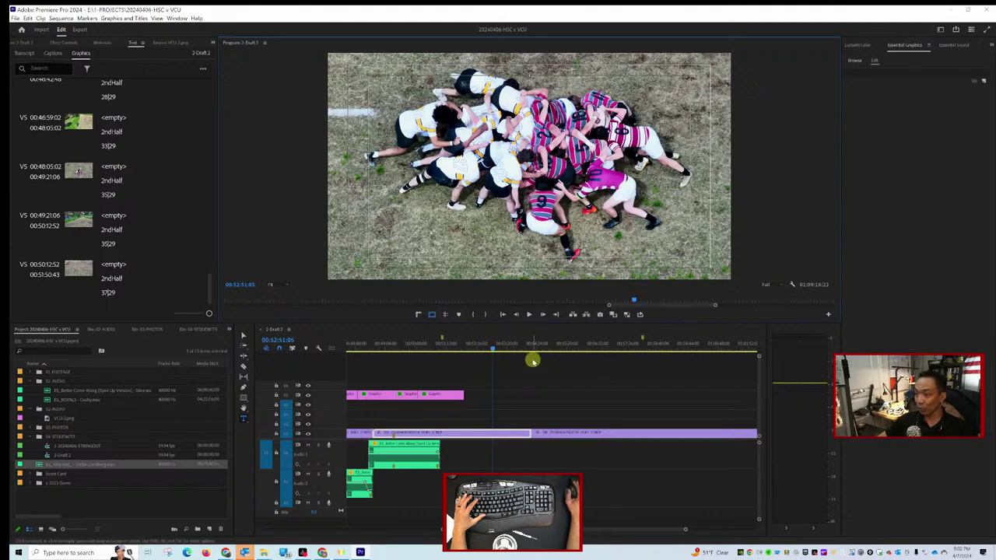
Play on from the scrum and extend the end of the 2ndHalf 37|29 graphic to 00:56:11:39.
mouse_move(493, 349)
left_mouse_down()
mouse_move(505, 350)
mouse_move(493, 349)
left_mouse_up()
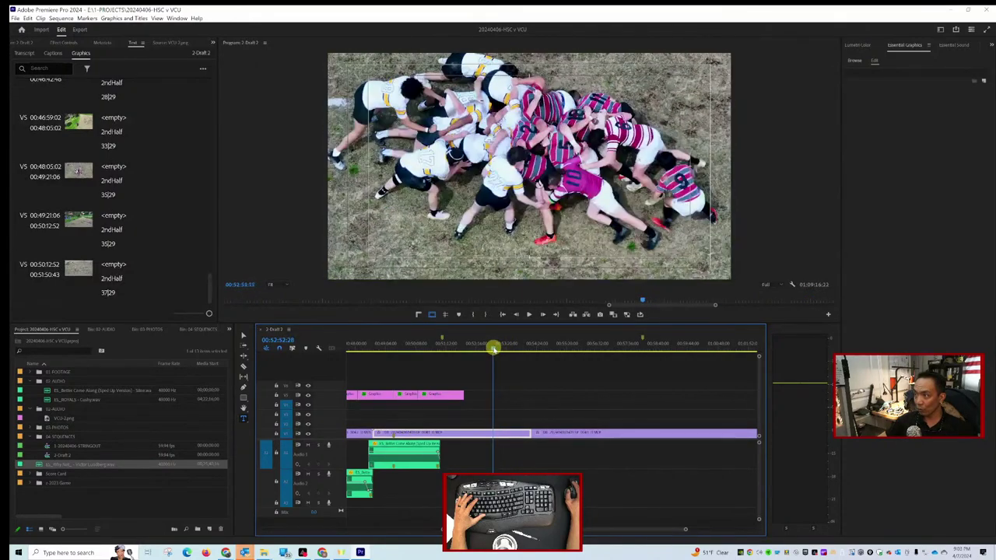
key("space")
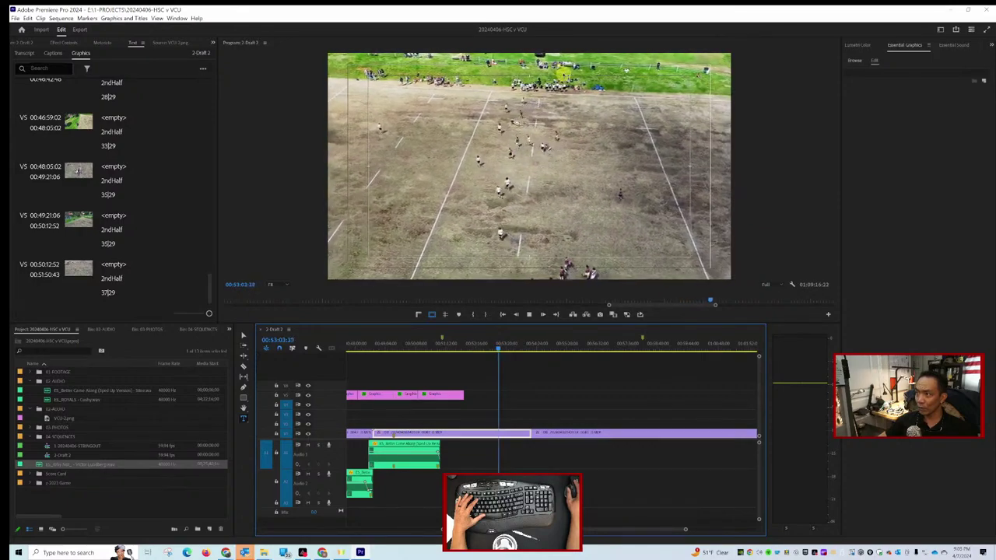
left_click_drag(463, 395, 585, 386)
key("space")
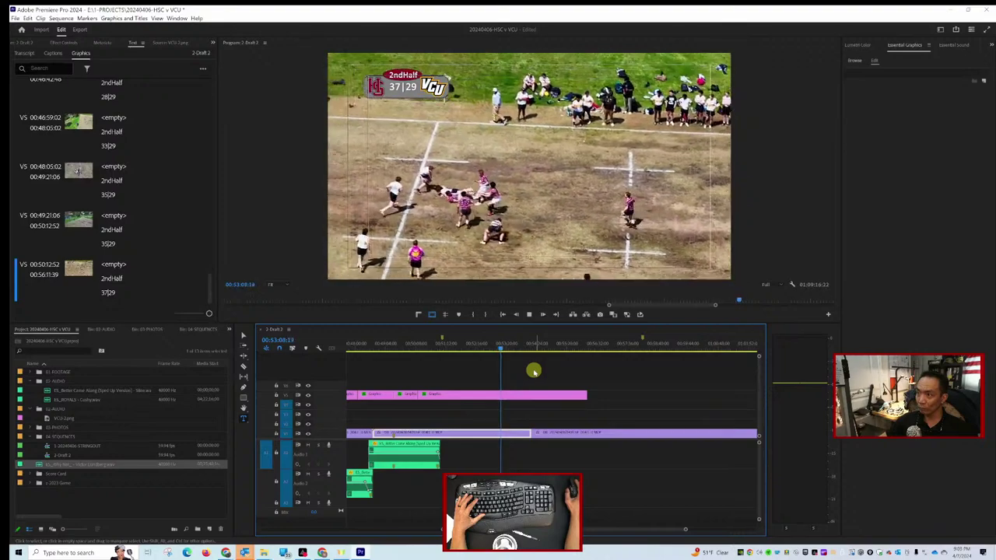
Review the footage from about 00:53:08 to 00:55:36 for another try or score change.
left_click(500, 348)
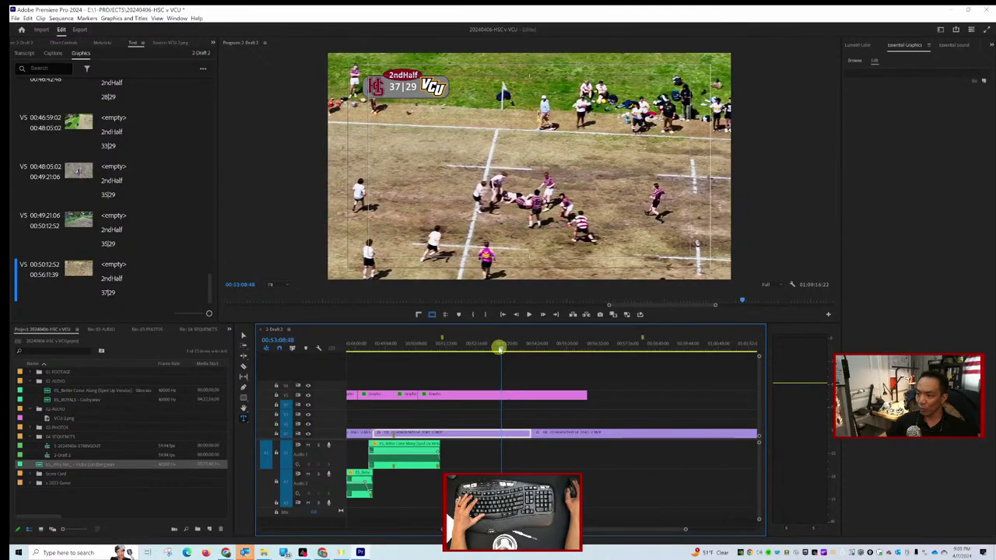
left_click_drag(500, 348, 498, 348)
left_click_drag(499, 348, 506, 345)
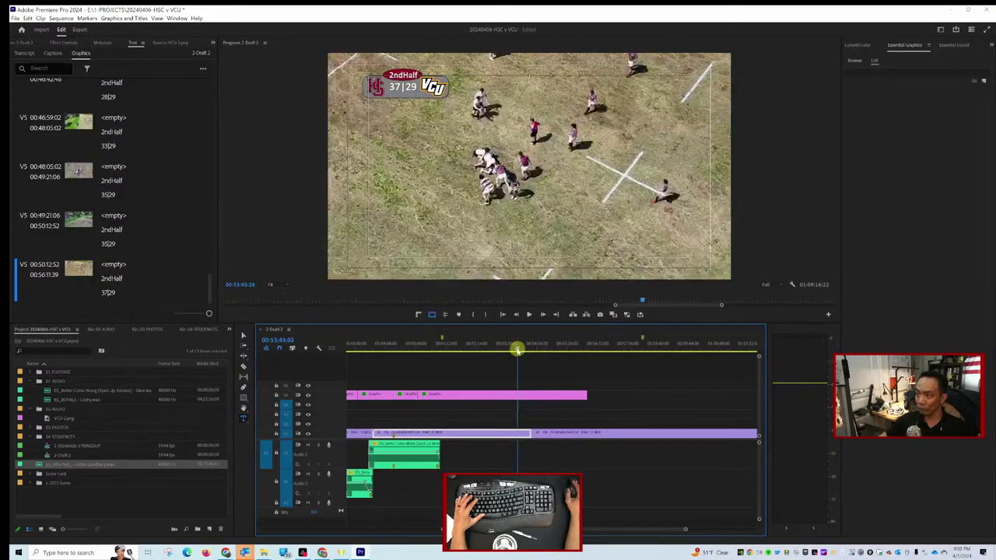
left_click_drag(515, 348, 524, 351)
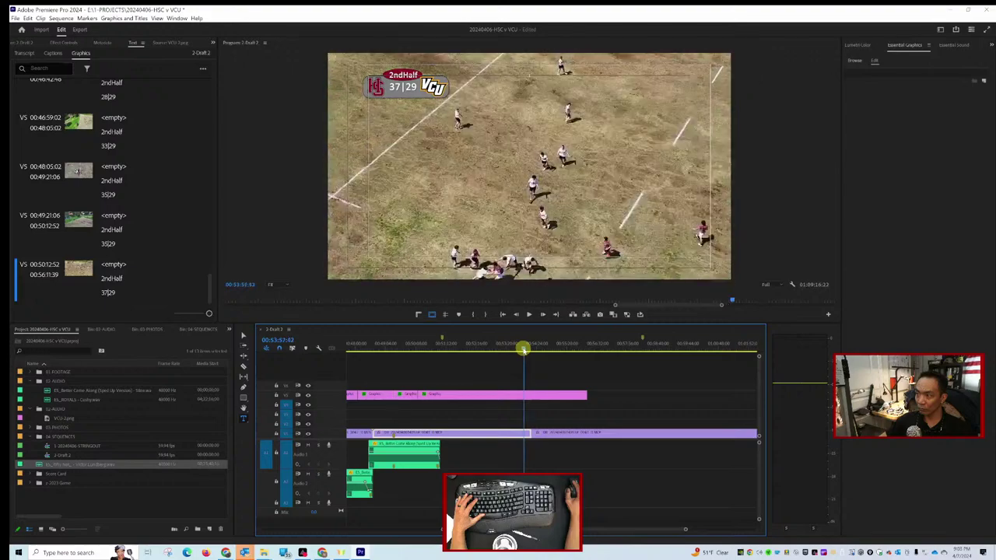
scroll(513, 354, "down", 3)
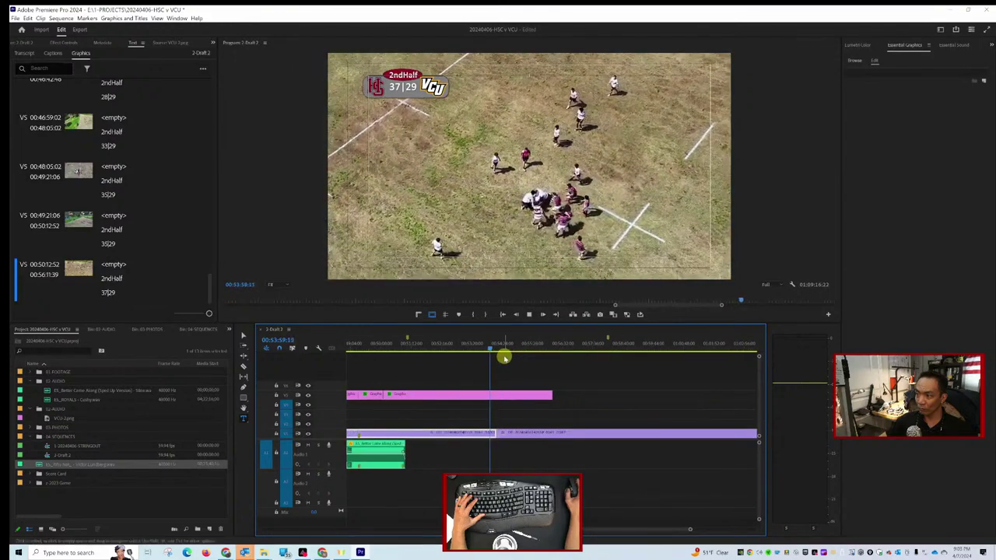
mouse_move(504, 352)
left_mouse_down()
mouse_move(491, 349)
mouse_move(509, 351)
left_mouse_up()
scroll(495, 365, "down", 4)
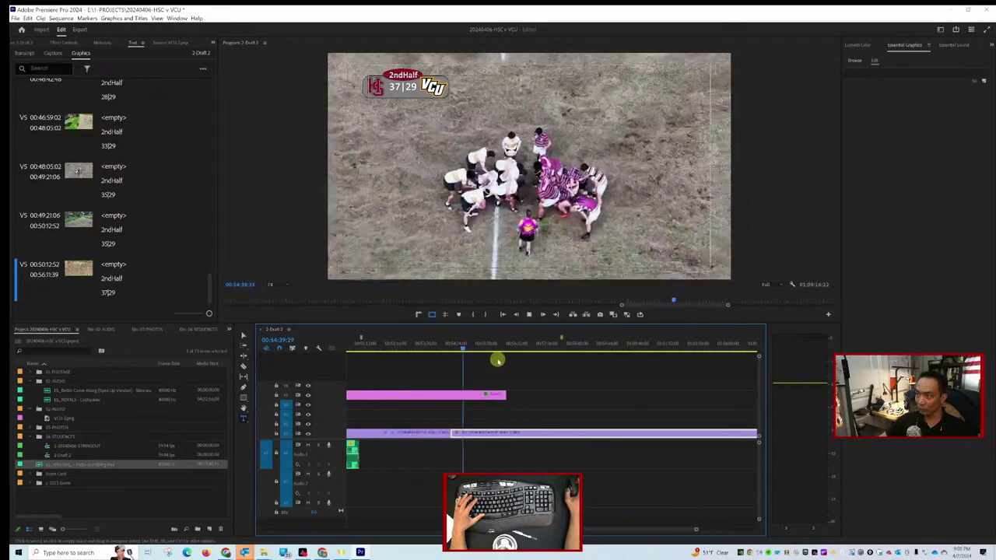
scroll(498, 358, "down", 5)
left_click_drag(406, 350, 422, 349)
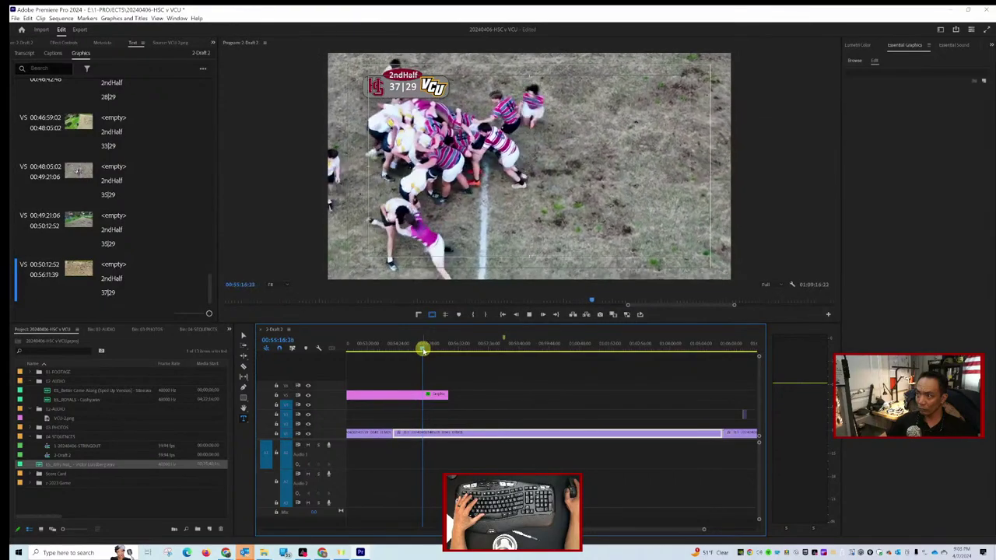
left_click_drag(422, 349, 423, 349)
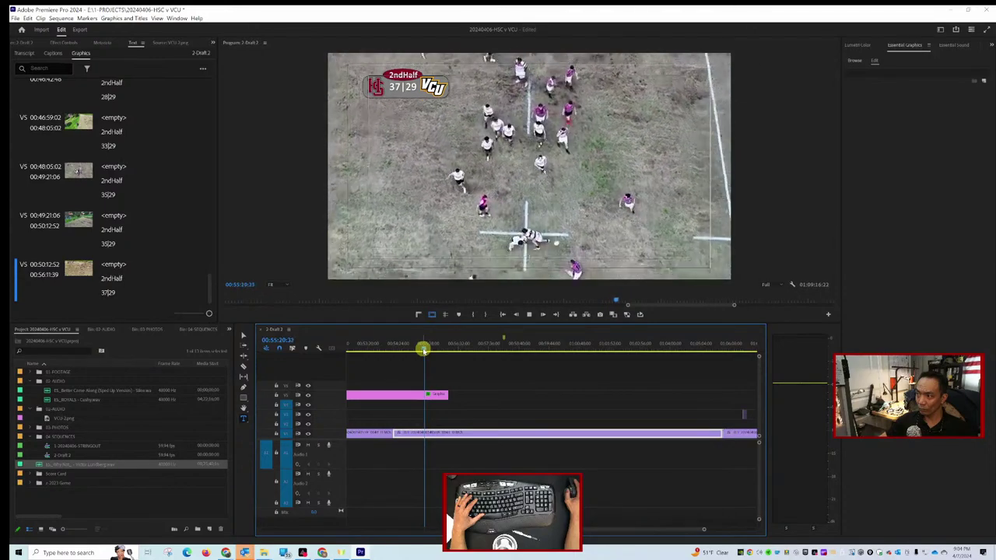
left_click_drag(422, 350, 423, 349)
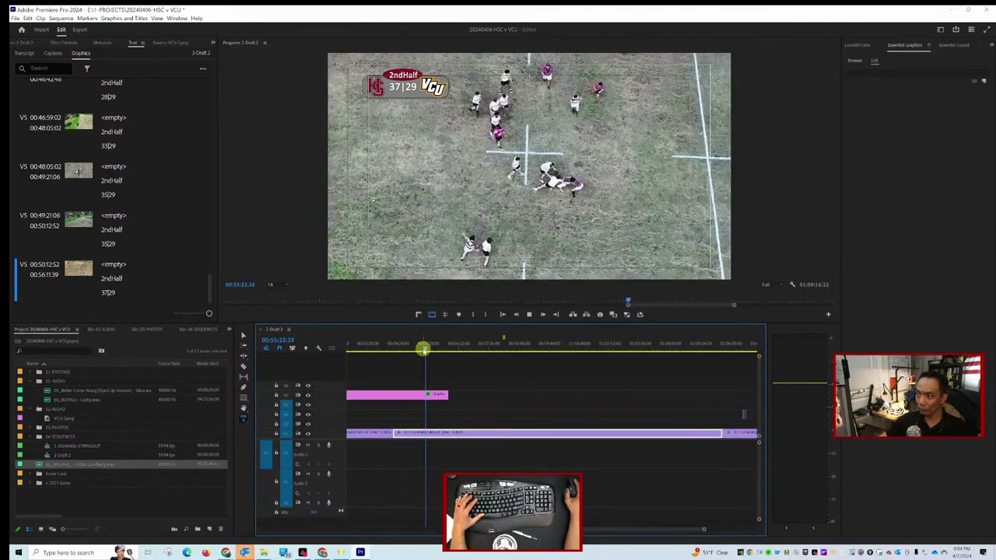
left_click_drag(422, 349, 423, 349)
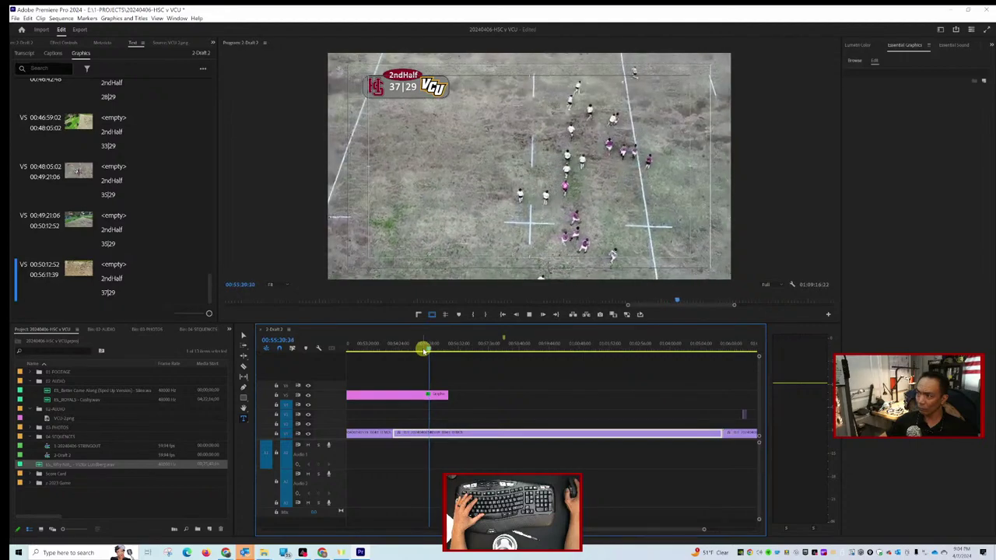
left_click_drag(422, 349, 423, 350)
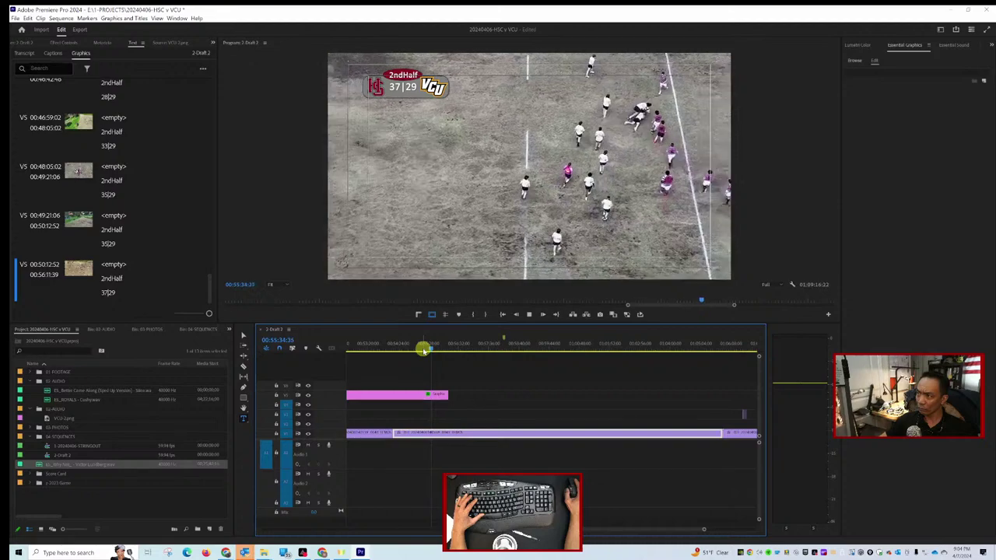
left_click_drag(422, 349, 427, 345)
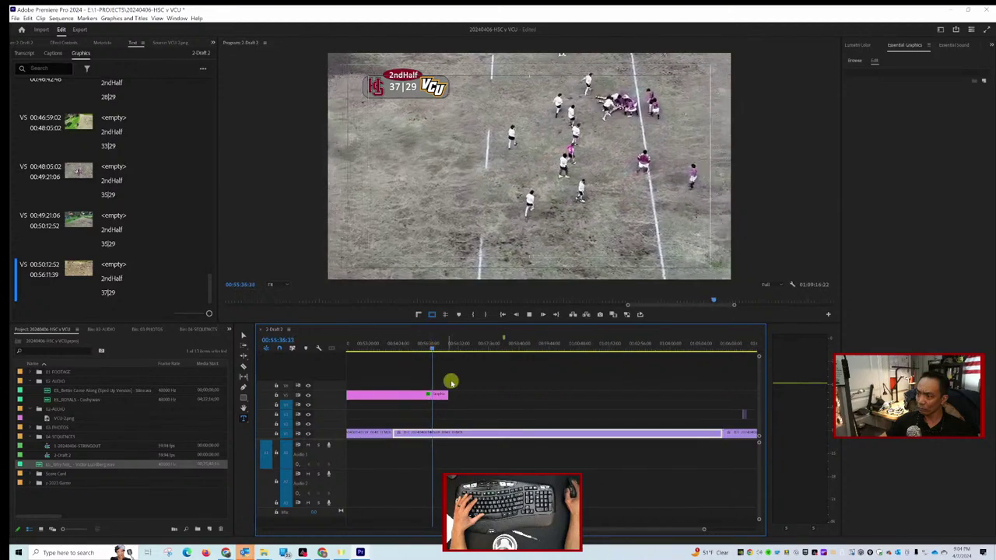
Extend the end of the 2ndHalf 37|29 graphic to 01:03:41:45 and check the following footage for scoring.
left_click_drag(450, 393, 660, 394)
left_click_drag(431, 348, 461, 351)
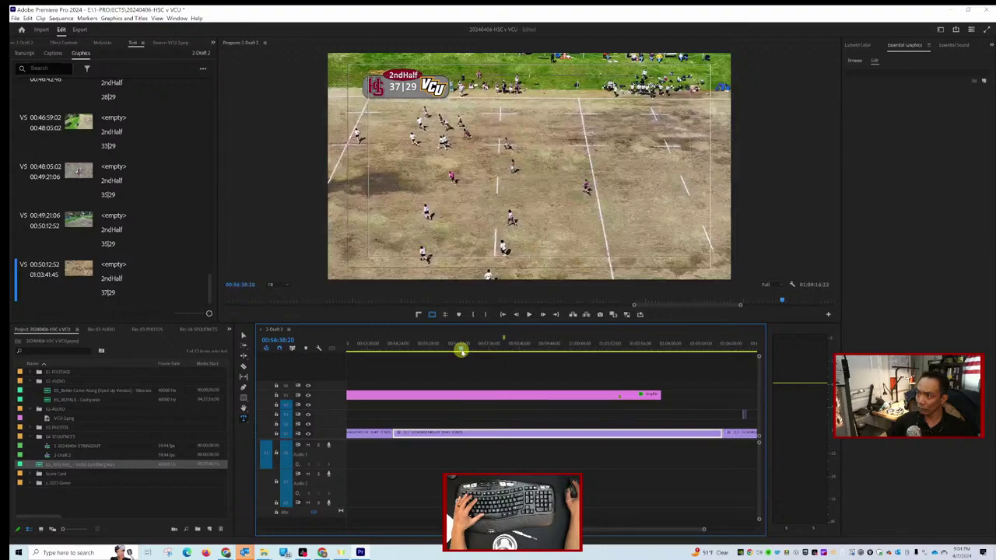
left_click_drag(460, 351, 463, 350)
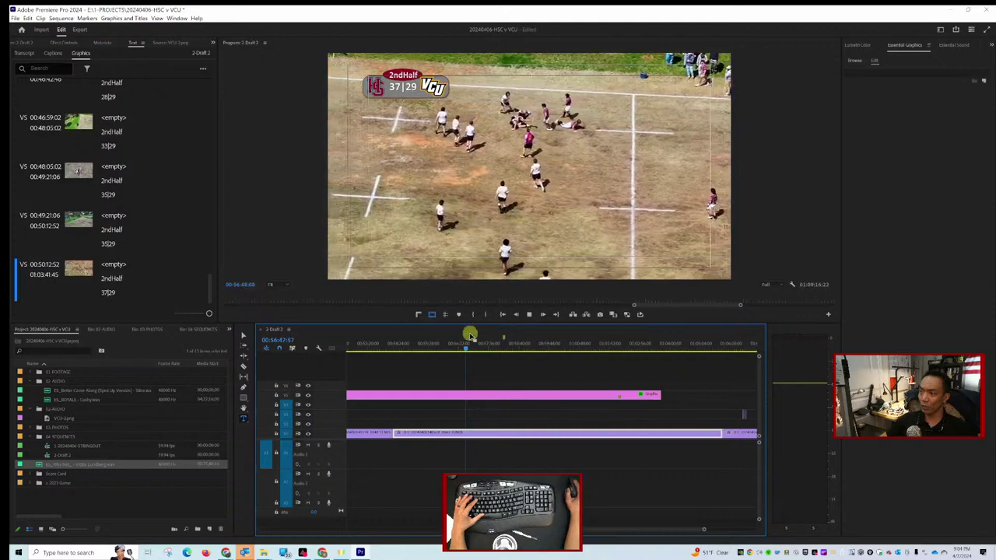
Mark the try at 00:57:06:36 on the game clip and paste the music clip beneath it, shifted earlier to lead into the try.
left_click_drag(467, 349, 474, 348)
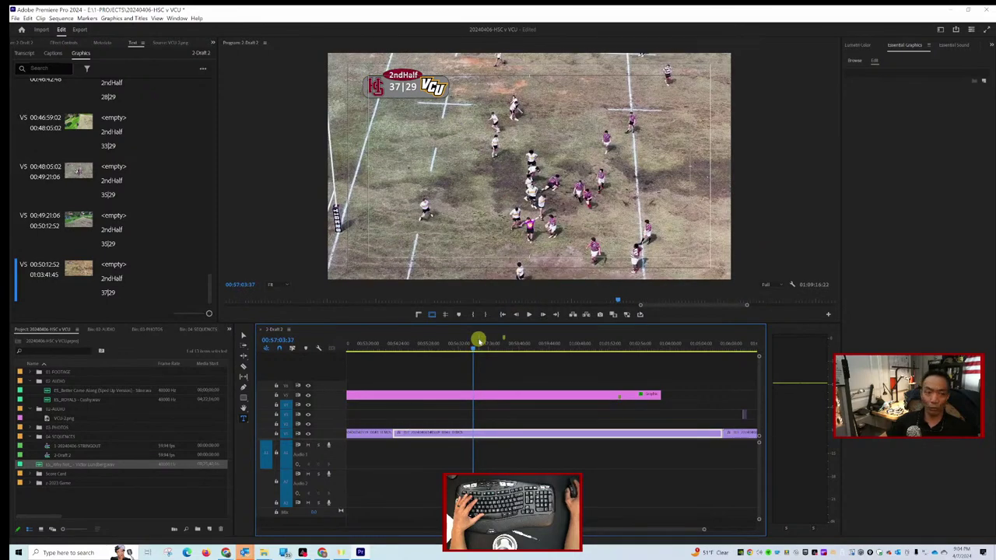
key("space")
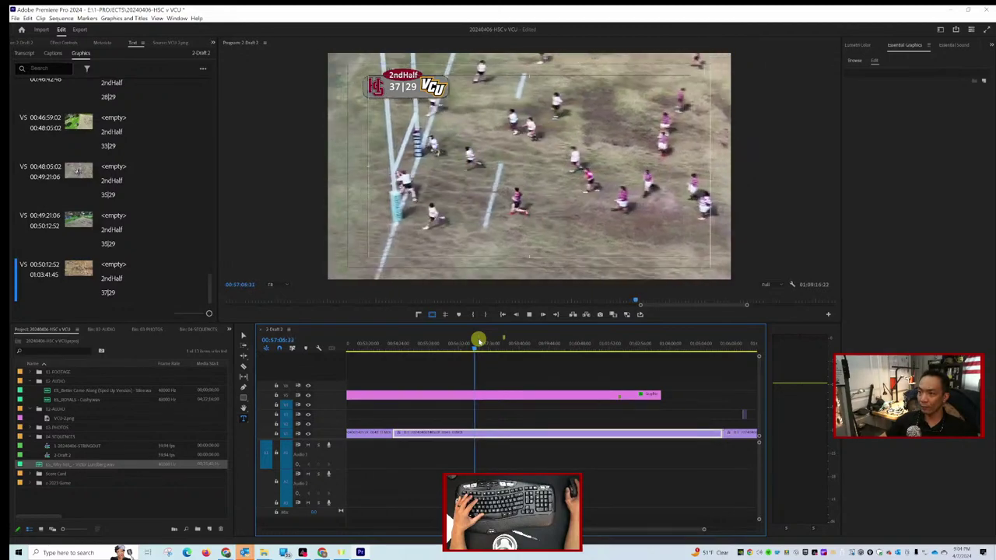
key("space")
key("Left")
key("Left")
key("Left")
key("Left")
key("Left")
key("Left")
key("Left")
key("Left")
key("Left")
key("Left")
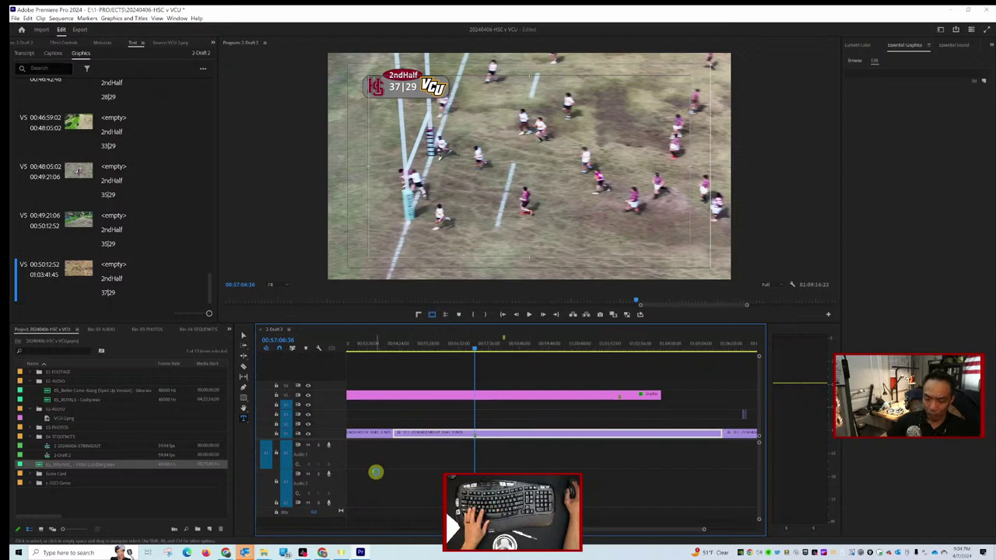
key("ctrl+v")
left_click_drag(475, 476, 449, 472)
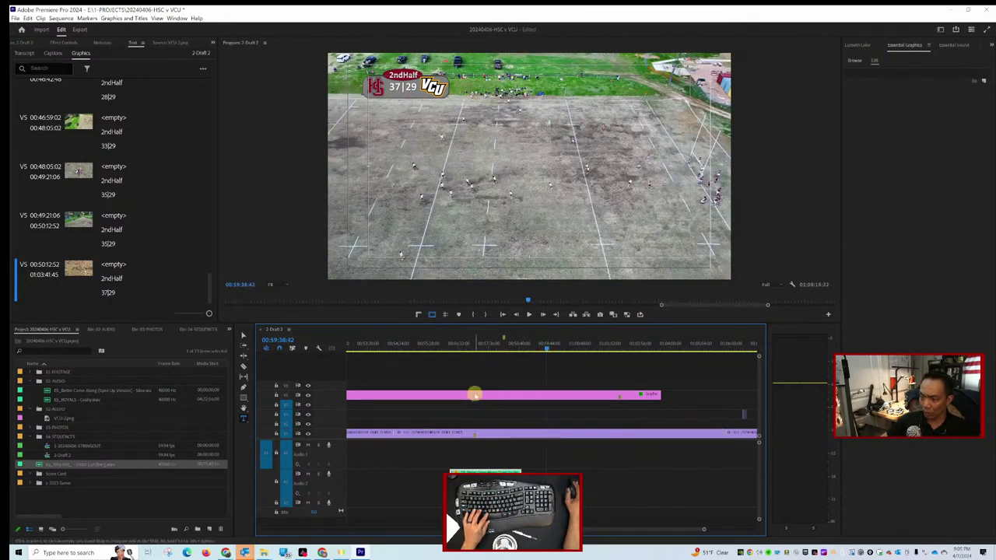
Split the 2ndHalf 37|29 graphic at 00:57:06:36 and change the second part's score to 42|29.
left_click(476, 393)
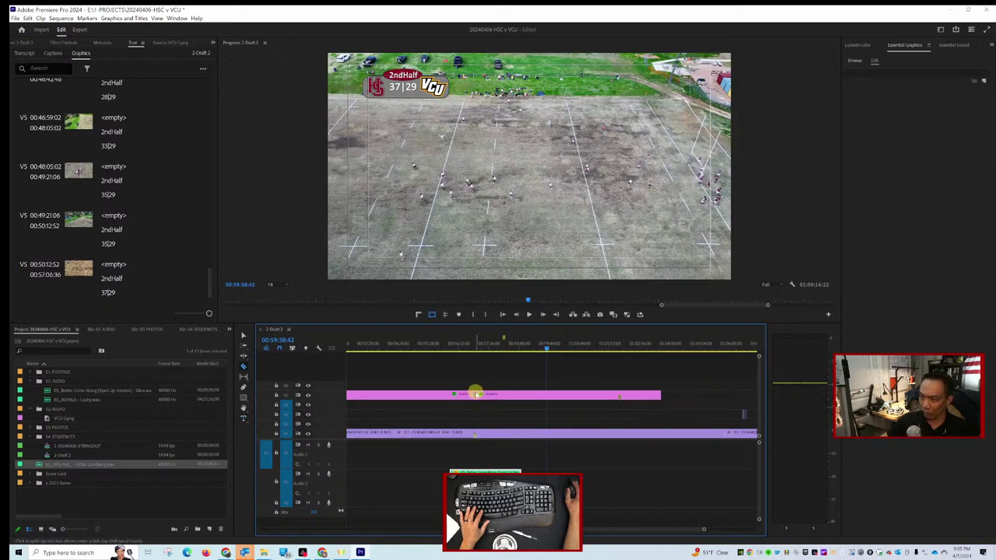
key("v")
left_click(495, 396)
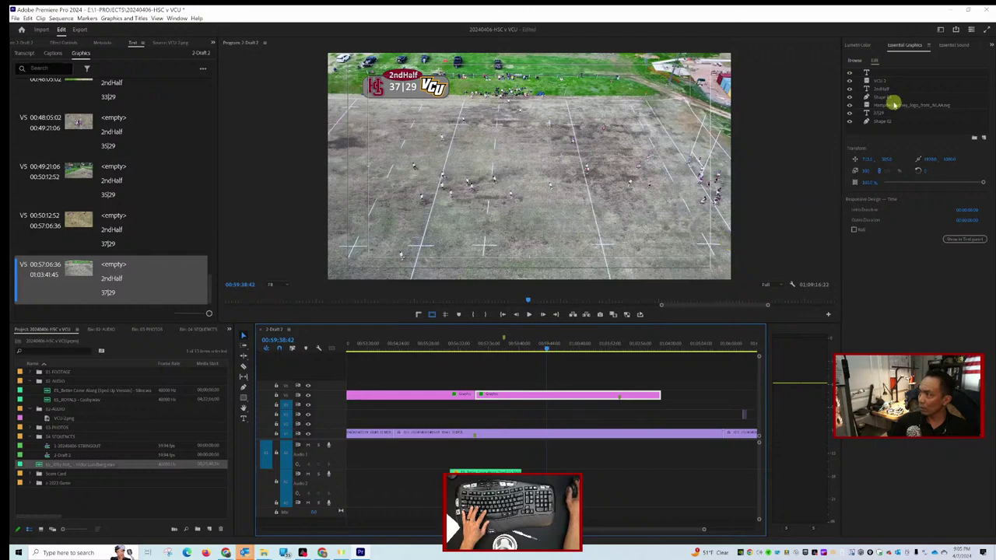
left_click(873, 113)
double_click(873, 113)
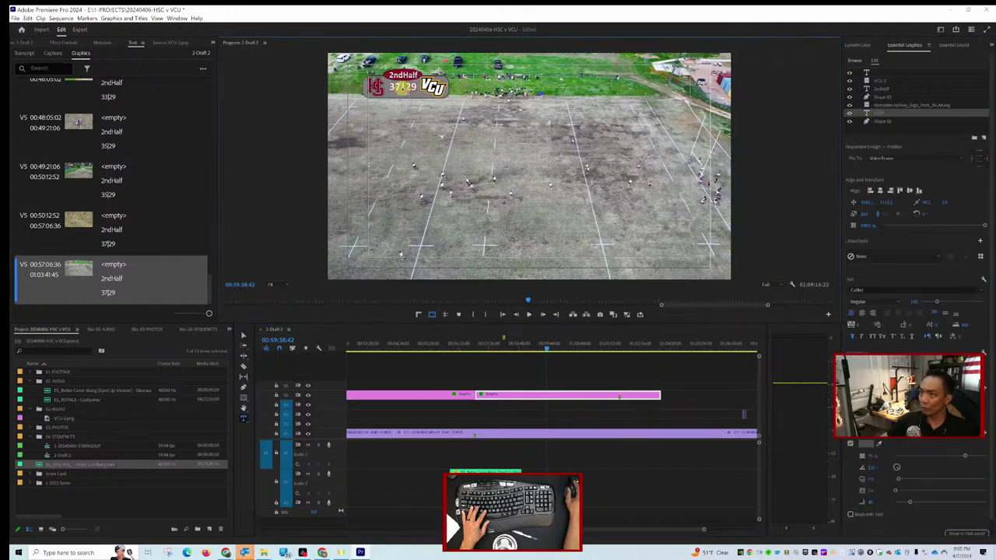
left_click(397, 87)
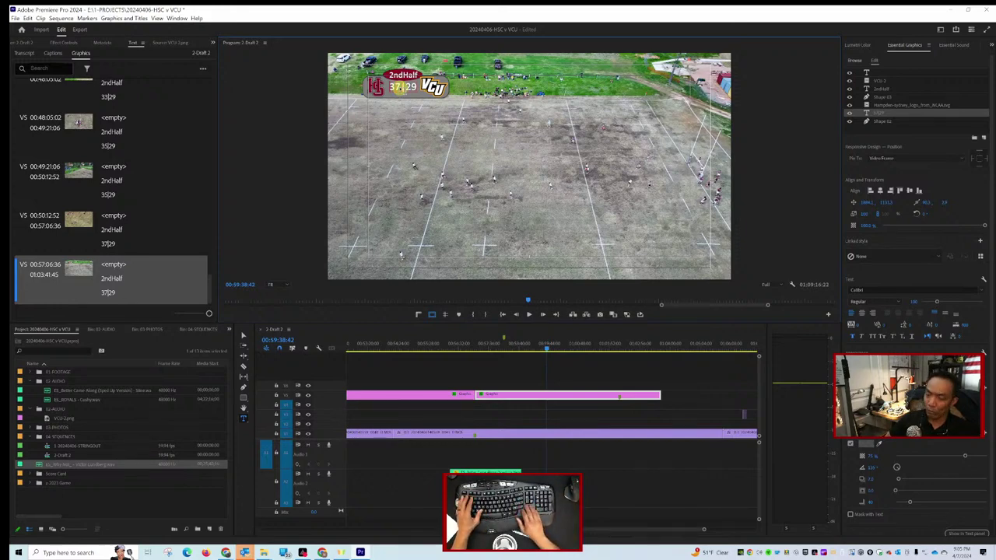
key("BackSpace")
key("BackSpace")
type("42")
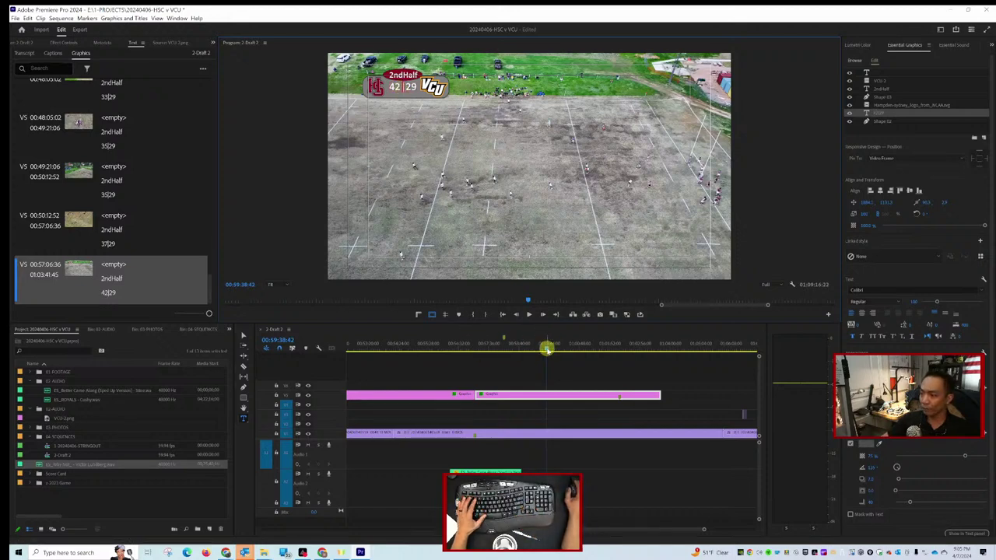
Review the footage between about 00:57:06 and 00:58:15 for the conversion kick and the non-game shots after it.
left_click_drag(547, 349, 498, 352)
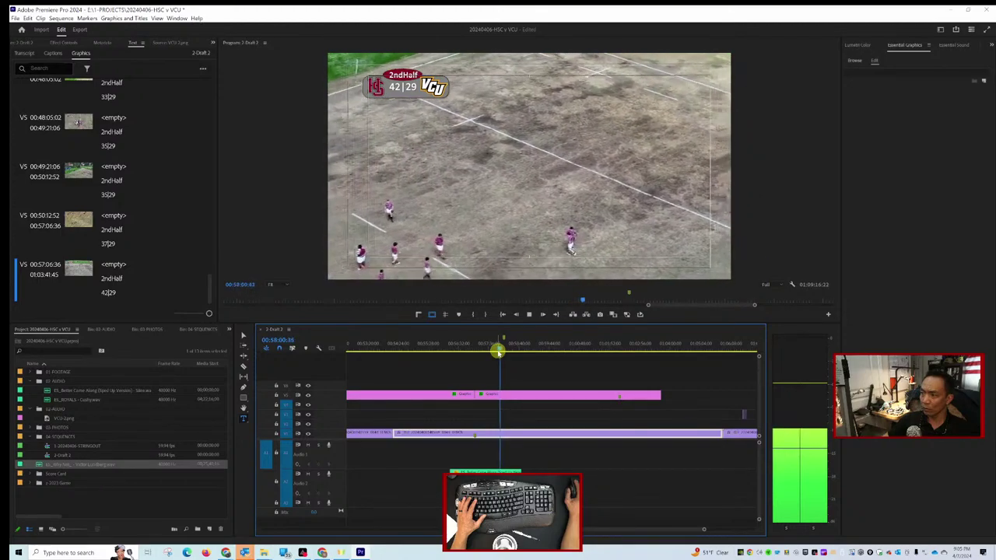
left_click_drag(498, 352, 504, 352)
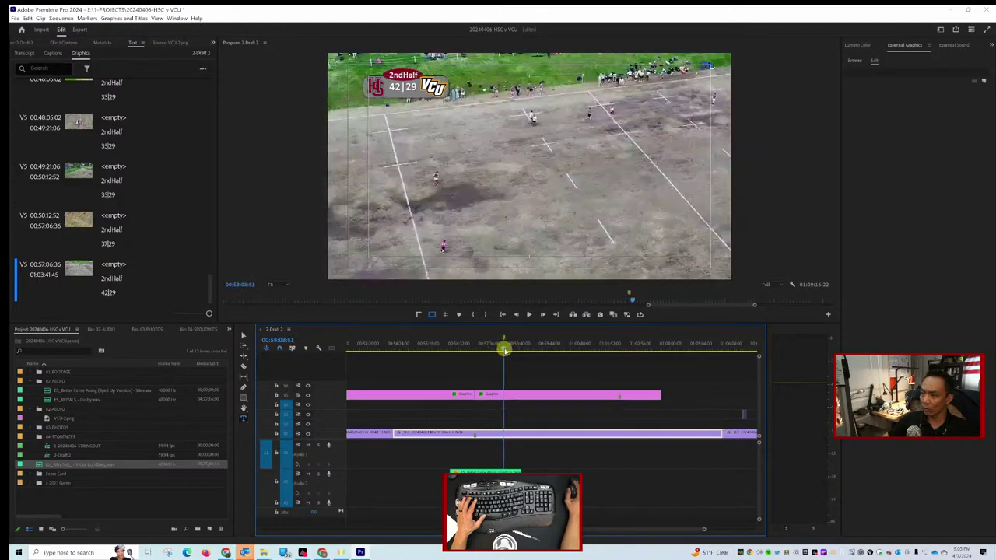
key("space")
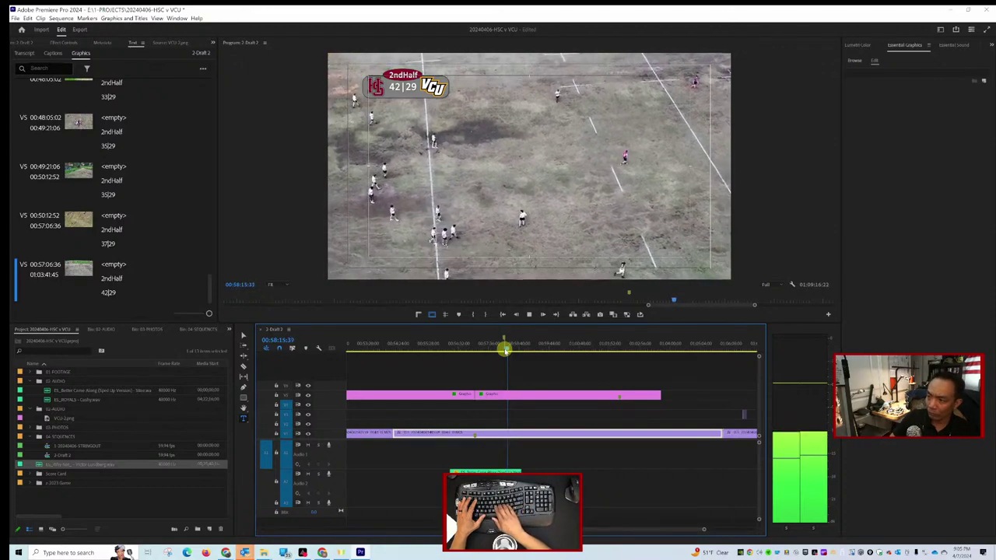
key("j")
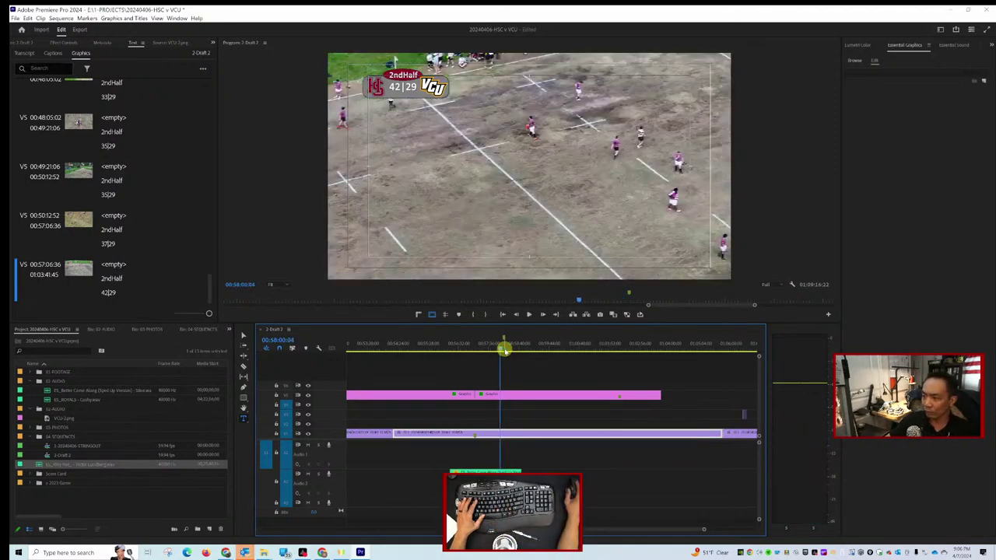
left_click_drag(504, 349, 475, 351)
key("space")
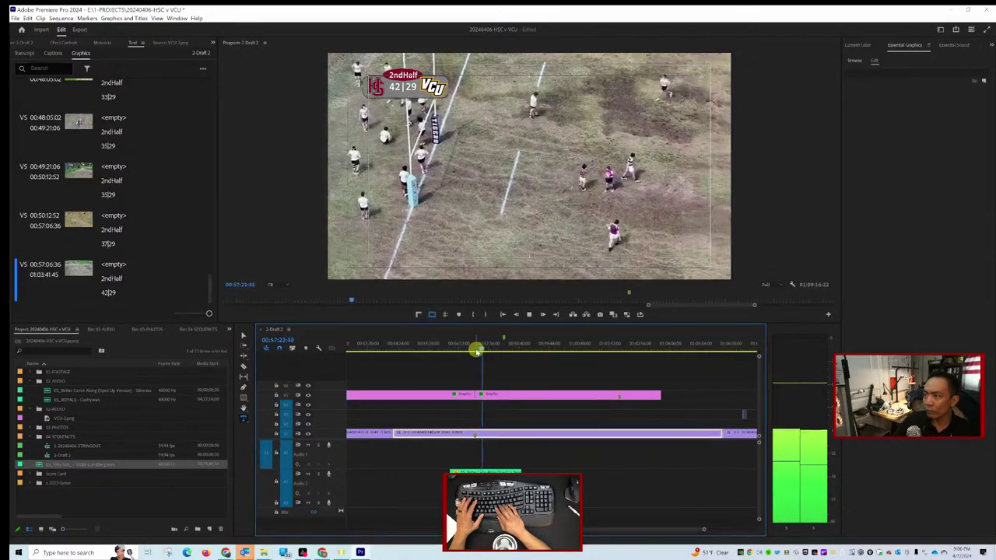
key("space")
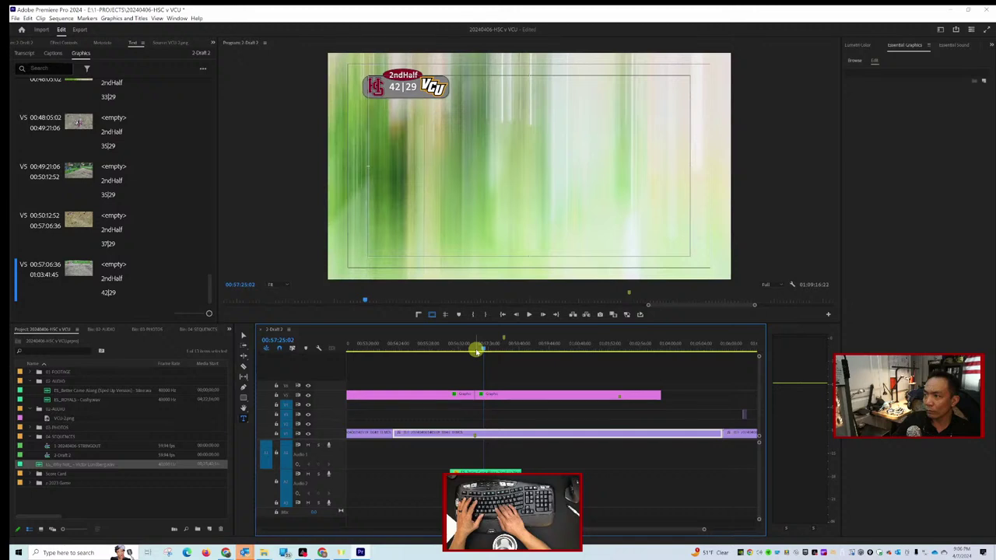
Split the game clip and the 2ndHalf 42|29 graphic at 00:57:23:47, where the conversion footage ends.
key("Left")
key("Left")
key("Left")
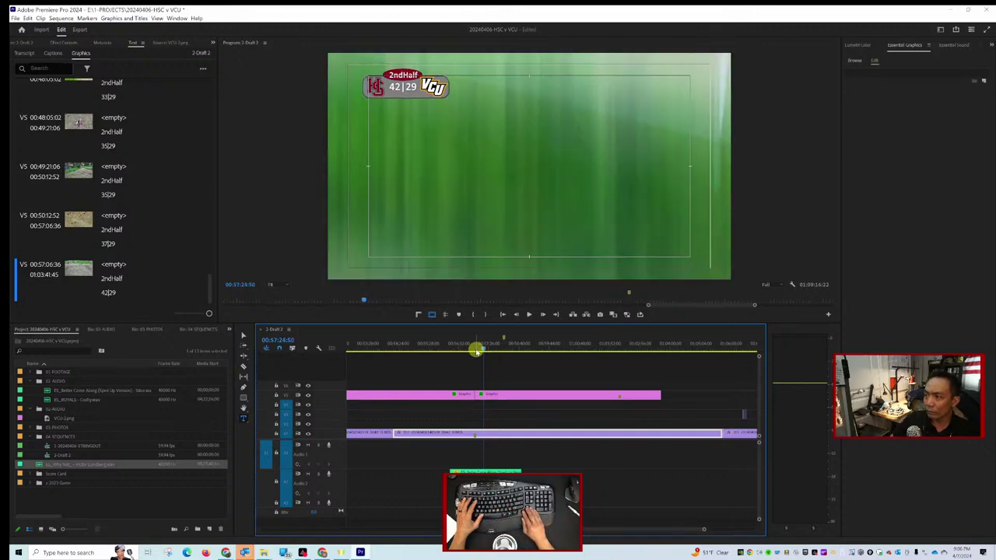
key("Left")
key("Left")
key("Left")
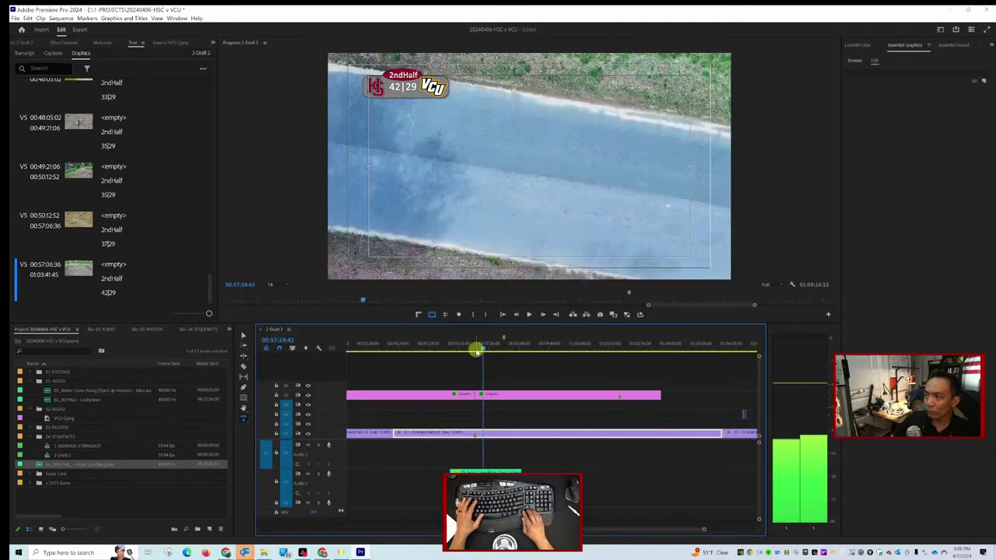
key("Left")
key("Left")
key("Left")
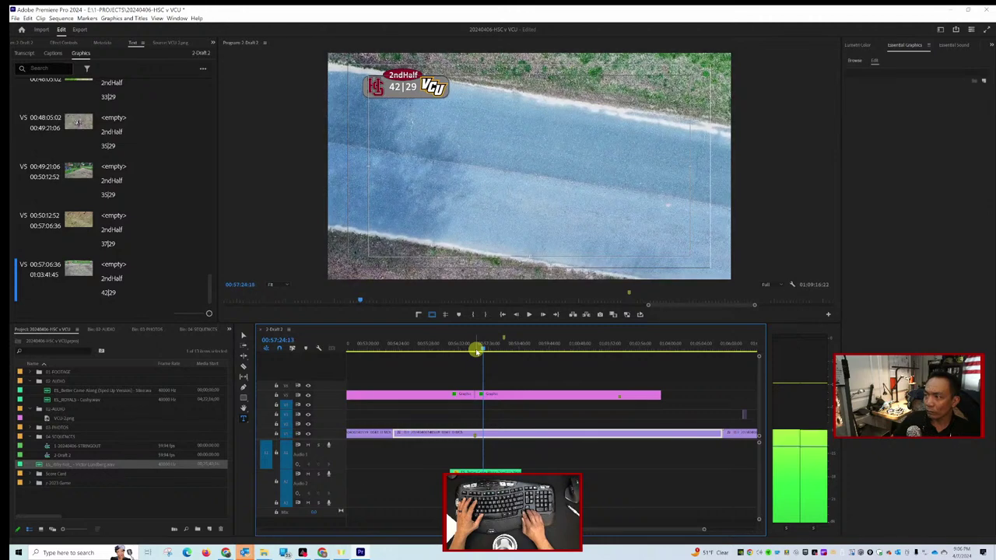
key("Left")
key("Left")
key("Left")
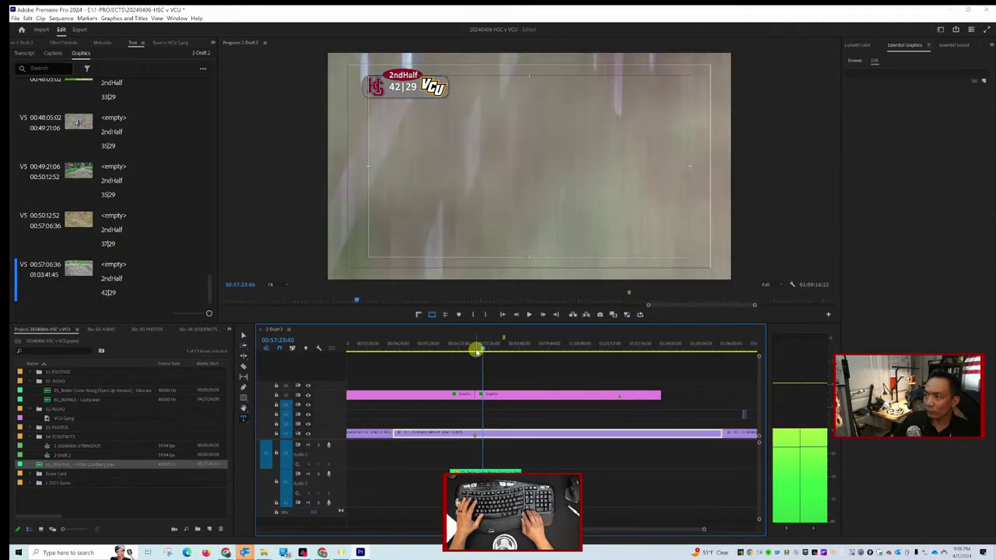
key("Left")
key("Left")
key("Left")
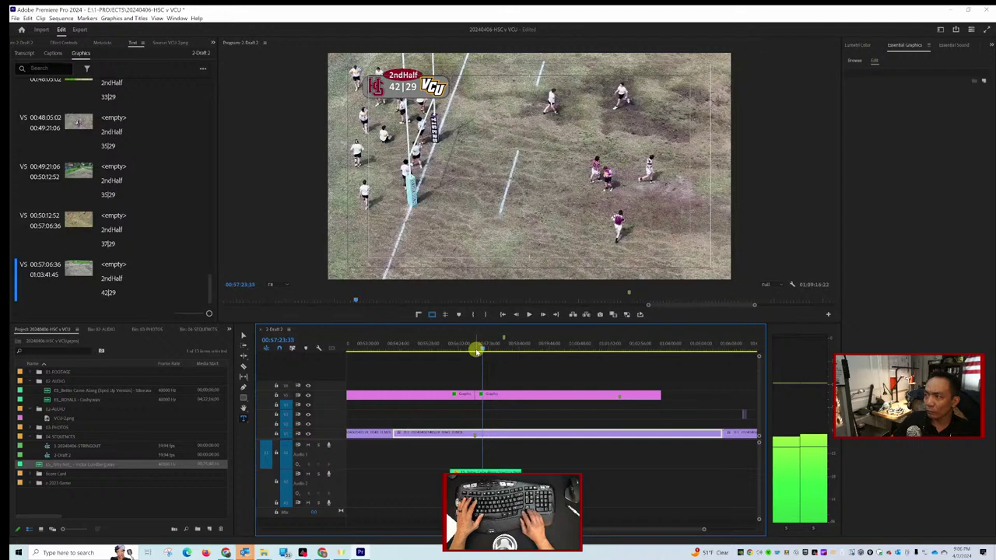
key("Right")
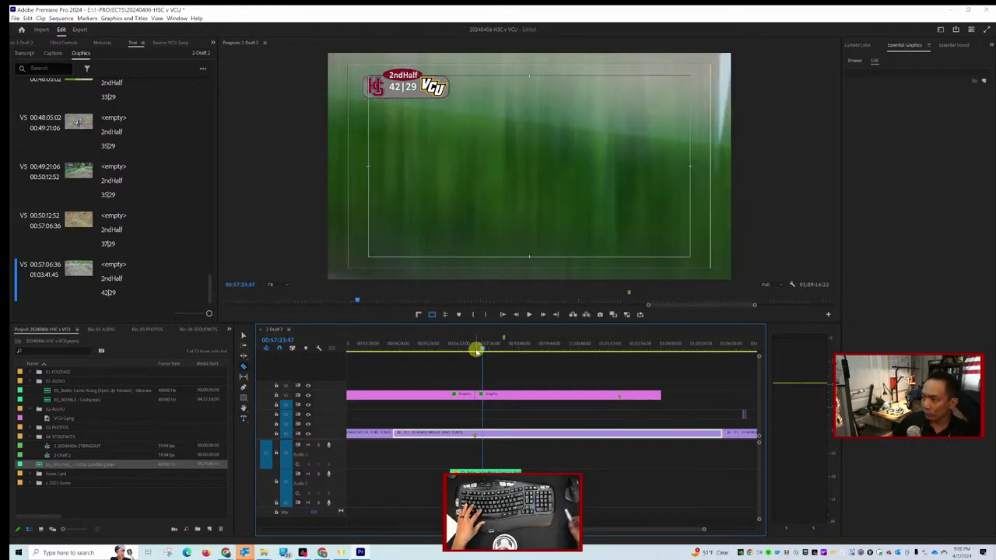
left_click(482, 434)
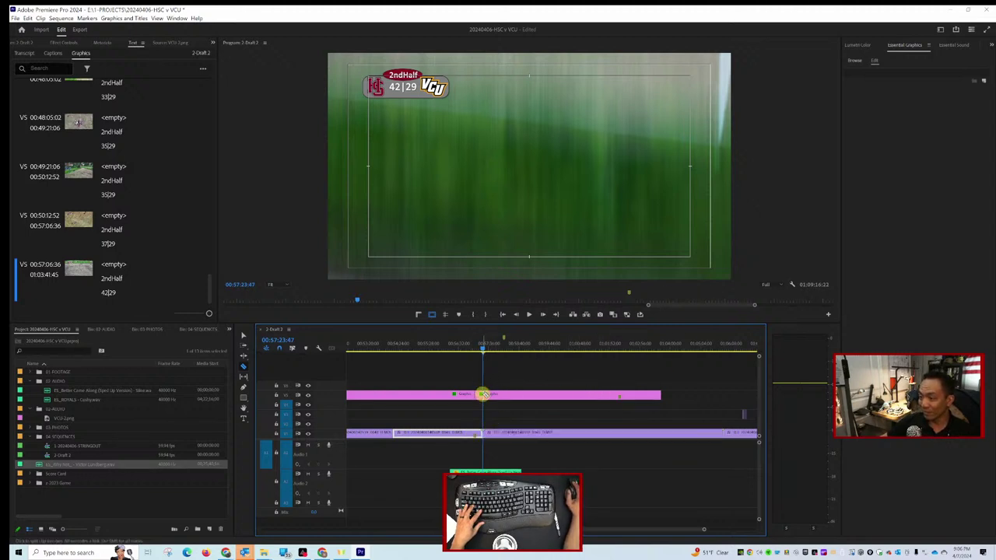
left_click(484, 349)
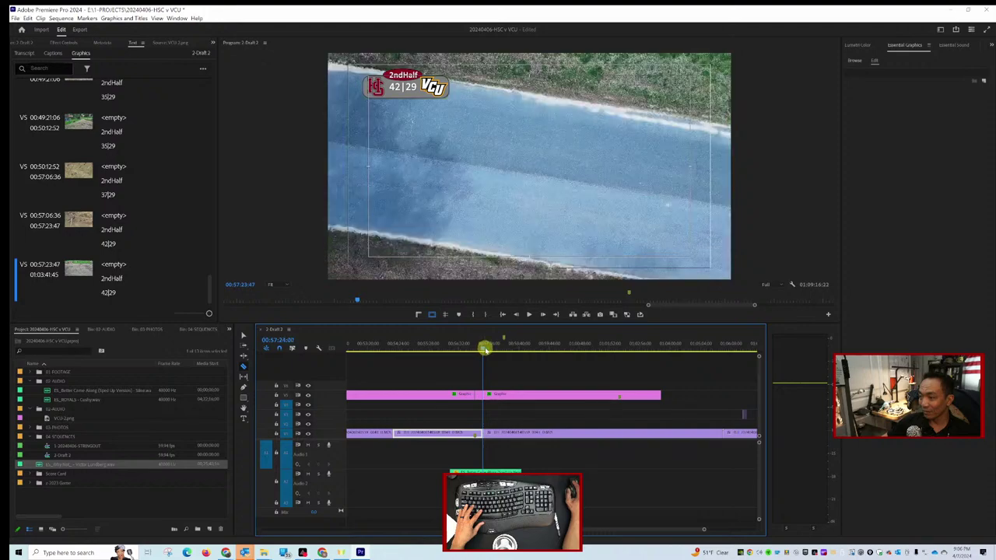
Change the score on the graphic starting at 00:57:23:47 to 44|29.
mouse_move(484, 350)
left_mouse_down()
mouse_move(514, 350)
mouse_move(485, 352)
mouse_move(482, 362)
left_mouse_up()
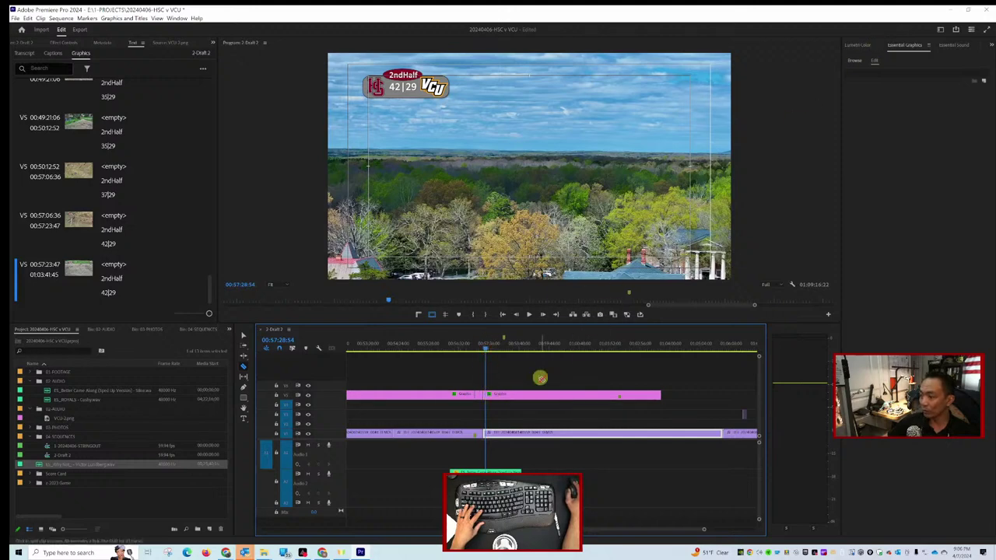
left_click(513, 395)
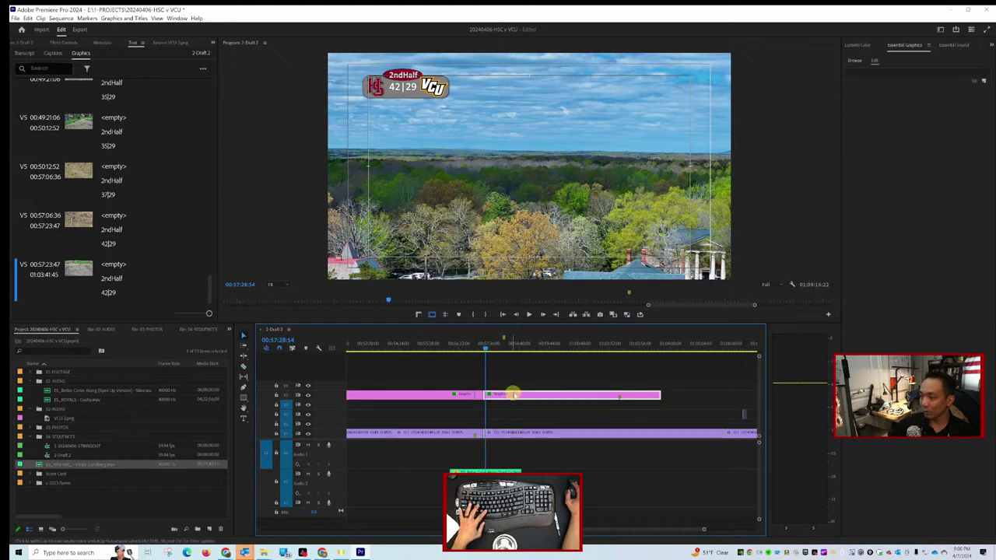
left_click(881, 112)
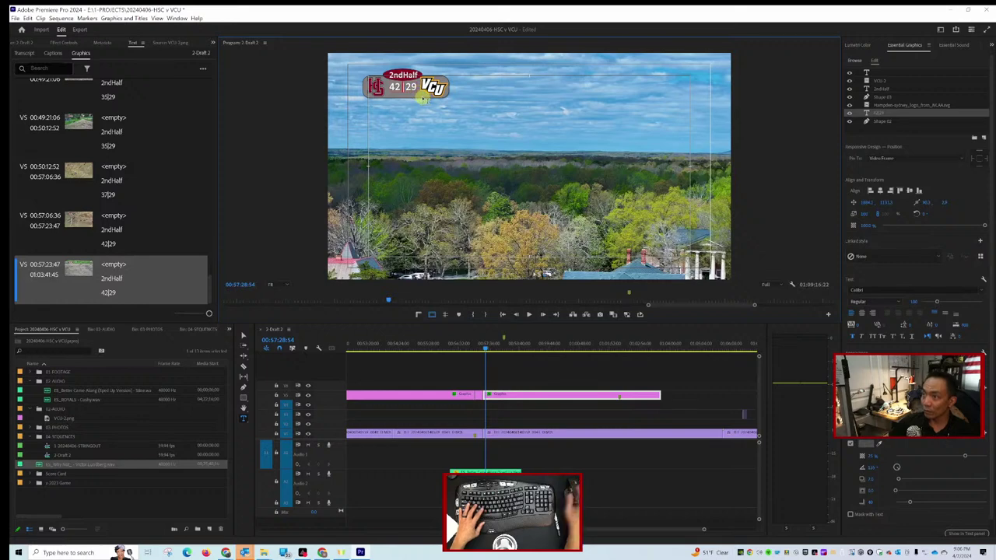
key("BackSpace")
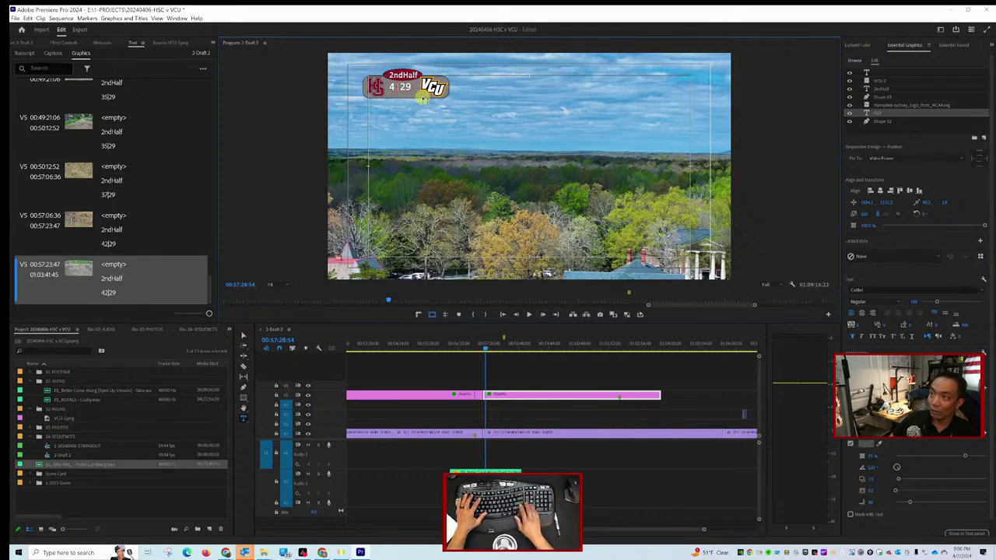
type("4")
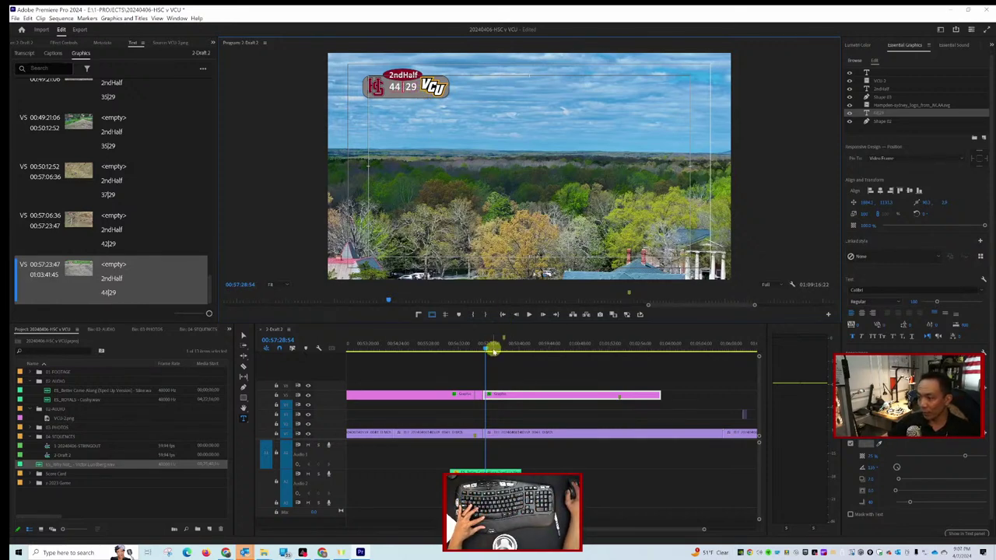
Split the game clip before the restart kick at 00:58:38:18 and ripple-delete the unused section starting at 00:57:23:47.
left_click_drag(486, 350, 497, 350)
key("space")
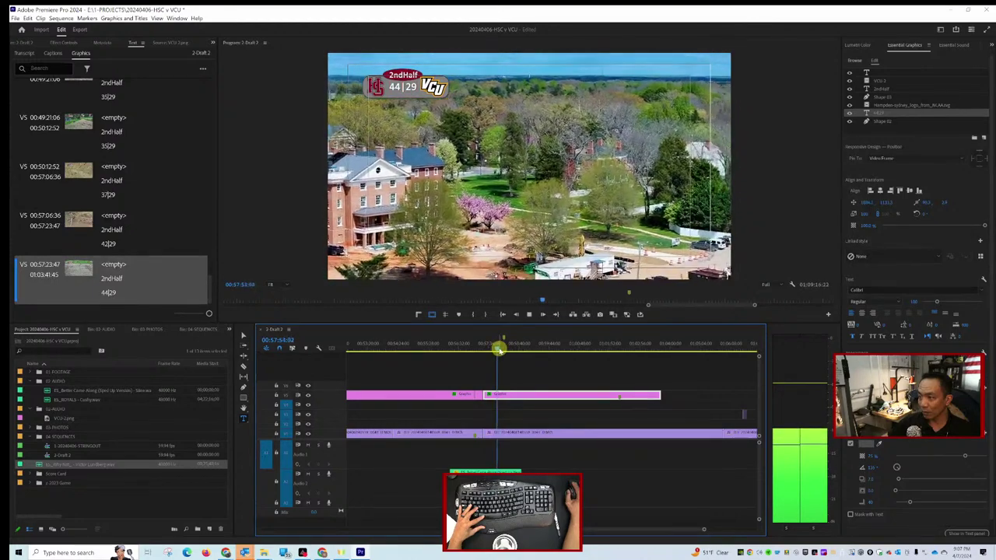
key("space")
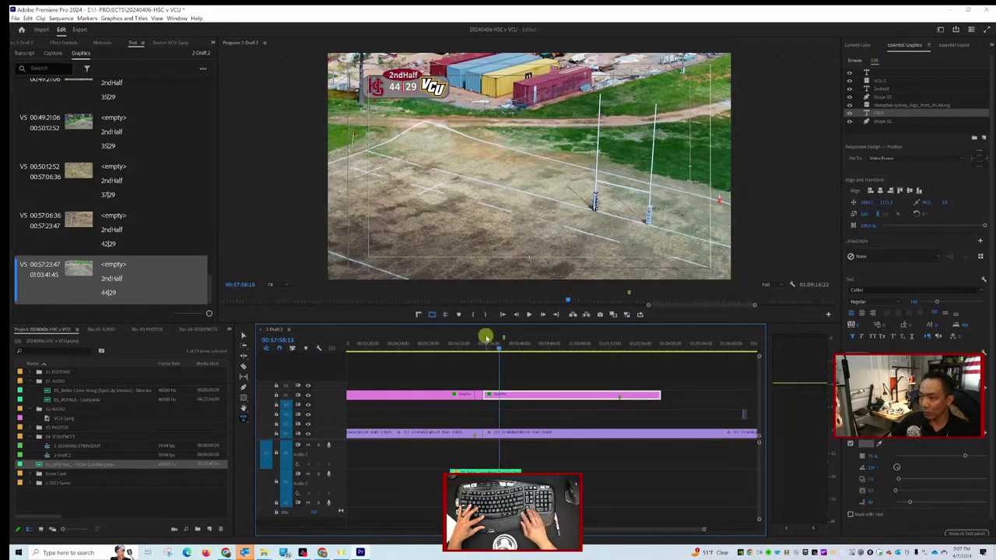
key("space")
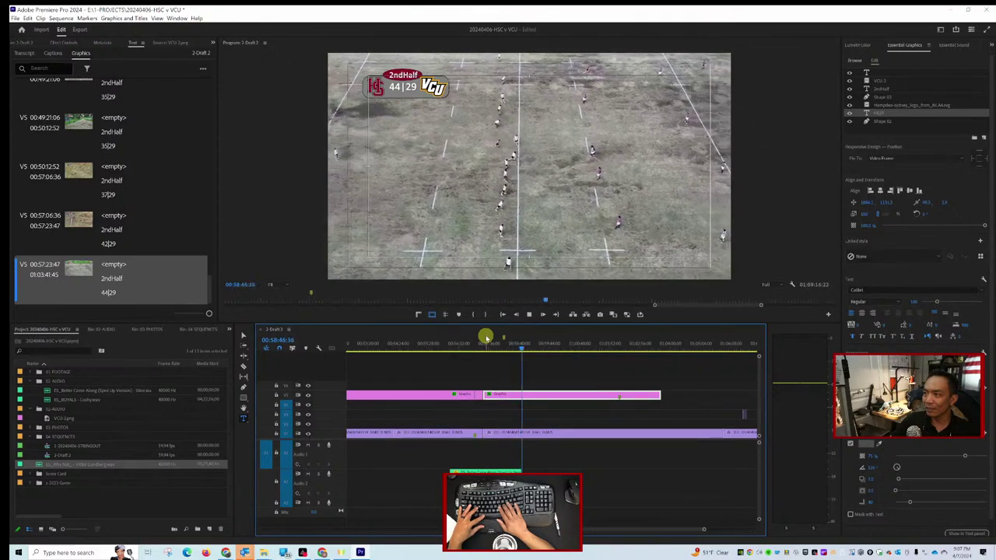
key("space")
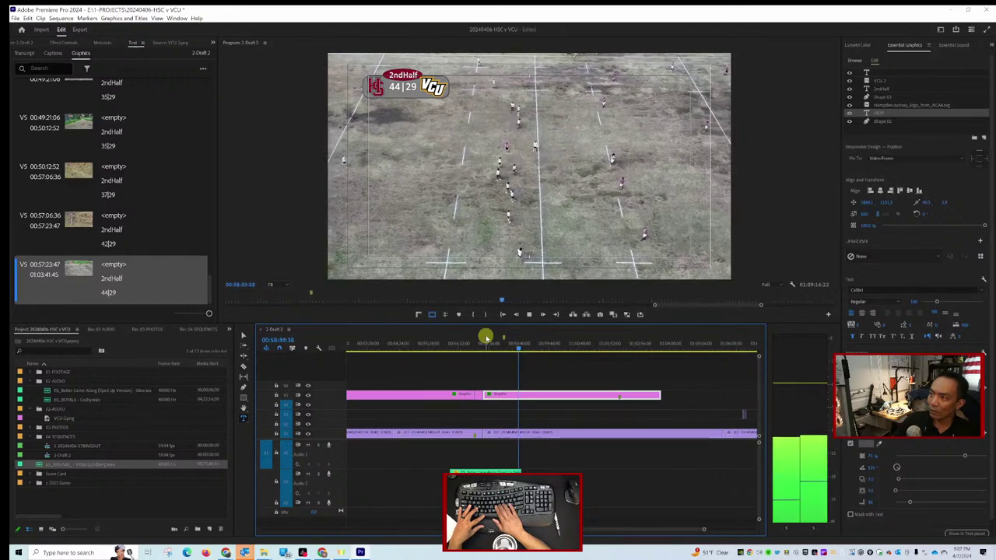
key("space")
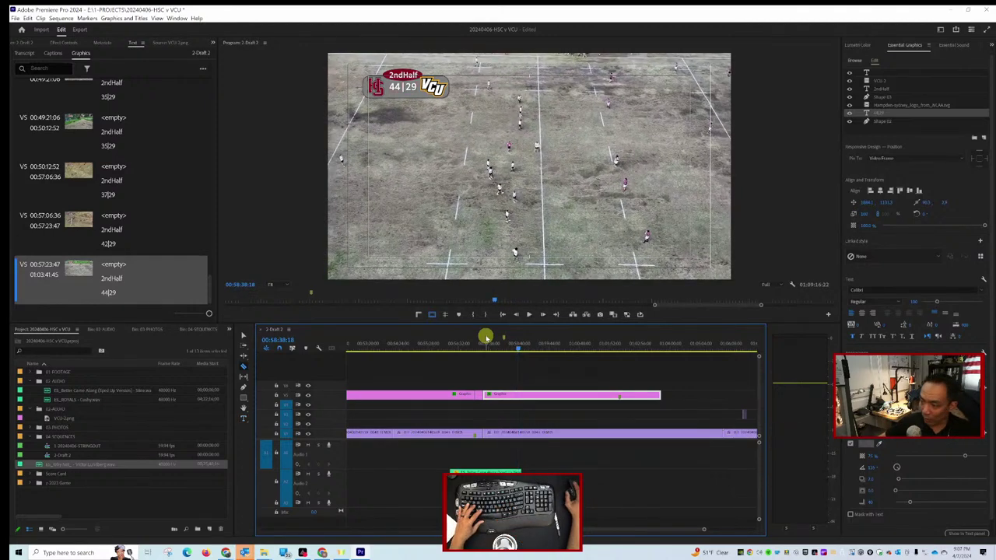
left_click(511, 434)
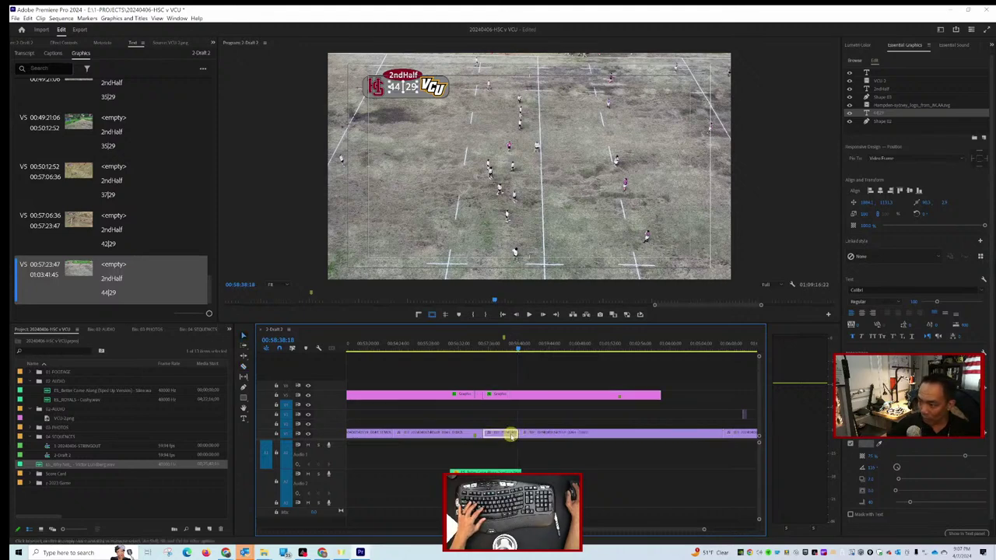
key("shift+Delete")
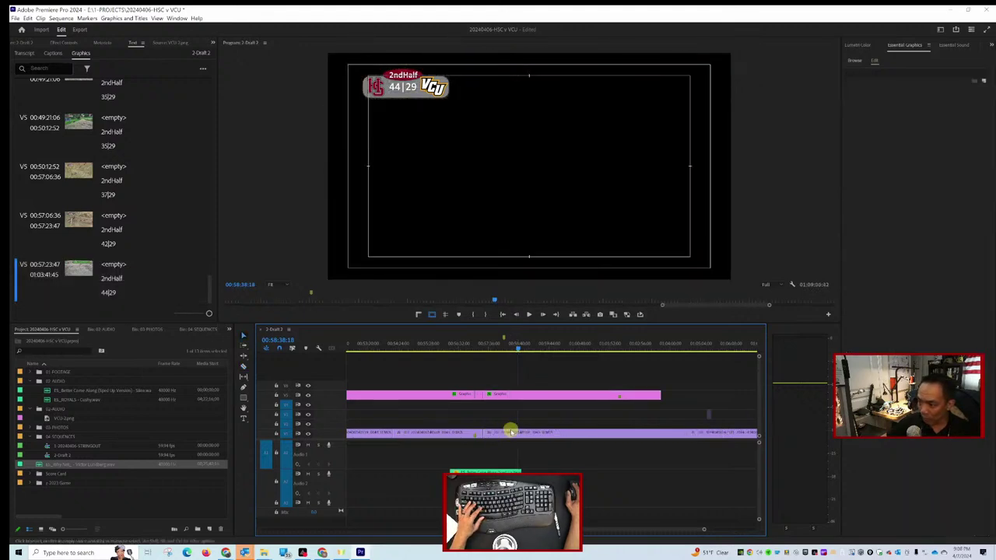
Play through the footage from about 00:57:12 to the VCU try and split the 2ndHalf 44|29 graphic at 00:58:03:42.
left_click(479, 343)
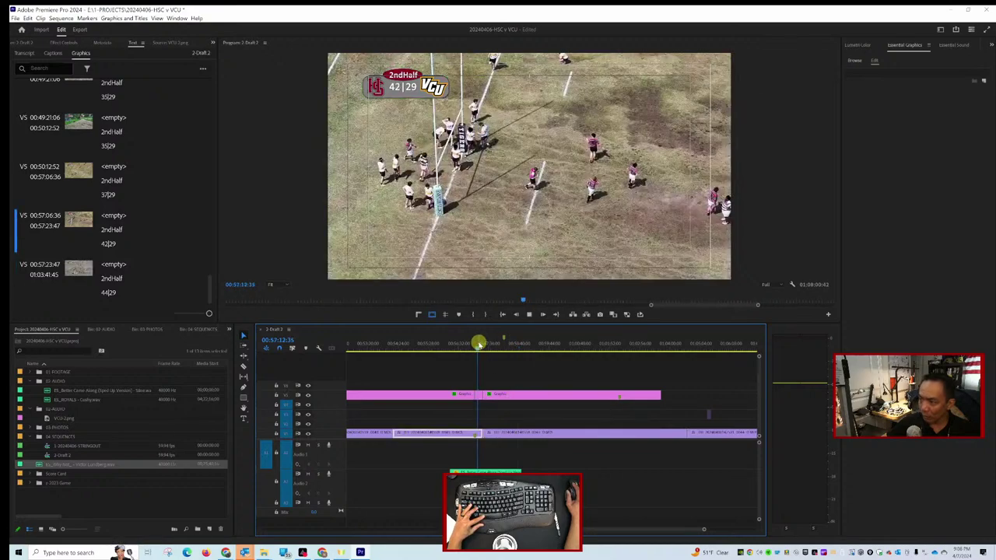
key("space")
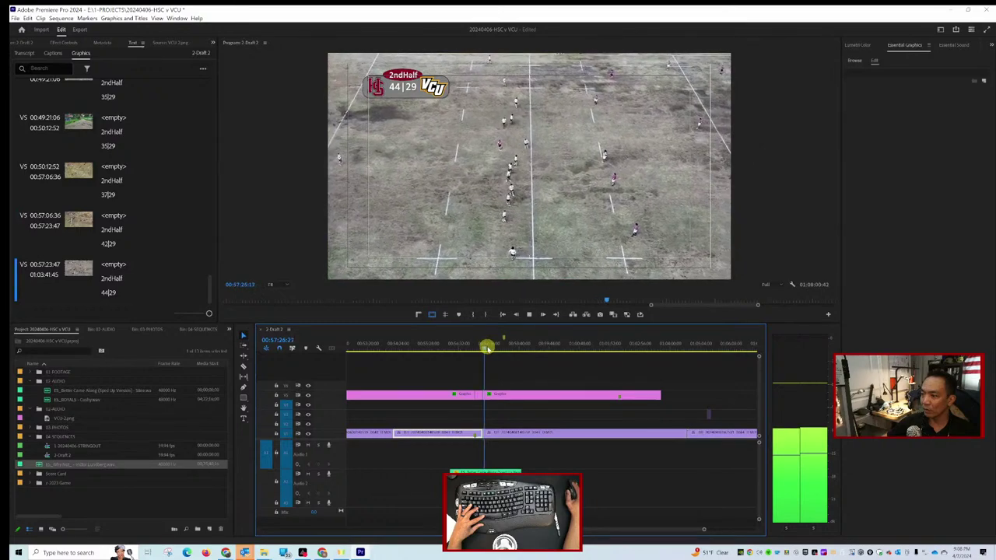
left_click_drag(486, 348, 498, 346)
key("space")
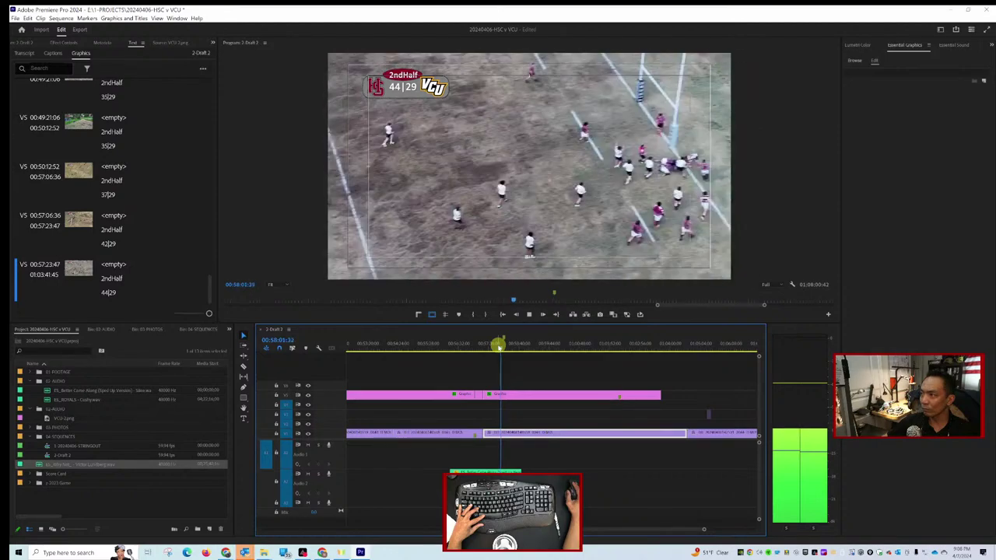
key("space")
key("space")
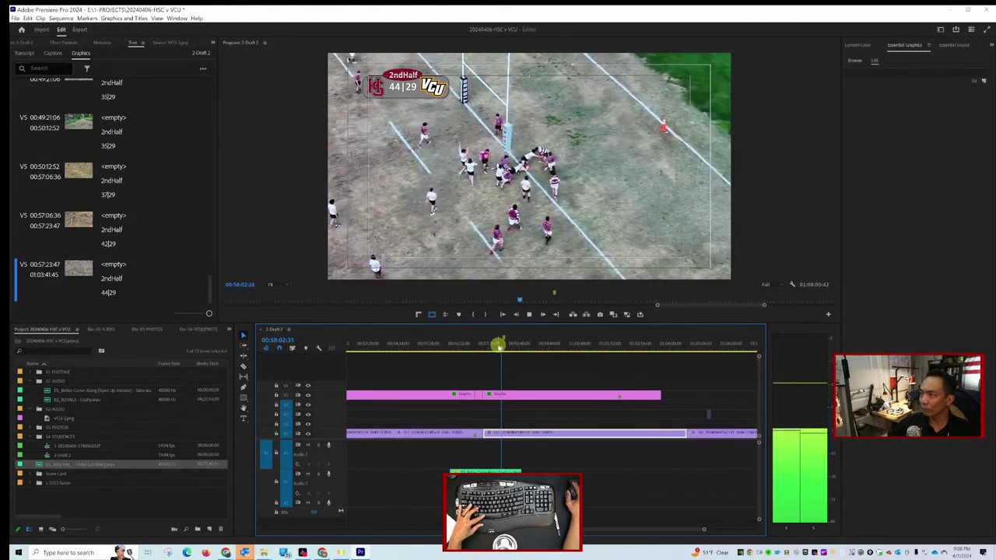
key("space")
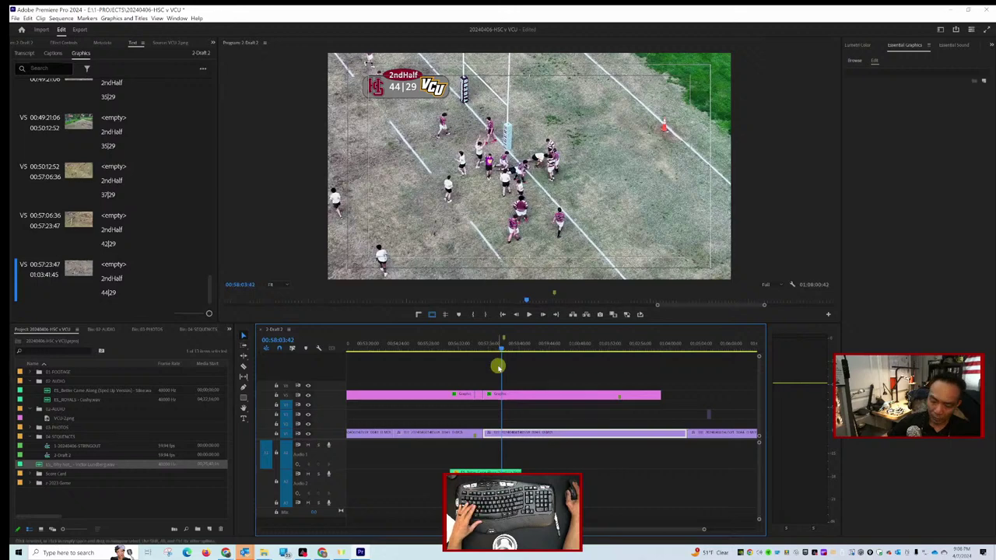
left_click(503, 393)
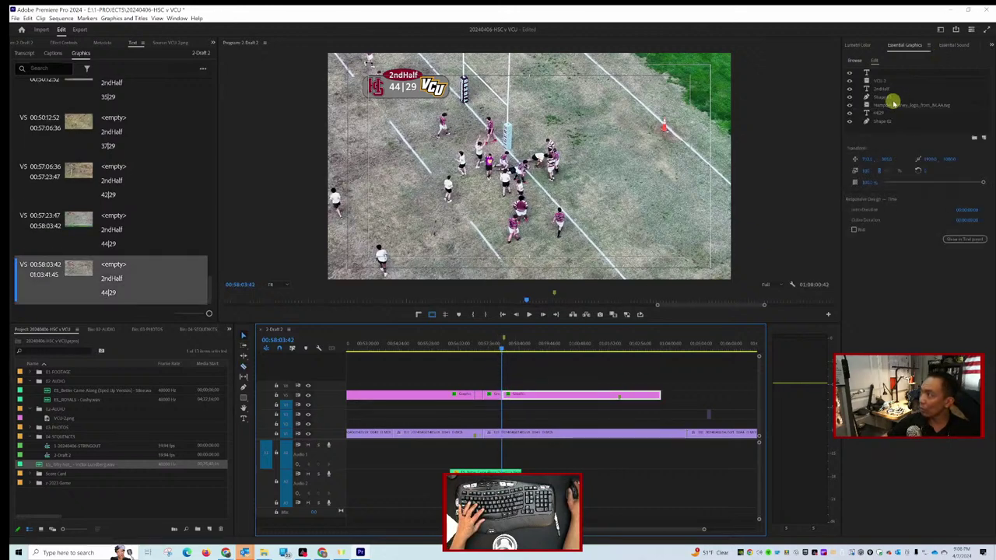
Change the score on the graphic starting at 00:58:03:42 to 44|34.
left_click(885, 113)
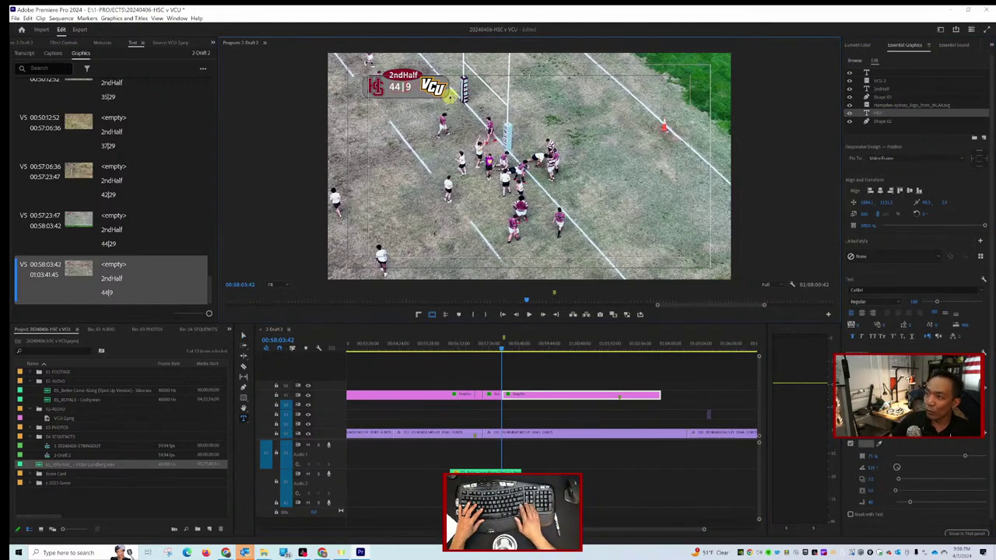
key("BackSpace")
key("BackSpace")
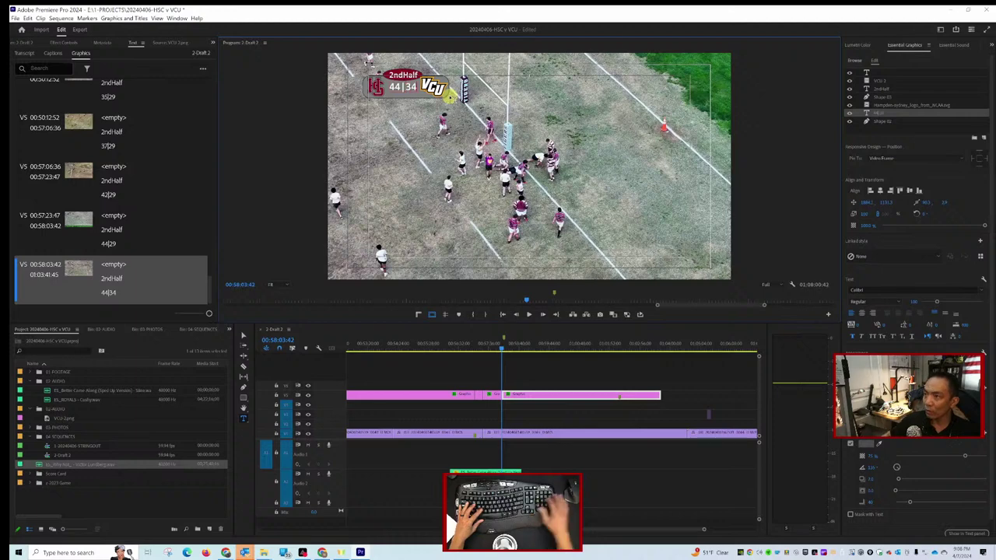
type("34")
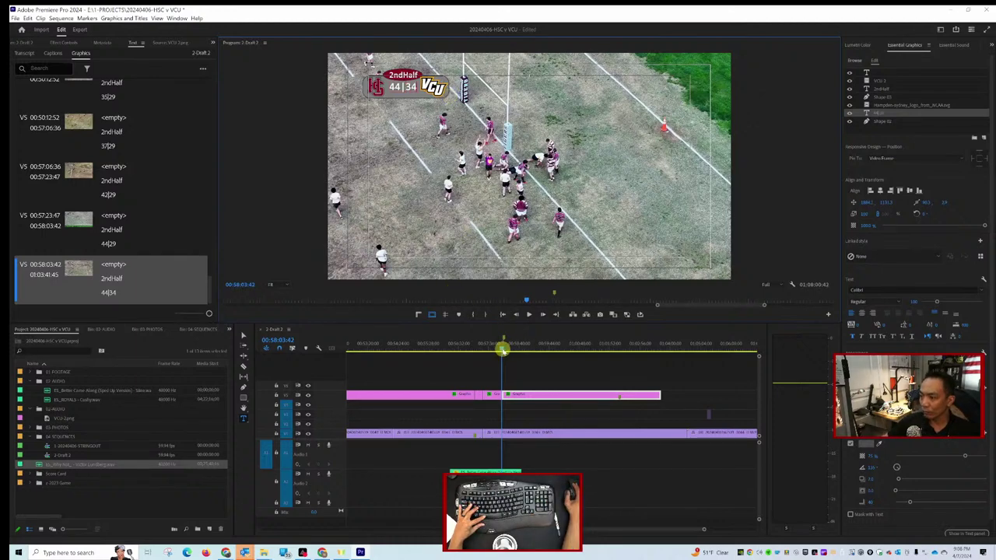
Review the footage after the VCU try, replaying about 00:58:31 to 00:58:43 to check the conversion kick.
left_click_drag(503, 349, 506, 348)
key("space")
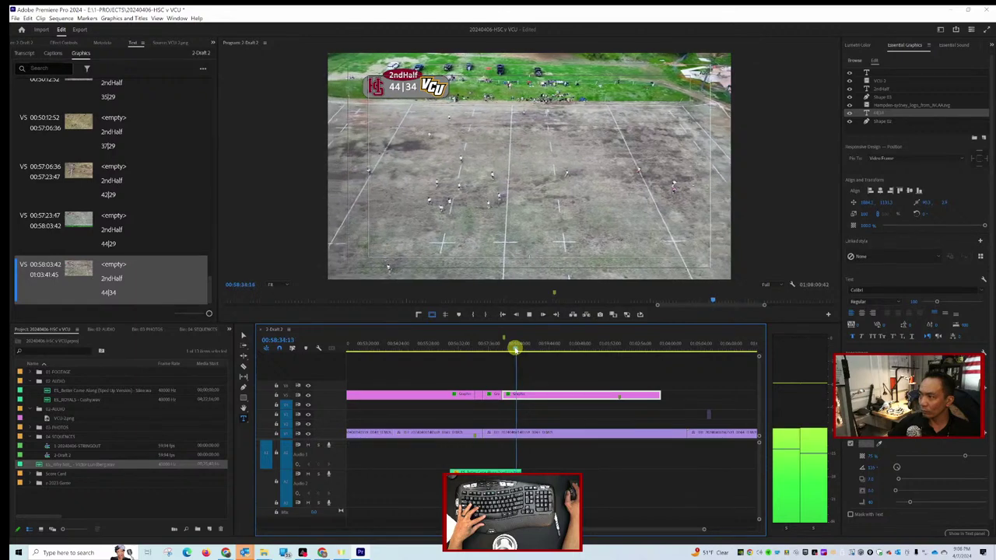
key("space")
key("space")
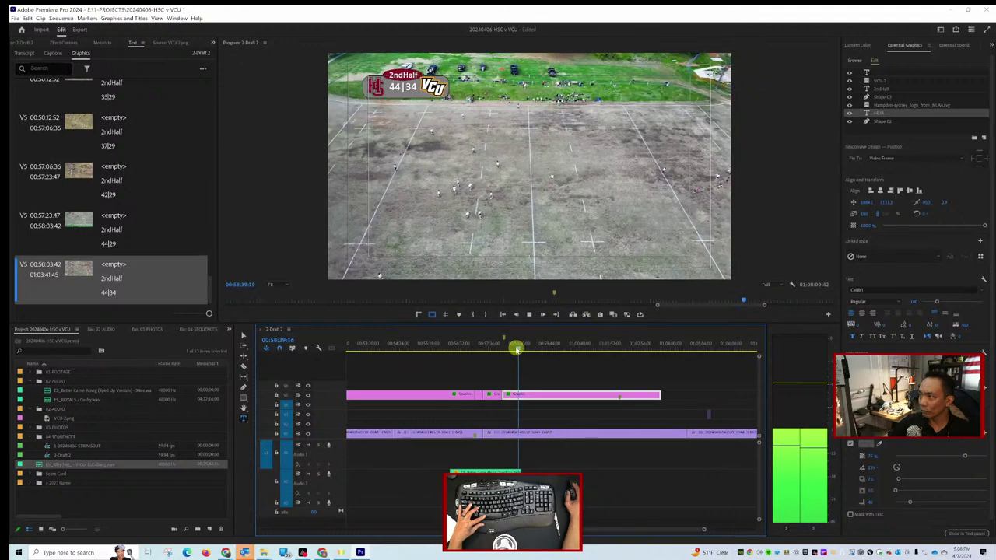
key("space")
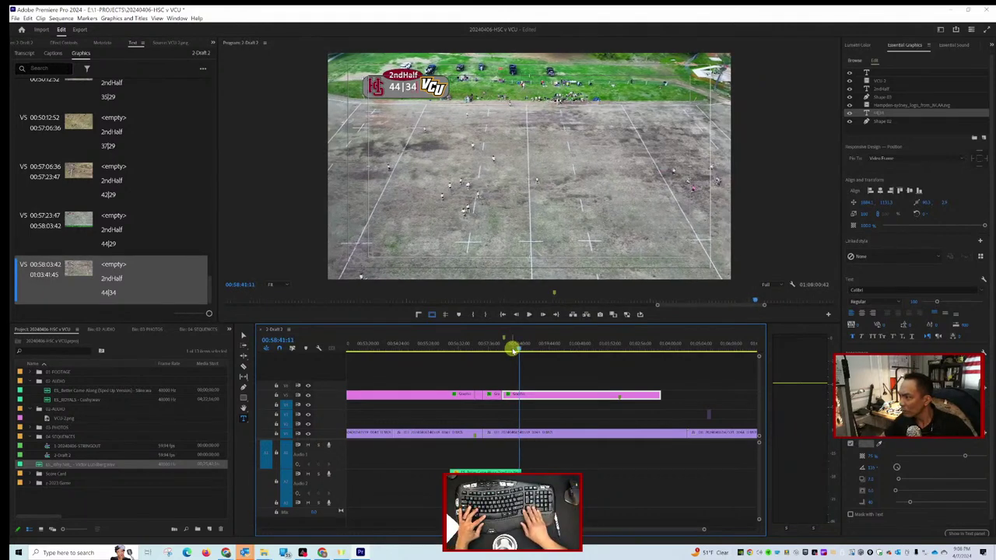
key("space")
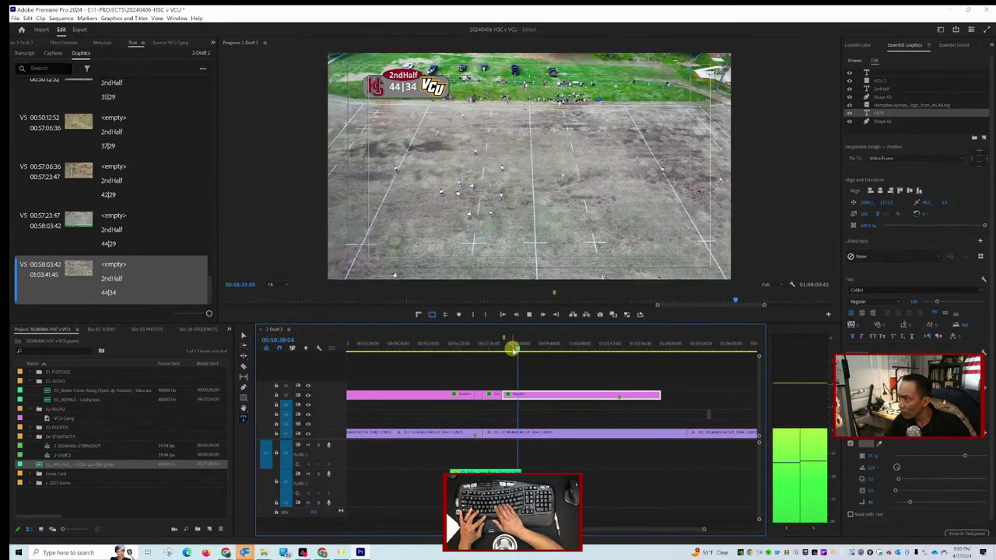
key("space")
key("space")
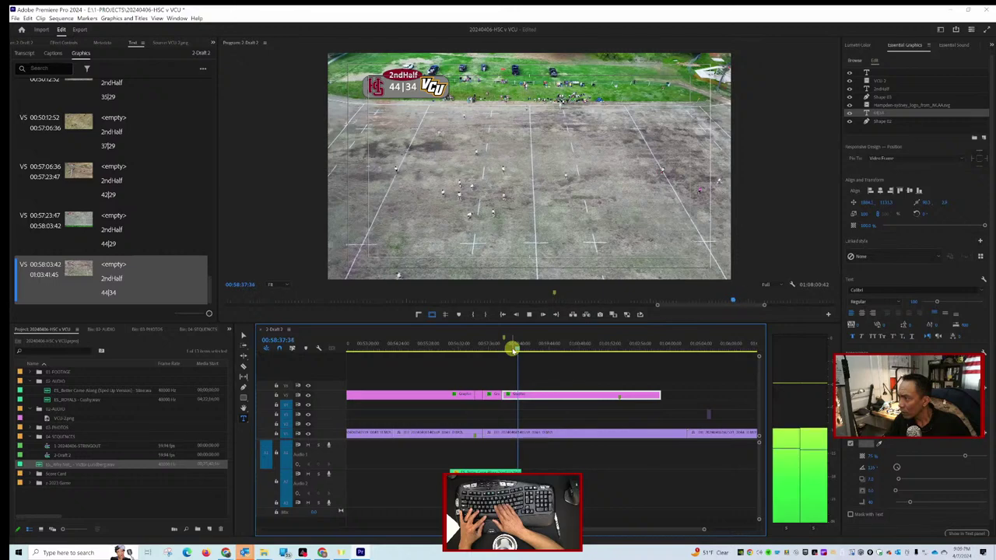
key("space")
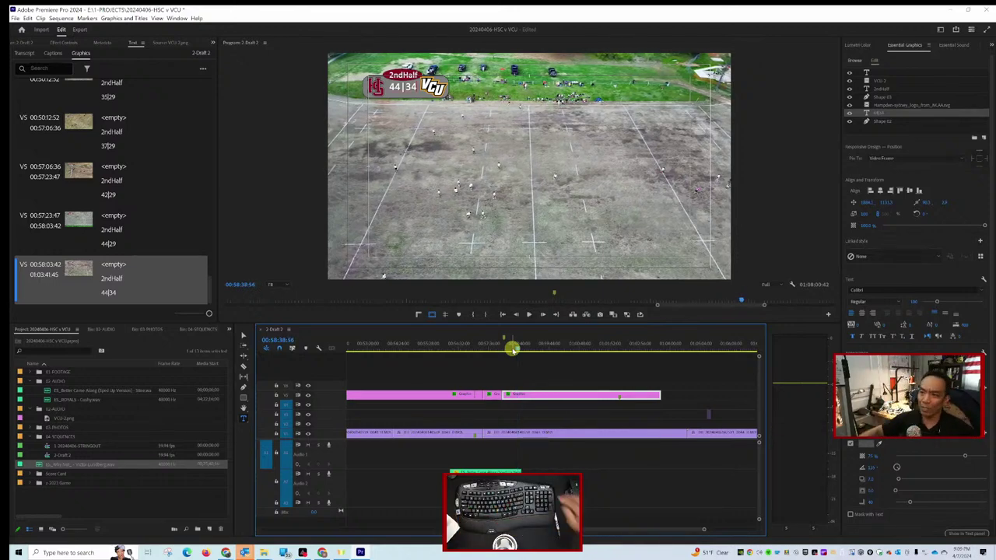
key("space")
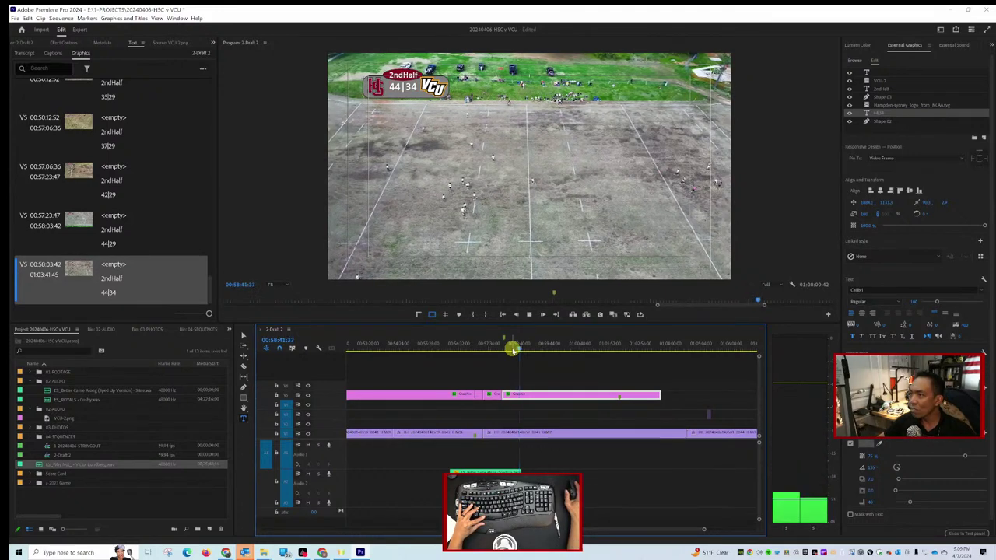
key("space")
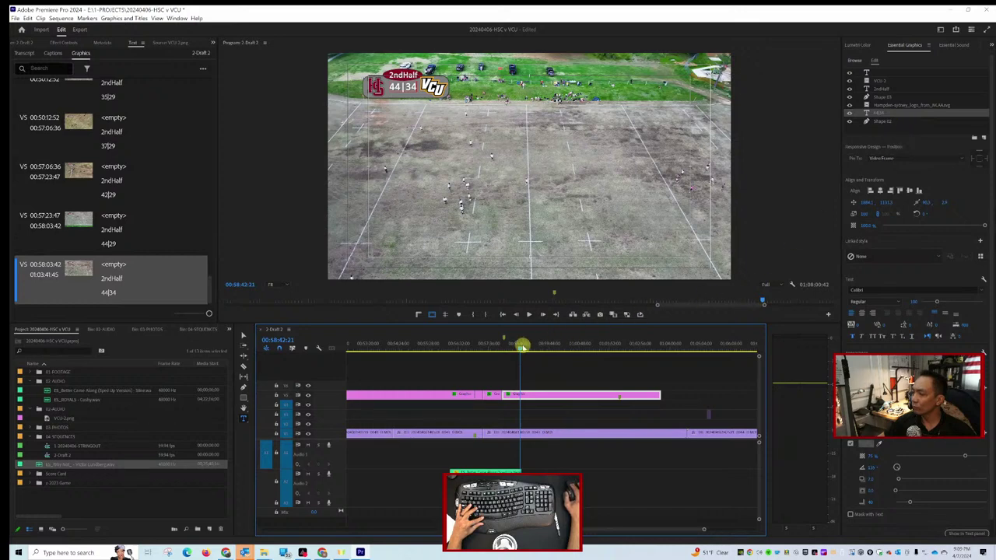
left_click_drag(521, 350, 519, 349)
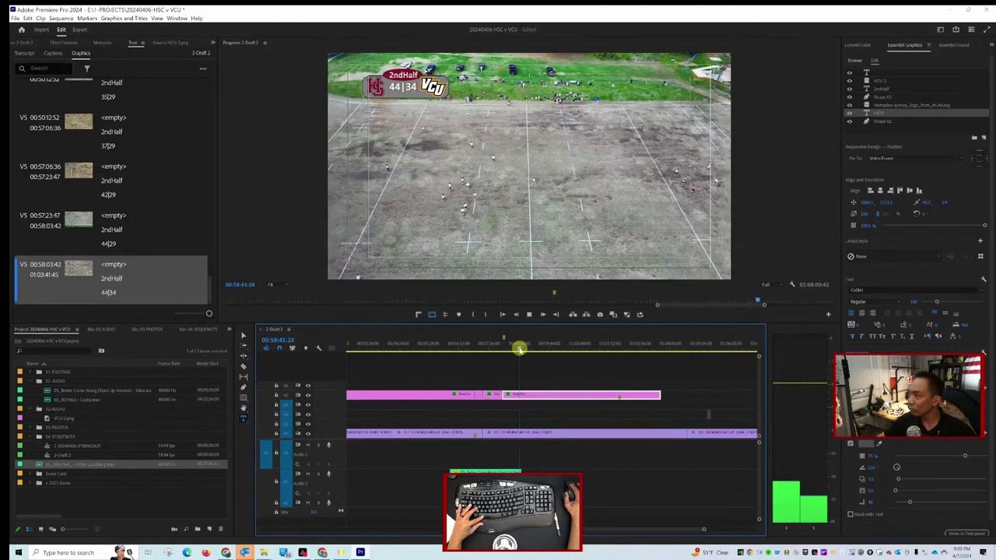
key("space")
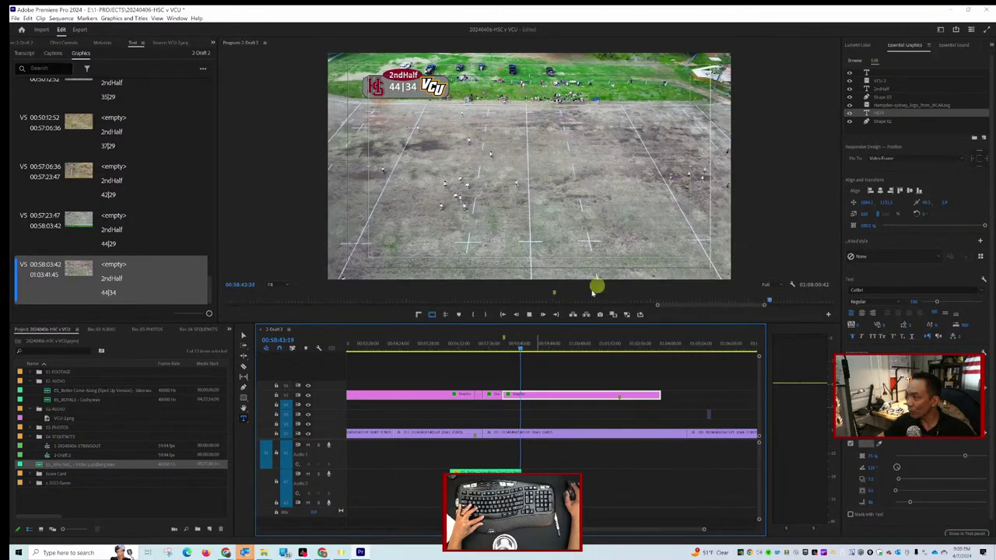
left_click_drag(516, 347, 514, 348)
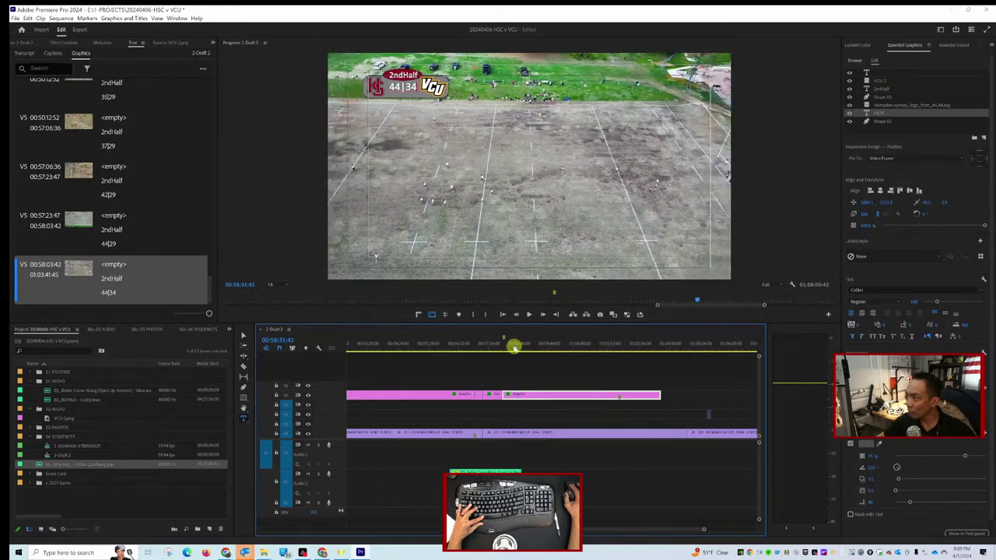
key("space")
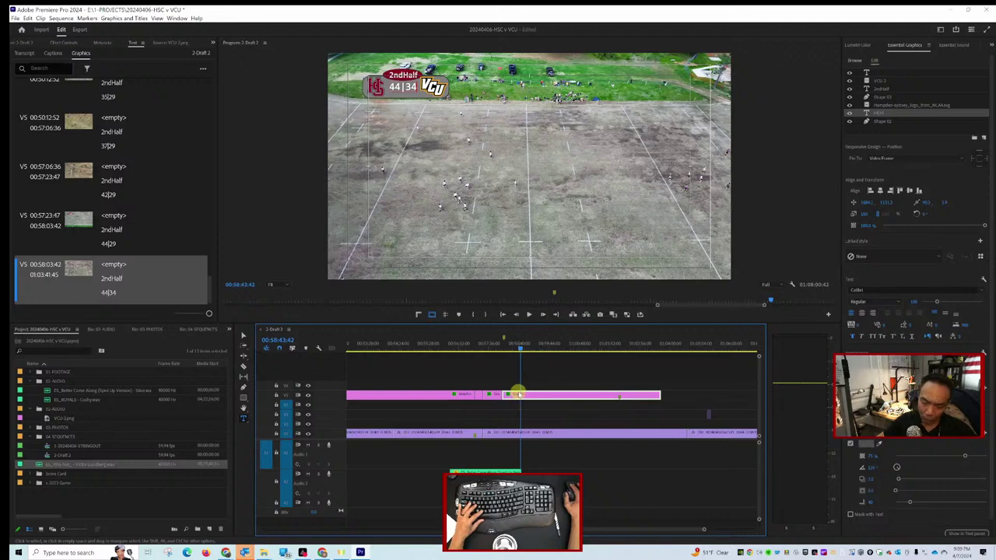
Split the 2ndHalf 44|34 graphic at 00:58:43:42 and add a marker with a comment about the point to the game clip there.
left_click(523, 395)
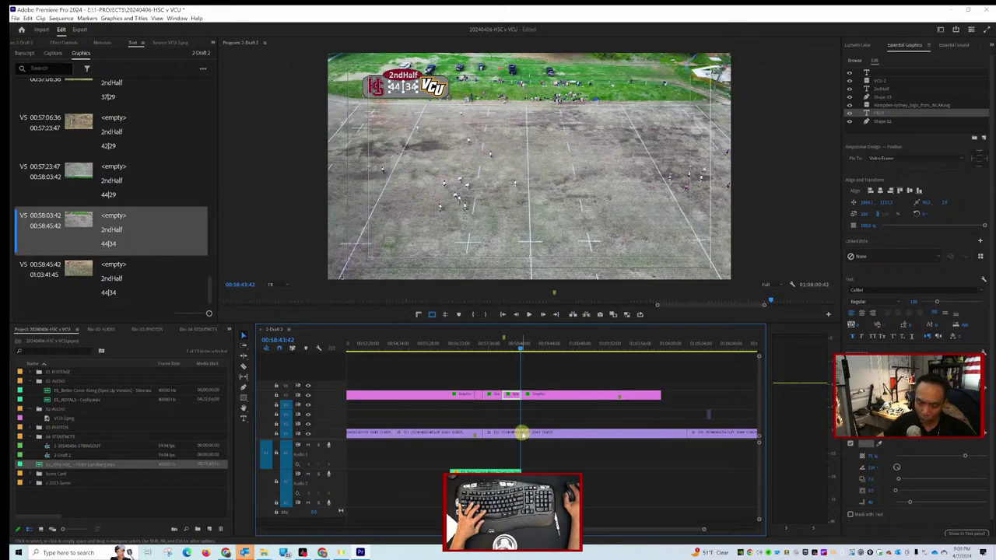
left_click(521, 432)
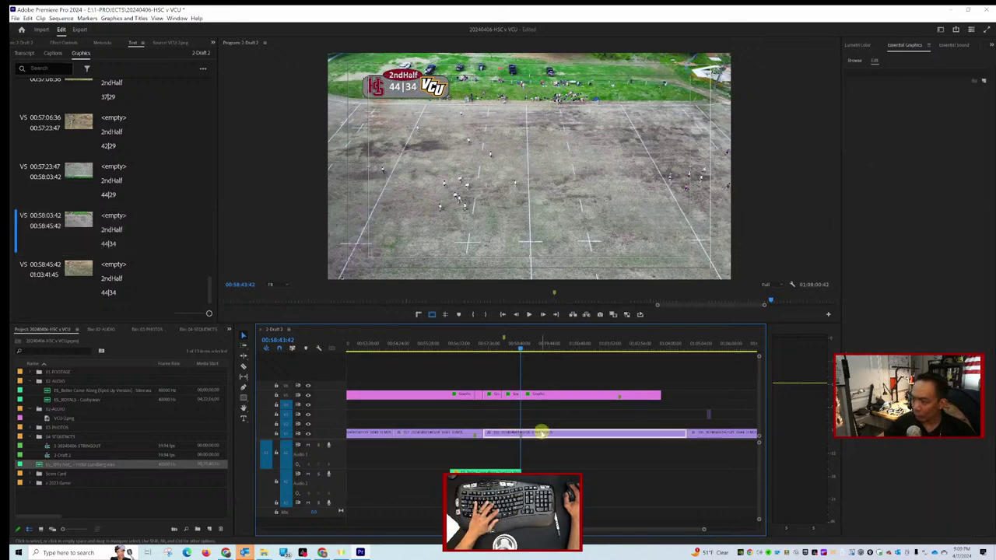
key("m")
key("m")
left_click(539, 191)
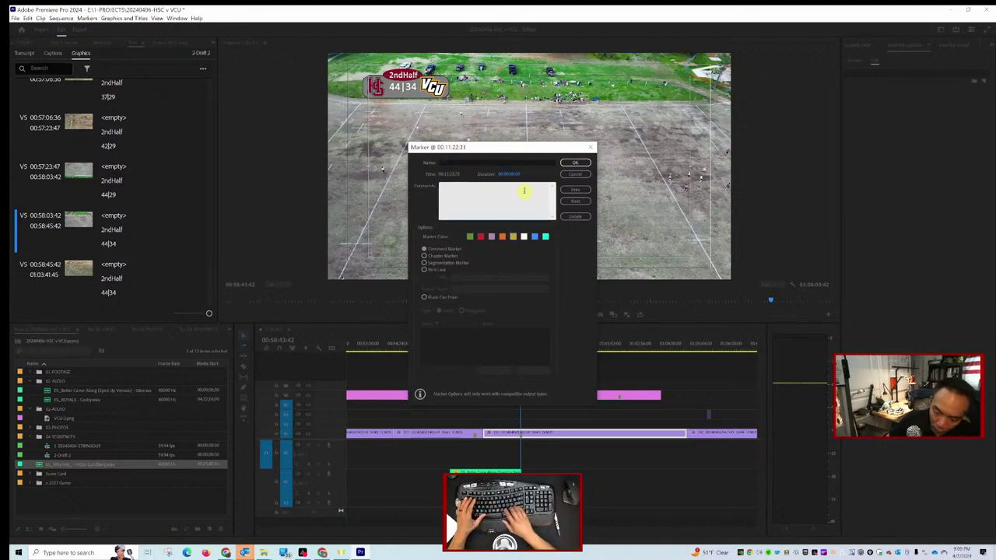
type("Tilse P")
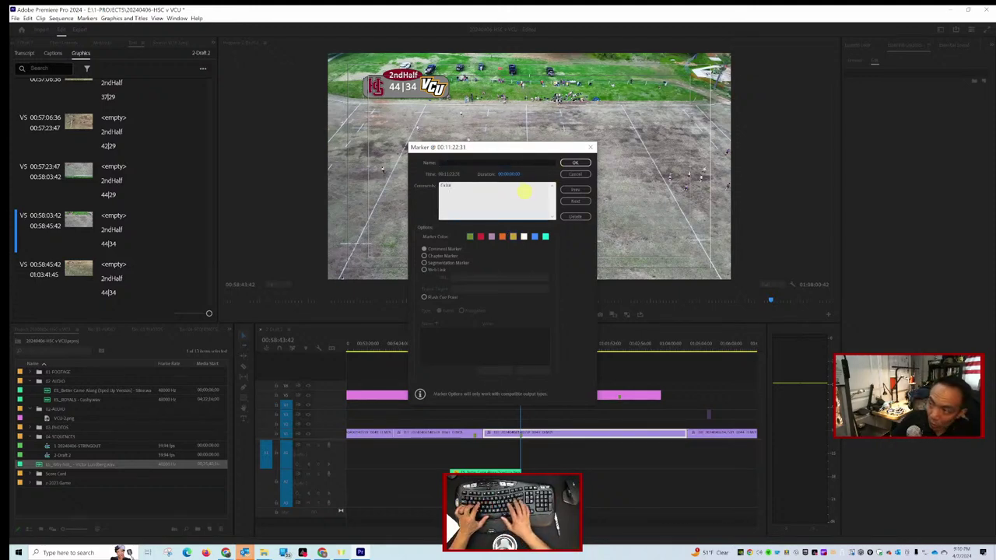
type("oint")
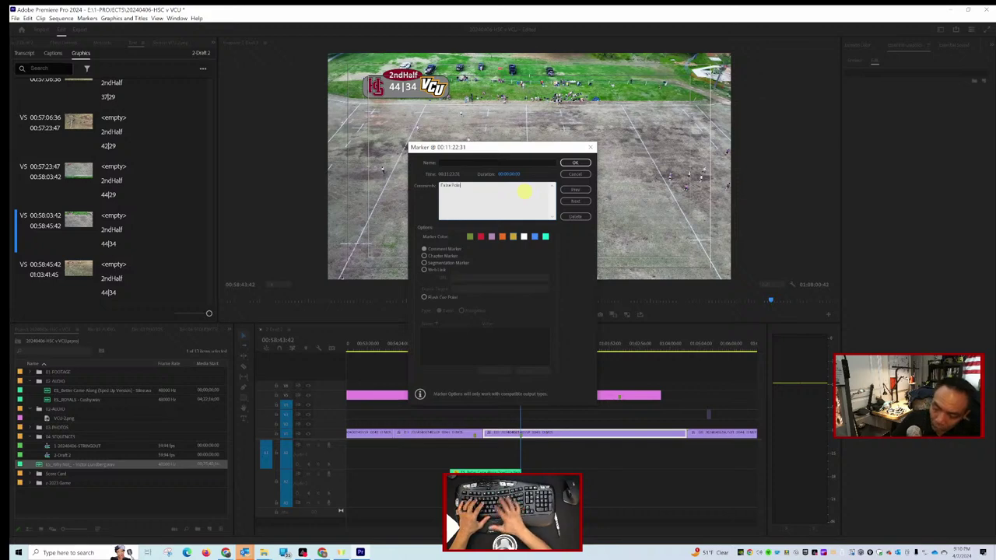
left_click(570, 163)
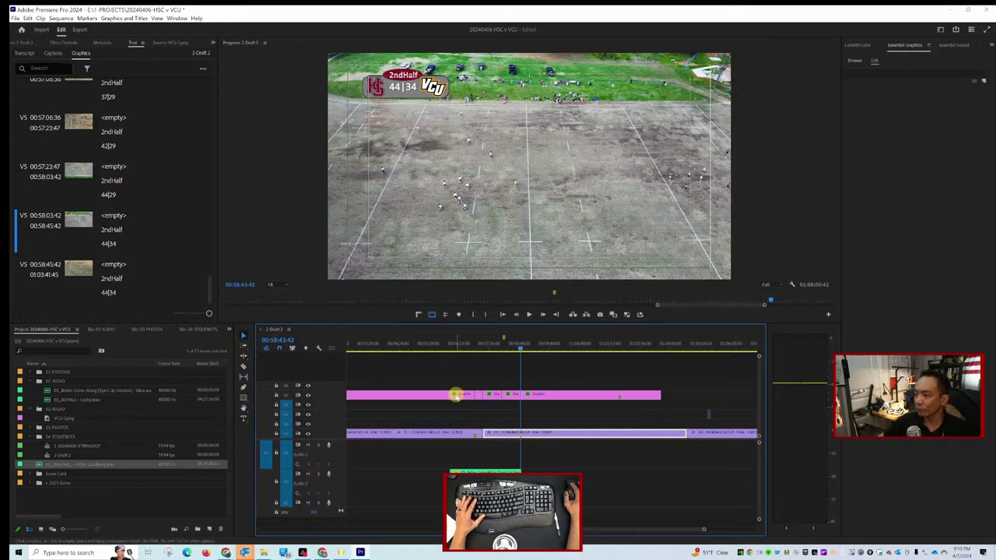
Play through the footage from 00:58:43:42 to the next VCU try and add a yellow marker to the game clip at 01:04:32:56.
left_click_drag(518, 349, 558, 350)
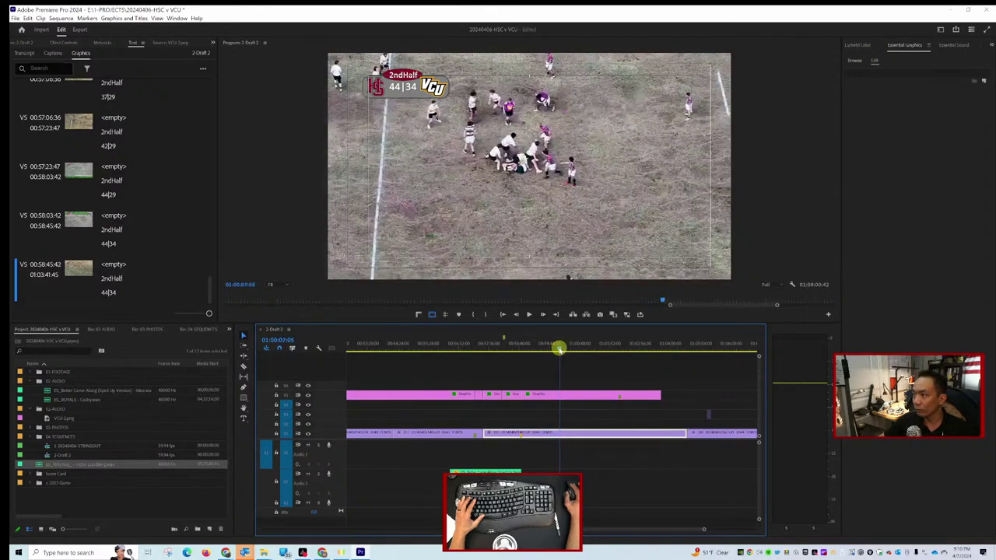
left_click_drag(558, 350, 610, 345)
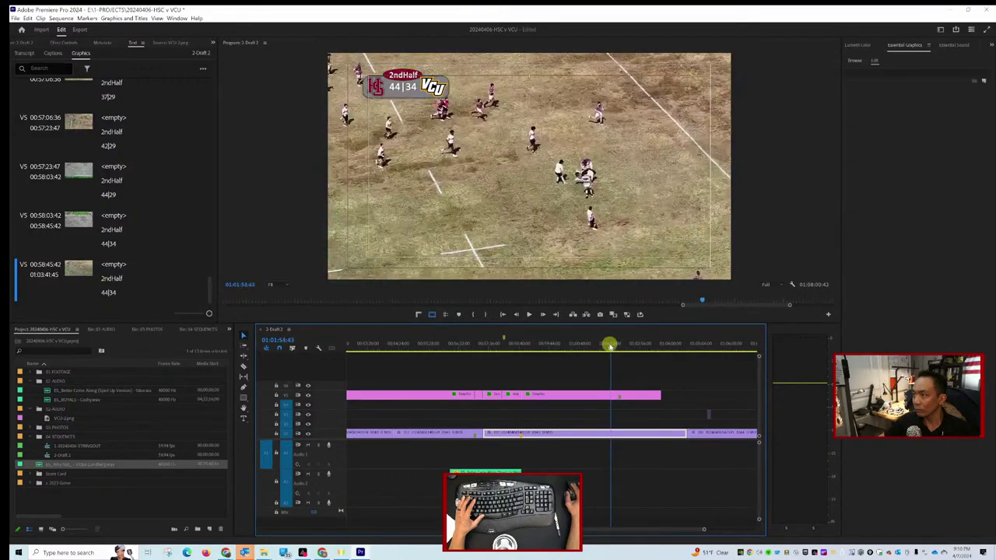
key("space")
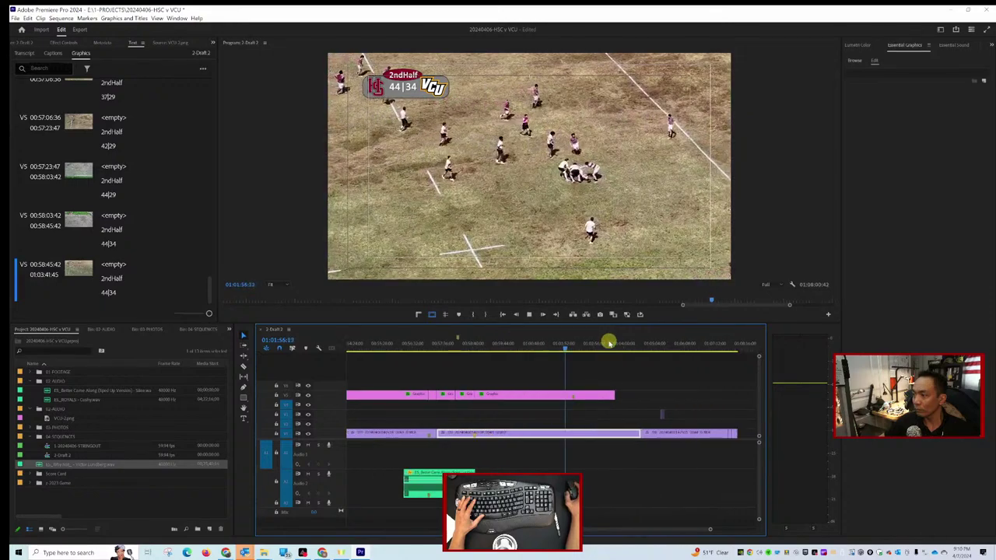
left_click_drag(557, 346, 629, 347)
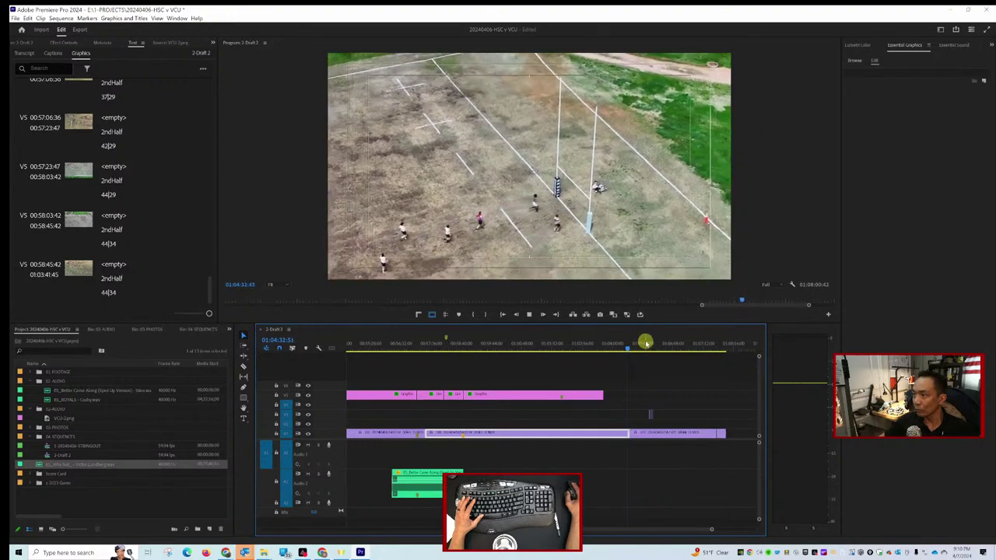
key("space")
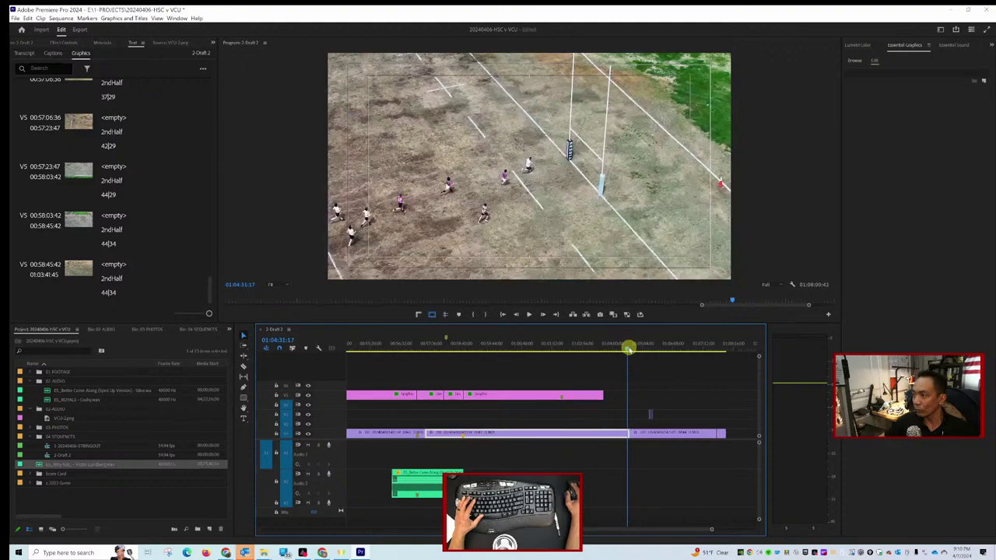
left_click(628, 349)
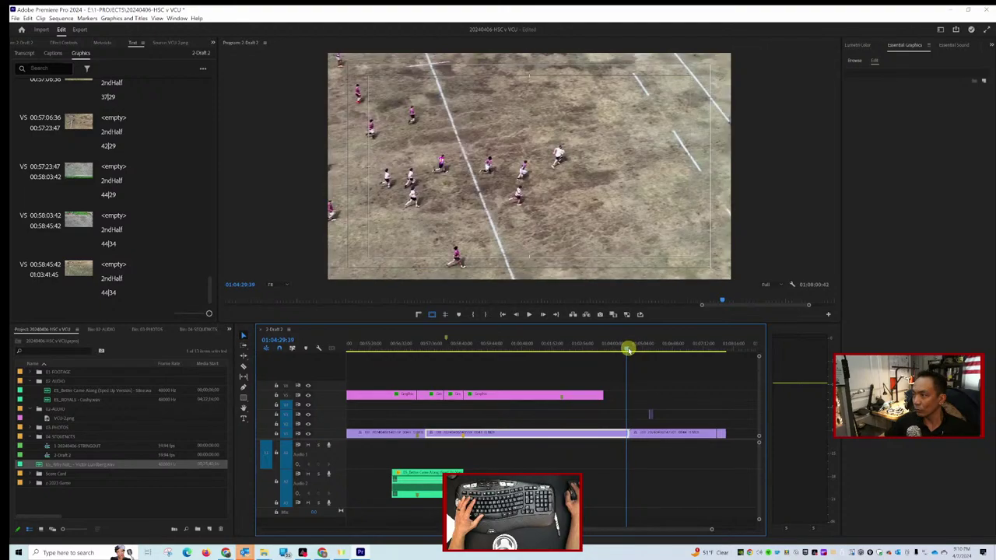
left_click_drag(628, 349, 630, 352)
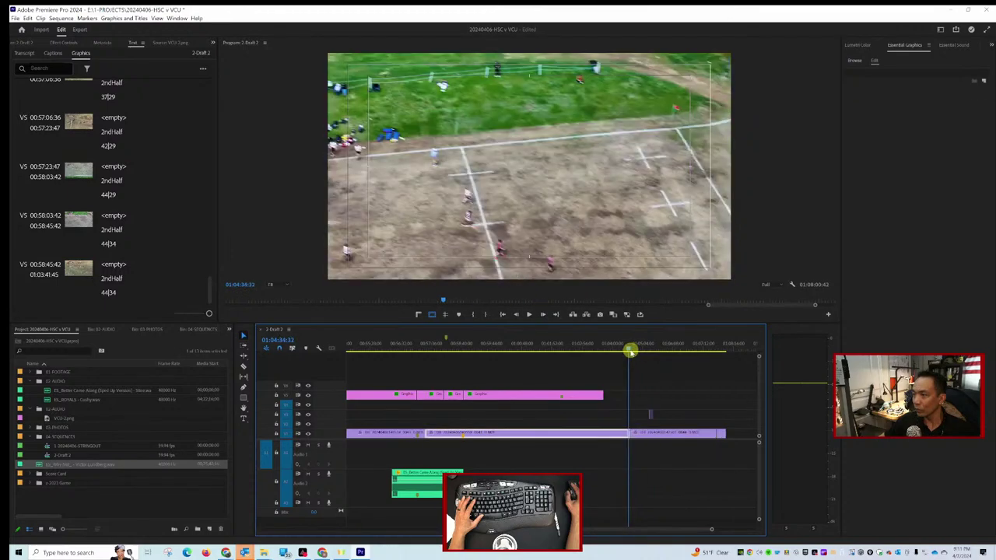
key("space")
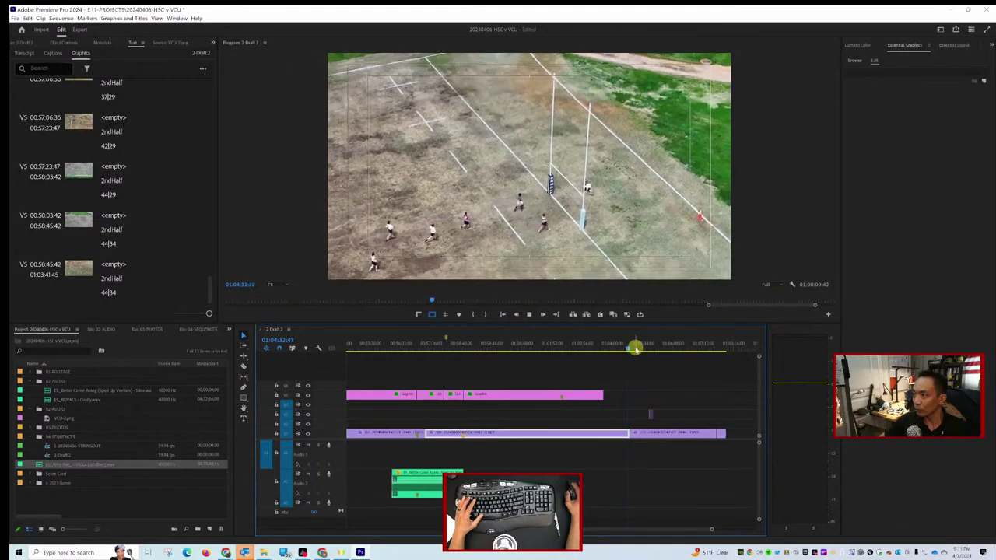
key("space")
double_click(637, 349)
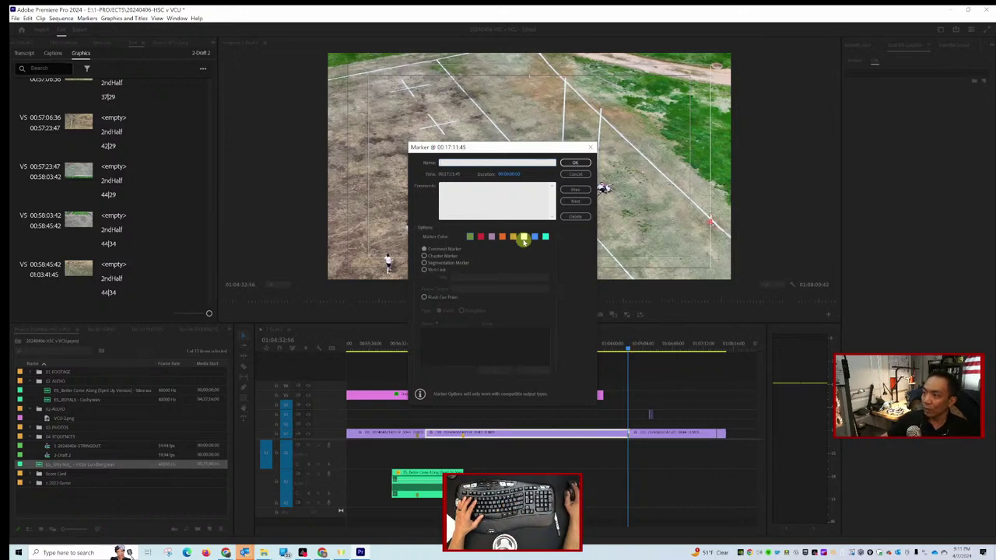
left_click(513, 237)
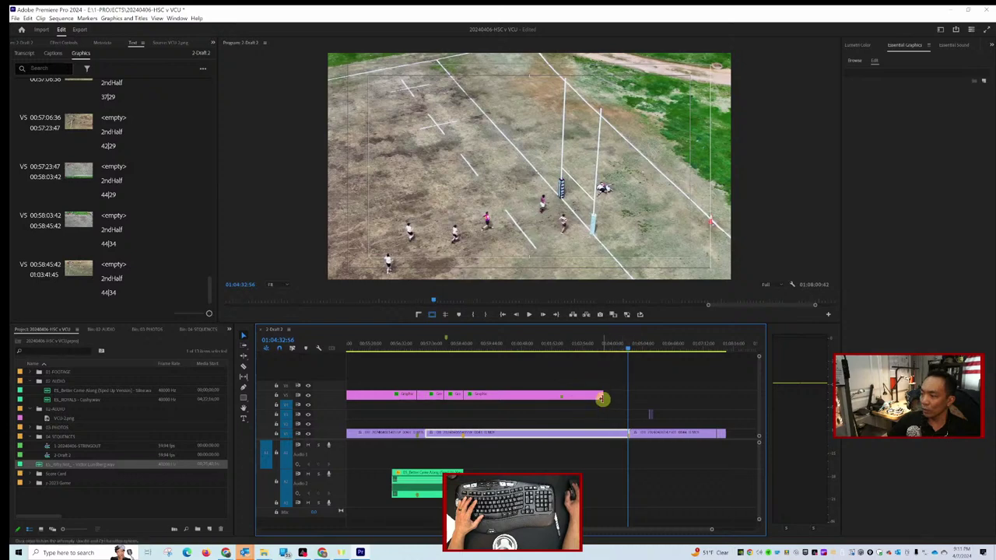
Extend the last 2ndHalf 44|34 graphic to 01:05:39:59 and split it at 01:04:32:56.
left_click_drag(604, 395, 658, 394)
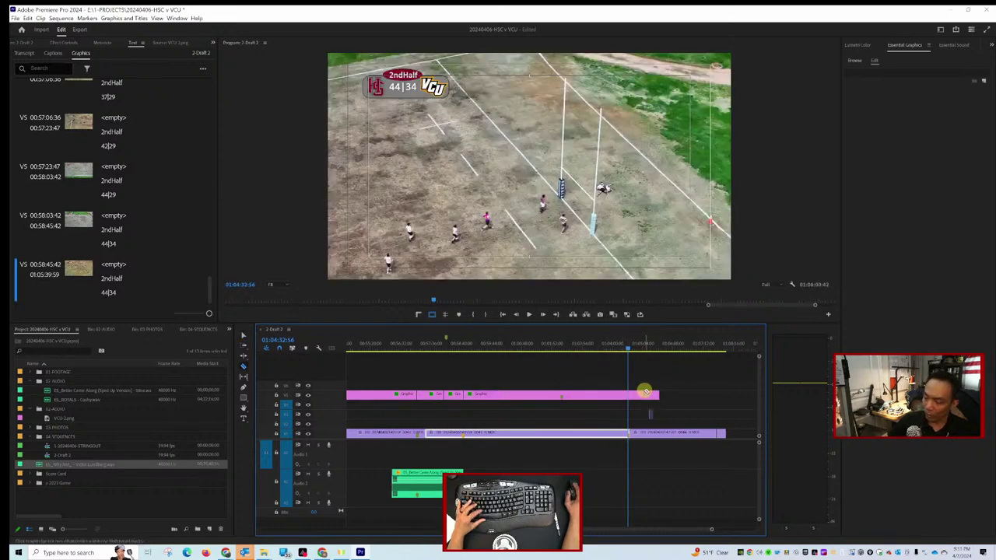
key("m")
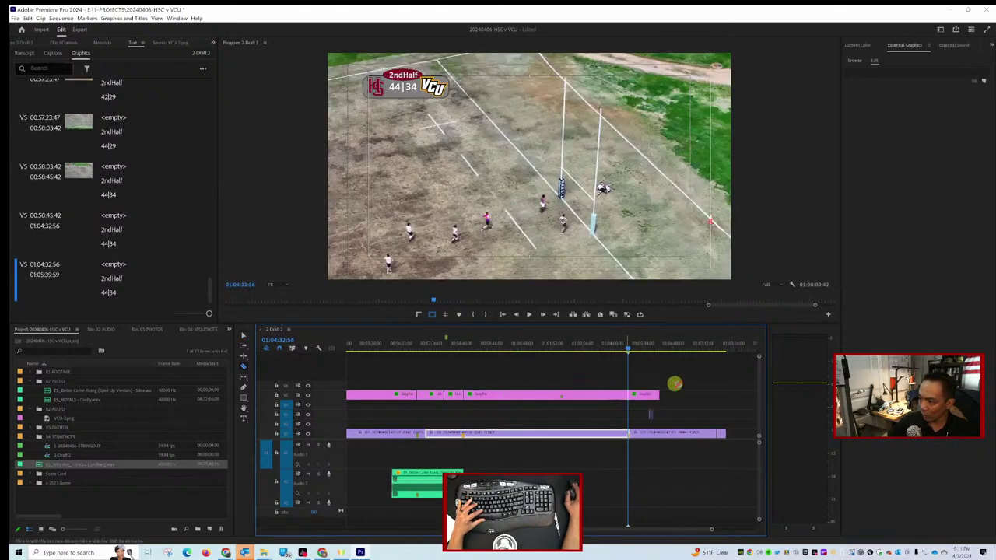
Change the score on the graphic starting at 01:04:32:56 to 44|39.
left_click(645, 394)
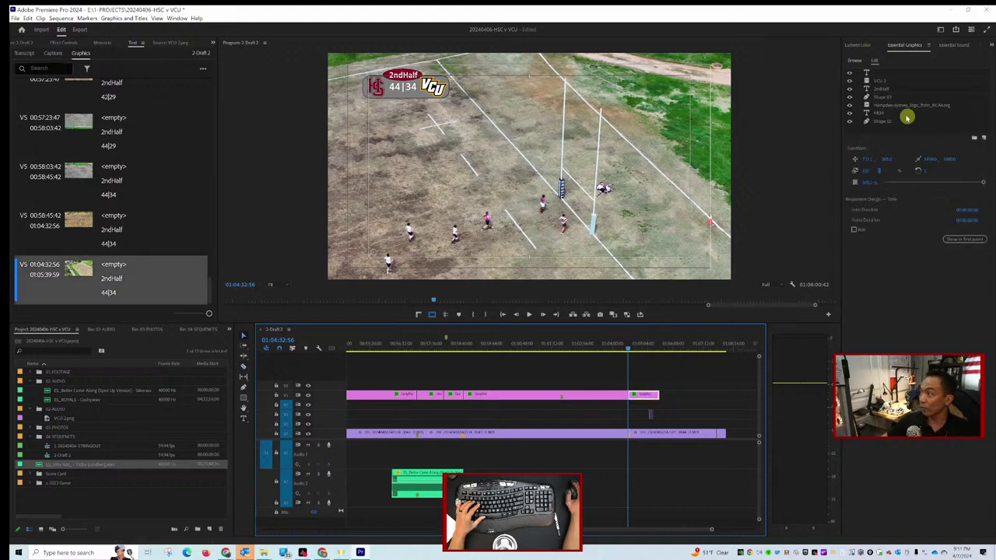
left_click(880, 113)
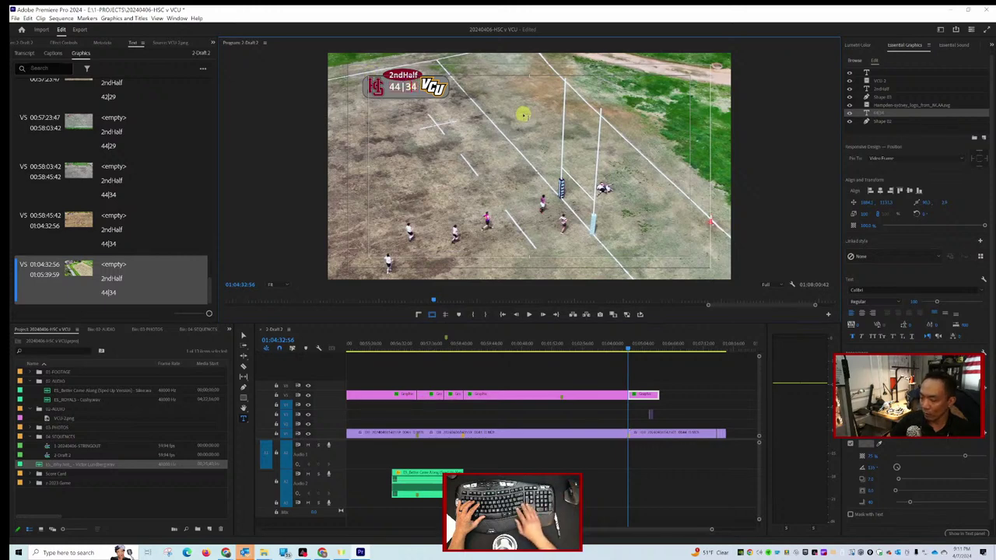
key("BackSpace")
type("9")
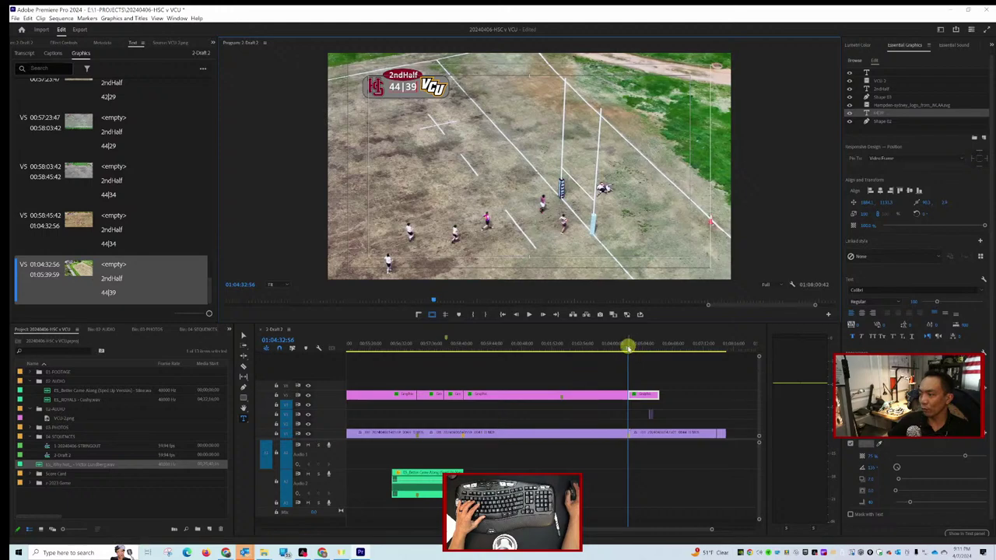
Review the footage after the VCU try up to about 01:06:05 for the conversion and split the 2ndHalf 44|39 graphic at 01:04:35:45.
left_click_drag(627, 347, 661, 352)
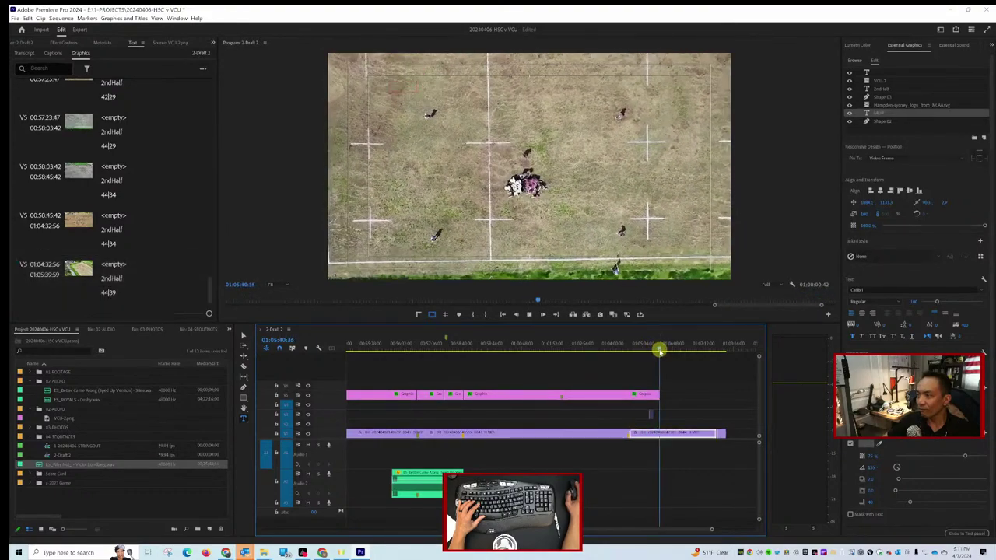
scroll(658, 355, "down", 2)
key("space")
key("minus")
left_click(552, 348)
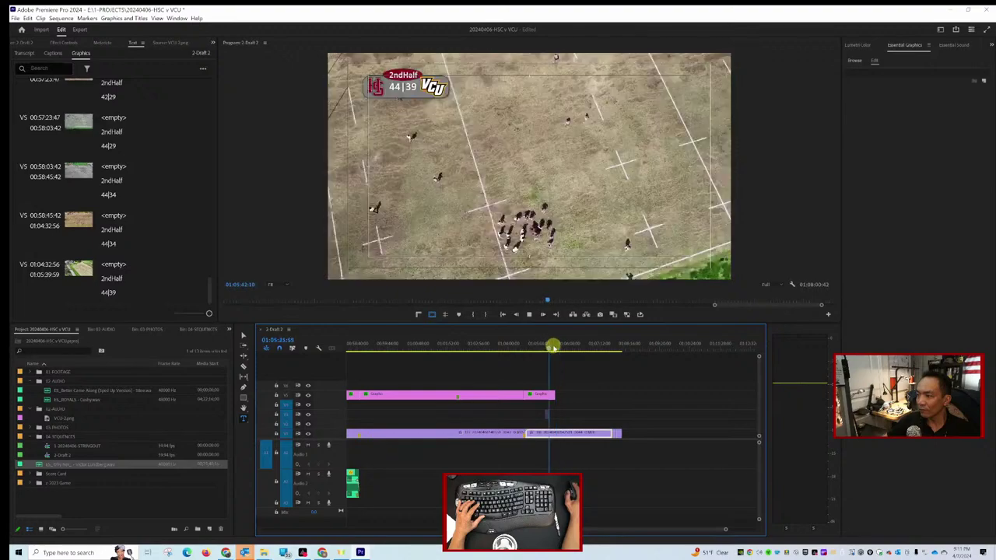
left_click_drag(551, 348, 566, 349)
scroll(566, 349, "down", 4)
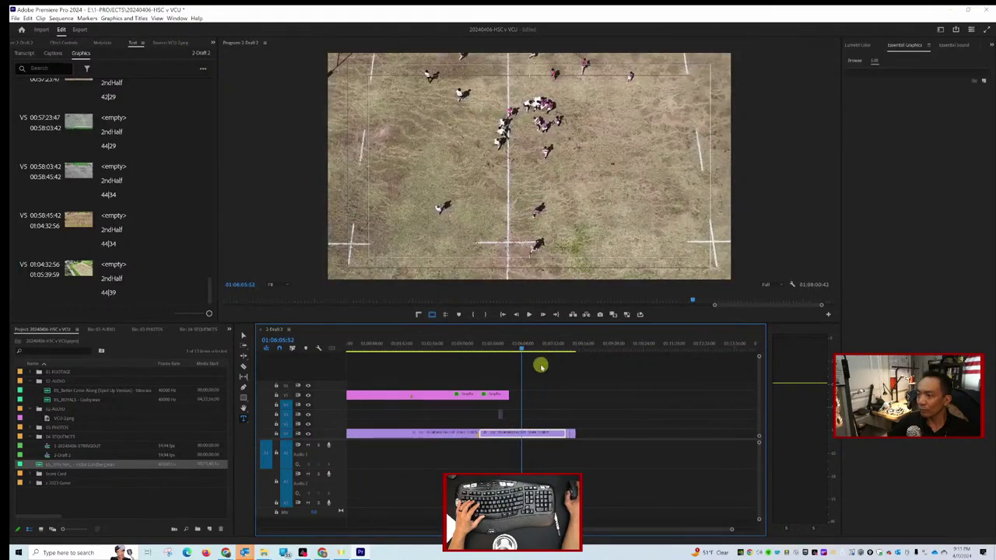
left_click_drag(499, 349, 457, 351)
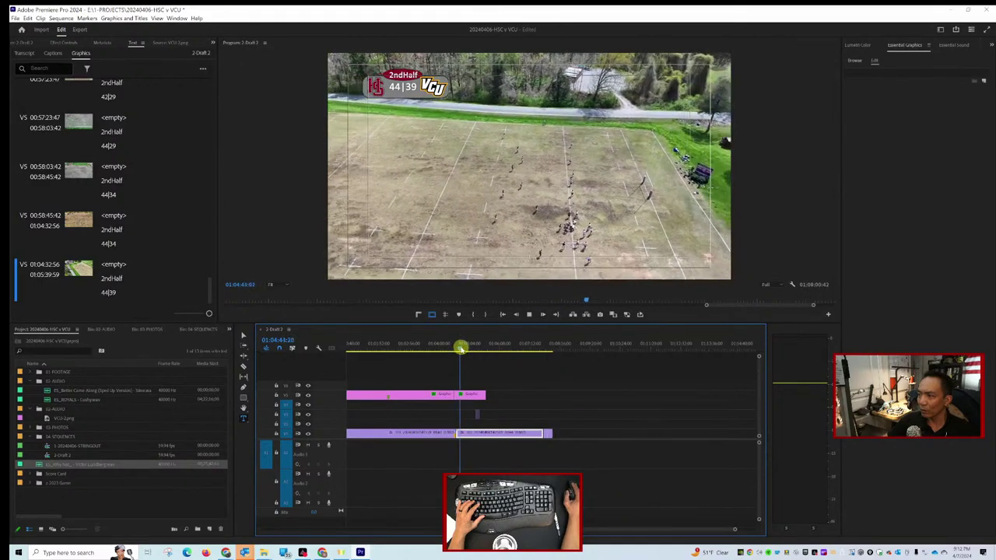
left_click_drag(462, 349, 464, 349)
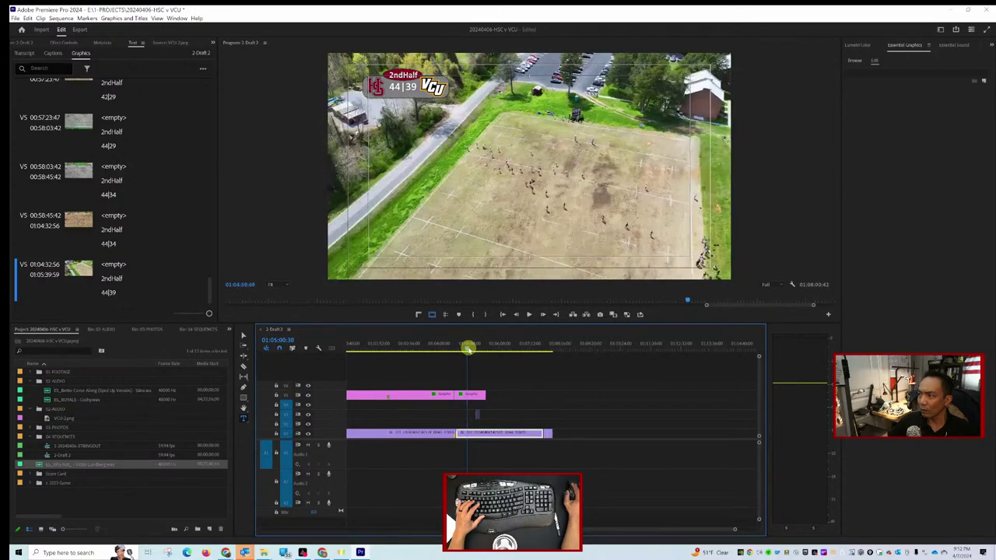
left_click_drag(466, 349, 466, 349)
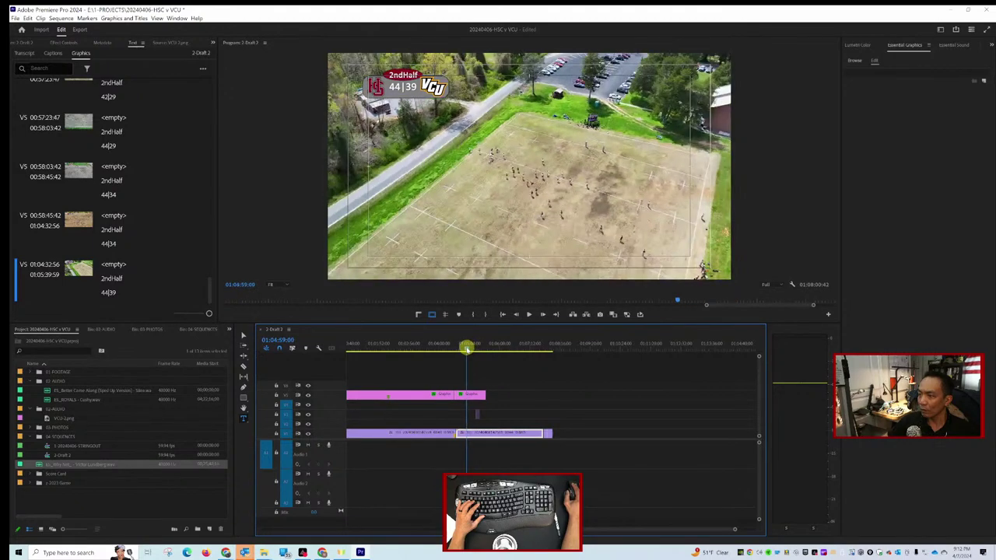
left_click(459, 394)
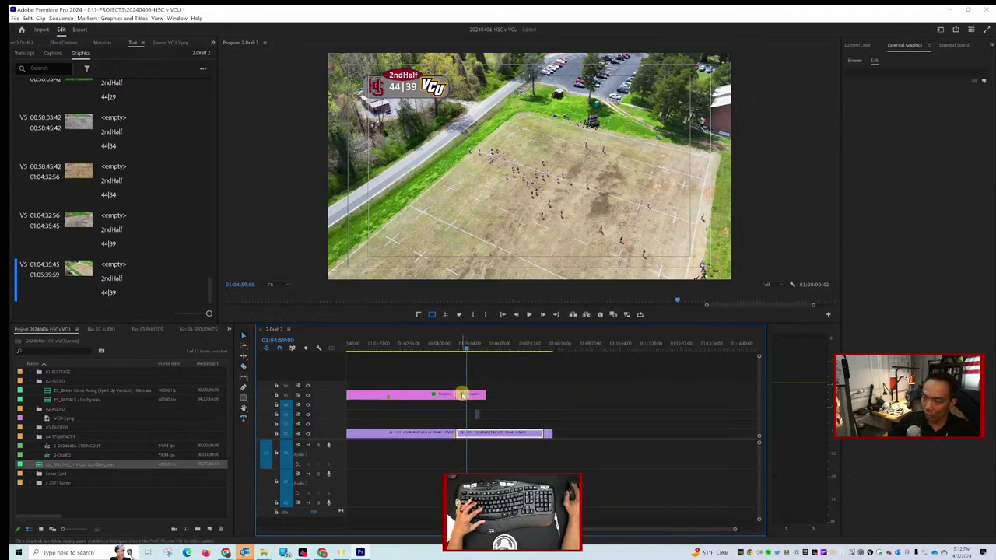
Change the score on the graphic starting at 01:04:35:45 to 44|41.
scroll(463, 395, "up", 1)
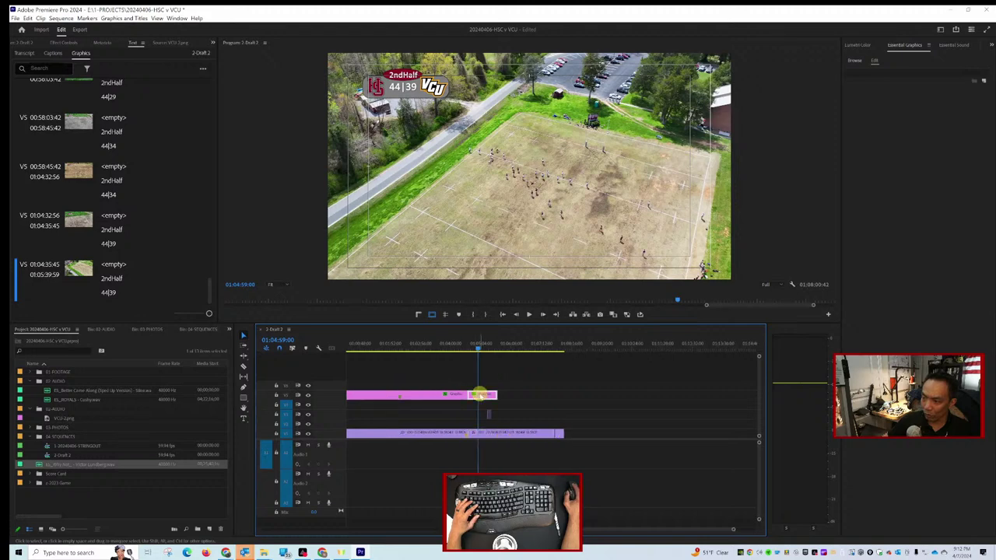
left_click(480, 394)
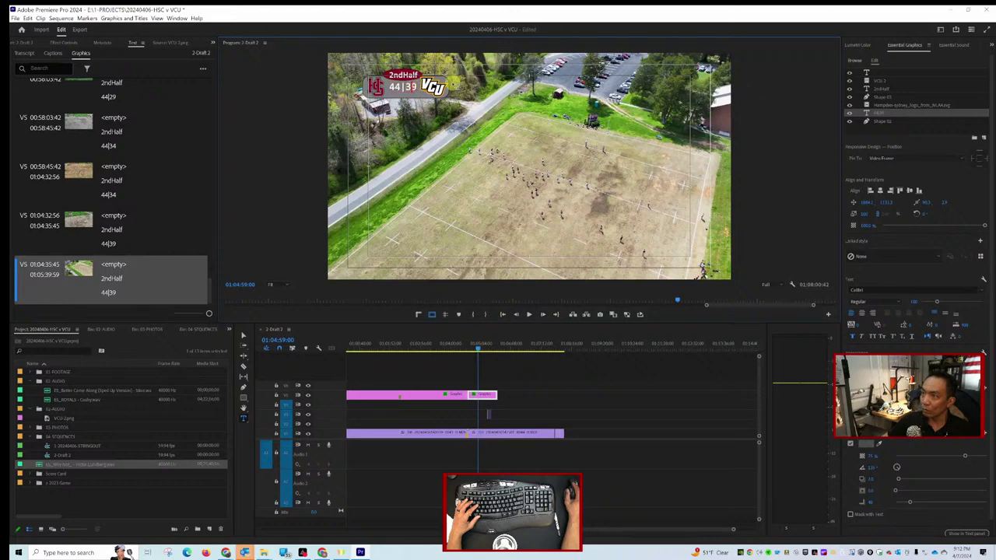
key("t")
key("BackSpace")
key("BackSpace")
type("41")
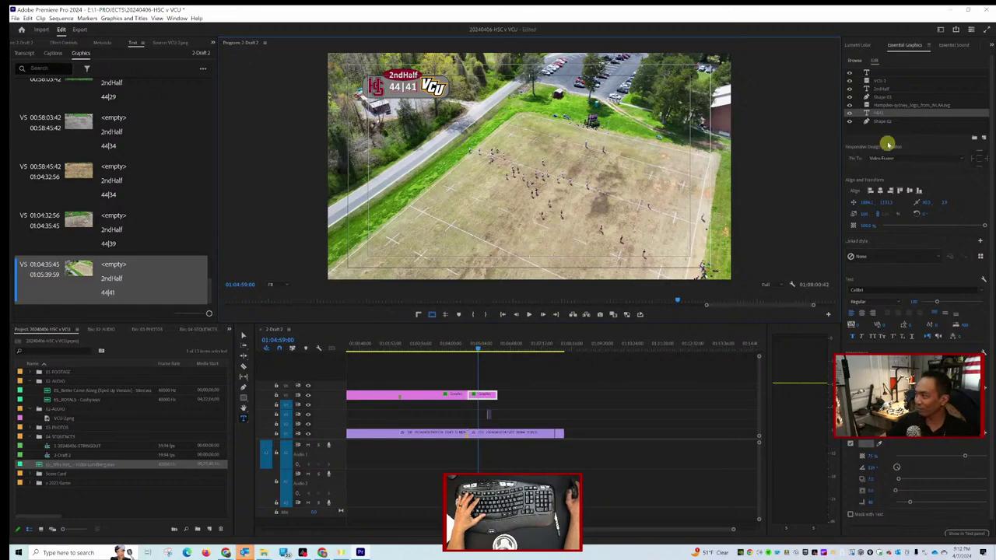
Play through the remaining game footage from 01:04:59:00 to 01:07:36:34, looking for the next scoring moment.
left_click_drag(477, 347, 503, 348)
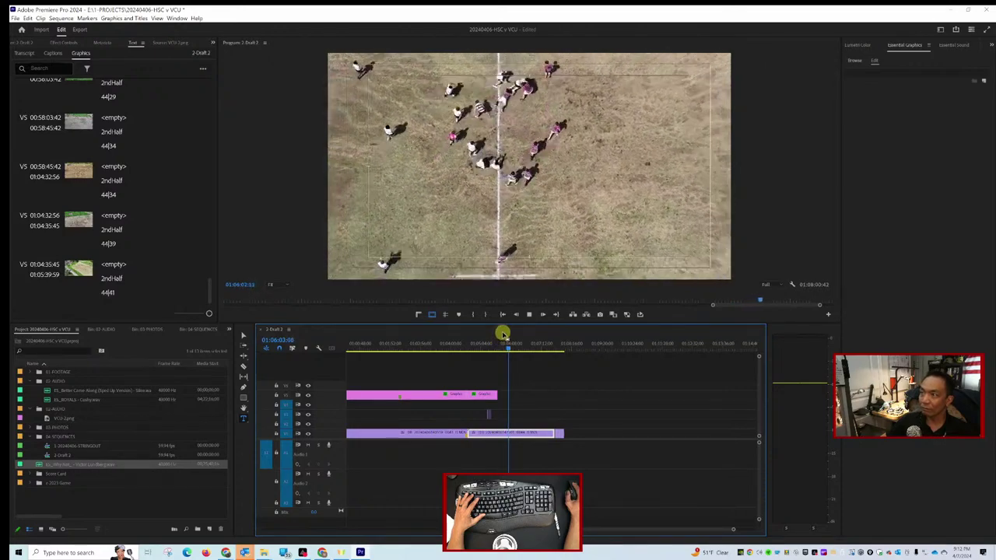
left_click_drag(502, 333, 514, 349)
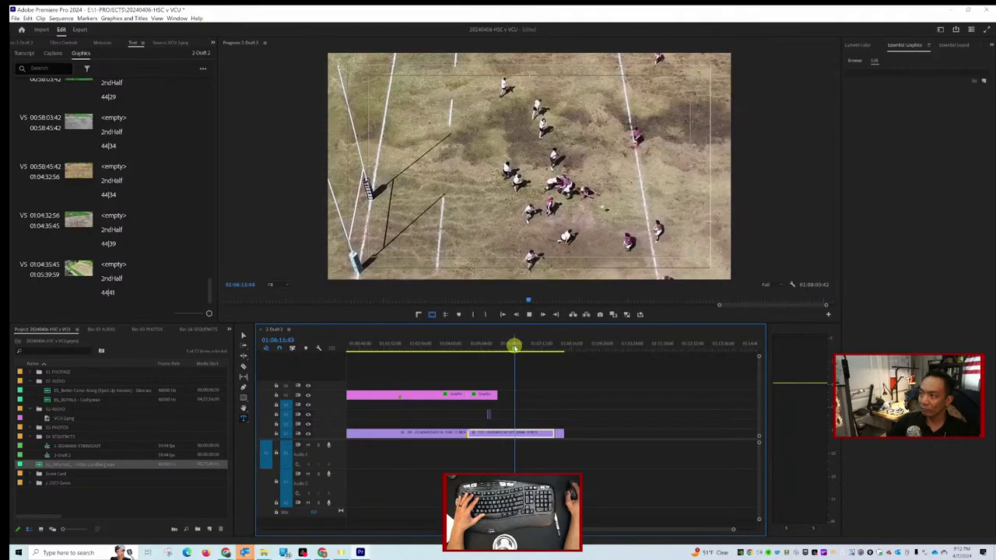
scroll(526, 339, "down", 2)
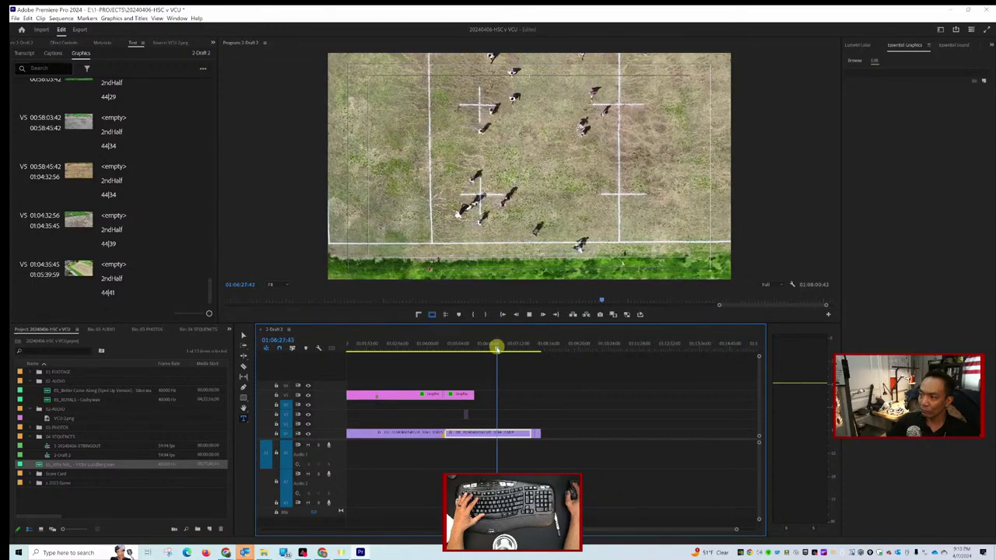
left_click_drag(496, 348, 513, 350)
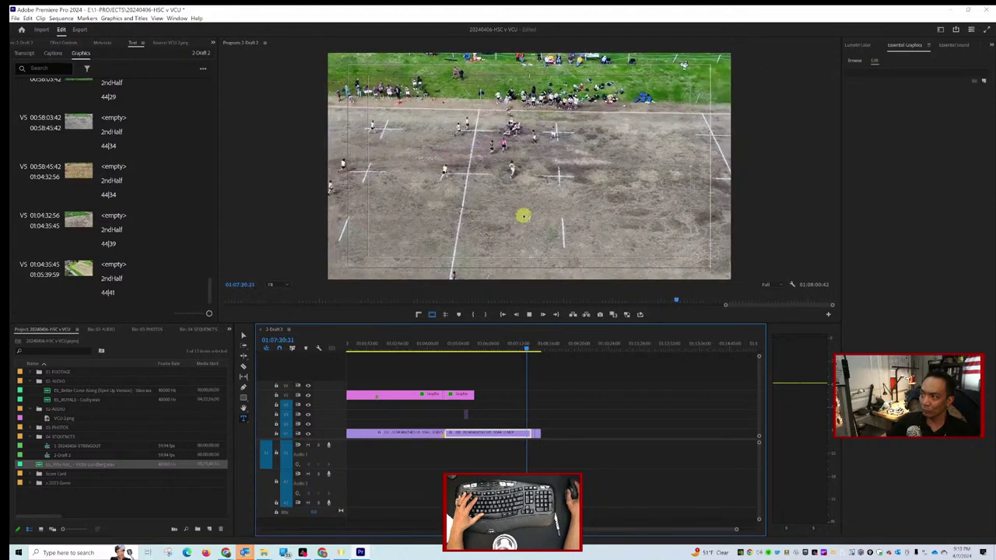
left_click(526, 347)
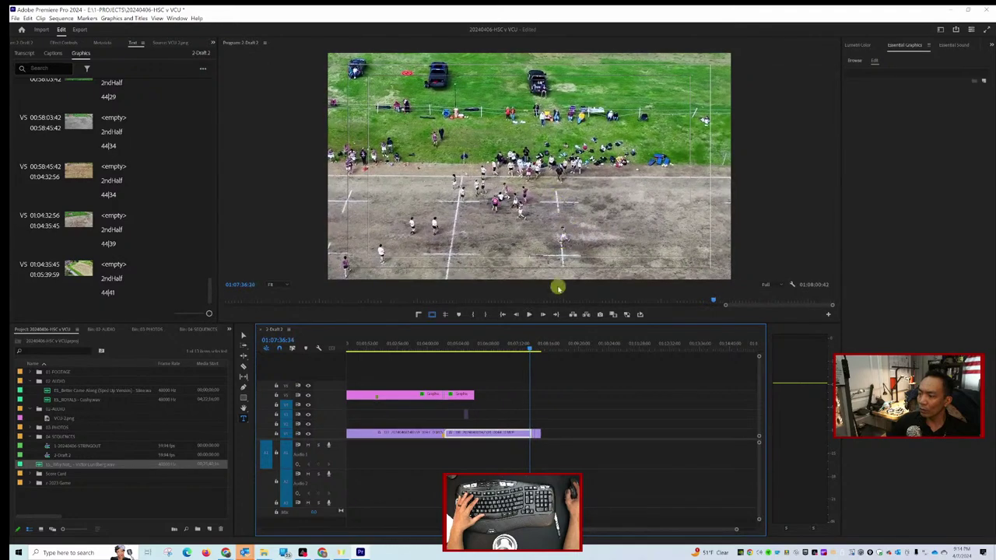
Extend the 2ndHalf 44|41 graphic to 01:08:00:12 near the end of the footage and split it at 01:07:36:34.
left_click_drag(473, 394, 527, 391)
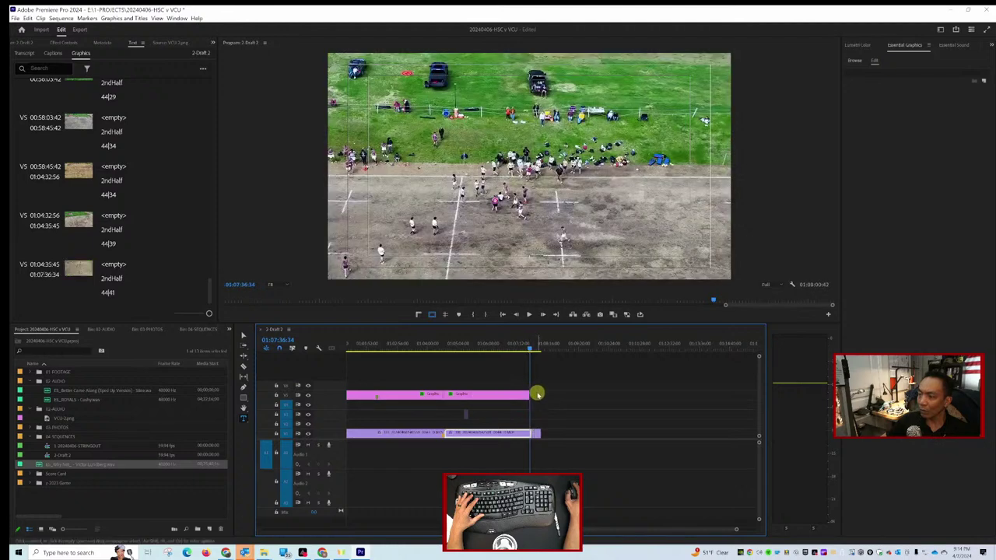
left_click_drag(528, 394, 538, 393)
key("c")
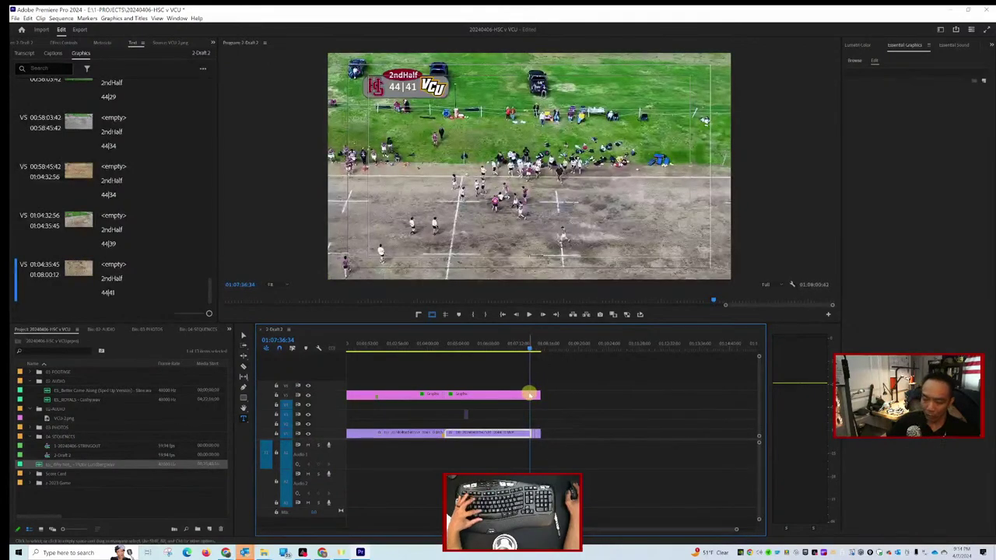
left_click(532, 394)
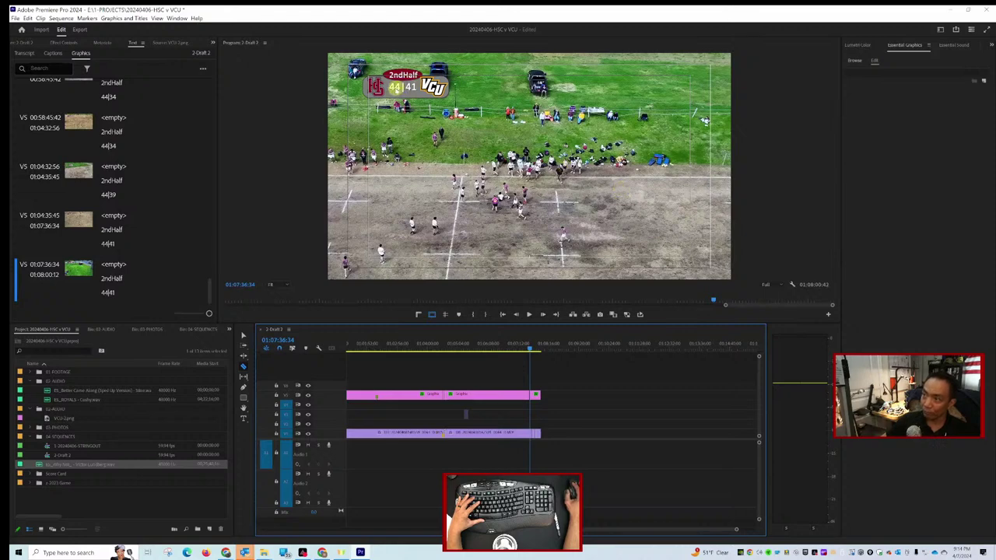
Change the score on the final 2ndHalf graphic starting at 01:07:36:34 to 54|41.
left_click(536, 394)
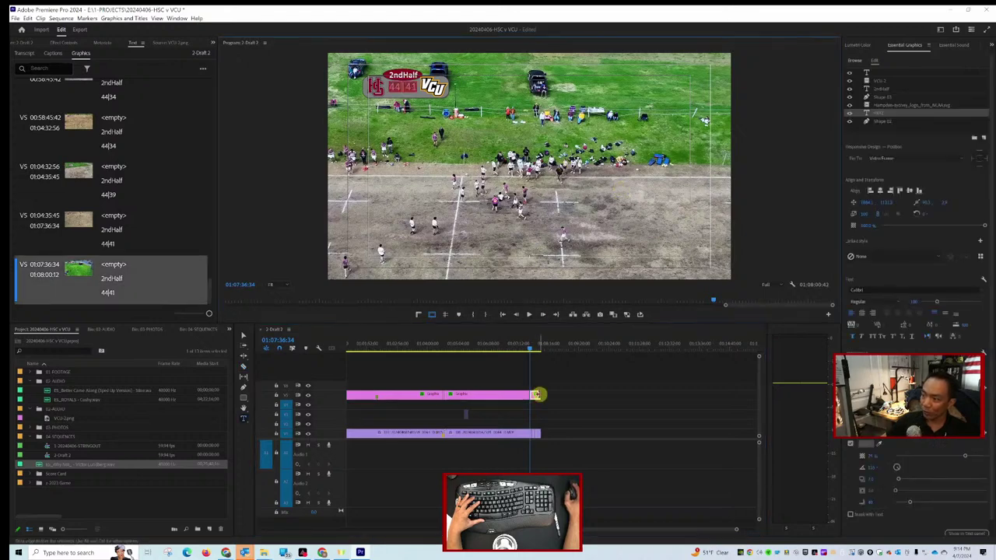
left_click(882, 114)
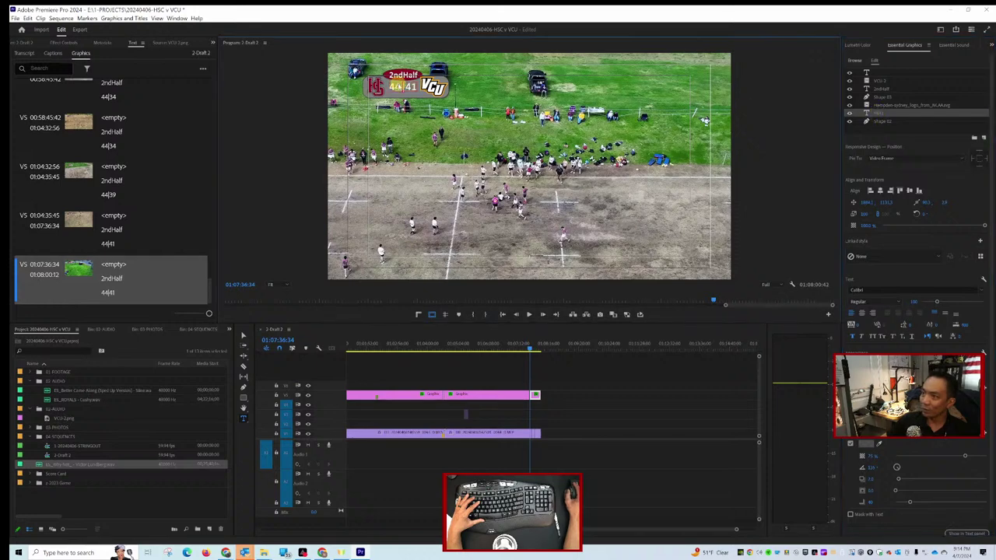
type("5")
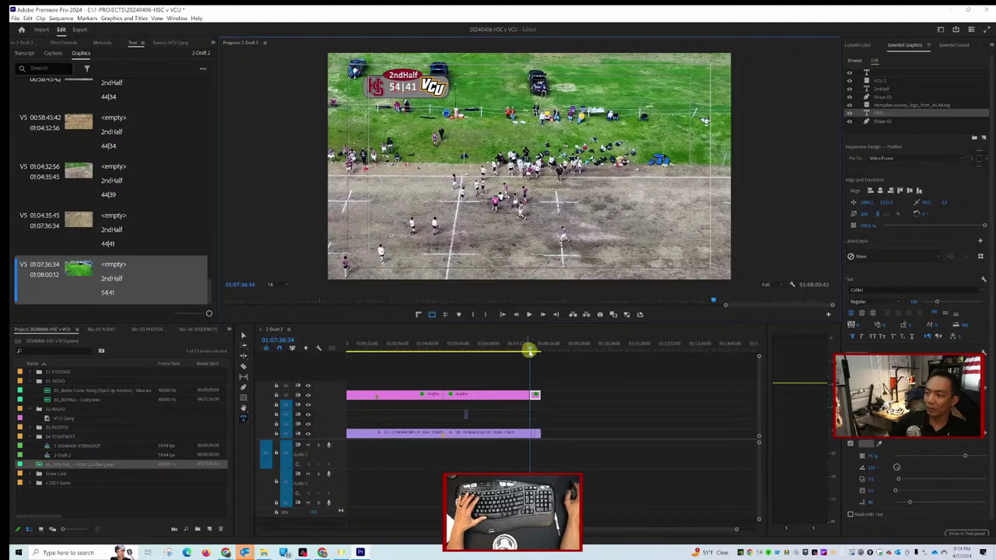
Return to the start of the sequence and play the opening through the first music transition, stopping at 00:00:39:37.
left_click_drag(523, 350, 487, 355)
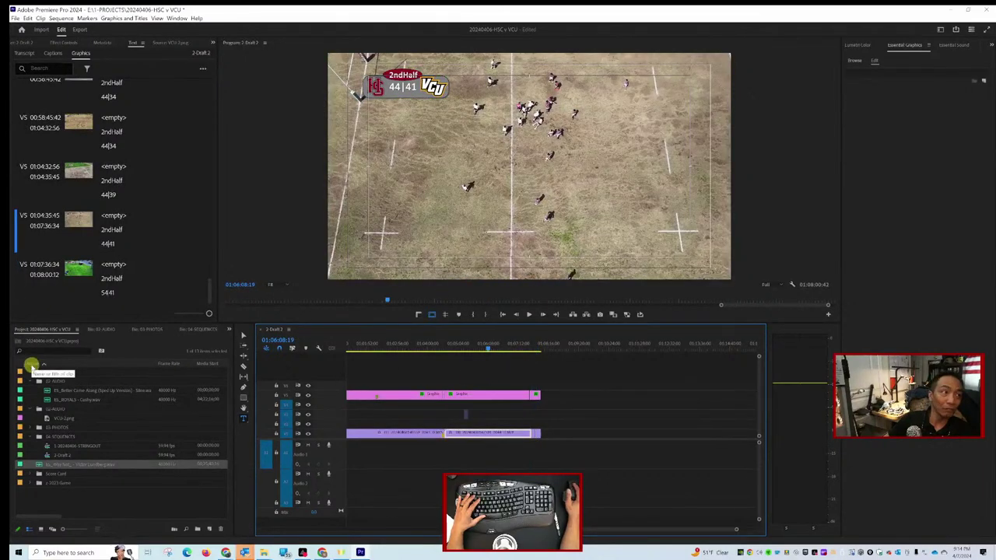
key("Home")
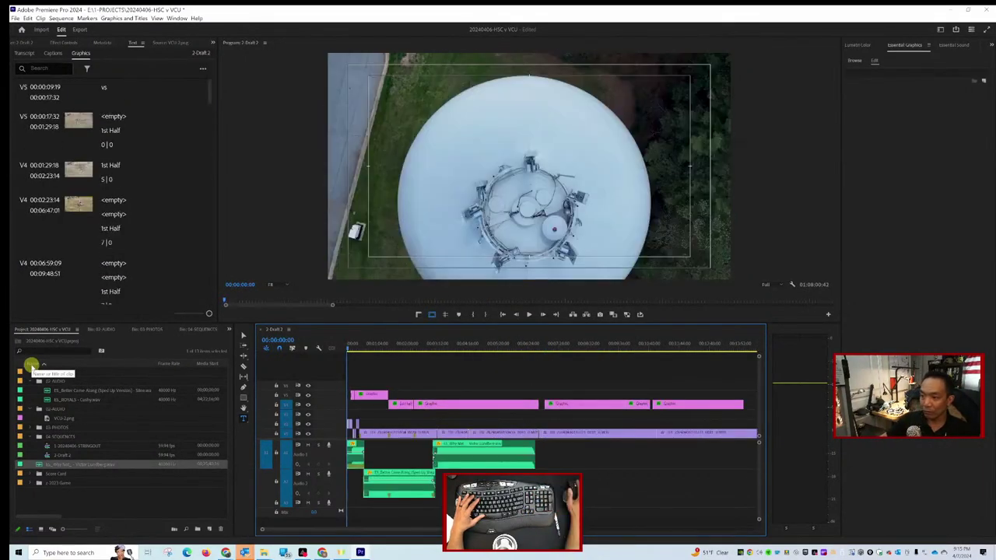
scroll(511, 427, "down", 4)
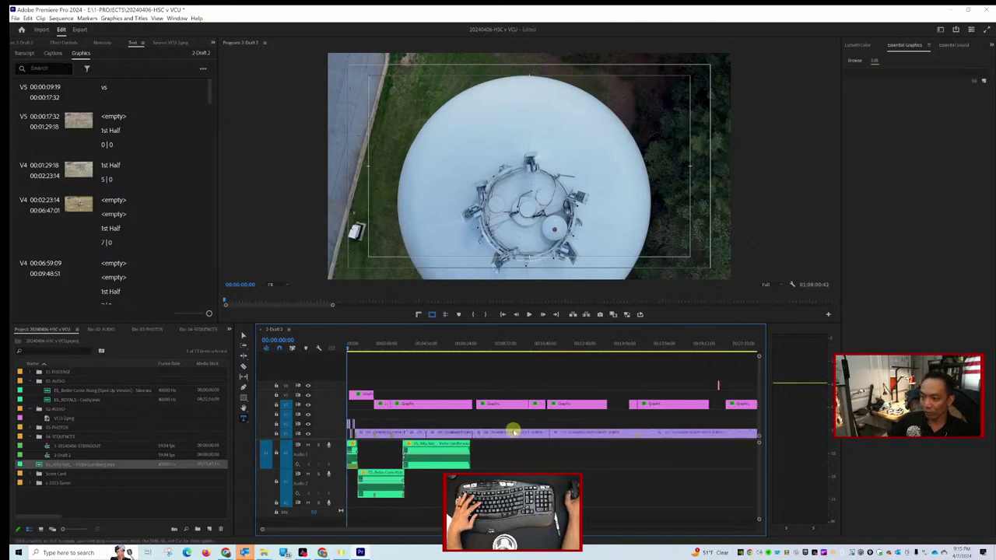
key("space")
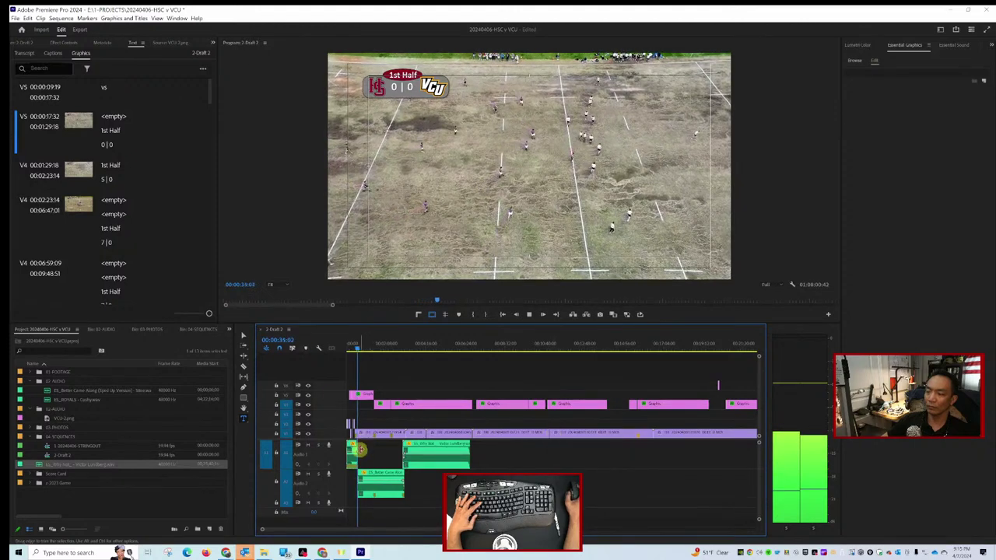
scroll(362, 447, "up", 3)
scroll(375, 449, "up", 5)
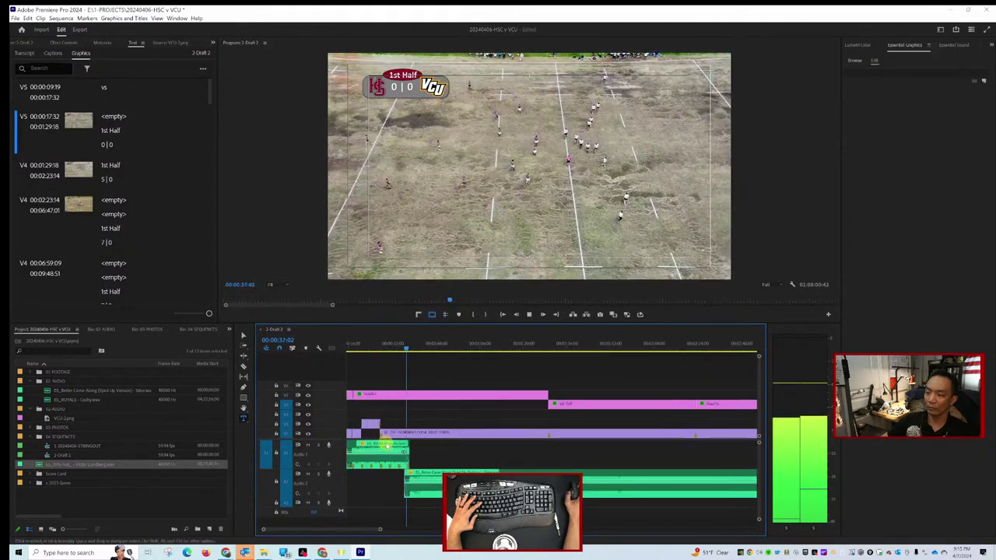
scroll(421, 451, "up", 4)
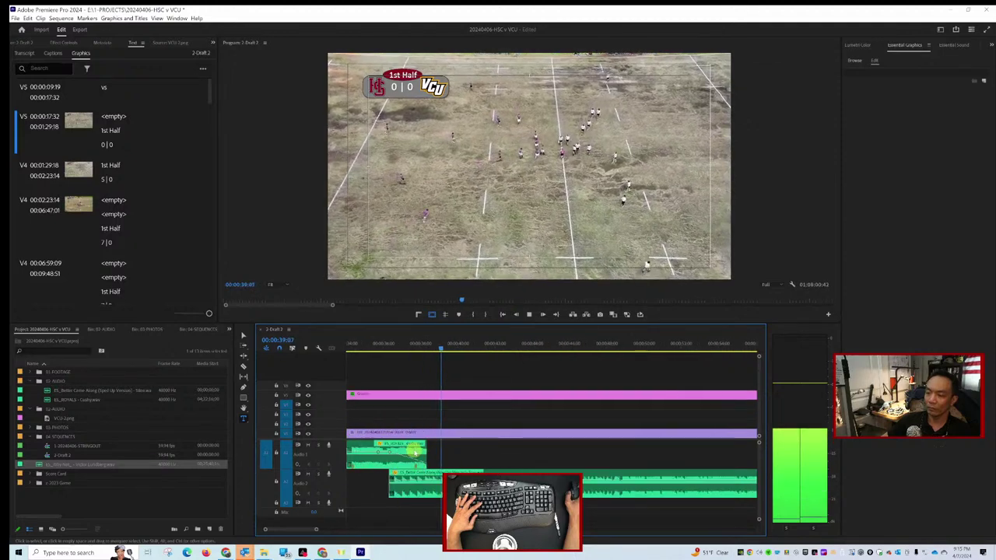
key("space")
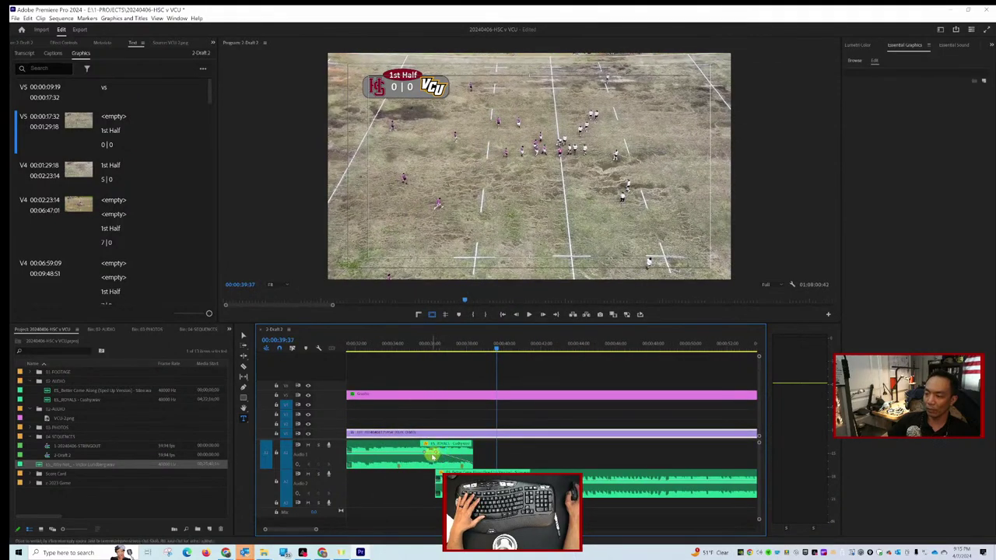
Start the fade-out on the ROYALS music clip slightly earlier and play back the transition to the second track.
left_click(436, 451)
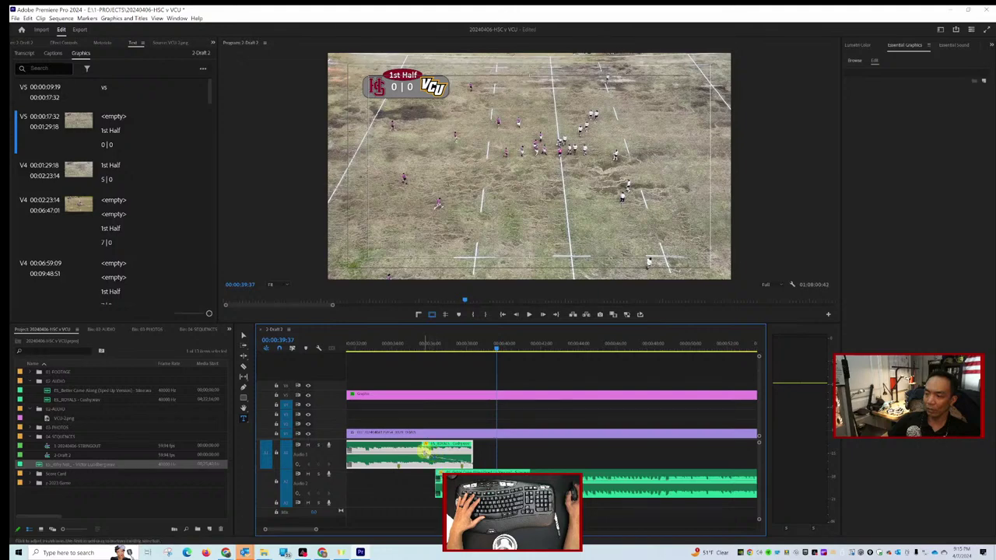
left_click(412, 344)
key("space")
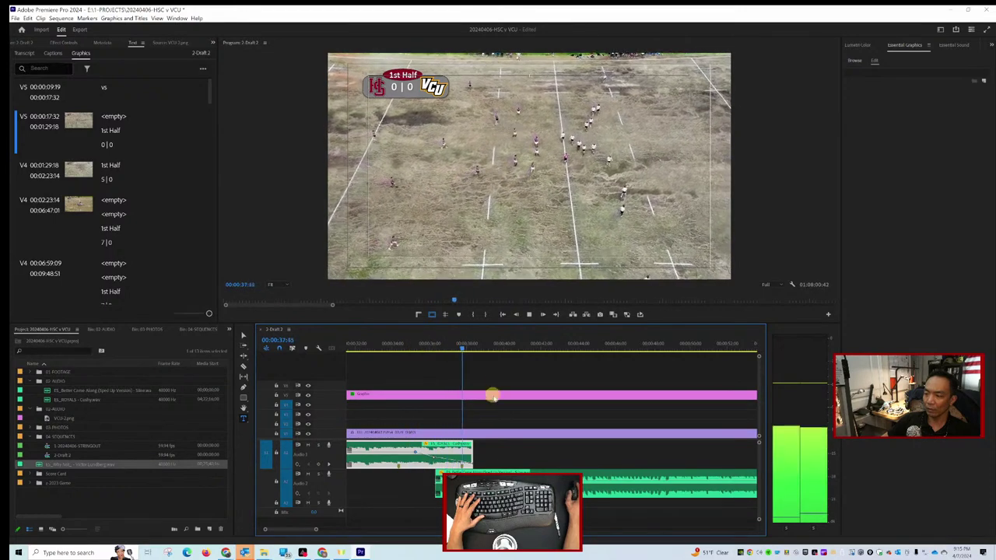
scroll(611, 431, "down", 4)
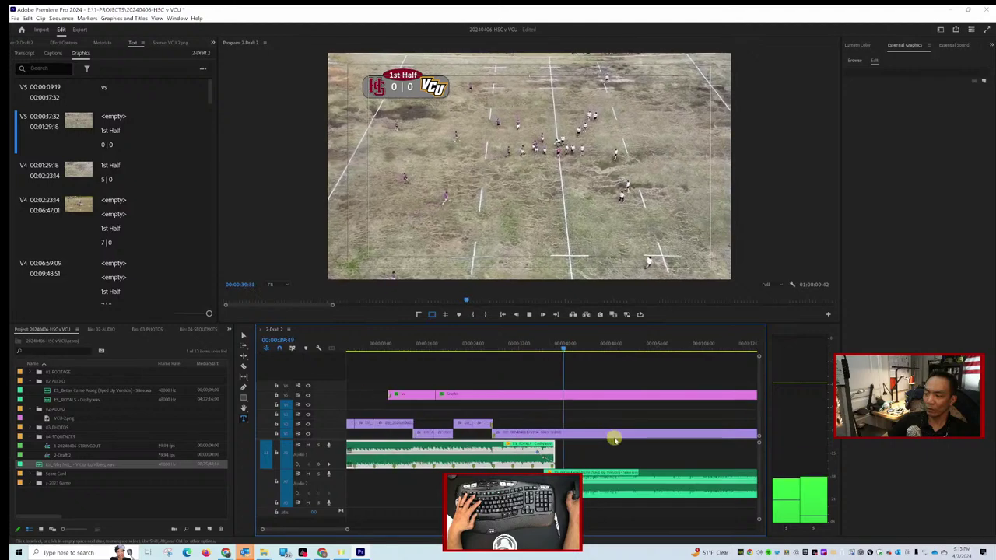
scroll(604, 431, "down", 3)
key("space")
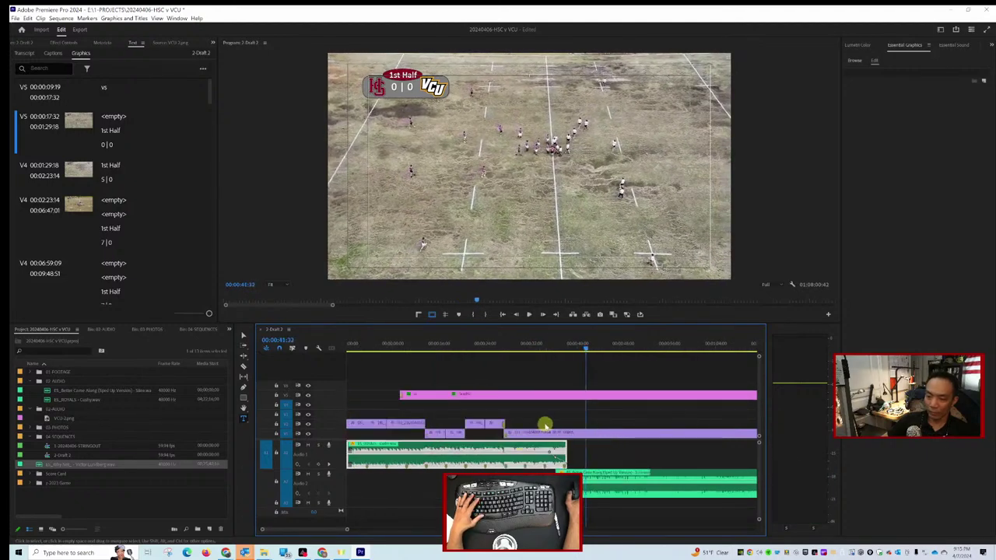
Play the 1st Half 7 | 0 footage from about 00:06:24, near the end of the third music clip.
scroll(545, 422, "down", 8)
scroll(553, 417, "down", 6)
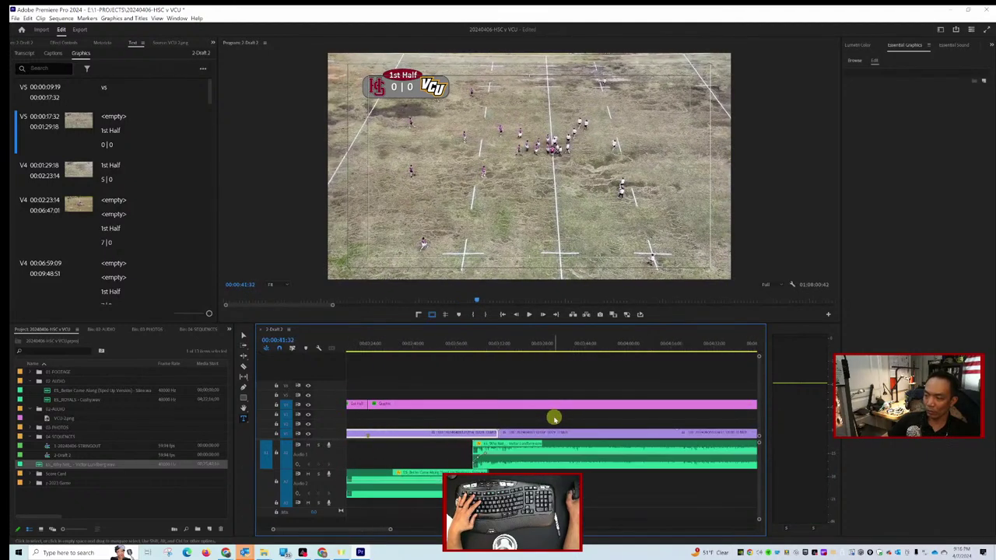
scroll(554, 416, "down", 3)
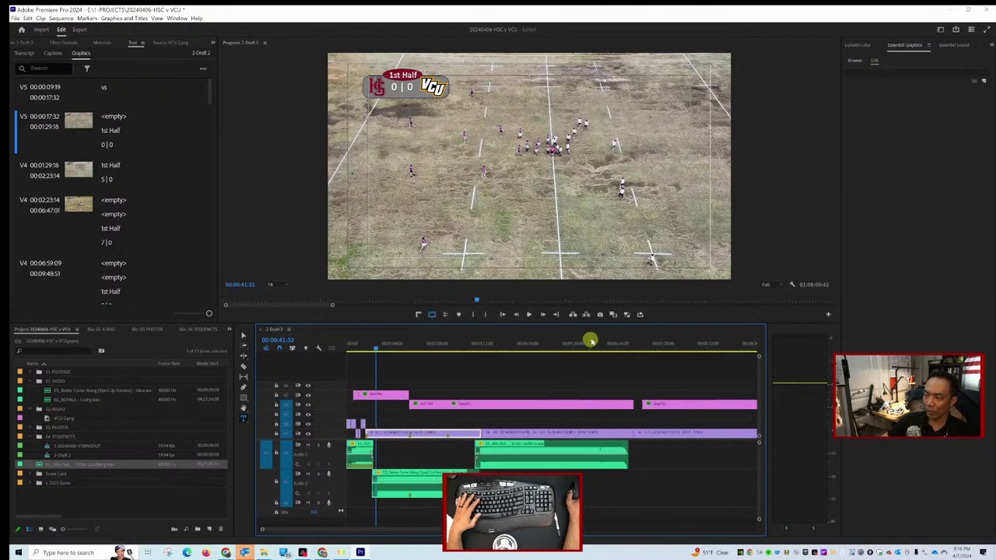
left_click(618, 344)
scroll(532, 404, "down", 2)
left_click(532, 404)
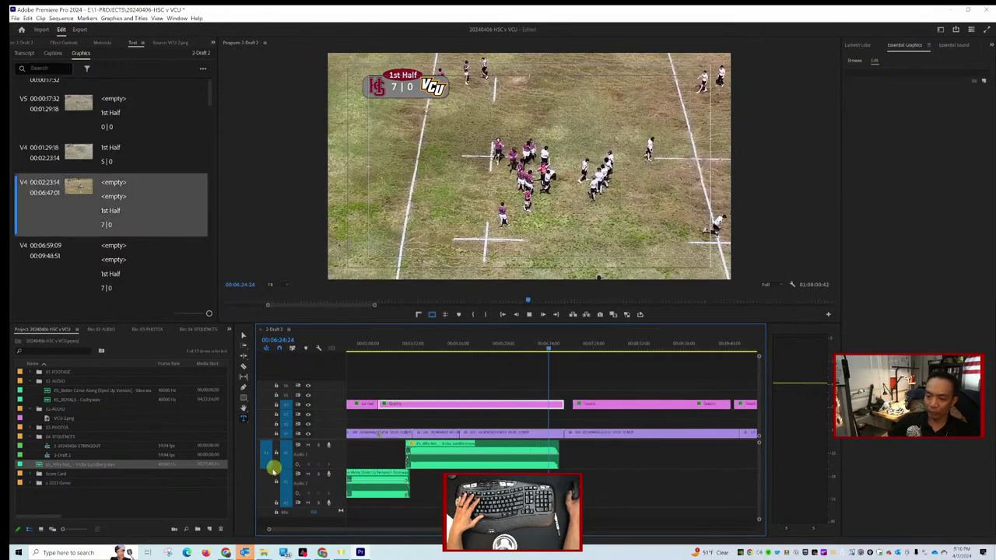
key("space")
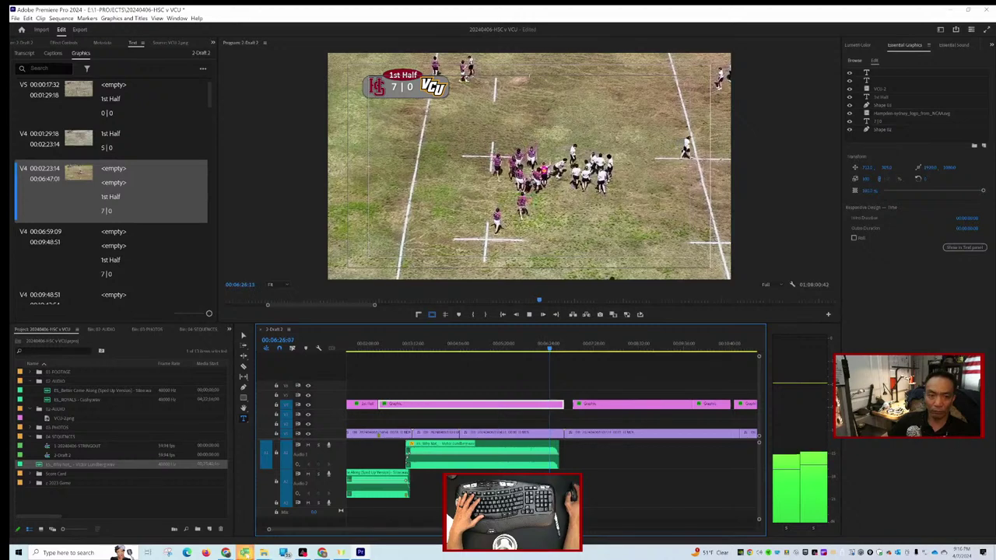
Switch to Epidemic Sound's uplifting workout music in the browser and preview Slam Dunk.
mouse_move(225, 552)
left_click(217, 518)
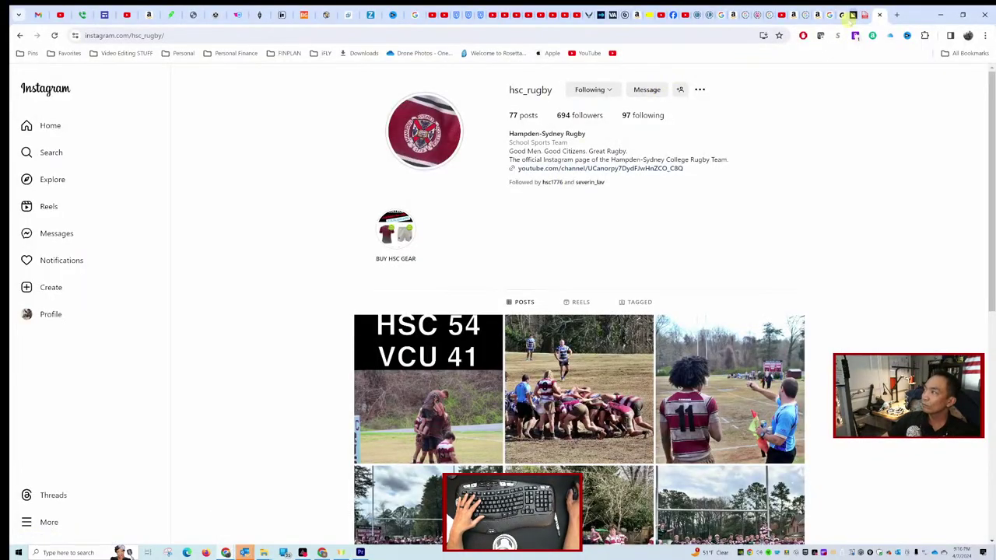
left_click(843, 15)
scroll(350, 311, "down", 3)
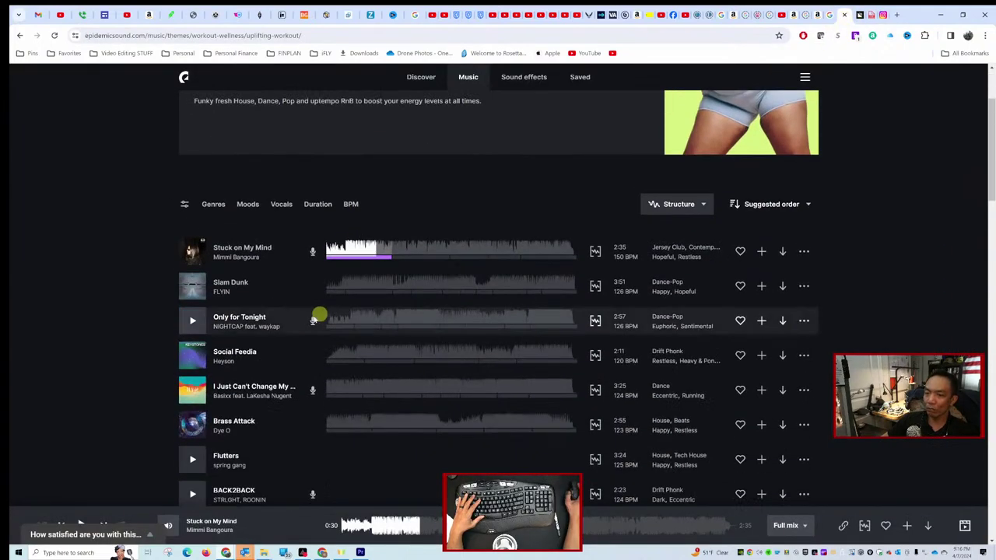
left_click(192, 286)
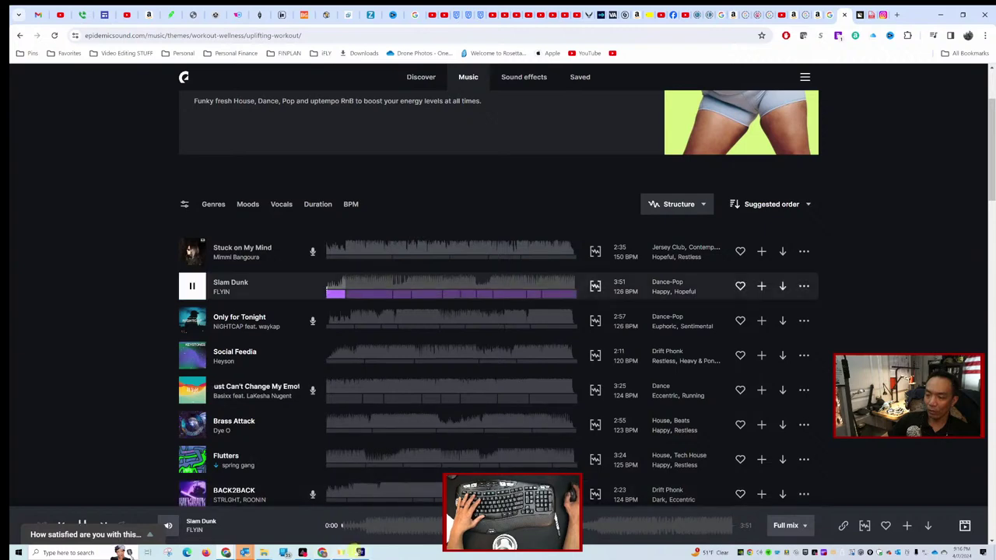
Stop the sequence playback in Premiere Pro at 00:06:37:30 and return to the Epidemic Sound page in Chrome.
left_click(360, 553)
key("space")
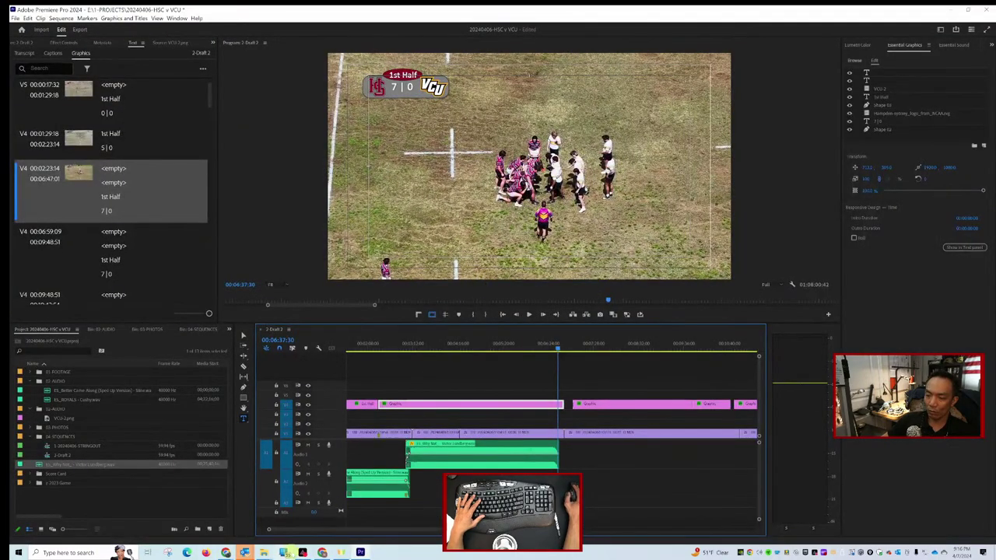
left_click(226, 553)
left_click(200, 513)
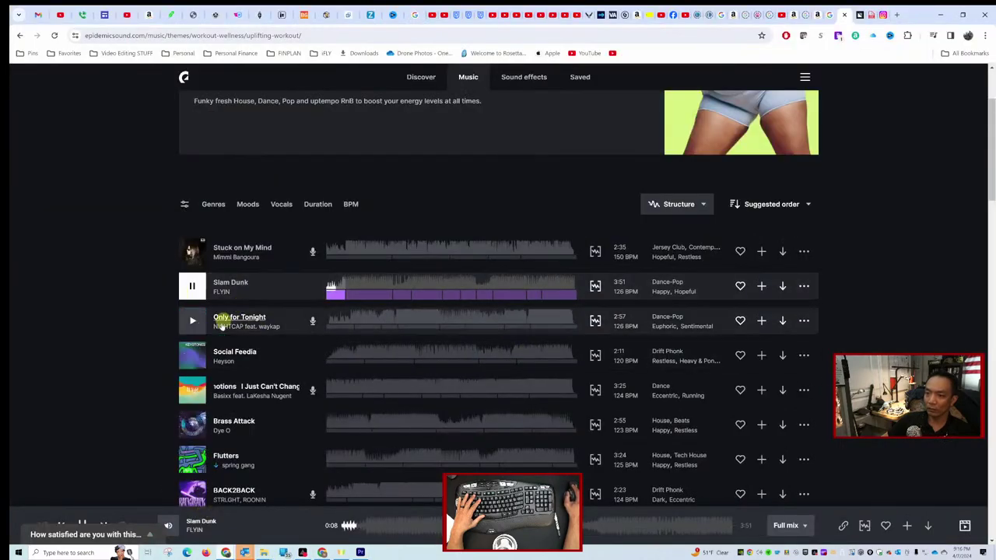
Preview Only for Tonight, Social Feedia, I Just Can't Change My Emotions, Brass Attack, Flutters, BACK2BACK and I Live Alone.
left_click(193, 320)
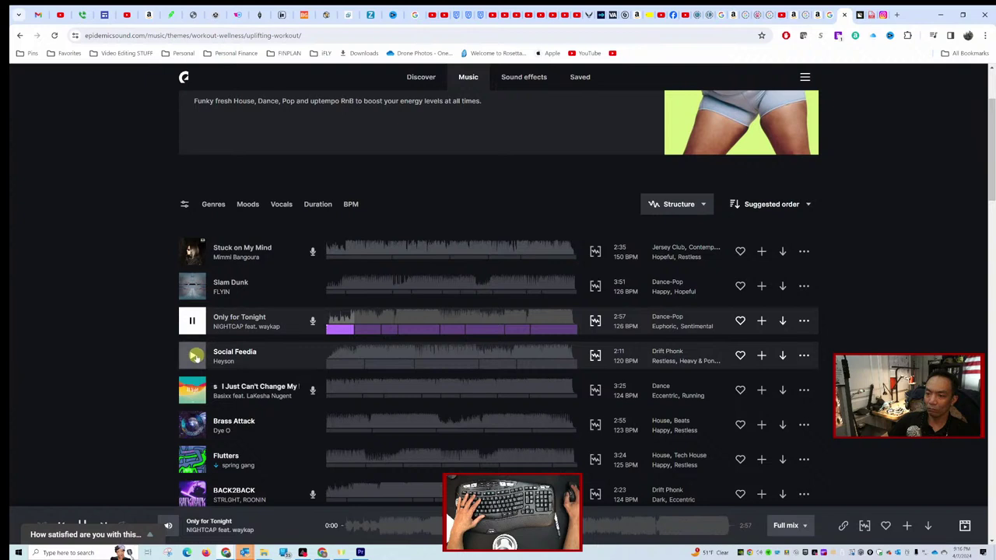
left_click(195, 357)
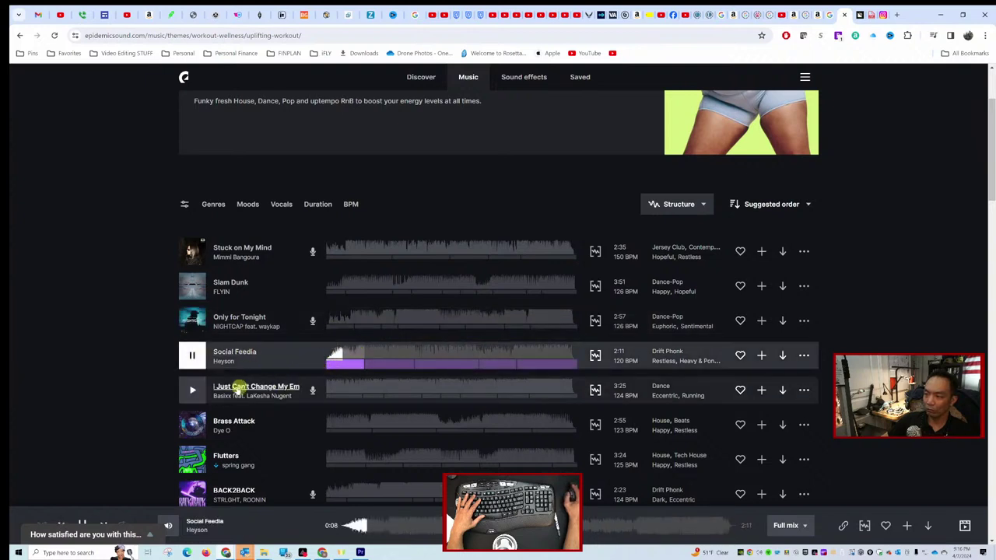
left_click(196, 392)
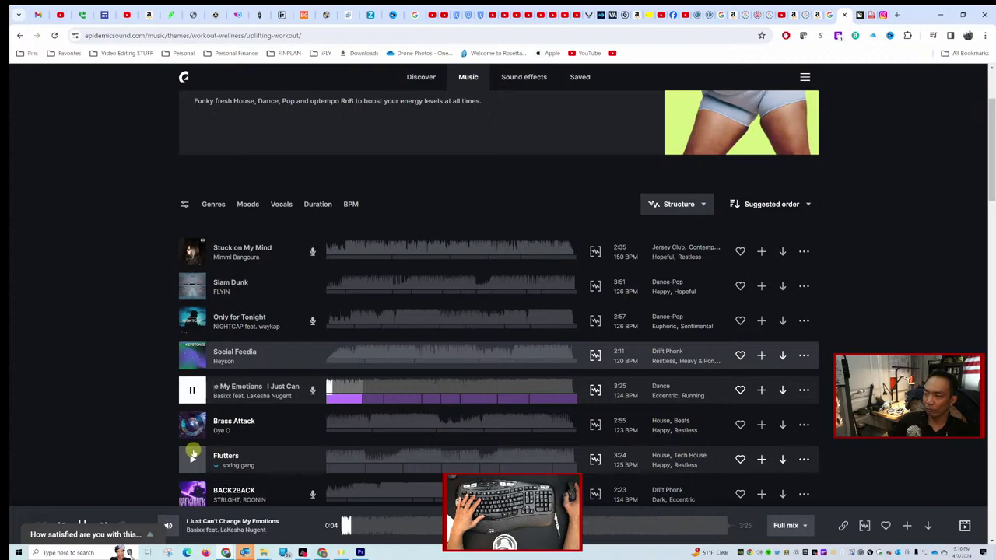
scroll(312, 405, "down", 2)
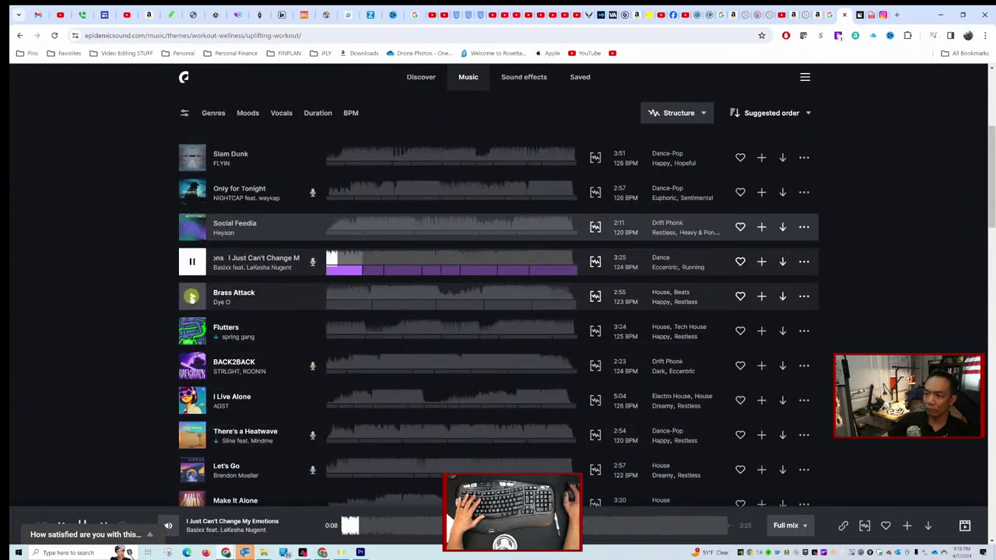
left_click(191, 297)
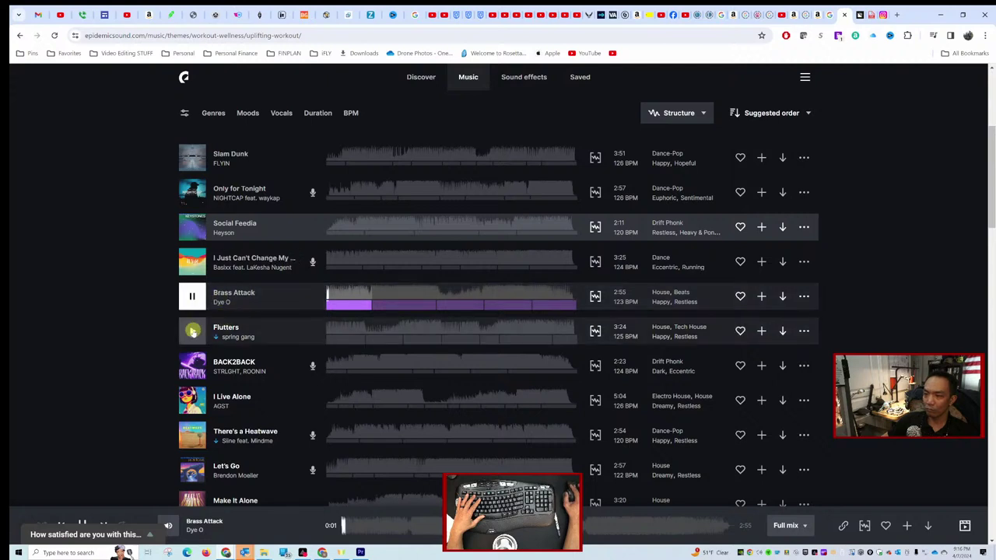
left_click(191, 330)
left_click(192, 367)
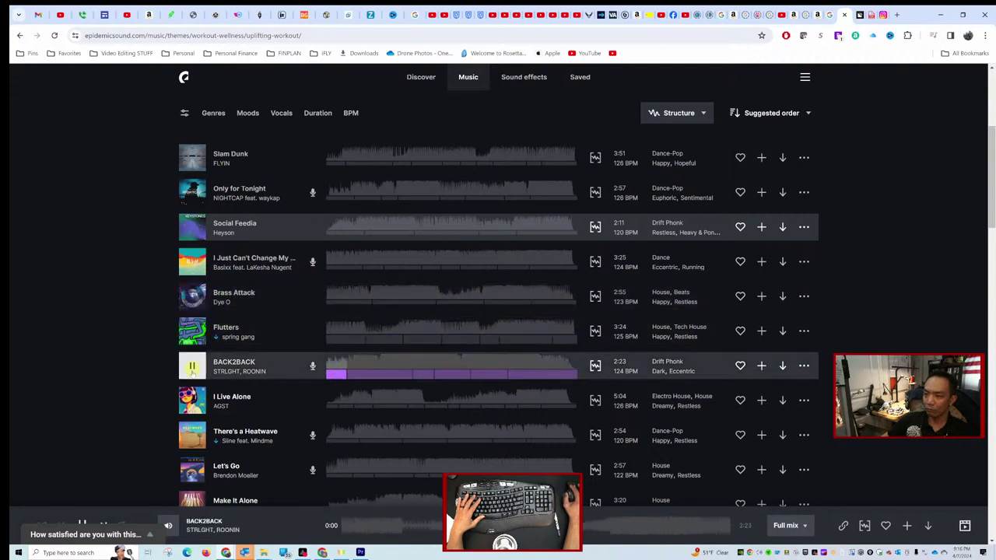
left_click(189, 403)
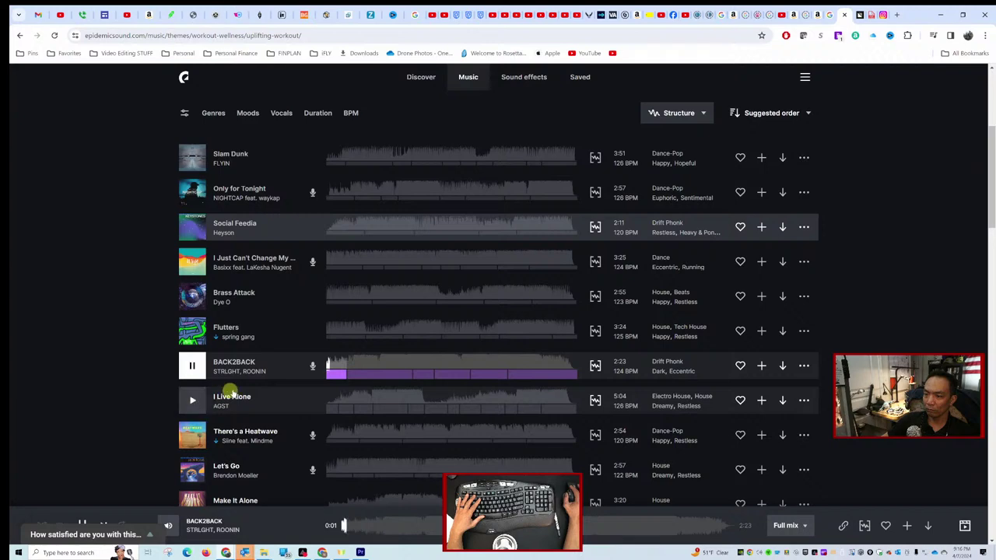
Preview I Don't Really Care, Wake Up in the Morning and Night Shimmer, comparing them as music for the sequence.
scroll(257, 280, "down", 3)
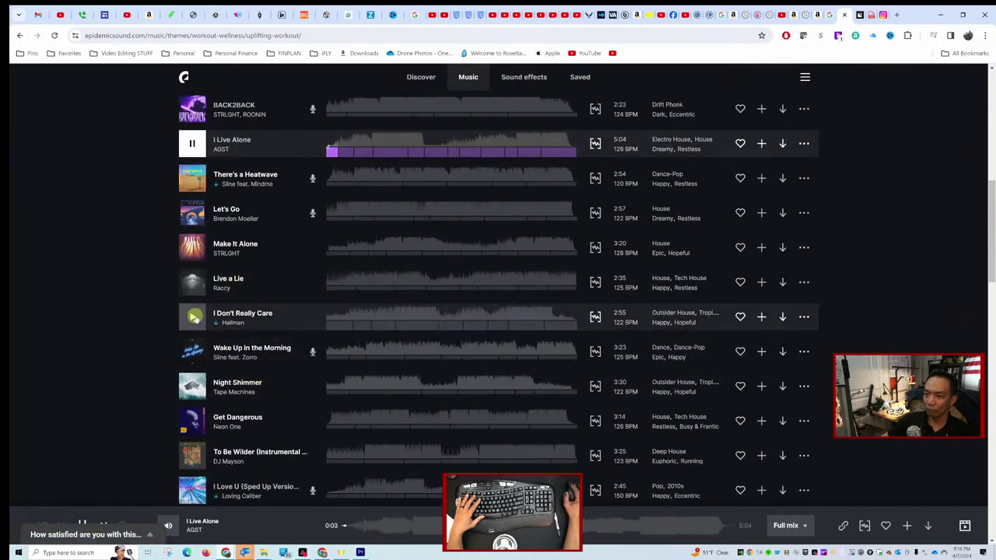
left_click(194, 316)
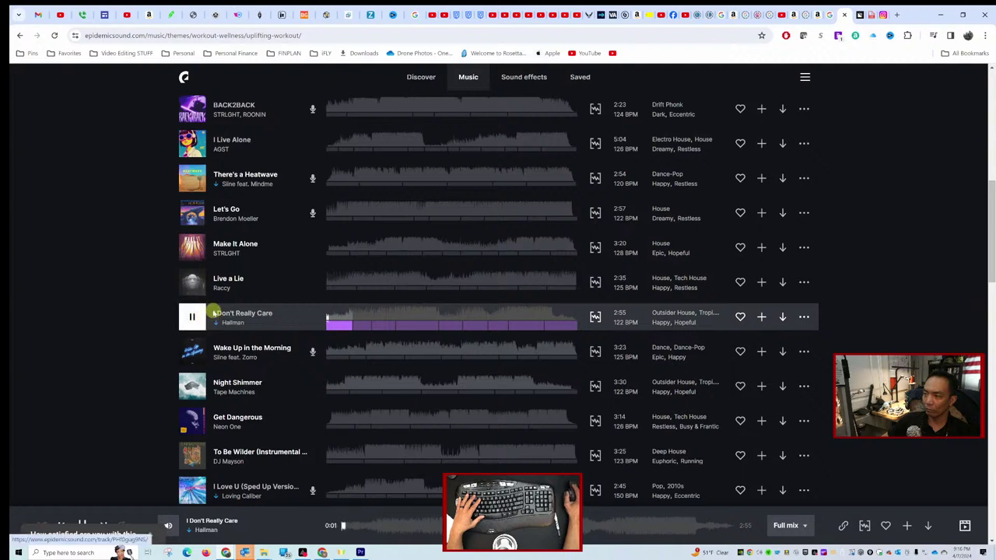
left_click(191, 353)
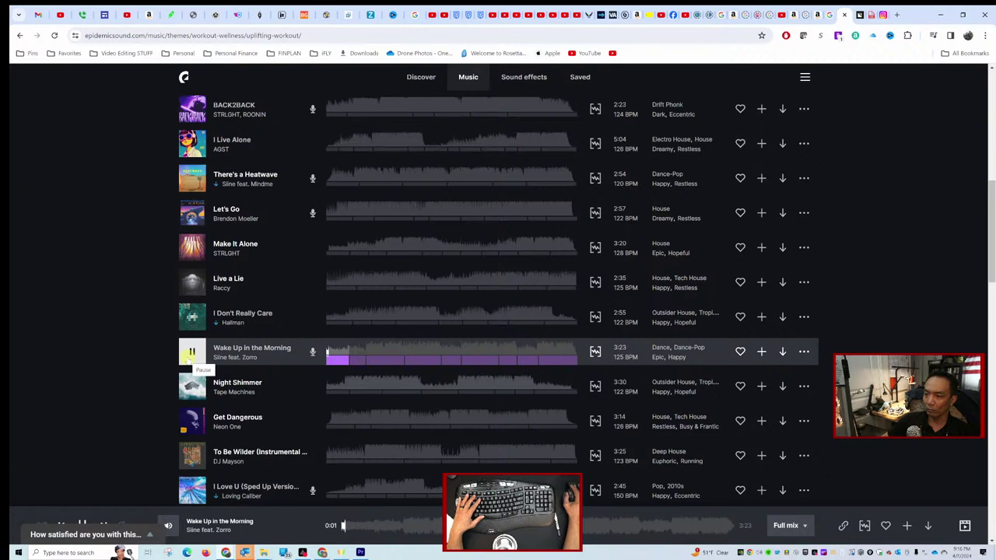
left_click(192, 386)
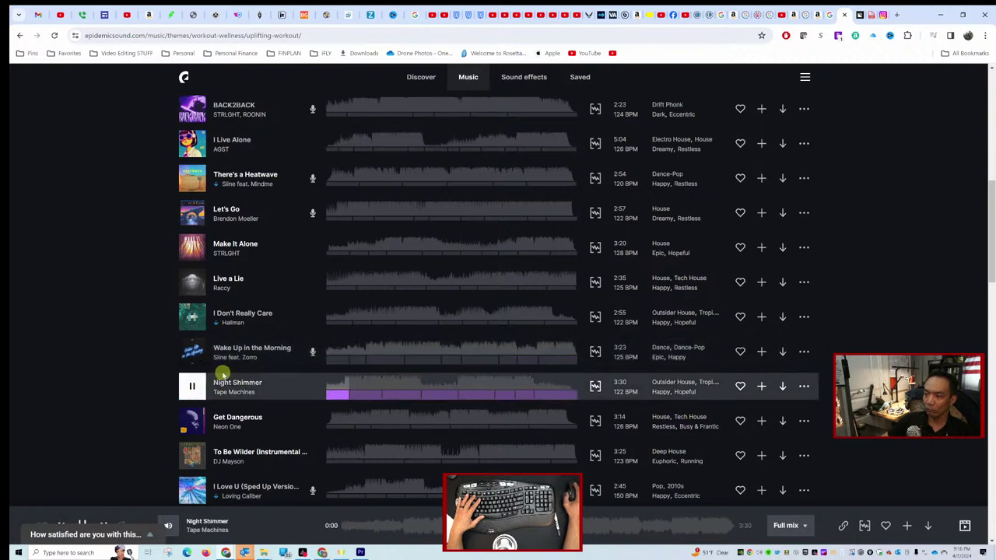
left_click(189, 352)
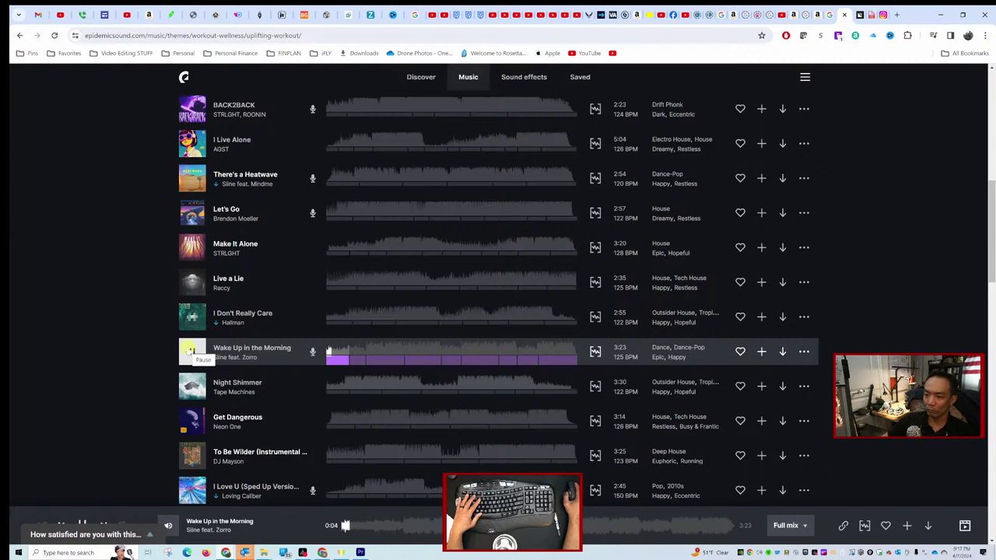
scroll(189, 351, "down", 2)
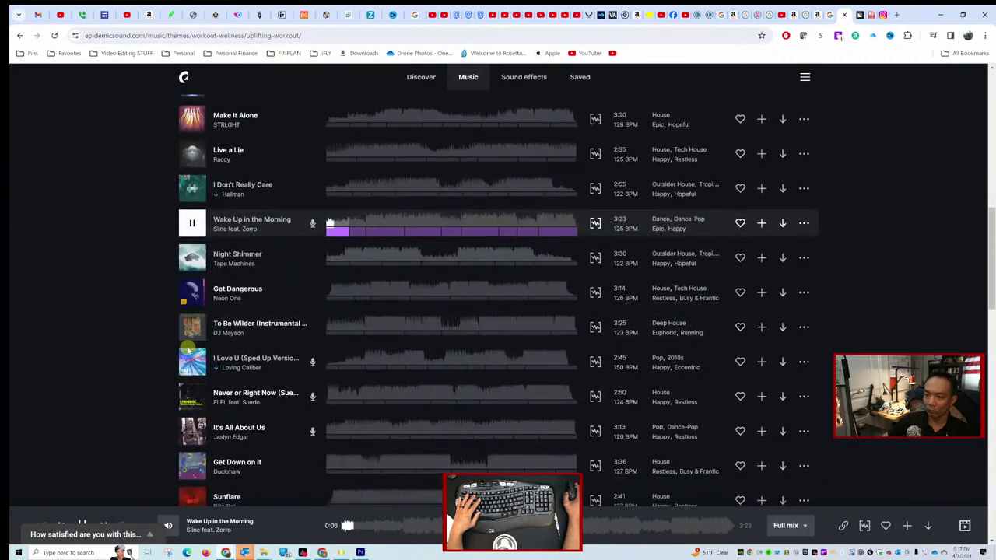
Preview the tracks Get Down on It, including a later part of it, Sunflare and What I Would Do For You.
scroll(189, 352, "down", 1)
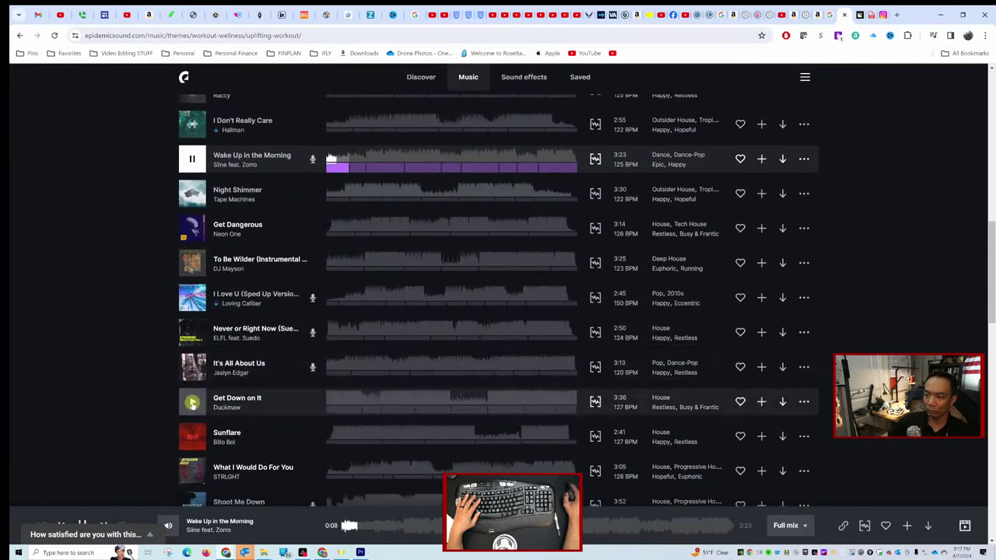
left_click(192, 401)
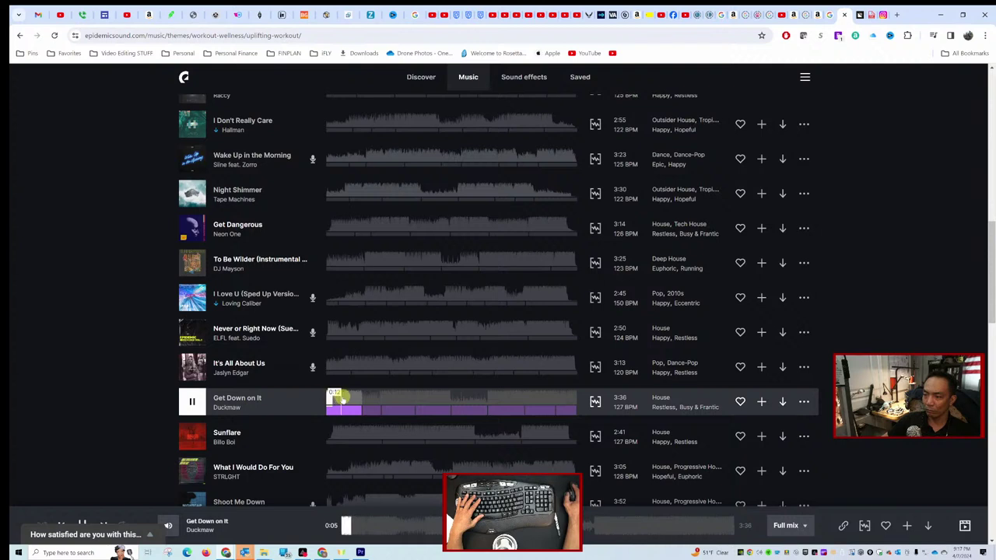
left_click(359, 397)
left_click(362, 398)
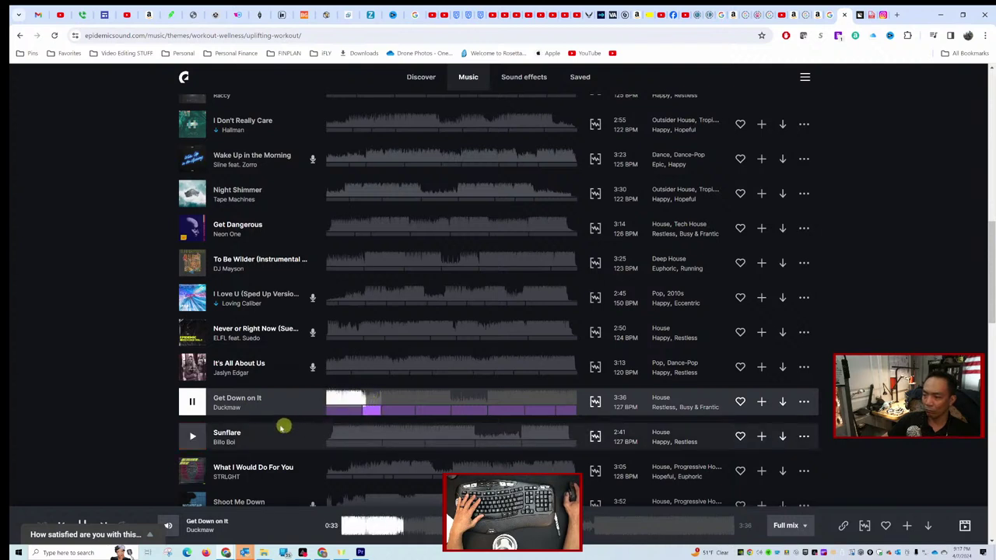
left_click(191, 438)
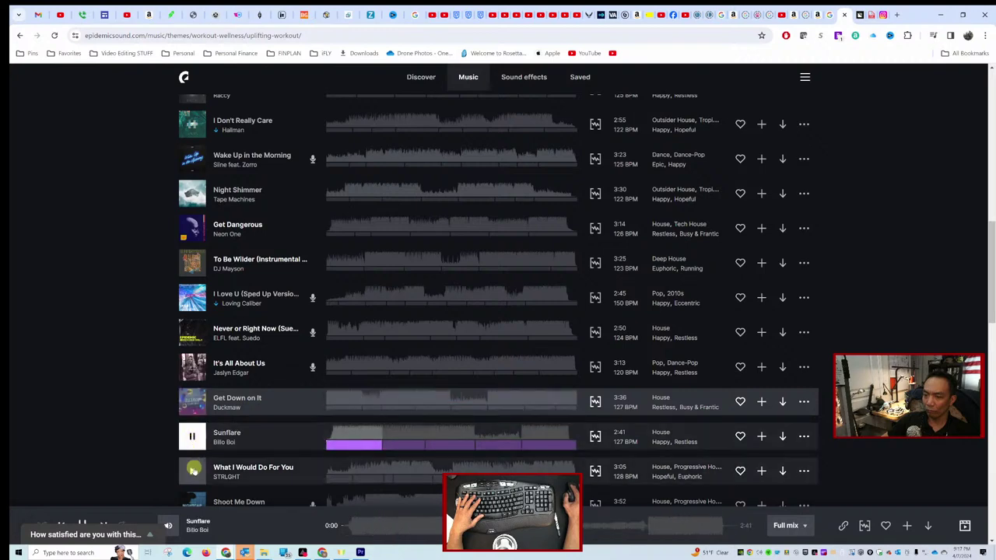
left_click(193, 471)
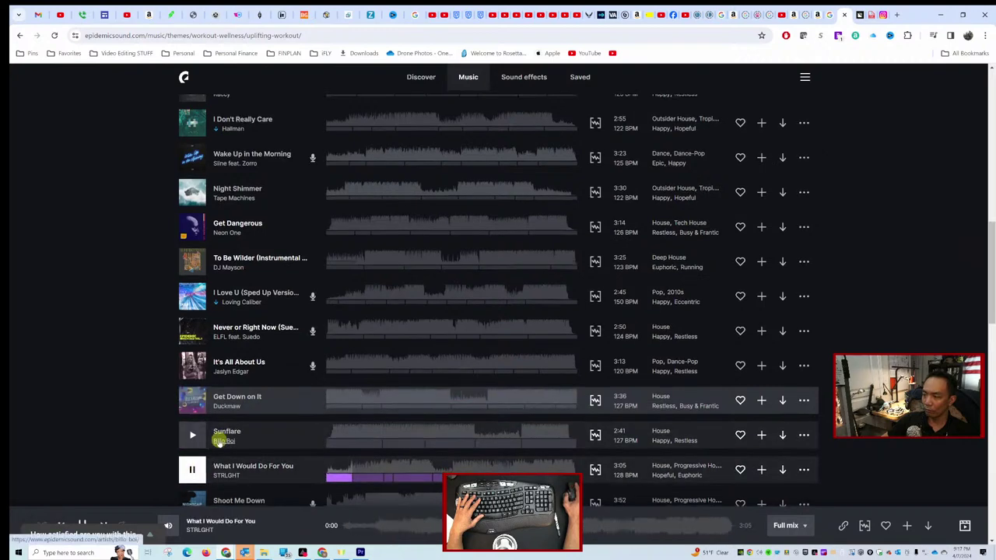
Preview San Fran, Easy Goodbyes, POV and Lilith further down the Uplifting Workout playlist.
scroll(226, 420, "down", 4)
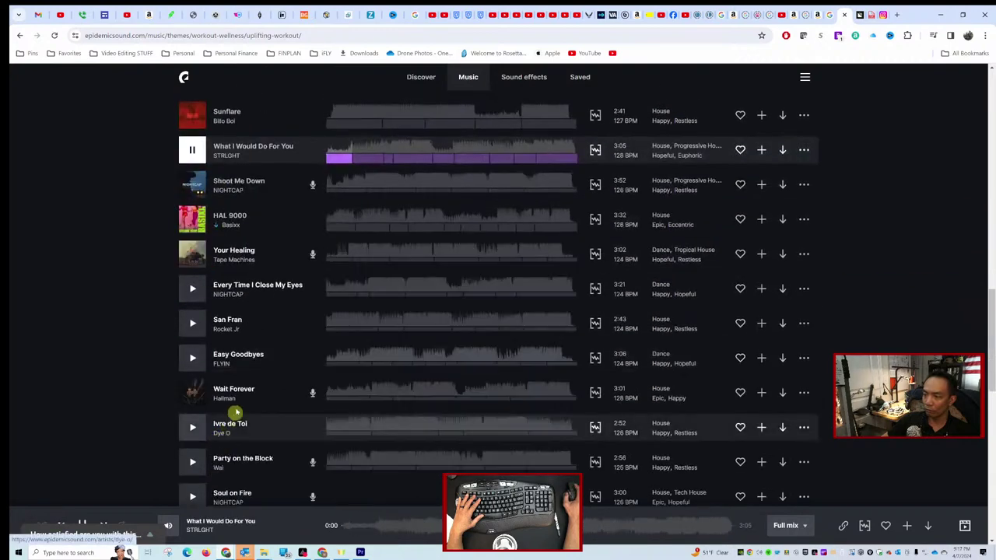
left_click(192, 324)
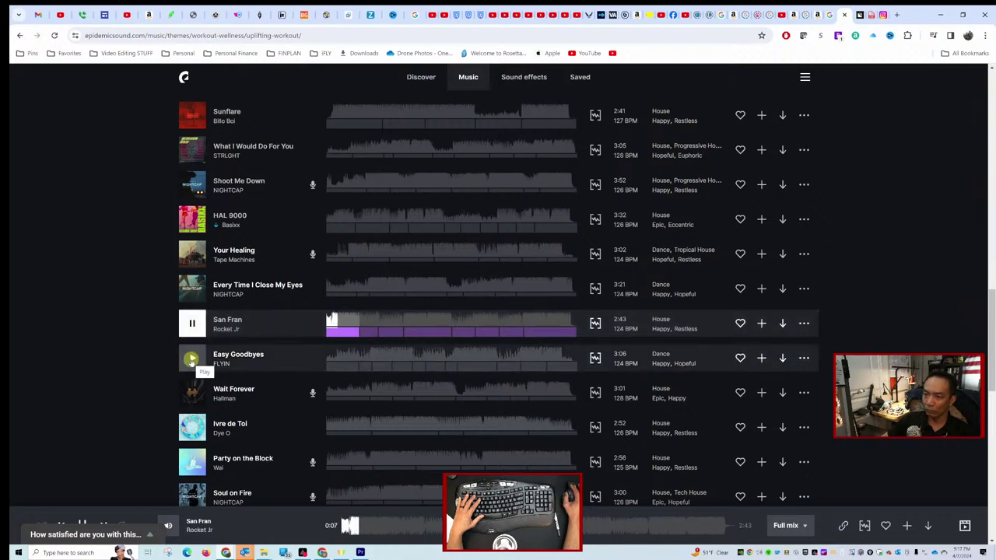
left_click(191, 359)
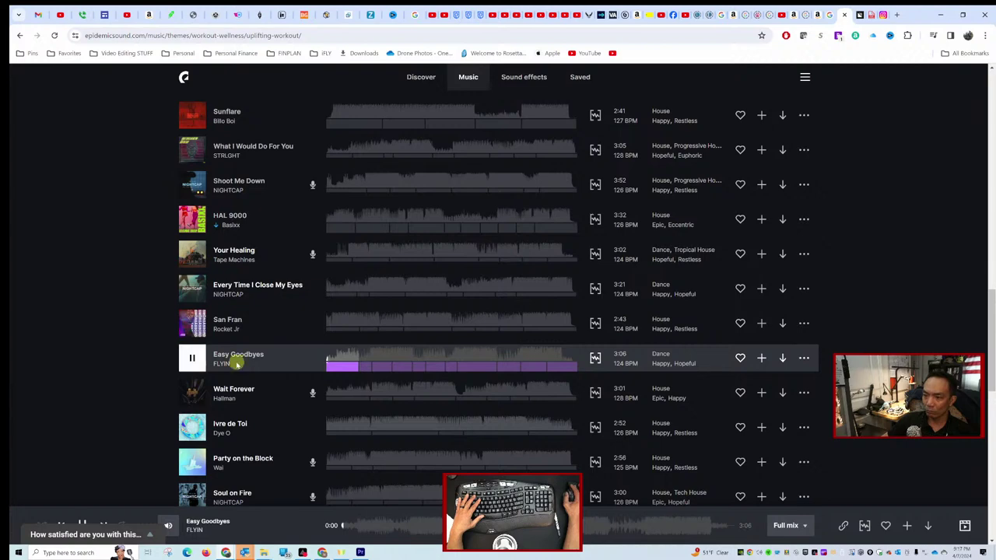
scroll(211, 395, "down", 1)
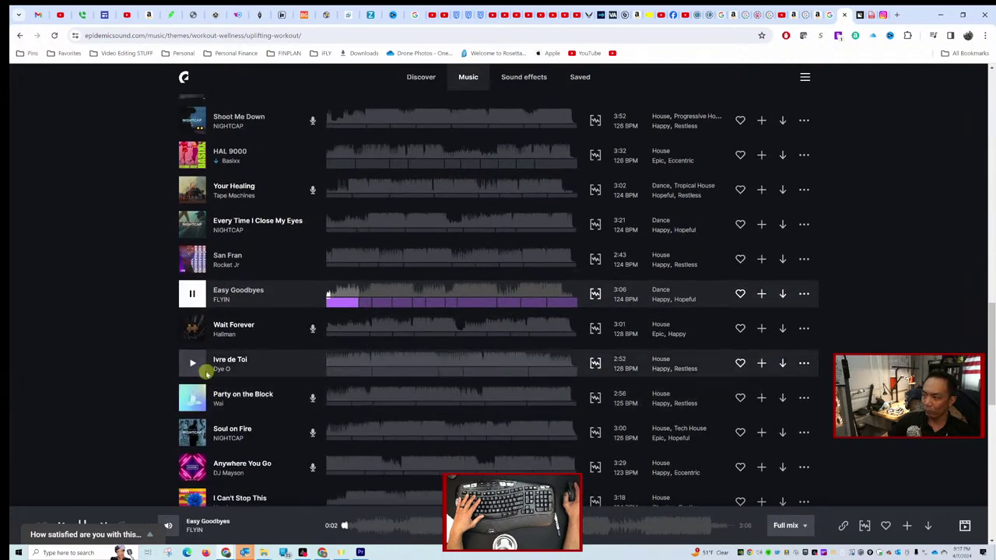
scroll(206, 373, "down", 2)
scroll(205, 375, "down", 2)
left_click(201, 381)
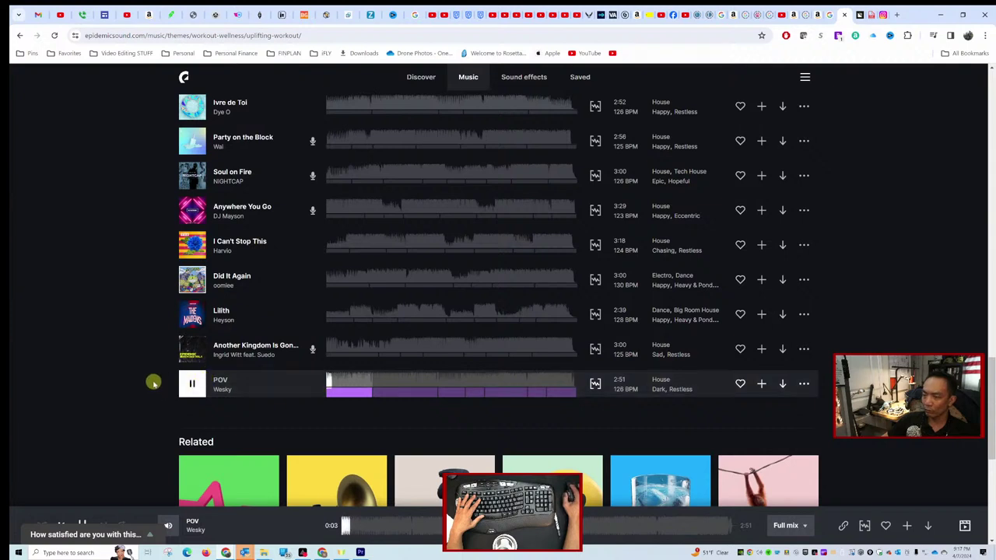
left_click(196, 317)
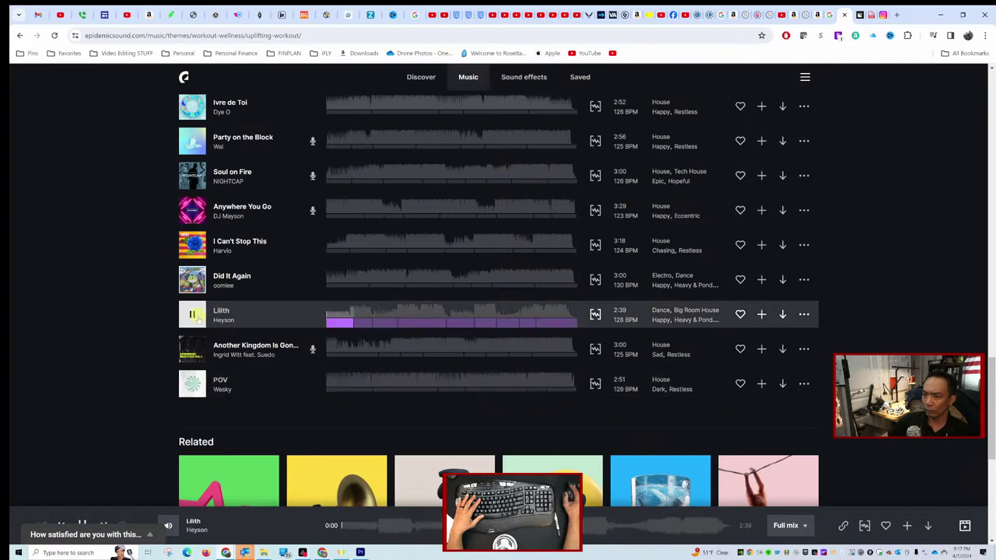
Open the related High Intensity Training playlist from below the Uplifting Workout track list.
scroll(191, 319, "down", 4)
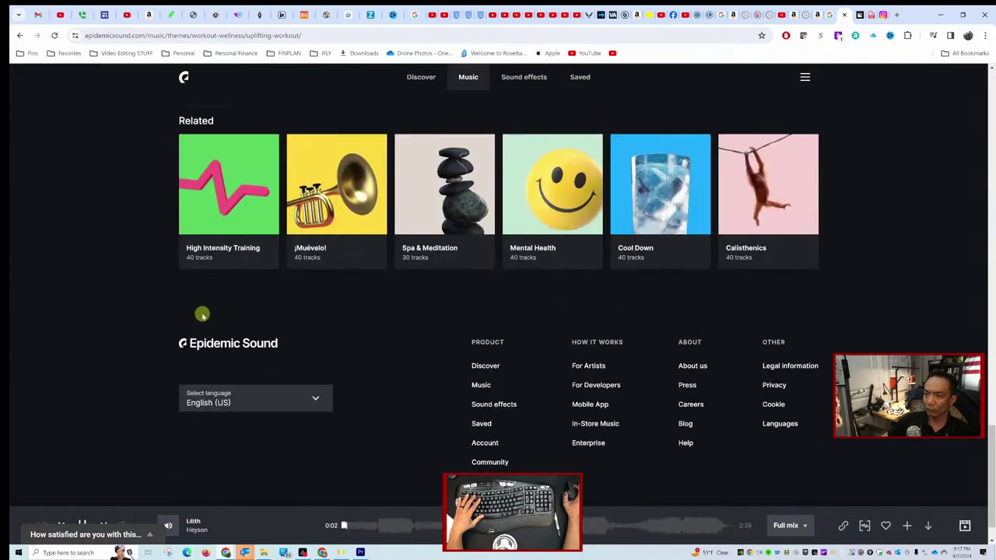
scroll(202, 307, "up", 15)
scroll(207, 296, "down", 15)
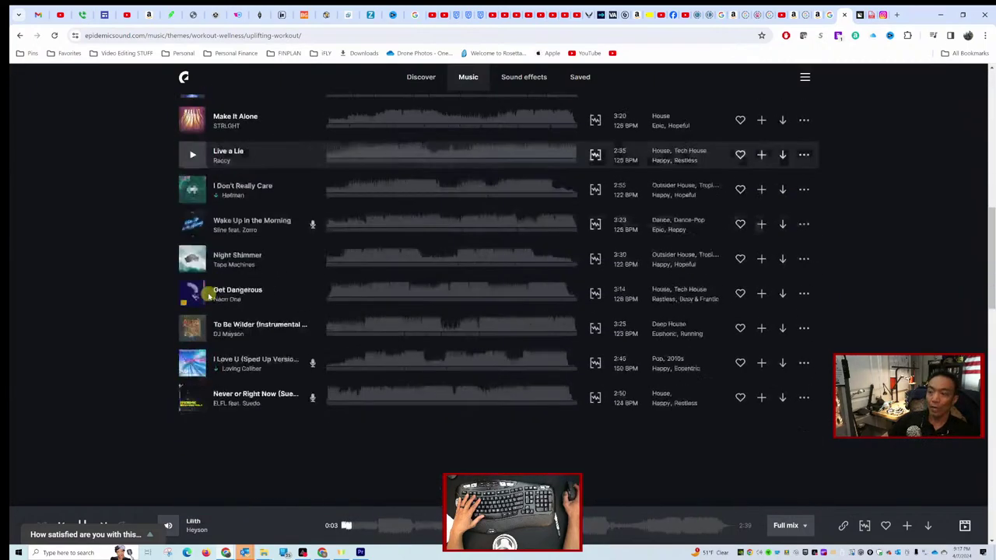
scroll(207, 296, "down", 10)
scroll(207, 297, "up", 1)
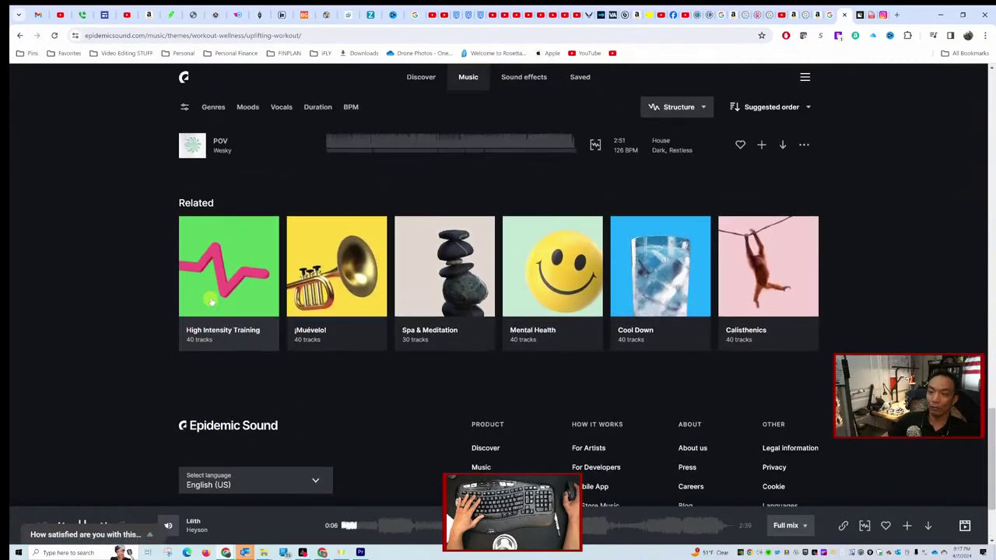
left_click(213, 295)
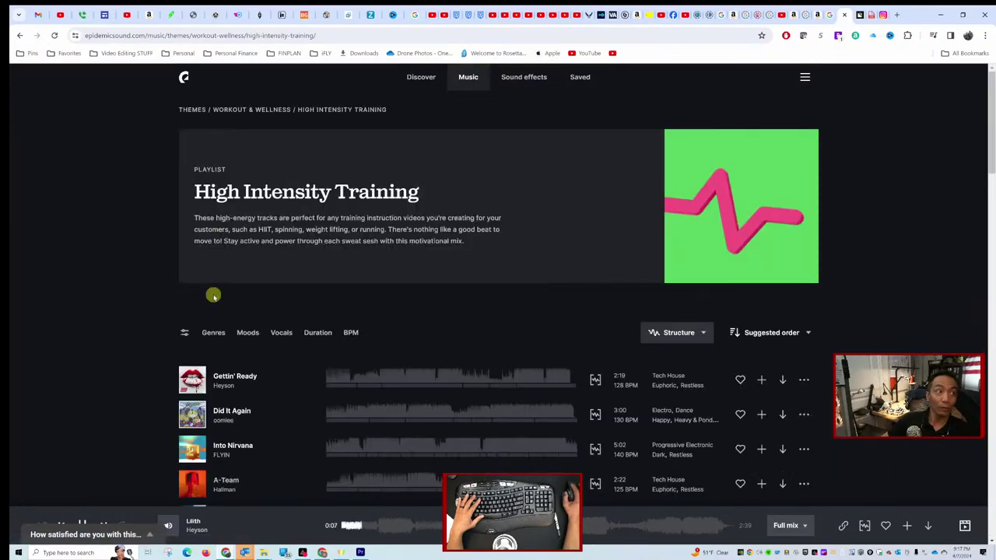
Preview Gettin' Ready and Did It Again, download Did It Again as a WAV file, and check its download progress.
left_click(192, 379)
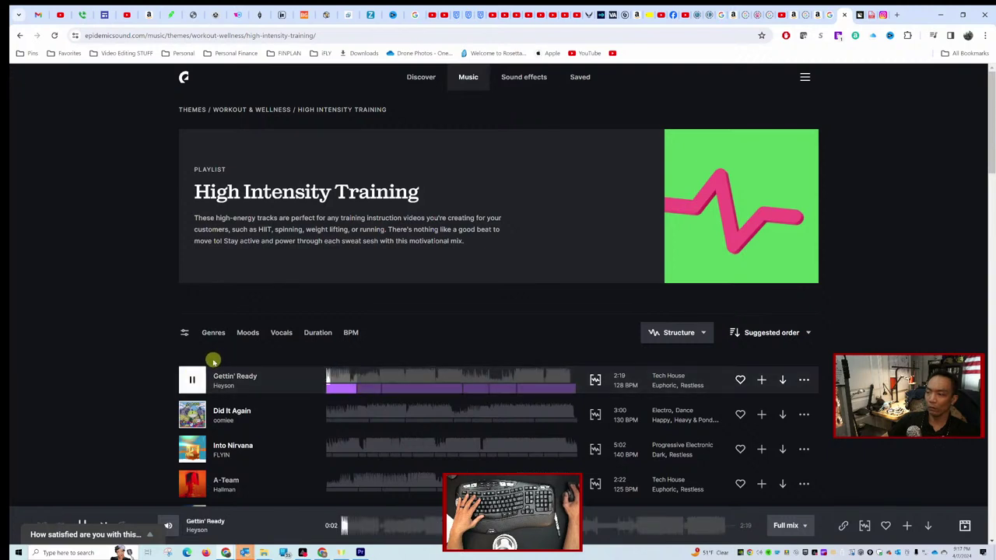
left_click(191, 415)
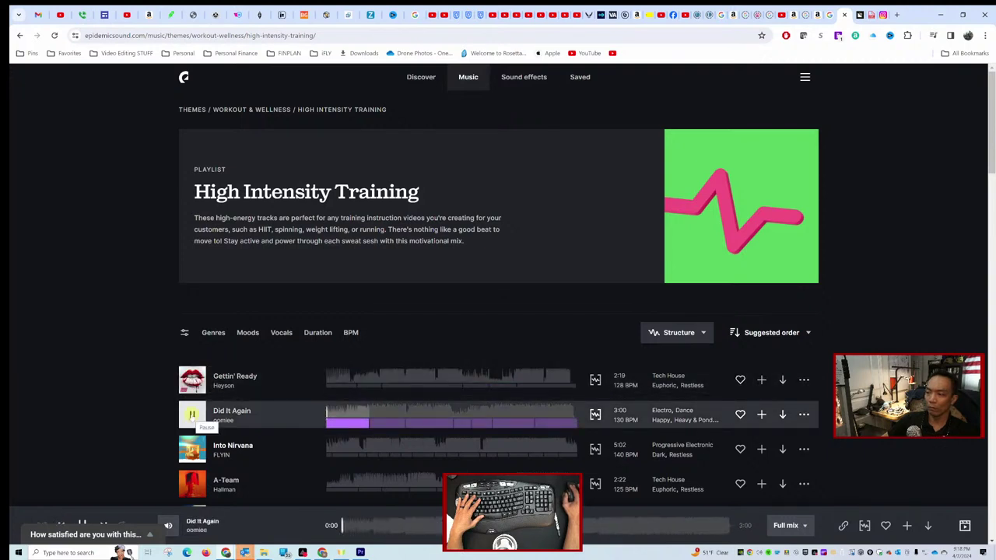
left_click(782, 414)
left_click(633, 381)
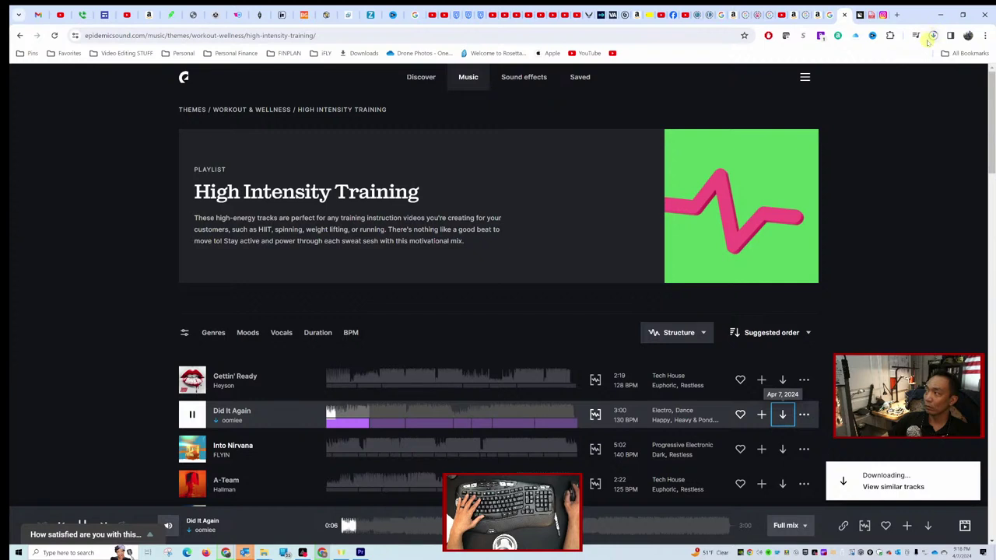
left_click(931, 36)
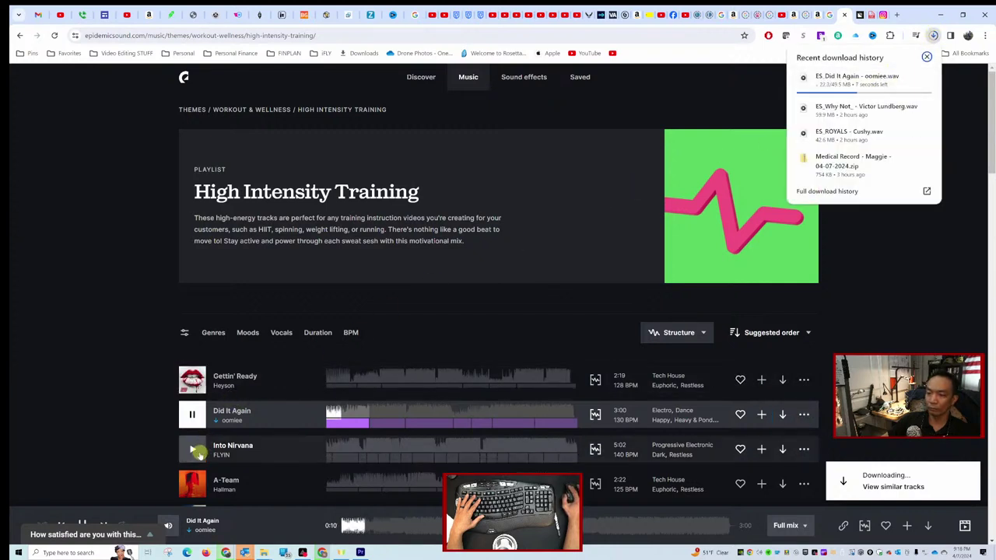
key("Escape")
Listen to Gettin' Ready from the start and from a later section, and download the track.
left_click(196, 379)
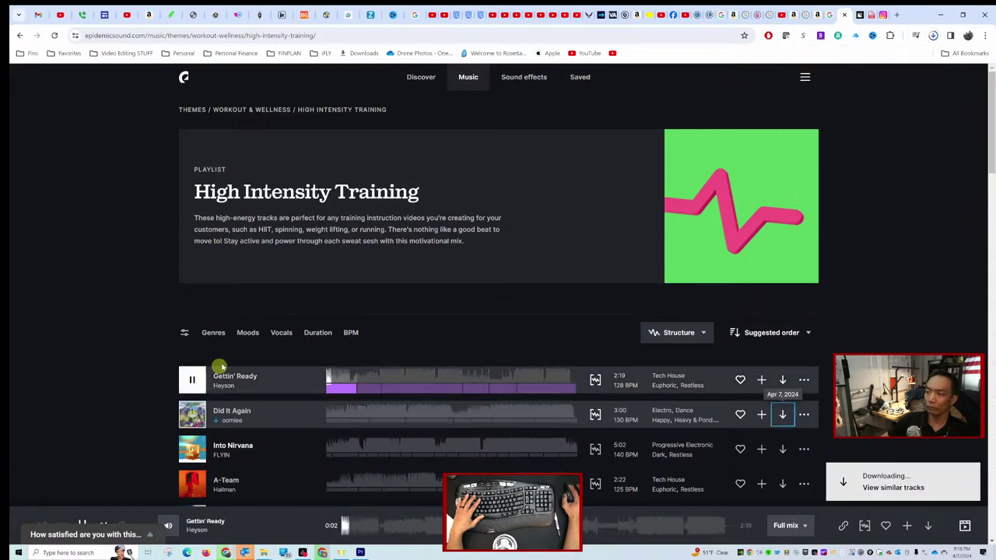
left_click(352, 374)
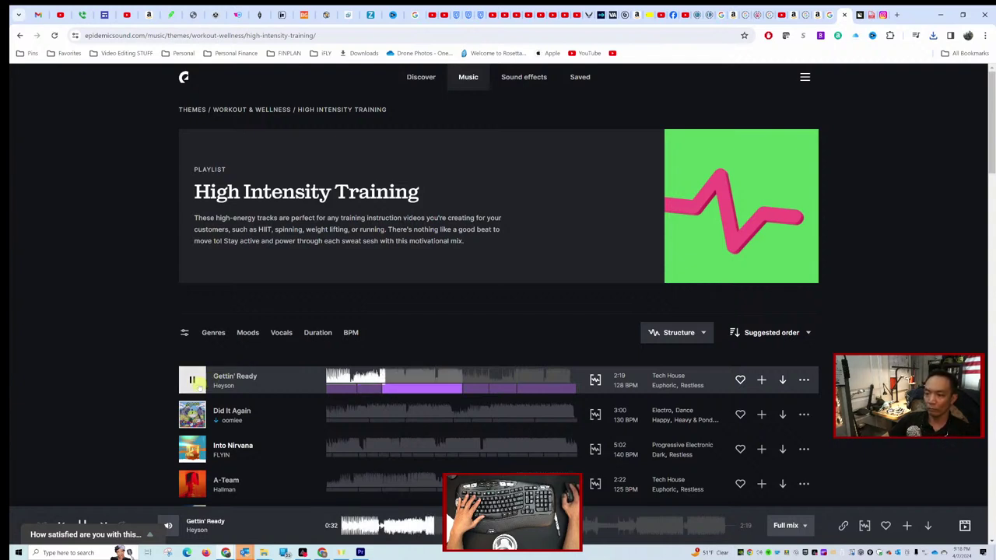
left_click(782, 379)
left_click(632, 381)
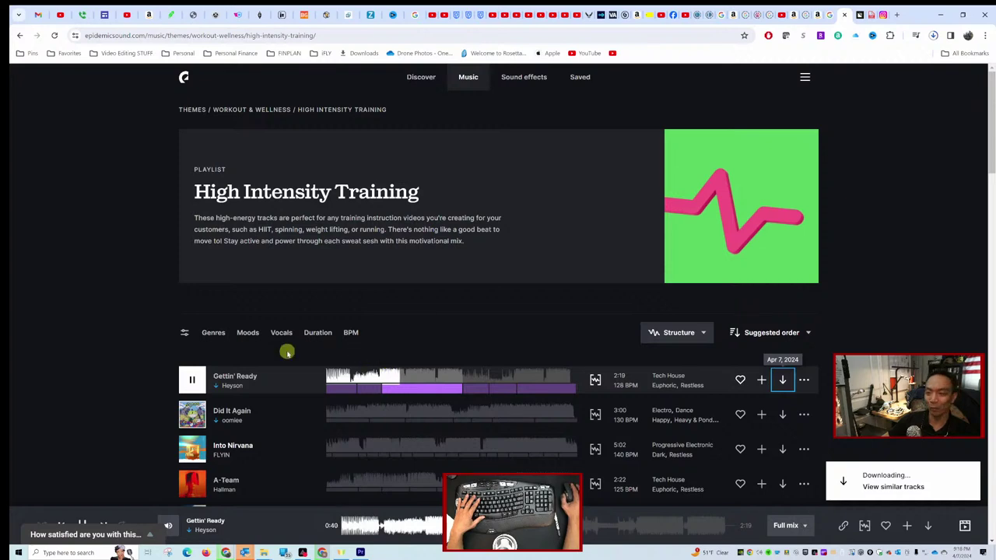
Preview Into Nirvana at several points up to about 0:50 and adjust the system volume to 100.
scroll(287, 349, "down", 1)
left_click(193, 384)
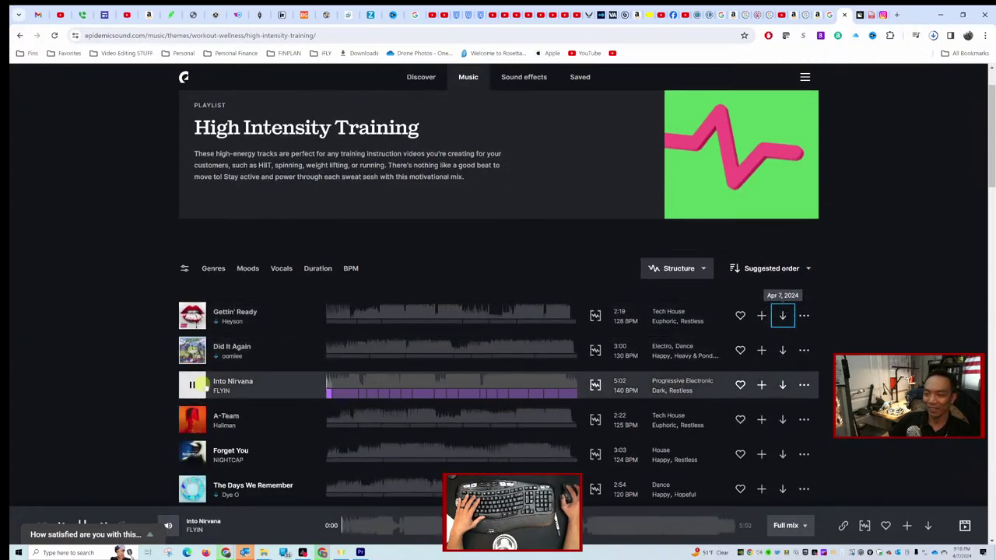
left_click(336, 382)
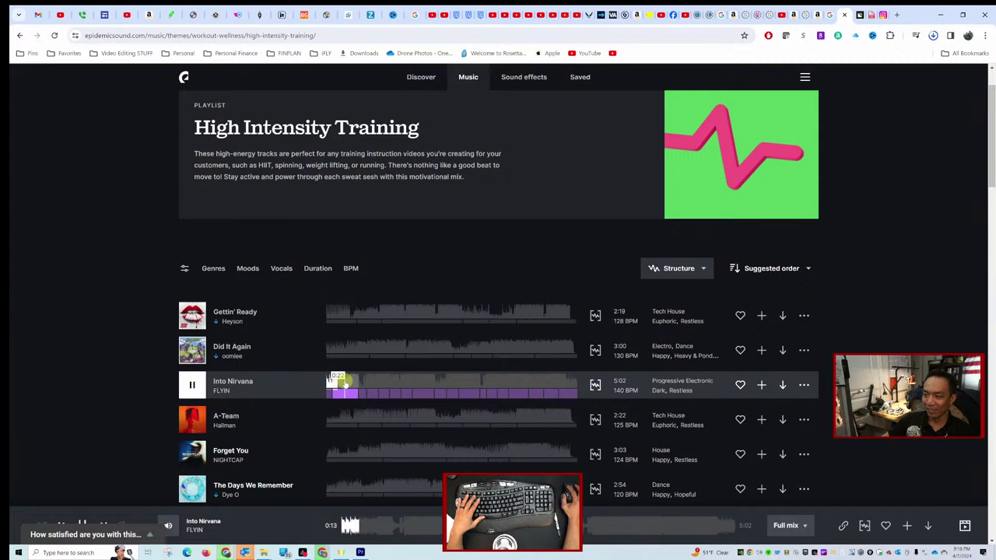
left_click(351, 381)
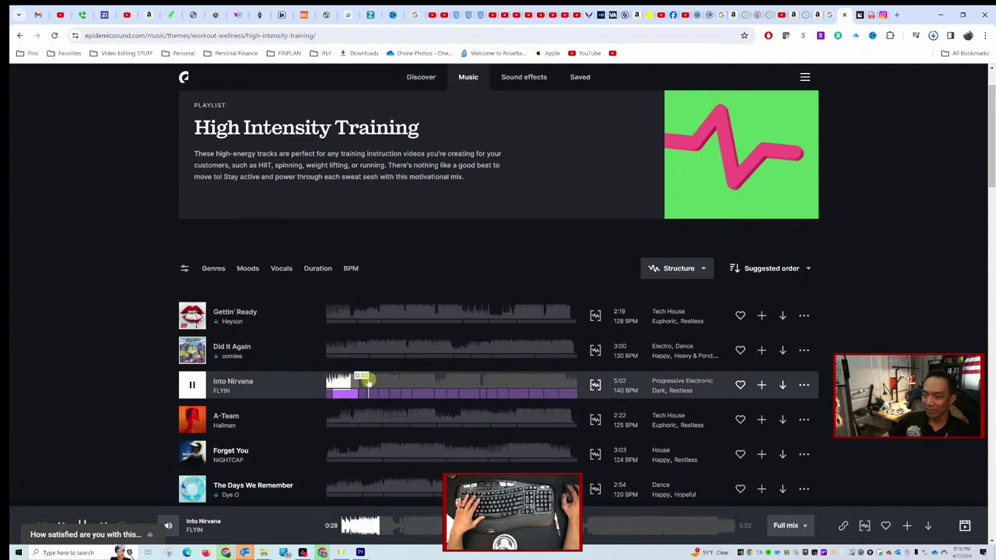
left_click(368, 382)
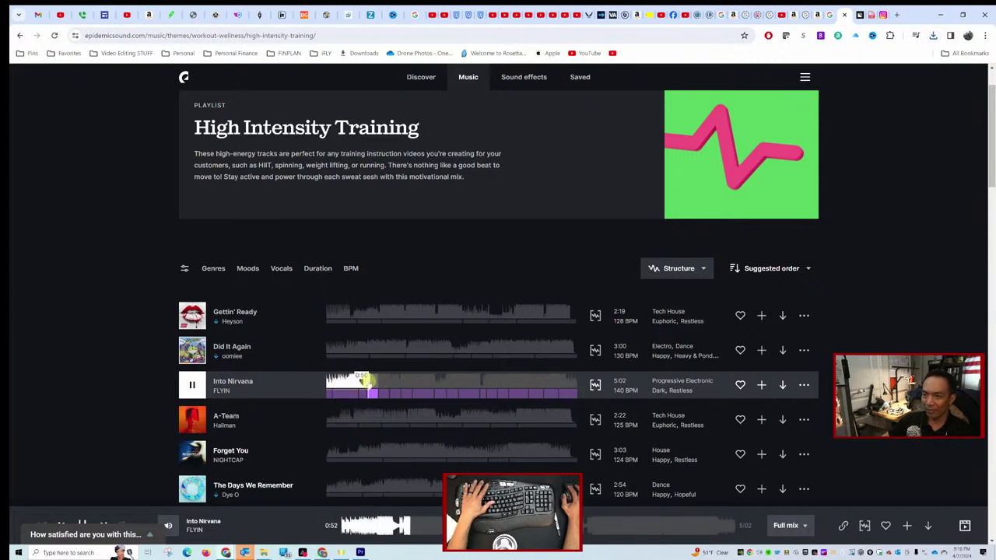
key("XF86AudioRaiseVolume")
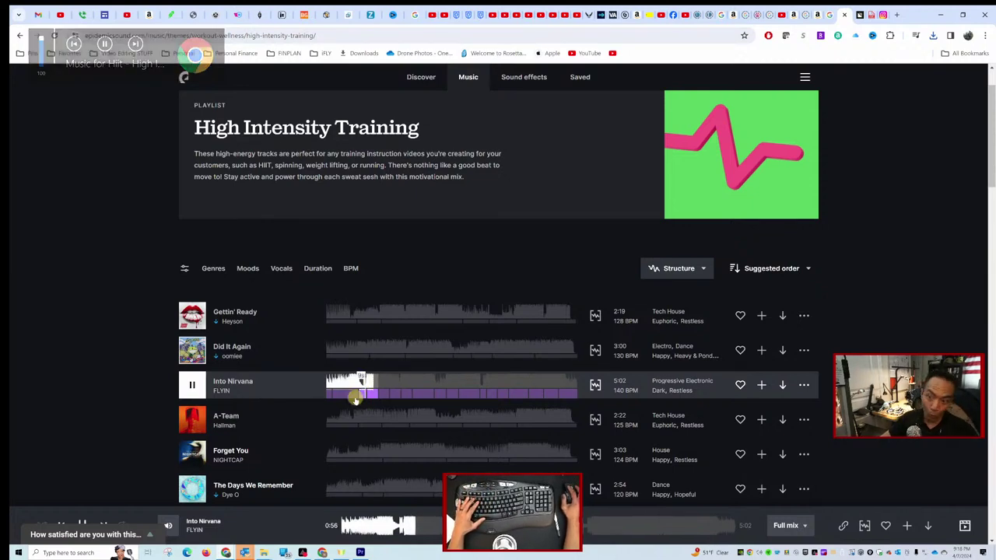
Preview A-Team, skipping ahead in the track, and download its full mix in WAV format.
left_click(224, 420)
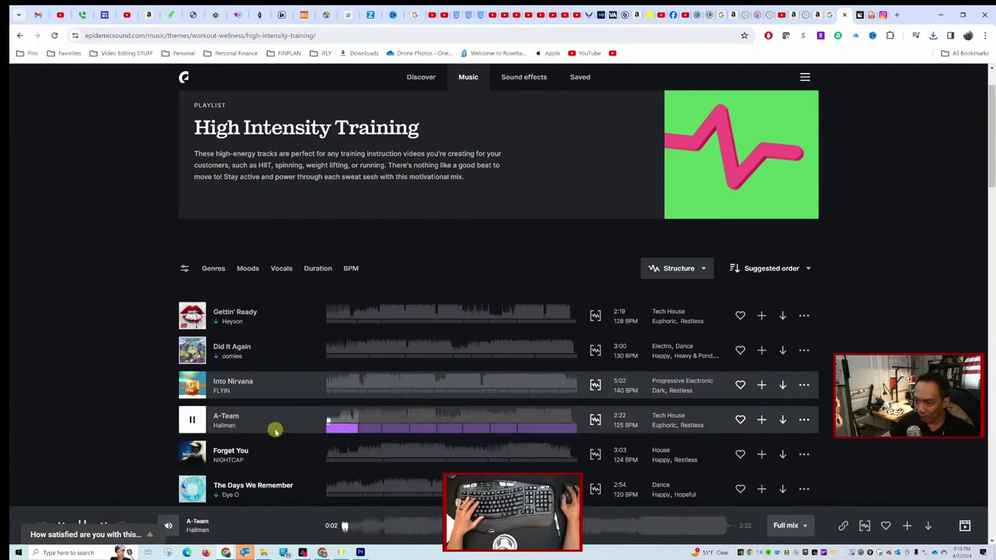
left_click(342, 424)
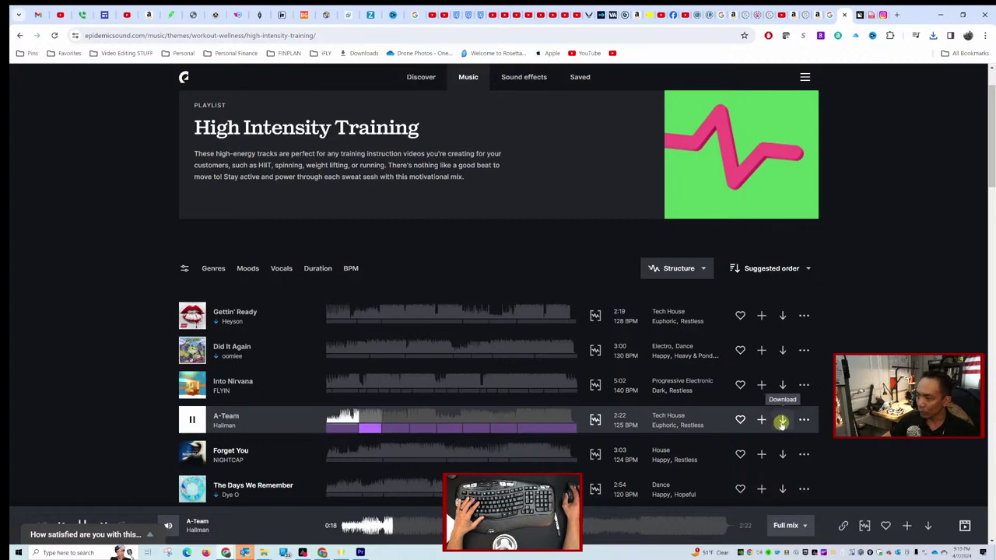
left_click(781, 419)
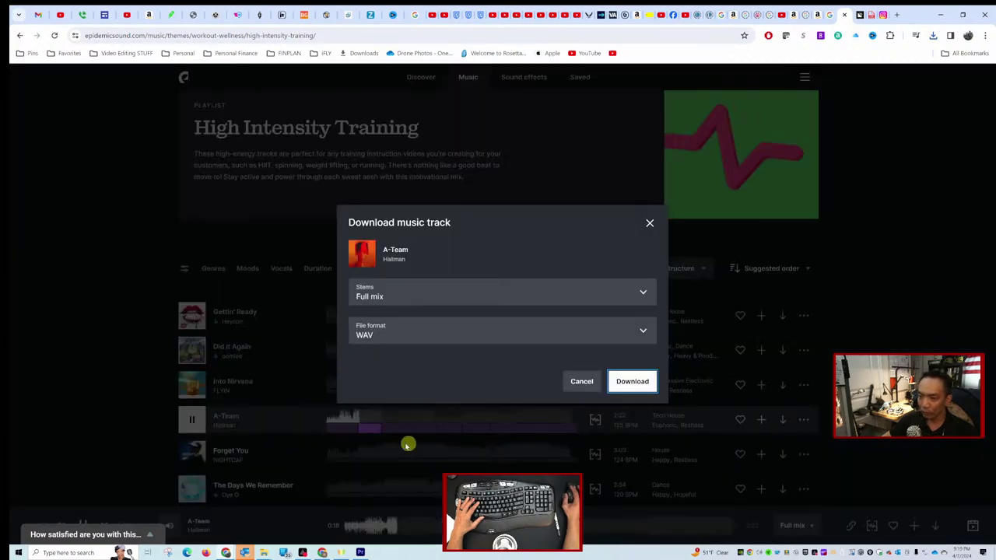
left_click(626, 385)
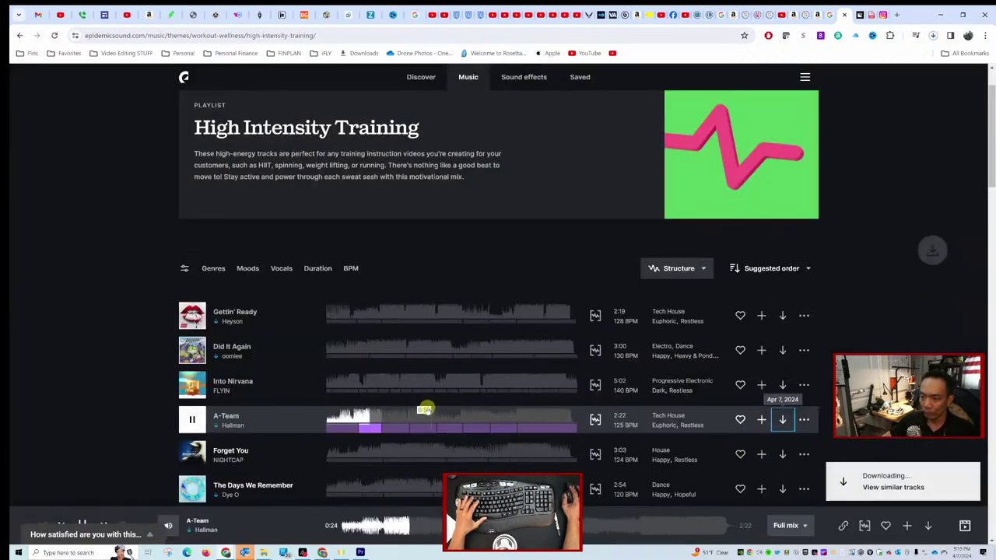
Preview Forget You and The Days We Remember in the High Intensity Training playlist.
left_click(196, 457)
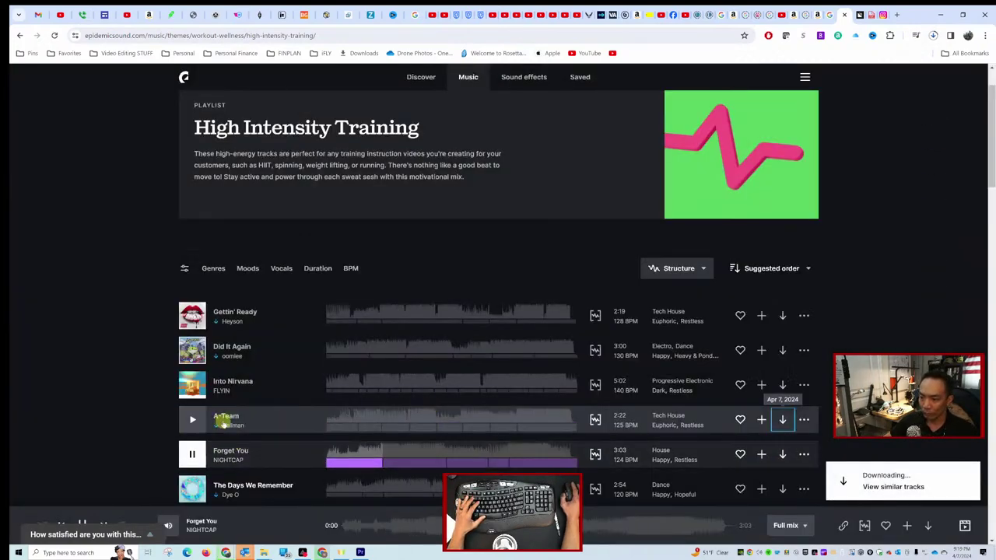
scroll(271, 358, "down", 2)
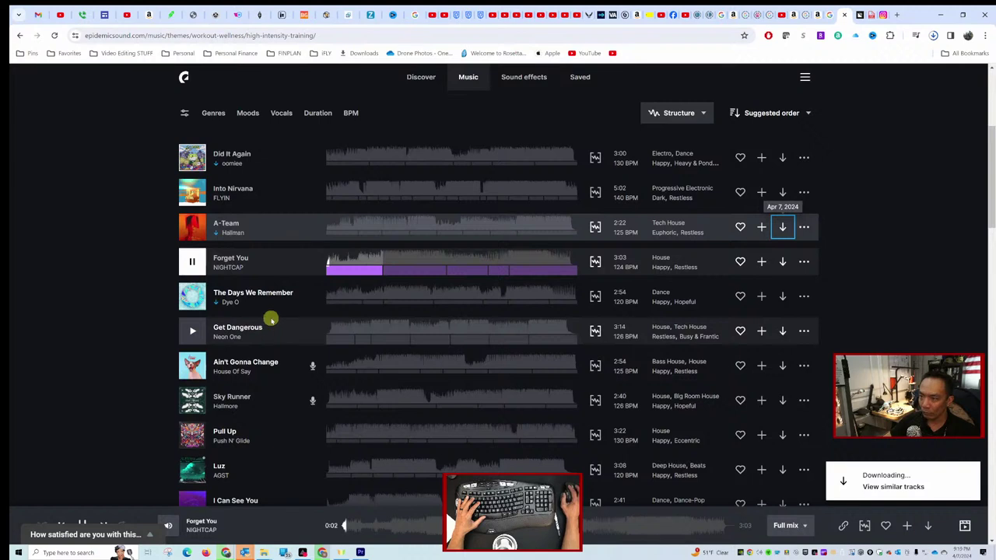
left_click(188, 294)
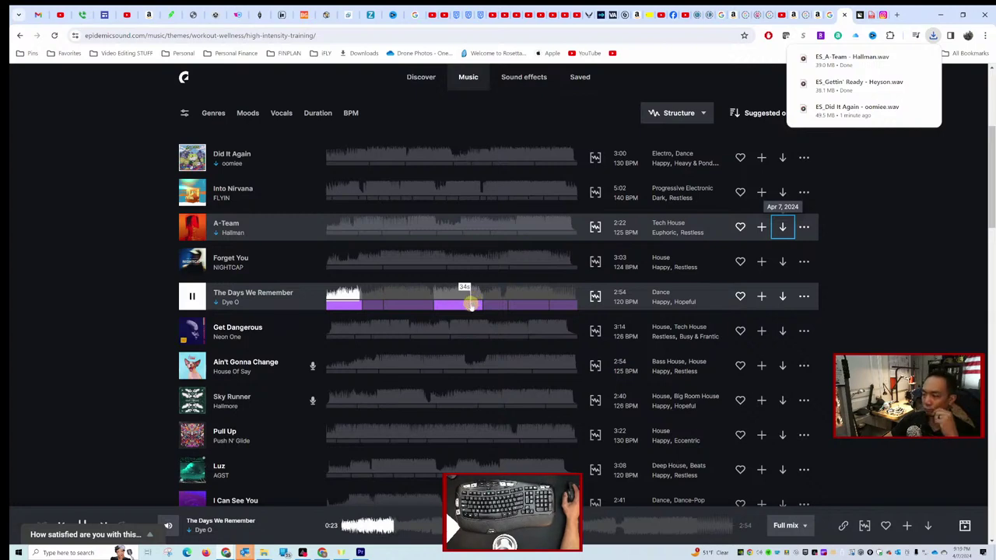
scroll(233, 382, "down", 1)
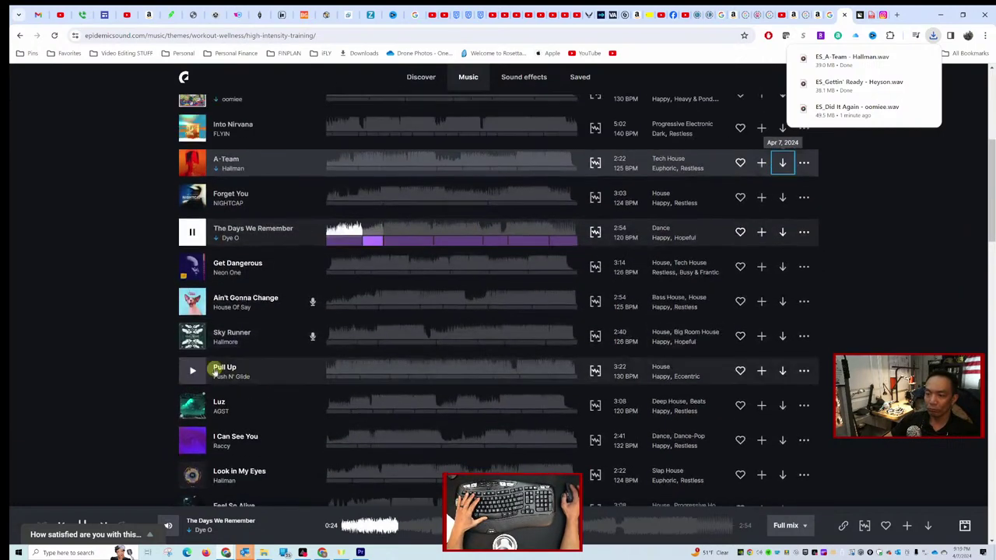
Preview Pull Up at the start and slightly further in, and download its full mix as a WAV file.
left_click(192, 370)
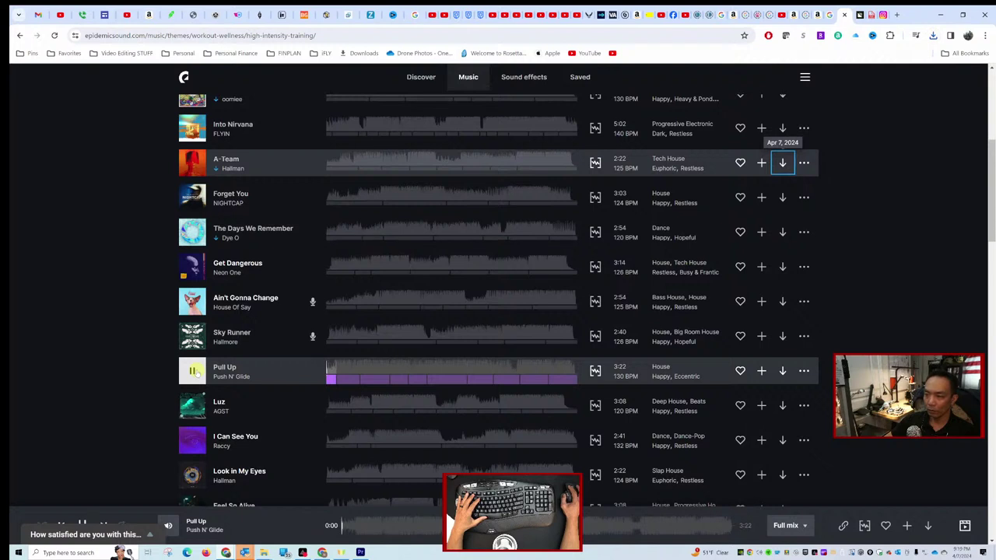
left_click(360, 368)
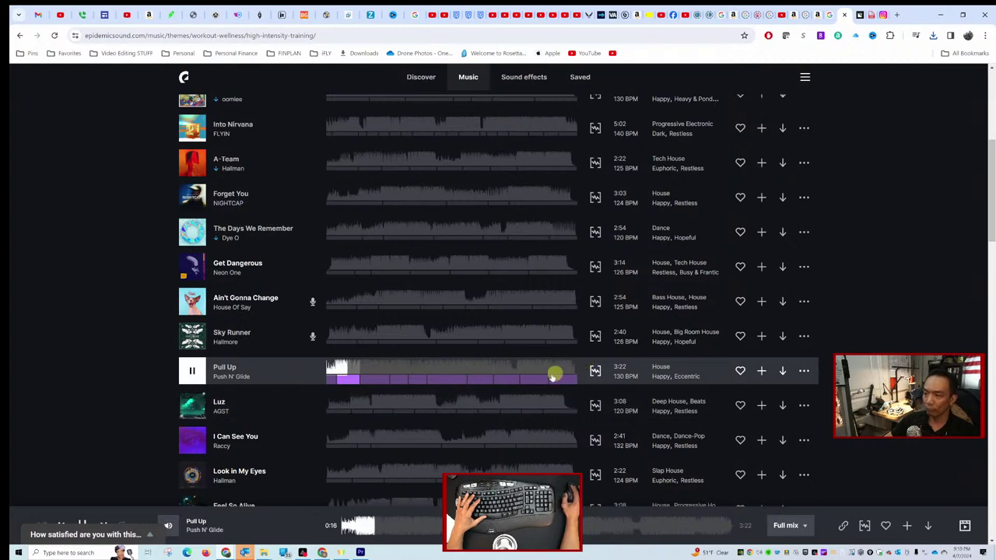
left_click(783, 371)
left_click(633, 382)
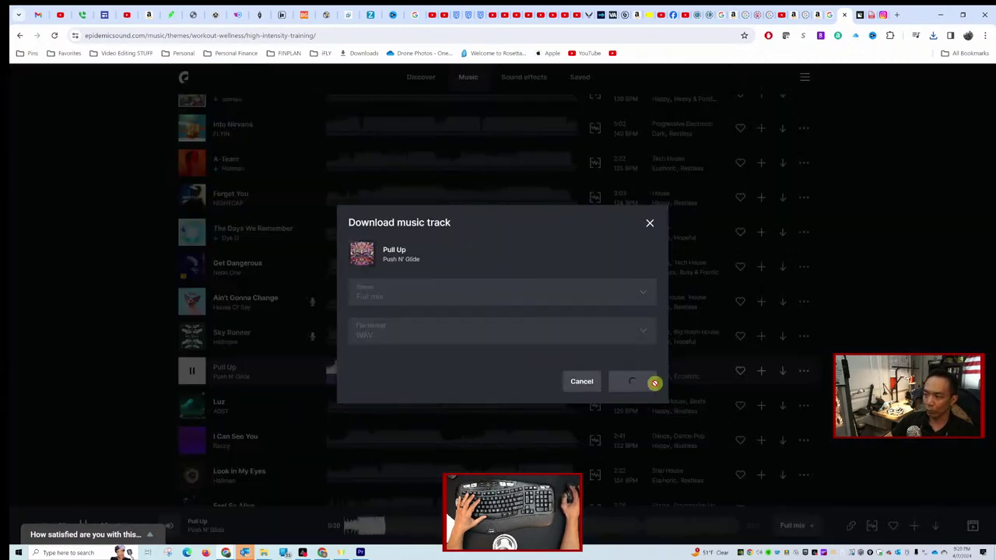
Preview Luz and Sky Runner in the High Intensity Training playlist, skipping ahead in Sky Runner.
left_click(207, 405)
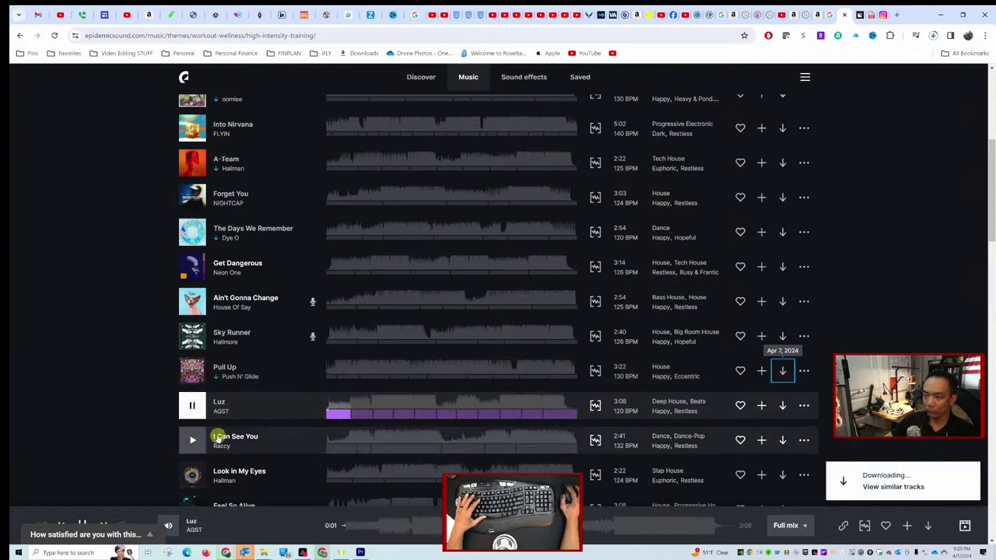
scroll(296, 414, "down", 1)
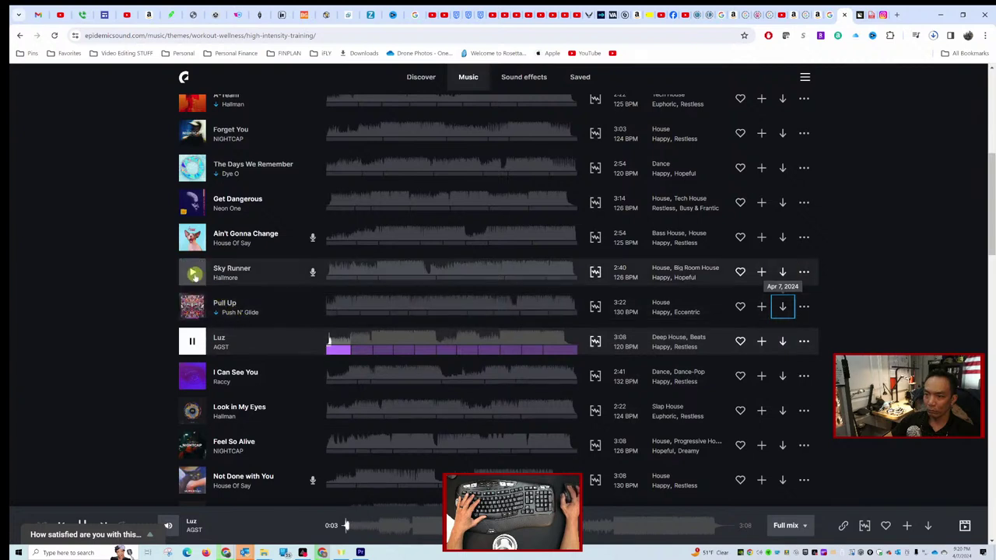
left_click(311, 268)
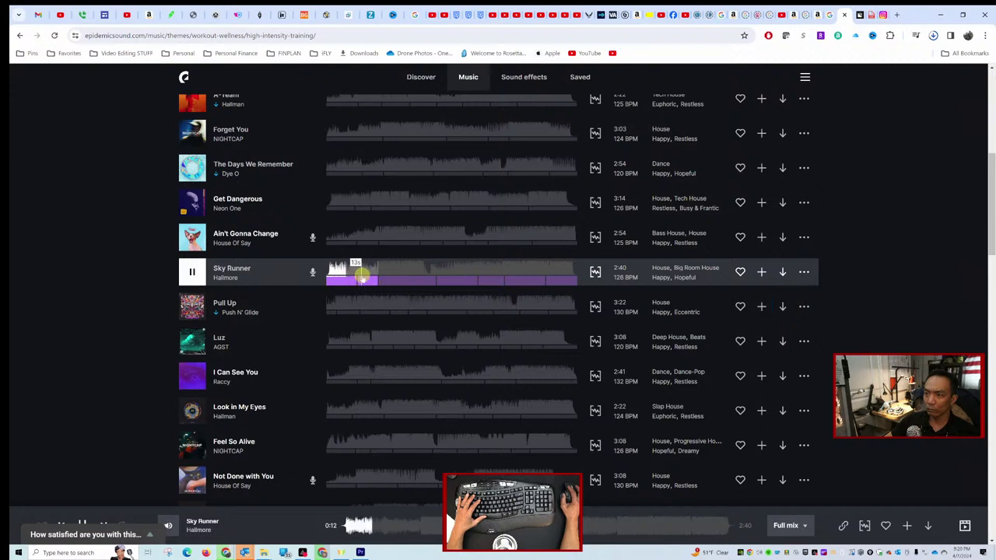
left_click(390, 274)
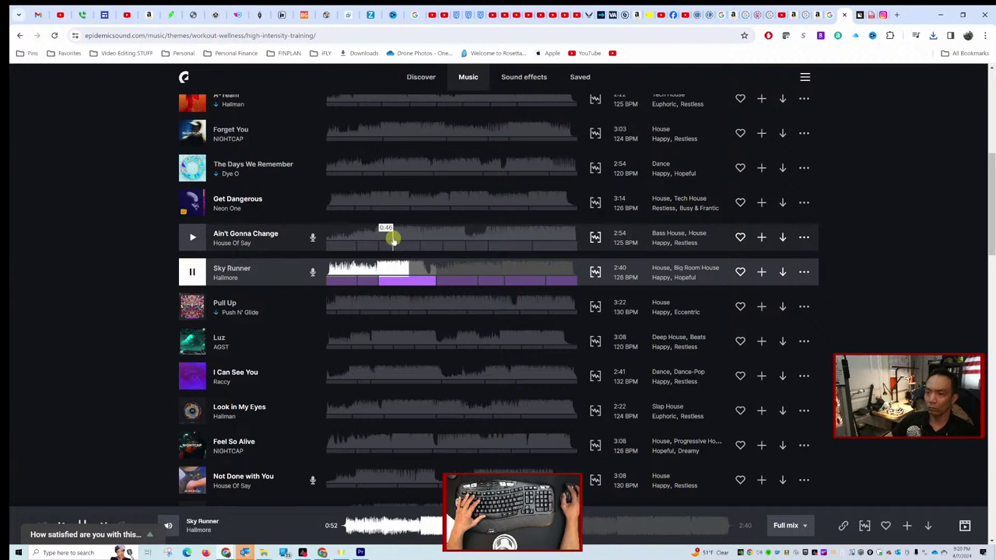
Sample the openings of Ain't Gonna Change, Luz and I Can See You.
left_click(198, 238)
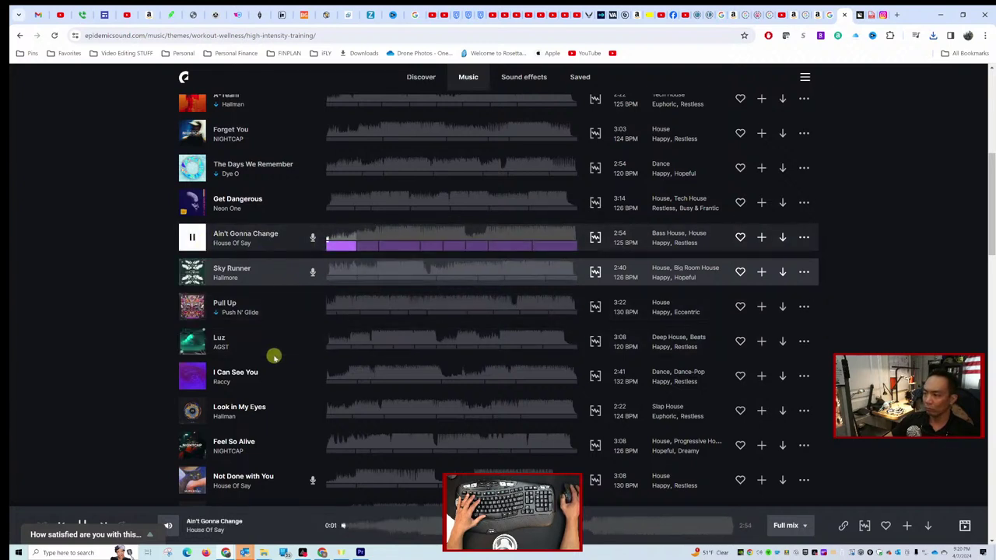
scroll(274, 361, "down", 2)
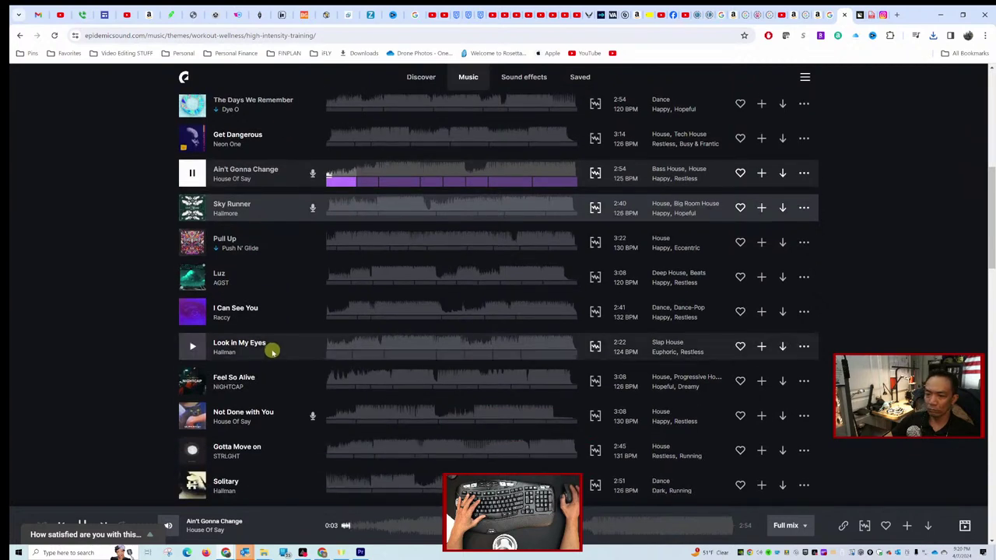
left_click(194, 277)
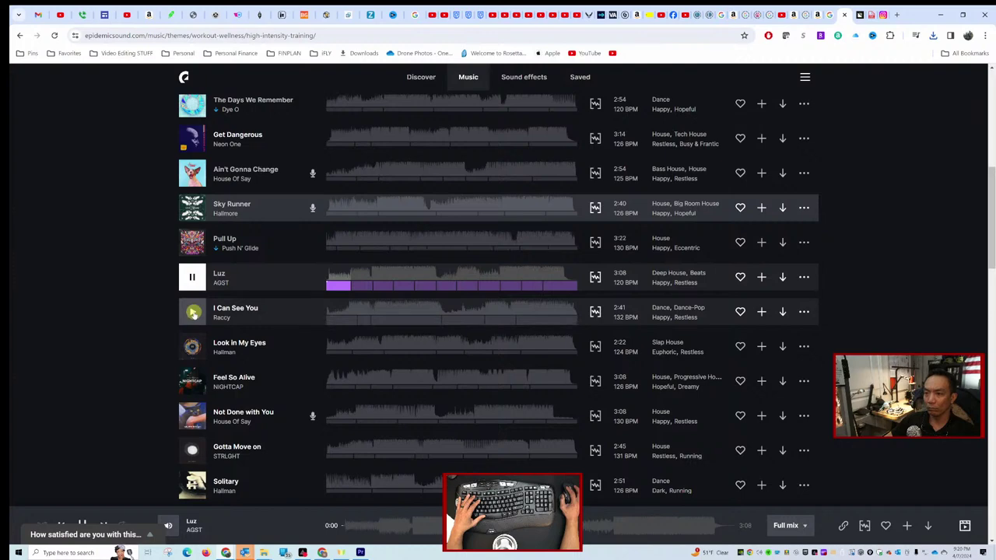
left_click(193, 312)
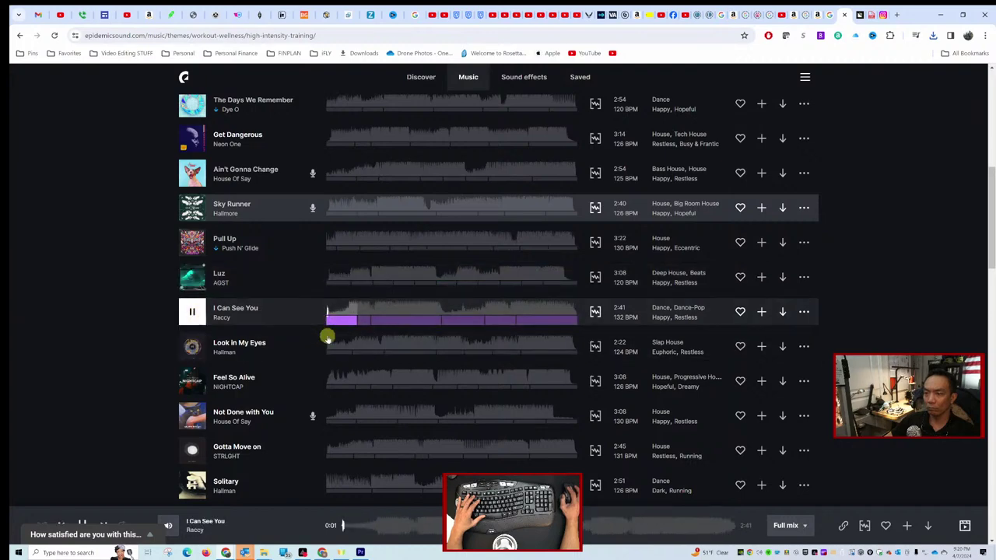
Preview Get Down on It and look through the rest of the High Intensity Training playlist and its related playlists.
scroll(279, 359, "down", 3)
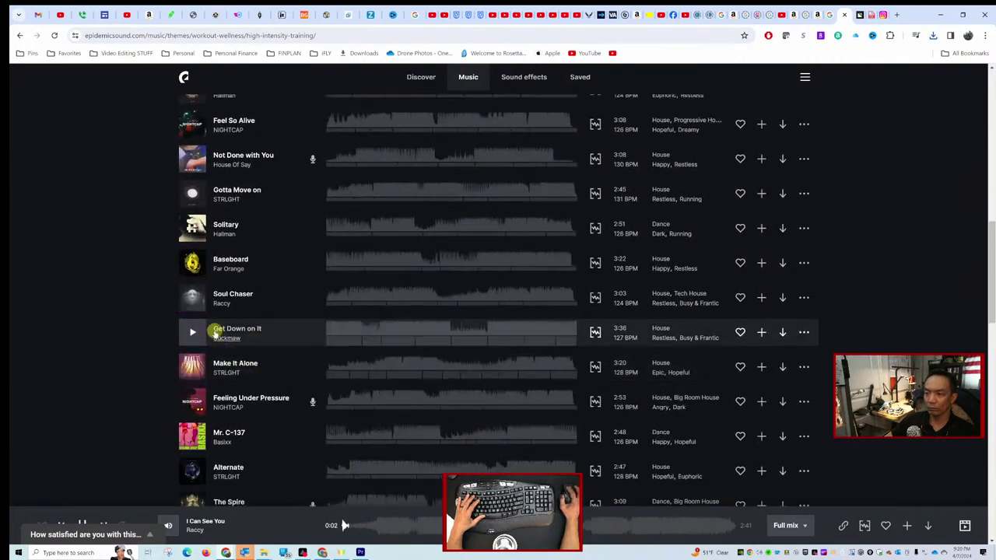
left_click(188, 334)
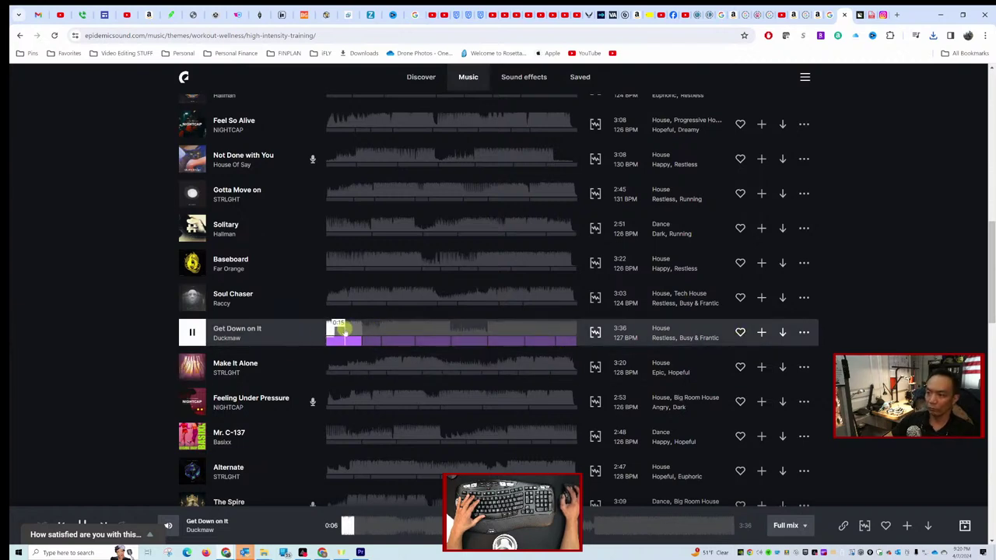
scroll(343, 336, "down", 5)
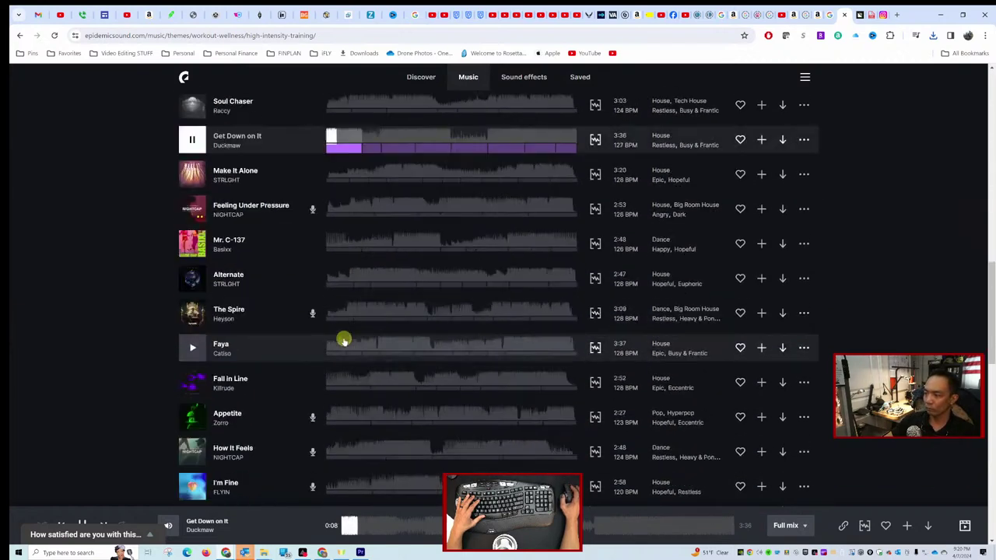
scroll(343, 342, "down", 3)
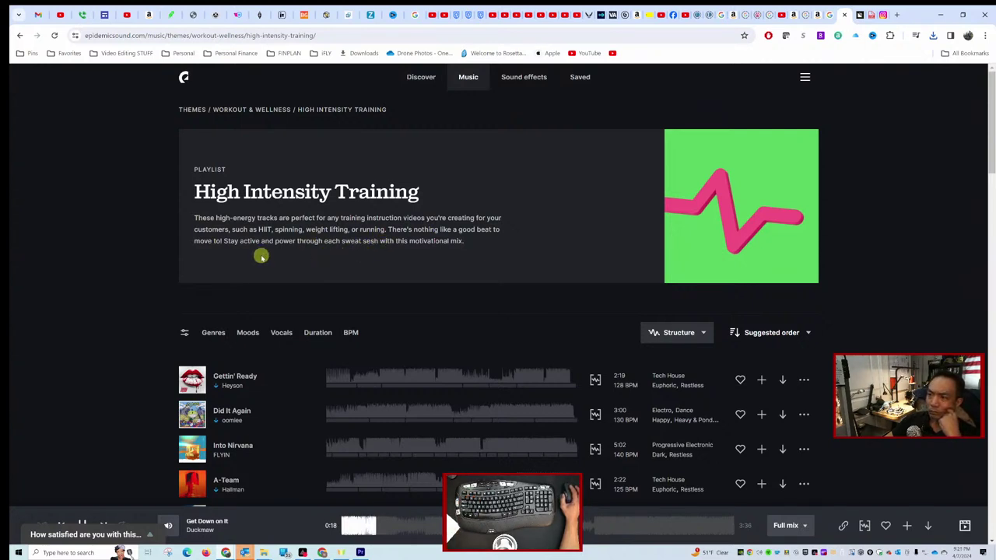
scroll(376, 260, "down", 15)
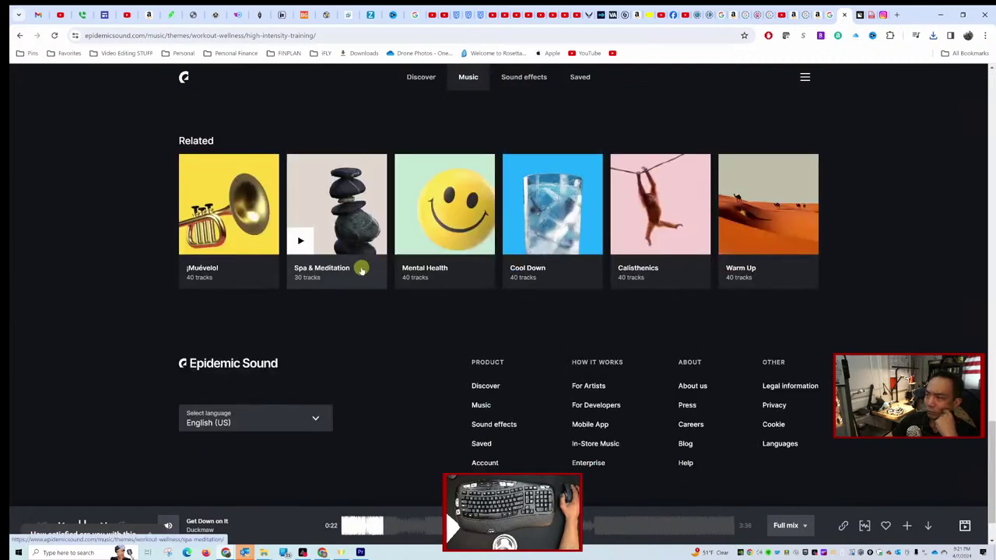
scroll(350, 269, "up", 8)
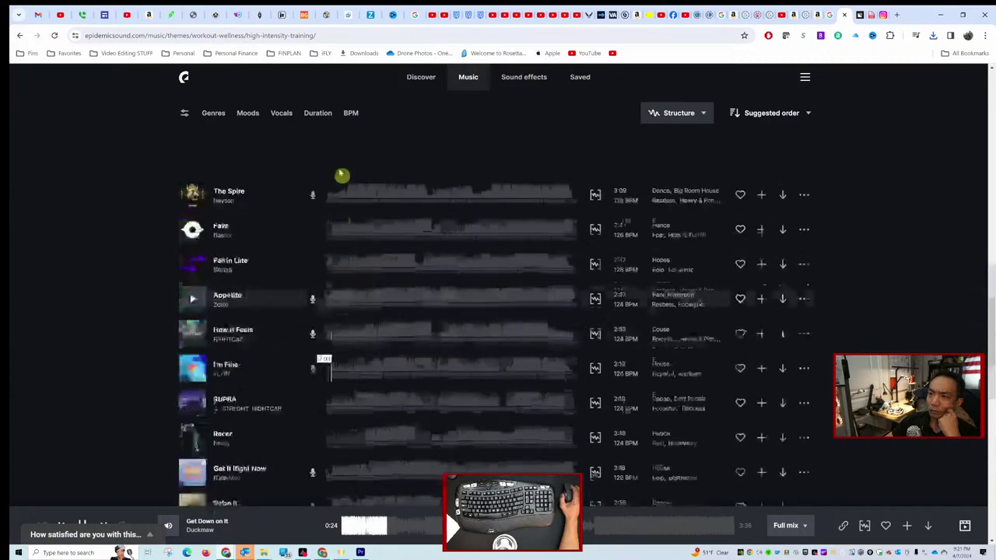
Open the Uplifting Workout playlist from the Workout & Wellness theme in the music catalog.
left_click(476, 77)
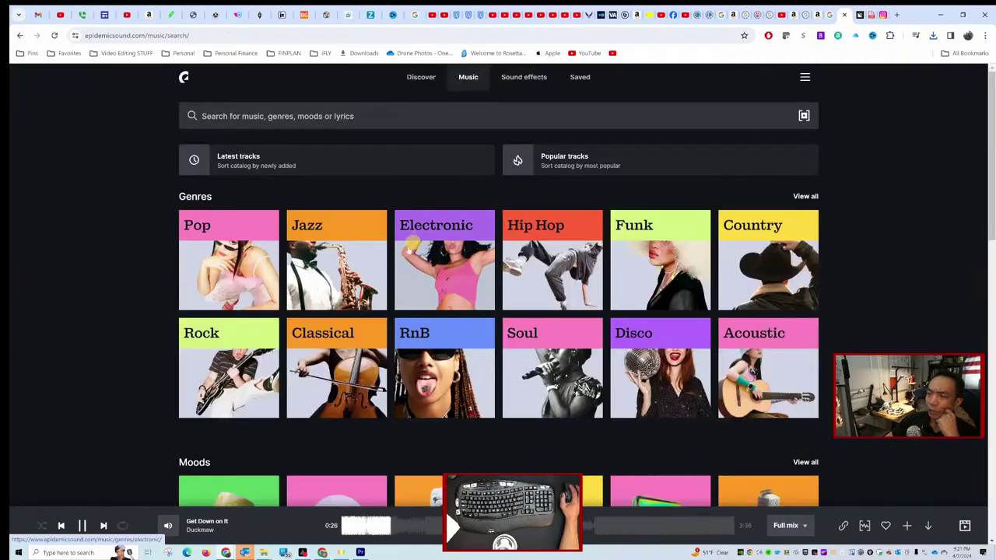
scroll(395, 257, "down", 6)
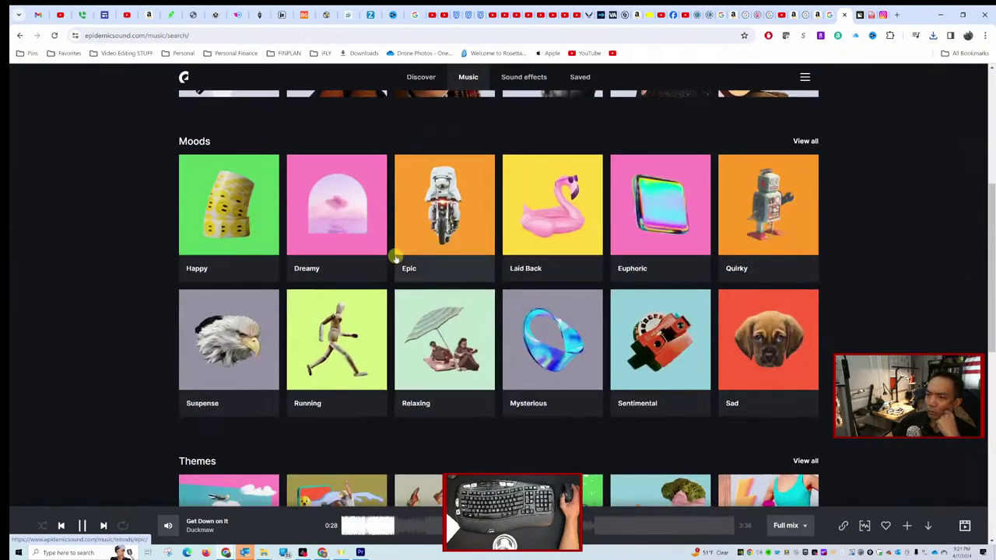
scroll(396, 258, "down", 4)
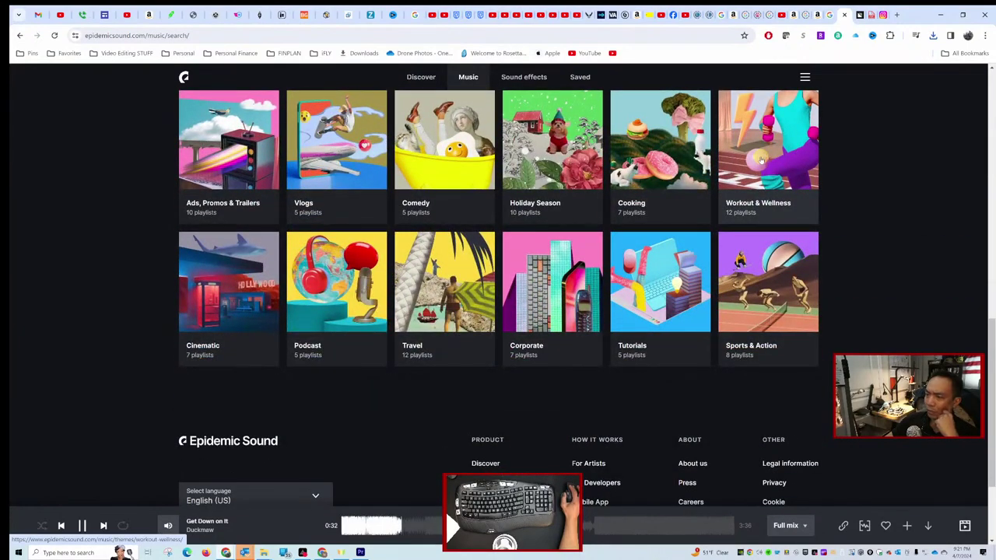
left_click(760, 199)
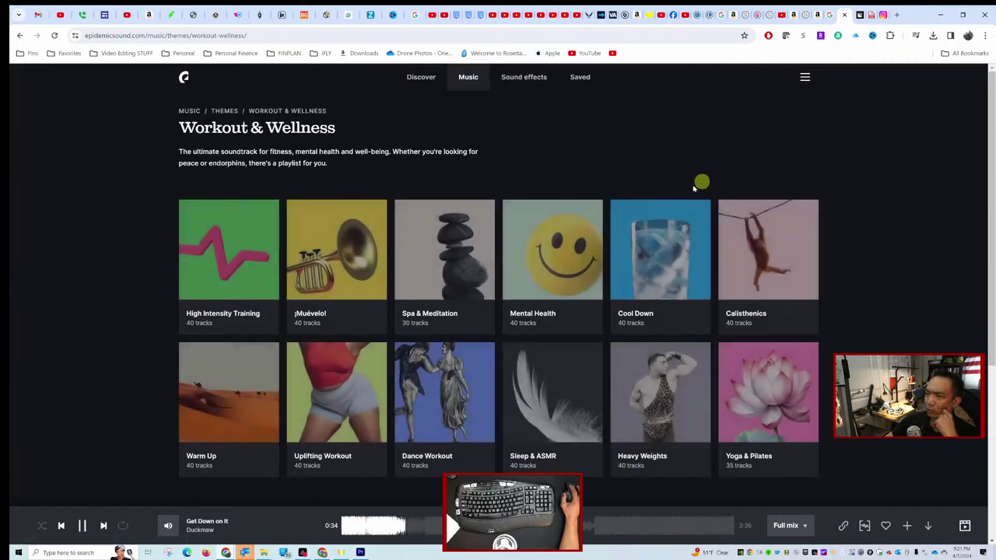
scroll(336, 243, "down", 1)
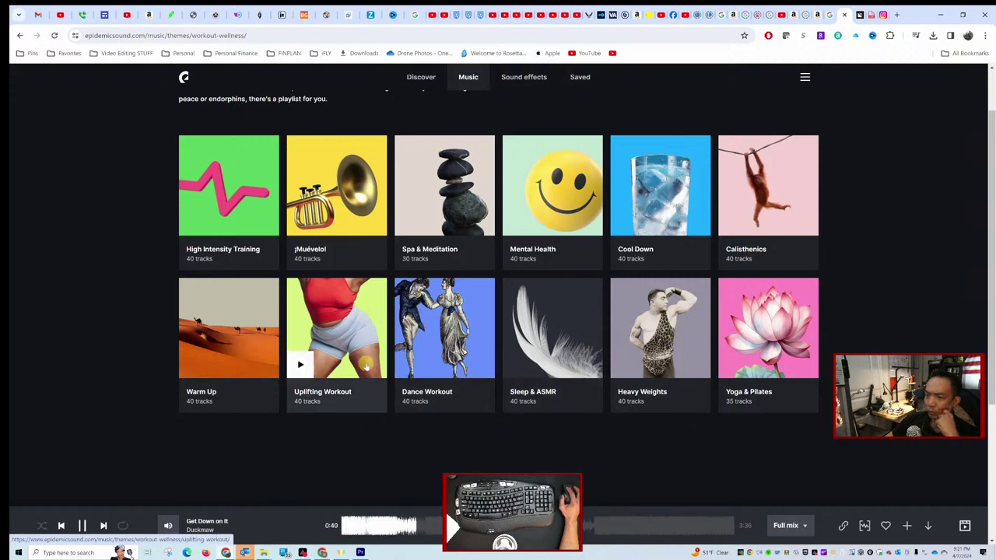
left_click(336, 348)
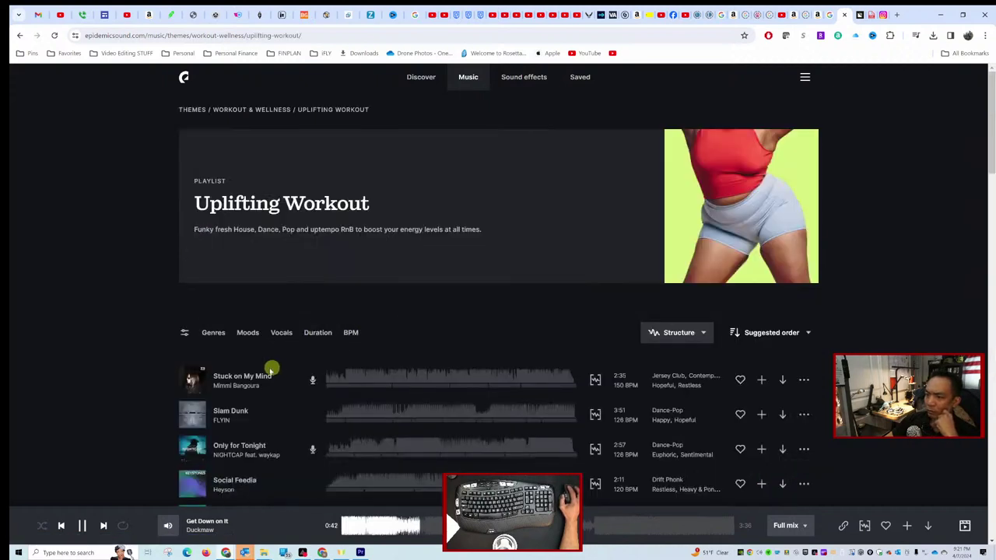
Sample the openings of Stuck on My Mind, Slam Dunk, Night Shimmer and To Be Wilder (Instrumental Version) in the Uplifting Workout playlist.
left_click(192, 380)
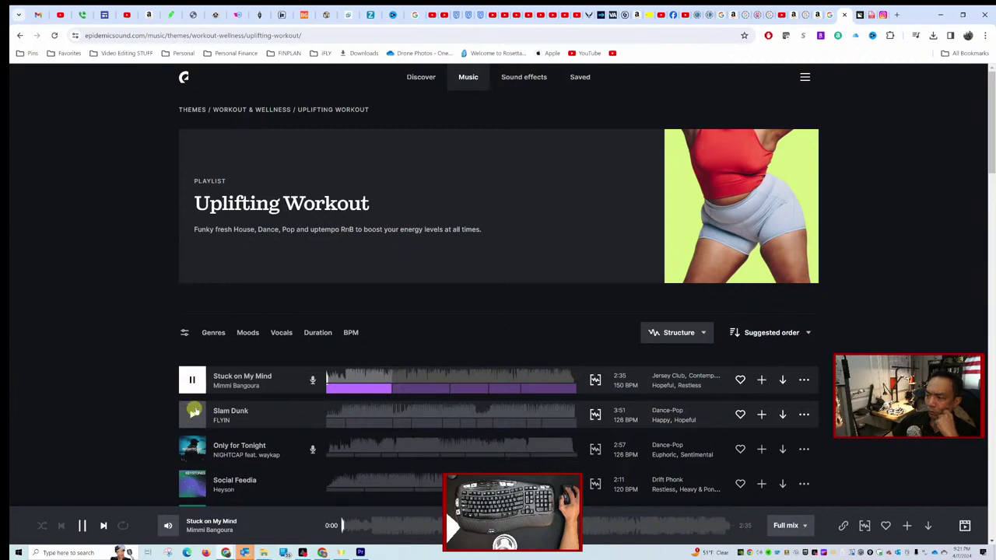
left_click(193, 411)
scroll(198, 408, "down", 2)
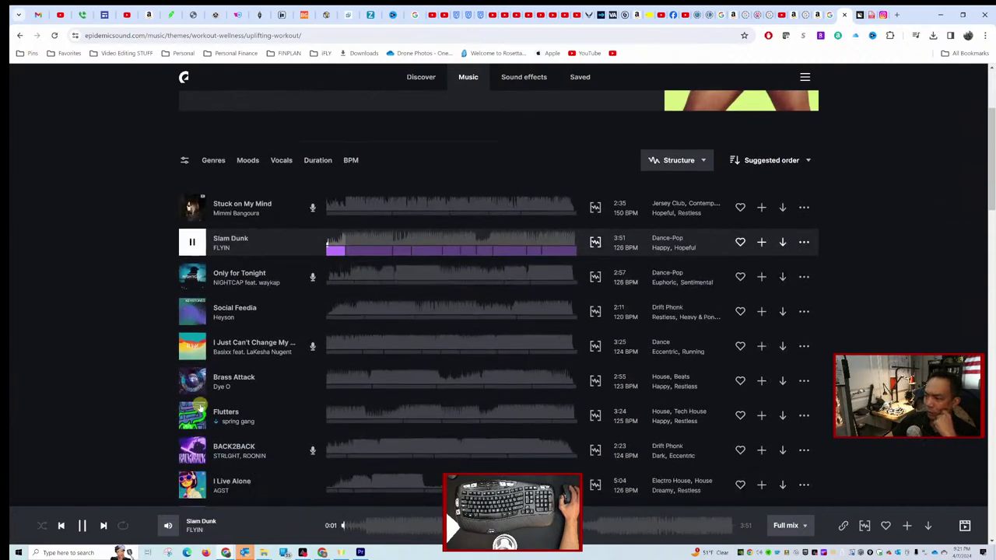
scroll(194, 401, "down", 2)
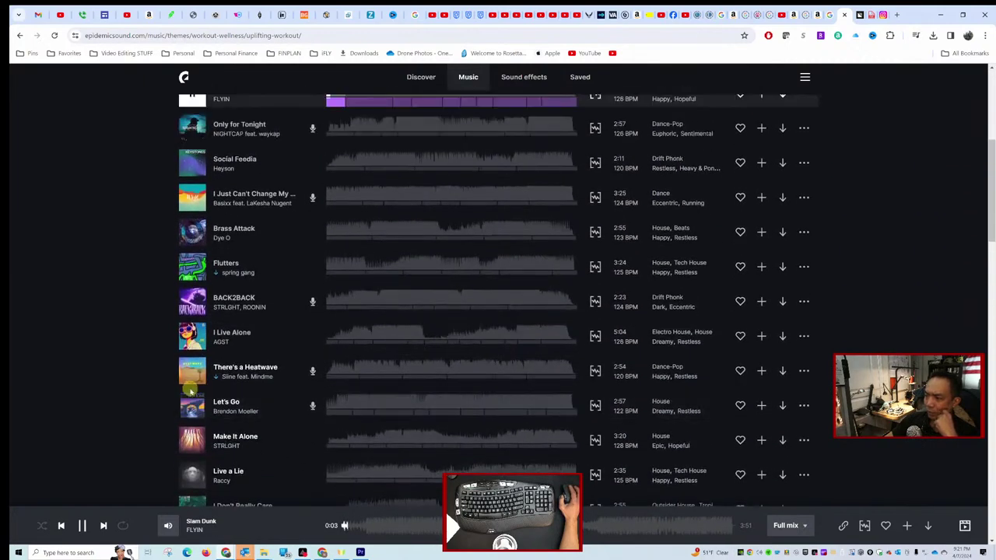
scroll(189, 392, "down", 2)
left_click(192, 451)
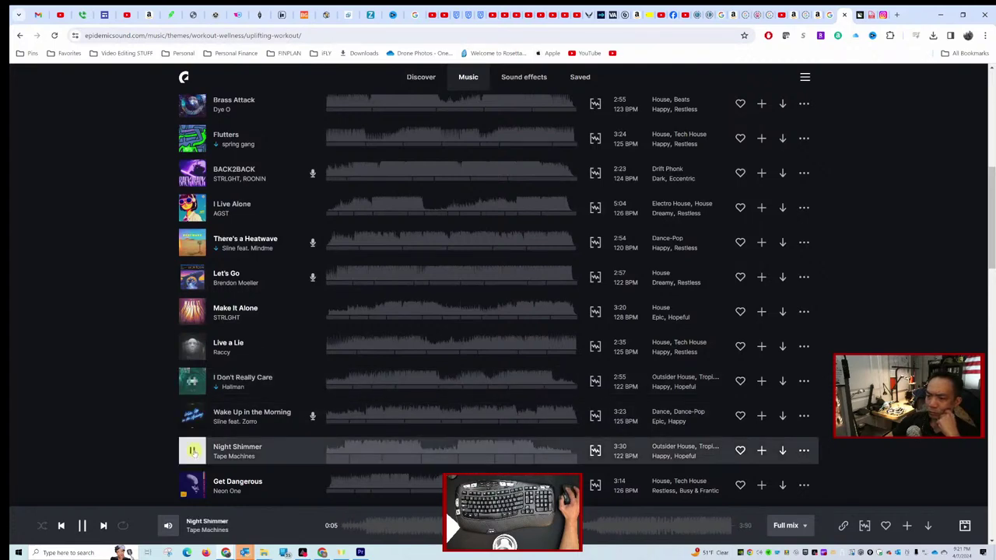
scroll(192, 452, "down", 1)
left_click(192, 453)
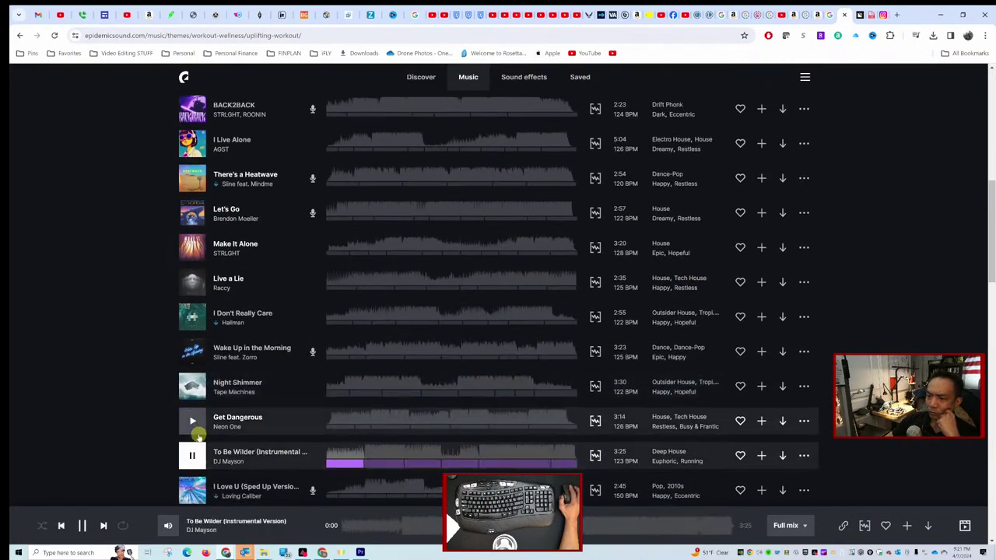
Preview It's All About Us and Get Down on It, and look over the following tracks in the Uplifting Workout playlist.
scroll(198, 437, "down", 2)
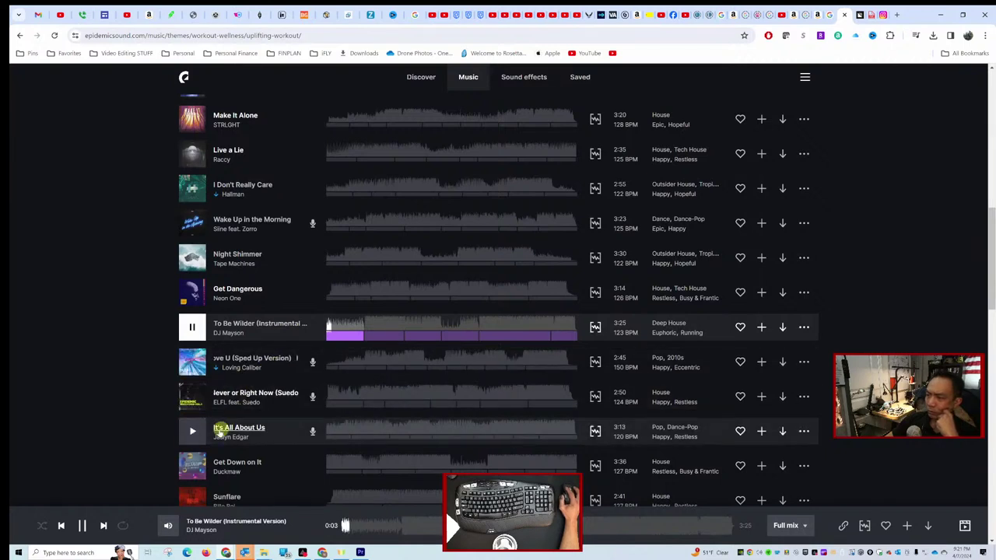
left_click(192, 430)
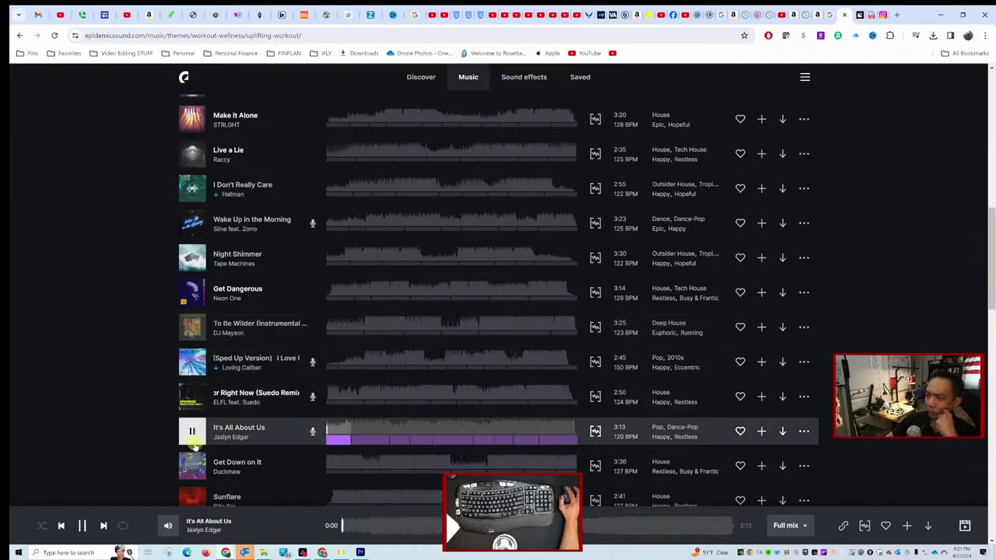
left_click(192, 463)
scroll(210, 441, "down", 3)
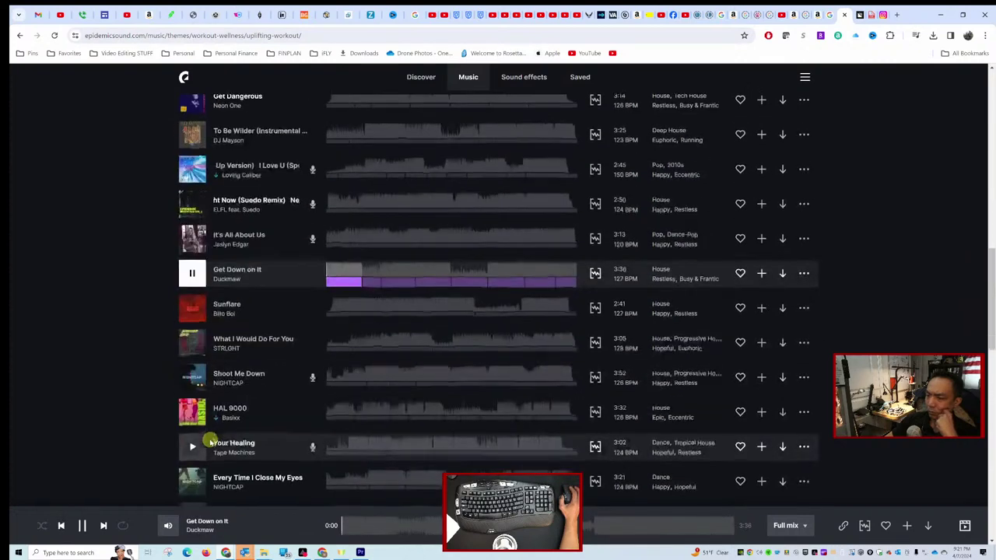
scroll(210, 441, "up", 10)
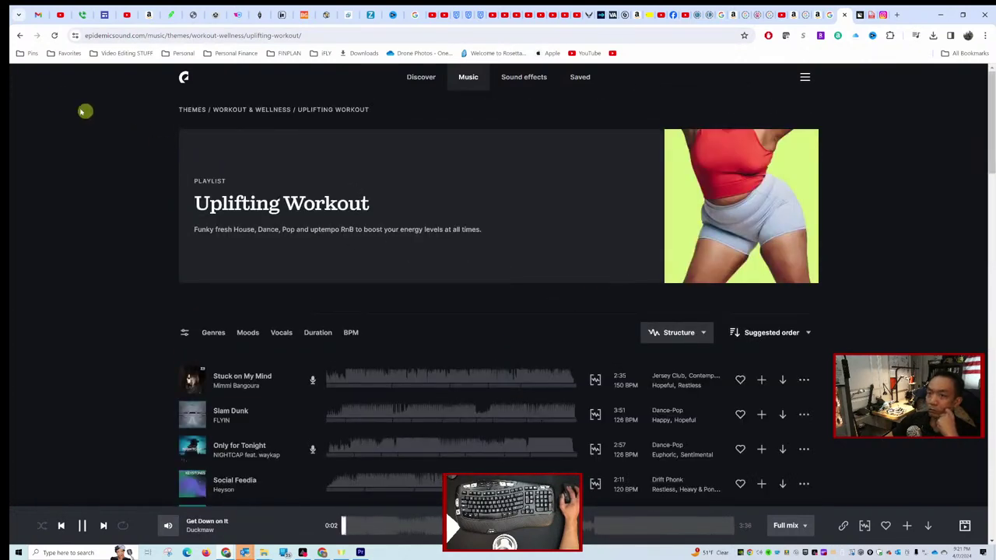
Open the Heavy Weights playlist in Workout & Wellness and preview ALL THAT MATTERS and Franklin Rd.
left_click(21, 35)
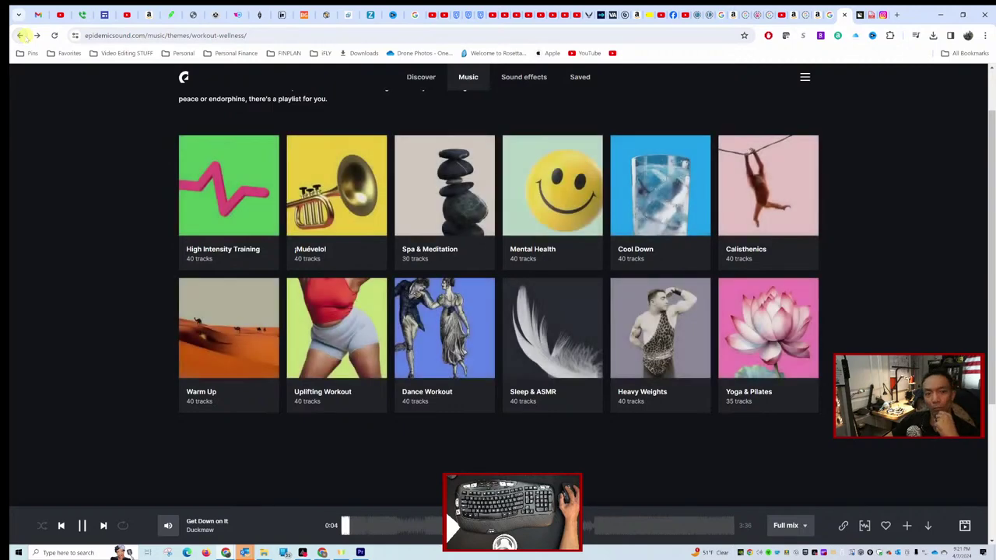
left_click(660, 326)
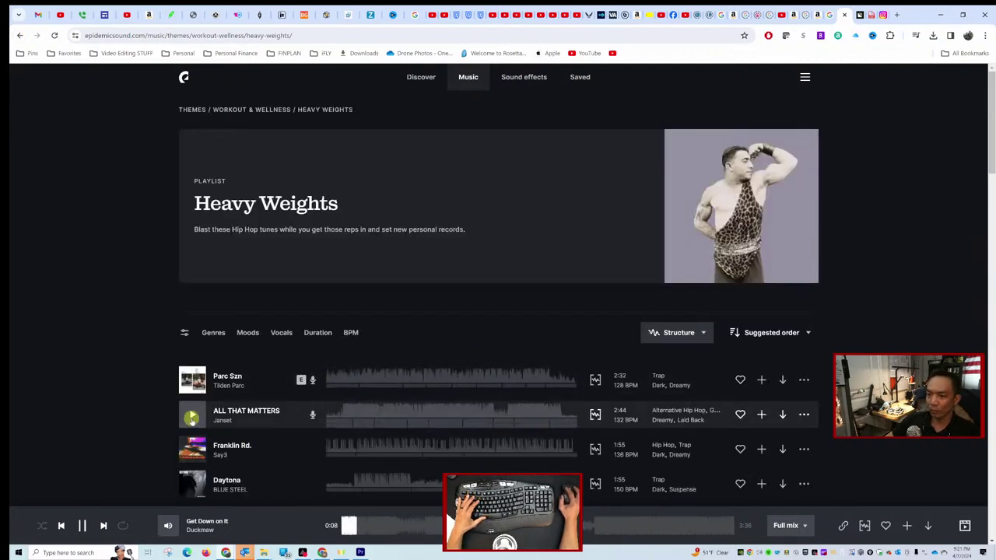
left_click(191, 417)
scroll(194, 345, "down", 2)
left_click(192, 320)
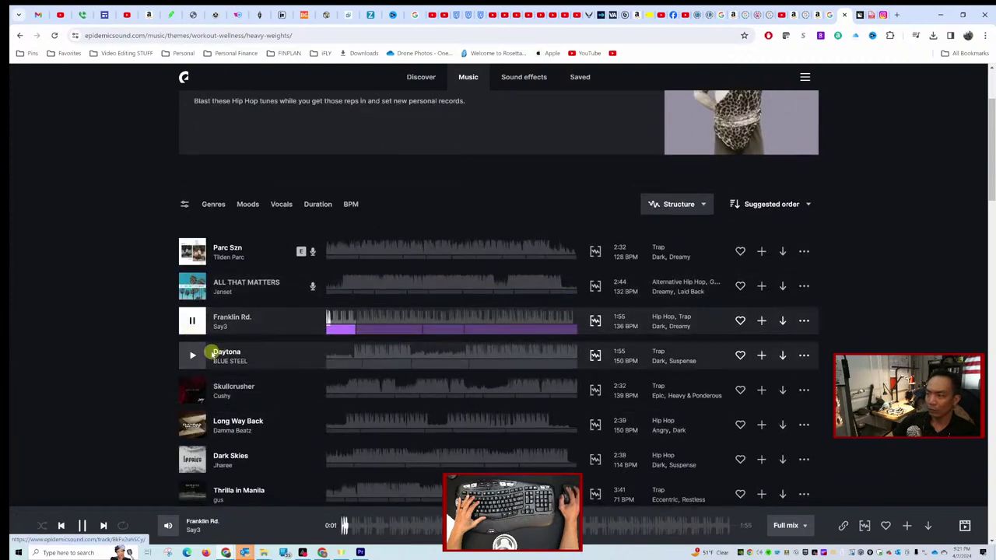
Preview Daytona, Thrilla in Manila and Decaying in the Heavy Weights playlist, skipping ahead within the intro of Decaying.
left_click(187, 355)
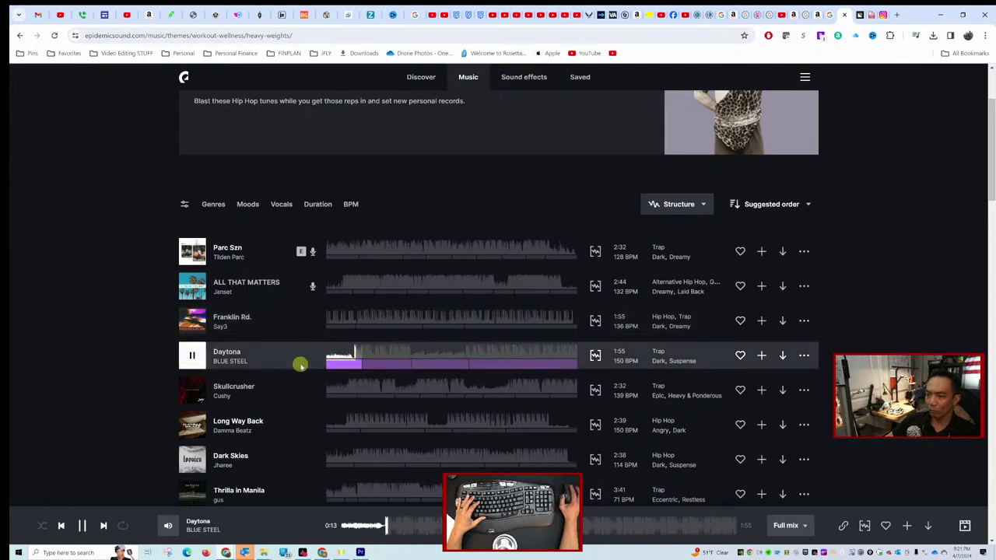
scroll(299, 365, "down", 2)
left_click(191, 365)
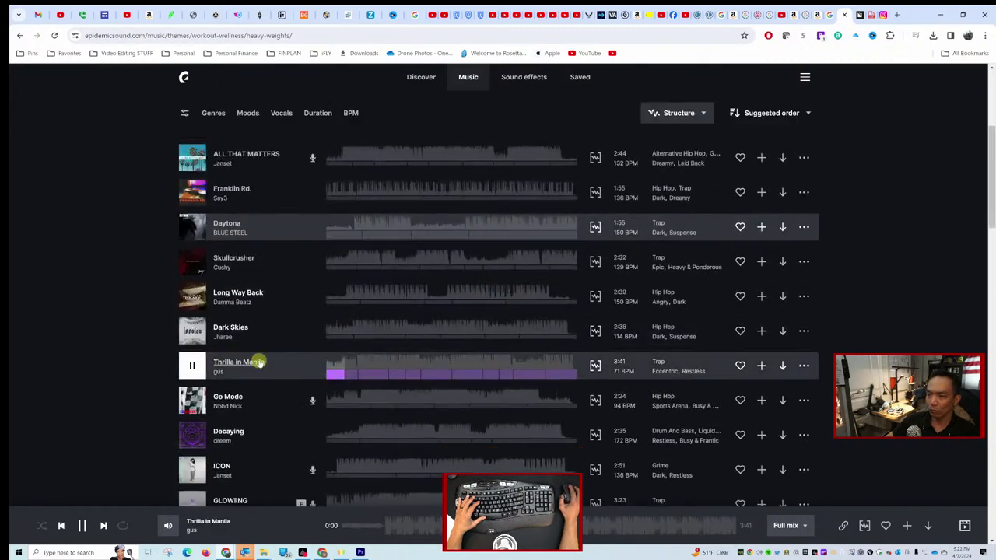
scroll(250, 373, "down", 1)
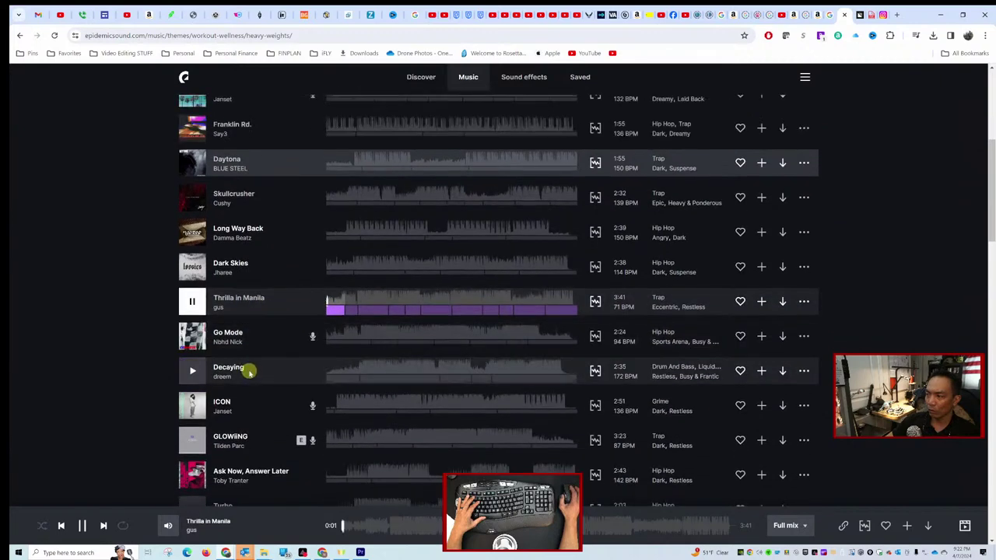
left_click(193, 372)
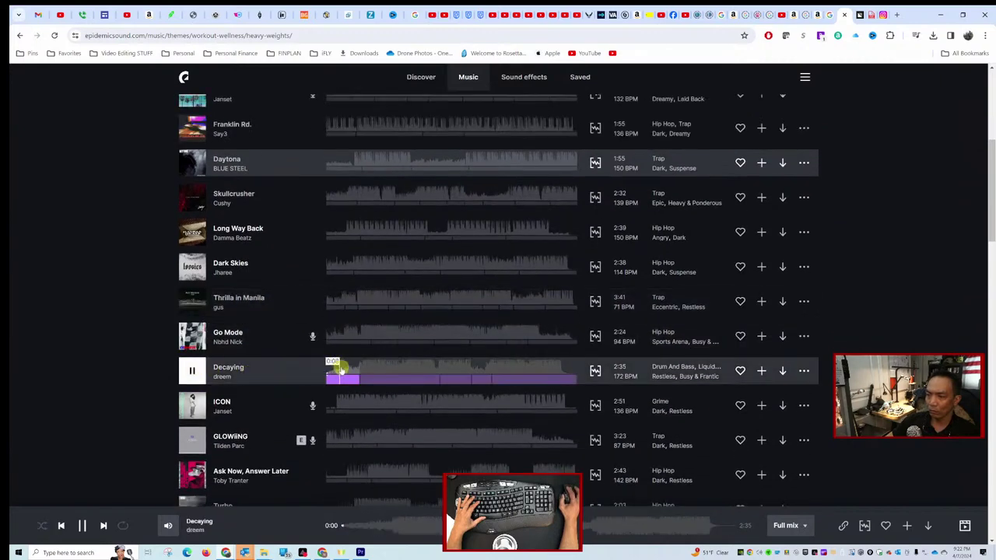
left_click(340, 370)
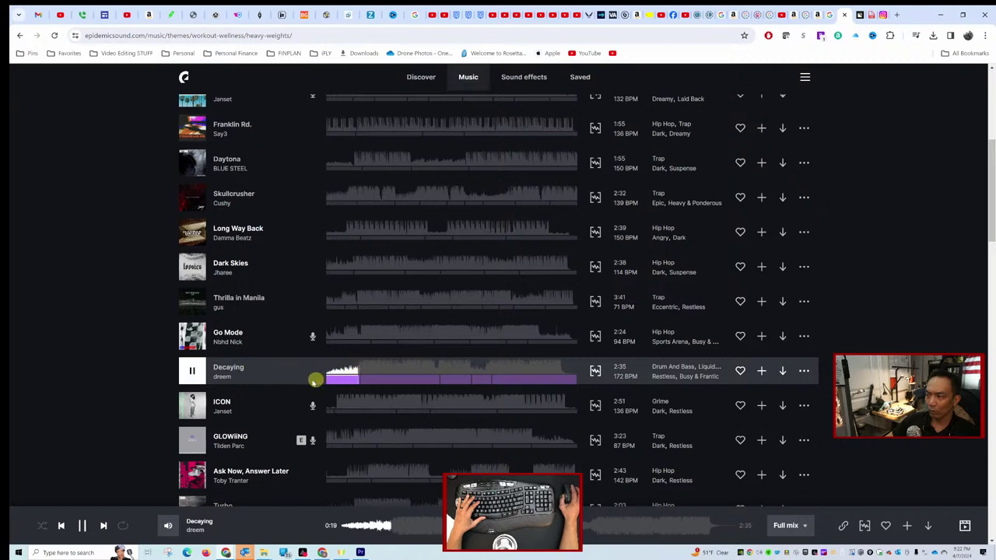
scroll(256, 379, "down", 1)
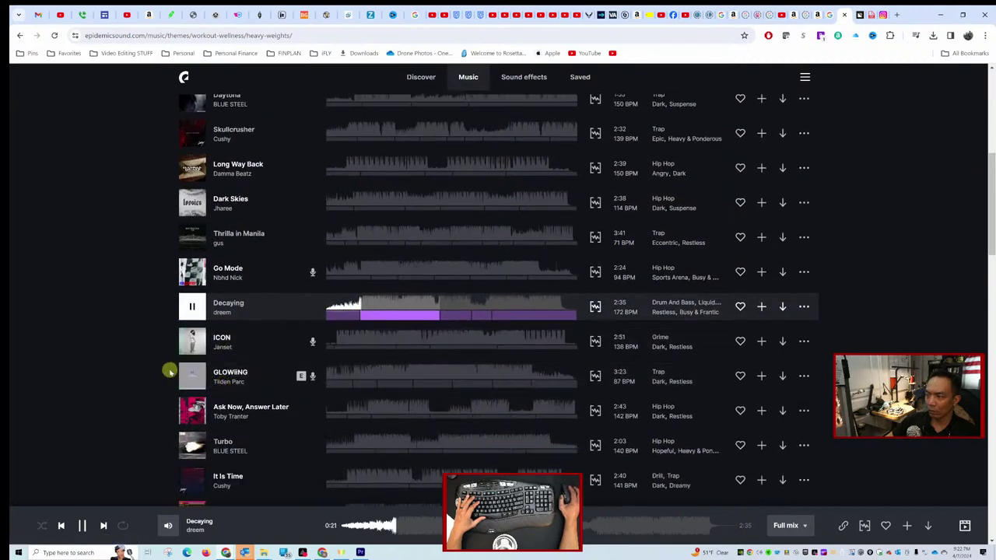
Sample the openings of Sward and Jet Pipe (Clean Version) further down the Heavy Weights playlist.
scroll(151, 363, "down", 1)
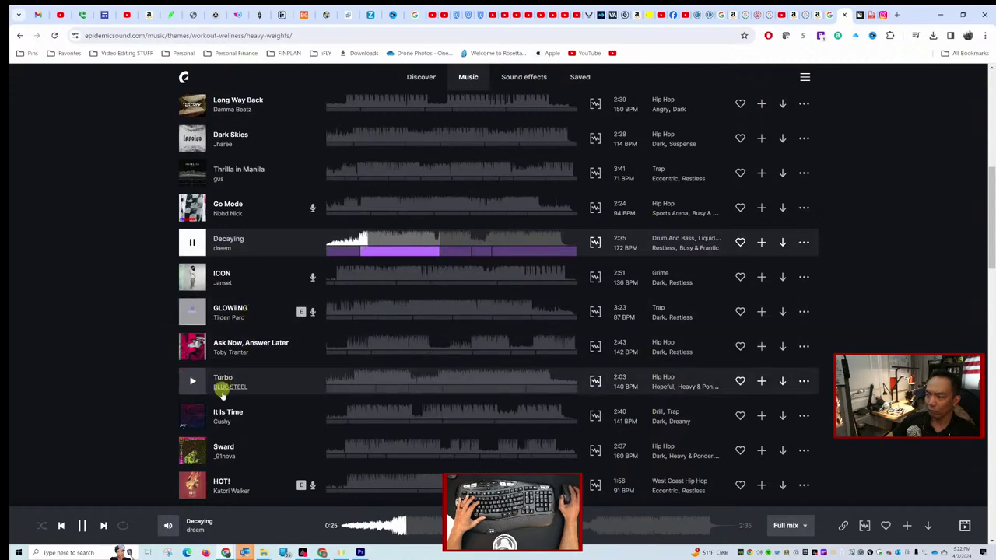
left_click(223, 451)
scroll(221, 420, "down", 3)
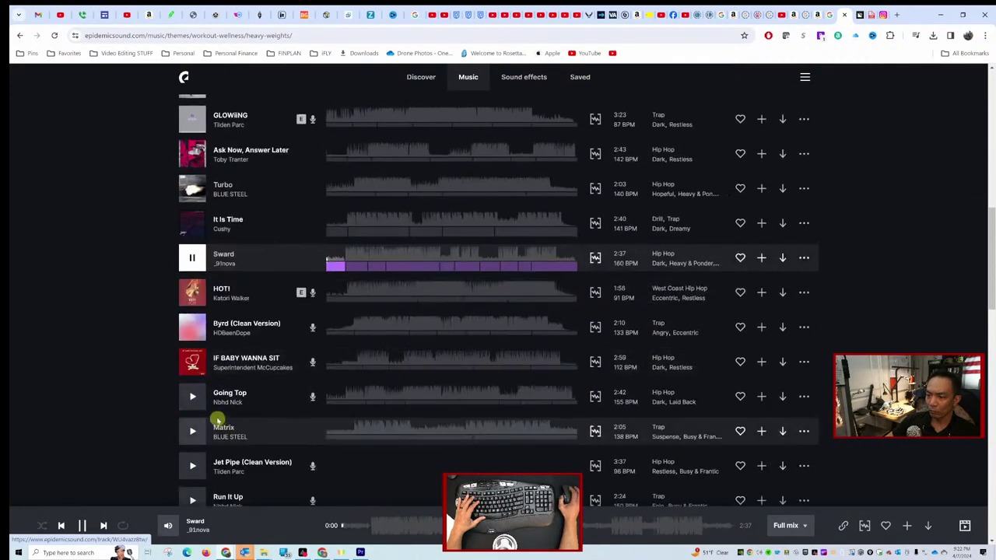
left_click(192, 466)
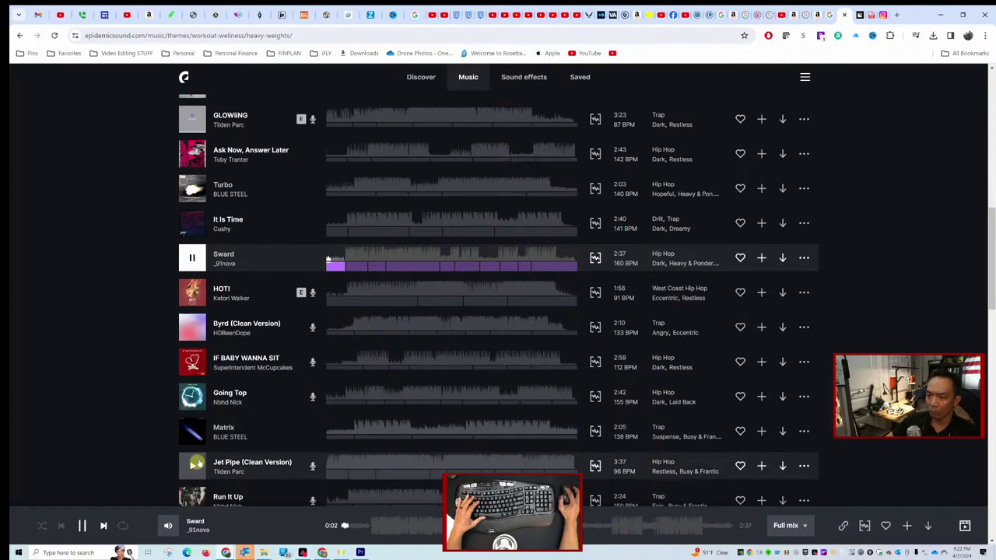
scroll(253, 394, "down", 2)
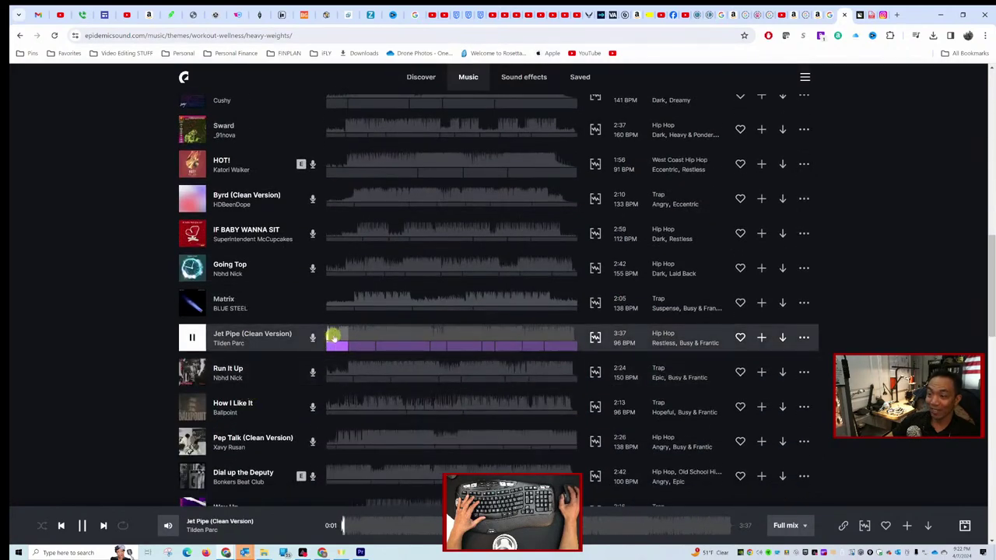
scroll(234, 404, "down", 2)
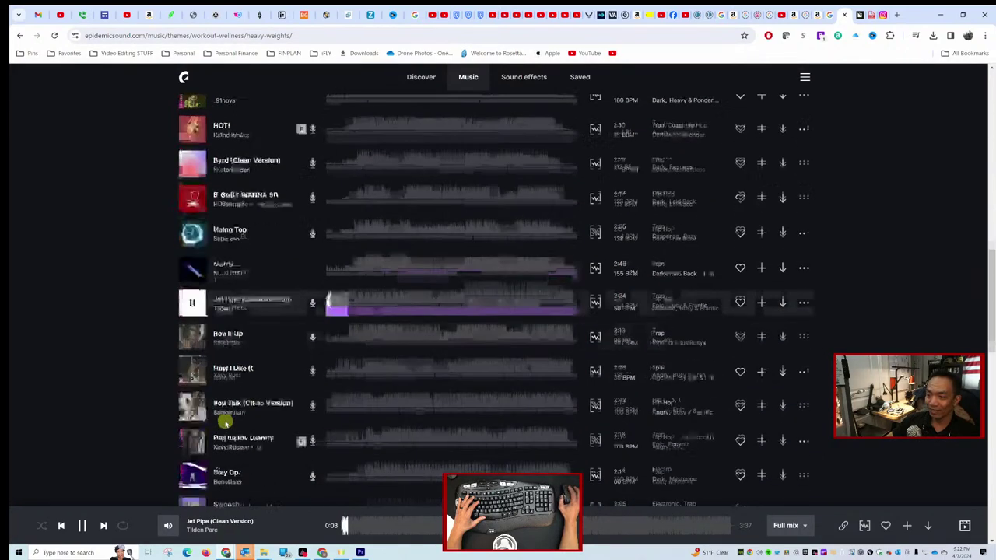
Preview You Don't Know Me and Swoosh, and look over the remaining tracks in the Heavy Weights playlist.
left_click(230, 405)
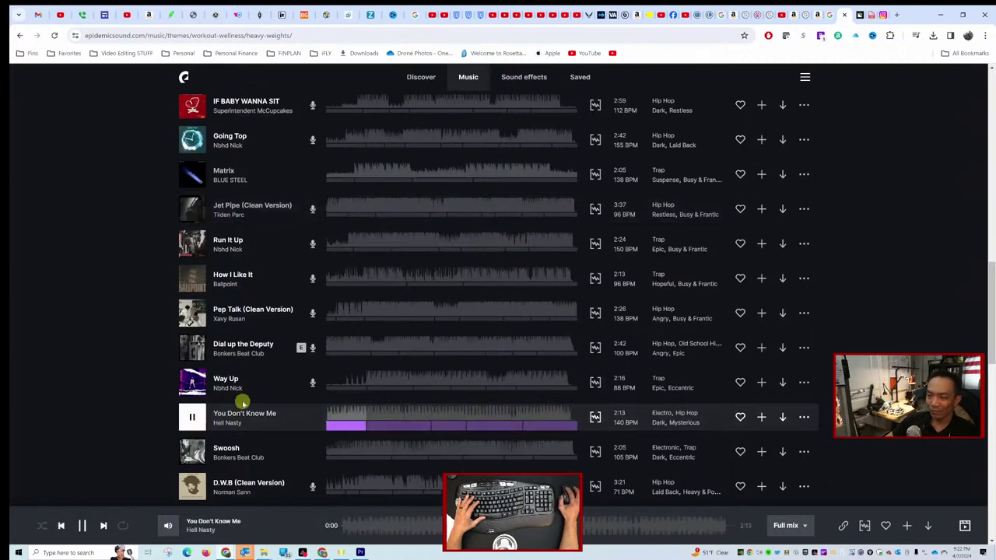
scroll(265, 398, "down", 2)
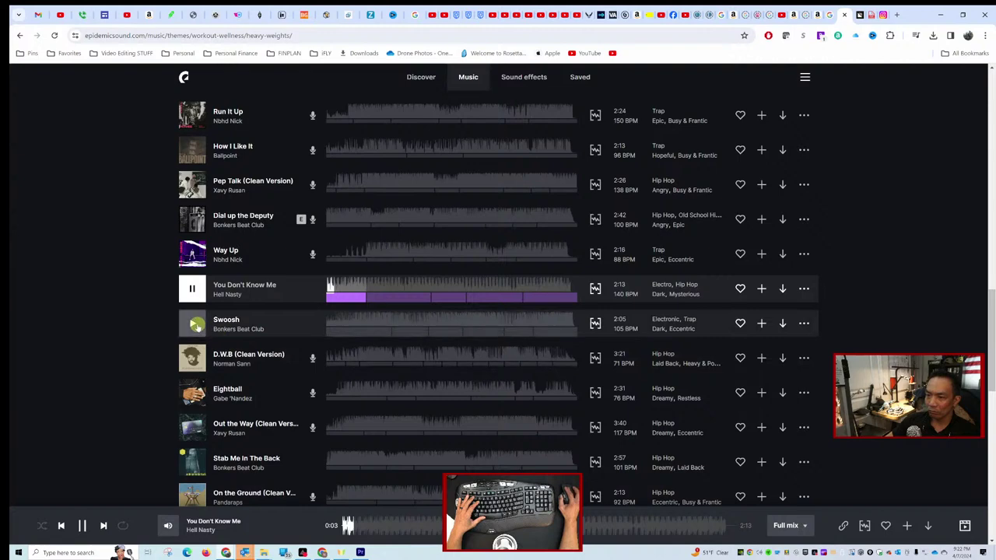
left_click(237, 331)
scroll(249, 350, "down", 5)
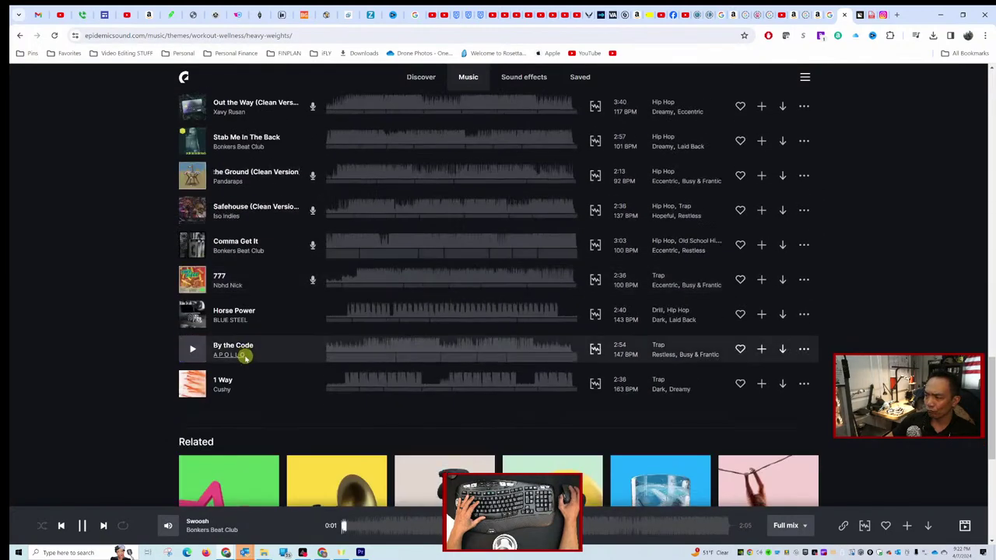
scroll(498, 329, "up", 5)
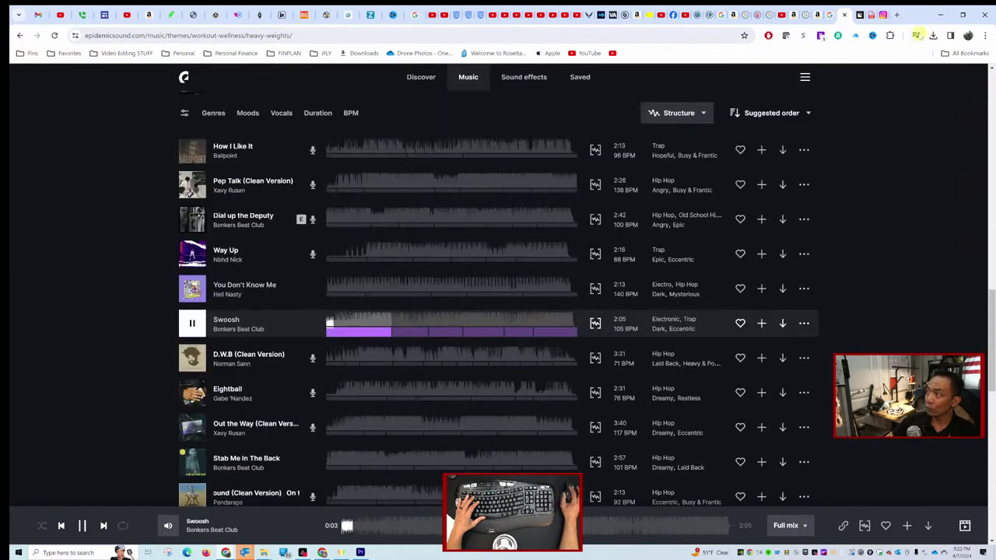
Show the latest download in its folder and select the A-Team, Did It Again, Gettin' Ready and Pull Up audio files.
left_click(933, 36)
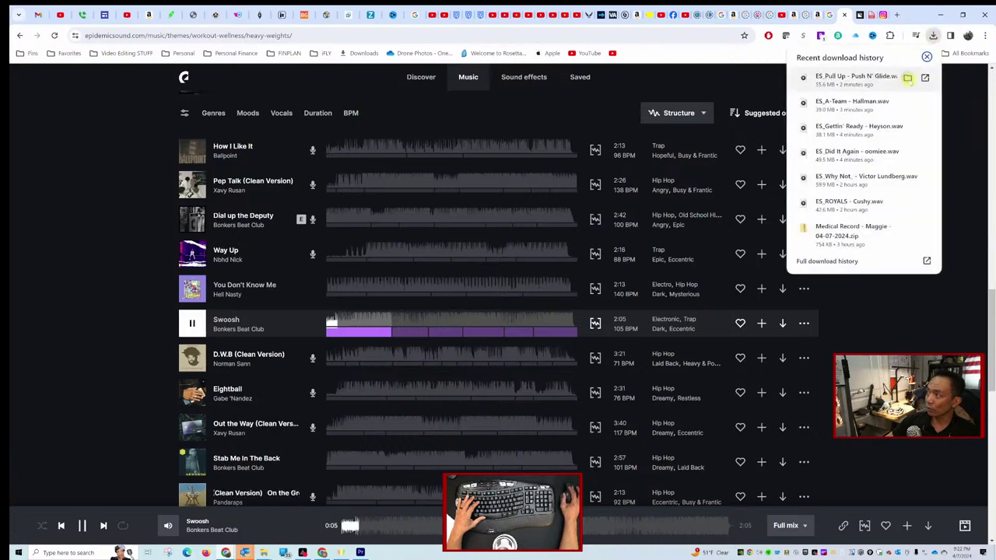
left_click(907, 78)
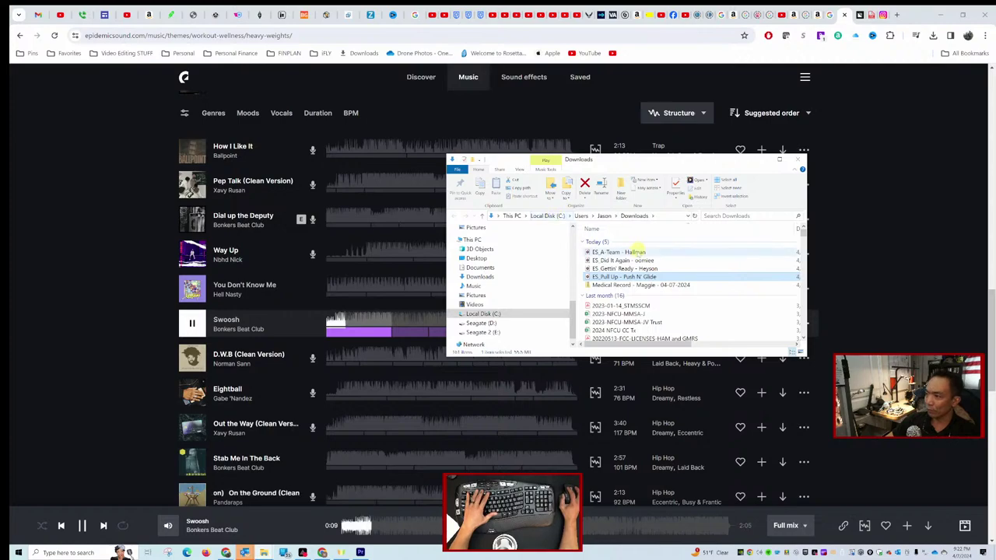
left_click(636, 251)
left_click(622, 277, "shift")
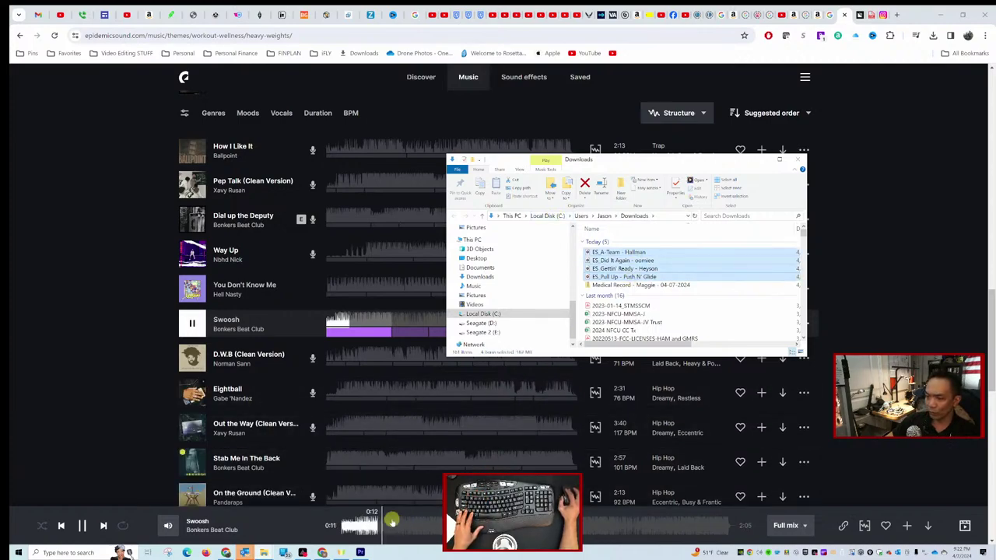
Bring up the Epidemic Sound folder and import A-Team, Did It Again, Gettin' Ready and Pull Up into the Premiere Pro project's music bin.
left_click(264, 552)
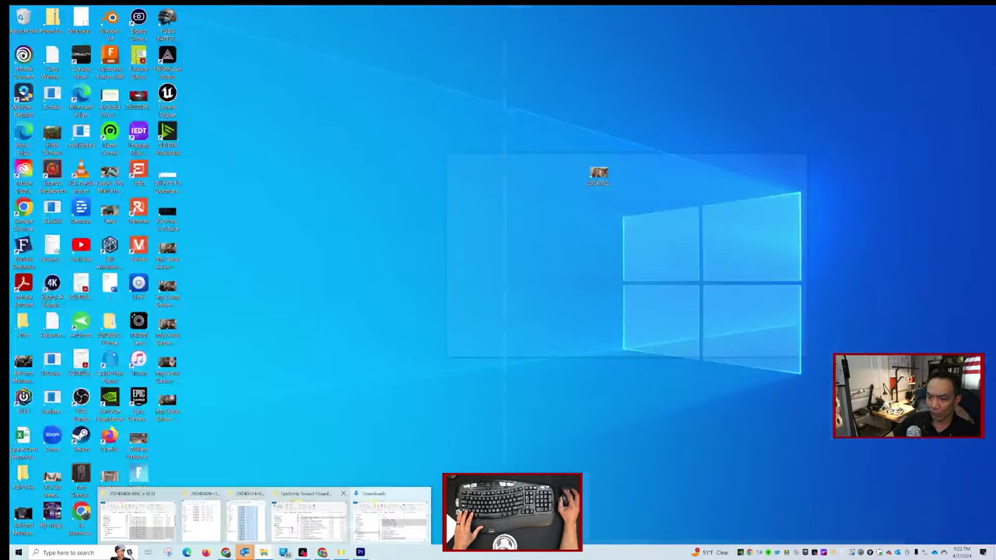
mouse_move(309, 518)
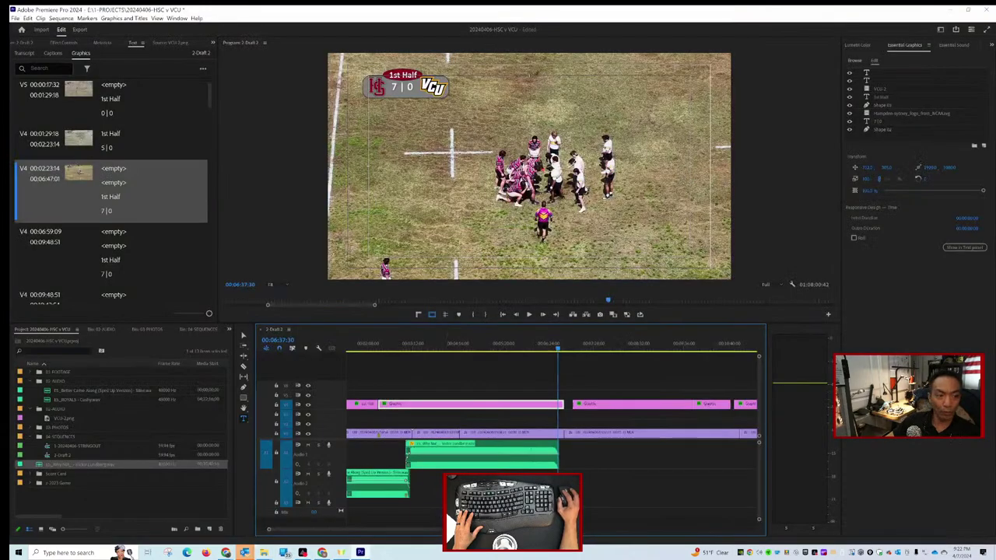
left_click_drag(78, 475, 93, 382)
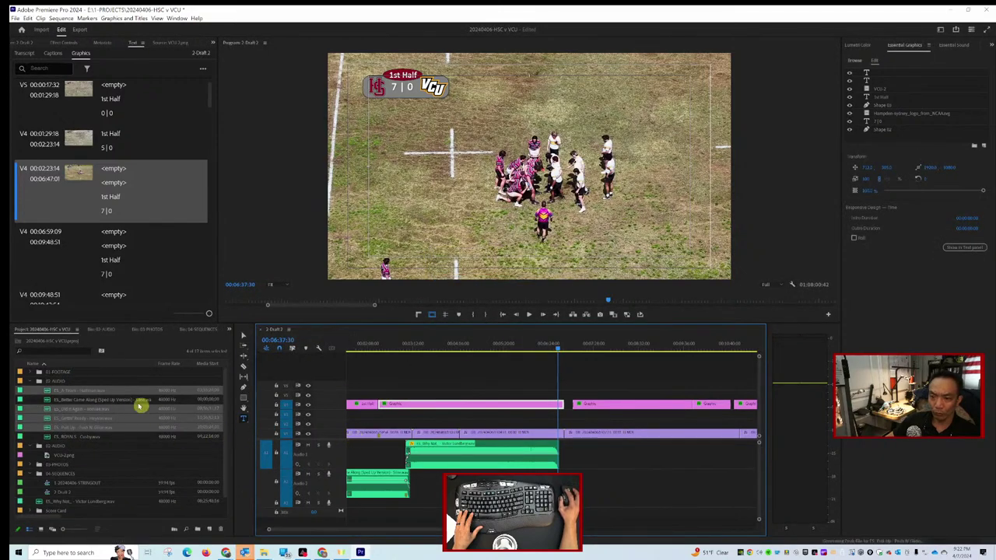
Place the ES_A-Team track on the second audio track near the end of the Why Not clip and briefly play it.
left_click(112, 408)
left_click(119, 393)
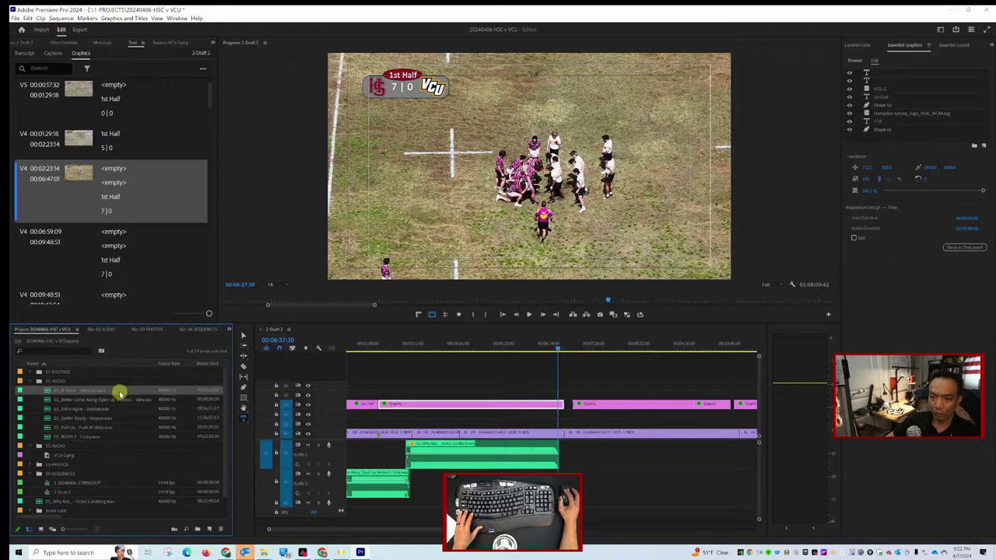
left_click_drag(93, 390, 572, 482)
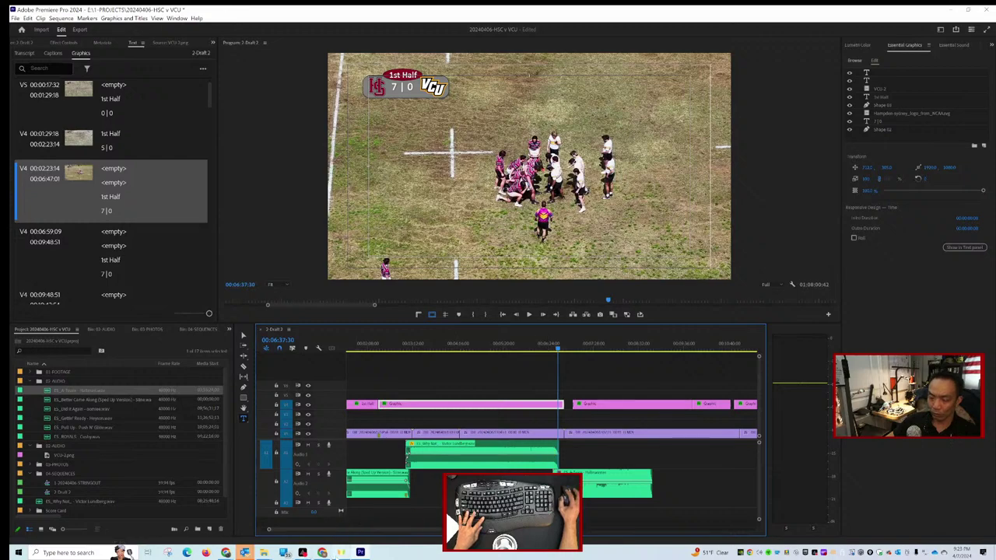
key("space")
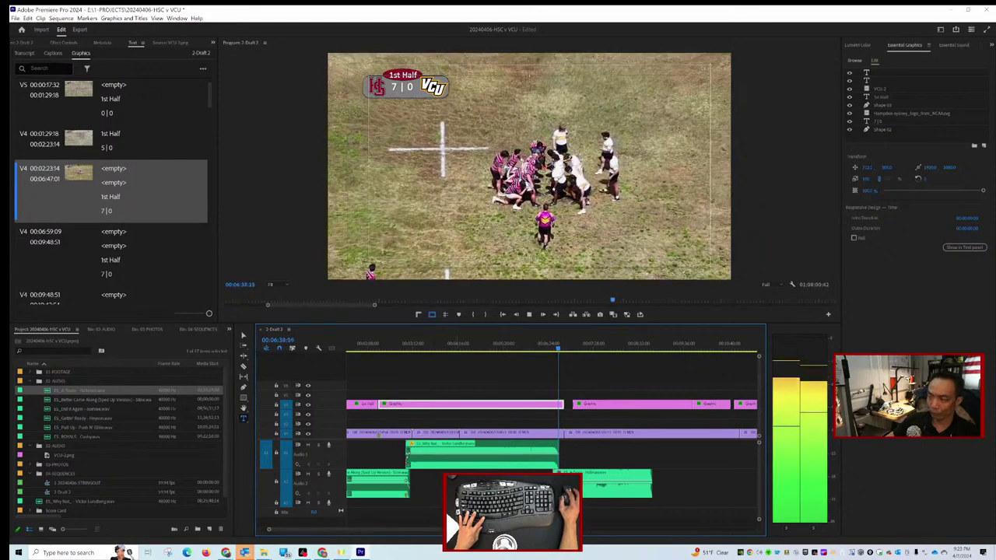
key("space")
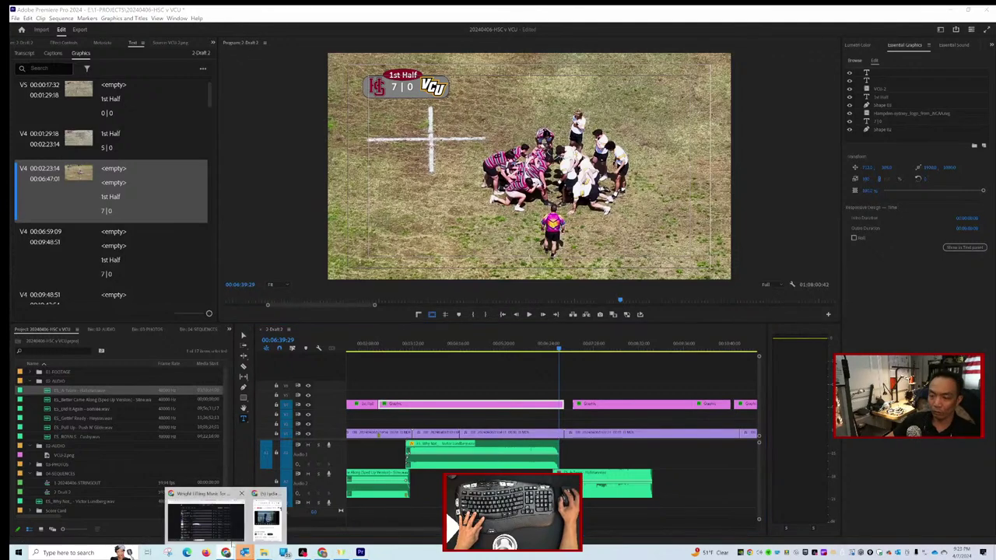
Switch to the Epidemic Sound browser window, pause the Swoosh preview and return to Premiere Pro.
left_click(199, 509)
key("space")
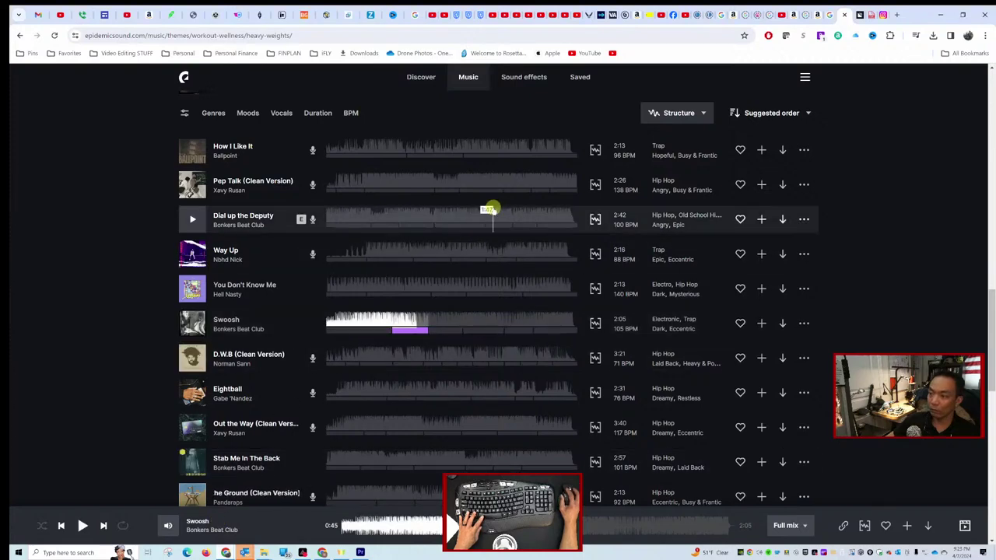
key("alt+Tab")
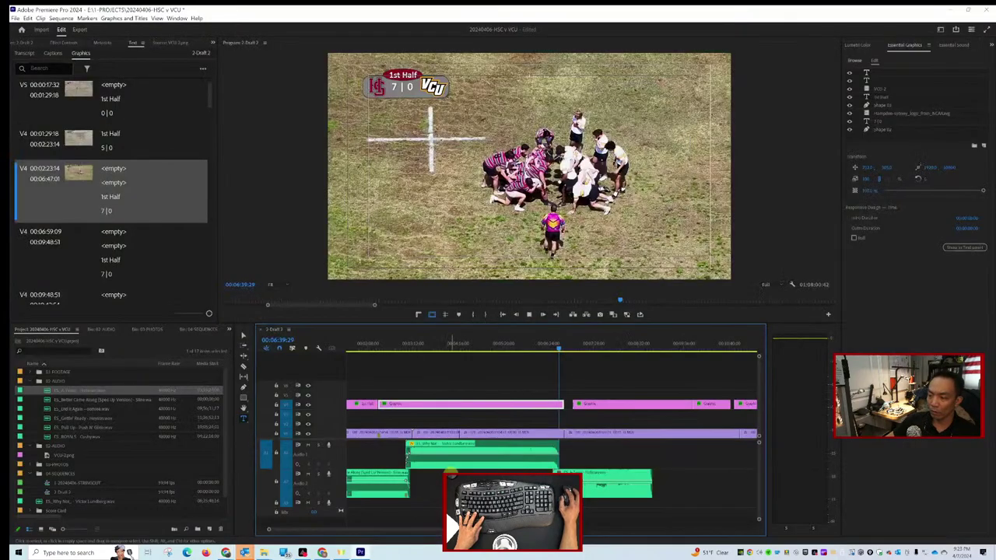
Play parts of the sequence before and after the change from the Why Not track to A-Team to check the music.
key("space")
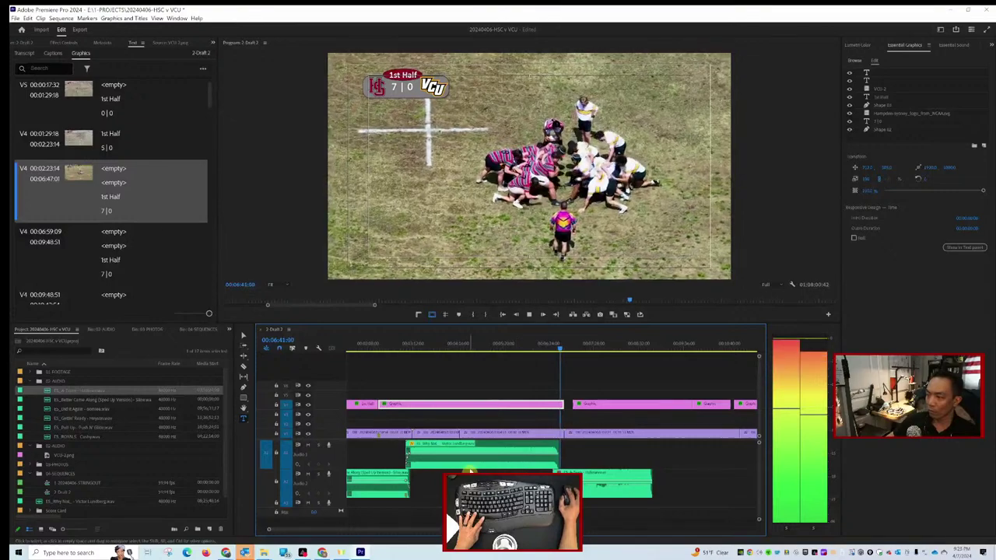
left_click(514, 348)
key("space")
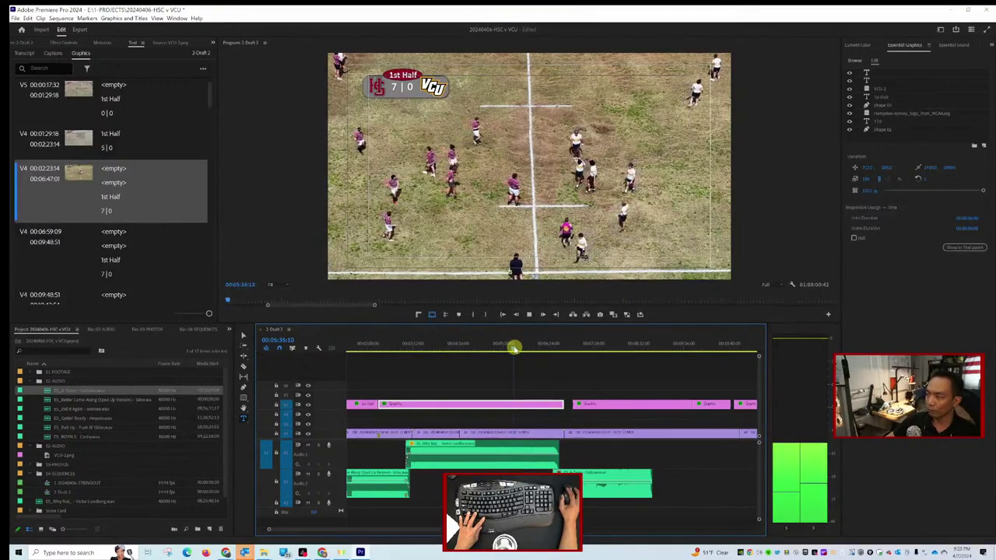
left_click_drag(516, 351, 573, 349)
key("space")
key("minus")
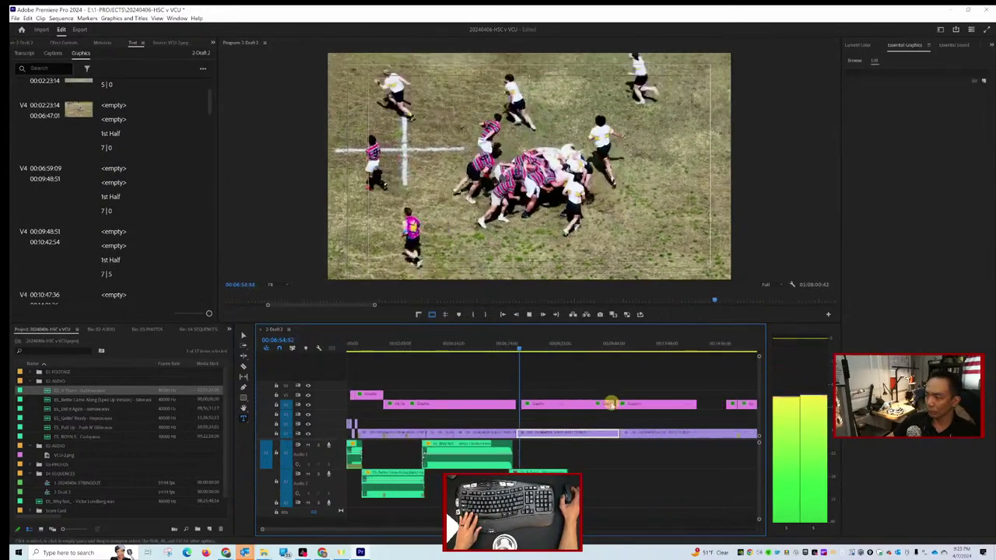
key("equal")
key("equal")
key("equal")
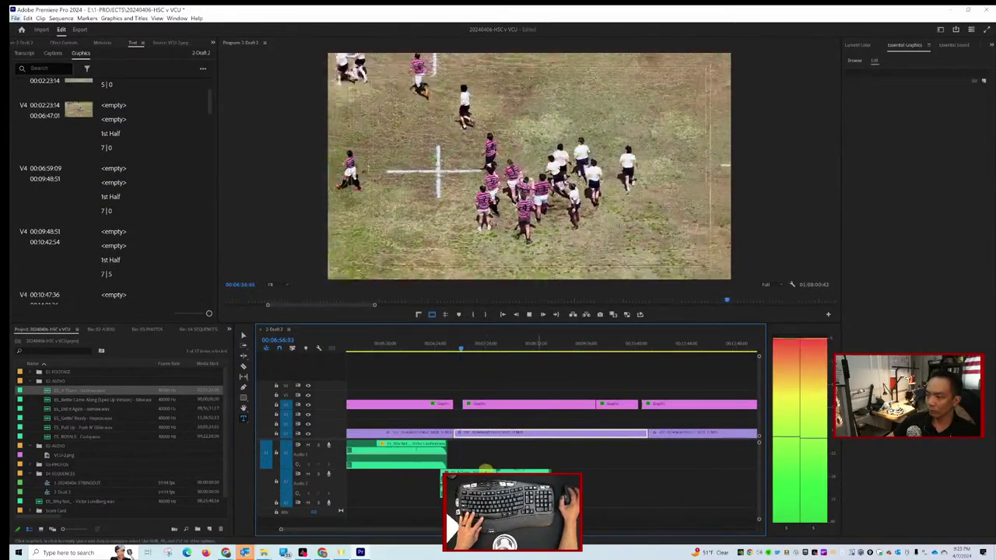
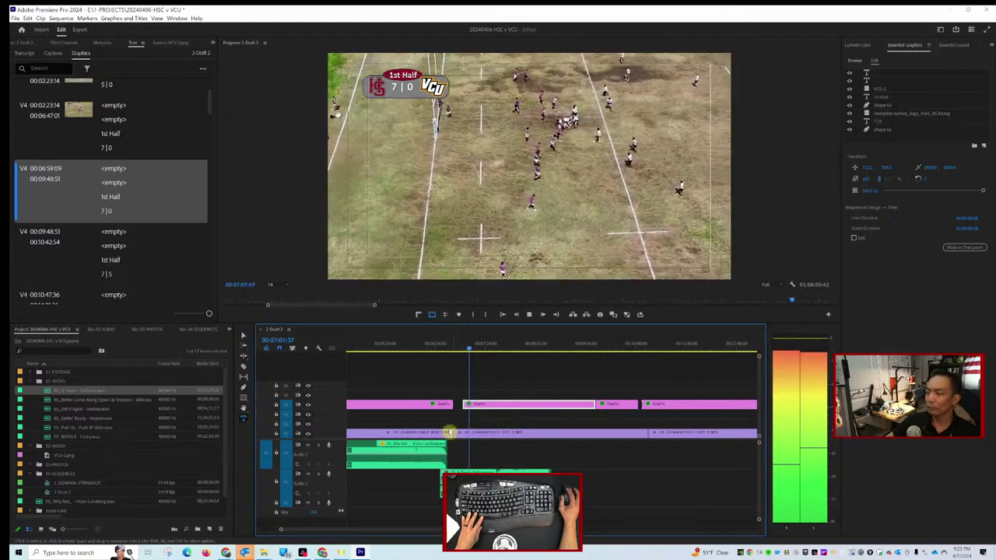
Replay the music transition between Why Not and A-Team from about 00:06:28, then stop playback.
key("space")
left_click(438, 346)
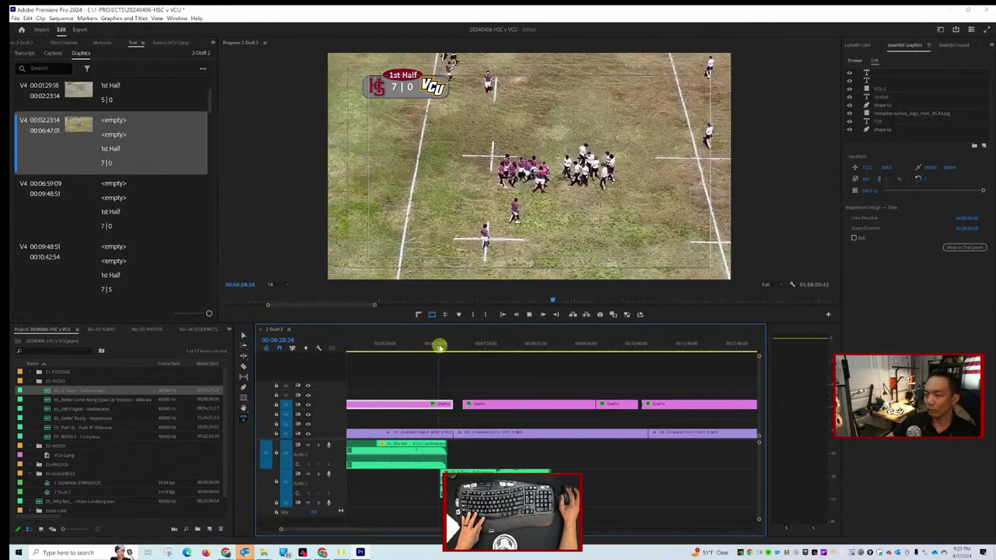
key("space")
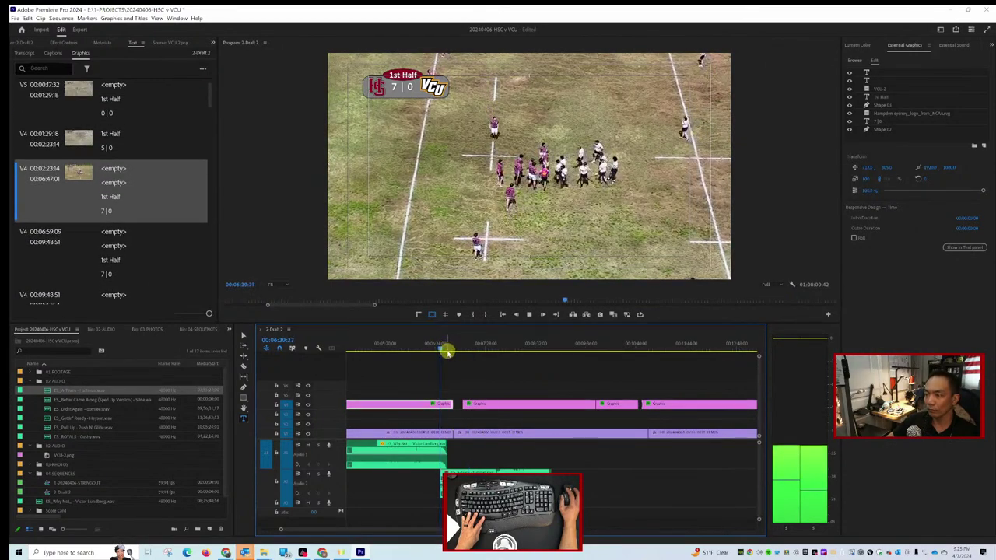
key("space")
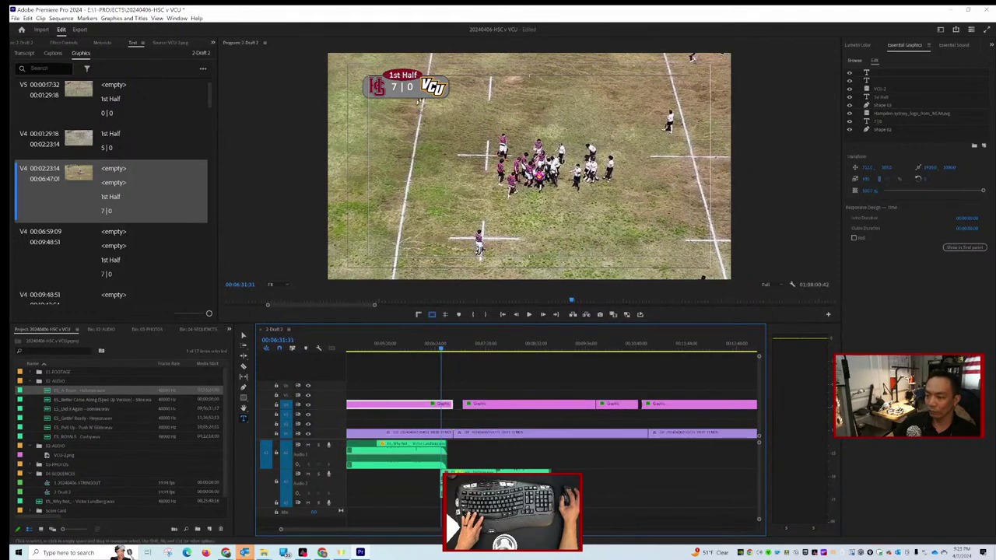
Move the ES_A-Team clip slightly later so it only briefly overlaps the end of Why Not, and play the transition.
key("ctrl+shift+a")
key("equal")
key("equal")
key("equal")
key("equal")
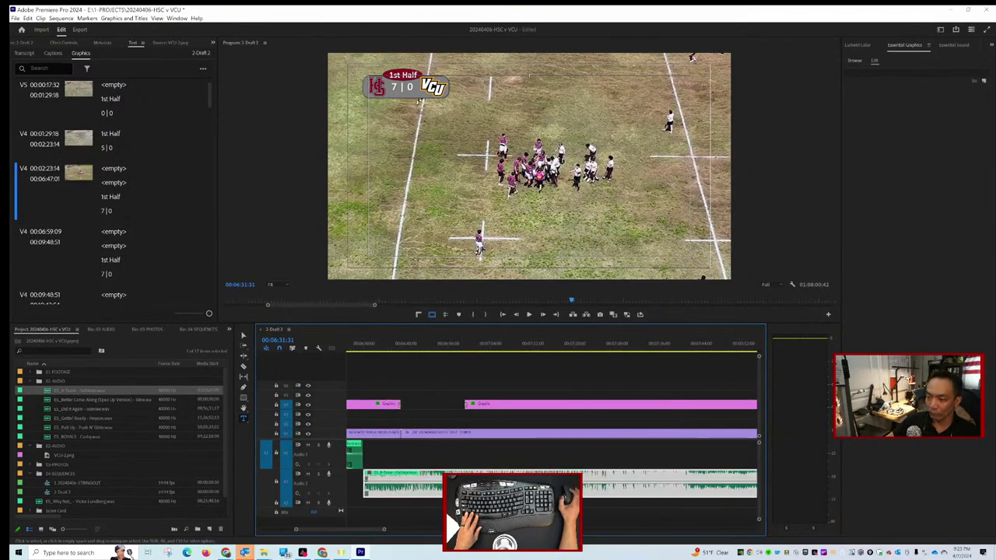
scroll(449, 468, "left", 3)
left_click(498, 484)
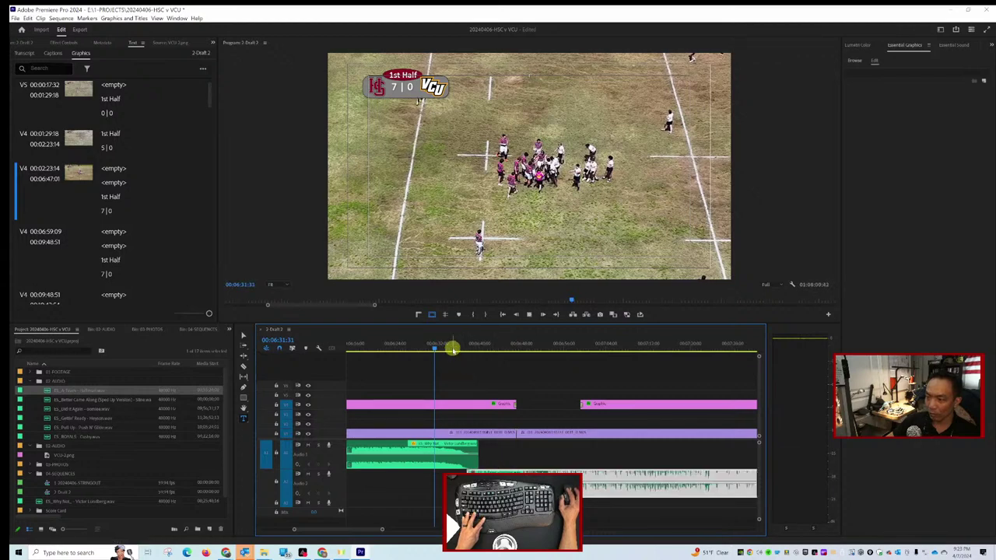
key("space")
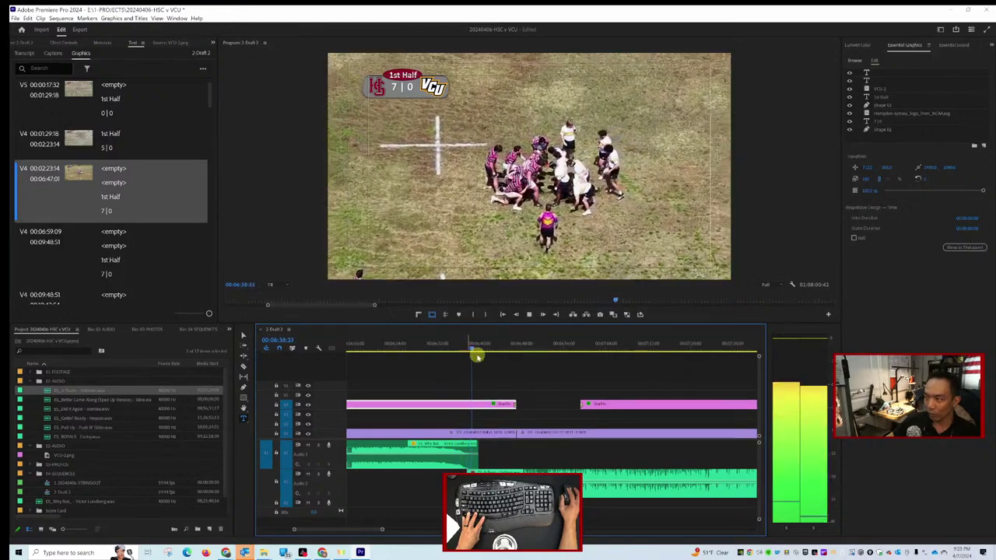
Place the ES_Did It Again track on the first audio track at the end of the A-Team clip.
key("minus")
key("minus")
key("minus")
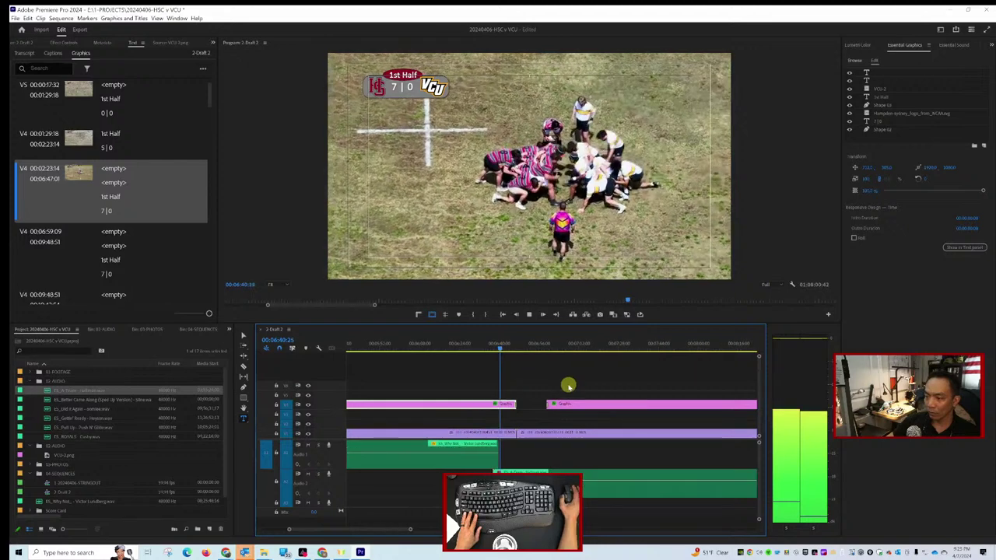
scroll(573, 410, "down", 4)
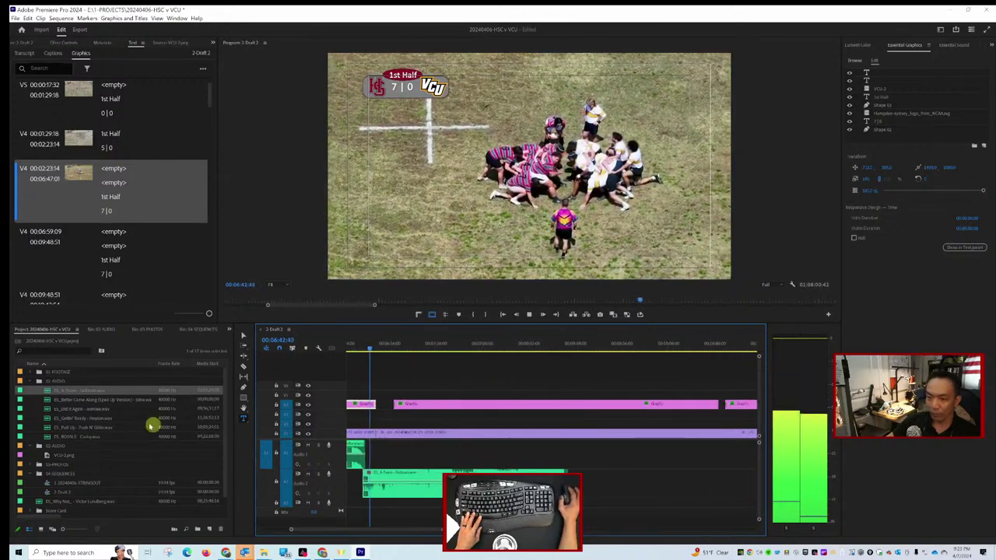
left_click(50, 400)
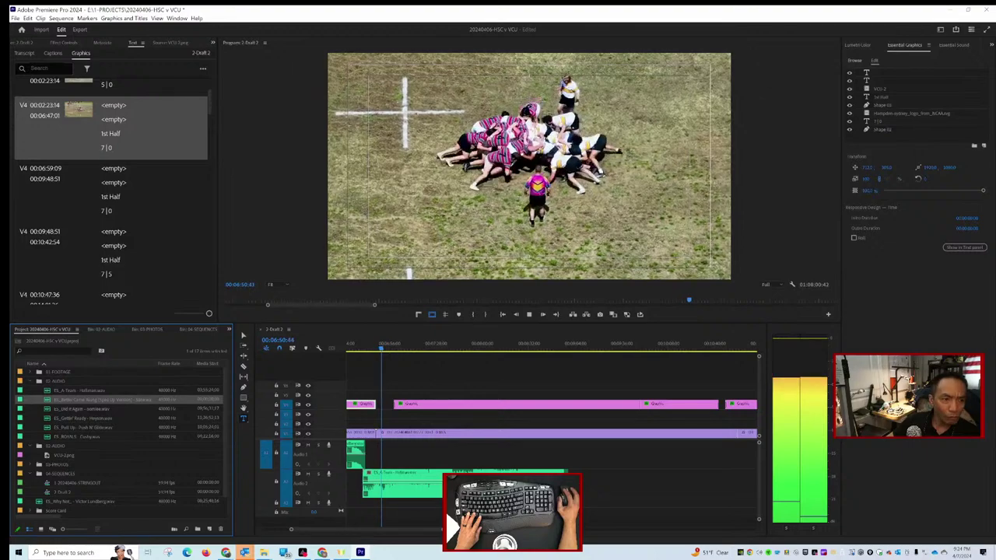
left_click_drag(54, 410, 563, 465)
Play the music change from A-Team to Did It Again, starting at about 00:08:53.
left_click(554, 349)
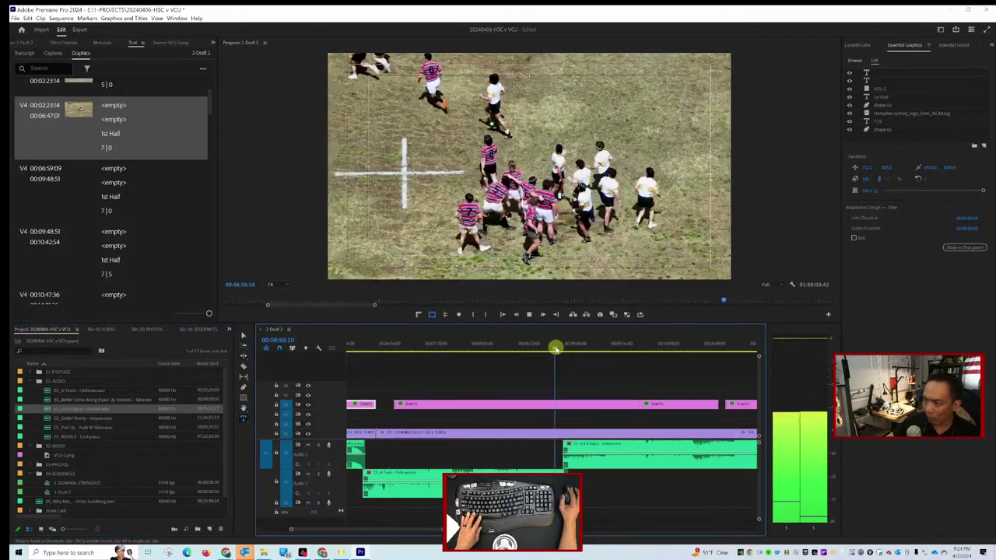
left_click_drag(556, 349, 559, 351)
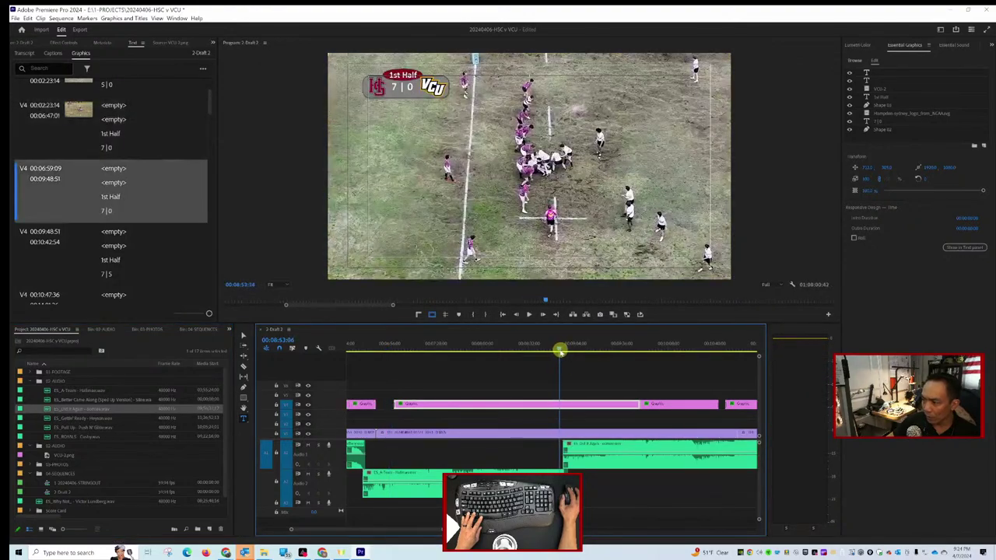
key("space")
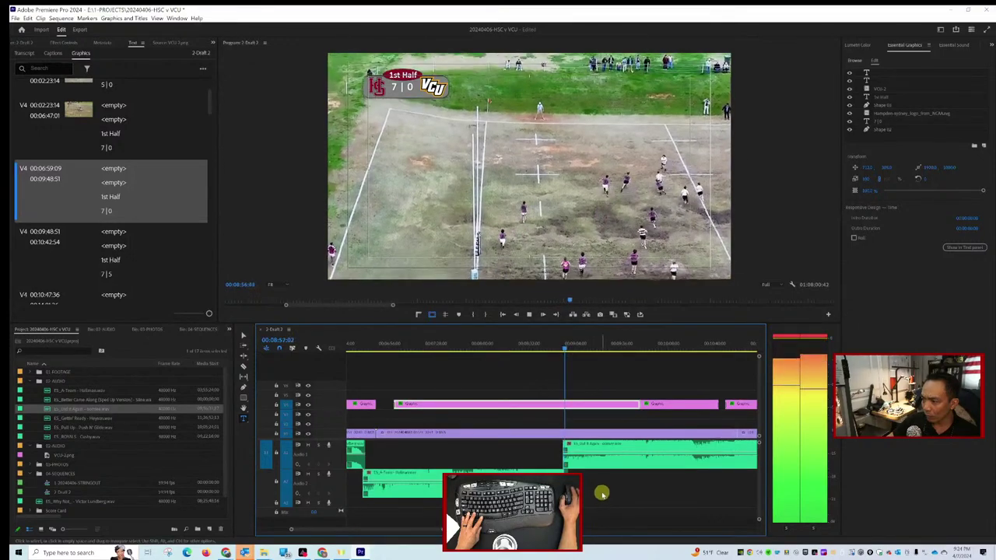
key("space")
key("space")
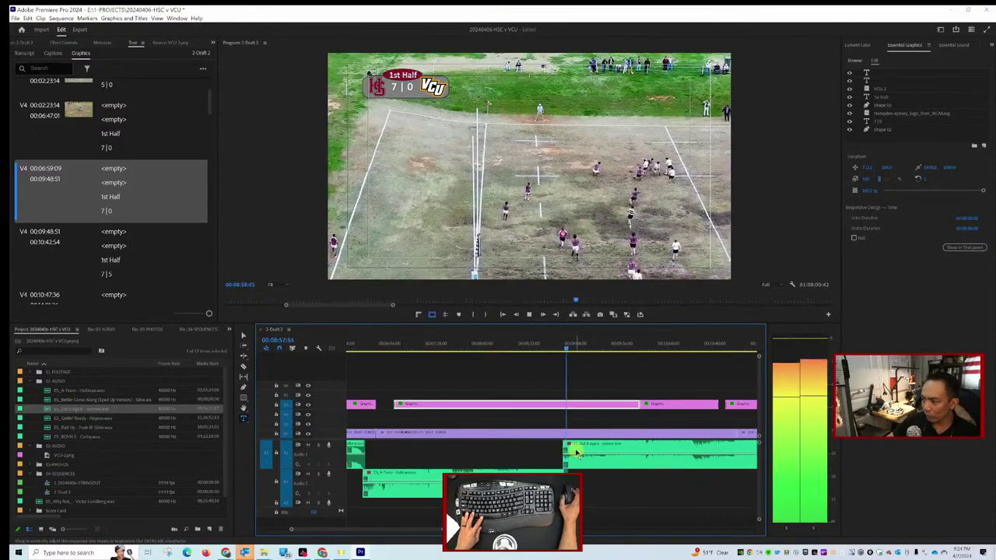
key("space")
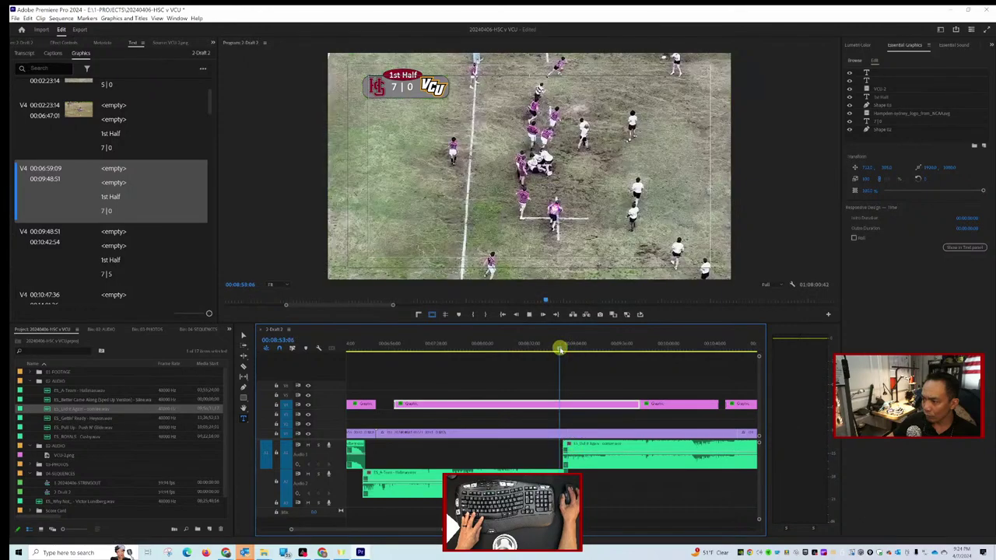
Shift the Did It Again clip slightly later to shorten its overlap with A-Team, and play the transition.
key("=")
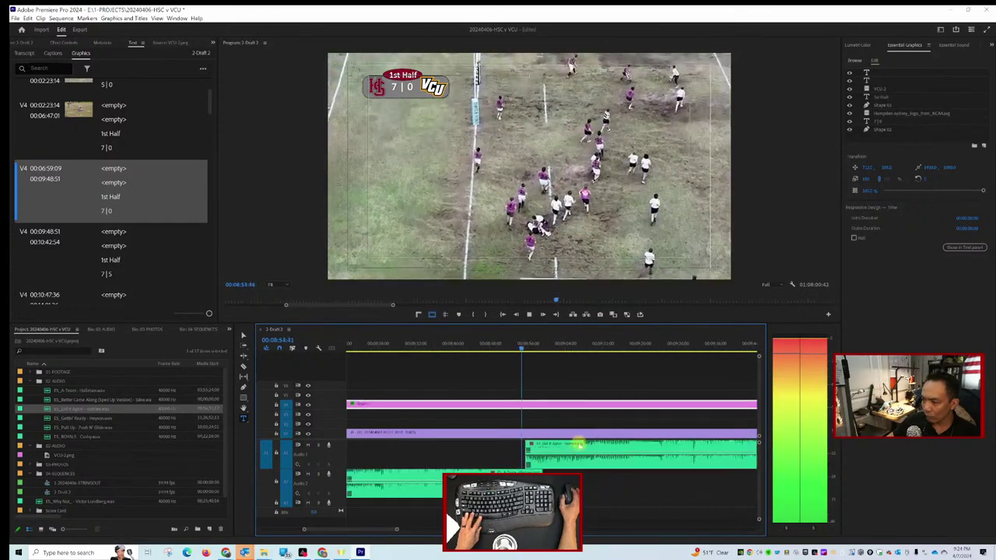
key("space")
left_click(570, 458)
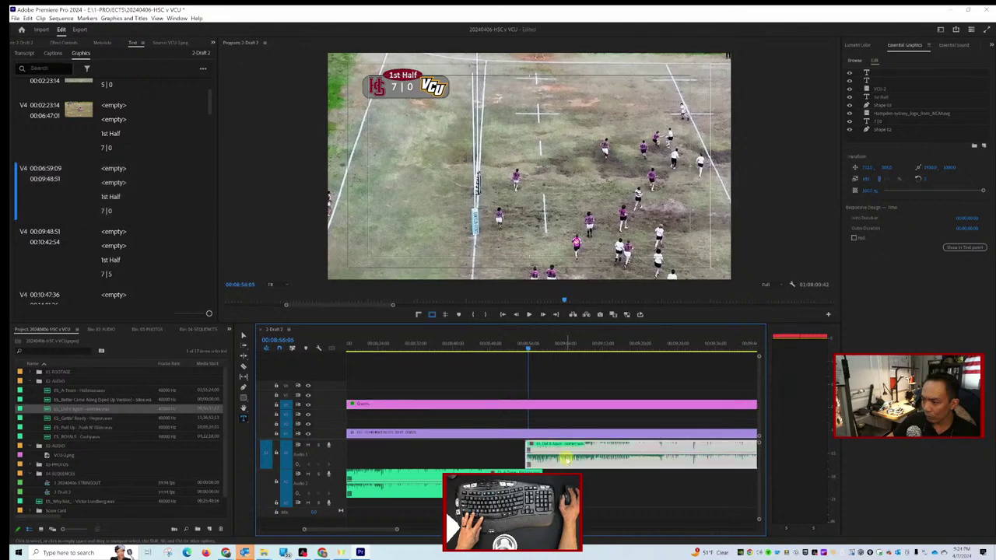
left_click_drag(578, 460, 579, 459)
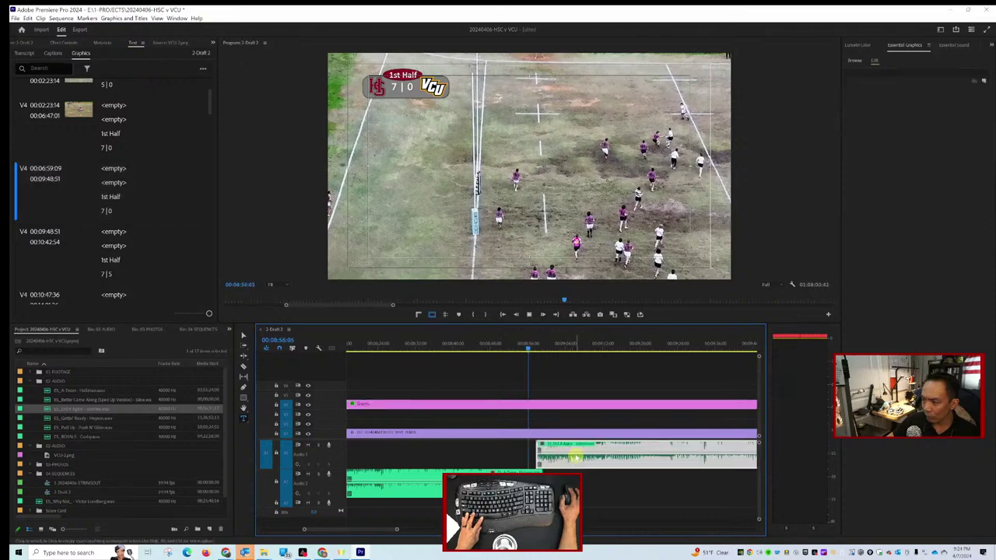
key("space")
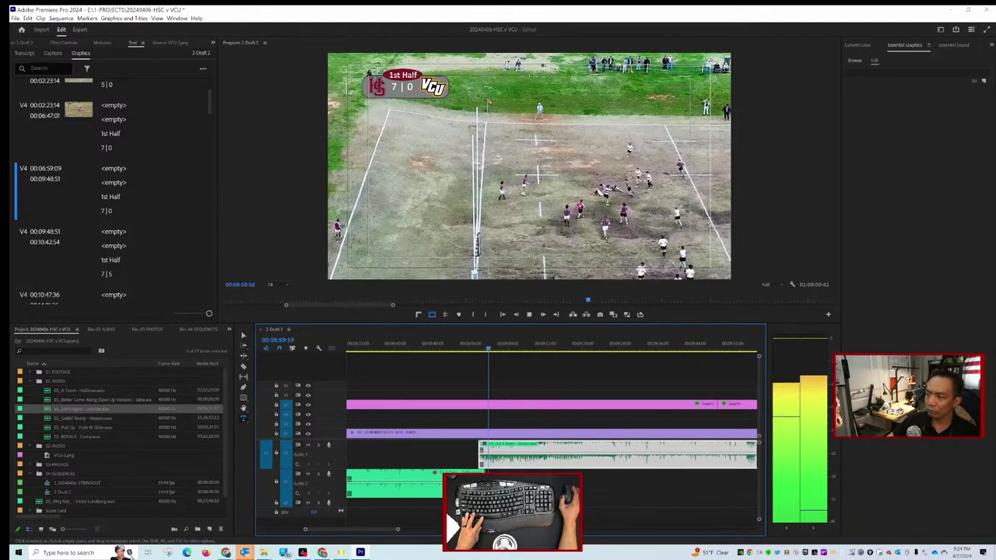
Find the end of the Did It Again clip and play it from about 00:11:53.
scroll(607, 465, "down", 5)
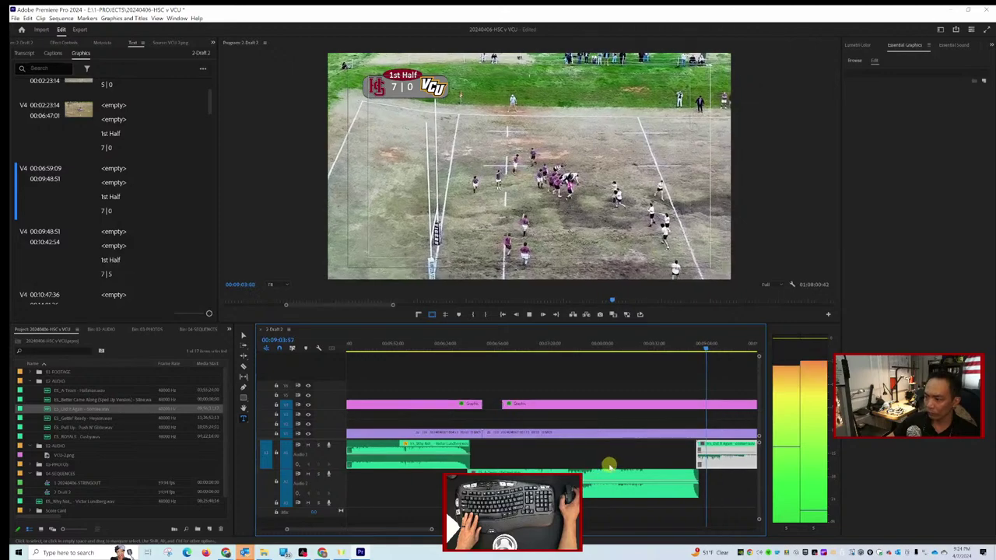
scroll(606, 467, "down", 5)
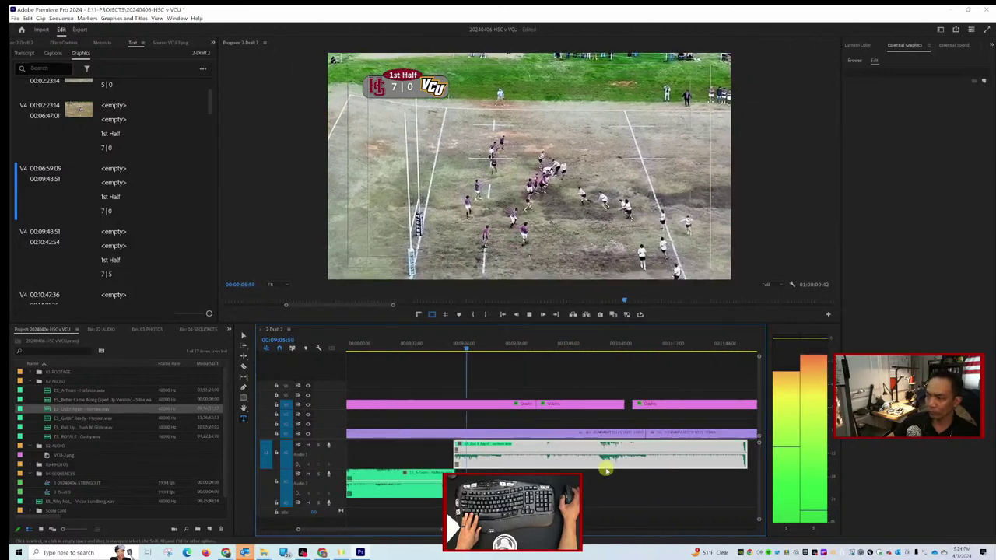
scroll(605, 467, "down", 3)
left_click(724, 343)
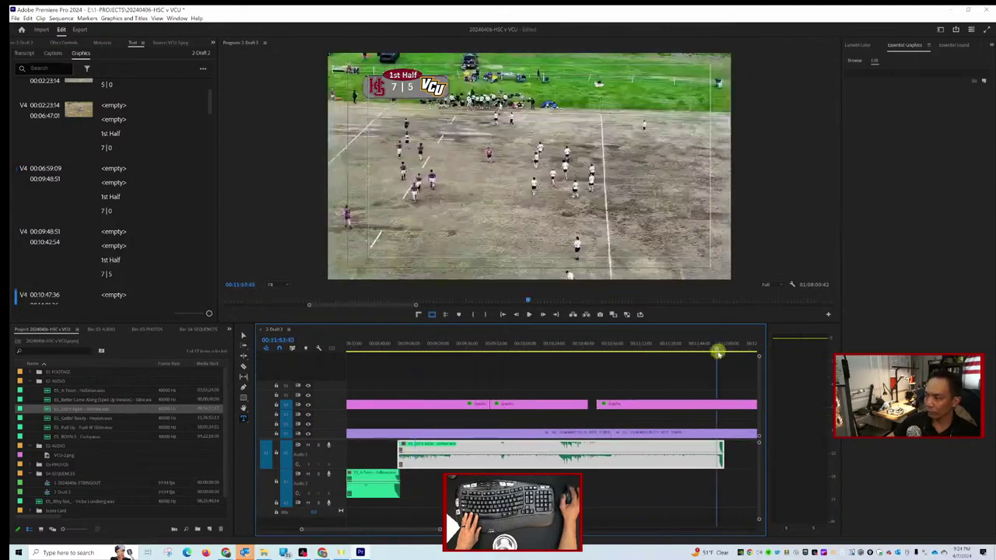
scroll(677, 444, "down", 3)
scroll(661, 450, "down", 5)
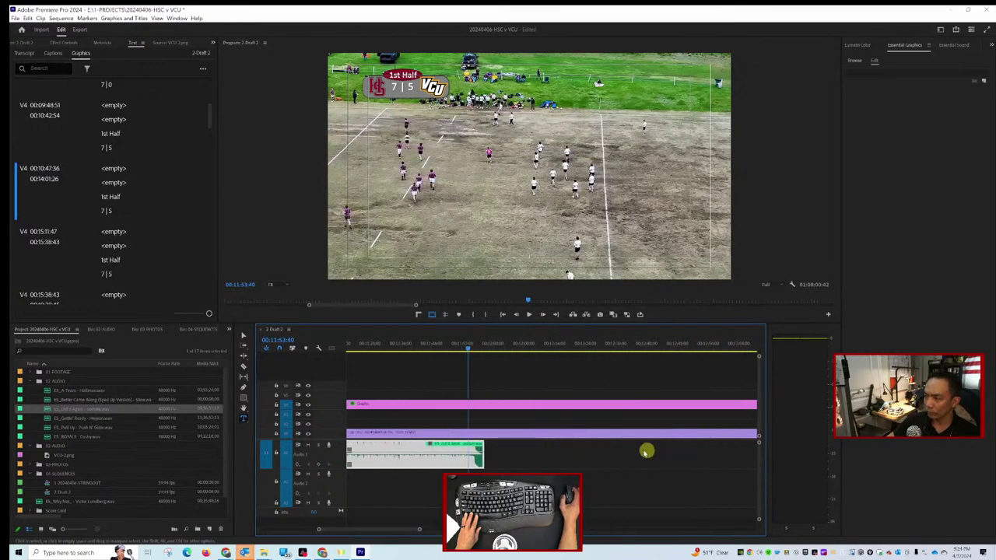
scroll(620, 453, "up", 2)
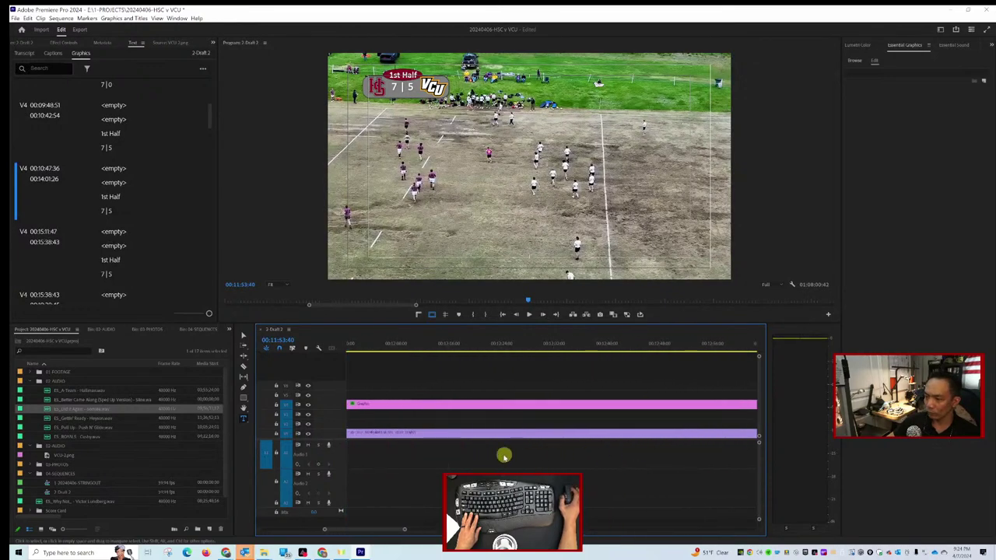
scroll(502, 456, "up", 3)
key("space")
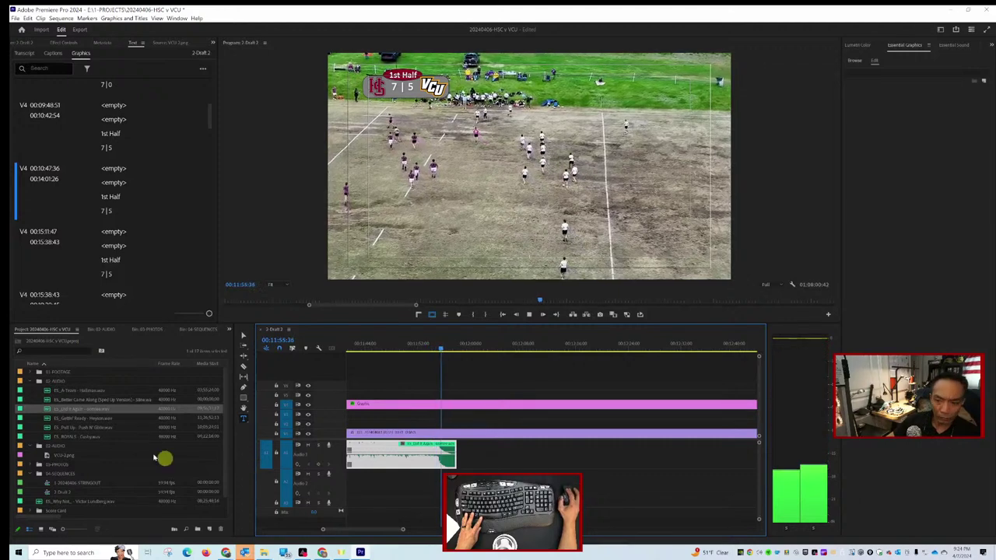
Try to delete the empty gap on the second audio track and undo the change.
left_click(70, 419)
left_click_drag(275, 418, 101, 424)
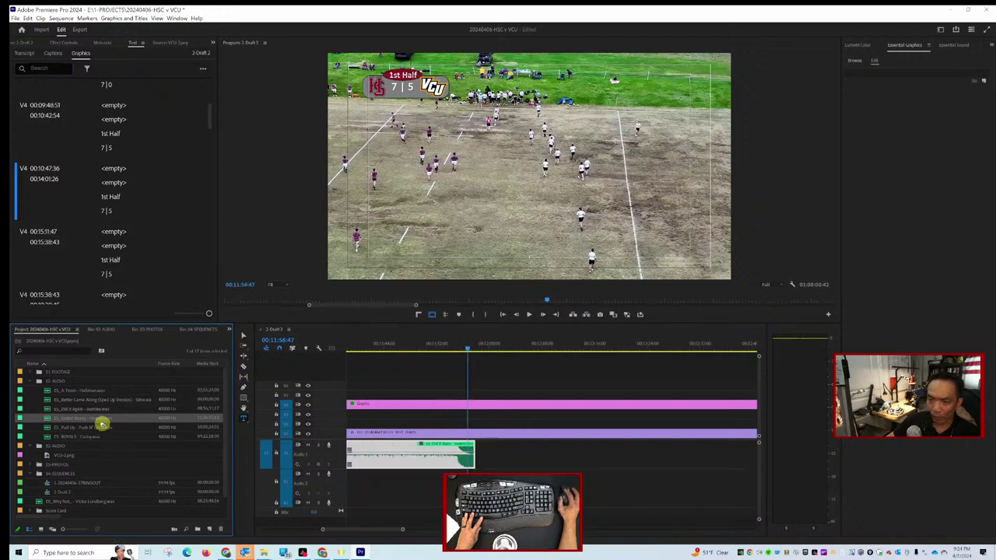
scroll(595, 498, "down", 4)
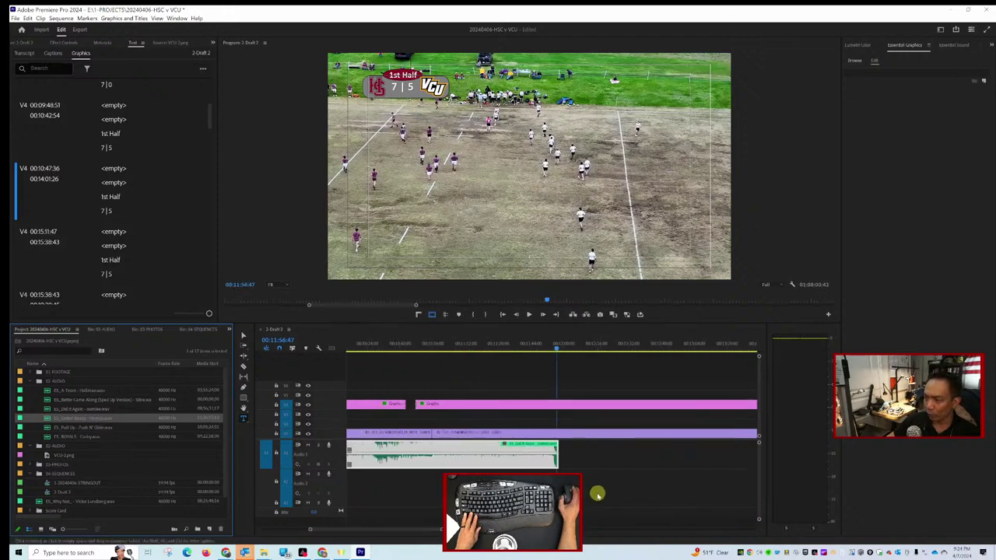
scroll(597, 493, "down", 8)
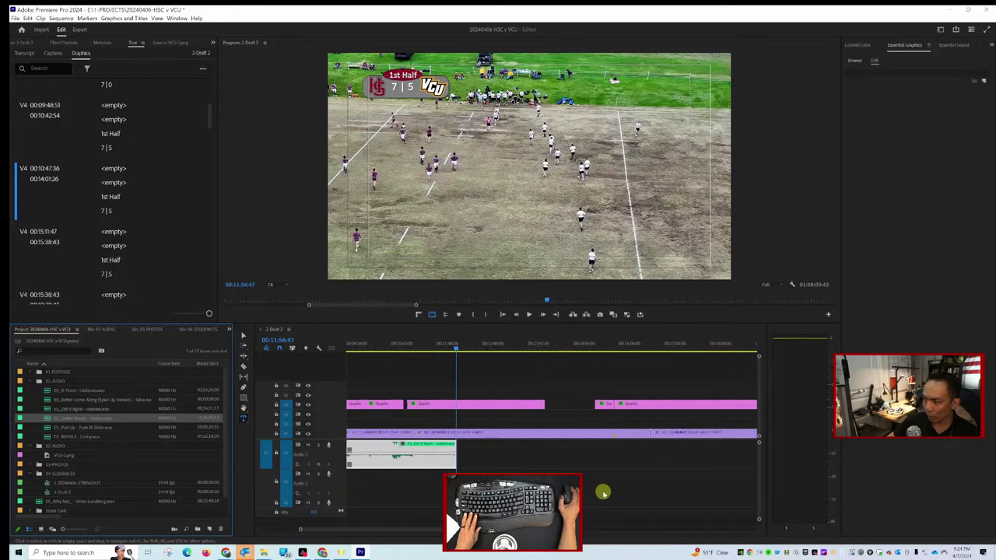
scroll(605, 489, "down", 4)
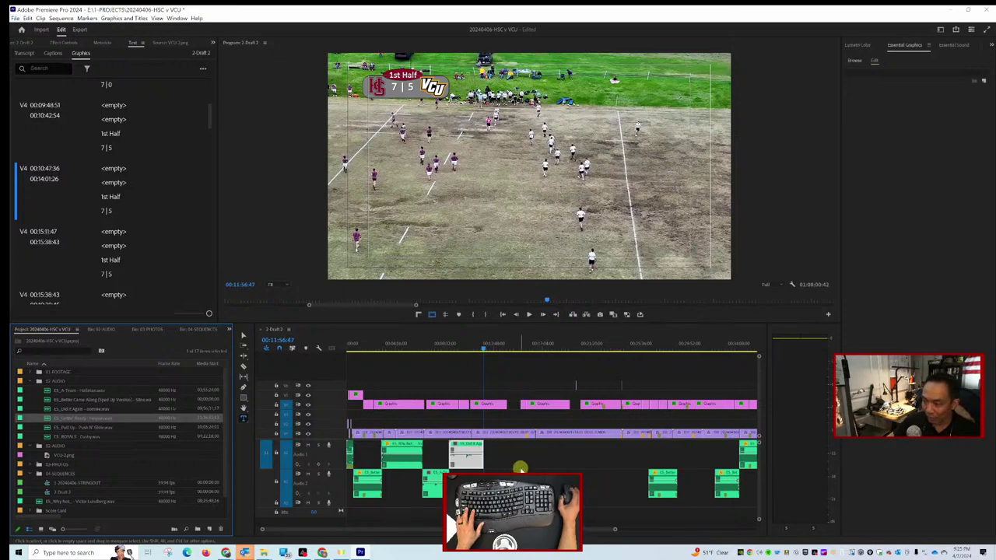
left_click(518, 470)
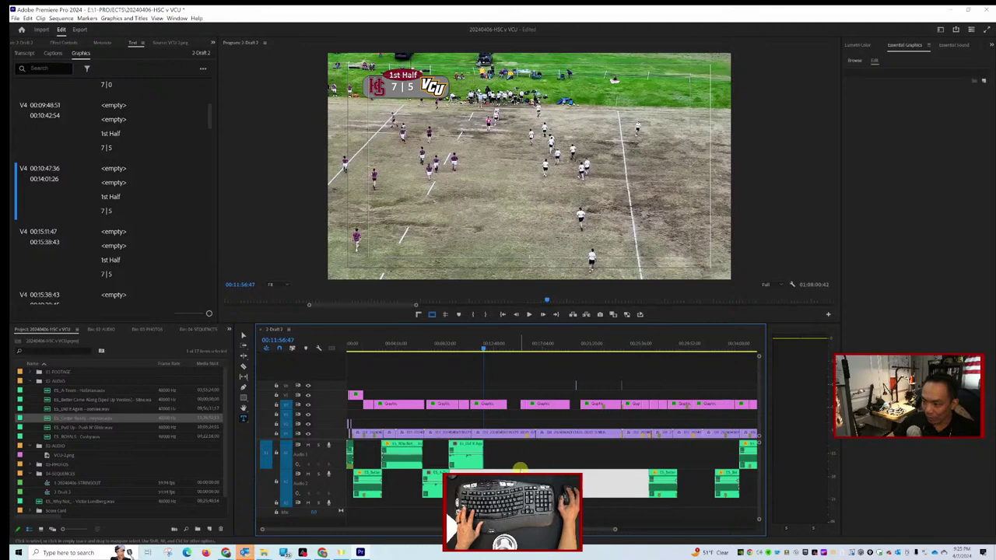
key("Delete")
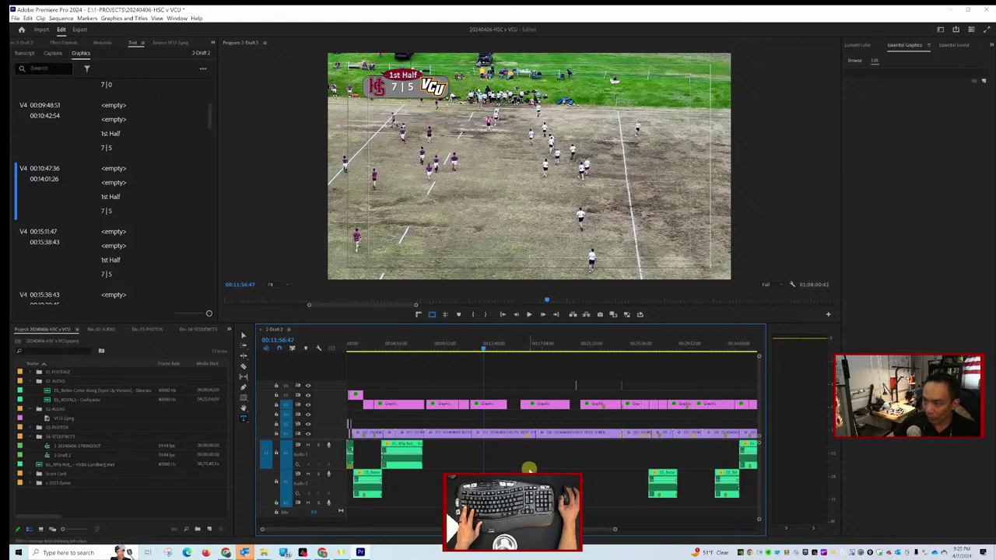
key("ctrl+z")
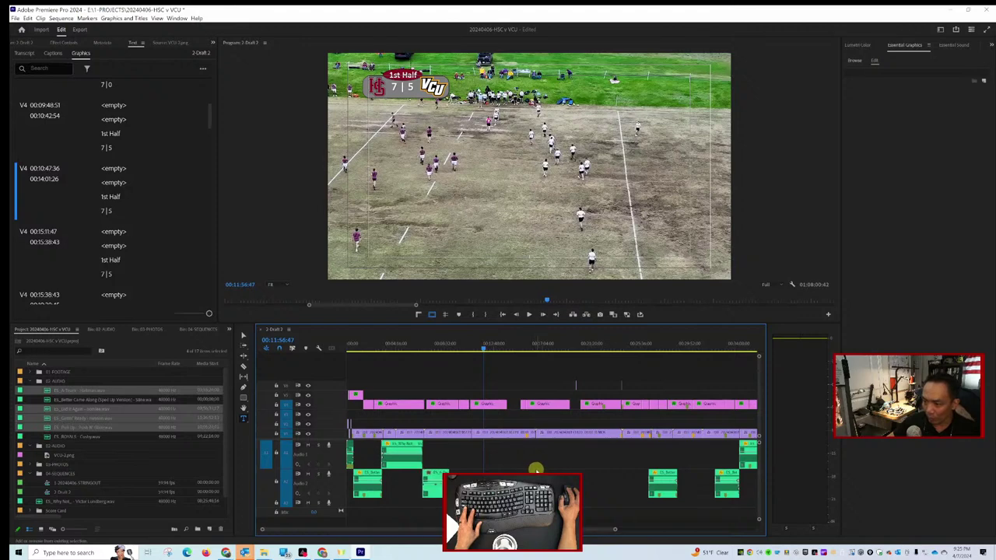
key("ctrl+z")
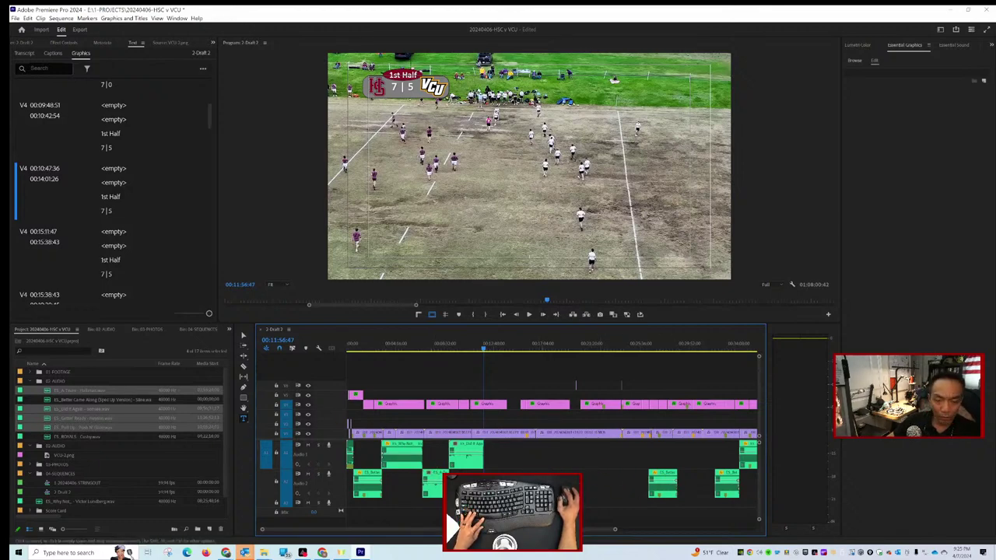
Place the ES_Gettin' Ready track on the second audio track at the end of the Did It Again clip.
left_click(86, 417)
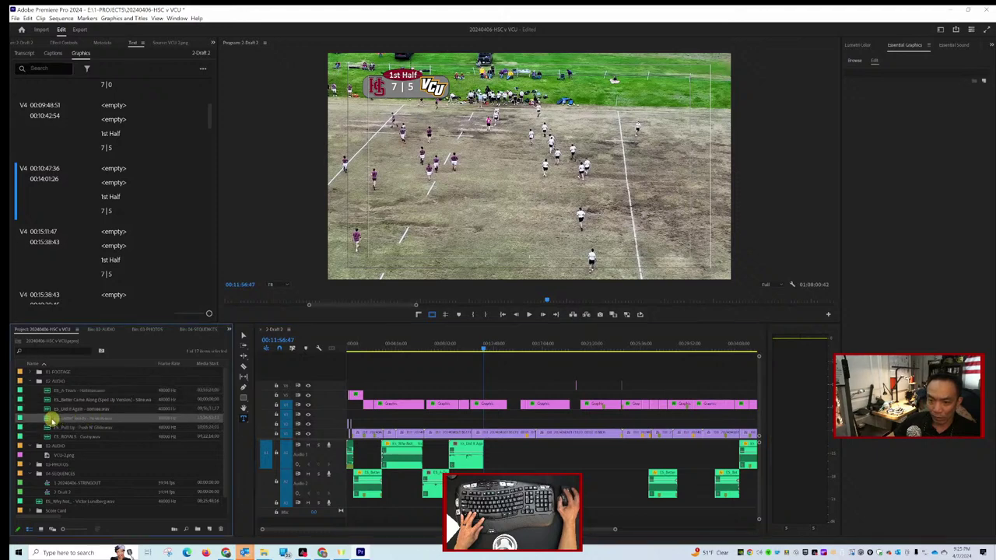
left_click_drag(86, 417, 501, 470)
key("equal")
key("equal")
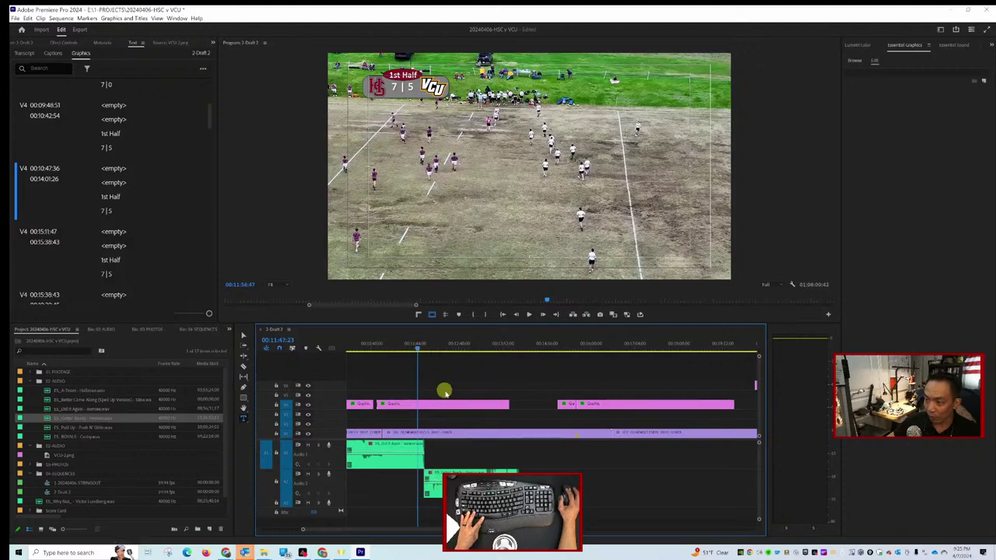
Play the music change from Did It Again to Gettin' Ready, starting at about 00:11:47.
left_click(449, 404)
key("space")
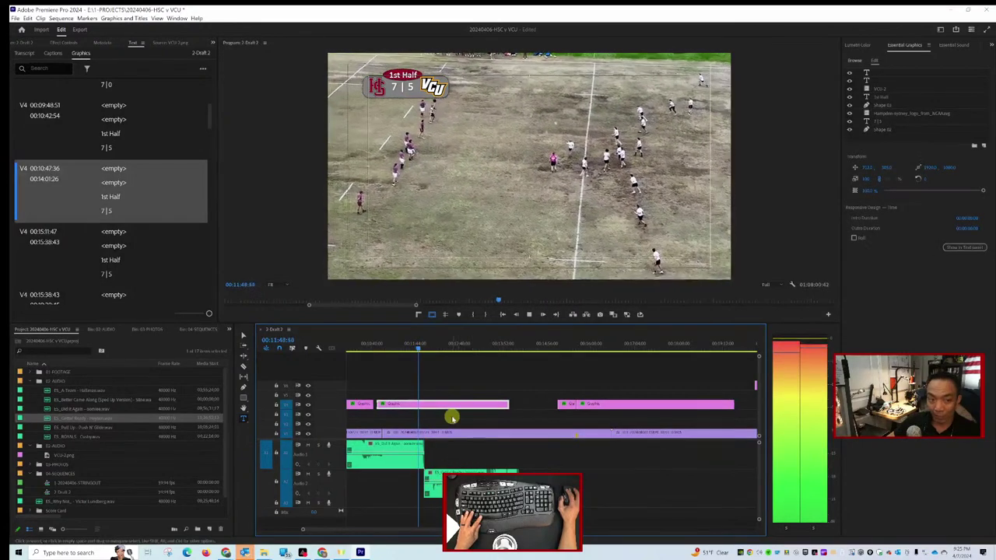
key("space")
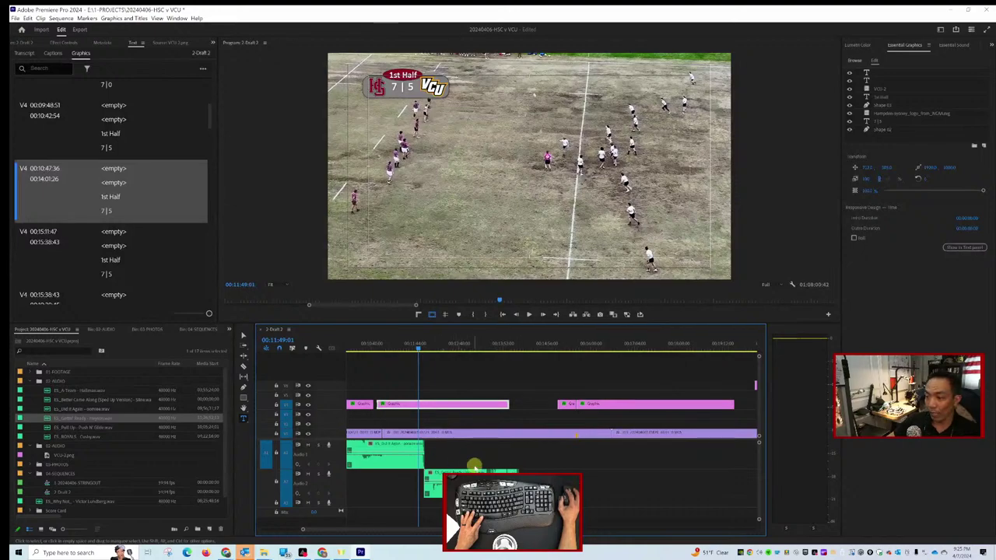
key("space")
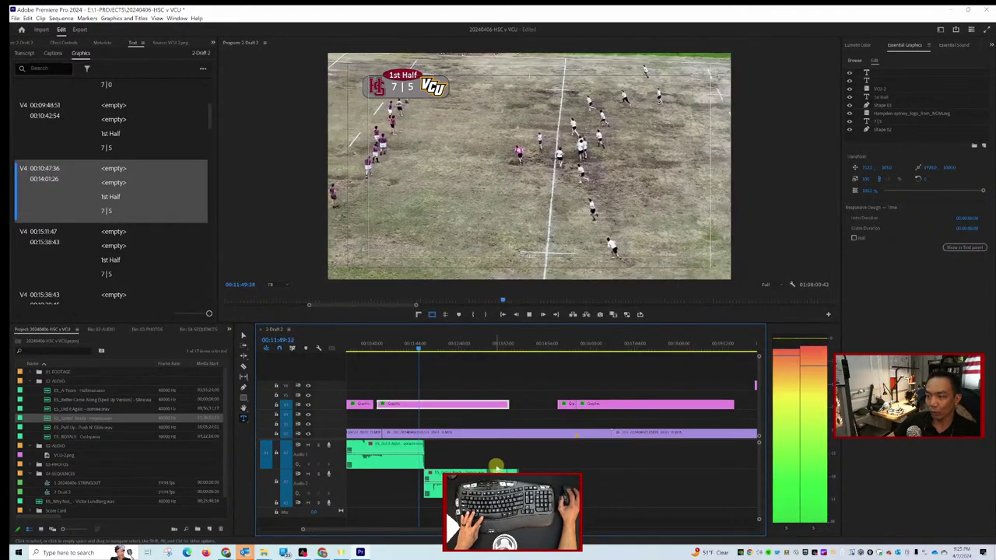
scroll(467, 467, "up", 5)
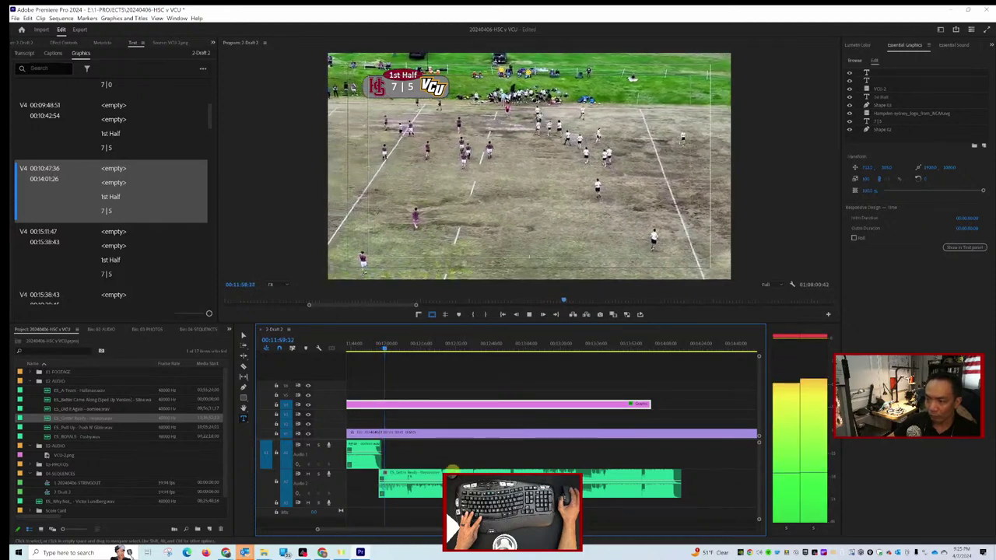
Find the end of the Gettin' Ready clip on the second audio track and play it from about 00:14:08.
left_click(665, 344)
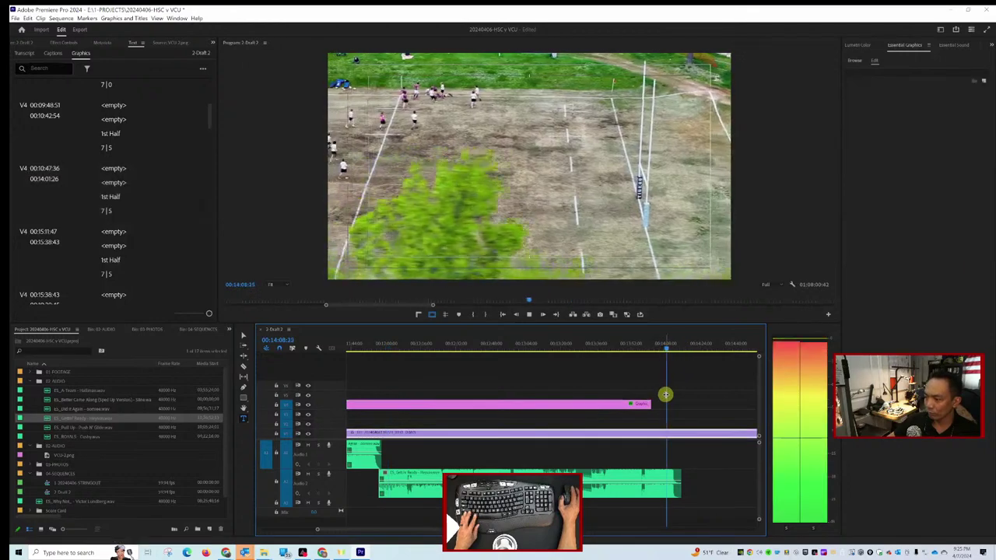
key("minus")
key("minus")
key("minus")
key("minus")
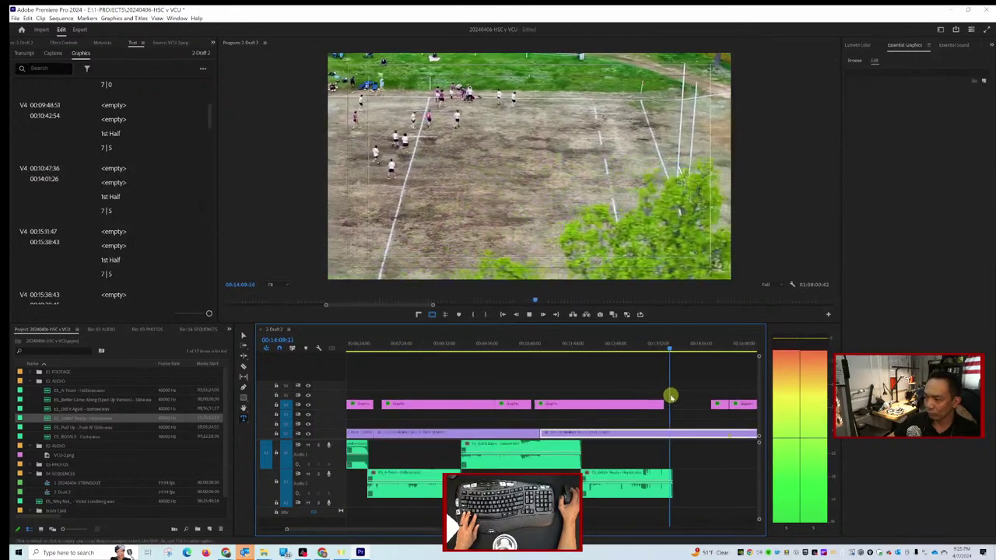
scroll(674, 404, "down", 2)
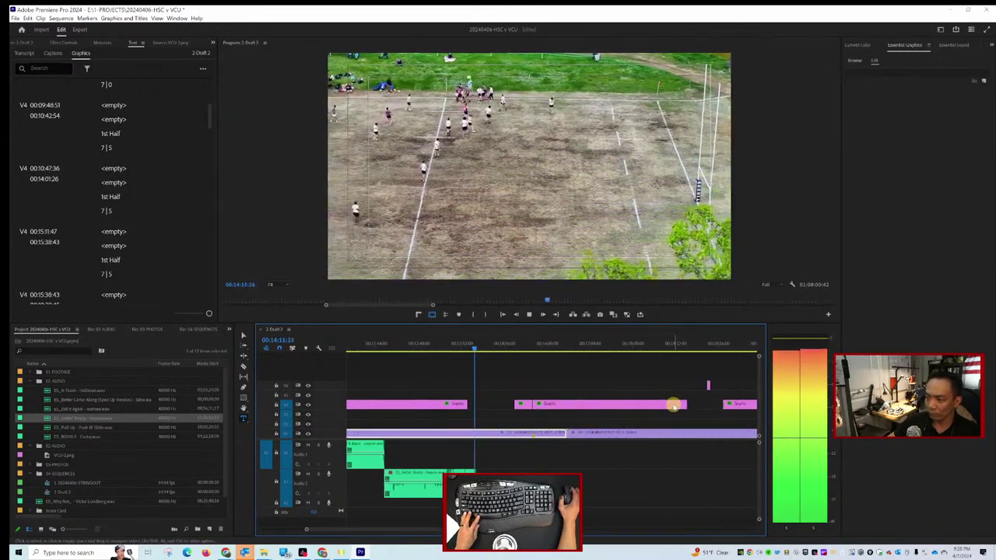
key("space")
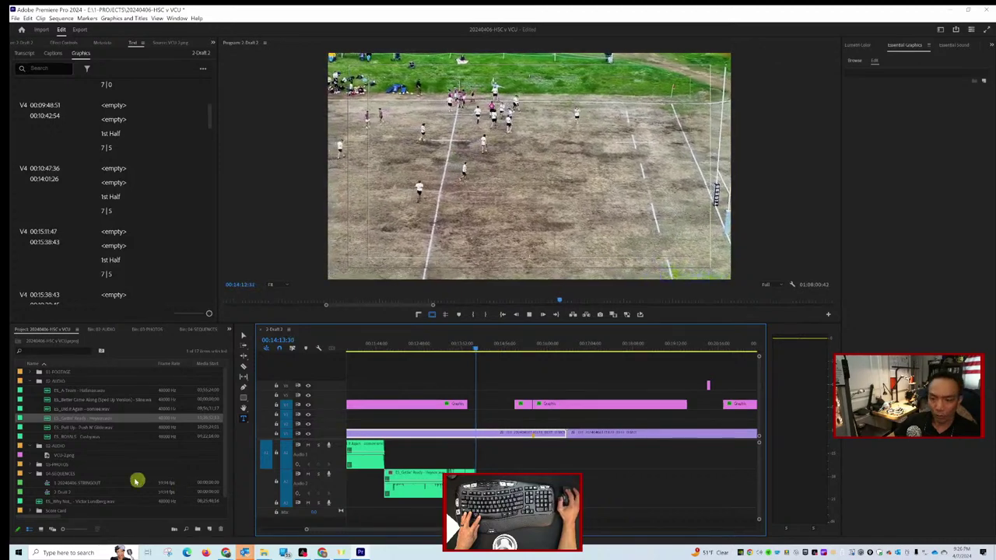
Place the ES_Pull Up track on the first audio track so it slightly overlaps the end of the Gettin' Ready clip.
left_click(79, 428)
left_click_drag(56, 427, 477, 448)
key("equal")
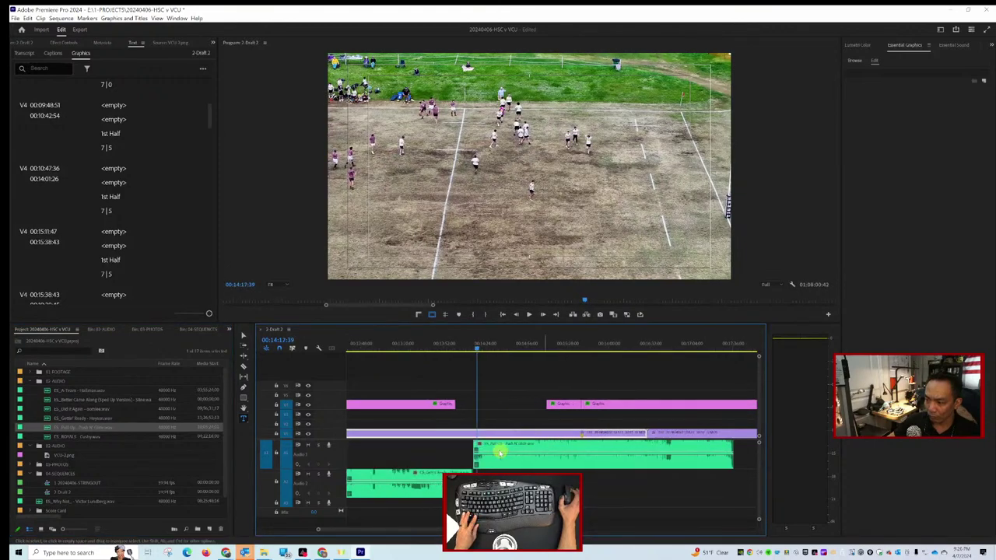
left_click(495, 457)
mouse_move(492, 458)
left_mouse_down()
mouse_move(464, 457)
mouse_move(503, 465)
left_mouse_up()
Play the music change from Gettin' Ready to Pull Up, starting just before the Pull Up clip begins.
key("equal")
key("equal")
left_click(453, 345)
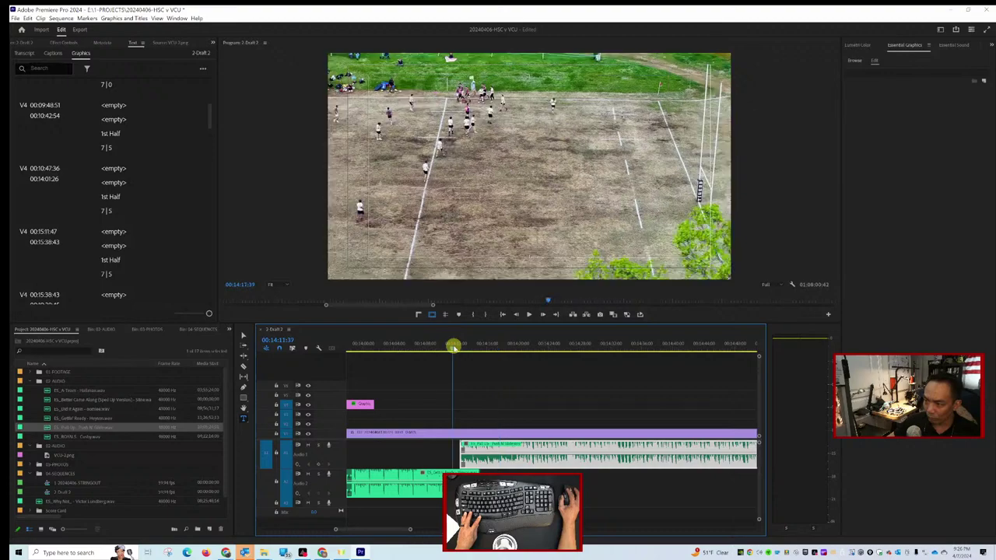
key("space")
left_click_drag(454, 344, 441, 349)
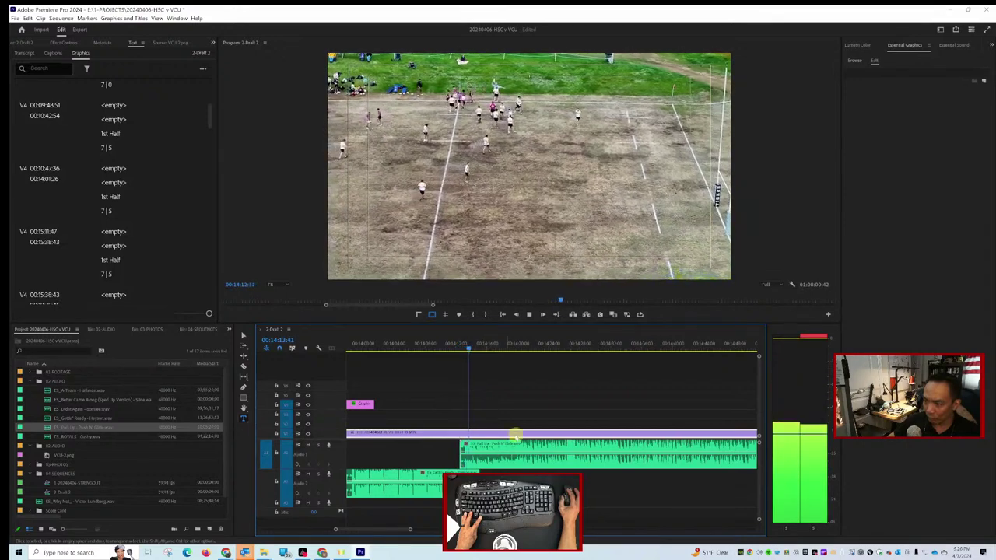
key("space")
Shift the Pull Up clip slightly earlier so it overlaps the end of Gettin' Ready a little more.
left_click(496, 466)
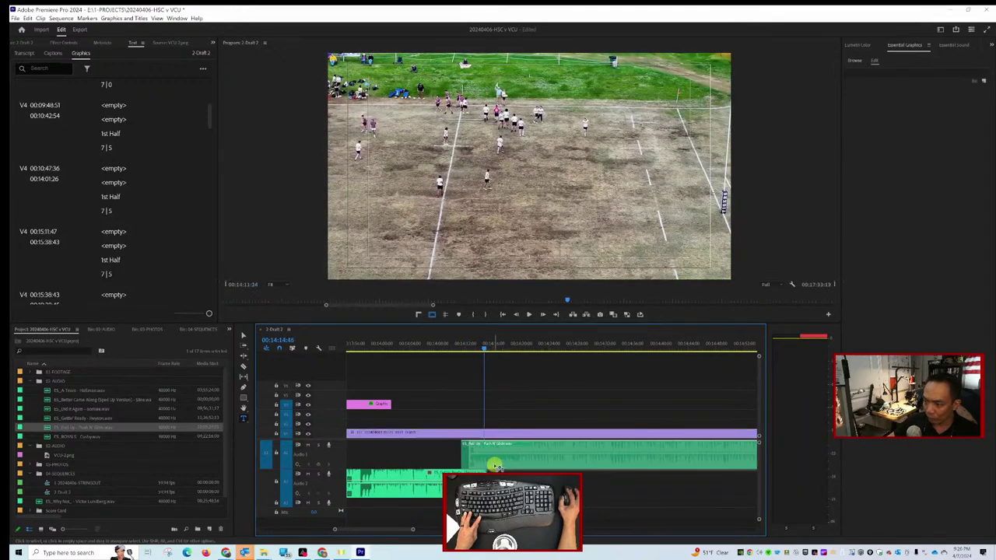
scroll(469, 457, "up", 2)
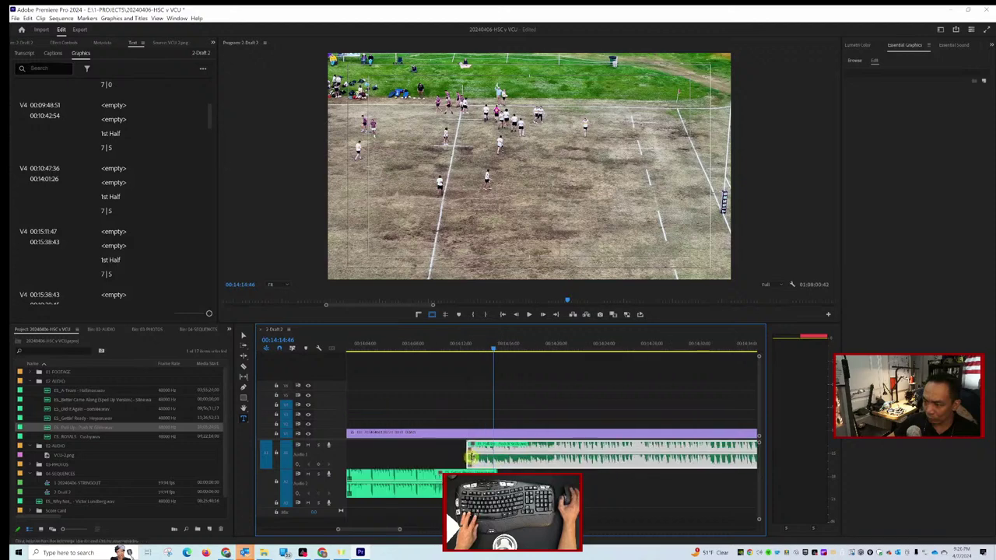
left_click(475, 459)
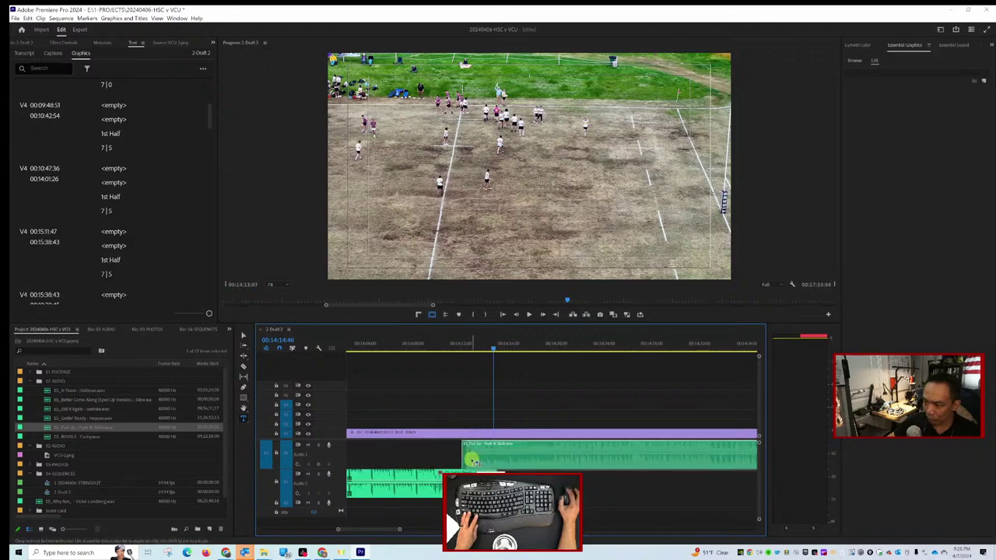
left_click(479, 441)
Play the adjusted music change from Gettin' Ready to Pull Up from about 00:14:11.
left_click(450, 354)
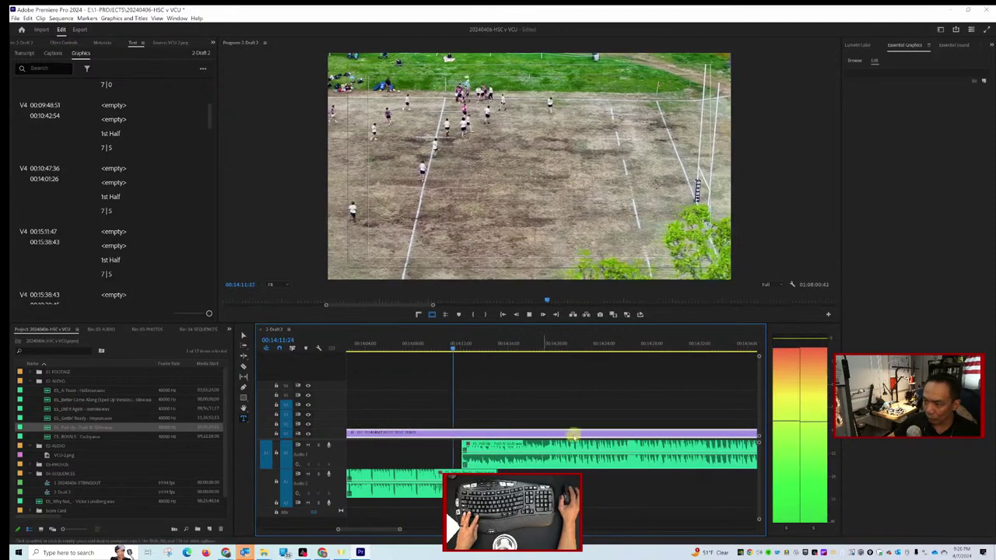
key("space")
scroll(591, 459, "down", 3)
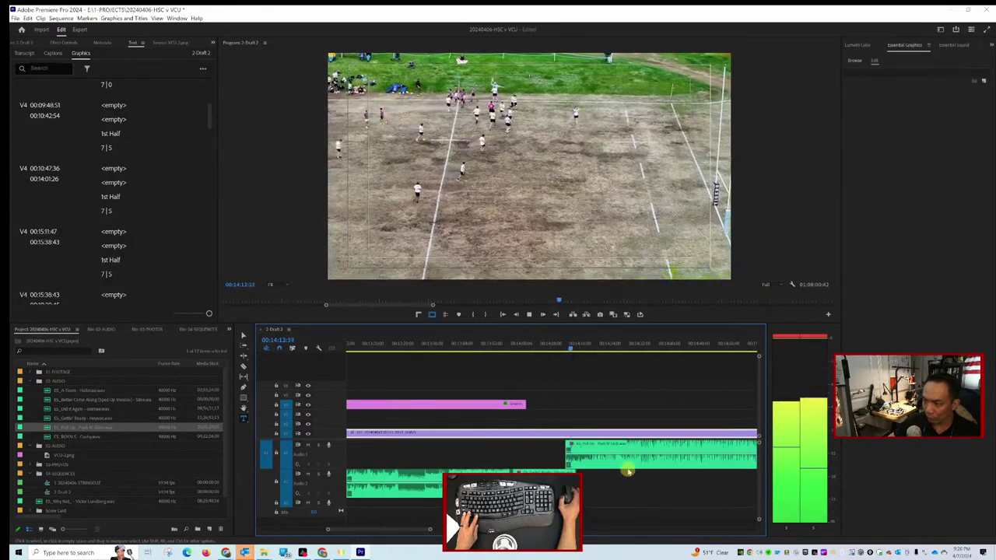
scroll(637, 473, "down", 5)
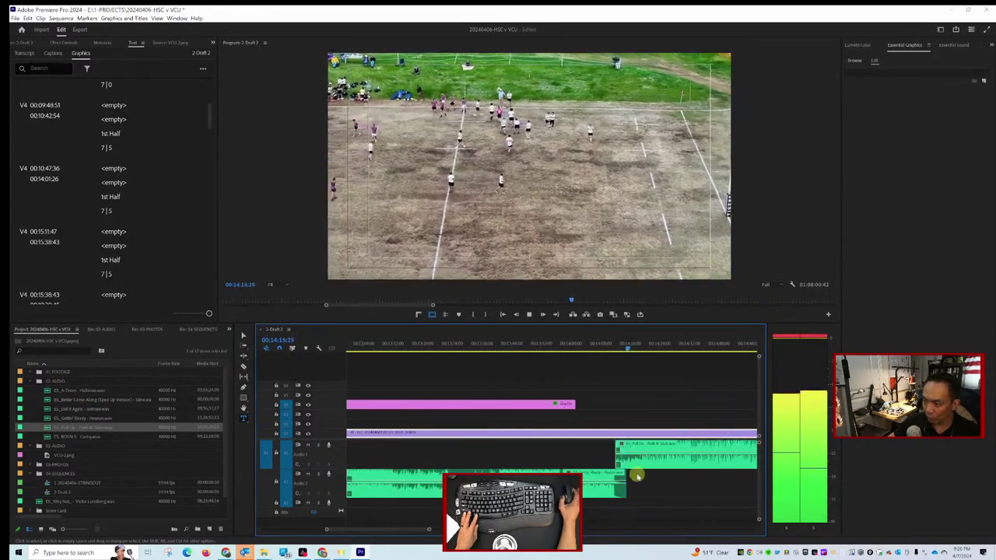
scroll(640, 472, "down", 5)
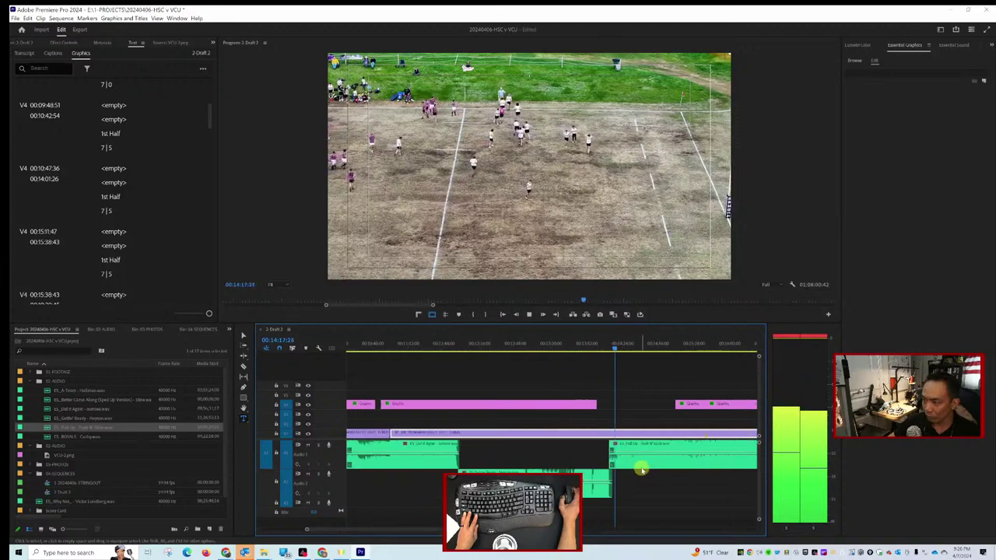
scroll(639, 472, "up", 5)
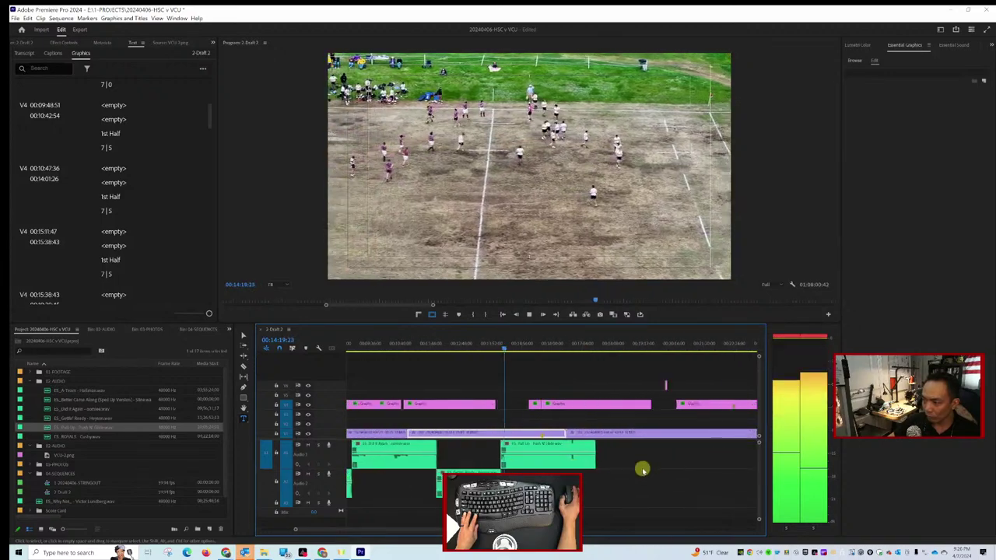
key("space")
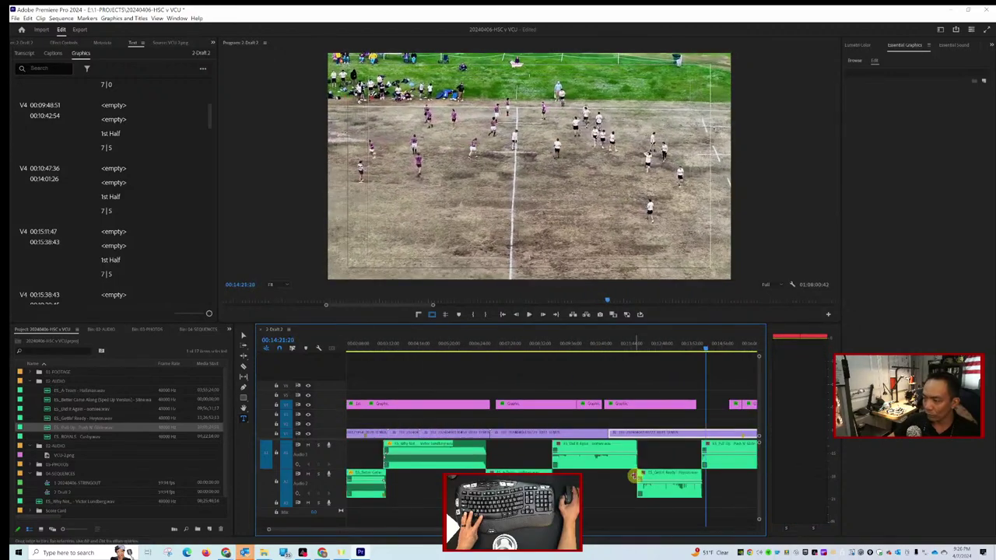
Check which music tracks the 02-AUDIO bin holds and how much of the timeline after Pull Up still lacks music.
scroll(637, 473, "down", 3)
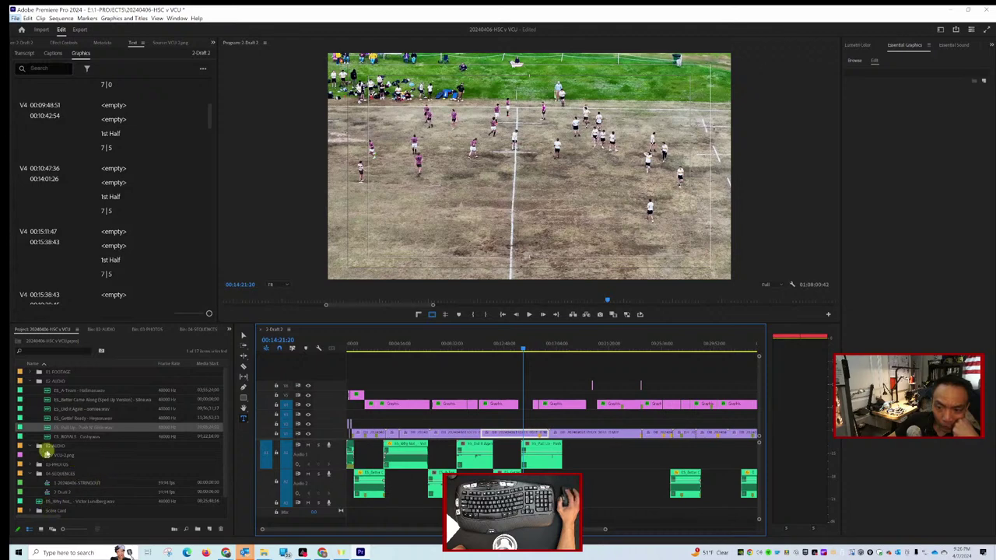
left_click(31, 380)
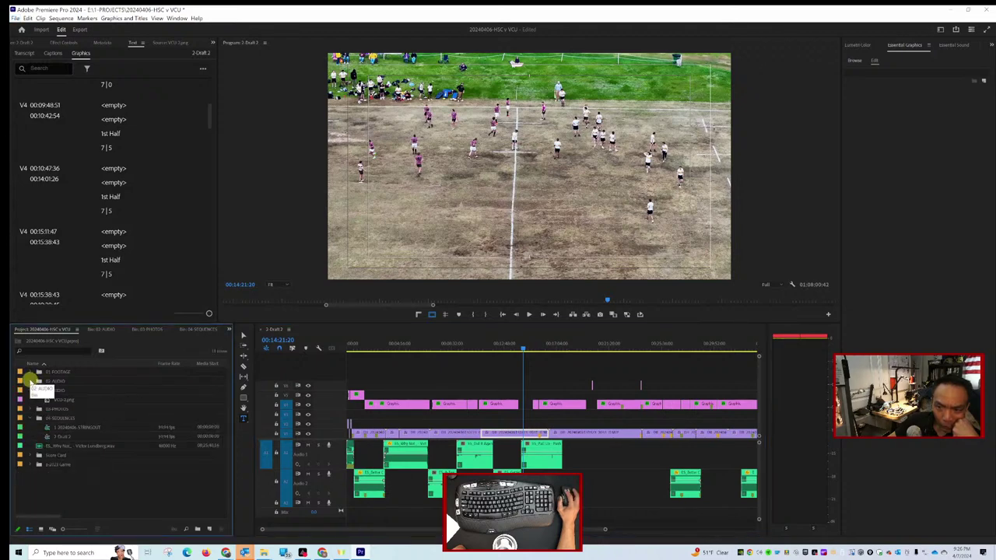
left_click(29, 381)
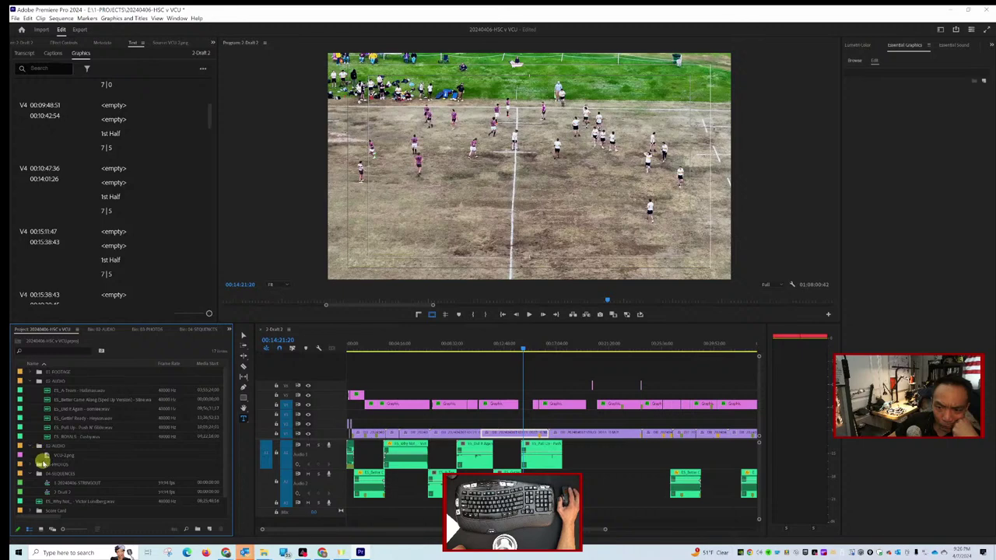
scroll(43, 462, "down", 1)
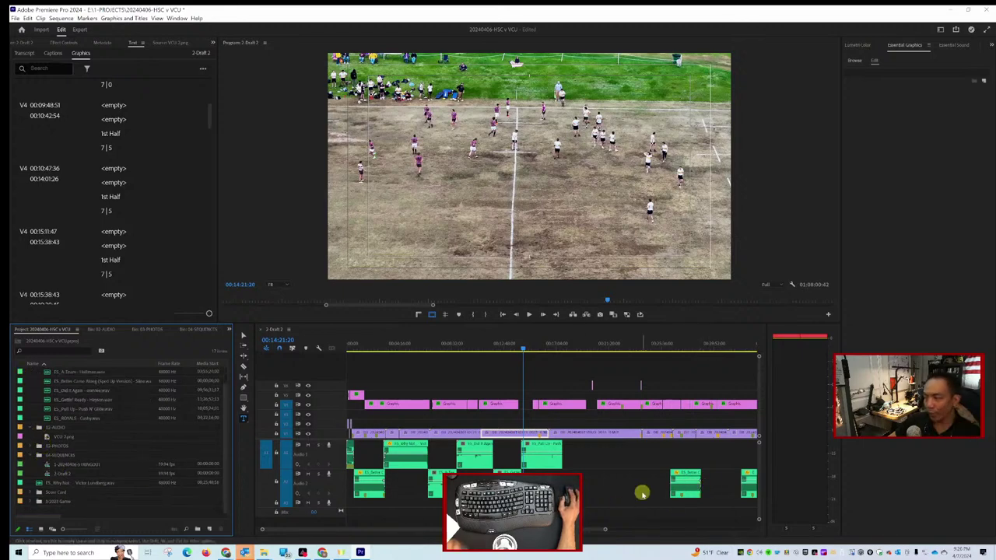
scroll(583, 476, "down", 4)
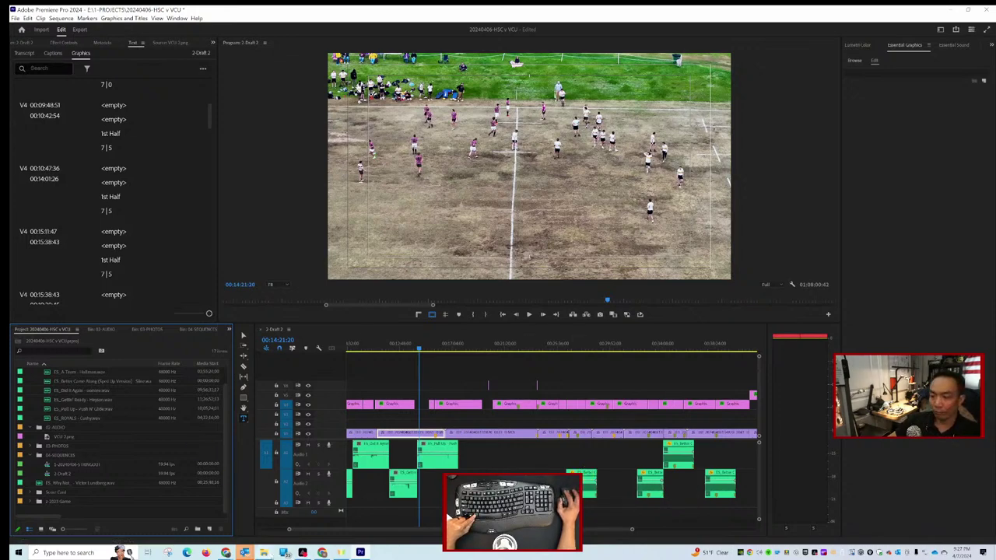
Switch to Epidemic Sound in Chrome, open the Country genre and preview I Get in My Own Way (Instrumental Version).
mouse_move(226, 553)
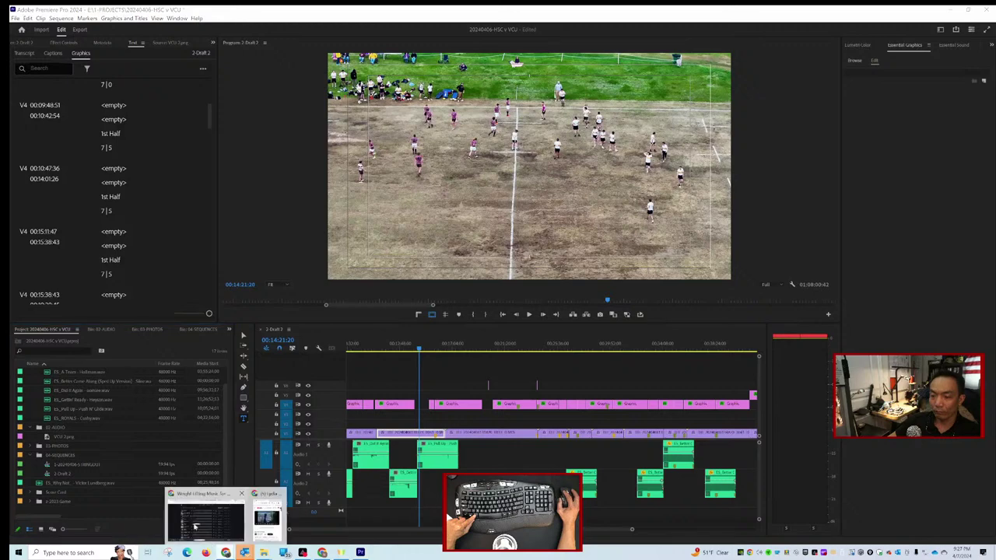
left_click(194, 520)
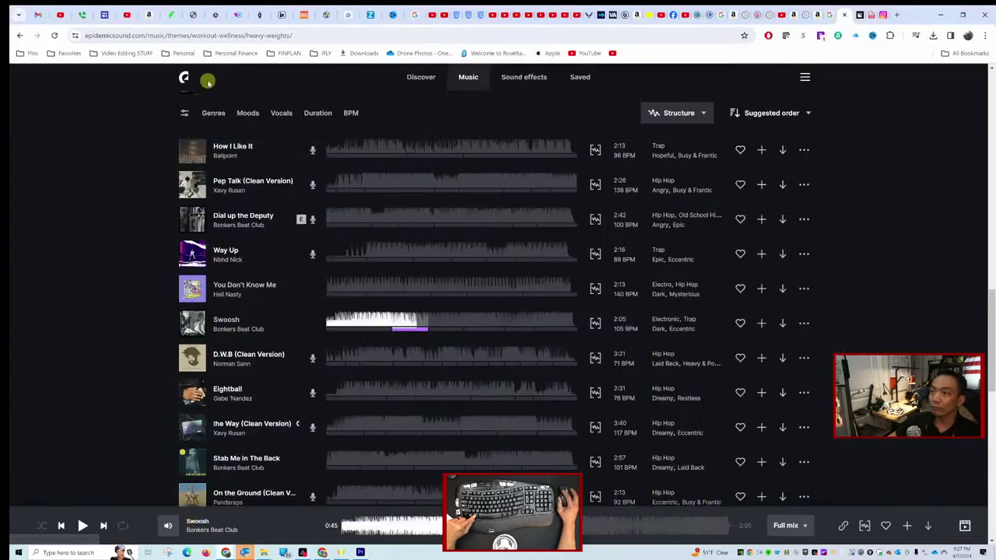
left_click(467, 77)
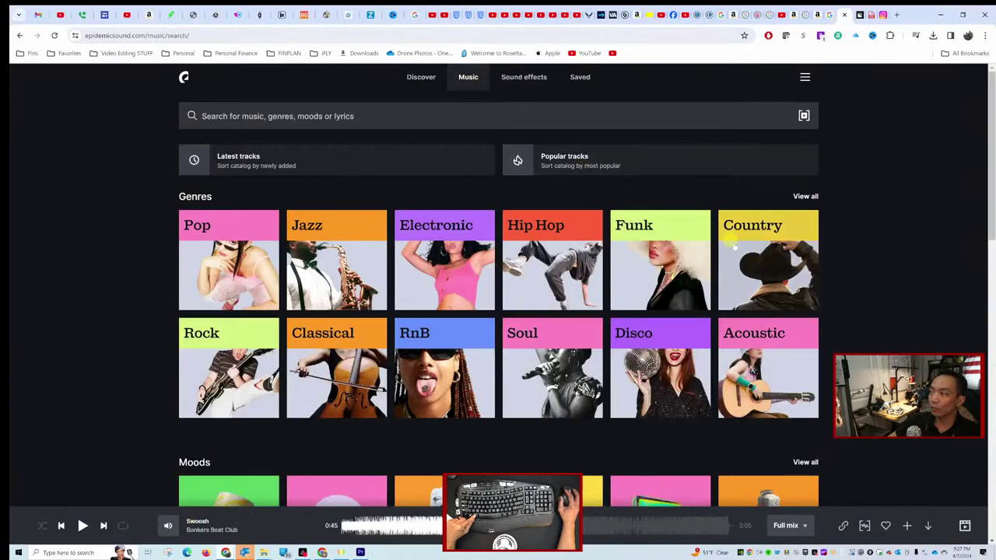
left_click(766, 266)
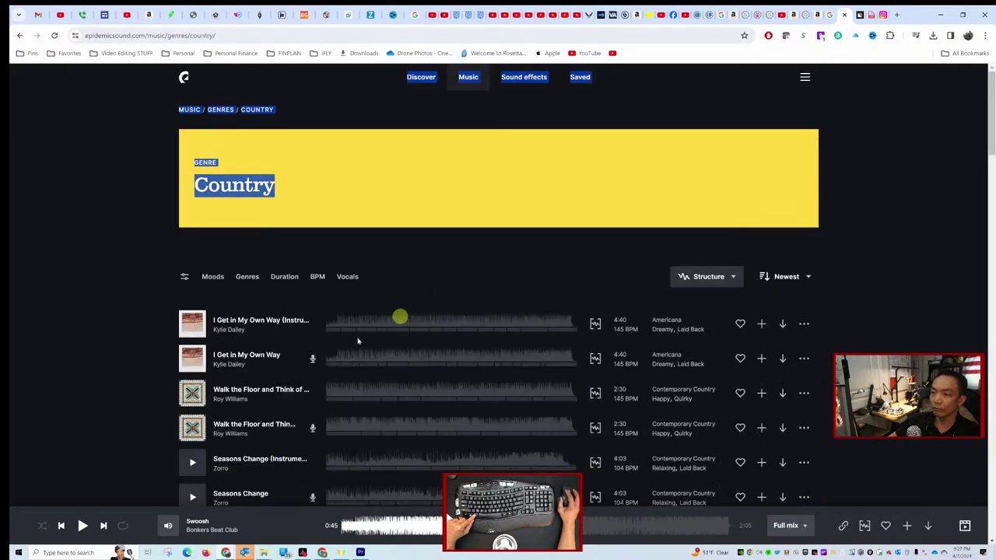
left_click(196, 325)
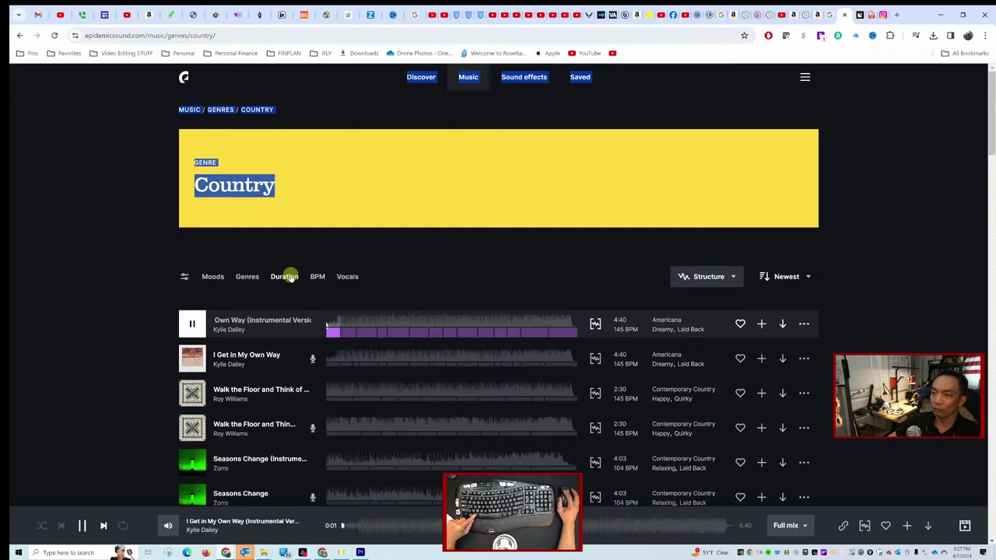
Filter the Country tracks to a tempo range of 152-270 BPM.
left_click(316, 276)
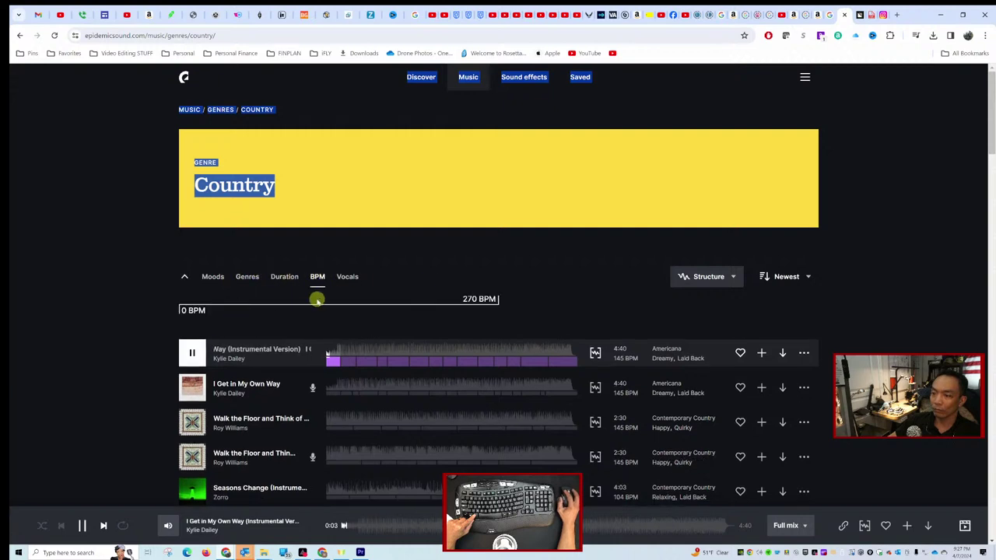
left_click_drag(224, 308, 338, 309)
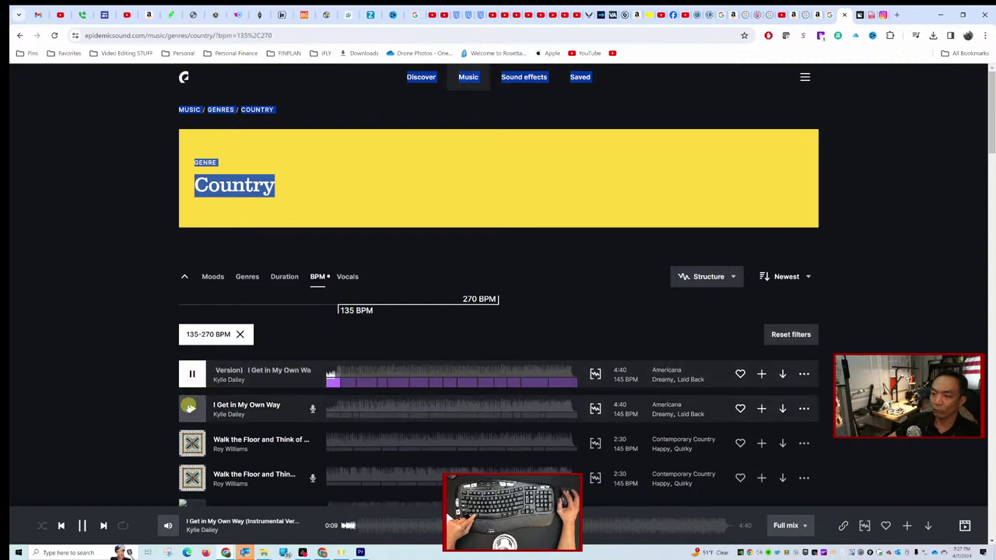
left_click_drag(337, 311, 358, 309)
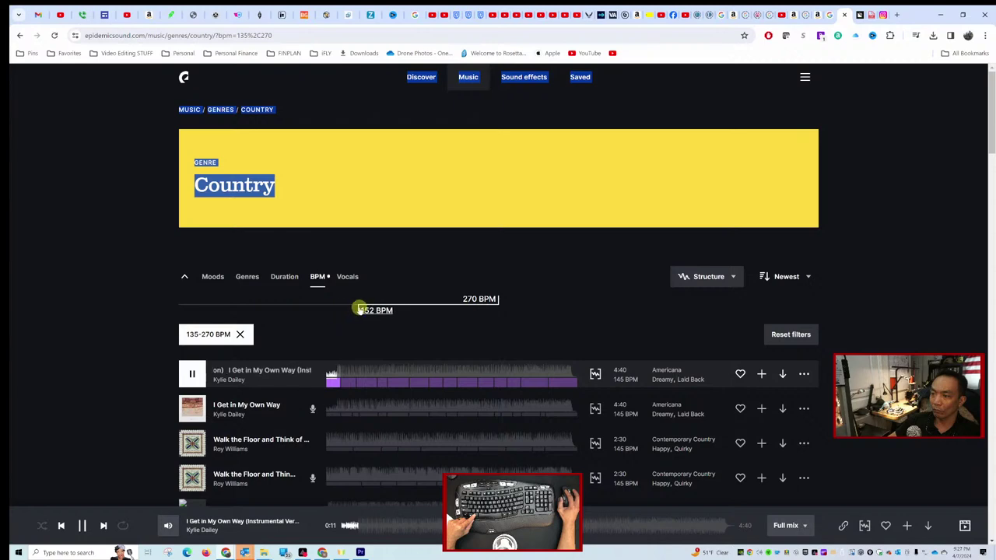
Preview the filtered Country tracks Hippie Dippy Country and Tractor Trails.
left_click(193, 408)
scroll(210, 373, "down", 2)
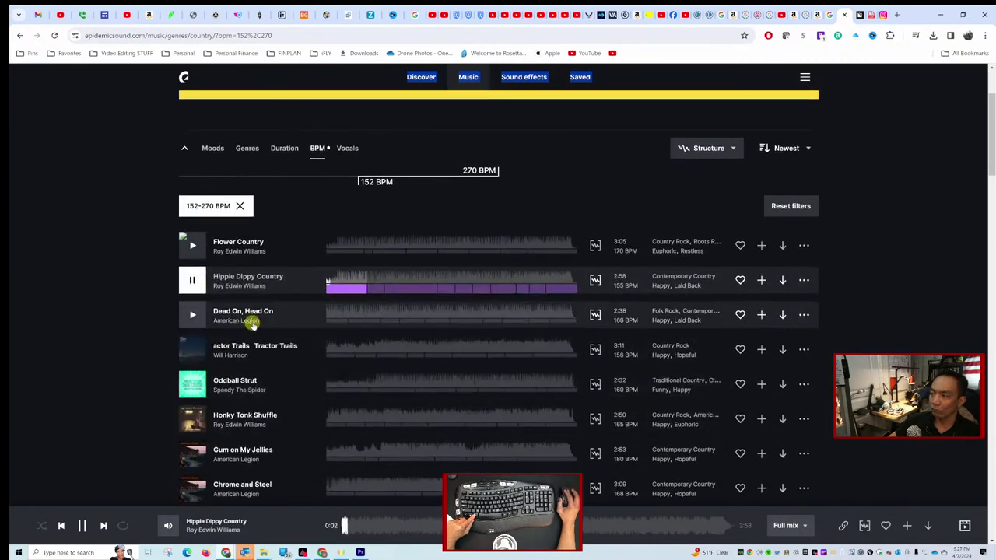
left_click(193, 351)
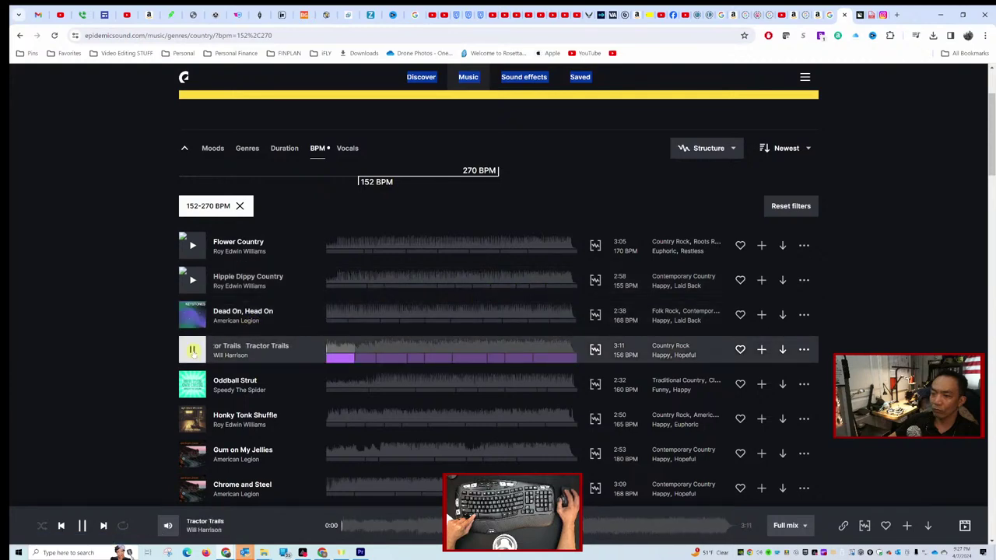
scroll(434, 132, "up", 2)
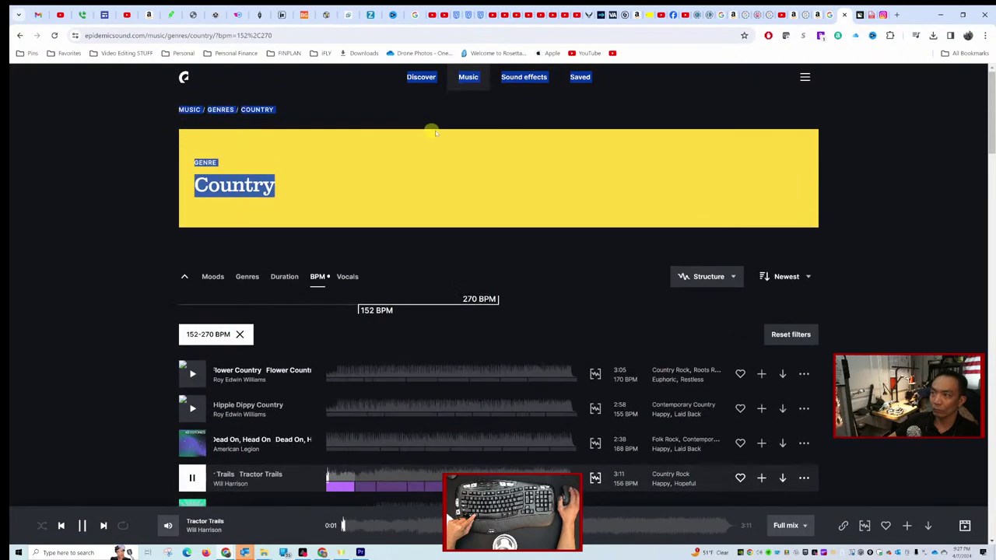
Leave the Country genre, open the Running mood in the music catalog and preview The Worry Dolls.
left_click(470, 77)
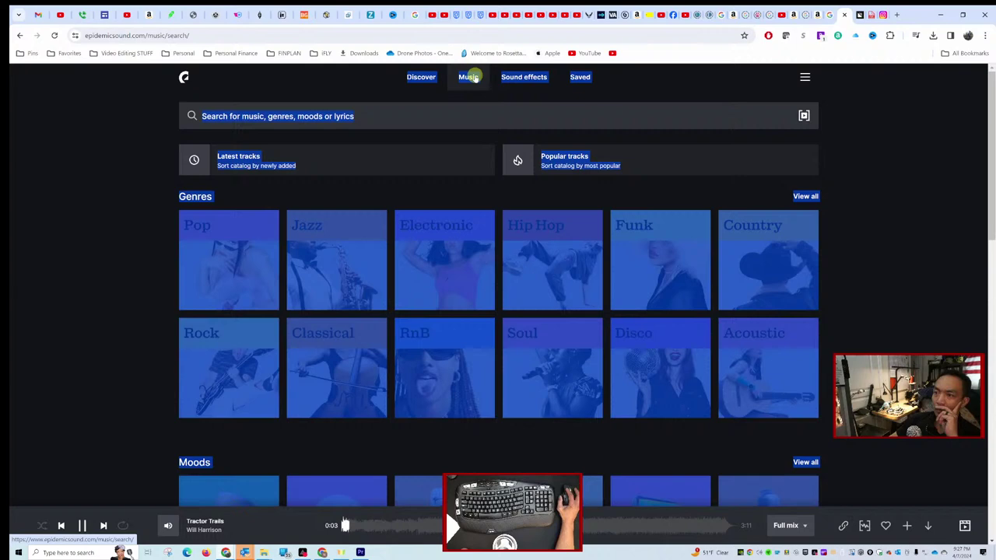
left_click(256, 191)
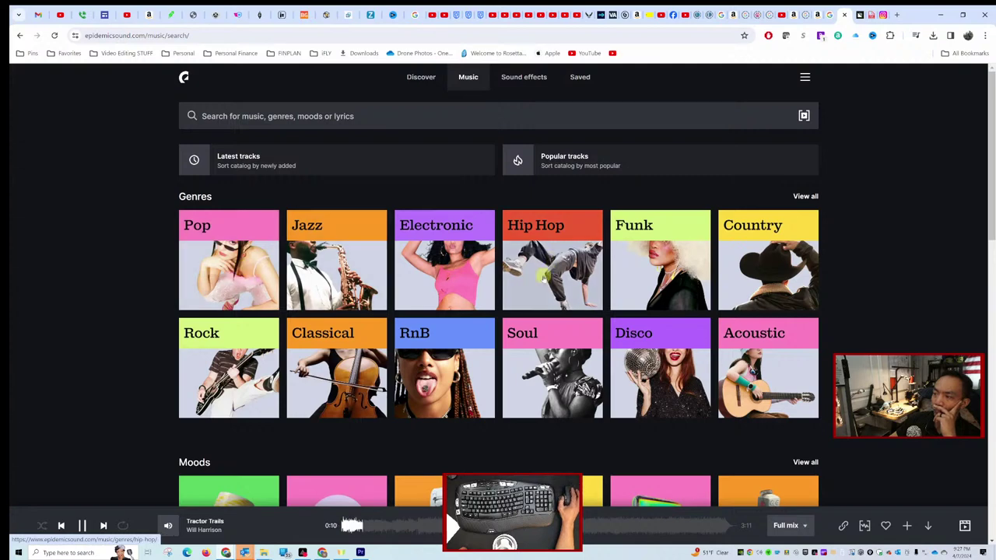
scroll(543, 276, "down", 4)
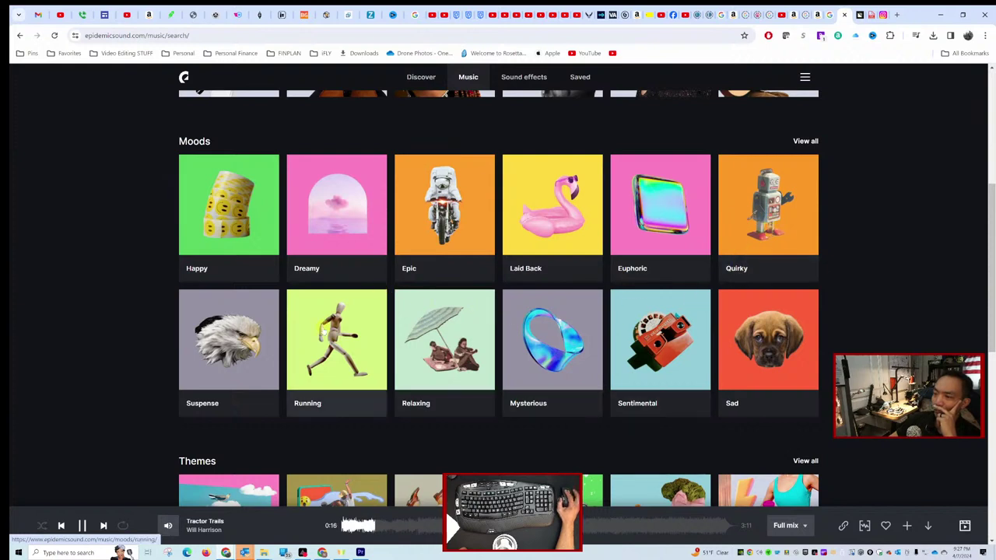
left_click(322, 328)
left_click(324, 324)
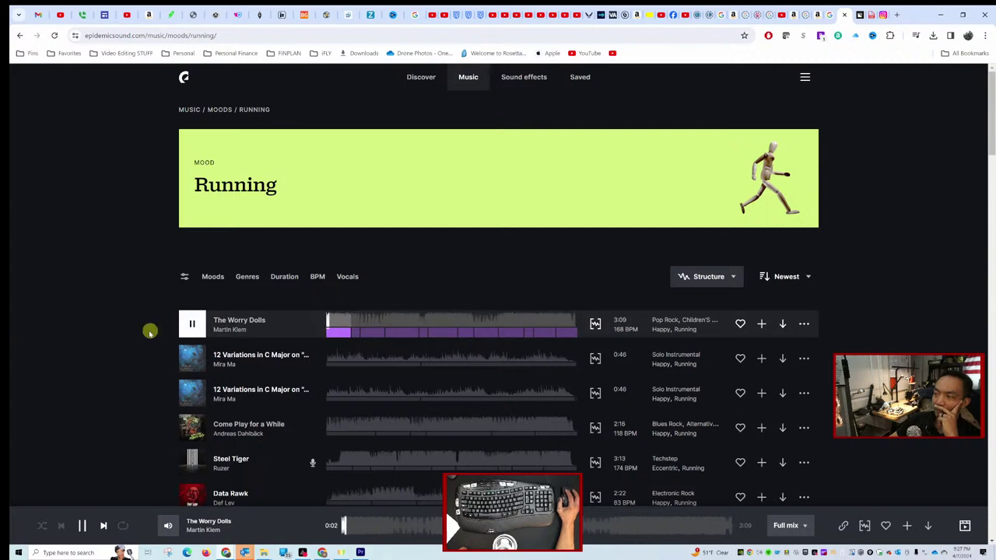
Preview the Running tracks 12 Variations in C Major, Come Play for a While and Steel Tiger, skipping about 20 seconds into Steel Tiger.
left_click(189, 359)
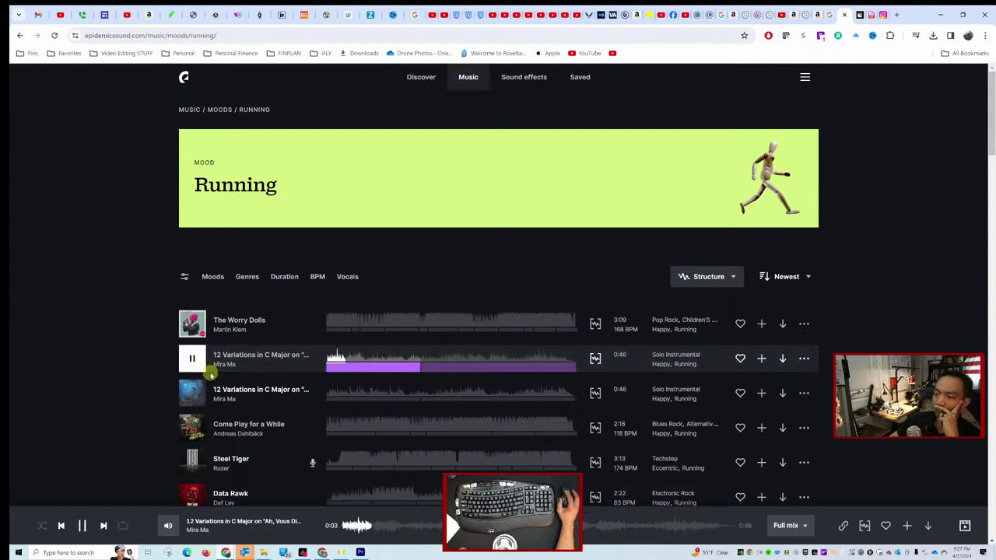
left_click(193, 427)
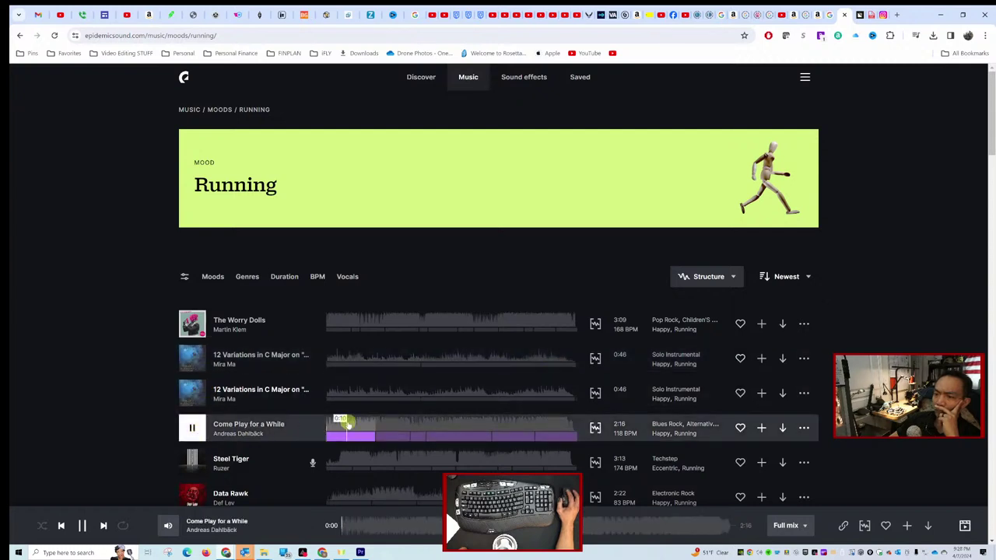
scroll(264, 443, "down", 3)
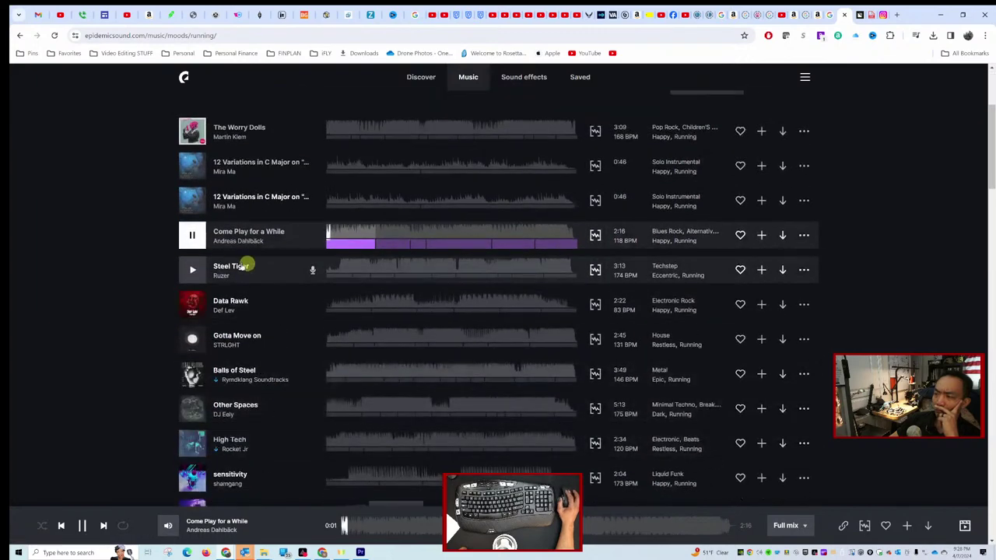
left_click(188, 269)
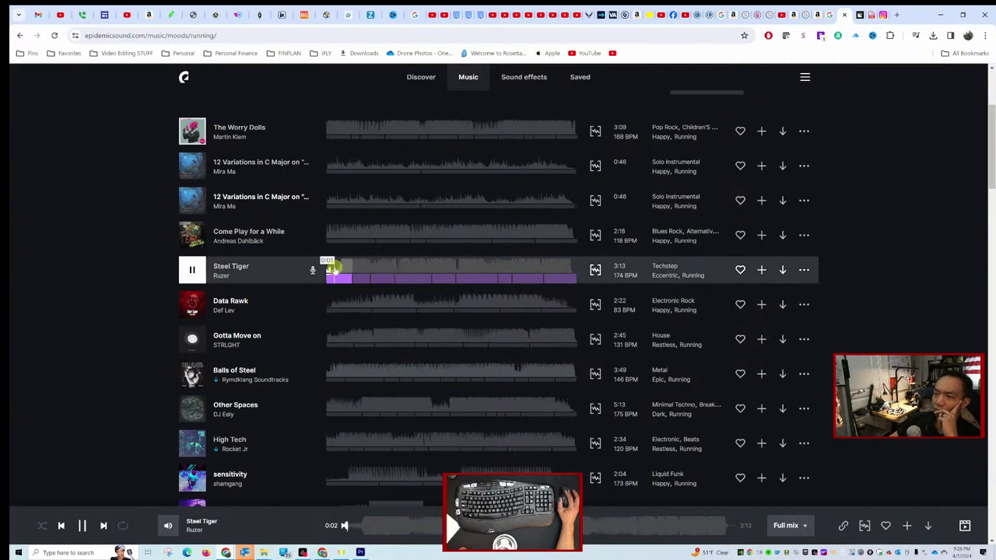
left_click(350, 269)
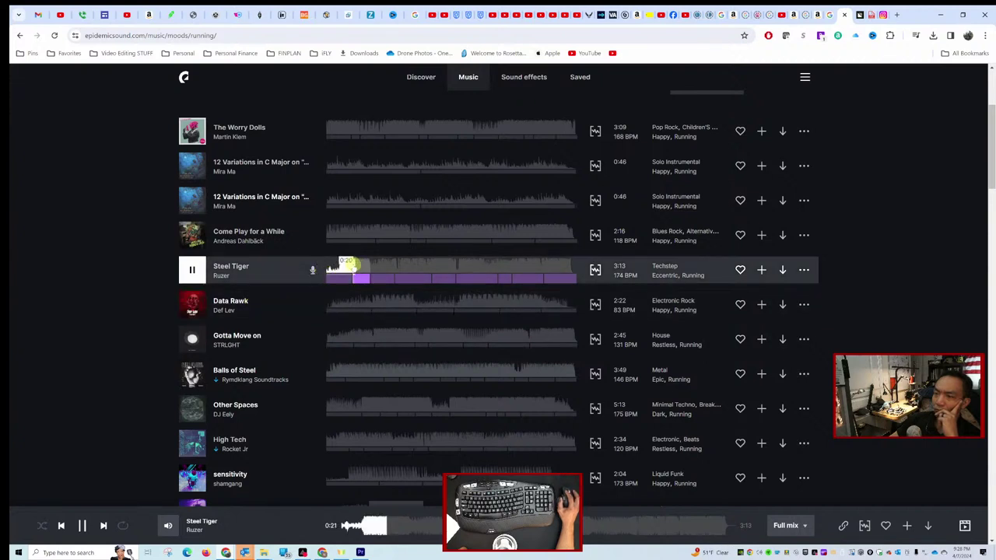
Preview the Running tracks Data Rawk, Balls of Steel and Other Spaces.
left_click(192, 304)
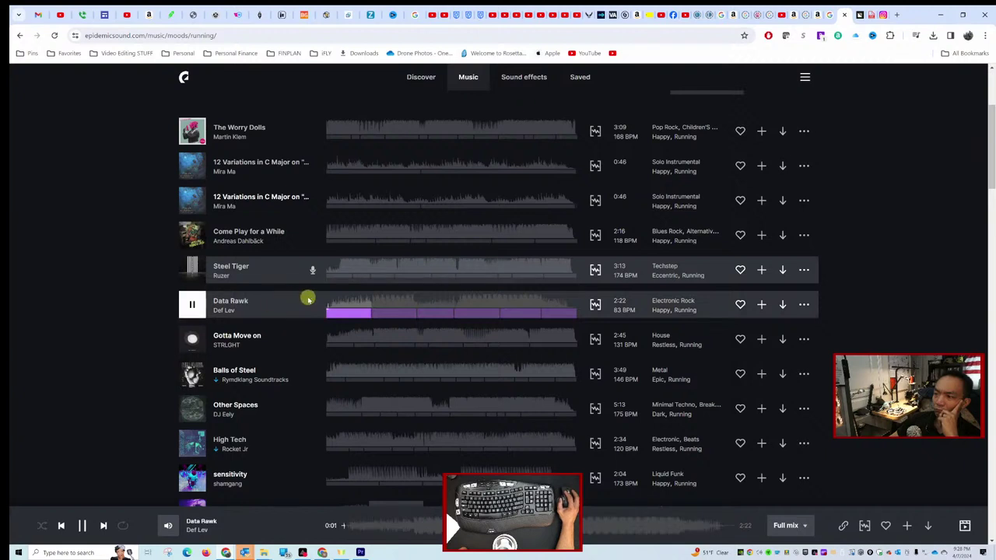
left_click(346, 302)
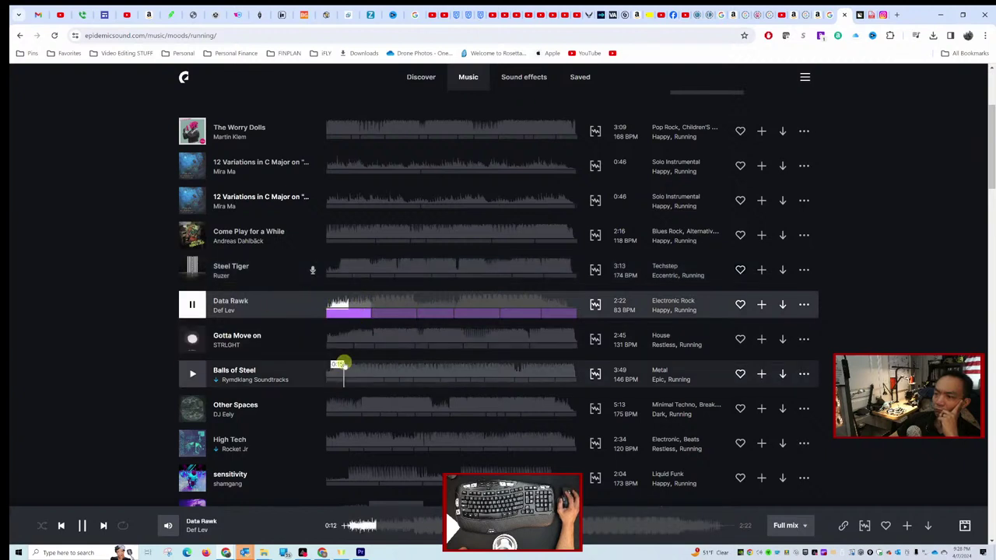
left_click(192, 374)
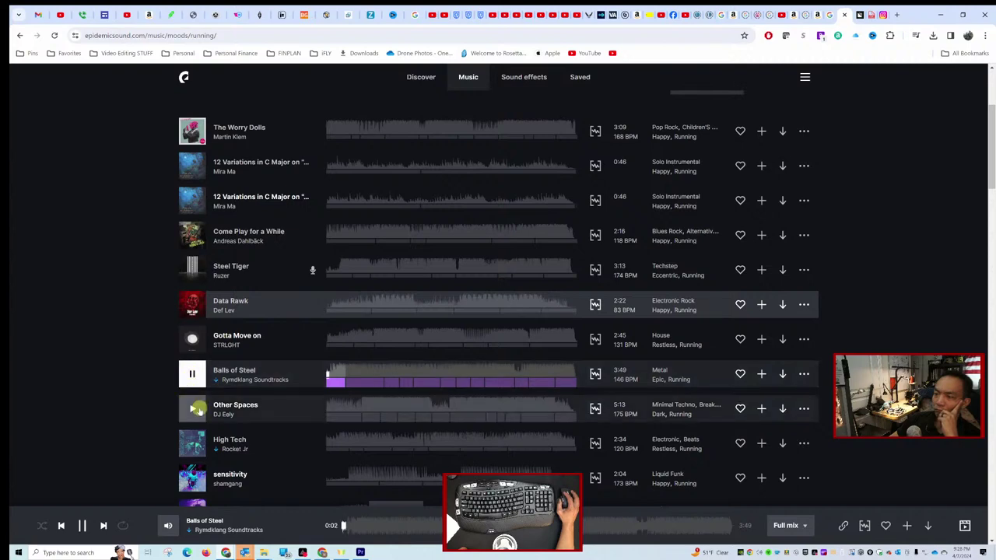
left_click(193, 408)
Preview the Running tracks sensitivity, HEIST MUSIC, Solitary and Deciduous from shortly after their openings.
scroll(245, 391, "down", 2)
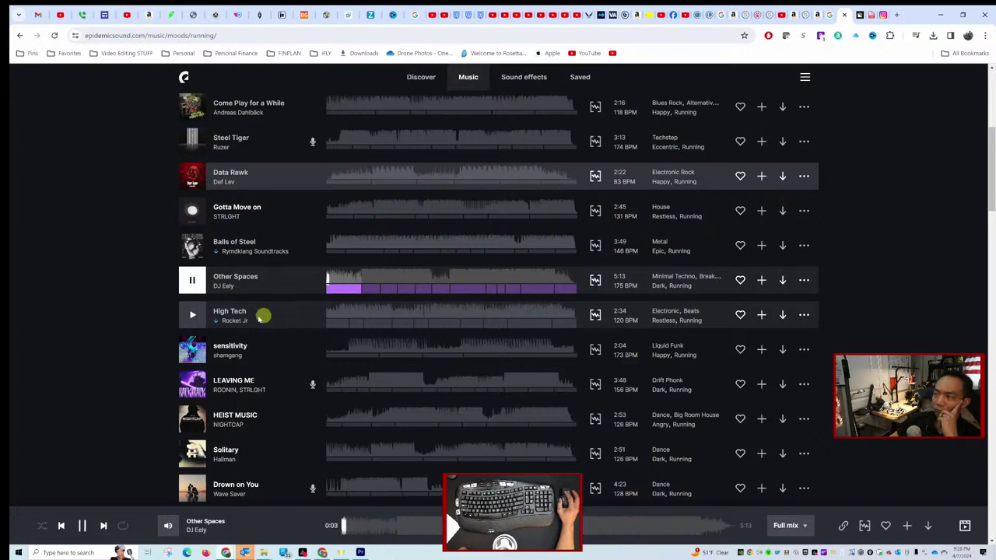
left_click(205, 349)
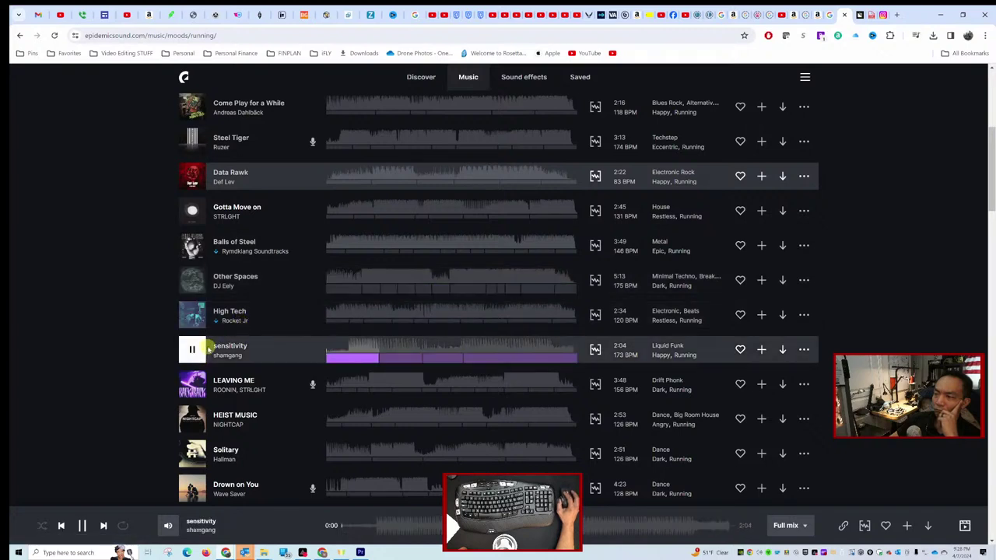
left_click(347, 348)
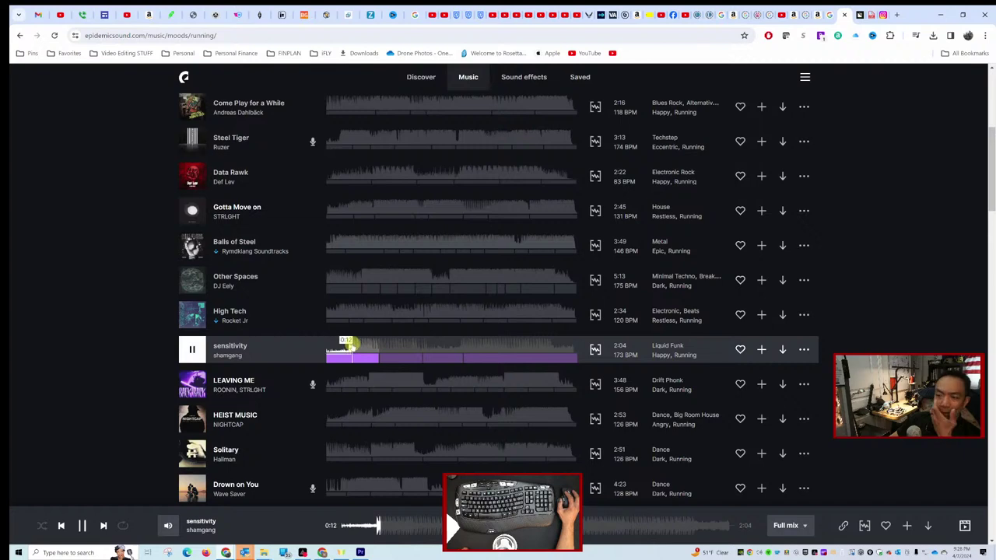
left_click(347, 421)
scroll(345, 413, "down", 2)
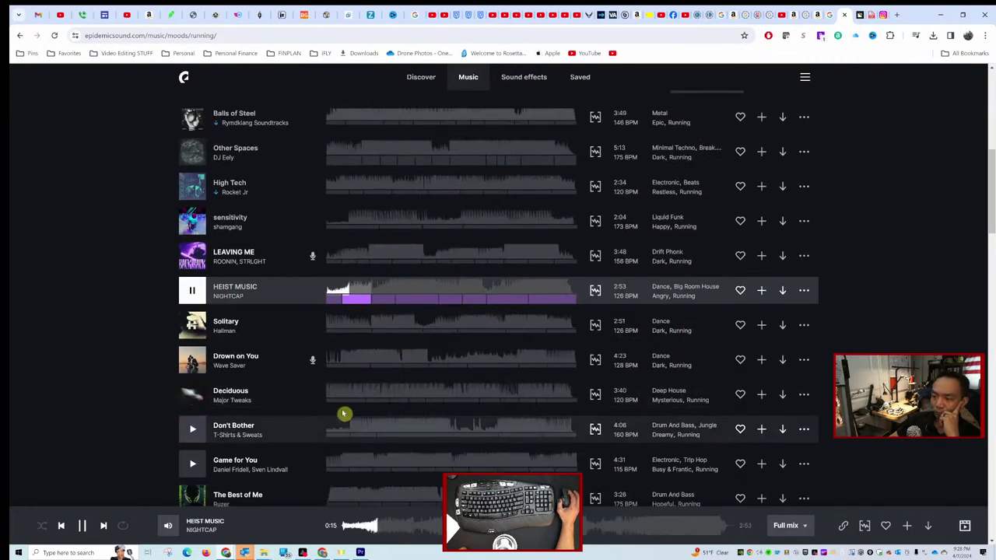
left_click(342, 319)
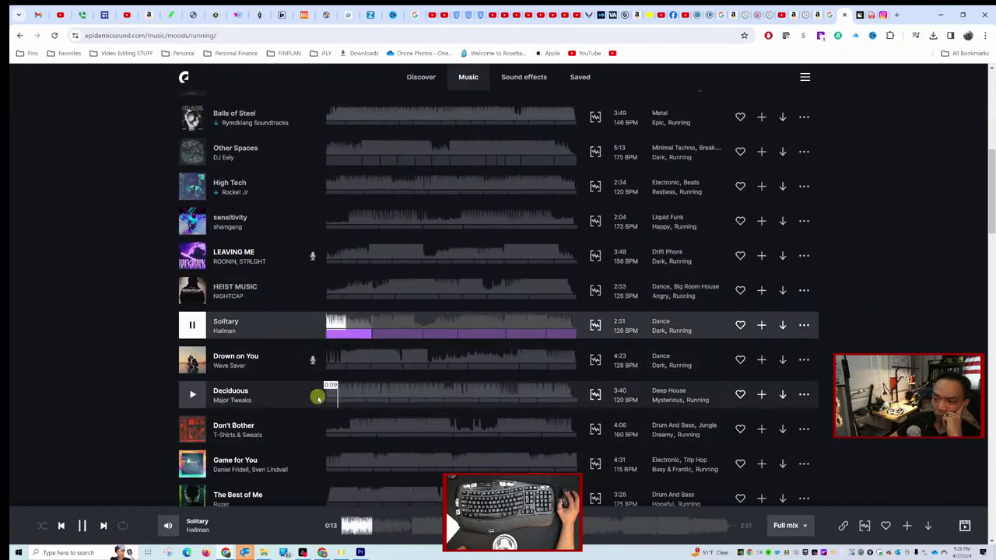
left_click(337, 392)
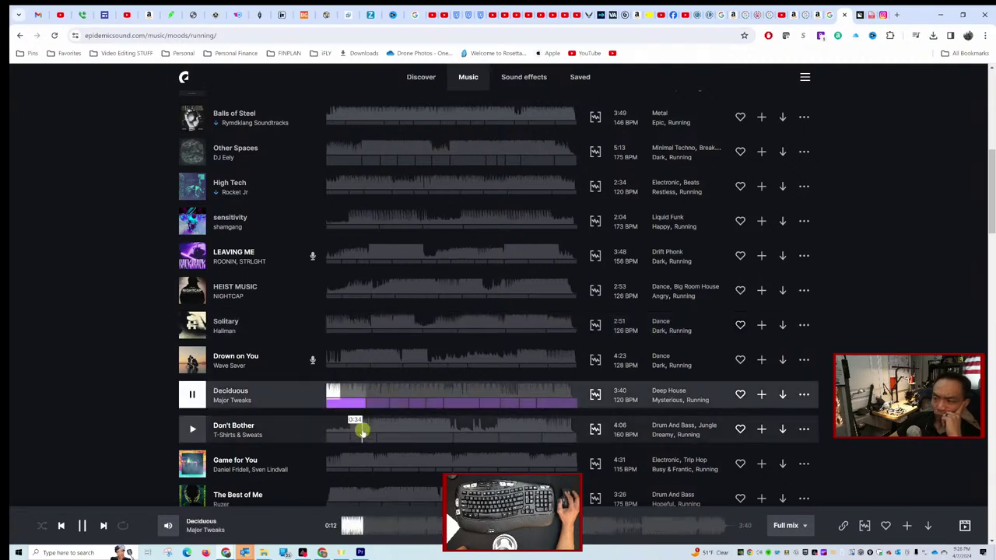
Preview the Running tracks Don't Bother, The Best of Me, Alien and CTC - Chasing the Cat.
left_click(354, 424)
scroll(350, 427, "down", 3)
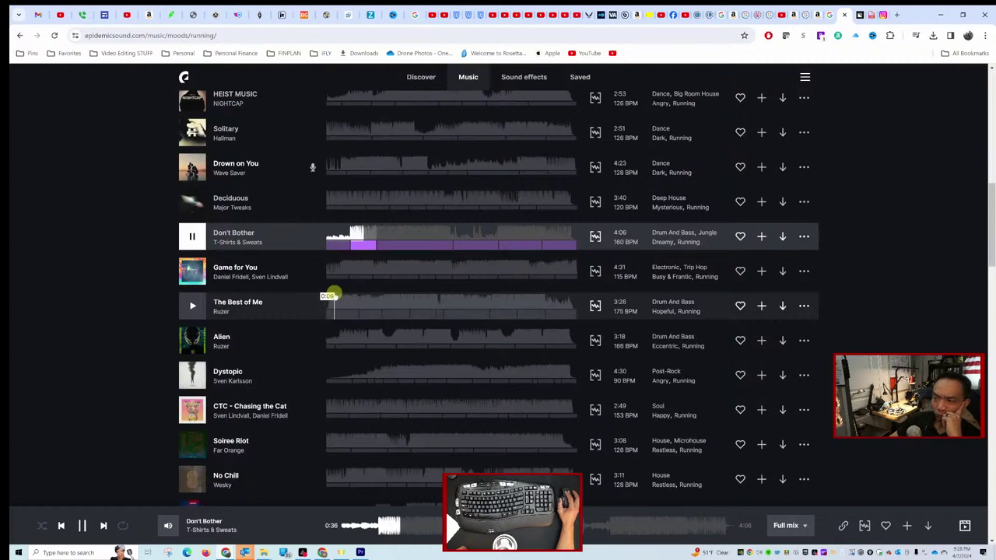
left_click(331, 303)
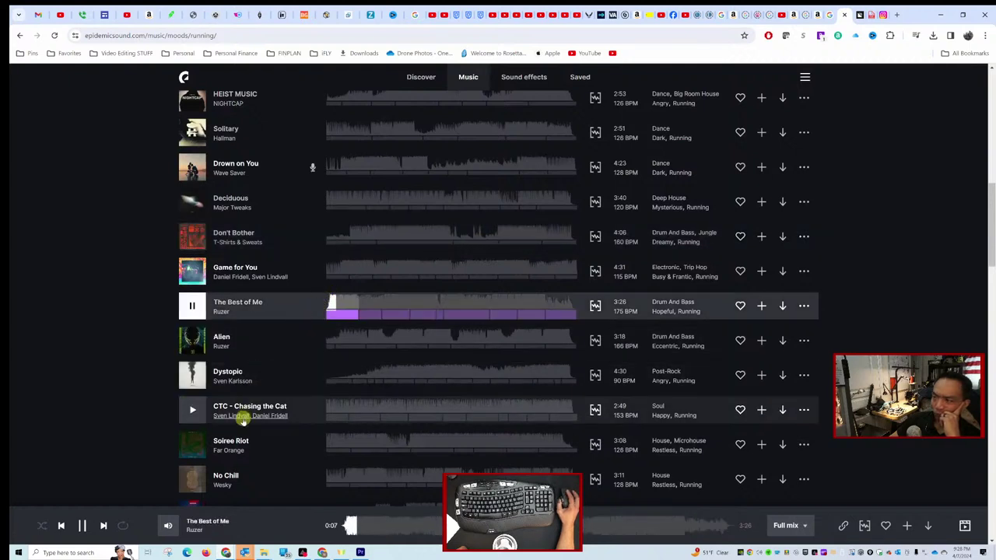
left_click(339, 336)
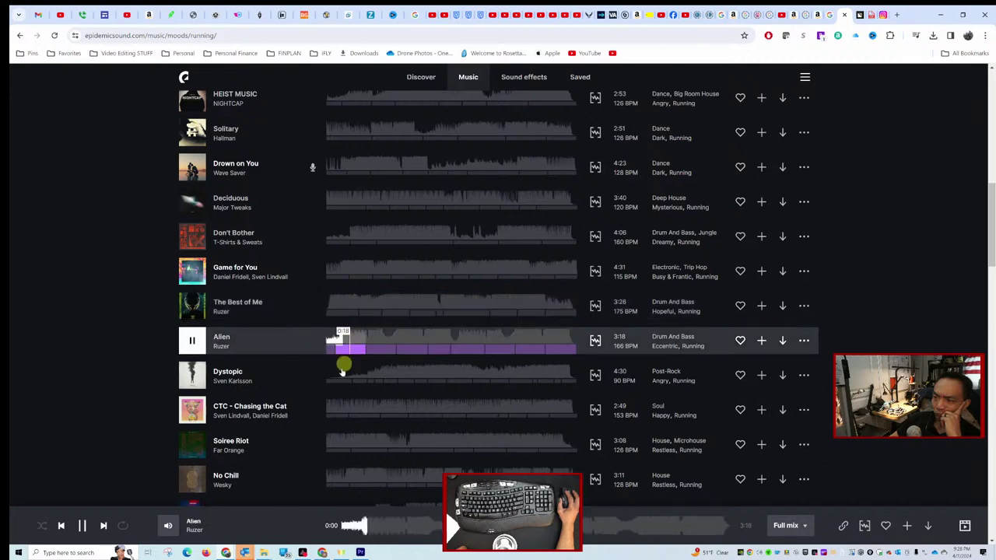
left_click(334, 405)
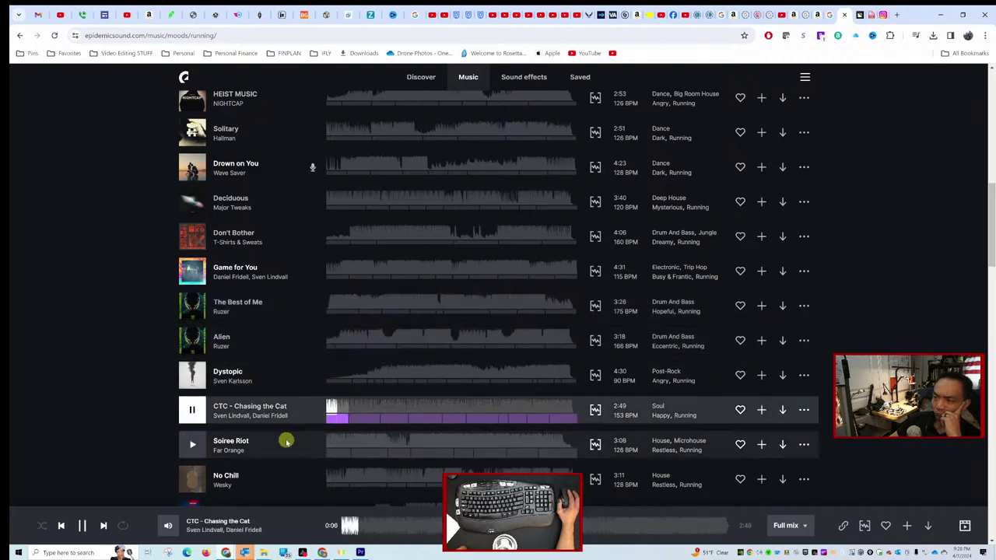
Preview the Running tracks Soiree Riot, Flurp and Sawtooths from a few seconds in.
scroll(285, 442, "down", 2)
left_click(334, 315)
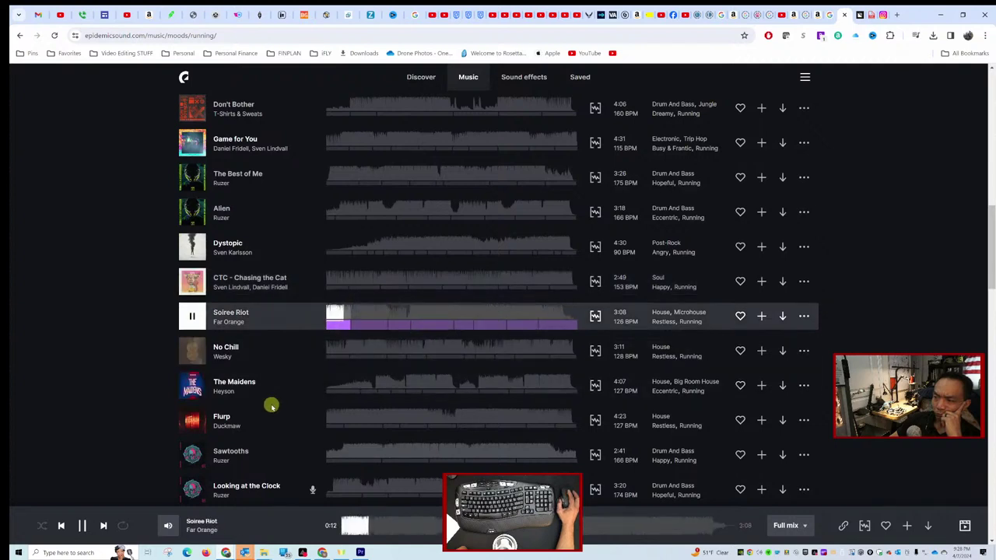
scroll(269, 406, "down", 1)
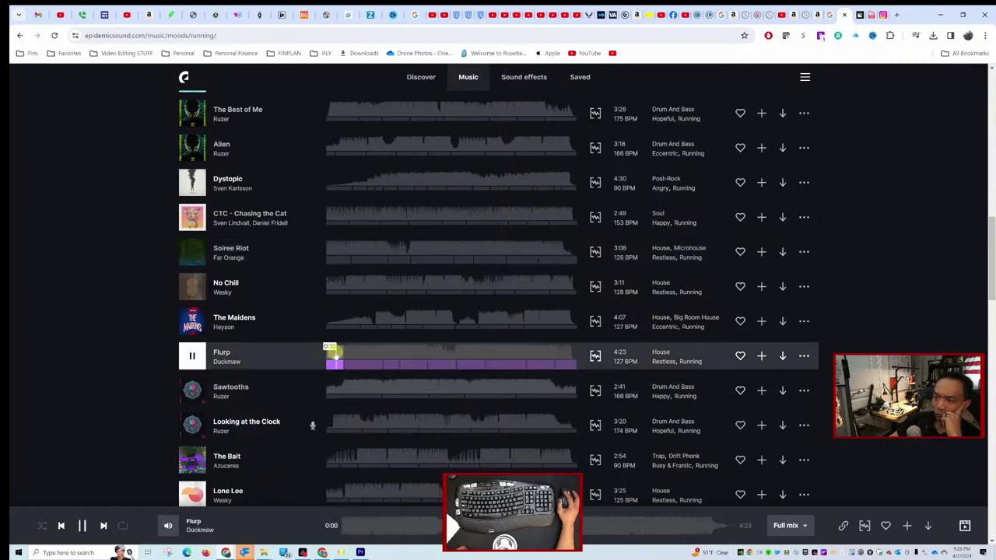
left_click(336, 352)
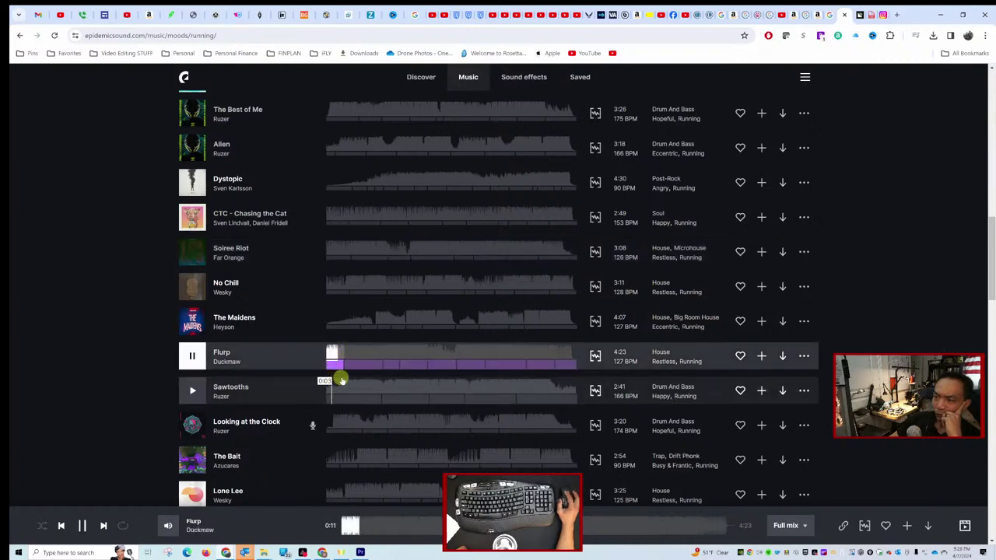
left_click(342, 381)
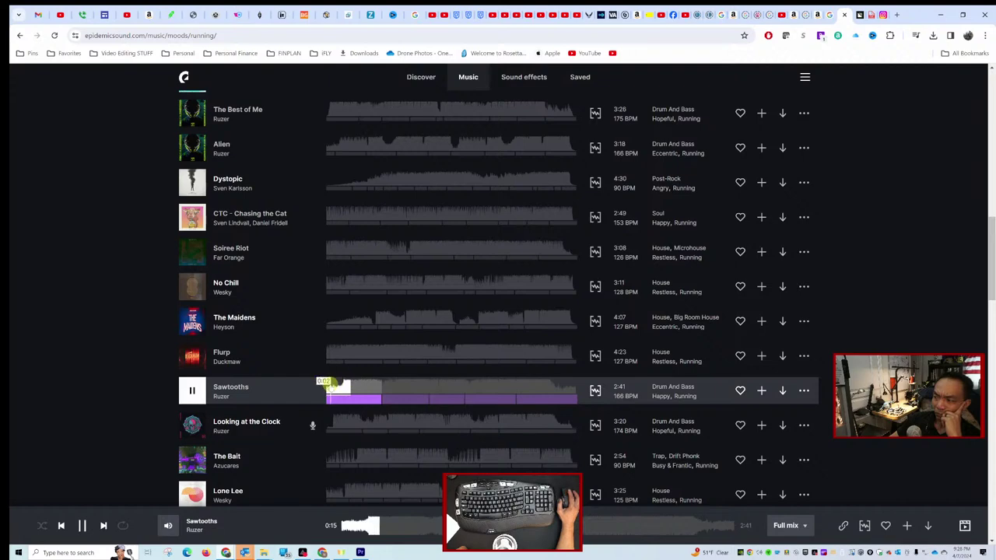
Preview The Bait by Azucares and download its full mix as a WAV file.
scroll(333, 382, "down", 2)
left_click(337, 328)
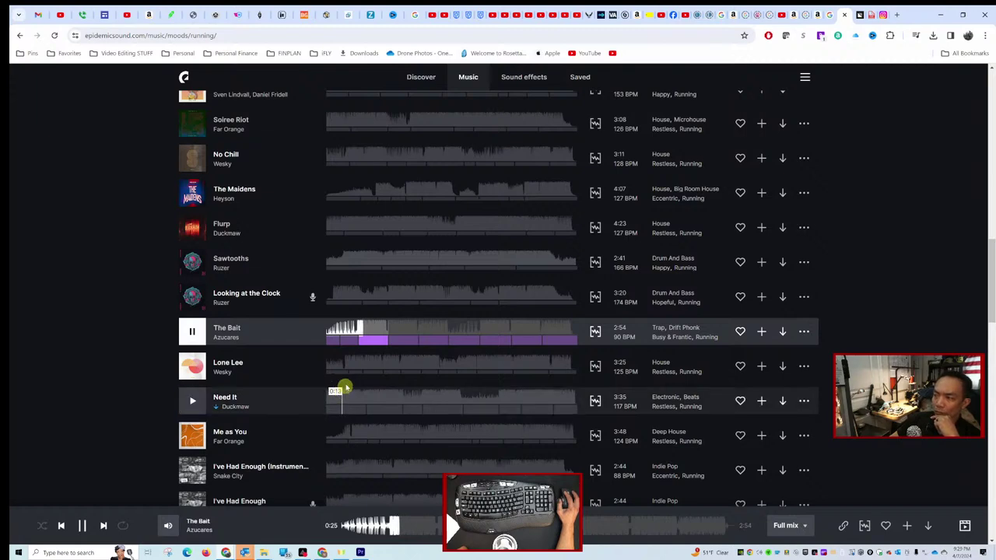
left_click(782, 331)
left_click(615, 382)
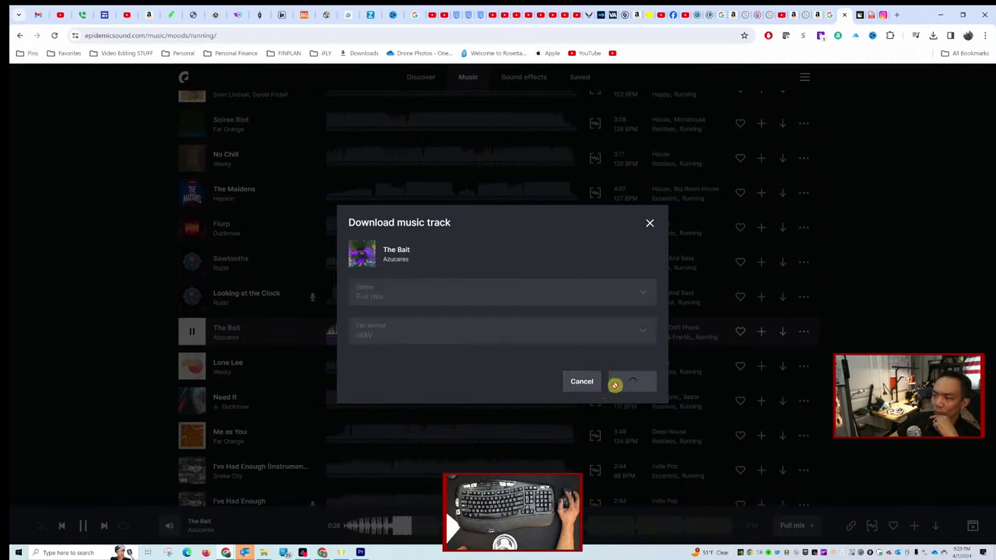
Preview the Running tracks Lone Lee, Need It and Me as You.
left_click(192, 365)
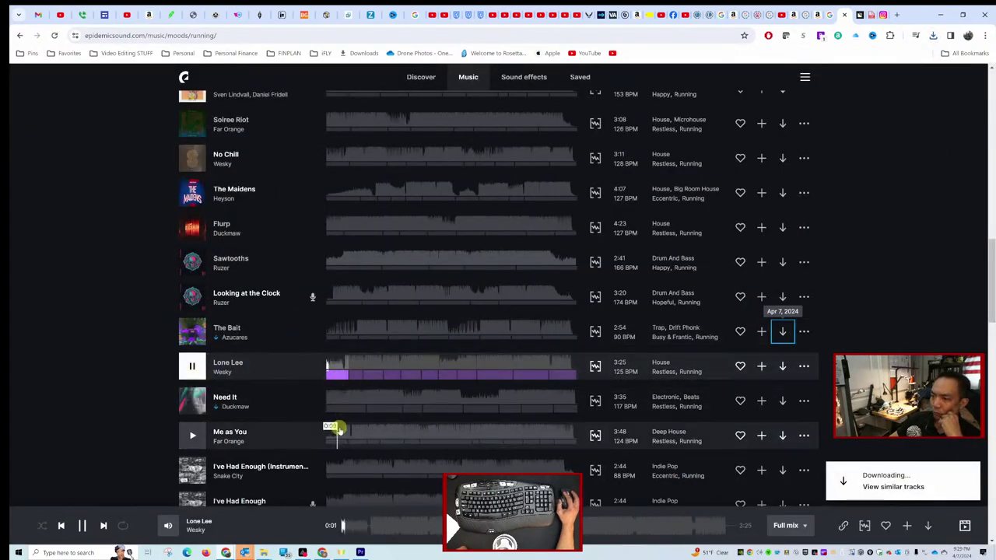
left_click(361, 401)
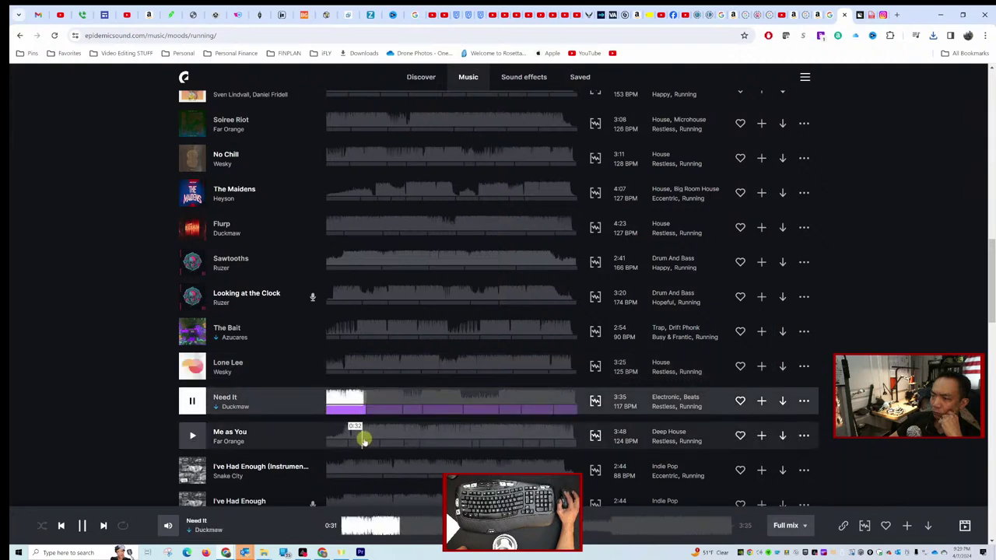
left_click(361, 437)
Preview both versions of I've Had Enough, Time to Fly and the vocal version of Diamond in the Rough.
scroll(315, 452, "down", 2)
scroll(315, 451, "down", 2)
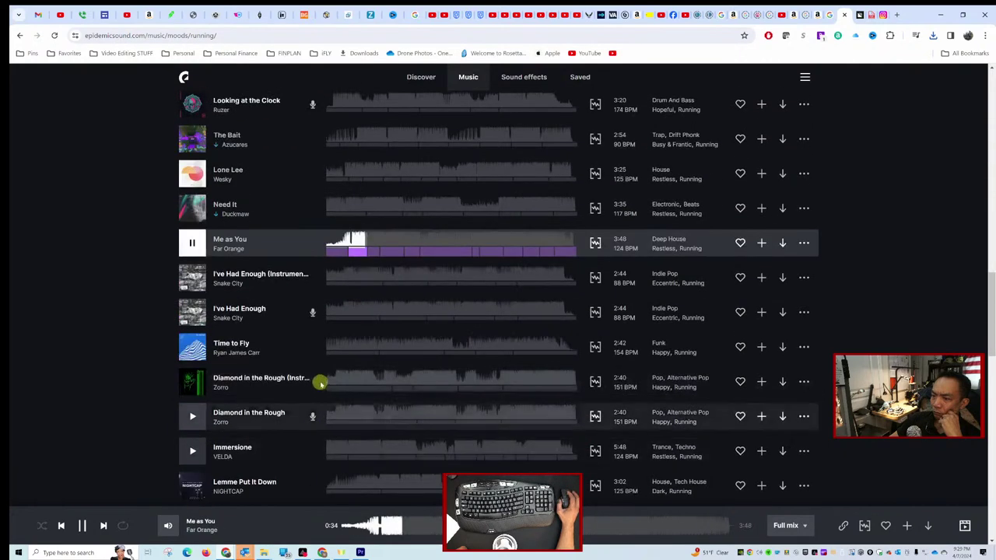
left_click(358, 276)
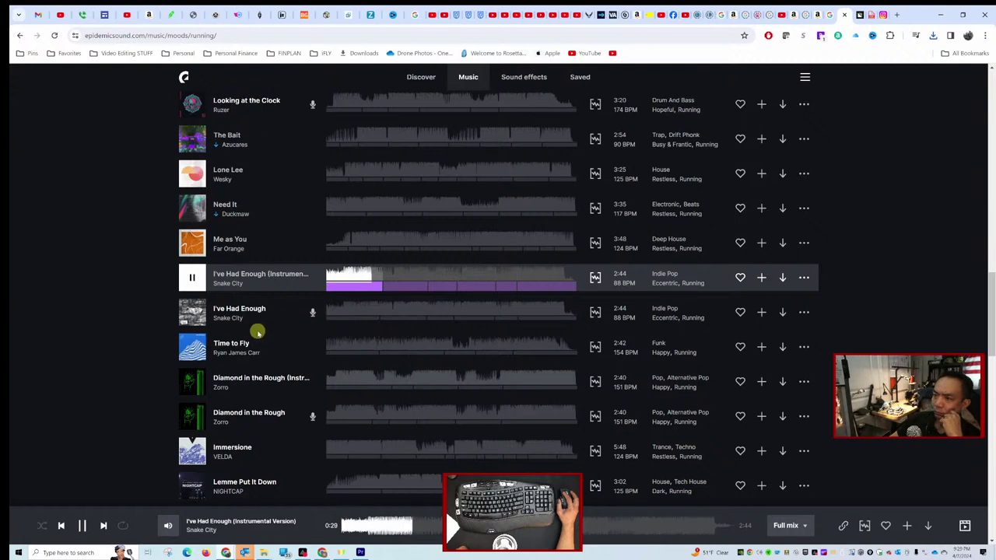
left_click(352, 311)
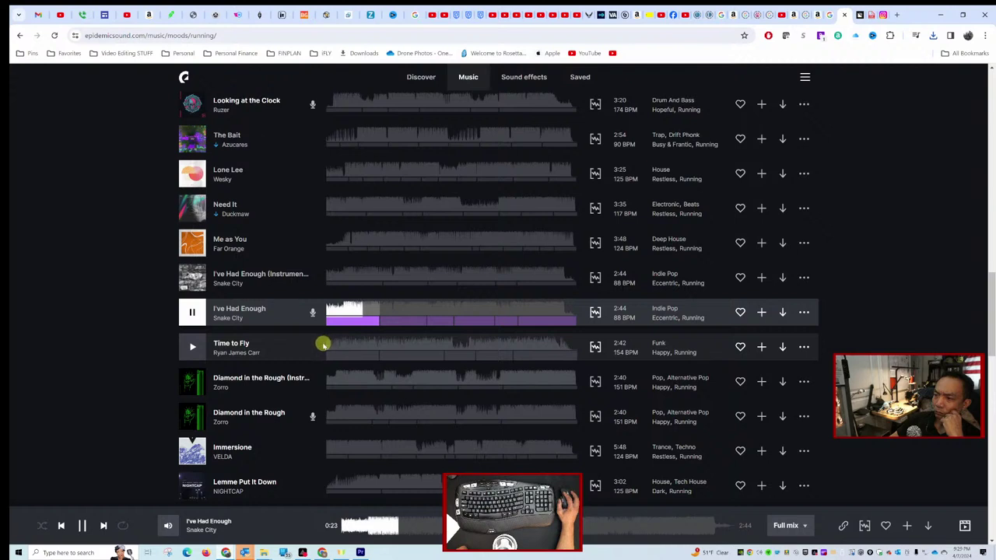
left_click(344, 338)
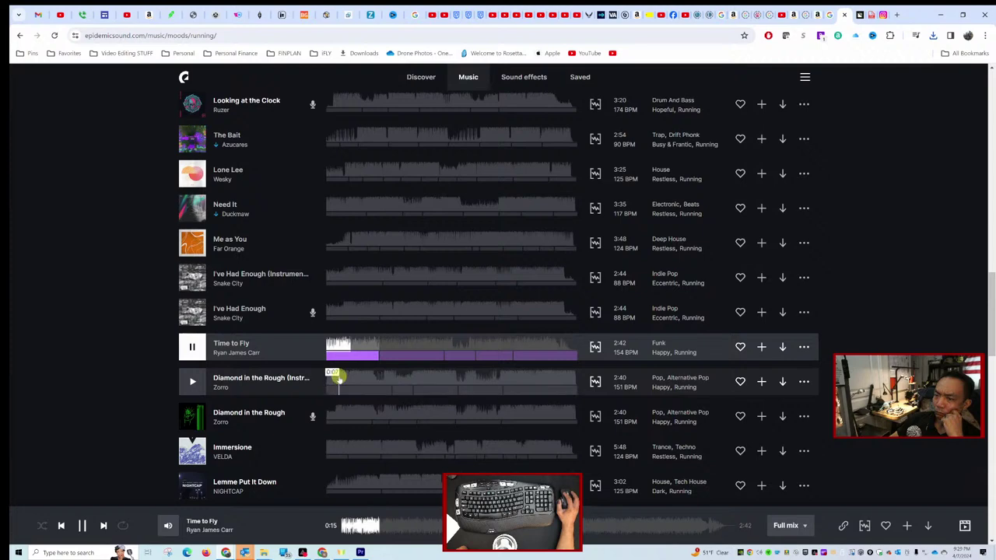
left_click(354, 411)
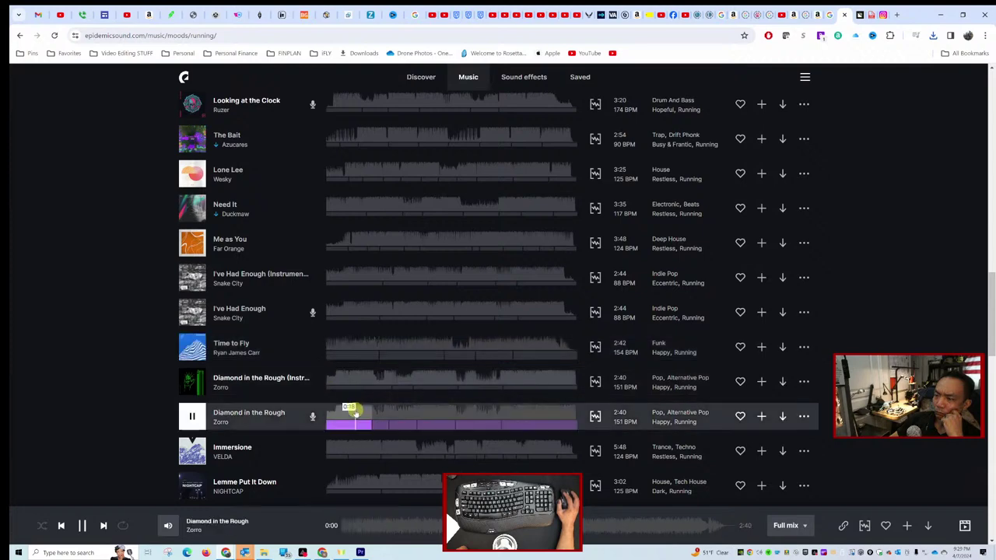
Compare both versions of Diamond in the Rough and download the instrumental version as a WAV file.
scroll(354, 410, "down", 2)
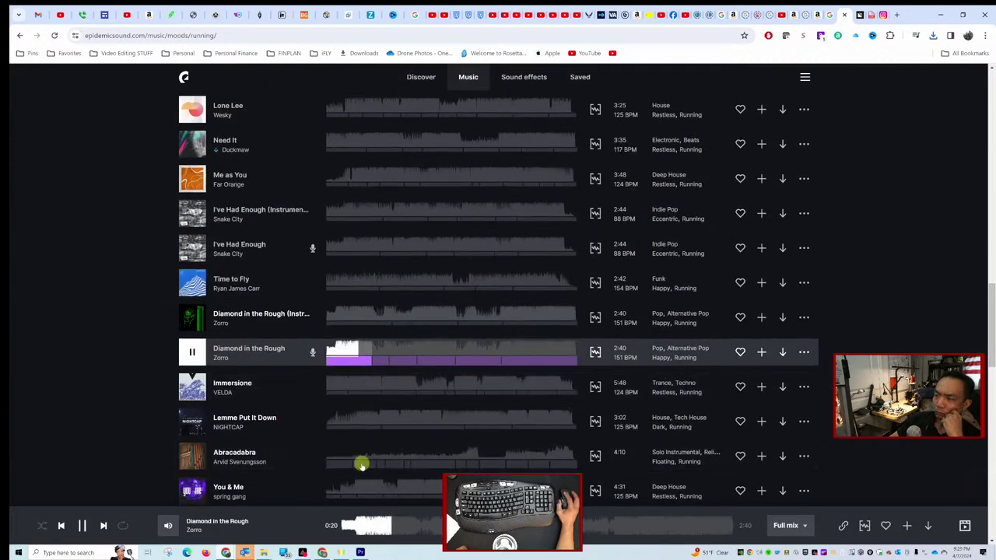
scroll(360, 407, "down", 2)
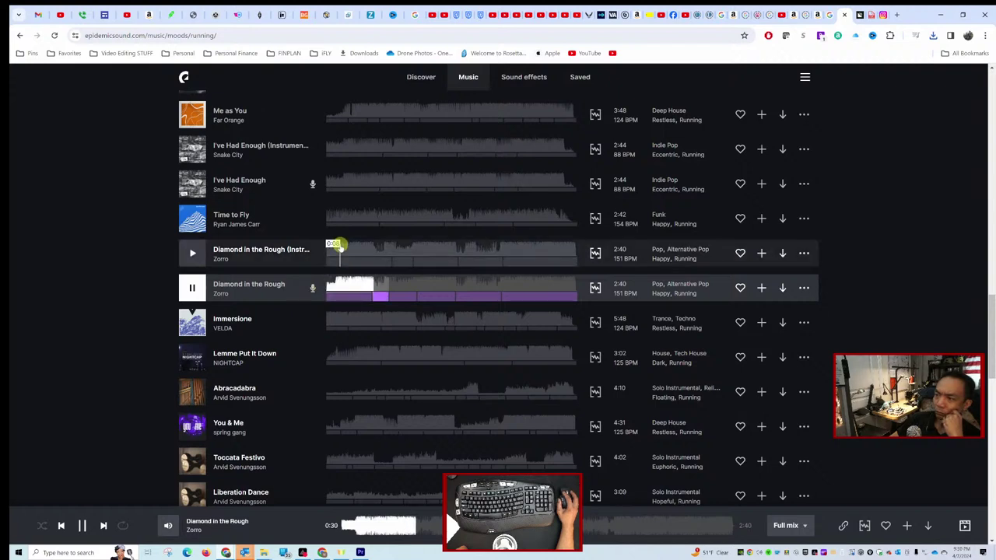
left_click(336, 246)
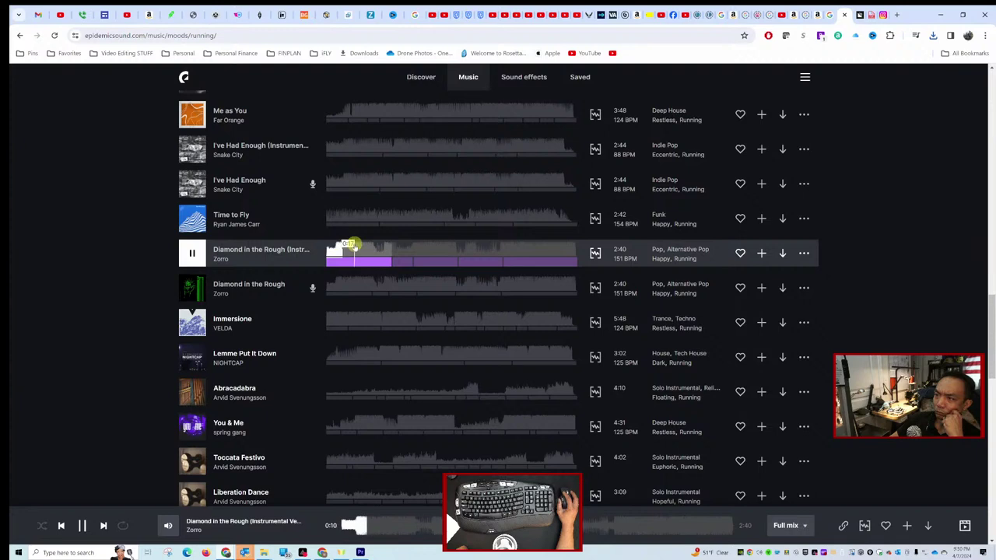
left_click(407, 278)
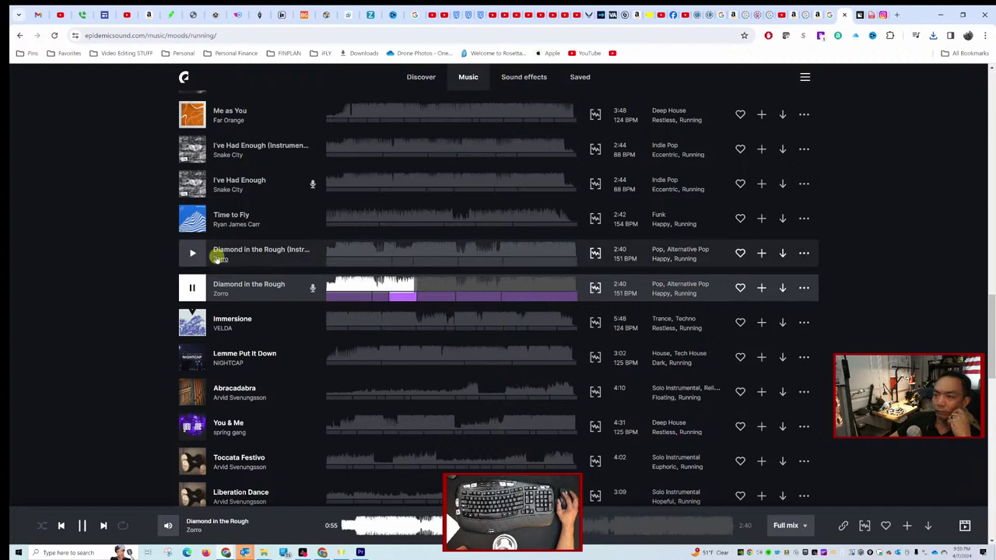
left_click(782, 252)
left_click(633, 382)
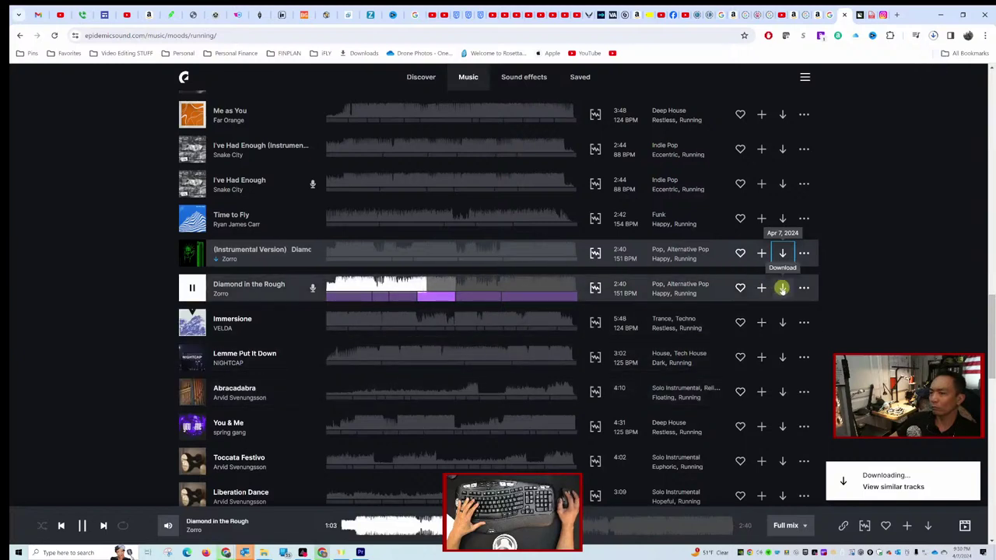
Preview the Running tracks Immersione, Toccata Festivo, You & Me, Abracadabra and Lemme Put It Down from partway in.
left_click(332, 319)
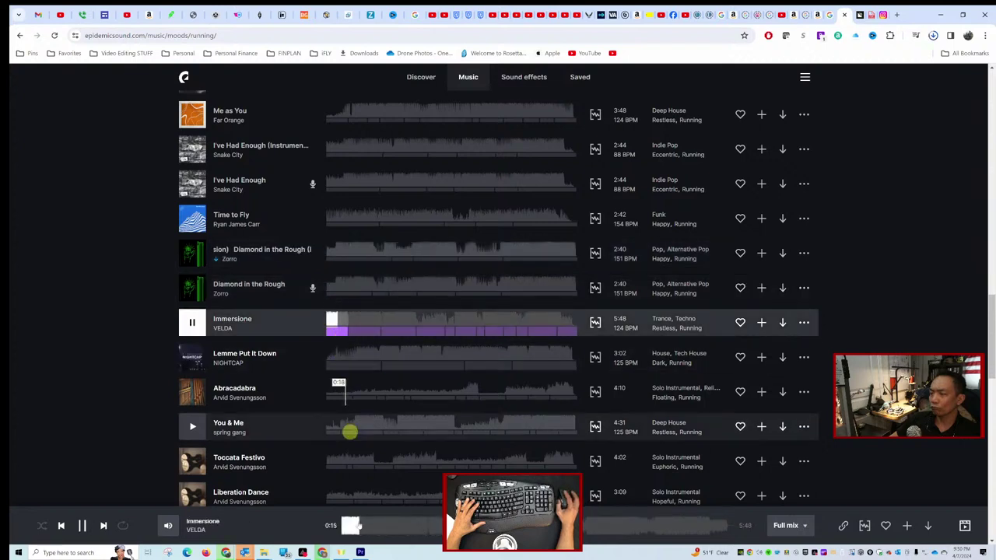
left_click(343, 459)
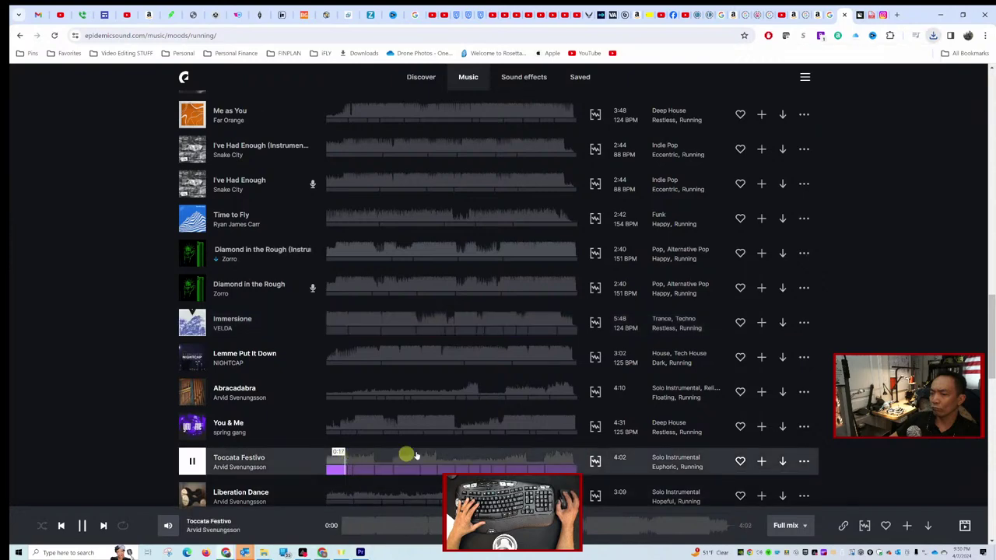
scroll(417, 455, "down", 1)
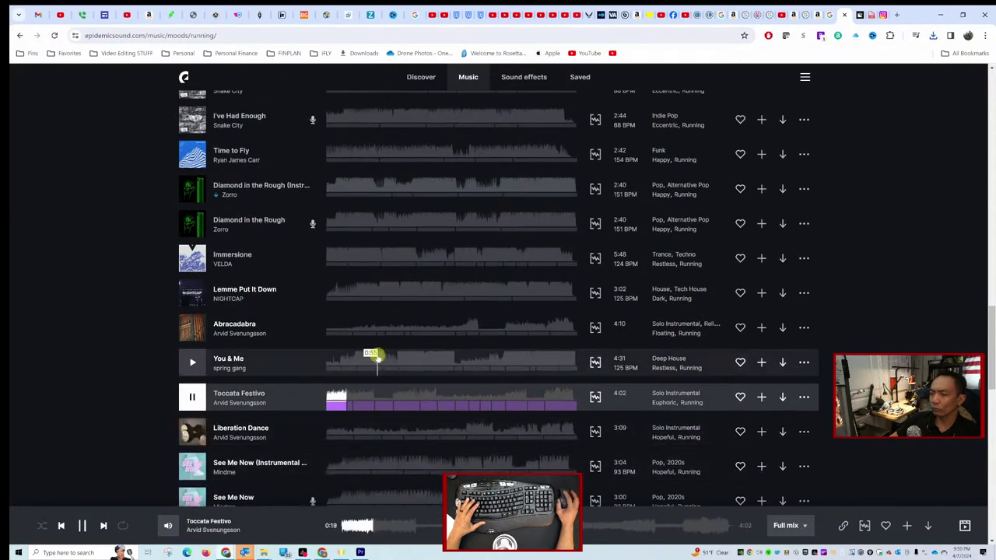
left_click(372, 355)
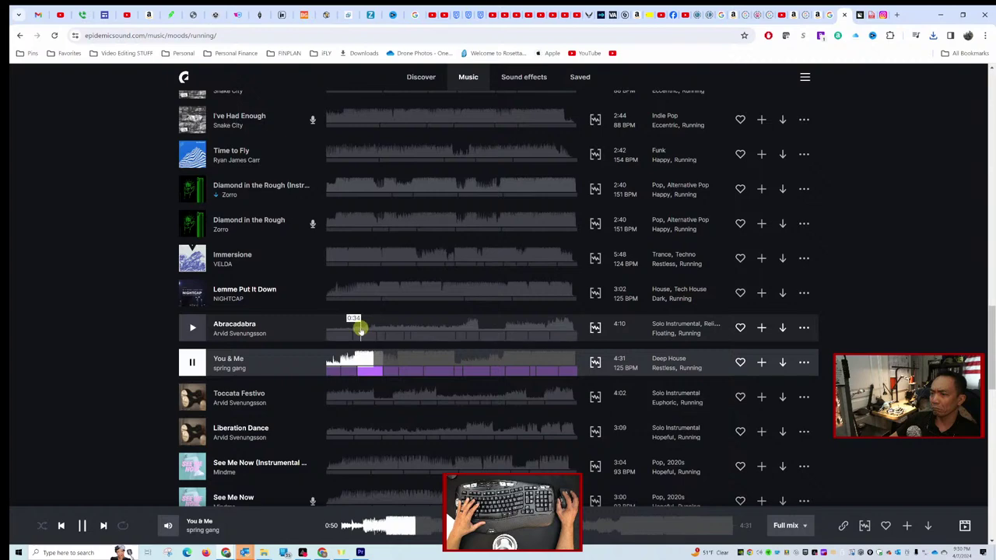
left_click(360, 322)
left_click(378, 289)
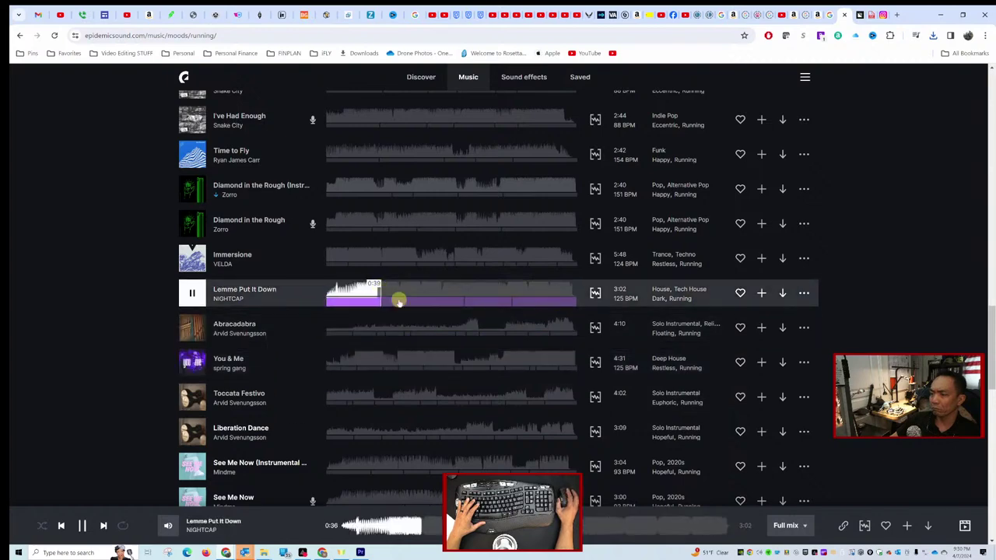
Preview the vocal and instrumental versions of See Me Now from partway in.
scroll(420, 435, "down", 1)
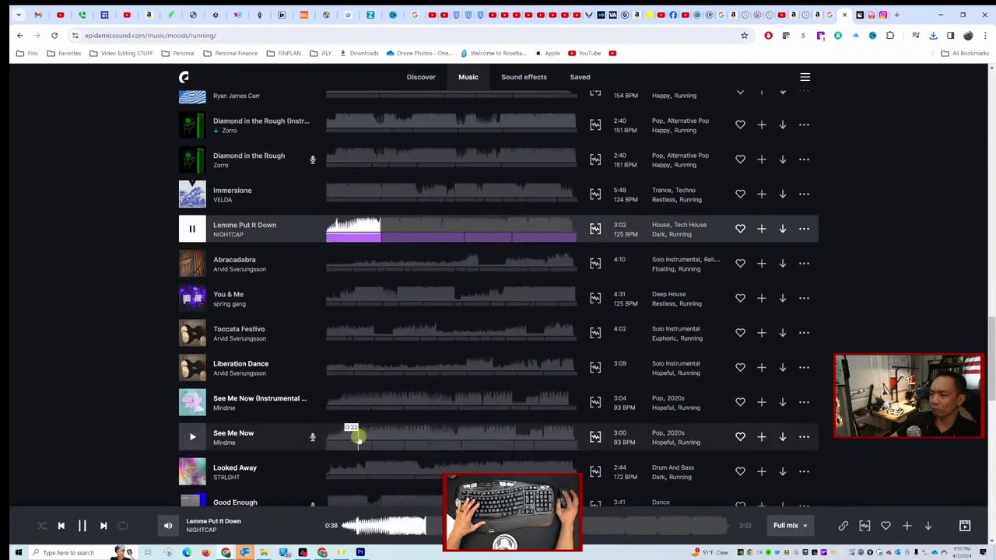
left_click(357, 436)
left_click(363, 403)
scroll(364, 405, "down", 3)
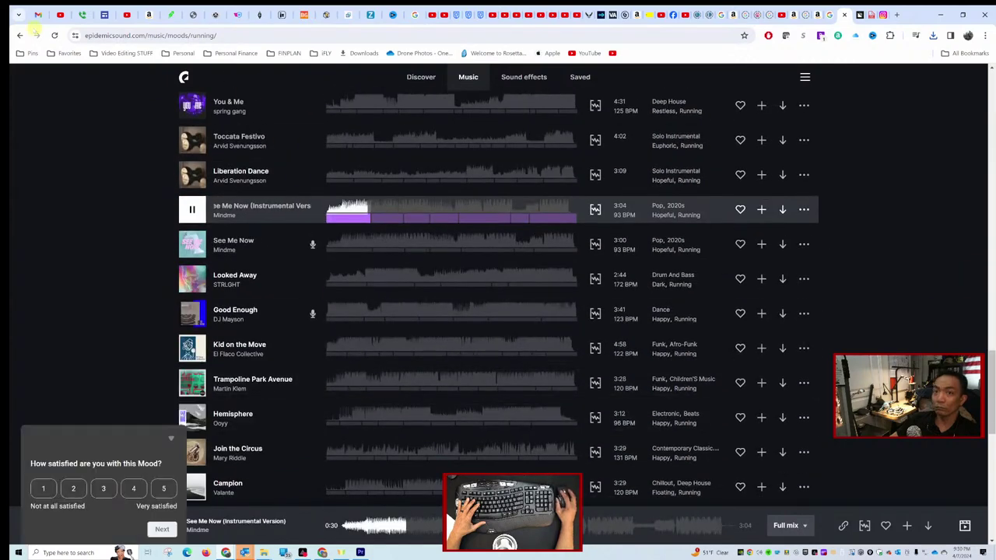
Preview LBRTY from the Epic mood and open the Dubstep genre linked to that track.
left_click(19, 35)
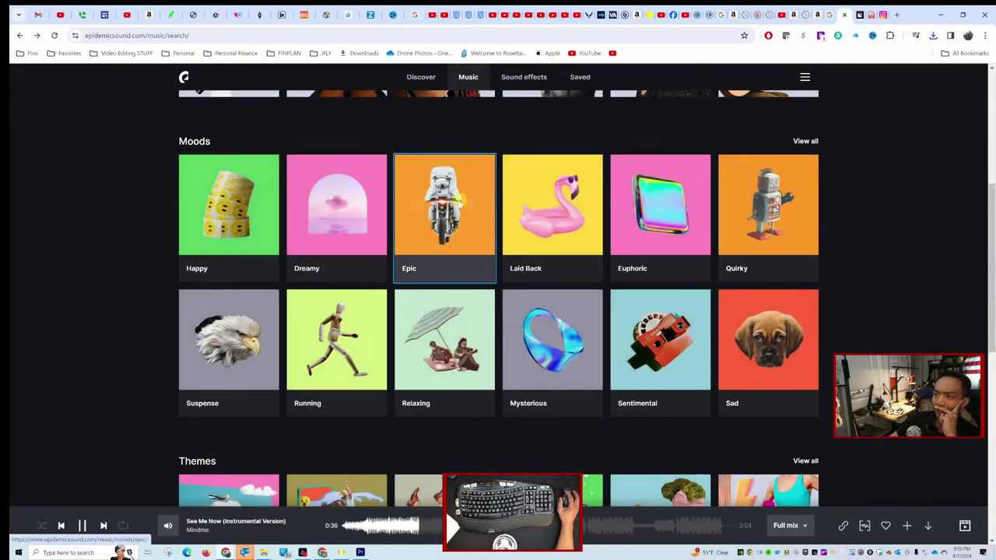
left_click(457, 204)
left_click(192, 323)
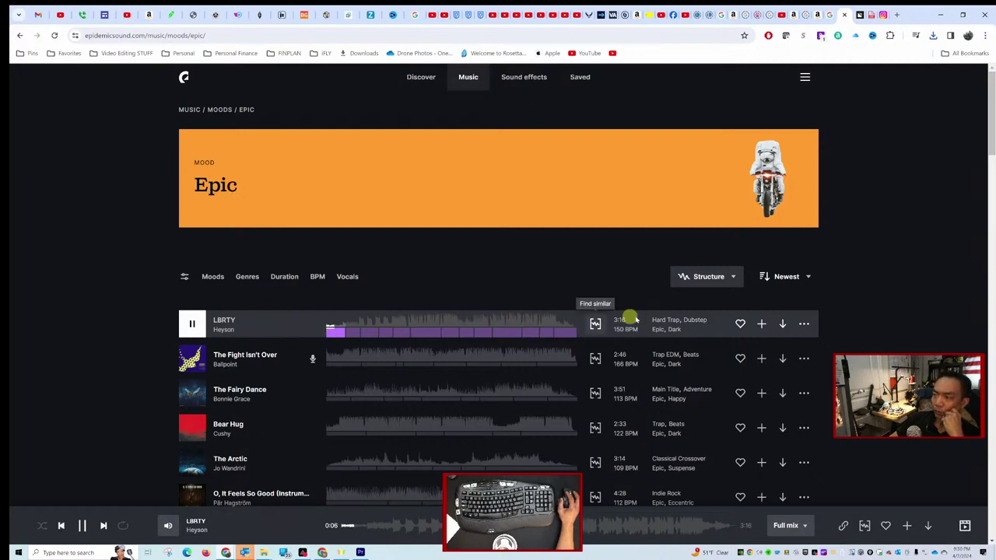
left_click(693, 320)
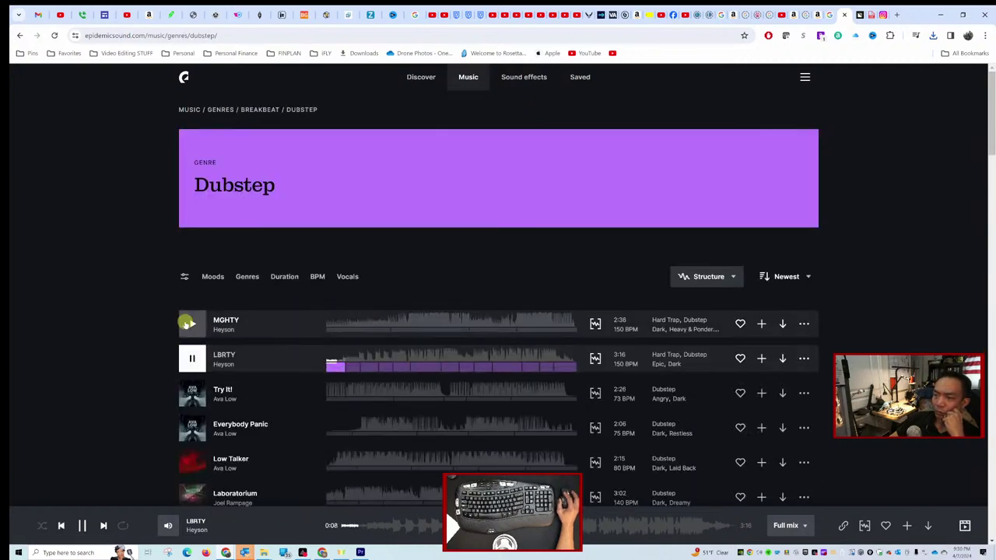
Preview the Dubstep tracks MGHTY and Try It!, and sample several sections in the first third of LBRTY.
left_click(200, 331)
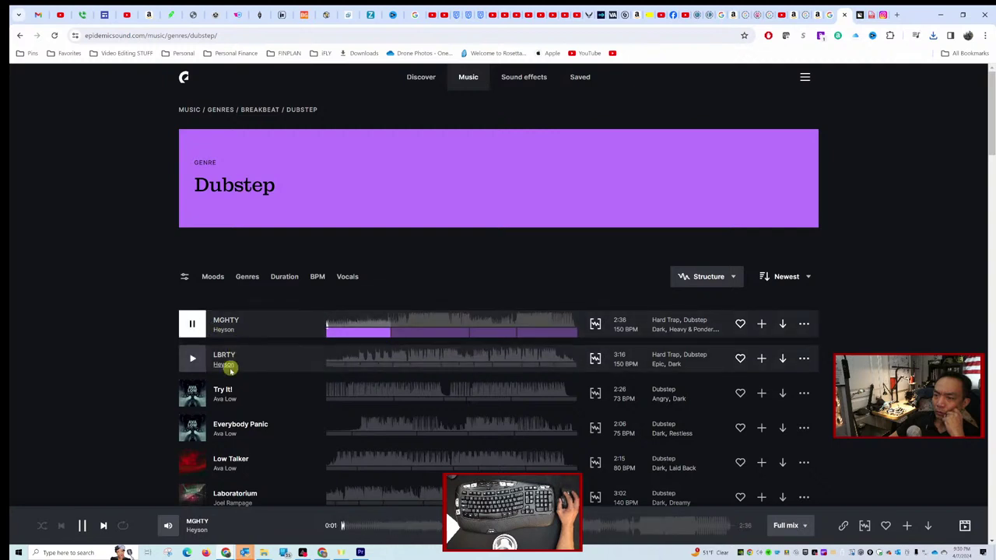
left_click(199, 393)
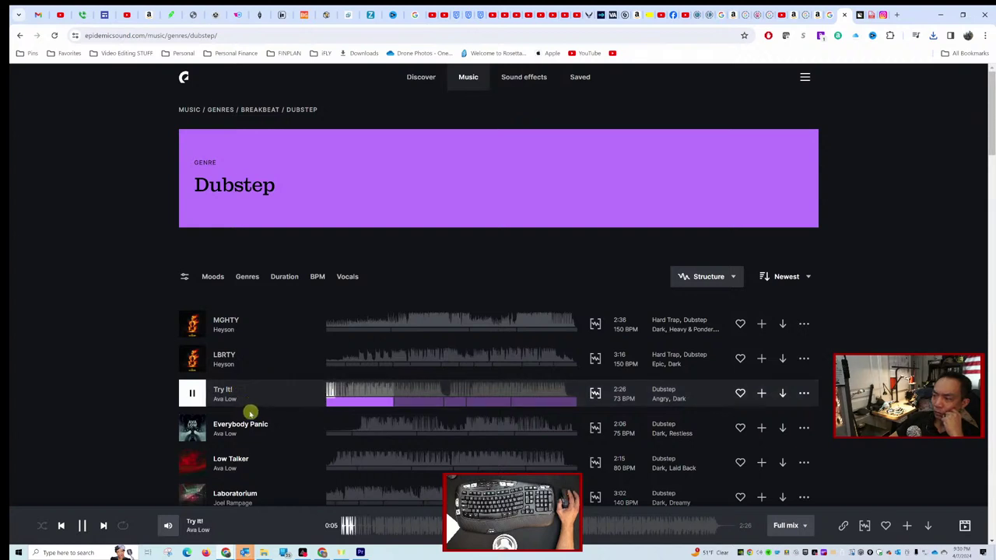
left_click(196, 358)
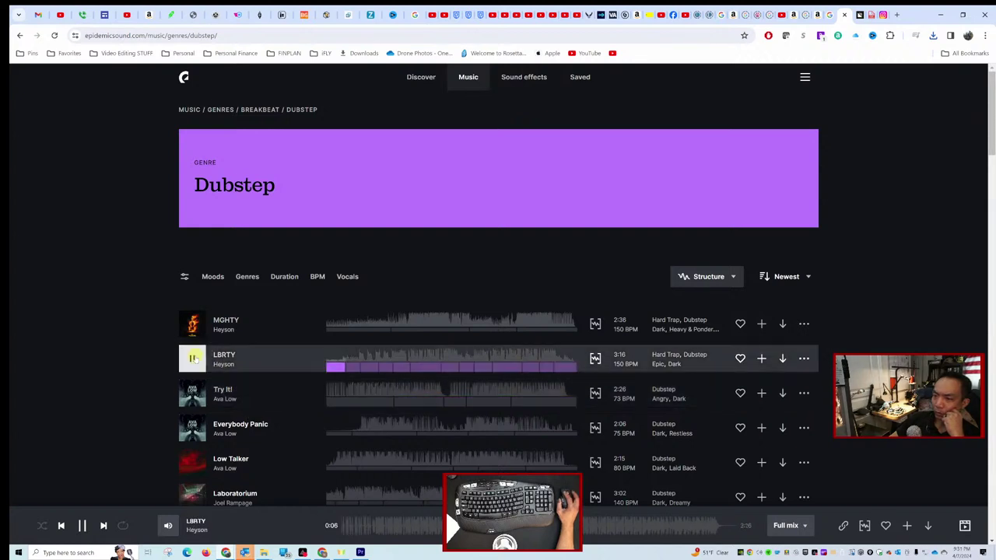
left_click(351, 362)
left_click(364, 362)
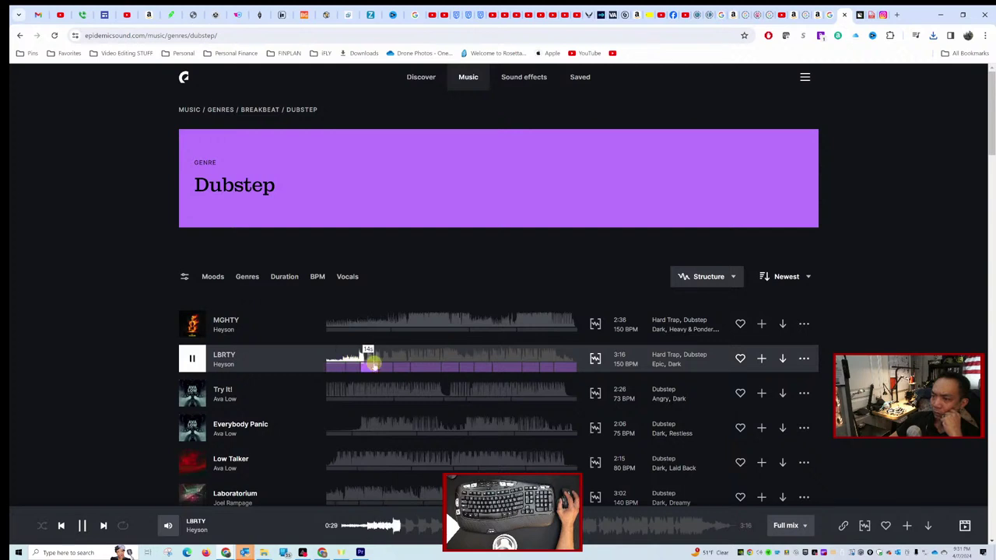
left_click(381, 364)
left_click(384, 366)
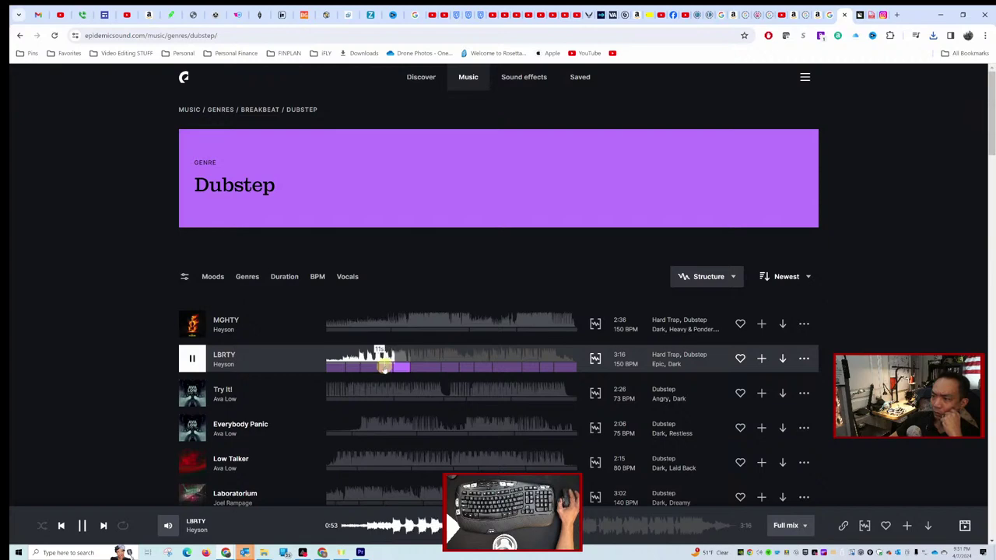
Filter the Dubstep tracks to 149-180 BPM and preview MGHTY and PANIC!
scroll(382, 367, "down", 2)
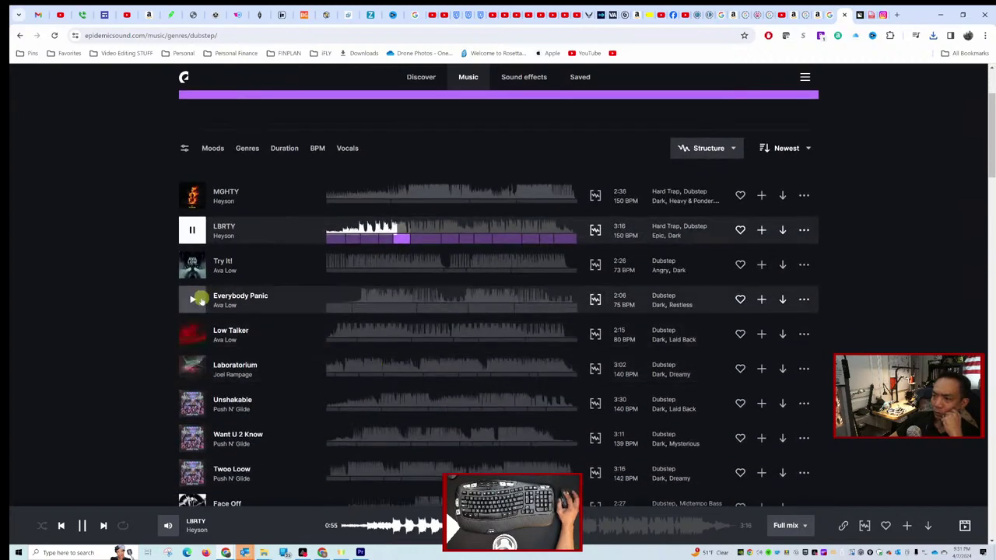
scroll(261, 272, "up", 1)
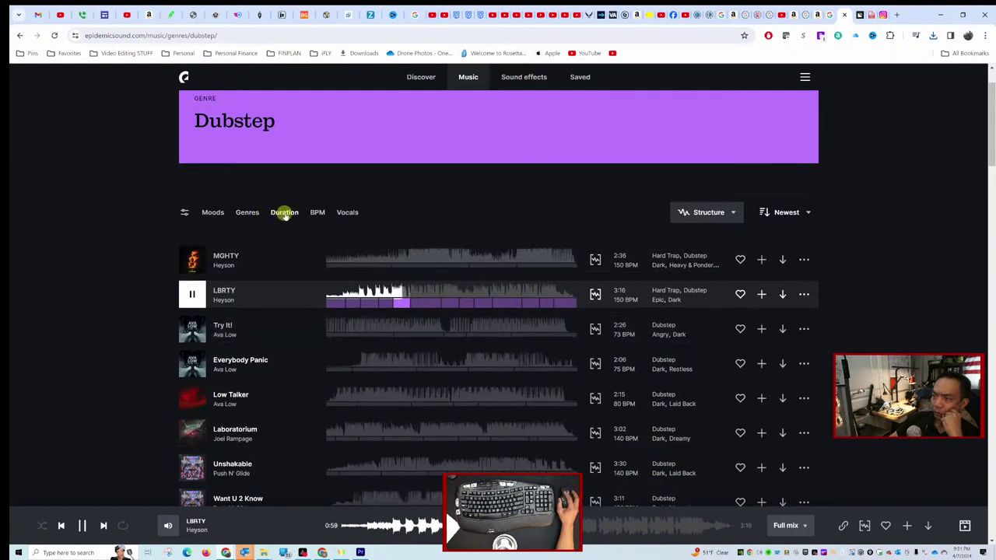
left_click(315, 211)
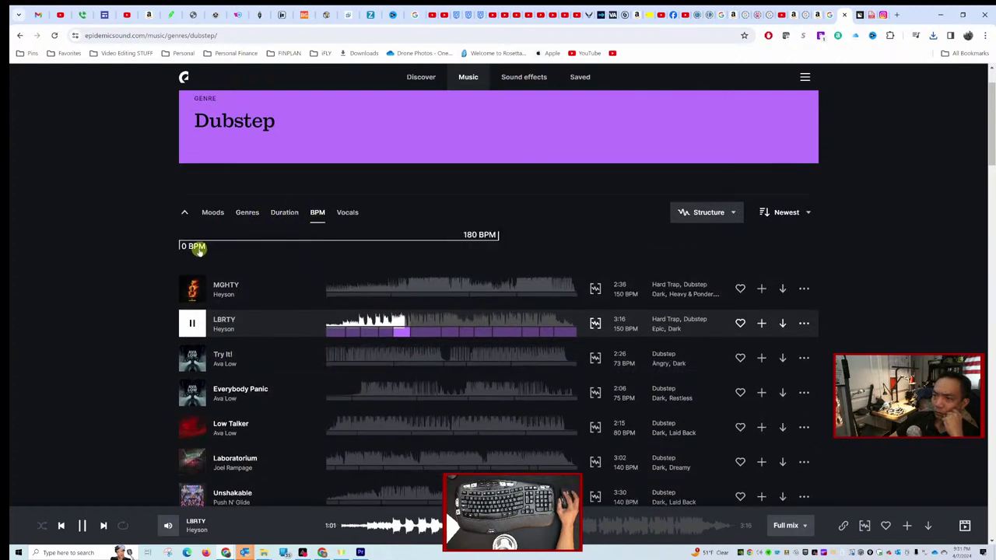
left_click_drag(199, 249, 440, 256)
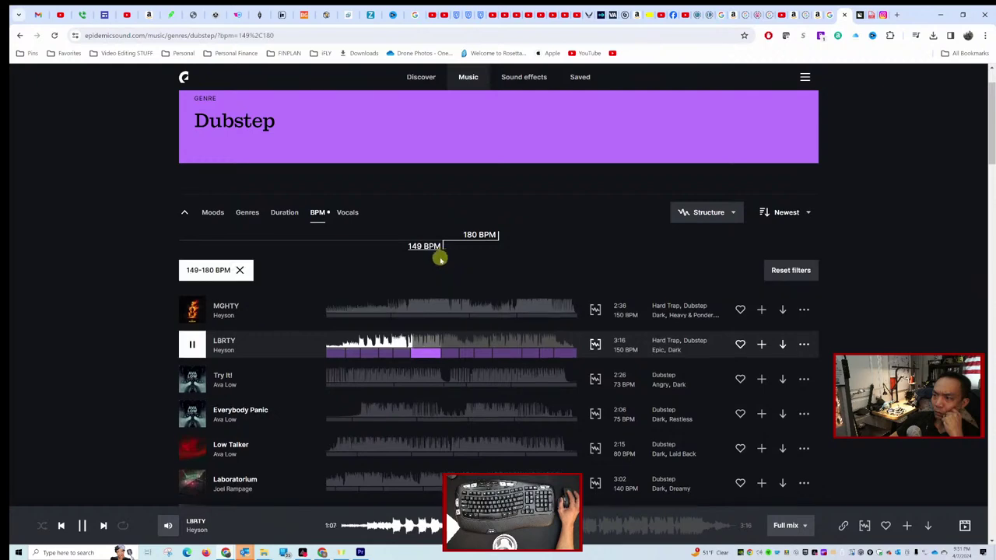
left_click(190, 311)
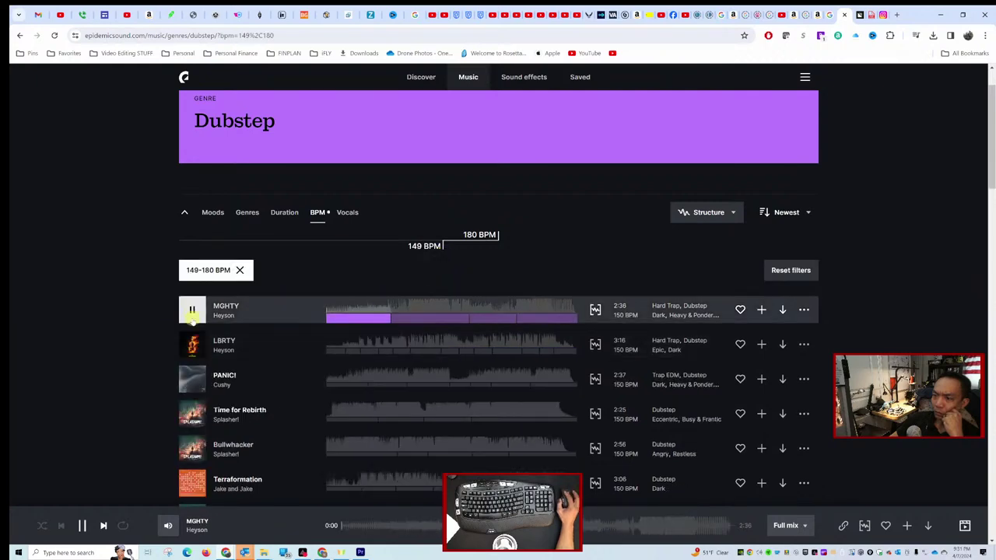
left_click(193, 379)
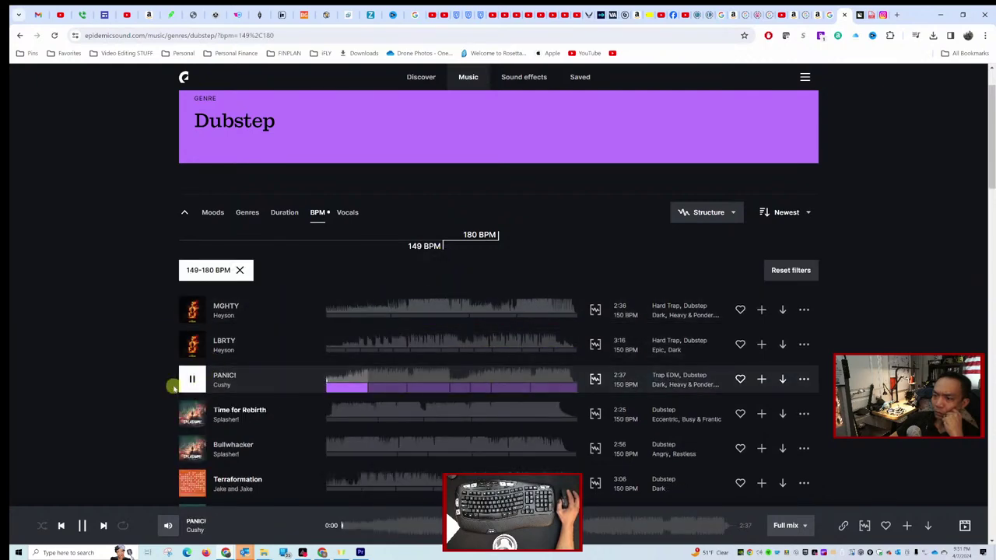
Preview Time for Rebirth and download its full mix as a WAV file.
scroll(196, 383, "down", 3)
left_click(193, 287)
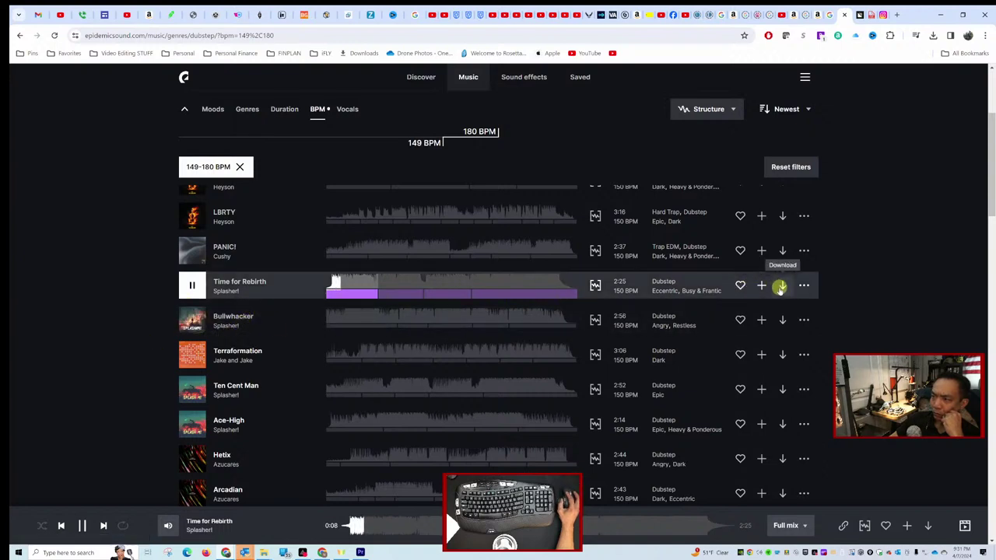
left_click(367, 285)
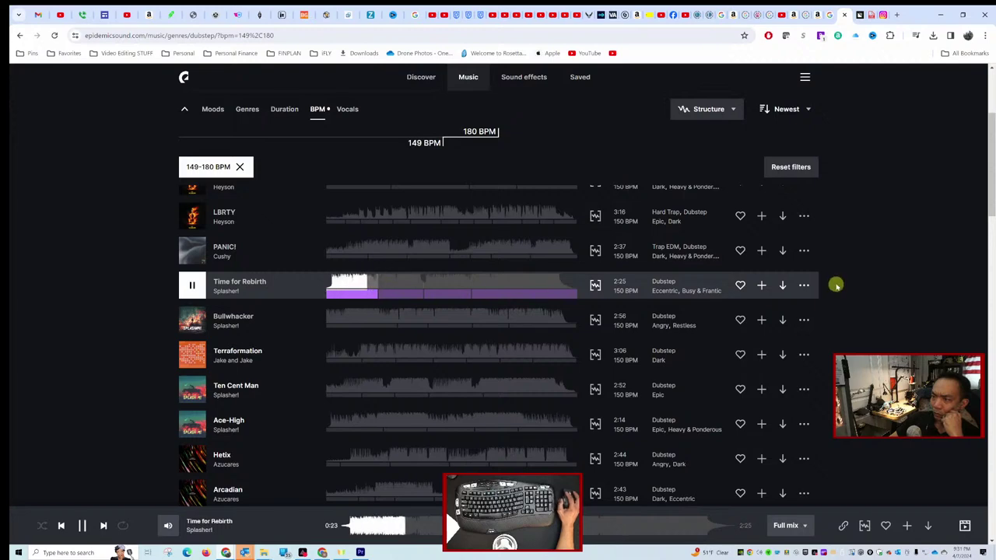
left_click(785, 286)
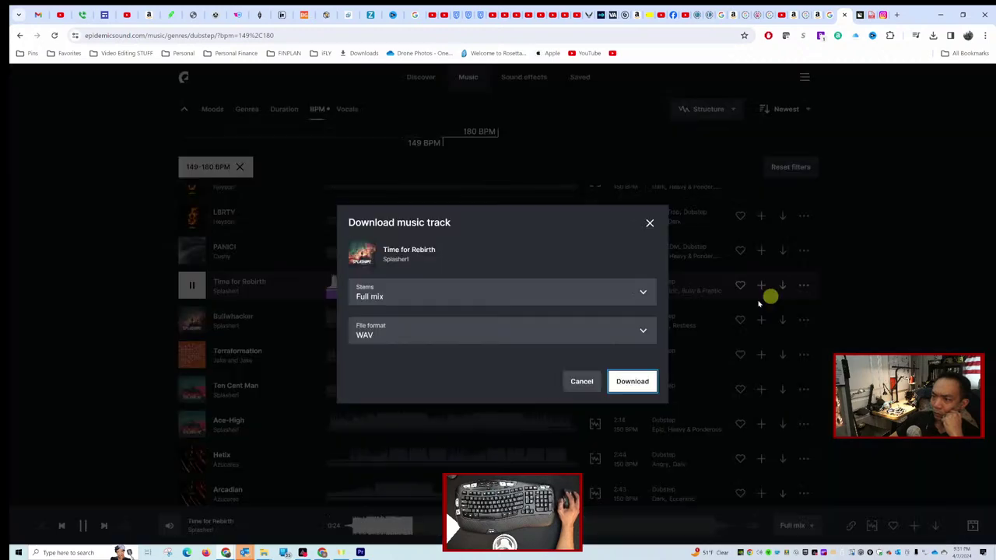
left_click(627, 381)
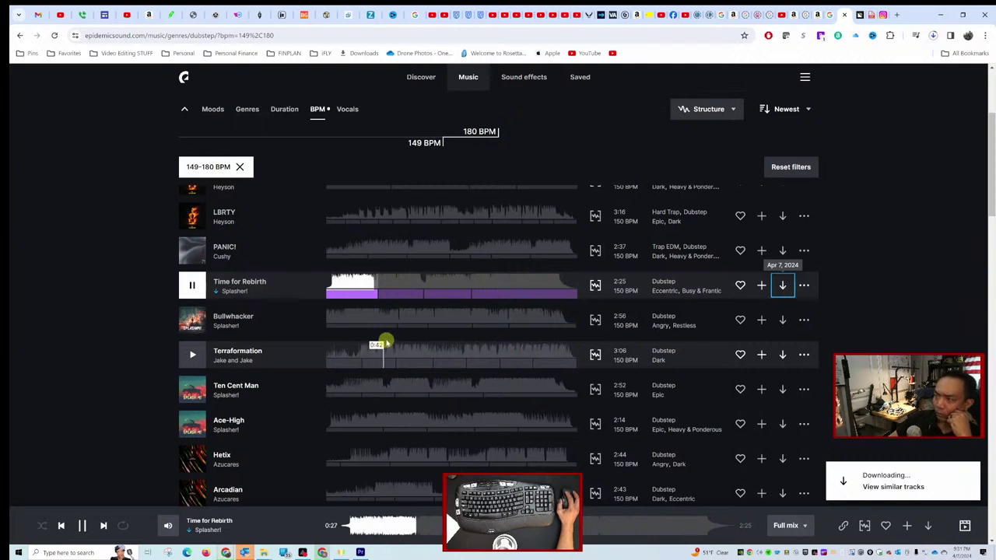
Preview Bullwhacker and download its full mix as a WAV file.
left_click(197, 321)
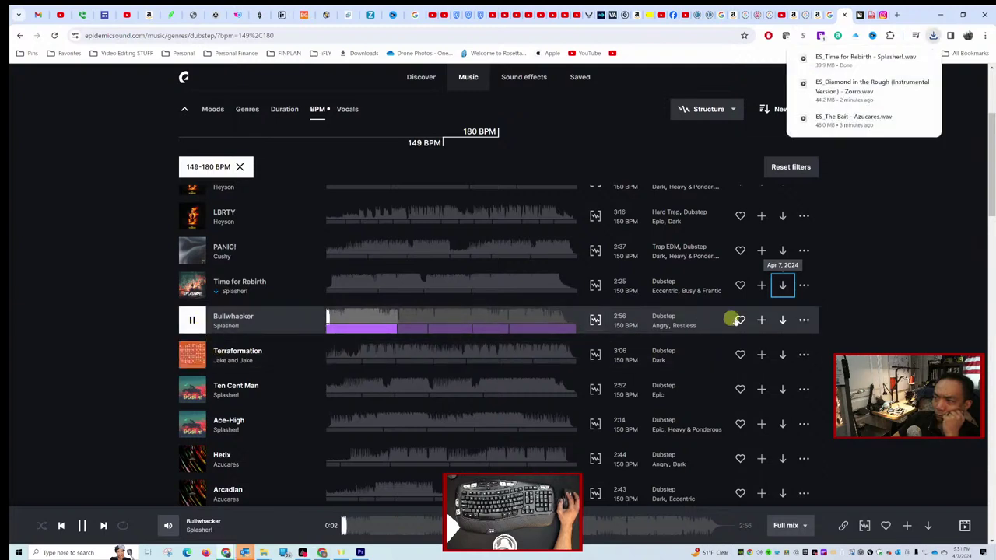
left_click(784, 320)
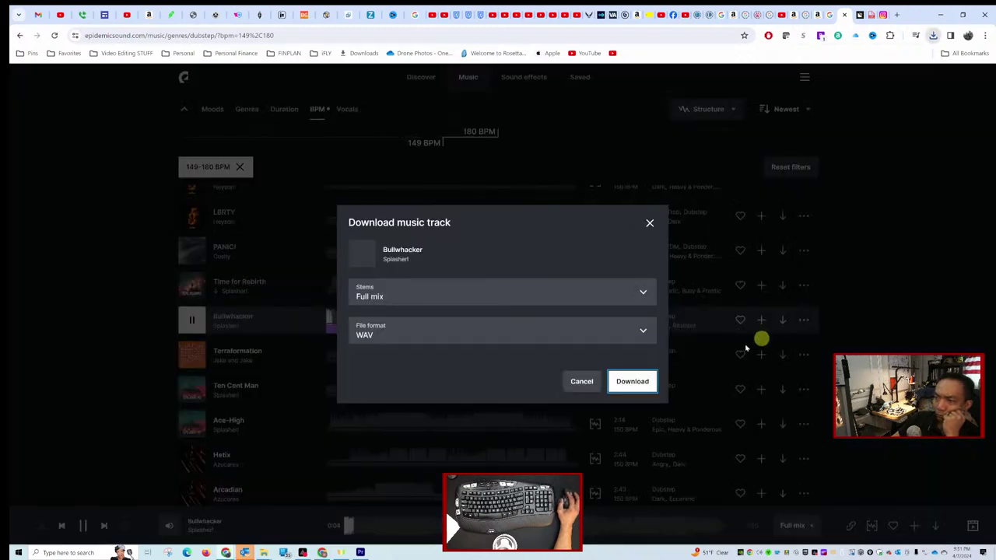
left_click(630, 381)
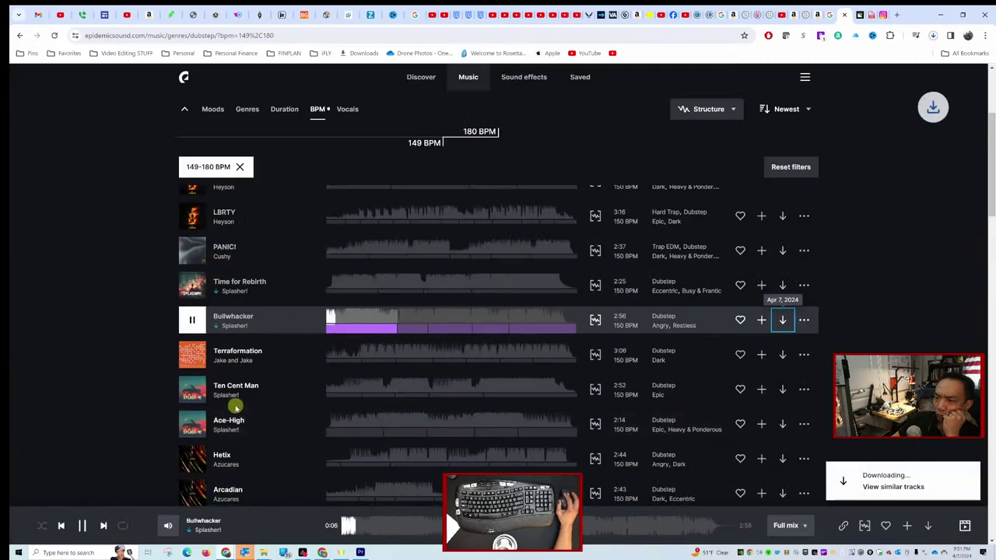
Preview Ten Cent Man and Ace-High, and download Ace-High's full mix as a WAV file.
left_click(201, 393)
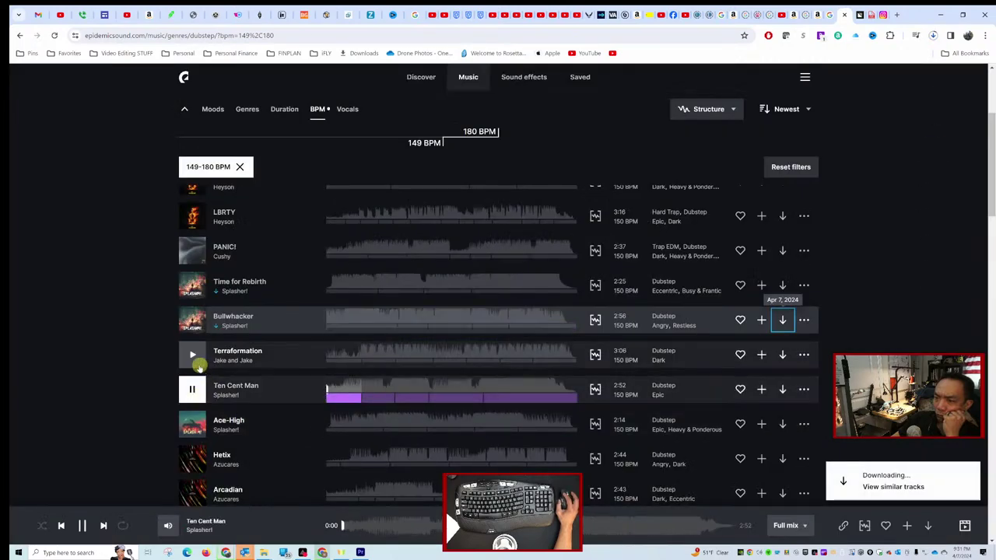
left_click(198, 427)
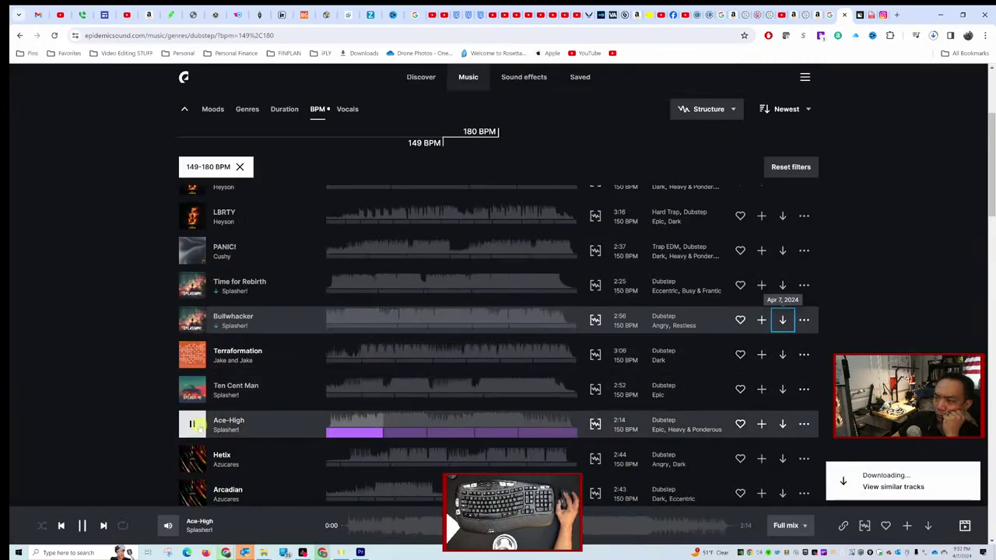
left_click(375, 426)
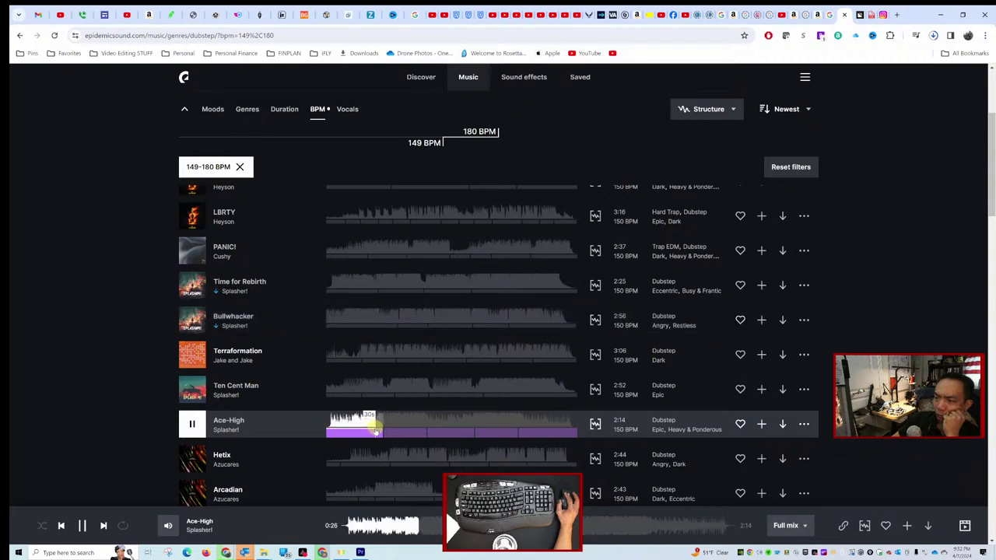
left_click(783, 424)
left_click(631, 381)
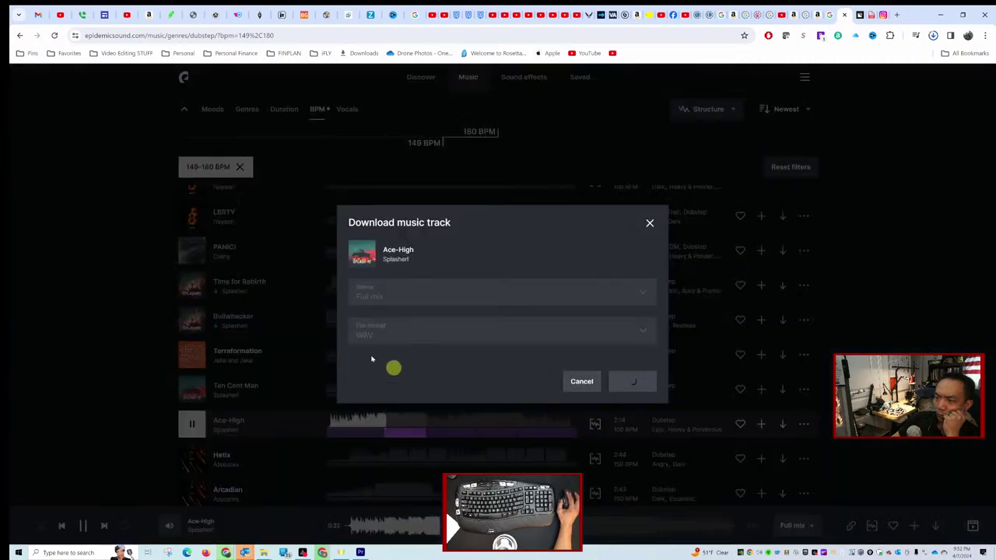
Preview AOW and look through the tracks further down the filtered Dubstep list.
scroll(222, 395, "down", 1)
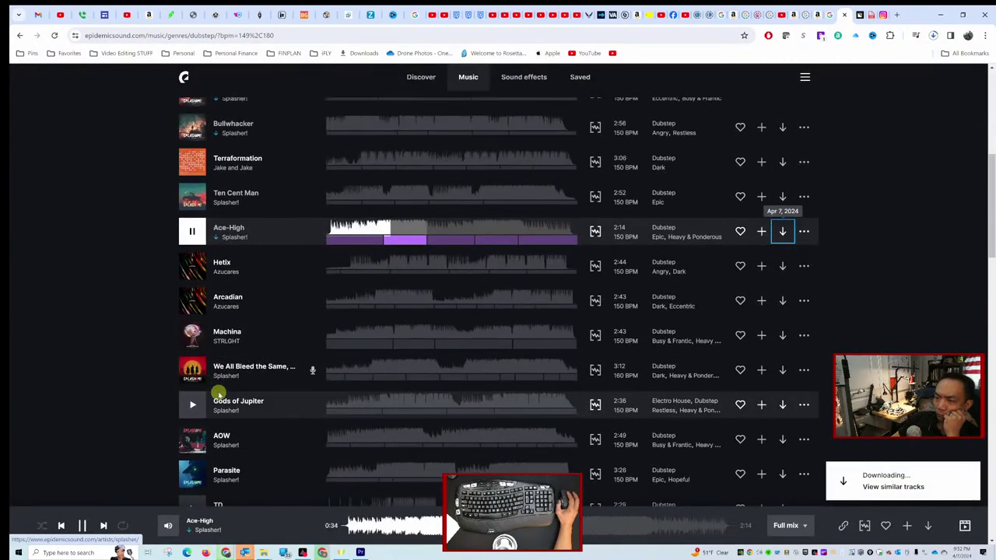
left_click(202, 439)
scroll(287, 408, "down", 3)
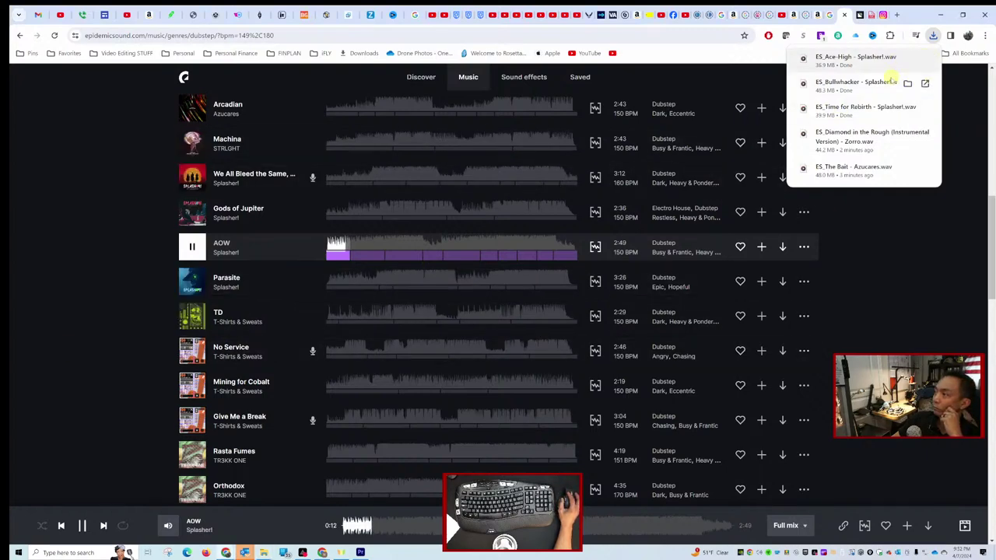
Show the downloaded Ace-High file in its folder and sort the Downloads folder by date modified, newest first.
left_click(907, 58)
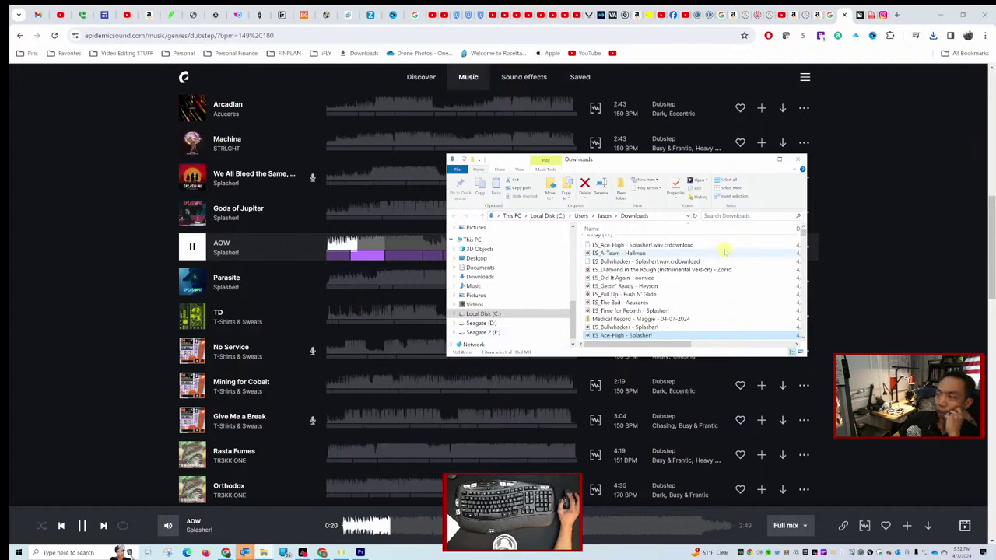
scroll(805, 233, "up", 1)
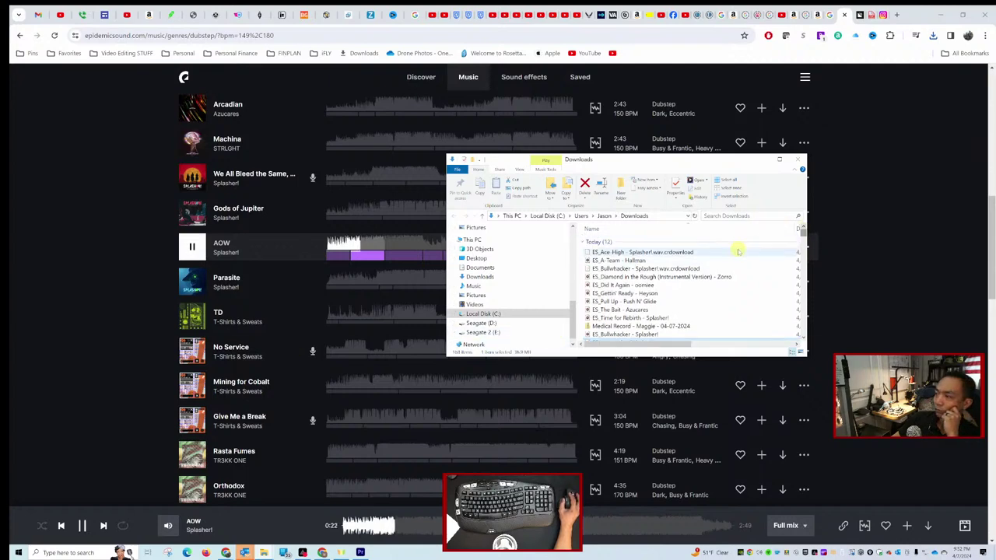
left_click(778, 160)
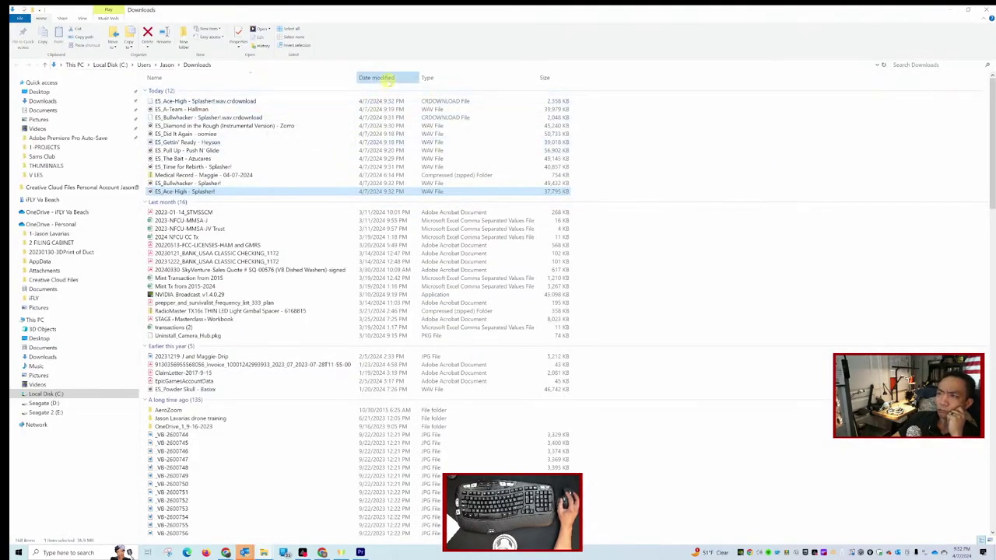
left_click(387, 84)
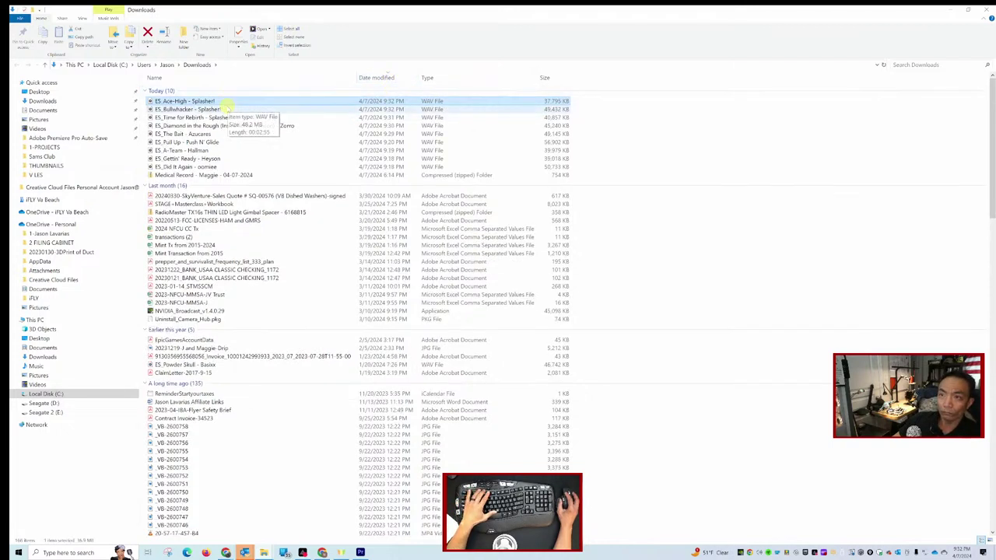
Import the downloaded Ace-High, Bullwhacker, Time for Rebirth, Diamond in the Rough and The Bait tracks into the music bin in Premiere Pro.
key("F2")
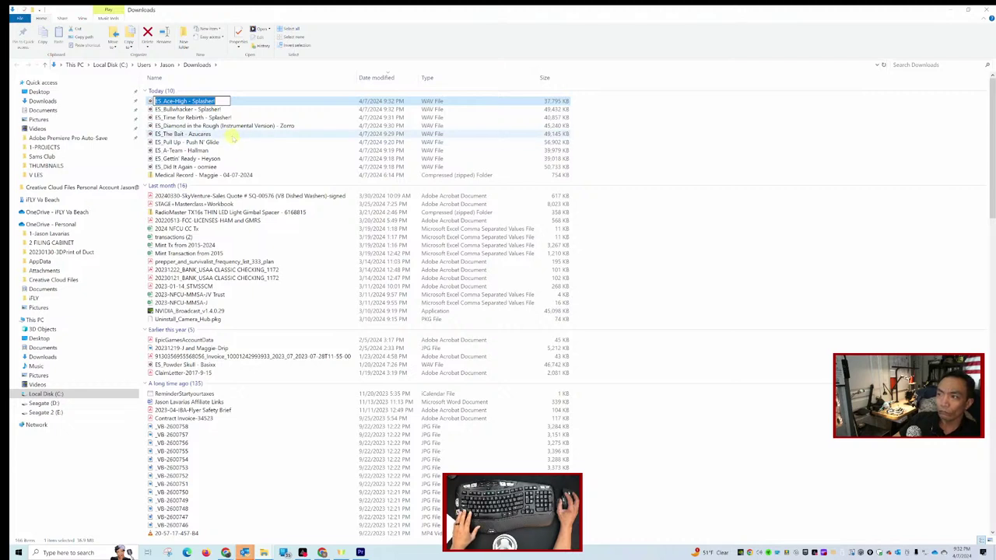
left_click(232, 136, "shift")
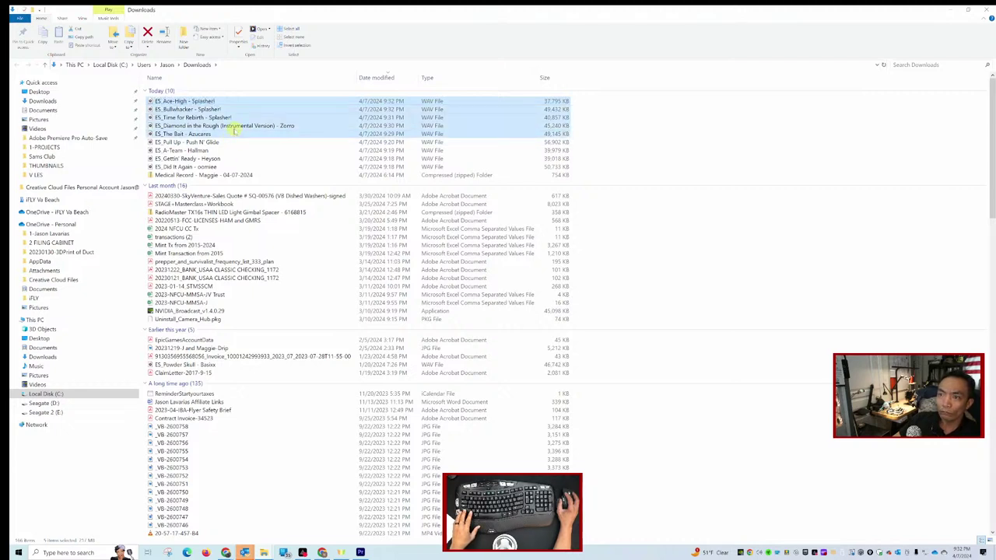
left_click(233, 126, "shift")
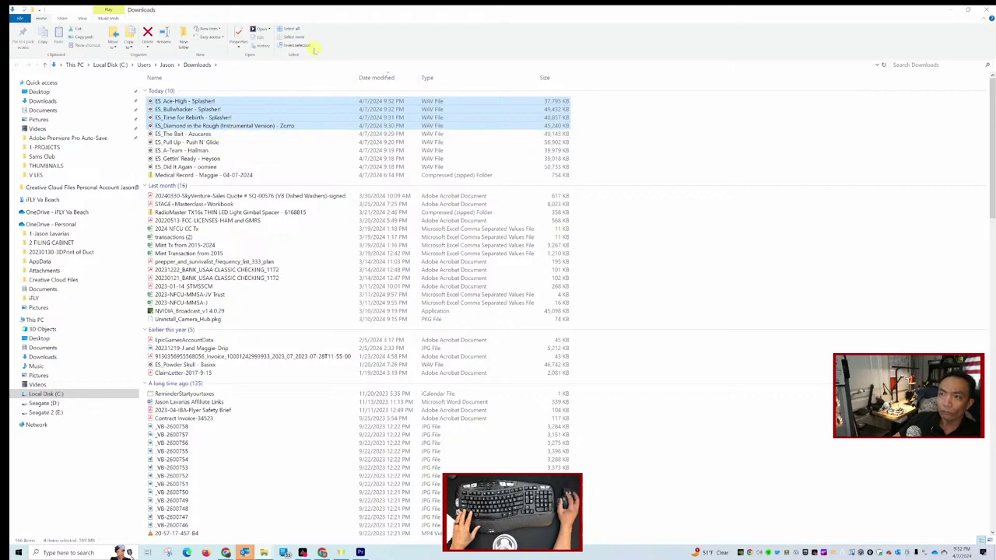
key("alt+Tab")
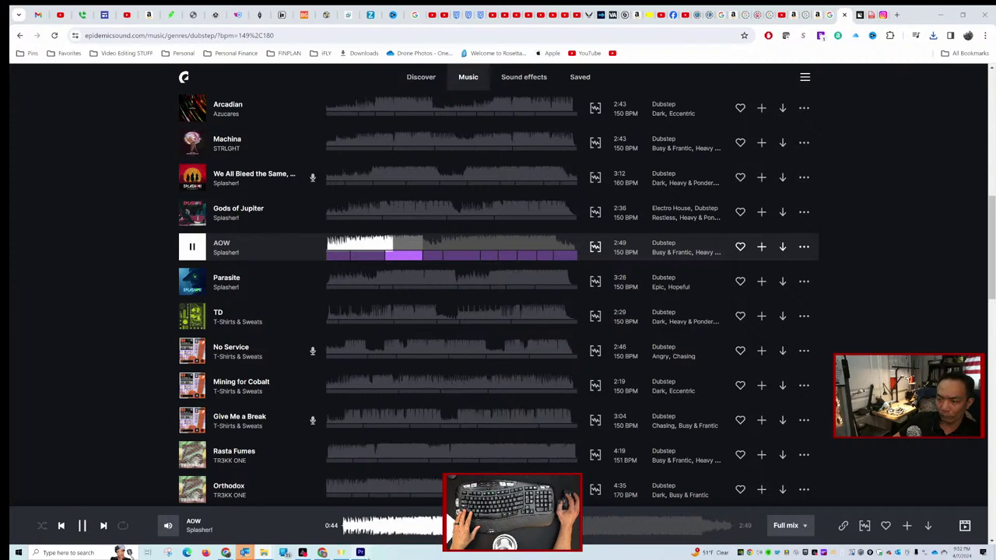
left_click(360, 552)
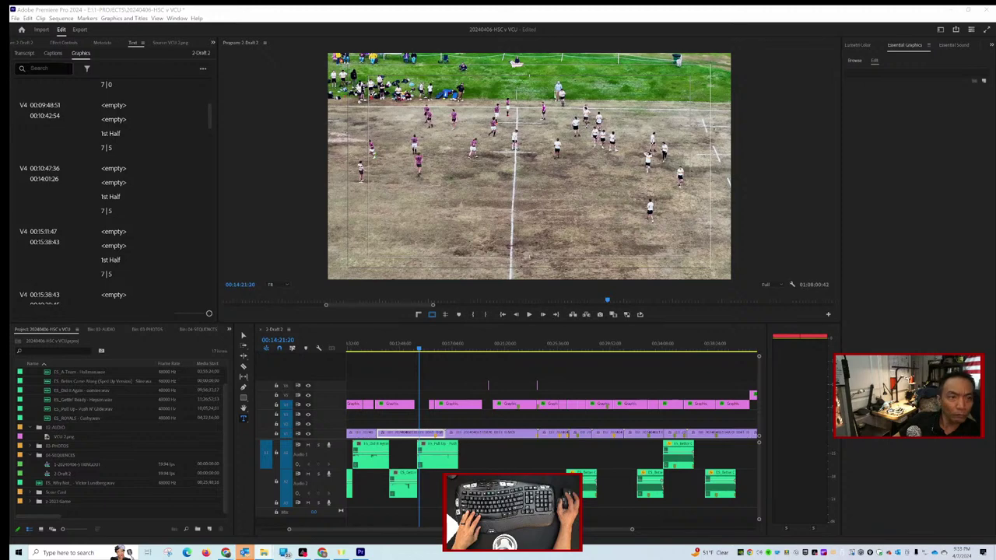
left_click_drag(78, 330, 88, 397)
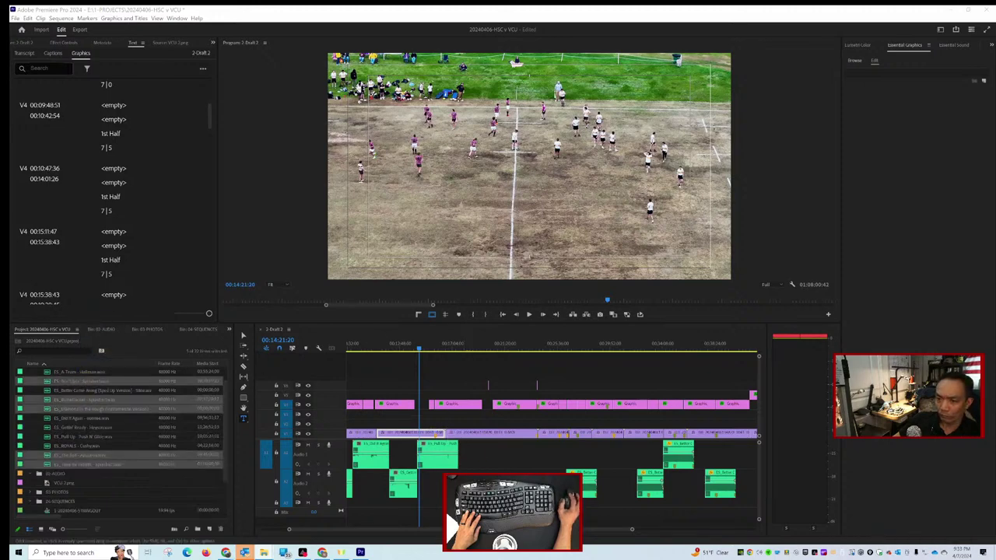
Place the five imported tracks back to back on audio track A1, directly after the Pull Up clip.
left_click(114, 389)
left_click_drag(99, 381, 548, 455)
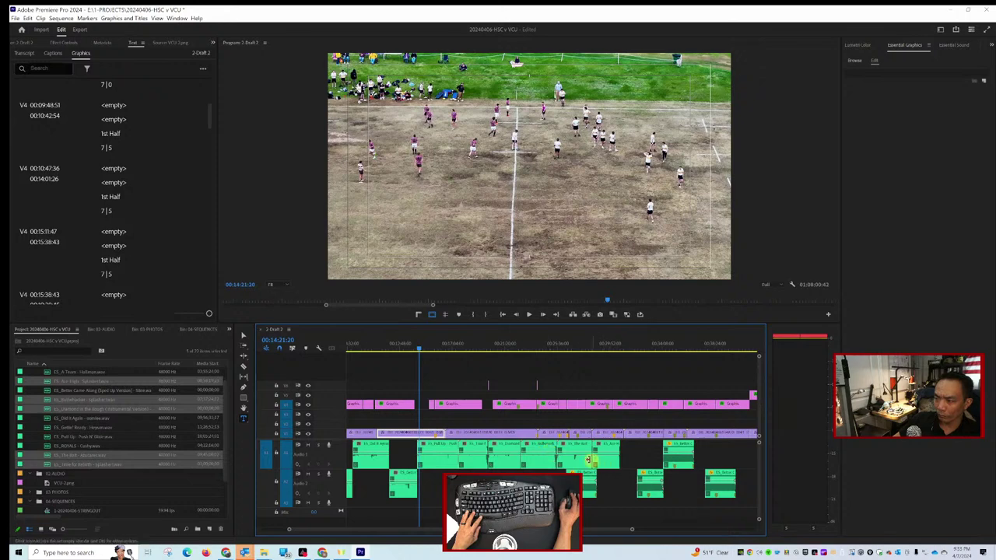
left_click(575, 460)
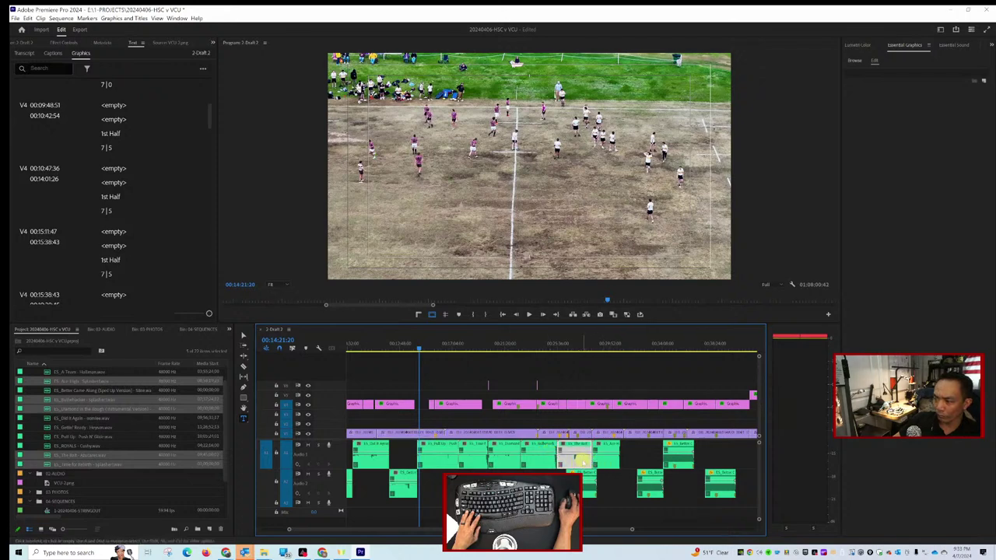
mouse_move(582, 461)
left_mouse_down()
mouse_move(616, 504)
mouse_move(606, 507)
mouse_move(620, 510)
mouse_move(582, 462)
left_mouse_up()
Move the Pull Up clip from A1 to A3, starting at about 00:28:51.
left_click(436, 459)
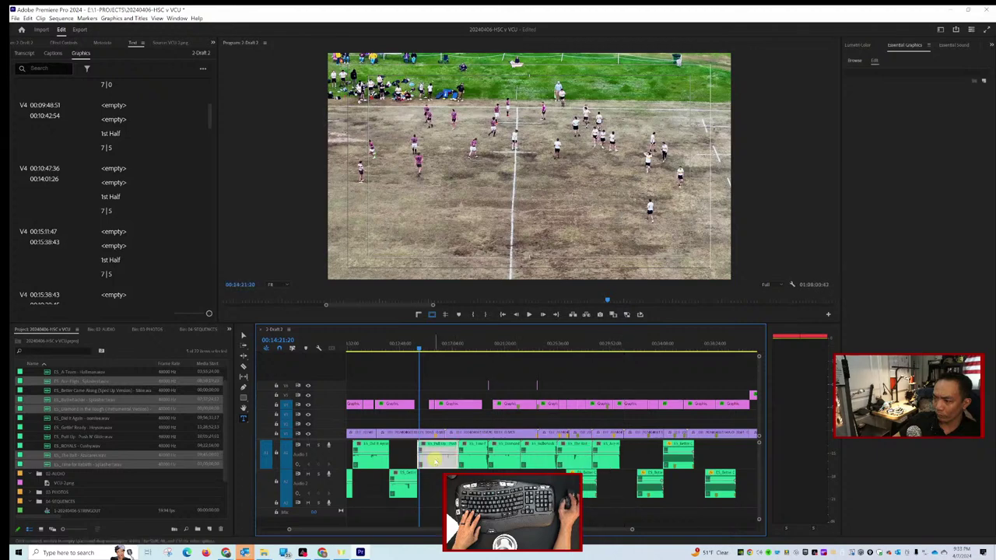
left_click_drag(435, 462, 610, 501)
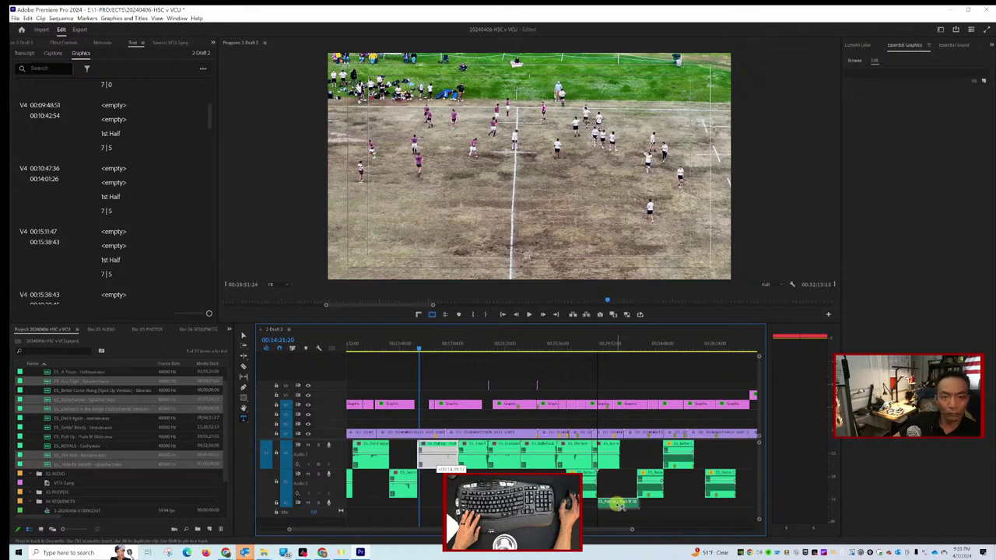
left_click_drag(619, 505, 617, 502)
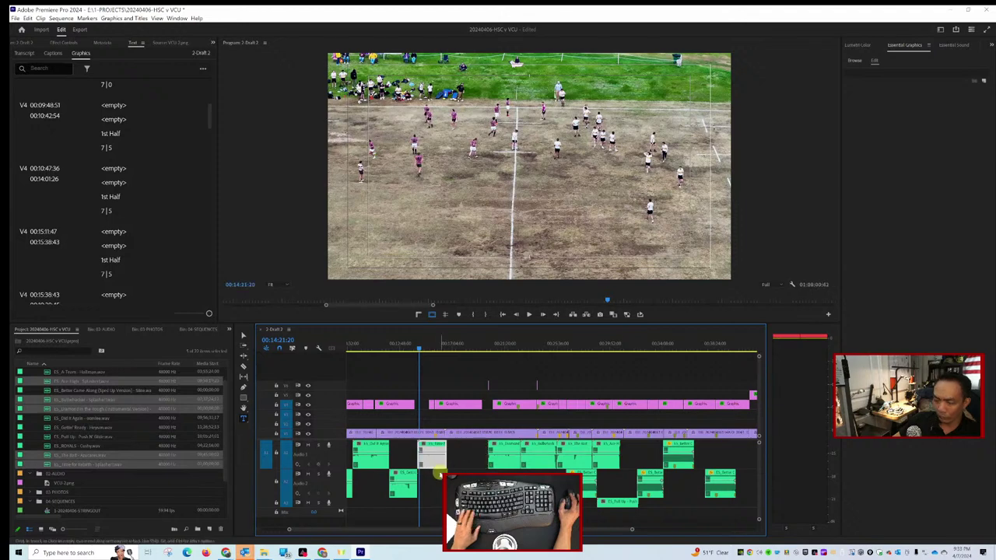
Move the Time for Rebirth clip into the freed place on A1, starting slightly before the Gettin' Ready clip on A2 ends.
key("=")
key("=")
key("=")
scroll(427, 489, "left", 2)
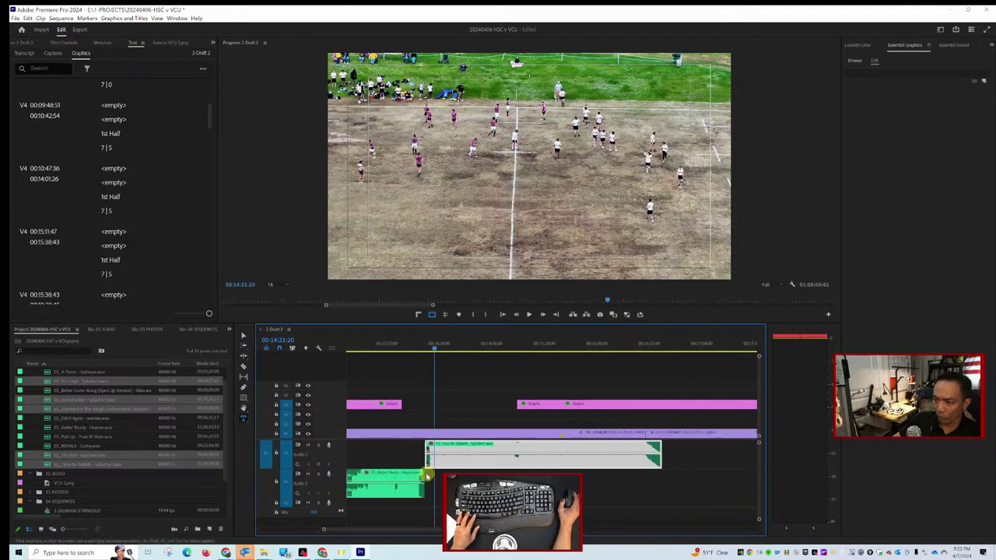
key("ctrl+shift+a")
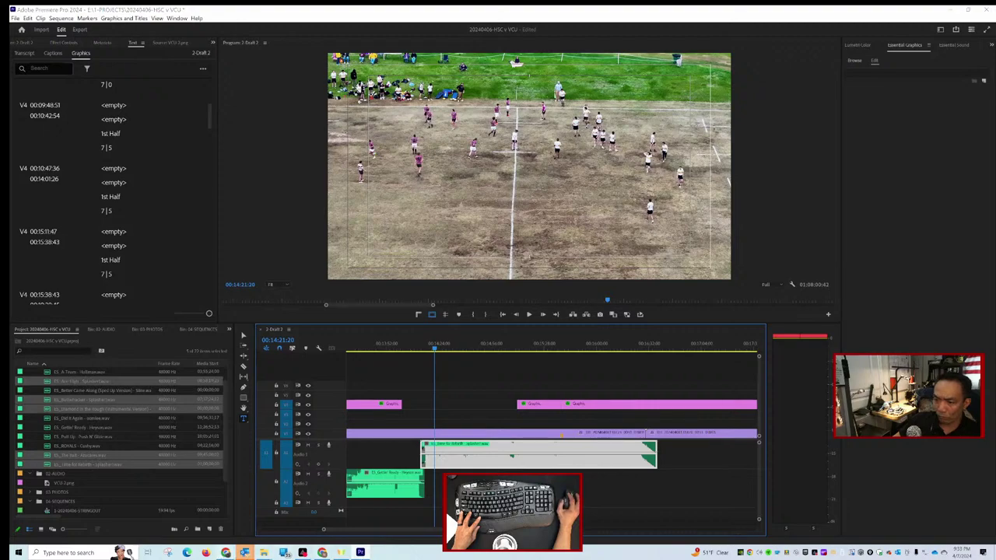
Check the AOW preview in the browser, return to Premiere Pro and play the transition from Gettin' Ready into Time for Rebirth.
left_click(202, 506)
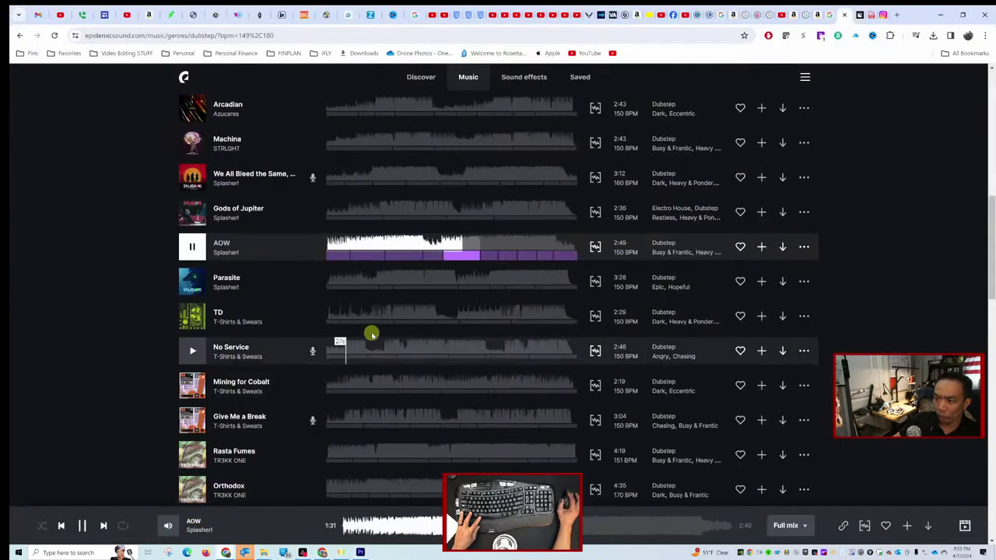
left_click(360, 553)
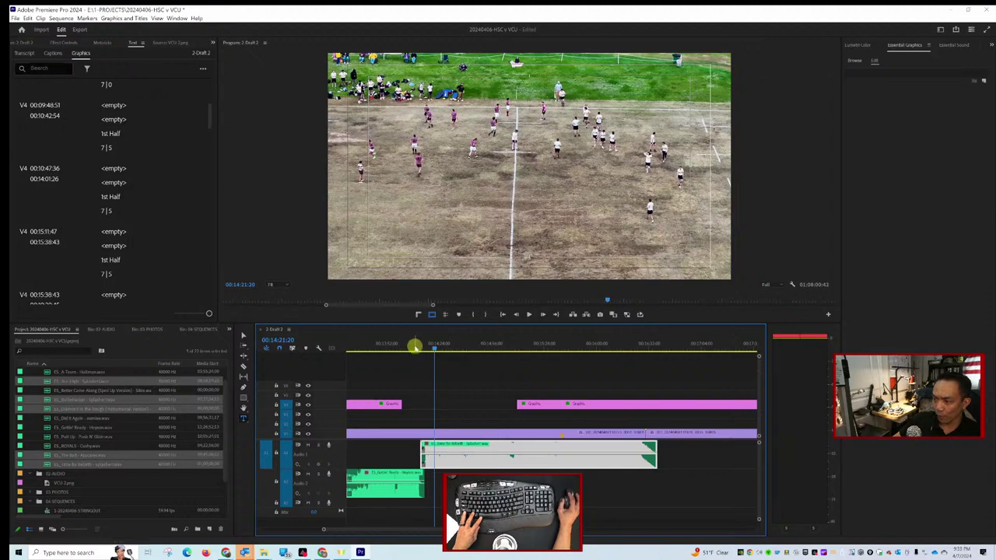
key("space")
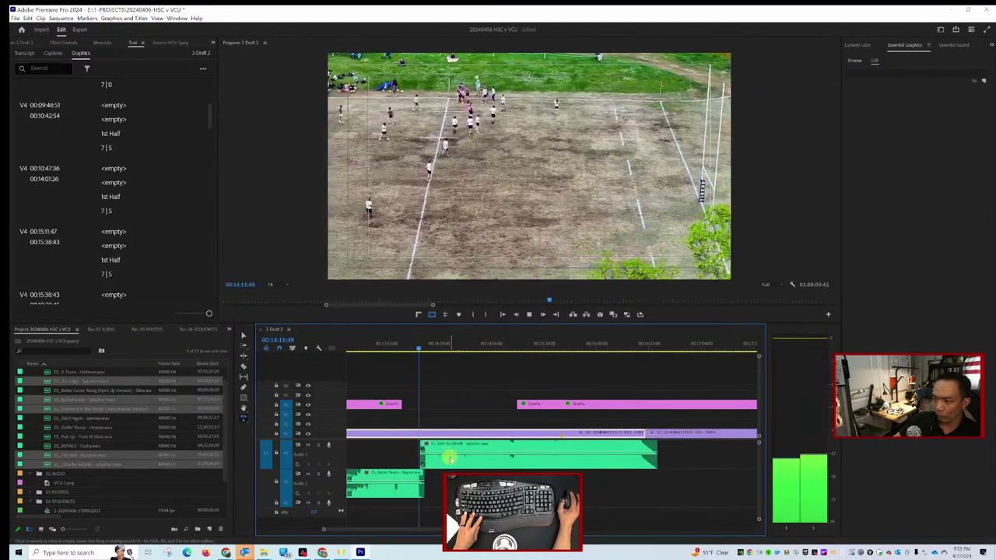
key("=")
key("=")
key("=")
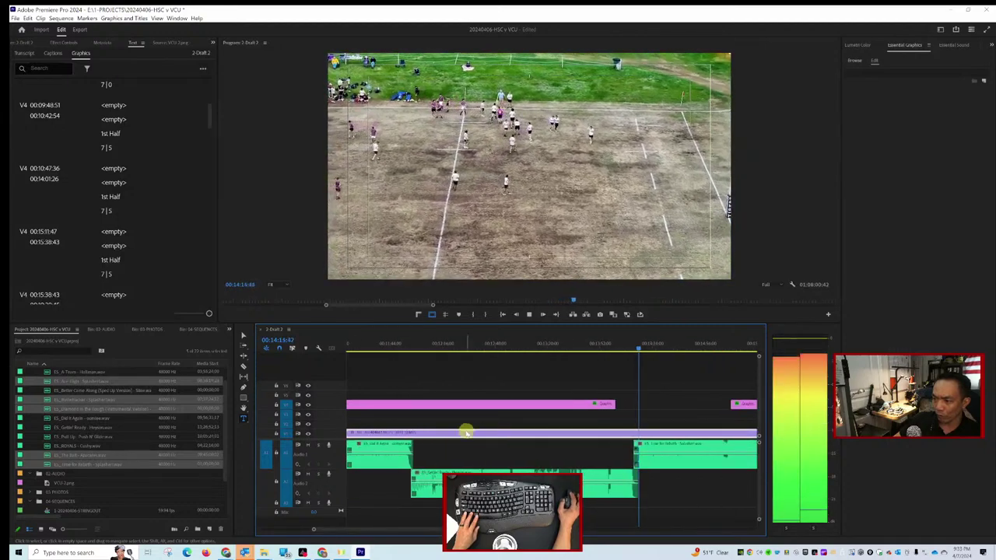
key("-")
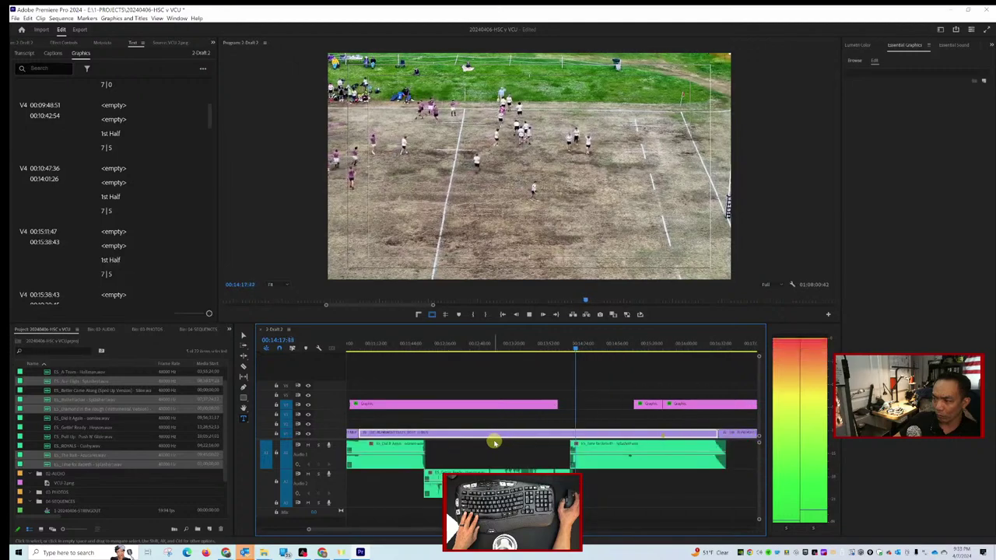
key("=")
key("=")
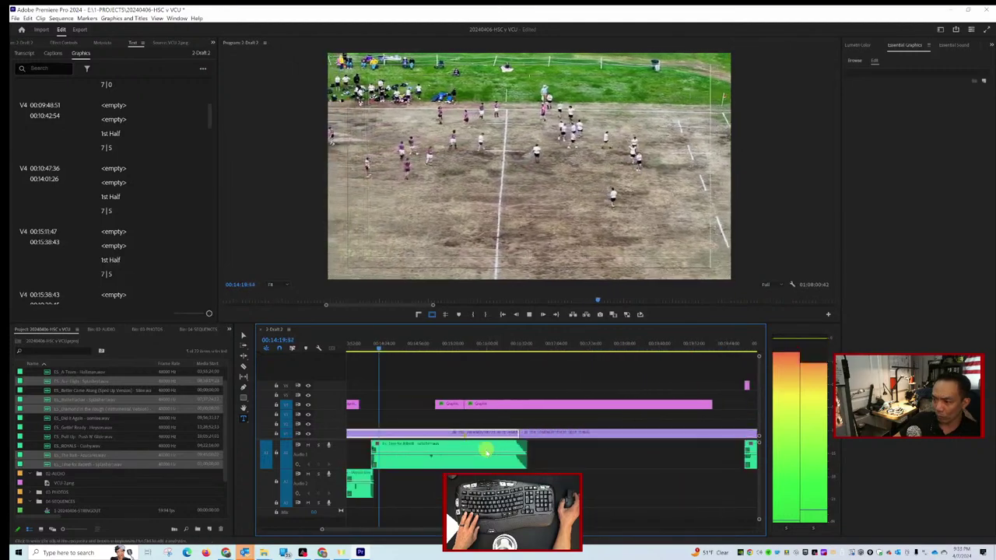
scroll(481, 459, "up", 10)
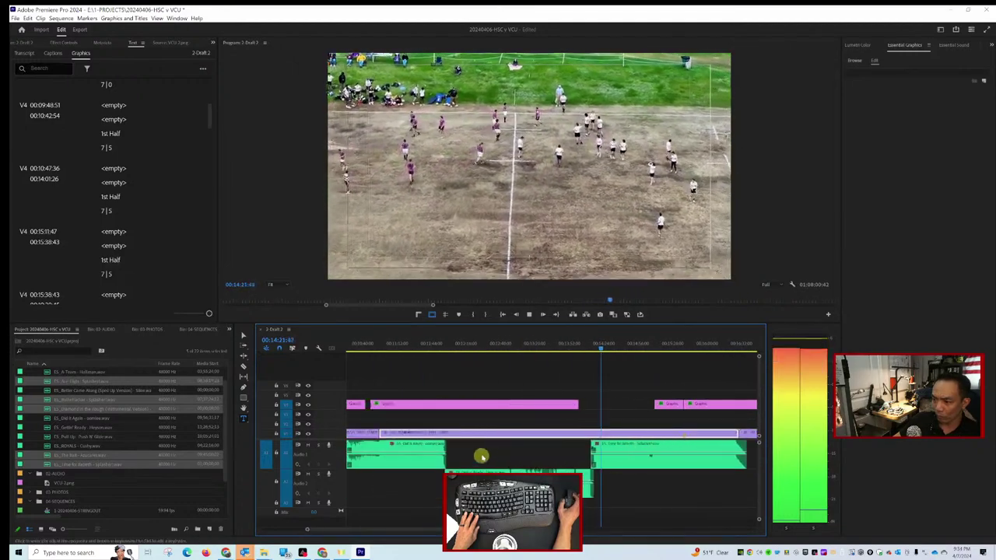
scroll(482, 455, "down", 6)
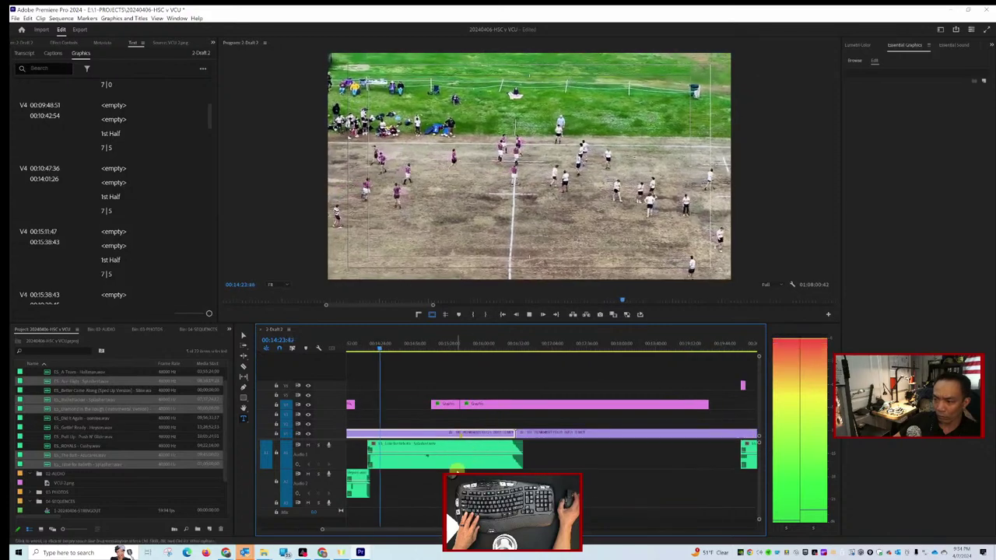
key("space")
scroll(457, 467, "up", 8)
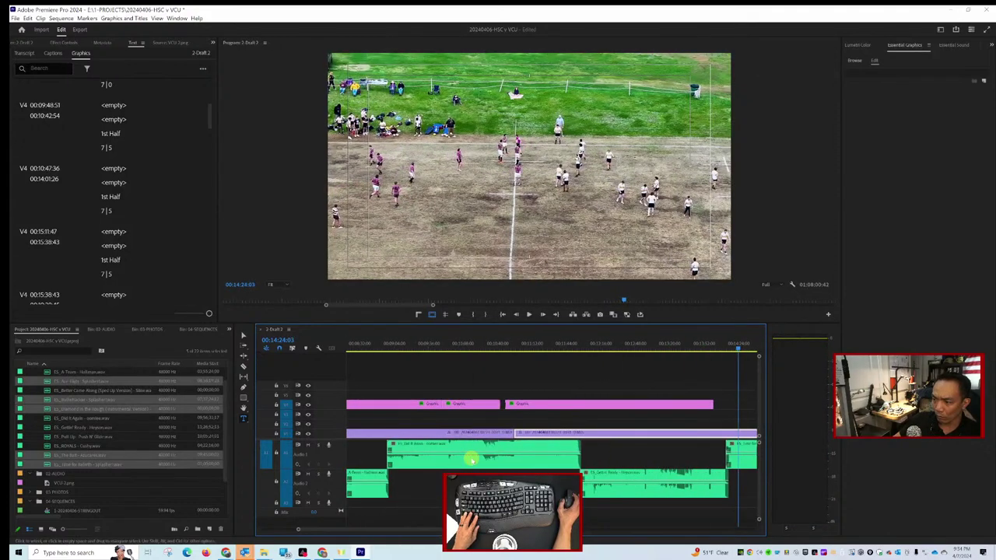
scroll(472, 456, "up", 5)
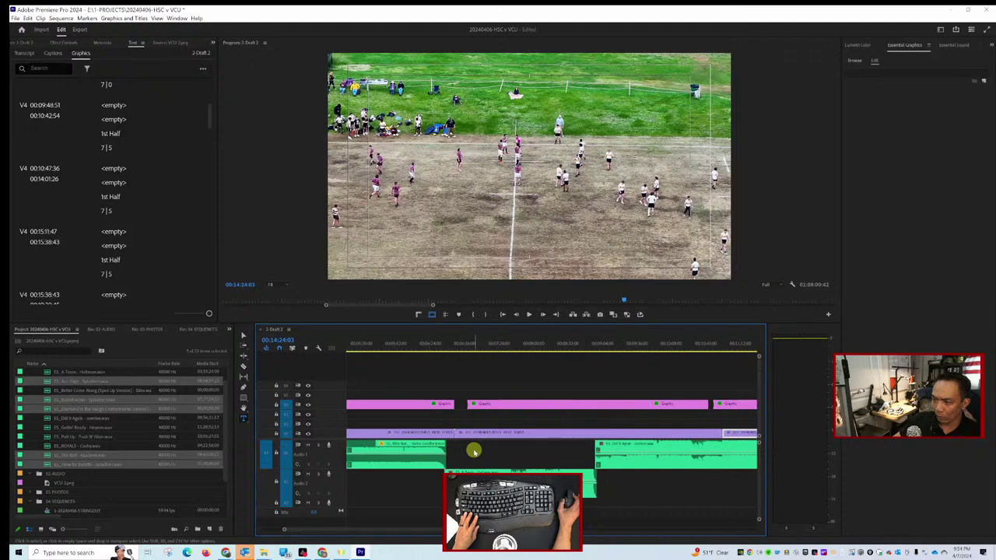
scroll(474, 452, "down", 4)
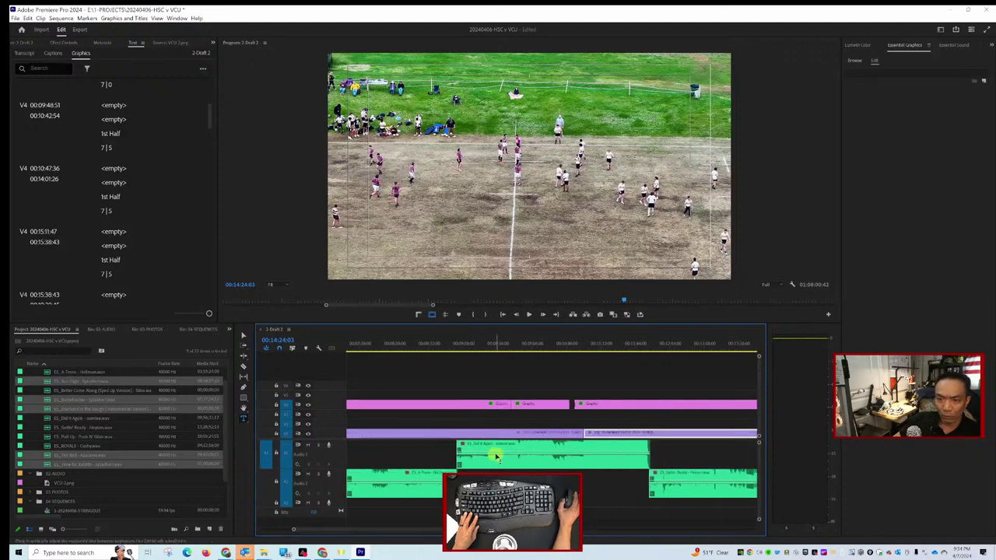
scroll(496, 457, "down", 6)
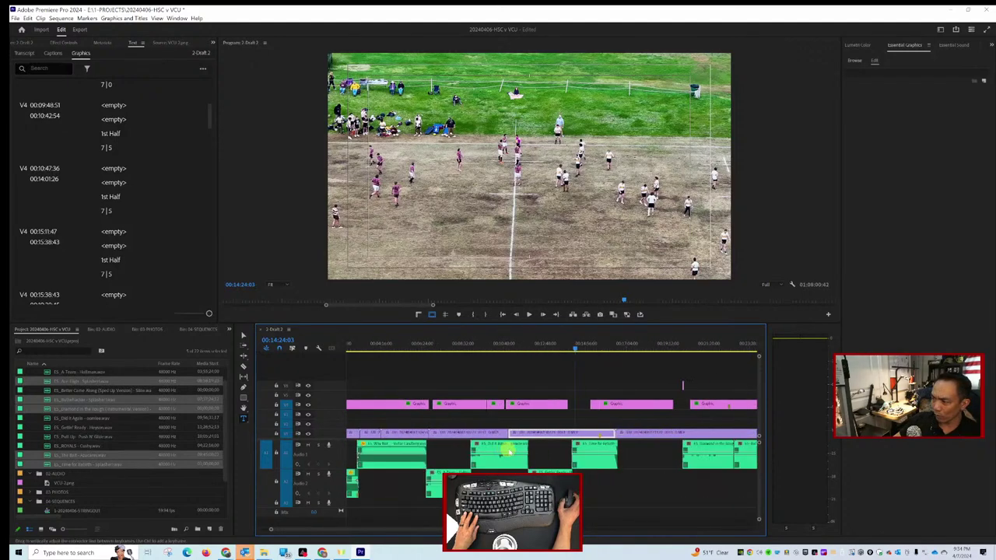
Move the Pull Up clip from A3 back to A1 at about 00:14:24, with the Time for Rebirth clip shifted to follow it directly.
scroll(509, 455, "down", 4)
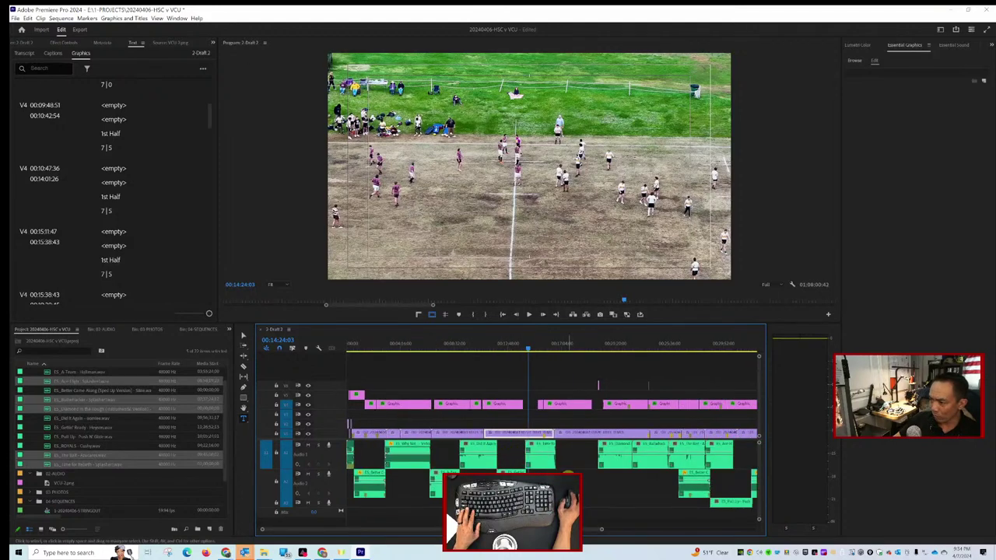
left_click(630, 483)
left_click_drag(540, 454, 583, 455)
left_click_drag(731, 501, 546, 454)
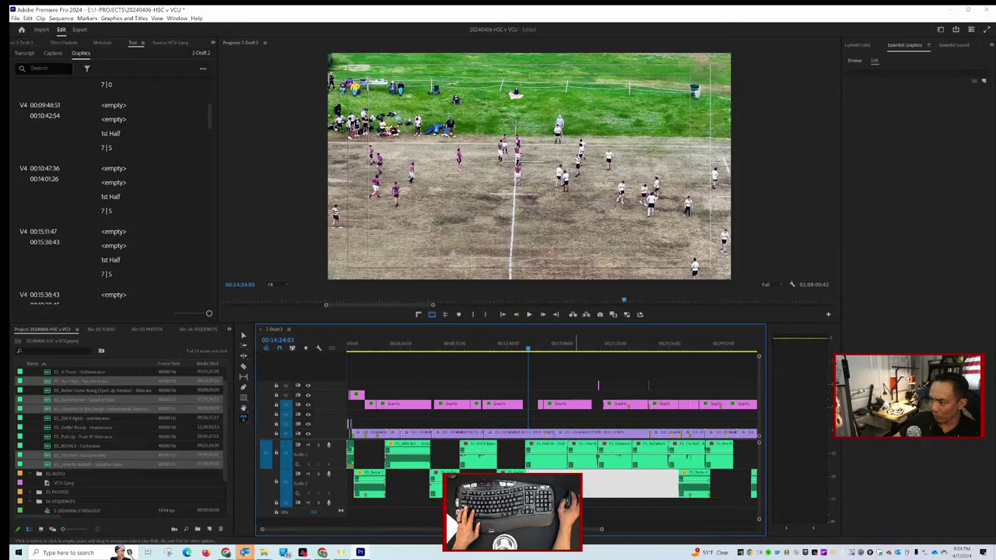
key("Delete")
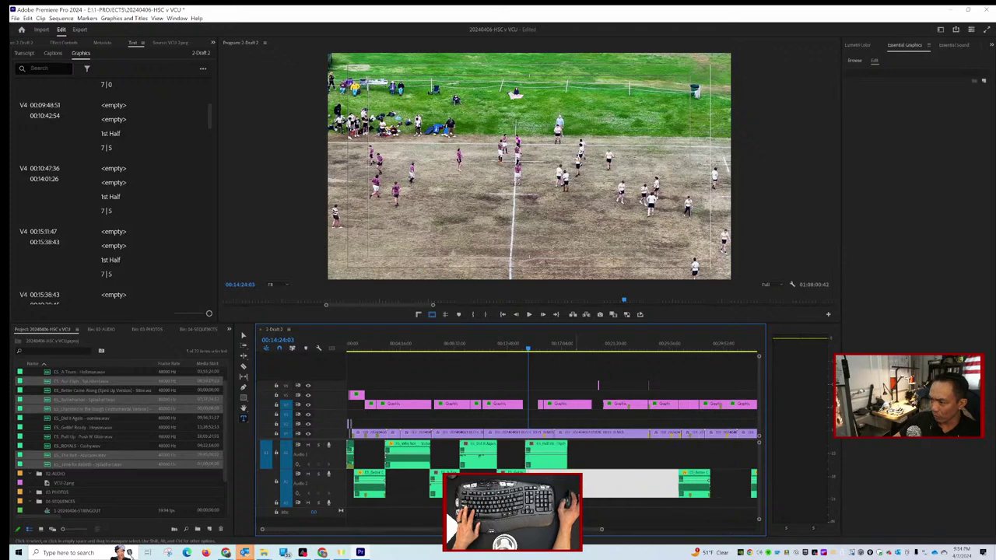
scroll(571, 462, "right", 2)
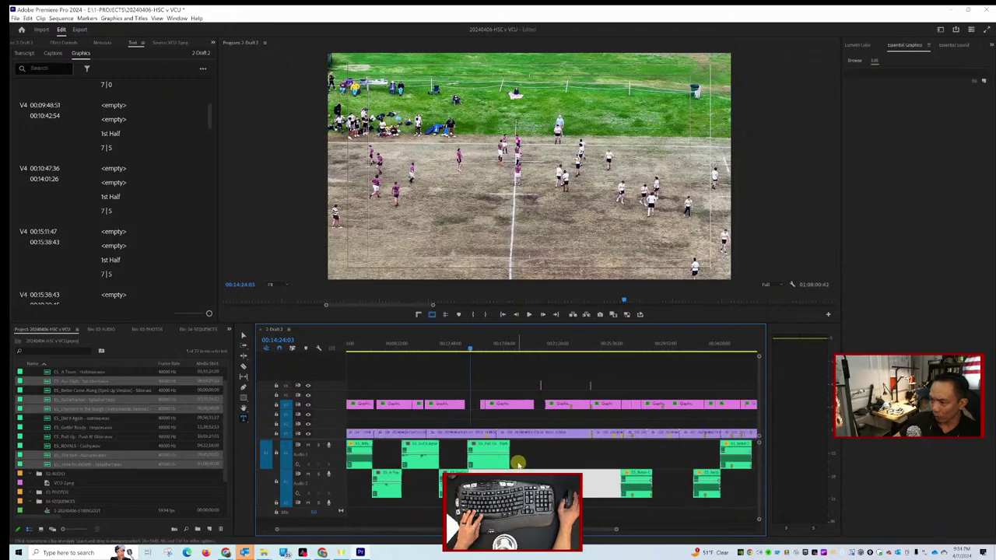
scroll(517, 463, "right", 3)
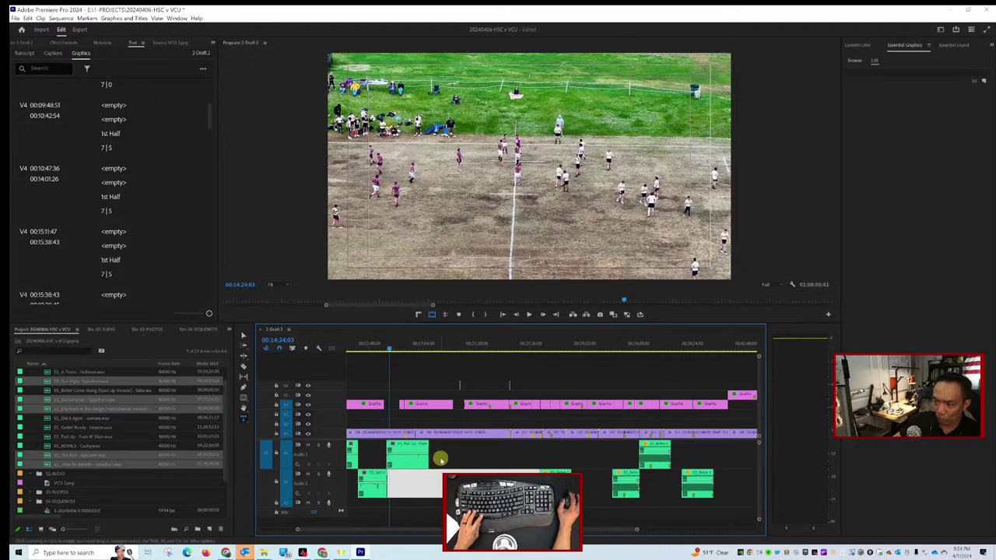
left_click_drag(441, 459, 445, 457)
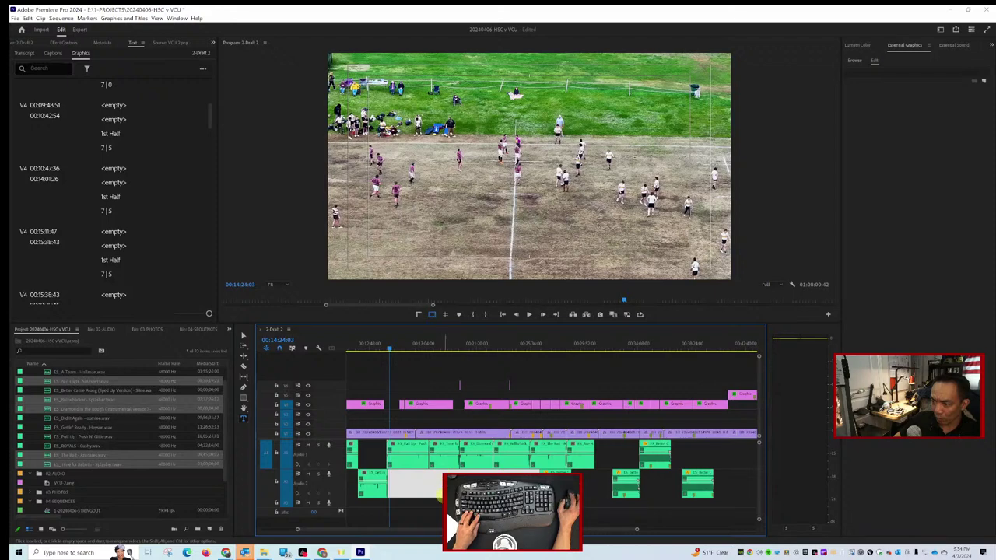
Move the Time for Rebirth clip from A1 down to A2, starting where the Pull Up clip ends.
left_click_drag(440, 496, 442, 498)
scroll(434, 480, "up", 4)
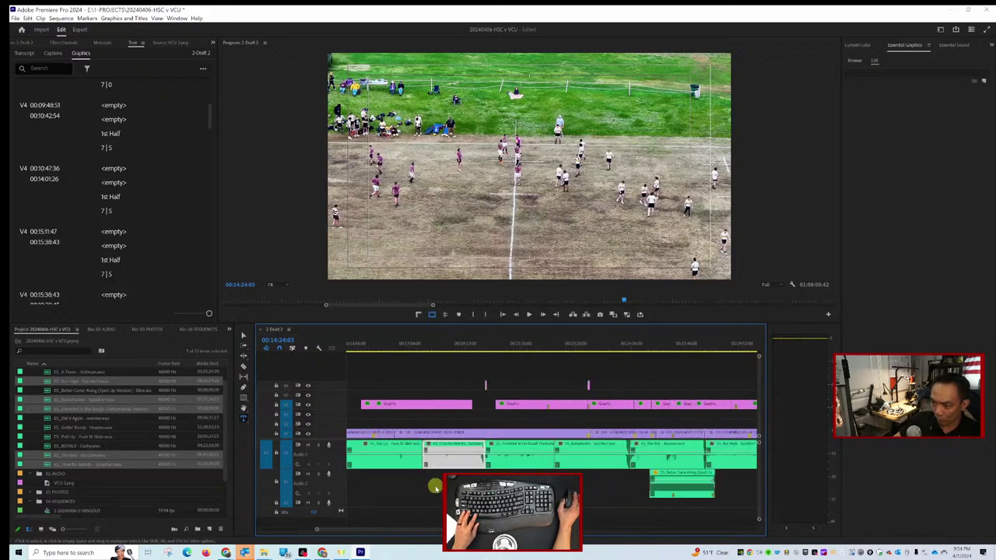
left_click_drag(442, 462, 436, 482)
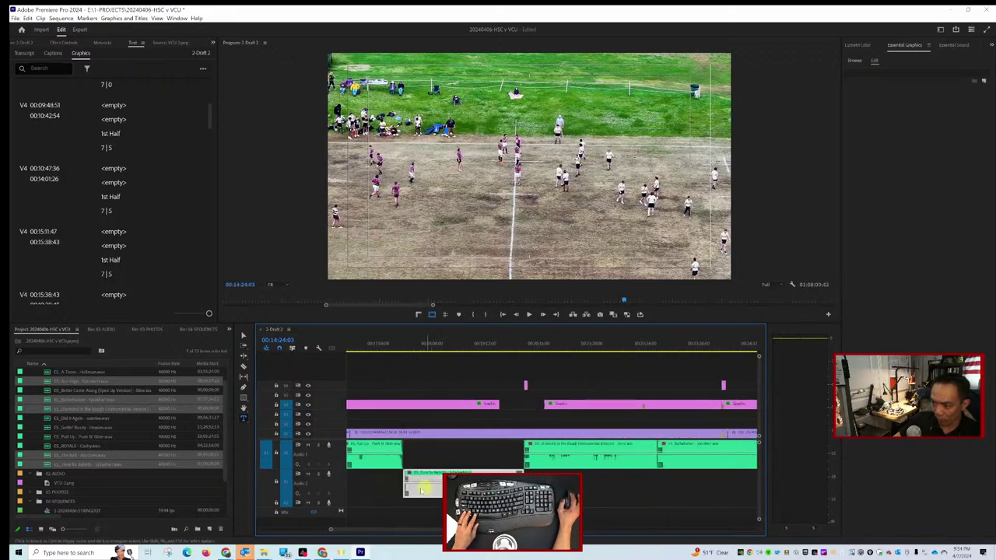
Play the transition from Pull Up into Time for Rebirth, starting at about 00:17:29.
scroll(403, 470, "up", 3)
left_click(389, 352)
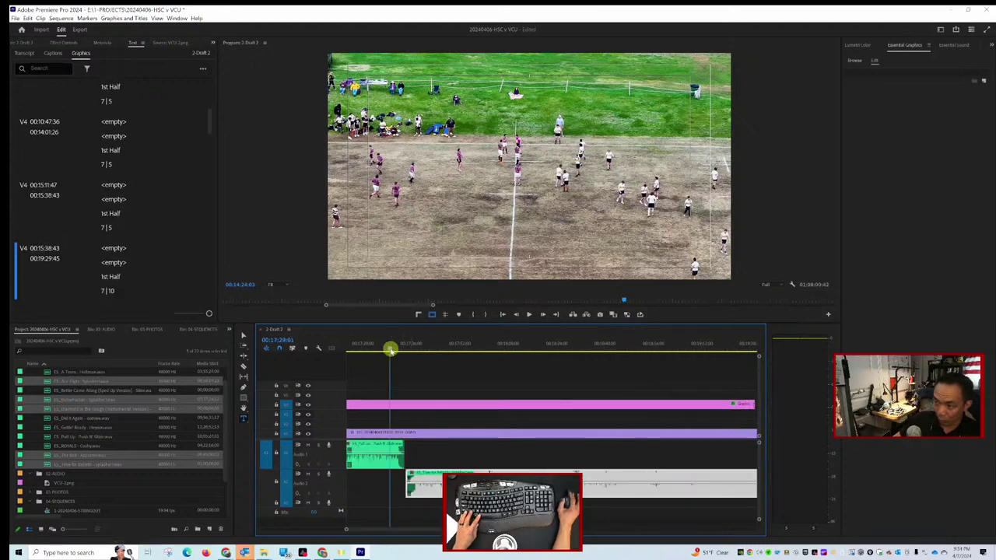
left_click(436, 440)
key("space")
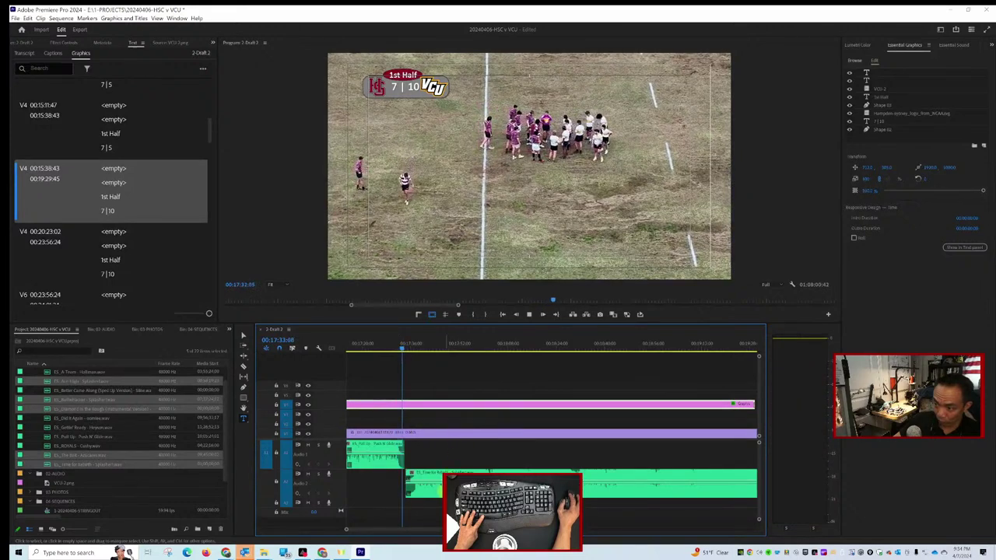
key("space")
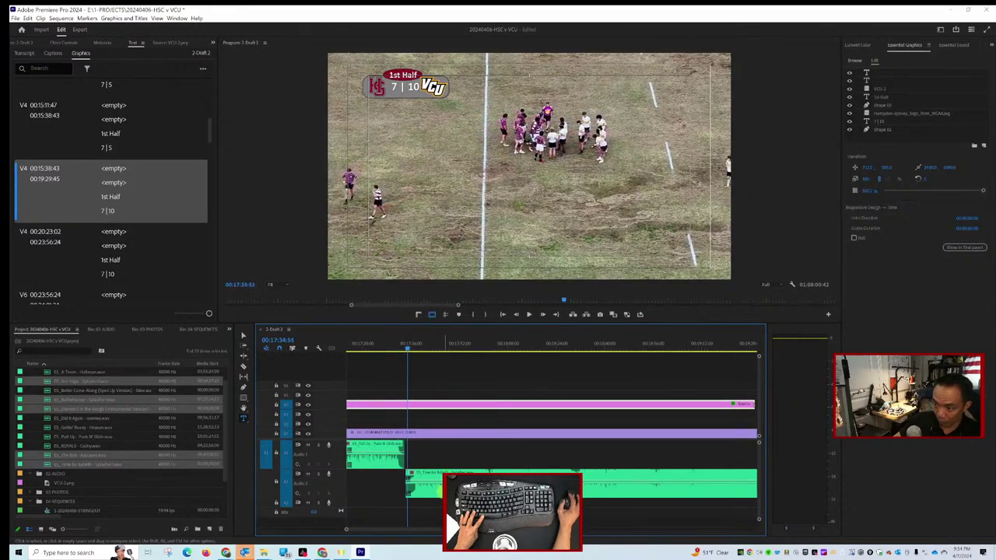
Shift Time for Rebirth slightly earlier on A2 so it overlaps the end of Pull Up, and replay the transition from about 00:17:32.
left_click(437, 488)
left_click(438, 488)
scroll(354, 480, "up", 2)
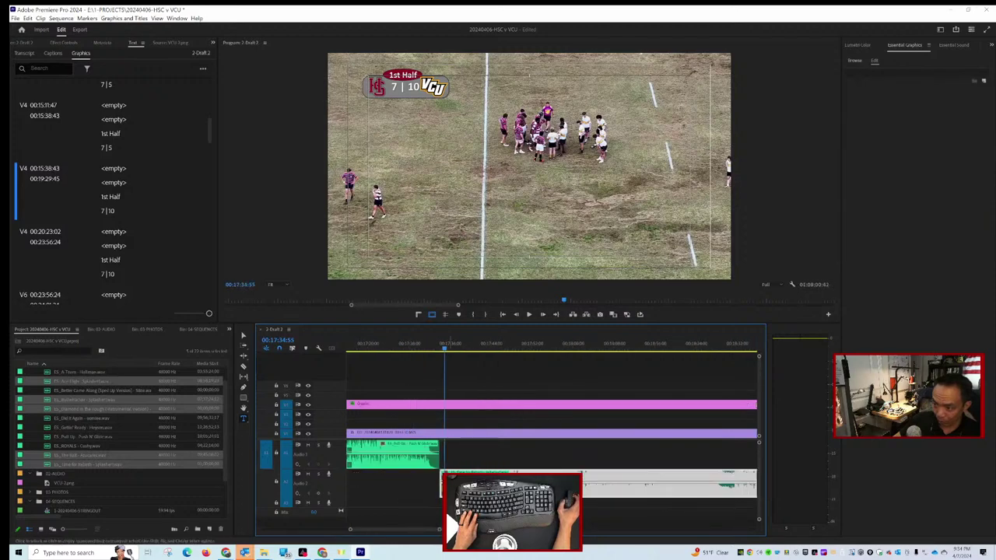
key("ctrl+shift+a")
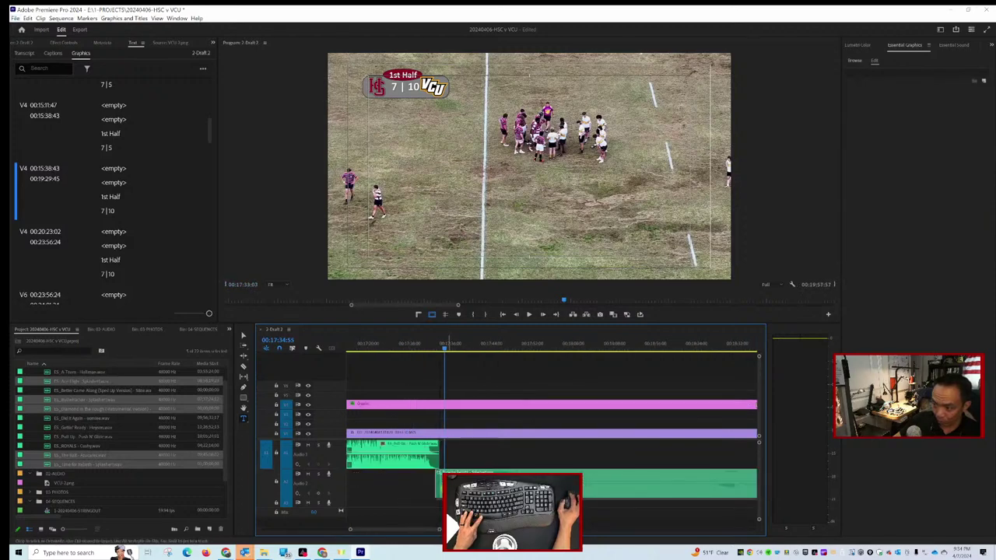
left_click(433, 405)
left_click(433, 351)
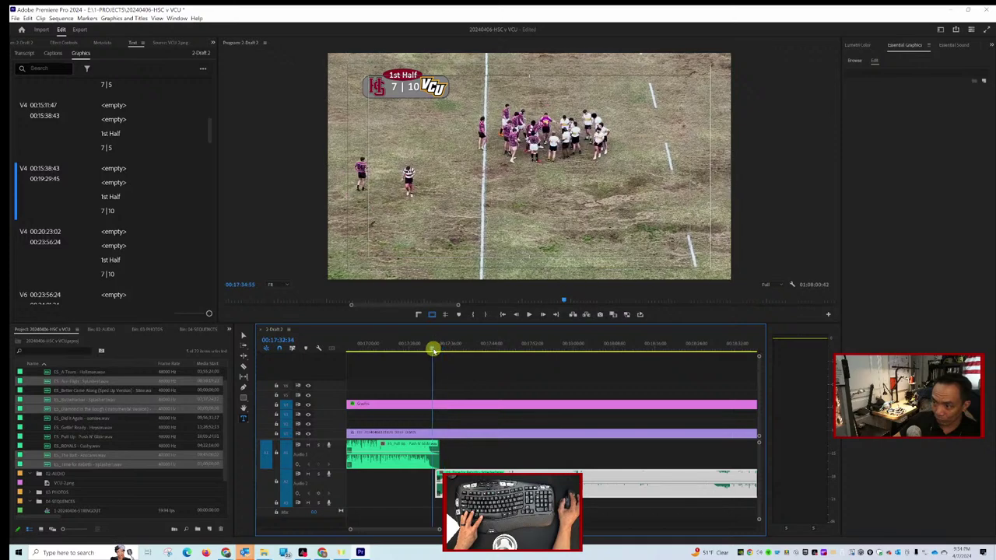
key("space")
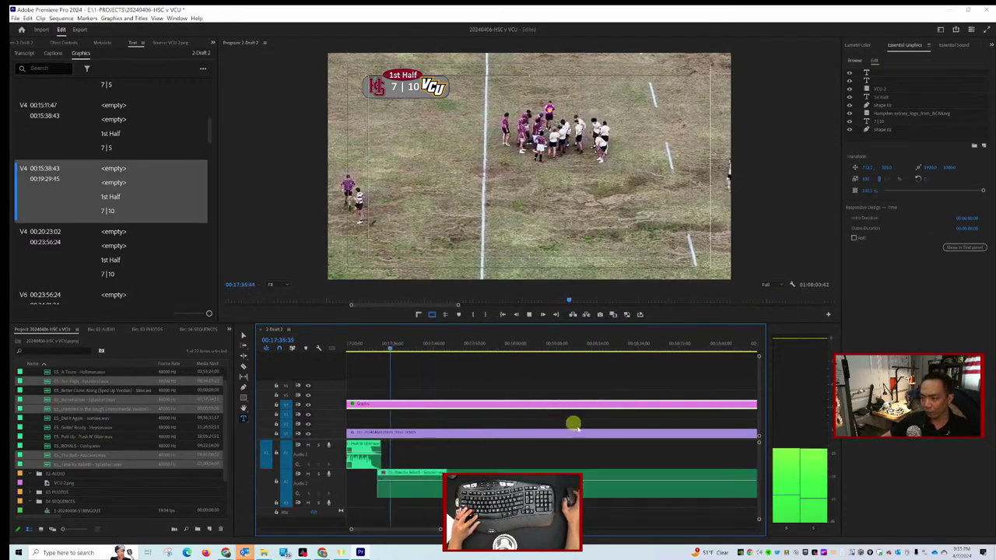
Shift Diamond in the Rough slightly earlier on A1 so it overlaps the end of Time for Rebirth, and play that transition.
scroll(596, 437, "down", 3)
scroll(739, 459, "down", 4)
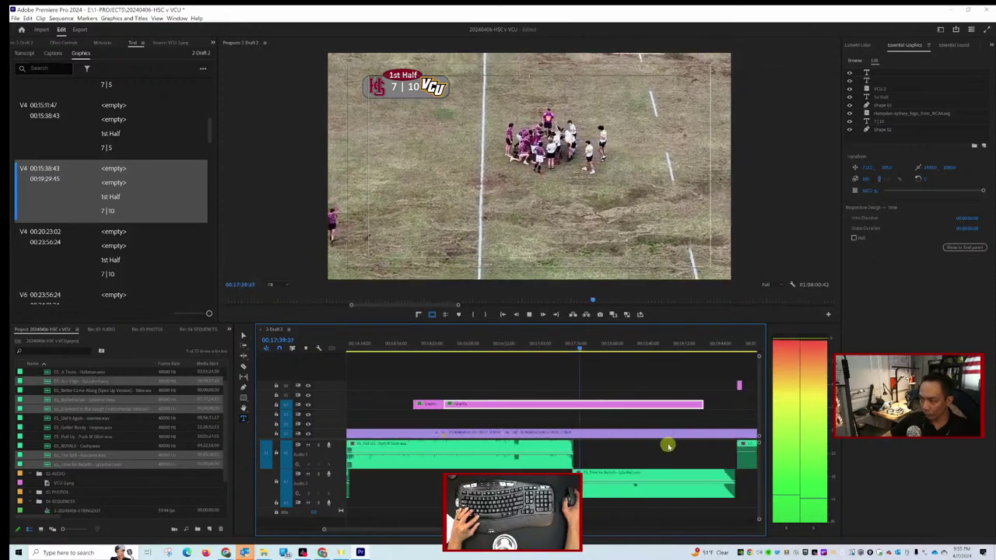
scroll(667, 448, "down", 3)
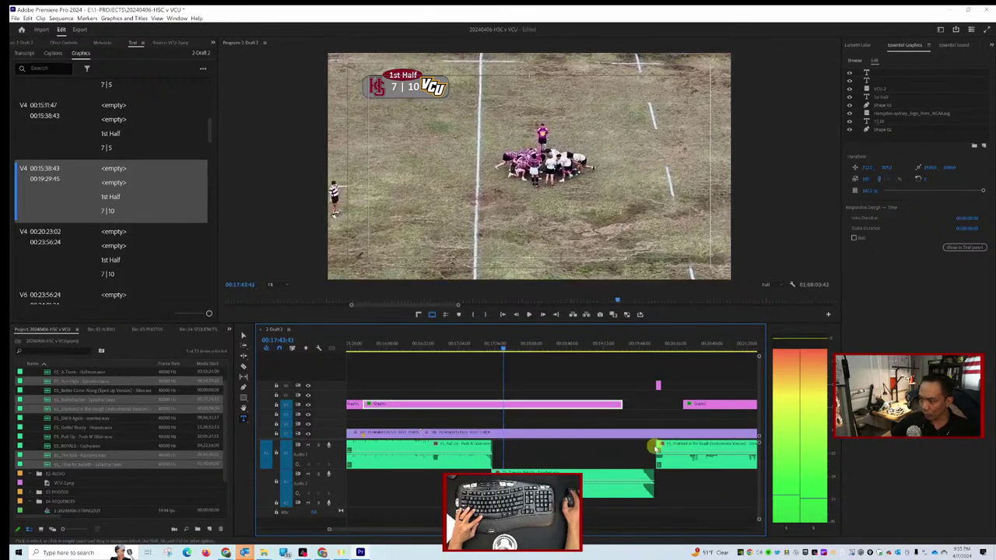
left_click_drag(653, 447, 675, 448)
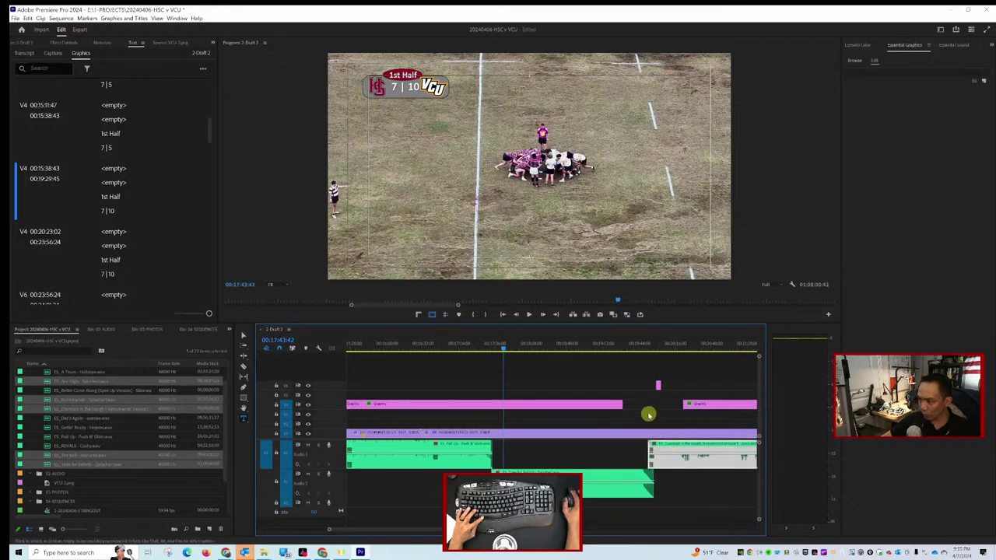
key("space")
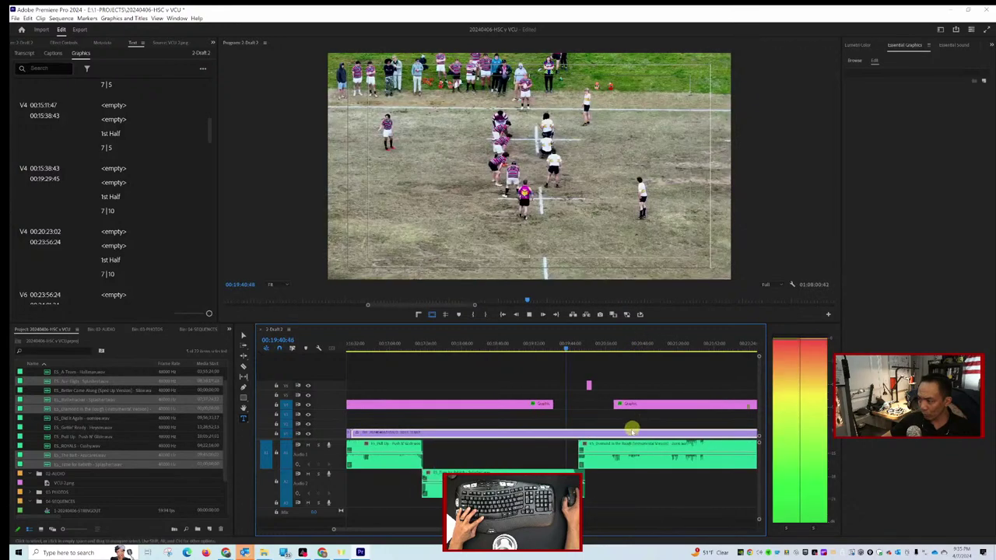
scroll(625, 437, "up", 6)
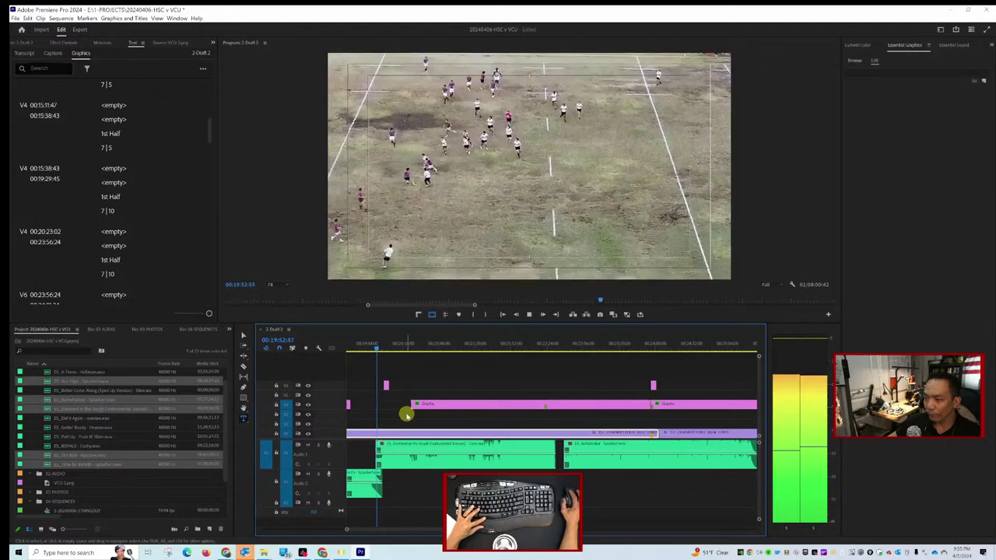
Move the clip following Diamond in the Rough from A1 to A2, starting slightly before Diamond in the Rough ends.
key("minus")
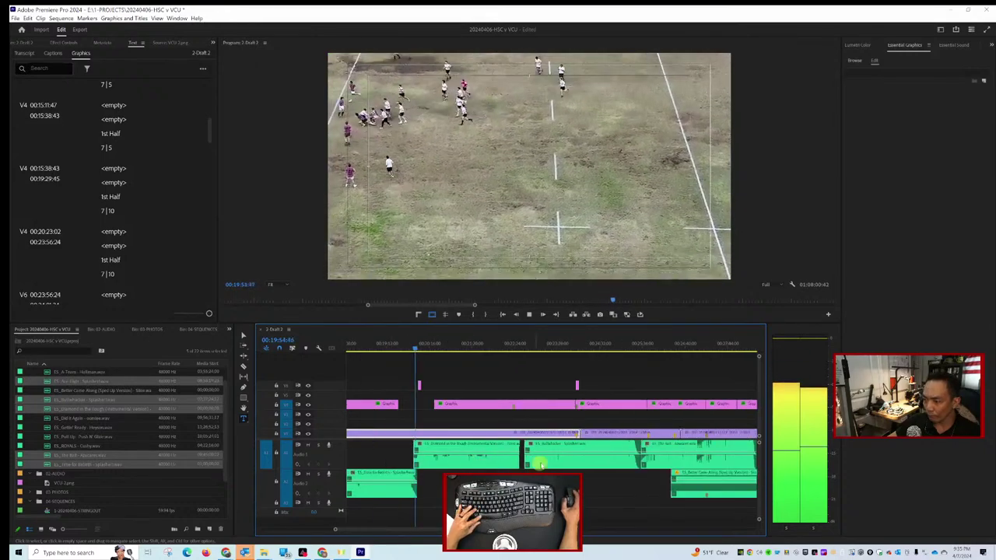
left_click_drag(551, 461, 442, 471)
key("equal")
key("minus")
key("minus")
key("equal")
key("equal")
key("equal")
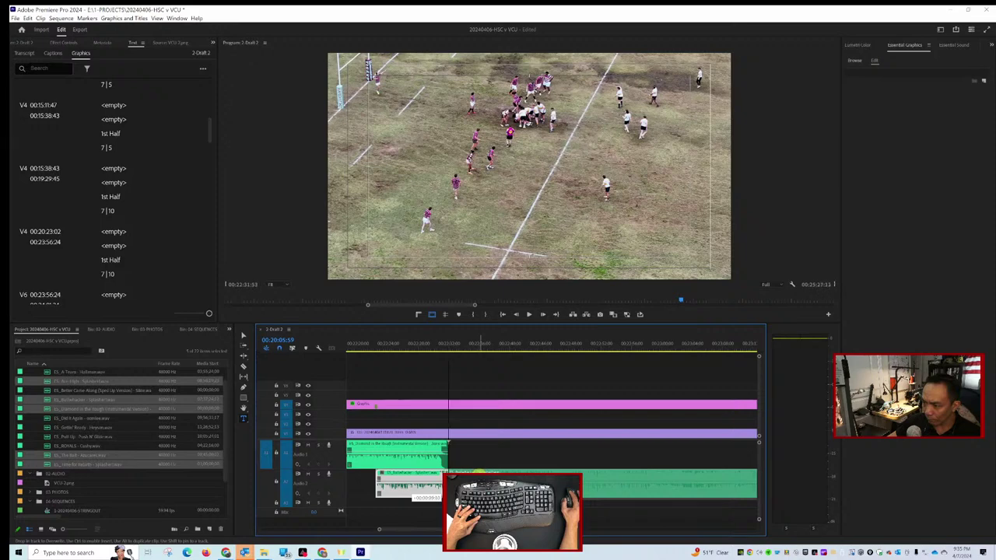
left_click_drag(478, 471, 478, 470)
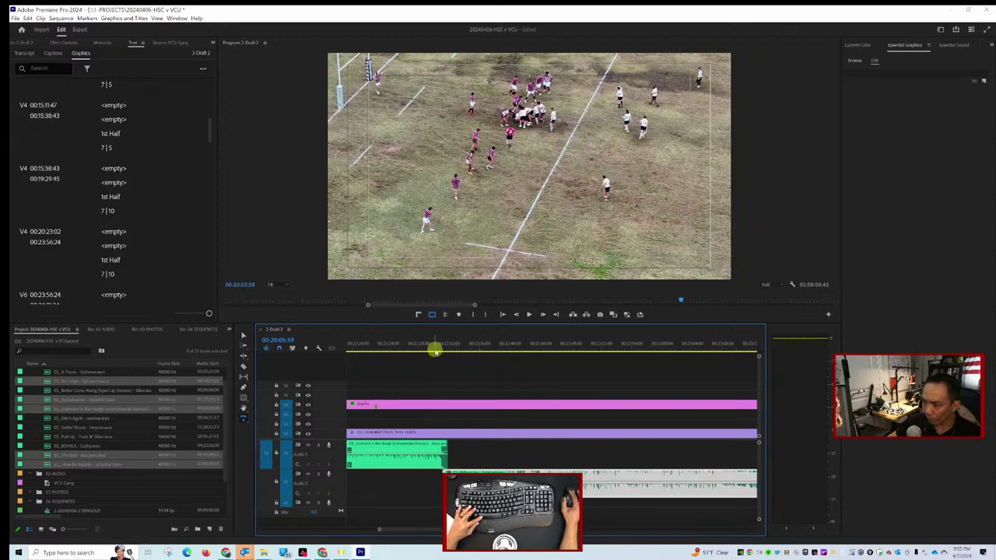
Play the transition from Diamond in the Rough into the next clip on A2 twice, starting at about 00:22:30.
key("space")
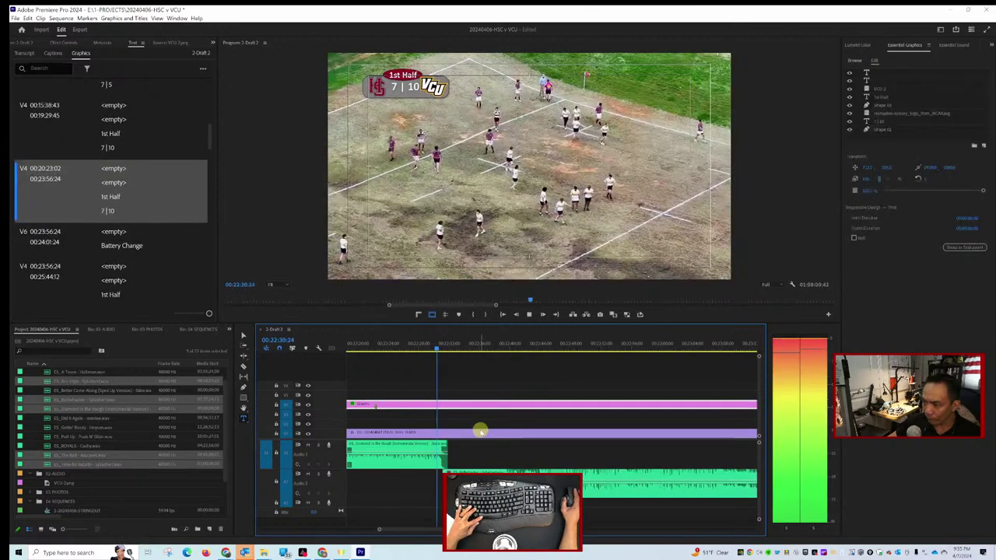
scroll(478, 428, "down", 1)
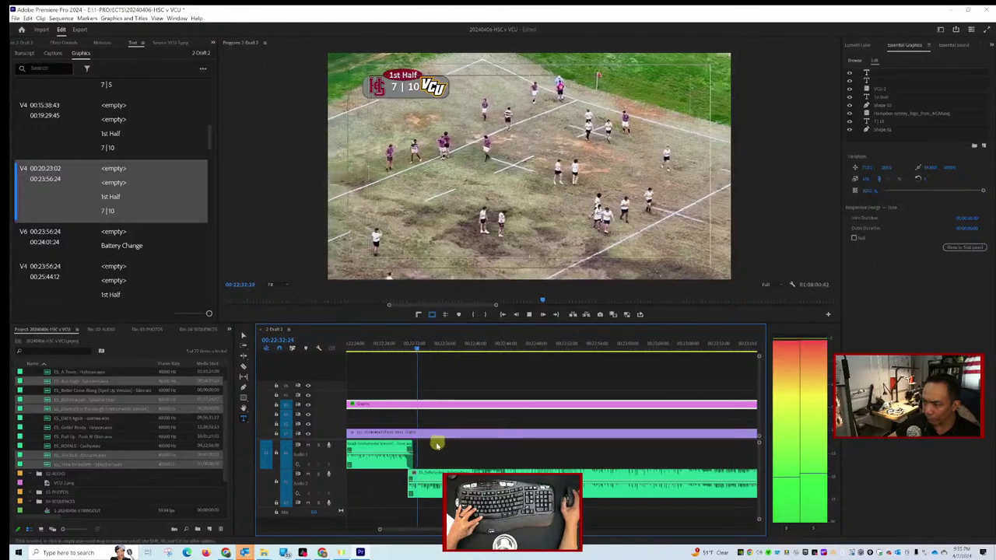
key("space")
left_click(432, 472)
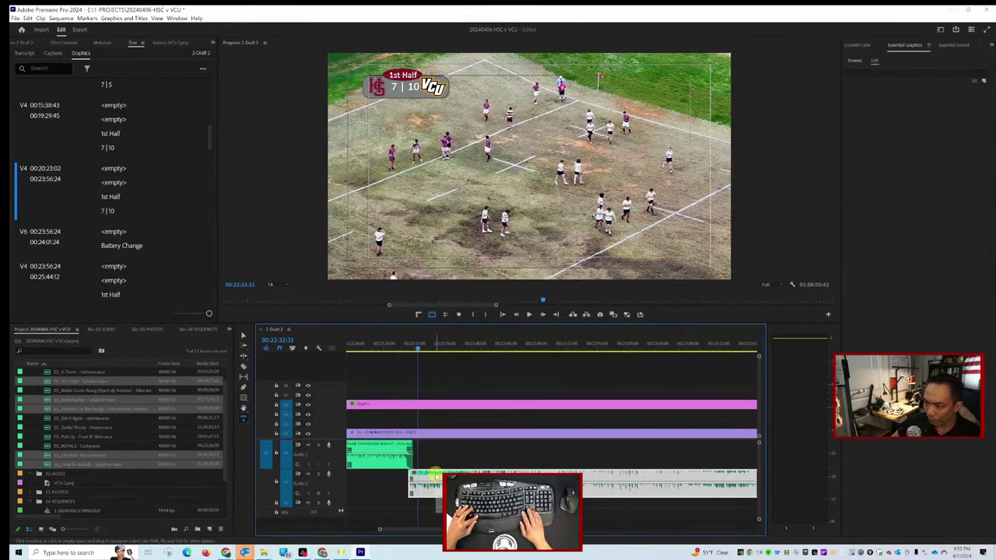
left_click(401, 348)
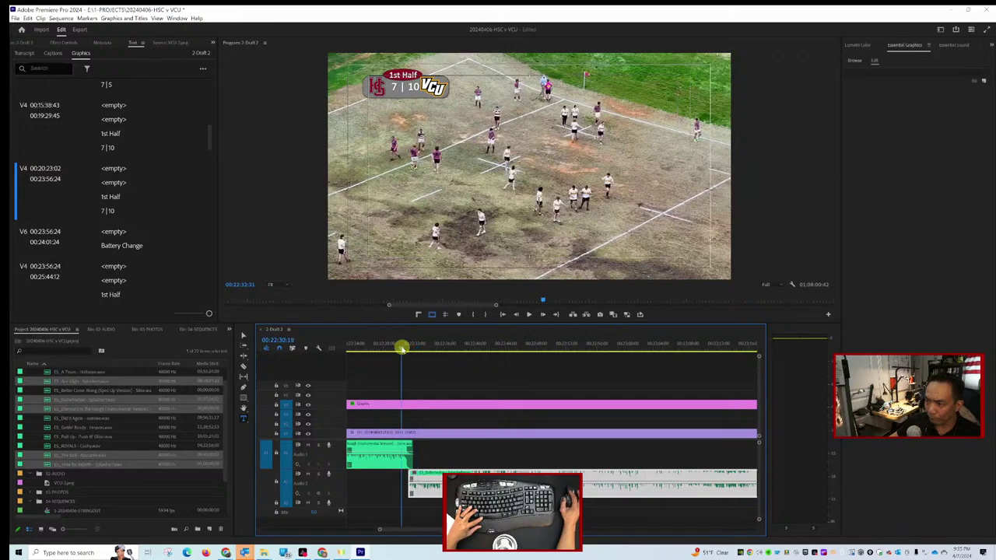
key("space")
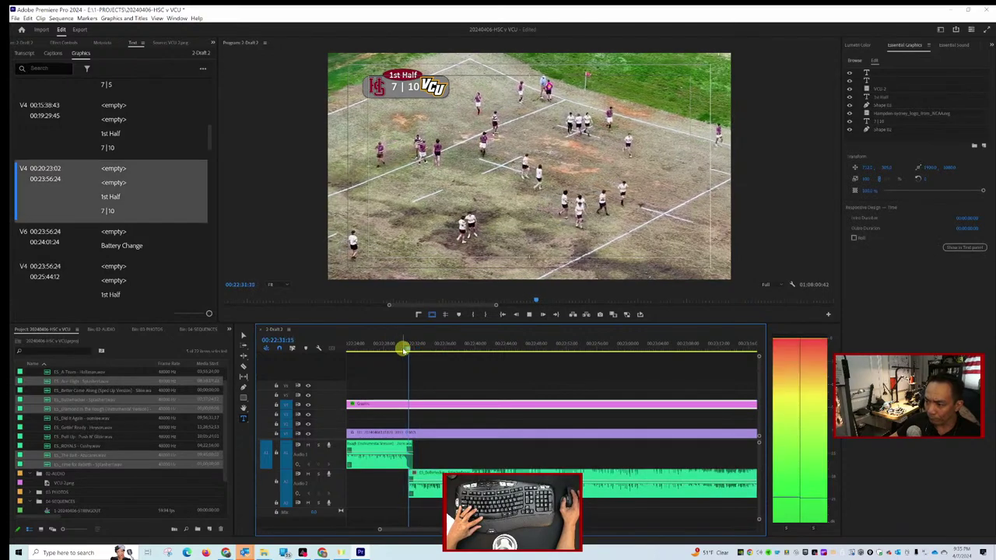
key("space")
Nudge the A2 clip slightly later to shorten its overlap with Diamond in the Rough, and play the transition again.
left_click(434, 473)
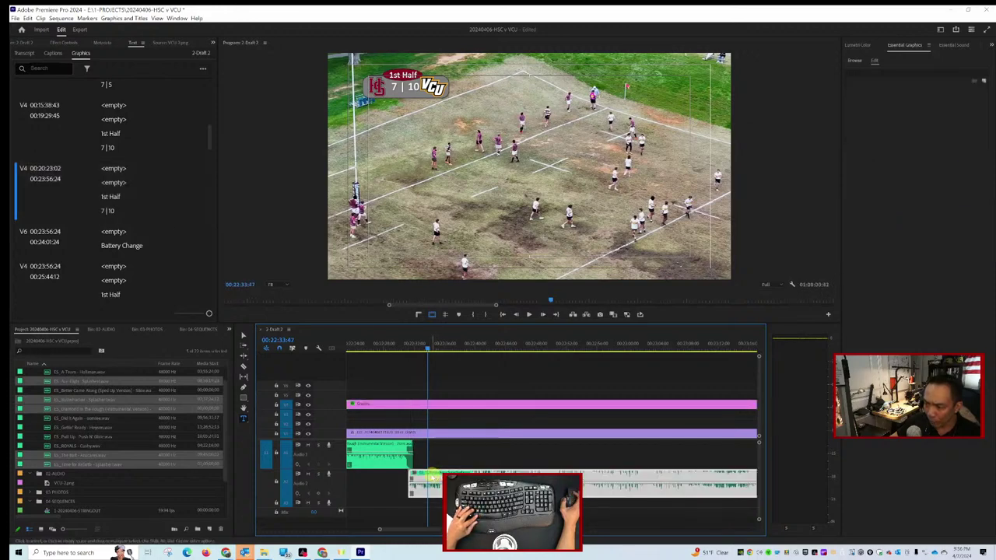
scroll(438, 474, "up", 5)
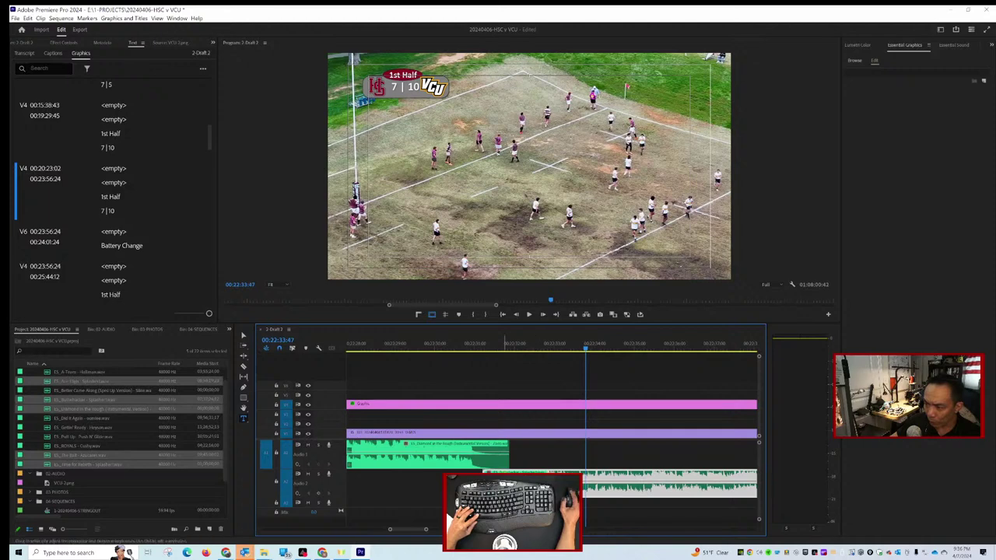
left_click(504, 471)
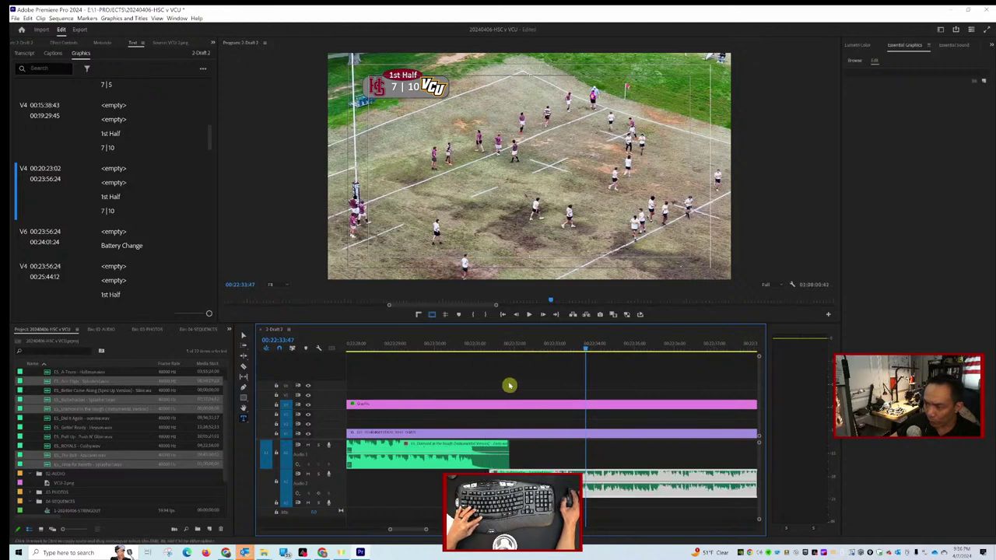
left_click(455, 344)
key("space")
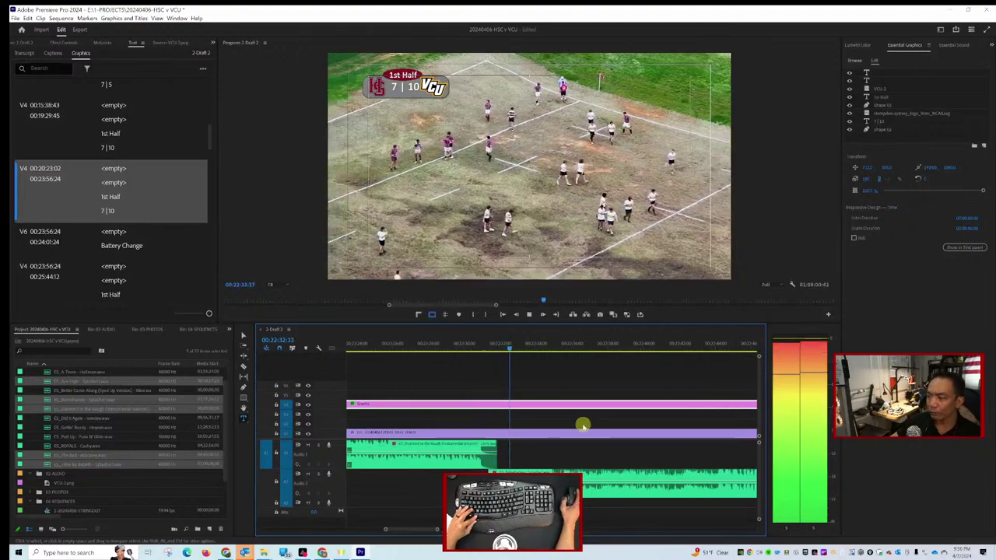
key("minus")
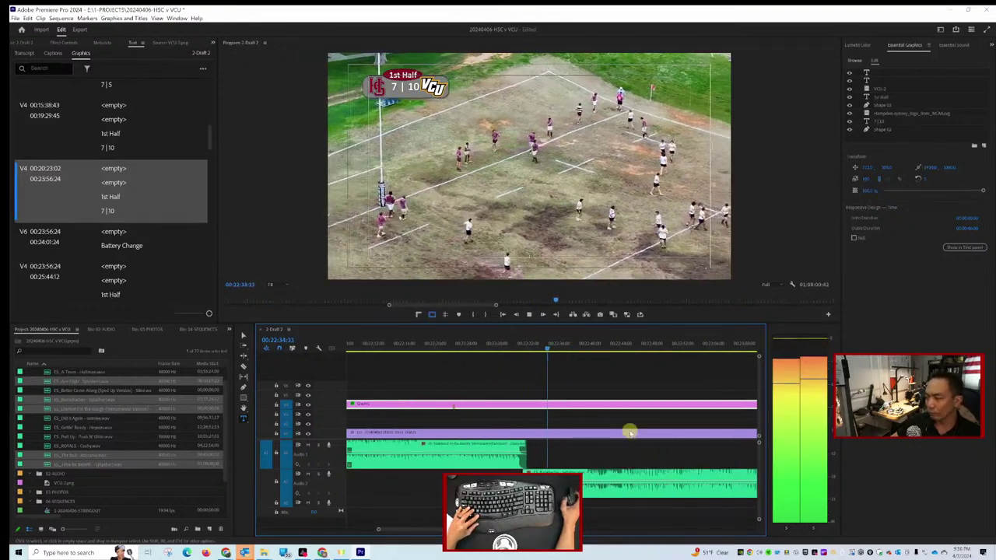
key("minus")
key("minus")
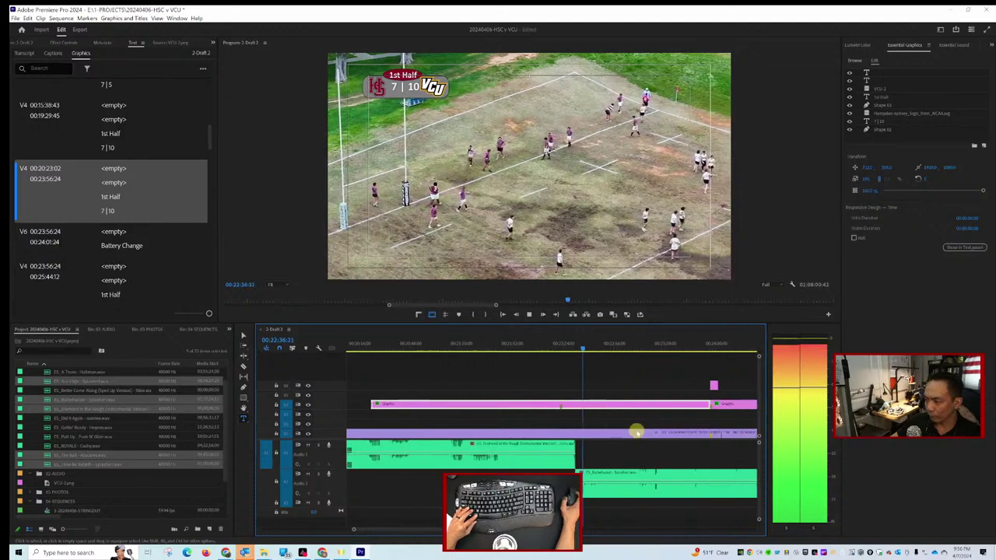
scroll(635, 432, "up", 2)
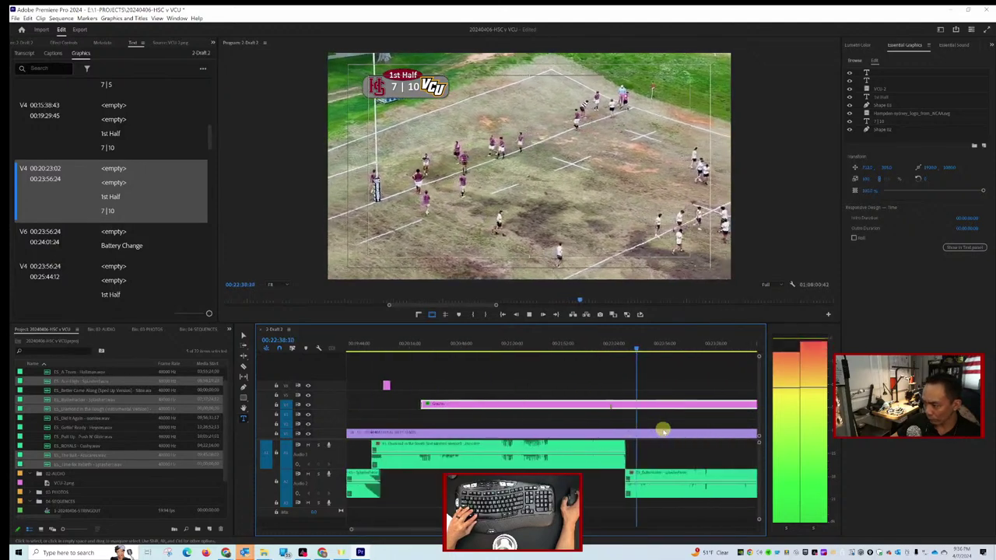
Shift the next A1 music clip, starting around 00:25:30, slightly earlier so it overlaps the end of the A2 clip.
key("minus")
key("minus")
key("minus")
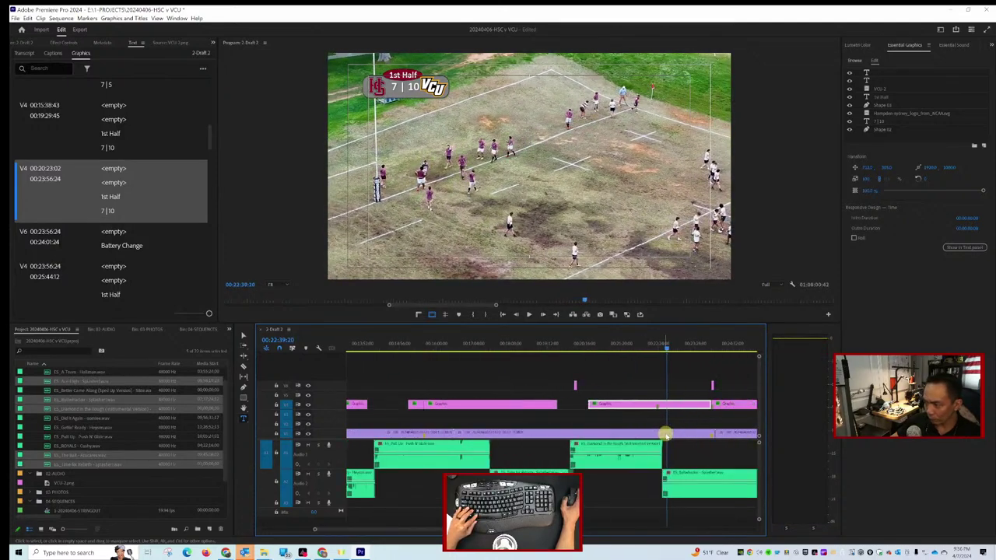
scroll(663, 436, "down", 5)
scroll(663, 448, "down", 2)
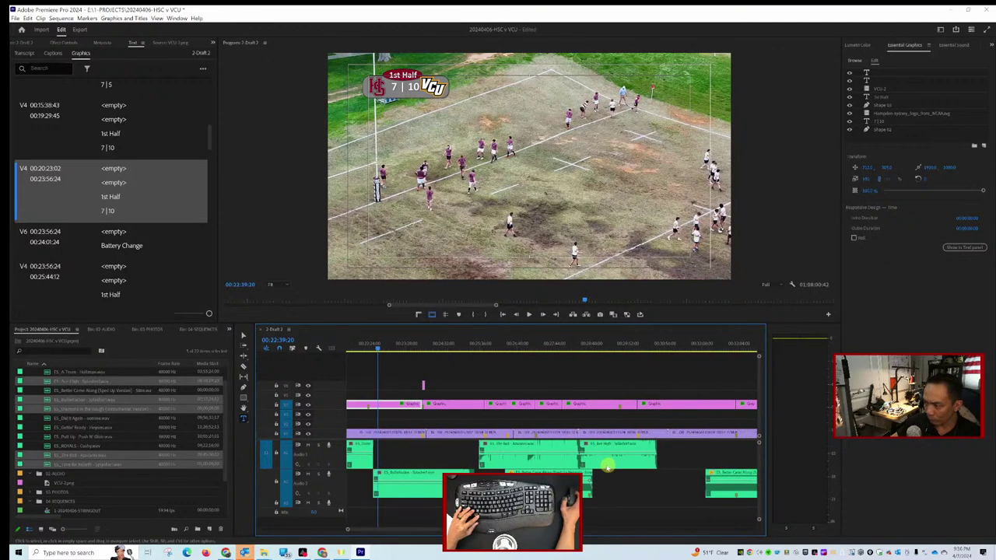
left_click_drag(506, 458, 492, 461)
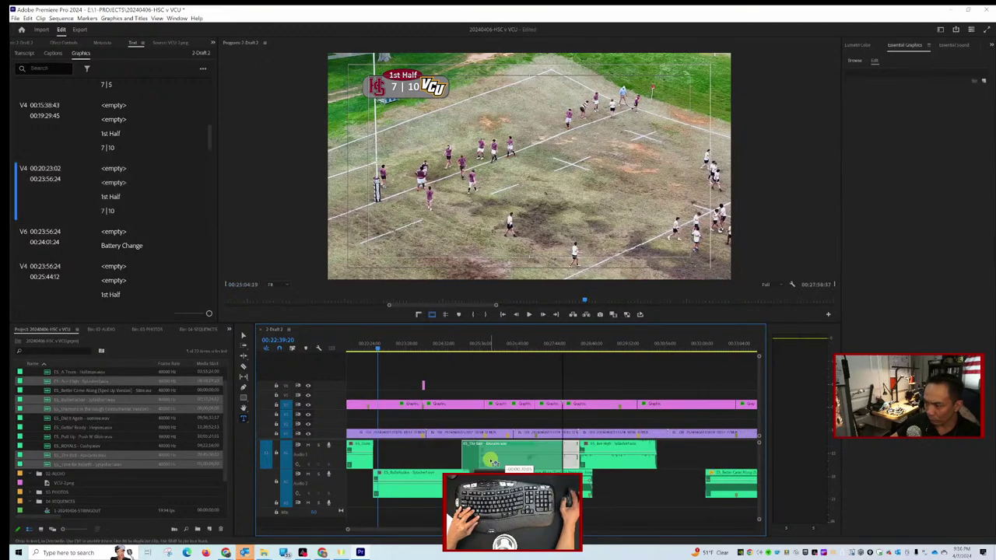
left_click(537, 459)
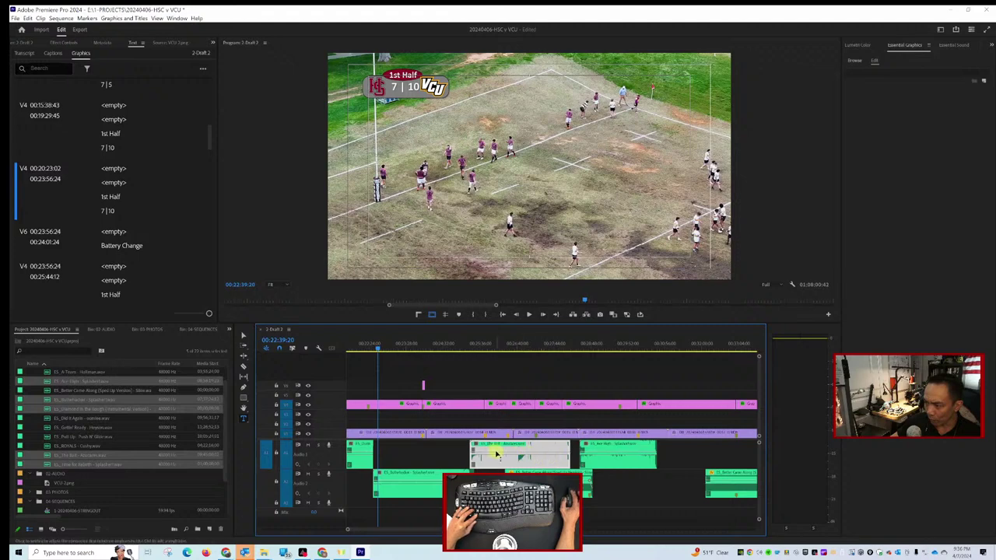
Play the transition from the A2 clip into the shifted A1 clip, starting at about 00:25:10.
scroll(496, 454, "up", 4)
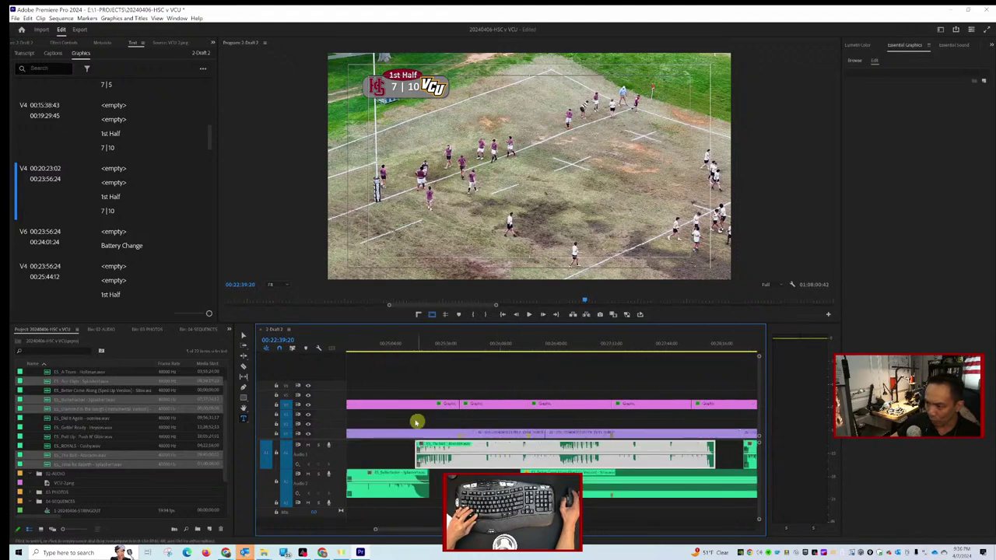
left_click(401, 350)
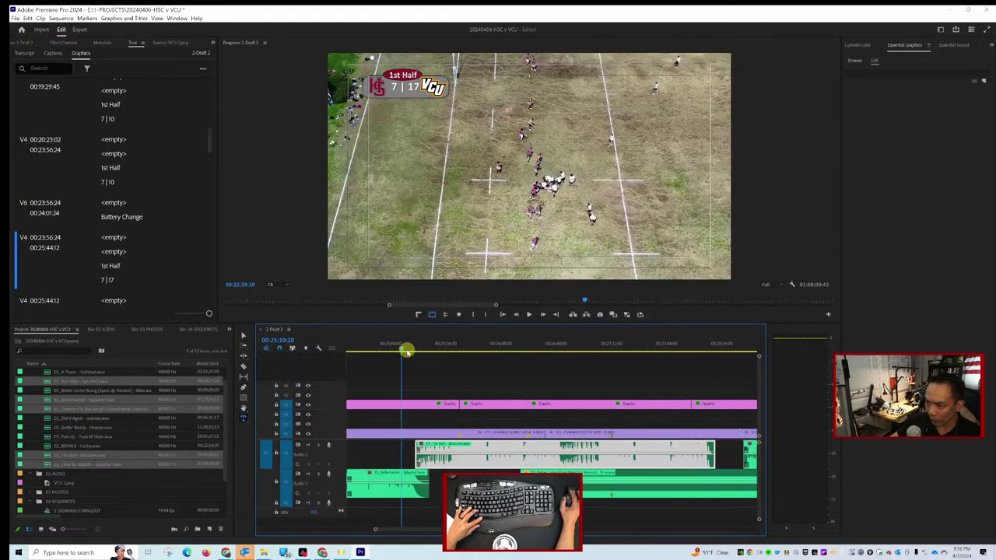
key("space")
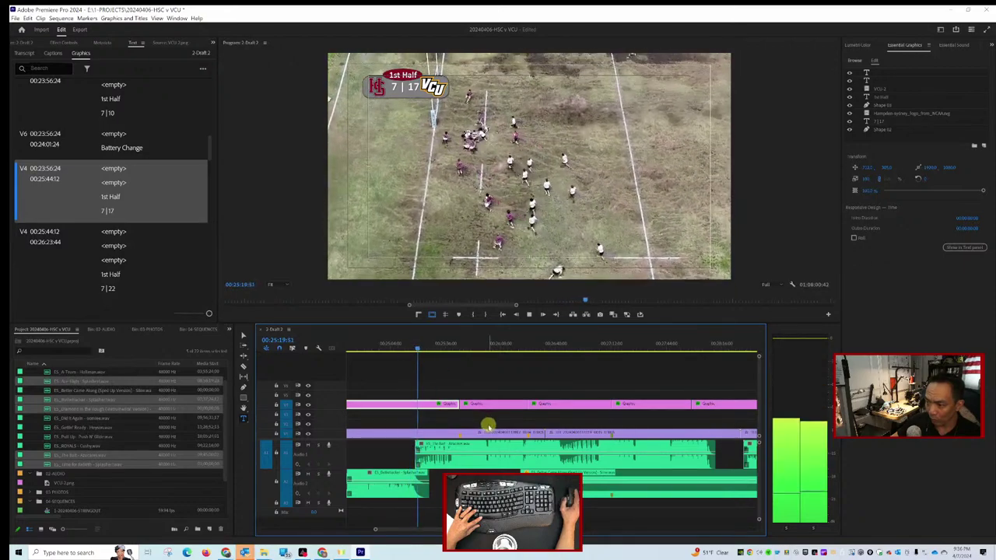
scroll(486, 425, "down", 2)
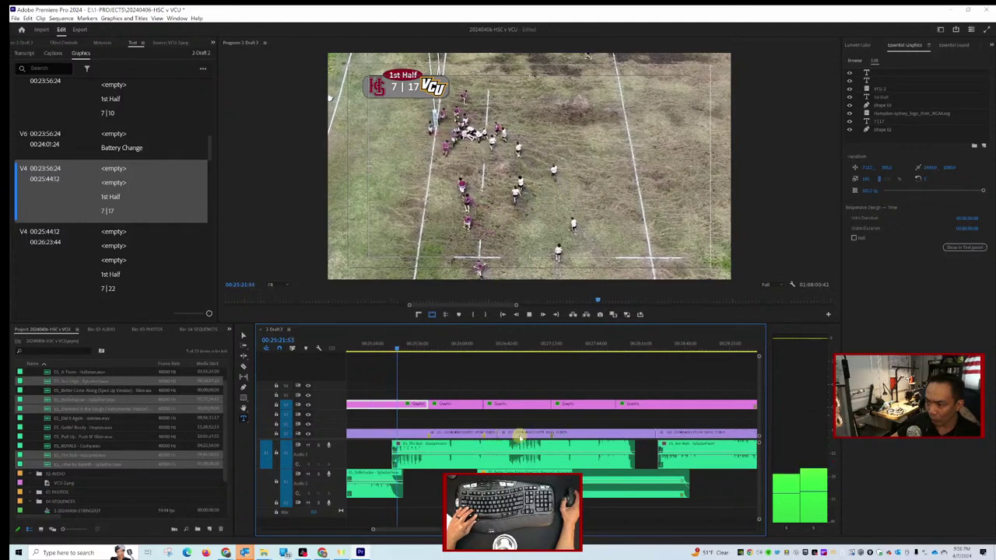
Cut off the remainder of the A1 clip just after Better Come Along starts on A2, and fade out its new end.
scroll(529, 438, "down", 2)
scroll(521, 451, "down", 2)
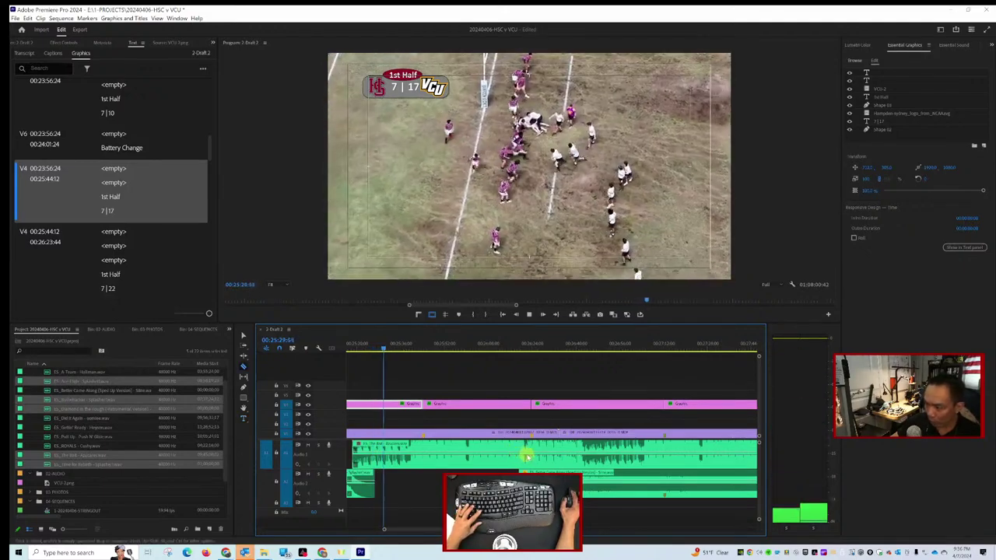
key("space")
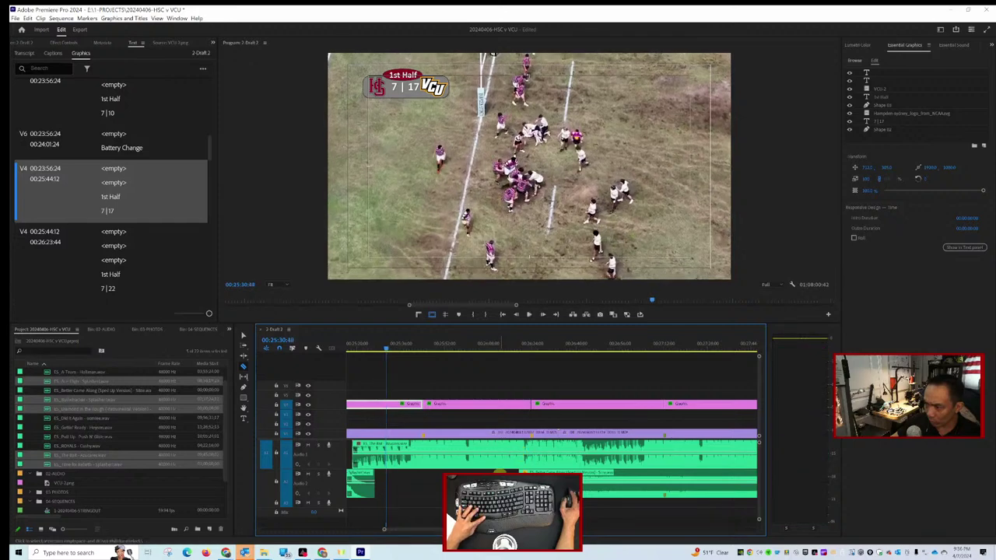
left_click(534, 450)
key("Delete")
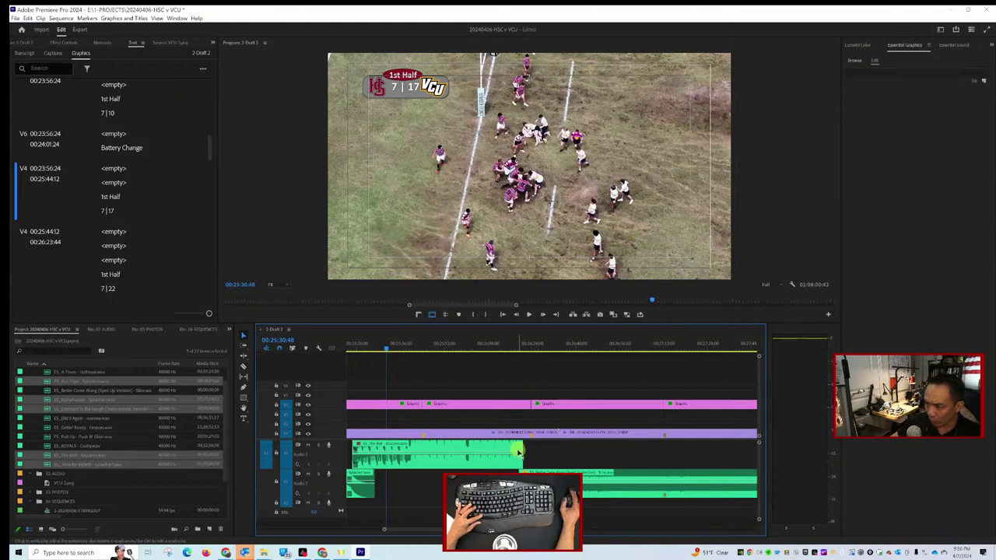
left_click(516, 457)
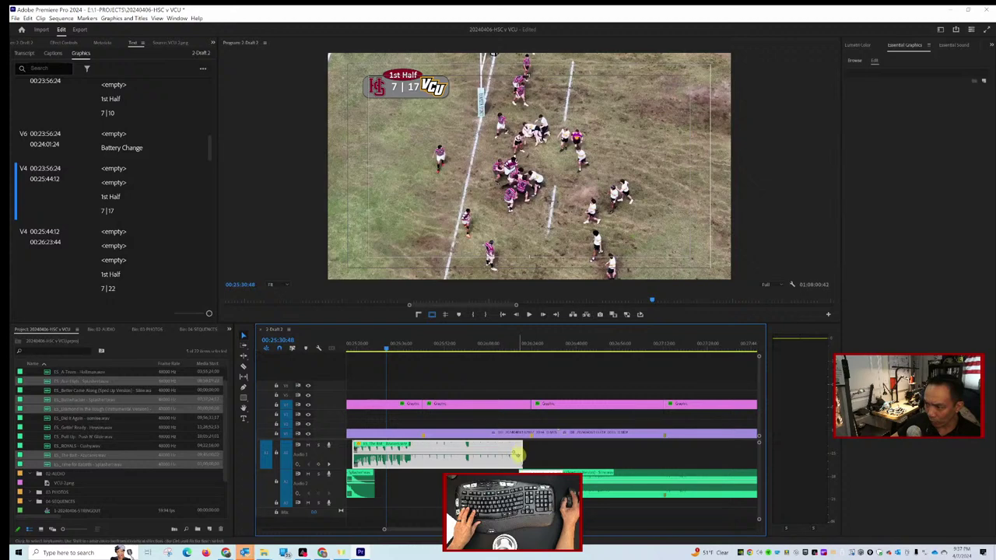
Play the transition from the trimmed A1 clip into Better Come Along on A2, starting at about 00:26:15.
left_click(513, 350)
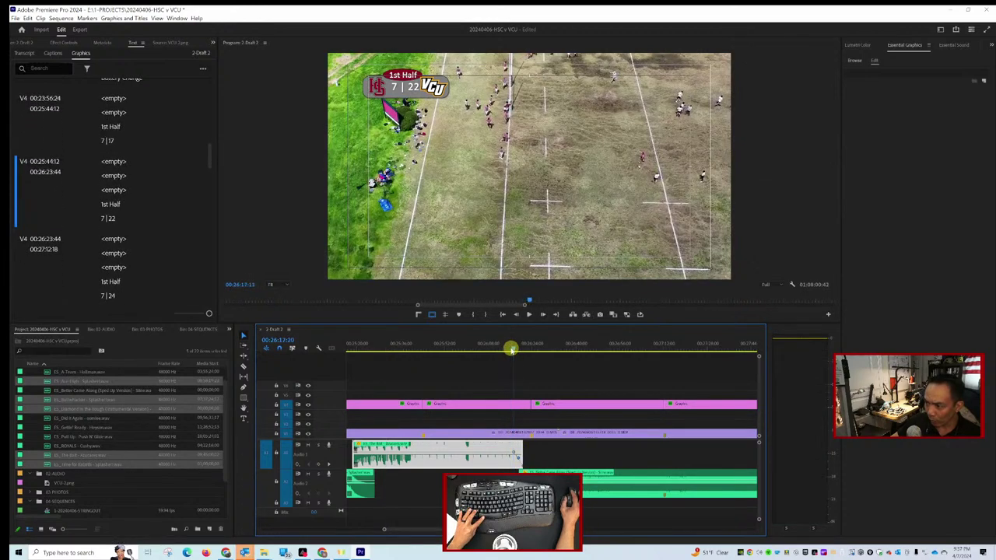
key("space")
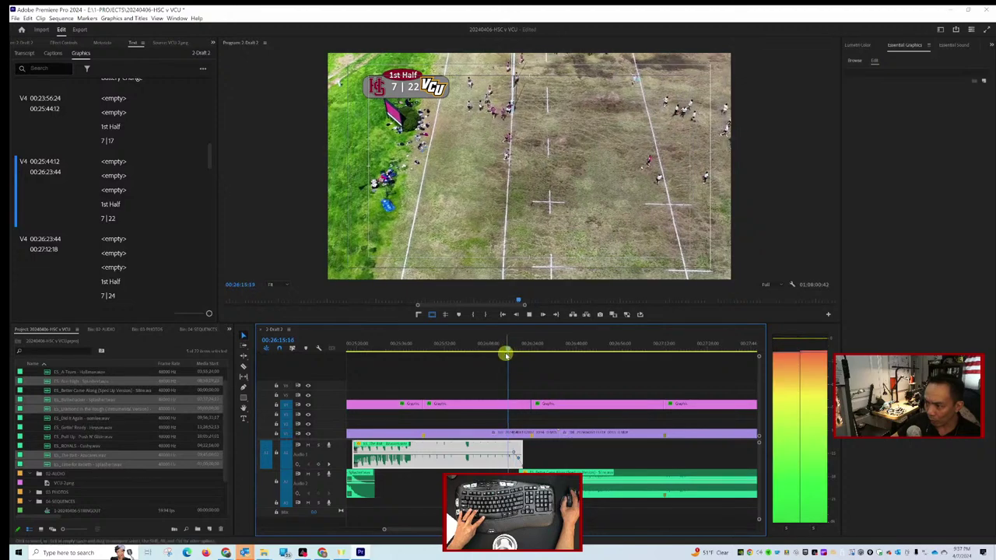
scroll(539, 438, "down", 1)
scroll(539, 438, "down", 1)
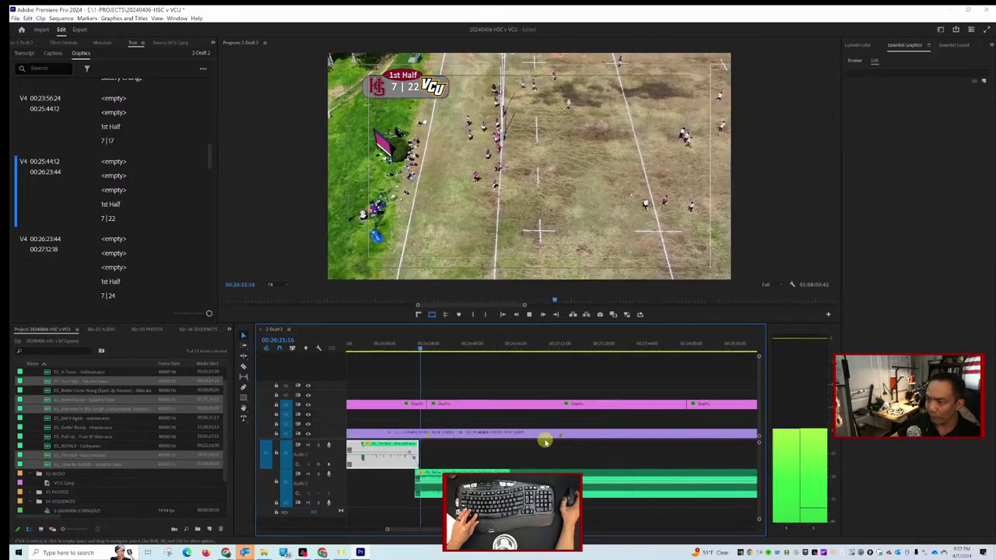
key("minus")
key("minus")
scroll(524, 451, "up", 10)
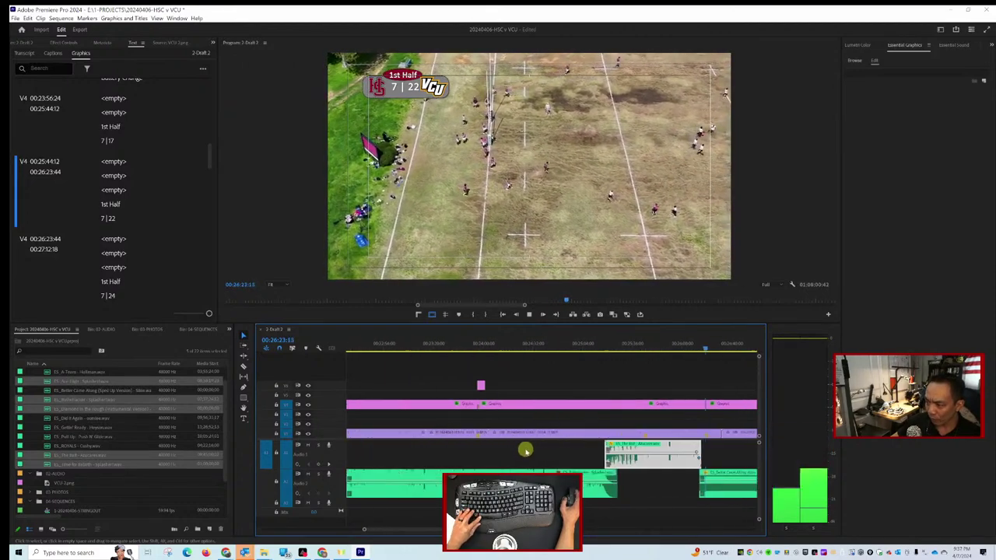
scroll(544, 454, "down", 3)
scroll(613, 457, "down", 1)
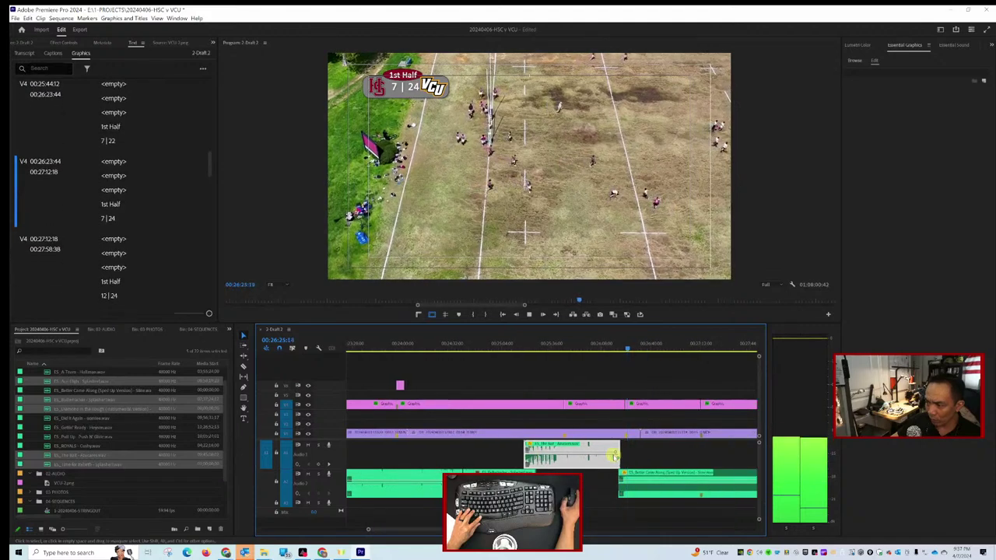
Replay the transition into the trimmed A1 clip from shortly before its start, and stop at 00:25:27:55.
left_click_drag(520, 347, 515, 347)
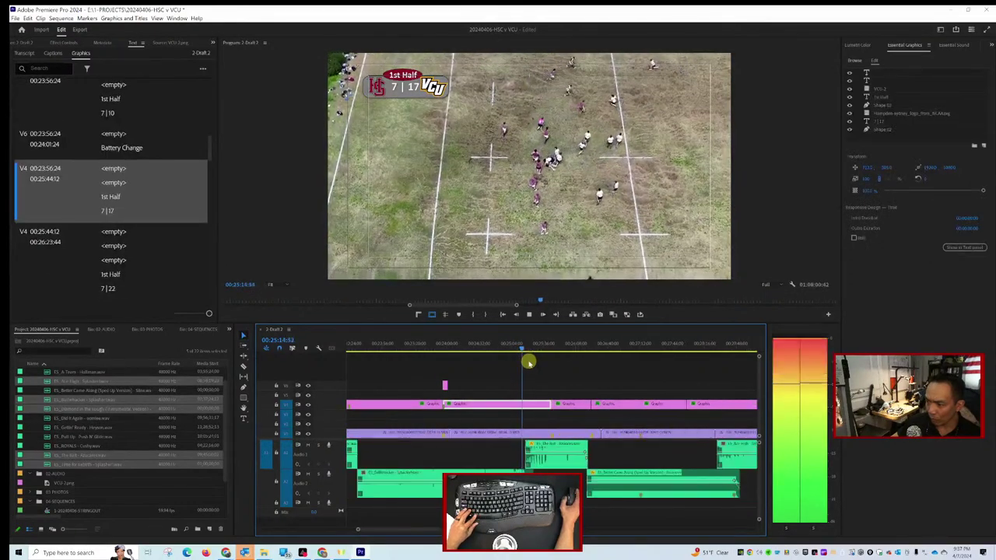
key("minus")
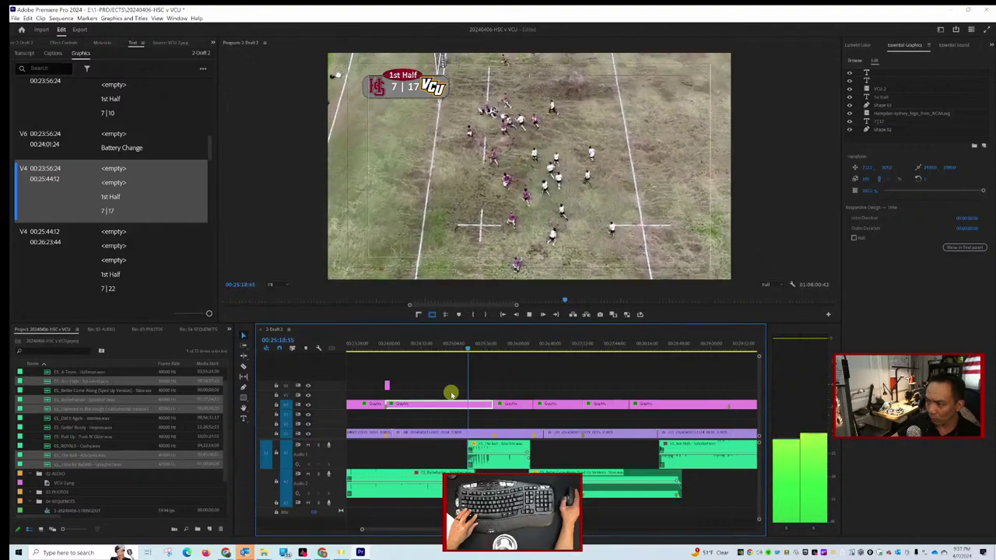
key("minus")
key("minus")
key("minus")
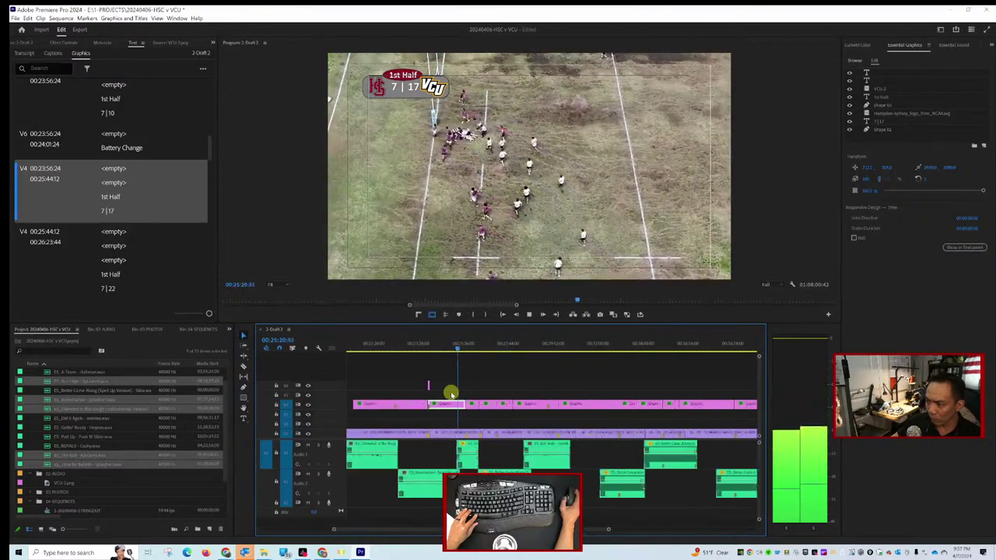
key("minus")
key("minus")
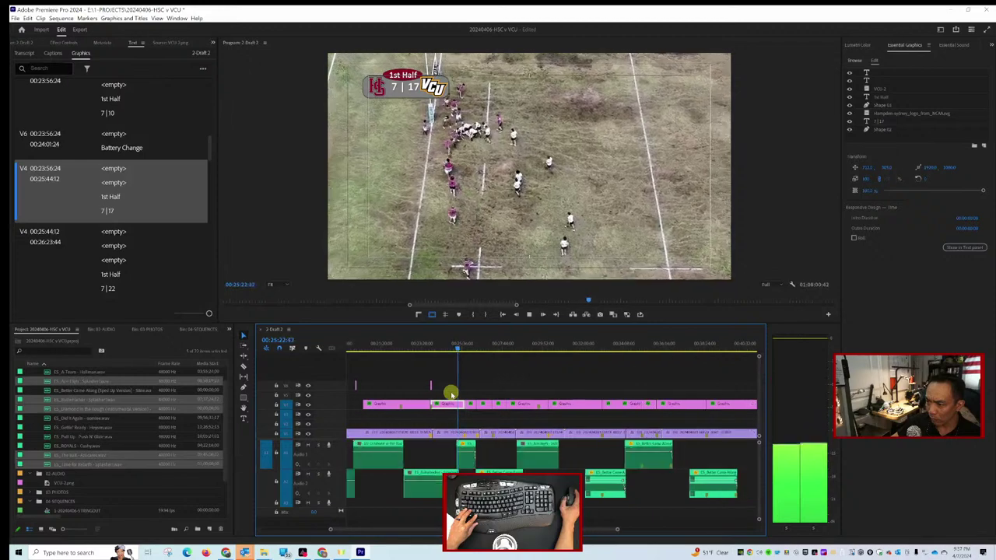
key("minus")
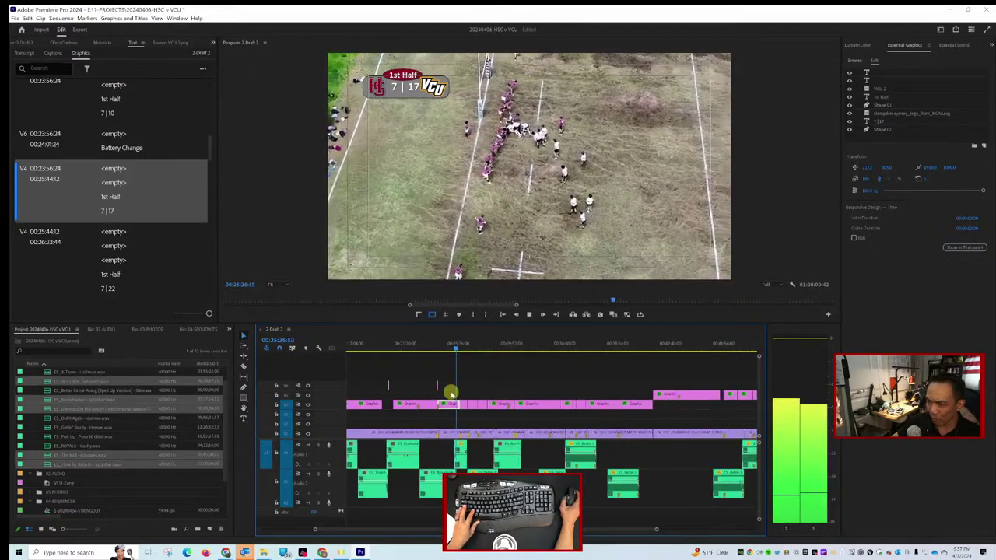
key("space")
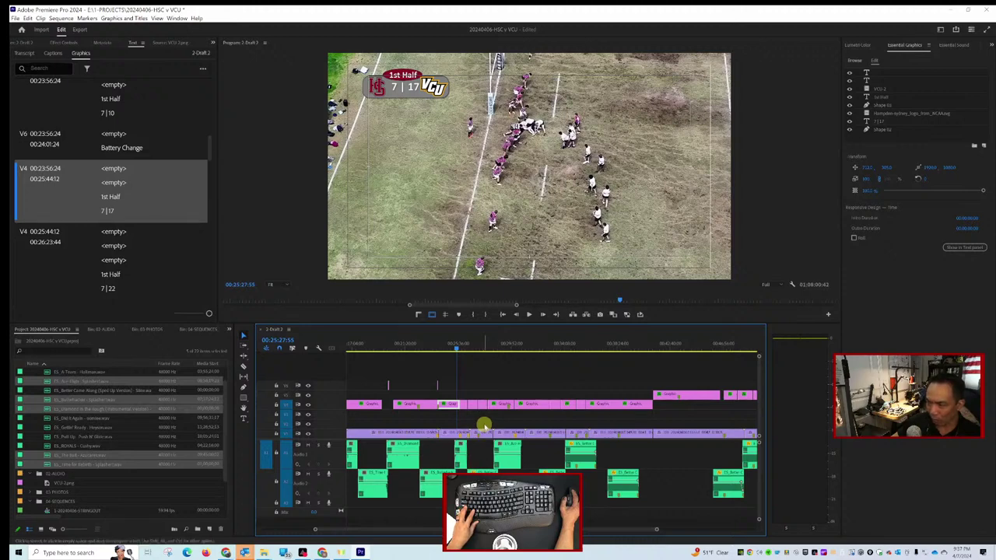
Resume playback of the trimmed A1 clip from 00:25:27:55.
key("equal")
key("equal")
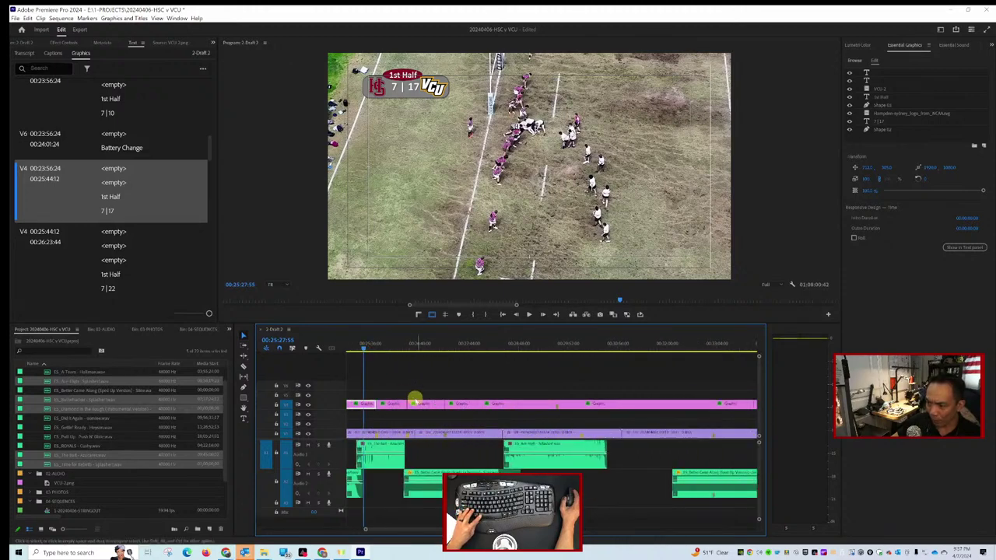
key("space")
key("minus")
key("minus")
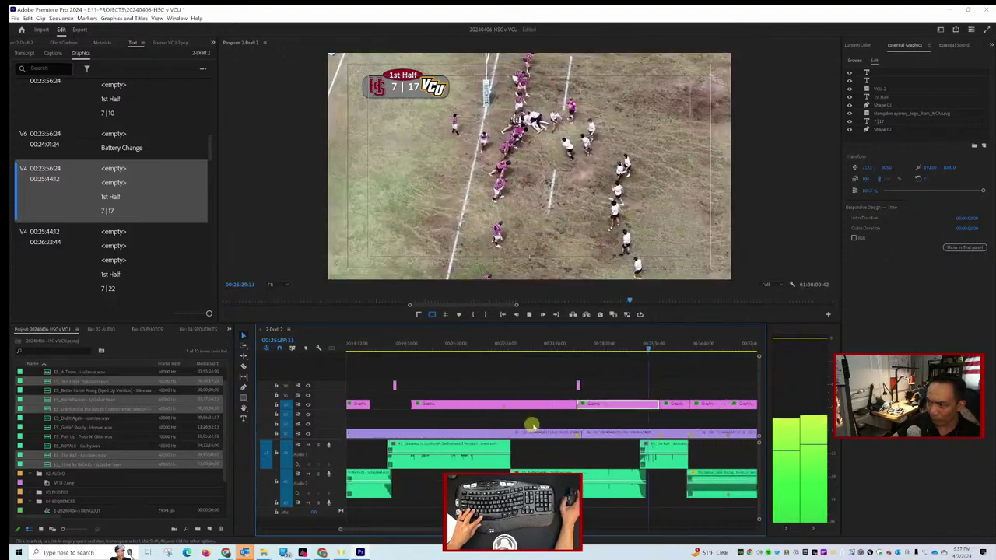
scroll(589, 424, "down", 4)
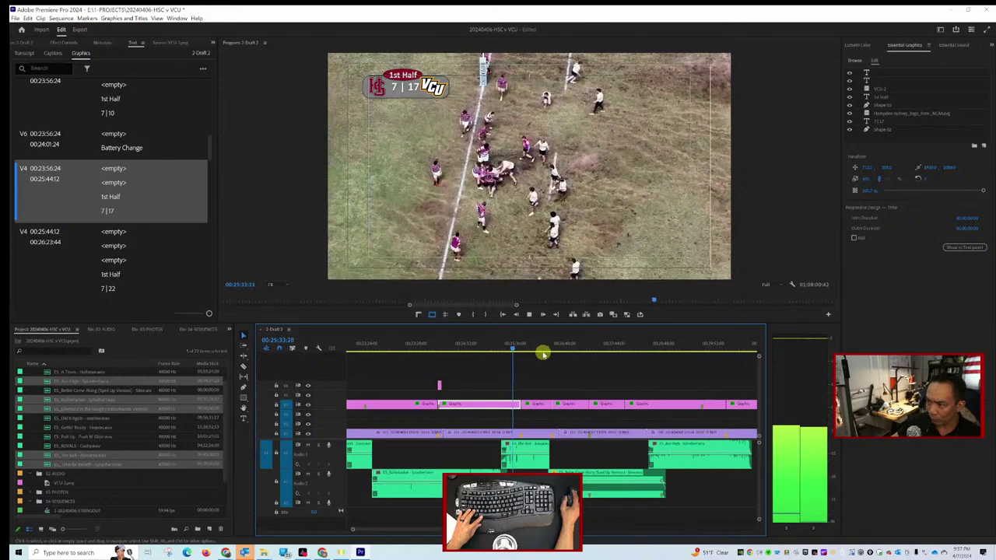
Play the end of the trimmed A1 clip into Better Come Along again, starting at 00:26:14:07.
left_click(543, 352)
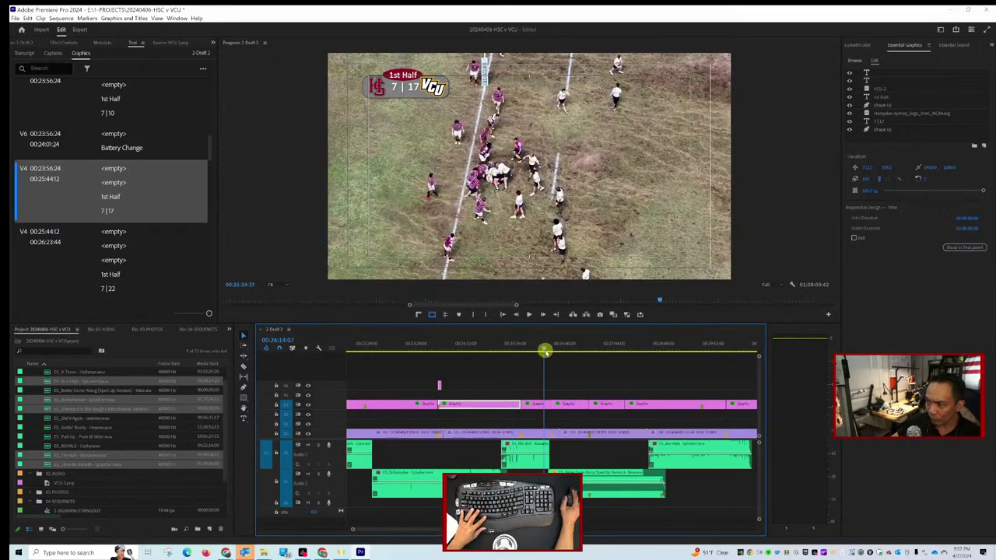
key("space")
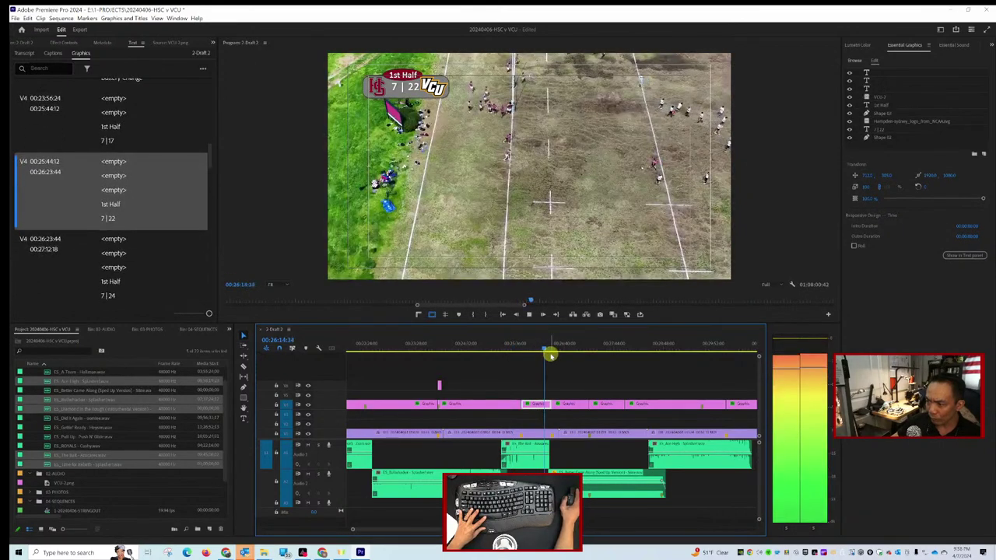
scroll(552, 358, "down", 5)
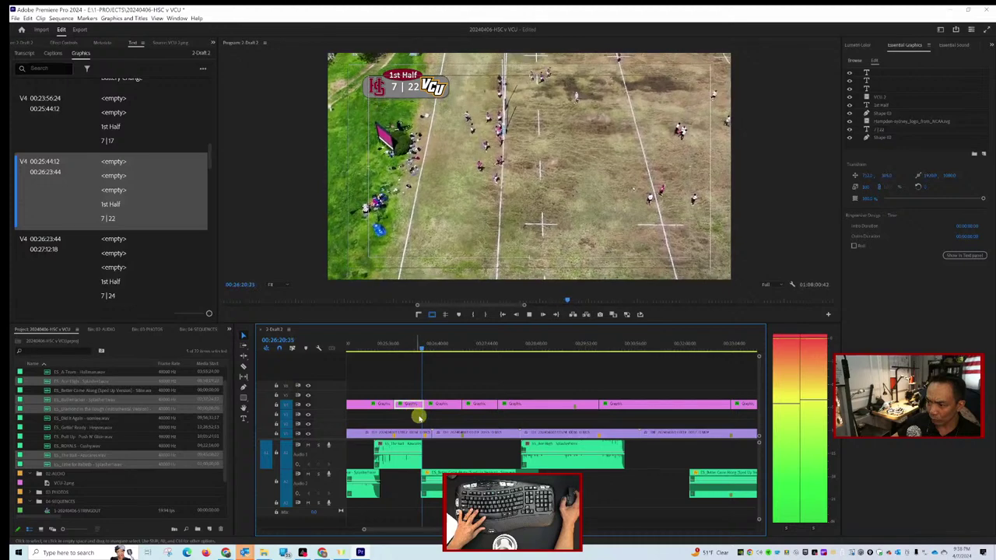
Remove the remainder of the A1 clip after about 00:26:21 and play on into Better Come Along.
key("space")
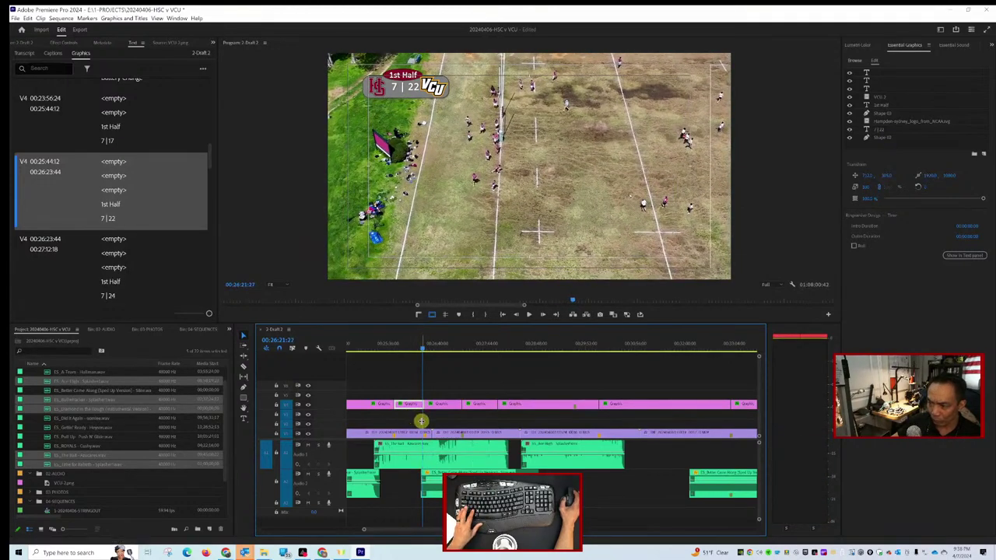
key("Delete")
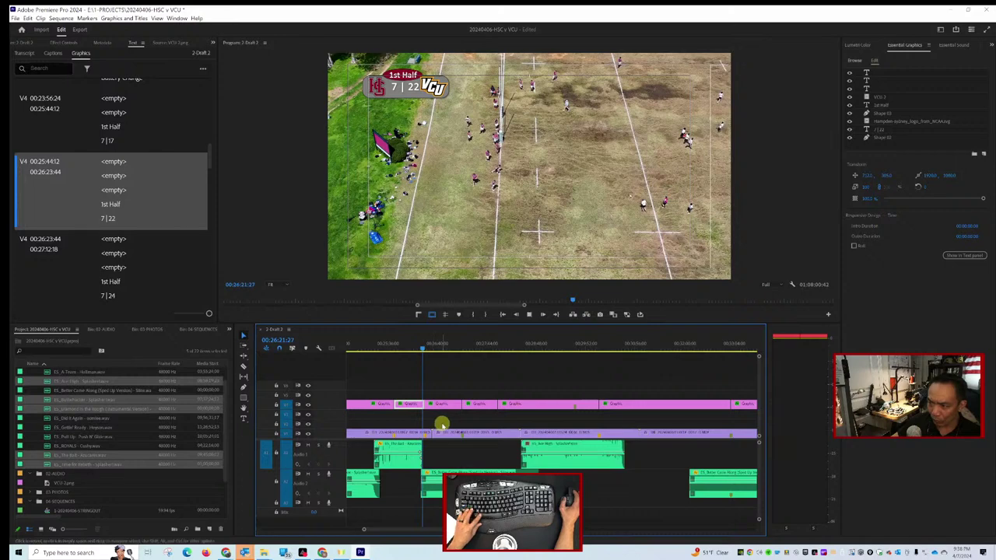
key("space")
scroll(444, 421, "right", 2)
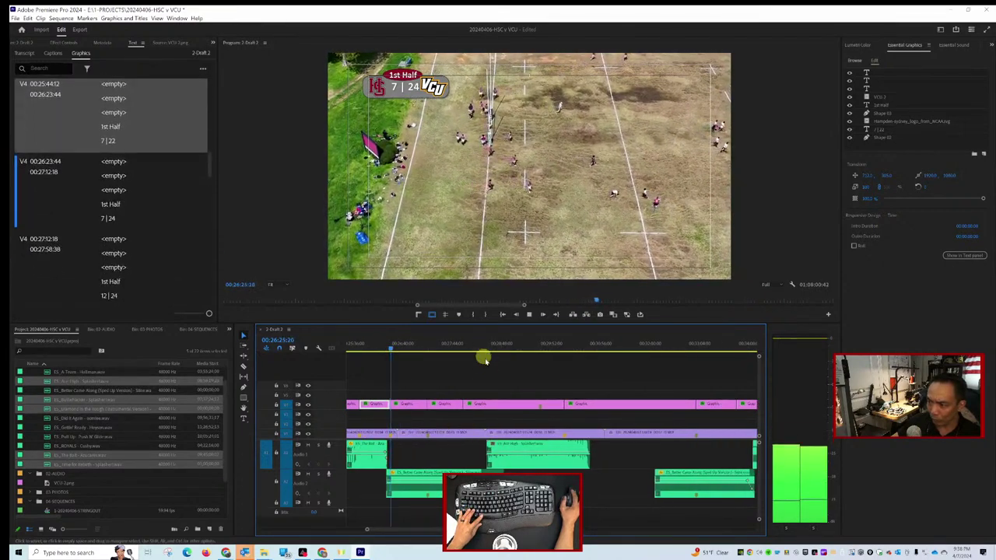
key("space")
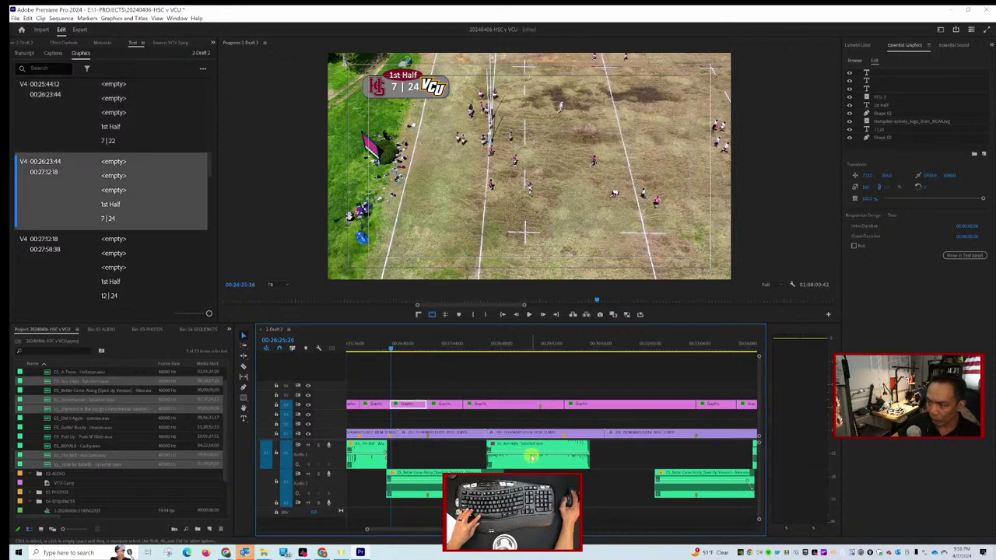
Shift the following A1 clip slightly later to shorten its overlap with Better Come Along, and play the transition from about 00:28:37.
left_click_drag(532, 457, 523, 460)
key("Down")
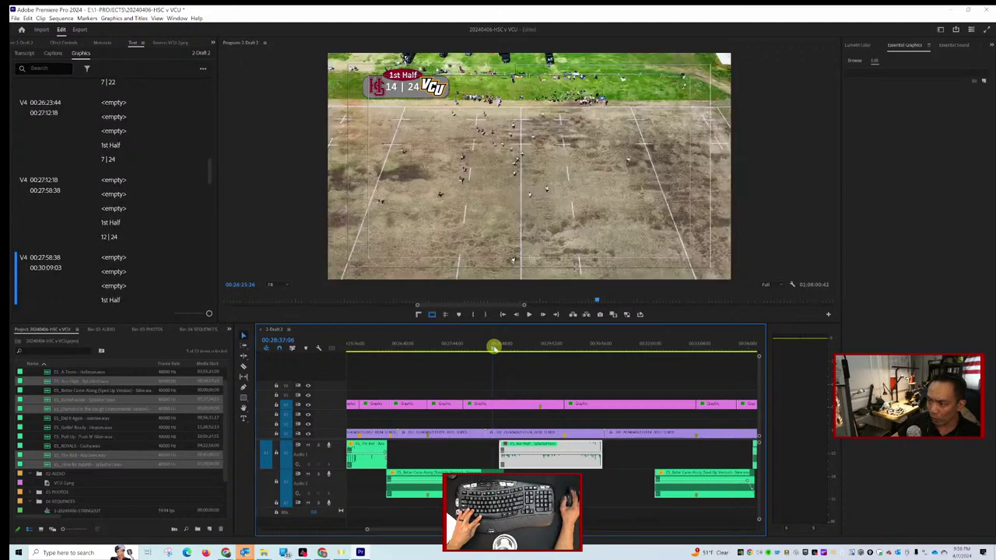
key("space")
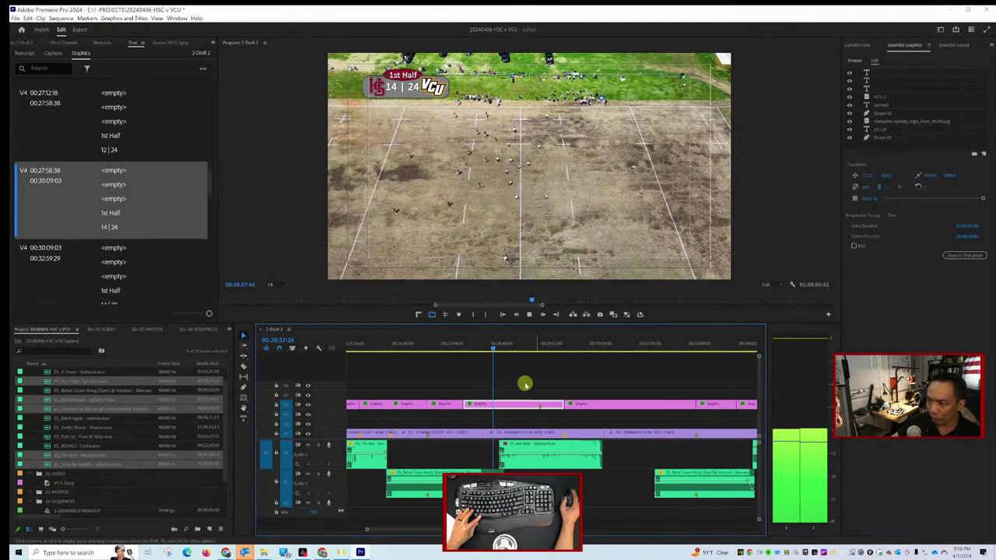
Play the transition from Better Come Along into Ace High on to about 00:29:02, and save the project.
key("space")
key("space")
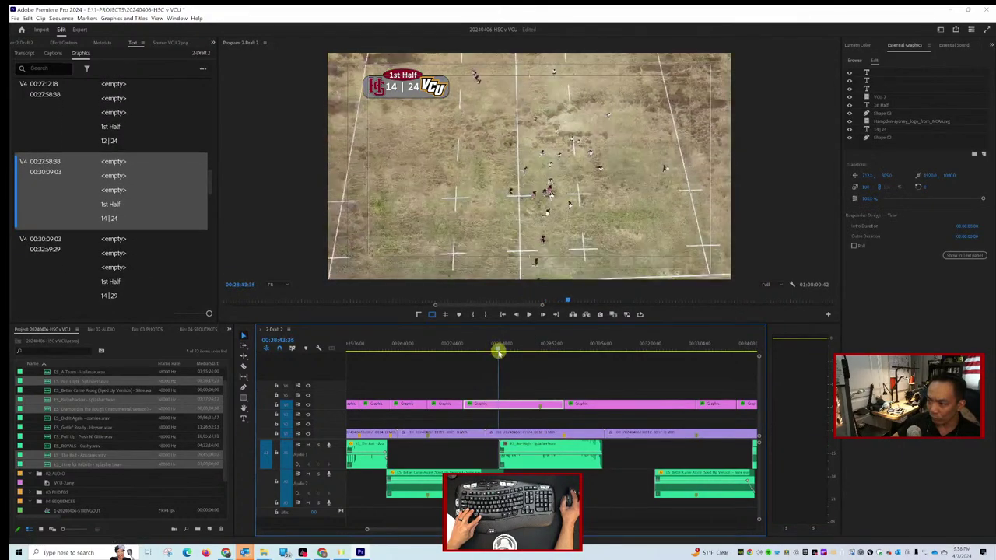
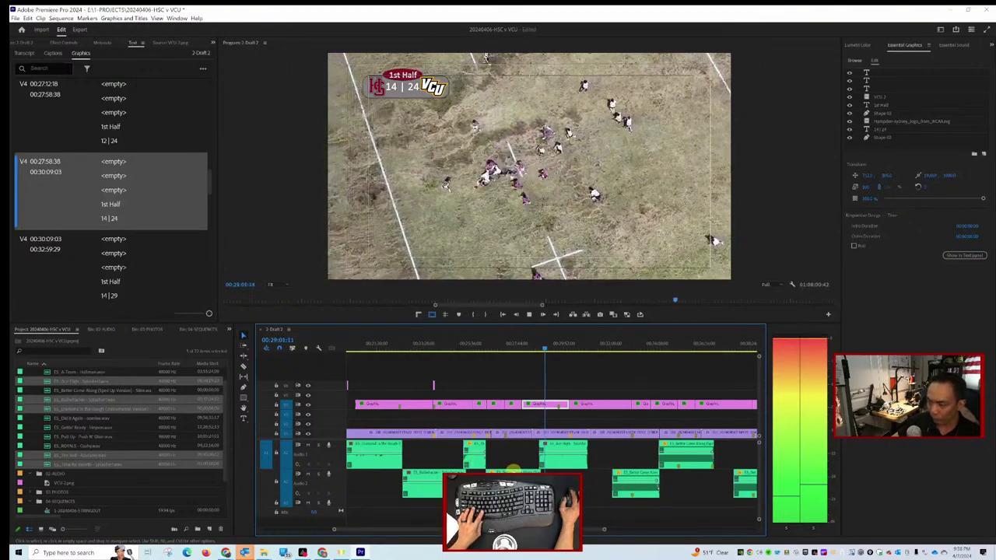
key("space")
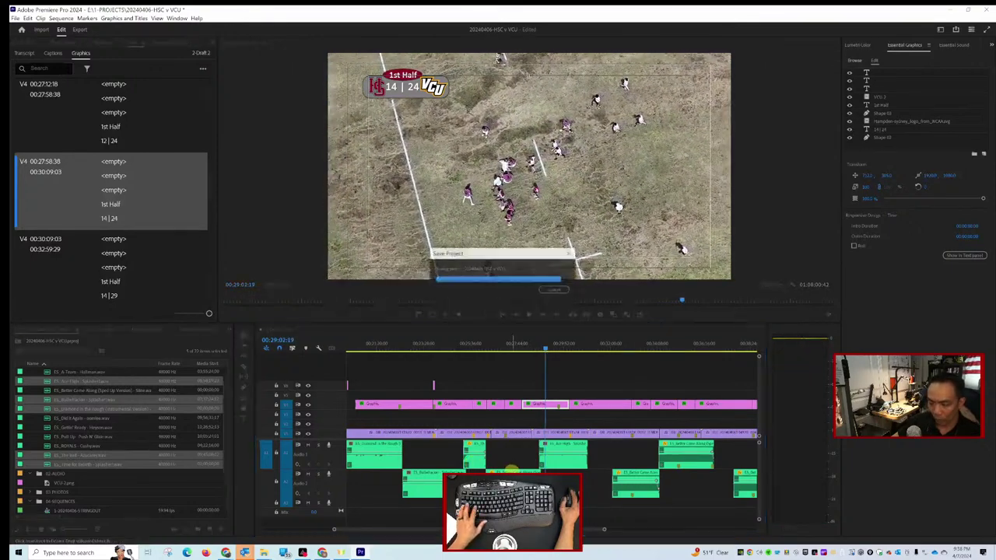
Add The Bell to A1 right after the A2 Better Come Along clip that ends near 00:40.
left_click(476, 461)
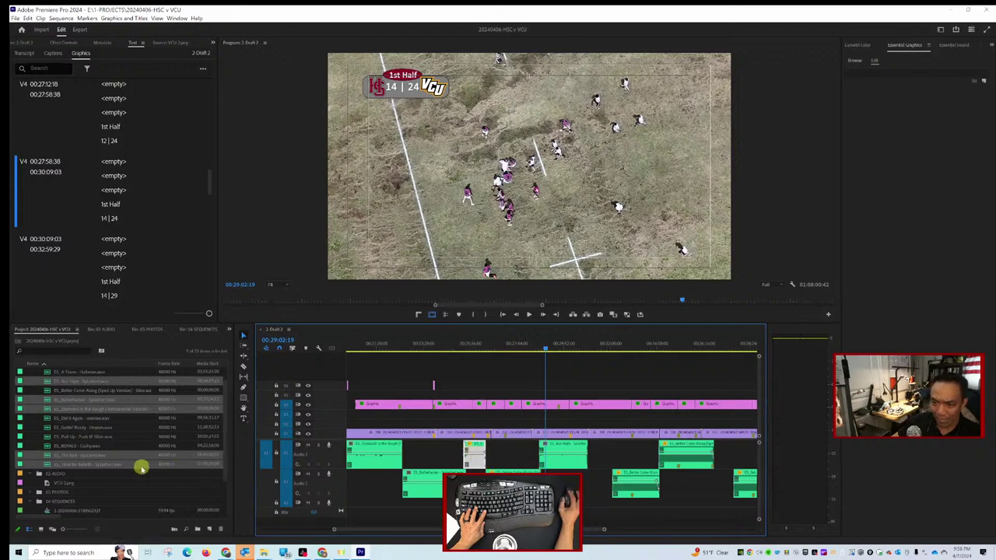
left_click(105, 455)
left_click_drag(93, 455, 588, 506)
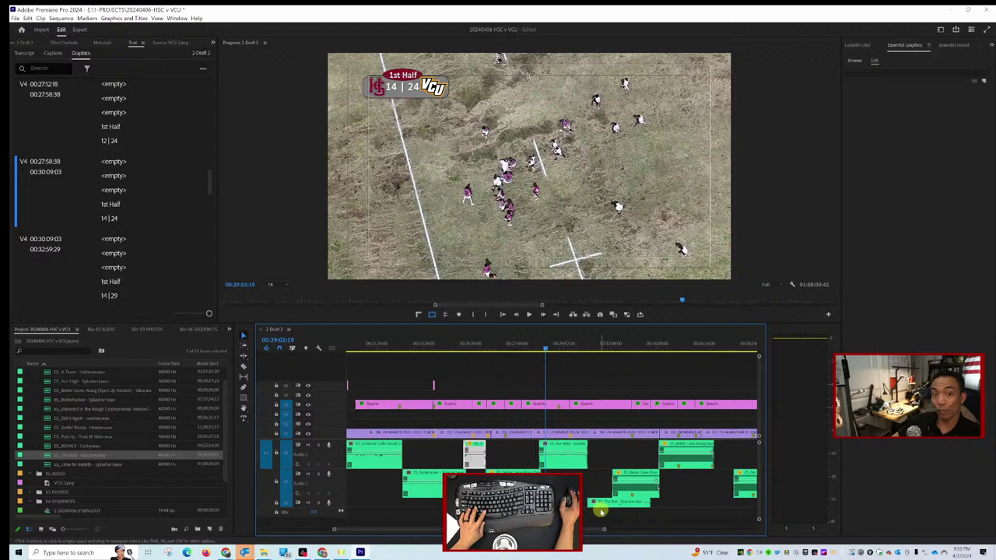
scroll(659, 491, "right", 3)
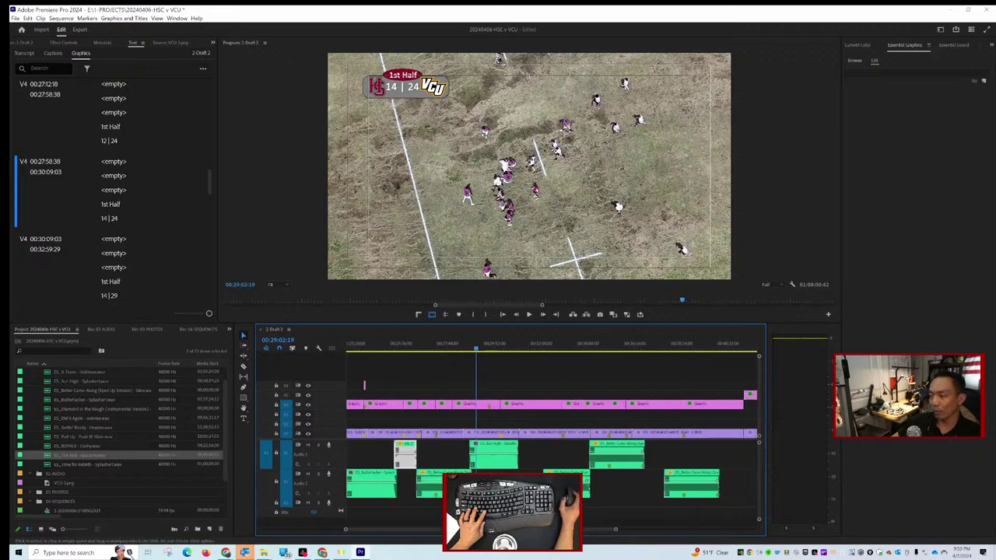
left_click_drag(568, 501, 623, 515)
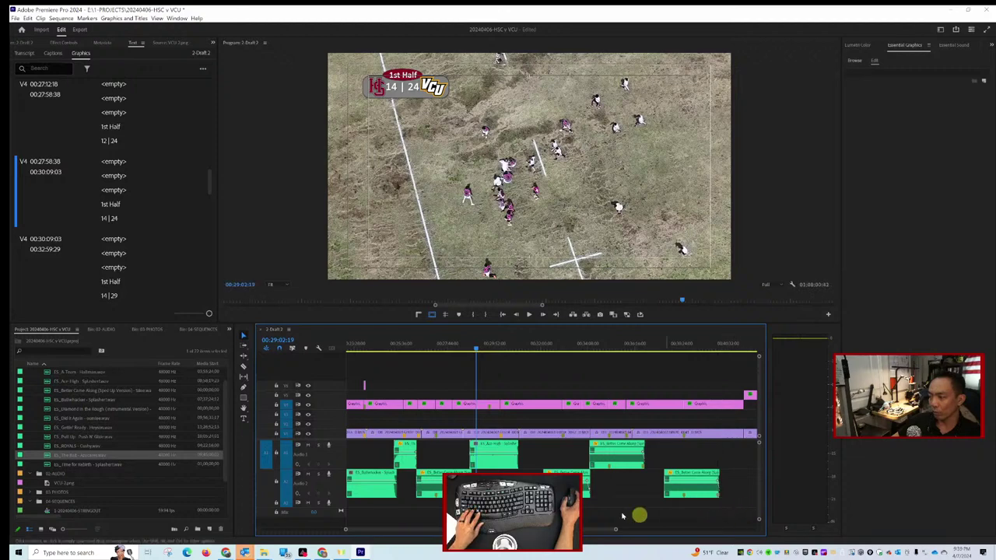
key("minus")
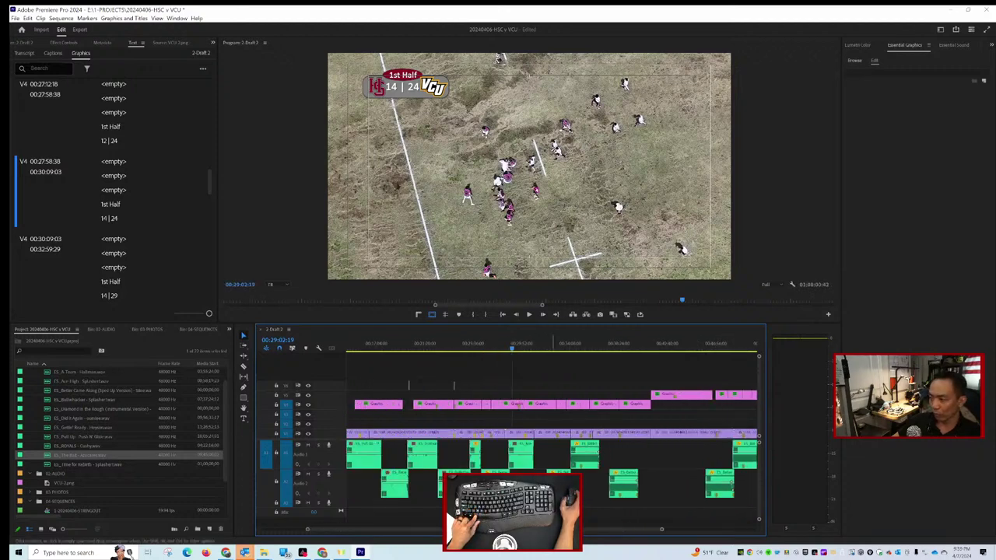
left_click_drag(622, 498, 646, 459)
key("equal")
key("equal")
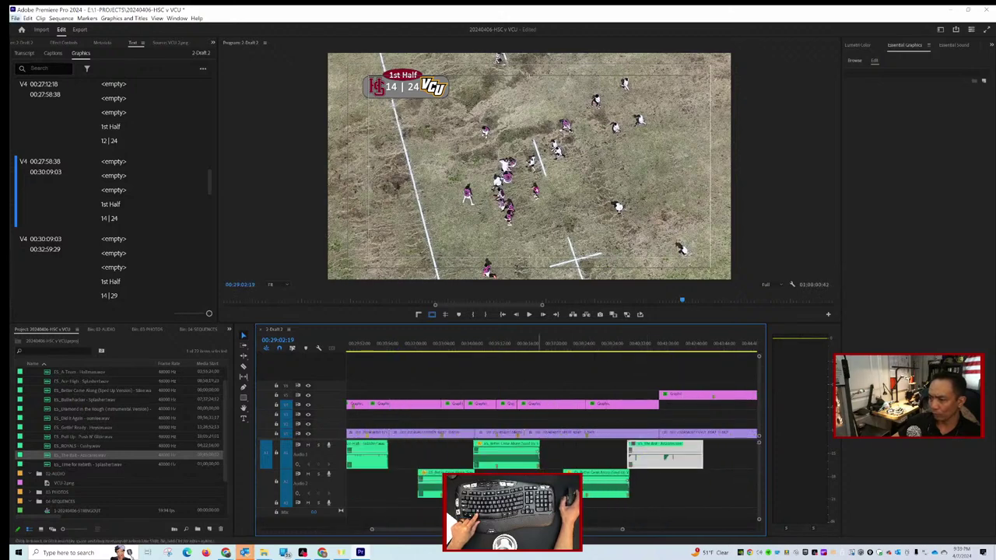
Review the gap between the Better Come Along clips on A2, and close the Media Player preview of Youre Out (Instrumental Version).
scroll(545, 444, "left", 2)
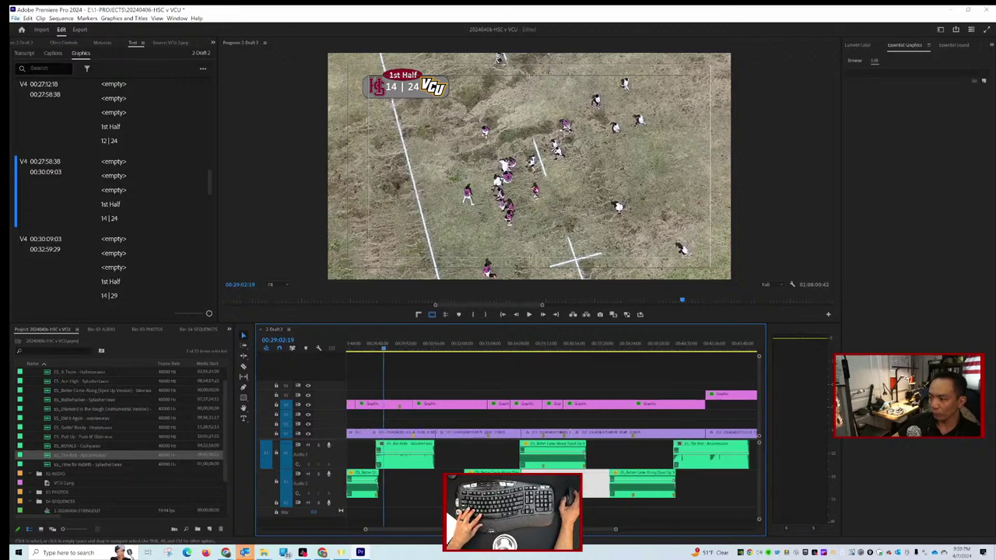
scroll(544, 443, "left", 2)
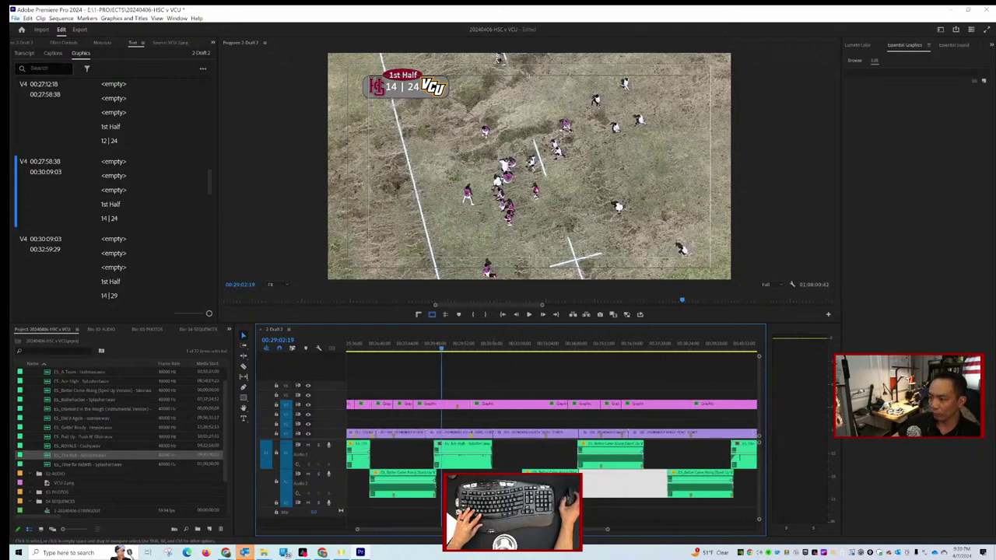
scroll(545, 444, "right", 1)
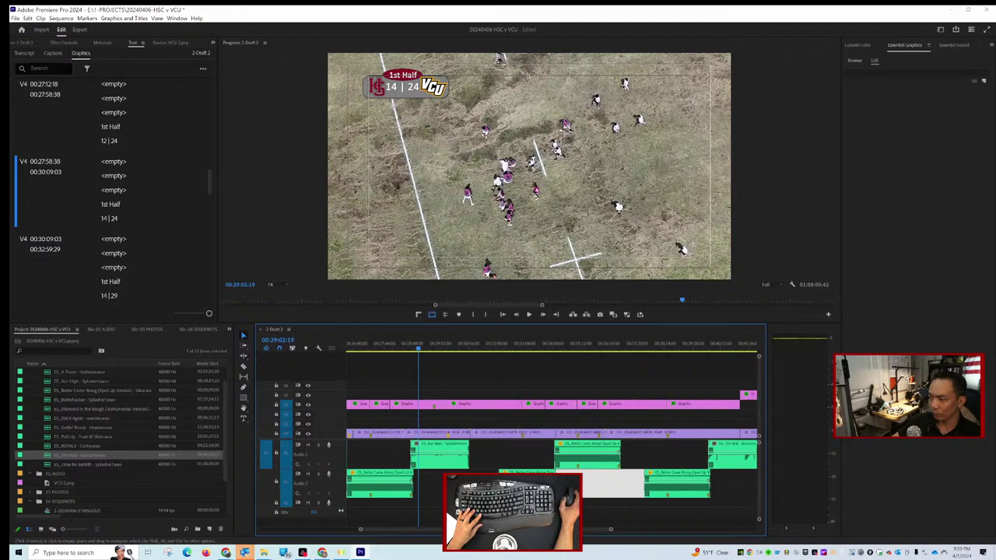
scroll(470, 460, "left", 2)
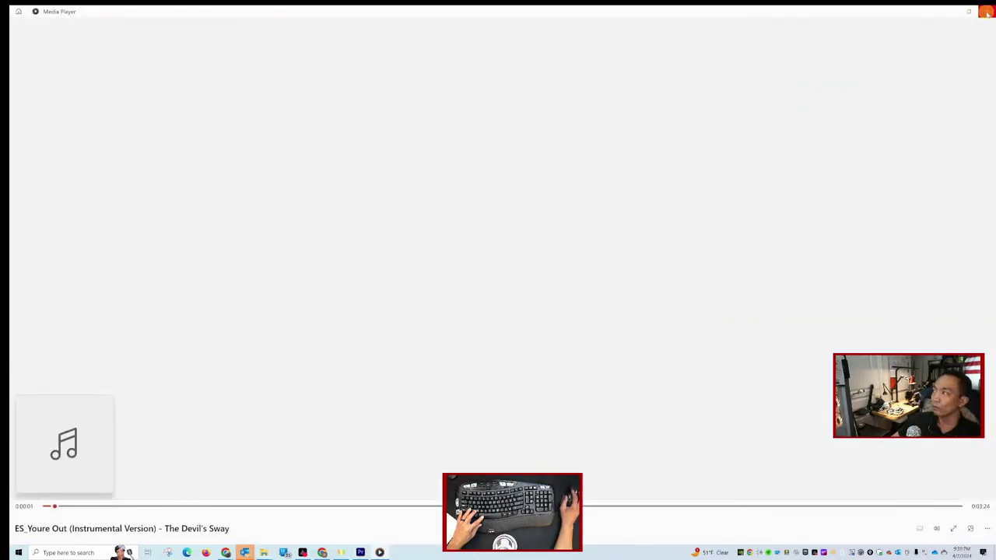
left_click(986, 10)
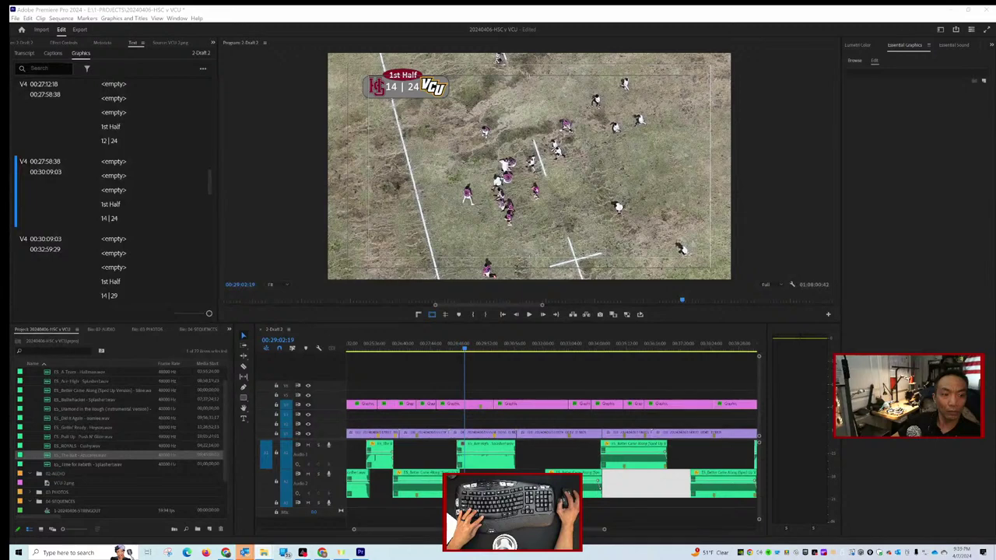
Import ES_Youre Out (Instrumental Version) - The Devil's Sway alongside the other audio tracks in the project and select it.
left_click_drag(117, 454, 31, 440)
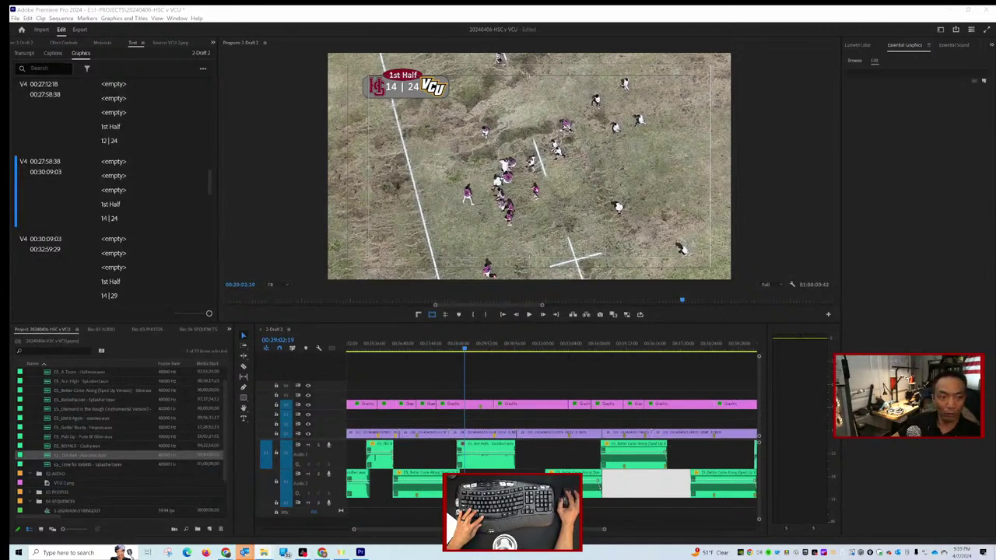
left_click_drag(312, 475, 153, 421)
left_click(59, 478)
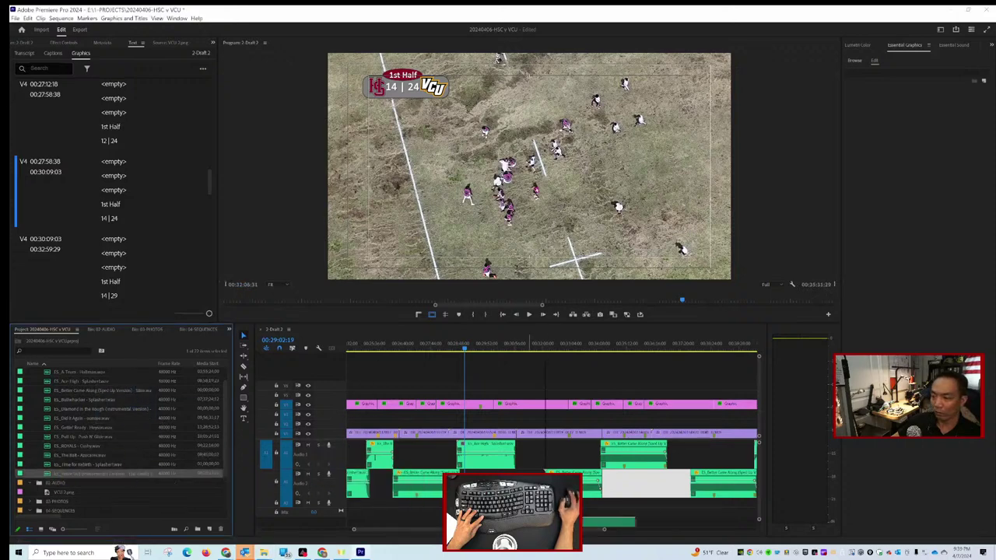
Place Youre Out on a new audio track below A2, starting where Ace High ends, and expand that track.
key("shift+3")
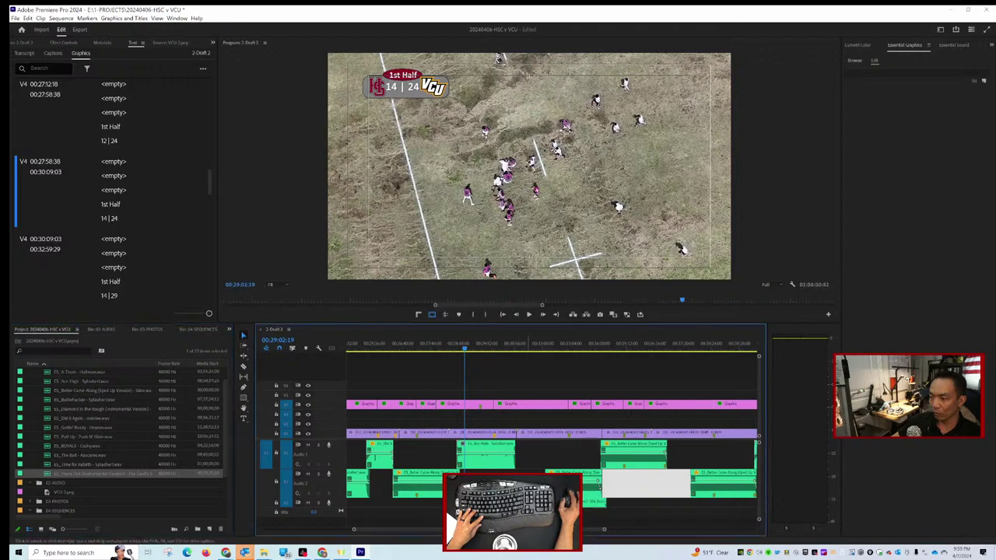
key("equal")
key("equal")
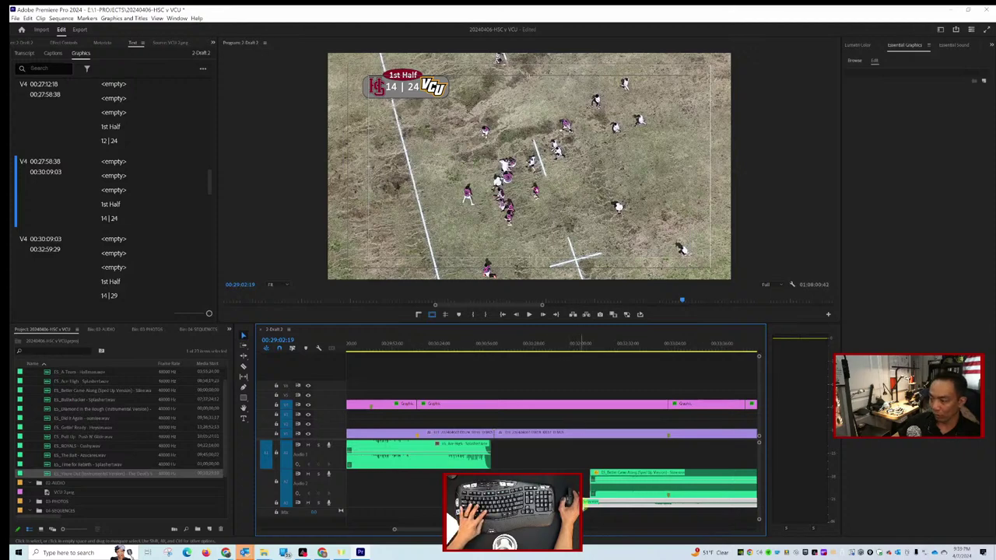
left_click_drag(599, 503, 554, 502)
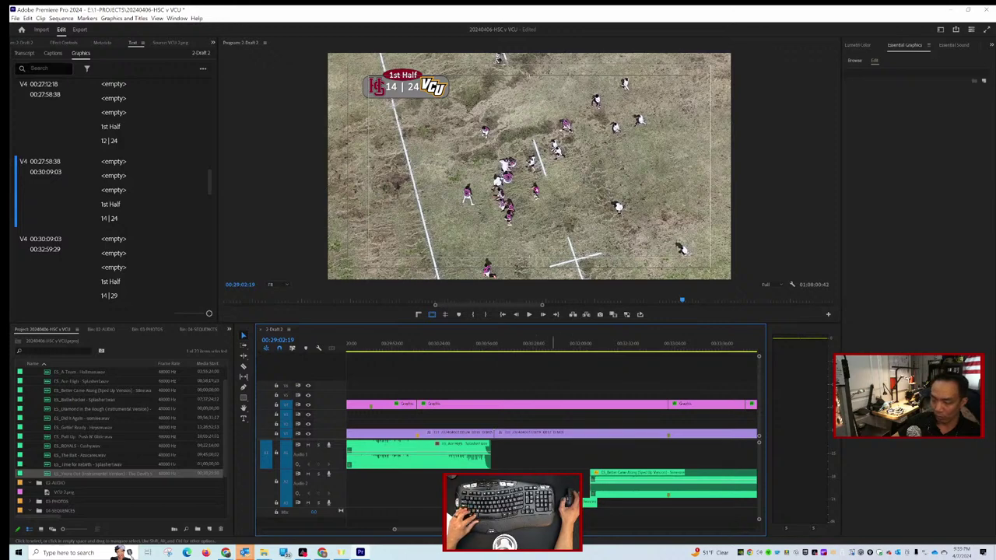
left_click(327, 503)
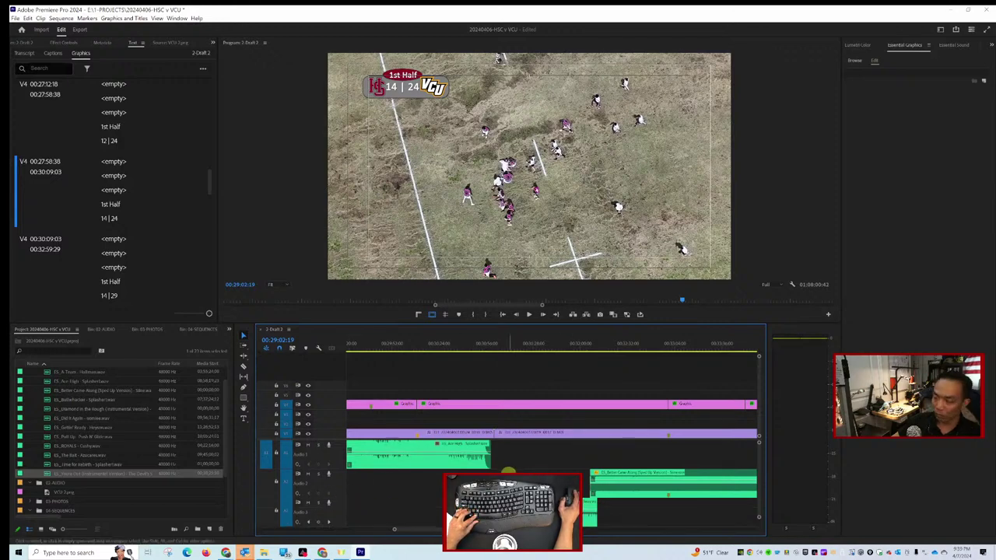
Play the end of Ace High from 00:30:52:19, and shift Youre Out slightly earlier to overlap it from about 00:30:58.
scroll(343, 498, "up", 2)
scroll(552, 451, "down", 3)
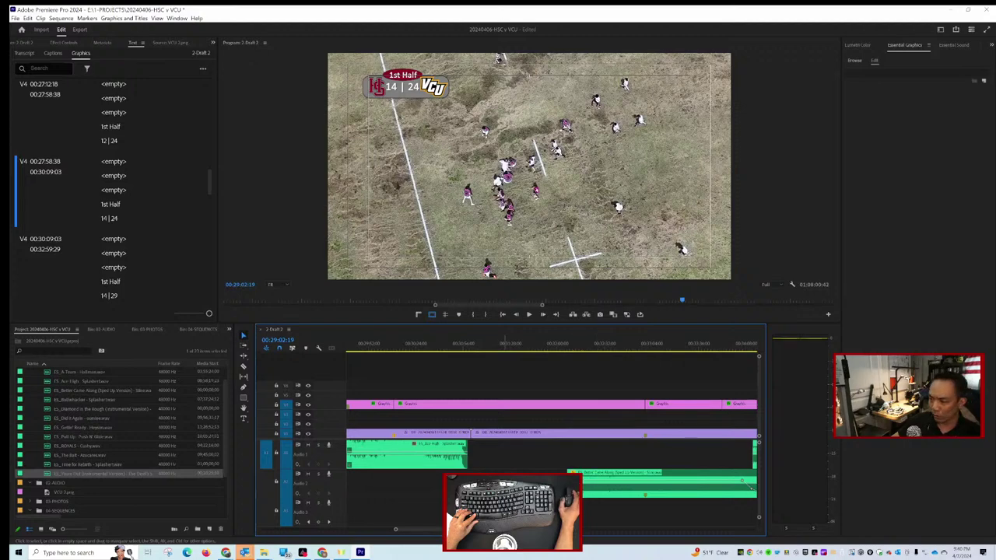
scroll(750, 485, "up", 2)
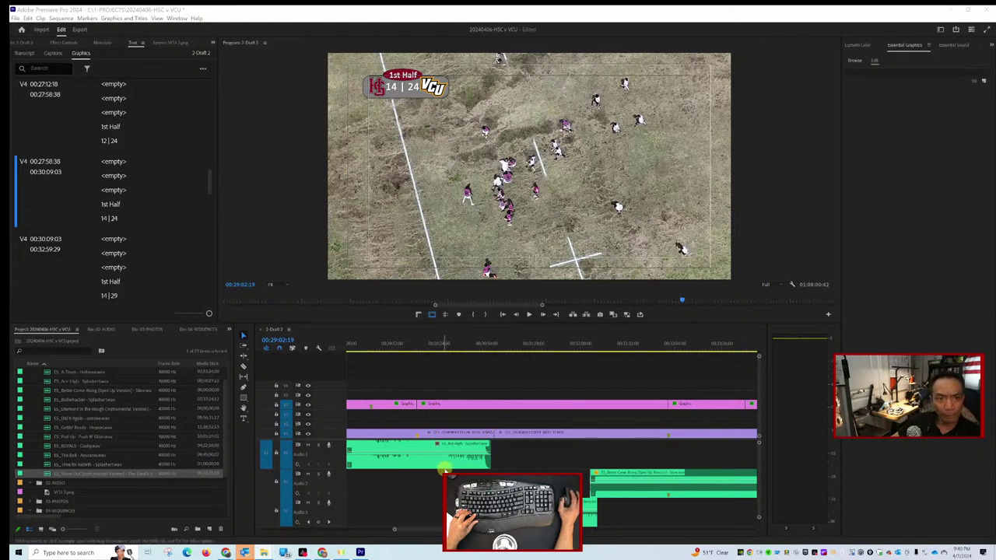
scroll(556, 498, "up", 3)
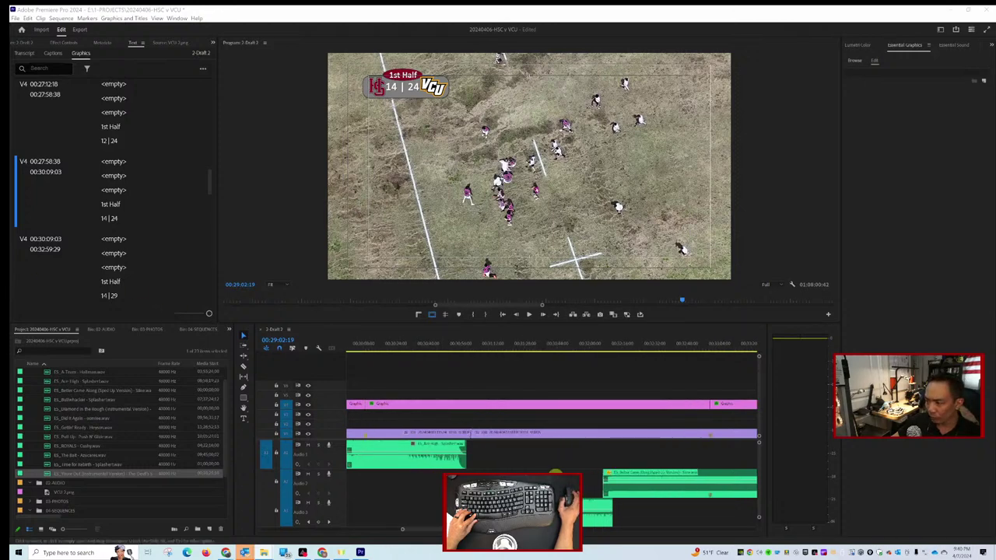
scroll(420, 431, "up", 2)
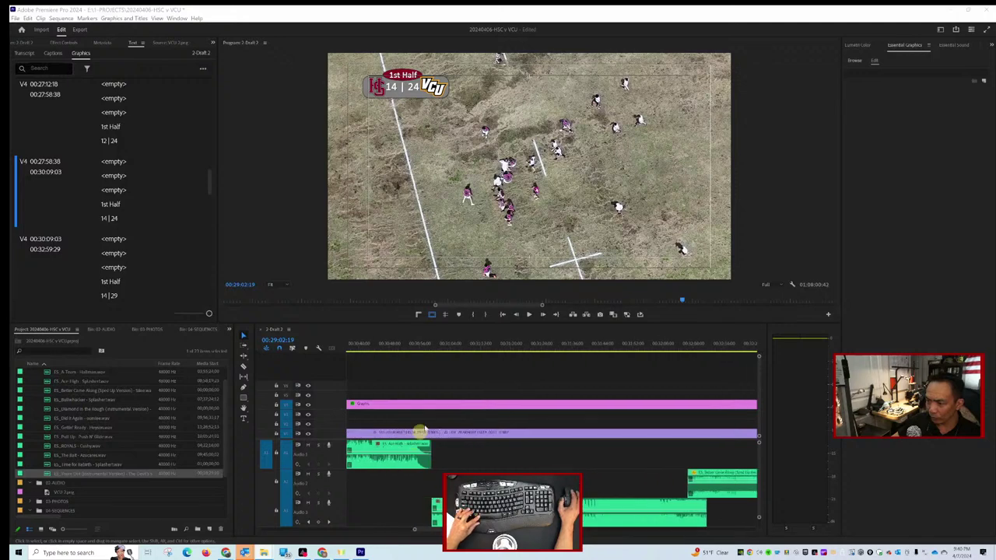
left_click(406, 351)
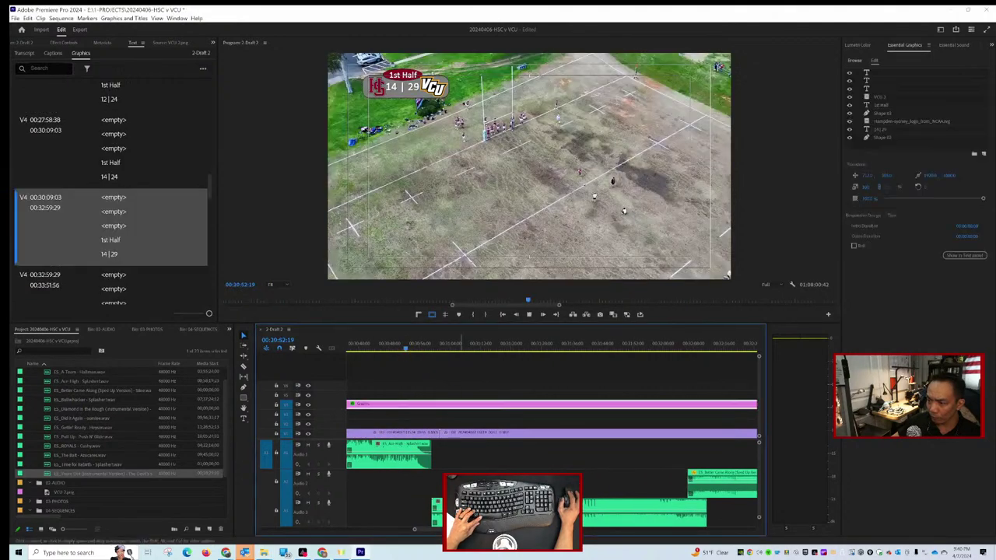
key("space")
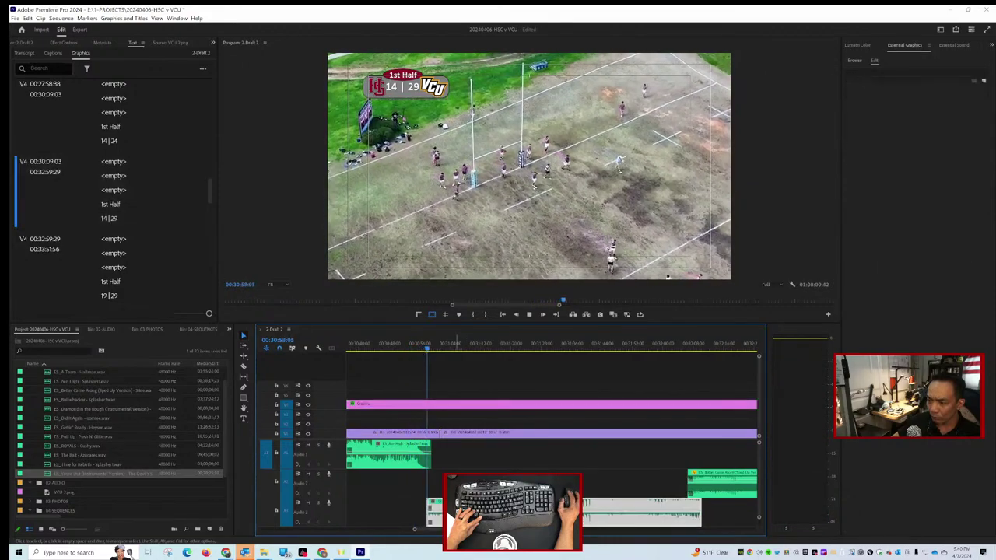
Play back the music change from the Audio 1 track to the Audio 3 track, starting at 00:30:54:06.
left_click(428, 369)
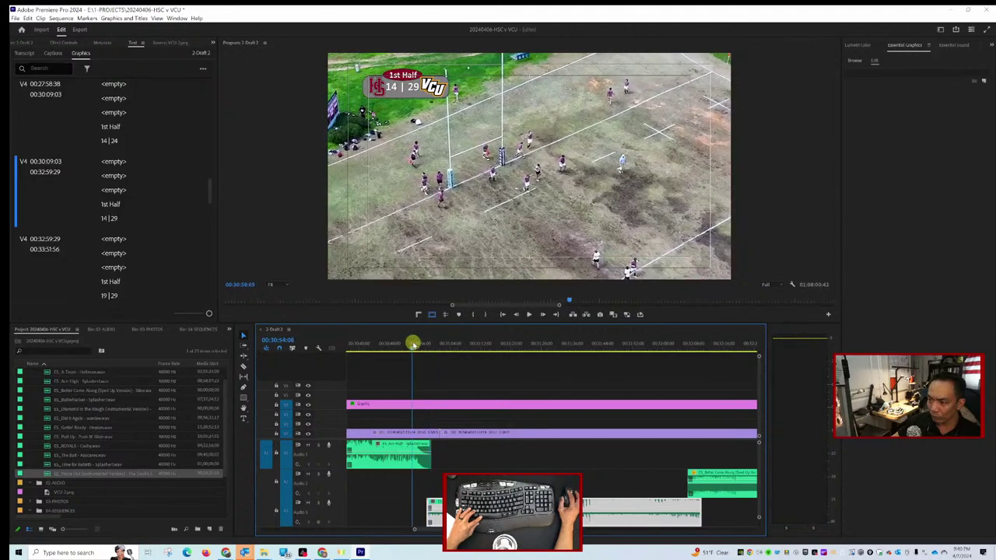
key("space")
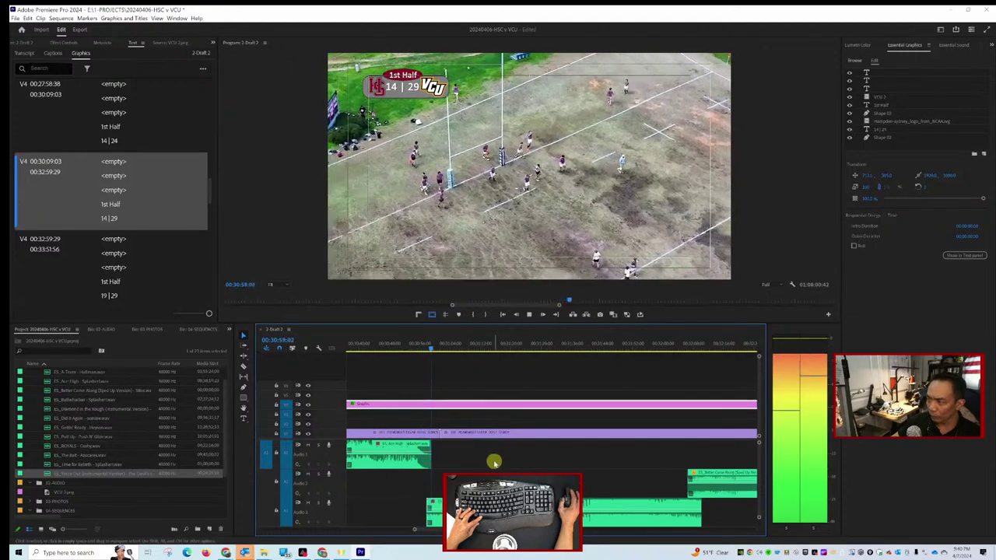
key("space")
Lower the volume keyframe at the end of the Audio 3 clip near 00:32:10 and play back the change into the next track.
scroll(513, 465, "down", 5, "alt")
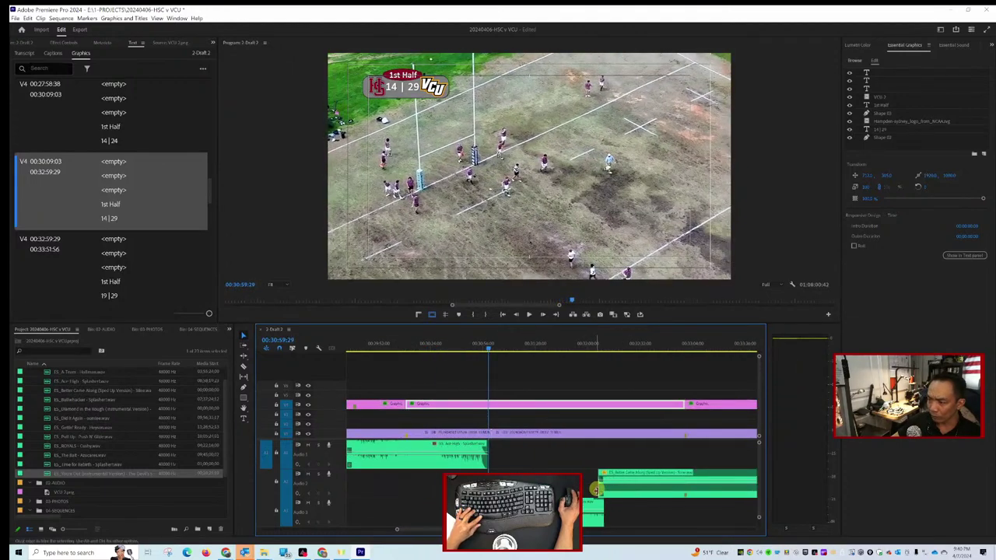
scroll(608, 499, "down", 5)
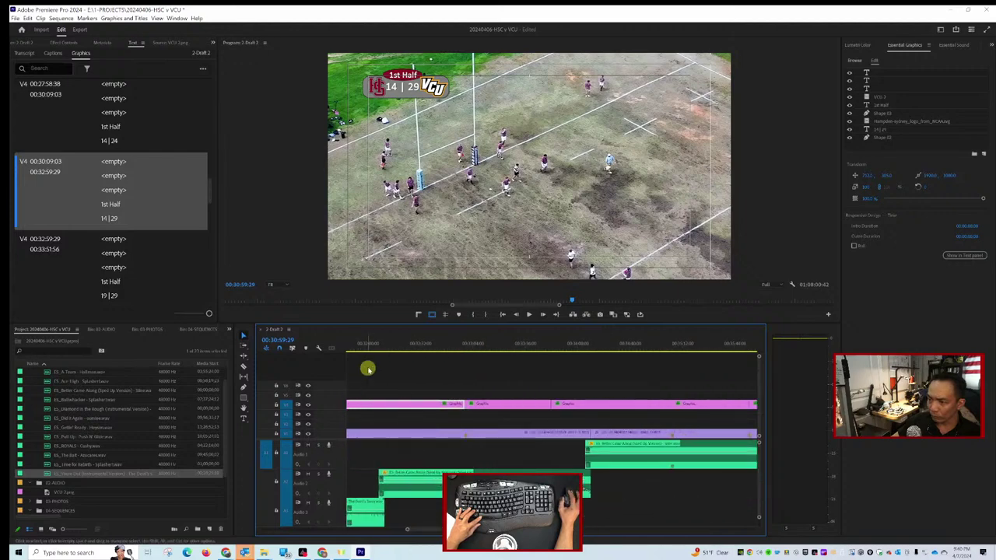
left_click(381, 512)
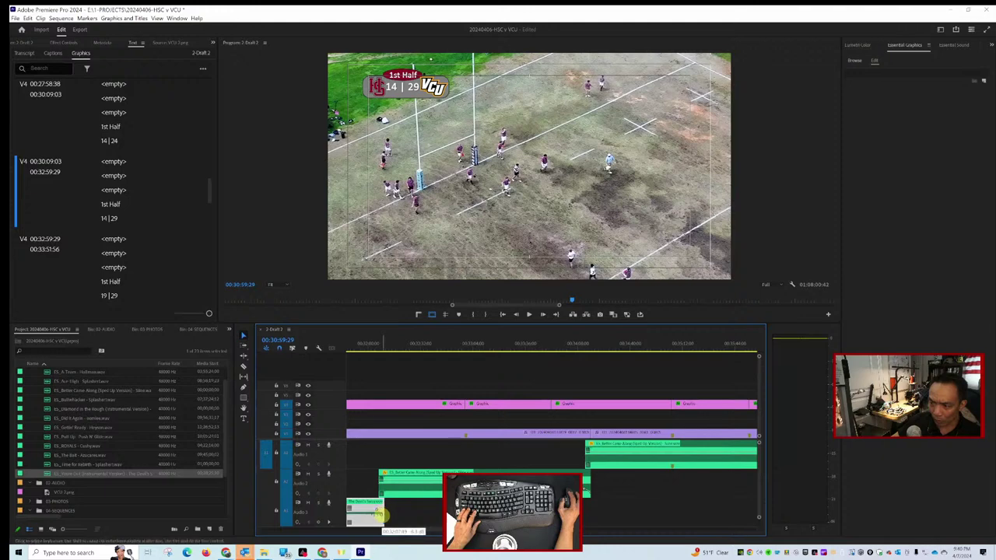
left_click(372, 350)
key("space")
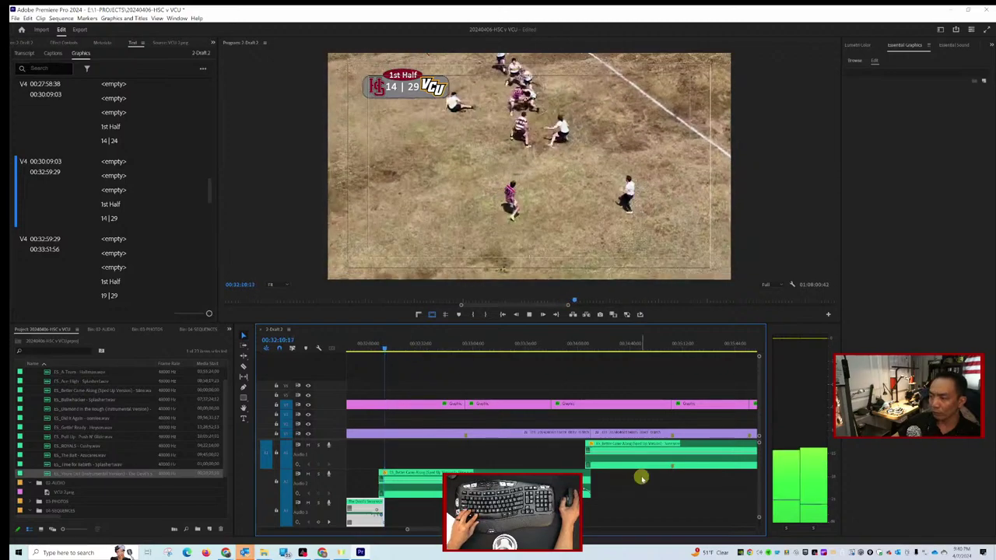
scroll(644, 480, "down", 3)
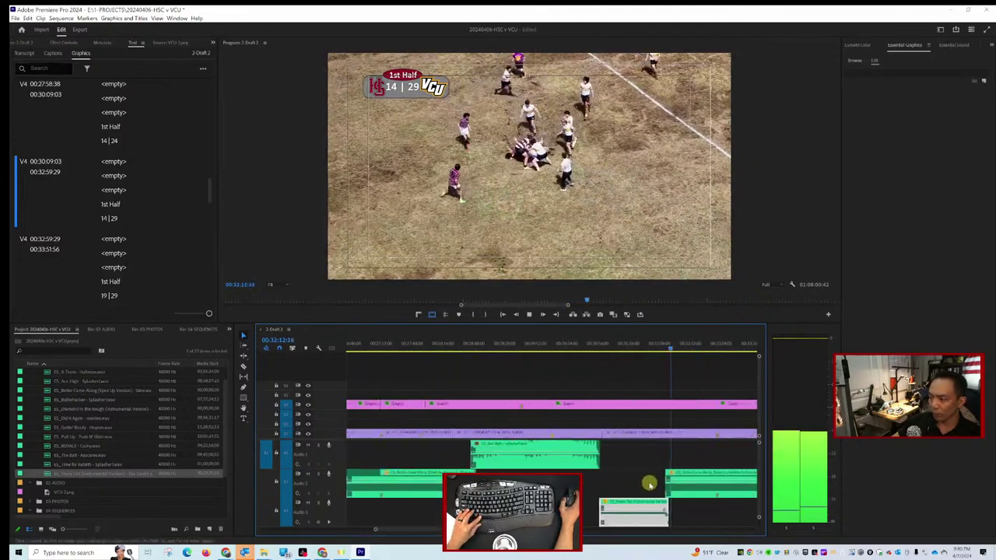
key("space")
Copy the Audio 3 music clip, lock Audio 1 and Audio 2, and paste the copy onto Audio 3 at 00:36:03:09.
scroll(647, 476, "down", 4)
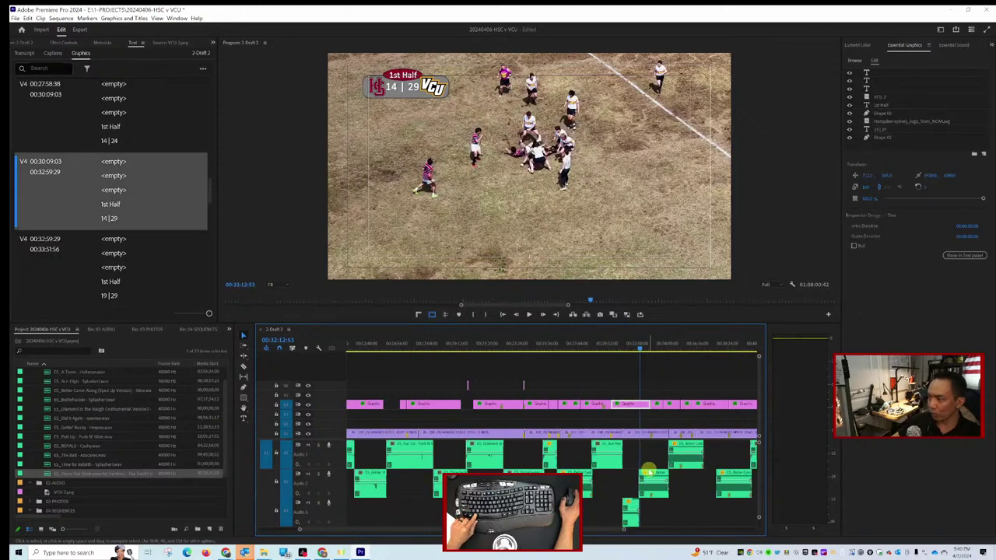
scroll(647, 472, "right", 8)
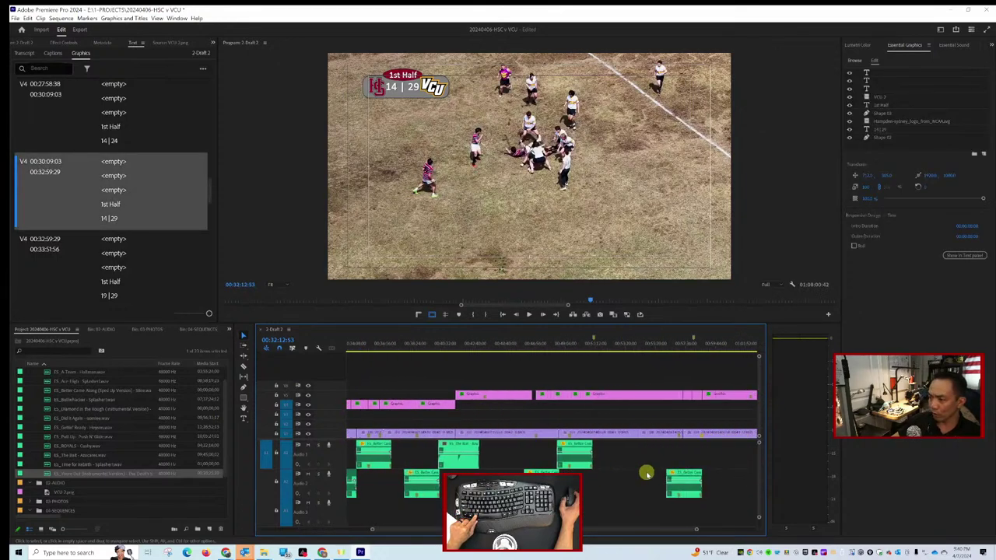
scroll(646, 473, "right", 3)
scroll(646, 473, "down", 2)
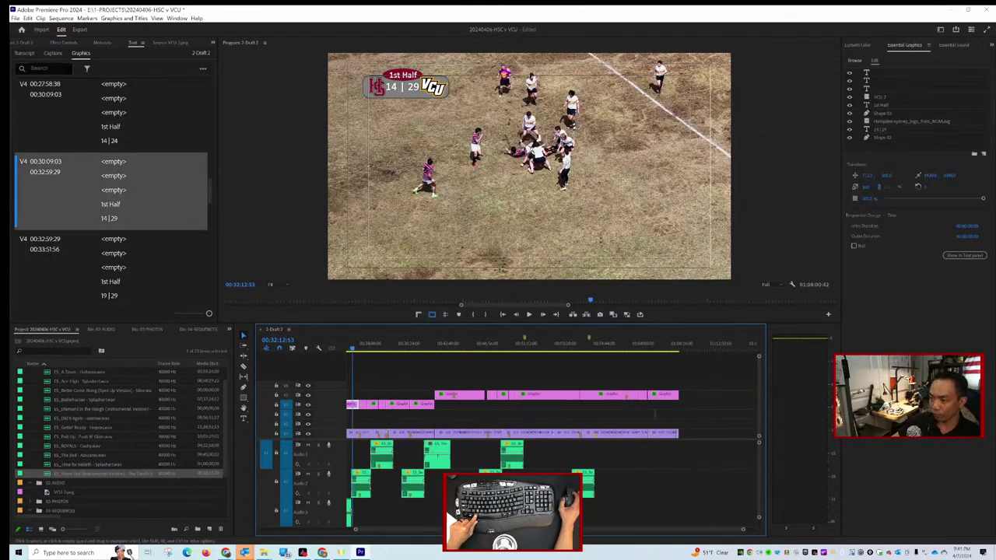
scroll(437, 476, "up", 4)
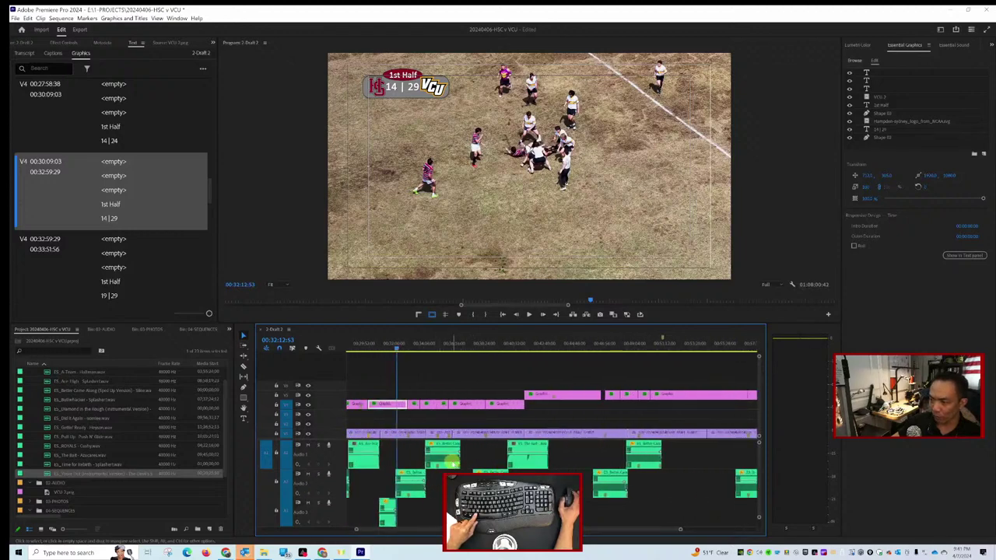
left_click(447, 459)
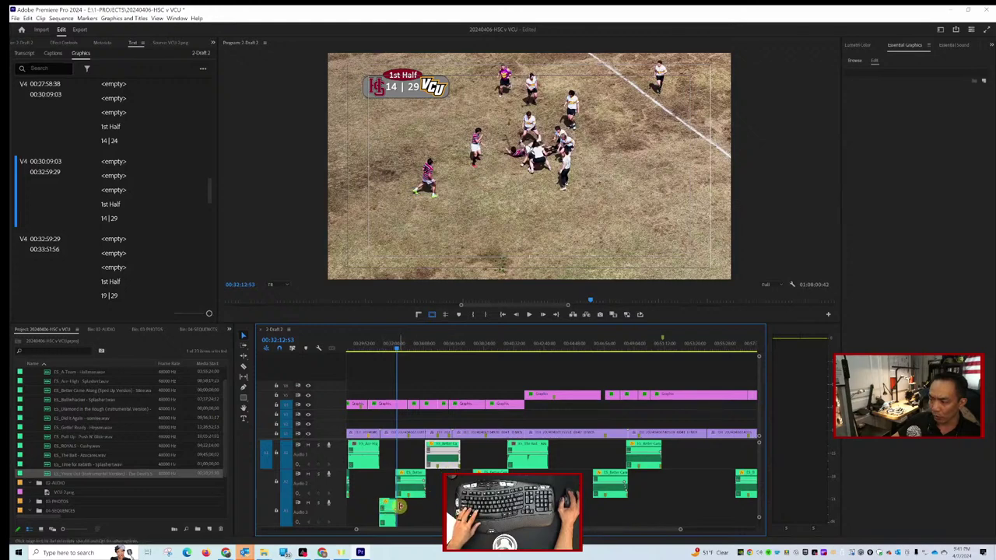
scroll(399, 505, "left", 2)
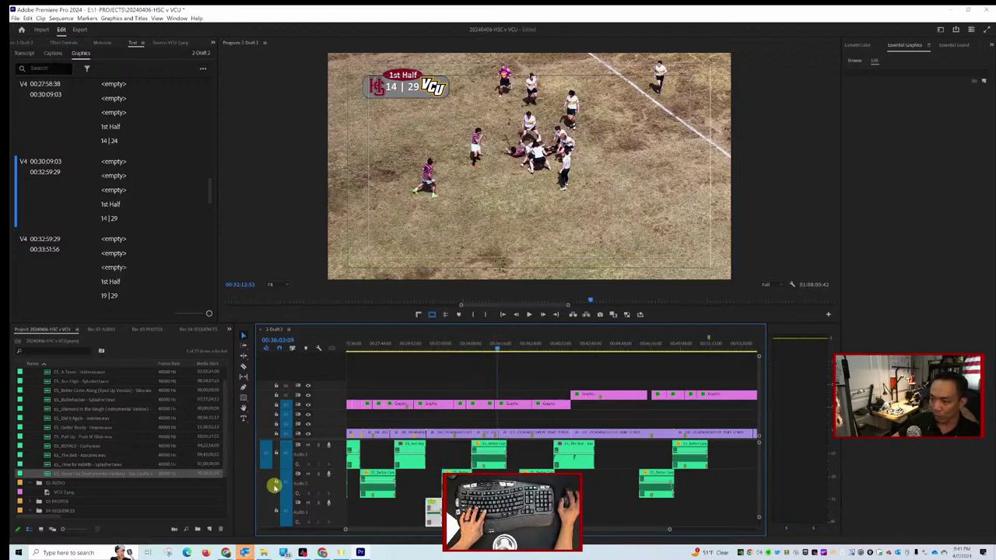
key("d")
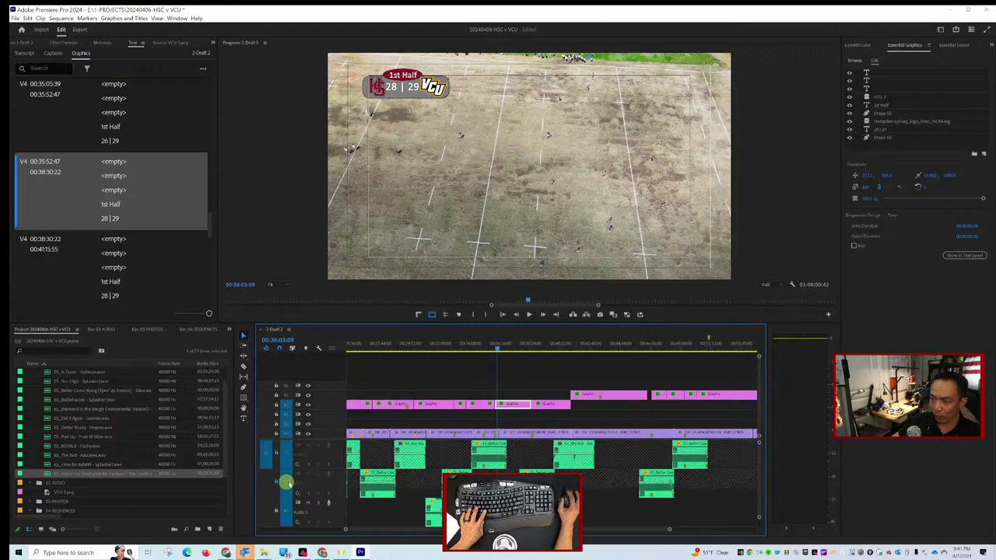
left_click(288, 482)
key("d")
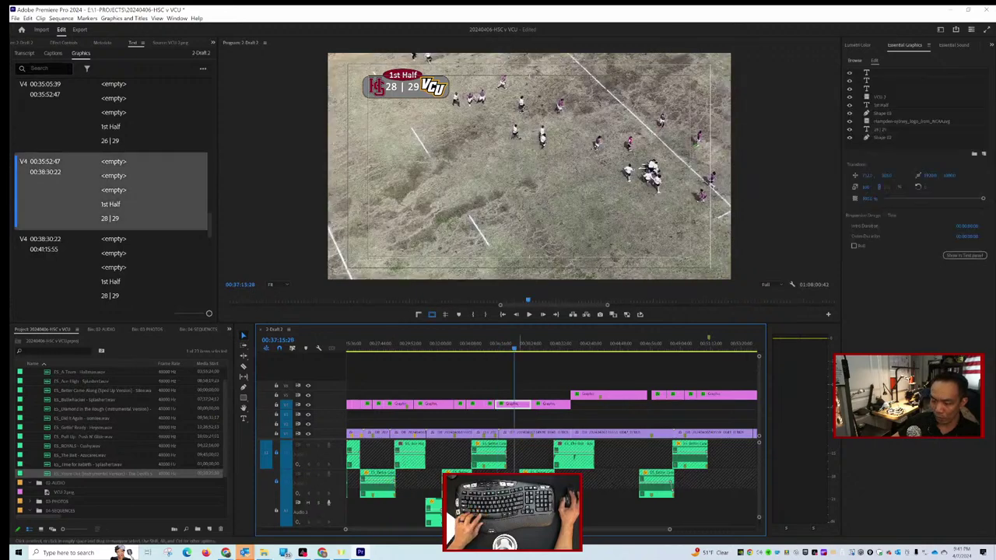
Line up the pasted Audio 3 clip's end with the start of the next Audio 2 track near 00:37:38 and play back the overlap.
key("=")
key("=")
key("ctrl+shift+a")
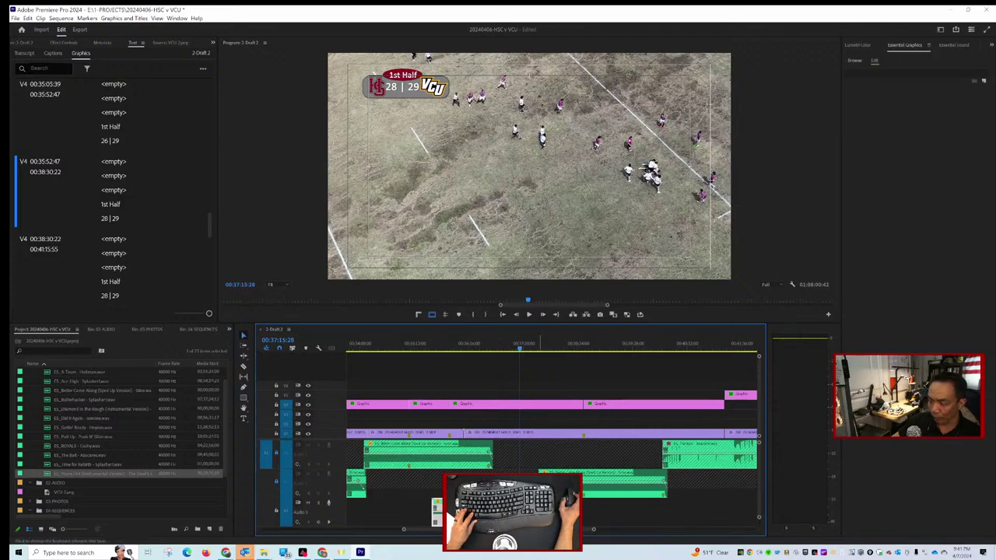
key("=")
key("=")
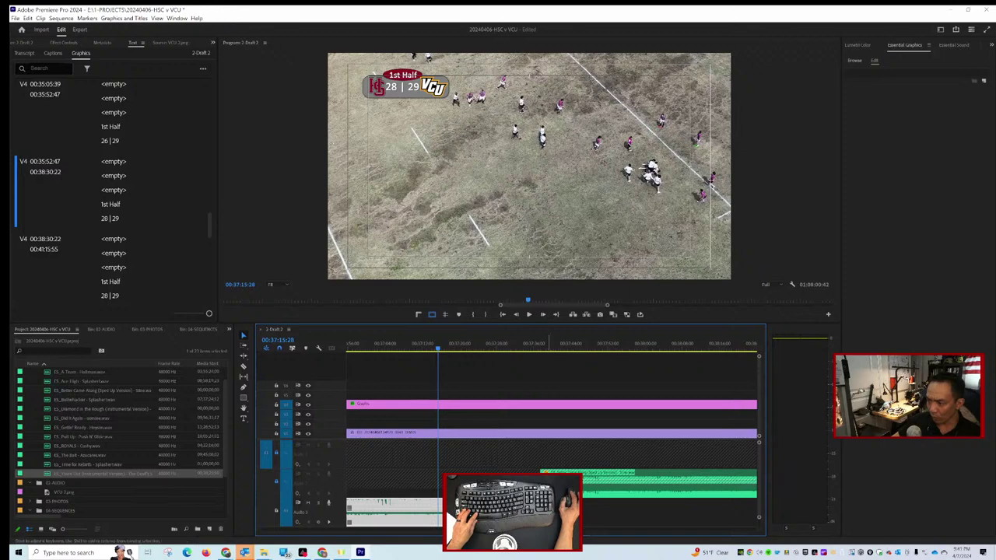
left_click(531, 347)
key("space")
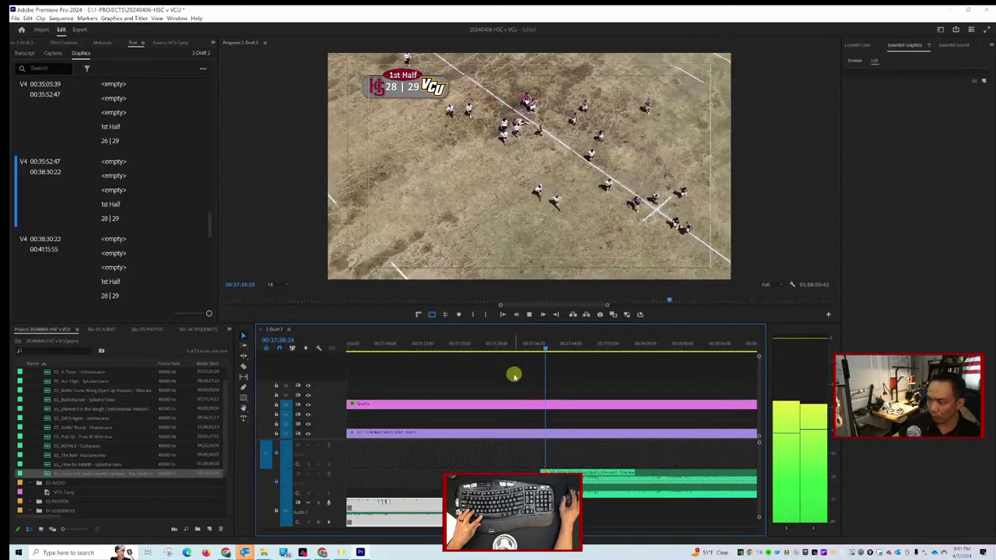
scroll(451, 447, "up", 4)
scroll(452, 467, "down", 5)
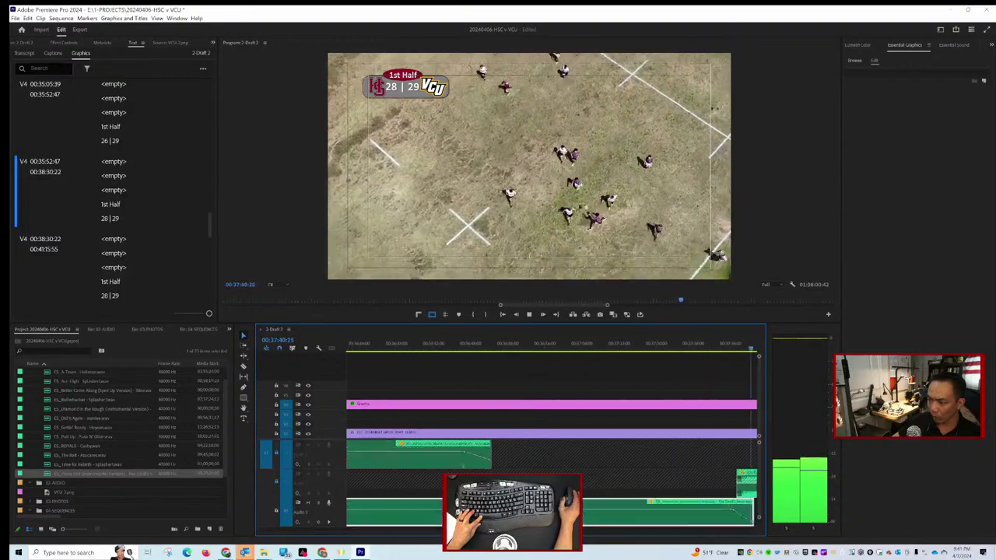
left_click(109, 190)
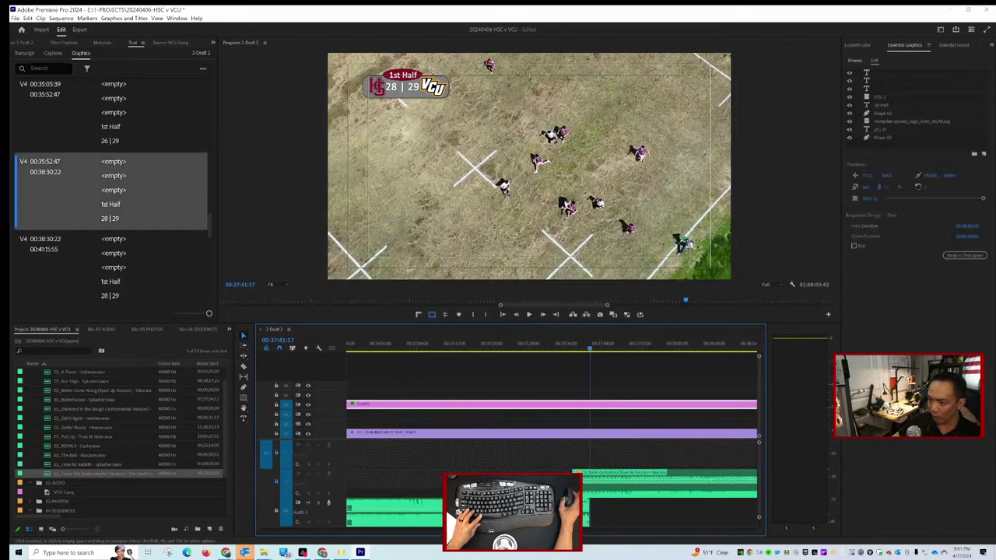
Trim the start of the pasted Audio 3 clip to the end of the Audio 1 track near 00:36:44.
scroll(544, 451, "up", 5)
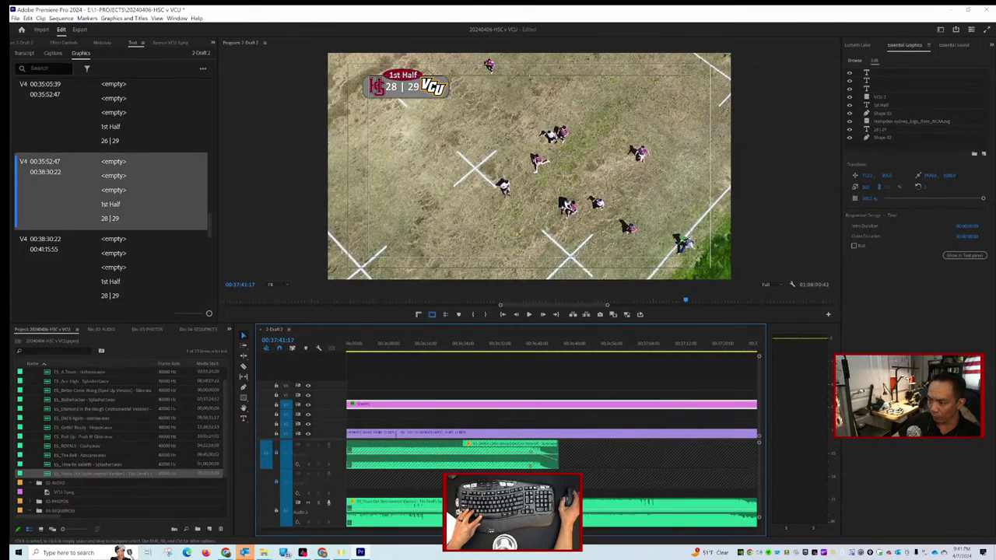
key("minus")
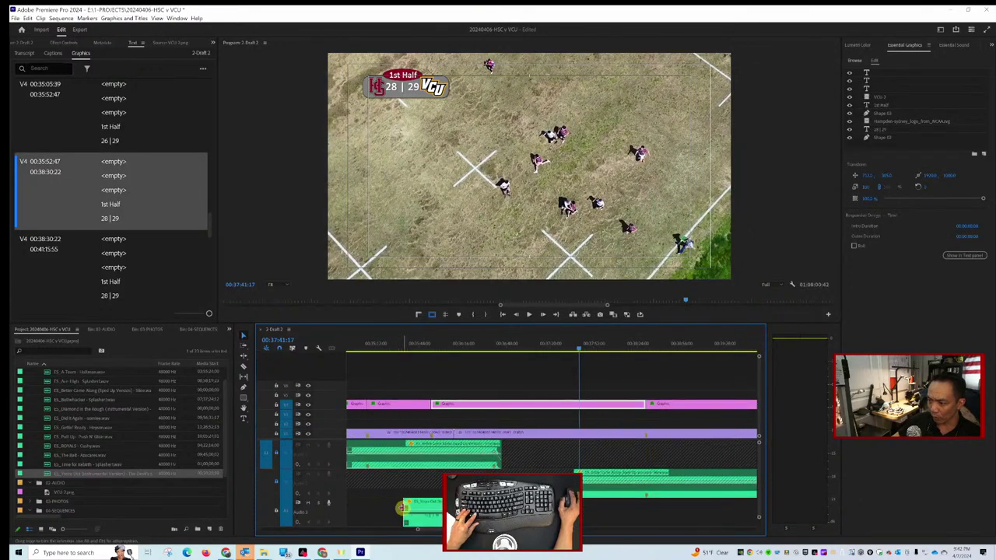
left_click_drag(417, 504, 420, 505)
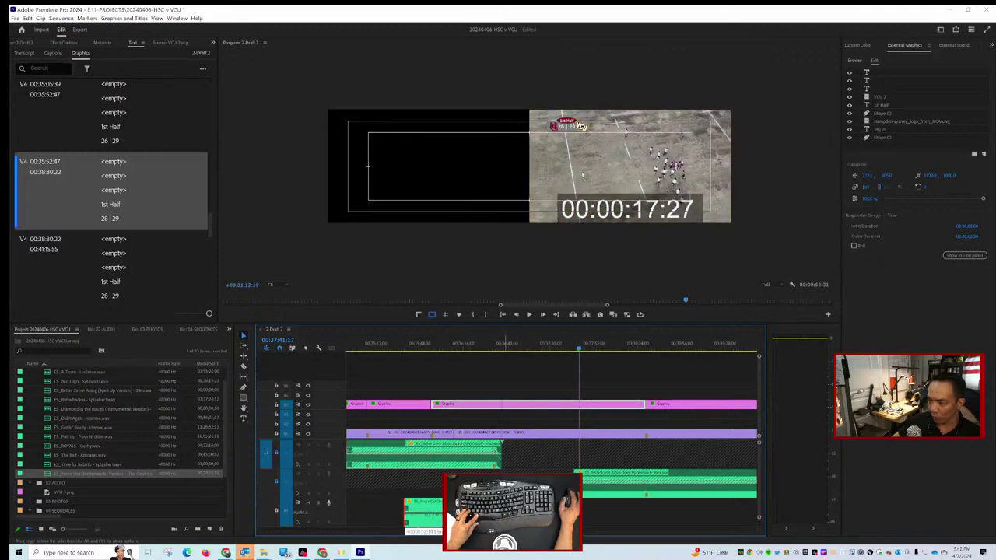
key("ctrl+z")
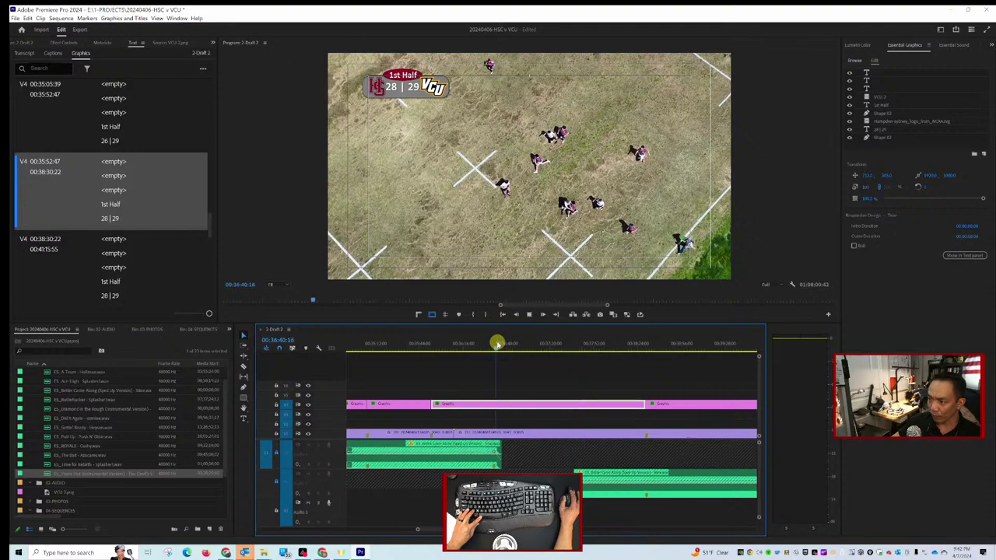
Play back the music change from 00:36:40:16 and unlock Audio 1 and Audio 2.
key("space")
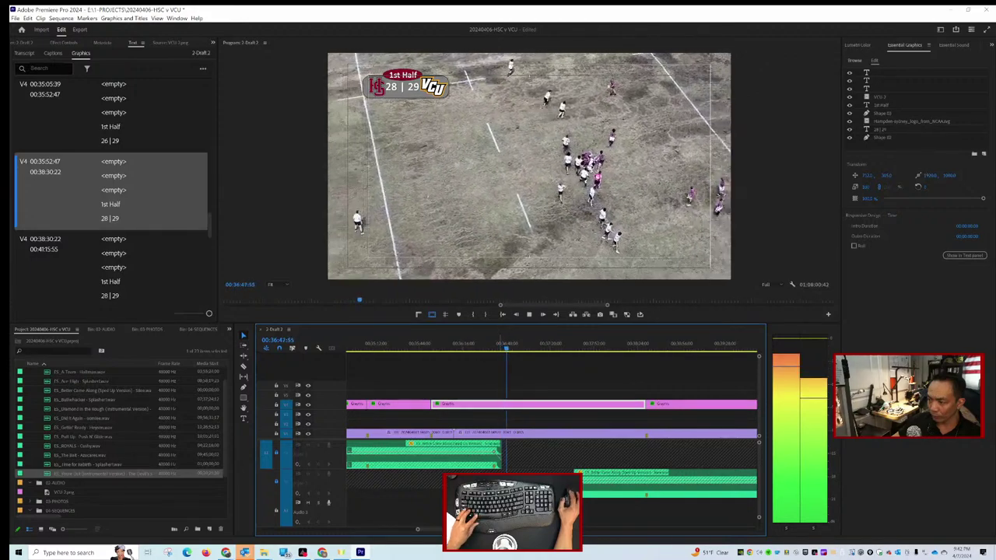
key("minus")
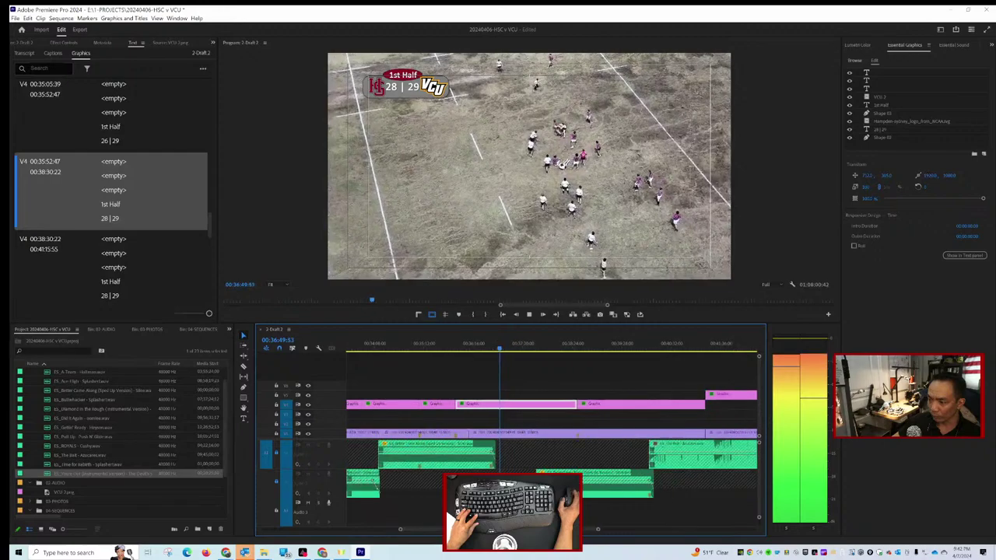
scroll(620, 502, "down", 5)
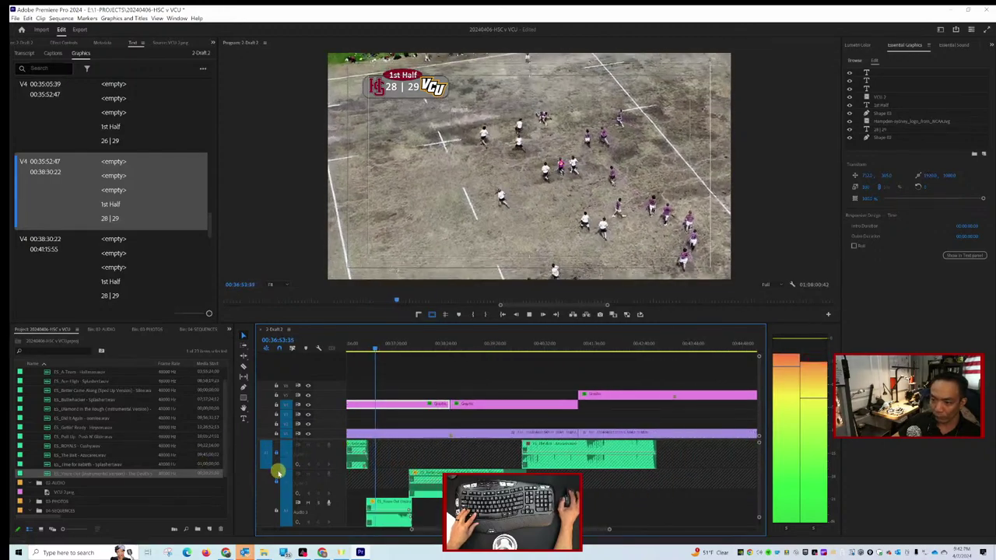
key("space")
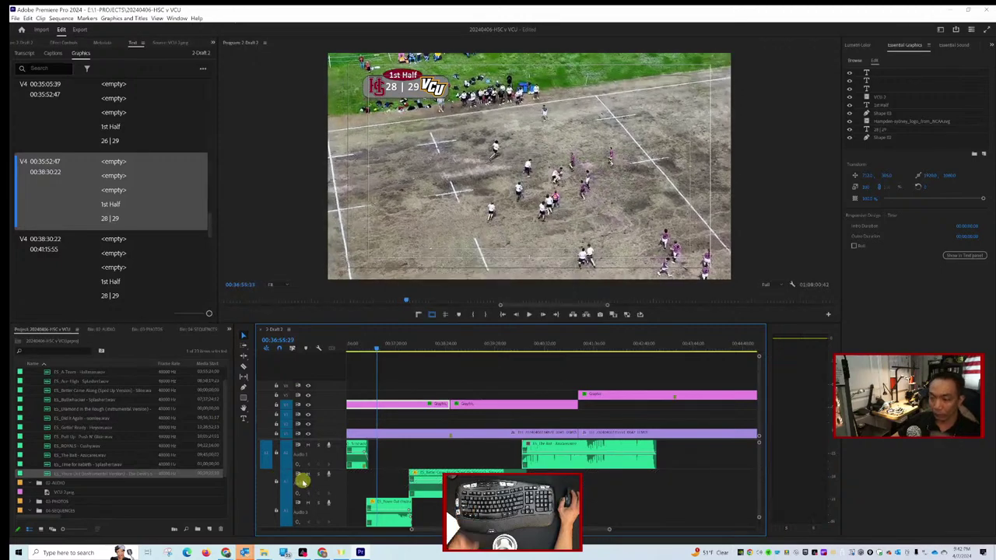
Examine the music layout in the rest of the sequence and select the empty gap between the last two Audio 2 clips.
key("minus")
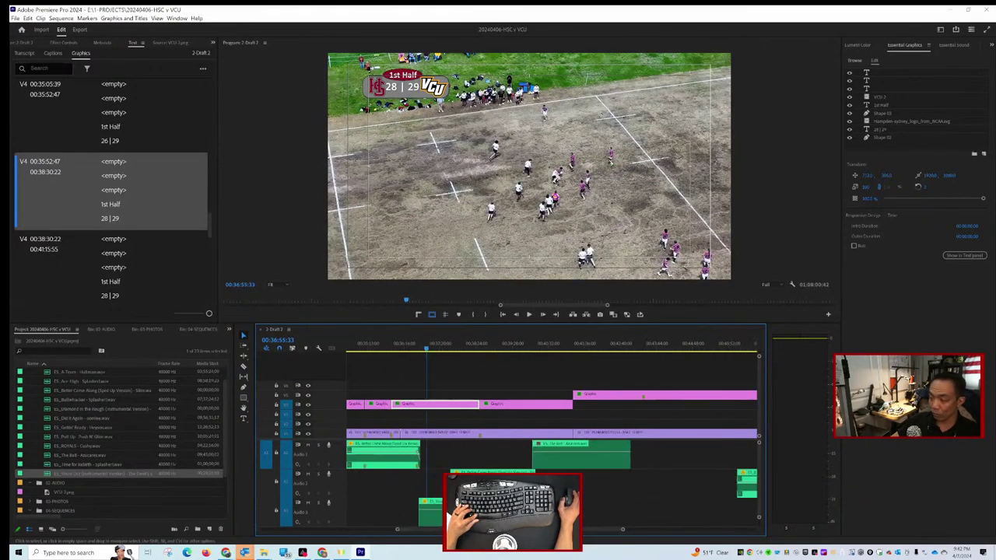
key("minus")
key("minus")
key("minus")
key("minus")
key("minus")
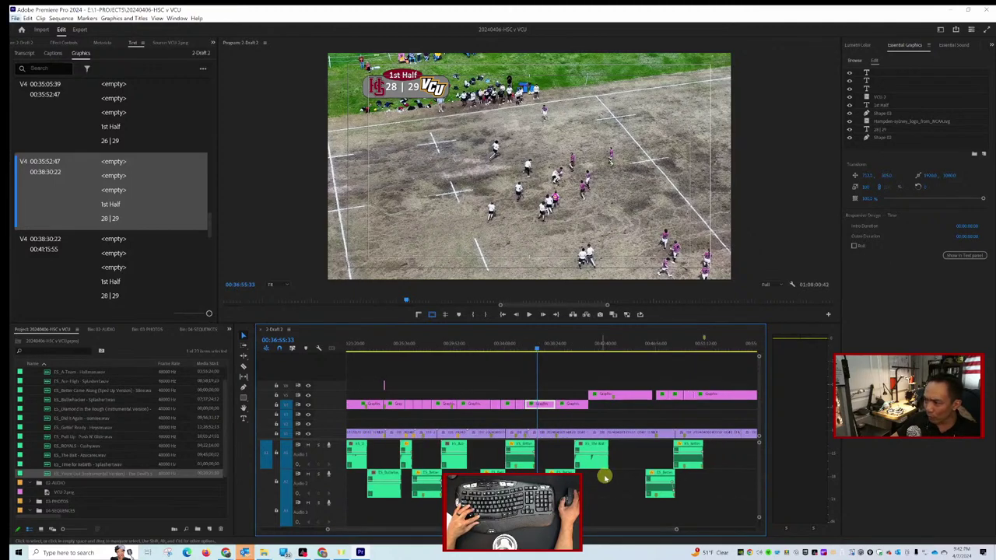
left_click(706, 491)
scroll(696, 496, "down", 2)
scroll(685, 499, "down", 12)
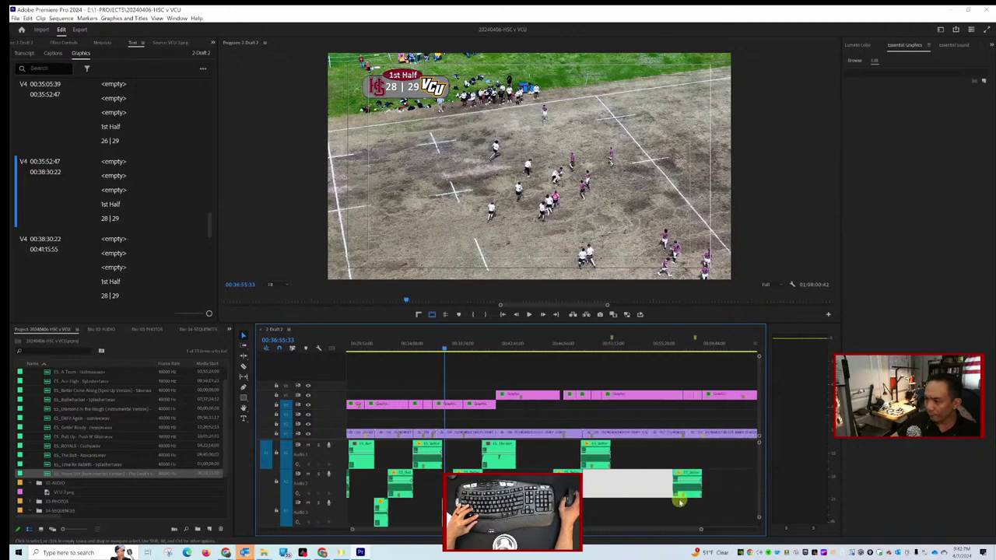
scroll(674, 502, "up", 13)
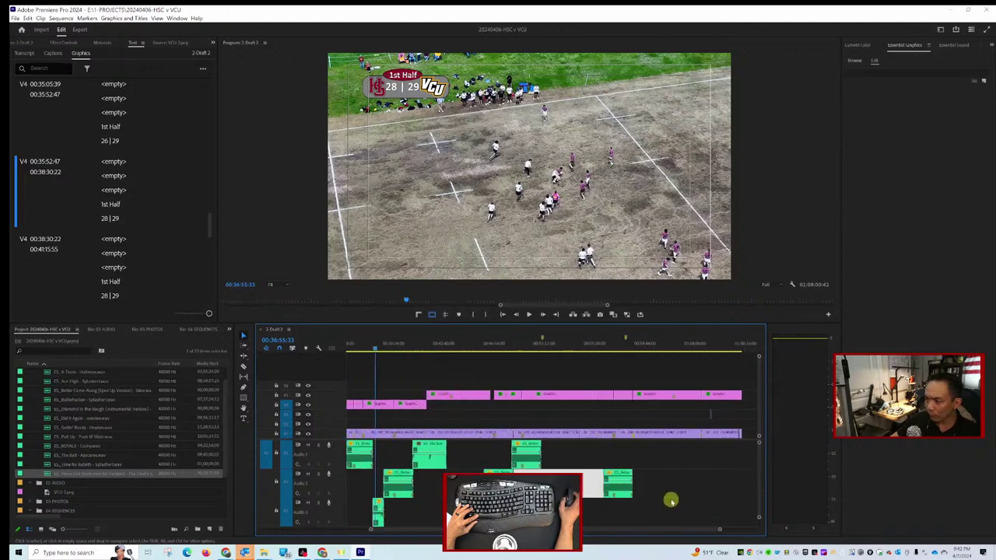
scroll(74, 404, "up", 1)
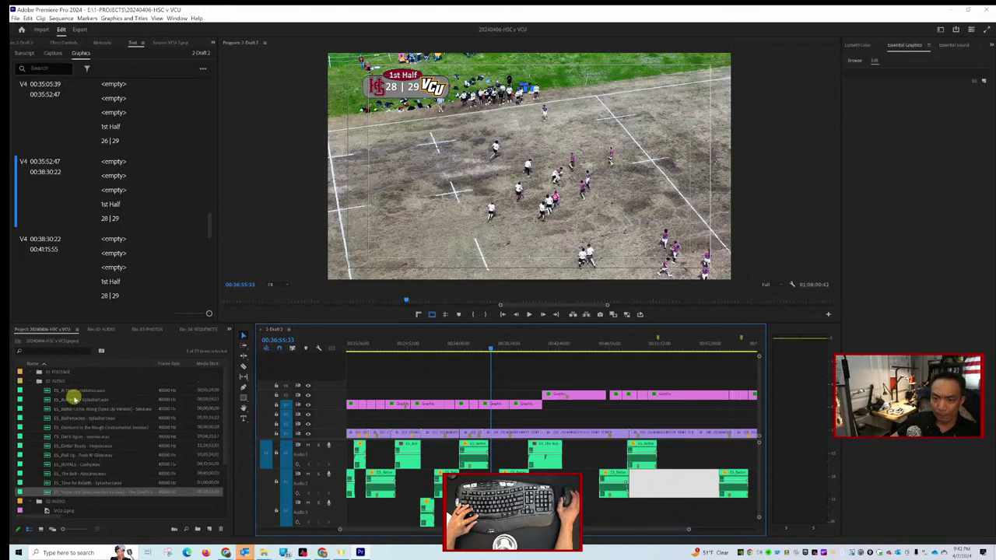
left_click(75, 391)
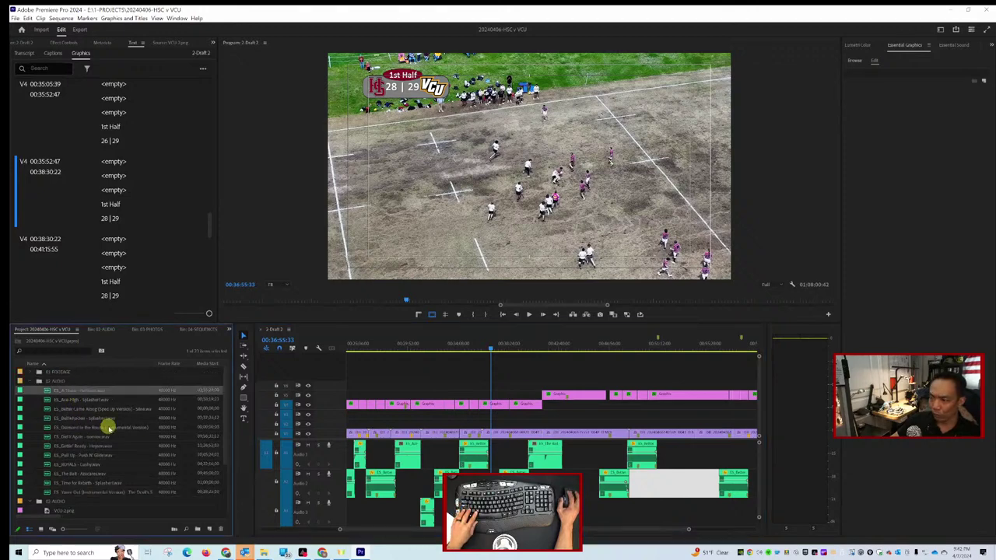
left_click_drag(48, 393, 81, 397)
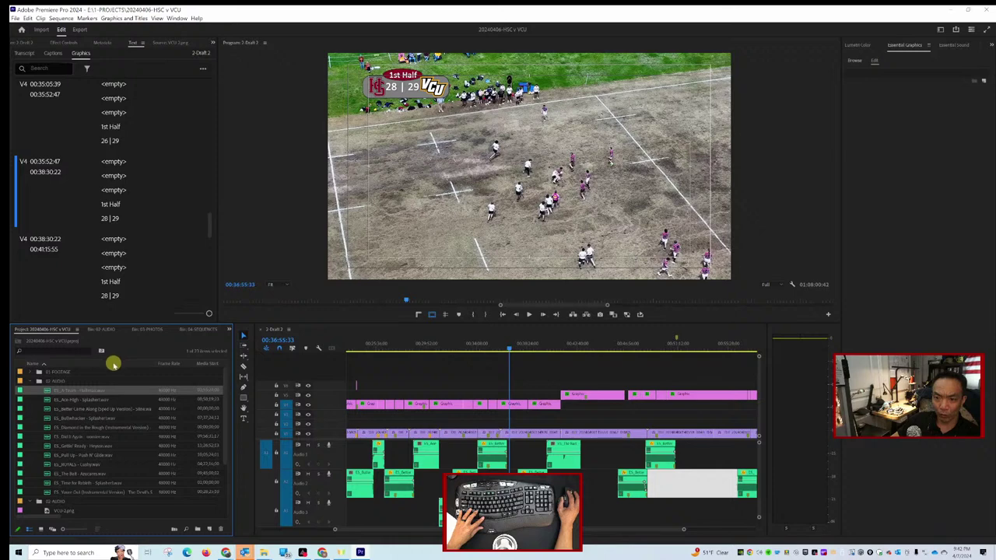
right_click(112, 364)
left_click(118, 367)
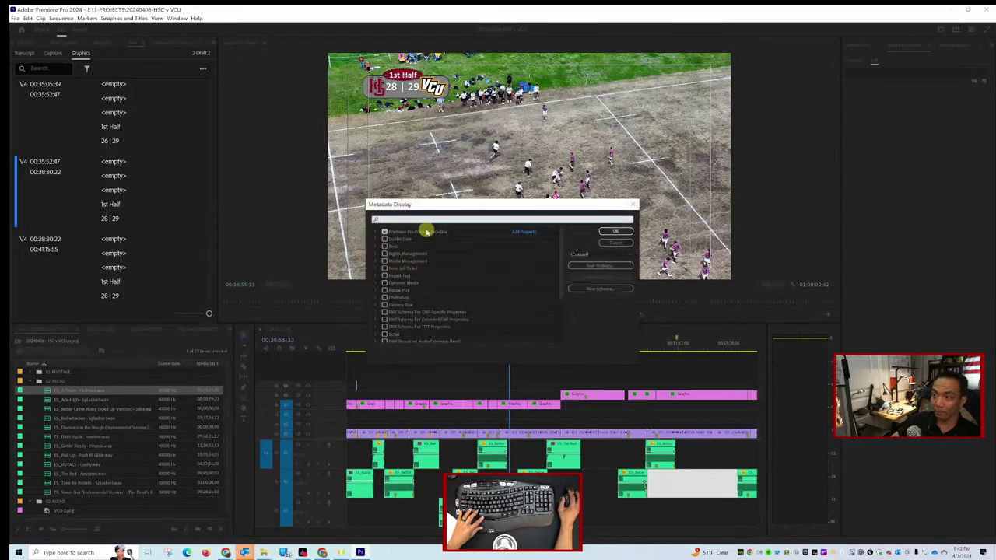
left_click(612, 244)
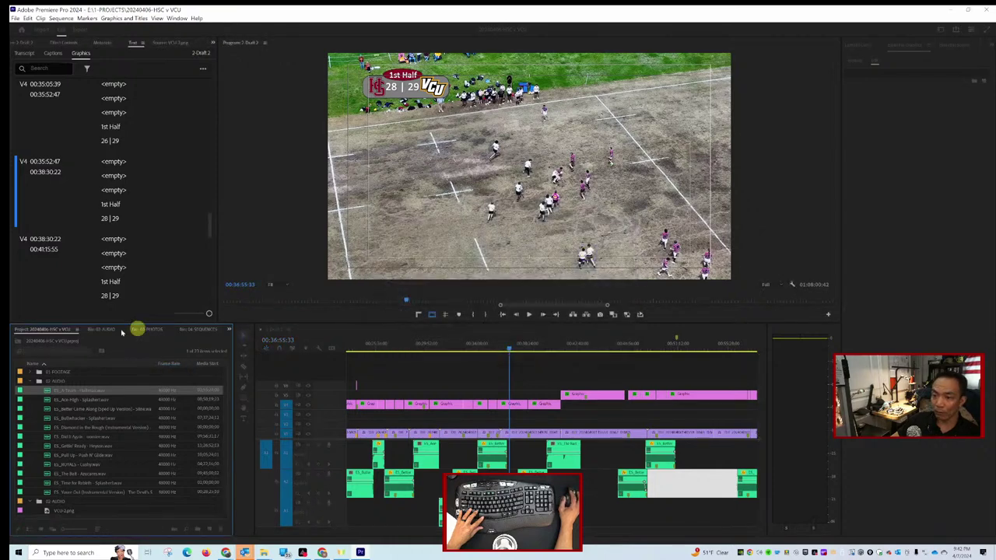
right_click(120, 329)
left_click(94, 333)
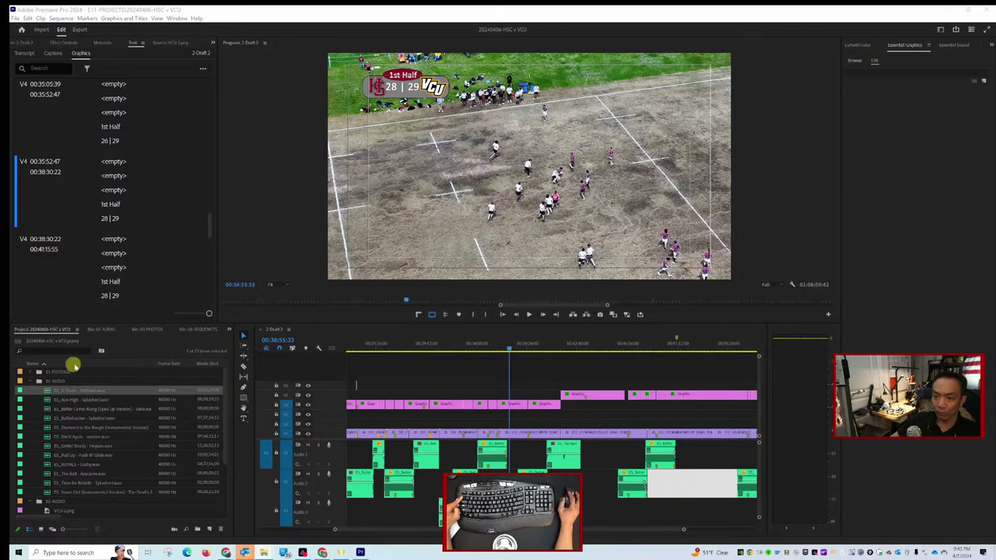
Move the Media Duration column directly after the Name column in the project's media list.
left_click(156, 348)
key("grave")
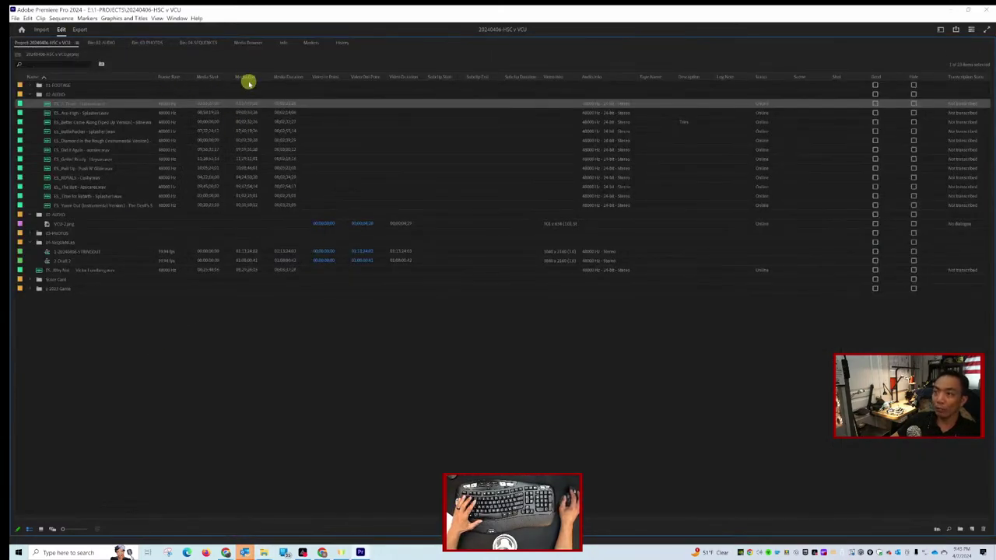
left_click_drag(288, 78, 166, 84)
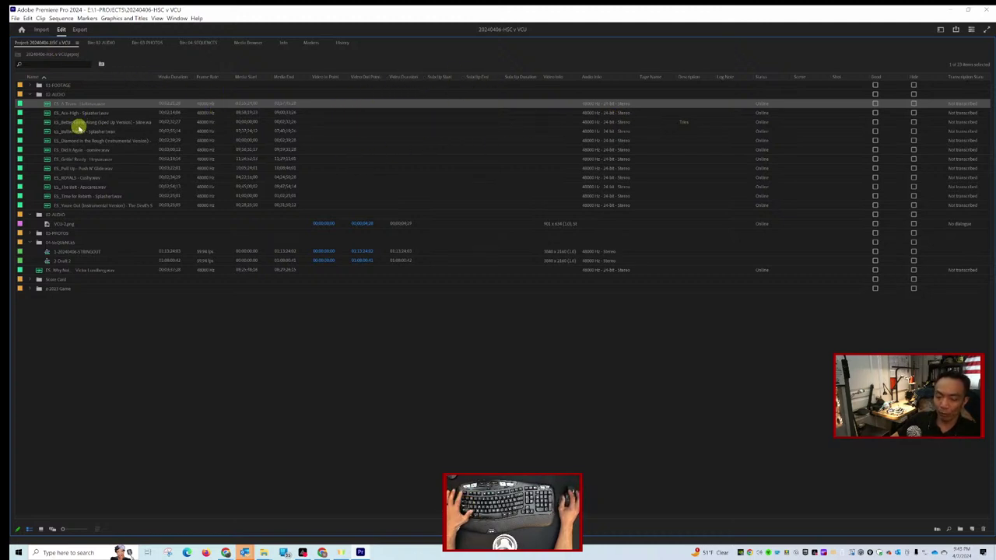
key("grave")
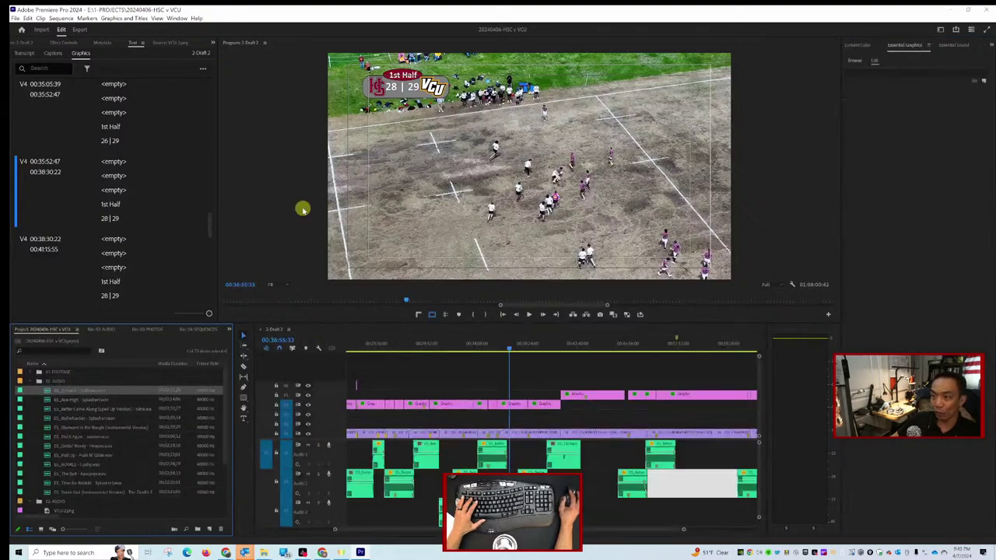
View the timeline and the scoreboard graphics list enlarged, going through the entries scored 12 | 24, 7 | 24 and 7 | 22.
key("grave")
key("grave")
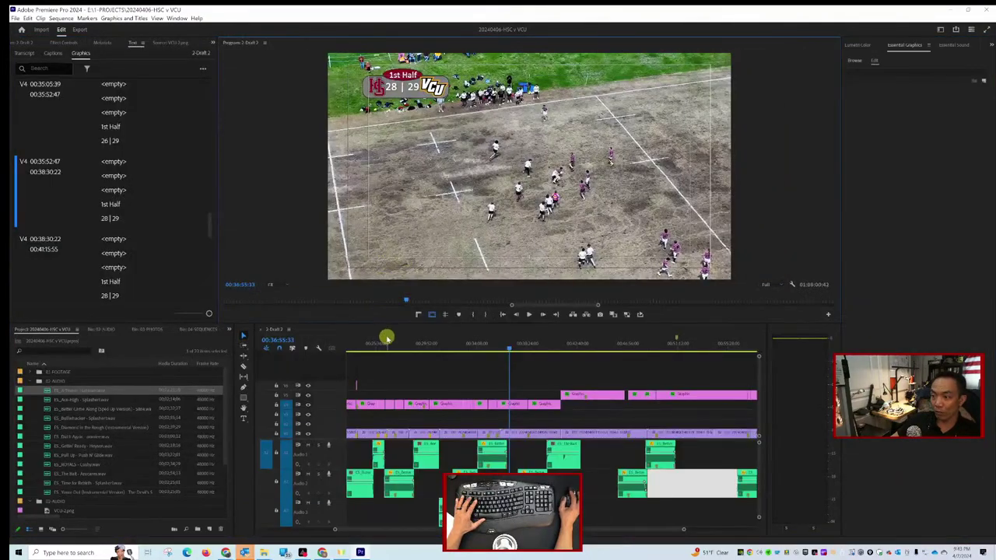
left_click(386, 337)
key("grave")
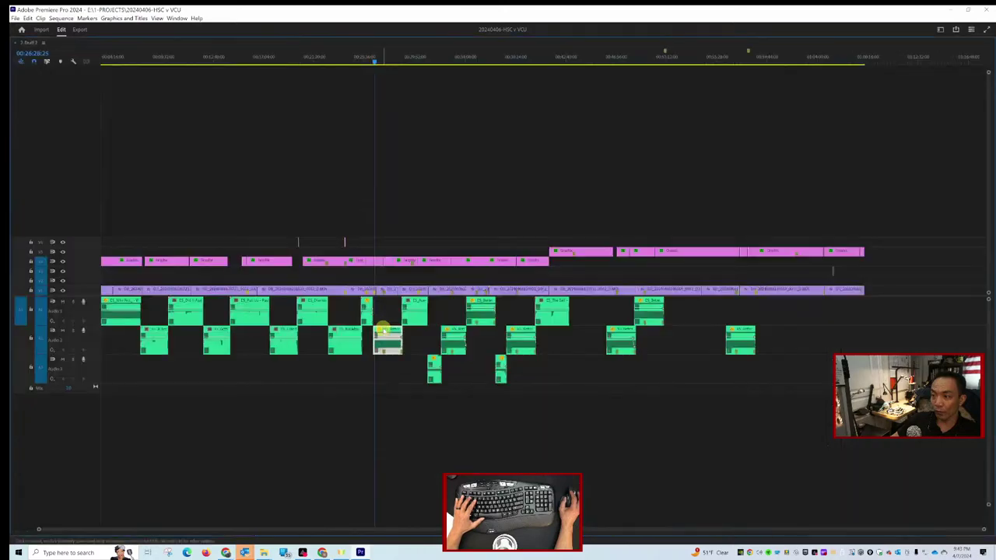
key("grave")
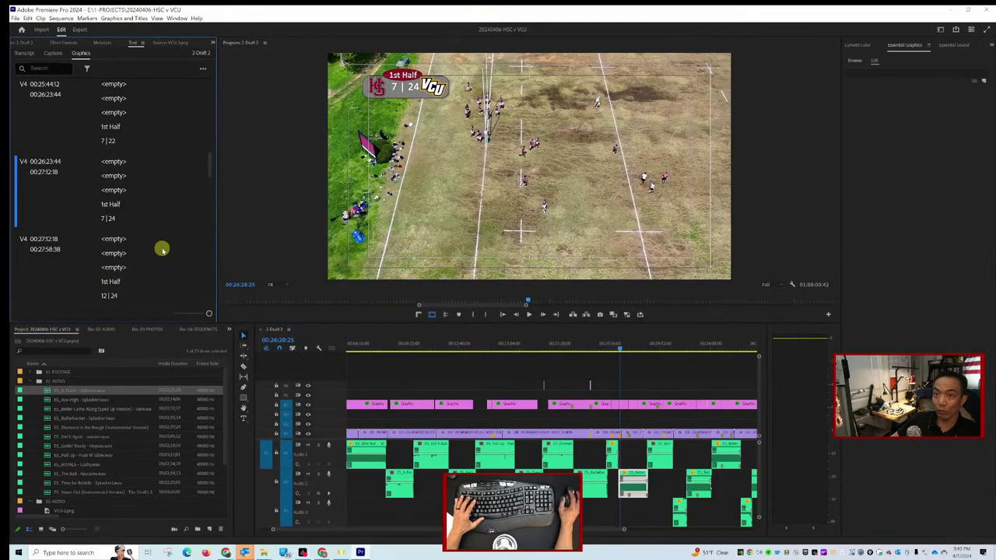
key("grave")
key("Down")
key("grave")
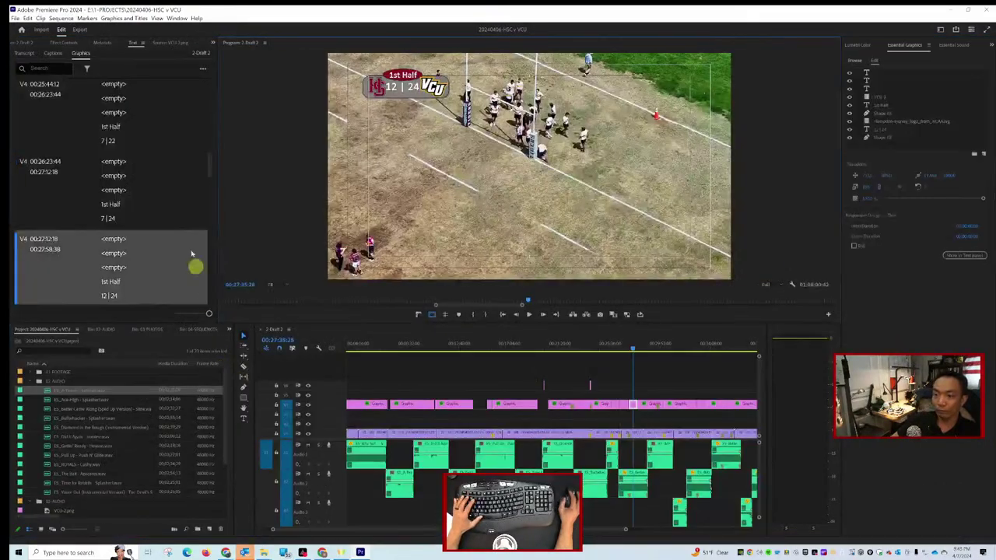
key("grave")
key("Up")
key("Up")
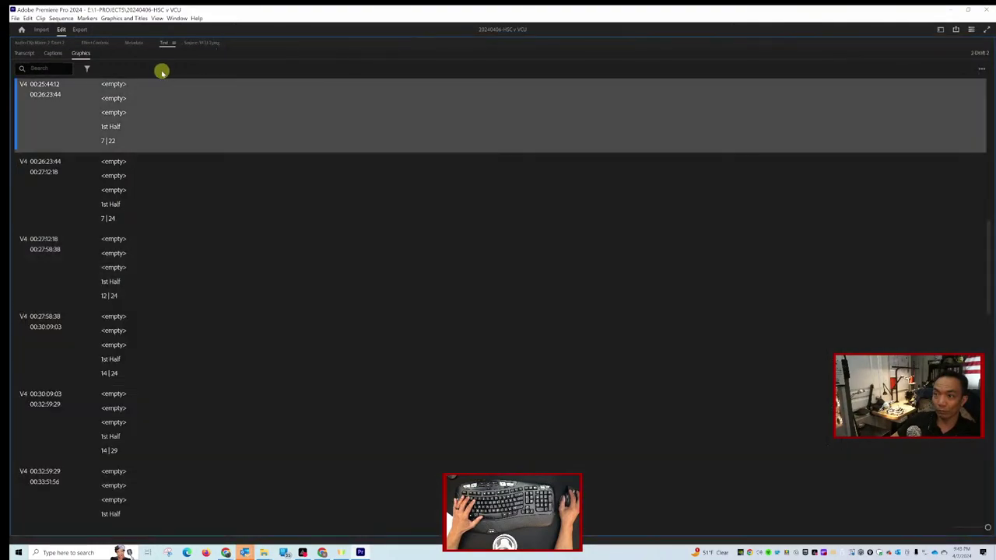
key("grave")
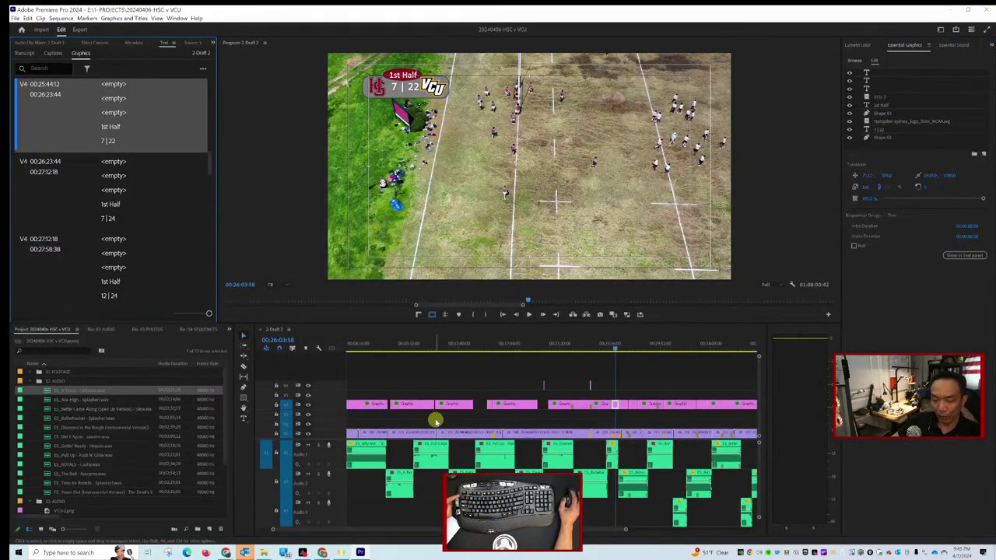
key("grave")
key("grave")
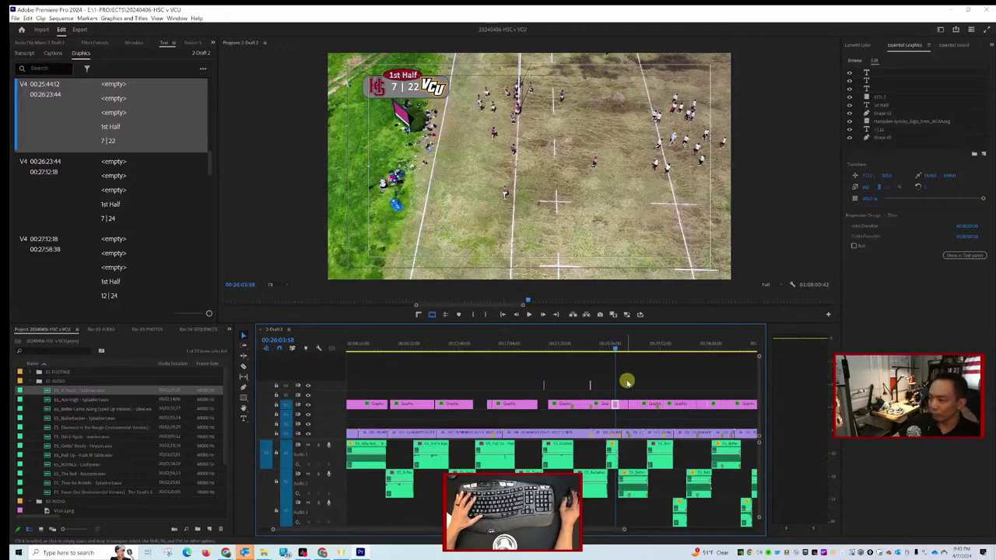
Delete the two short graphic clips above the scoreboard graphics ahead of 00:26:03:58.
scroll(627, 385, "down", 3)
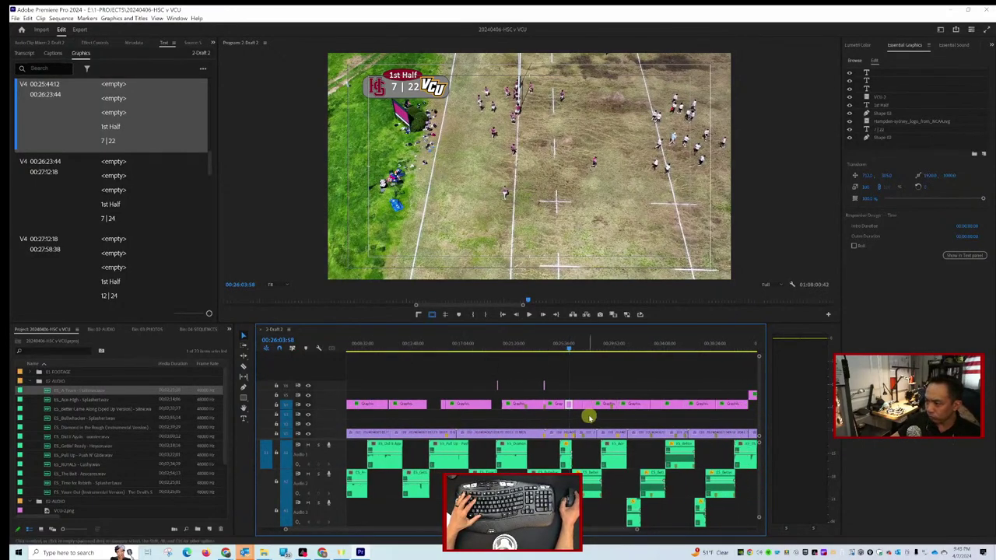
left_click_drag(489, 367, 562, 389)
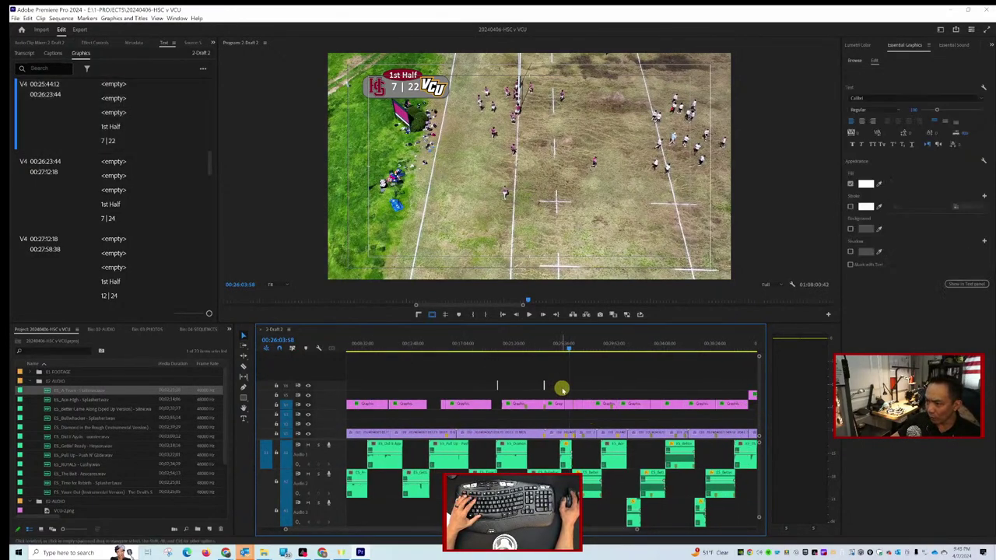
scroll(631, 413, "down", 4)
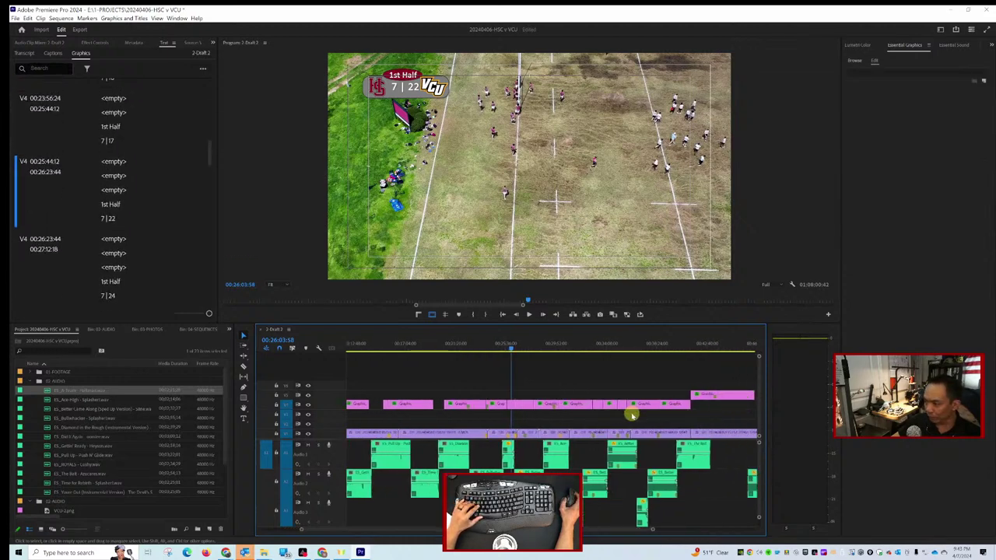
Try the A Team track on Audio 3 in the gap after the Audio 1 track The Bell.
scroll(623, 417, "down", 5)
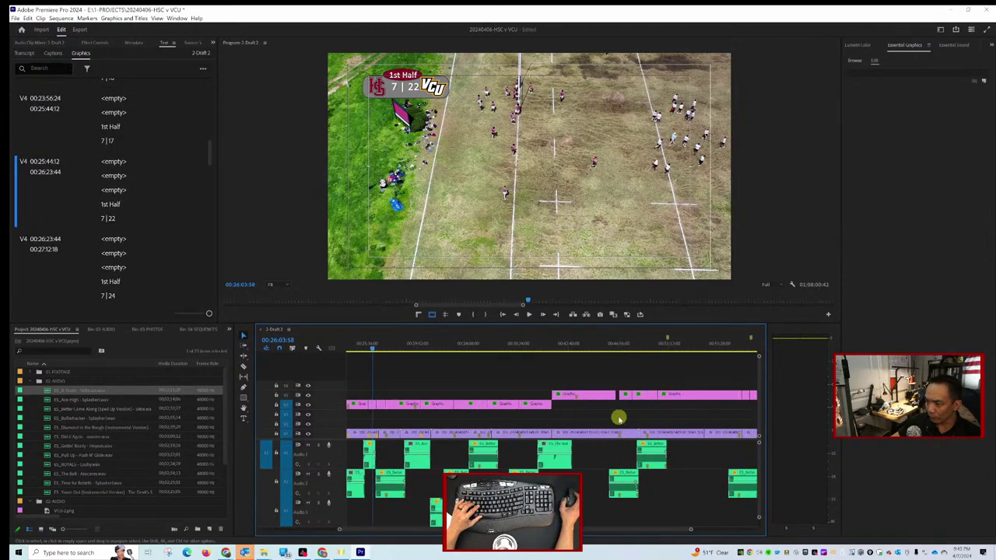
scroll(617, 418, "down", 1)
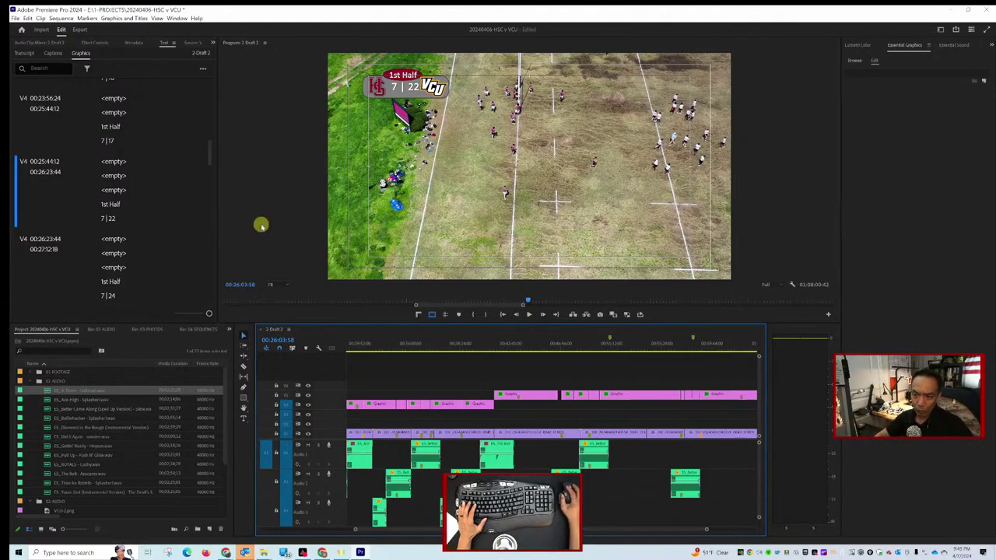
left_click(50, 390)
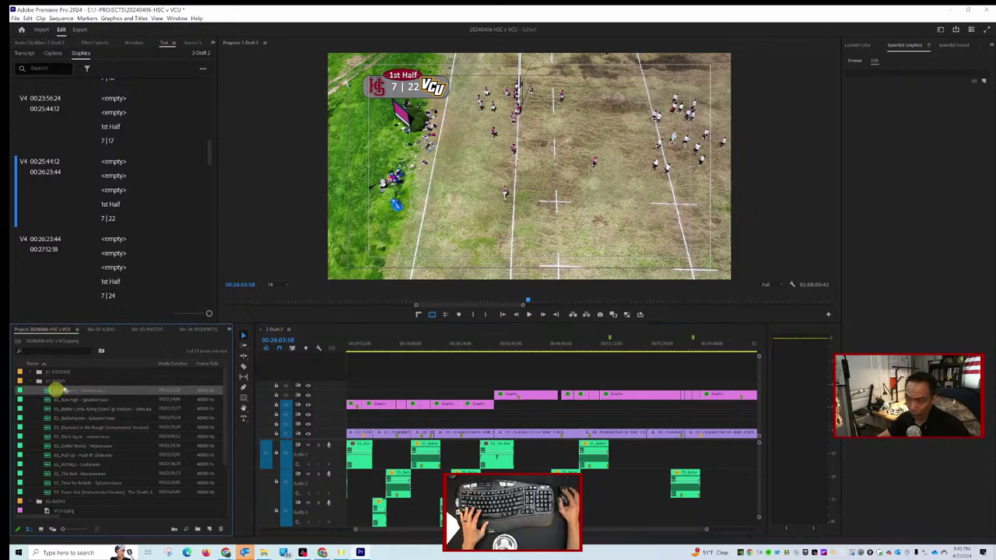
key("shift+3")
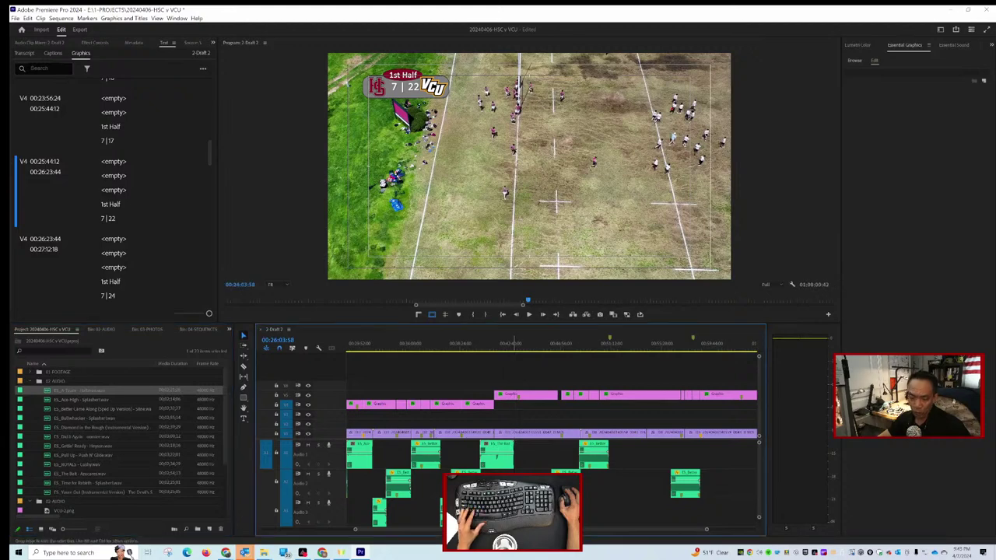
key("equal")
key("equal")
key("equal")
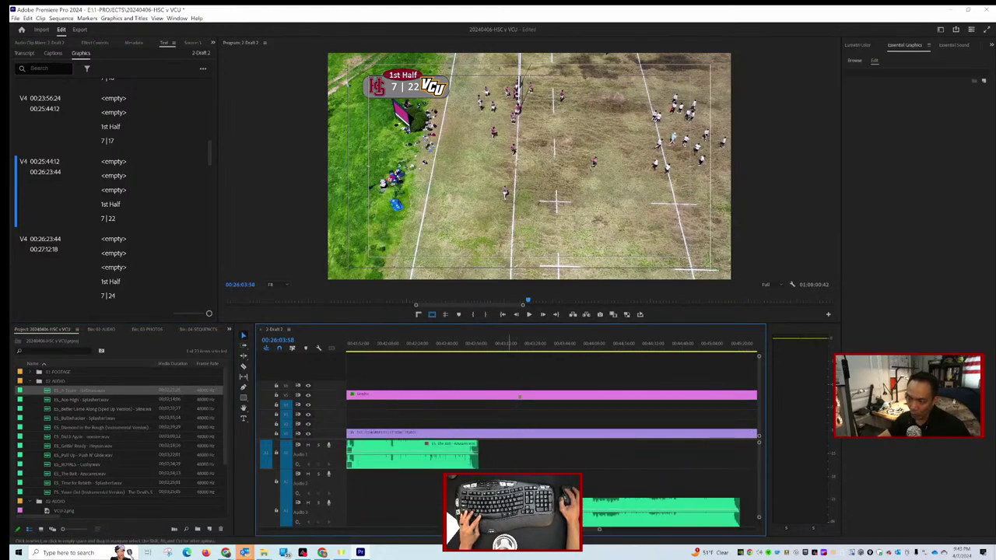
Shift the A Team clip slightly earlier to overlap the end of The Bell and play back the change from about 00:42:54.
left_click(476, 347)
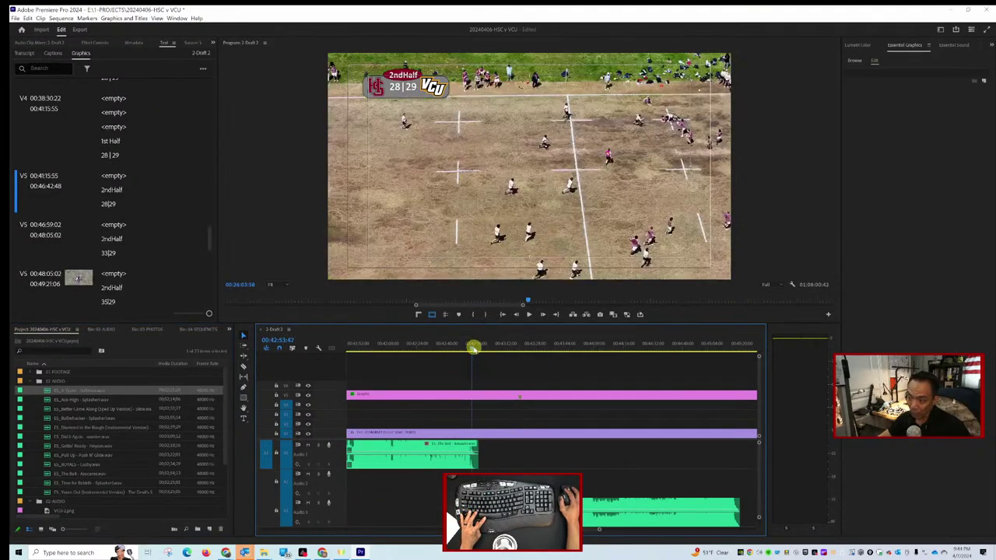
left_click_drag(477, 349, 473, 347)
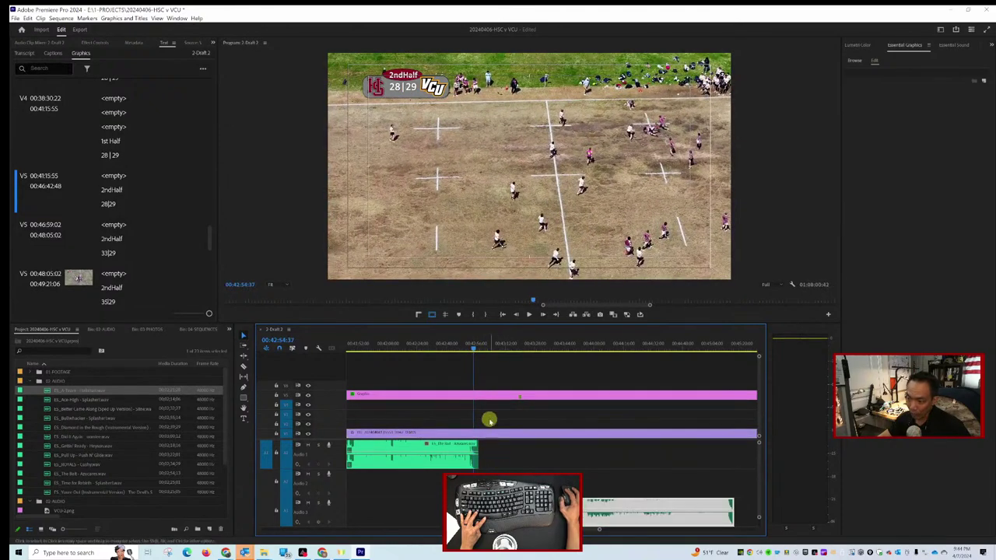
key("space")
left_click(469, 349)
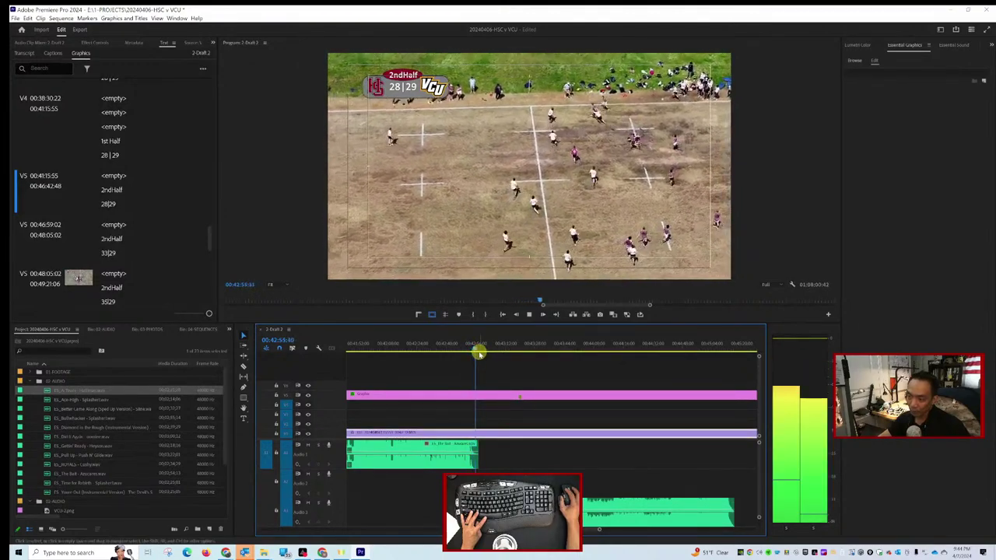
key("space")
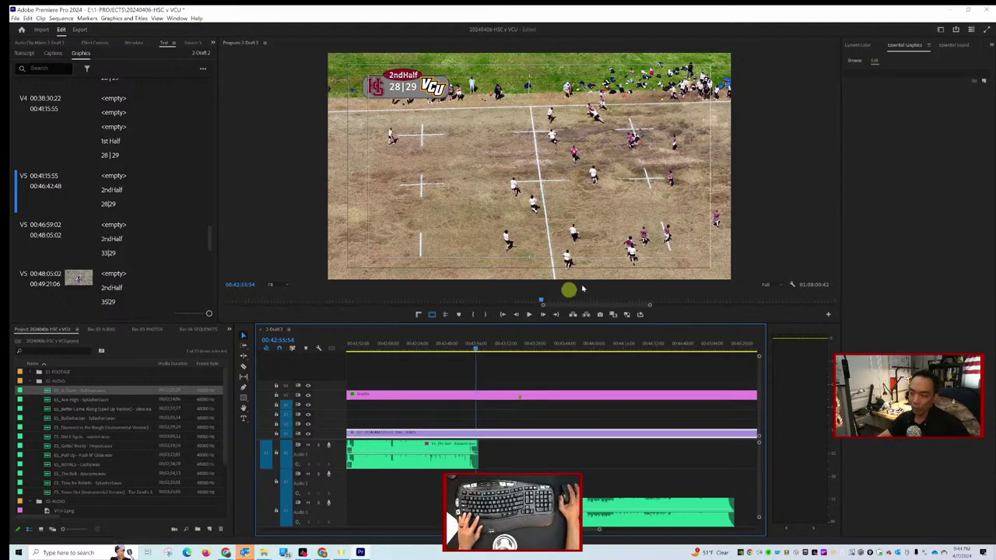
Check the A Team clip against the next Audio 2 track, then replace it with Did It Again on Audio 3 at 00:42:55:54.
scroll(536, 354, "right", 10)
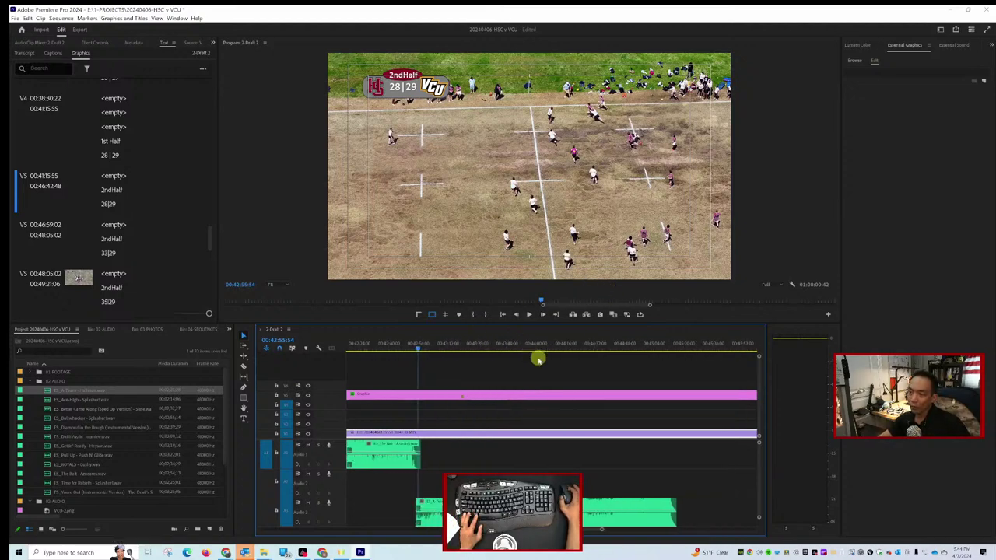
scroll(385, 427, "right", 5)
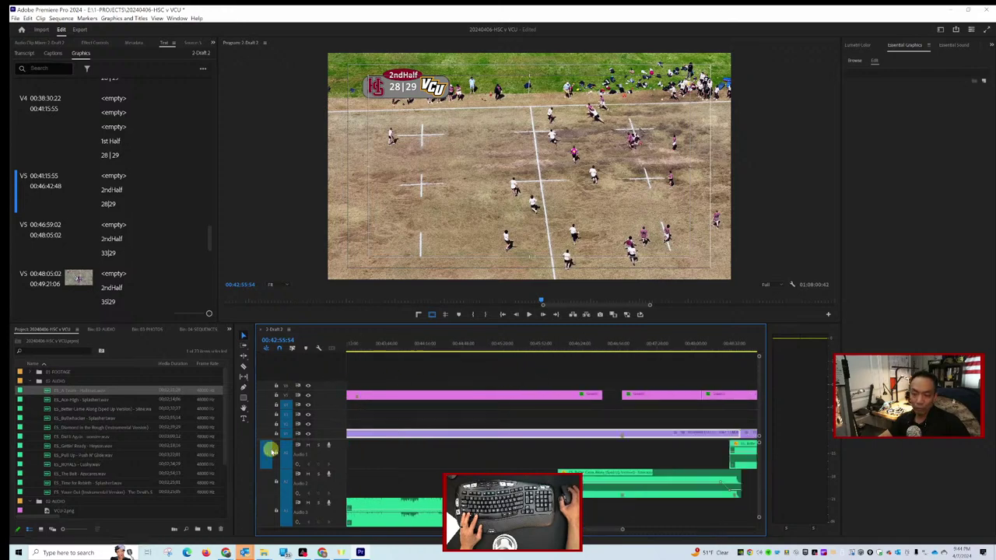
left_click(70, 399)
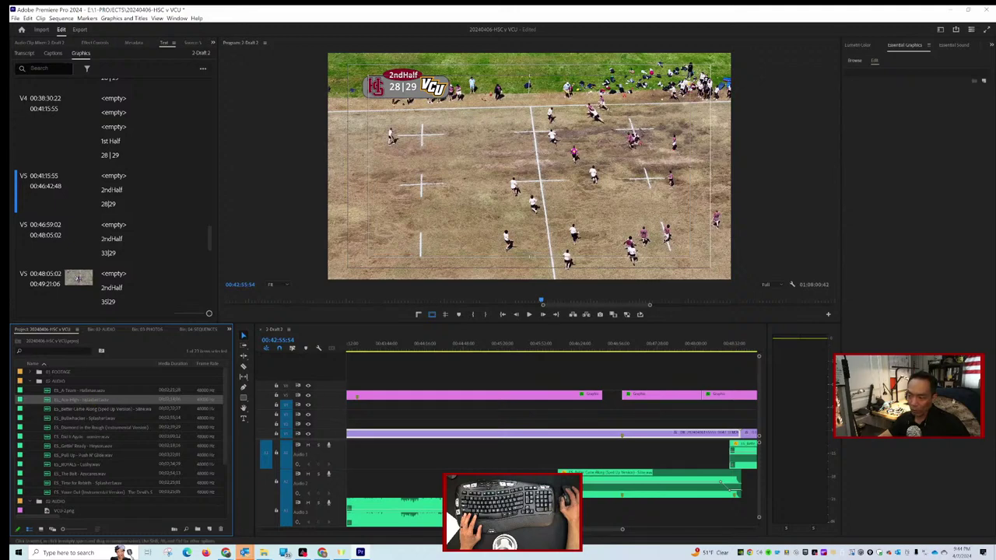
left_click(380, 501)
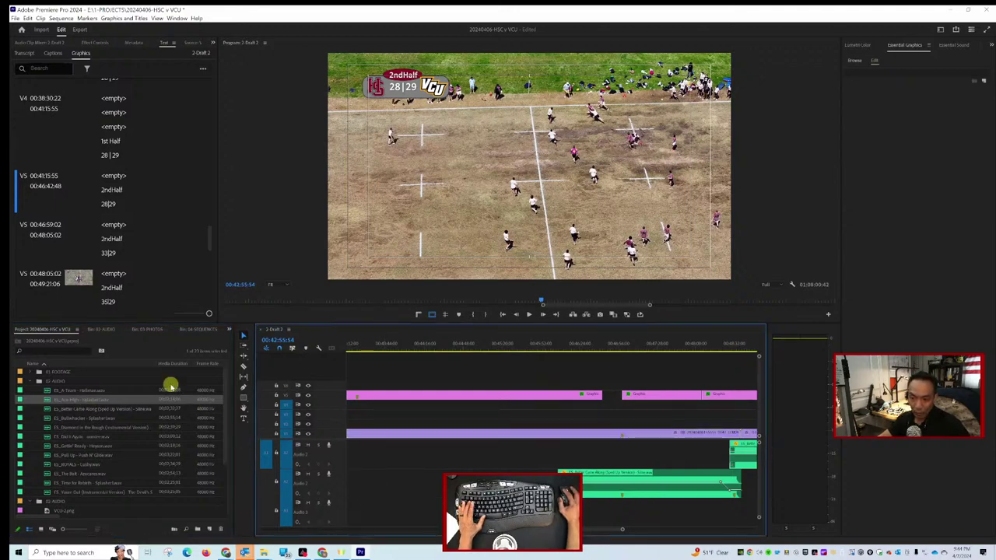
left_click_drag(83, 437, 365, 455)
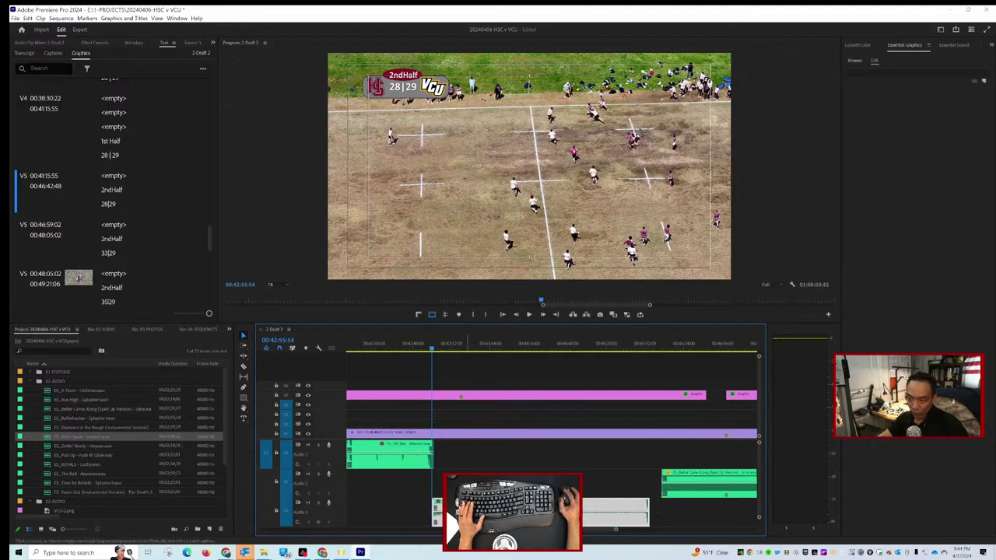
Replace the Did It Again clip with the Pull Up track on Audio 3 at 00:42:55:54 and play back the music change.
left_click(183, 454)
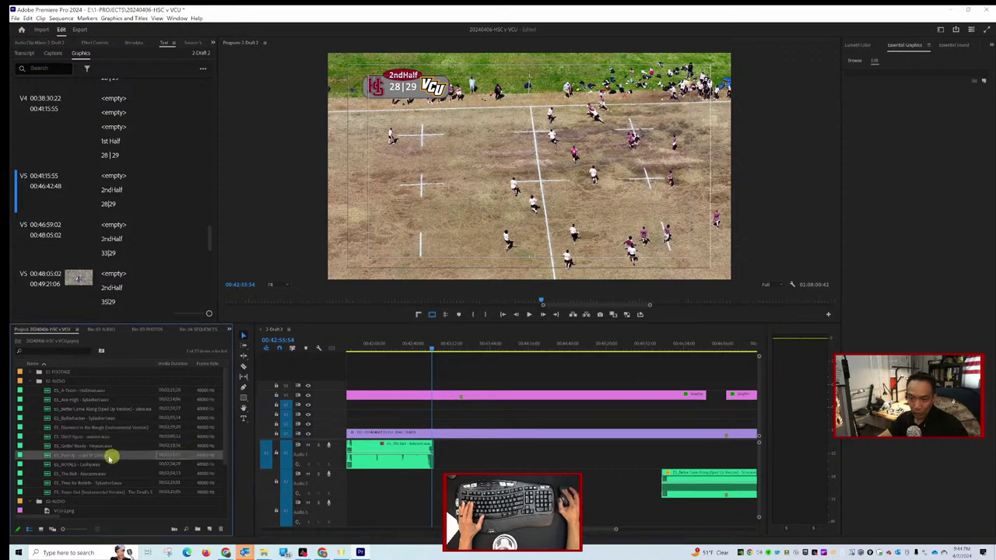
left_click_drag(212, 462, 436, 511)
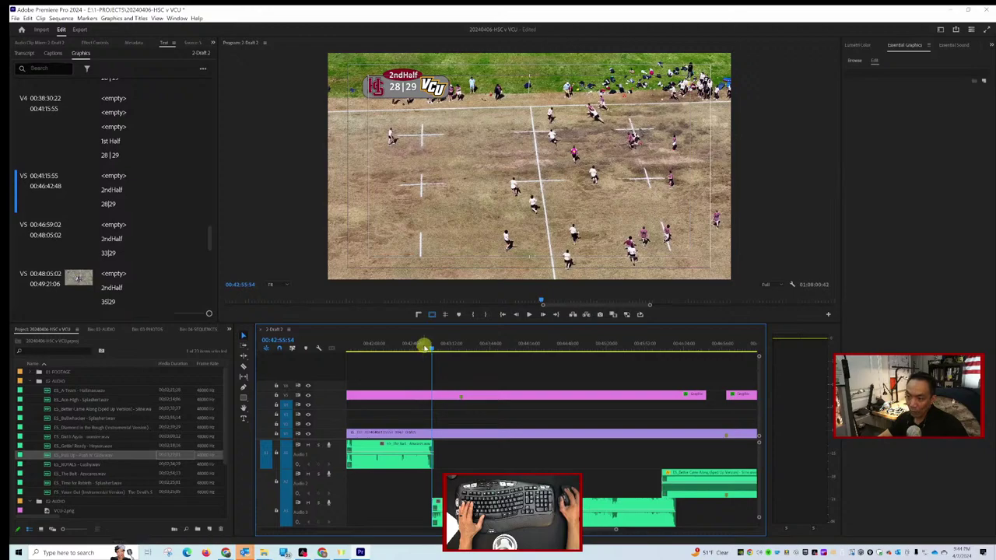
key("space")
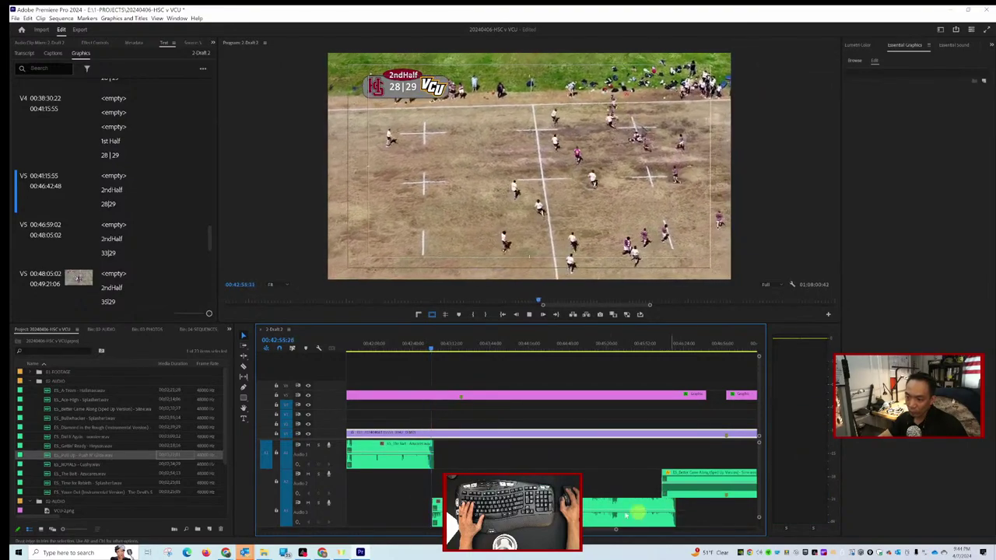
Move the Pull Up clip on Audio 3 earlier to start at 00:42:54:23, overlapping the end of The Bell.
key("space")
key("equal")
key("equal")
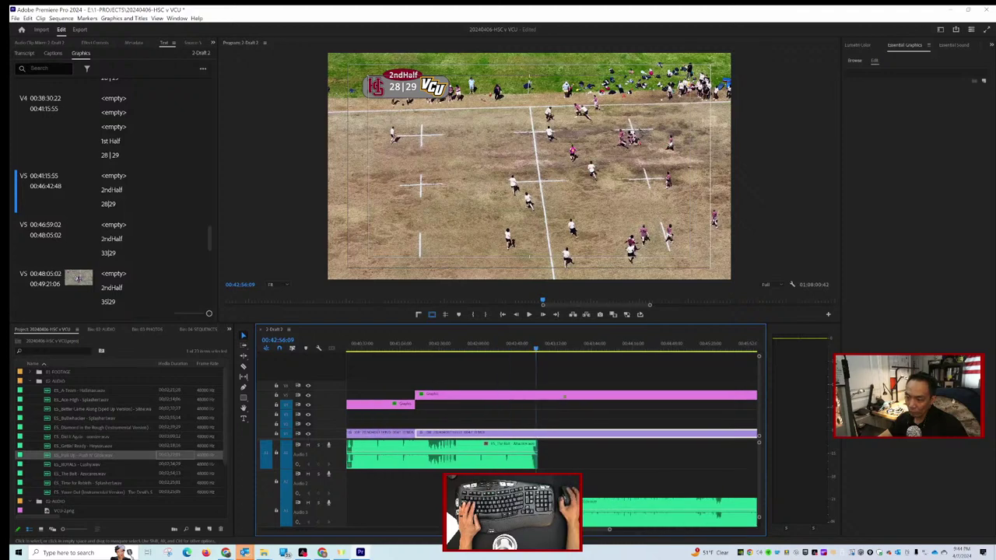
key("equal")
left_click(540, 350)
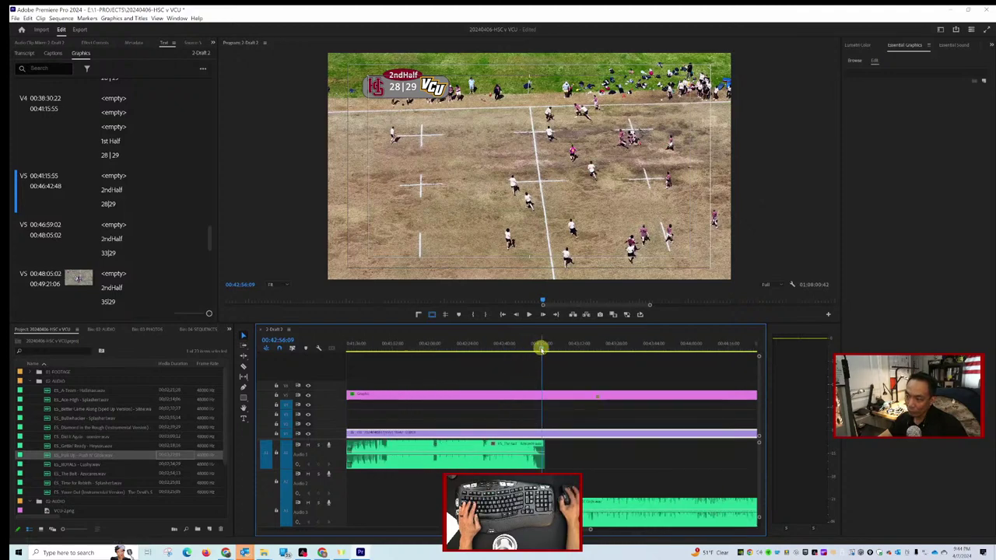
left_click_drag(539, 349, 536, 350)
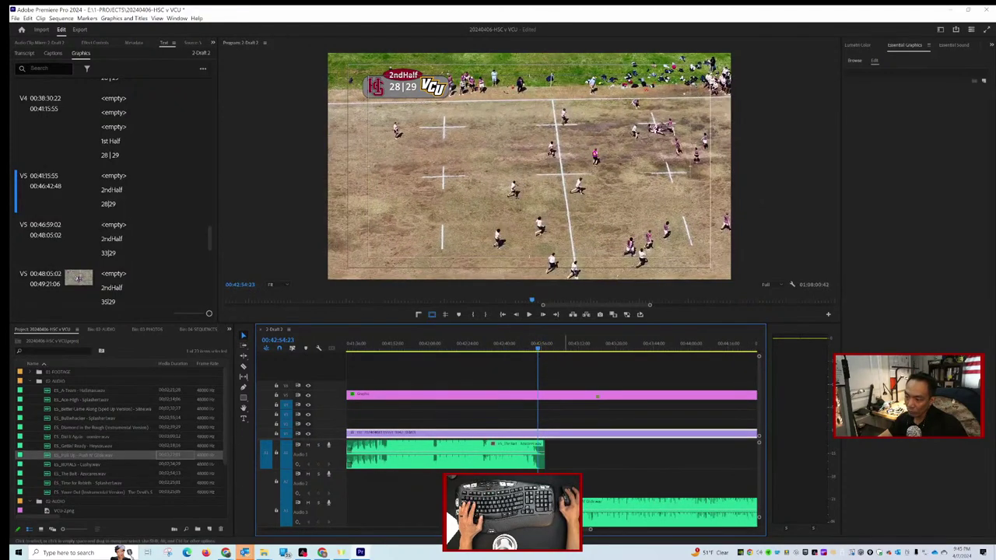
scroll(614, 475, "down", 3)
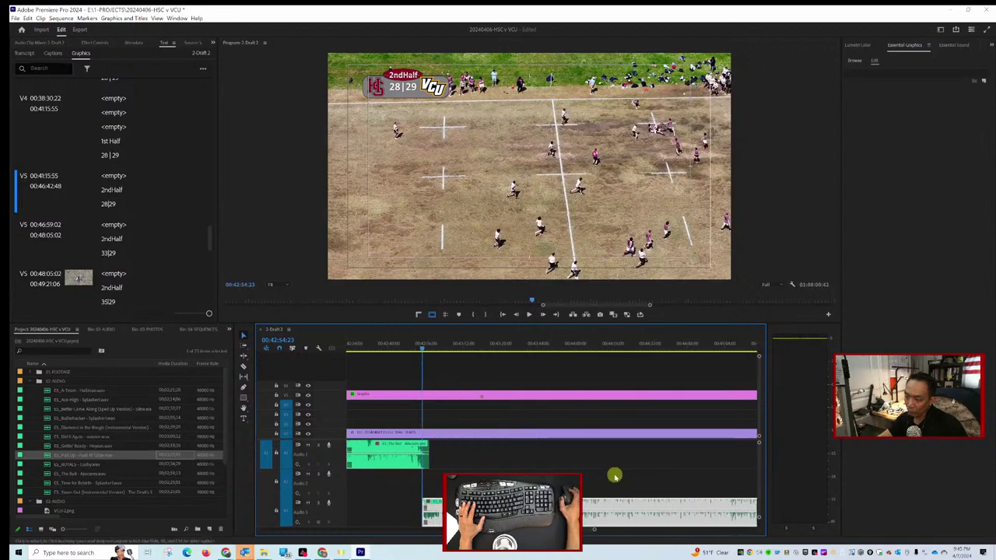
scroll(614, 474, "down", 5)
Play back the overlap of The Bell and Pull Up to check the music change.
key("space")
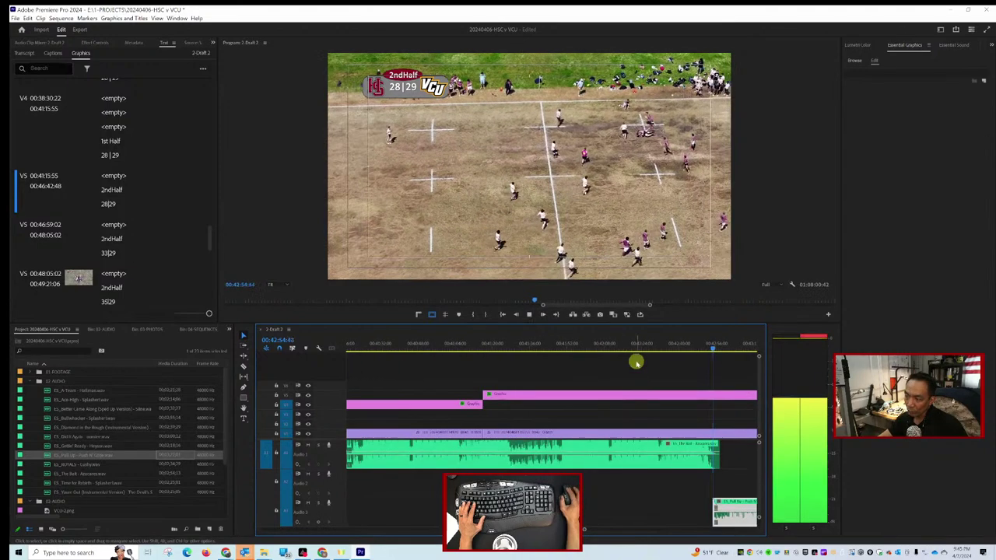
scroll(641, 459, "down", 9)
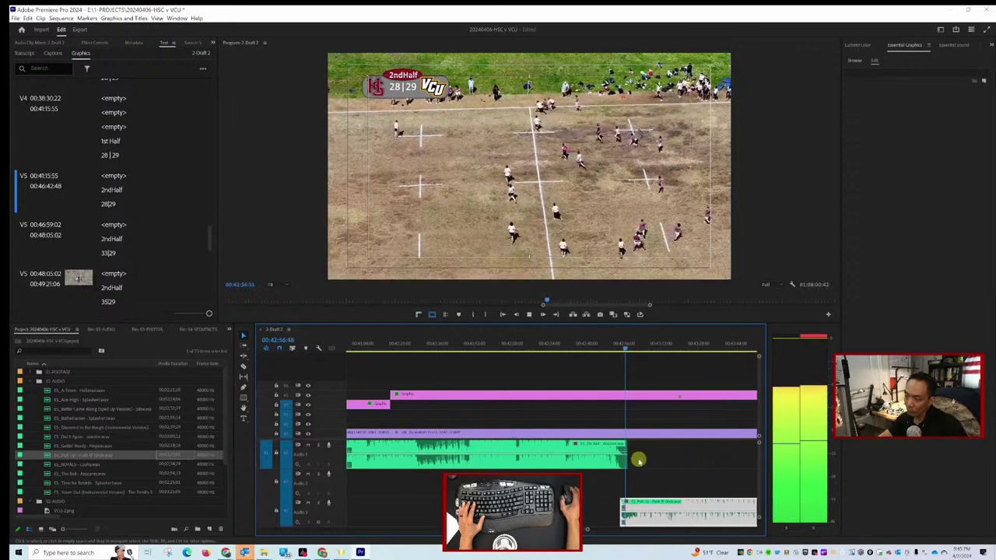
scroll(632, 451, "up", 7)
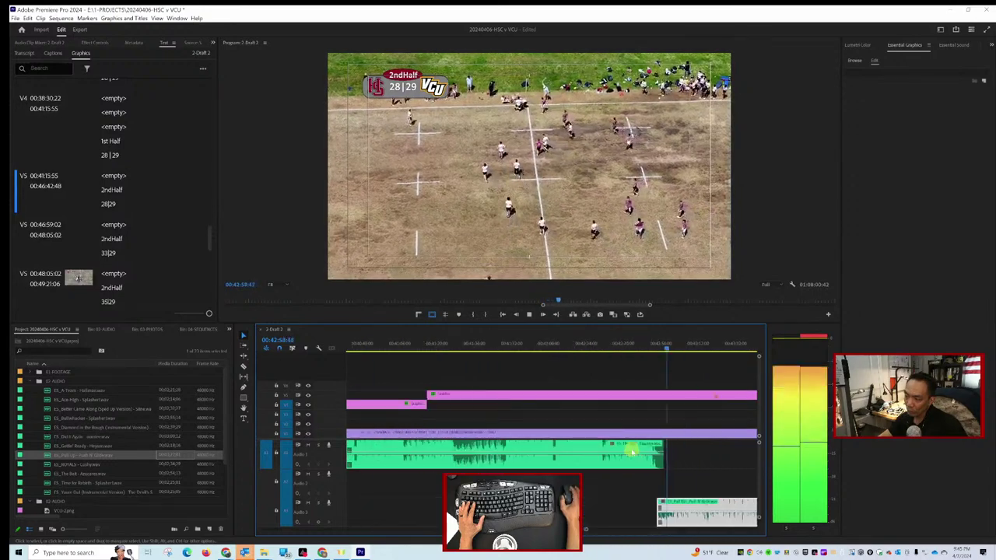
scroll(640, 447, "down", 5)
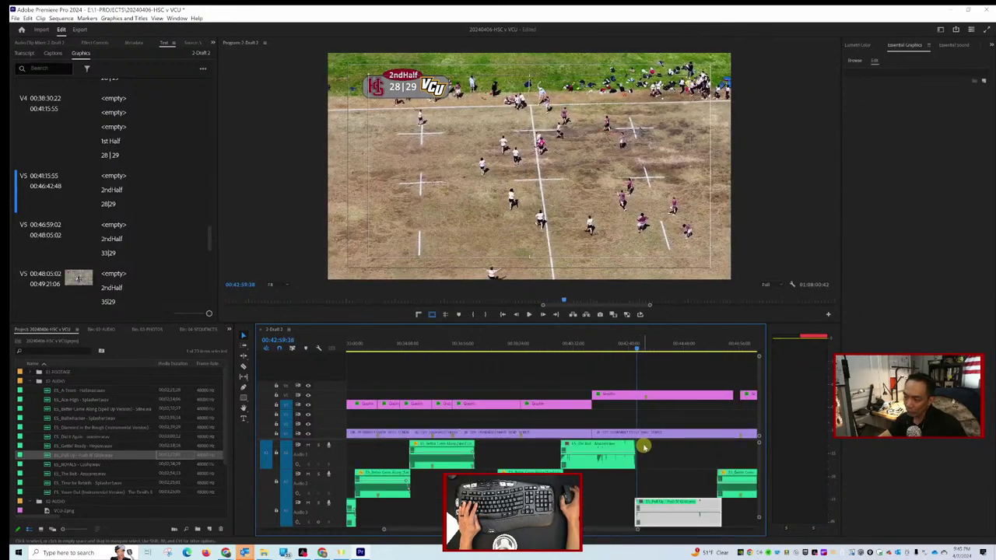
Fade out the end of the Pull Up clip and play back its overlap with the next Audio 2 track from about 00:46:00.
scroll(650, 452, "down", 10)
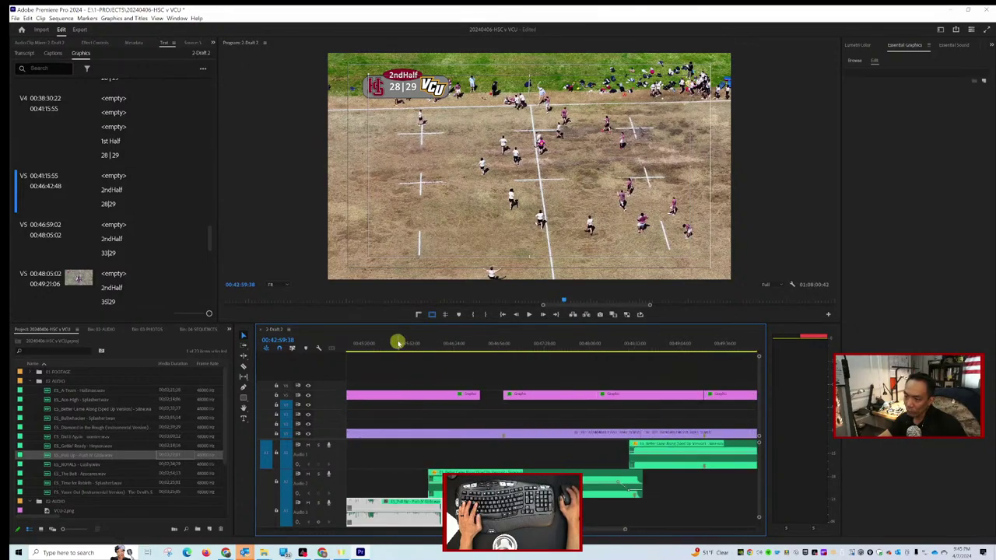
left_click_drag(422, 347, 420, 358)
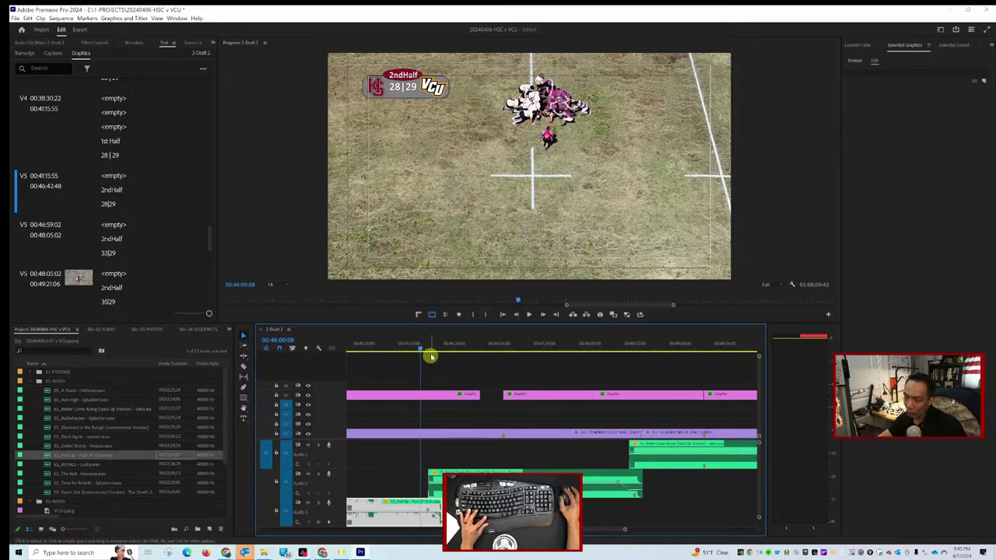
key("space")
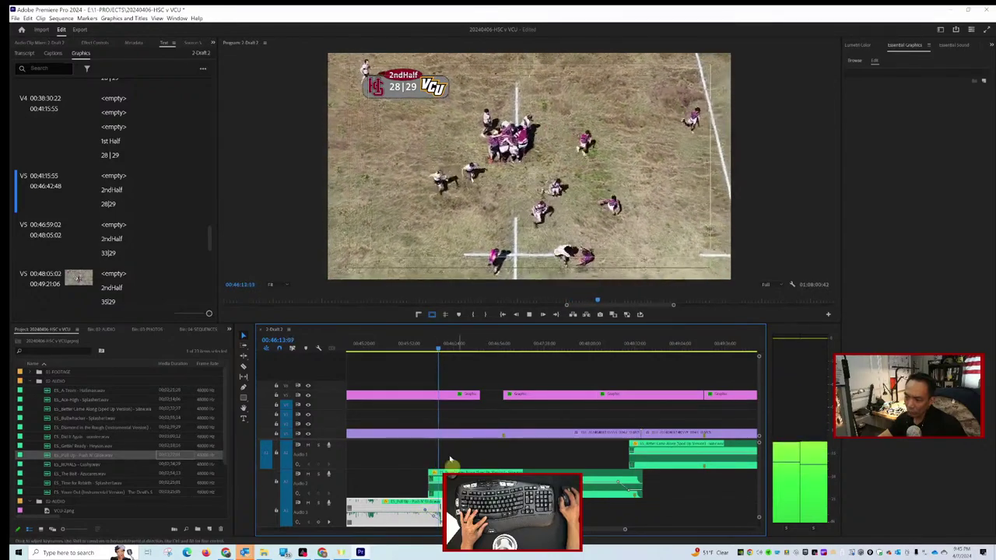
left_click(426, 348)
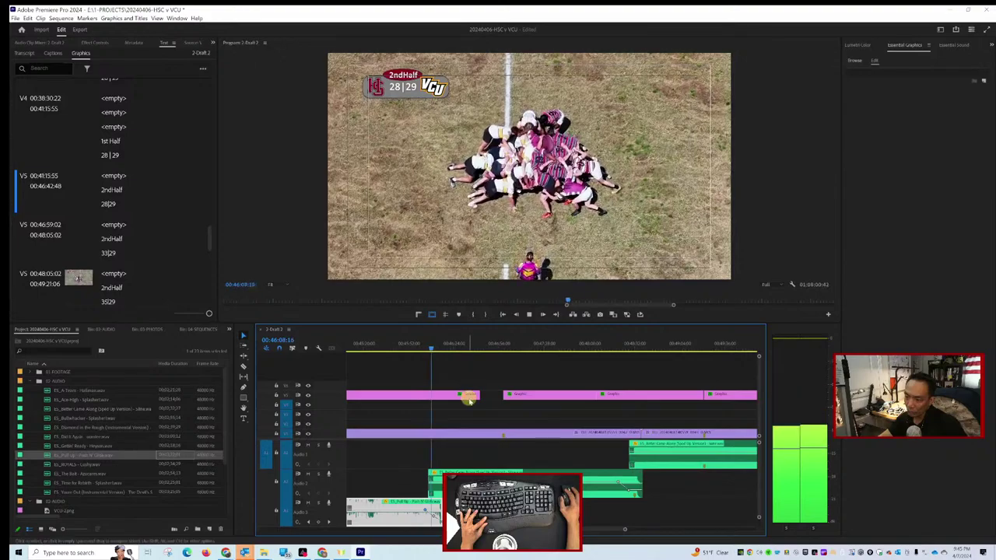
scroll(656, 500, "down", 5)
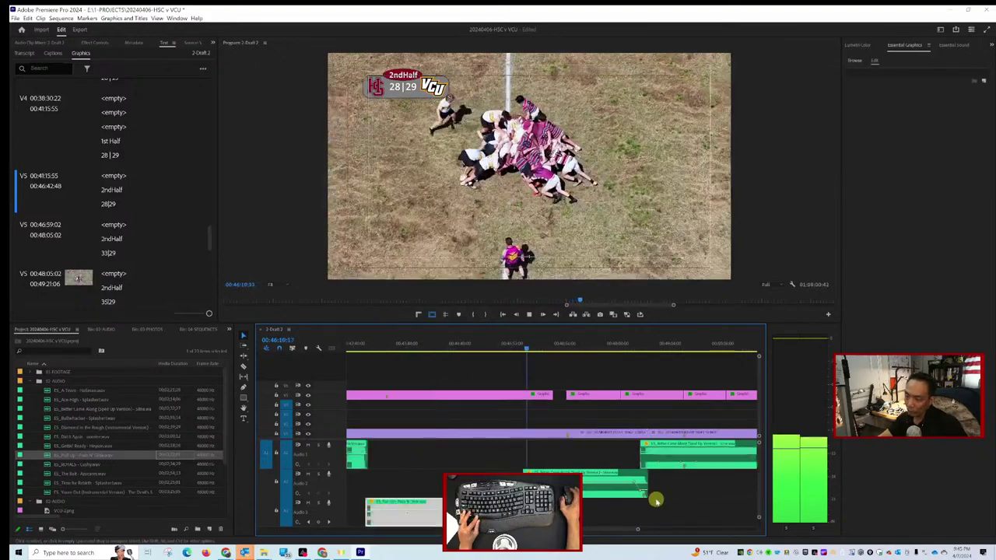
Examine the next music gap up to the Audio 2 clip at 00:56:16:03 and check the ROYALS track for it.
scroll(678, 491, "down", 3)
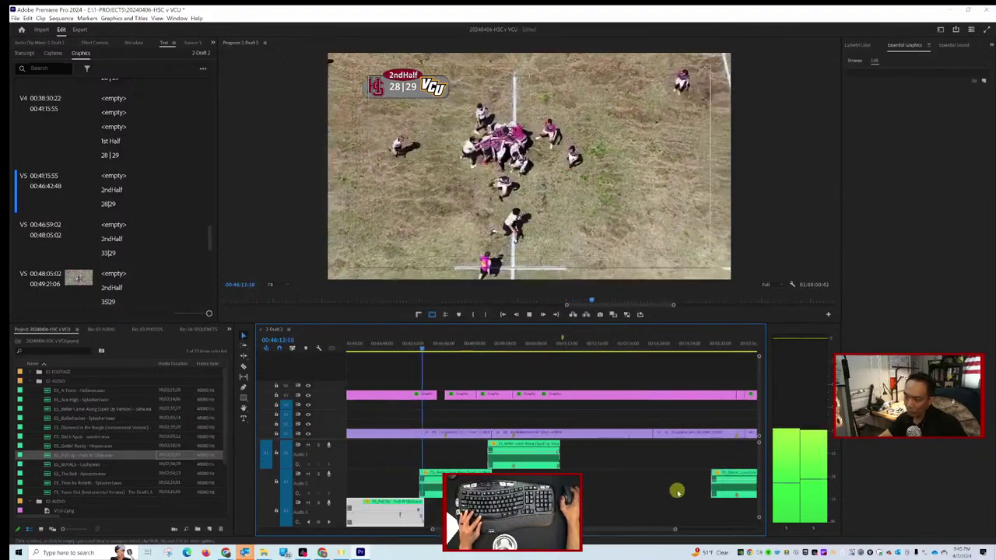
left_click(527, 343)
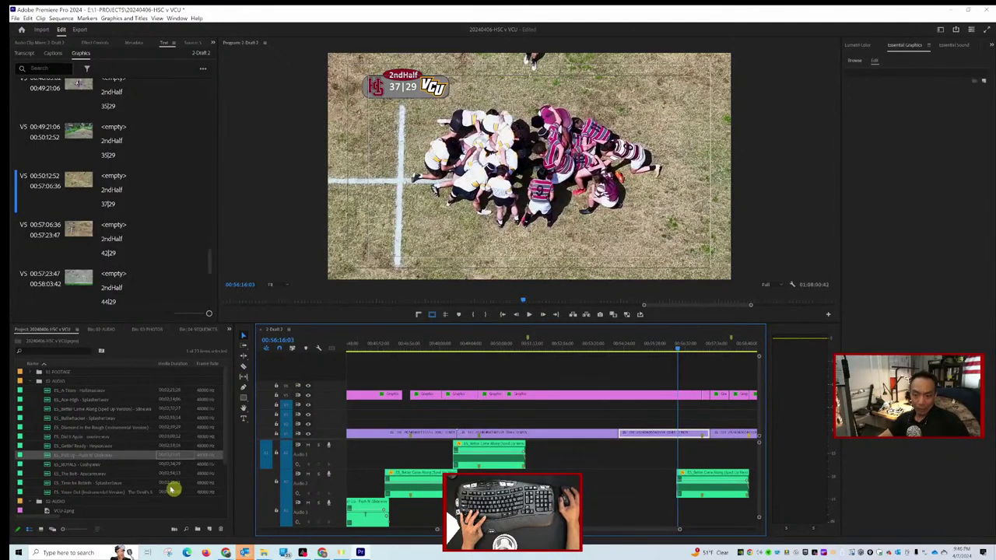
left_click(124, 465)
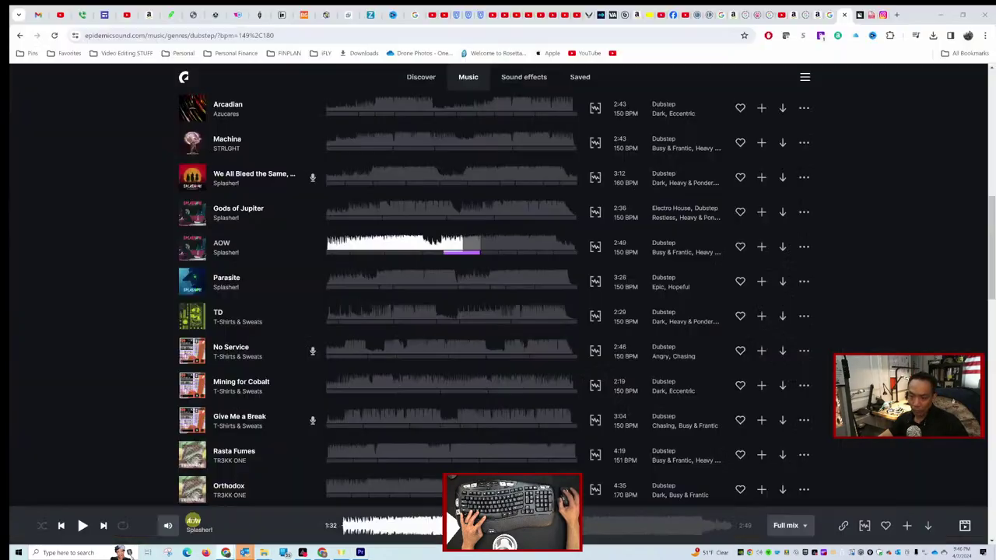
Switch to Epidemic Sound in the browser and preview the Gods of Jupiter track.
left_click(225, 553)
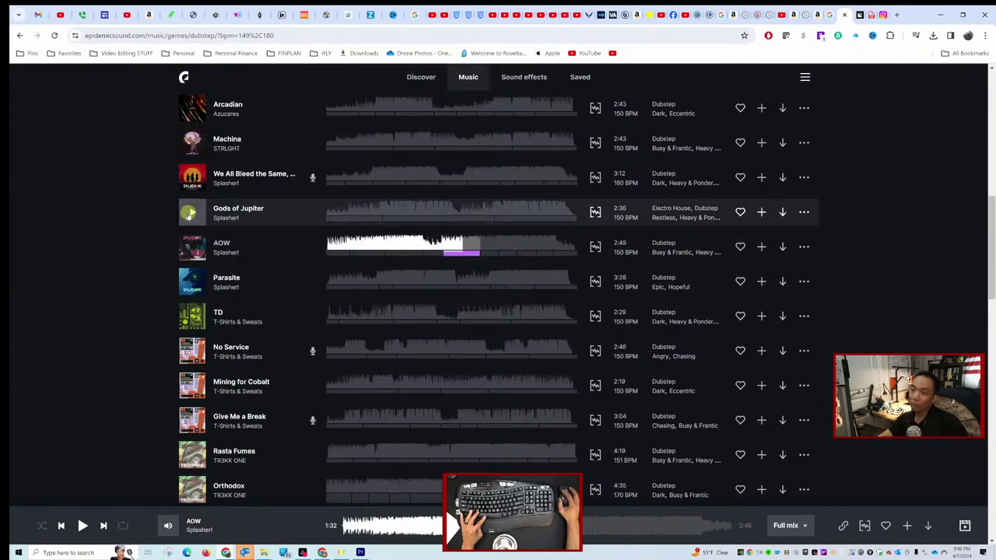
left_click(189, 215)
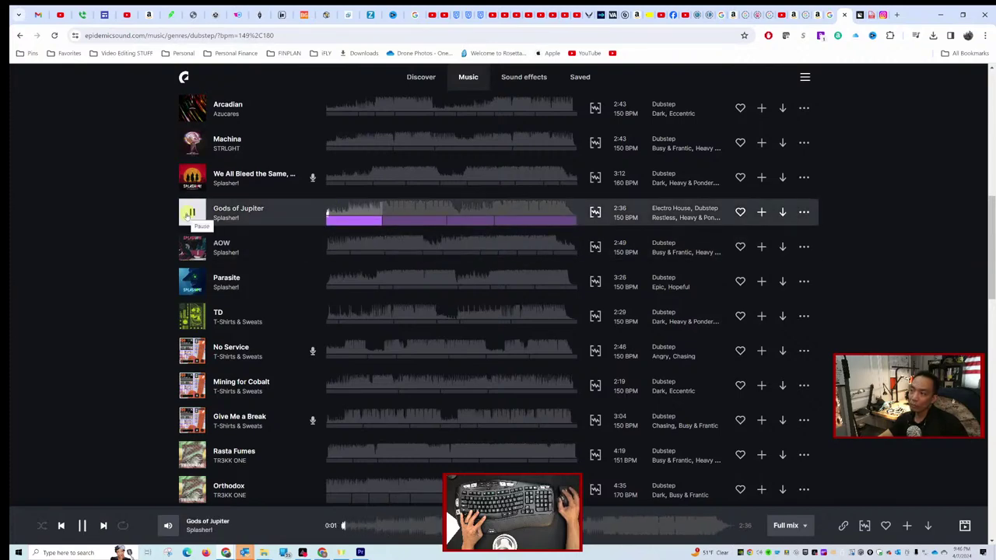
Browse the music themes and open the Dance Workout playlist in Workout & Wellness.
scroll(282, 226, "up", 10)
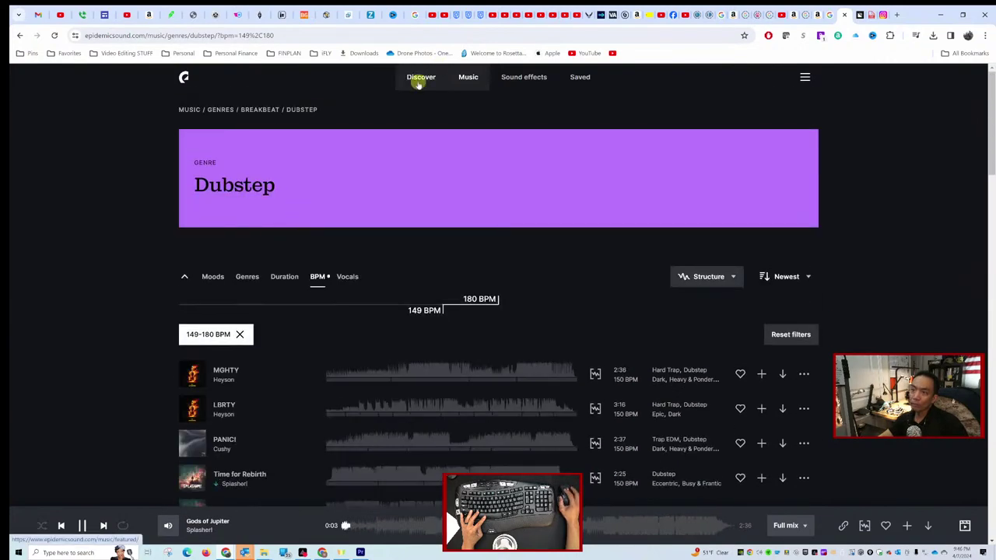
left_click(470, 78)
scroll(568, 264, "down", 1)
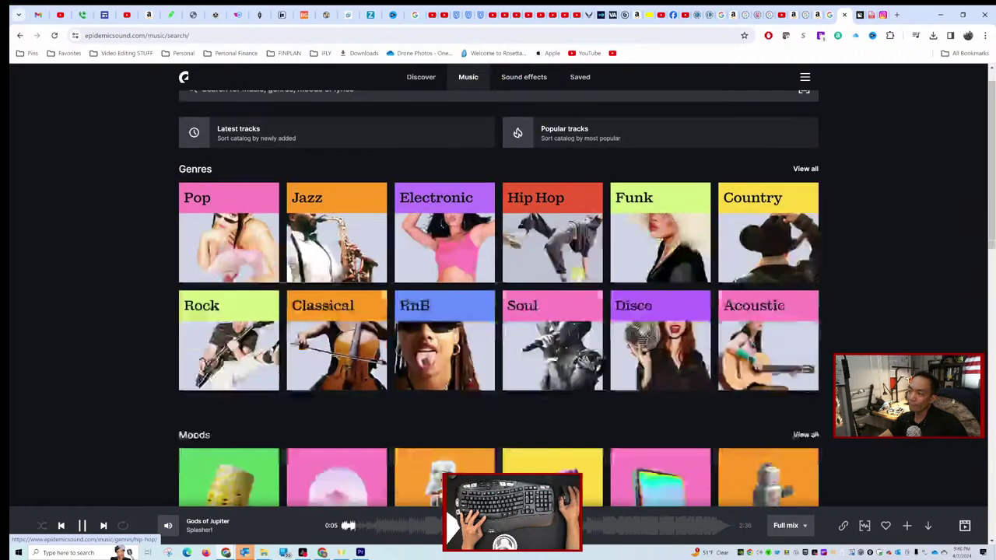
scroll(577, 273, "down", 7)
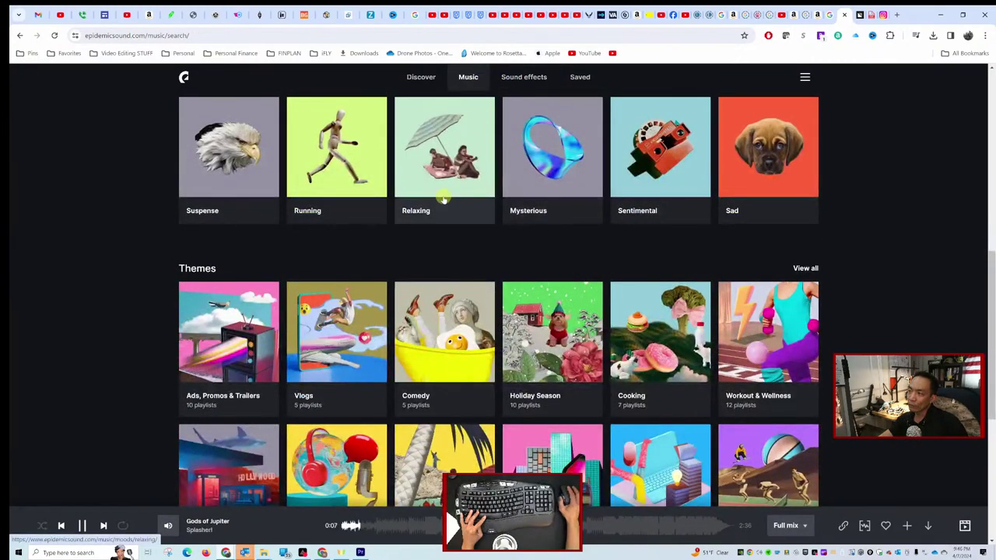
scroll(444, 200, "down", 5)
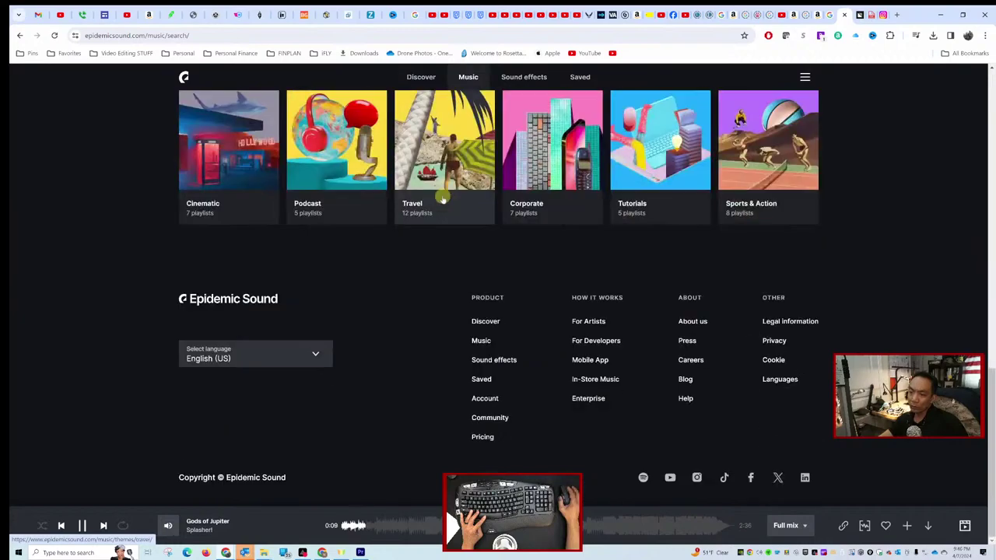
scroll(441, 199, "up", 5)
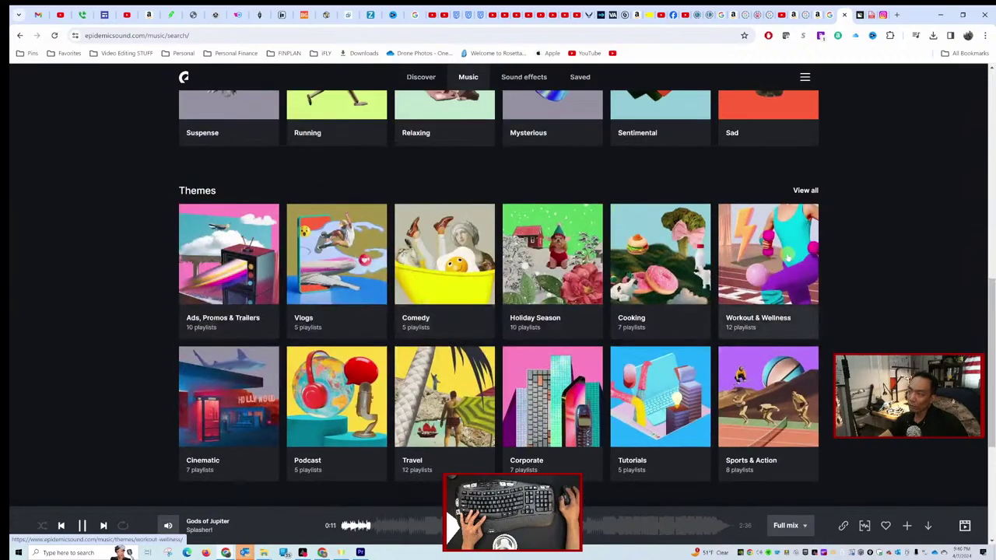
left_click(778, 248)
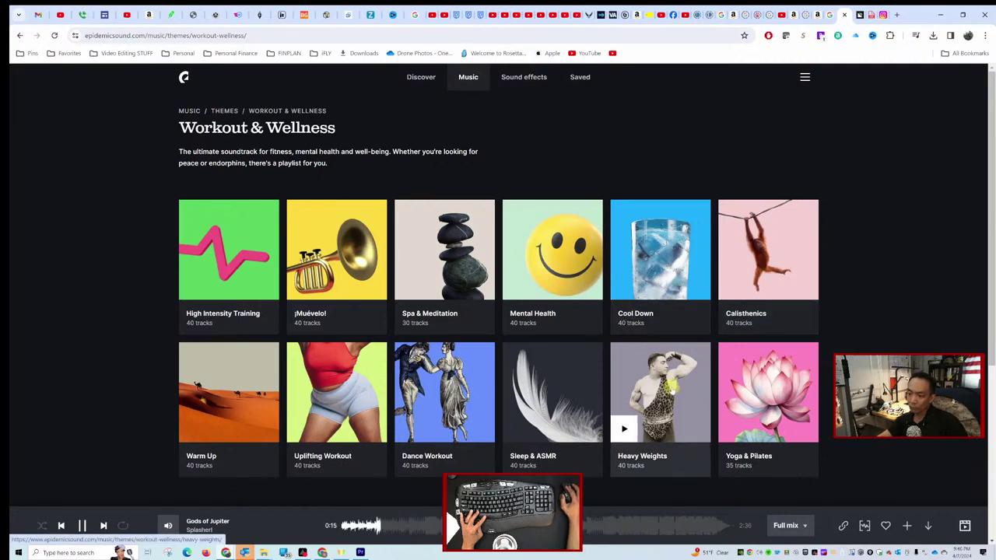
left_click(444, 382)
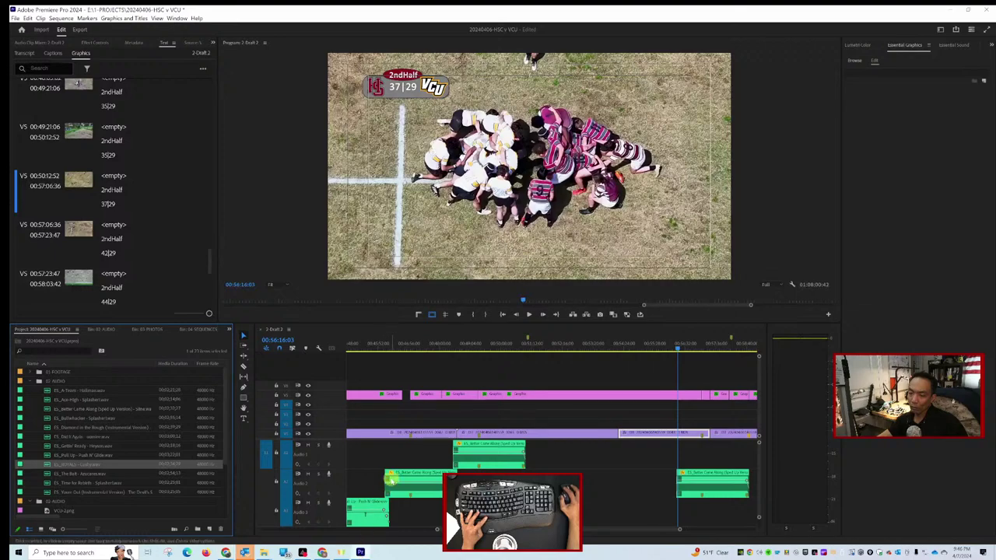
Stop Gods of Jupiter and preview LUB and Sunny Daydreams from the Dance Workout playlist.
key("space")
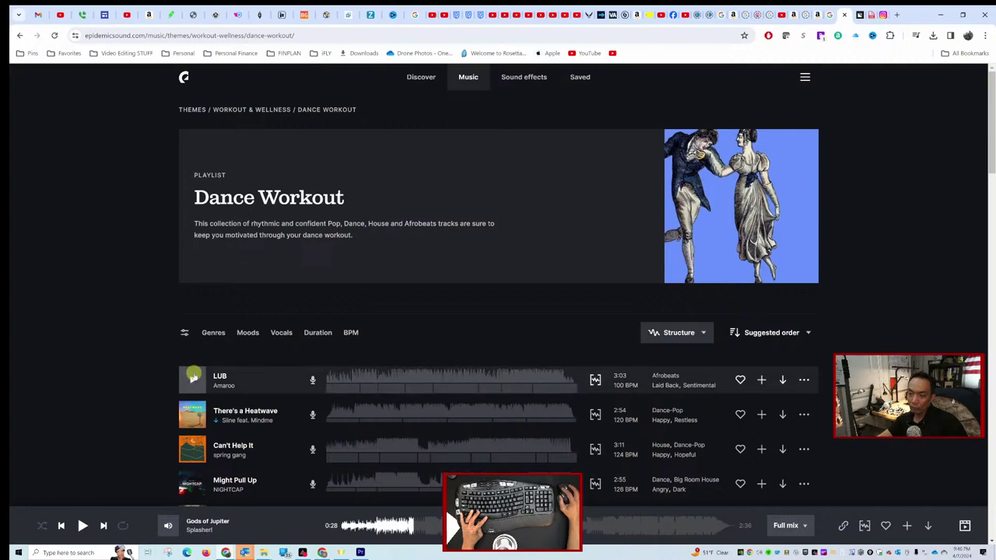
left_click(192, 379)
scroll(194, 435, "down", 3)
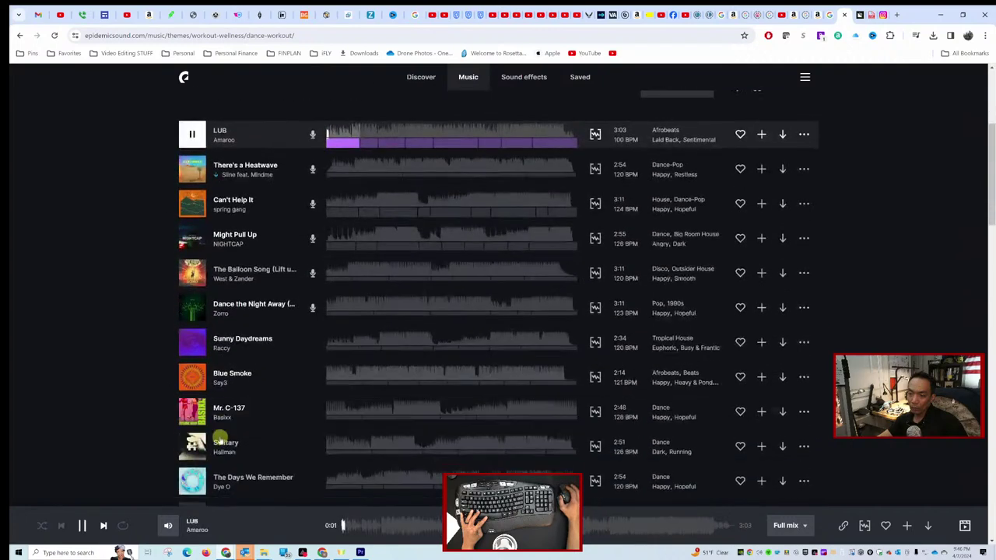
left_click(192, 331)
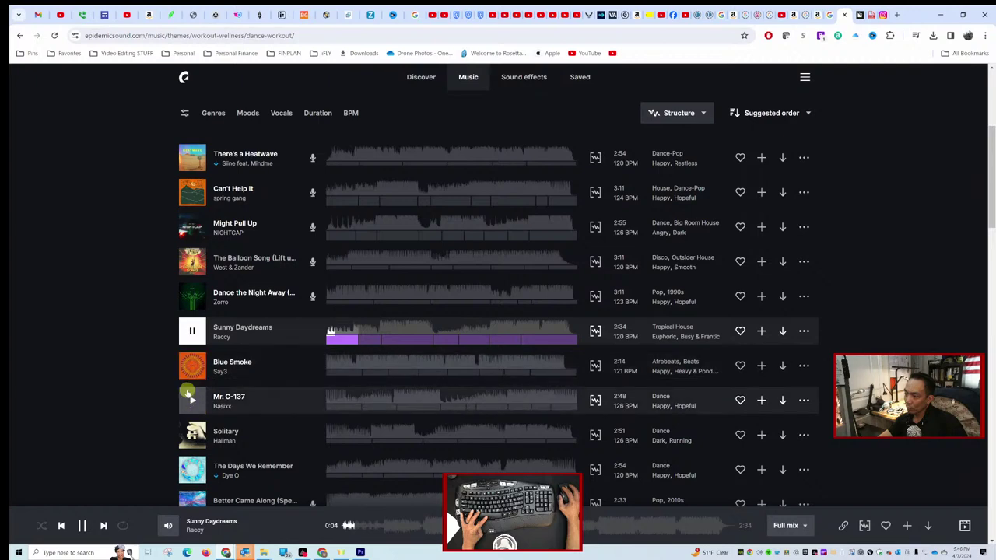
Filter the Dance Workout playlist to tracks with a duration of 3:24 to 4:02.
scroll(325, 173, "up", 3)
left_click(315, 268)
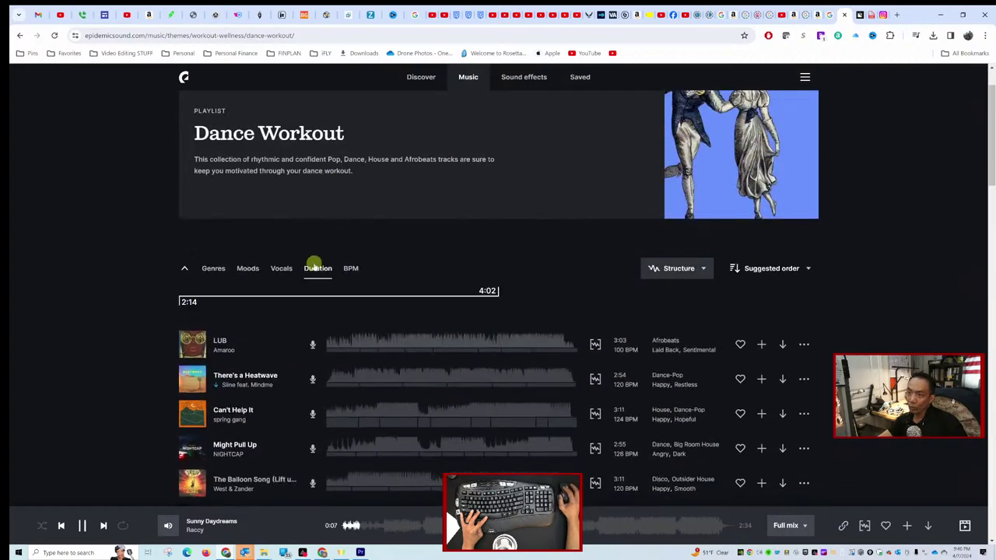
left_click_drag(181, 302, 387, 299)
Preview Night Shimmer, Who Will Save Me, Balearic Breeze and Selectah, listening to the ending of Selectah.
left_click(193, 366)
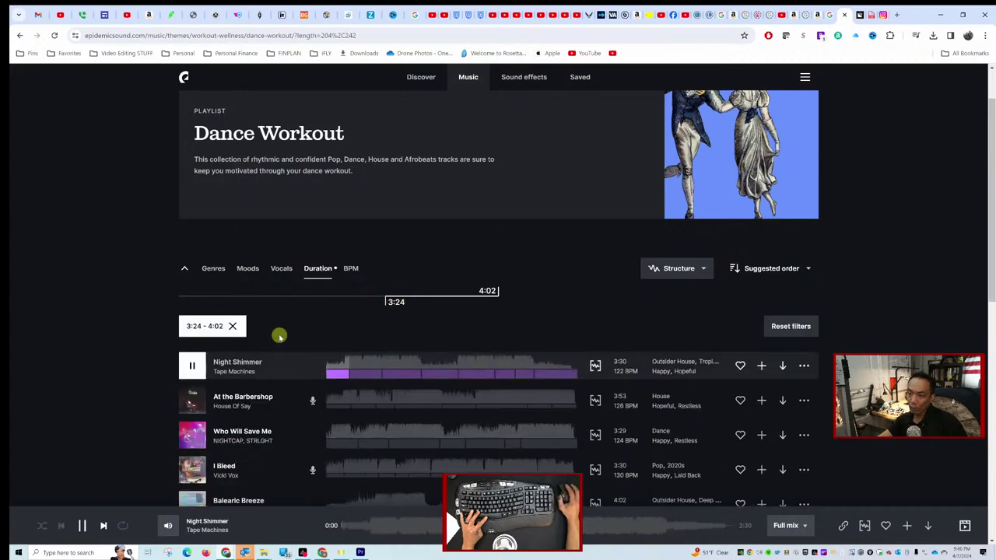
scroll(276, 342, "down", 2)
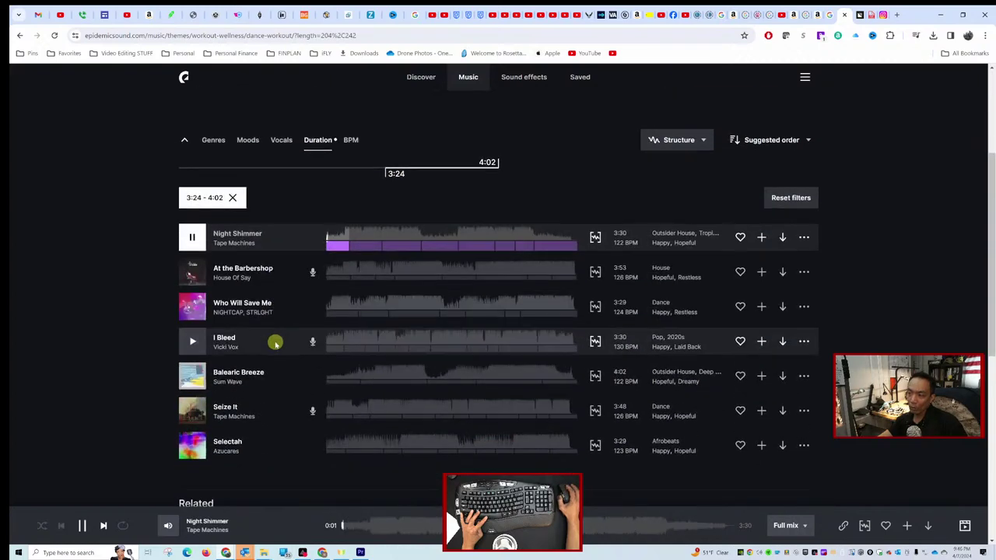
left_click(210, 308)
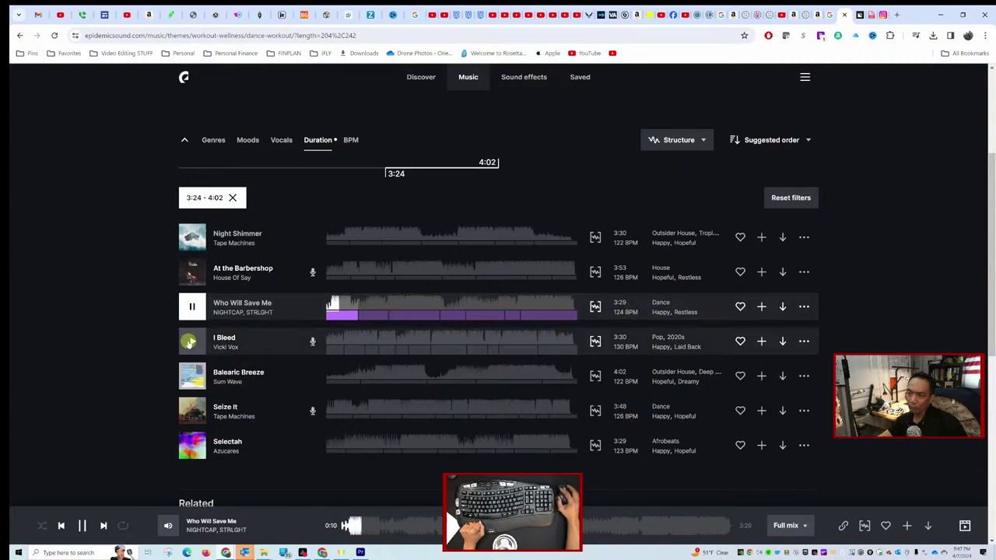
left_click(208, 369)
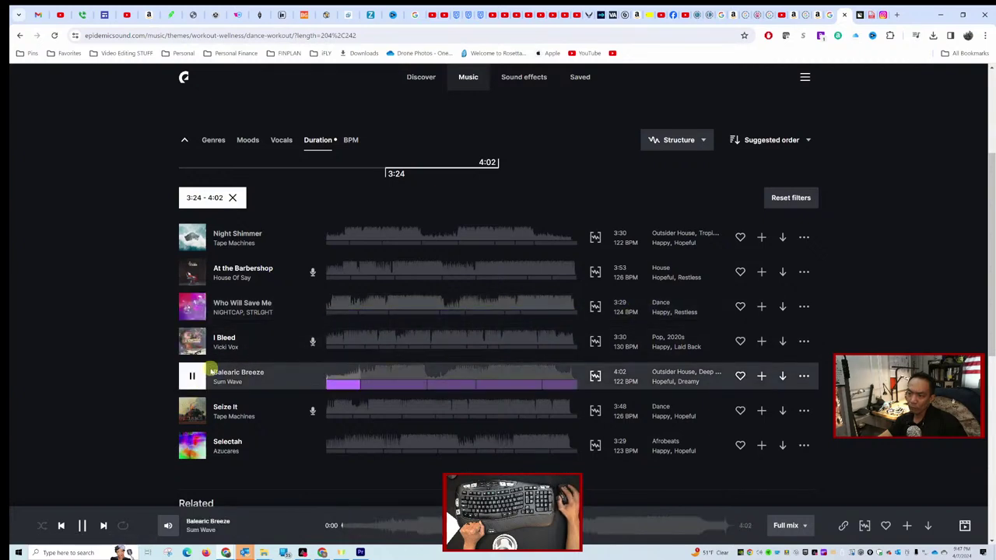
left_click(184, 451)
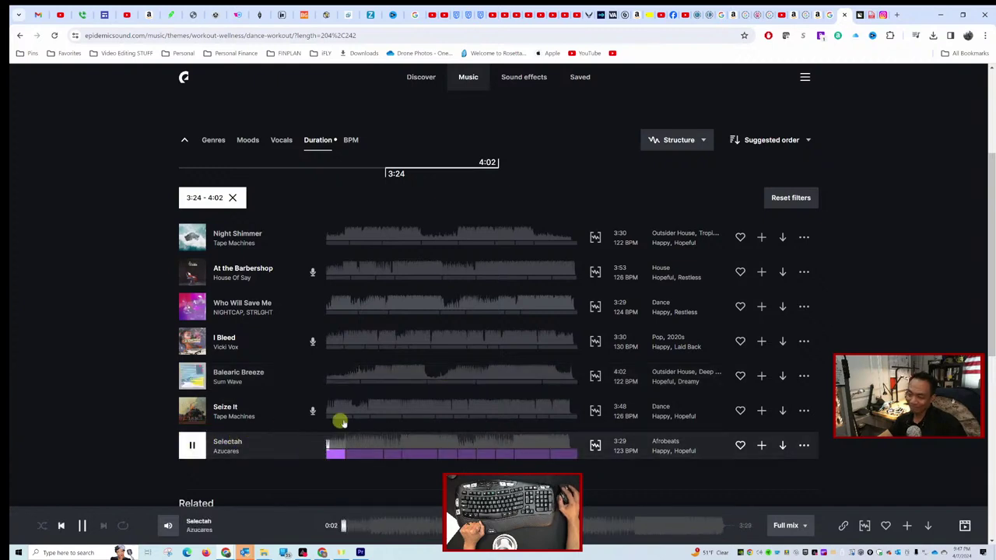
left_click_drag(343, 445, 559, 437)
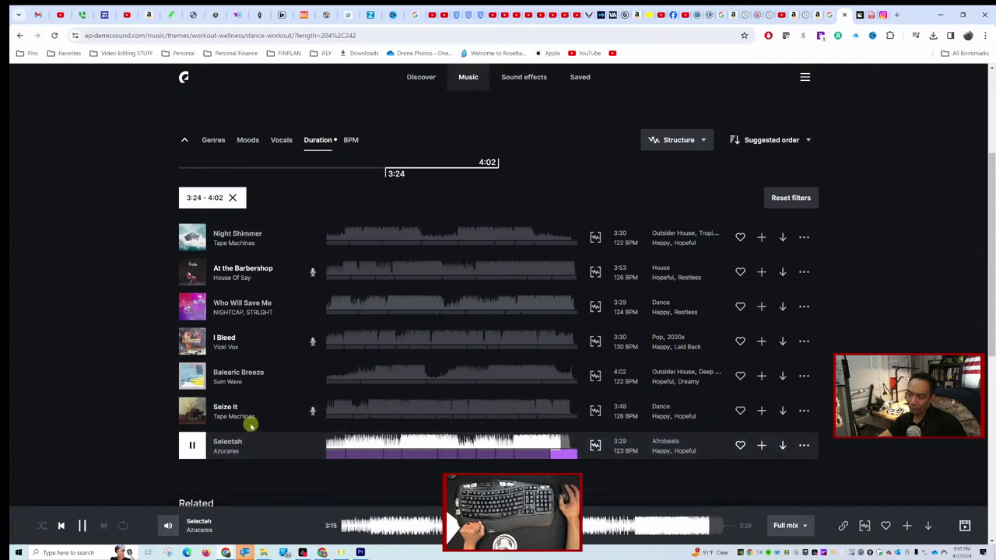
Look through the filtered Dance Workout tracks and open the related High Intensity Training playlist.
scroll(250, 426, "down", 2)
scroll(250, 425, "down", 2)
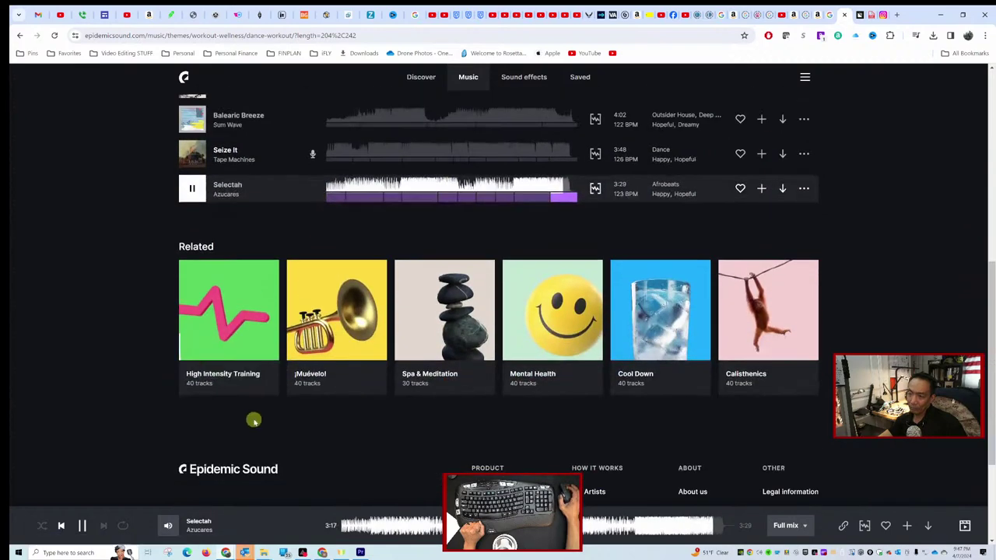
scroll(255, 418, "up", 10)
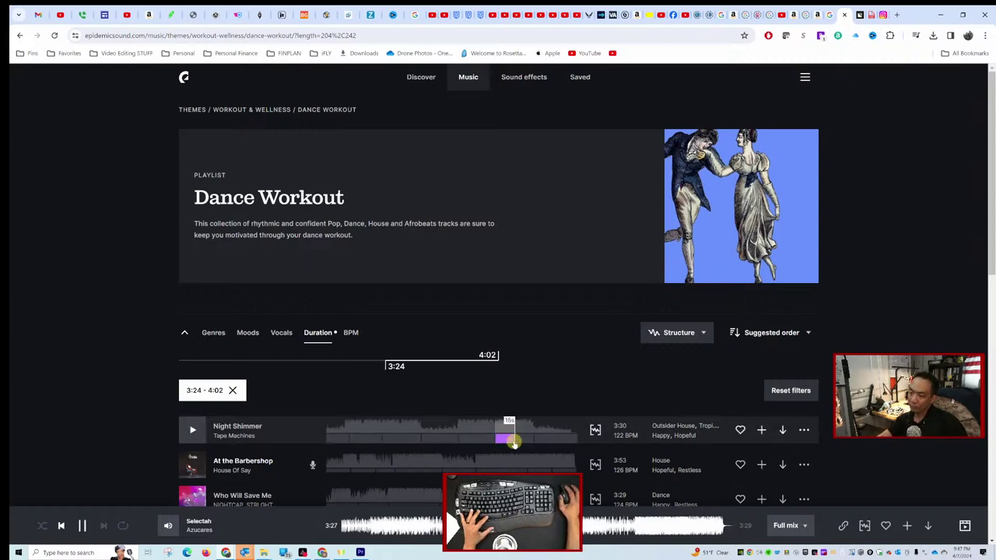
scroll(395, 401, "down", 5)
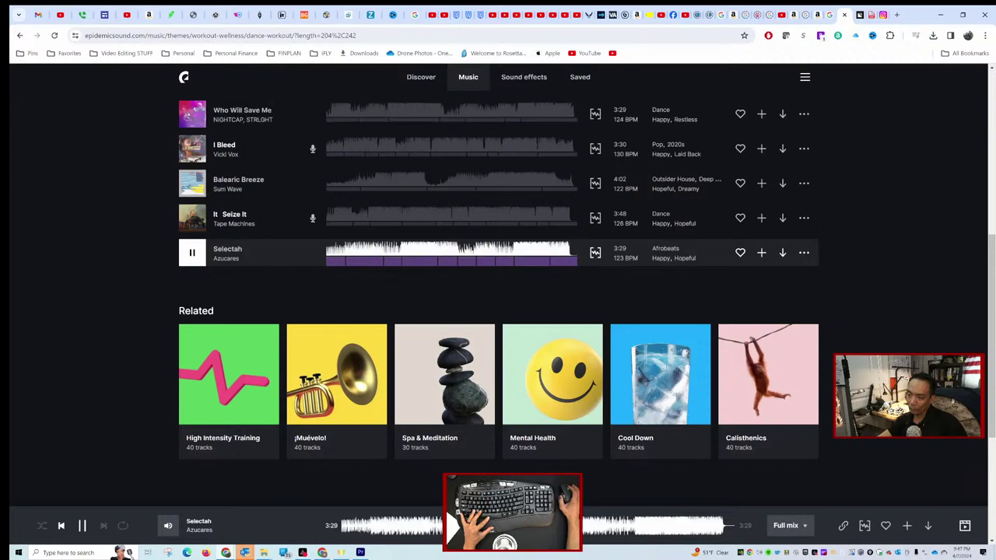
left_click(215, 389)
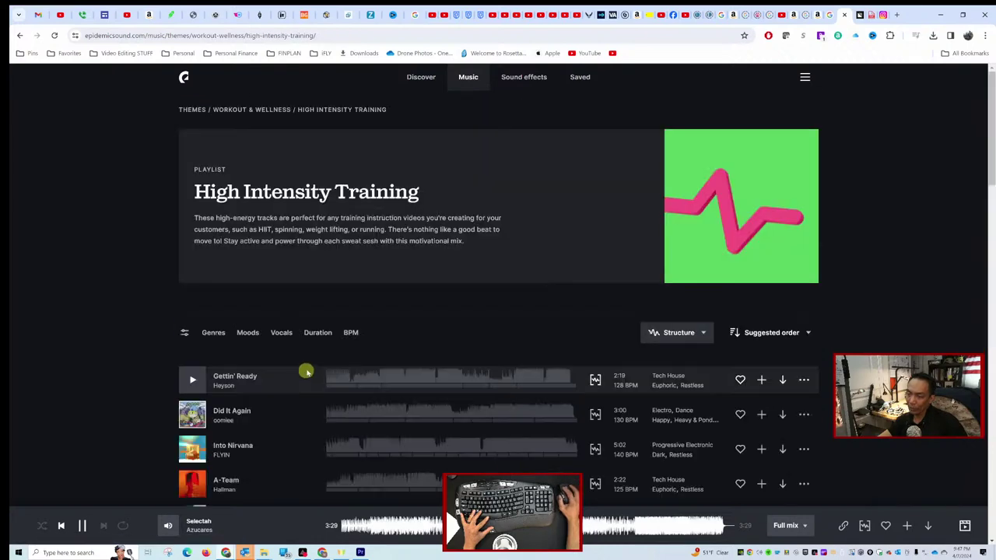
Preview Gotta Move on and Solitary from the High Intensity Training playlist and download Solitary.
scroll(281, 335, "down", 10)
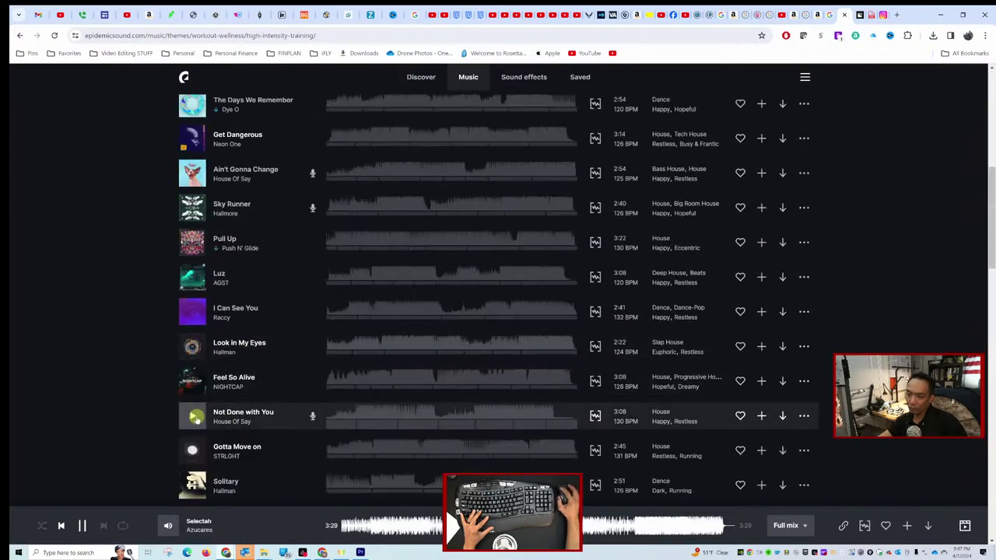
left_click(194, 440)
scroll(218, 360, "down", 3)
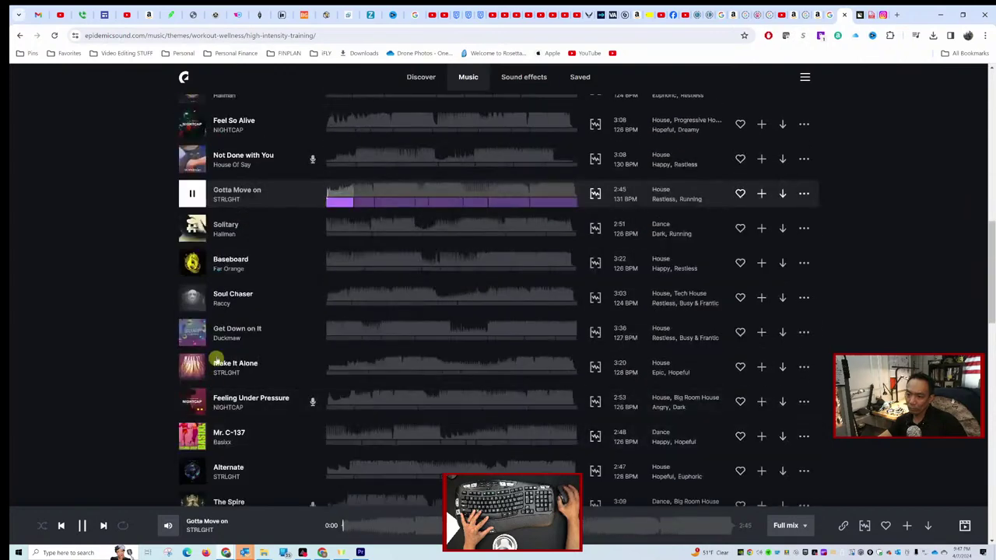
left_click(194, 229)
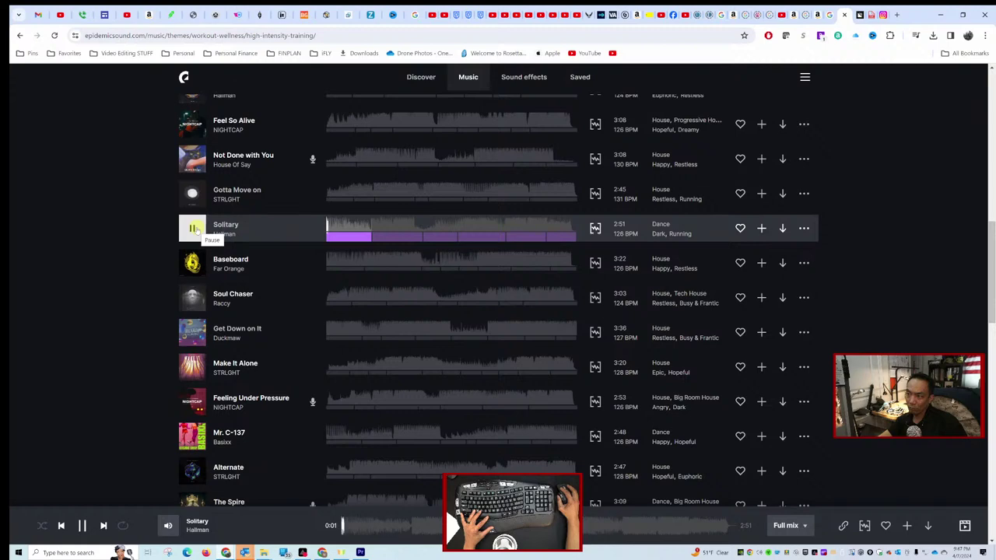
left_click(783, 229)
left_click(618, 382)
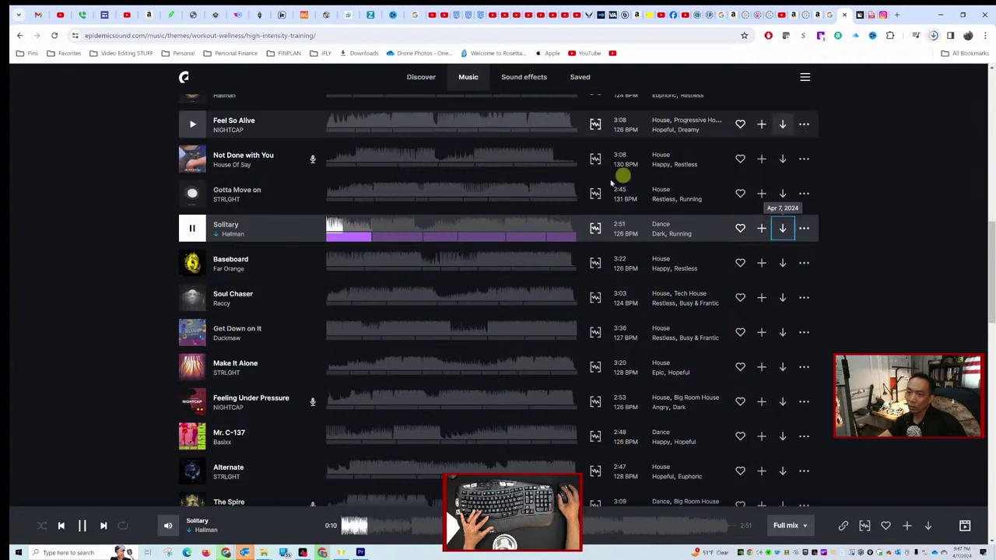
Preview and download Baseboard by Far Orange and Get Down on It by Duckmaw.
left_click(191, 262)
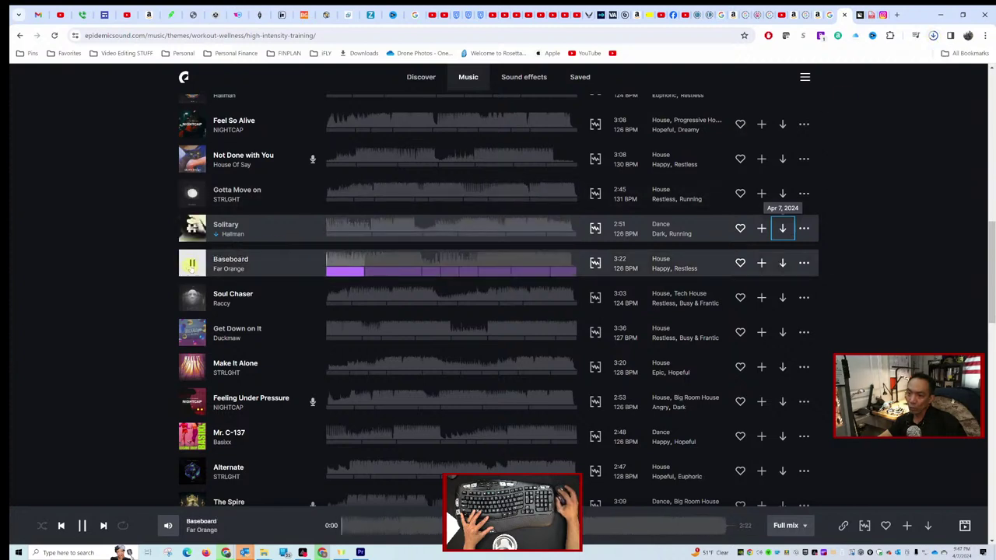
left_click(782, 262)
left_click(632, 382)
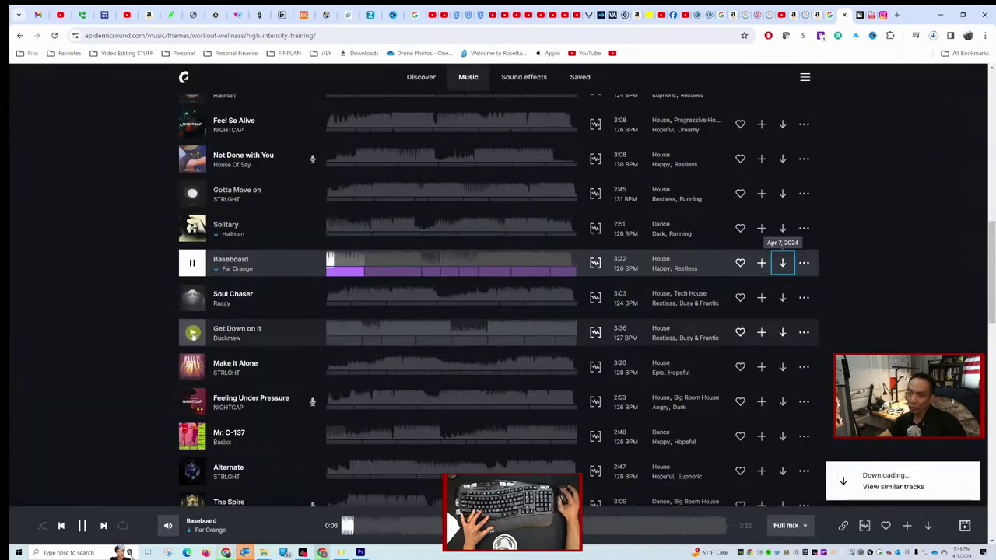
left_click(192, 332)
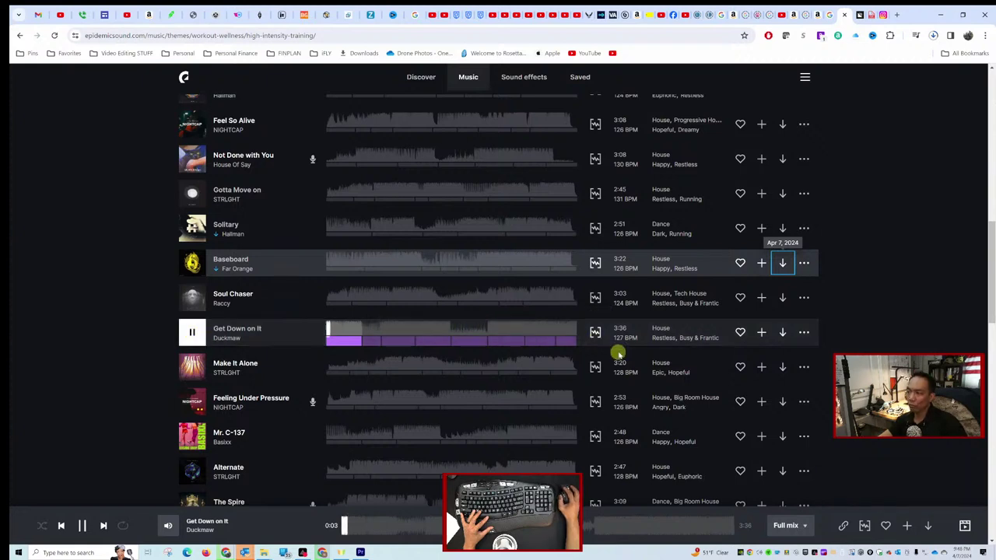
left_click(782, 332)
key("Return")
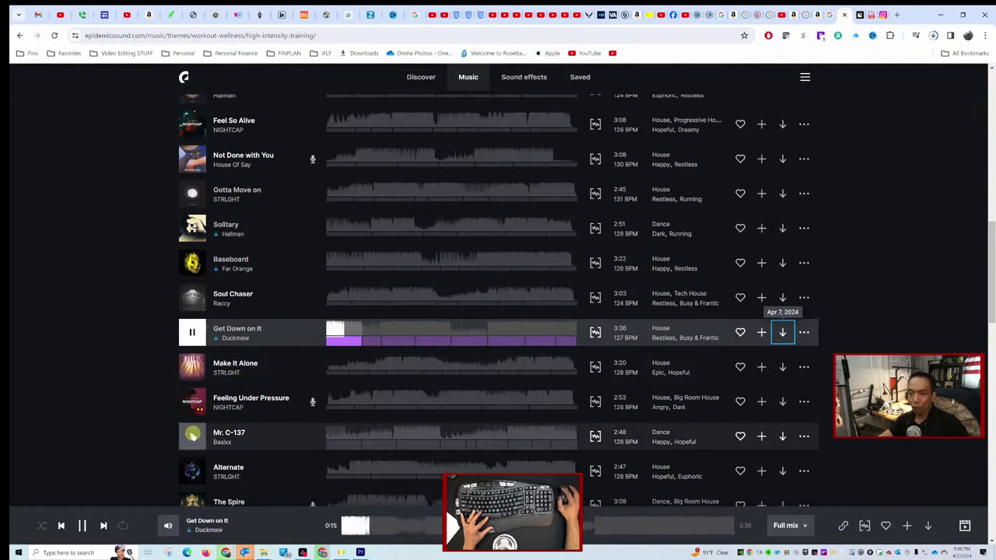
Preview Mr. C-137, Faya, Can't Let You Disco, Work It and Clap Your Hands further down the playlist.
left_click(193, 435)
scroll(254, 406, "down", 2)
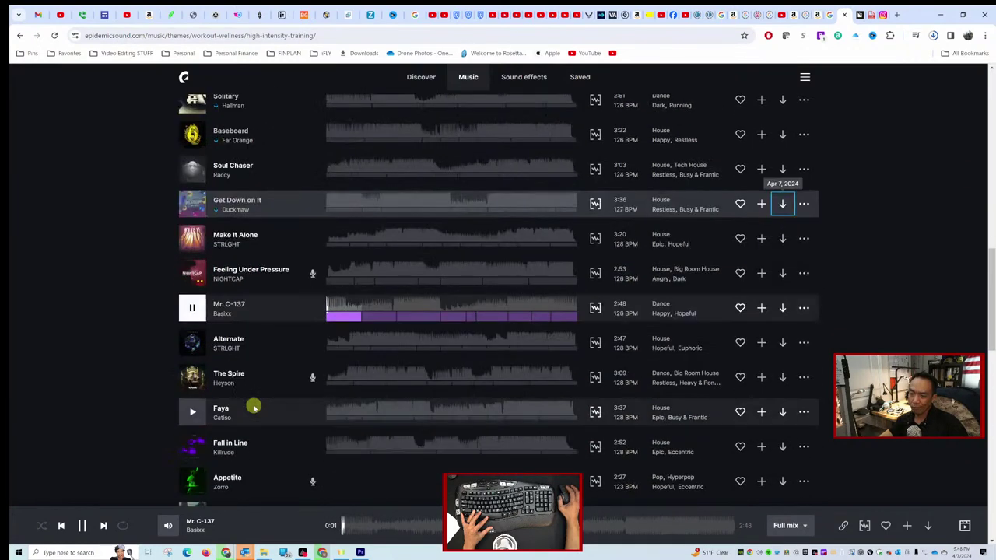
left_click(192, 412)
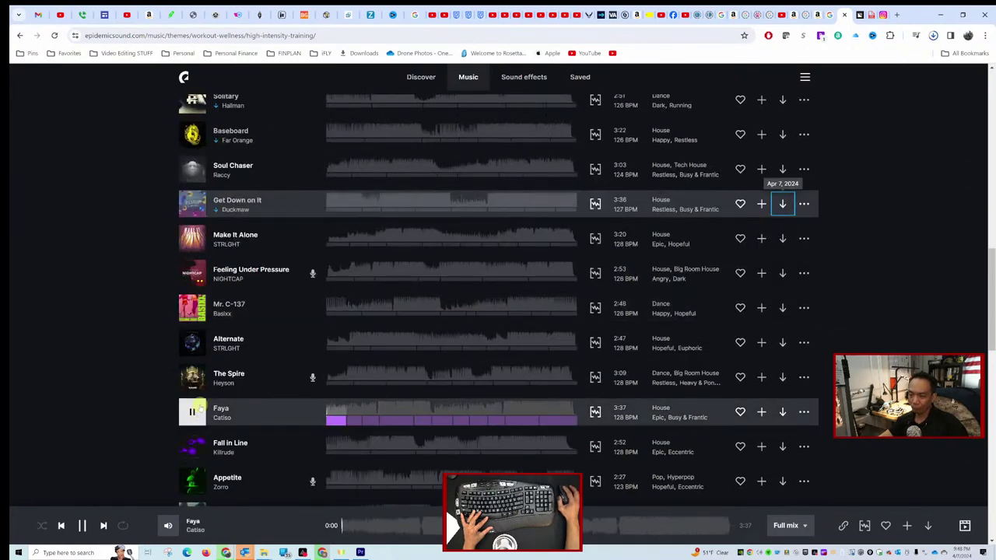
scroll(198, 426, "down", 3)
scroll(198, 430, "down", 3)
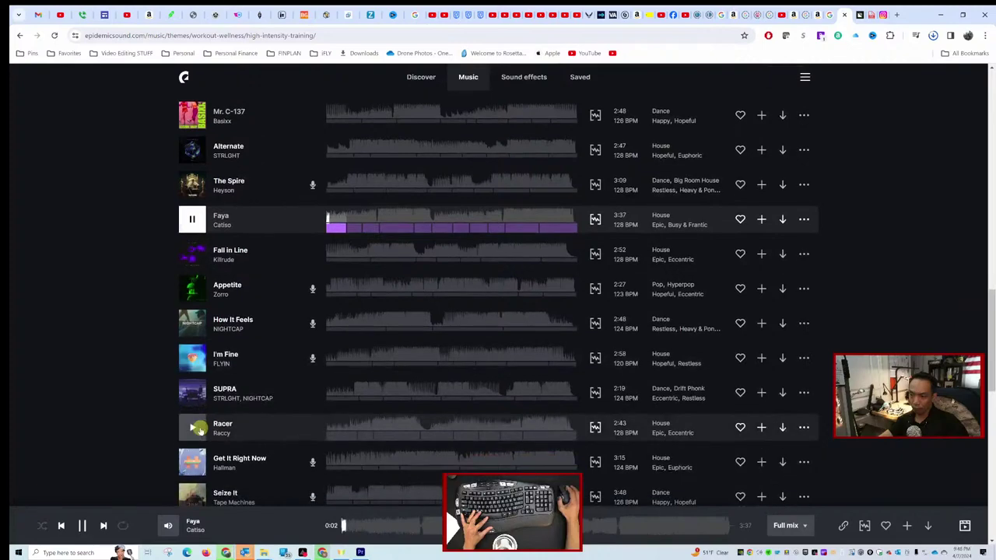
left_click(187, 377)
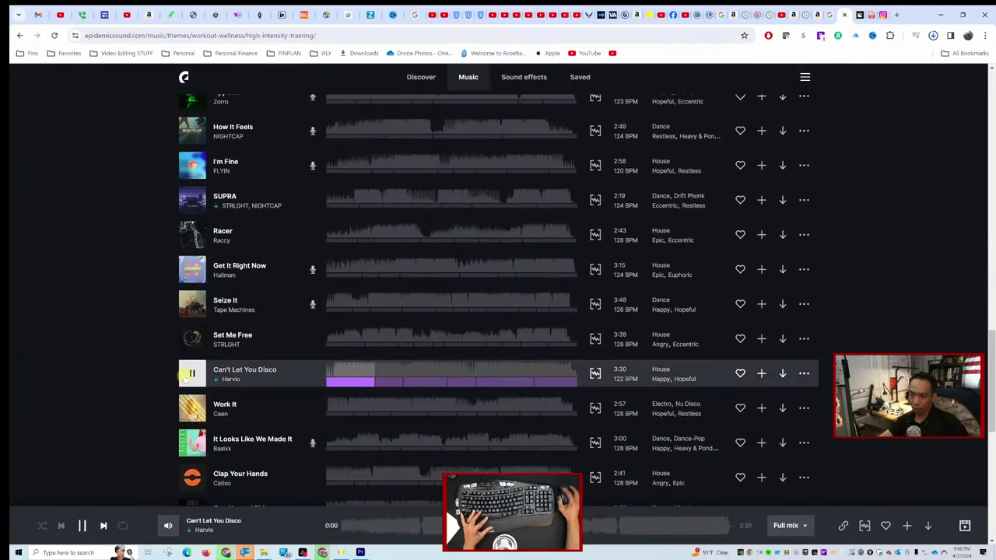
left_click(187, 411)
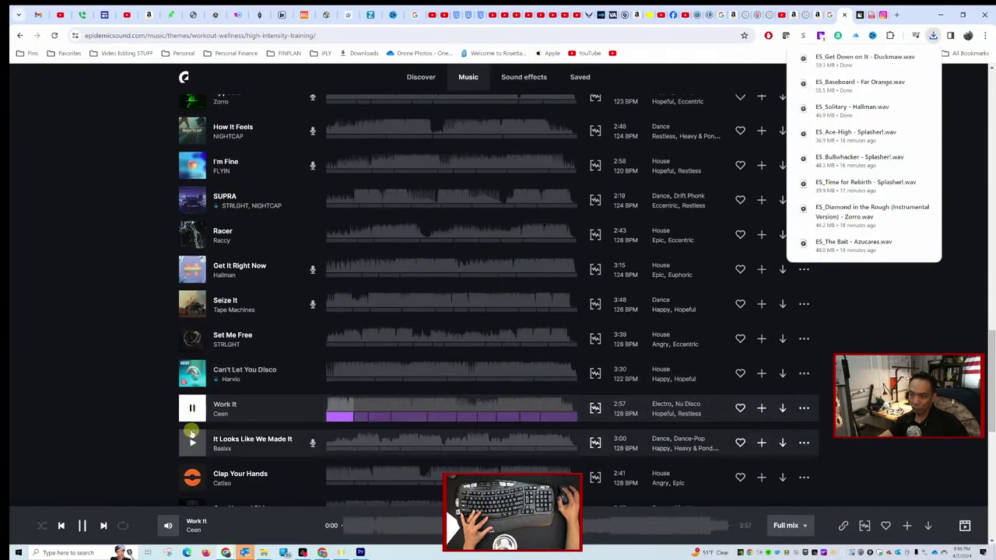
left_click(191, 483)
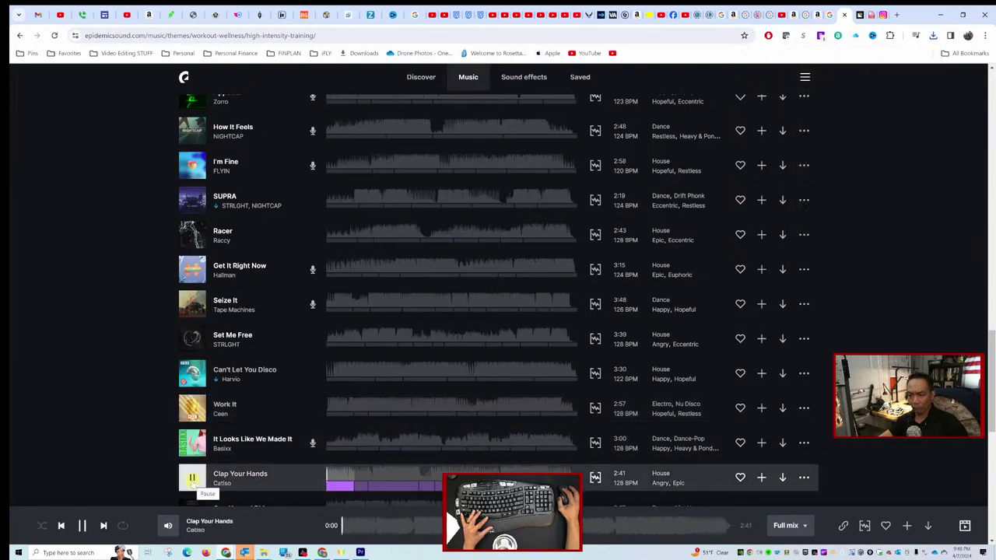
mouse_move(197, 442)
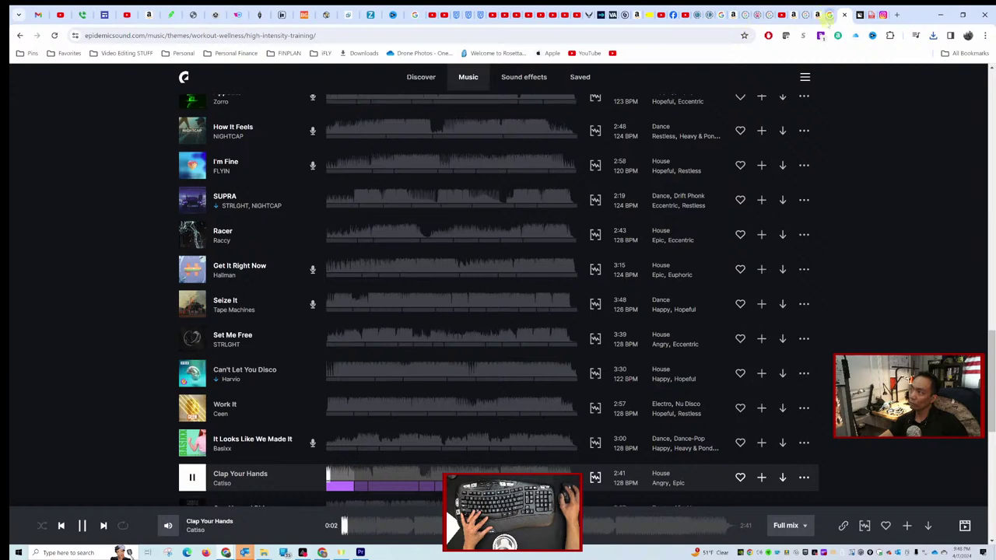
Show the downloaded Get Down on It file in its folder and sort the files by date modified, newest first.
left_click(932, 35)
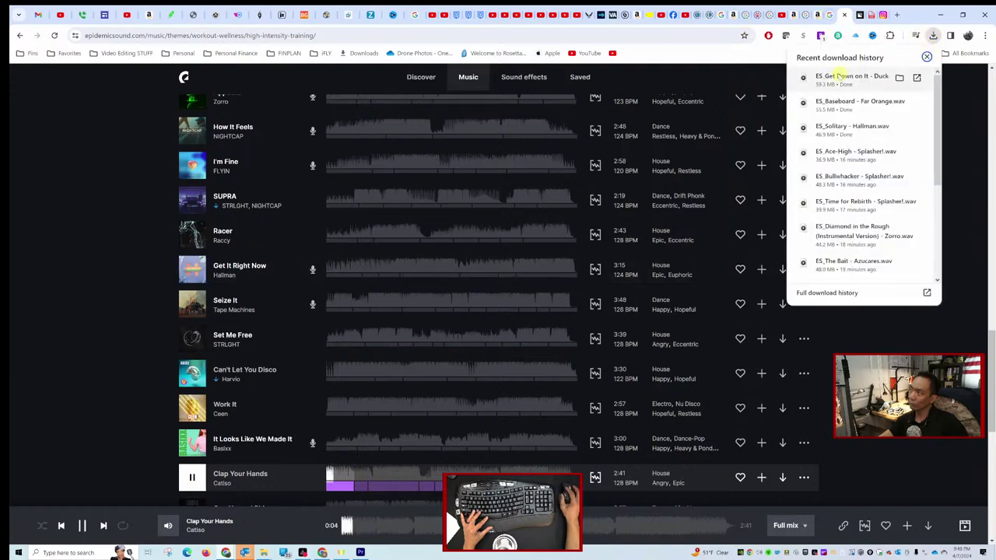
left_click(901, 77)
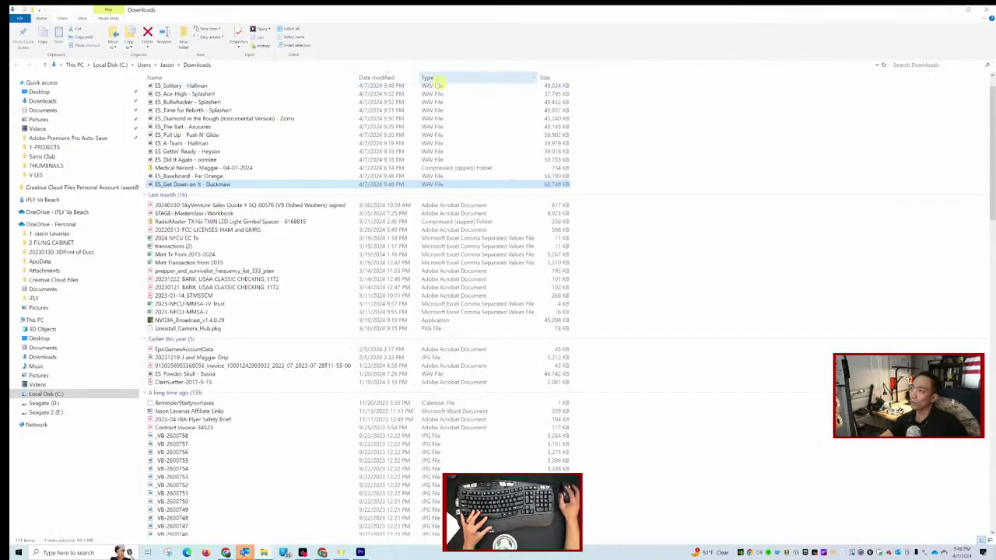
left_click(384, 77)
left_click(383, 77)
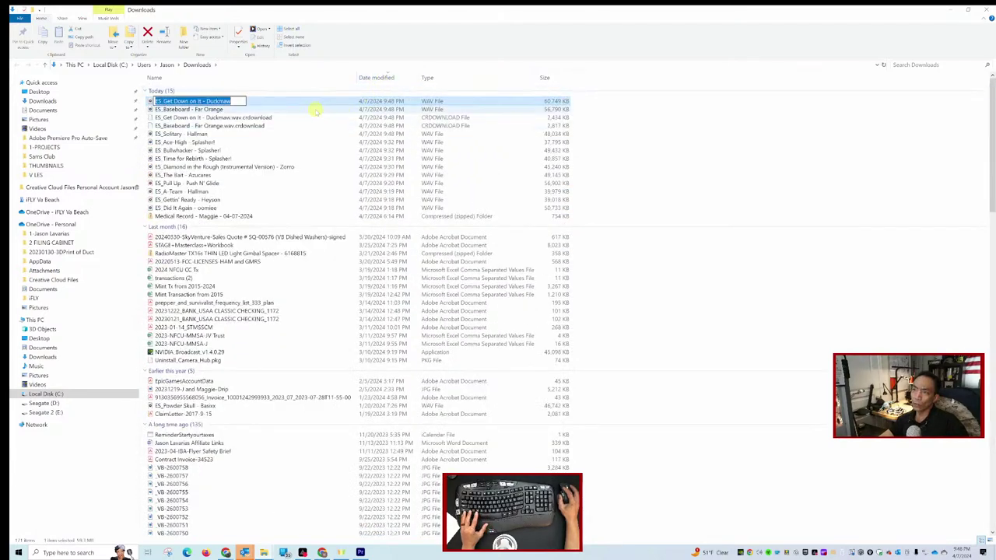
Import the Get Down on It, Baseboard and Solitary WAV files into the audio bin of the Premiere Pro project.
left_click(311, 109, "shift")
left_click(271, 119, "shift")
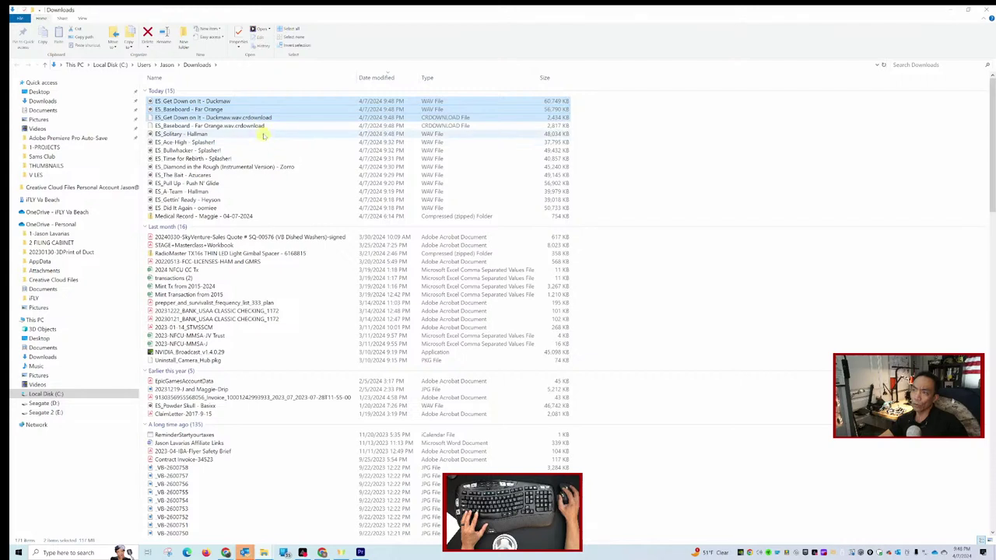
left_click(262, 126, "shift")
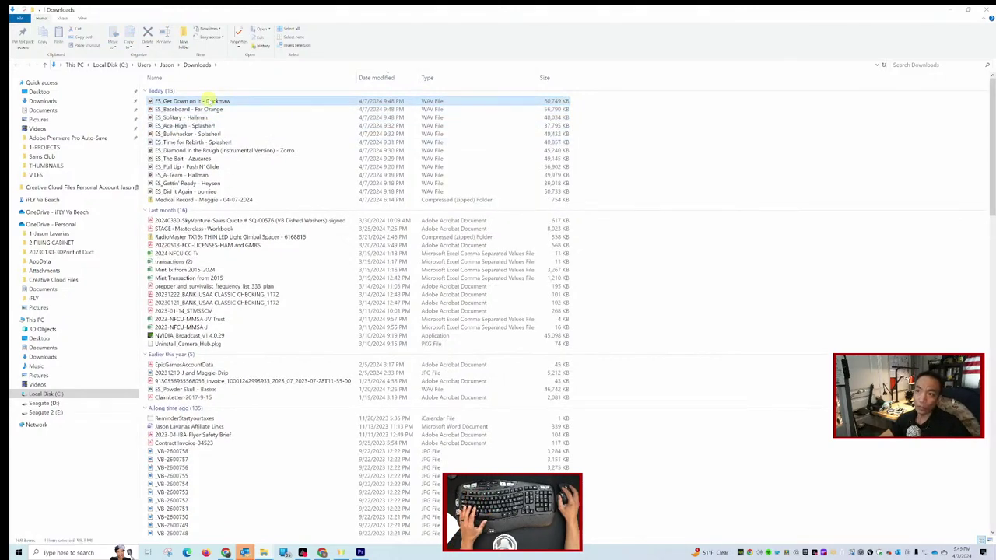
left_click(206, 118, "shift")
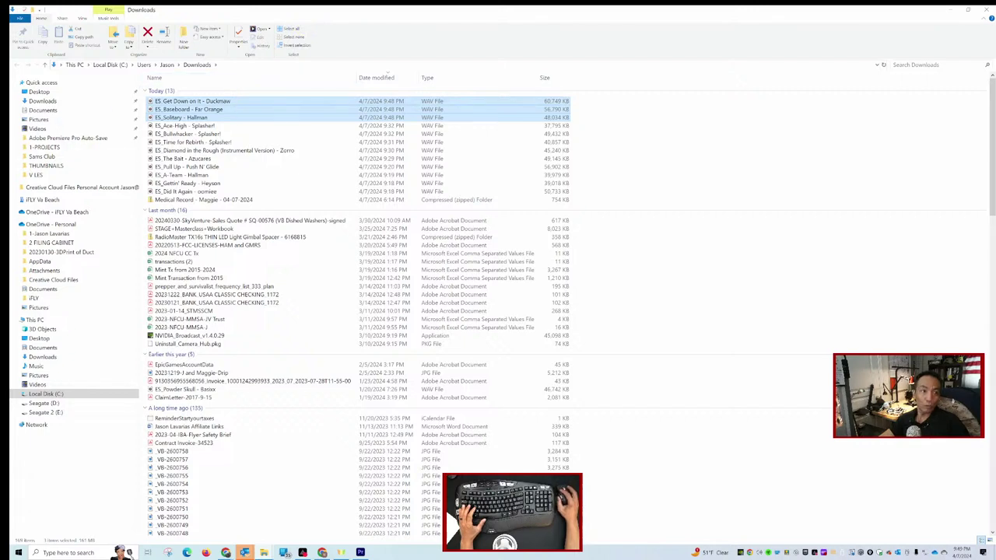
key("super")
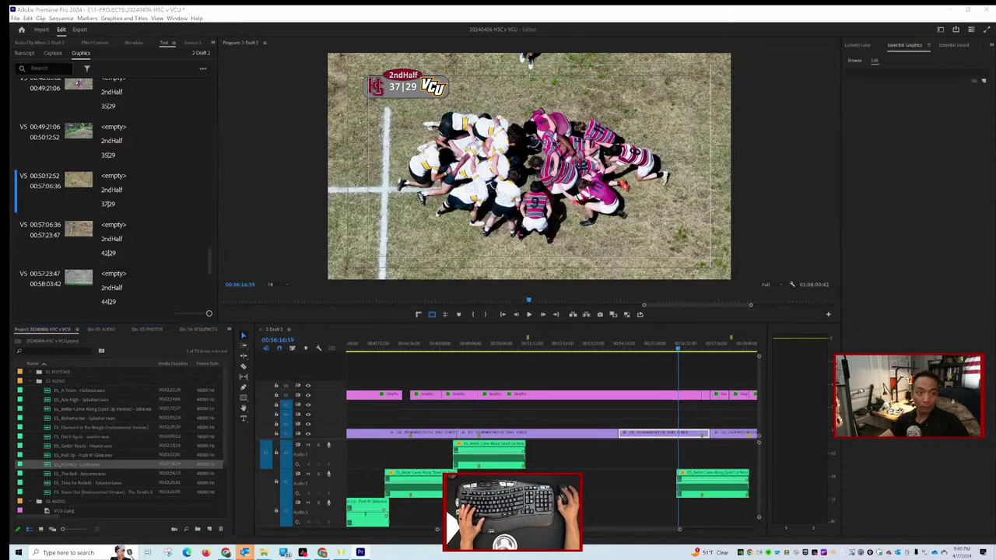
left_click_drag(67, 333, 70, 437)
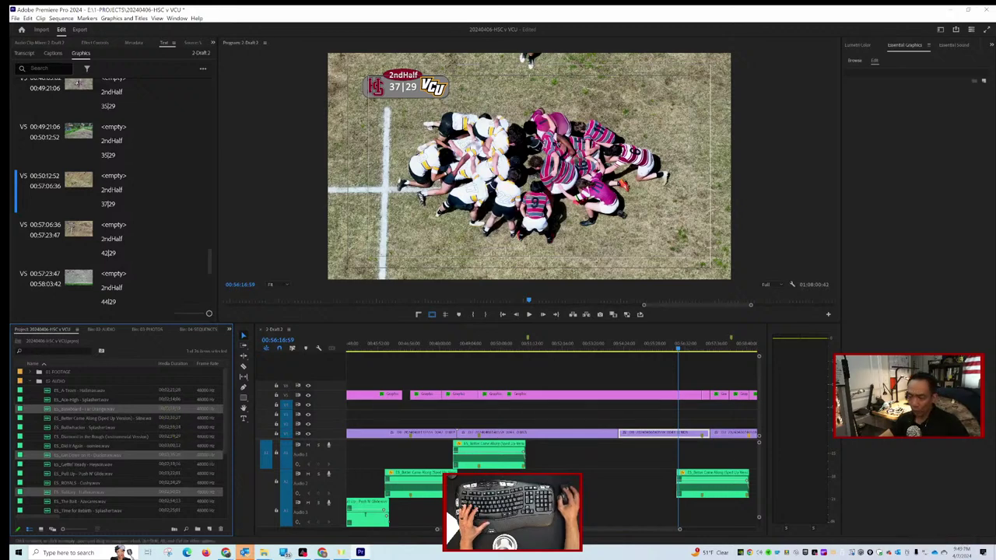
left_click(20, 379)
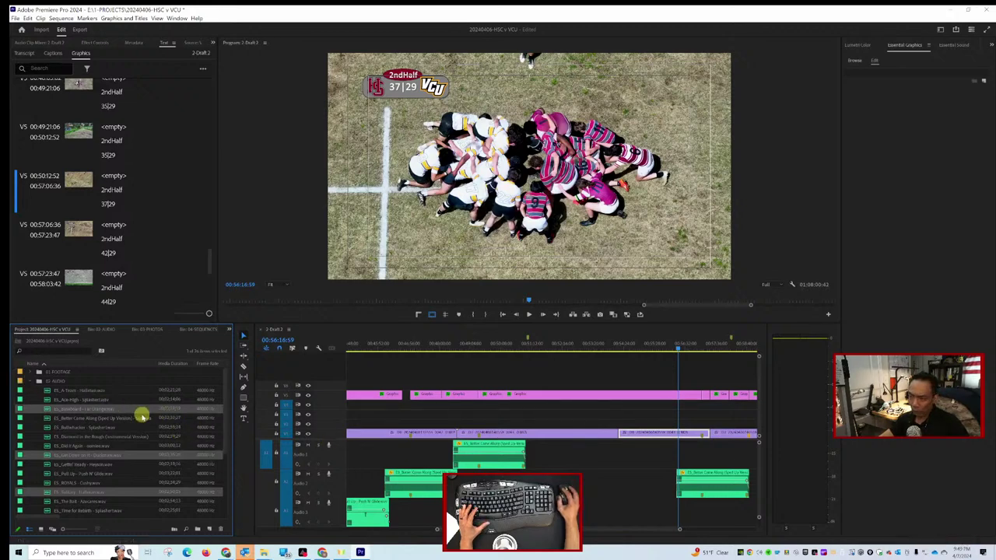
Place the Baseboard, Get Down on It and Solitary tracks together on the third audio track, across the music gap in the second half.
left_click(616, 499)
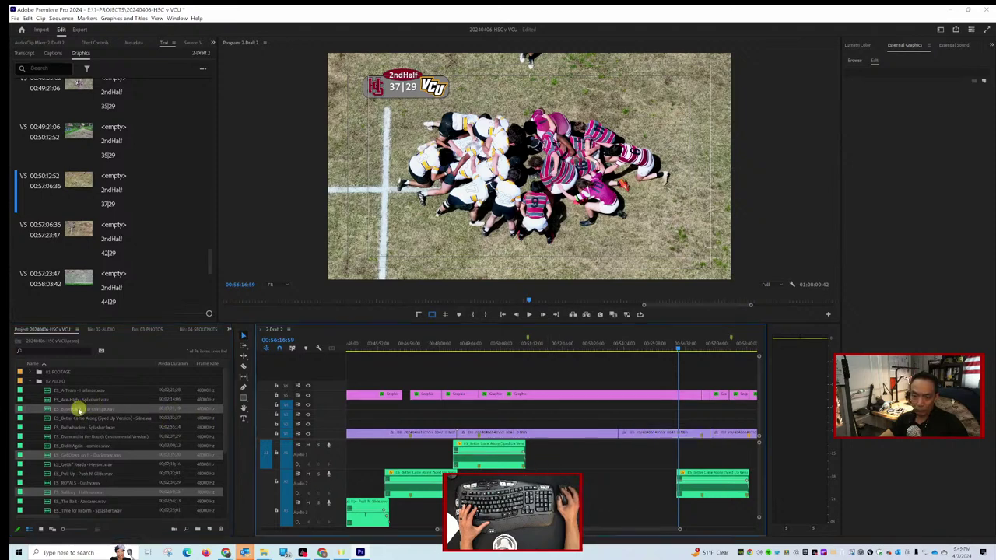
left_click(78, 408)
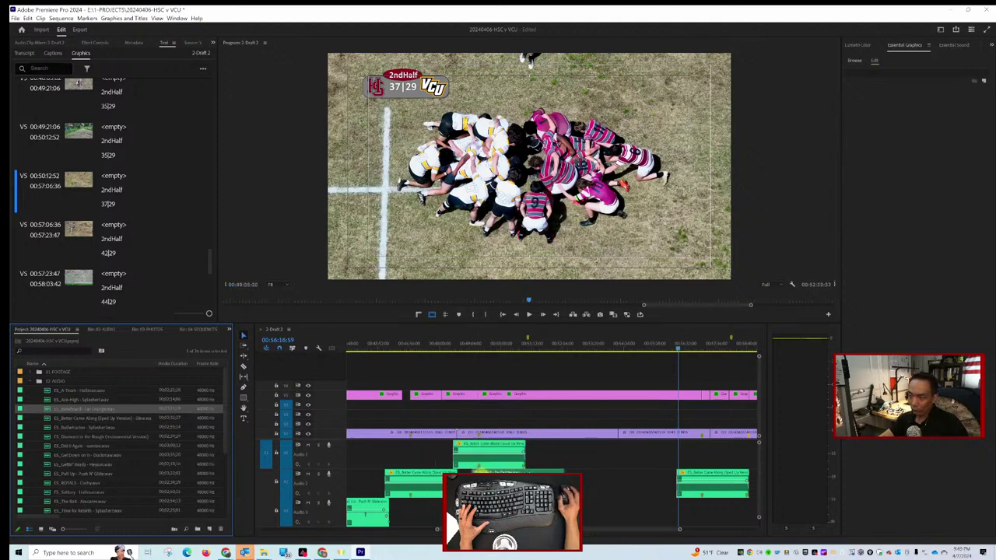
left_click(492, 472)
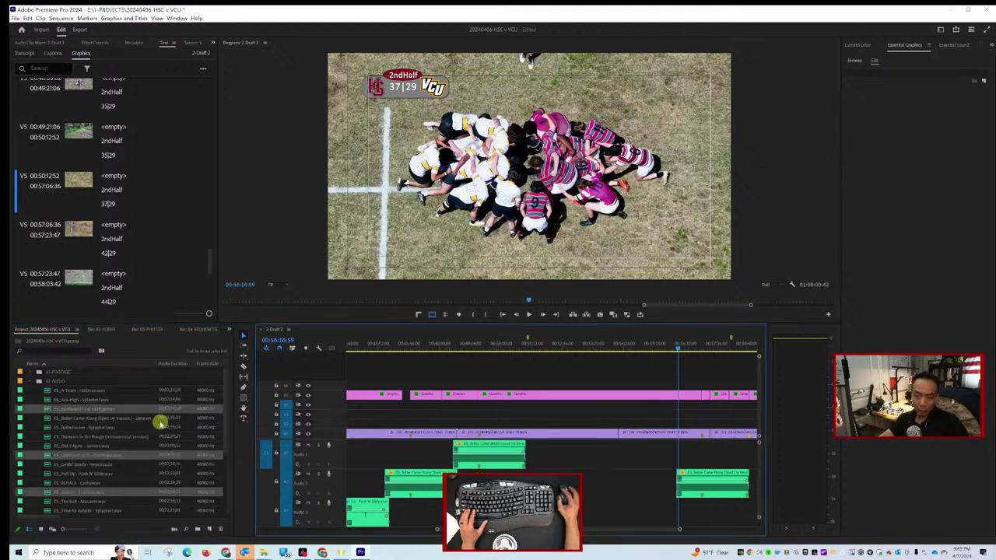
left_click_drag(144, 409, 600, 518)
Move the Solitary clip up to the second audio track so it starts at the end of the Better Came Along clip.
key("minus")
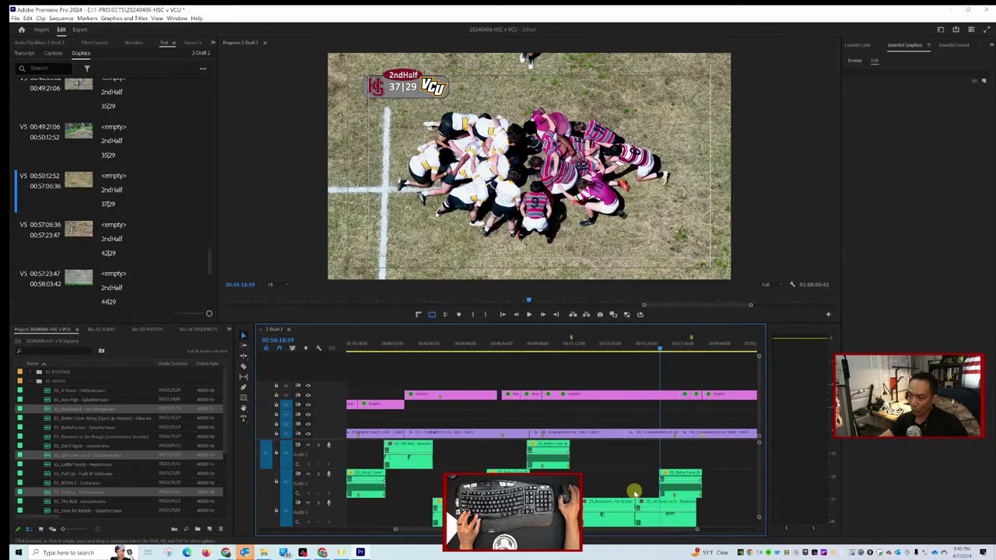
key("minus")
key("minus")
key("minus")
key("minus")
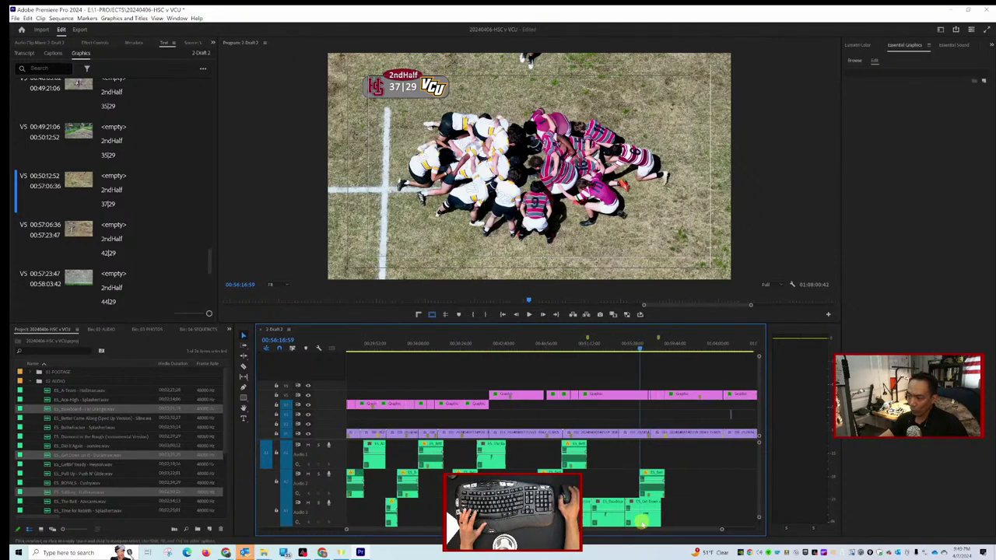
scroll(551, 433, "right", 1)
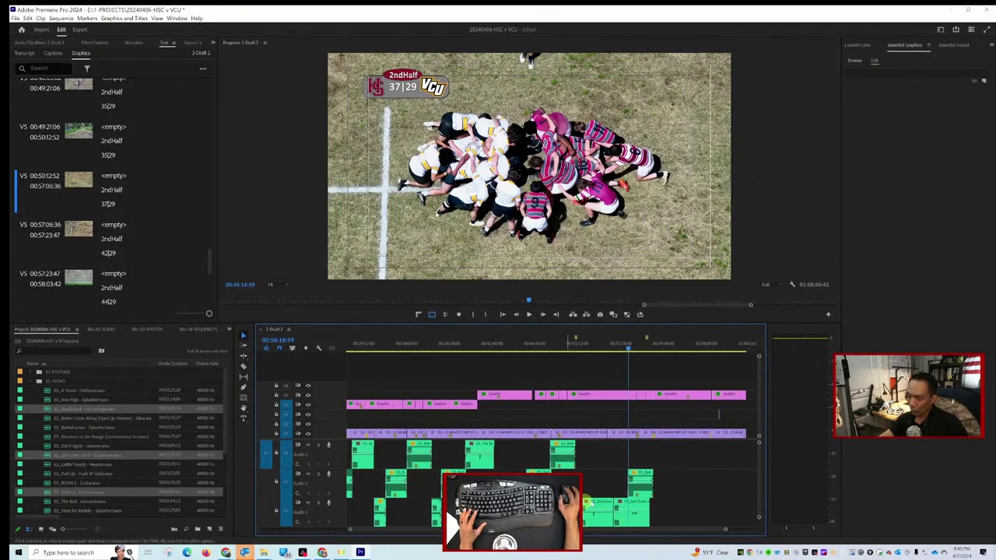
left_click_drag(585, 499, 587, 479)
scroll(587, 479, "up", 5)
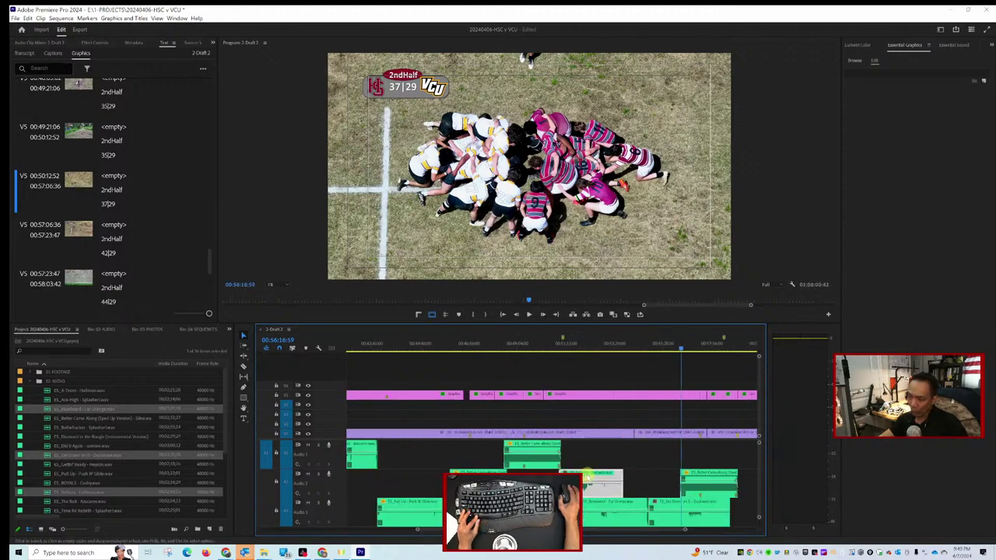
Check the Epidemic Sound track list in the browser briefly and return to the Premiere Pro sequence.
scroll(587, 479, "up", 2)
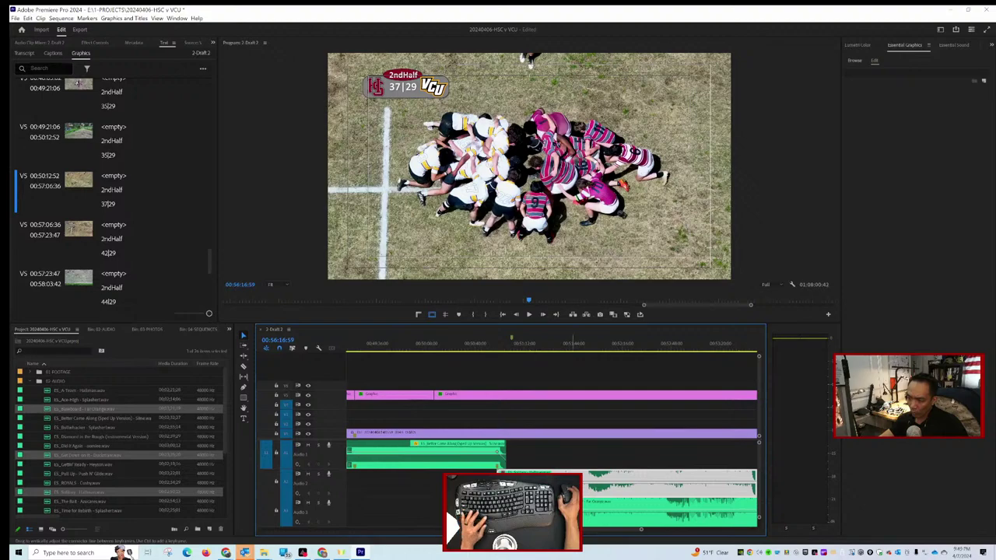
key("space")
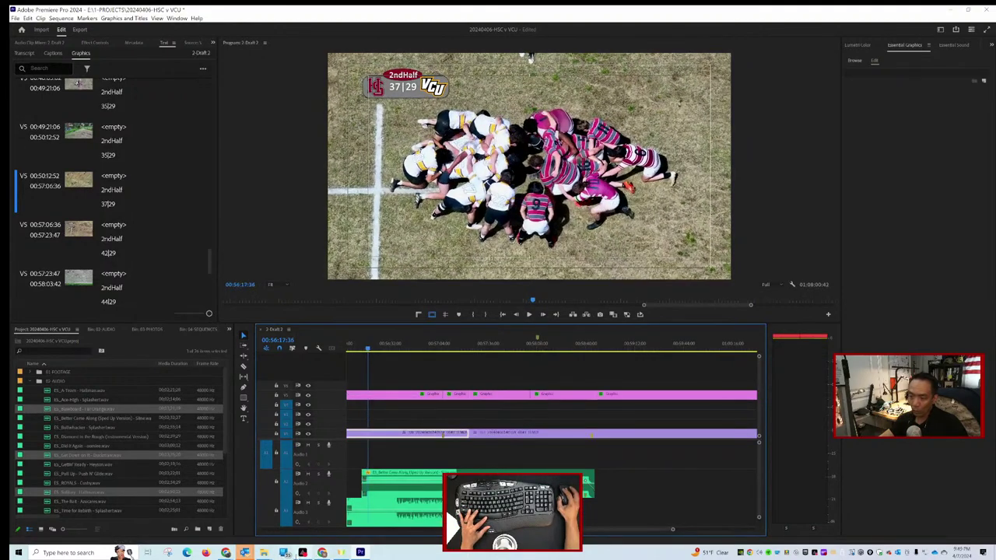
mouse_move(246, 551)
left_click(233, 514)
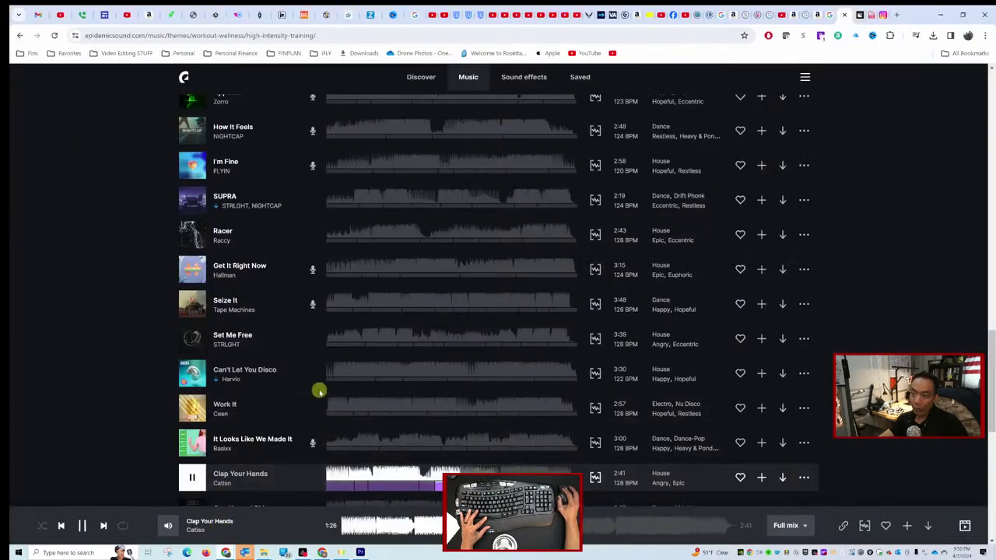
left_click(359, 553)
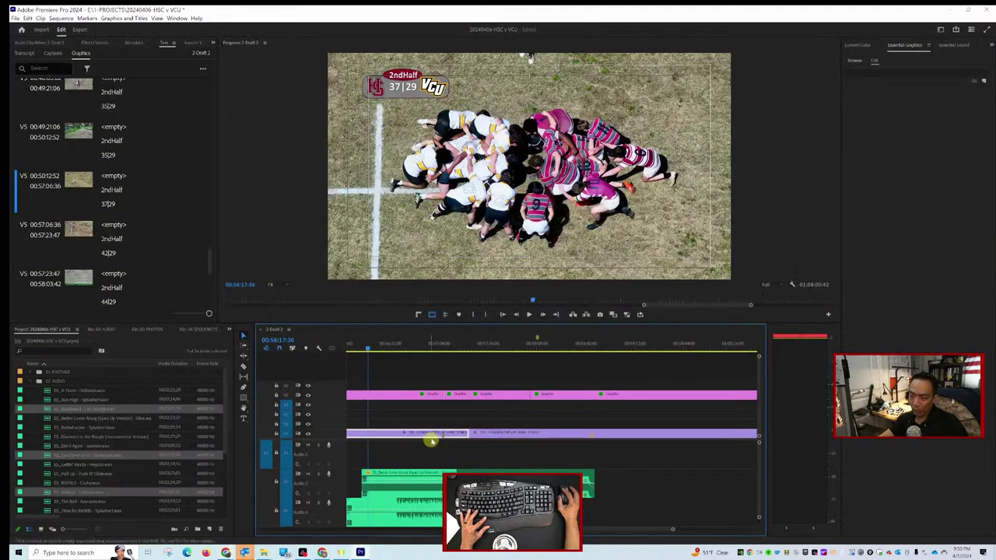
Play the change from Better Came Along to Solitary and move the Solitary clip to start right at the end of Better Came Along.
scroll(472, 425, "up", 10)
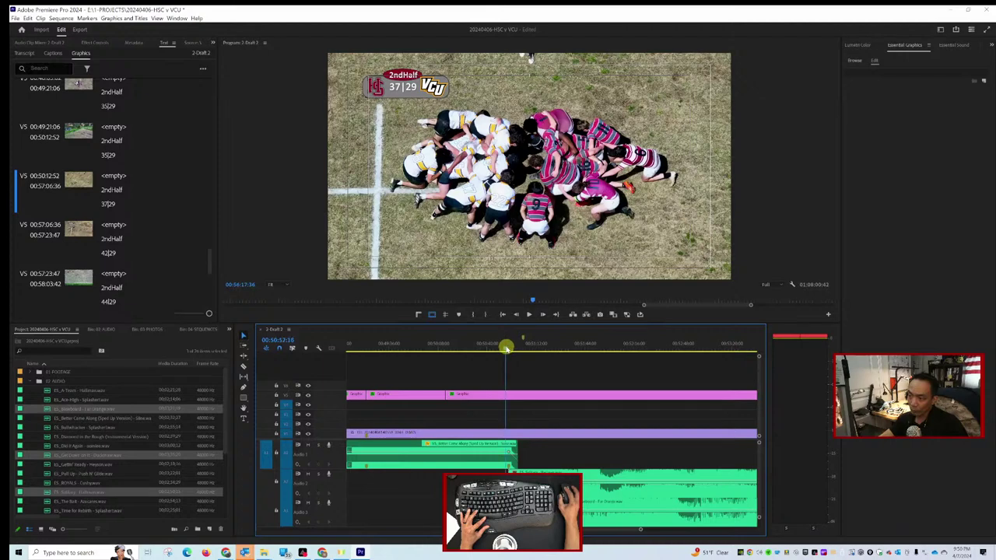
key("space")
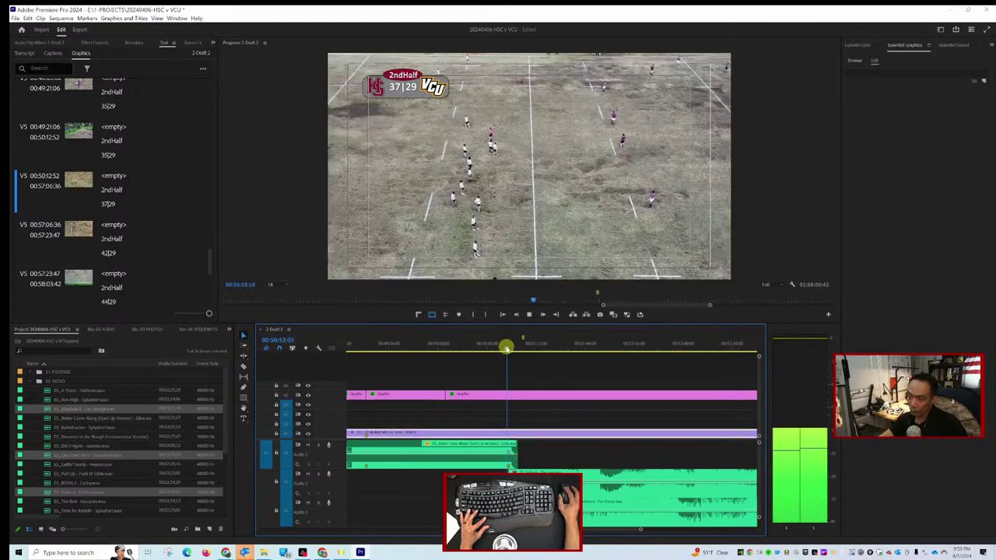
key("space")
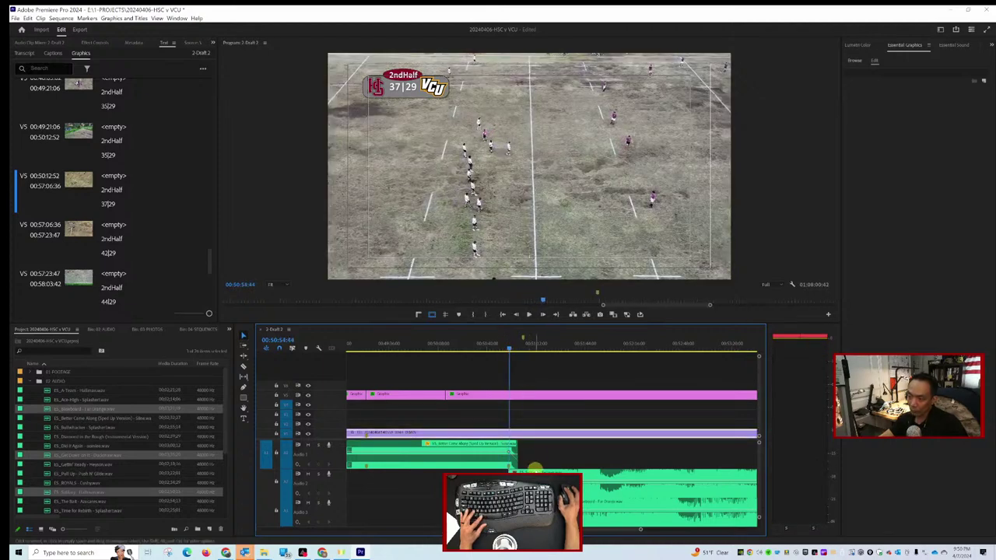
left_click(534, 471)
key("x")
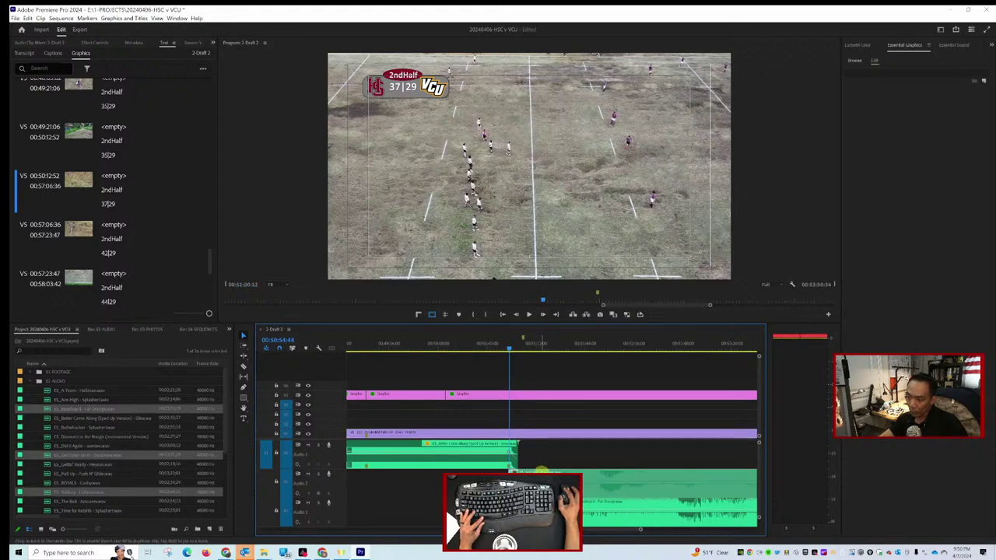
left_click(541, 471)
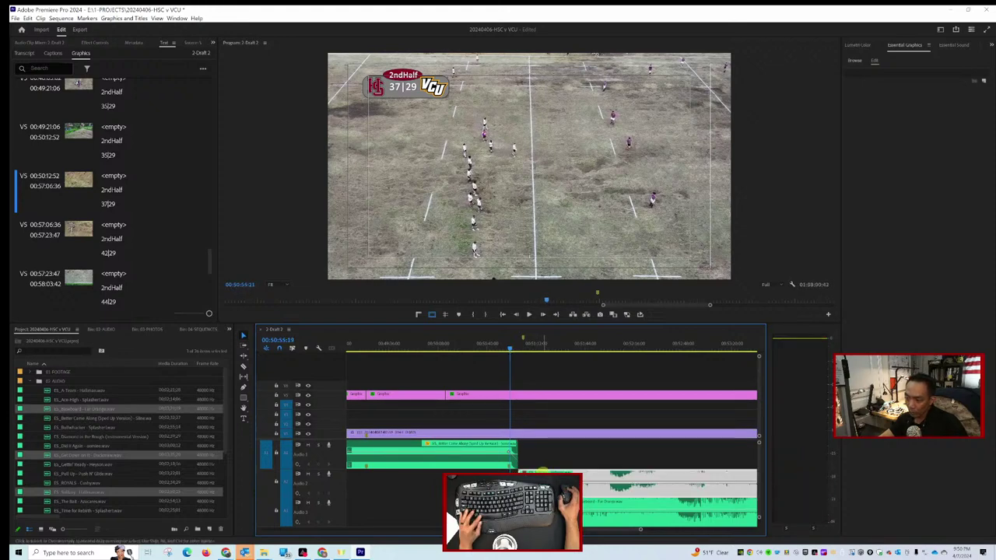
Move the Solitary clip slightly earlier so its start overlaps the end of Better Came Along, and play the transition.
scroll(477, 458, "up", 3)
left_click(474, 471)
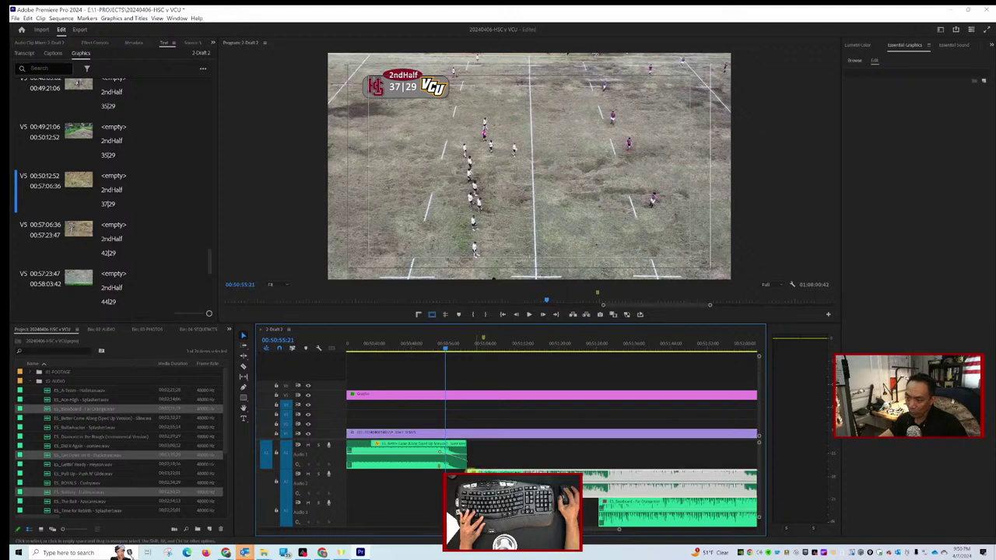
left_click(463, 470)
left_click(475, 470)
key("space")
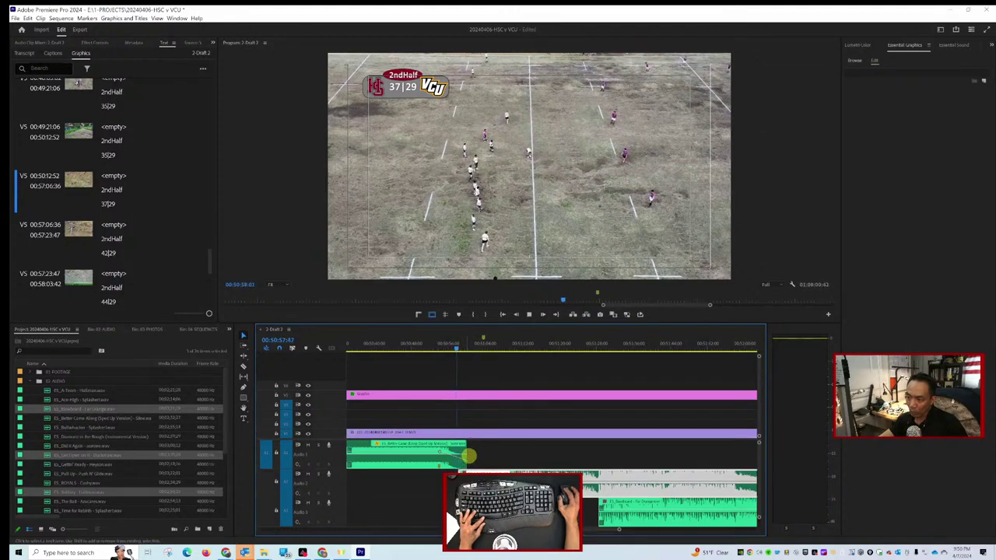
left_click(469, 455)
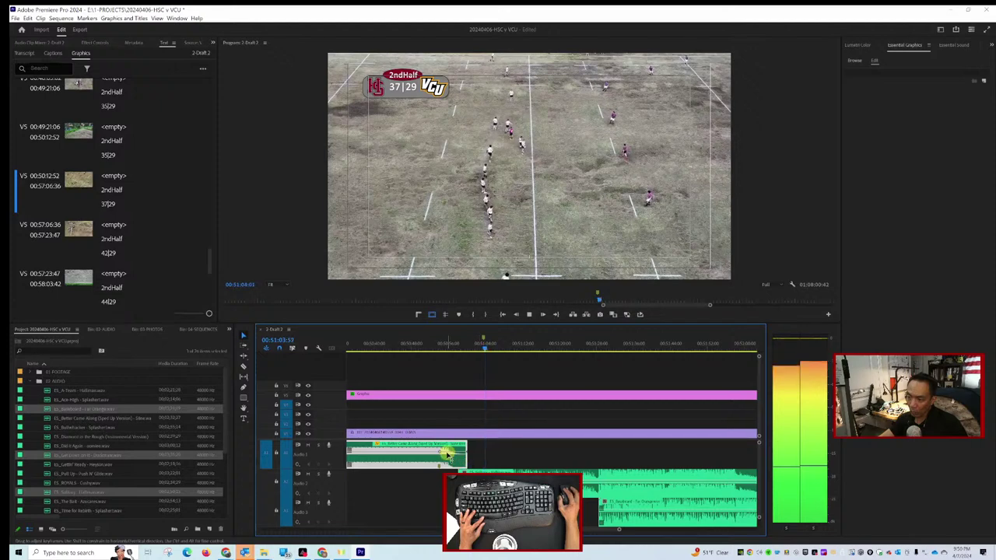
Replay the transition and move the Solitary clip's start to 00:50:57:20, overlapping the Better Came Along fade-out.
left_click(452, 349)
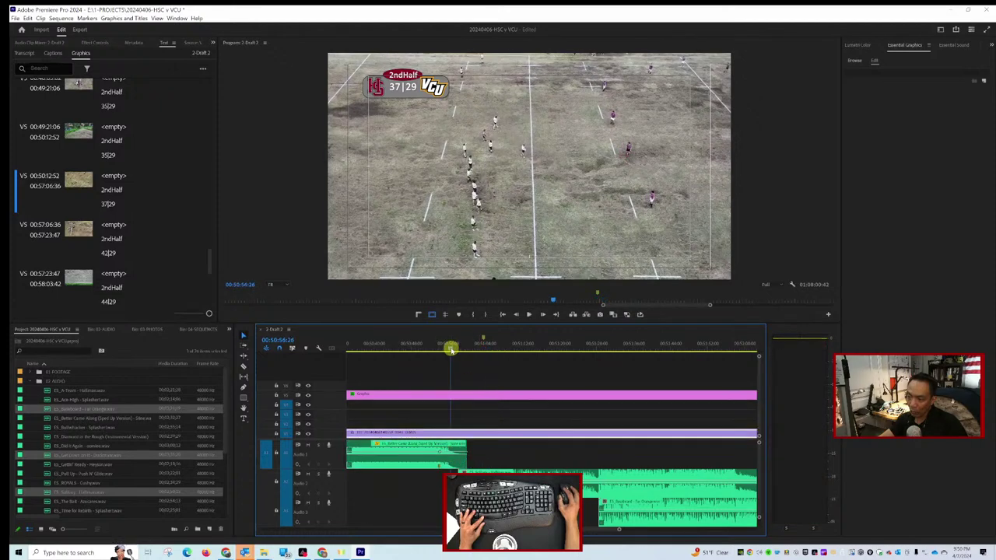
left_click(437, 351)
key("space")
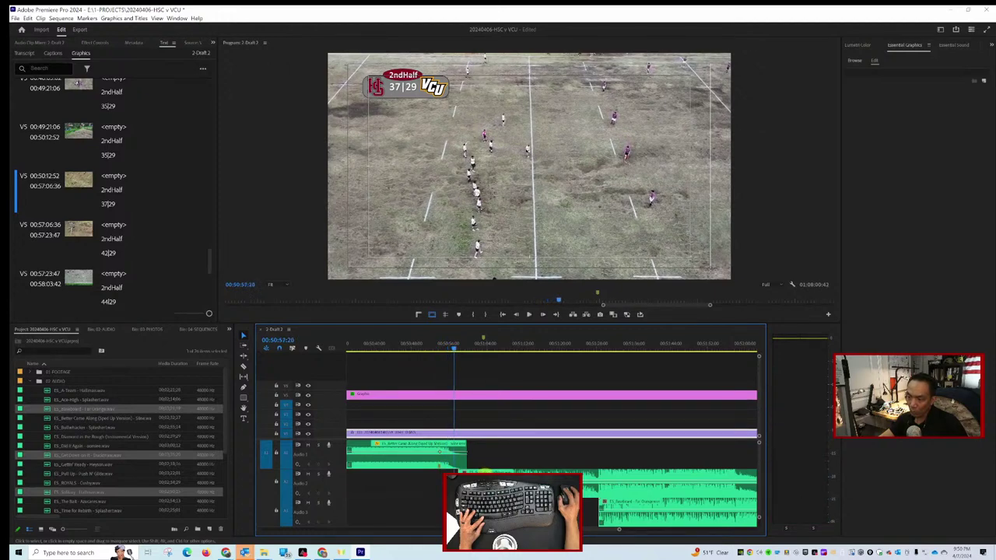
key("space")
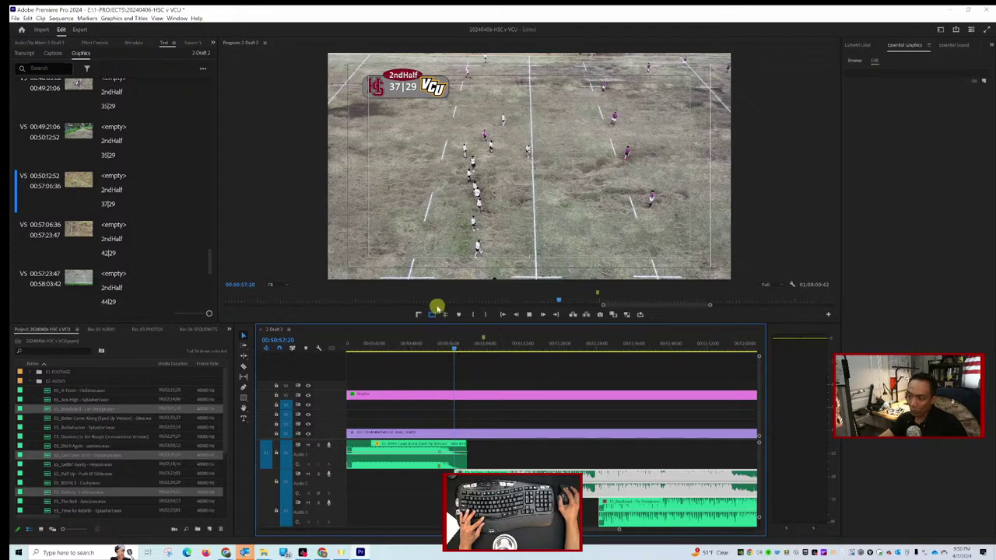
key("space")
Move the Get Down on It clip from the third to the first audio track, starting at the end of Solitary.
scroll(665, 482, "down", 2)
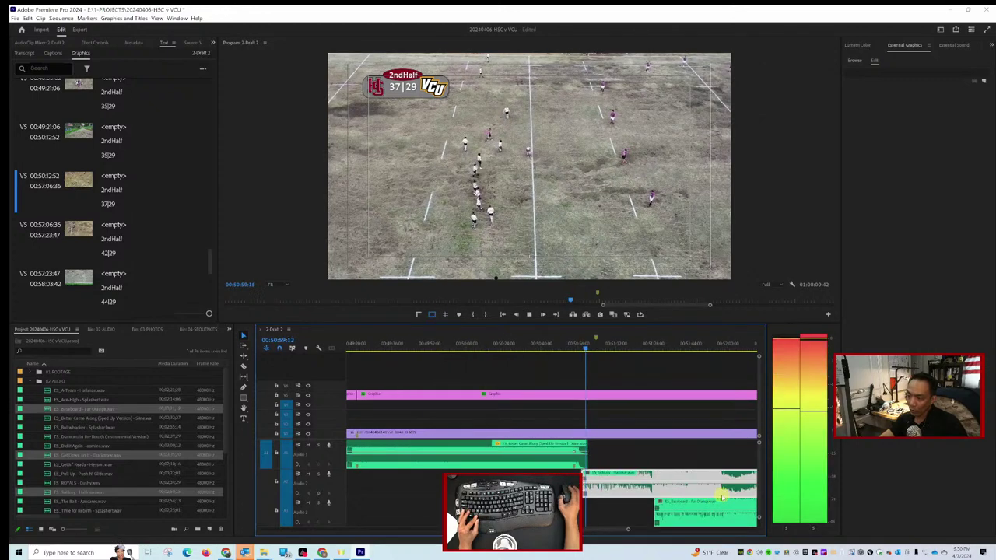
scroll(720, 496, "down", 5)
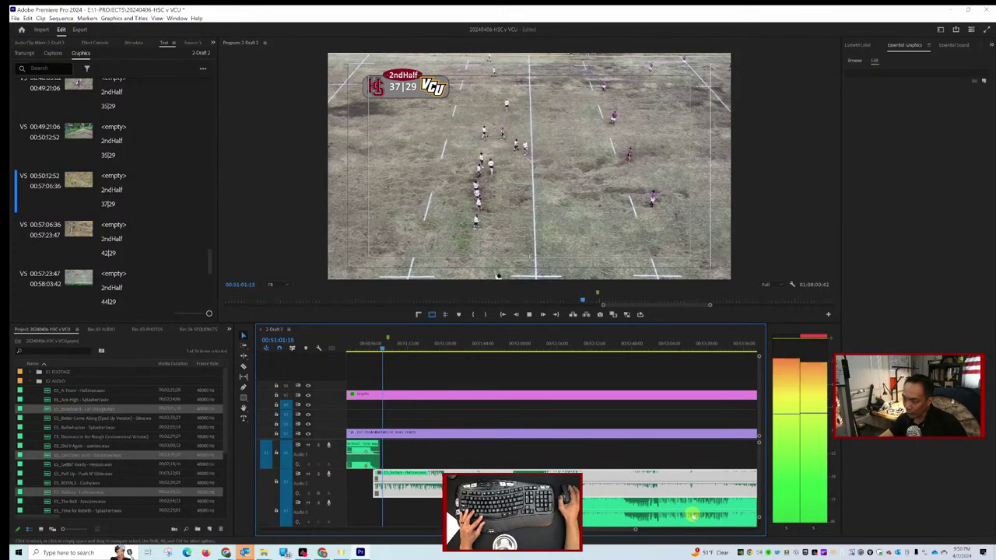
scroll(691, 514, "up", 5)
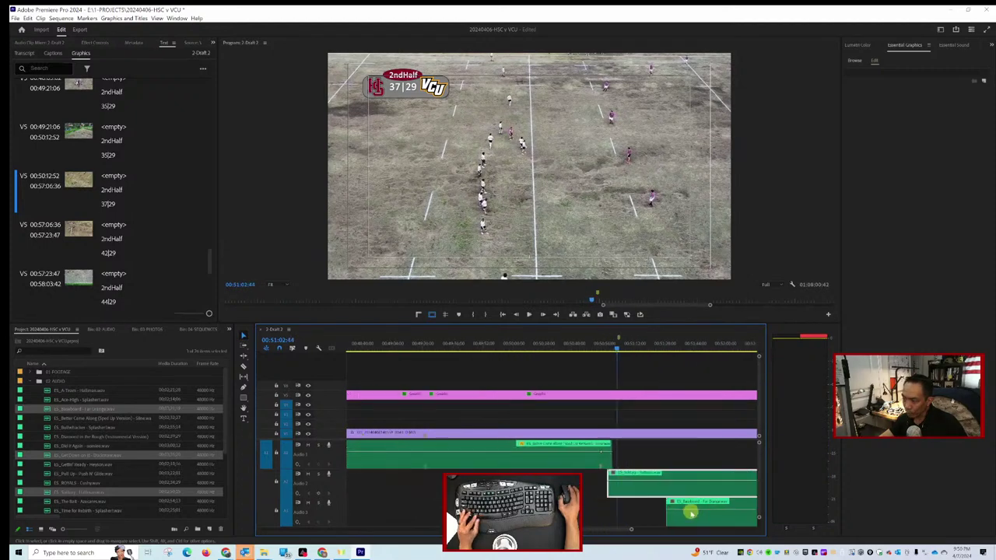
scroll(690, 514, "down", 5)
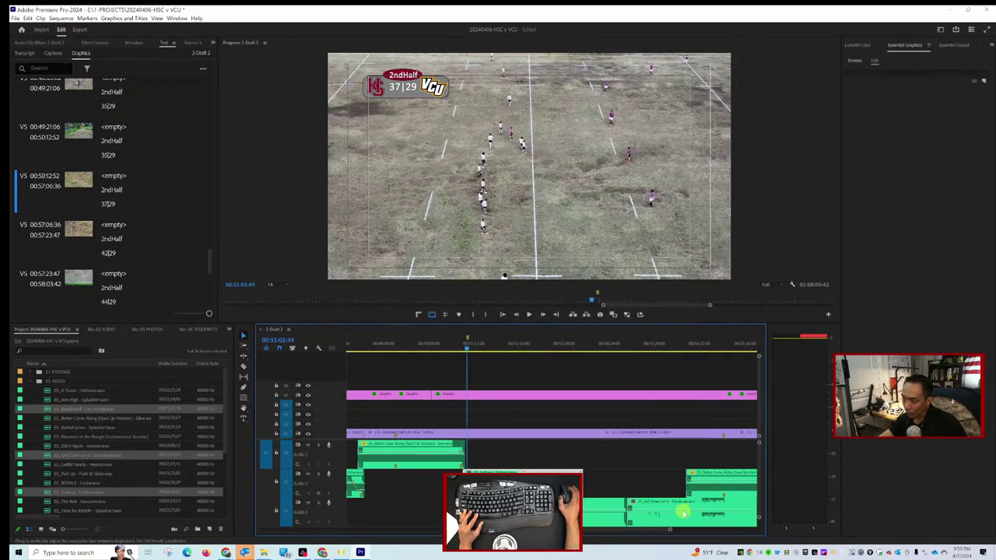
left_click_drag(671, 507, 617, 456)
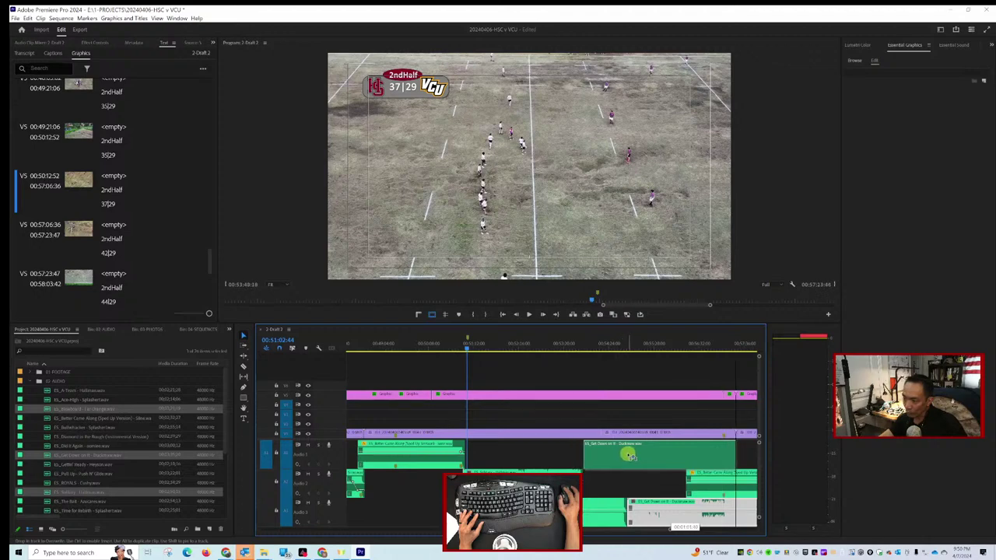
left_click_drag(625, 455, 622, 458)
key("space")
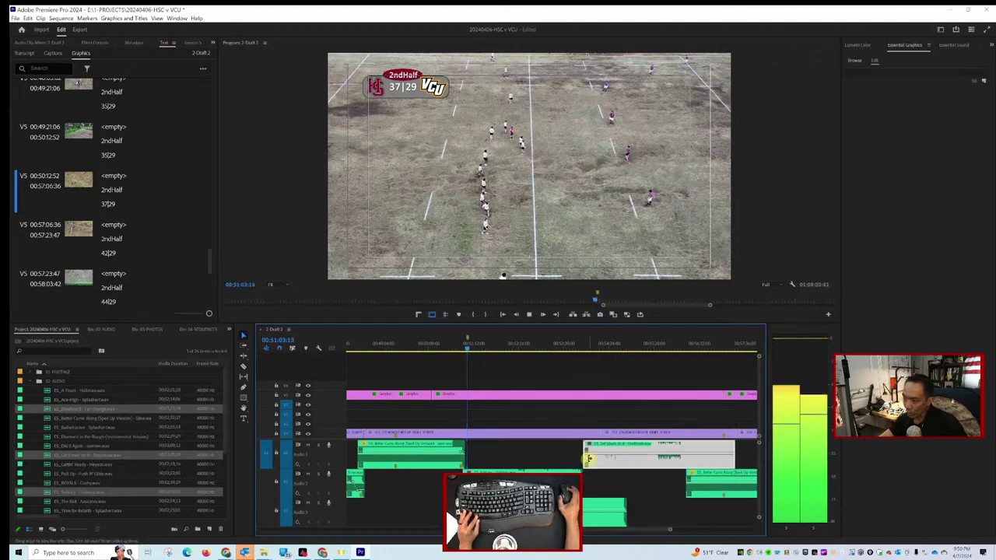
Disable the Baseboard clip on the third audio track.
scroll(578, 470, "up", 5)
key("space")
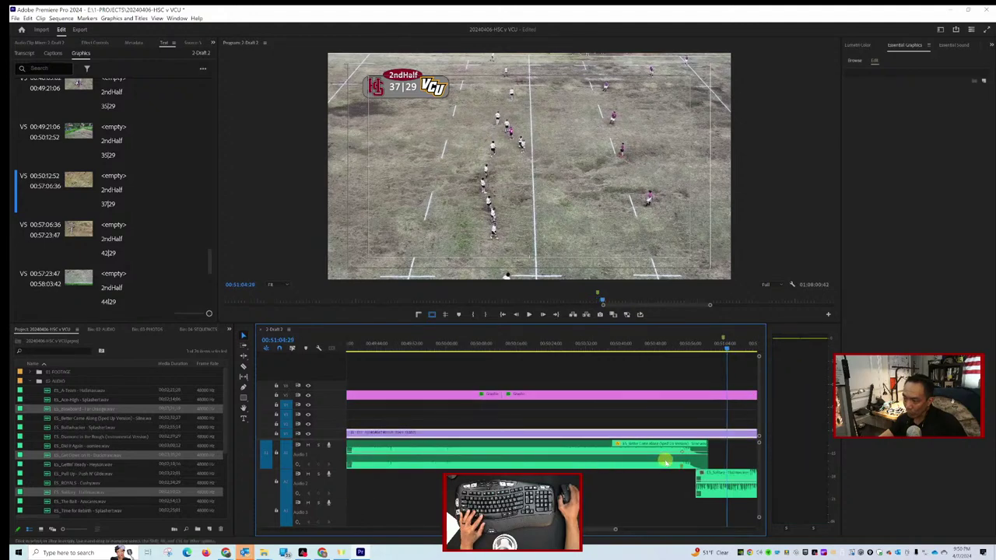
scroll(663, 467, "down", 5)
scroll(664, 468, "down", 5)
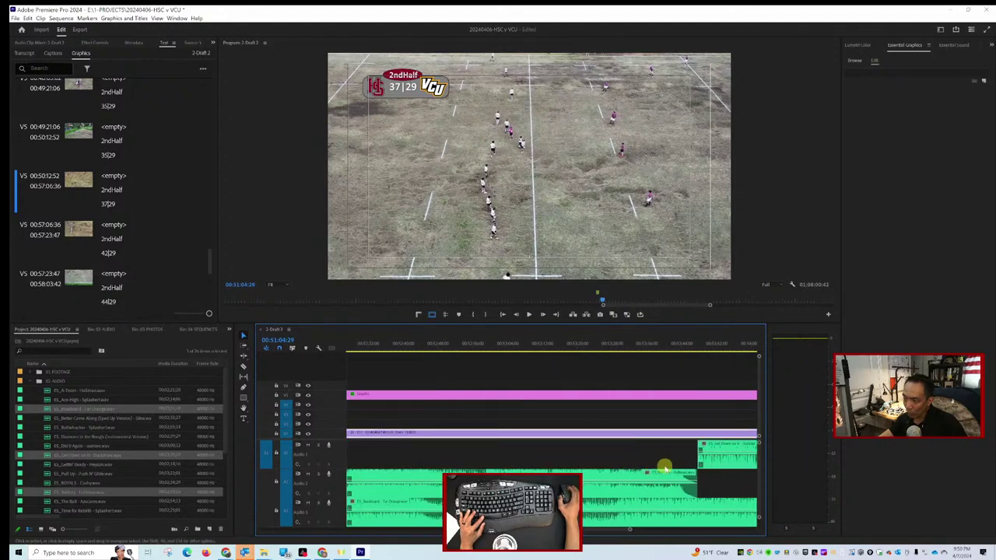
left_click(645, 526)
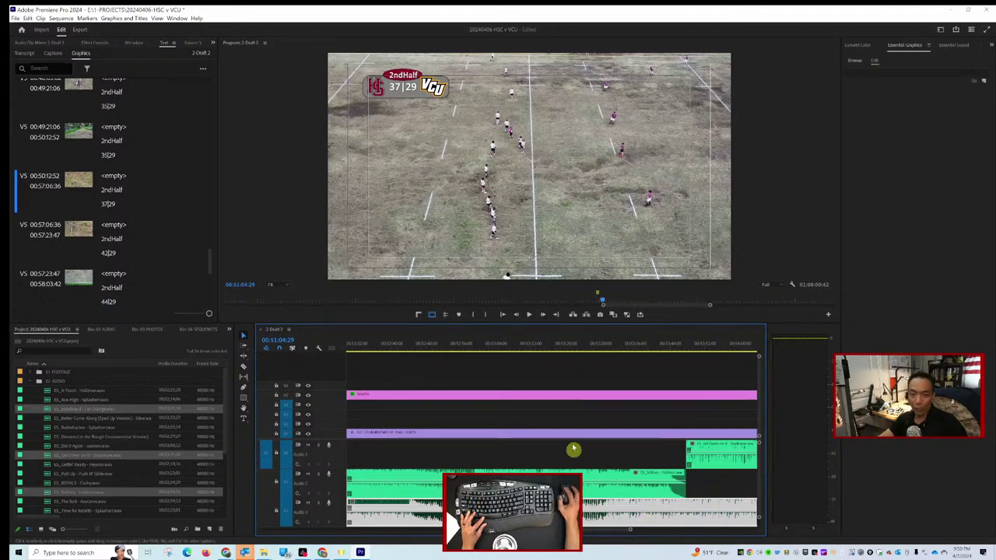
scroll(608, 418, "down", 5)
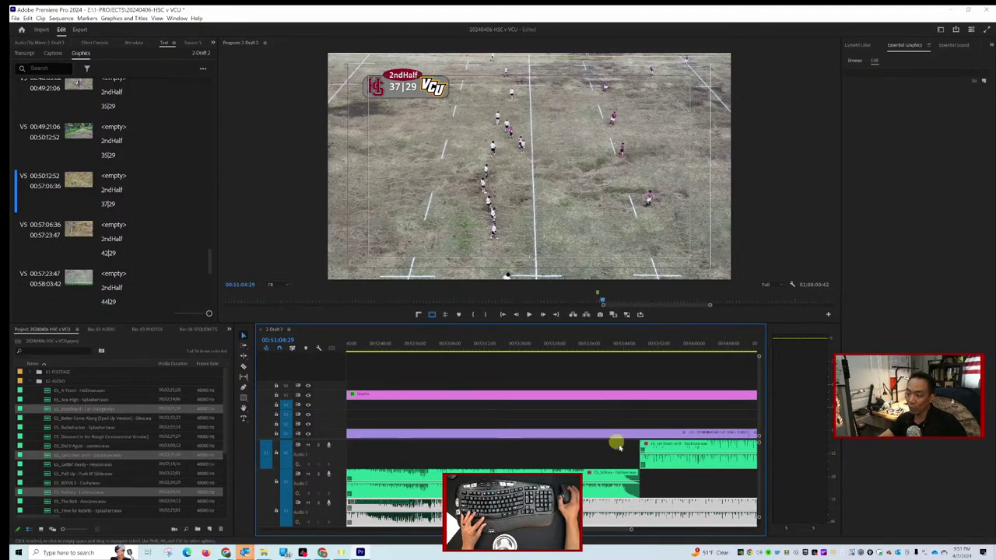
Shift the Get Down on It clip slightly earlier to overlap the end of Solitary, and play the transition.
left_click_drag(614, 451, 612, 450)
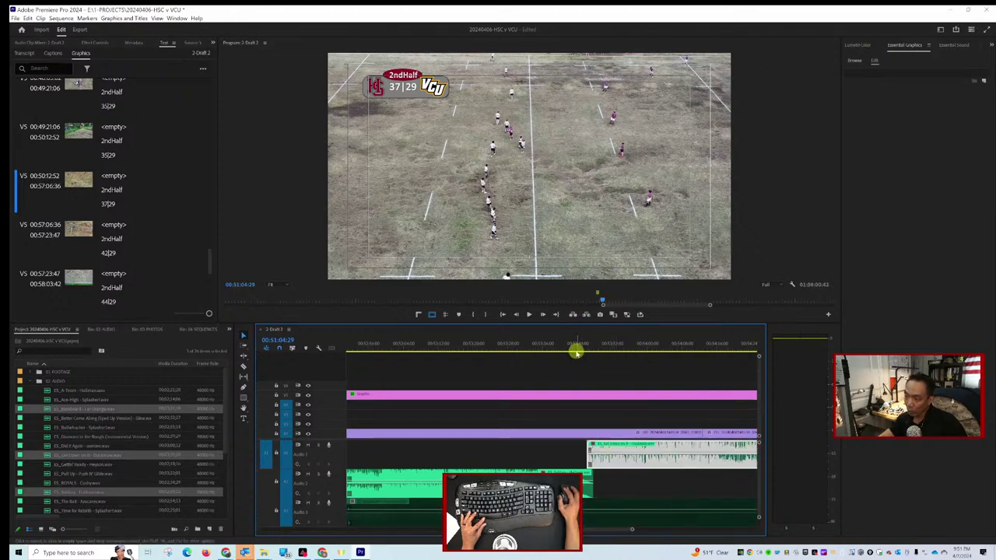
left_click(575, 349)
key("space")
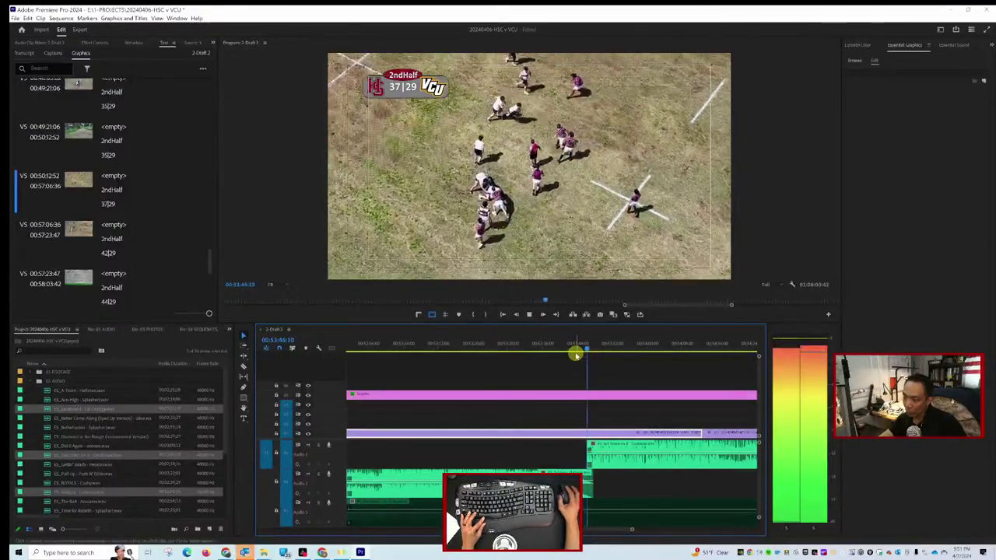
Trim the end of Get Down on It back to just past the start of the following Better Came Along clip.
key("minus")
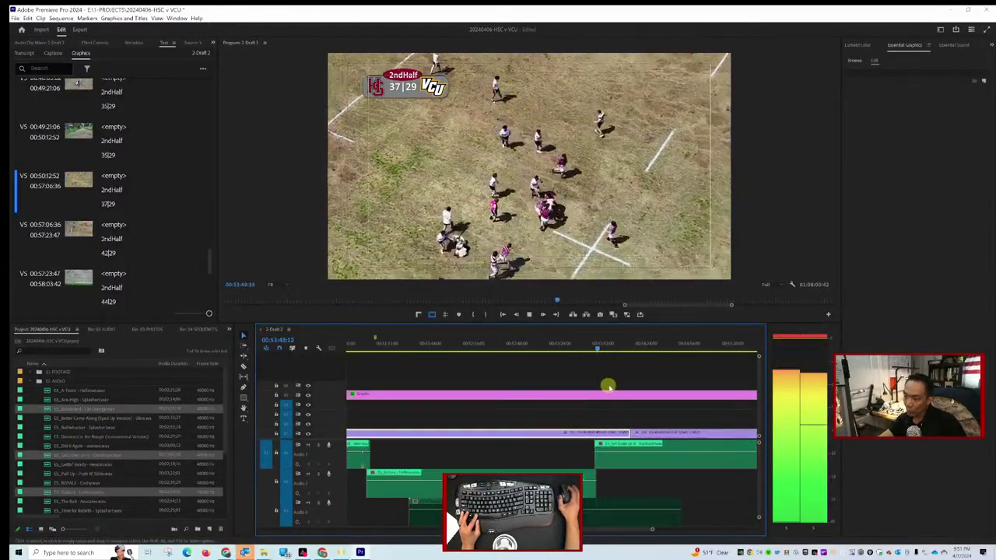
key("minus")
scroll(622, 401, "down", 2)
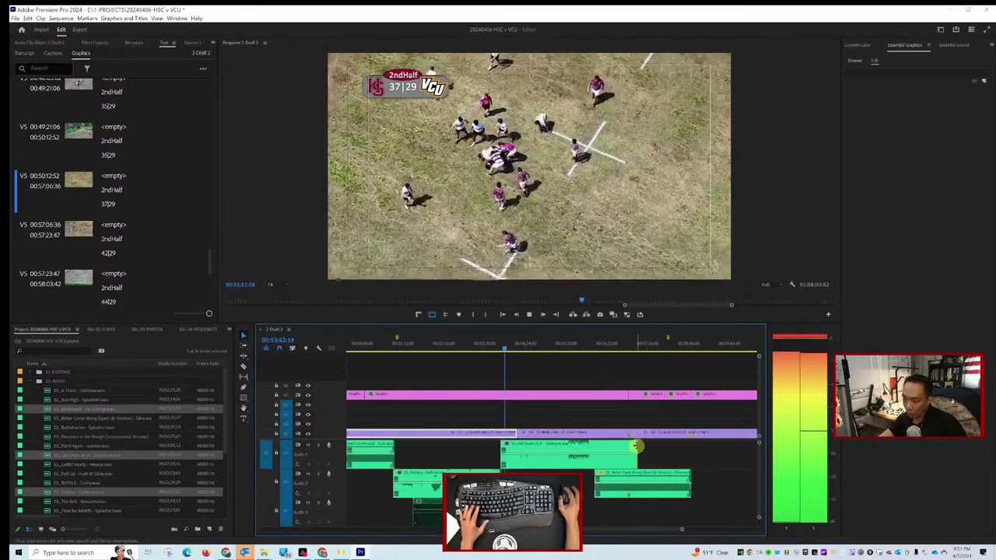
left_click_drag(636, 444, 600, 454)
Stop playback and fine-trim the end of Get Down on It so it overlaps the following Better Came Along clip only briefly.
scroll(600, 453, "up", 4)
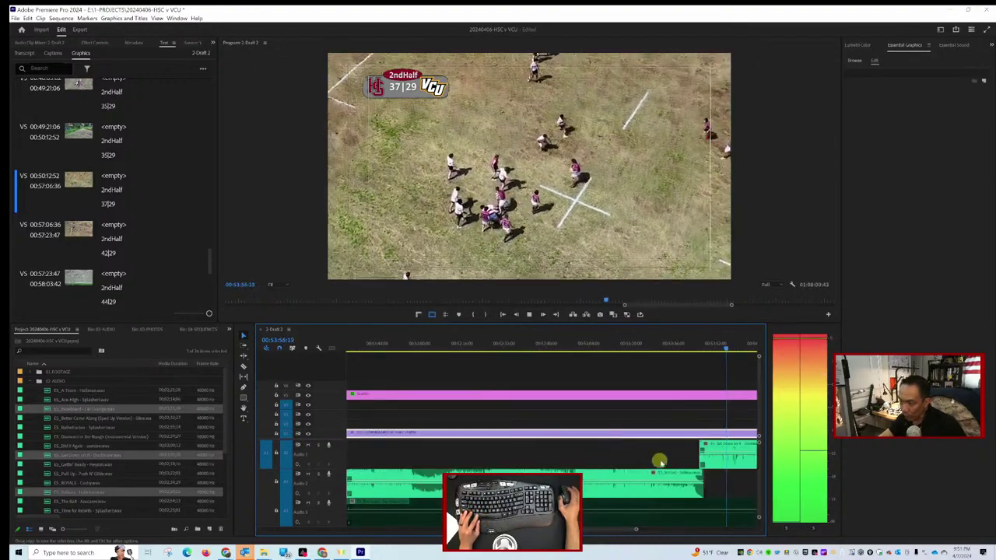
scroll(683, 464, "down", 5)
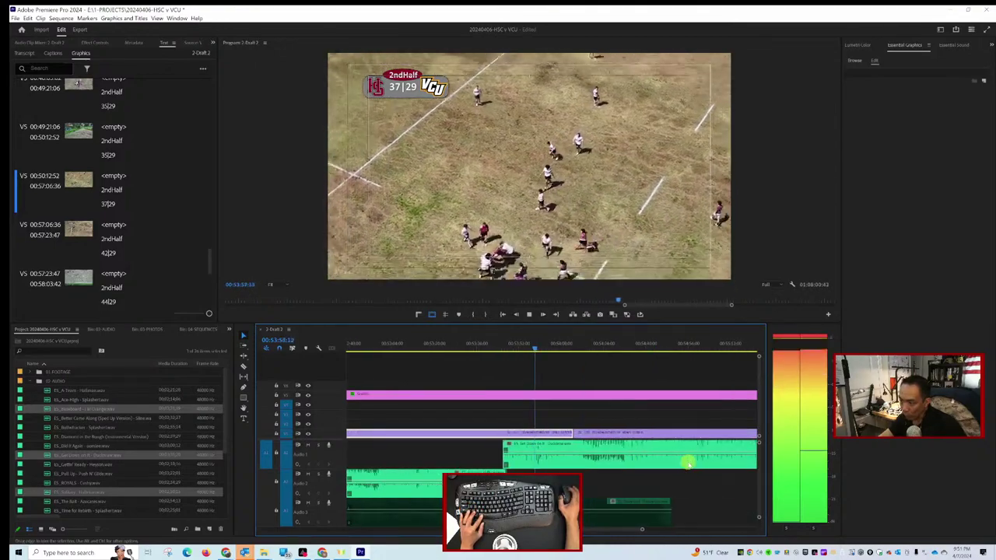
scroll(687, 465, "down", 2)
key("space")
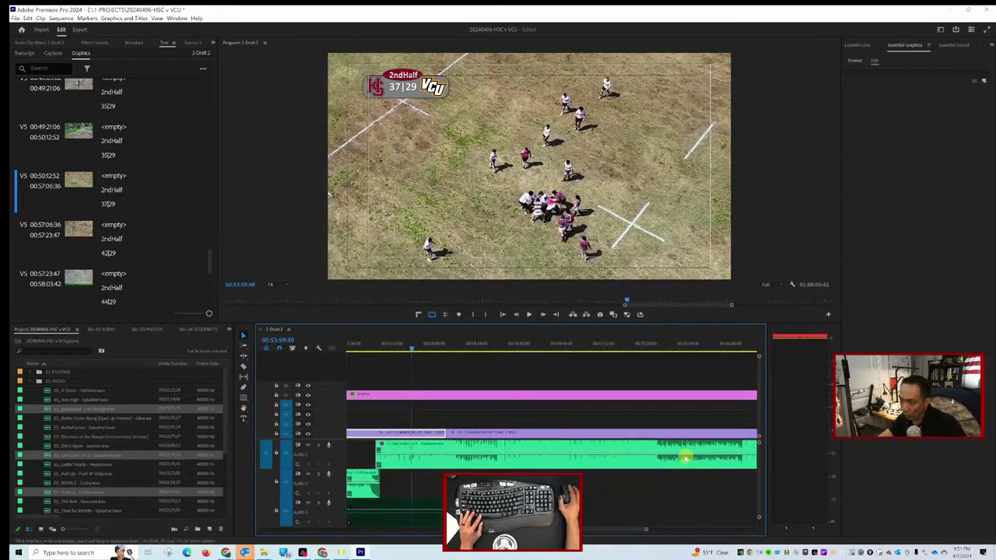
scroll(606, 416, "down", 3)
scroll(606, 416, "down", 1)
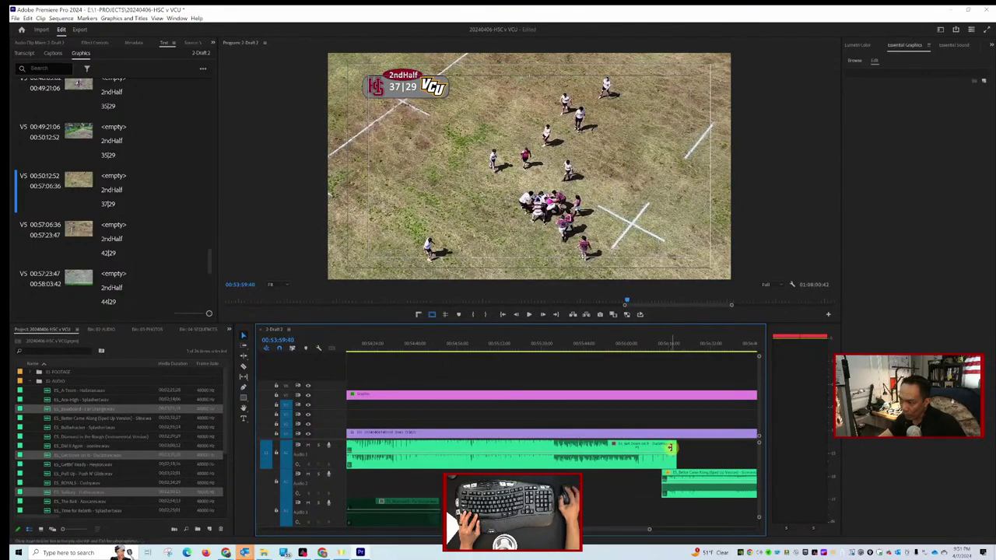
scroll(670, 451, "up", 4)
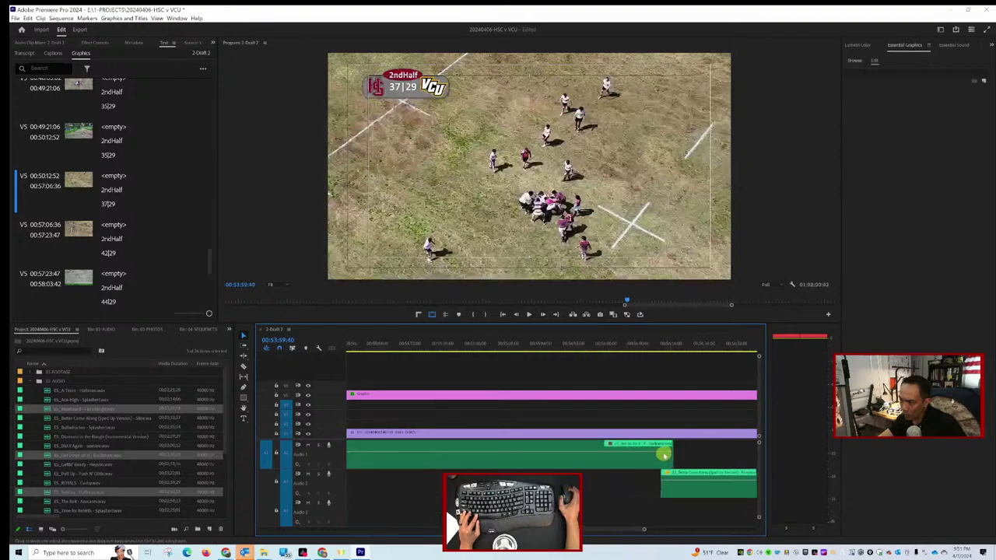
scroll(667, 455, "up", 1)
left_click_drag(685, 446, 676, 446)
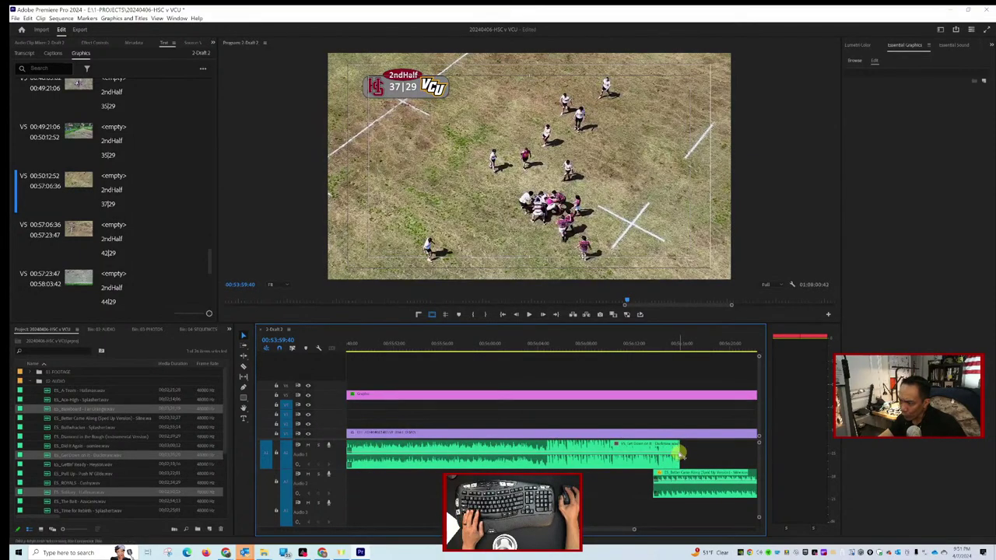
Play the transition from Get Down on It into Better Came Along to check the overlap.
left_click(669, 453)
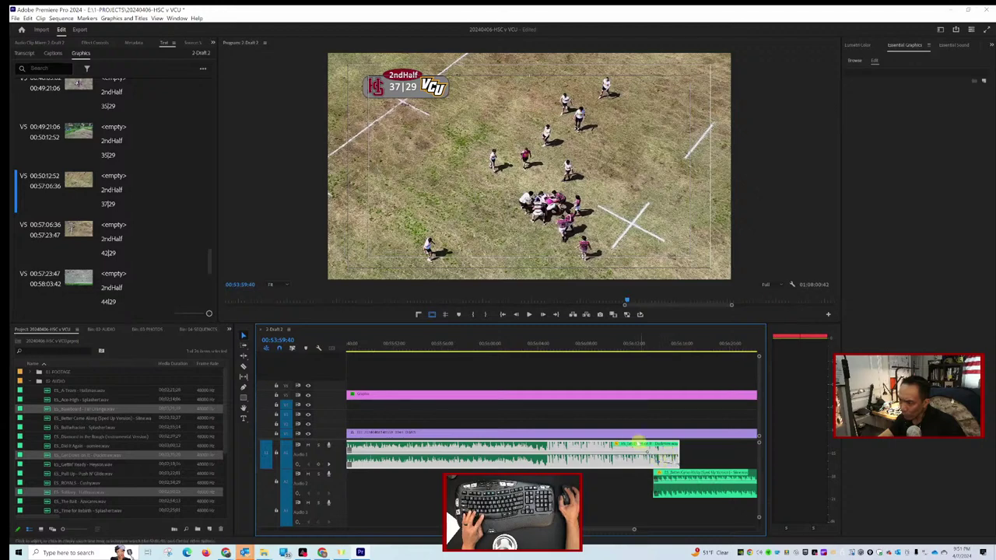
key("space")
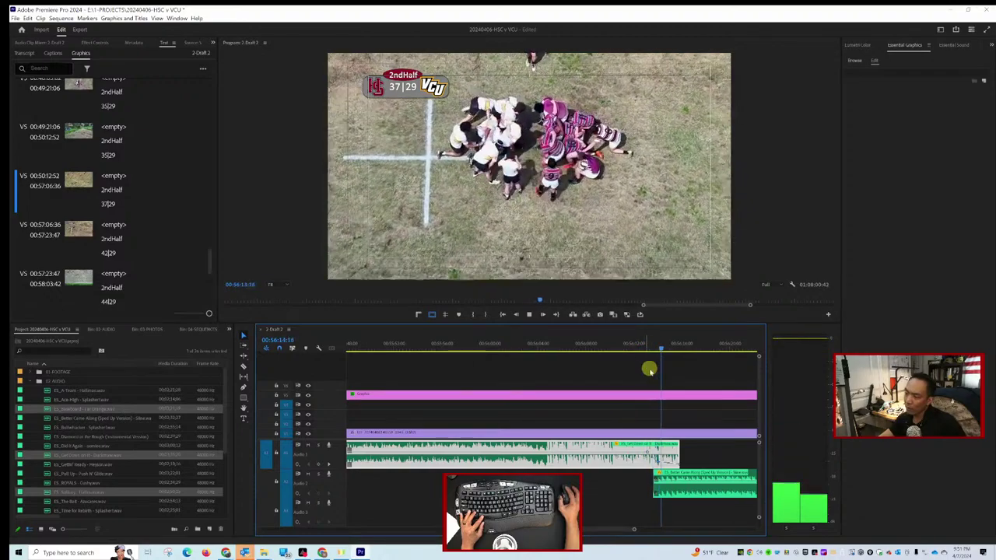
scroll(586, 422, "down", 2)
scroll(591, 424, "down", 2)
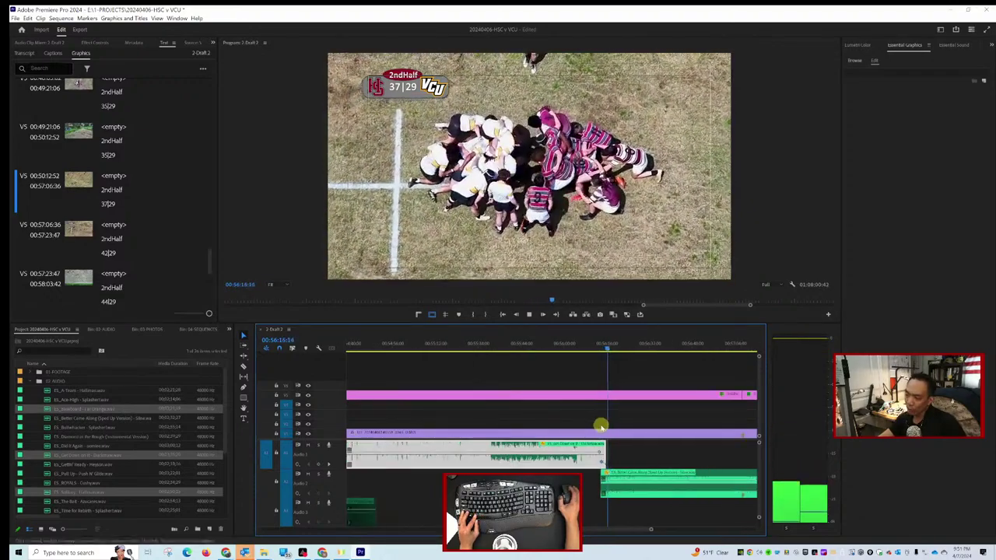
Move the Baseboard clip from the third audio track to the first, overlapping the end of Better Came Along.
left_click_drag(208, 520, 665, 510)
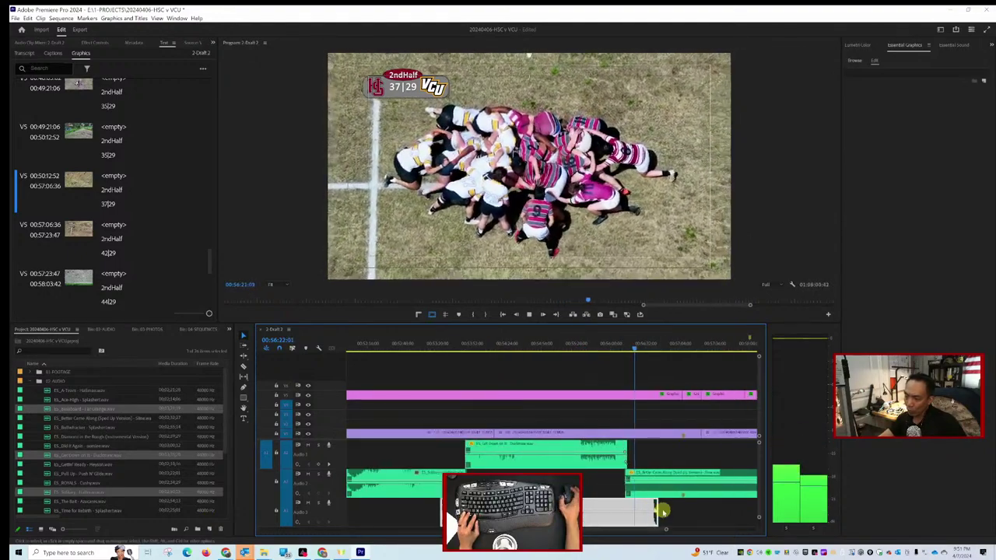
scroll(661, 510, "down", 2)
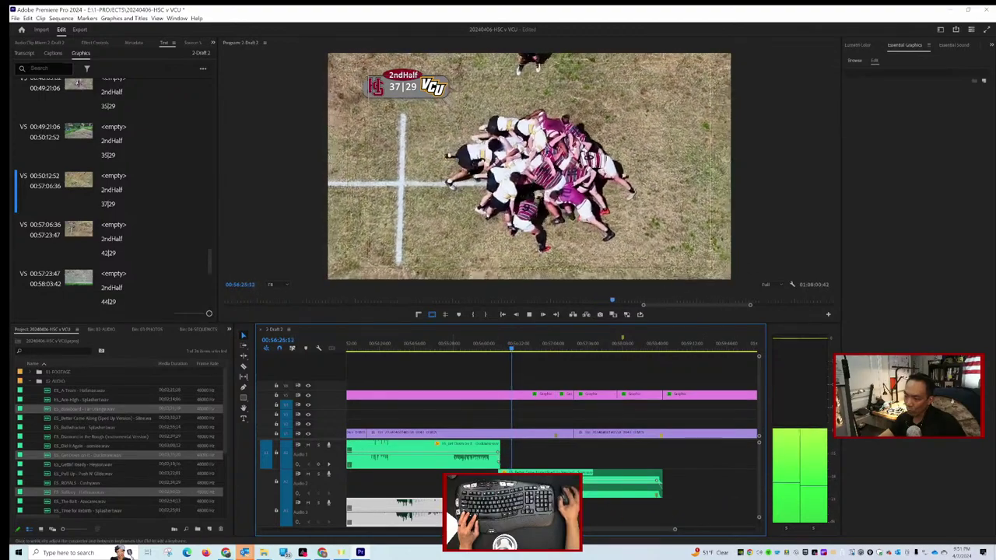
mouse_move(693, 510)
left_mouse_down()
mouse_move(710, 504)
mouse_move(679, 503)
left_mouse_up()
scroll(677, 499, "up", 5)
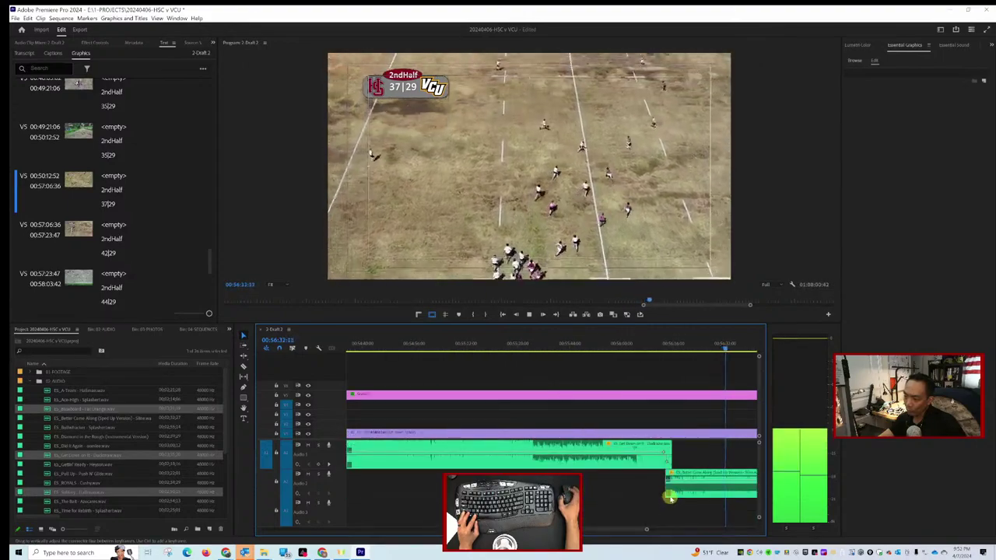
scroll(668, 498, "down", 4)
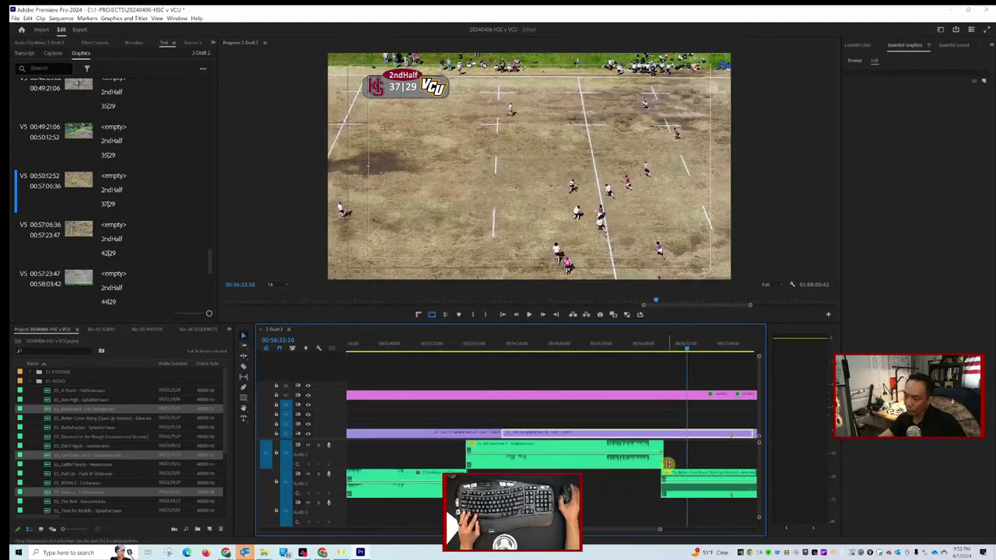
scroll(667, 466, "down", 4)
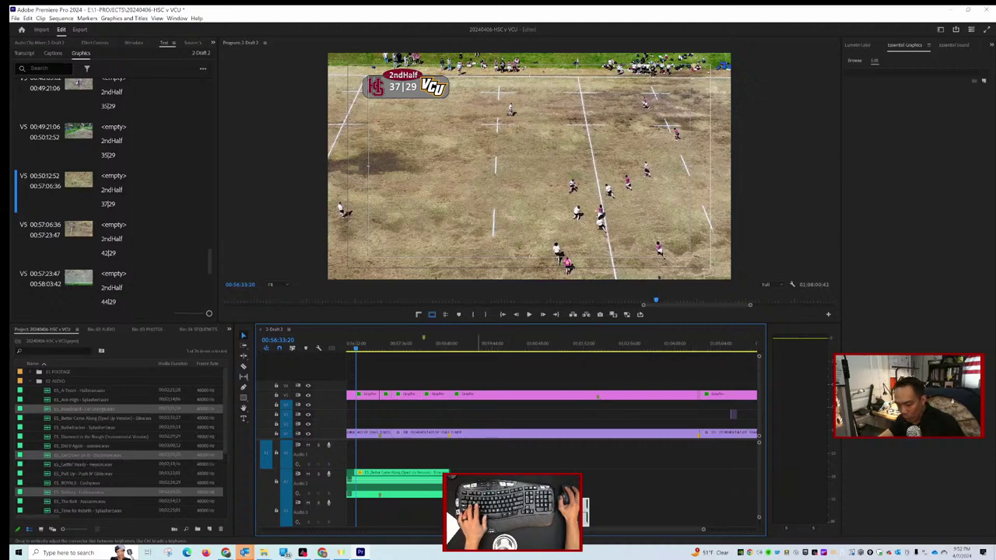
left_click_drag(513, 517, 471, 450)
scroll(469, 456, "up", 3)
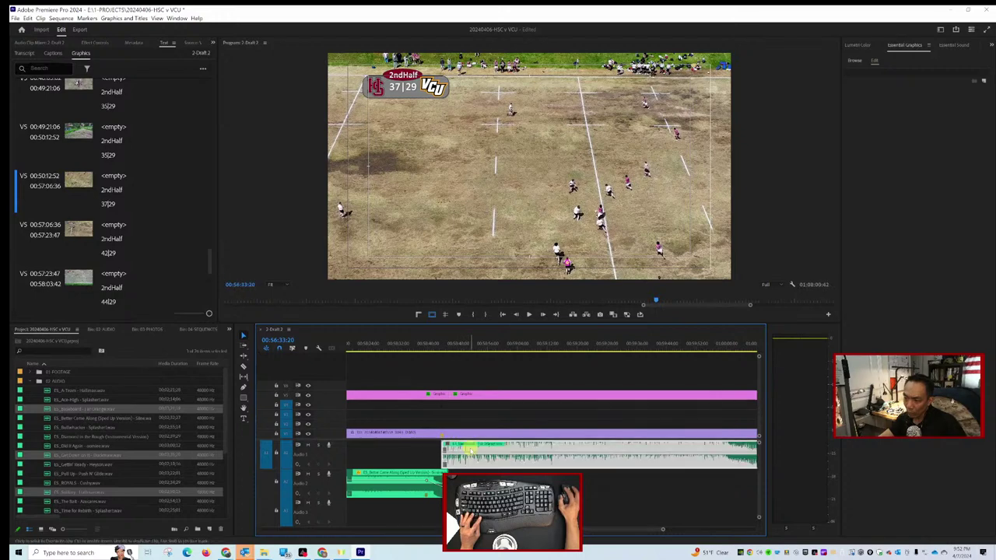
Play the transition from Better Came Along into Baseboard to check the overlap.
key("space")
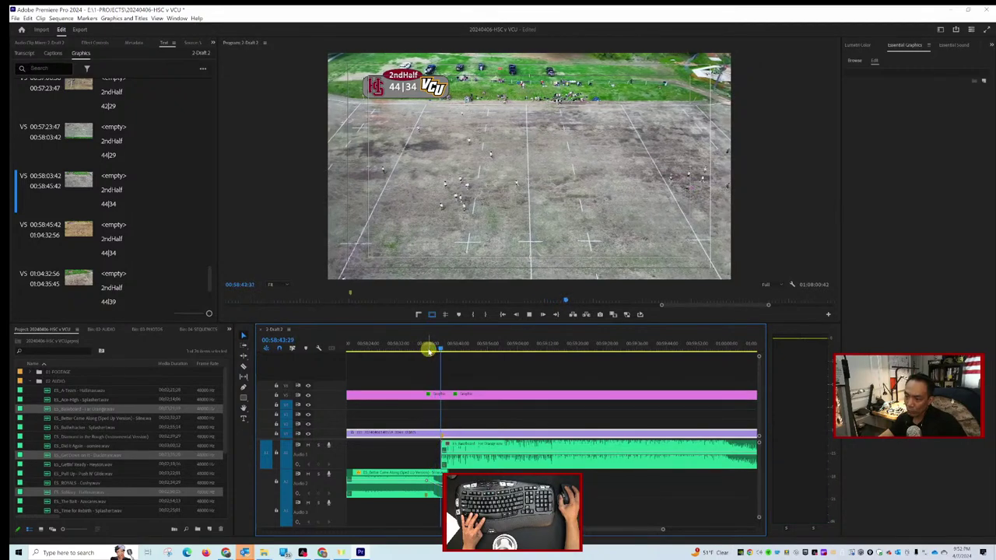
key("space")
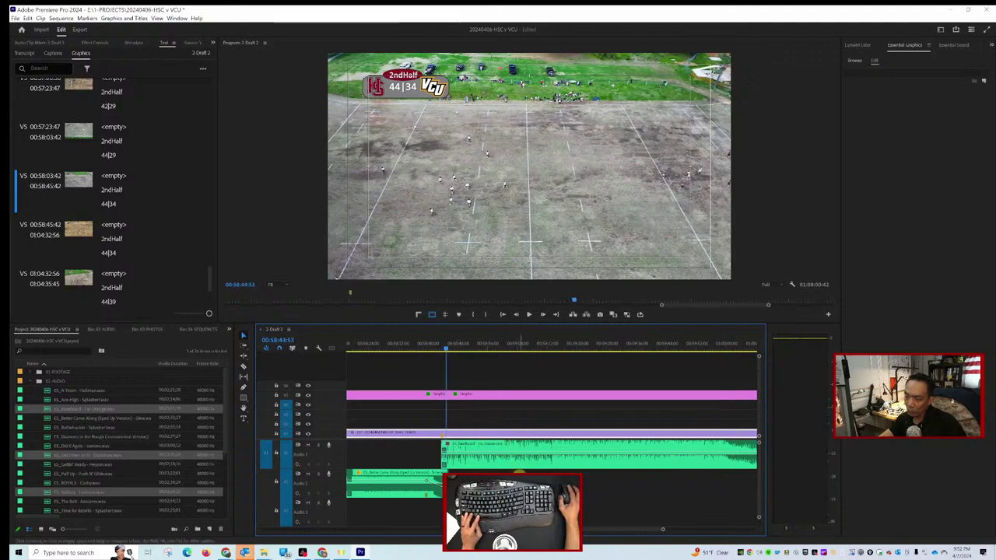
key("space")
key("minus")
key("minus")
key("minus")
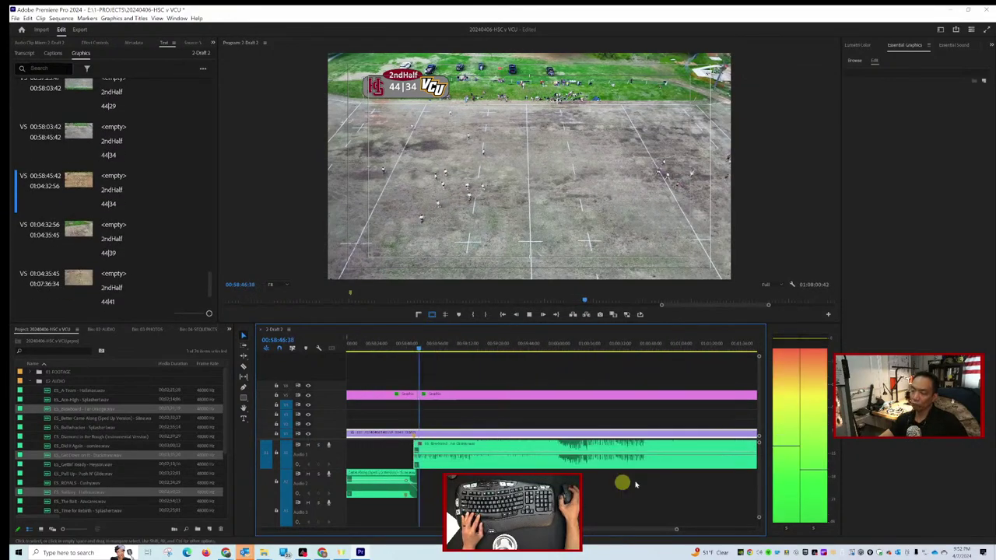
key("minus")
key("minus")
key("space")
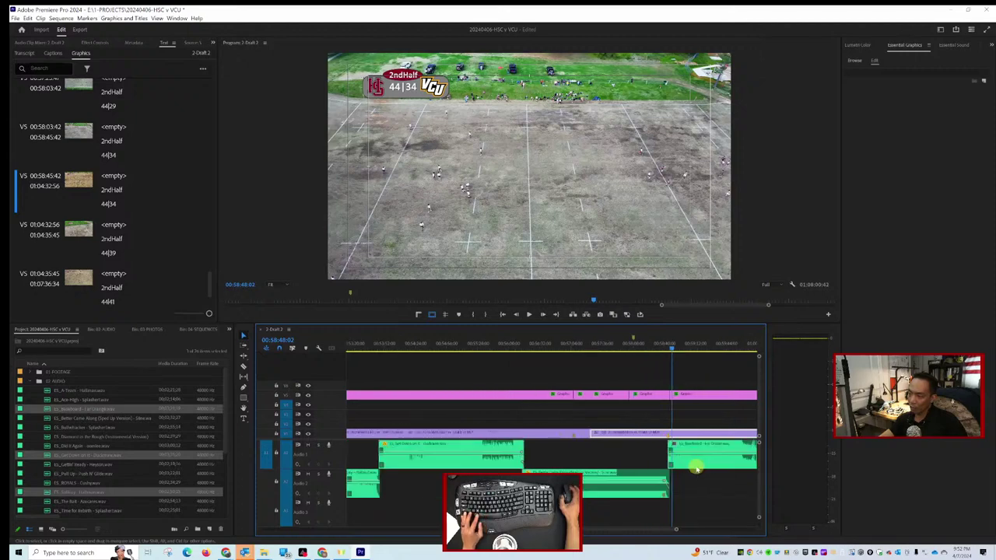
Add the downloaded Hit Me Like a Wave, Higher Ground and High On You tracks to the second audio track after Baseboard.
key("minus")
key("minus")
key("minus")
key("minus")
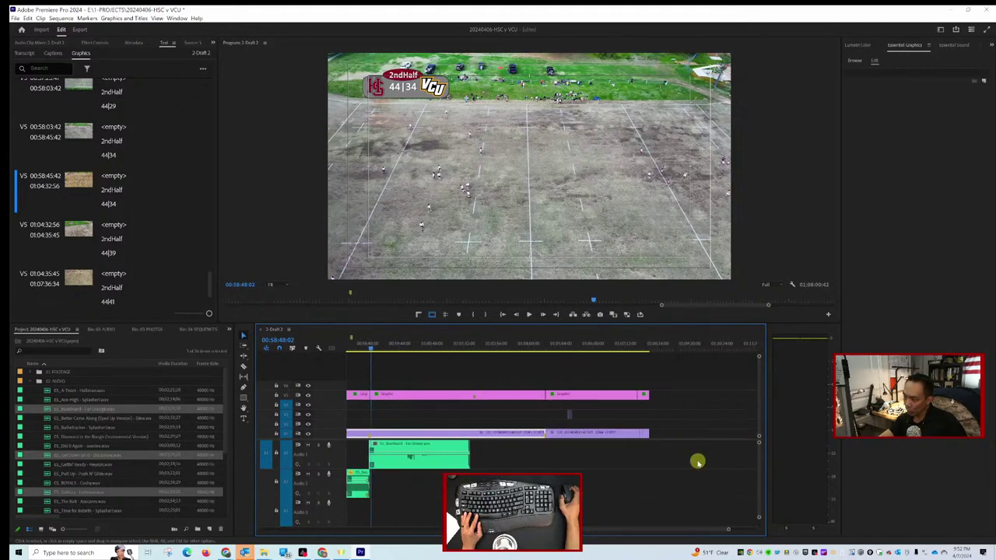
key("minus")
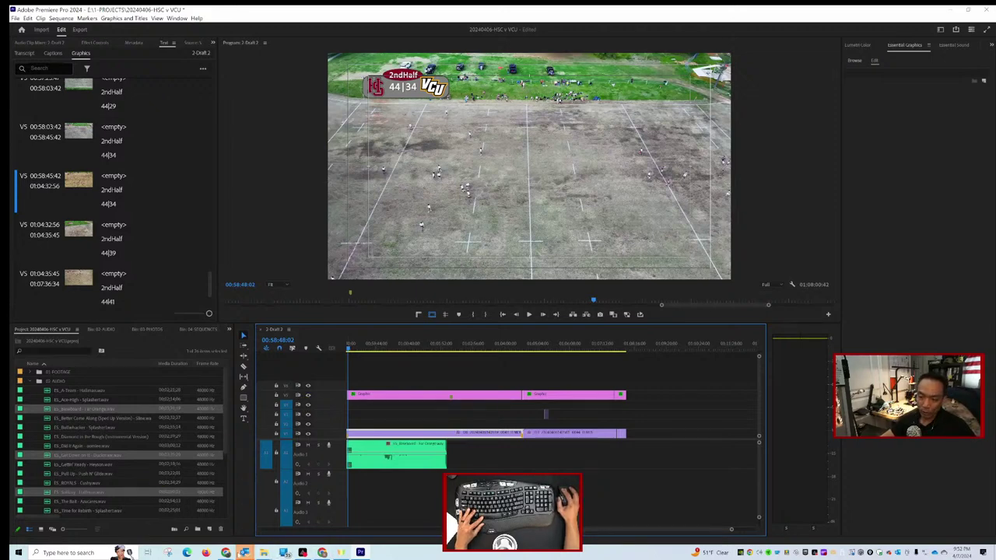
mouse_move(226, 552)
left_click(194, 517)
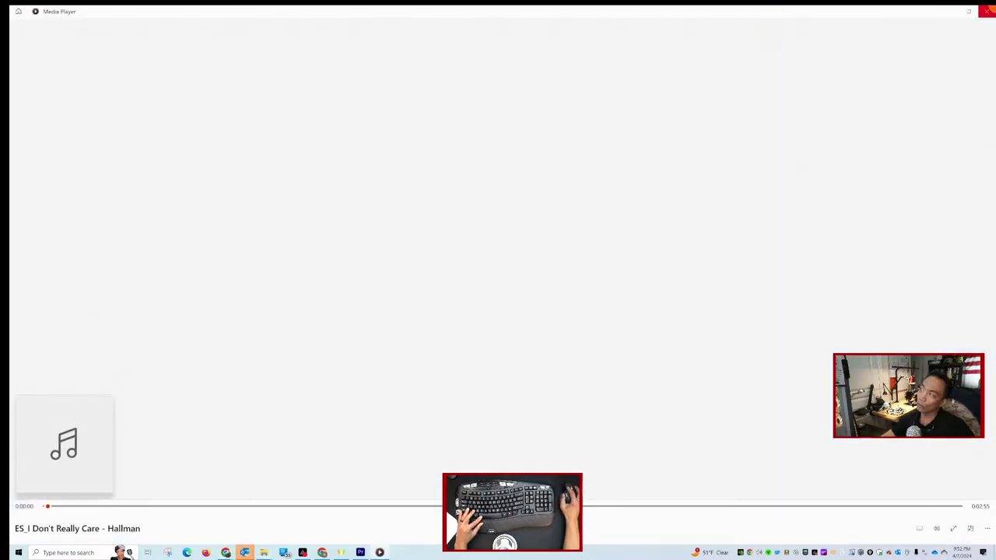
left_click(986, 10)
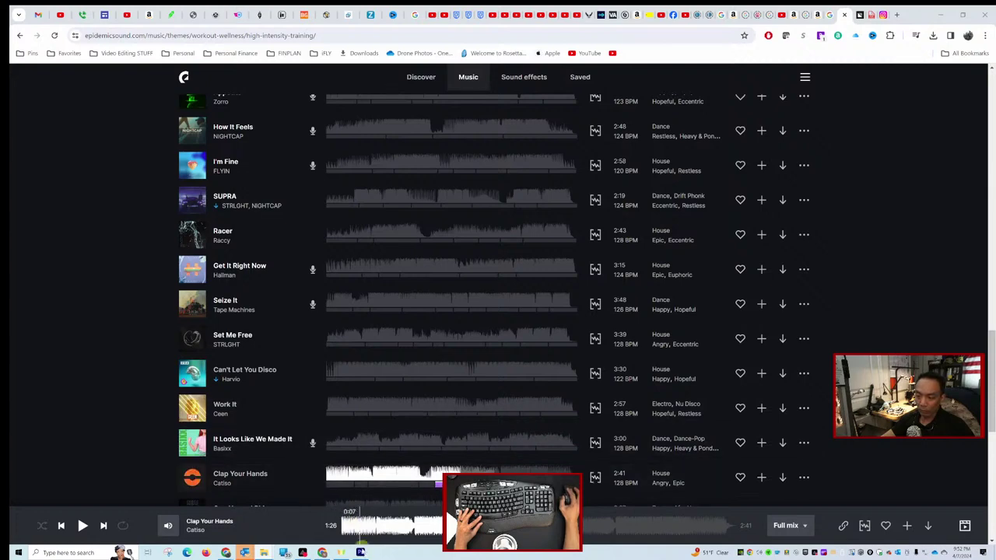
left_click(360, 553)
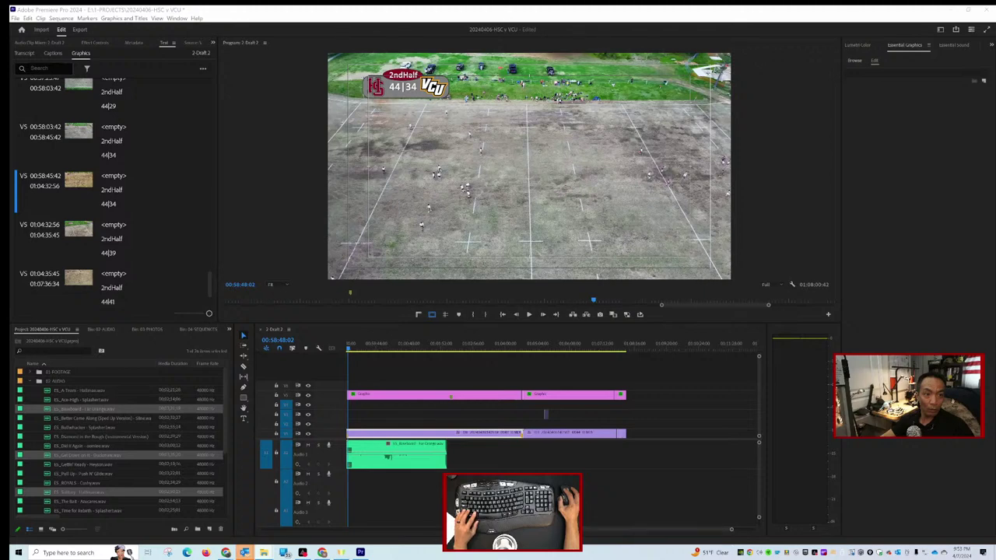
left_click_drag(201, 355, 445, 484)
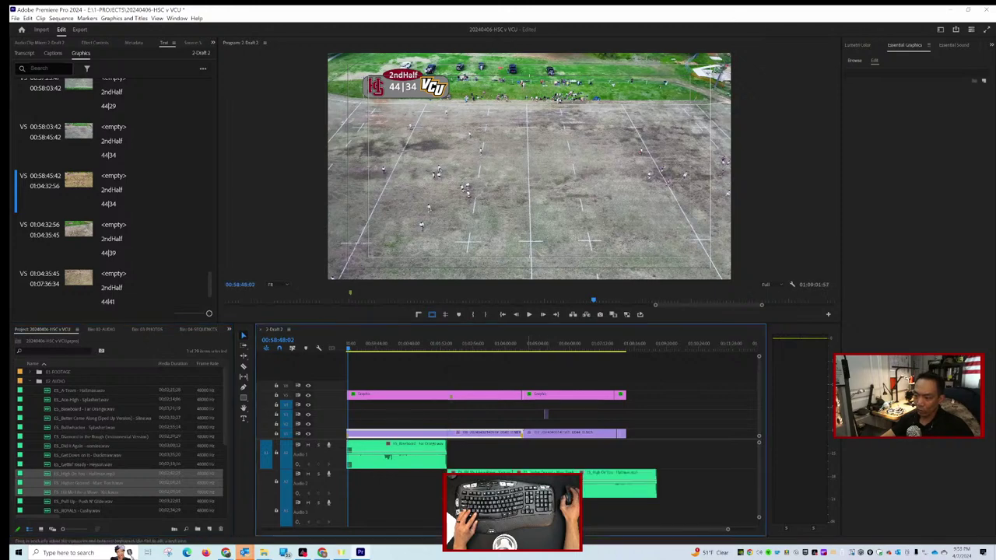
Shift the Hit Me Like a Wave clip slightly earlier to overlap the end of Baseboard.
key("=")
key("=")
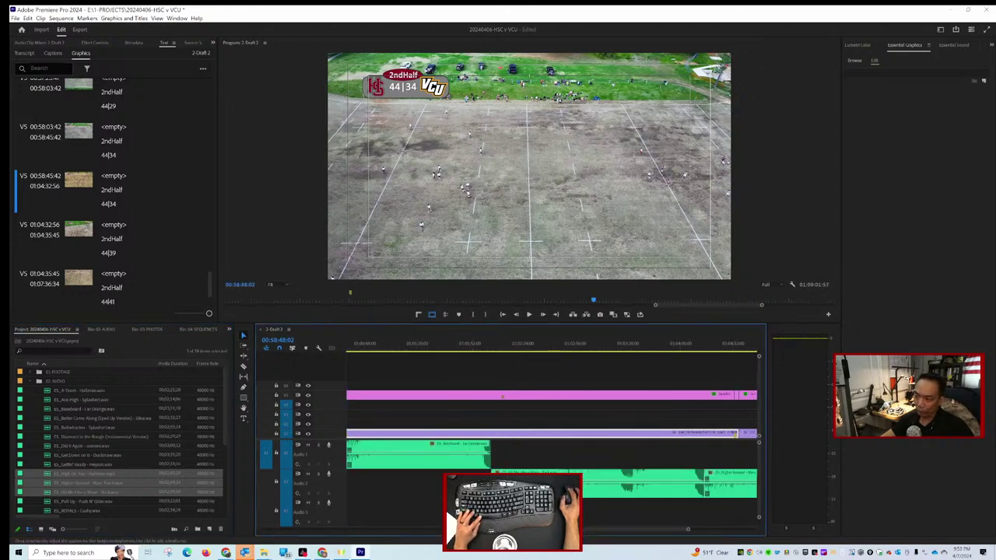
double_click(445, 484)
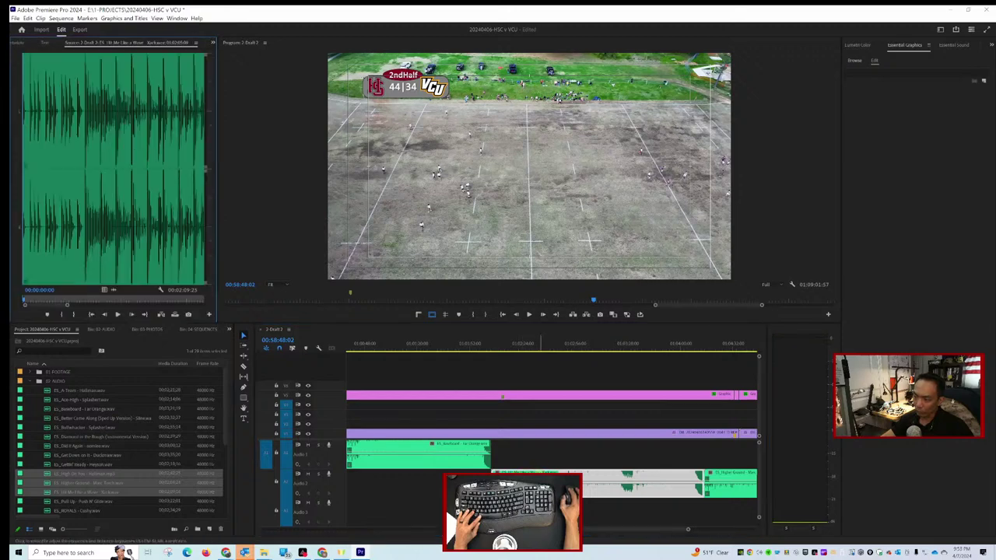
left_click(517, 465)
key("=")
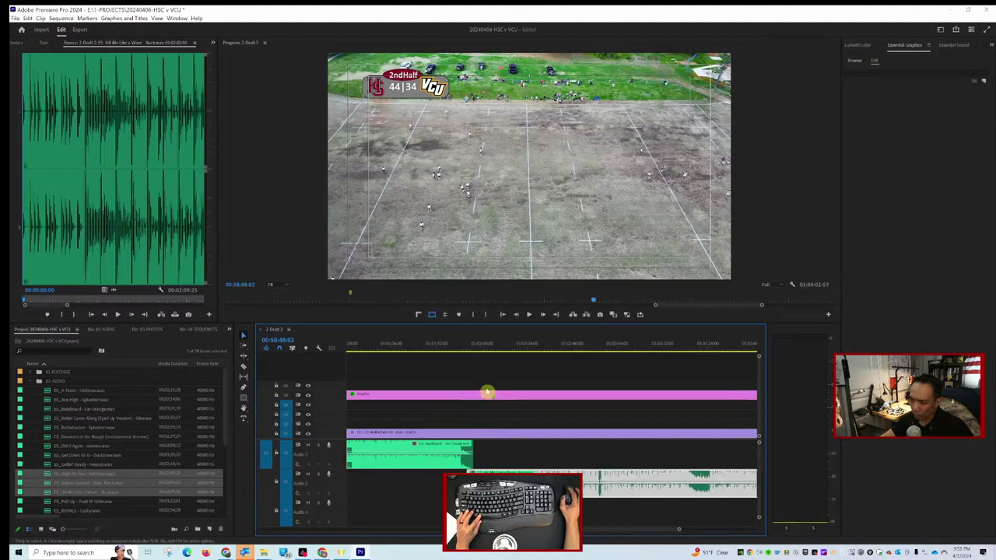
Play the transition from Baseboard into Hit Me Like a Wave.
left_click(458, 349)
key("space")
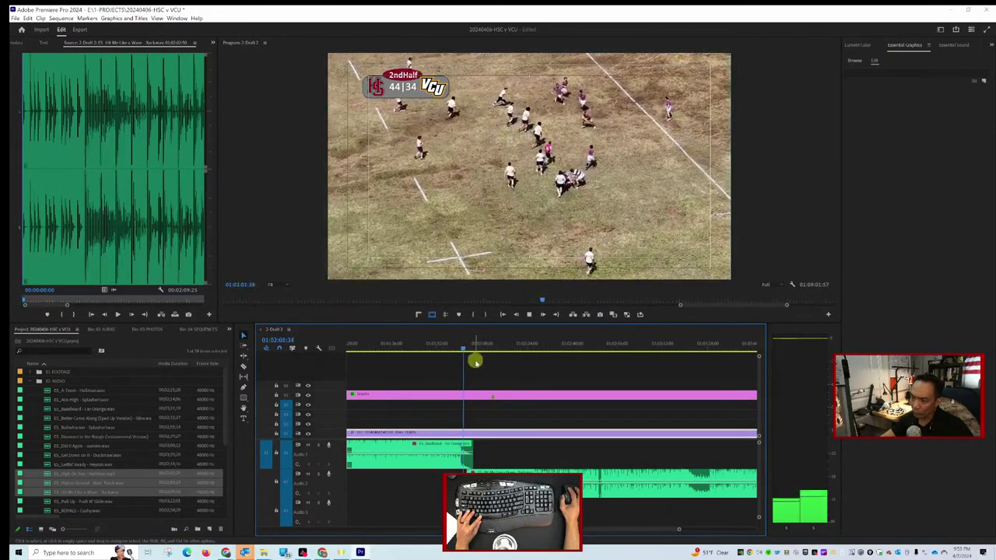
key("space")
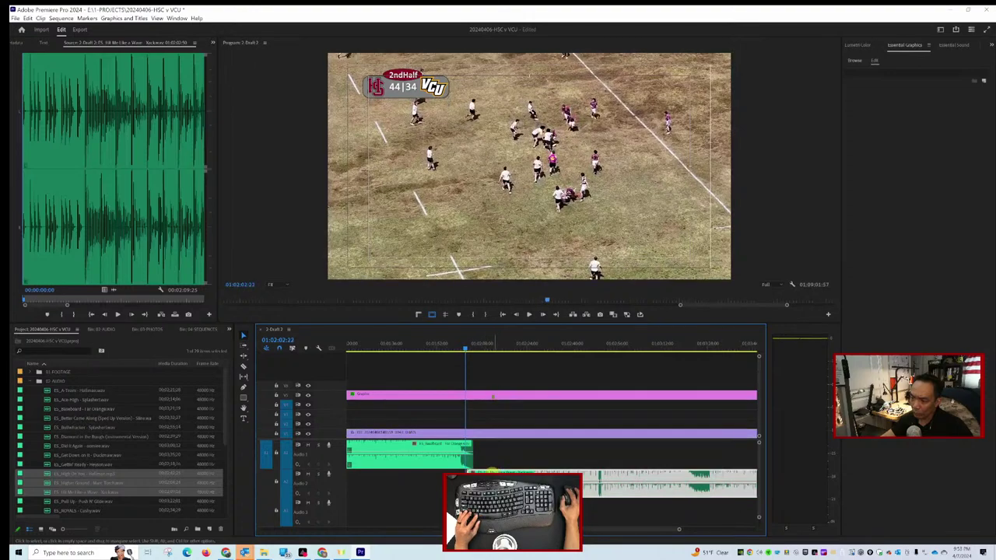
key("space")
key("=")
key("=")
key("=")
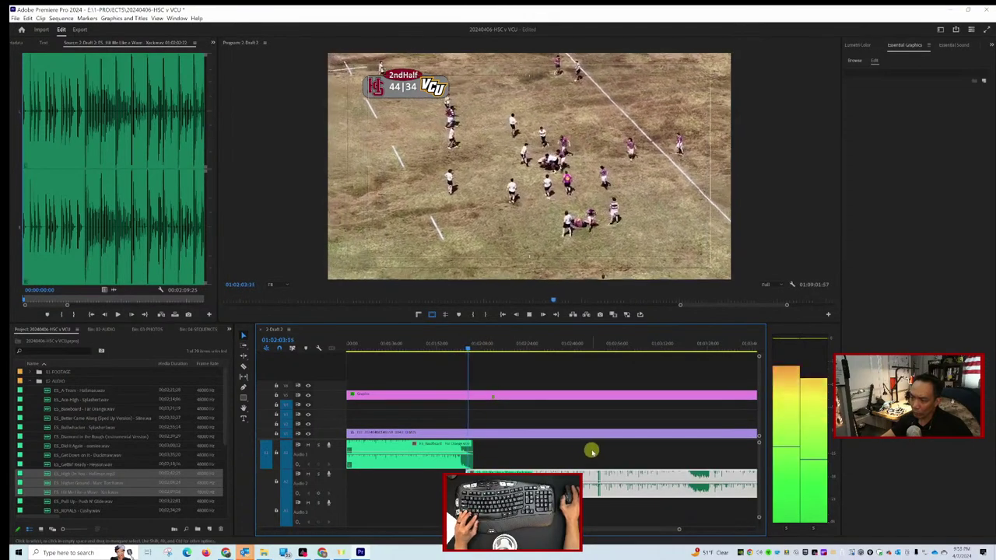
Move the Higher Ground clip onto the first audio track so it overlaps the end of Hit Me Like a Wave.
scroll(606, 449, "up", 5)
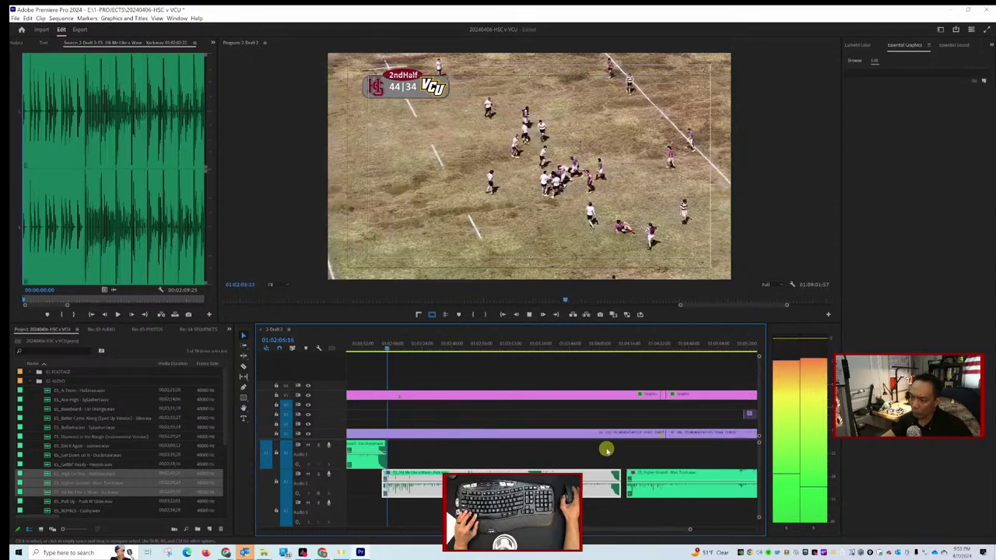
scroll(634, 462, "down", 5)
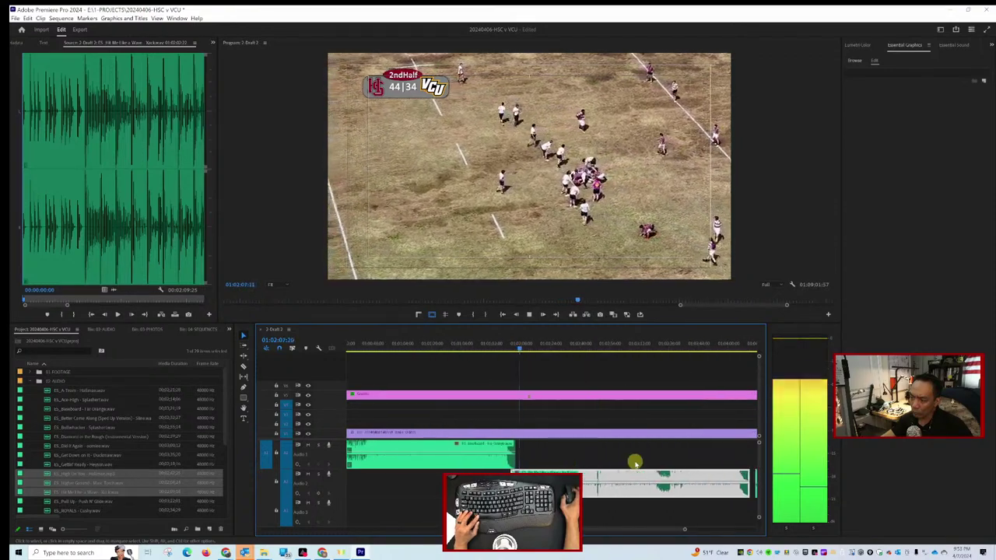
mouse_move(696, 472)
left_mouse_down()
mouse_move(690, 457)
mouse_move(683, 462)
left_mouse_up()
key("minus")
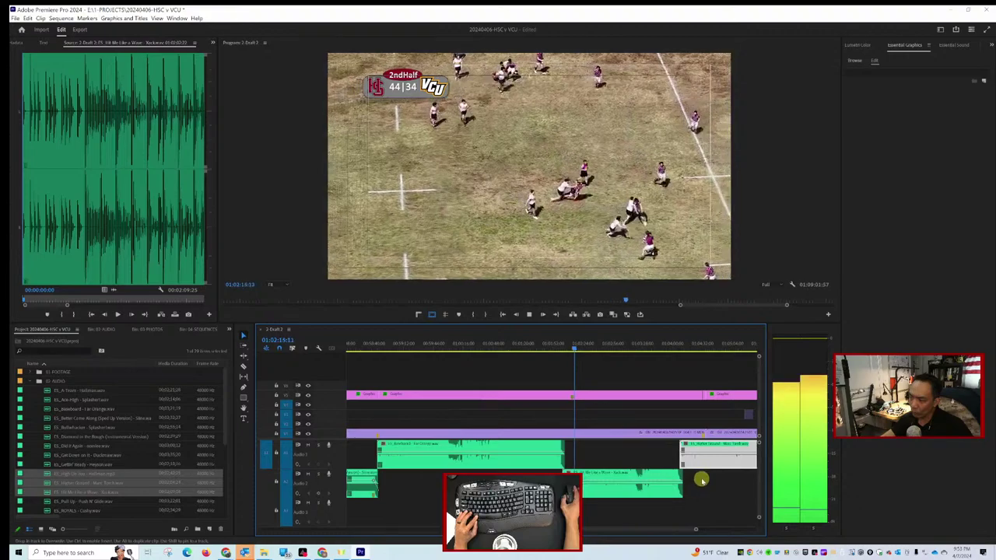
Shift High On You earlier to overlap the end of Higher Ground, and play the transition from Hit Me Like a Wave into Higher Ground.
scroll(701, 479, "right", 3)
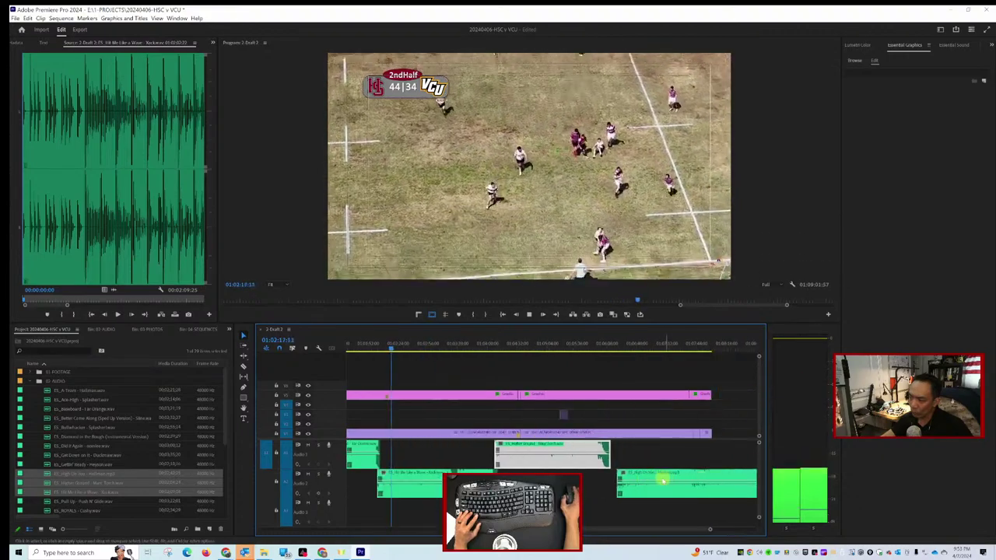
left_click_drag(664, 480, 654, 482)
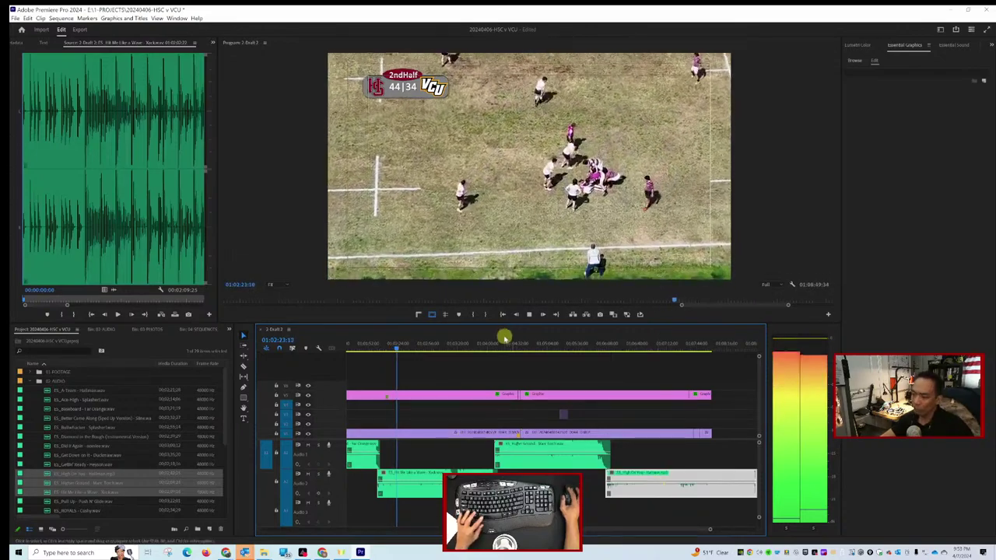
left_click(496, 340)
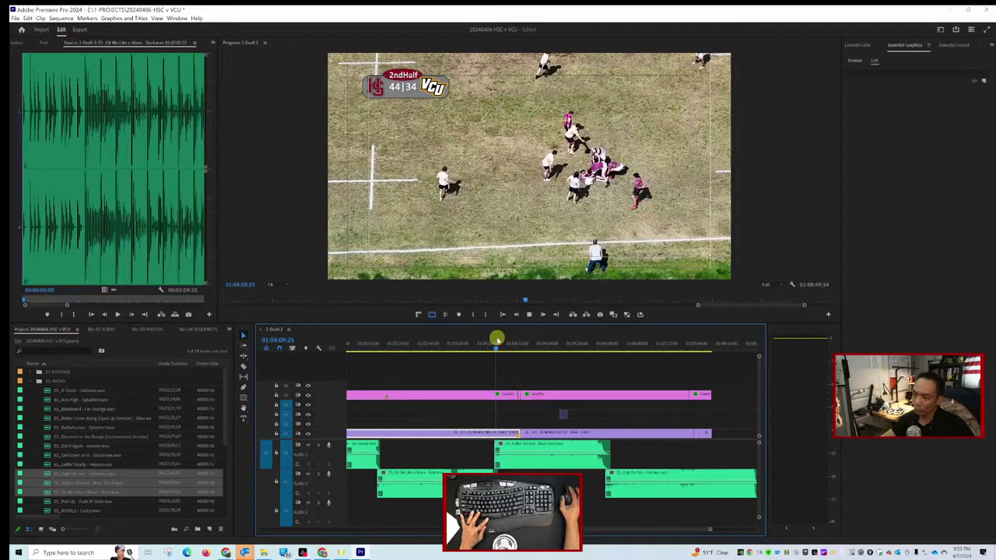
left_click(491, 343)
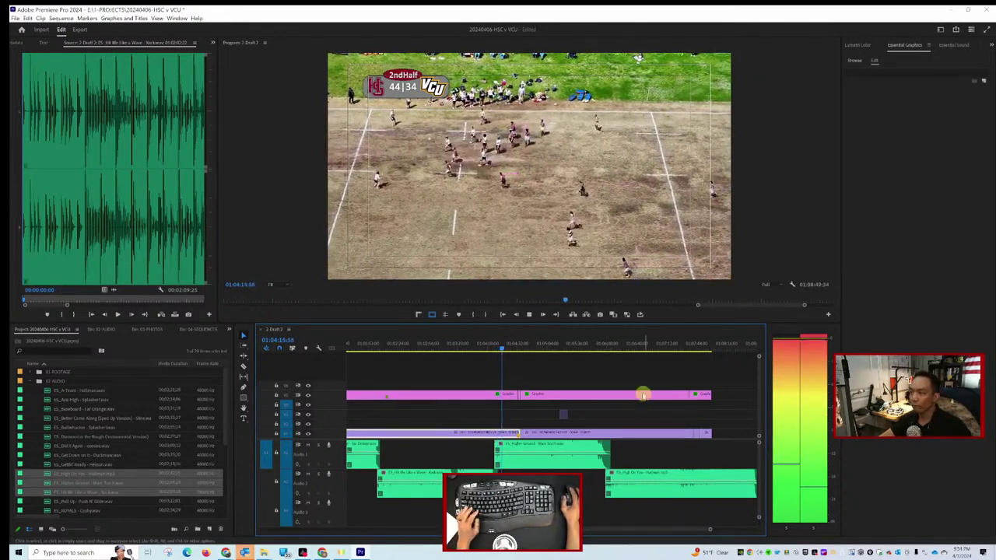
Trim the end of the High On You clip back to the end of the video footage.
scroll(643, 420, "down", 4)
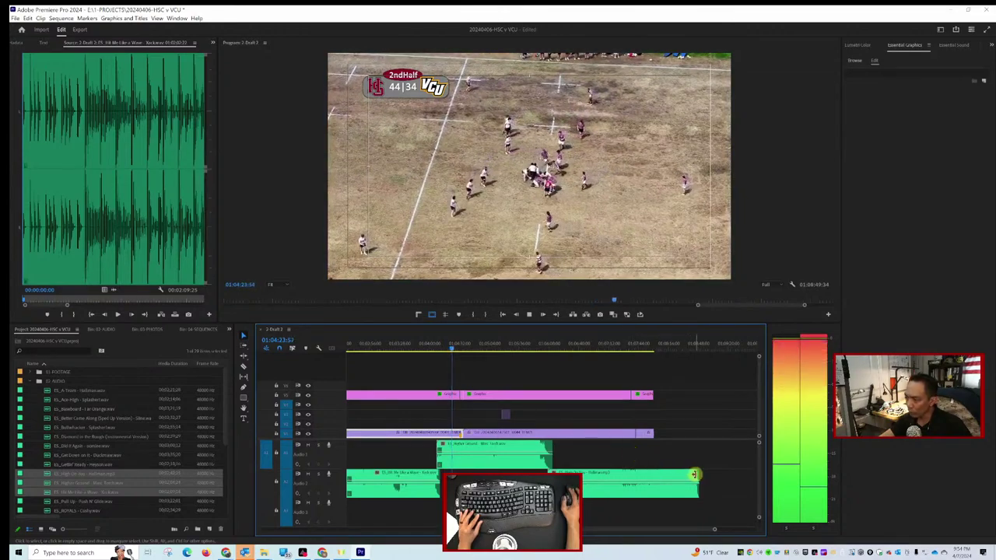
left_click_drag(699, 475, 655, 480)
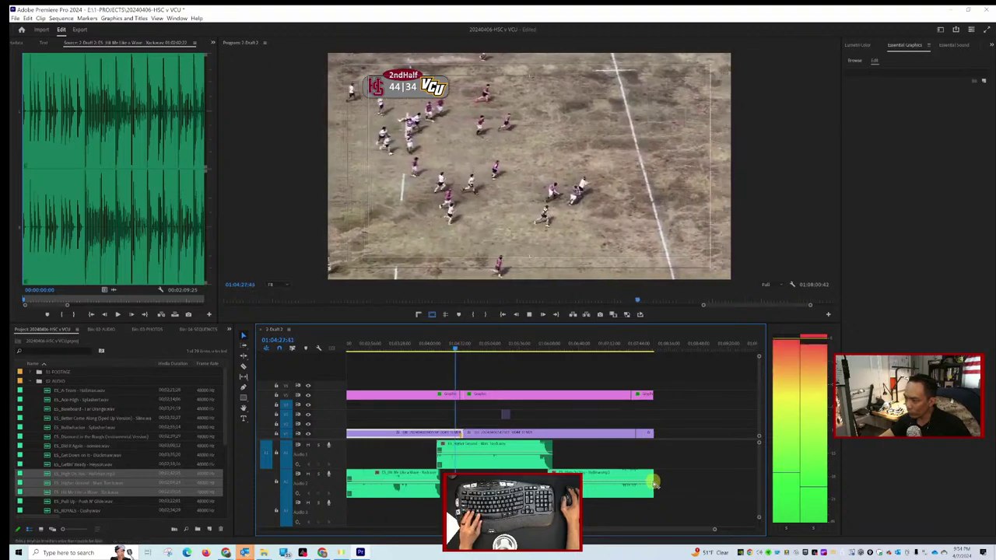
left_click(644, 481)
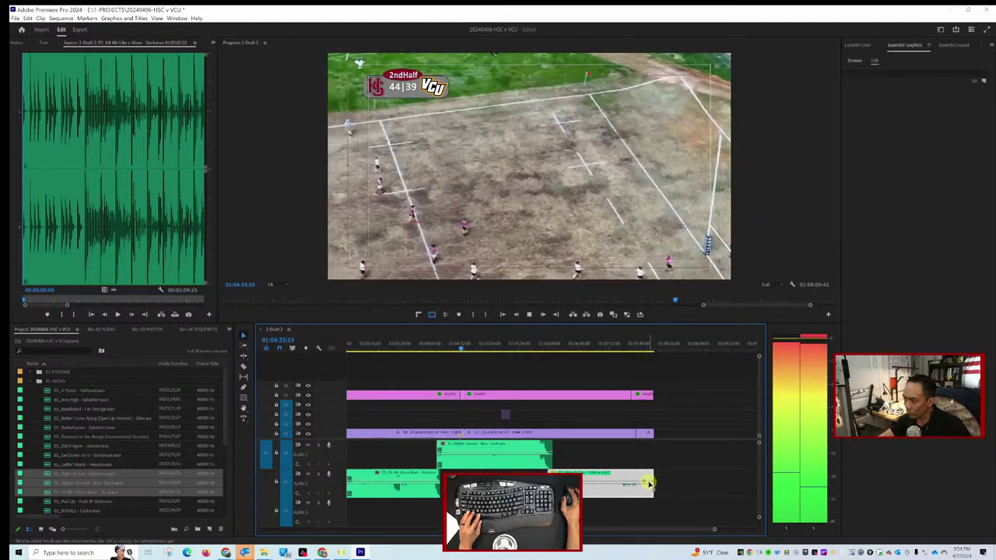
Fade out the end of High On You on its volume line, and play the transition from Higher Ground into High On You.
left_click_drag(649, 483, 648, 487)
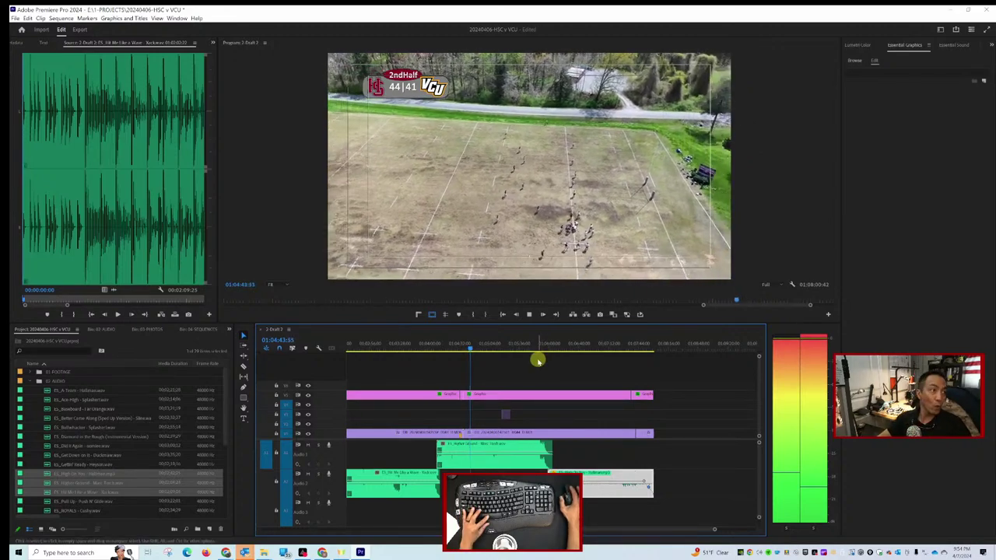
left_click(536, 351)
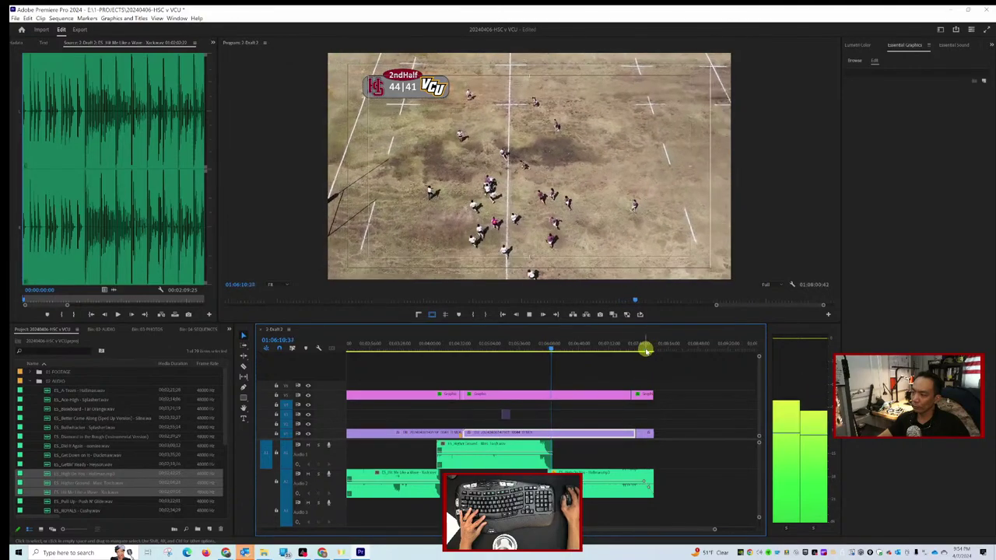
Play the closing footage through the last cut into the scoreboard shot to check how picture and music end.
left_click_drag(645, 350, 639, 352)
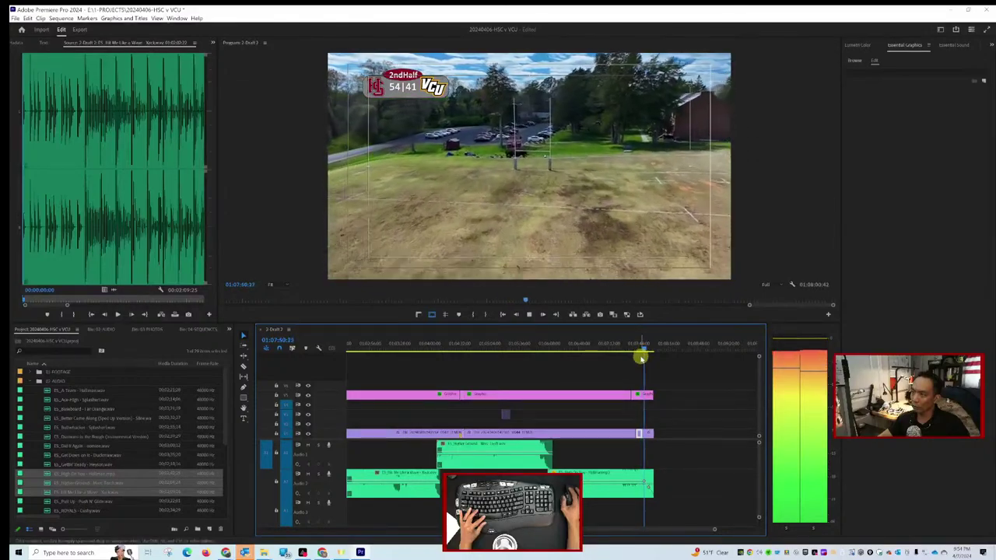
left_click(630, 350)
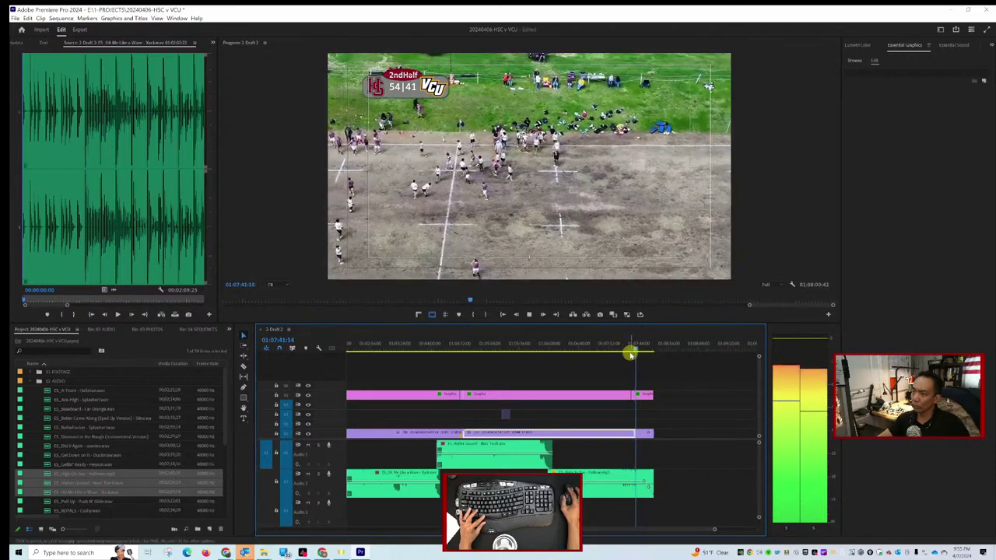
key("space")
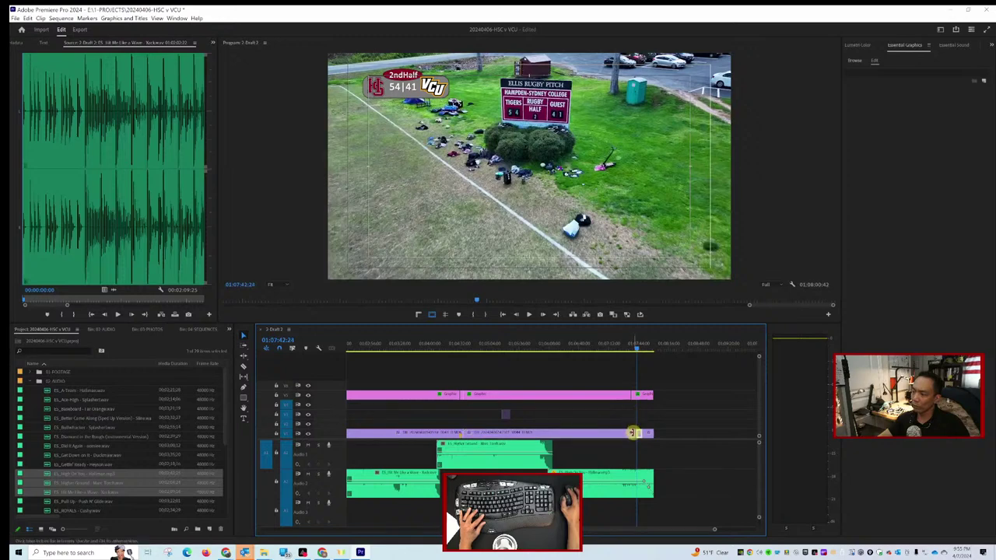
right_click(636, 433)
key("Escape")
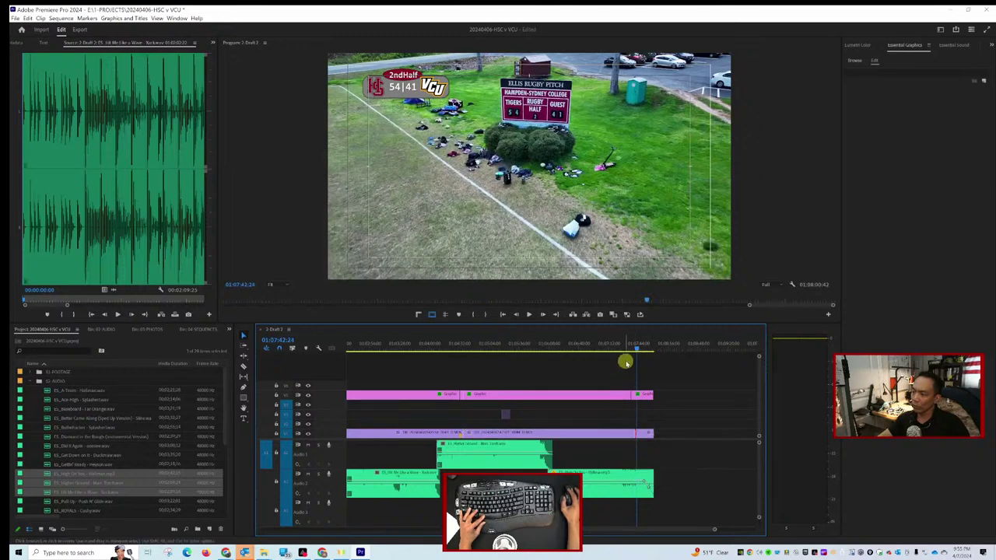
left_click(628, 348)
left_click_drag(628, 347, 633, 349)
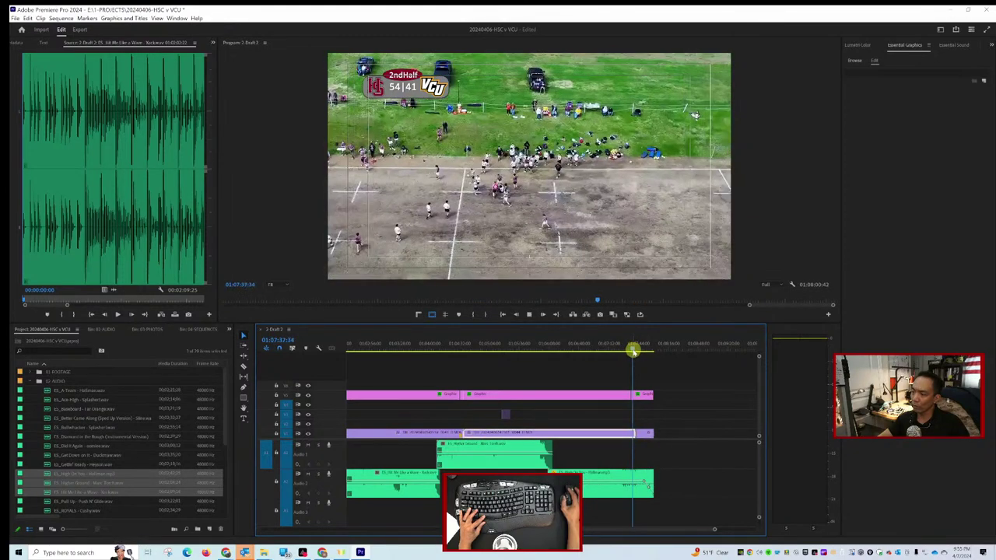
key("space")
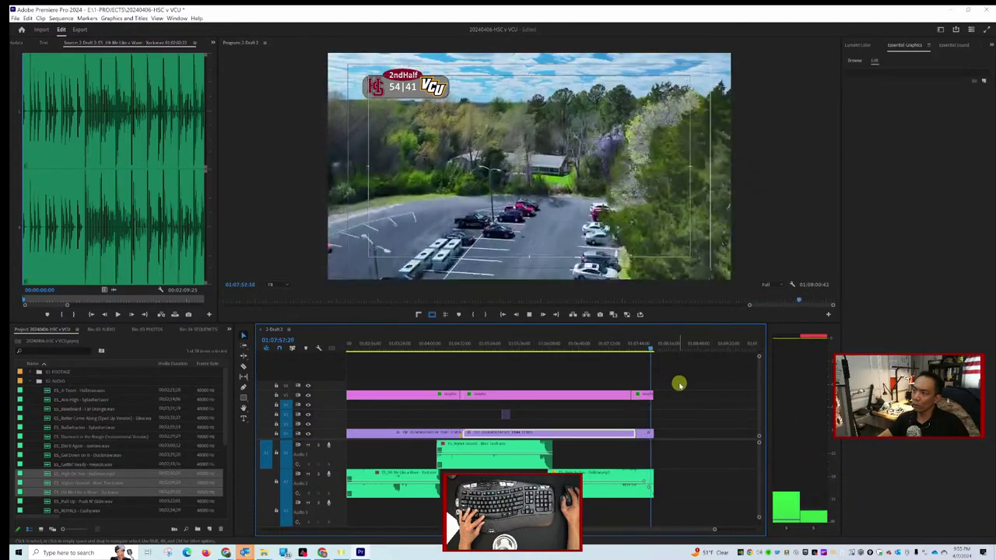
Apply the default transition to the end of the last video clip and save the project.
right_click(650, 434)
left_click(666, 478)
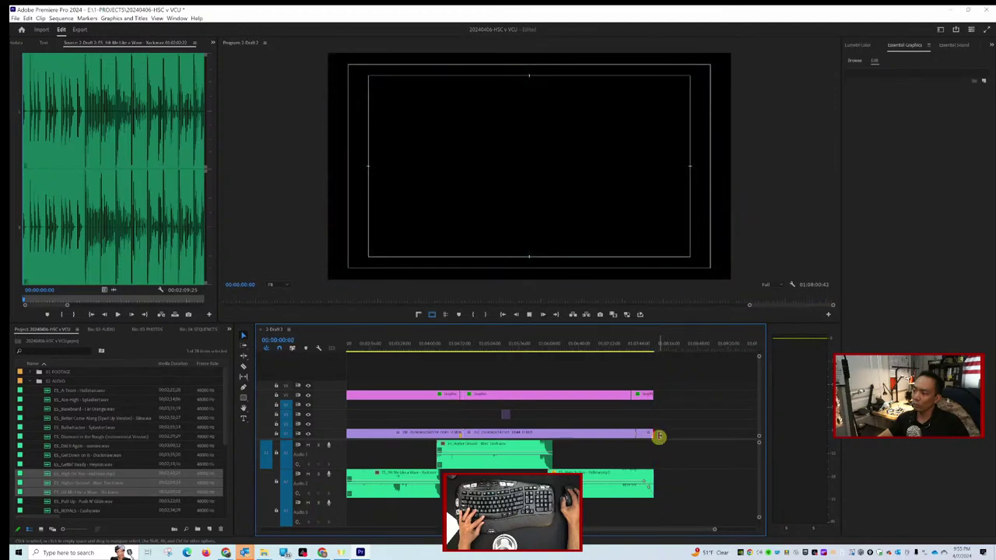
key("space")
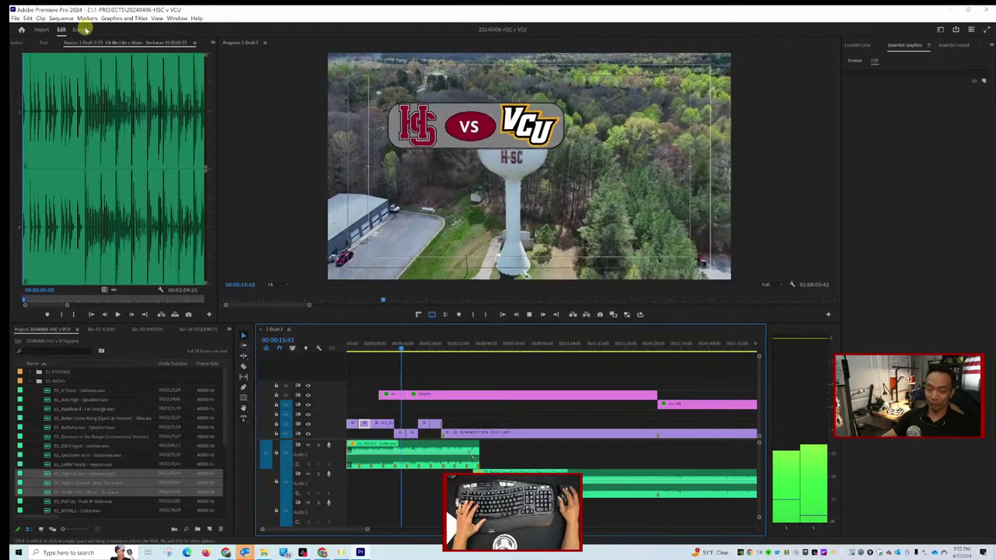
key("ctrl+s")
Examine the music clip arrangement across the entire sequence, and return the playhead to the start.
left_click_drag(400, 351, 429, 351)
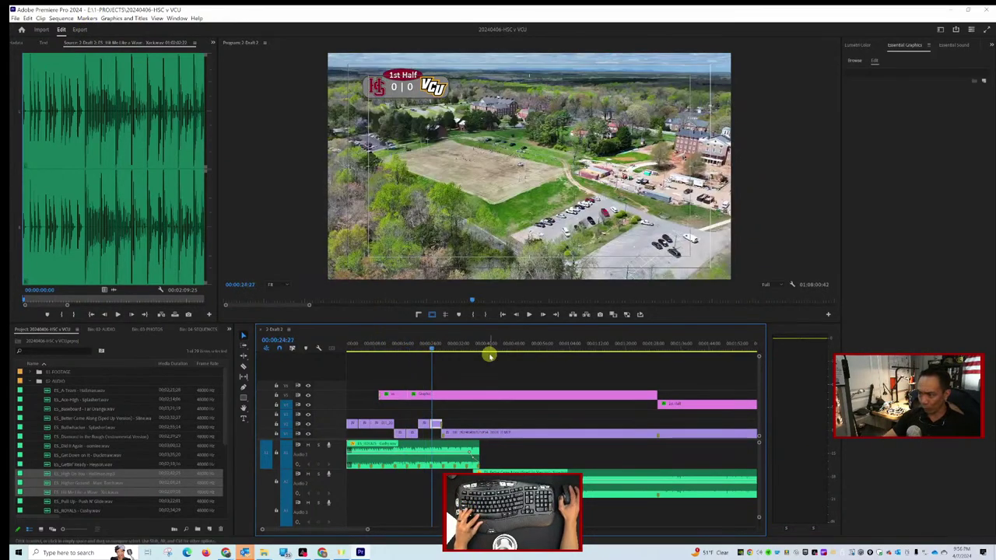
key("minus")
key("minus")
key("minus")
key("minus")
key("minus")
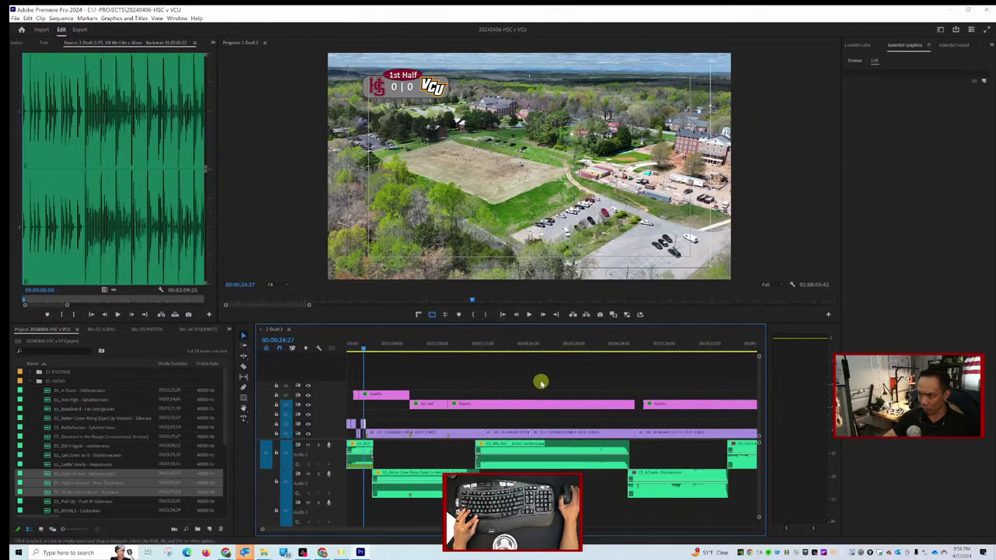
key("minus")
key("minus")
key("minus")
key("minus")
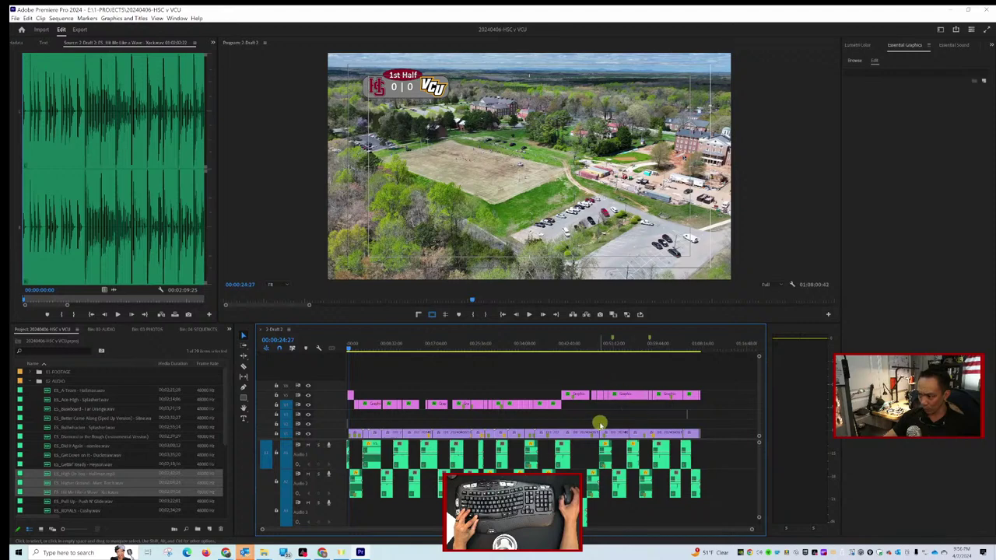
key("equal")
key("equal")
key("equal")
key("equal")
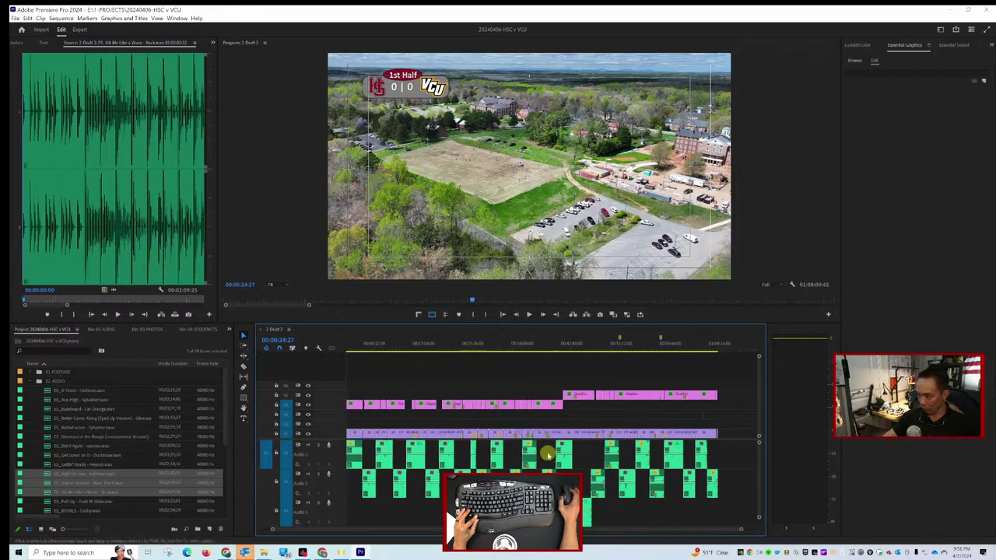
key("Home")
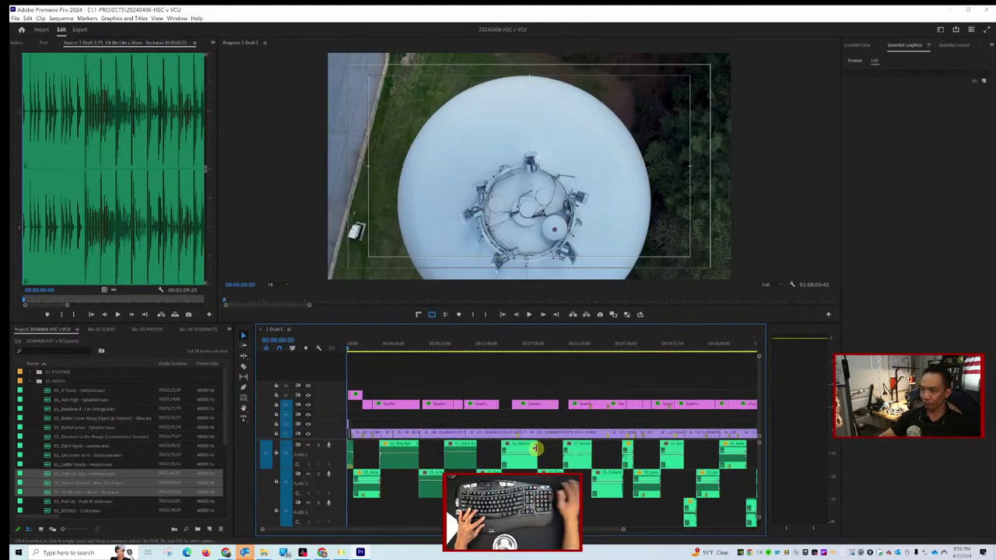
key("space")
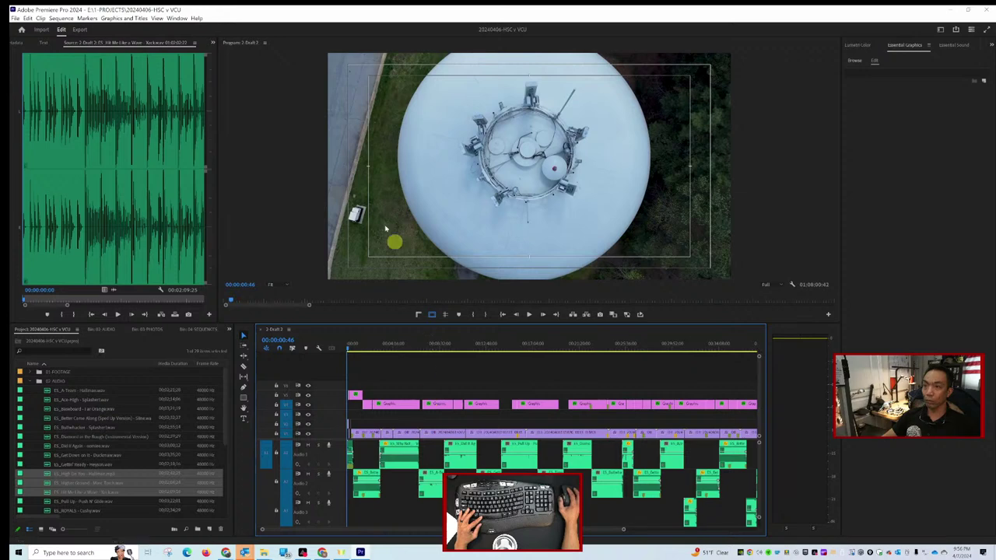
Open the export settings for the 2-Draft 2 sequence and name the output file 20240407-HSC v VCU.
left_click(78, 31)
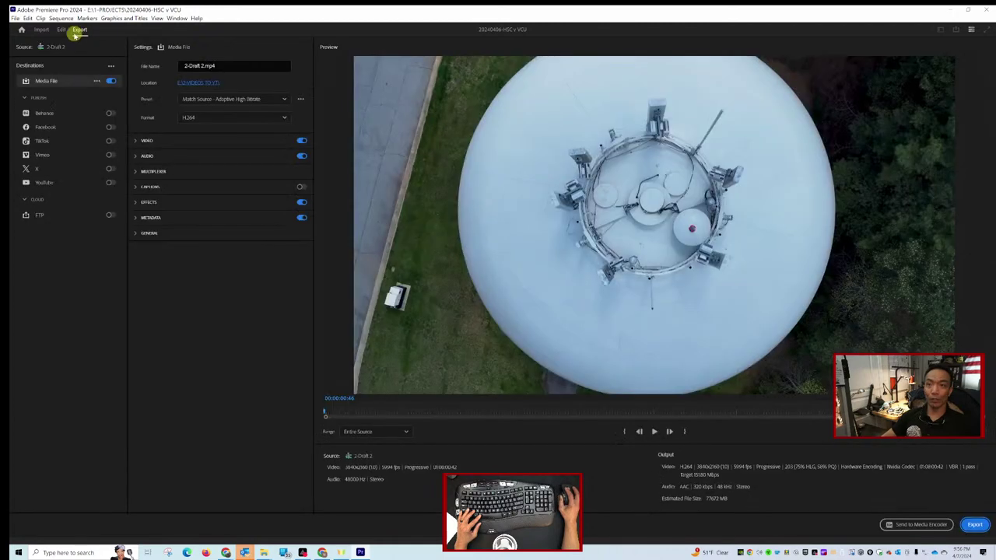
left_click(179, 67)
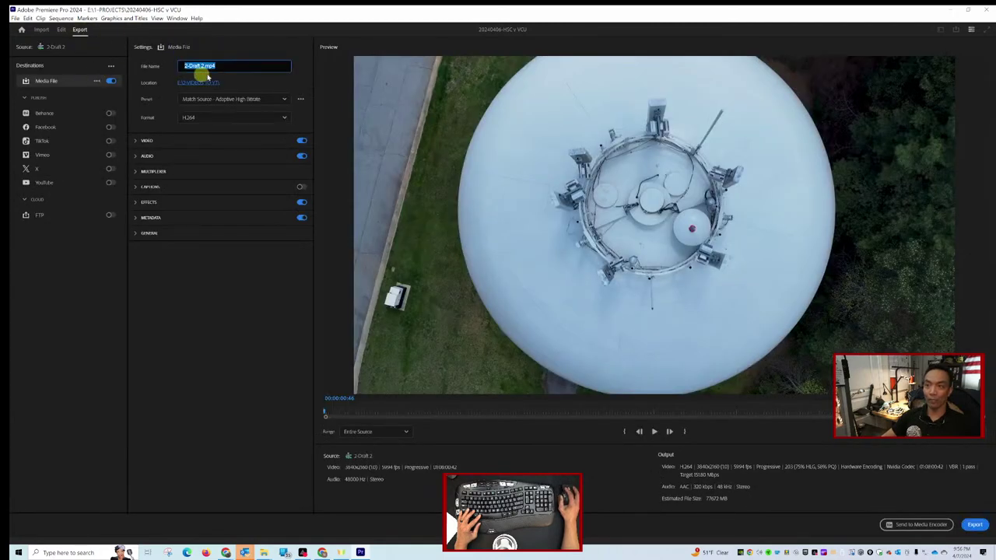
type("2")
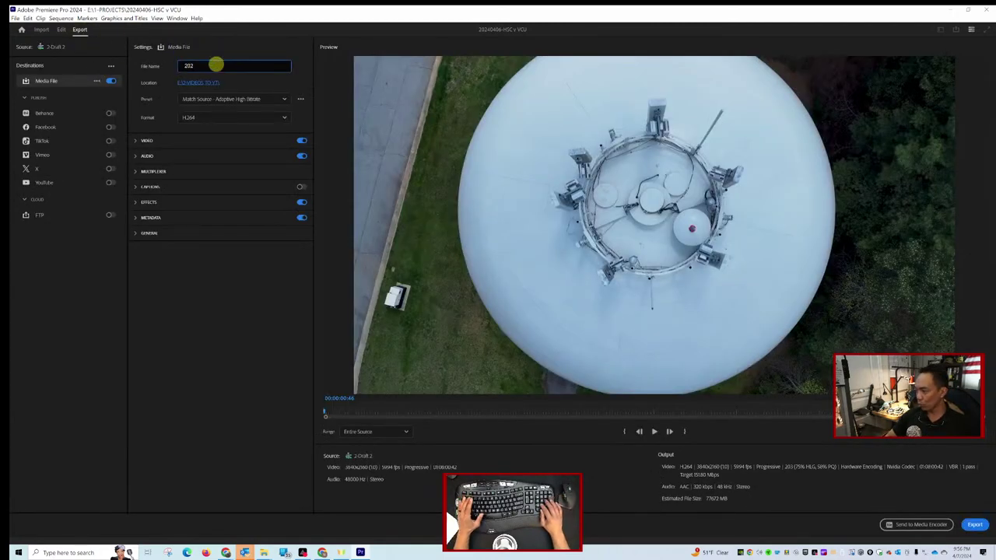
type("d240407-")
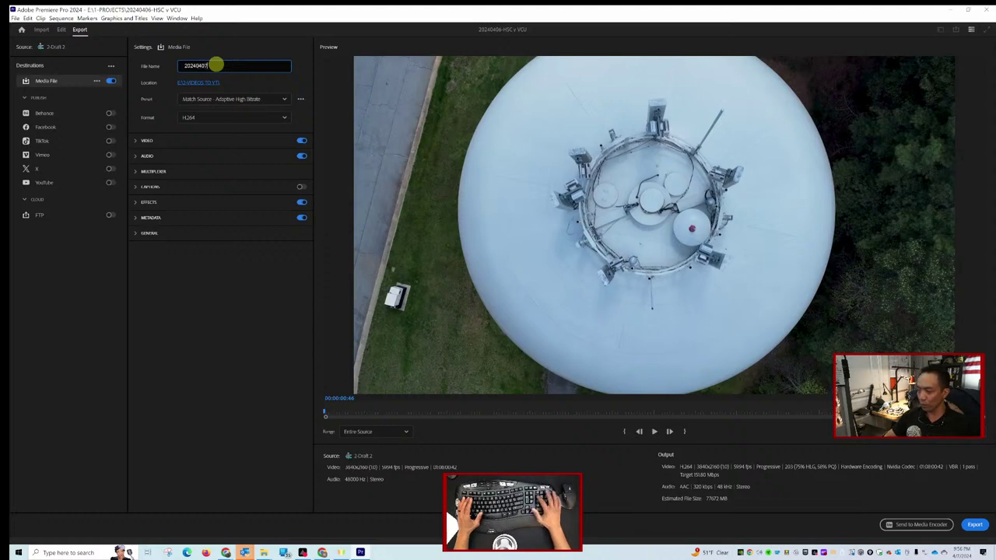
type("H")
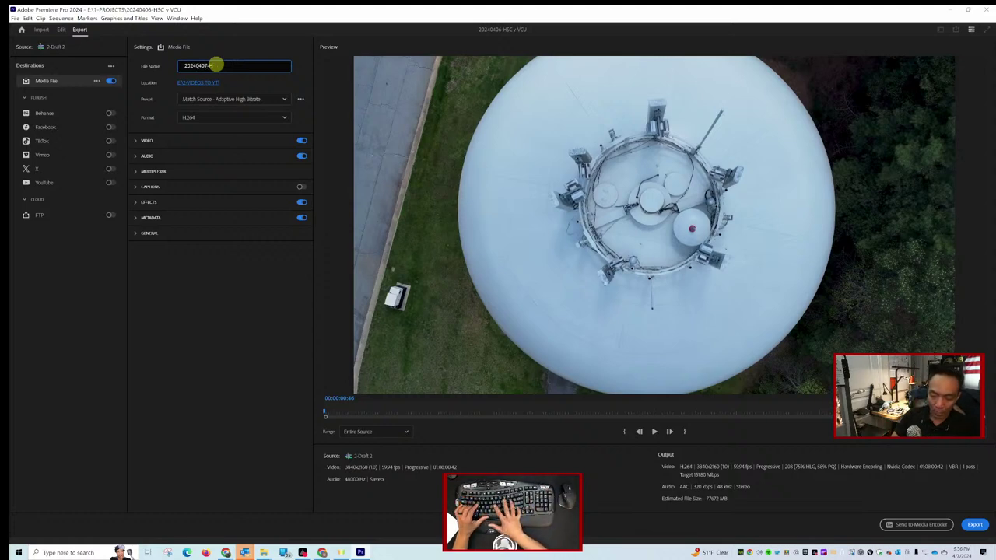
type("SC v VCU")
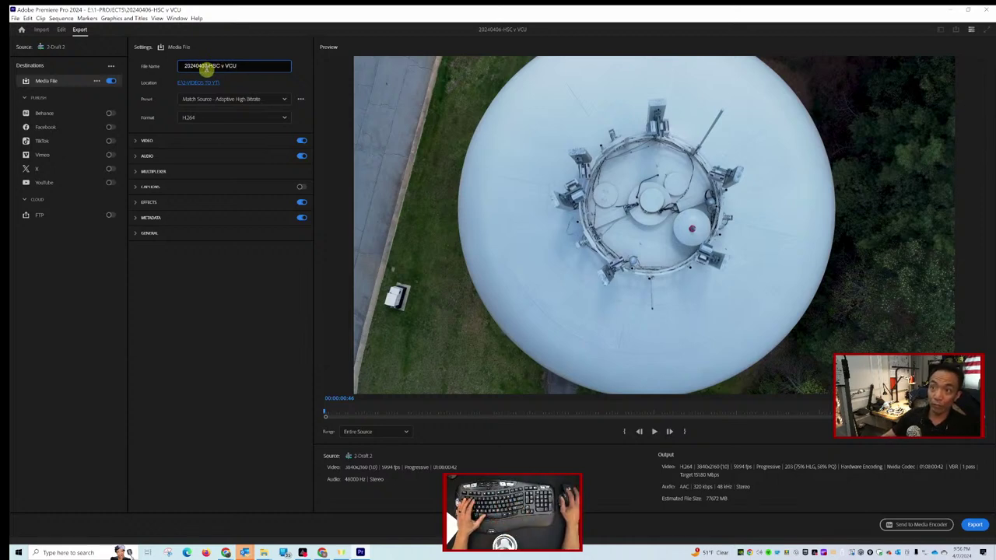
key("Return")
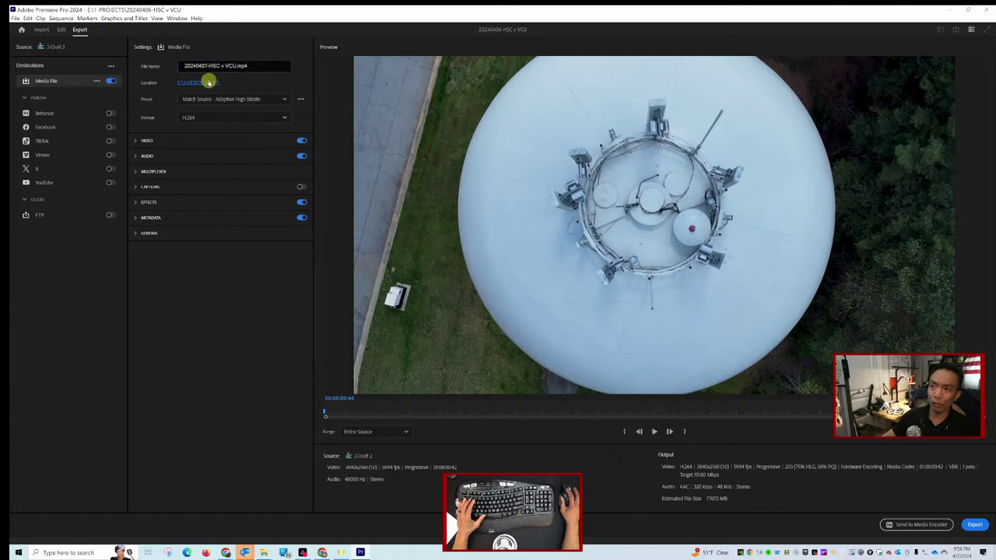
Set the export destination to 20240406-HSC v VCU-FINAL in the 2-VIDEOS TO YT folder, based on the existing file's name.
left_click(209, 82)
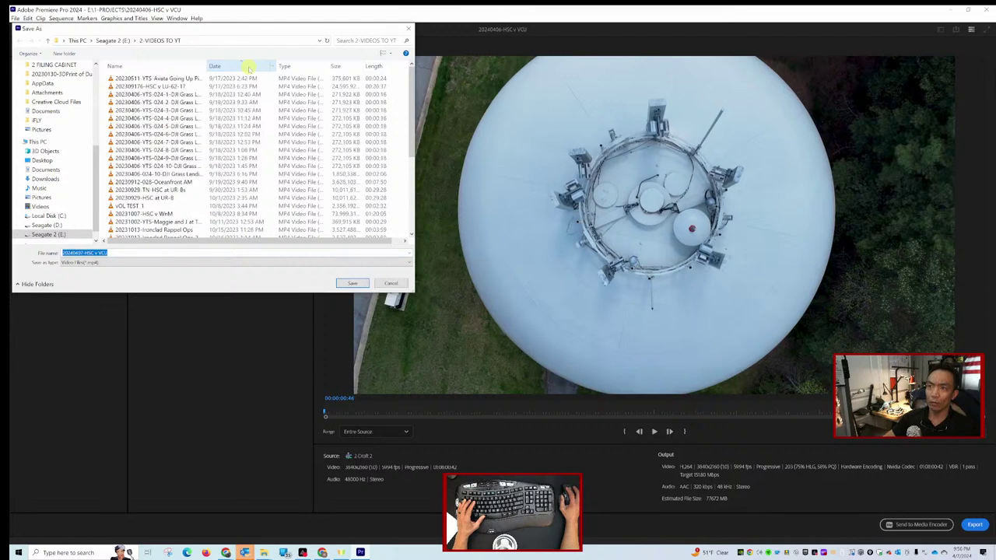
left_click(152, 79)
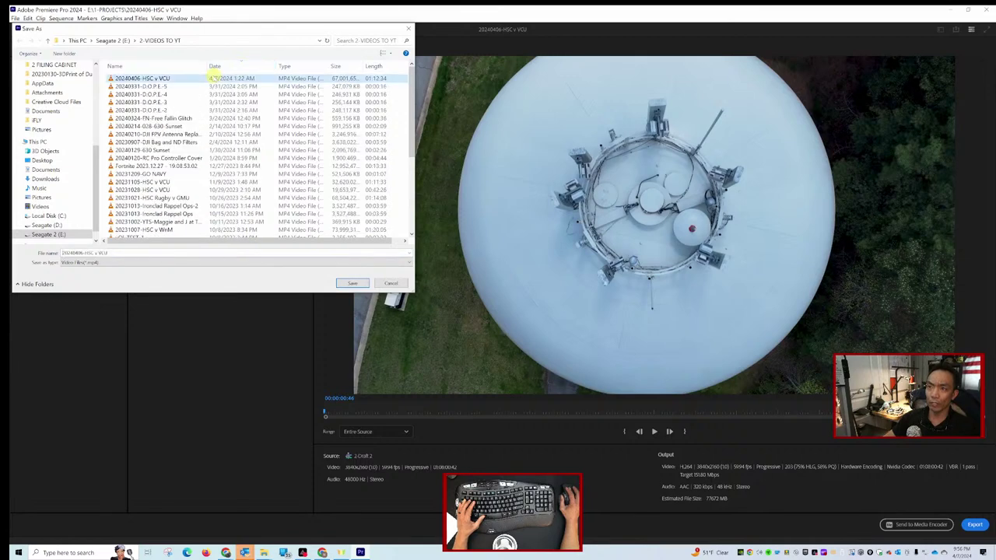
left_click(129, 253)
double_click(128, 252)
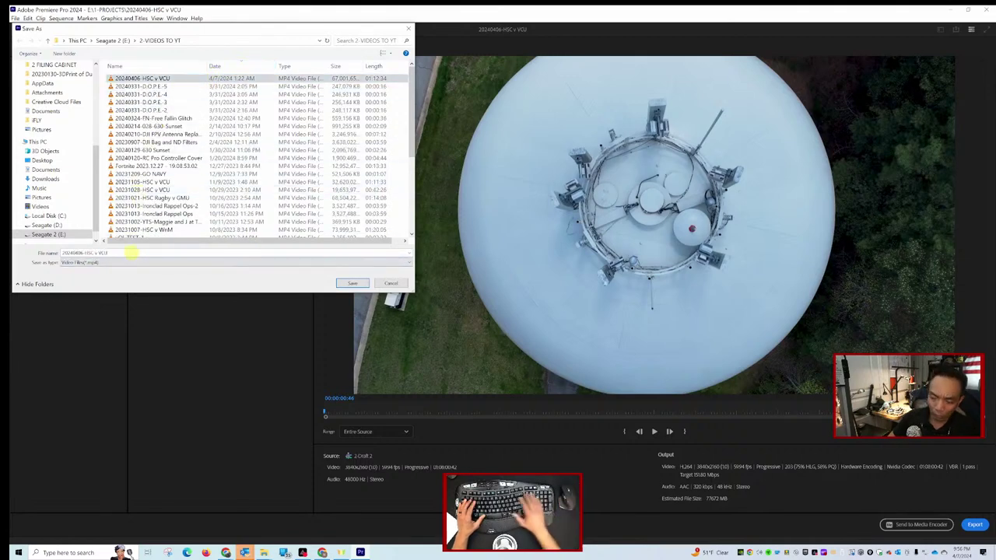
type("FINAL")
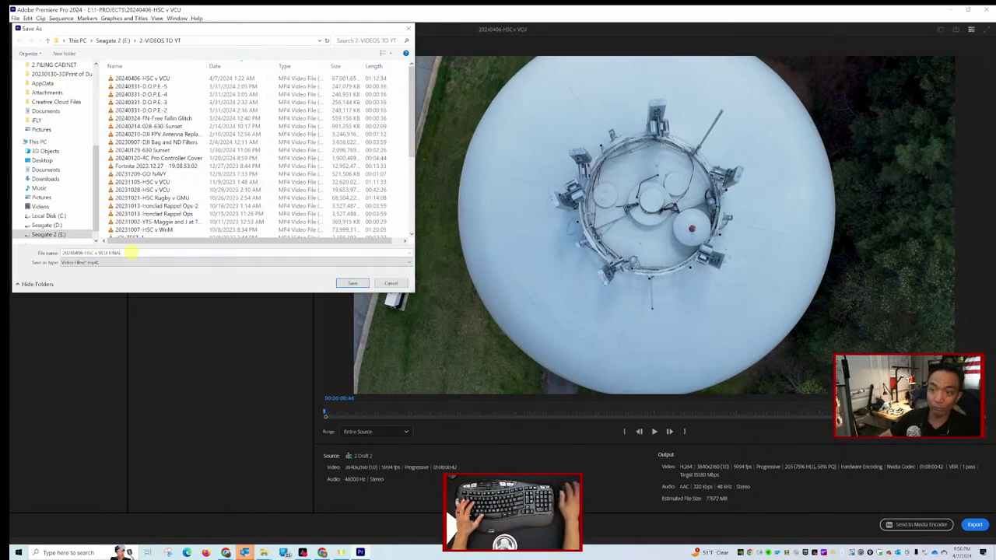
left_click(356, 283)
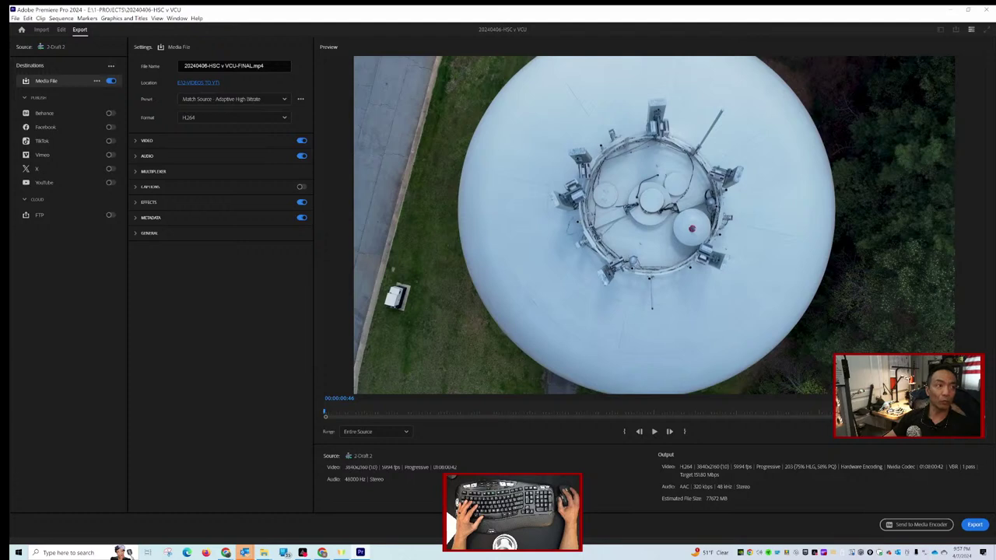
Switch to File Explorer, sort the Seagate 2 (E:) folders by name, and examine the contents of the 1-PROJECTS folder.
key("alt+Tab")
key("super+Up")
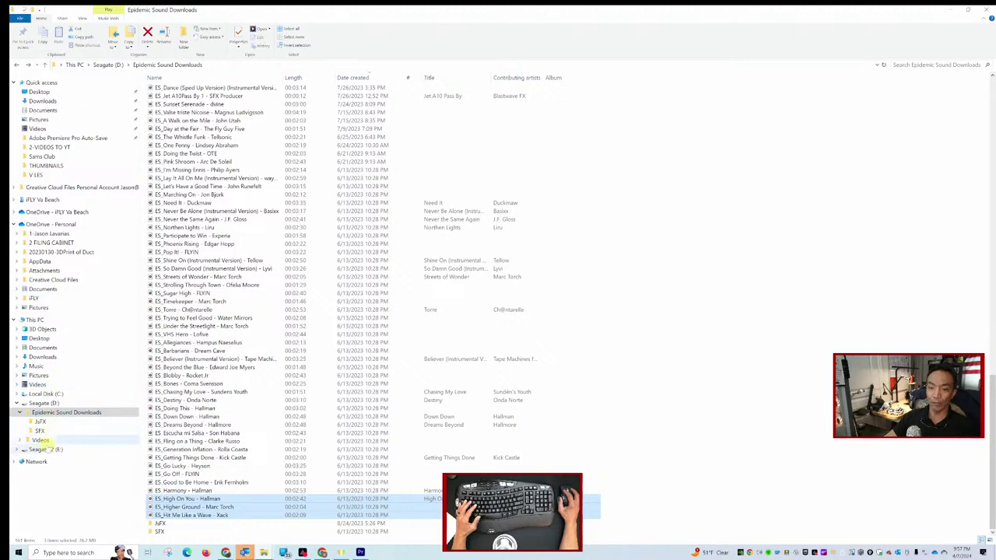
left_click(45, 449)
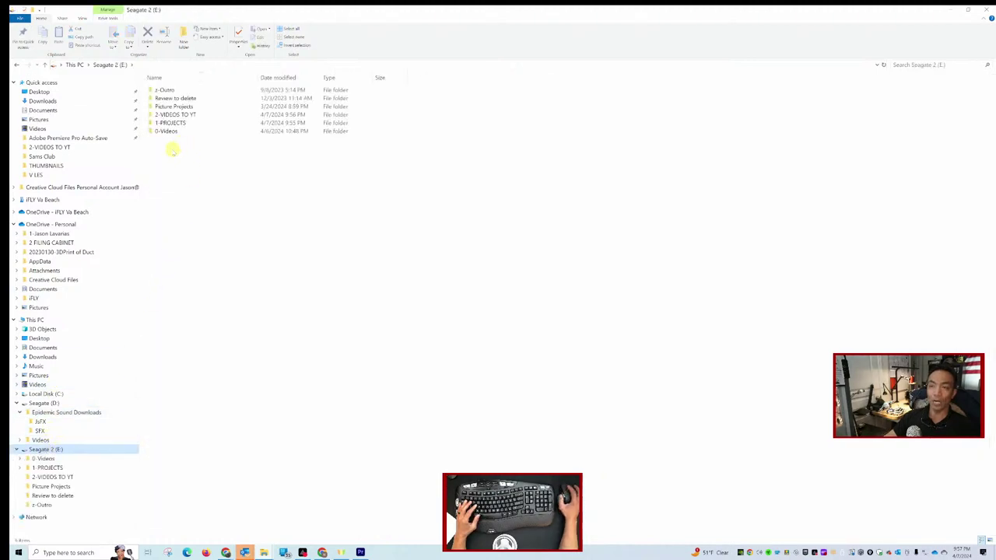
left_click(156, 78)
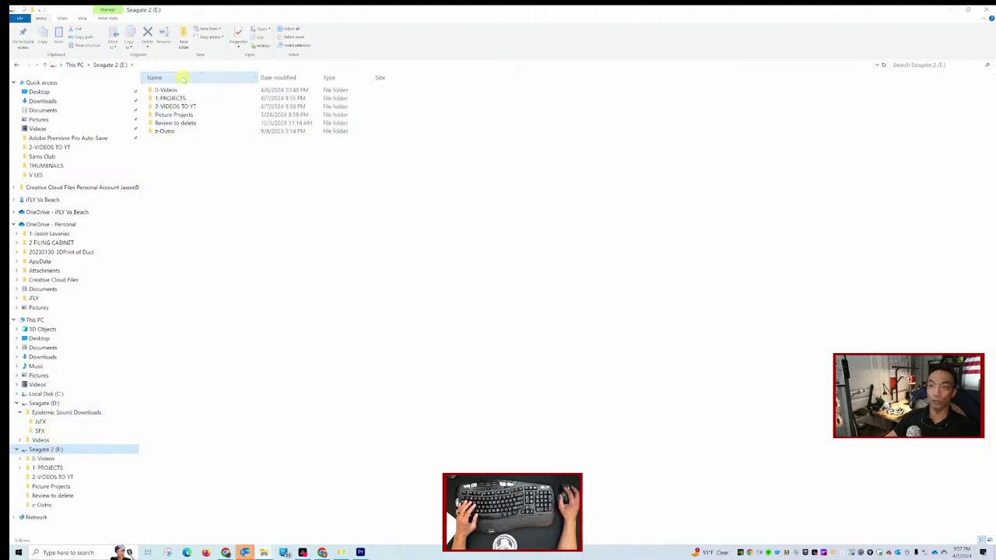
left_click(166, 90)
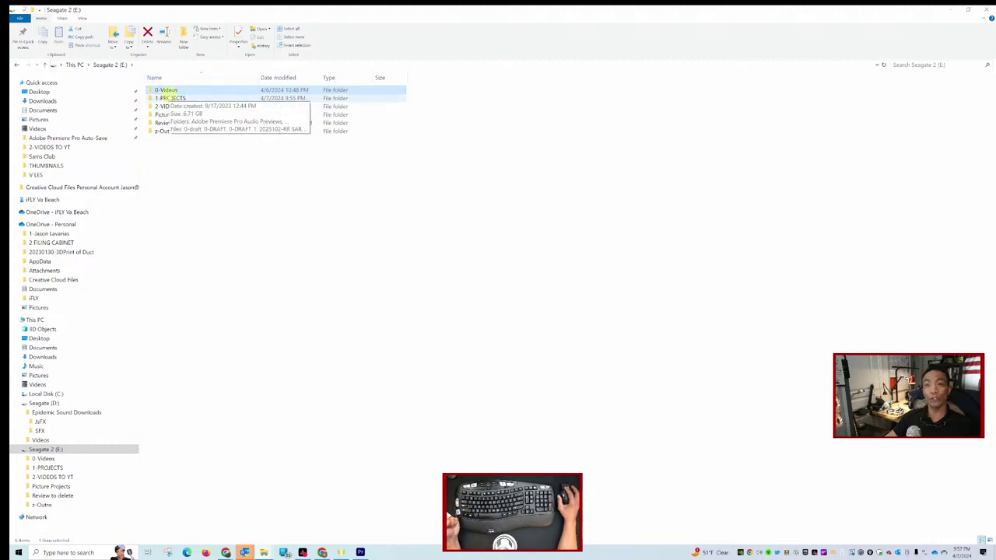
key("F2")
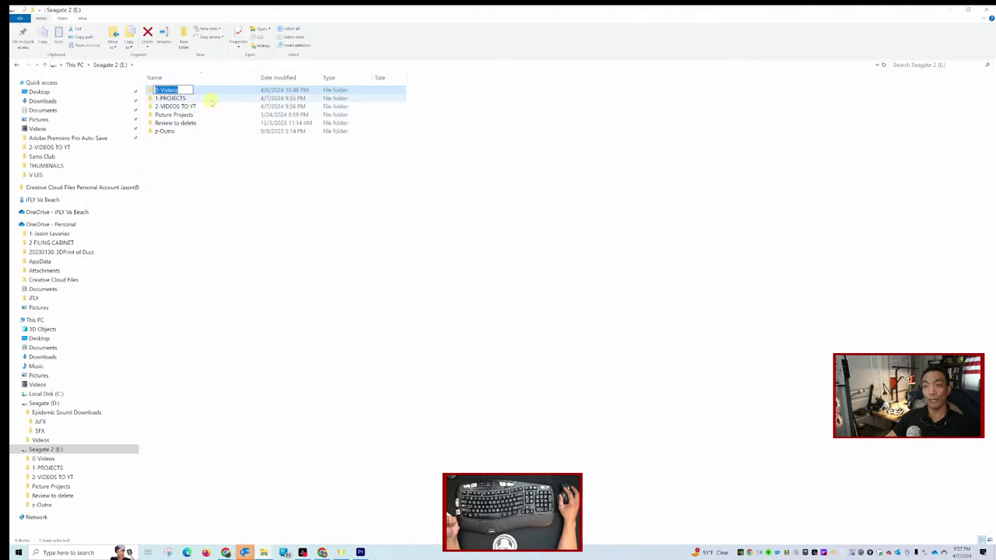
double_click(209, 99)
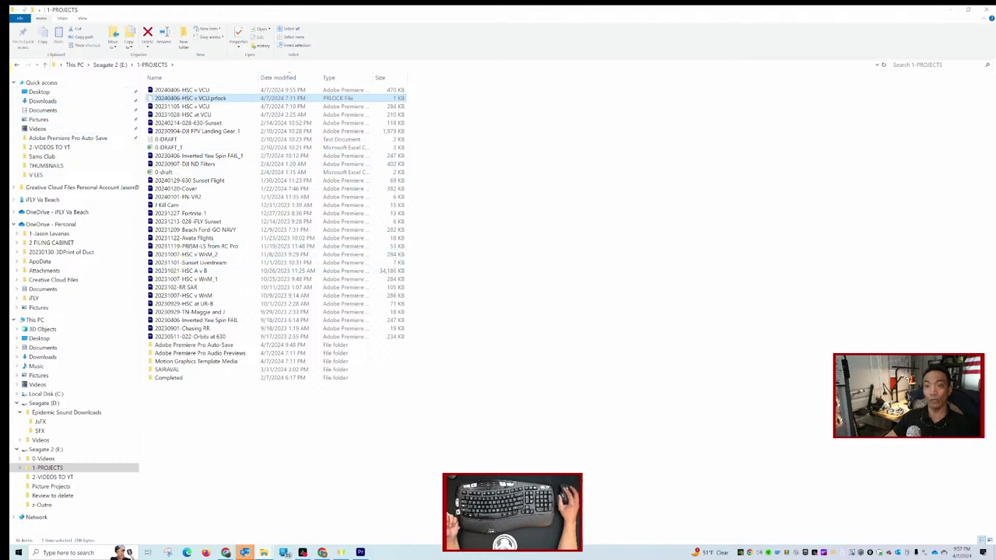
left_click(15, 65)
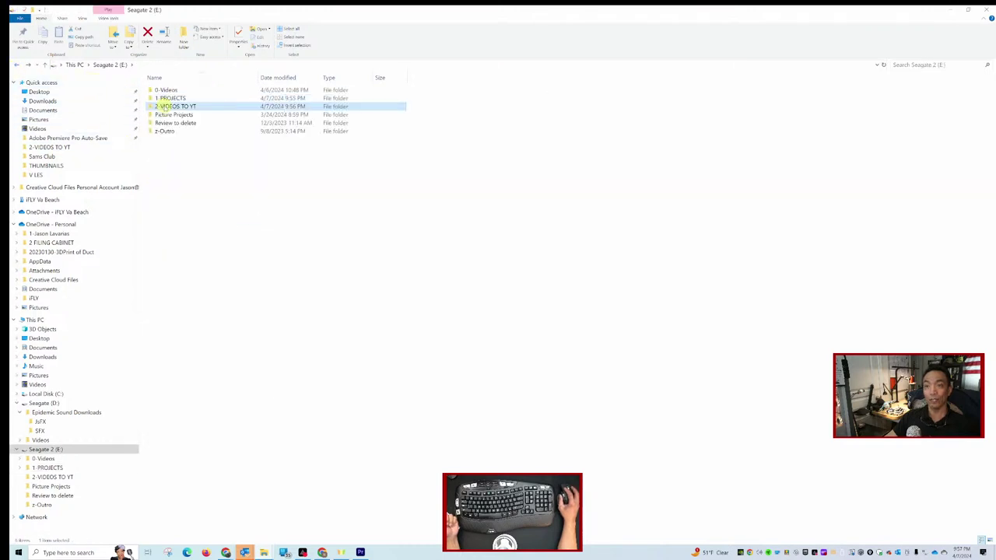
Examine the contents of the 2-VIDEOS TO YT and 0-Videos folders, and return to the Premiere Pro export settings.
double_click(179, 107)
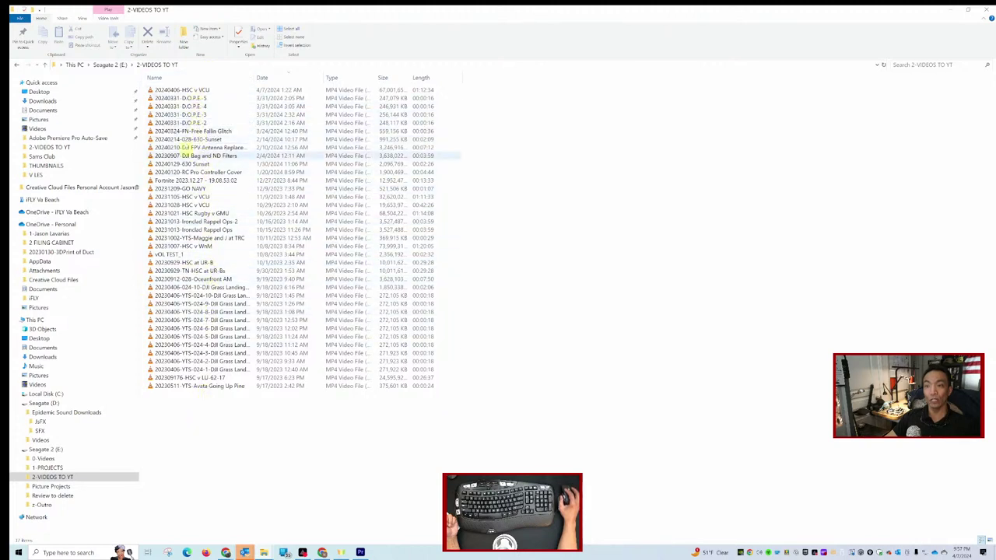
left_click(121, 65)
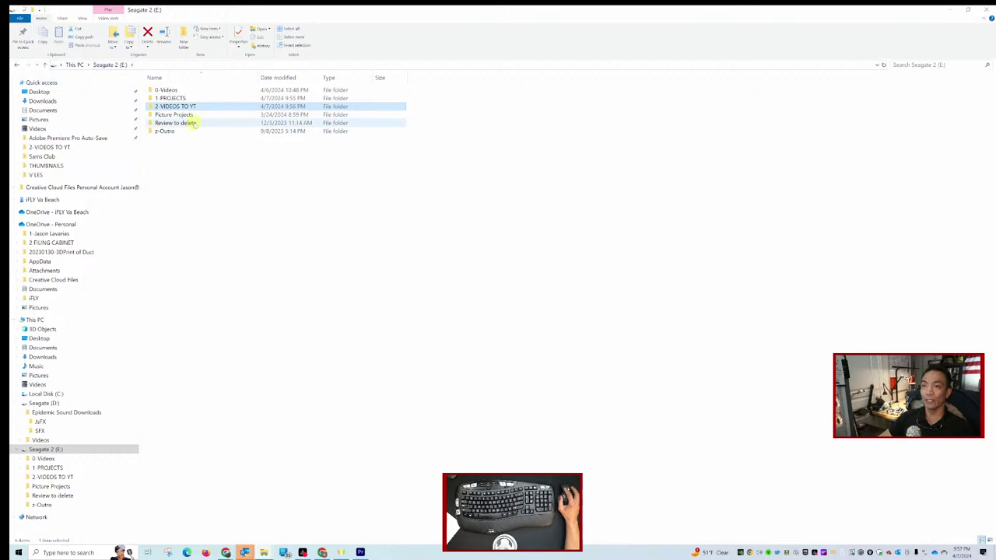
double_click(166, 89)
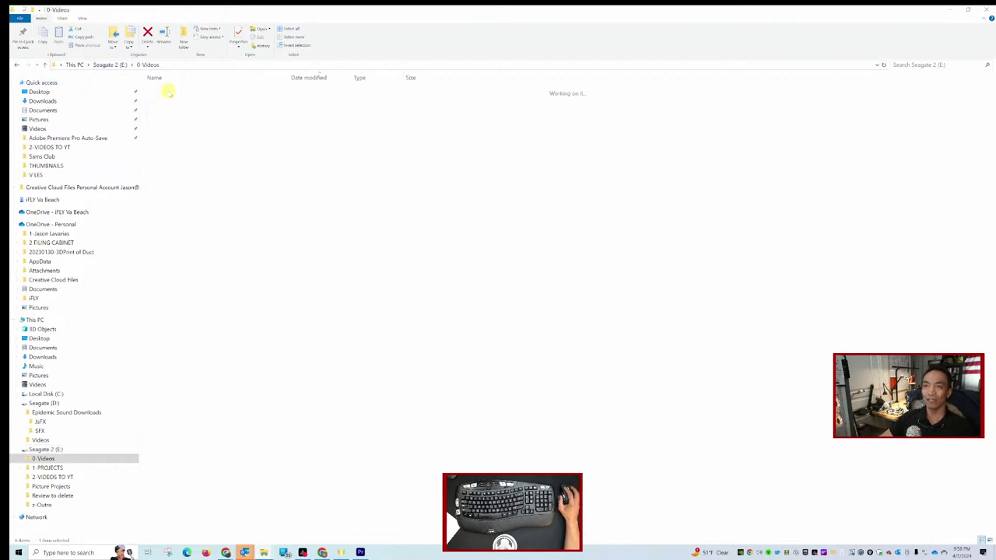
left_click(200, 91)
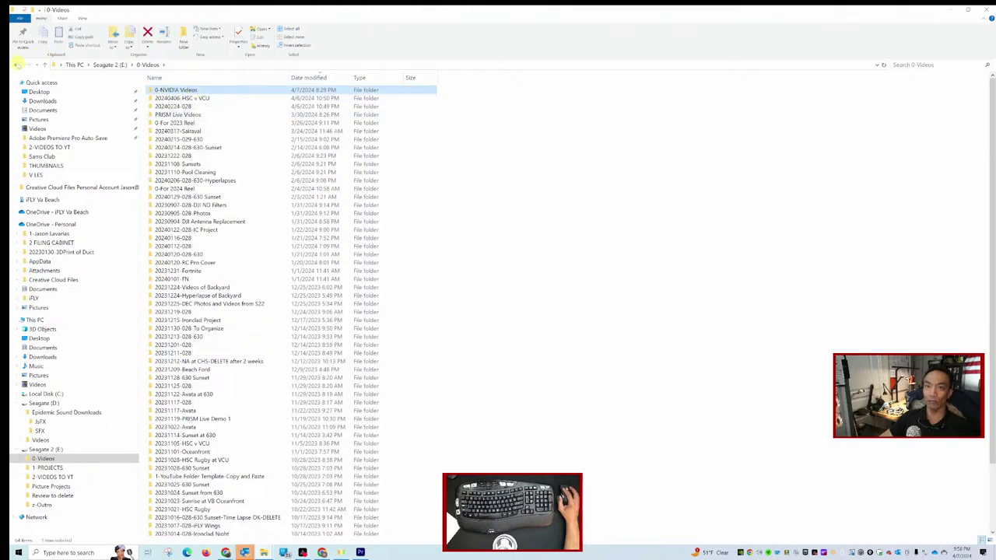
left_click(17, 65)
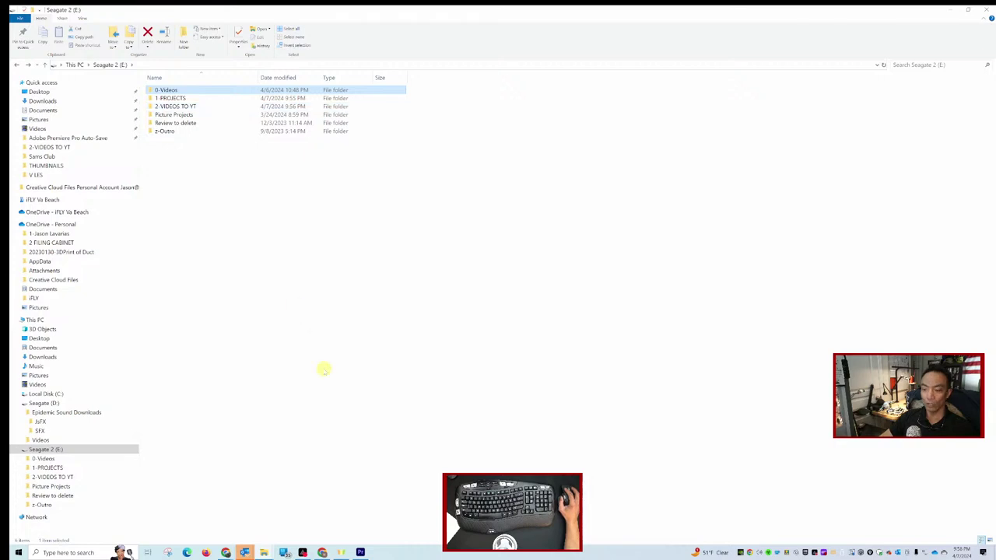
left_click(816, 160)
double_click(783, 10)
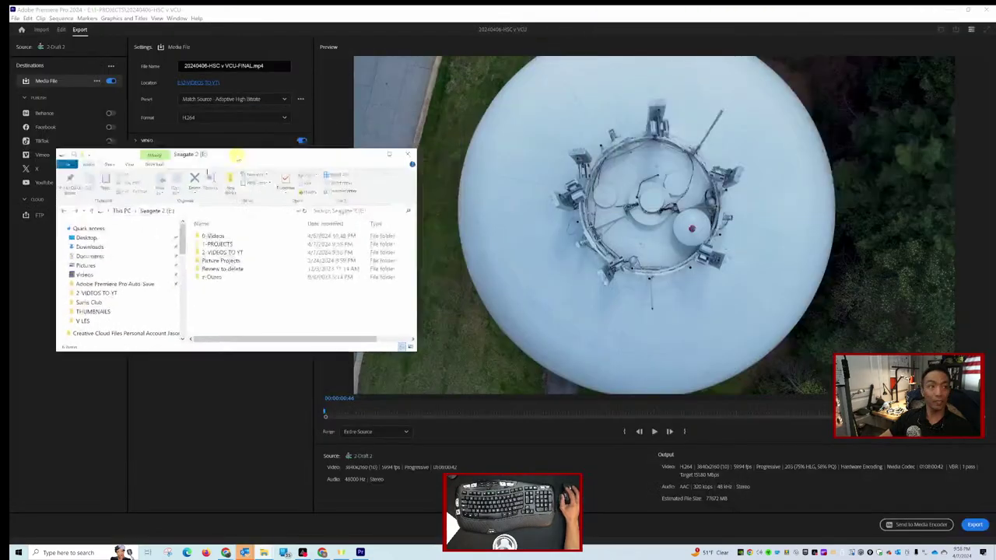
key("super+Down")
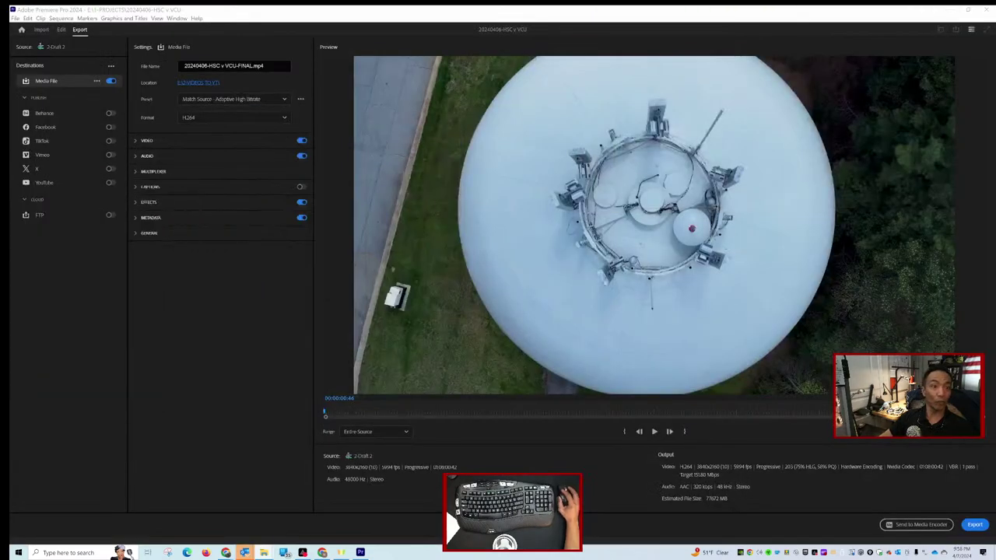
Set the export format to HEVC (H.265) and match the basic video settings to the source.
left_click(224, 120)
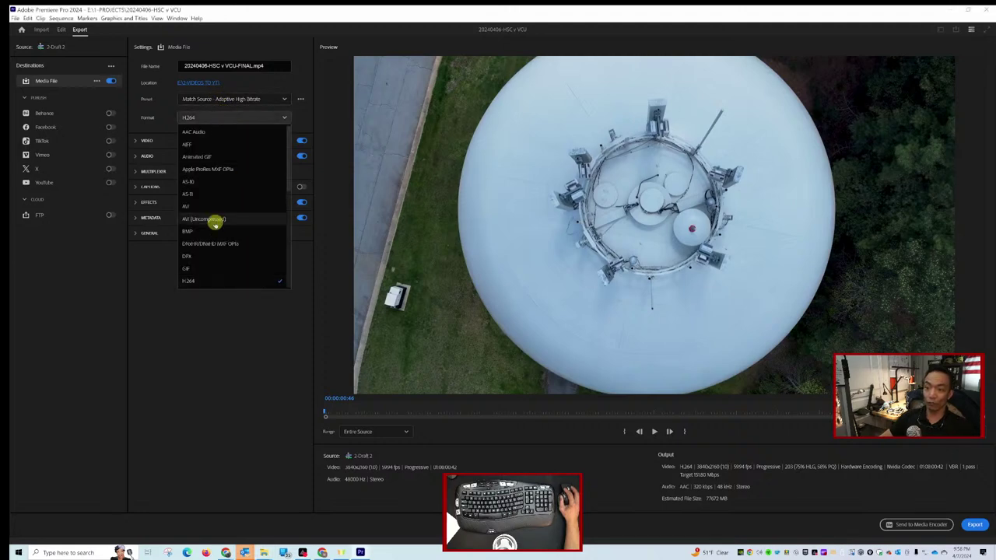
scroll(195, 247, "down", 1)
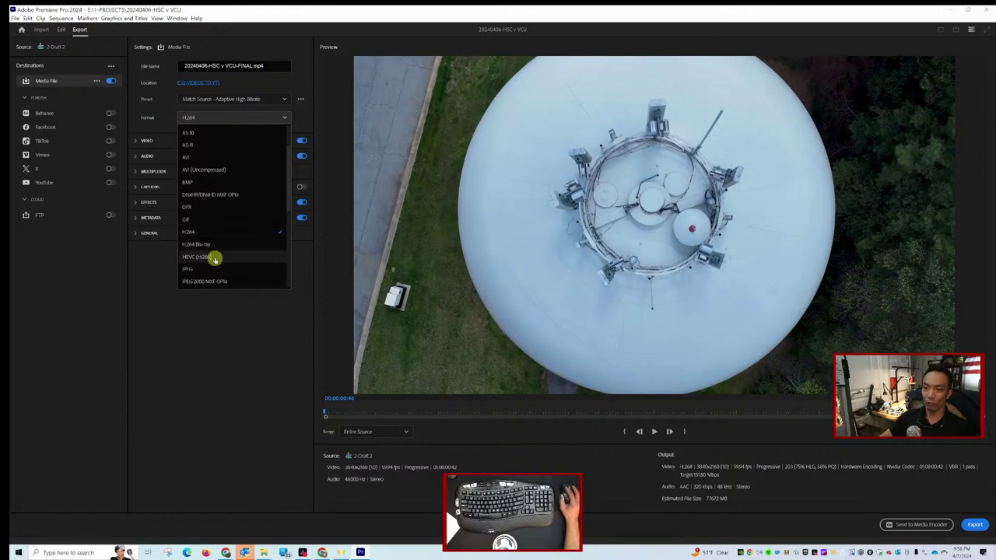
left_click(214, 259)
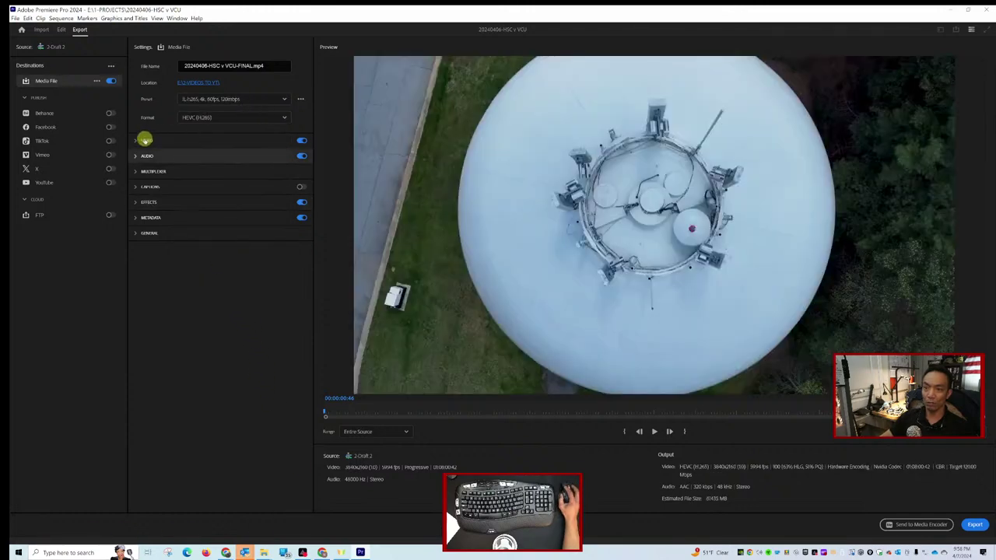
left_click(137, 141)
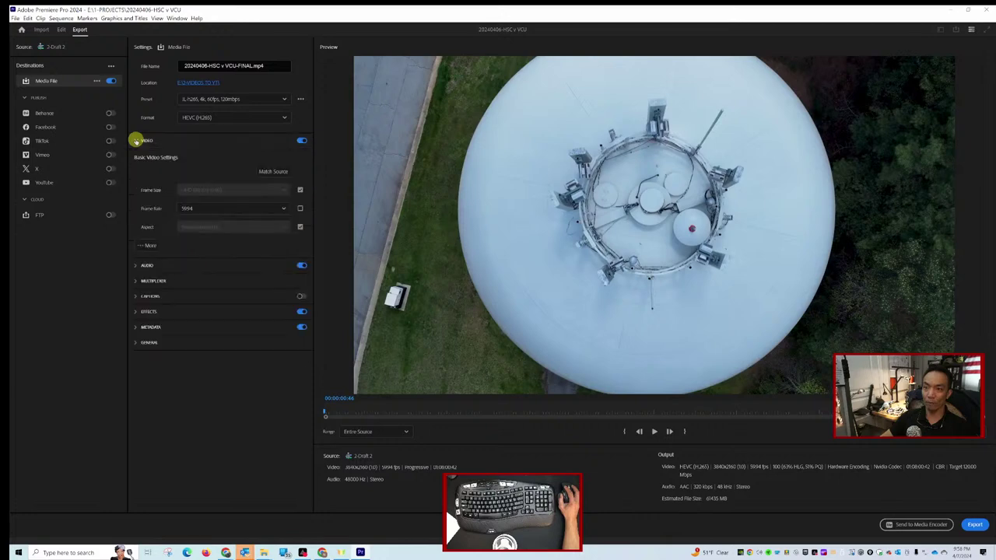
left_click(273, 172)
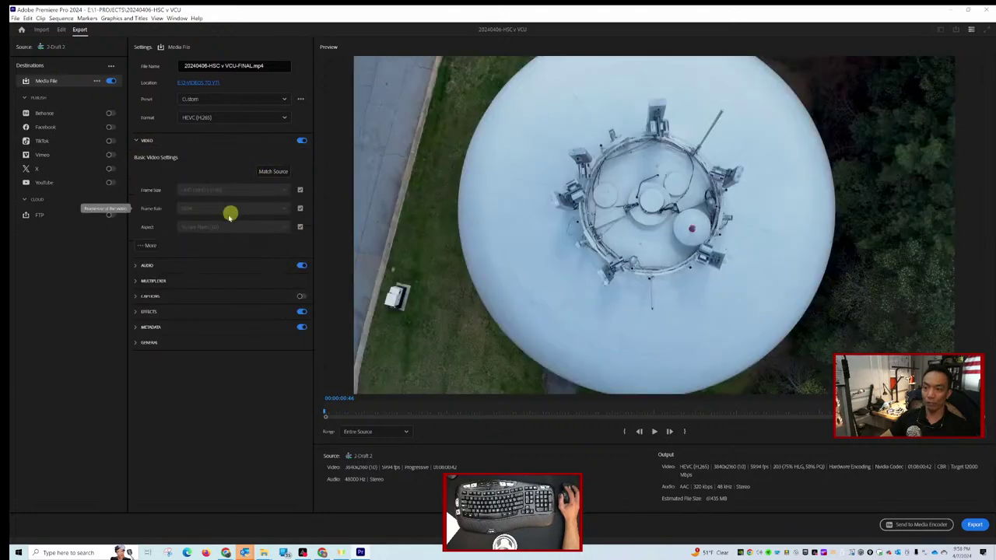
Review the additional render, encoding and bitrate settings, and start exporting the 2-Draft 2 sequence.
left_click(148, 244)
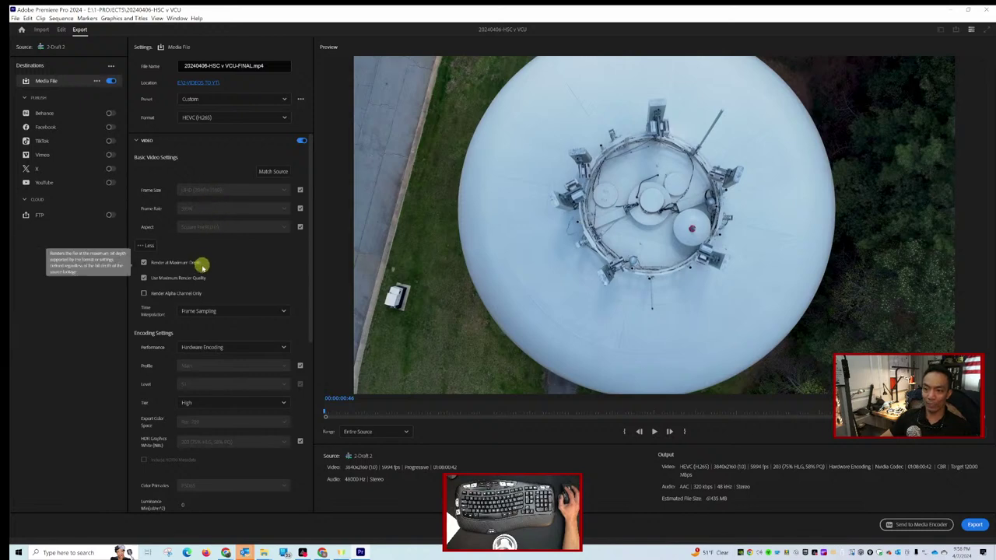
scroll(235, 285, "down", 2)
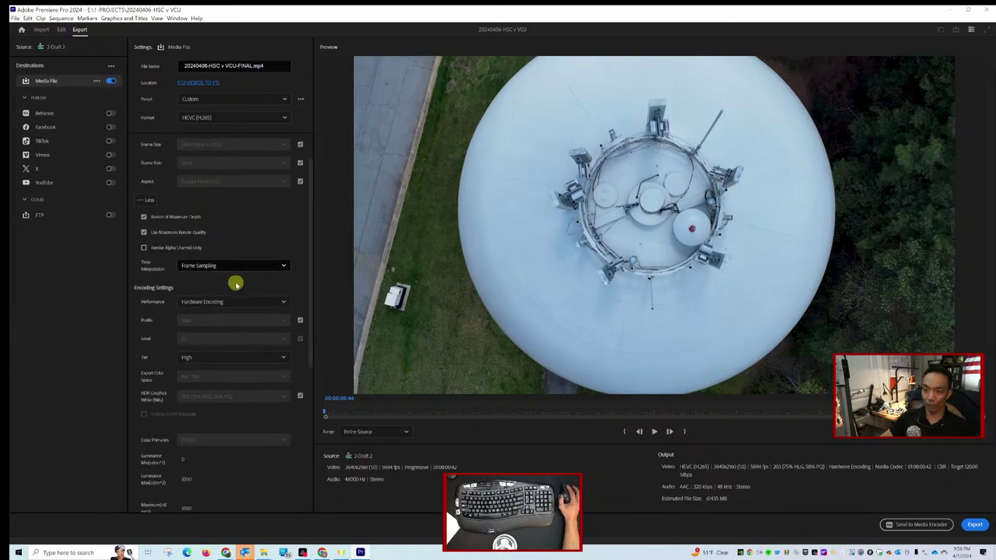
scroll(239, 304, "down", 1)
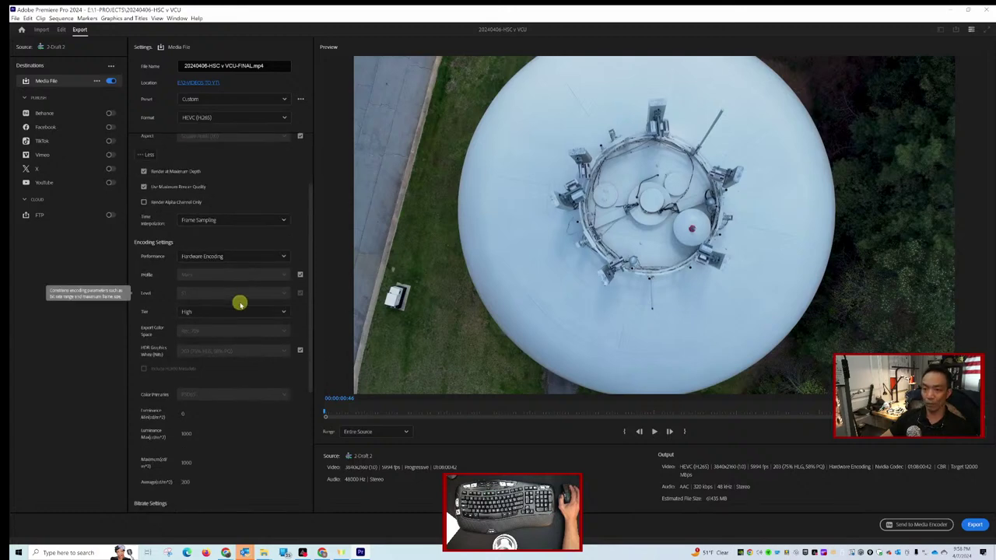
scroll(239, 303, "down", 5)
scroll(241, 311, "down", 2)
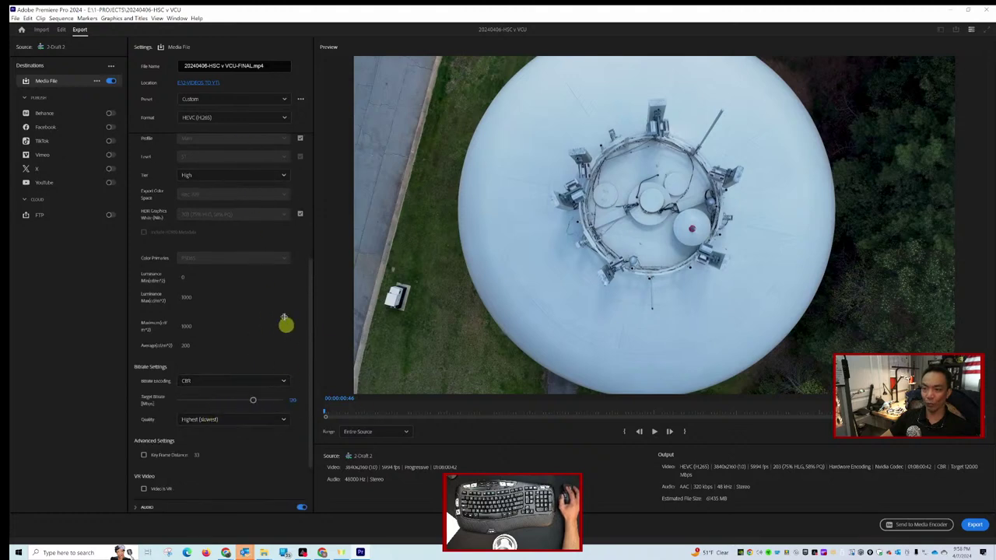
scroll(259, 248, "up", 1)
scroll(259, 248, "up", 5)
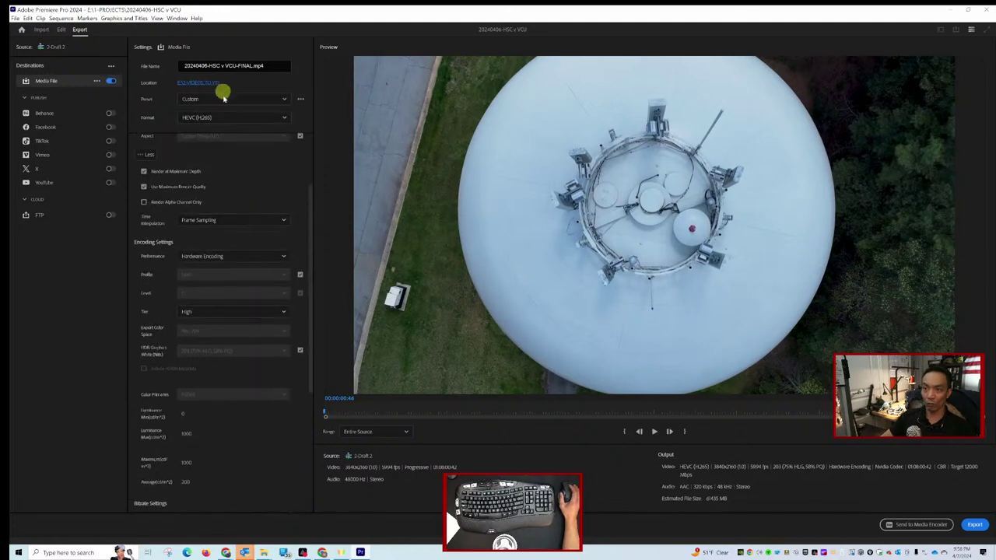
scroll(229, 182, "up", 3)
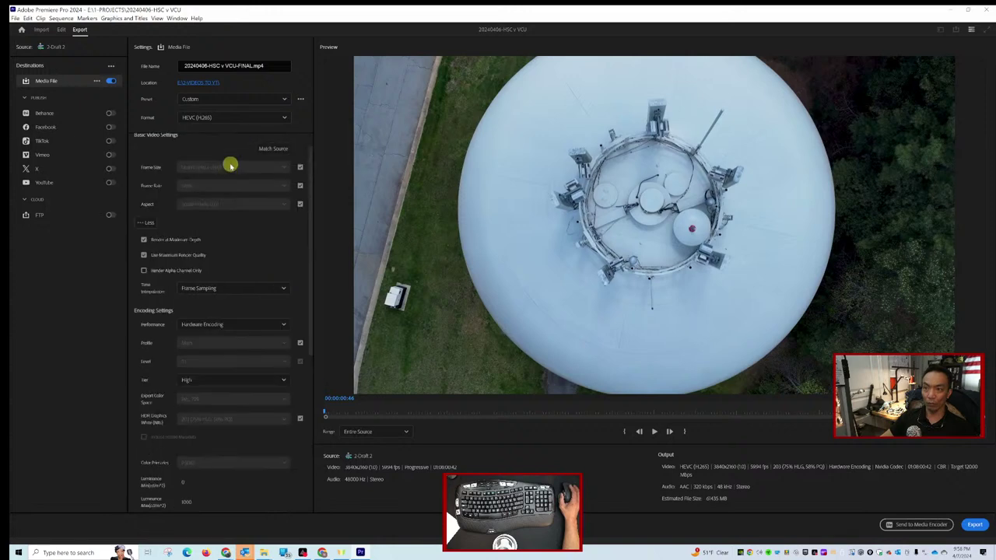
scroll(285, 356, "down", 9)
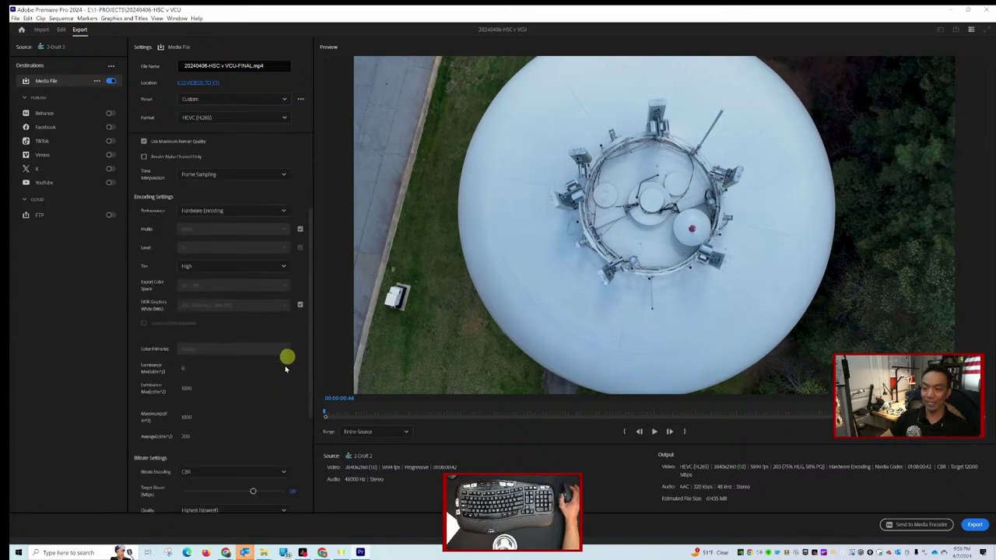
scroll(289, 474, "down", 3)
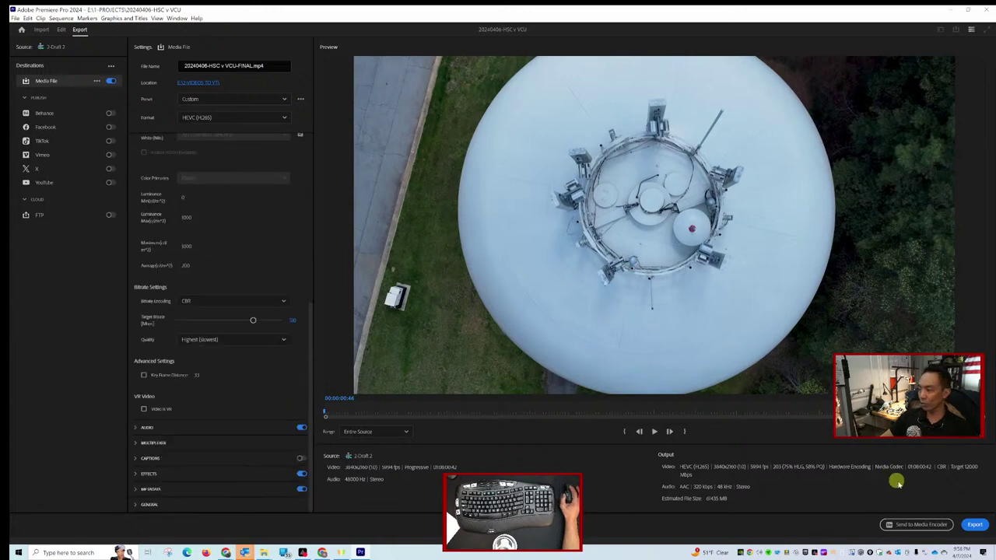
left_click(975, 525)
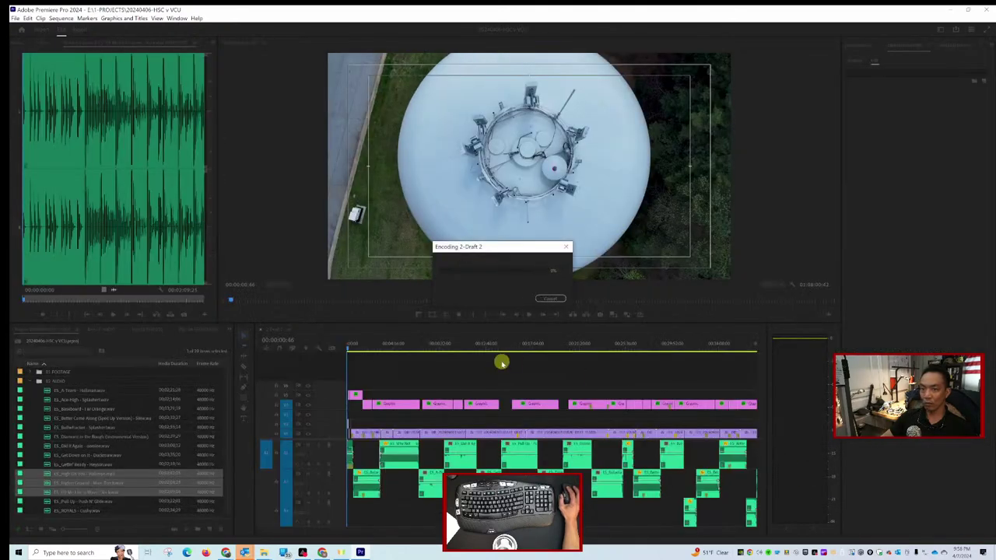
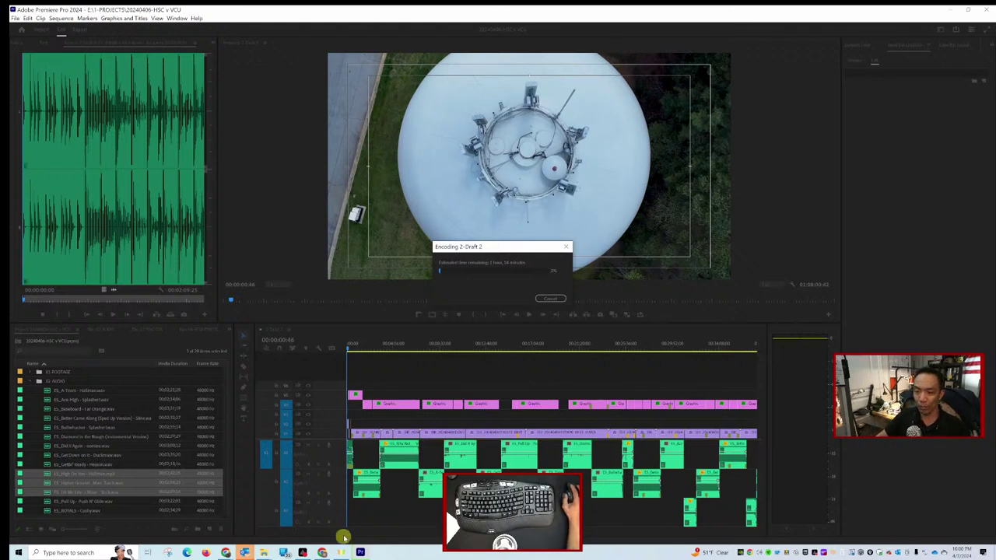
Launch Adobe Photoshop 2024 and open the recent thumbnail document 20240406-HSC v VCU.psd.
key("super")
type("p")
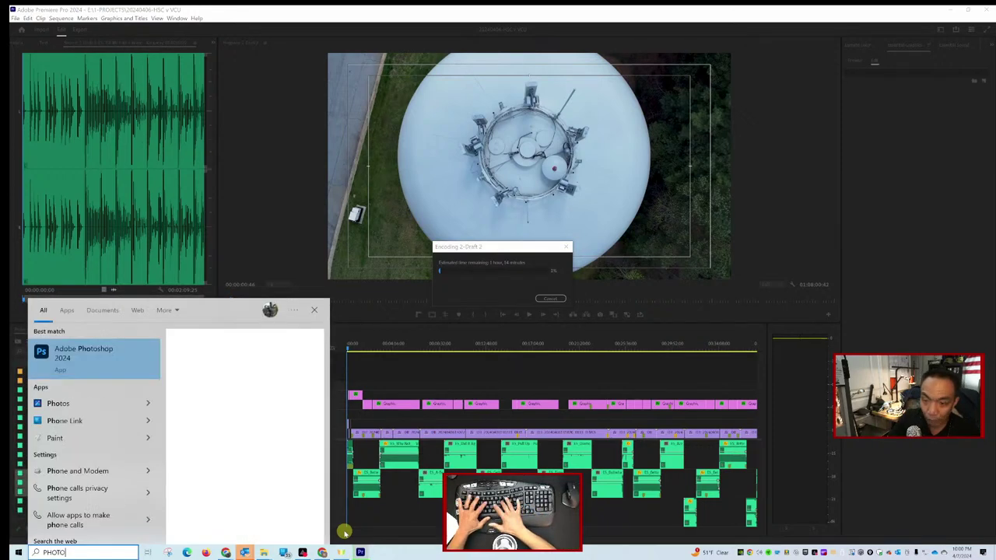
key("Escape")
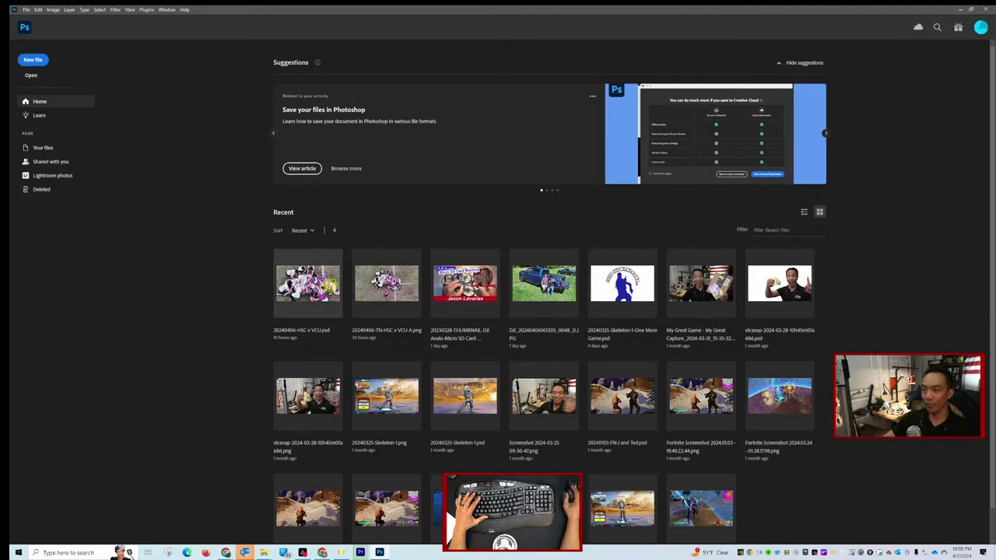
double_click(462, 248)
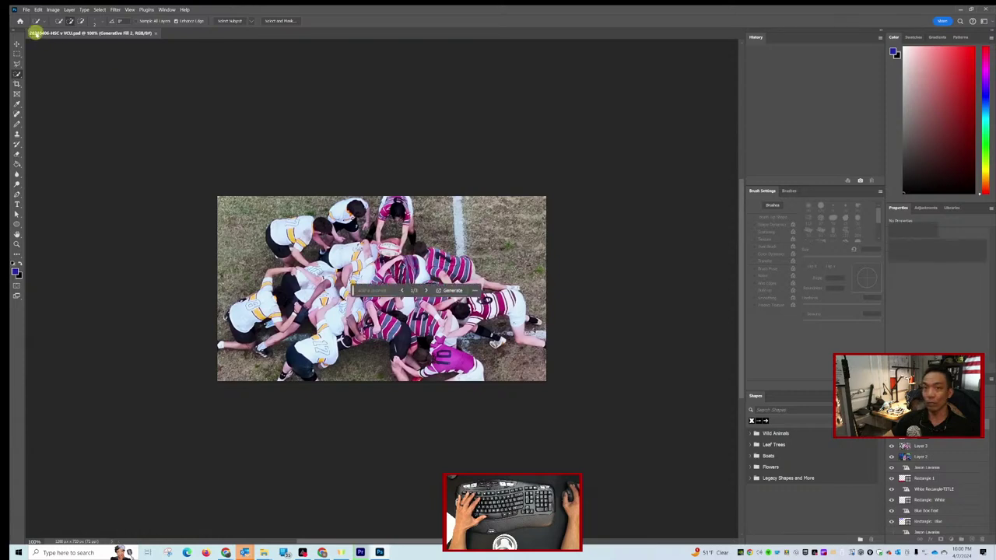
Open the image 202406-TN-HSC v VCU-b from the THUMBNAILS folder as a second document.
left_click(25, 10)
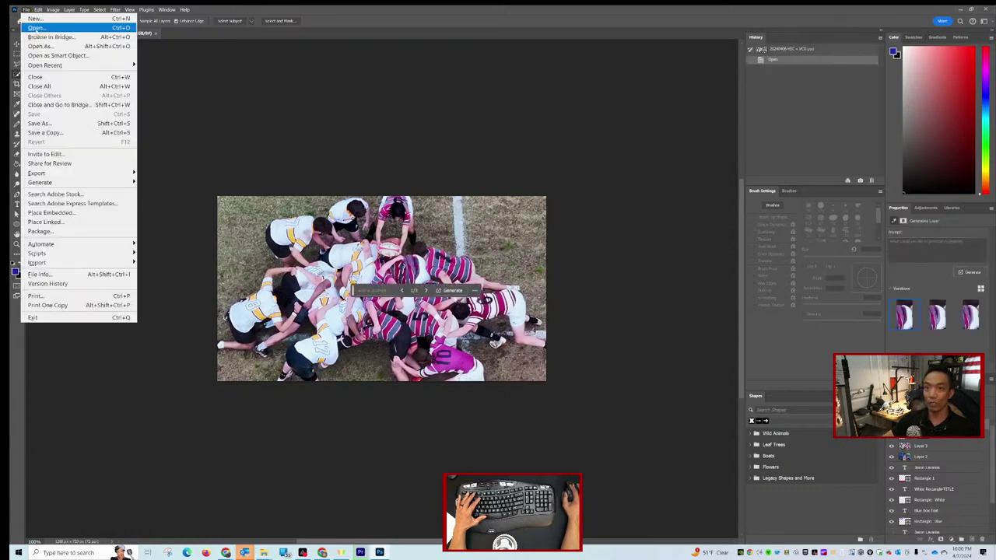
left_click(35, 28)
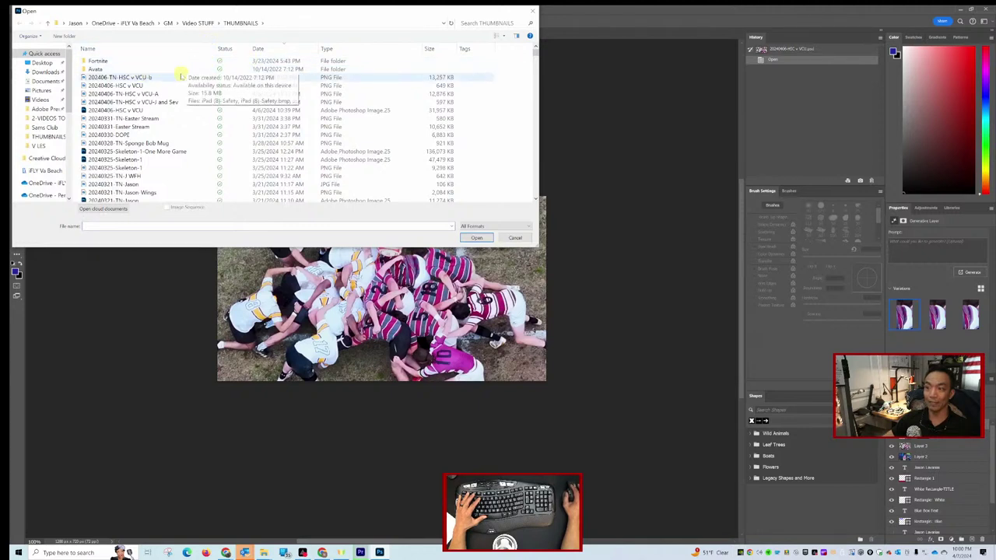
left_click(133, 78)
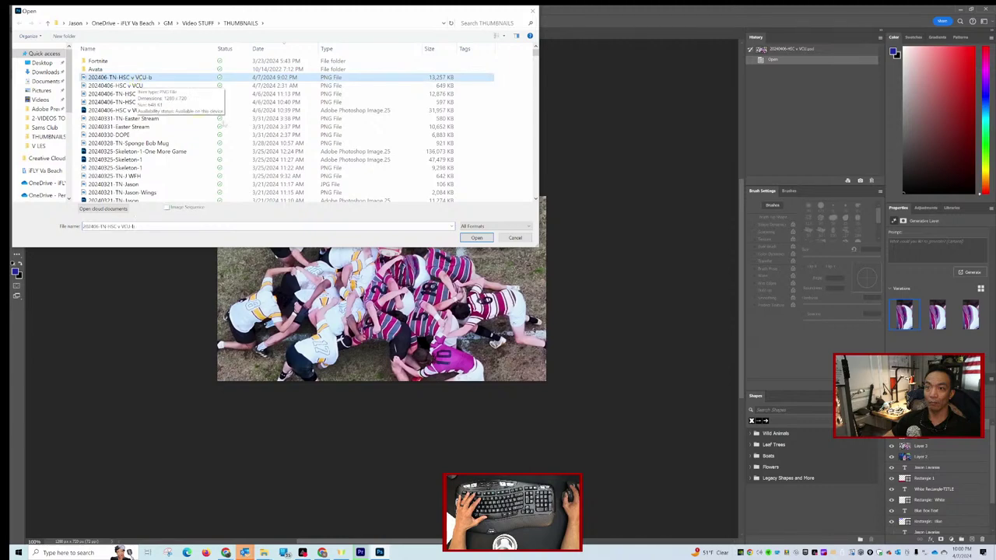
left_click(476, 237)
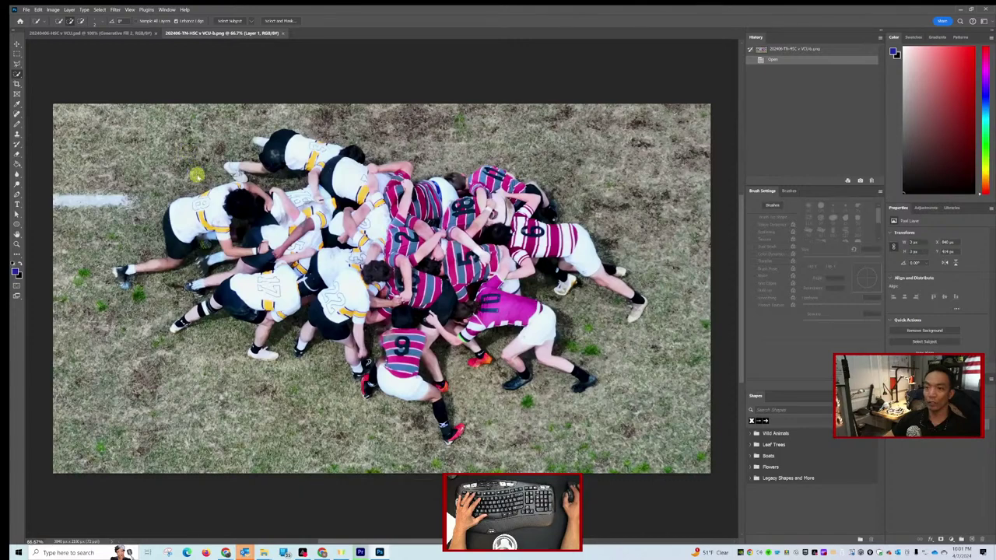
Duplicate Layer 1 of the scrum image into 20240406-HSC v VCU.psd and switch to that document.
left_click(197, 174)
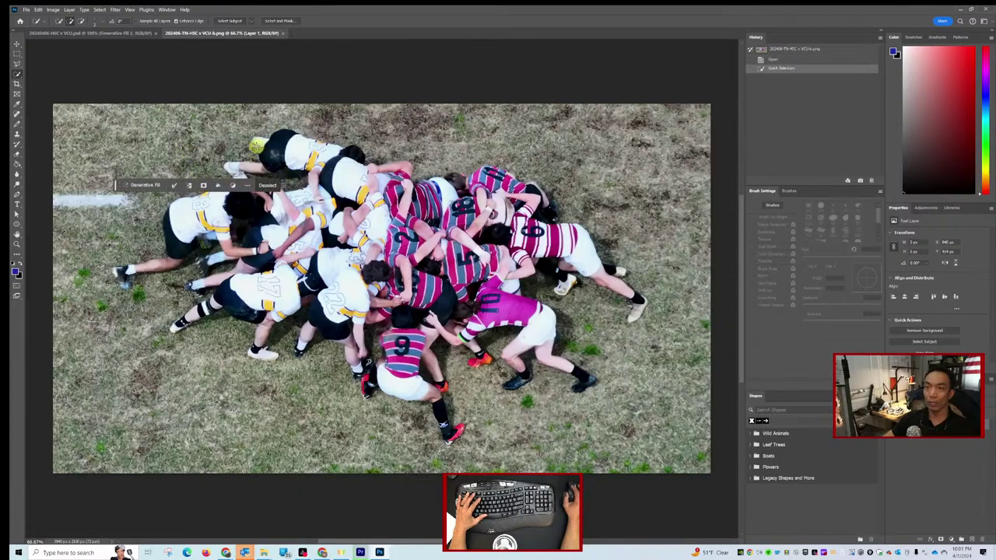
right_click(902, 220)
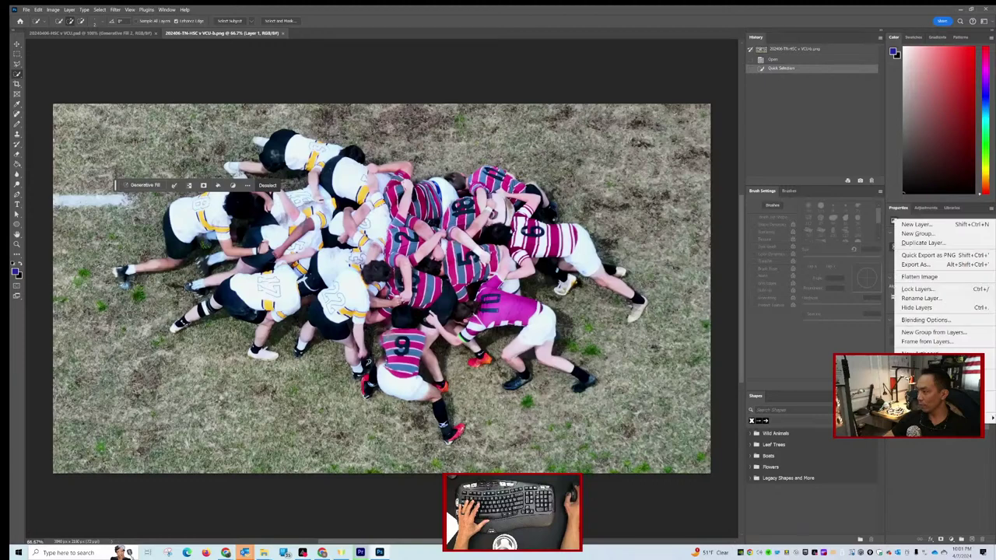
left_click(926, 244)
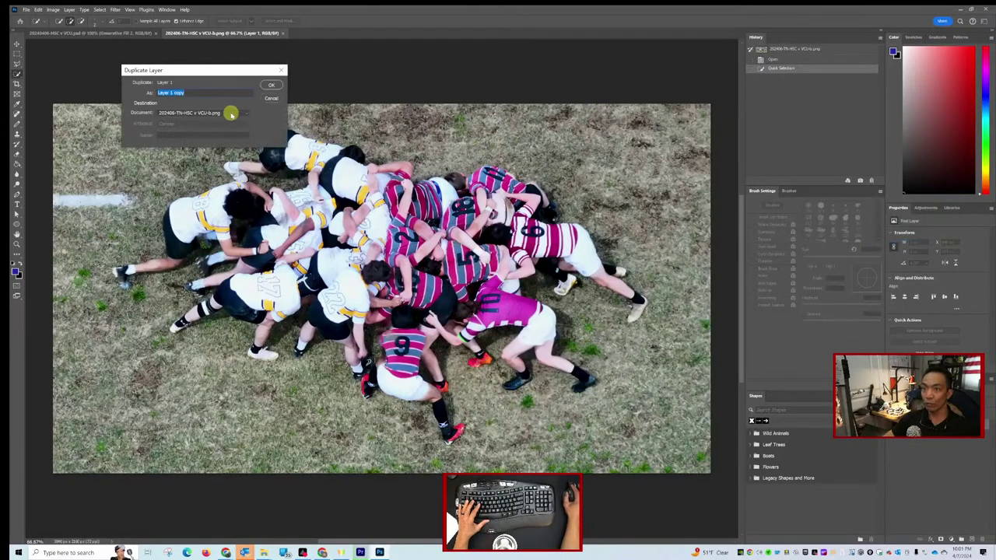
left_click(231, 113)
left_click(225, 123)
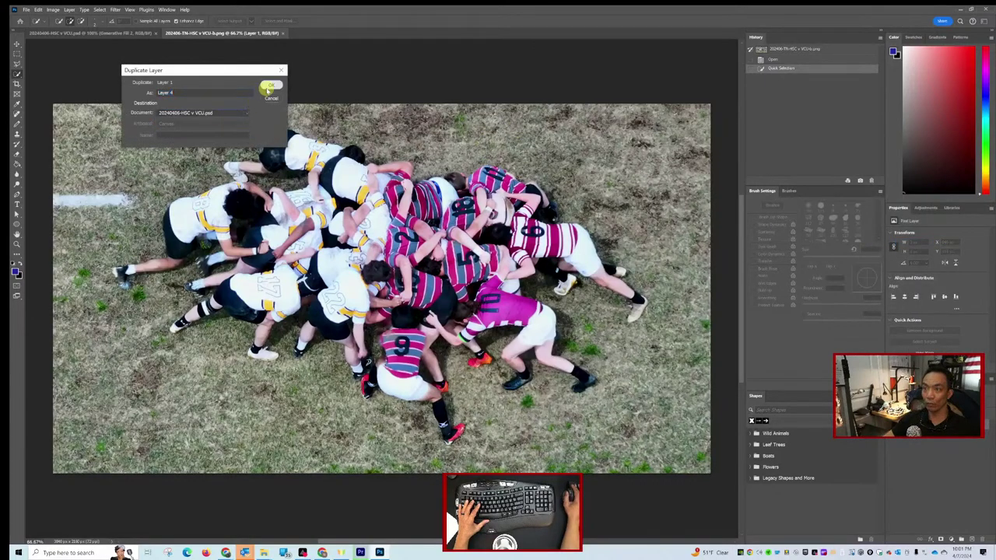
left_click(267, 87)
left_click(125, 33)
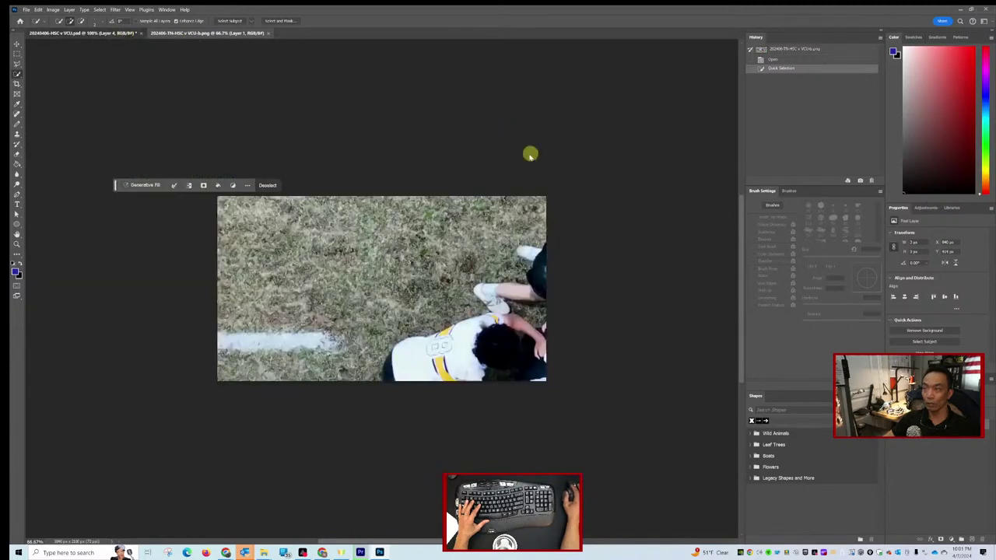
left_click(332, 269)
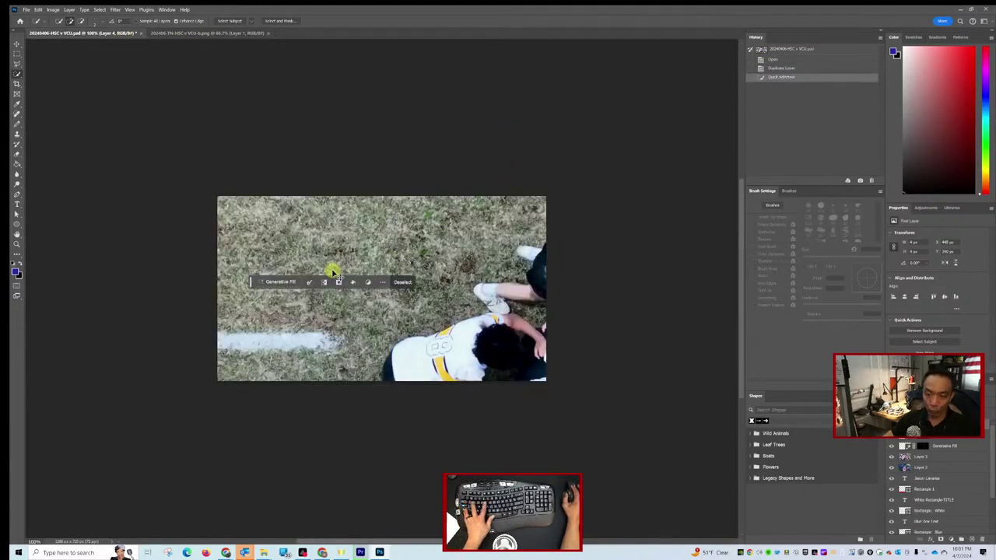
key("v")
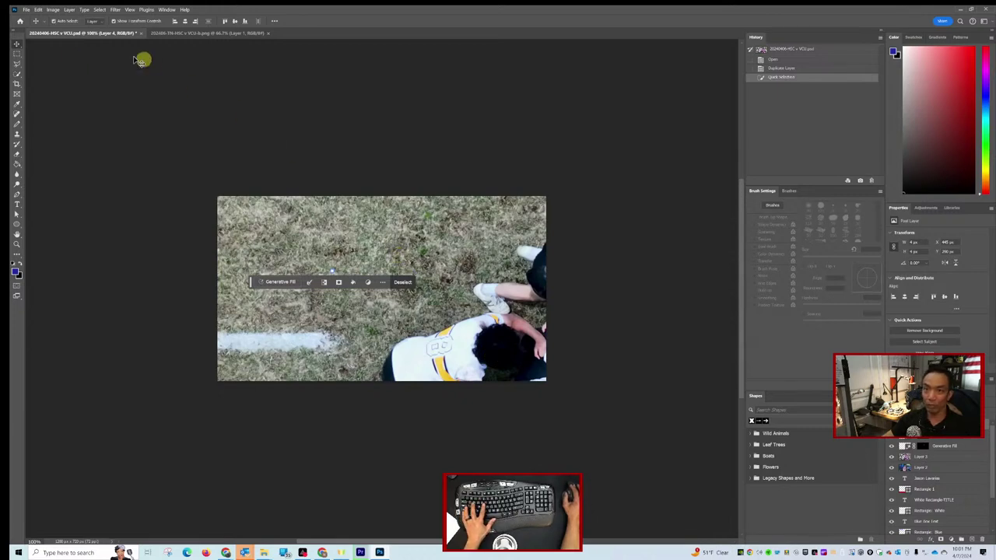
left_click_drag(345, 215, 289, 160)
left_click_drag(282, 226, 356, 235)
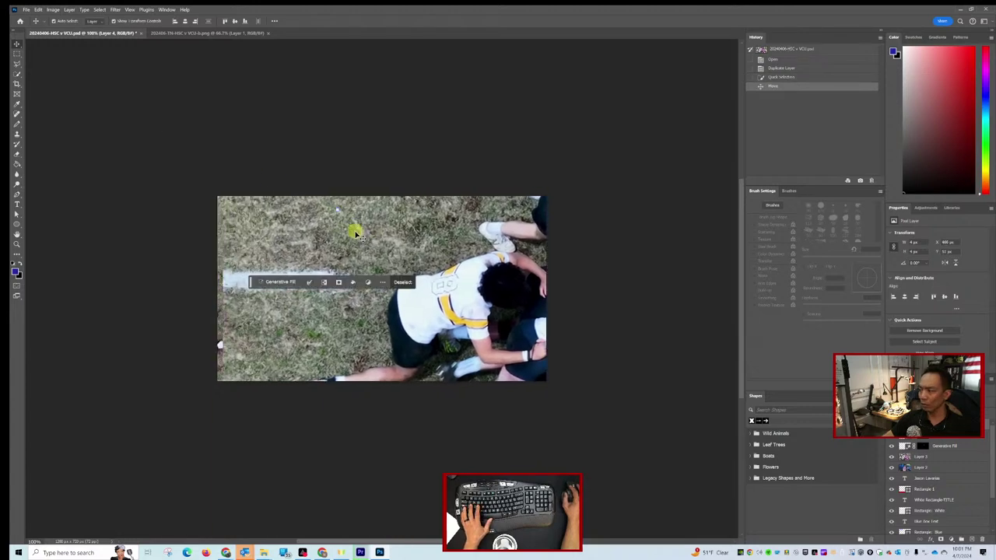
key("ctrl+t")
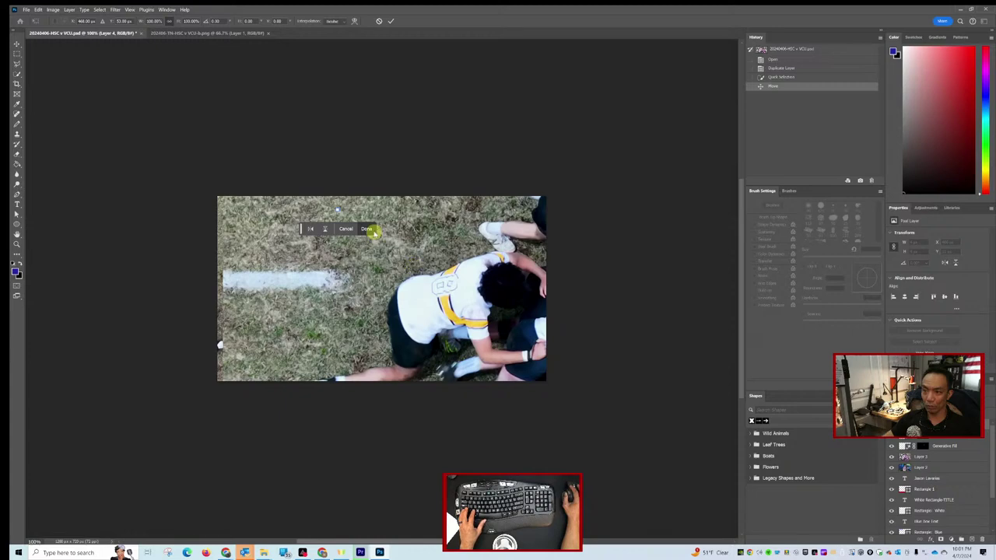
left_click(344, 227)
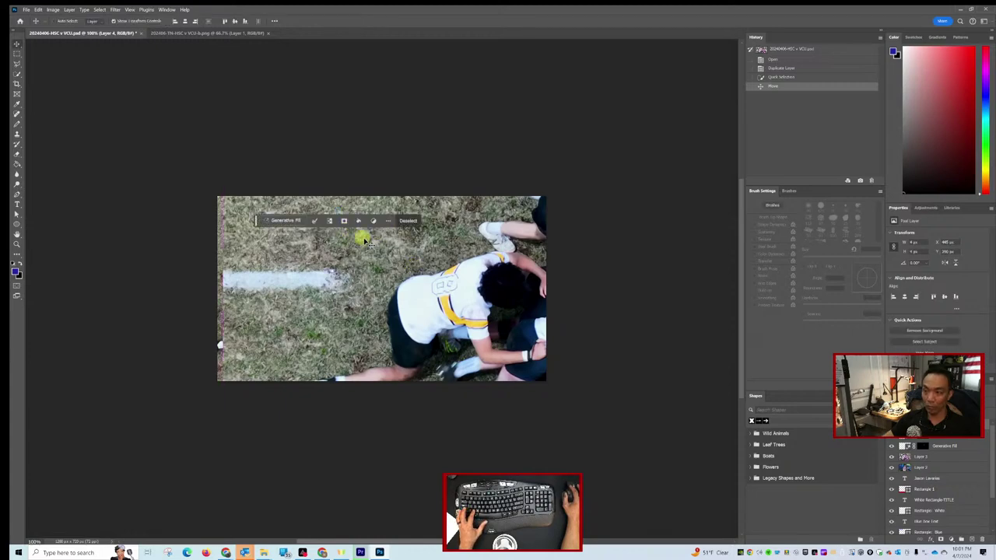
left_click_drag(402, 245, 433, 246)
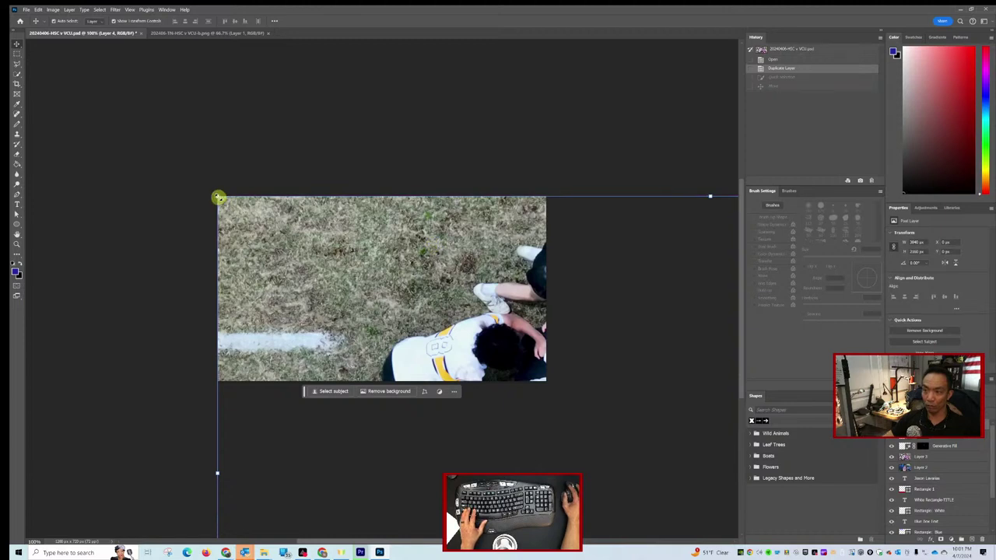
Scale the duplicated scrum image layer down to about 65%.
left_click_drag(219, 198, 601, 344)
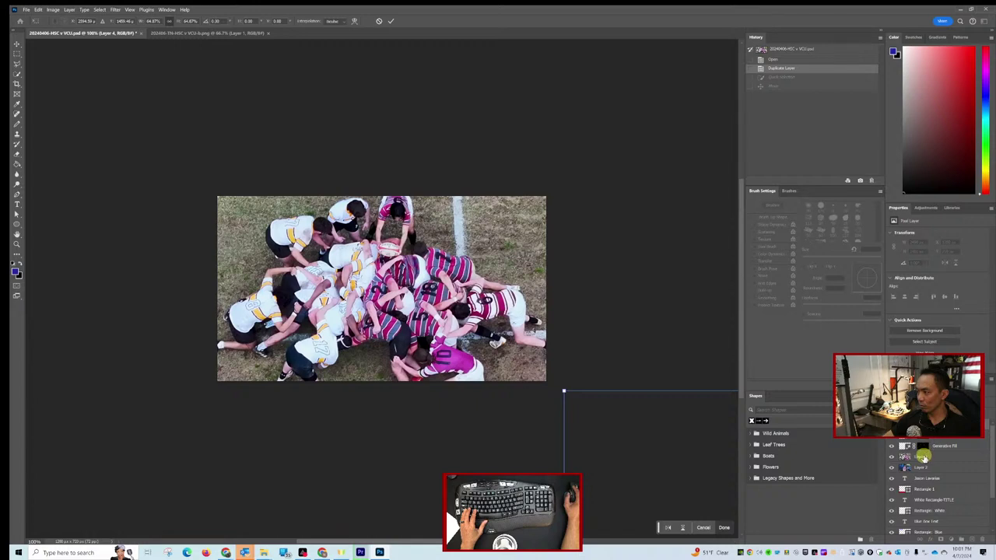
key("Return")
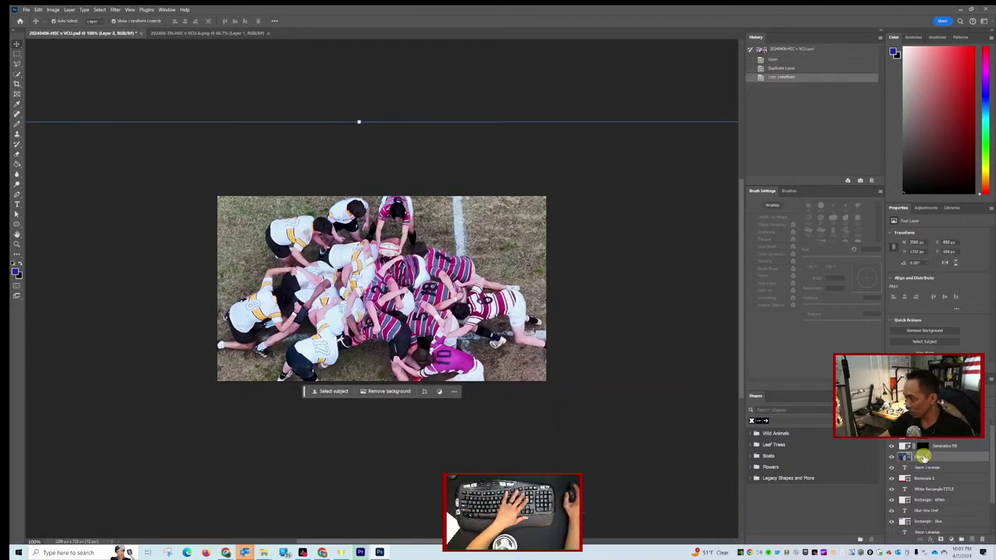
Delete the old scrum photo, the blue truck photo and the leftover generative fill layers from the thumbnail.
key("Delete")
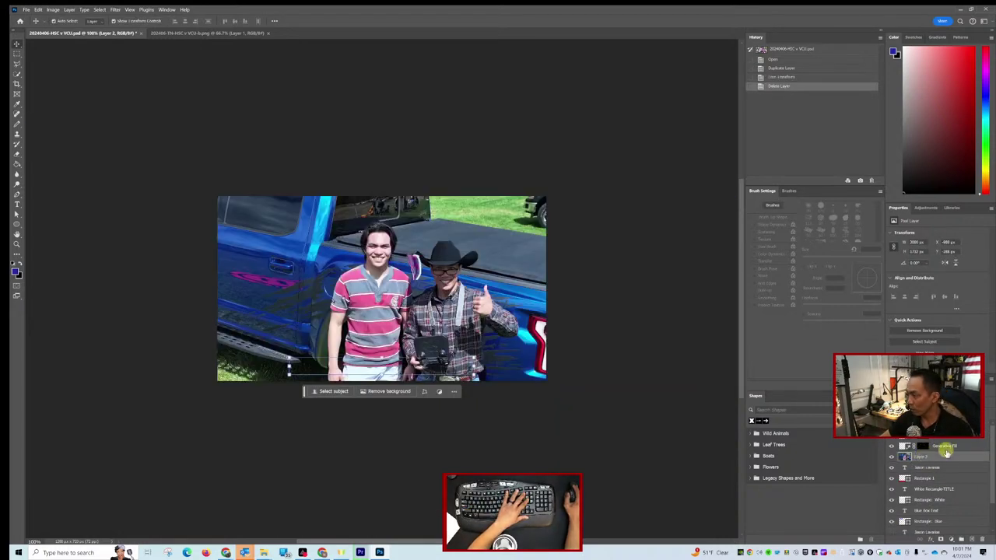
key("Delete")
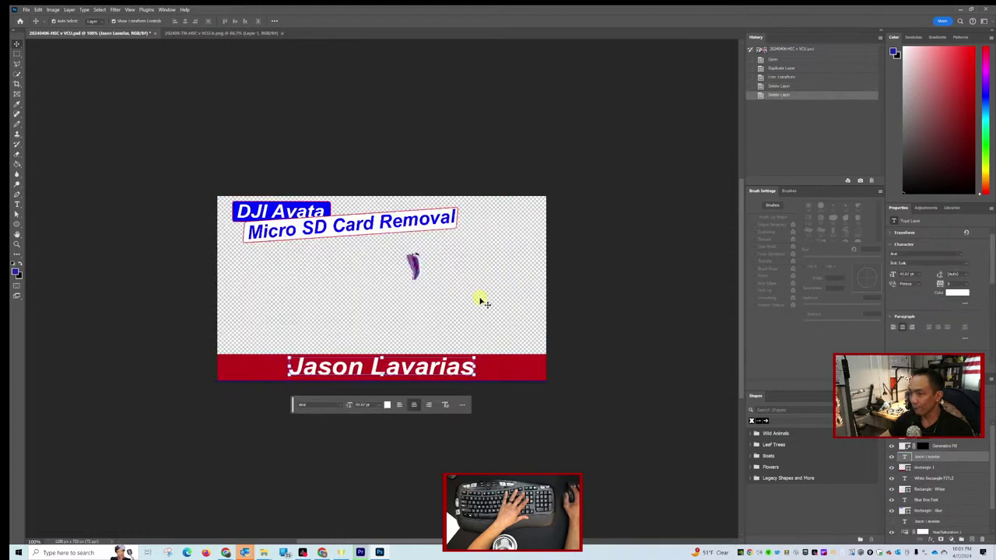
left_click(418, 268)
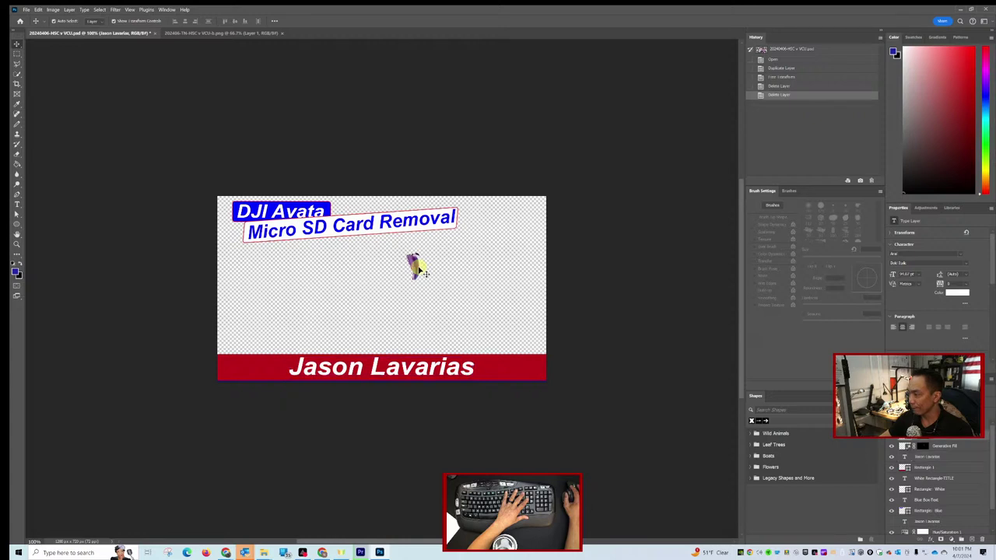
key("Delete")
key("Delete")
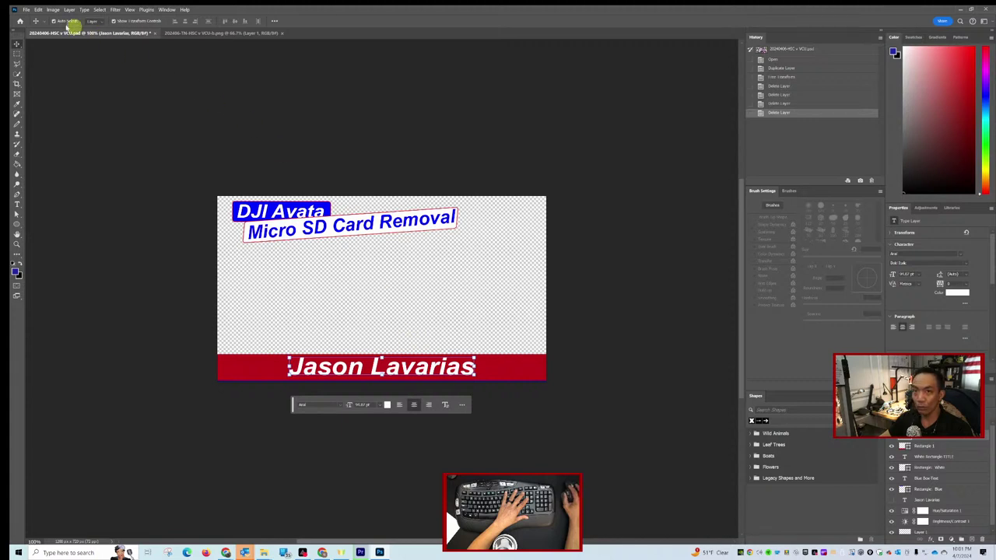
Open the Photoshop document 20231028-TN-HSC v VCU from the THUMBNAILS folder.
left_click(26, 9)
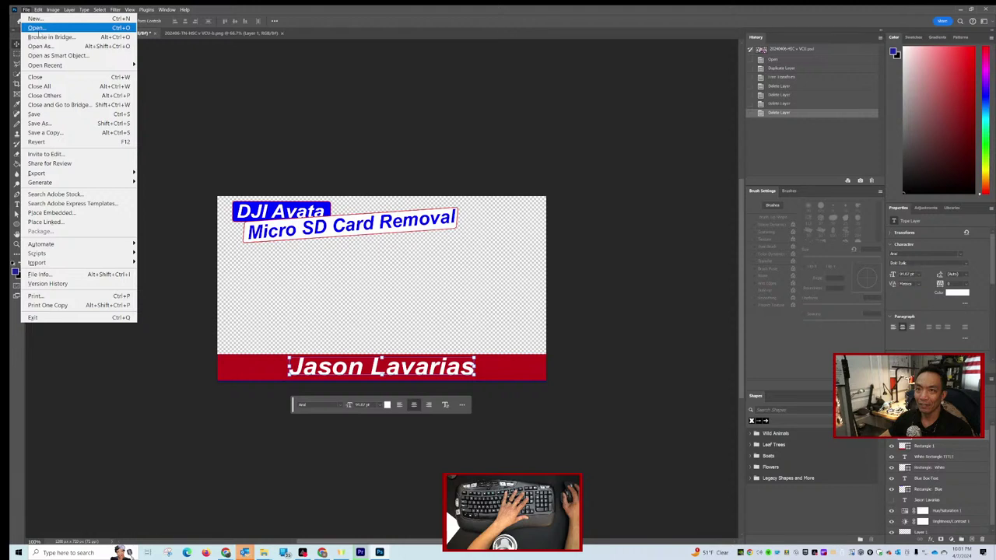
left_click(218, 57)
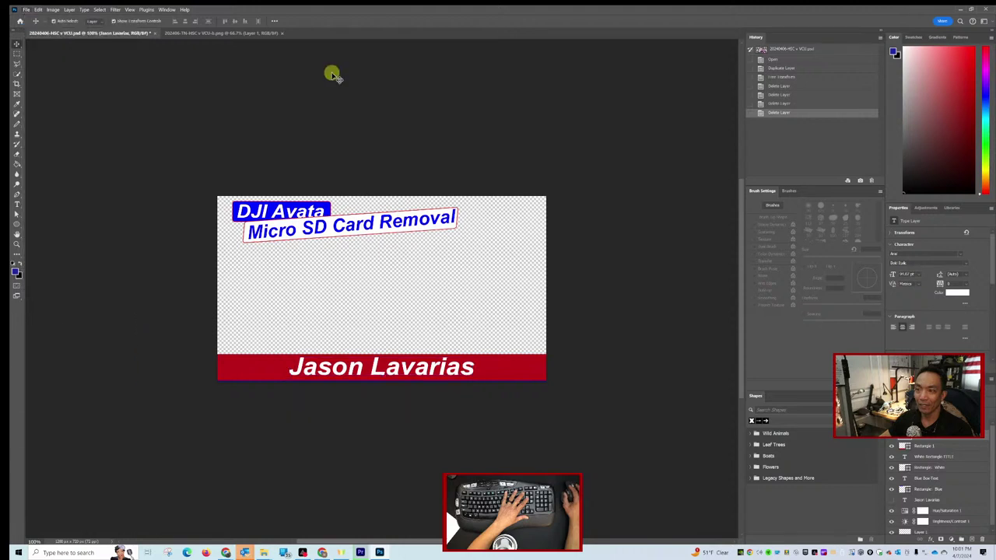
left_click(28, 9)
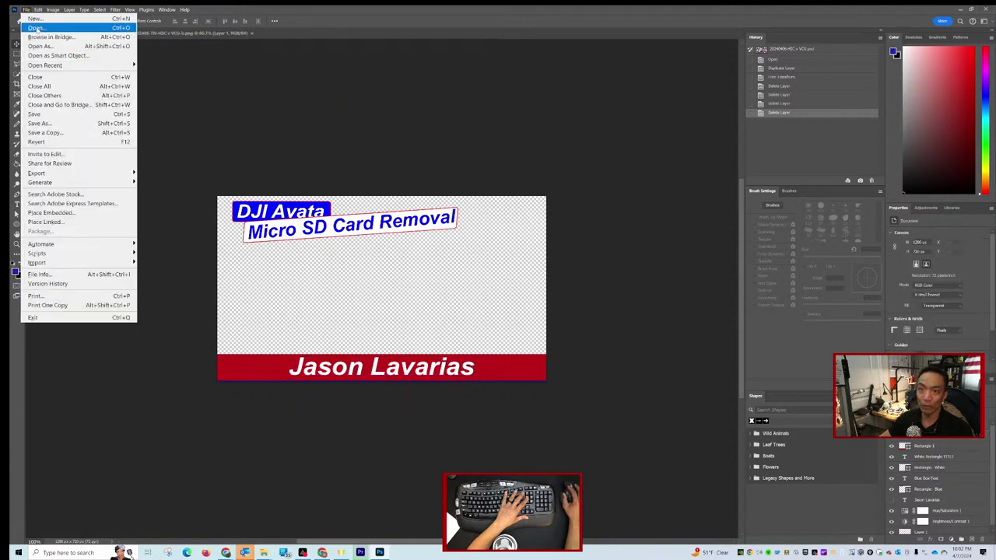
left_click(37, 29)
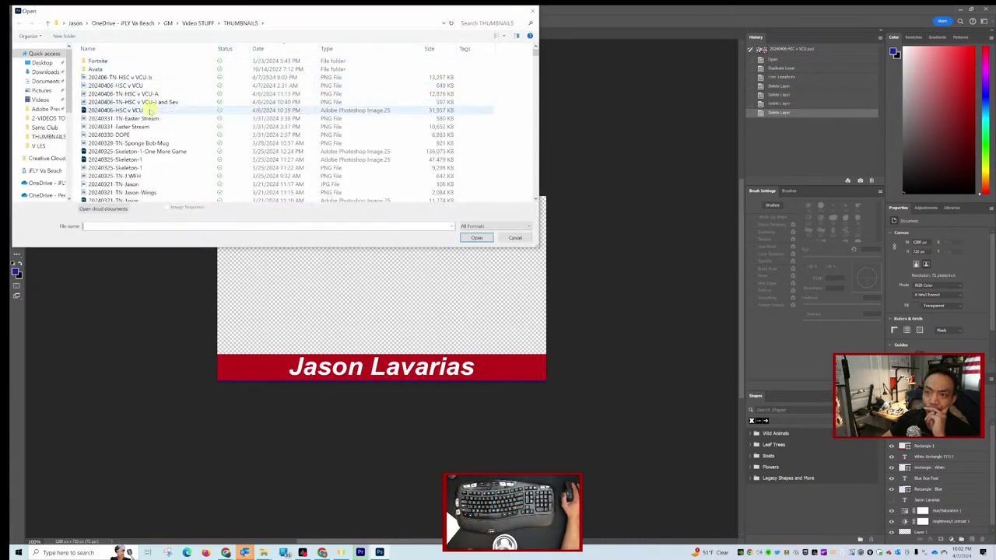
scroll(156, 117, "down", 5)
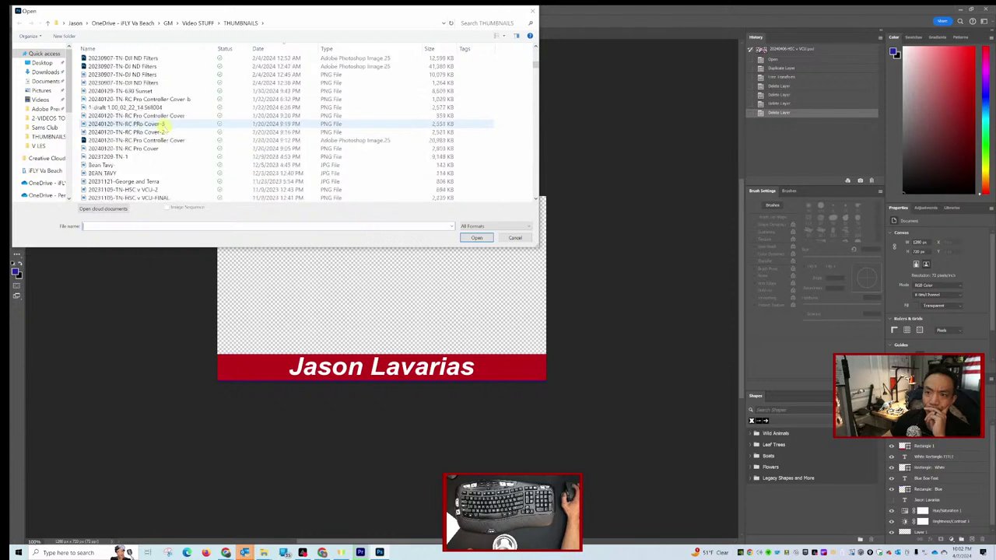
scroll(164, 127, "down", 6)
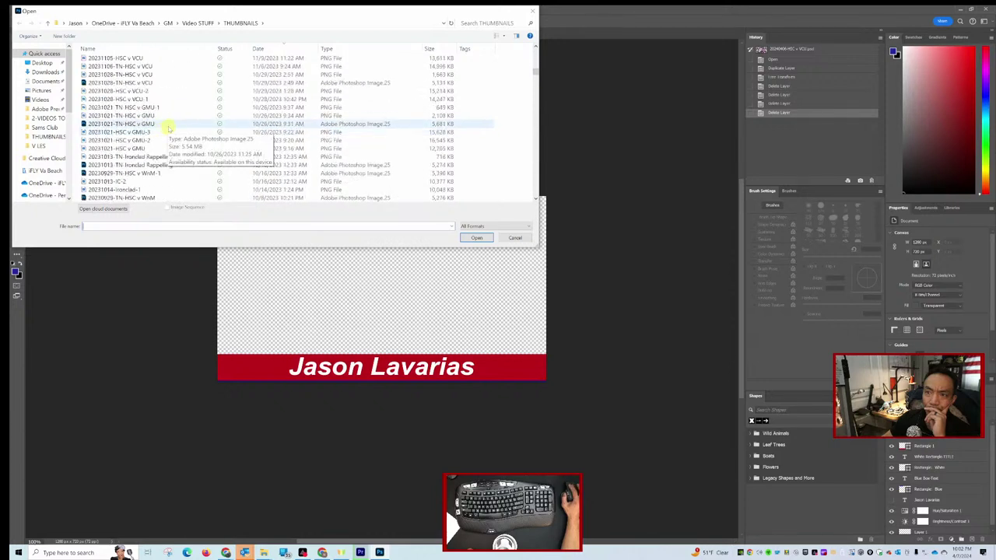
double_click(168, 84)
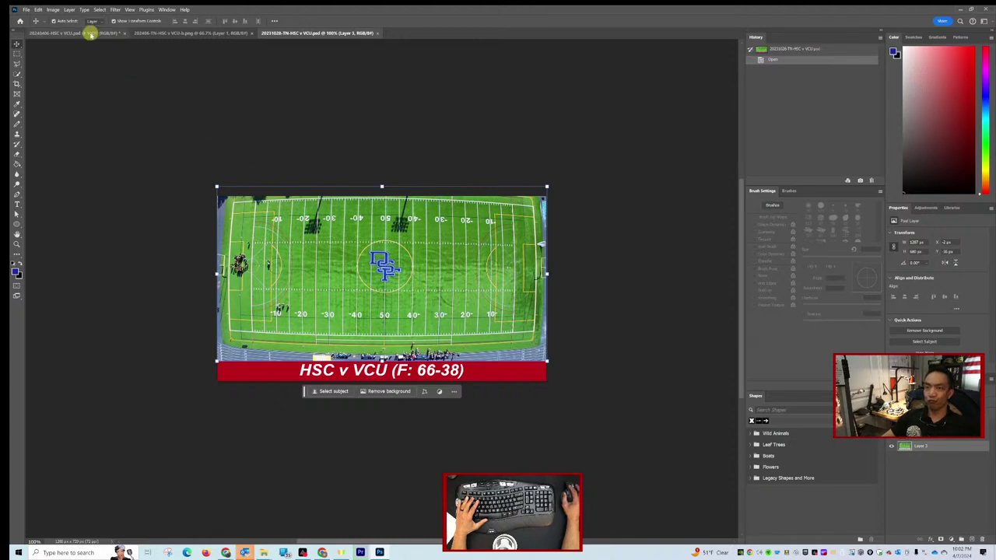
left_click(90, 33)
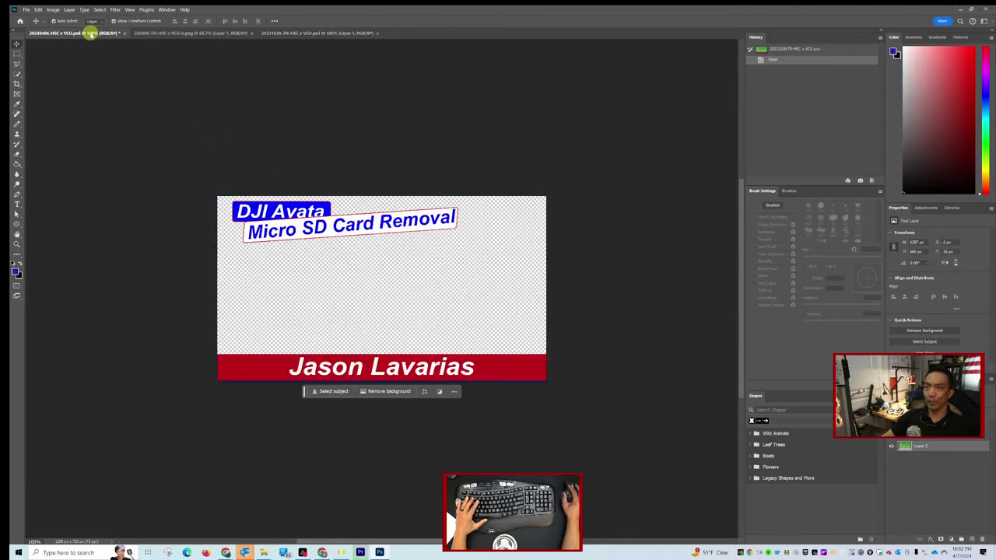
left_click(160, 34)
left_click(995, 217)
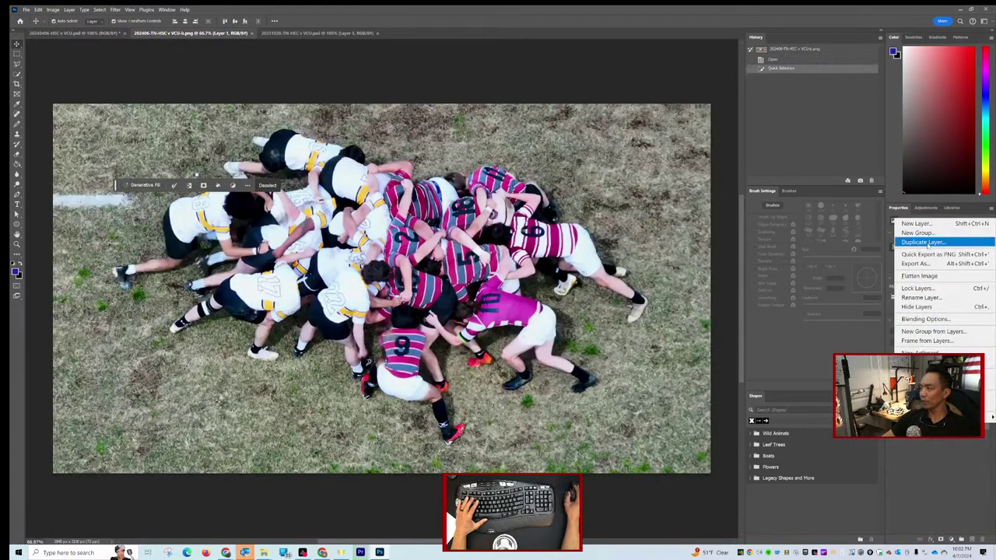
left_click(927, 243)
left_click(218, 112)
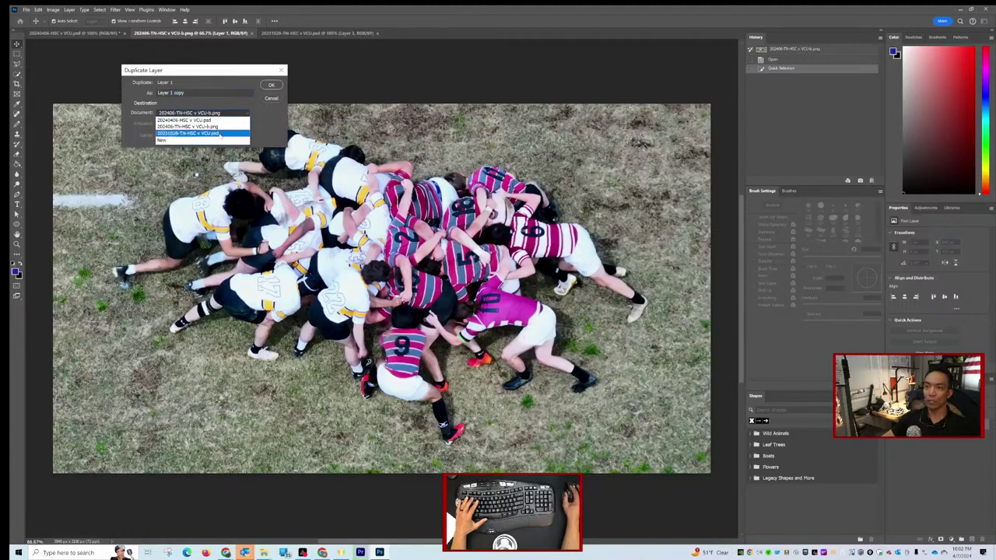
left_click(271, 99)
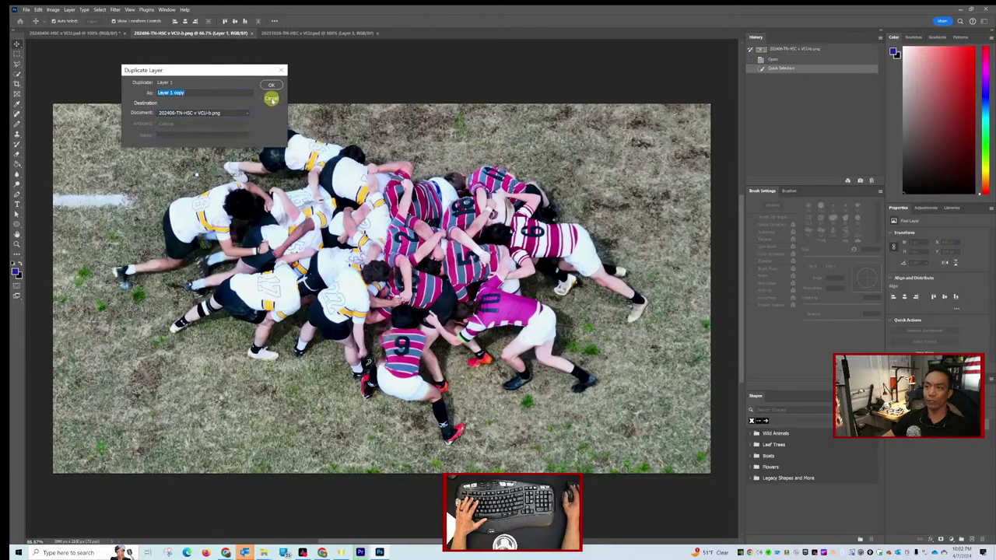
left_click(271, 99)
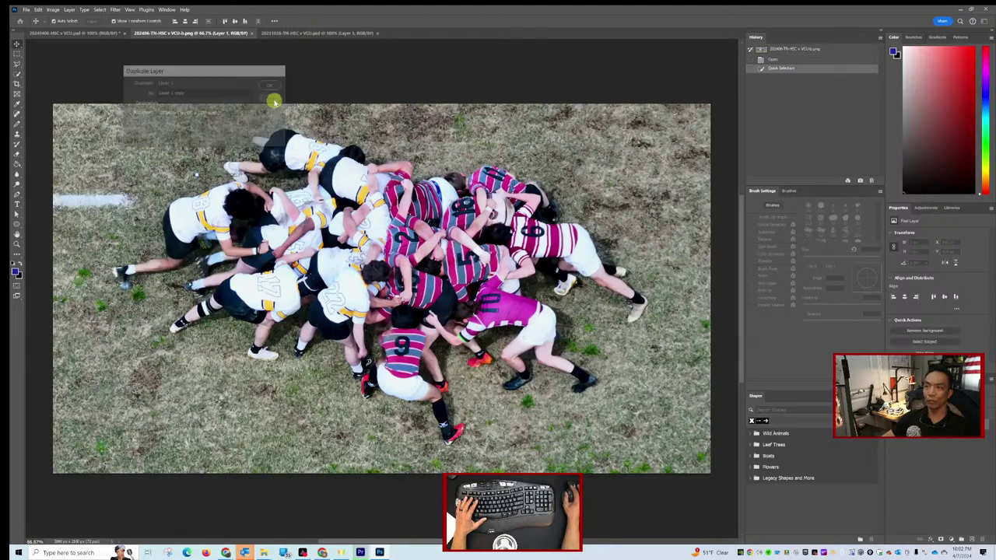
Select the whole title text in 20231028-TN-HSC v VCU.psd, and return to 20240406-HSC v VCU.psd.
left_click(307, 35)
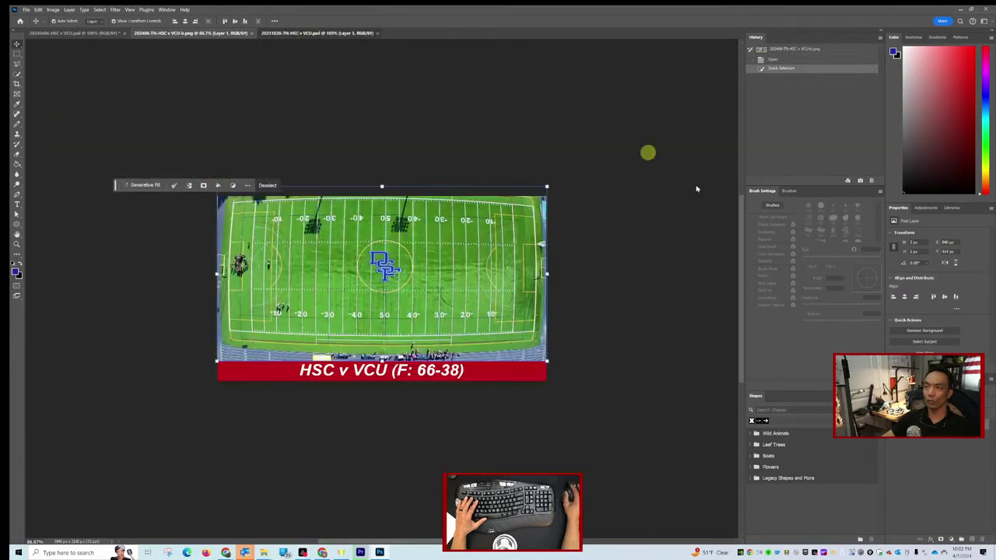
left_click(932, 459)
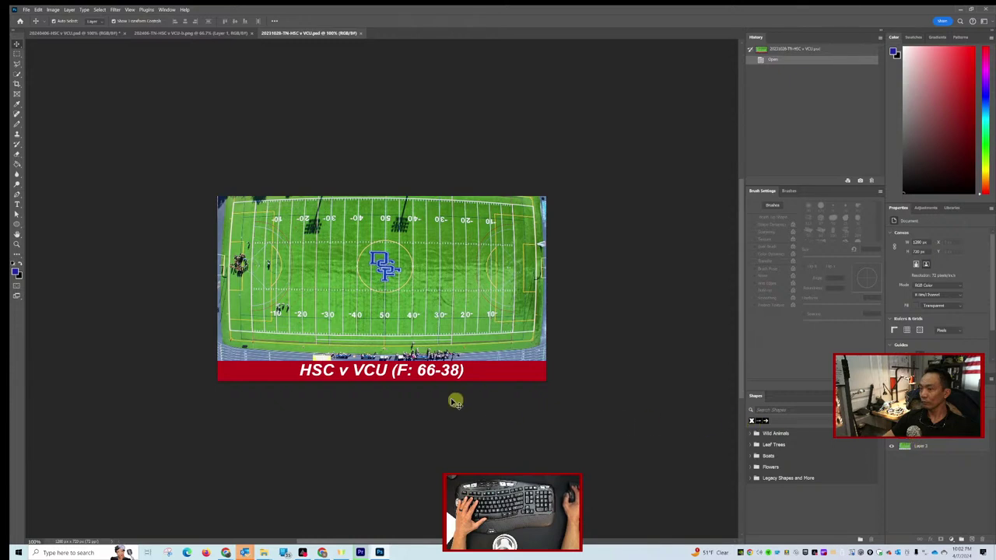
left_click(398, 377)
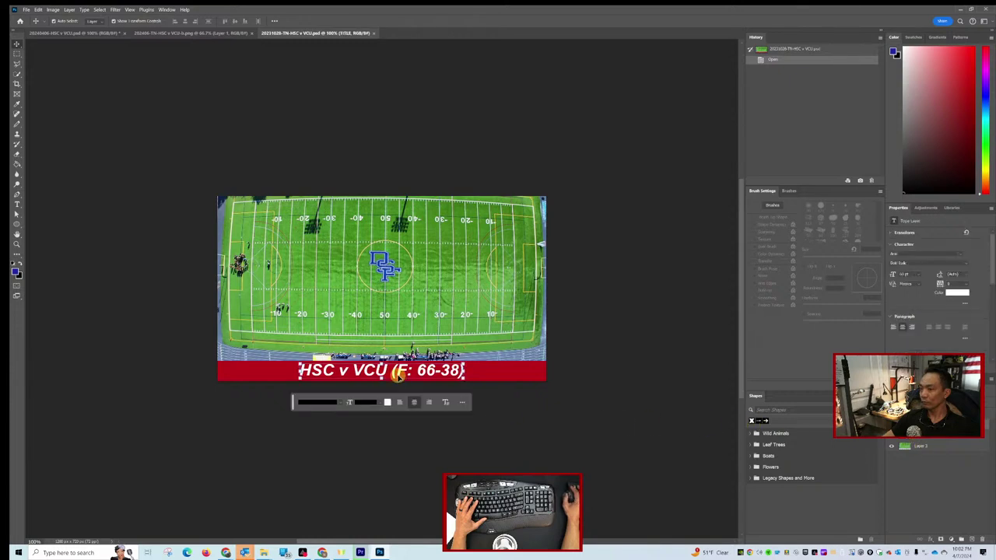
double_click(399, 374)
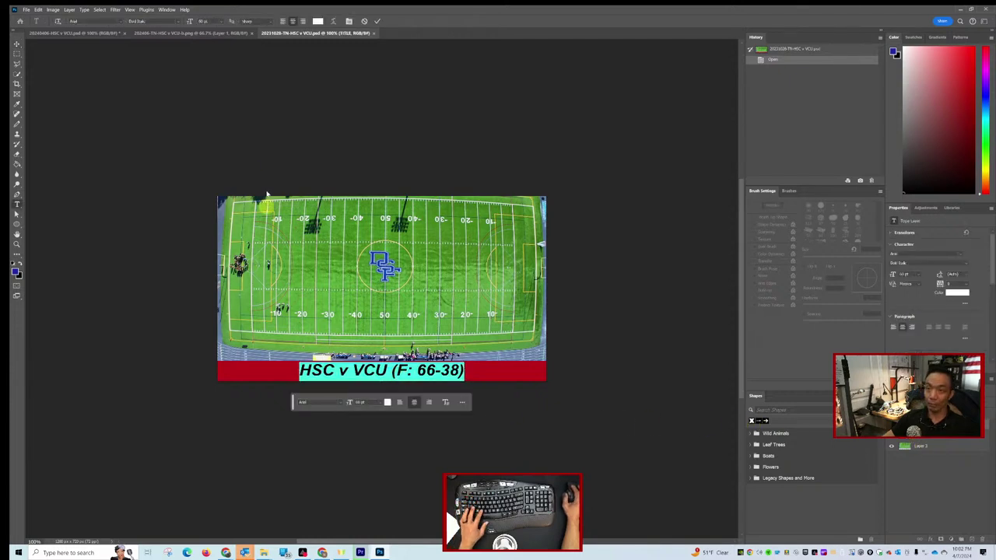
left_click(89, 33)
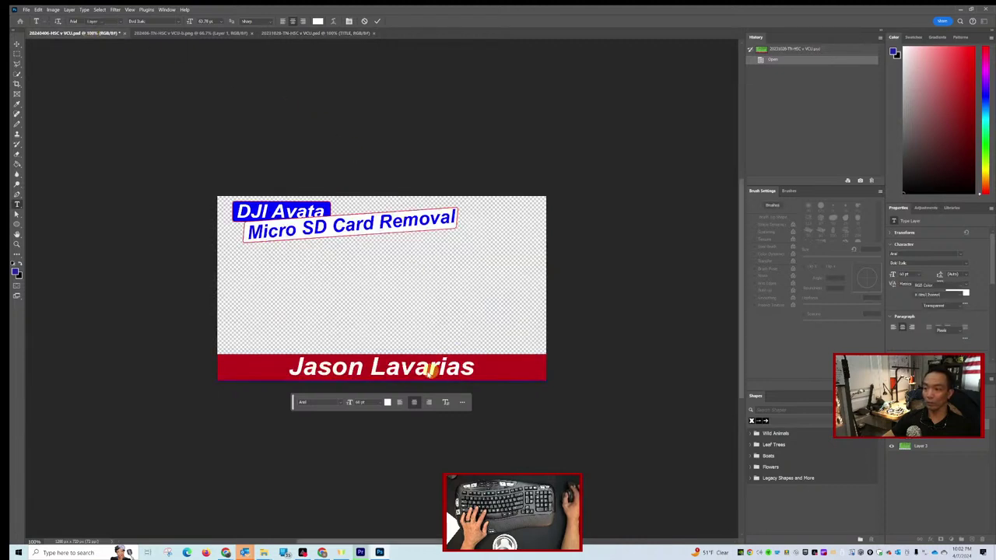
Try deleting the banner's name text and its red rectangle, and undo the last three layer deletions.
left_click(389, 372)
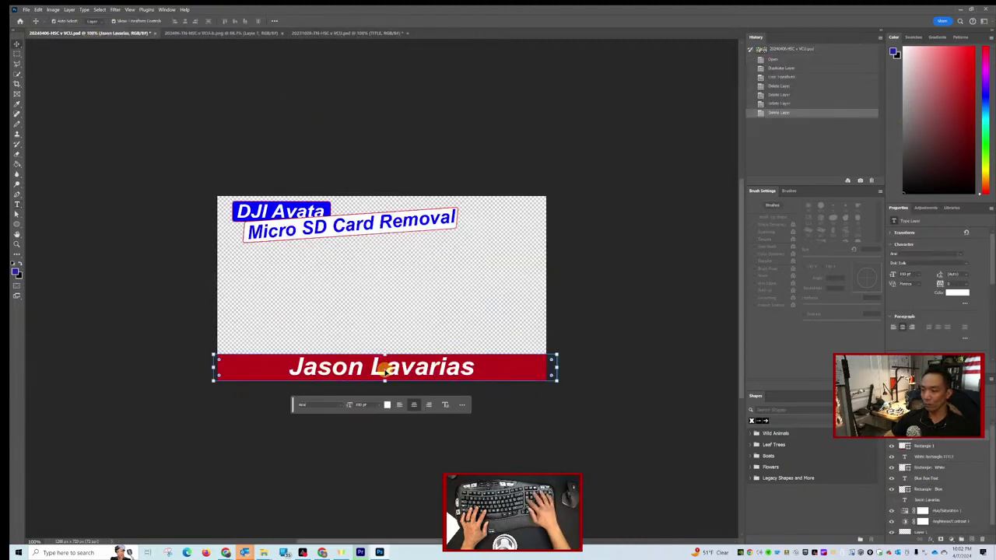
key("Delete")
key("Delete")
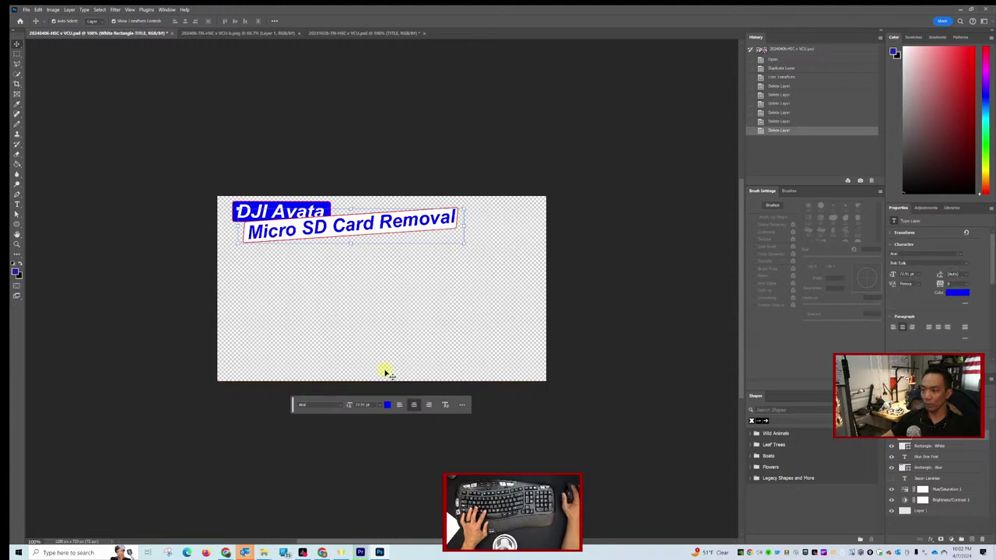
key("ctrl+z")
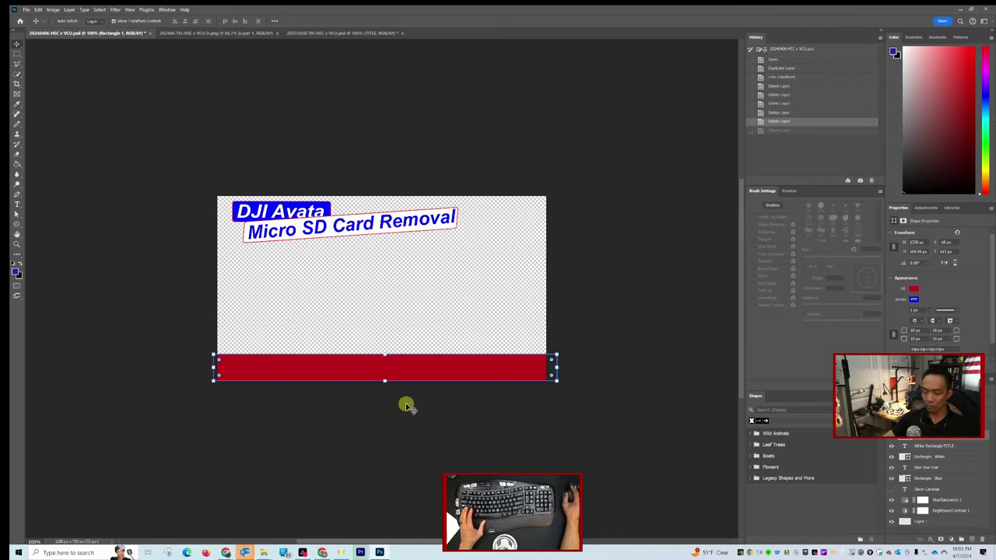
key("ctrl+z")
key("ctrl+z")
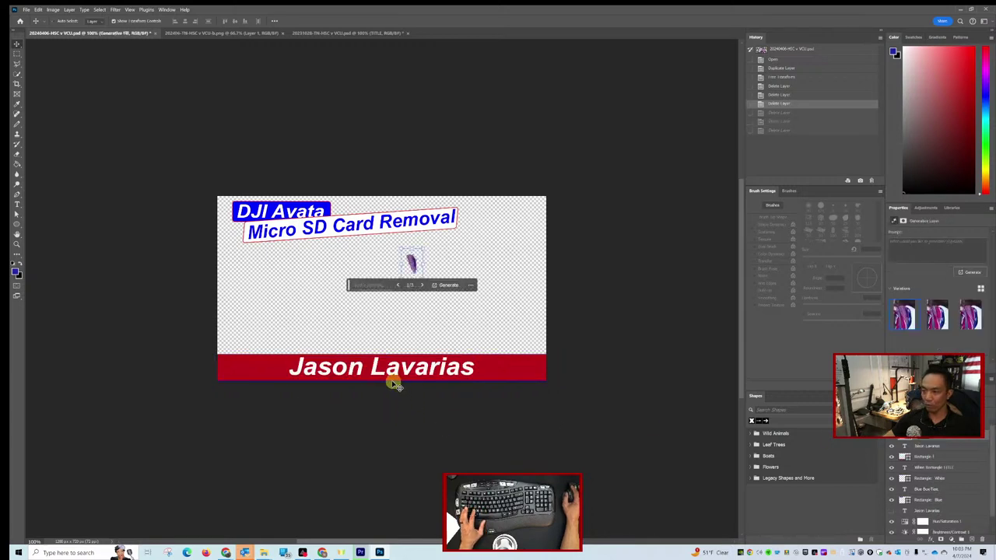
Replace the name text in the red banner with the title "HSC v VCU (F: 54-41)".
left_click(379, 370)
double_click(373, 366)
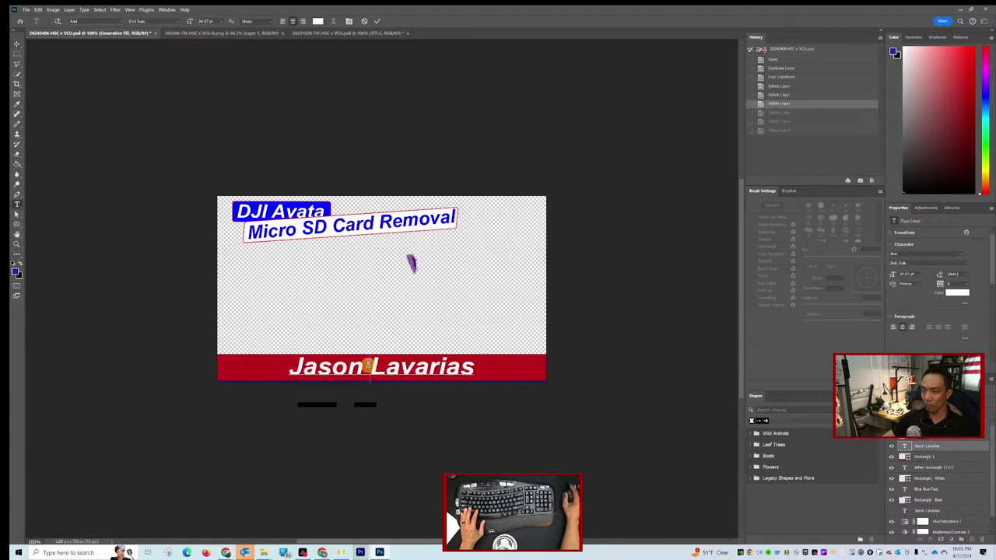
type("hs")
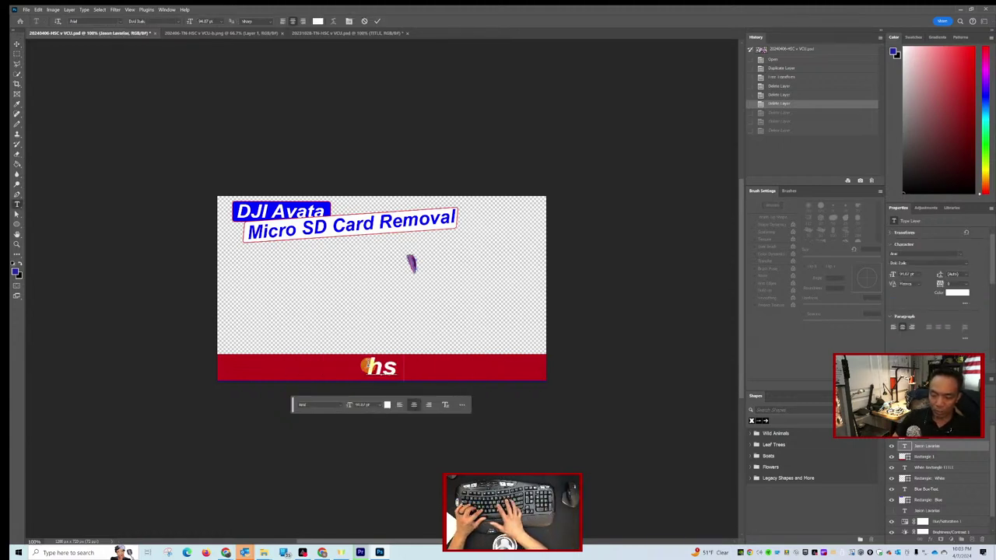
type("c V vcu")
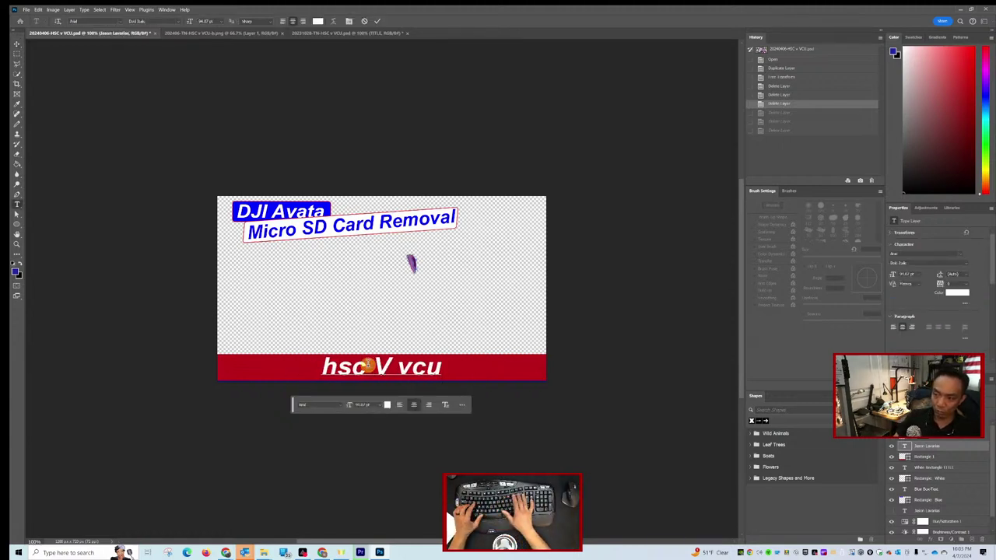
key("ctrl+a")
key("BackSpace")
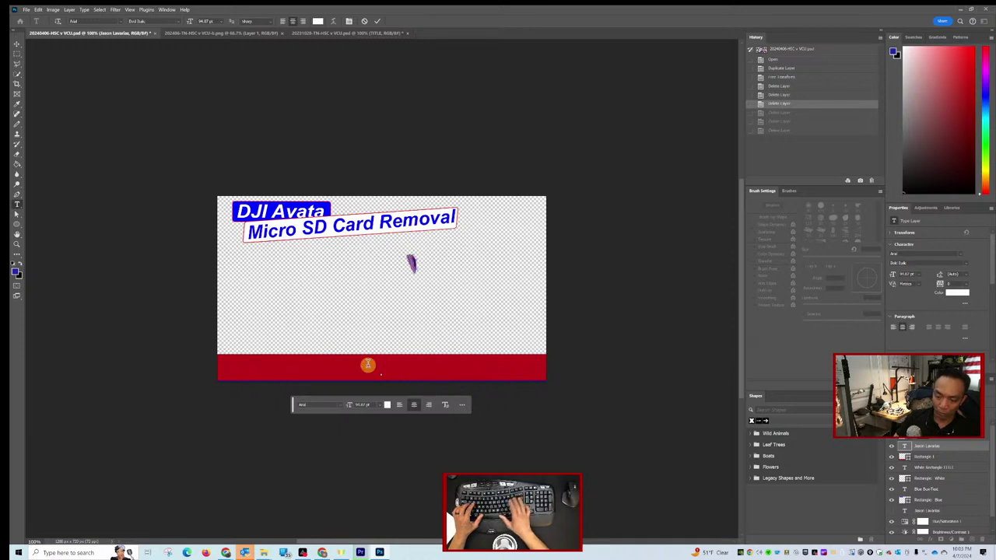
type("hsc")
key("ctrl+a")
key("BackSpace")
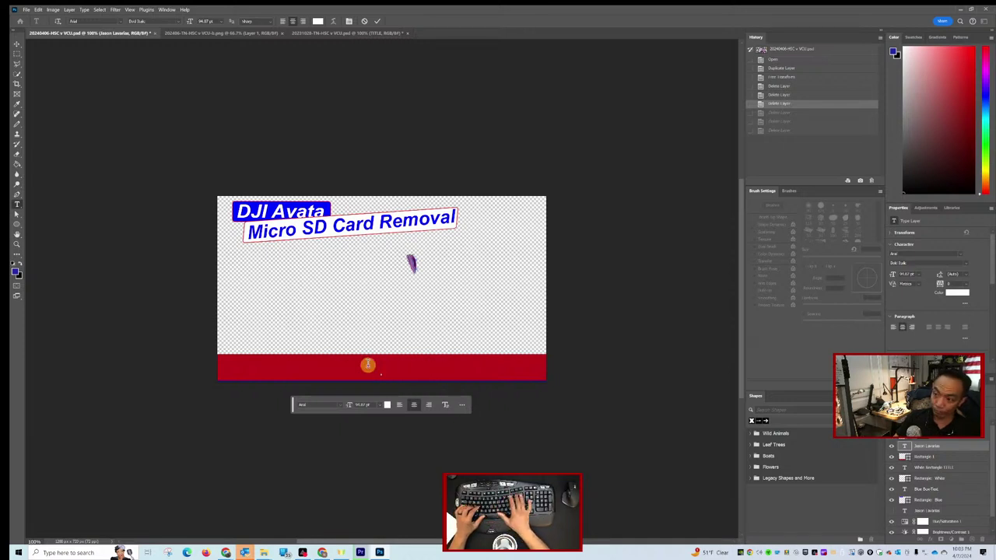
type("HSC")
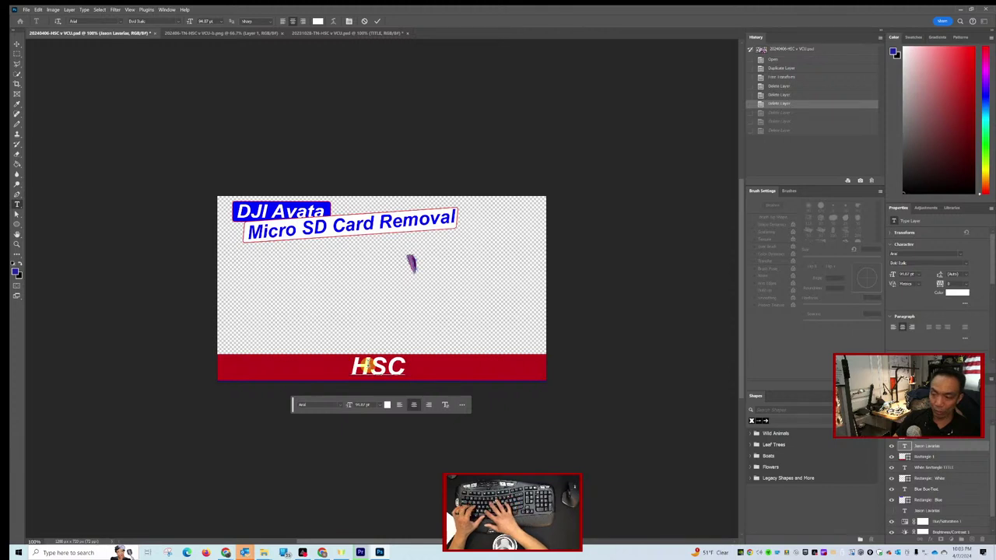
type(" v VCU")
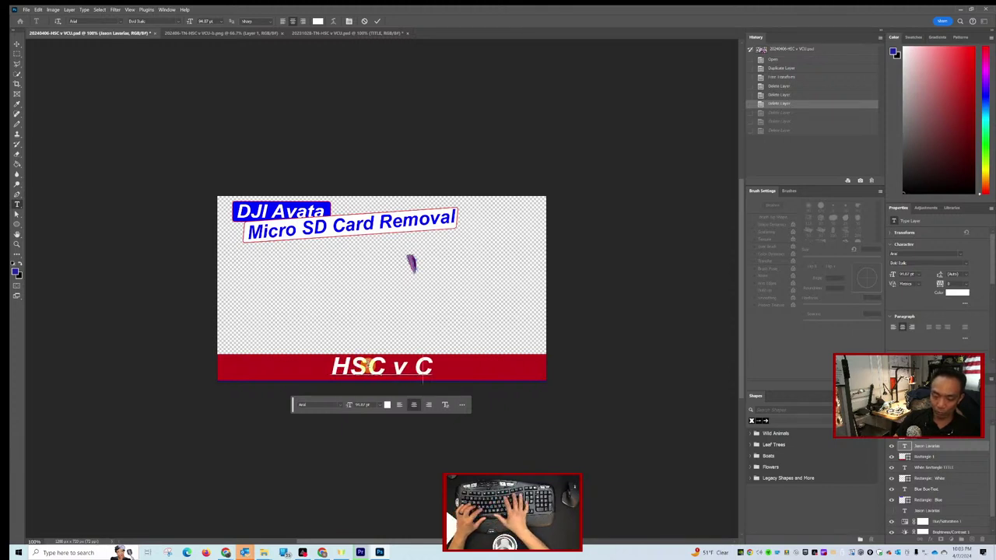
type(" (F")
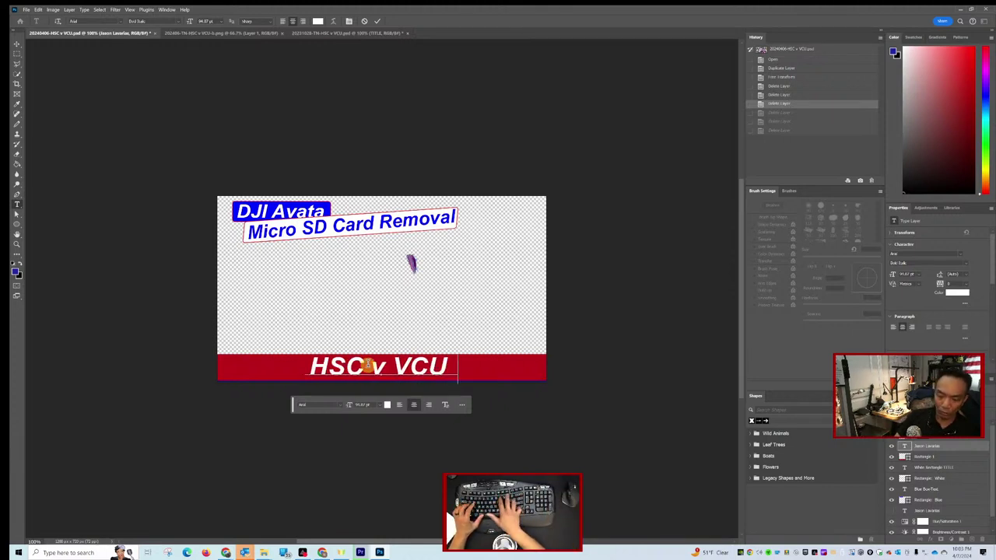
type(":")
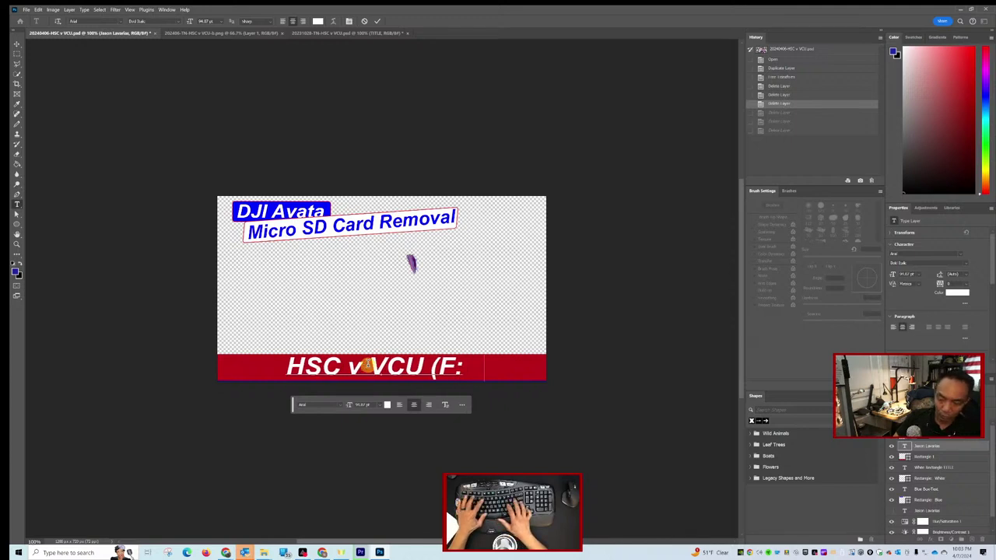
type("  54-41)")
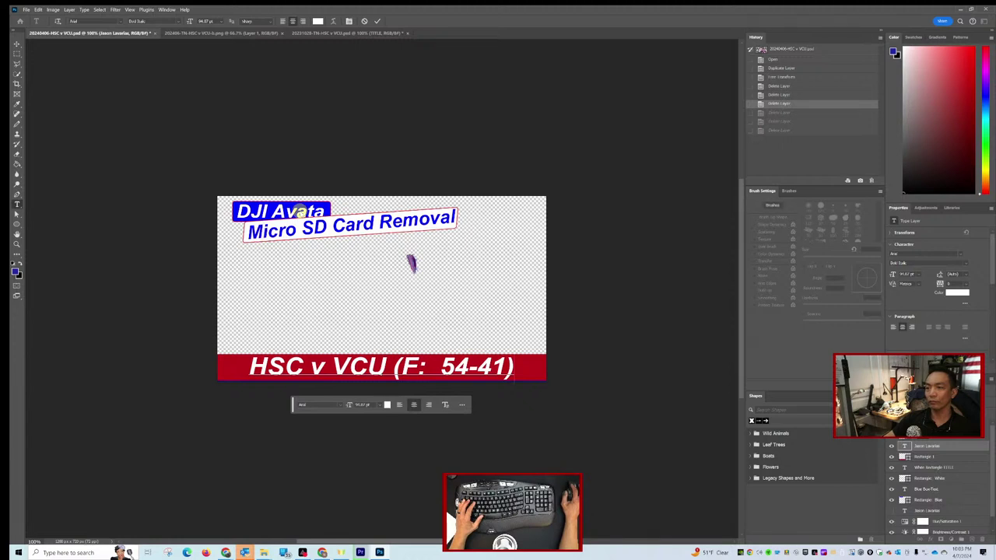
key("ctrl+Return")
Delete the DJI Avata and Micro SD Card Removal labels with their rectangles, the hidden name text layer and the small purple generative fill fragment.
left_click(301, 212)
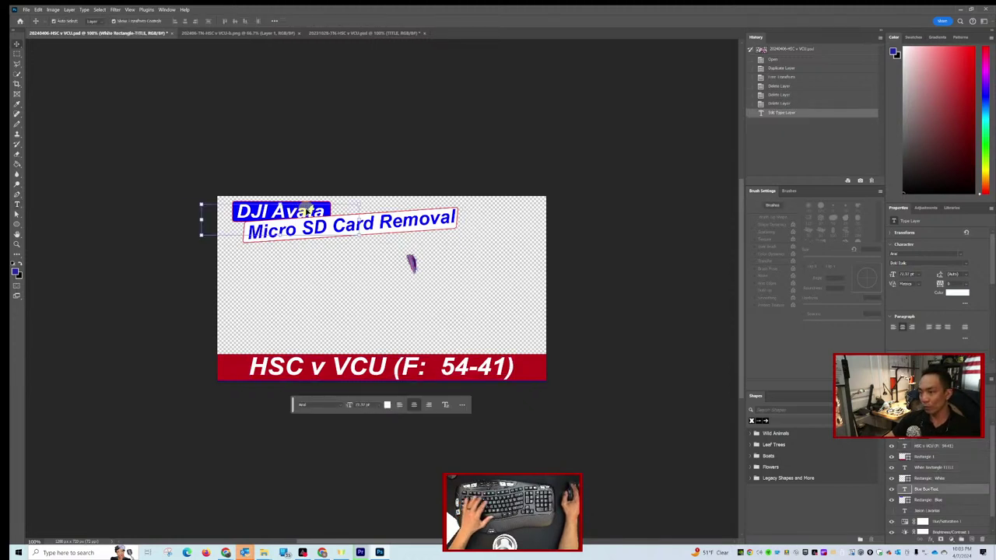
key("Delete")
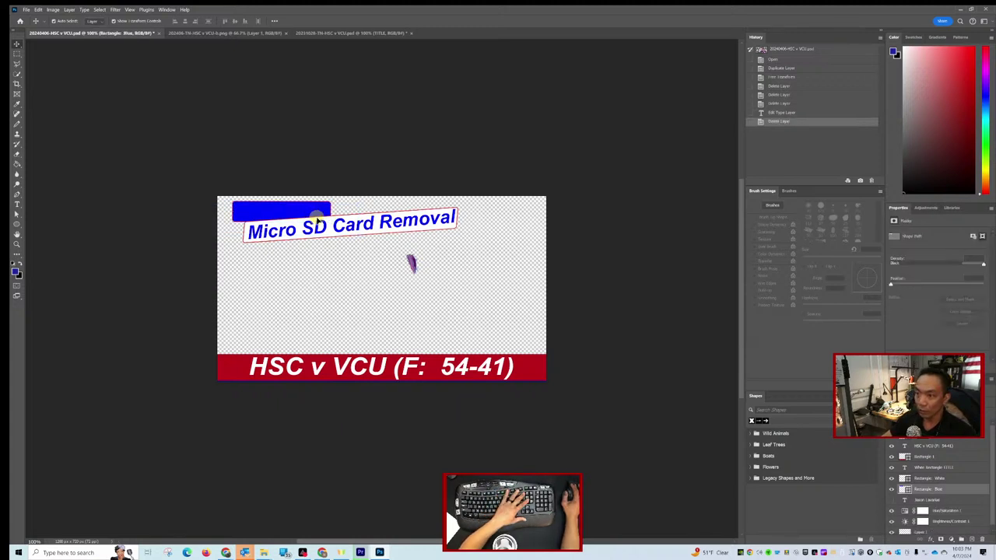
key("Delete")
key("Delete")
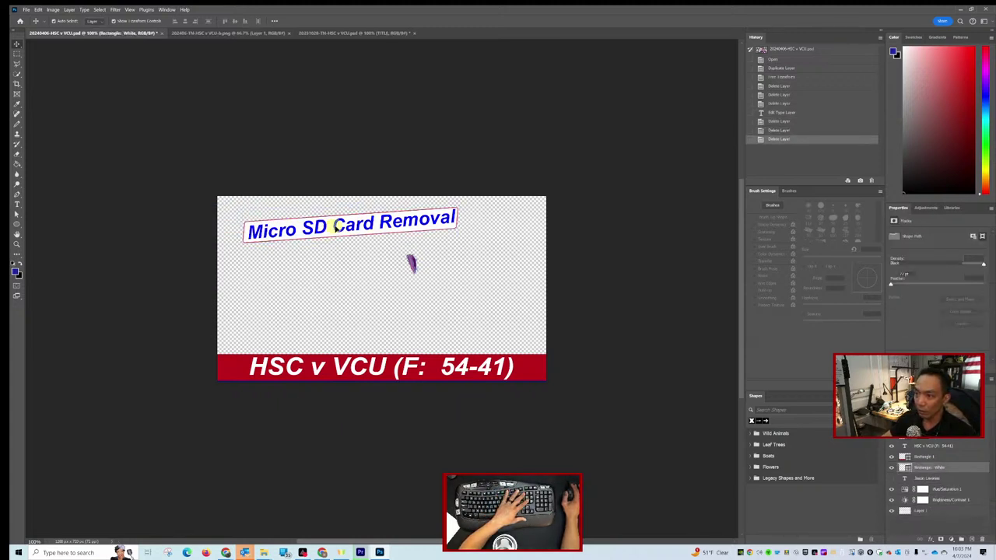
key("Delete")
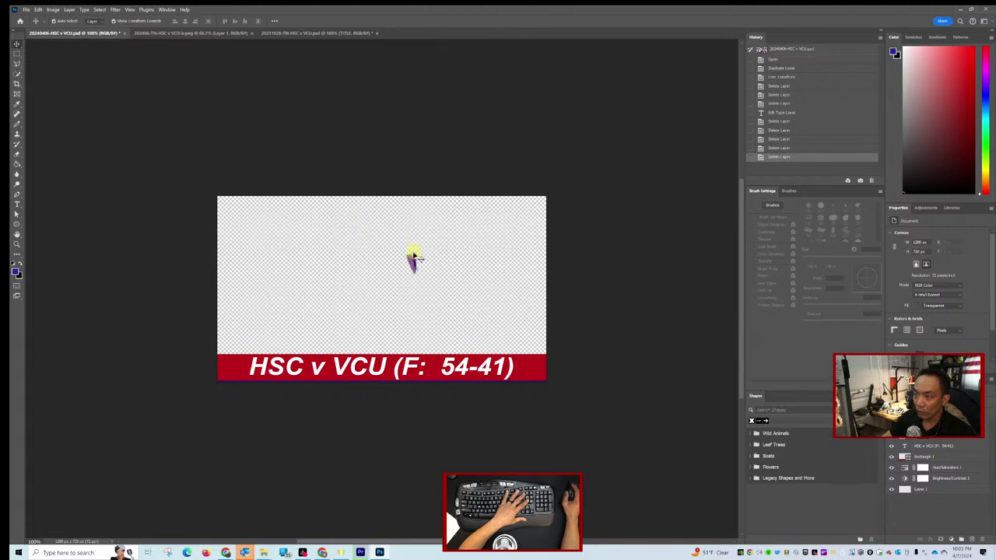
left_click(413, 257)
key("Delete")
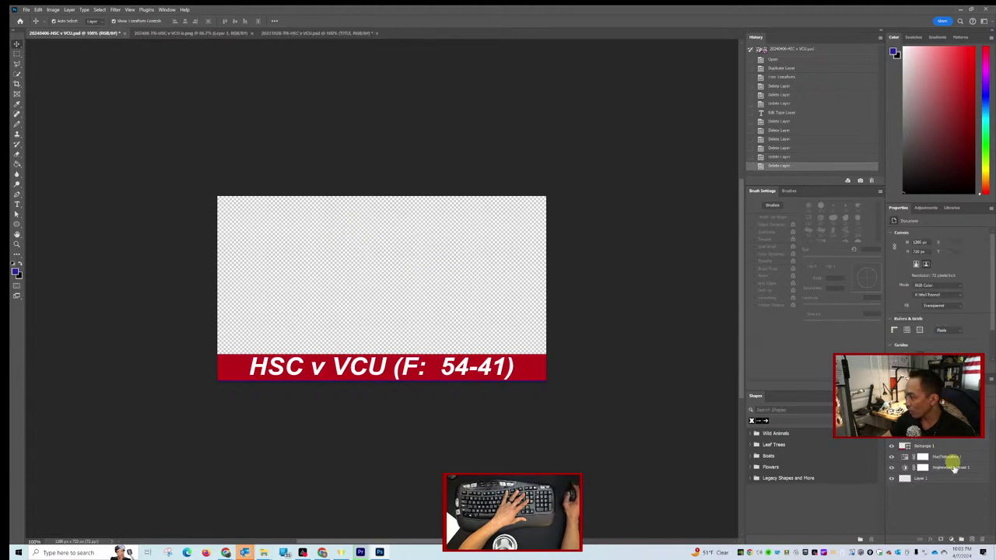
Delete the Hue/Saturation and Brightness/Contrast adjustment layers and the leftover off-canvas Layer 1 from the thumbnail.
left_click(926, 457)
key("Delete")
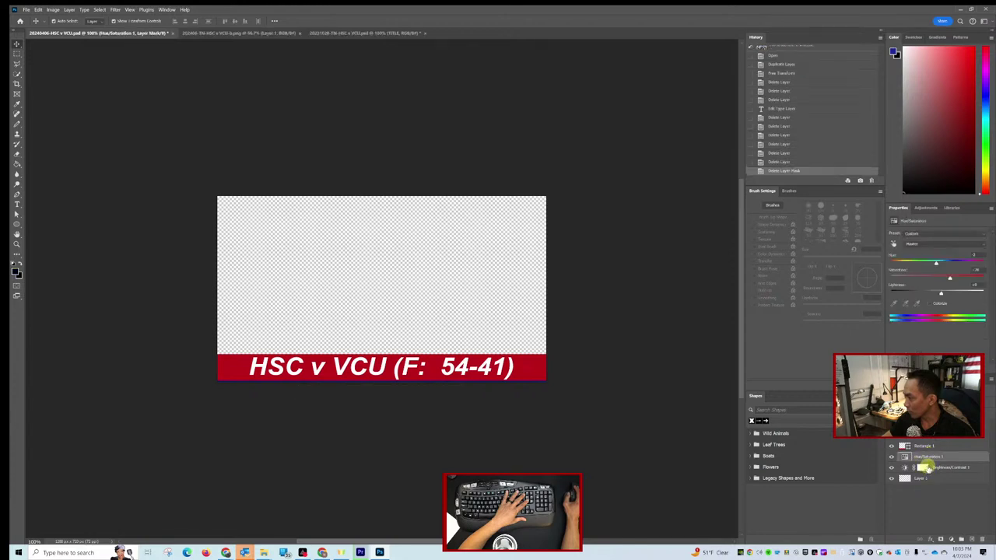
left_click(936, 468)
key("Delete")
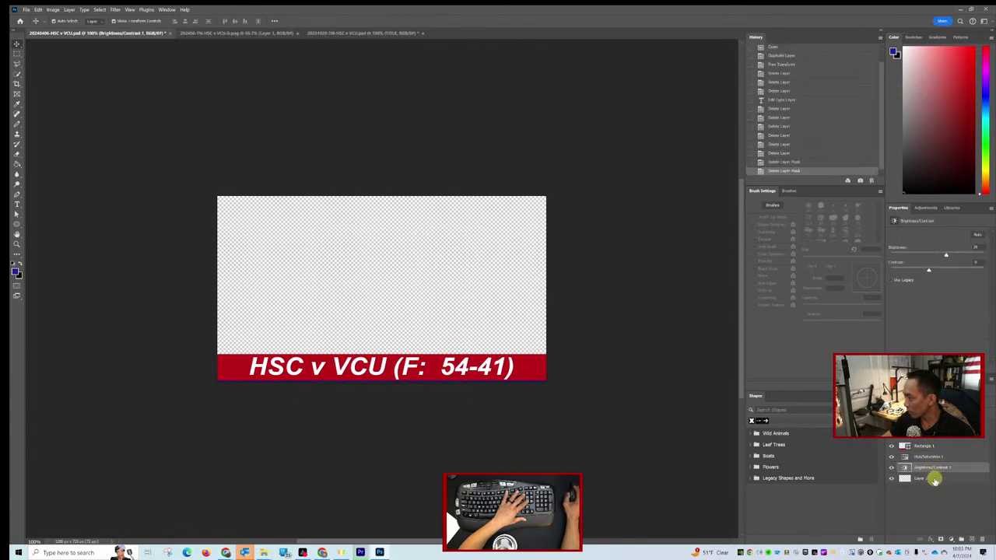
key("Delete")
left_click(930, 459)
key("Delete")
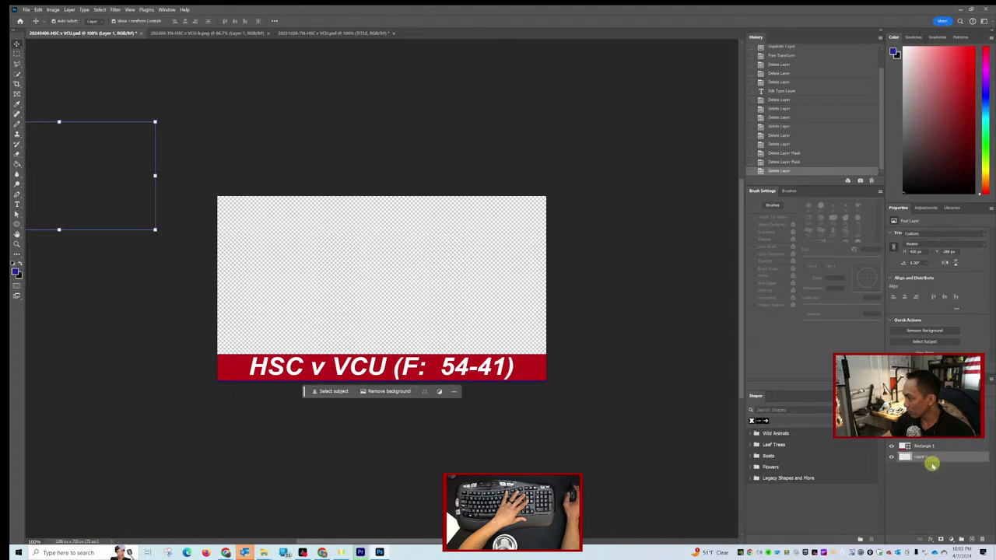
key("Delete")
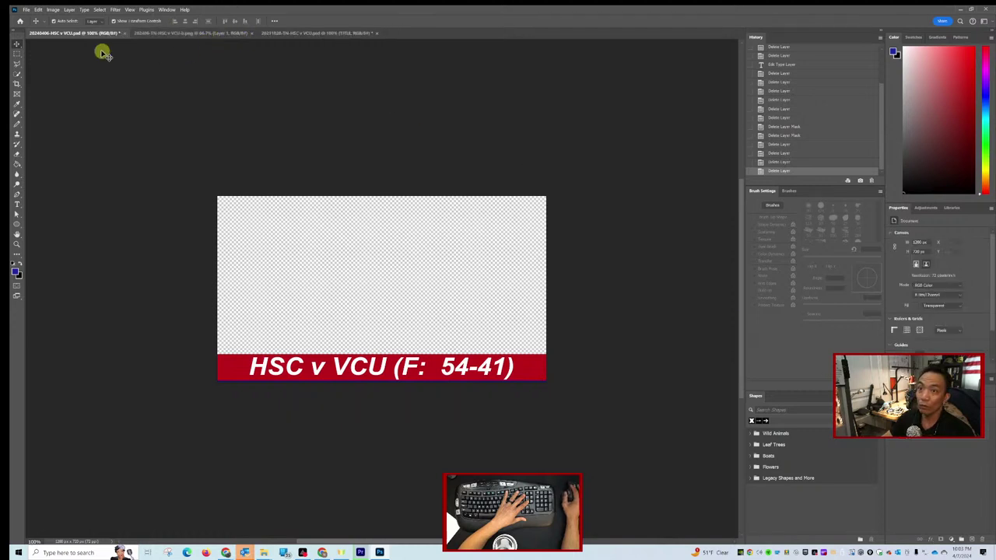
Duplicate the scrum photo layer from the PNG document into 20240406-HSC v VCU.psd.
left_click(164, 34)
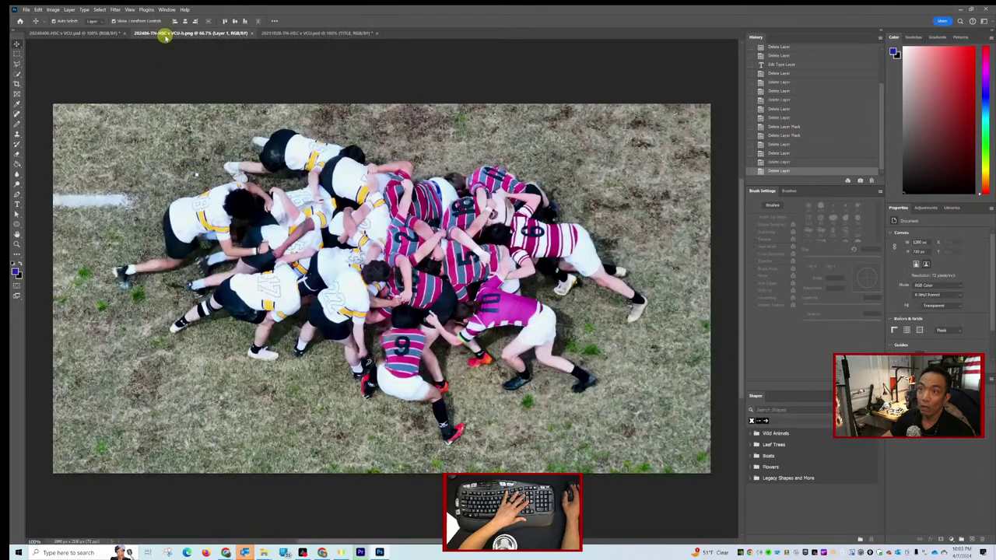
right_click(990, 420)
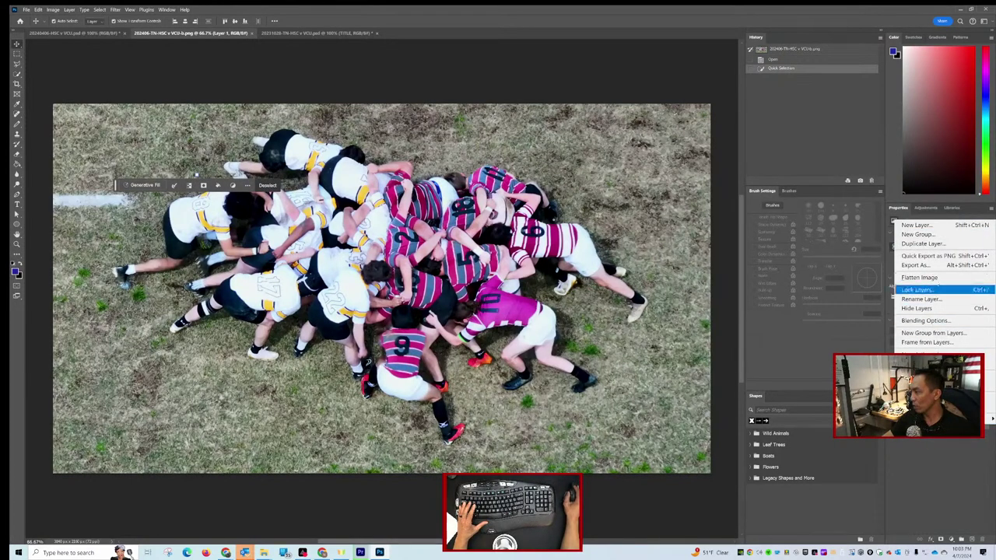
left_click(942, 244)
left_click(221, 112)
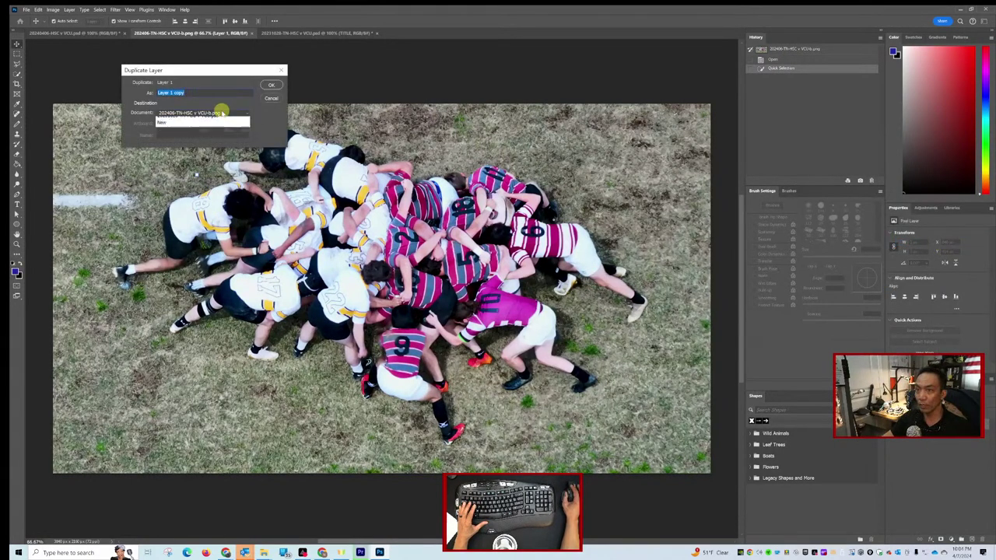
left_click(220, 121)
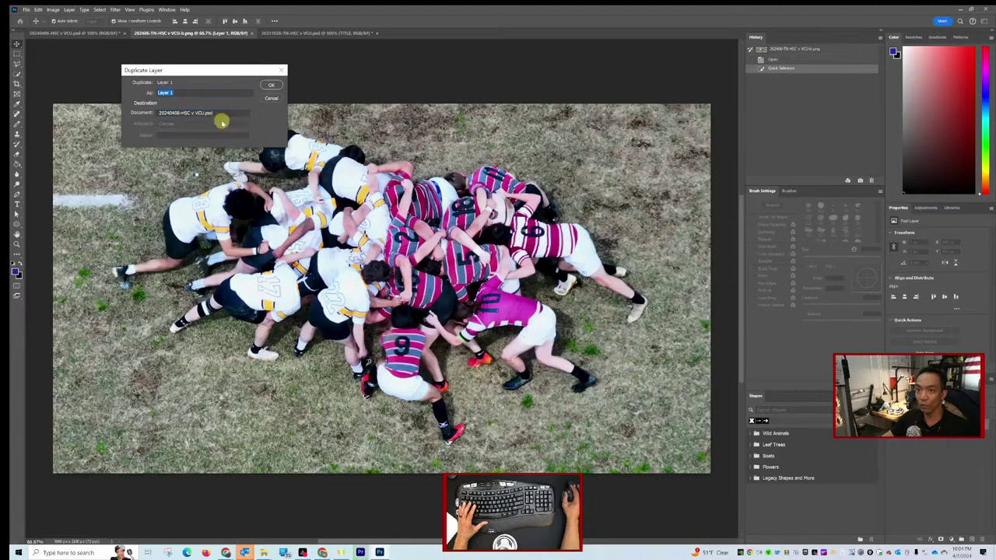
left_click(269, 82)
Close 20231028-TN-HSC v VCU.psd without saving its changes.
left_click(363, 35)
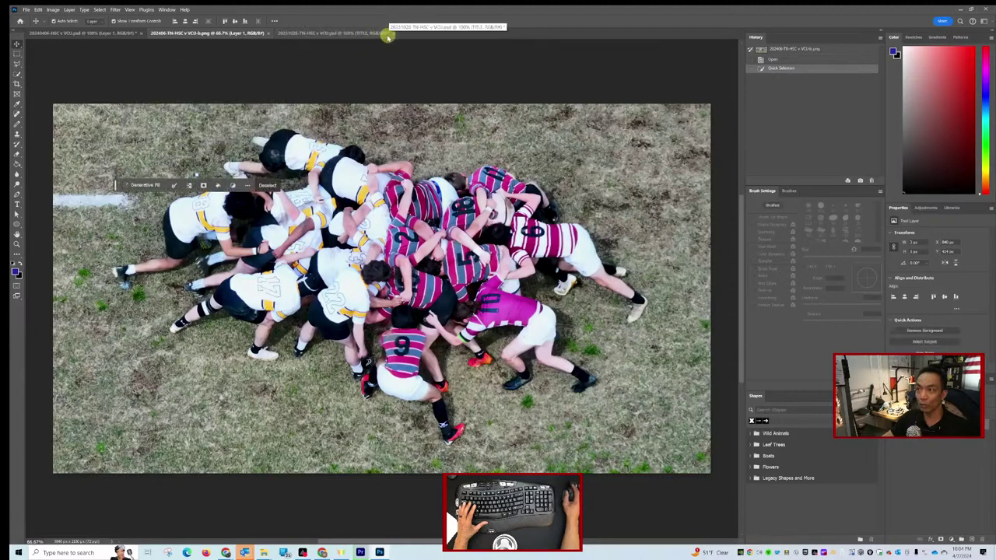
left_click(392, 35)
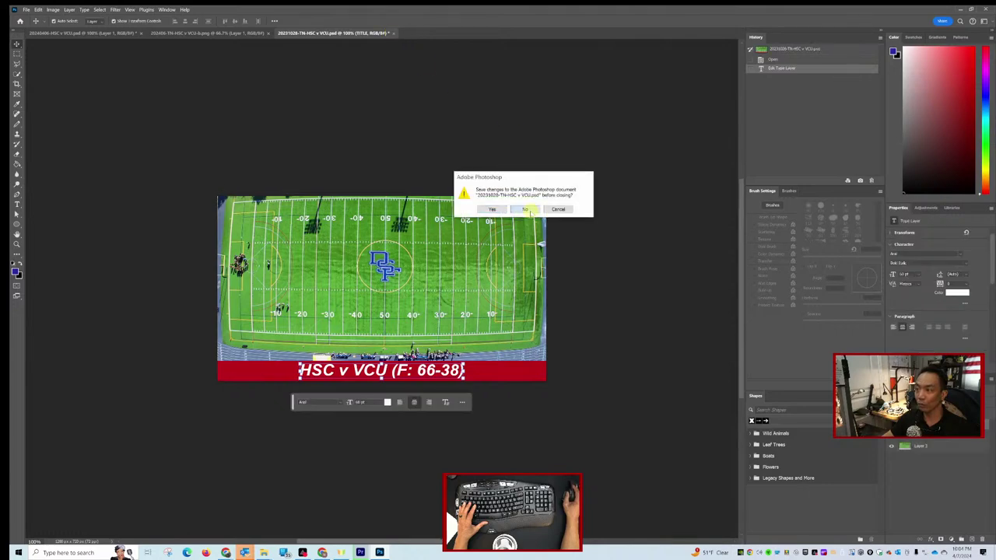
left_click(526, 209)
In 20240406-HSC v VCU.psd, scale the scrum photo to about 66% around the players and place its layer beneath the red banner.
left_click(129, 33)
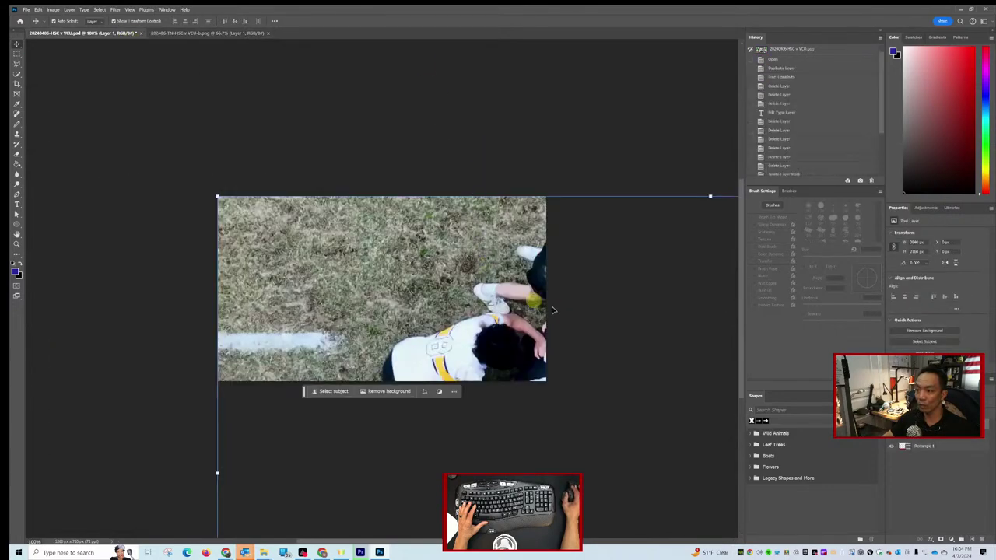
left_click_drag(220, 194, 184, 216)
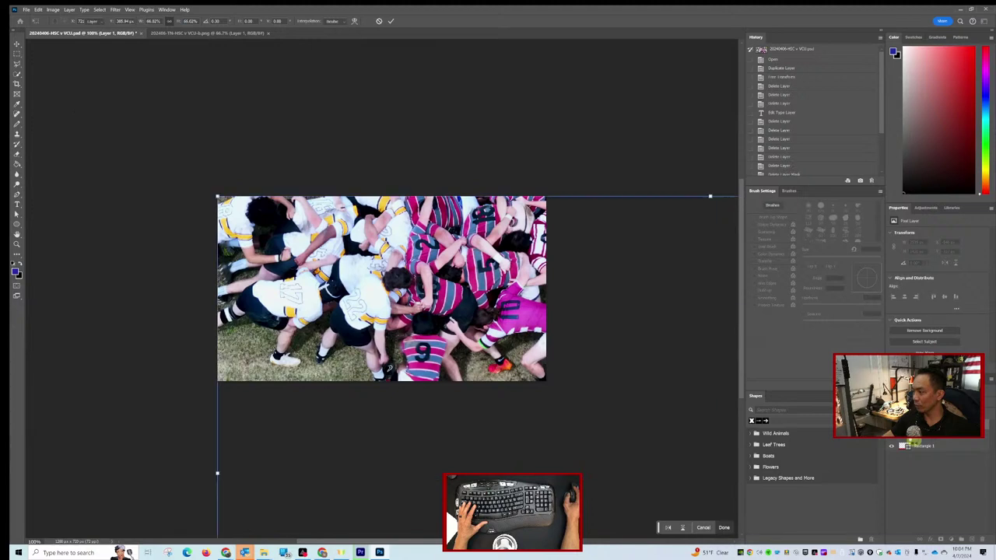
key("Return")
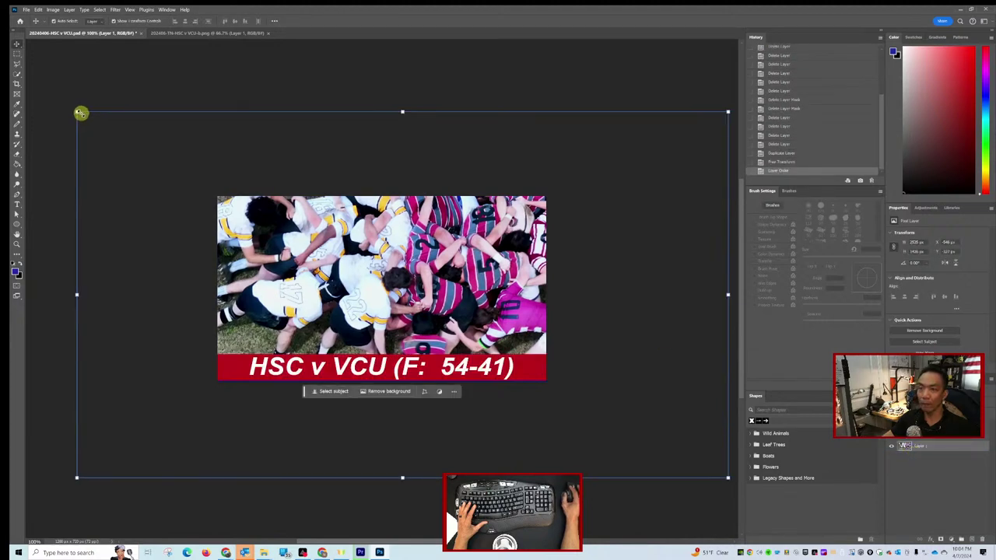
Scale the scrum photo to about 74% and reposition it so the whole scrum fills the frame above the red banner.
key("ctrl+t")
left_click_drag(88, 117, 116, 137)
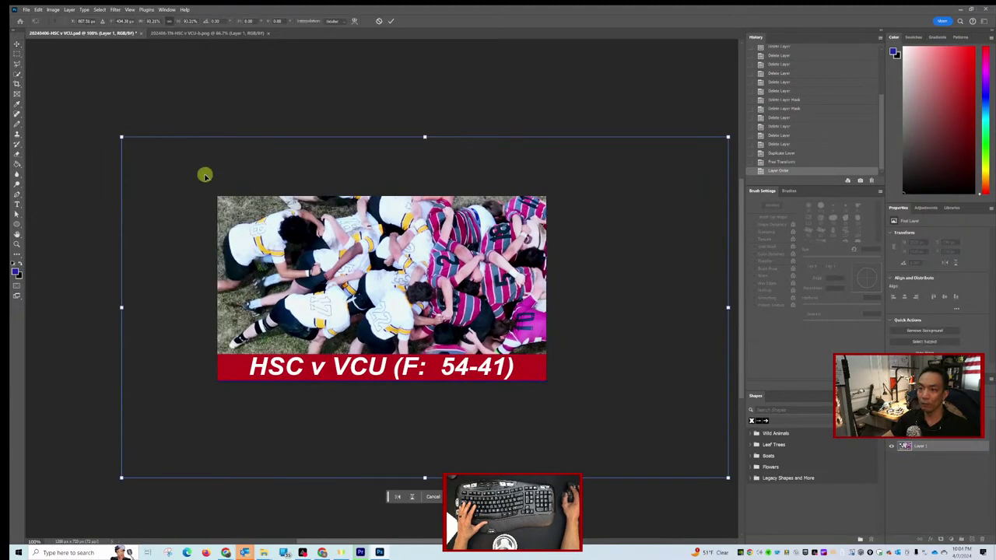
left_click_drag(205, 173, 162, 179)
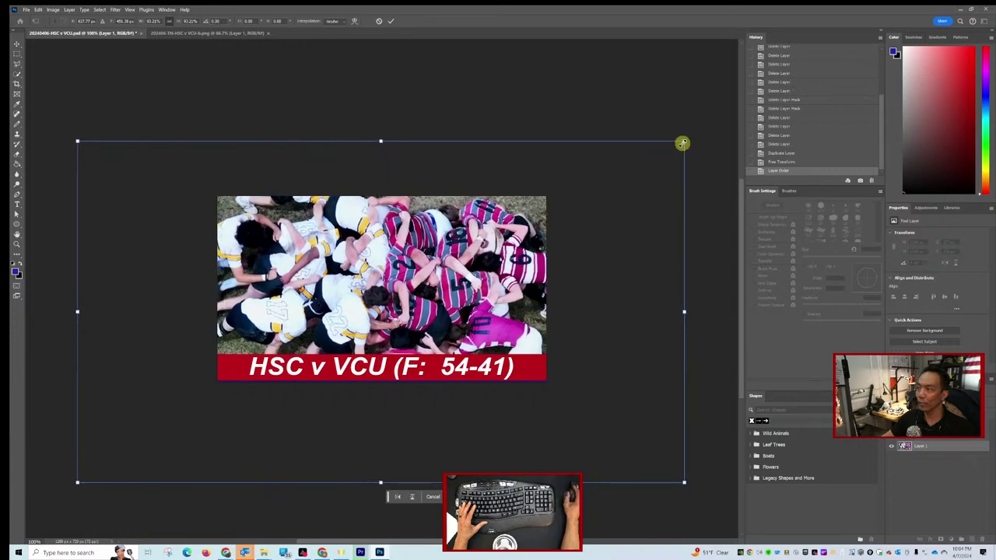
left_click_drag(684, 141, 658, 187)
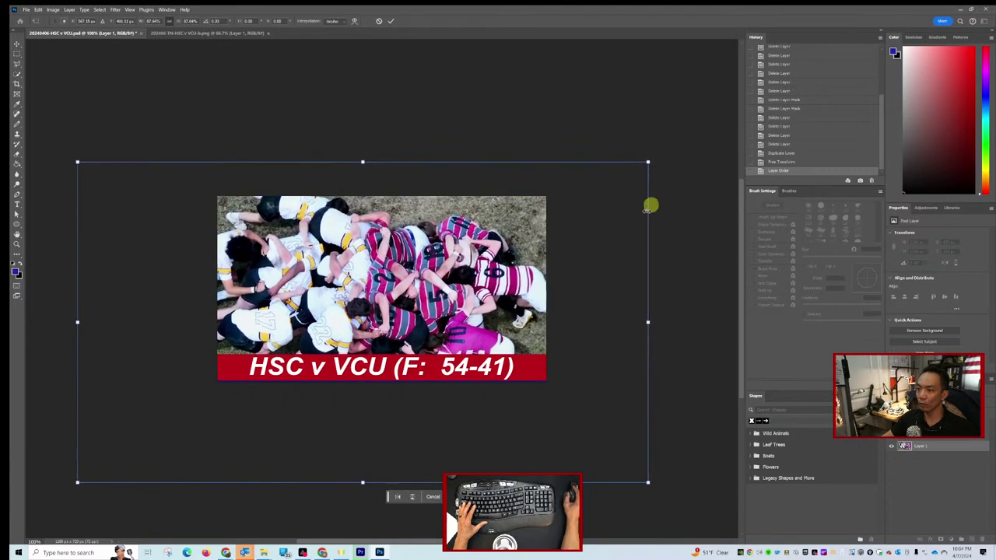
left_click_drag(622, 243, 641, 181)
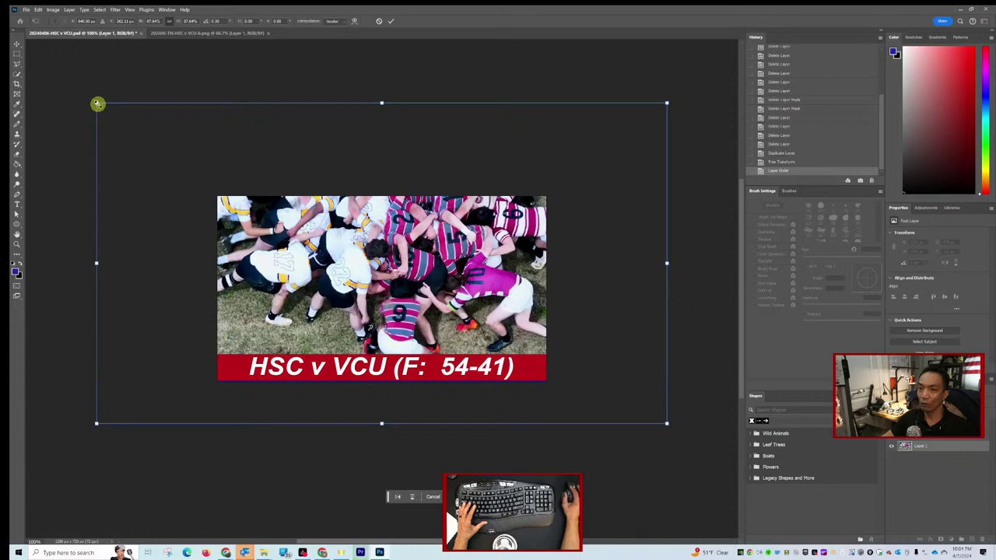
left_click_drag(97, 103, 195, 158)
left_click_drag(606, 210, 568, 208)
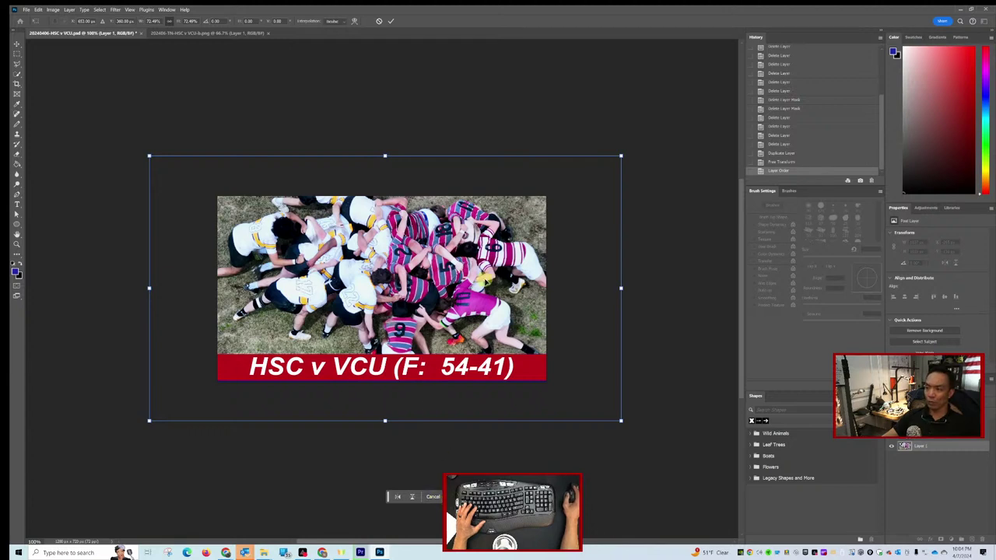
left_click_drag(150, 421, 218, 382)
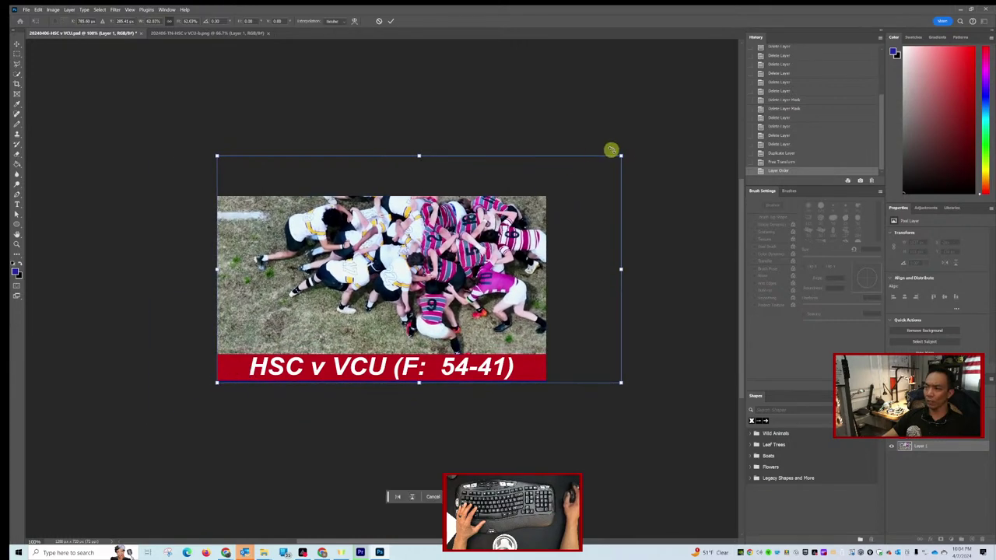
left_click_drag(621, 155, 658, 135)
left_click_drag(215, 381, 126, 447)
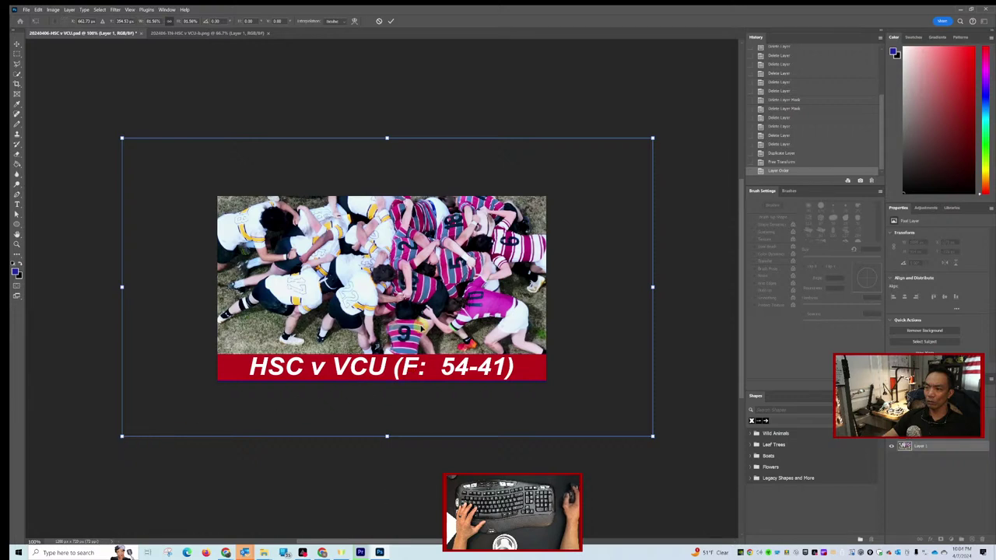
left_click_drag(424, 316, 427, 307)
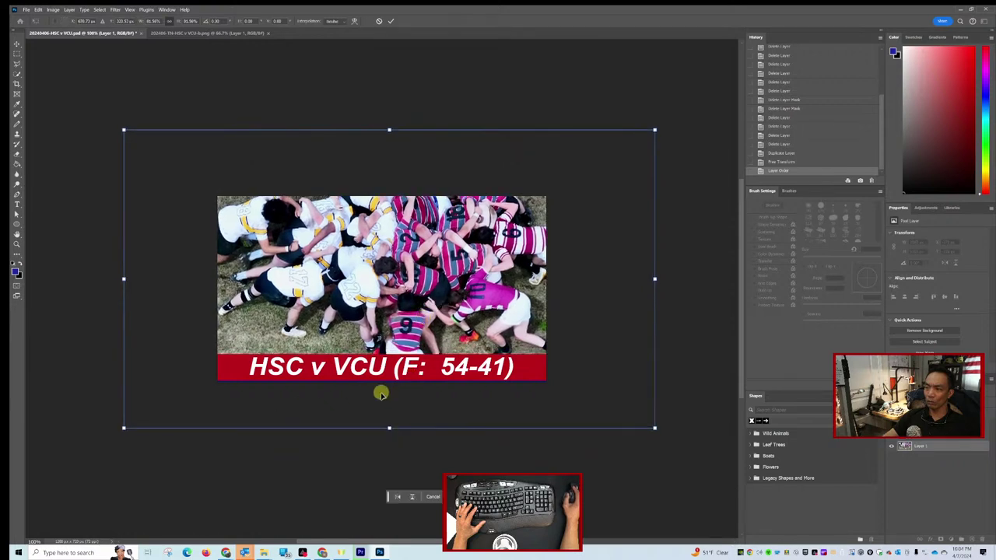
left_click_drag(387, 428, 391, 411)
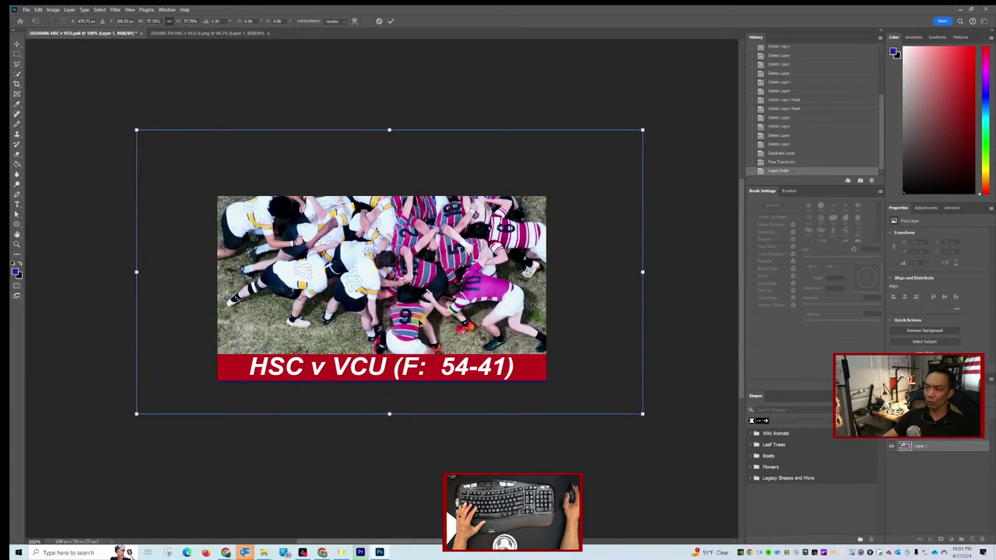
left_click_drag(424, 305, 415, 329)
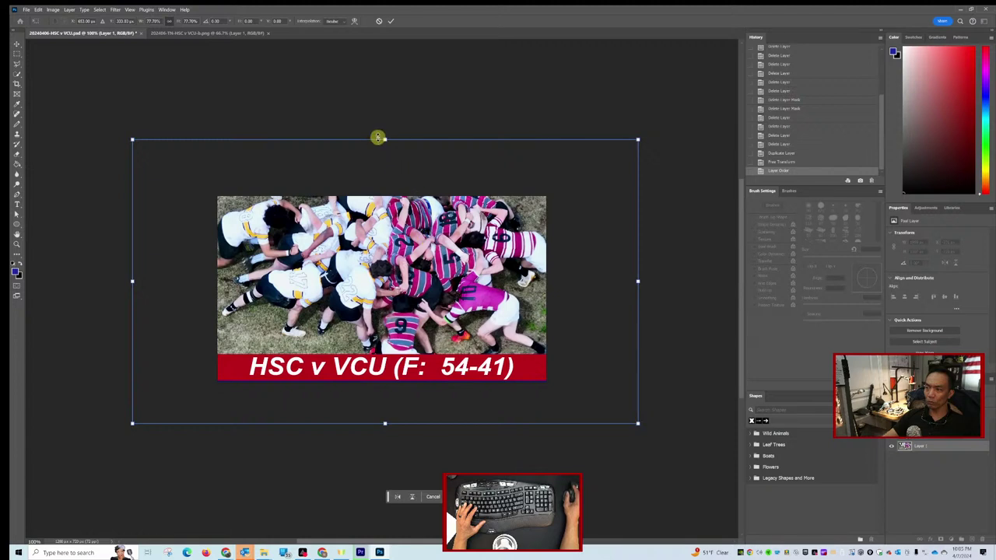
left_click_drag(384, 138, 386, 153)
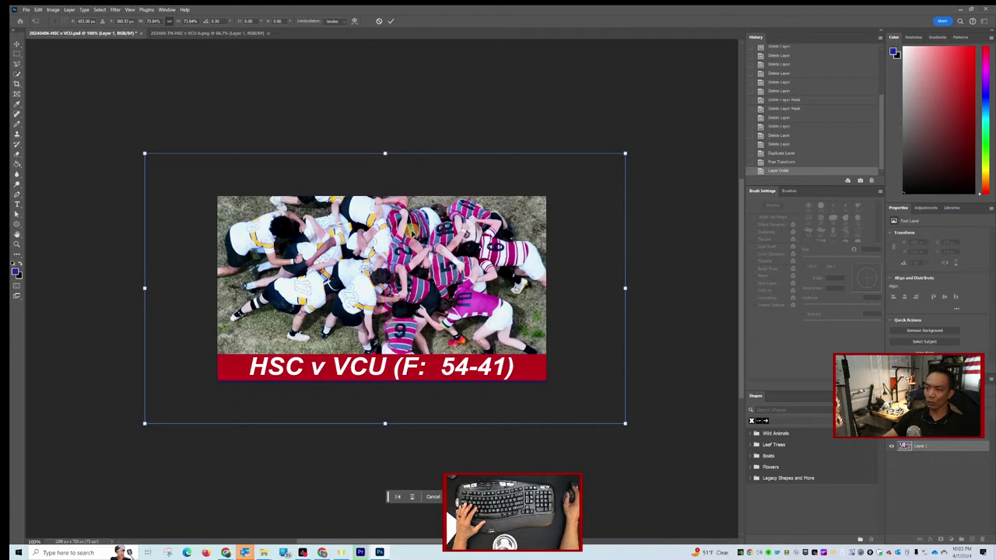
Save 20240406-HSC v VCU.psd, applying the pending transformation of the scrum photo.
left_click(26, 10)
left_click(58, 115)
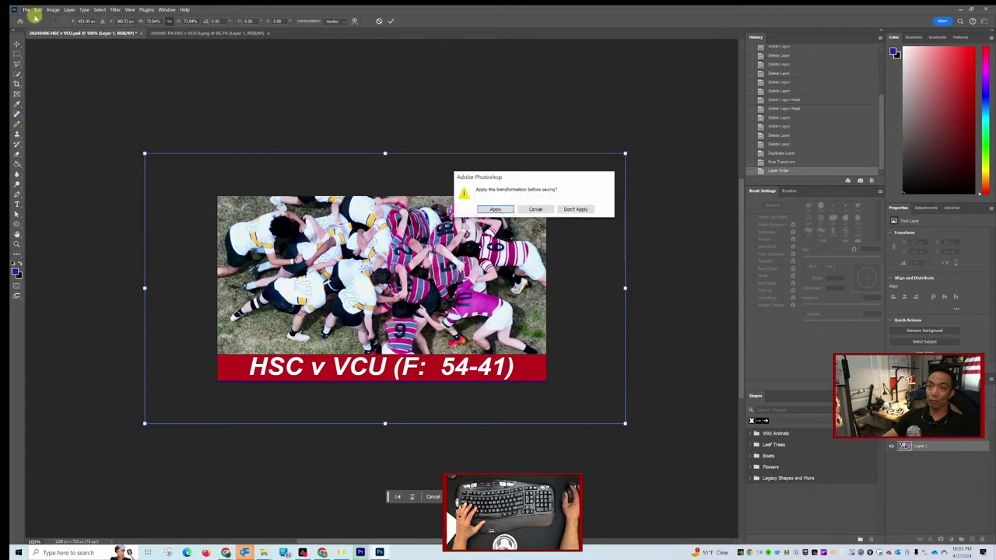
left_click(508, 210)
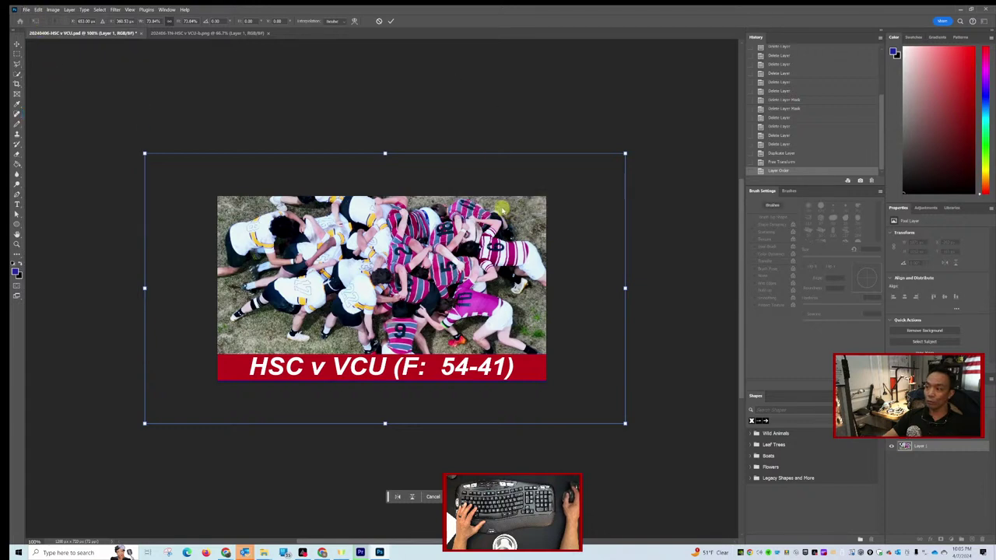
Export the thumbnail as a PNG named 20240406-TN-HSC v VCU-FINAL in the THUMBNAILS folder.
left_click(26, 10)
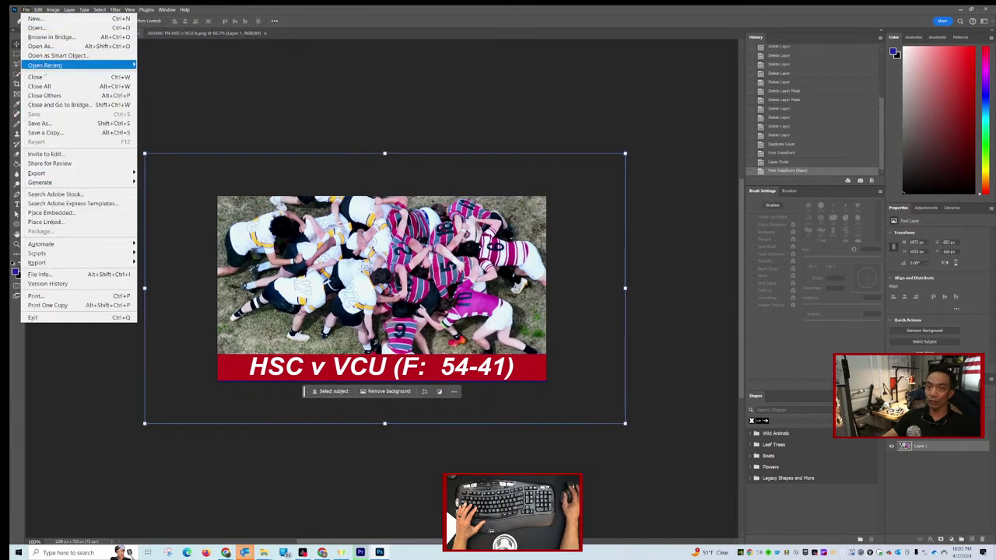
mouse_move(117, 172)
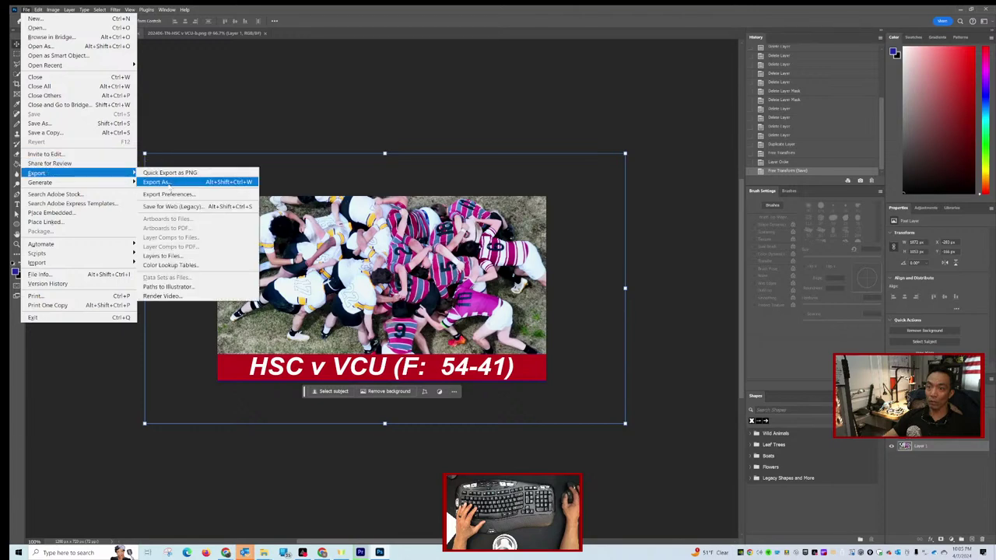
left_click(158, 181)
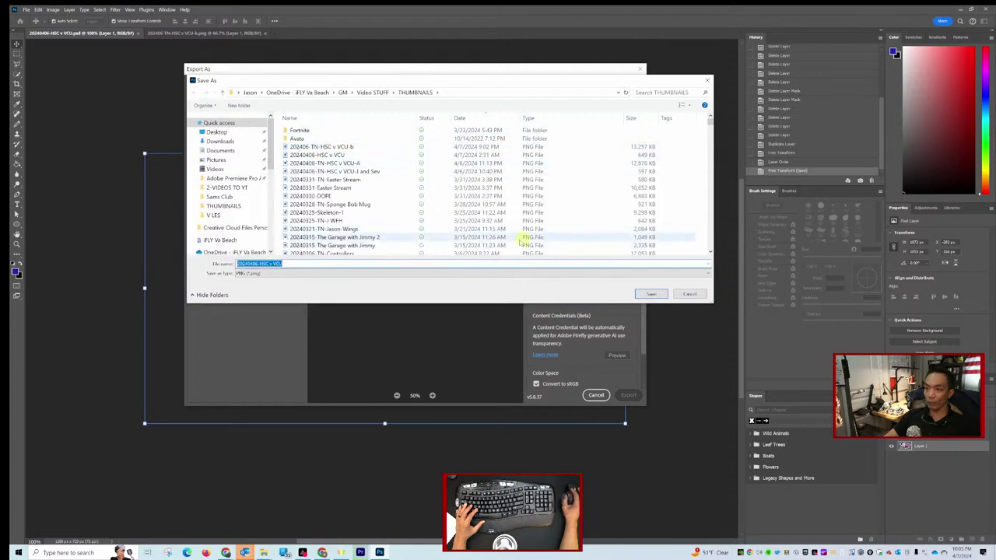
left_click(255, 264)
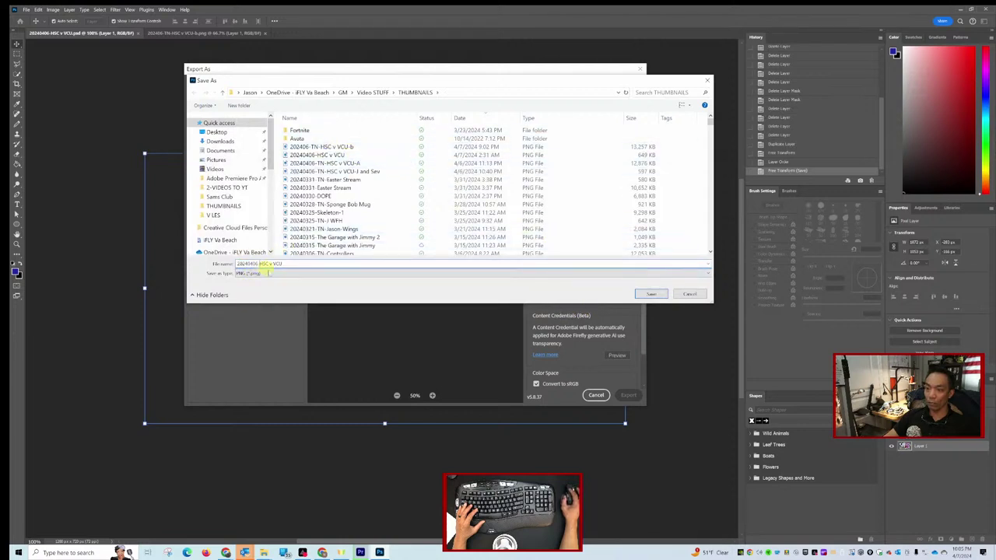
type("TN-HSC")
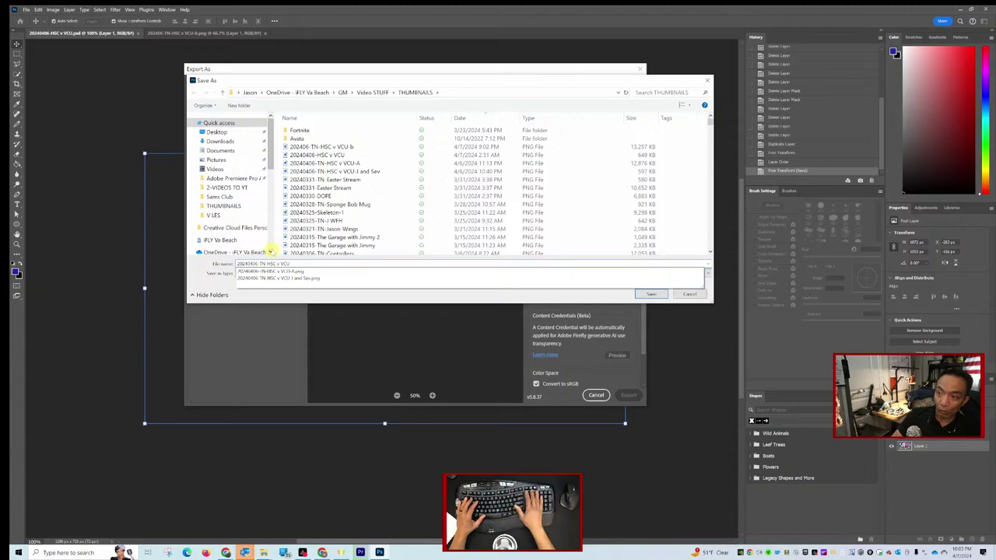
type(" v VCU FINAL")
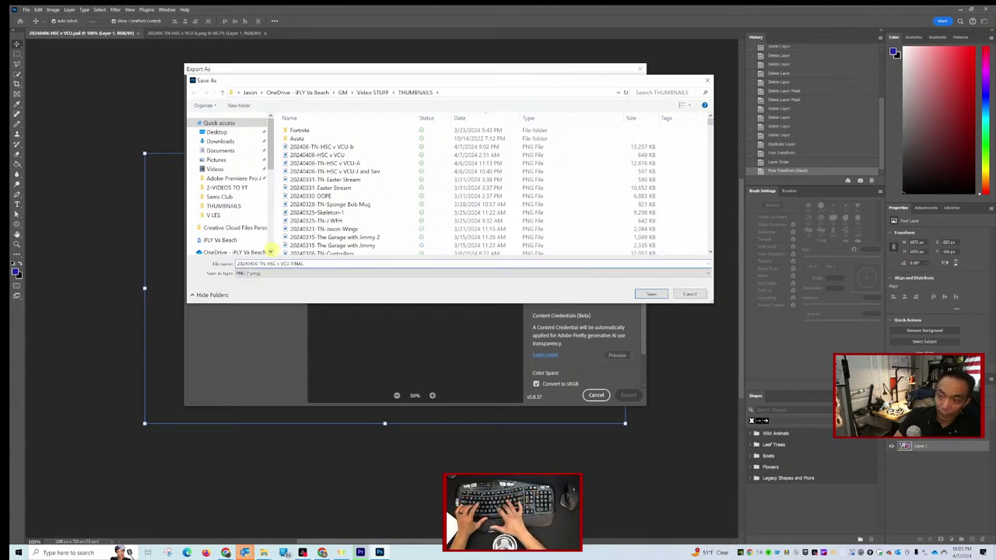
key("Return")
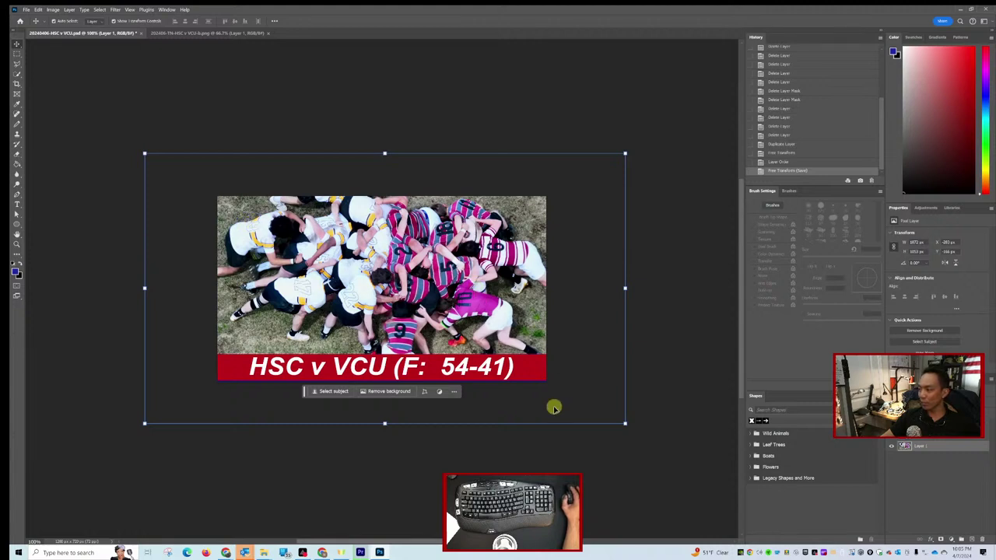
Quit Photoshop, saving the changes to 20240406-HSC v VCU.psd.
left_click(988, 9)
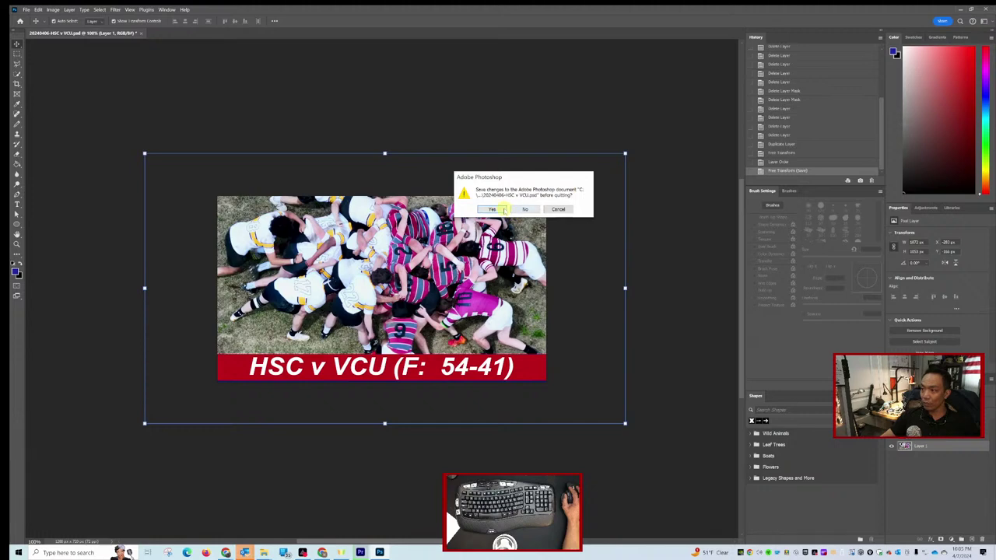
left_click(504, 210)
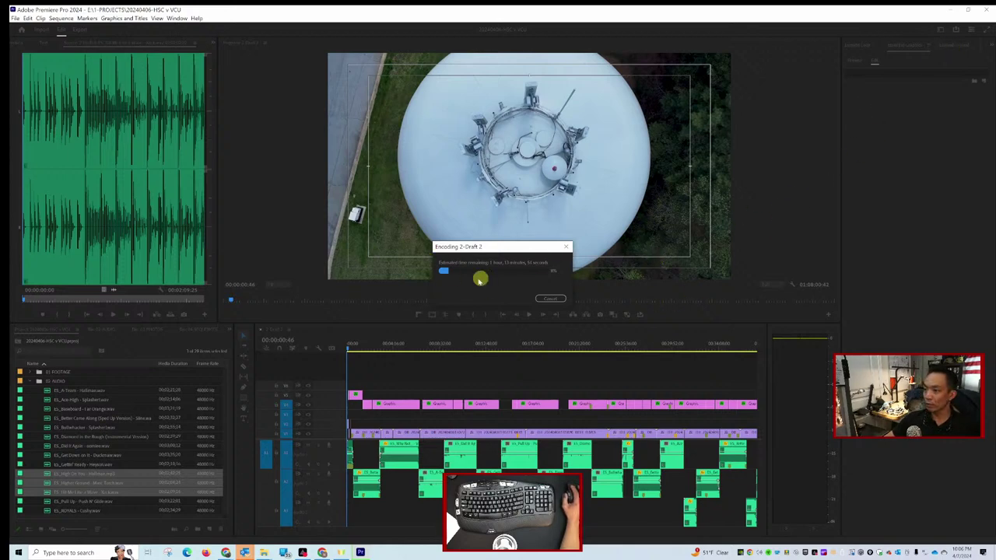
Bring up the overdue Outlook reminder about the trash on the curb and dismiss it.
mouse_move(245, 553)
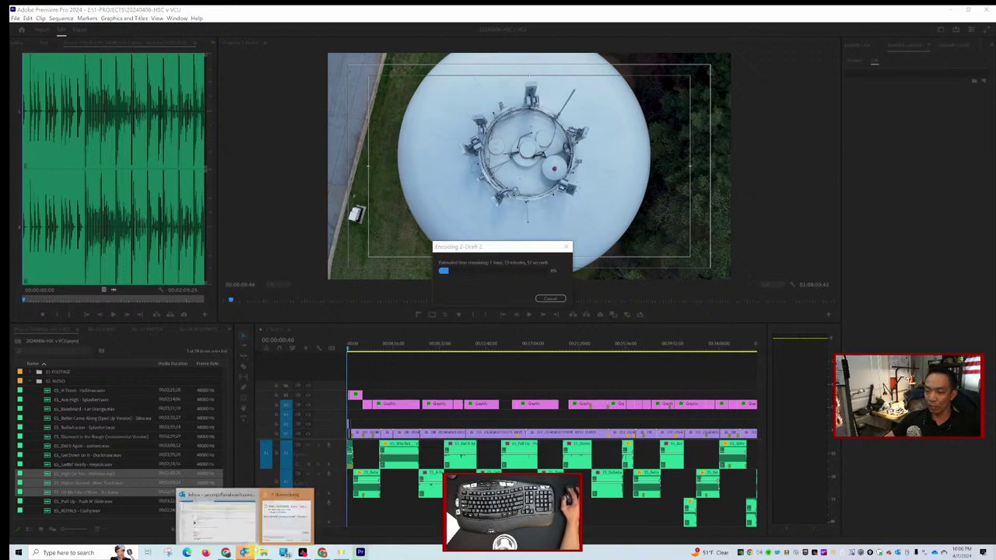
left_click(217, 513)
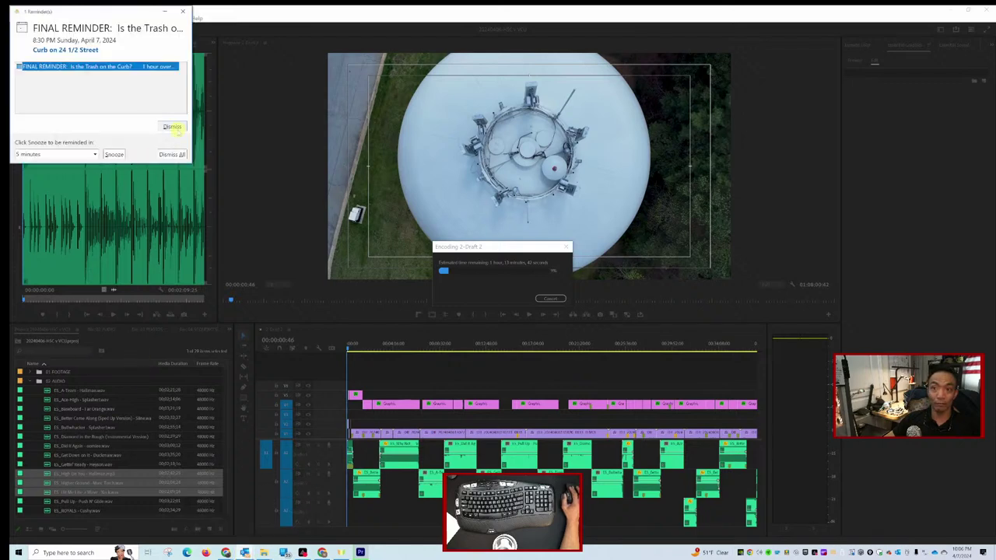
left_click(172, 127)
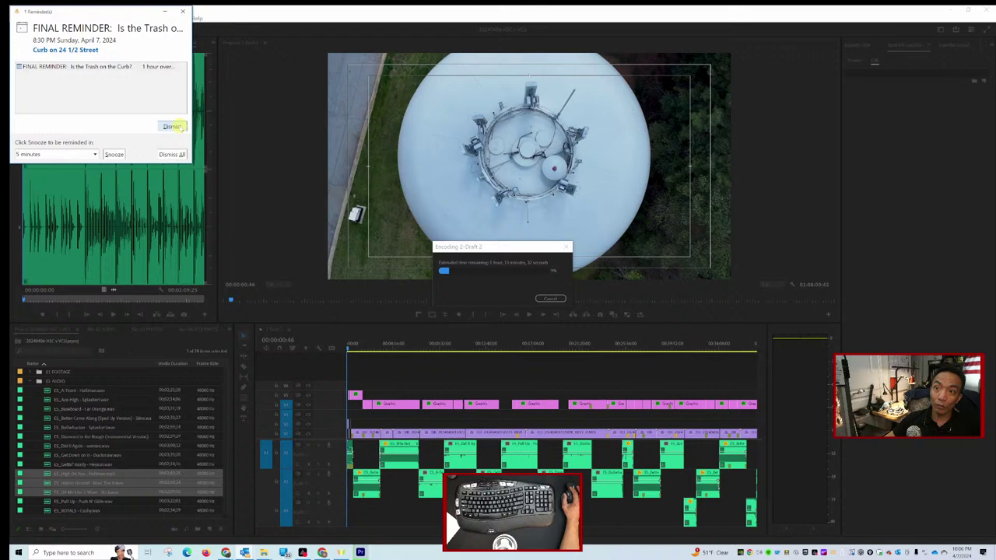
left_click(172, 127)
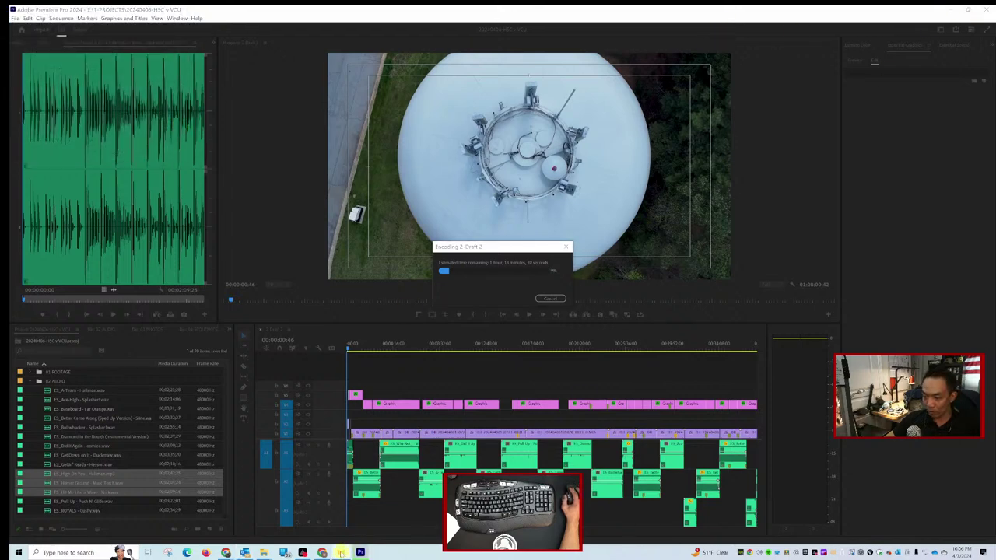
Close the unneeded background programs, including Phone Link, leaving the Premiere Pro encoding running.
right_click(341, 552)
left_click(325, 535)
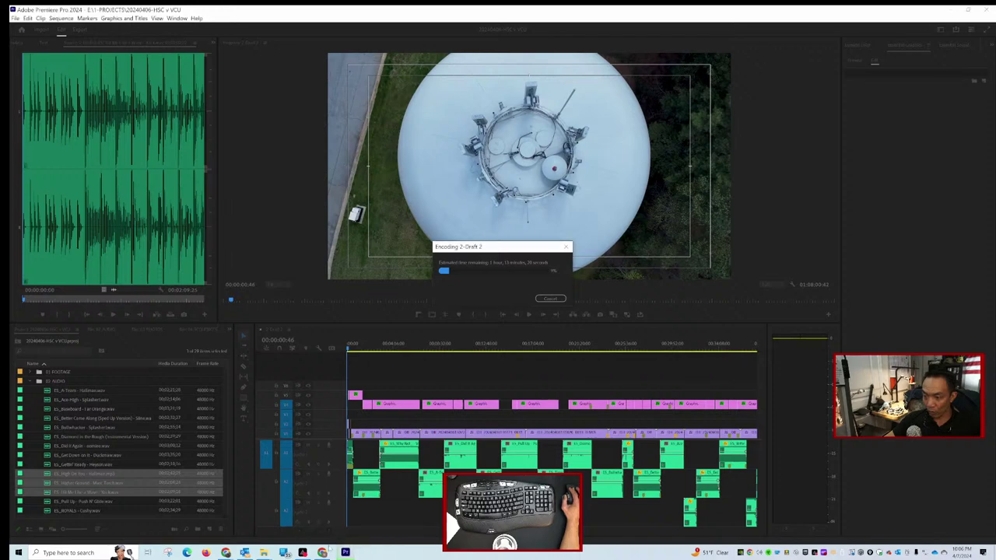
mouse_move(322, 552)
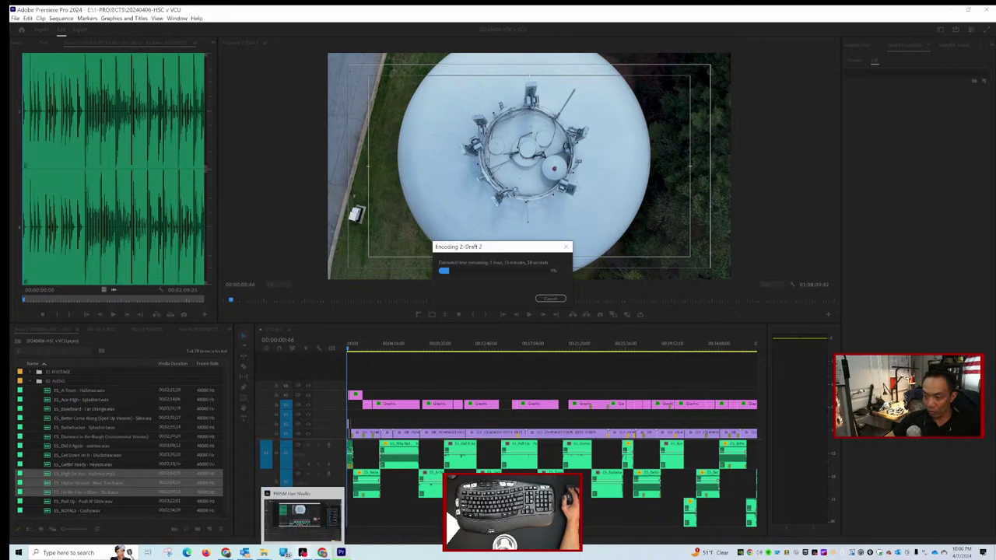
left_click(285, 551)
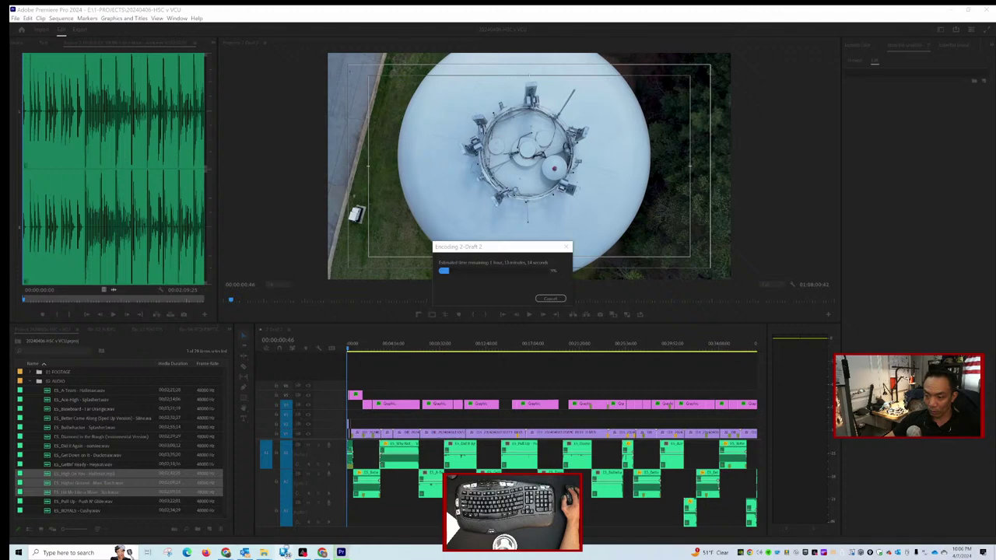
right_click(285, 551)
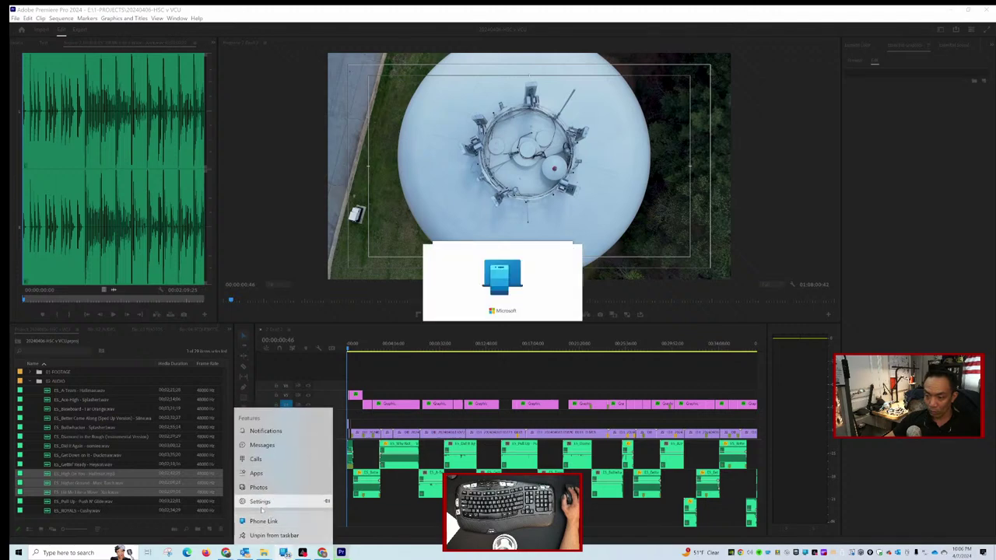
left_click(220, 520)
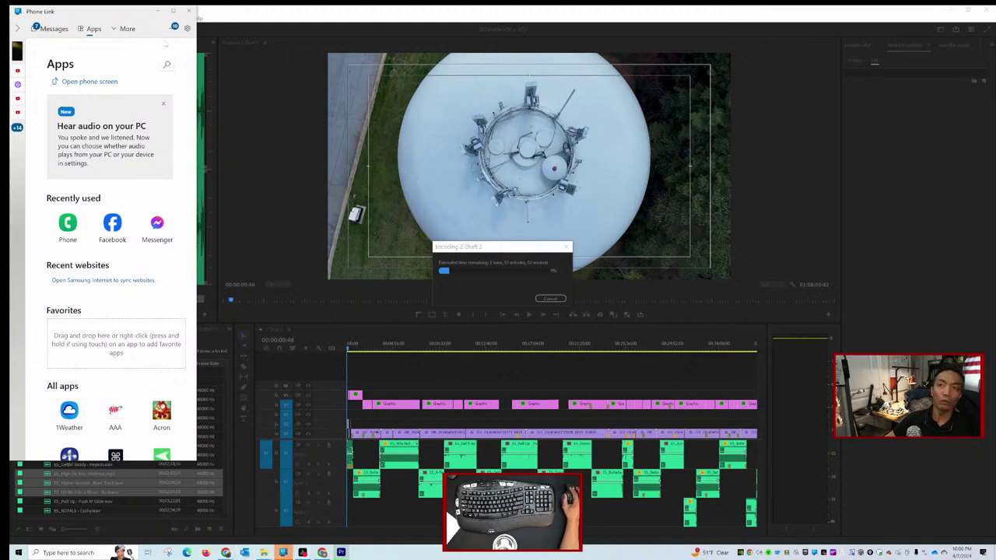
left_click(189, 11)
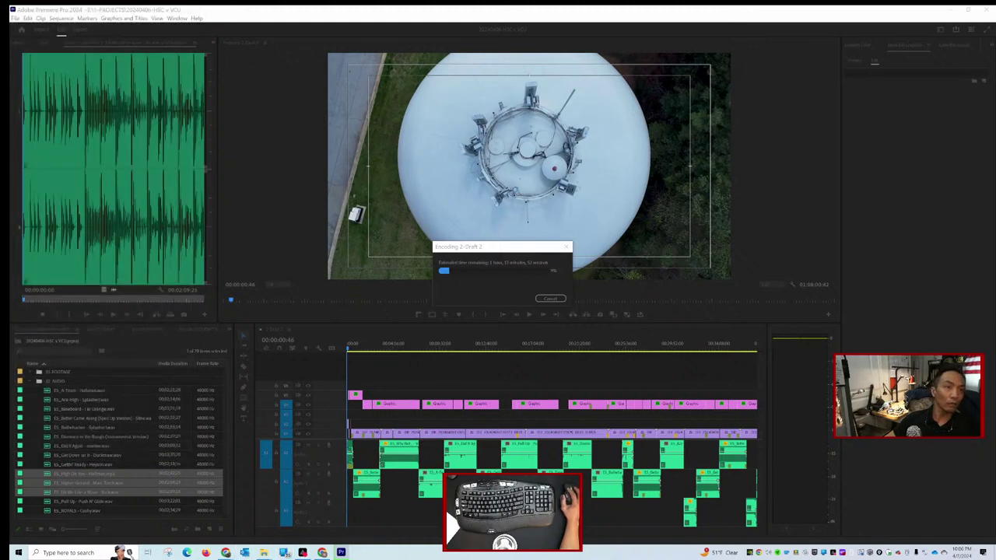